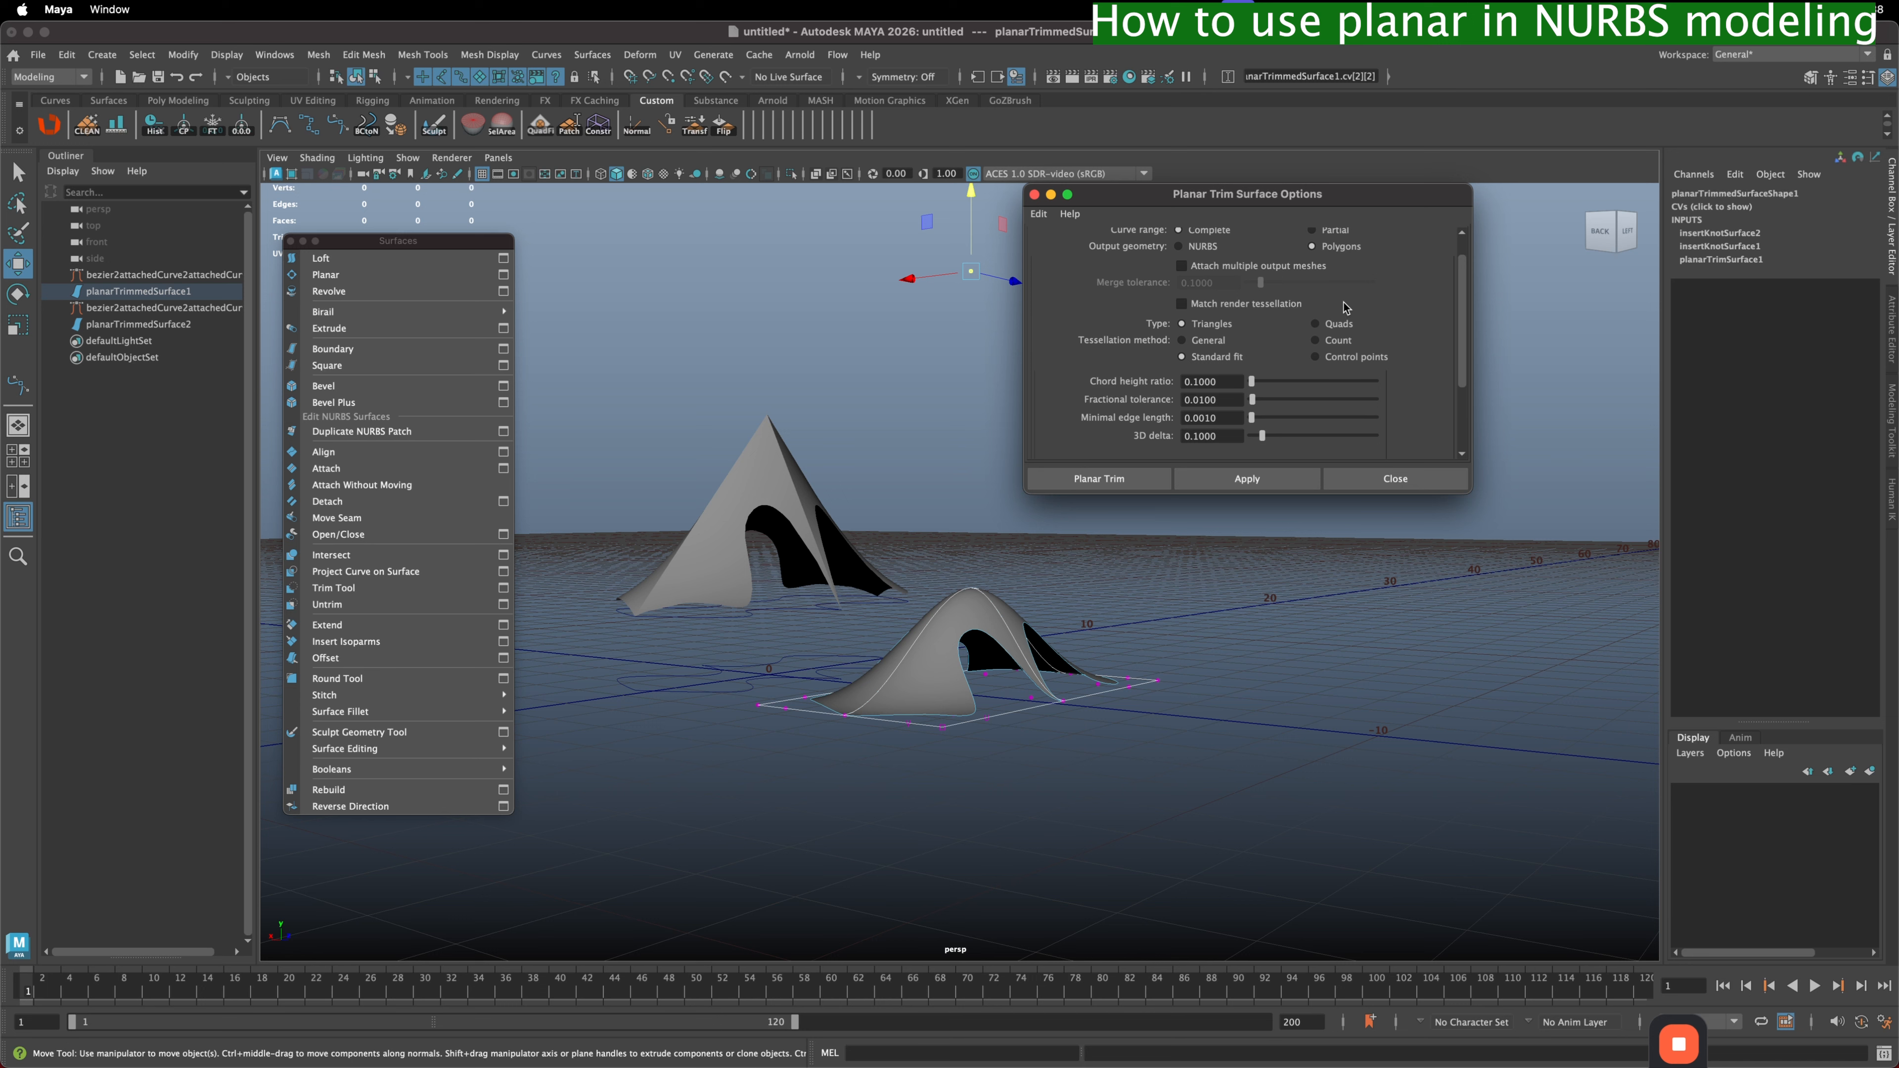
- Set the Planar Trim Surface output geometry to NURBS and close its options
left_click(1200, 247)
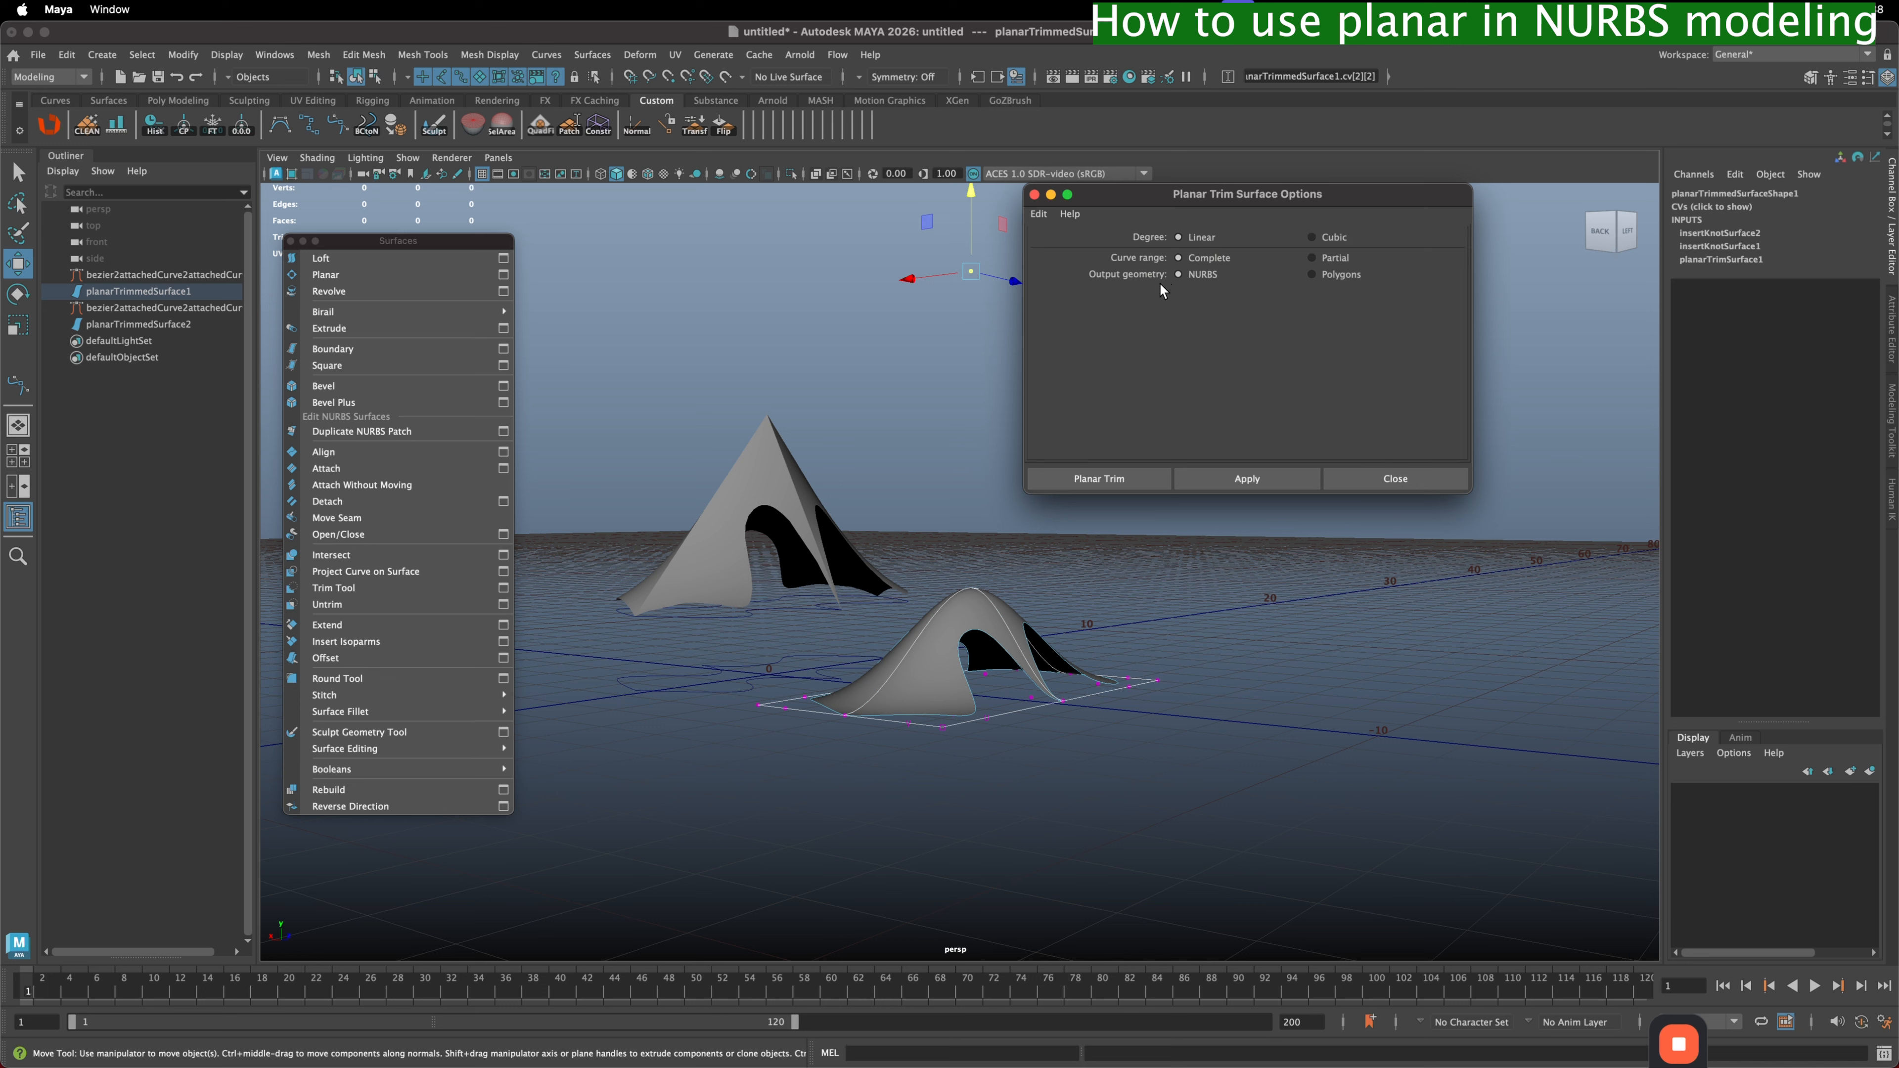
left_click(1311, 274)
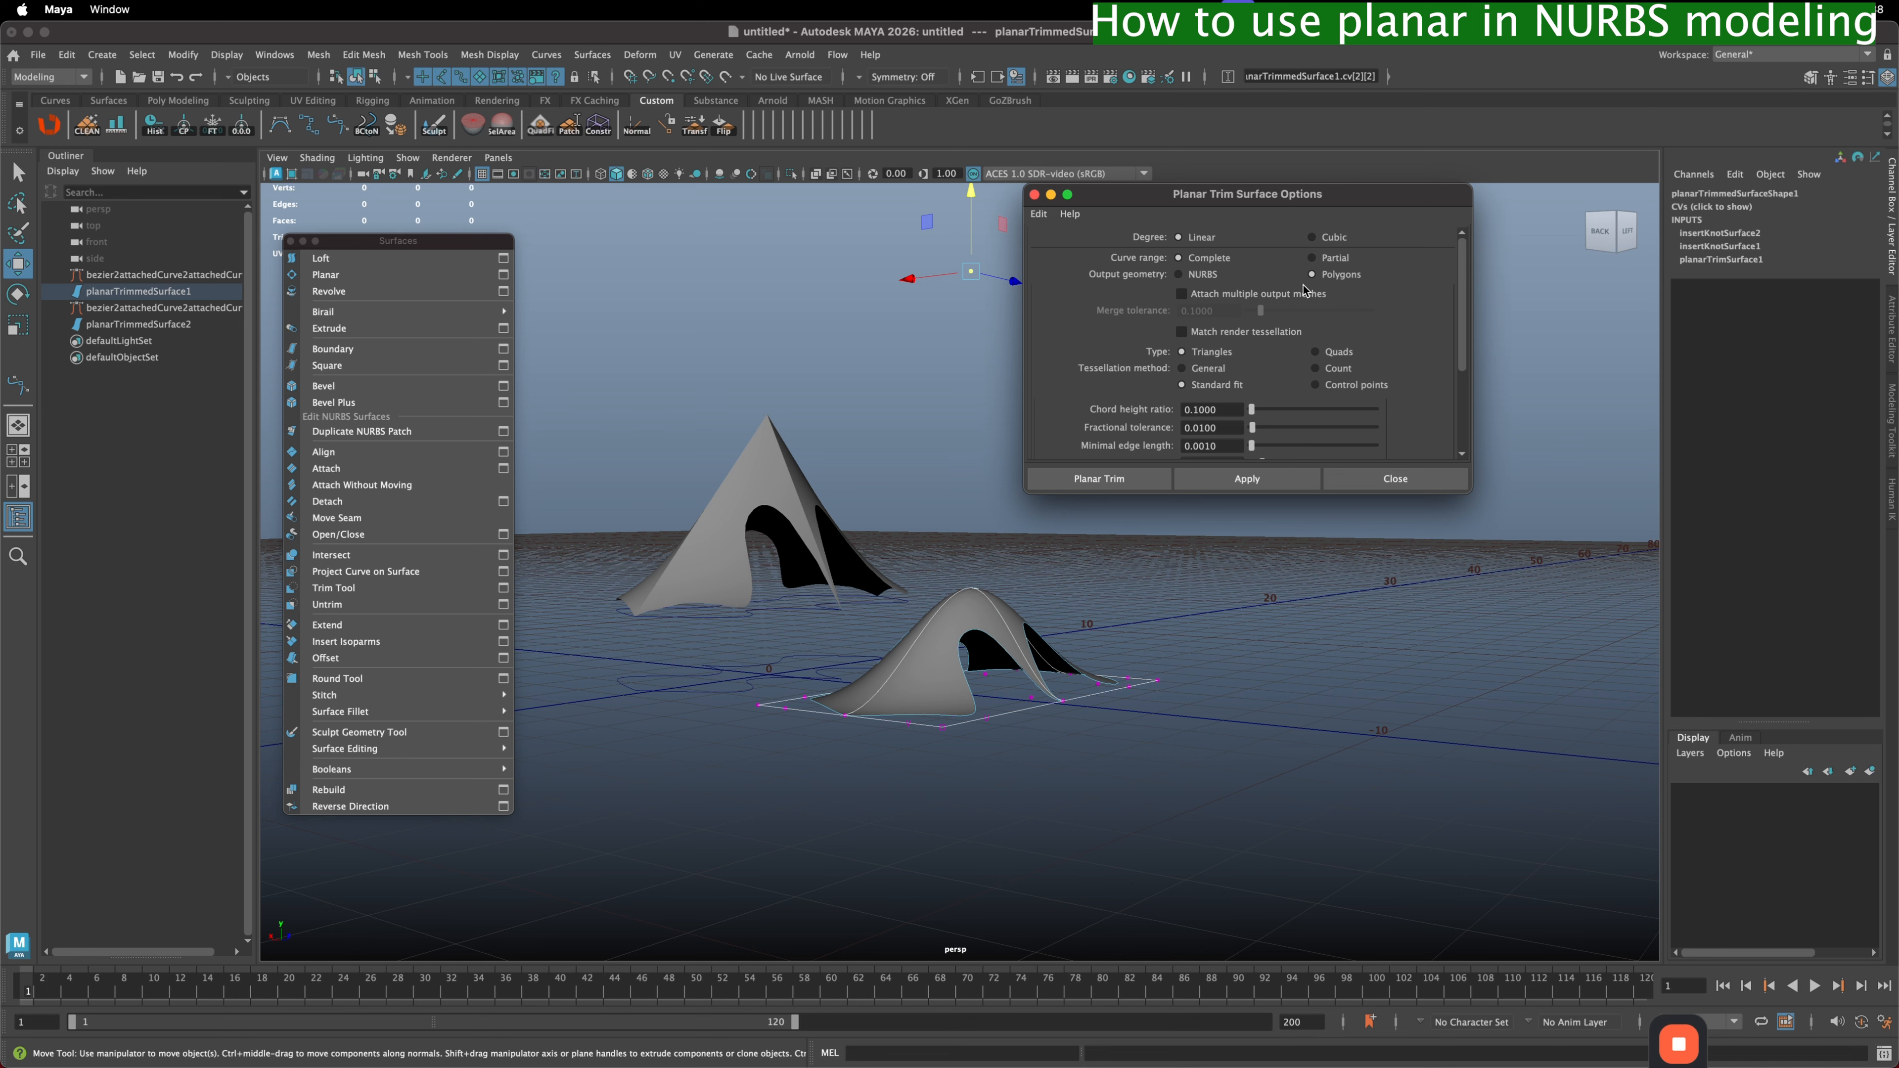
left_click(1205, 274)
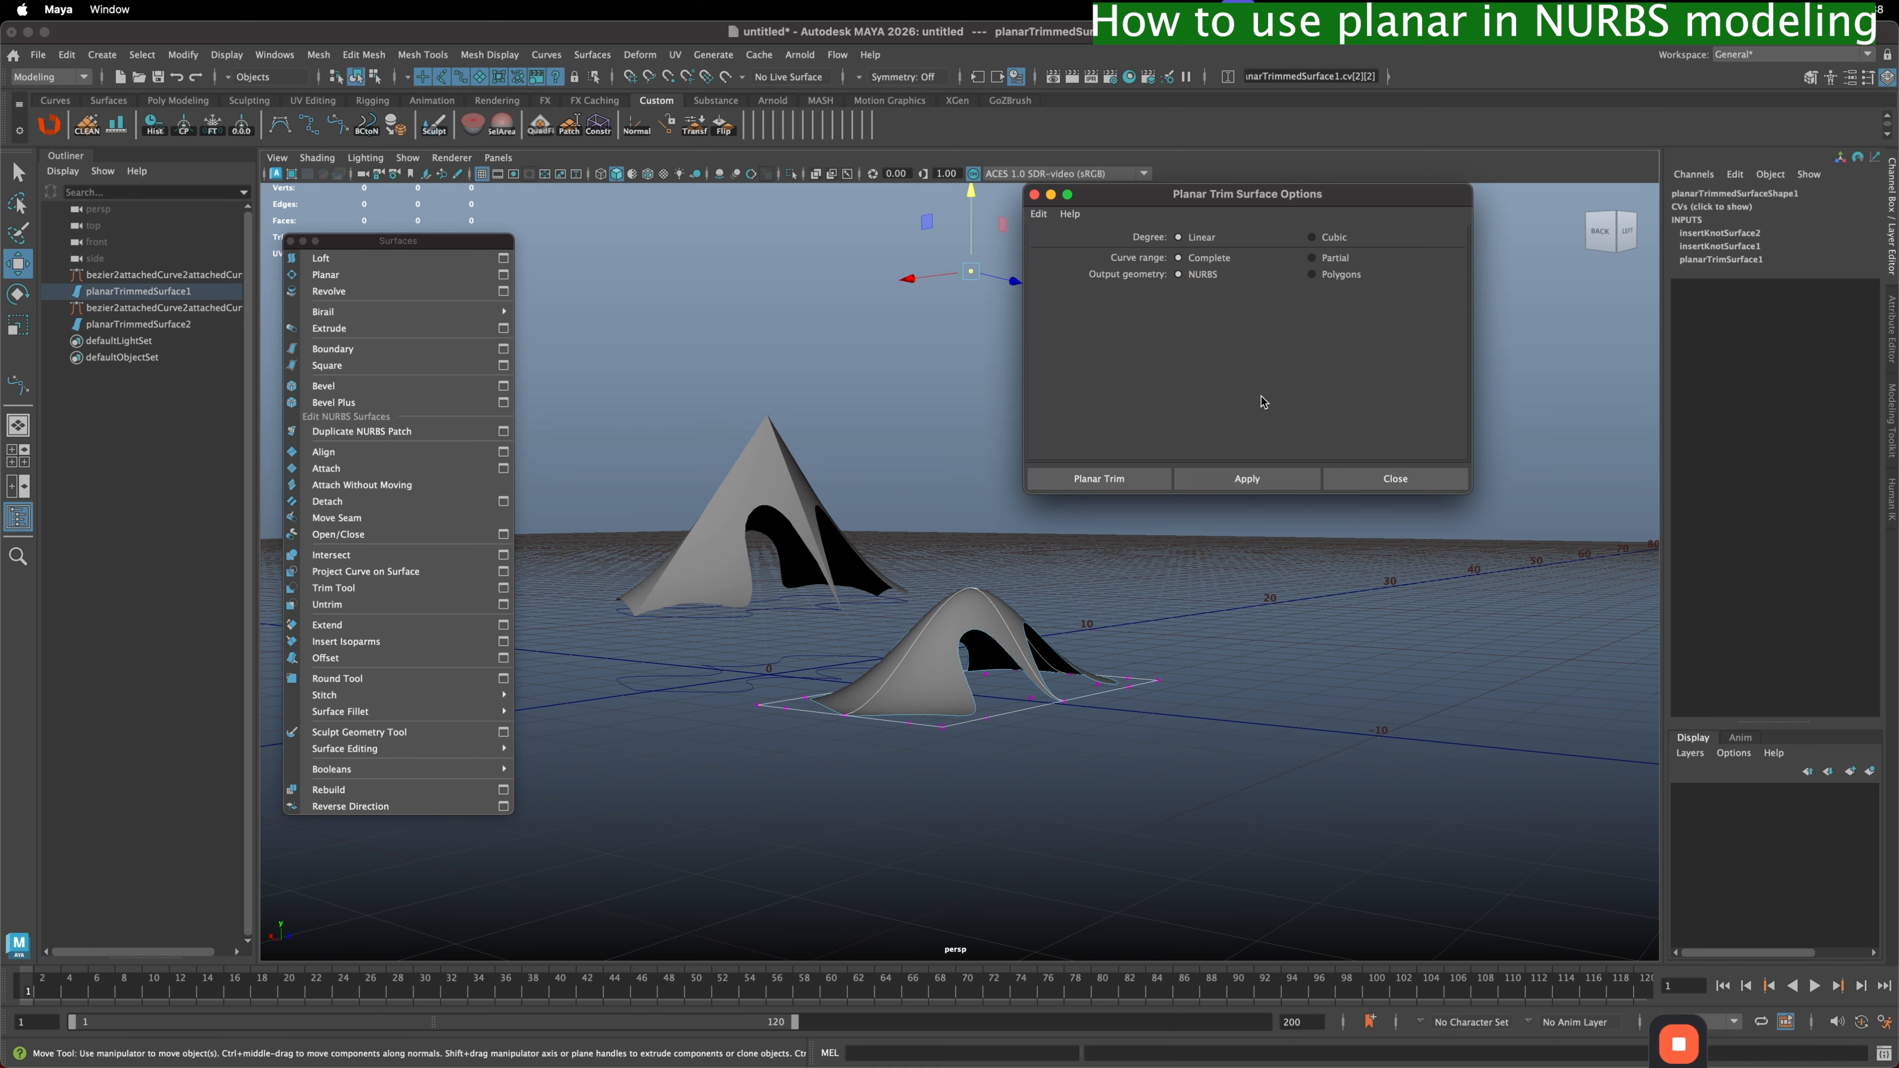
left_click(1395, 478)
- Delete the pointed and the rounded tent-shaped trimmed surfaces, keeping their source curves
left_click_drag(1158, 487, 1138, 527, "alt")
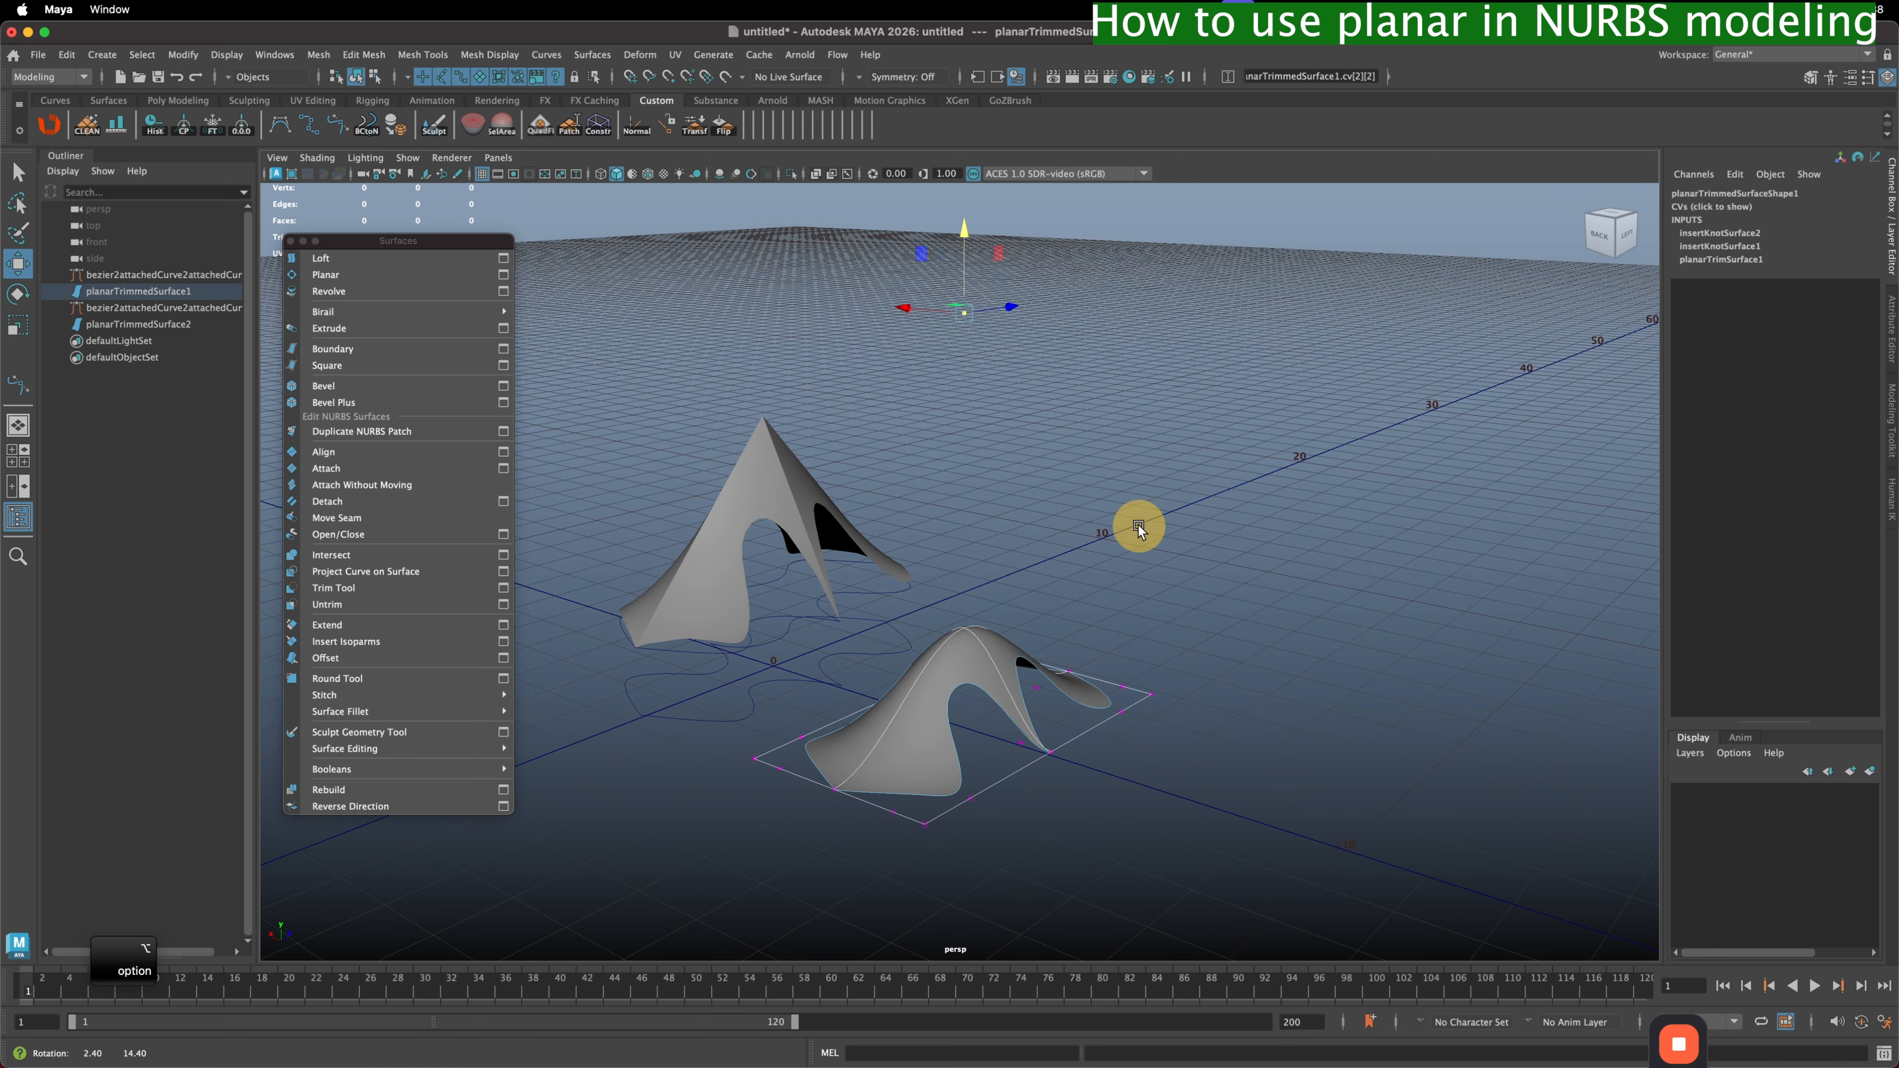
left_click_drag(765, 655, 832, 688)
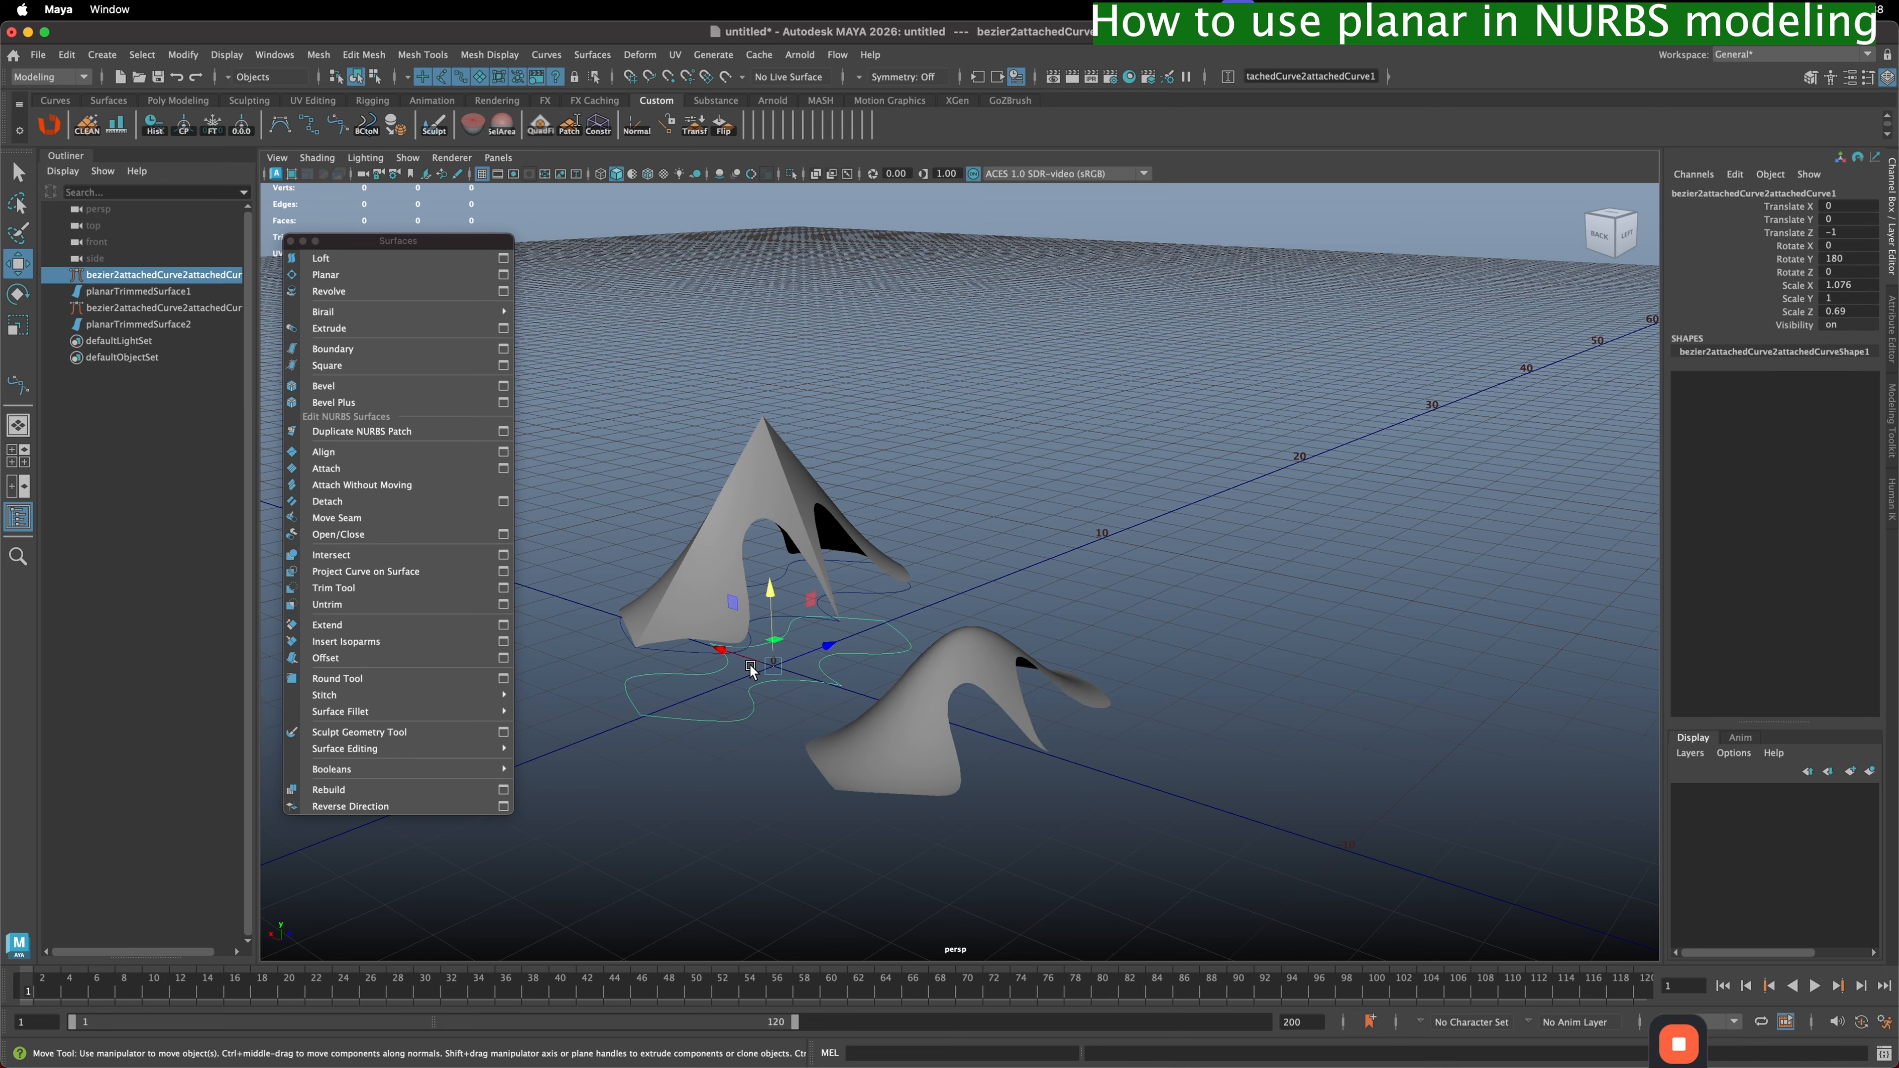
left_click(869, 538)
key("BackSpace")
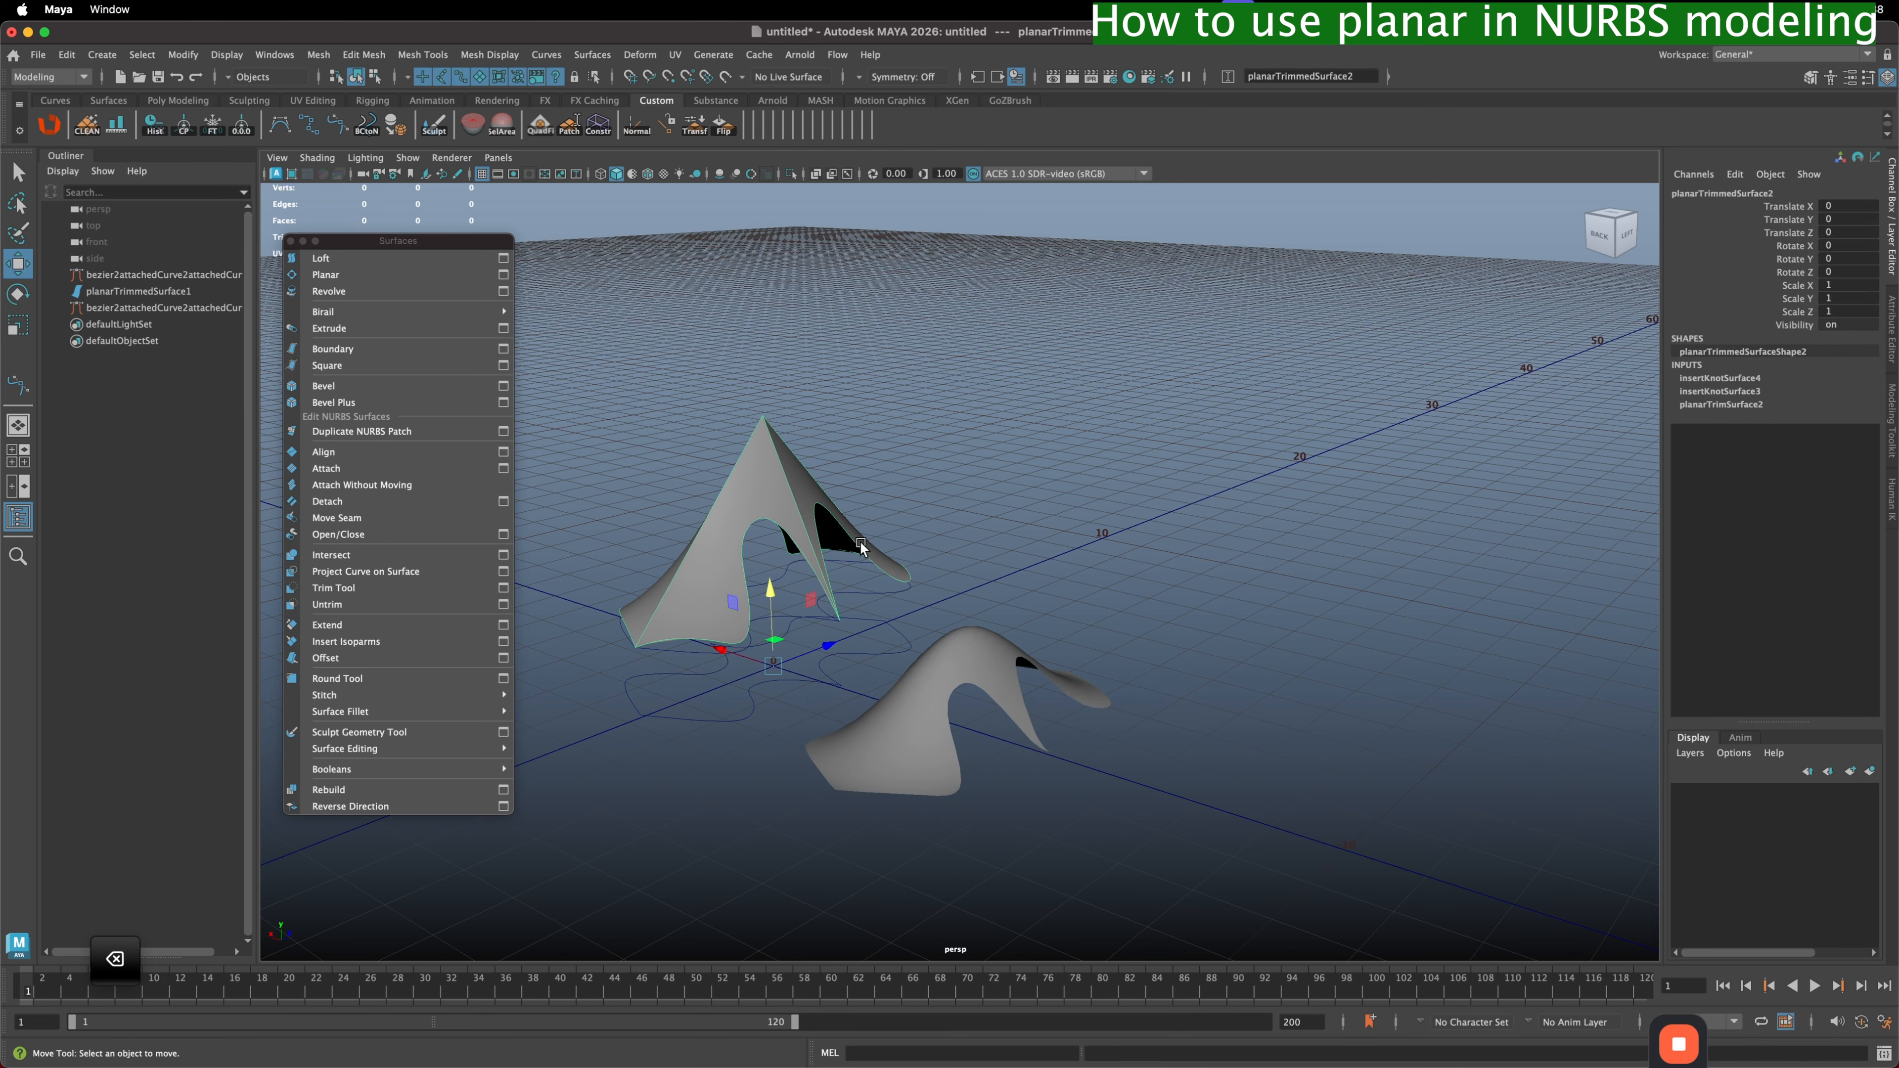
left_click(814, 565)
left_click_drag(958, 595, 1078, 713)
key("BackSpace")
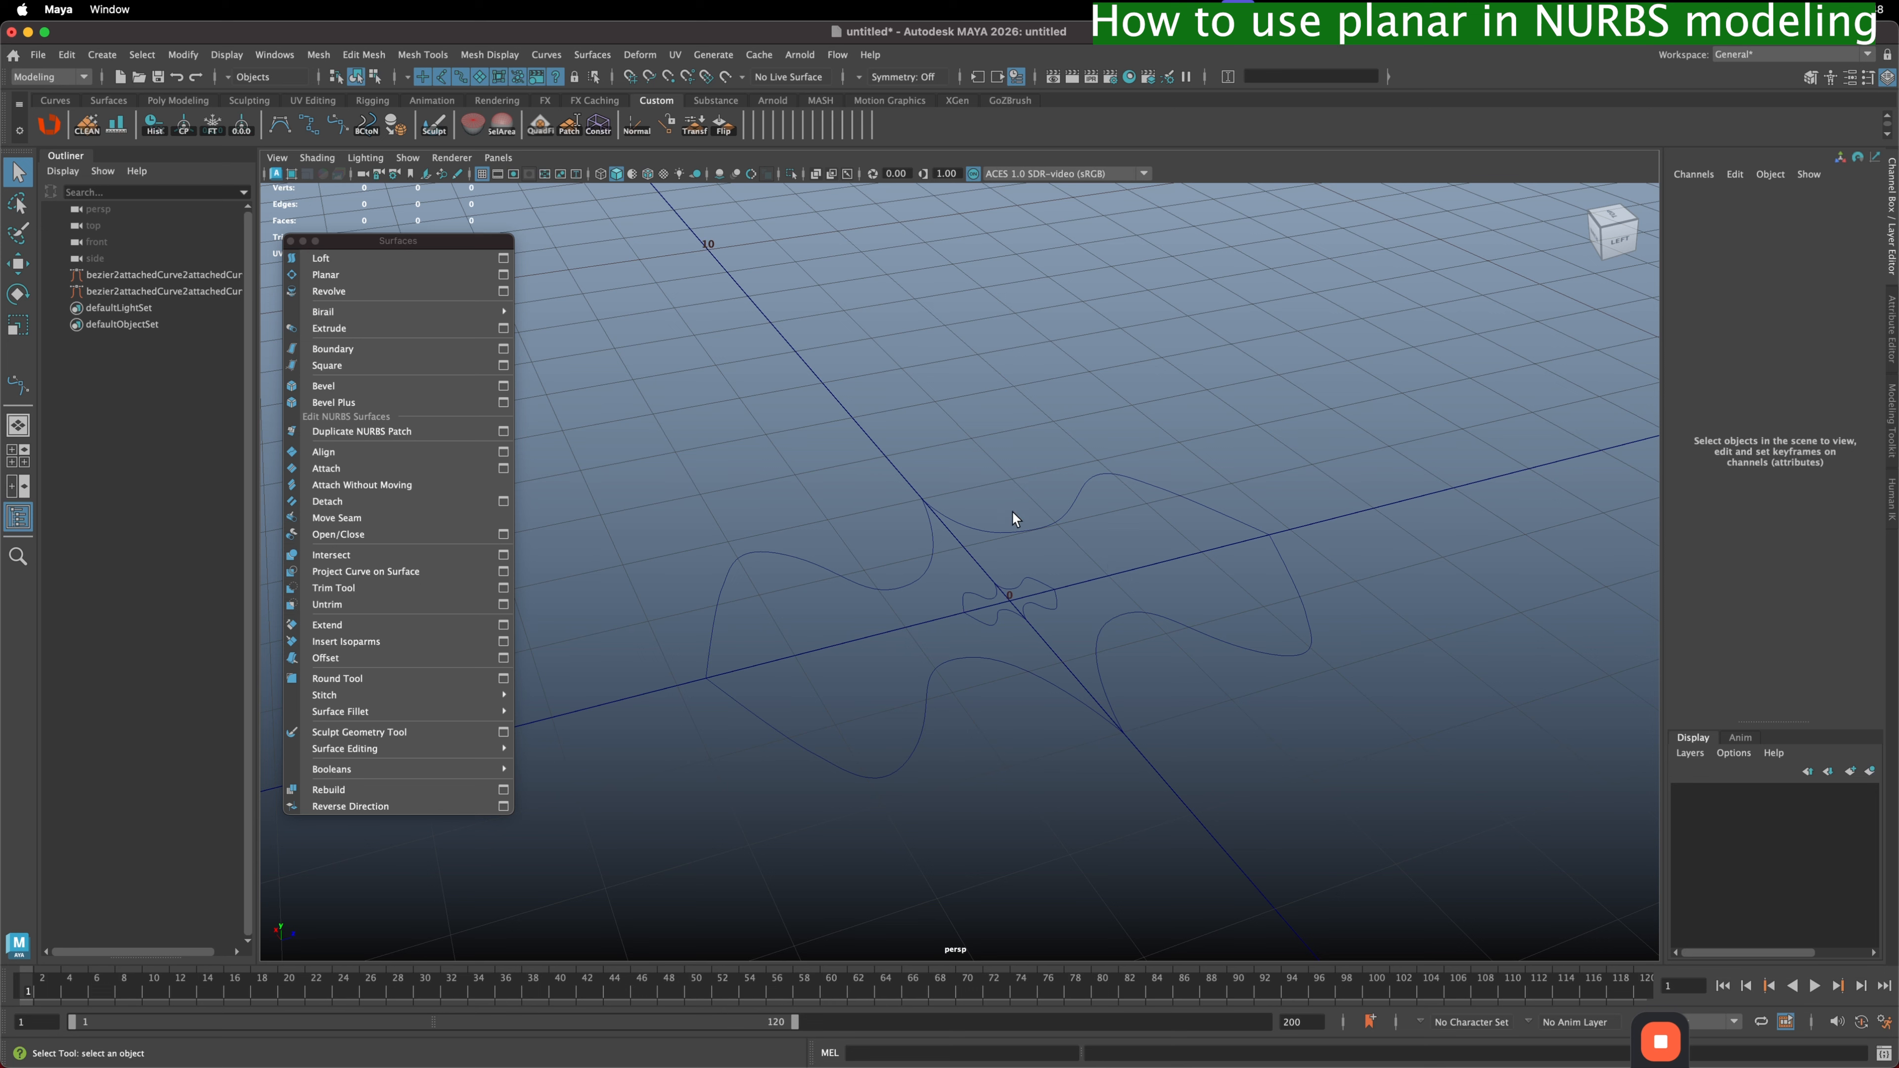
- Create a planar surface from the large wavy curve and the small curve inside it
left_click_drag(1015, 515, 1037, 549)
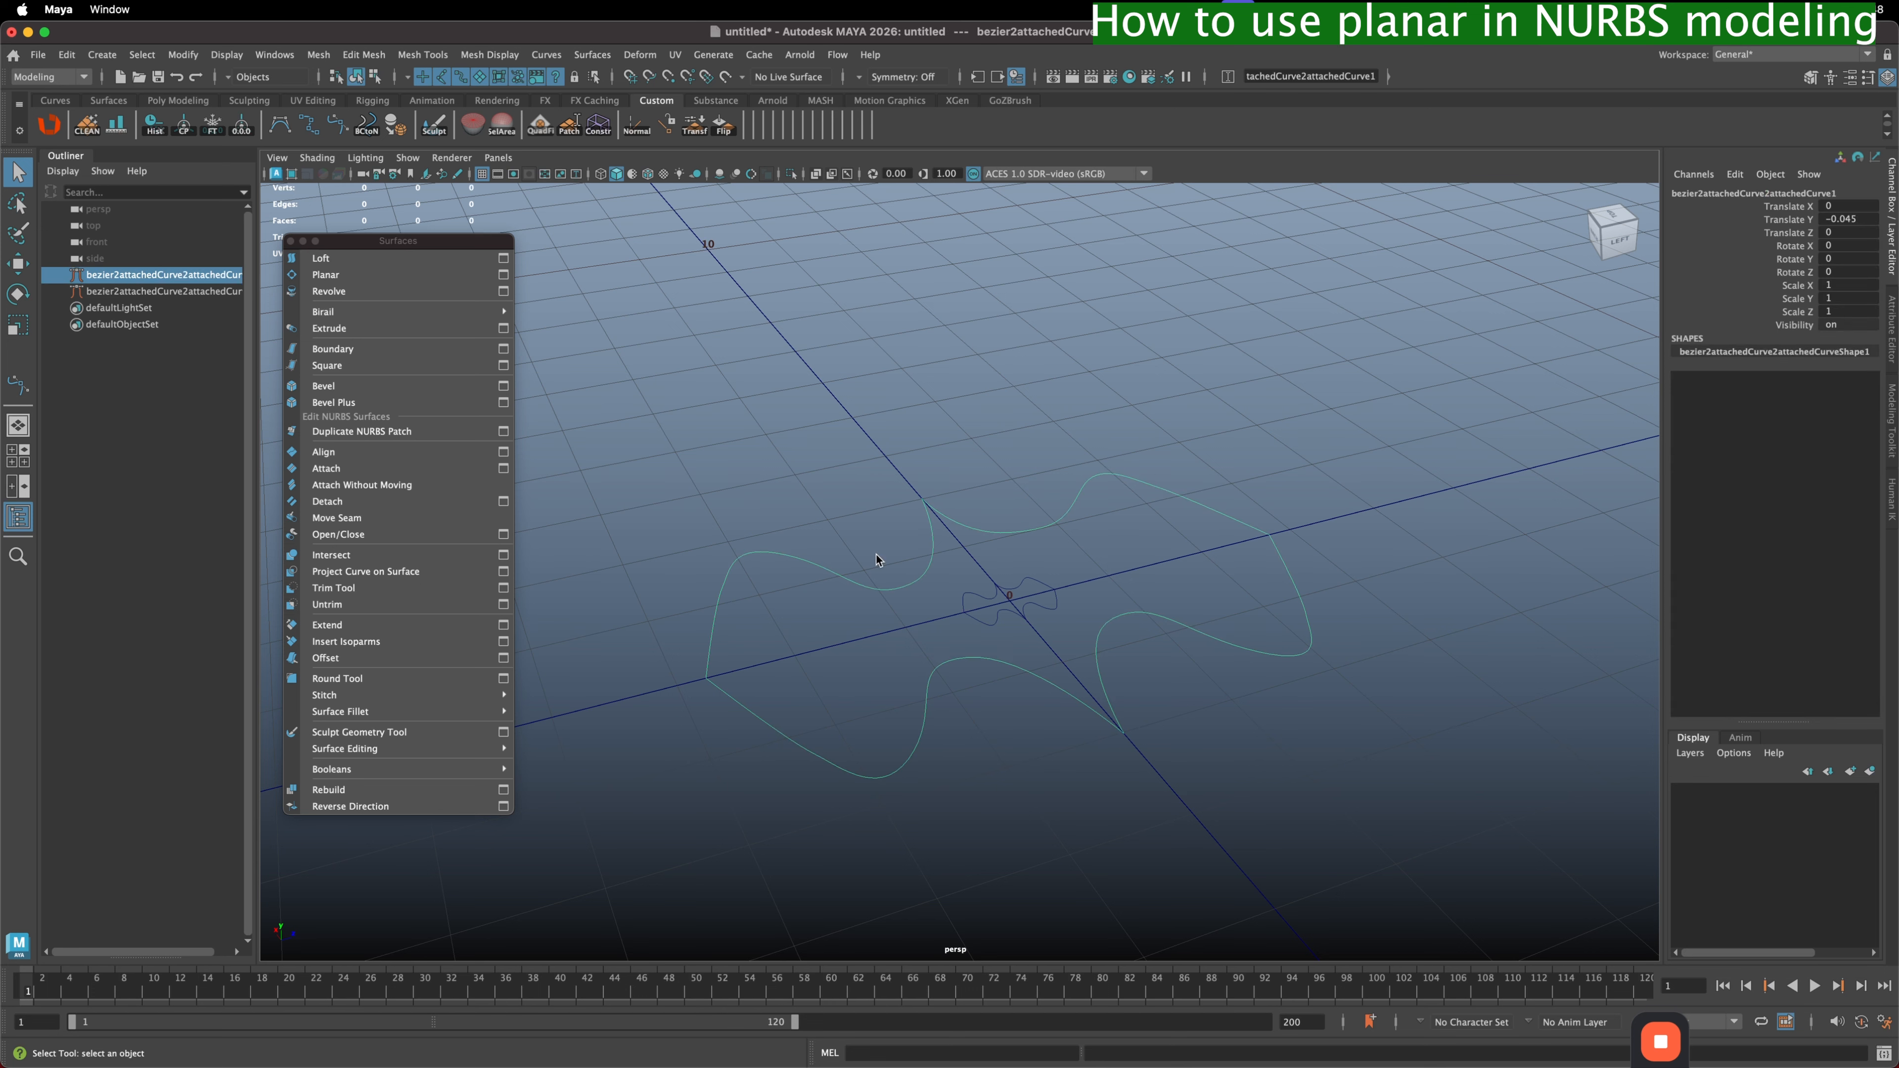
left_click(972, 579)
left_click(1009, 625)
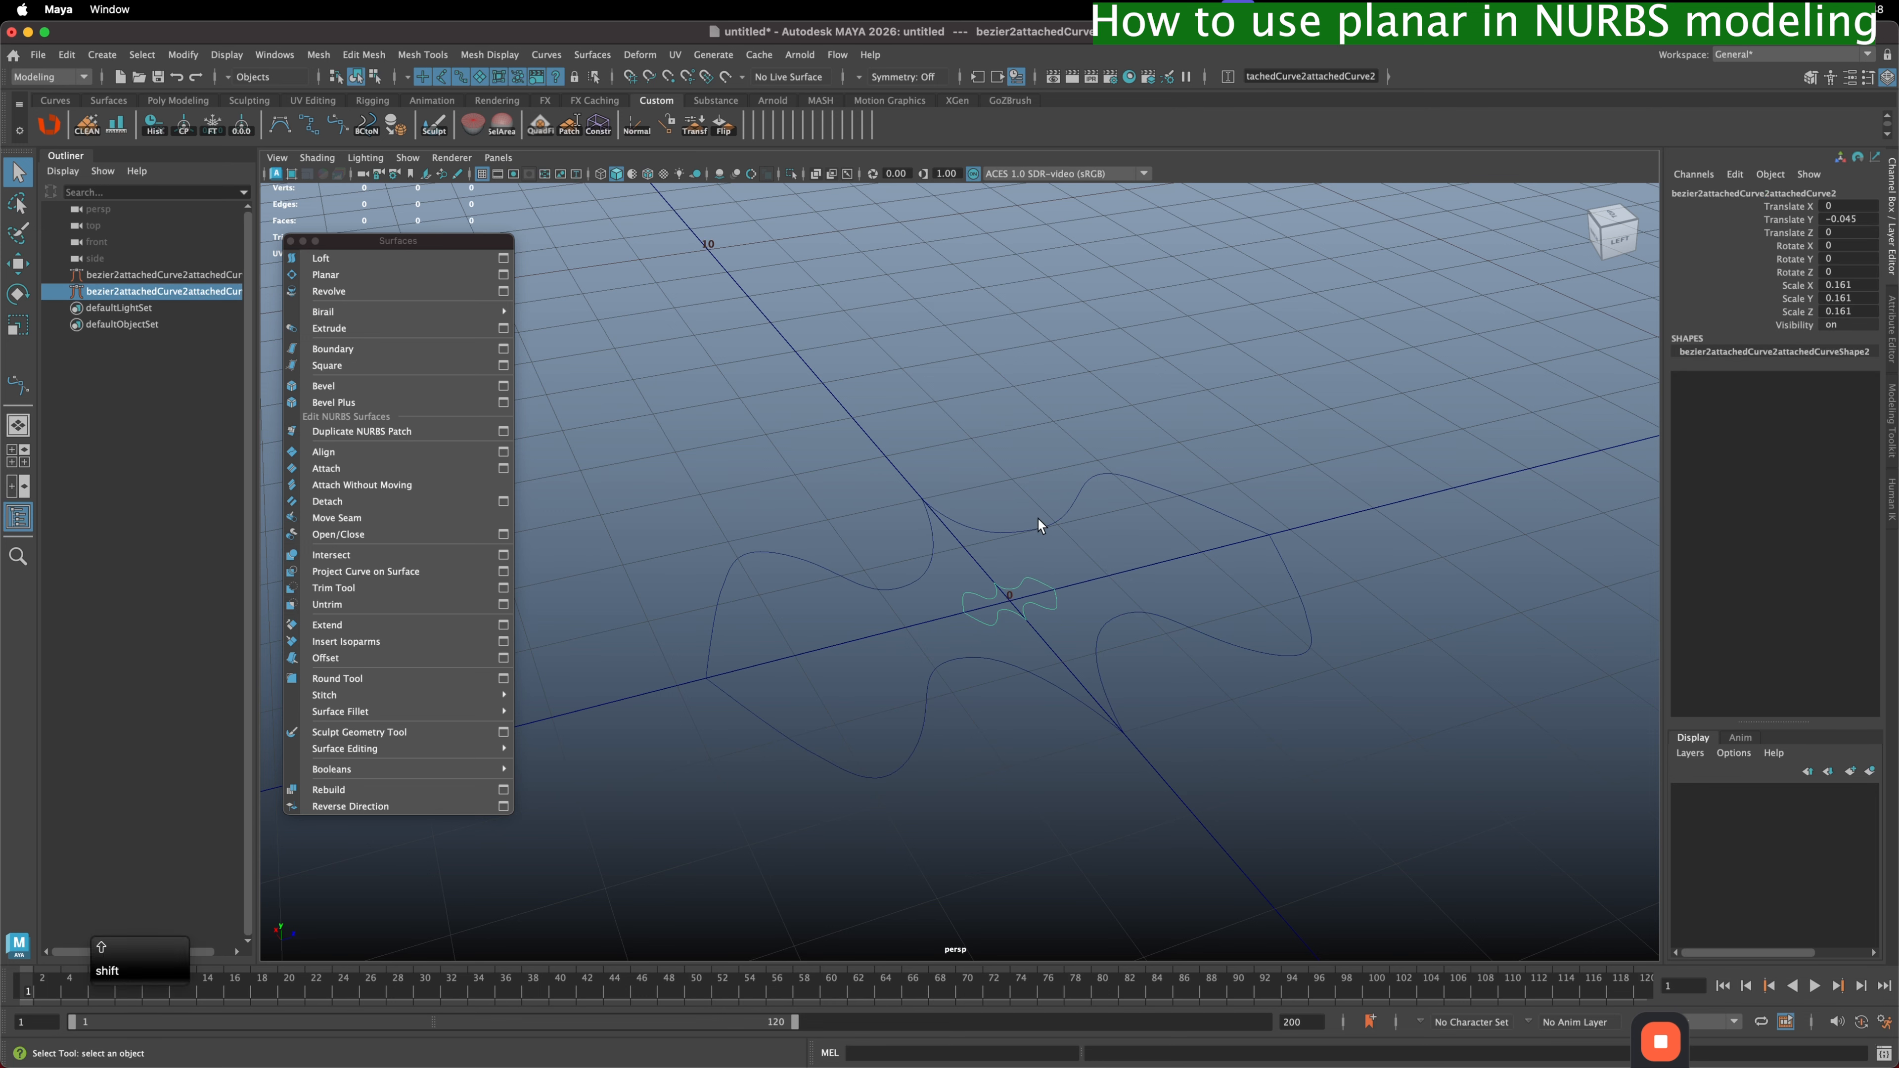
left_click(1053, 538, "shift")
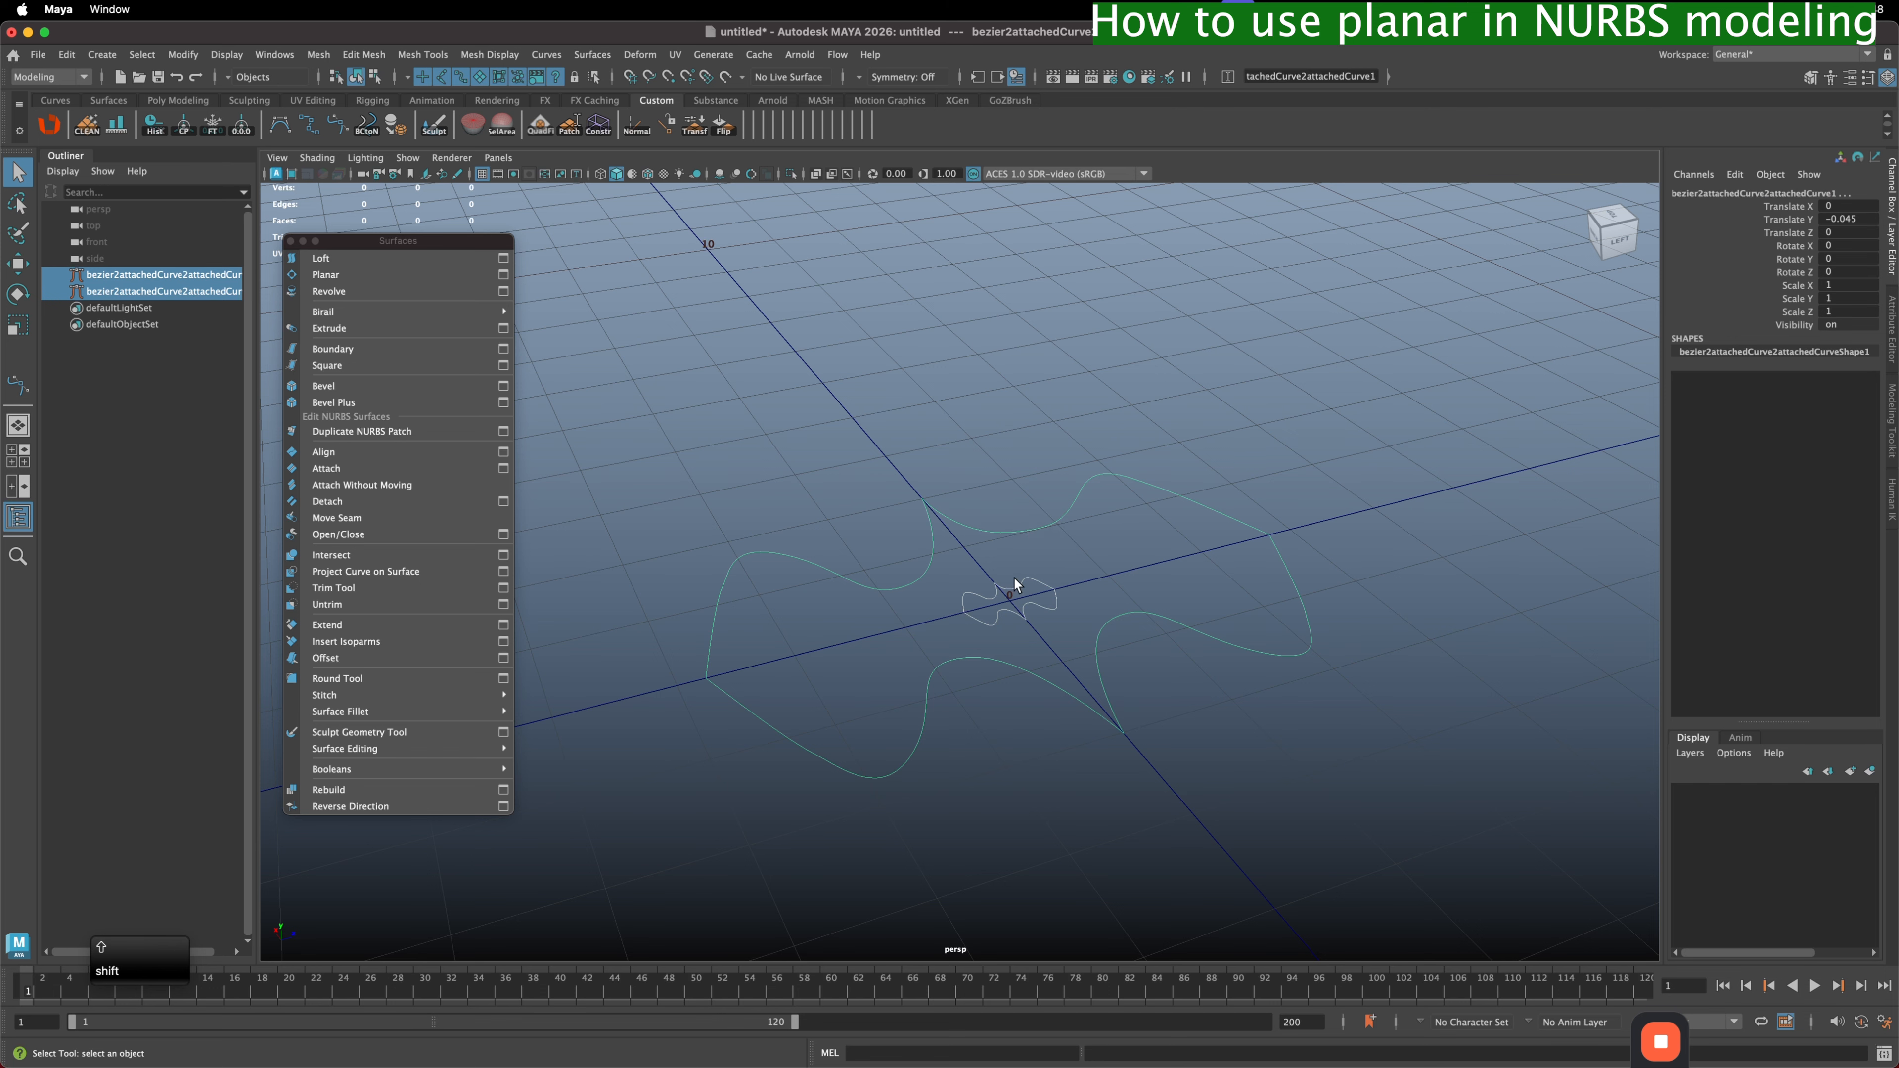
left_click(329, 276)
left_click_drag(1107, 496, 1033, 604, "alt")
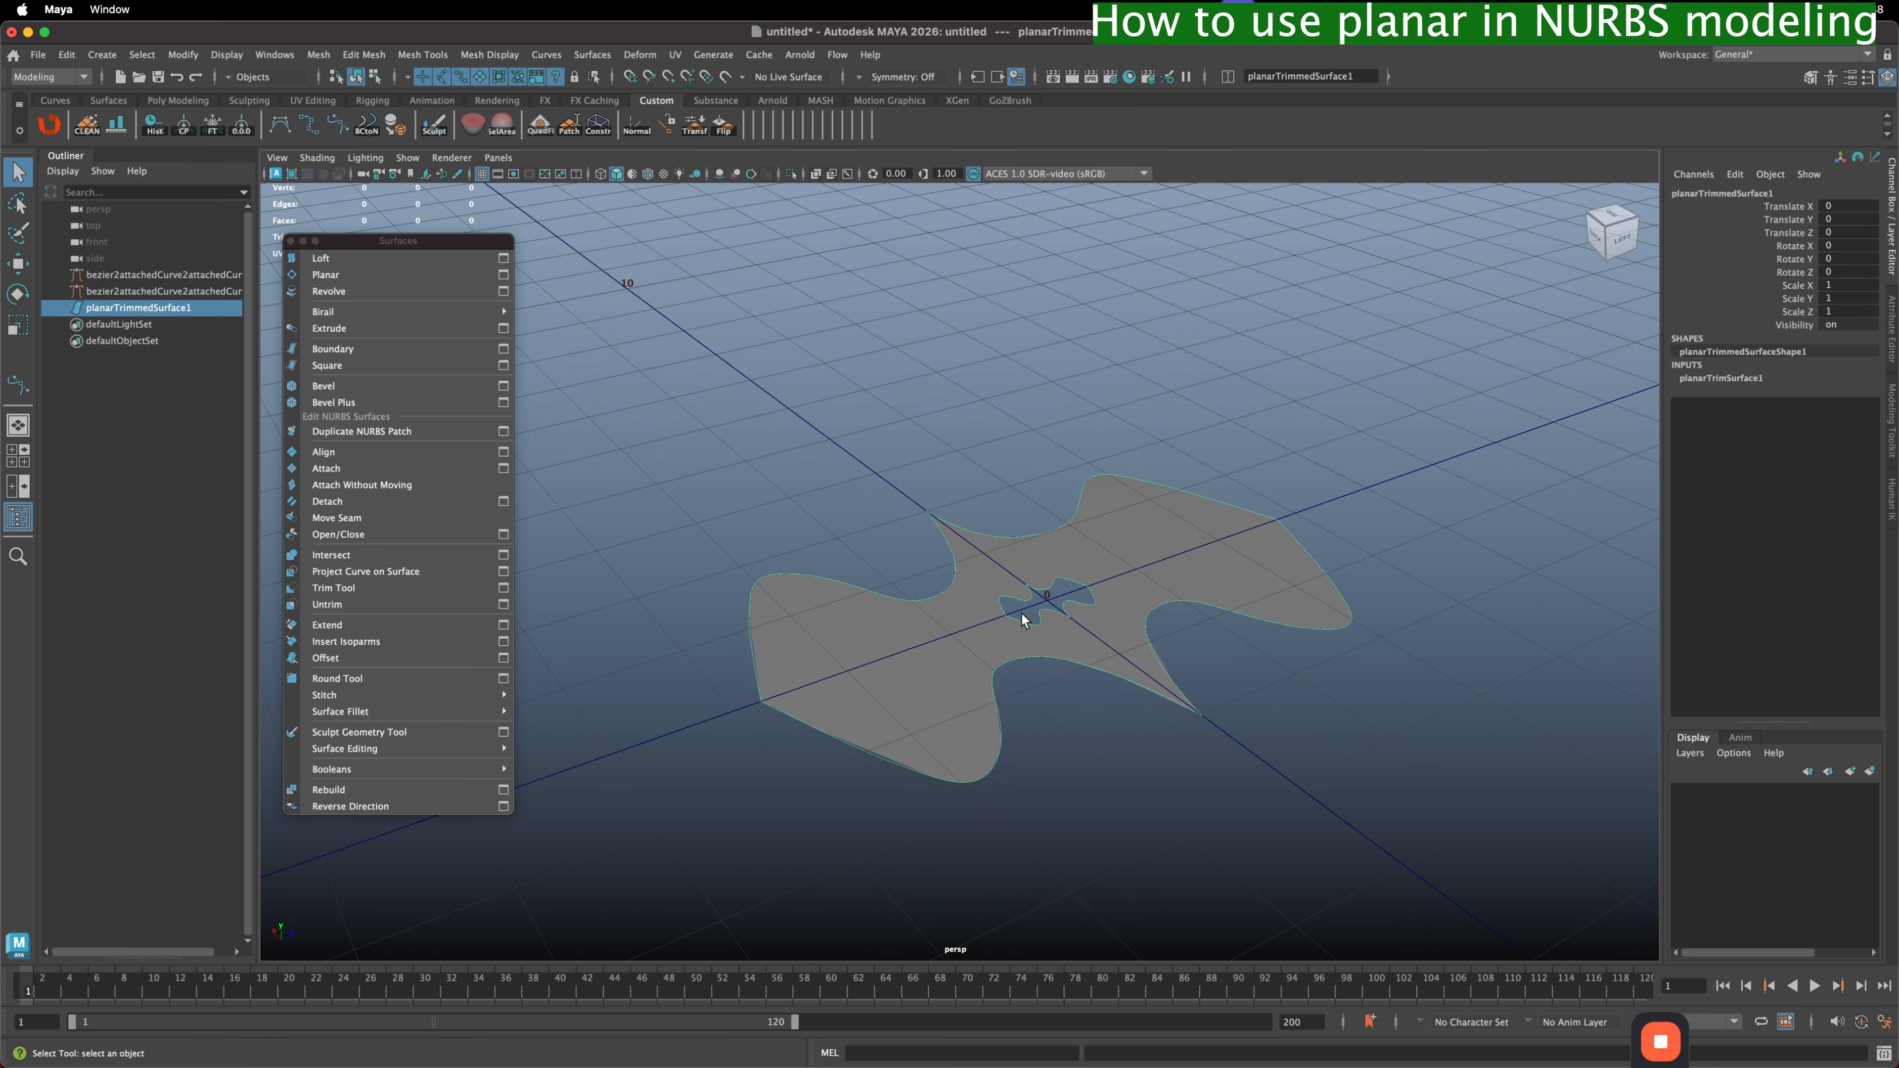
middle_click_drag(1021, 612, 1004, 587, "alt")
left_click_drag(985, 598, 989, 583, "alt")
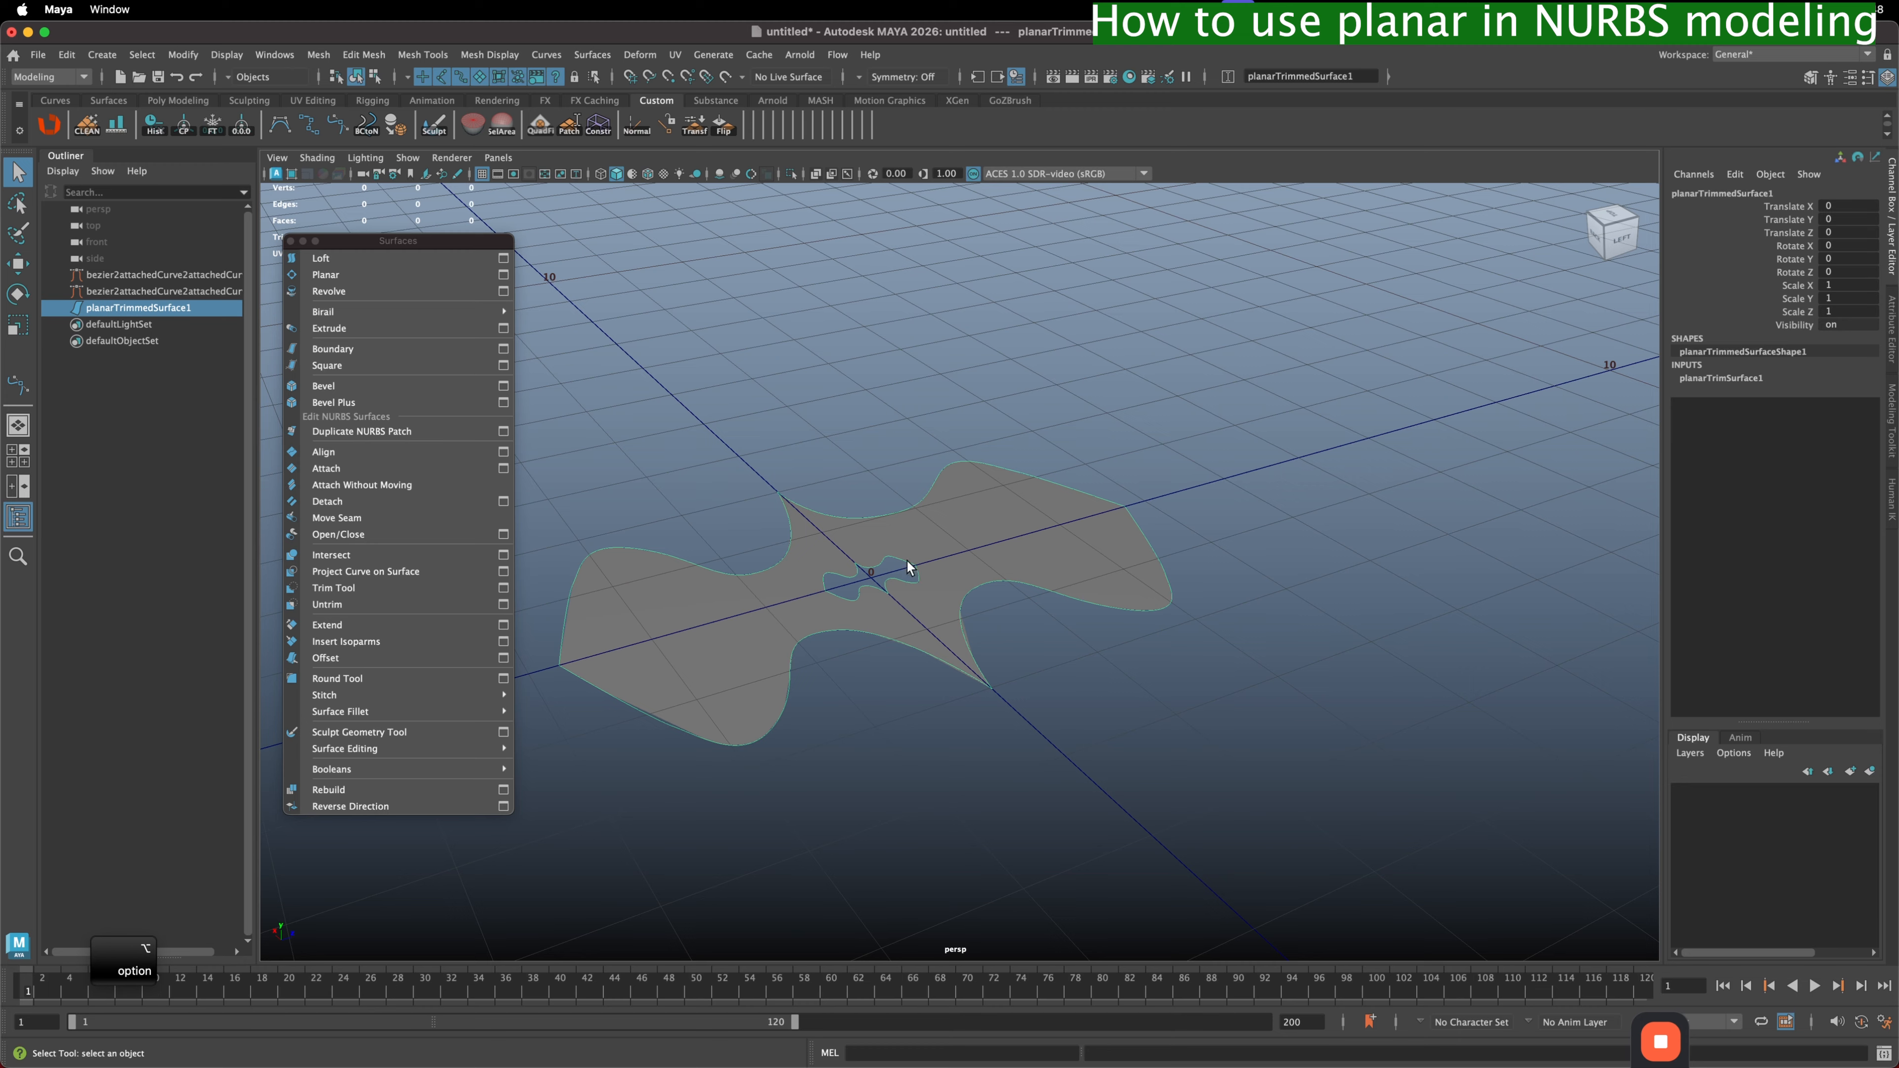
middle_click_drag(907, 561, 970, 549, "alt")
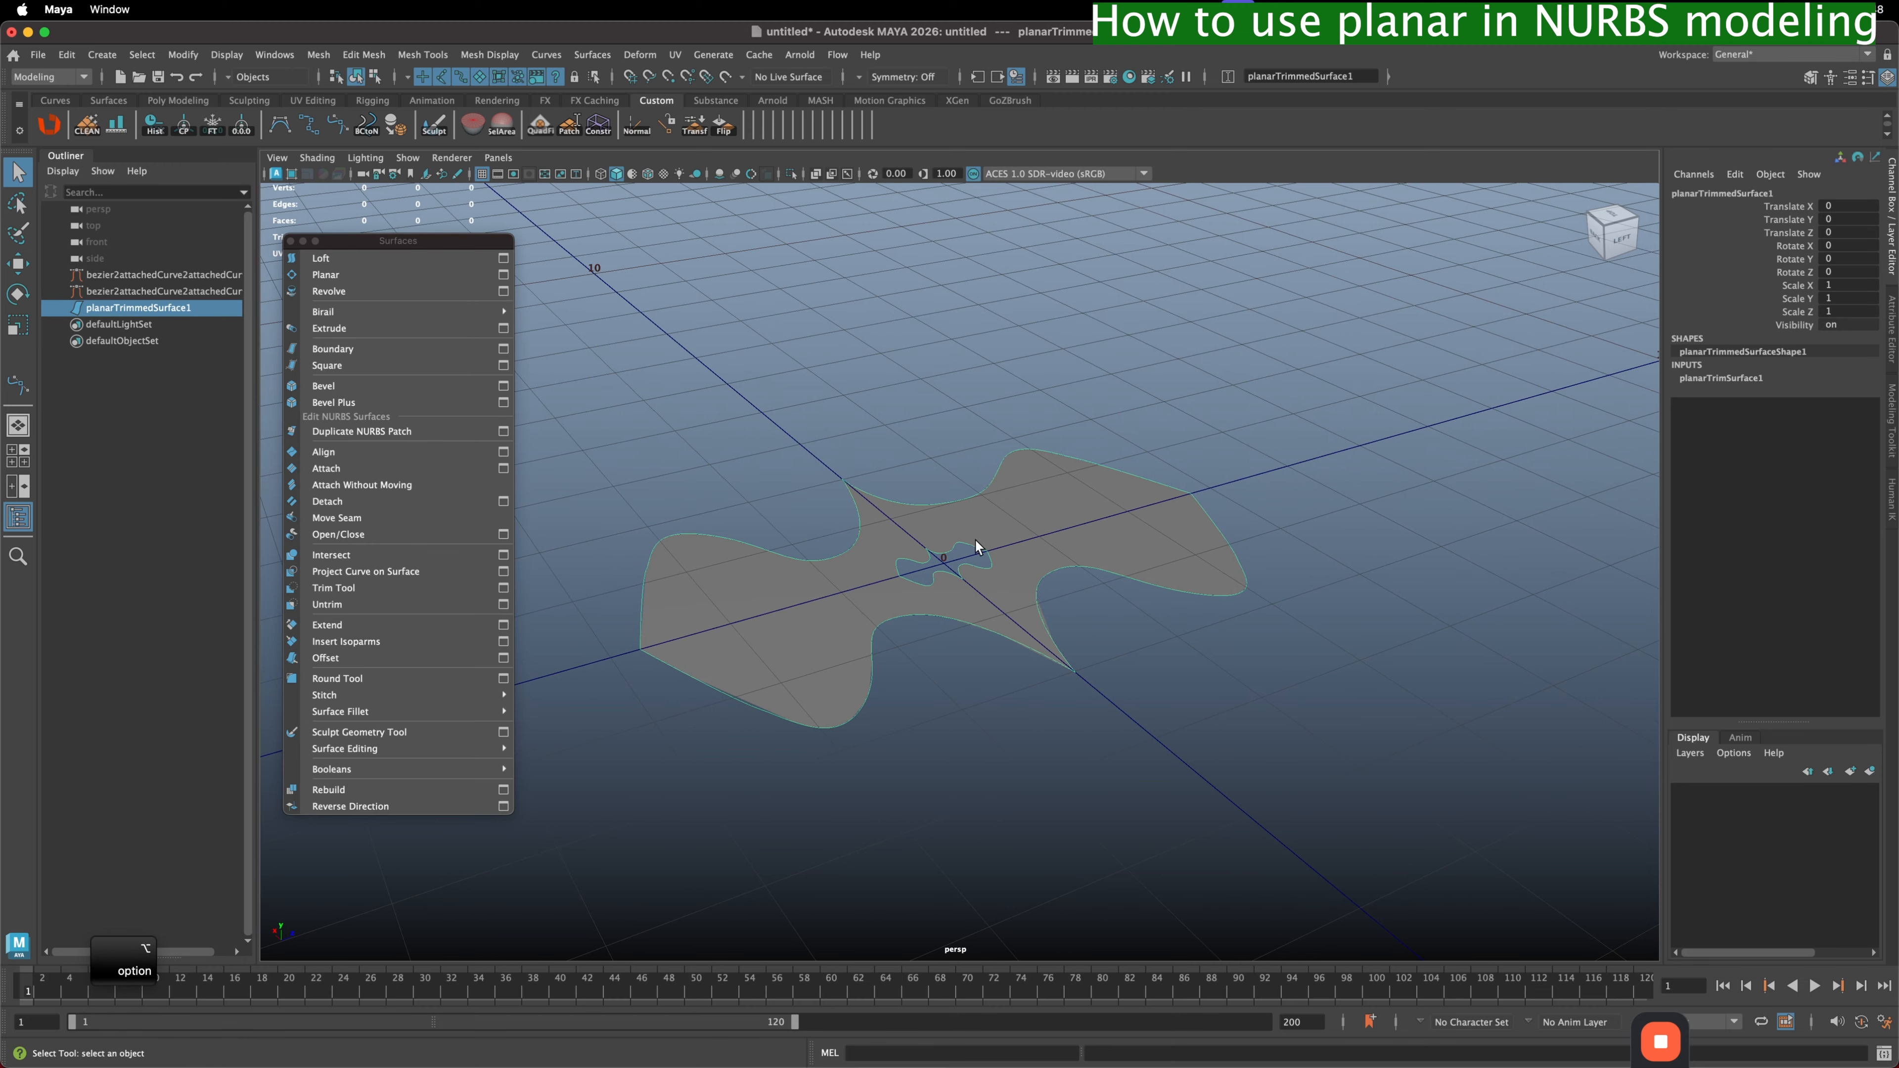
- Move the small inner curve slightly along Z, to about -0.028, to shift the hole in the planar surface
left_click(1010, 533)
left_click(984, 555)
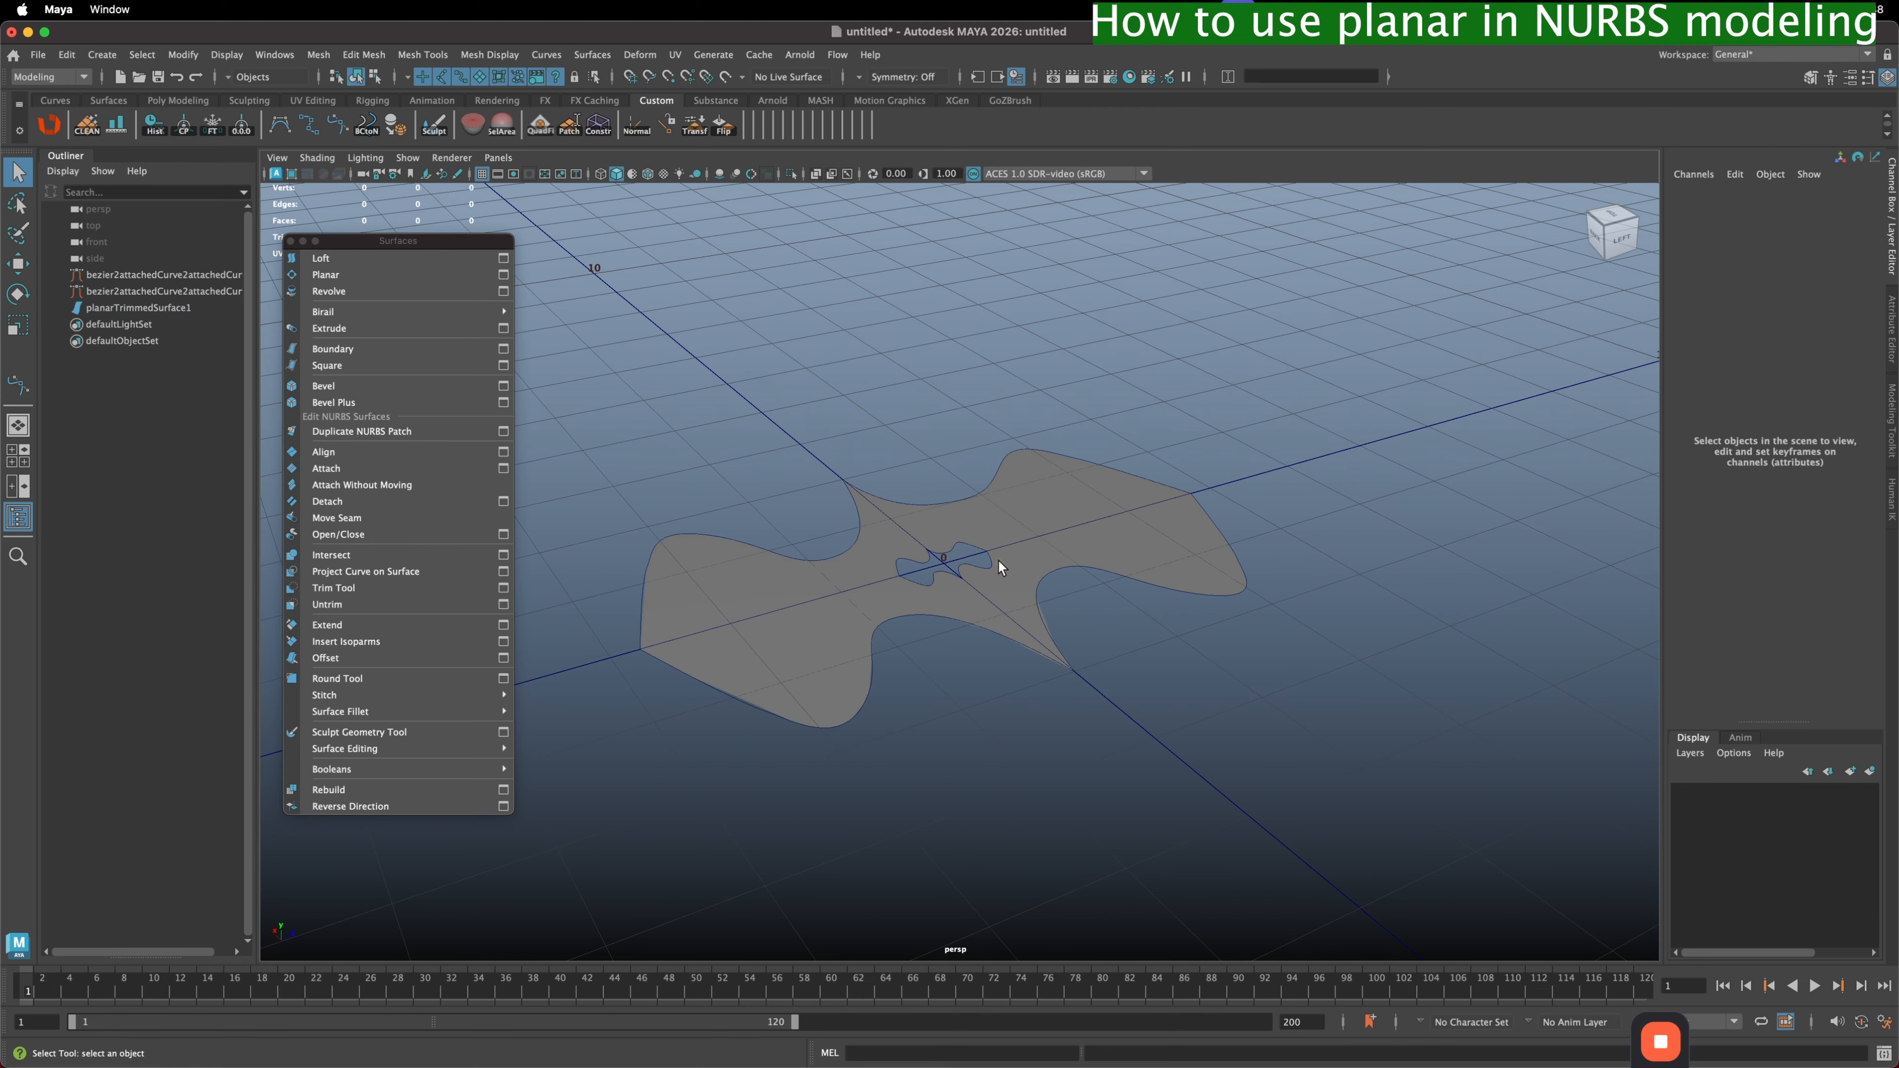
left_click(975, 546)
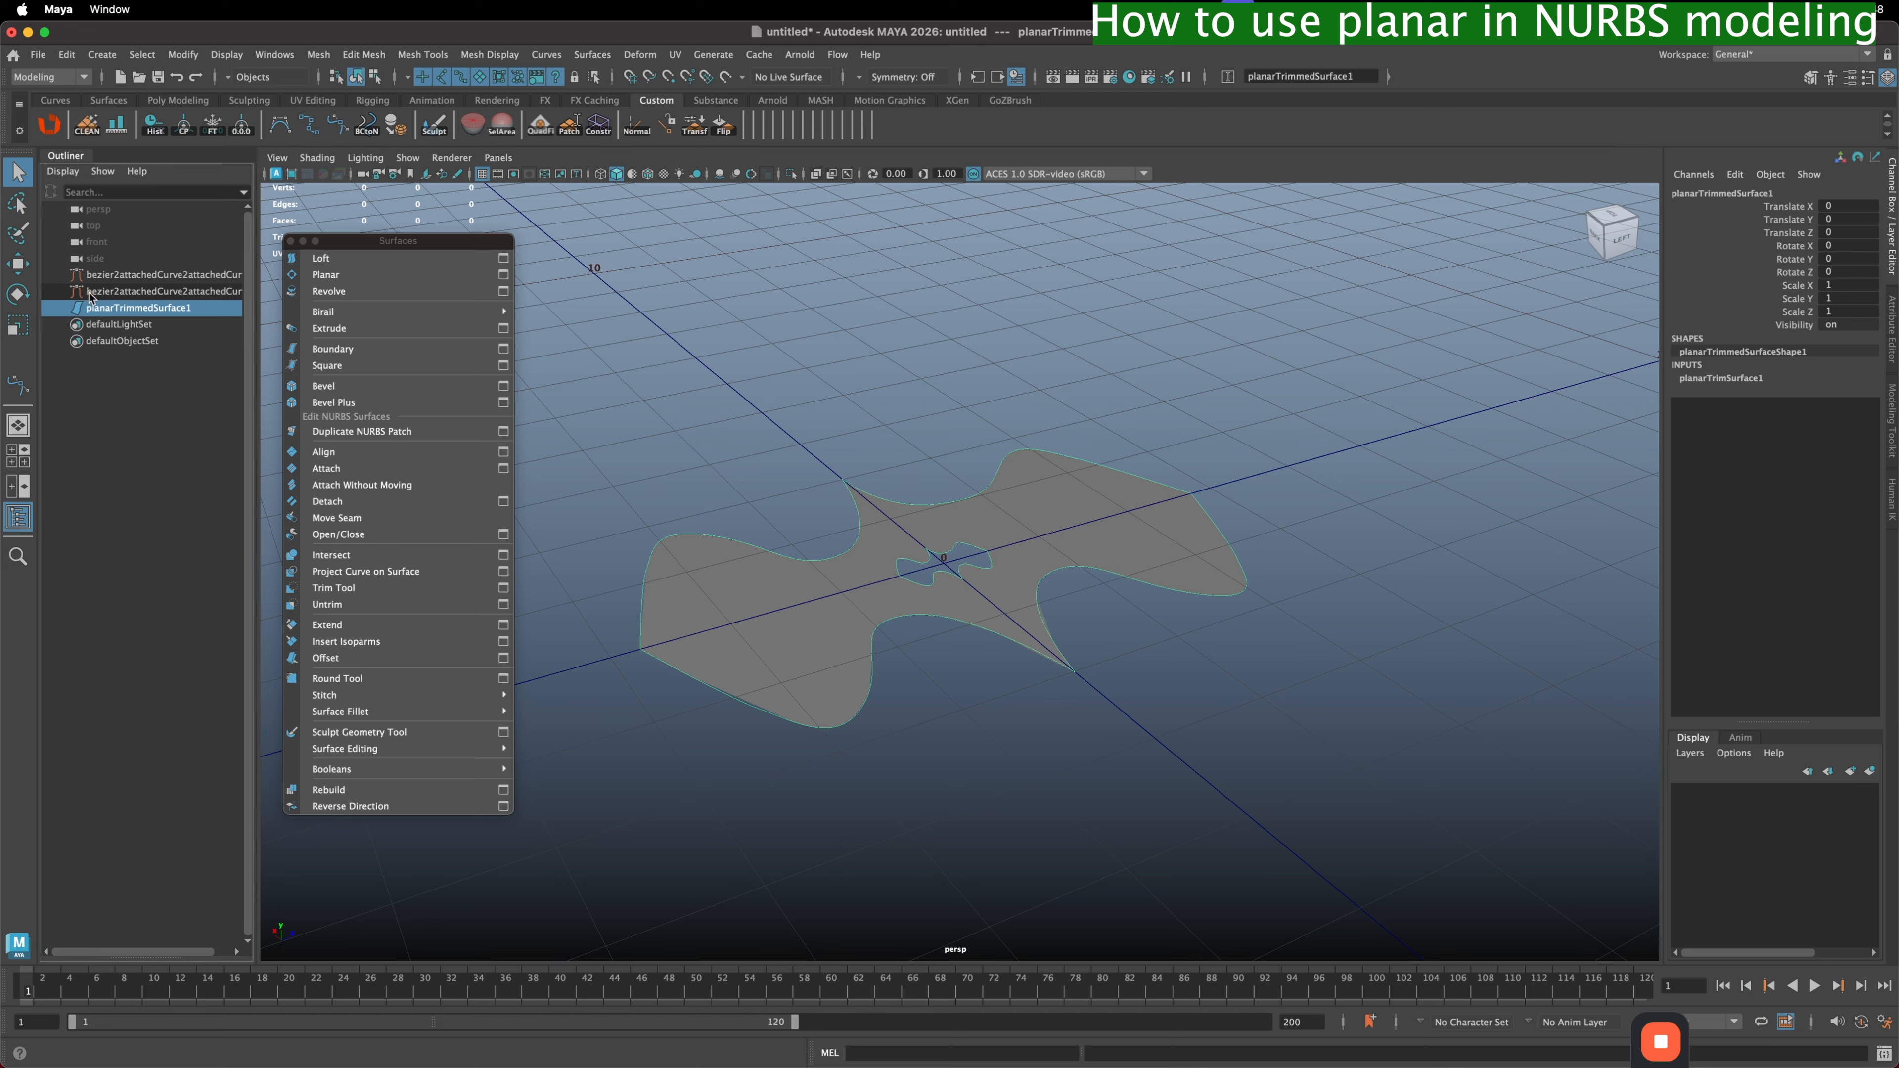
left_click(112, 275)
left_click(110, 290)
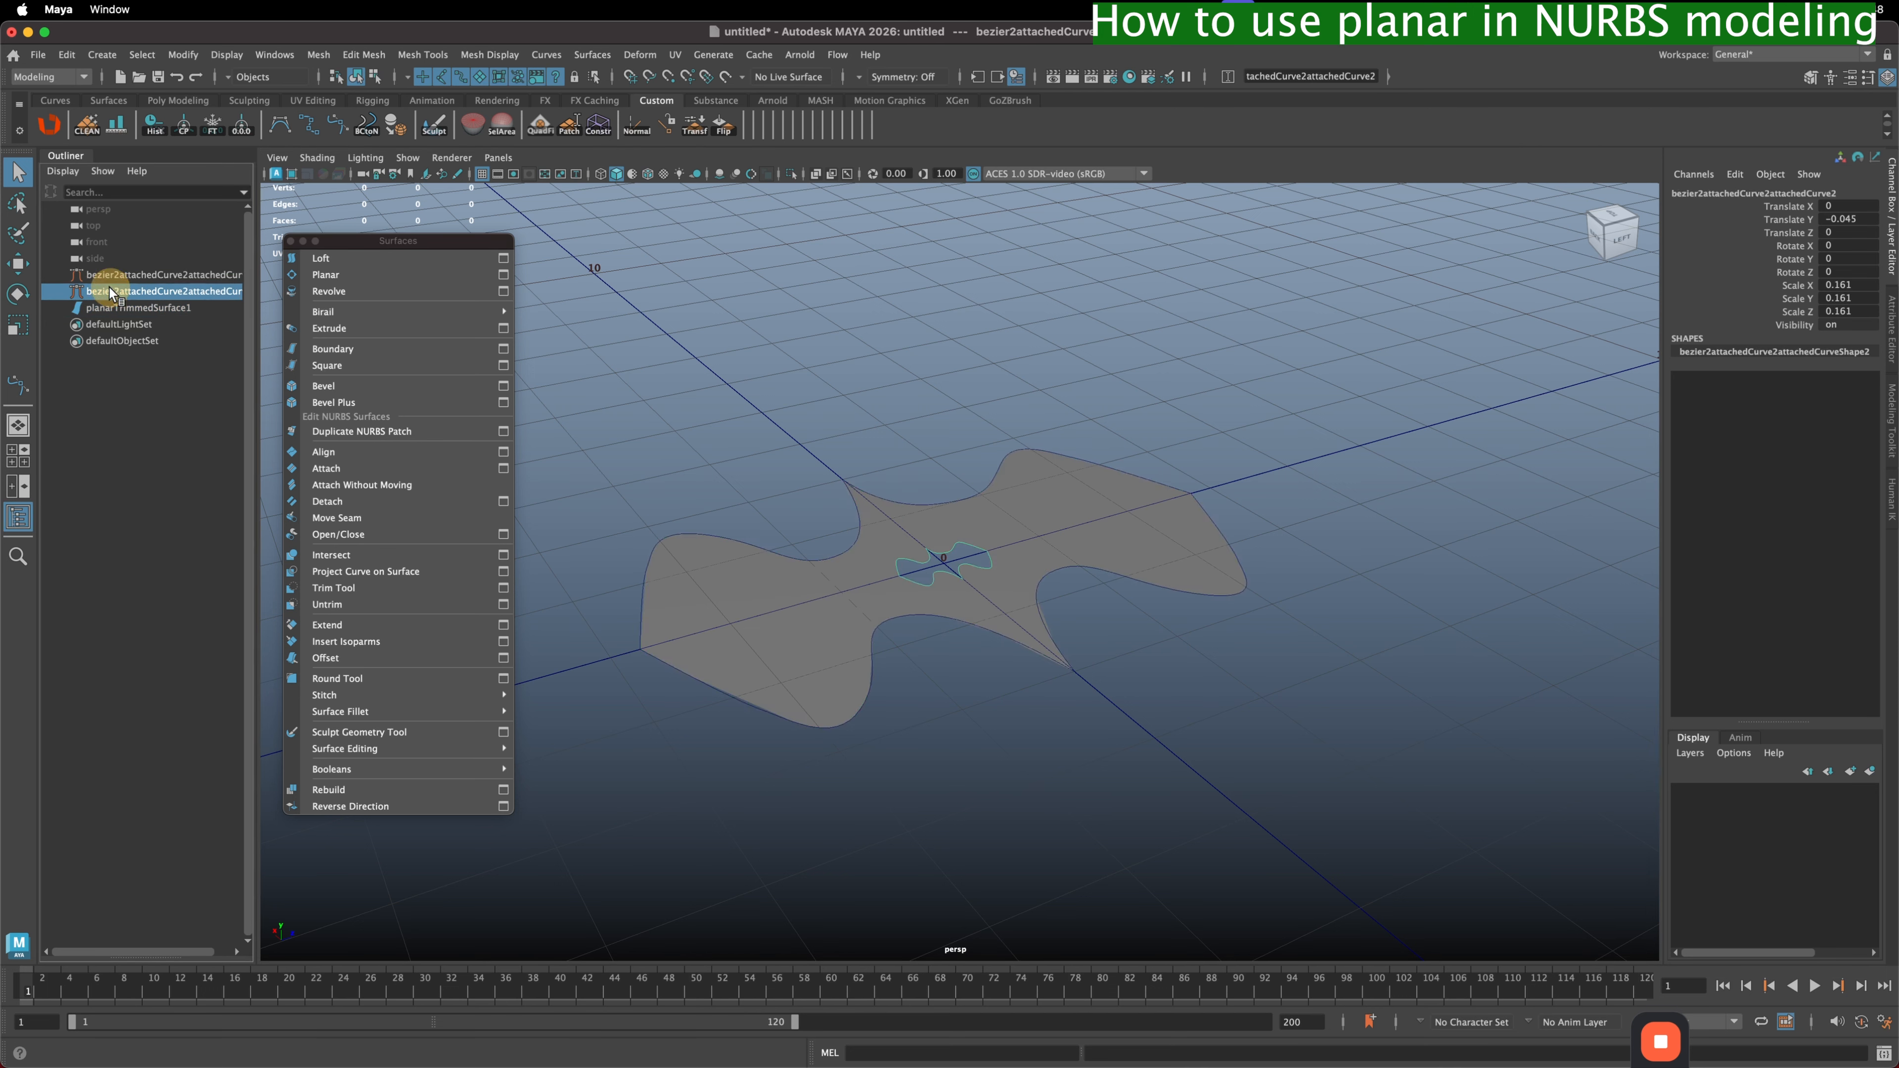
key("w")
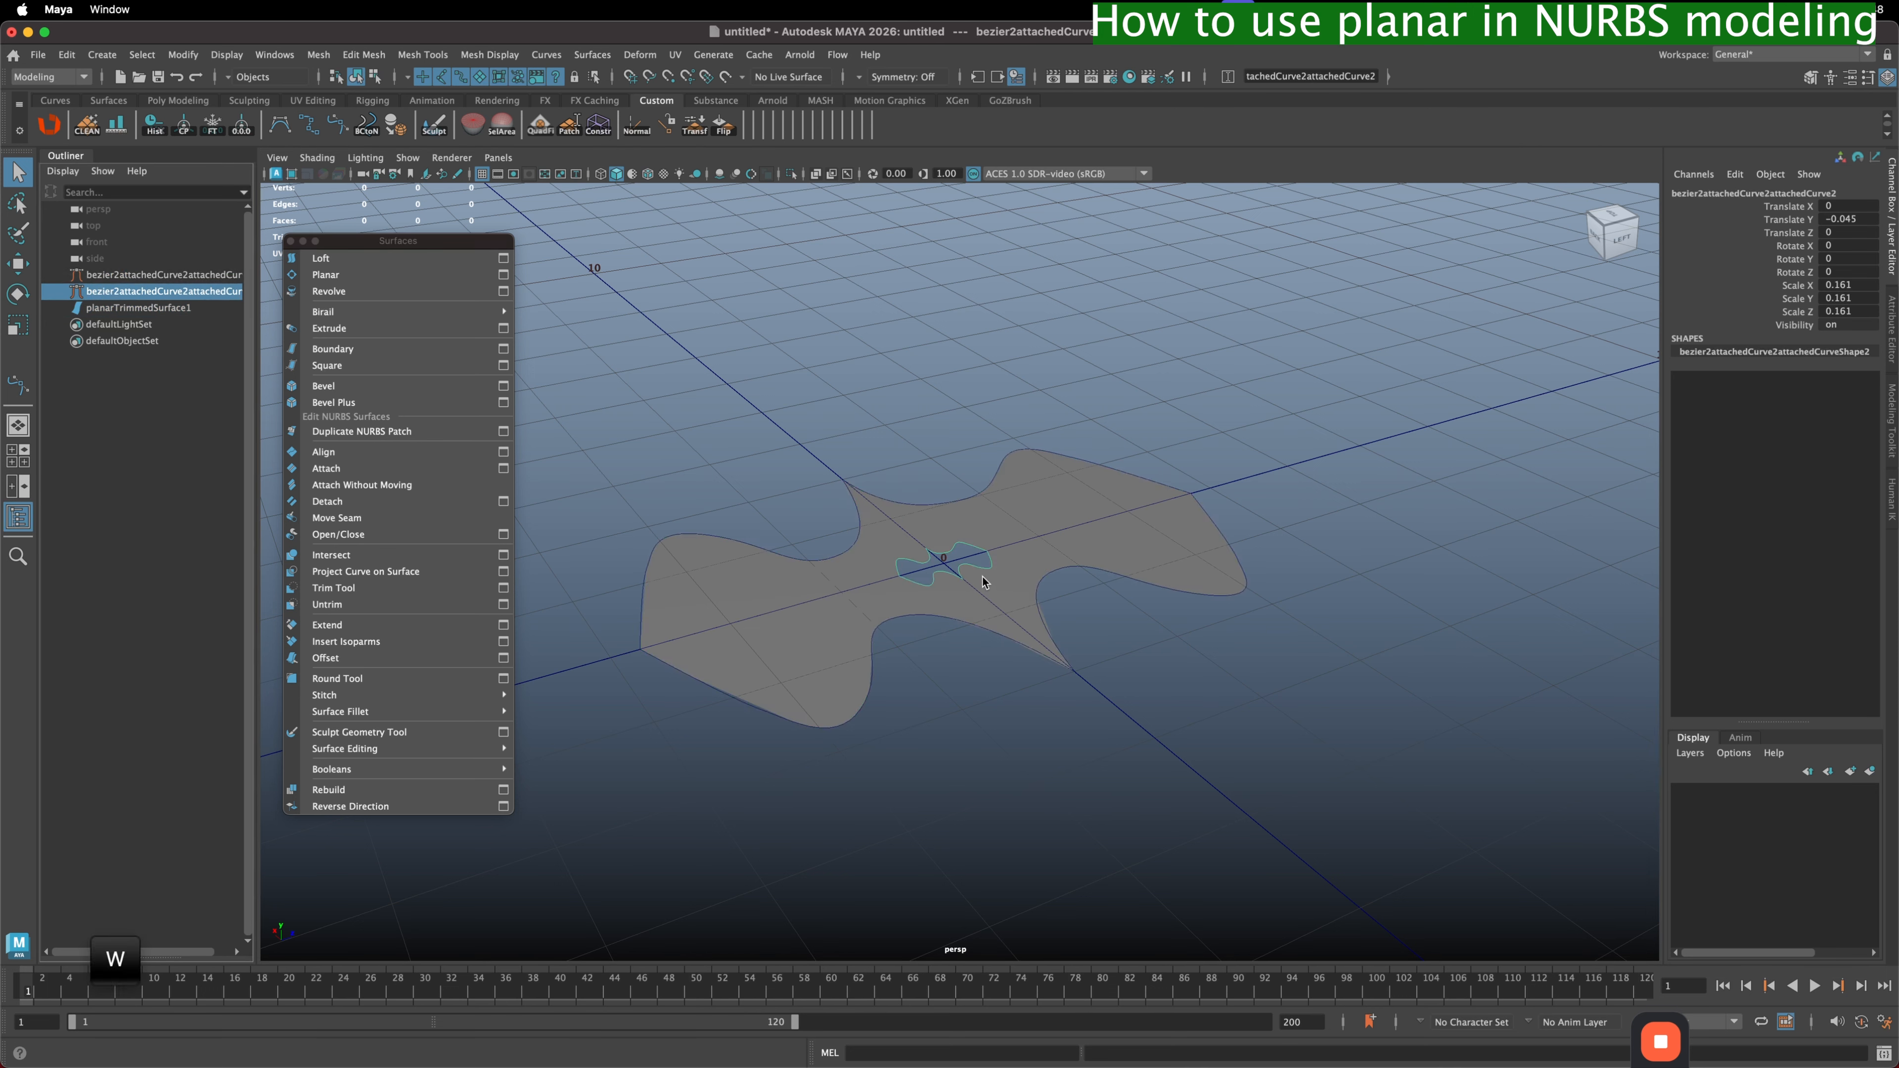
mouse_move(1014, 543)
left_mouse_down()
mouse_move(839, 580)
mouse_move(1012, 565)
left_mouse_up()
left_click_drag(1107, 616, 1110, 611, "alt")
left_click(15, 172)
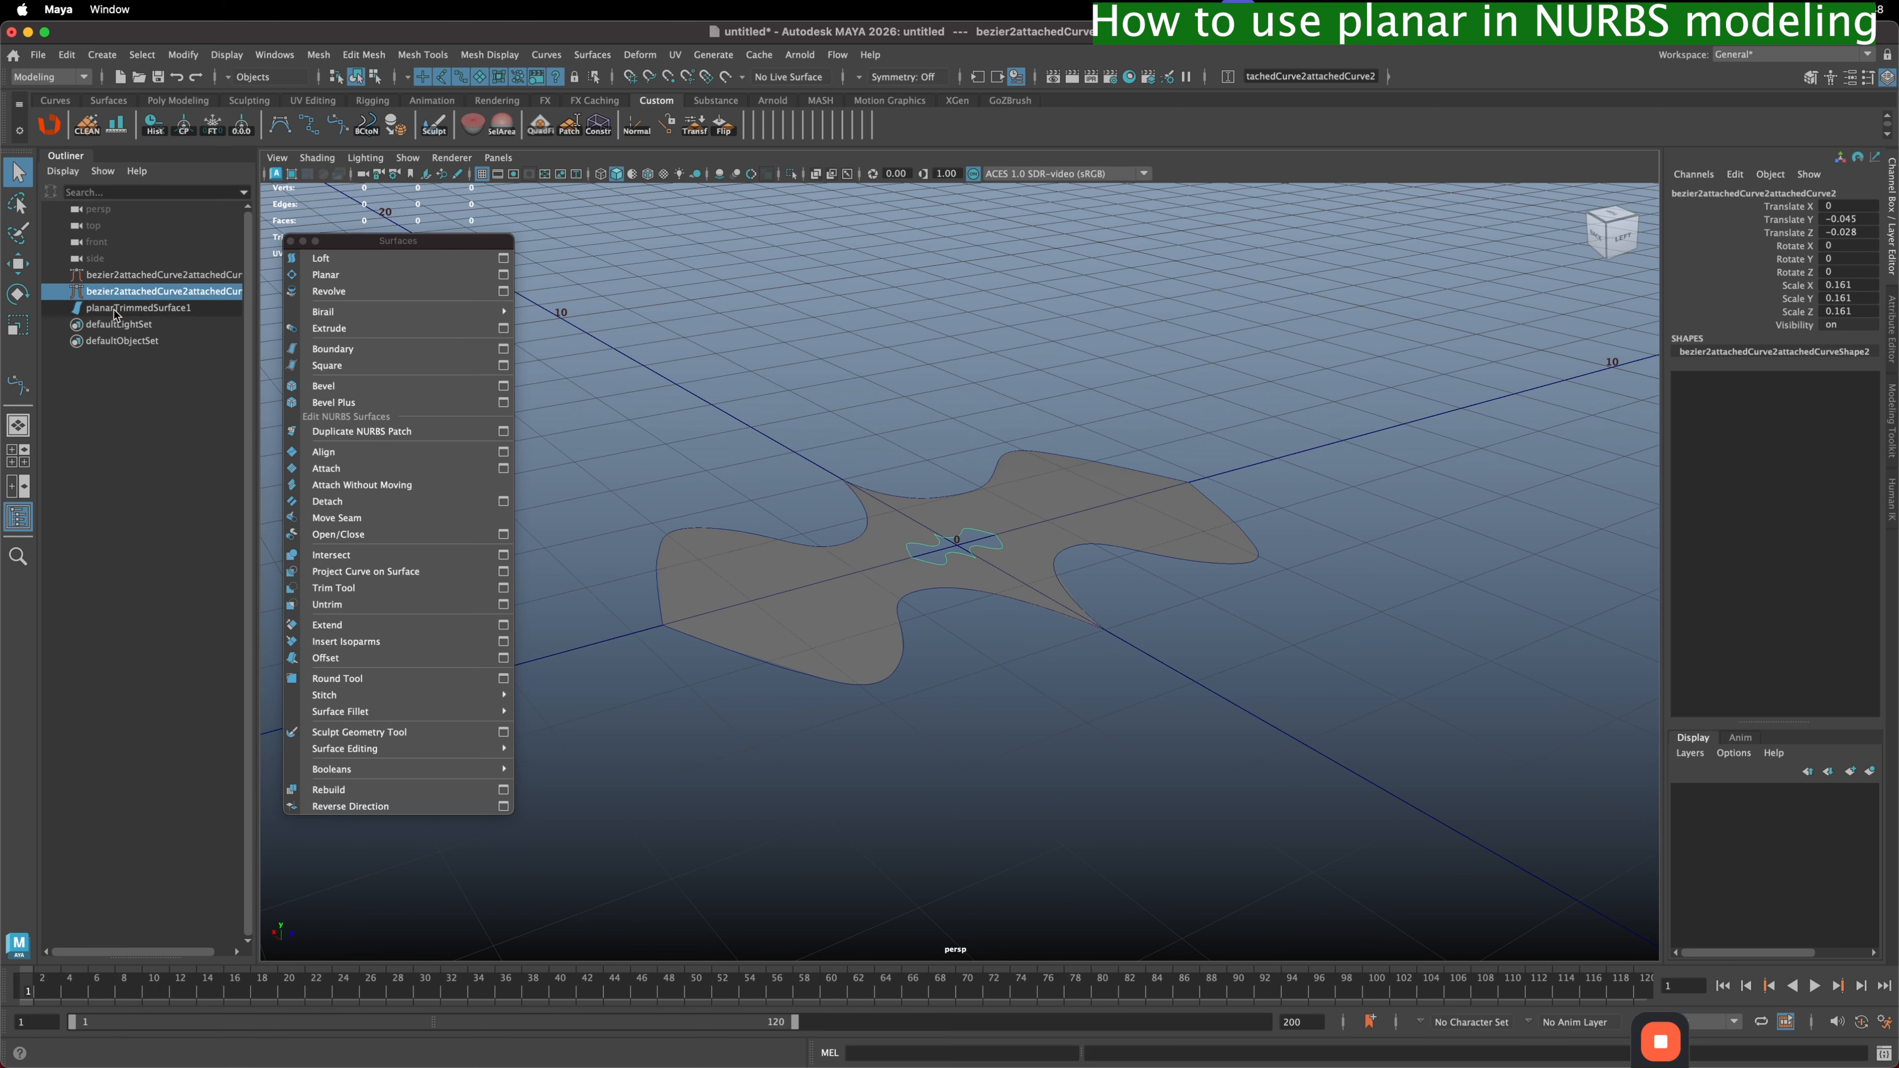
- Turn on Keep Outside in the planar trim history of the trimmed surface
left_click(96, 311)
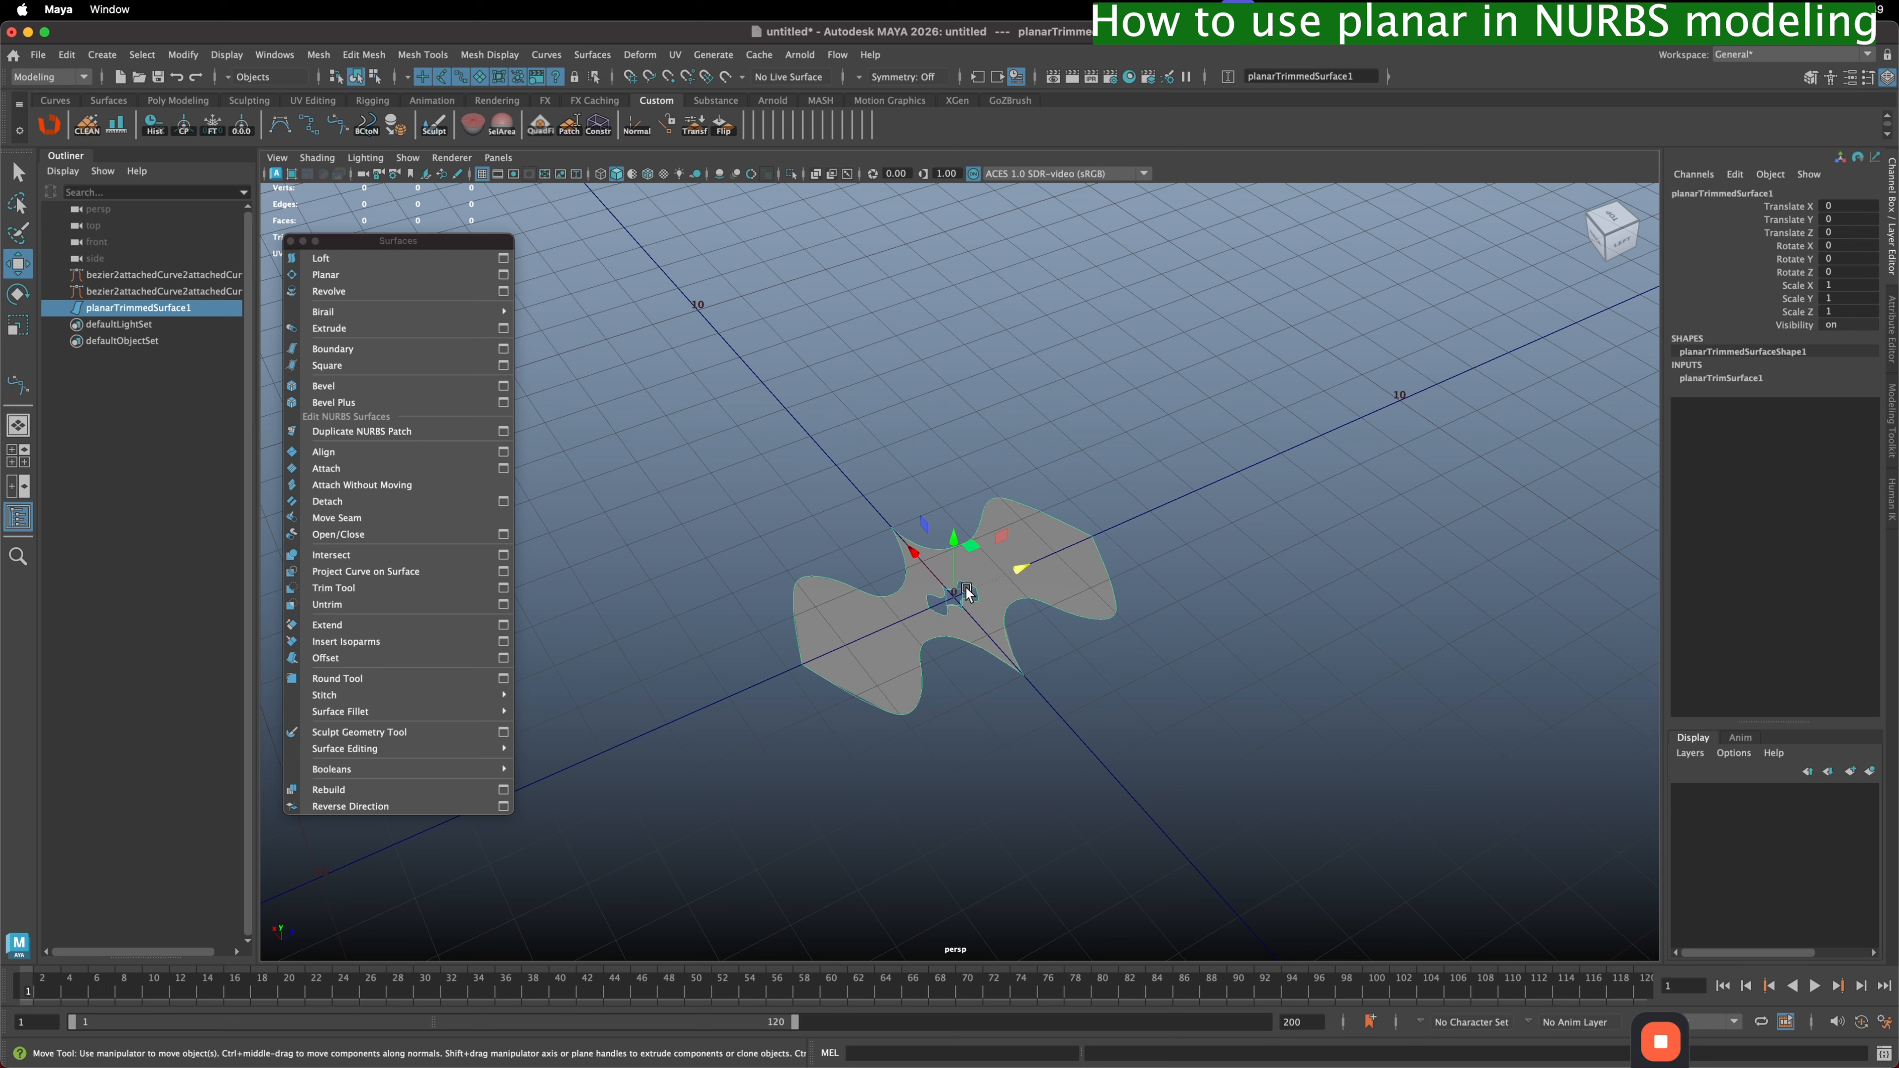
left_click(1724, 379)
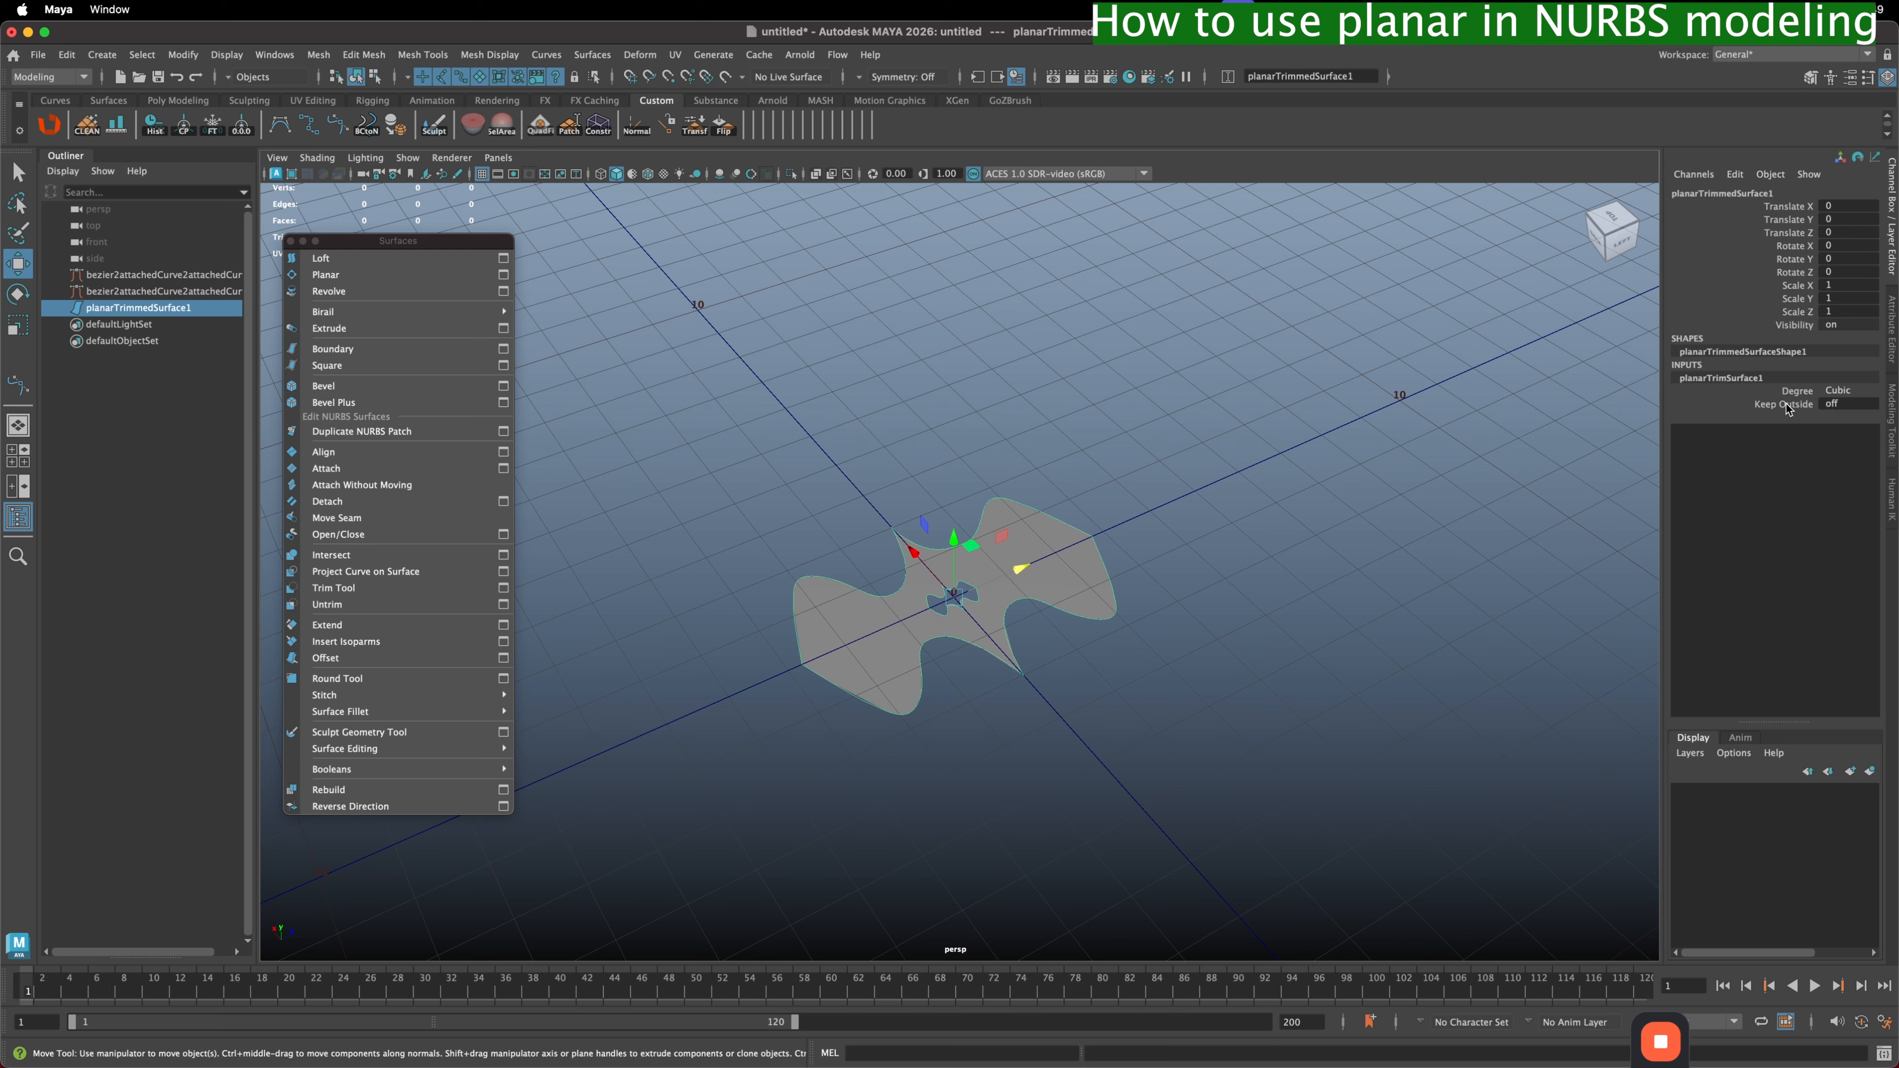
left_click(1758, 404)
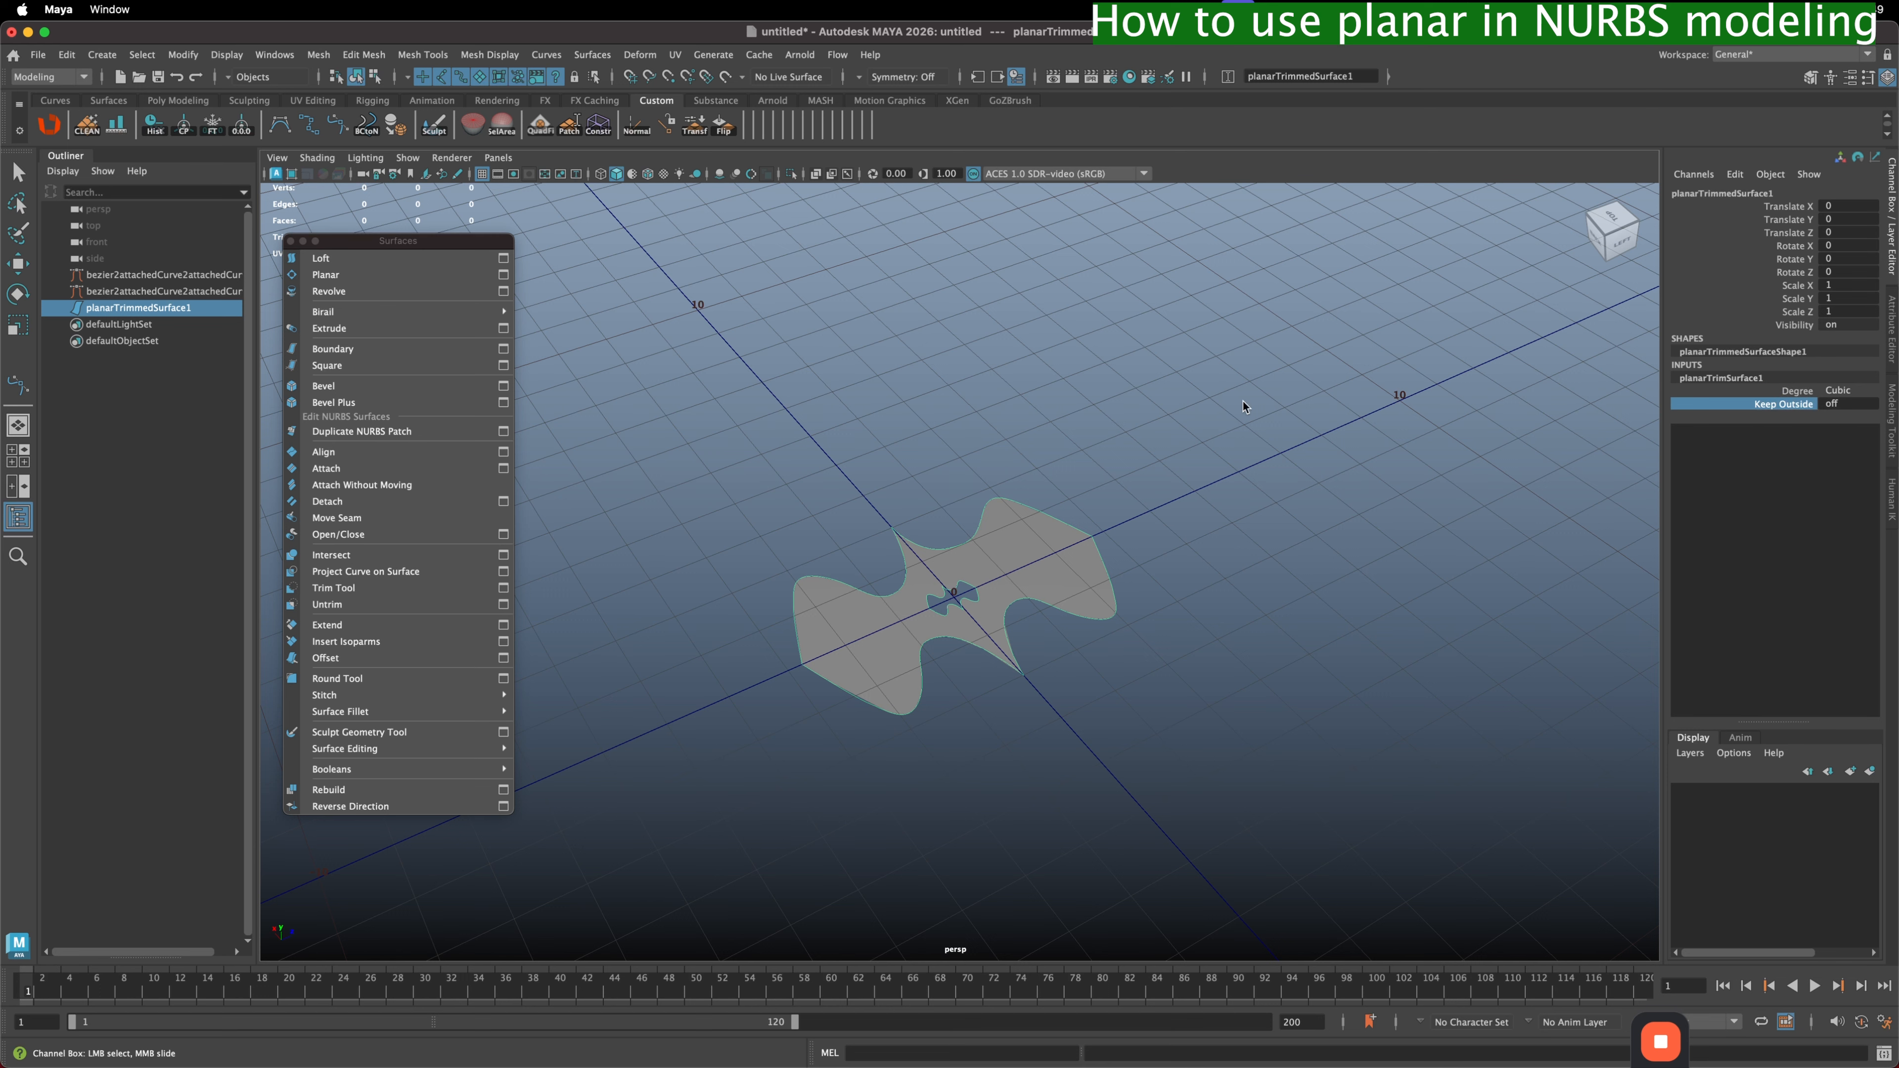
middle_click_drag(1245, 407, 1298, 407)
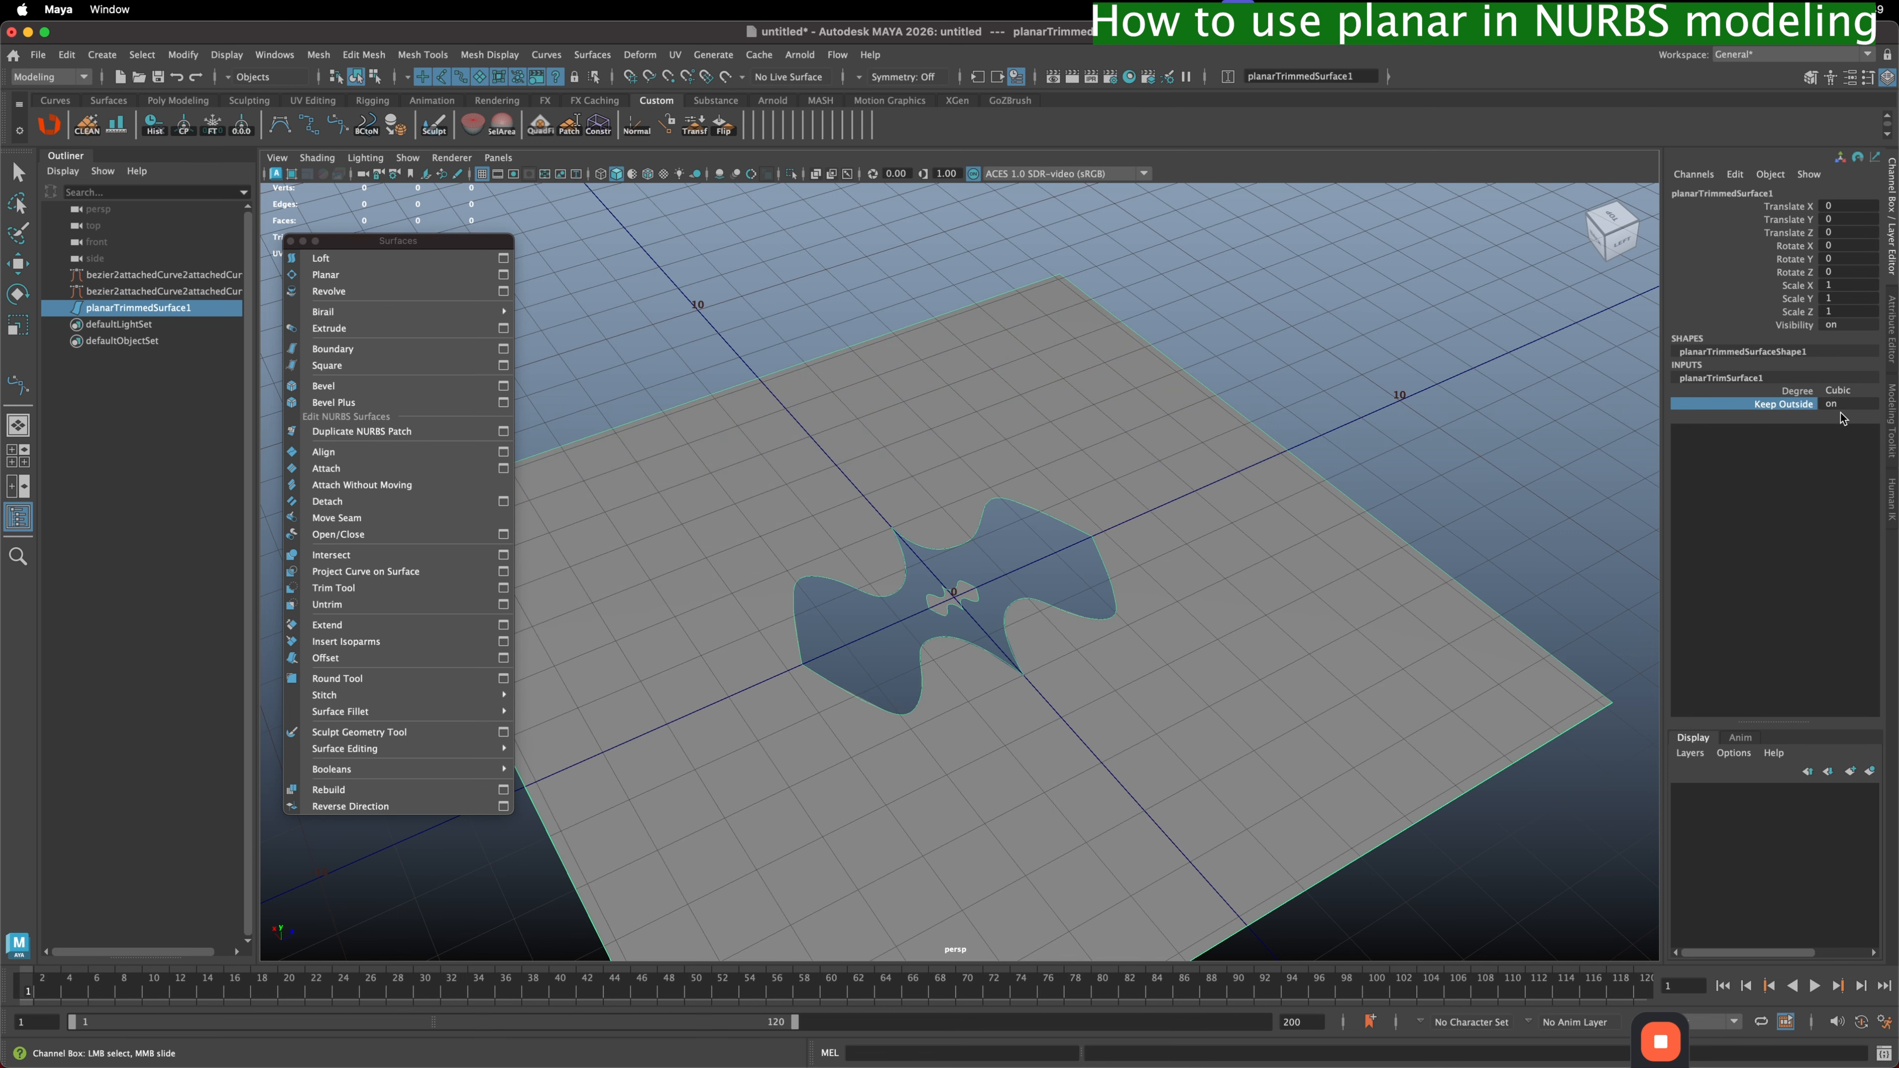
left_click_drag(940, 631, 990, 535, "alt")
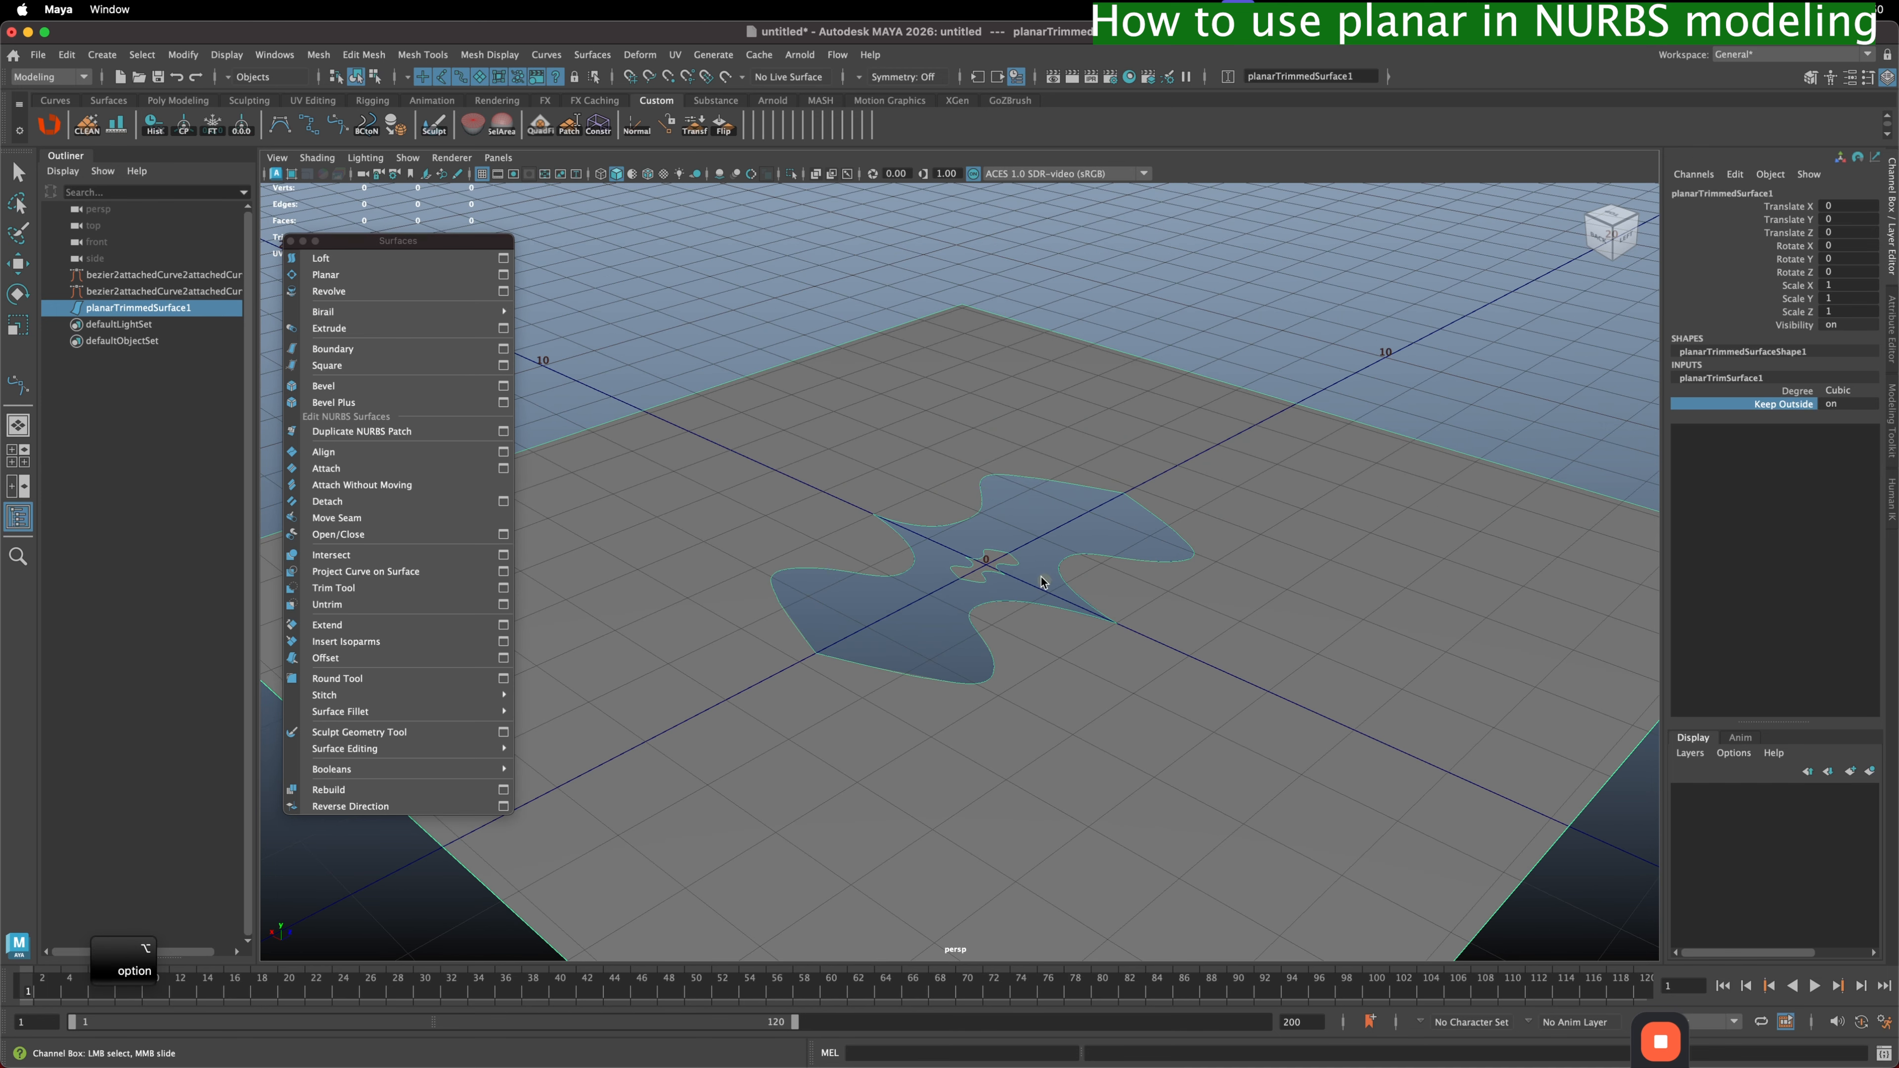
left_click(1029, 557)
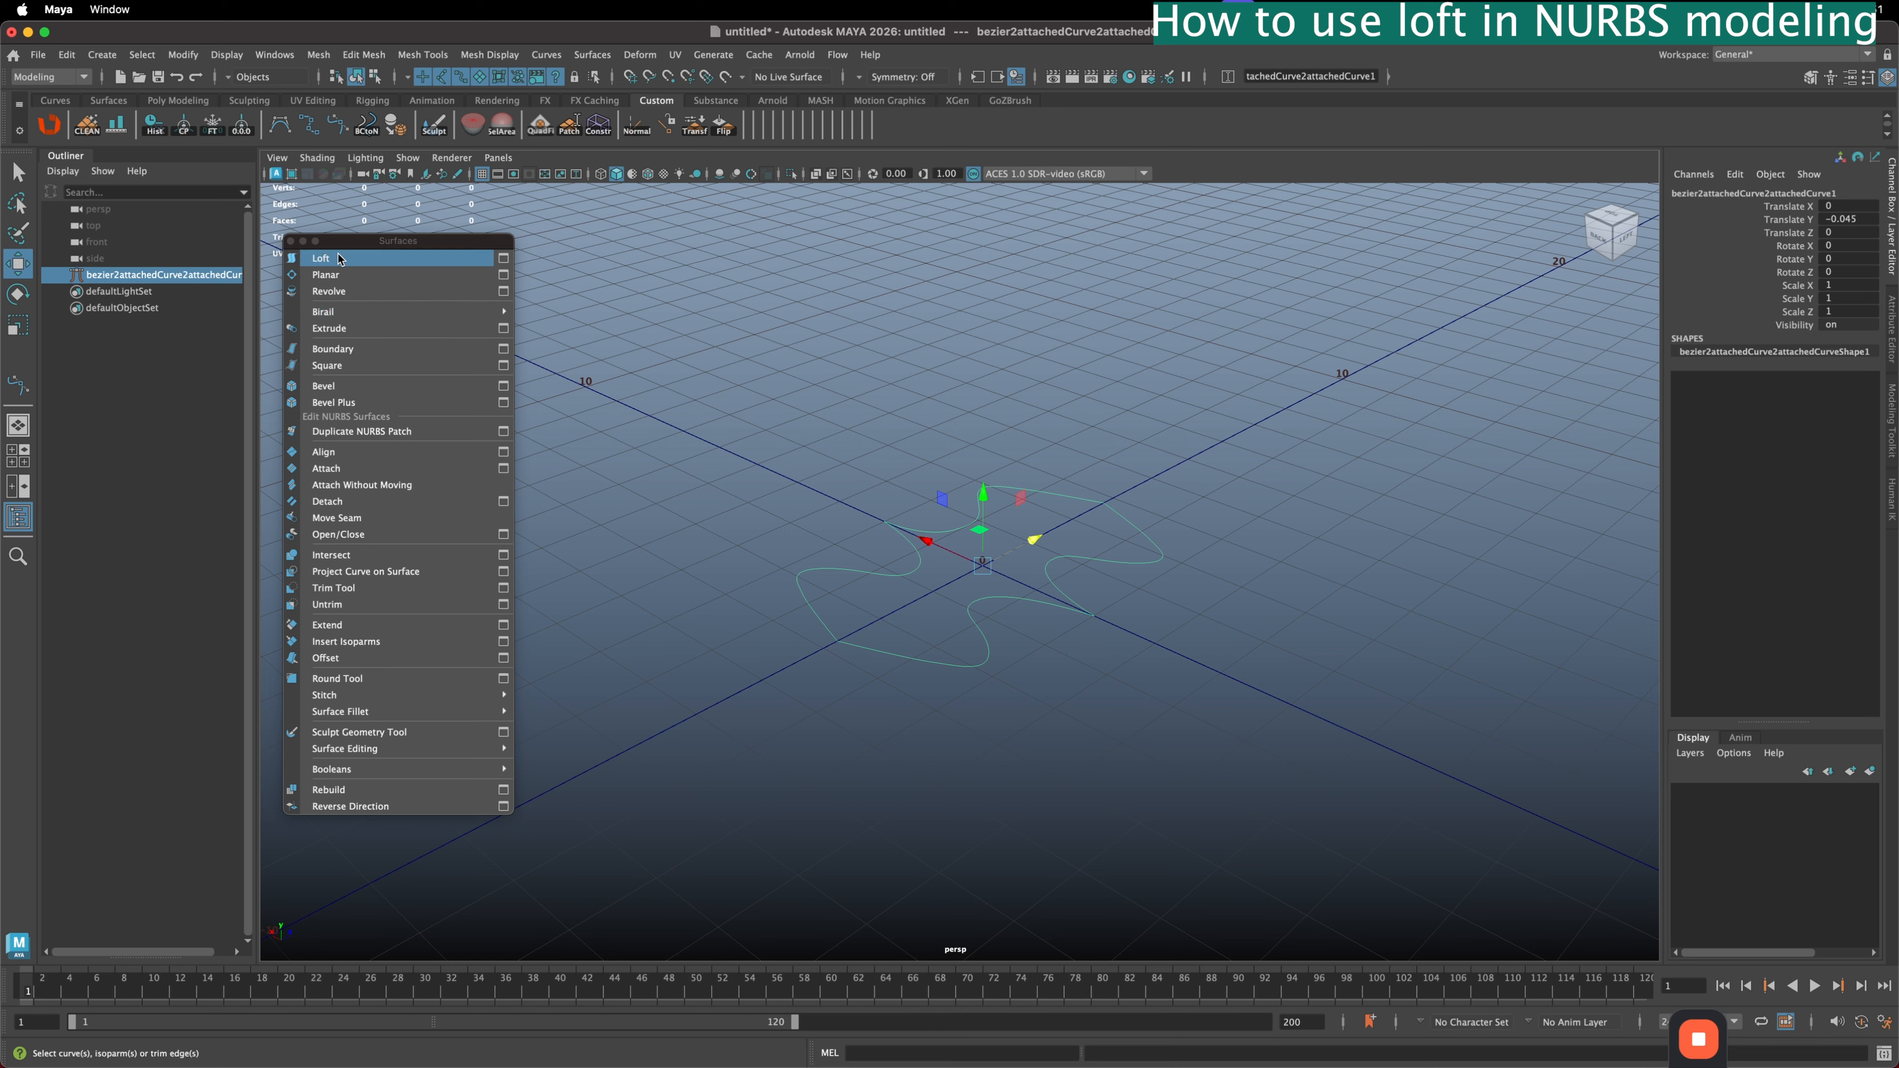
- Open the Loft options and duplicate the wavy curve about 3.08 units straight up
left_click(503, 258)
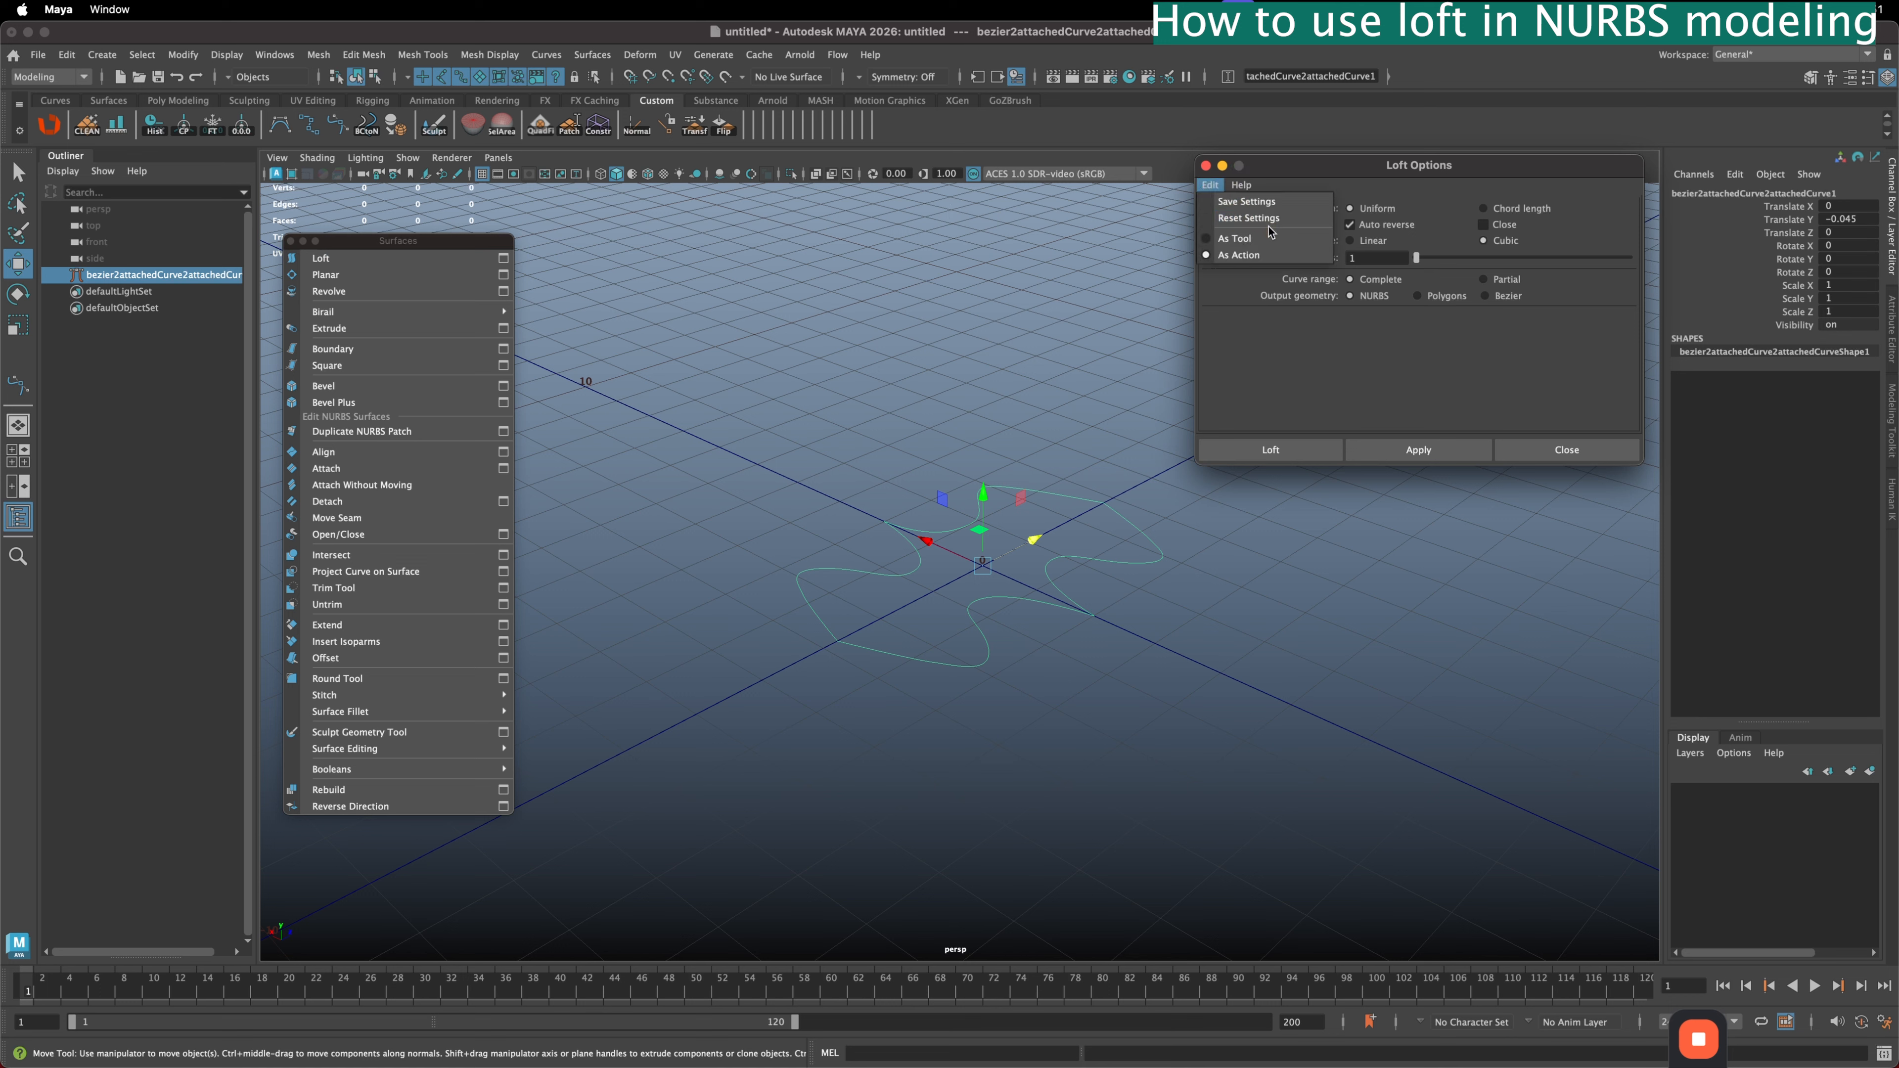
left_click_drag(1435, 170, 1480, 175)
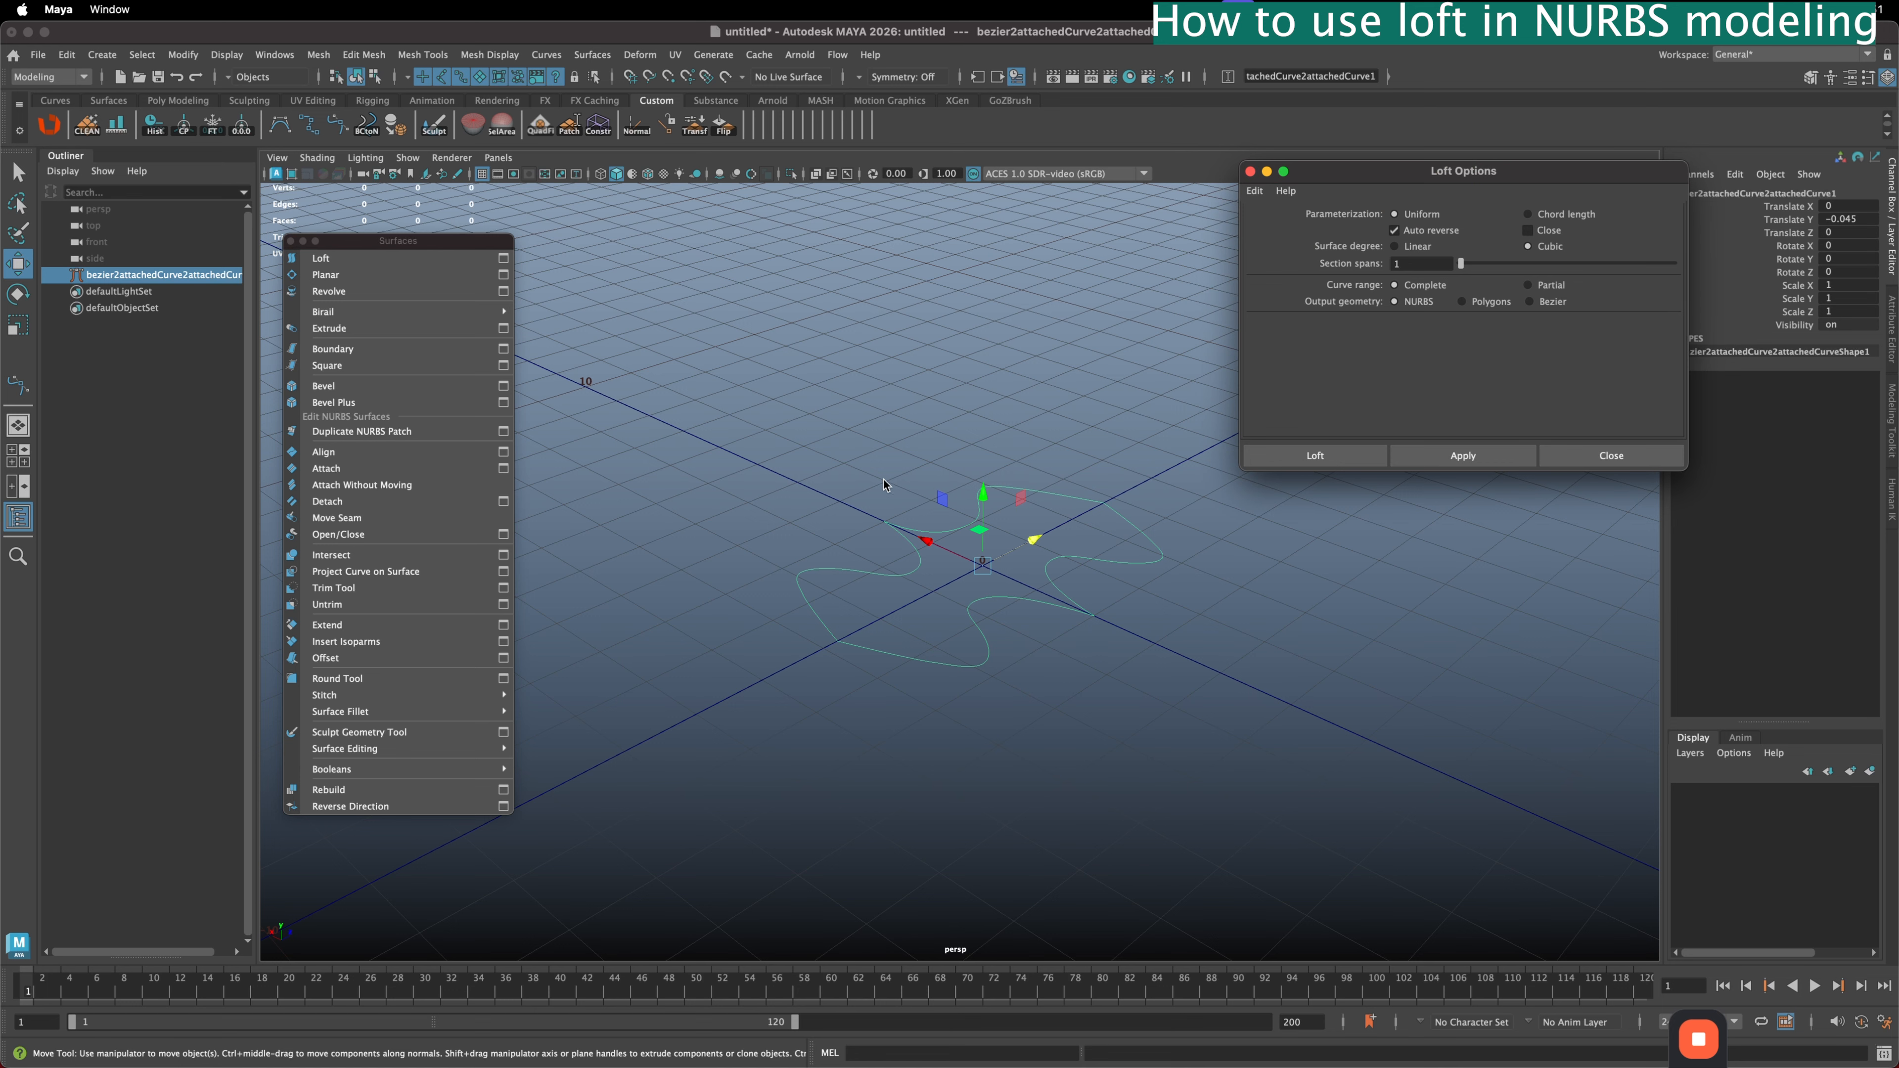
scroll(1010, 558, "down", 2)
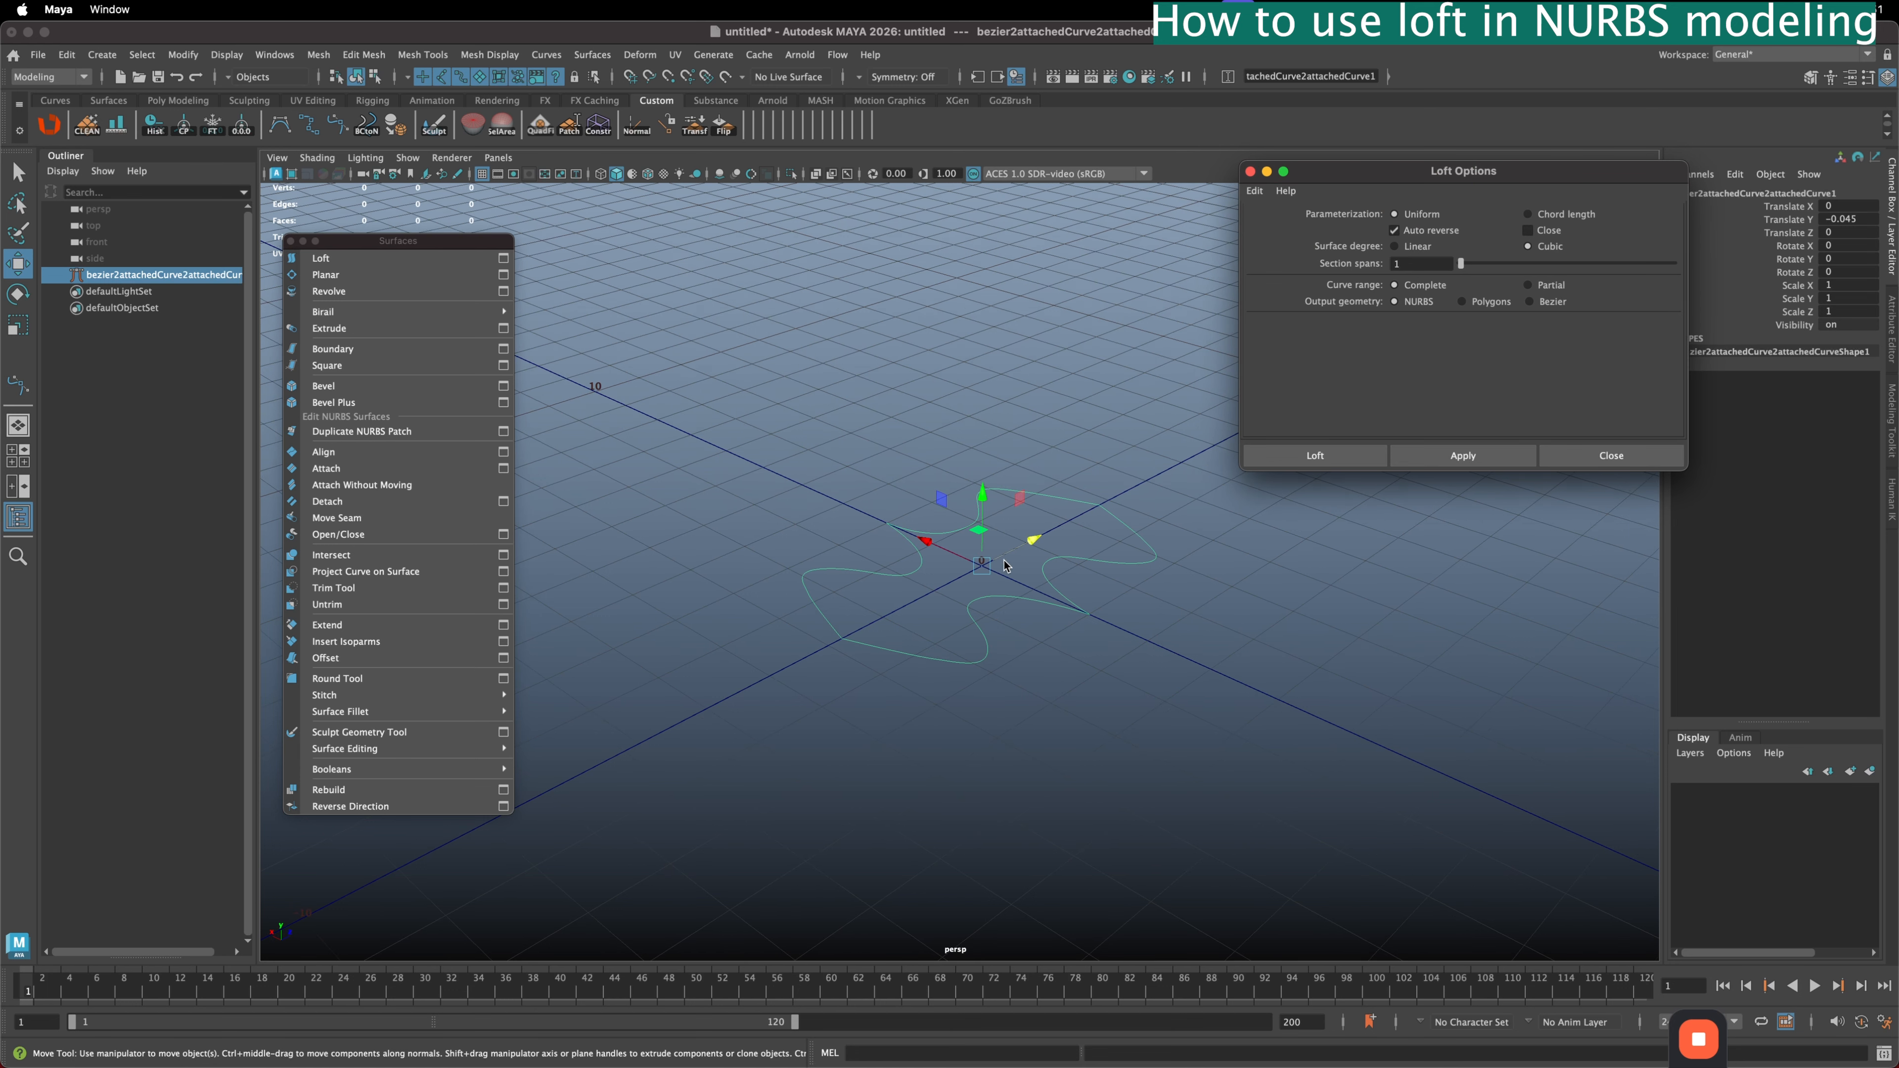
mouse_move(983, 495)
left_mouse_down("shift")
mouse_move(936, 299)
mouse_move(948, 317)
left_mouse_up("shift")
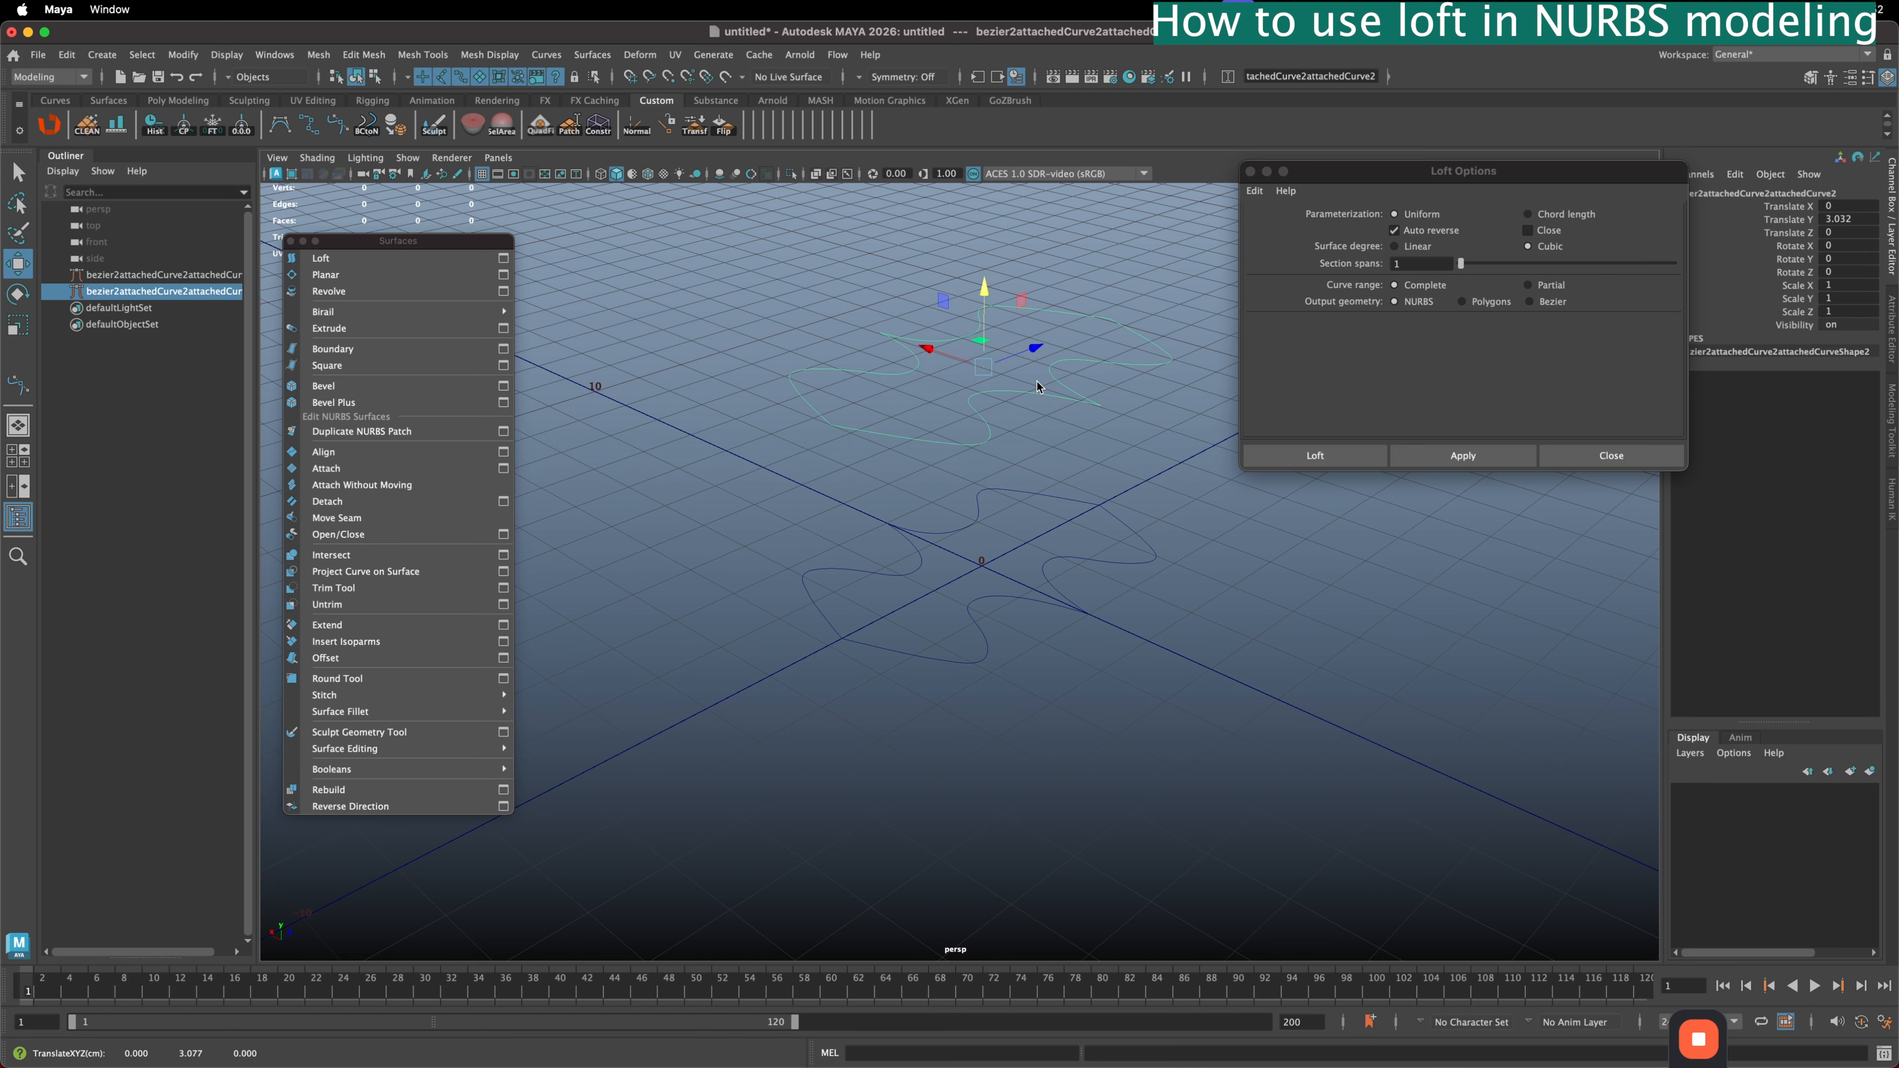
- Loft a cubic NURBS surface with one section span between the upper and lower wavy curves
left_click(1071, 501, "shift")
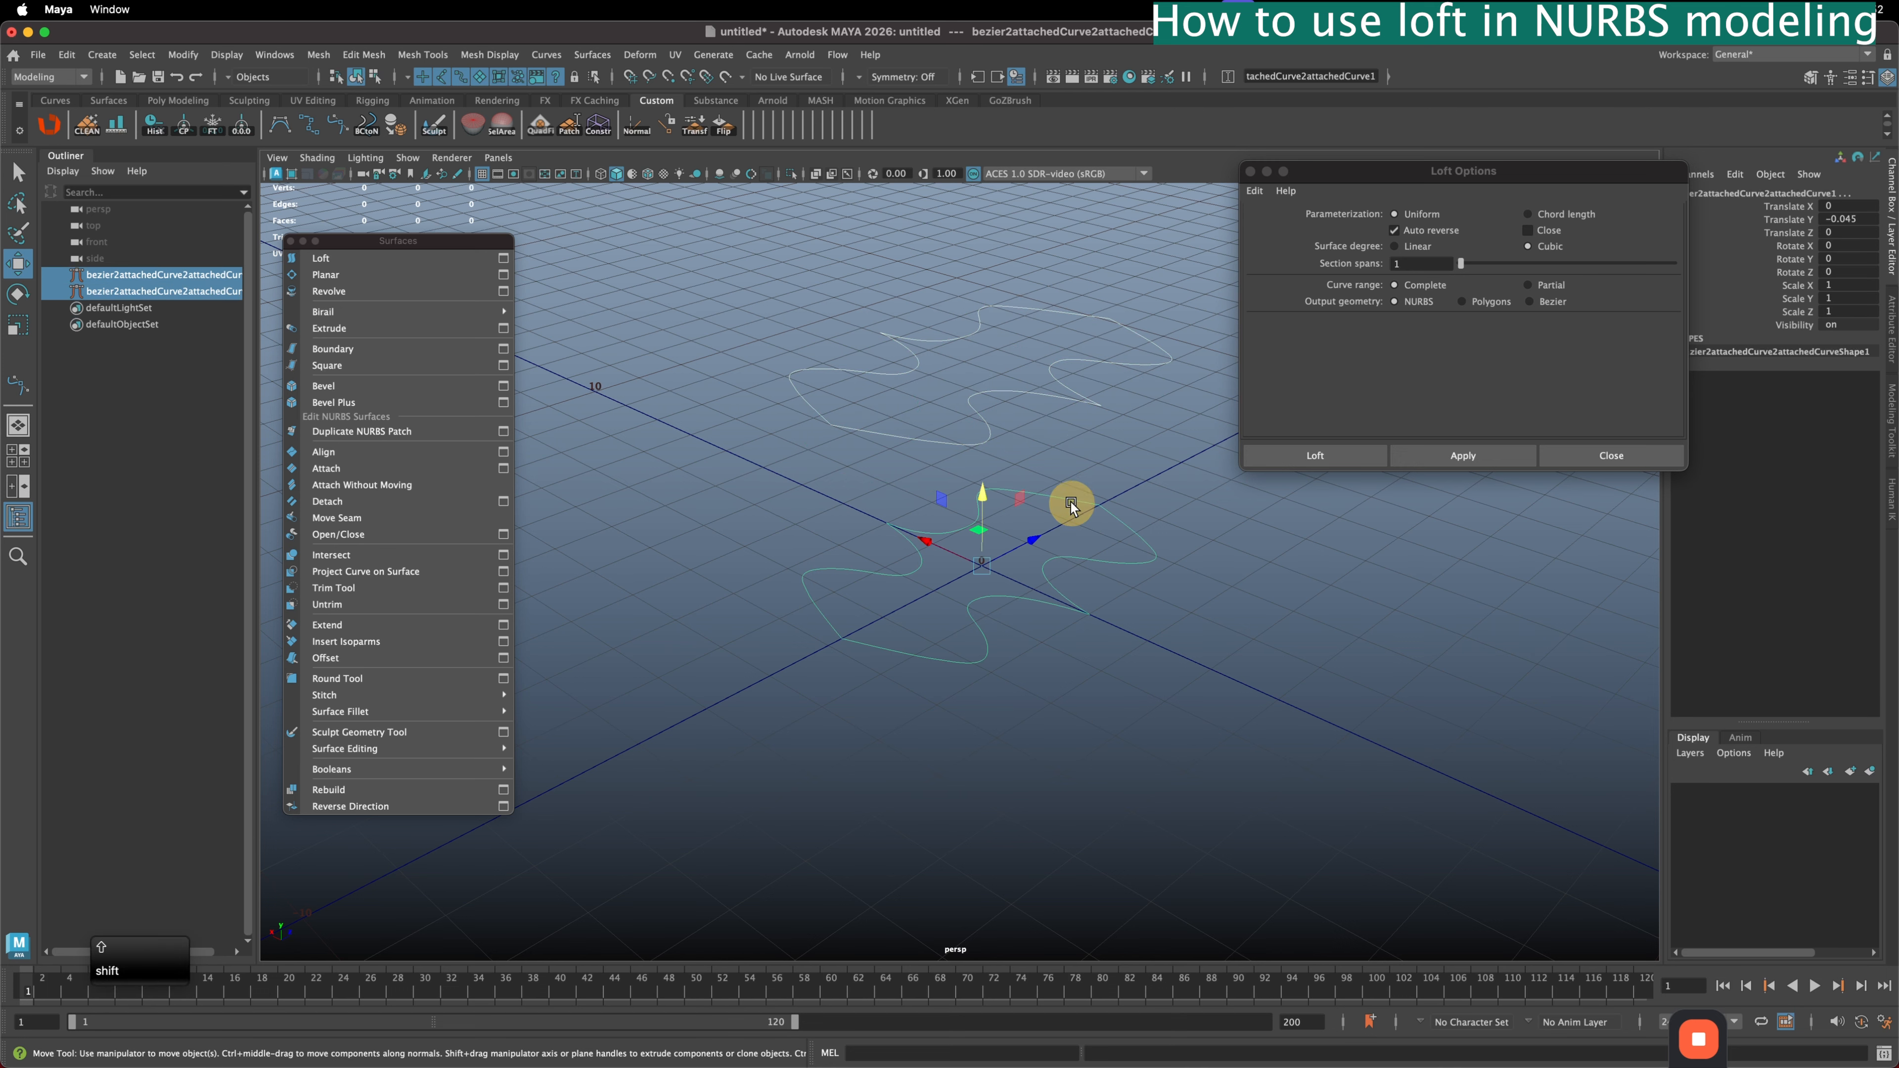
left_click(1463, 456)
left_click_drag(994, 419, 1025, 392, "alt")
- Enable Two Sided Lighting in the perspective view so both sides of the loft are shaded
left_click(365, 157)
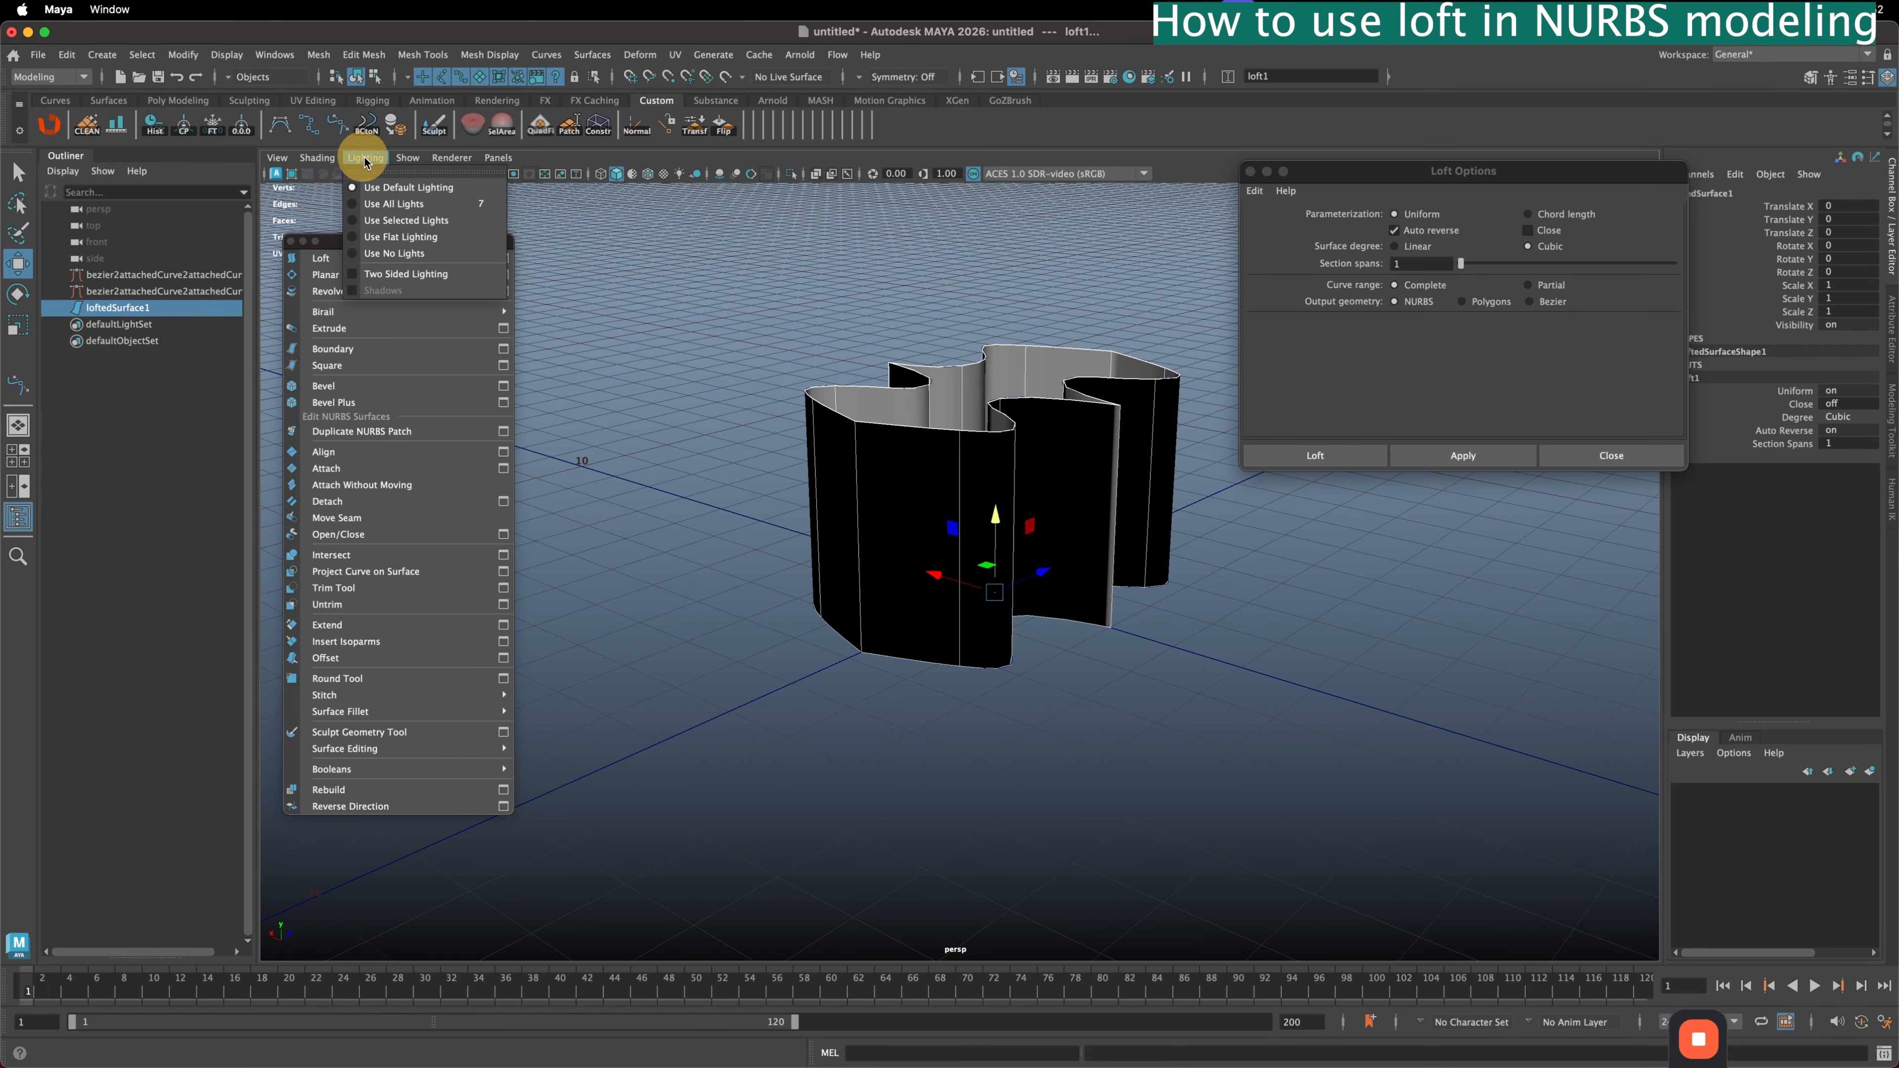
left_click(357, 275)
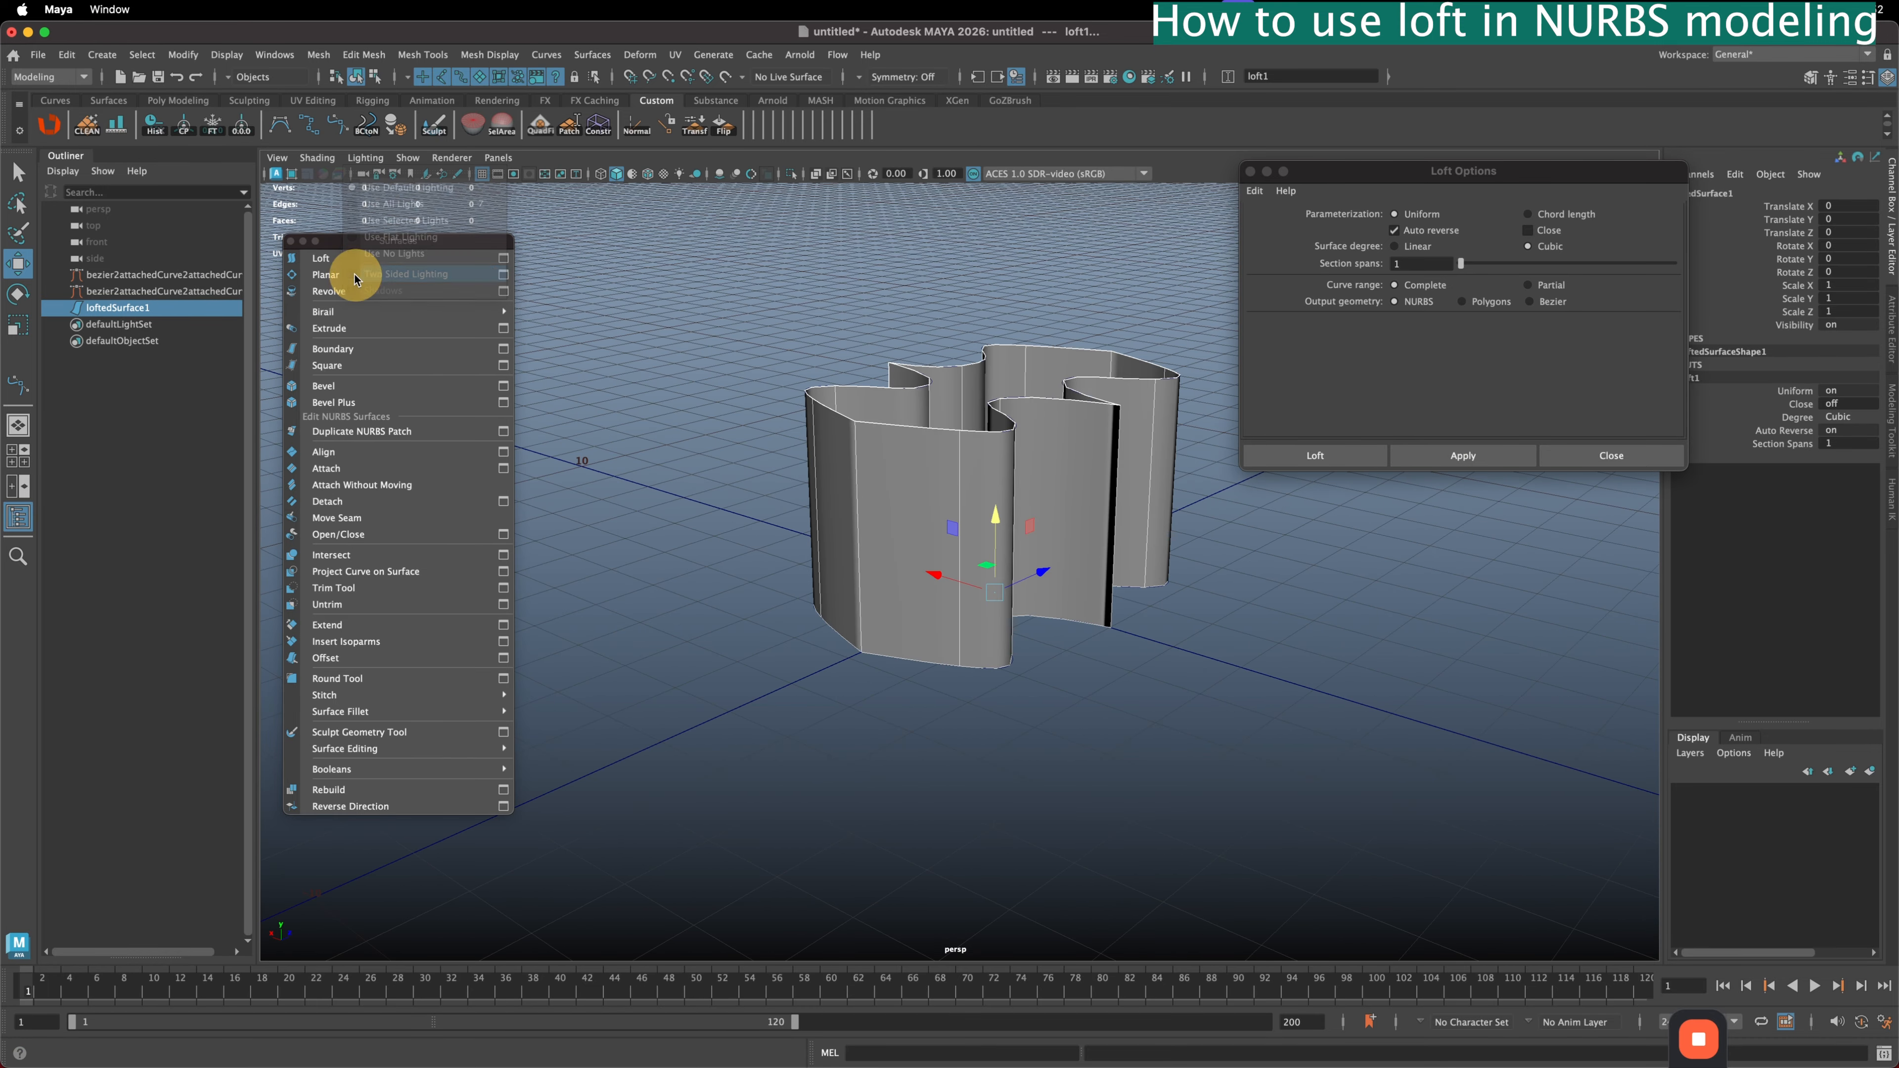
mouse_move(1088, 439)
left_mouse_down("alt")
mouse_move(1112, 505)
mouse_move(1078, 475)
left_mouse_up("alt")
- Rotate the upper curve about the Y axis to about 312.7 degrees to twist the lofted surface
left_click_drag(1393, 171, 1326, 225)
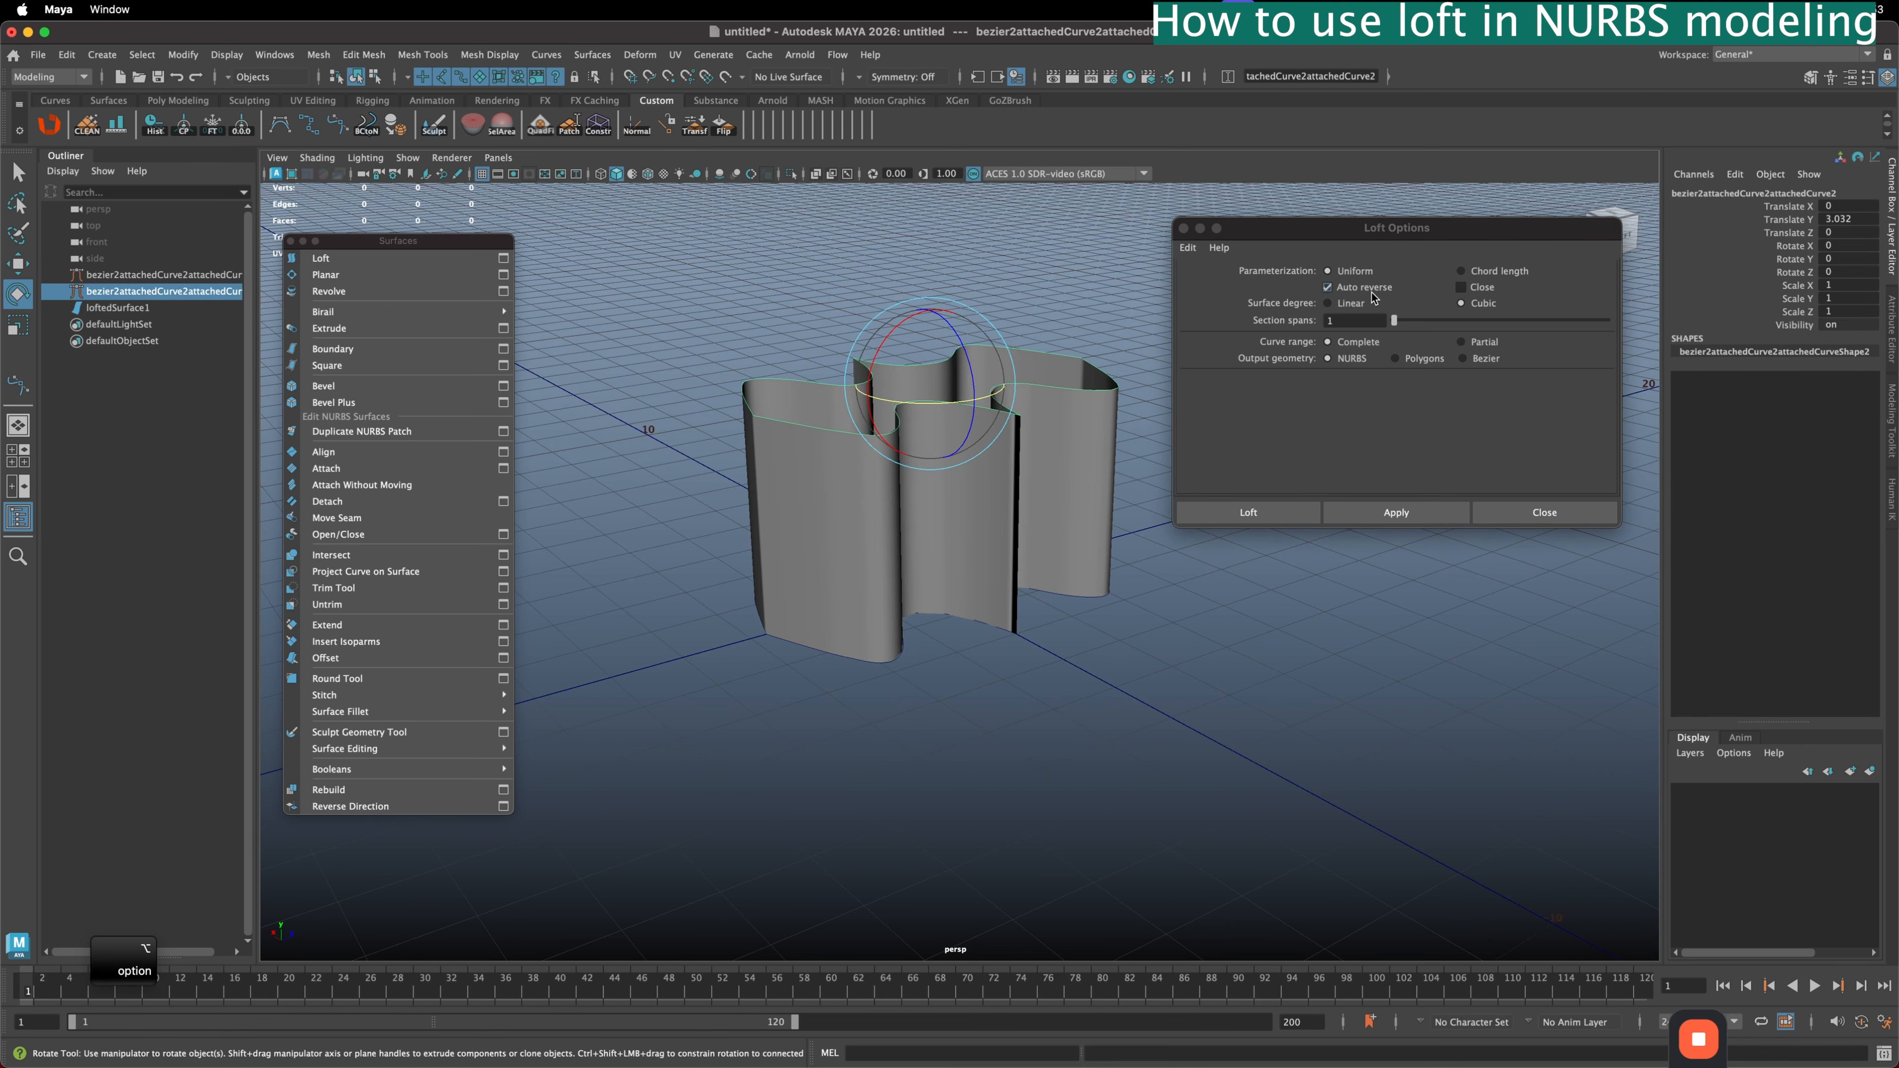
left_click_drag(890, 402, 984, 424)
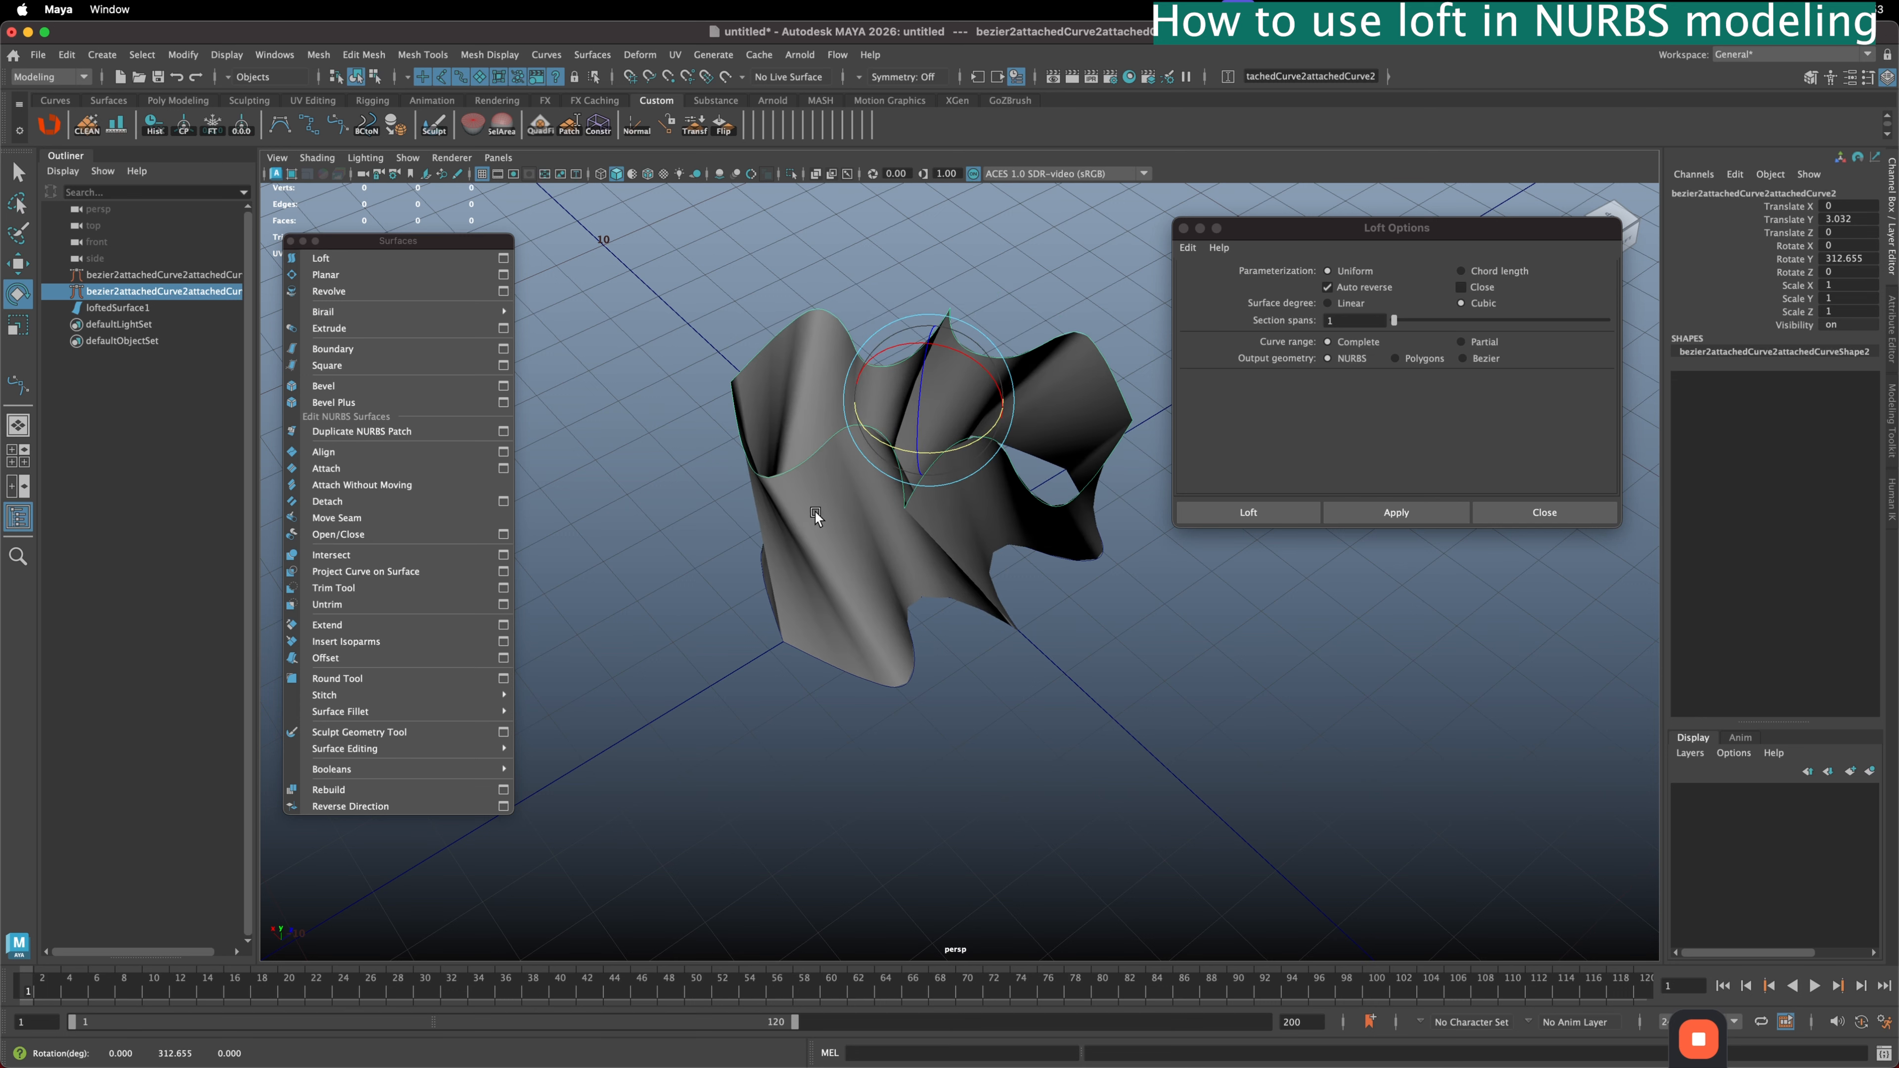
left_click_drag(943, 532, 967, 509, "alt")
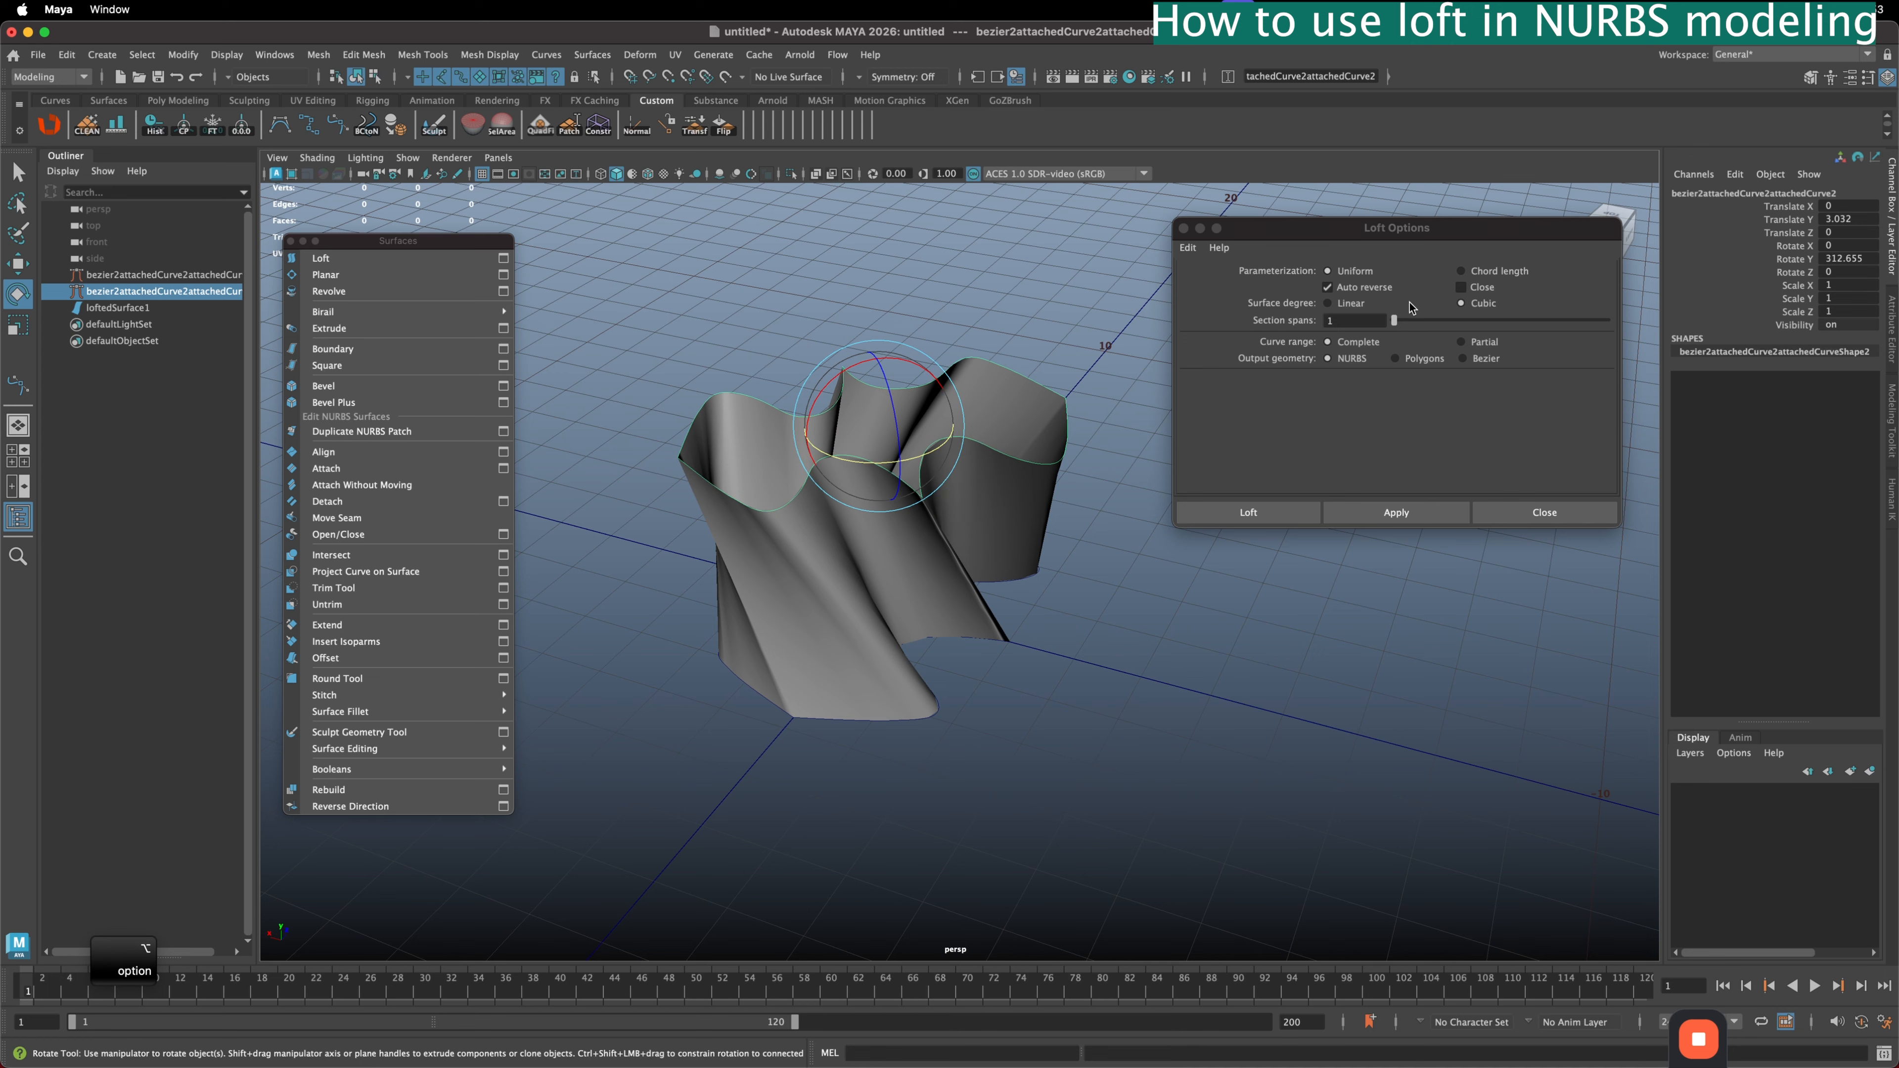
- Undo the last rotations of the upper loft curve
key("super+z")
key("super+z")
key("super+z")
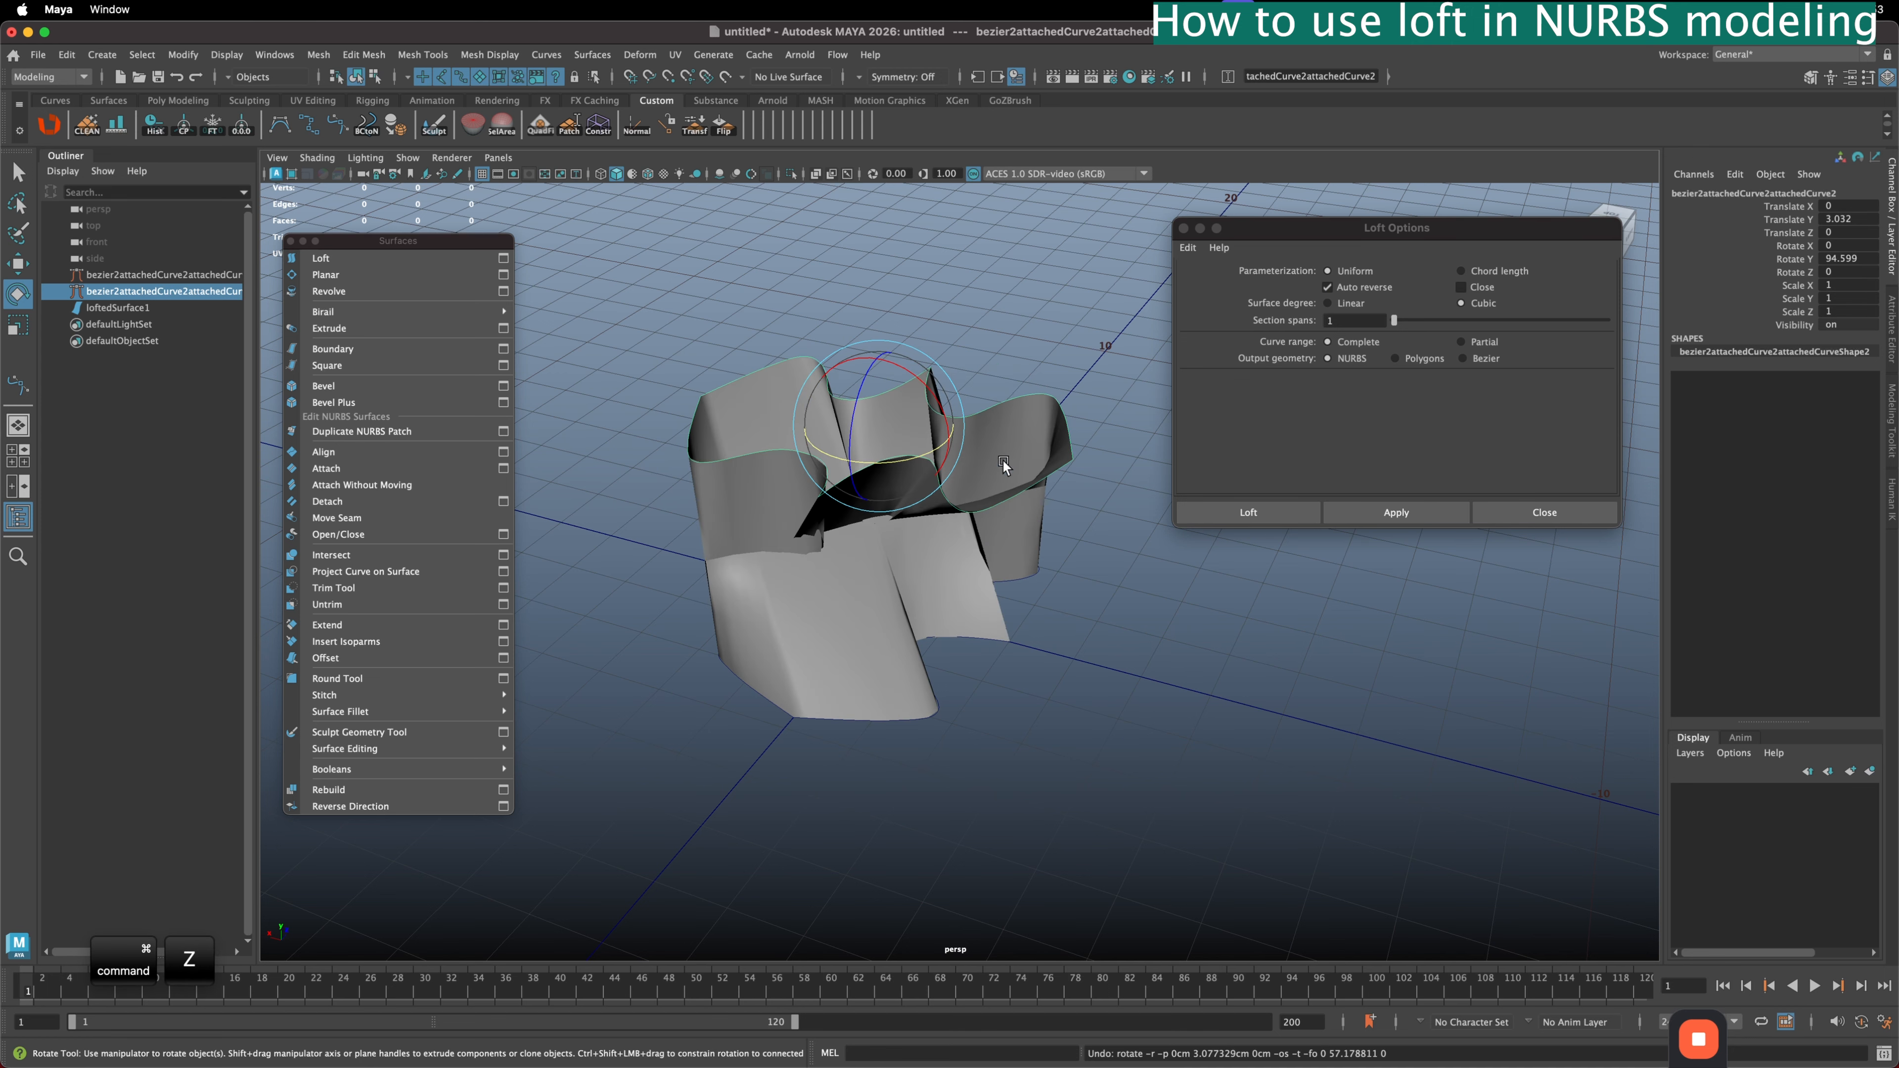
- Undo the upper curve's remaining Y rotation and delete the lofted surface
key("super+z")
left_click_drag(1089, 513, 1047, 496, "alt")
left_click(94, 310)
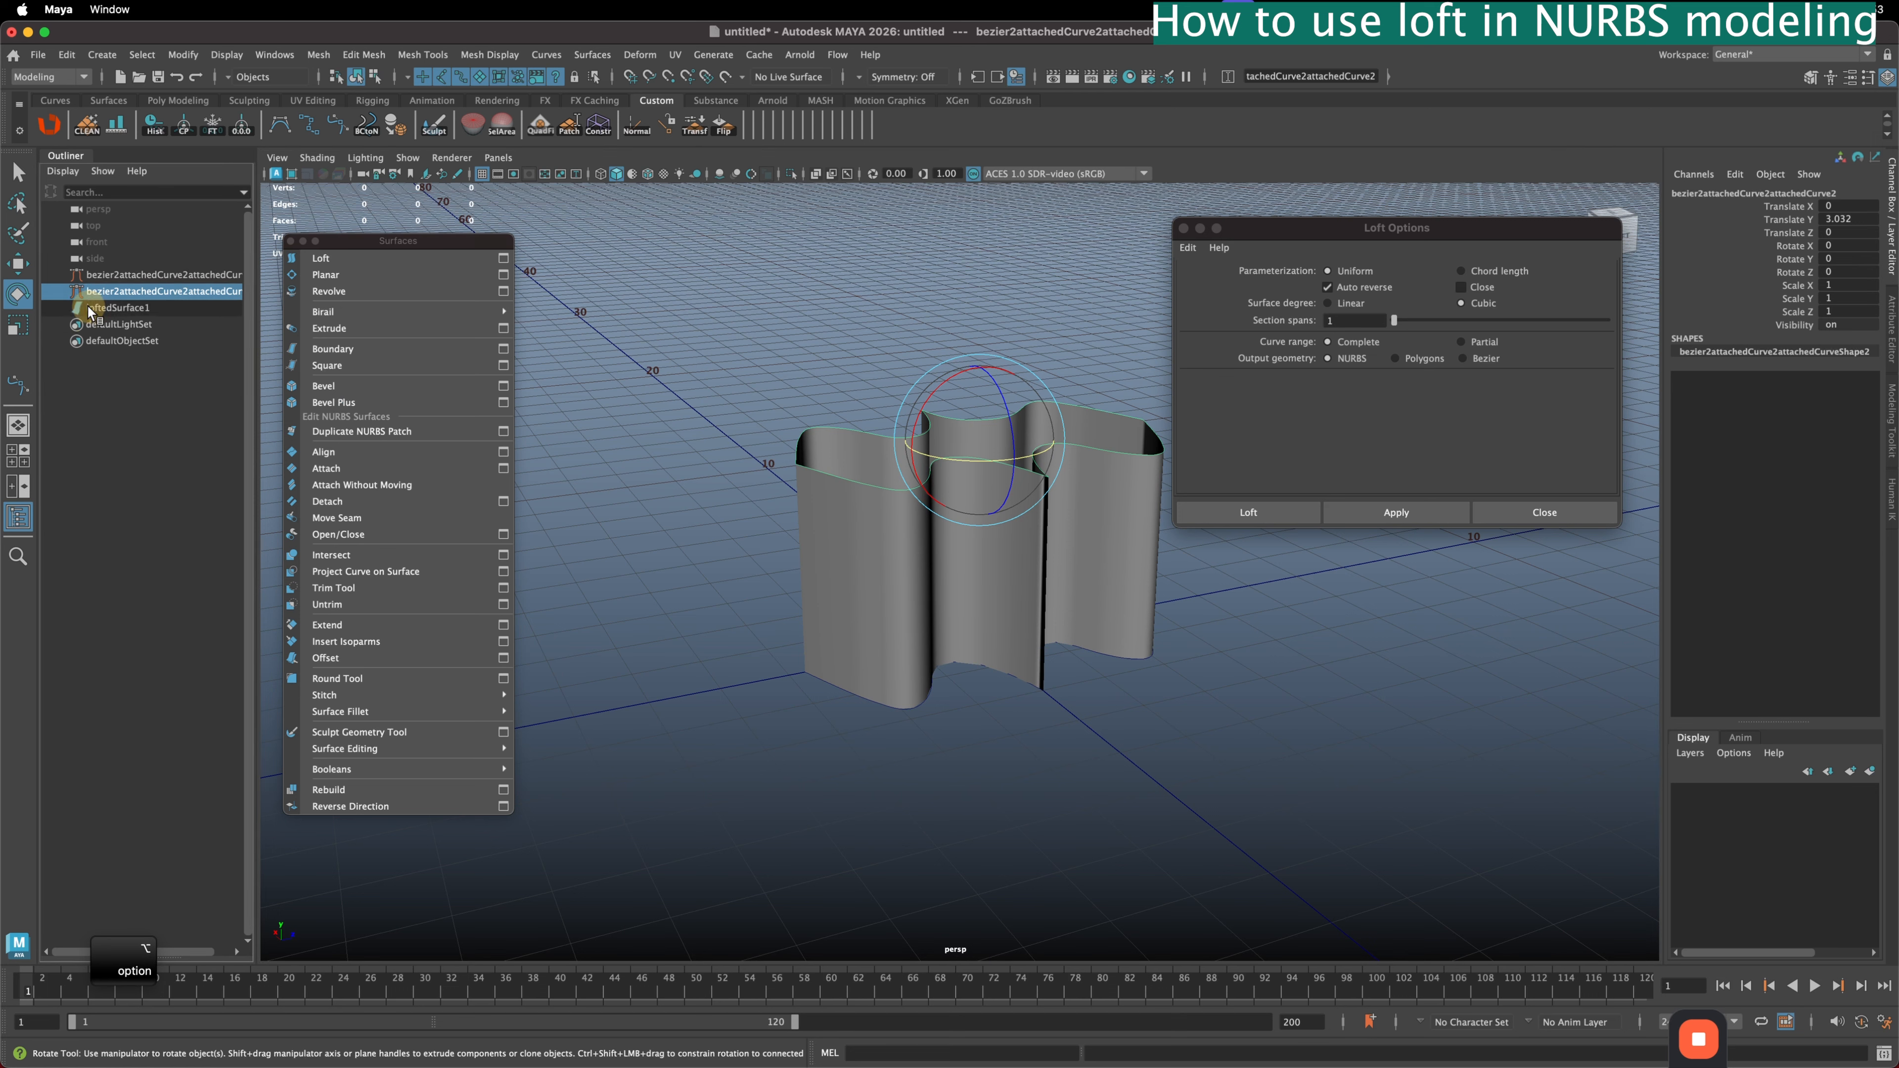
key("BackSpace")
- Loft the two curves with Auto reverse off, and rotate the upper curve about the Y axis to about 363.8 degrees
left_click(1336, 289)
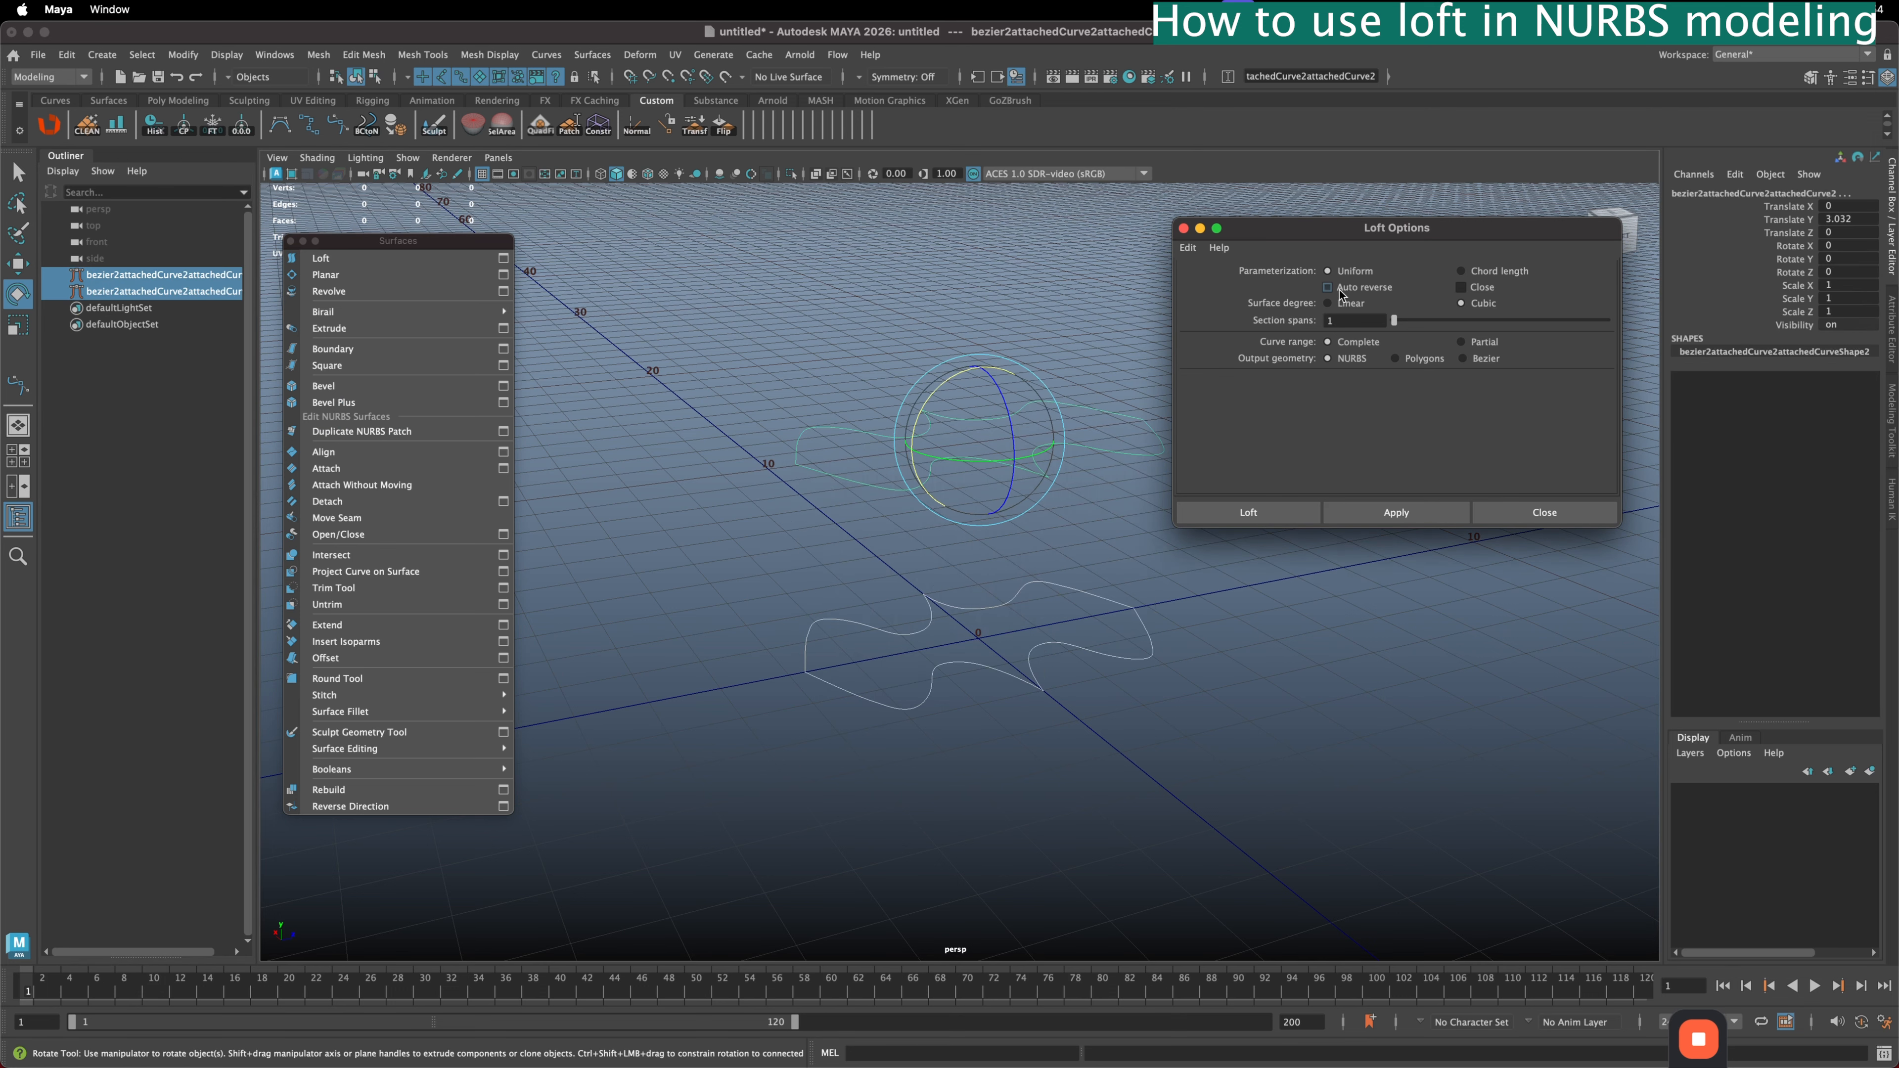
left_click(1397, 512)
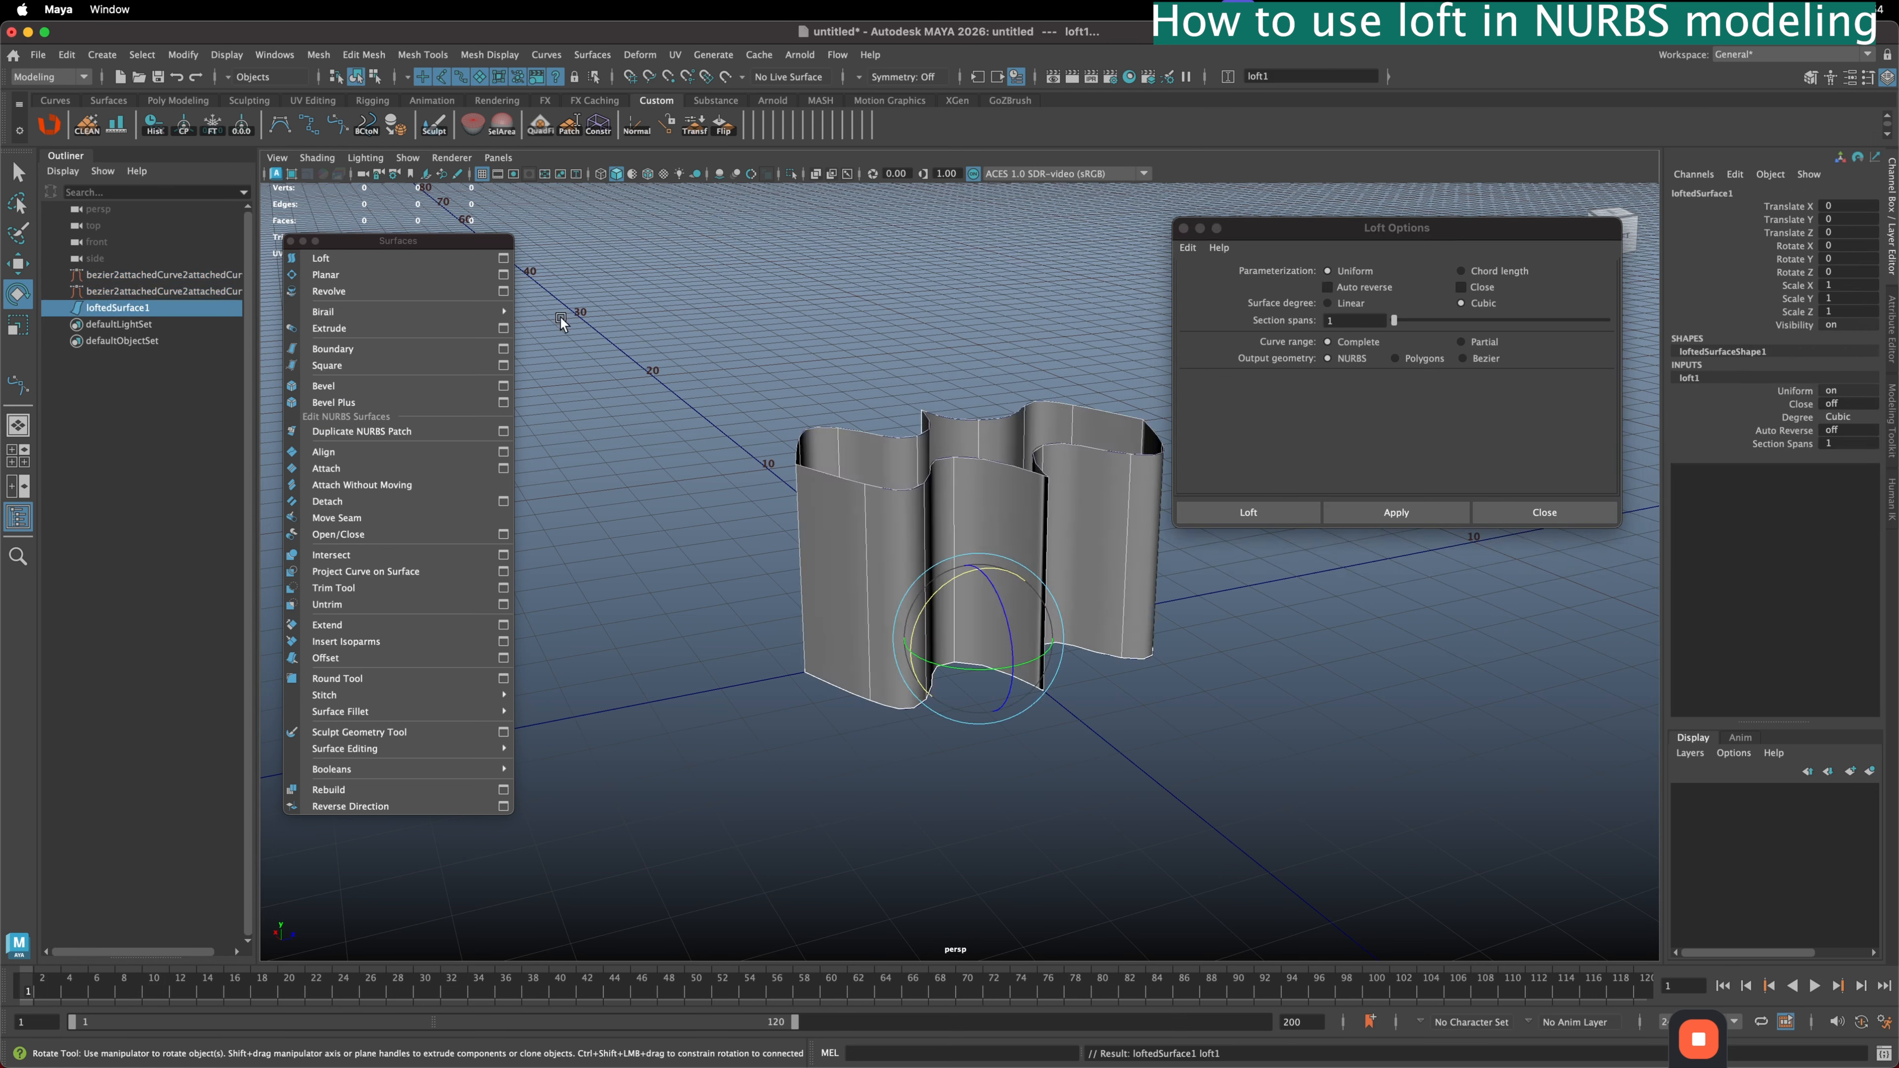
left_click(148, 293)
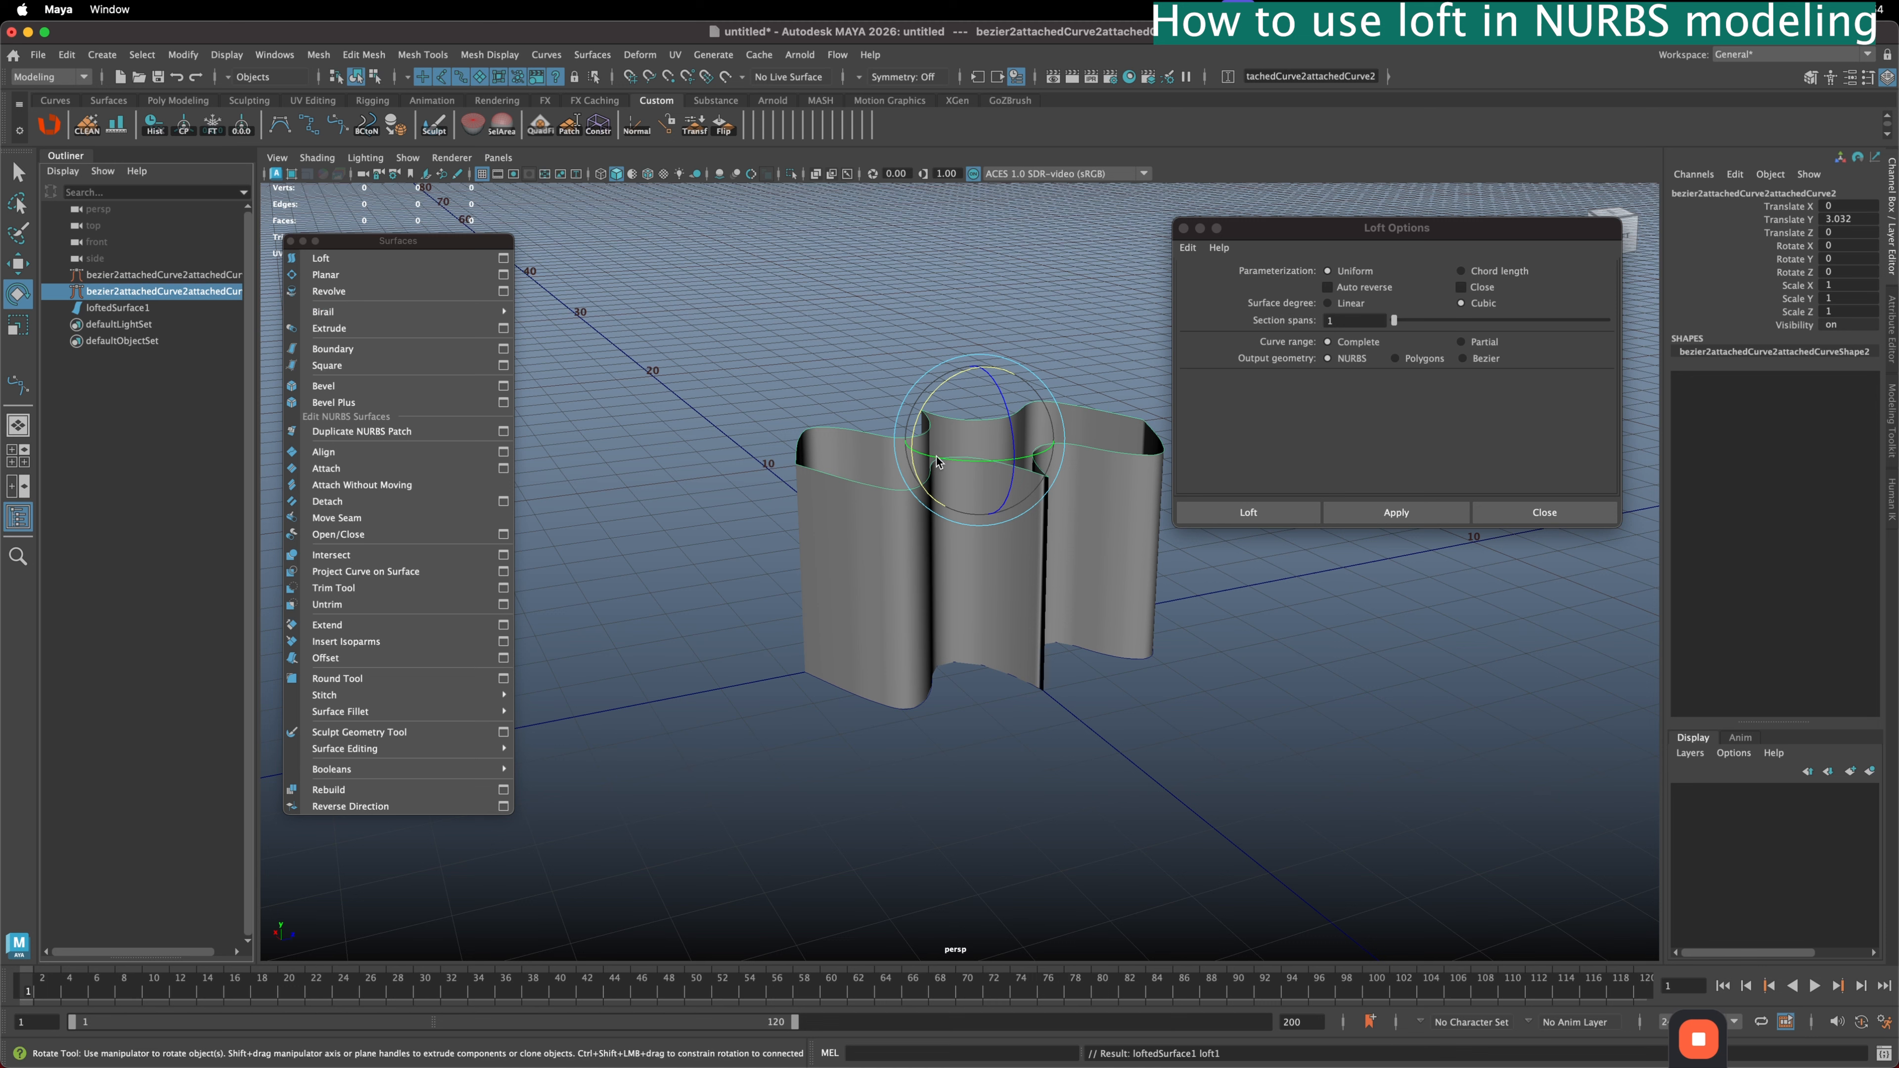
left_click_drag(936, 461, 1030, 458)
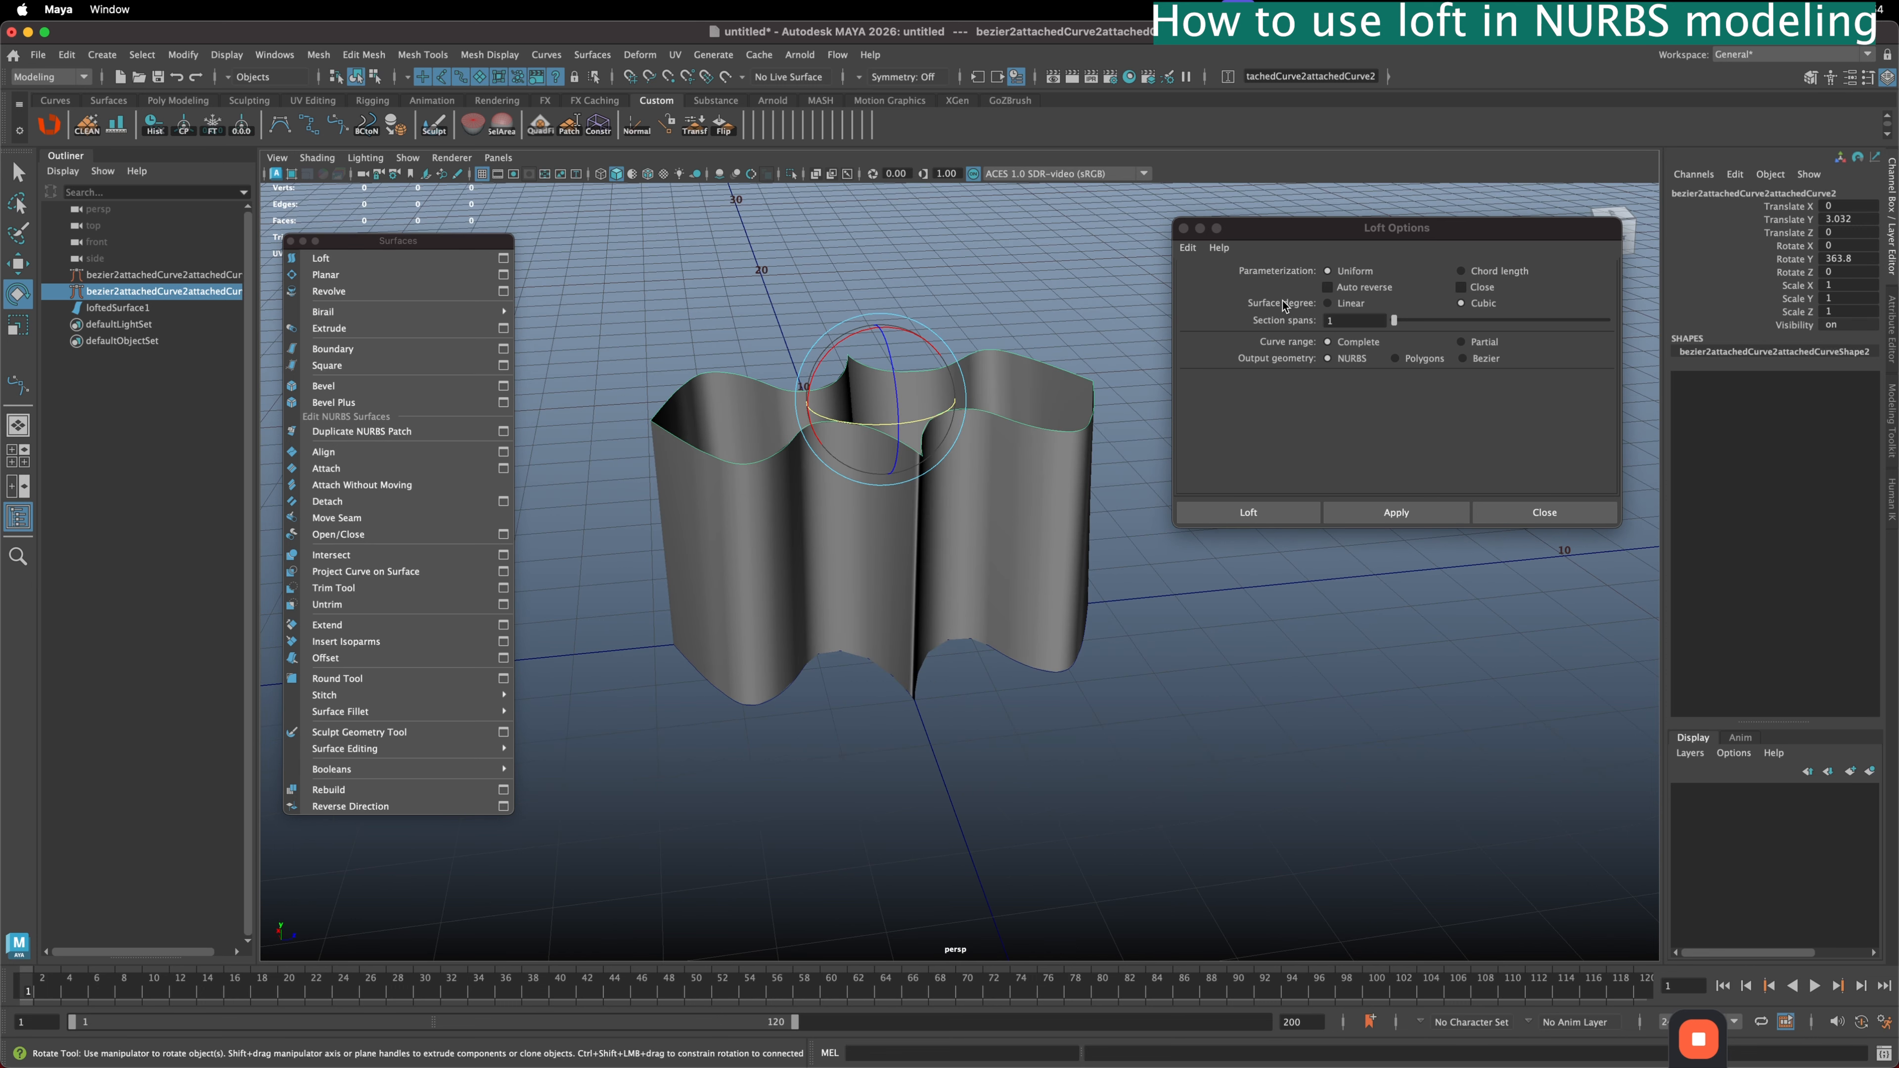
- Delete the lofted surface, leaving only the two wavy curves
left_click(998, 324)
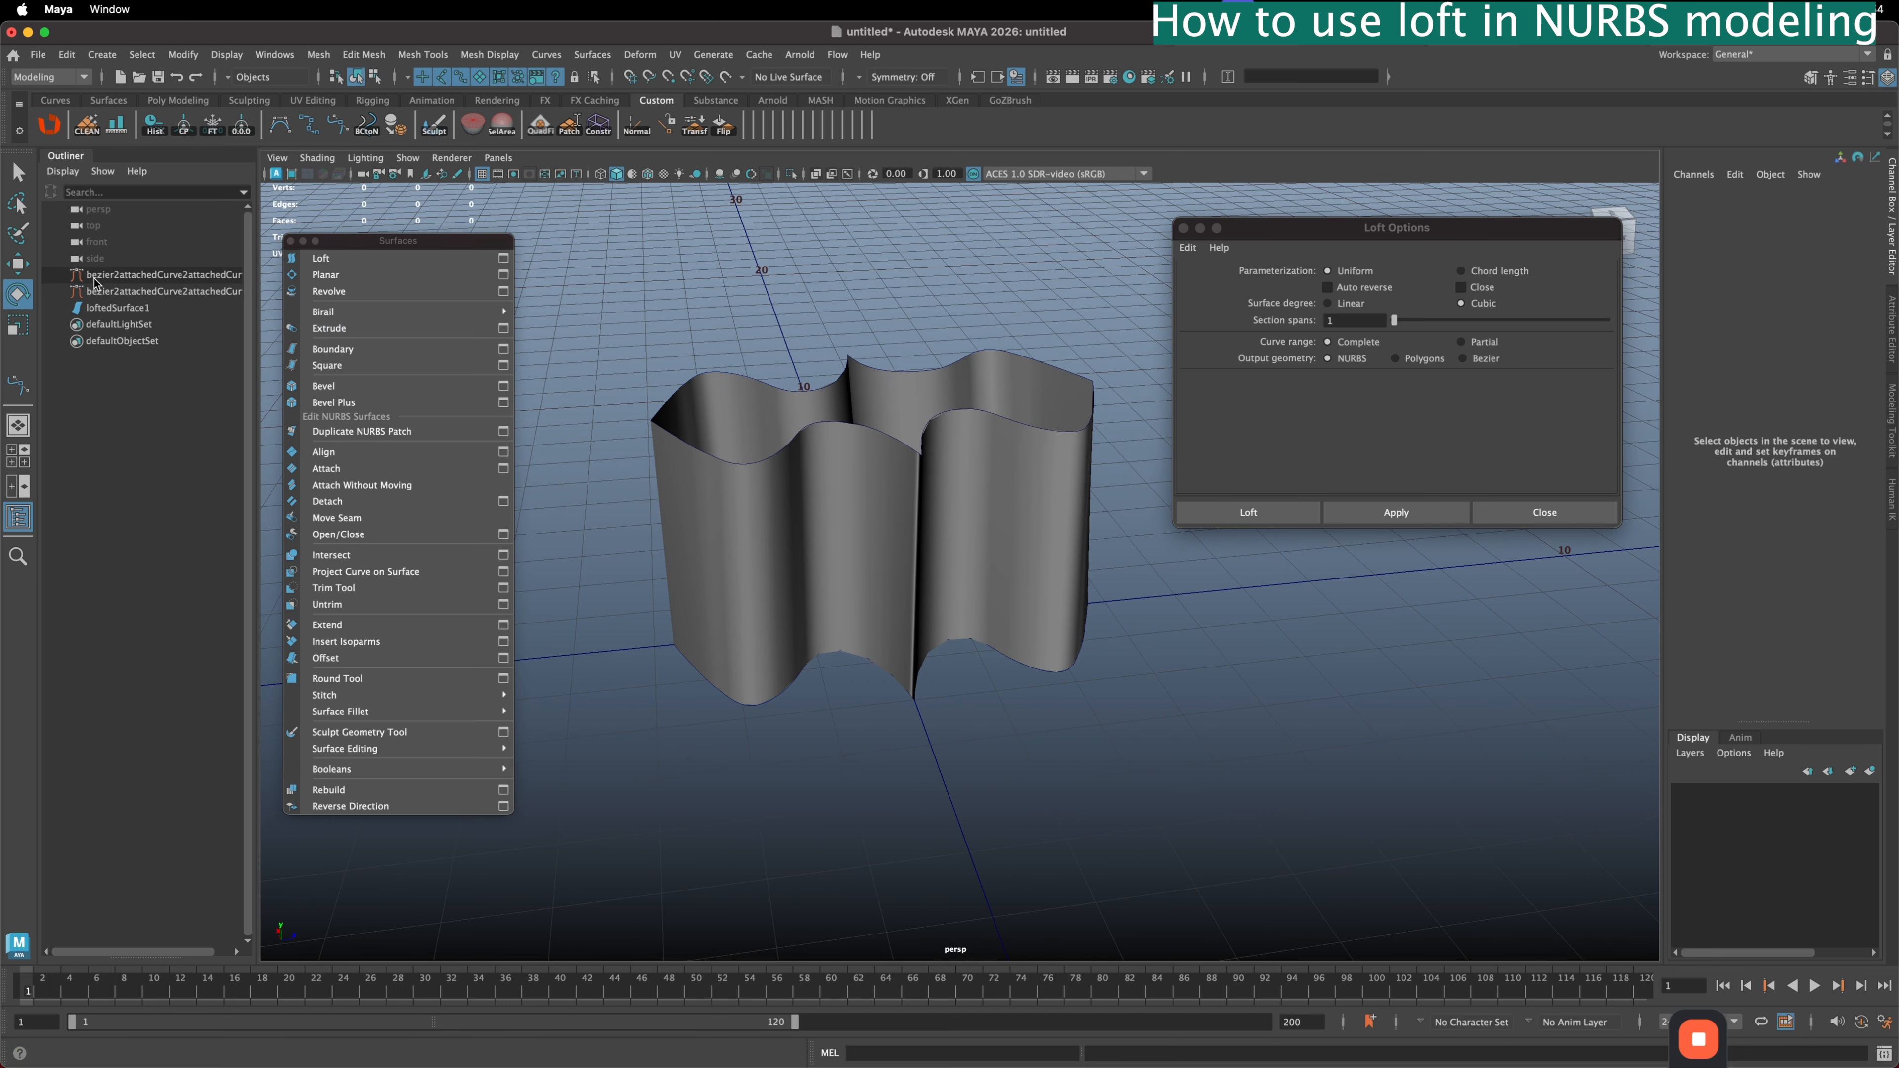
left_click(113, 308)
key("BackSpace")
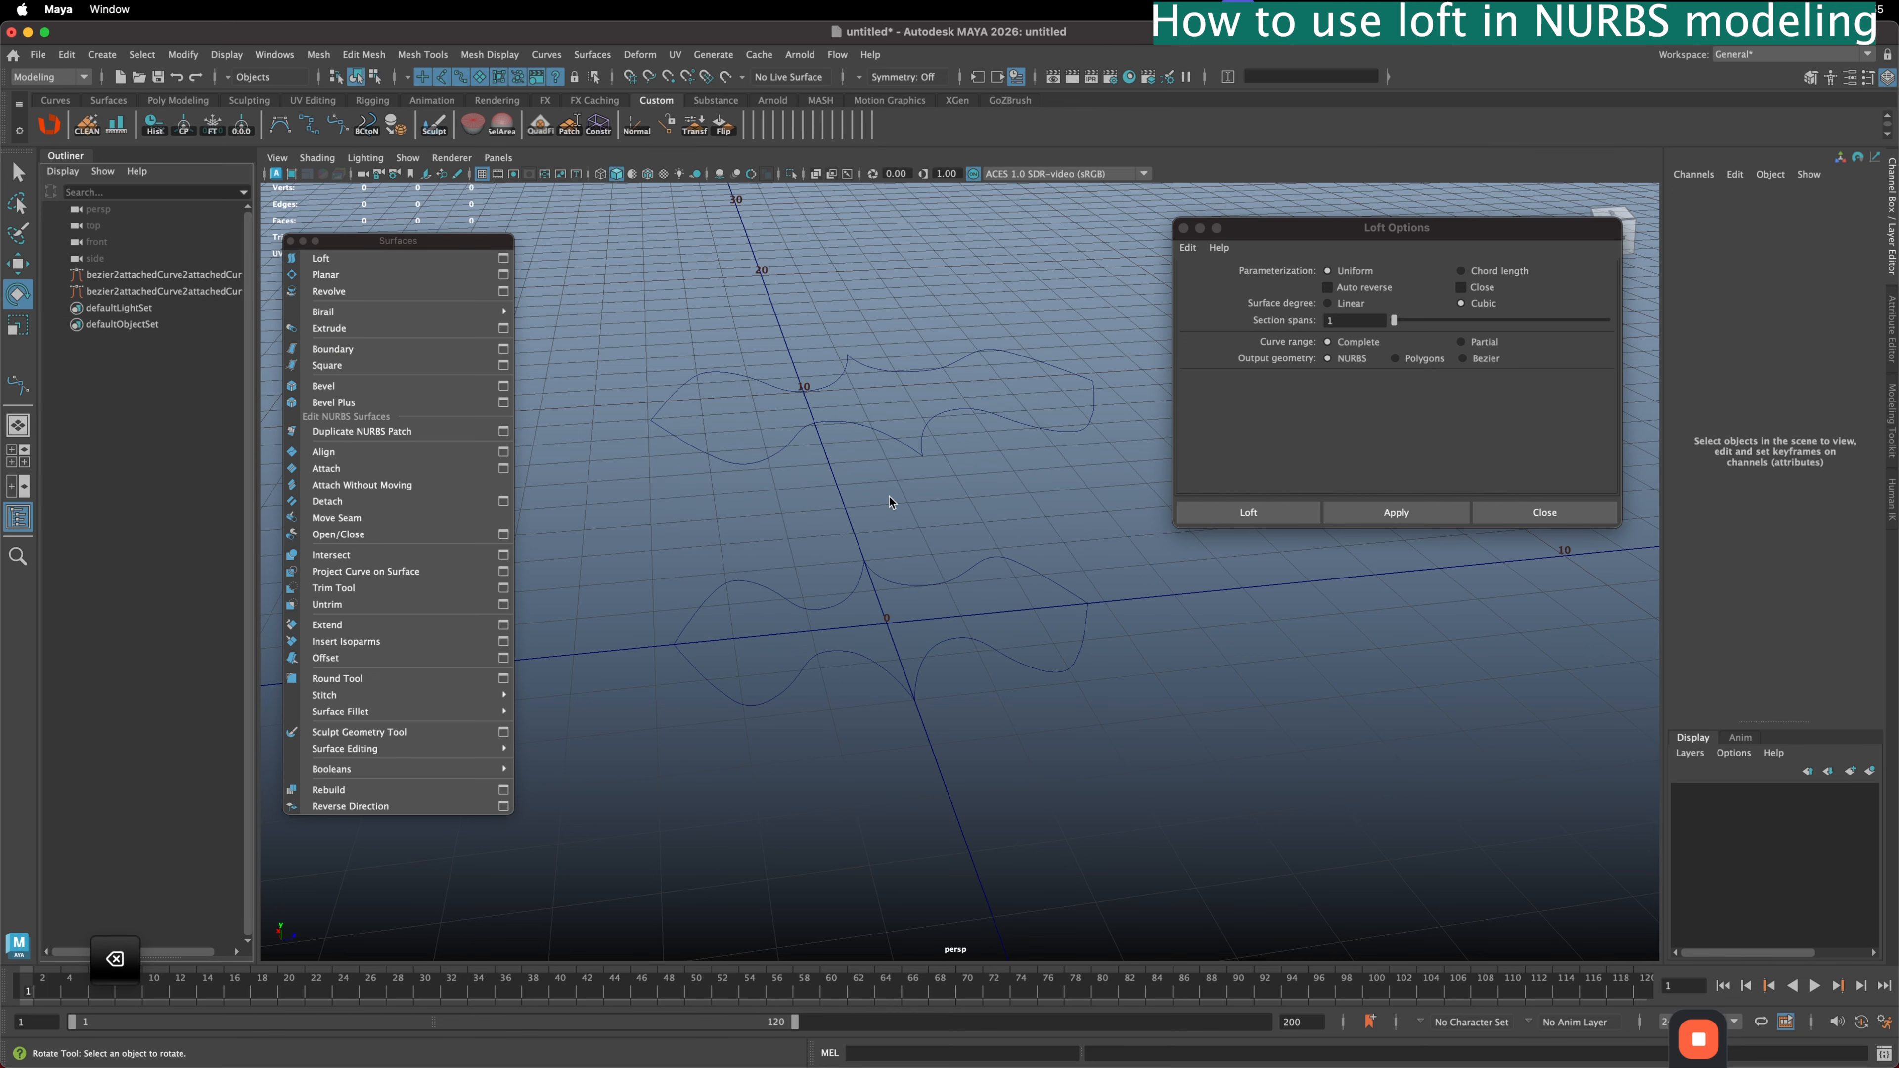
- Arrange the upper curve and a duplicate of it along an arc, tilted about X to about -34.1 and -69.8 degrees
left_click(952, 478)
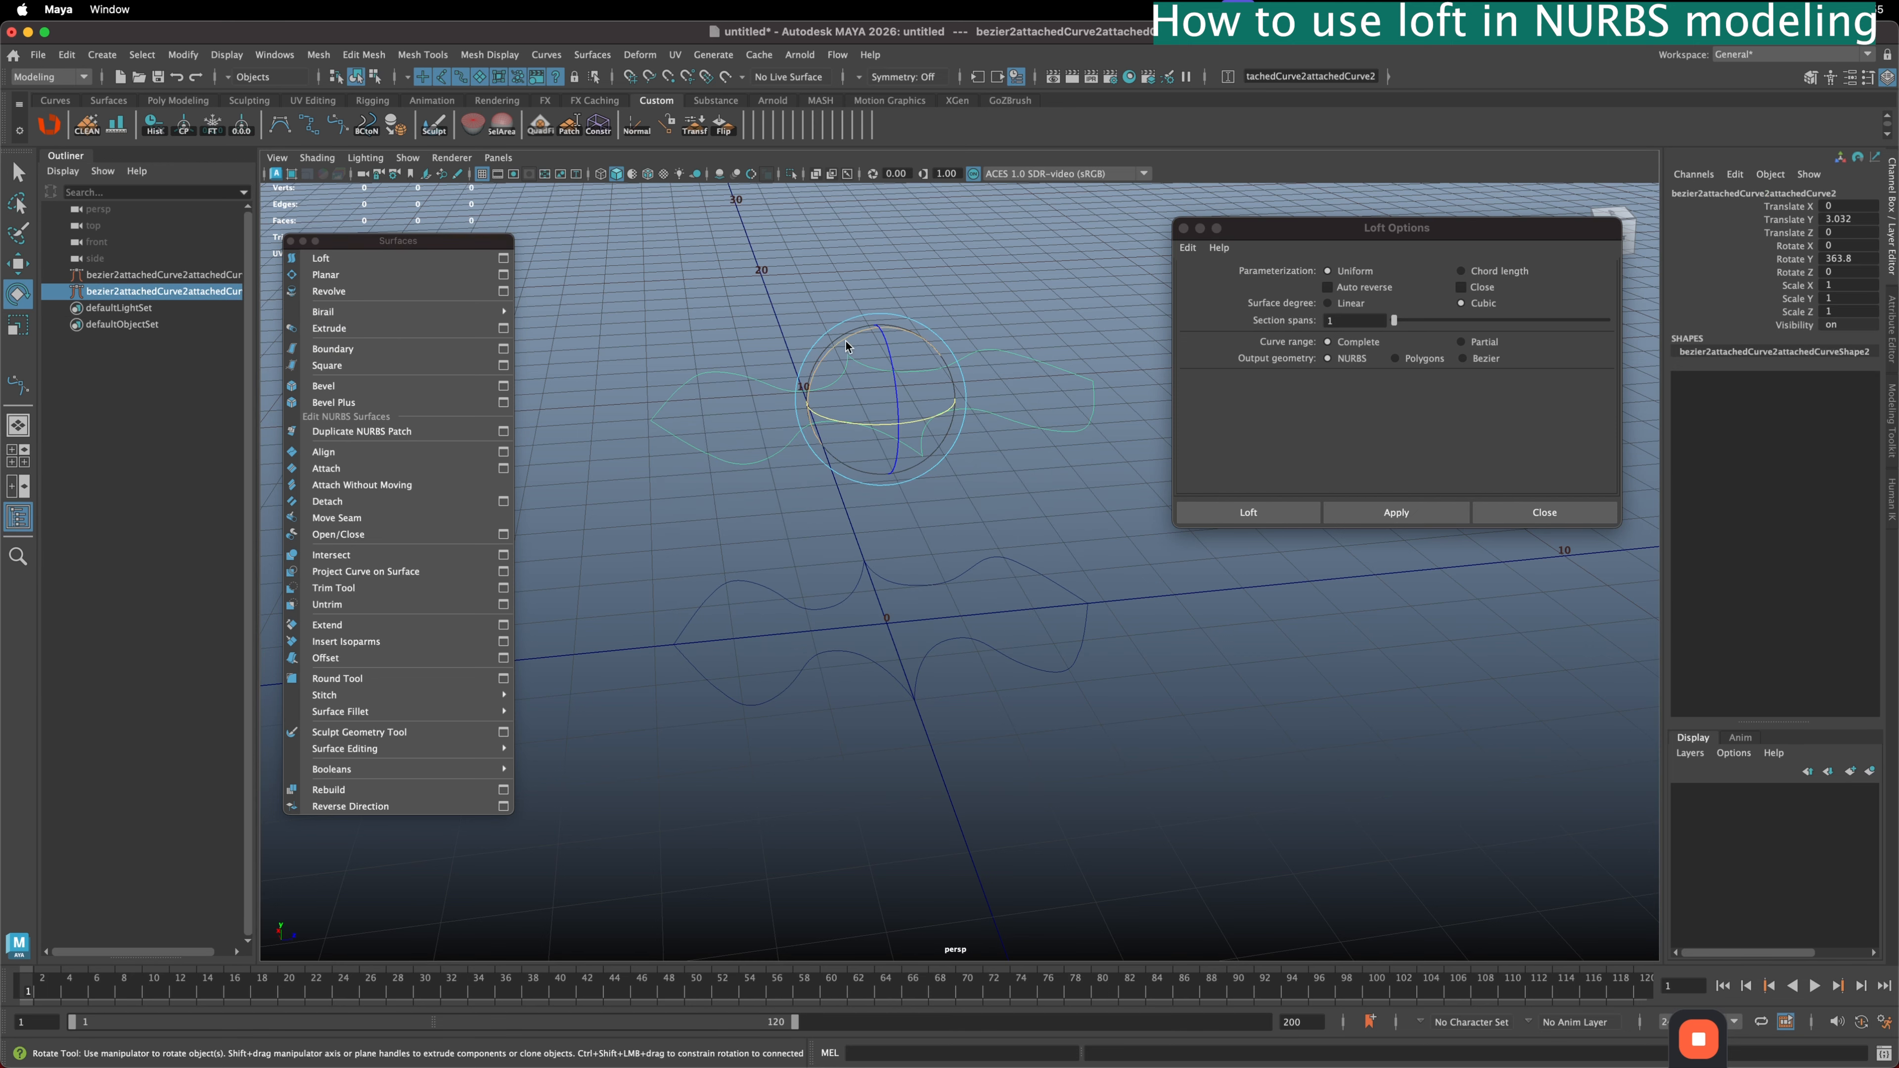
left_click_drag(847, 346, 978, 520)
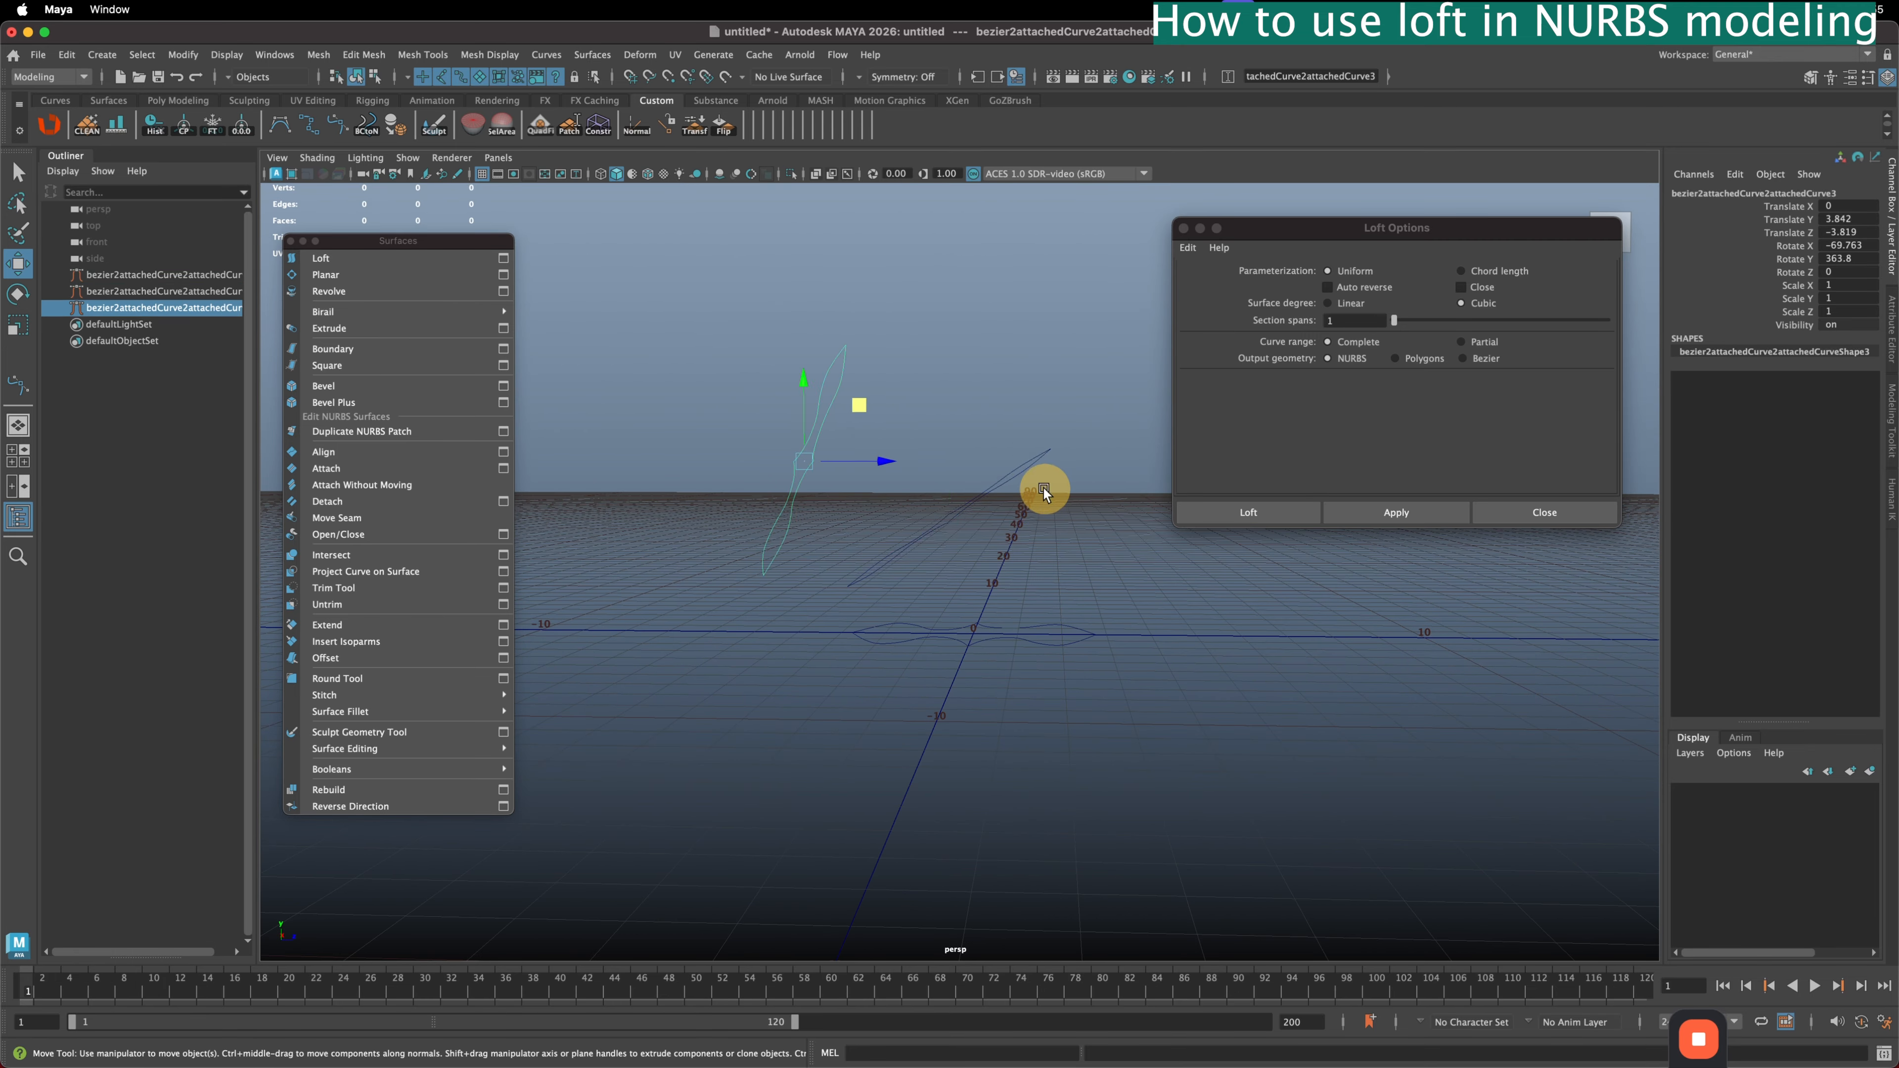
left_click(1045, 494)
left_click_drag(1004, 465, 979, 465)
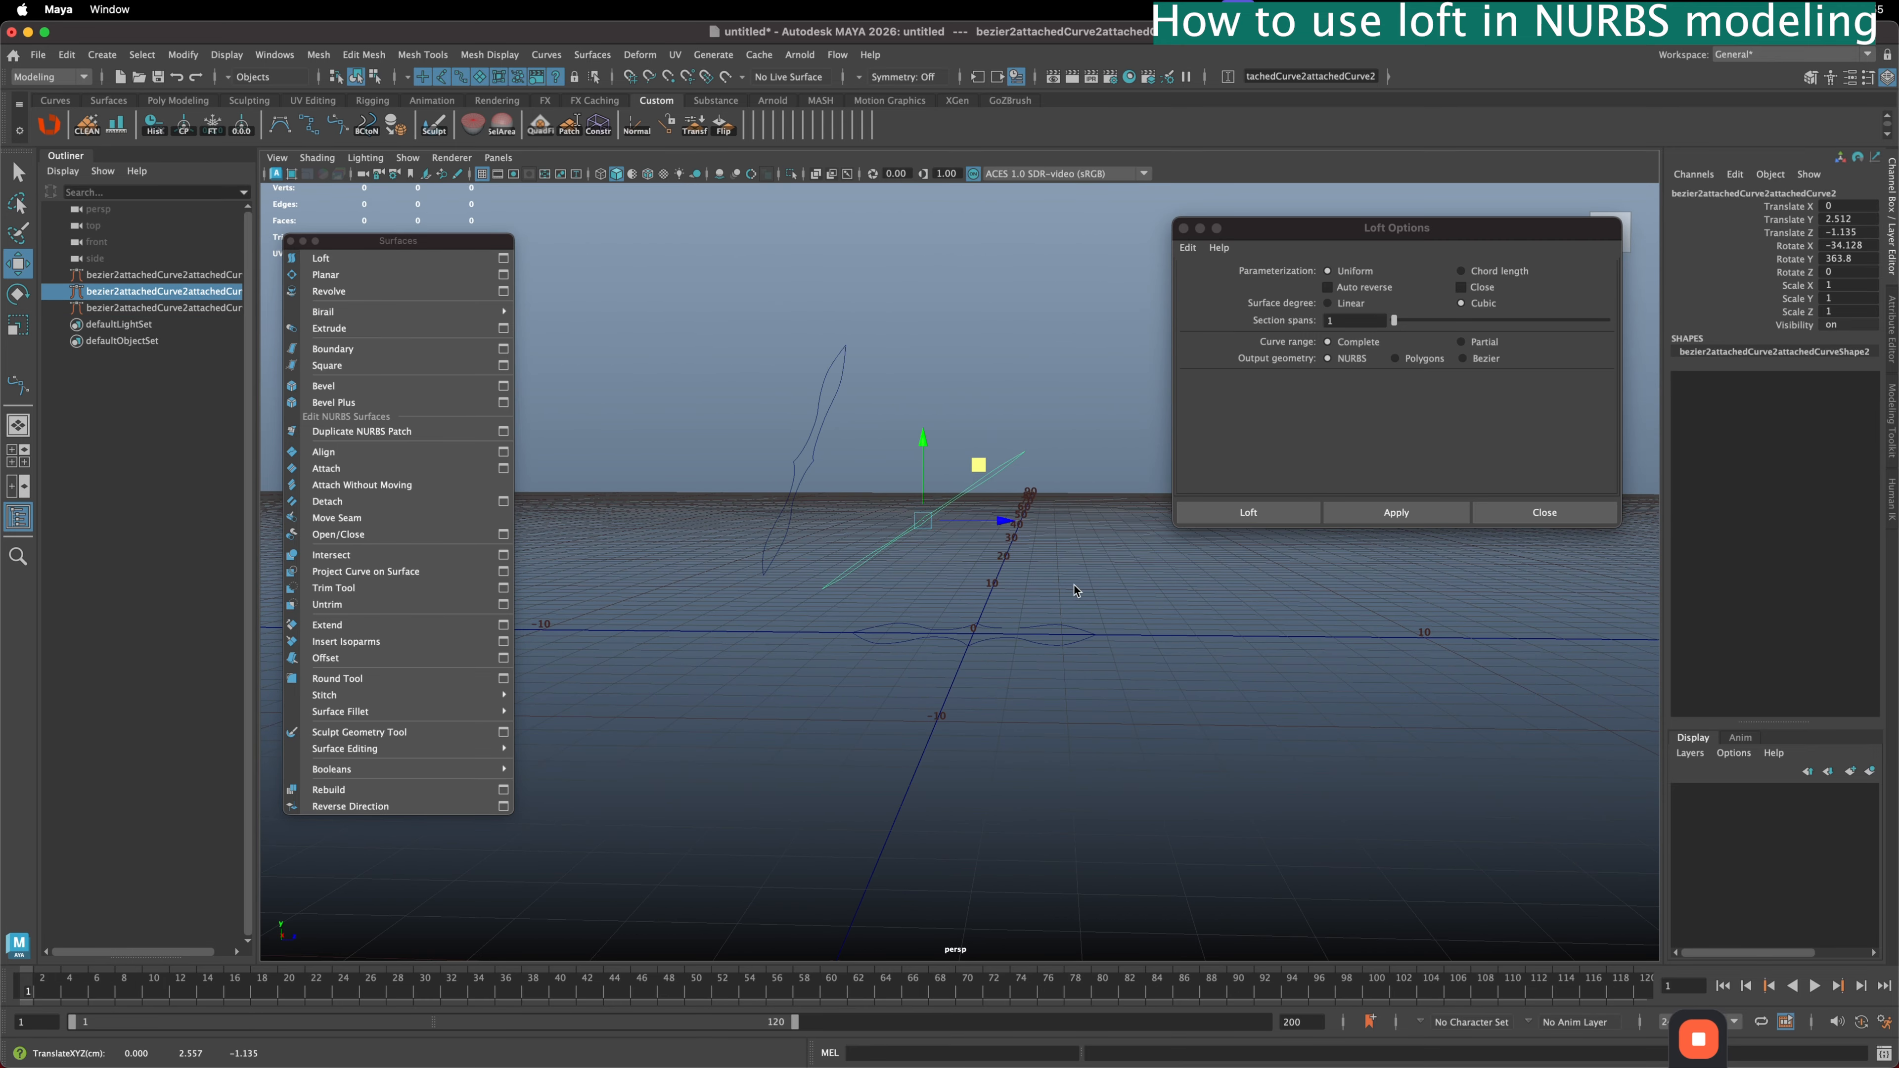
- Loft a Cubic surface with one section span through the bottom, middle and top curves, selected in that order
left_click(1075, 590)
left_click_drag(1075, 590, 1018, 572, "alt")
left_click(1055, 630)
left_click(1004, 496, "shift")
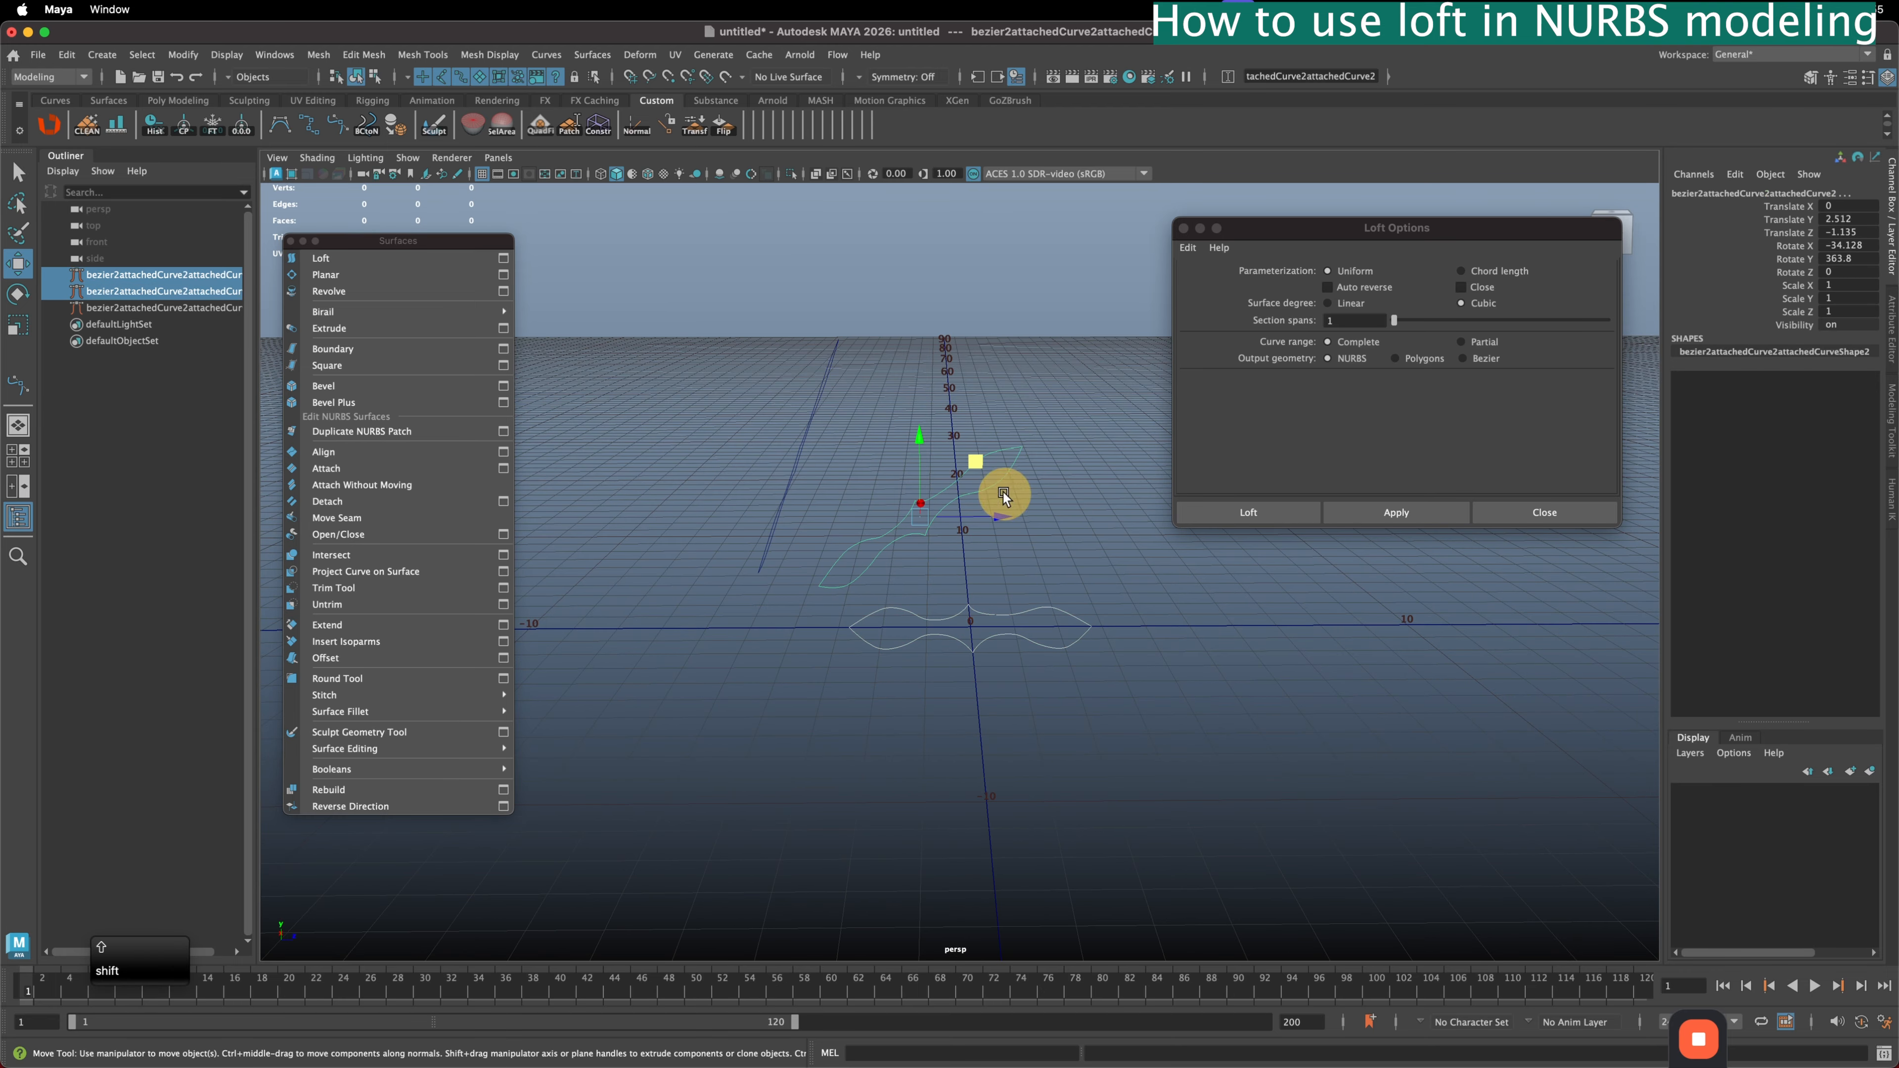
left_click(813, 380, "shift")
left_click_drag(849, 400, 988, 634, "alt")
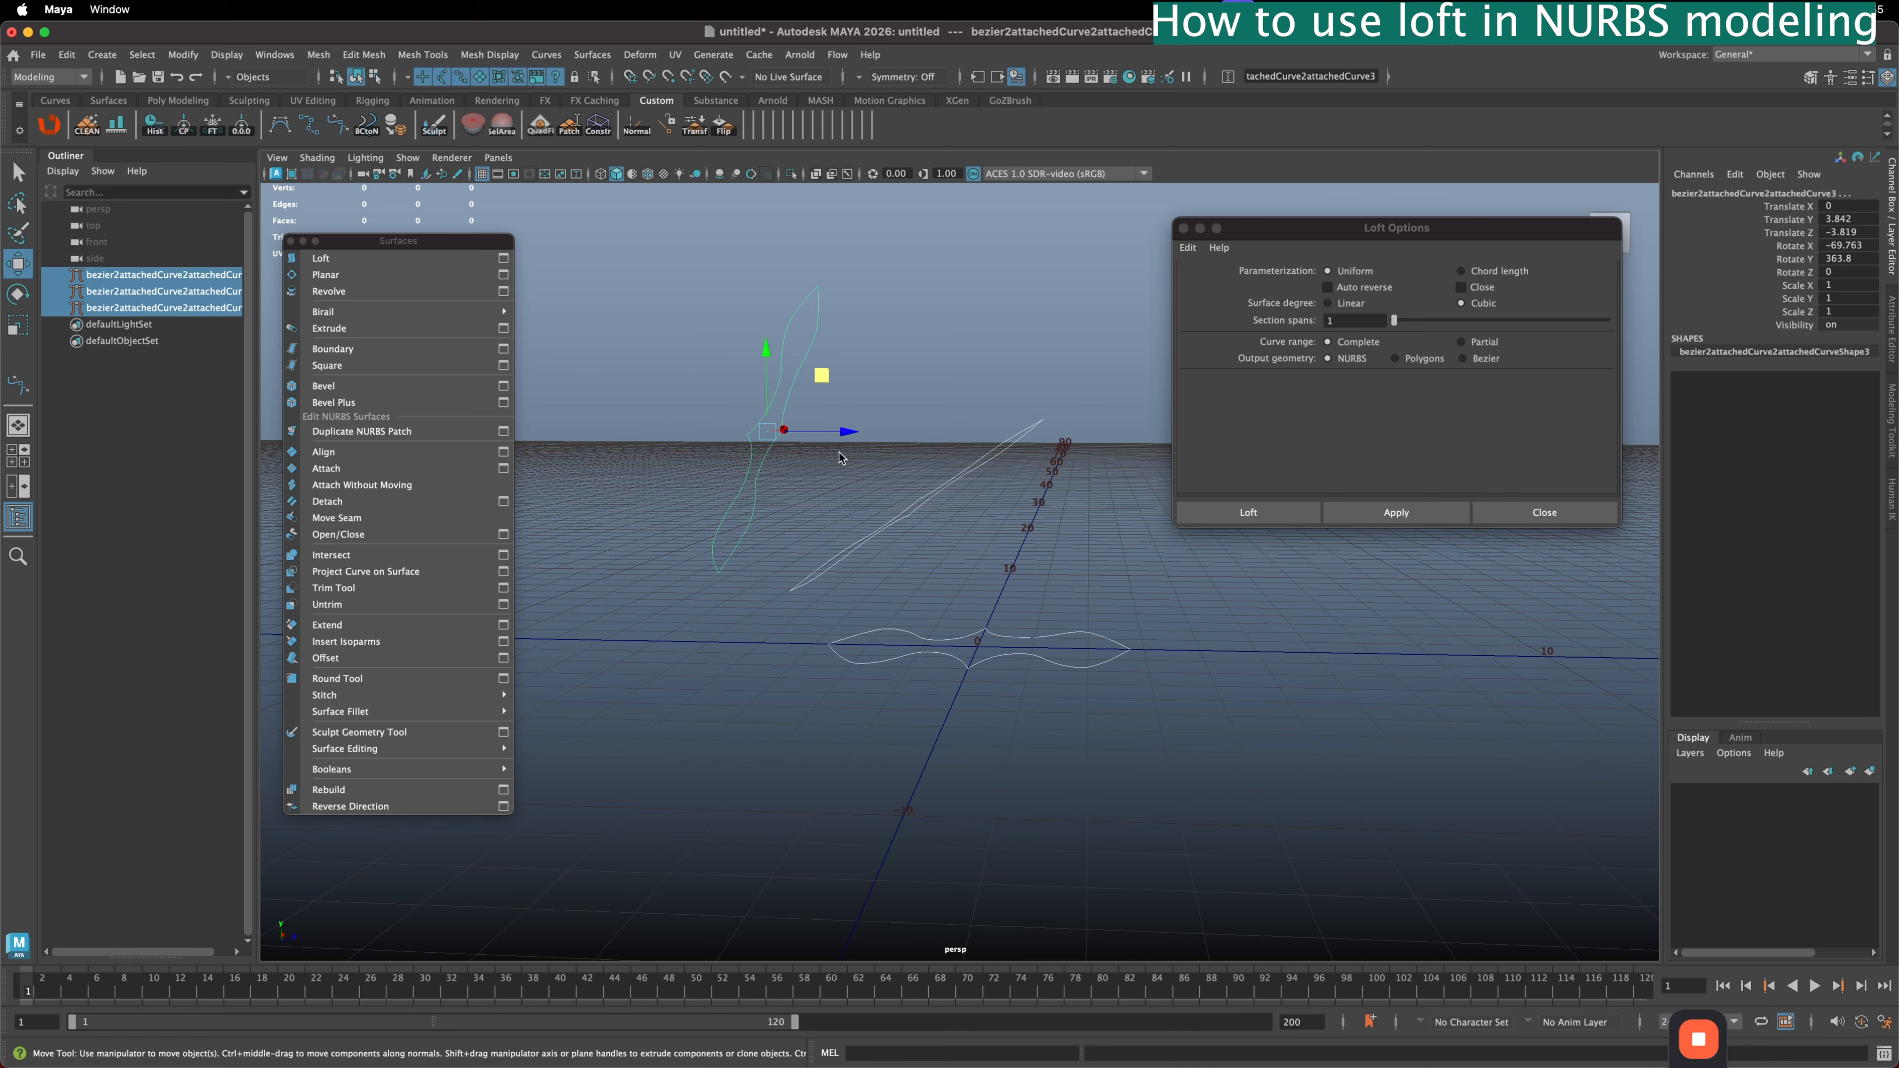
left_click_drag(894, 477, 907, 595, "alt")
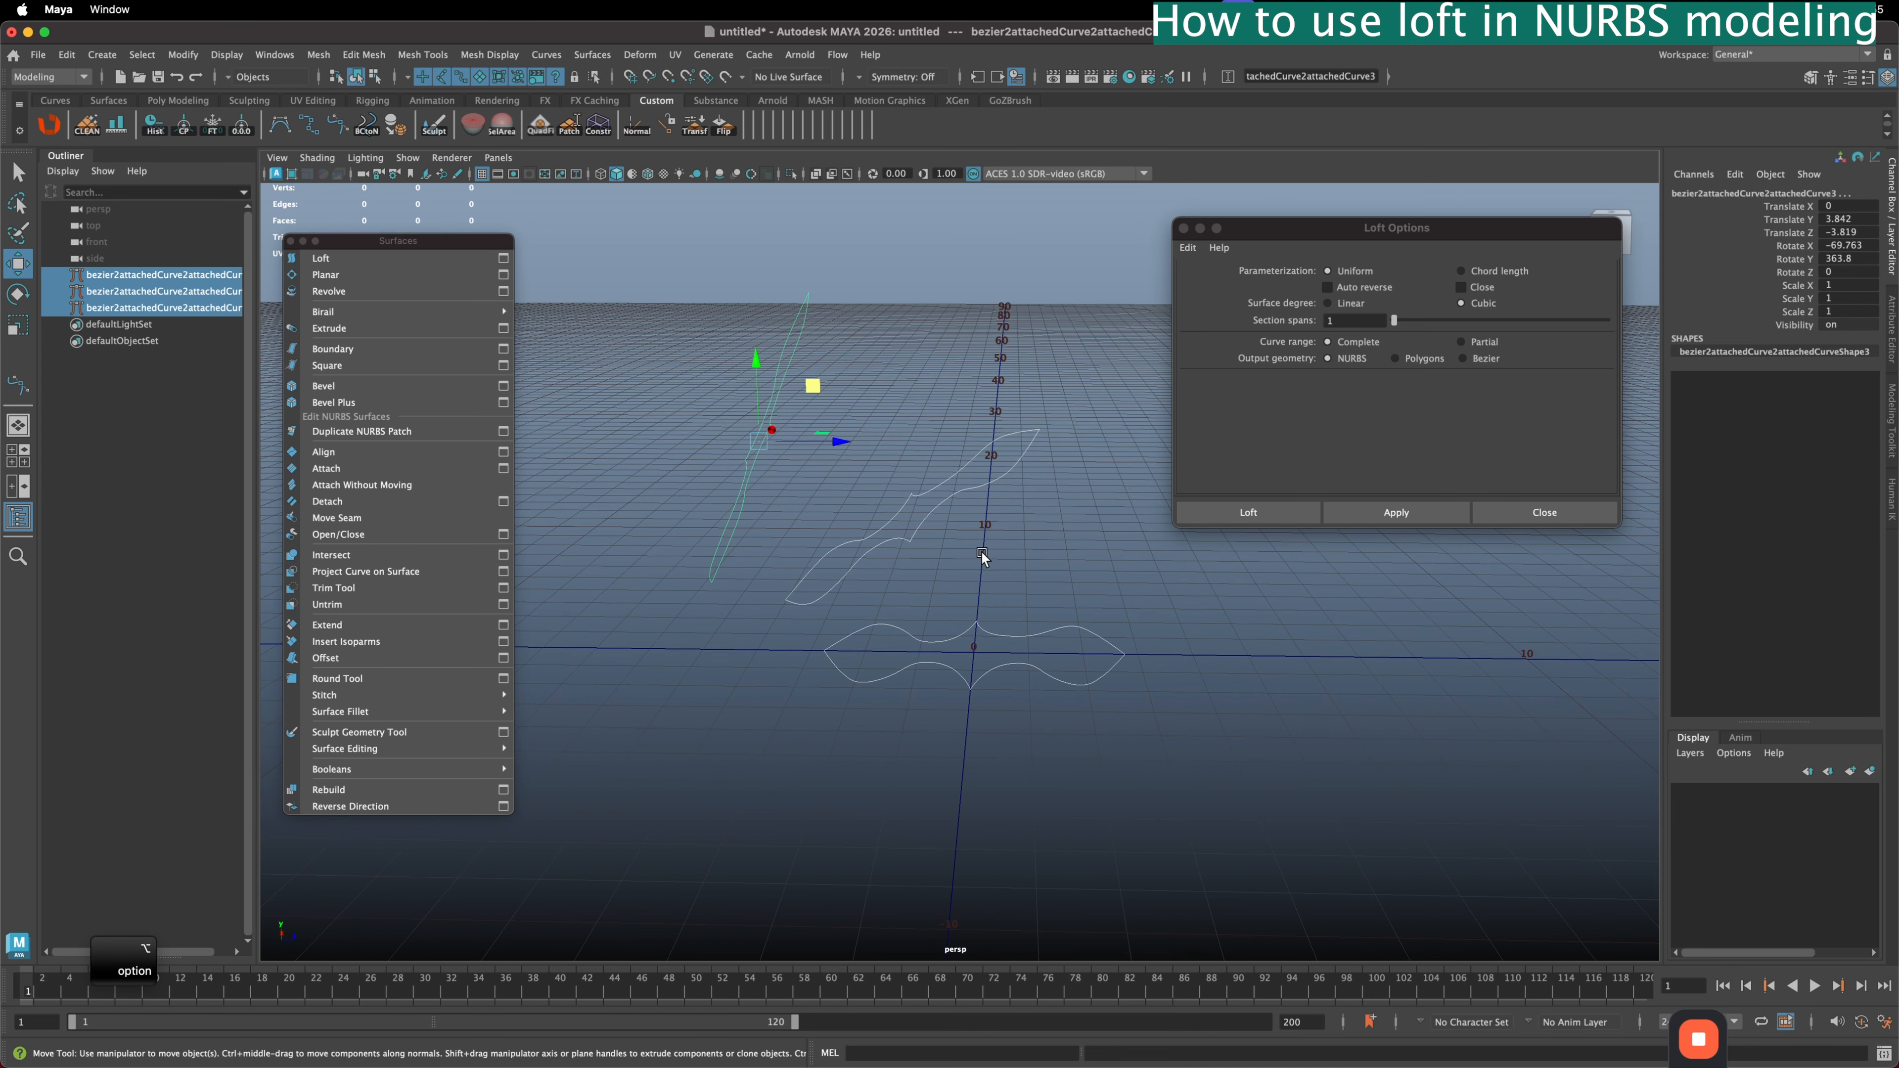
left_click_drag(976, 542, 980, 547, "alt")
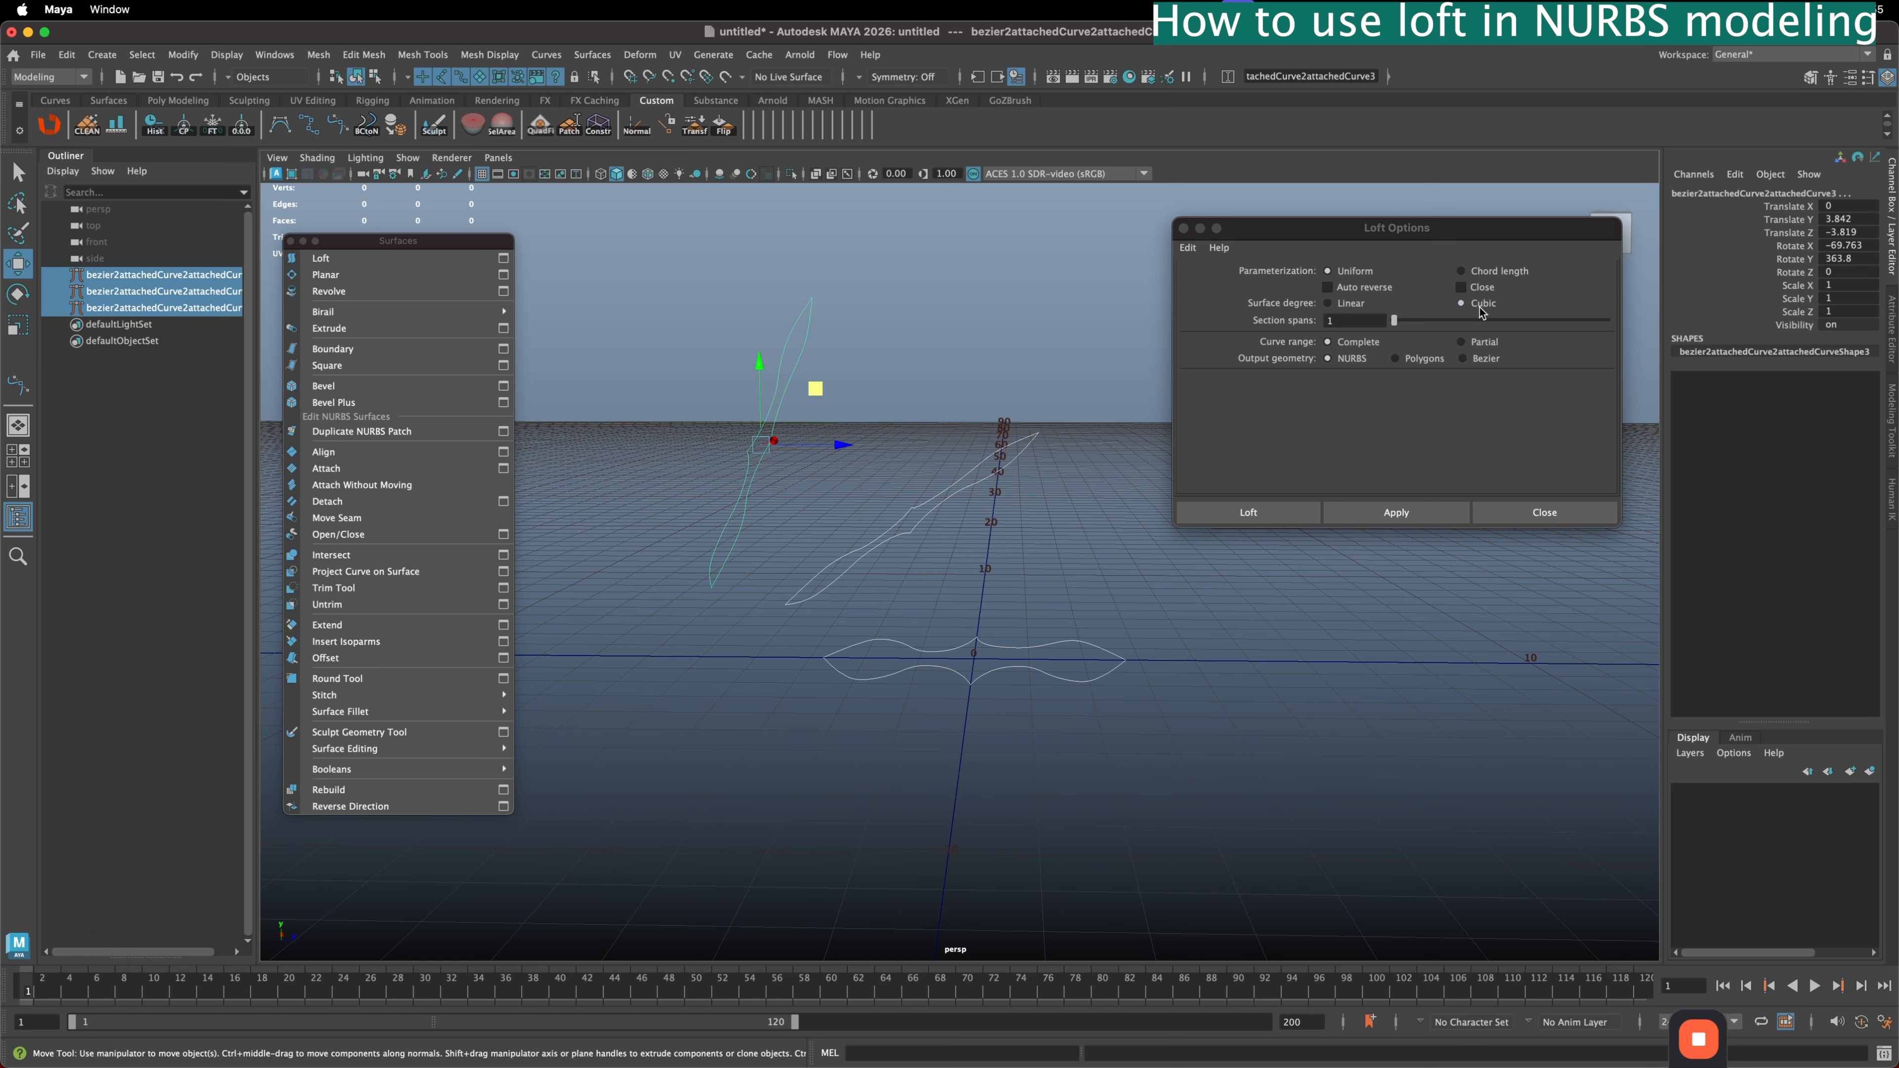
left_click(1423, 508)
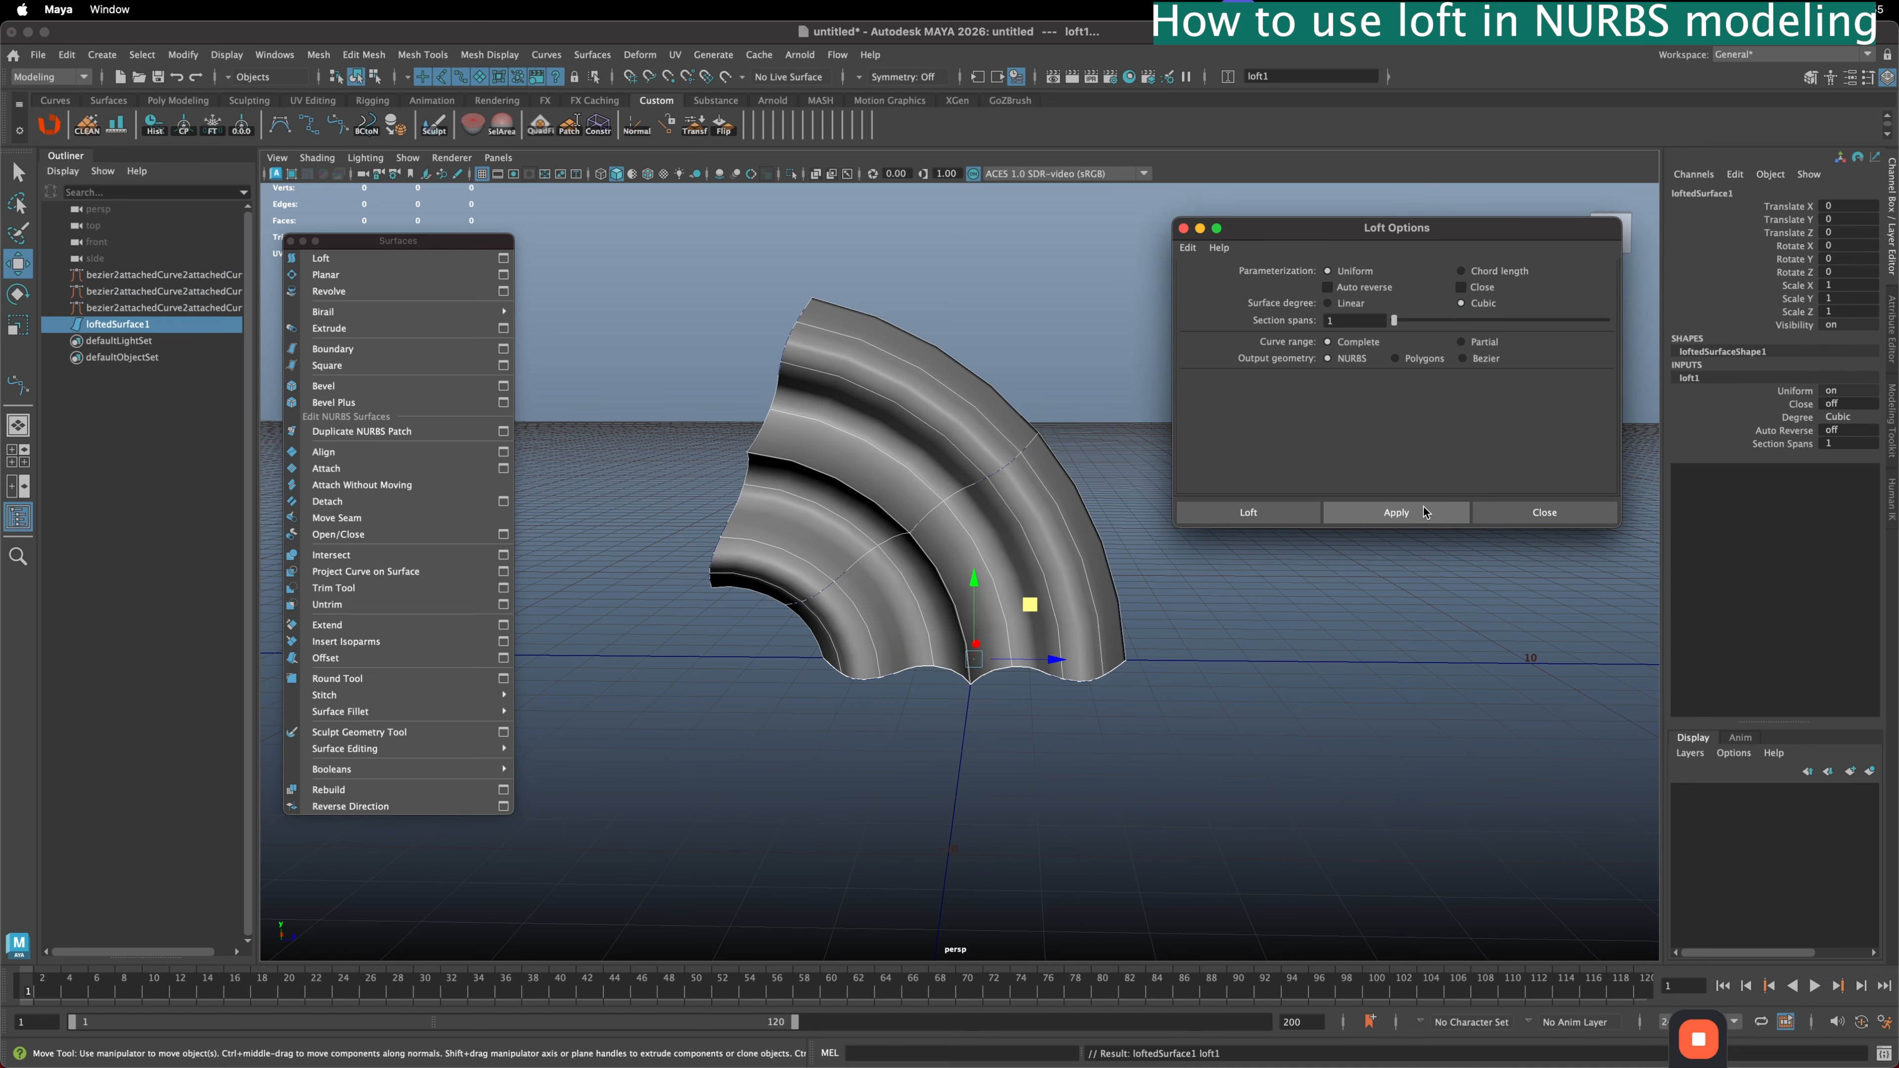
left_click_drag(1121, 516, 881, 464, "alt")
- Undo the cubic loft and loft the three curves with Linear surface degree
key("super+z")
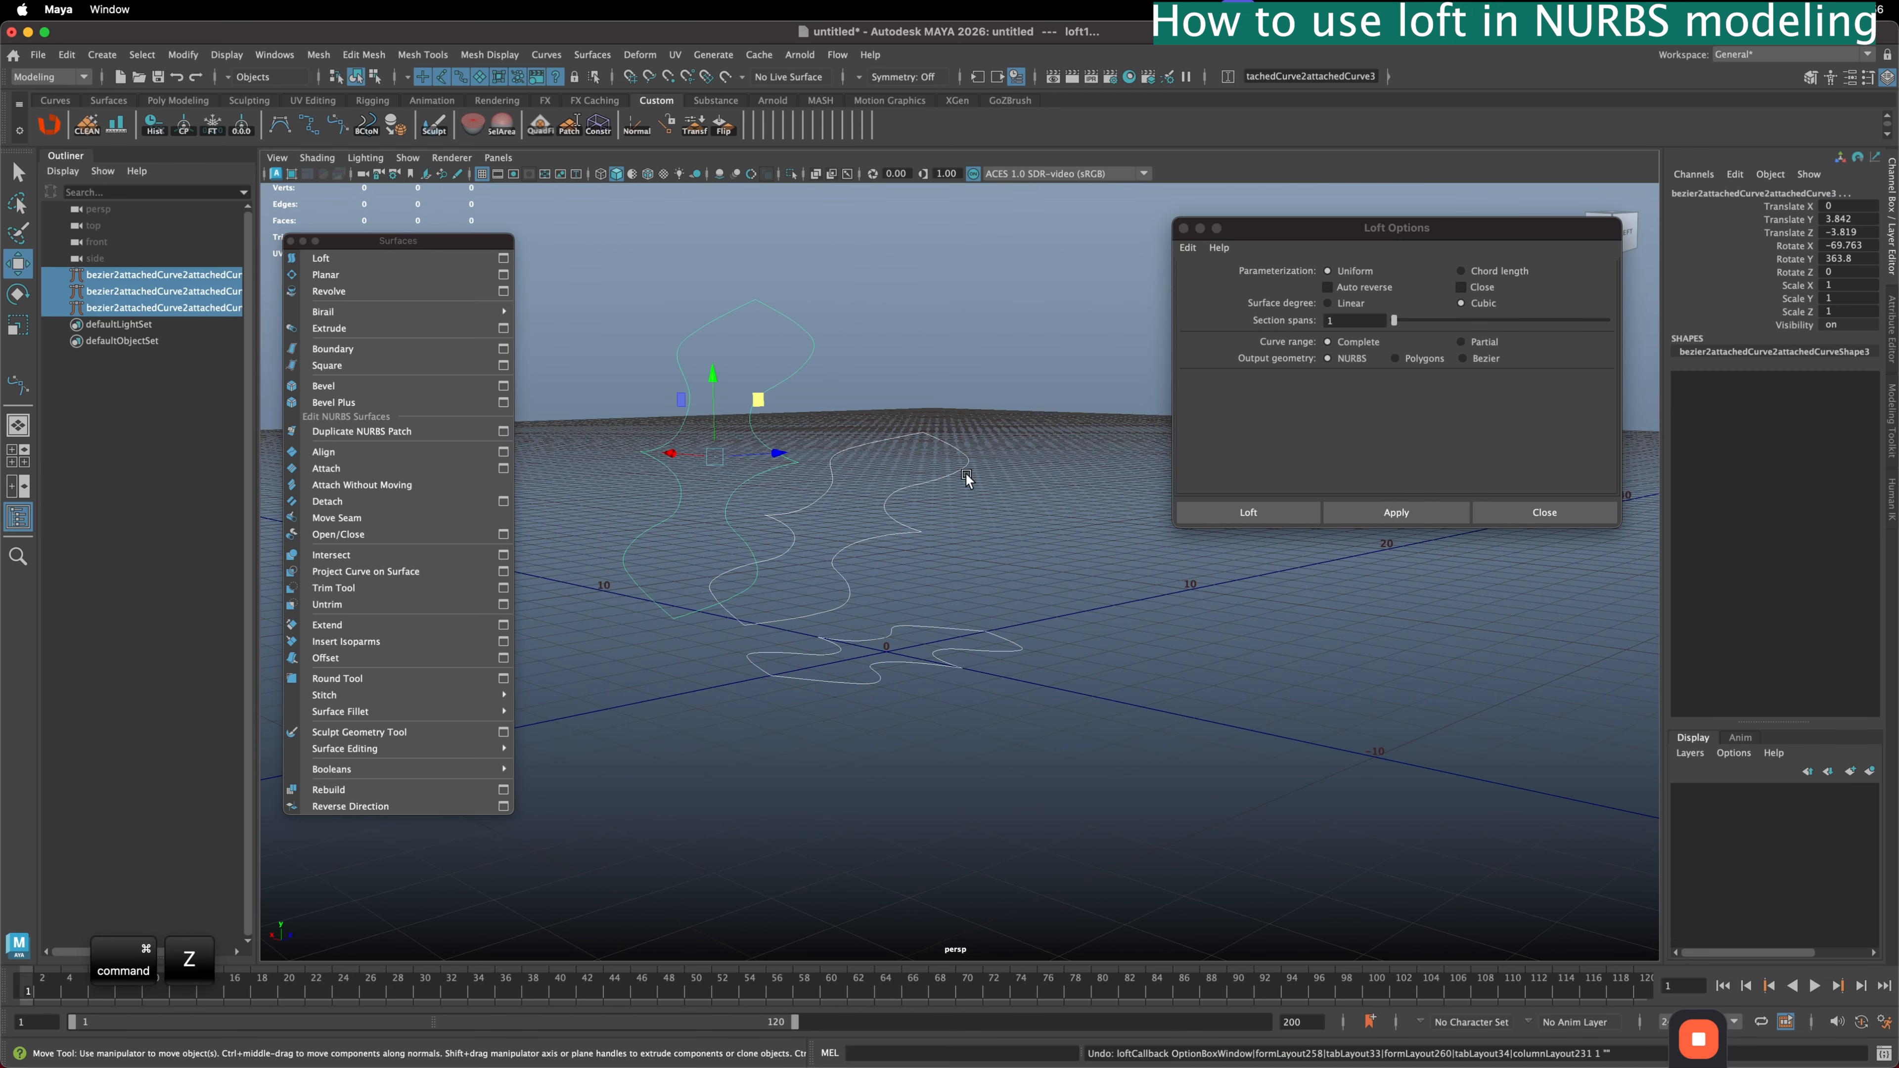
left_click(1346, 302)
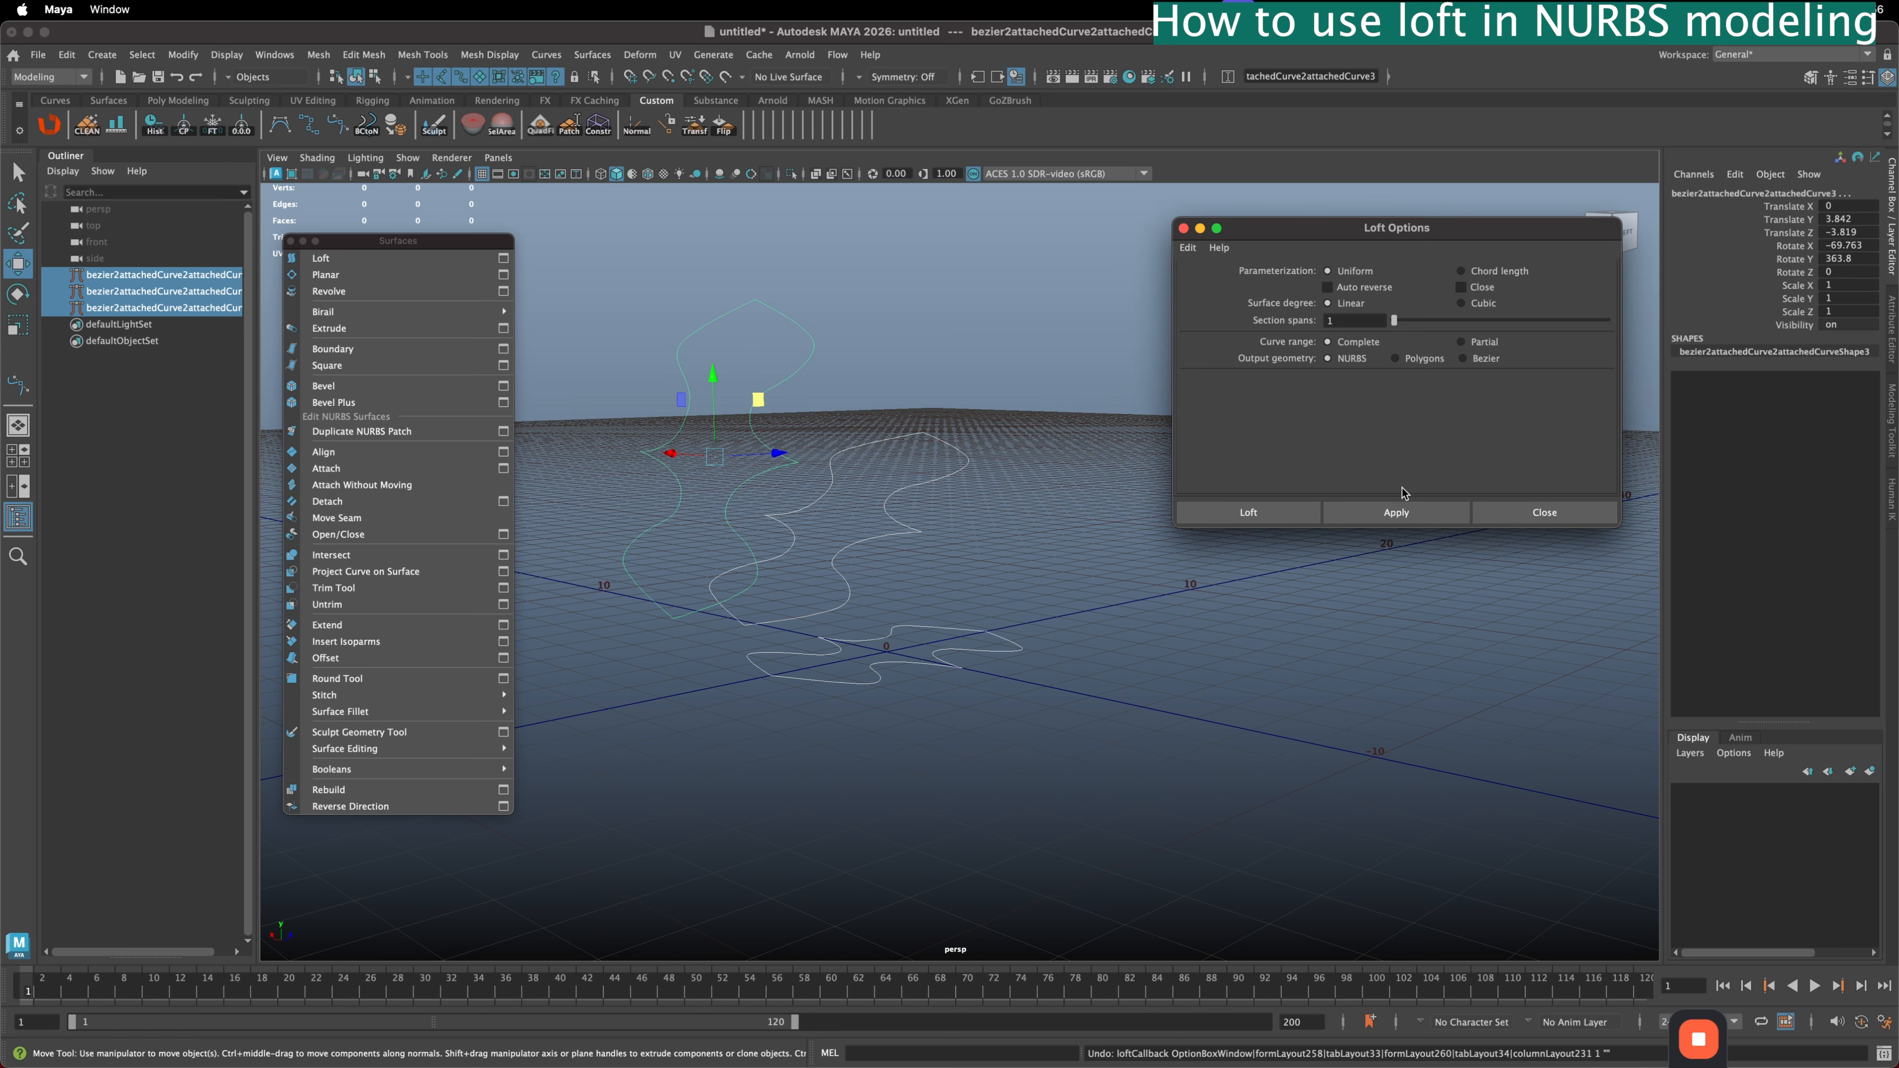
left_click(1396, 512)
left_click_drag(972, 486, 1008, 552, "alt")
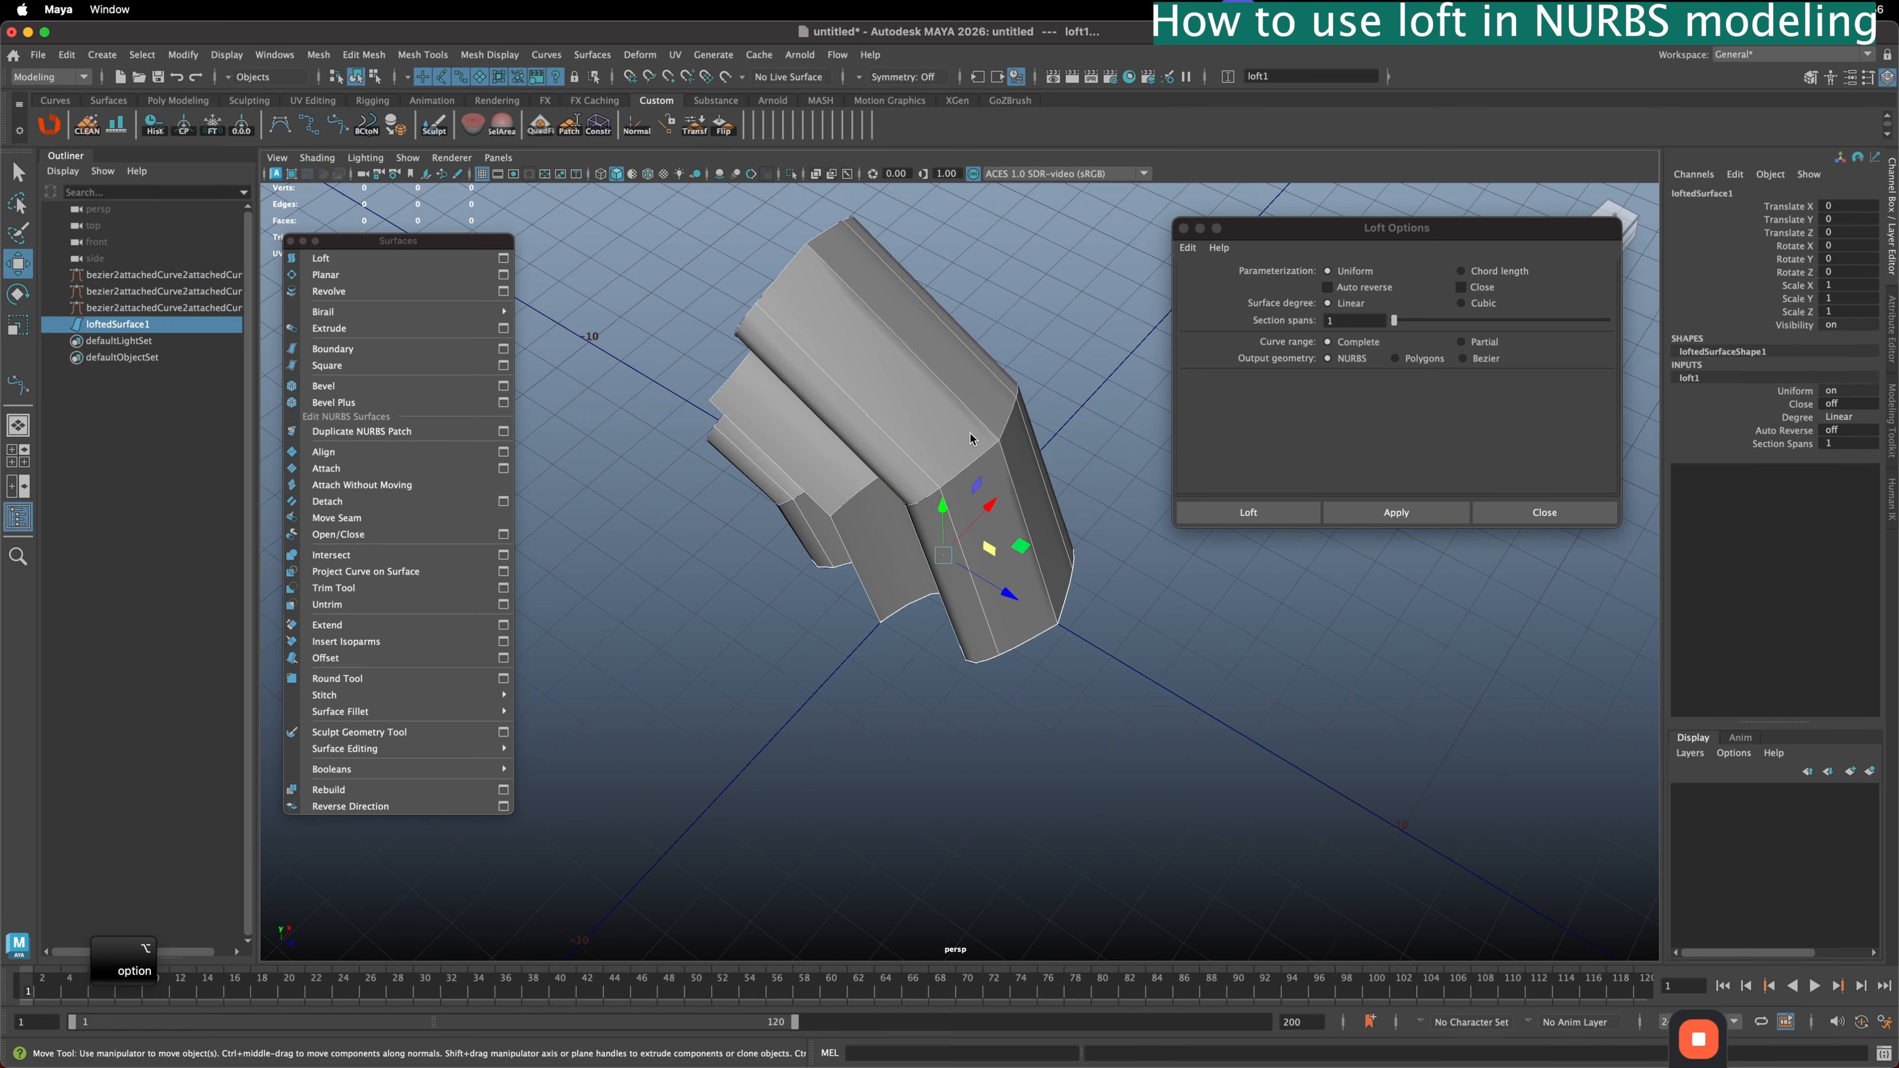
left_click_drag(862, 442, 901, 408, "alt")
- Undo the linear loft and loft the three curves with Cubic degree and 4 section spans
key("super+z")
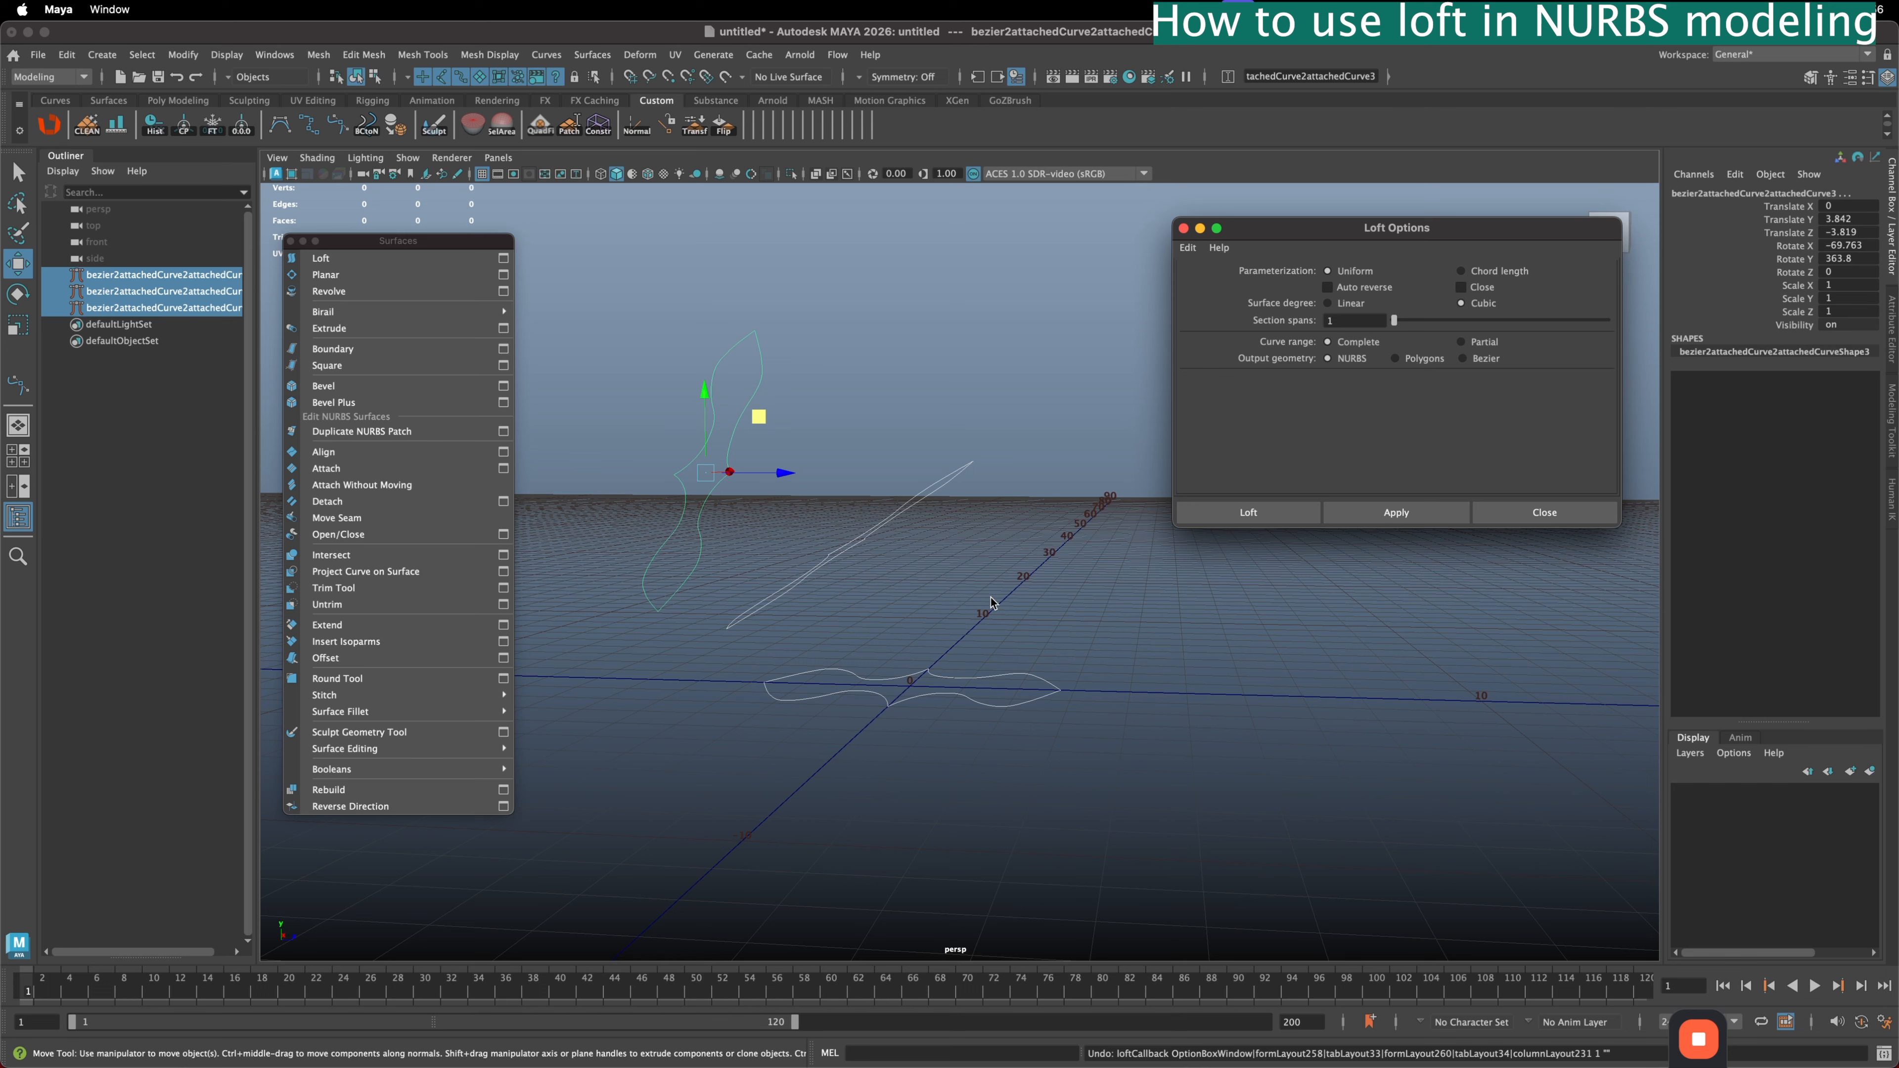
left_click_drag(1398, 320, 1477, 324)
left_click(1397, 513)
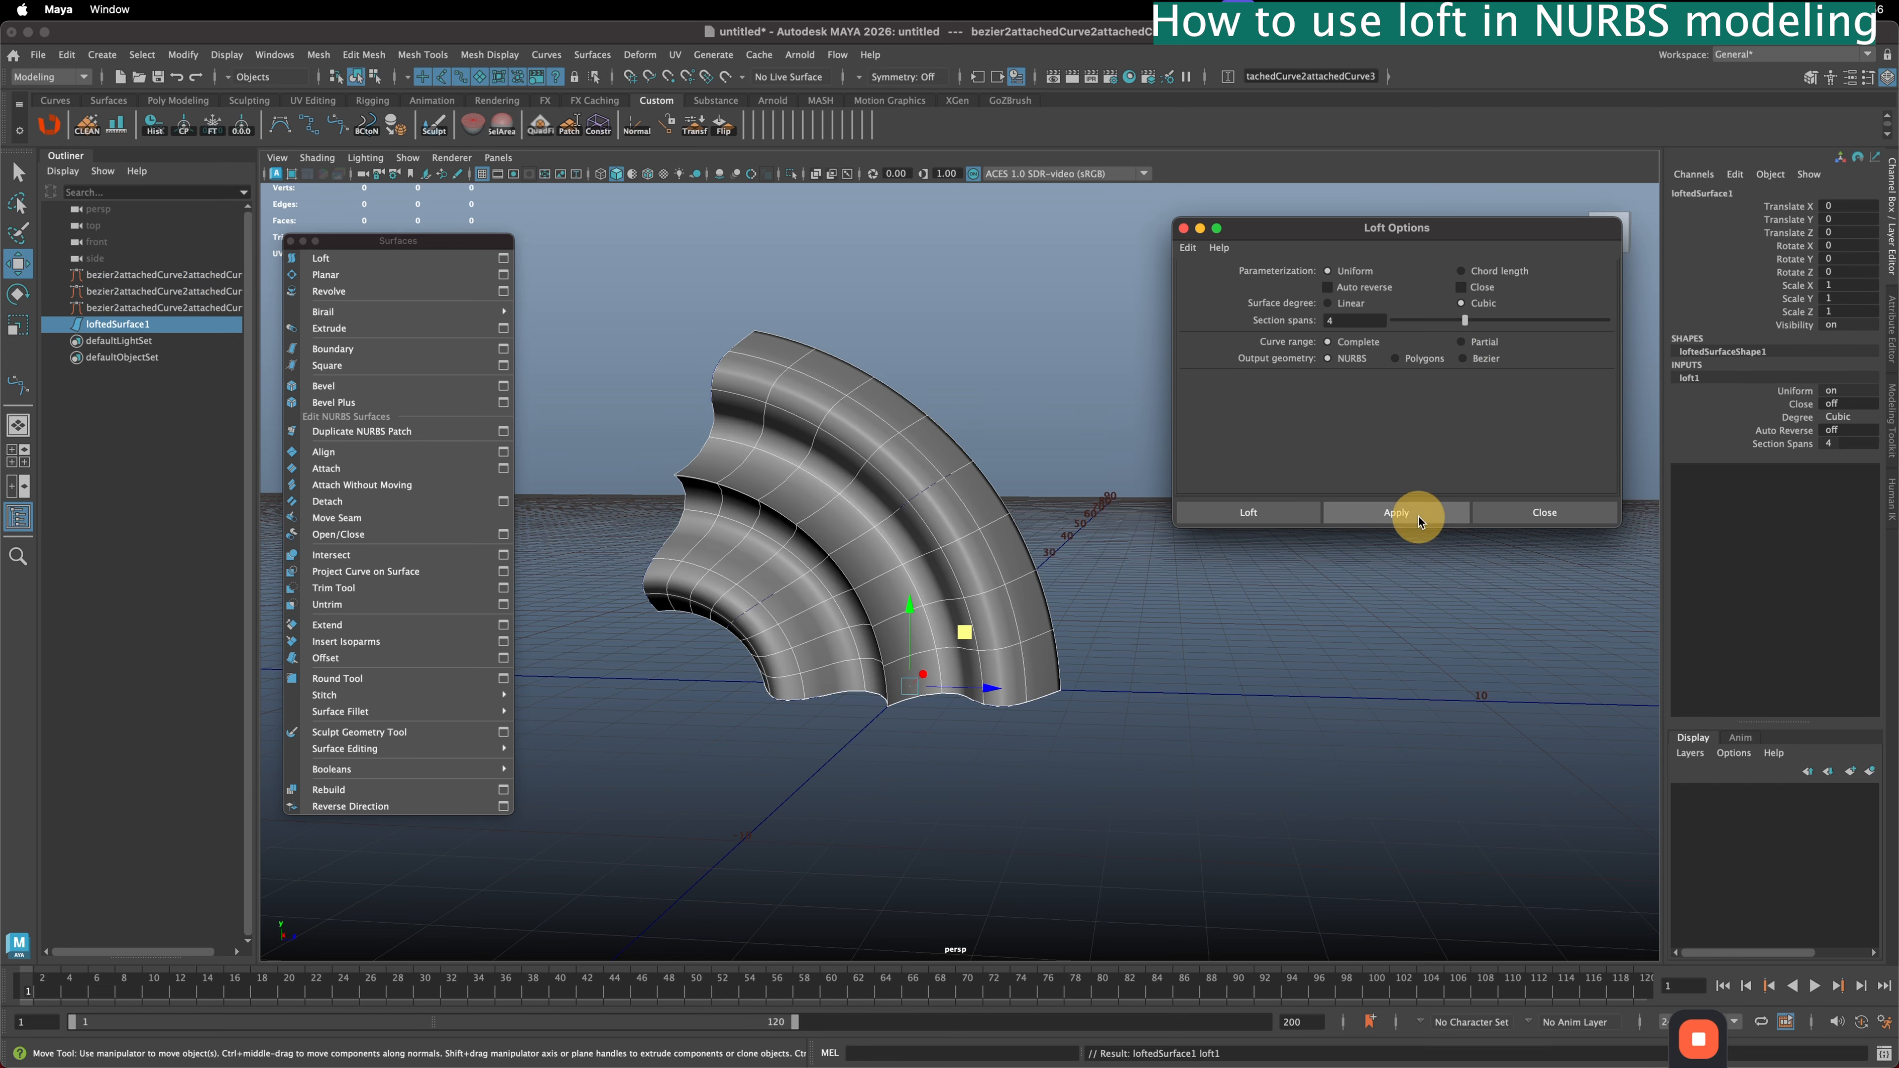
left_click_drag(1017, 431, 1022, 404, "alt")
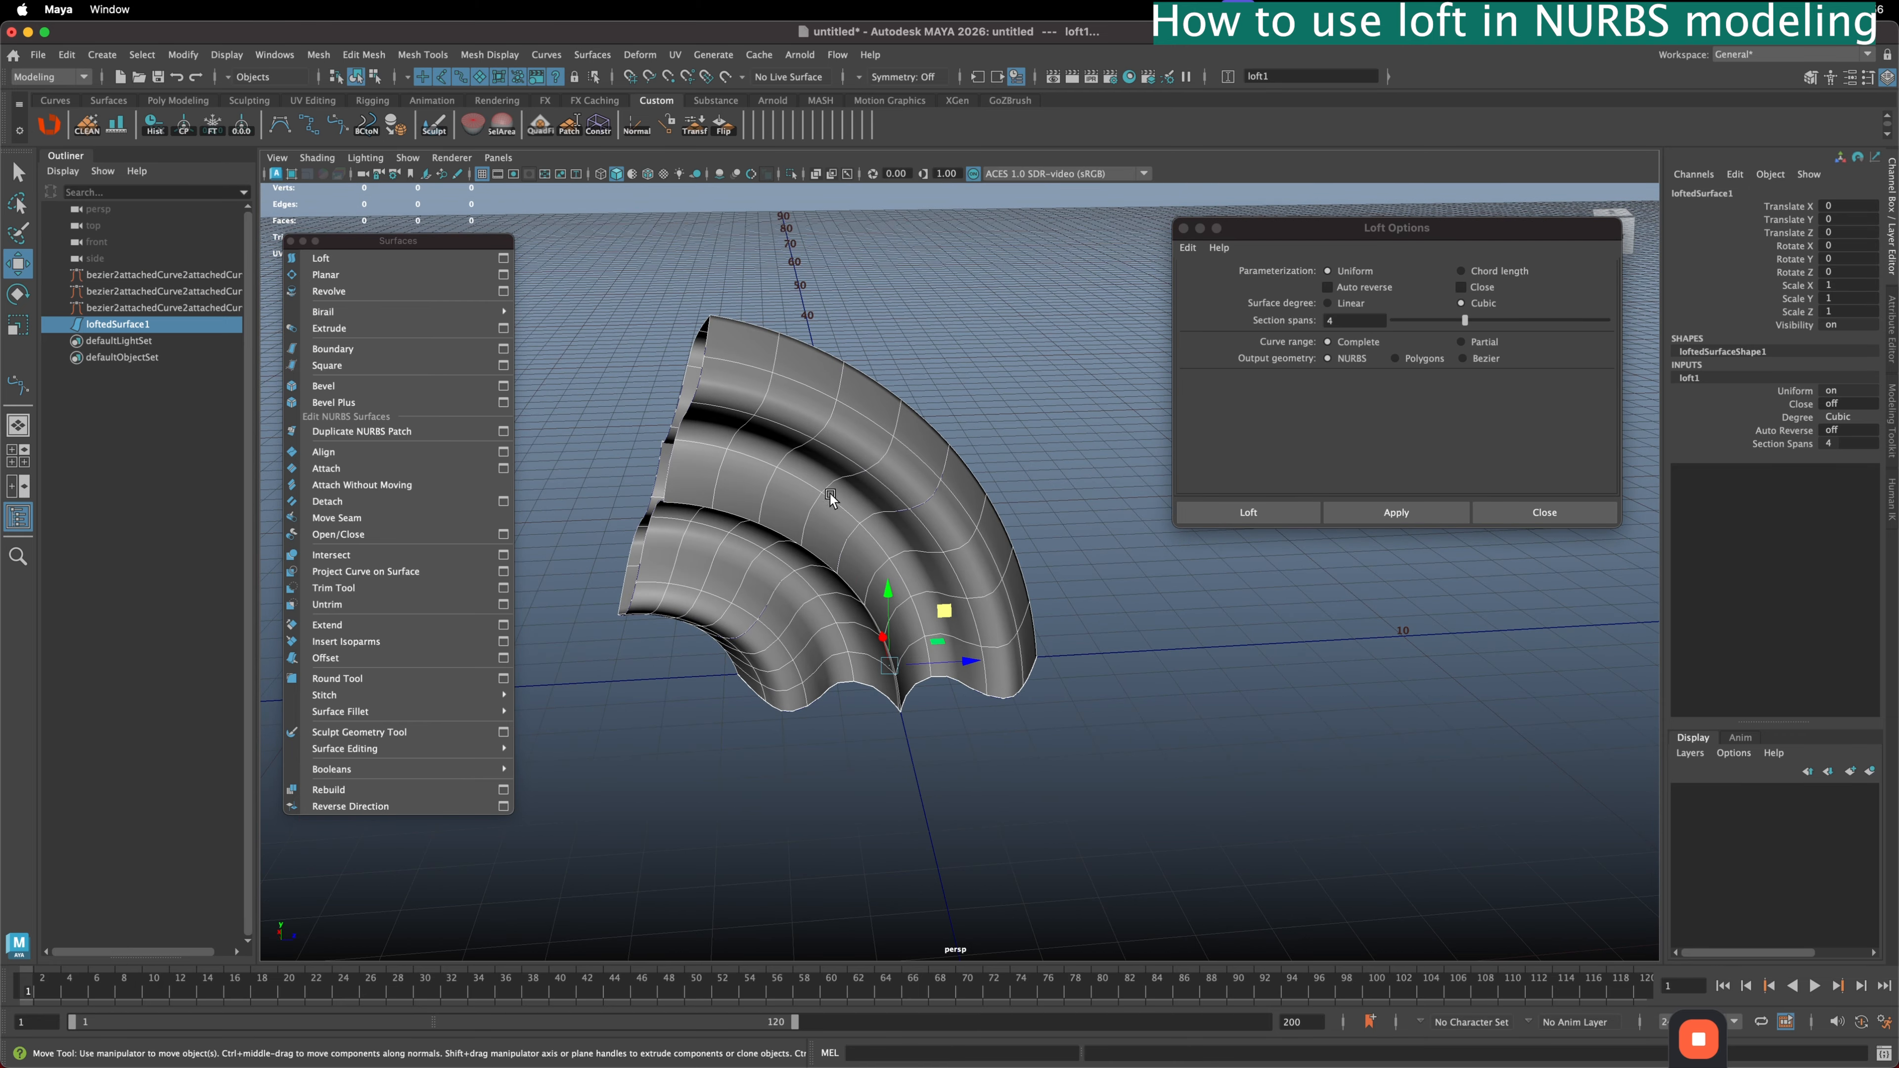
- Display the lofted surface's hulls and try reshaping it by moving a row of control vertices near its upper end
left_click(112, 324)
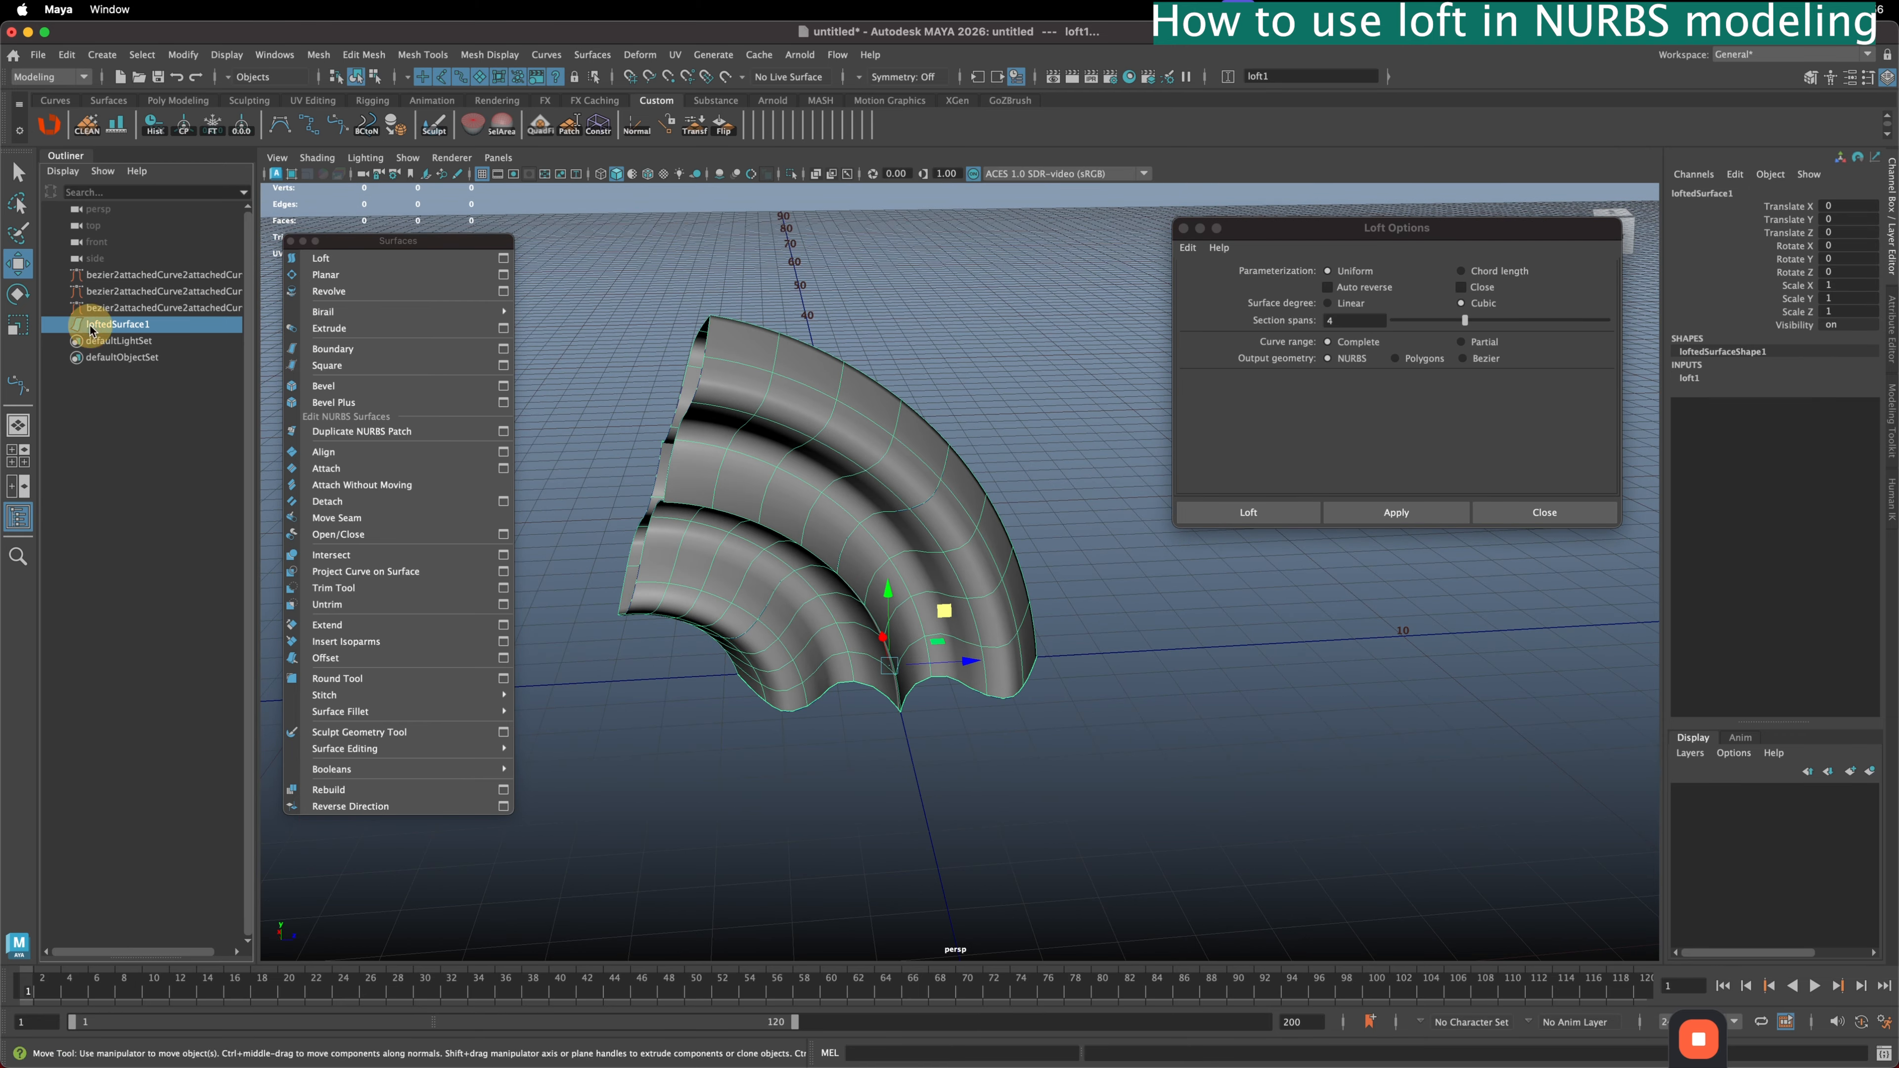
right_click(1028, 322)
right_click_drag(1029, 323, 1086, 320)
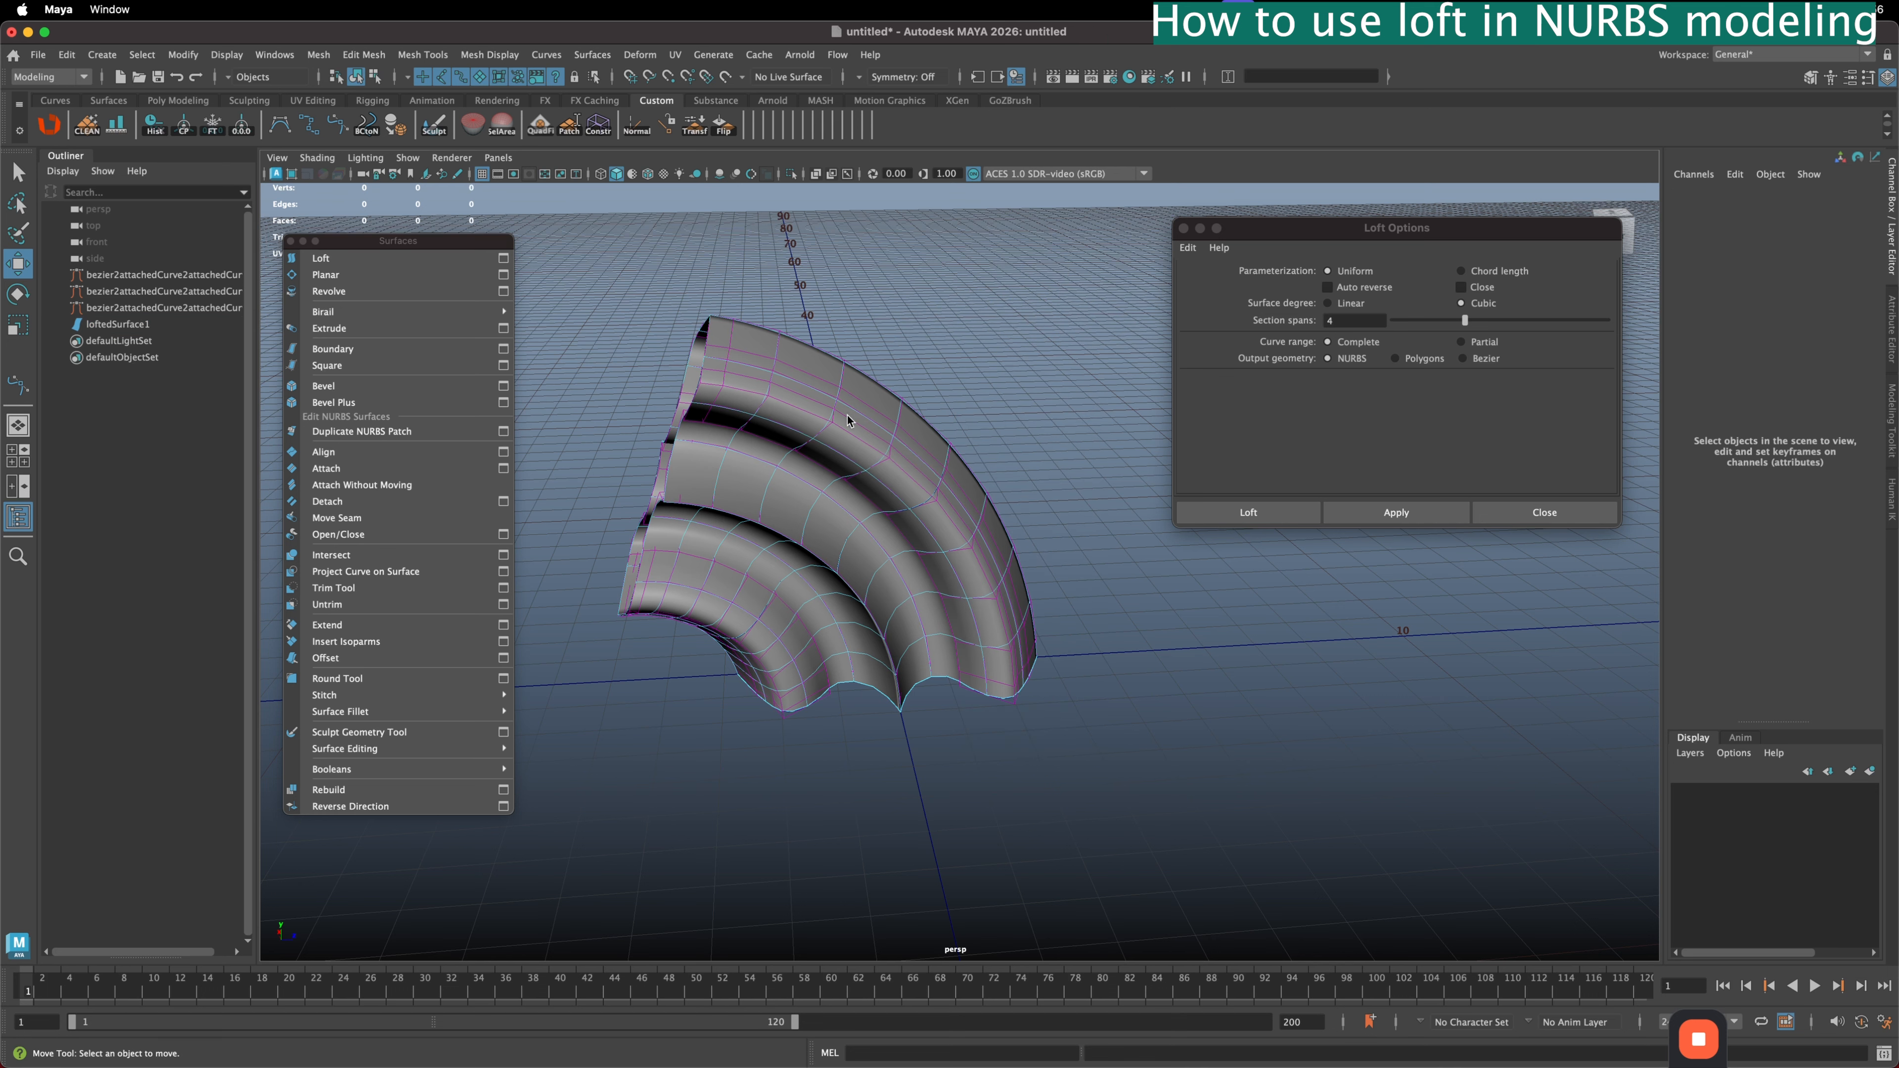
left_click_drag(868, 456, 881, 335, "alt")
left_click(928, 366)
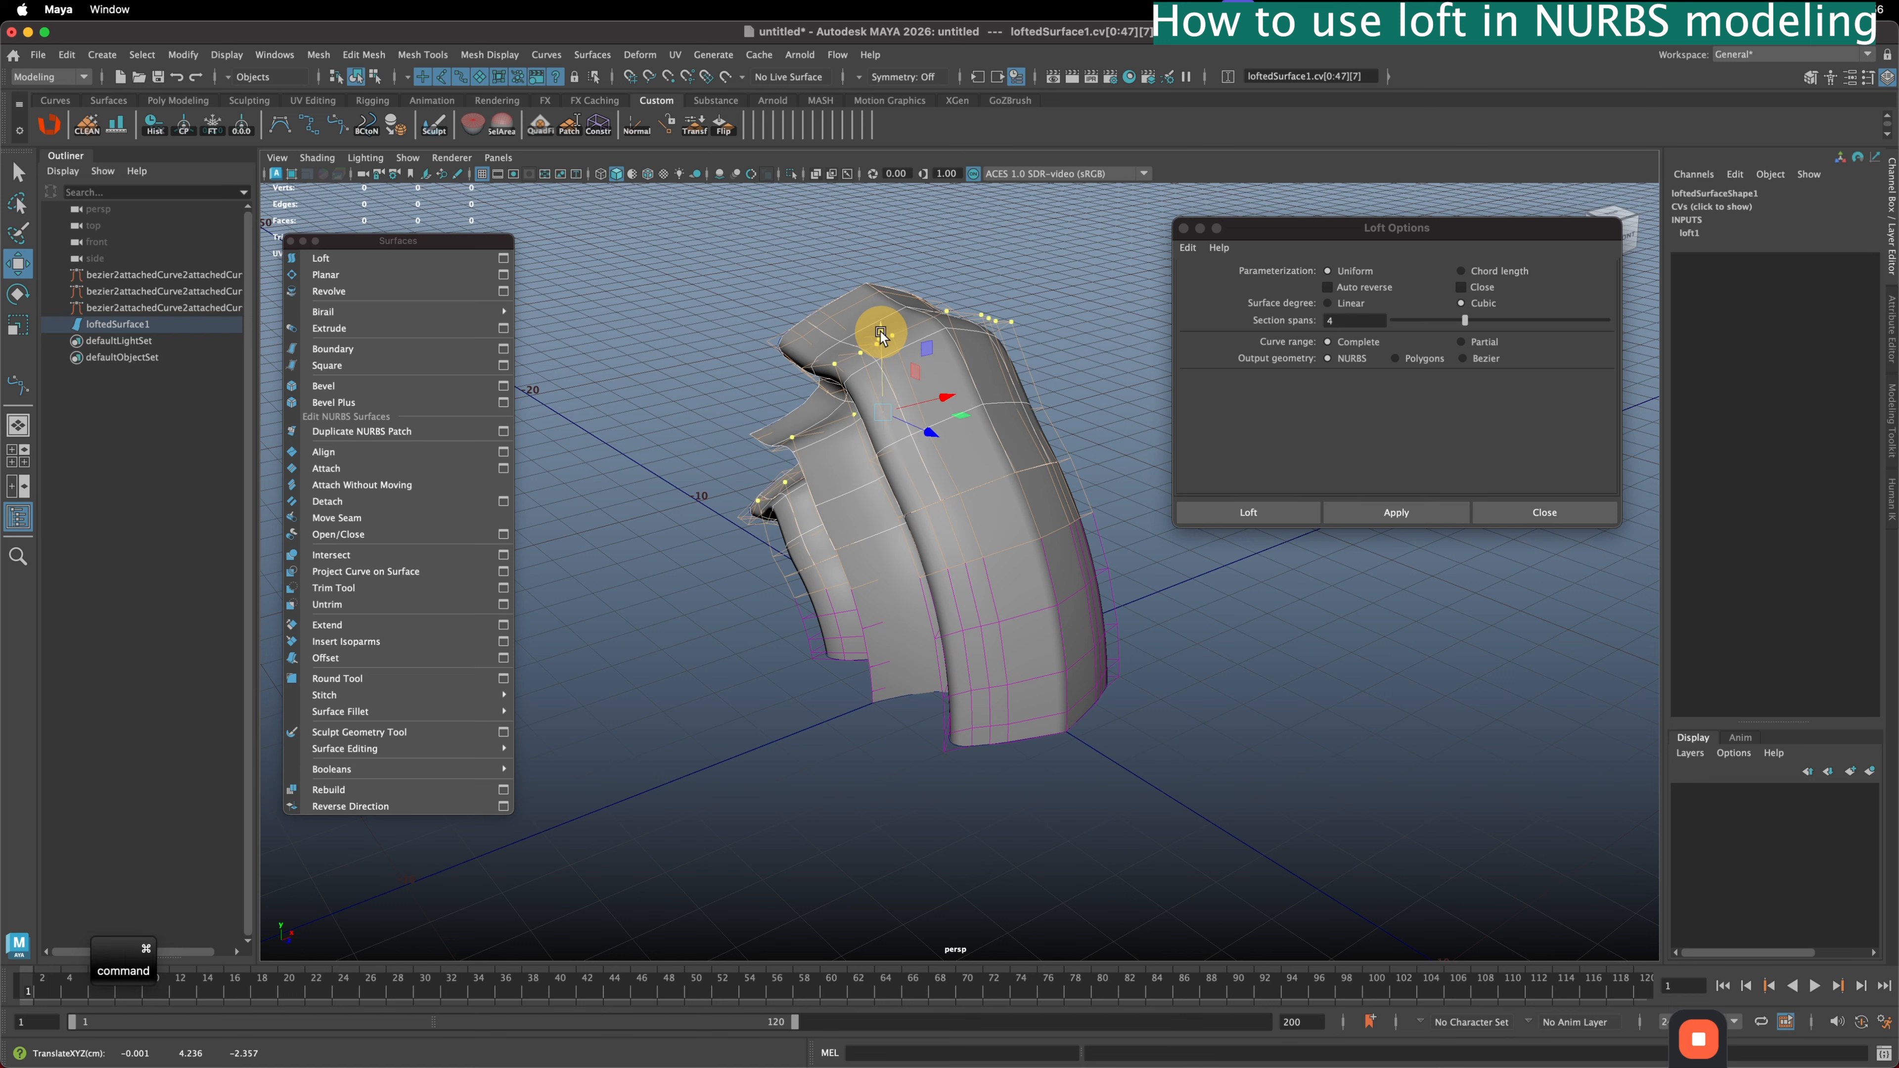
- Undo the hull edits on the lofted surface
key("super+z")
key("super+z")
key("super+z")
key("super+z")
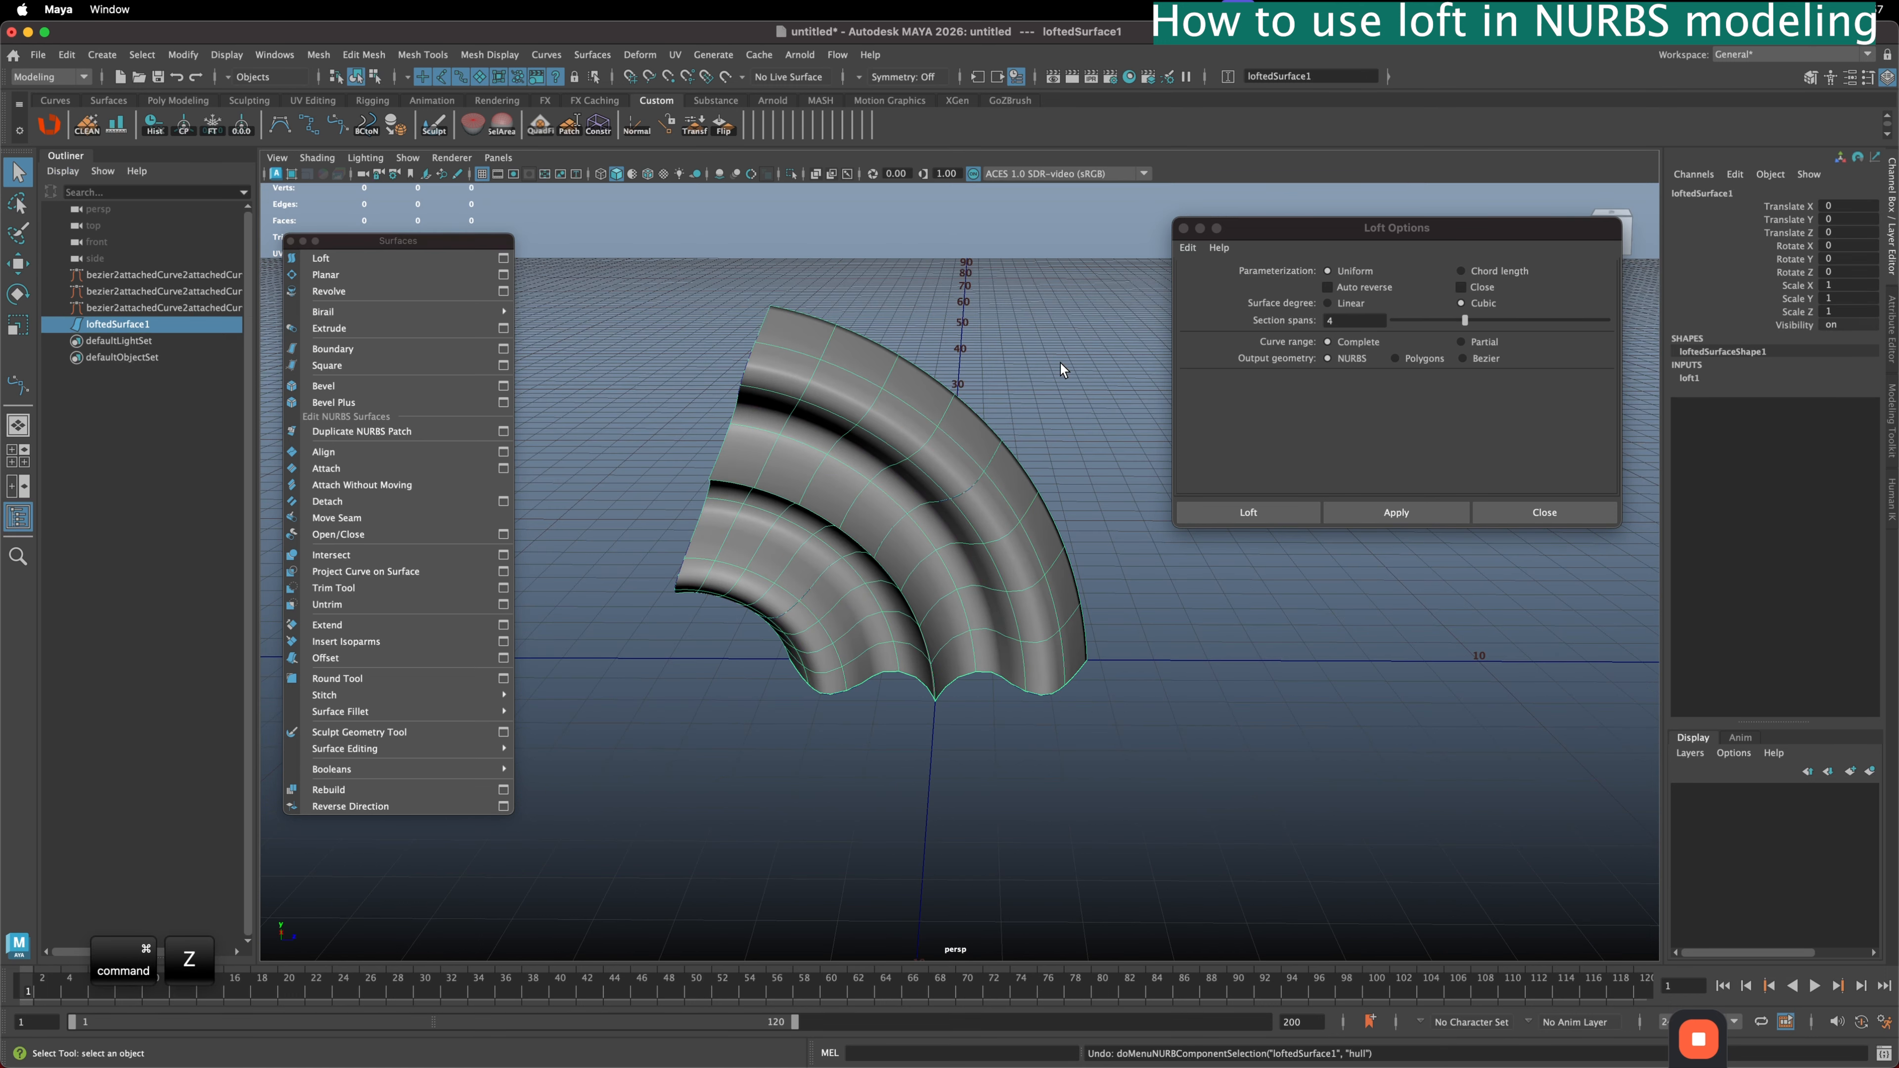
- Undo the four-span loft and loft the three curves with 1 section span and Partial curve range
key("super+z")
left_click_drag(1464, 320, 1395, 320)
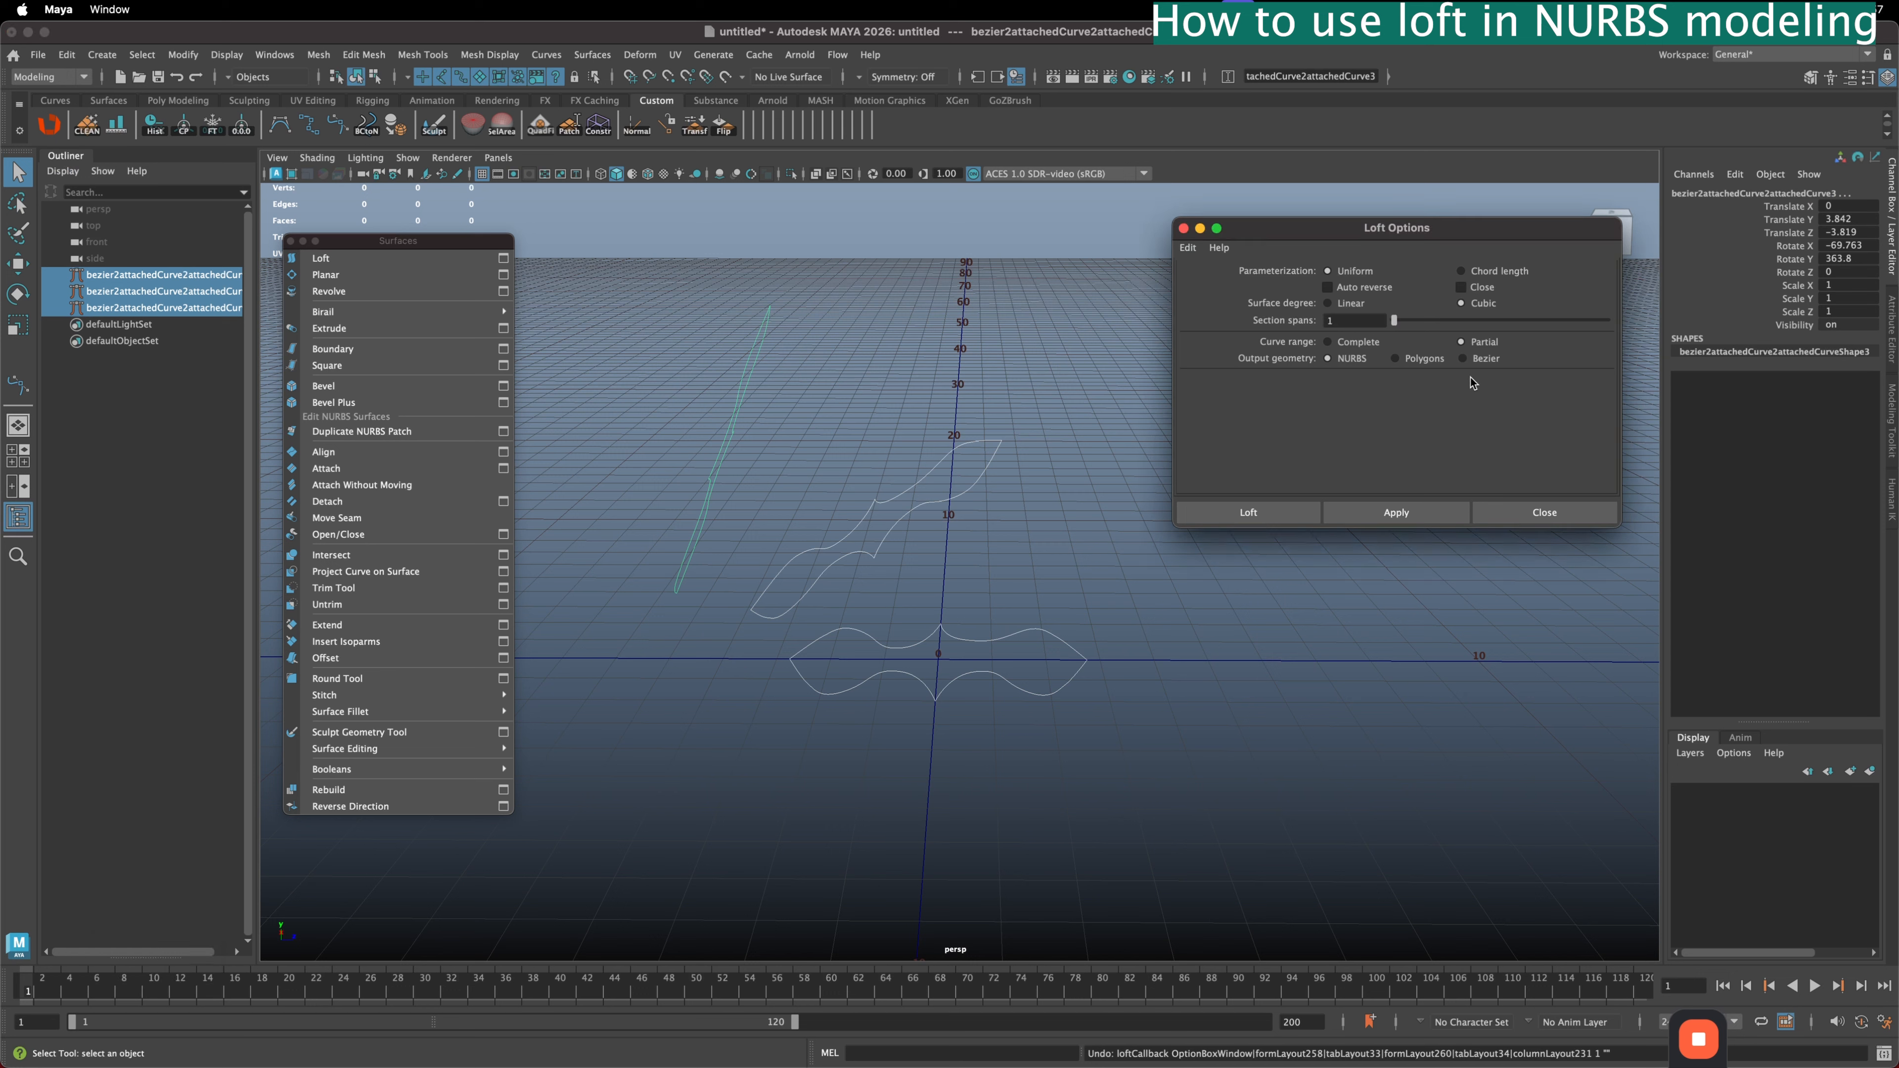
left_click(1409, 511)
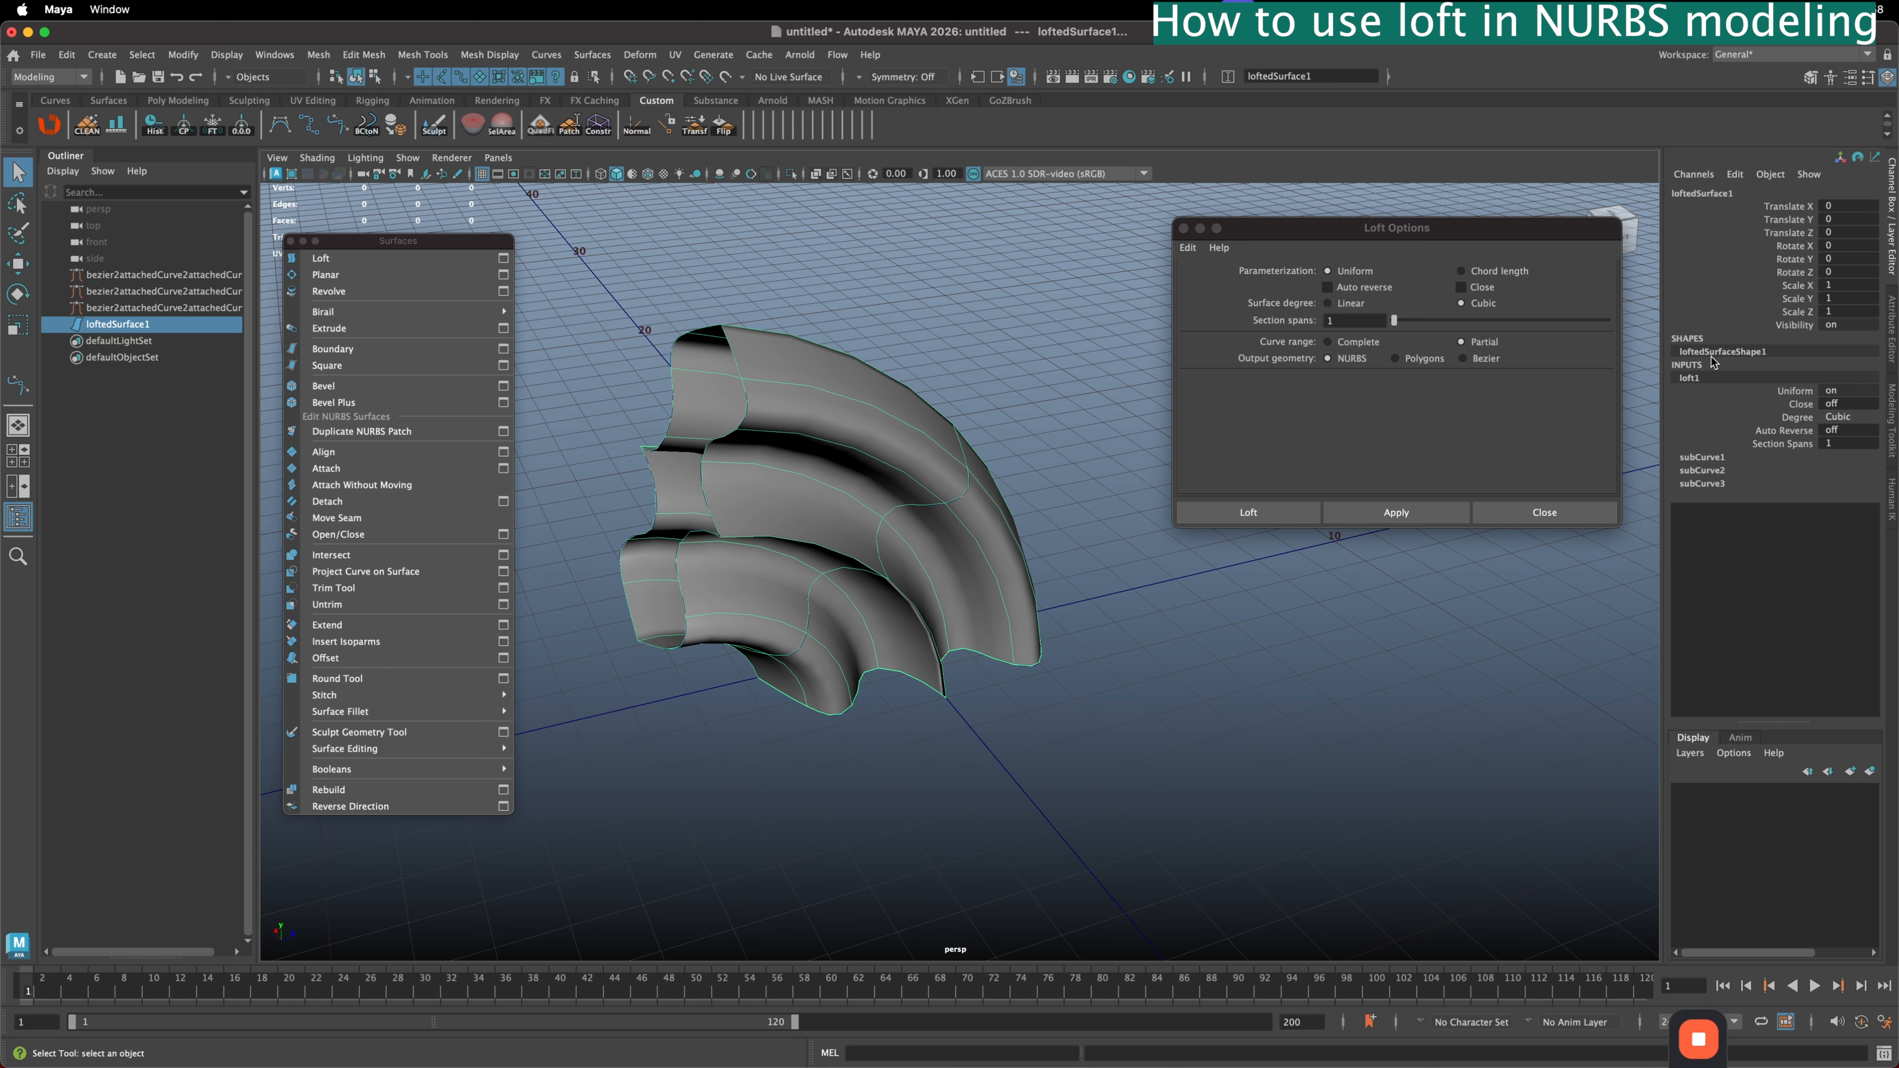
- Examine the Min Value and Max Value settings of subCurve1, subCurve2 and subCurve3 in the partial loft's history
left_click(1692, 459)
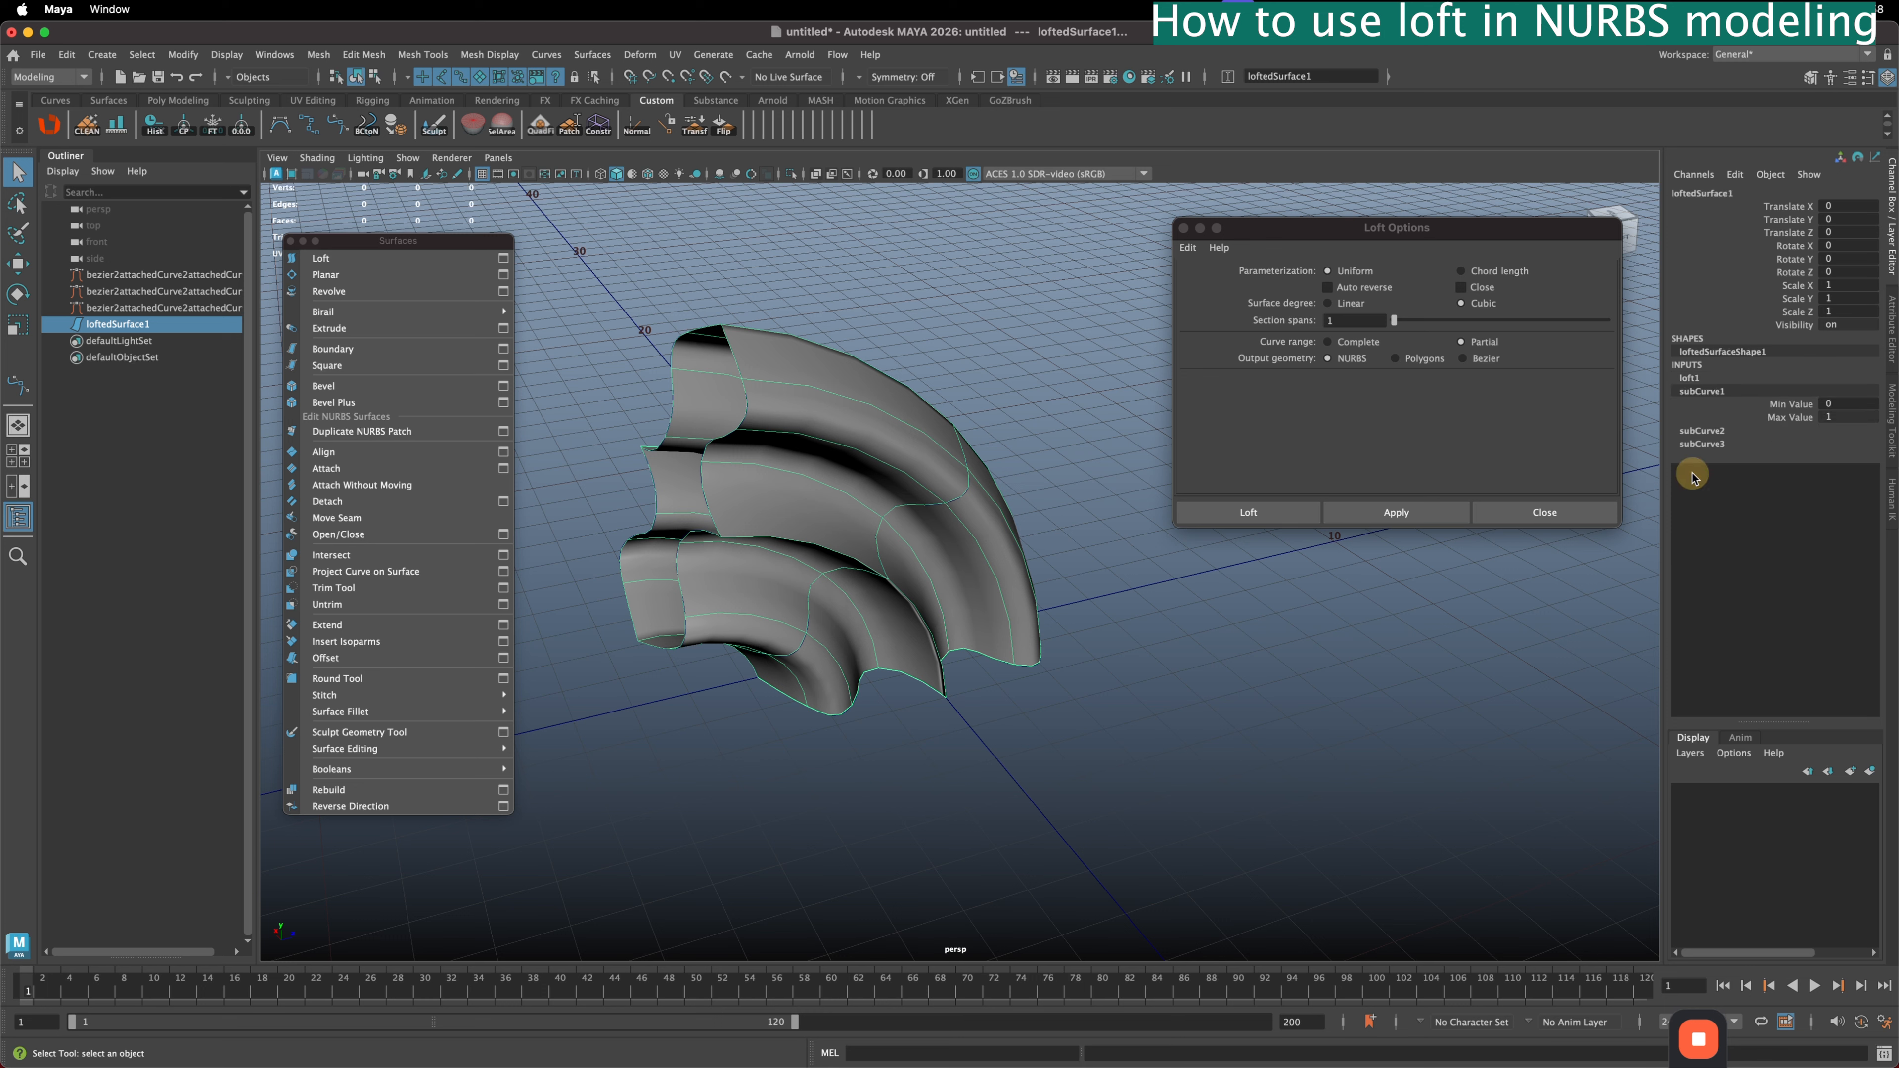
left_click(1702, 432)
left_click(1704, 444)
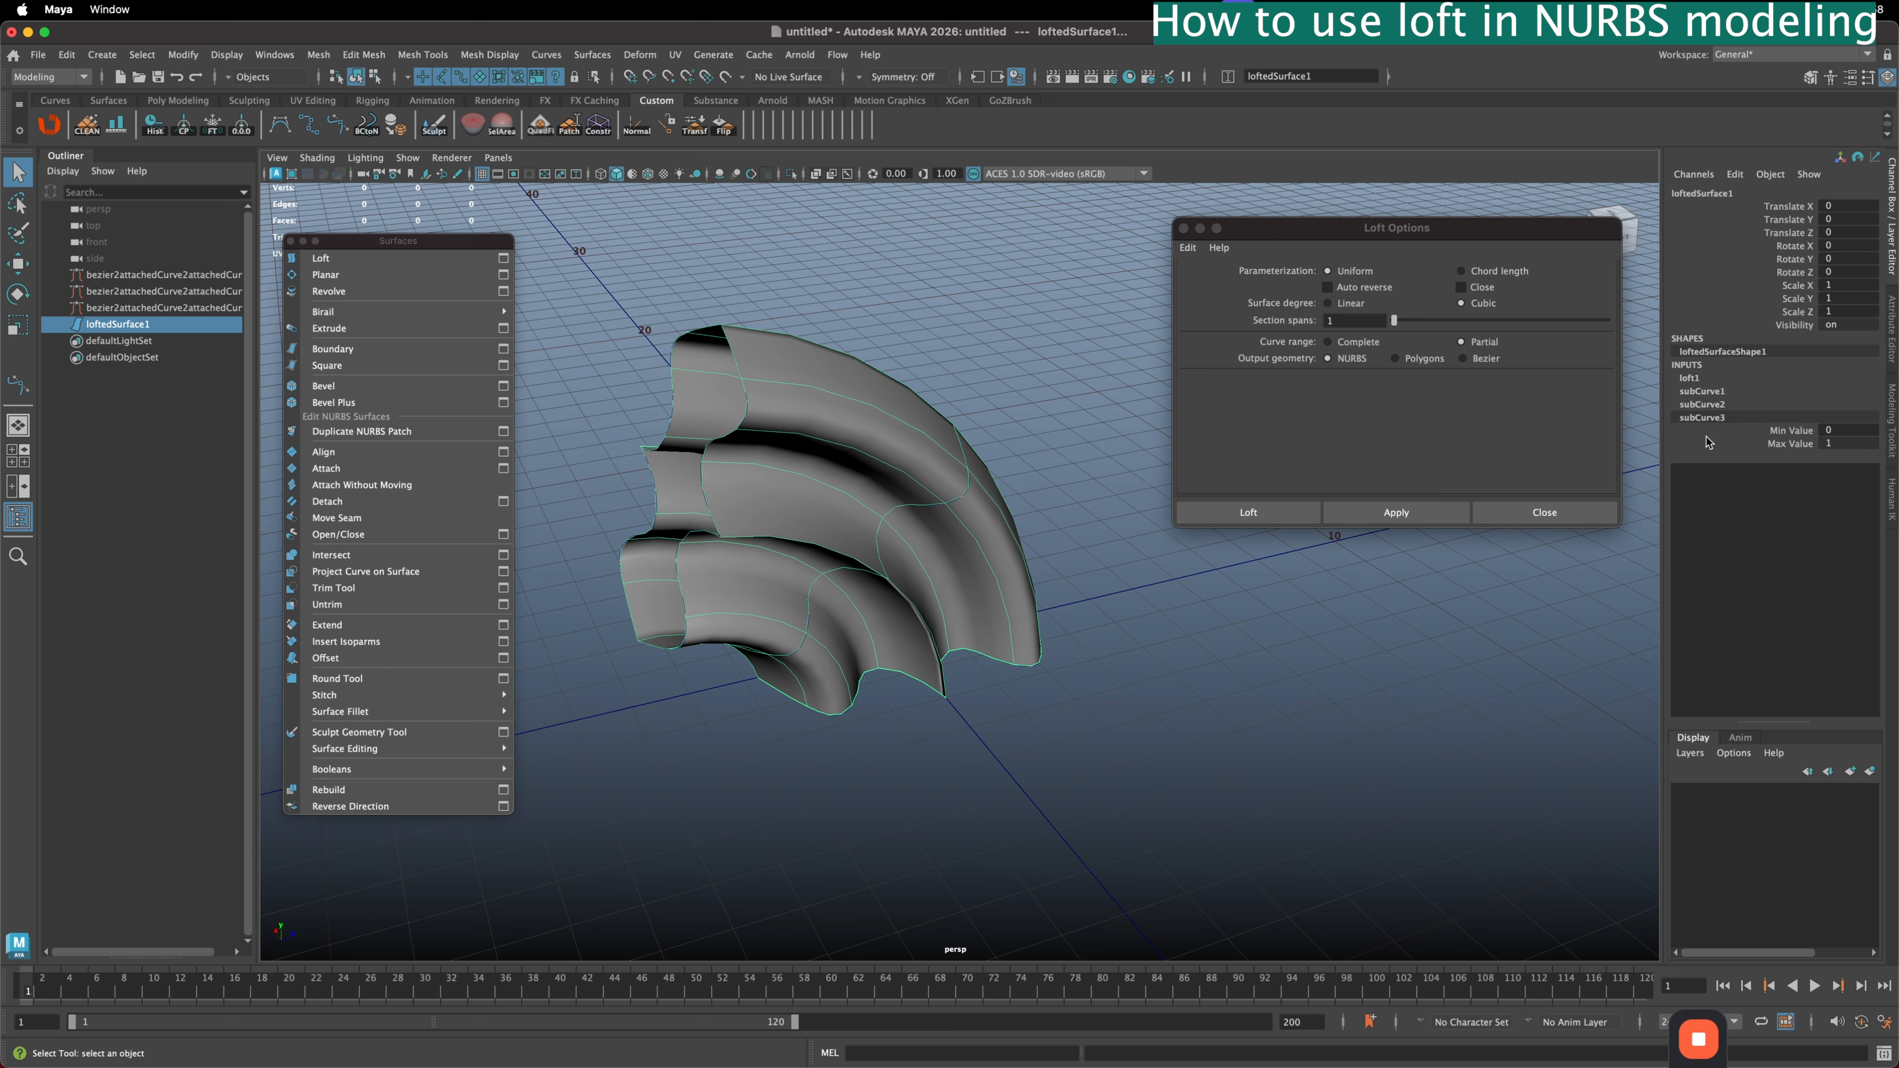
left_click(1791, 444)
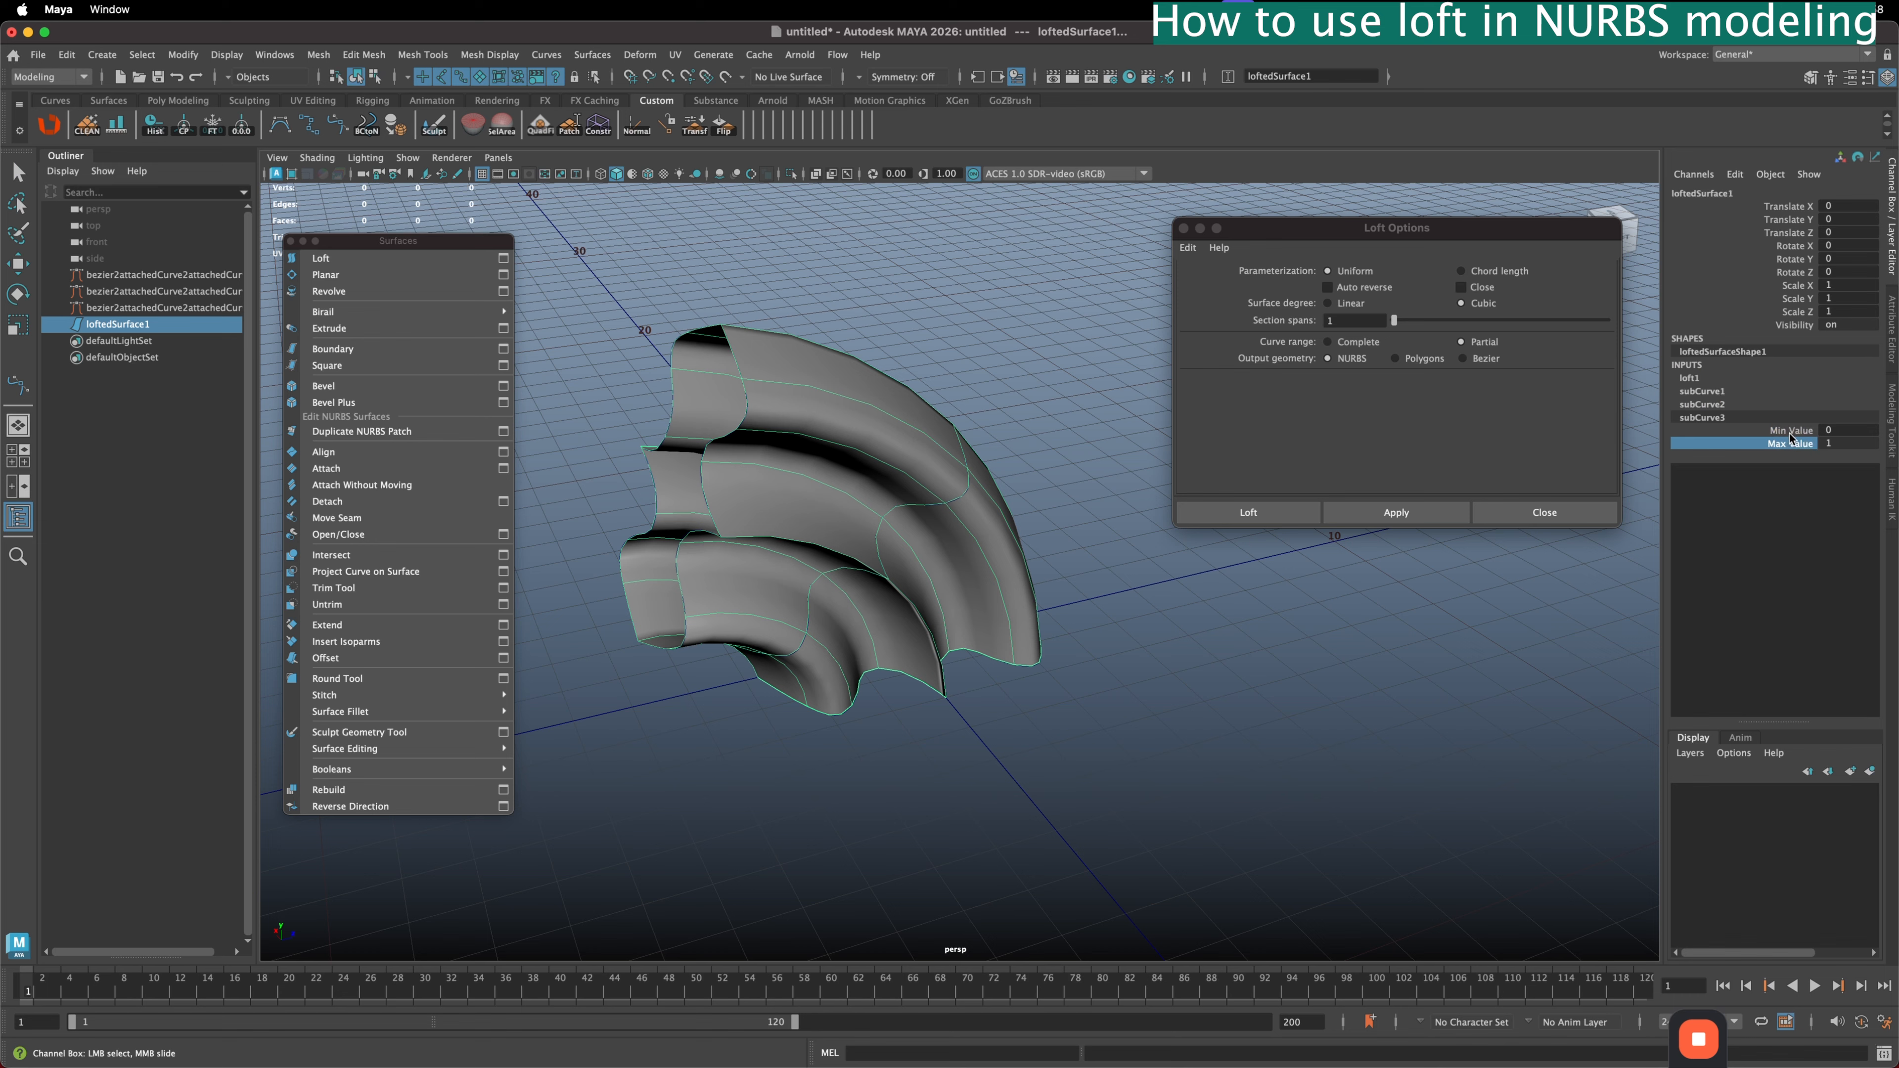
left_click_drag(1009, 636, 943, 555, "alt")
left_click_drag(1026, 501, 1189, 458, "alt")
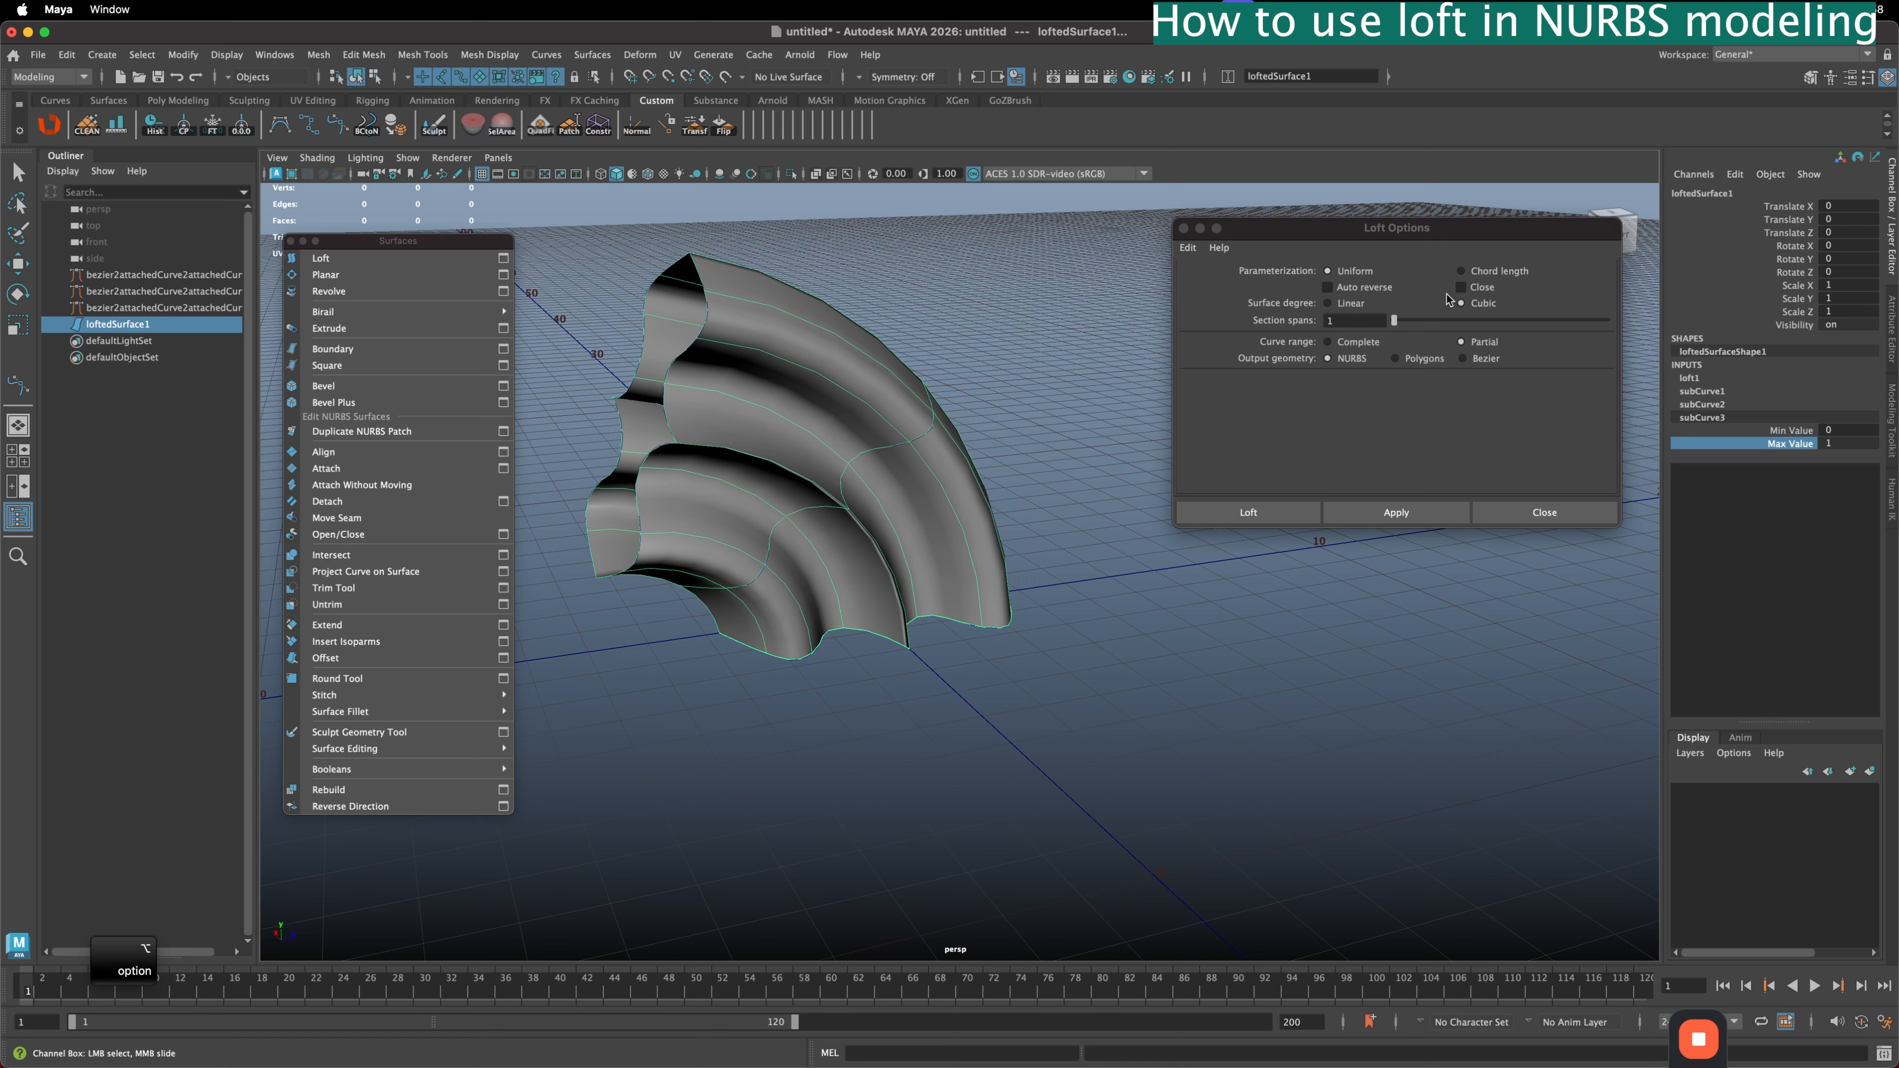
- View the loft options for Polygons output geometry and return the output geometry to NURBS
left_click(1391, 330)
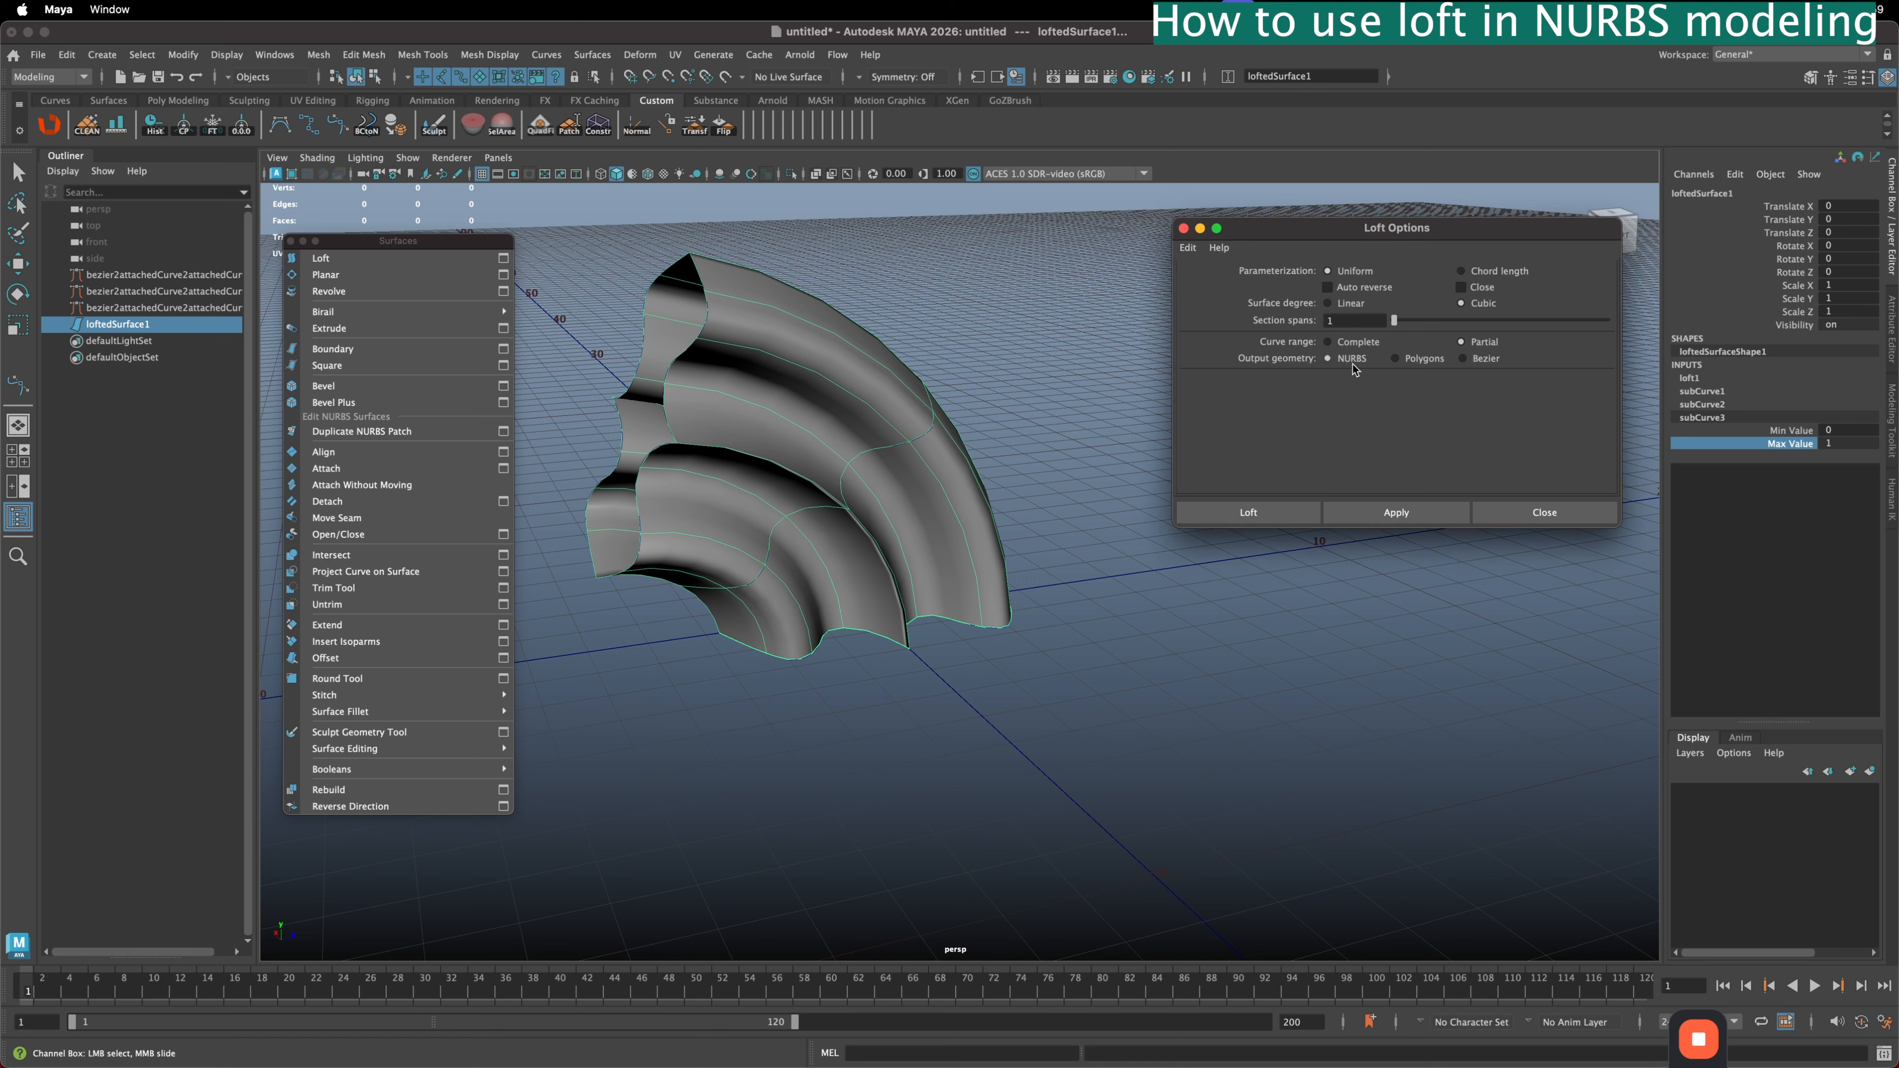
left_click(1413, 359)
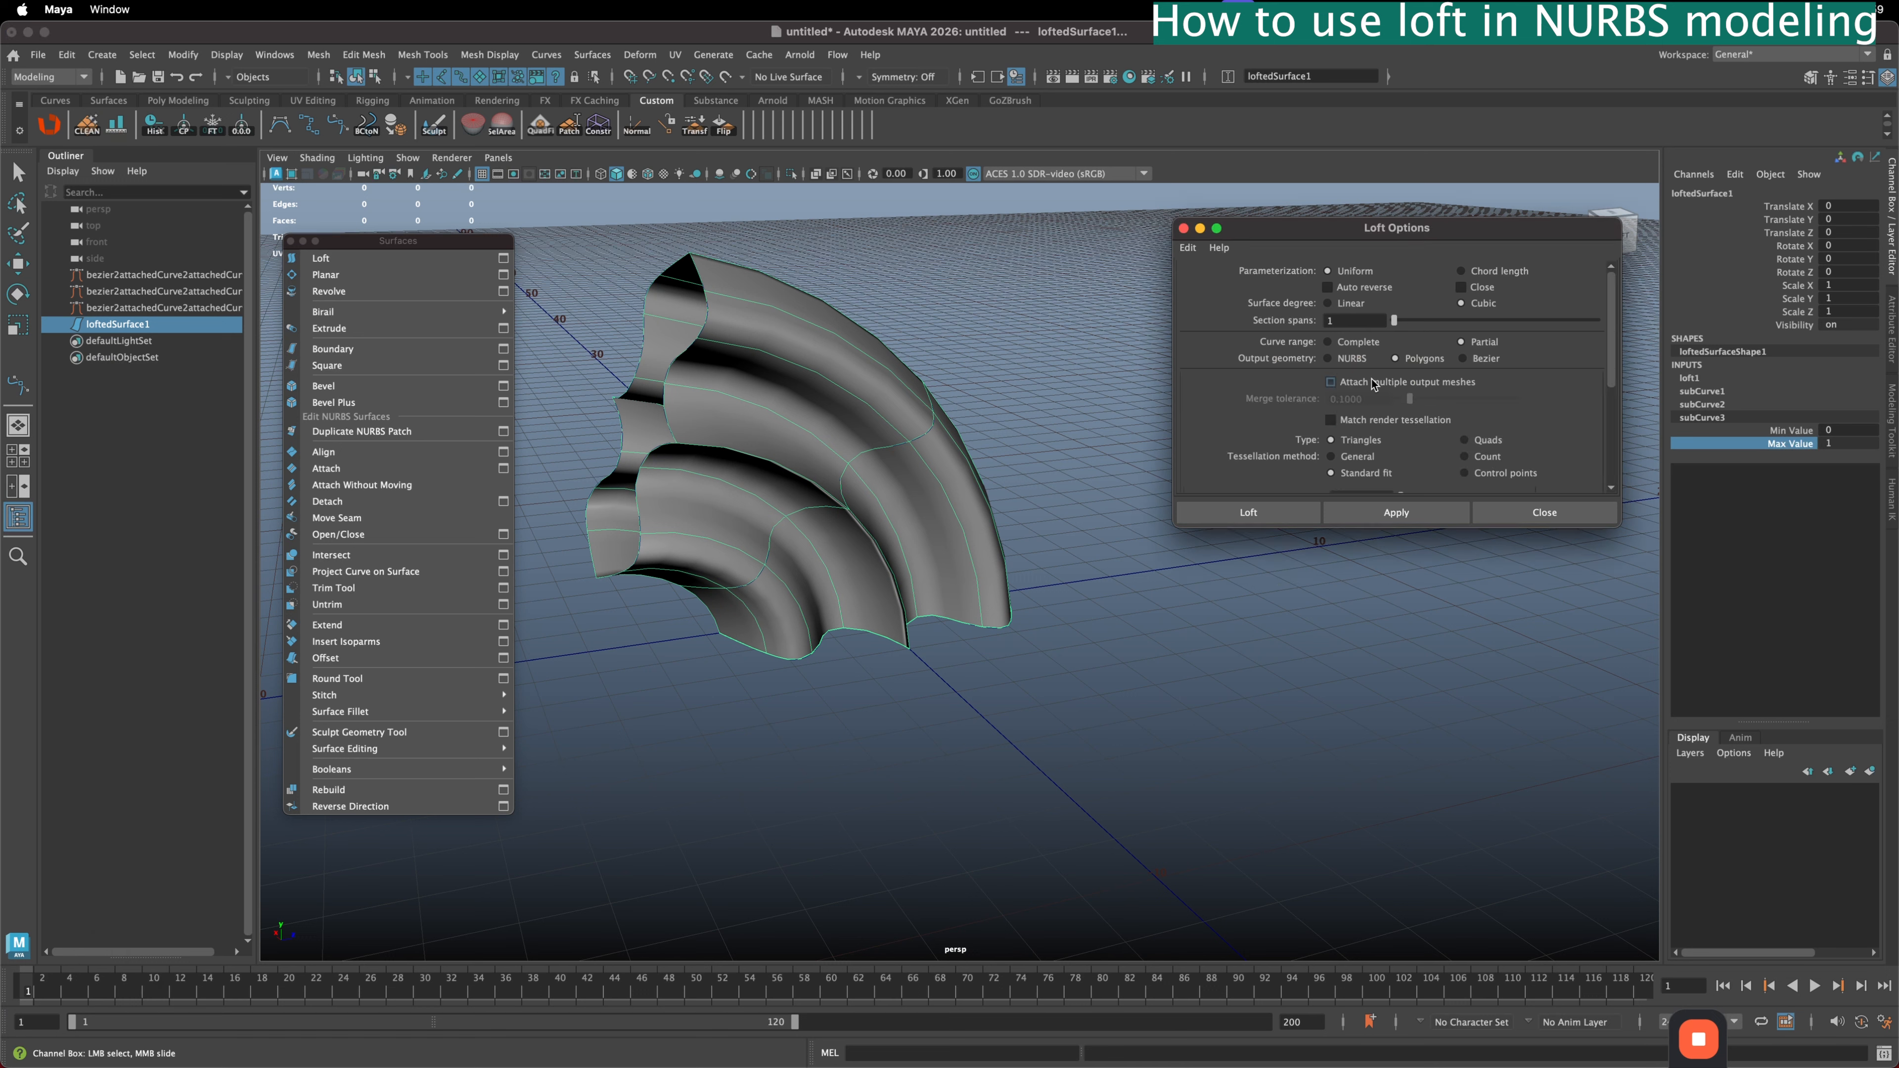
left_click(1353, 359)
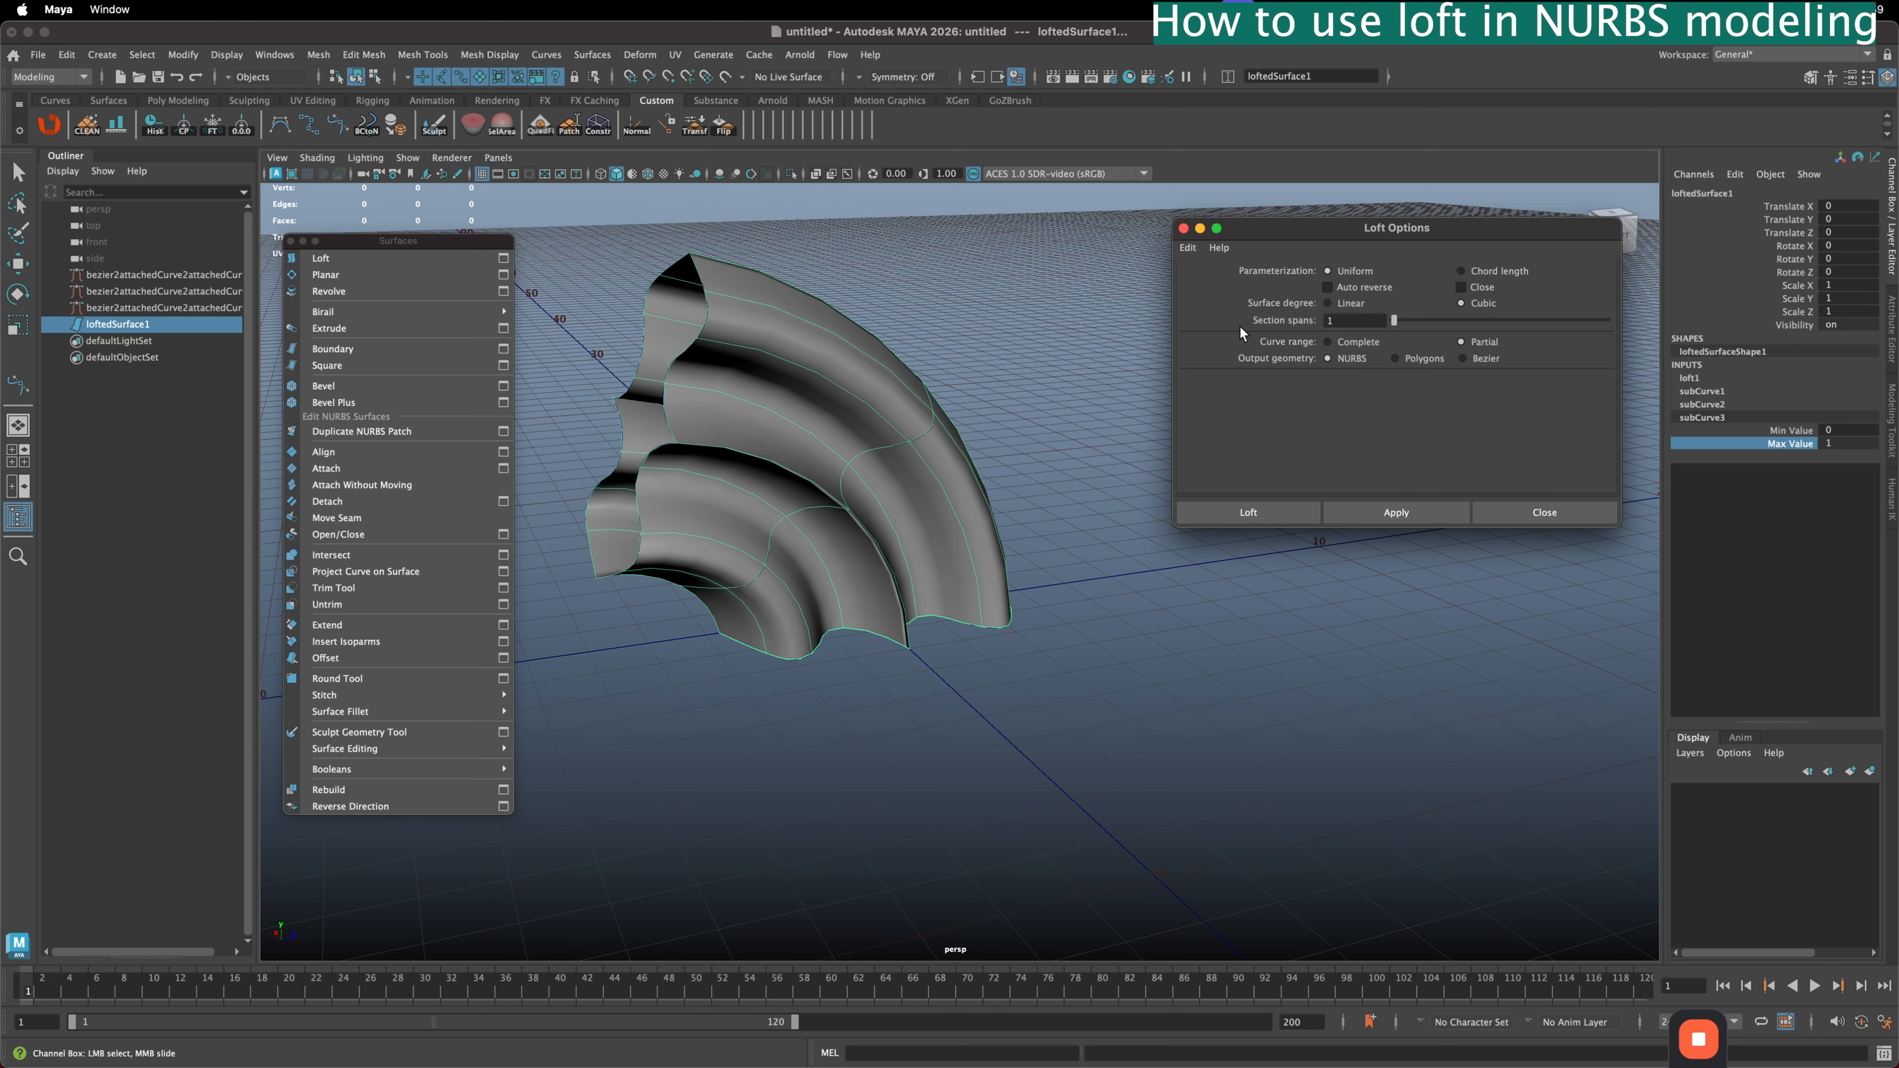
left_click_drag(692, 440, 958, 454, "alt")
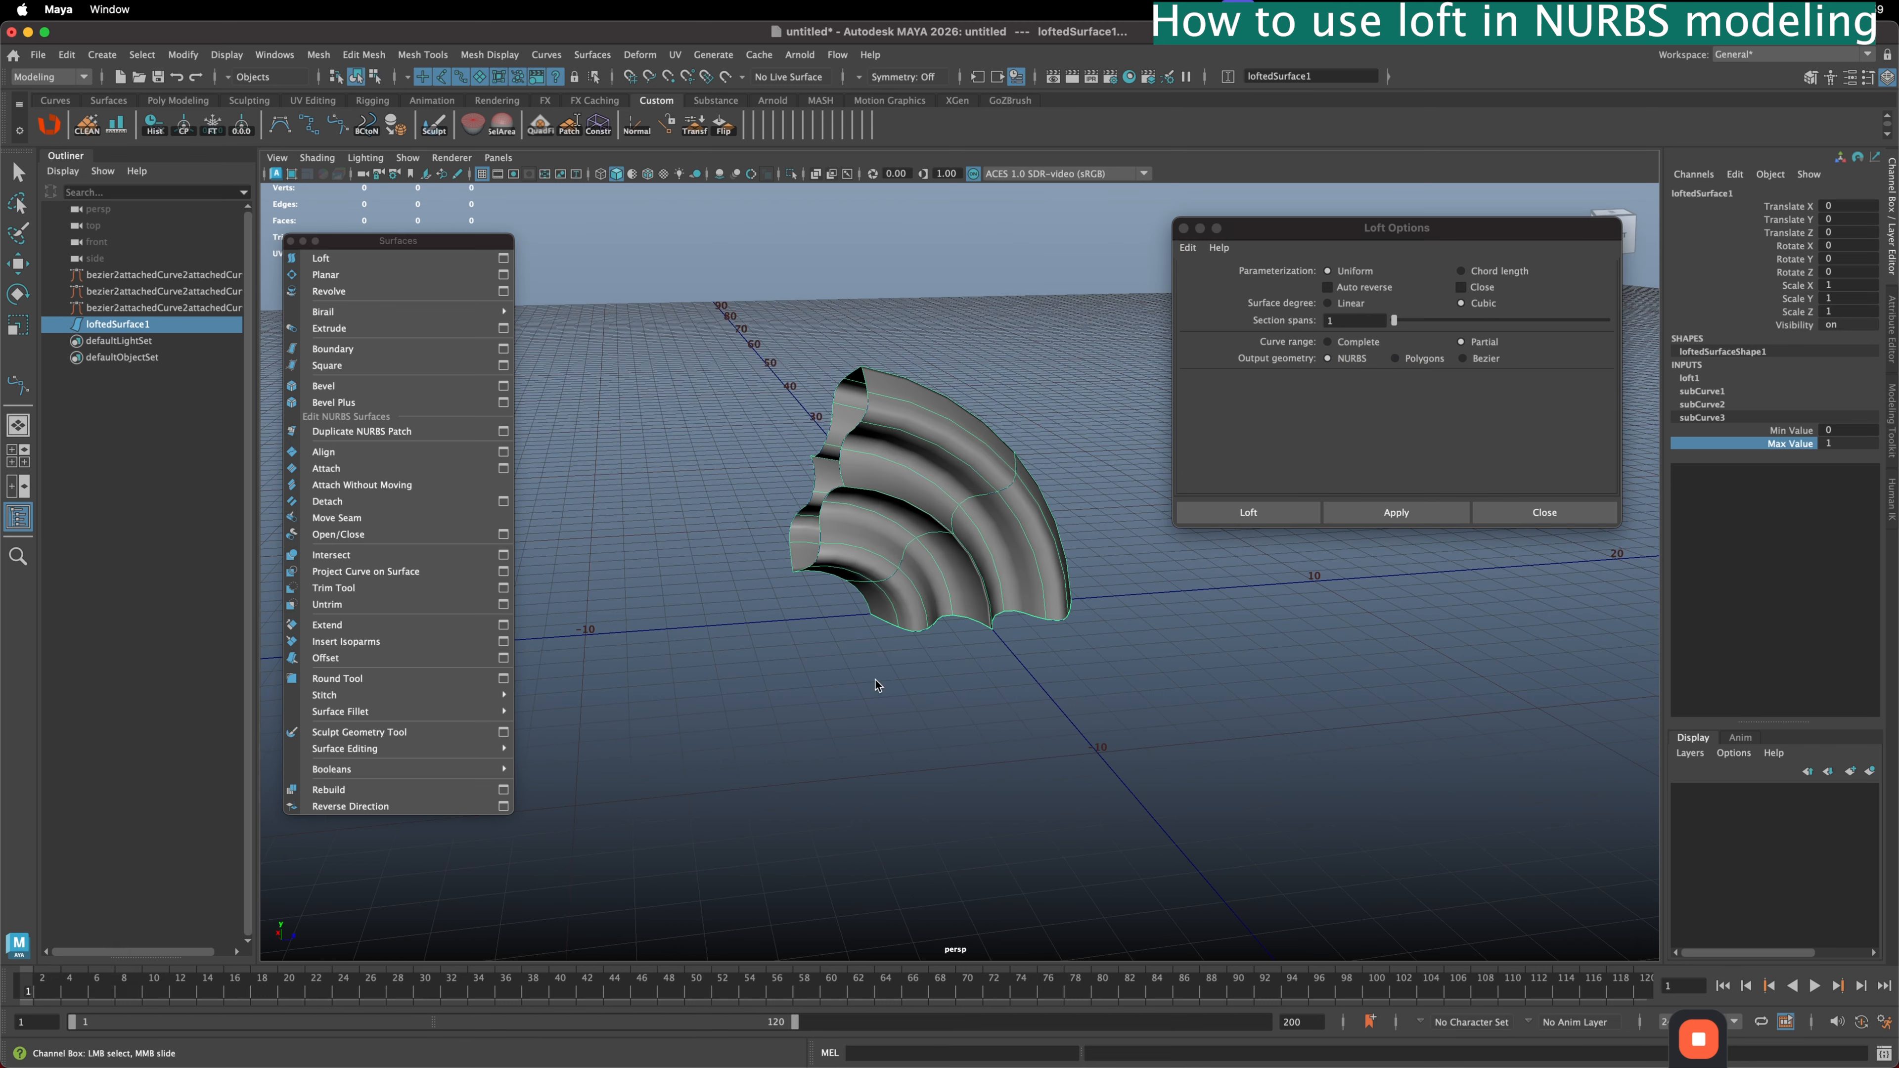
- Delete the lofted surface and arrange rotated duplicates of the wavy curve into a ring of ten curves
left_click(120, 323)
key("BackSpace")
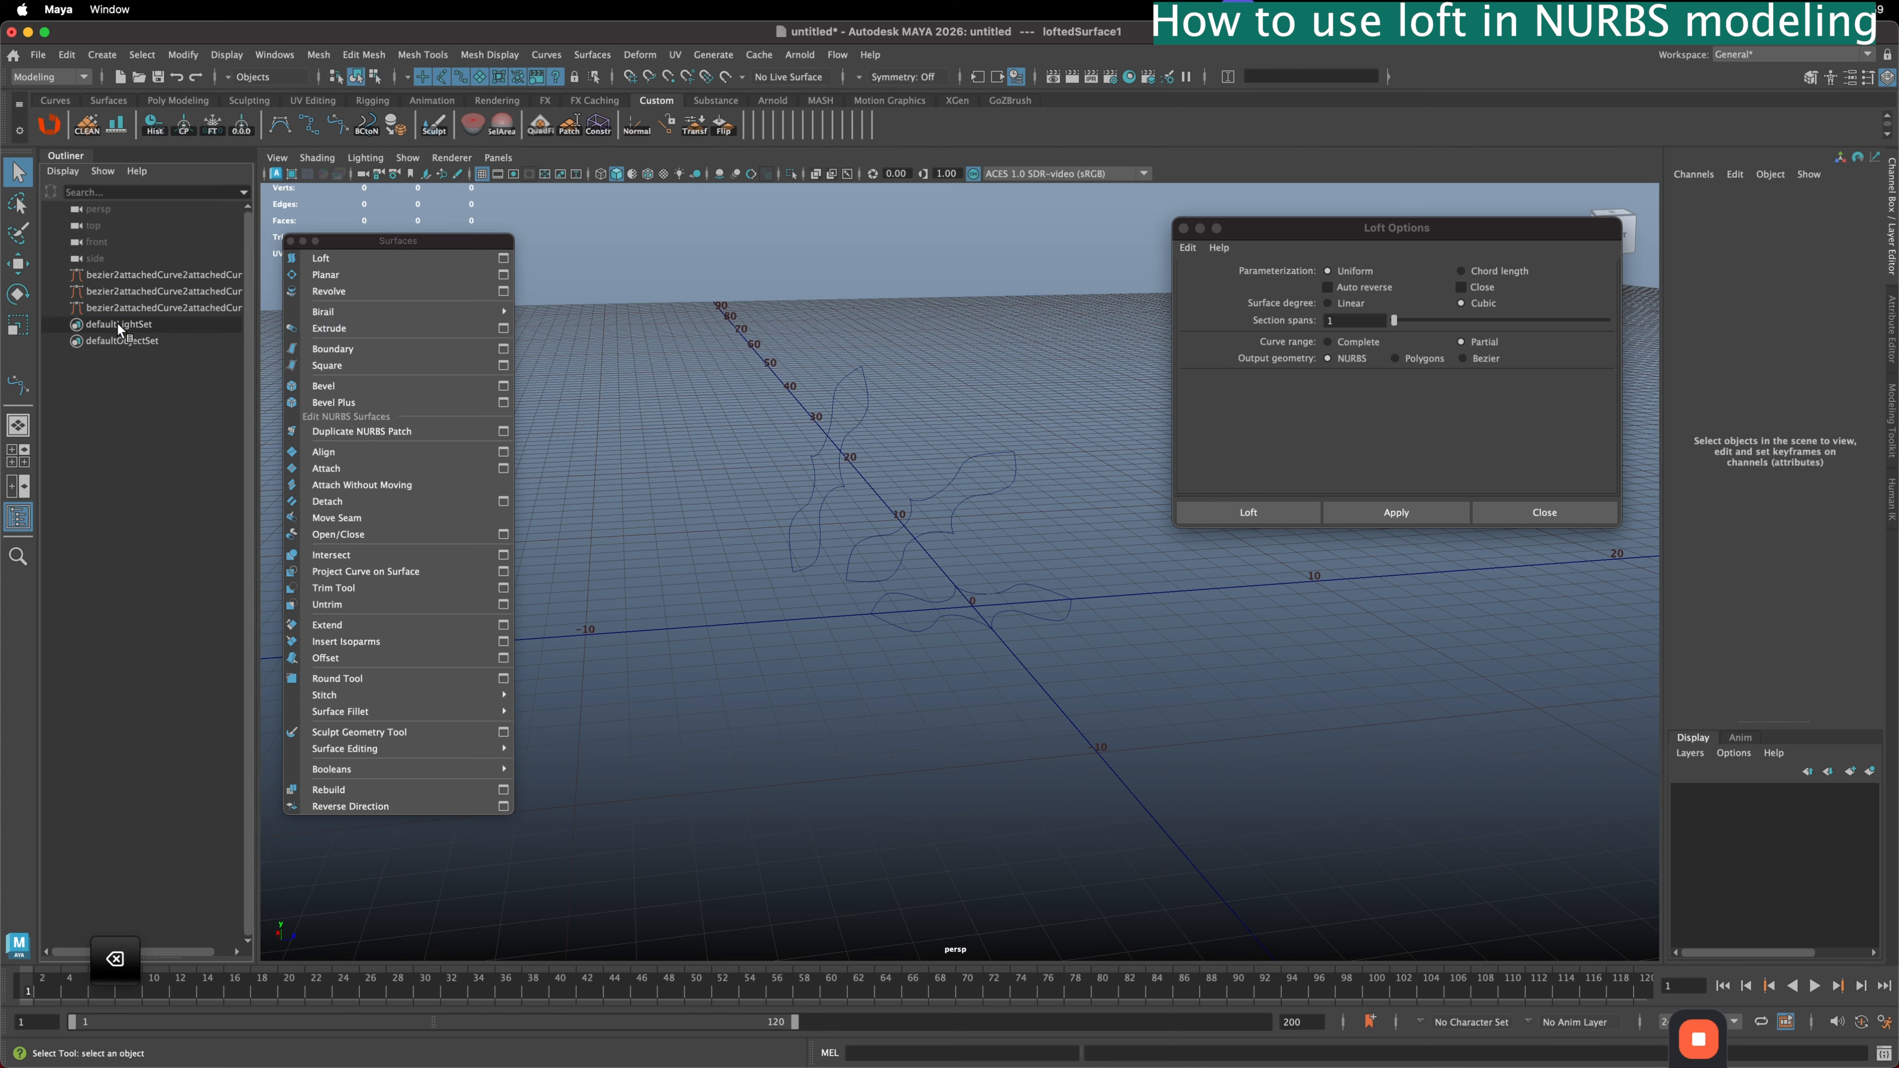
key("w")
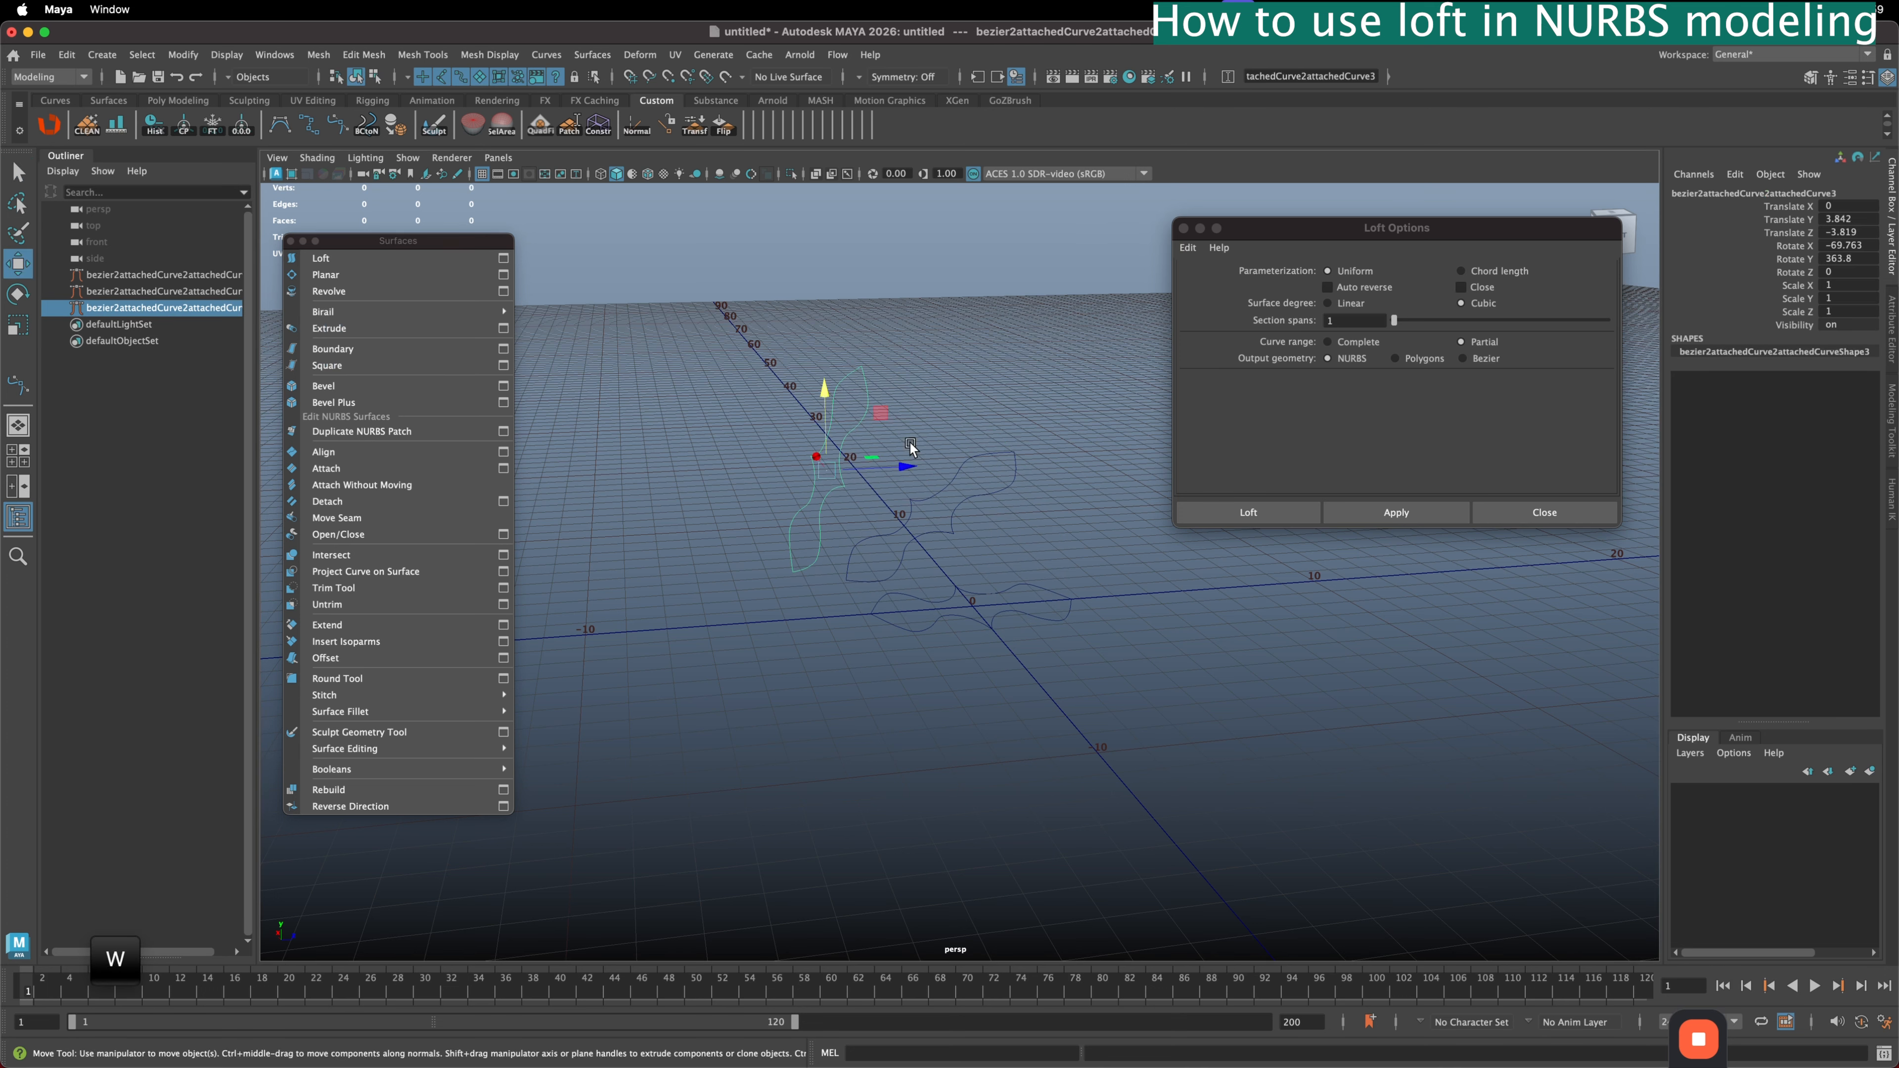
key("shift+d")
left_click_drag(897, 456, 610, 449)
key("e")
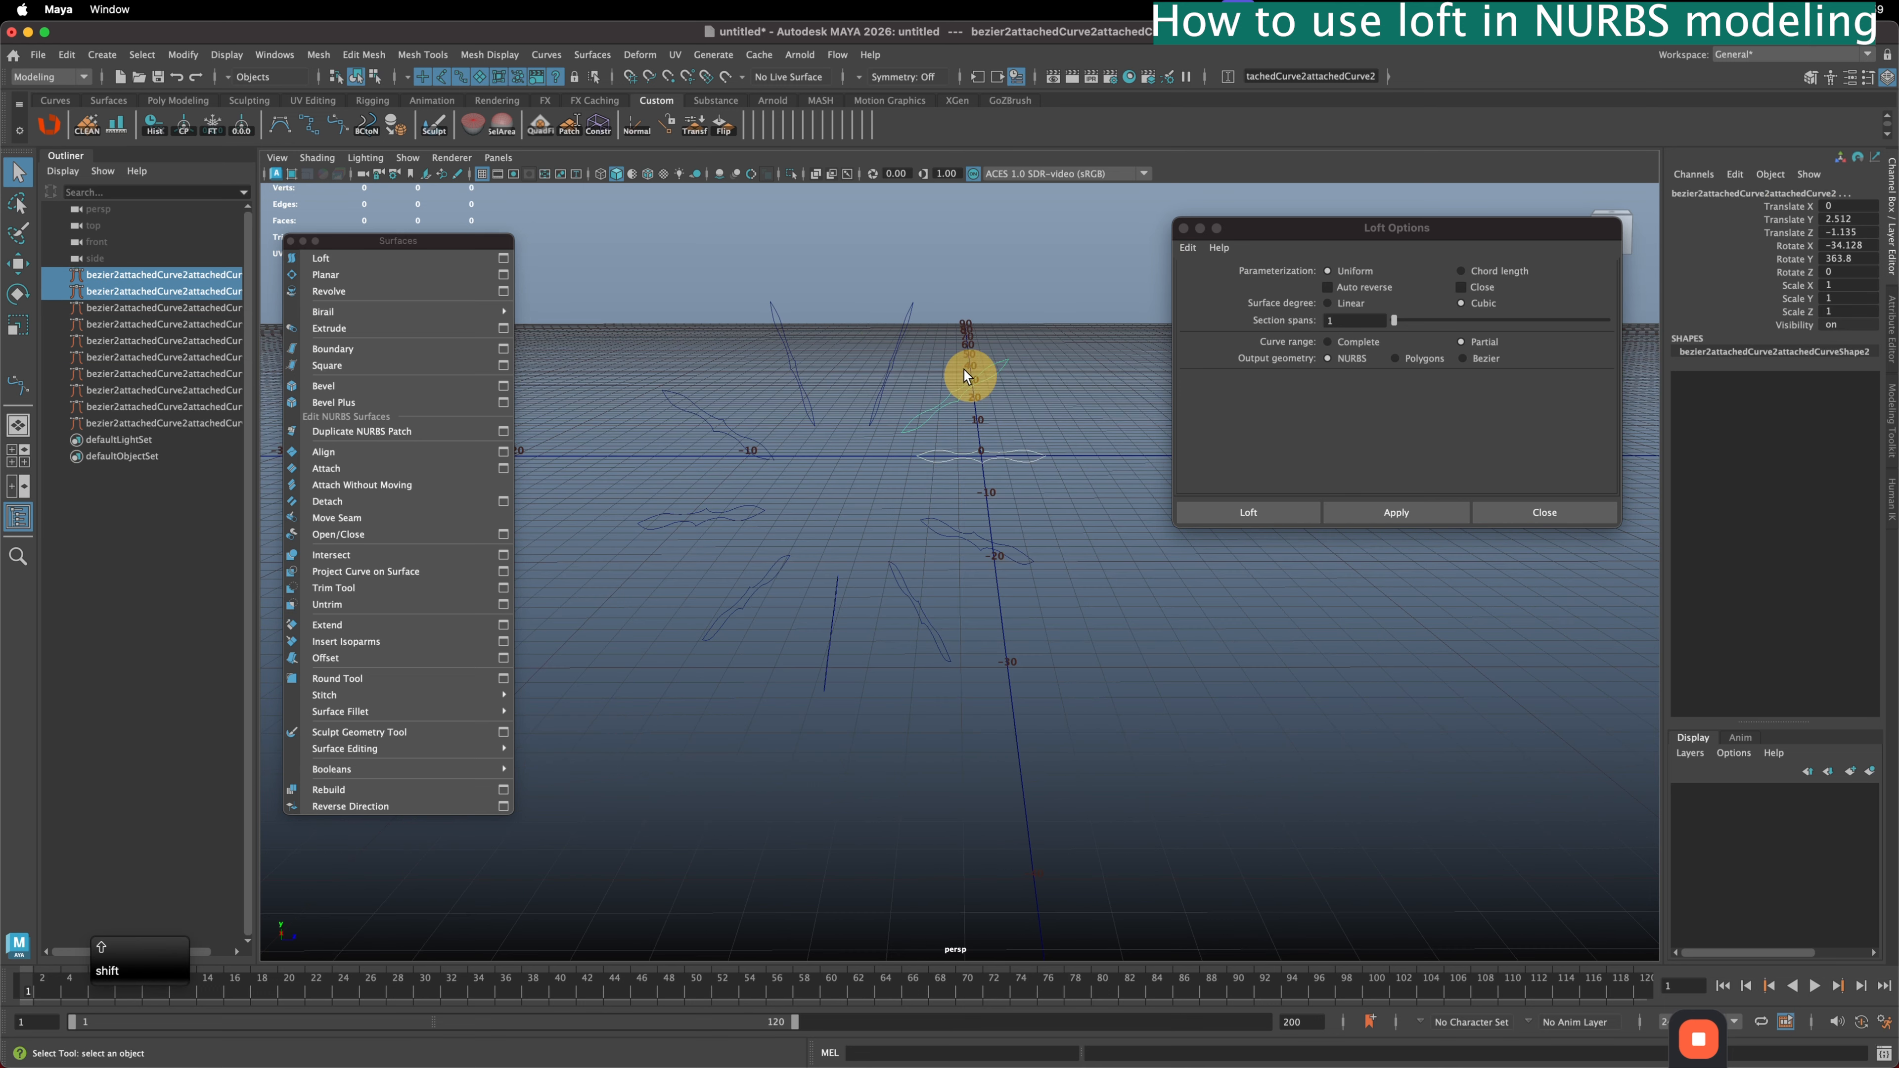
- Loft the ten ring curves in order with 1 section span, Cubic degree, Partial range and Close disabled
left_click(901, 343, "shift")
left_click(785, 355, "shift")
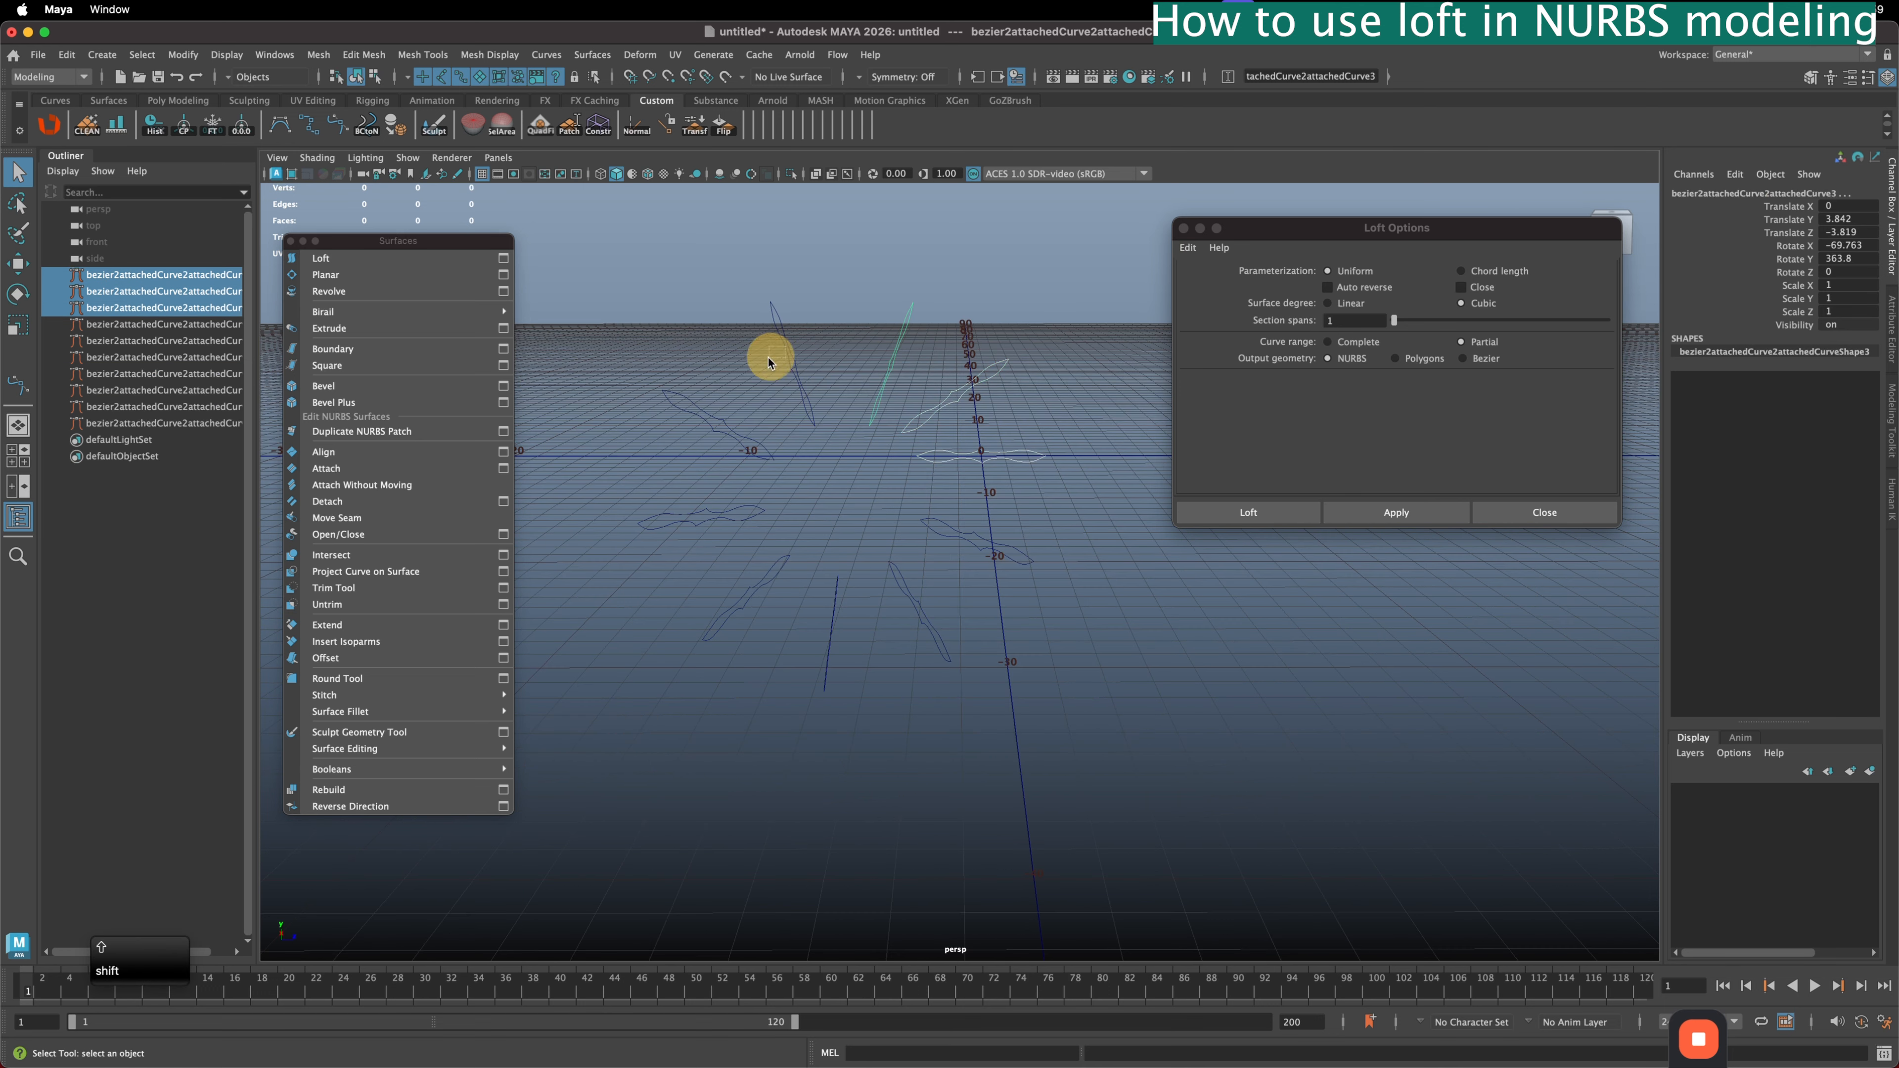
left_click(723, 485, "shift")
left_click(724, 517, "shift")
left_click(758, 587, "shift")
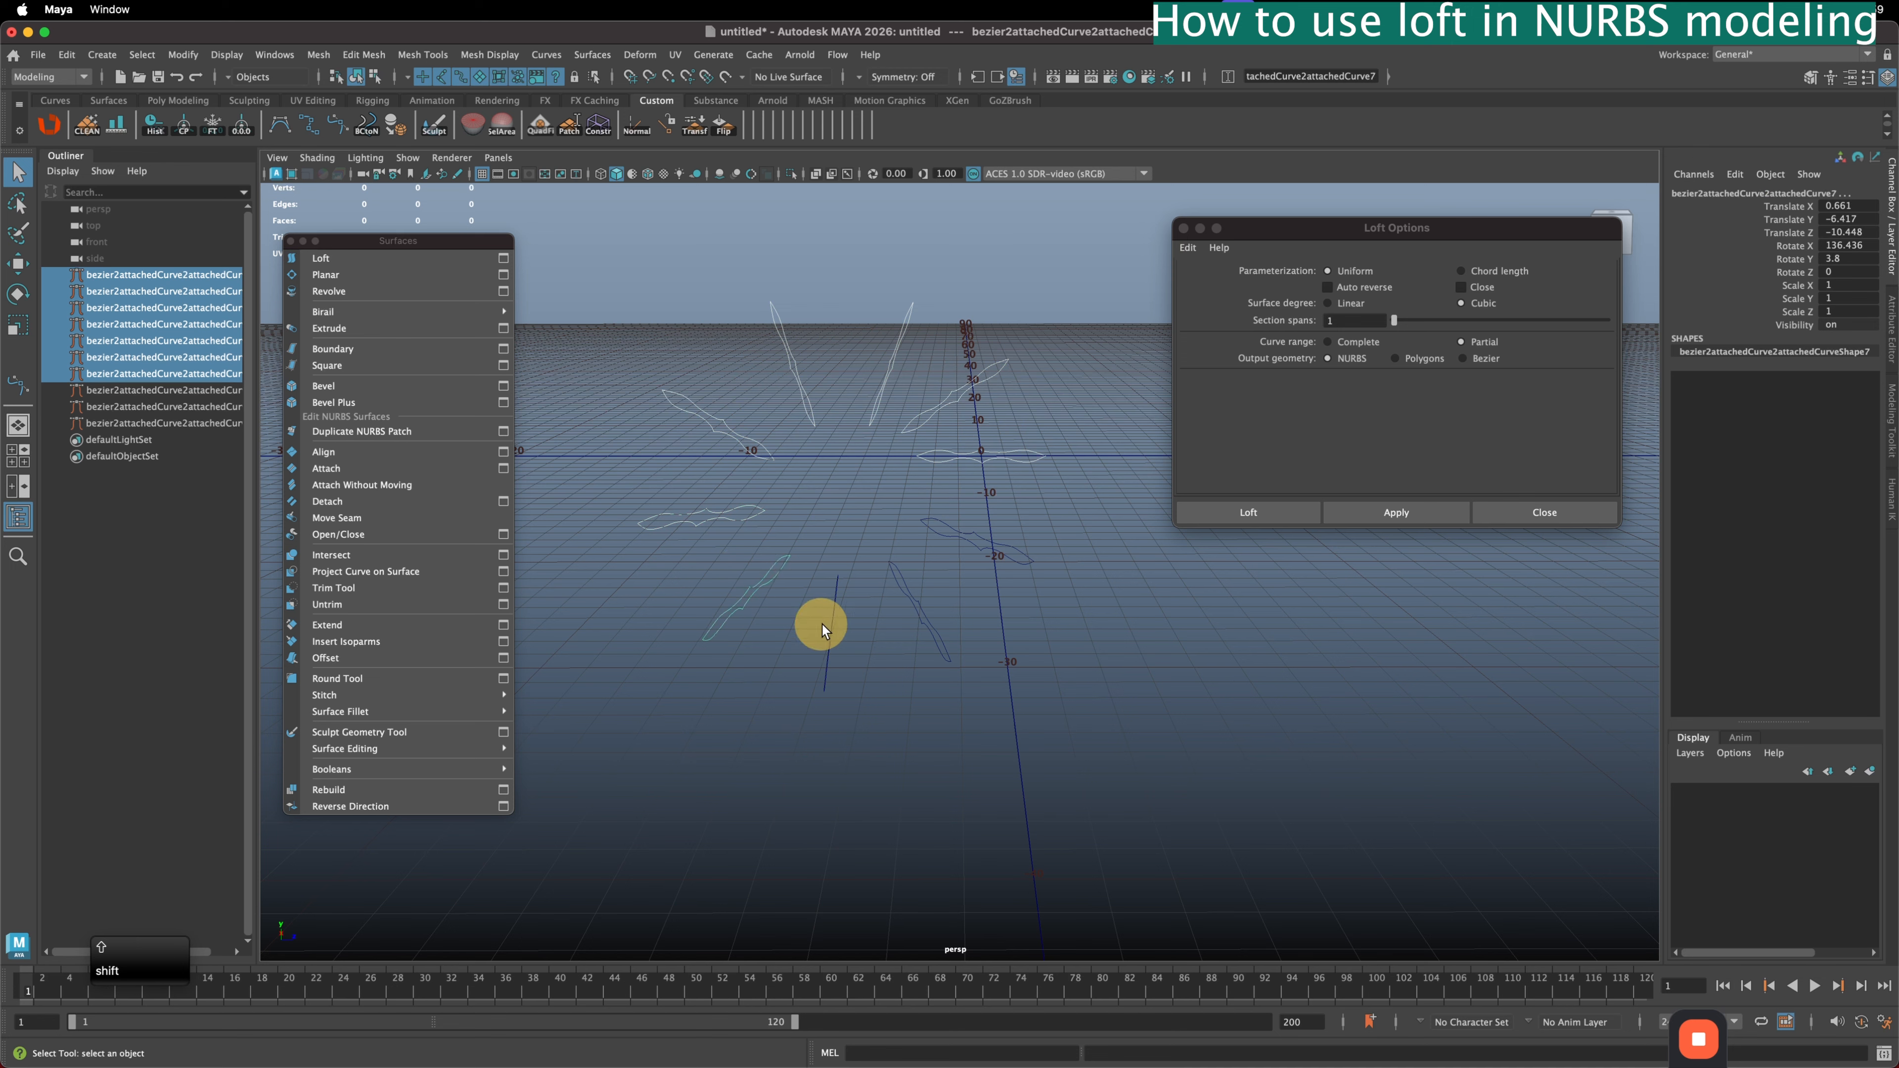
left_click(831, 623, "shift")
left_click(921, 617, "shift")
left_click(1050, 537, "shift")
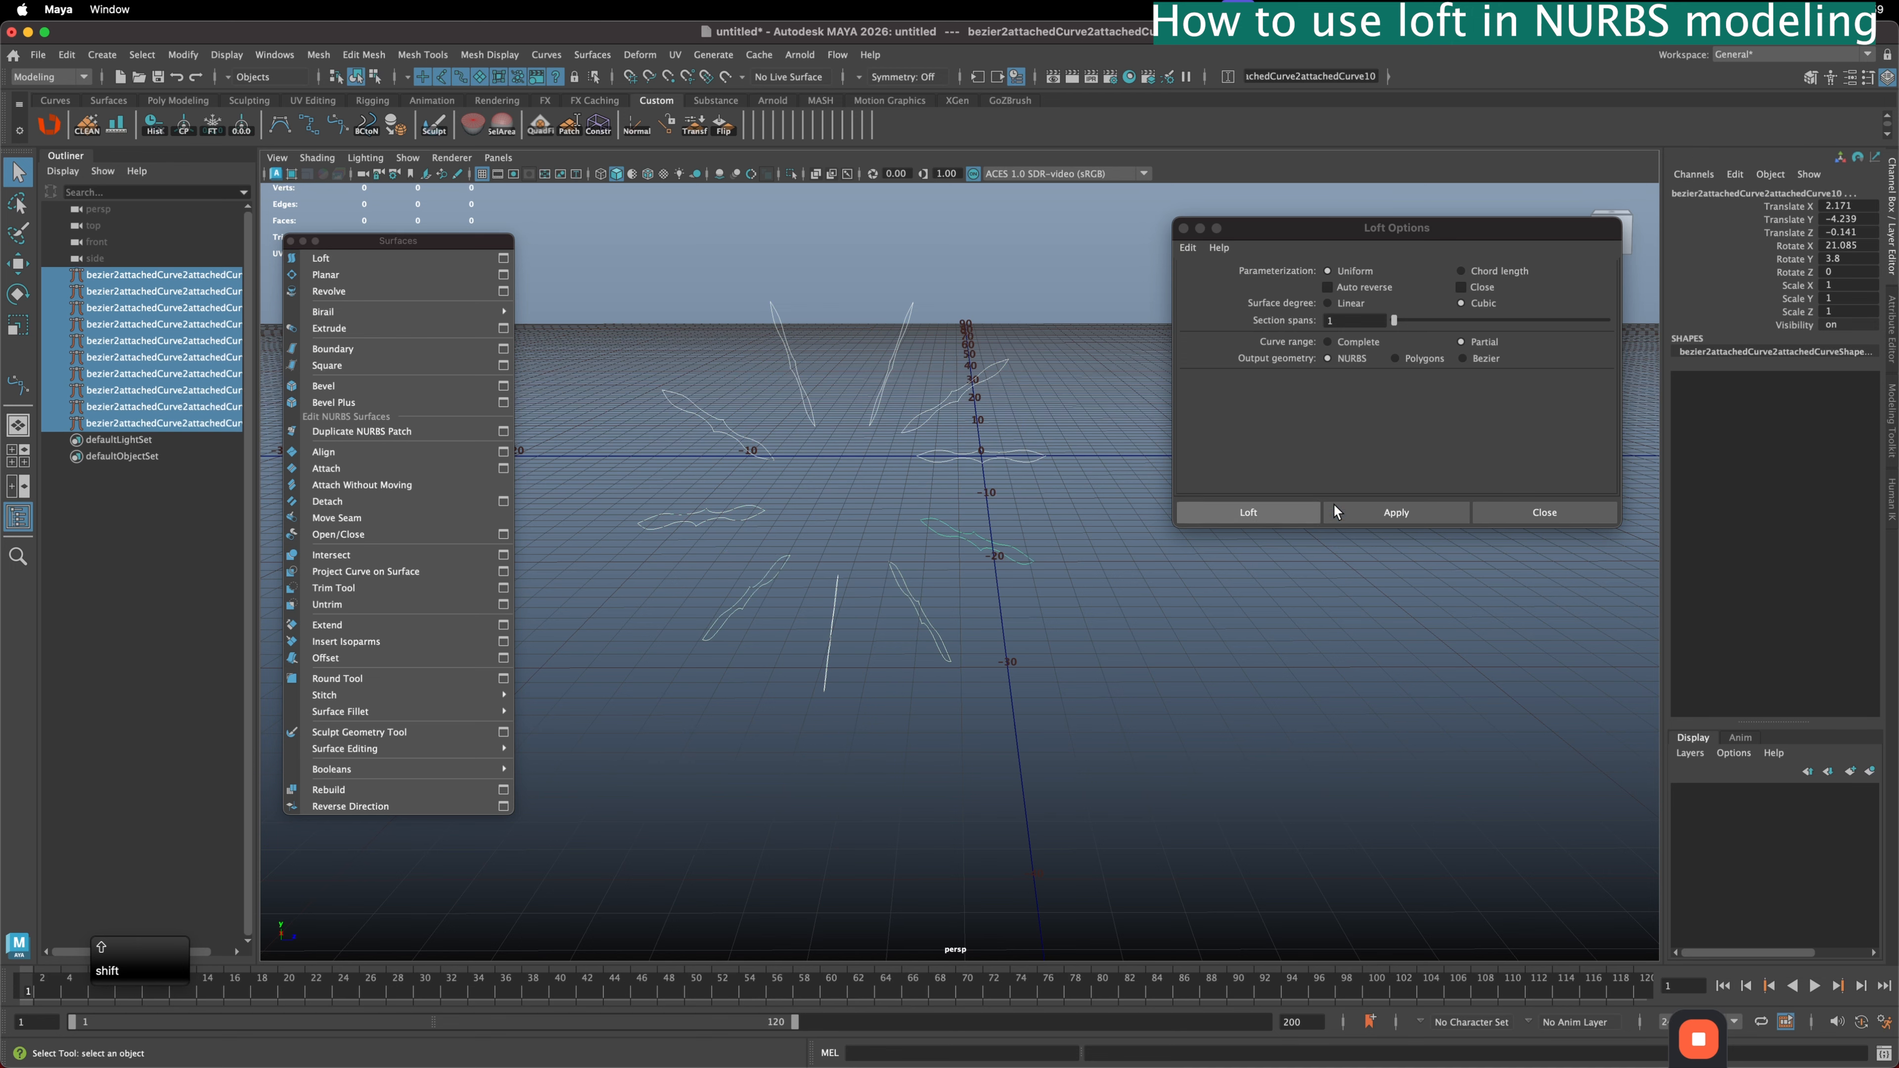
left_click(1425, 508)
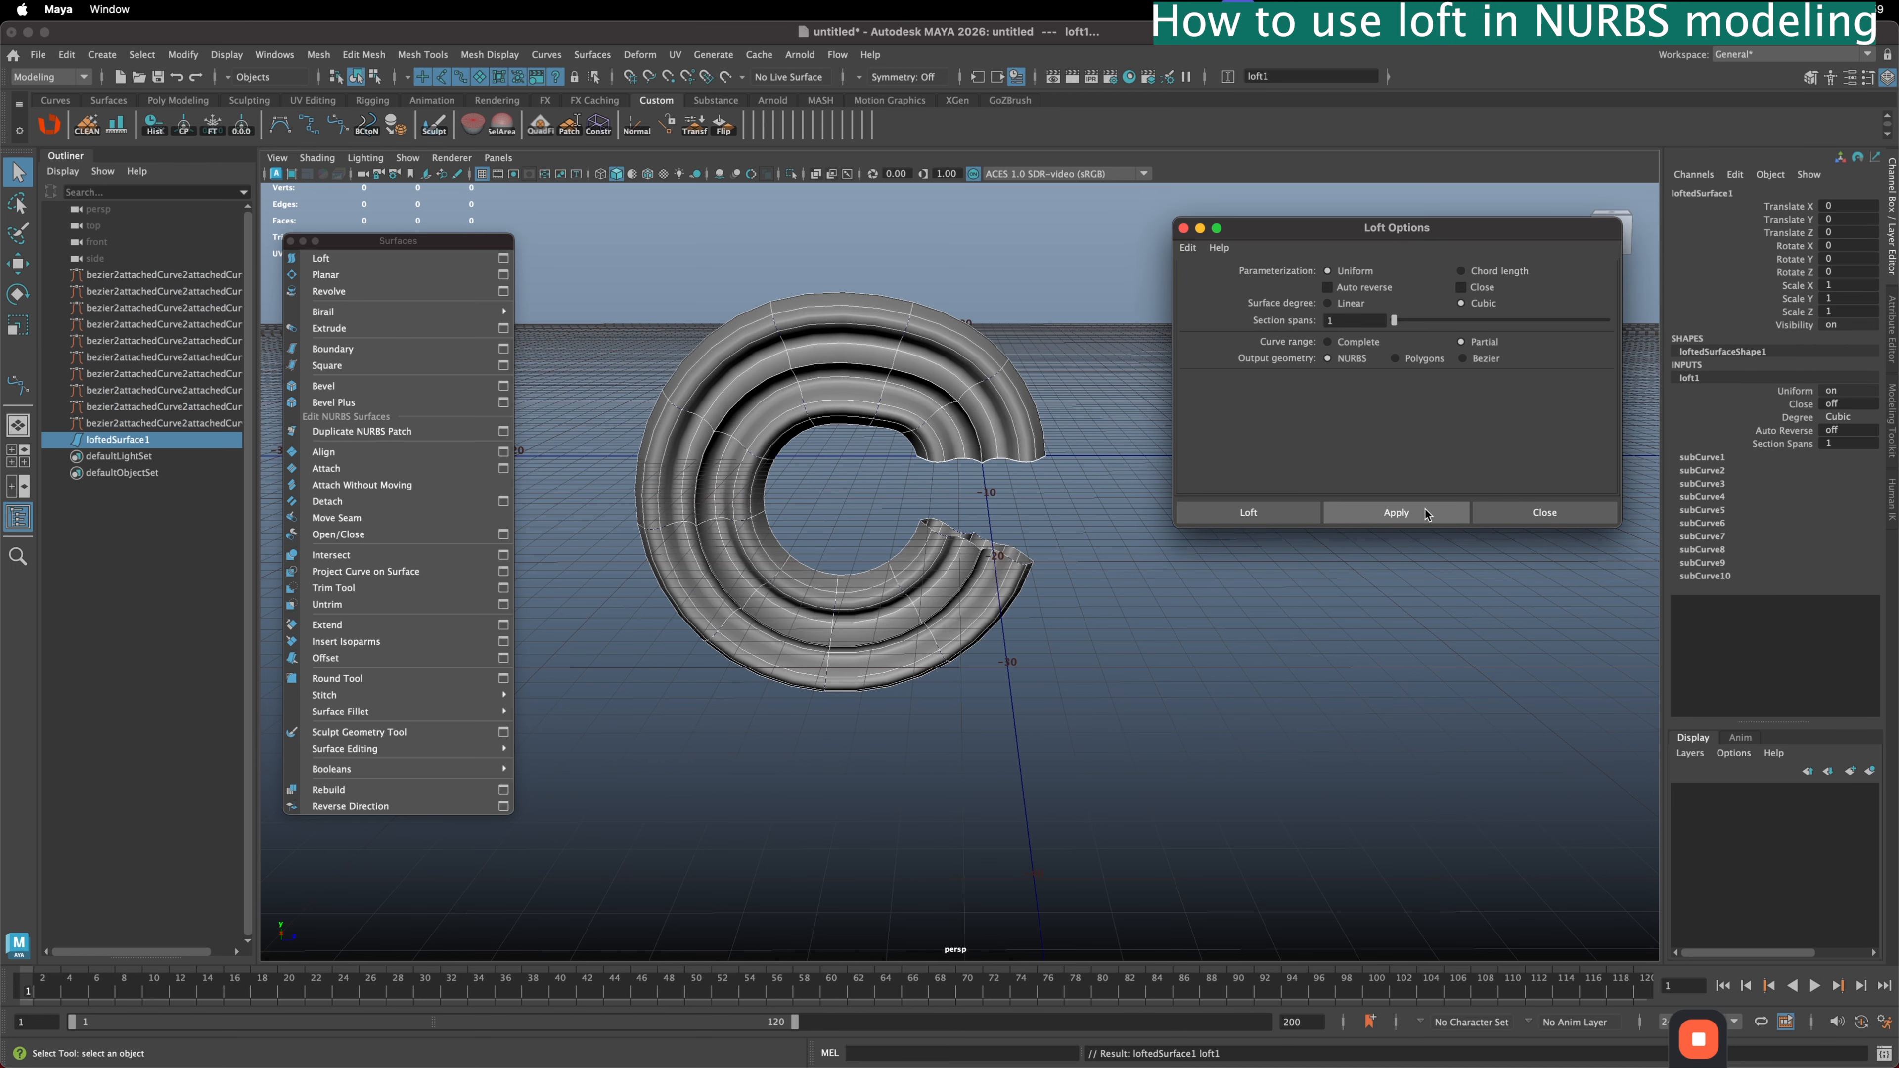
- Undo the open loft and loft the ten selected curves again with Close enabled
mouse_move(1068, 486)
left_mouse_down("alt")
mouse_move(1036, 477)
mouse_move(1088, 460)
mouse_move(1228, 480)
mouse_move(1053, 445)
mouse_move(1060, 483)
left_mouse_up("alt")
key("super+z")
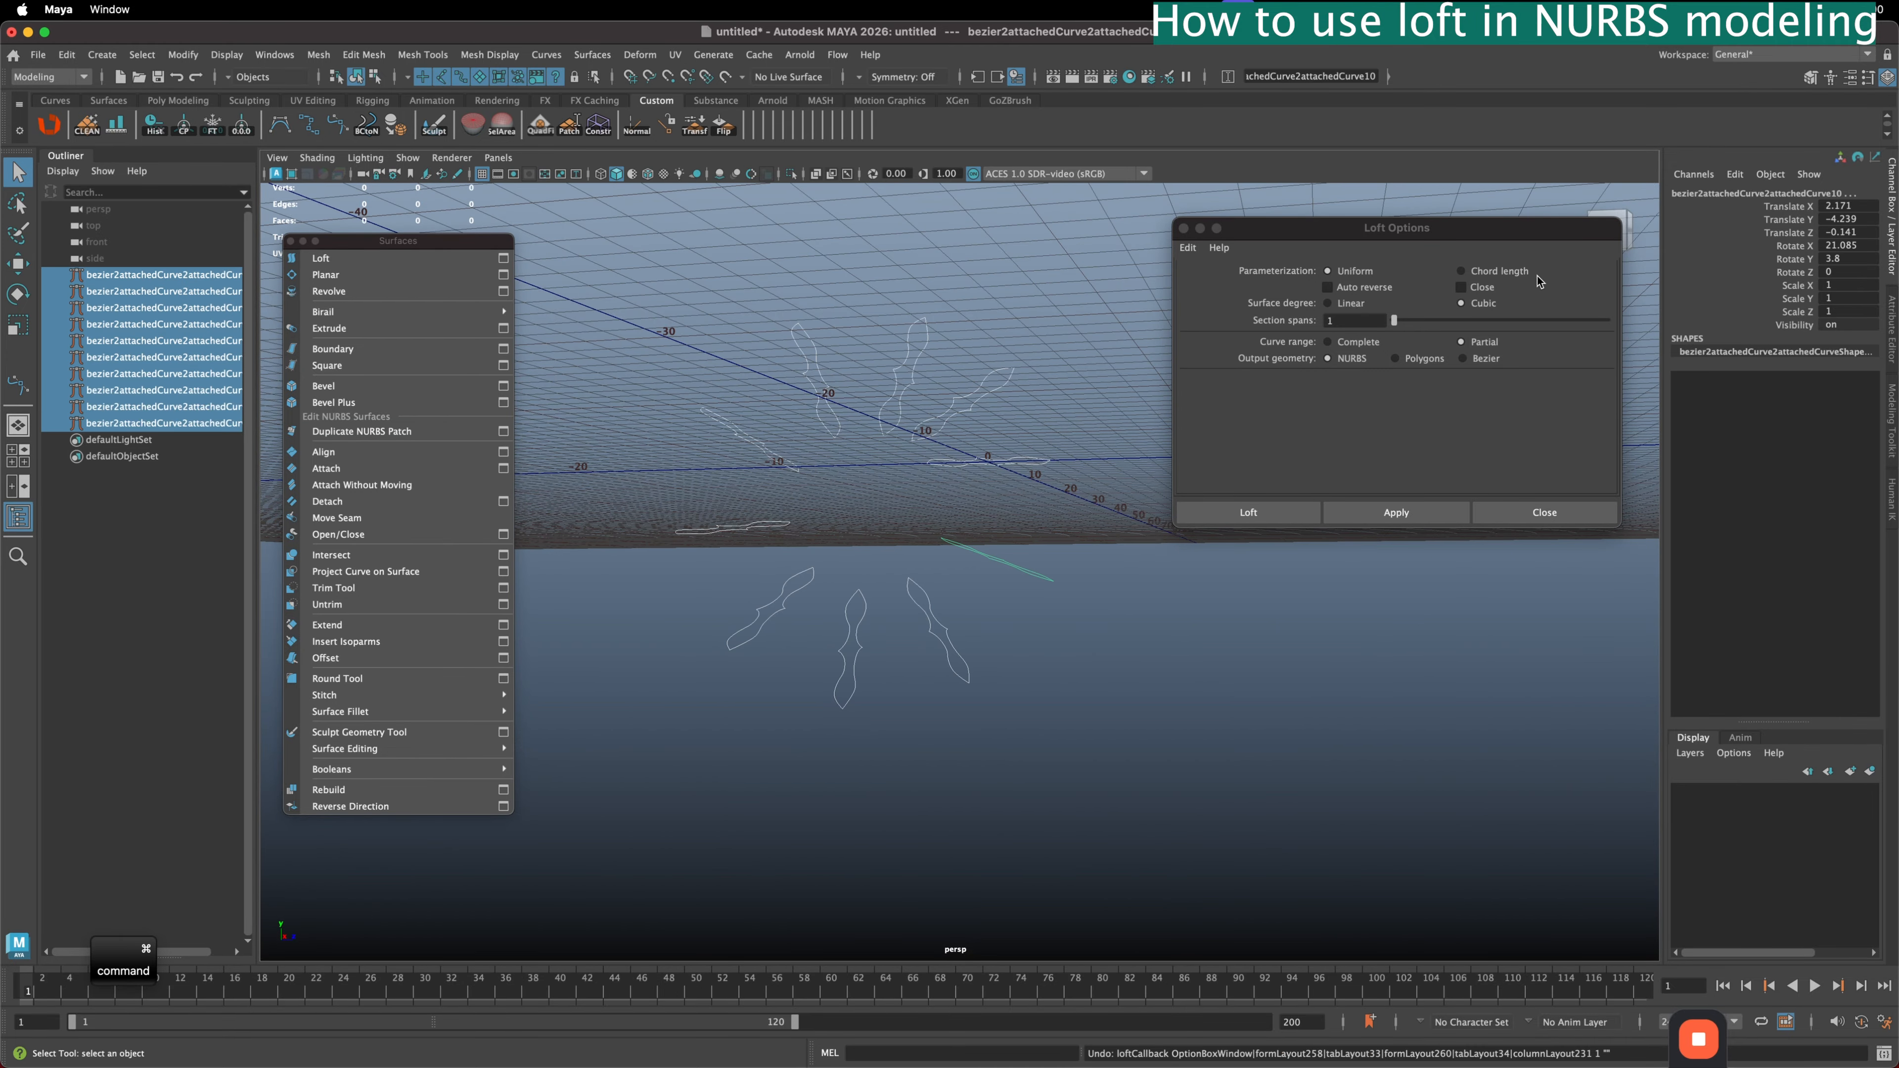
left_click(1464, 287)
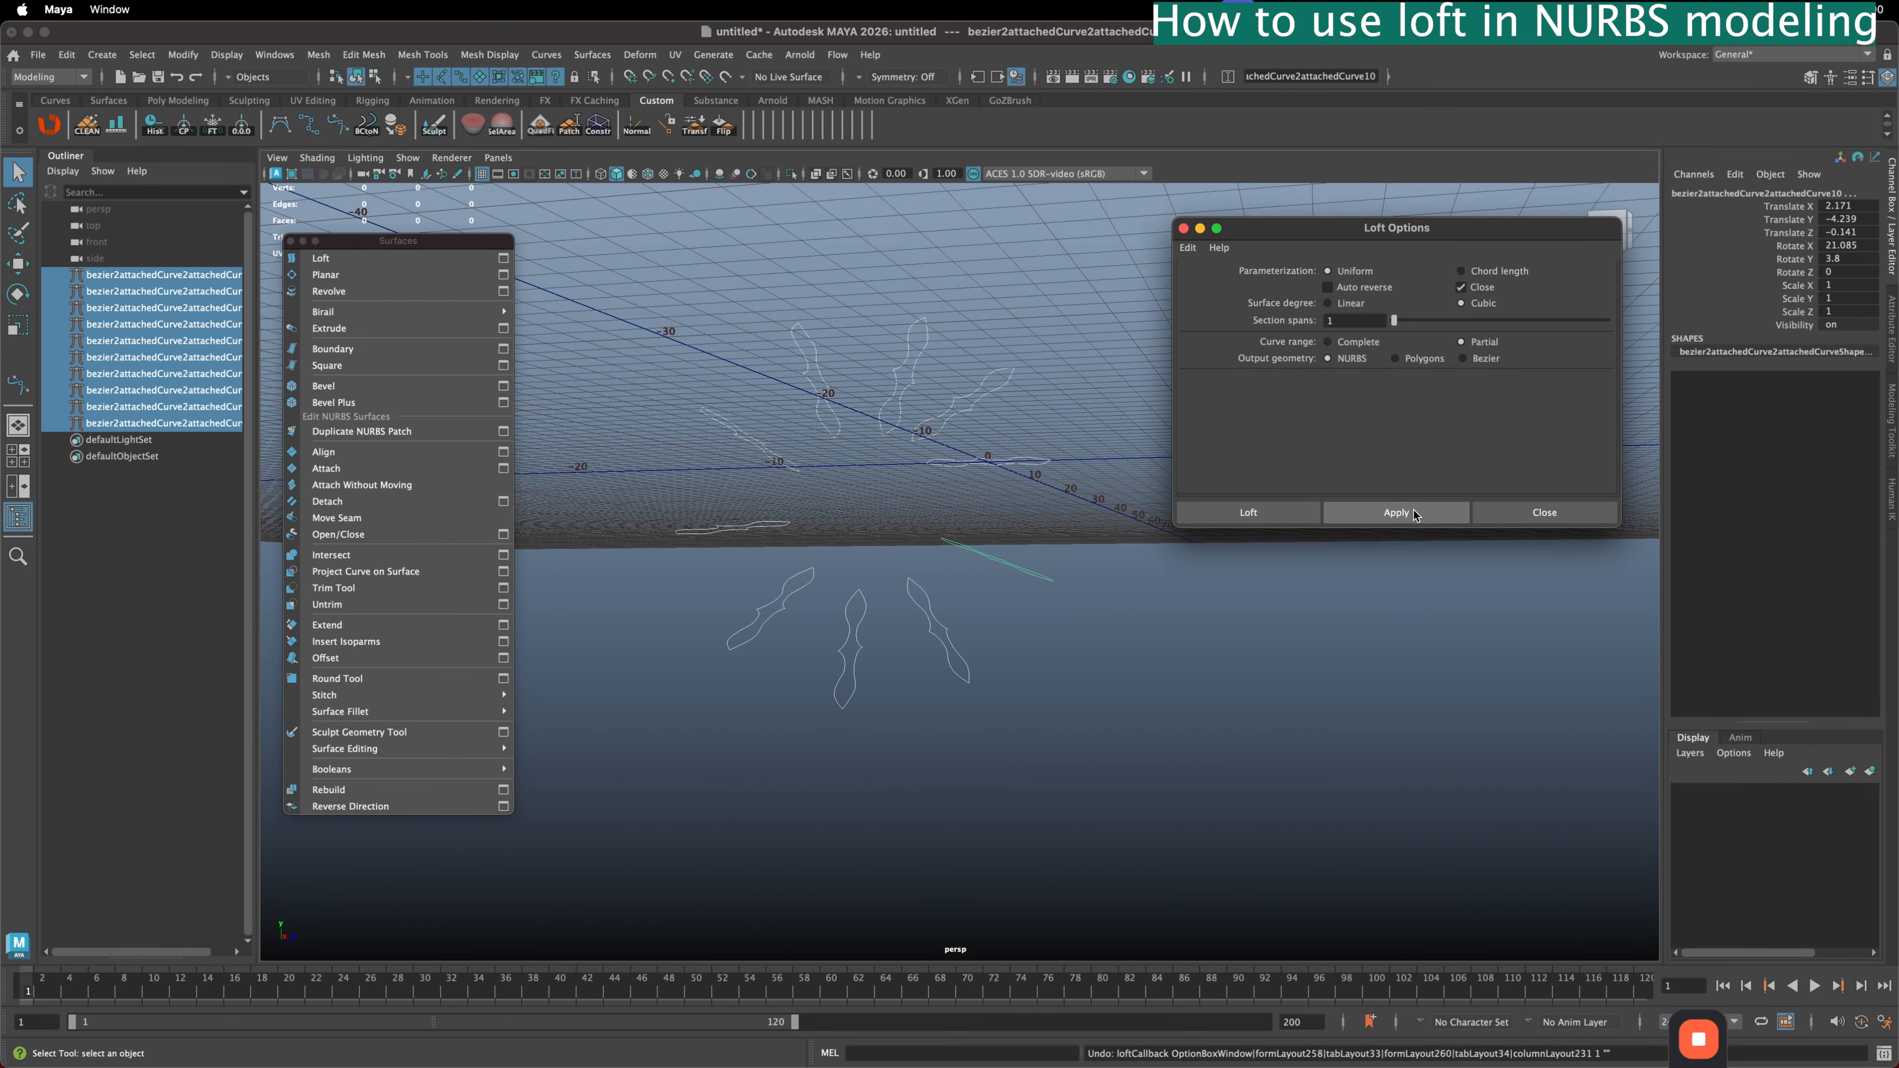
left_click(1397, 512)
left_click_drag(962, 492, 1115, 524, "alt")
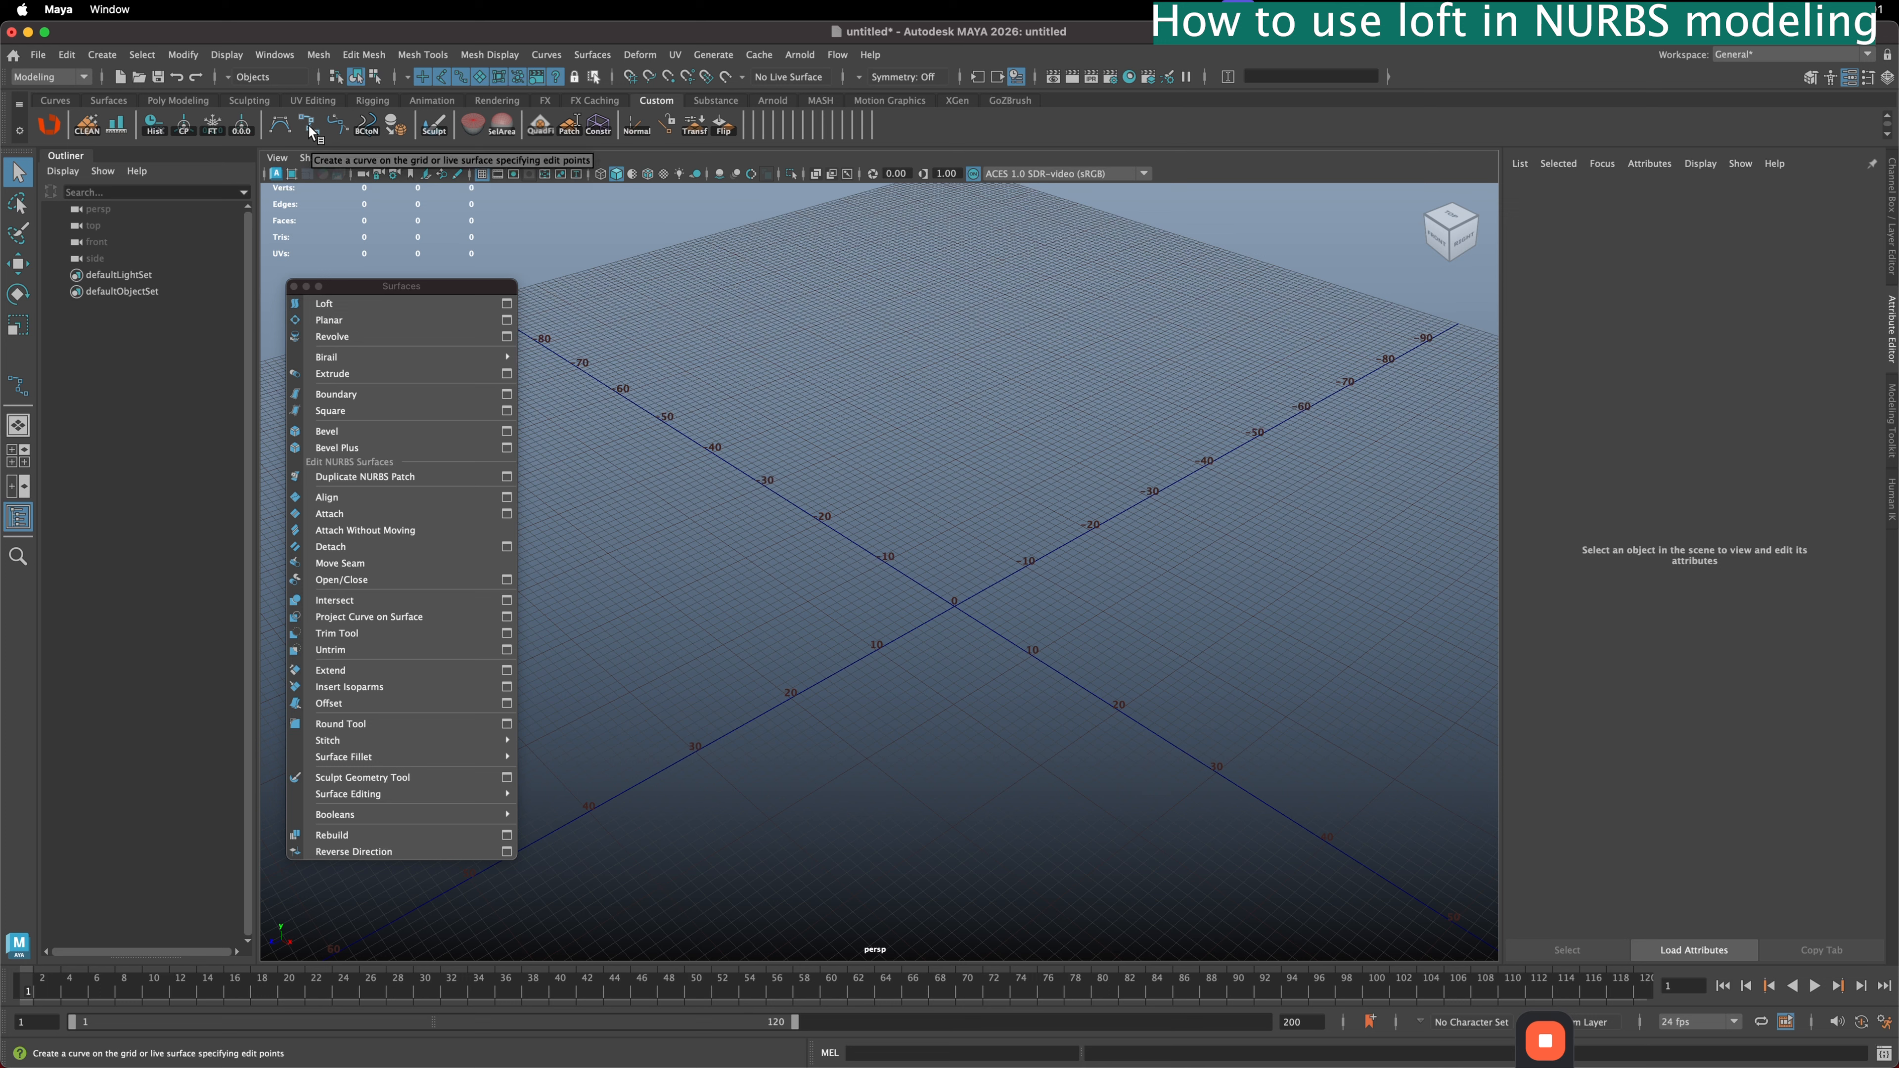
- Draw an irregular, nearly closed loop around the grid origin with the EP Curve Tool
left_click(102, 55)
mouse_move(187, 182)
left_click(357, 199)
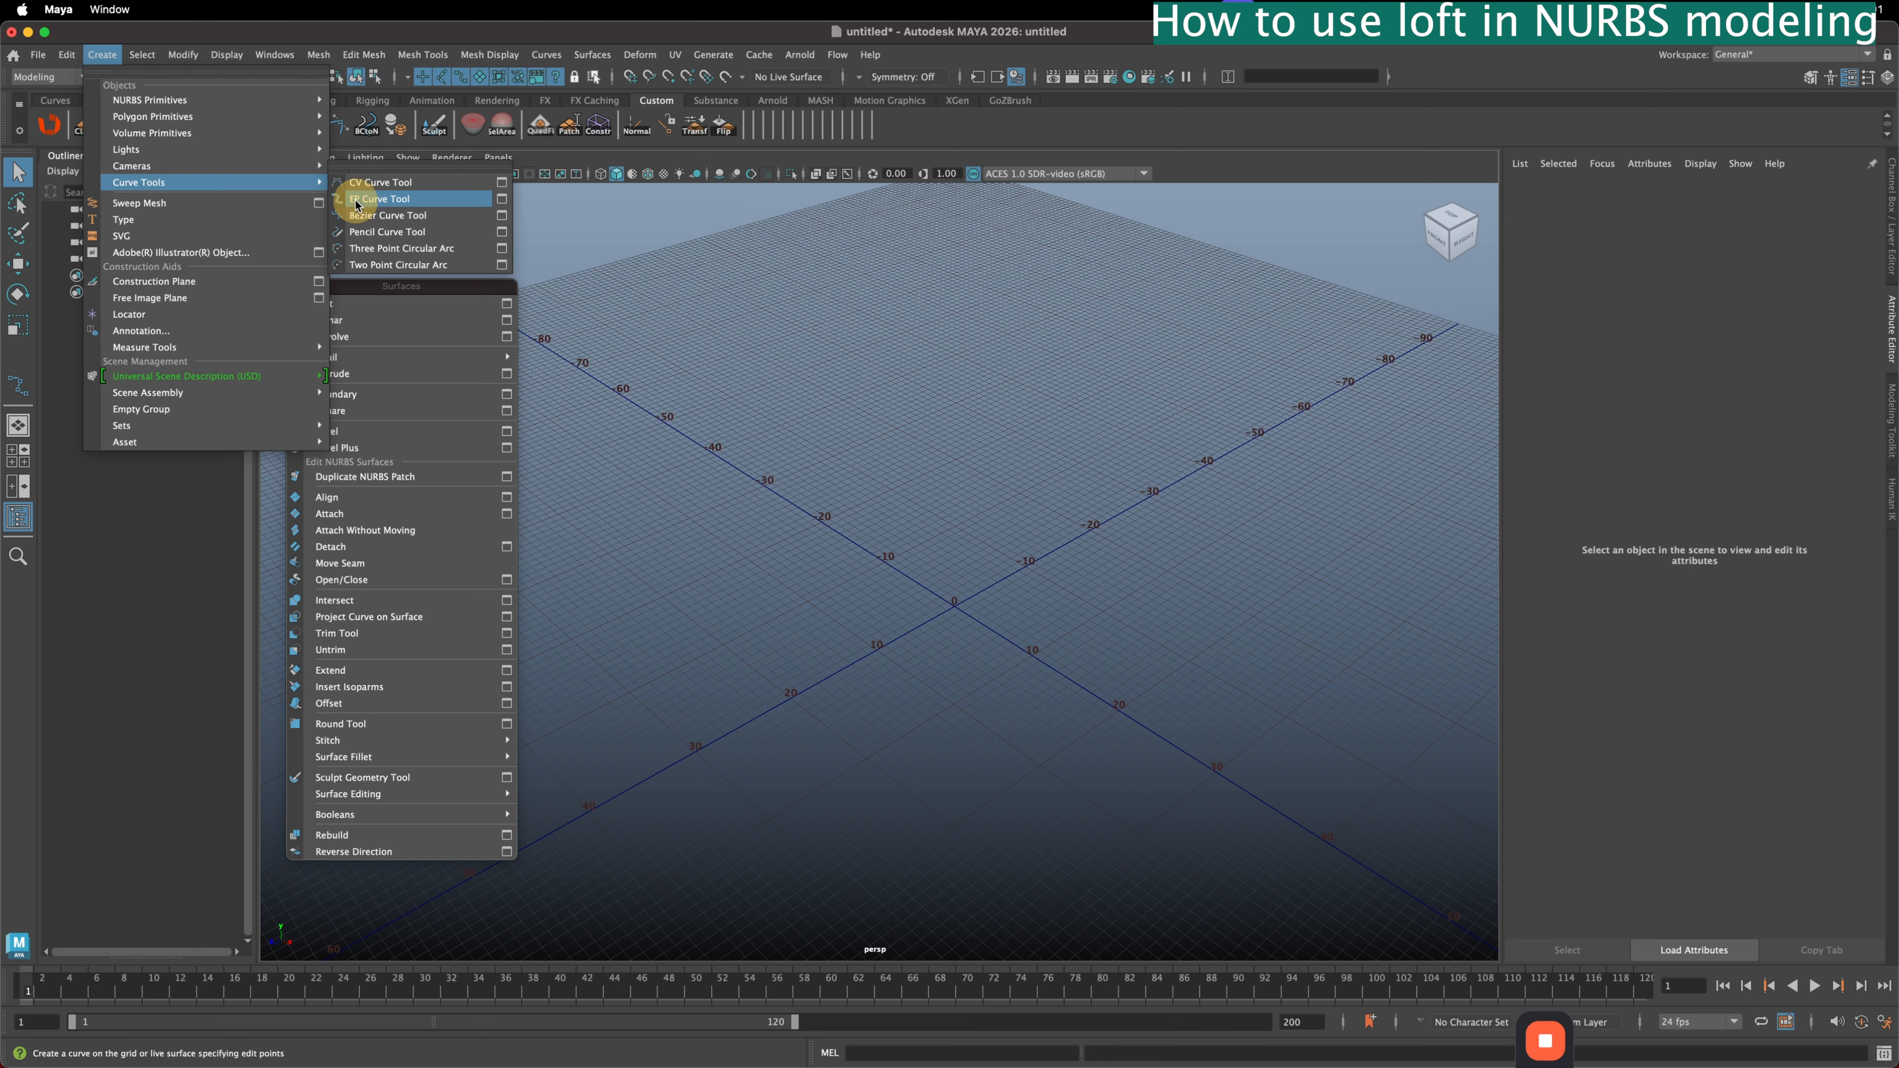
left_click(1061, 742)
left_click(940, 778)
left_click(755, 720)
left_click(726, 623)
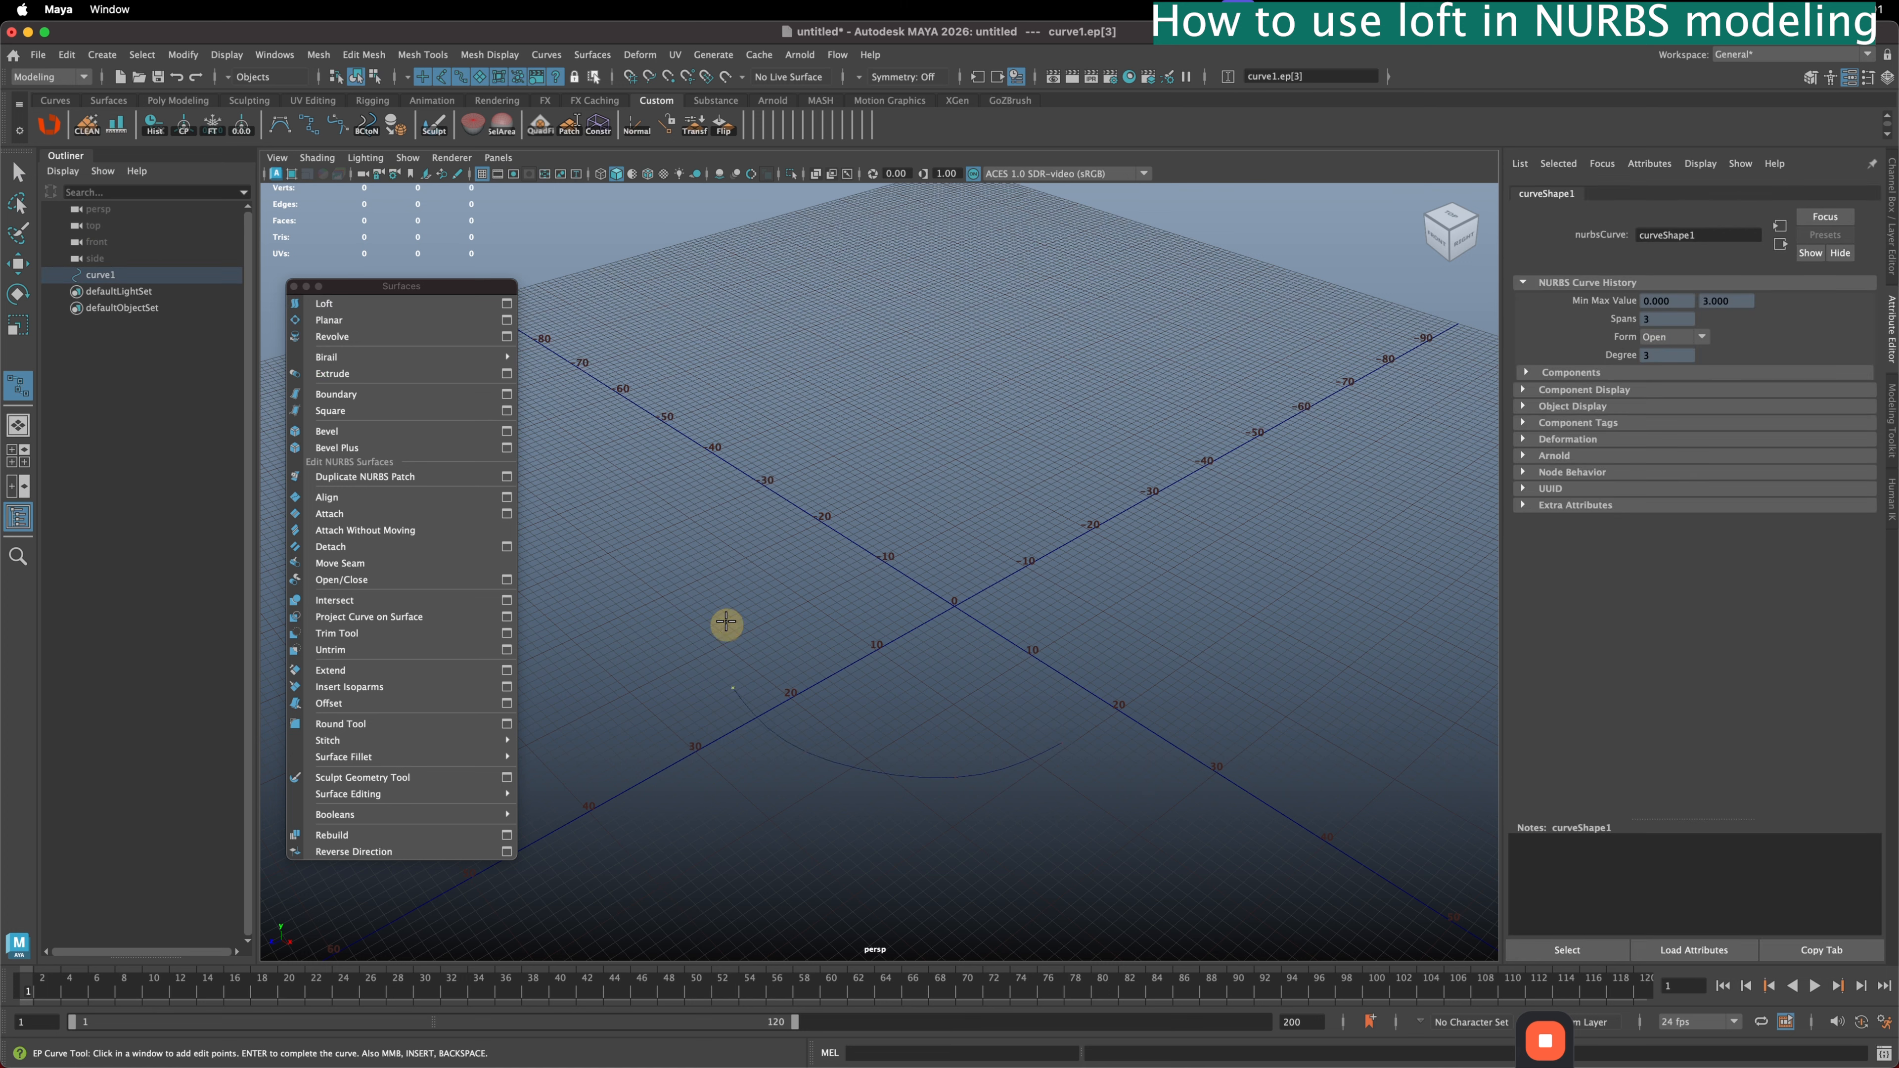
left_click(788, 561)
left_click(882, 556)
left_click(1008, 470)
left_click(1129, 687)
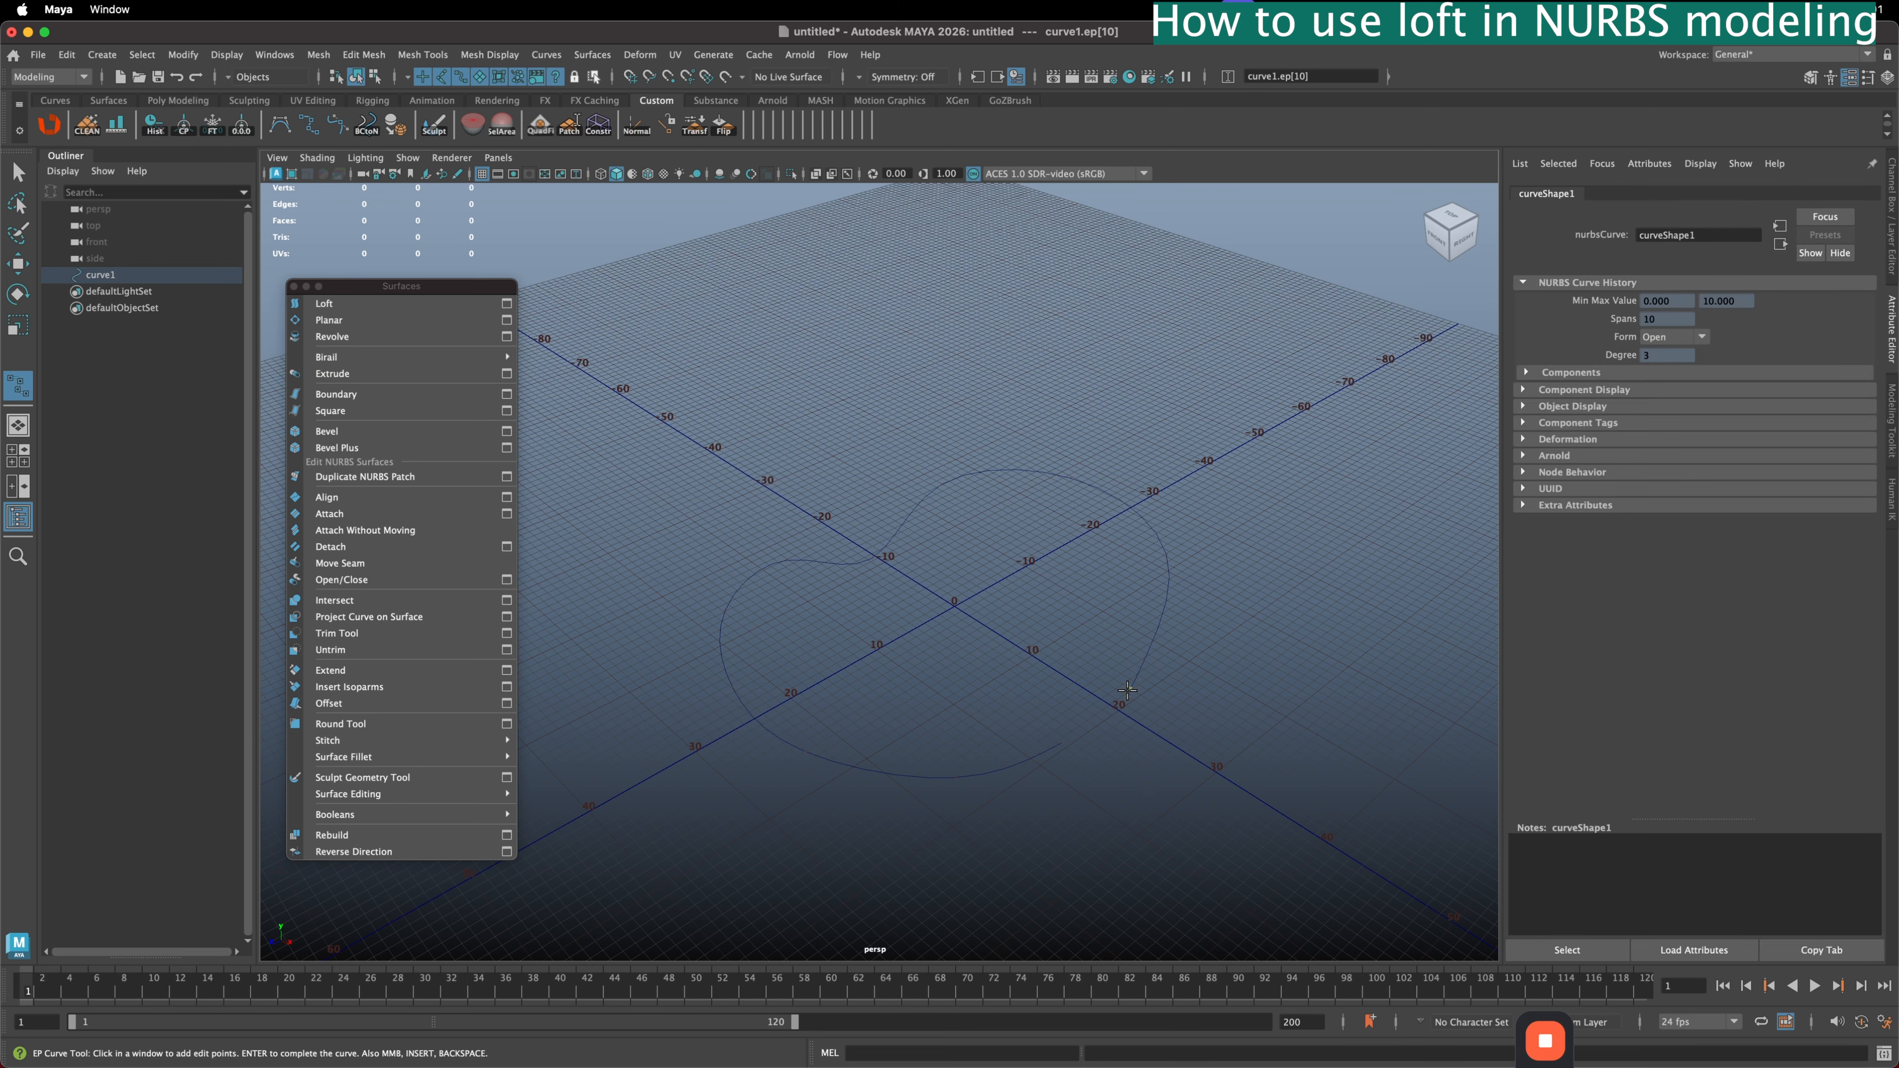
left_click(1091, 744)
key("Return")
- Draw a wavy closed loop overlapping the EP curve with the Bezier Curve Tool
left_click(101, 54)
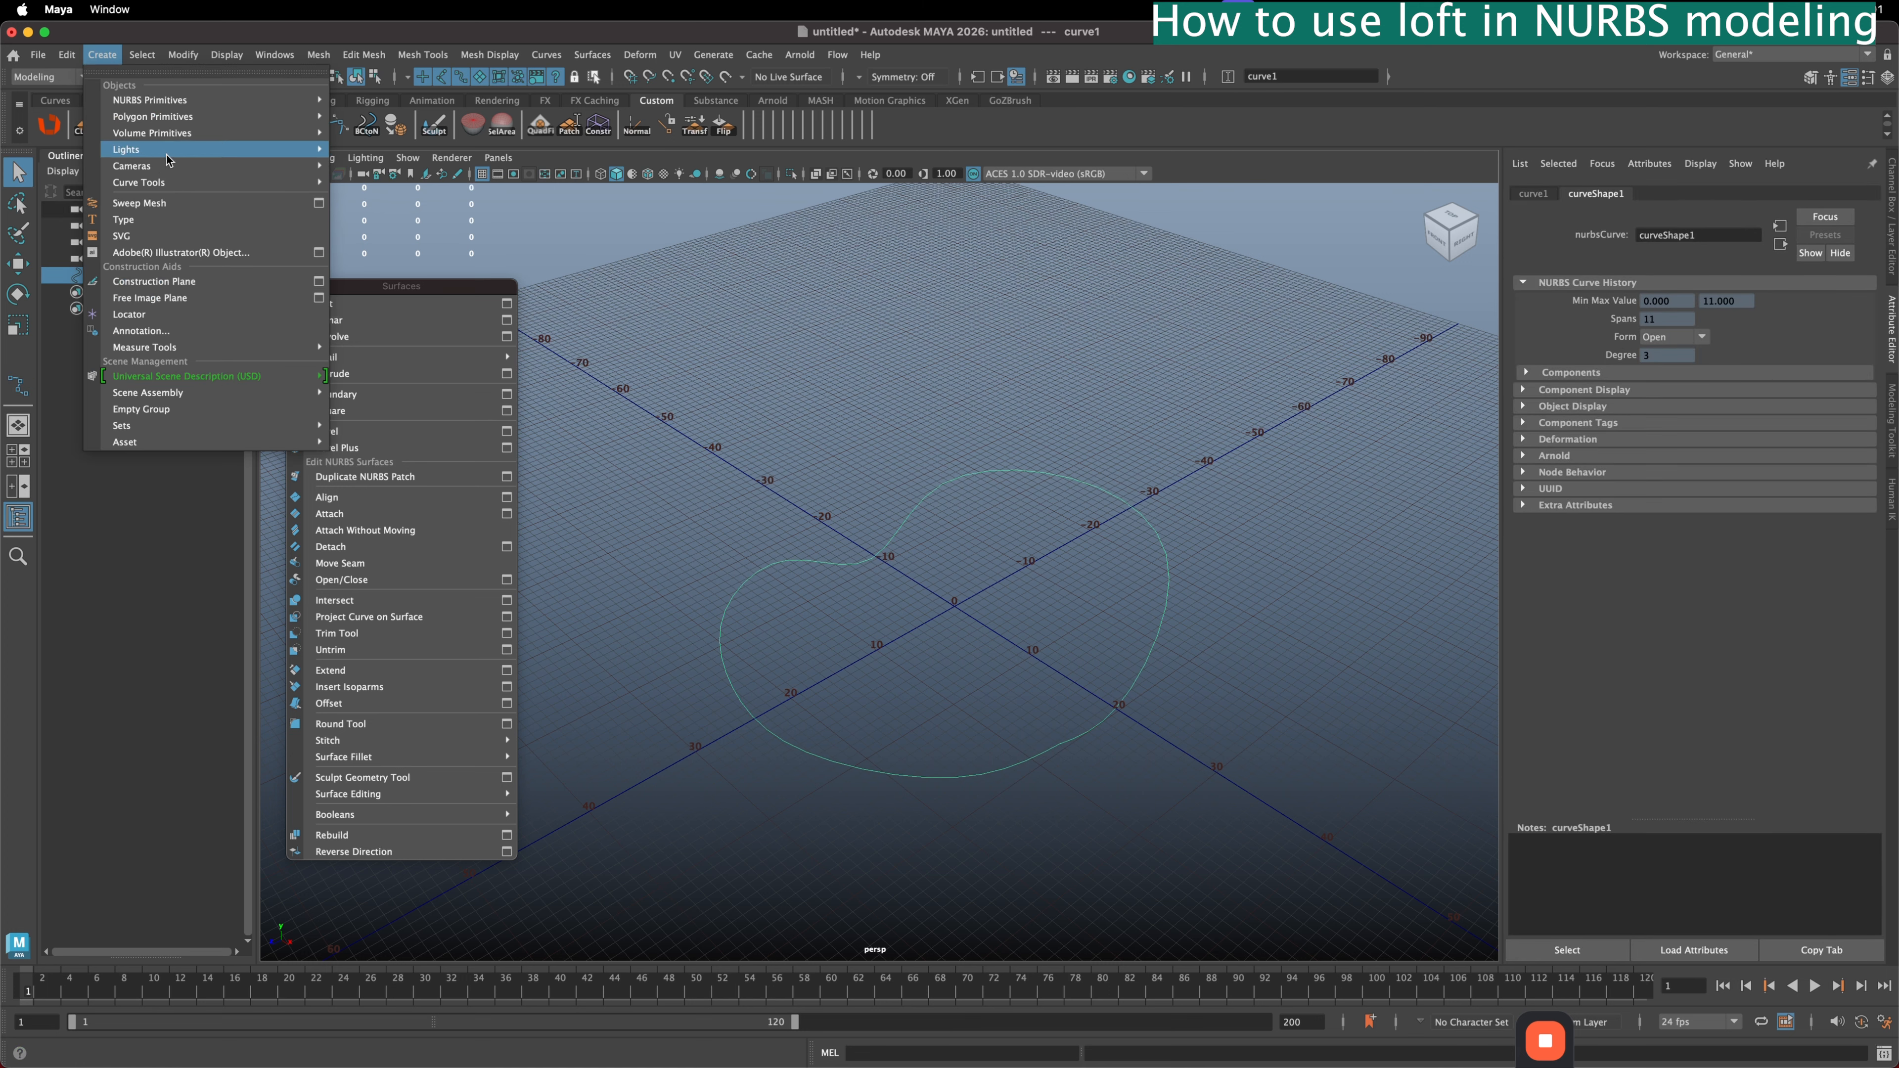
left_click(395, 216)
left_click(1076, 572)
left_click_drag(970, 435, 931, 430)
left_click(776, 509)
left_click(791, 669)
left_click_drag(872, 737, 901, 736)
left_click(1157, 788)
left_click_drag(1283, 692, 1289, 650)
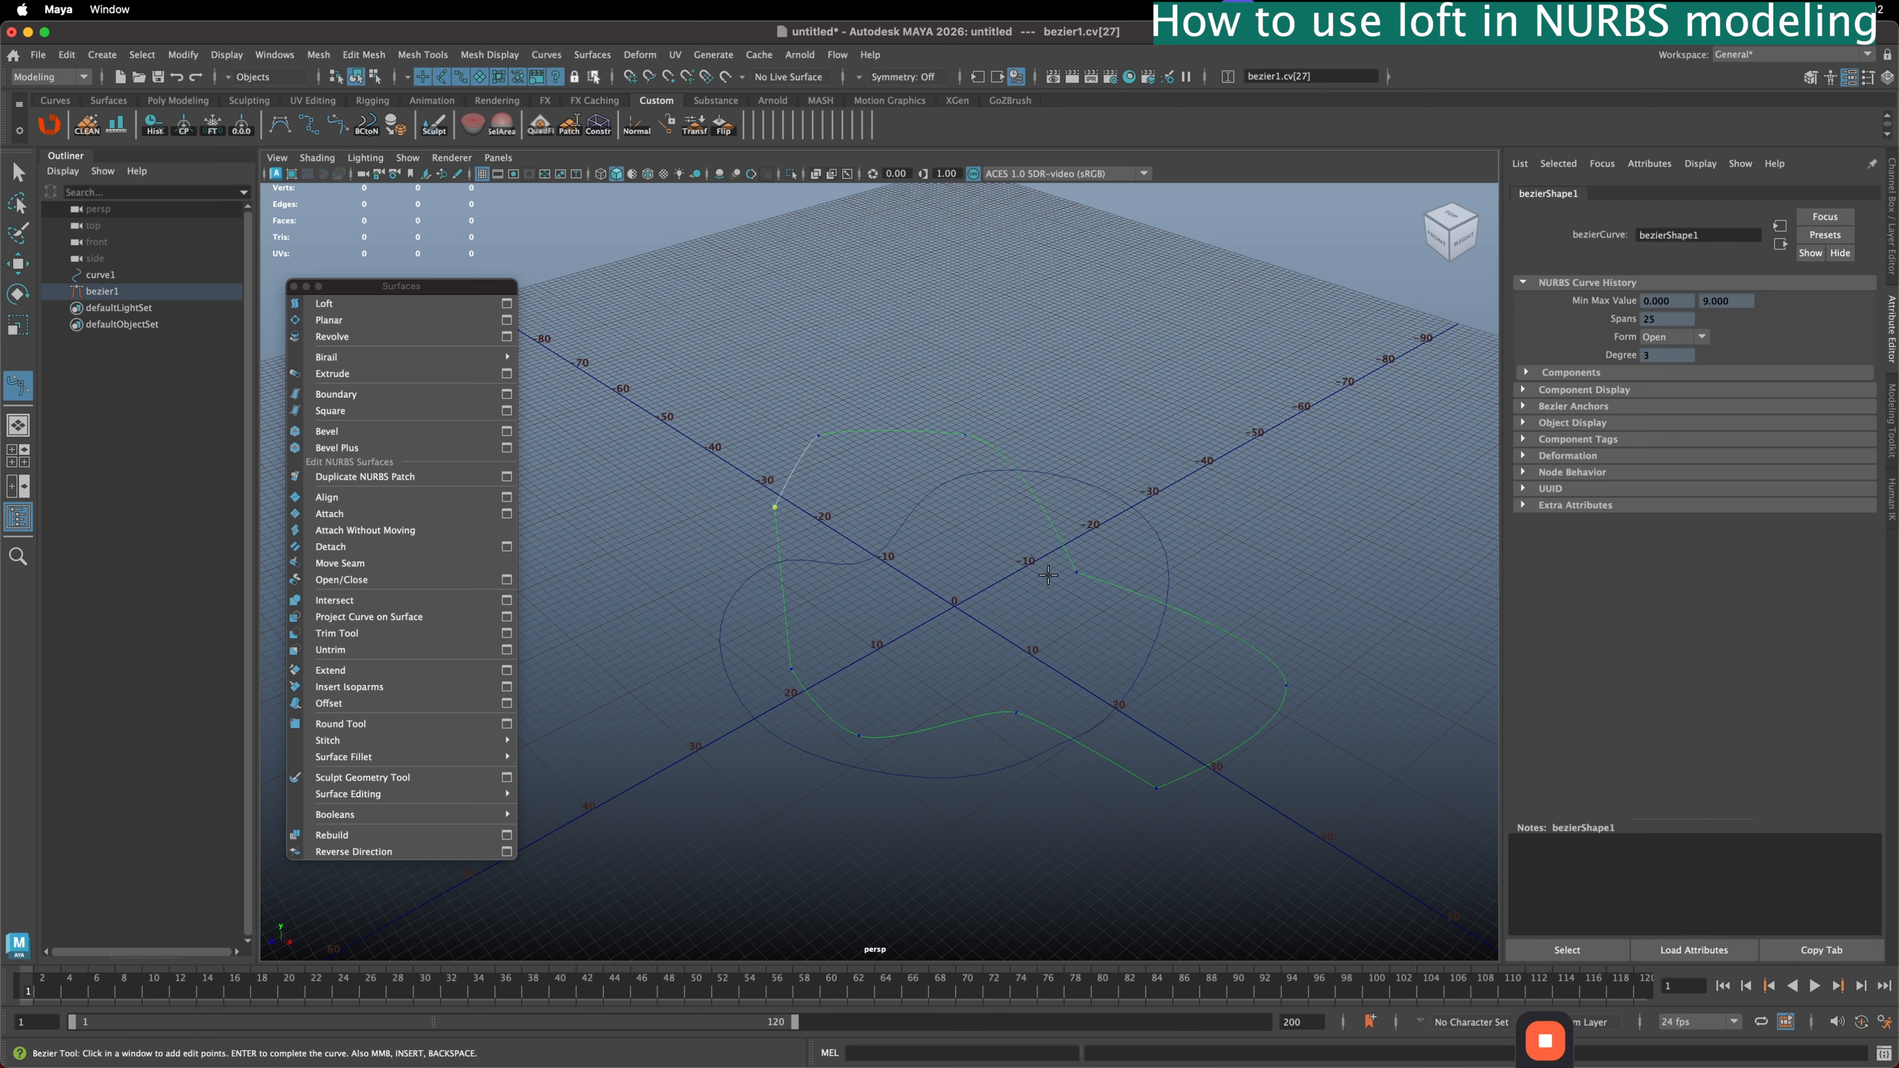
key("Return")
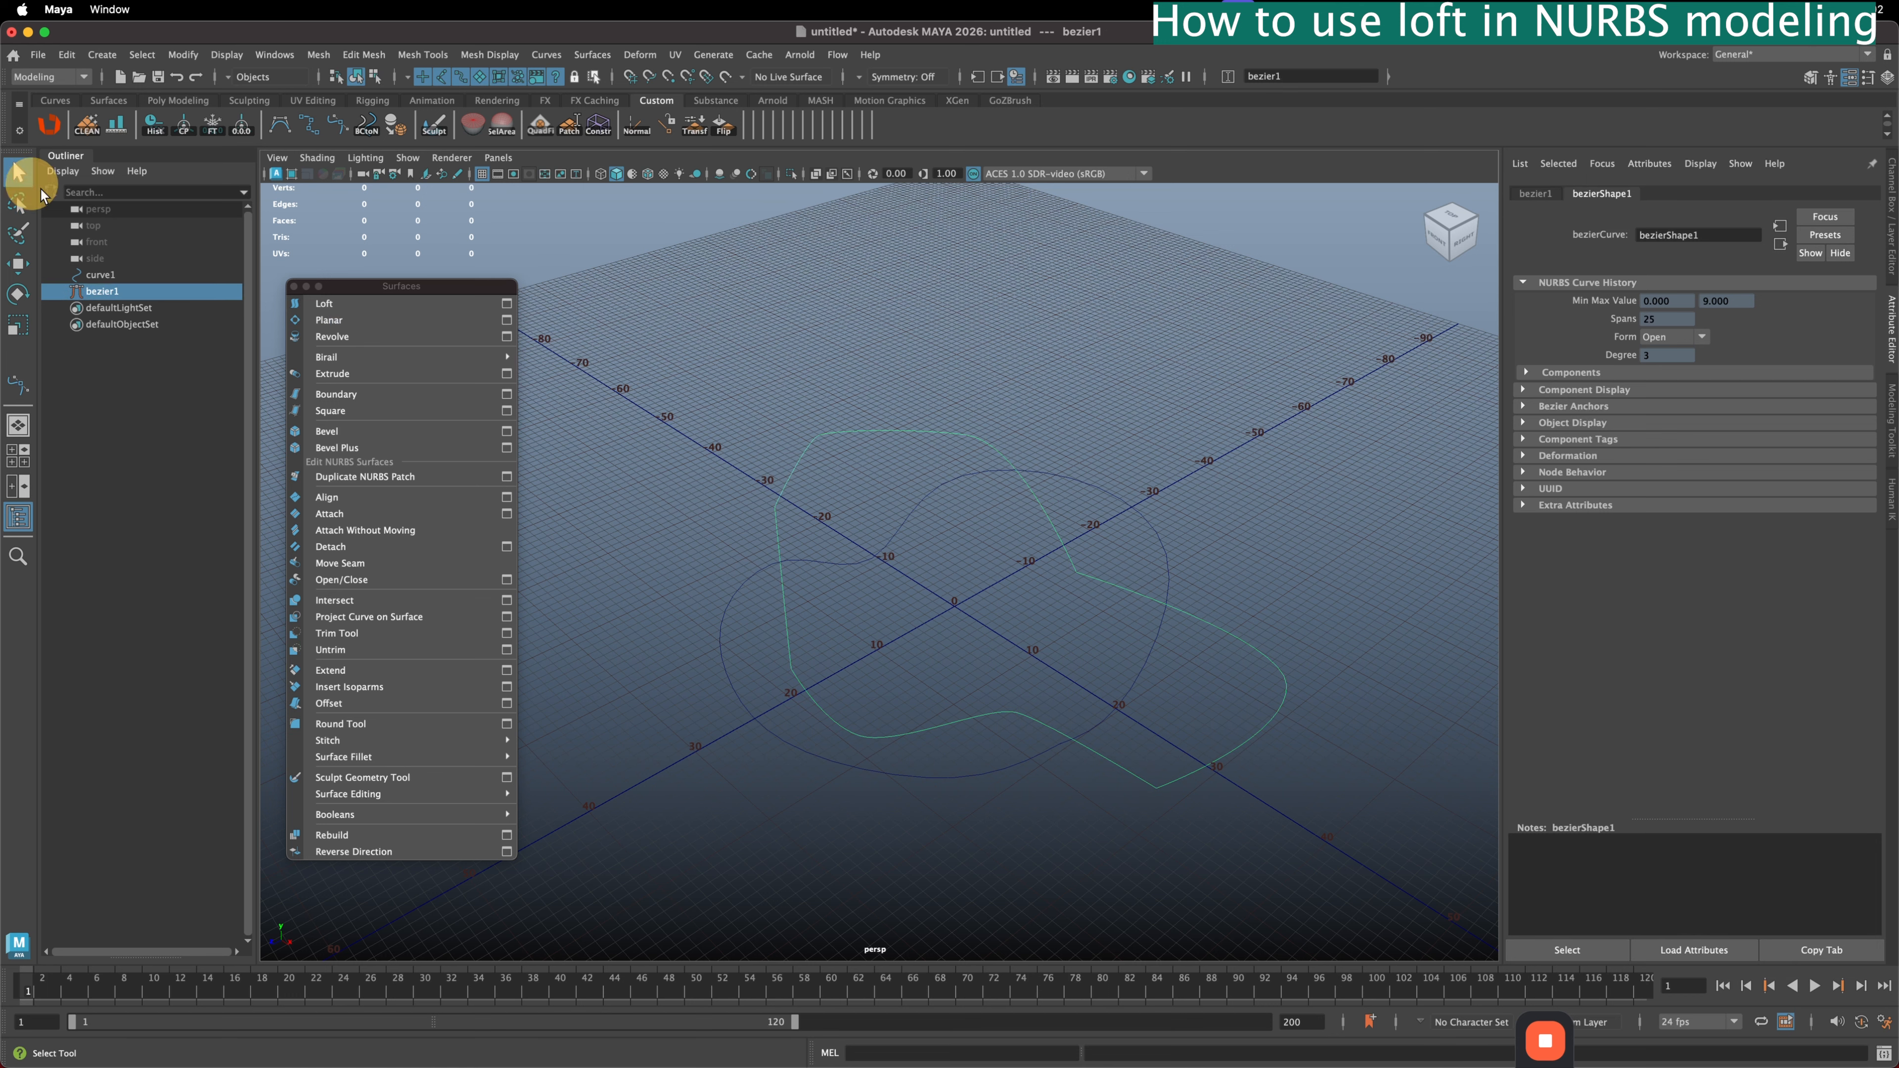
- Raise the Bezier curve well above the EP curve and select both curves
right_click_drag(939, 399, 970, 423)
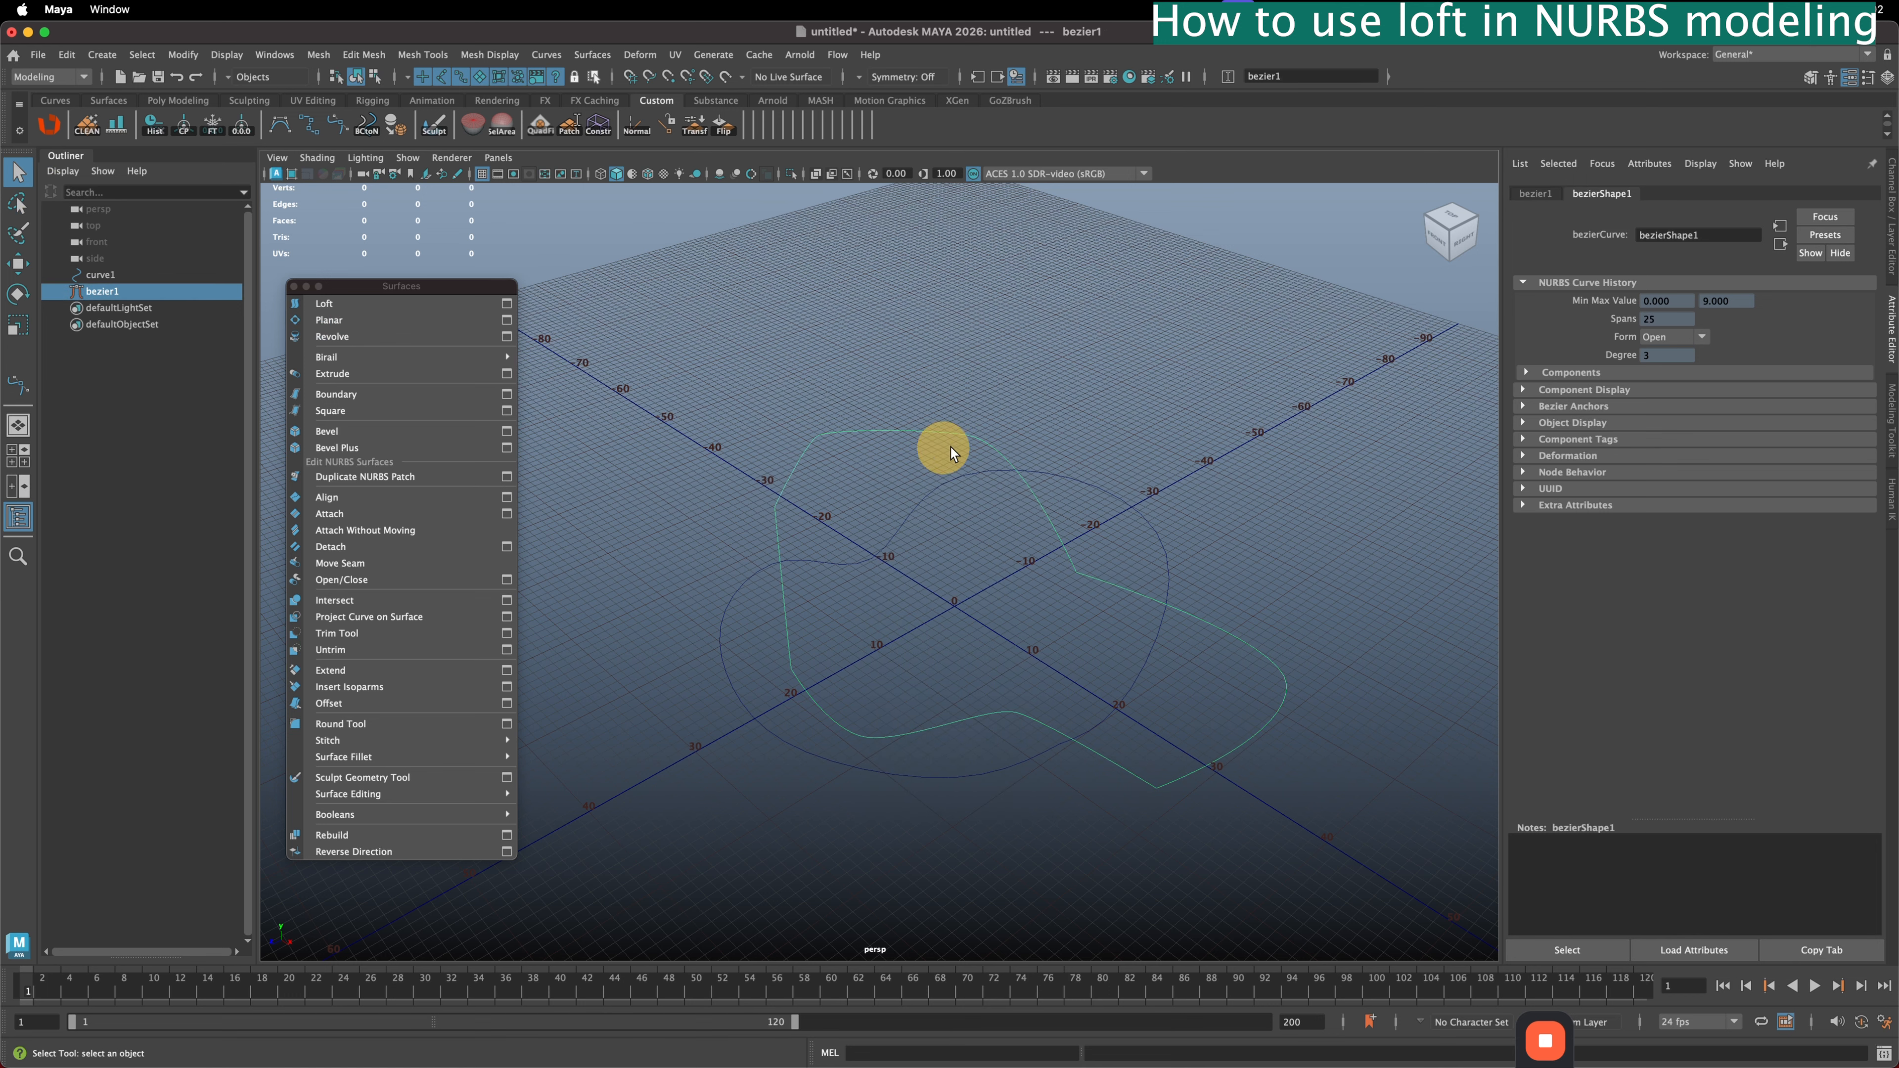
left_click_drag(951, 446, 933, 488, "alt")
key("w")
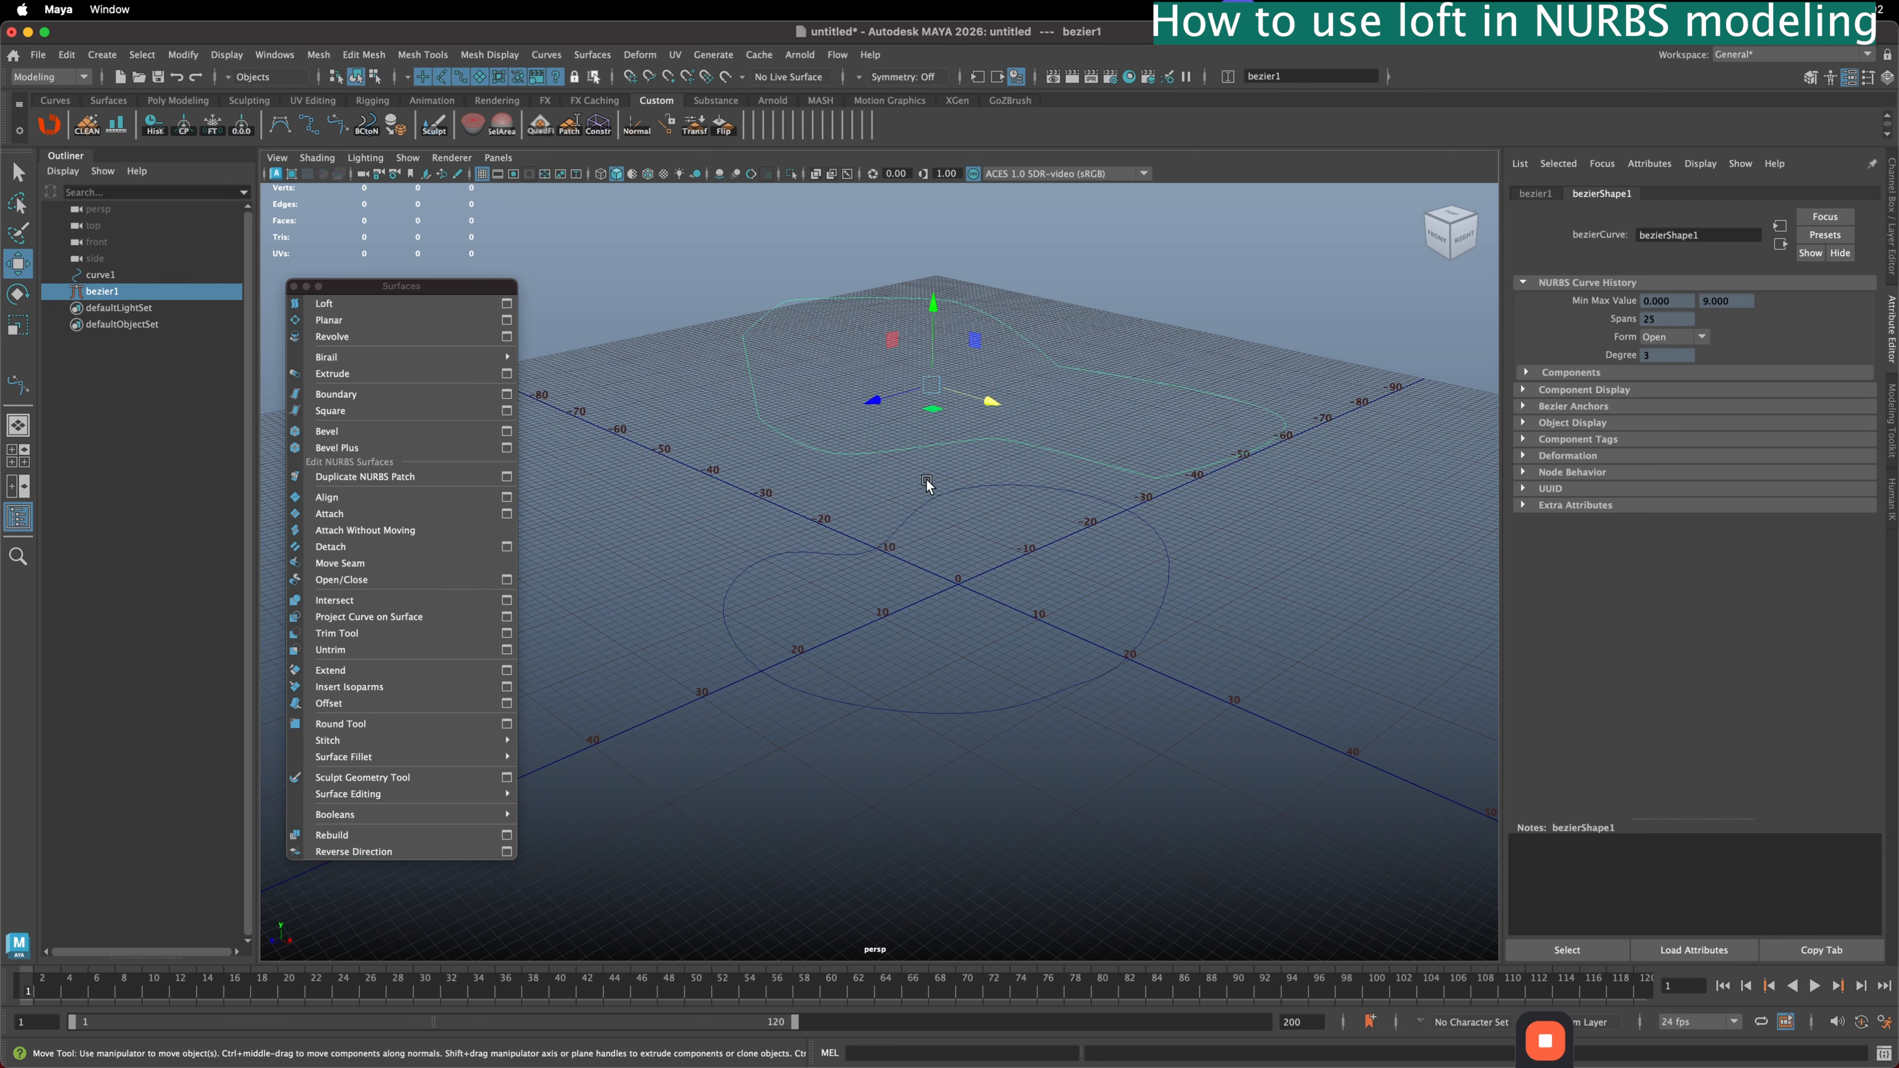
left_click(928, 486, "shift")
left_click_drag(364, 286, 360, 286)
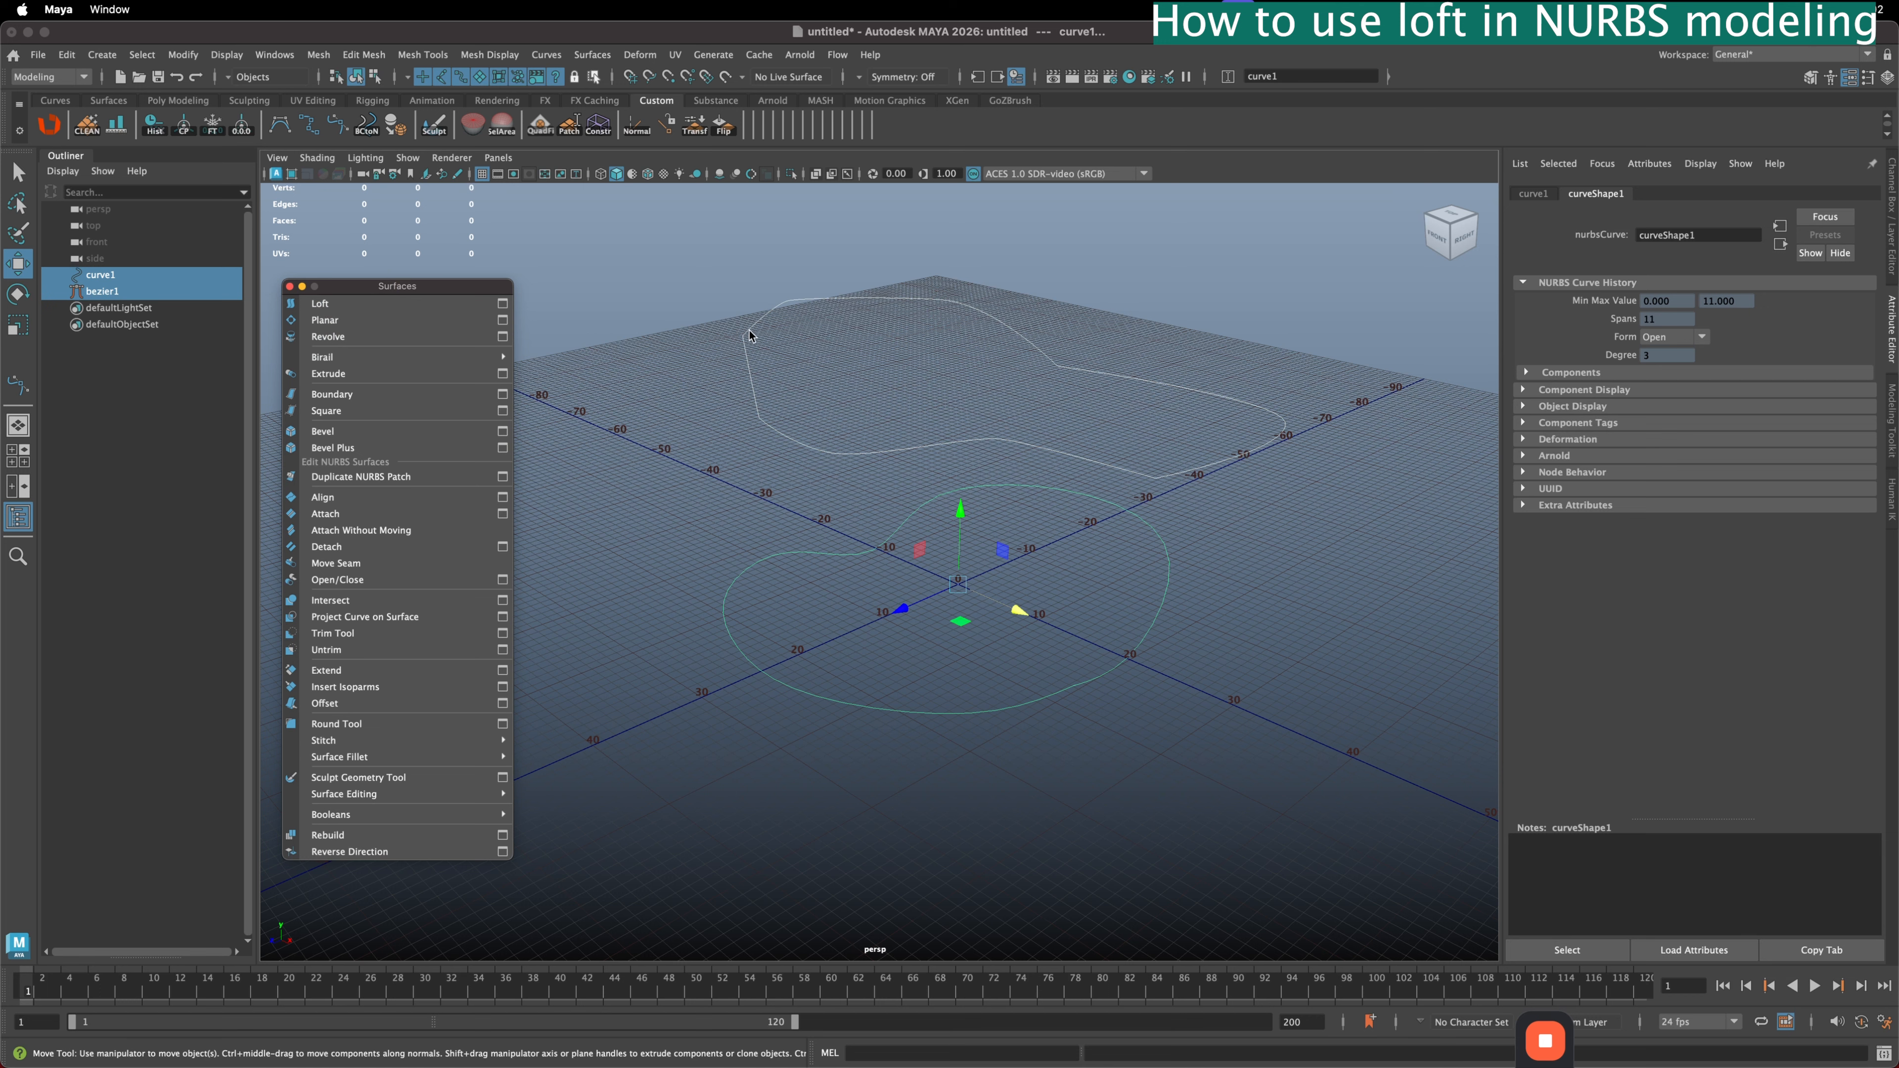
left_click_drag(1088, 555, 1087, 576, "alt")
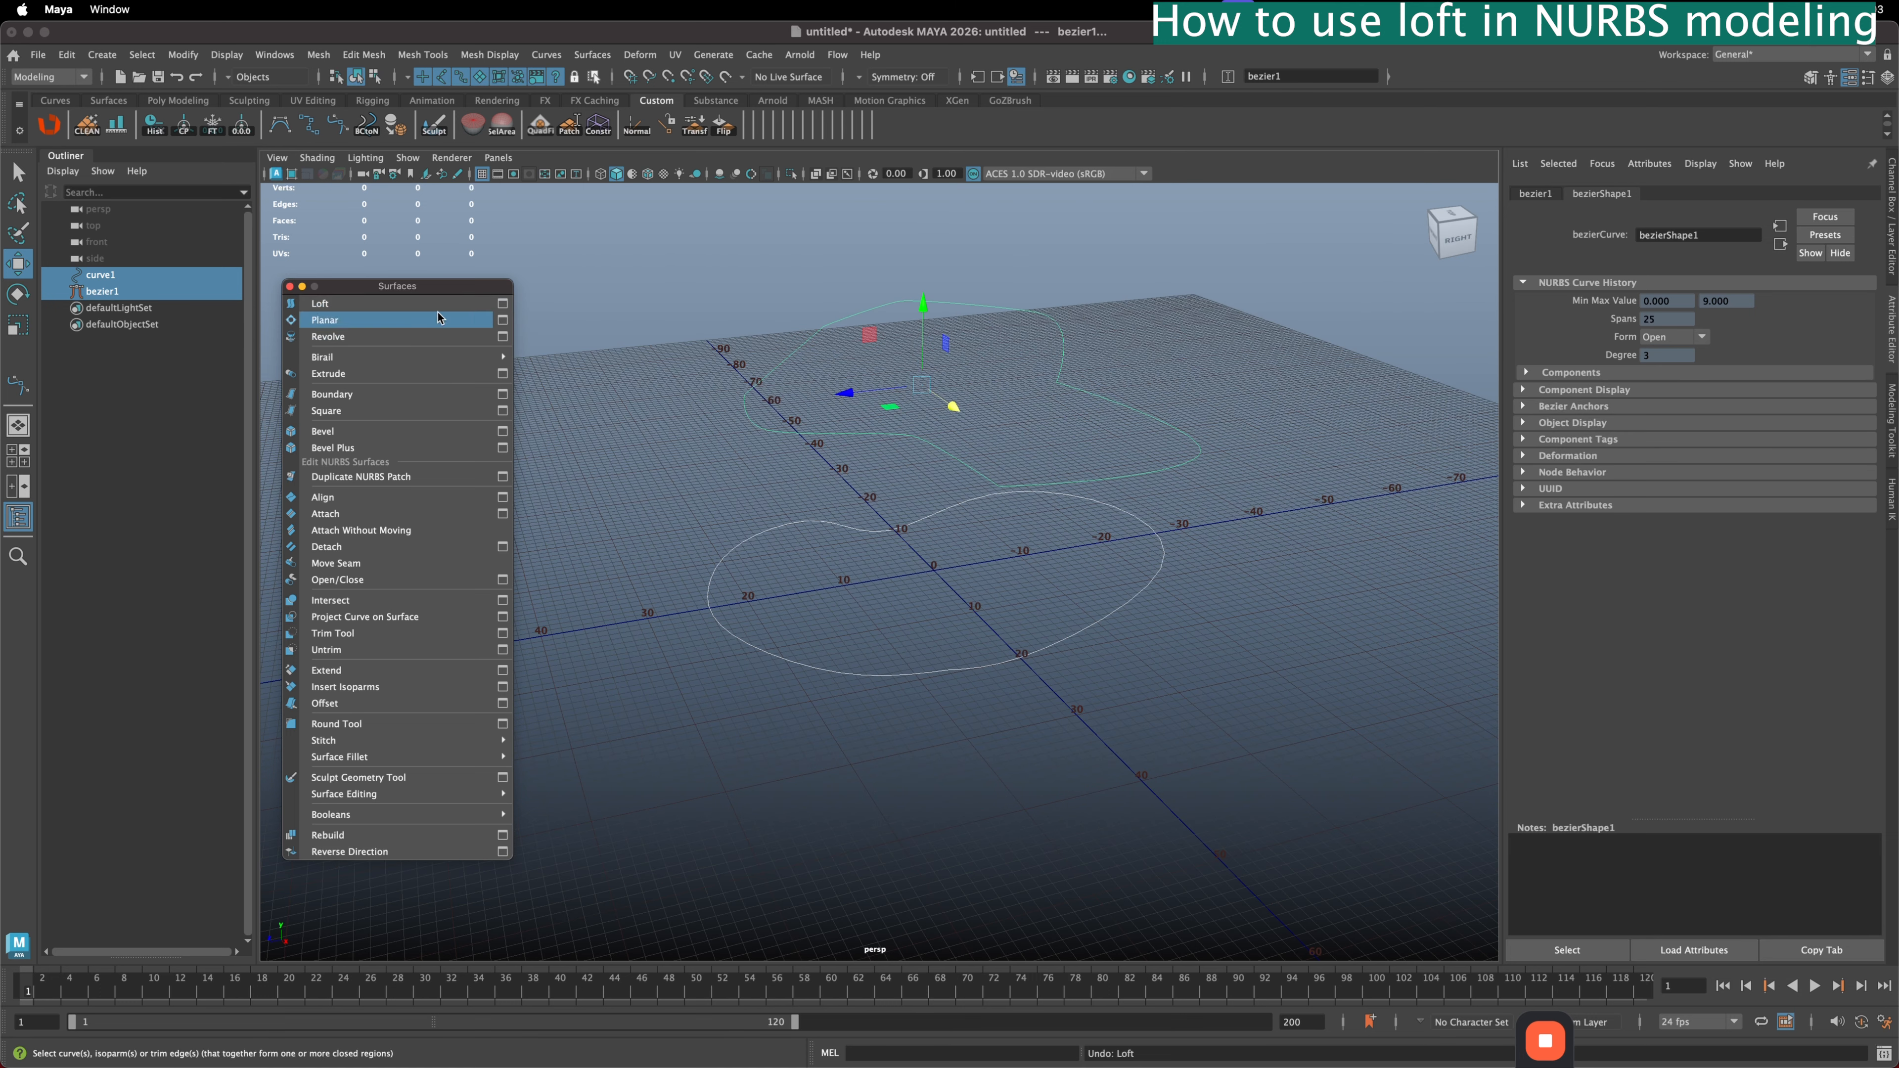
- Reset the Loft options, try a Complete-range loft between the EP and Bezier curves, and undo the loft
left_click(503, 303)
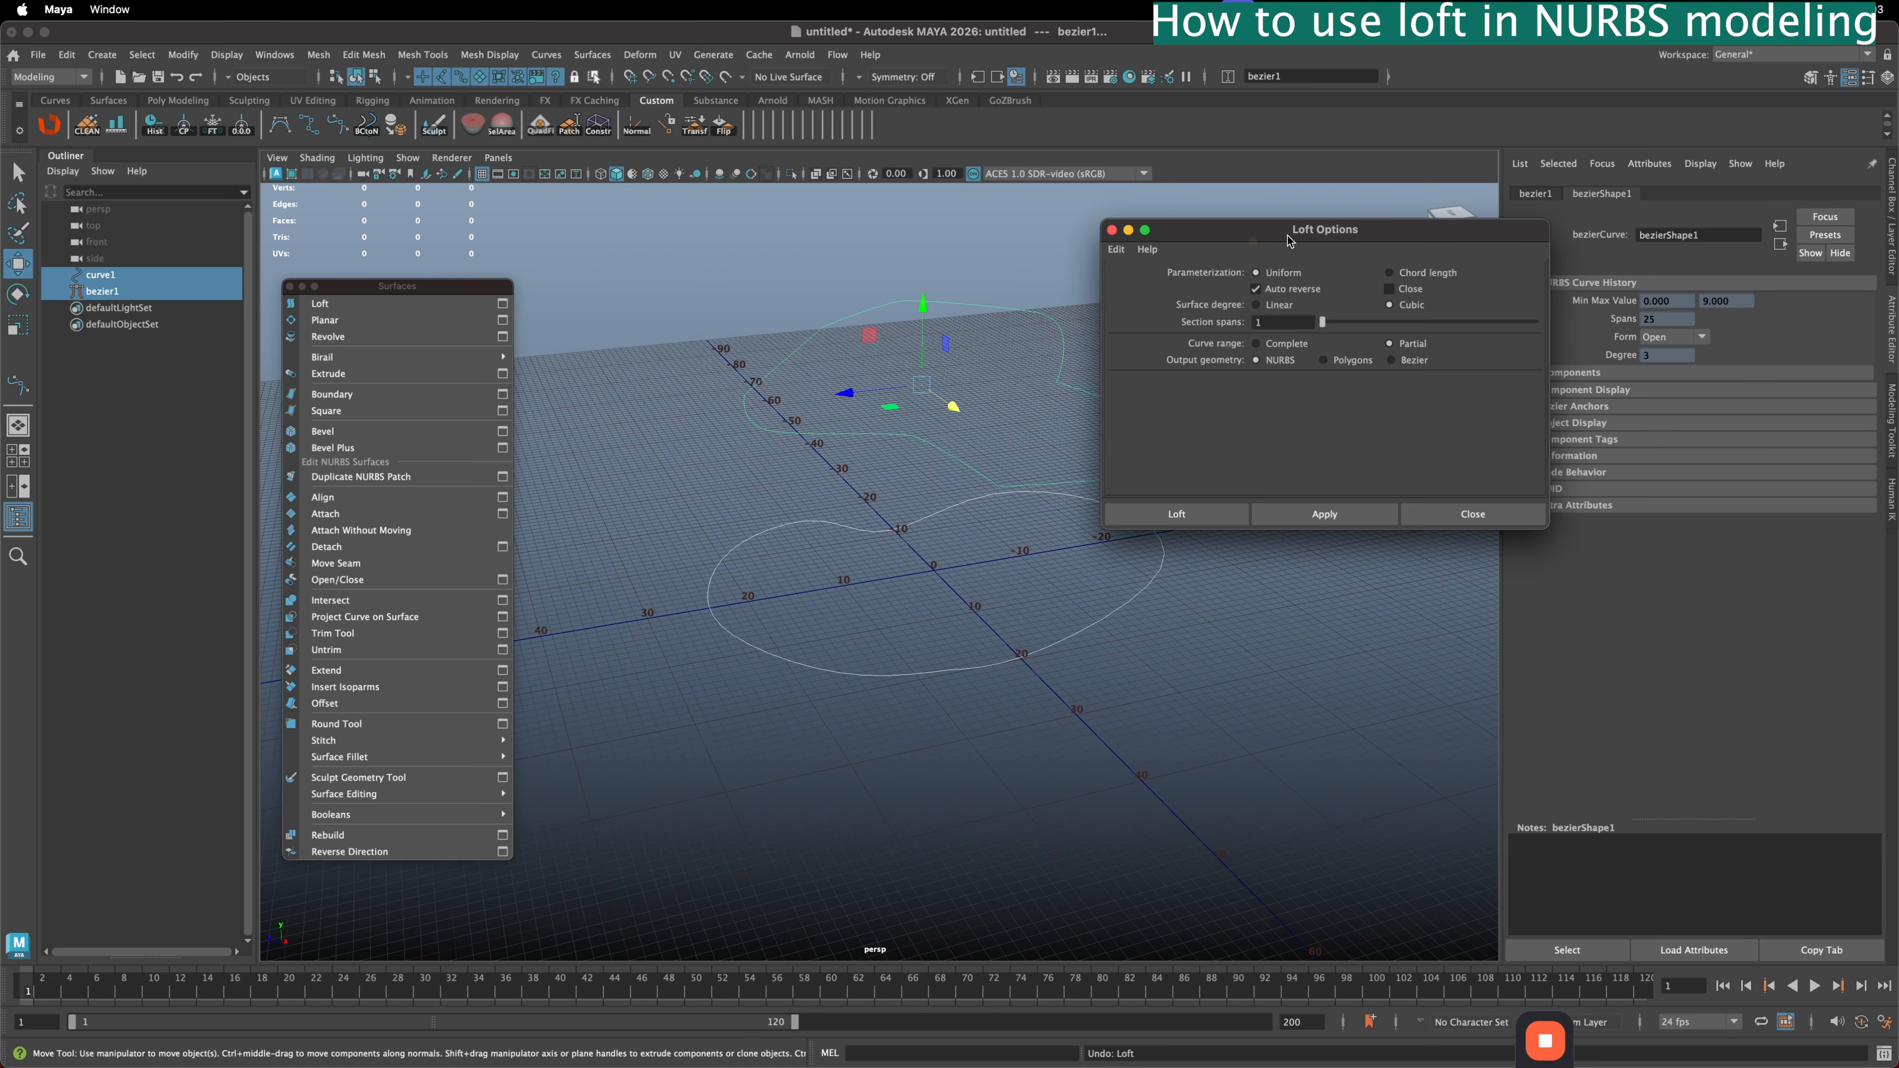
left_click(1116, 249)
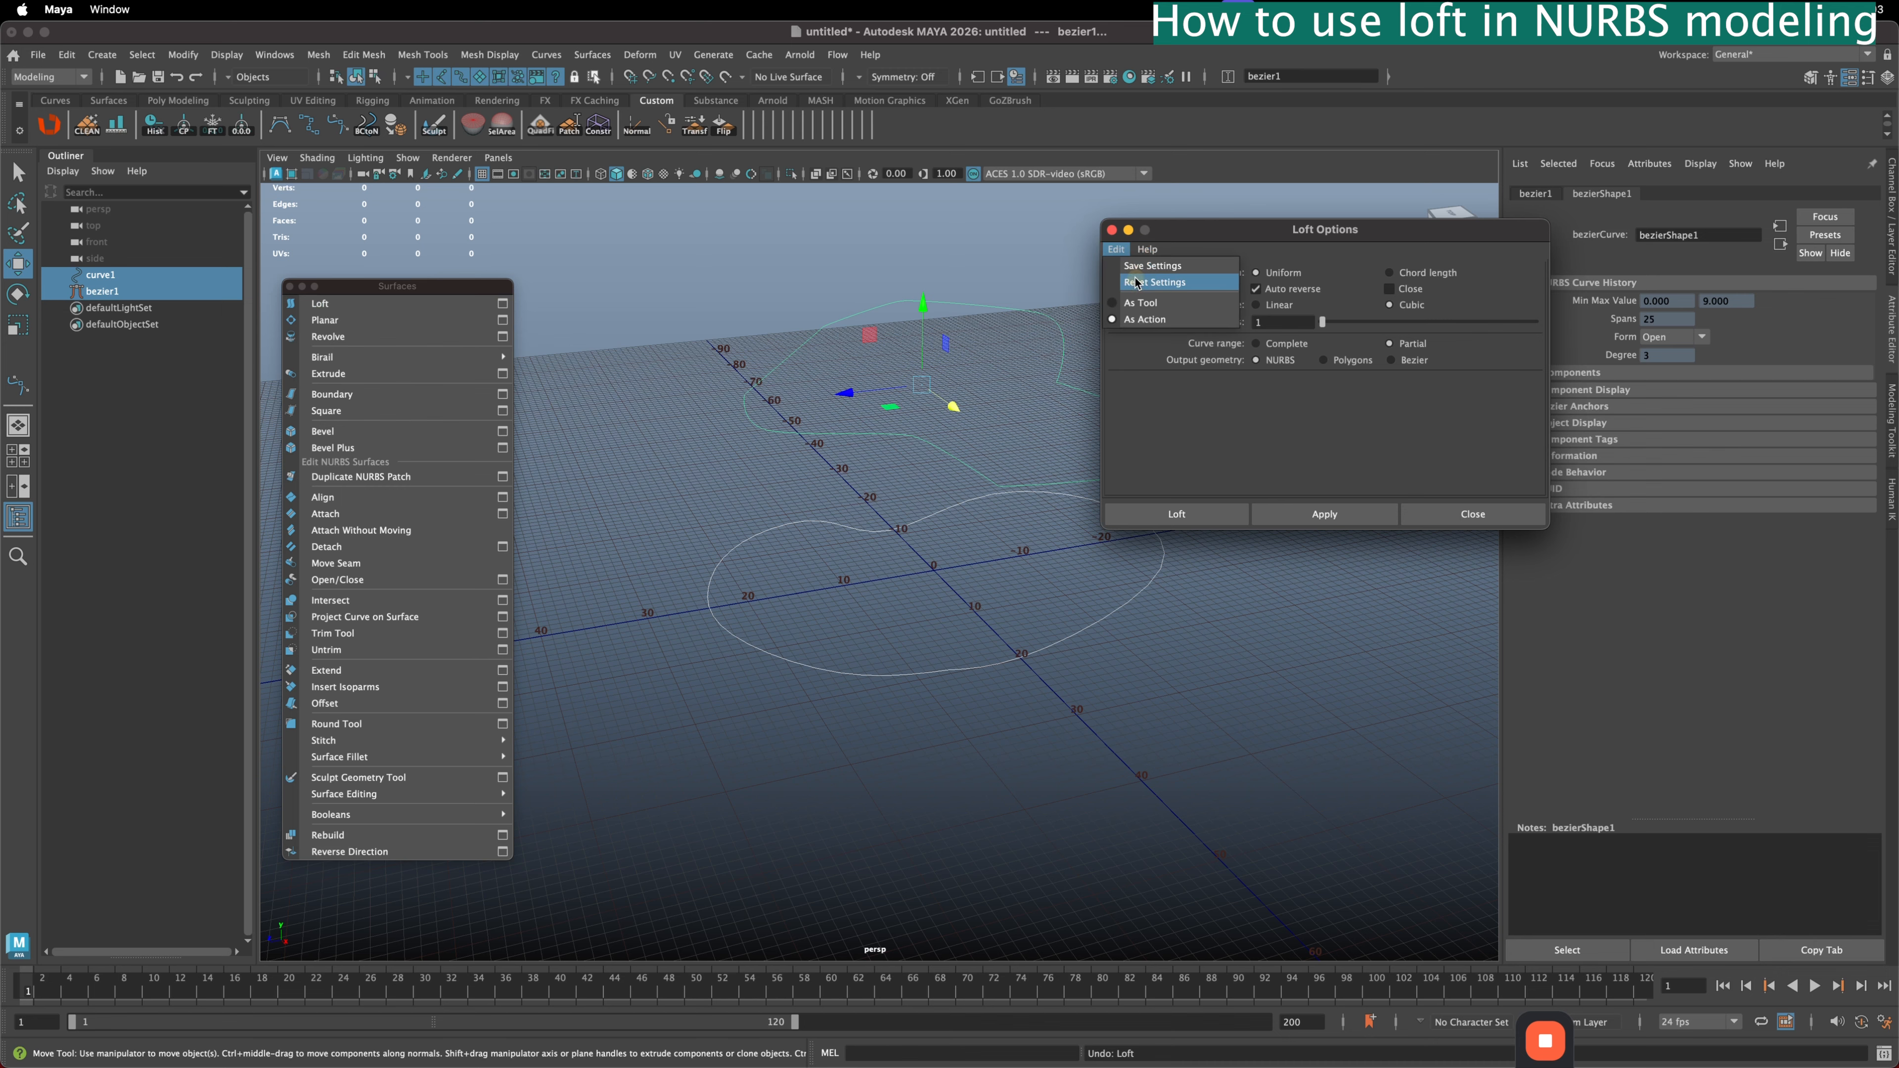
left_click(1345, 509)
left_click(884, 420)
left_click_drag(884, 423, 1087, 448, "alt")
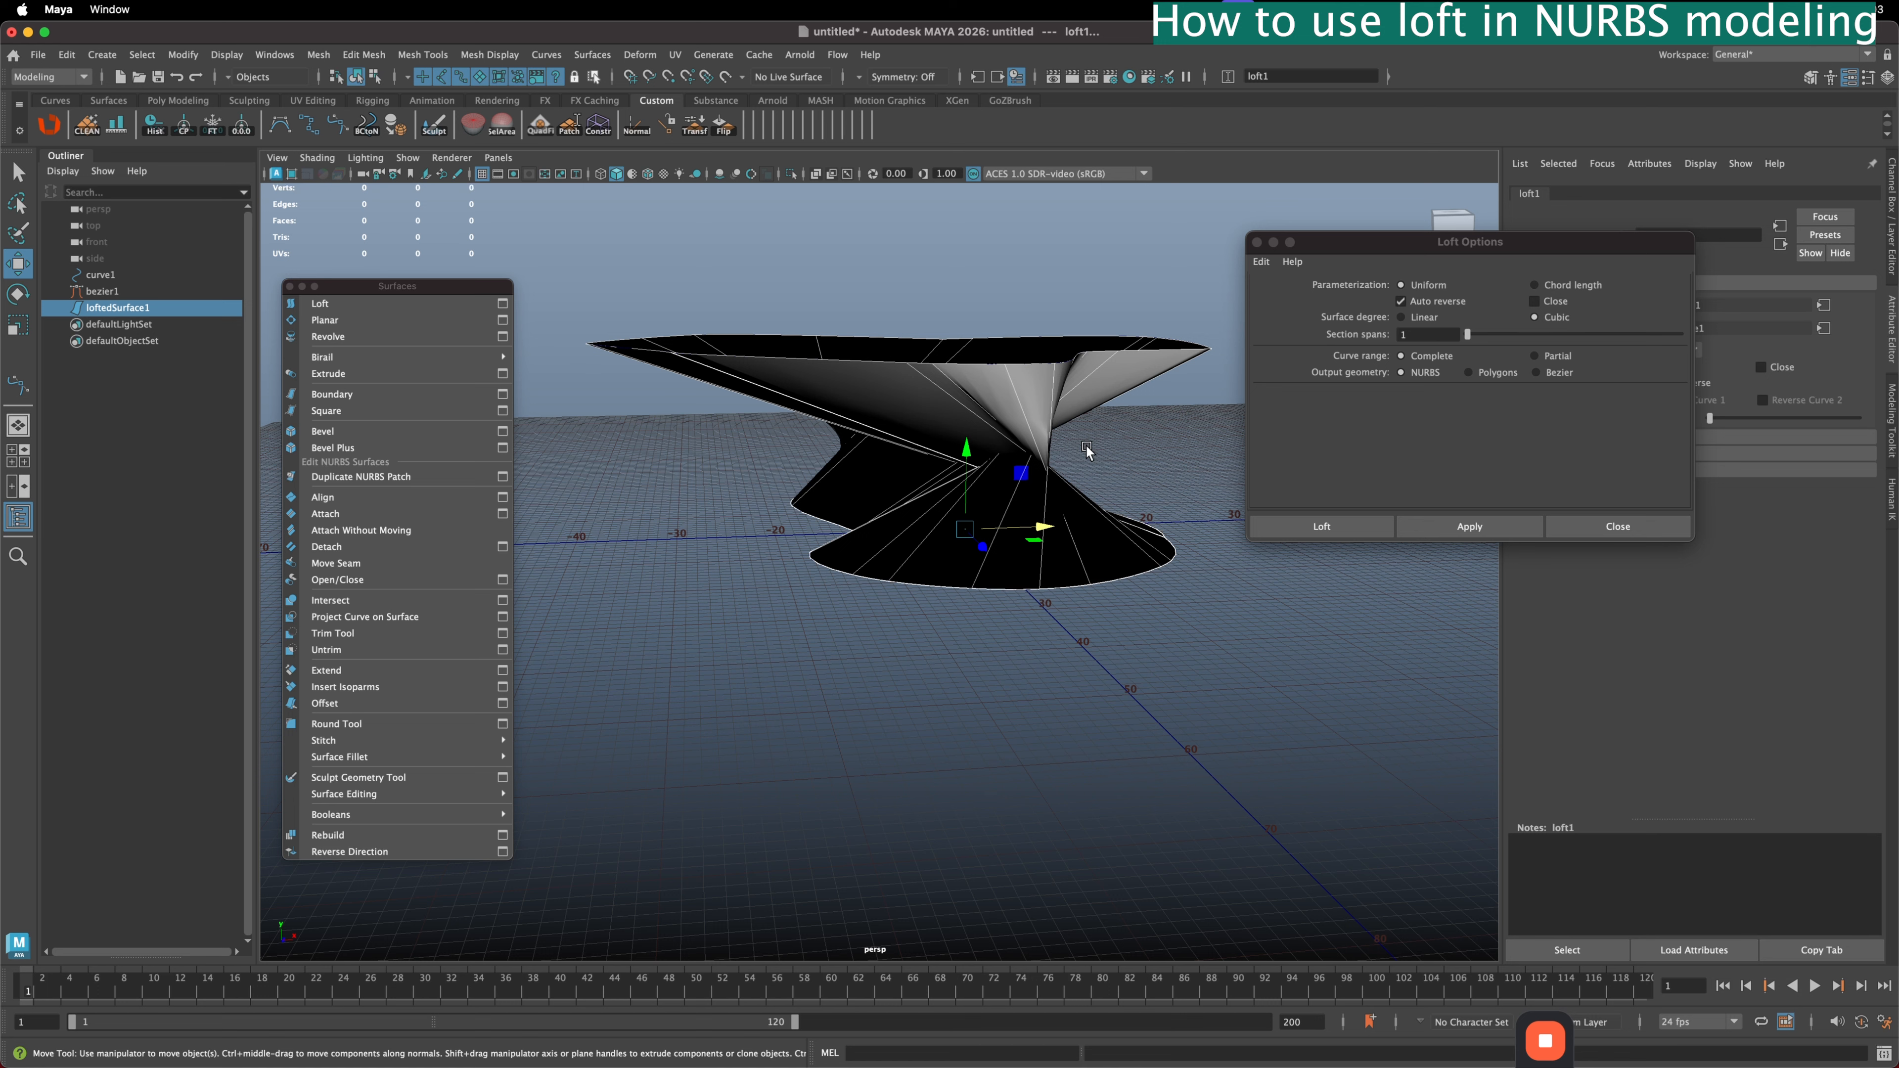
key("ctrl+z")
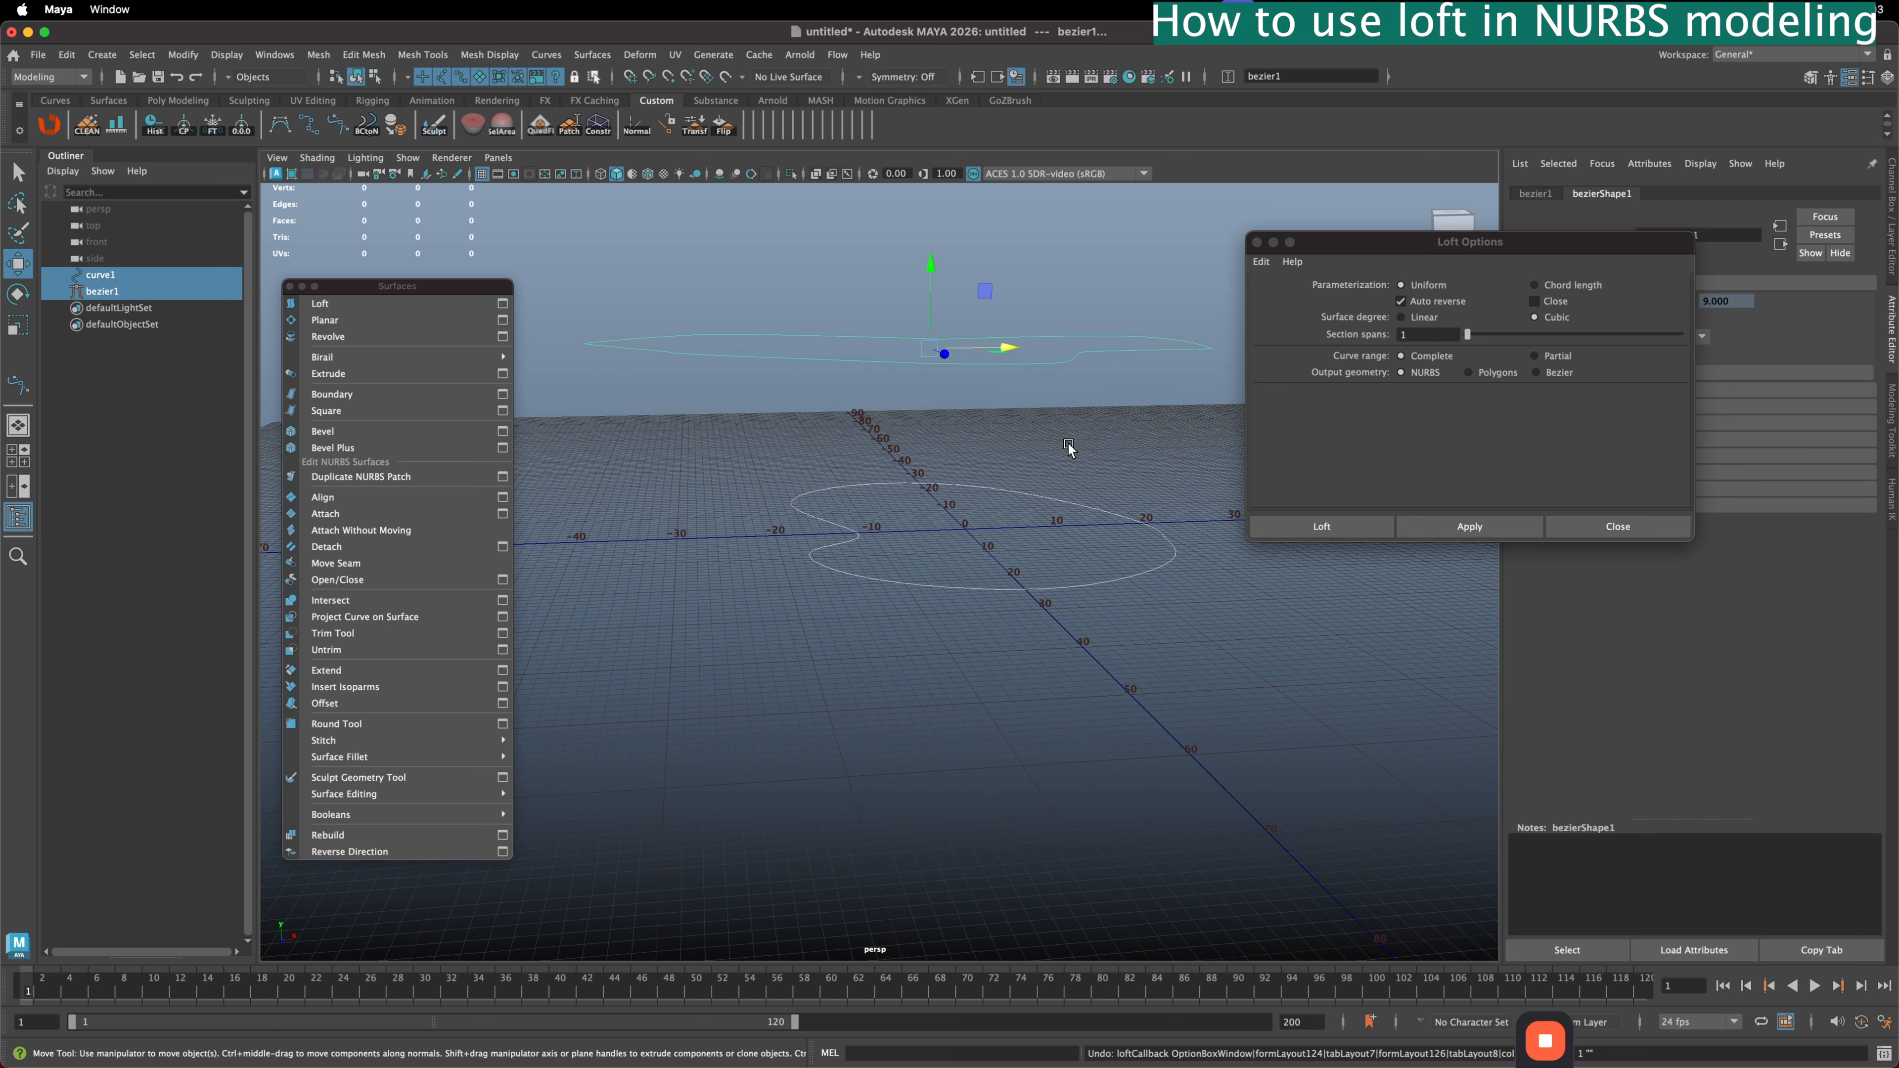
- Display the control vertices of both curves and inspect where each loop starts and ends
right_click_drag(1004, 458, 932, 454)
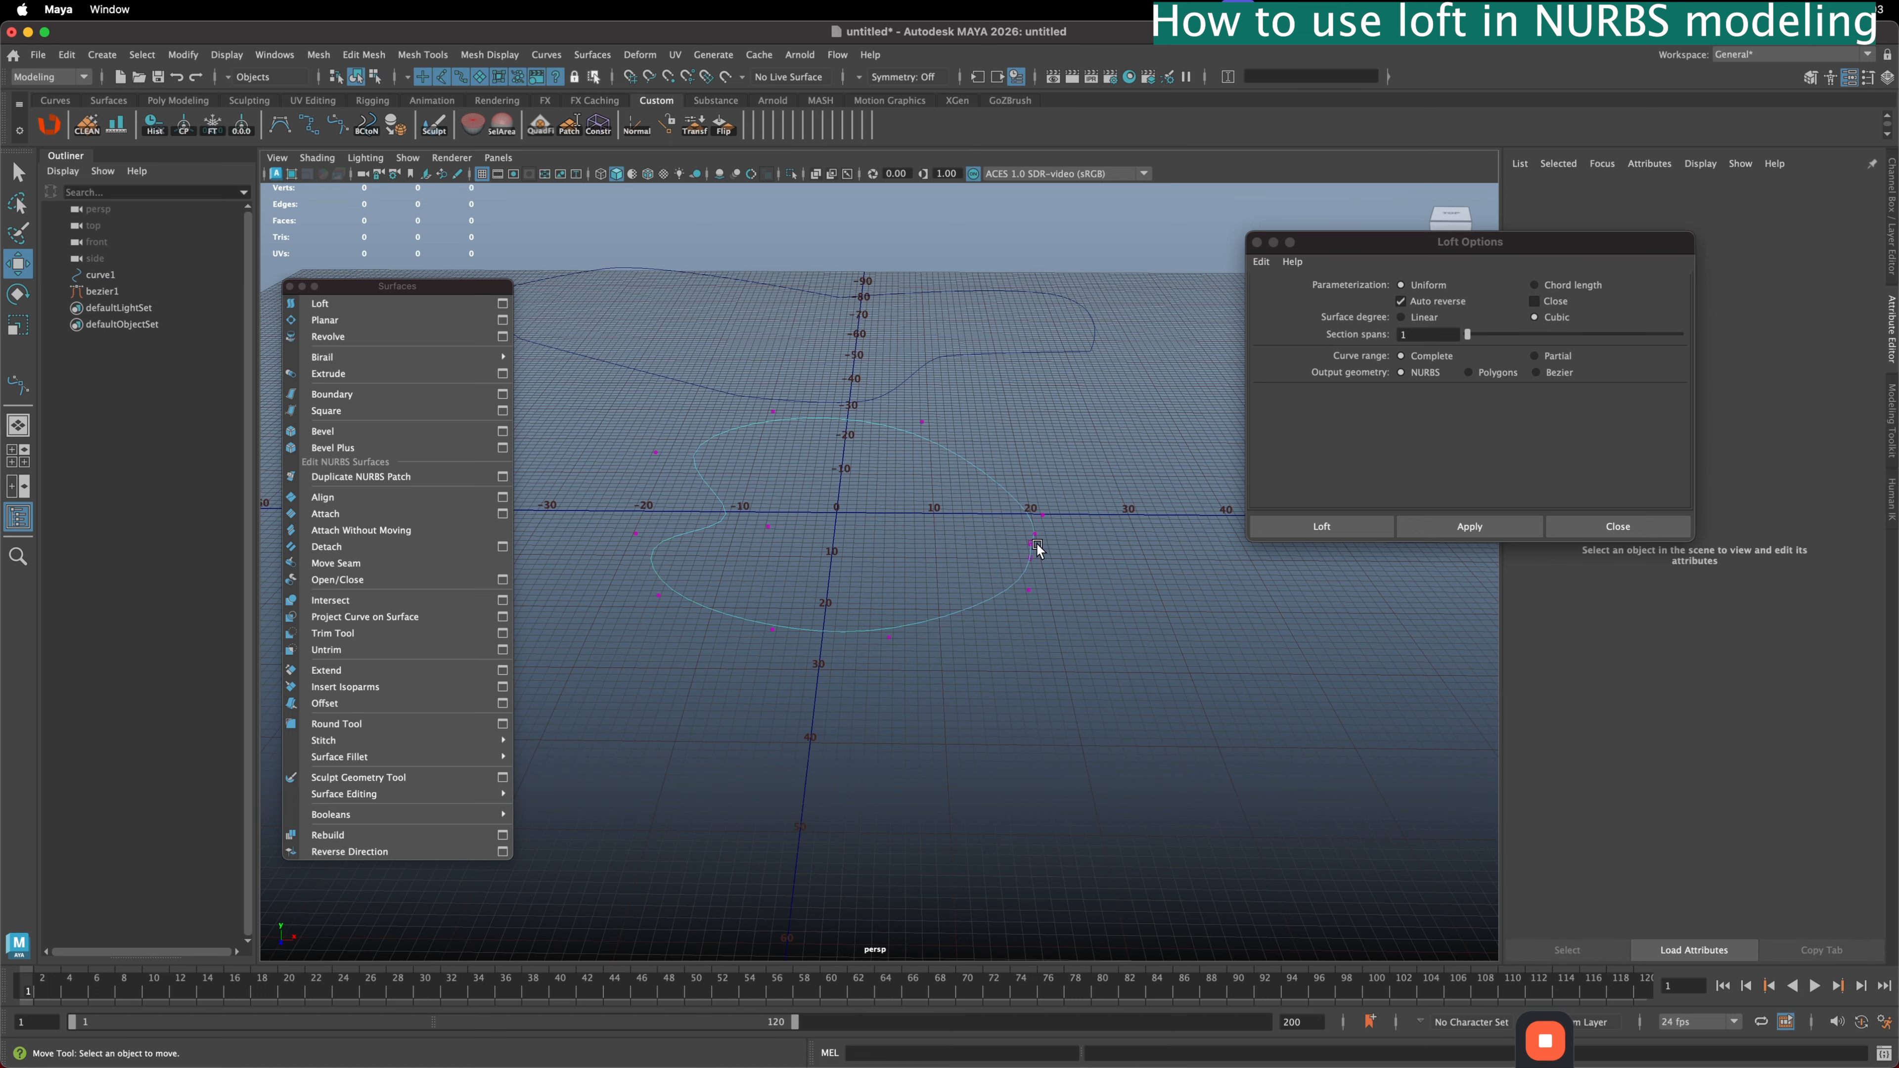
left_click_drag(1045, 530, 630, 432, "alt")
middle_click_drag(800, 607, 1157, 615, "alt")
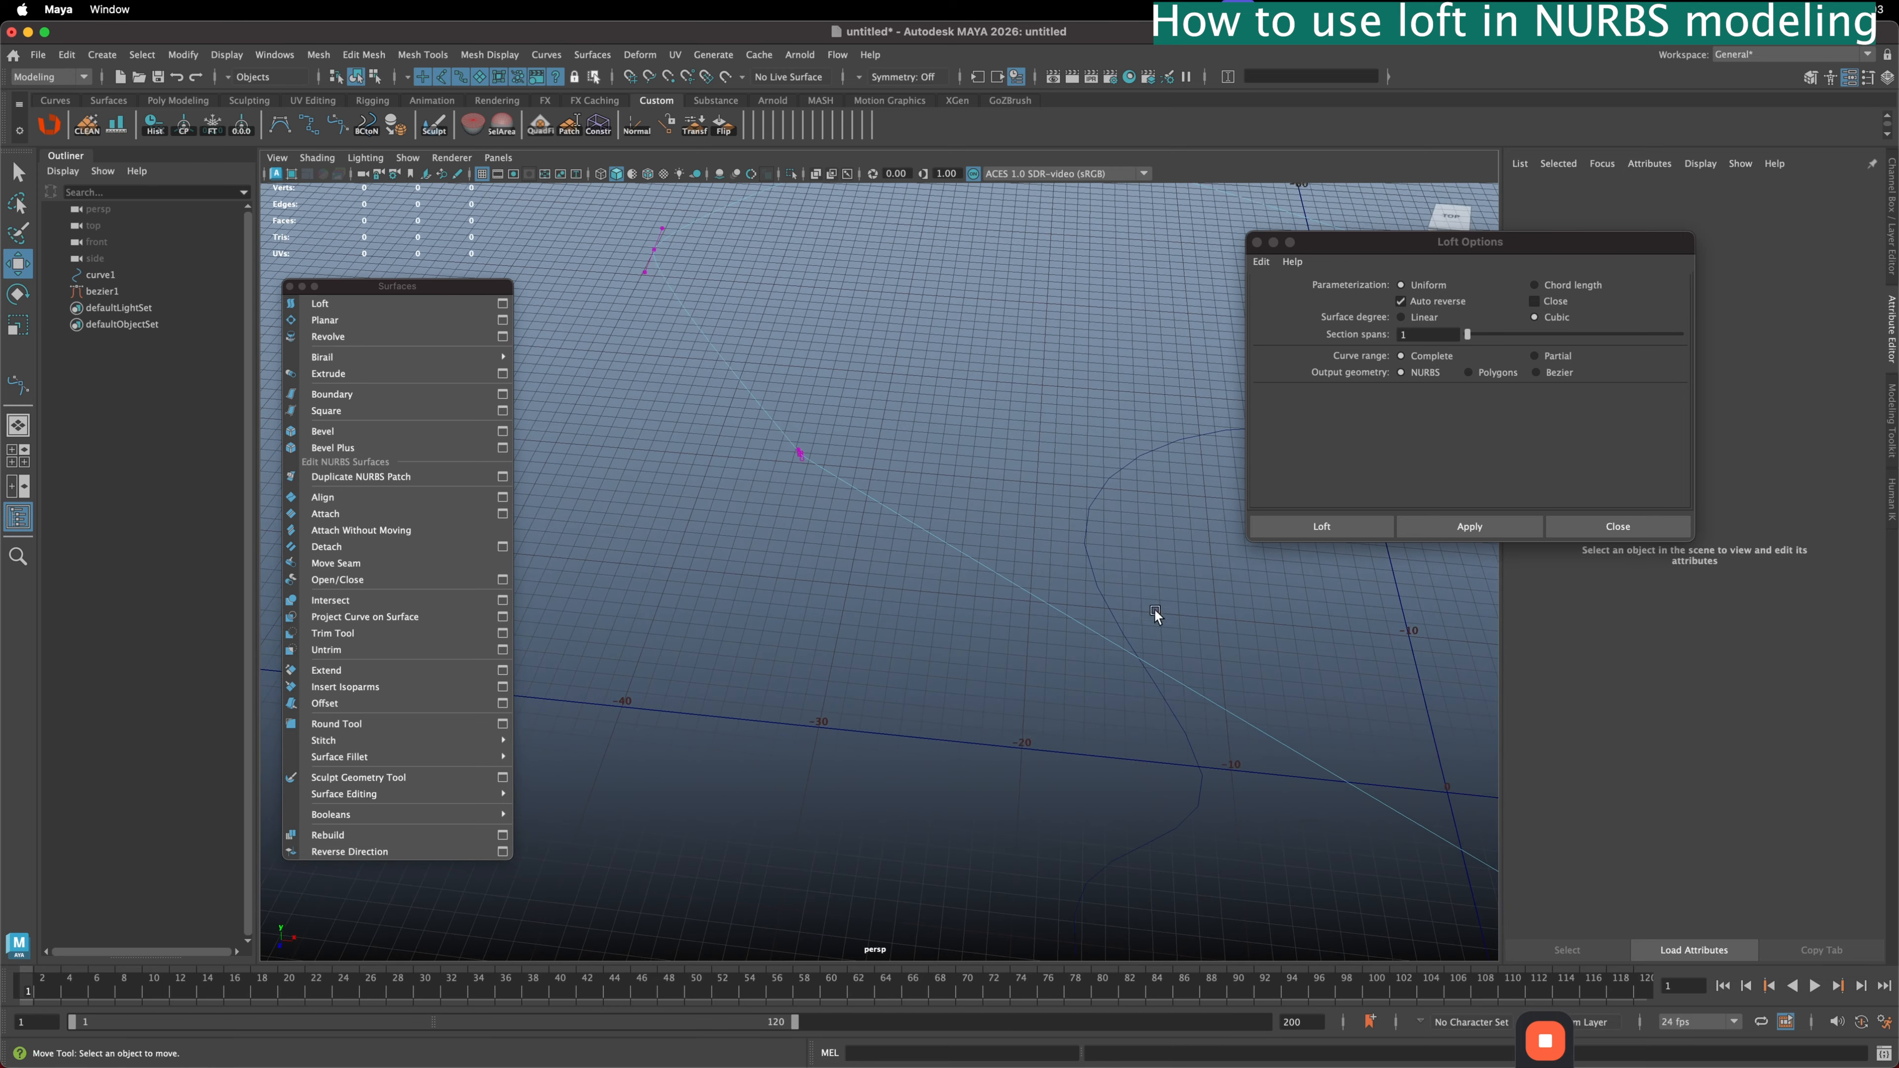
right_click_drag(778, 434, 989, 570, "alt")
left_click_drag(730, 344, 732, 346)
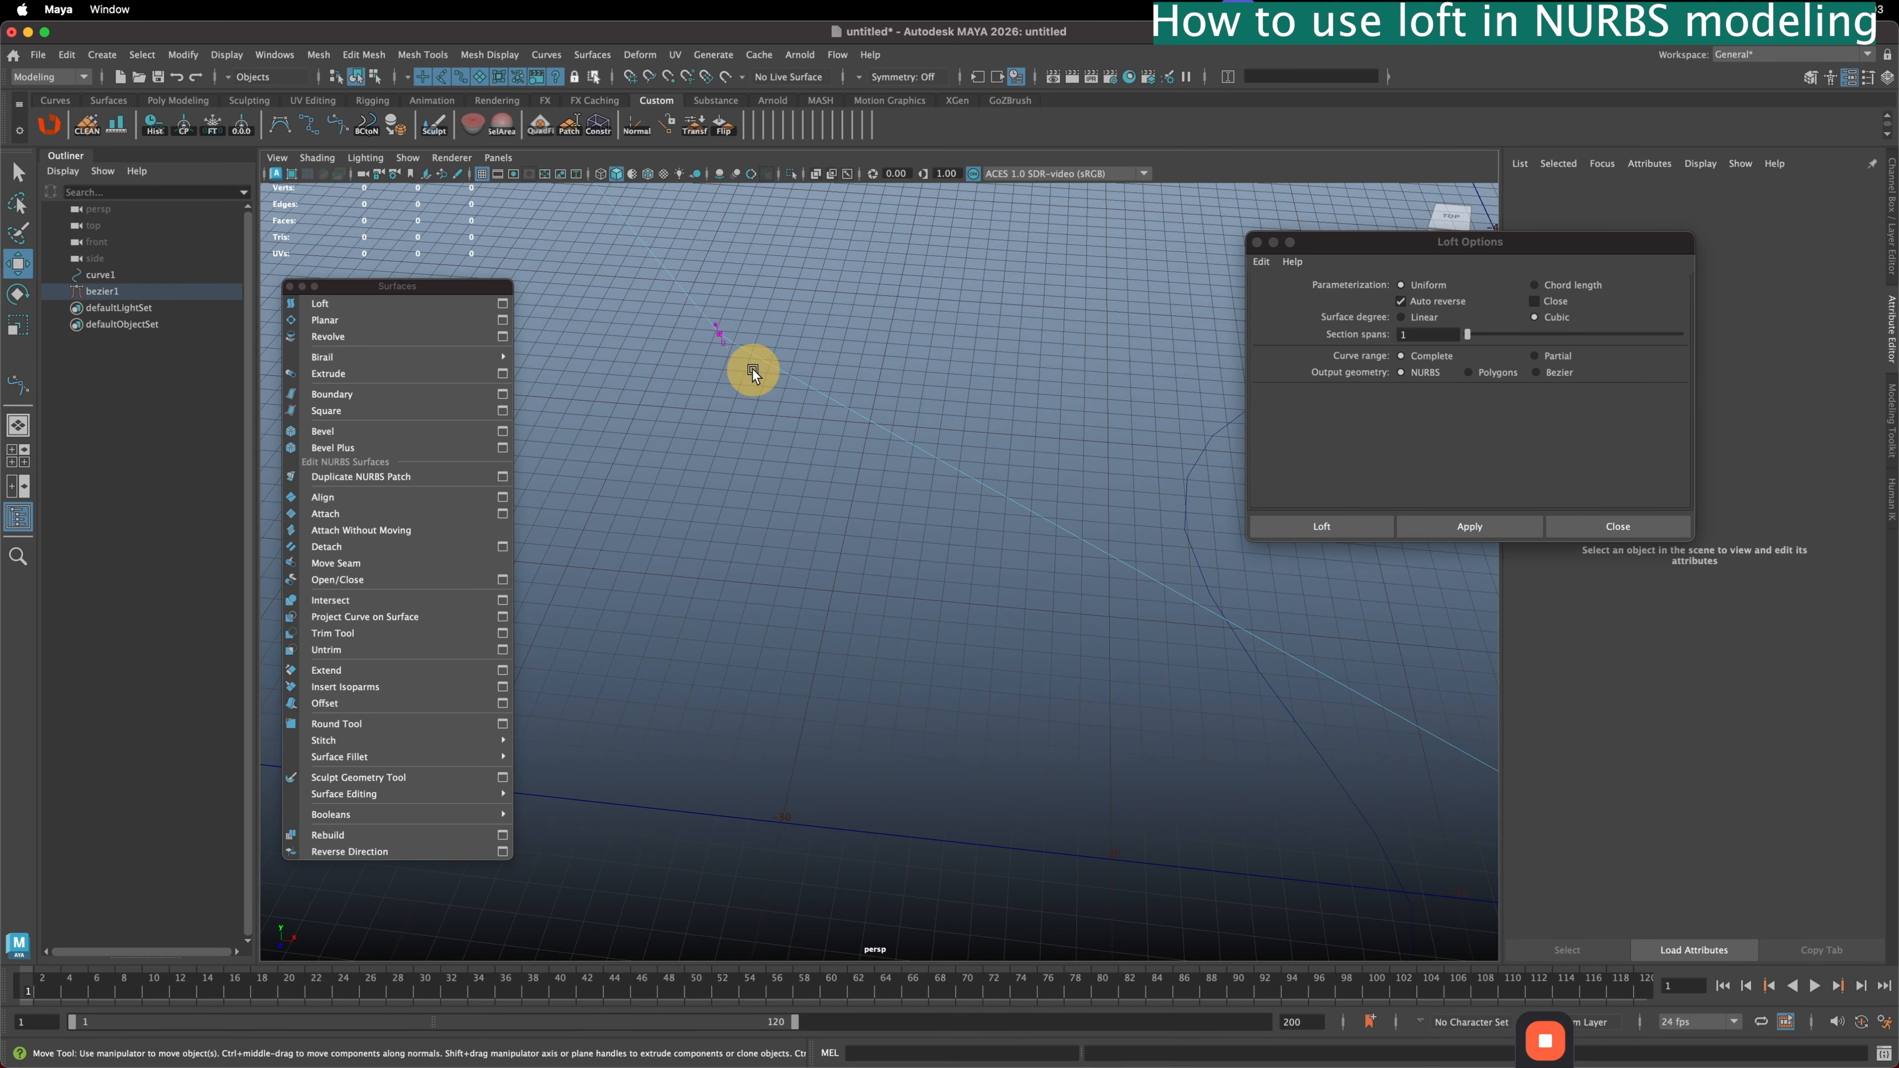
left_click(747, 370)
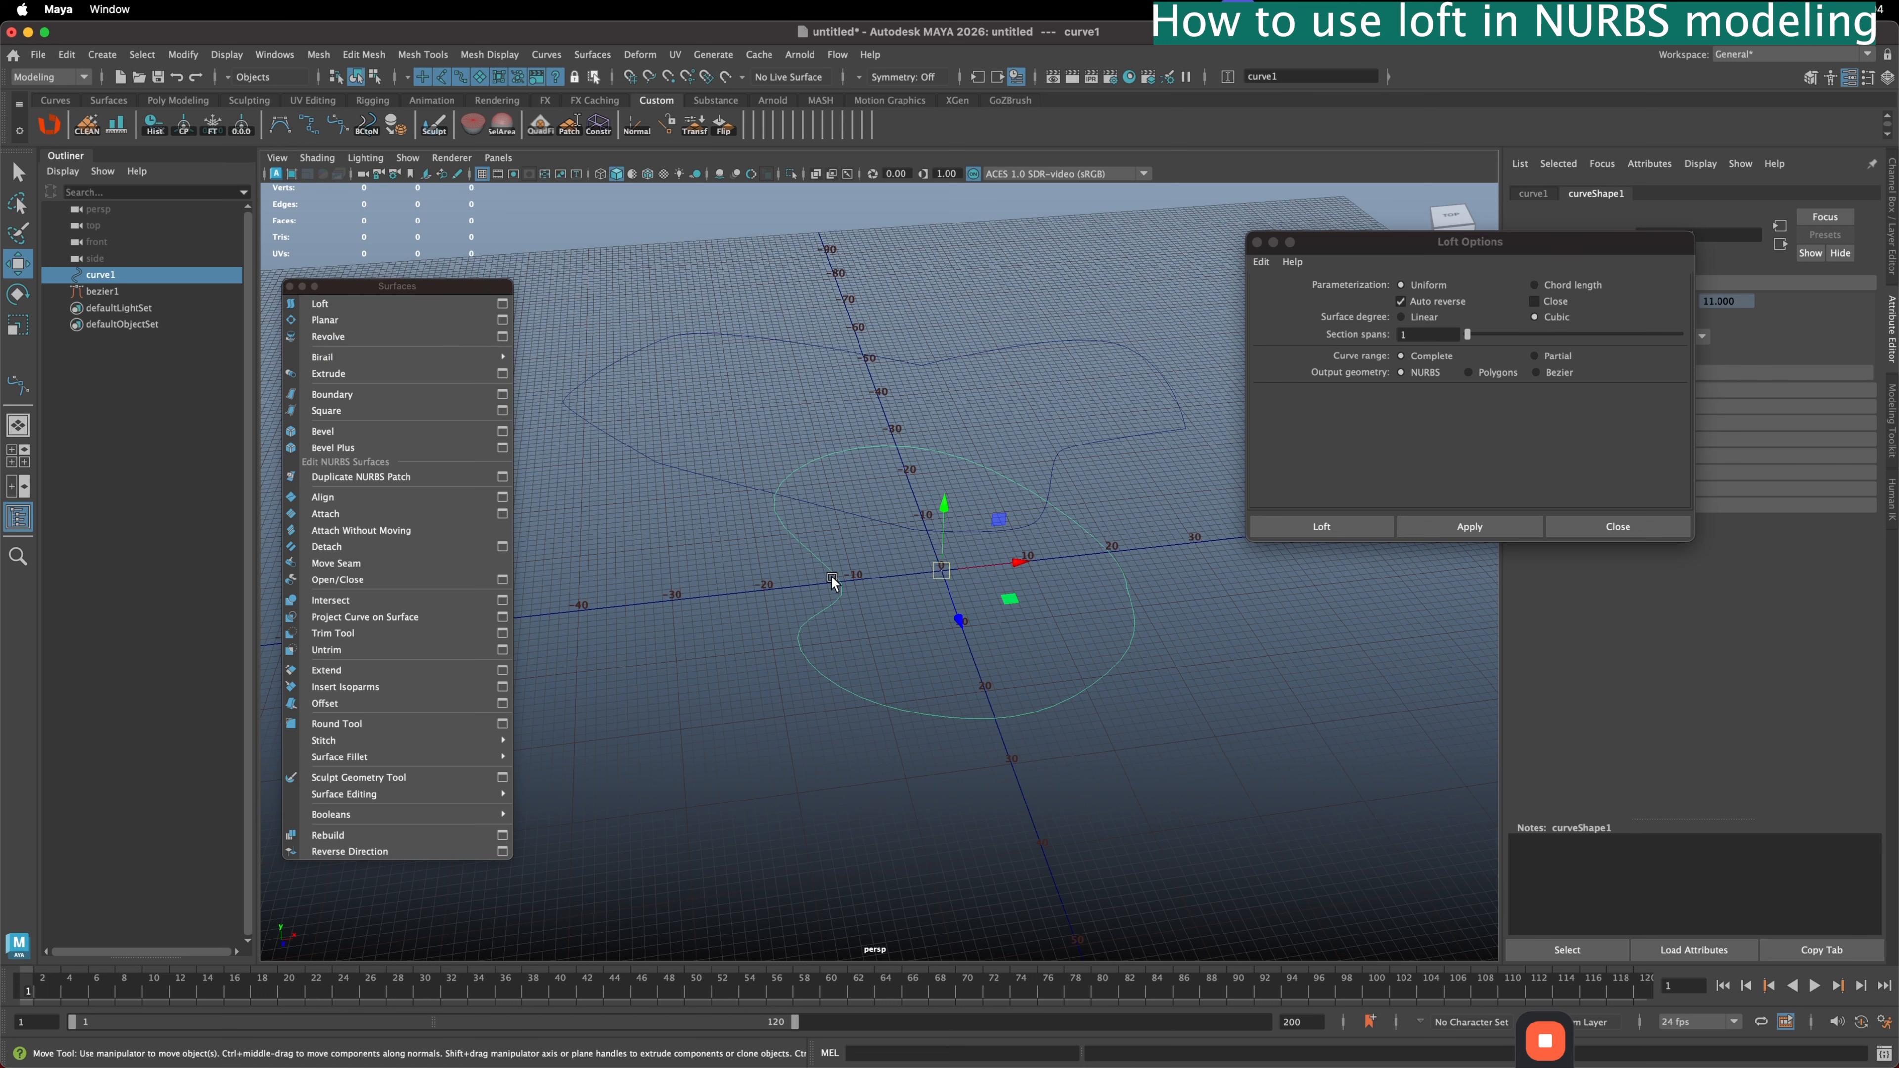
- Close the lower EP curve and check its Form attribute for a periodic curve
scroll(958, 575, "up", 5)
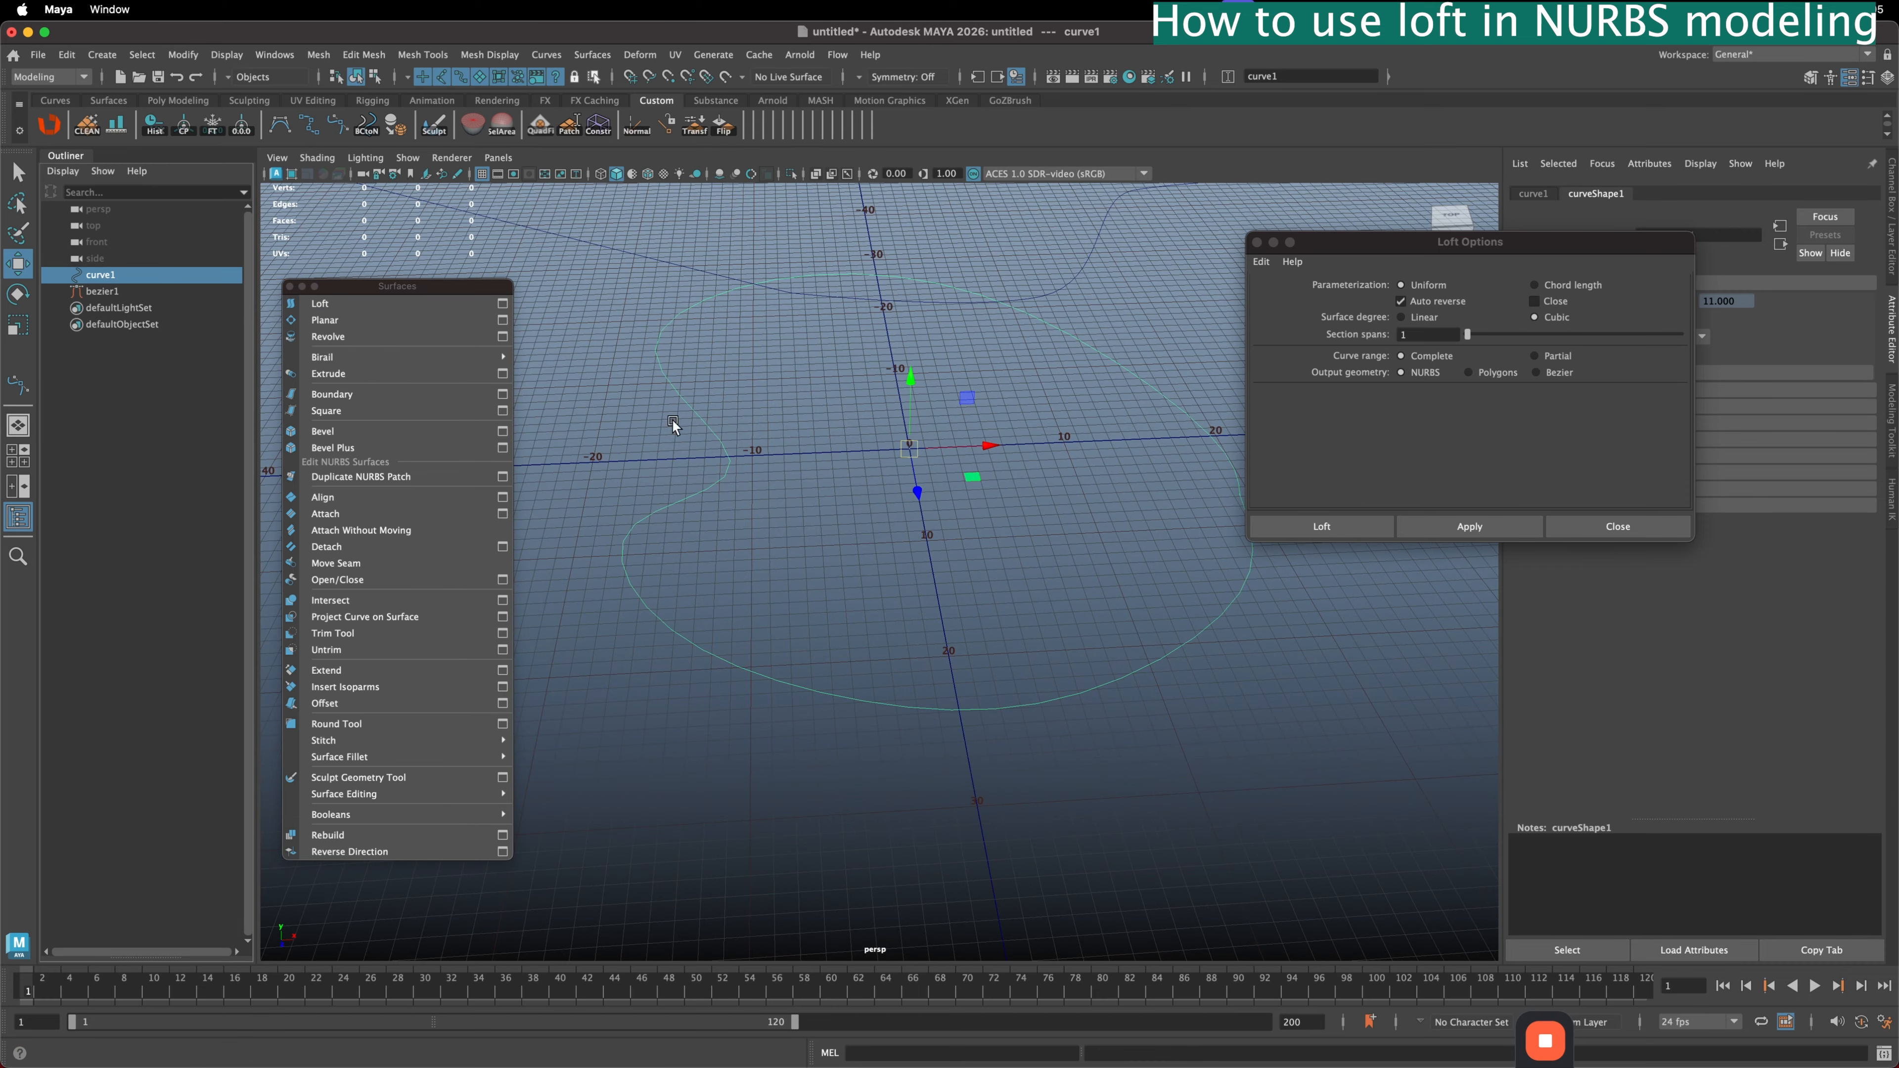
right_click(851, 451)
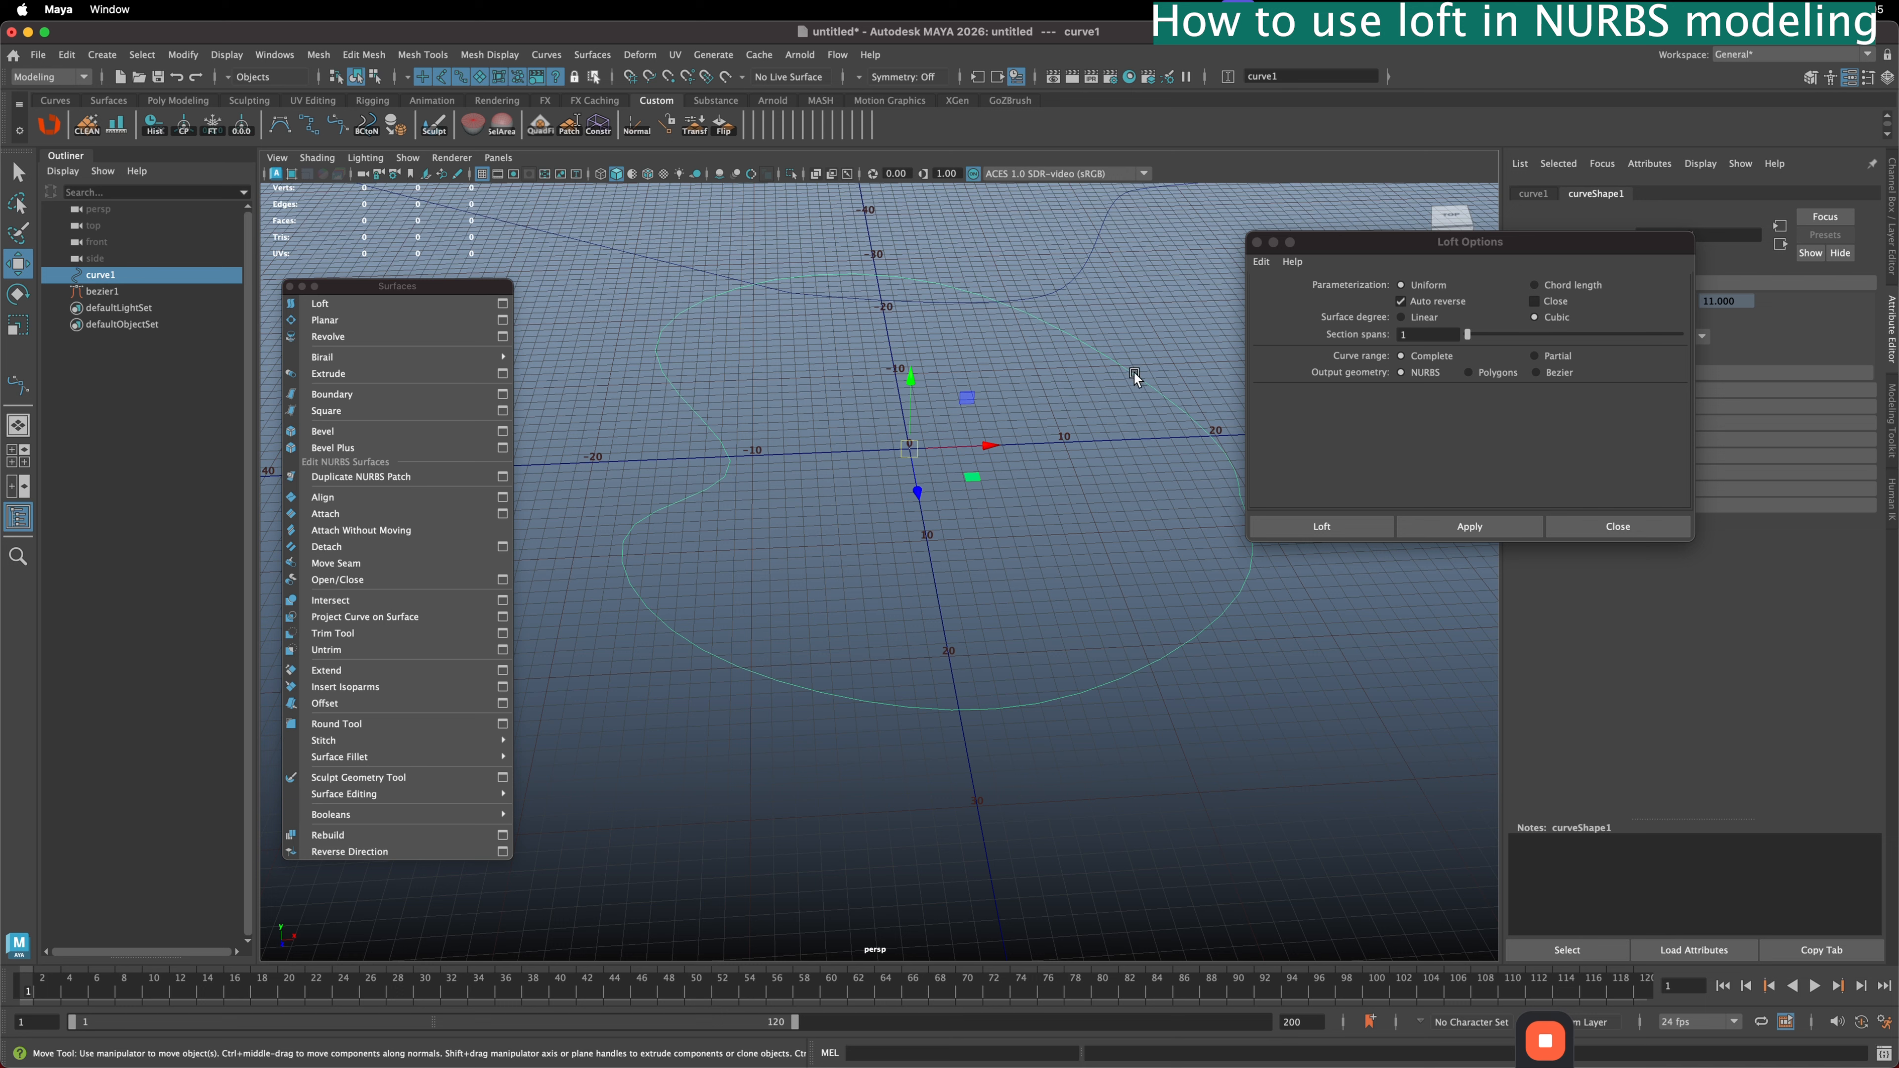
right_click_drag(1081, 380, 1170, 358, "shift")
left_click_drag(1569, 236, 1437, 166)
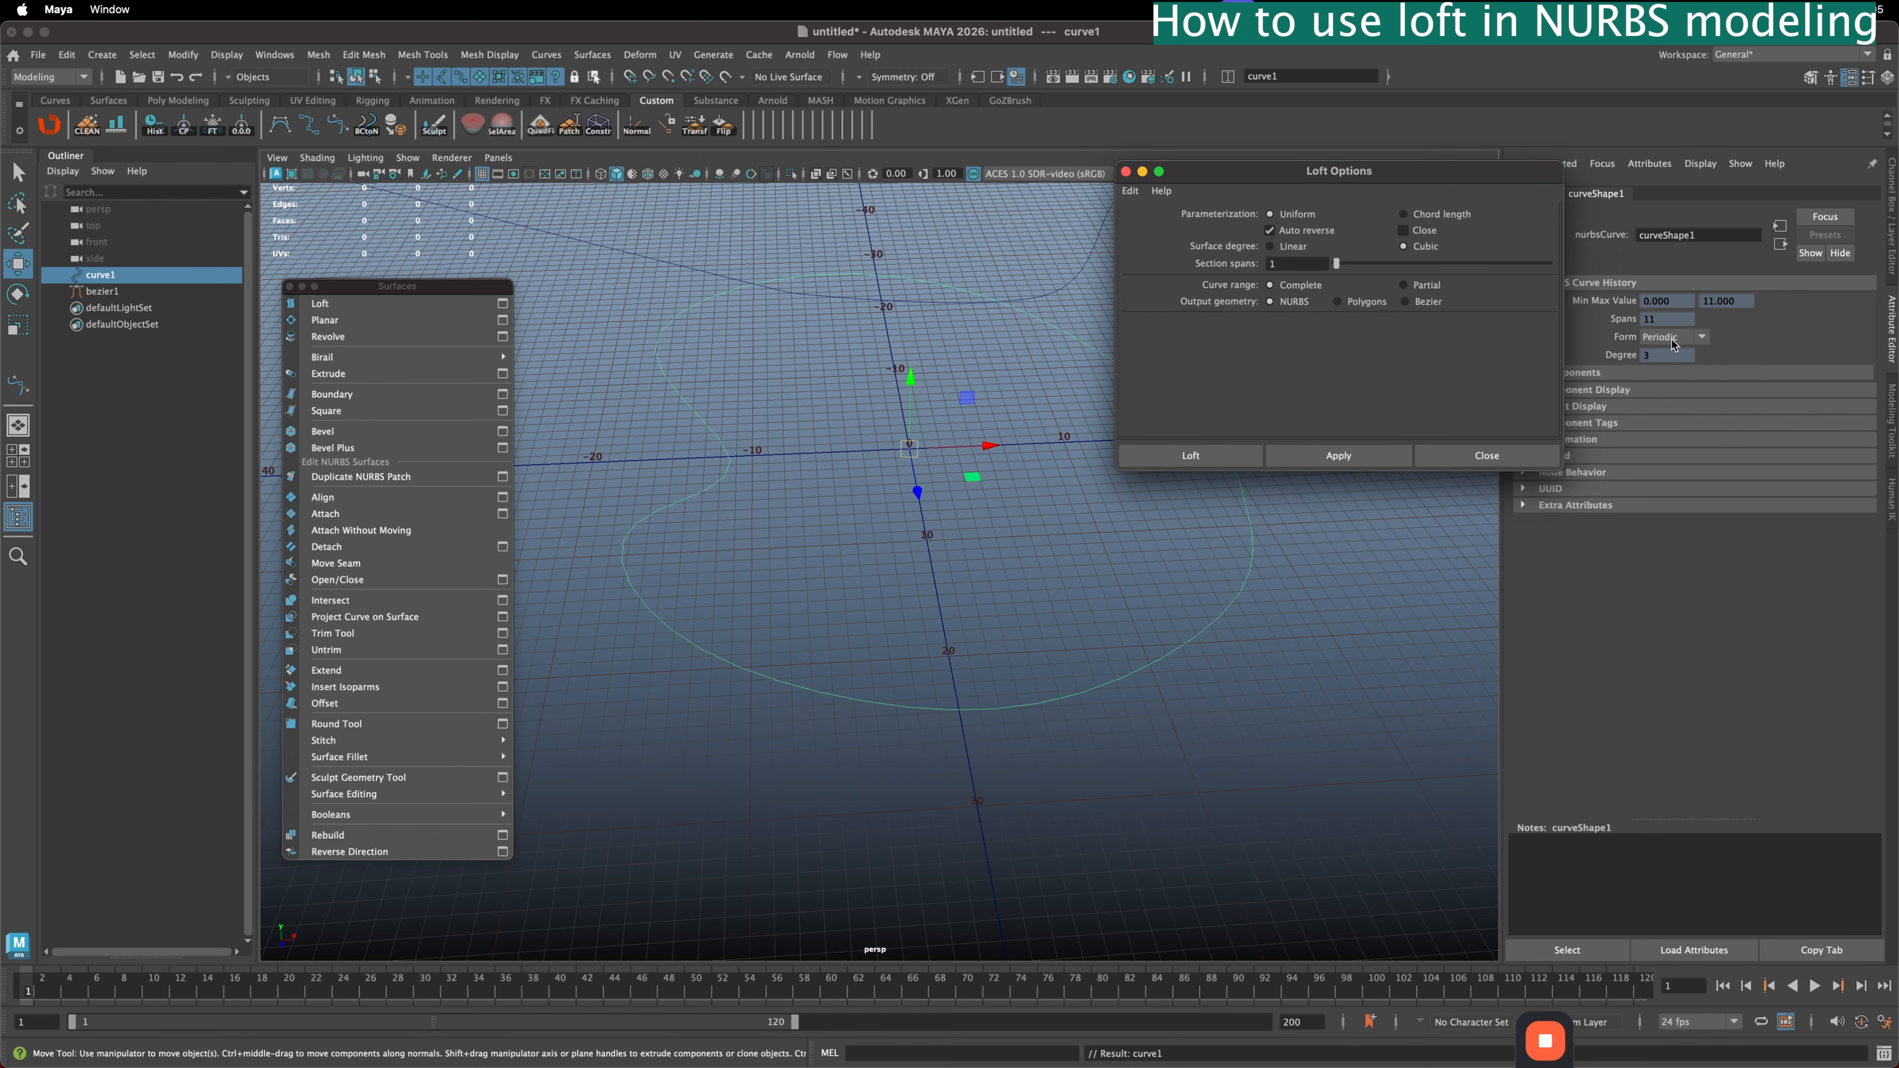
- Examine the Bezier curve's control vertices around the point where its ends meet
scroll(955, 383, "down", 3)
left_click_drag(741, 301, 658, 364)
left_click(670, 347)
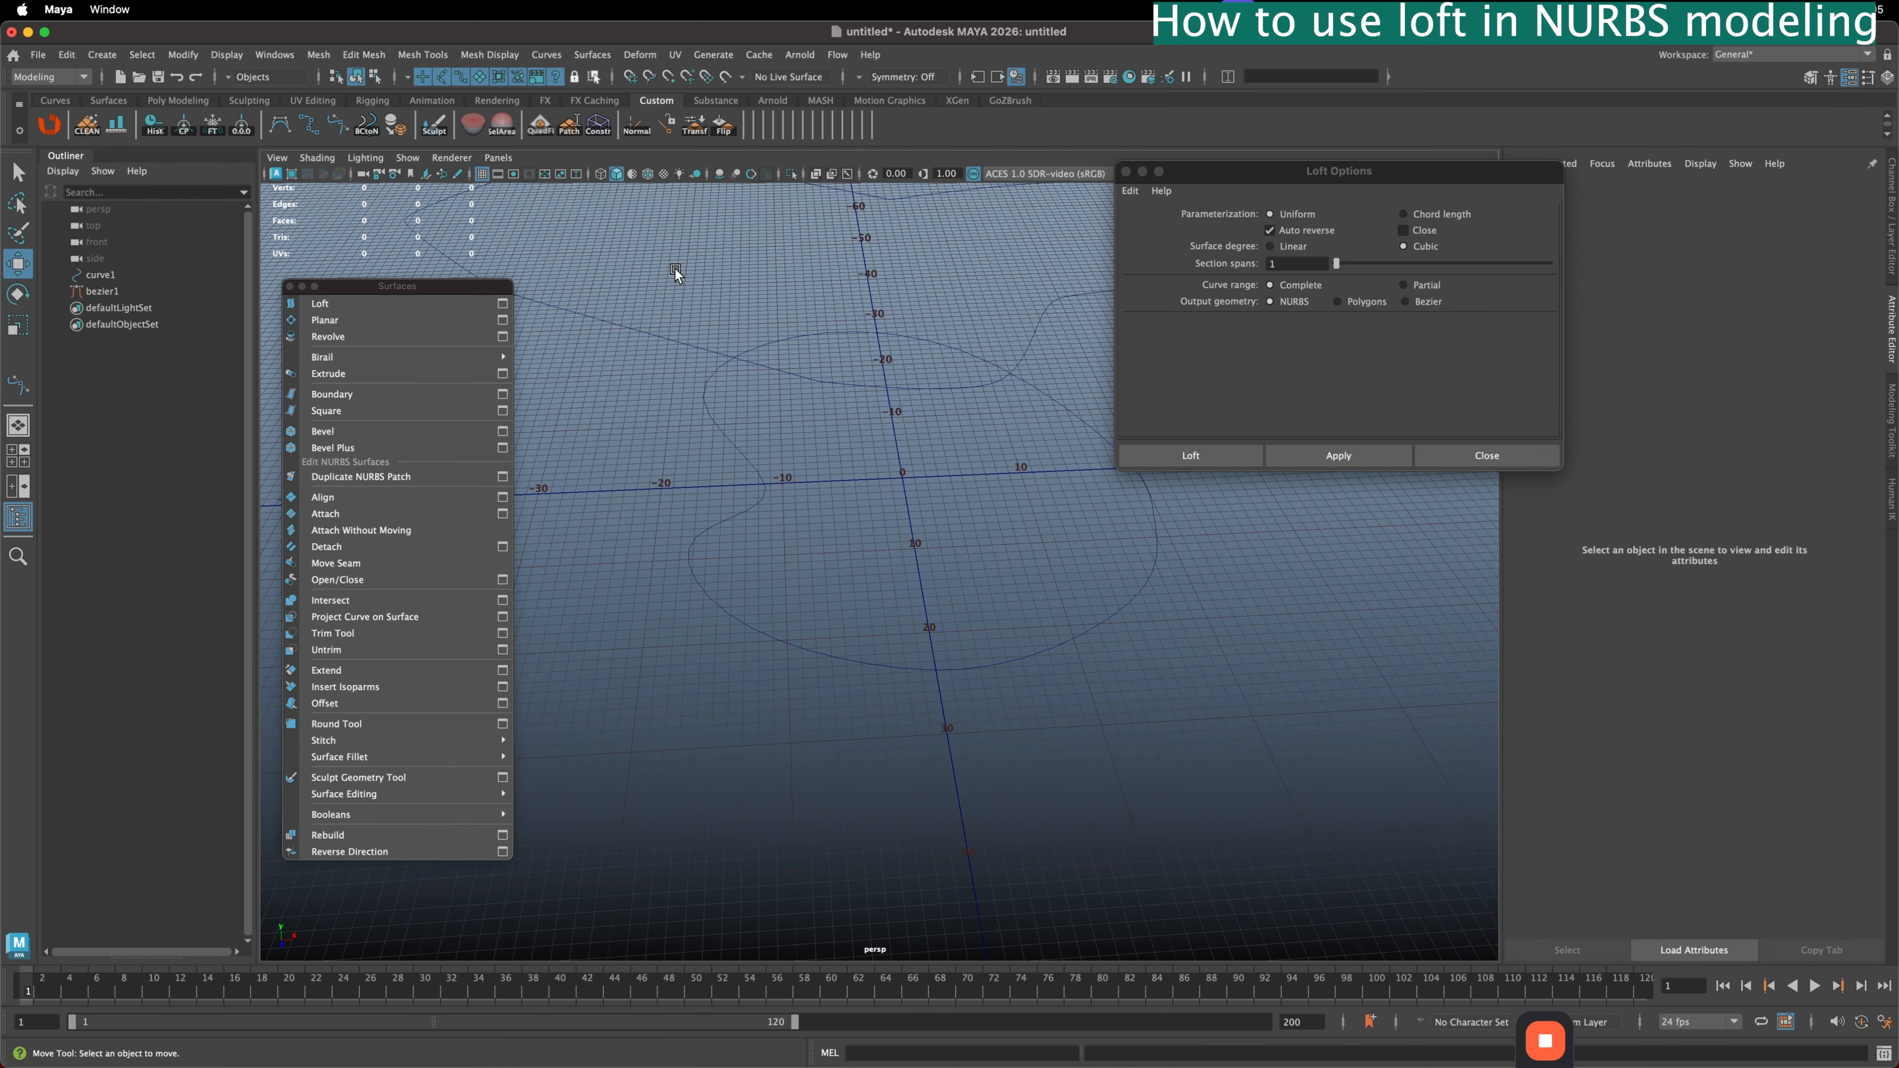
middle_click_drag(676, 271, 739, 319, "alt")
left_click_drag(698, 341, 696, 395)
right_click_drag(688, 323, 632, 327)
middle_click_drag(632, 327, 785, 401, "alt")
right_click_drag(784, 398, 1021, 615, "alt")
middle_click_drag(764, 370, 819, 485, "alt")
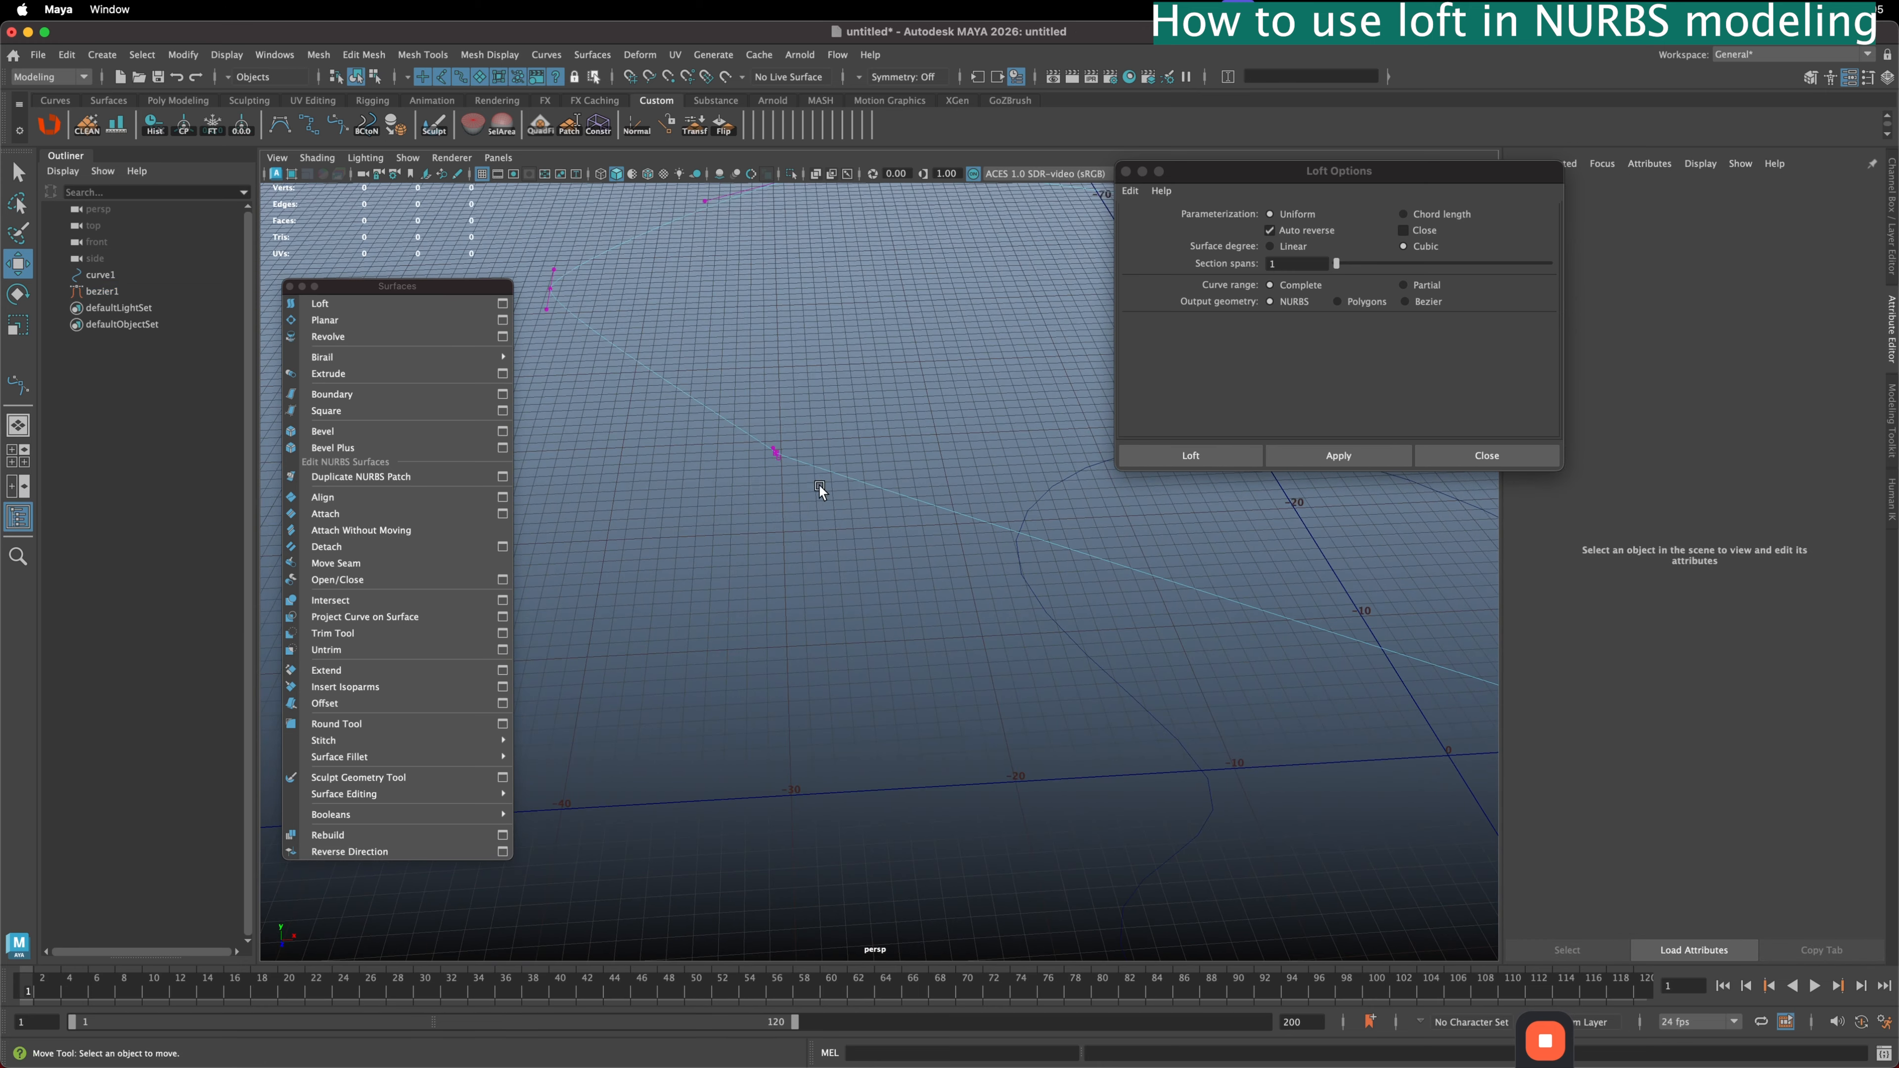
left_click(776, 453)
left_click_drag(1082, 594, 883, 513, "alt")
- Pick a curve point on the inward dip of the lower EP curve and move the curve's seam there
left_click(883, 512)
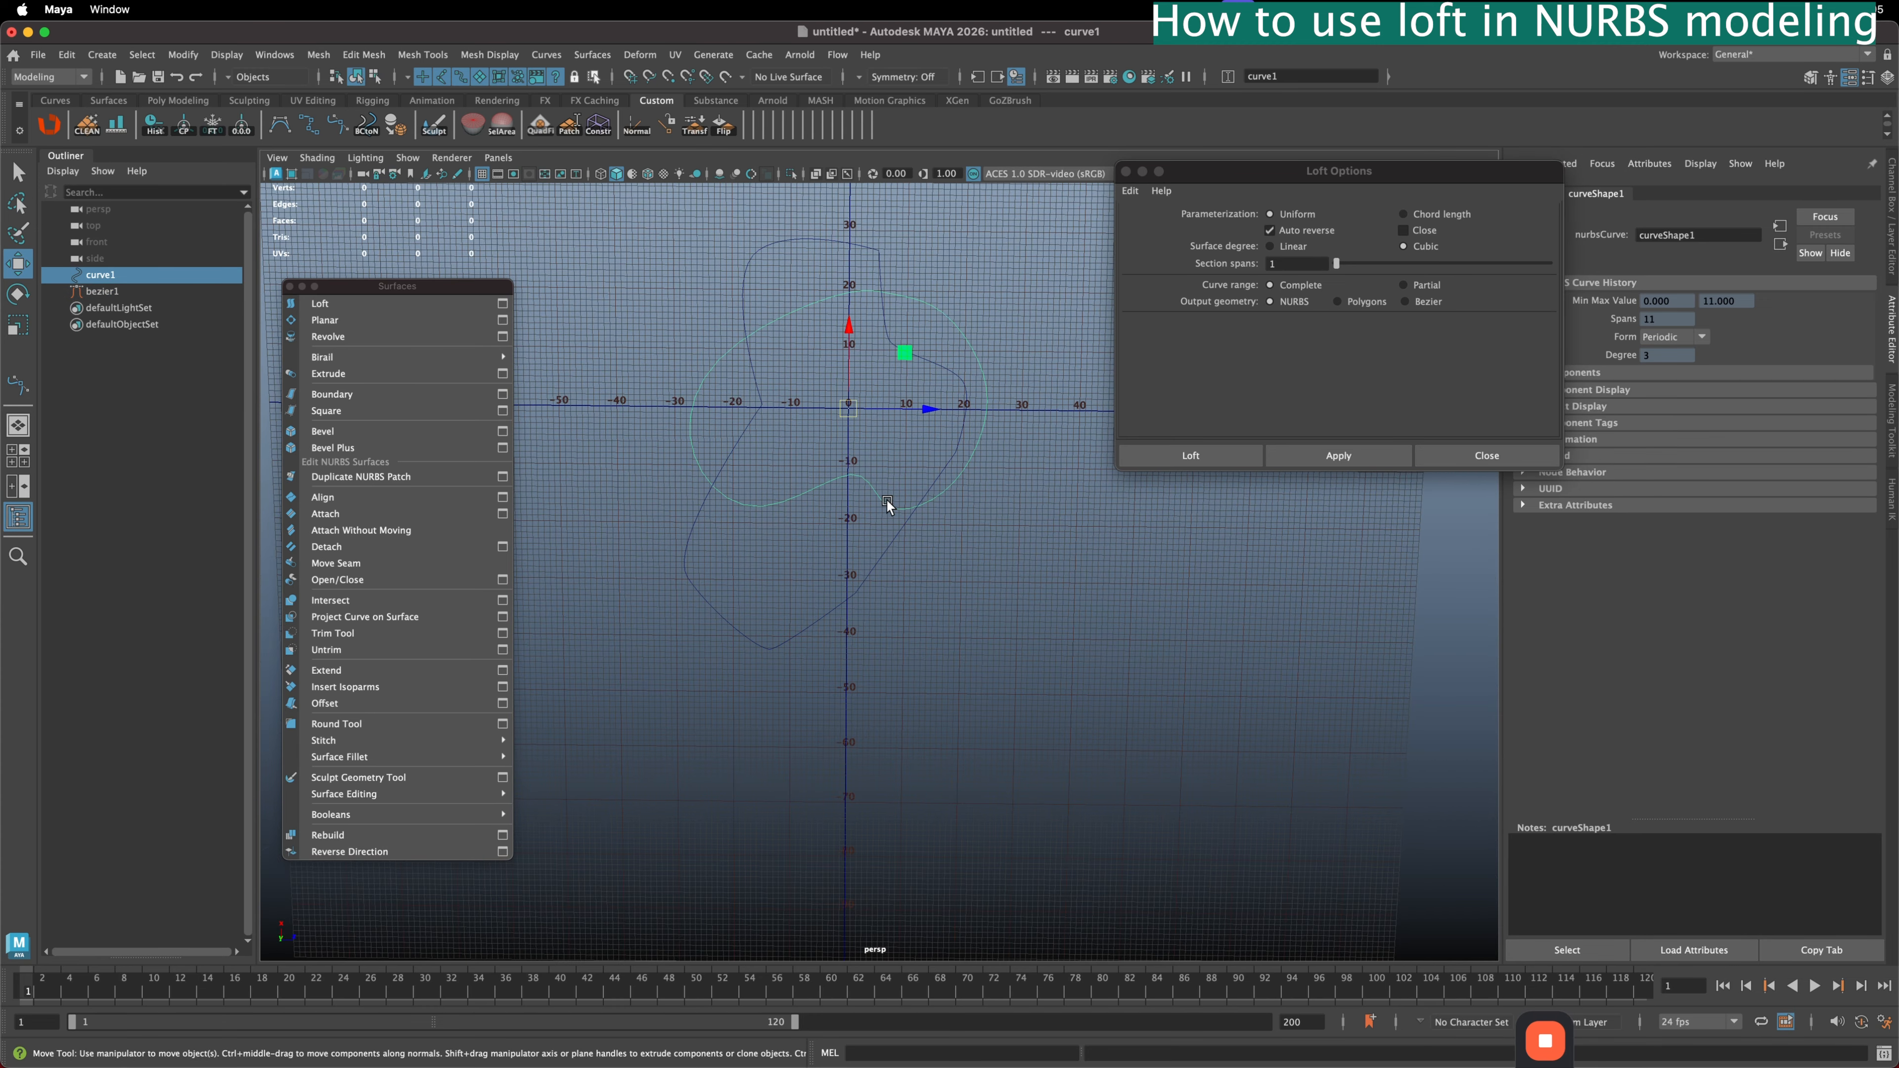
right_click_drag(889, 476, 889, 439)
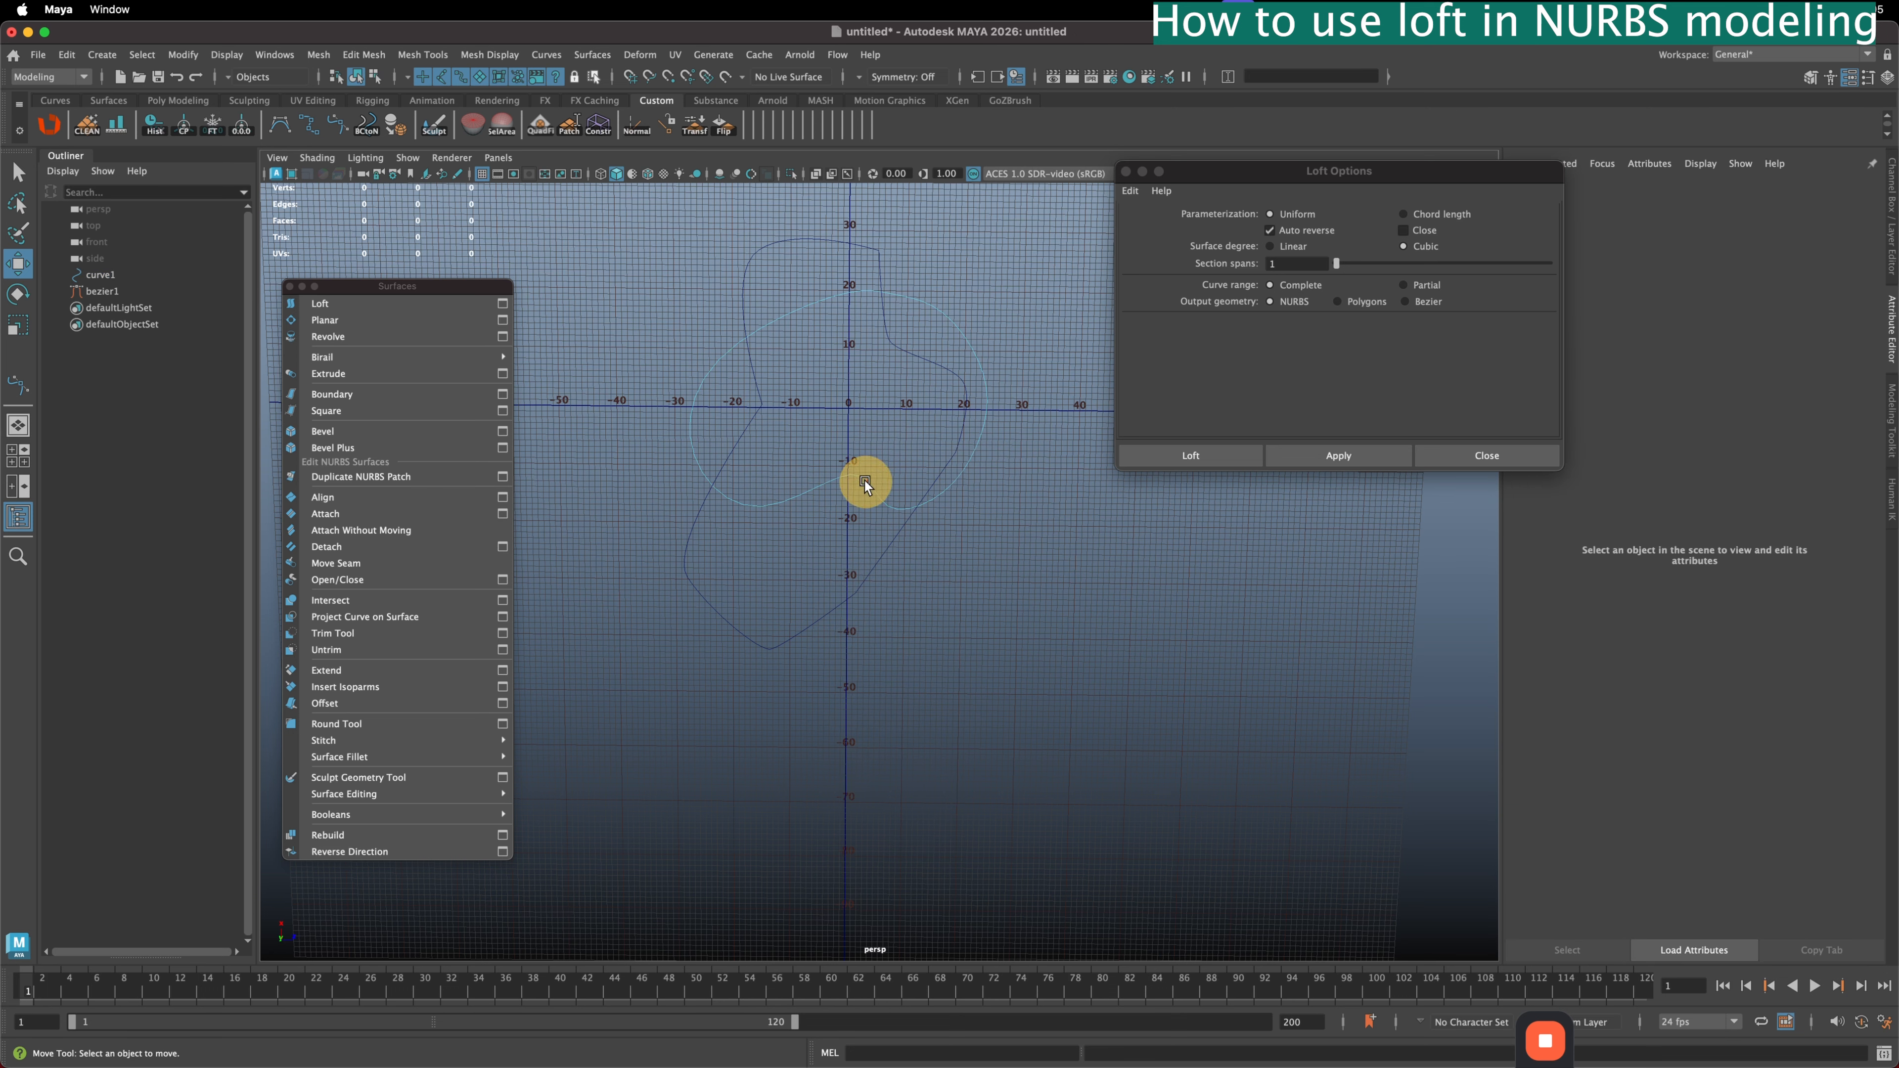
left_click(858, 484)
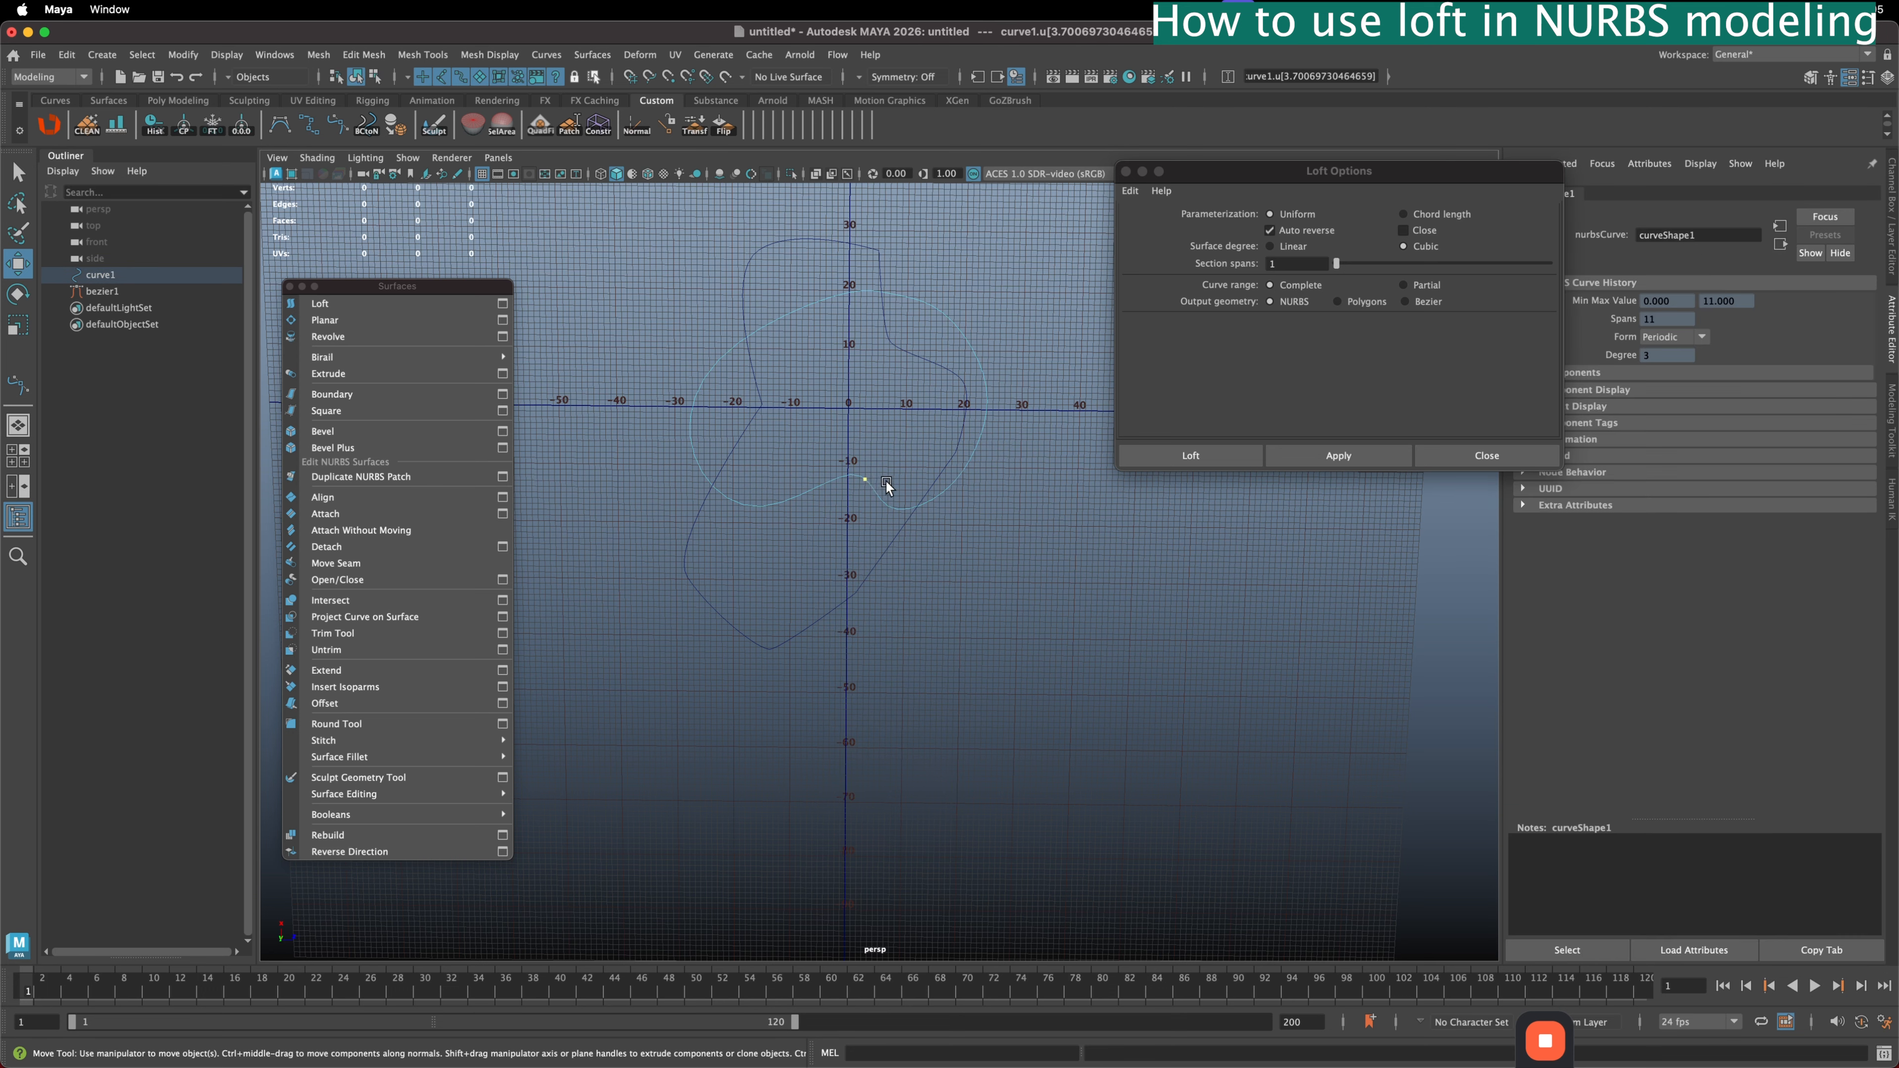
left_click(544, 54)
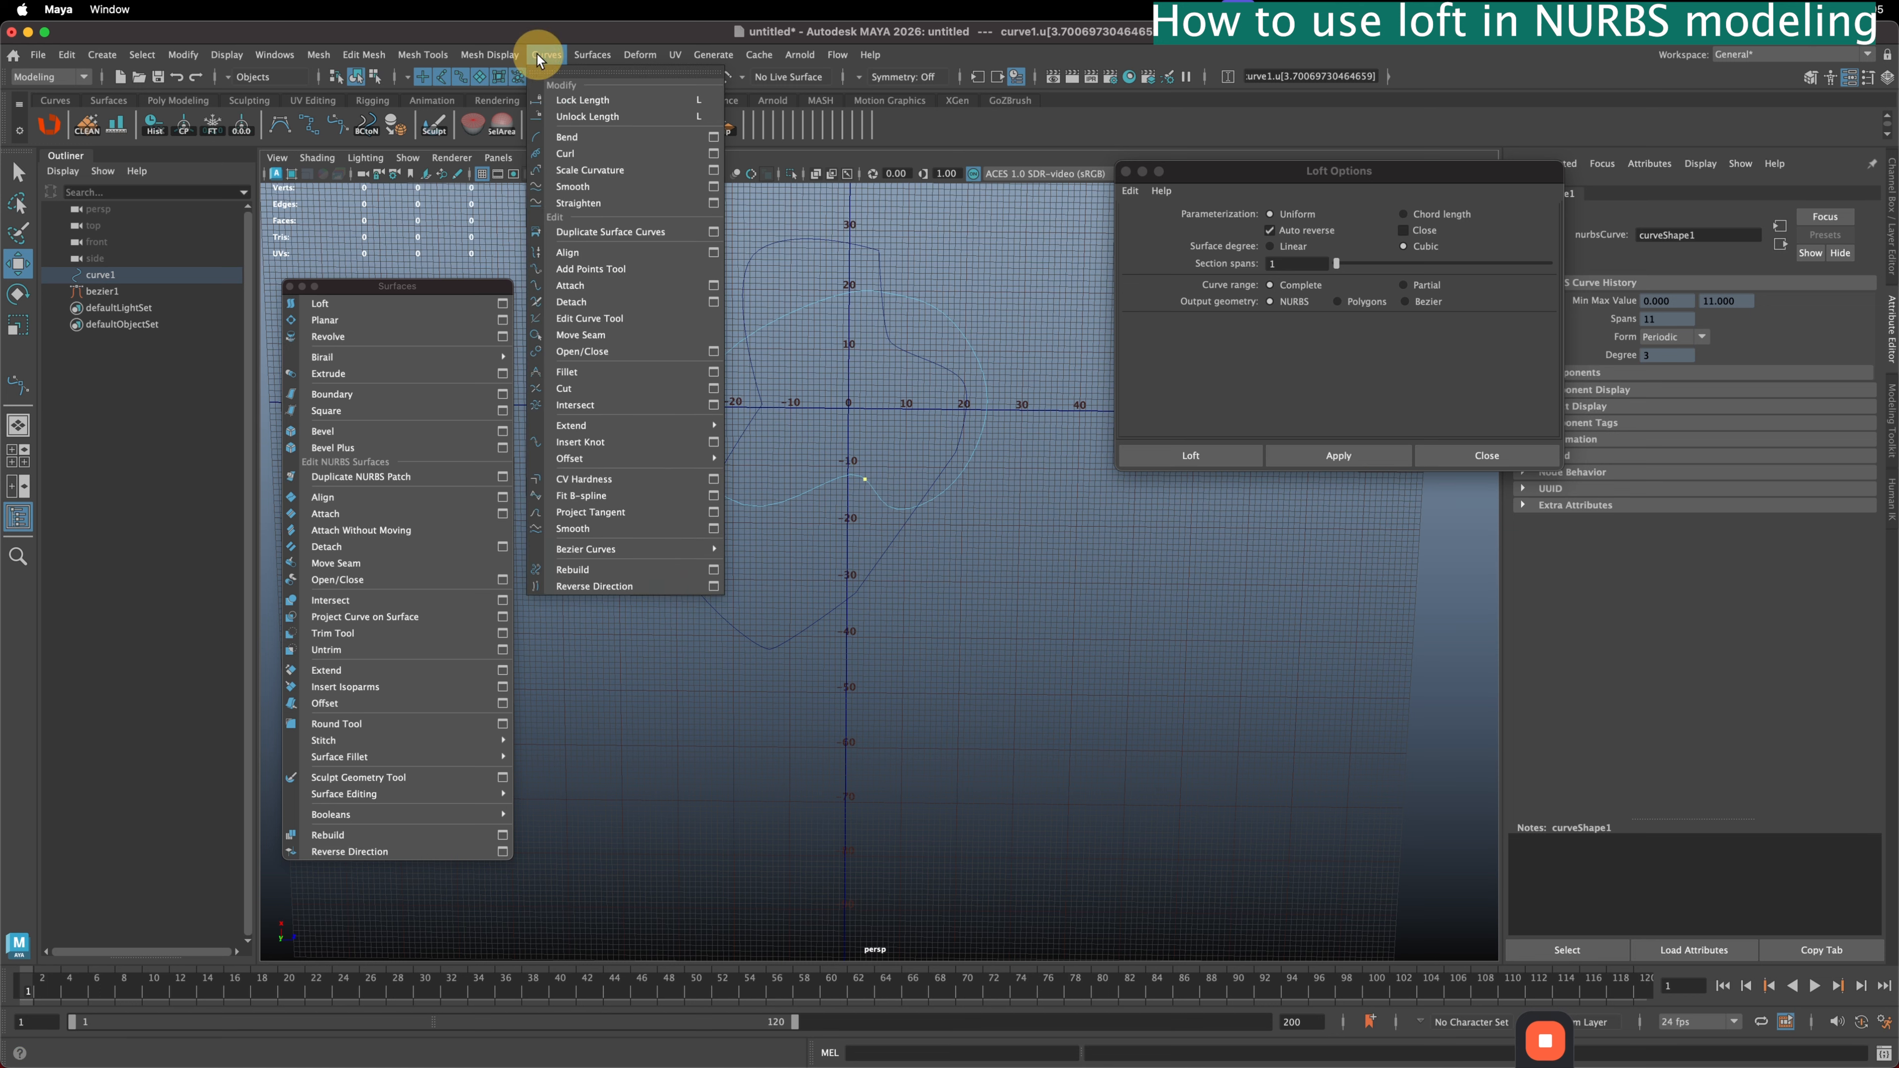
left_click(584, 73)
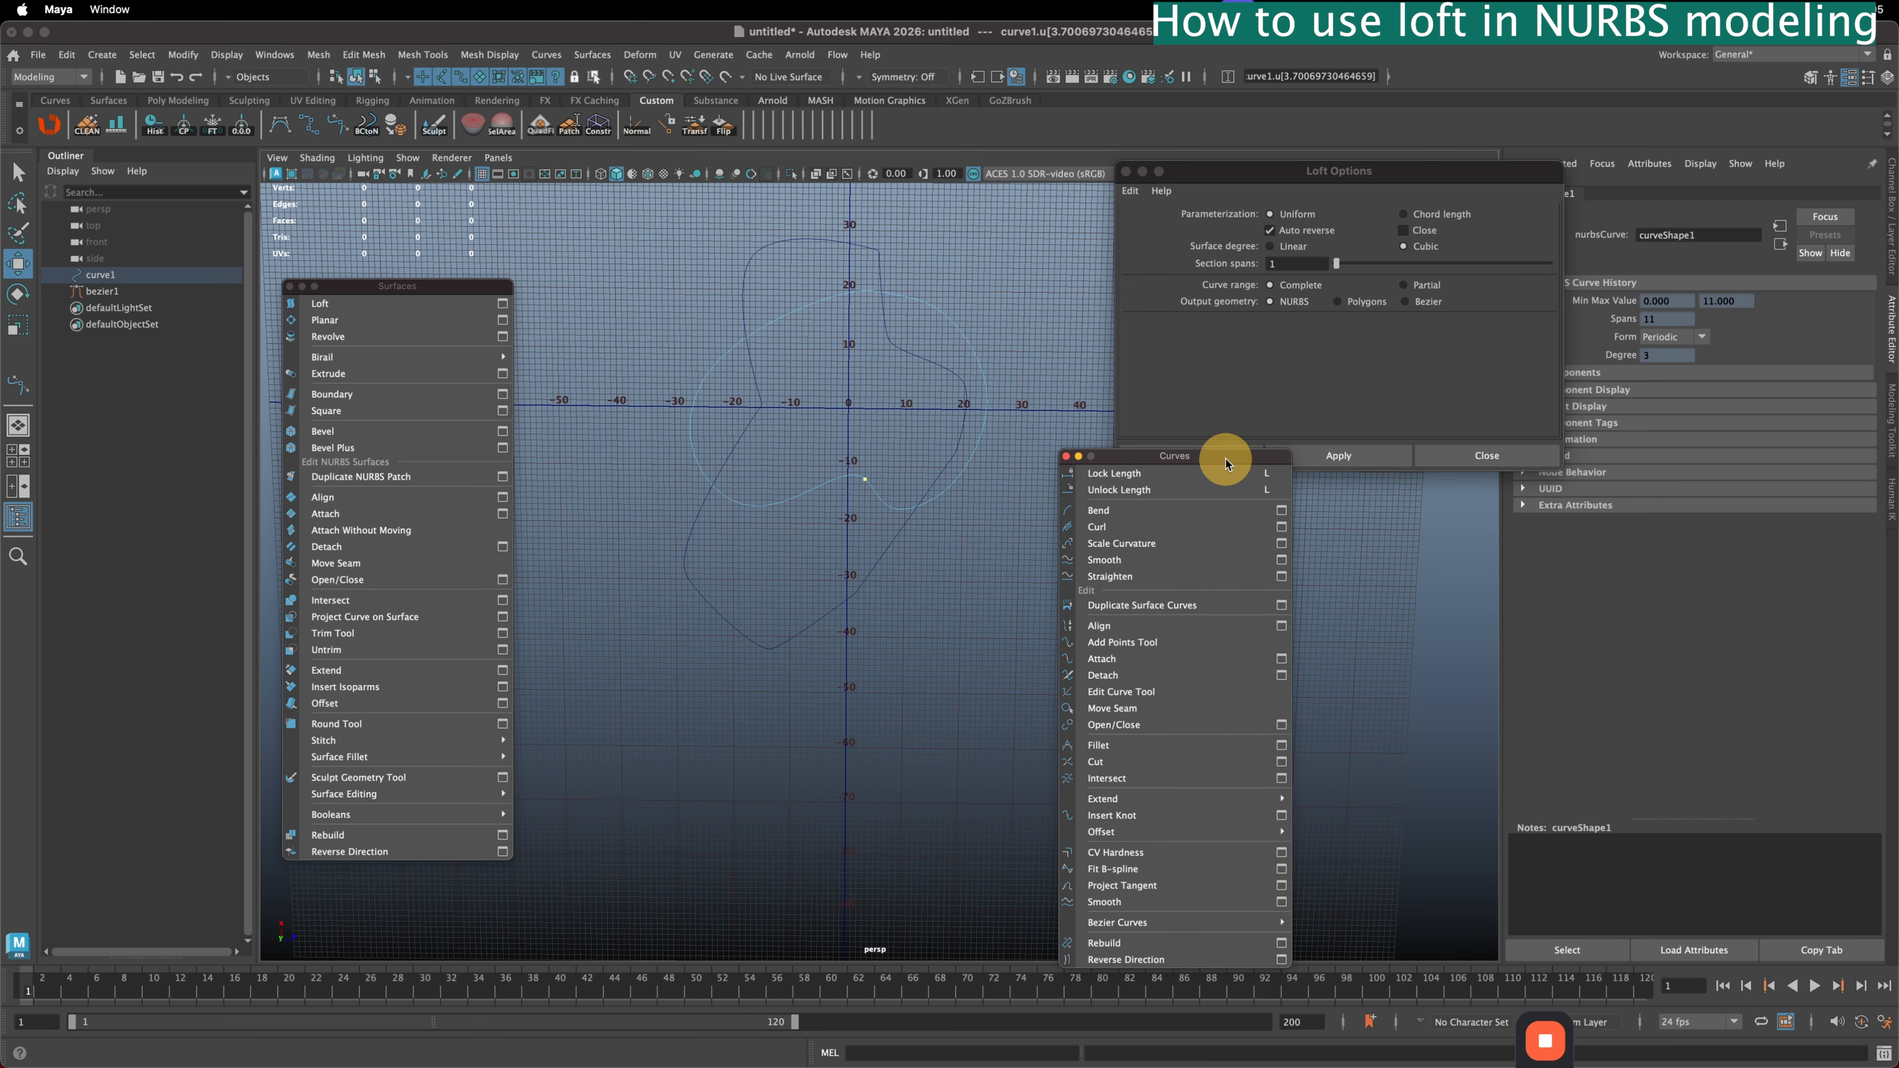
left_click_drag(1225, 458, 1215, 376)
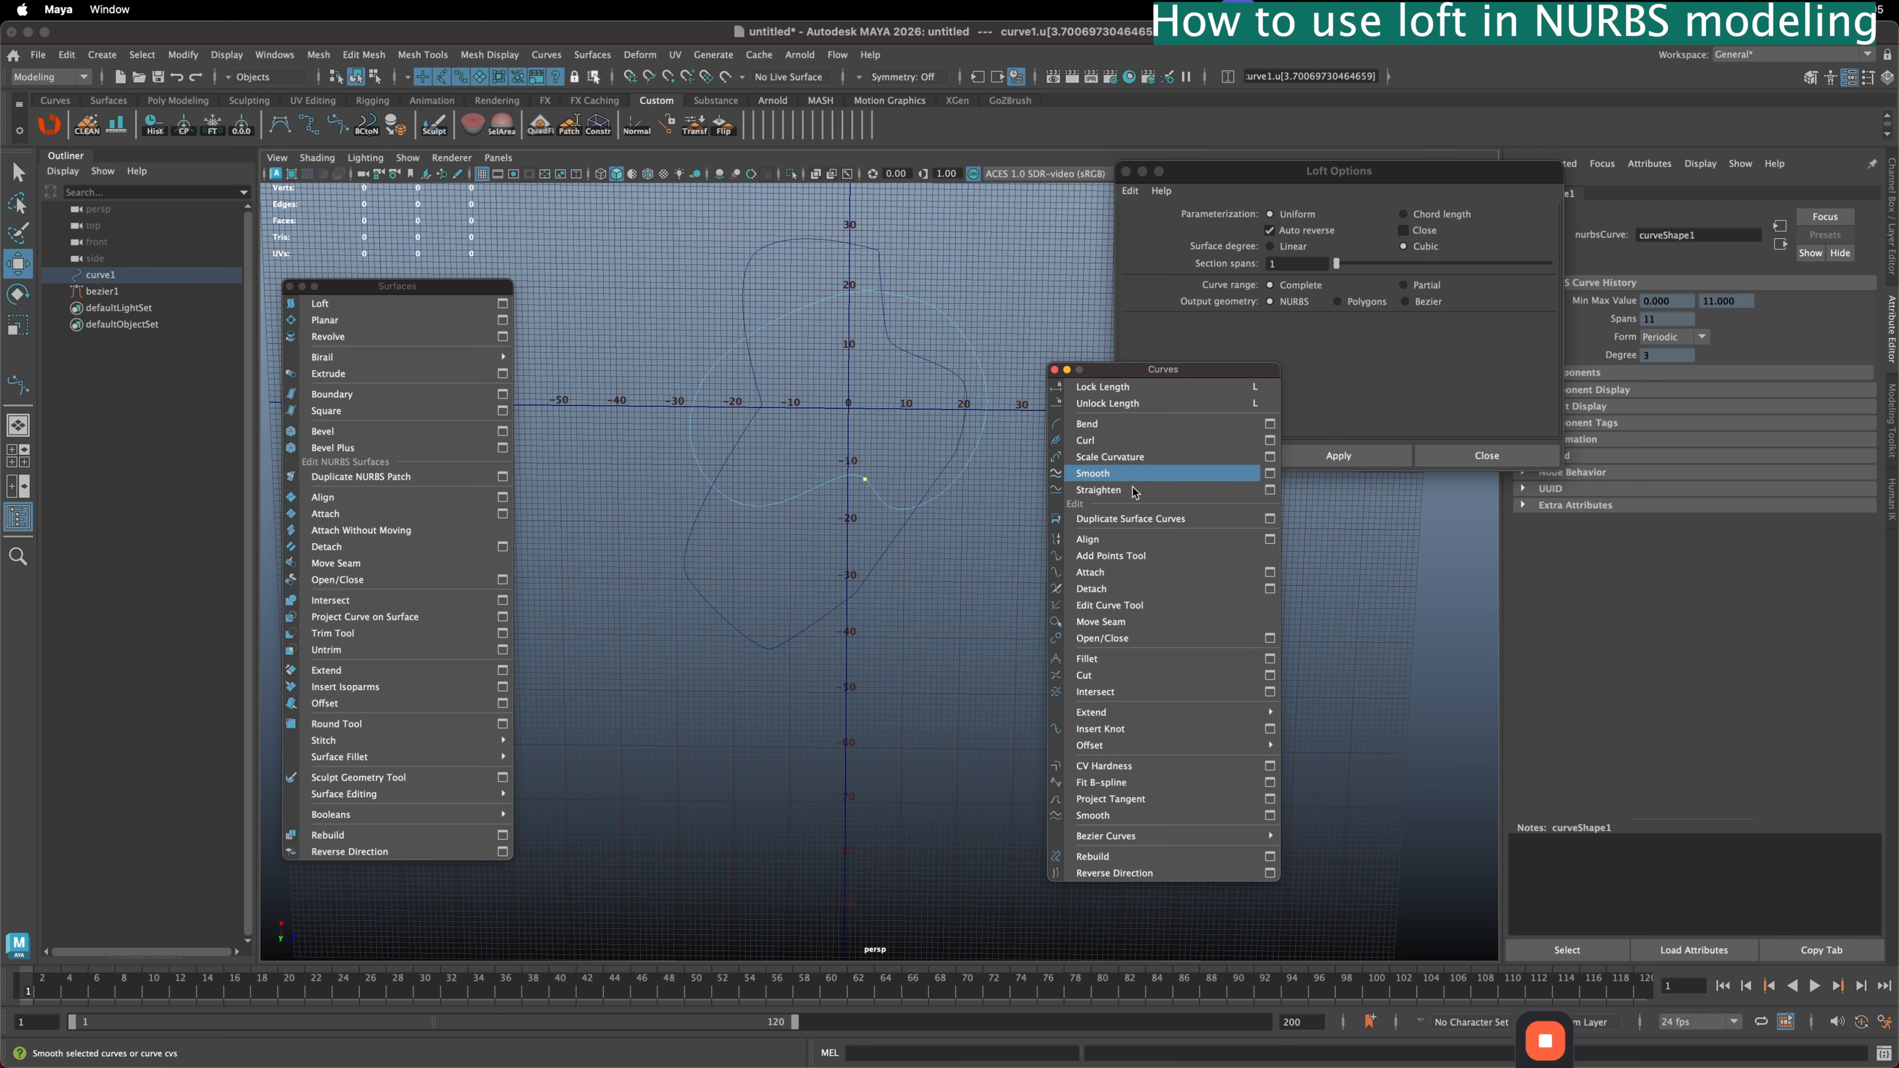
left_click(1106, 623)
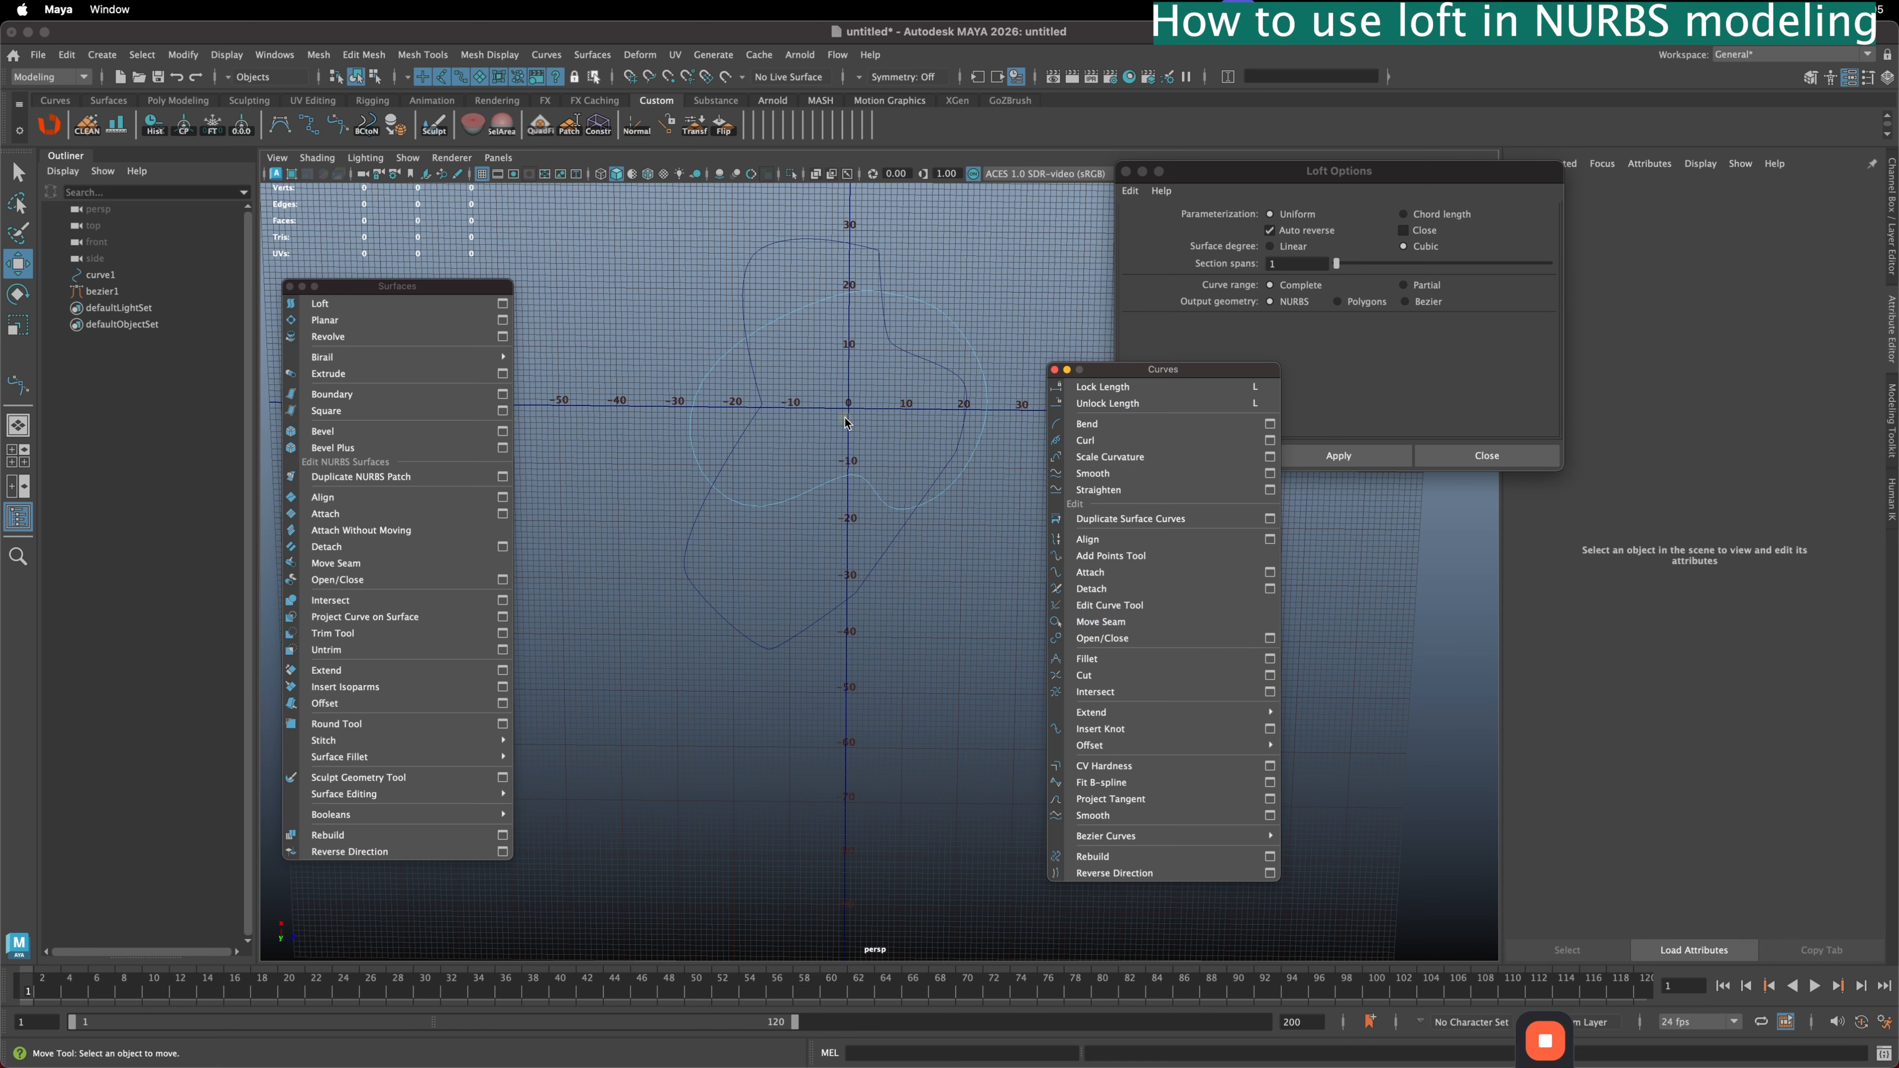
right_click_drag(846, 424, 897, 390)
- Loft a cubic NURBS surface from the lower EP curve to the upper Bezier curve
left_click_drag(942, 565, 843, 620, "alt")
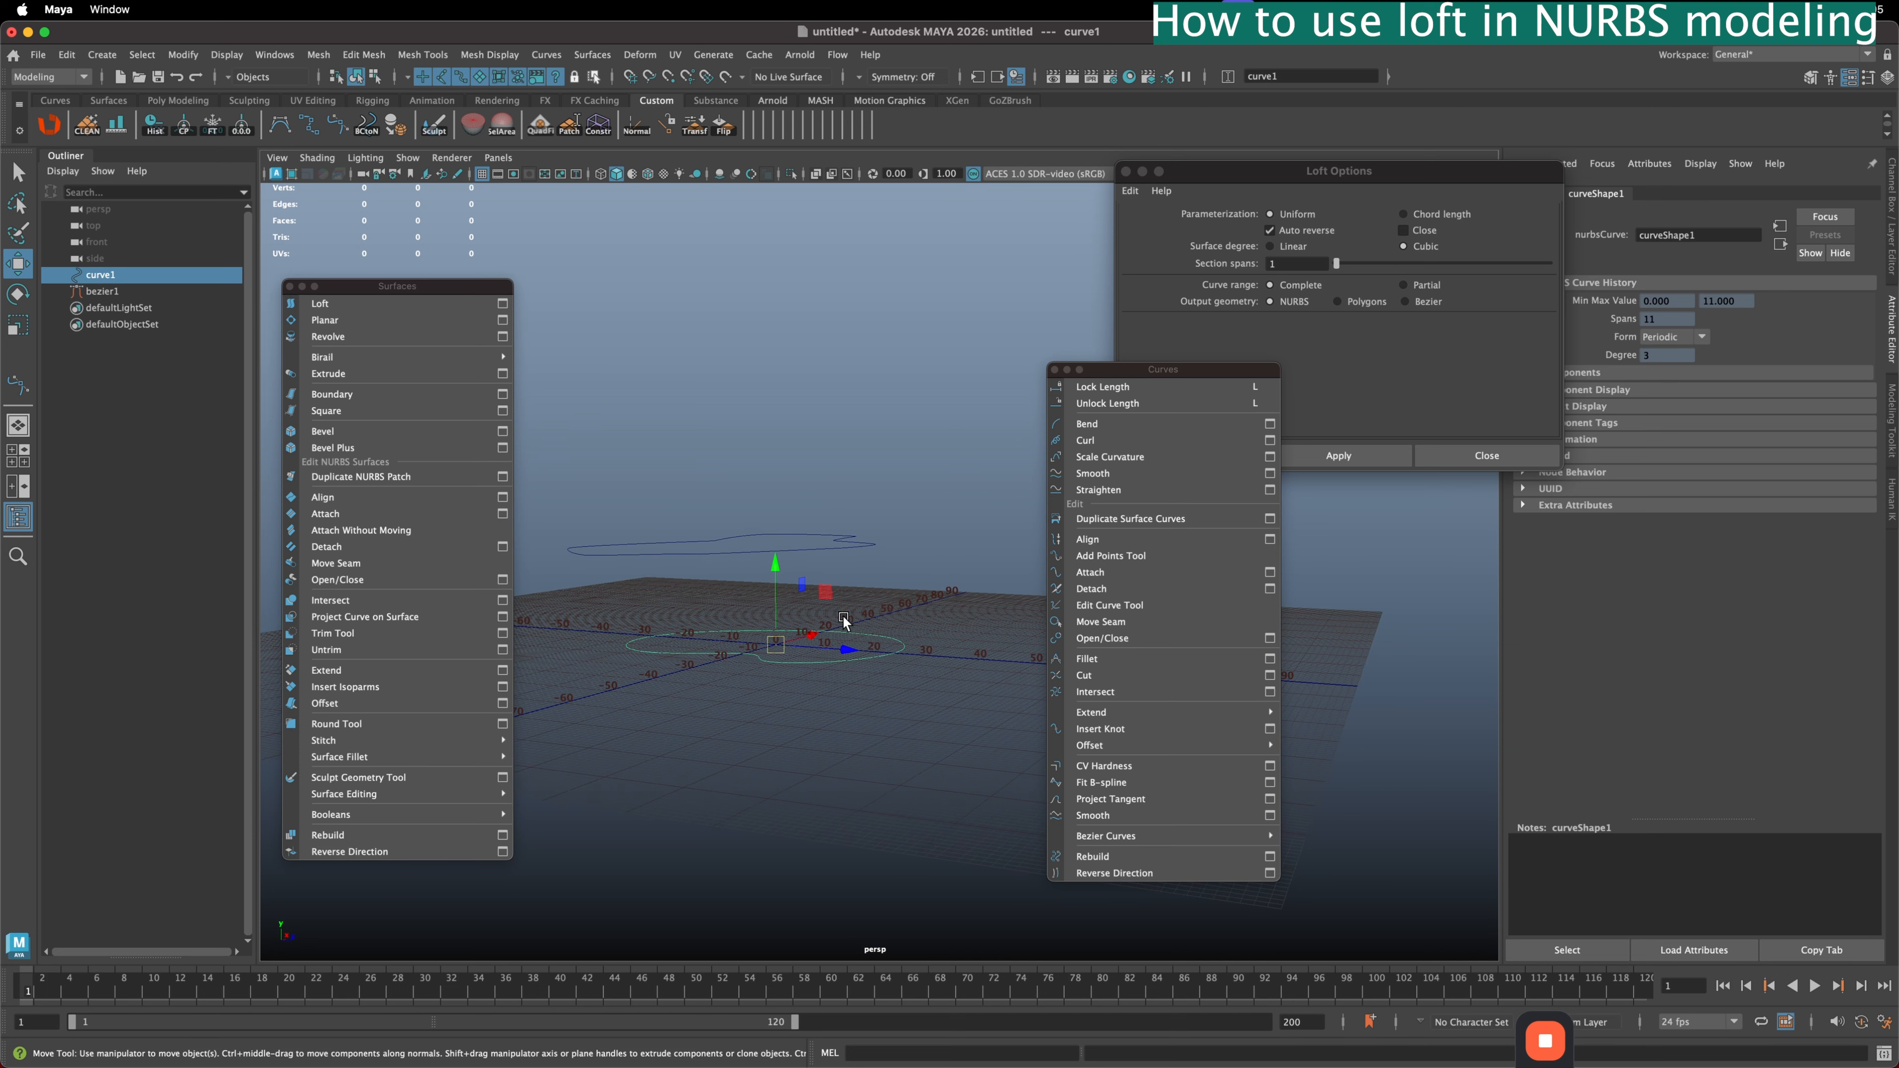
left_click(826, 538, "shift")
left_click(841, 539, "shift")
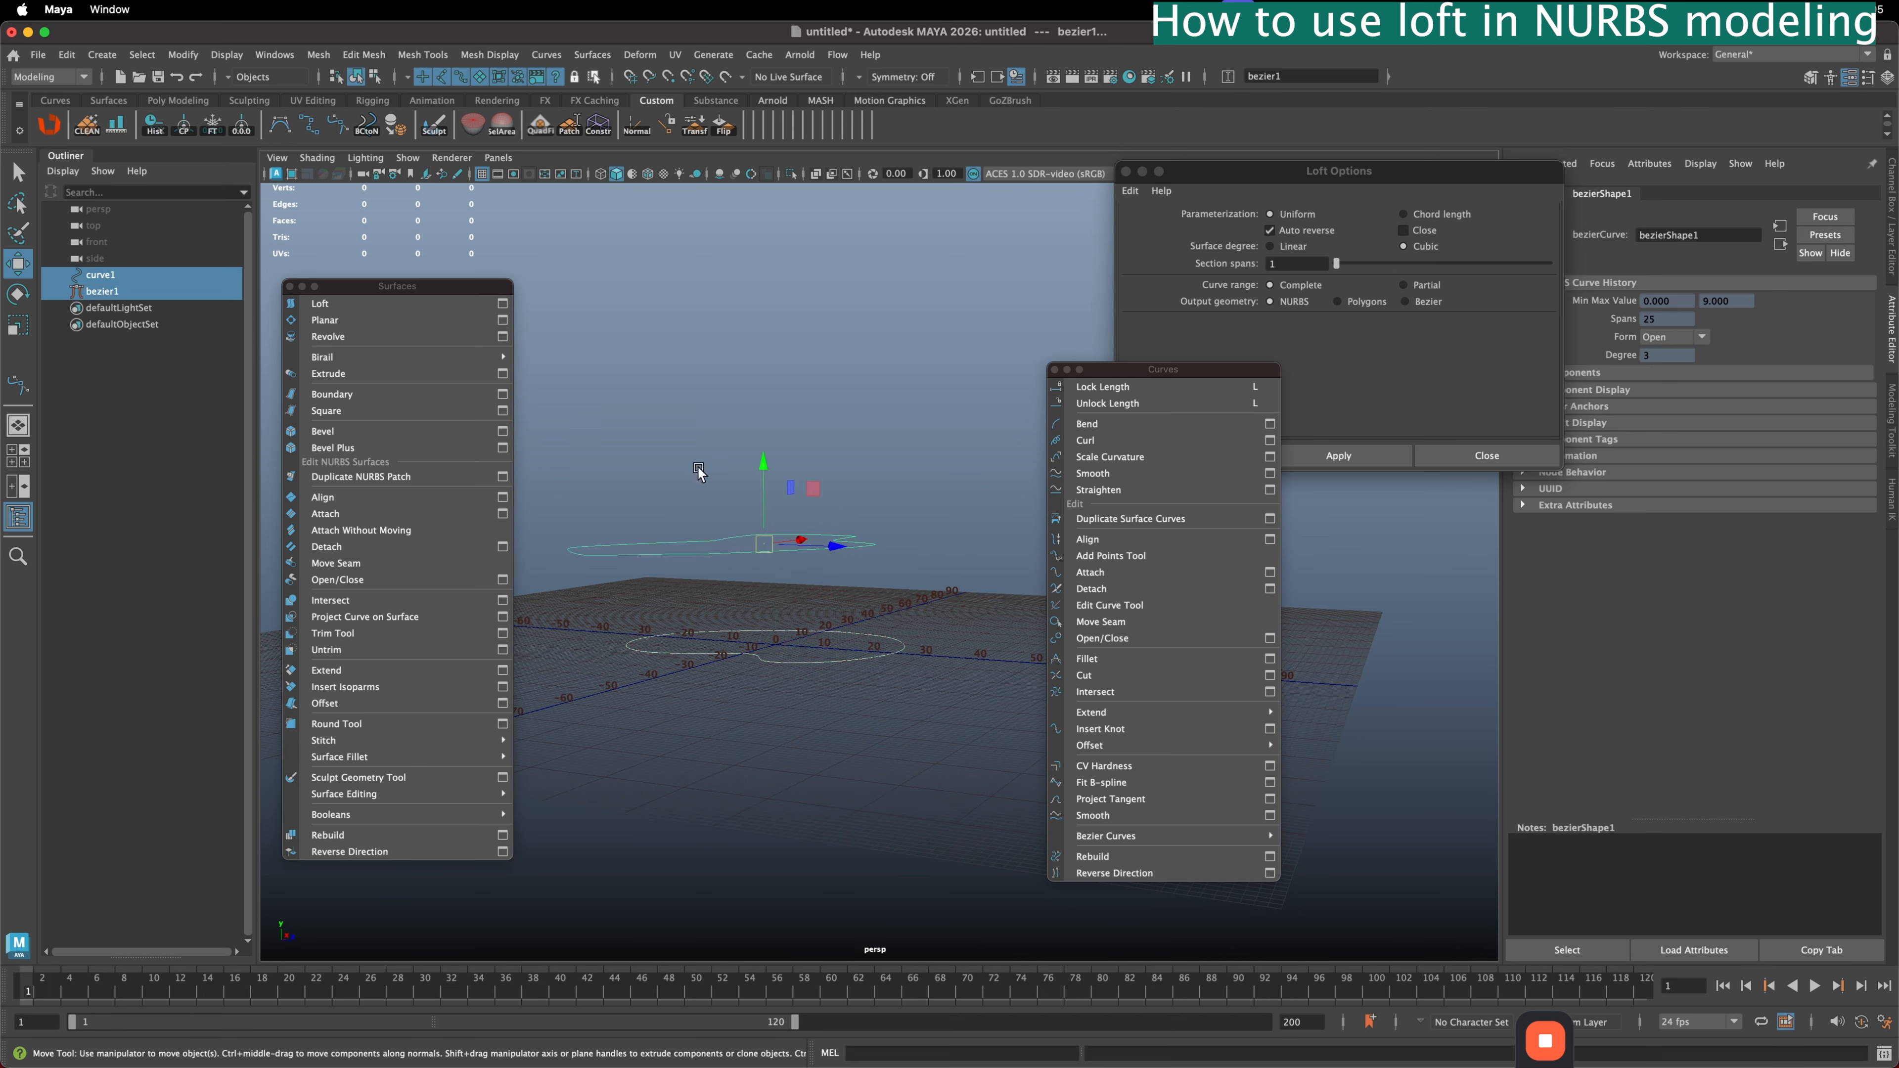
left_click(322, 303)
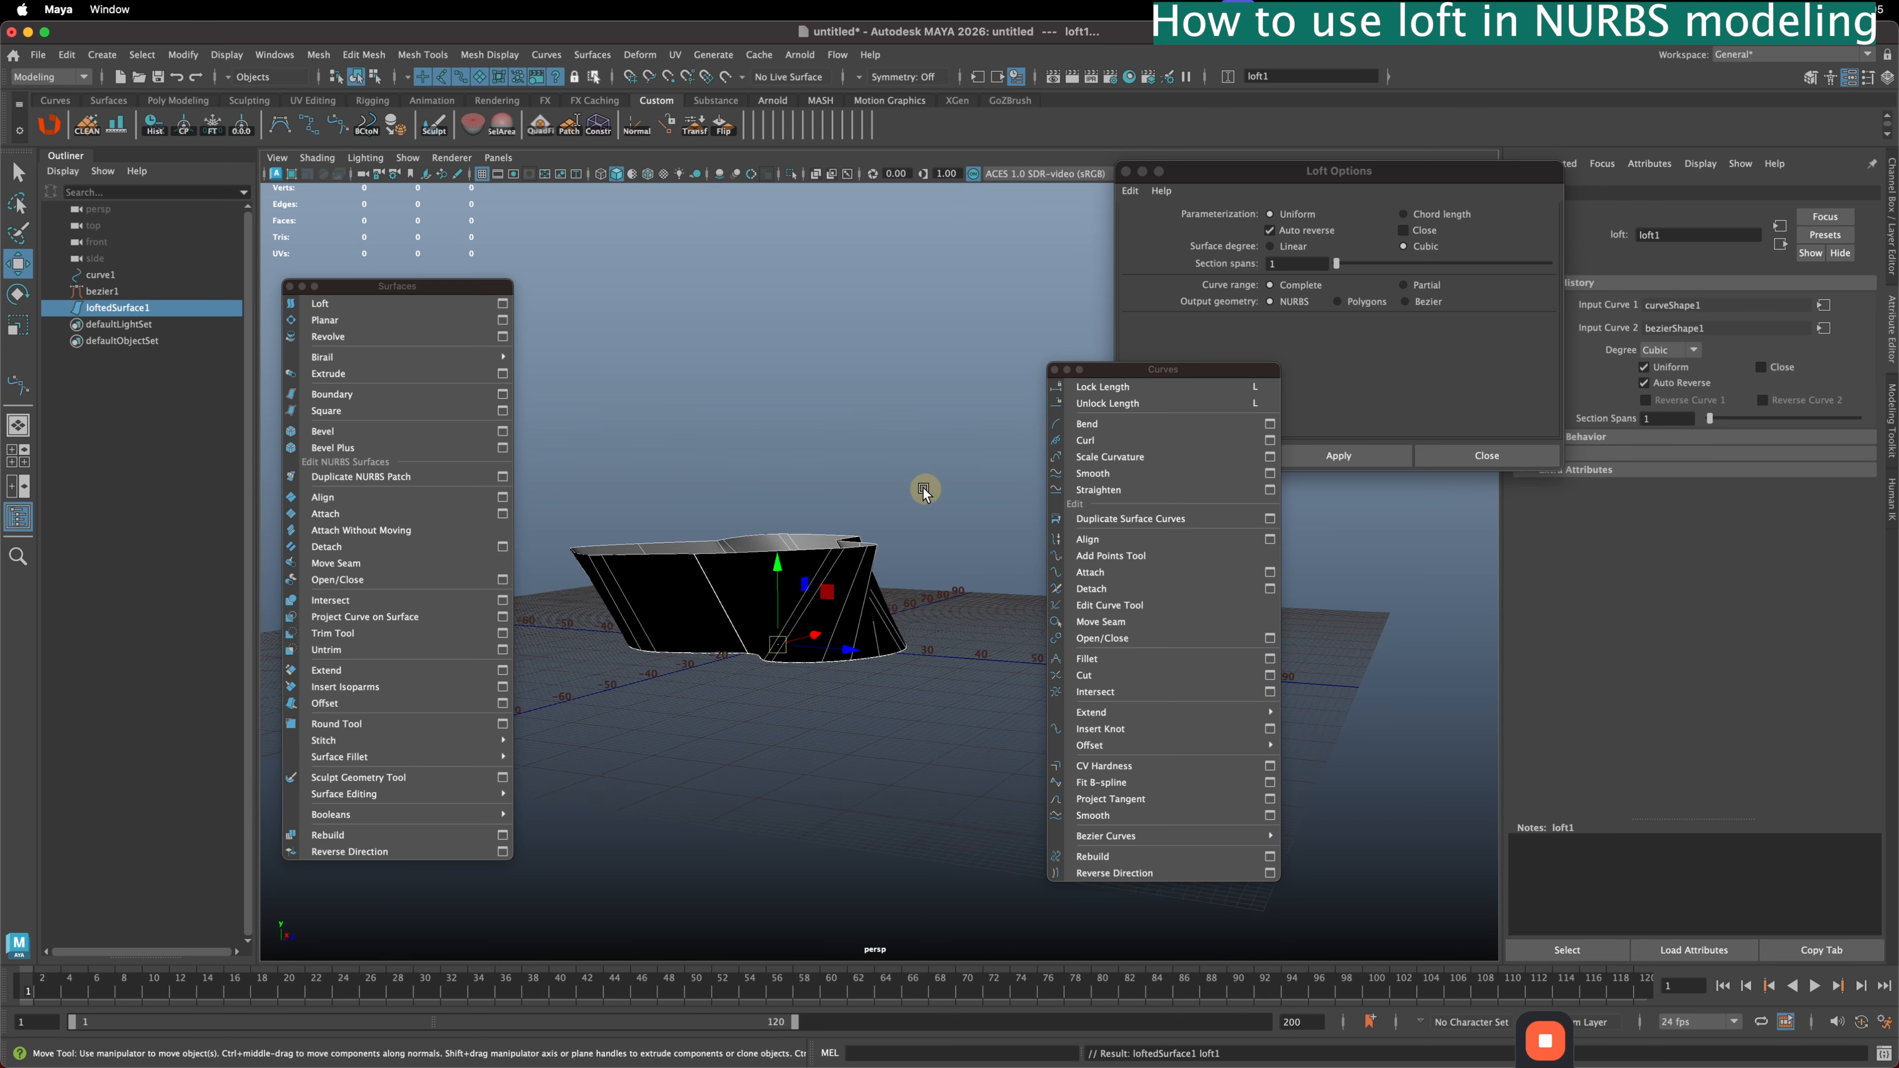
left_click_drag(923, 487, 731, 525, "alt")
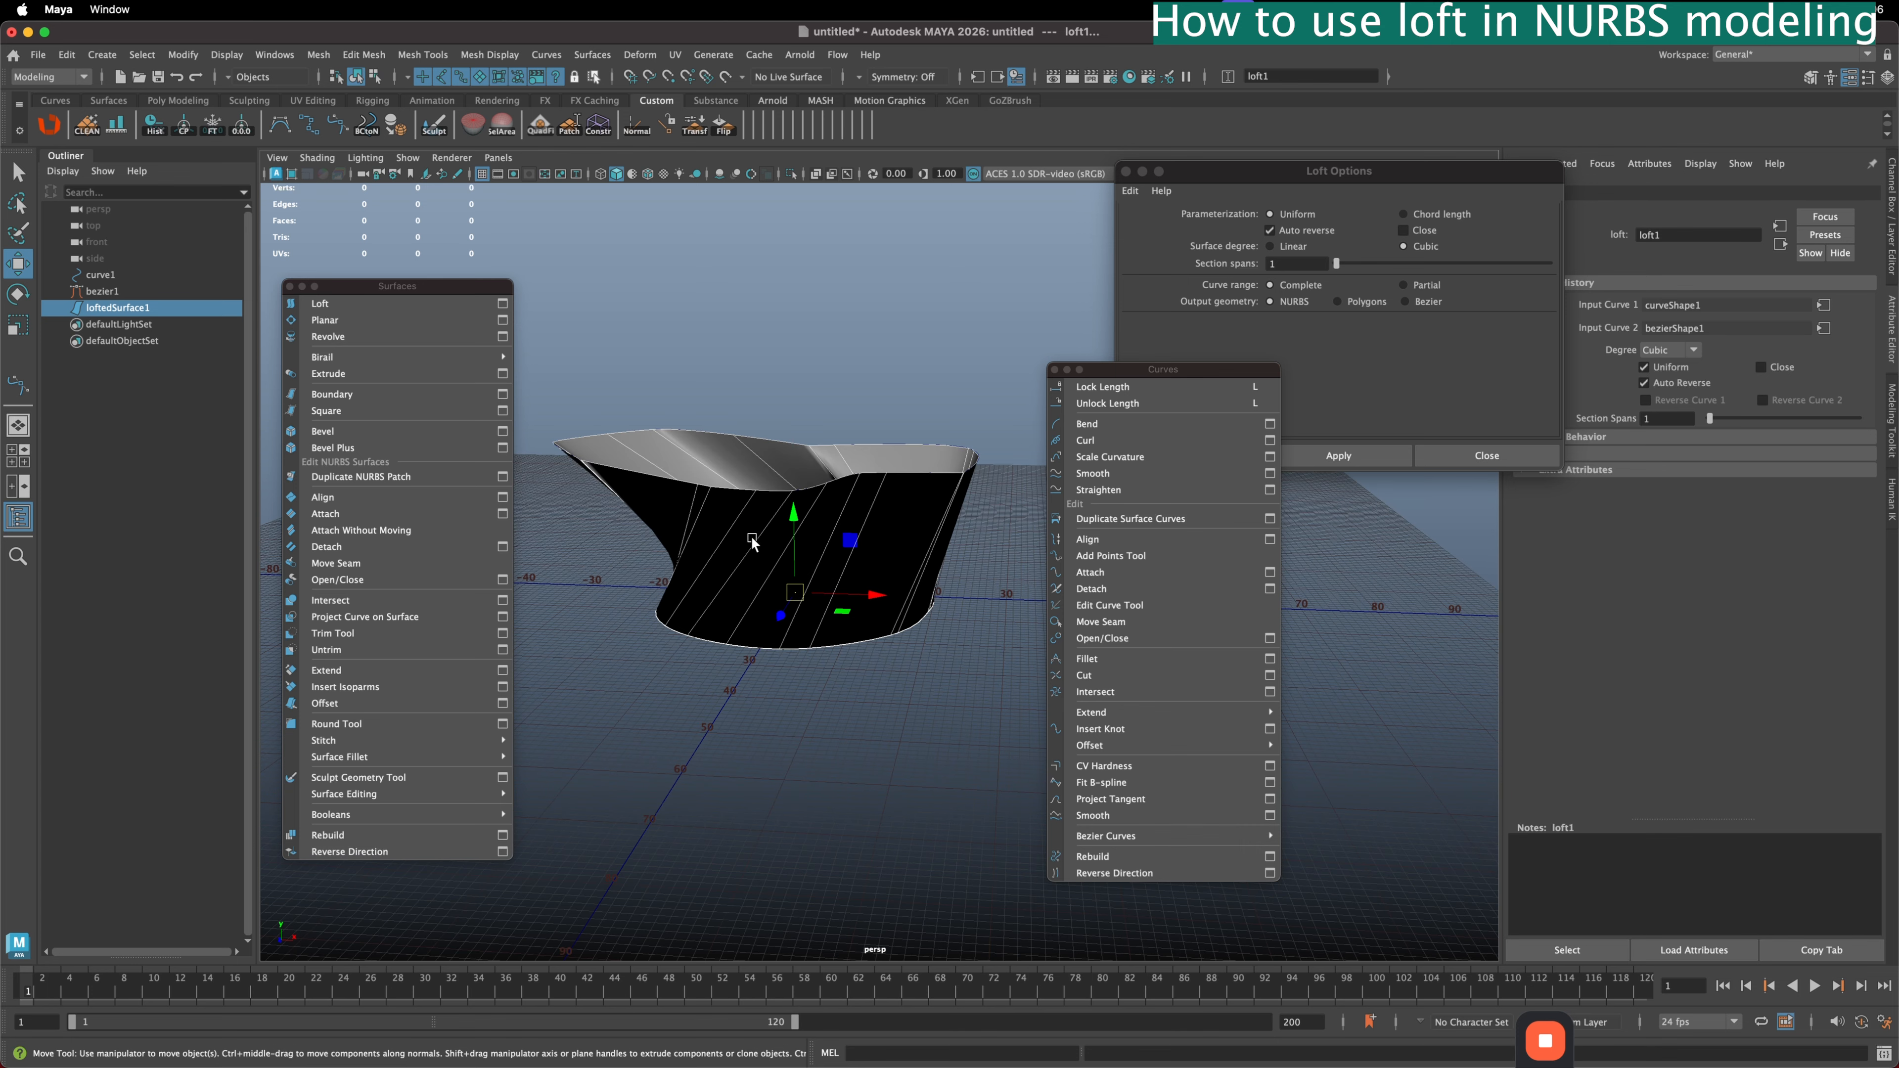
- Reverse the direction of the lofted surface between the EP and Bezier loops
left_click_drag(374, 286, 373, 255)
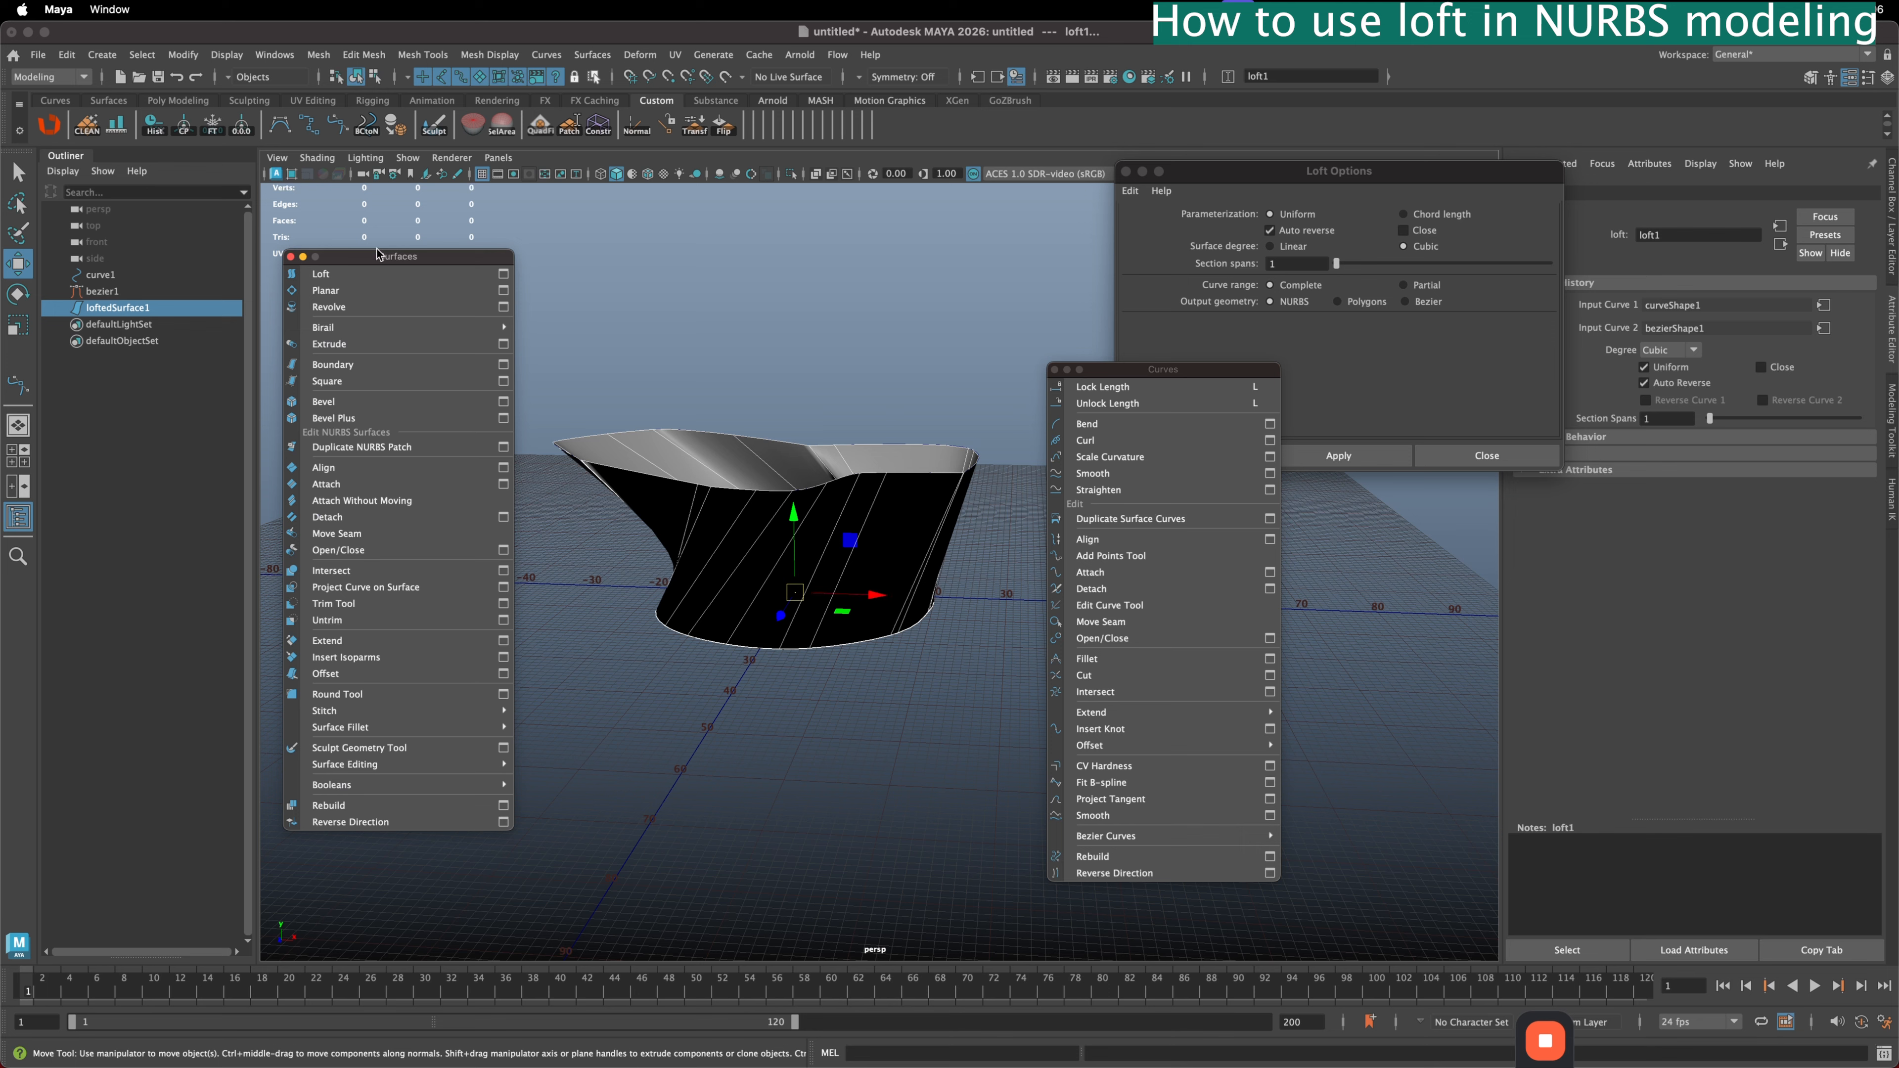
left_click_drag(377, 255, 373, 252)
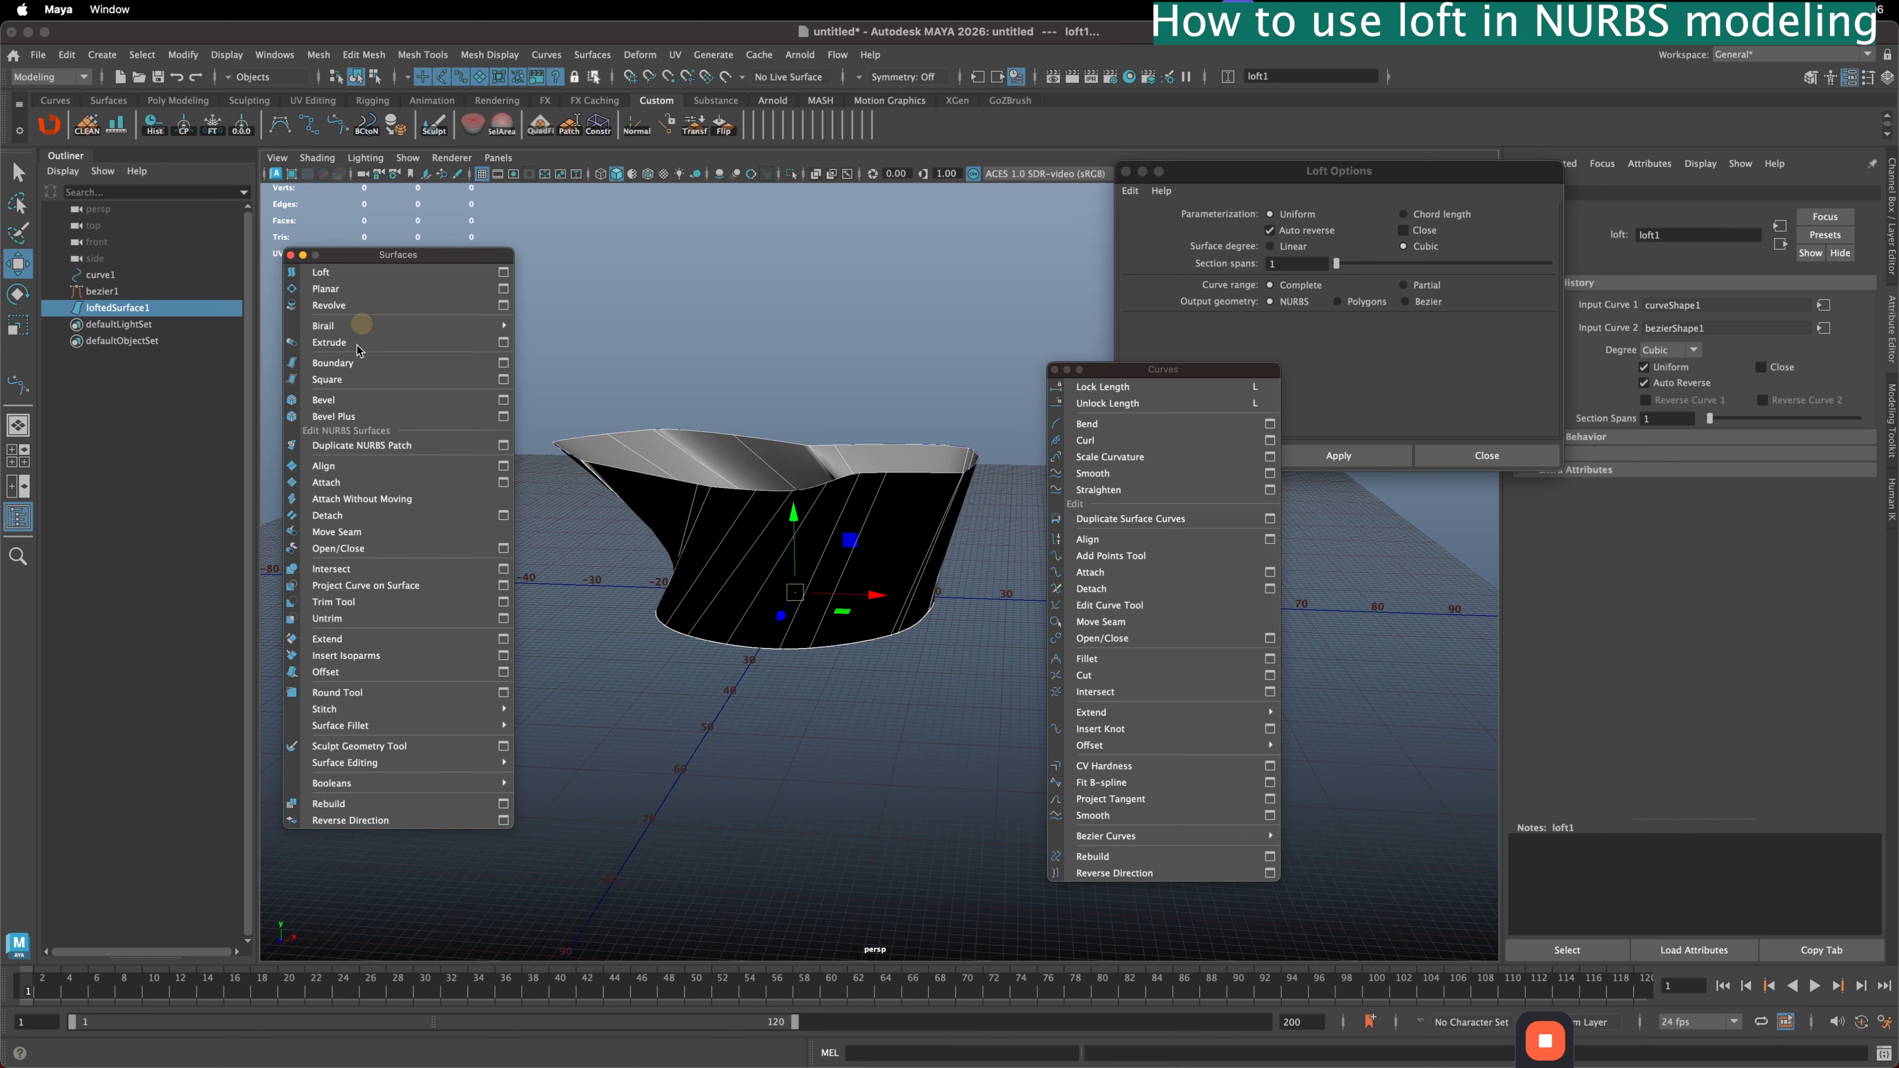
left_click(371, 823)
left_click_drag(827, 569, 672, 577, "alt")
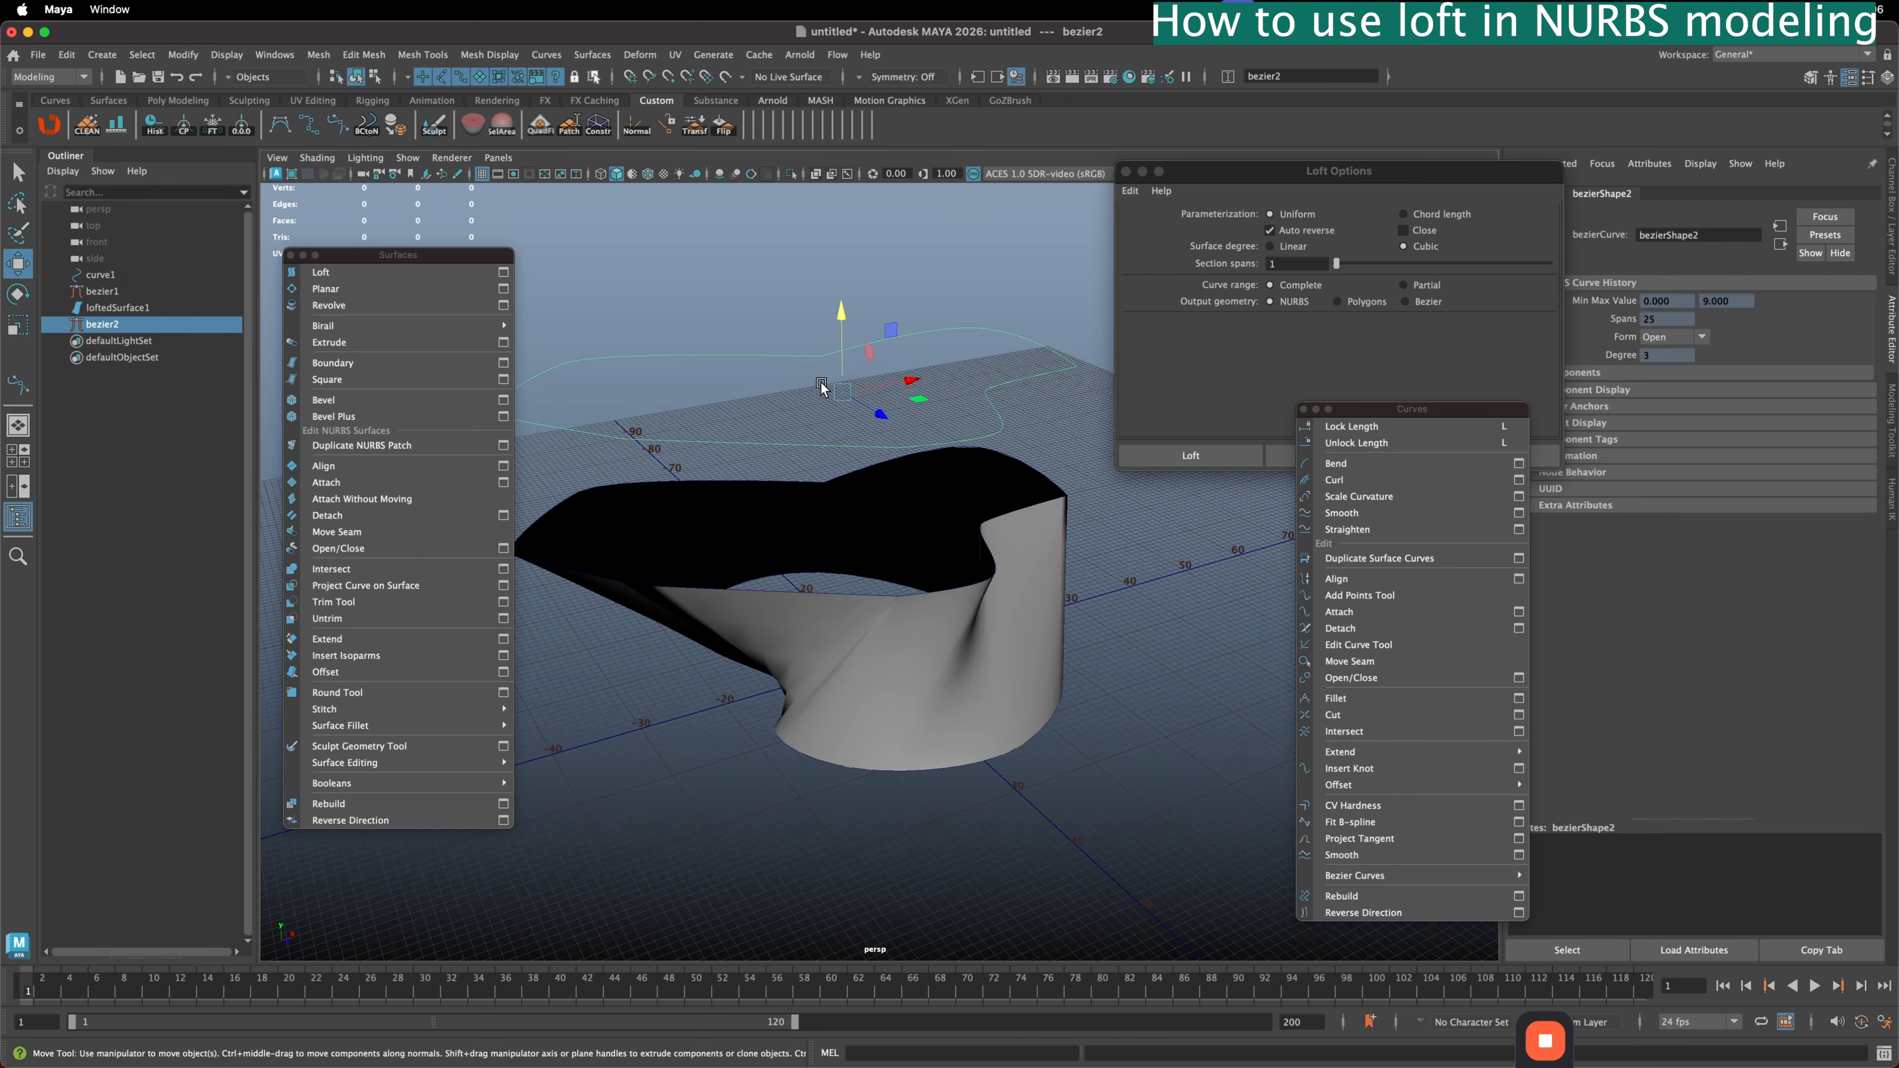
- Convert the duplicated Bezier curve above the lofted surface to a NURBS curve
left_click_drag(818, 387, 766, 321, "alt")
left_click(182, 55)
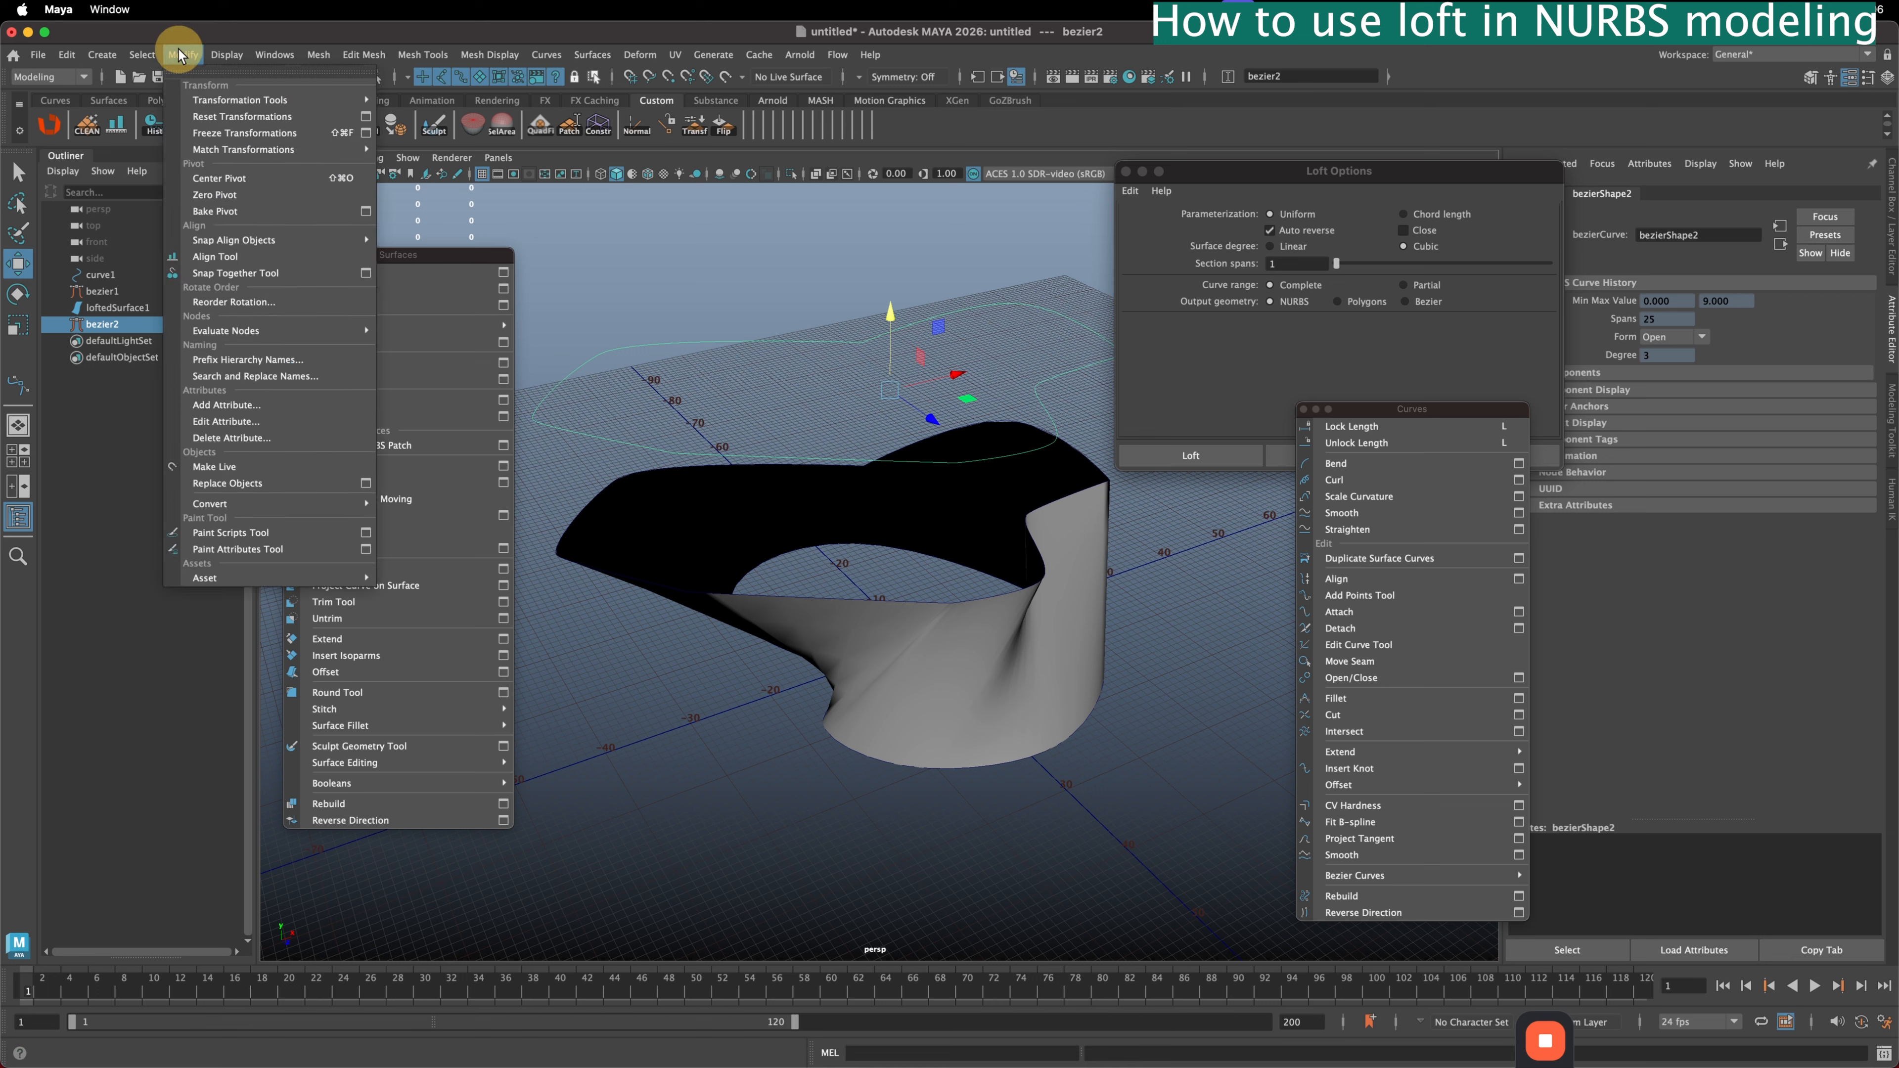
mouse_move(258, 506)
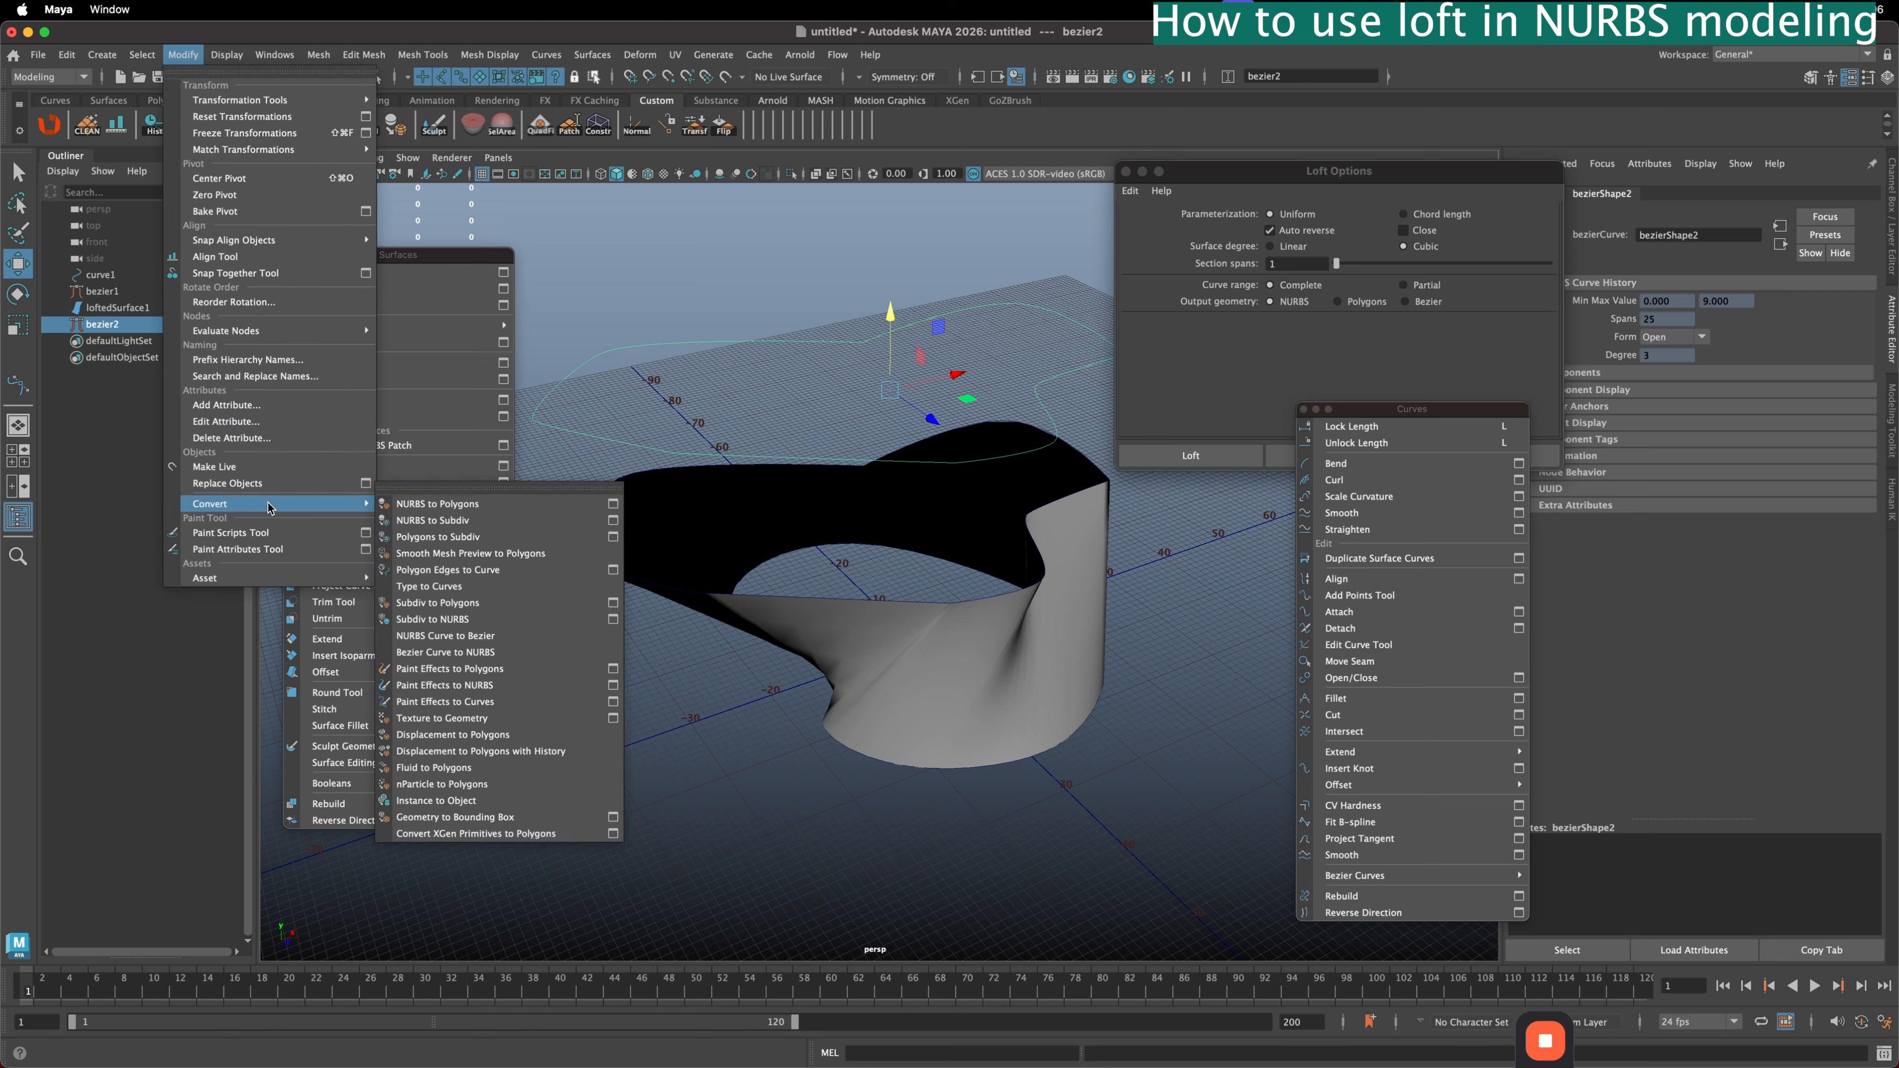
left_click(469, 654)
- Close the converted NURBS curve above the loft and switch it to curve point selection
left_click_drag(878, 417, 880, 437, "alt")
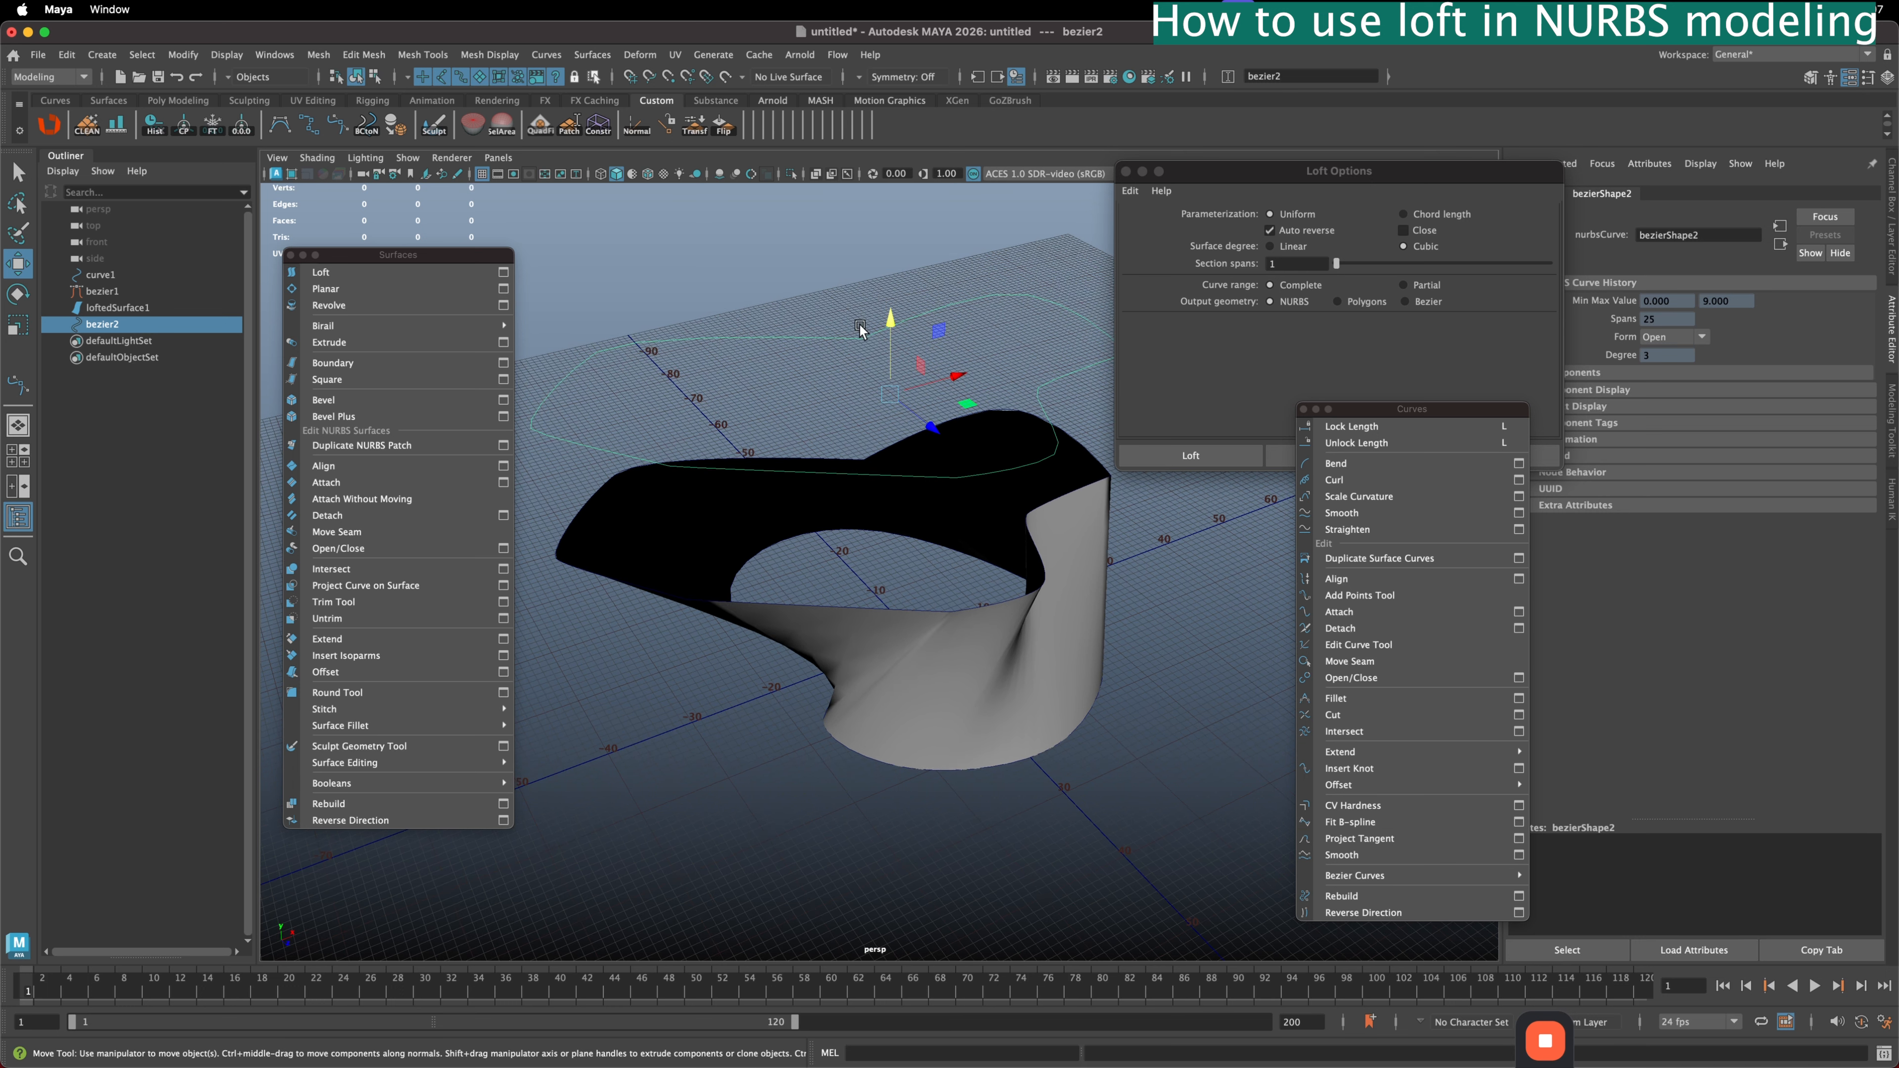
mouse_move(861, 326)
right_mouse_down("shift")
mouse_move(939, 308)
mouse_move(823, 327)
right_mouse_up("shift")
right_click_drag(832, 323, 832, 282)
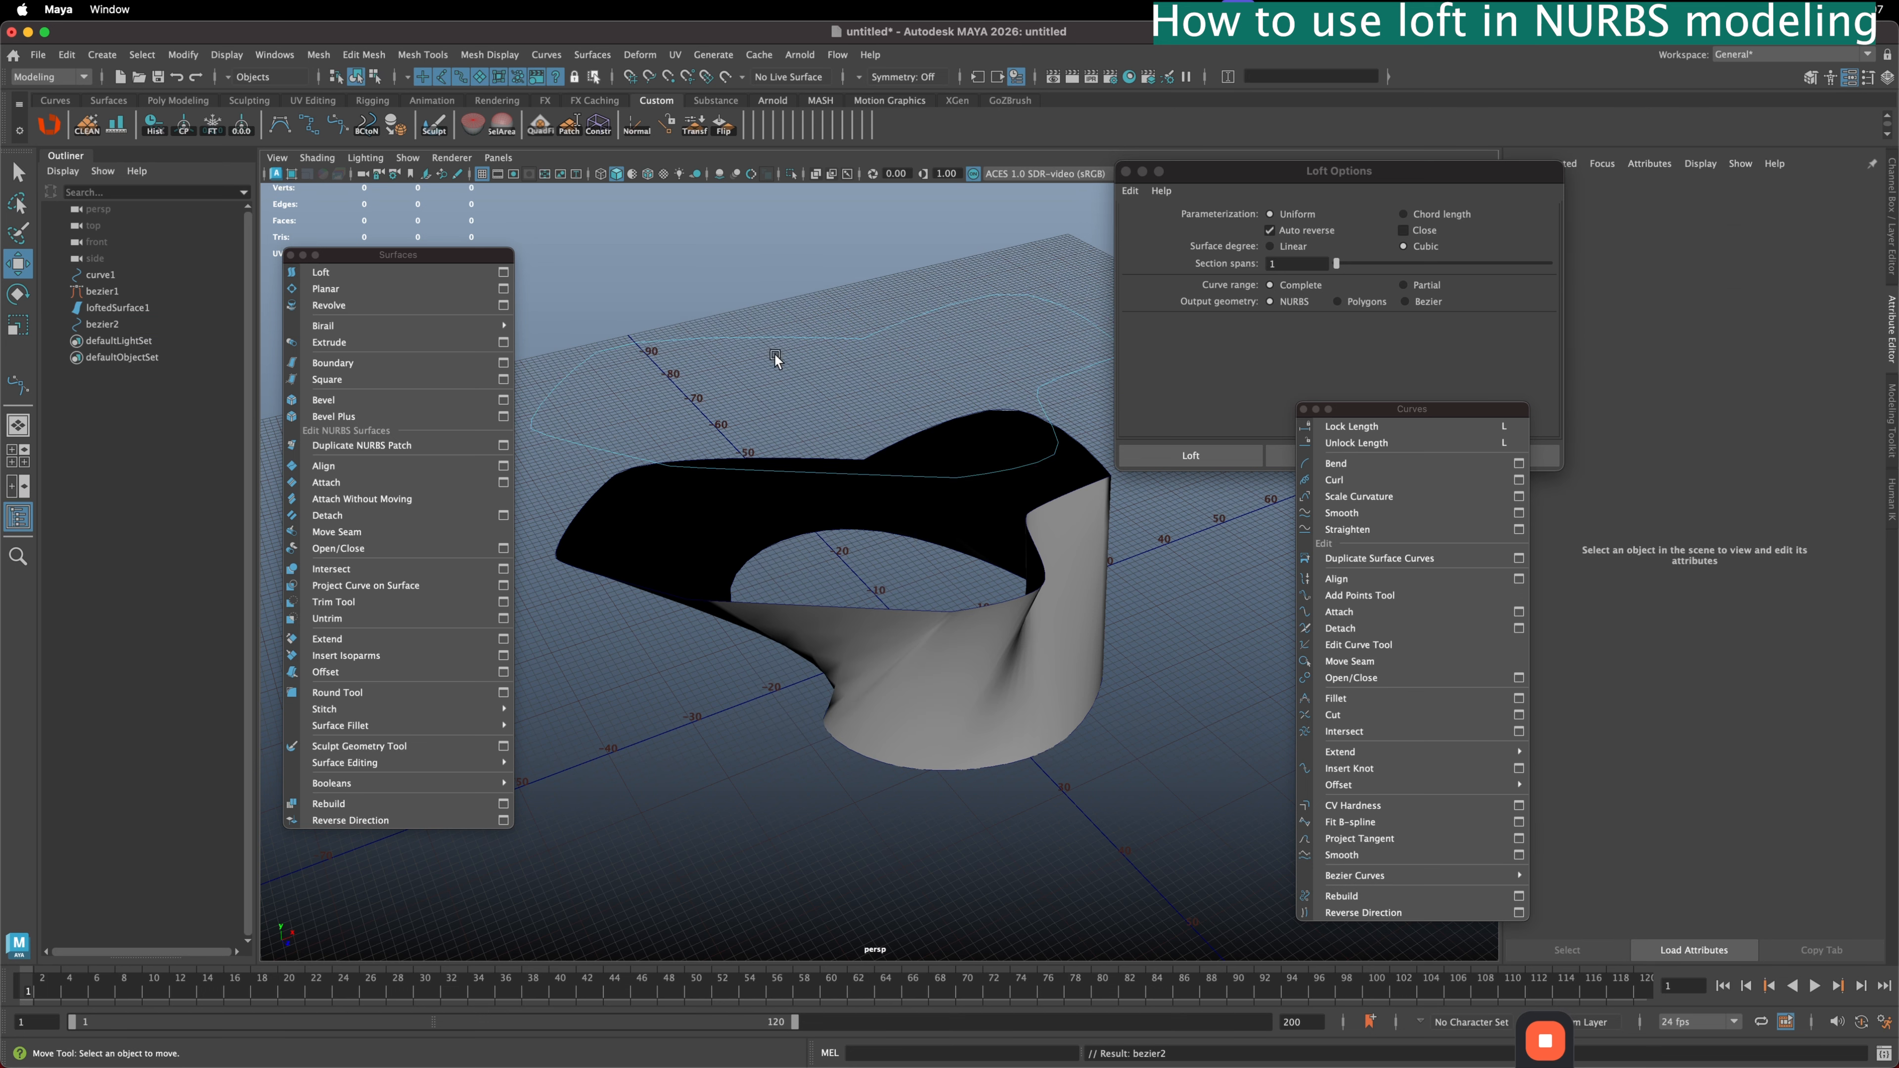
mouse_move(865, 496)
left_mouse_down("alt")
mouse_move(895, 543)
mouse_move(888, 513)
left_mouse_up("alt")
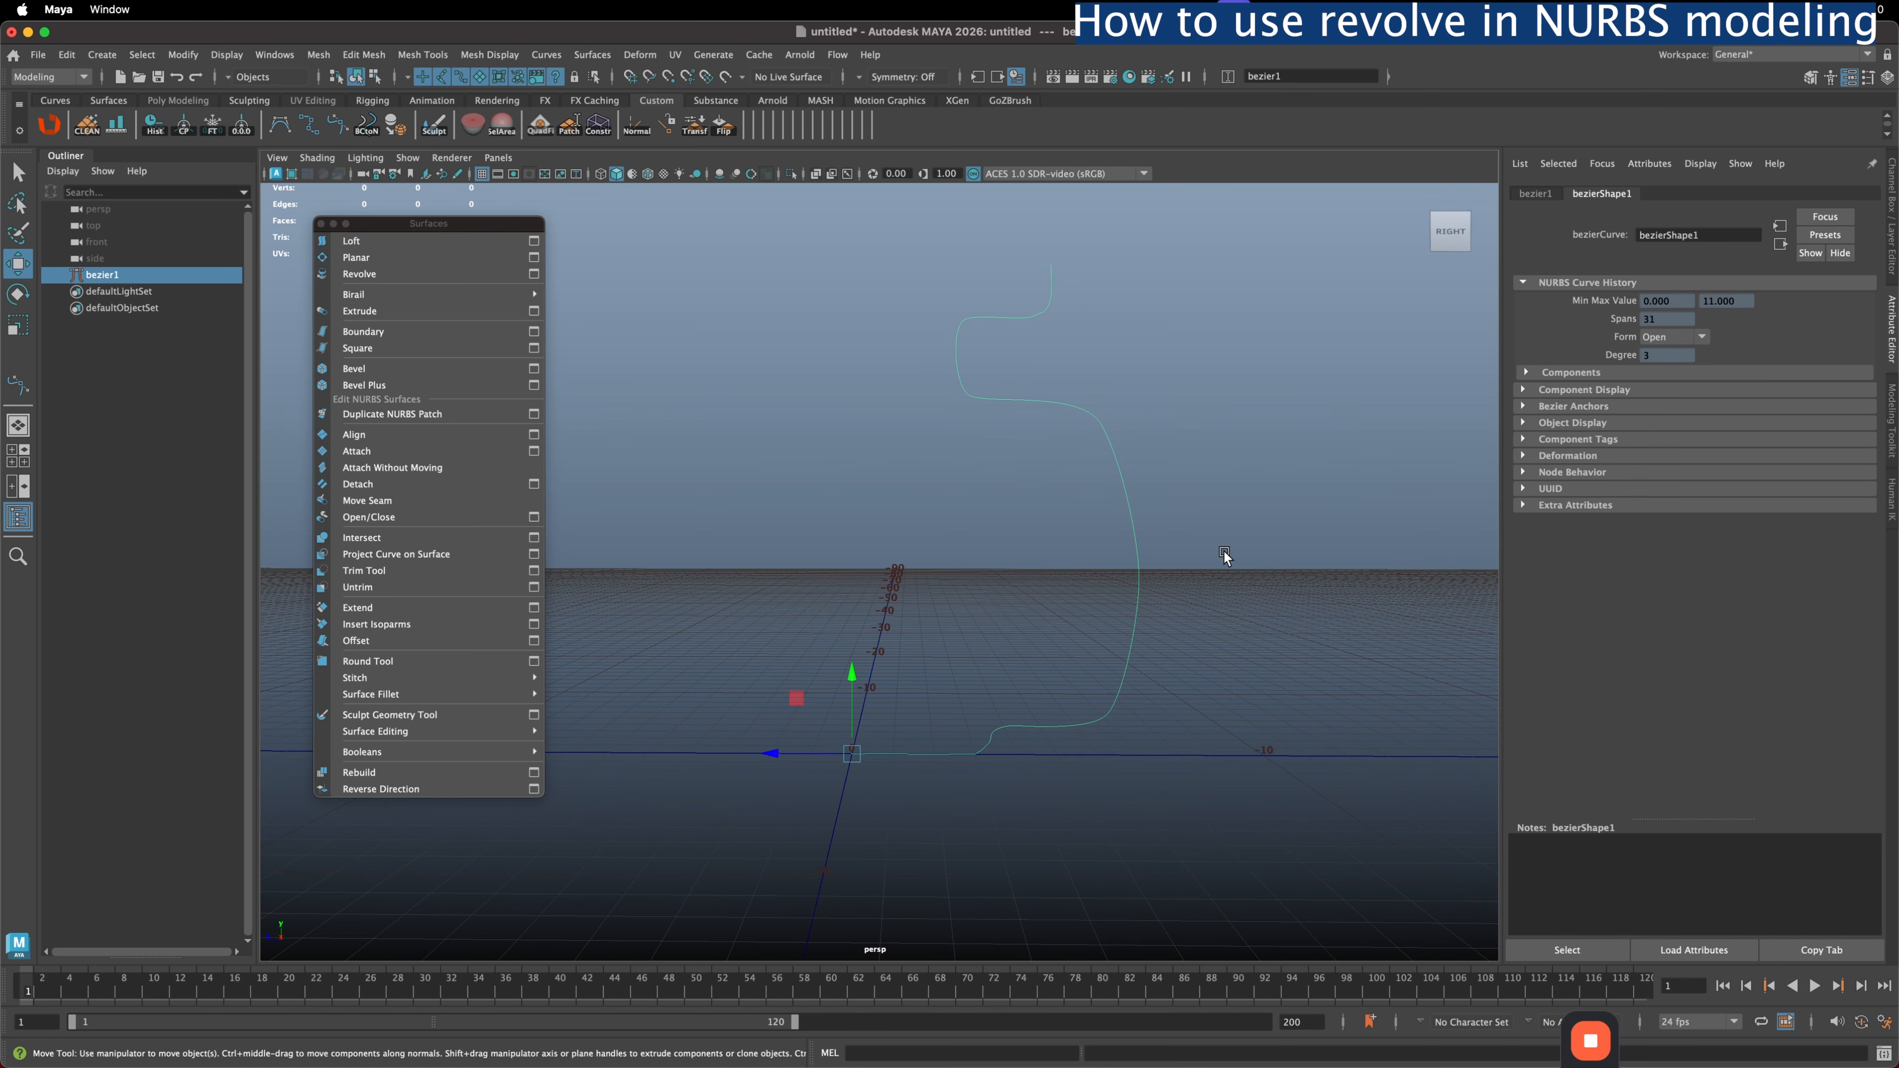
- Open the Revolve options for the vase profile curve and reset the settings to their defaults
left_click(1102, 590)
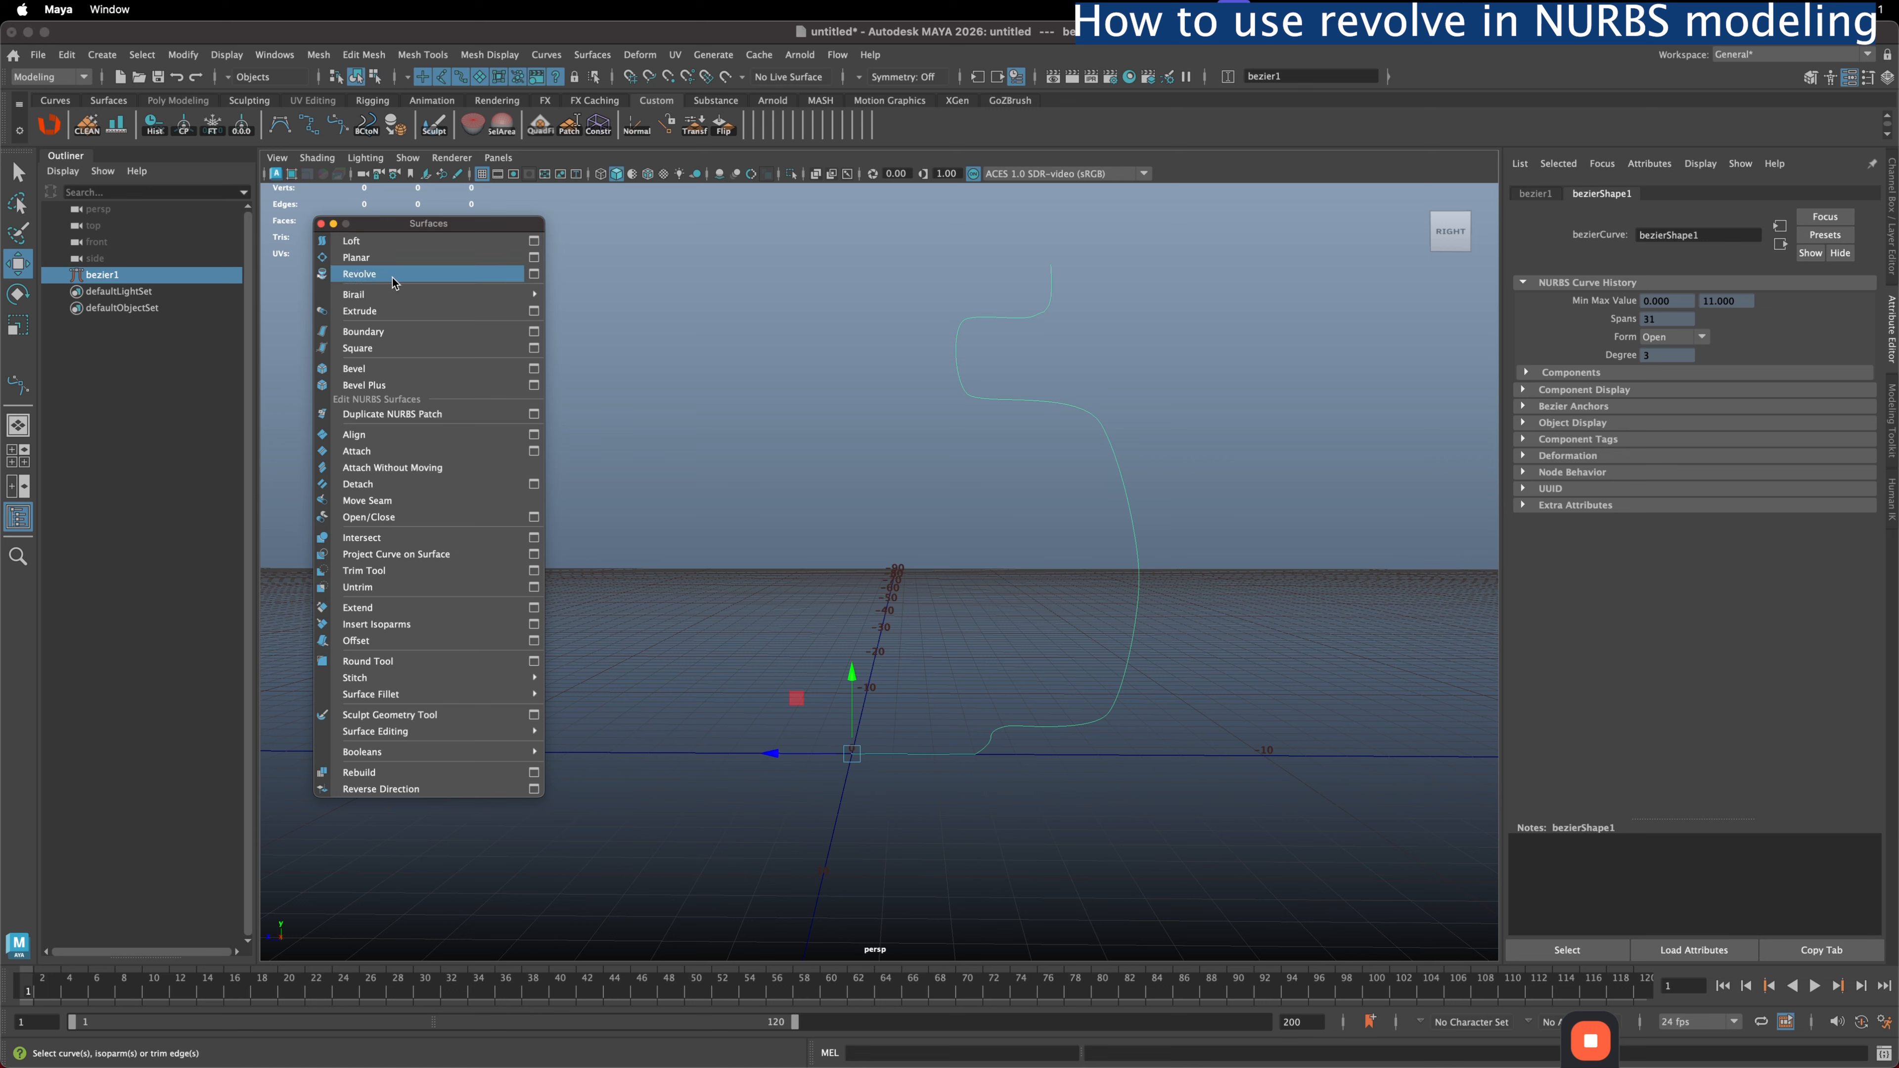
left_click(534, 274)
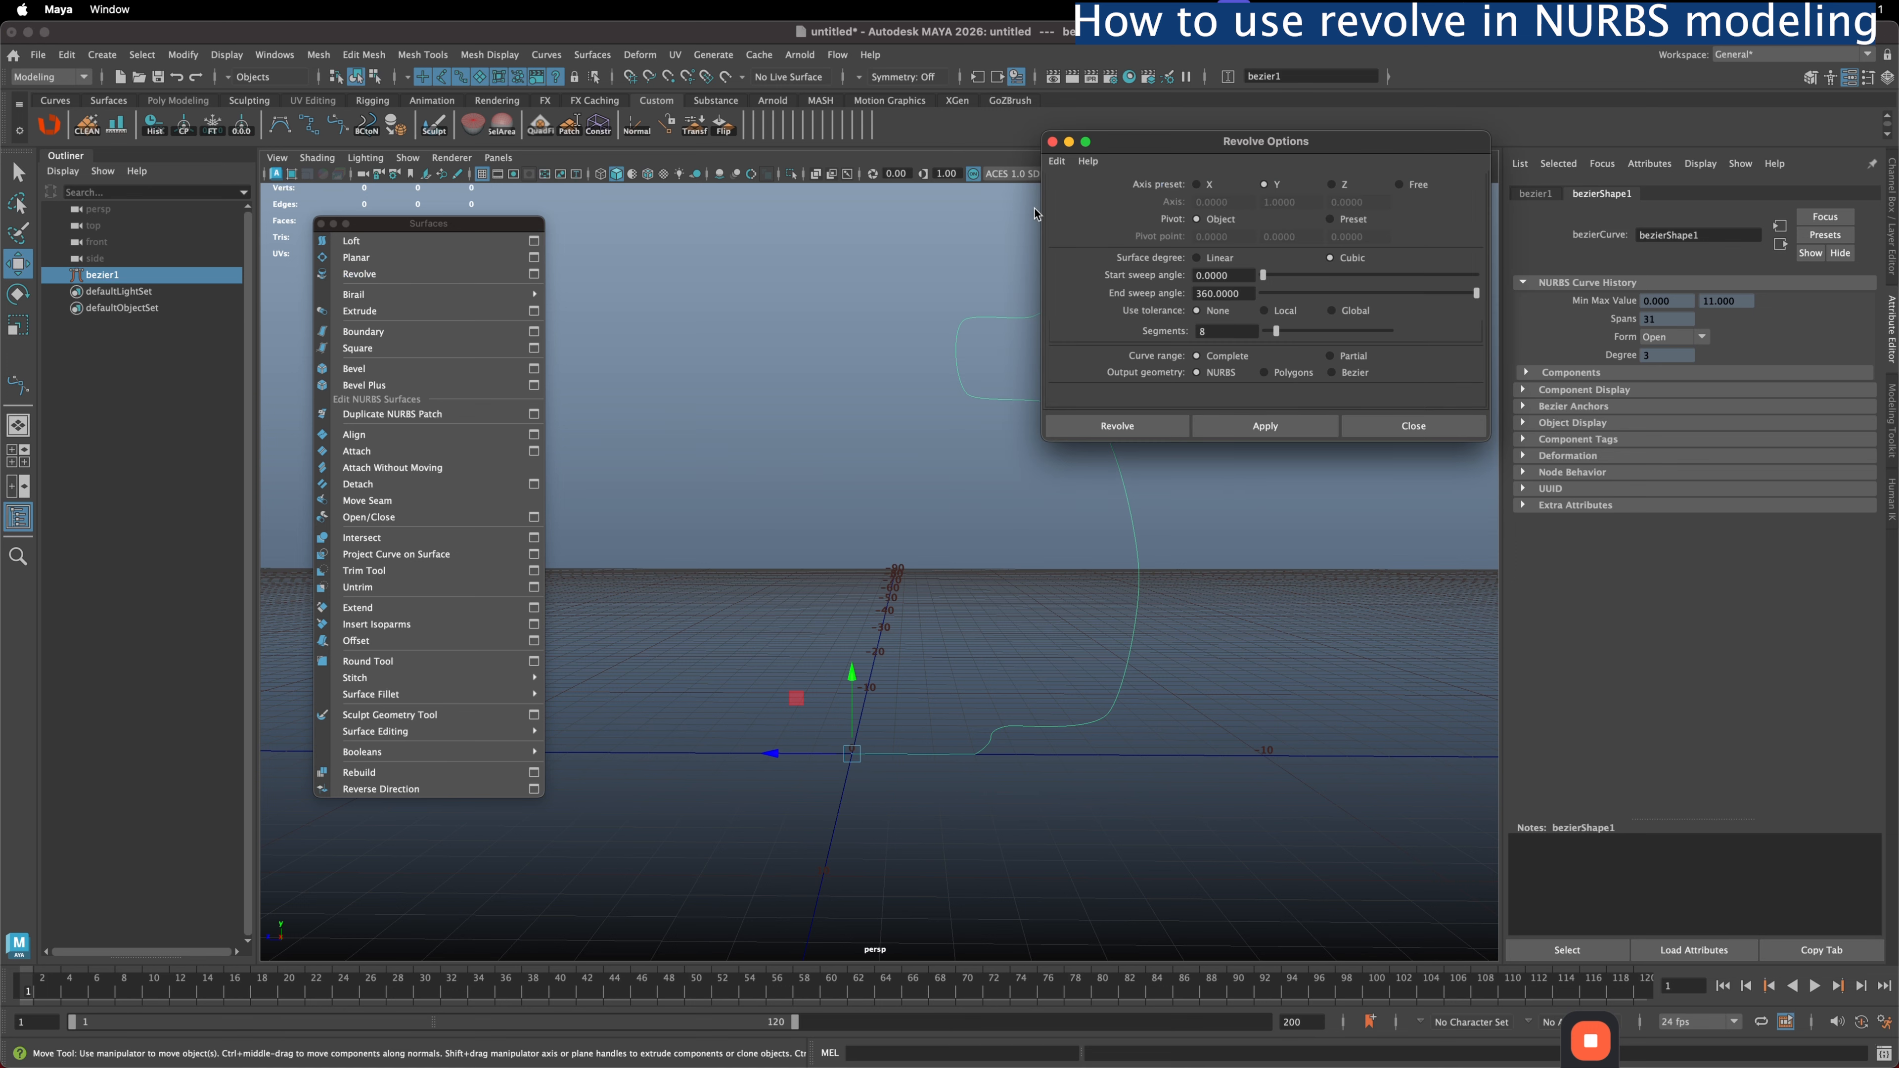
left_click(1056, 161)
left_click(1101, 215)
left_click_drag(1171, 141, 1308, 221)
- Revolve the vase profile curve around the Y axis with a 0 to 360 degree sweep and 8 segments
left_click(1135, 460)
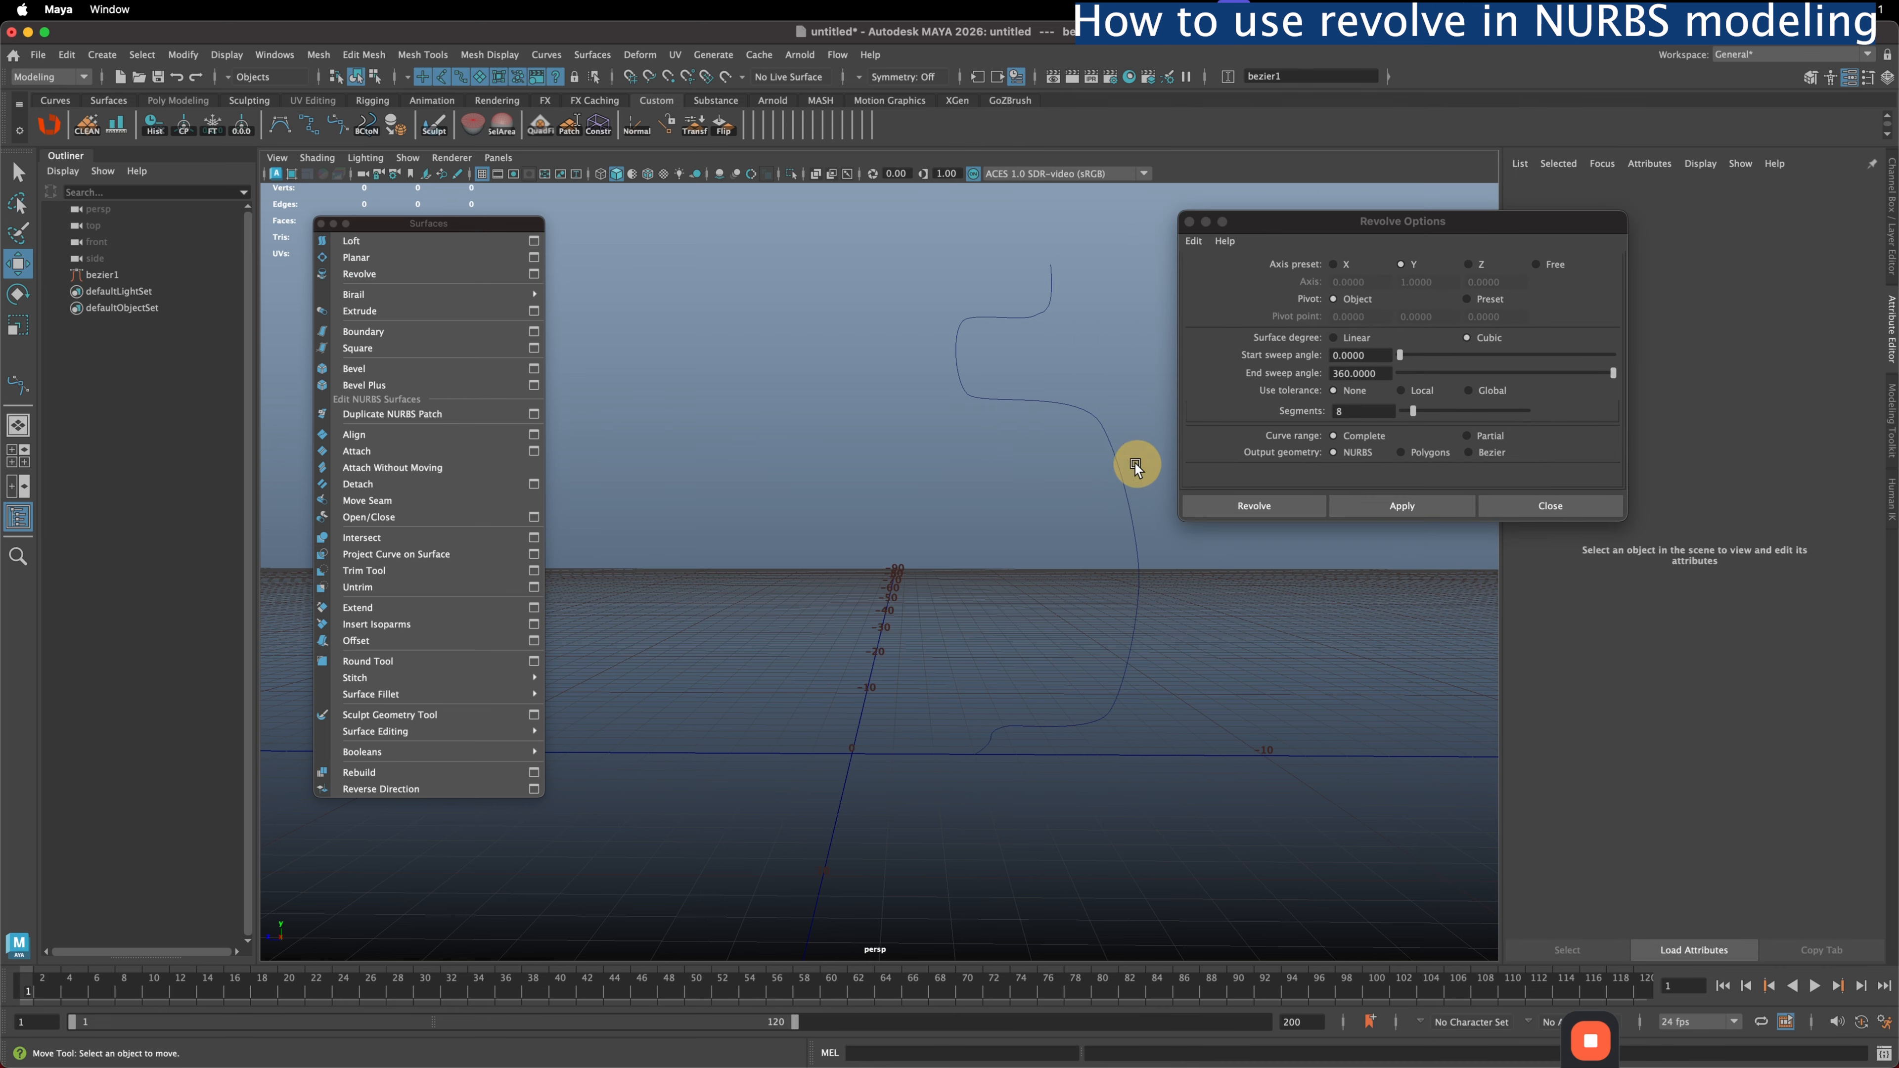
left_click_drag(1141, 449, 1101, 496)
left_click(1402, 506)
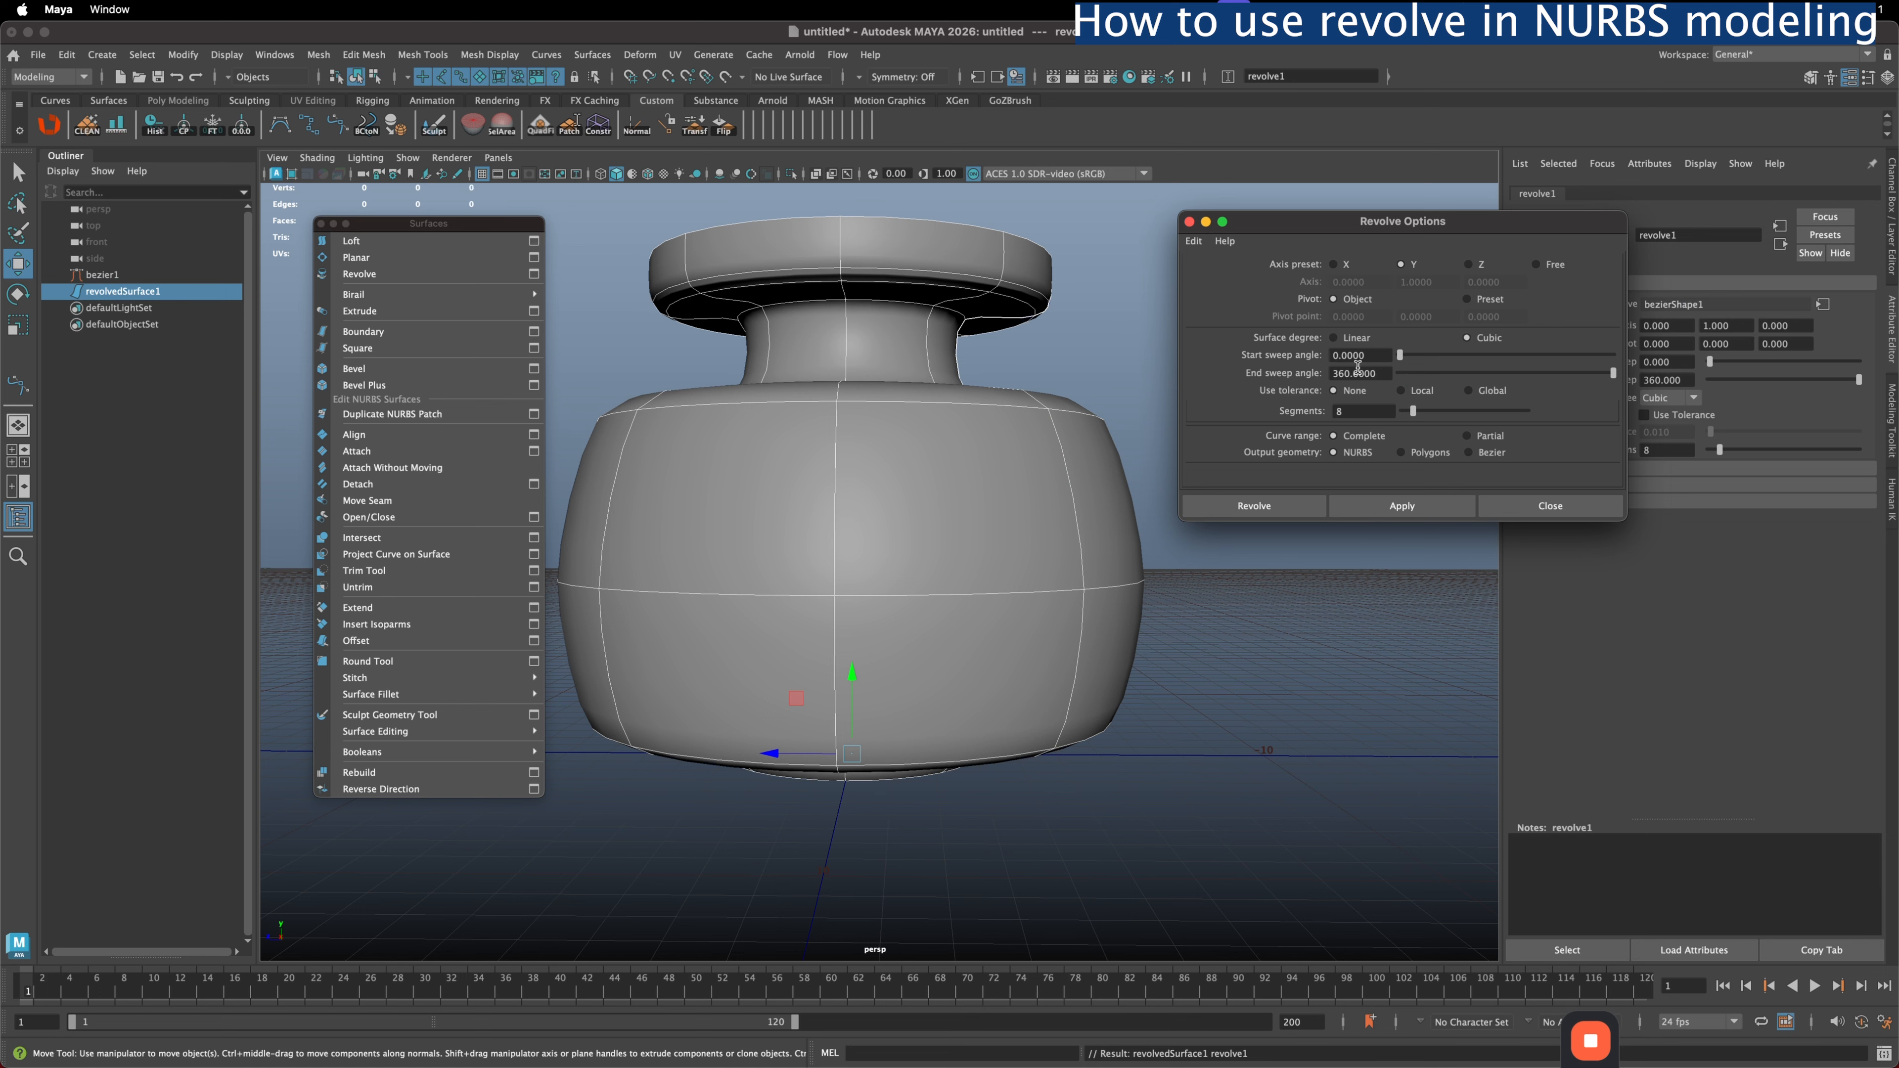
left_click_drag(1359, 230, 1325, 196)
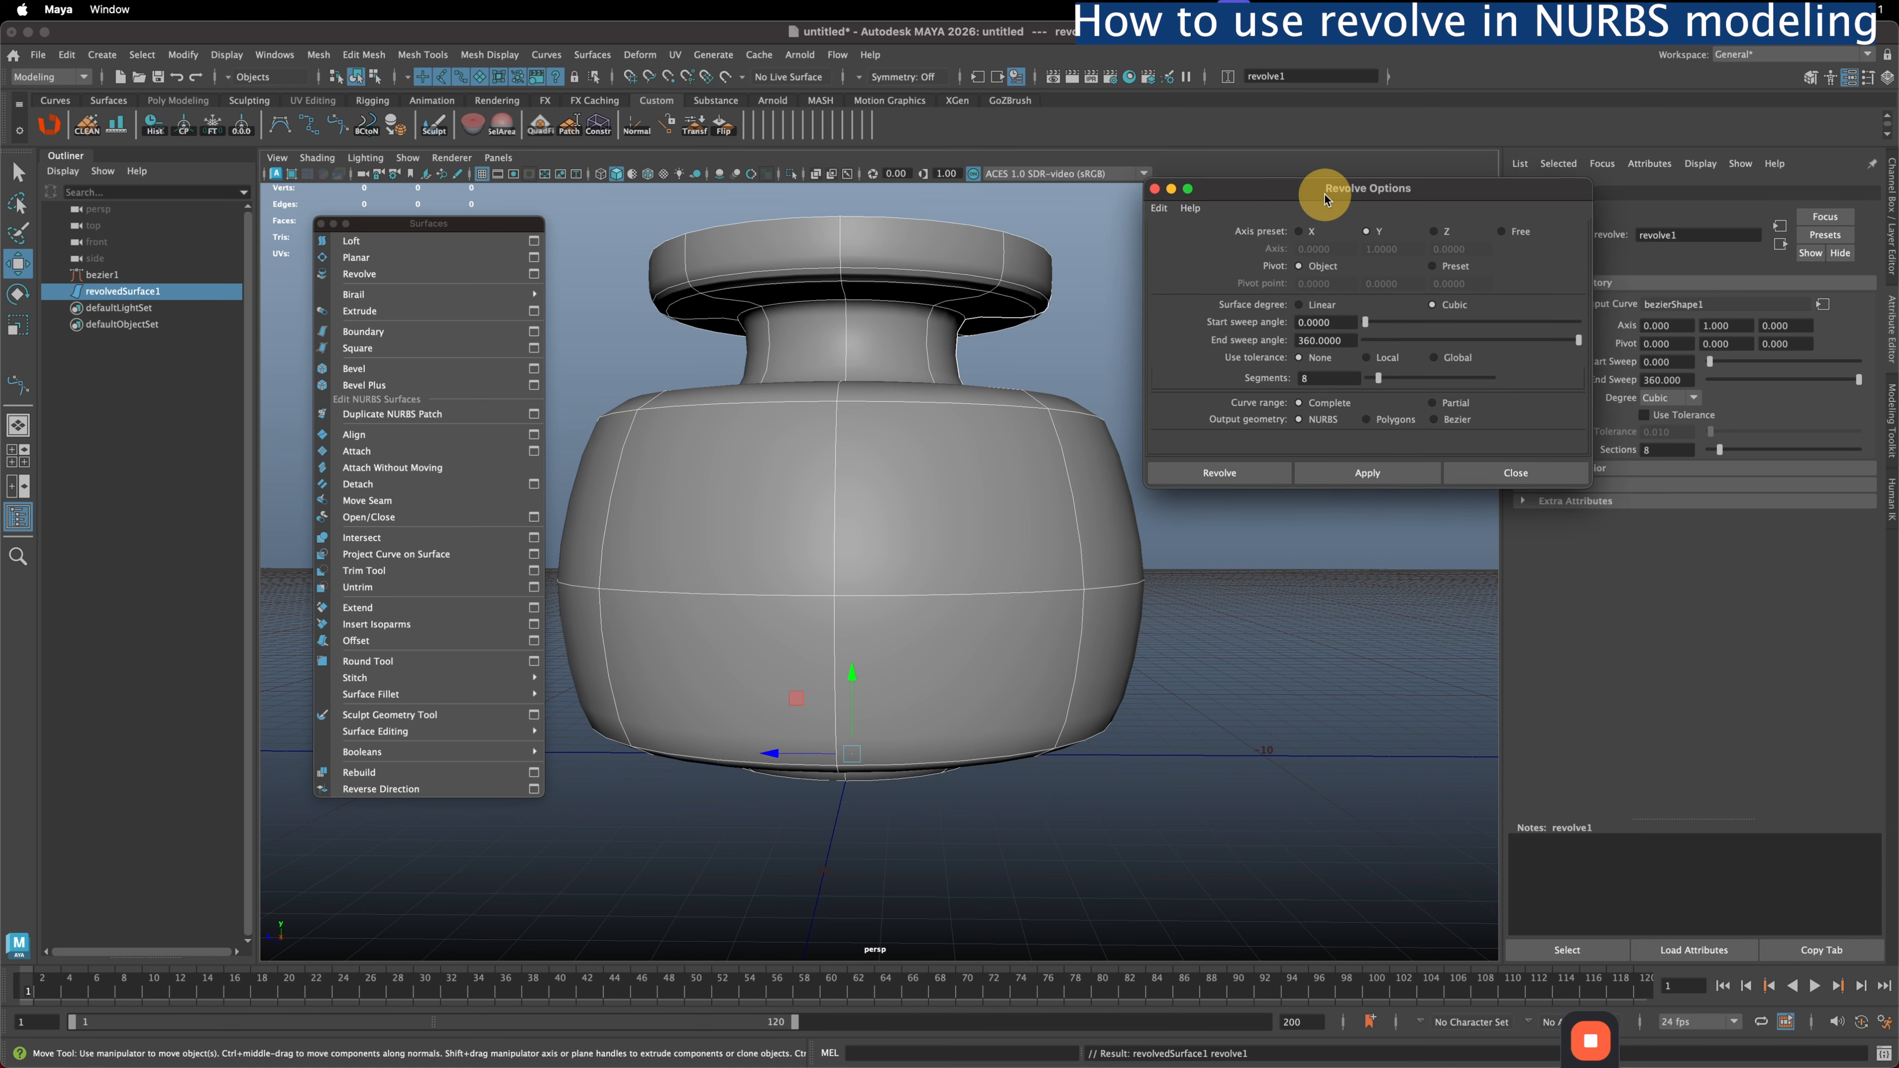
left_click_drag(982, 309, 884, 475, "alt")
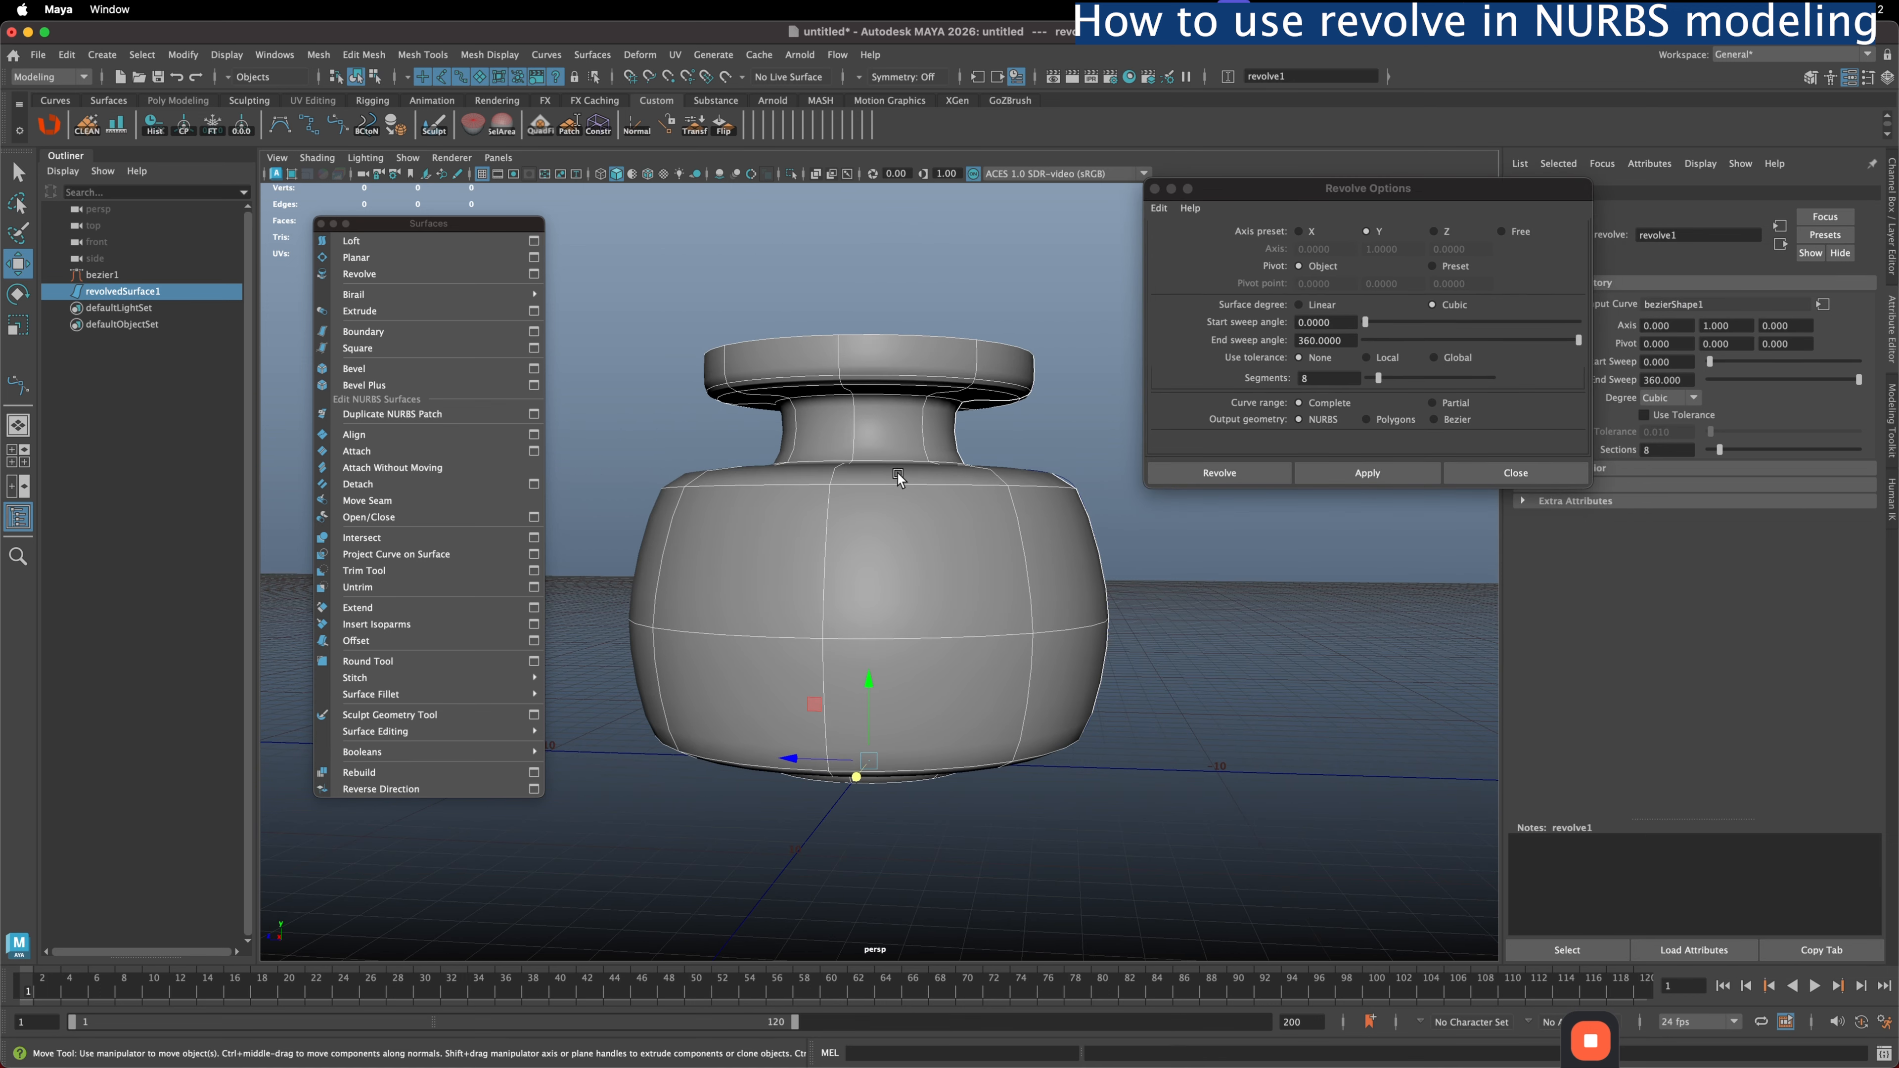
- Show the profile curve's control vertices and move the vase's shoulder point inward
left_click(105, 274)
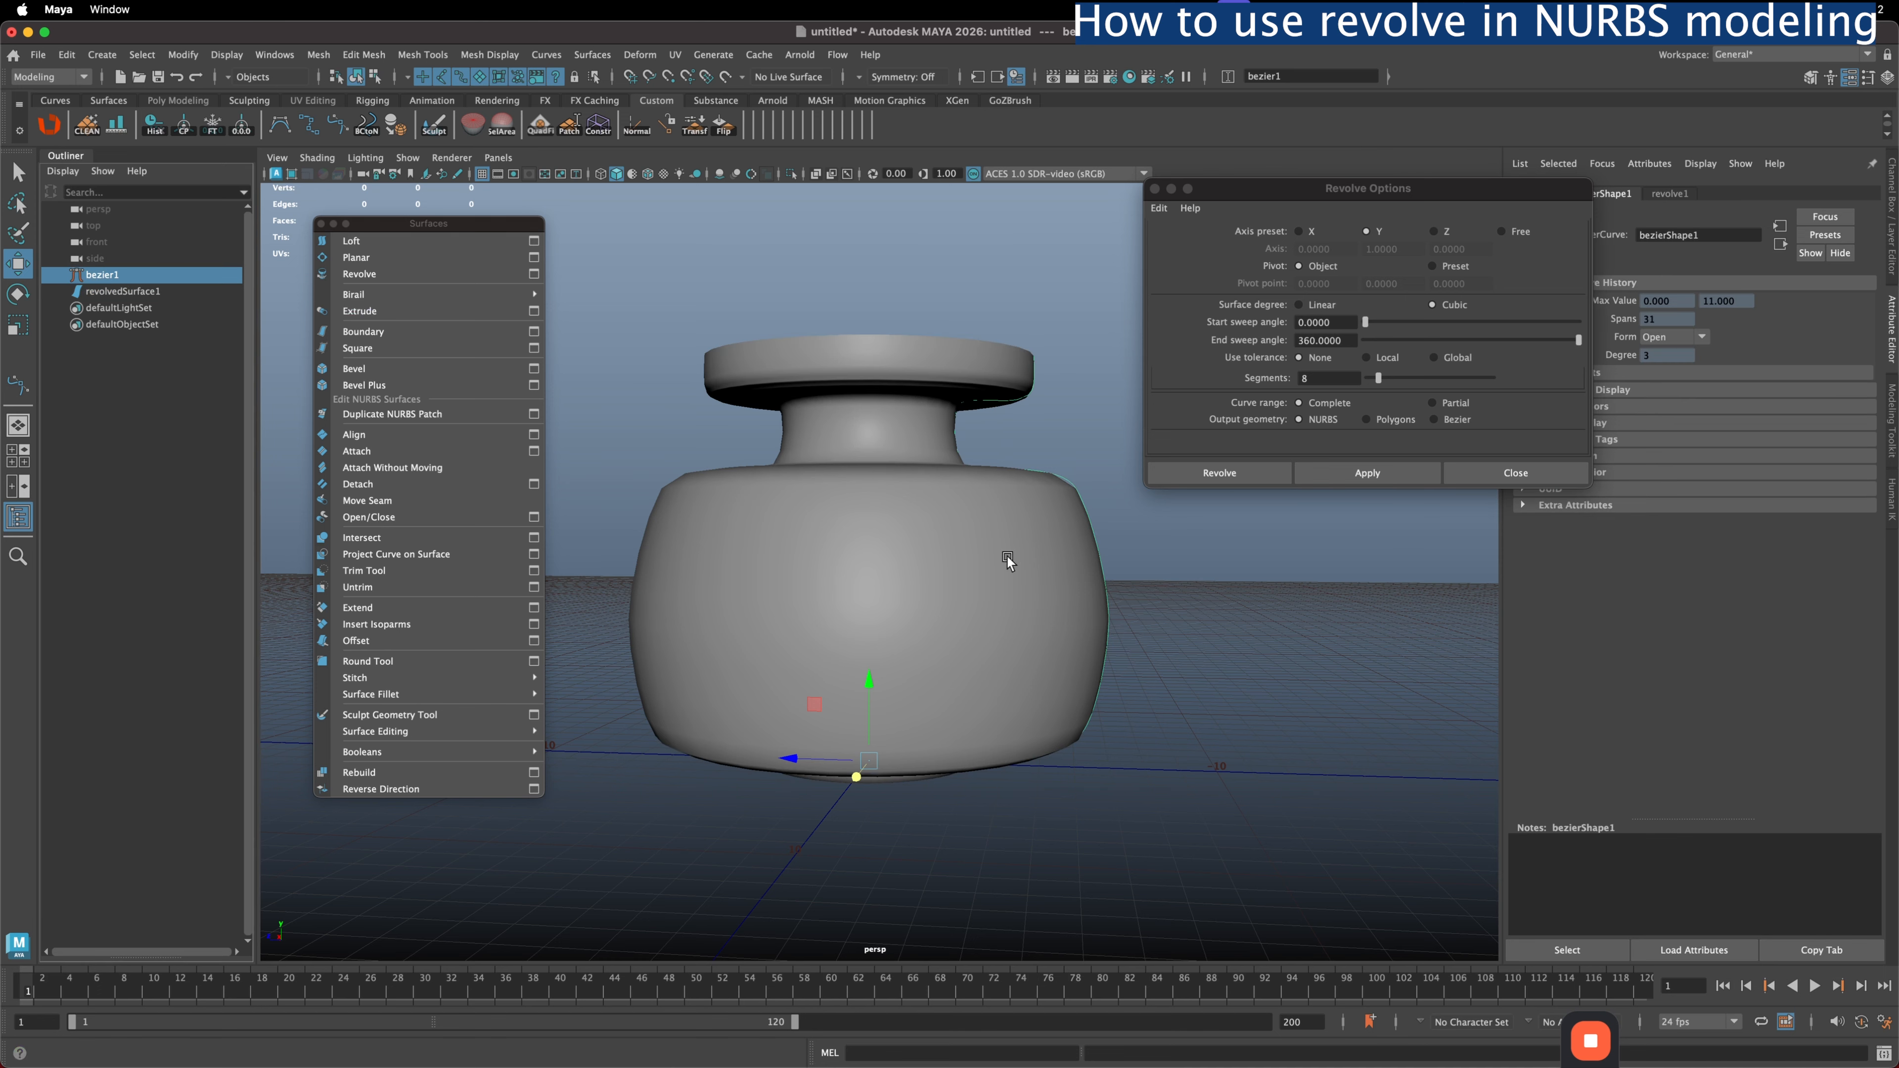
left_click_drag(1141, 552, 1156, 530, "alt")
right_click_drag(1156, 528, 1086, 521)
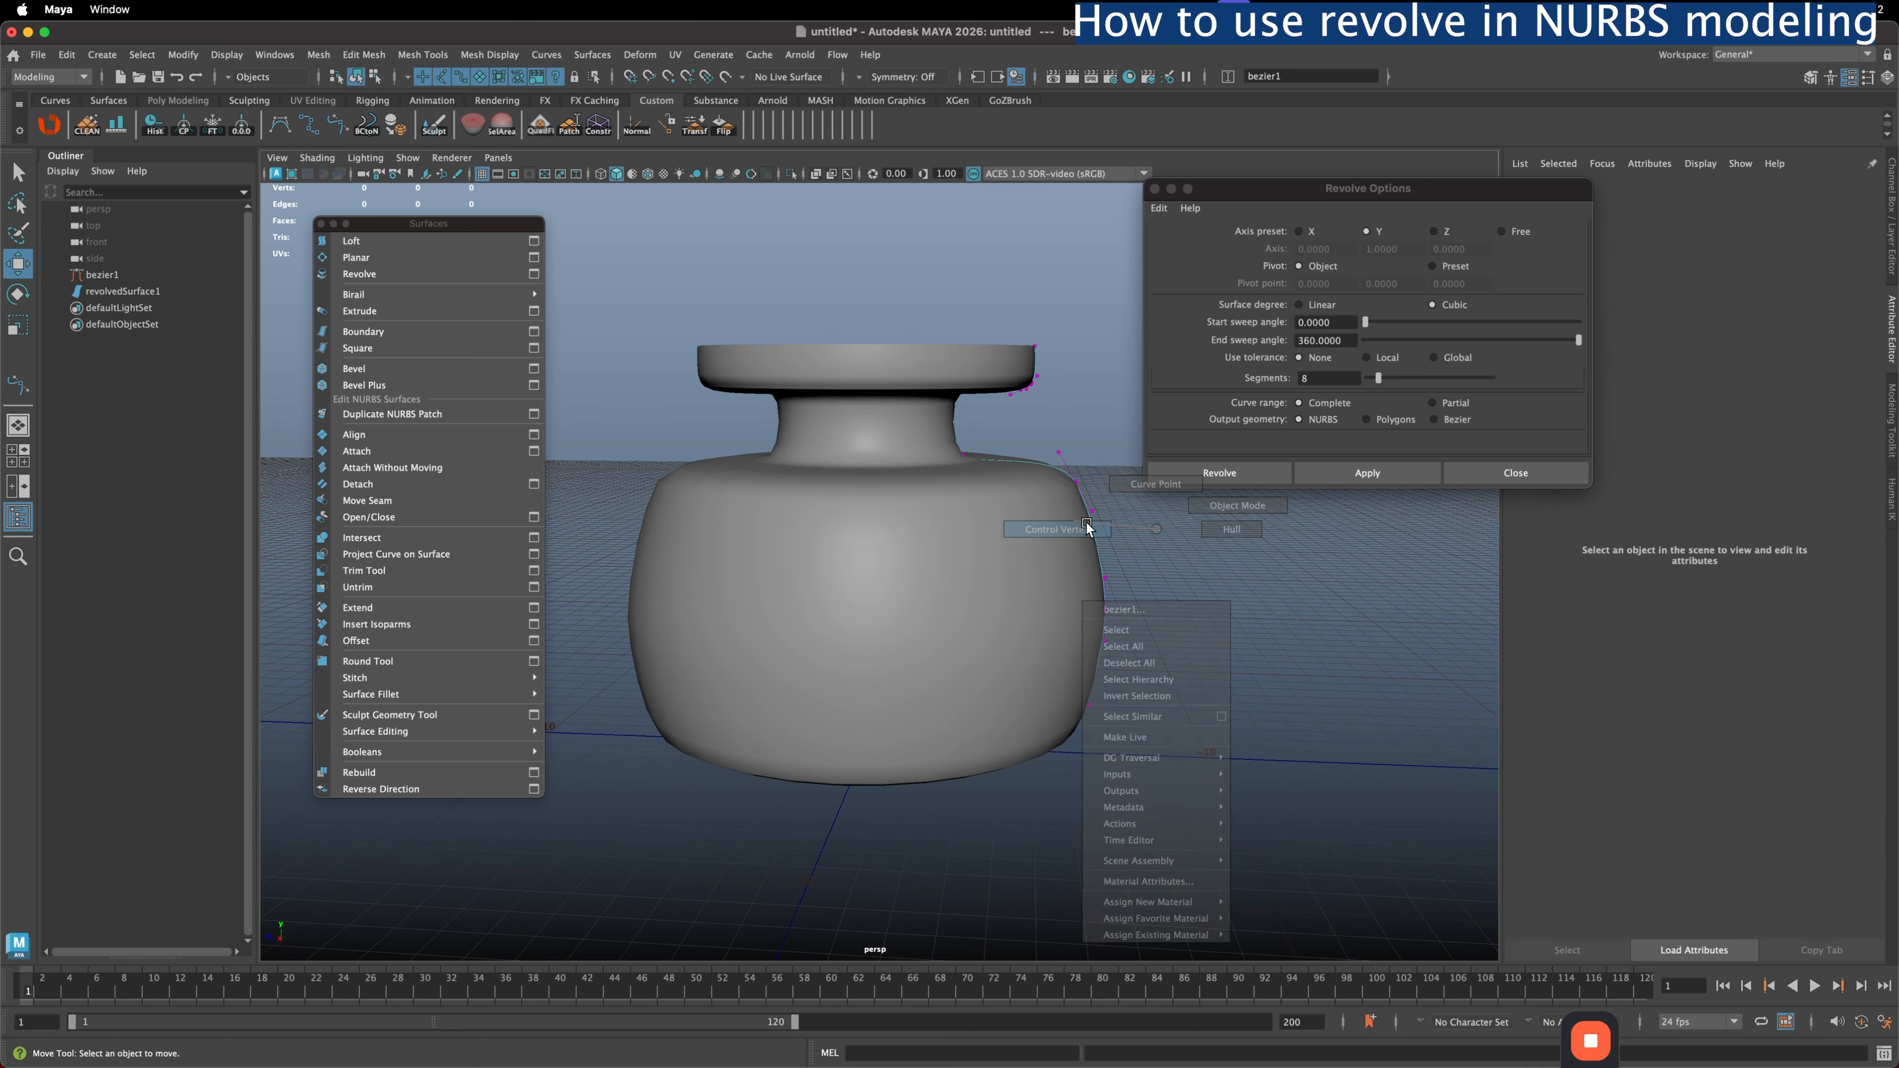
left_click(1077, 482)
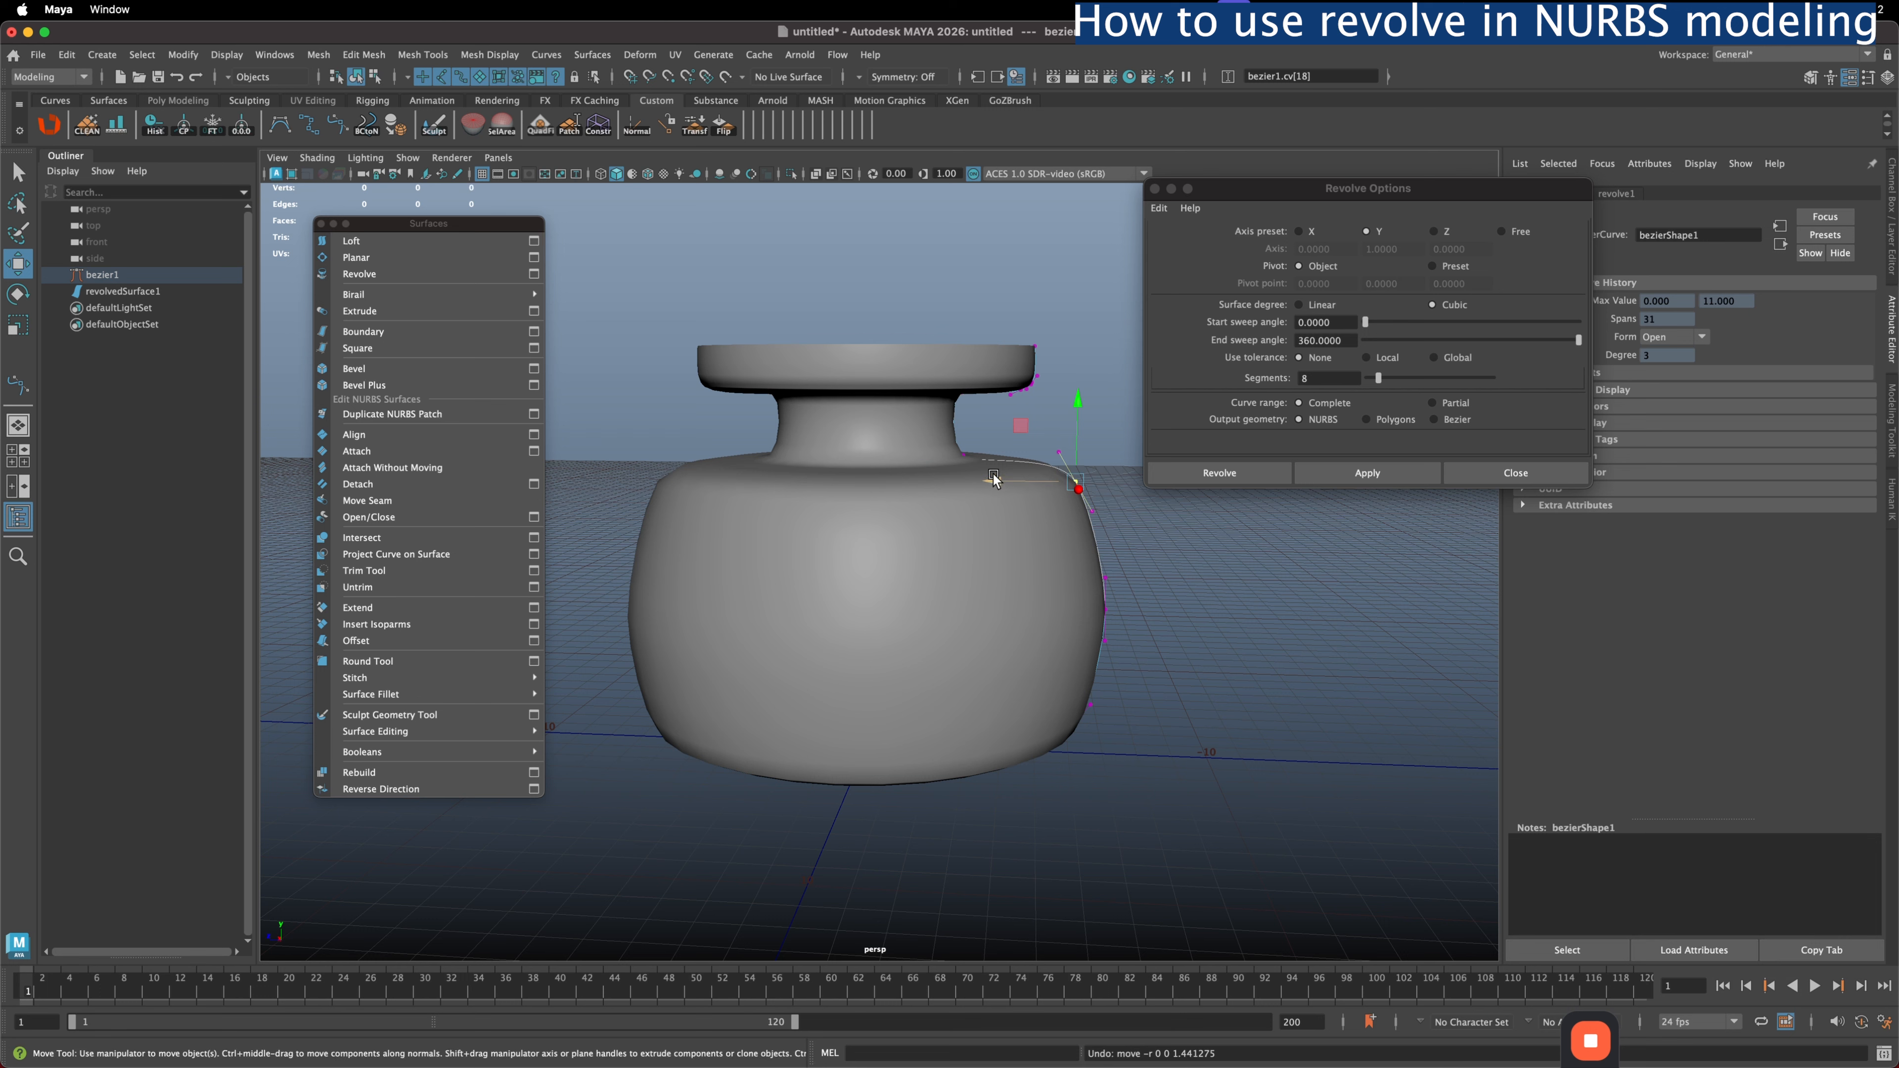
left_click_drag(993, 477, 962, 476)
- Move the control vertex at the vase's widest point outward to give the body a broader belly
left_click(1105, 610)
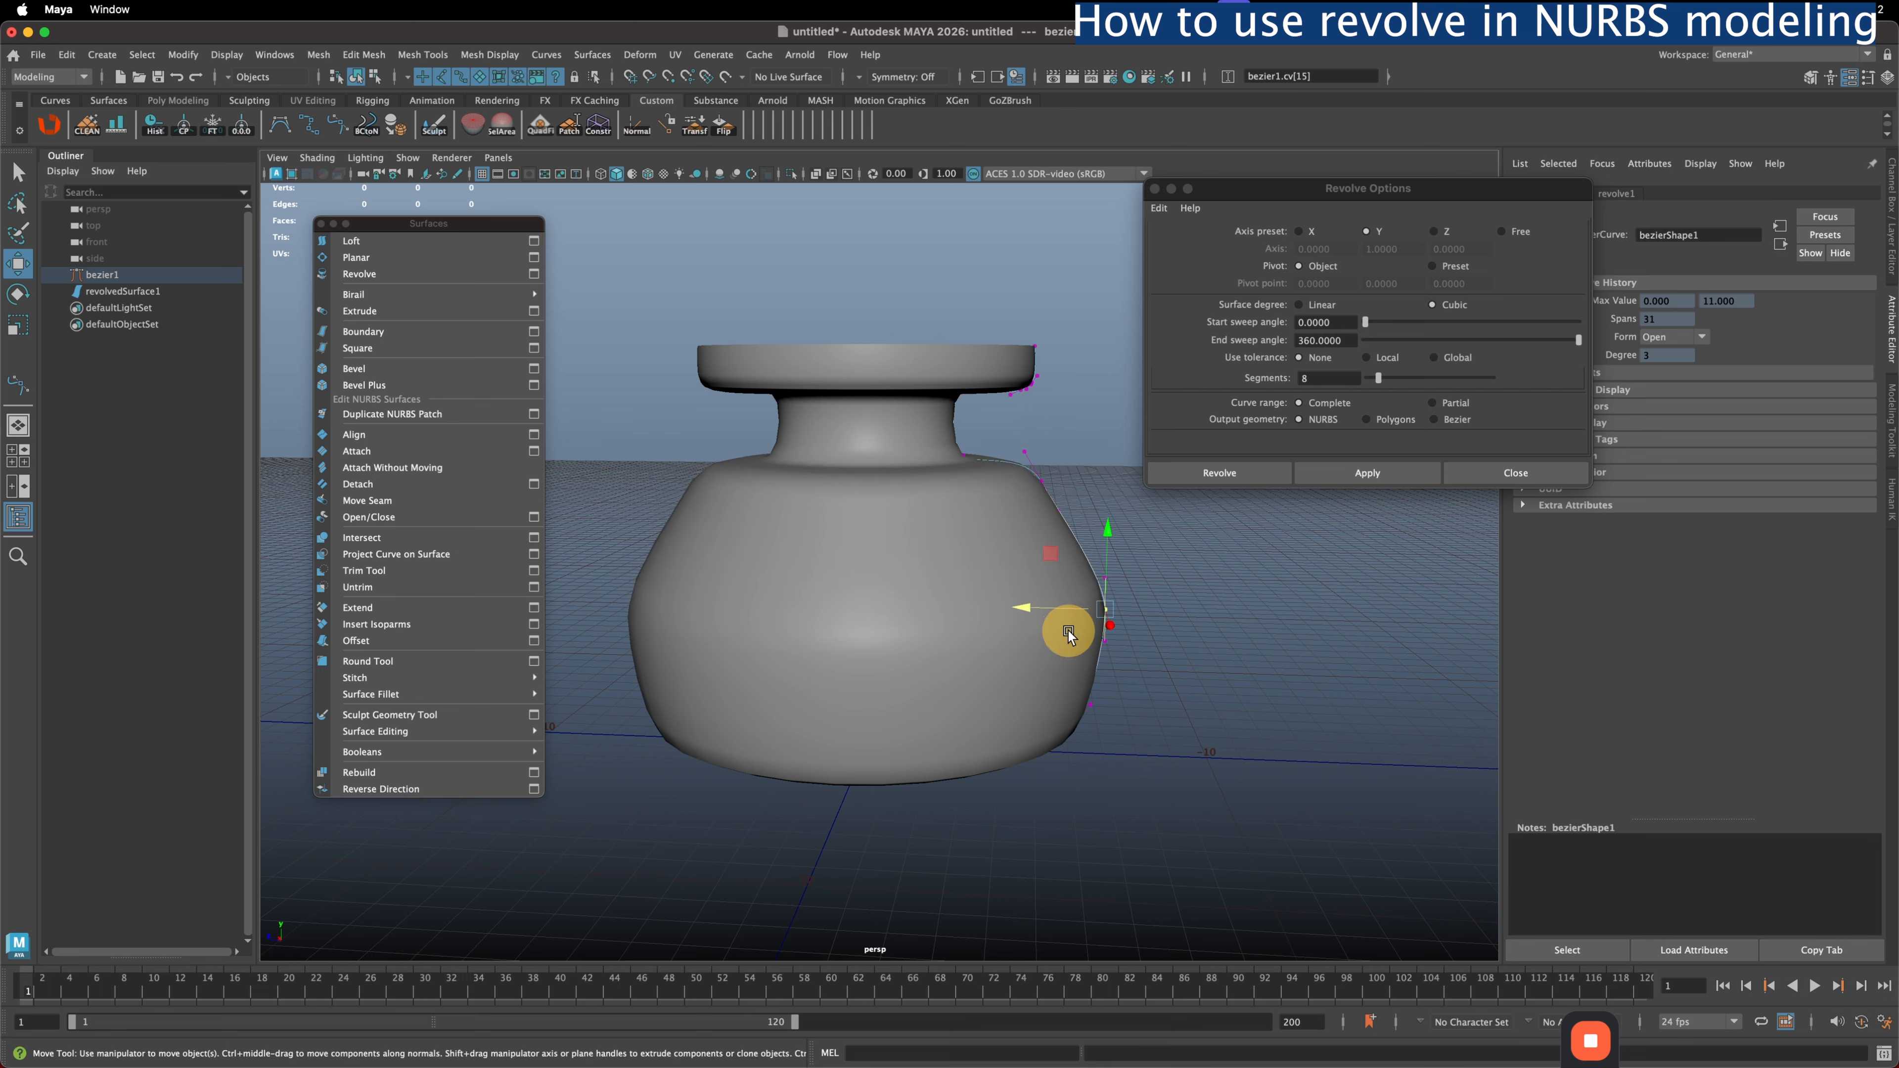
left_click(1109, 573)
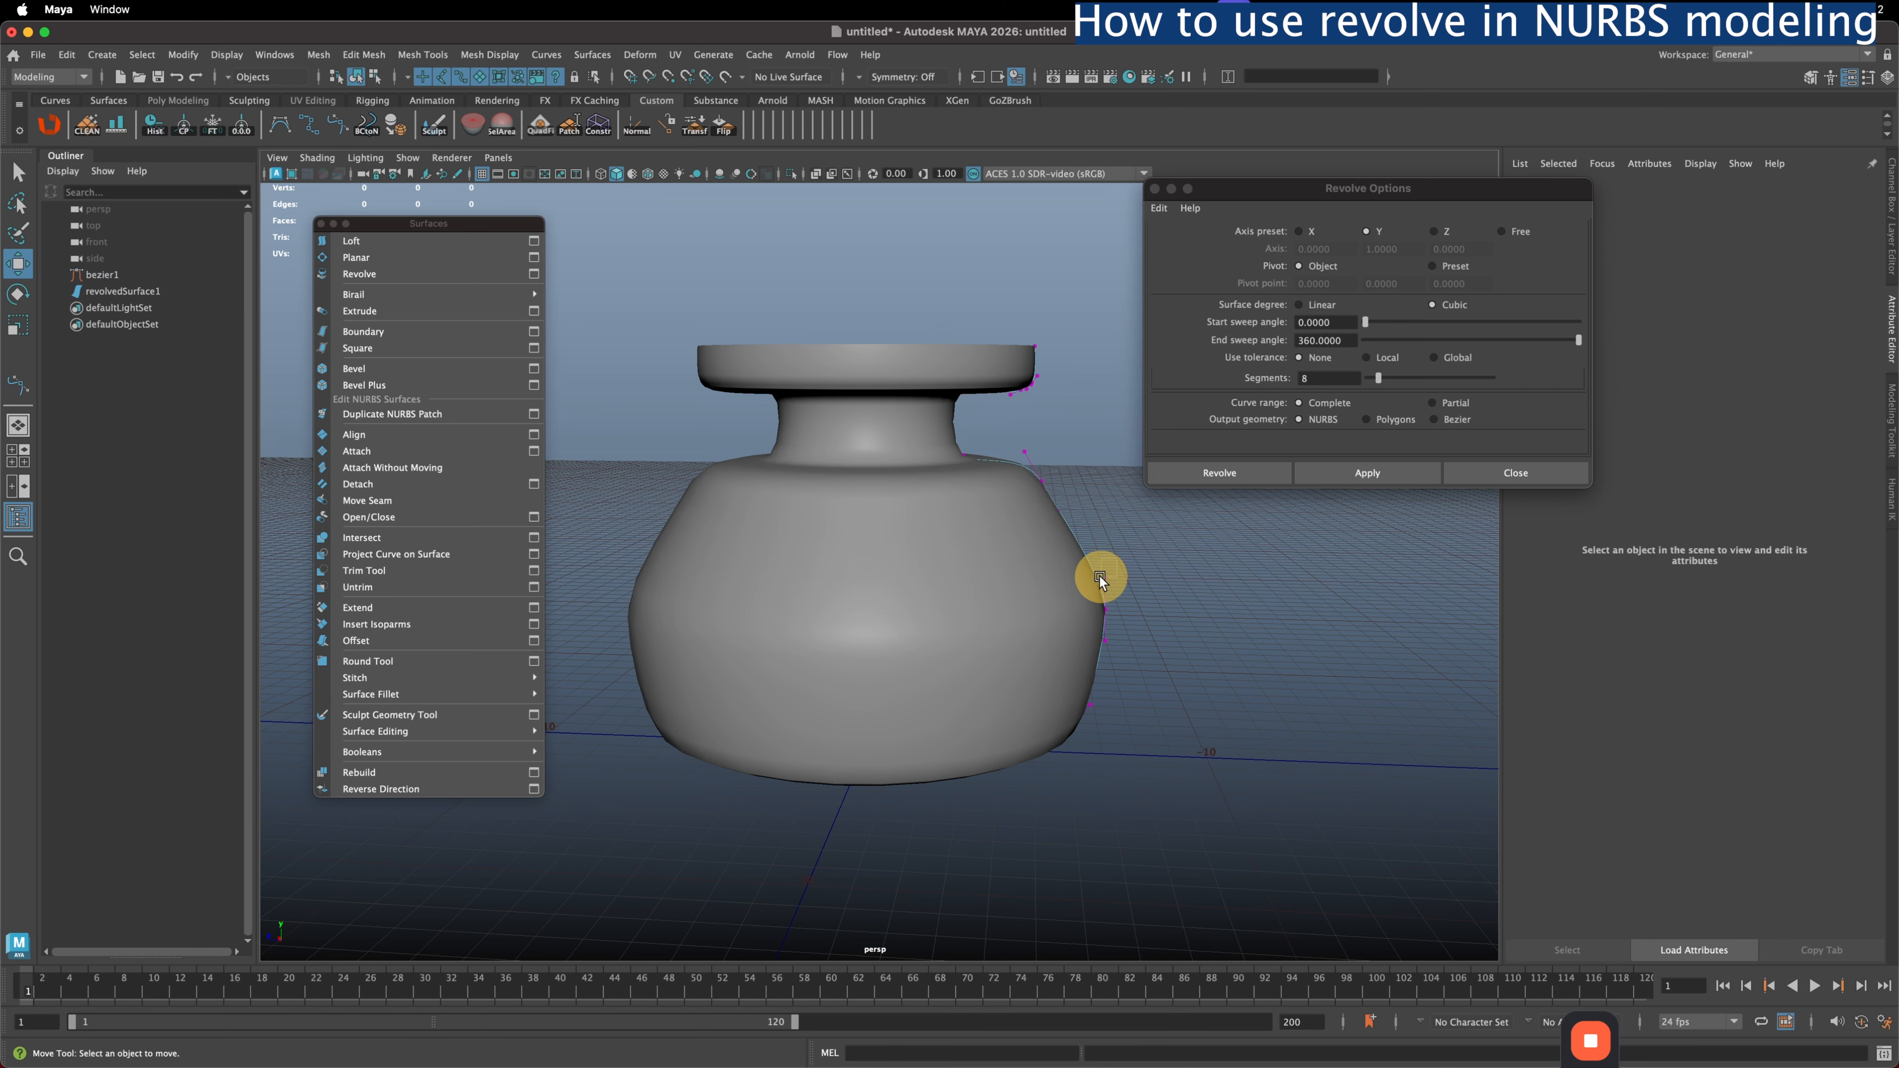
left_click_drag(1099, 577, 1082, 621)
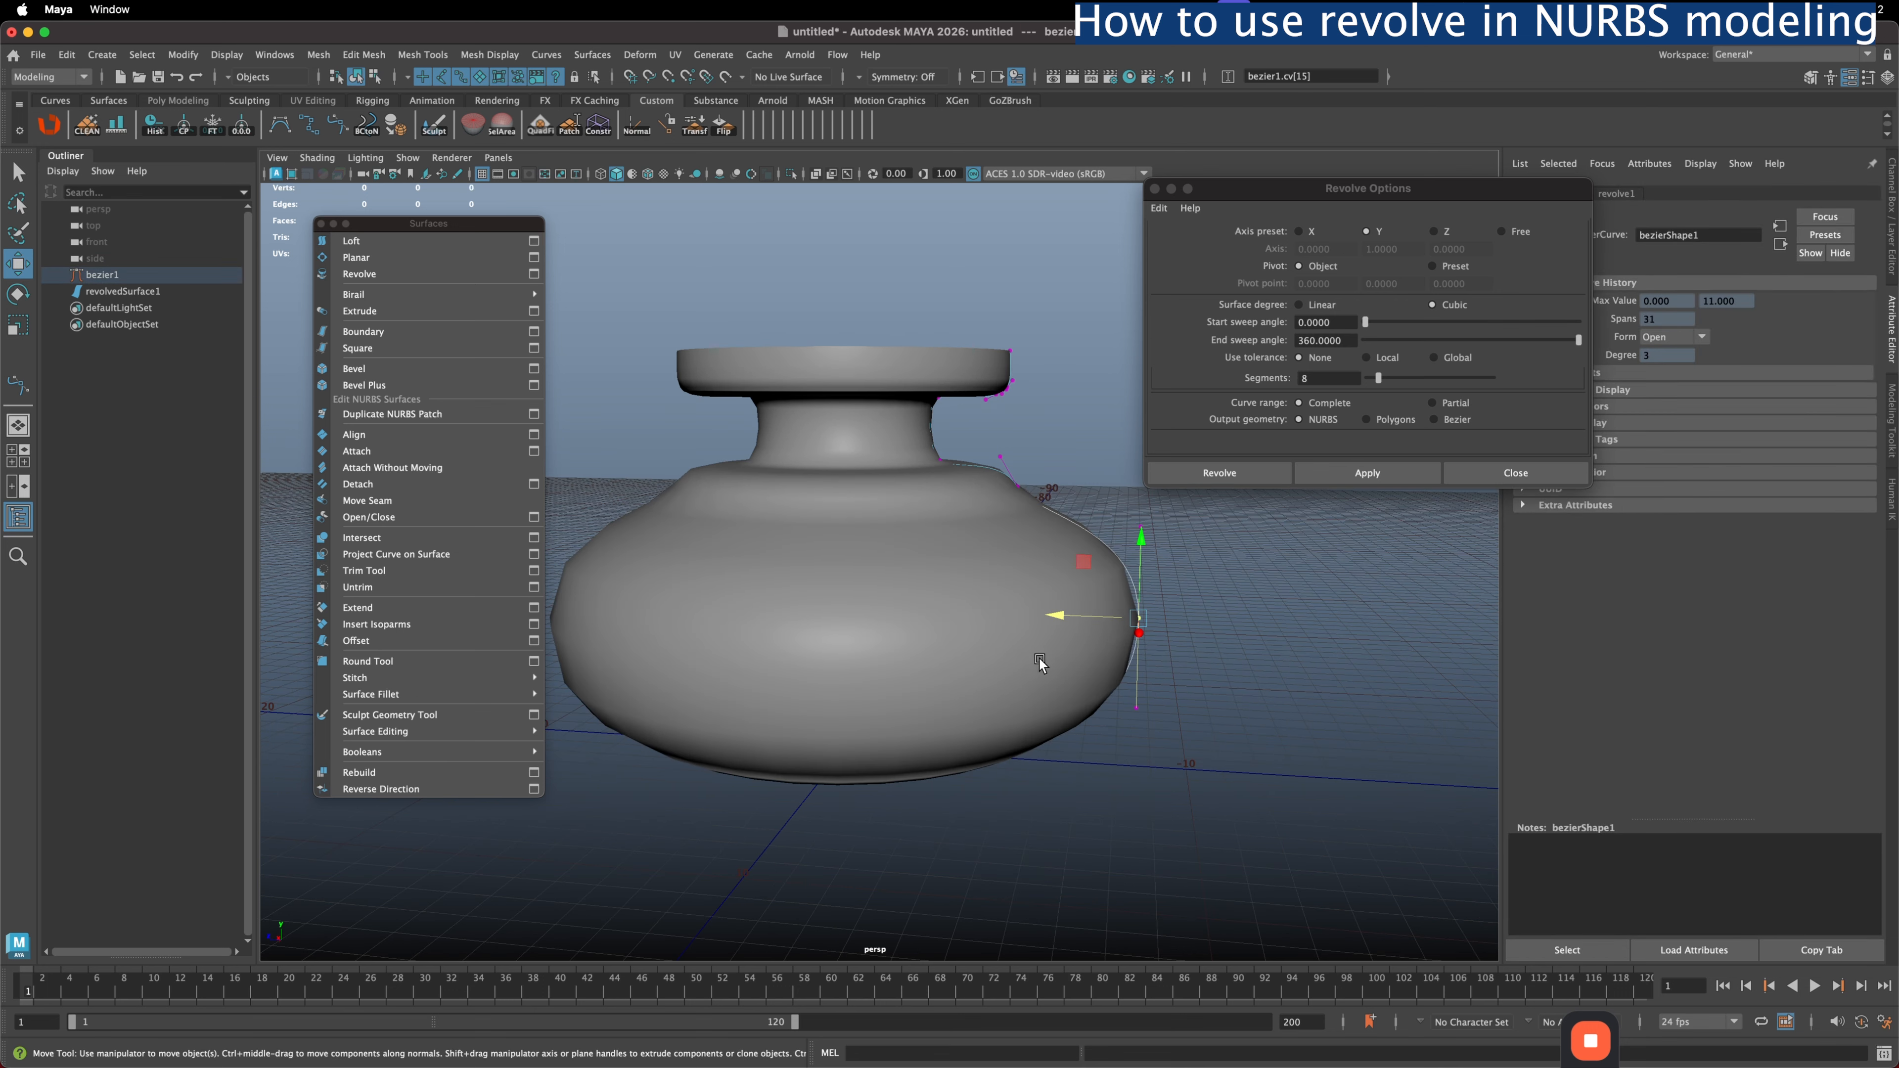
right_click_drag(1039, 658, 997, 618, "alt")
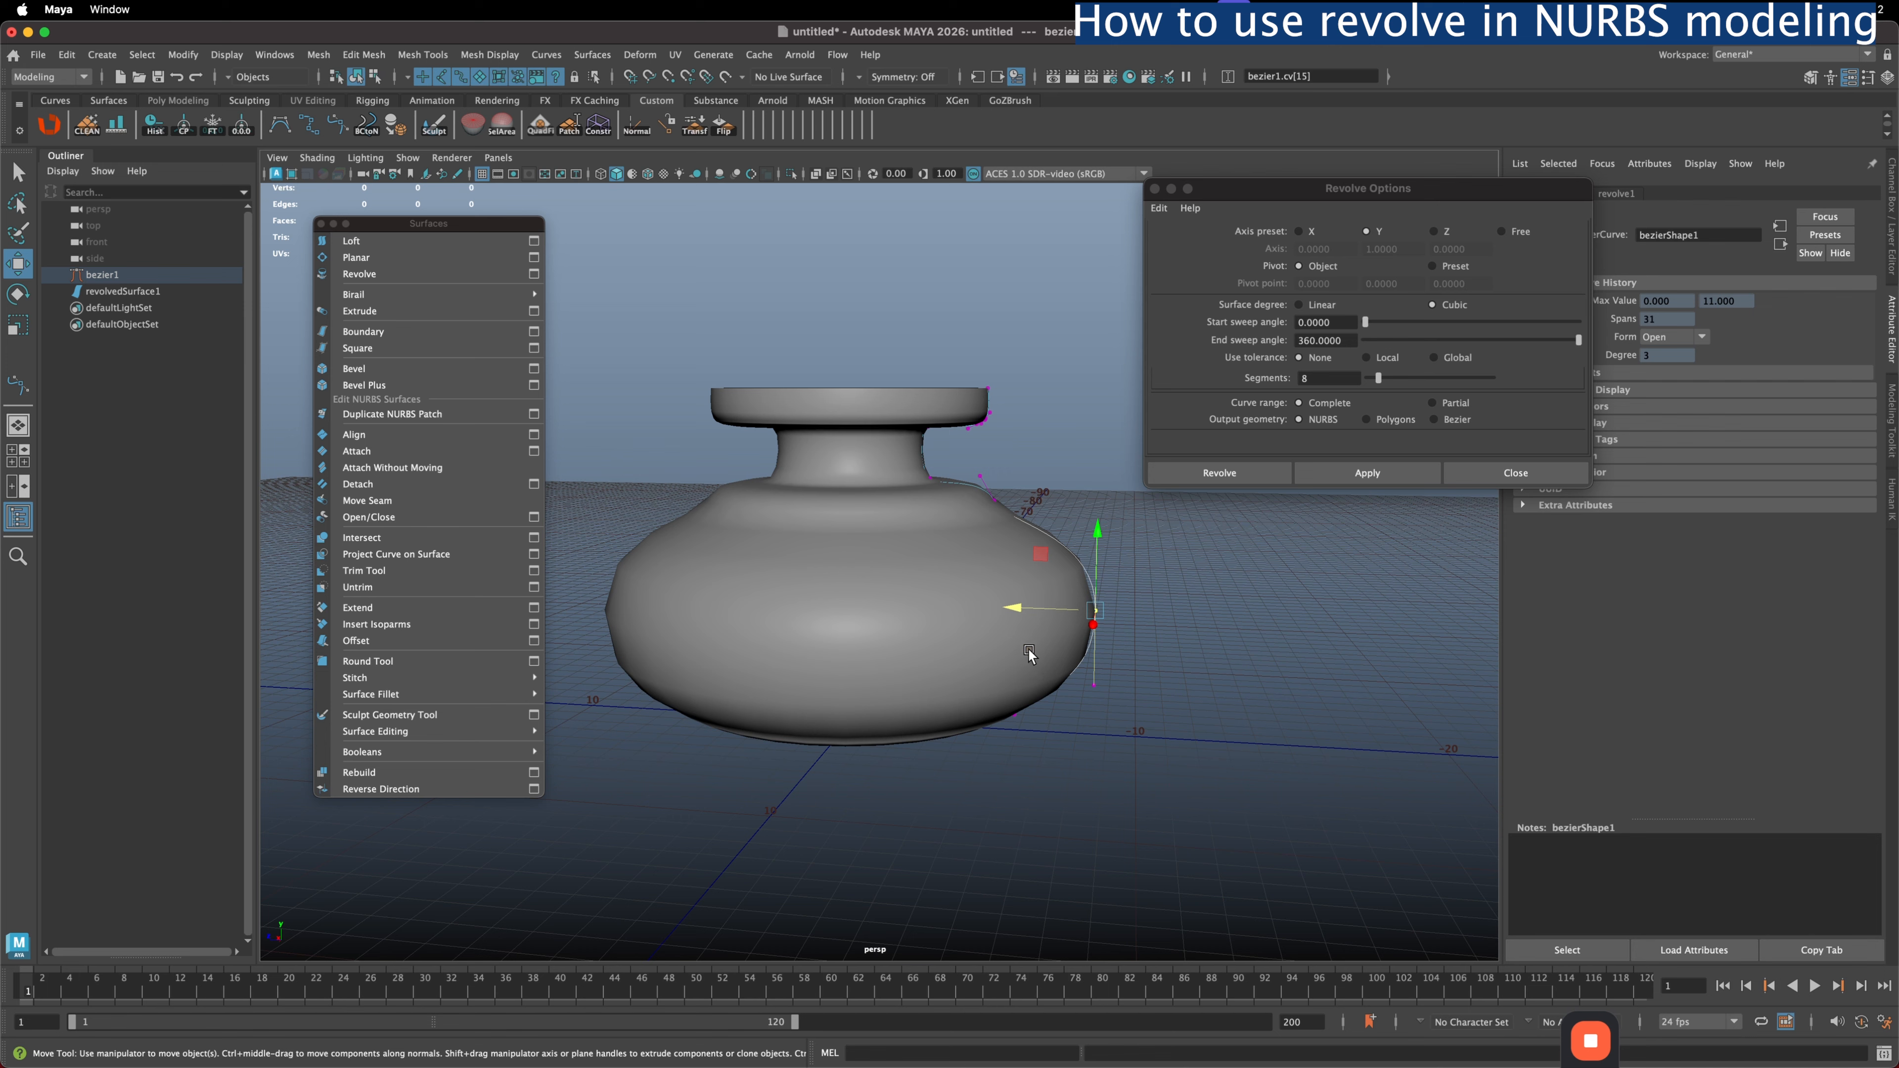
left_click_drag(1030, 652, 1036, 650, "alt")
- Return to object selection and select the revolved vase surface
left_click_drag(1341, 188, 1245, 204)
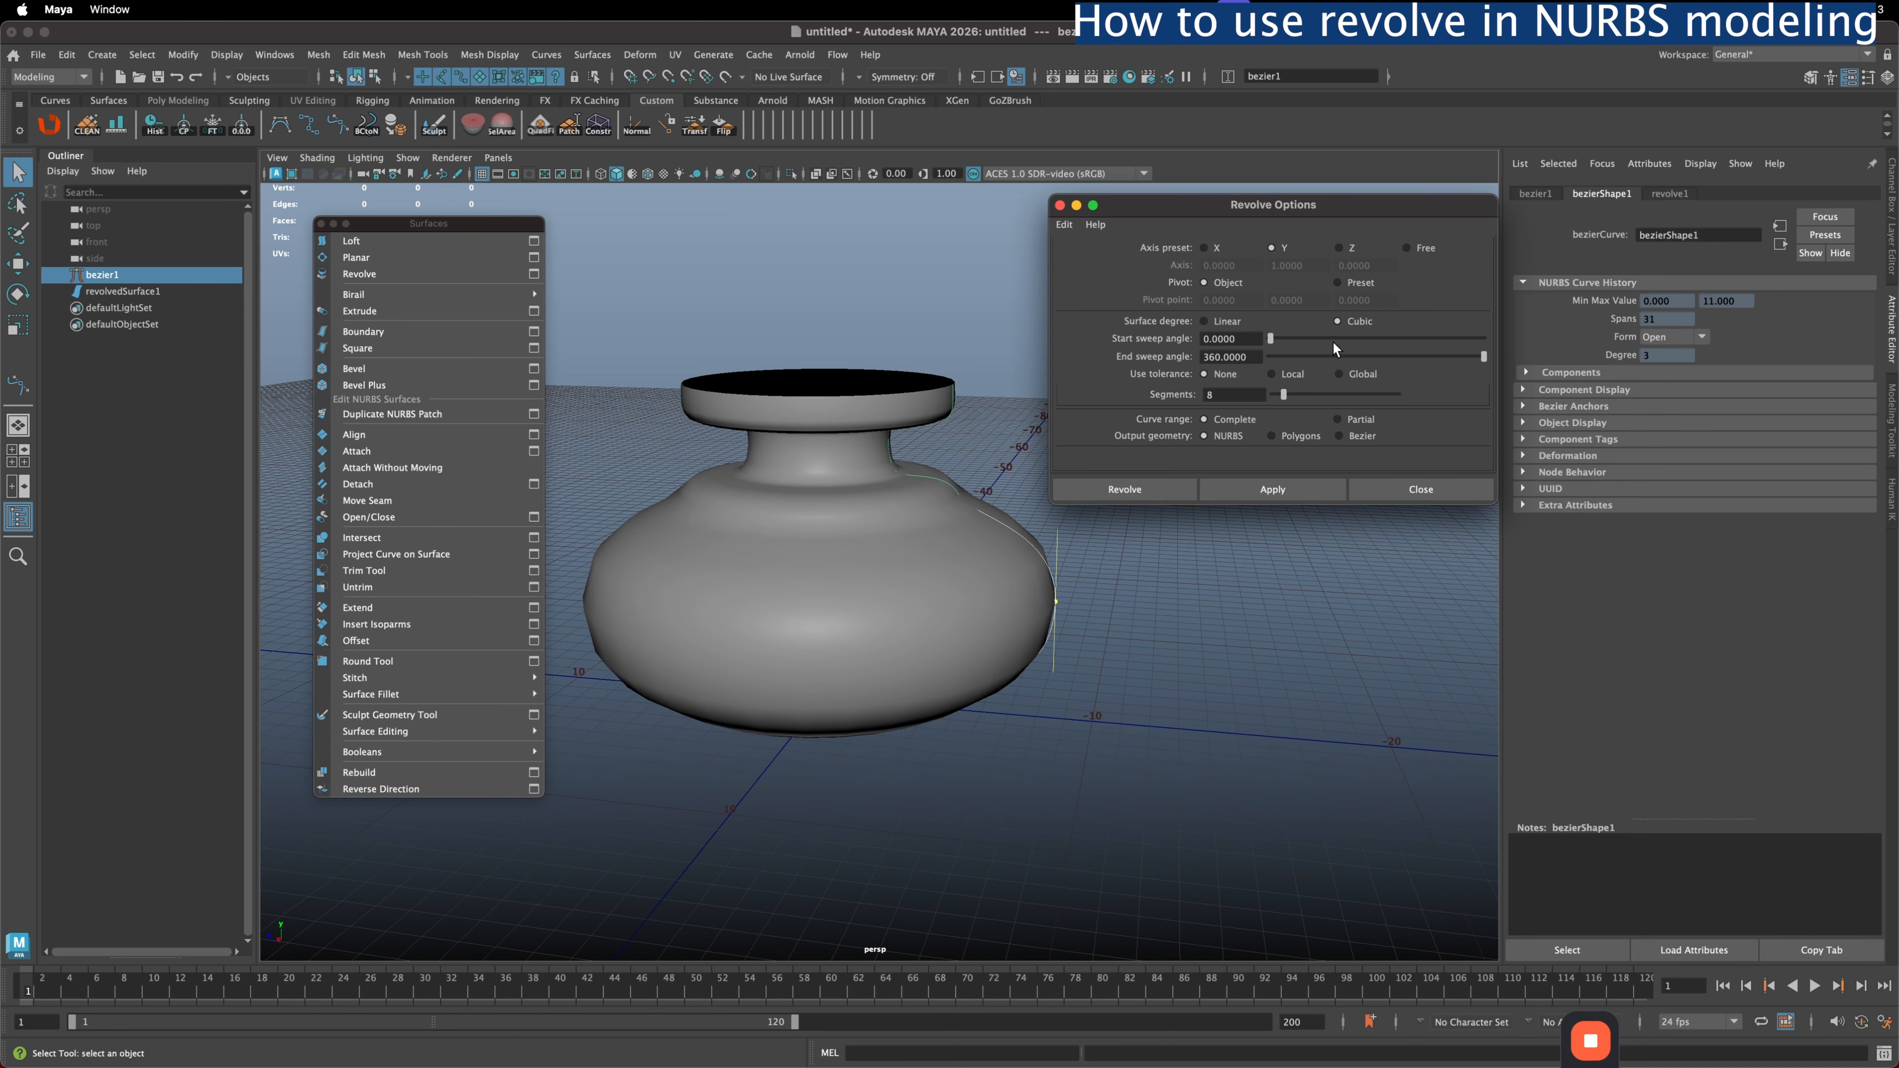
right_click(903, 430)
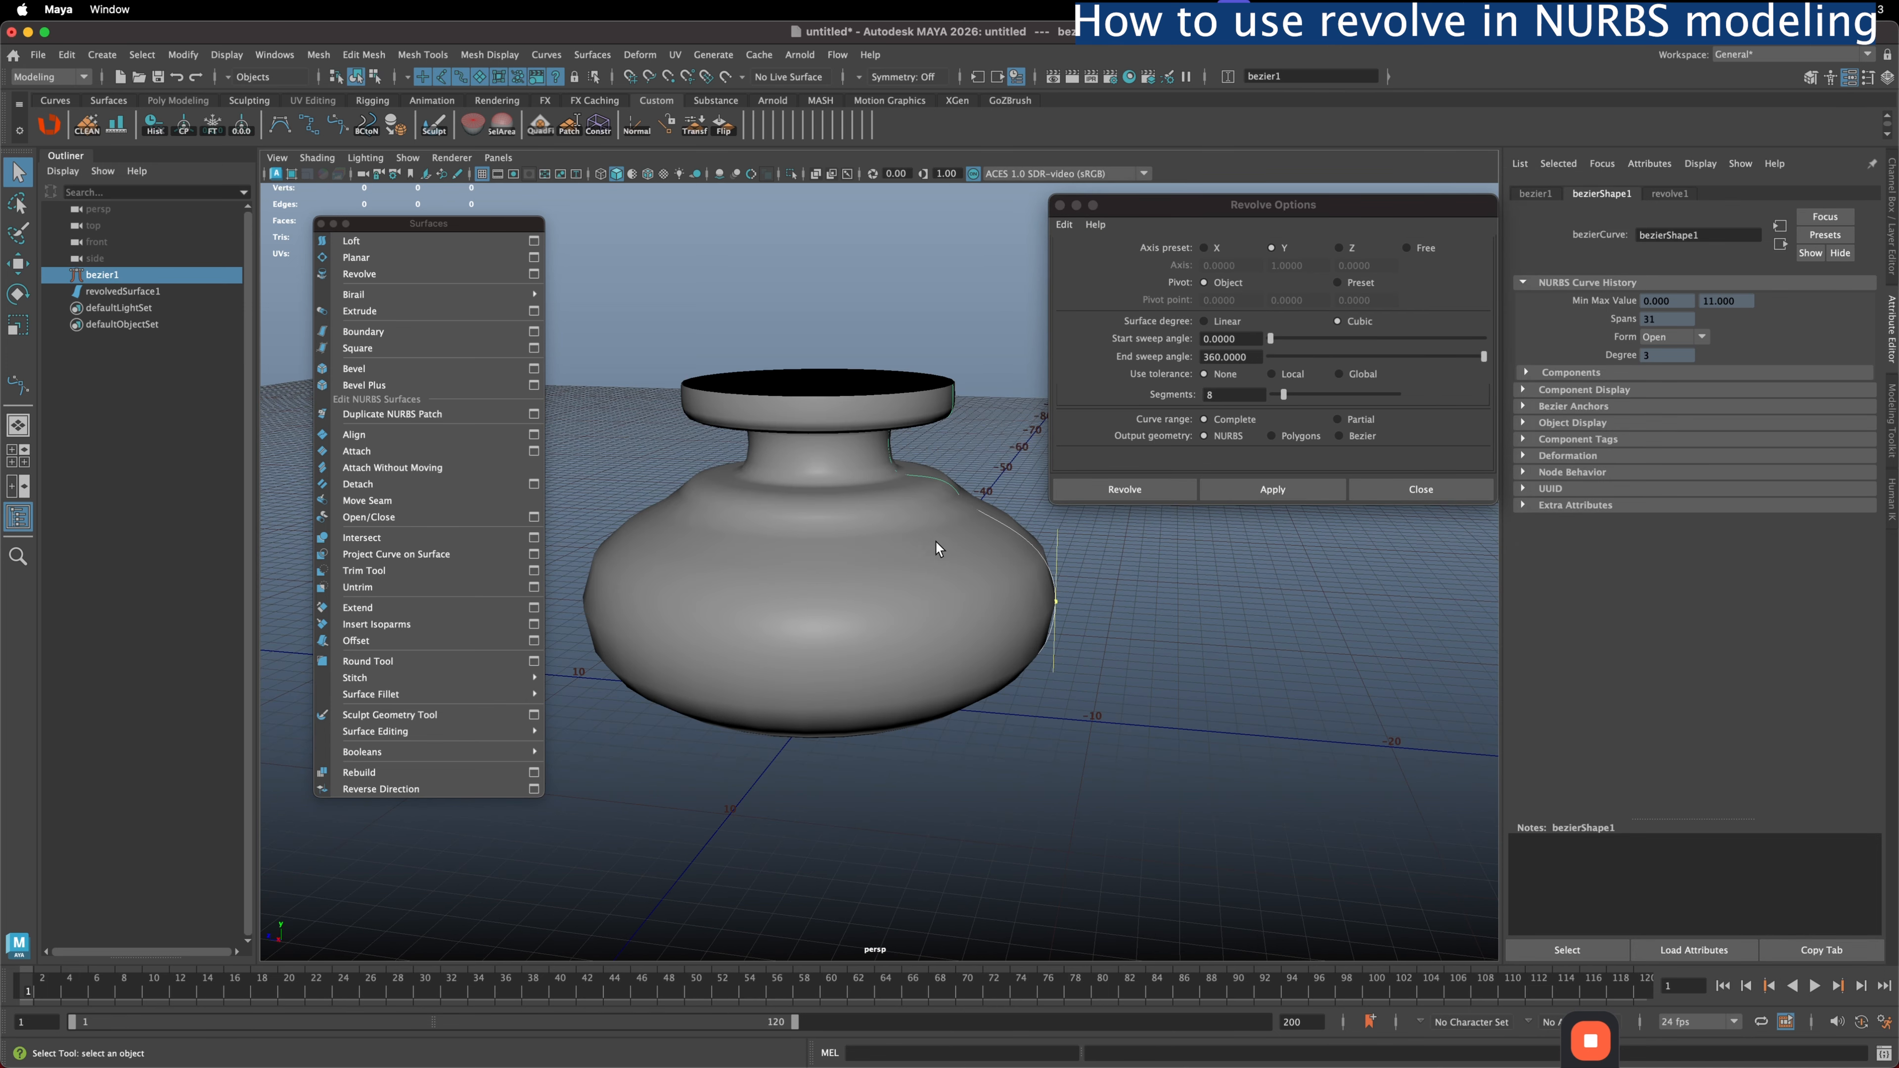
left_click(955, 552)
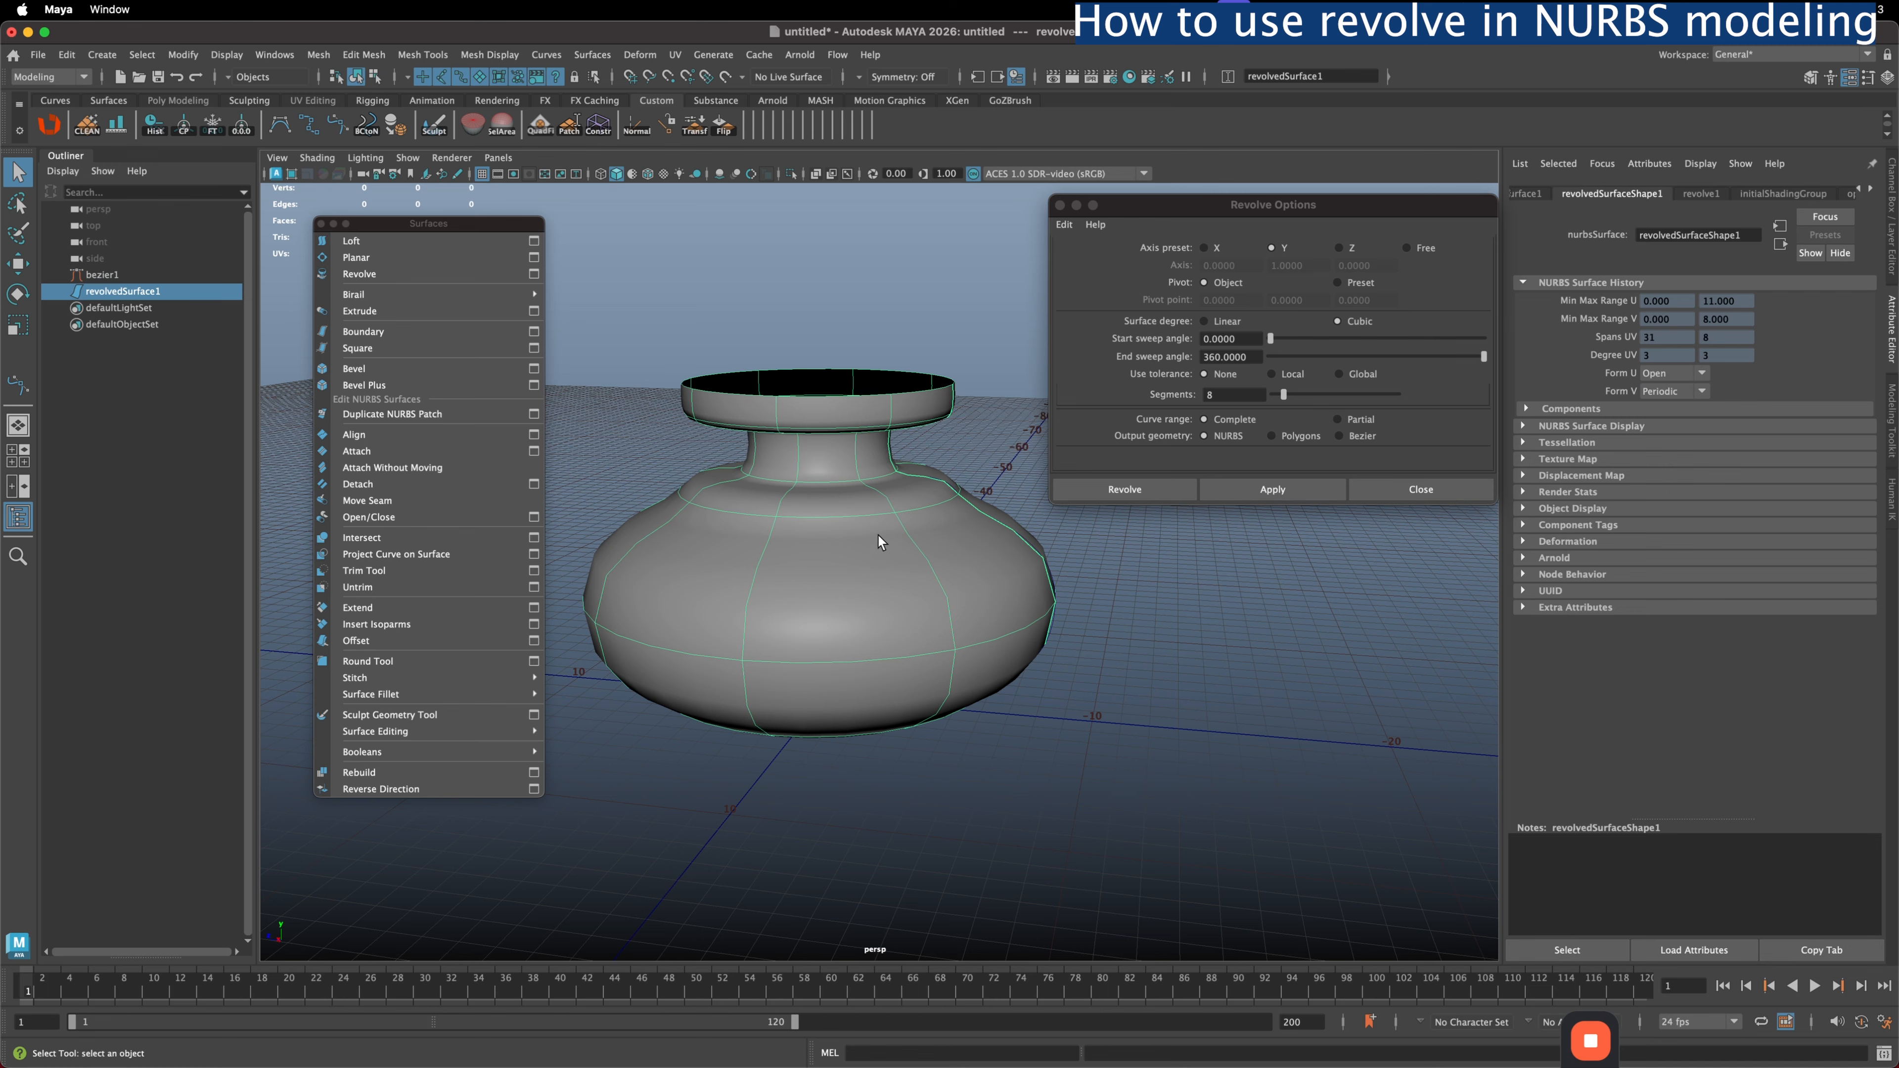
- Delete the revolved vase surface, keep the profile curve, and leave the revolve axis preset on Y
key("Delete")
left_click_drag(964, 530, 952, 537)
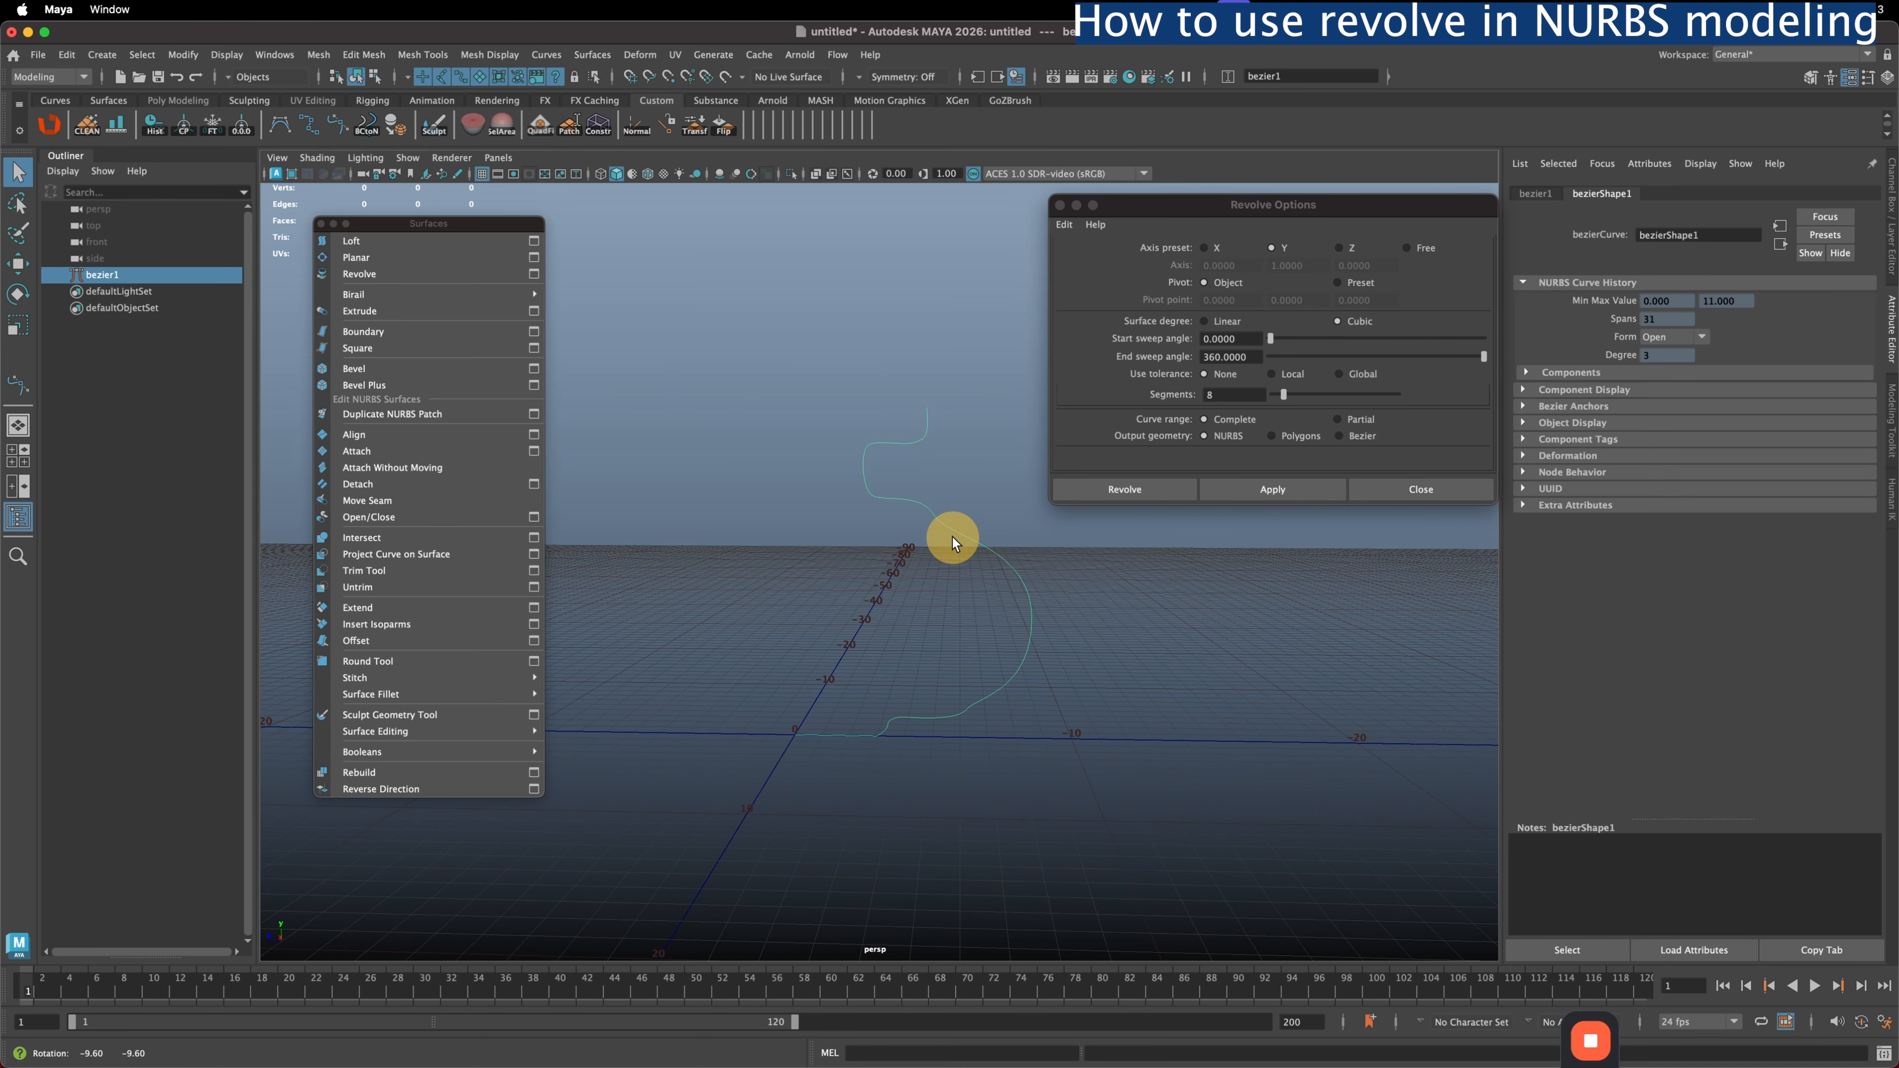
left_click(1154, 254)
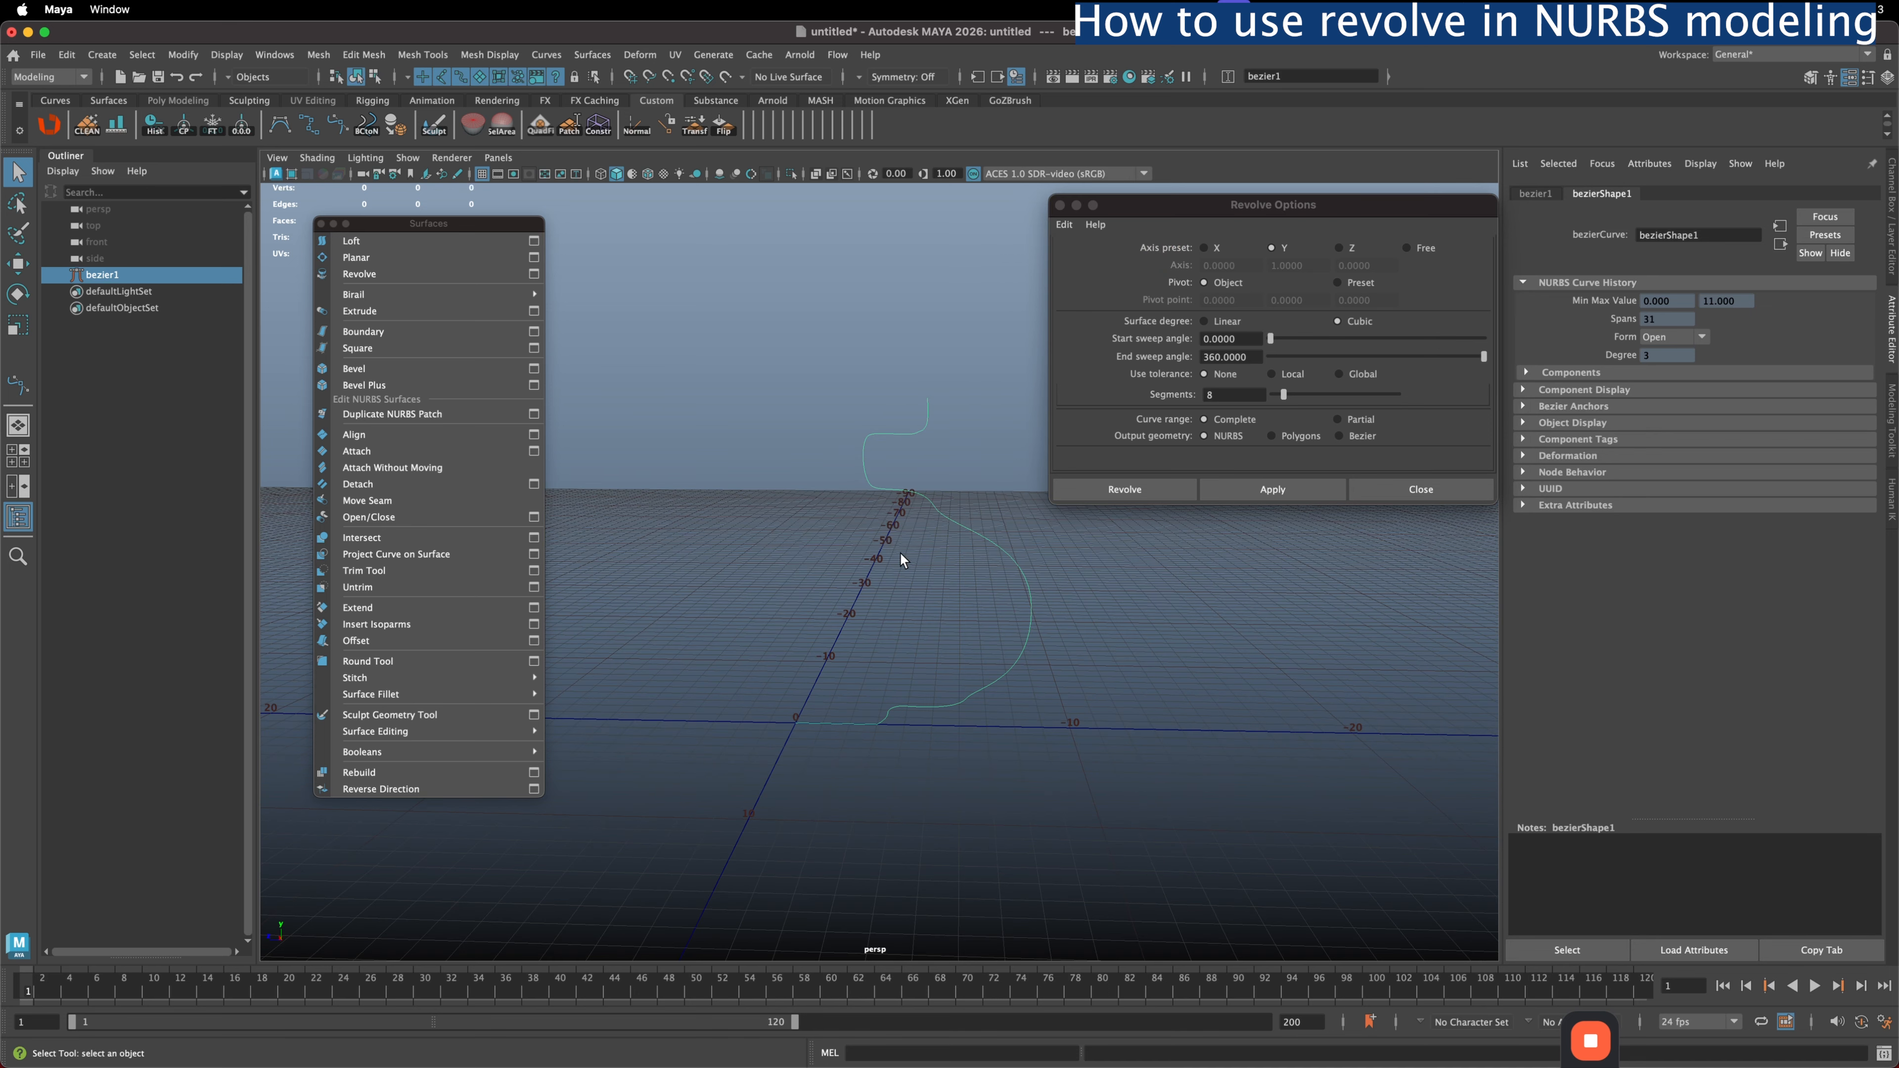
left_click(931, 546)
left_click(1284, 251)
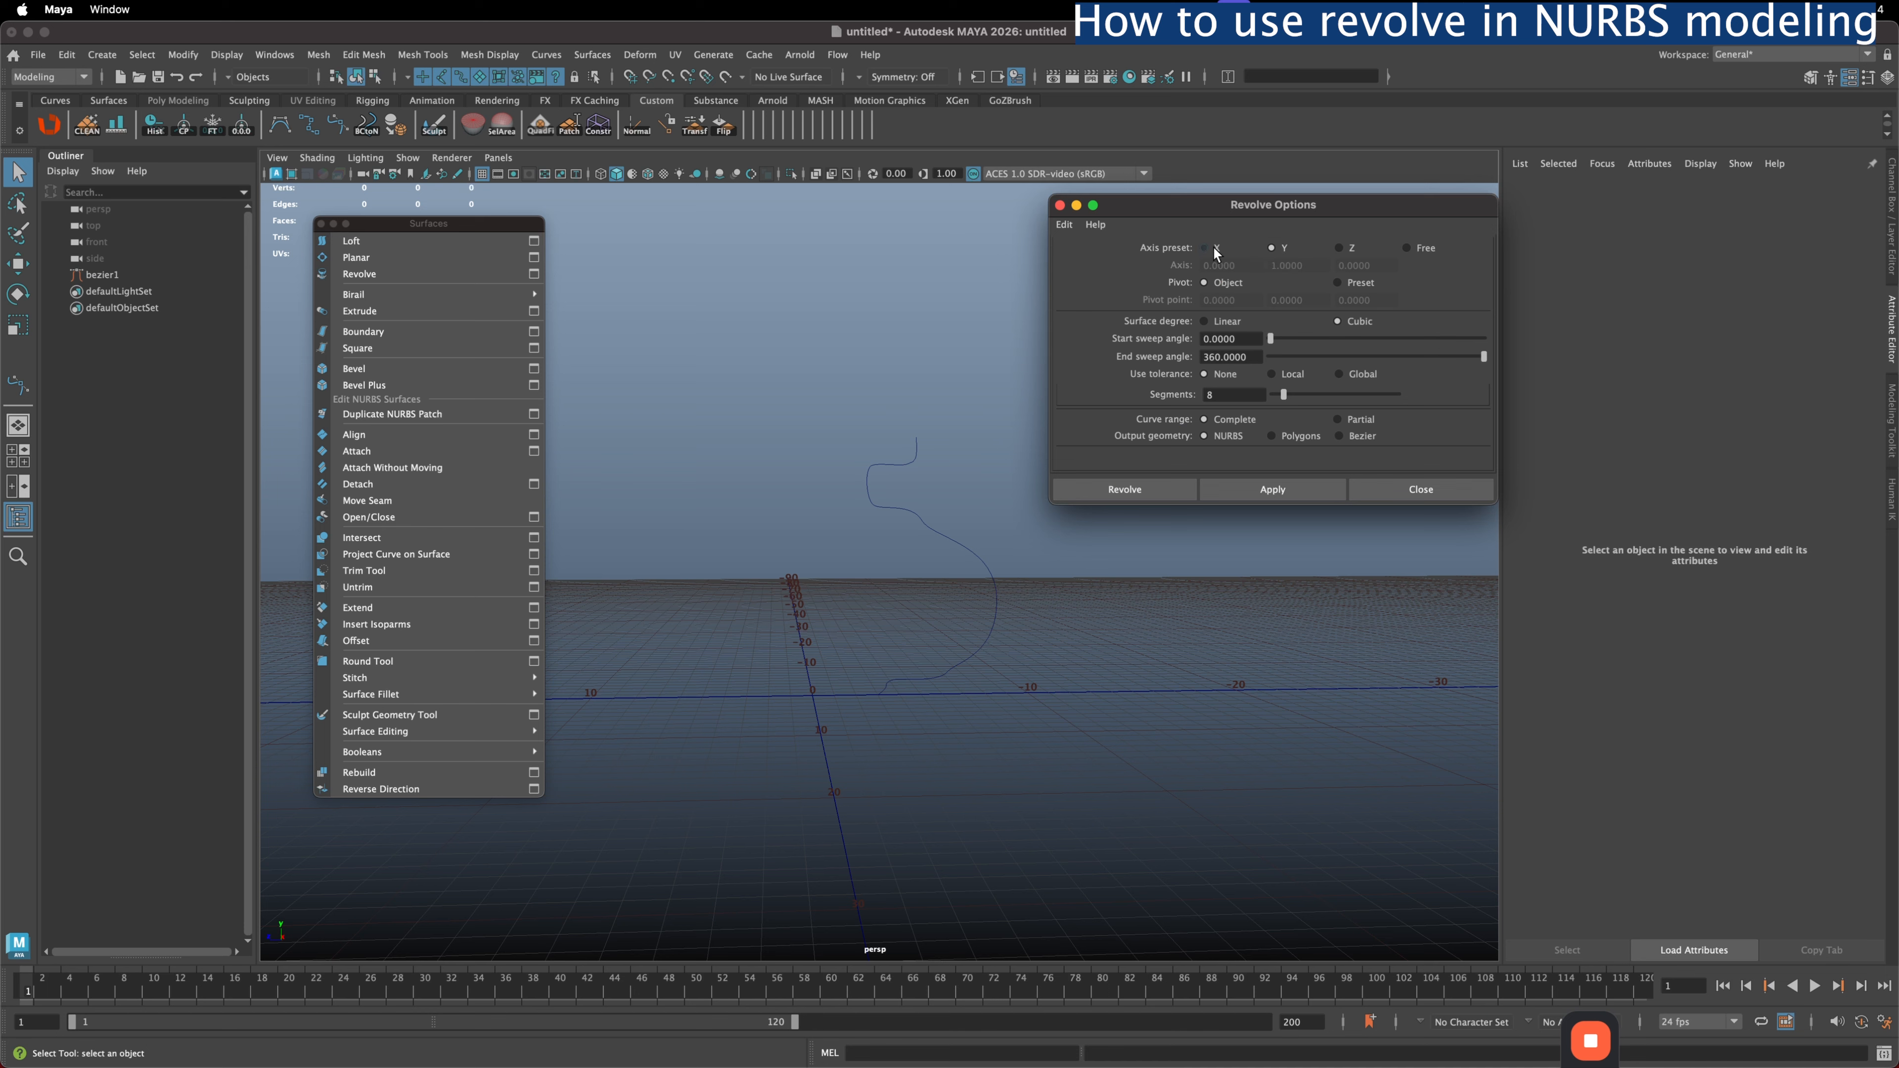
- Set the revolve axis preset to X and rotate the profile curve -90 degrees about Z so it lies flat
left_click(1213, 250)
left_click(965, 533)
key("e")
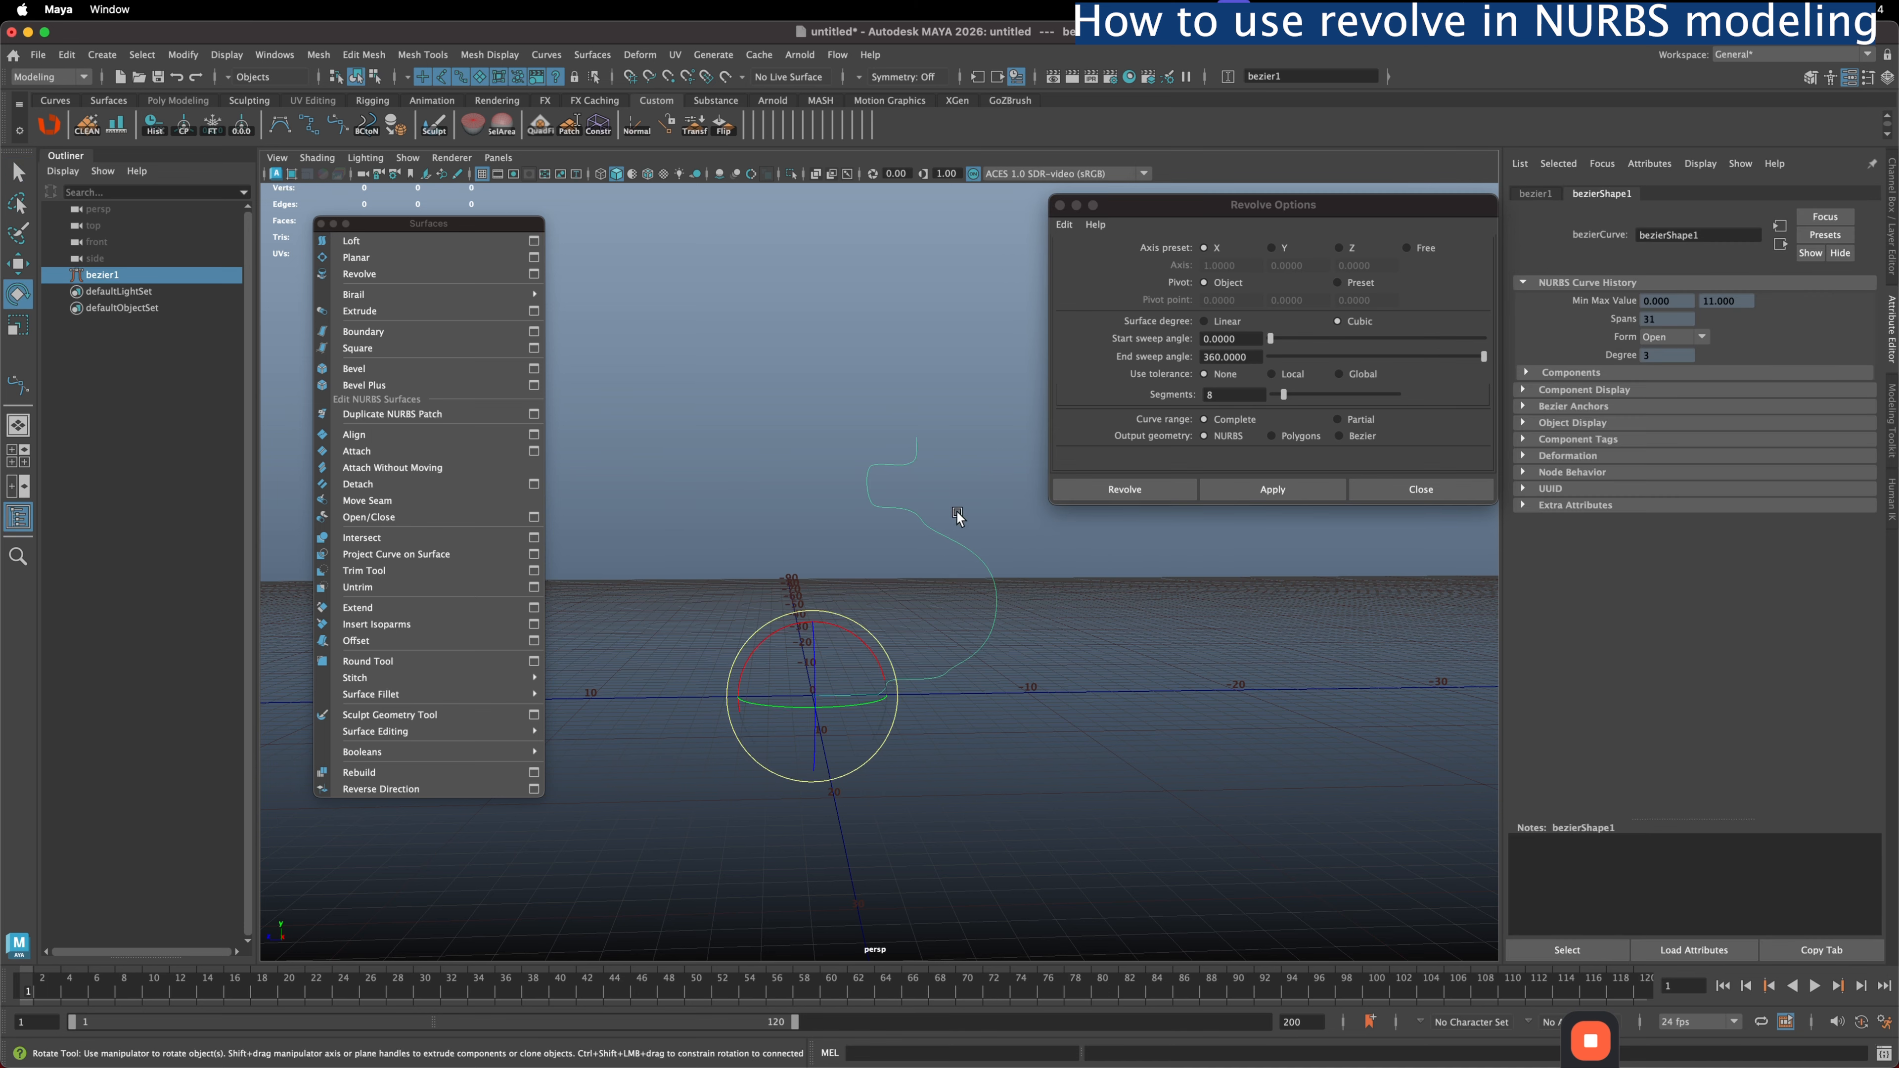
left_click_drag(958, 518, 988, 521, "alt")
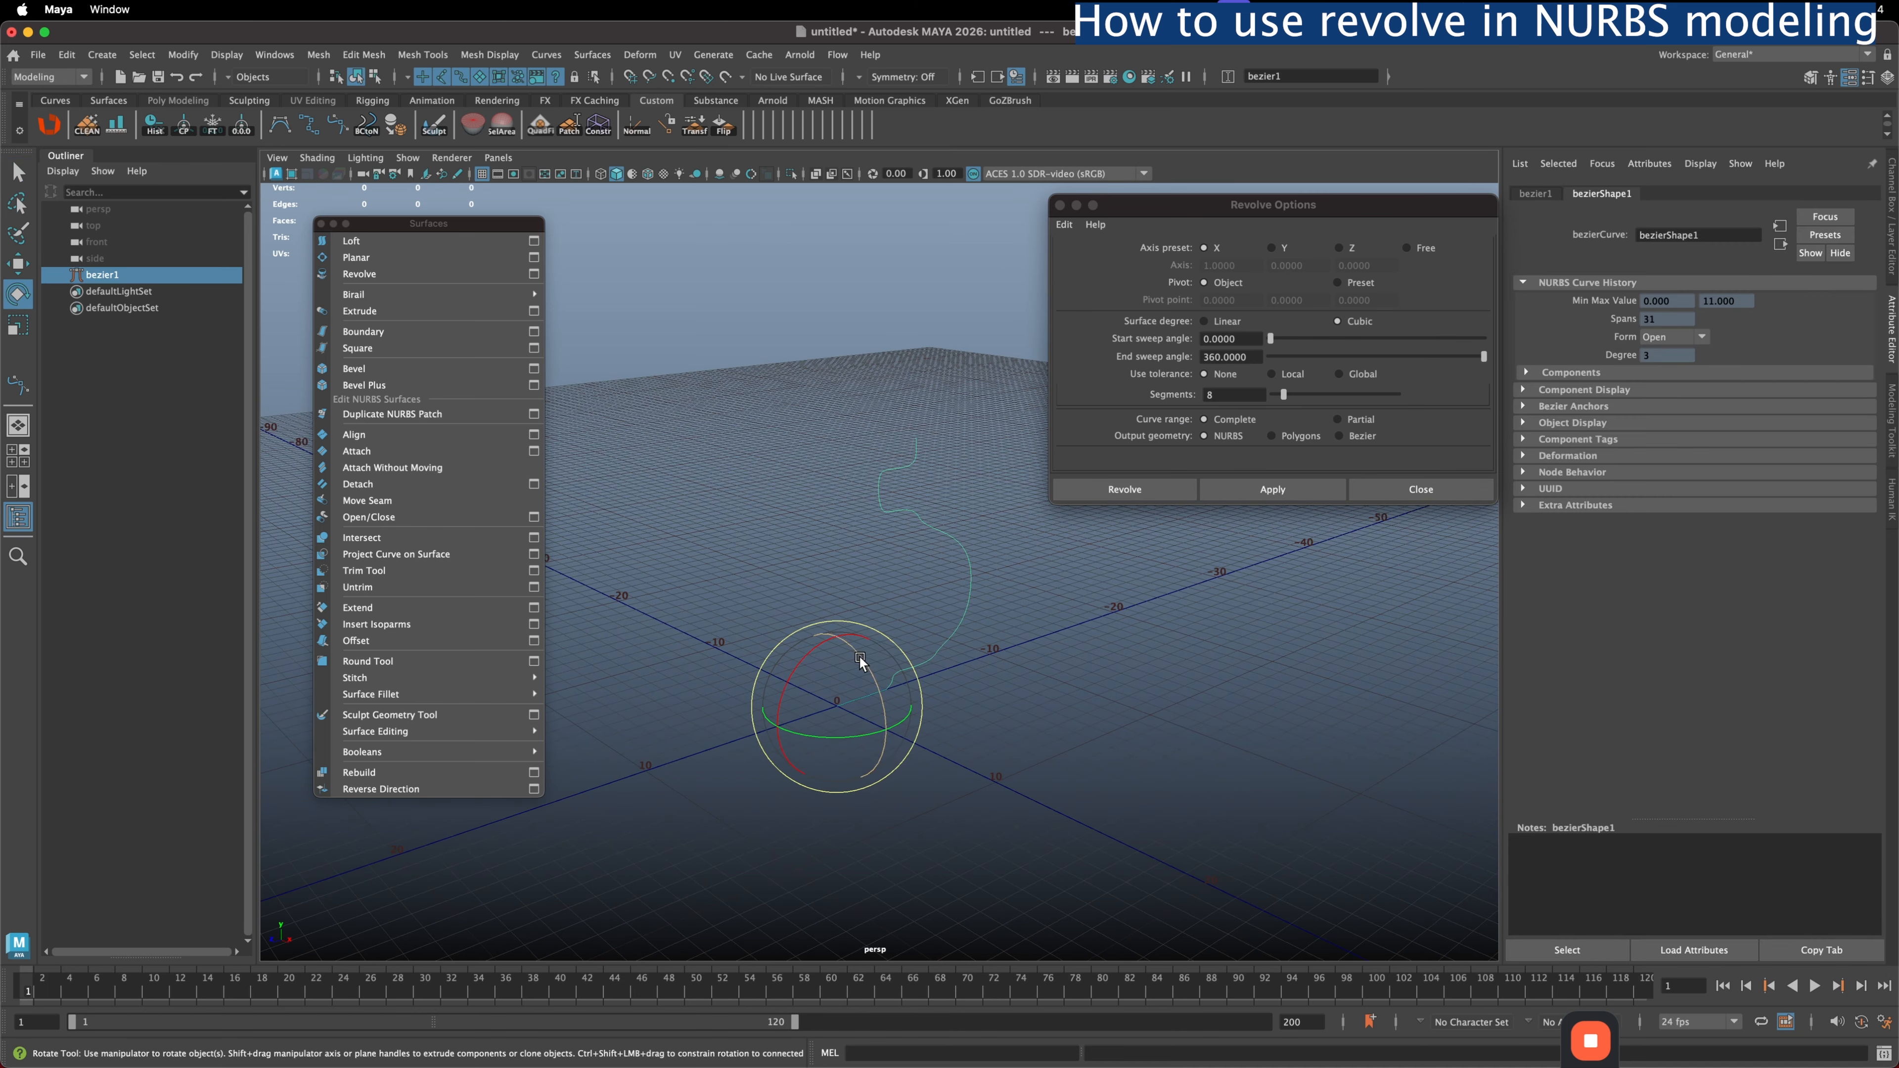
left_click_drag(860, 661, 882, 707)
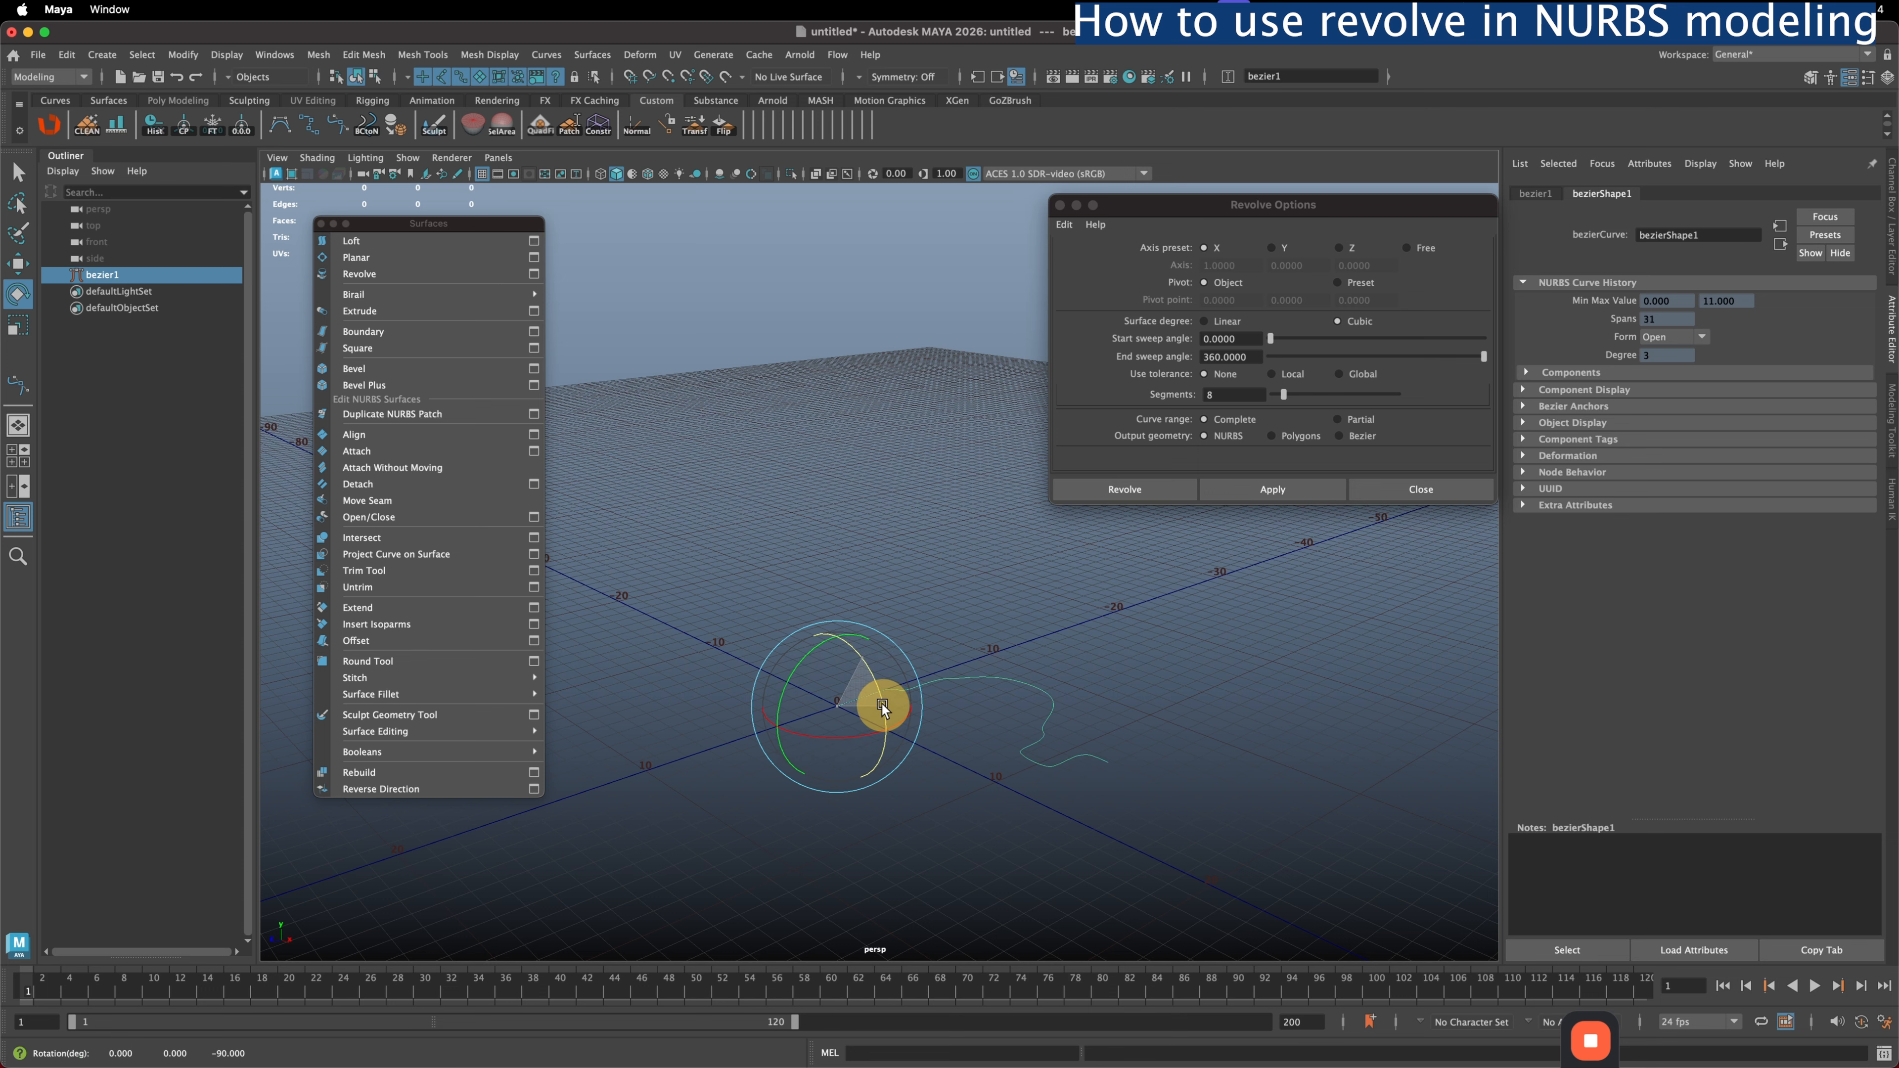
left_click_drag(1178, 666, 1096, 654, "alt")
left_click_drag(1013, 572, 1004, 569, "alt")
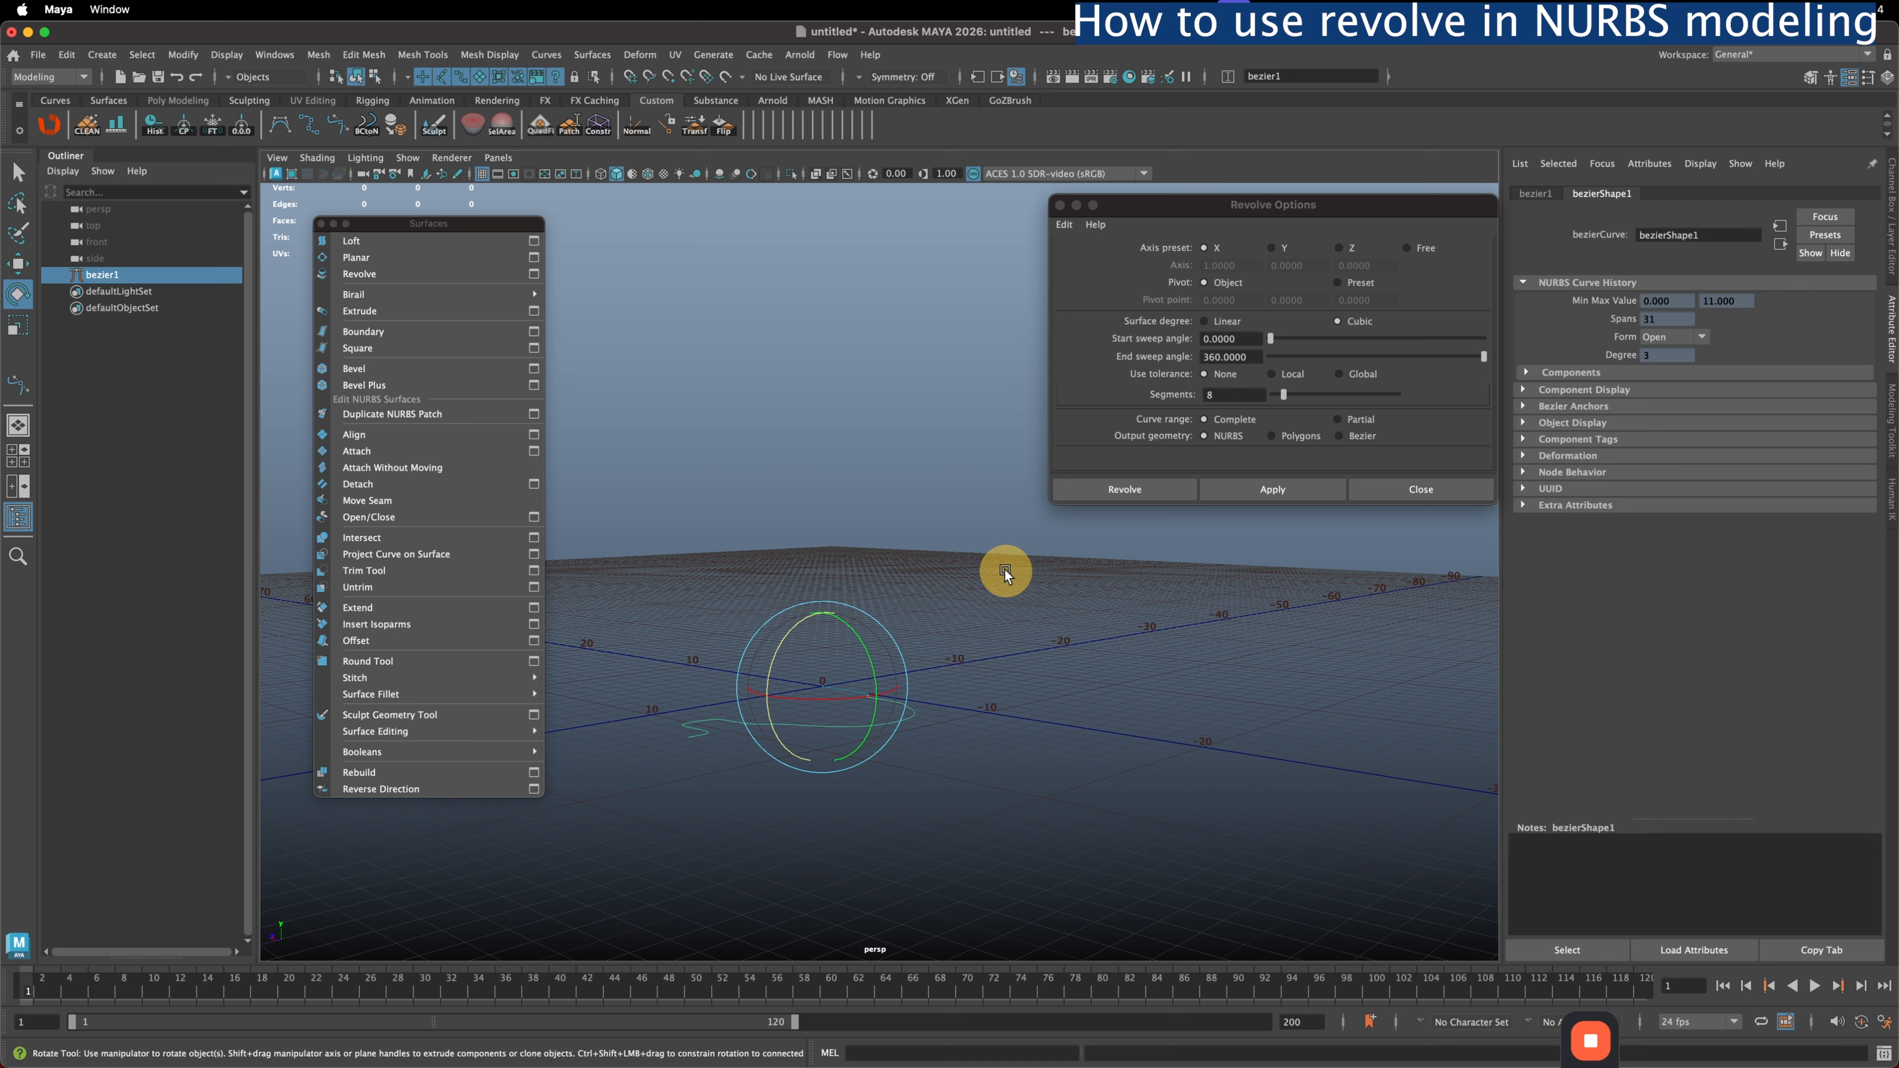
- Revolve the flat profile curve around the X axis, inspect the shape, and undo back to the upright curve
left_click(1273, 489)
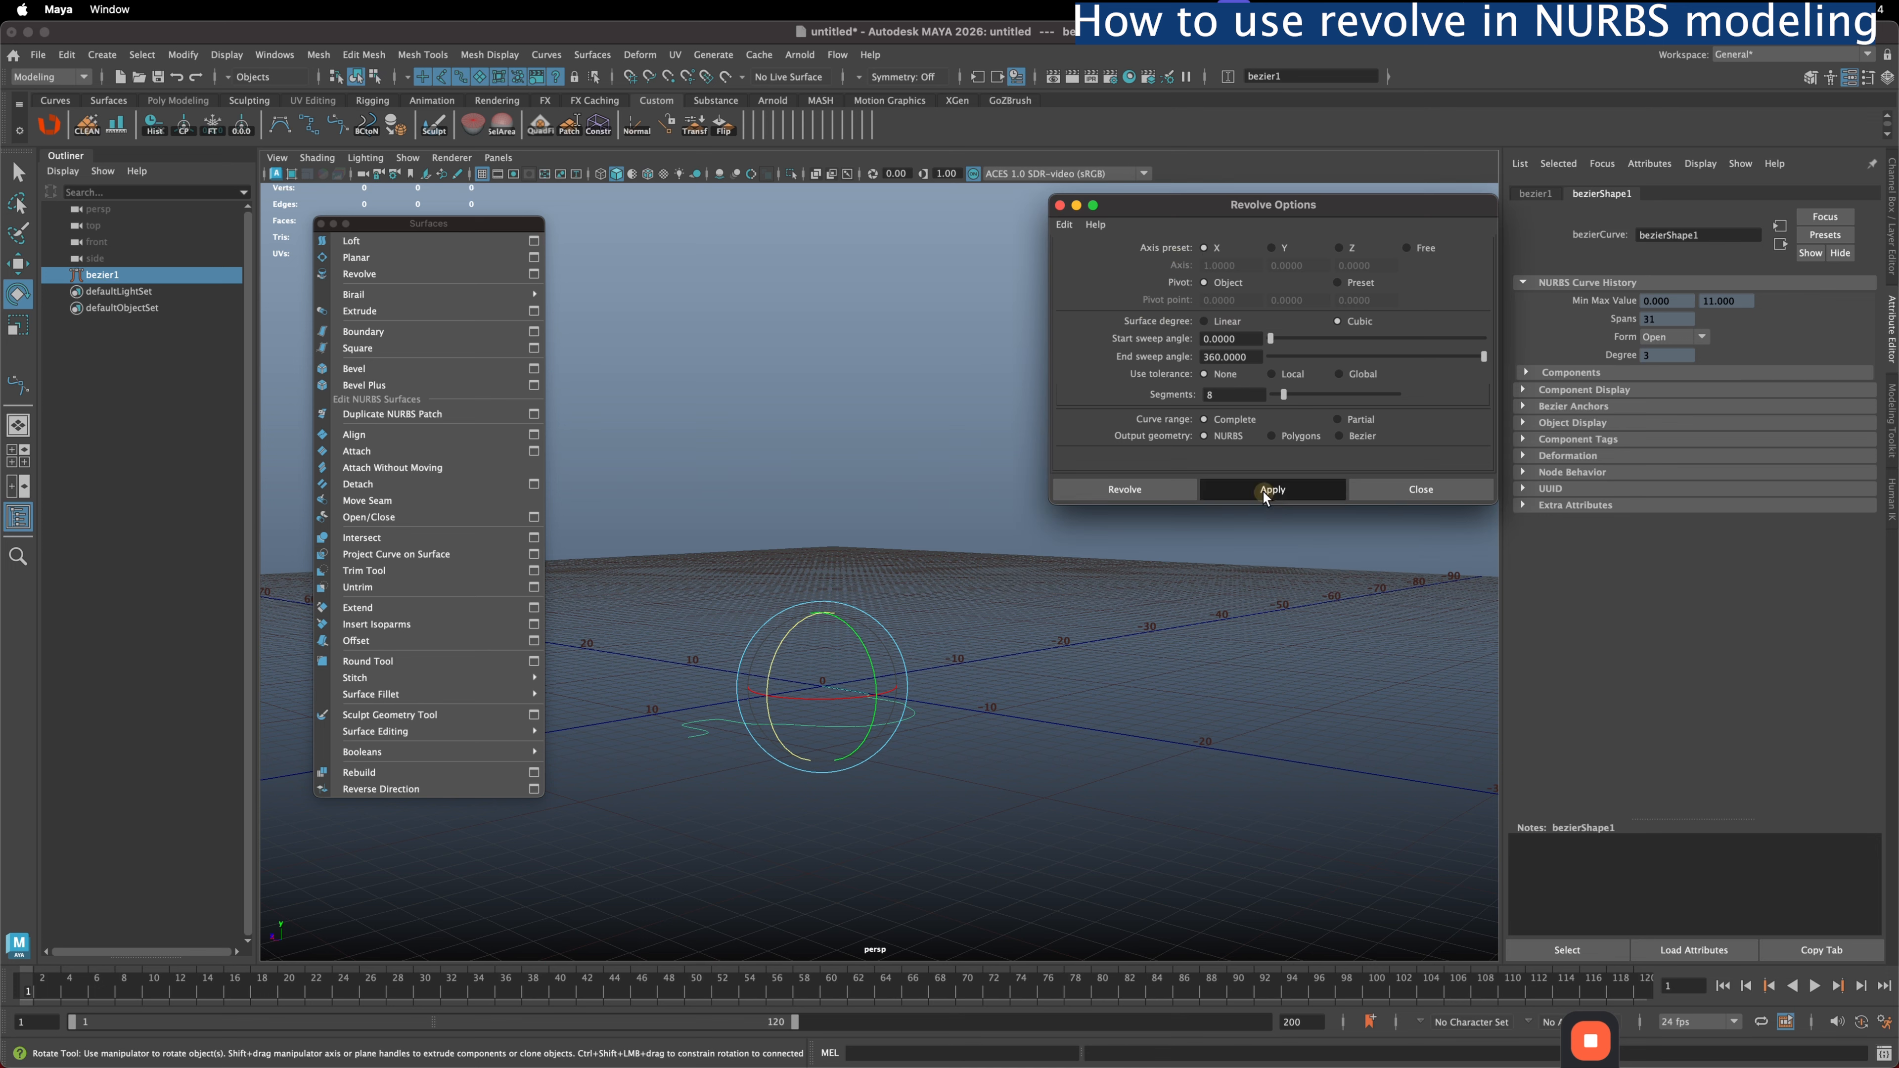
left_click_drag(822, 487, 771, 580, "alt")
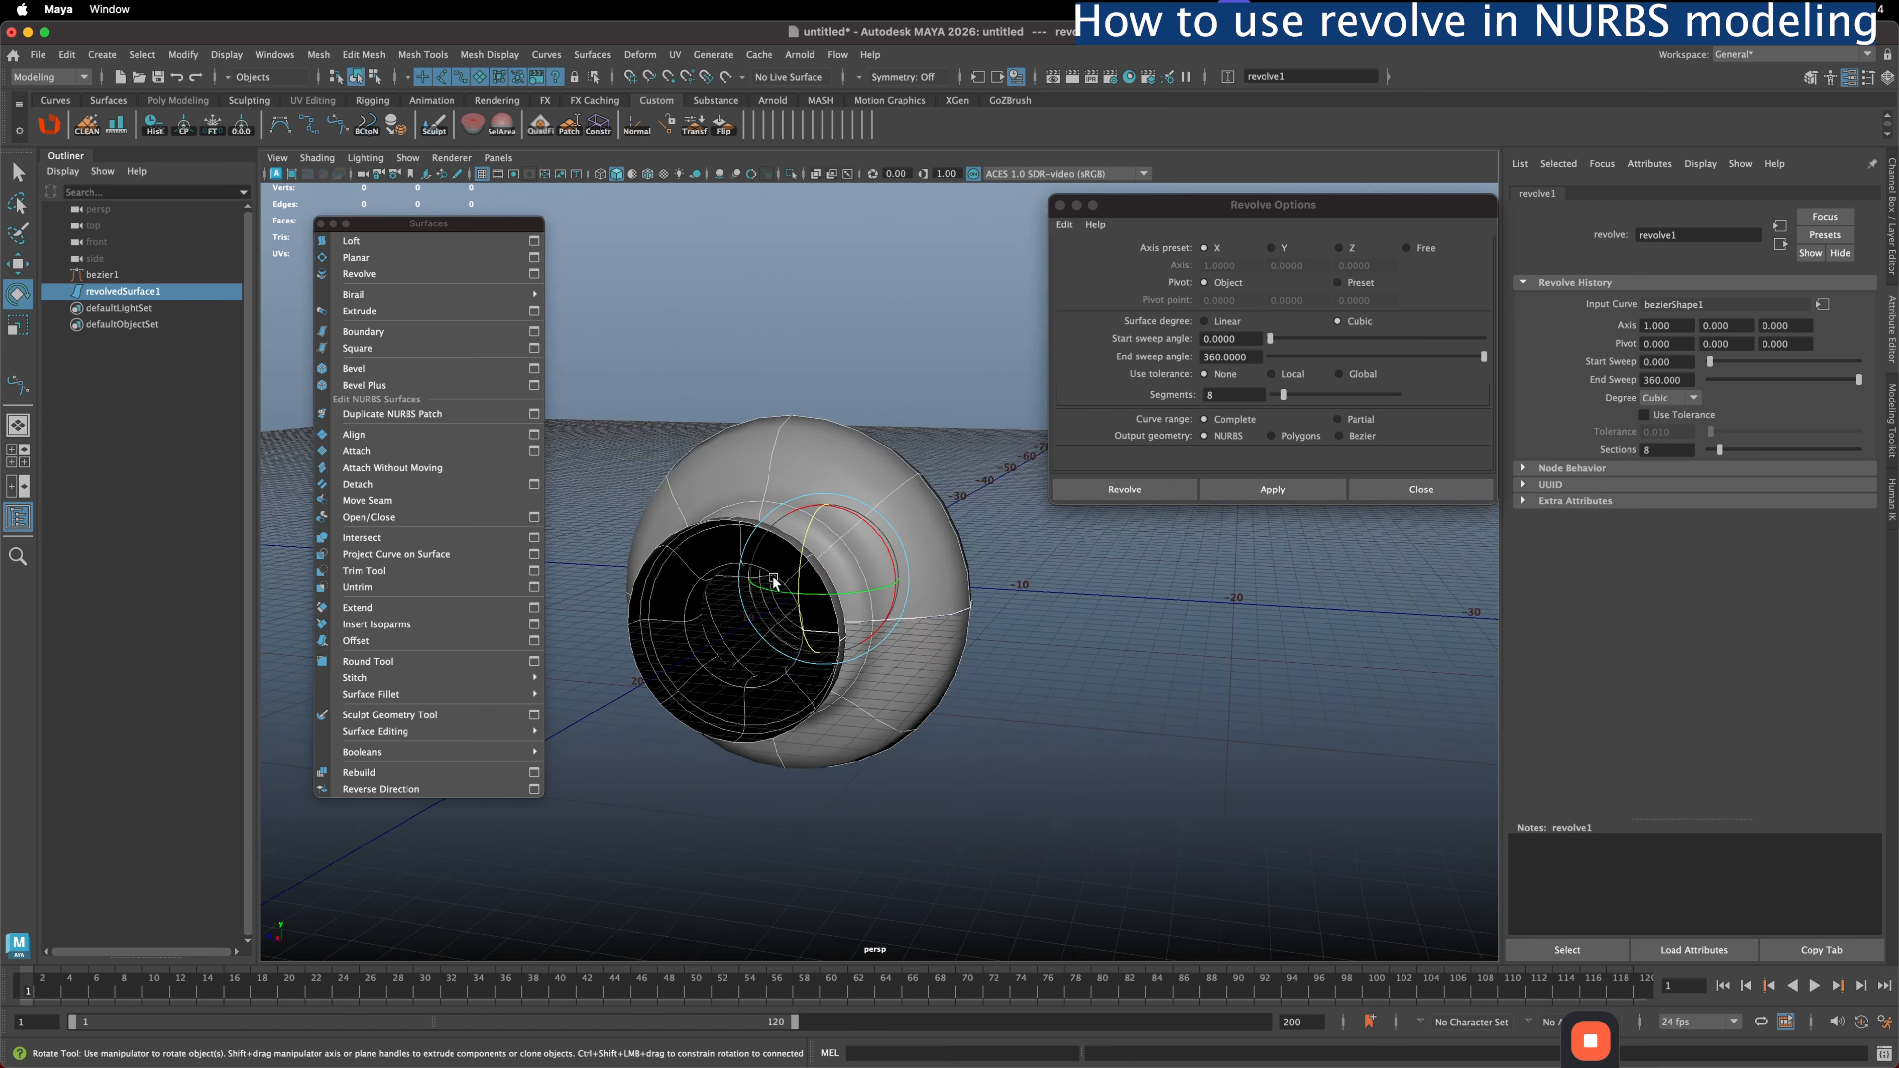
key("super+z")
- Try the Free axis preset, return the axis to Y, and set the revolve pivot to Preset at 0, 0, 0
left_click(1416, 248)
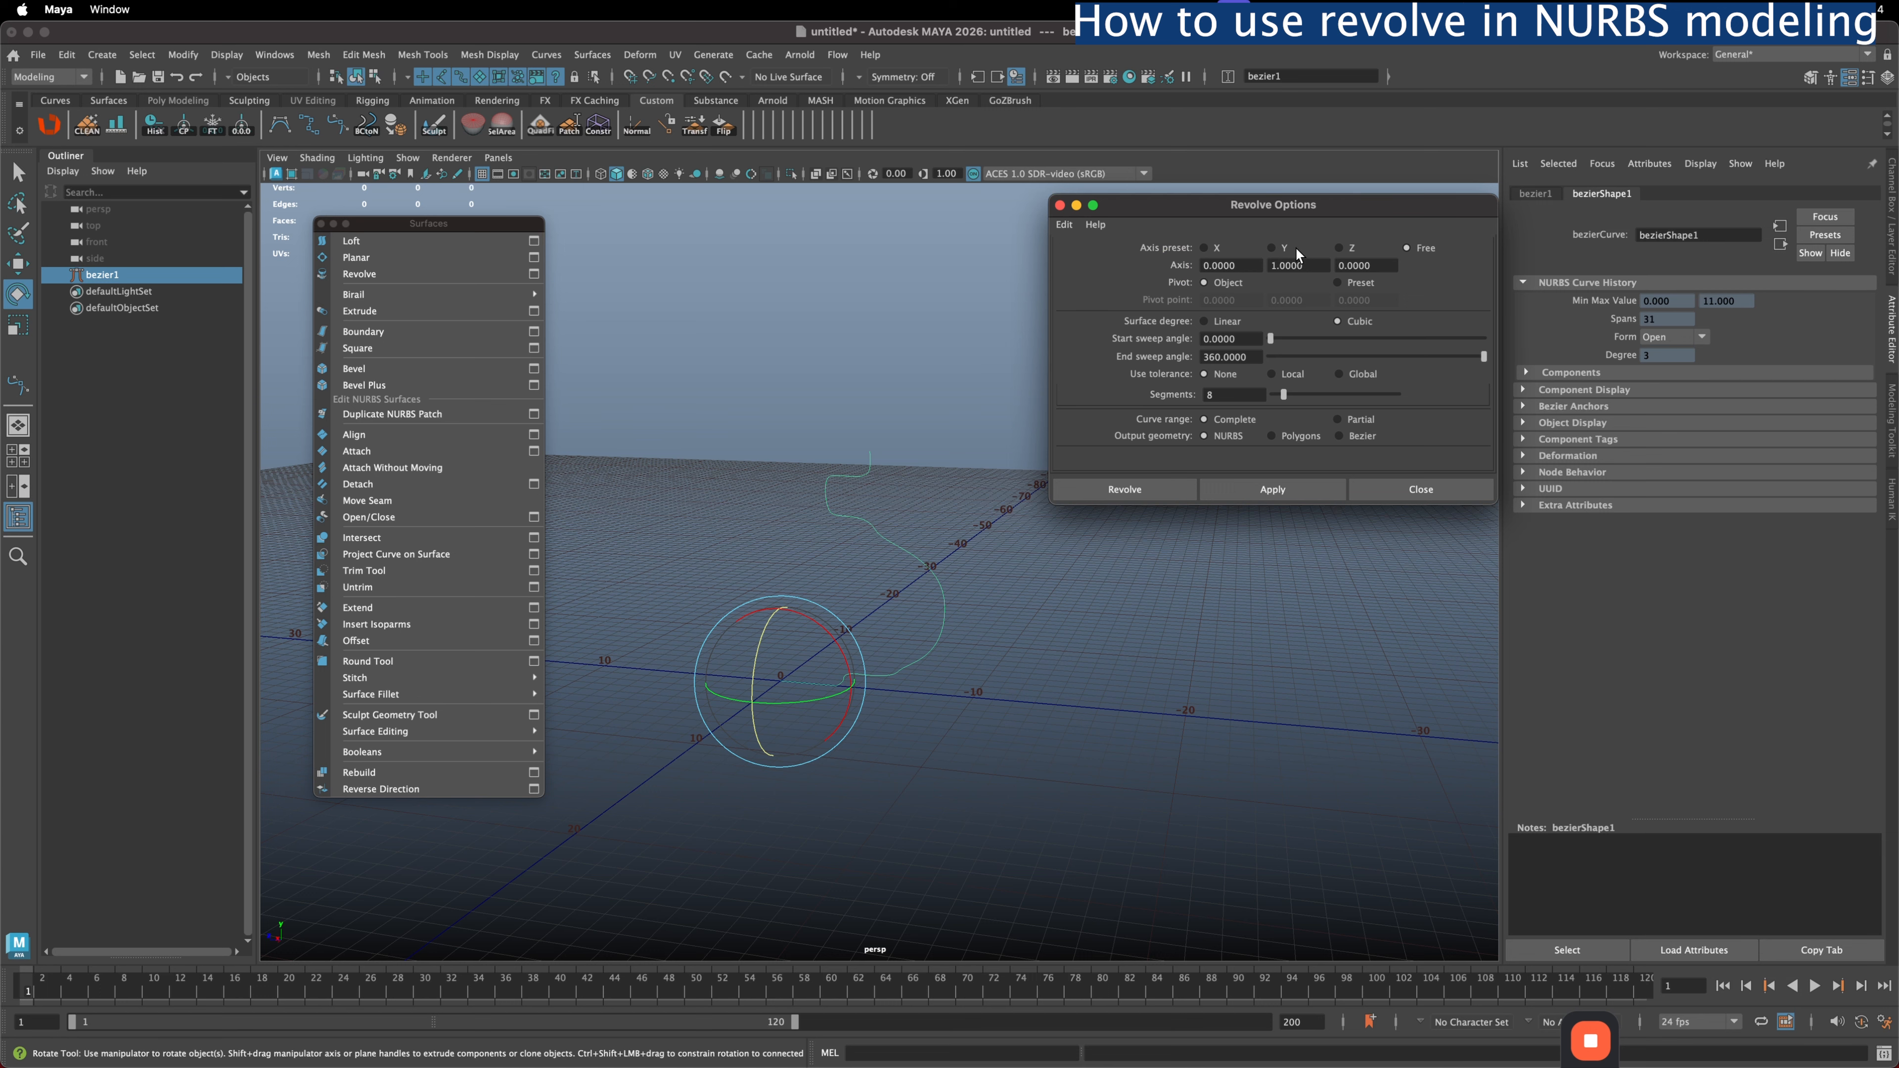
left_click(1273, 248)
left_click_drag(903, 460, 942, 441, "alt")
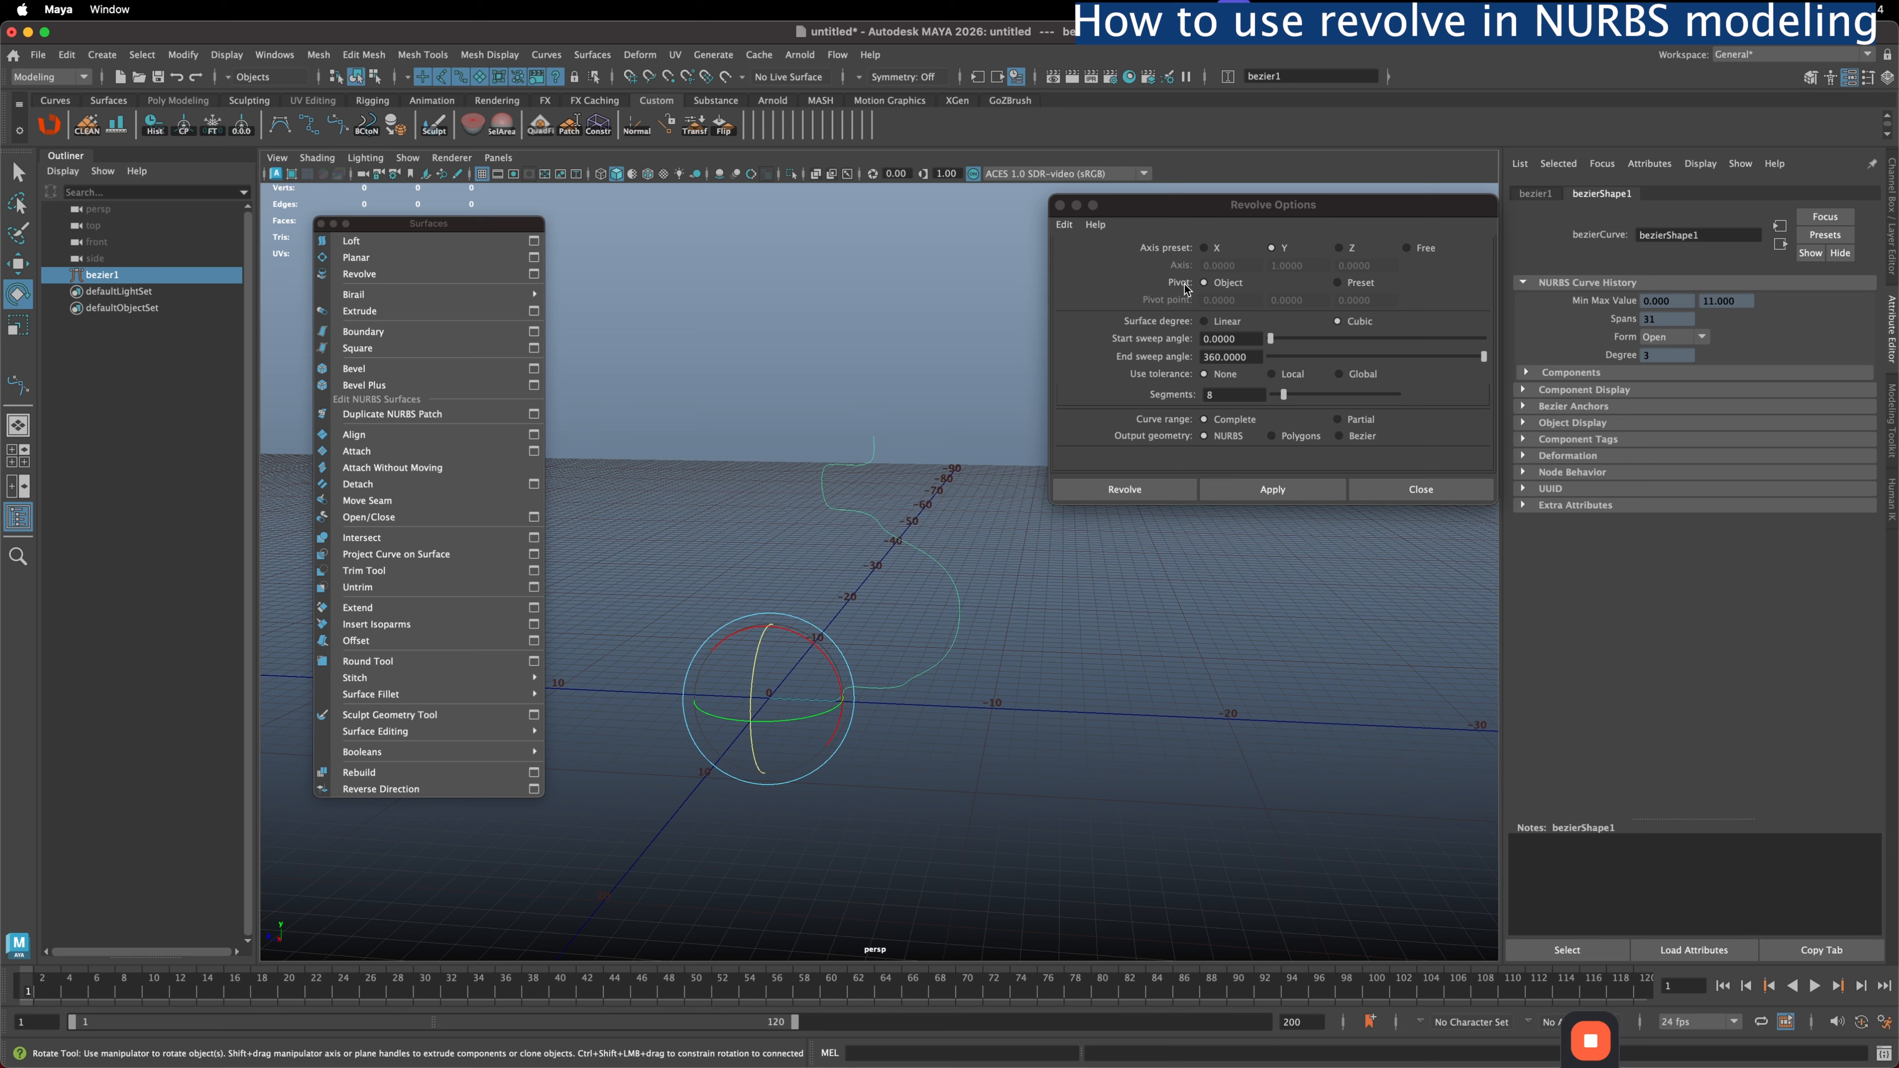
left_click(1339, 283)
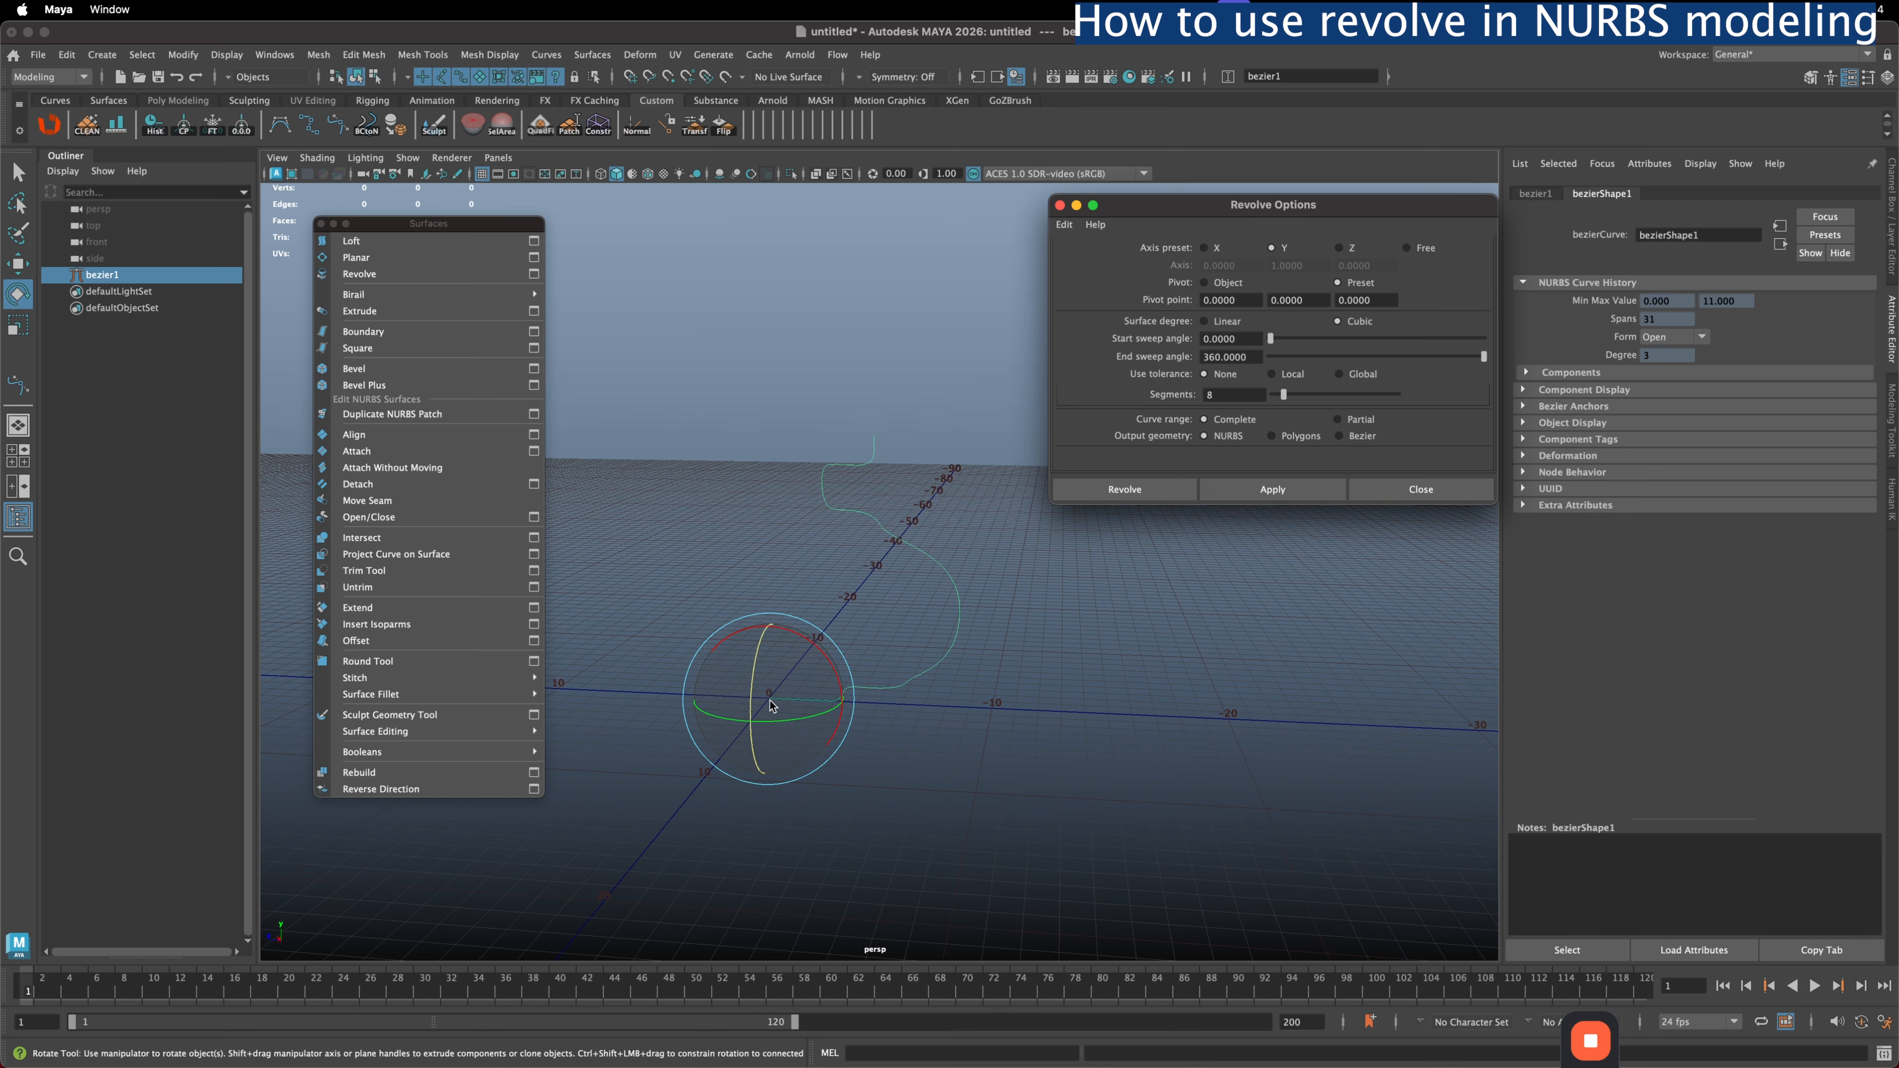
right_click_drag(772, 705, 787, 707, "alt")
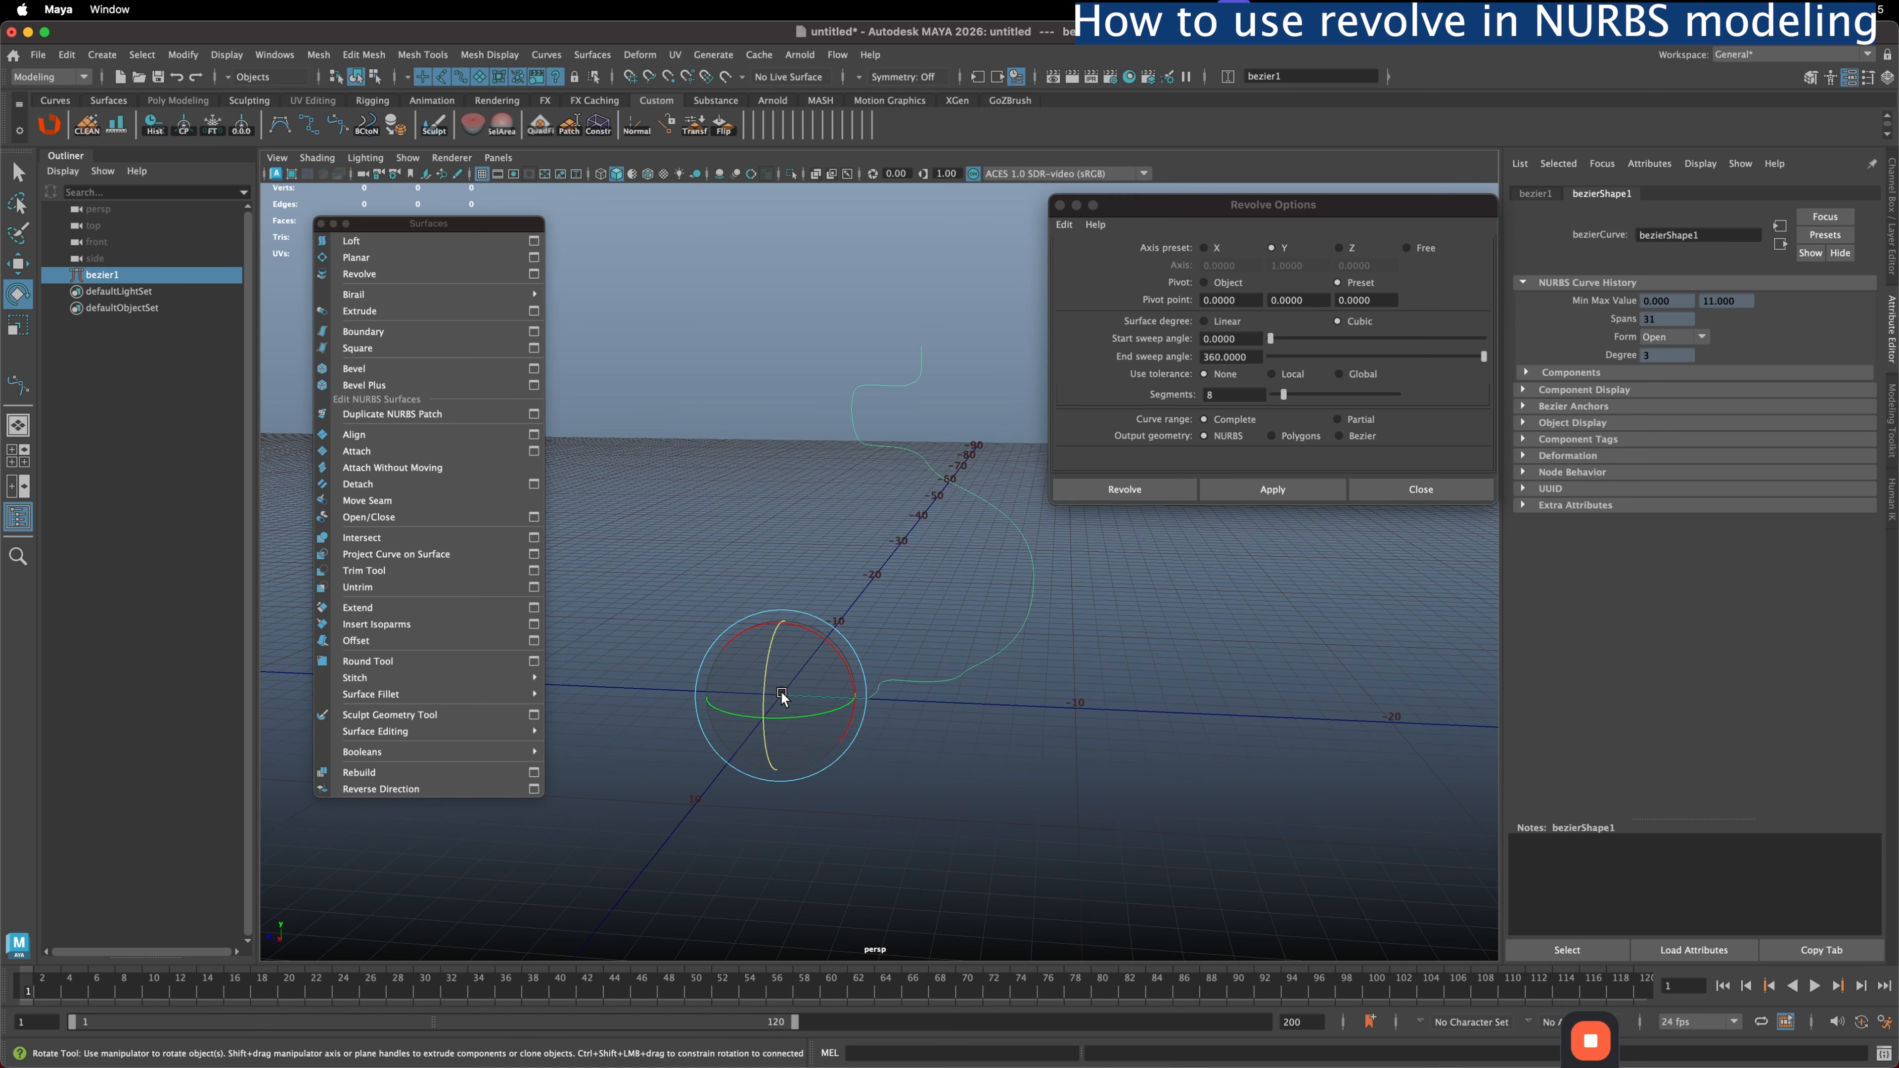
- Move the profile curve and its pivot about 5.68 units along negative Z, away from the world origin
key("w")
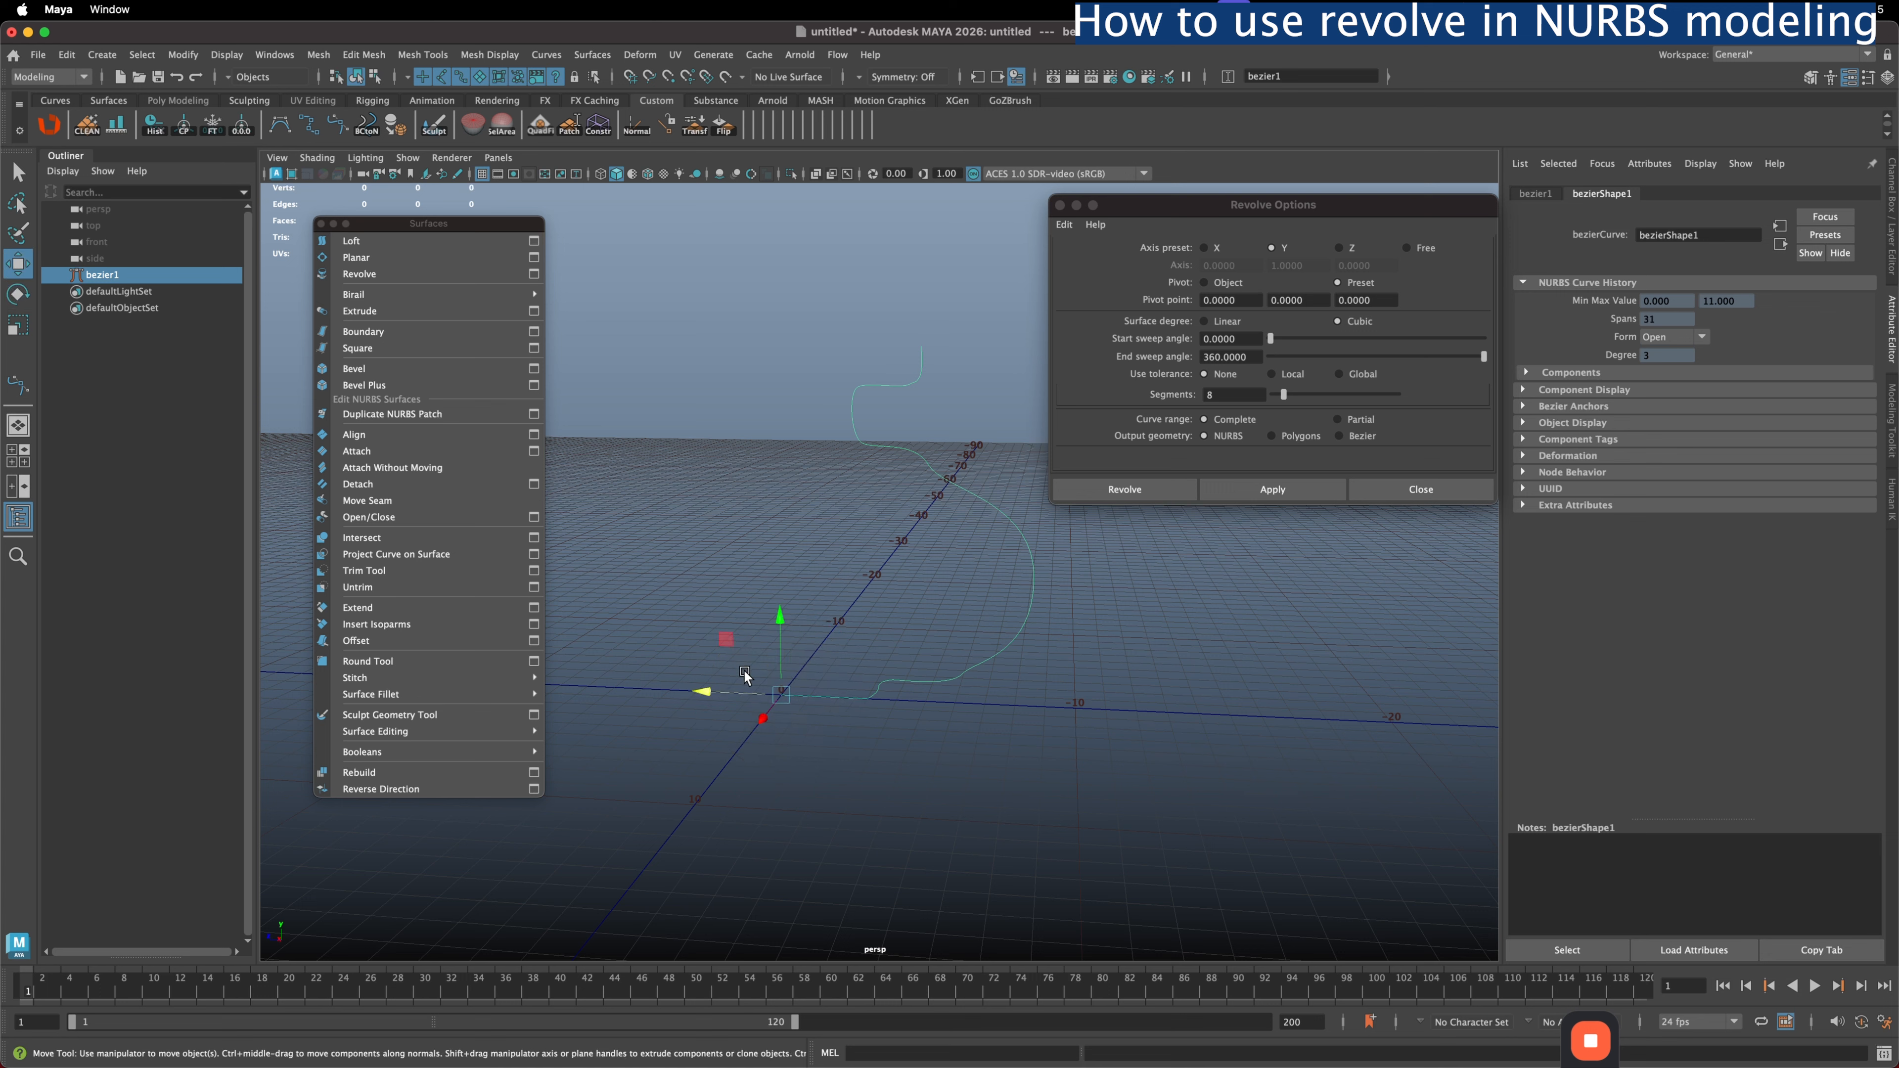
left_click_drag(708, 692, 870, 696)
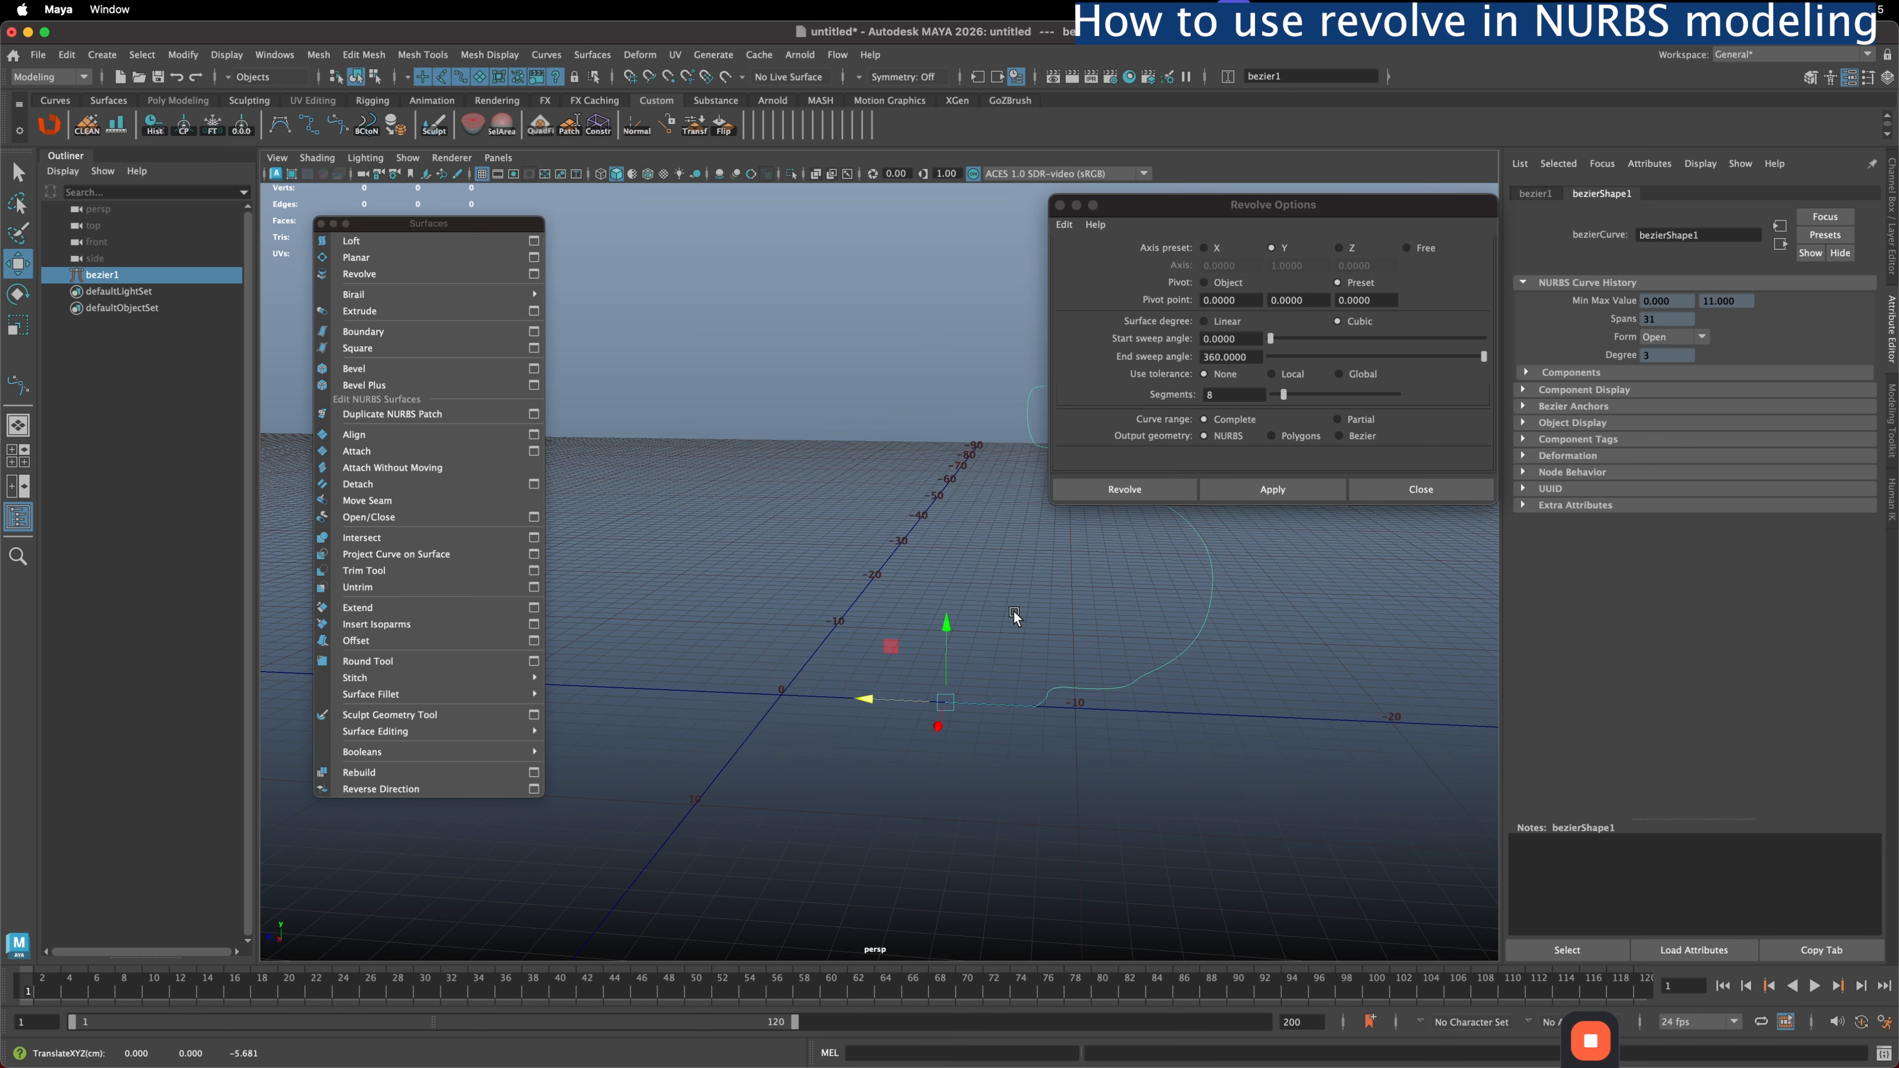
right_click_drag(1017, 618, 1003, 567, "alt")
middle_click_drag(1003, 566, 892, 588, "alt")
left_click_drag(866, 642, 869, 628, "alt")
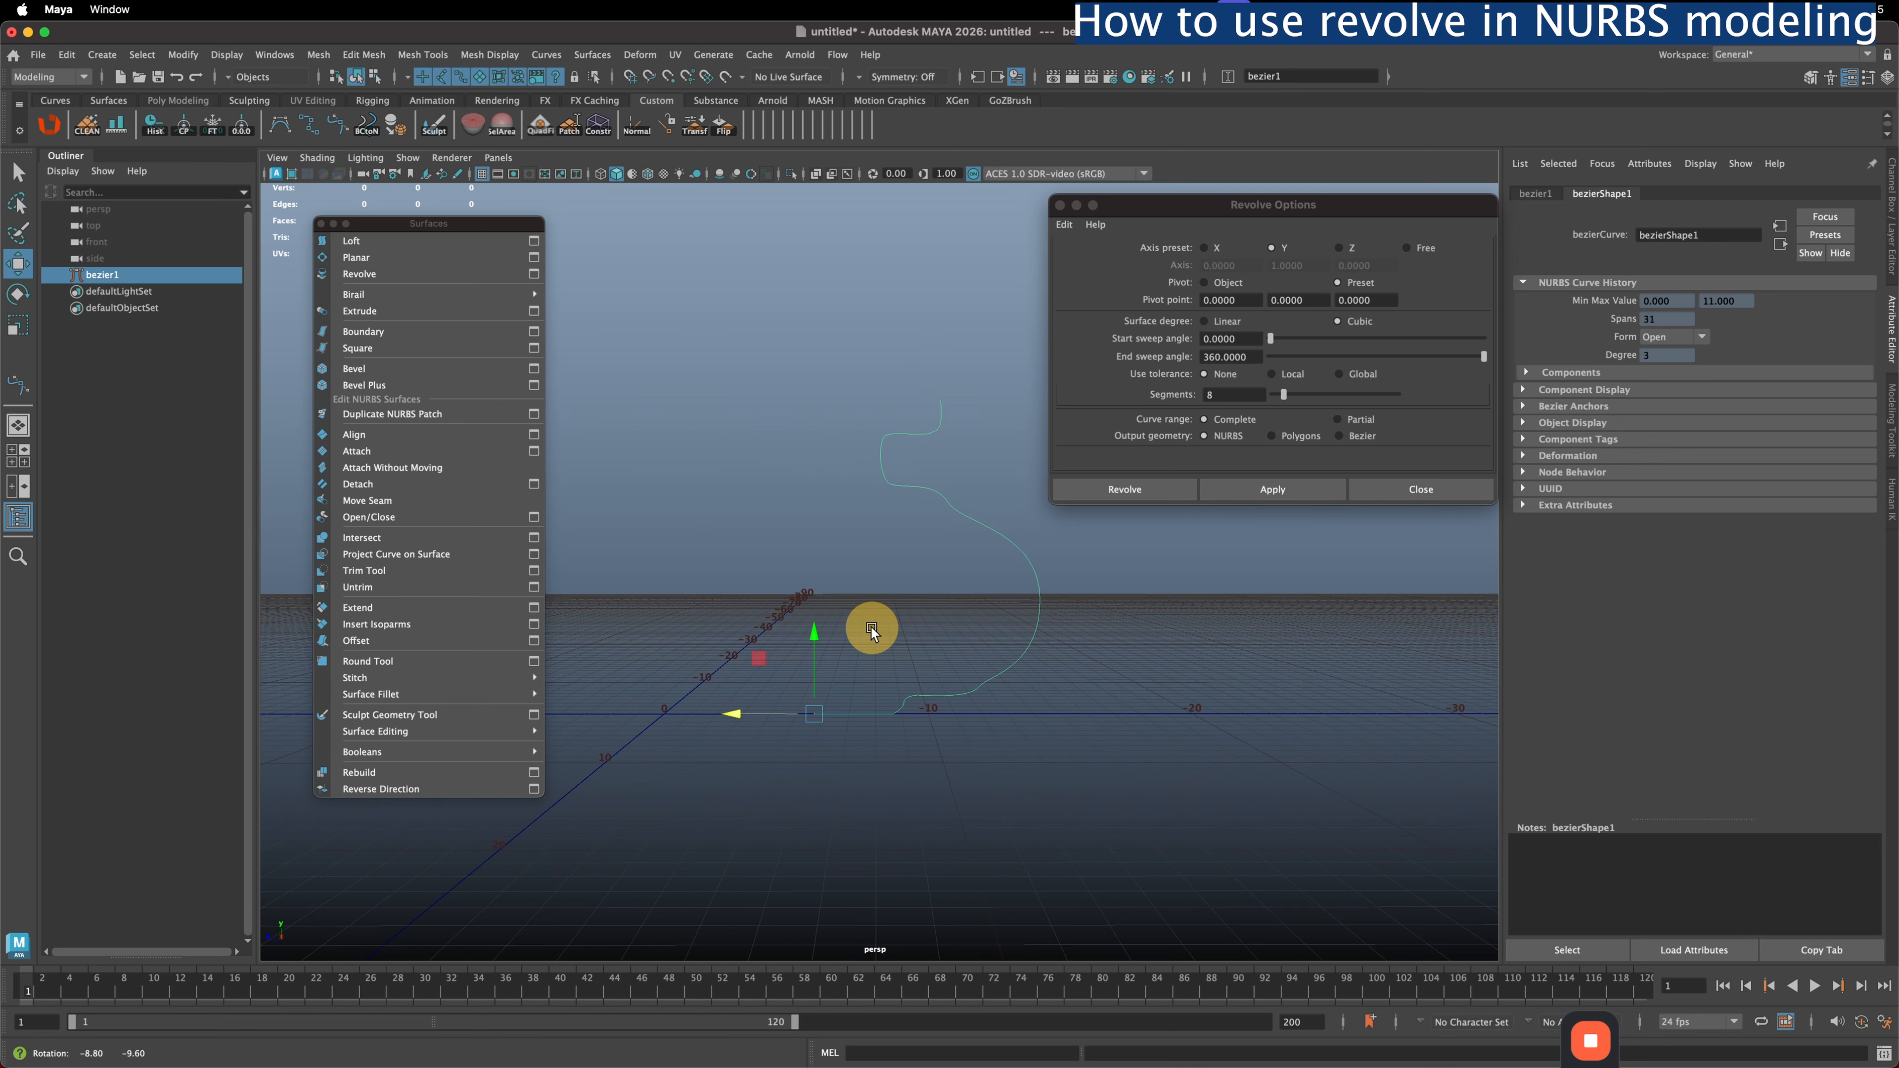
- Revolve the offset curve with the pivot set to Object, inspect the vase, and undo the revolve
left_click(1205, 283)
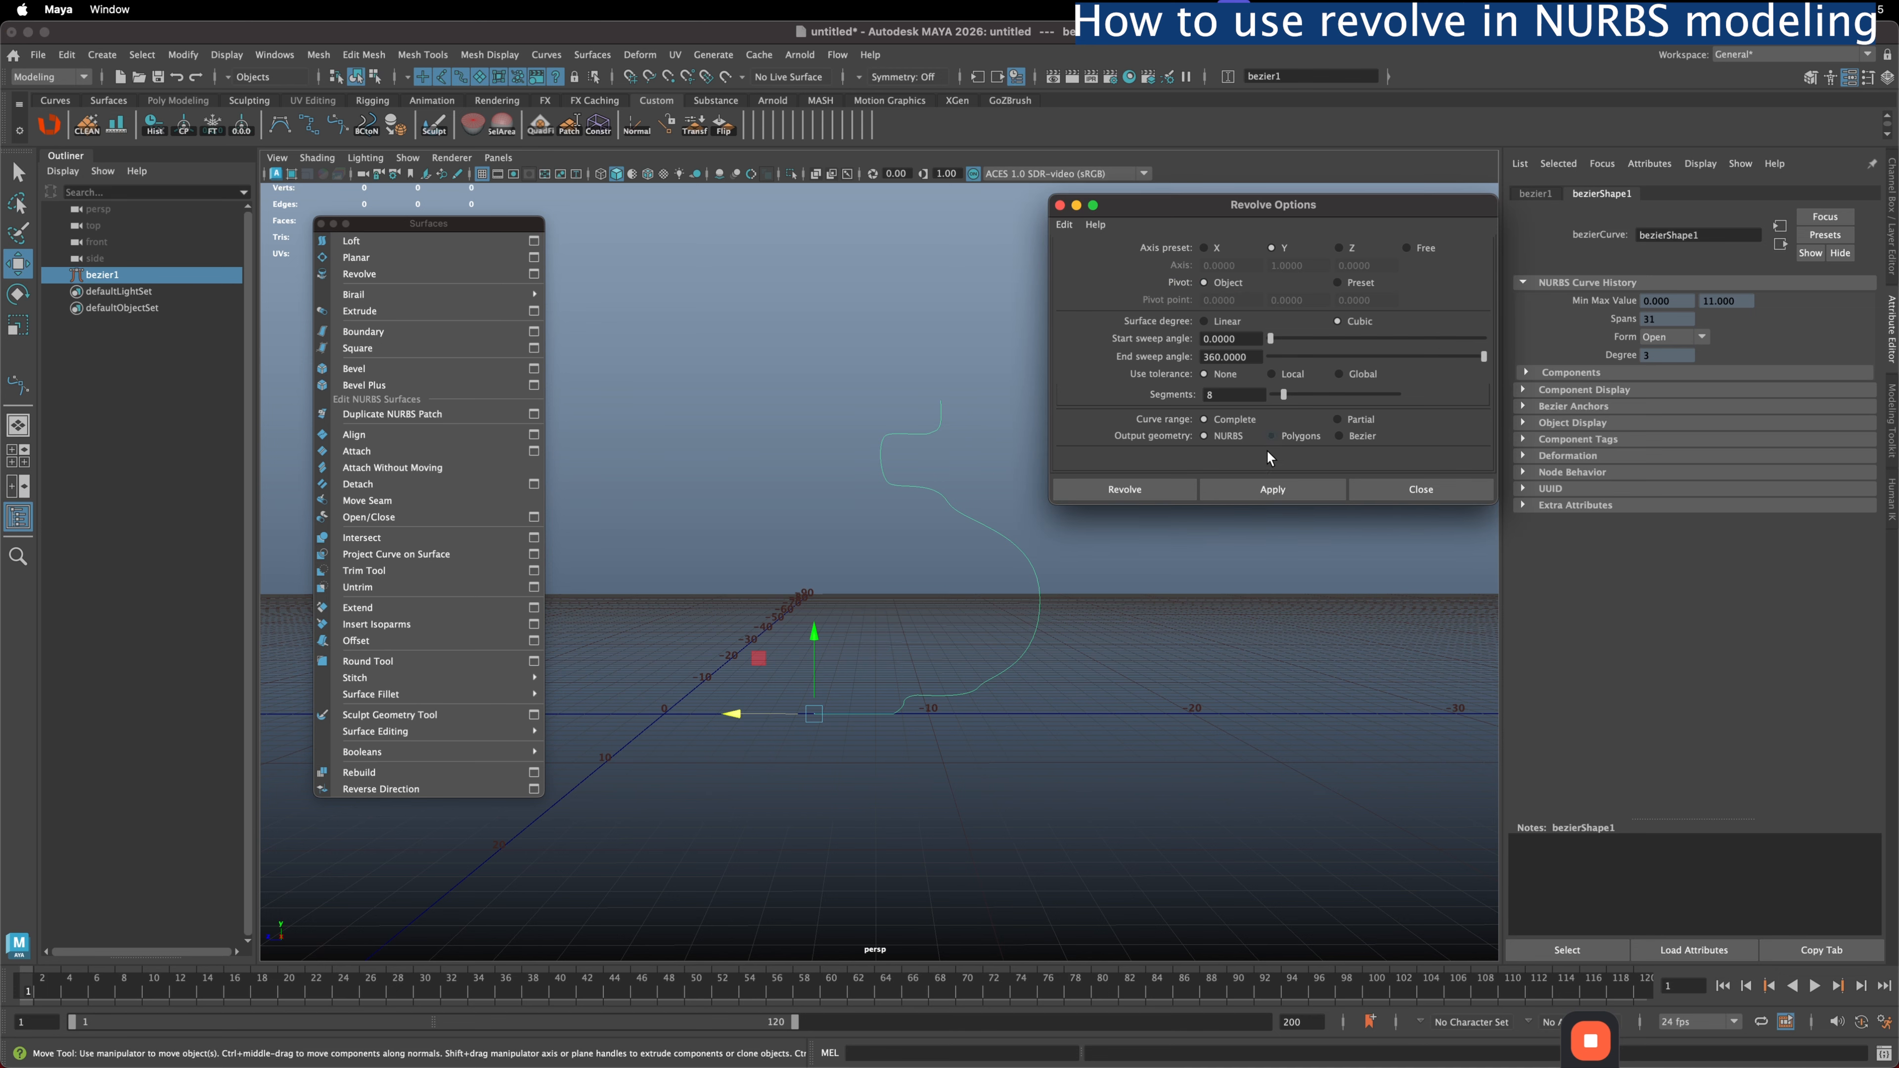
left_click(1272, 489)
mouse_move(903, 552)
left_mouse_down("alt")
mouse_move(913, 537)
mouse_move(907, 563)
left_mouse_up("alt")
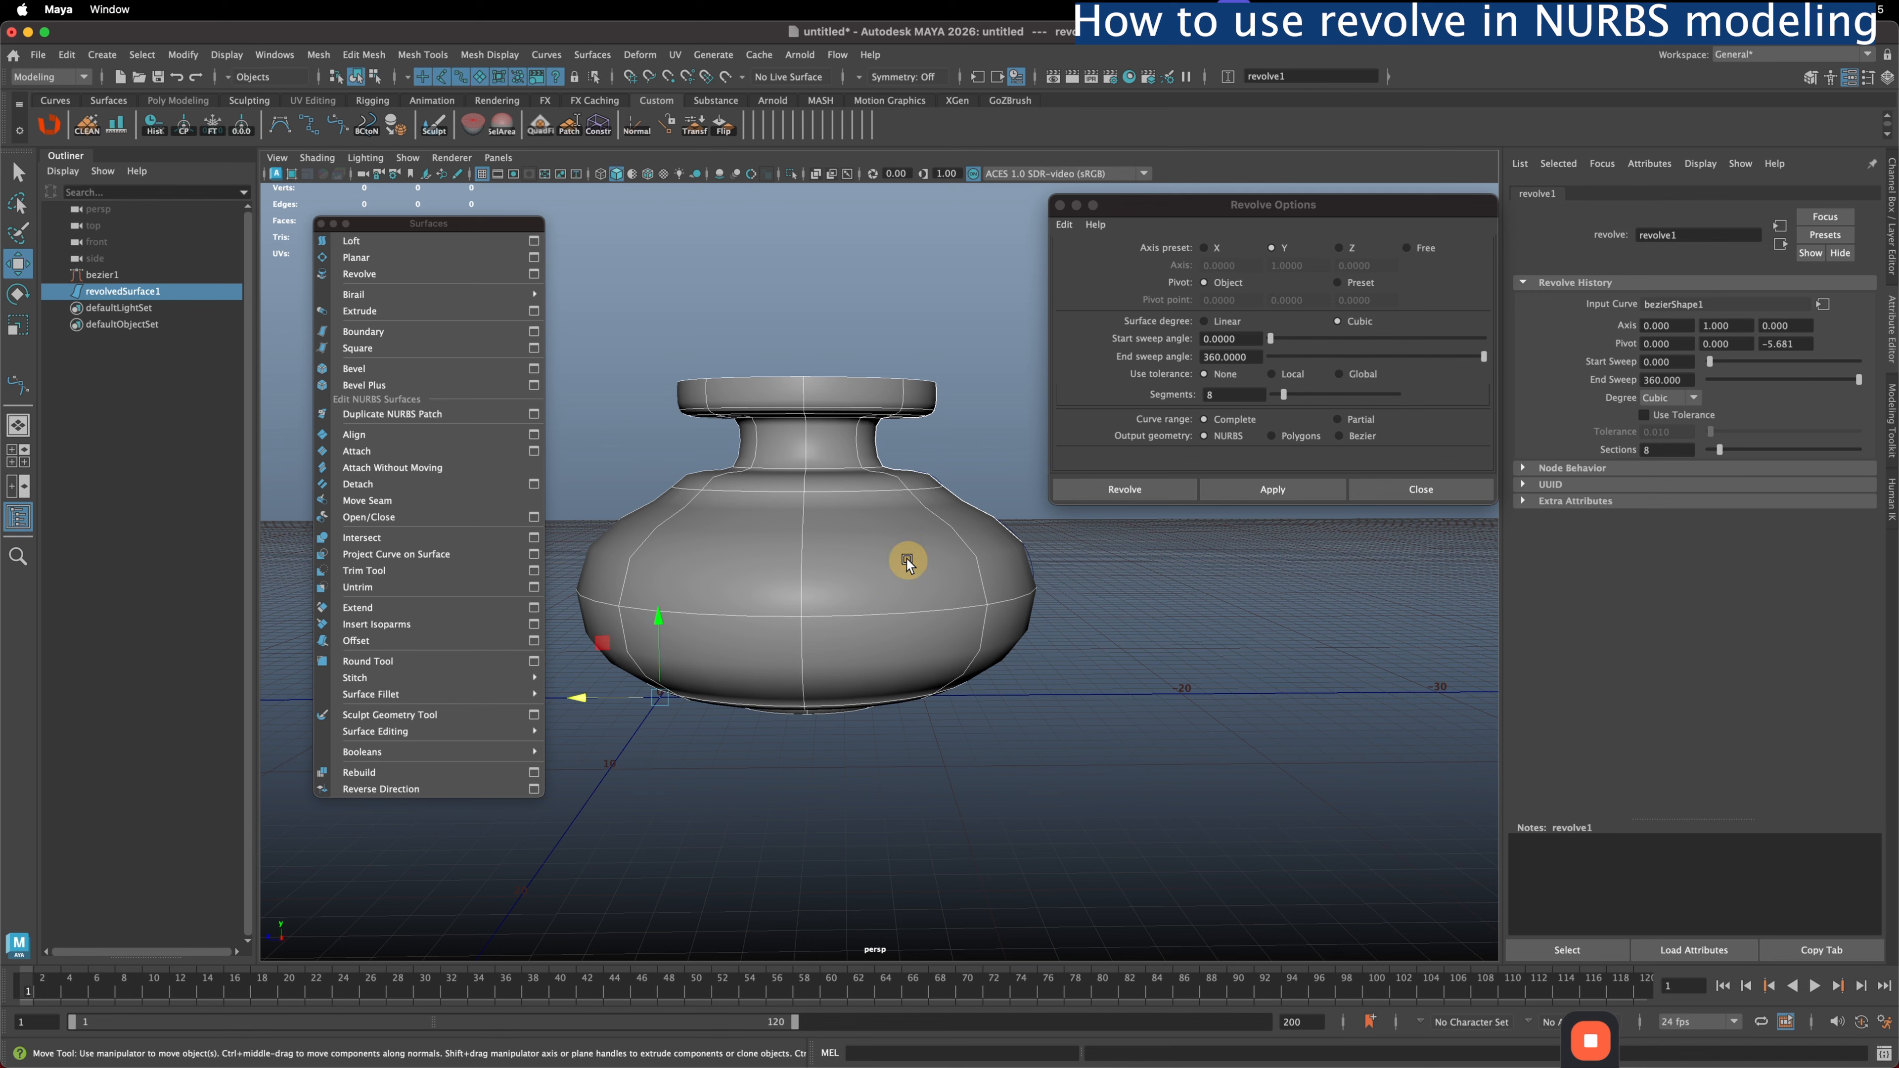
key("ctrl+z")
- Revolve the offset curve around the Preset pivot at 0, 0, 0 and slide the profile curve along Z to reshape the surface
left_click(1359, 283)
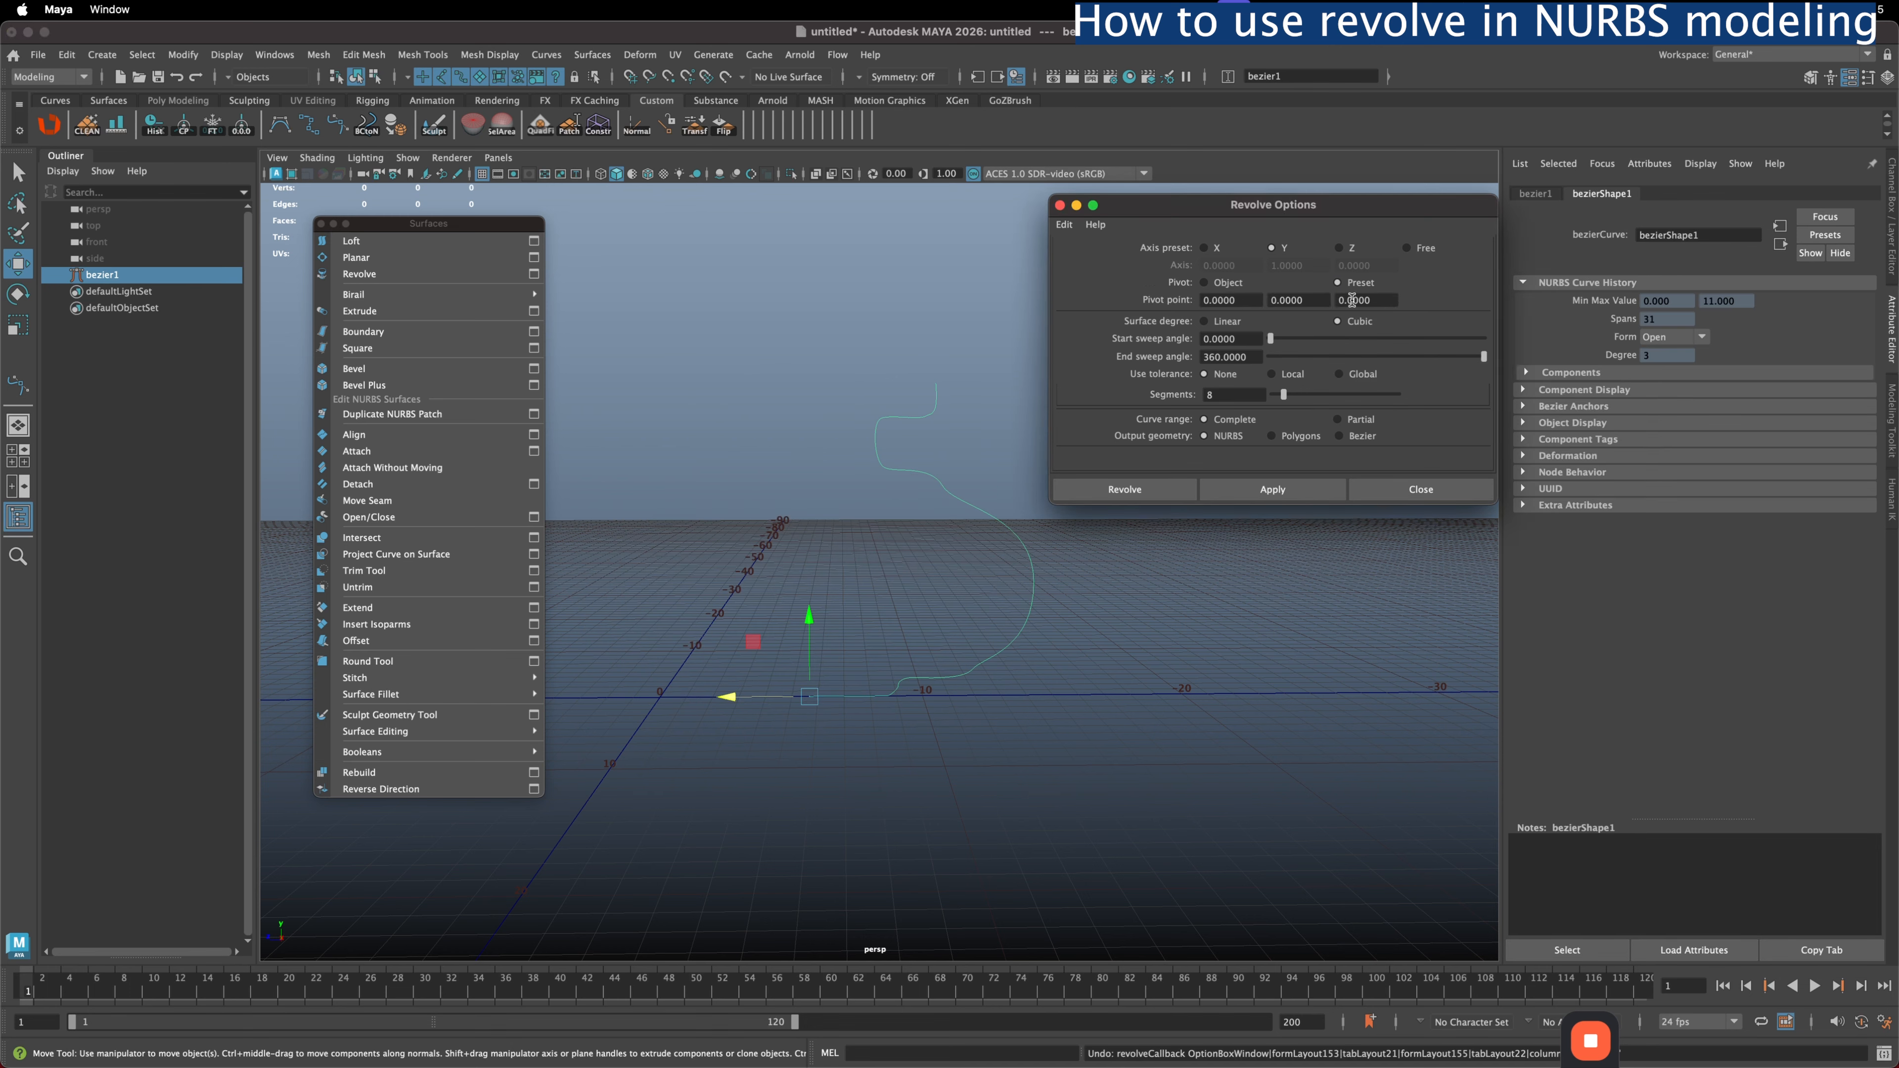
left_click(1272, 489)
left_click_drag(778, 539, 691, 611, "alt")
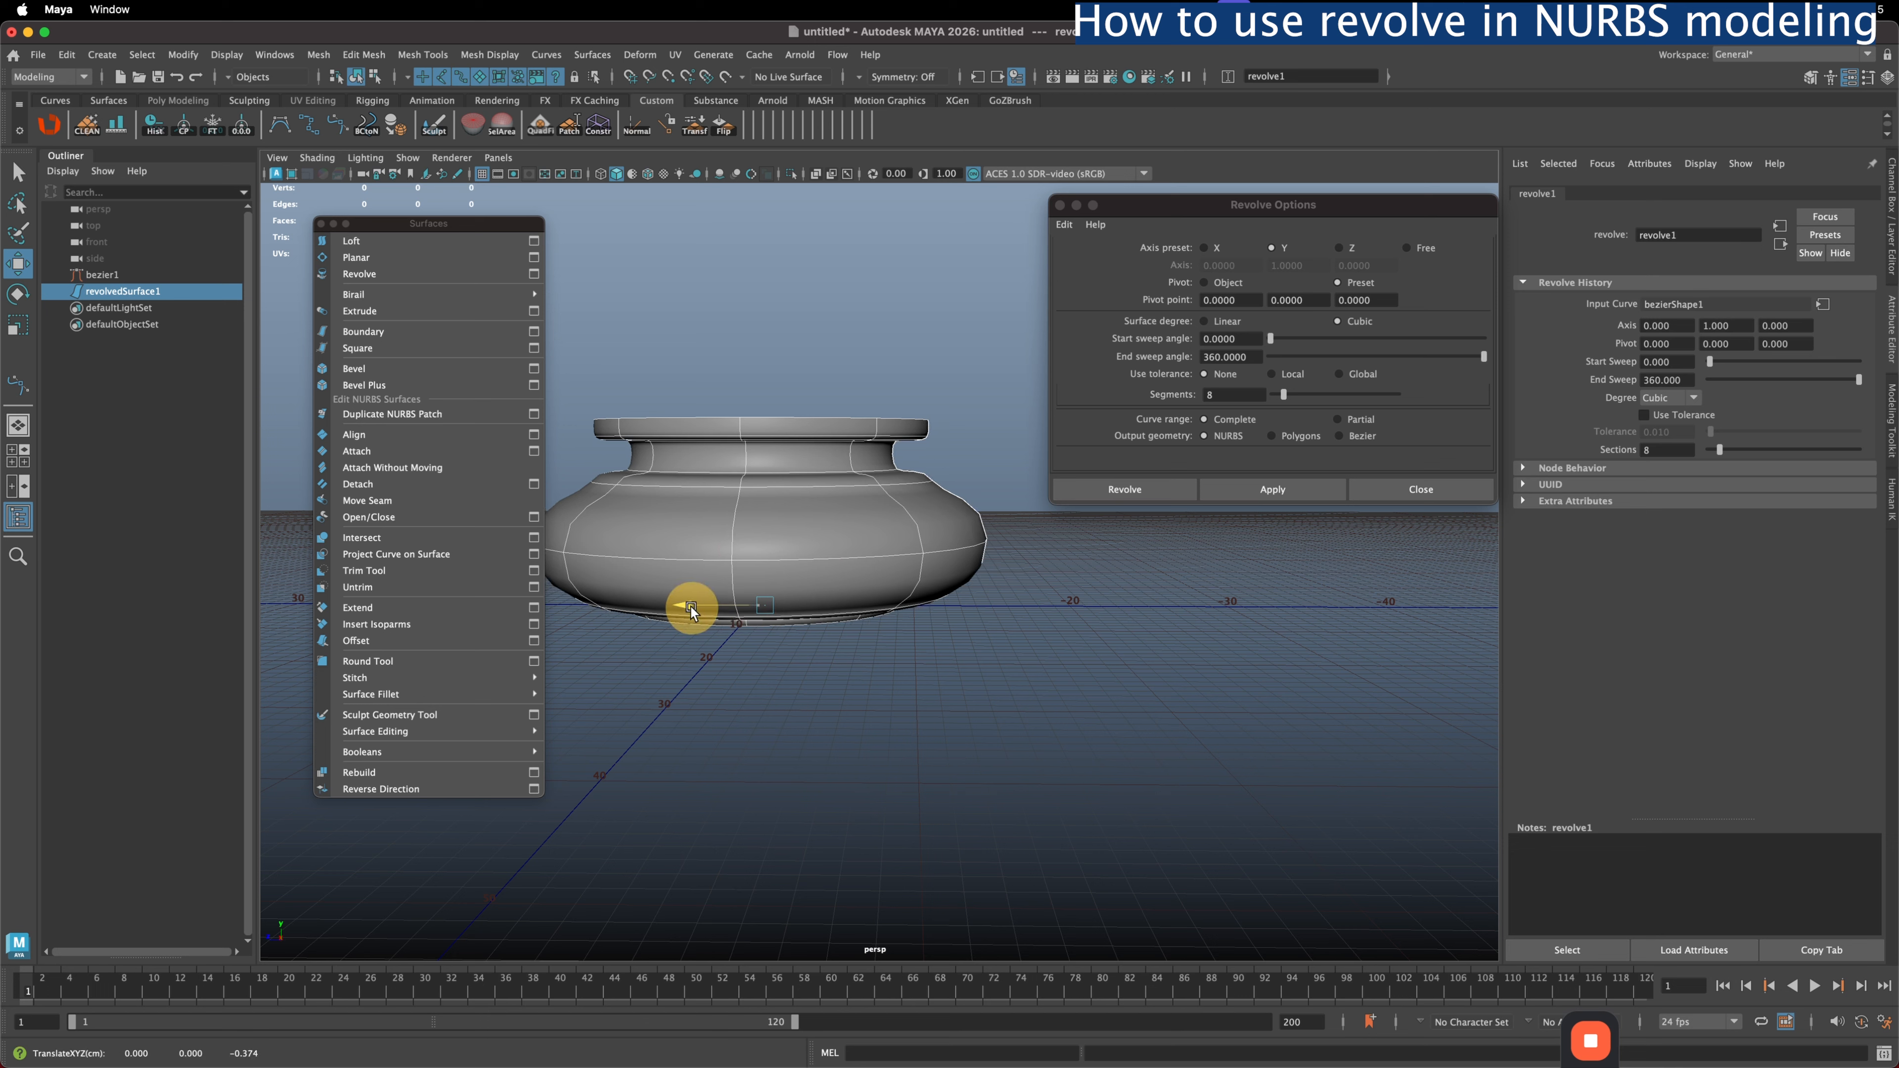
key("super+z")
left_click(102, 275)
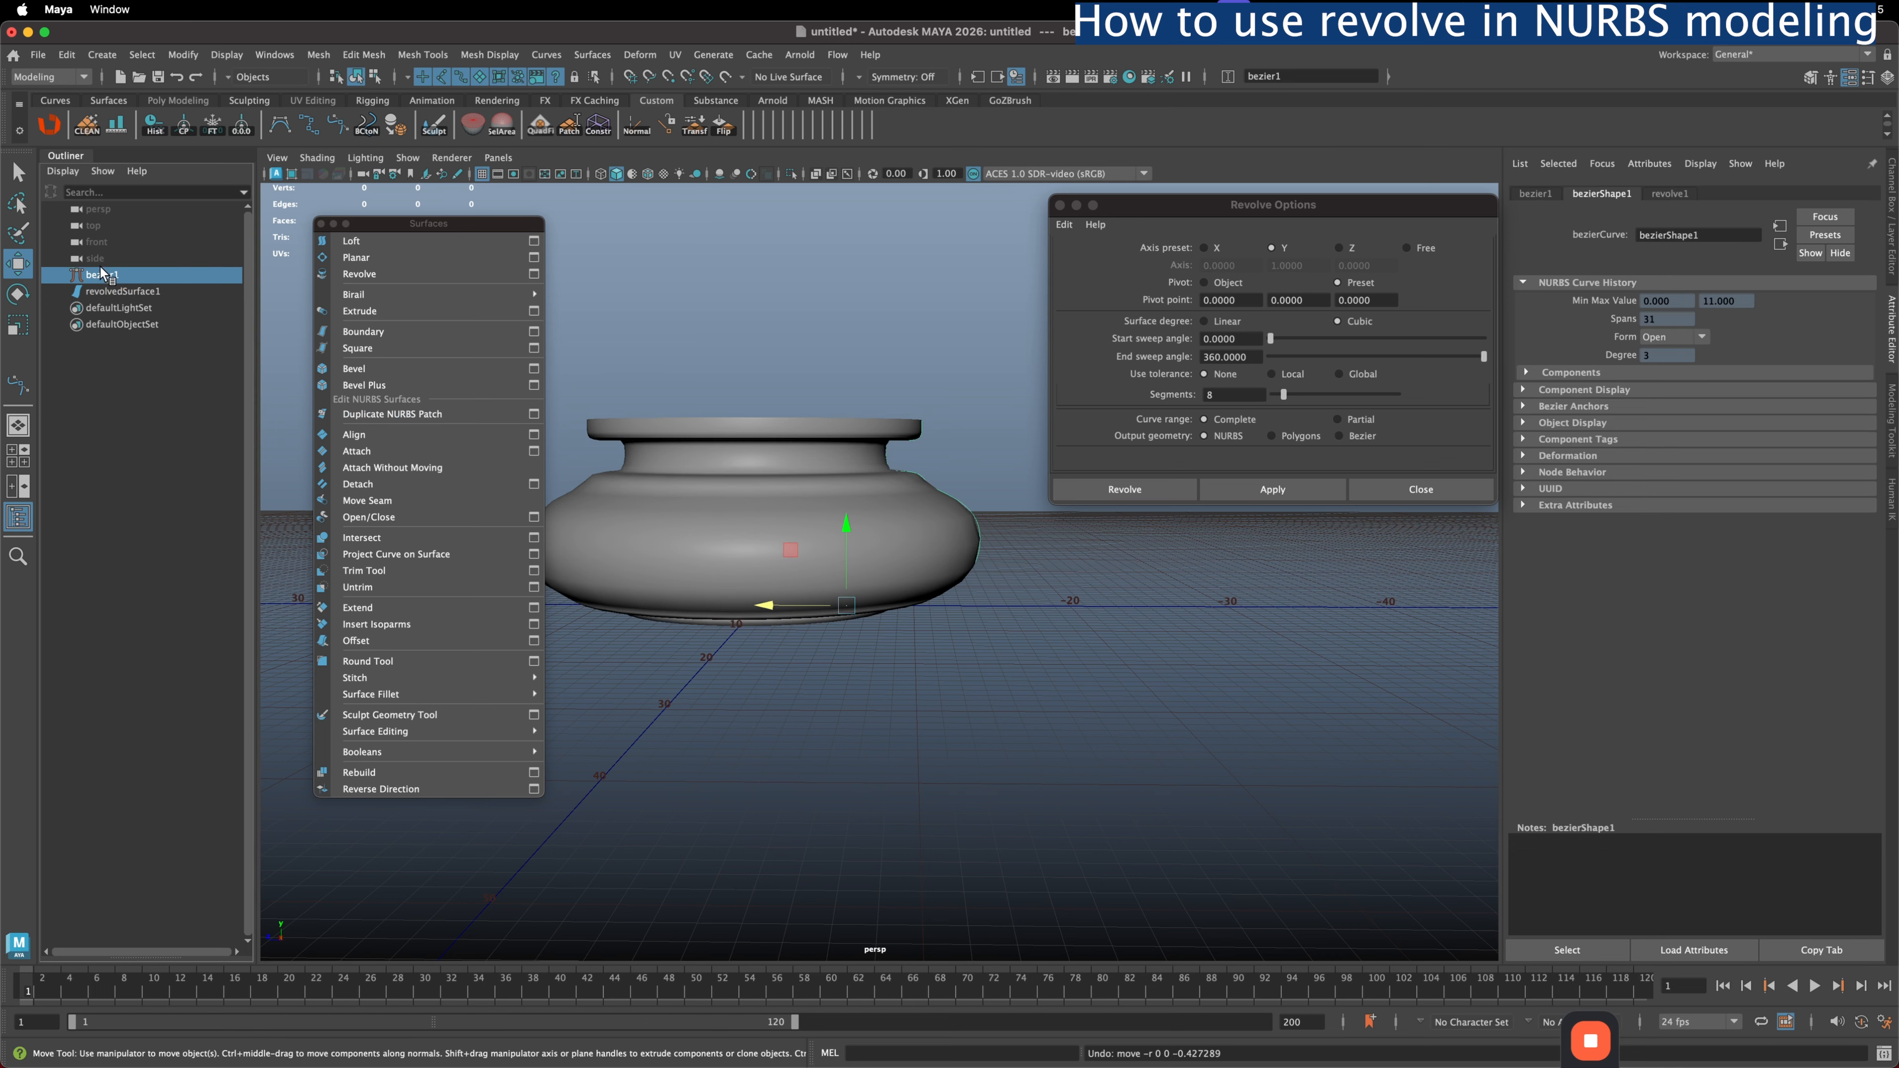
left_click_drag(781, 605, 789, 500)
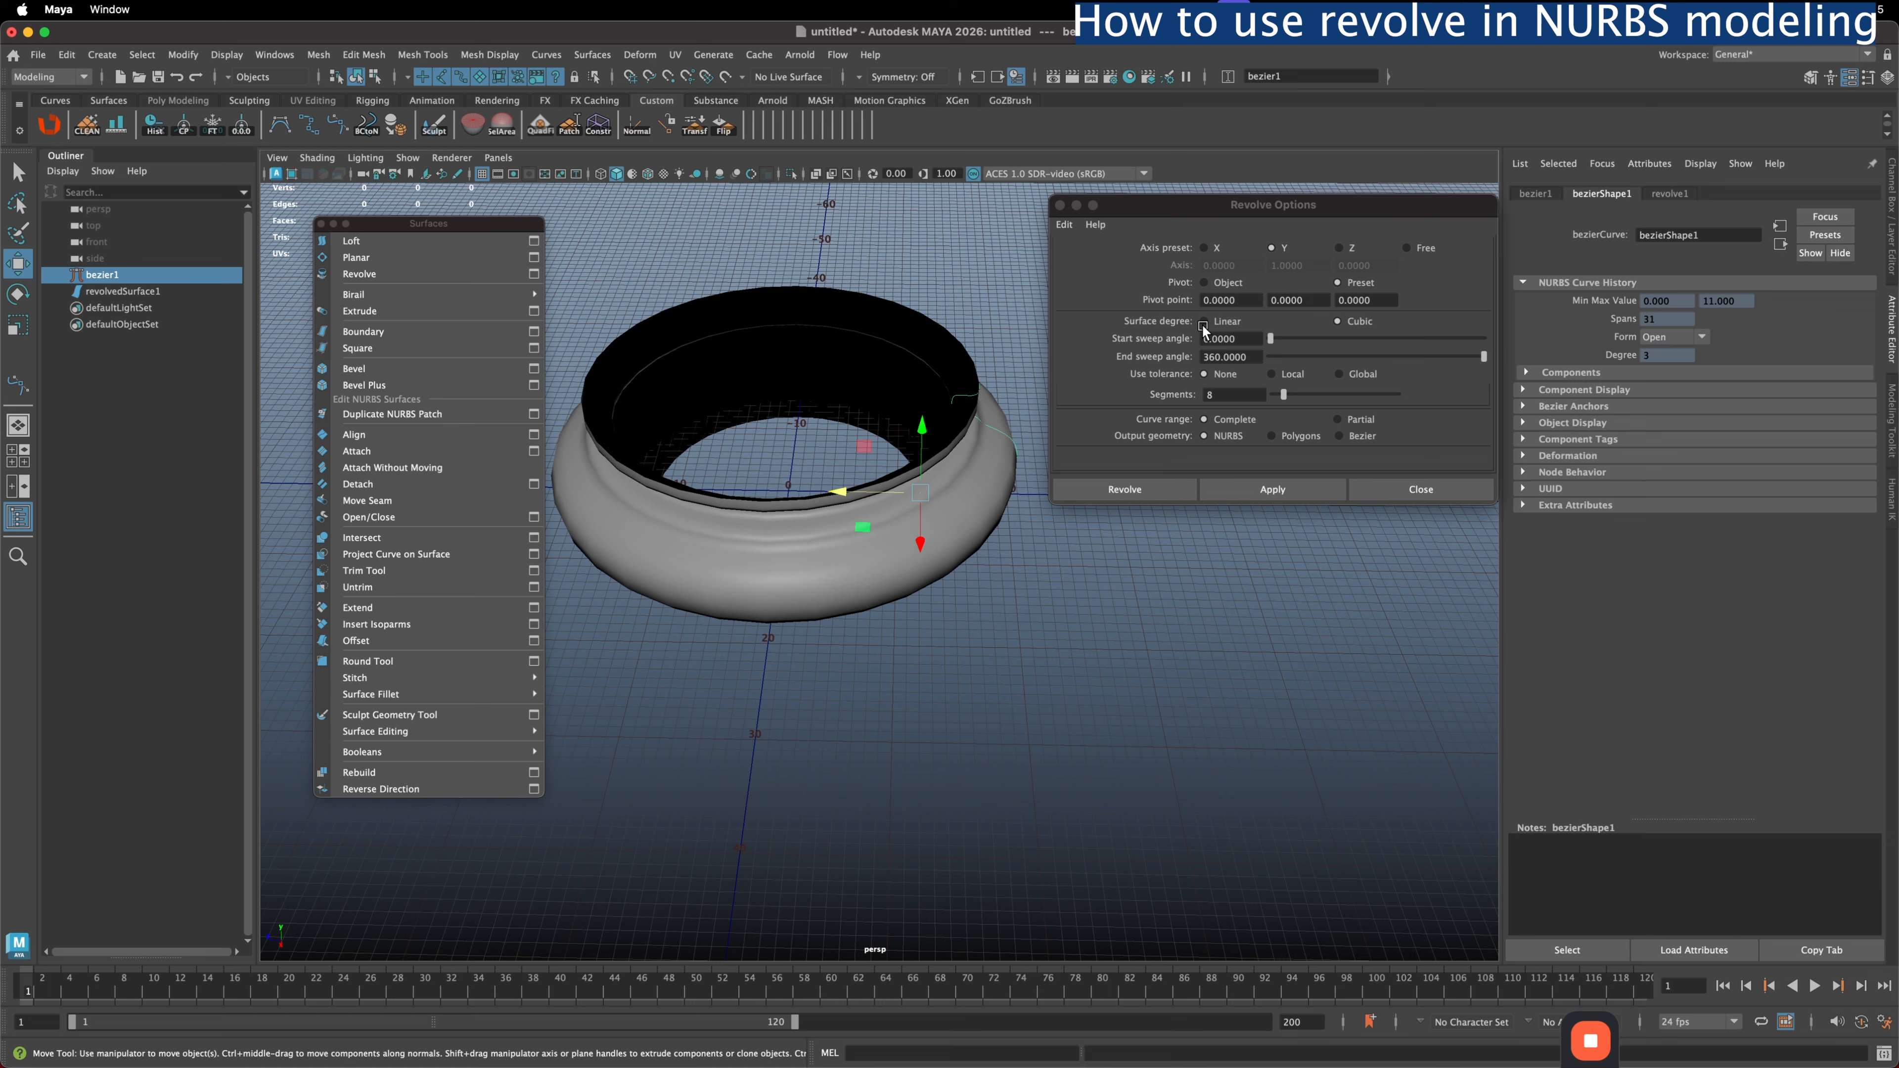
- Undo the curve move and the preset-pivot revolve, and snap the profile curve back to the world origin
key("ctrl+z")
key("super+z")
key("super+z")
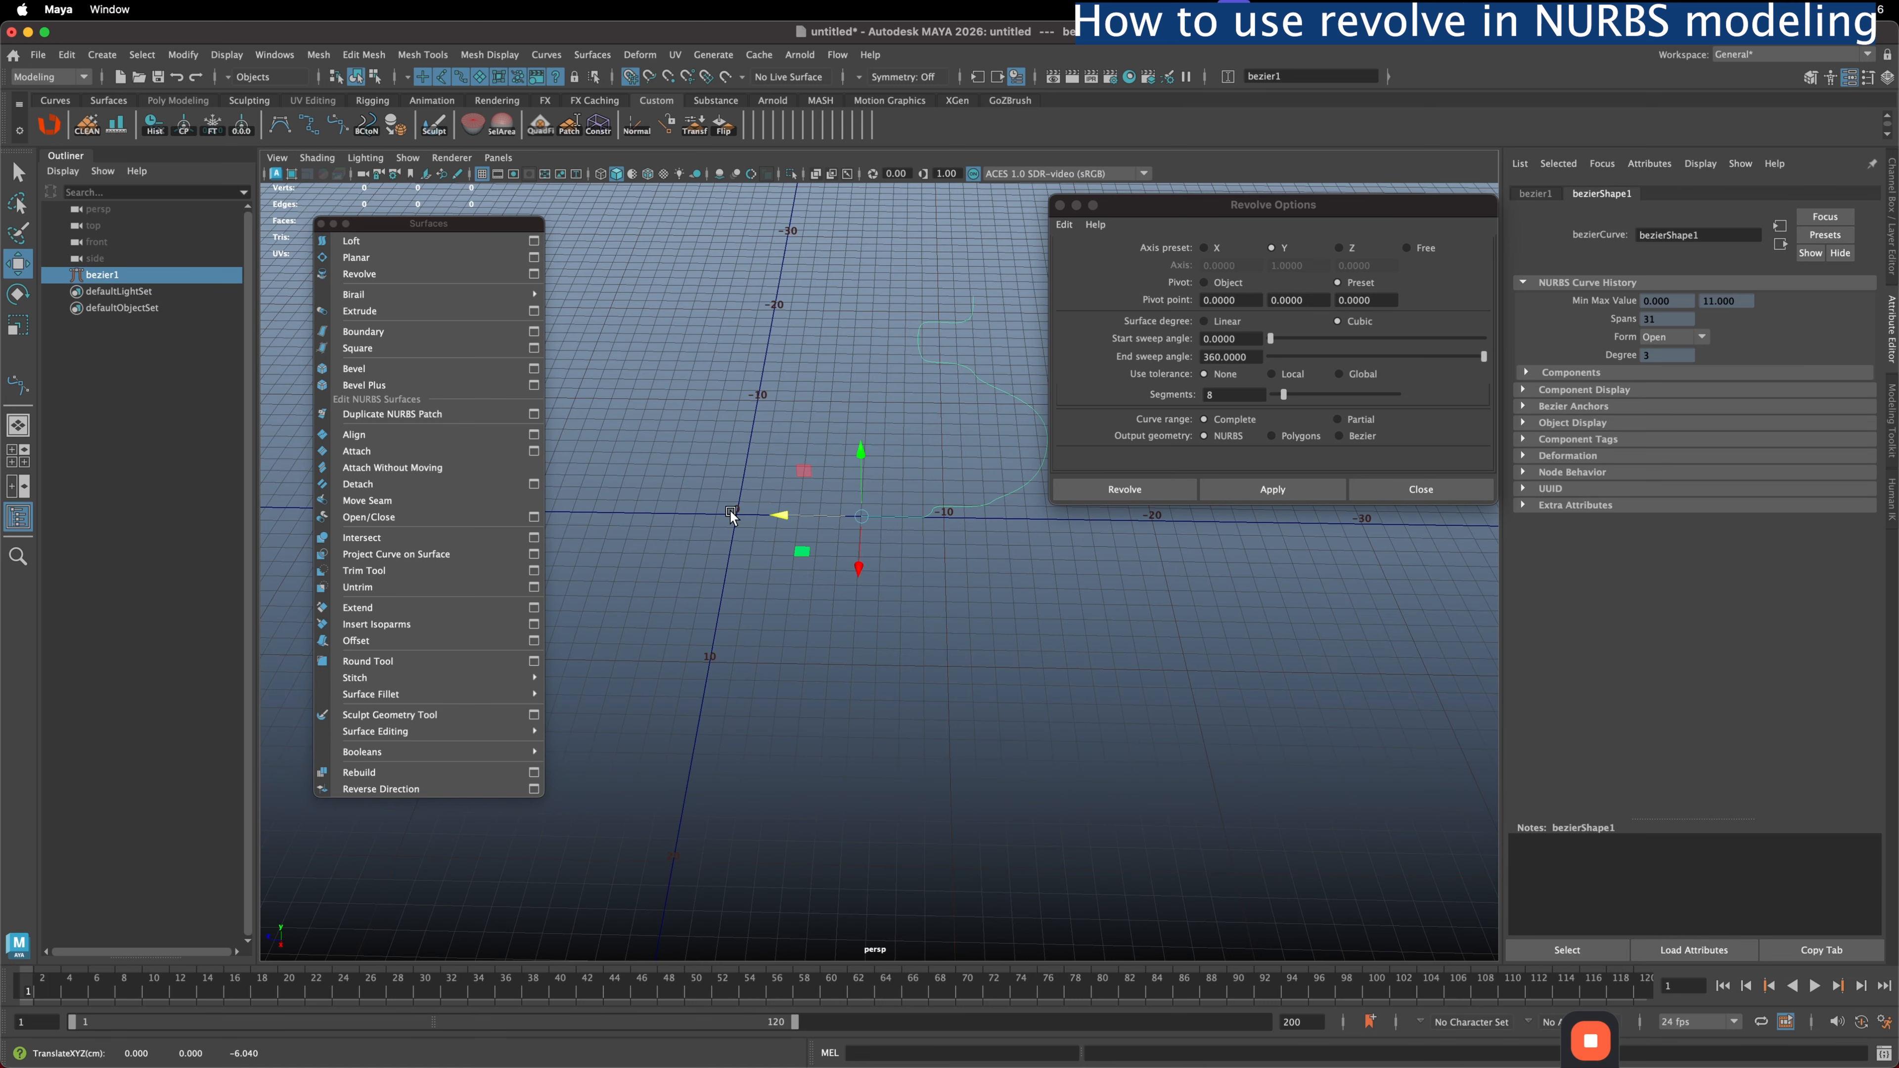
middle_click(732, 515)
middle_click(735, 516)
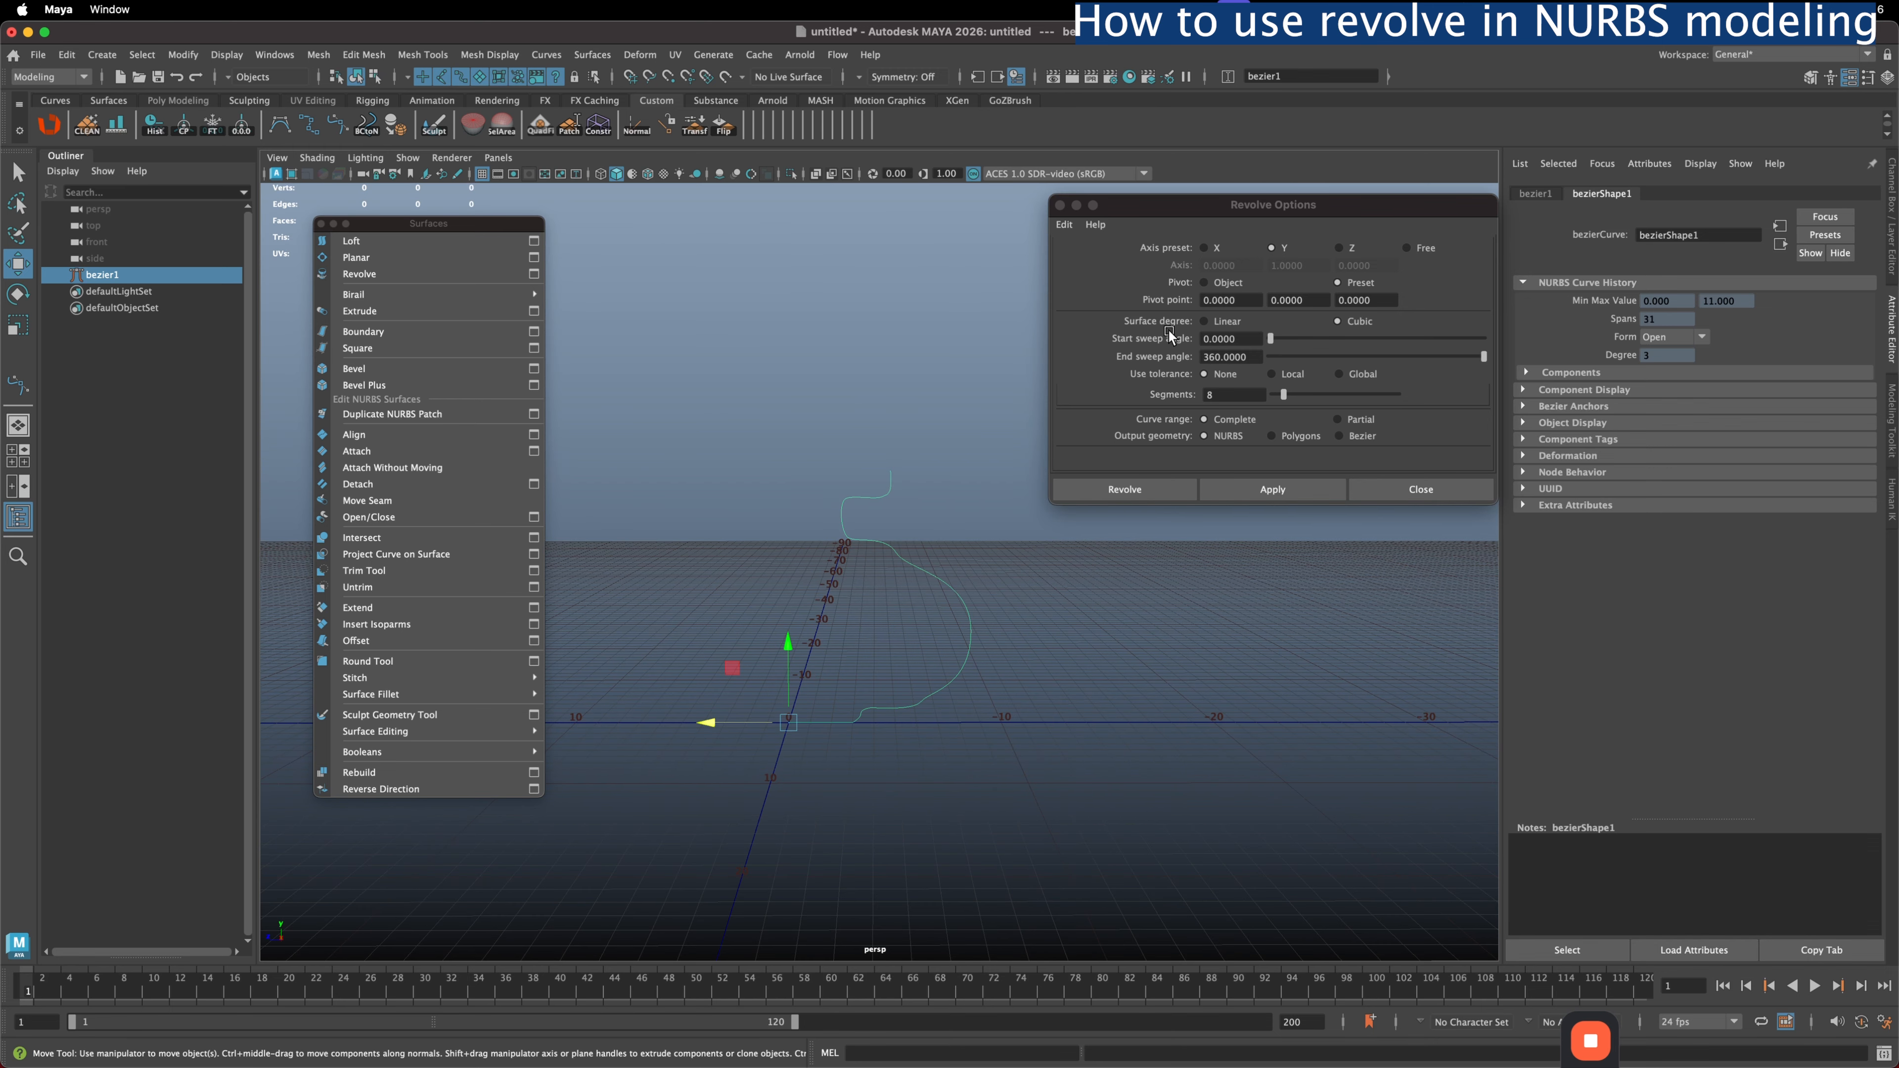
- Revolve the profile curve with the surface degree set to Linear and undo the revolve
left_click(1219, 323)
left_click(1361, 321)
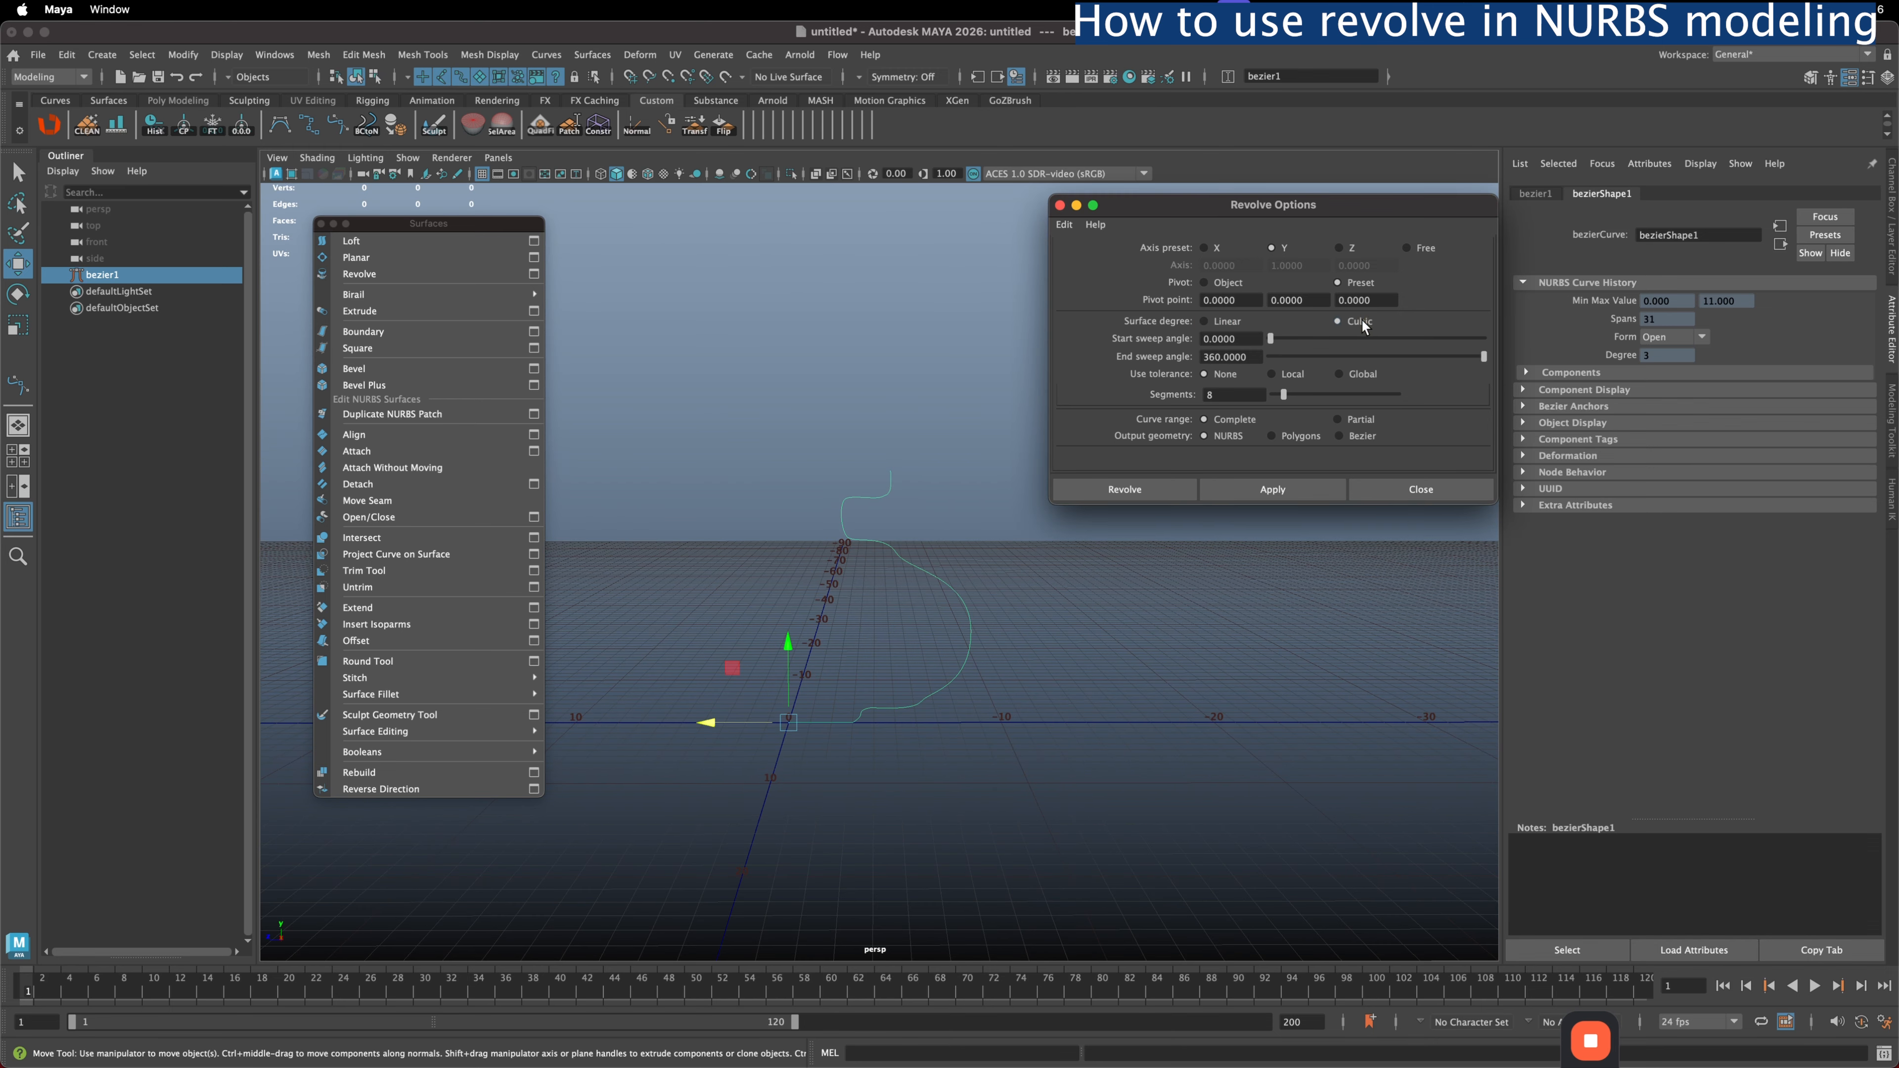
left_click(1213, 322)
left_click_drag(1027, 427, 871, 457, "alt")
left_click(1273, 489)
key("ctrl+z")
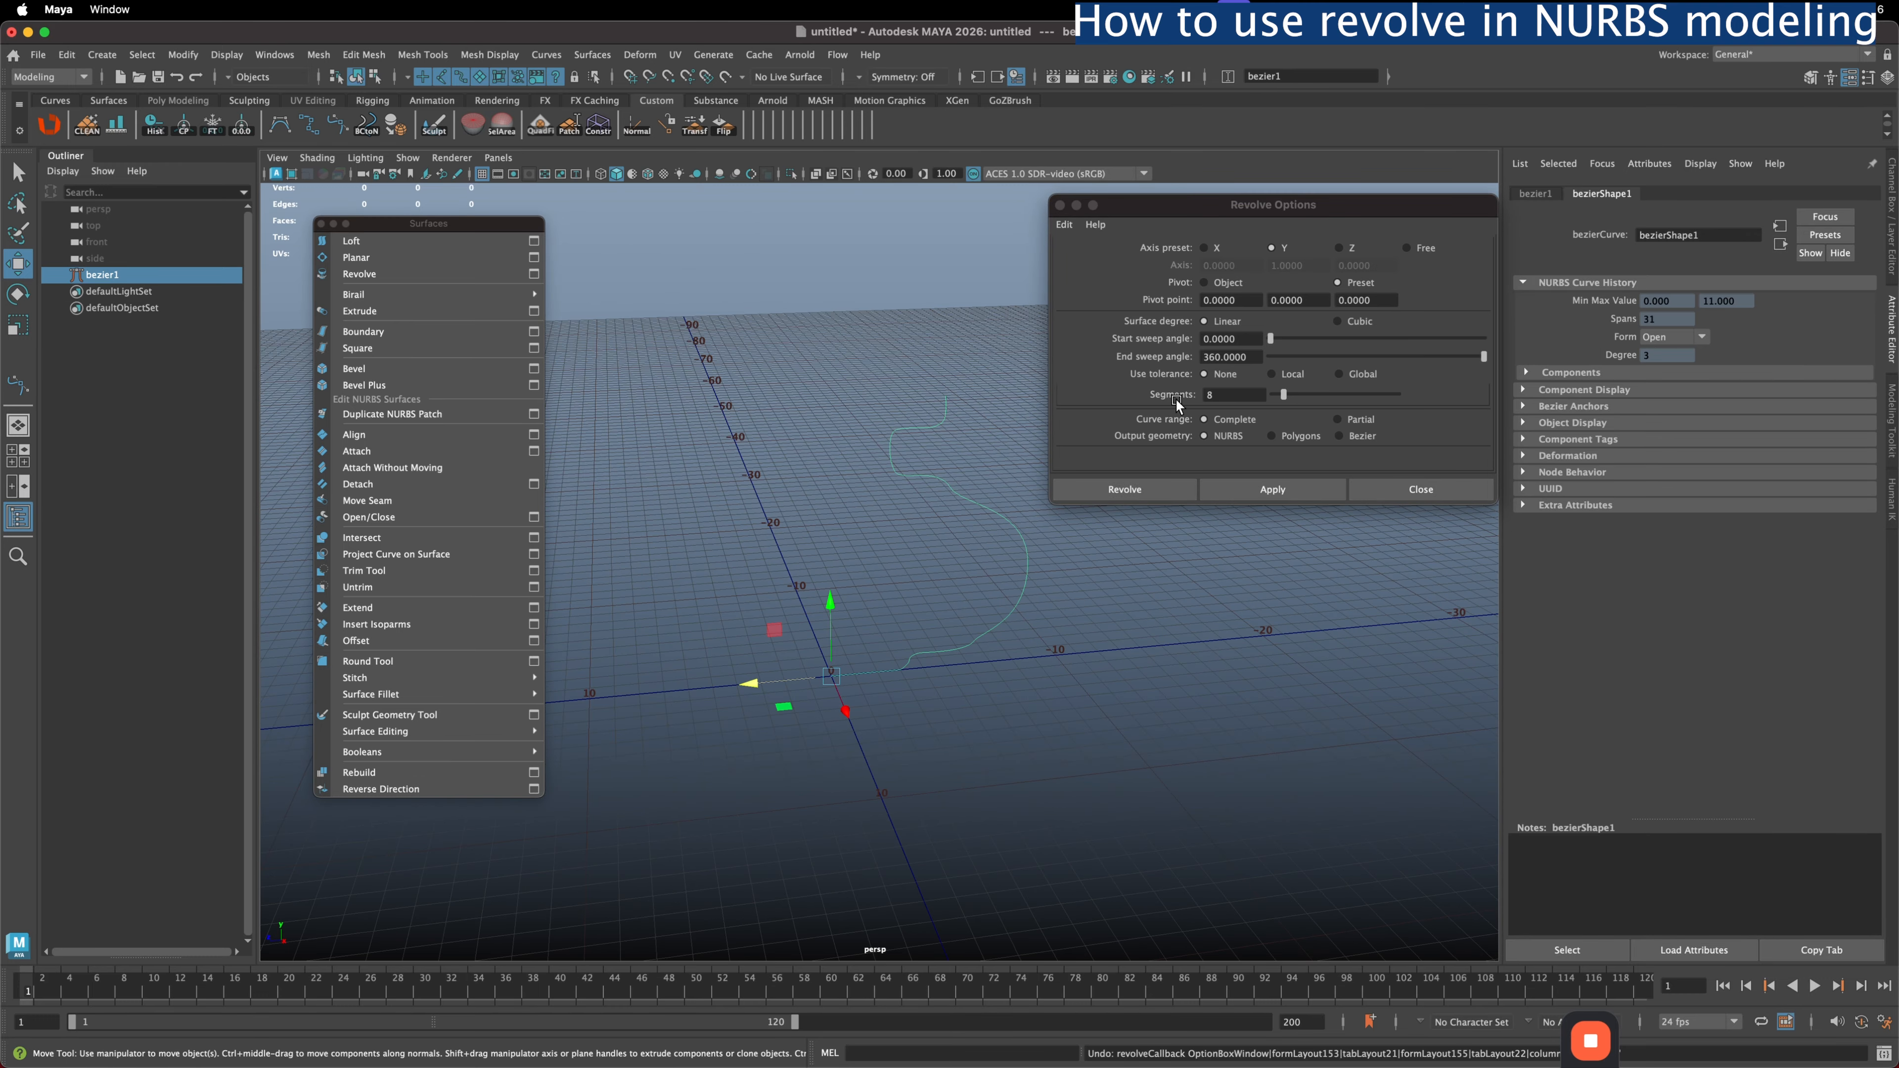
- Set the segments to 4, revolve the profile curve into a square-sided Linear vase, inspect it, and undo the revolve
left_click(1183, 393)
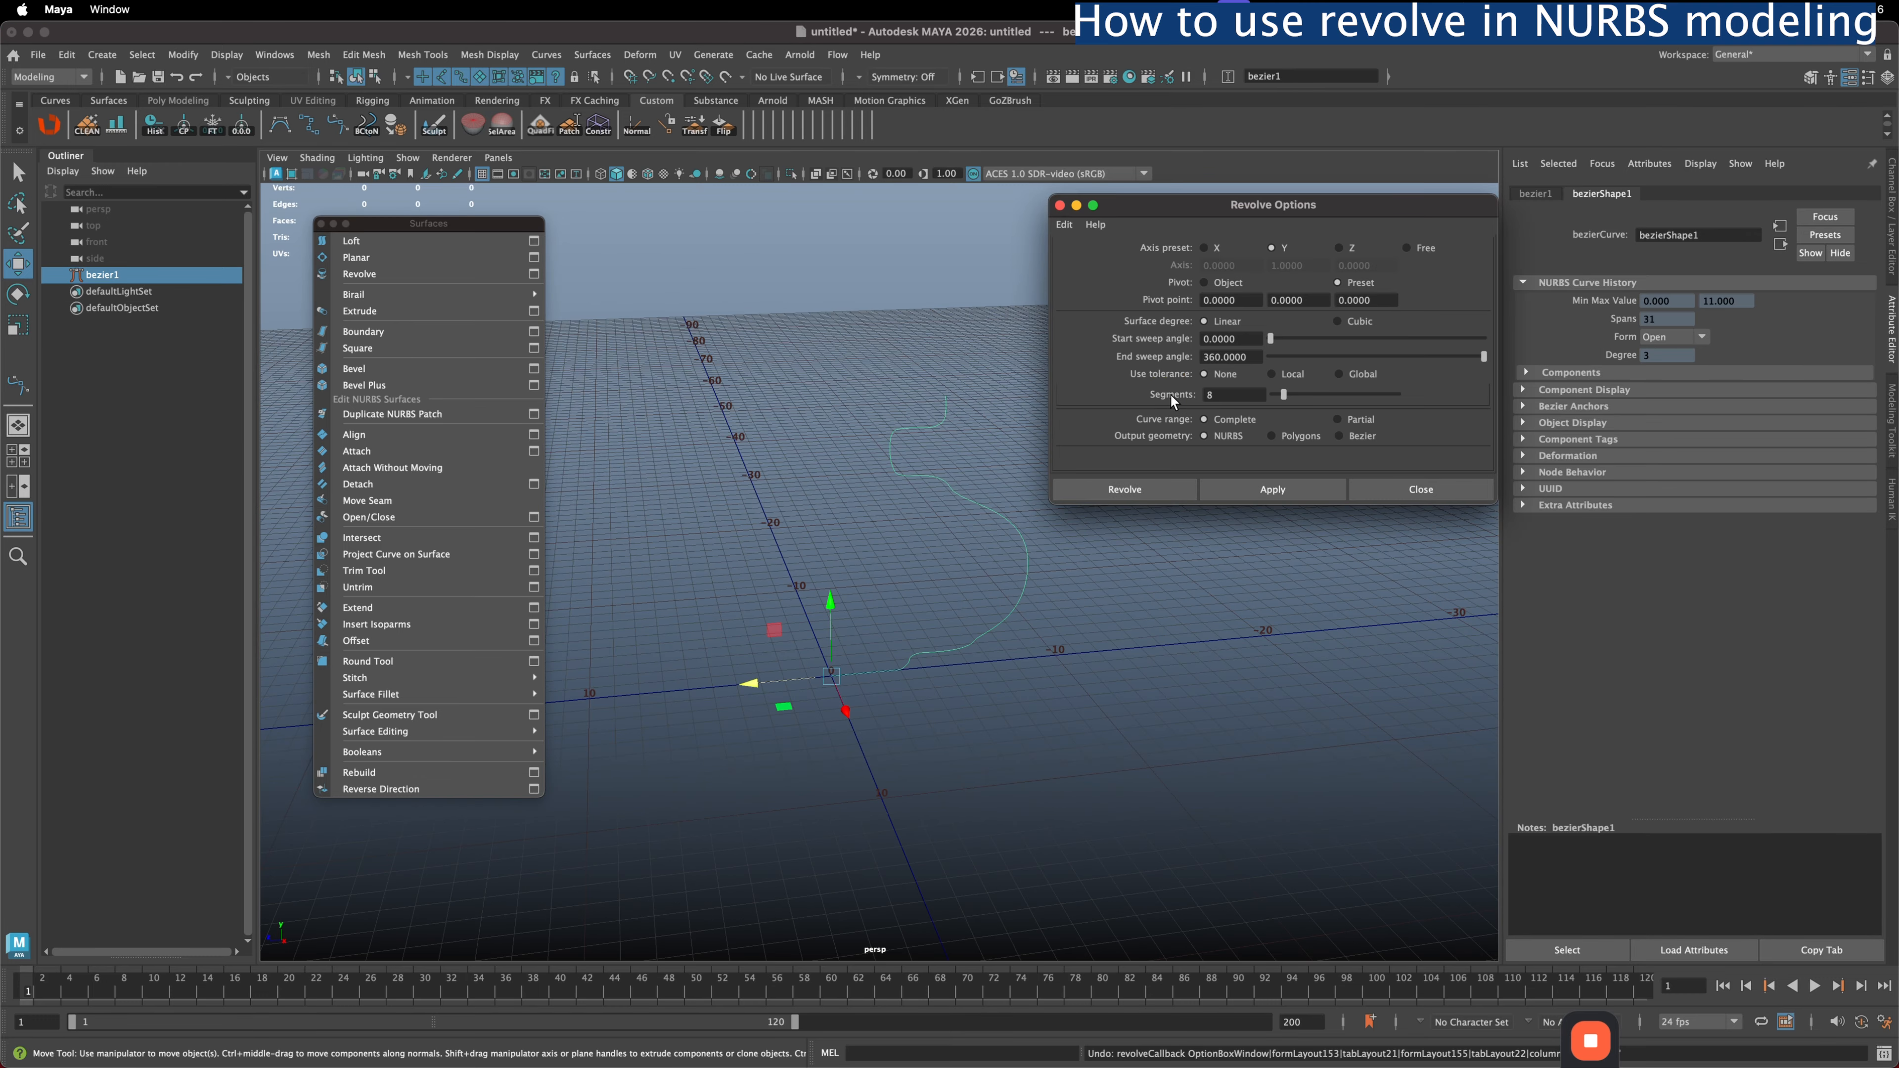
left_click(1228, 393)
left_click_drag(1227, 394, 1183, 389)
left_click(1224, 390)
left_click(1269, 493)
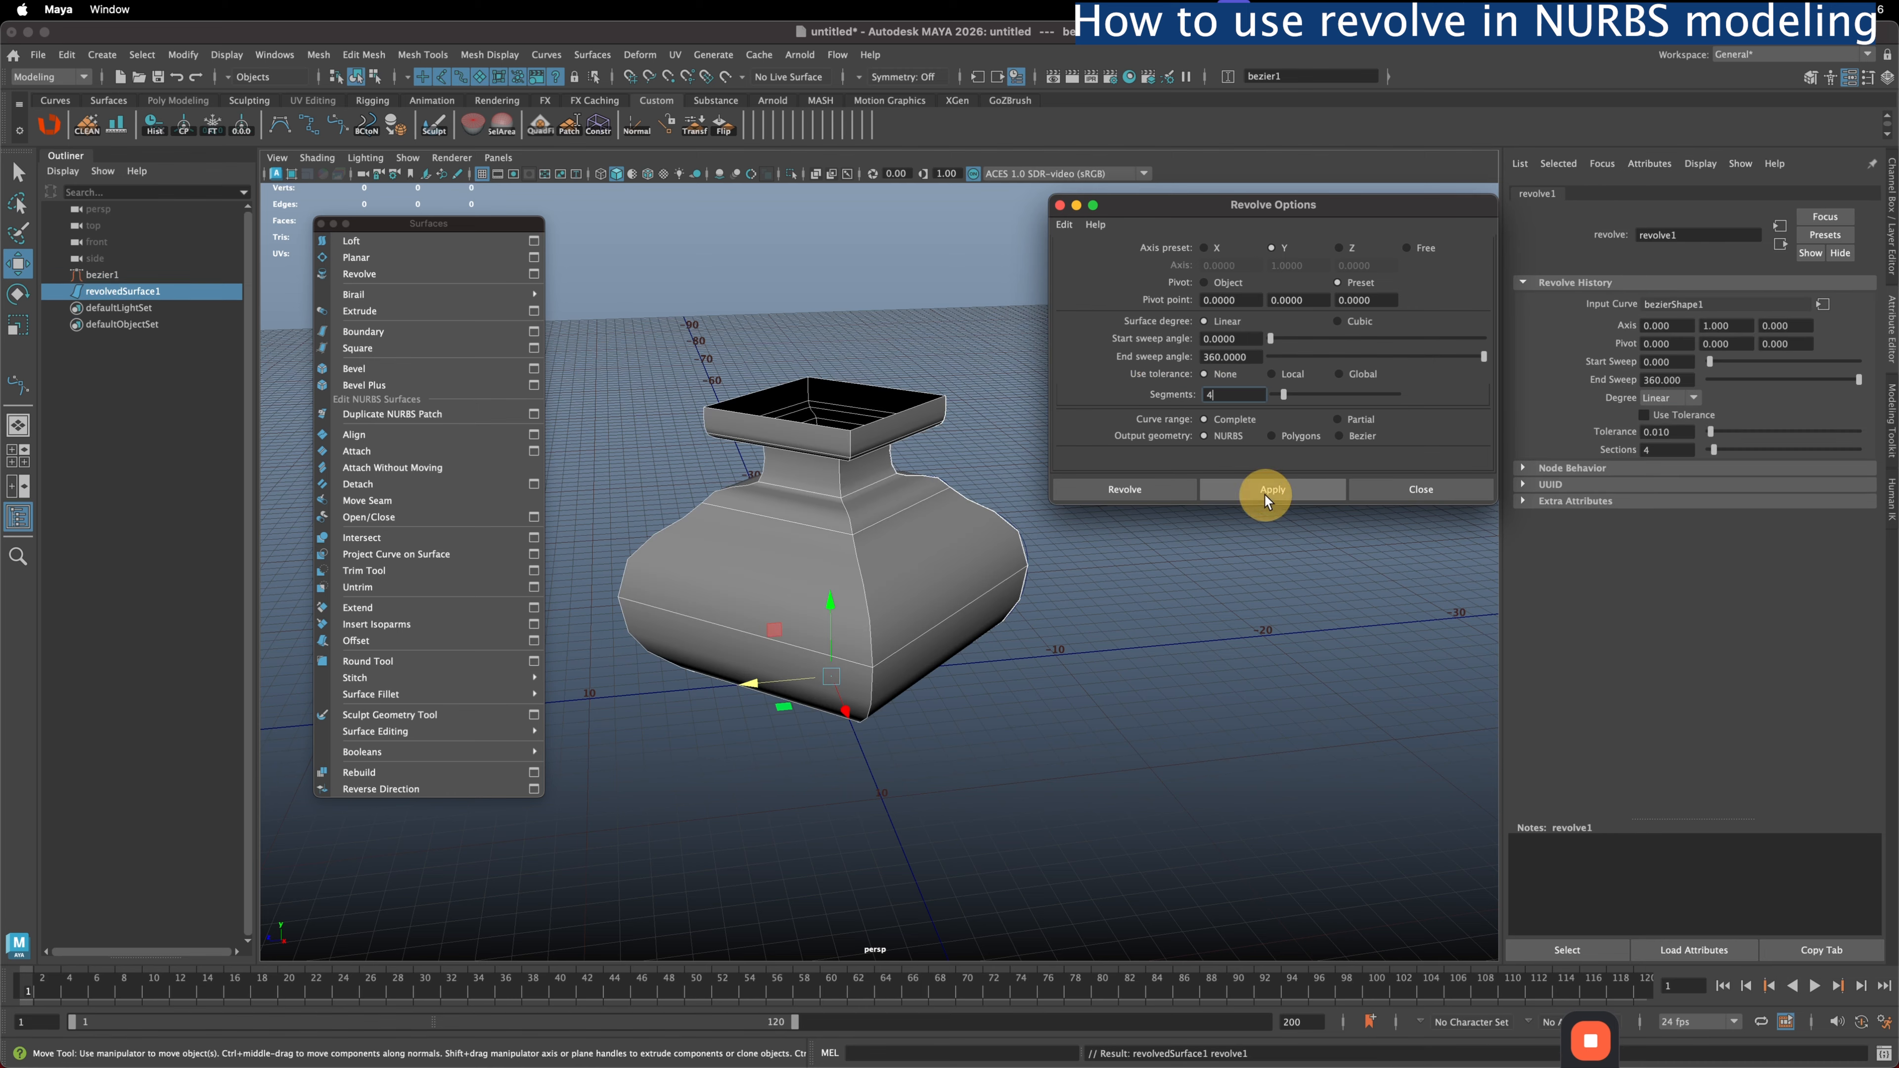
left_click_drag(957, 490, 983, 424, "alt")
key("super+z")
key("super+z")
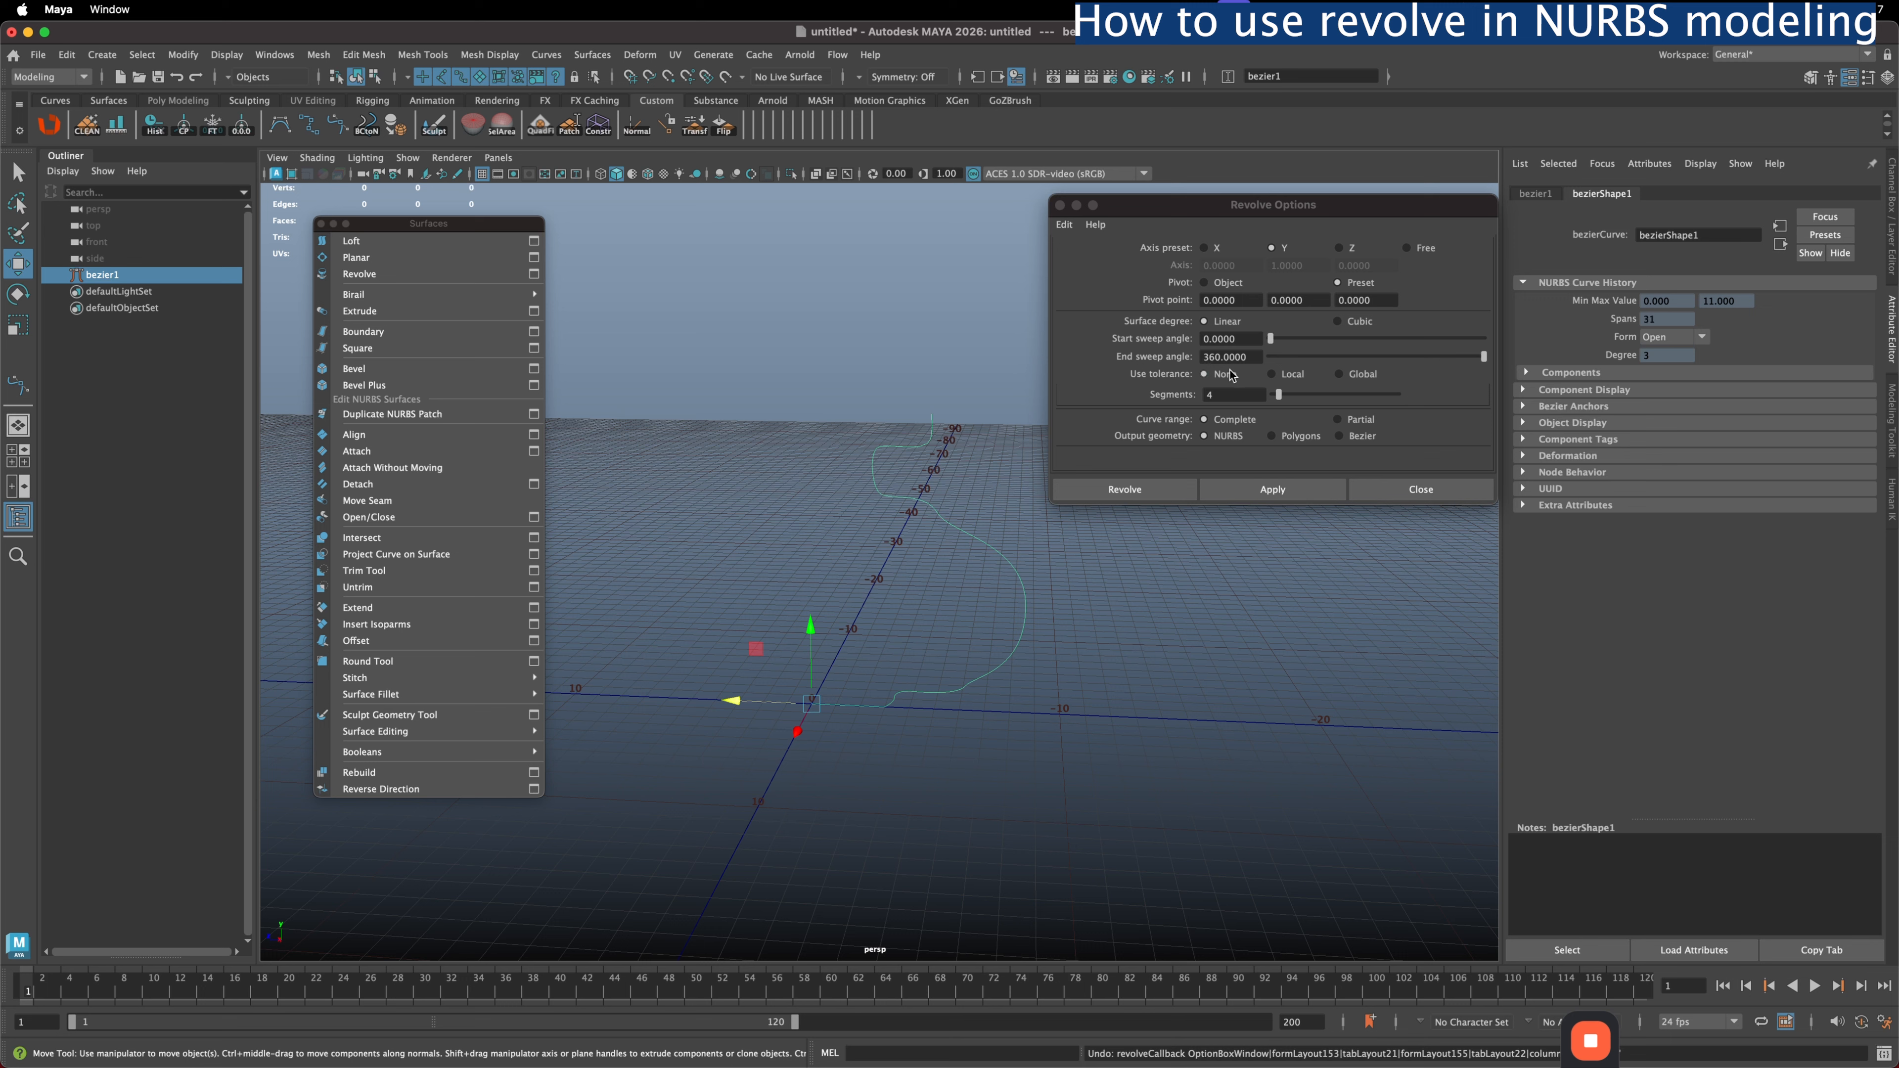
- Revolve the profile curve with an end sweep angle of 180, 8 segments and a Cubic surface degree
left_click_drag(1257, 357, 1187, 349)
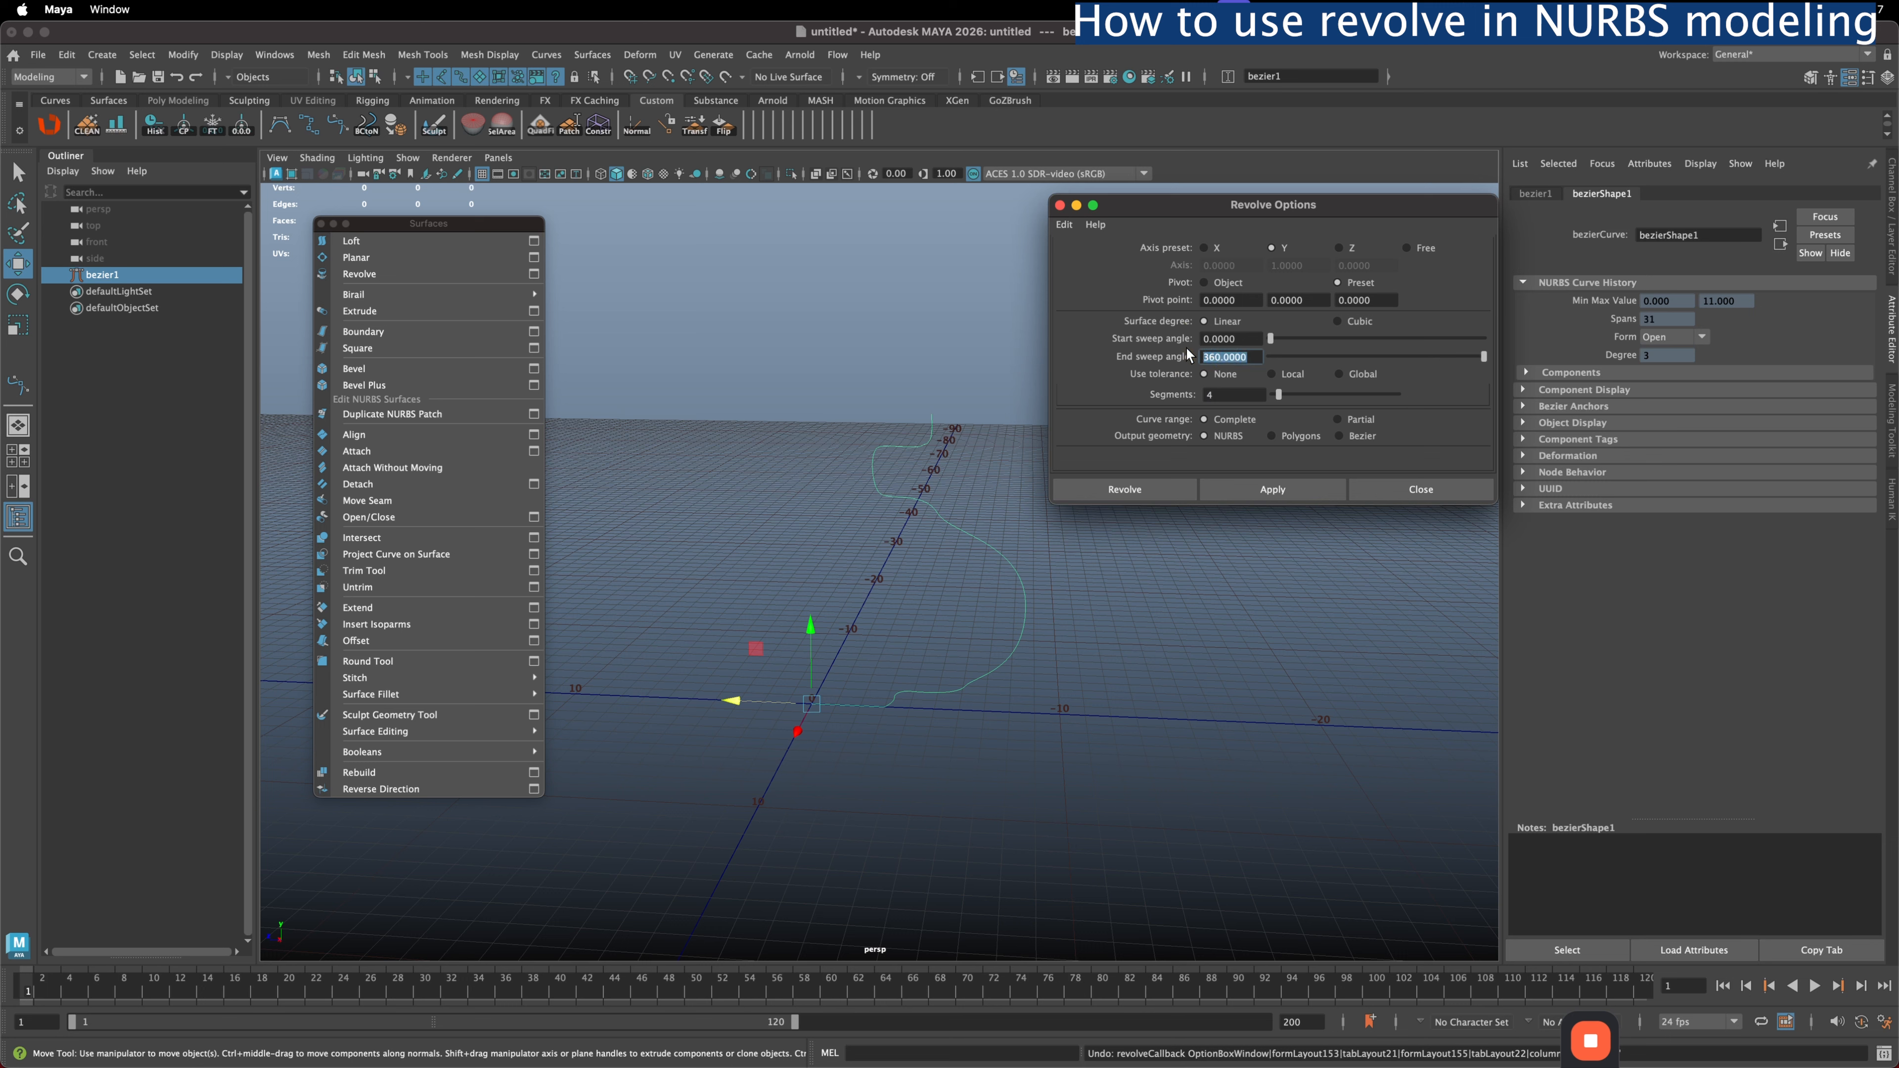
type("180")
left_click_drag(1230, 397, 1174, 395)
type("8")
left_click(1338, 323)
left_click(1283, 491)
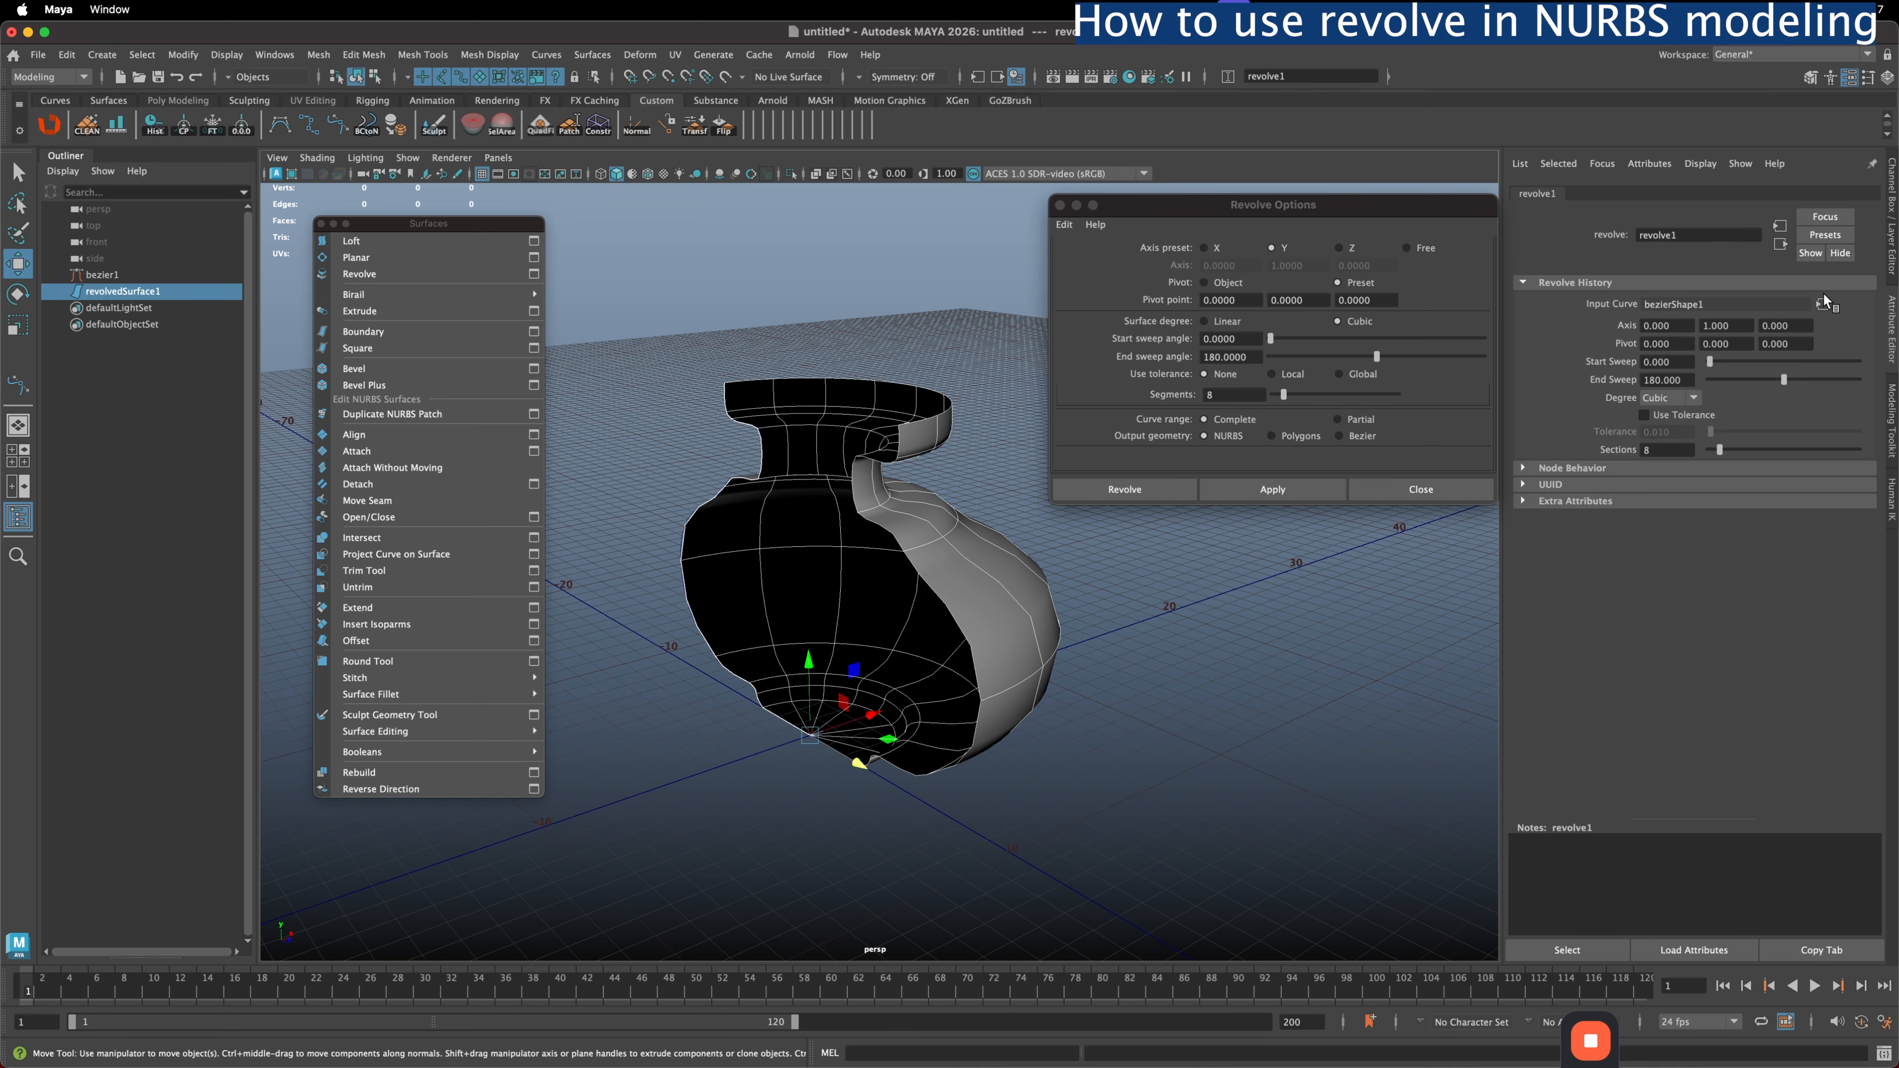
- Vary the half vase's End Sweep interactively in its revolve history, and undo back to the profile curve
left_click(1892, 224)
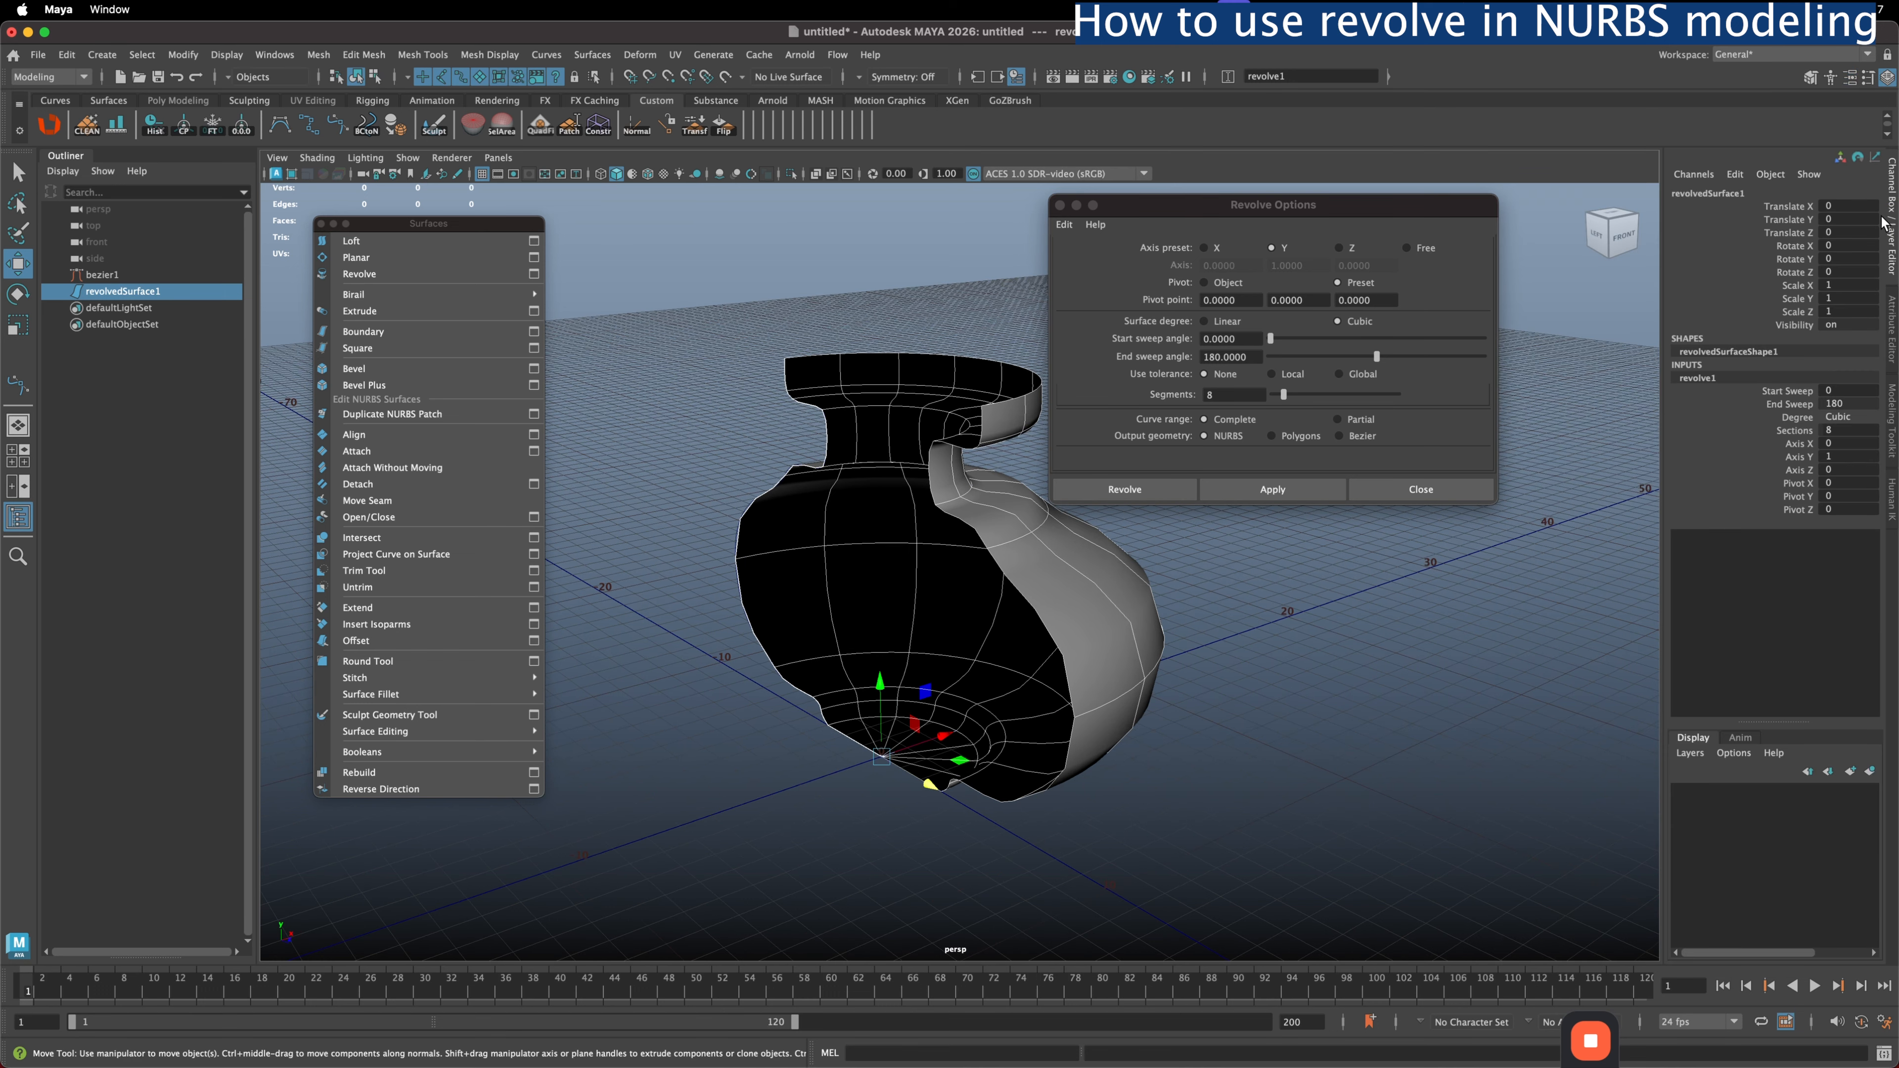
left_click(1794, 404)
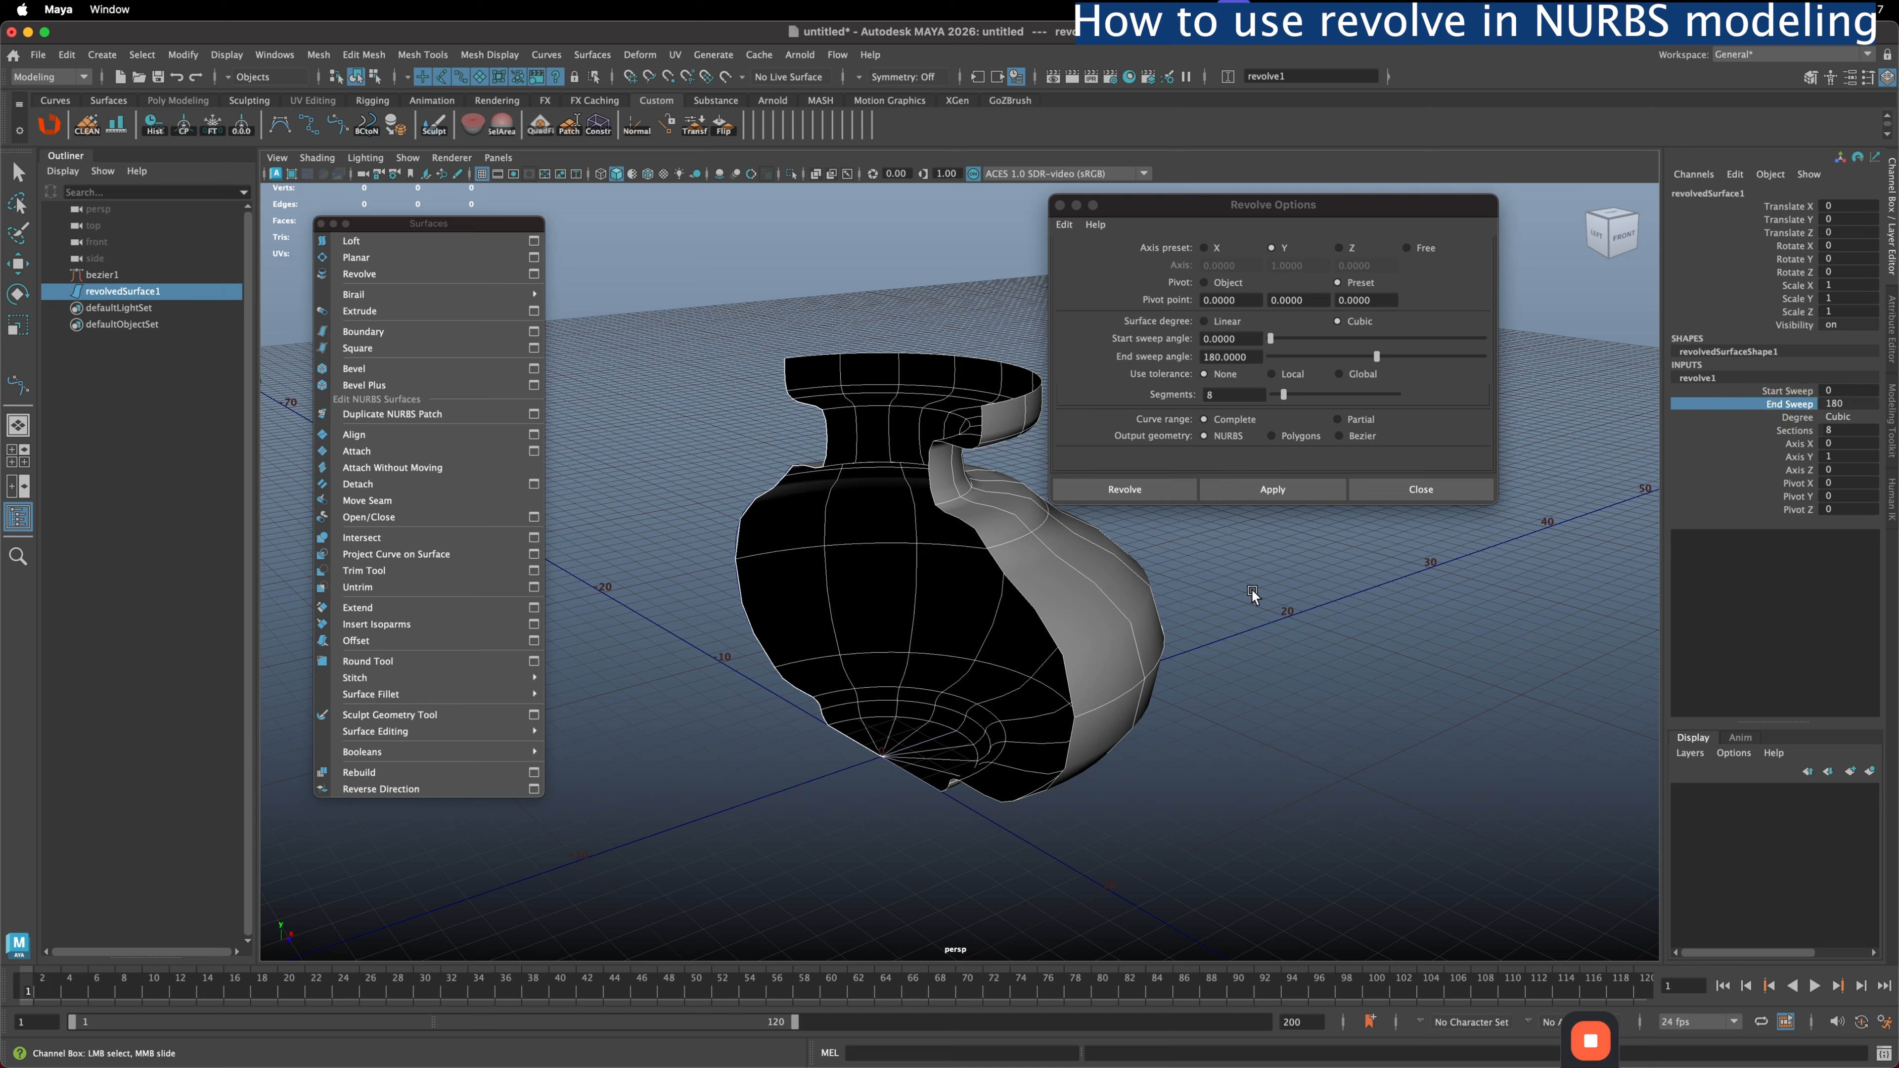
mouse_move(1254, 593)
middle_mouse_down()
mouse_move(1309, 592)
mouse_move(1232, 587)
middle_mouse_up()
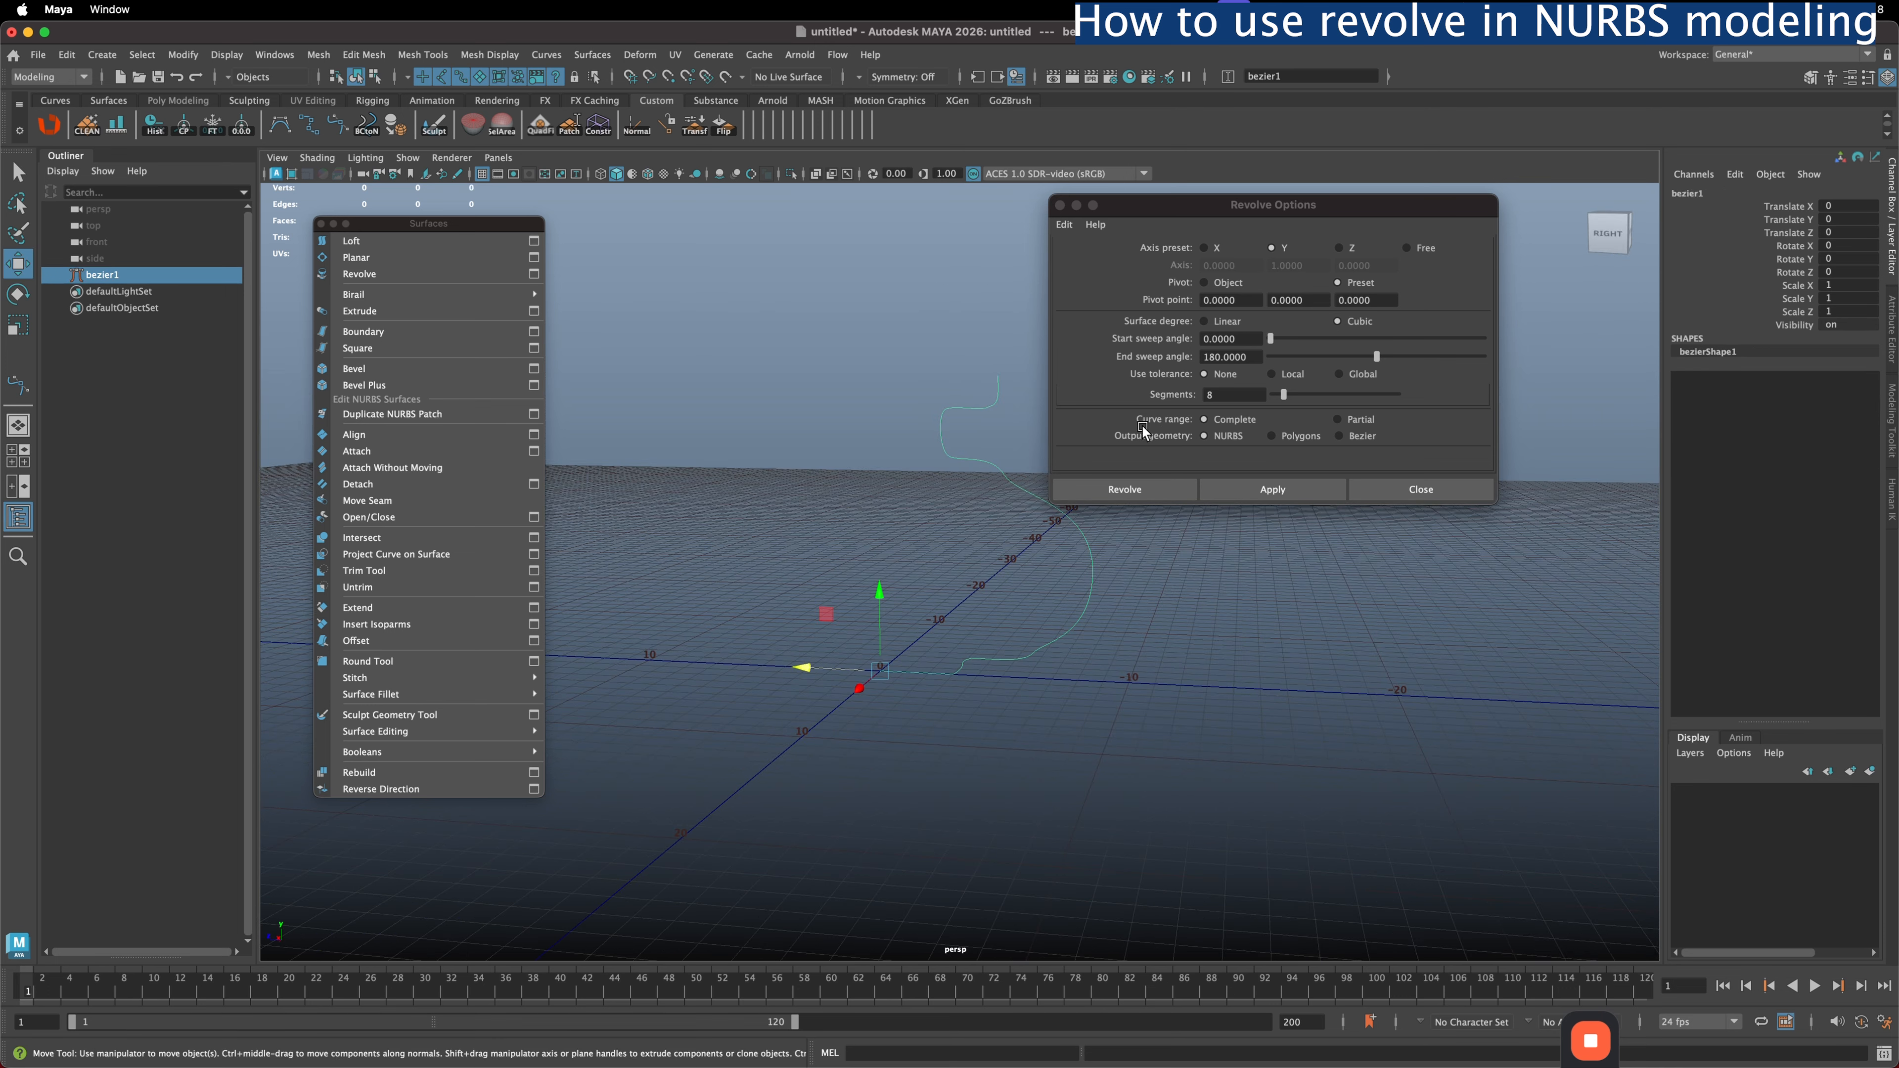
left_click(1182, 425)
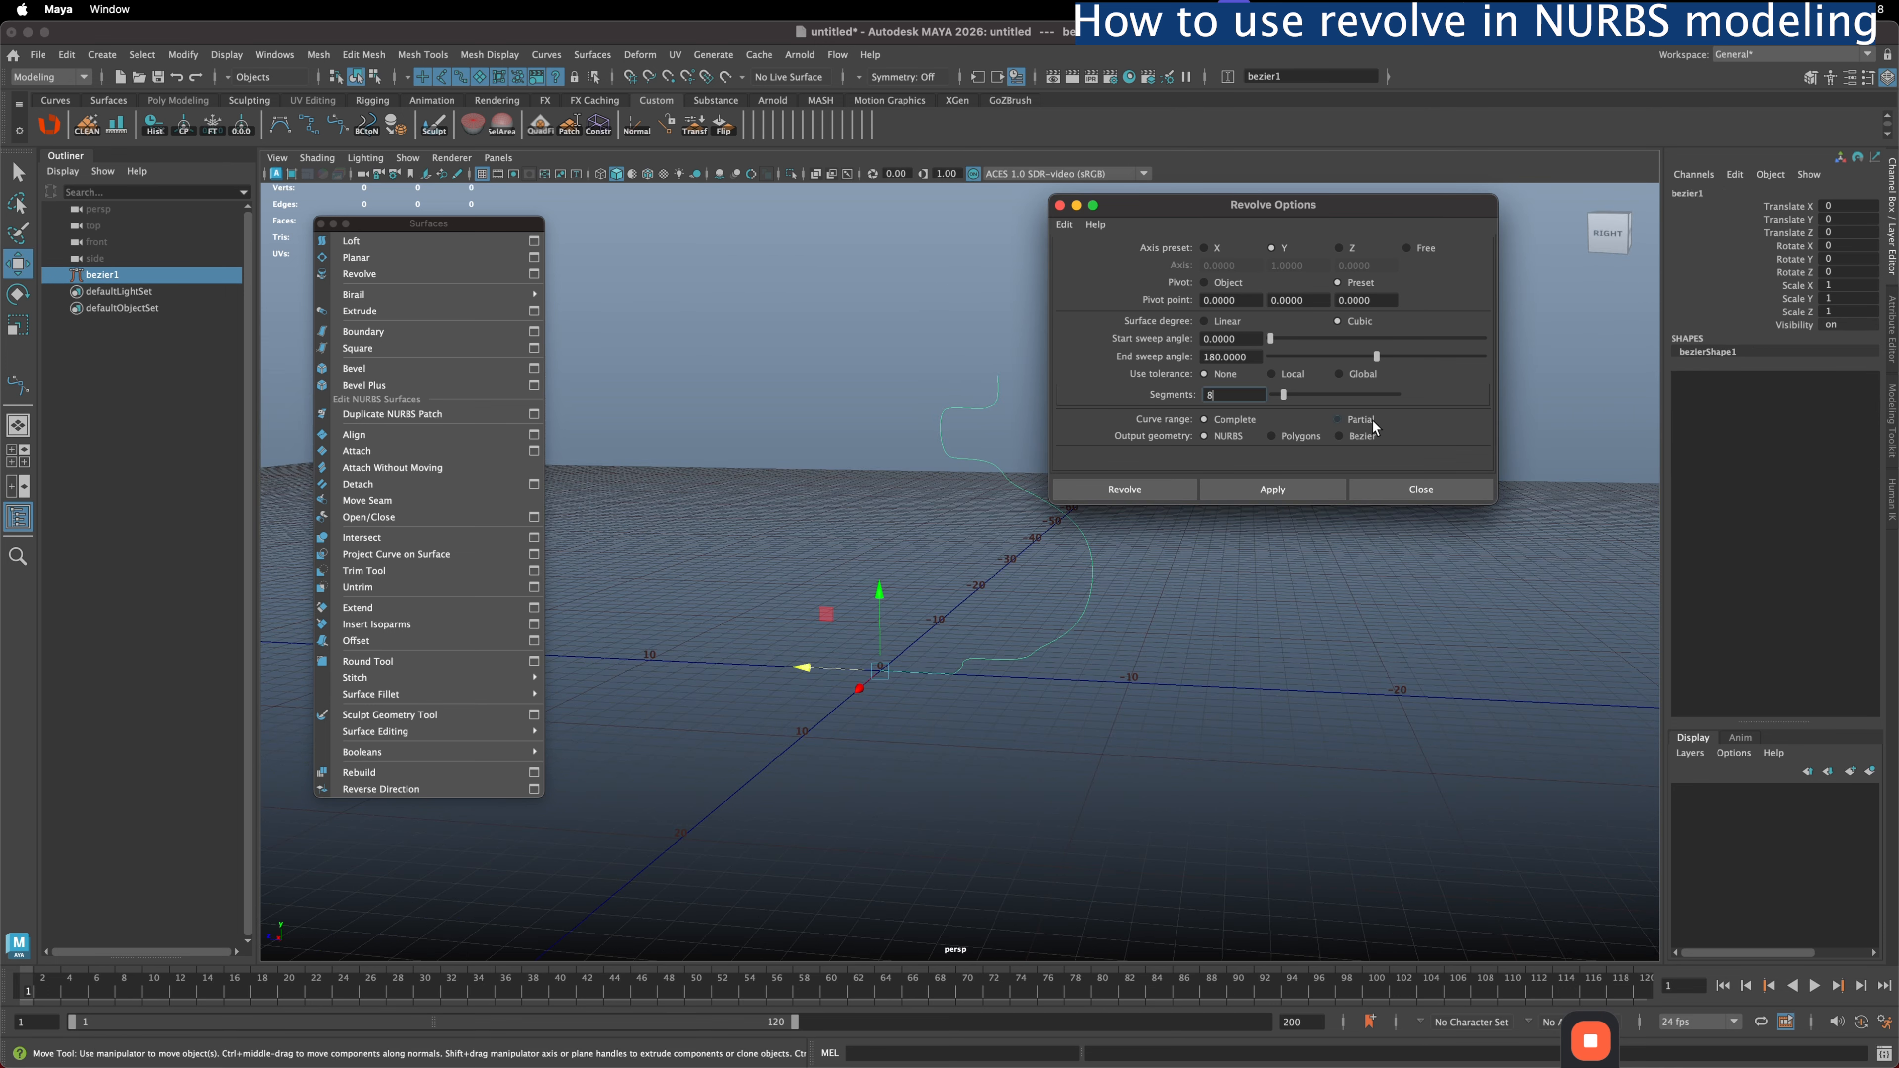
- Reset the Revolve options, set the curve range to Partial, and revolve the vase profile curve
left_click(1337, 420)
left_click(1064, 225)
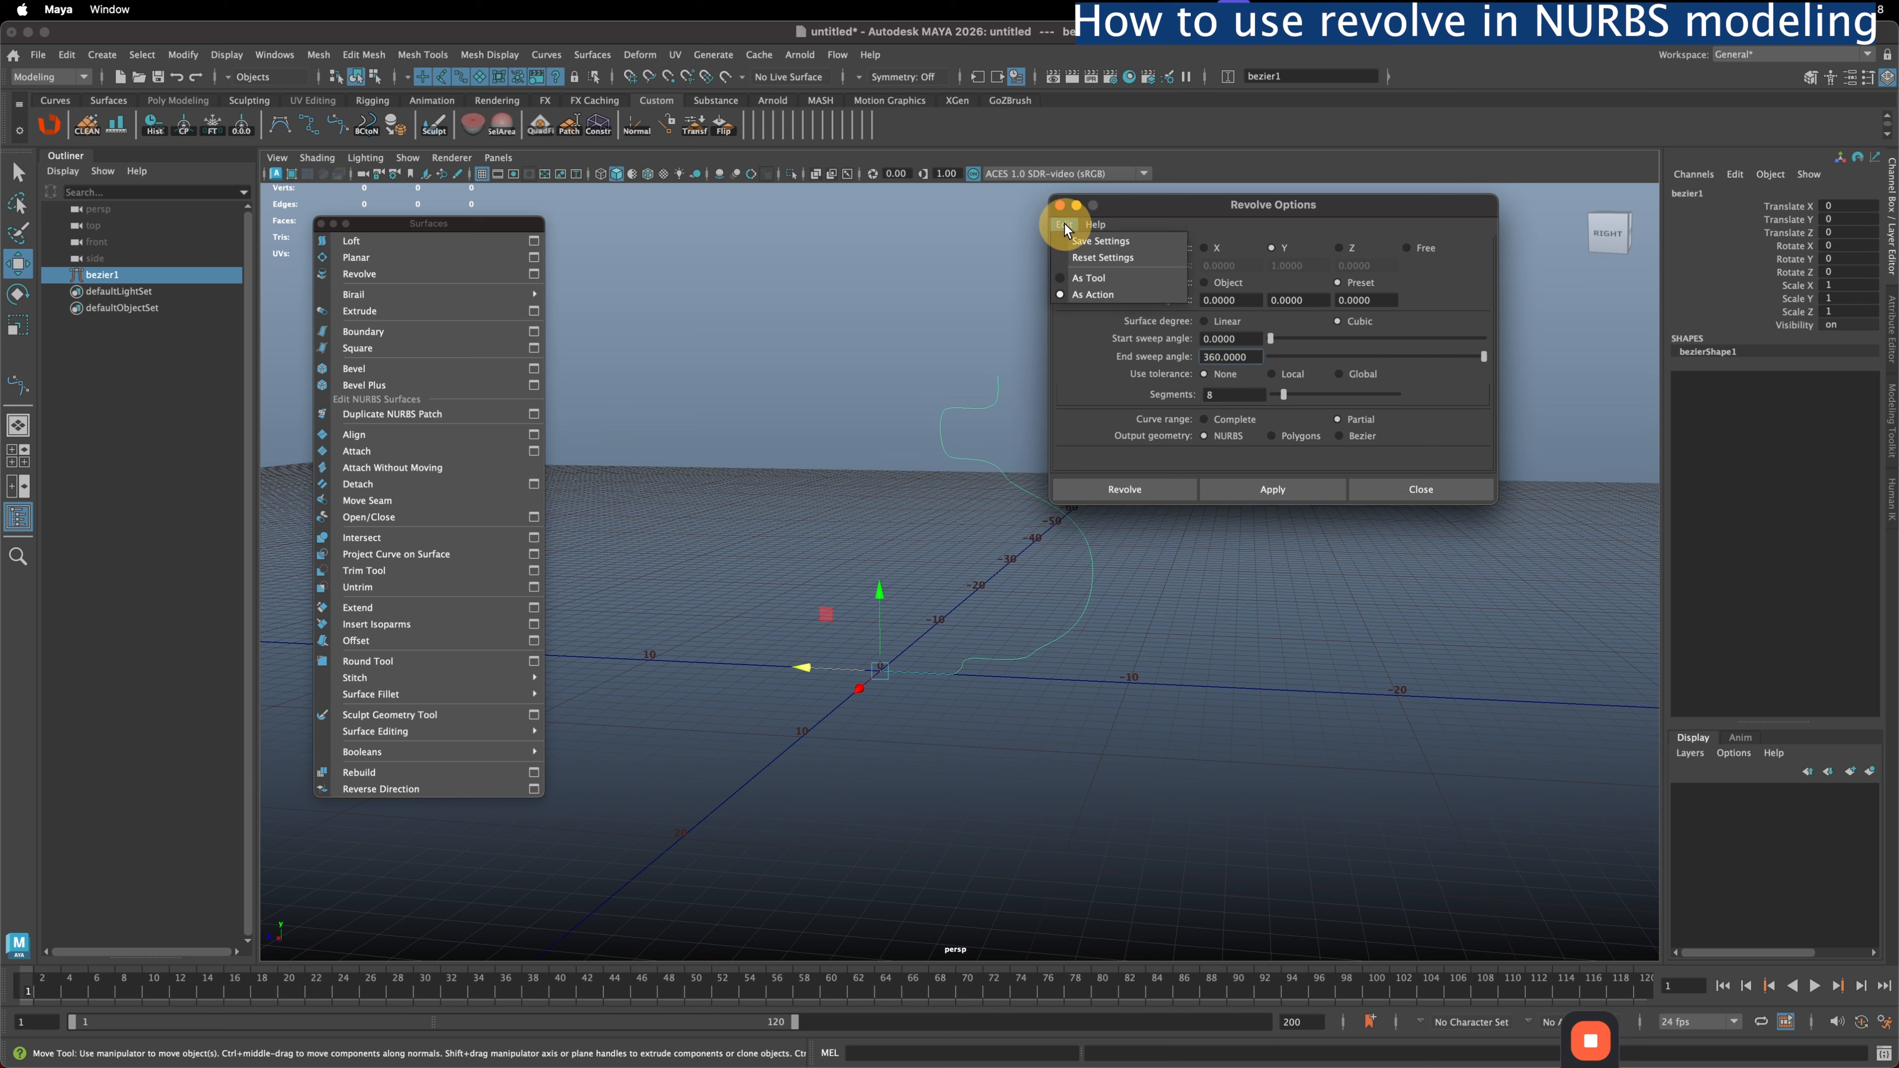
left_click(1108, 265)
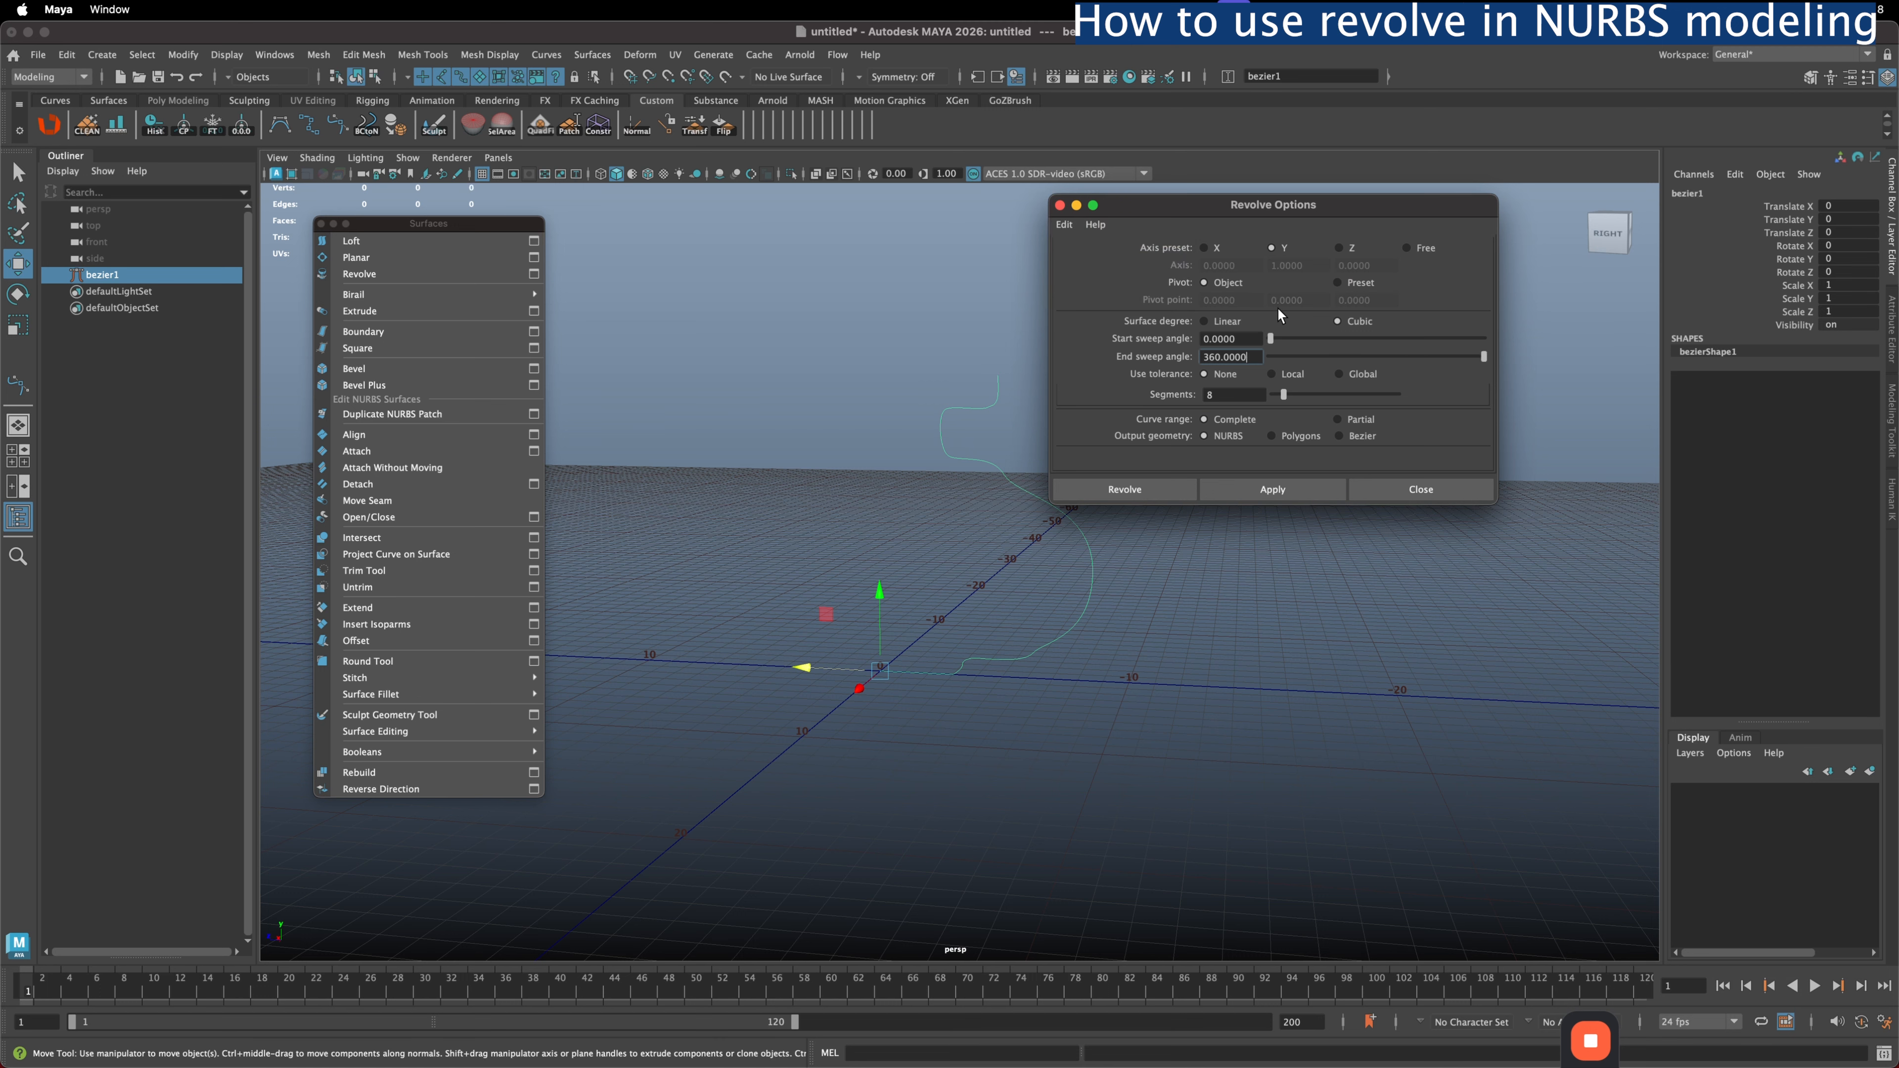
left_click(1343, 419)
left_click(1309, 488)
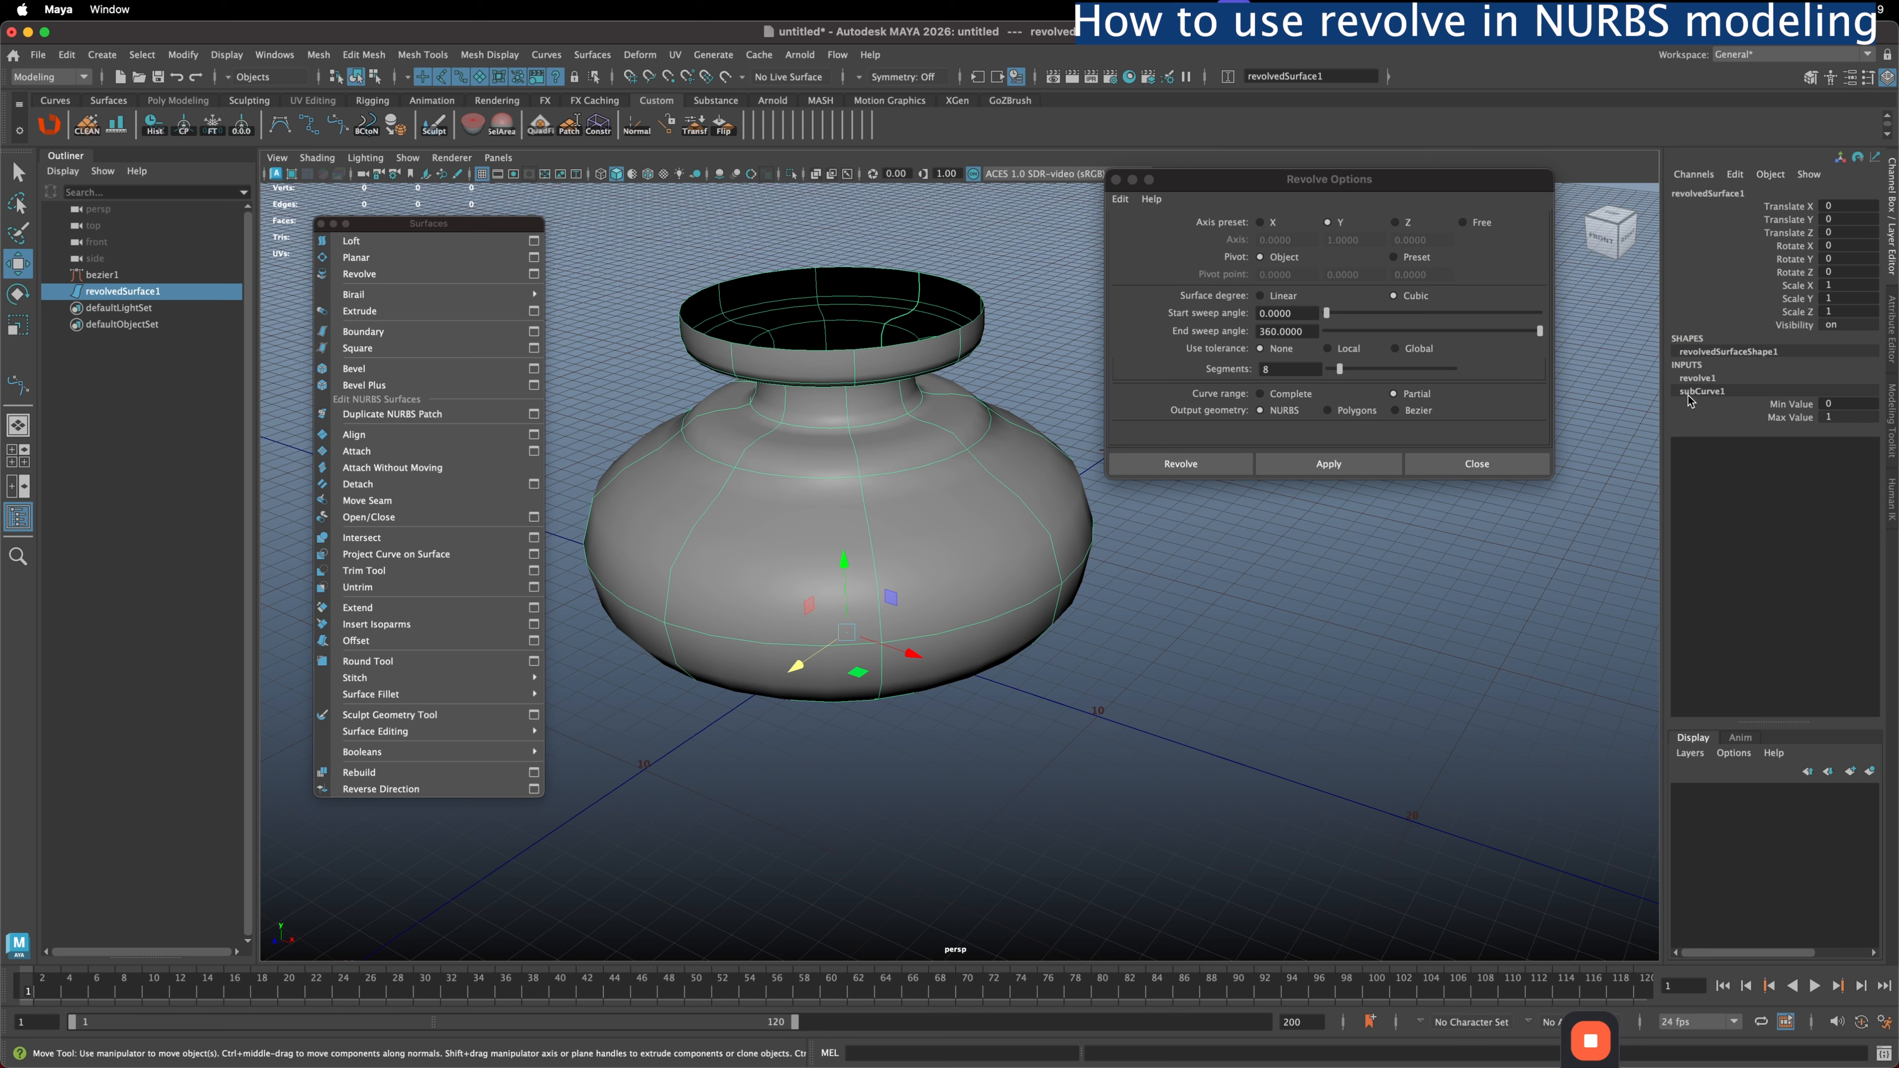
- Vary the Max Value of the vase's subCurve history interactively between about 0.4 and 0.7 to revolve only part of the profile
left_click(1795, 417)
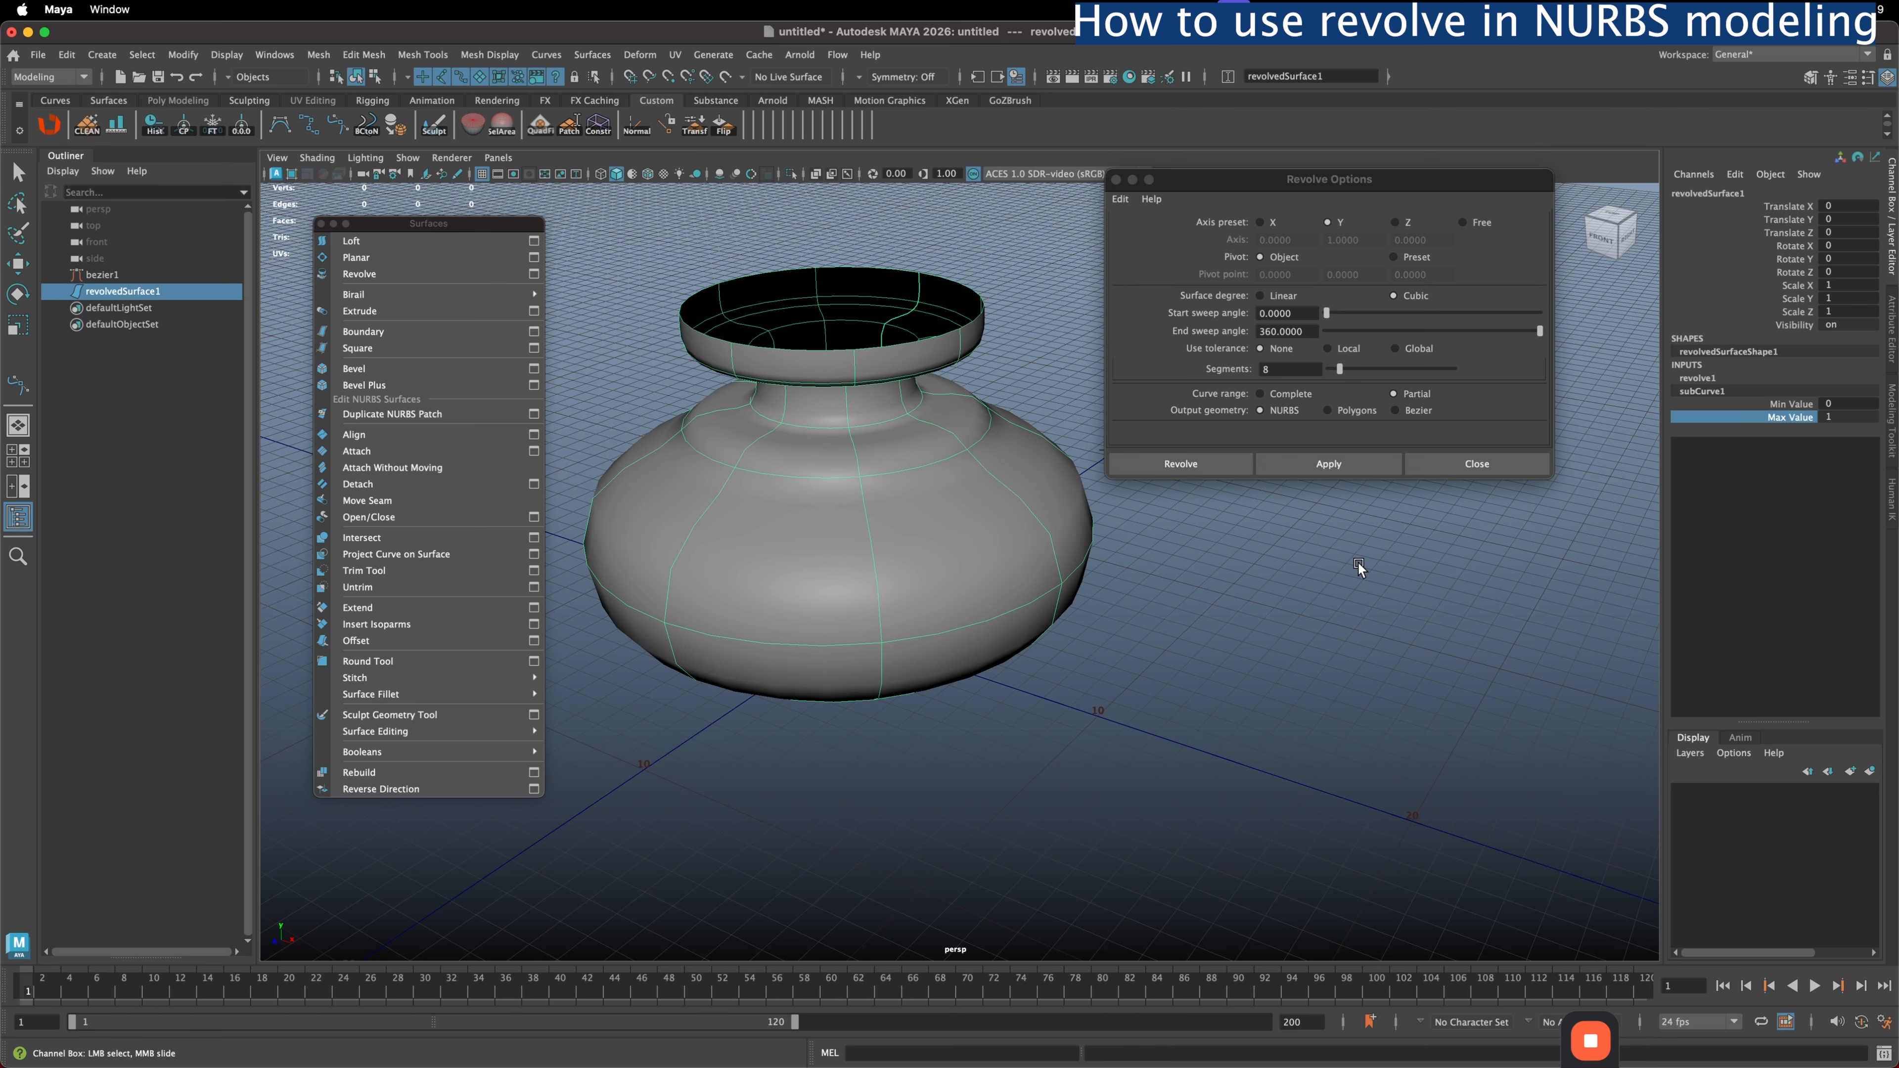
middle_click_drag(1344, 565, 1341, 568)
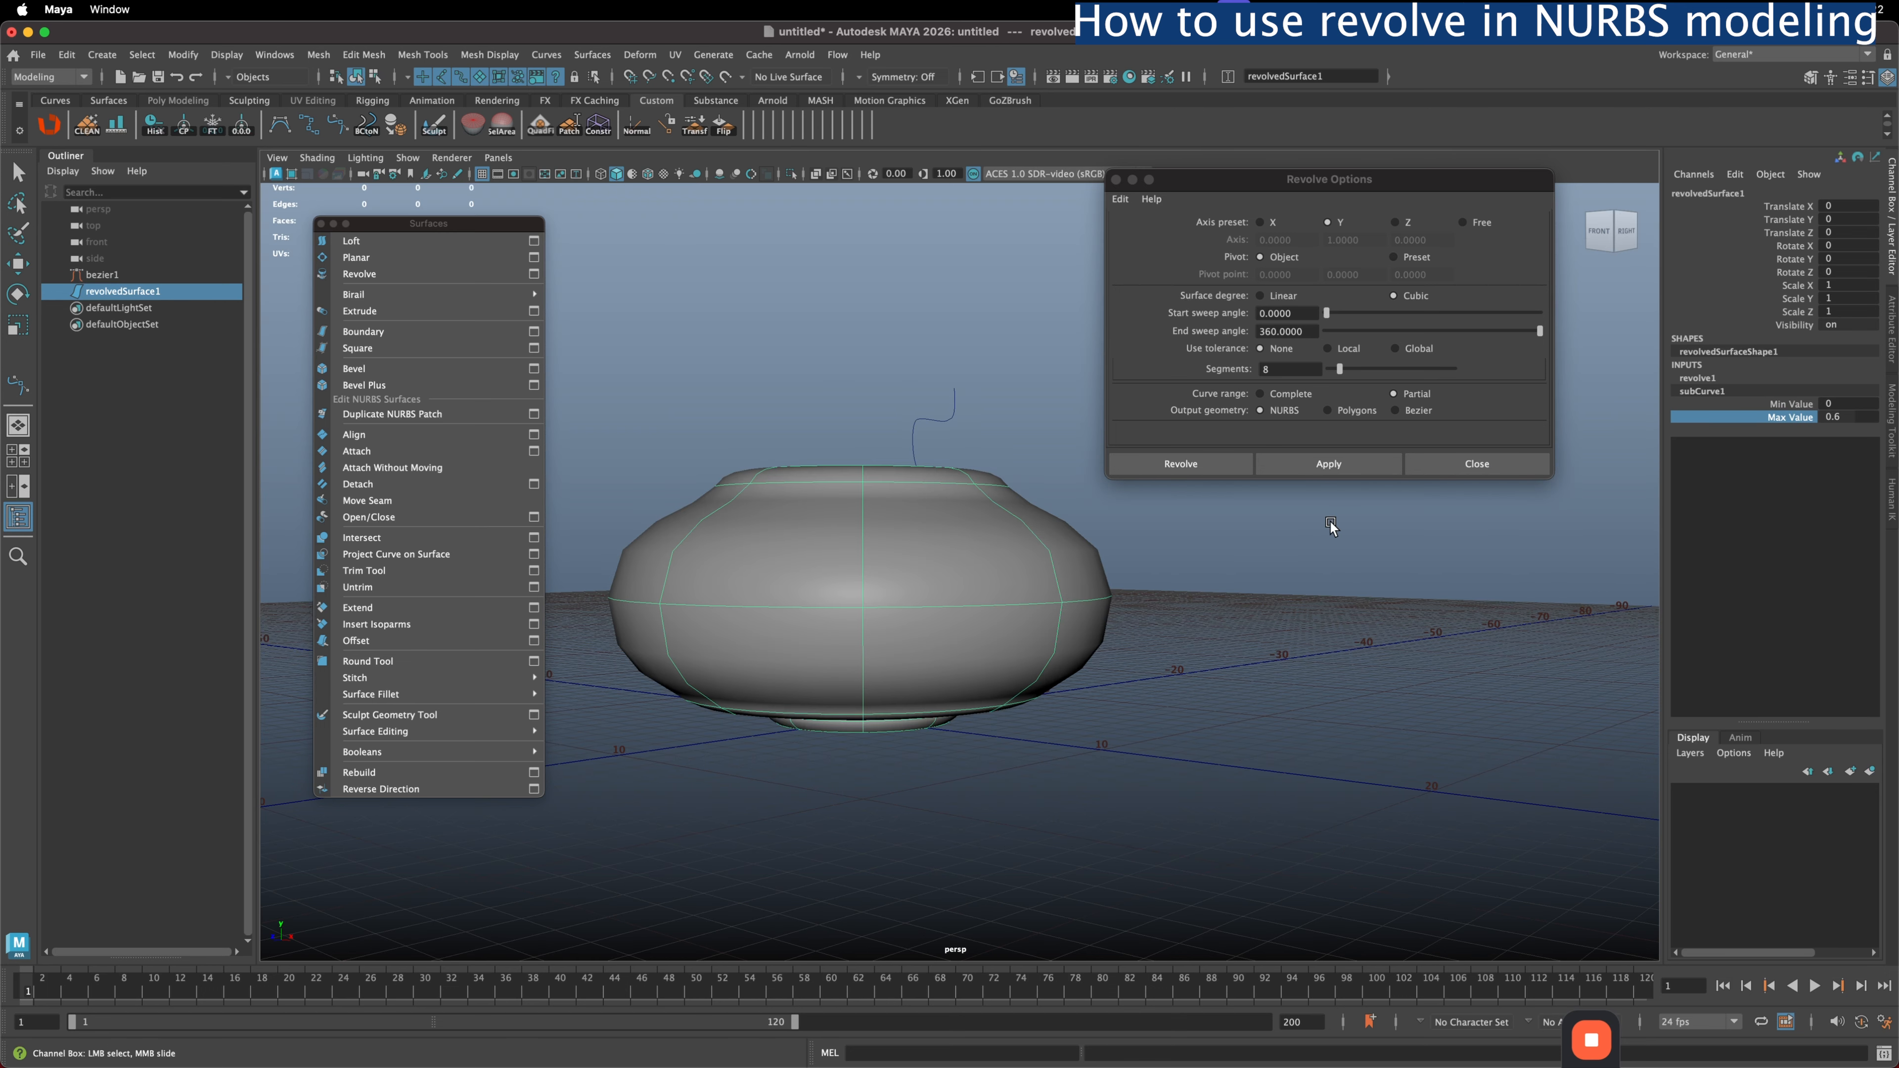
middle_click_drag(1332, 527, 1328, 526)
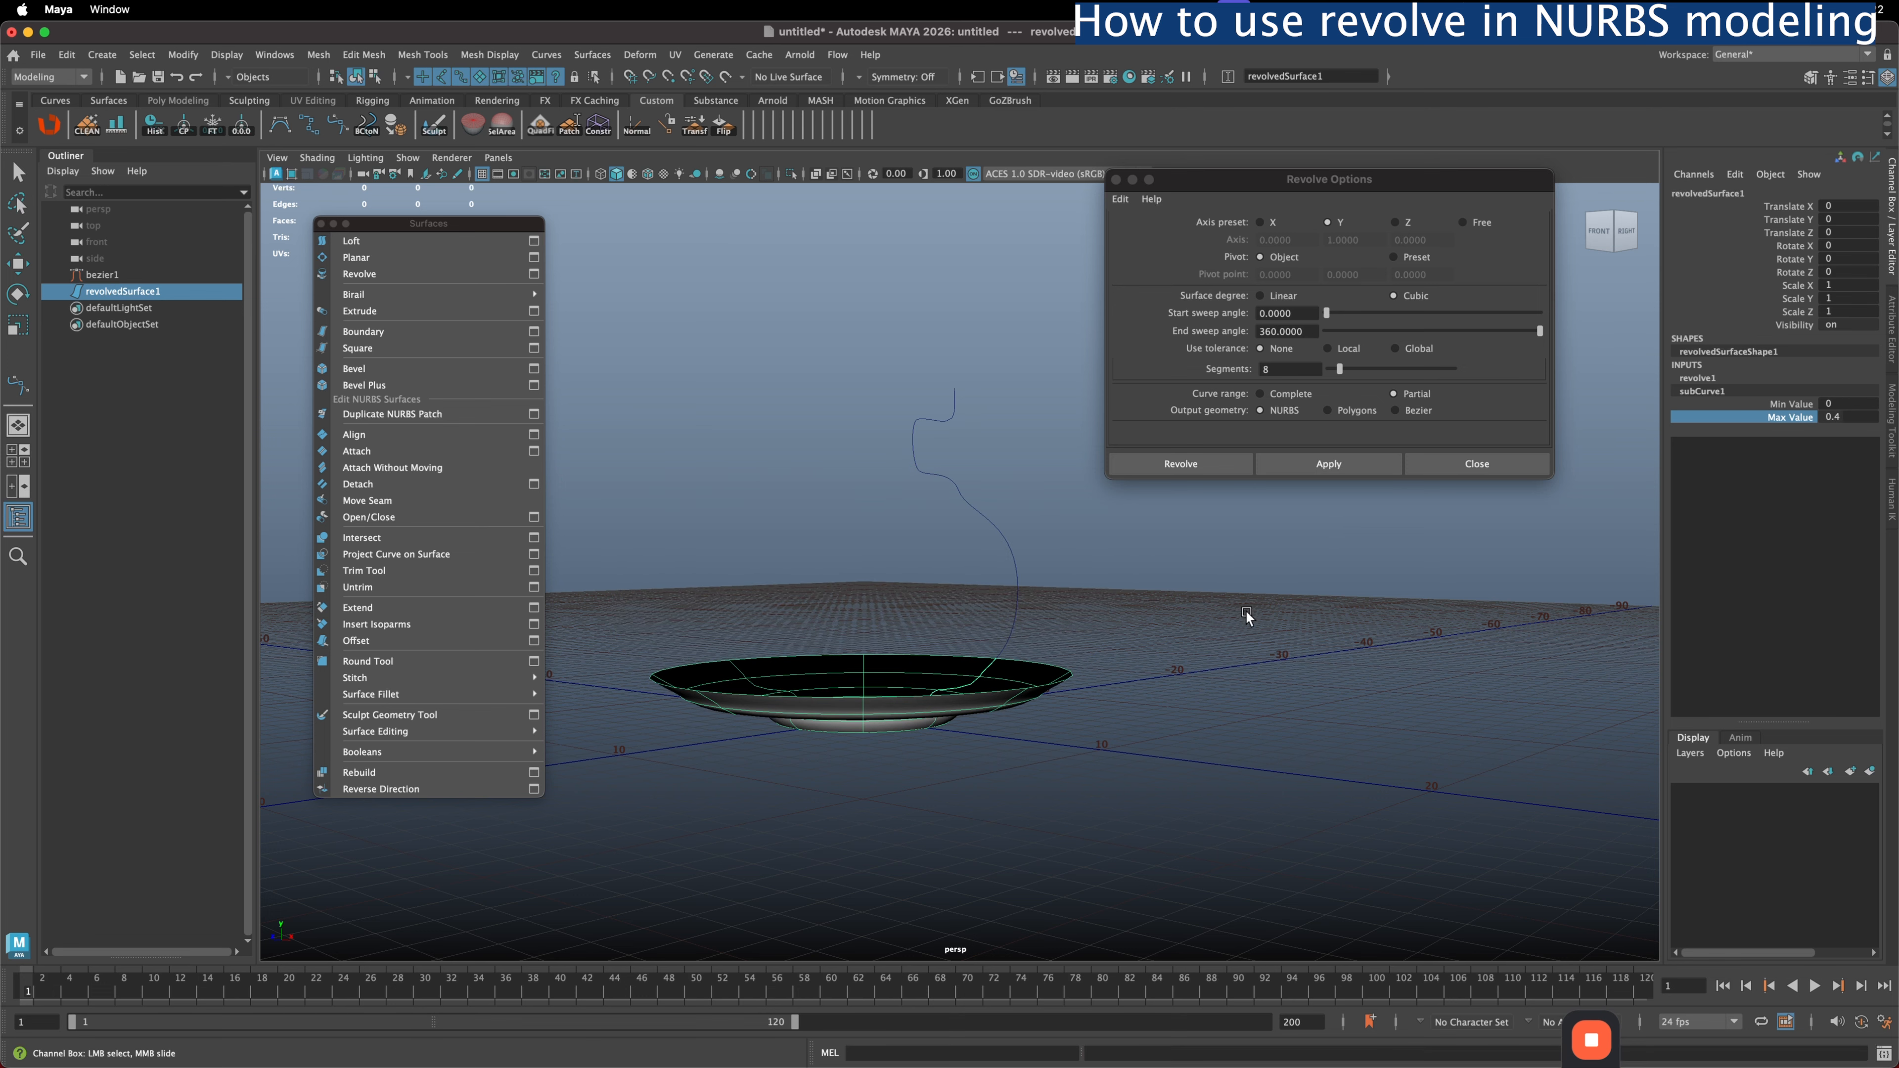
middle_click_drag(1250, 617, 1251, 618)
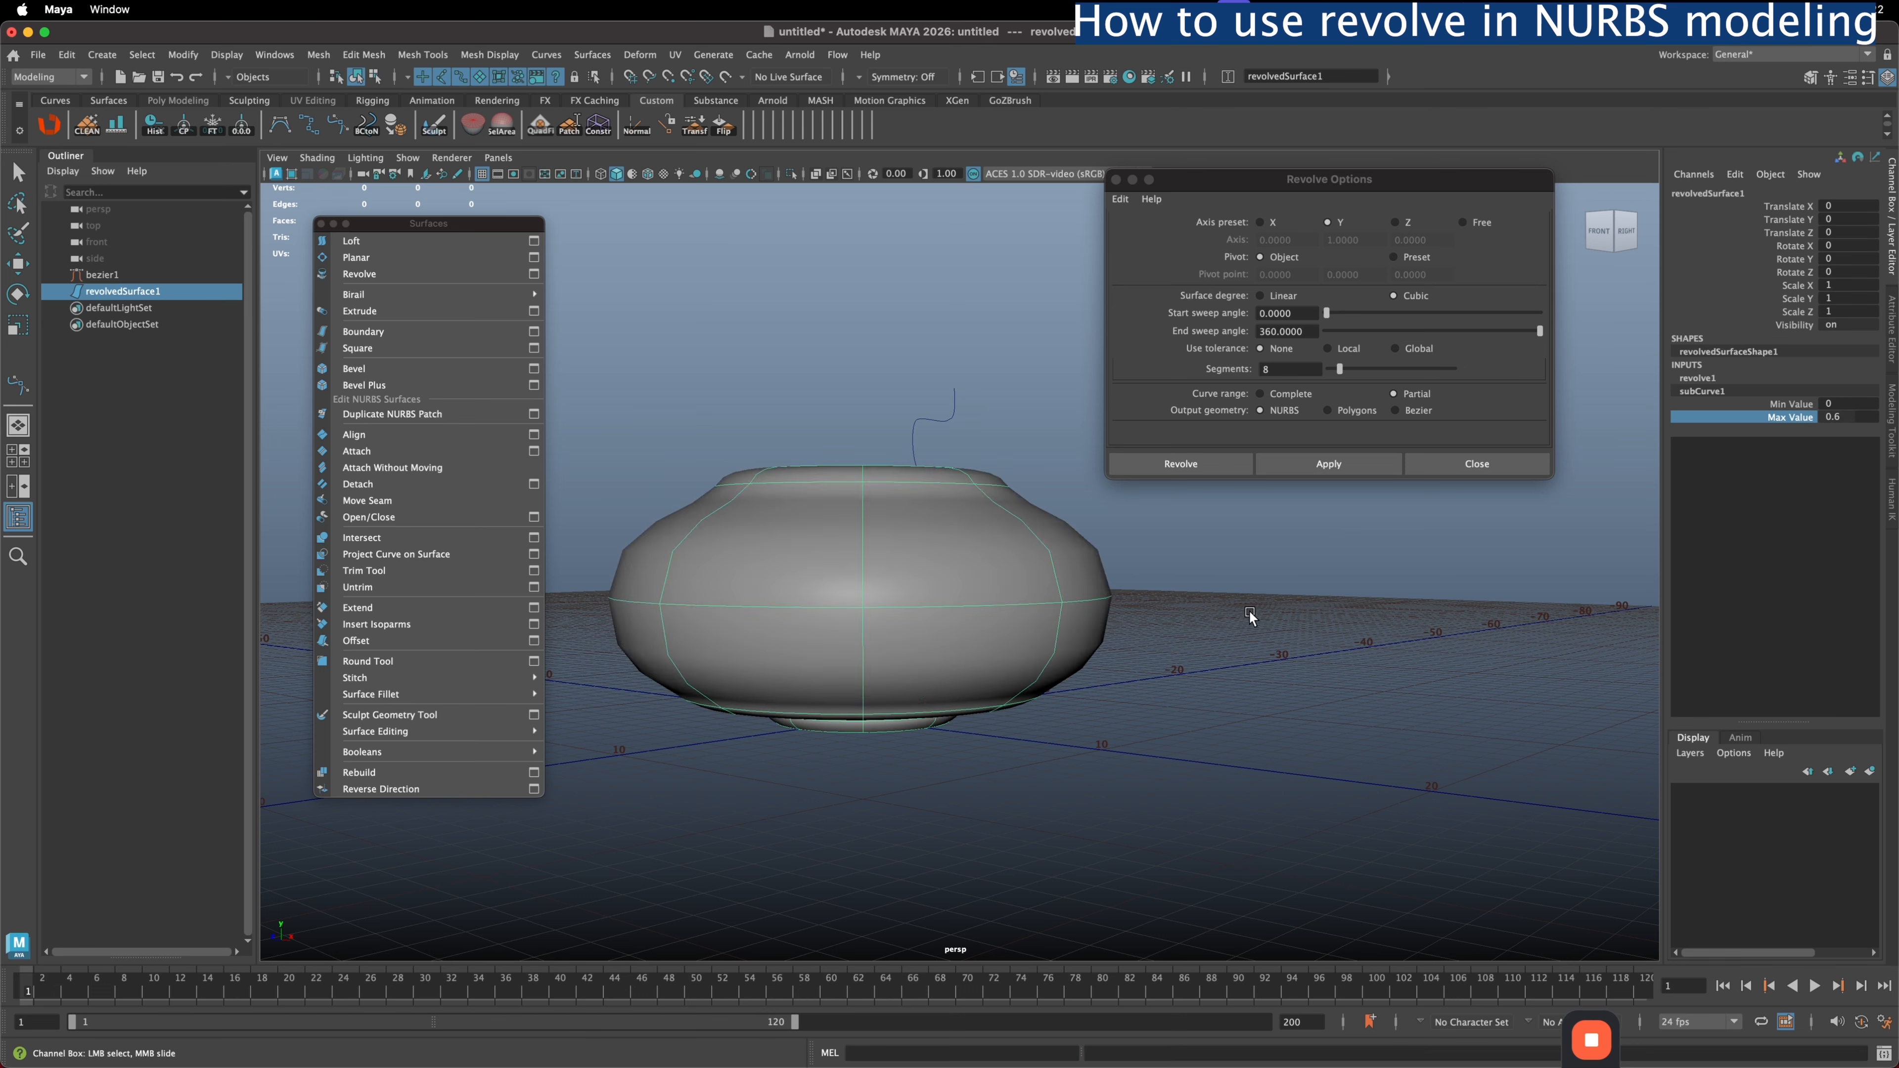
key("ctrl")
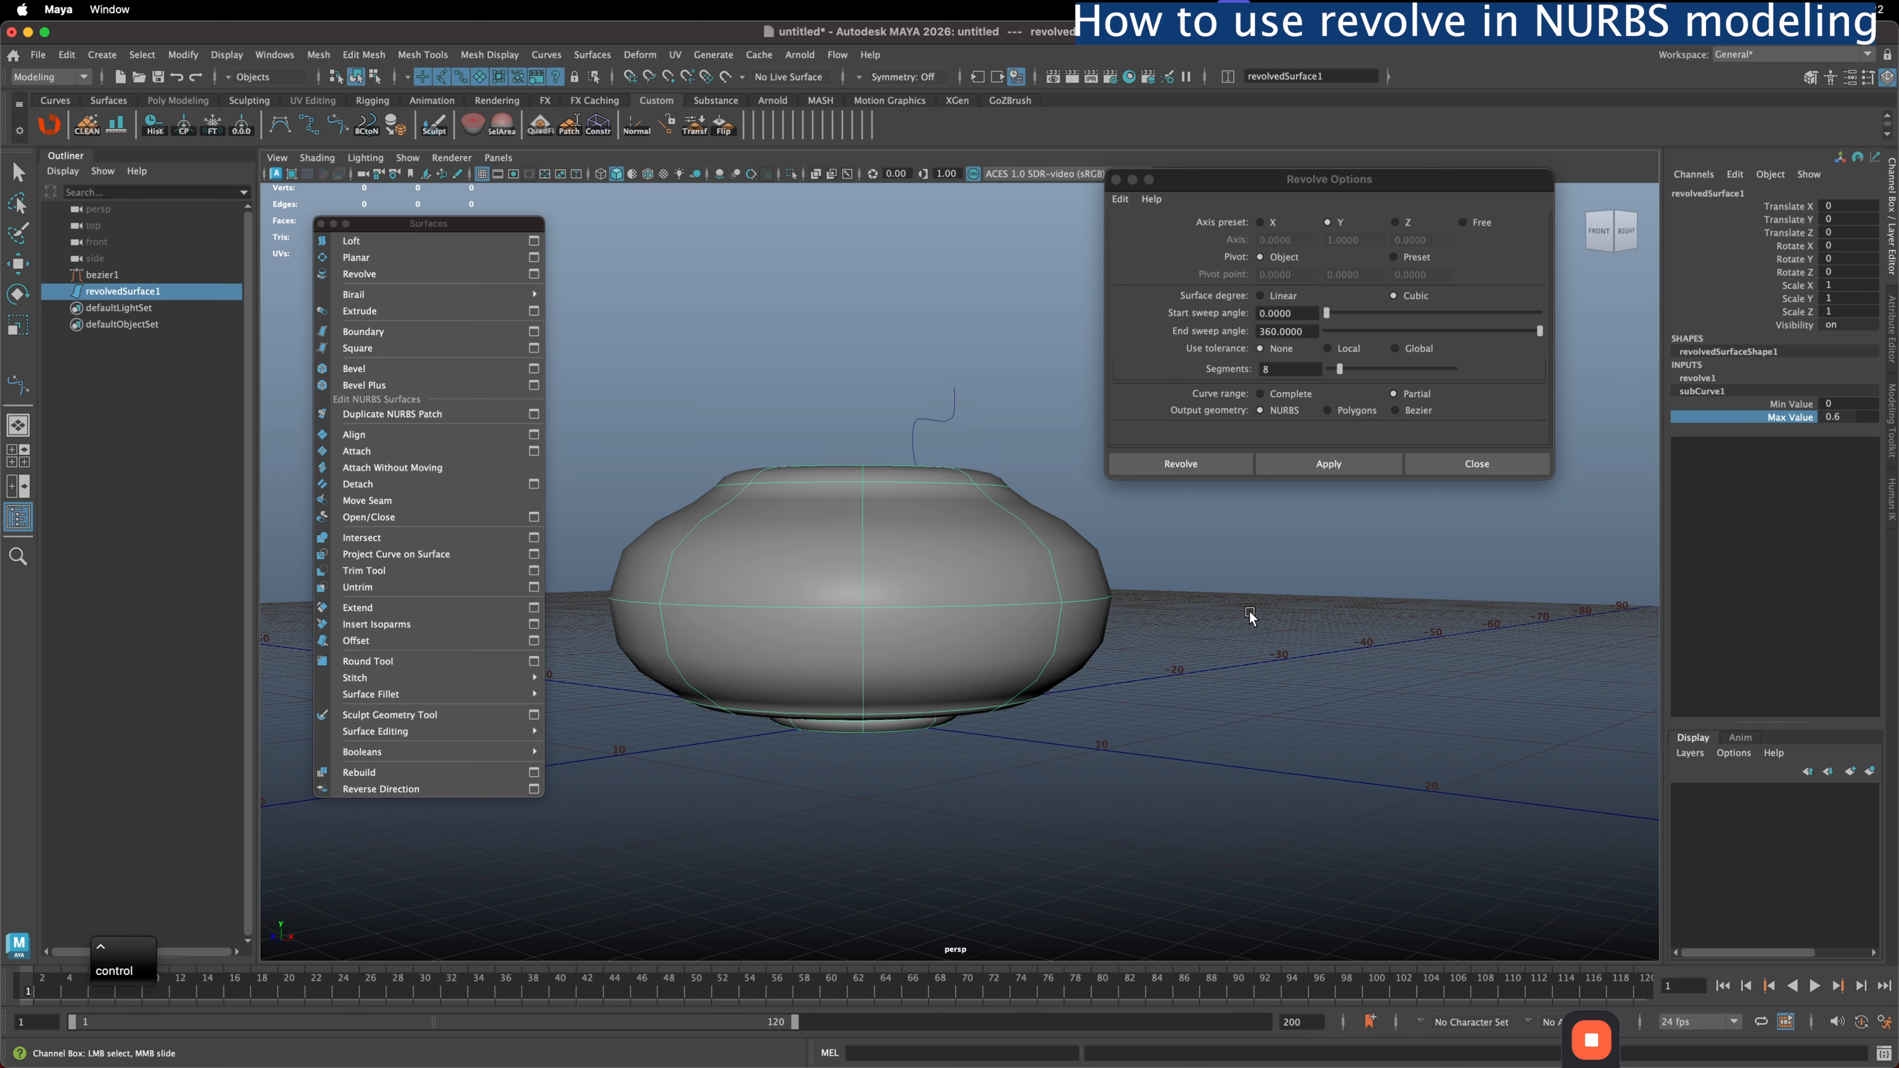
middle_click_drag(1249, 617, 1371, 612, "ctrl+shift")
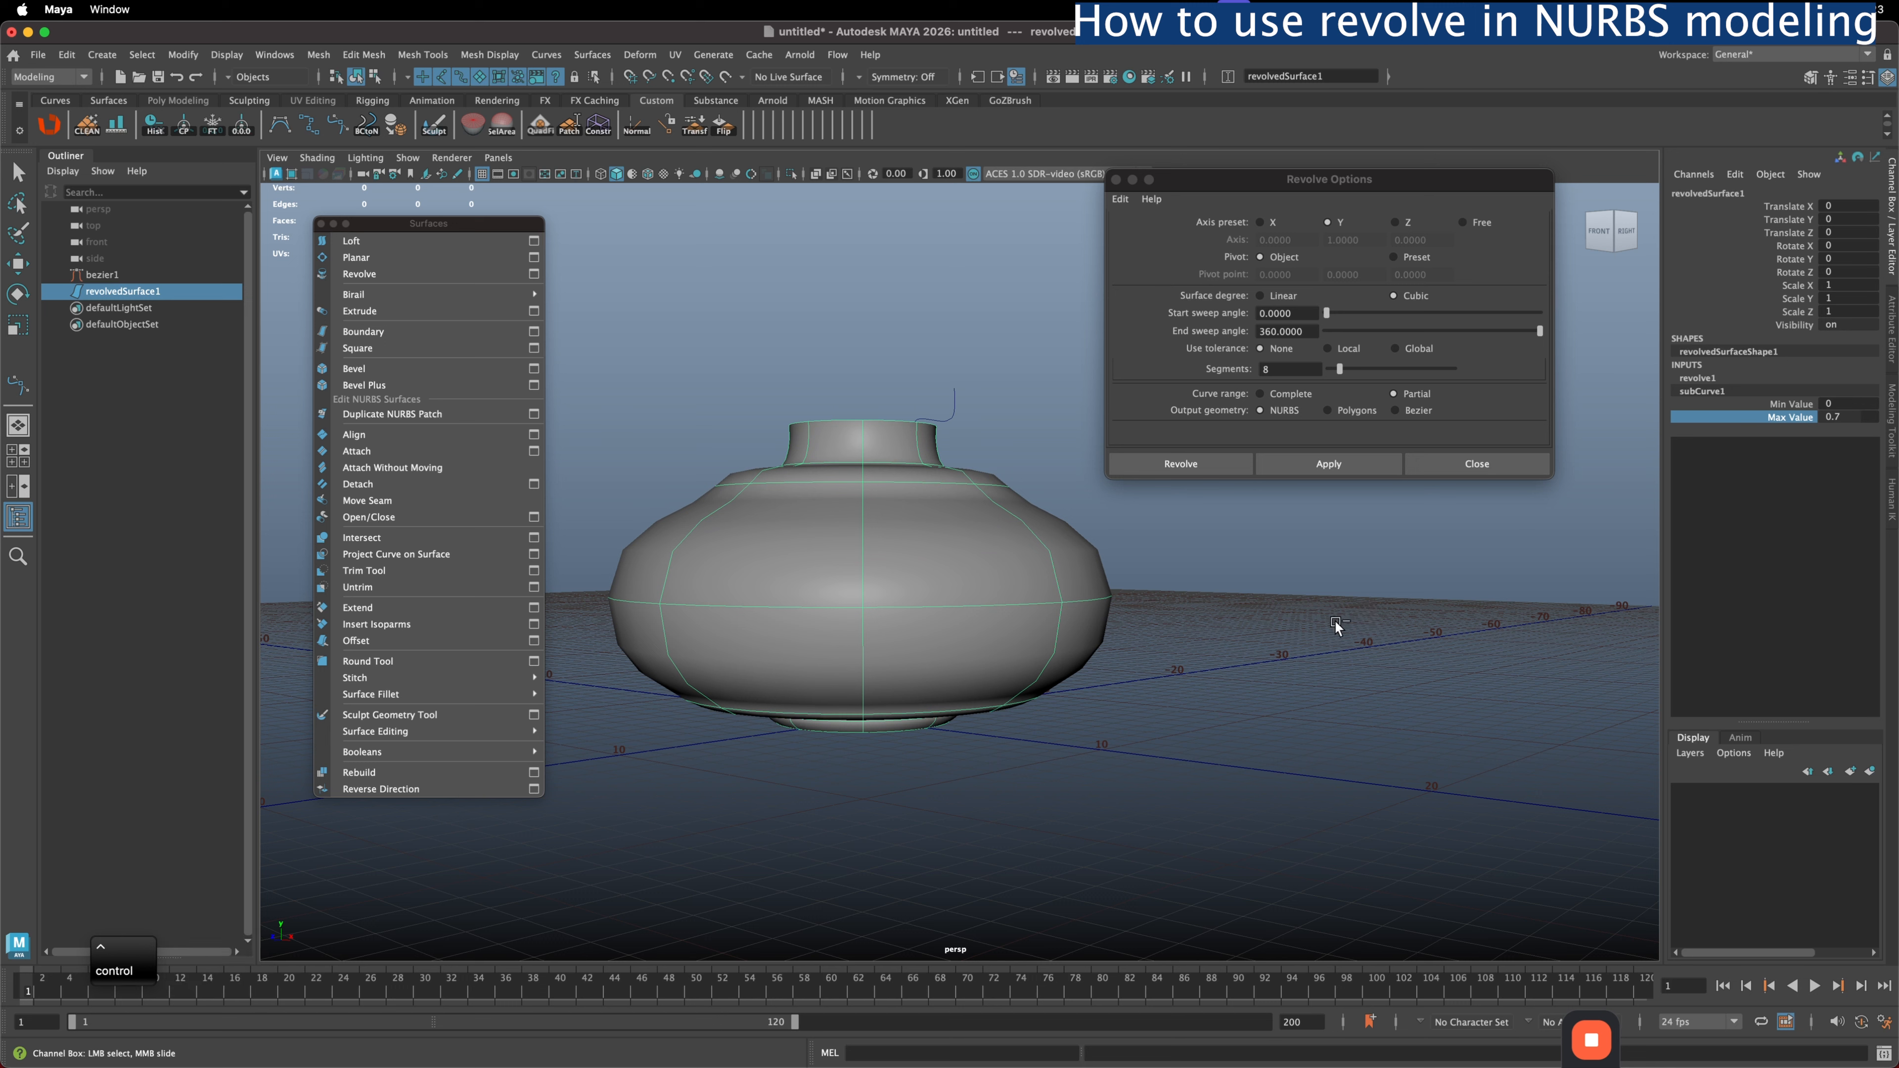
middle_click_drag(1337, 626, 1338, 626, "ctrl")
left_click(1291, 466)
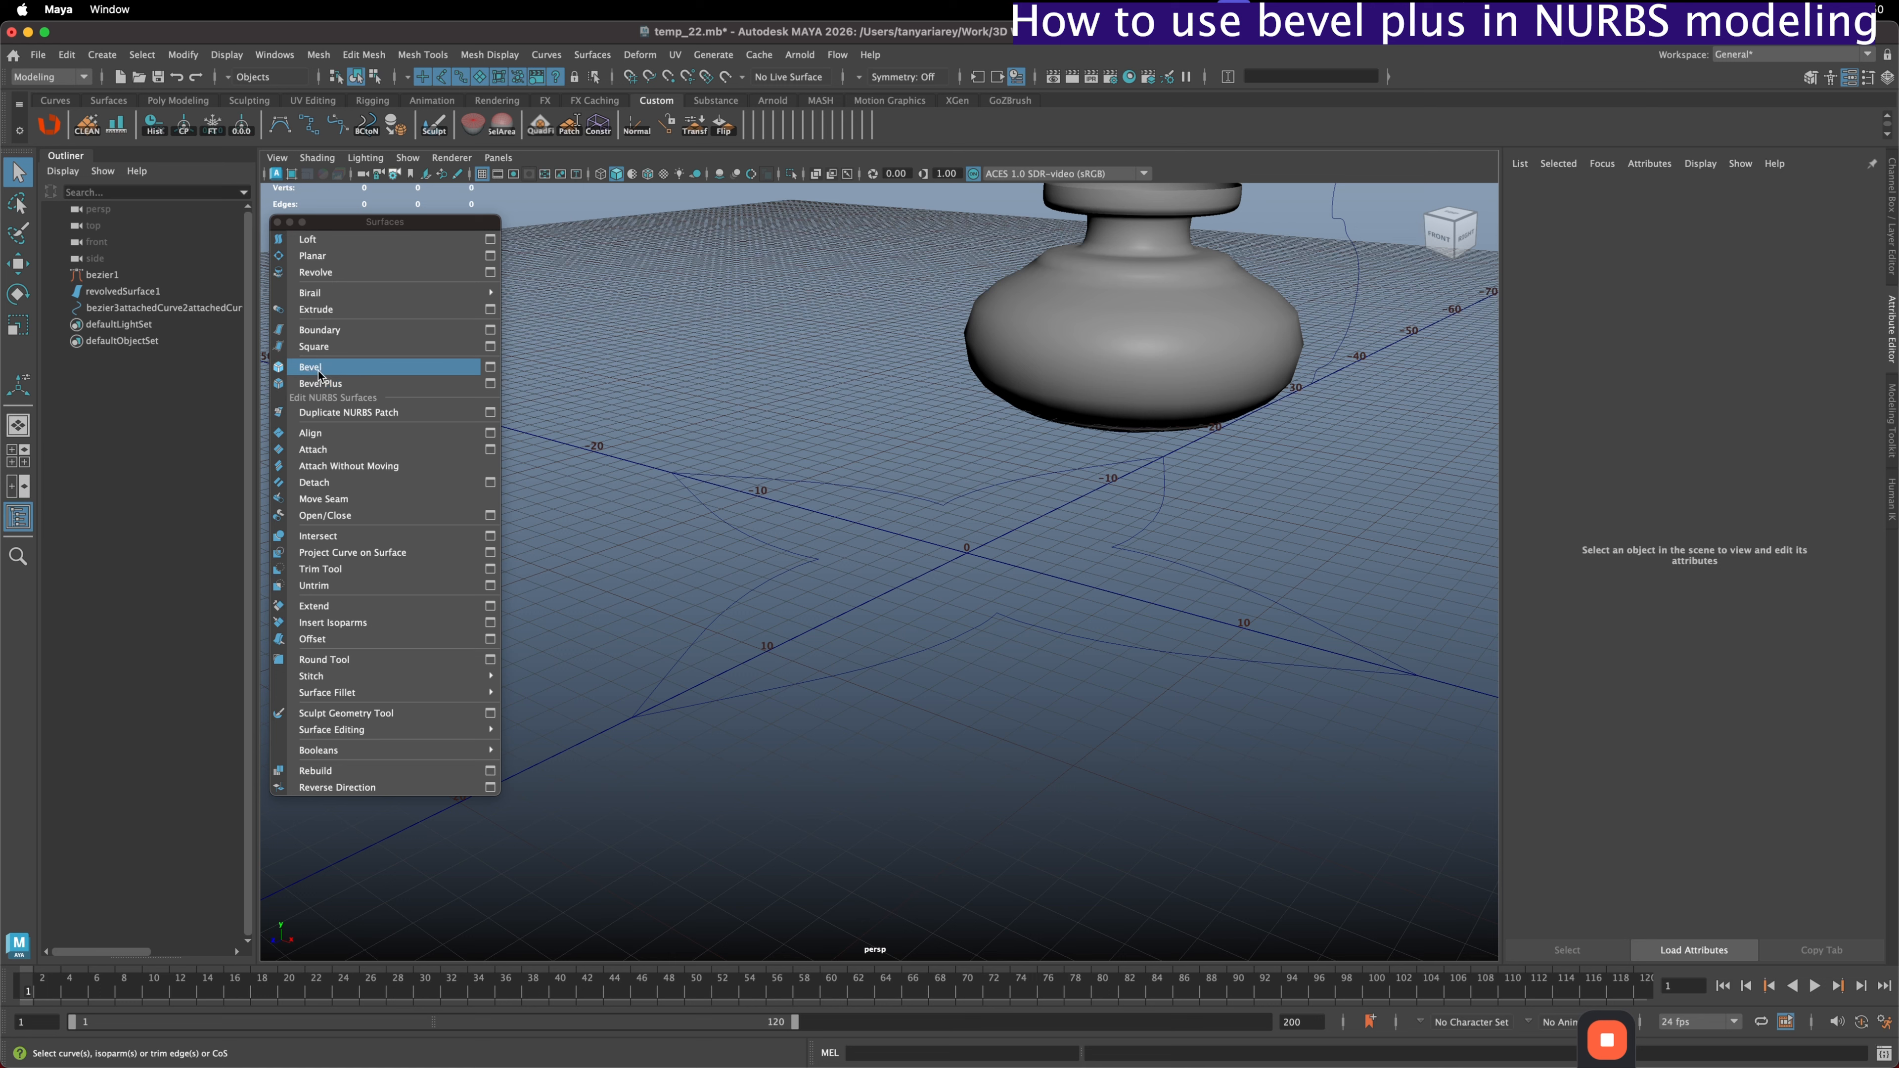
- Examine the Bevel options, close them, and look through the Bevel Plus options and outer bevel styles
left_click(490, 367)
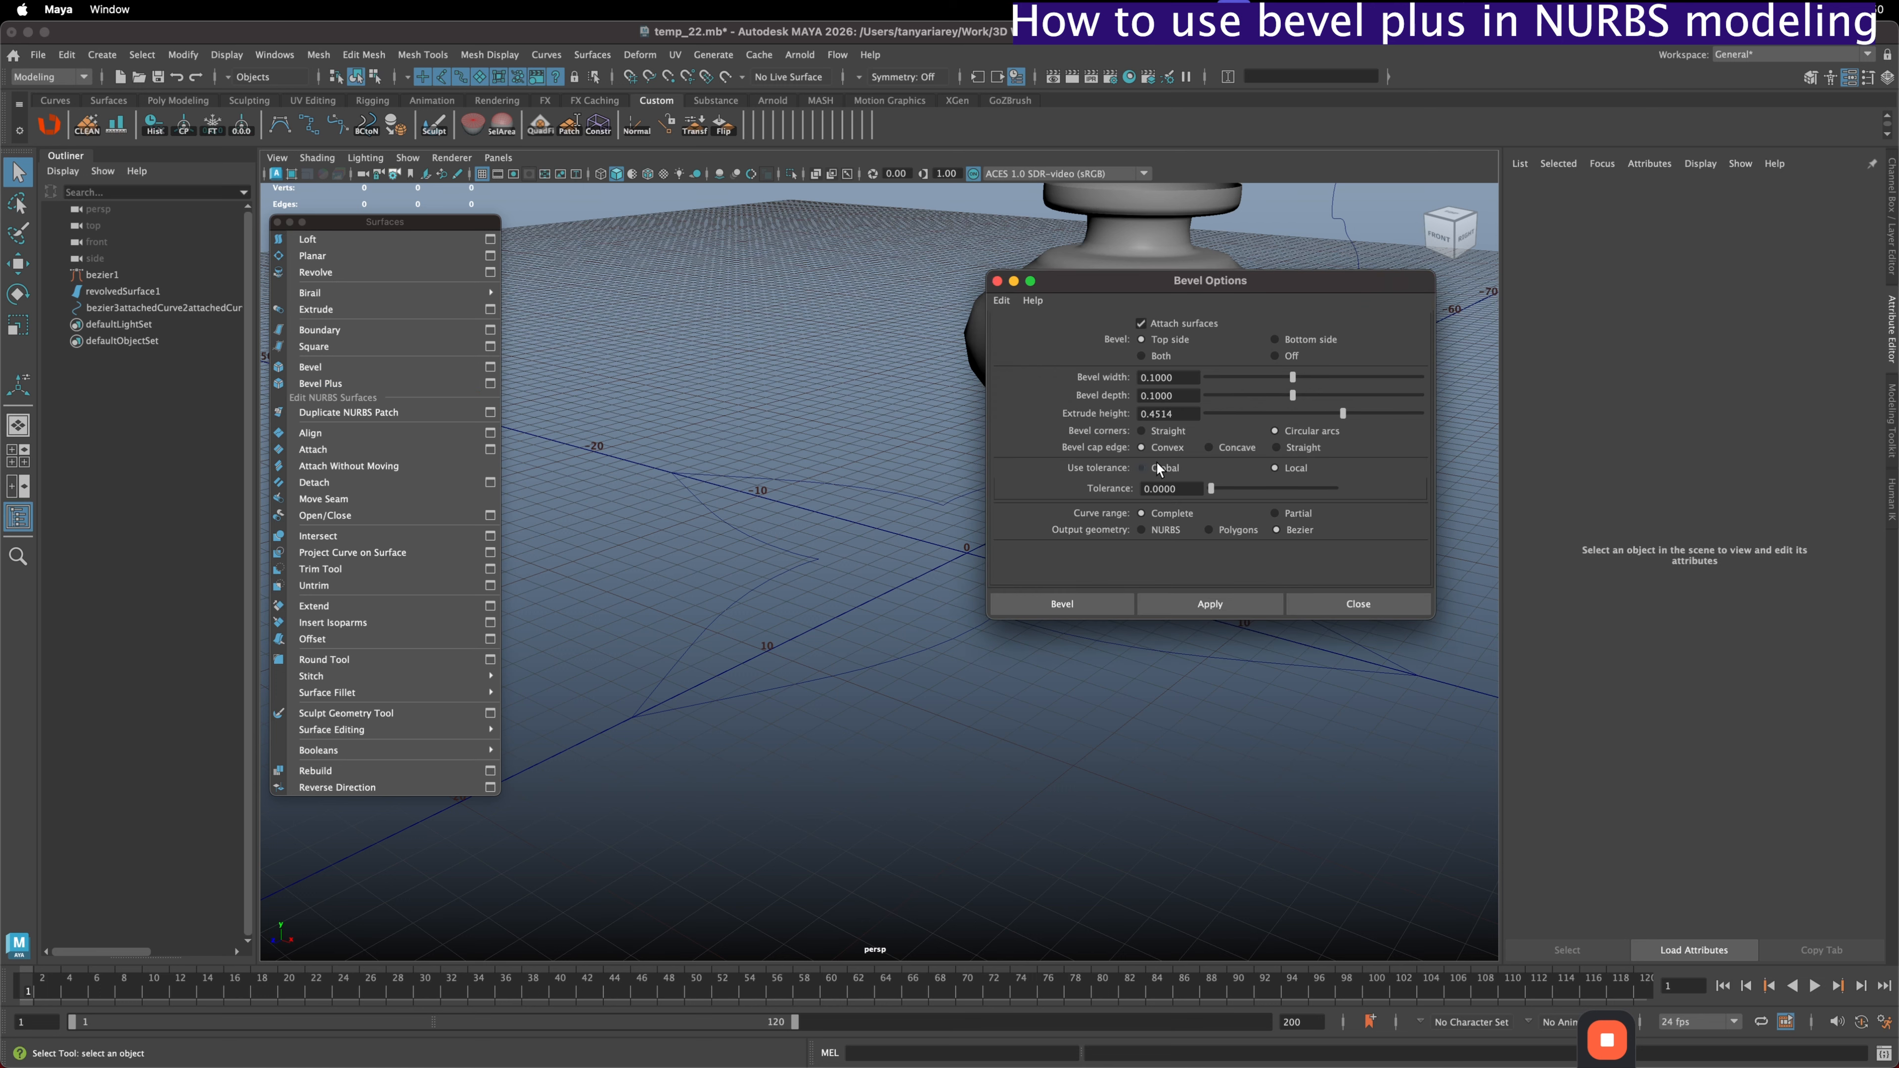
left_click(1397, 606)
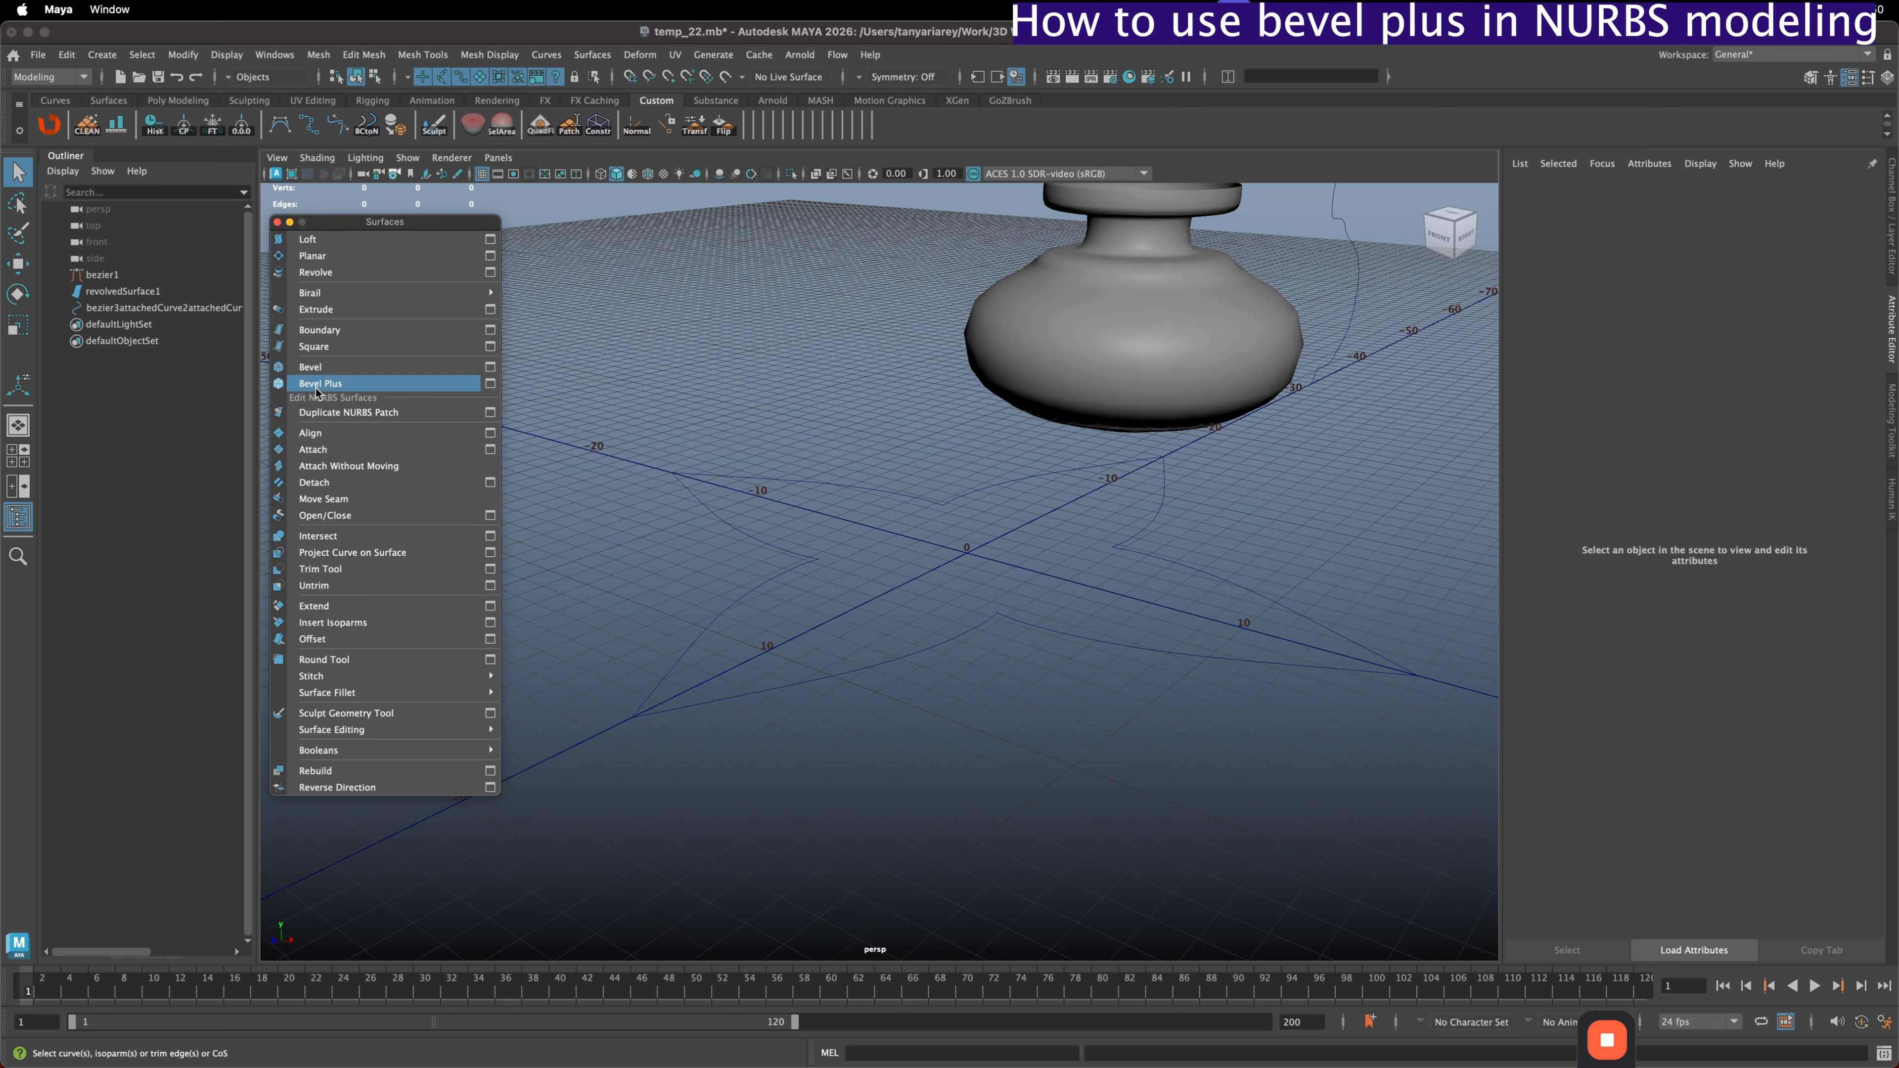
left_click(490, 383)
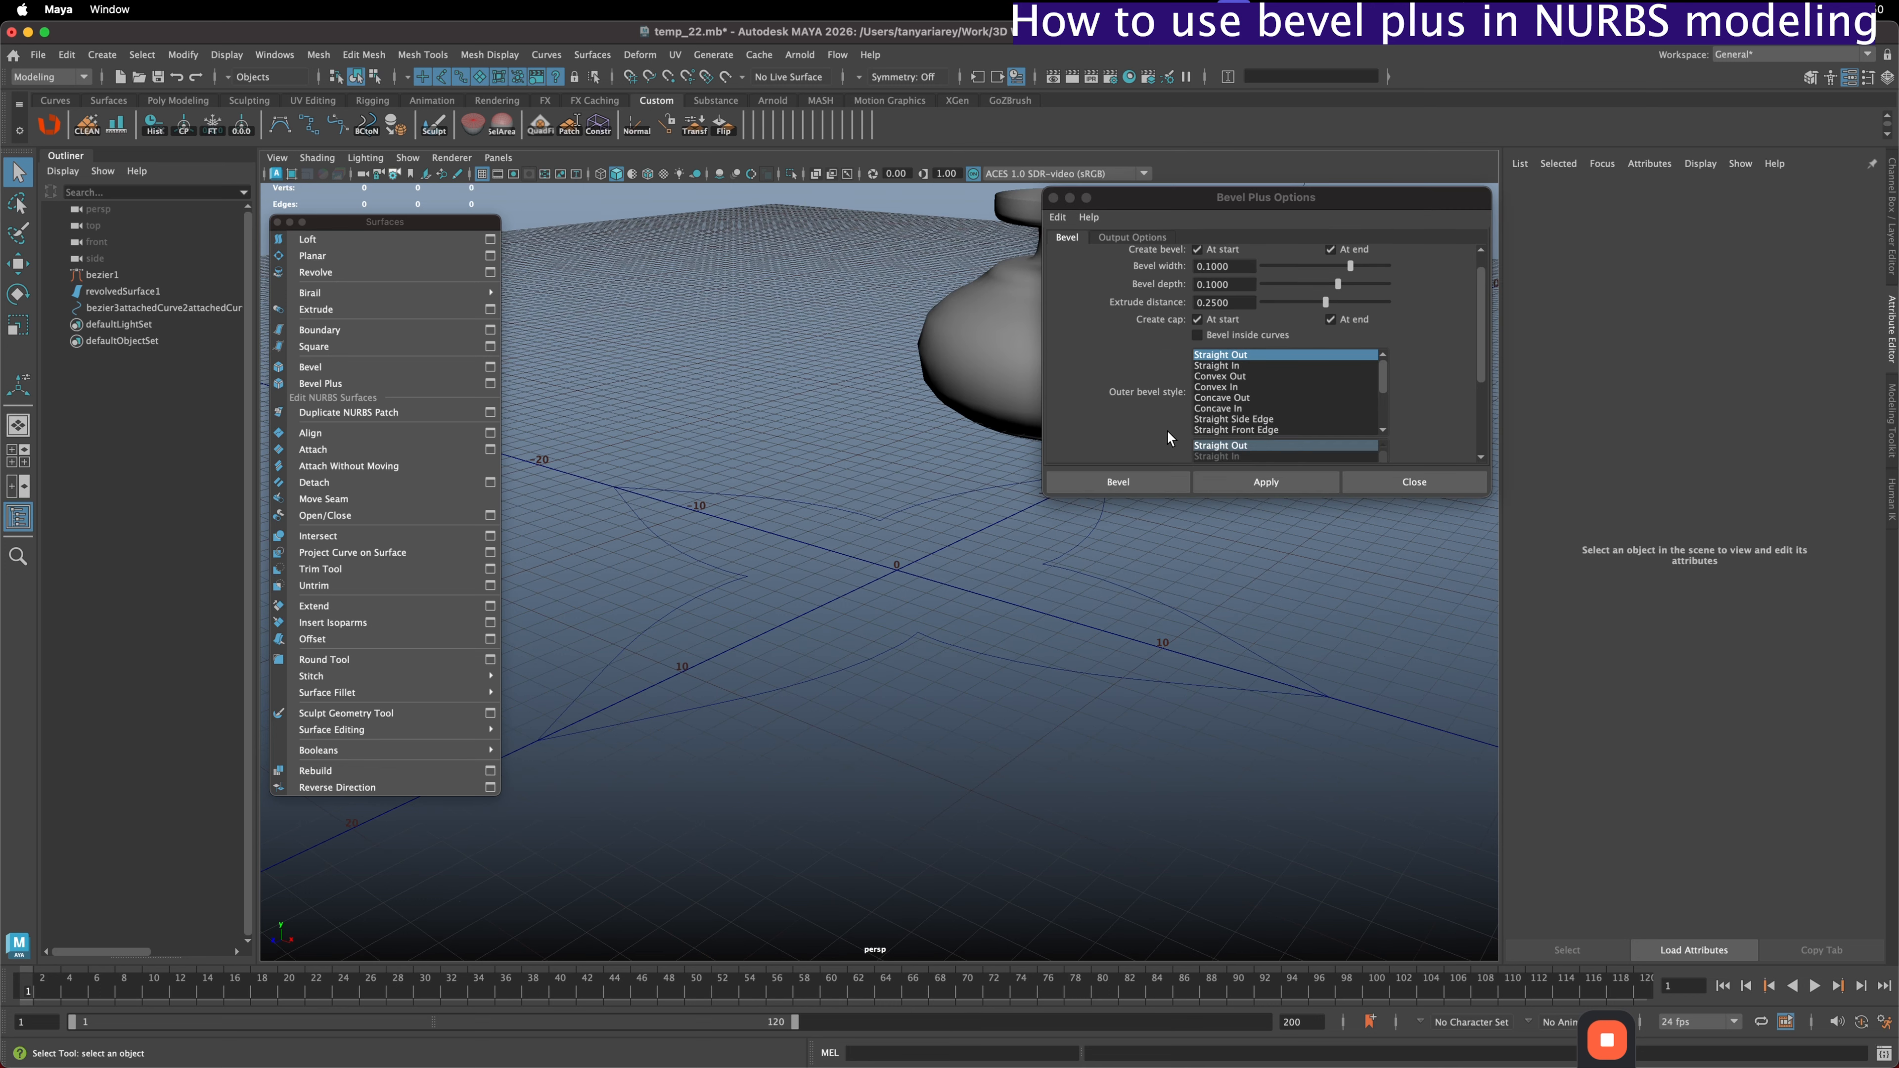
scroll(1233, 395, "down", 5)
scroll(1233, 395, "up", 4)
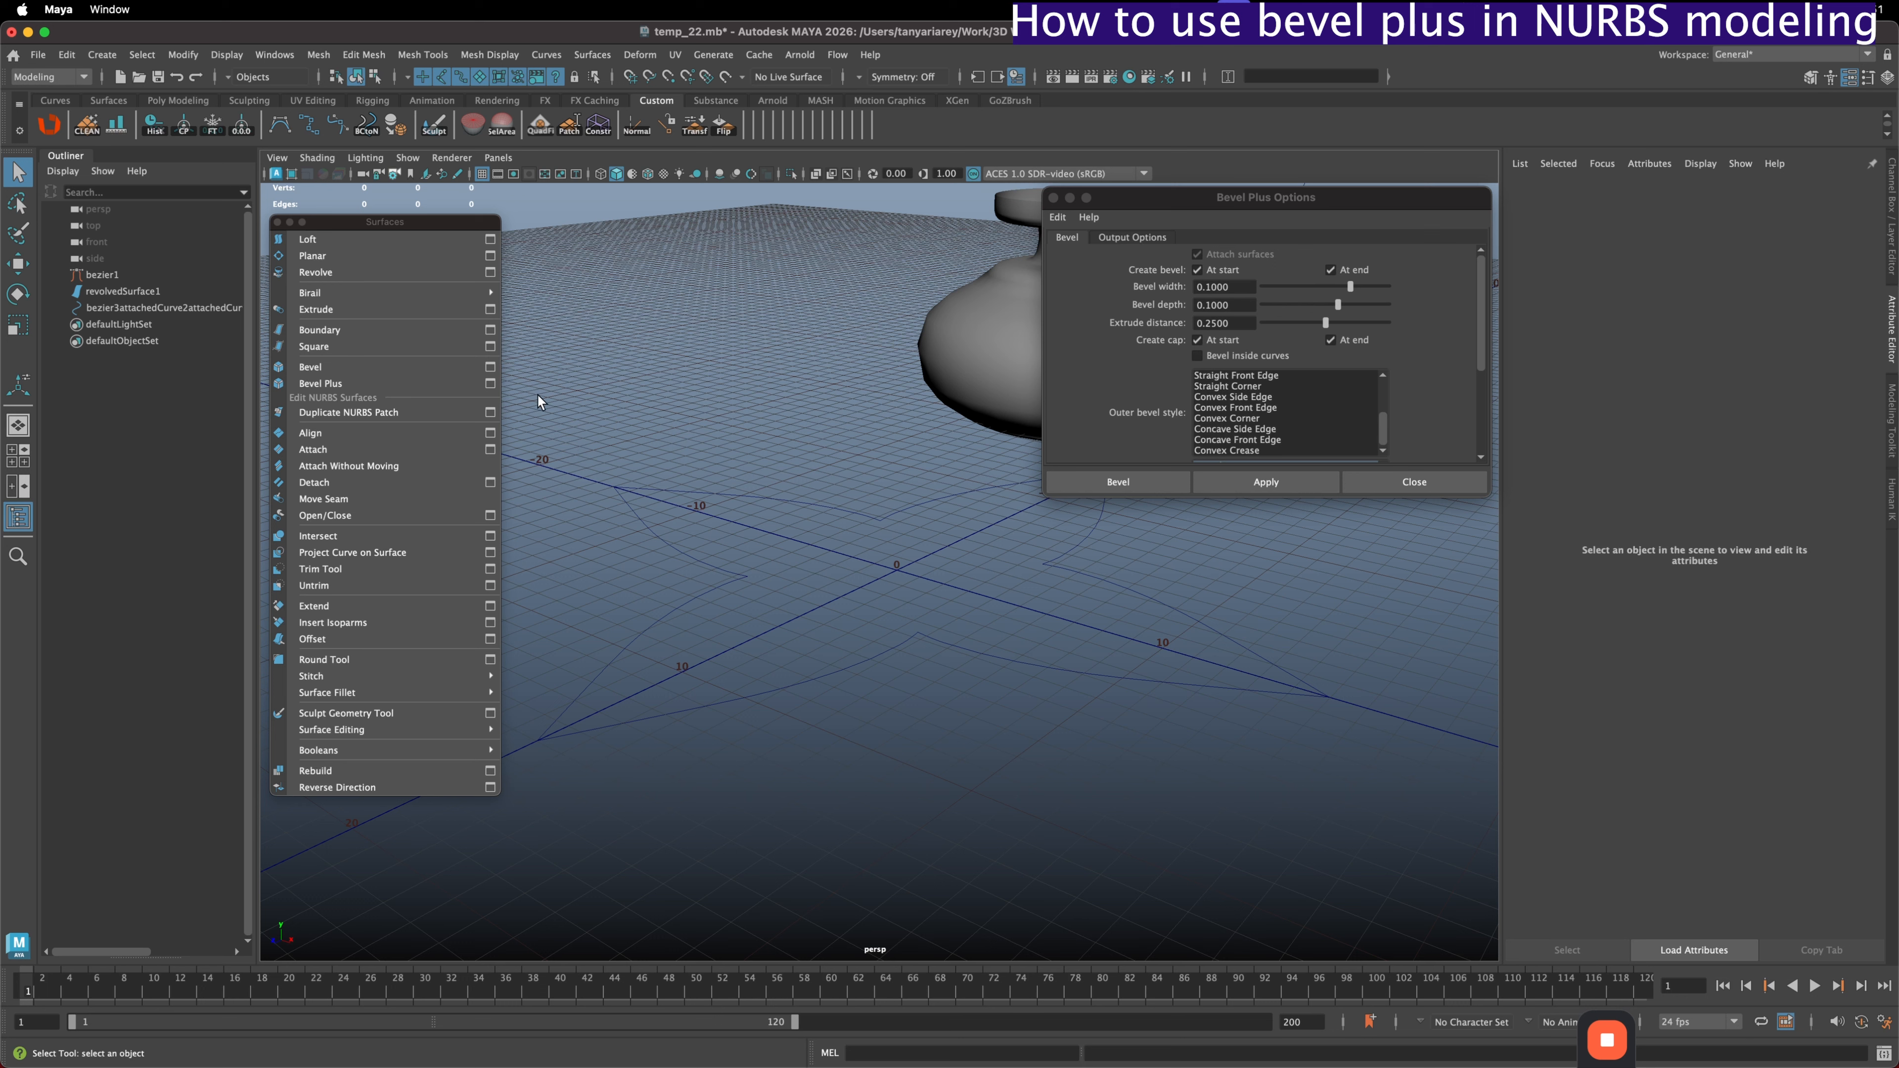
- Reset the Bevel Plus settings and apply Bevel Plus to the closed star-shaped curve on the grid
left_click(1078, 547)
left_click(1057, 217)
left_click(1096, 250)
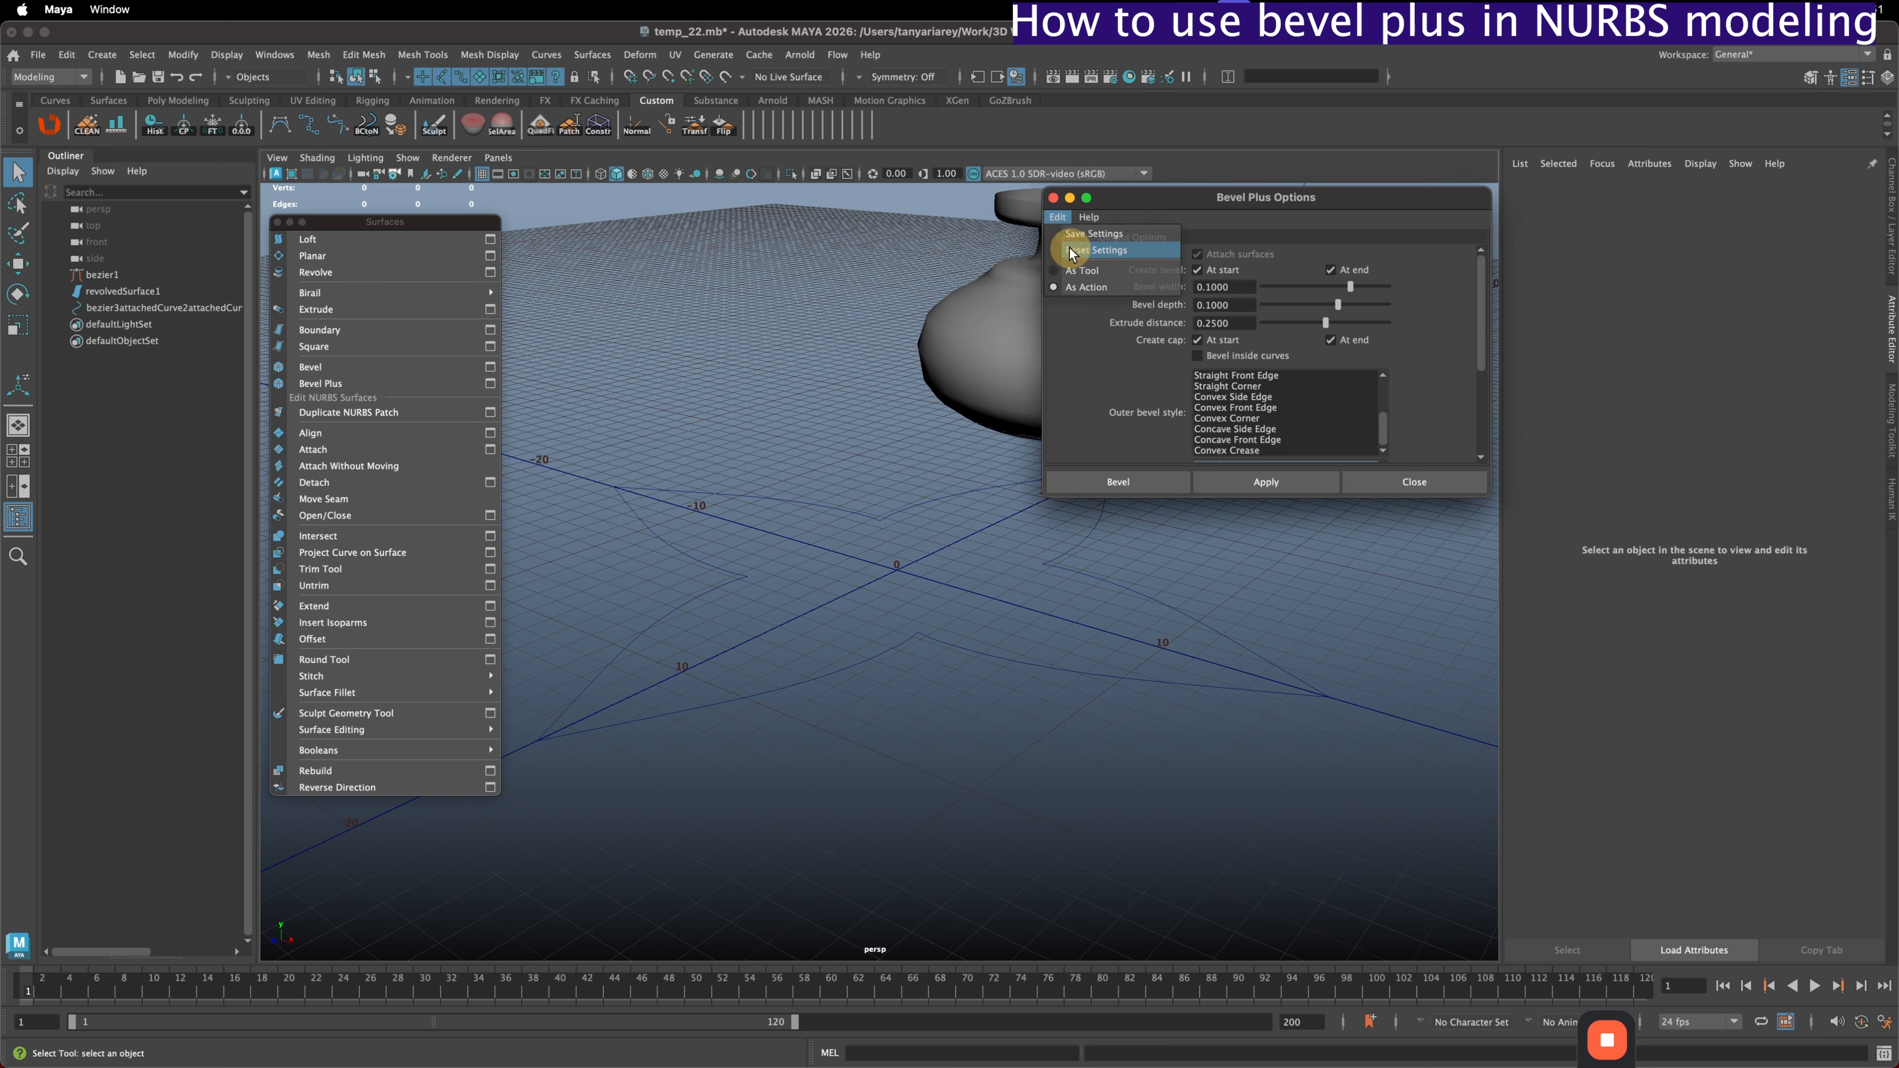
left_click_drag(926, 486, 945, 516)
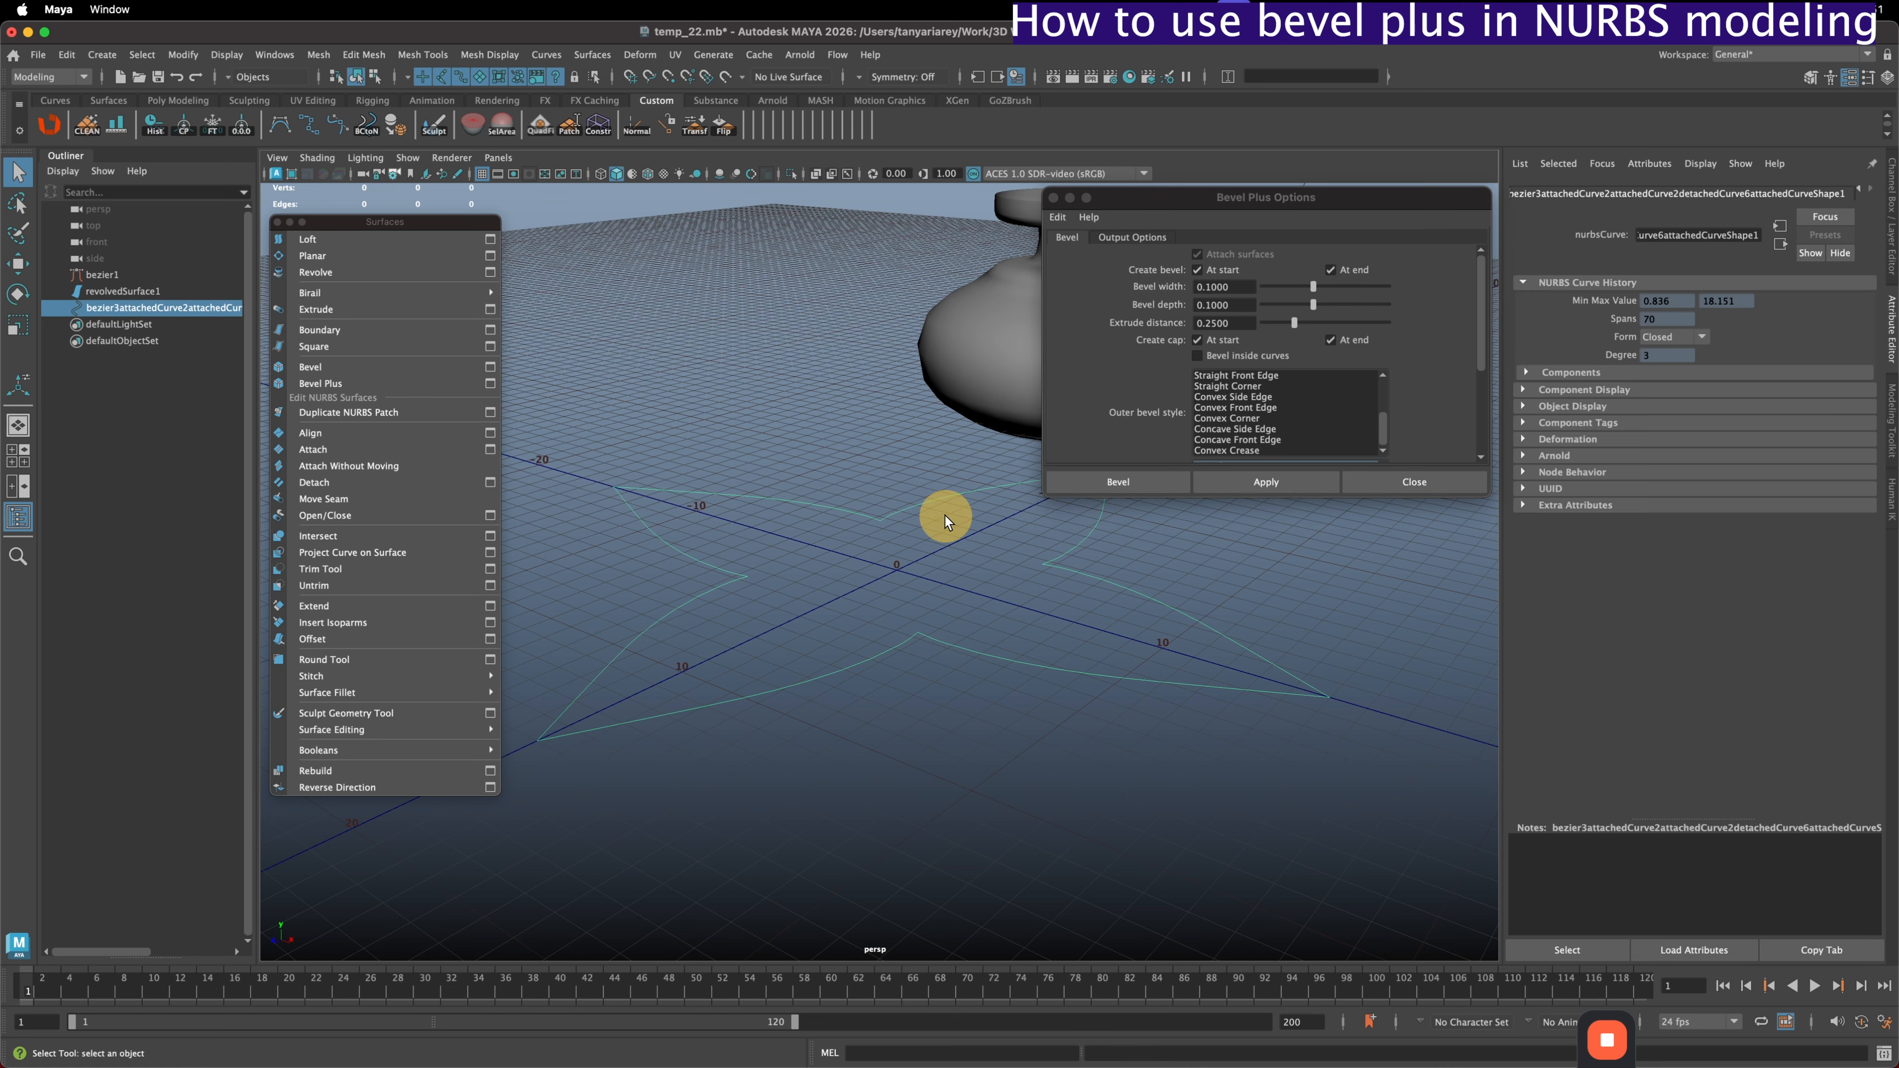
left_click(1268, 483)
- Examine the bevelled edges, side walls and flat cap of the star mesh from several angles
left_click_drag(1166, 509, 898, 561, "alt")
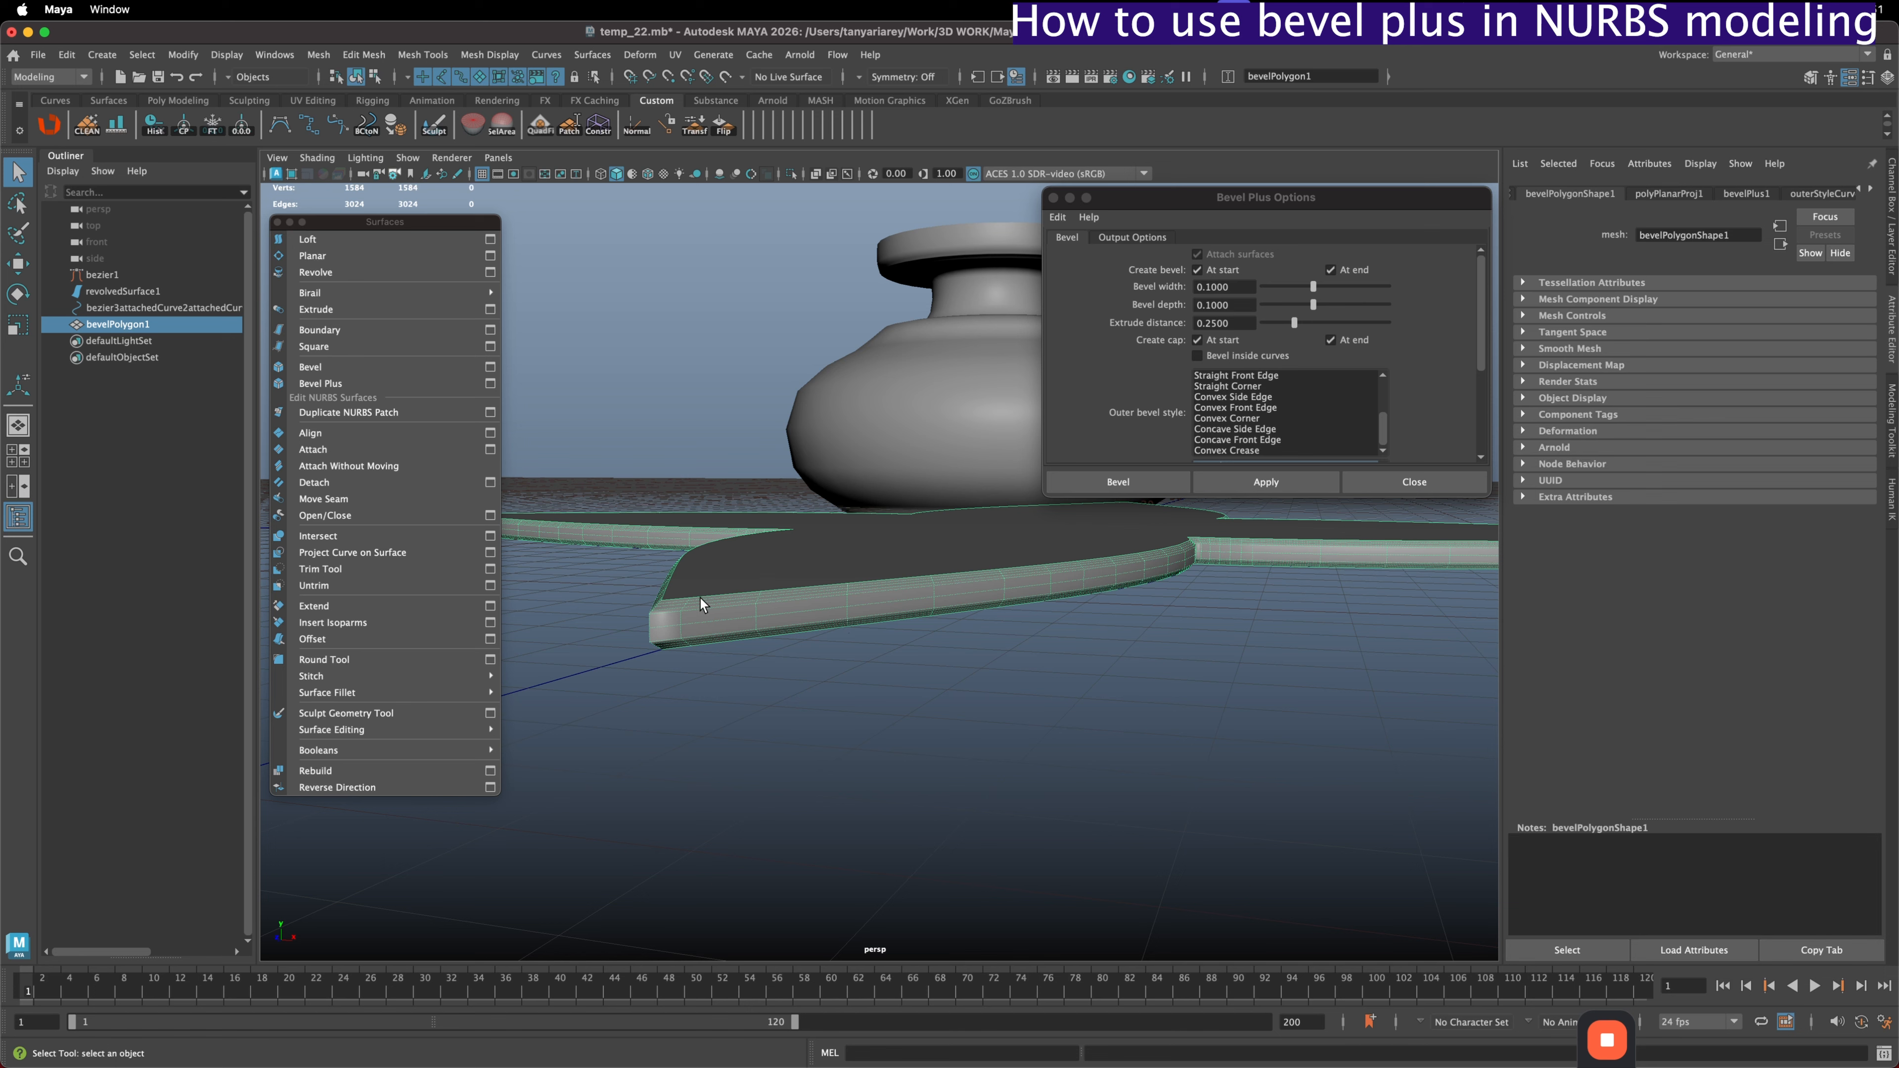
left_click_drag(719, 648, 693, 585, "alt")
left_click_drag(858, 534, 854, 558, "alt")
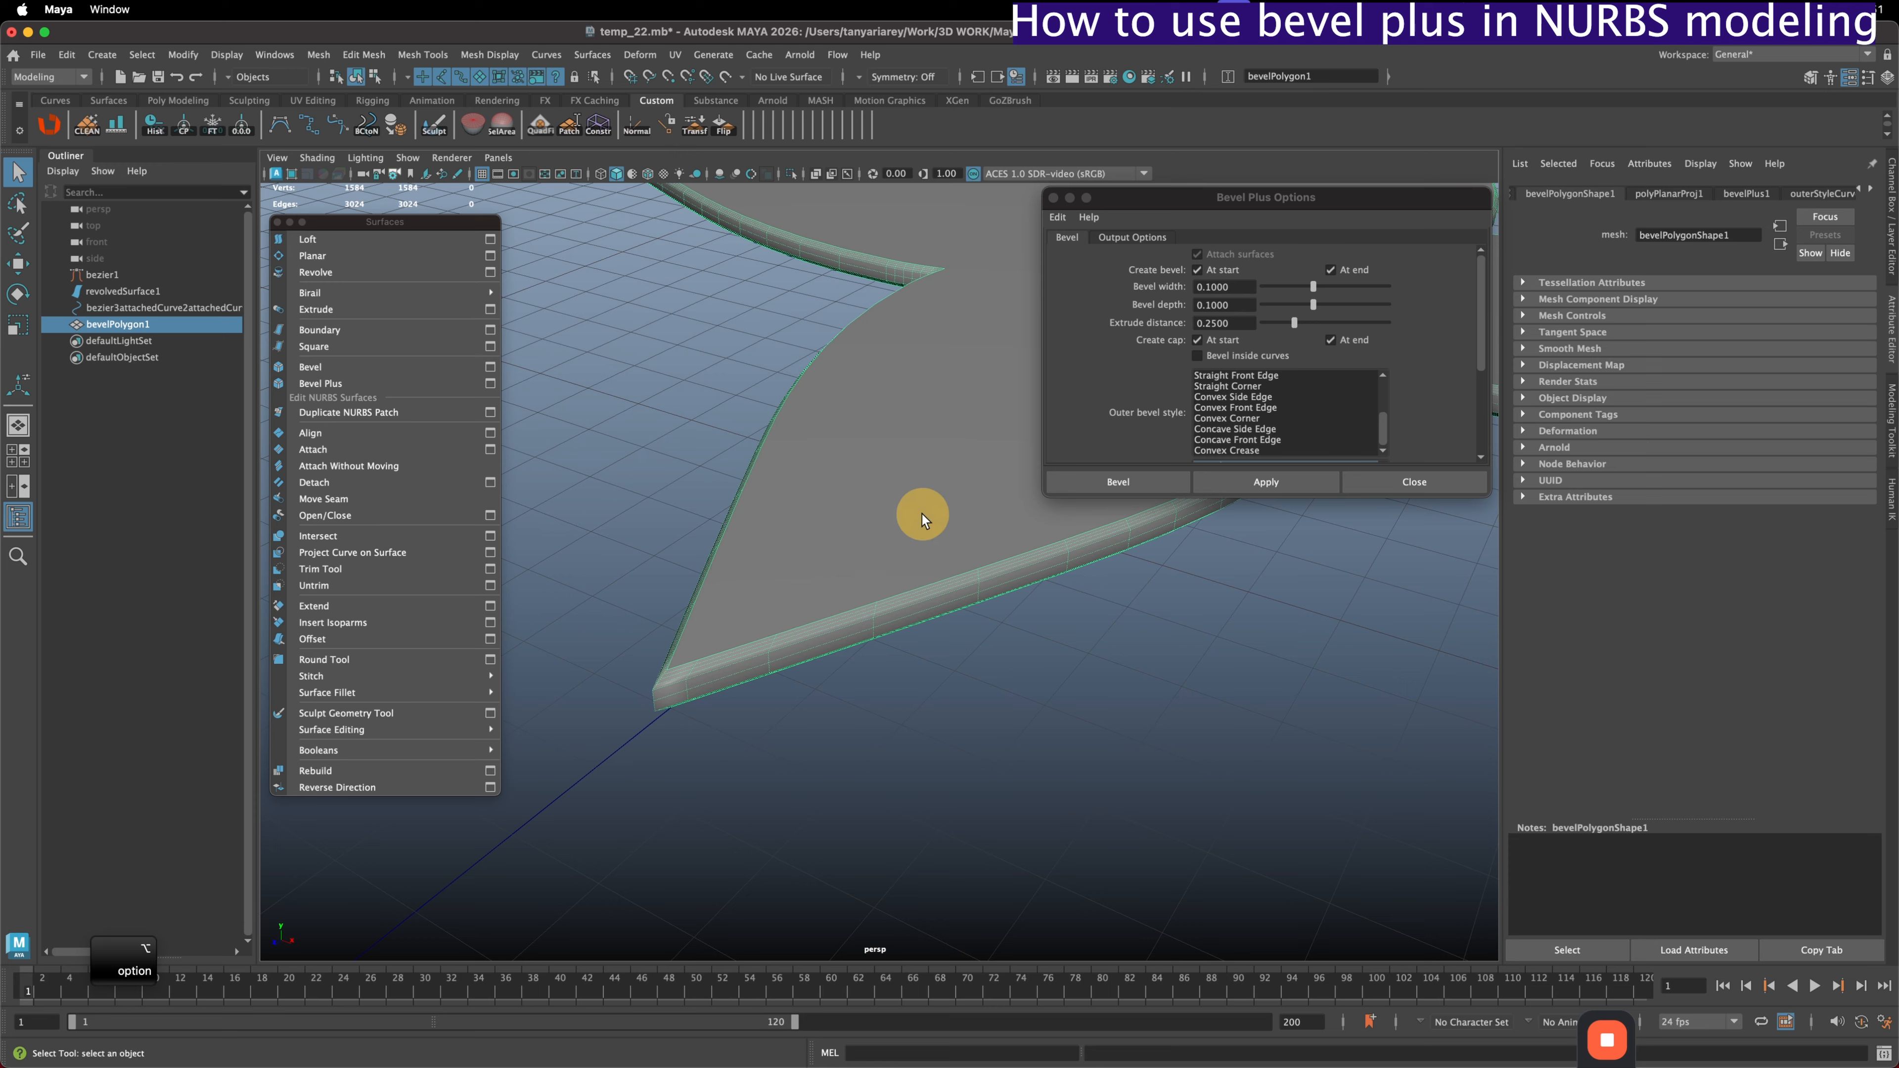
middle_click_drag(922, 514, 696, 686, "alt")
left_click_drag(822, 477, 983, 556, "alt")
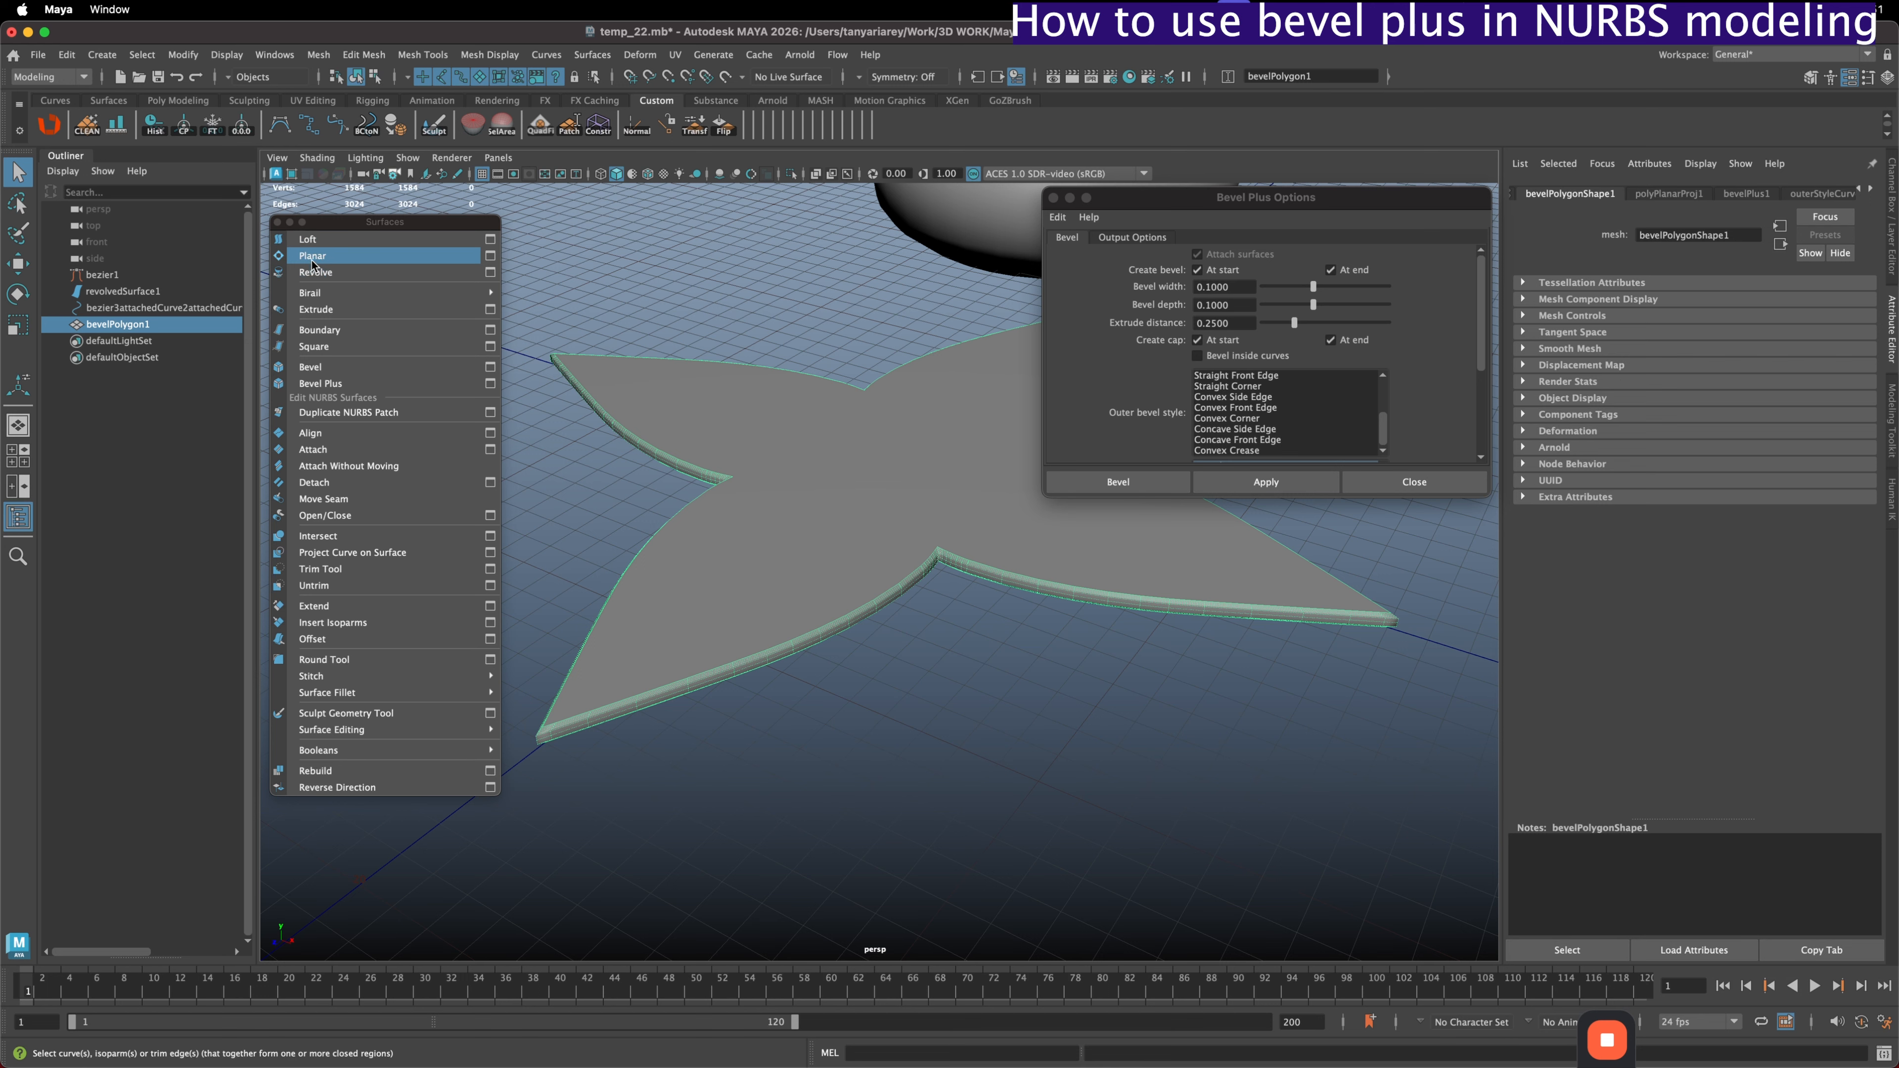
left_click_drag(1087, 549, 704, 562, "alt")
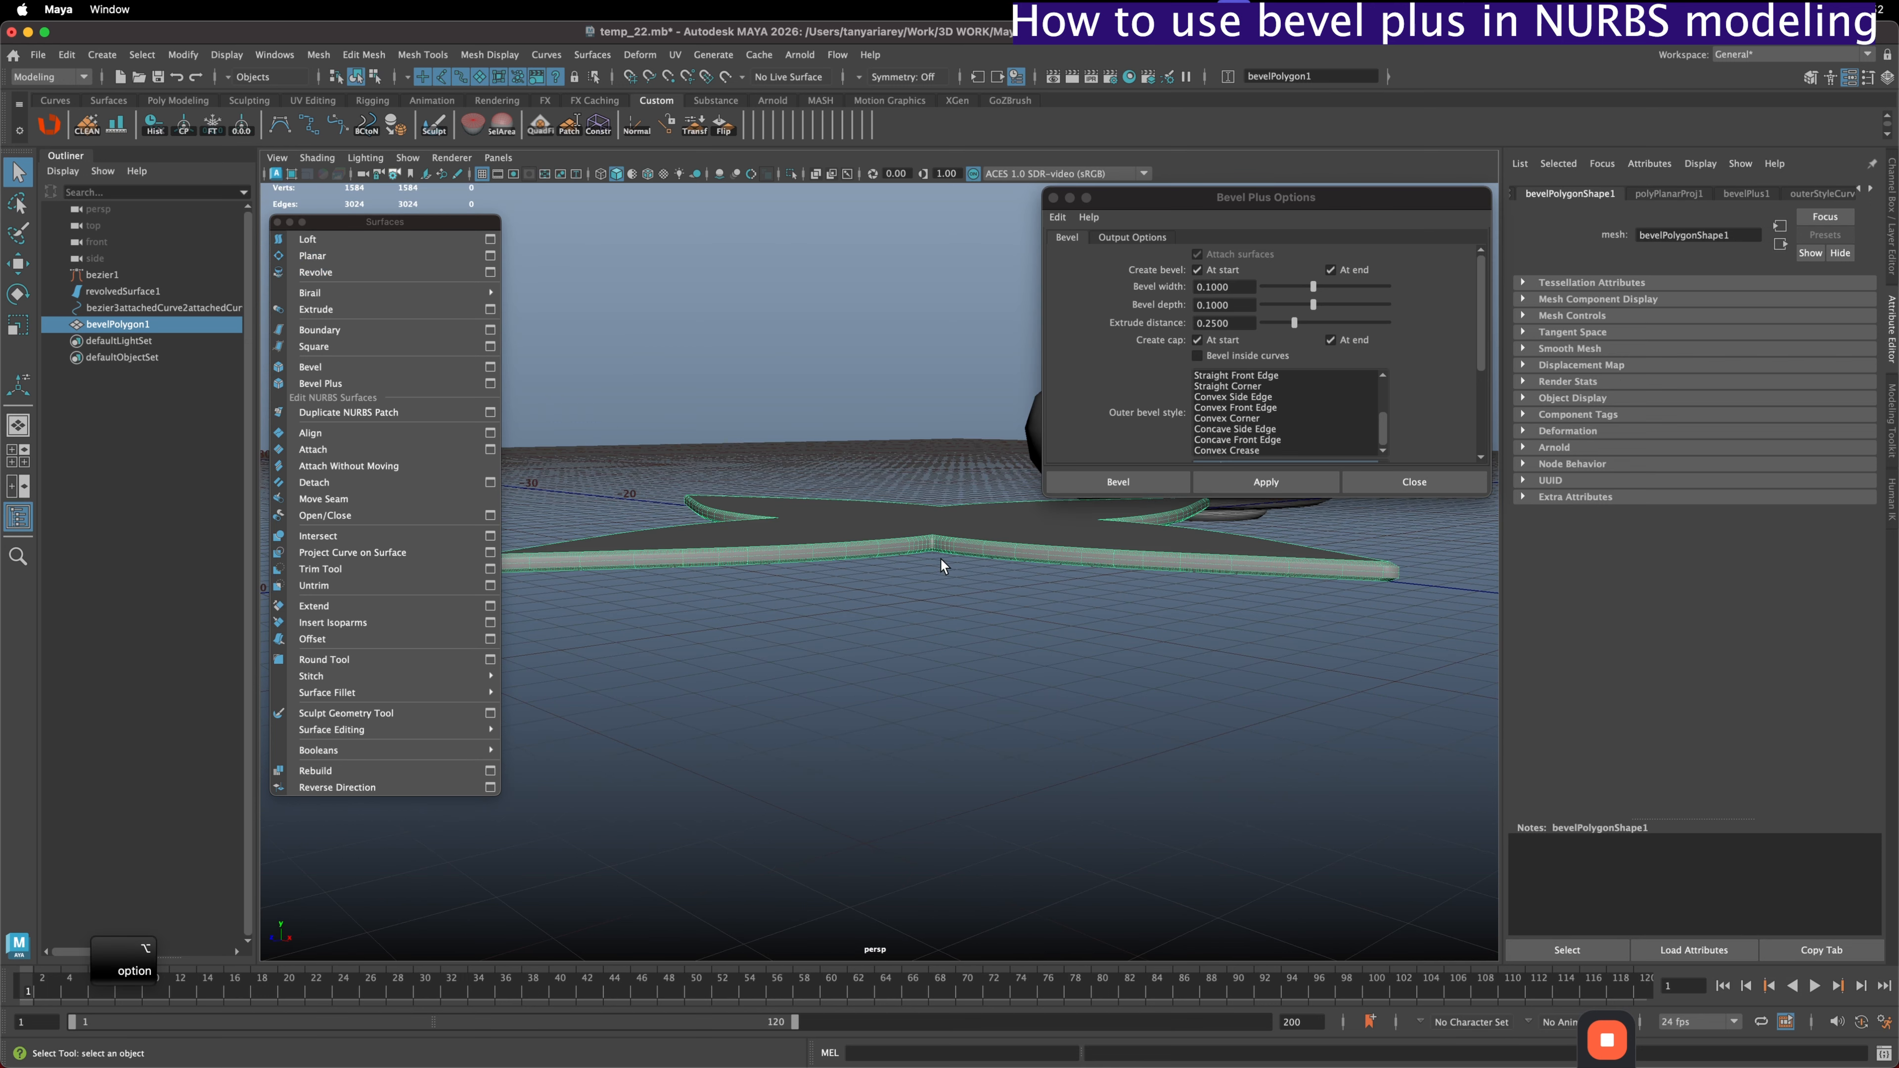
left_click_drag(941, 558, 978, 503, "alt")
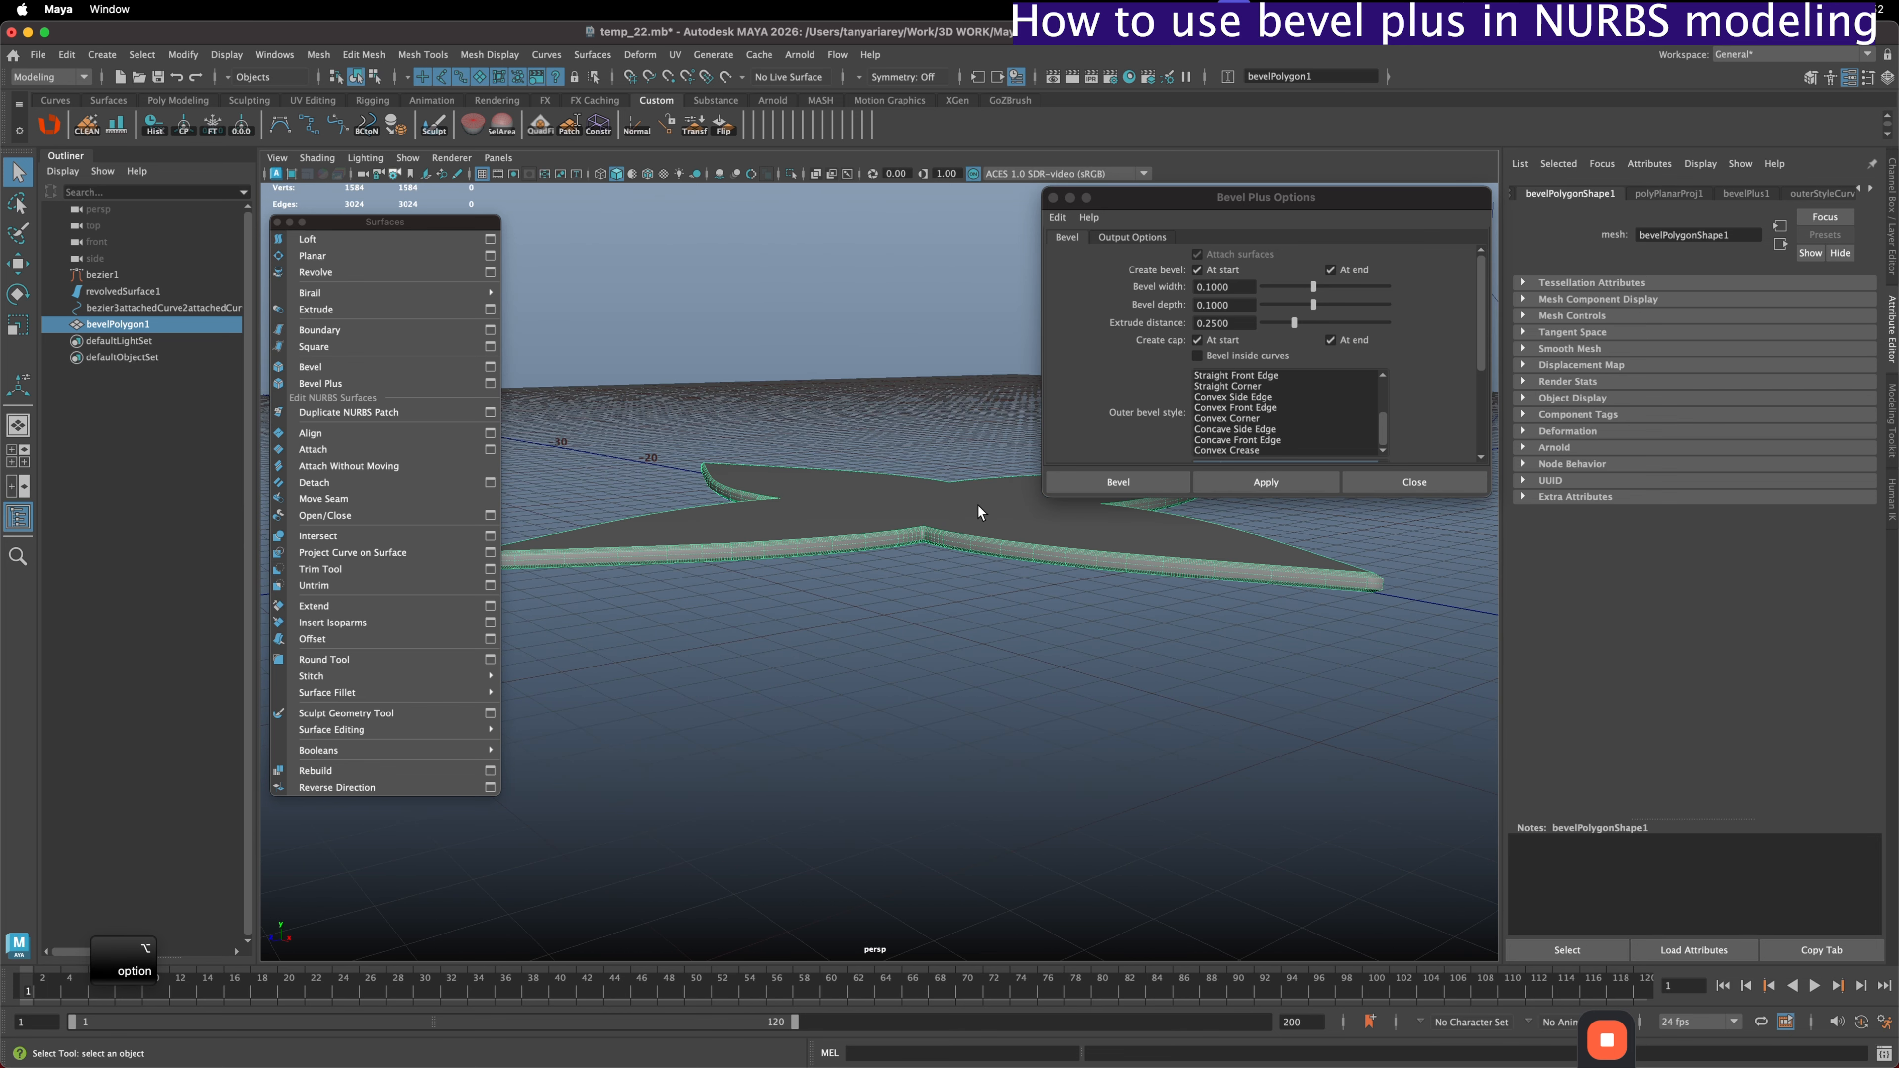
- Switch the star's start bevel and end bevel off and back on in its Bevel Plus history
left_click(1737, 191)
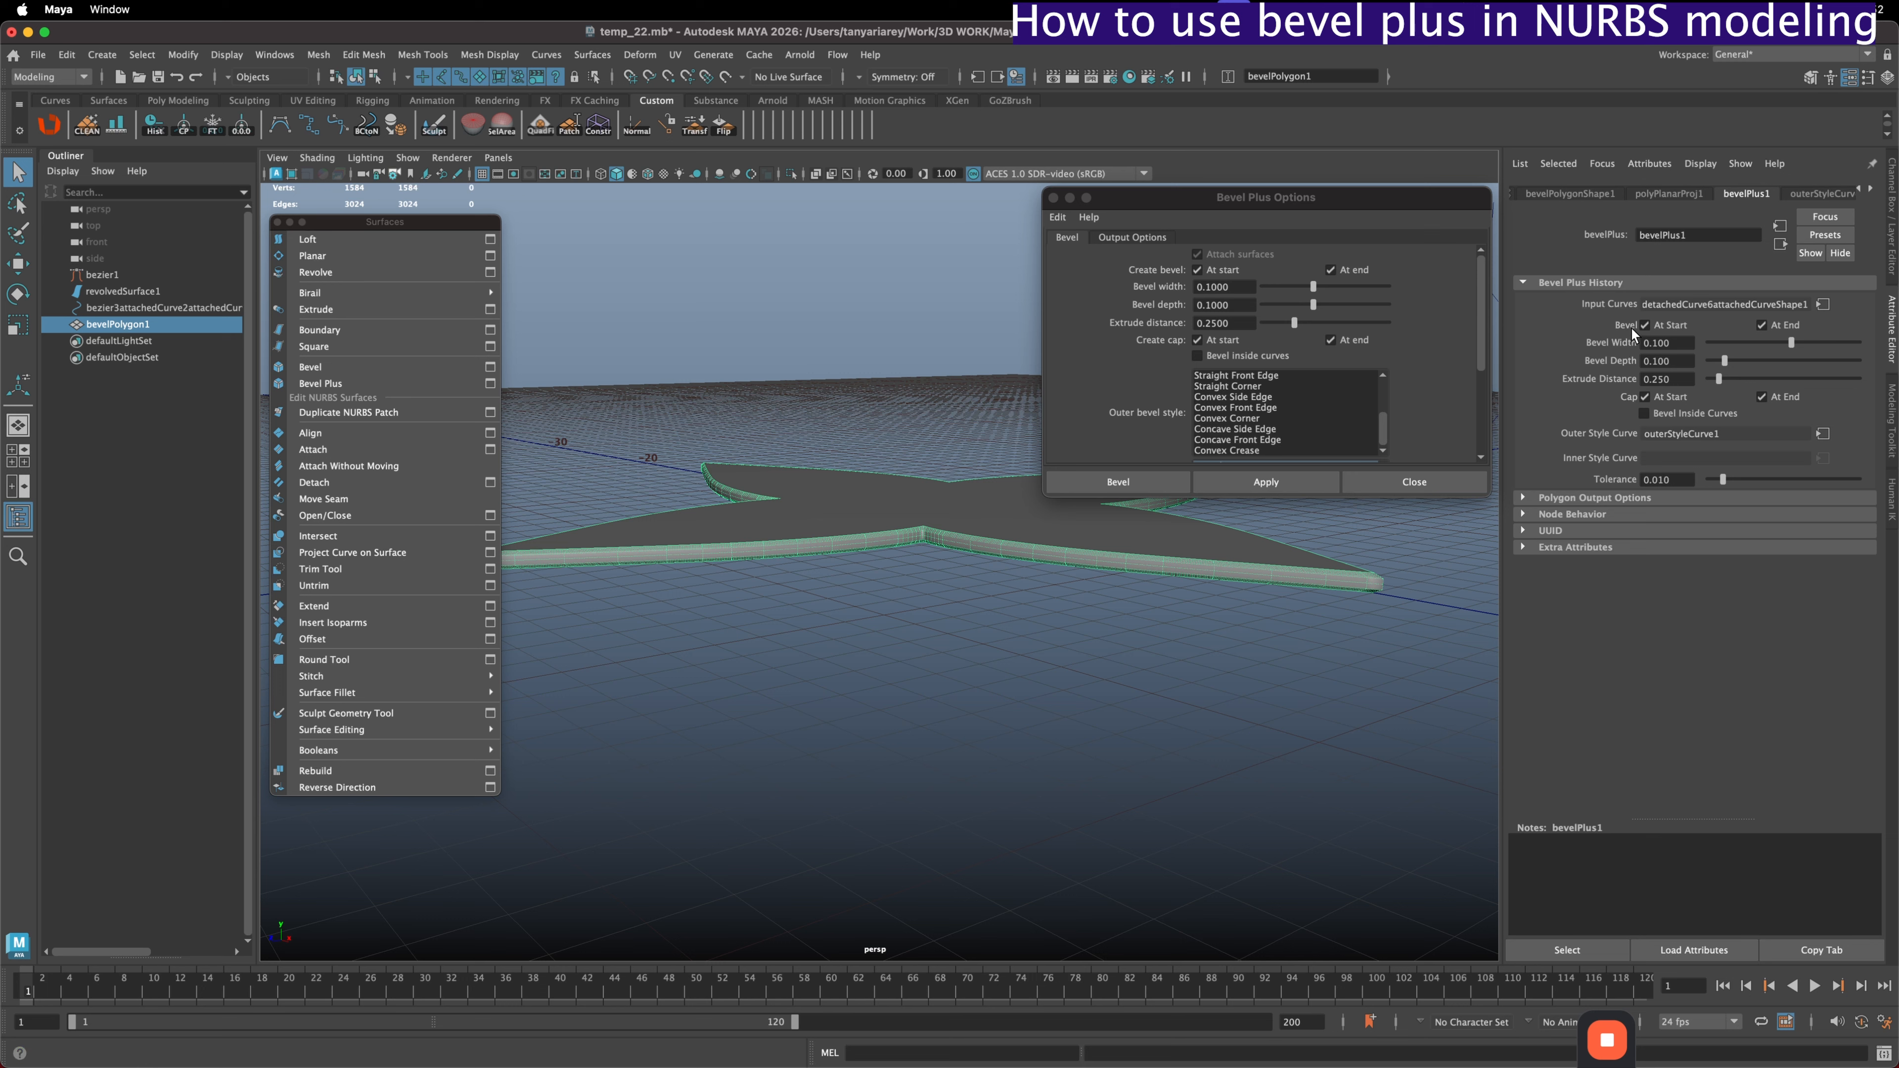
right_click_drag(972, 599, 1122, 598, "alt")
left_click(1655, 322)
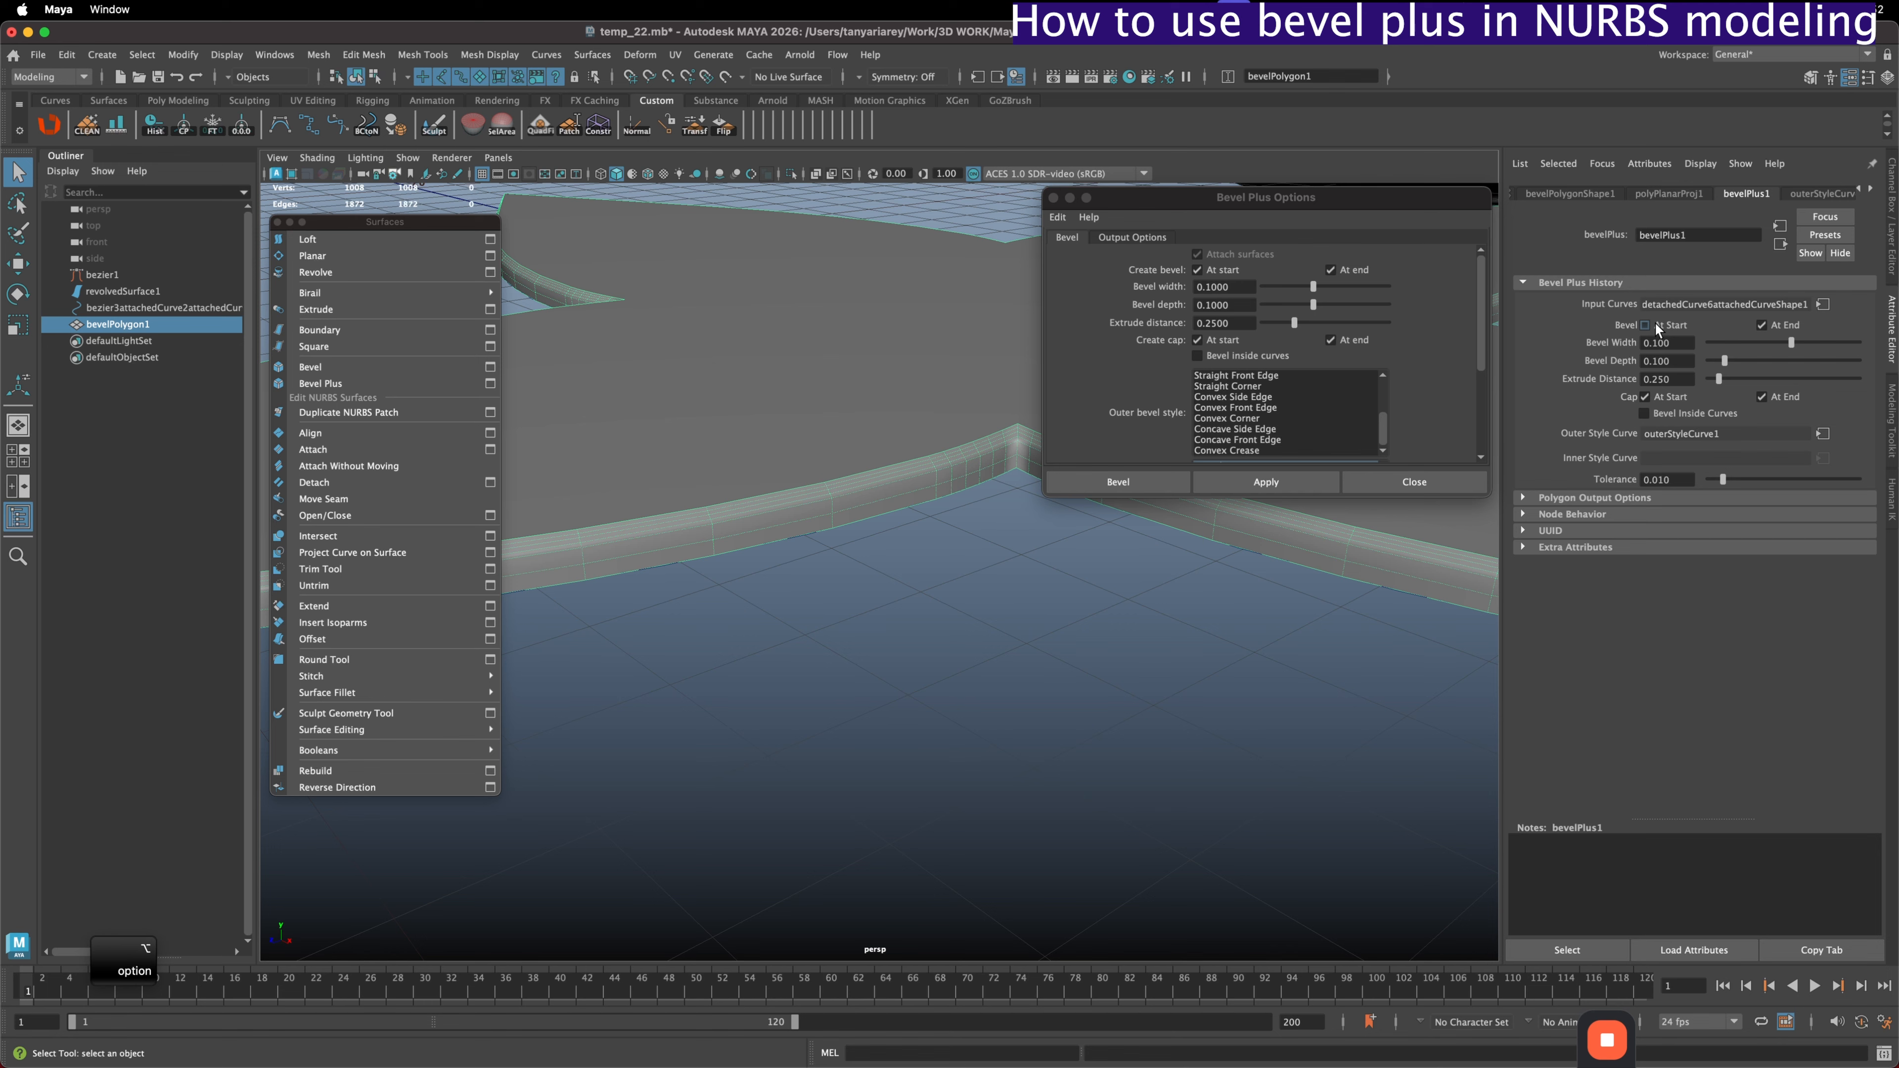
left_click(1655, 322)
left_click_drag(1161, 584, 1137, 592, "alt")
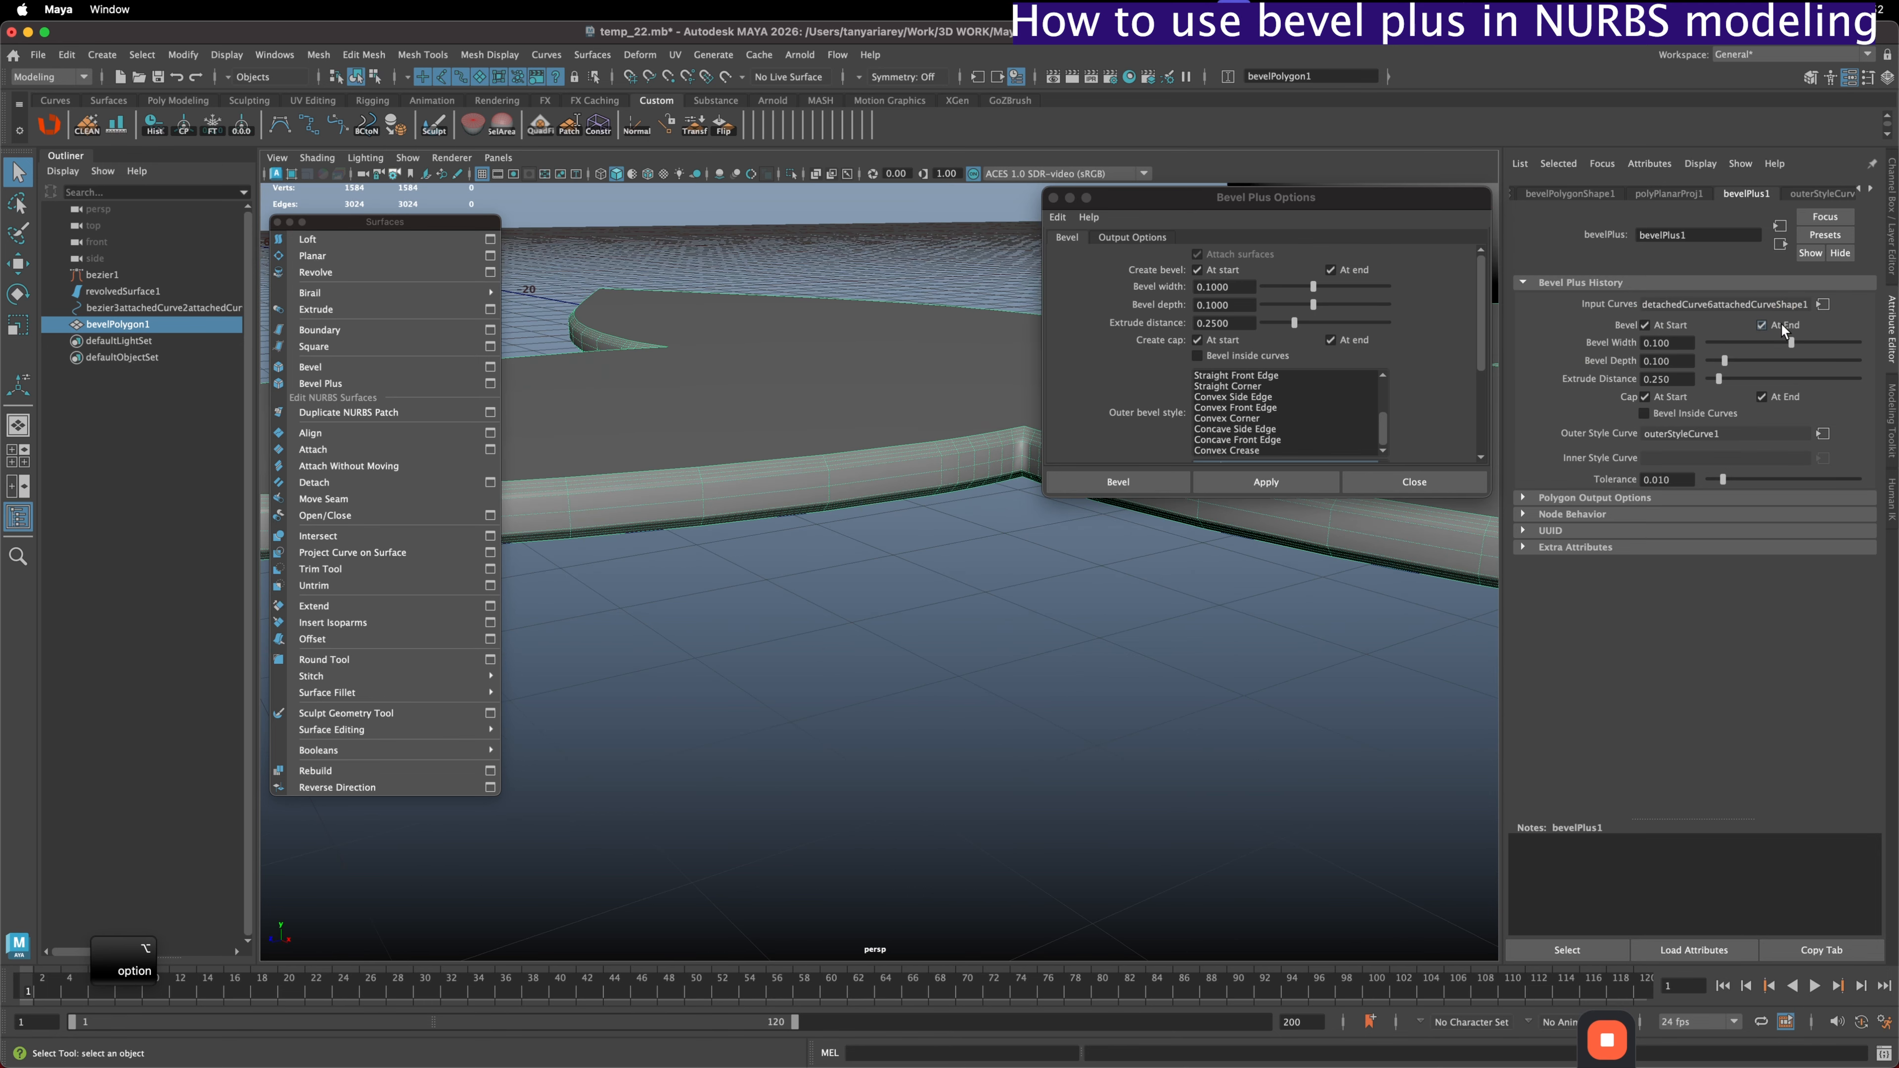
left_click(1766, 326)
left_click(1768, 323)
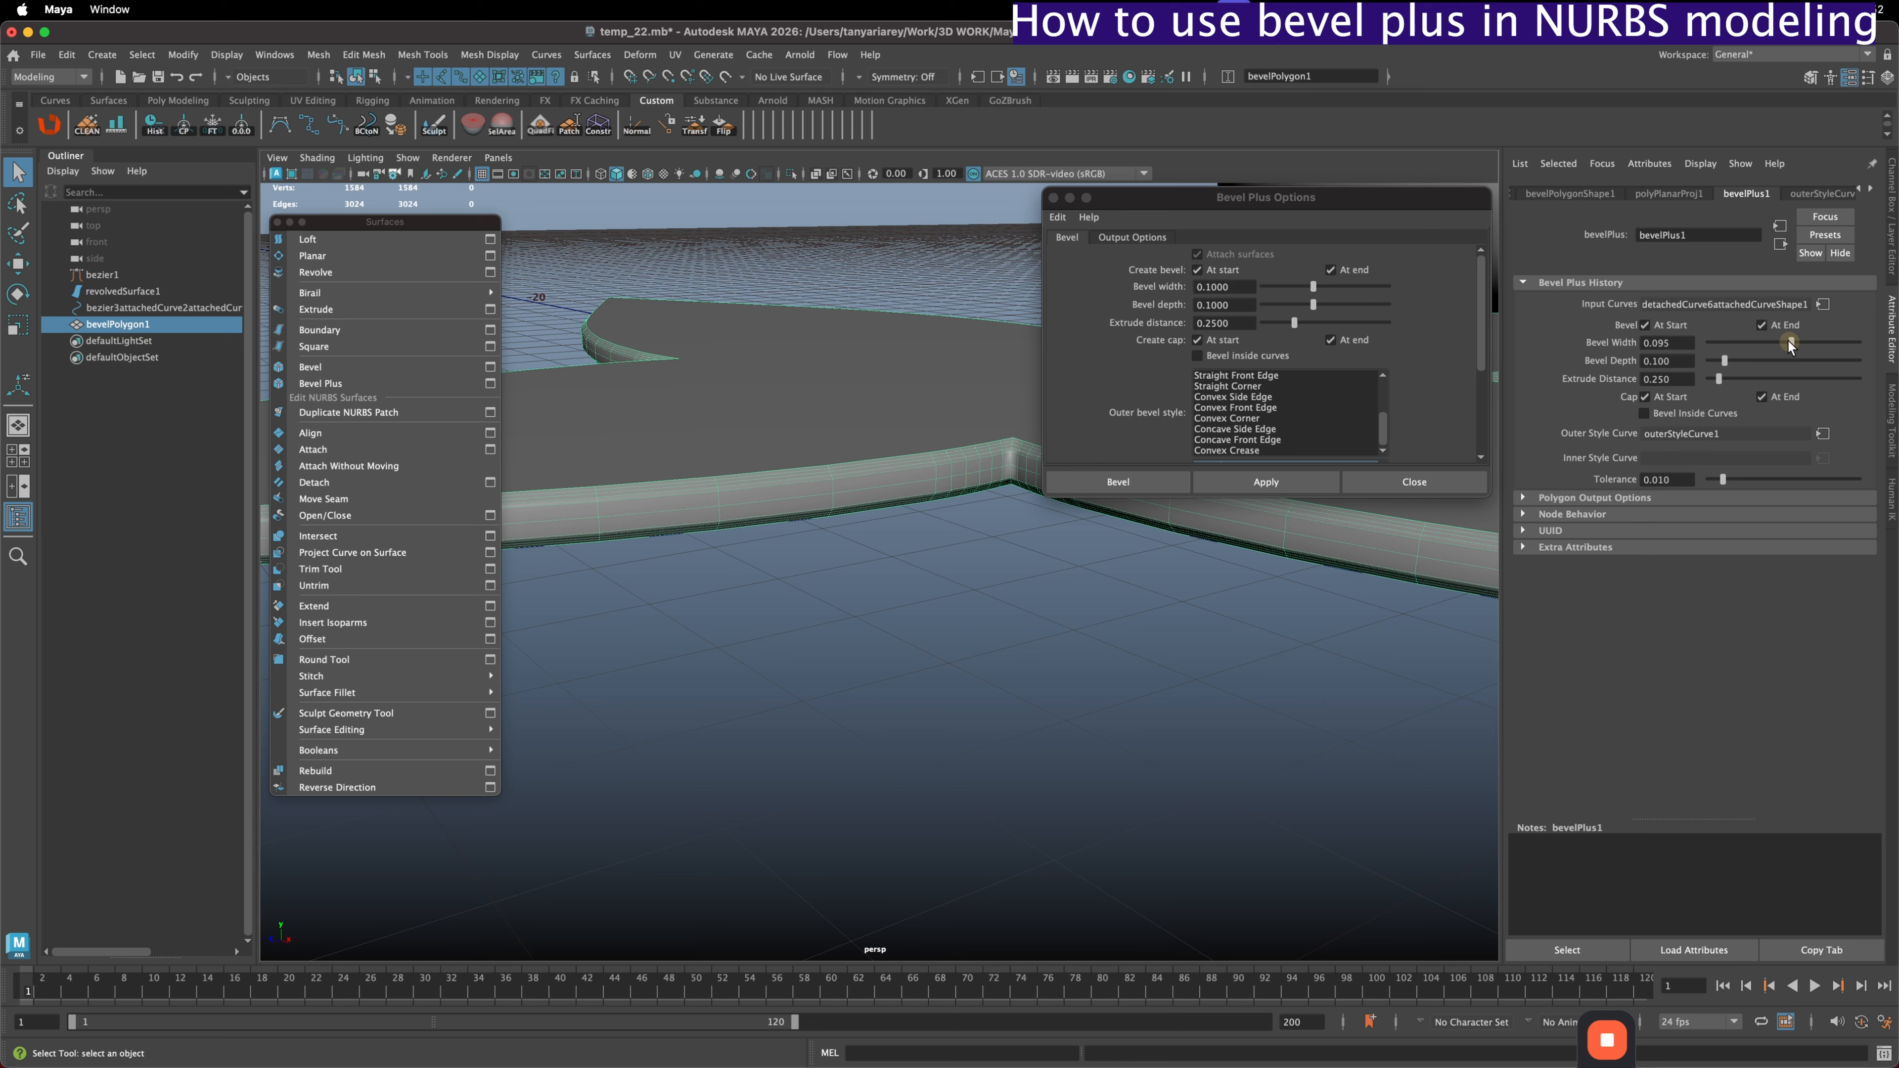
- Adjust the star's bevel width to 0.140, bevel depth to 0.106 and extrude distance to 0.581, and toggle both caps off and on
left_click_drag(1791, 342, 1731, 374)
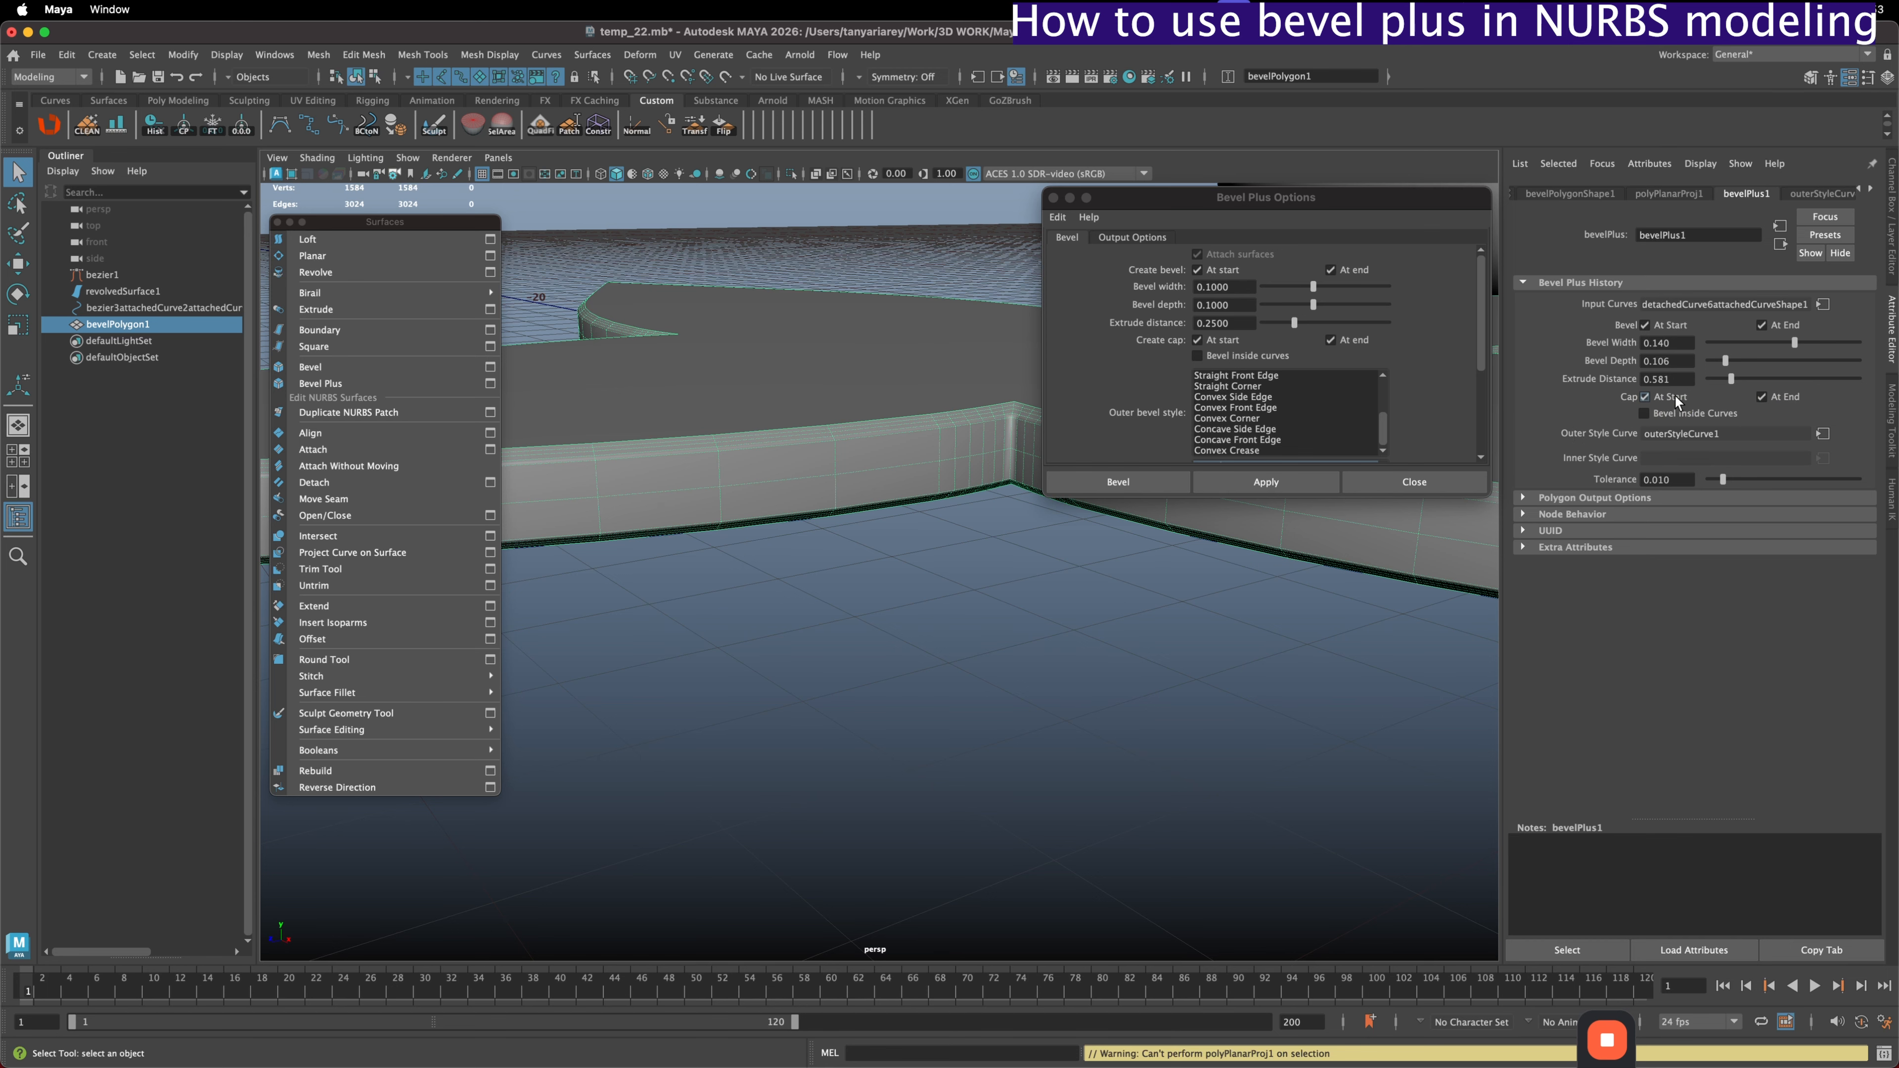
left_click(1664, 396)
left_click(1762, 396)
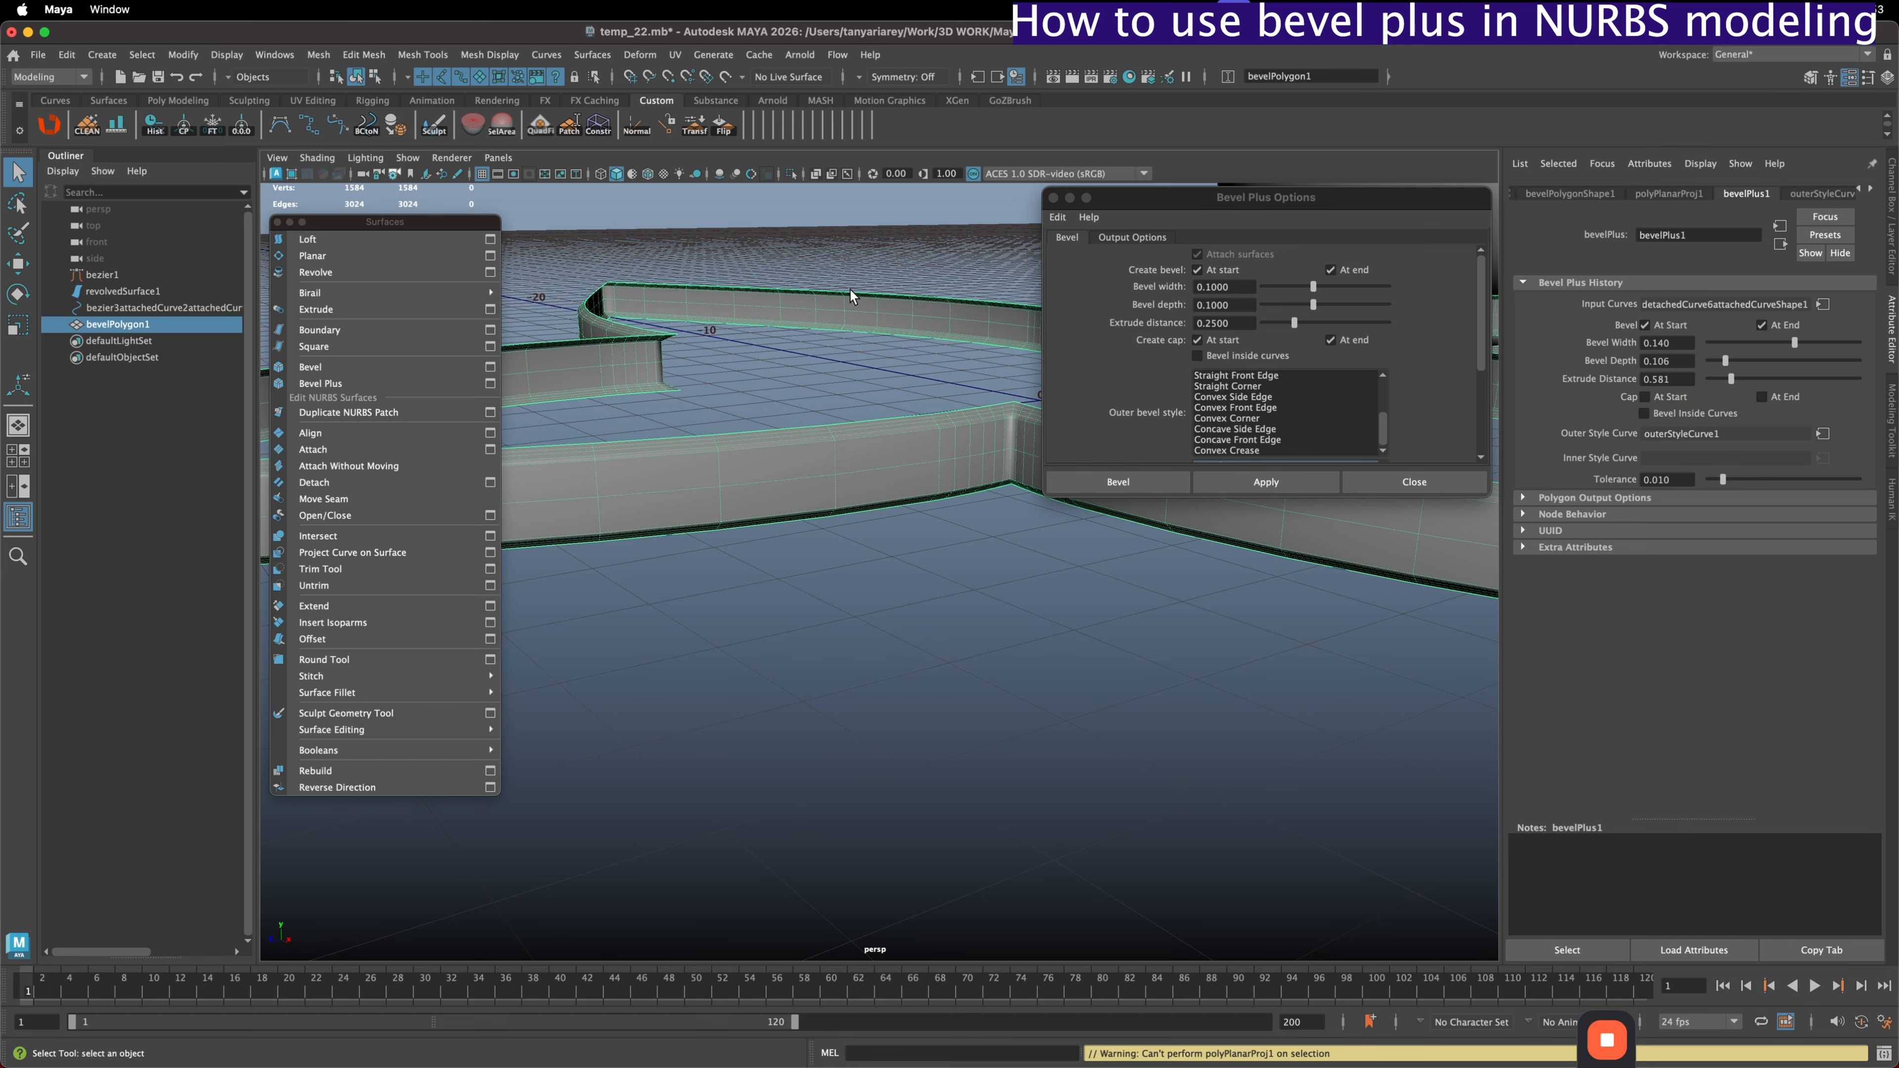
left_click_drag(855, 297, 971, 470, "alt")
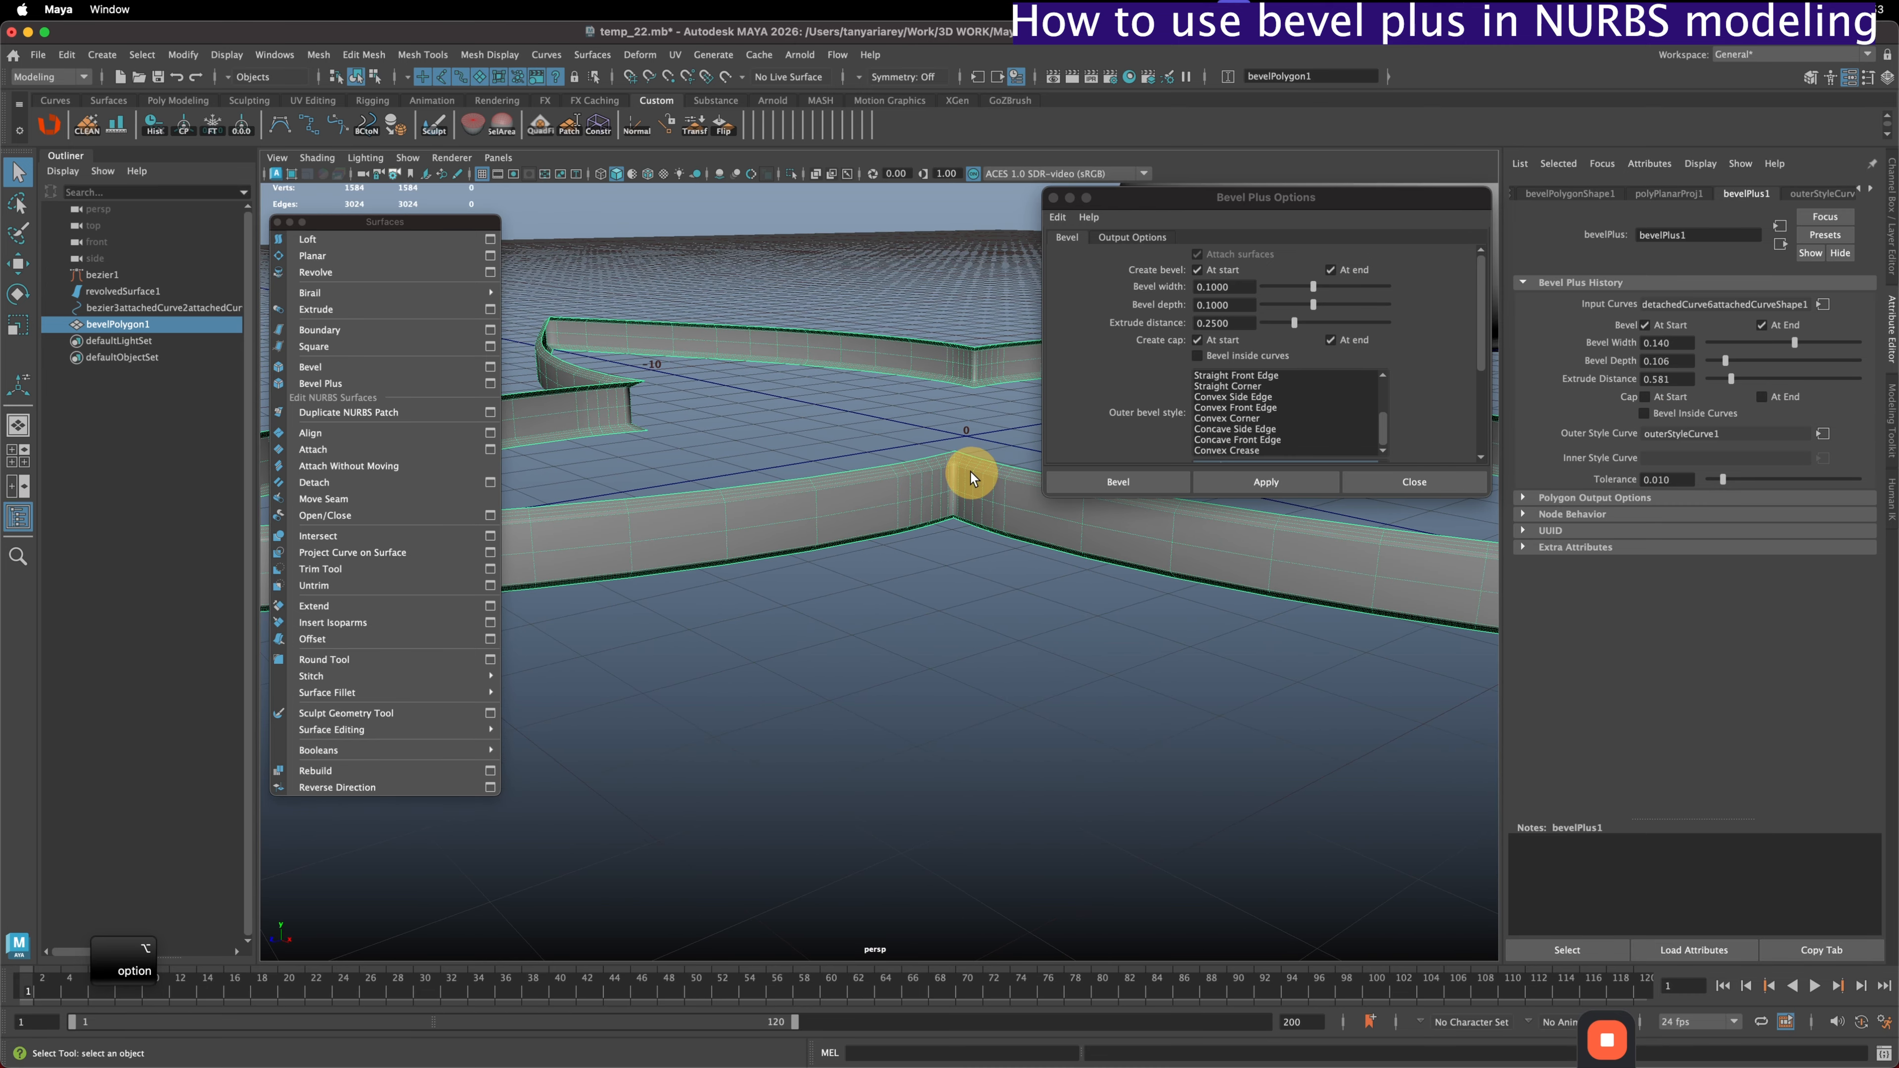
left_click(1687, 398)
left_click(1782, 397)
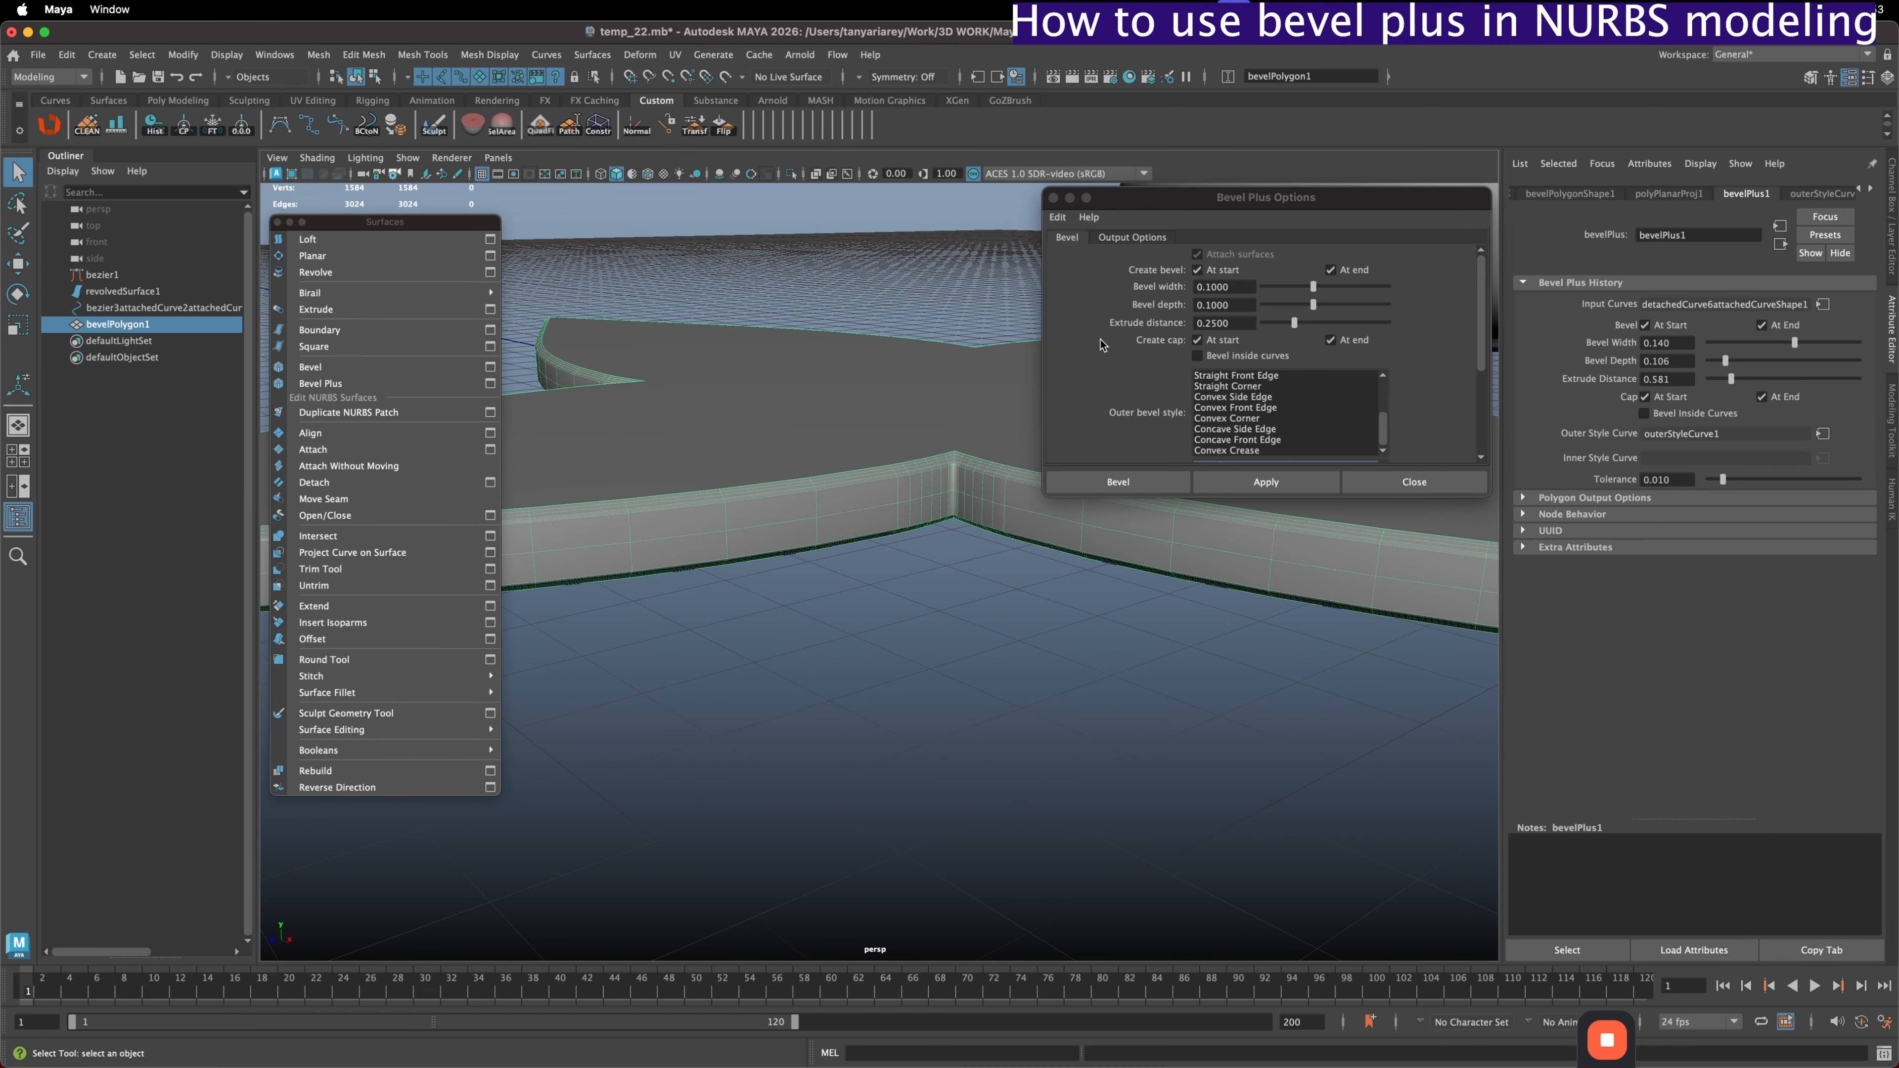
- Delete the bevelled star mesh, leaving its source curve for another Bevel Plus
scroll(1184, 371, "down", 1)
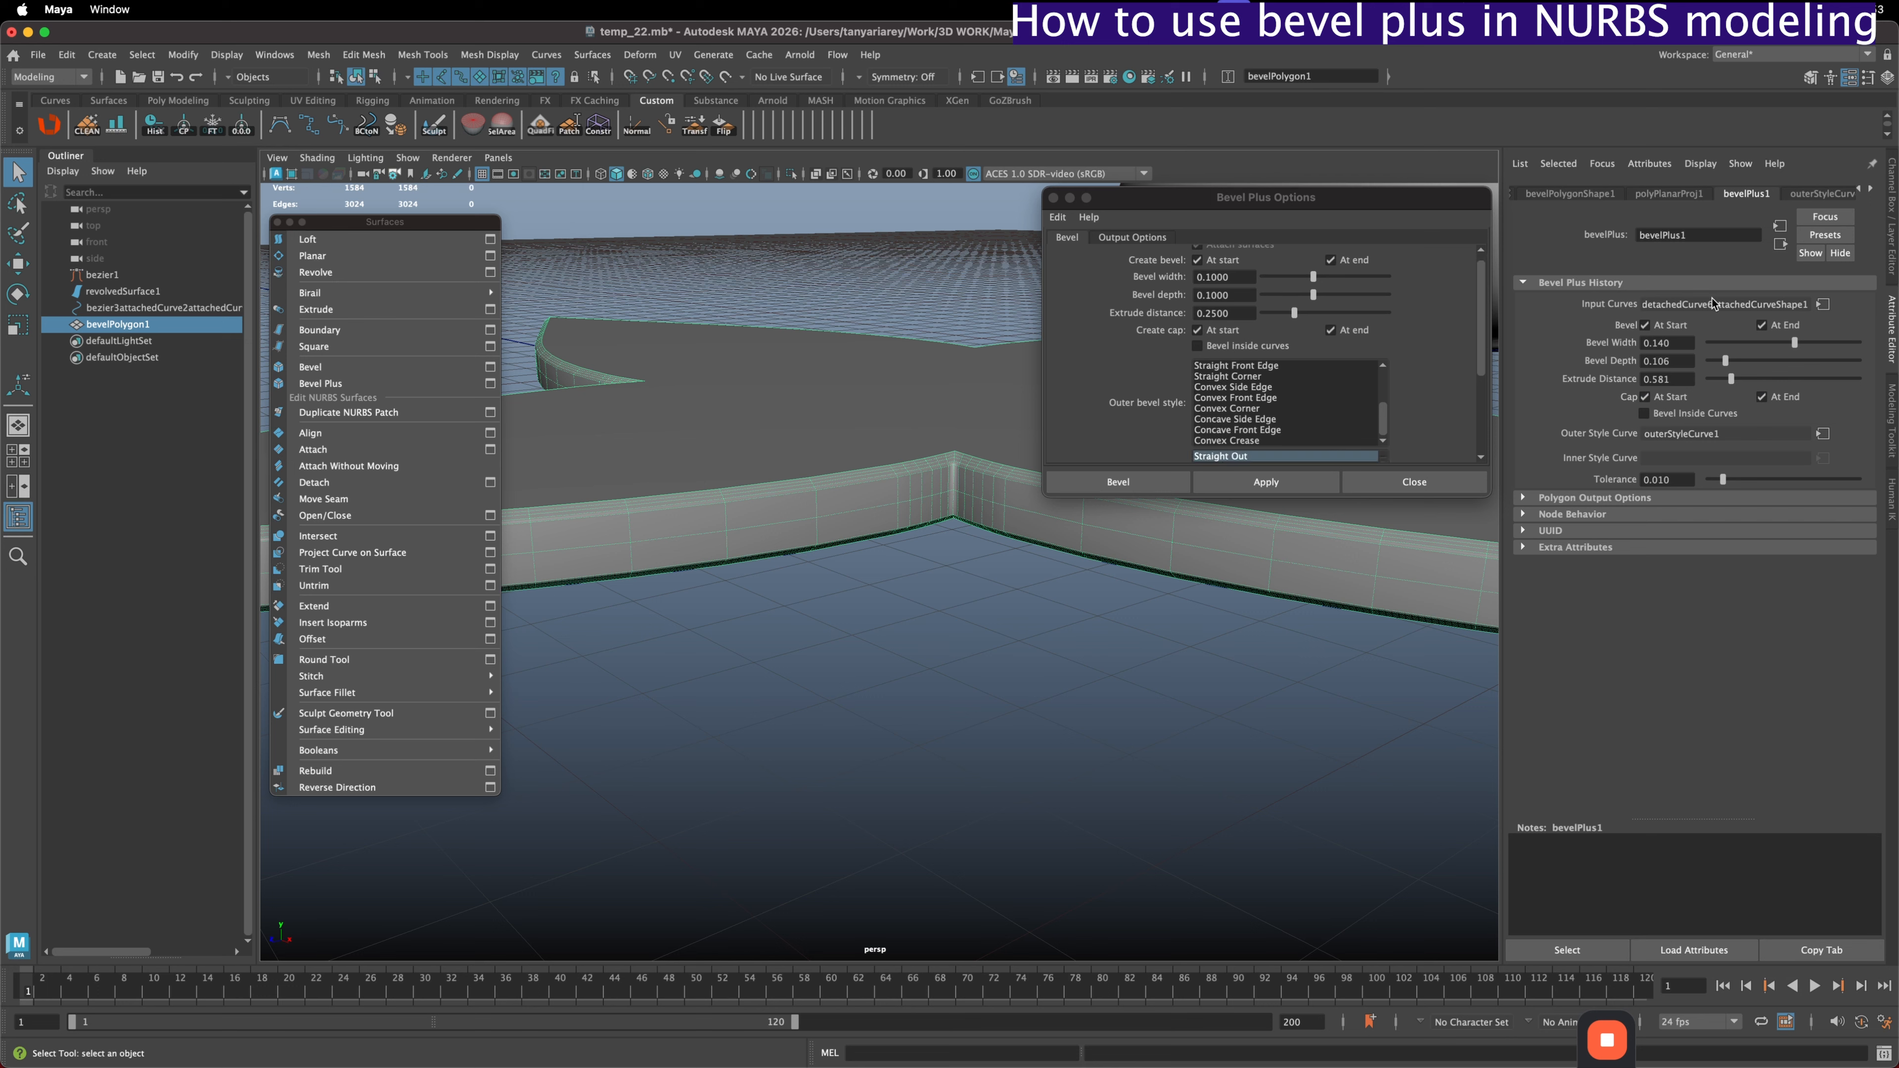
left_click_drag(1247, 196, 1240, 196)
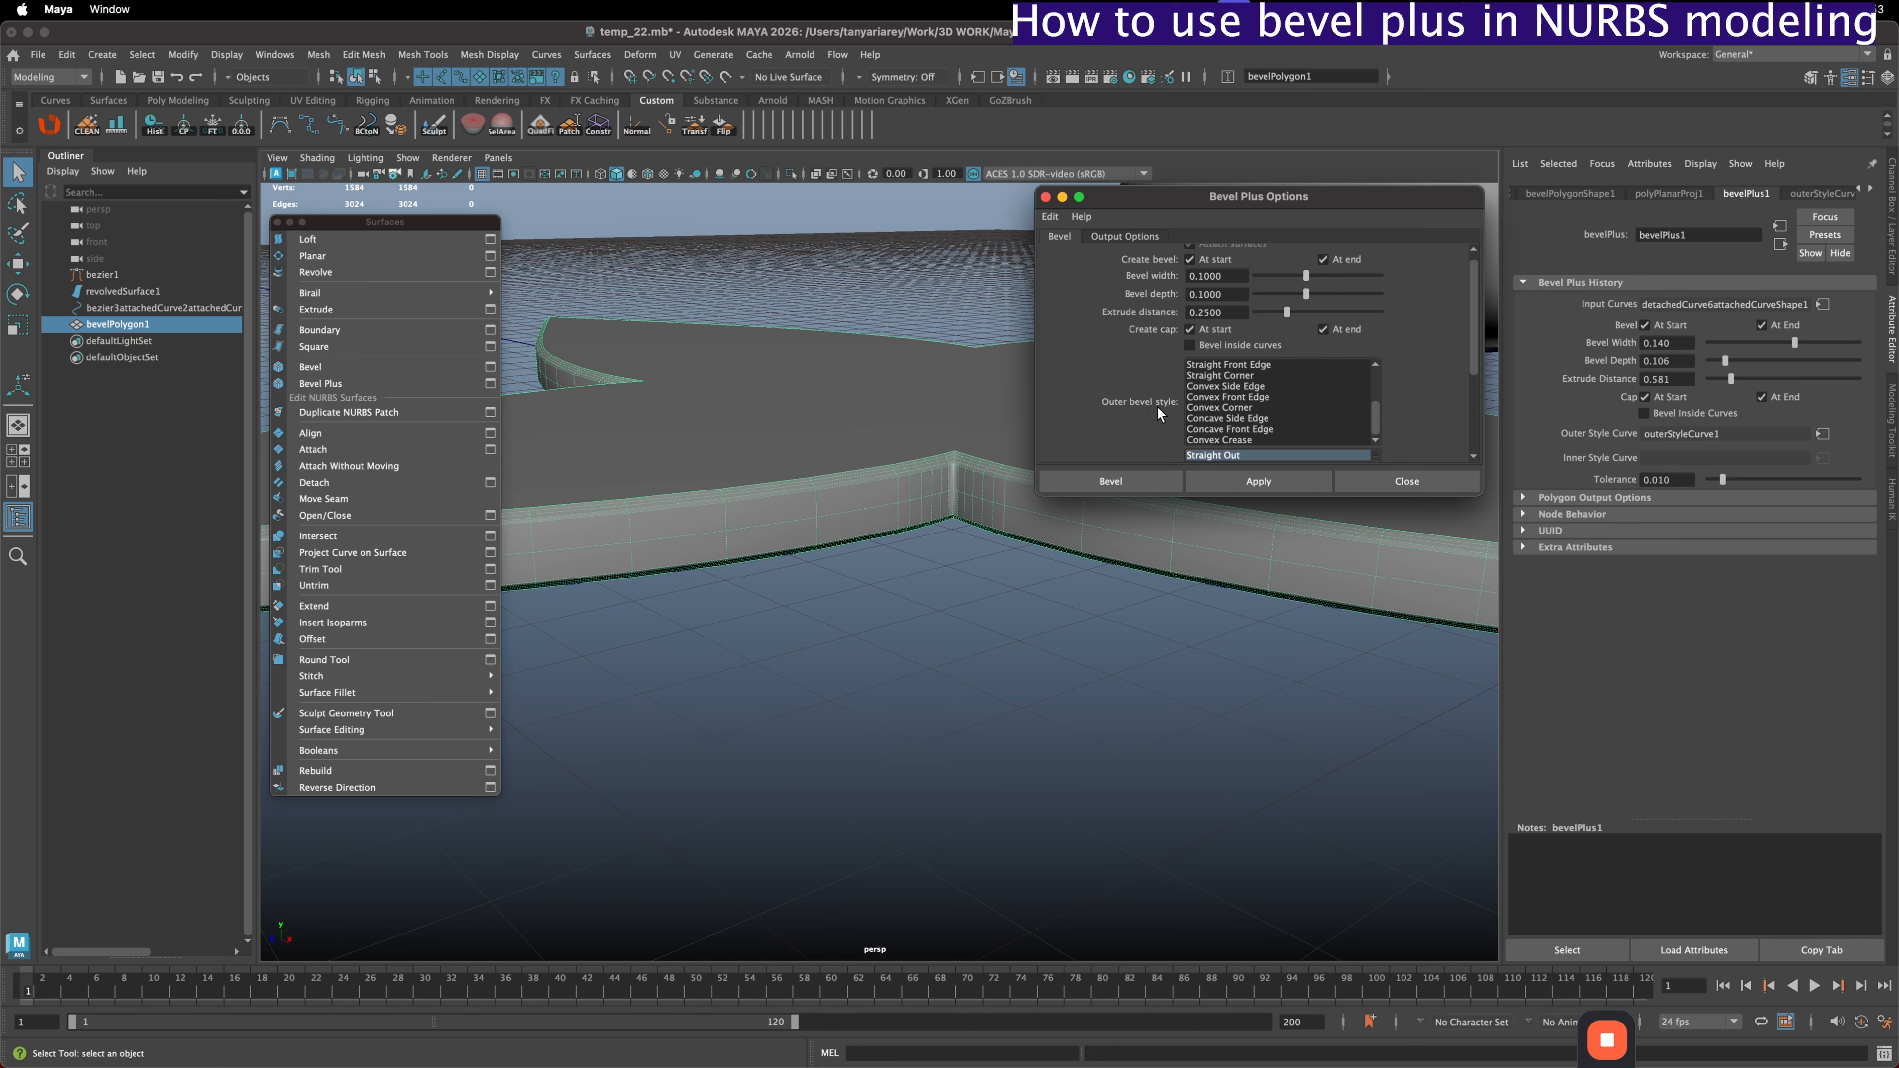
scroll(1173, 403, "down", 3)
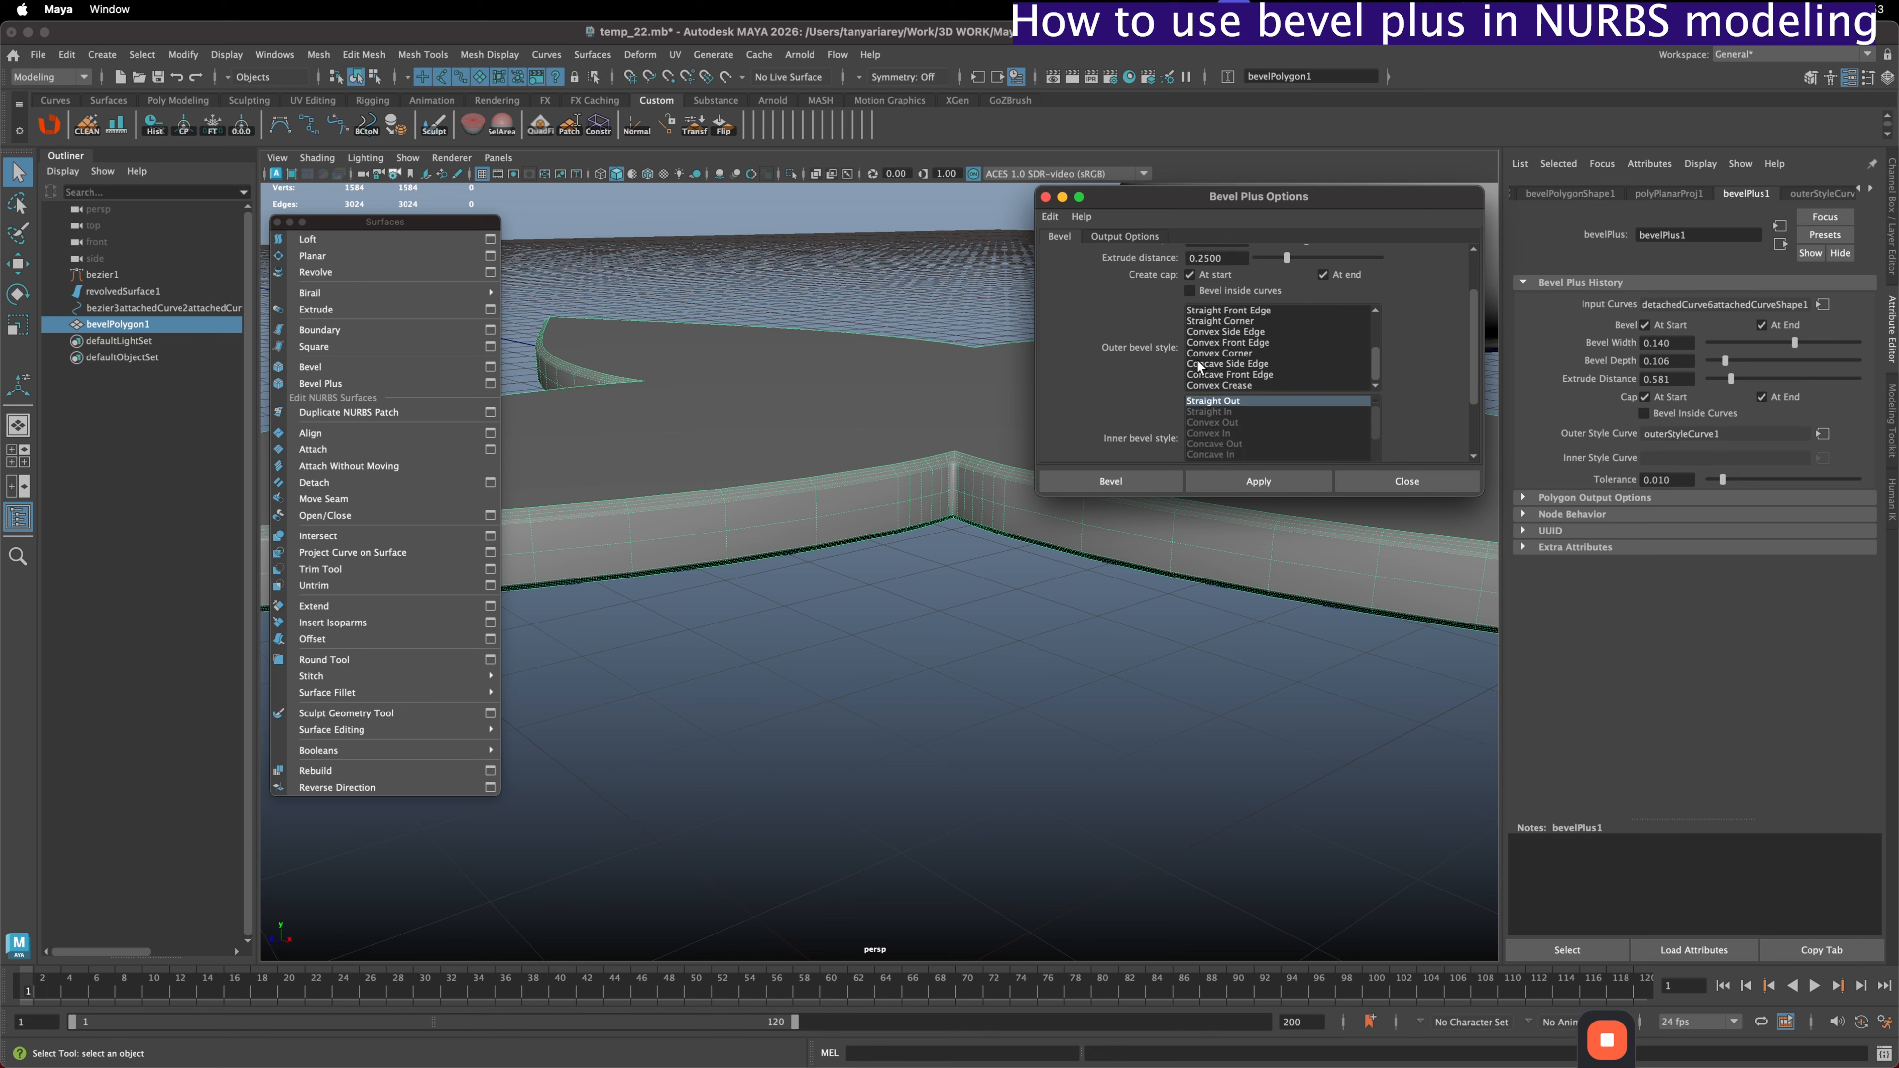
left_click_drag(1024, 385, 888, 472, "alt")
left_click(107, 324)
key("BackSpace")
- Create a Bevel Plus mesh from the star curve using the Convex Side Edge outer bevel style
scroll(1264, 346, "up", 2)
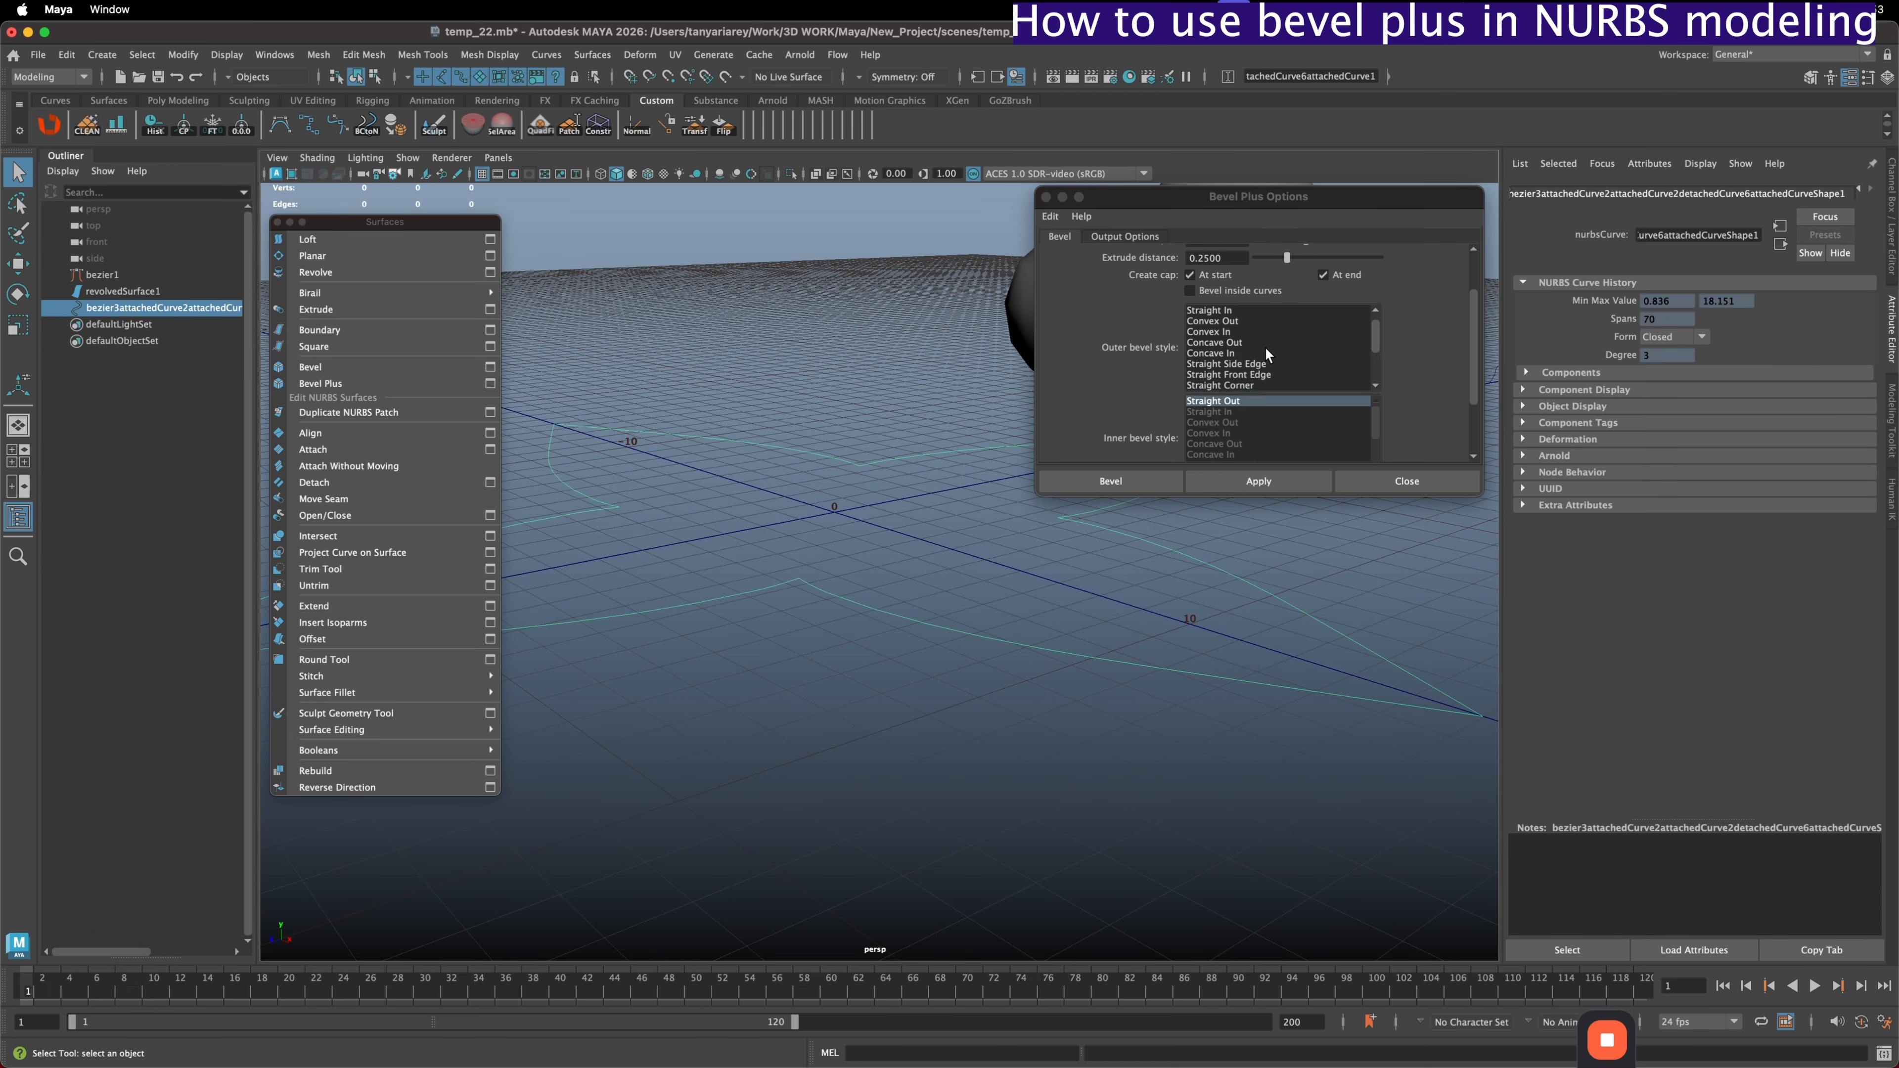
left_click(1369, 333)
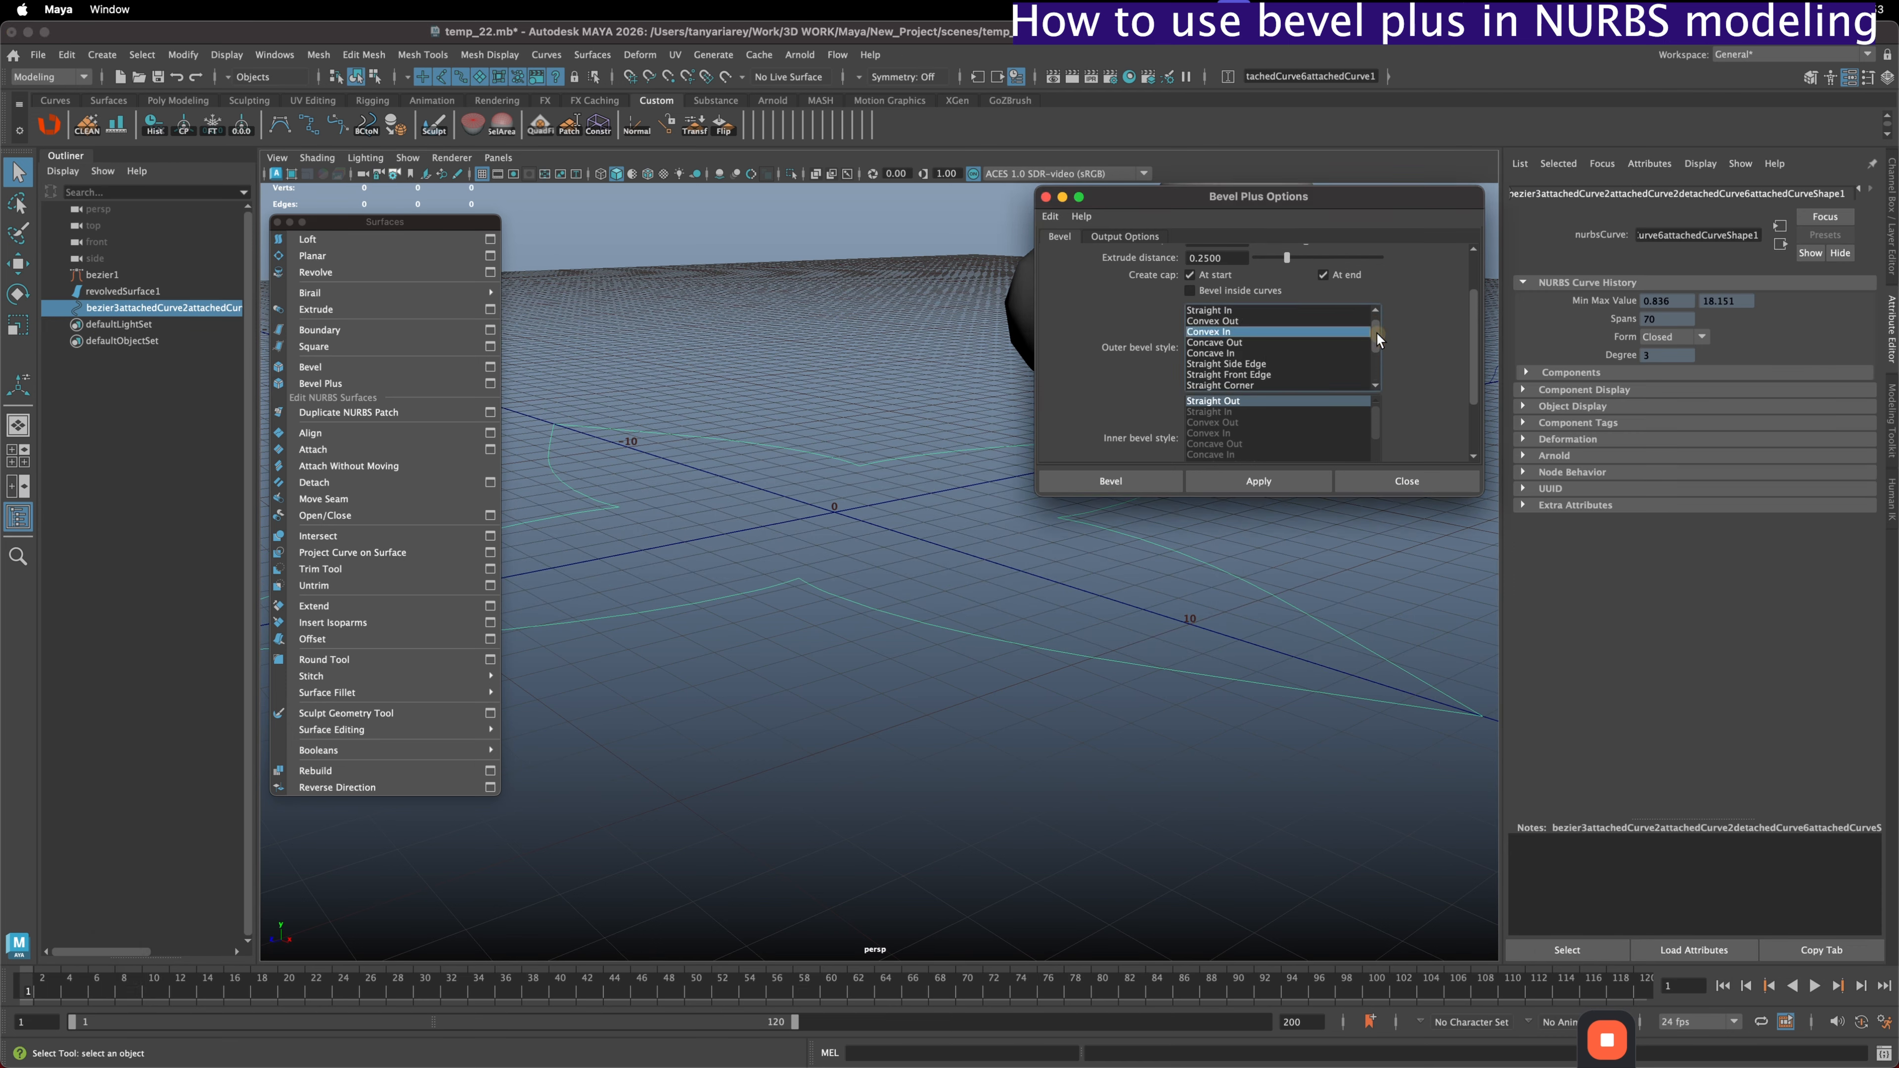
left_click_drag(1376, 332, 1375, 342)
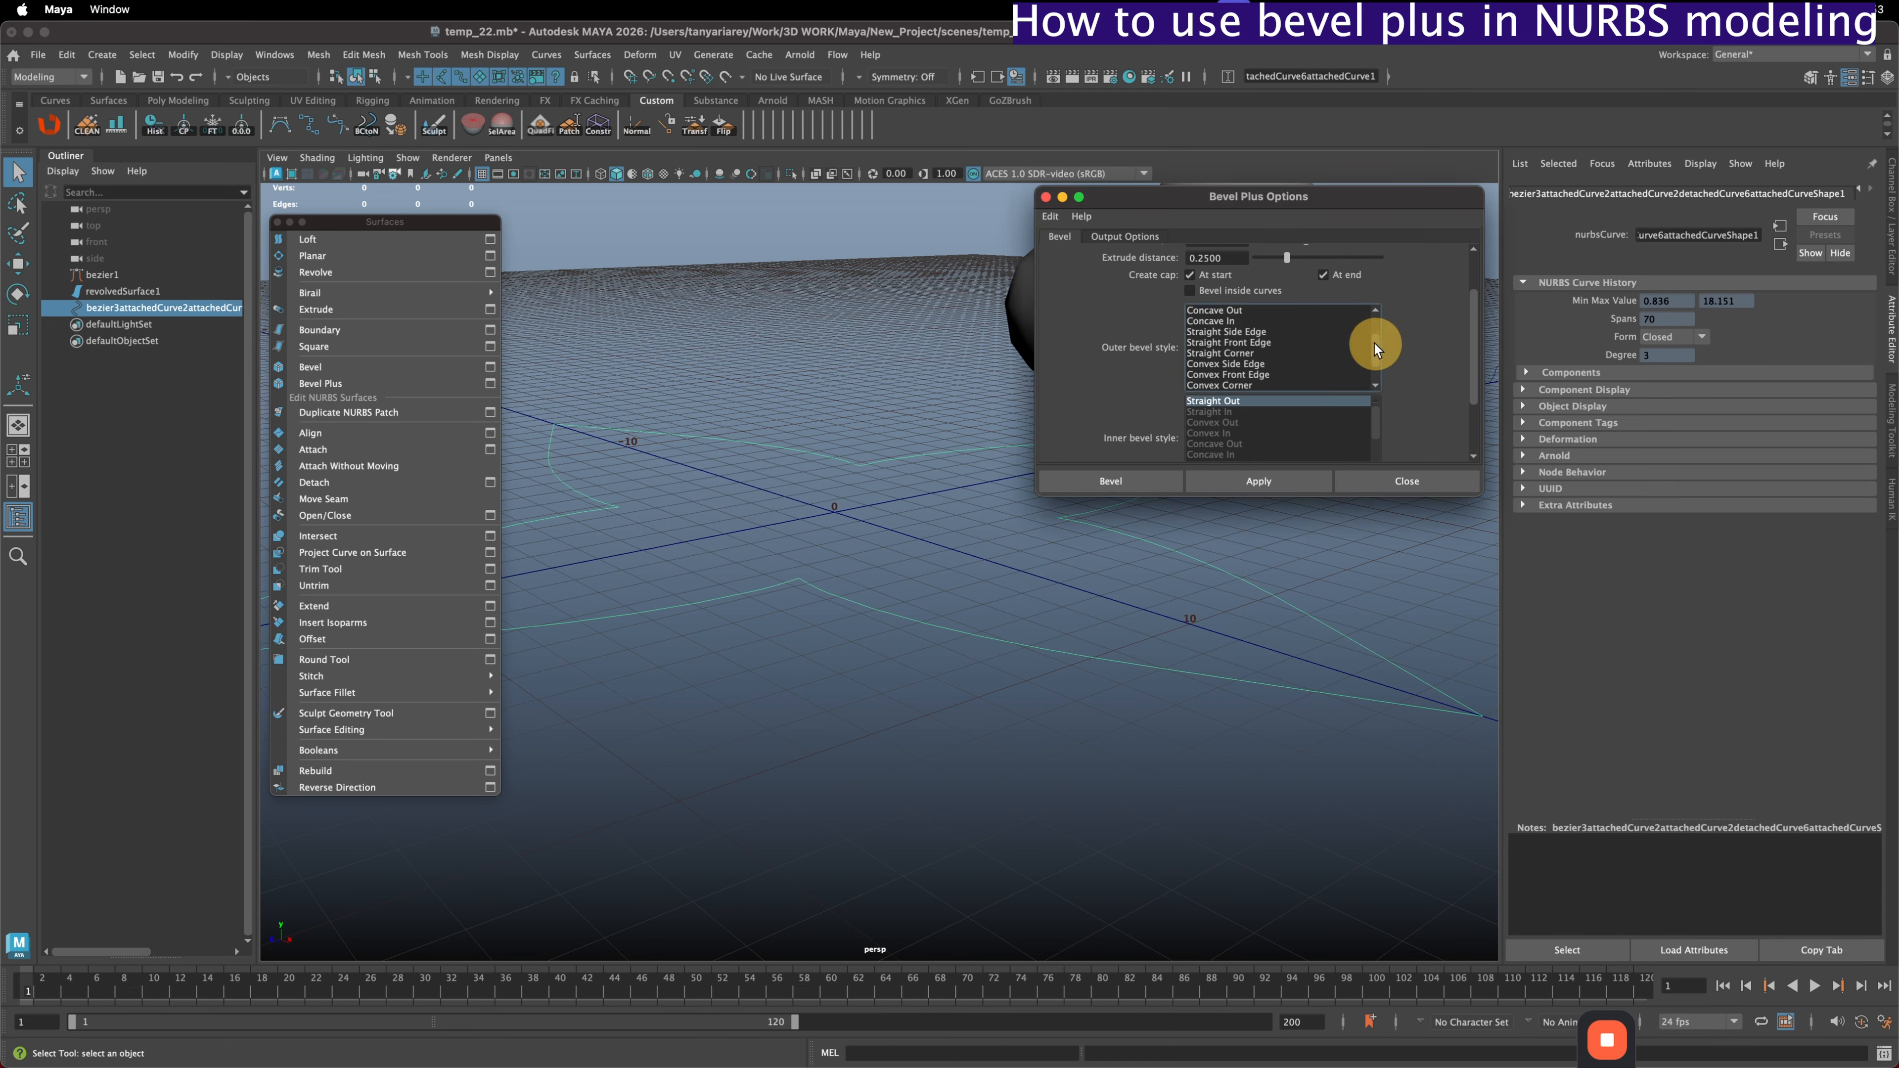
left_click(1205, 364)
left_click(1249, 483)
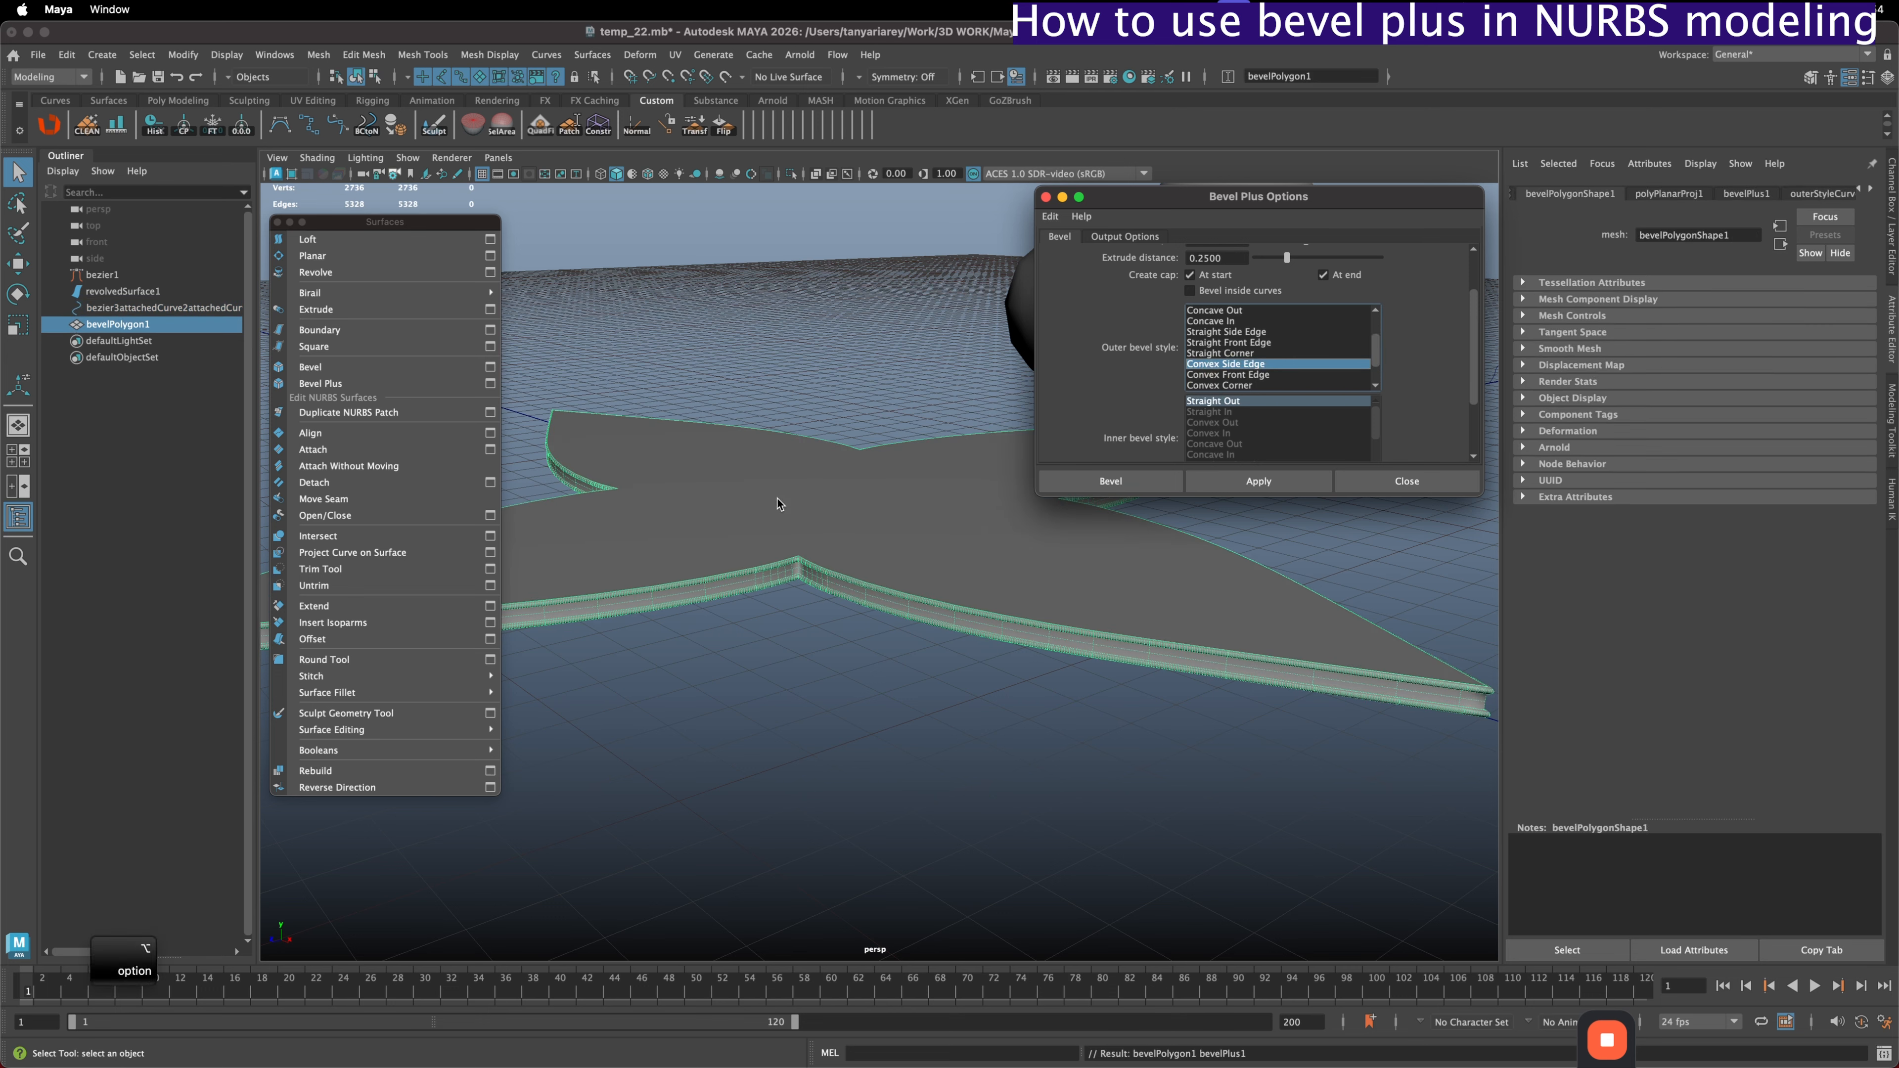
- Examine the Convex Side Edge bevel along the star's edges and review the Bevel Plus output options
right_click_drag(778, 499, 941, 678, "alt")
left_click_drag(941, 679, 1213, 340, "alt")
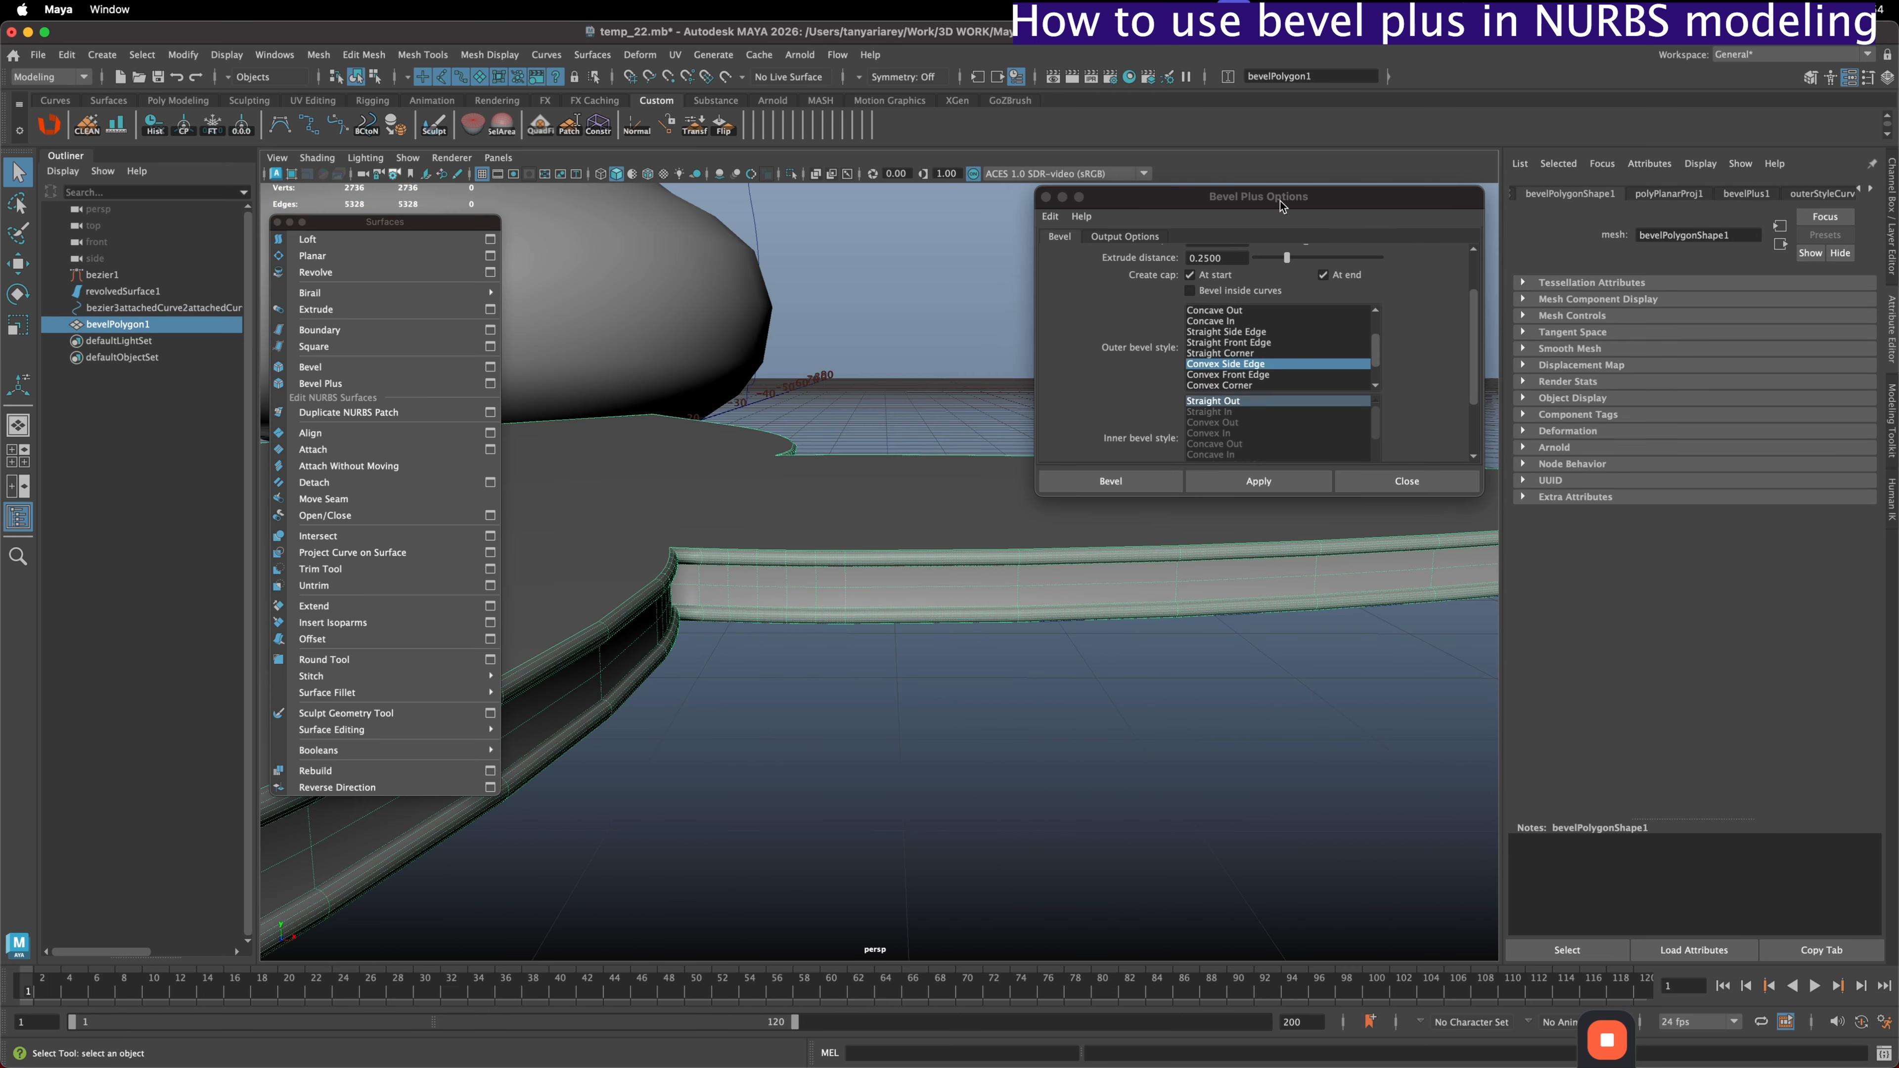
key("alt")
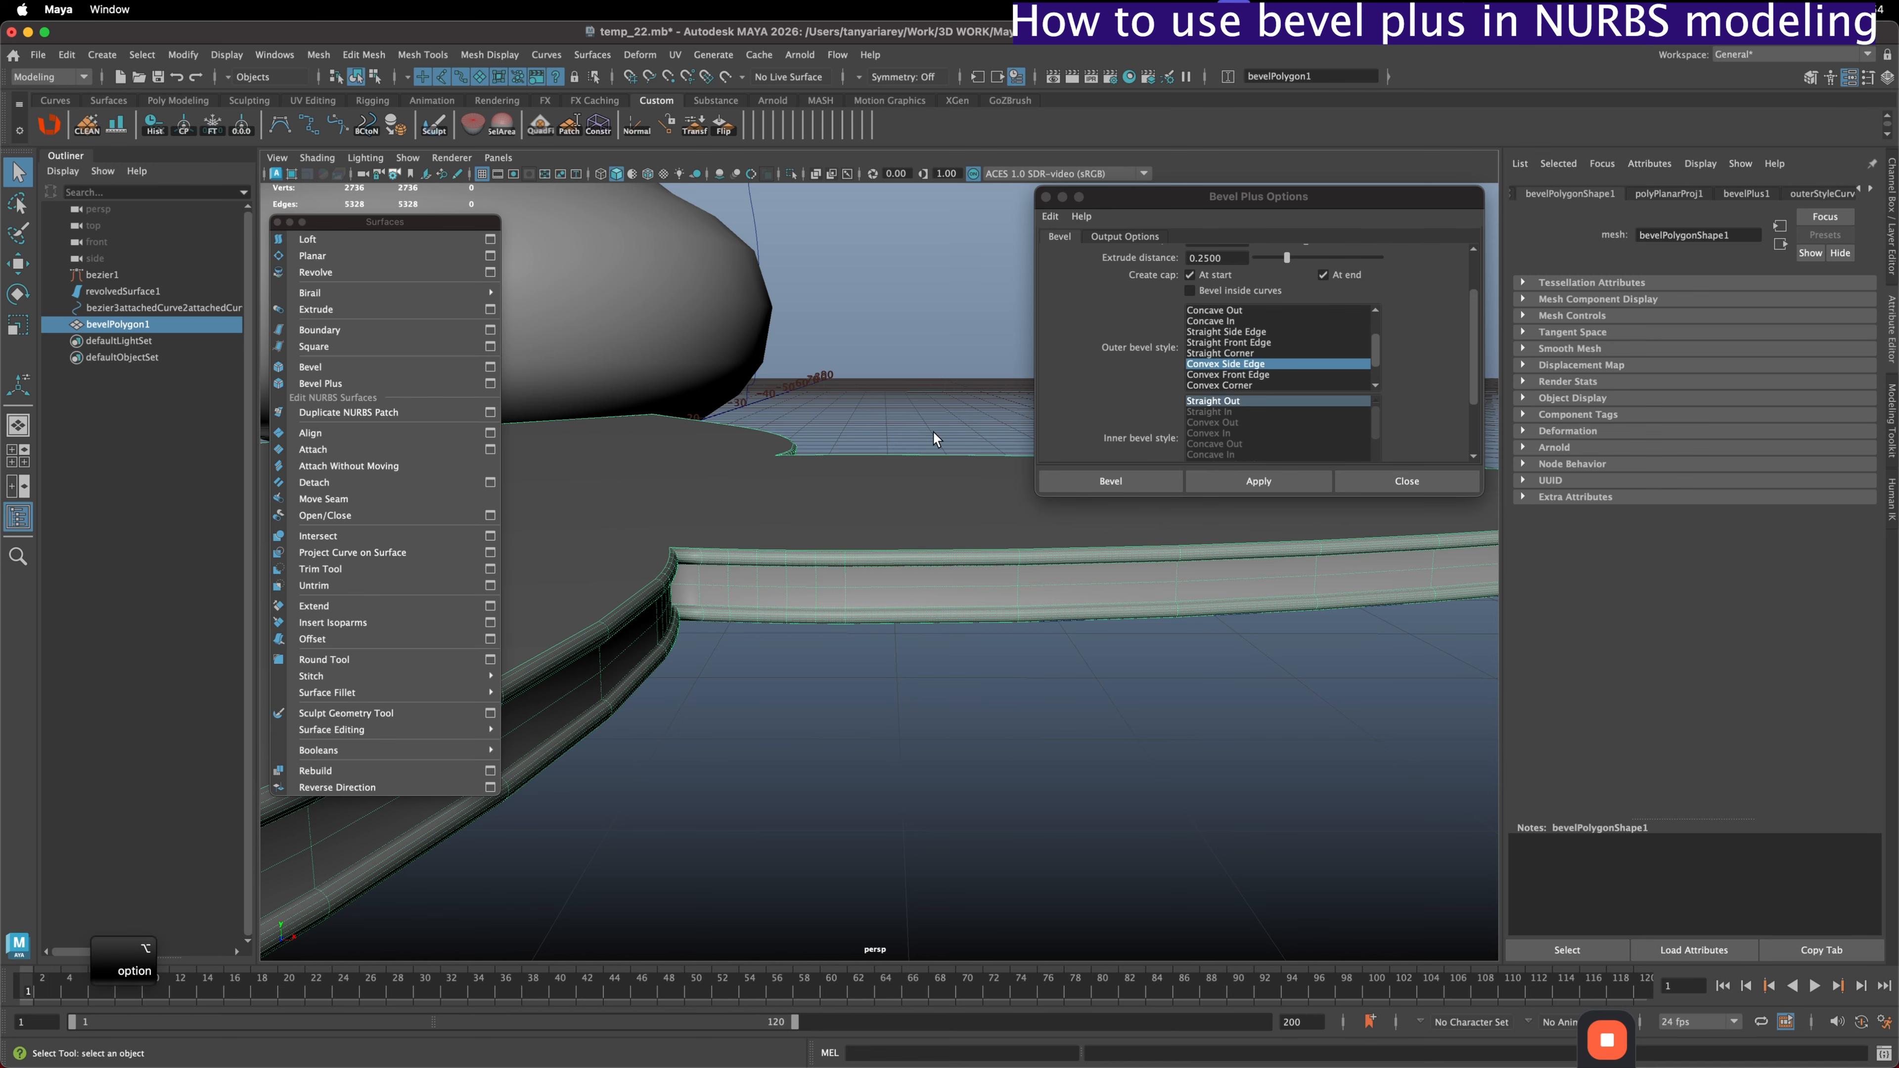
left_click_drag(934, 430, 931, 561, "alt")
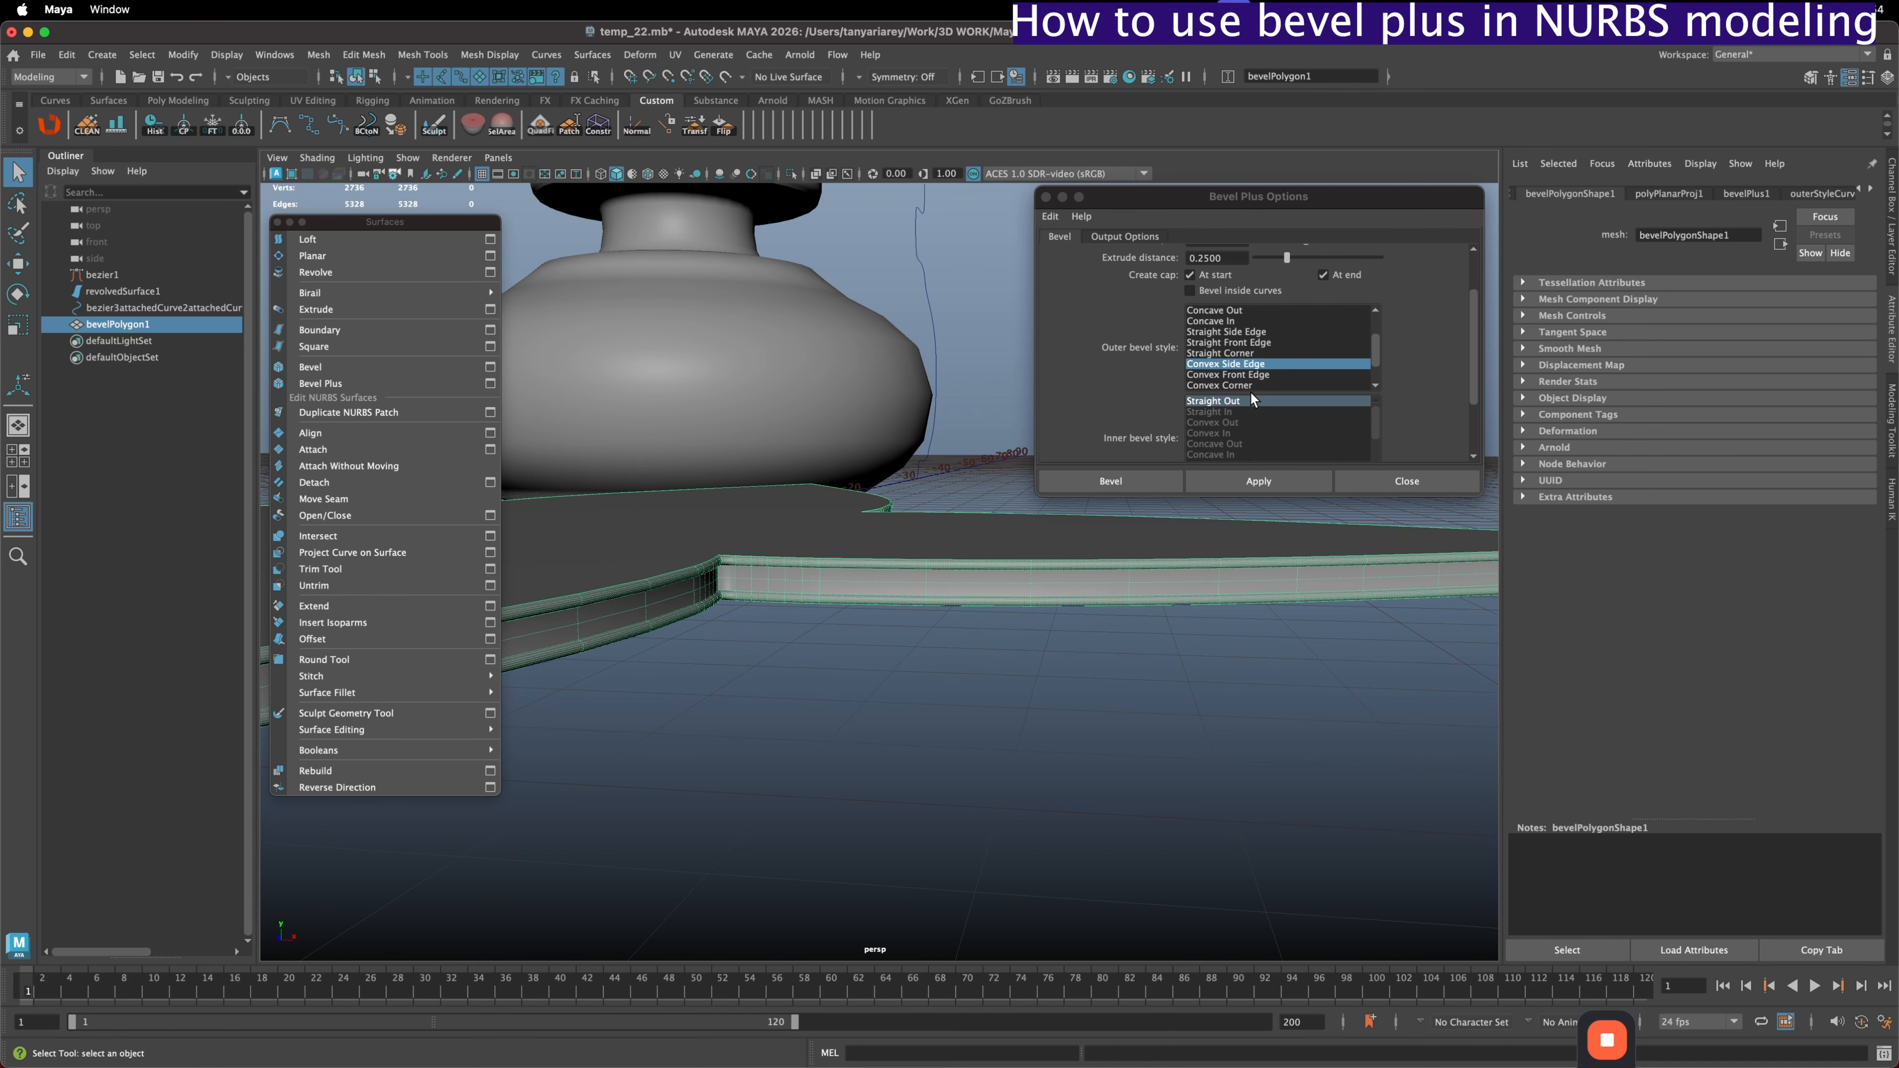
left_click_drag(942, 597, 822, 505, "alt")
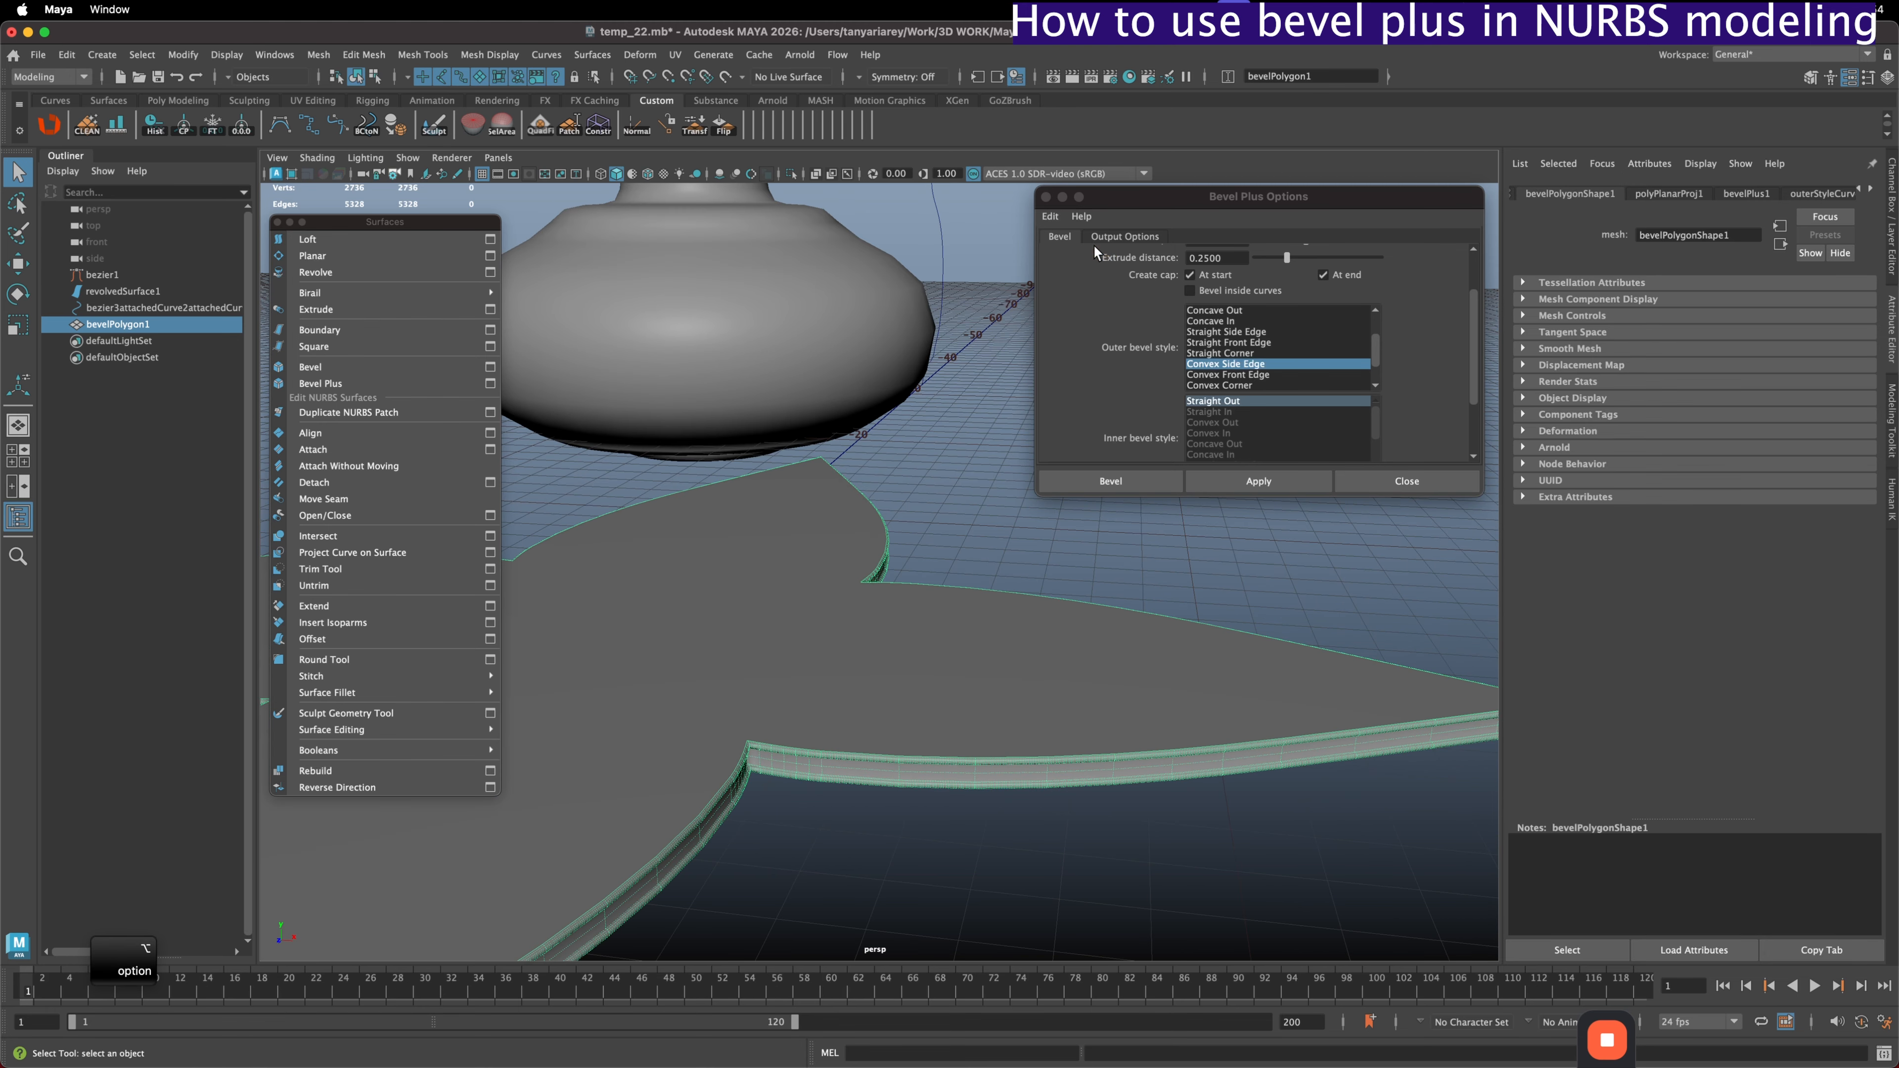
left_click(1120, 235)
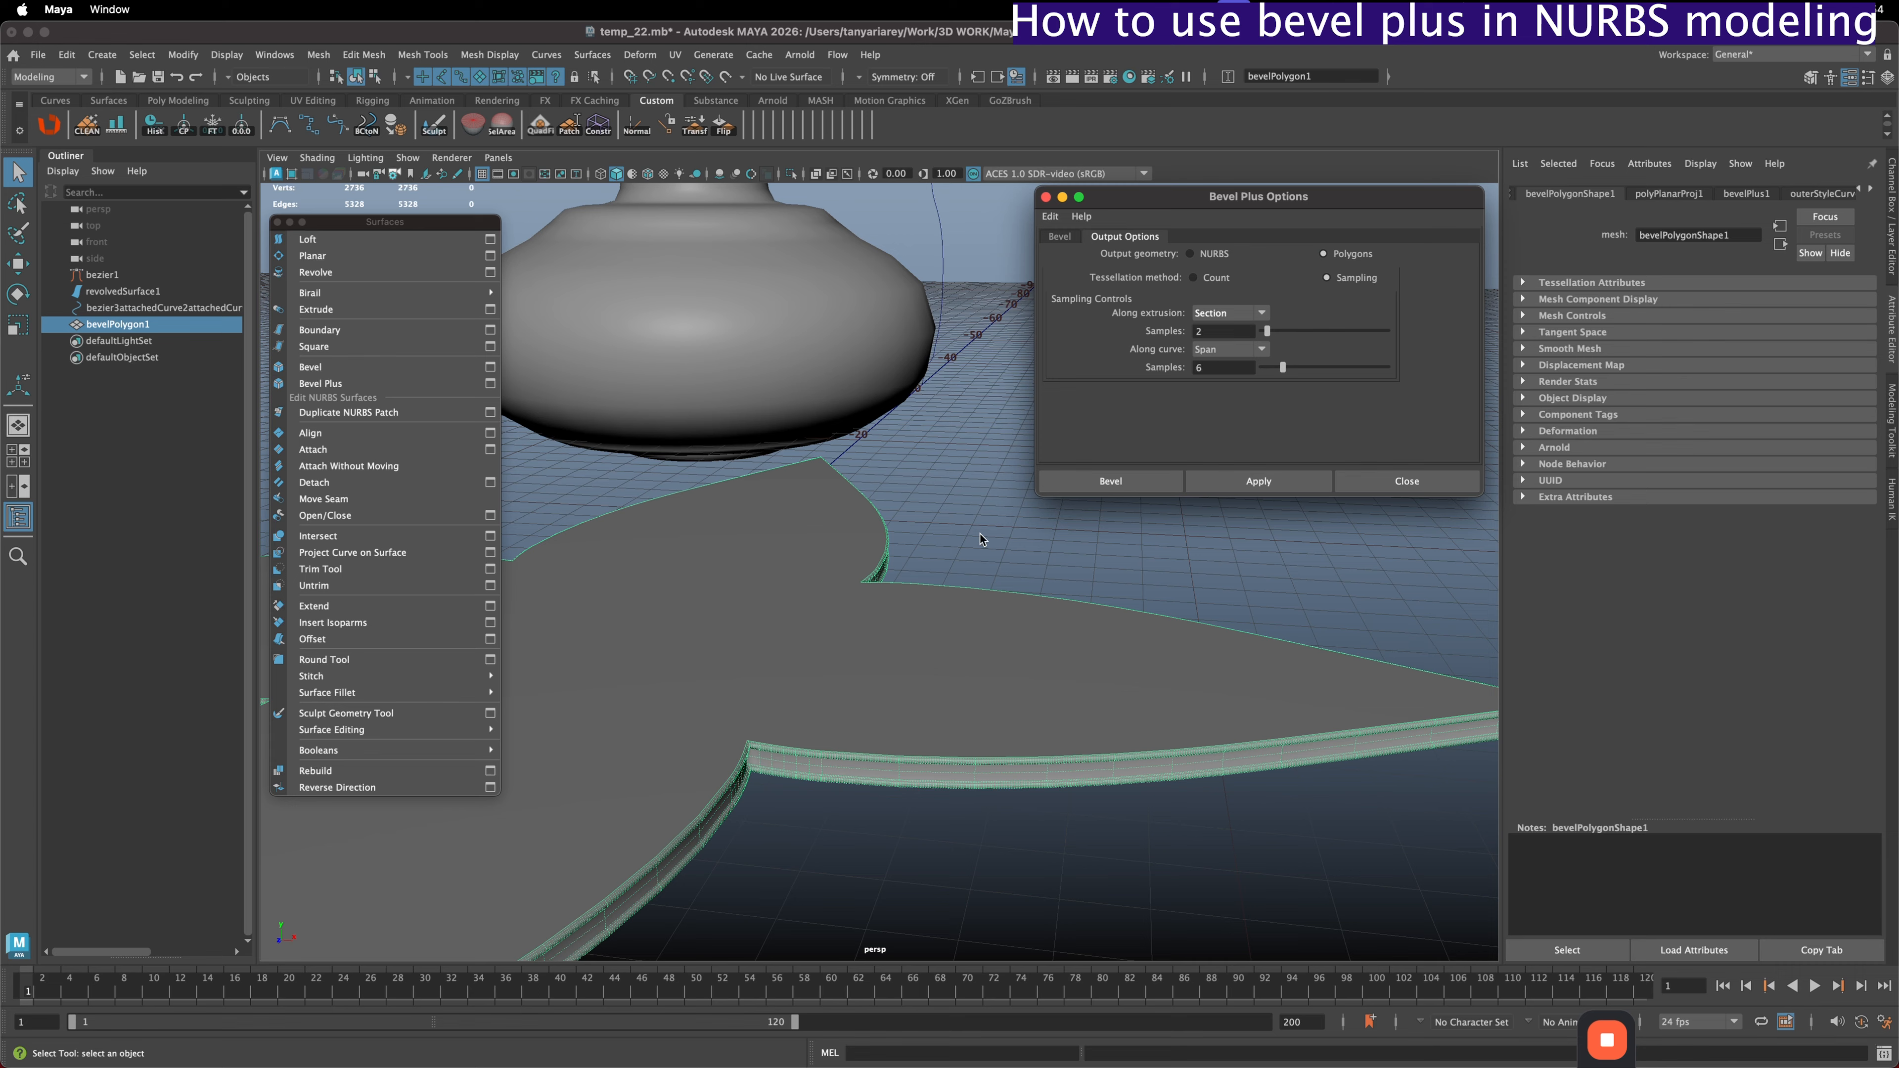
left_click_drag(823, 683, 782, 677, "alt")
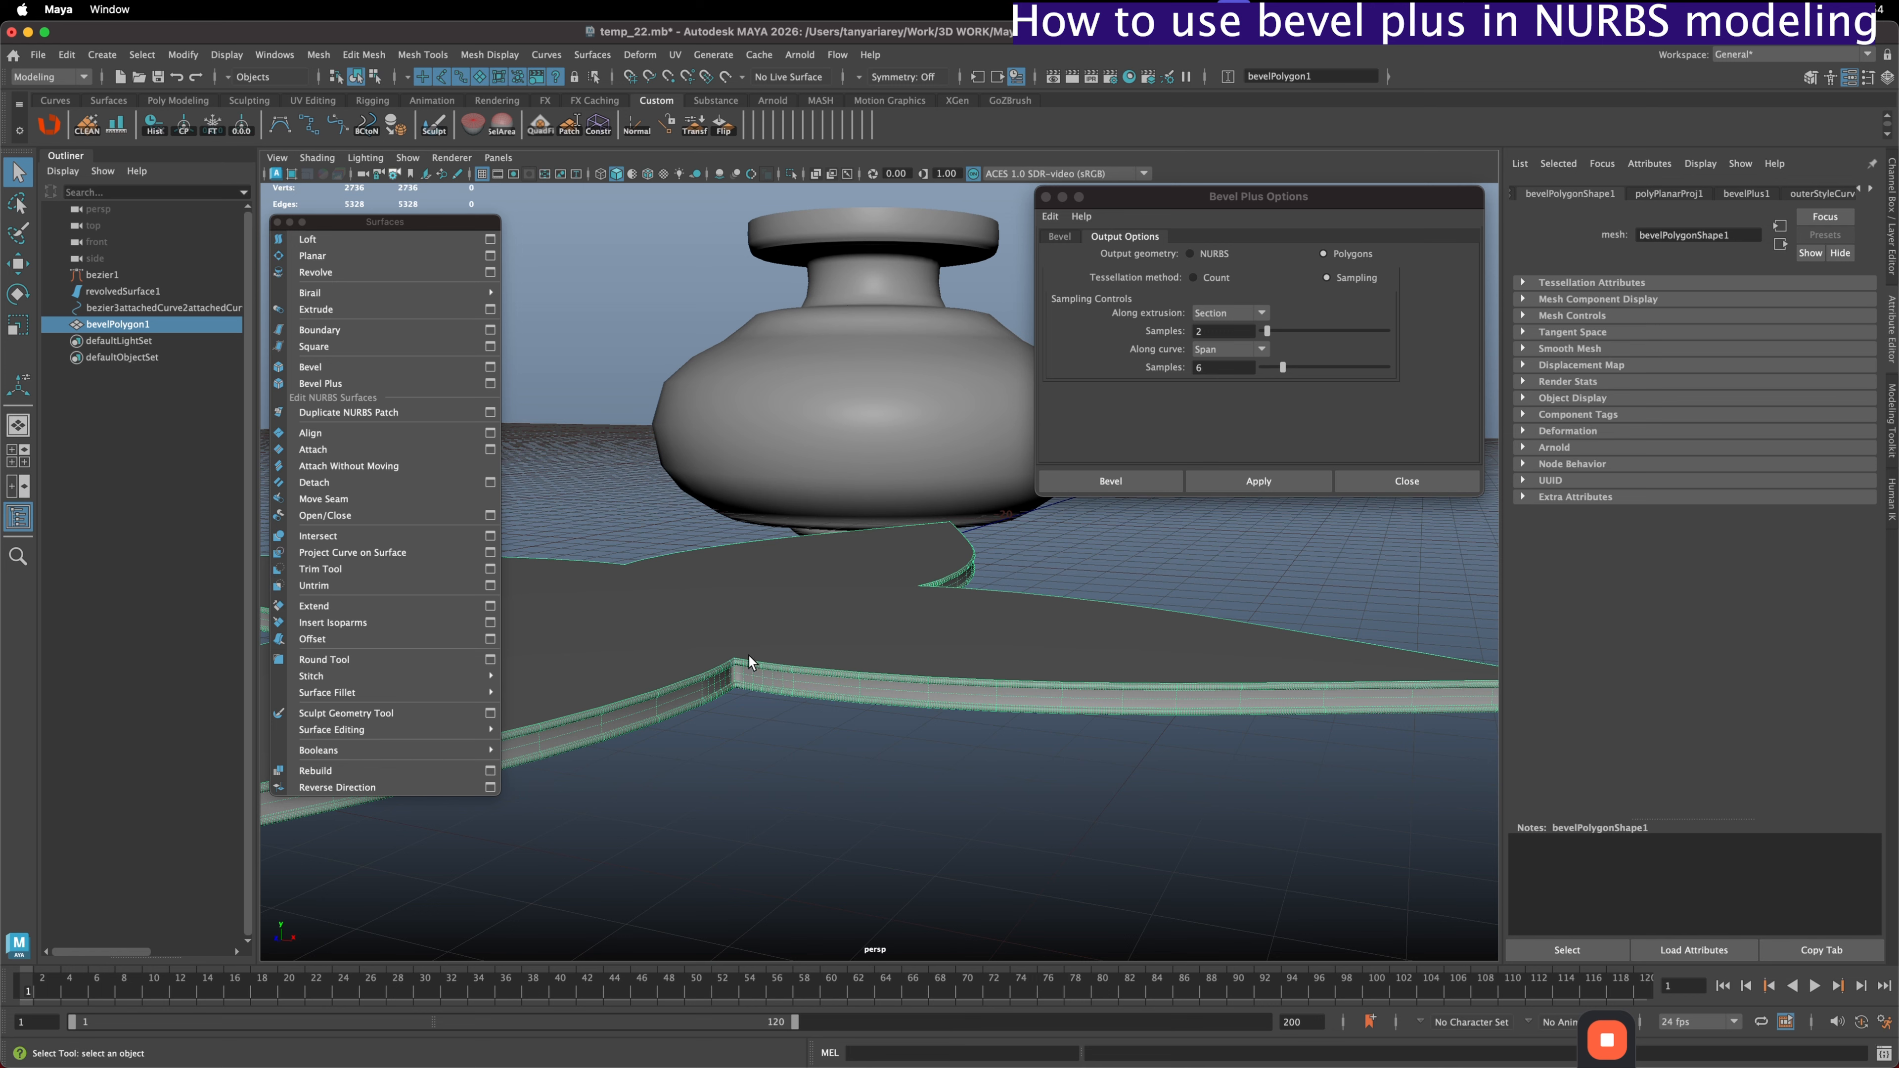
left_click_drag(785, 597, 773, 604, "alt")
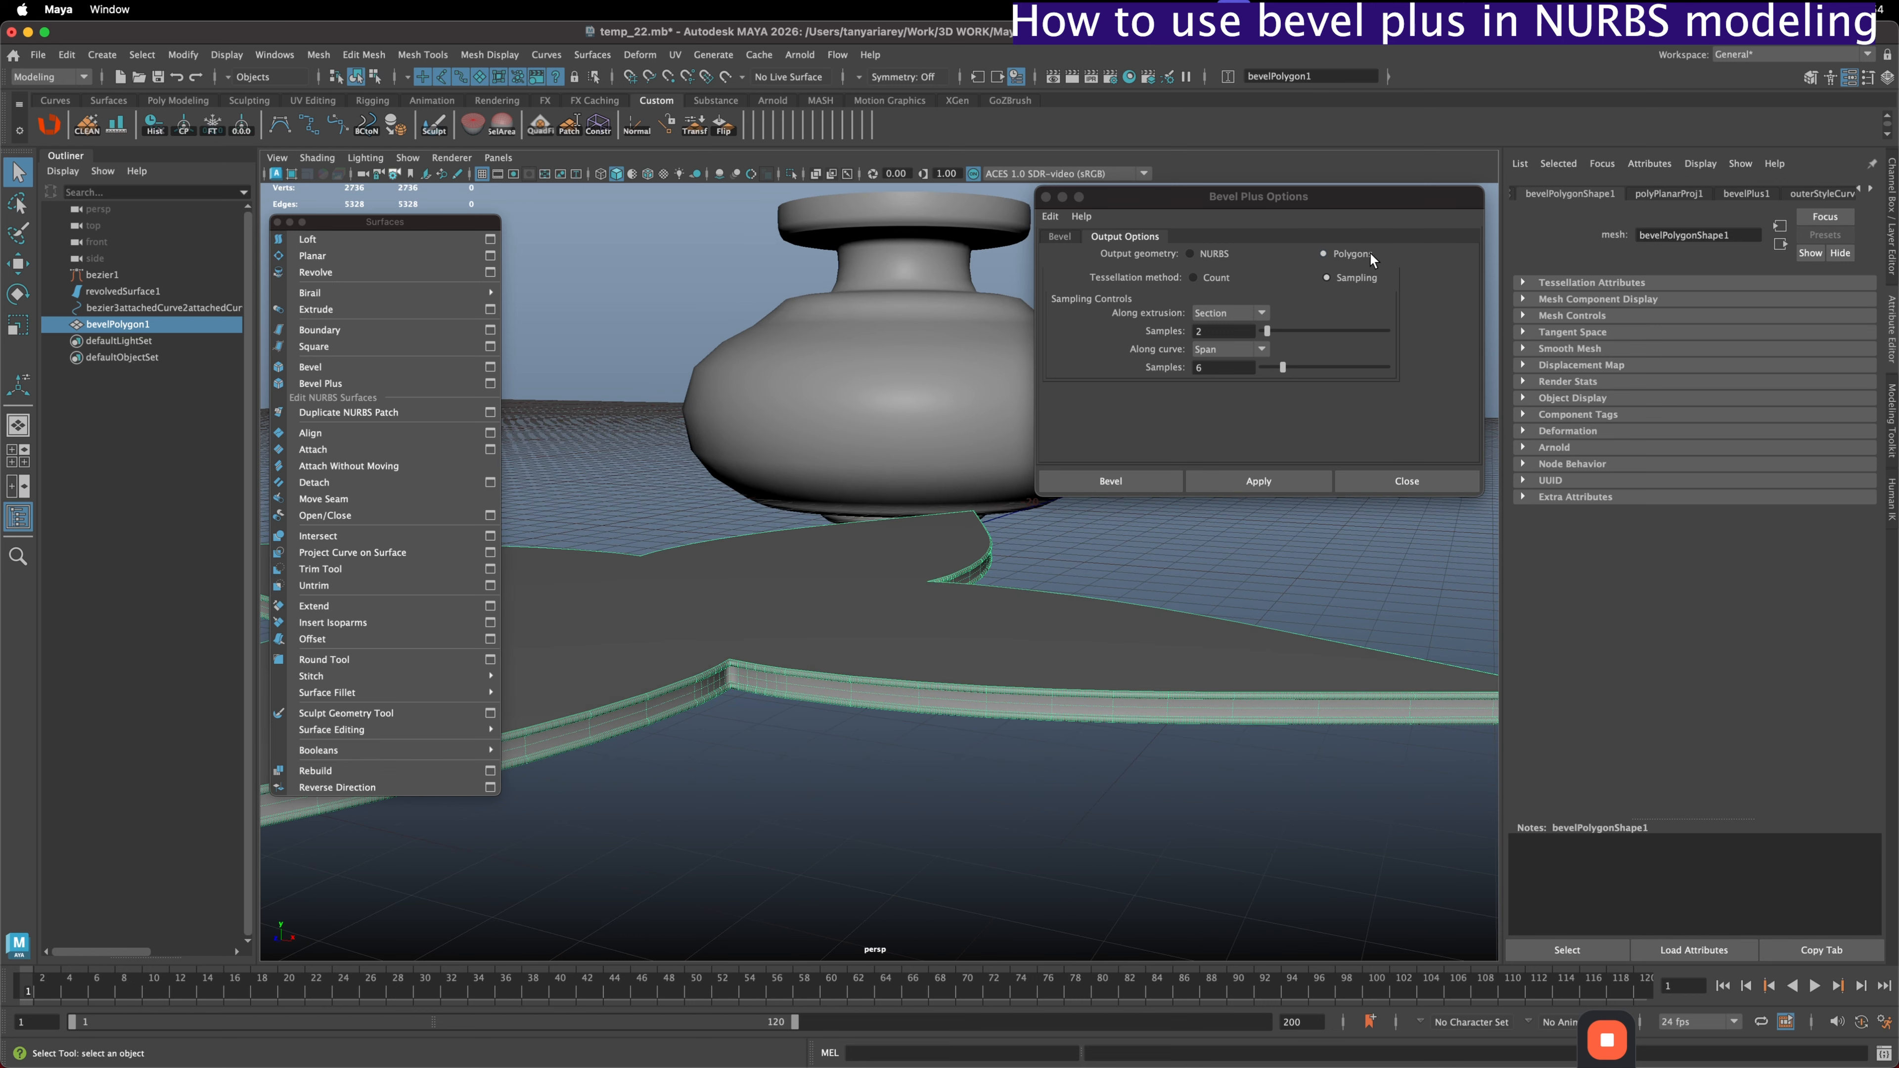
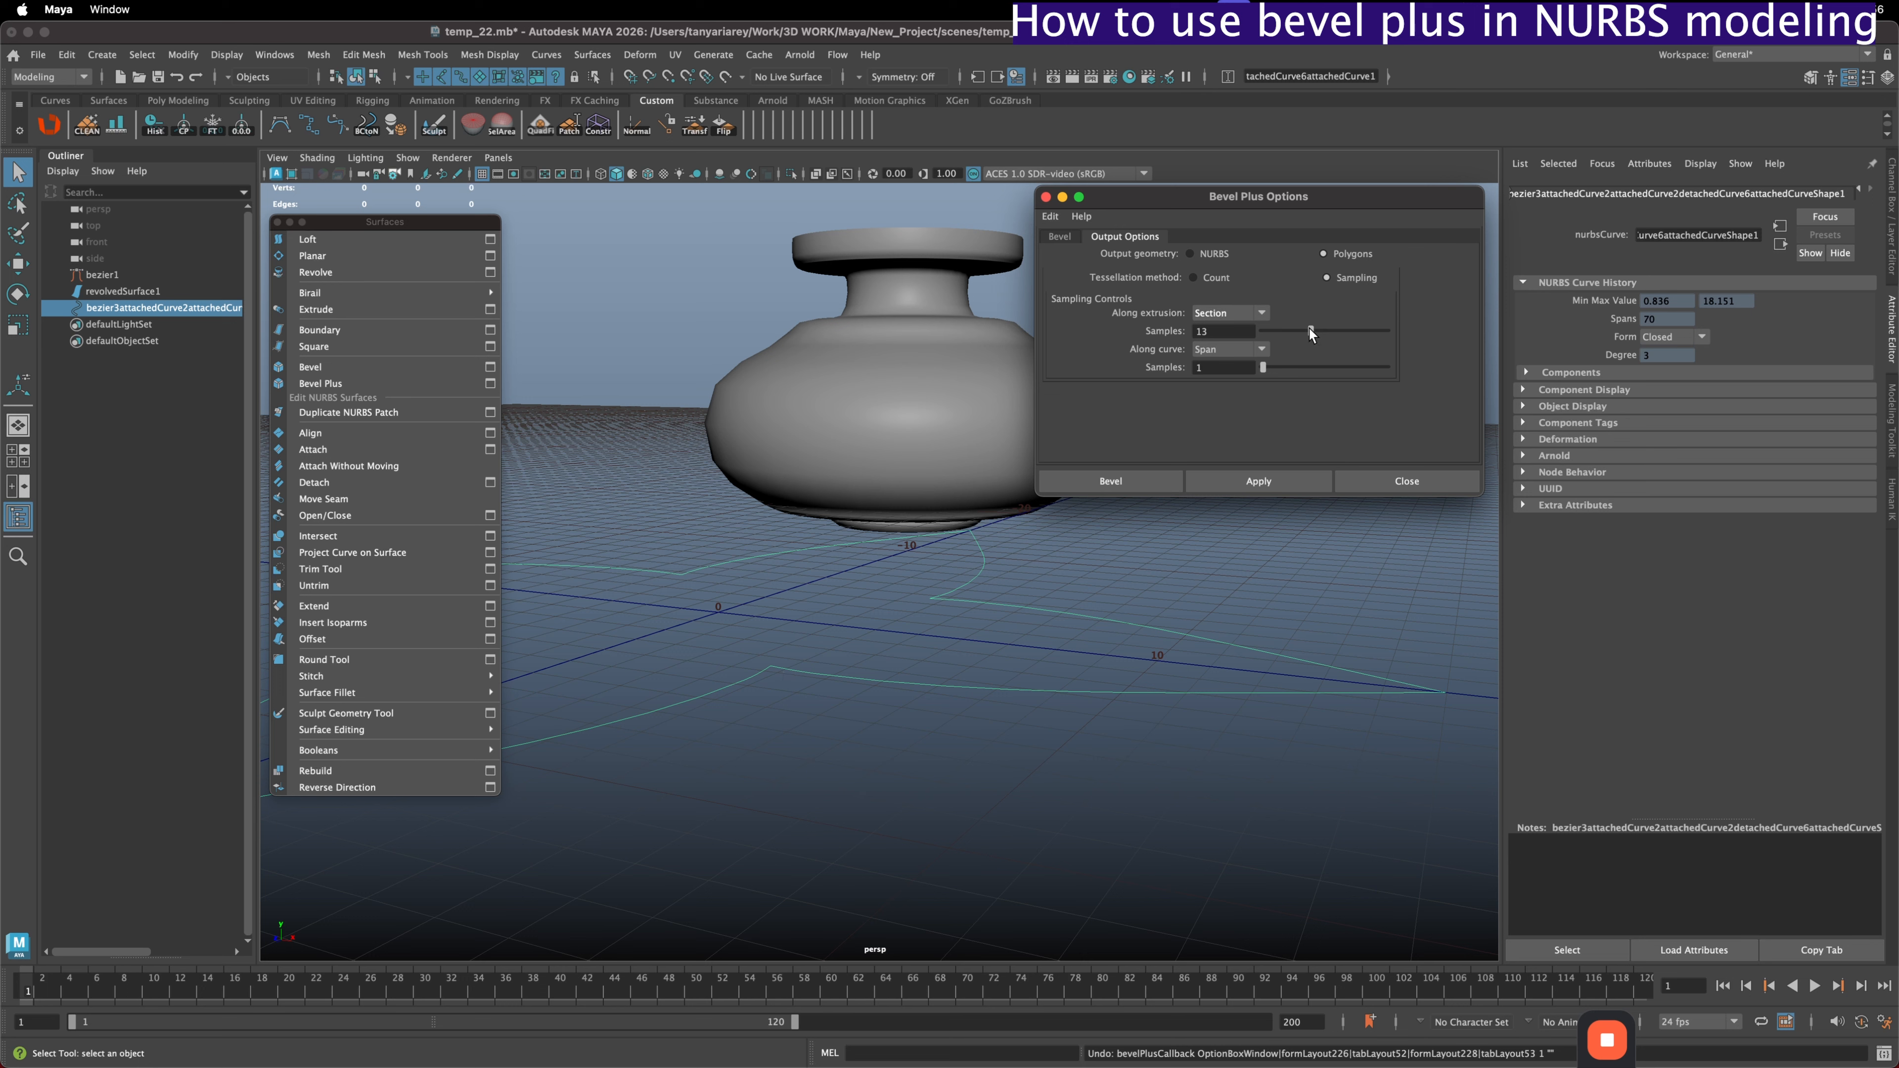
- Bevel the star curve as polygons with 16 samples per section along the extrusion and 1 per span along the curve, and inspect the side walls
left_click_drag(1310, 331, 1194, 372)
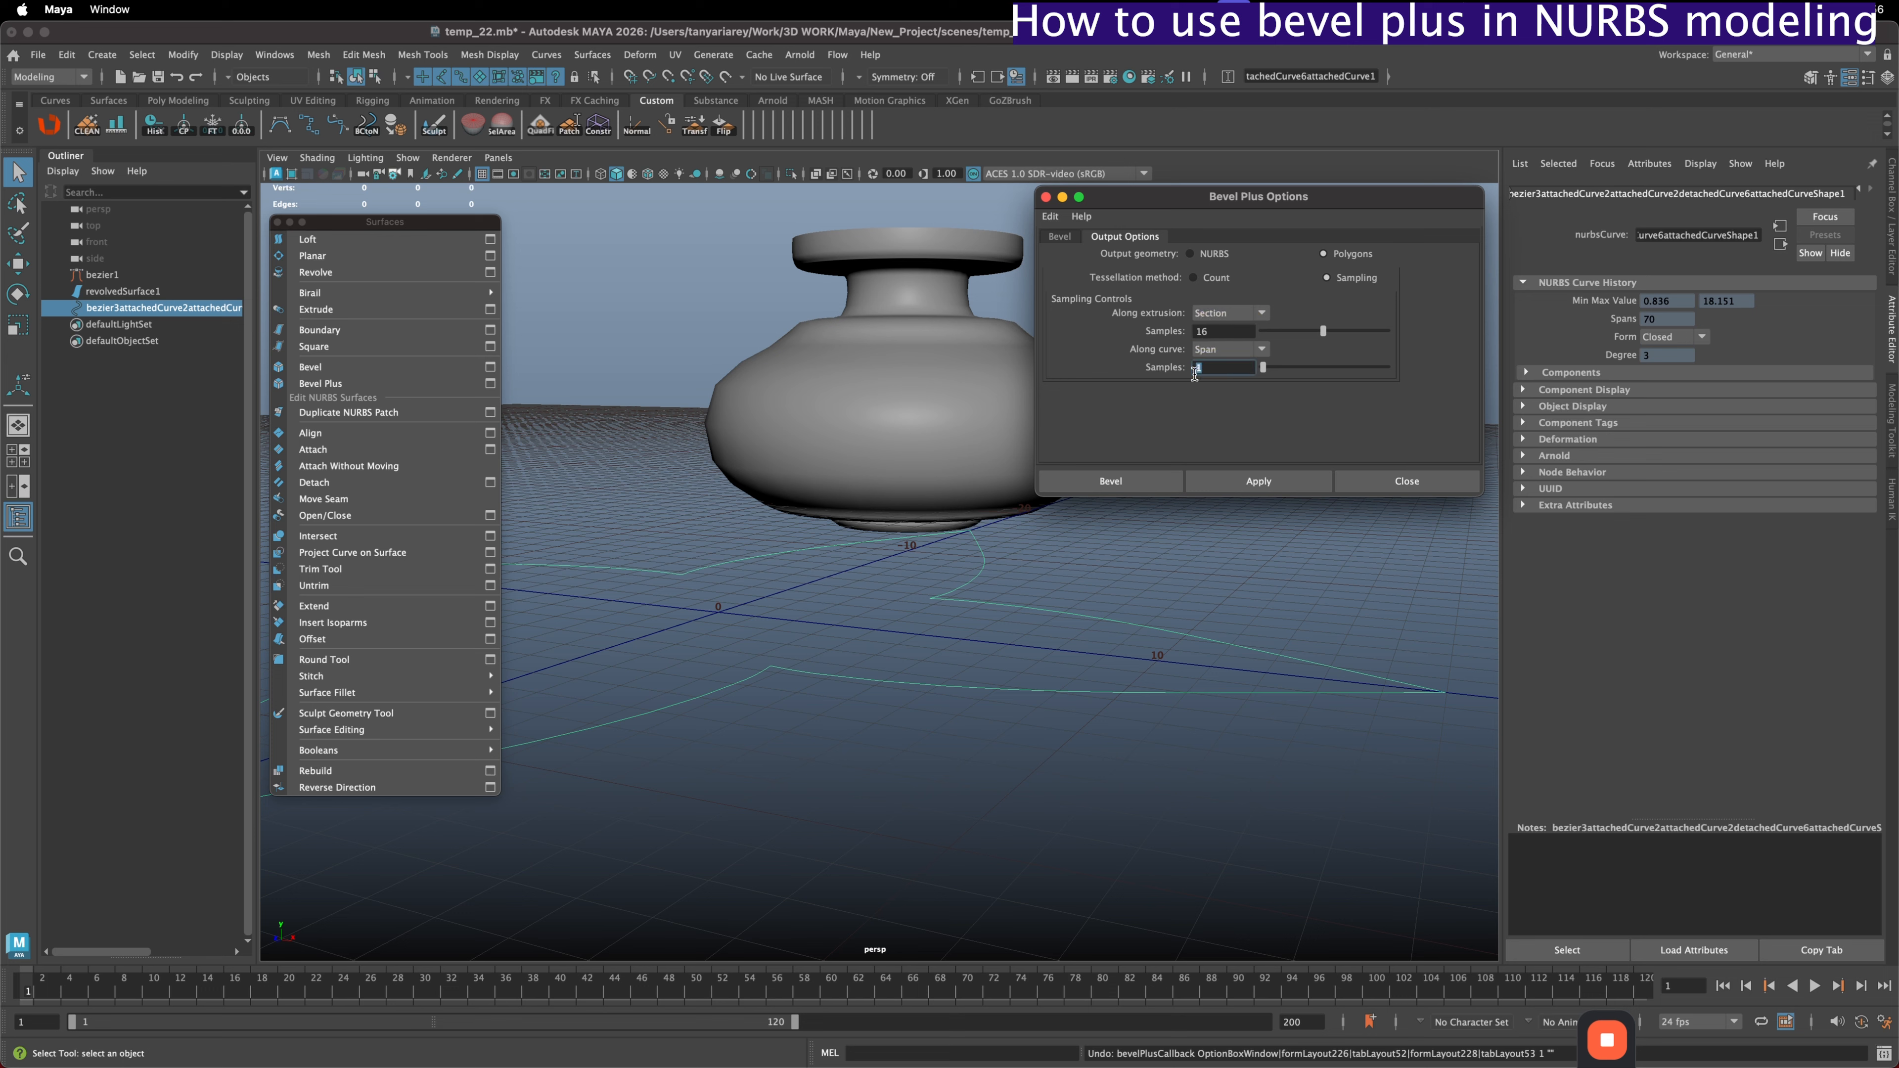
left_click(1214, 482)
right_click_drag(702, 703, 933, 846, "alt")
middle_click_drag(933, 847, 927, 796, "alt")
left_click_drag(929, 799, 706, 501, "alt")
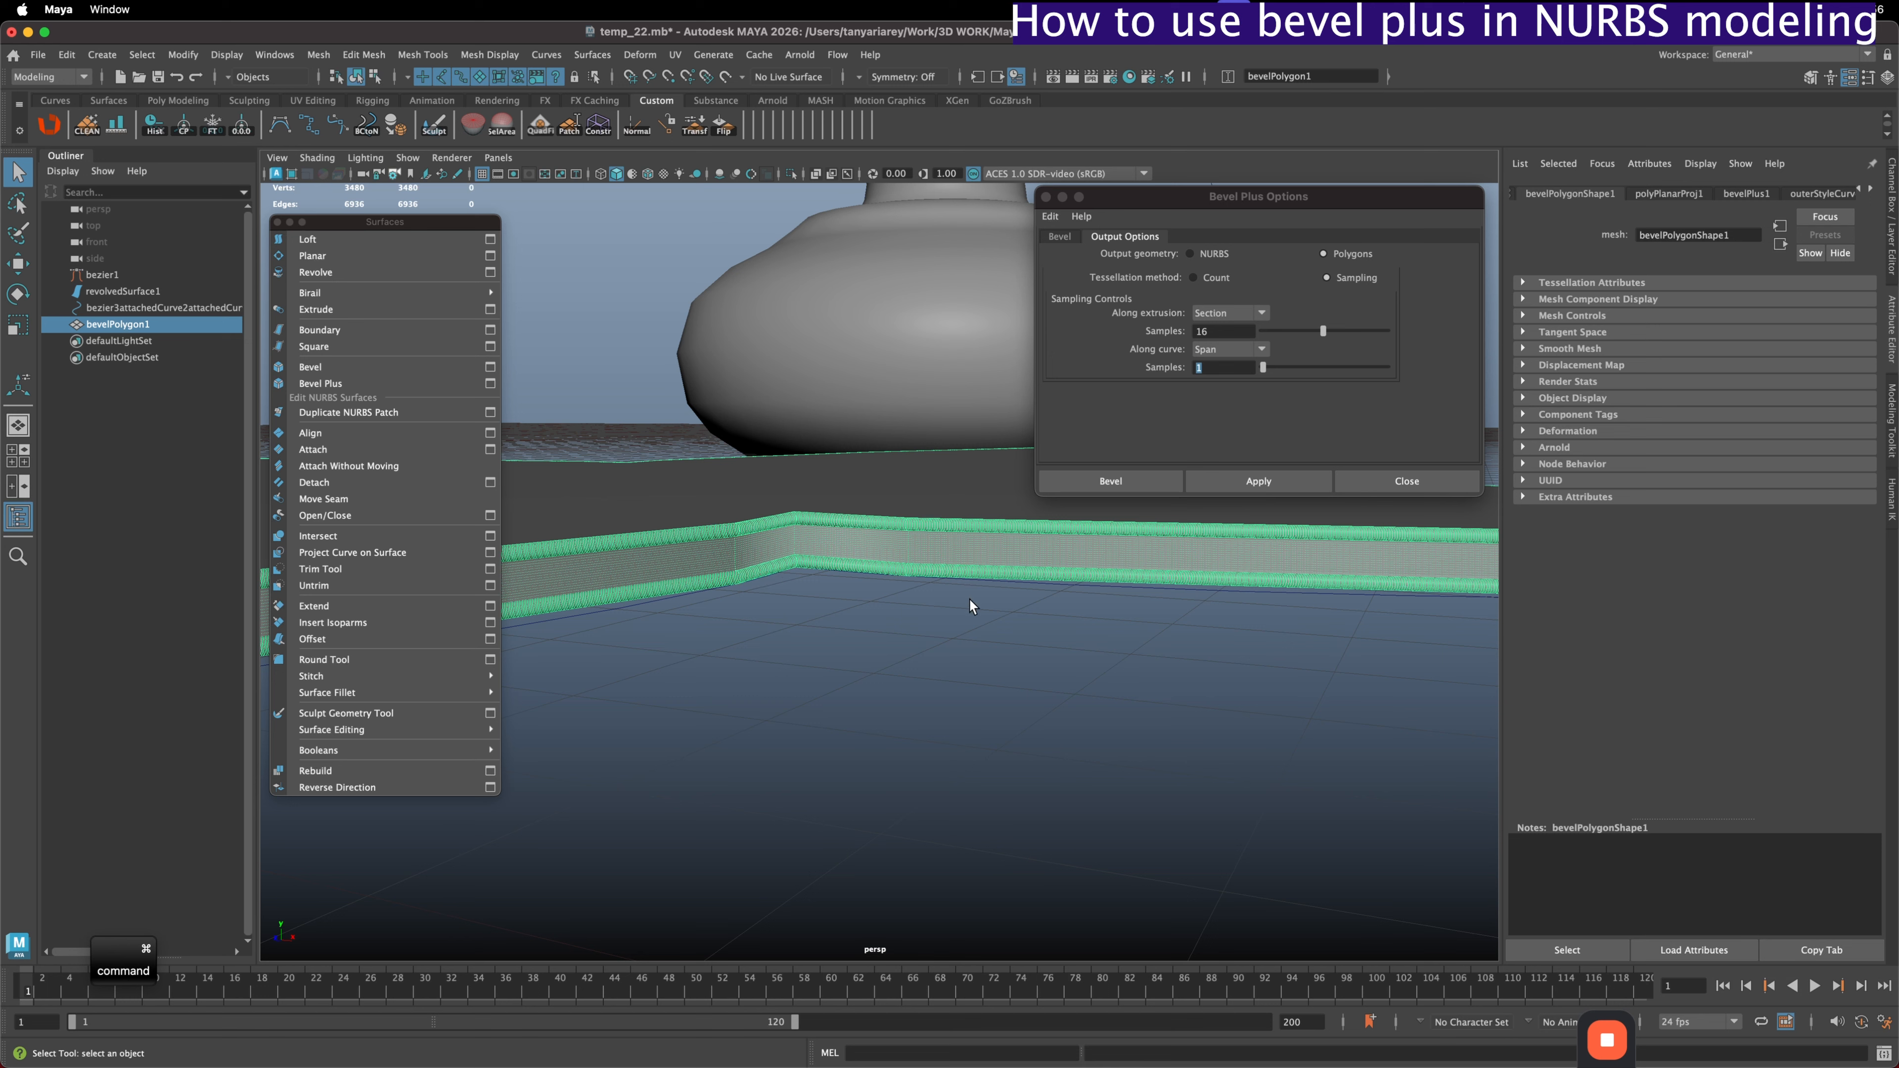
- Undo the dense bevel and bevel the star curve again with 1 sample per section along the extrusion and 17 per span along the curve
key("super+z")
left_click_drag(1264, 367, 1325, 366)
left_click(1283, 480)
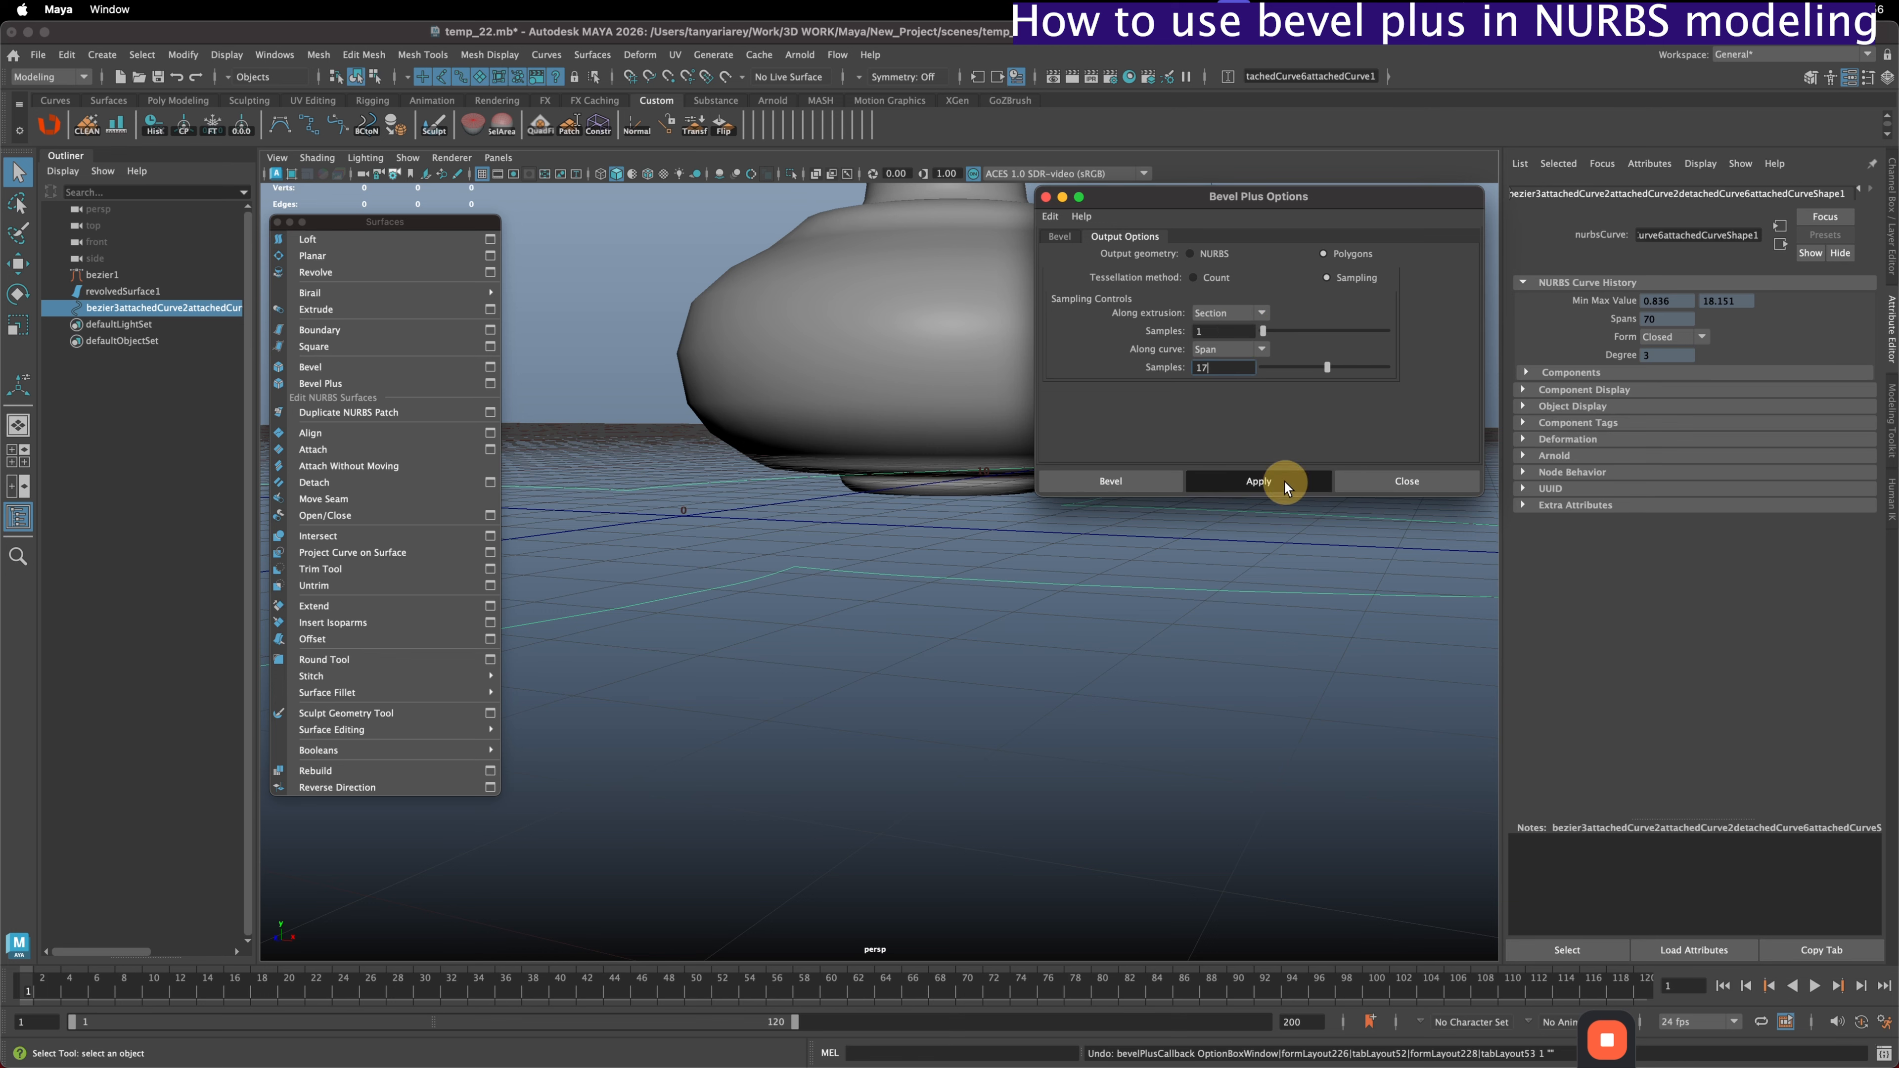
mouse_move(801, 570)
left_mouse_down("alt")
mouse_move(750, 498)
mouse_move(804, 534)
mouse_move(805, 581)
mouse_move(785, 579)
left_mouse_up("alt")
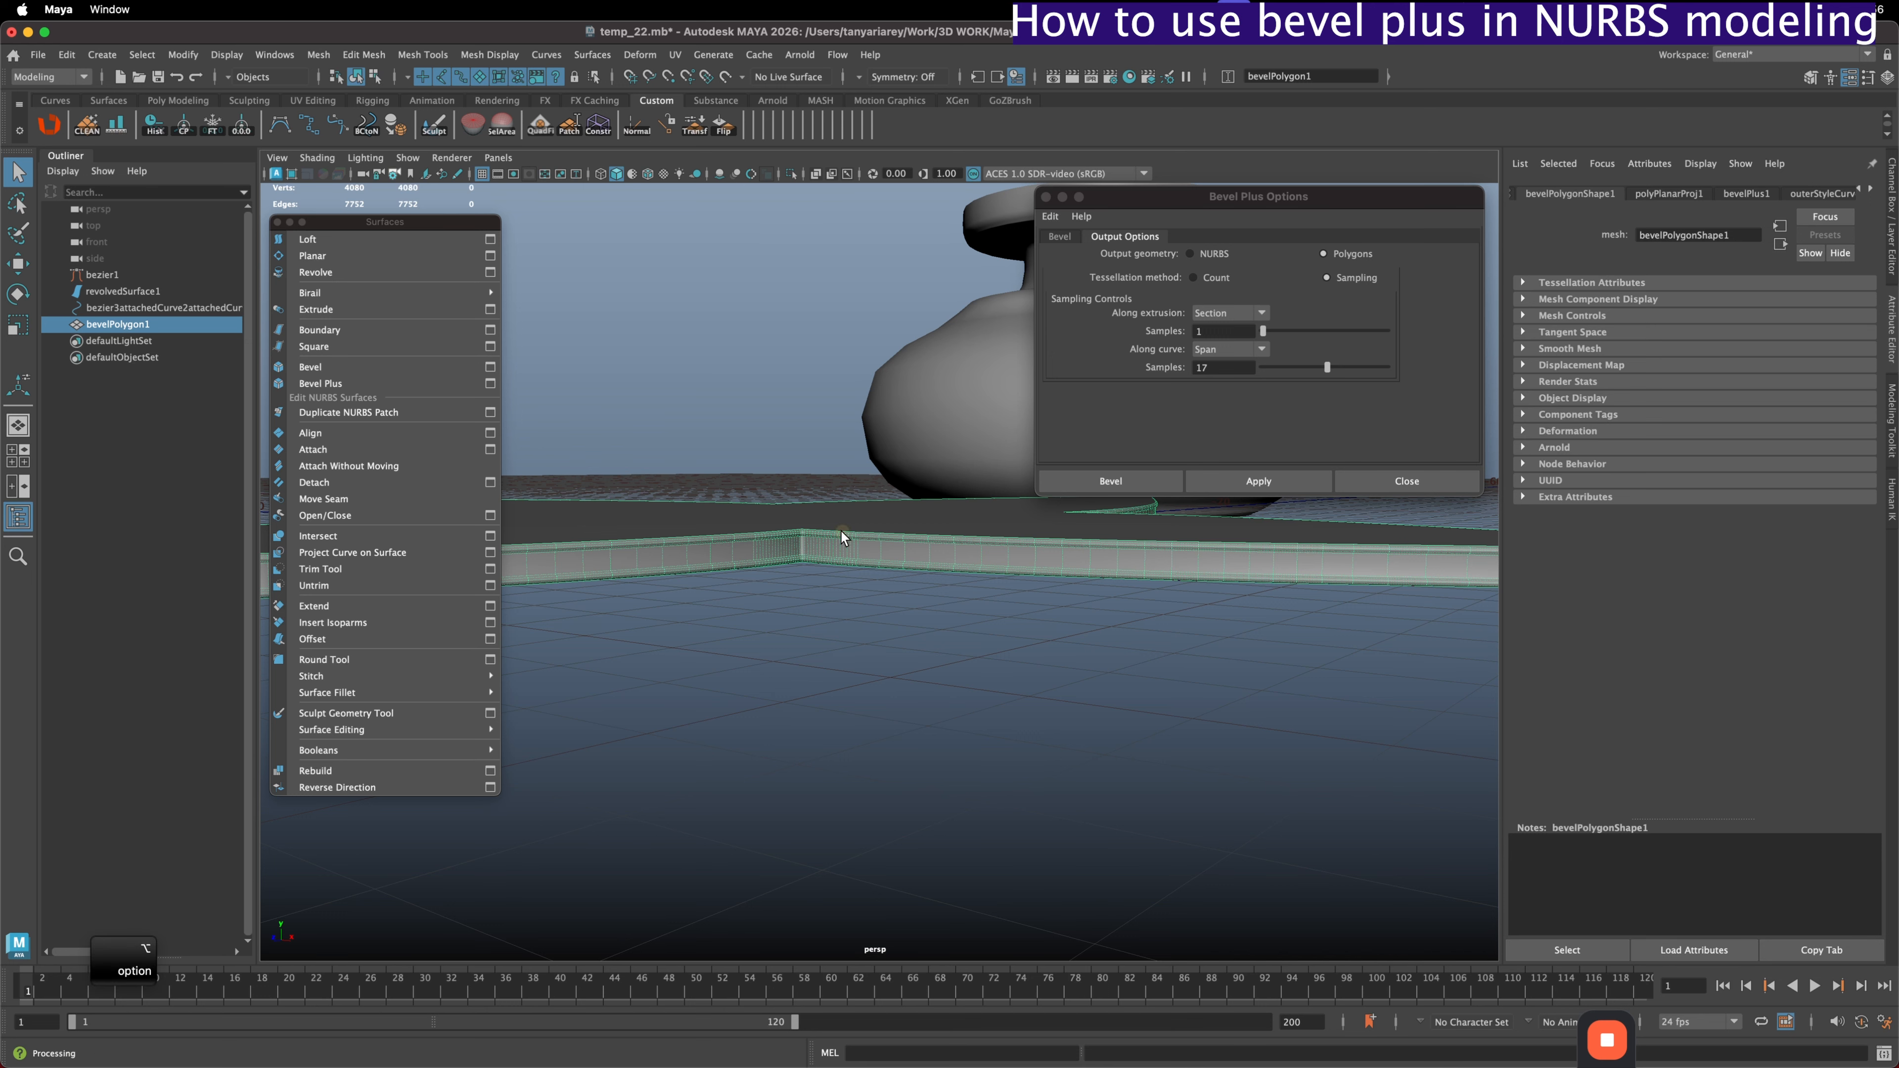
left_click_drag(840, 529, 630, 556, "alt")
left_click_drag(806, 525, 755, 629, "alt")
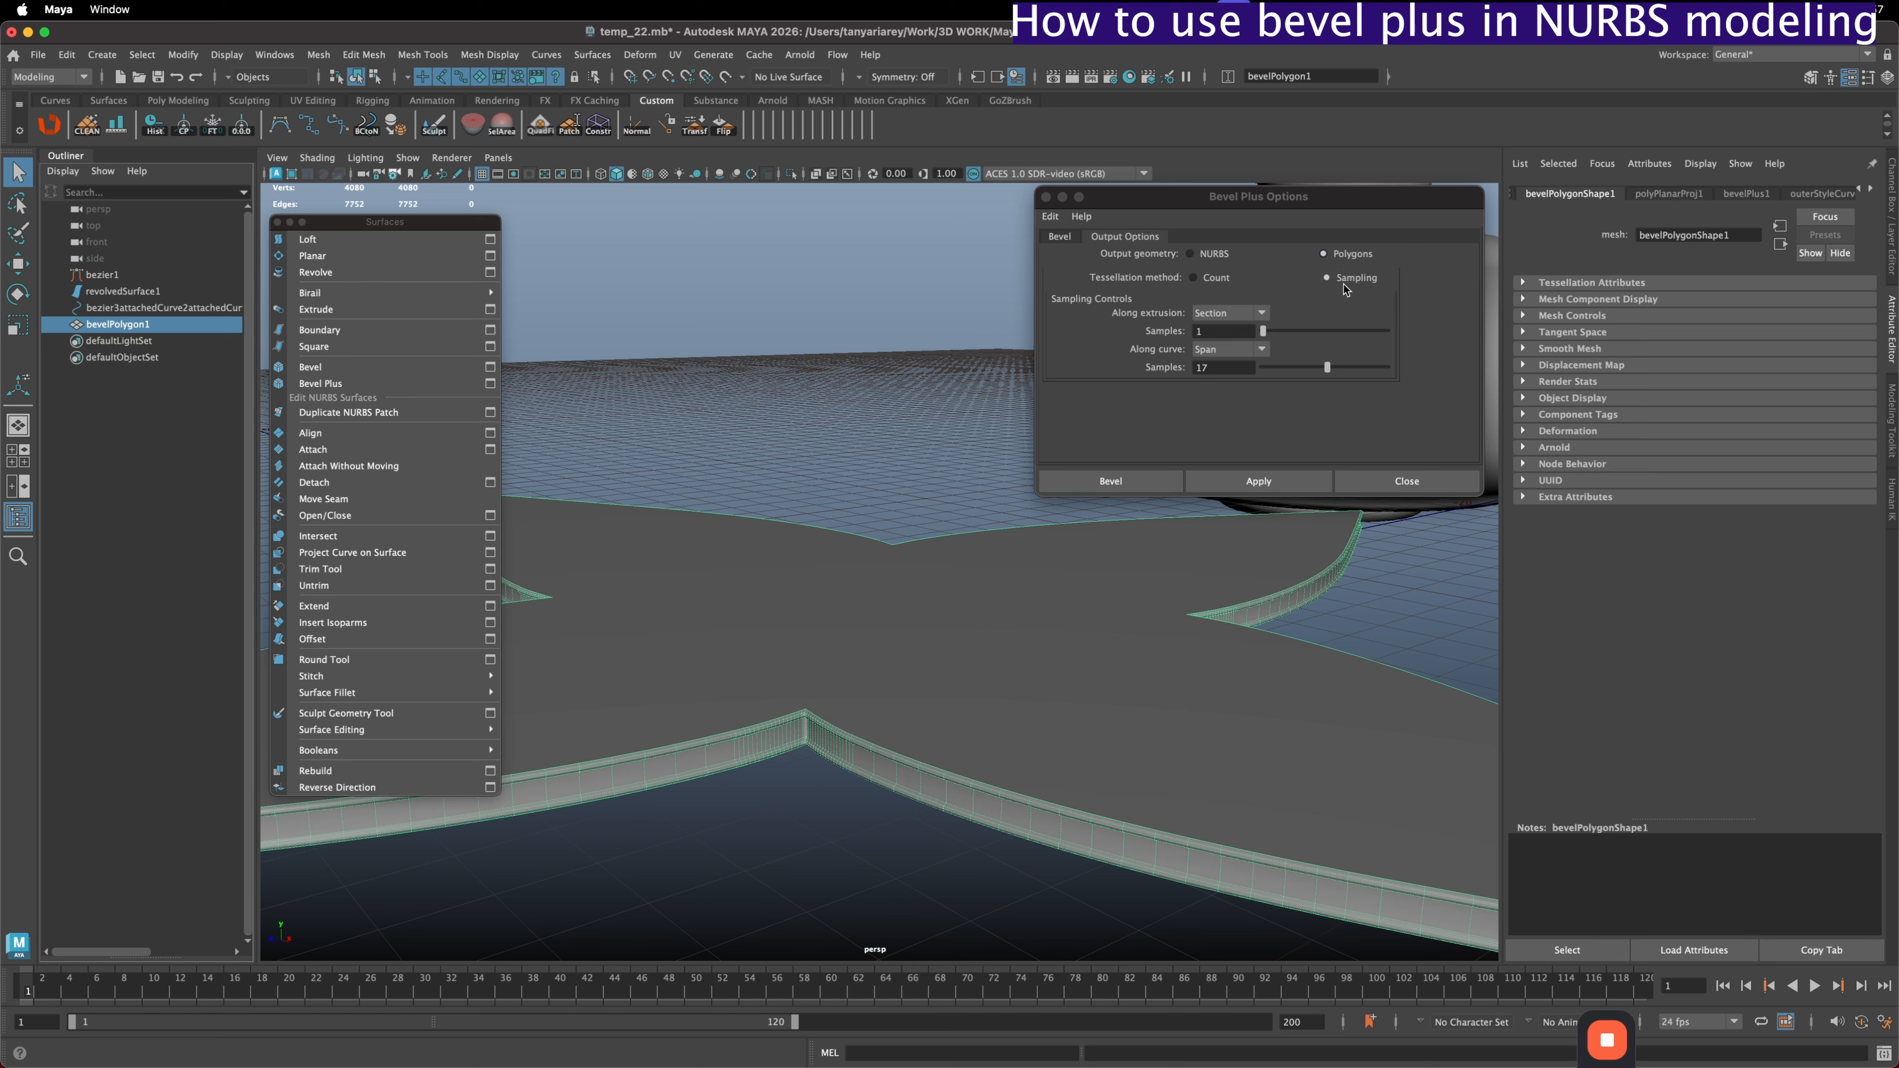
- Replace the star mesh with a new Bevel Plus using the Count tessellation method and a face count of 200
left_click(1210, 279)
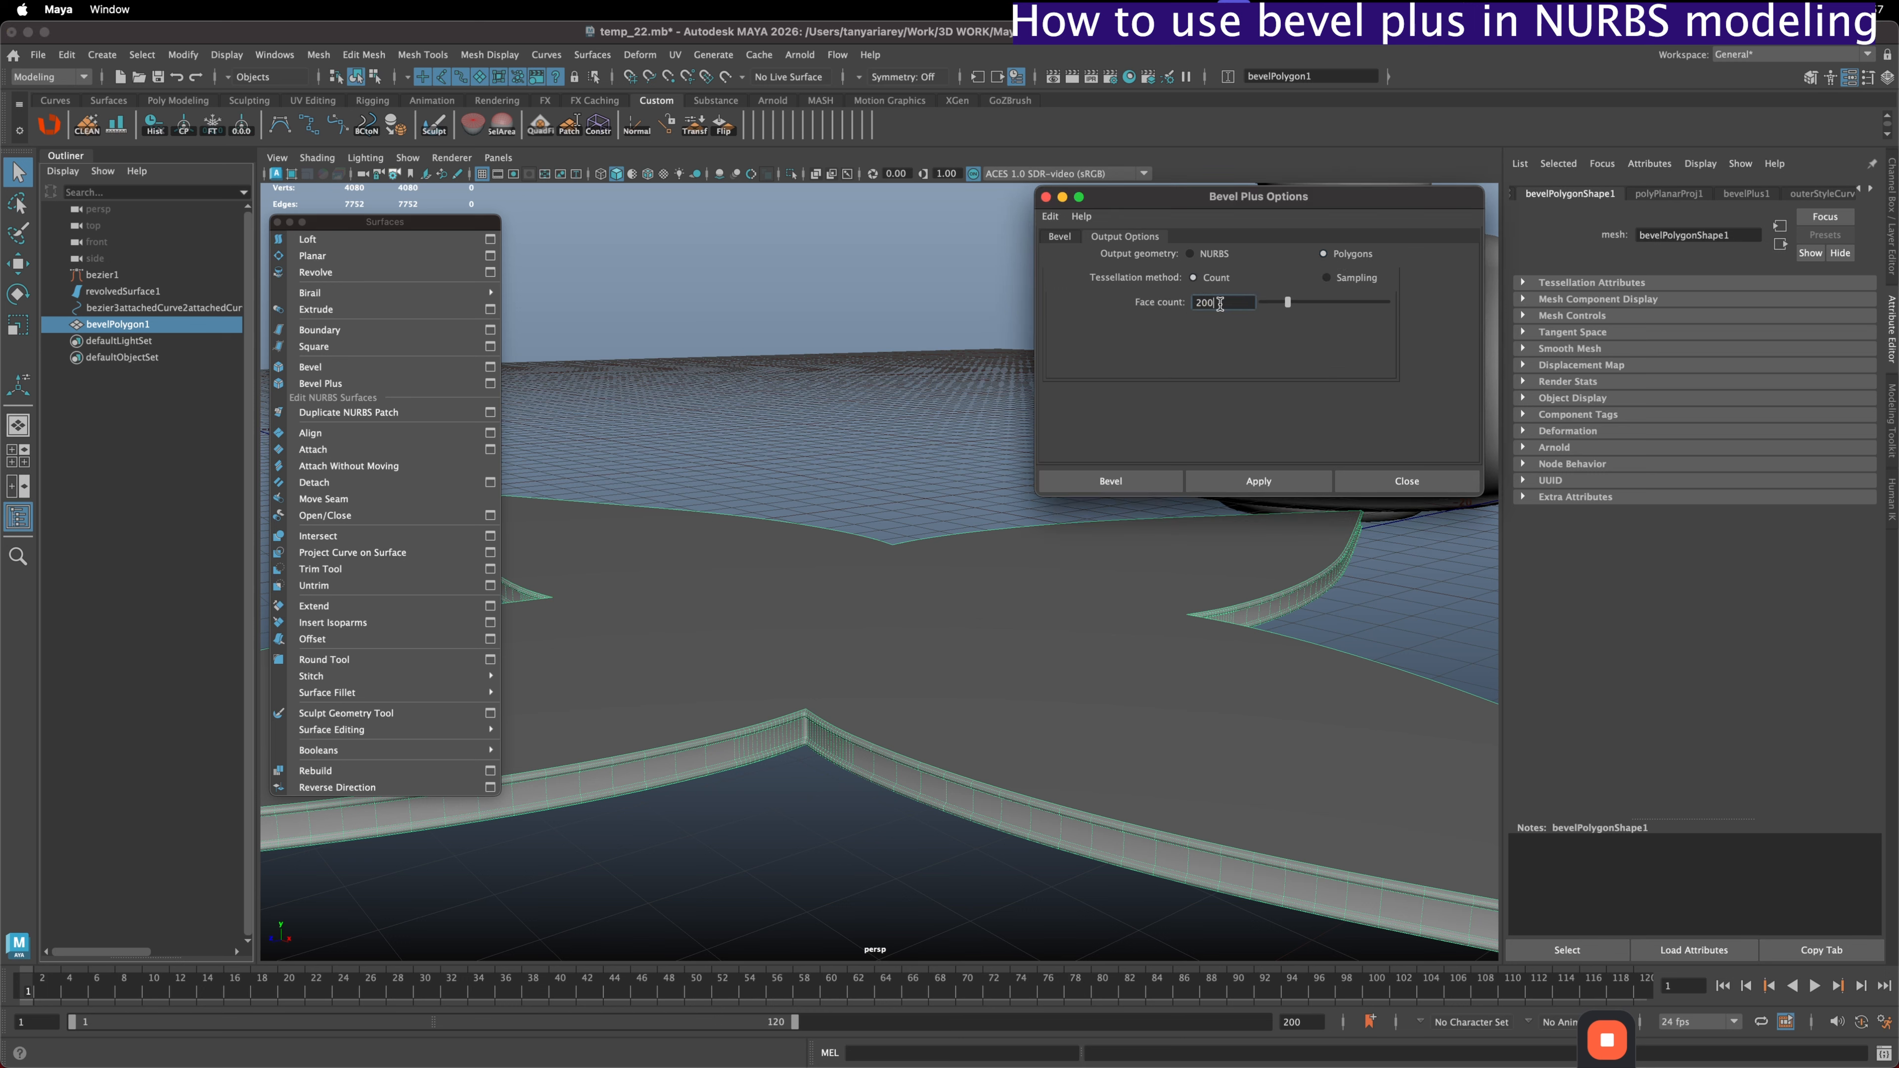
double_click(1188, 302)
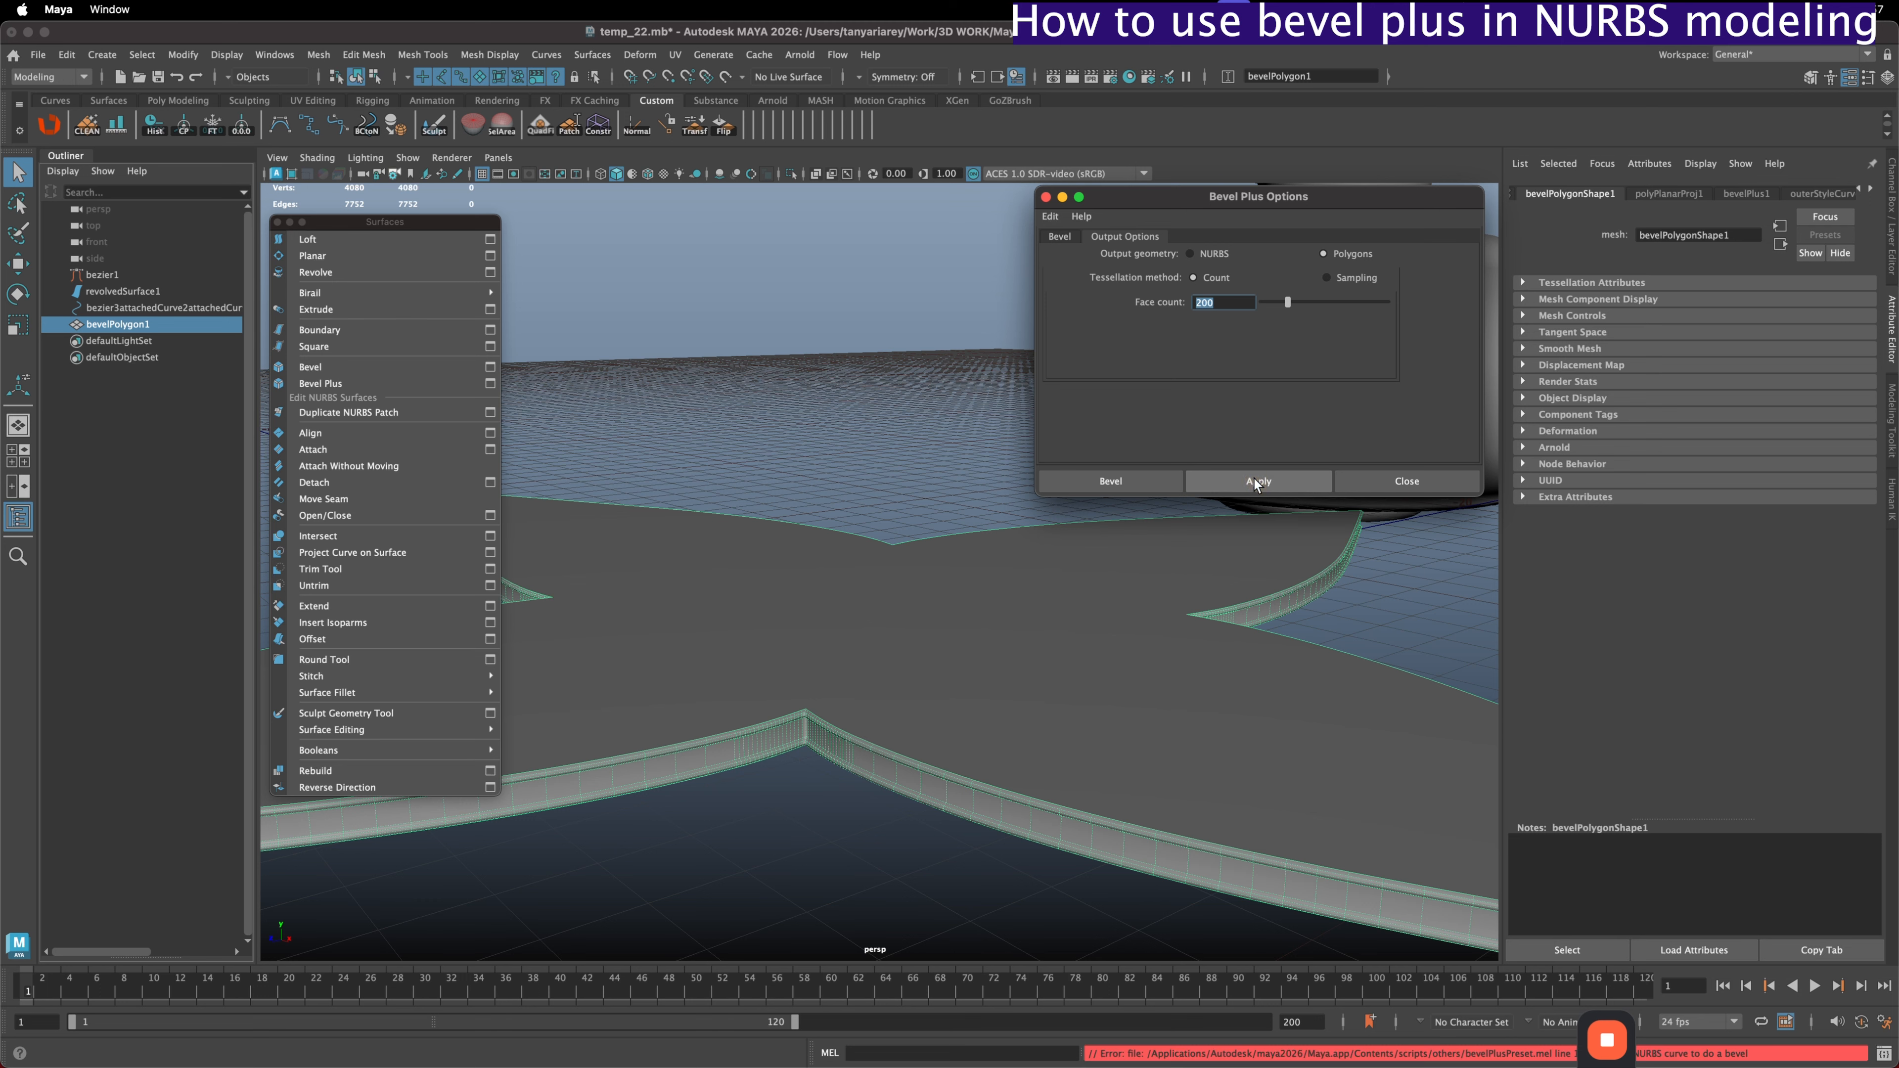
left_click(873, 627, "super")
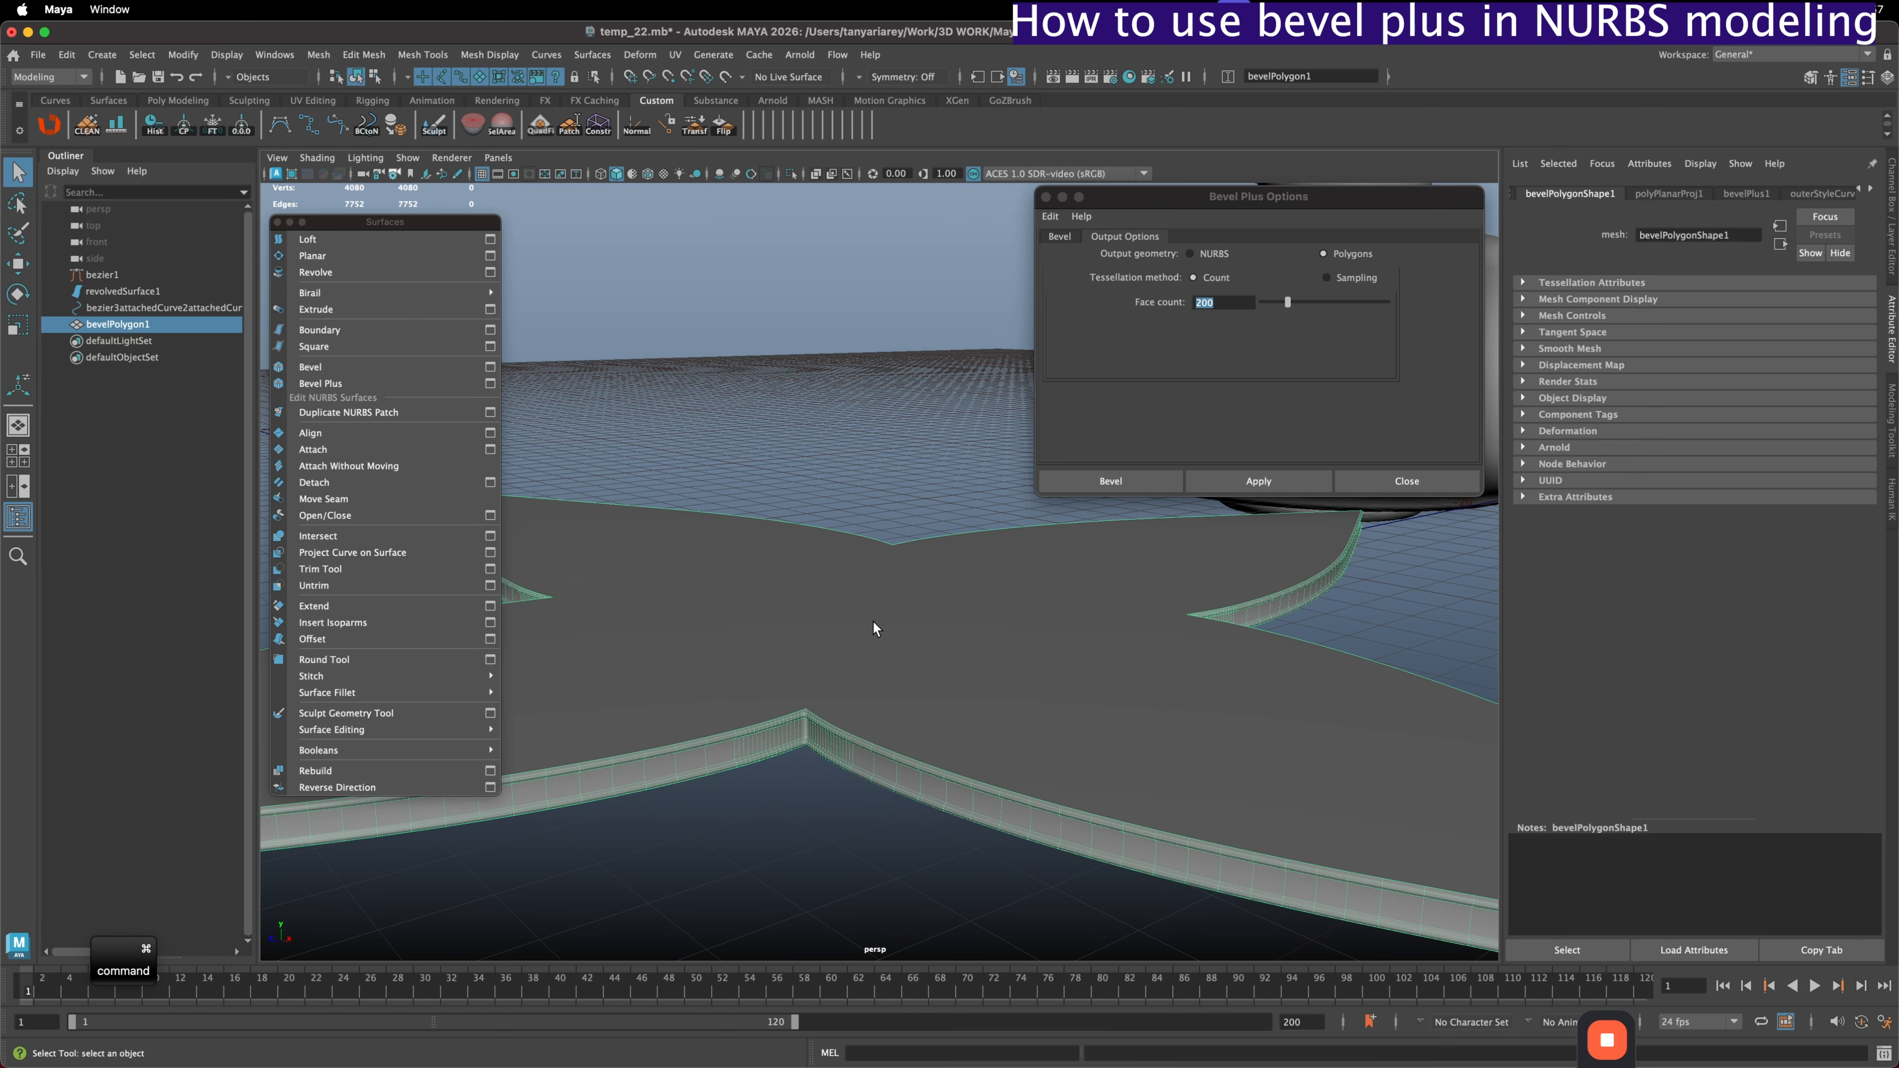
key("BackSpace")
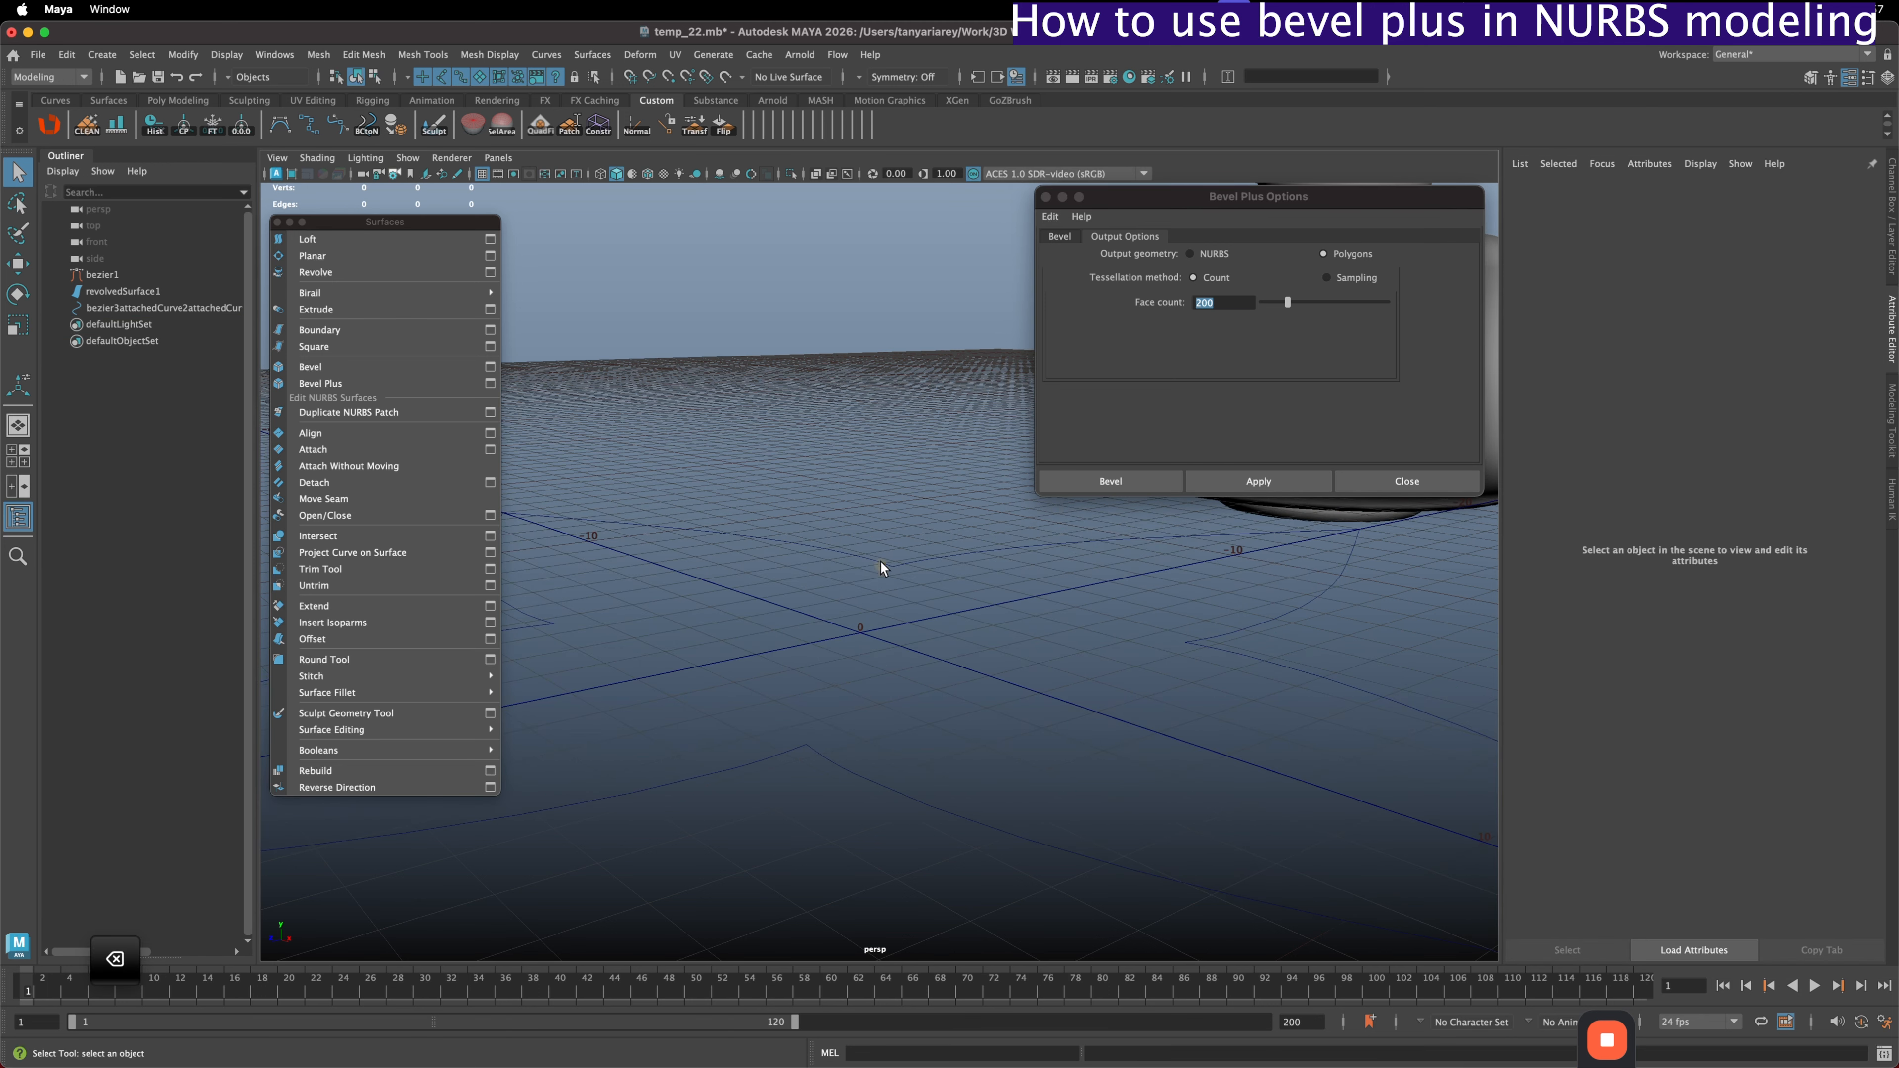
left_click(882, 561)
left_click(1241, 482)
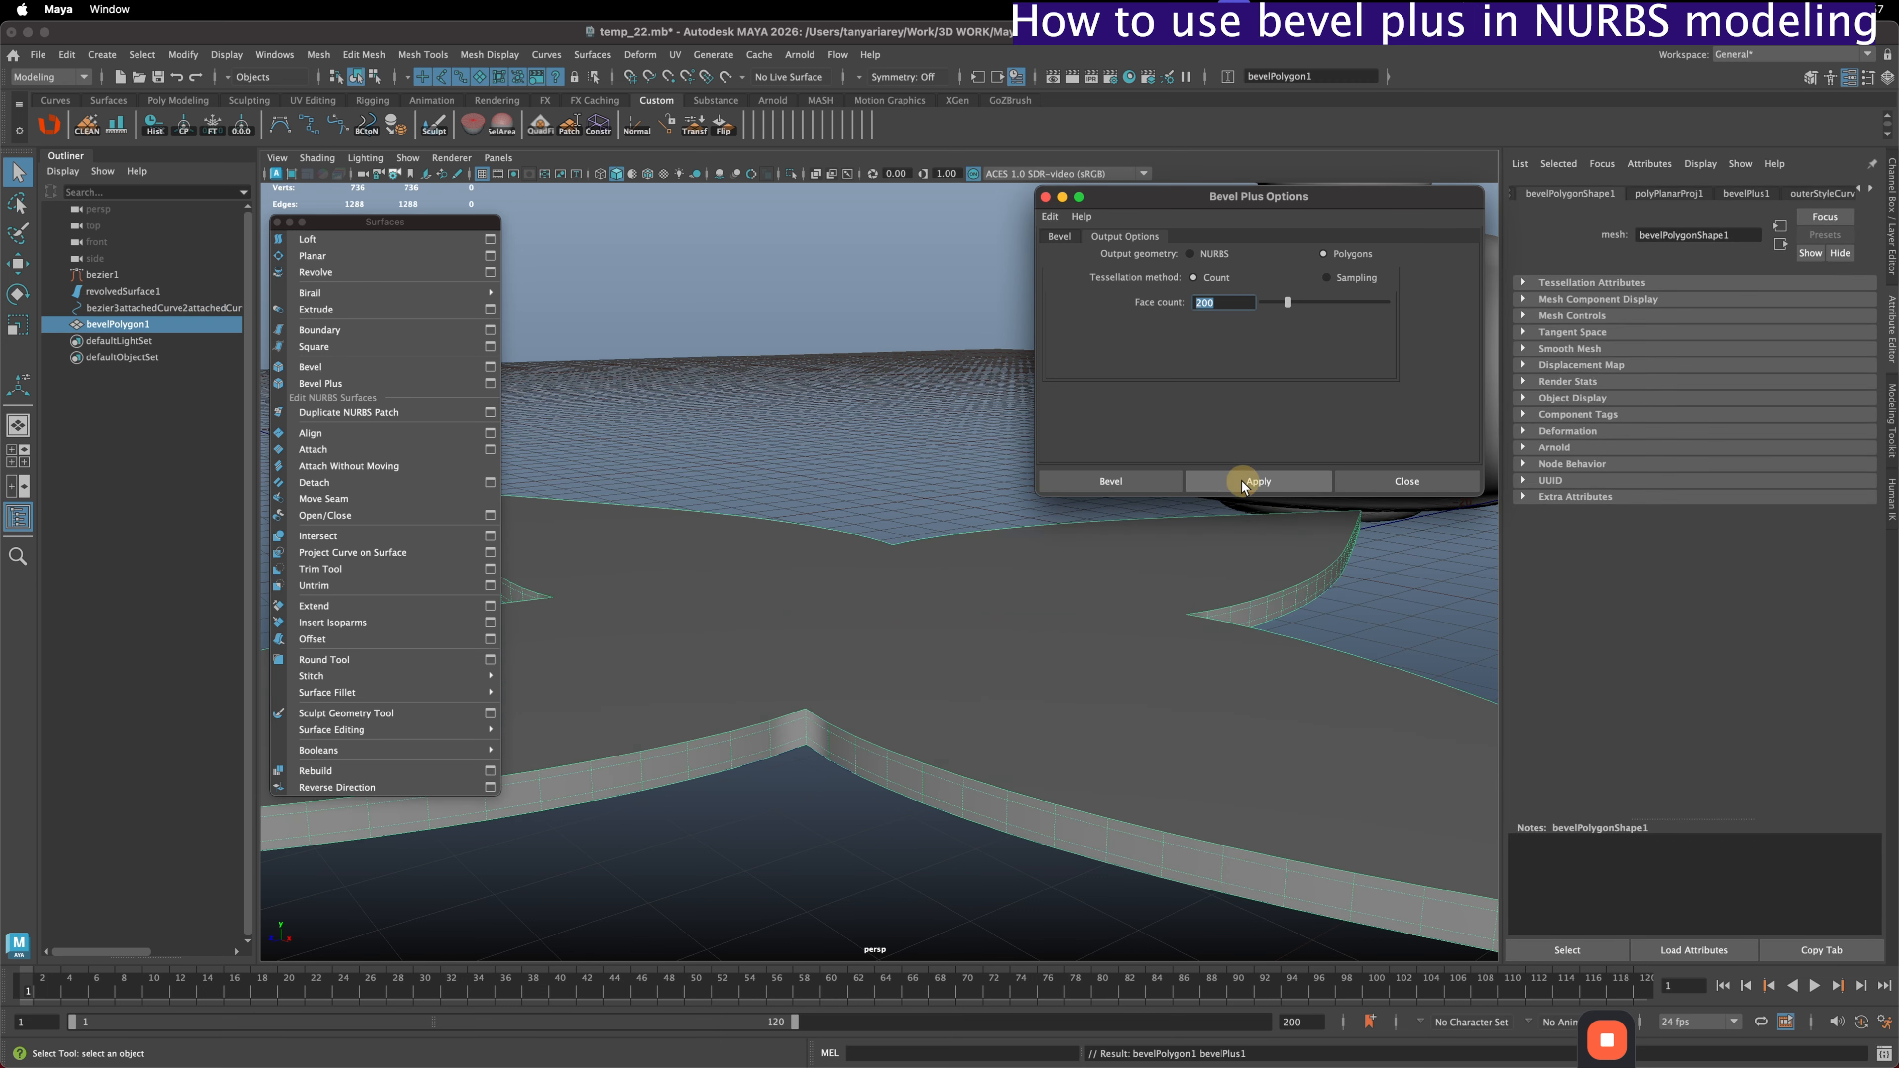
left_click(912, 730)
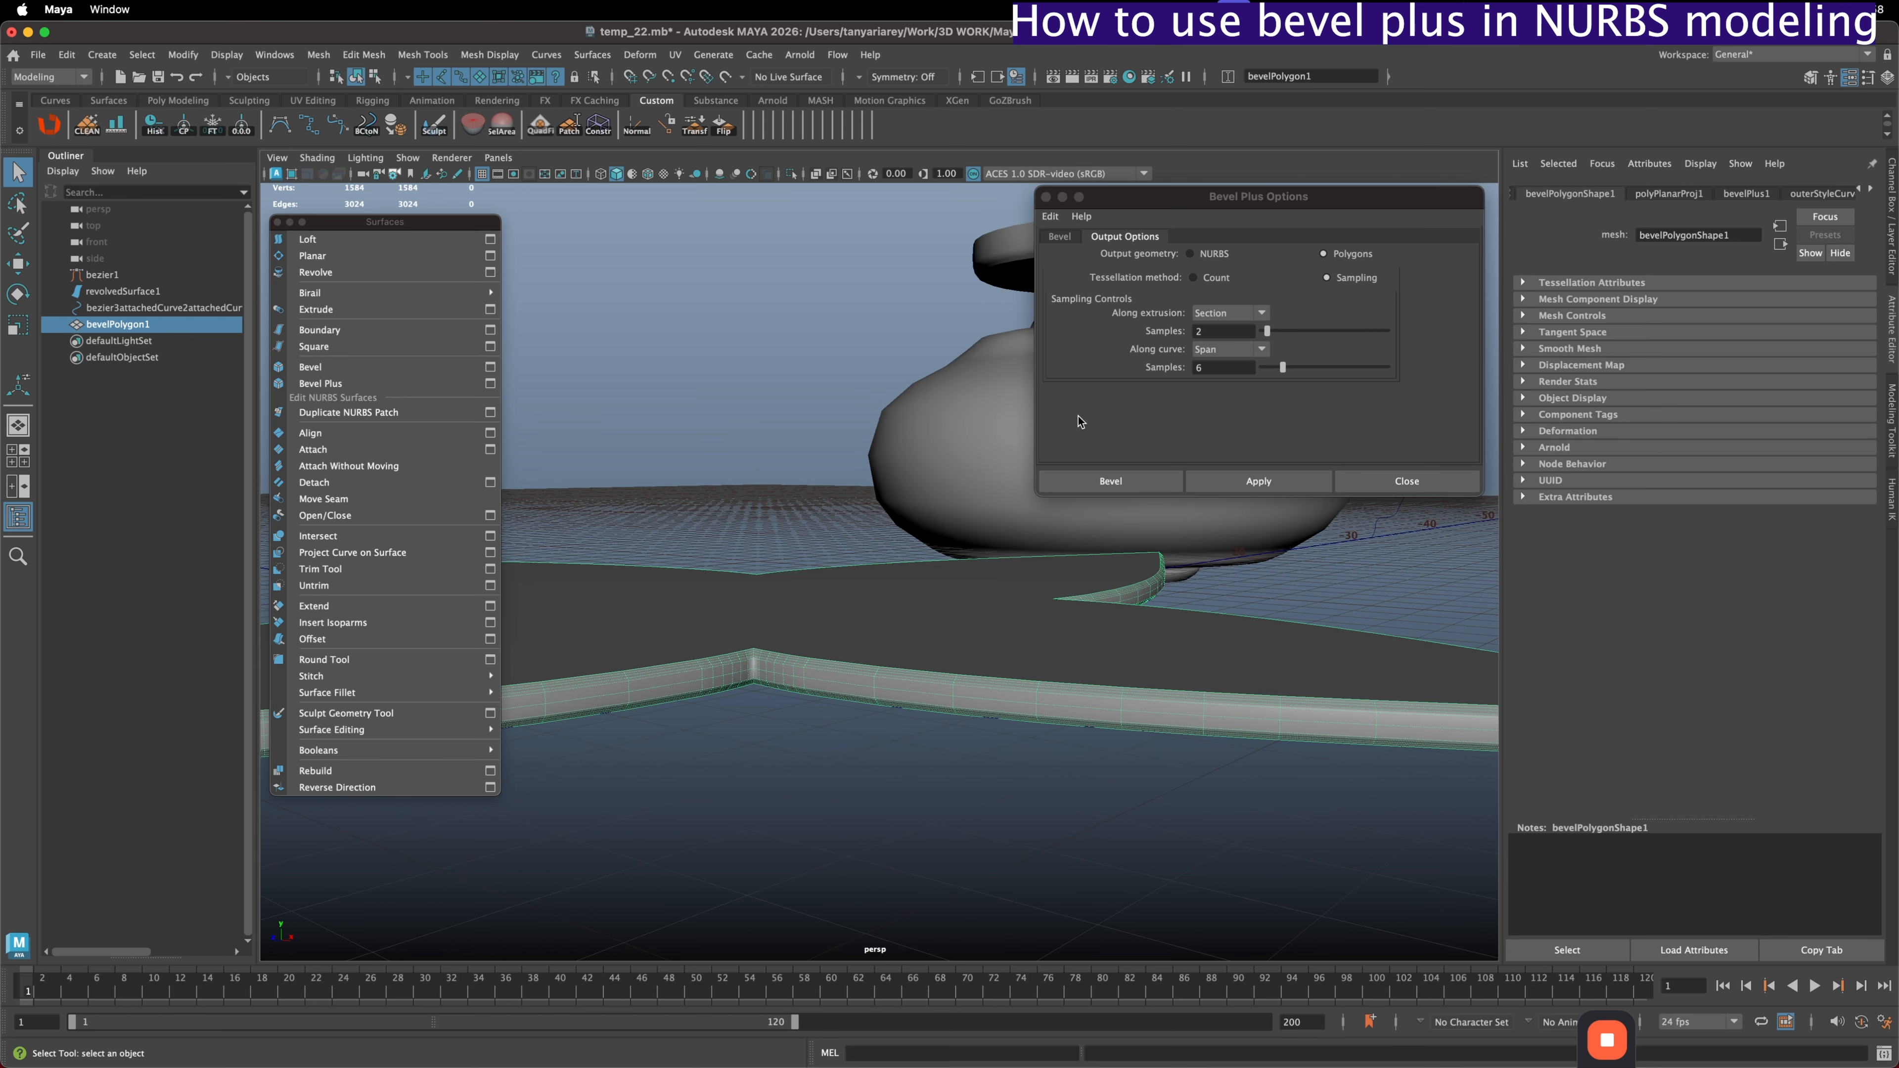
- Inspect the Straight Out bevelled star, delete its mesh and select the source curve
mouse_move(857, 672)
left_mouse_down("alt")
mouse_move(797, 713)
mouse_move(856, 676)
mouse_move(746, 668)
left_mouse_up("alt")
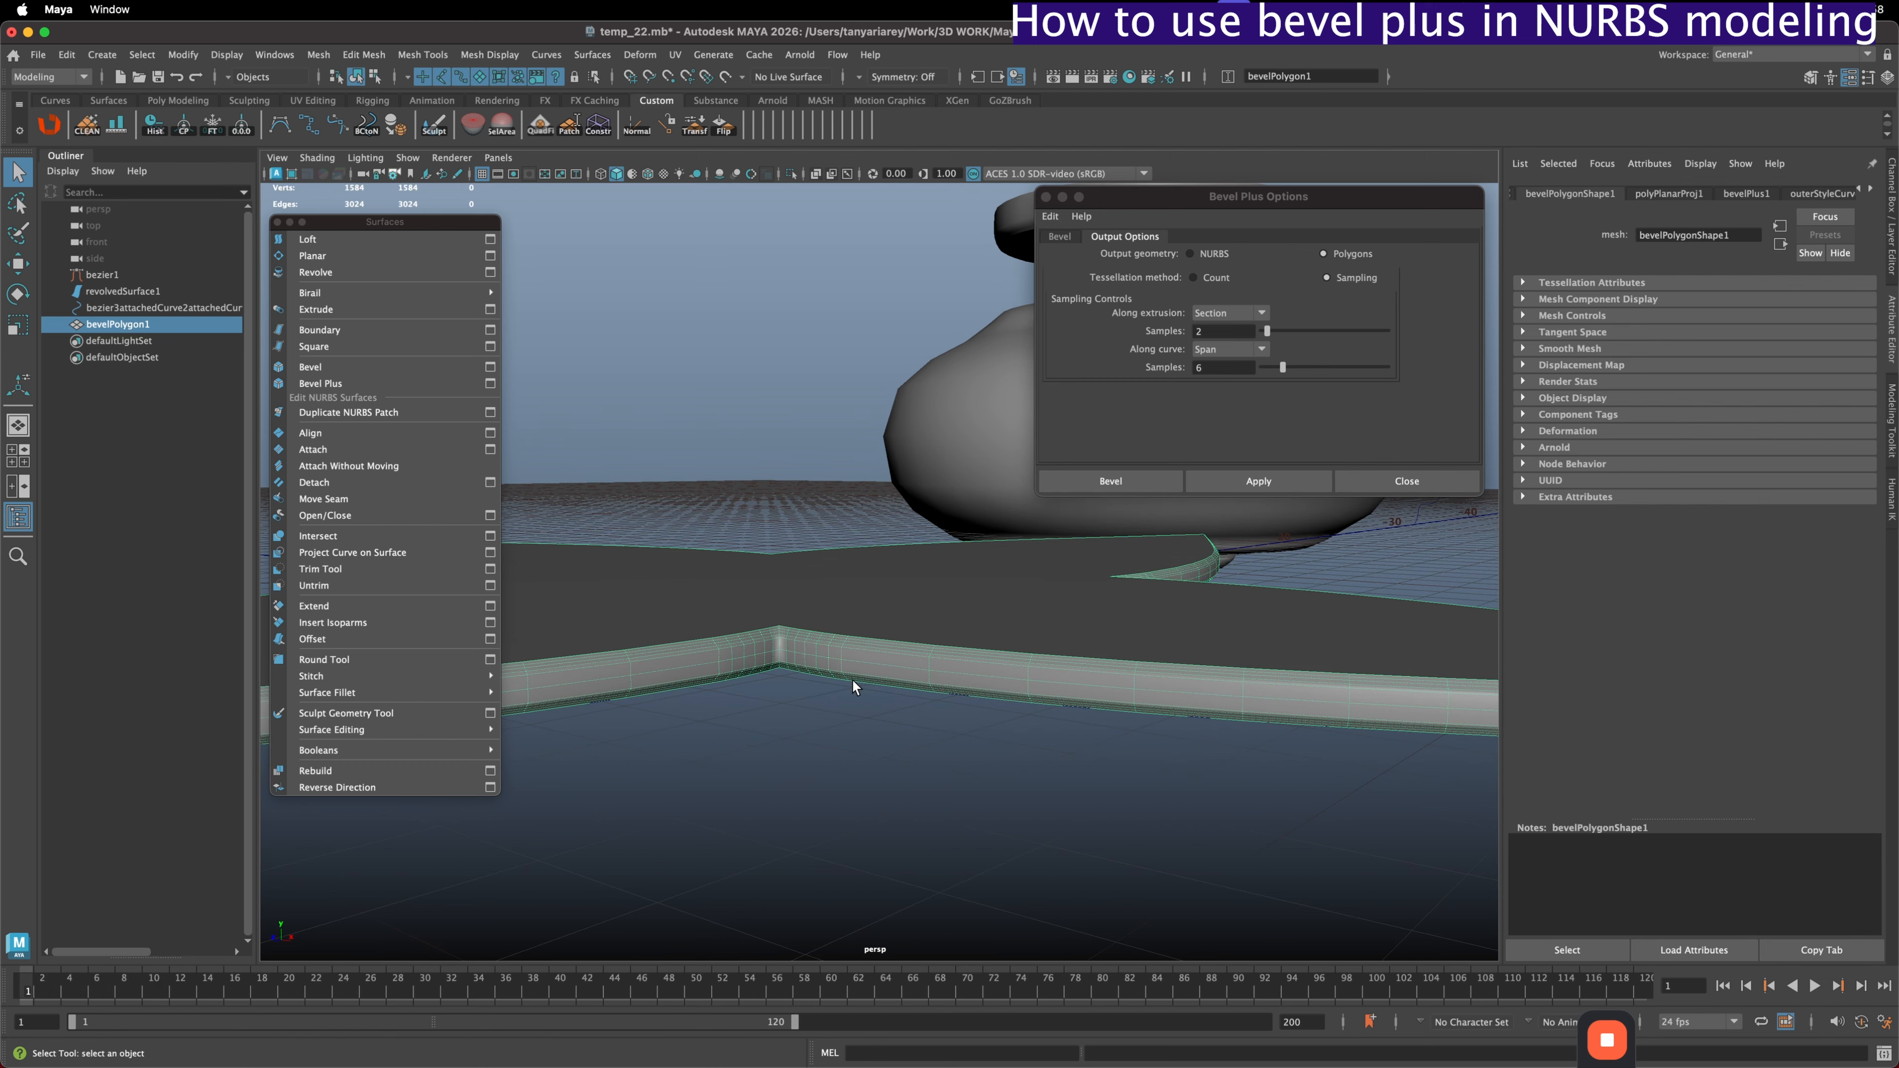
left_click_drag(850, 672, 939, 543, "alt")
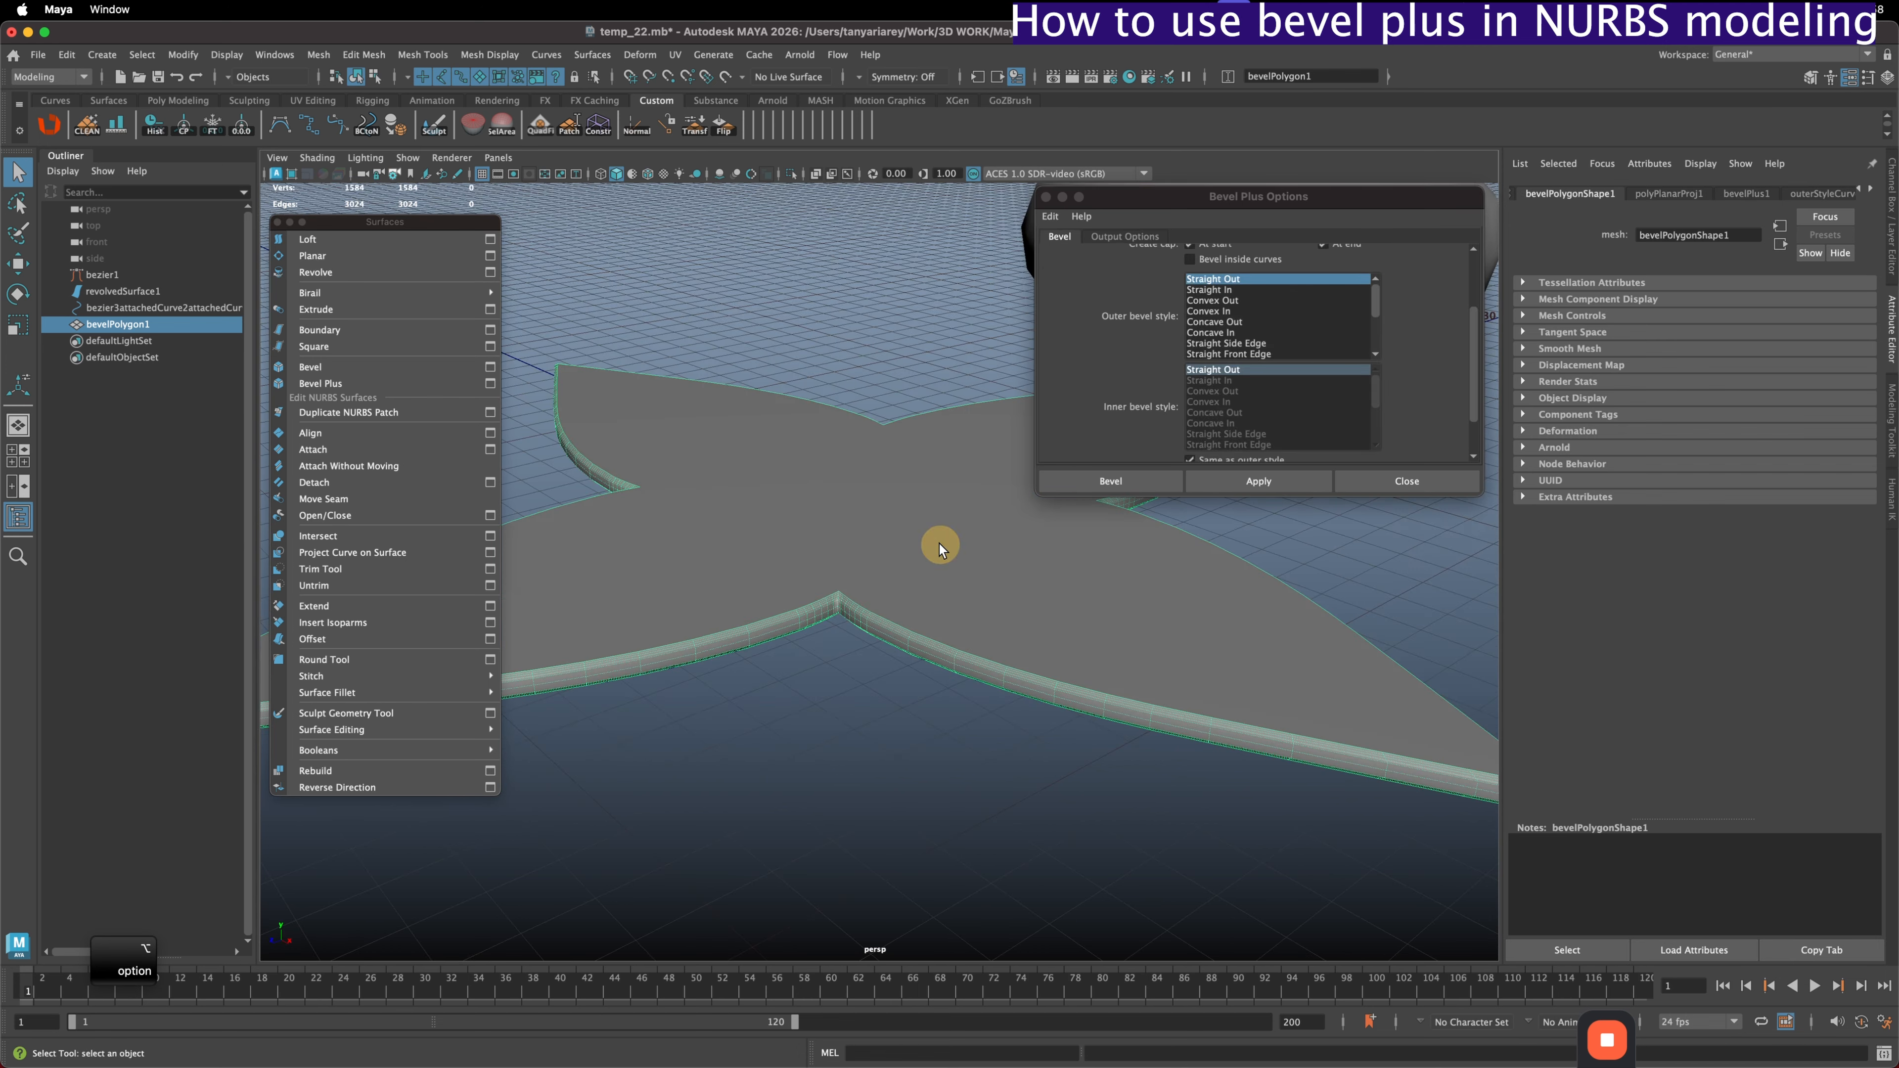
key("BackSpace")
left_click(935, 464)
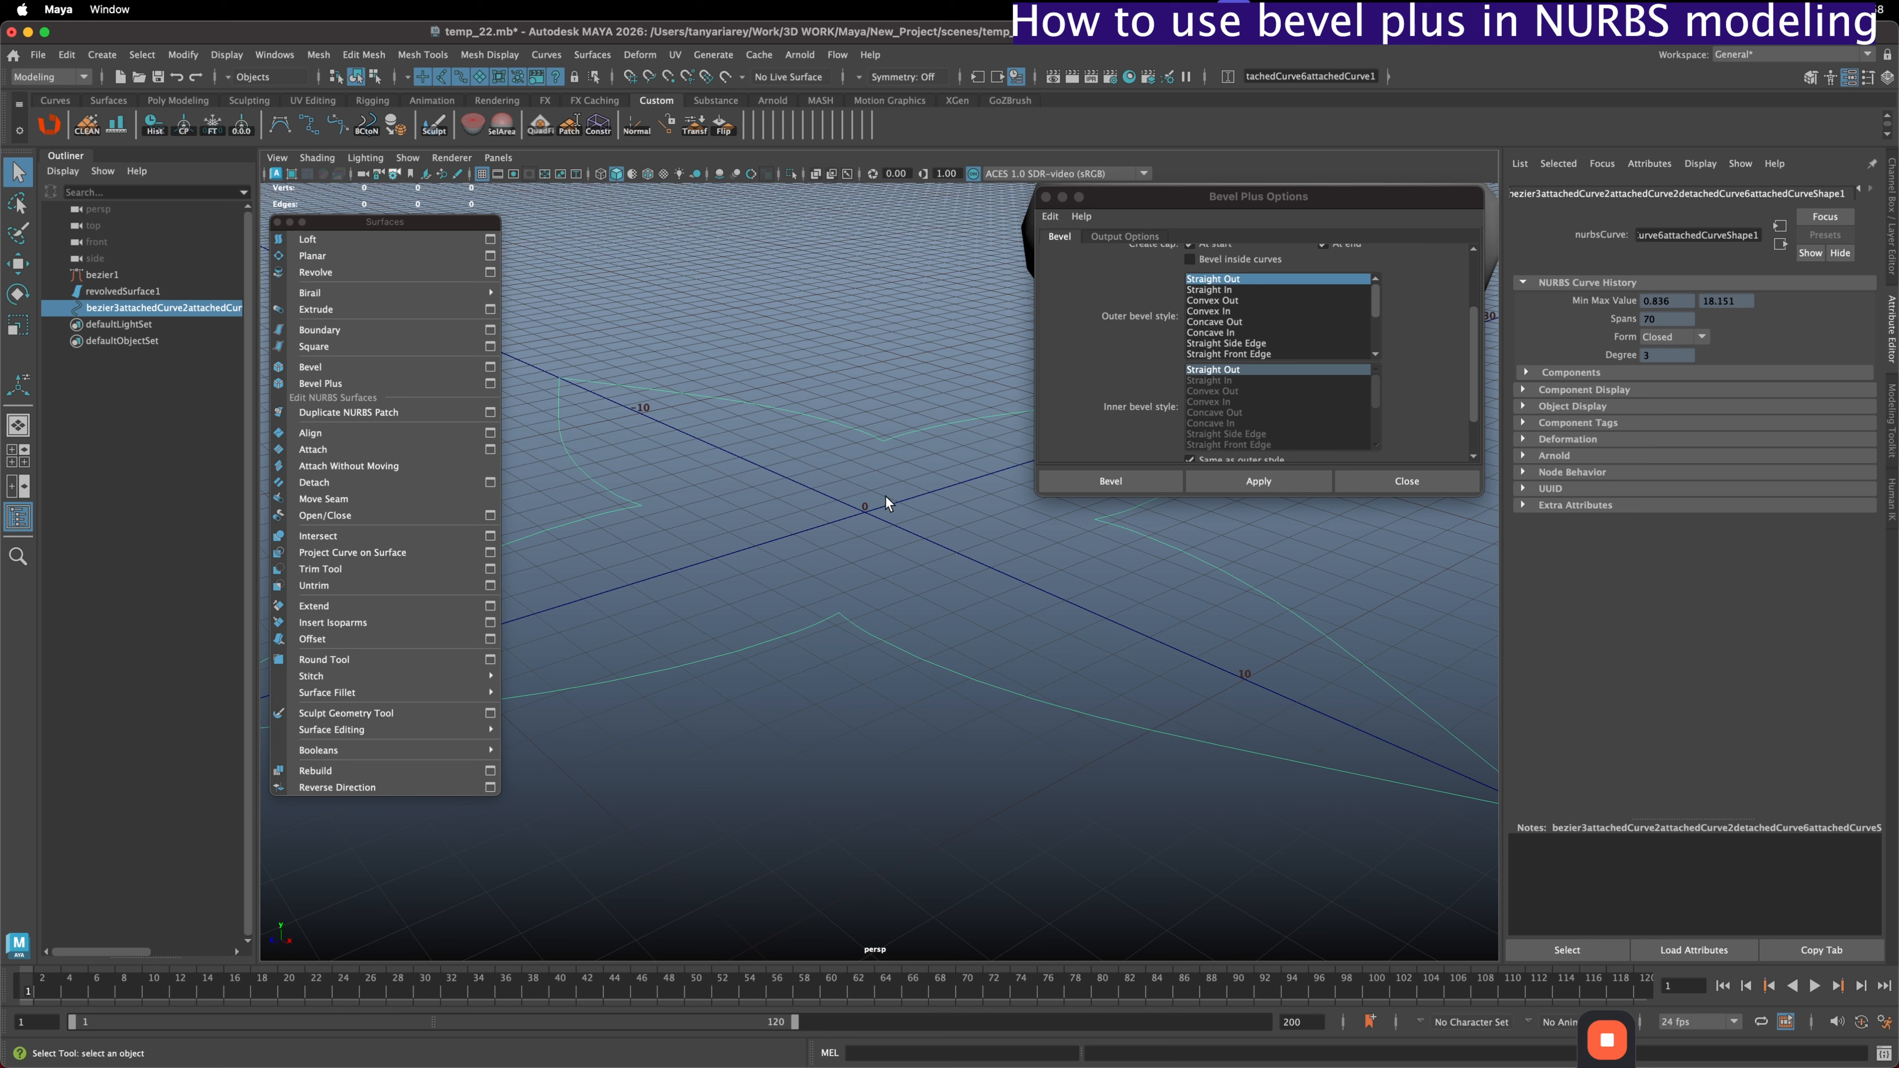
- Duplicate the star curve and scale the copy down in the ground plane to form a small star inside the original
scroll(1111, 397, "down", 1)
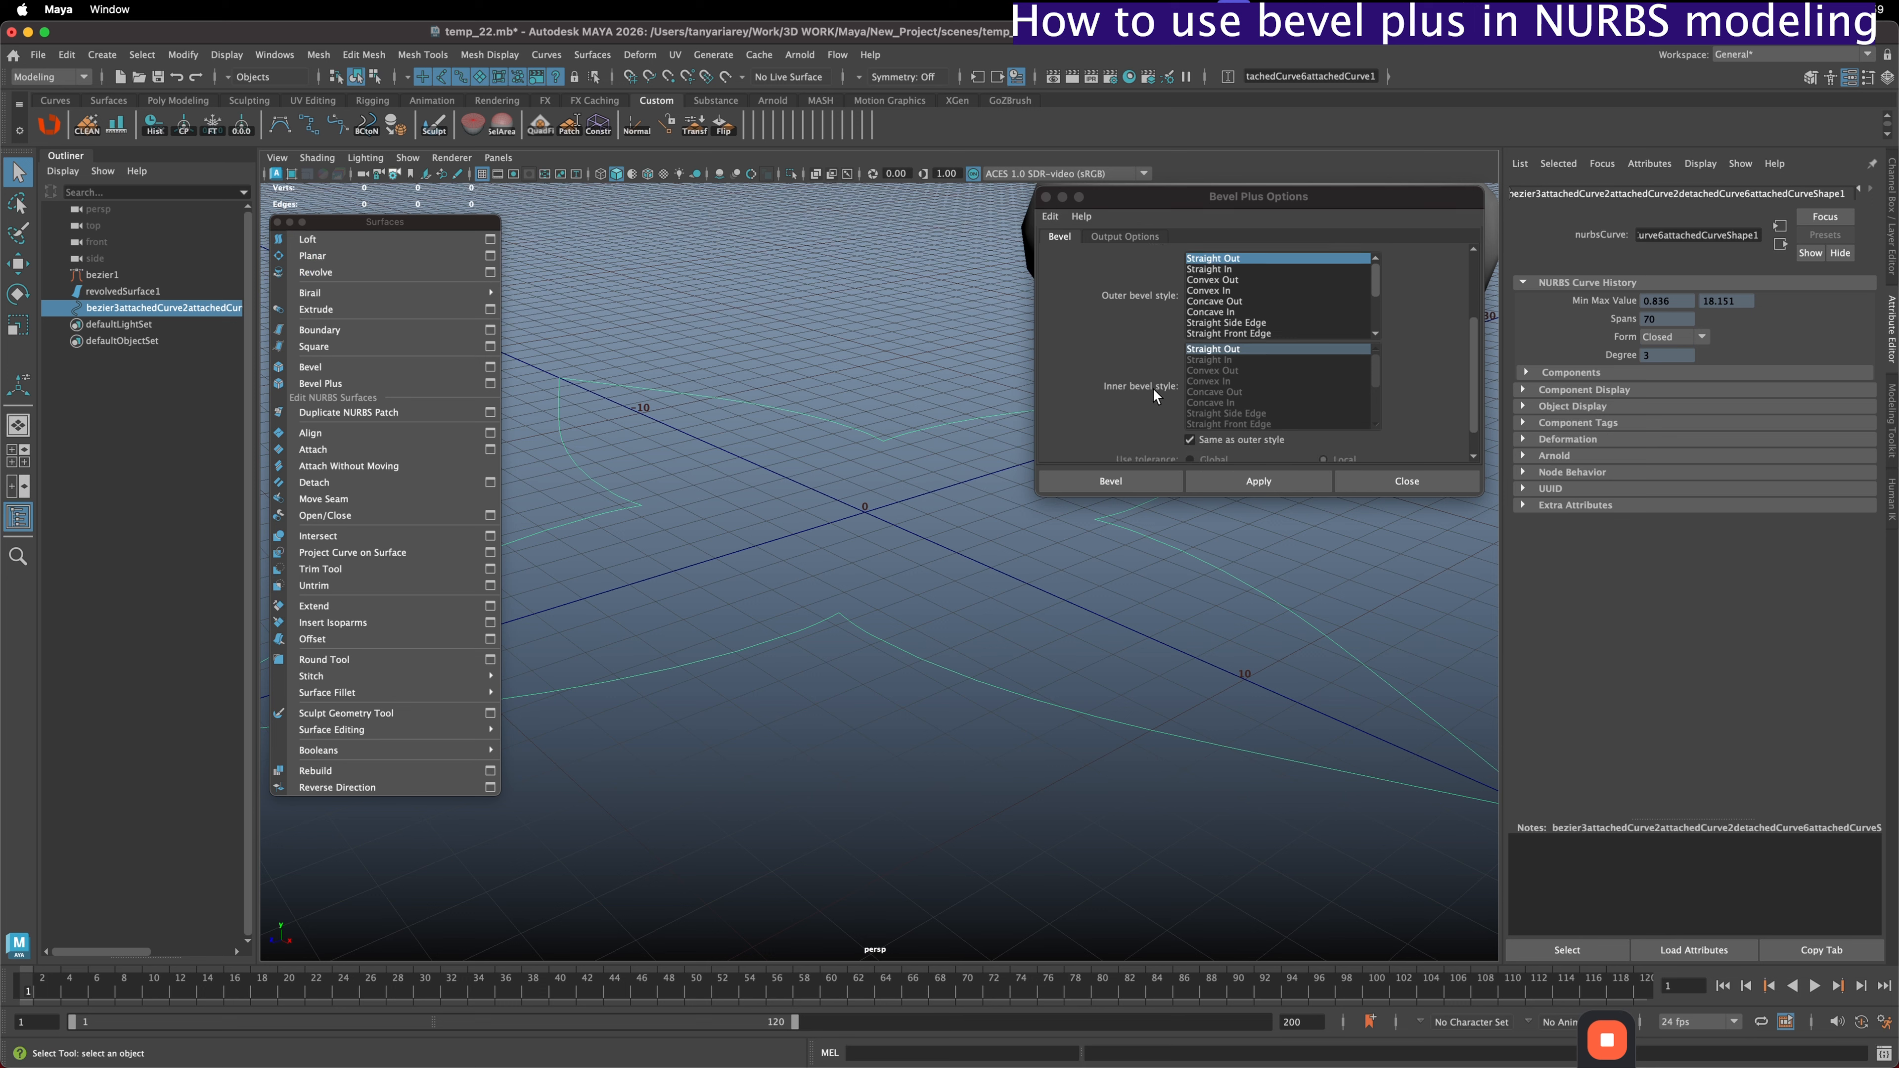
key("w")
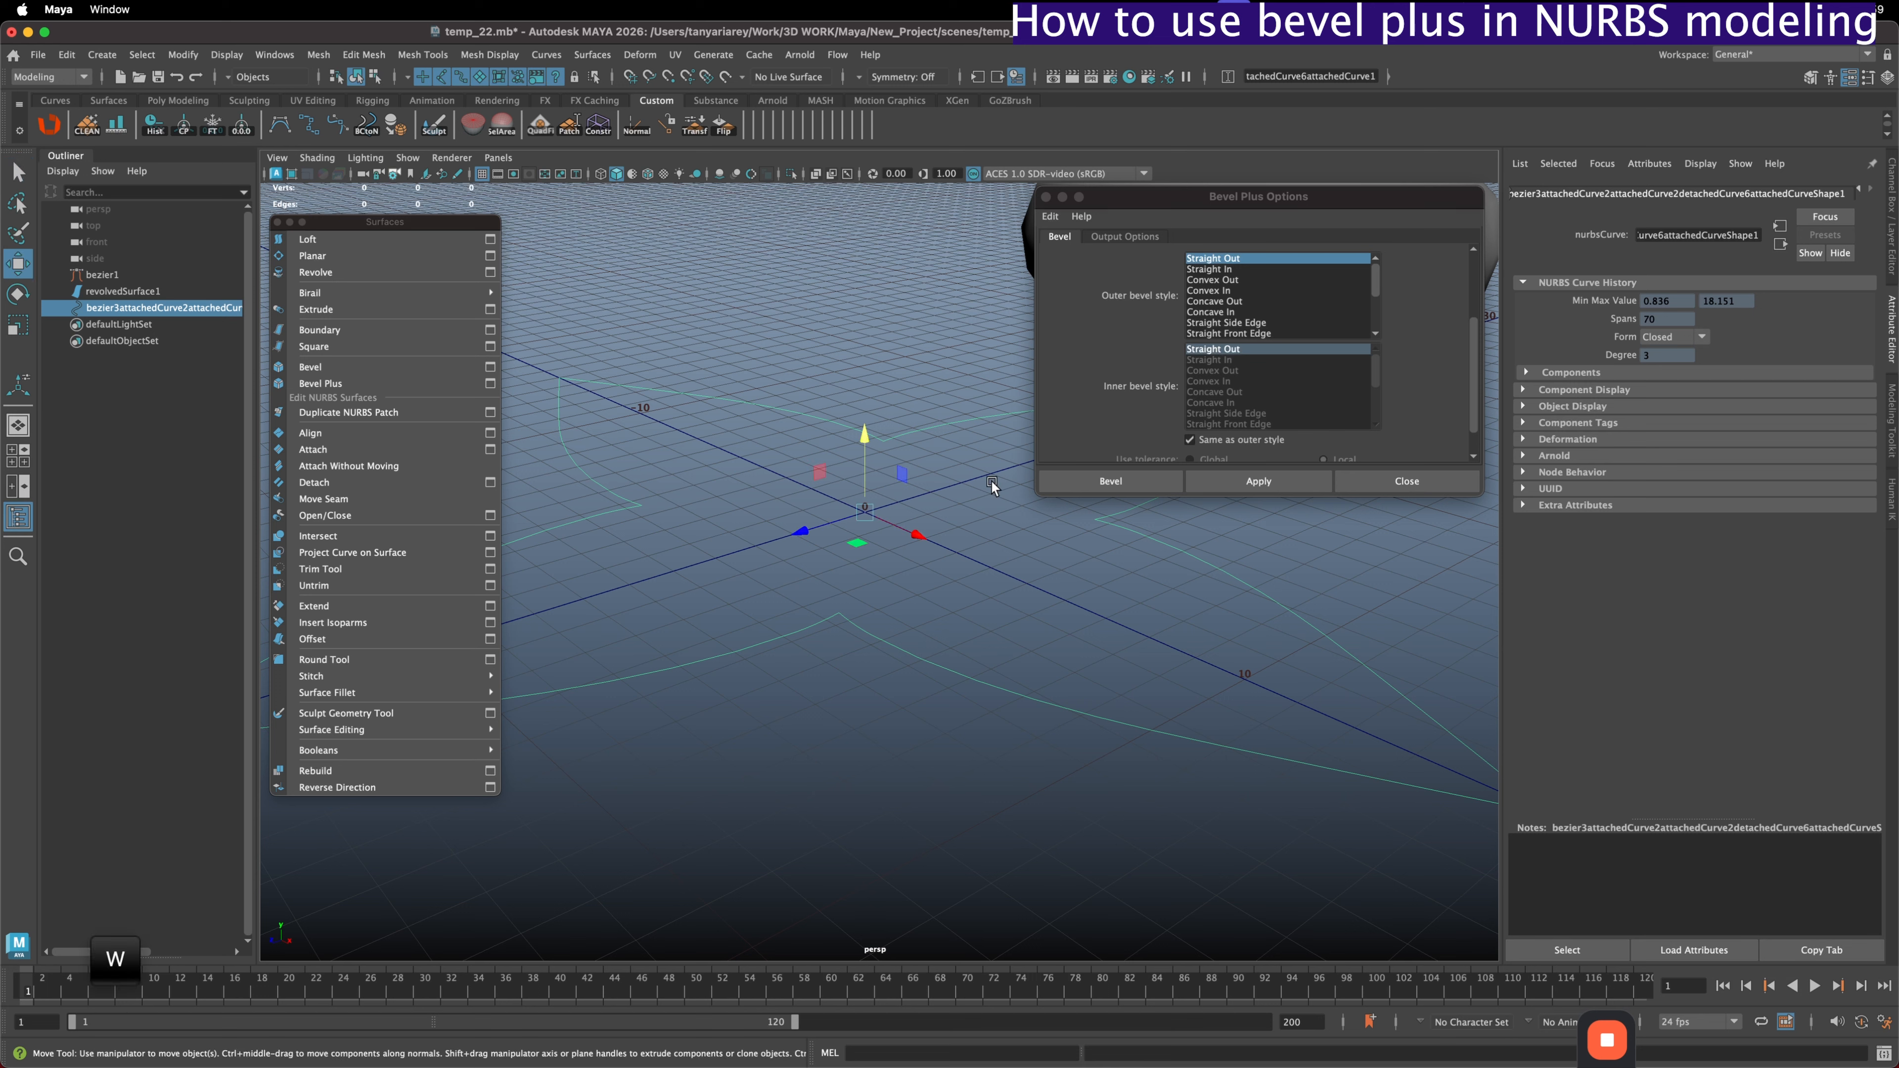
key("super+d")
key("r")
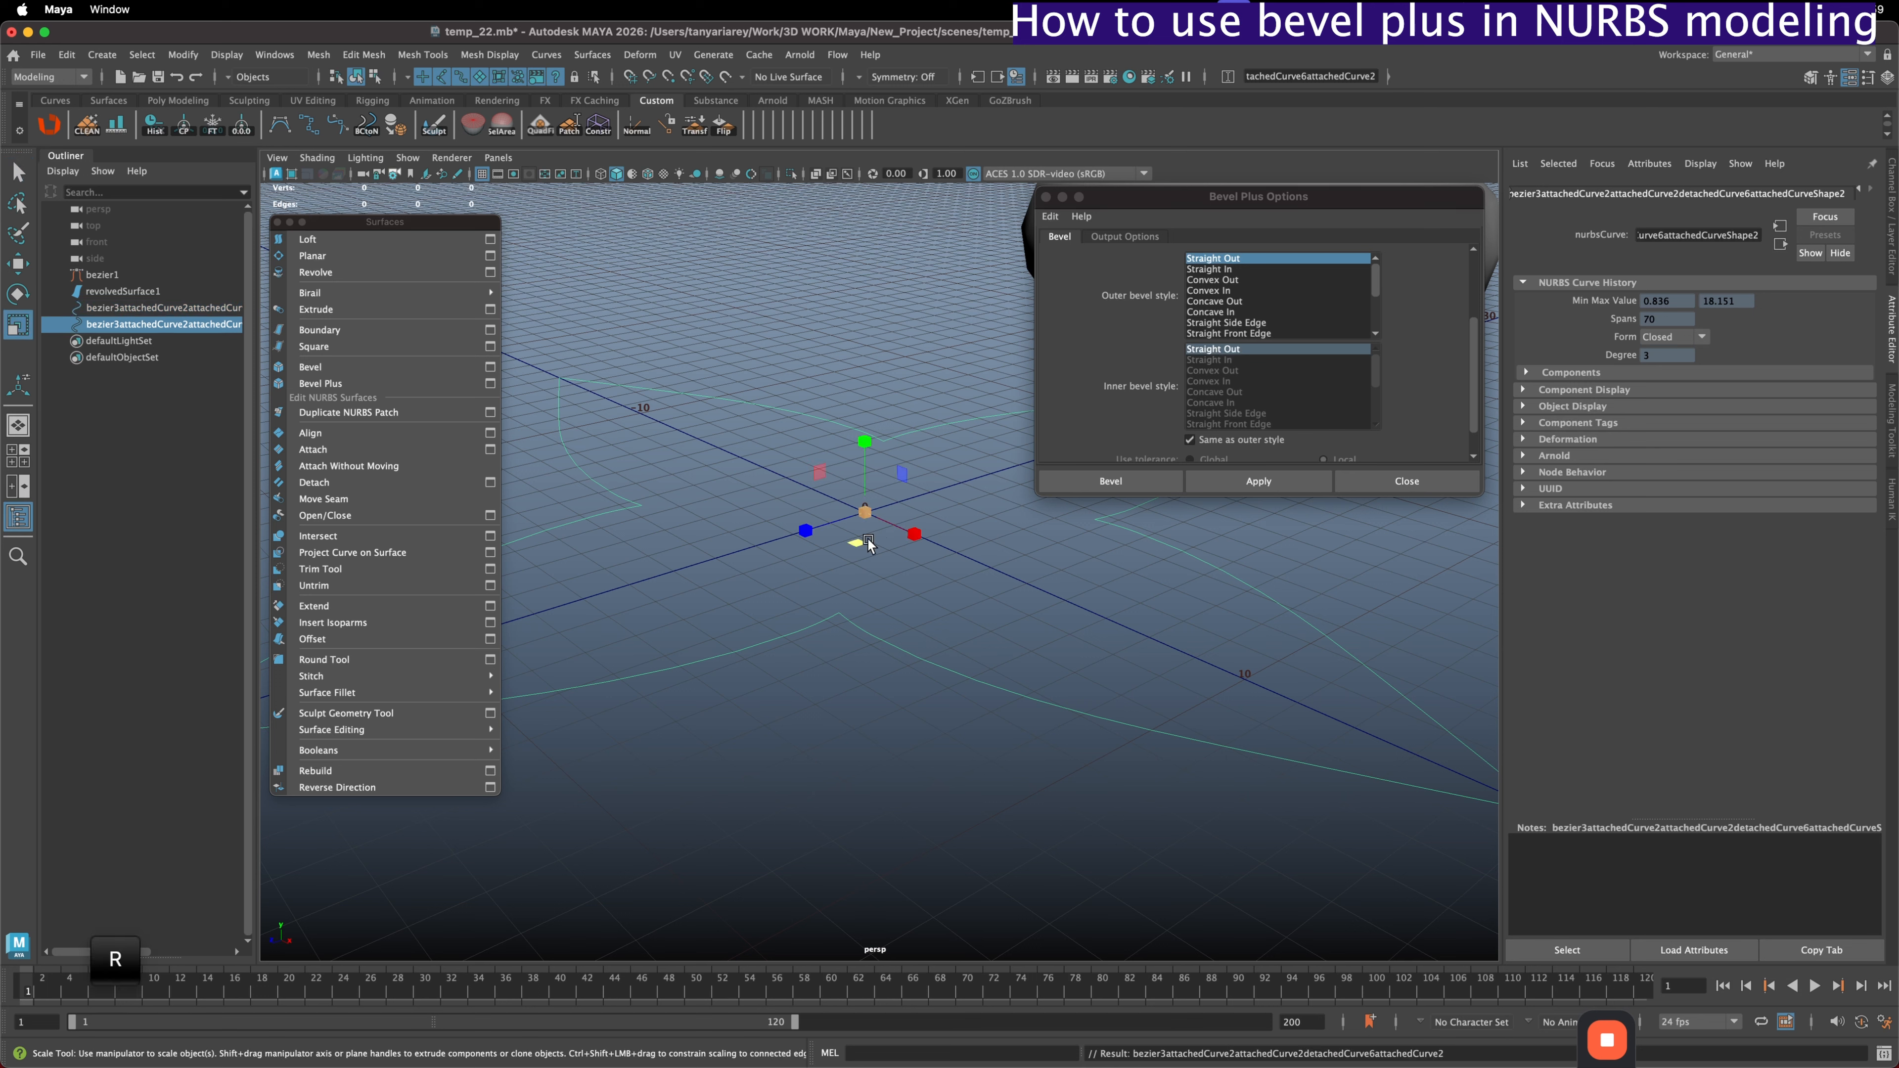
left_click_drag(856, 542, 796, 514)
left_click(18, 174)
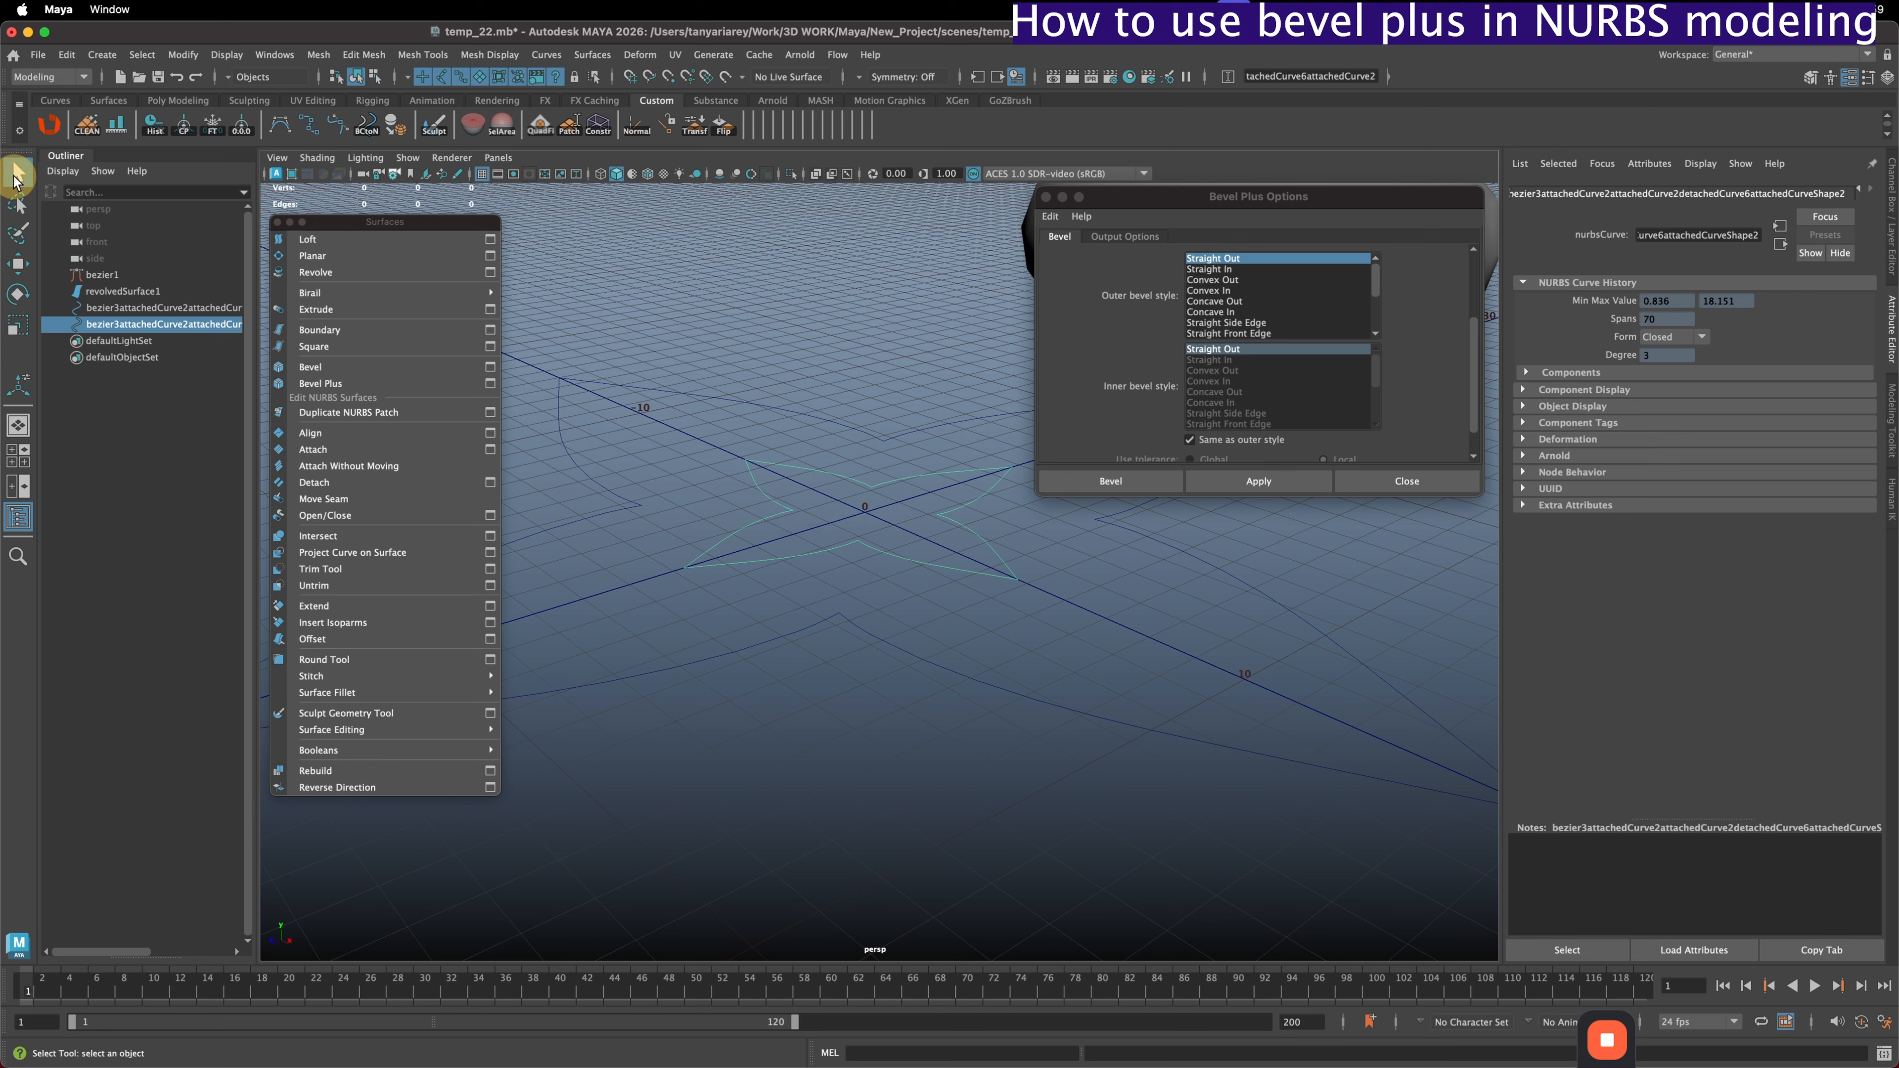
- Bevel the large outer star and small inner star curves together using Straight Out, and inspect the star-shaped hole
left_click(931, 438)
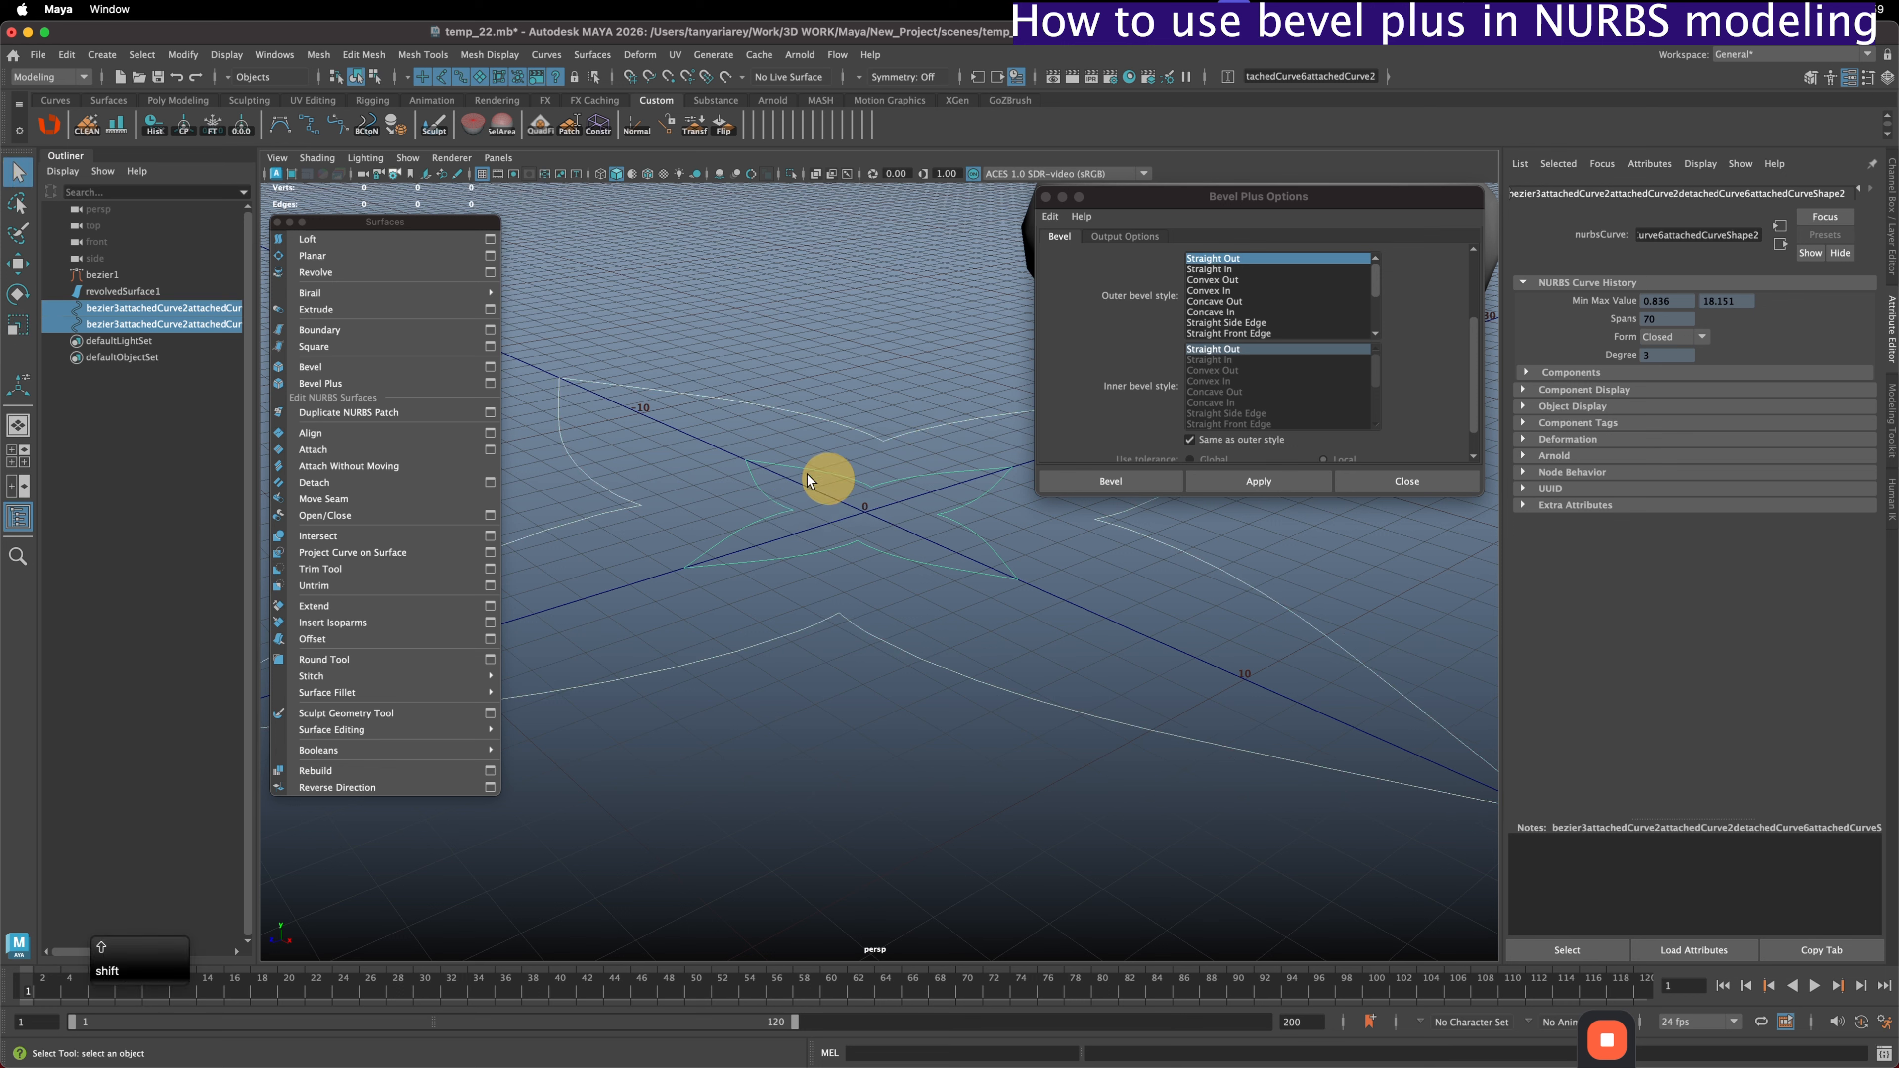
left_click(827, 479, "shift")
left_click(1300, 479)
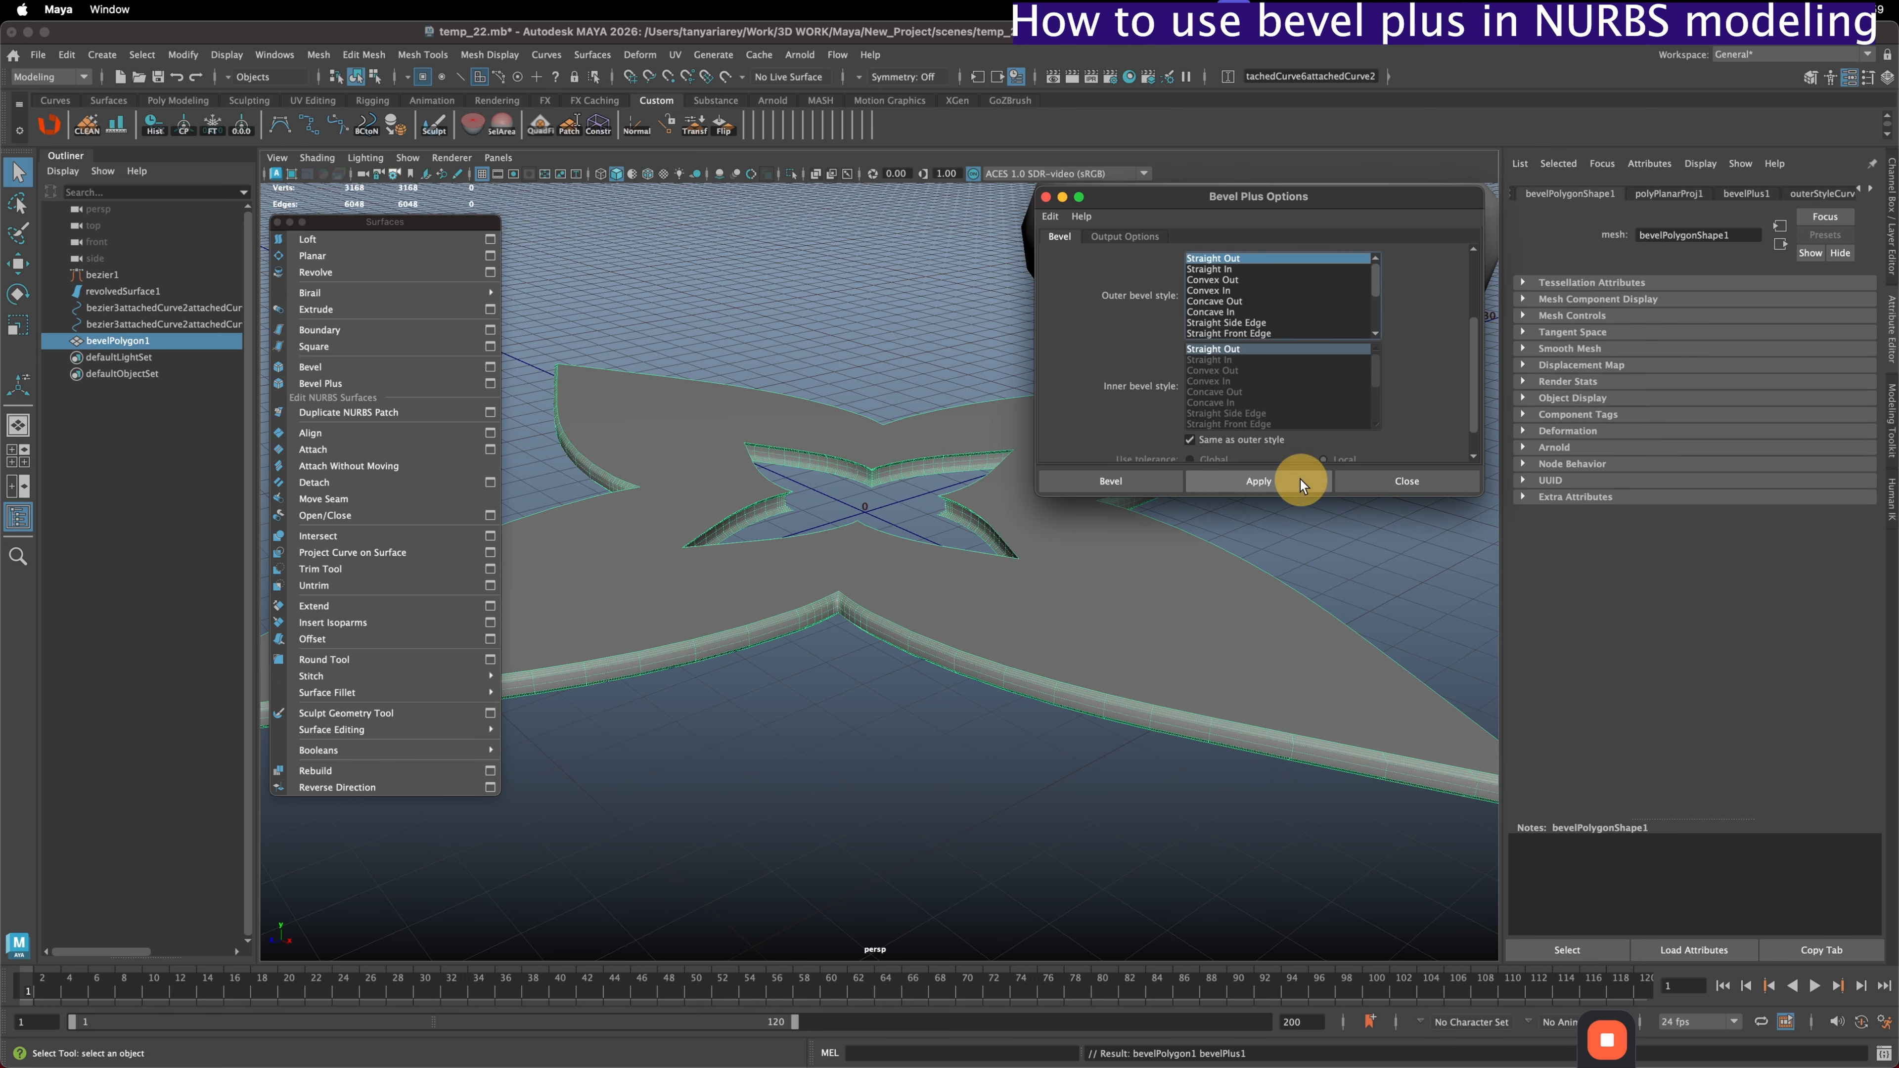
scroll(880, 499, "up", 5)
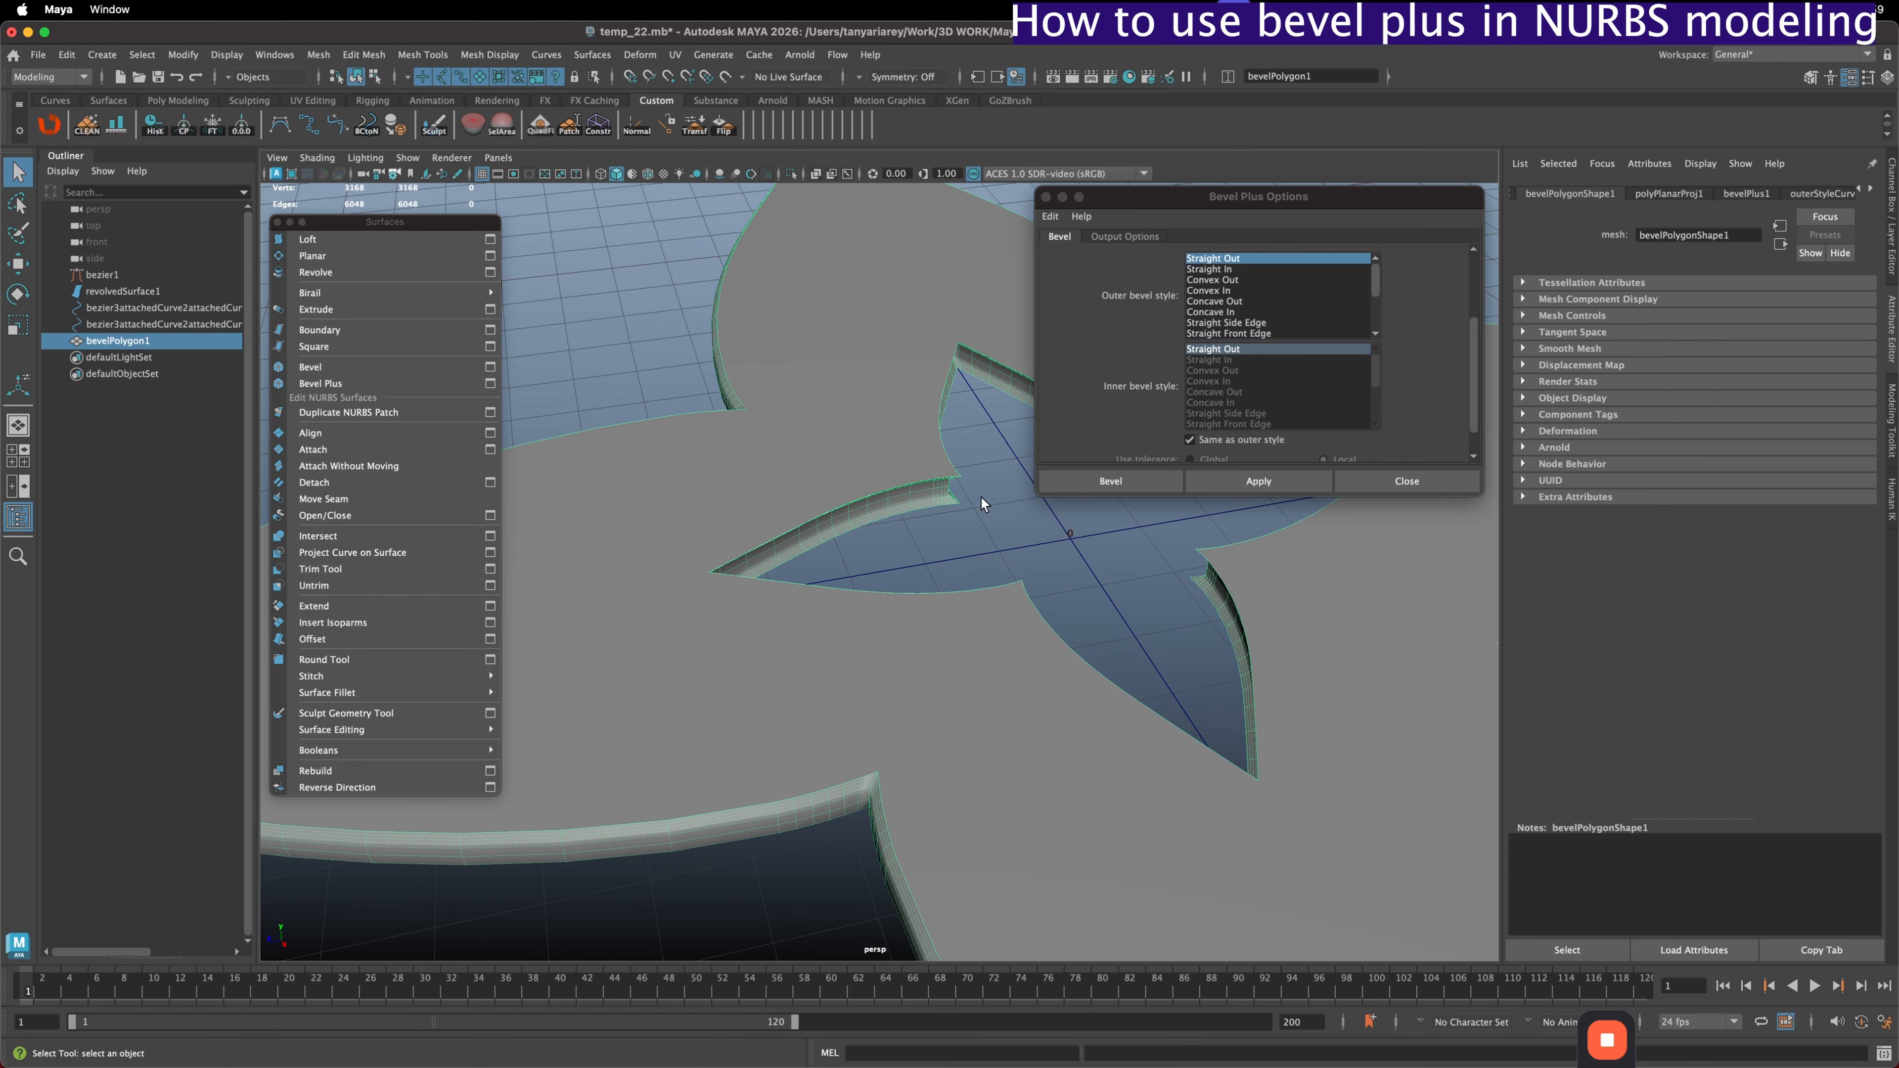
- Undo the star bevel and bevel both curves again with Straight Out outside and a separate Convex In inner style
key("super+z")
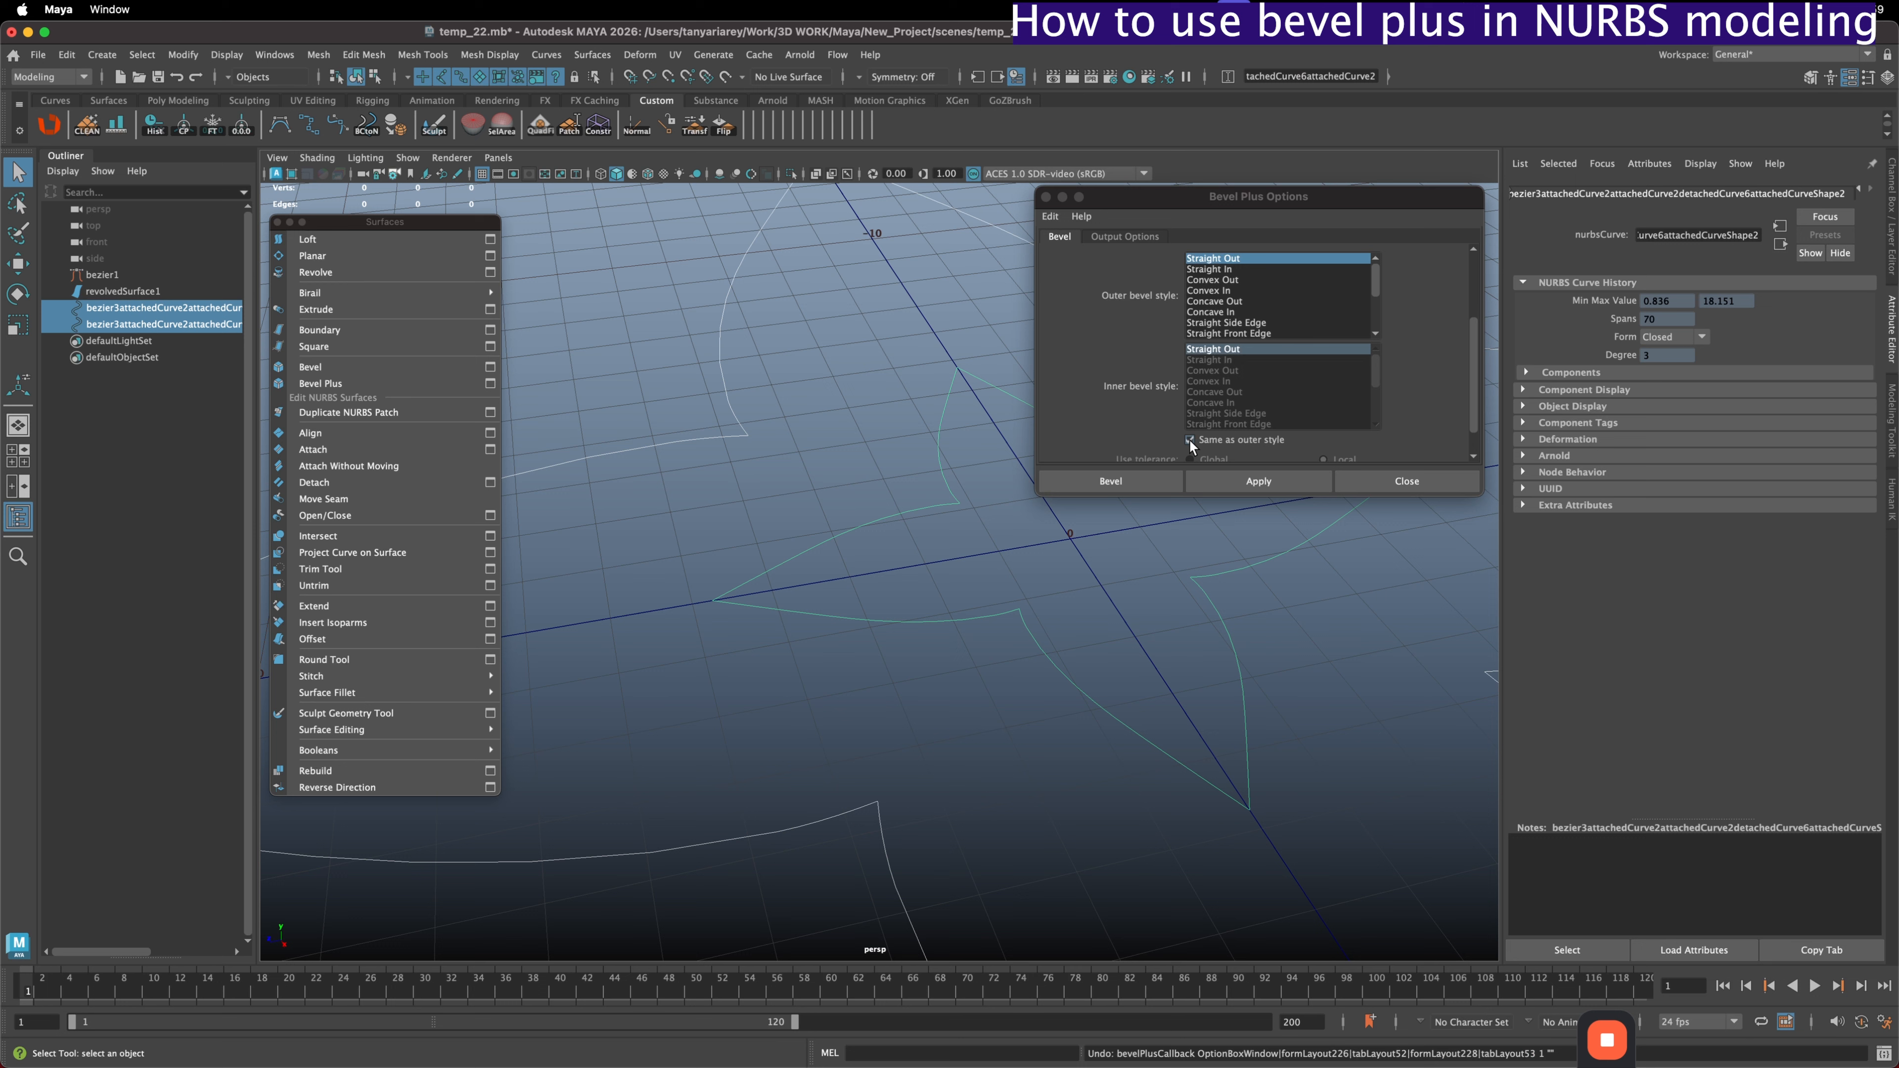
left_click(1189, 439)
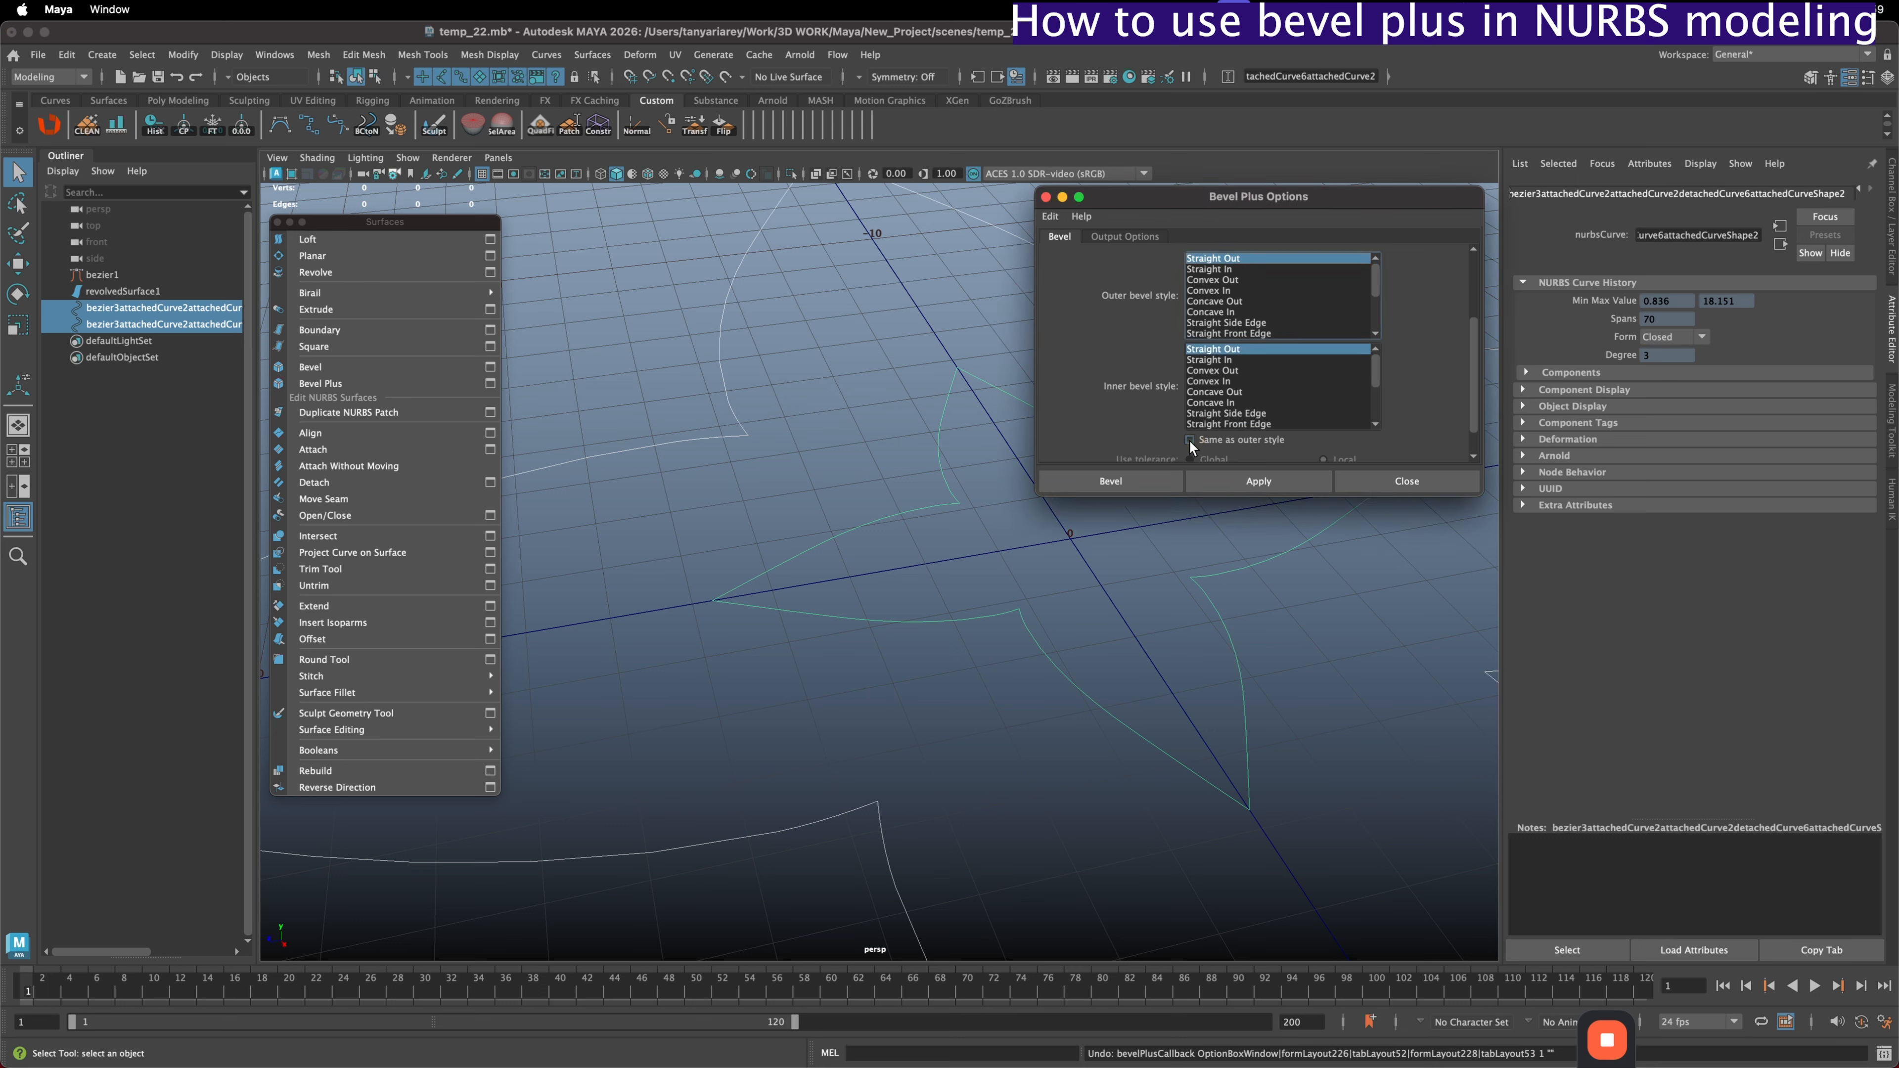
left_click(1211, 381)
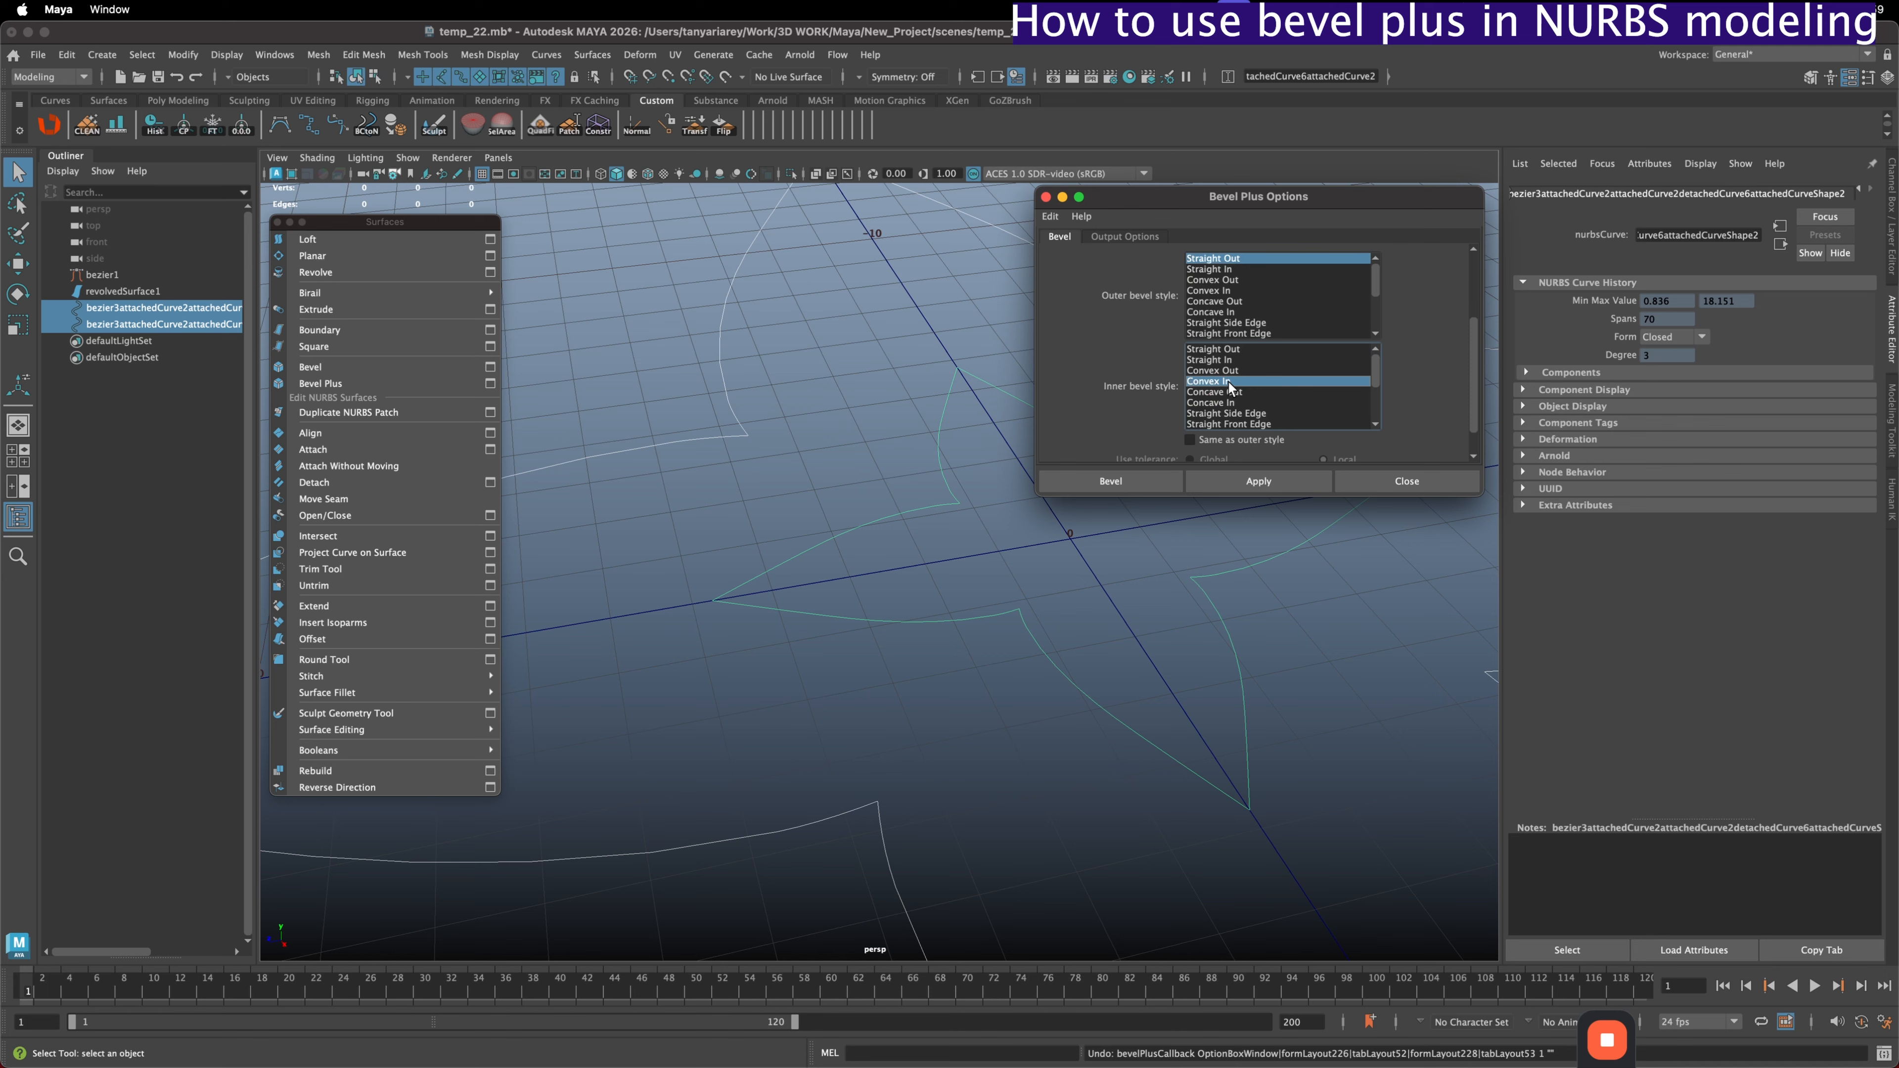
left_click(1241, 473)
left_click_drag(972, 494, 897, 645, "alt")
left_click_drag(905, 730, 882, 589, "alt")
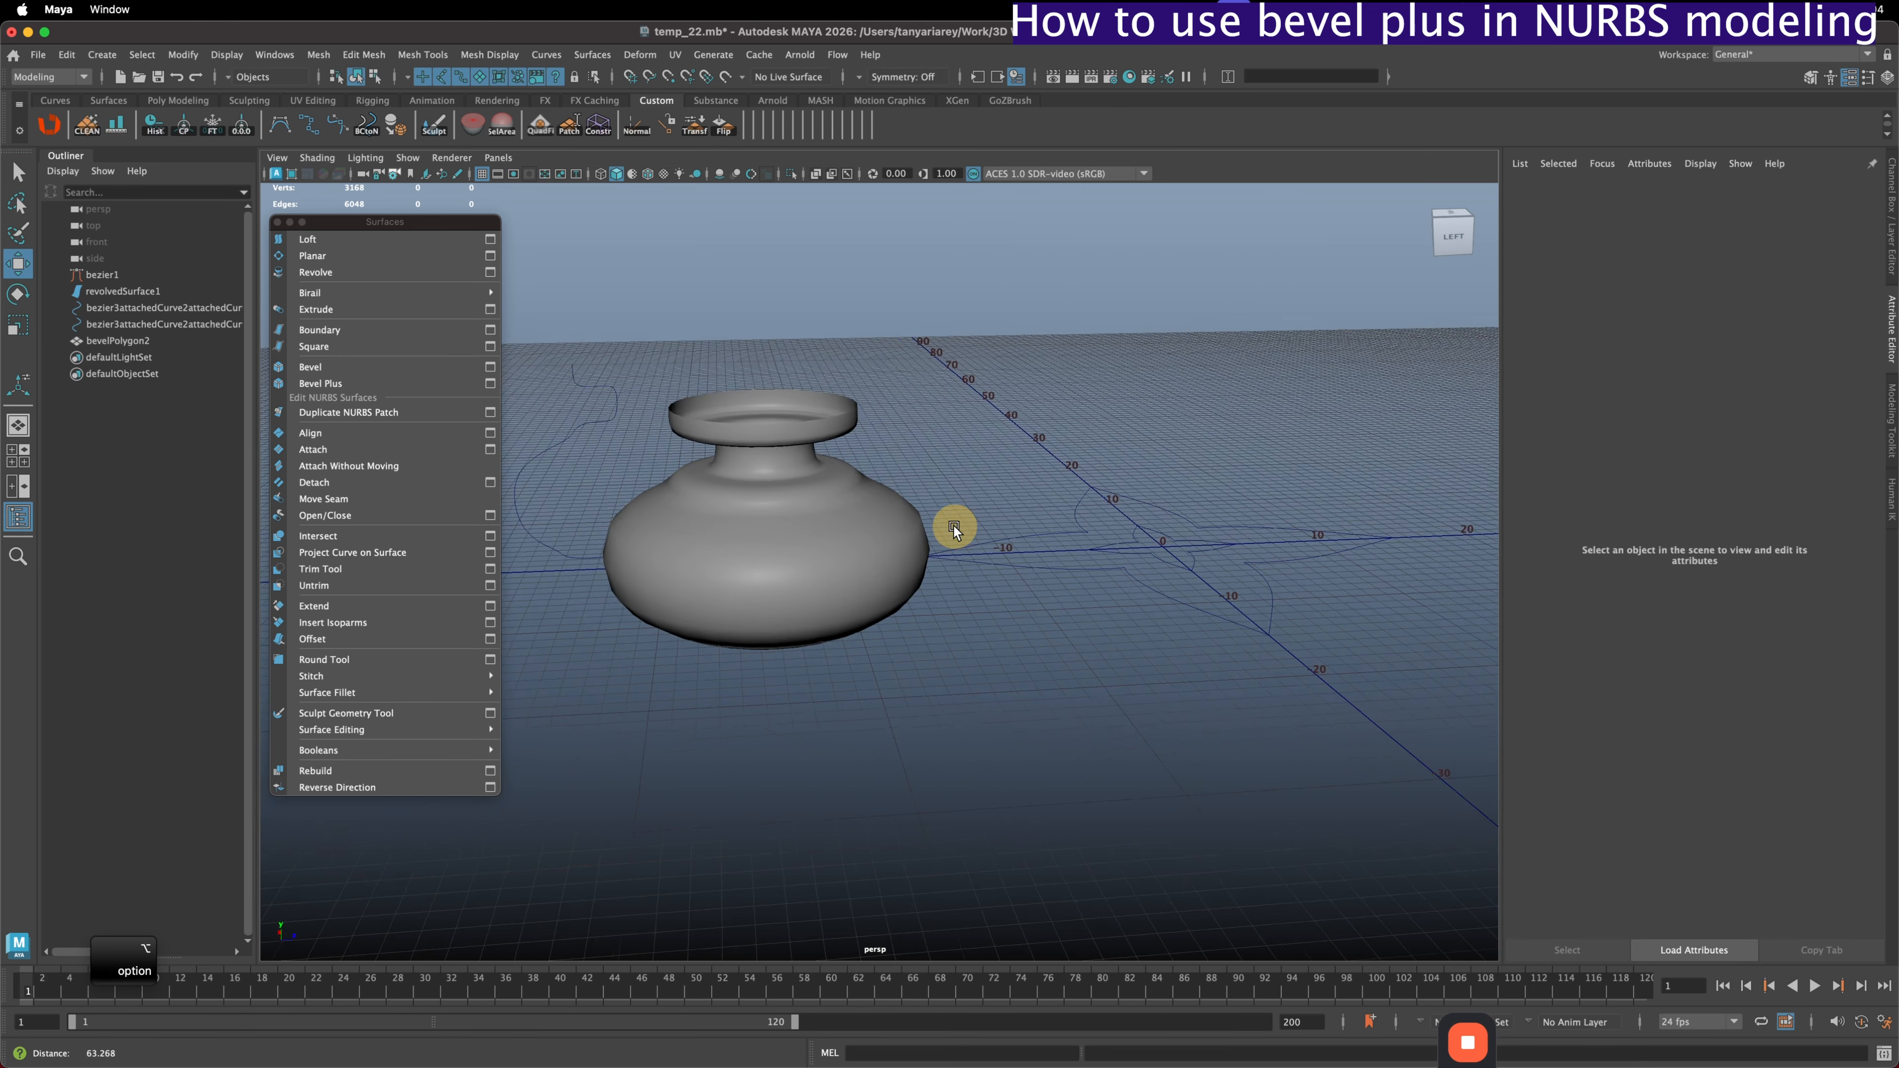
- Select the revolved vase surface and make it live
left_click(967, 563)
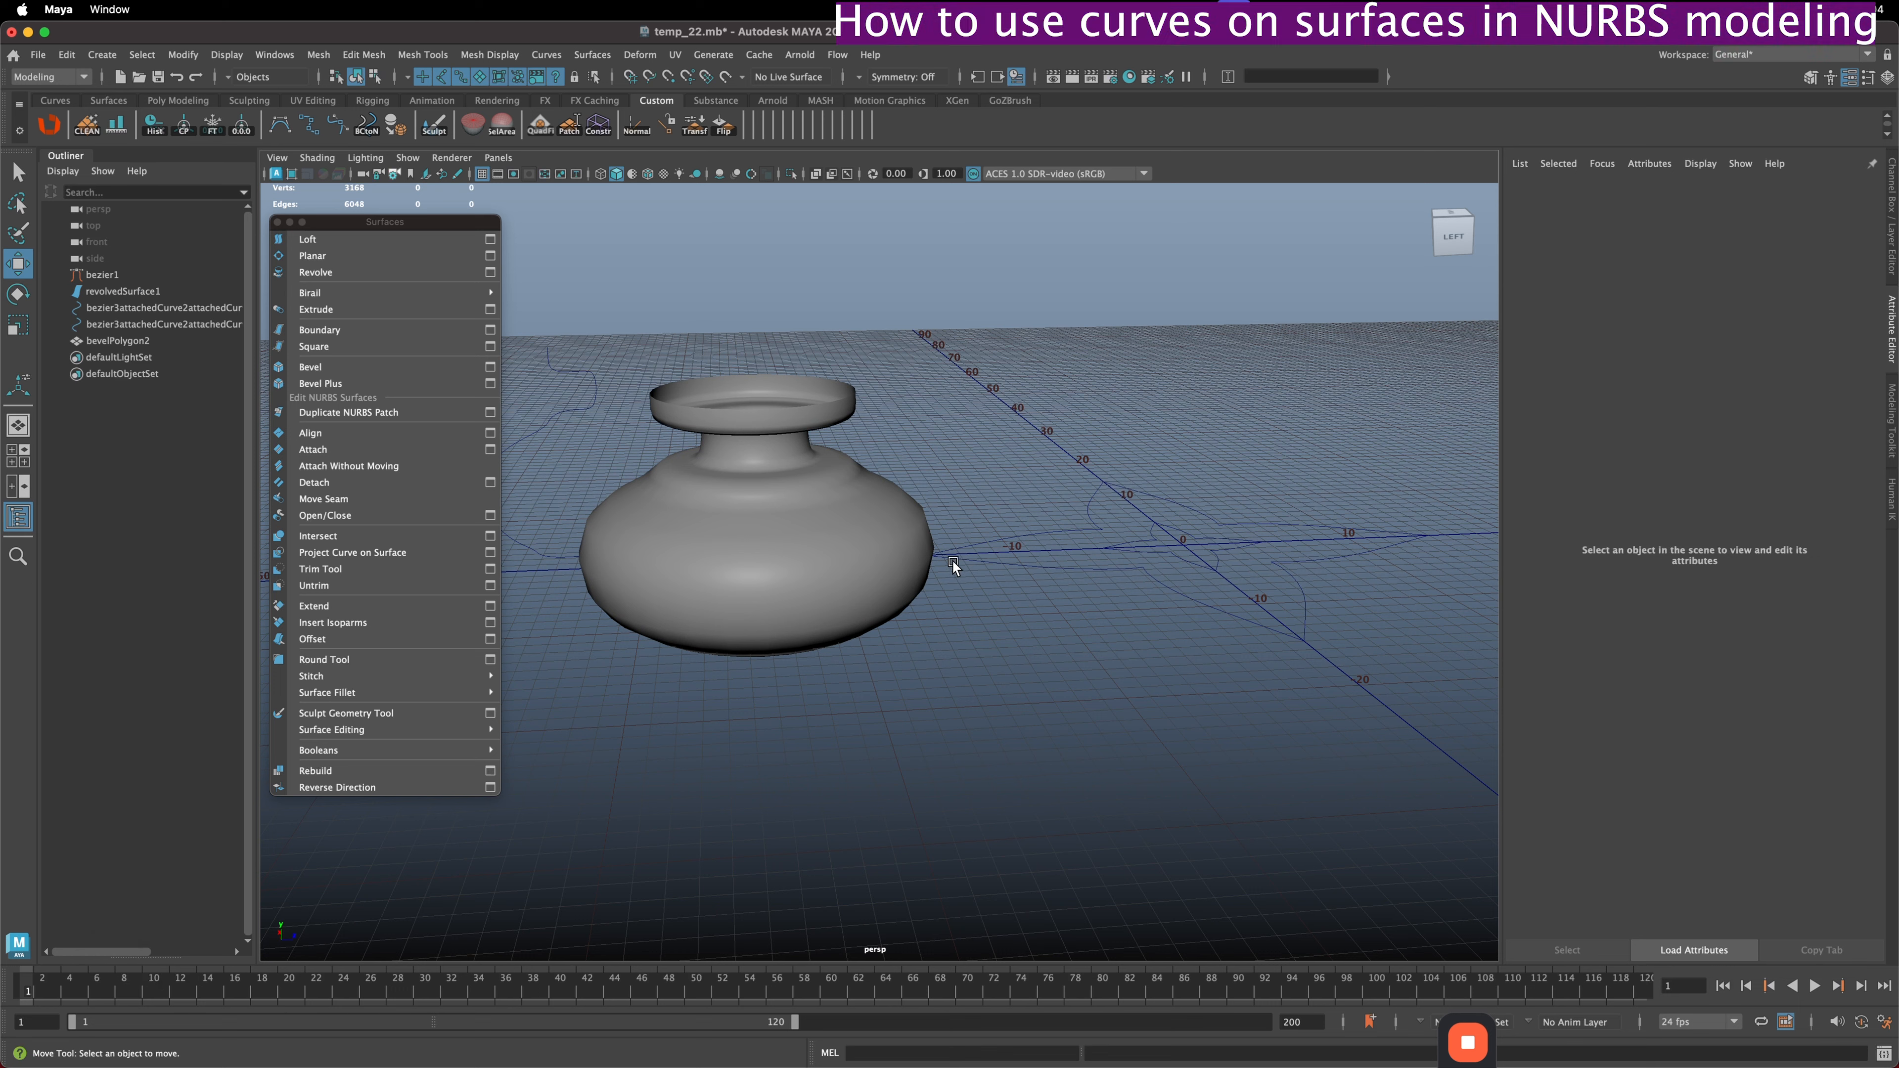
left_click(871, 541)
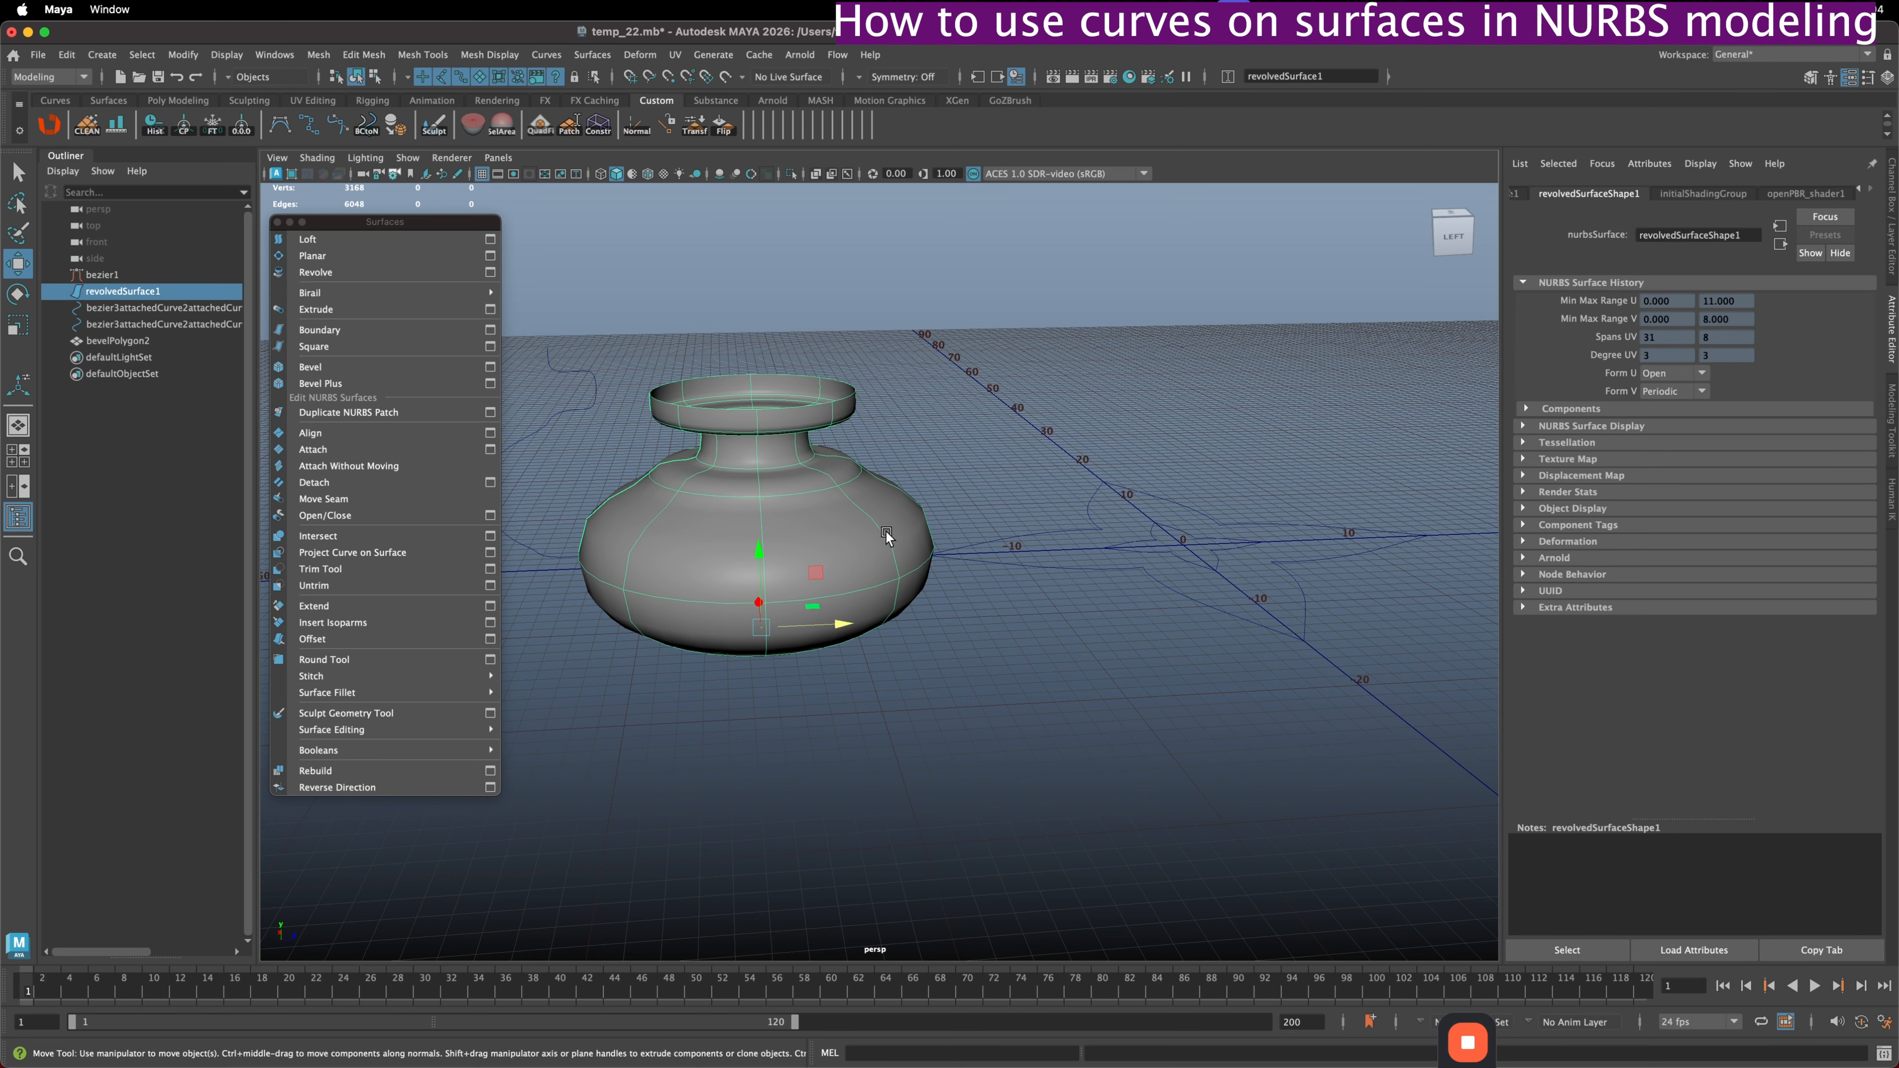
right_click_drag(751, 464, 806, 535, "alt")
middle_click_drag(807, 536, 996, 580, "alt")
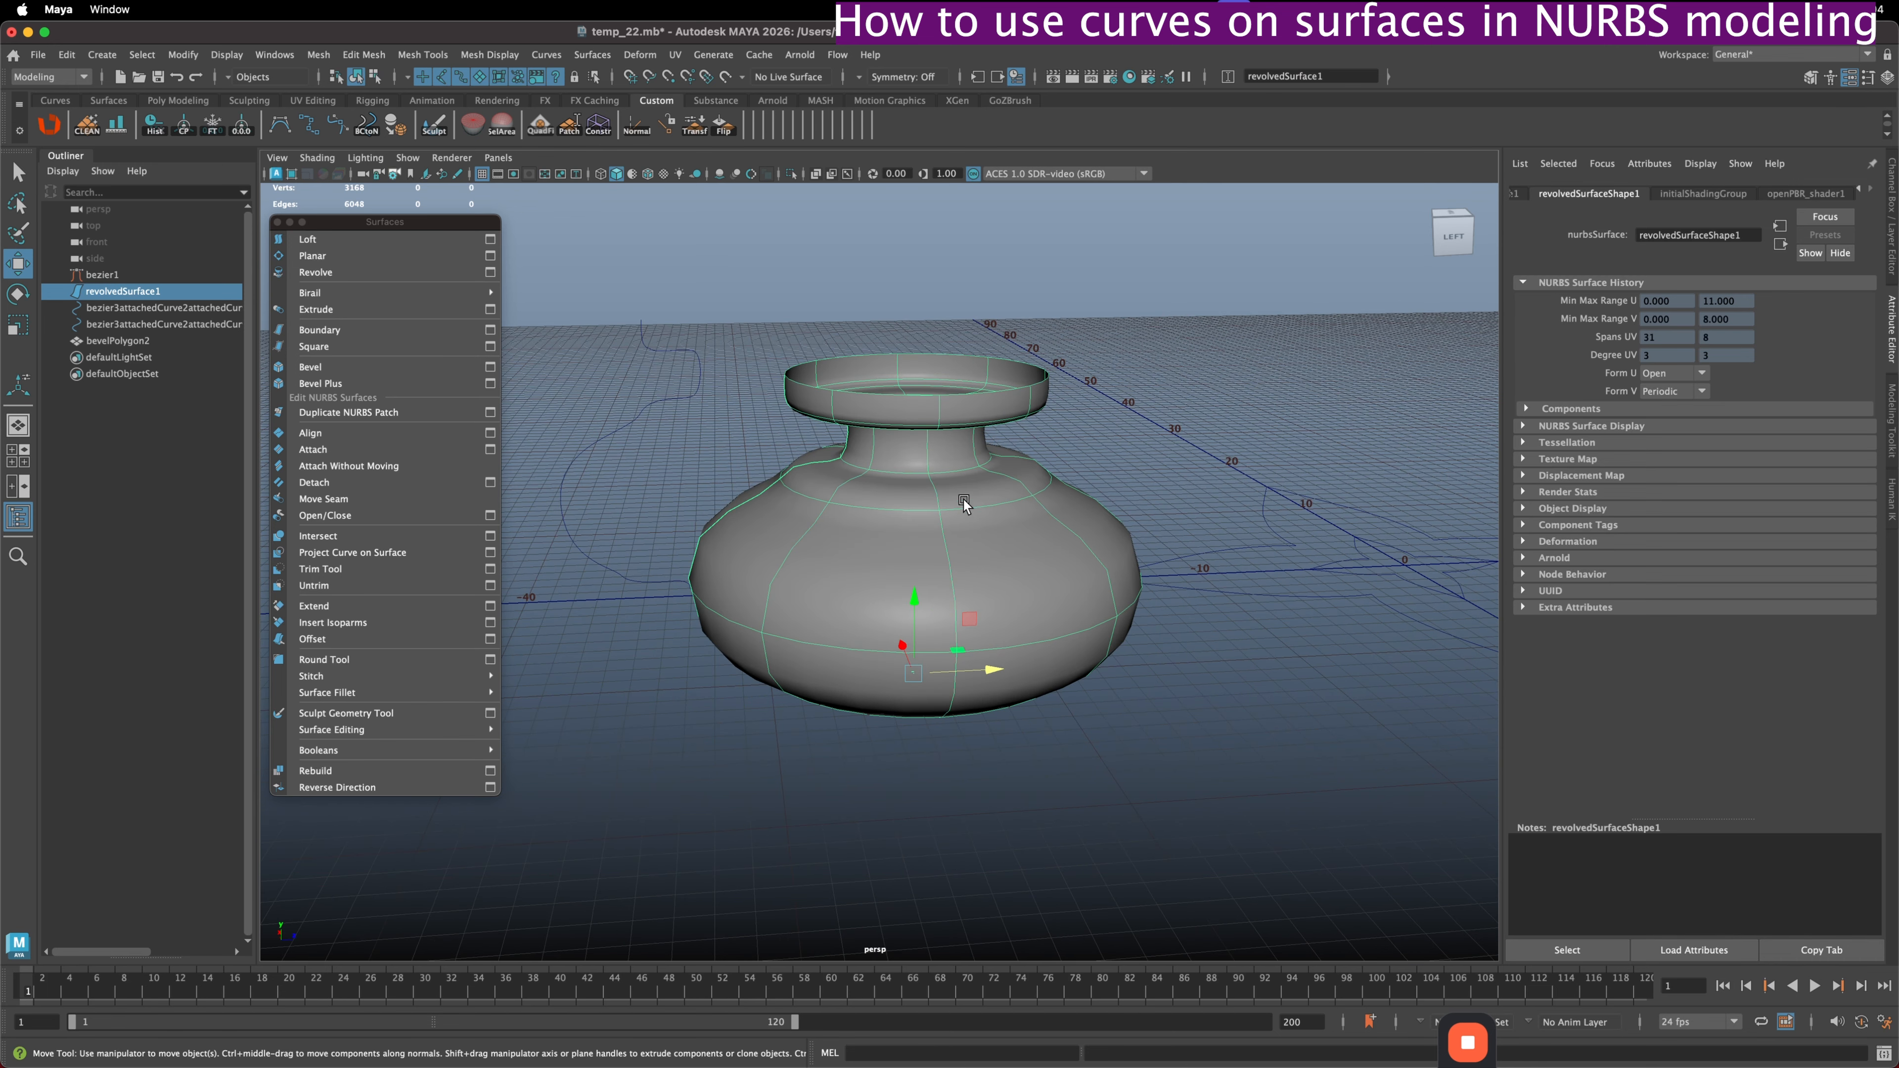
left_click(725, 77)
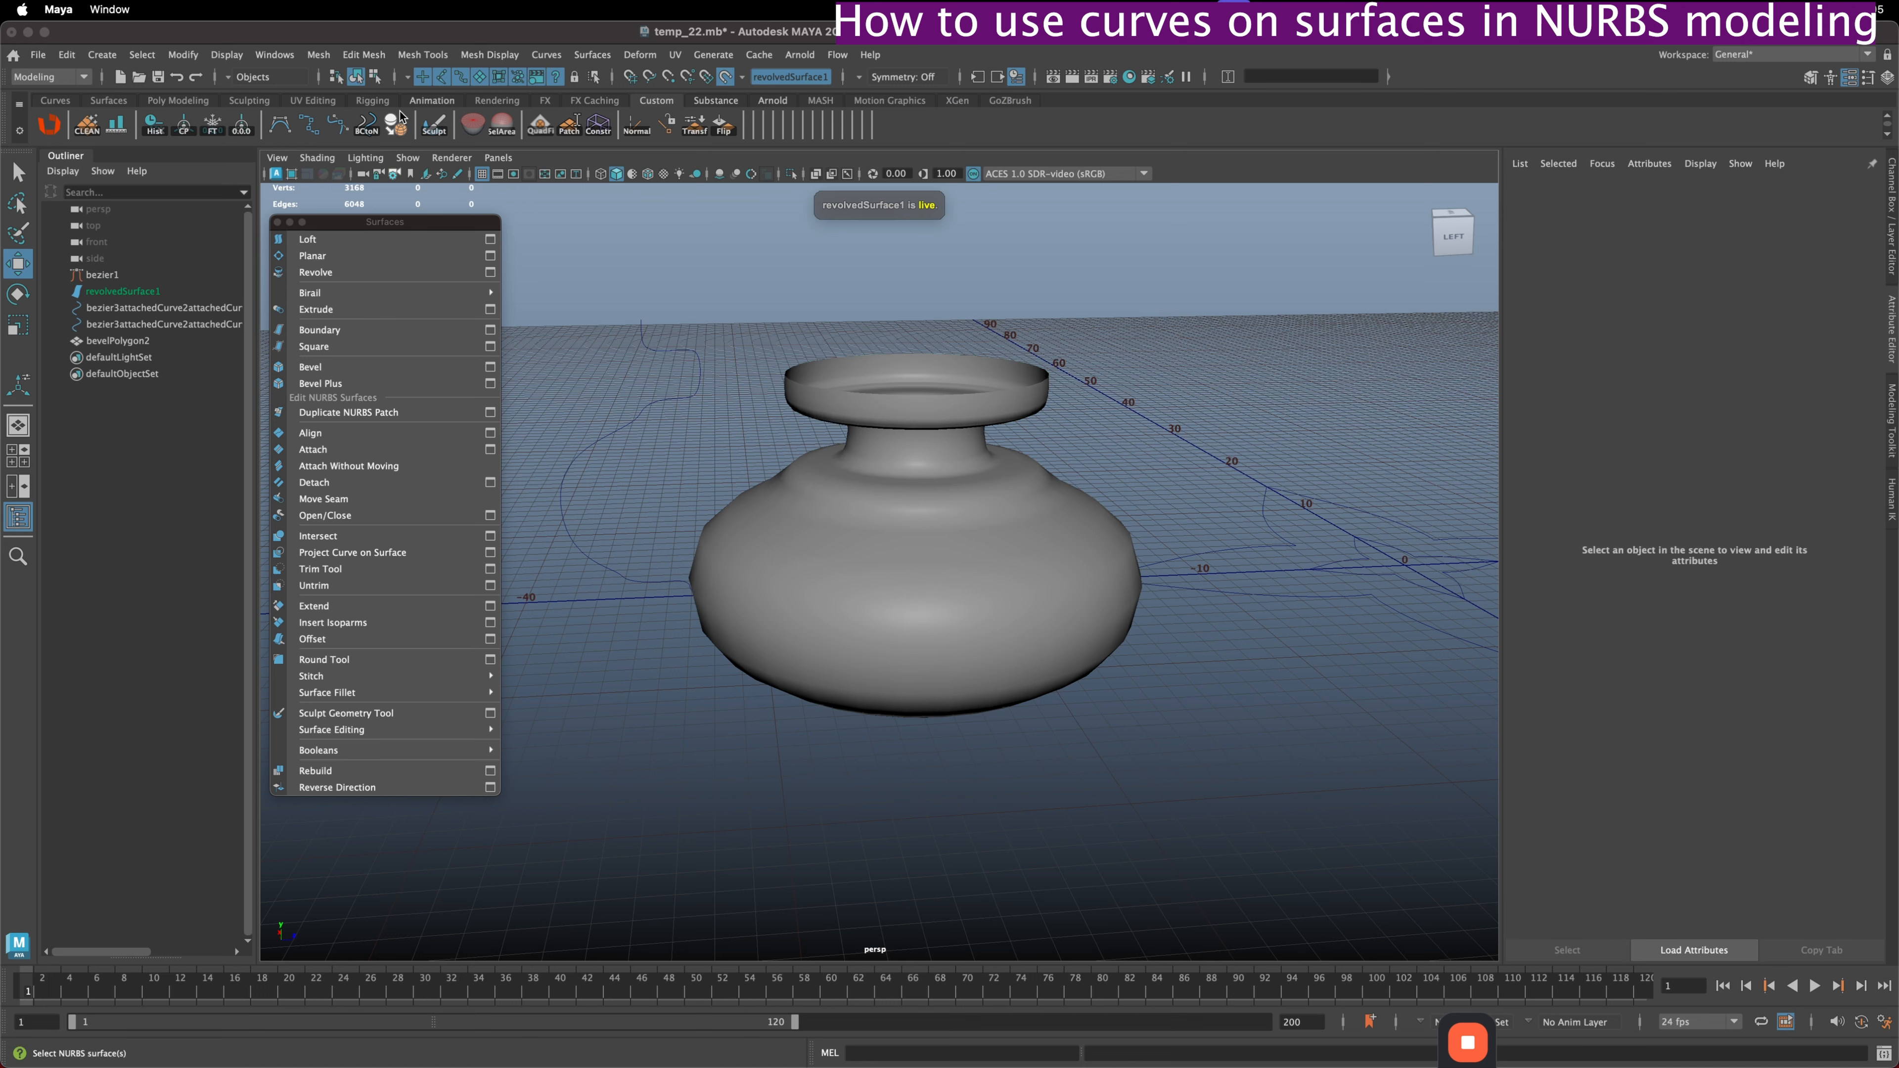
- Draw a rounded, nearly closed loop on the front of the vase's belly with the EP Curve Tool
left_click(313, 130)
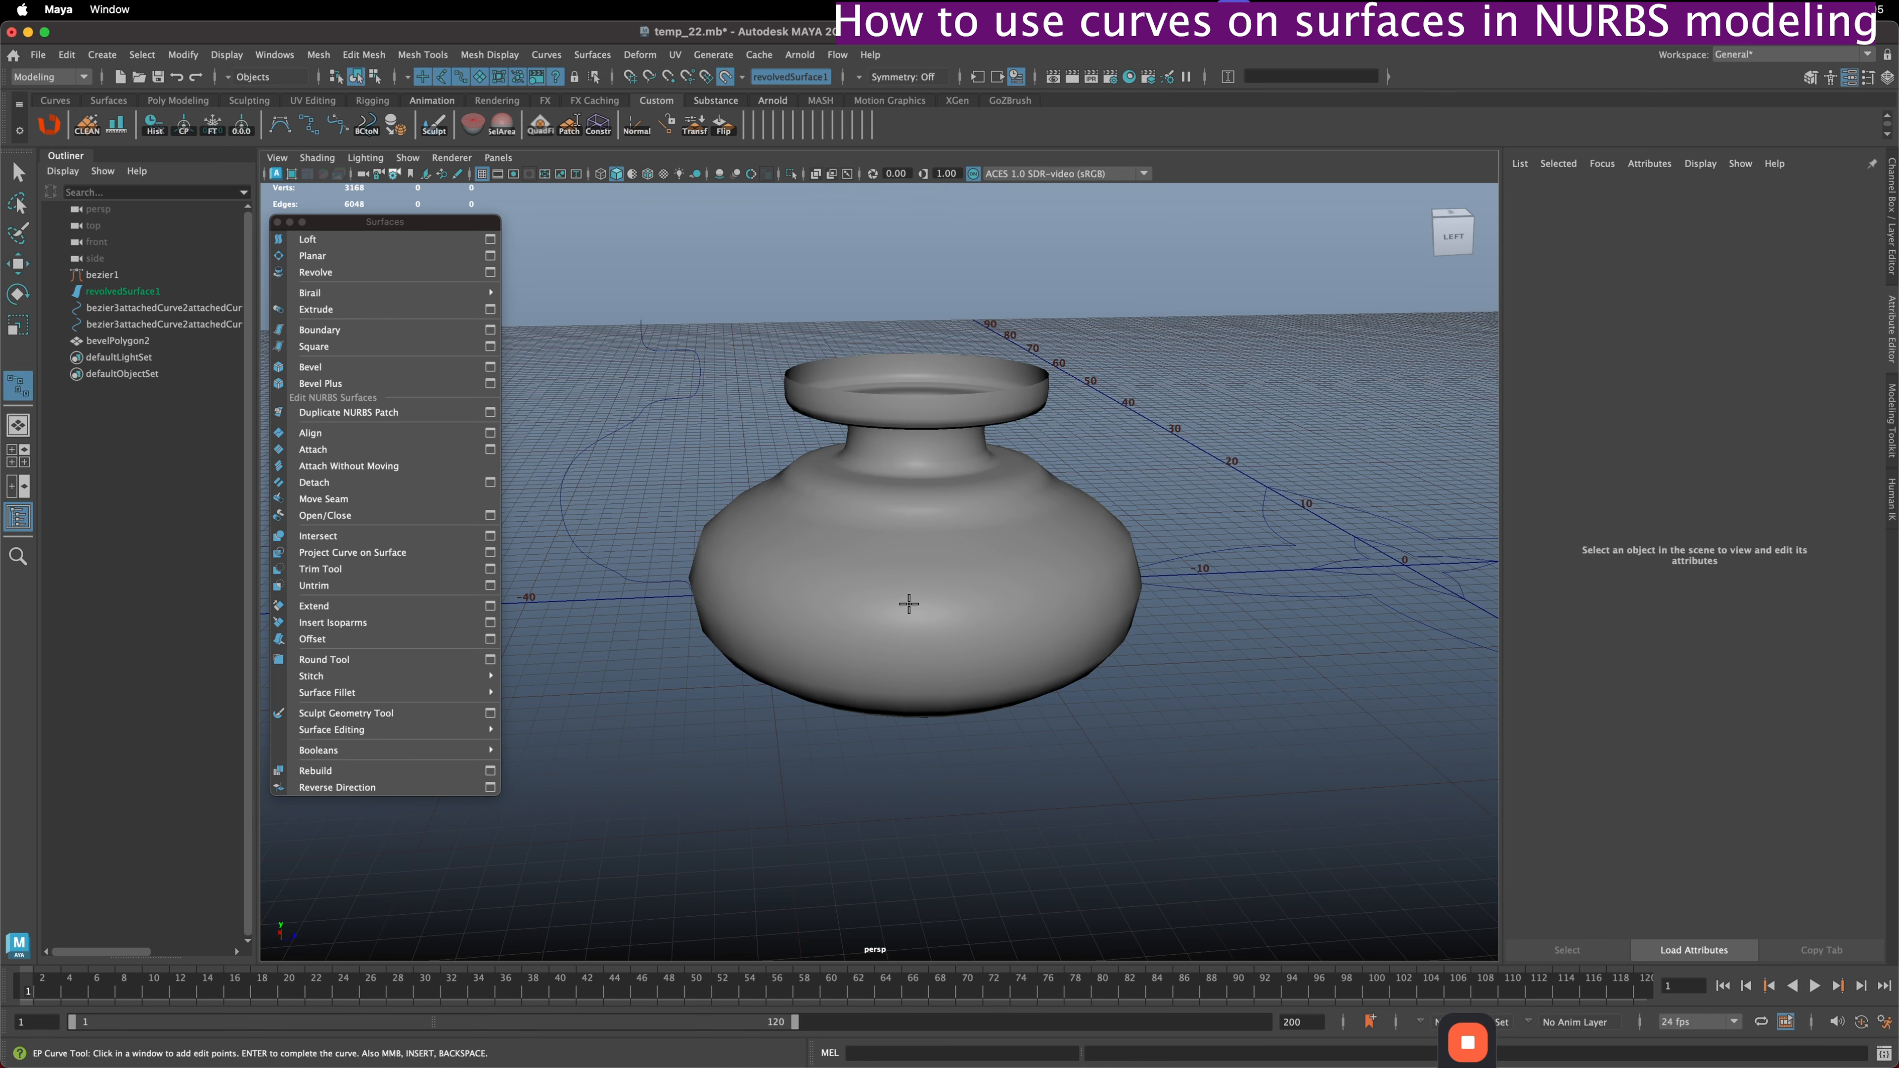
left_click(871, 601)
left_click(895, 633)
left_click(964, 646)
left_click(1029, 616)
left_click(1028, 574)
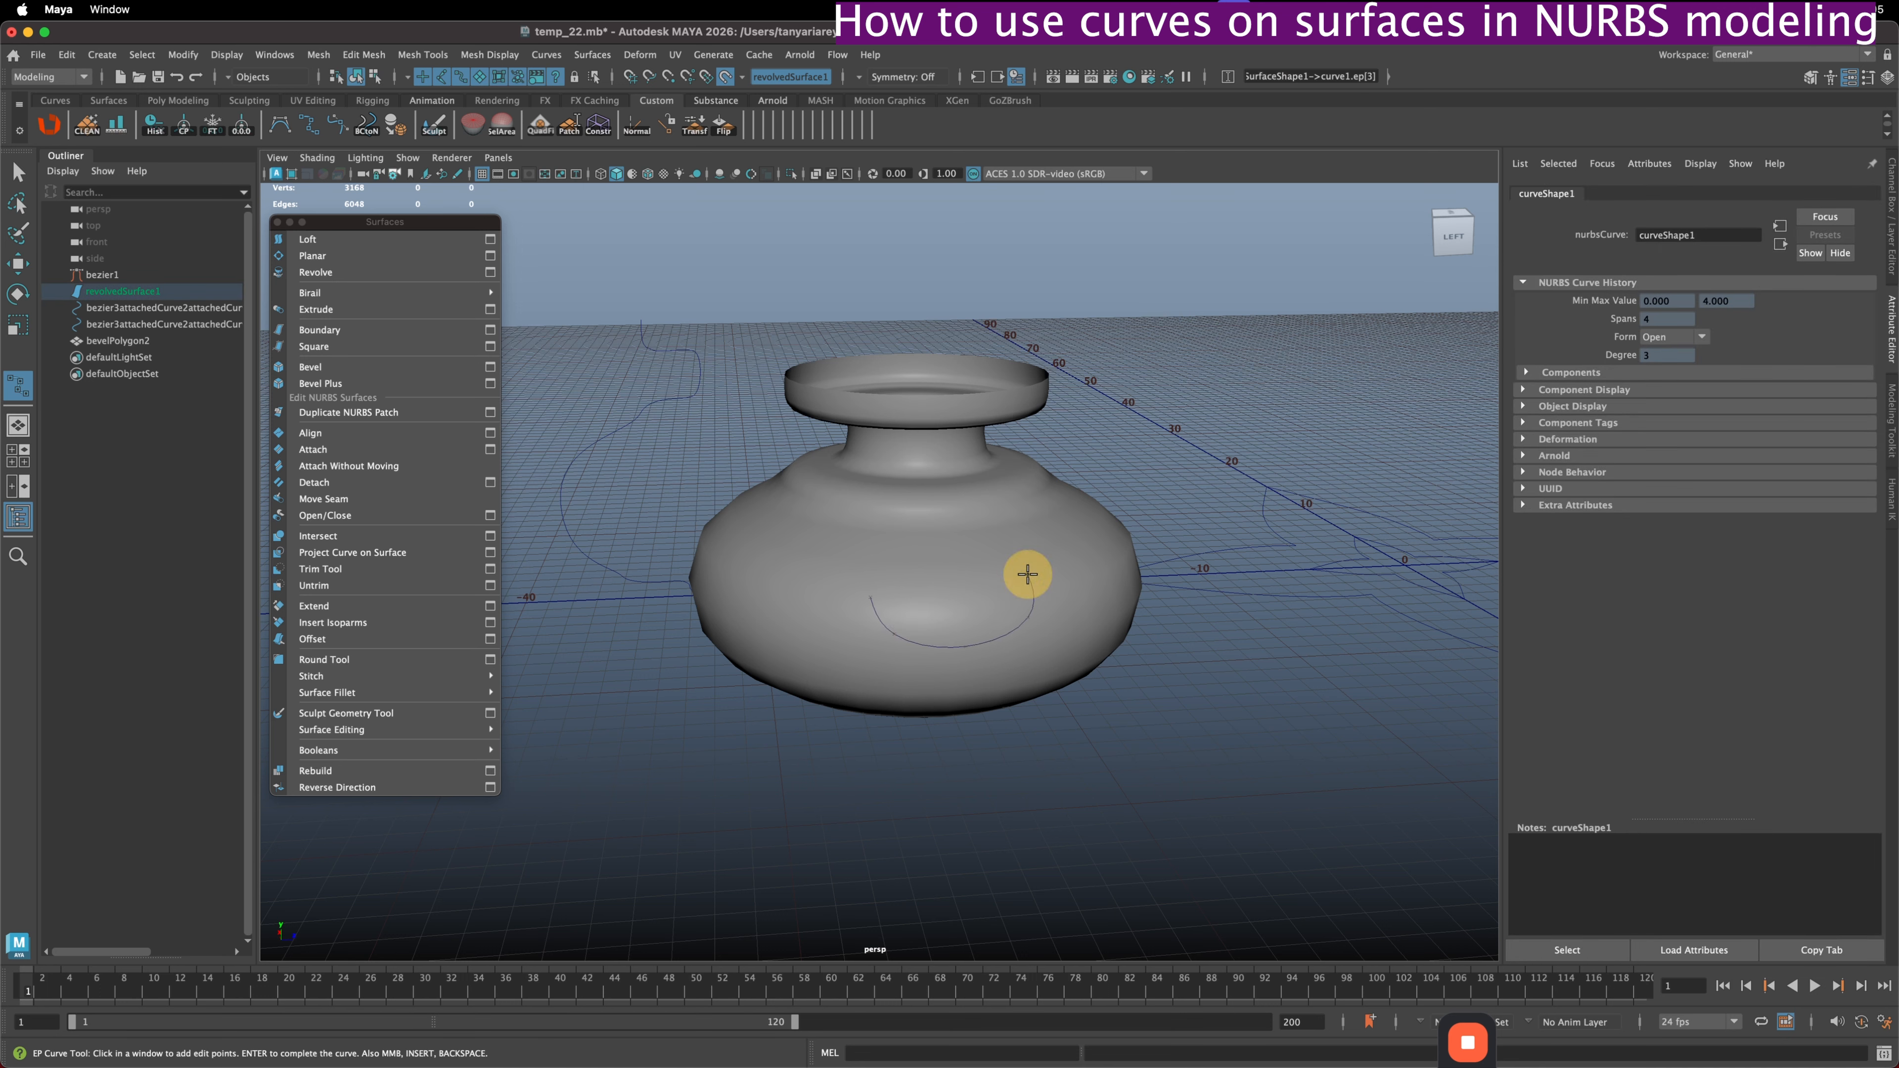
left_click(981, 547)
left_click(897, 540)
left_click(858, 555)
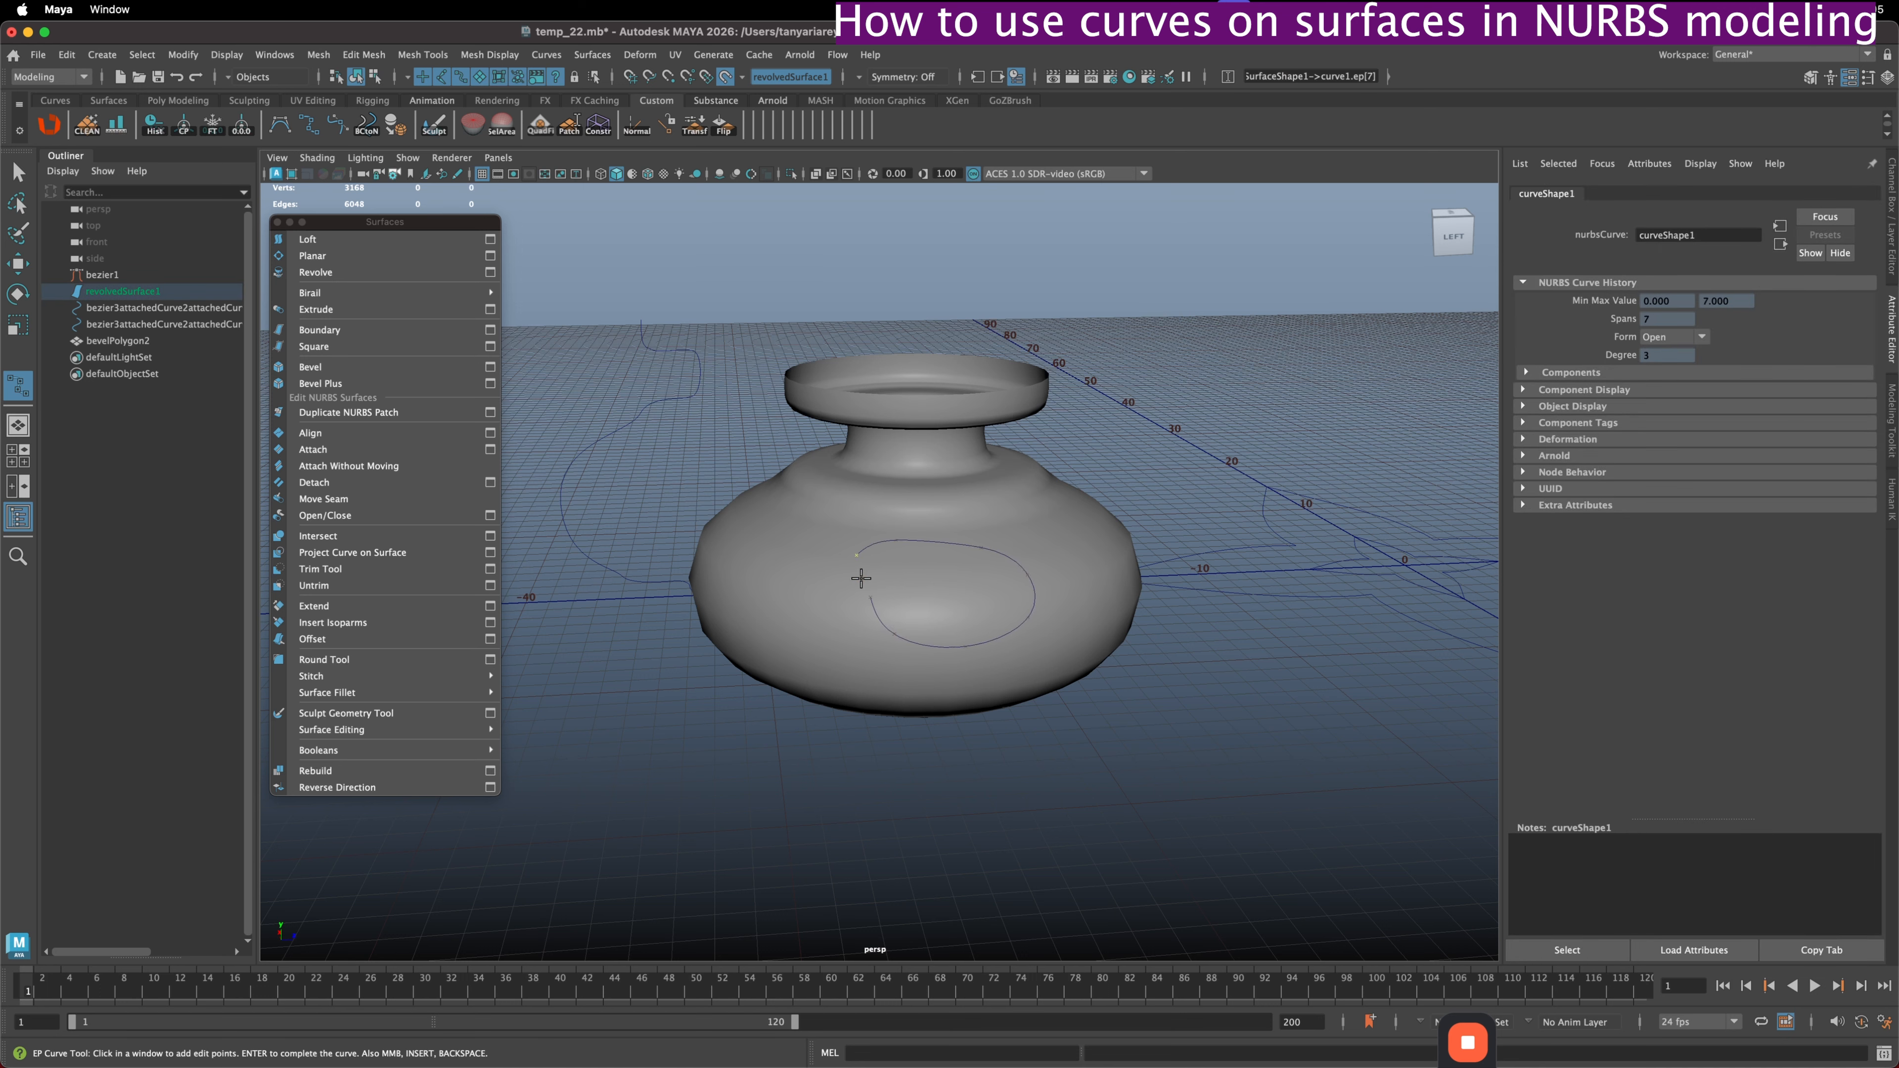
- Undo the last loop points, place a new upper point and close the curve by snapping its end to the start
key("super+z")
key("super+z")
left_click(918, 550)
key("c")
left_click(875, 605)
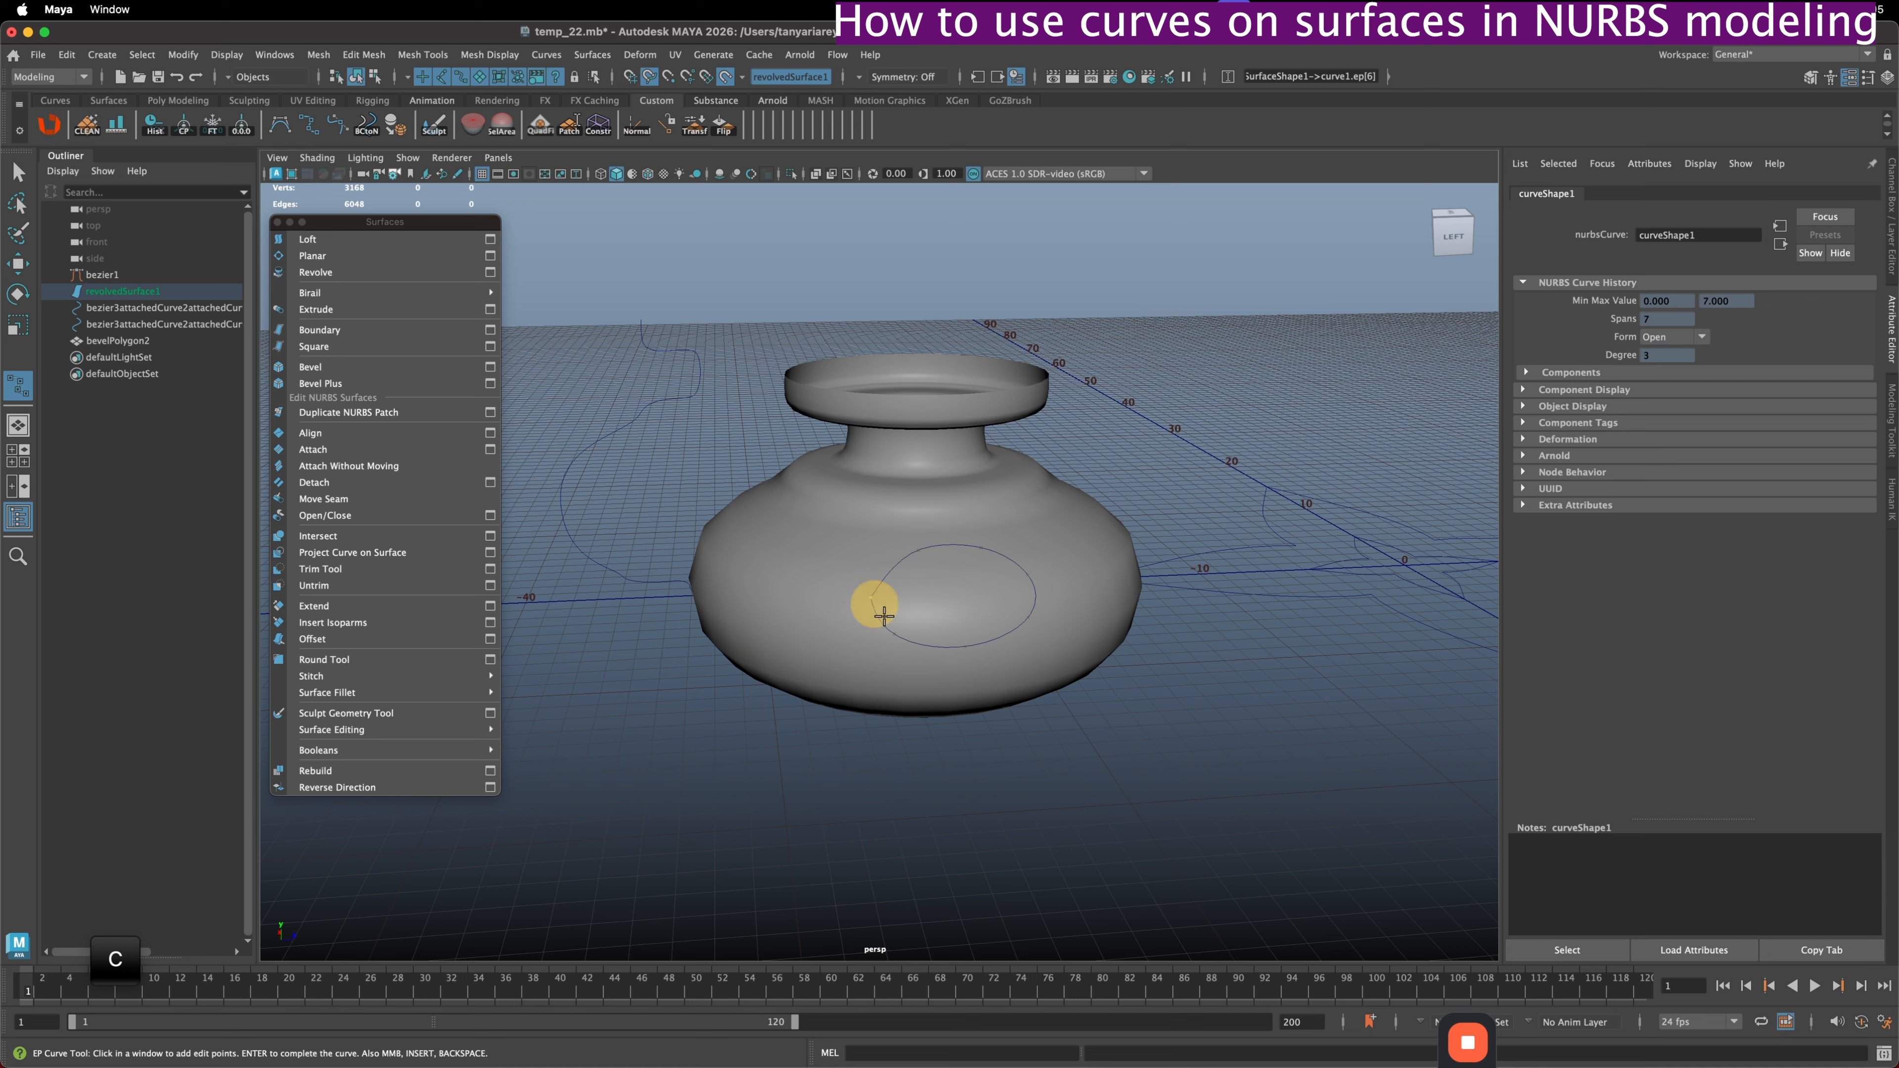
key("Return")
key("w")
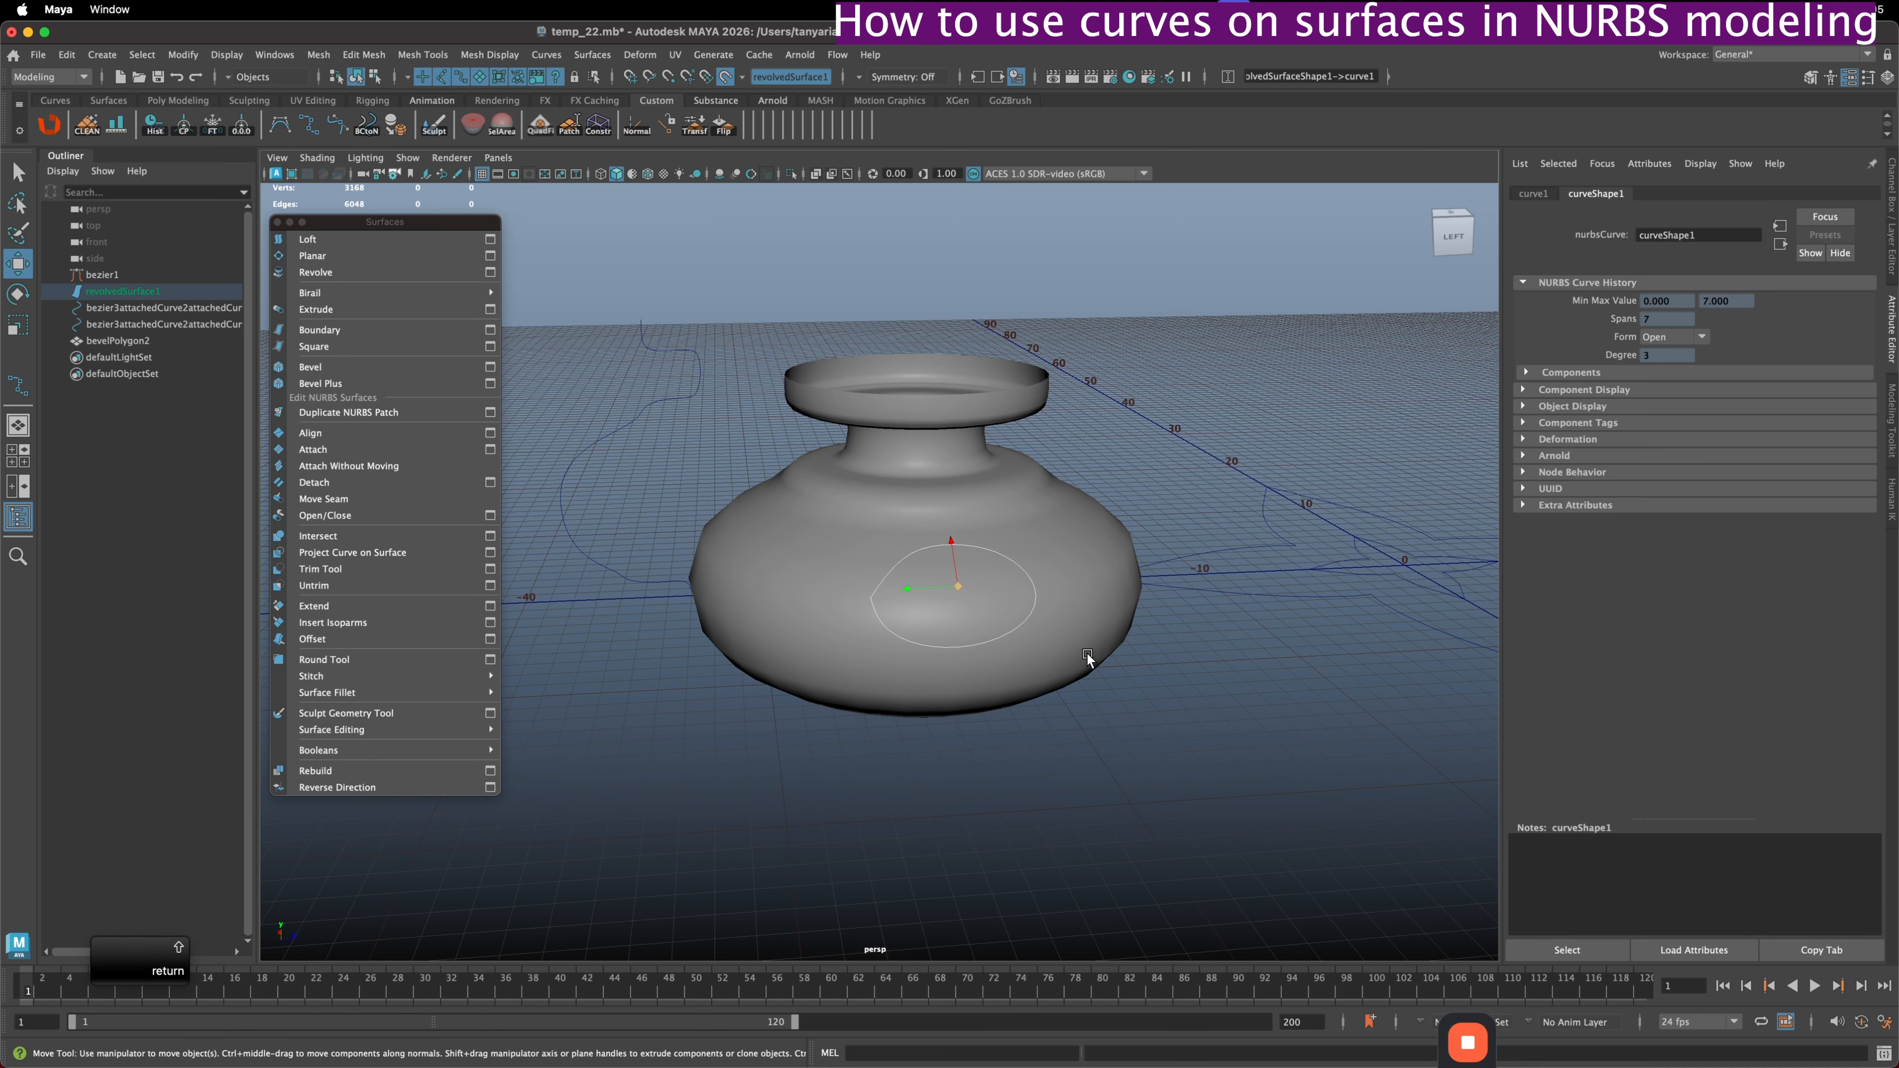
- Turn off the live surface and inspect the loop curve attached to the vase
left_click(725, 76)
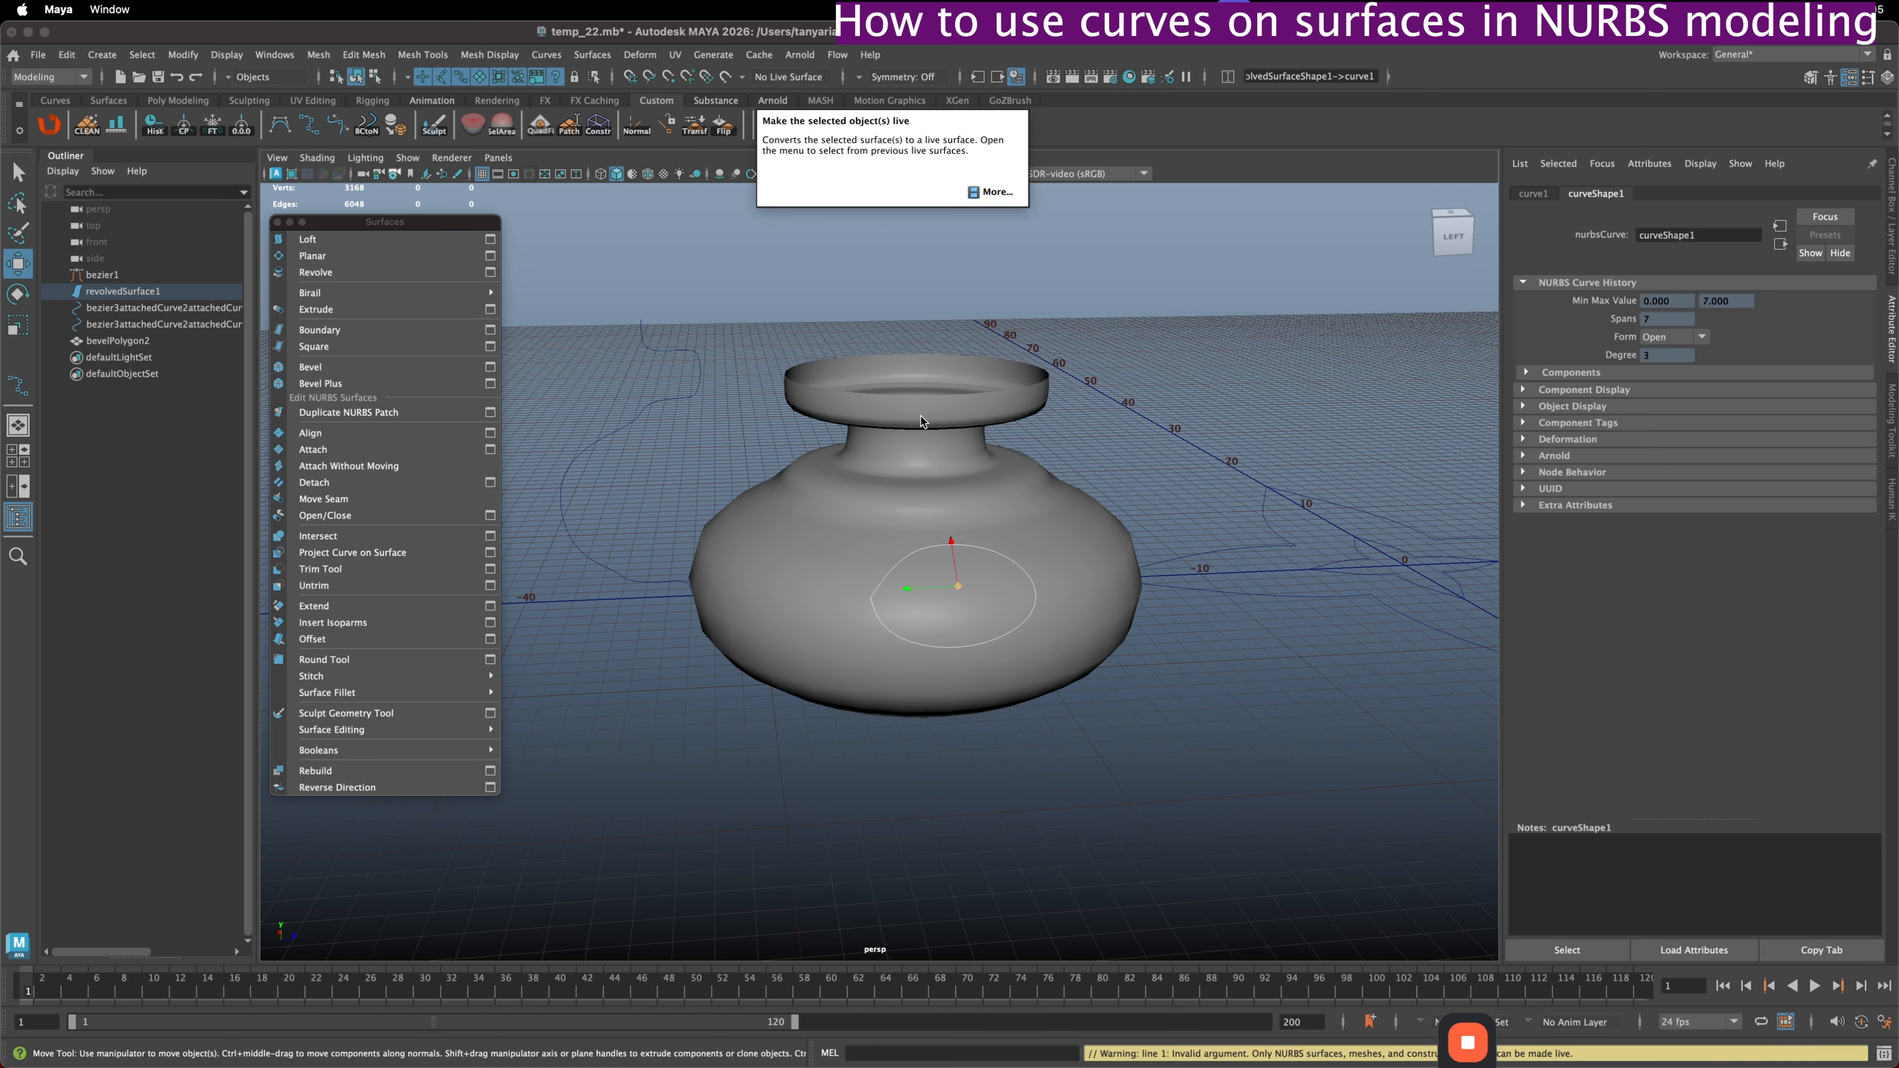
left_click(920, 452)
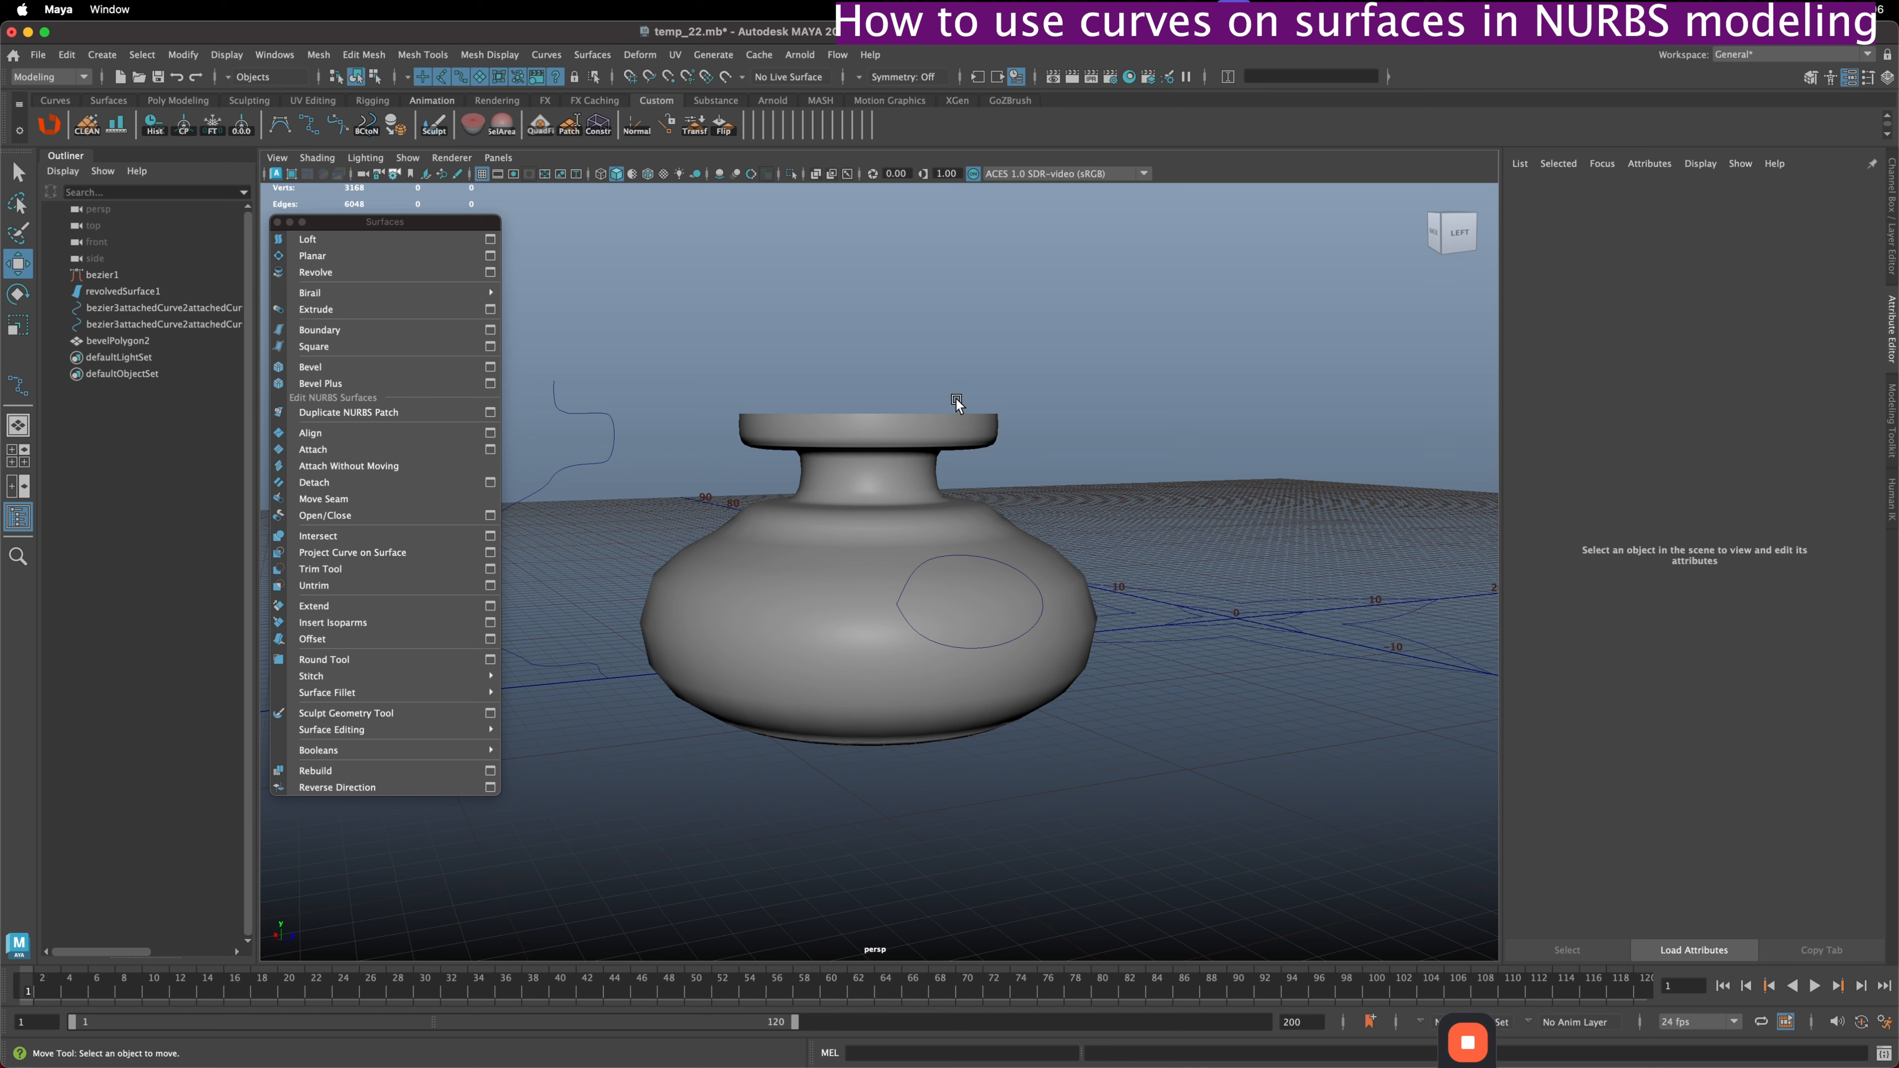
left_click(931, 539)
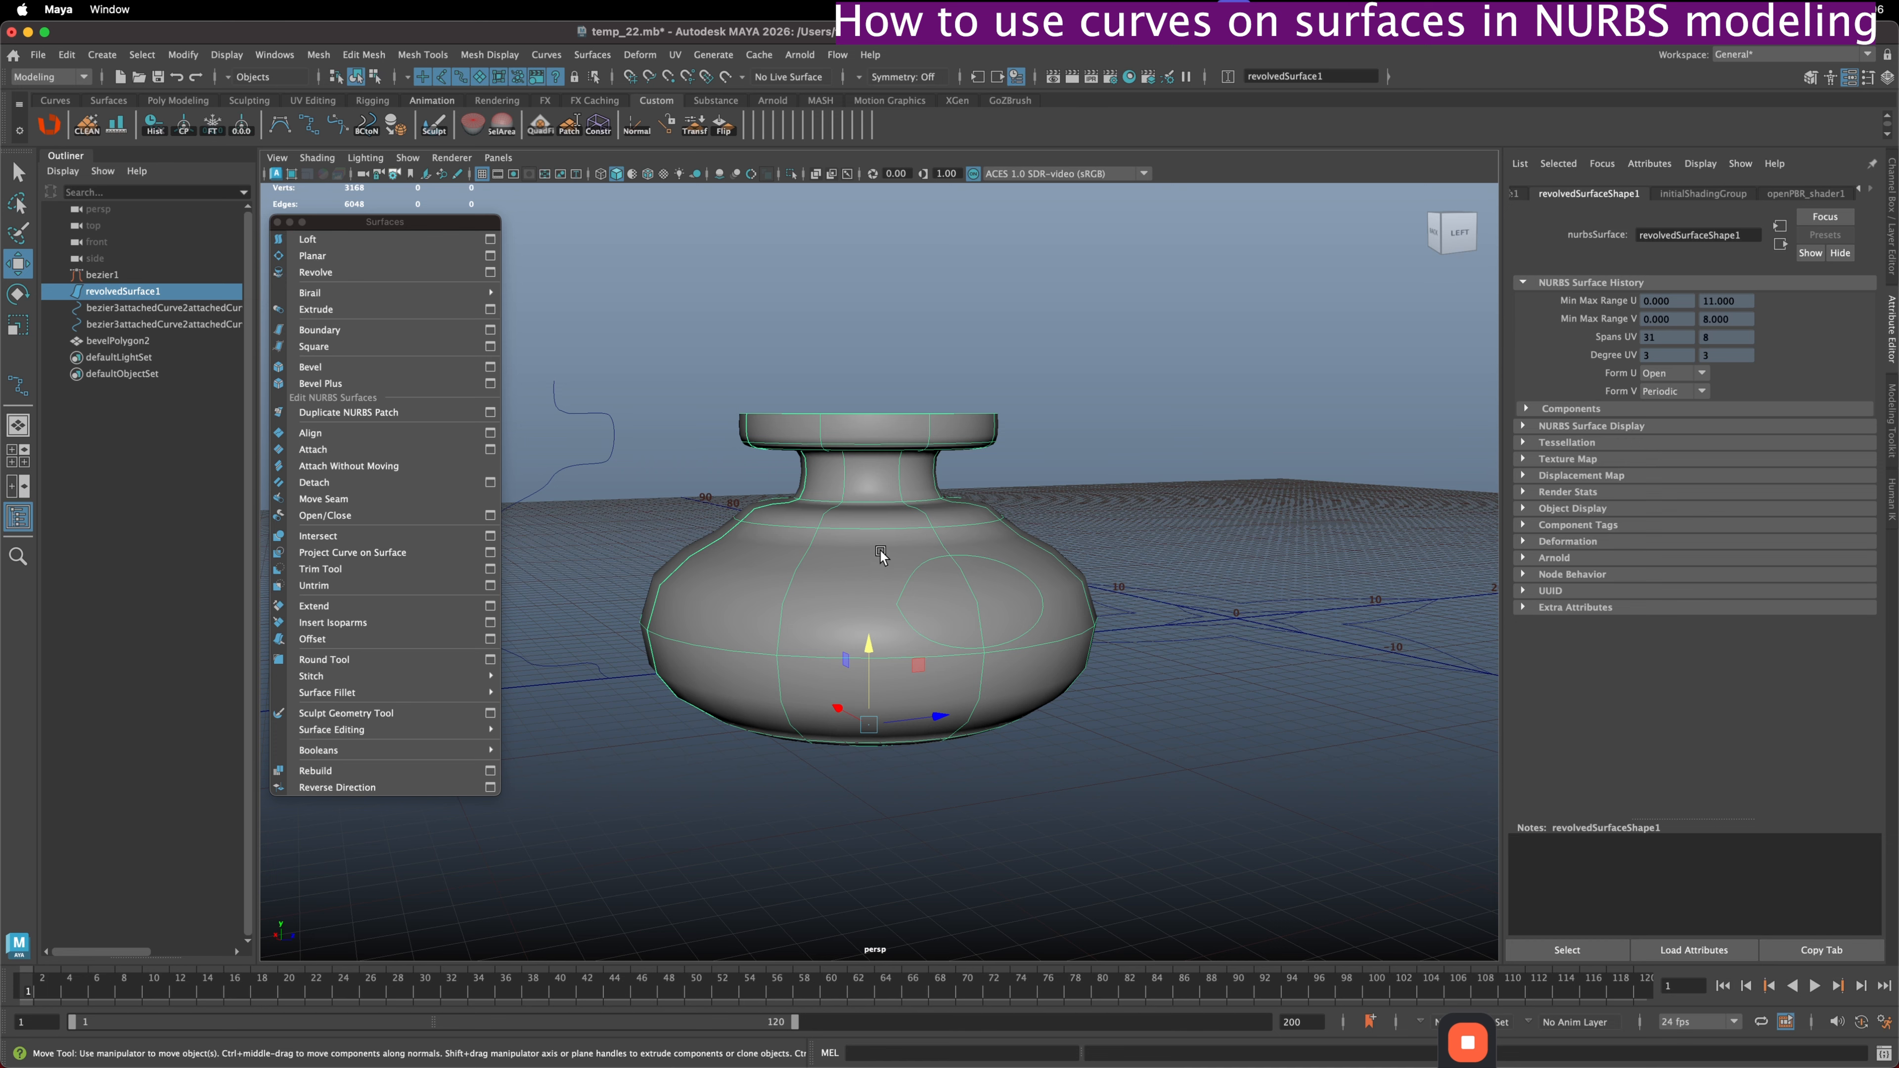
left_click_drag(882, 551, 1009, 552, "alt")
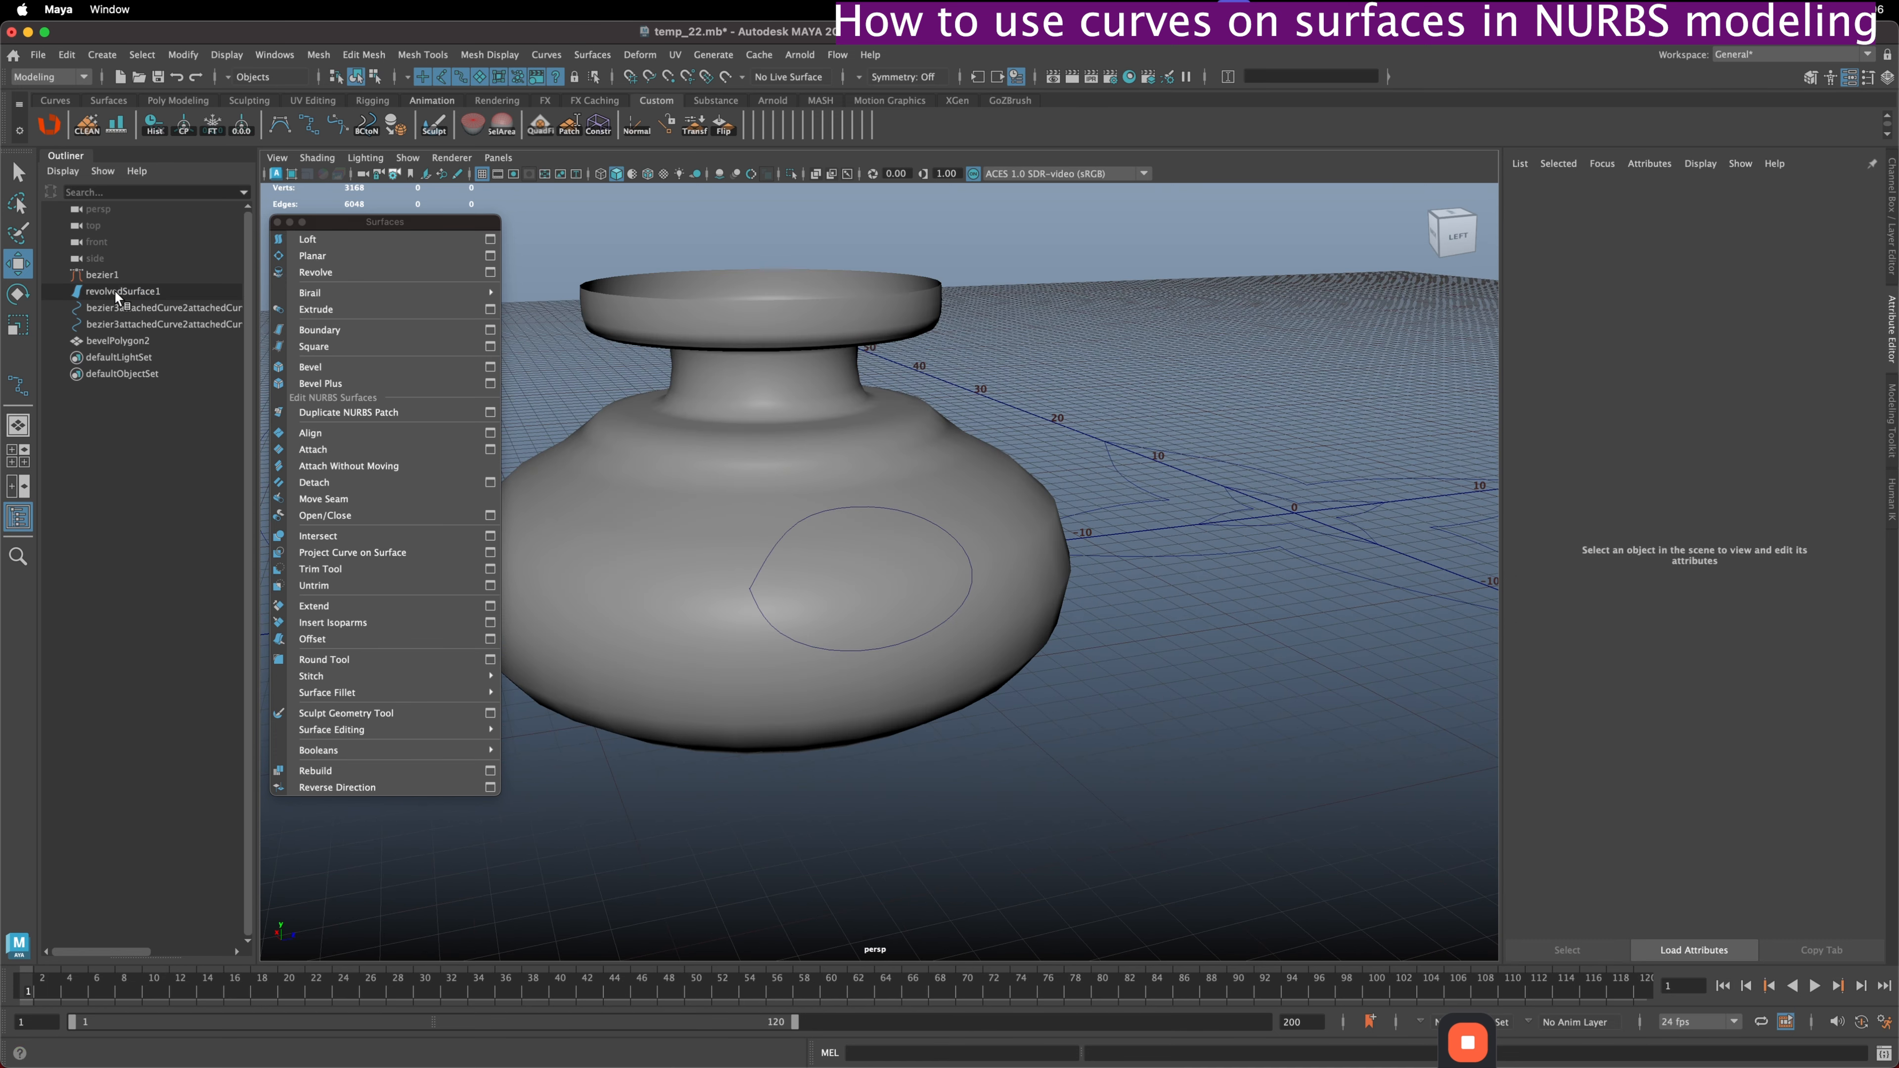
middle_click_drag(859, 483, 959, 531, "alt")
left_click(886, 487)
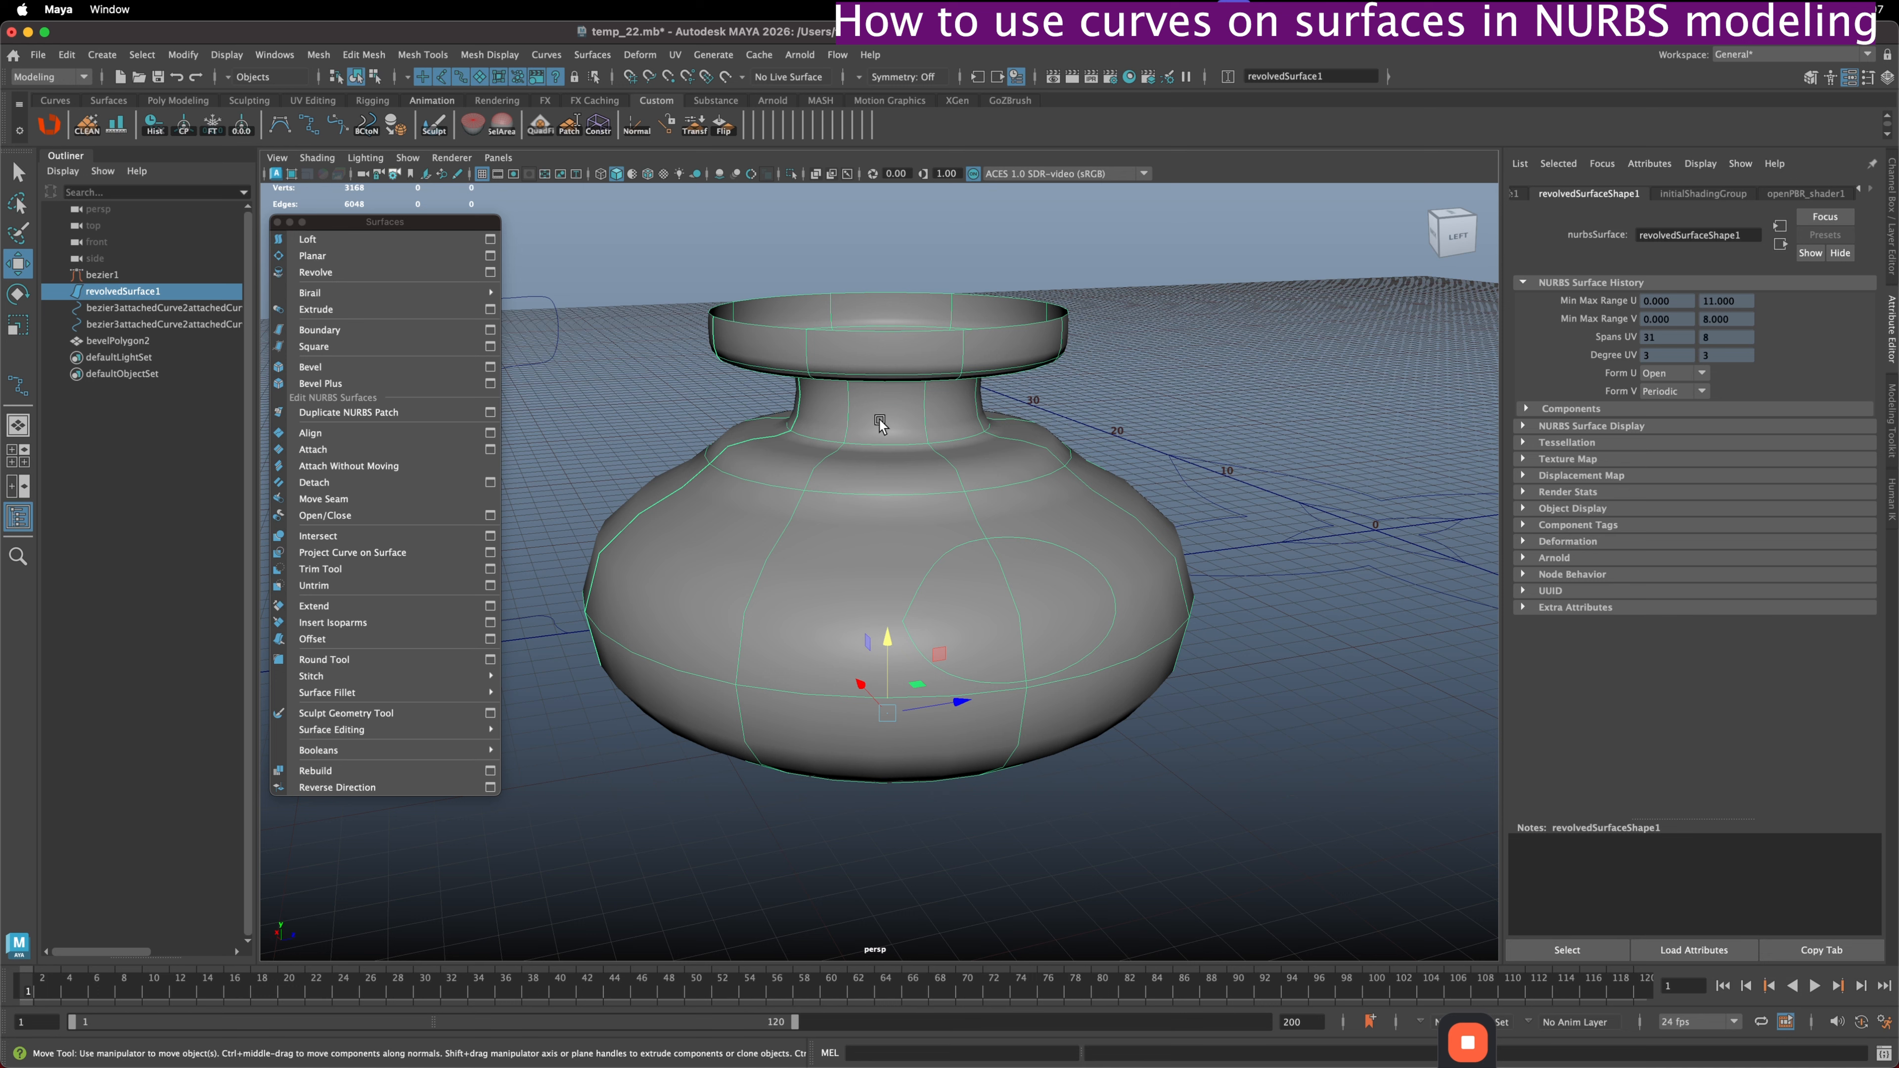
- Delete the loop curve from the vase's belly and return the vase to object selection
right_click(895, 425)
right_click_drag(895, 426, 896, 381)
left_click(957, 548)
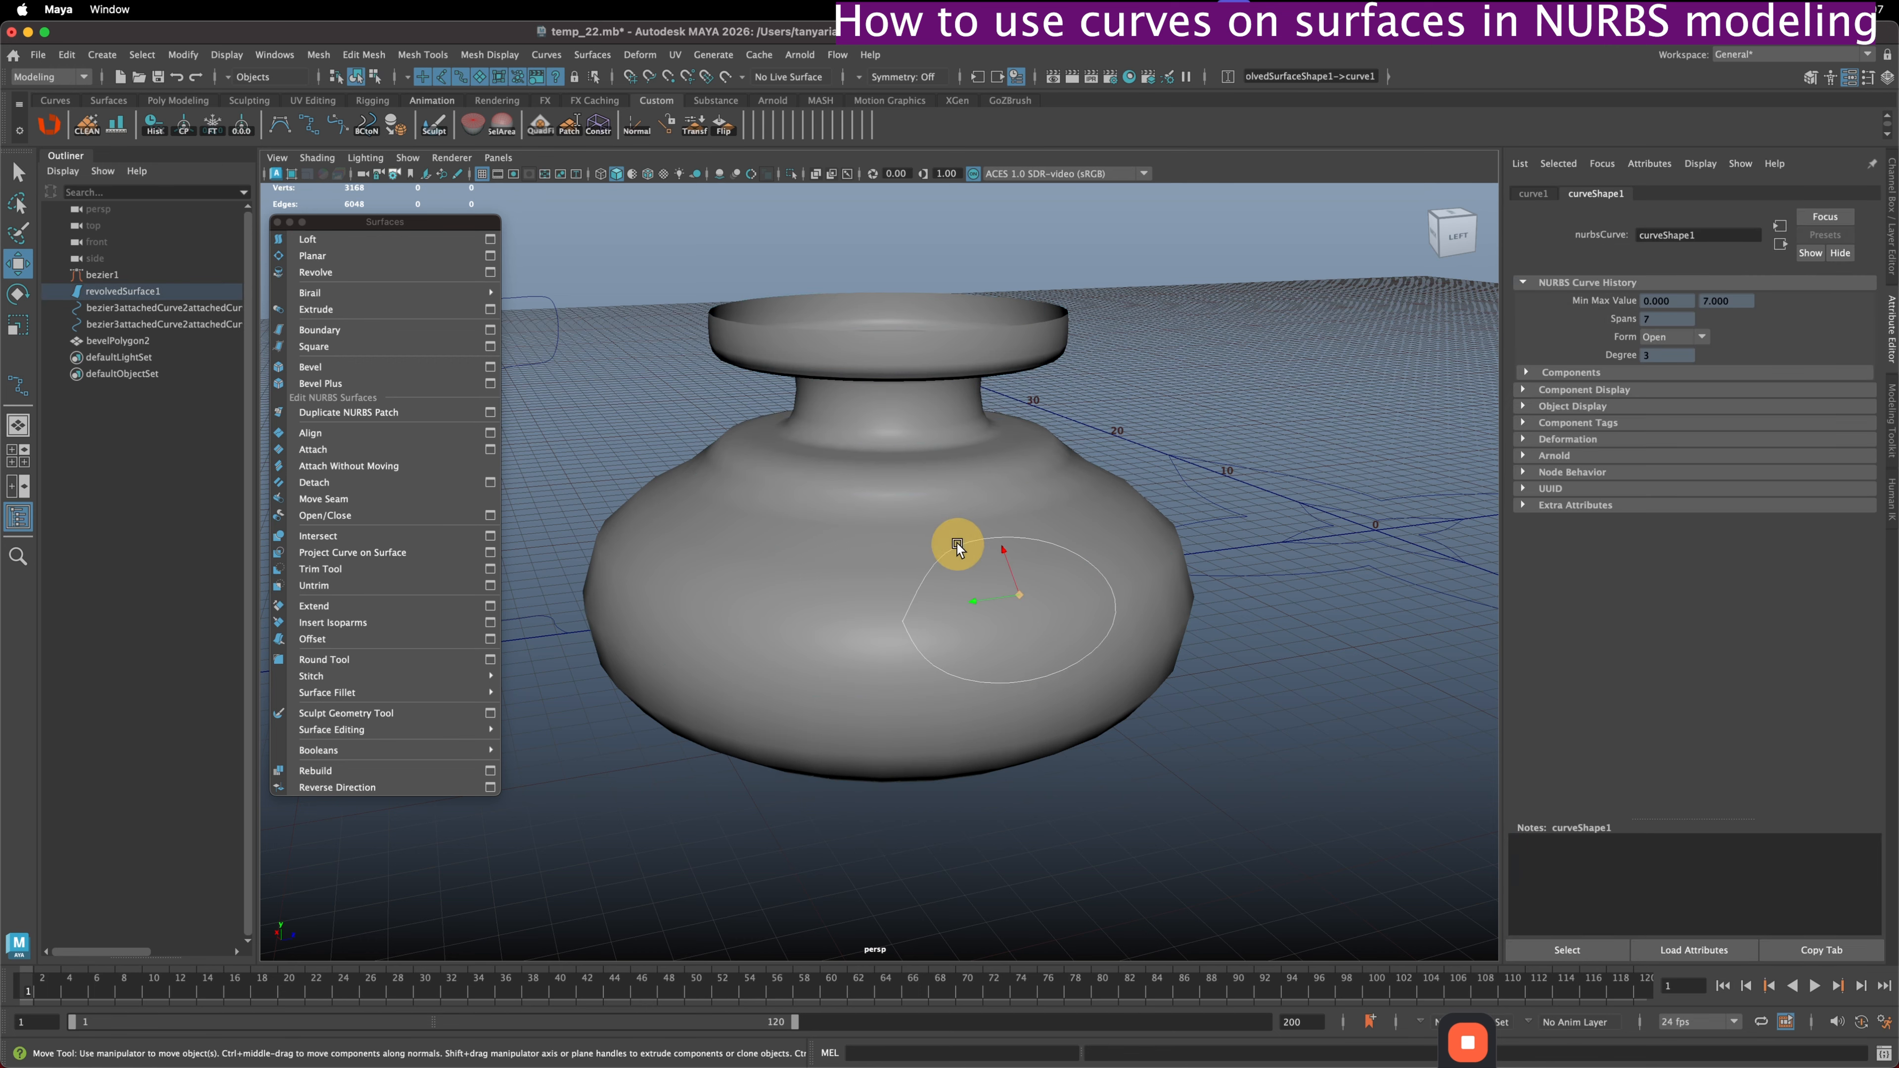
left_click_drag(999, 590, 957, 622, "alt")
key("BackSpace")
scroll(1075, 606, "down", 3)
right_click_drag(890, 528, 971, 505)
left_click_drag(1117, 600, 1130, 636)
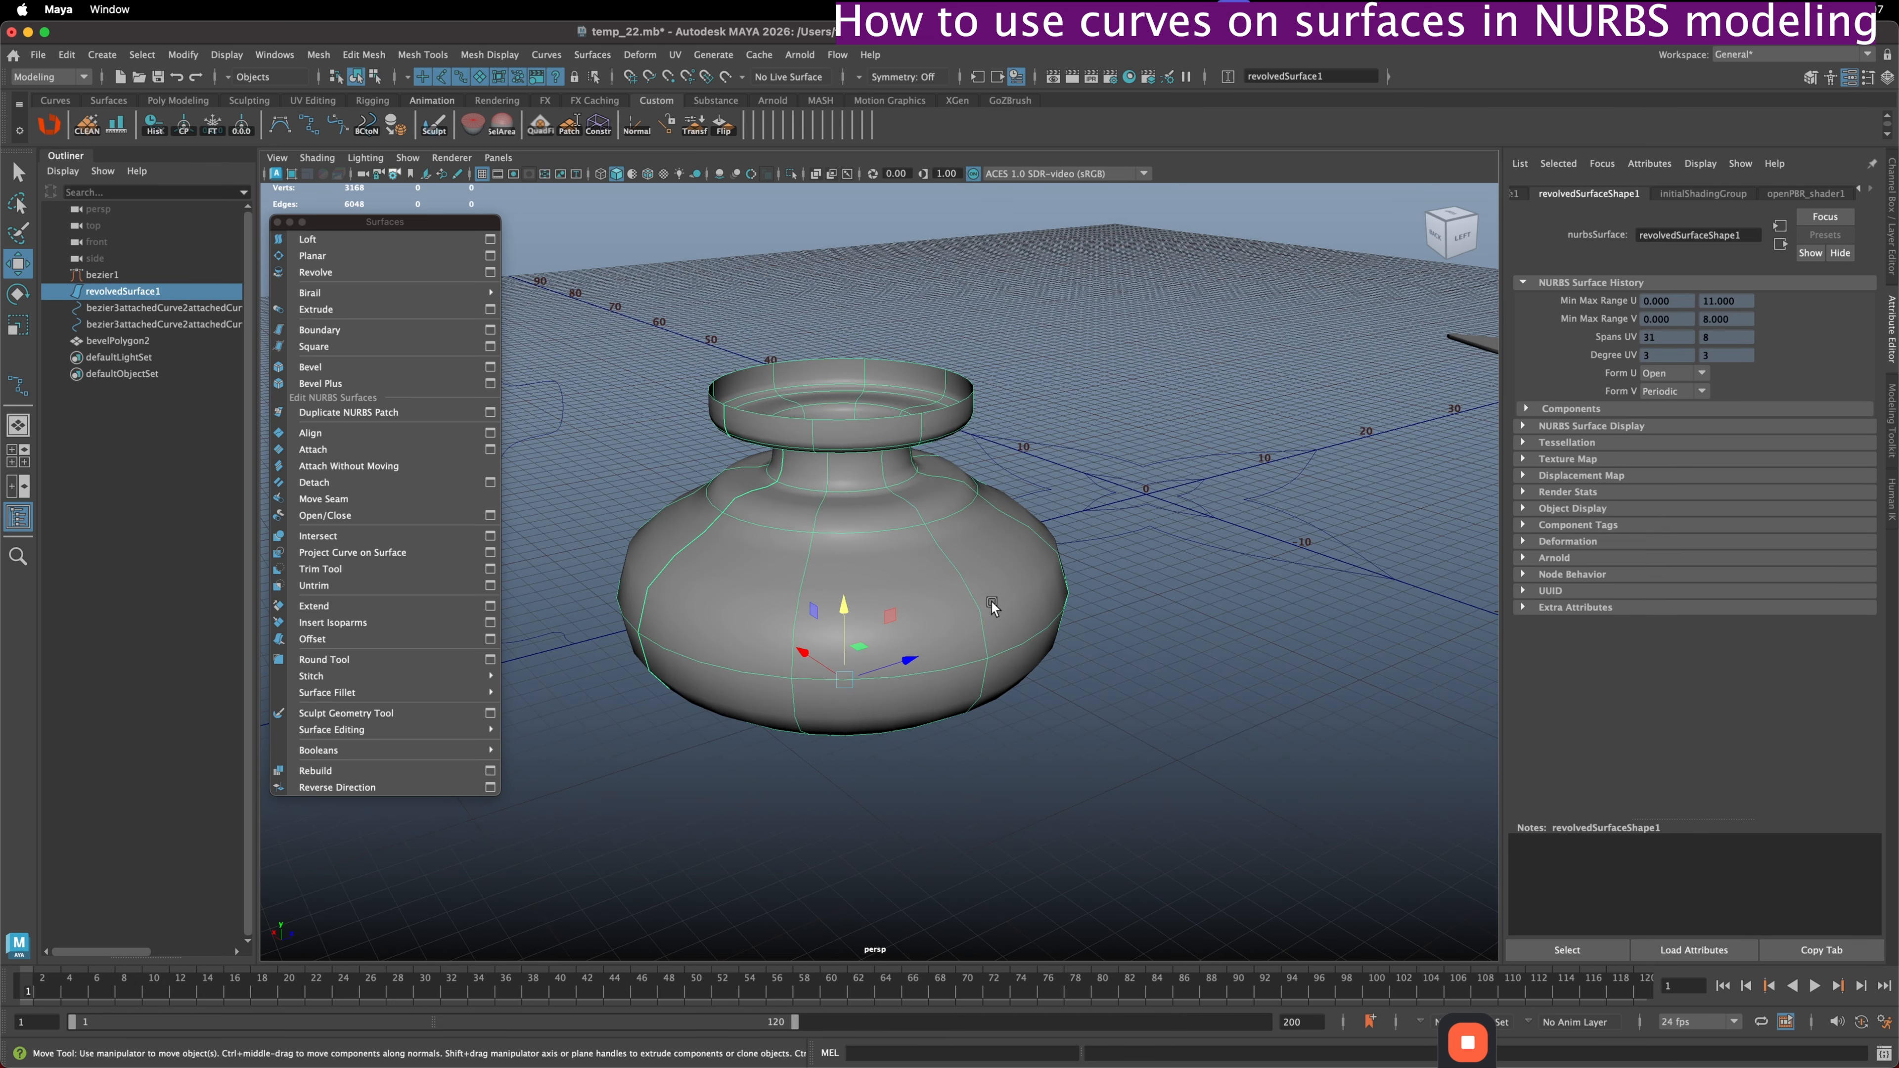
- Clear the small star selection and make the vase the live surface again
left_click_drag(1165, 533, 1217, 551, "alt")
left_click(1186, 533)
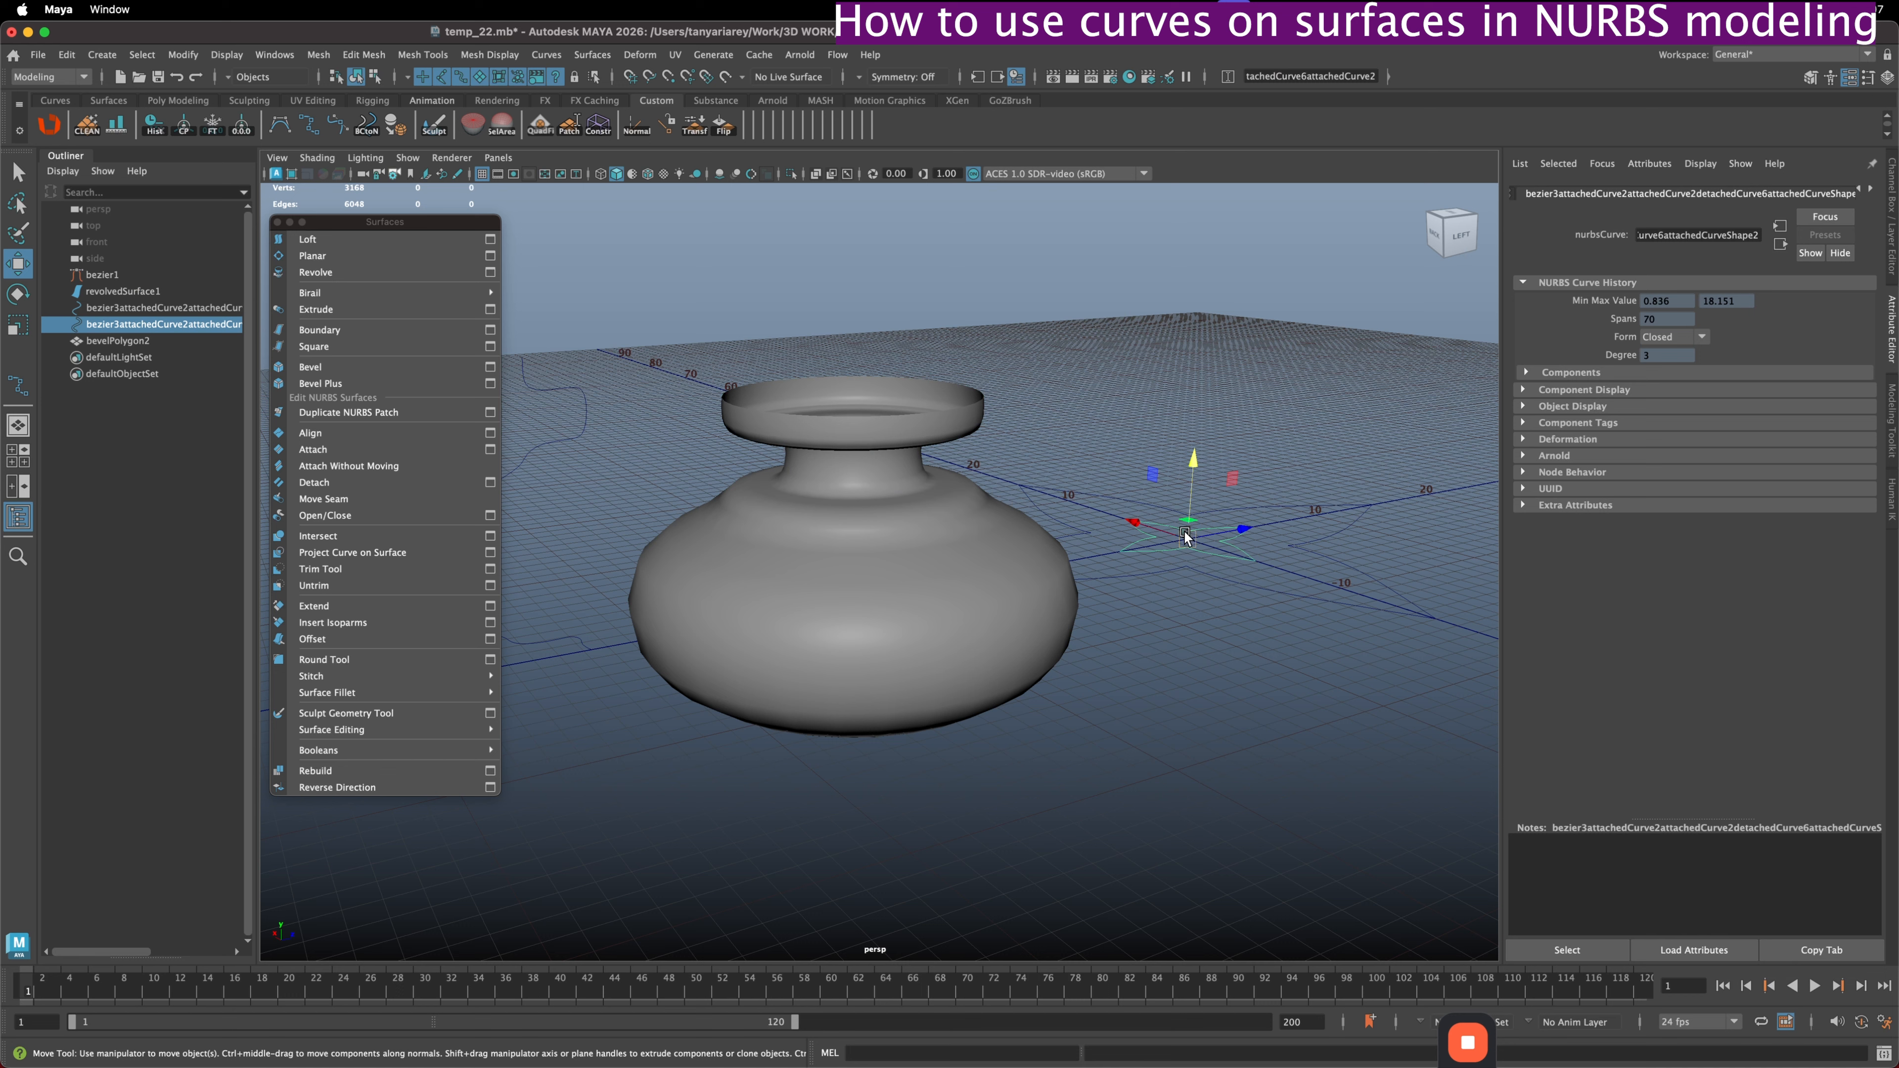
left_click(1180, 679)
left_click(855, 569)
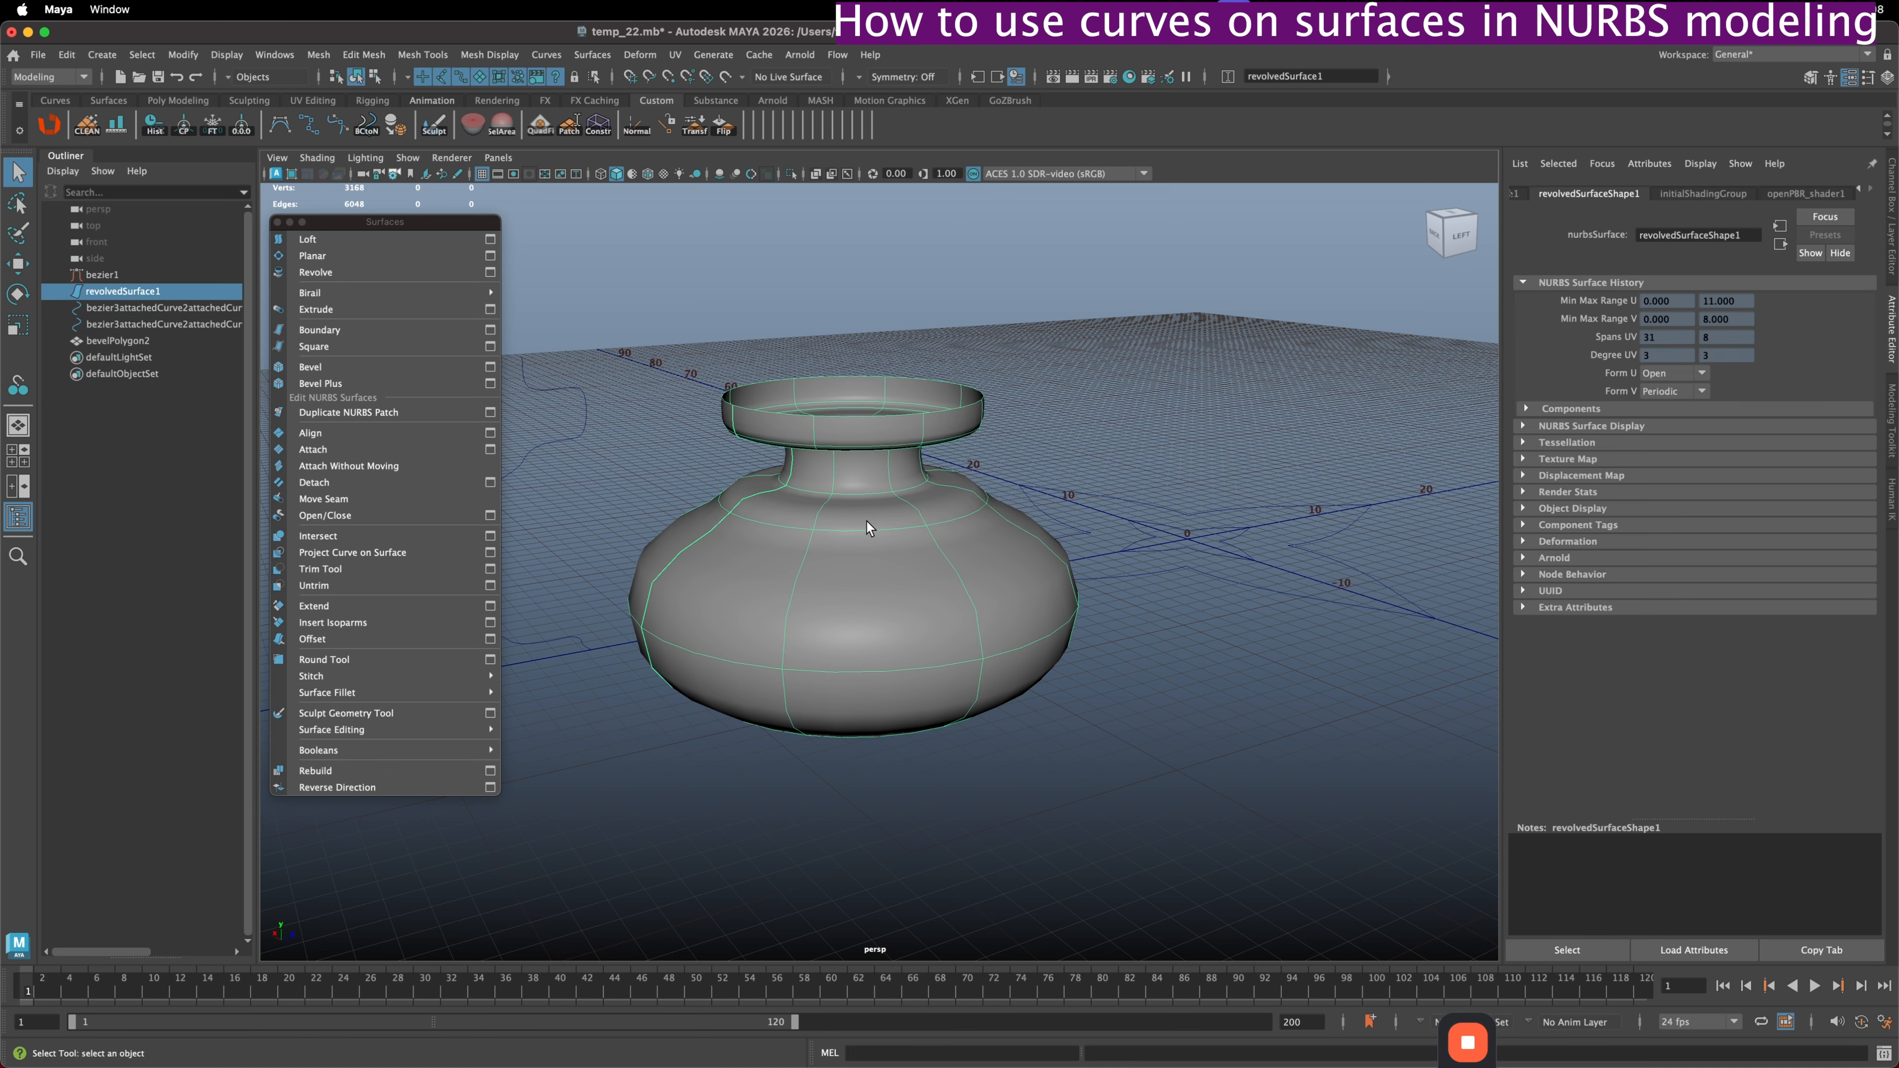
left_click(727, 75)
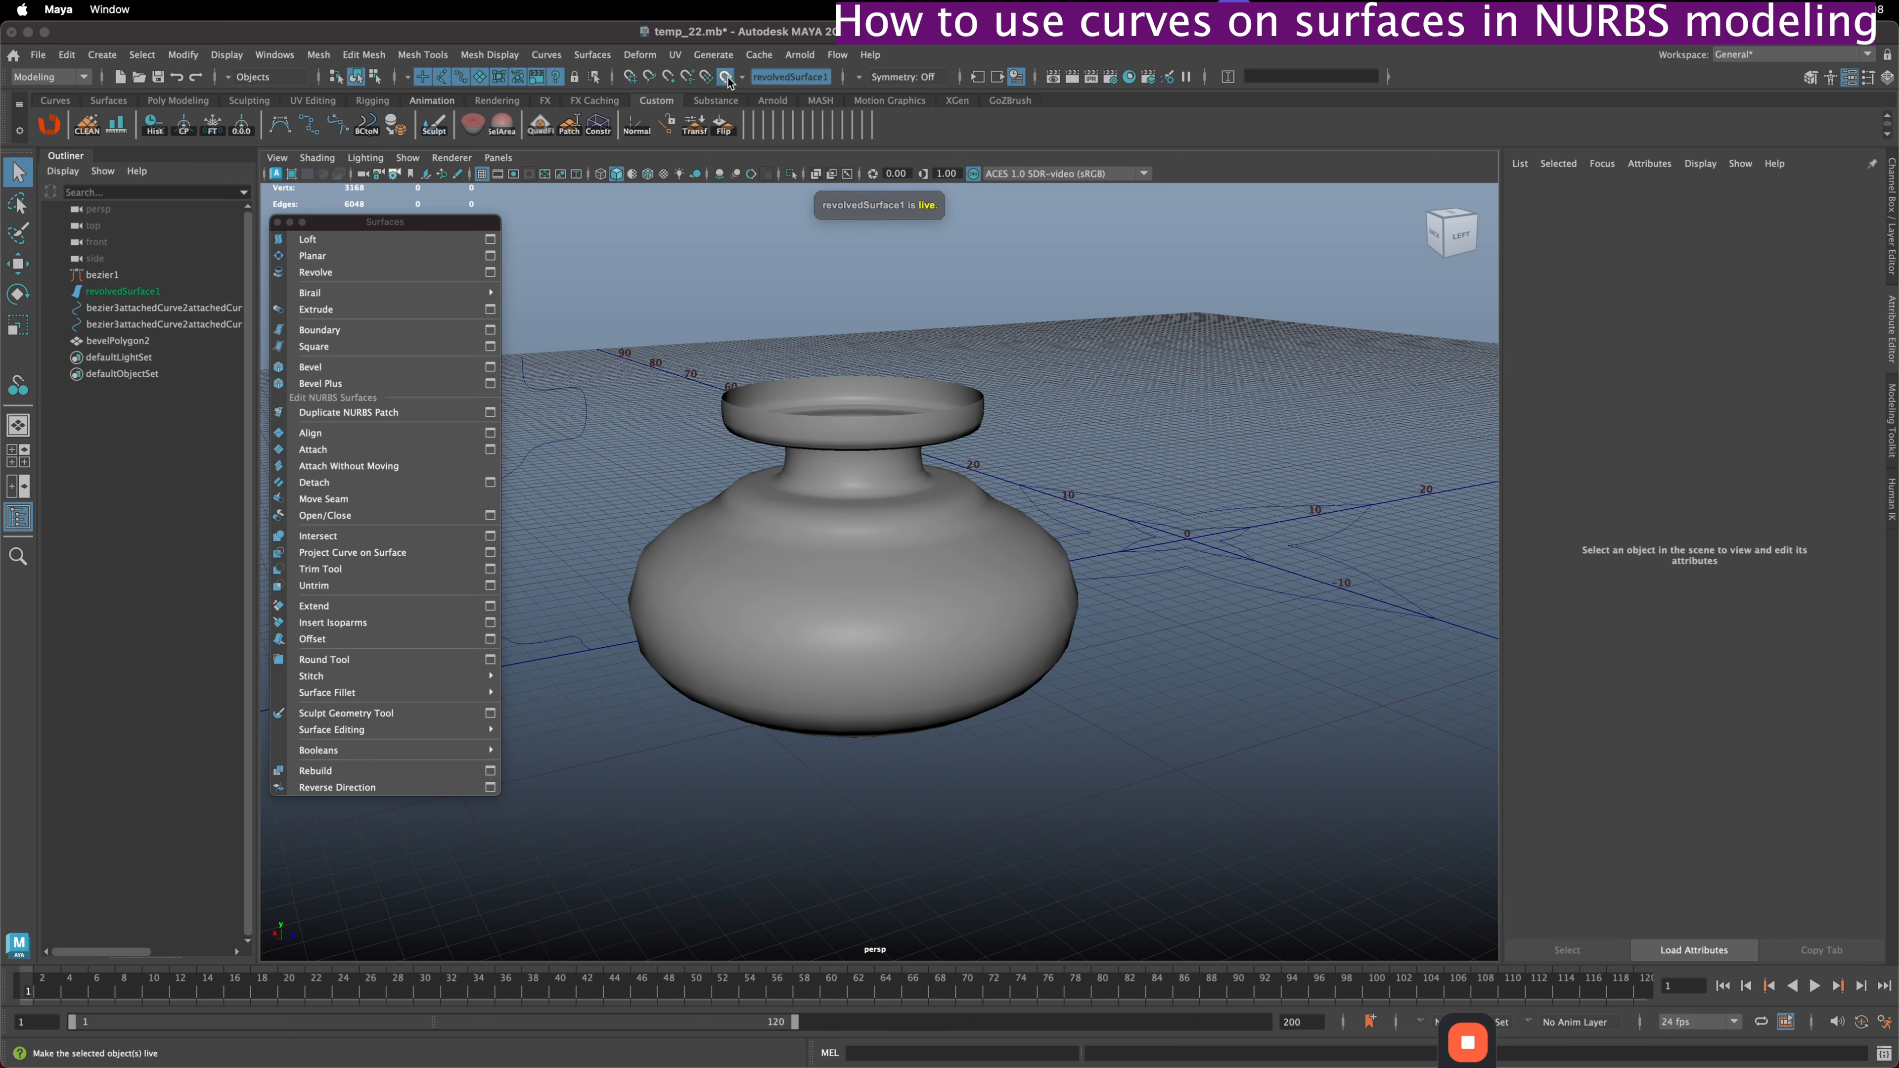
- Move the small star curve onto the front of the vase's belly, snapping to it, and turn off the live surface
left_click(1206, 549)
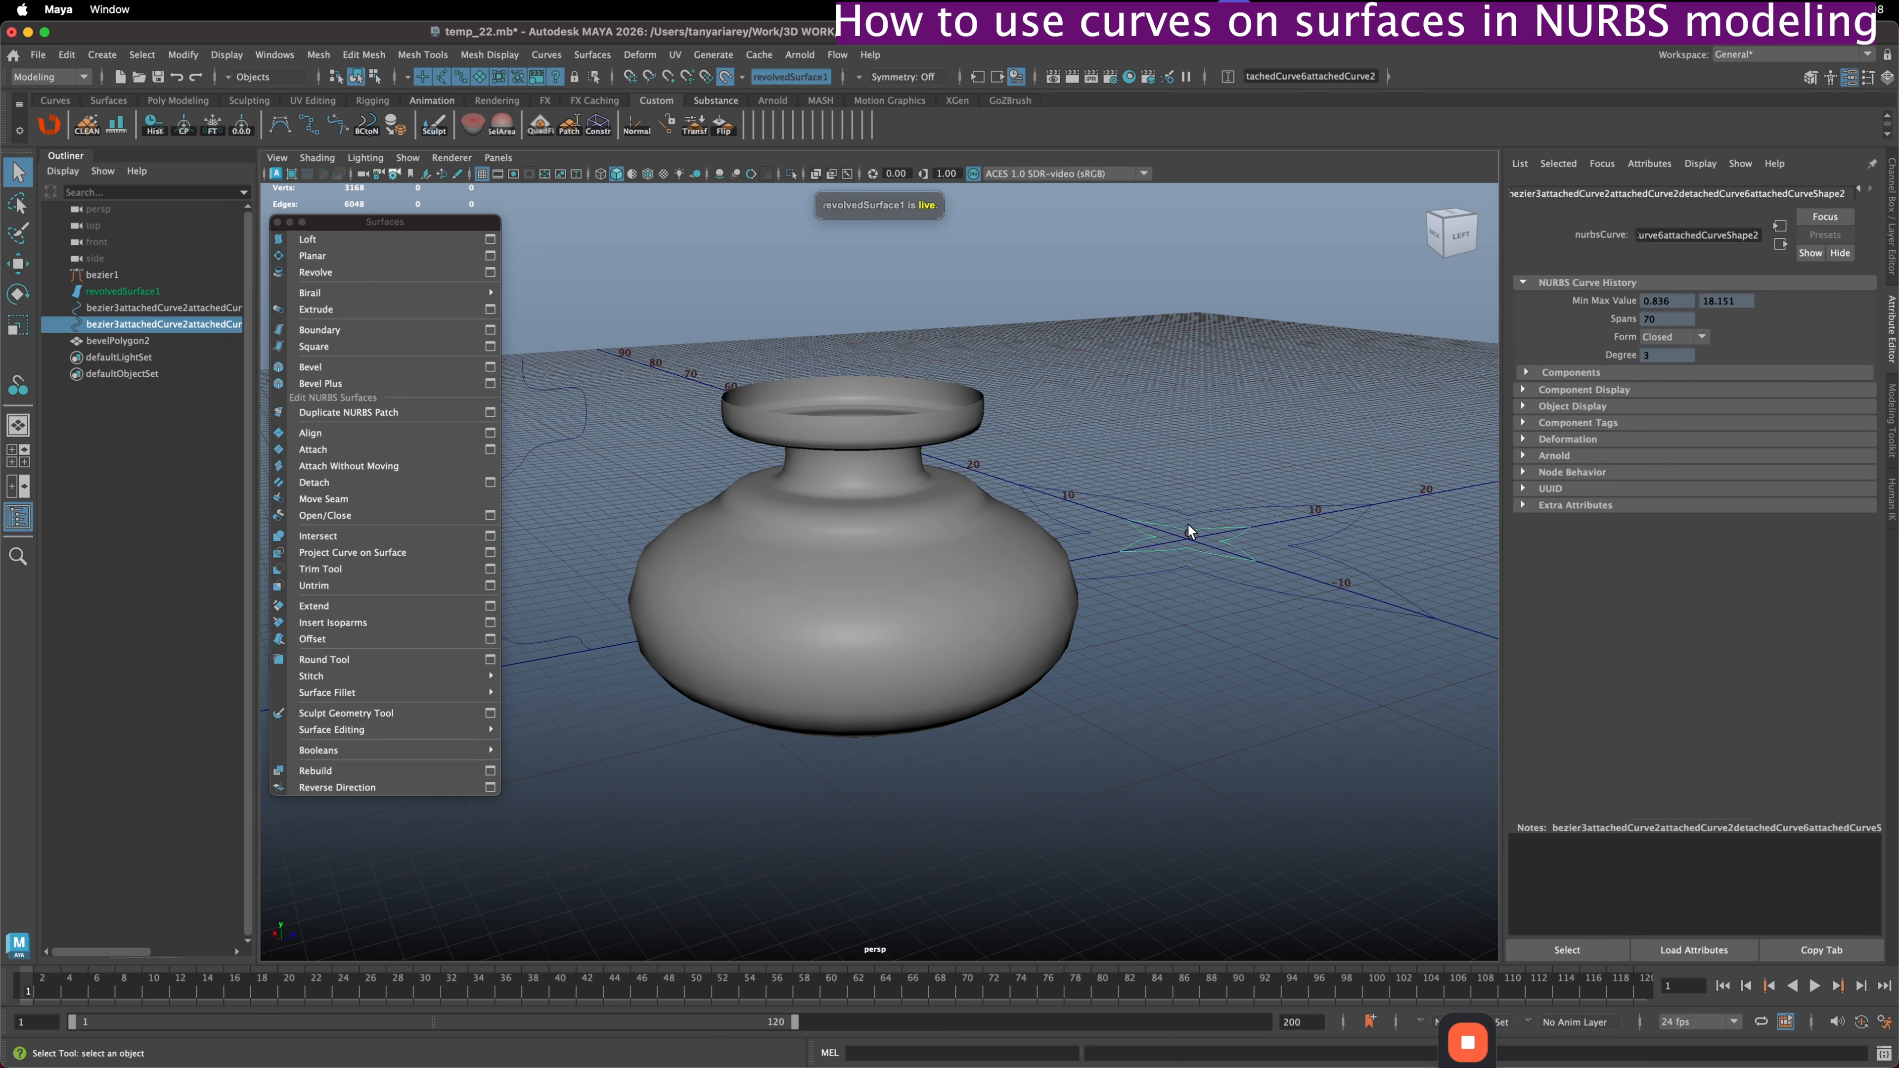
key("w")
left_click_drag(1186, 540, 869, 606)
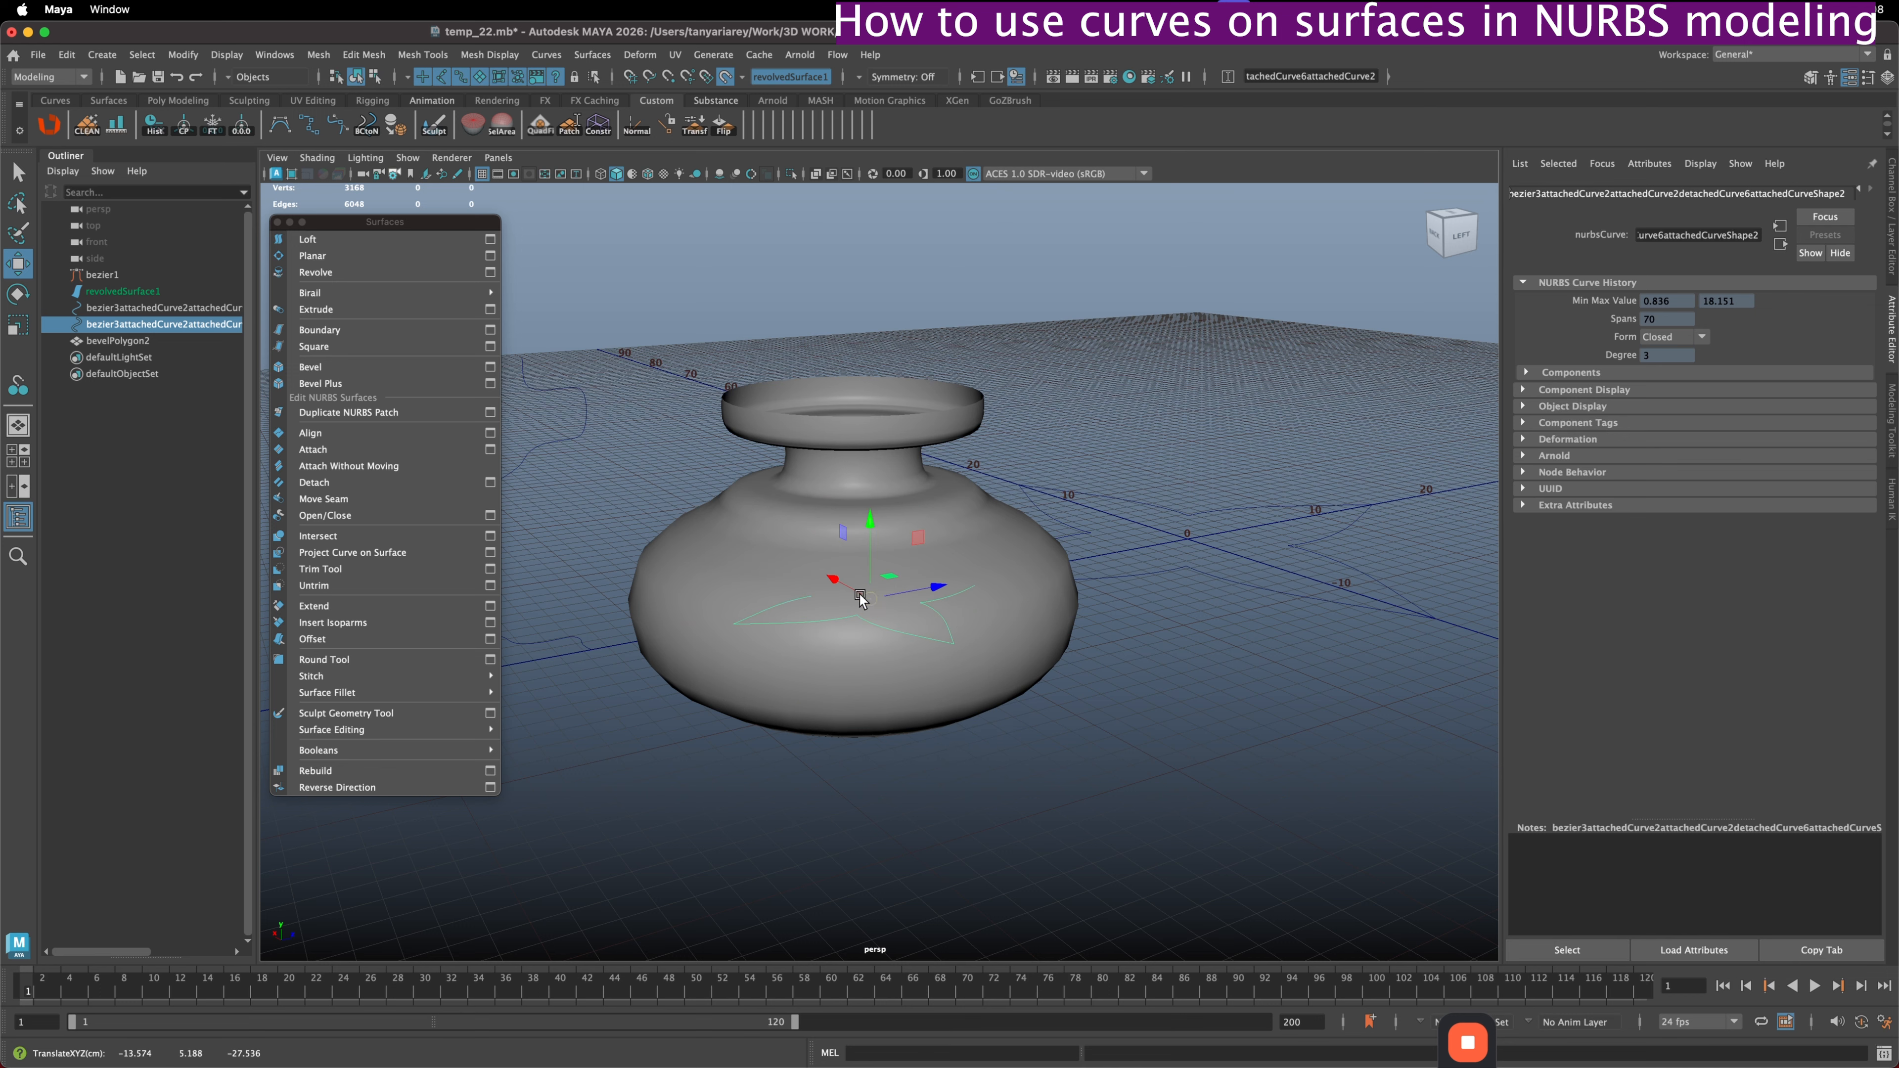
middle_click_drag(852, 600, 985, 589, "alt")
left_click(724, 78)
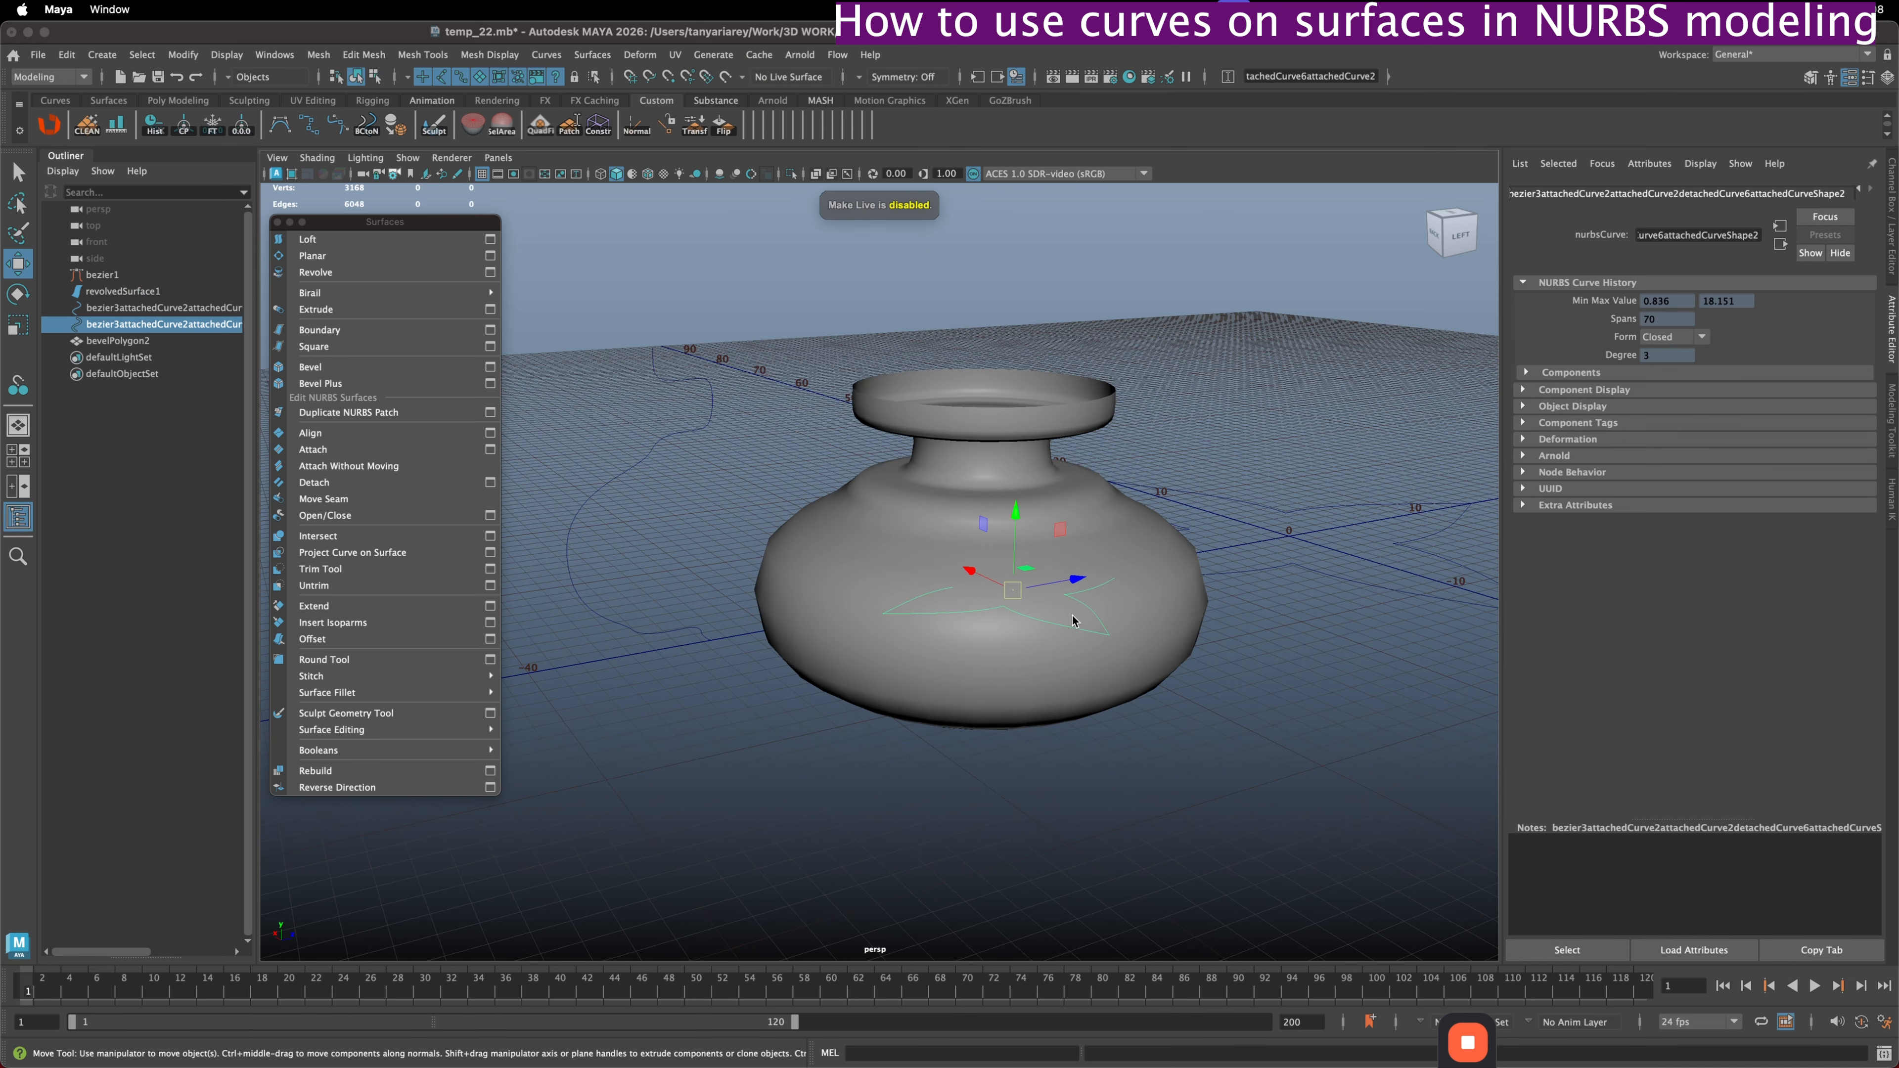
- Rotate the small star curve upright, scale it down and position it just in front of the vase's belly
key("e")
left_click_drag(1039, 565, 1158, 551, "alt")
key("r")
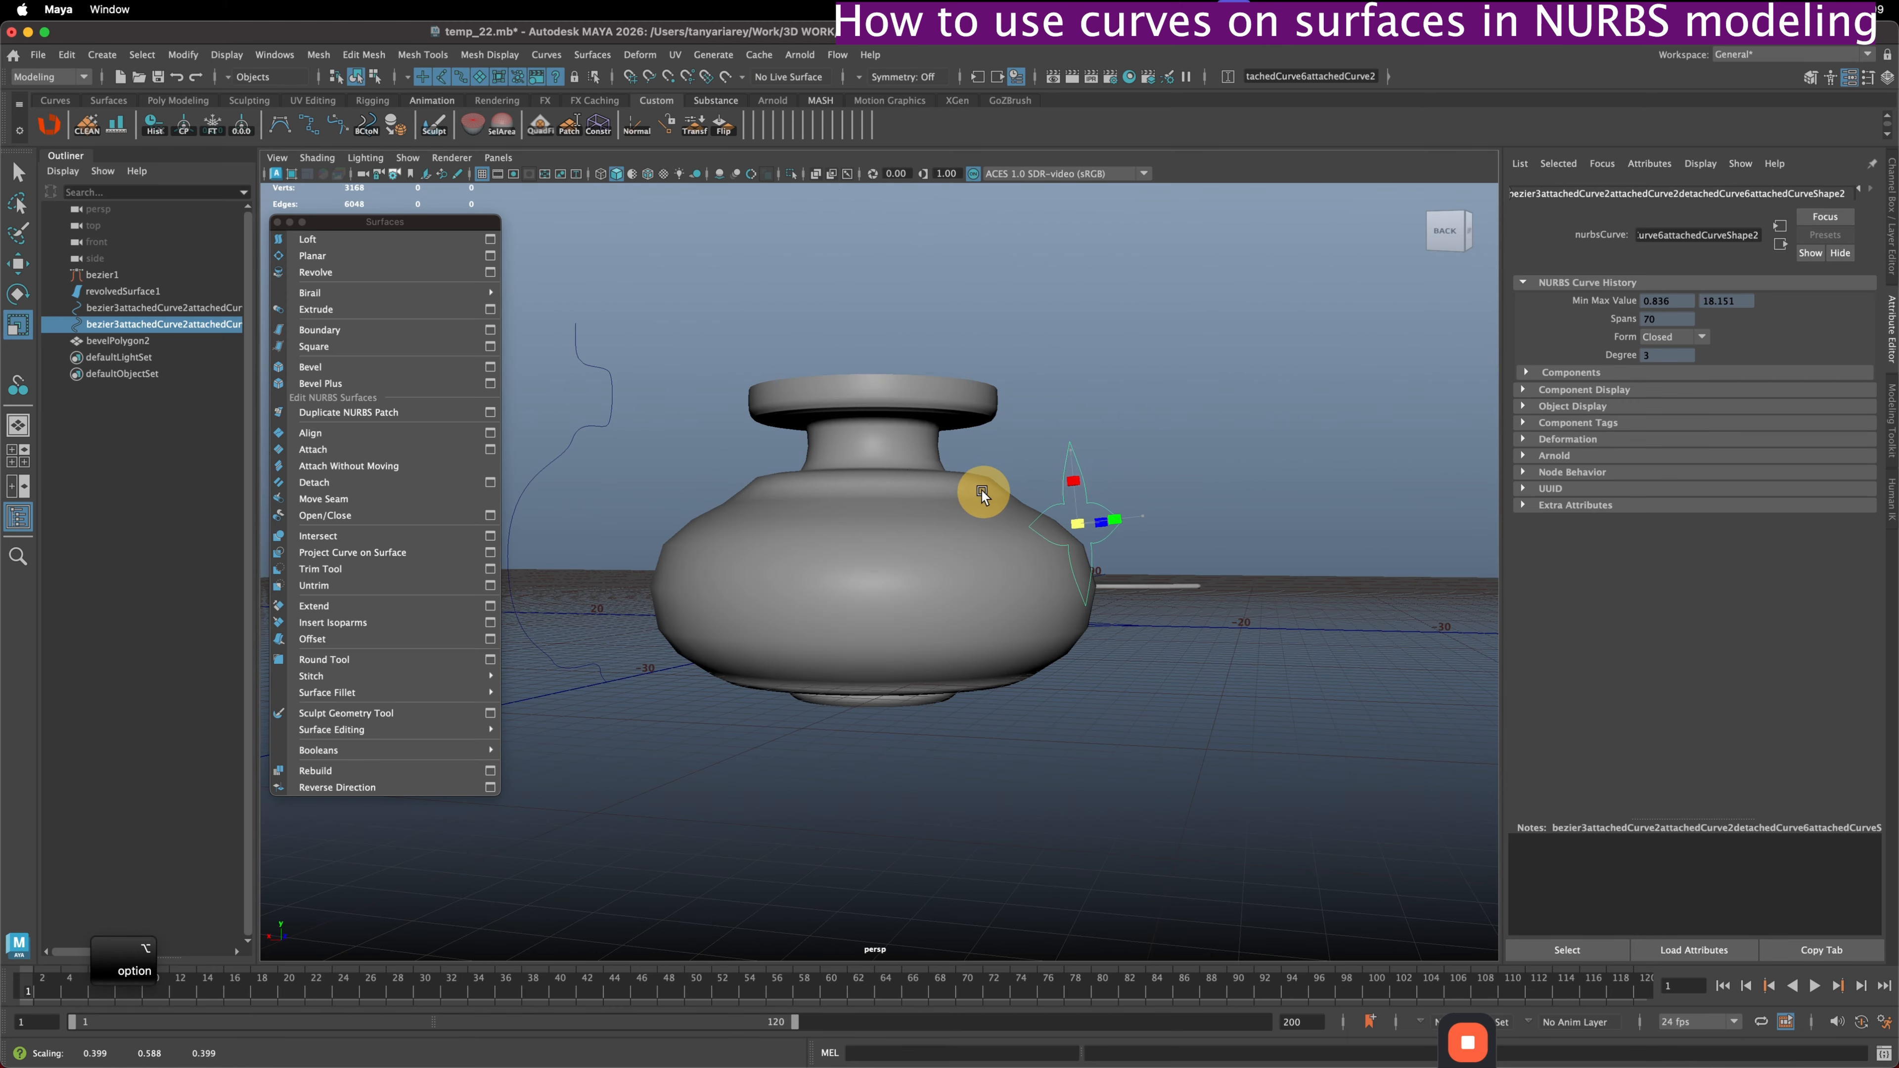
left_click_drag(1111, 476, 1462, 633, "alt")
key("w")
middle_click_drag(1376, 703, 891, 613, "alt")
left_click_drag(891, 613, 777, 561, "alt")
middle_click_drag(778, 576, 843, 524, "alt")
- Project the small star curve onto the vase along the surface normals and inspect the projected curve from the side
left_click(741, 464)
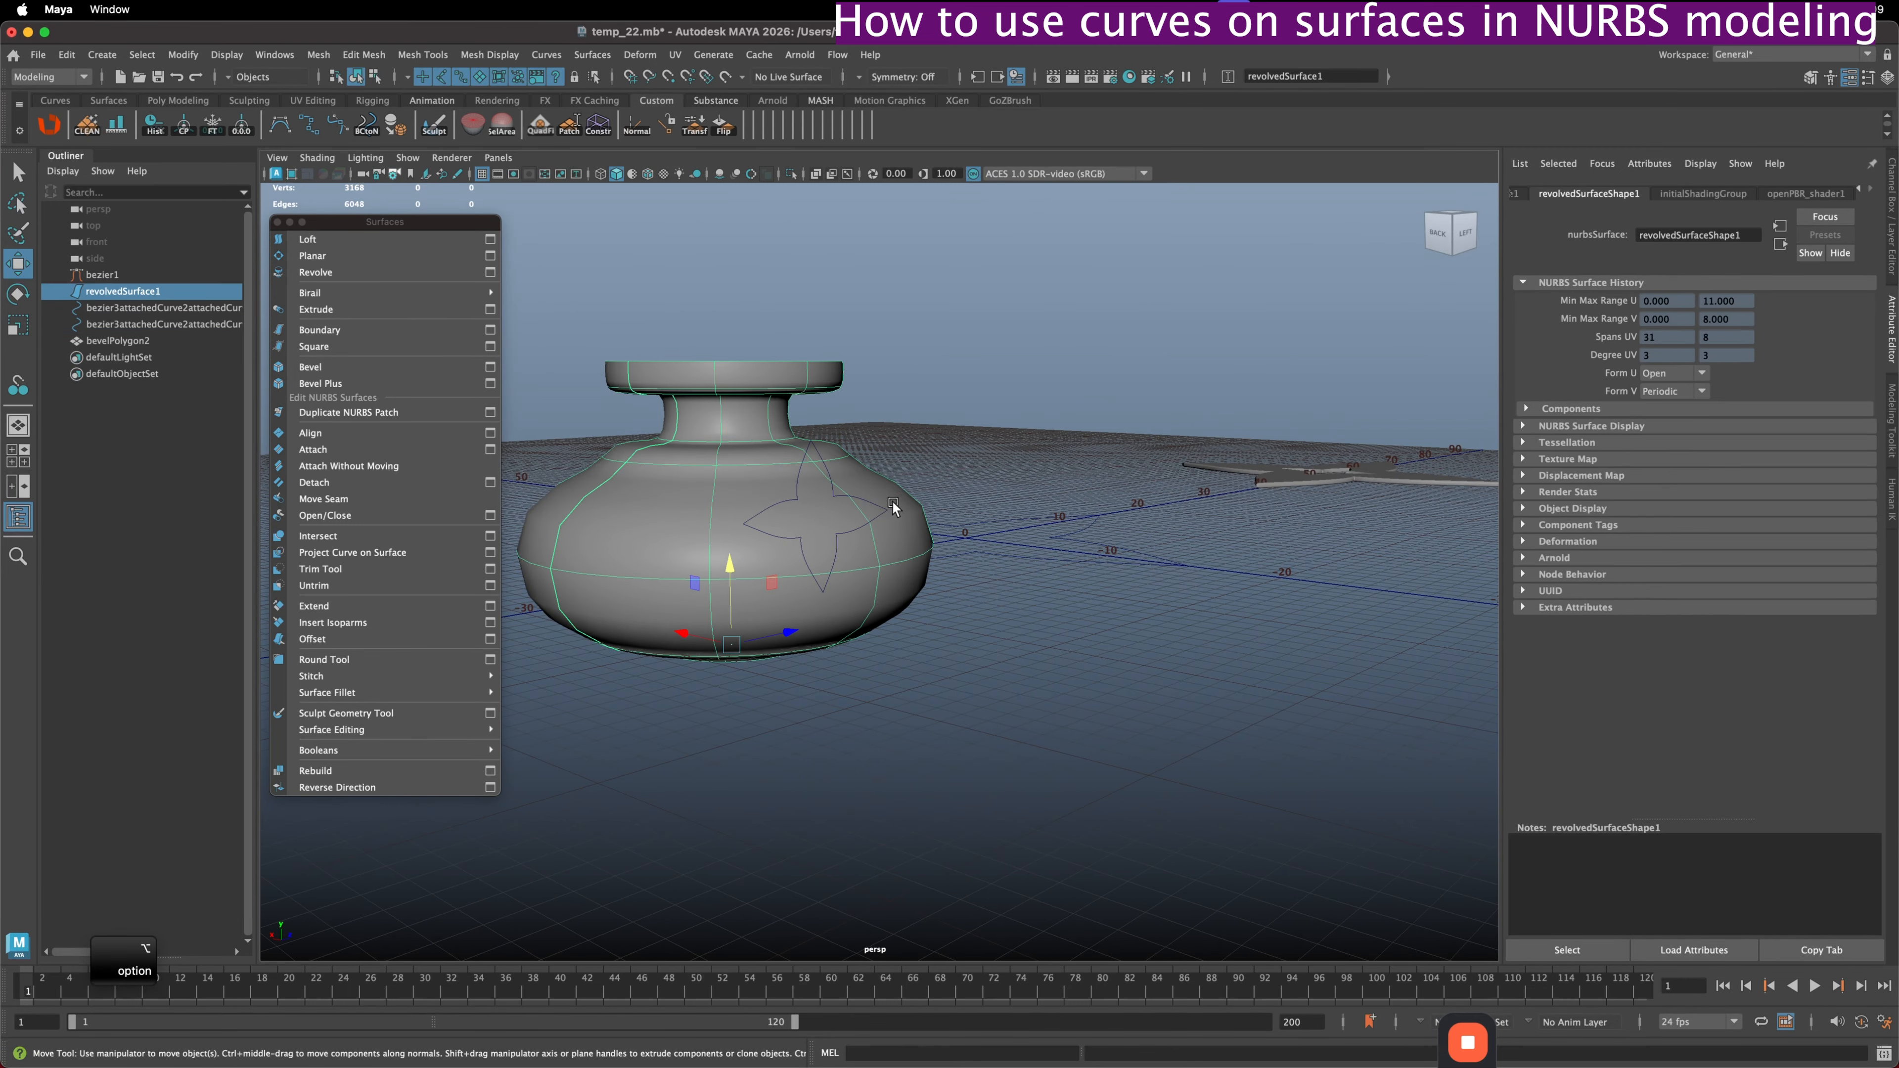
left_click_drag(851, 499, 799, 522, "alt")
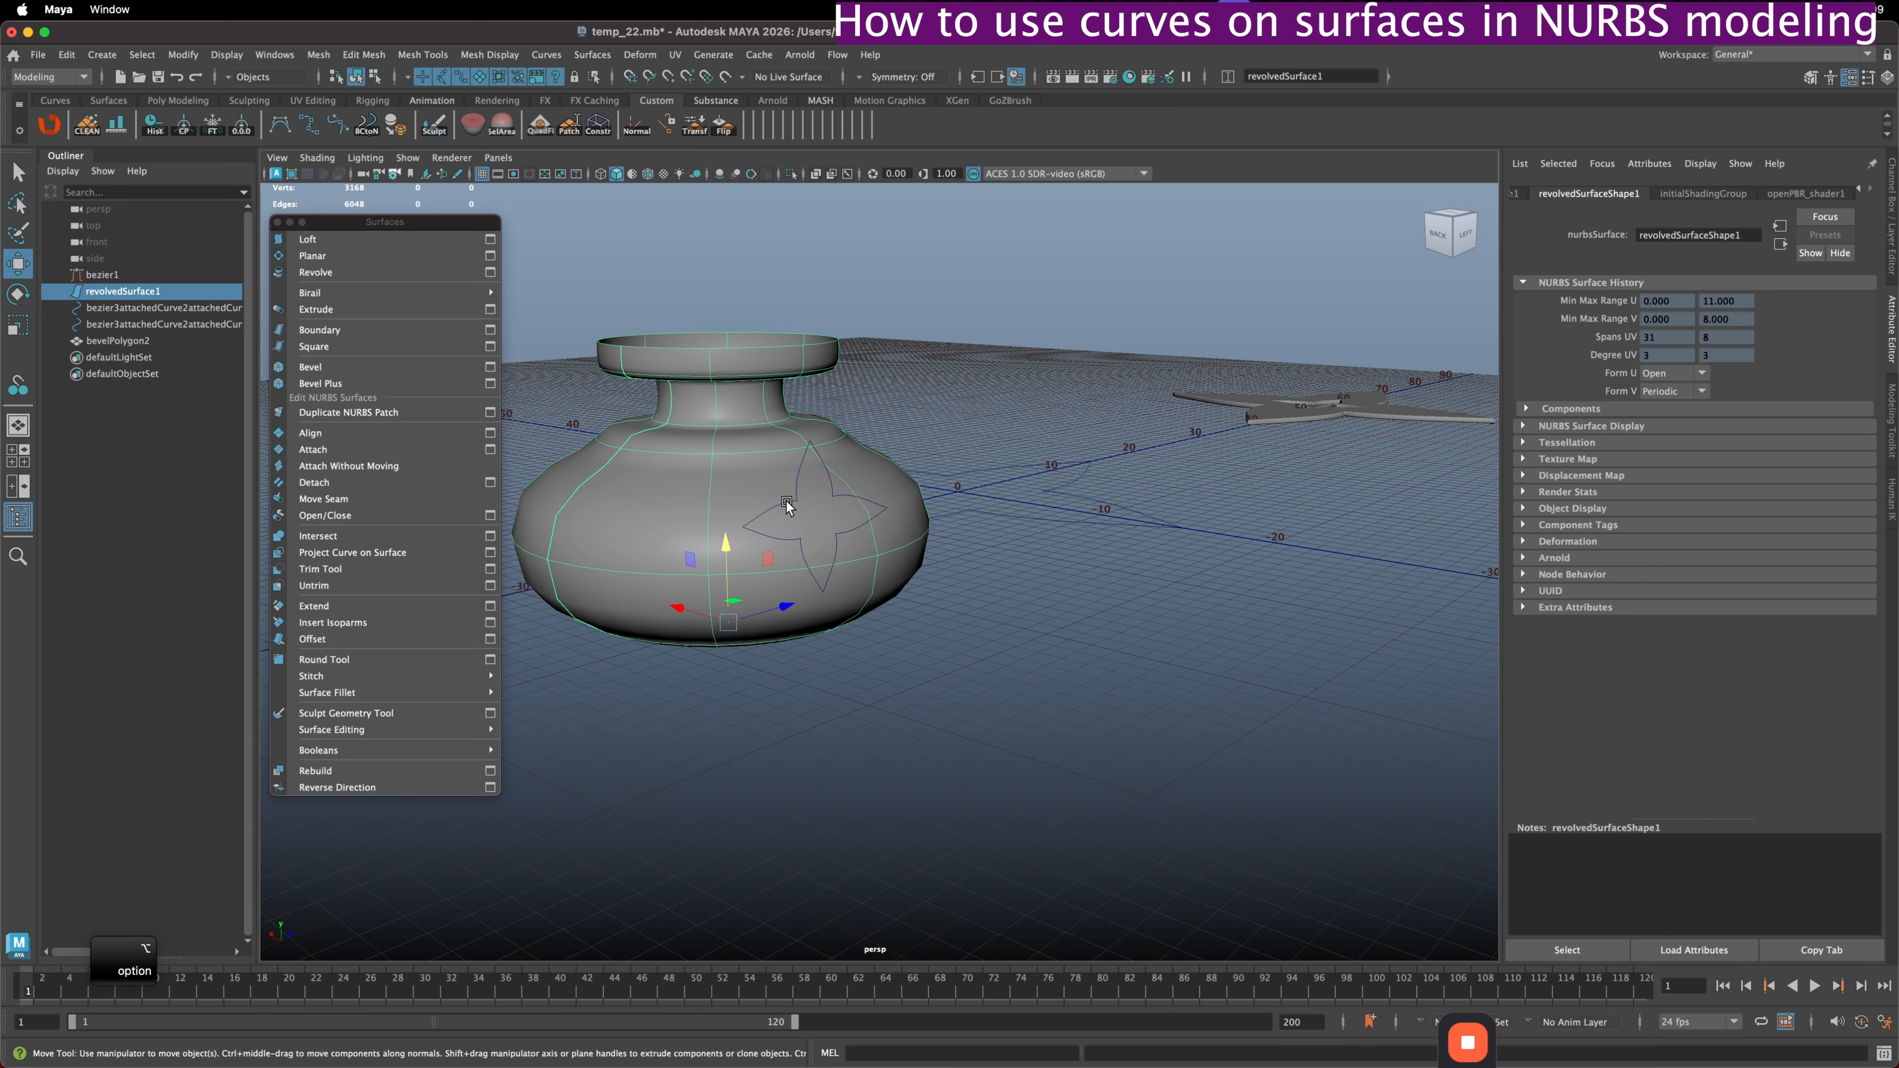
left_click(722, 500, "shift")
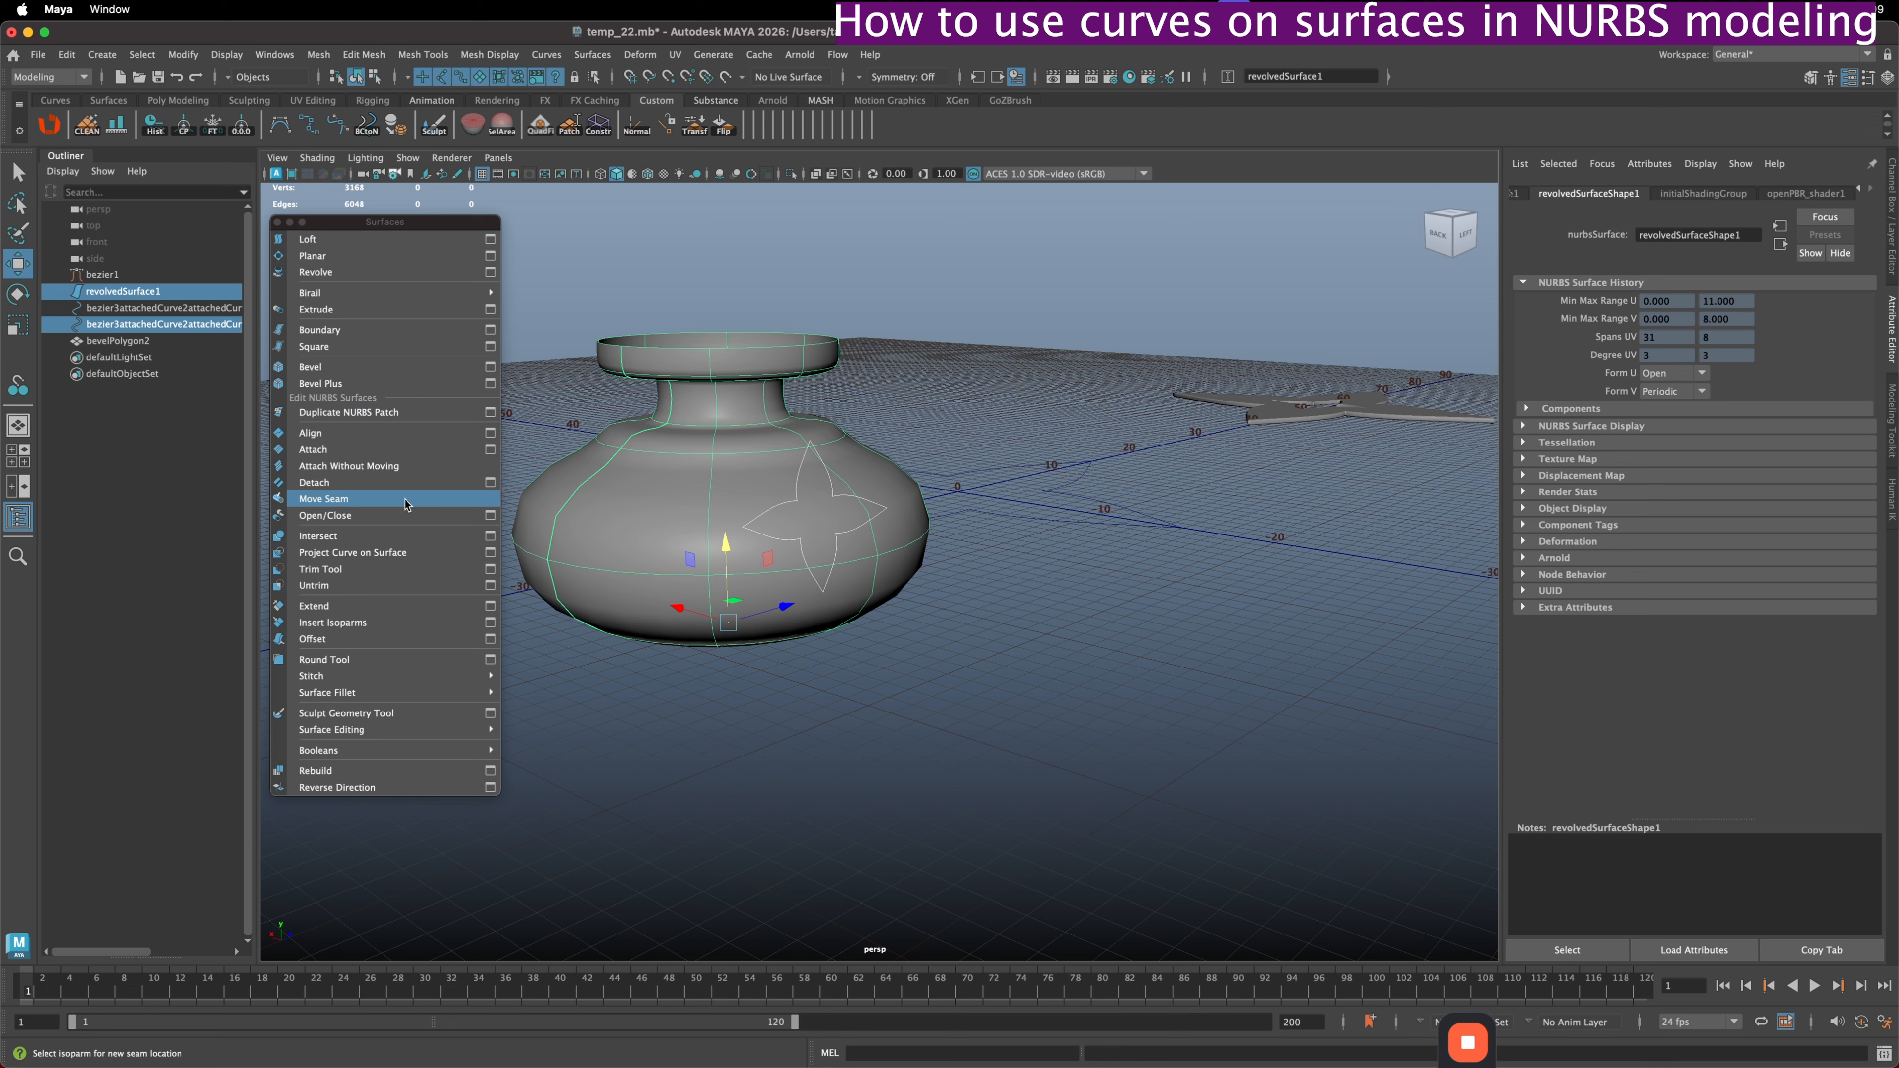
left_click(344, 554)
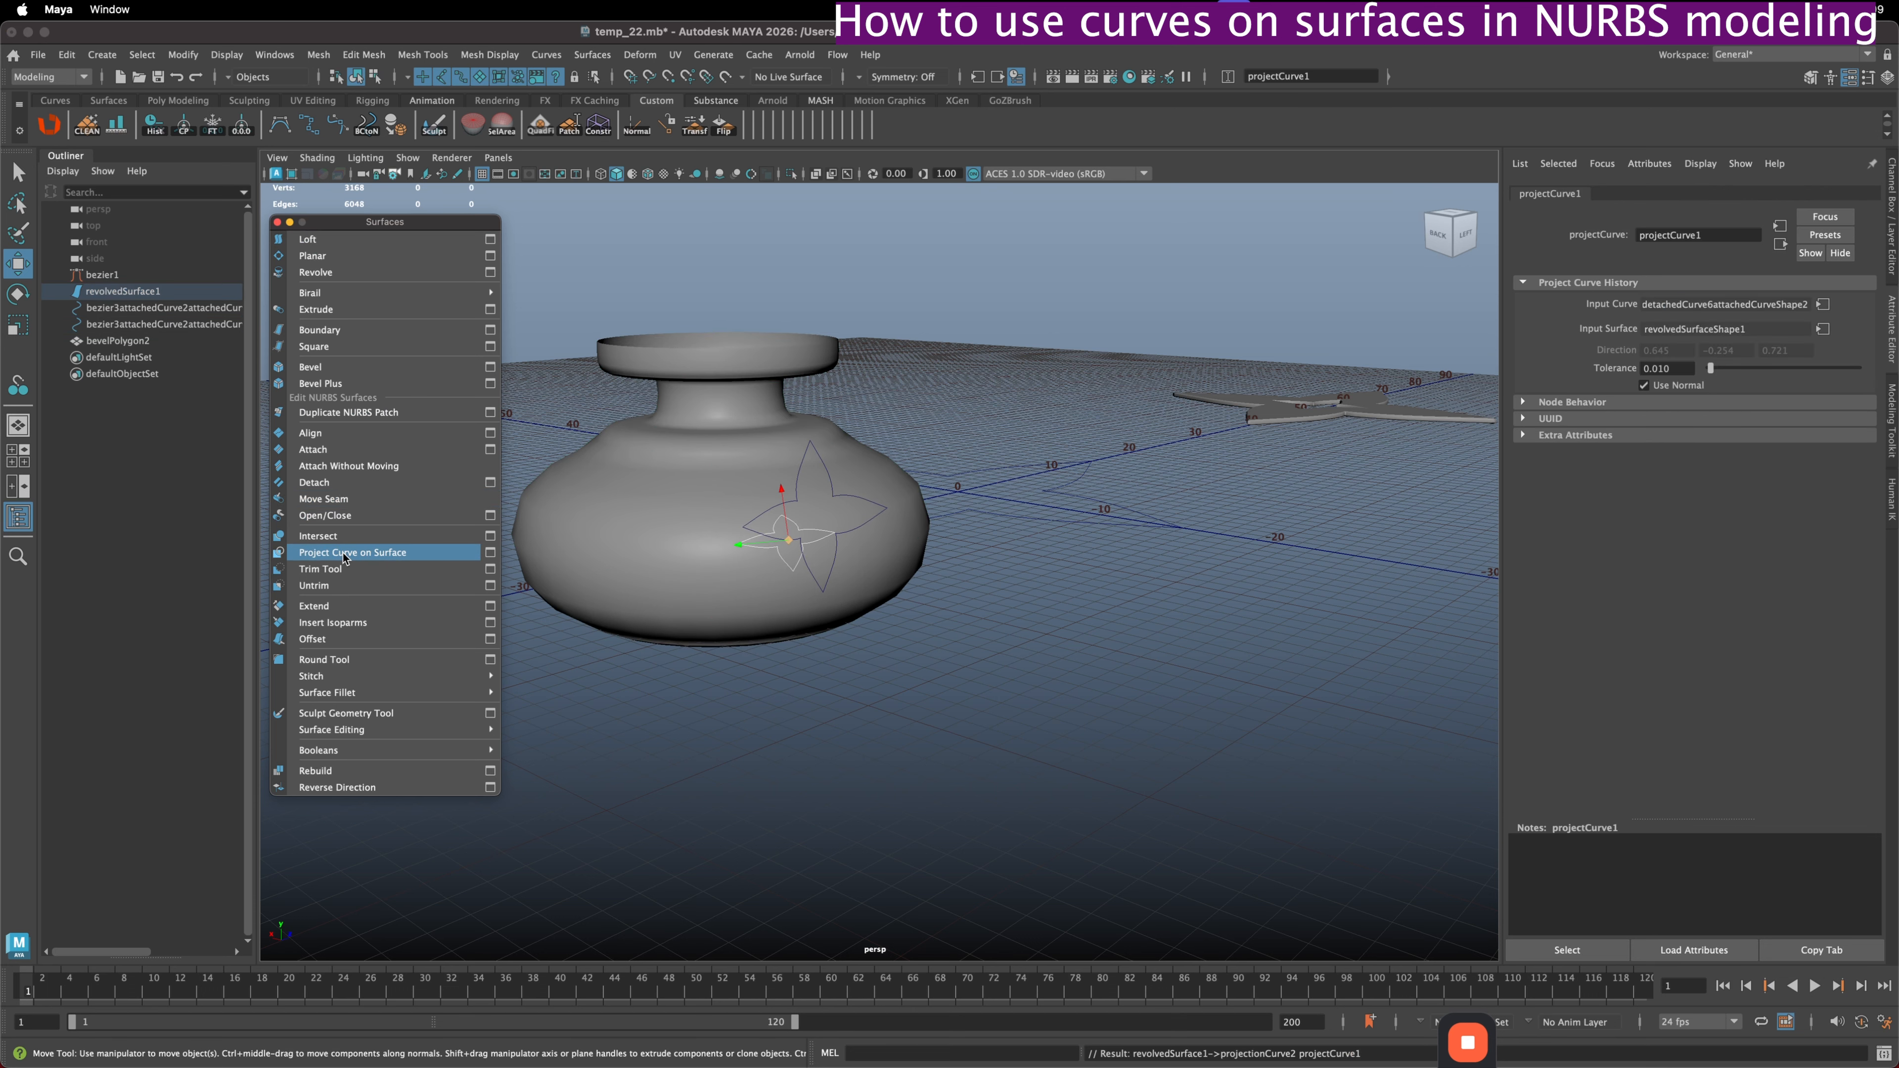
left_click_drag(1098, 572, 823, 472, "alt")
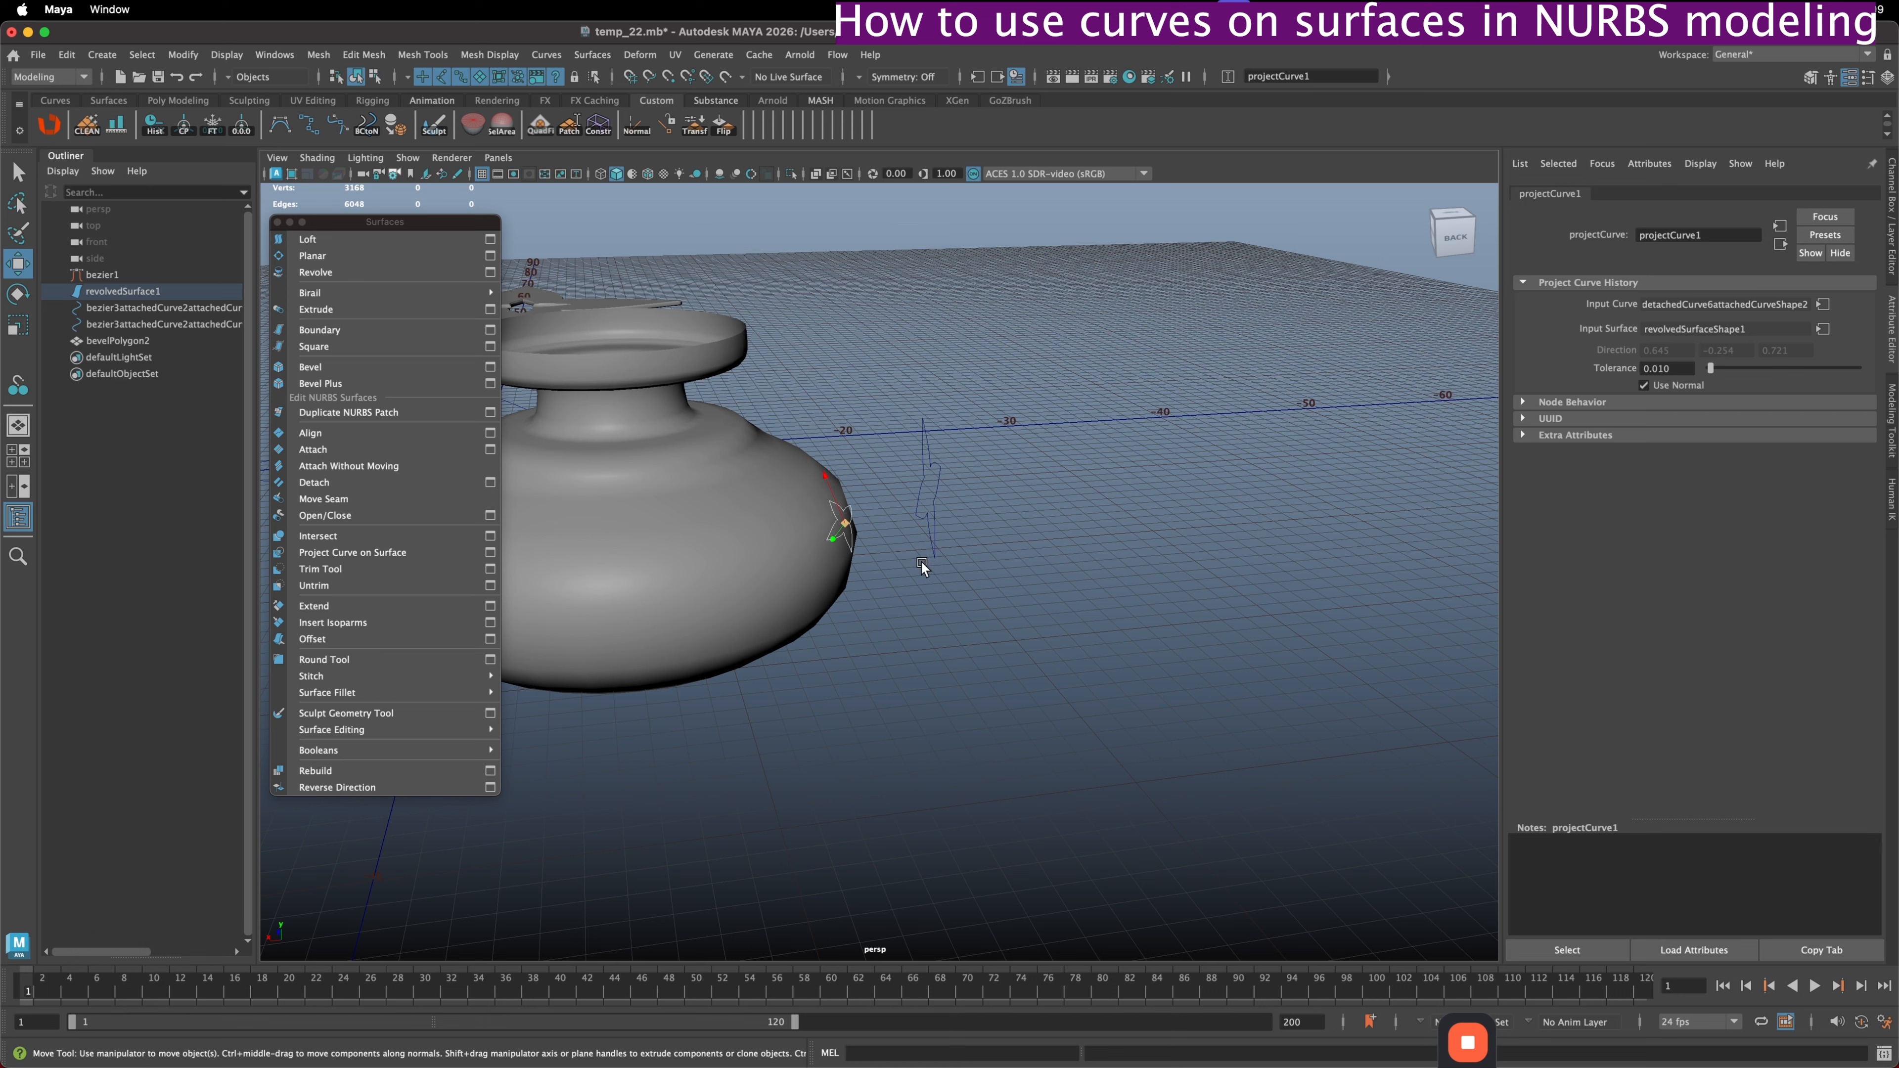
- Undo the last projection and project the small star curve onto the vase along the active view with default options
key("super+z")
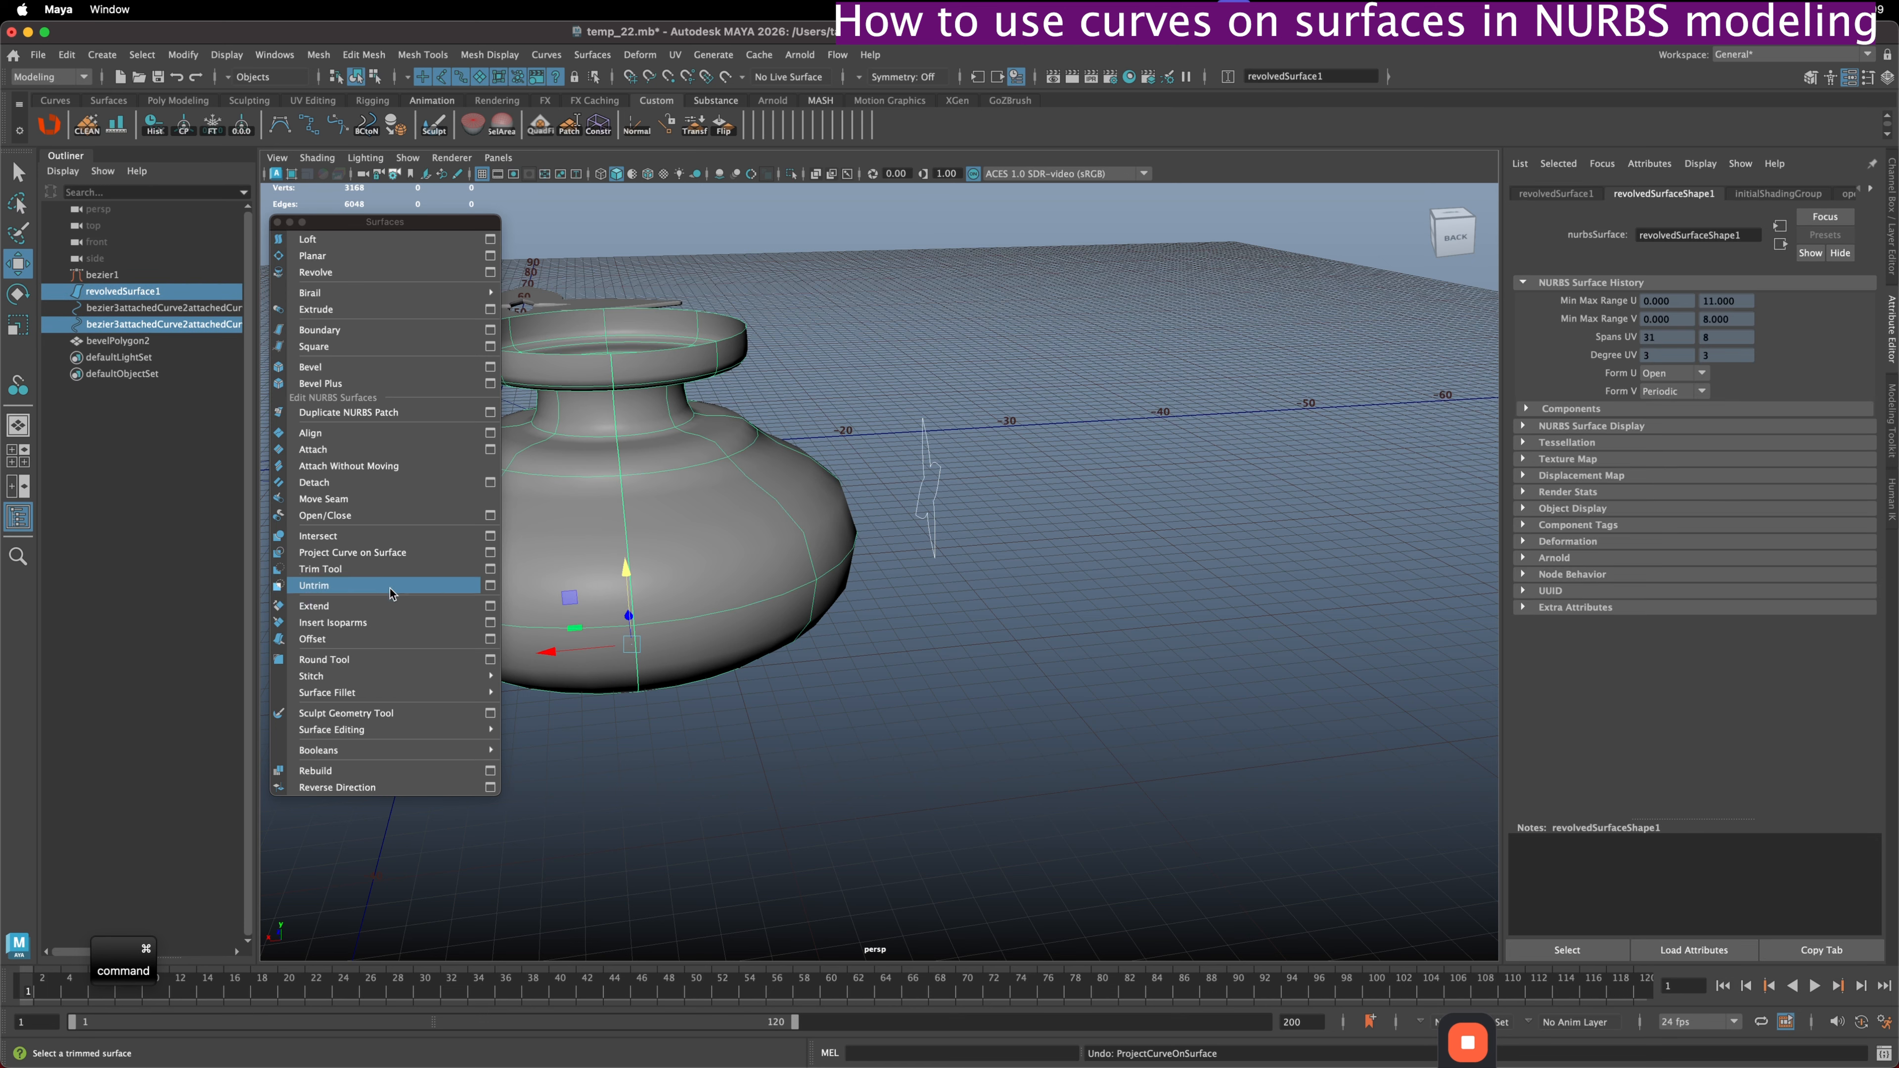
left_click(489, 552)
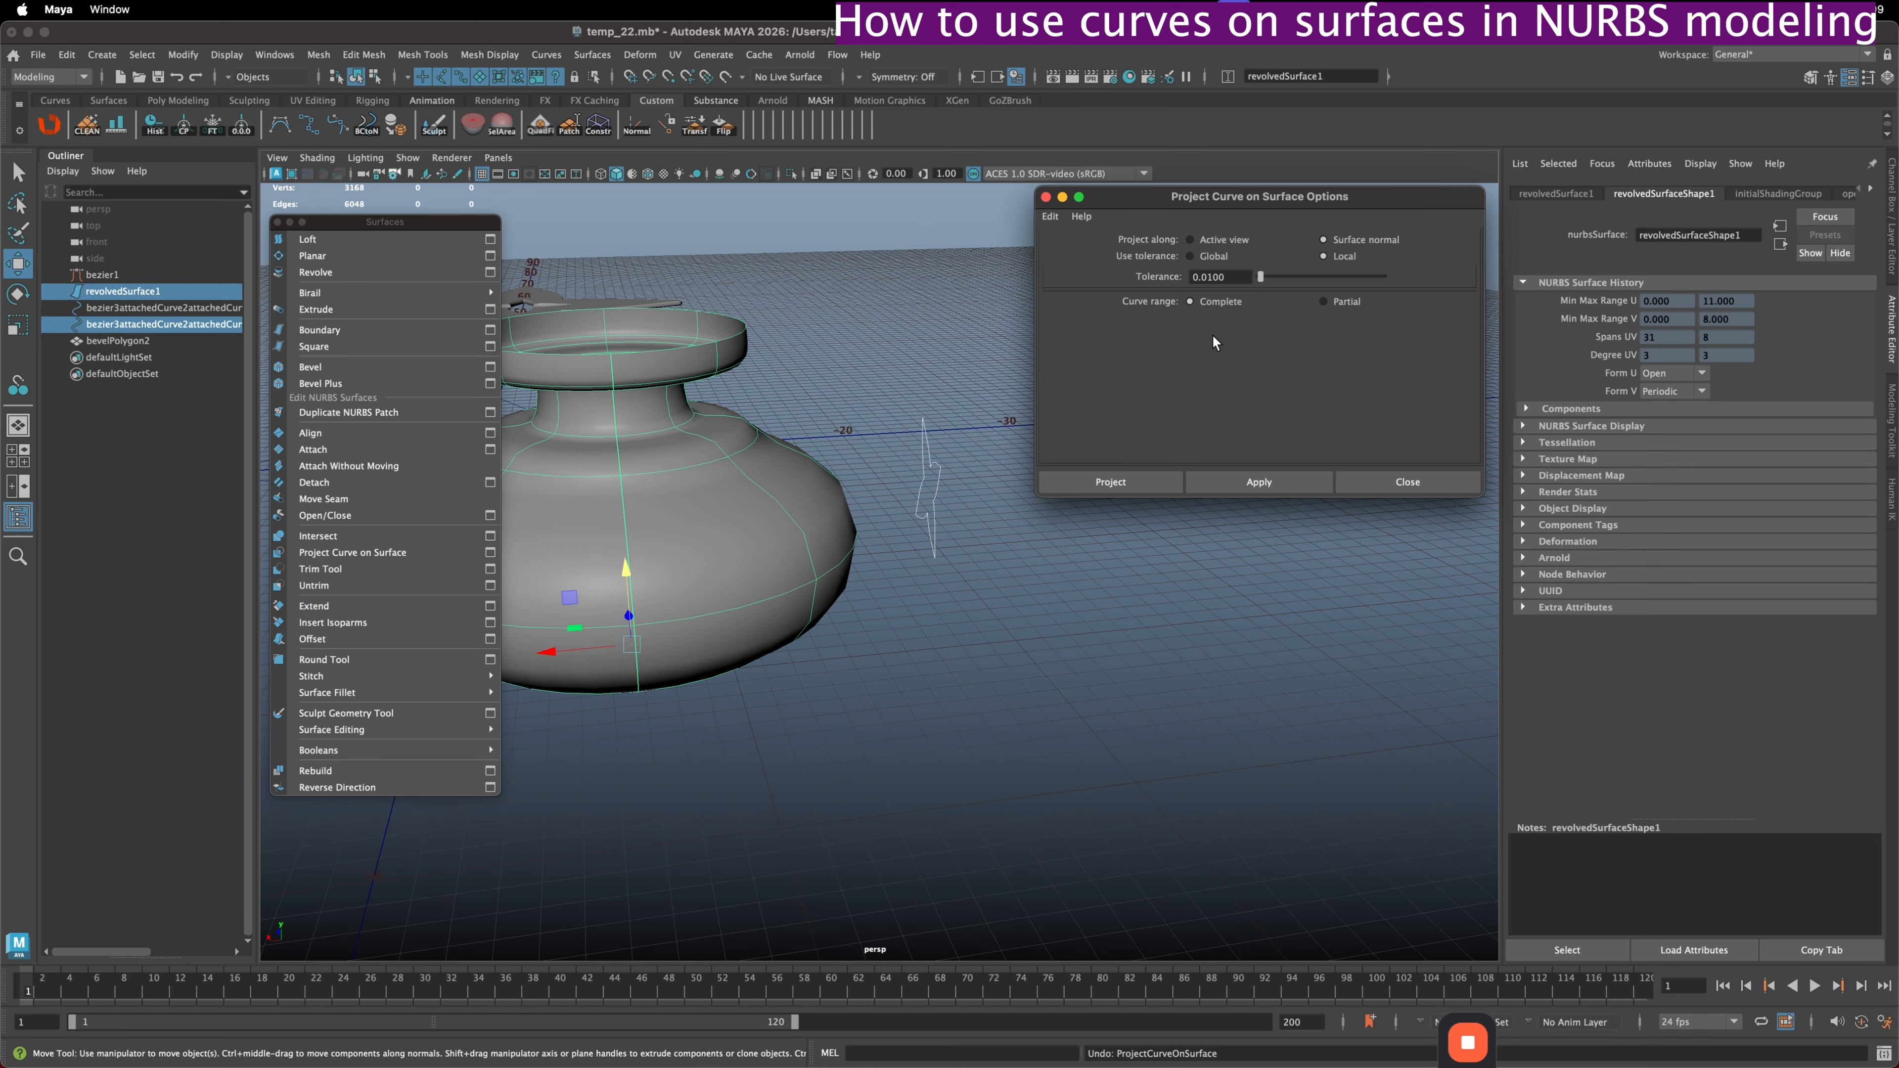
left_click(1050, 216)
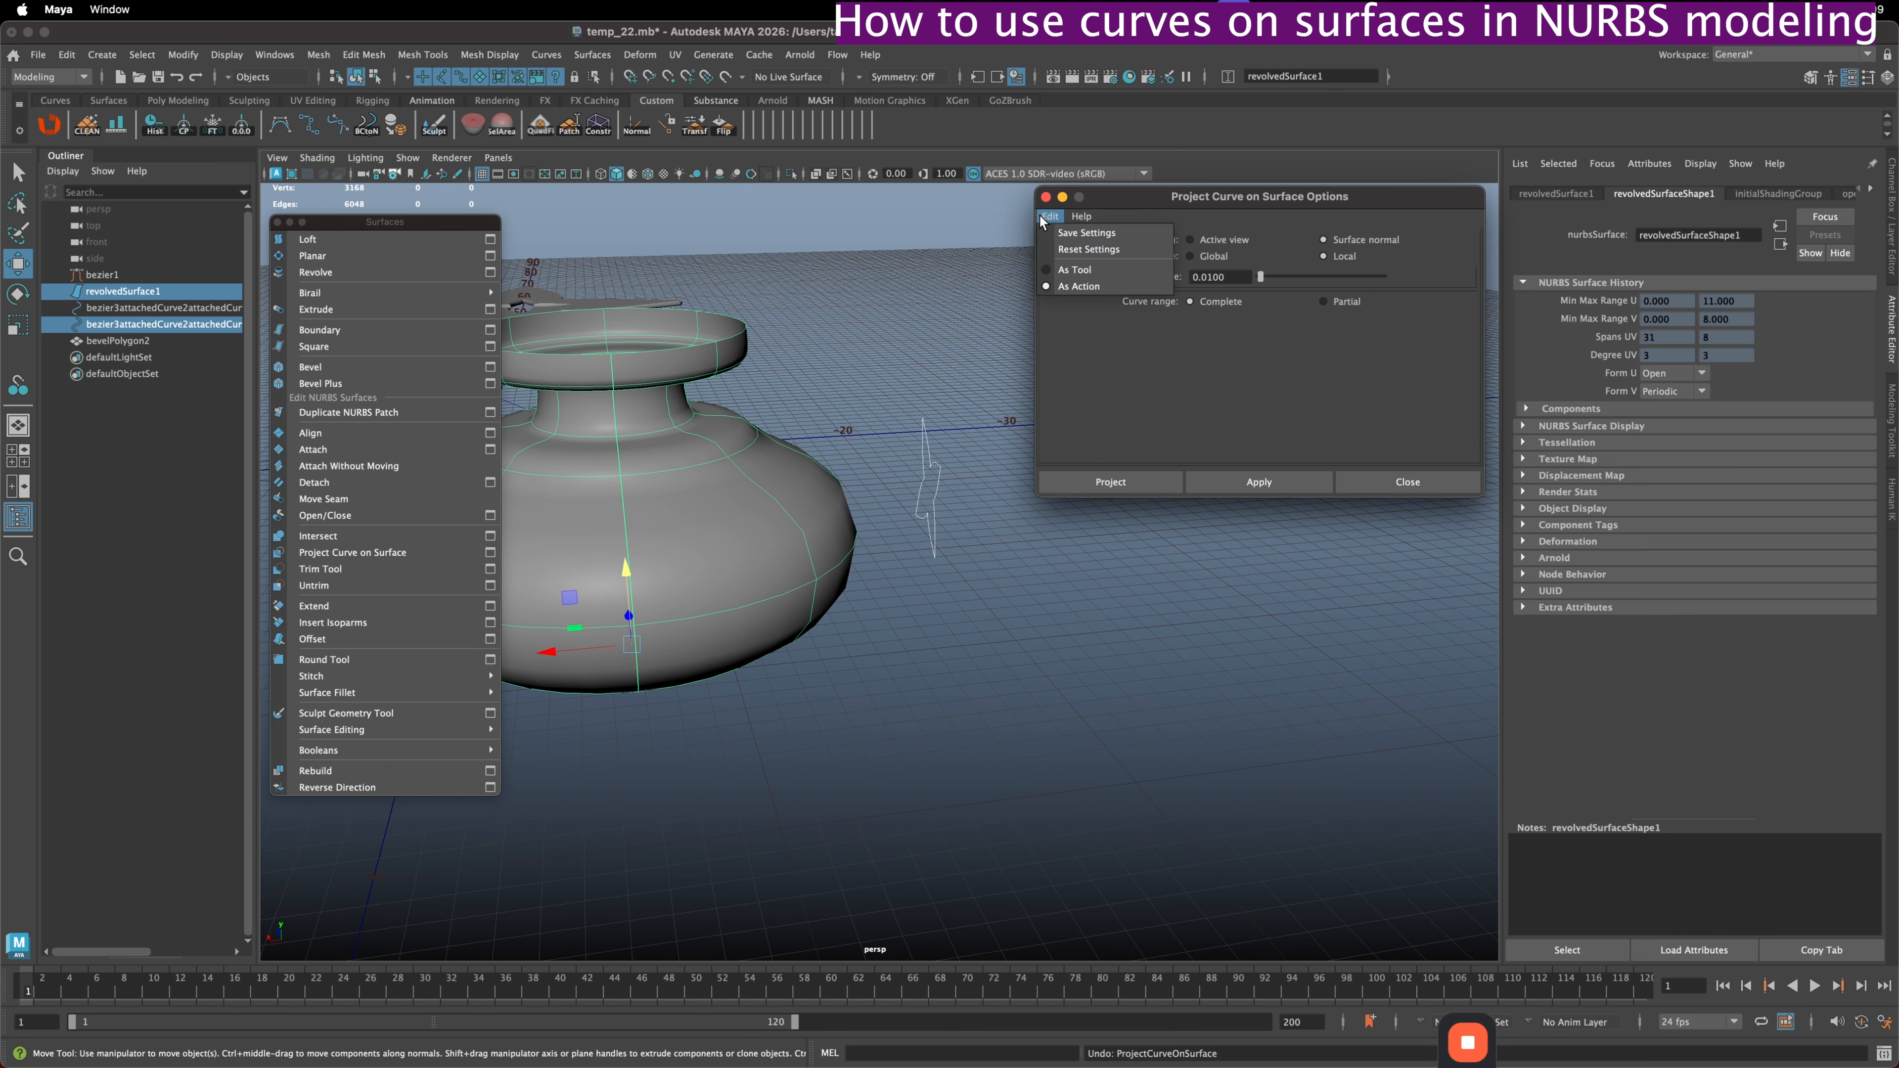
left_click(1060, 246)
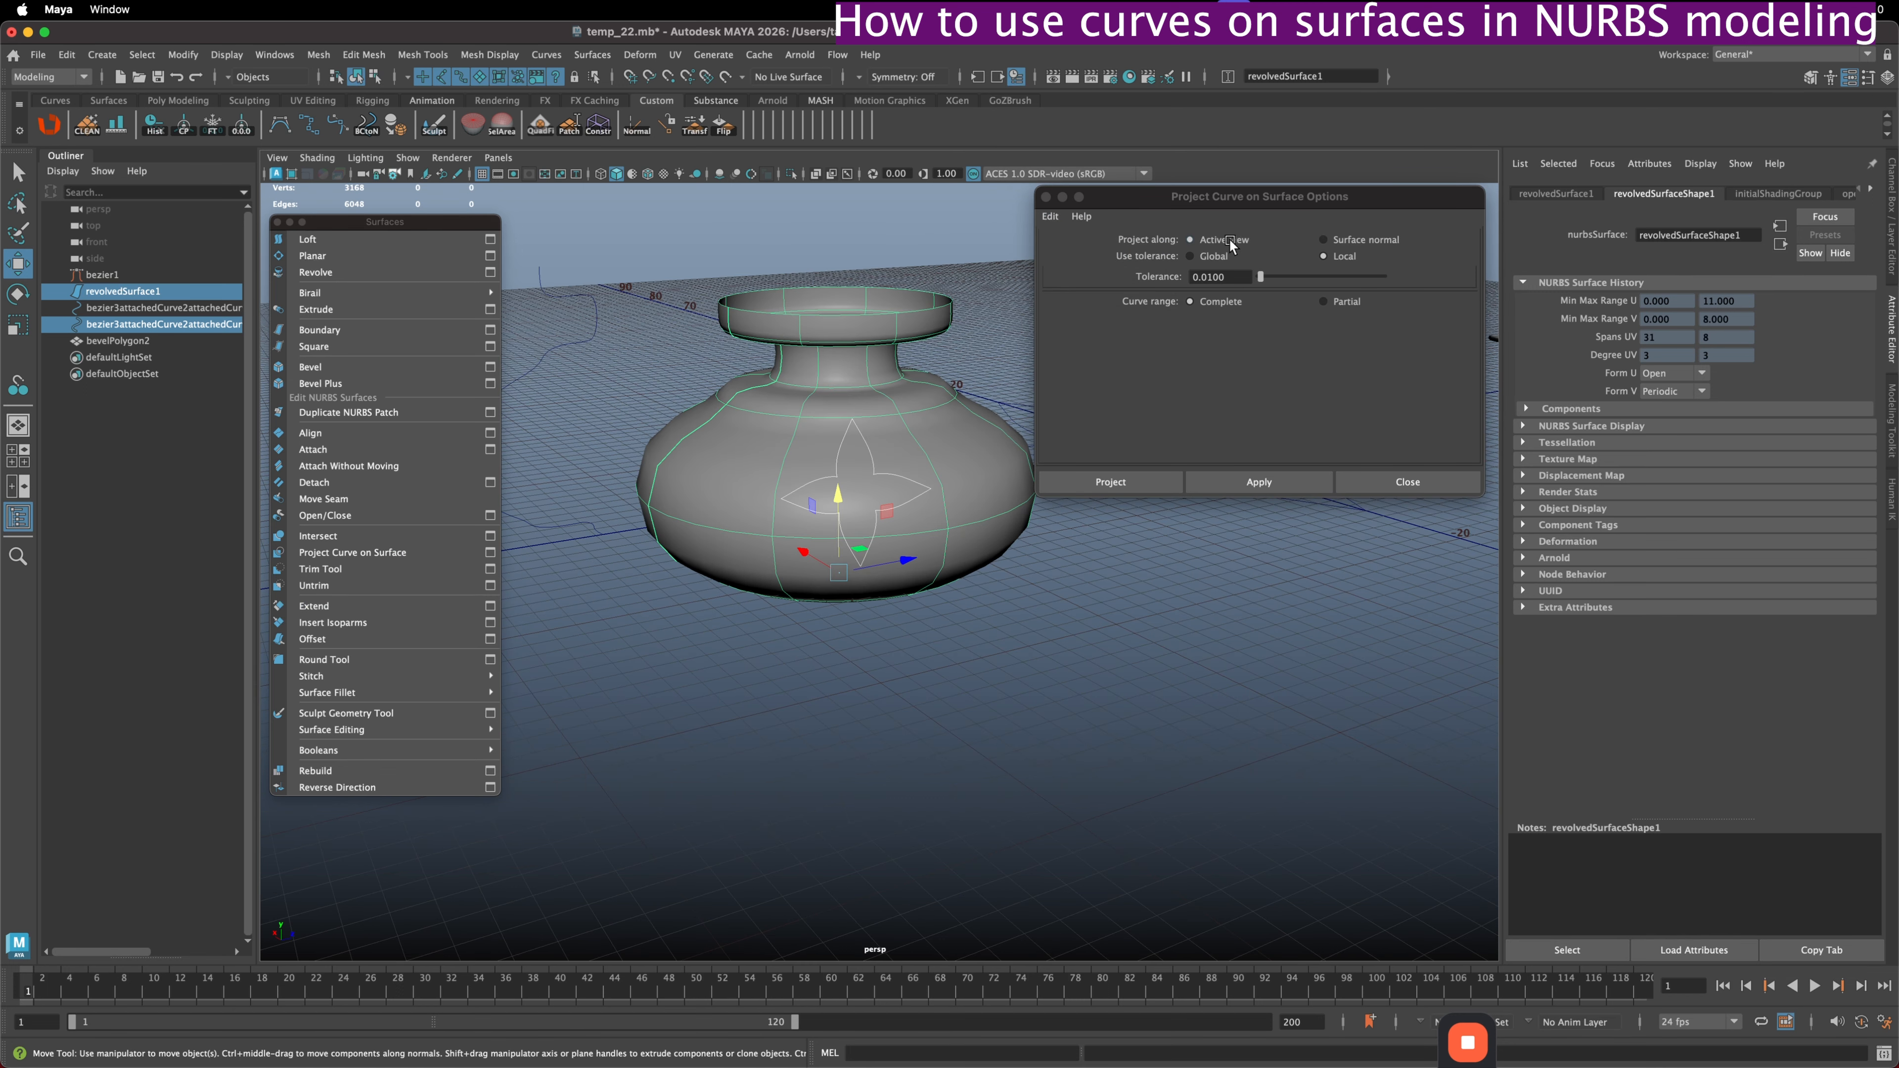
left_click(1226, 232)
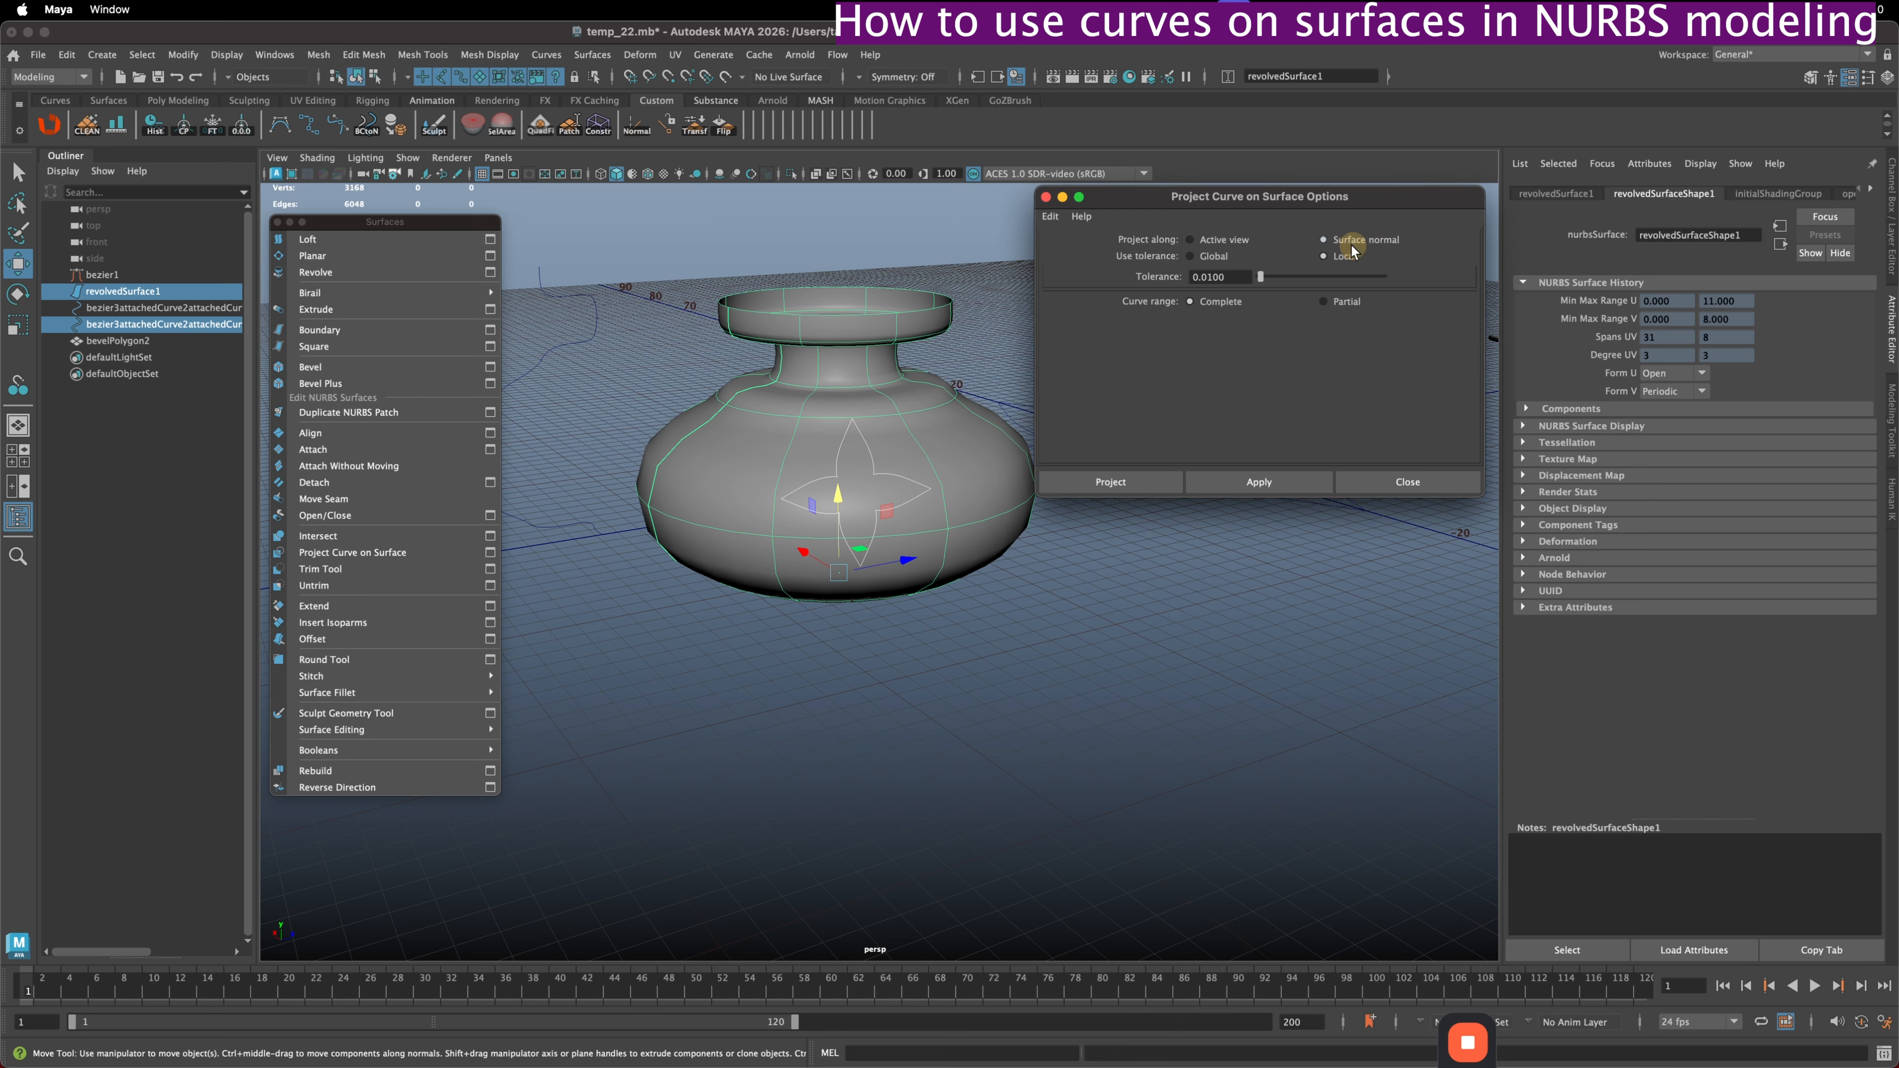
left_click_drag(972, 501, 931, 471, "alt")
left_click(1258, 482)
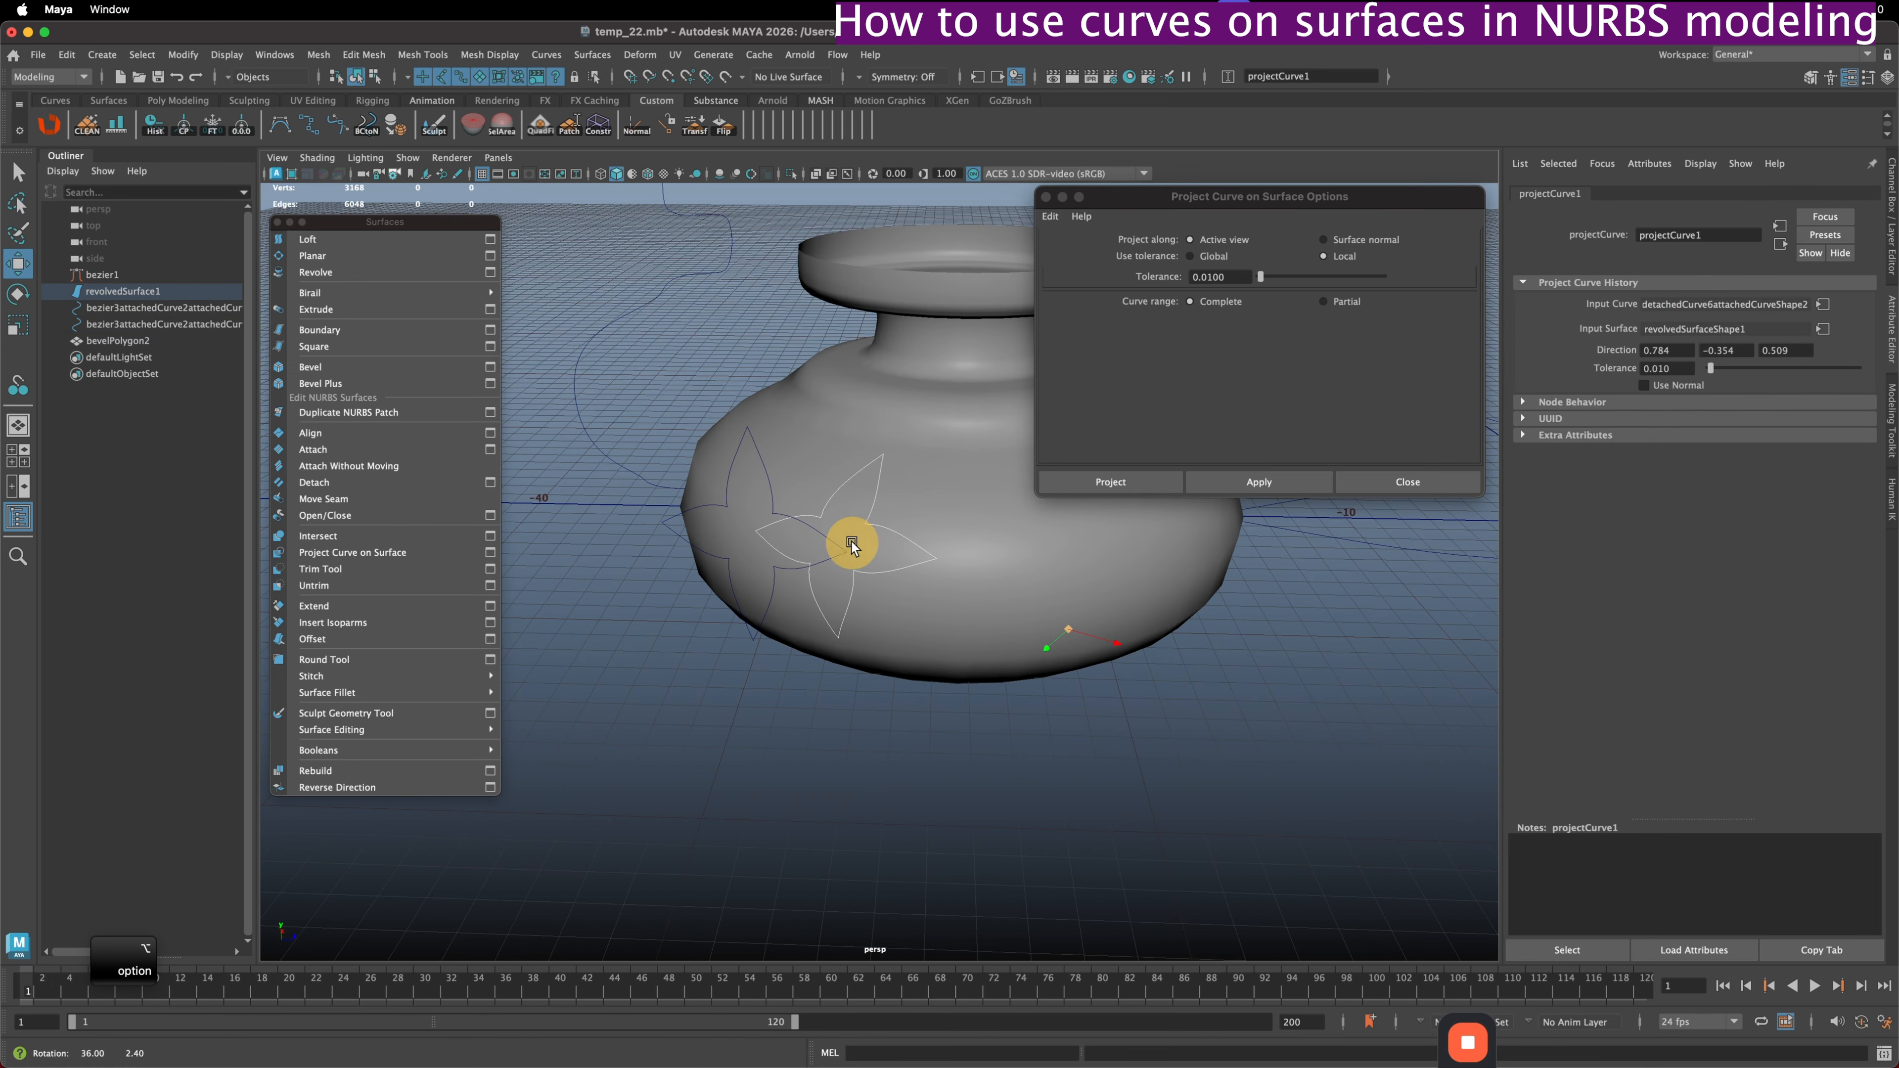
left_click_drag(847, 543, 1052, 527, "alt")
left_click(1450, 479)
- Move the small star curve to shift its projection on the vase, and delete the vase's construction history
left_click_drag(983, 583, 983, 581)
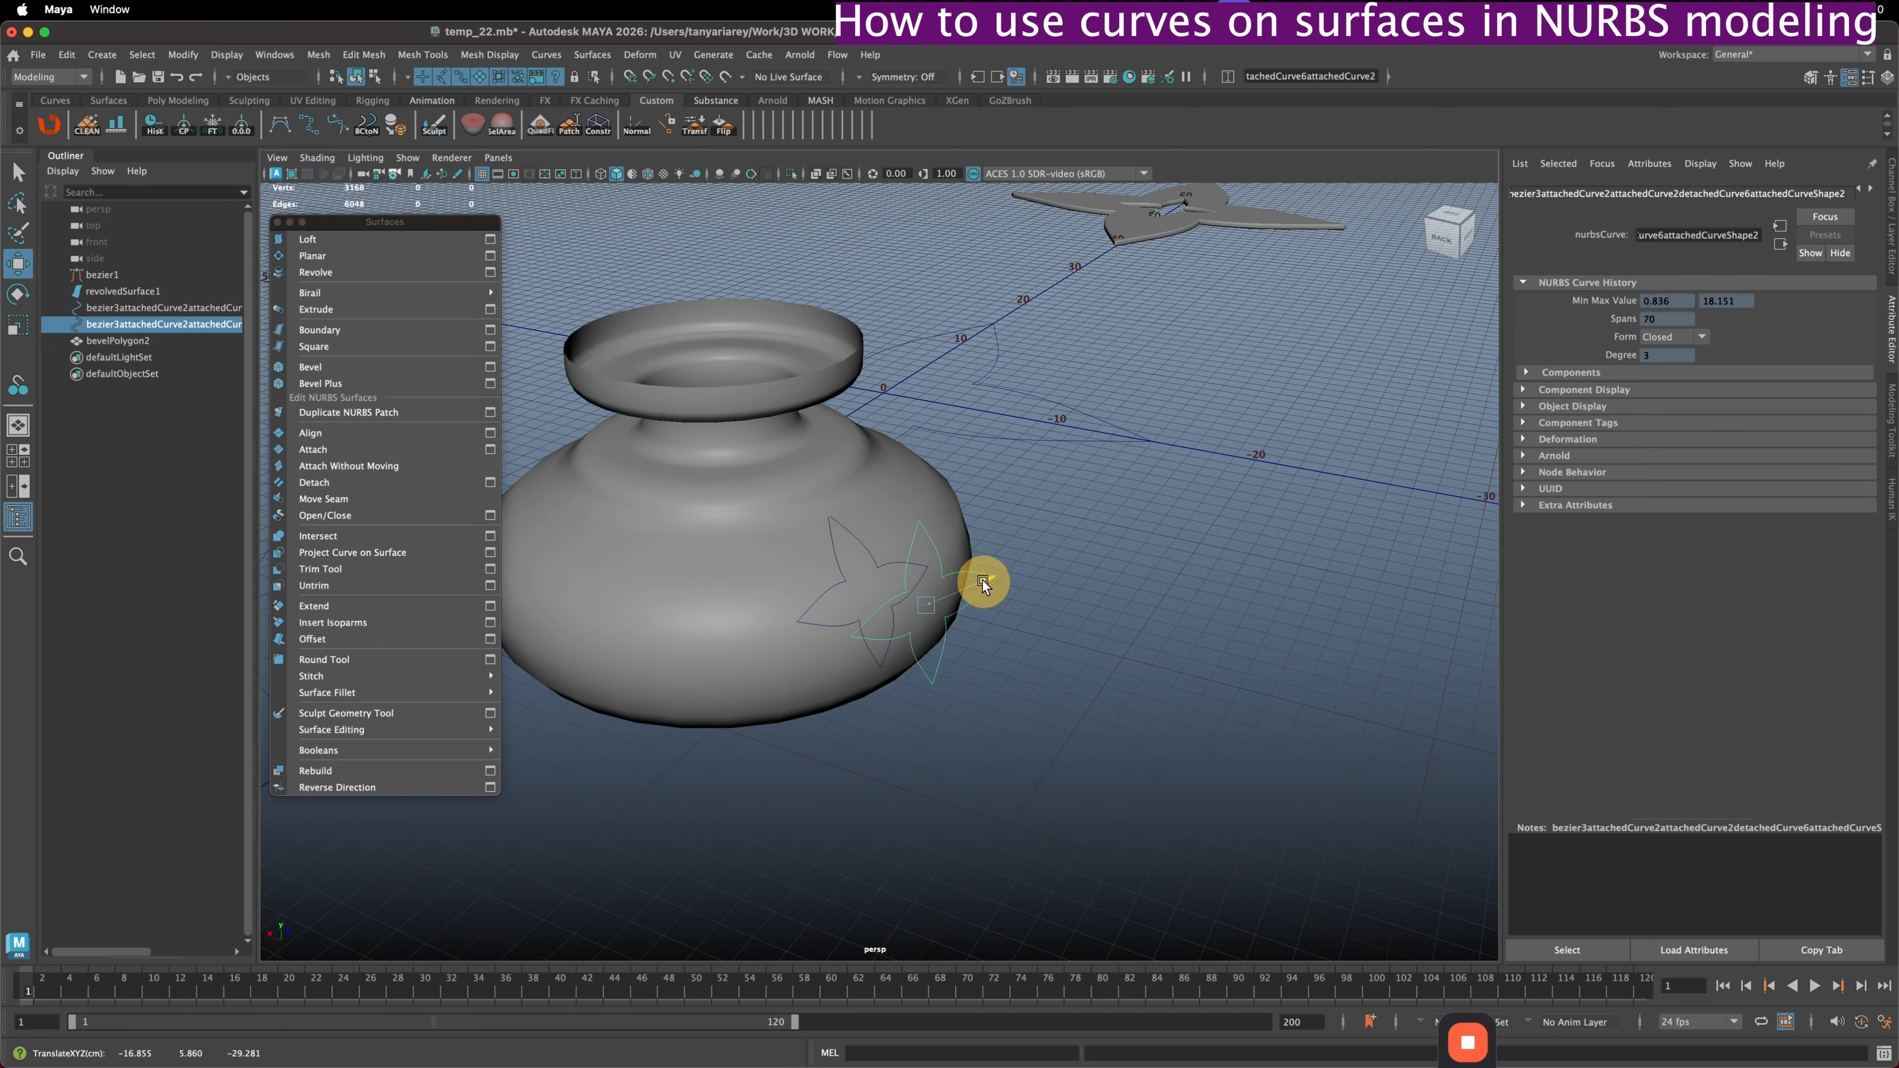
left_click_drag(1098, 635, 830, 560, "alt")
left_click(879, 585)
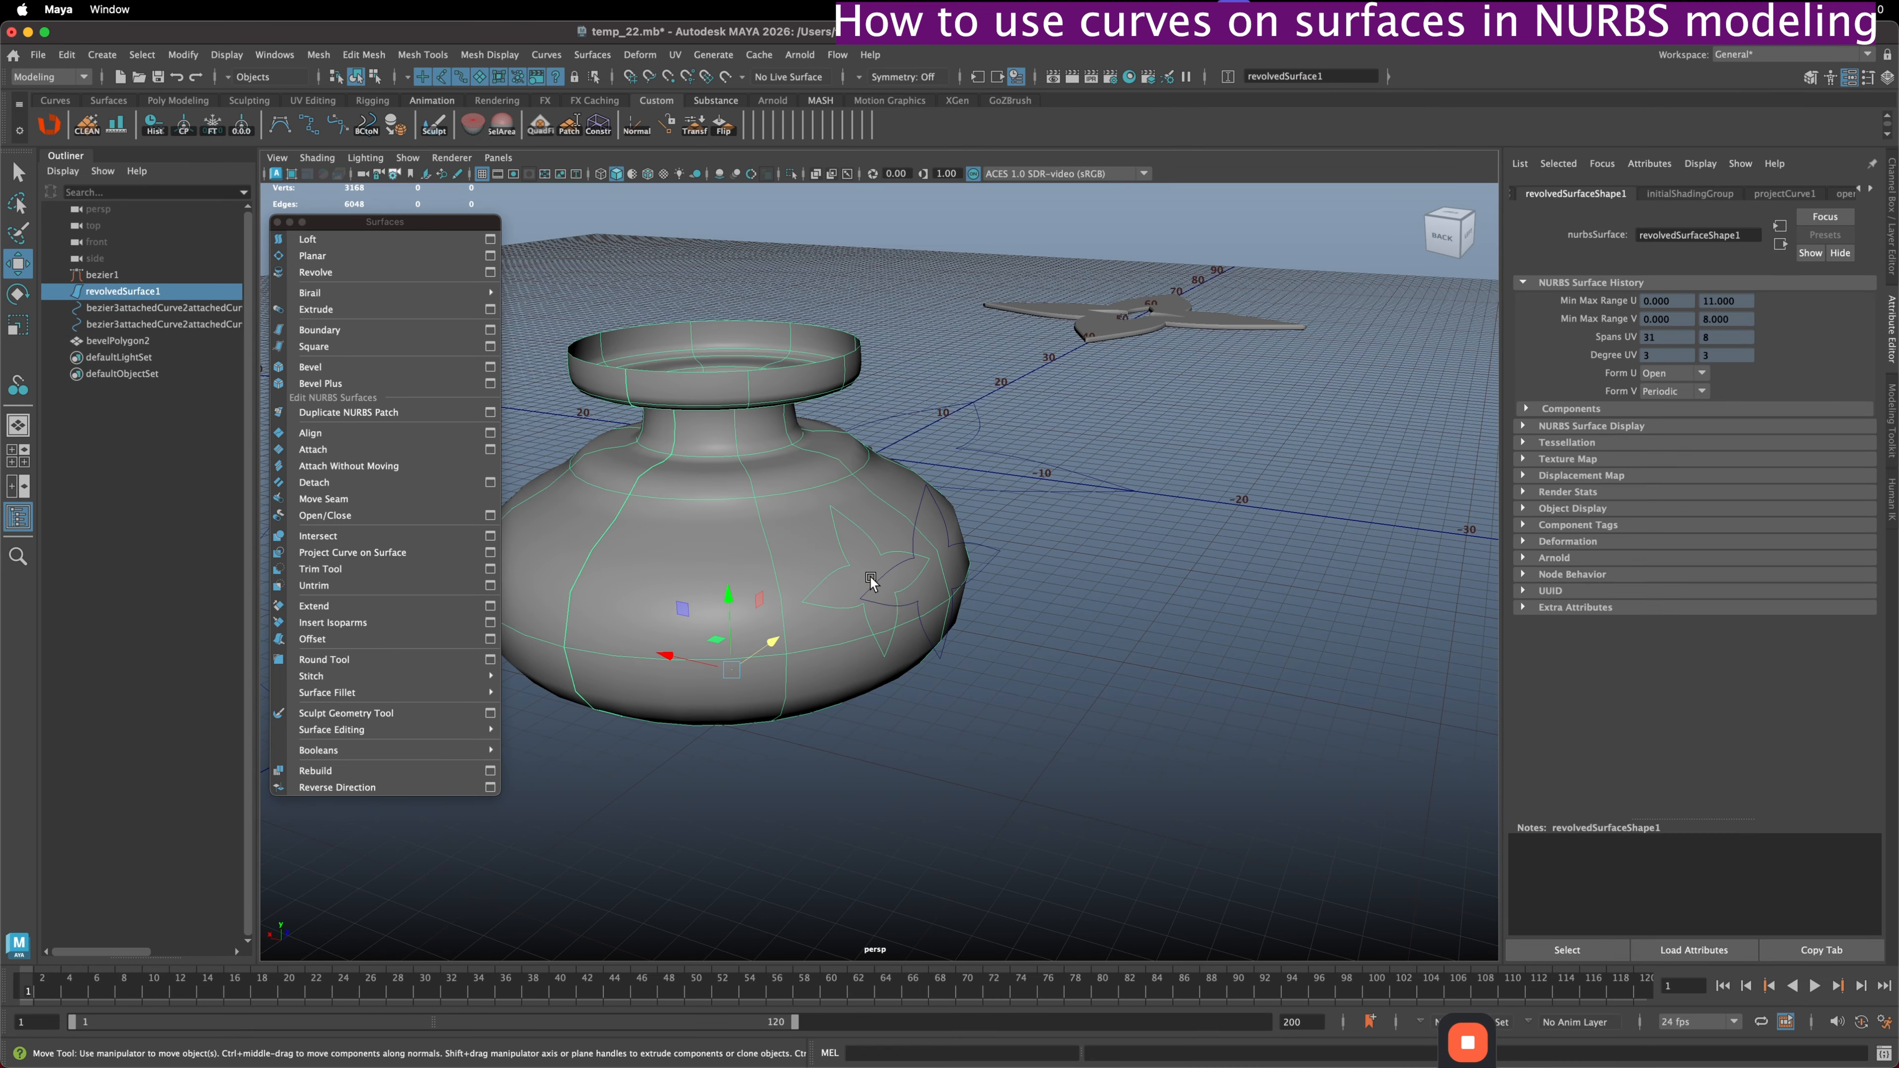
key("shift+super+d")
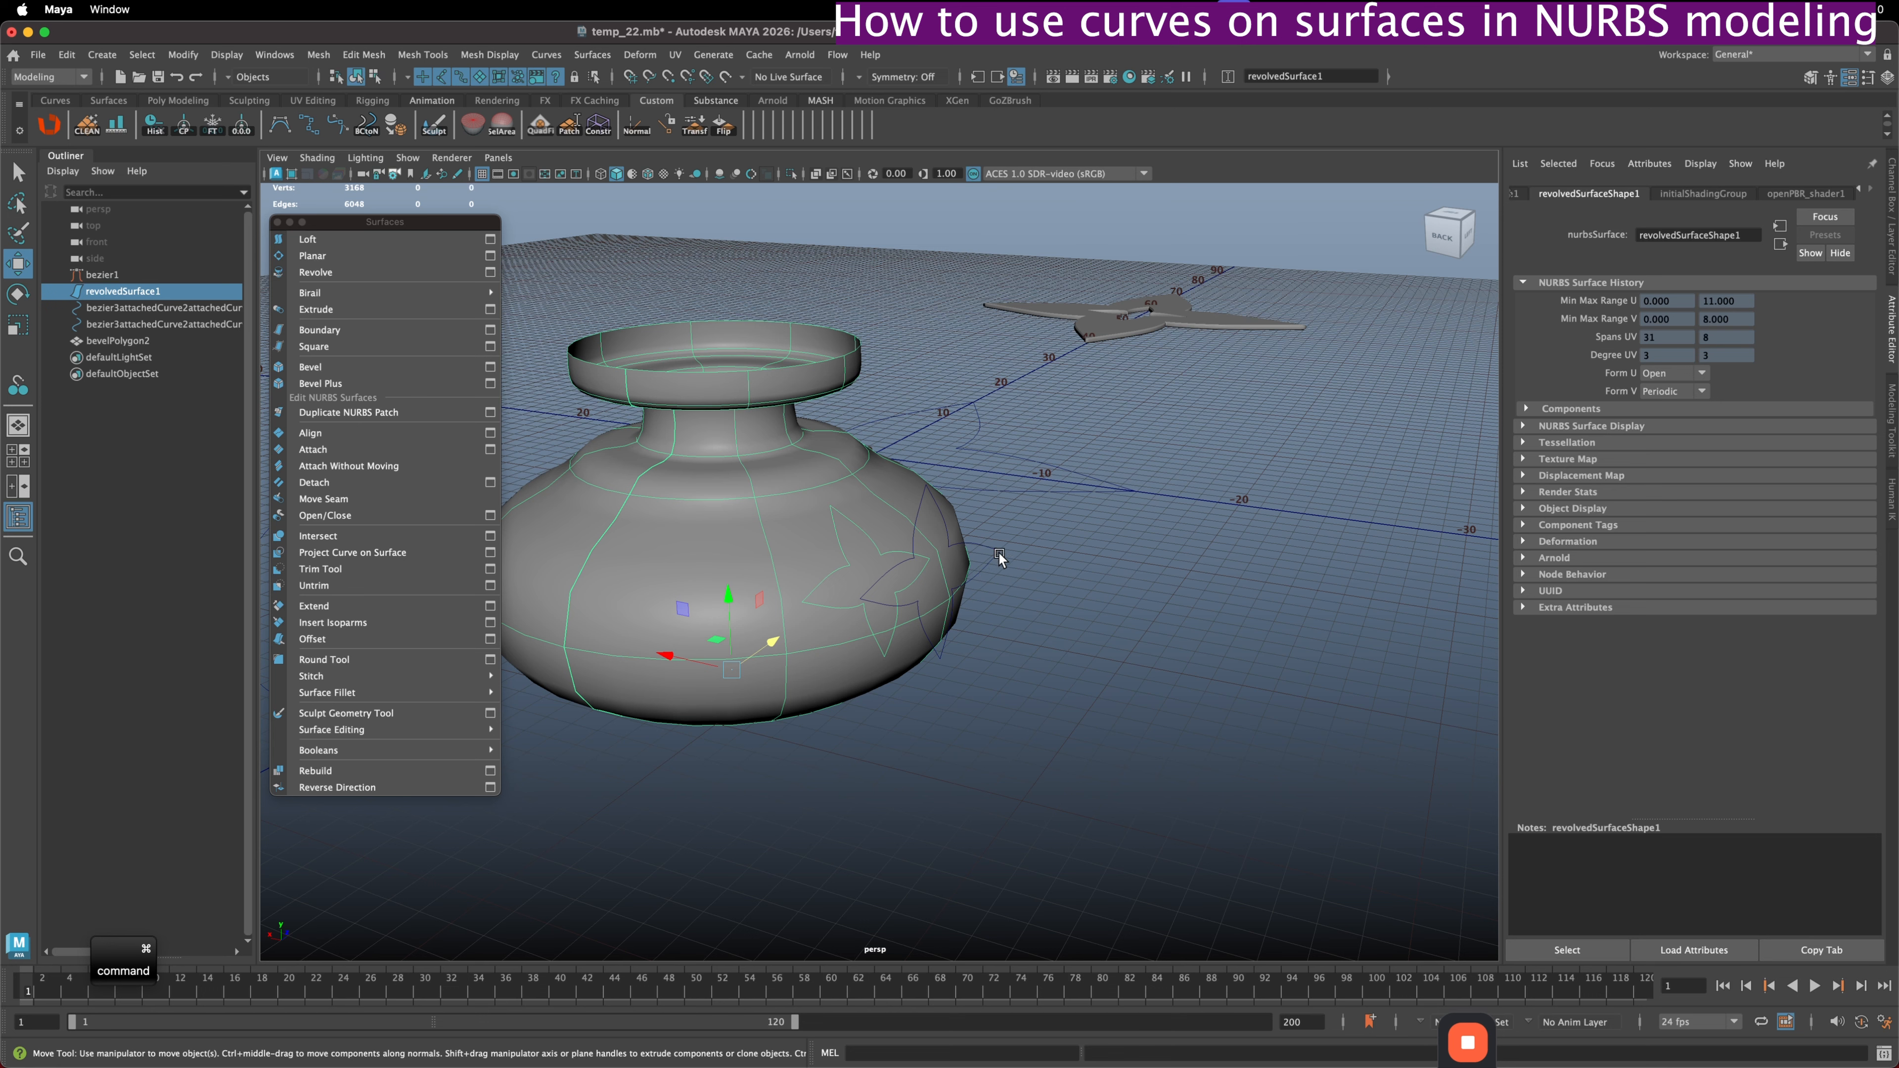
- Delete the small source star curve in front of the vase and reselect the vase
left_click_drag(994, 551, 920, 521, "alt")
left_click_drag(1172, 668, 895, 611)
key("Delete")
left_click(930, 650)
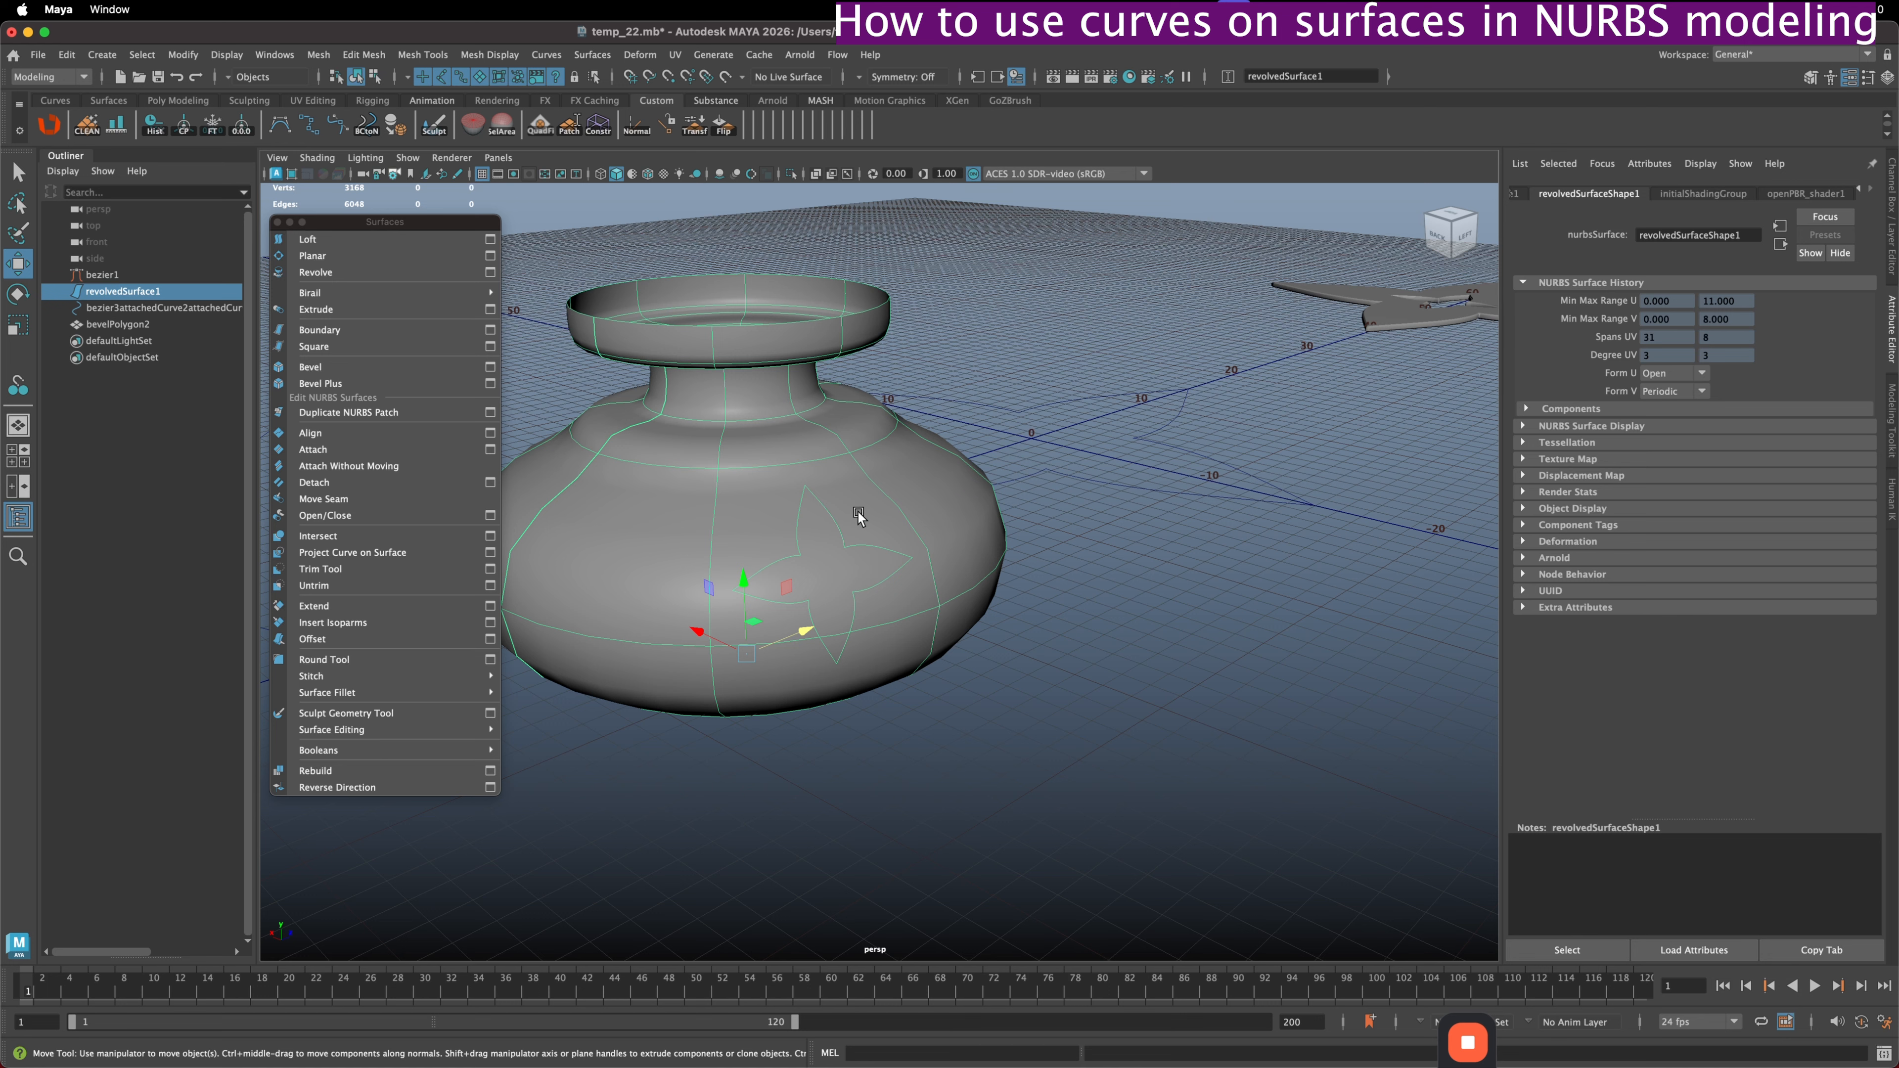
left_click_drag(866, 570, 856, 562, "alt")
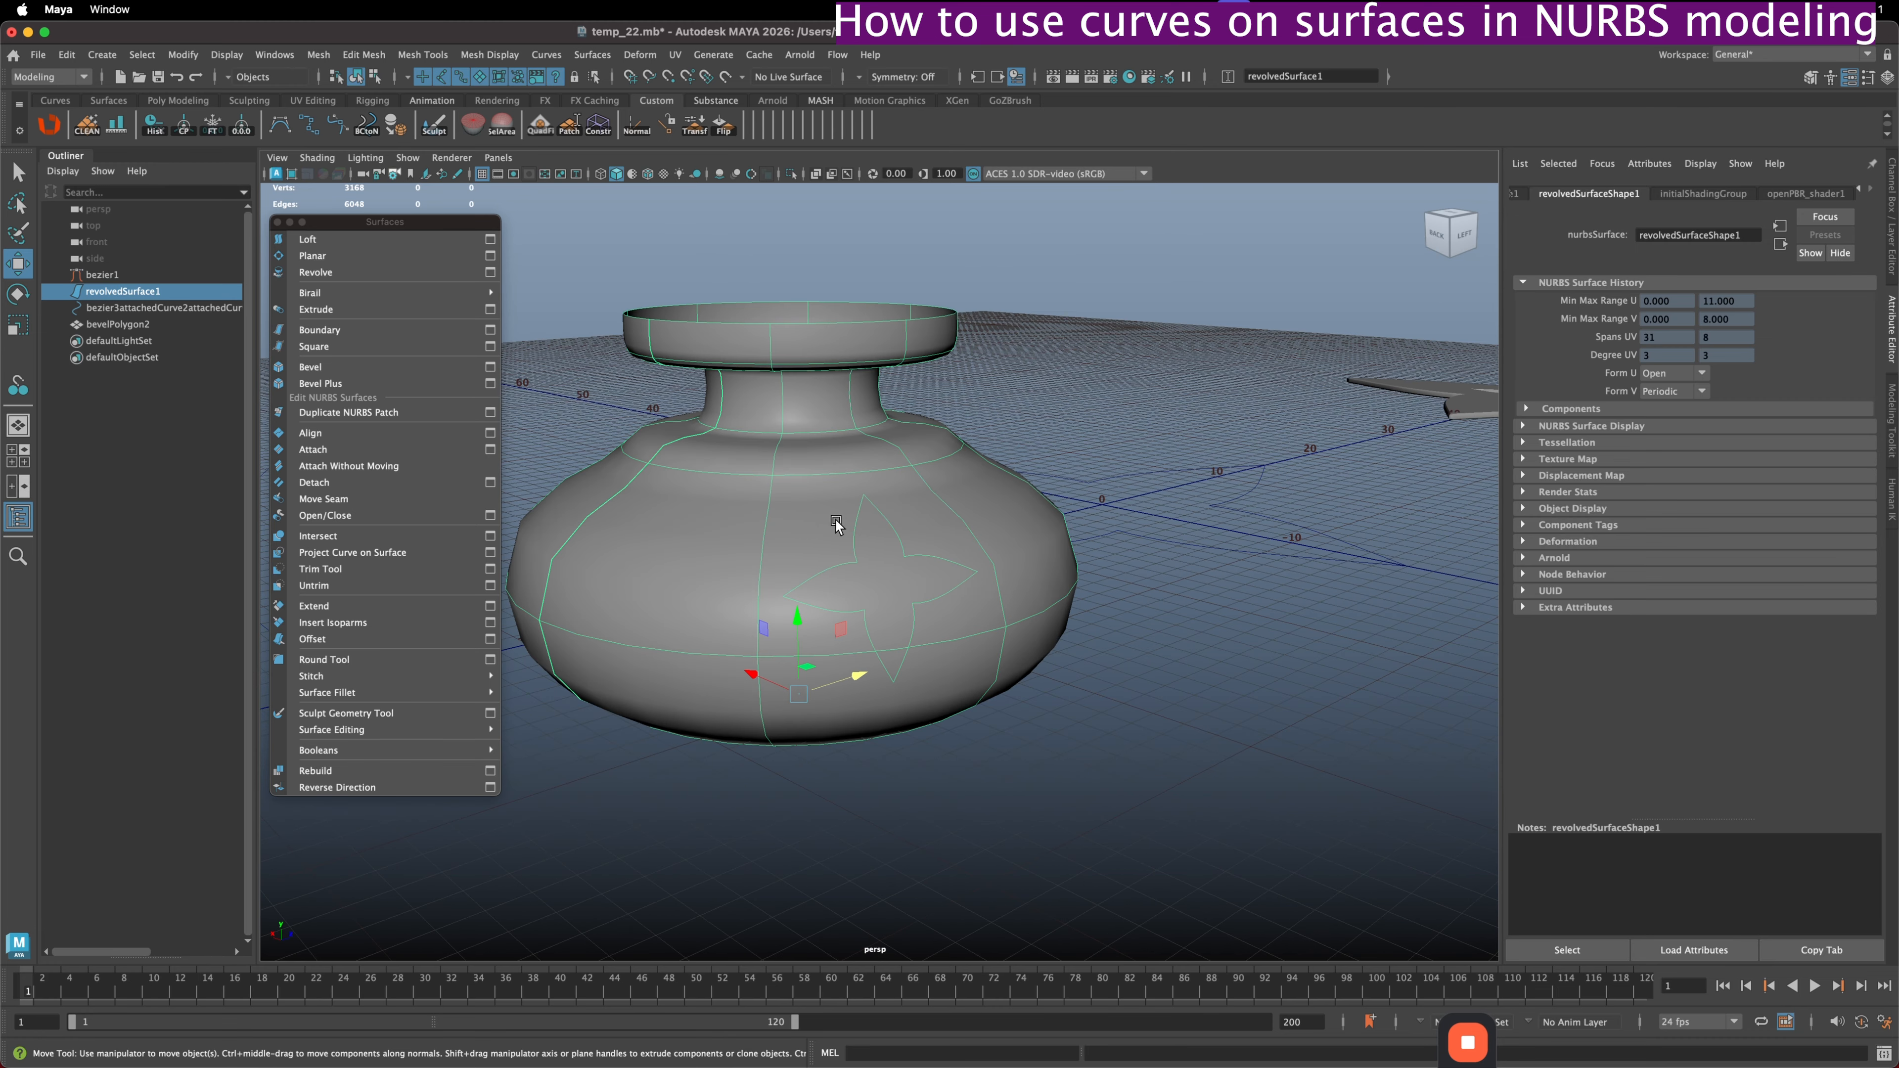
- Select the star curve projected on the vase and create an offset curve on the surface from it
right_click(901, 496)
left_click(896, 530)
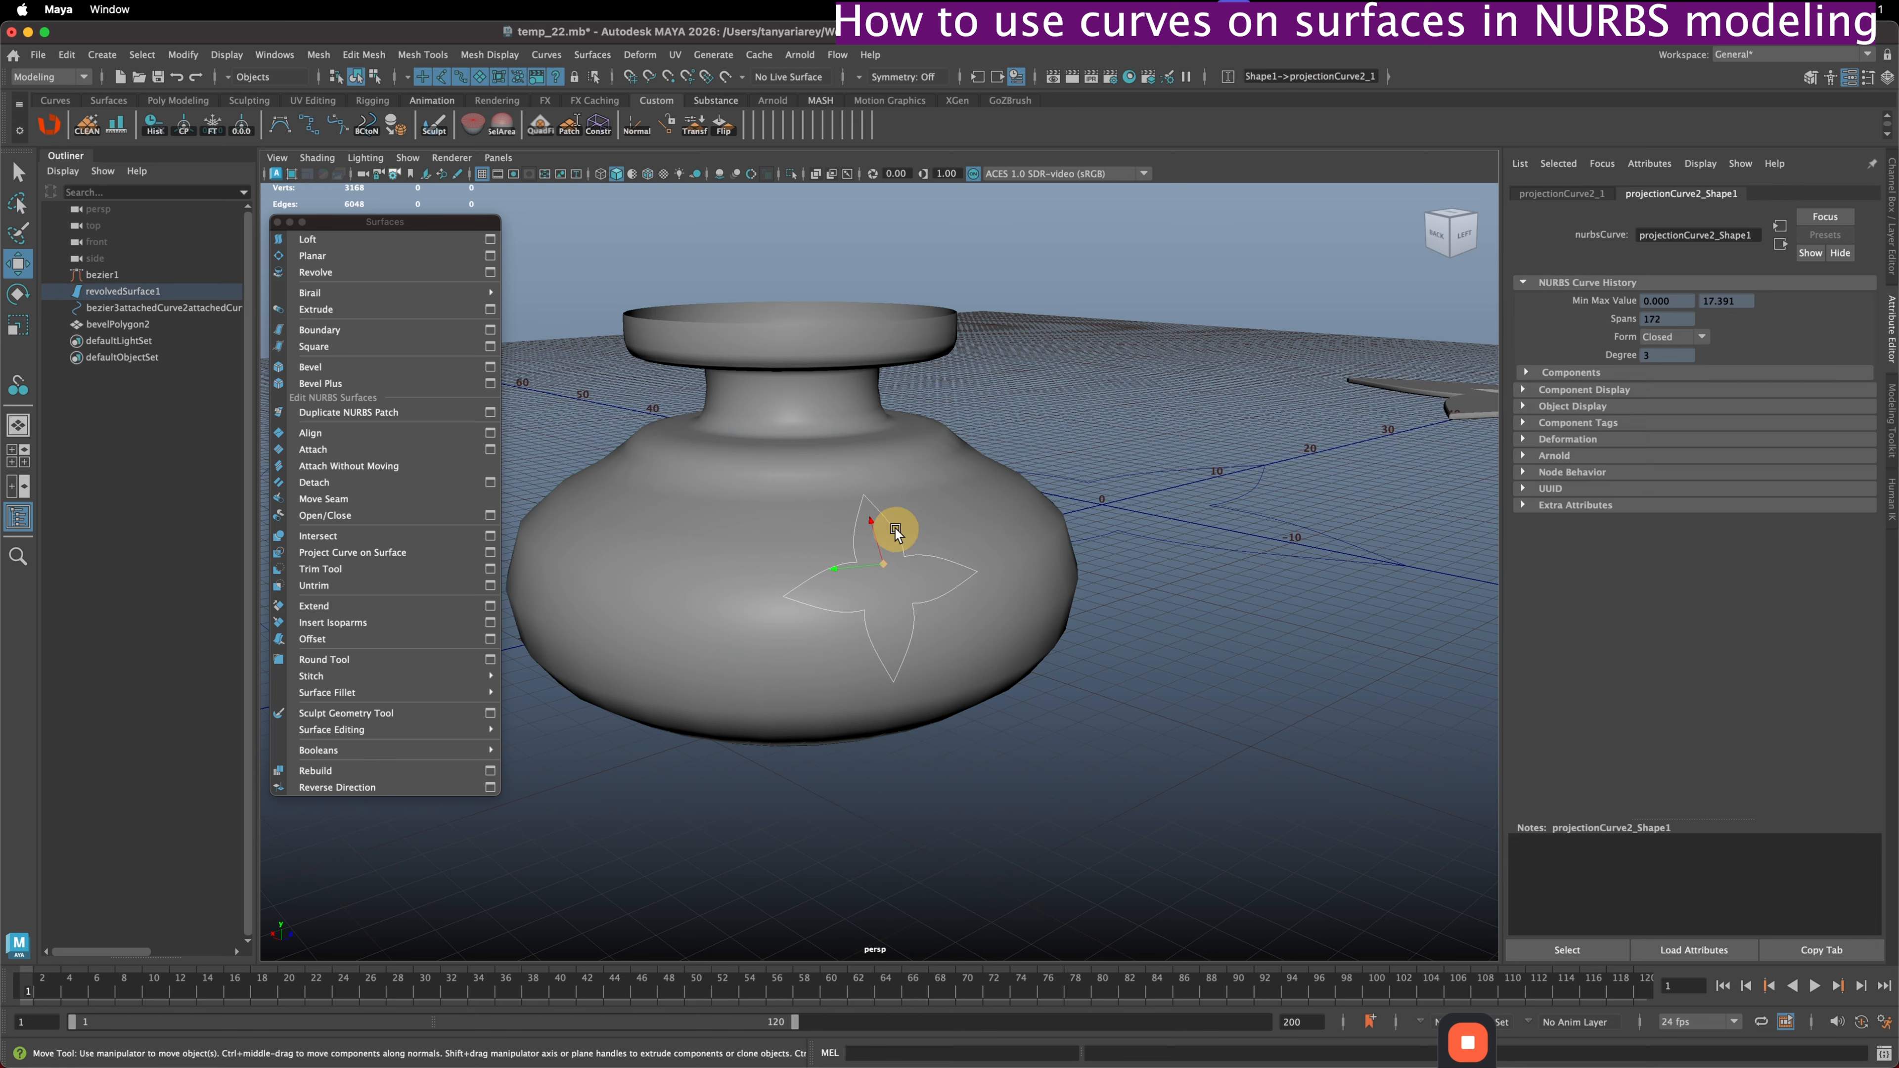
left_click_drag(897, 530, 941, 539, "alt")
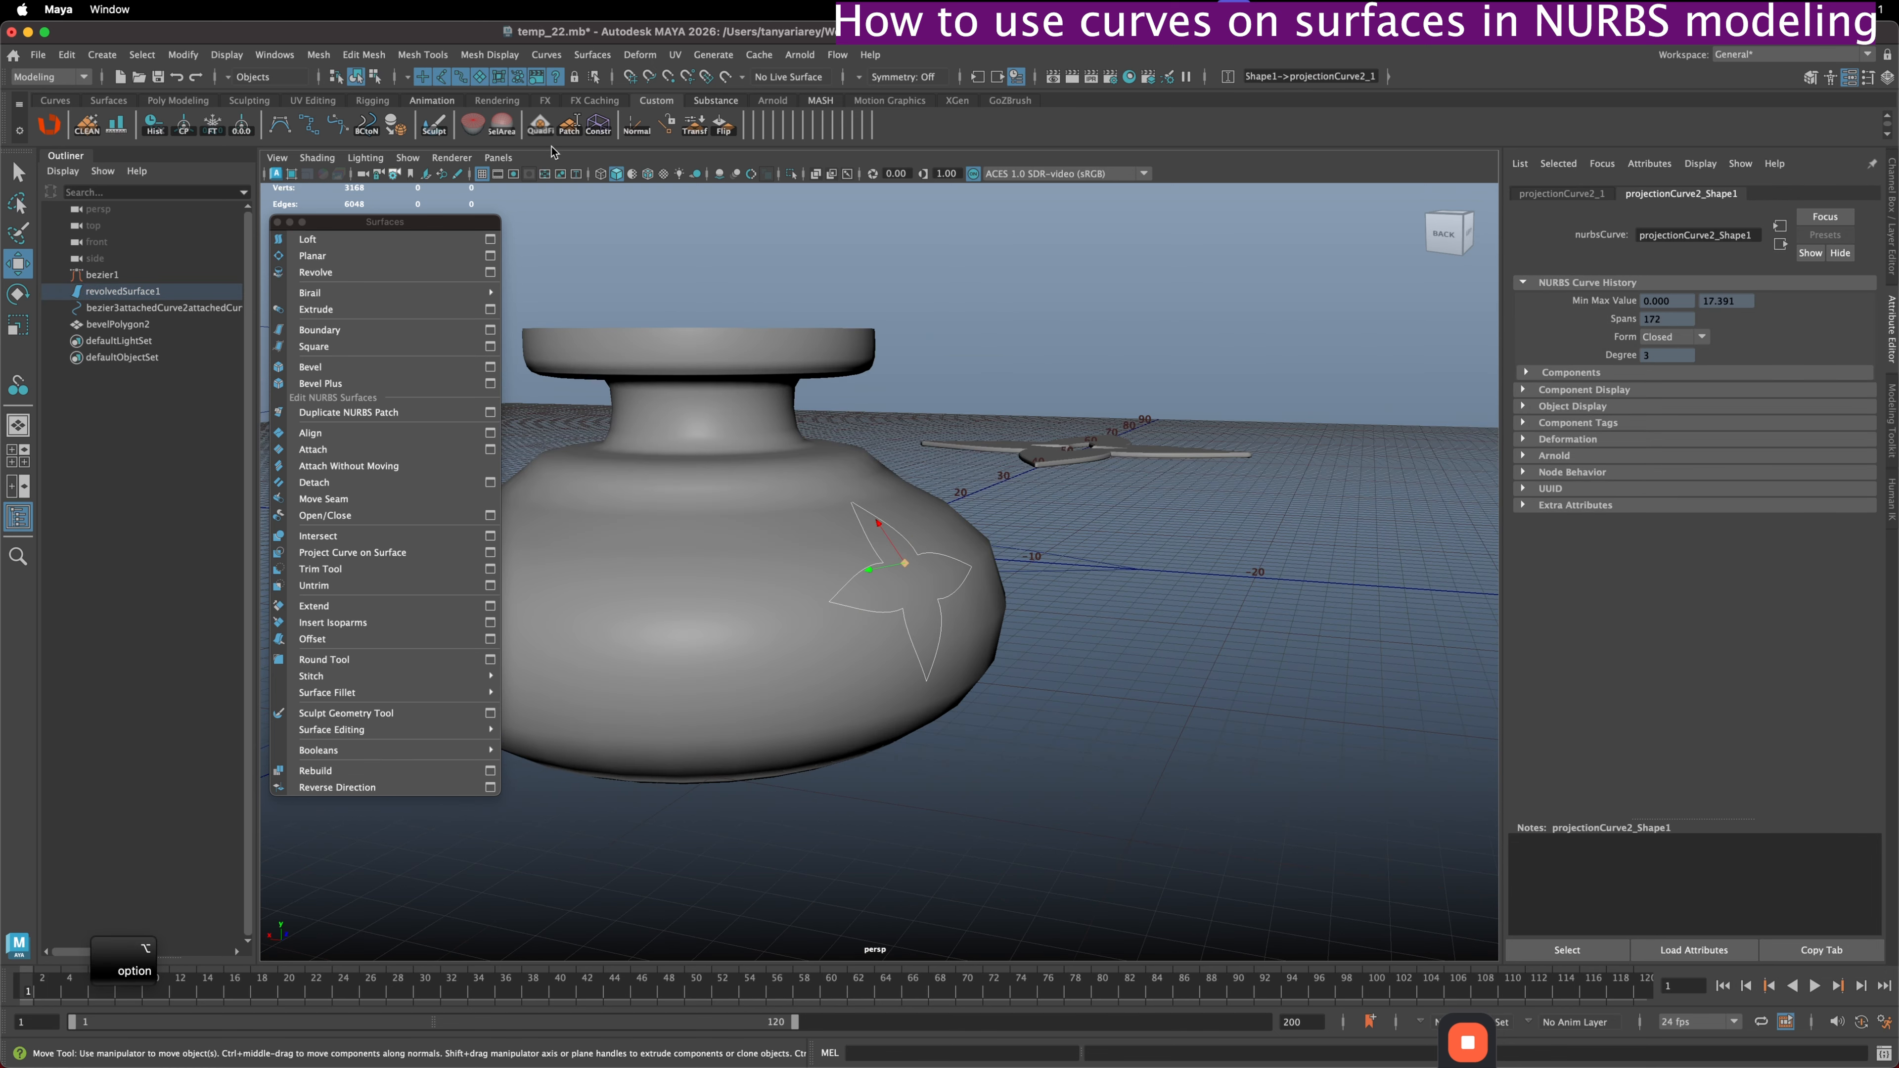
left_click(546, 54)
mouse_move(636, 458)
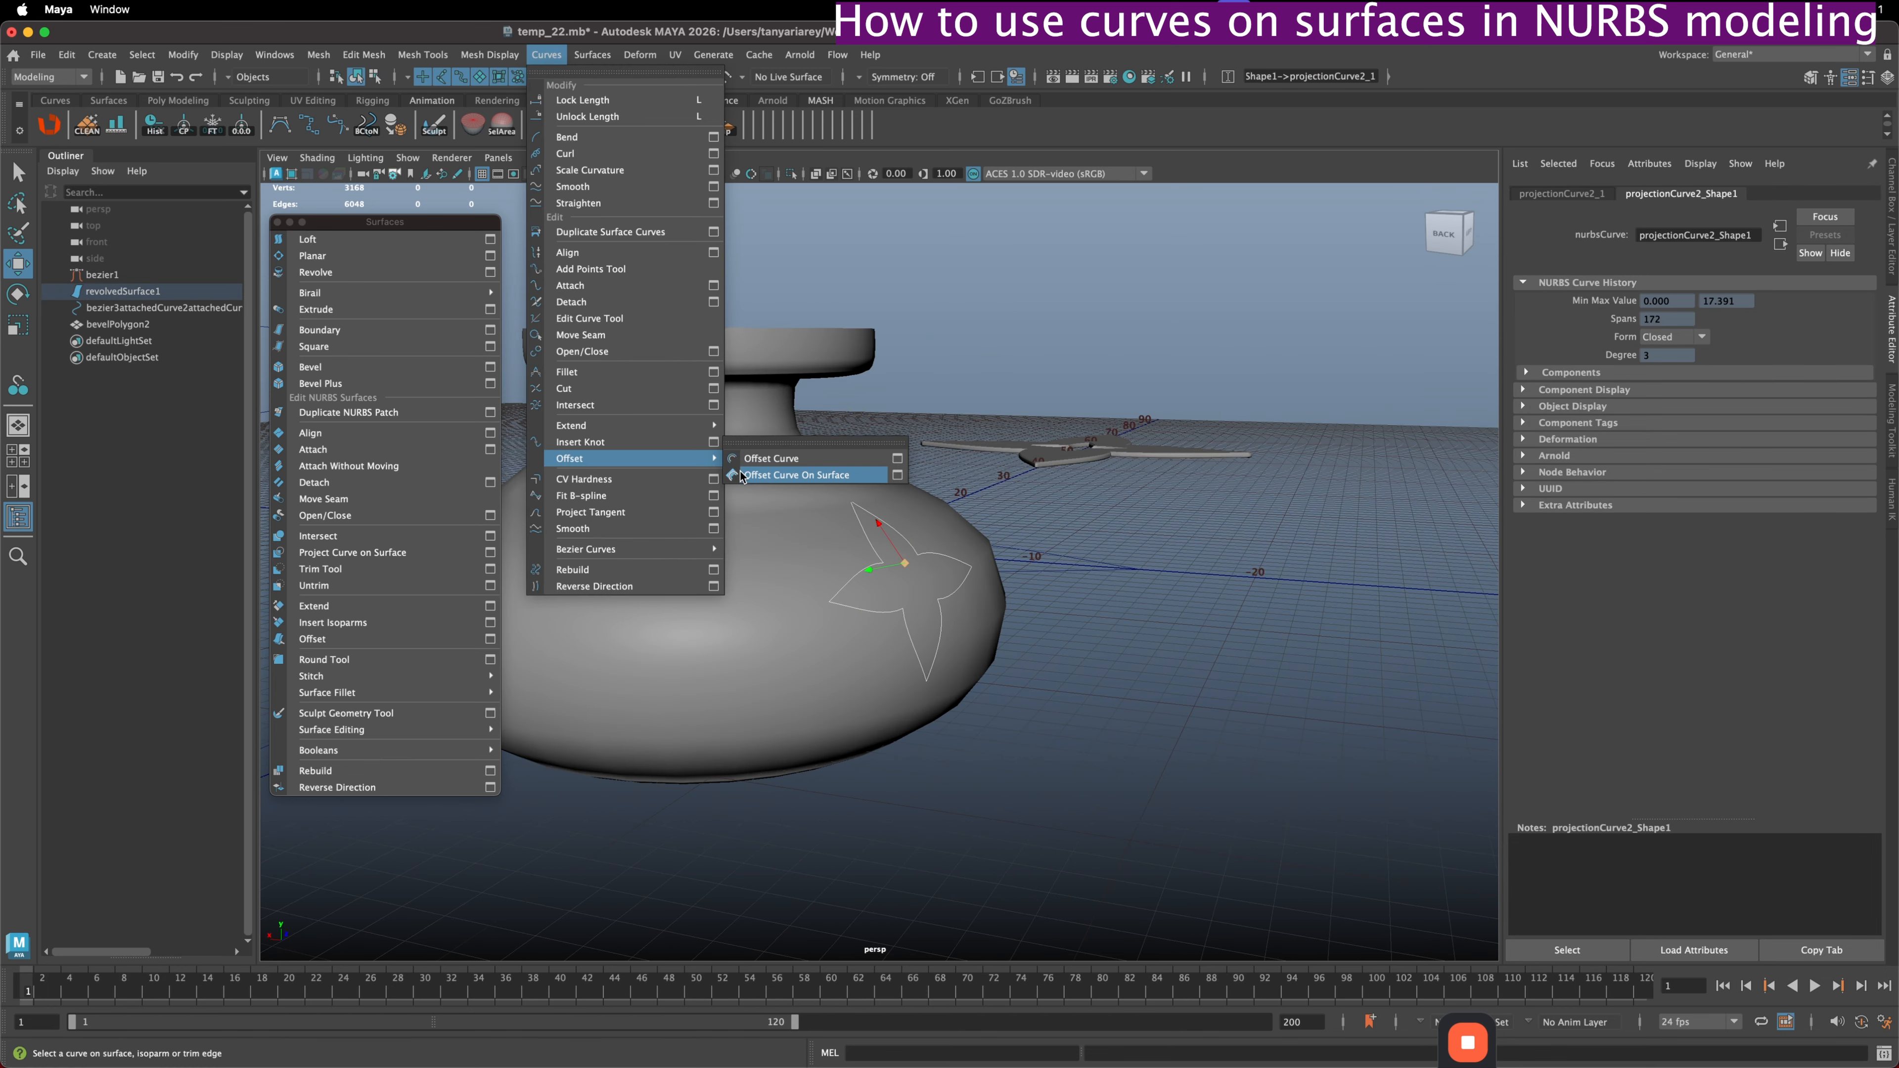
left_click(787, 476)
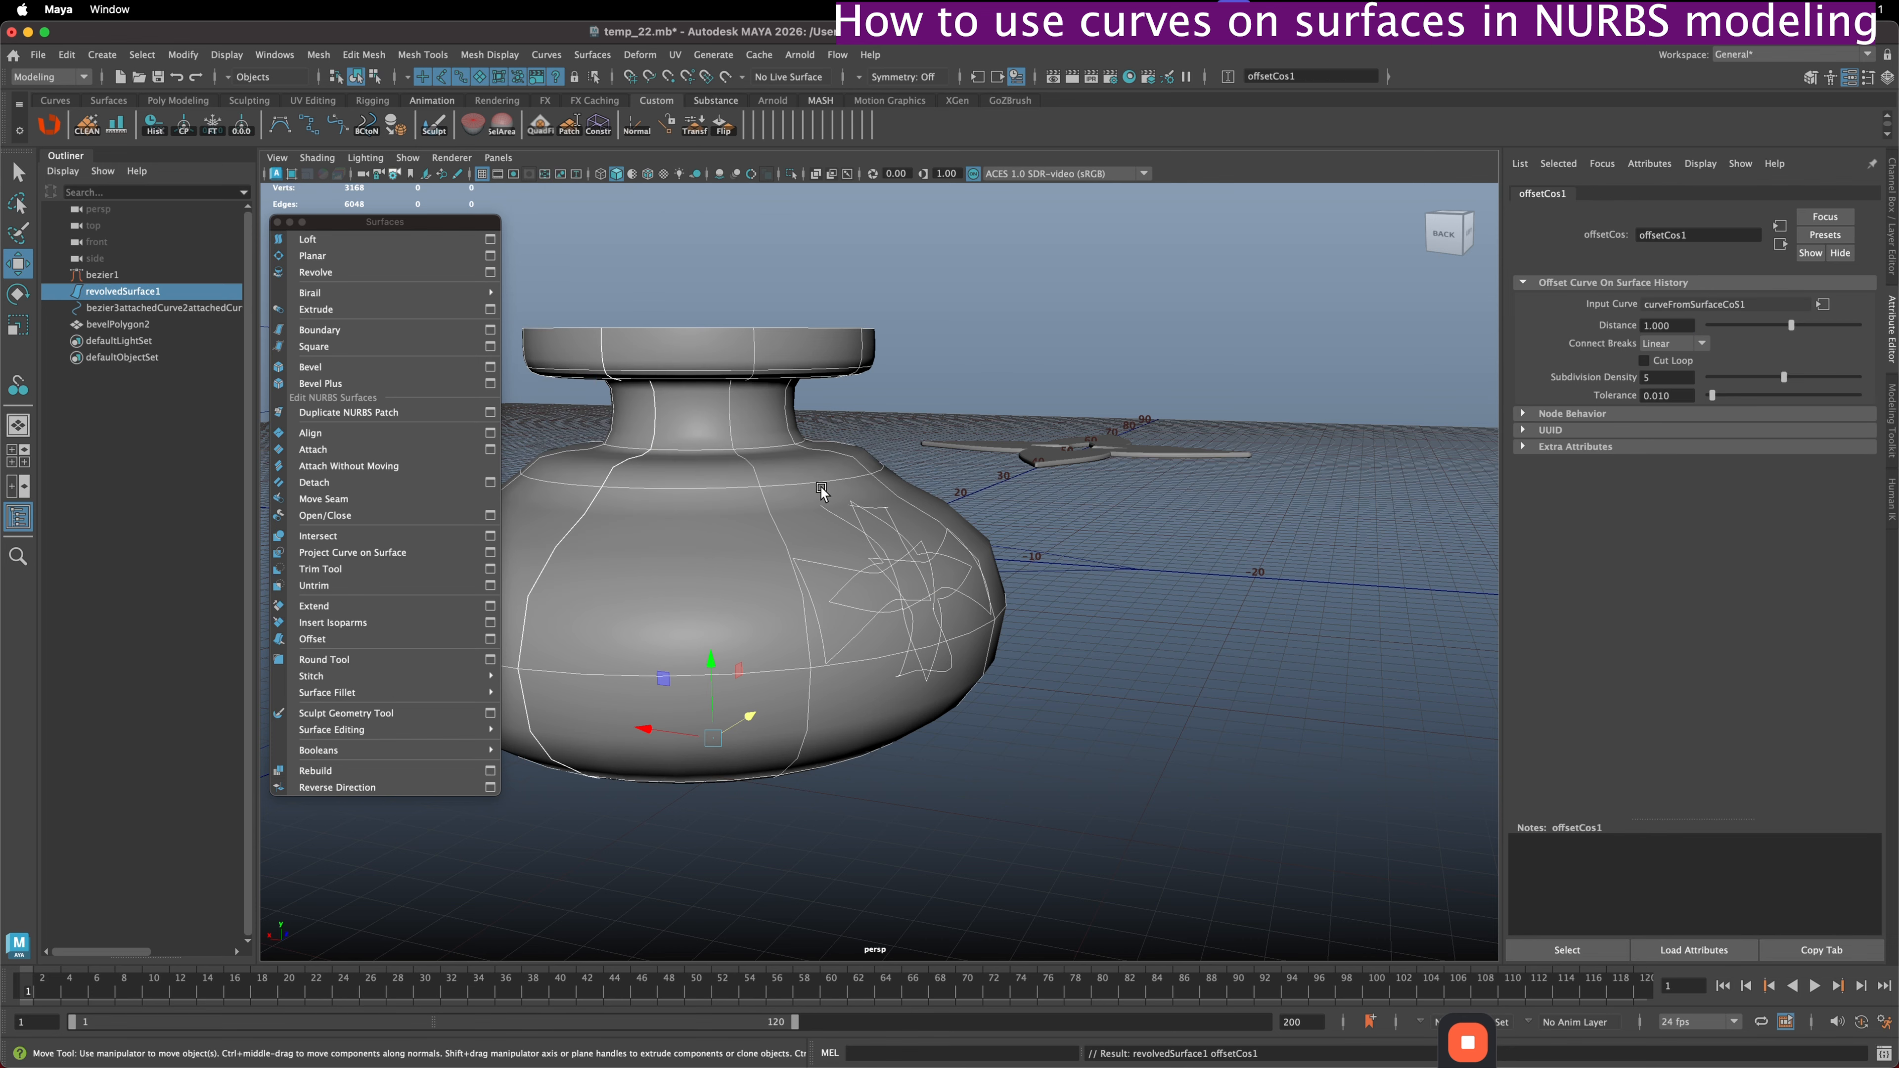
- Reduce the star's offset distance to 0.122 and turn on Cut Loop
key("t")
mouse_move(912, 569)
left_mouse_down("alt")
mouse_move(973, 536)
mouse_move(864, 607)
mouse_move(916, 584)
left_mouse_up("alt")
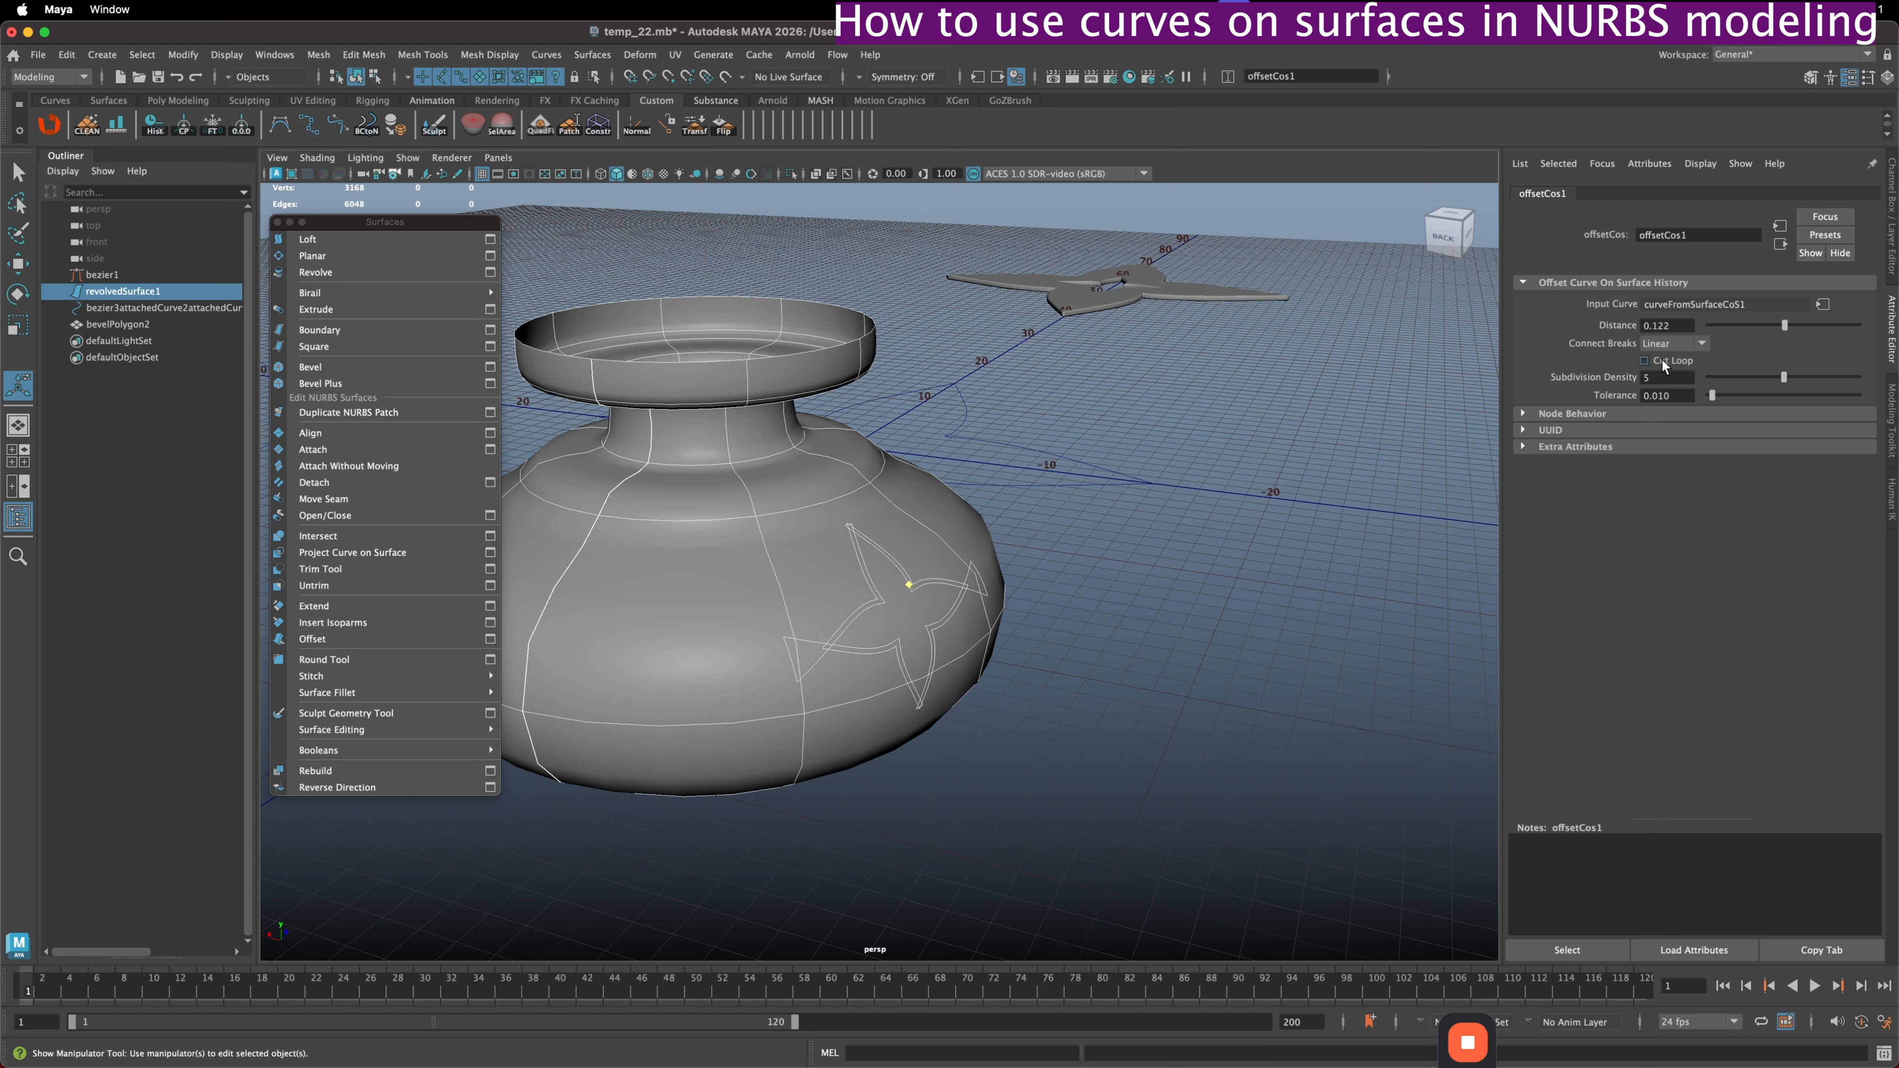
left_click(1663, 364)
- Trim the vase with the two star curves, keeping the vase body and the star's interior so the band between them is cut out
left_click_drag(1032, 533, 1010, 539, "alt")
right_click_drag(695, 505, 730, 502, "alt")
left_click_drag(730, 502, 835, 498, "alt")
right_click_drag(794, 411, 873, 389)
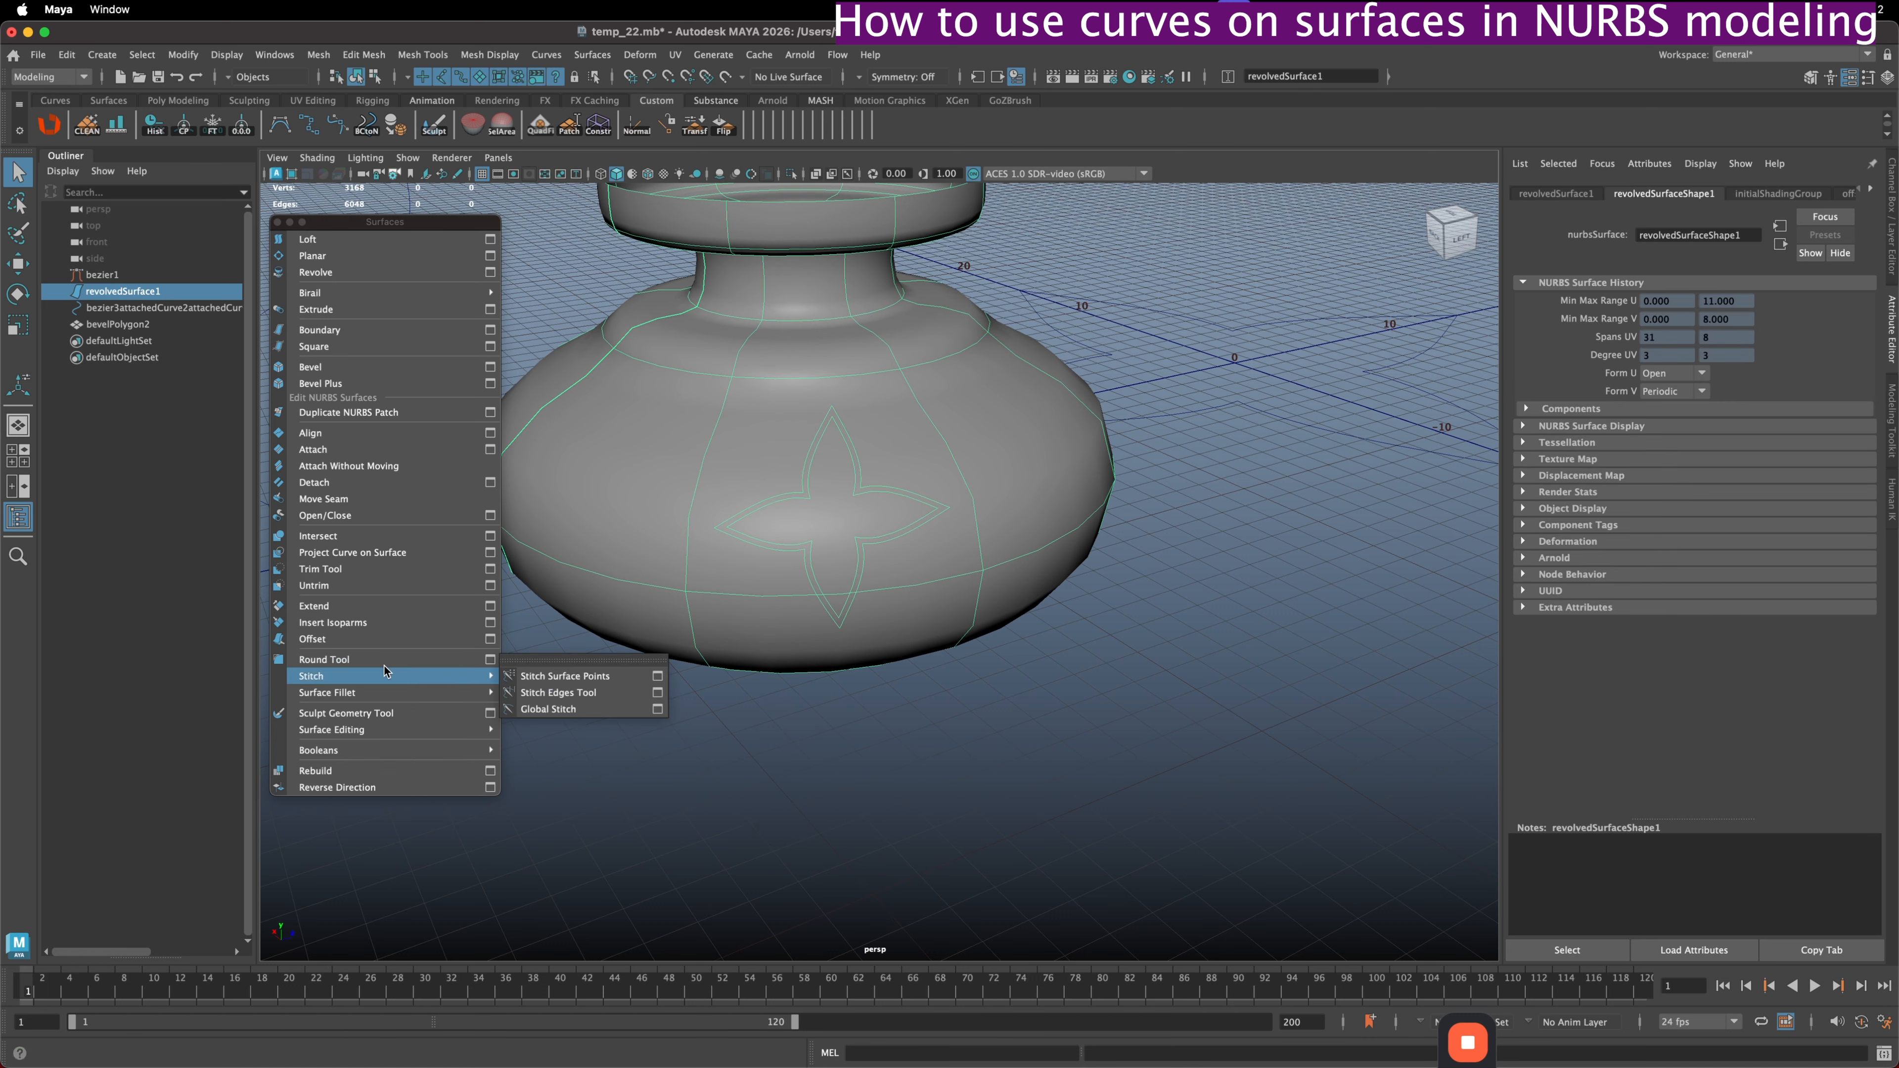
left_click(315, 571)
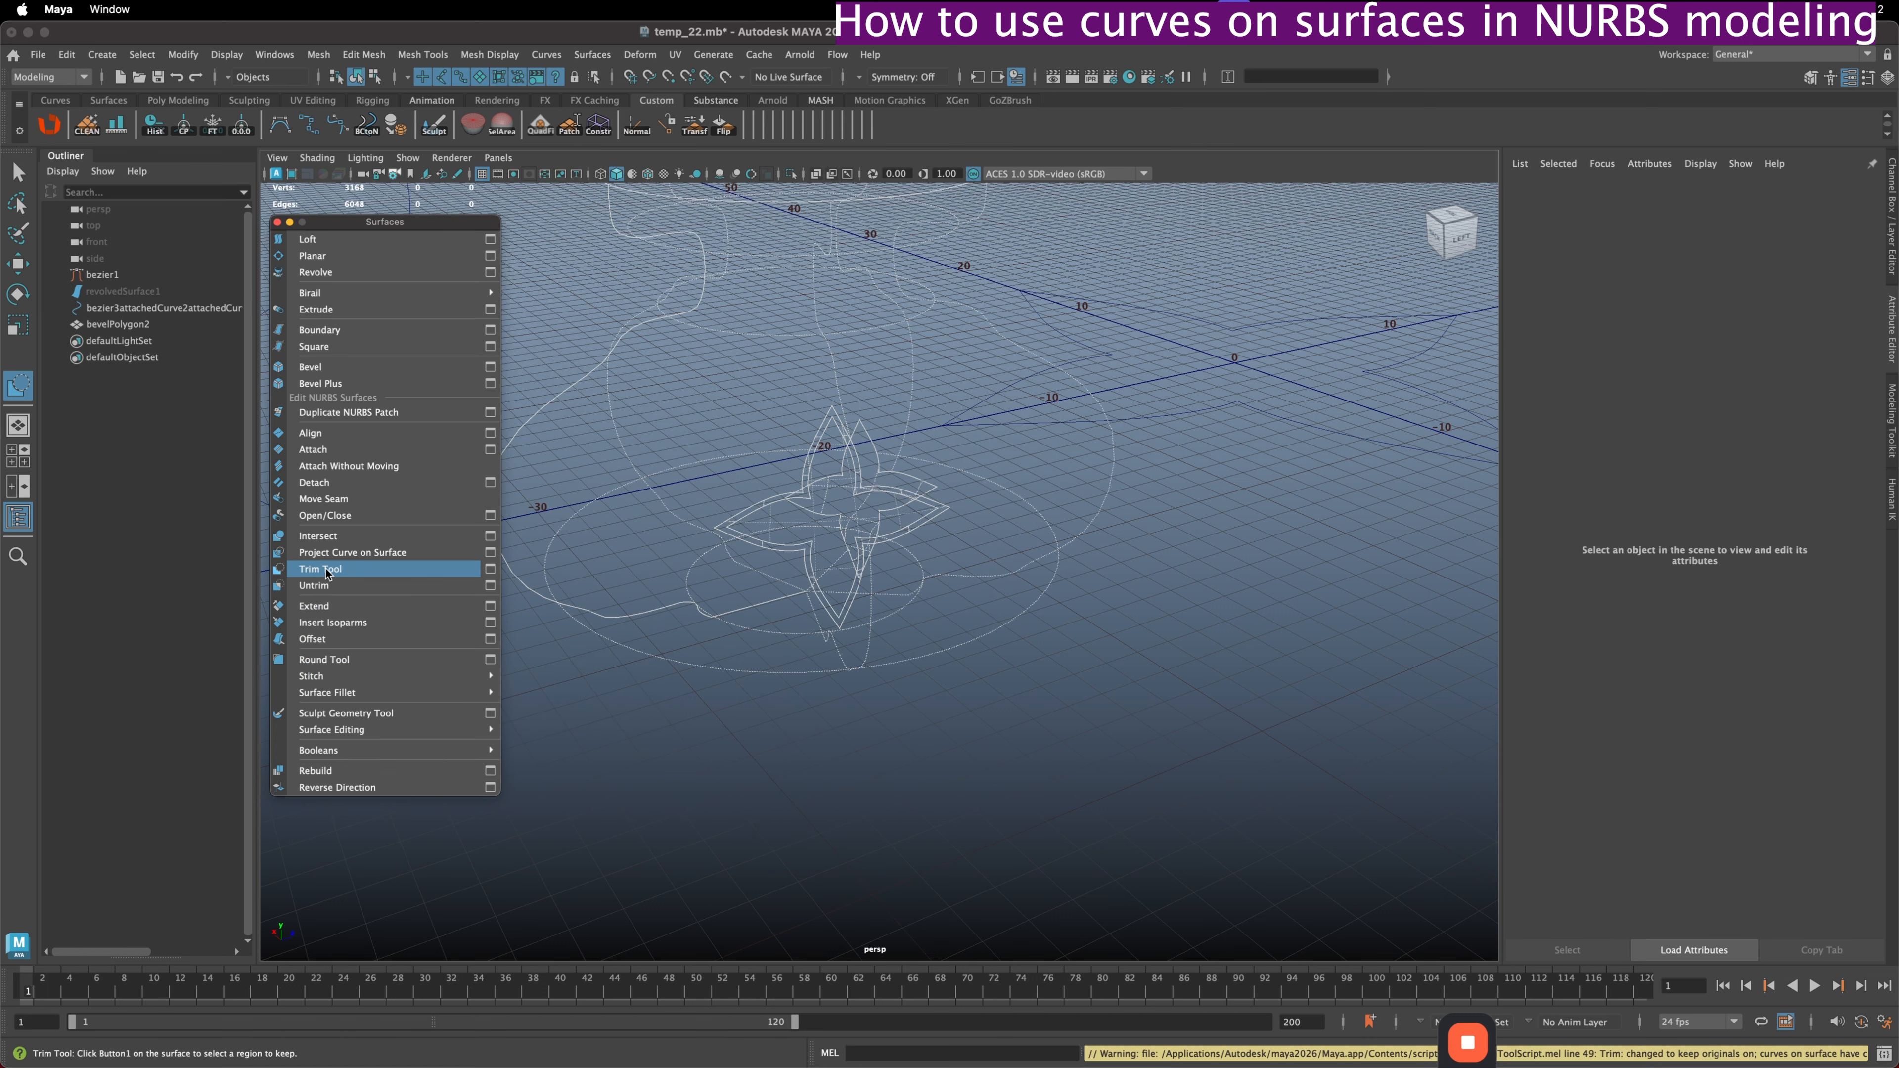
left_click(983, 435)
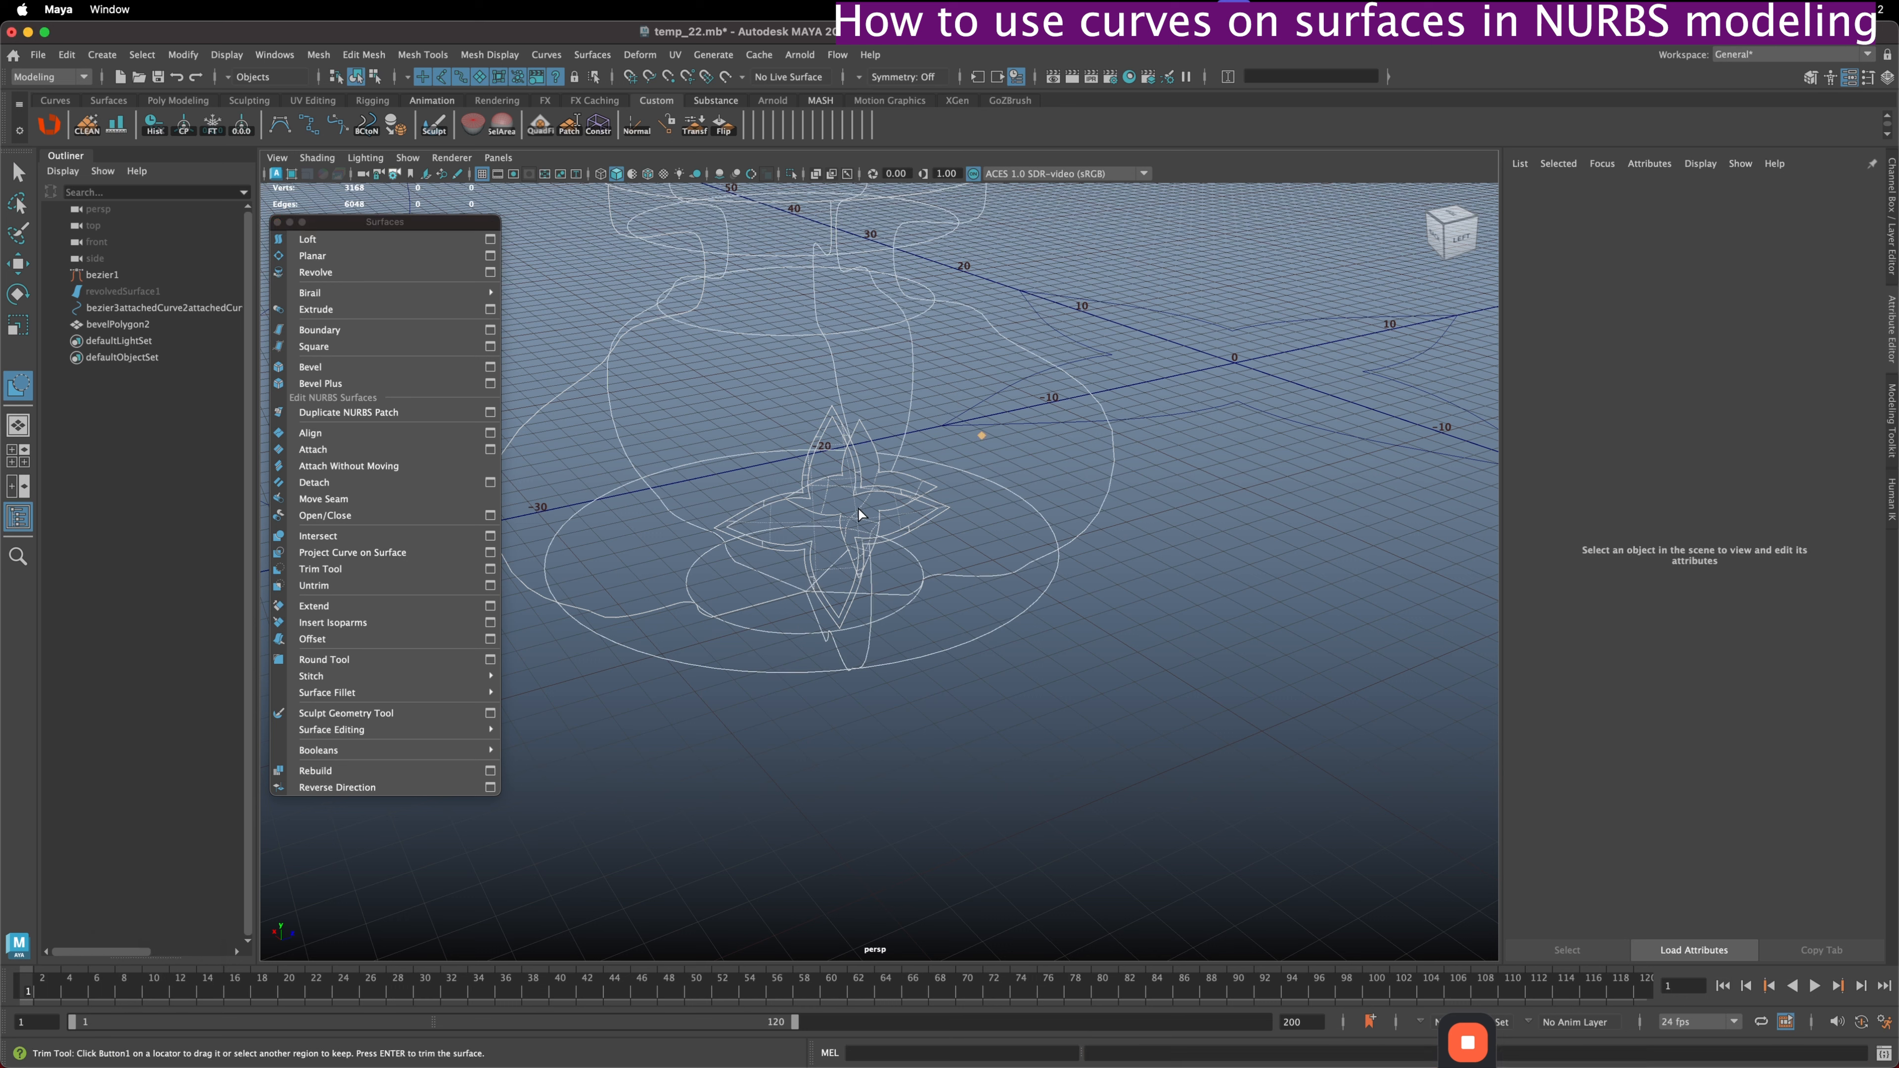
key("Return")
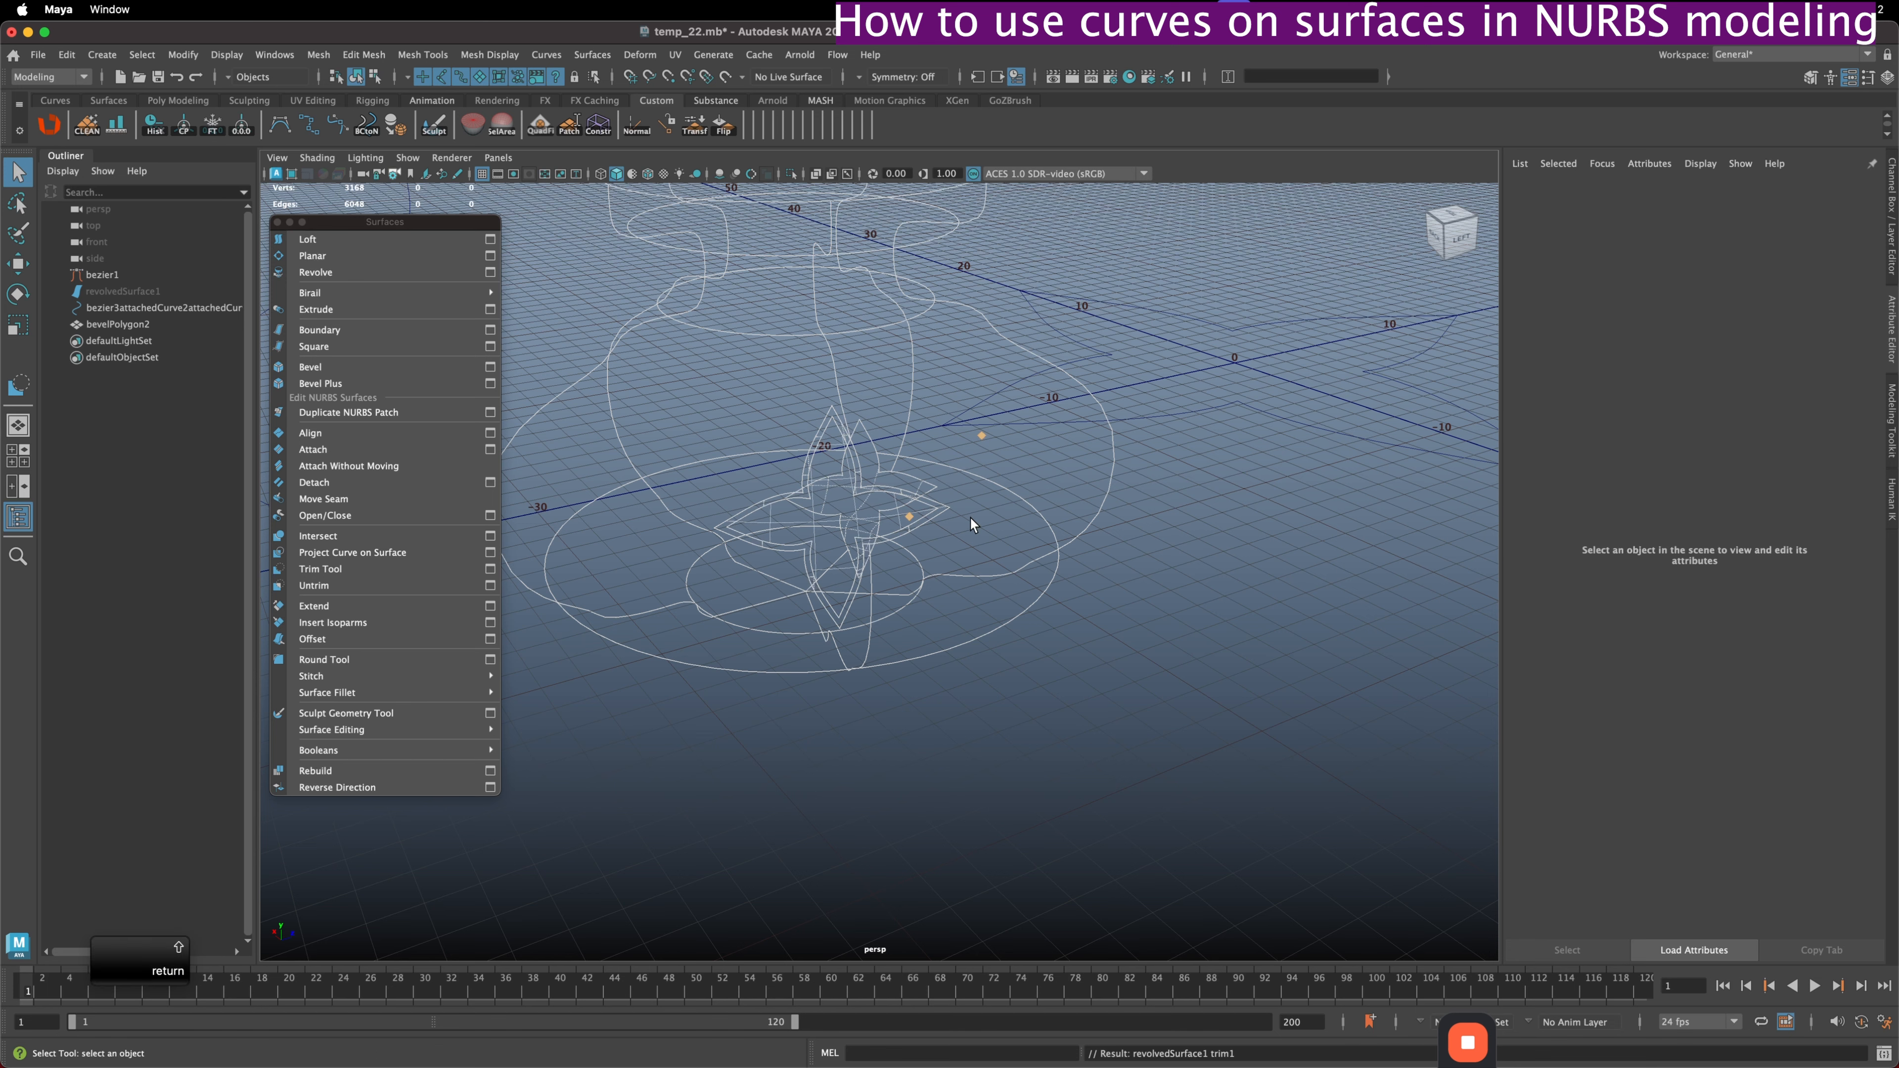
key("alt")
mouse_move(913, 485)
left_mouse_down("alt")
mouse_move(798, 468)
mouse_move(856, 460)
mouse_move(840, 453)
mouse_move(1016, 481)
mouse_move(984, 511)
mouse_move(895, 472)
mouse_move(943, 485)
left_mouse_up("alt")
left_click(1187, 683)
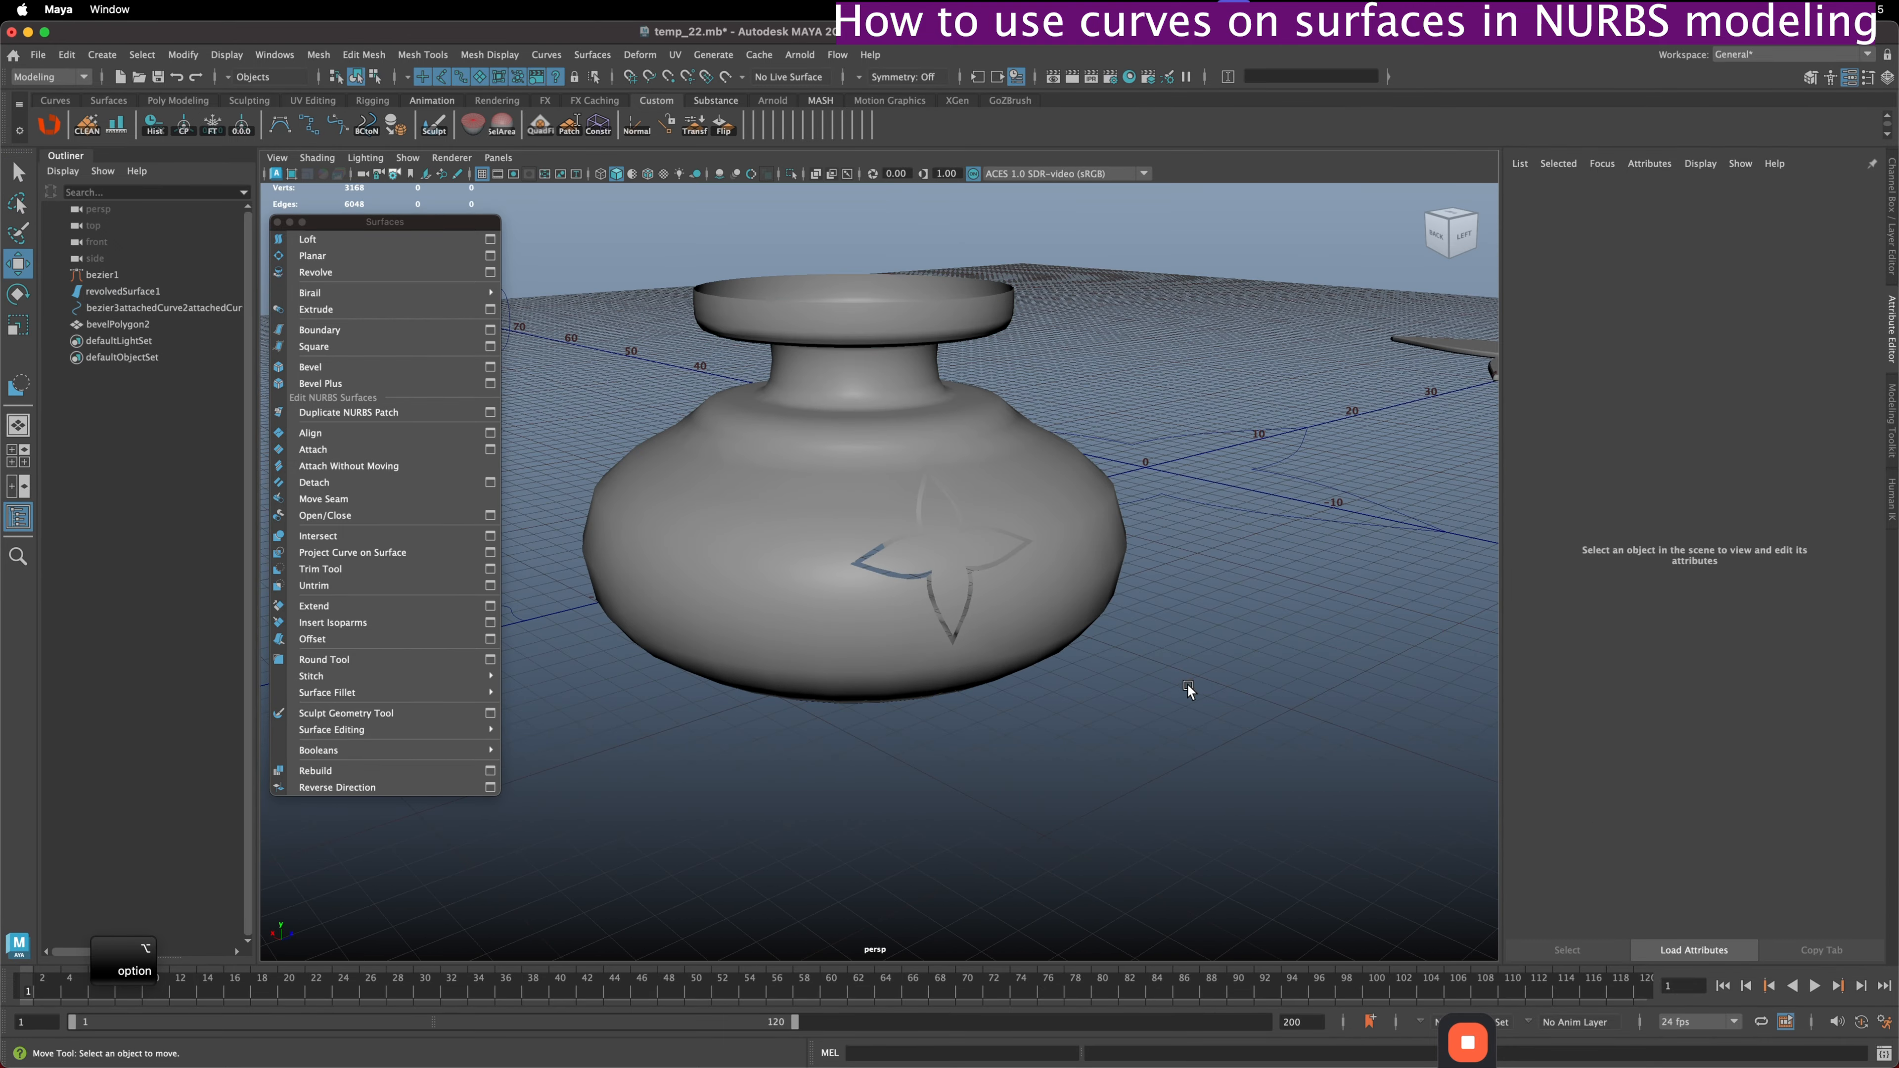
- Duplicate the trimmed vase and move the copy sideways so that its belly overlaps the original's
left_click(1112, 631)
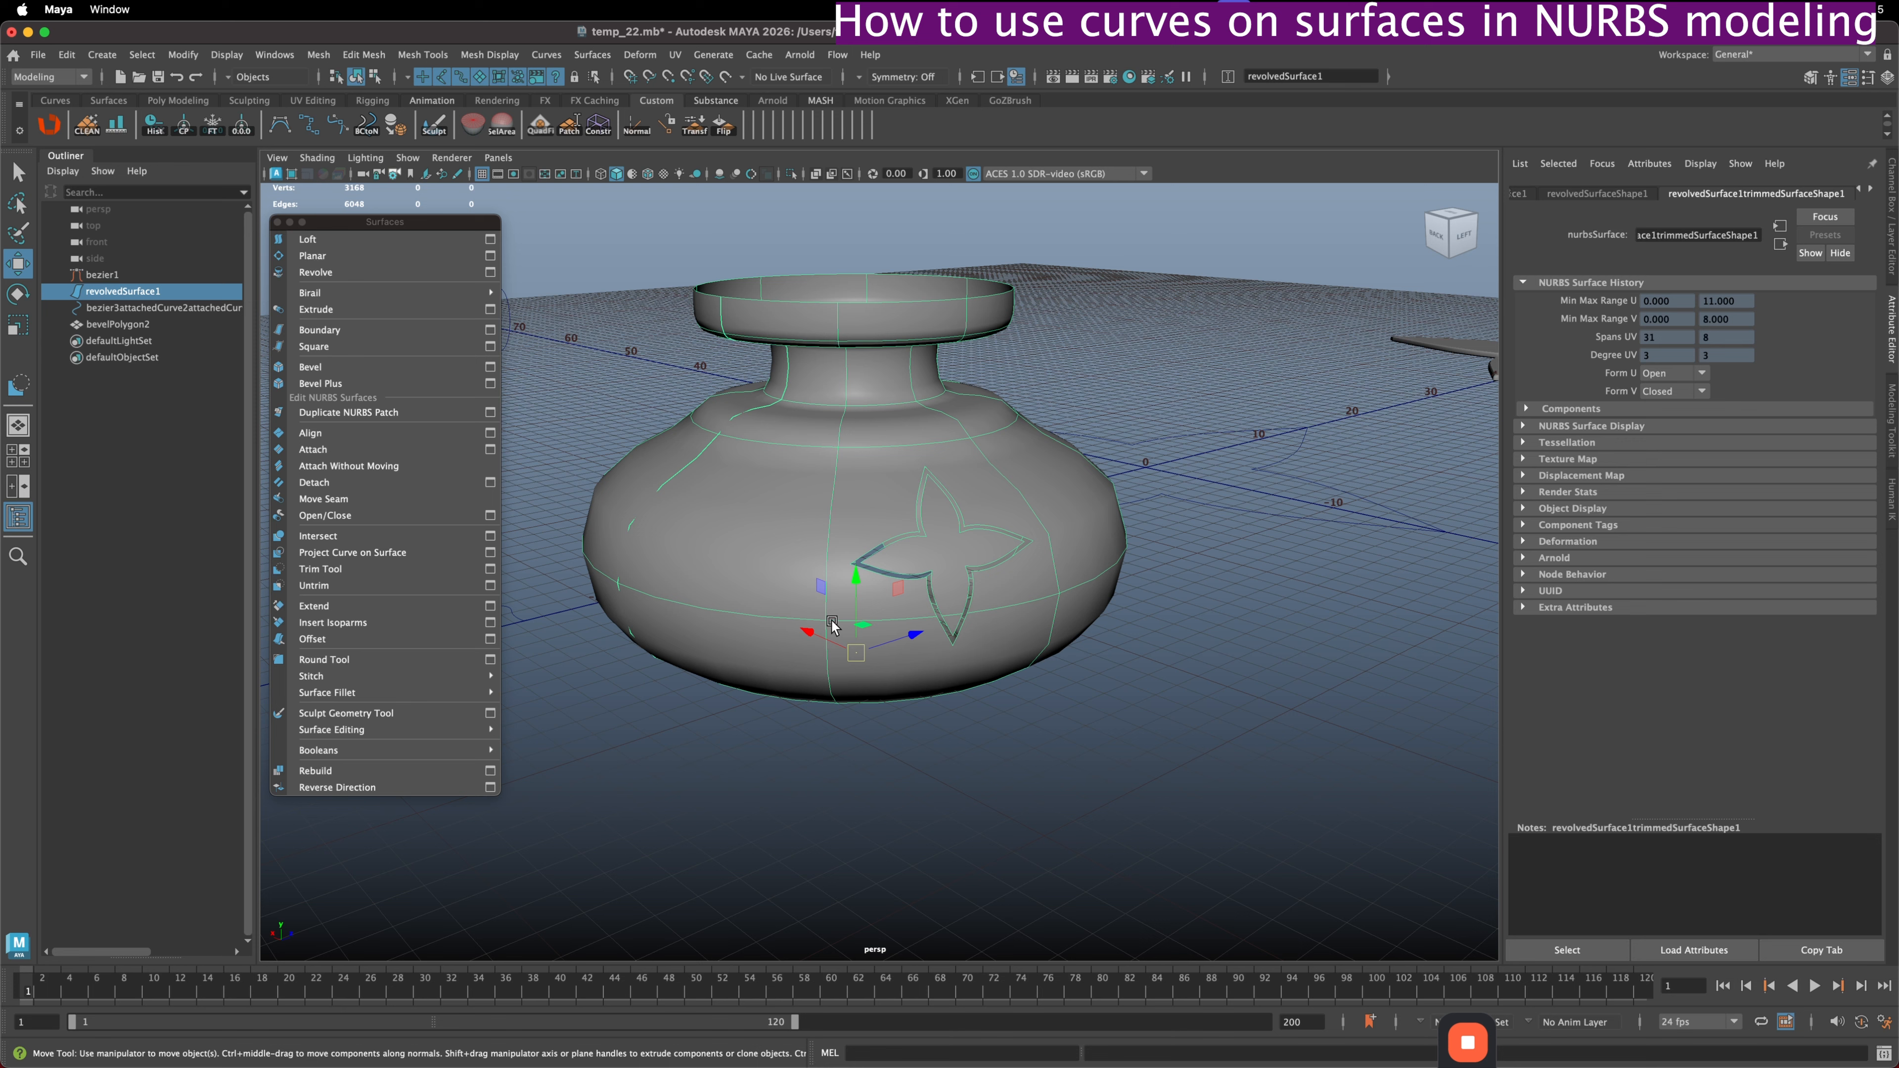
key("shift+d")
left_click_drag(896, 642, 820, 620)
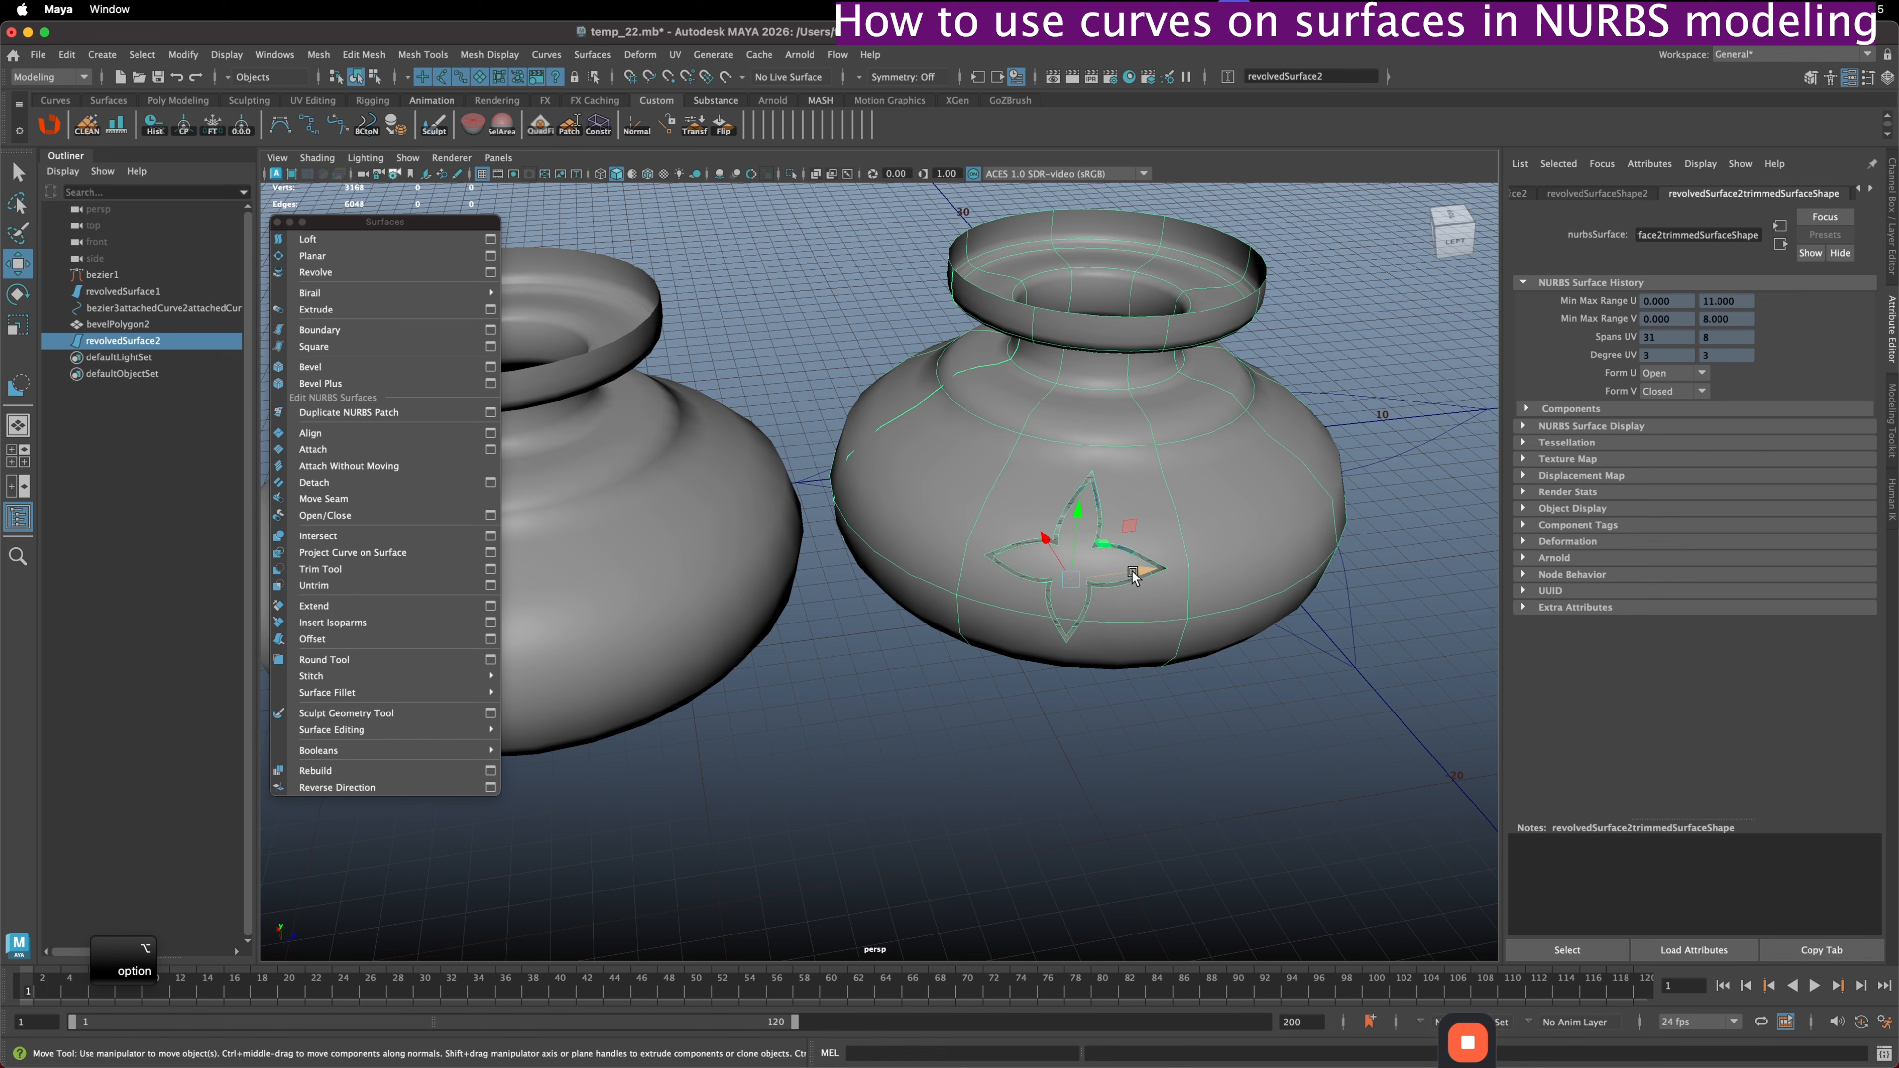
left_click_drag(1133, 572, 1011, 588)
- Select both vases and create intersection curves where their surfaces meet
middle_click_drag(909, 615, 1017, 611, "alt")
left_click(806, 558, "shift")
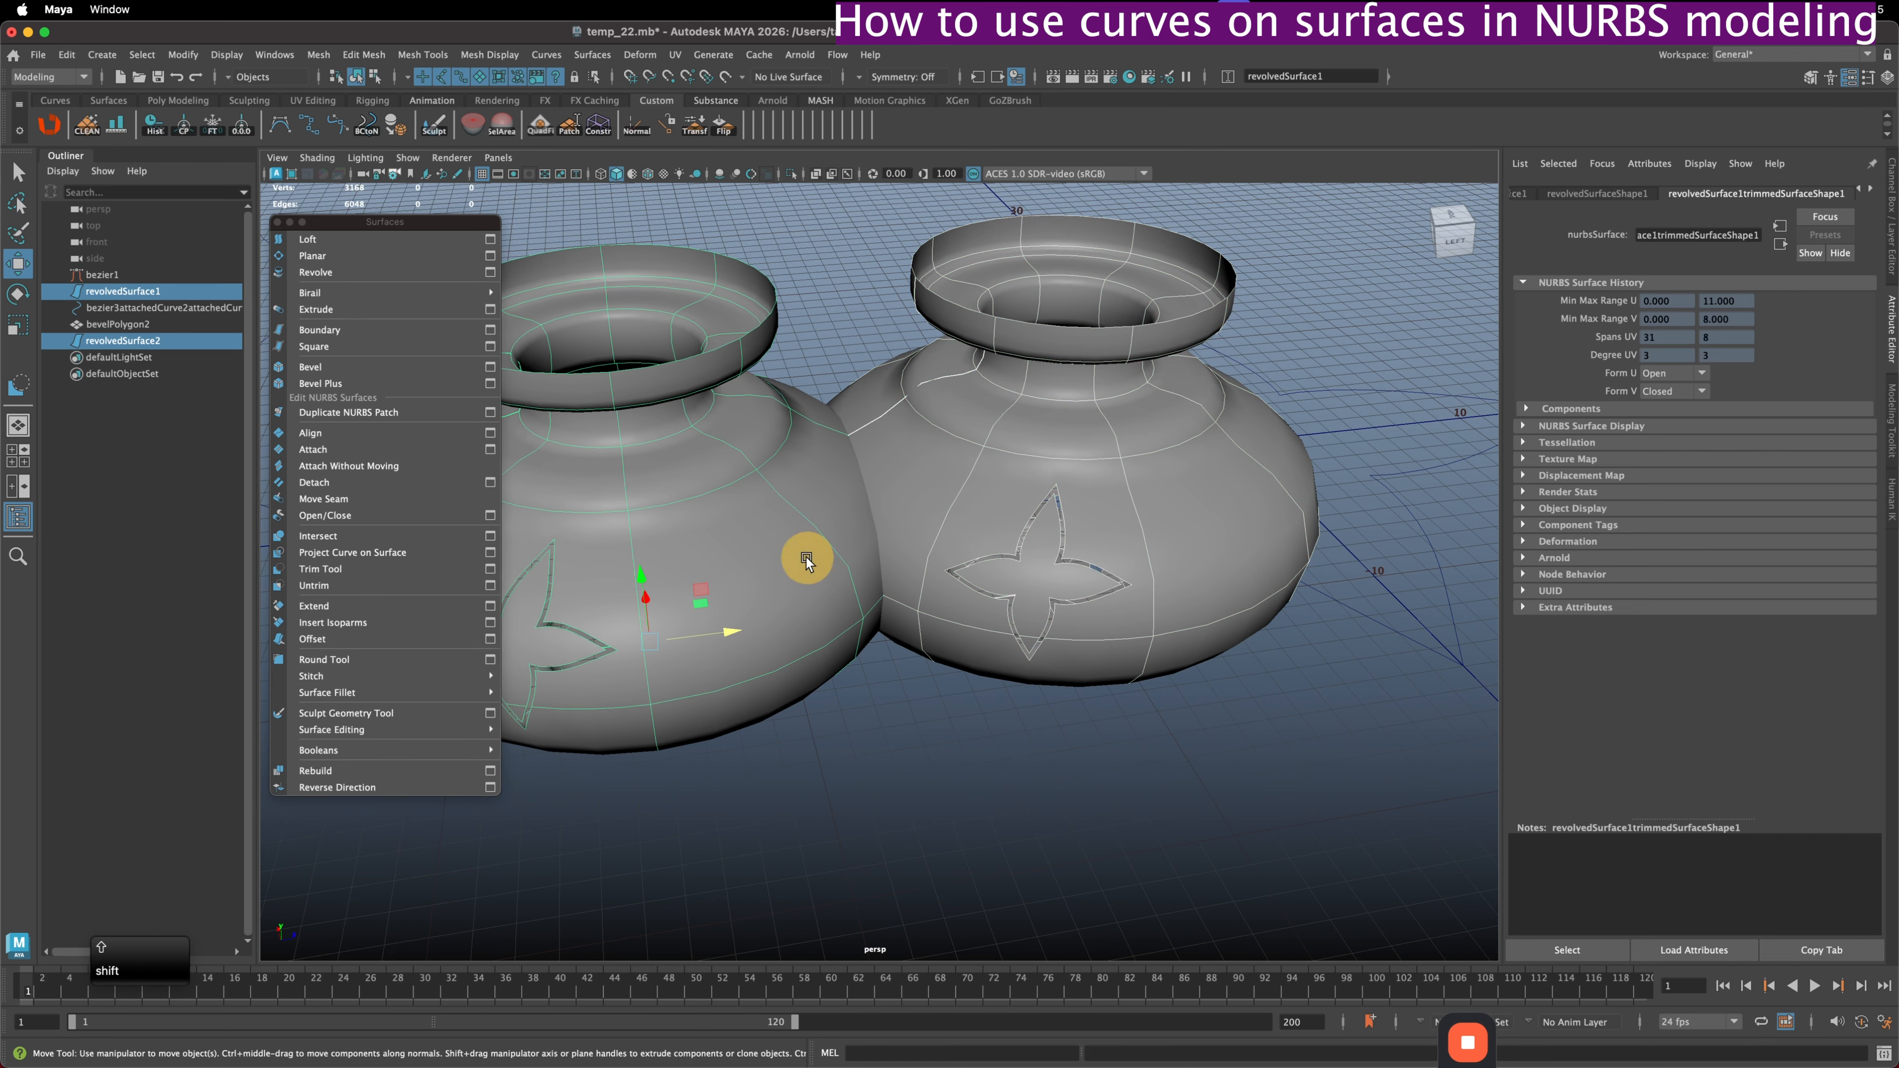
left_click(323, 537)
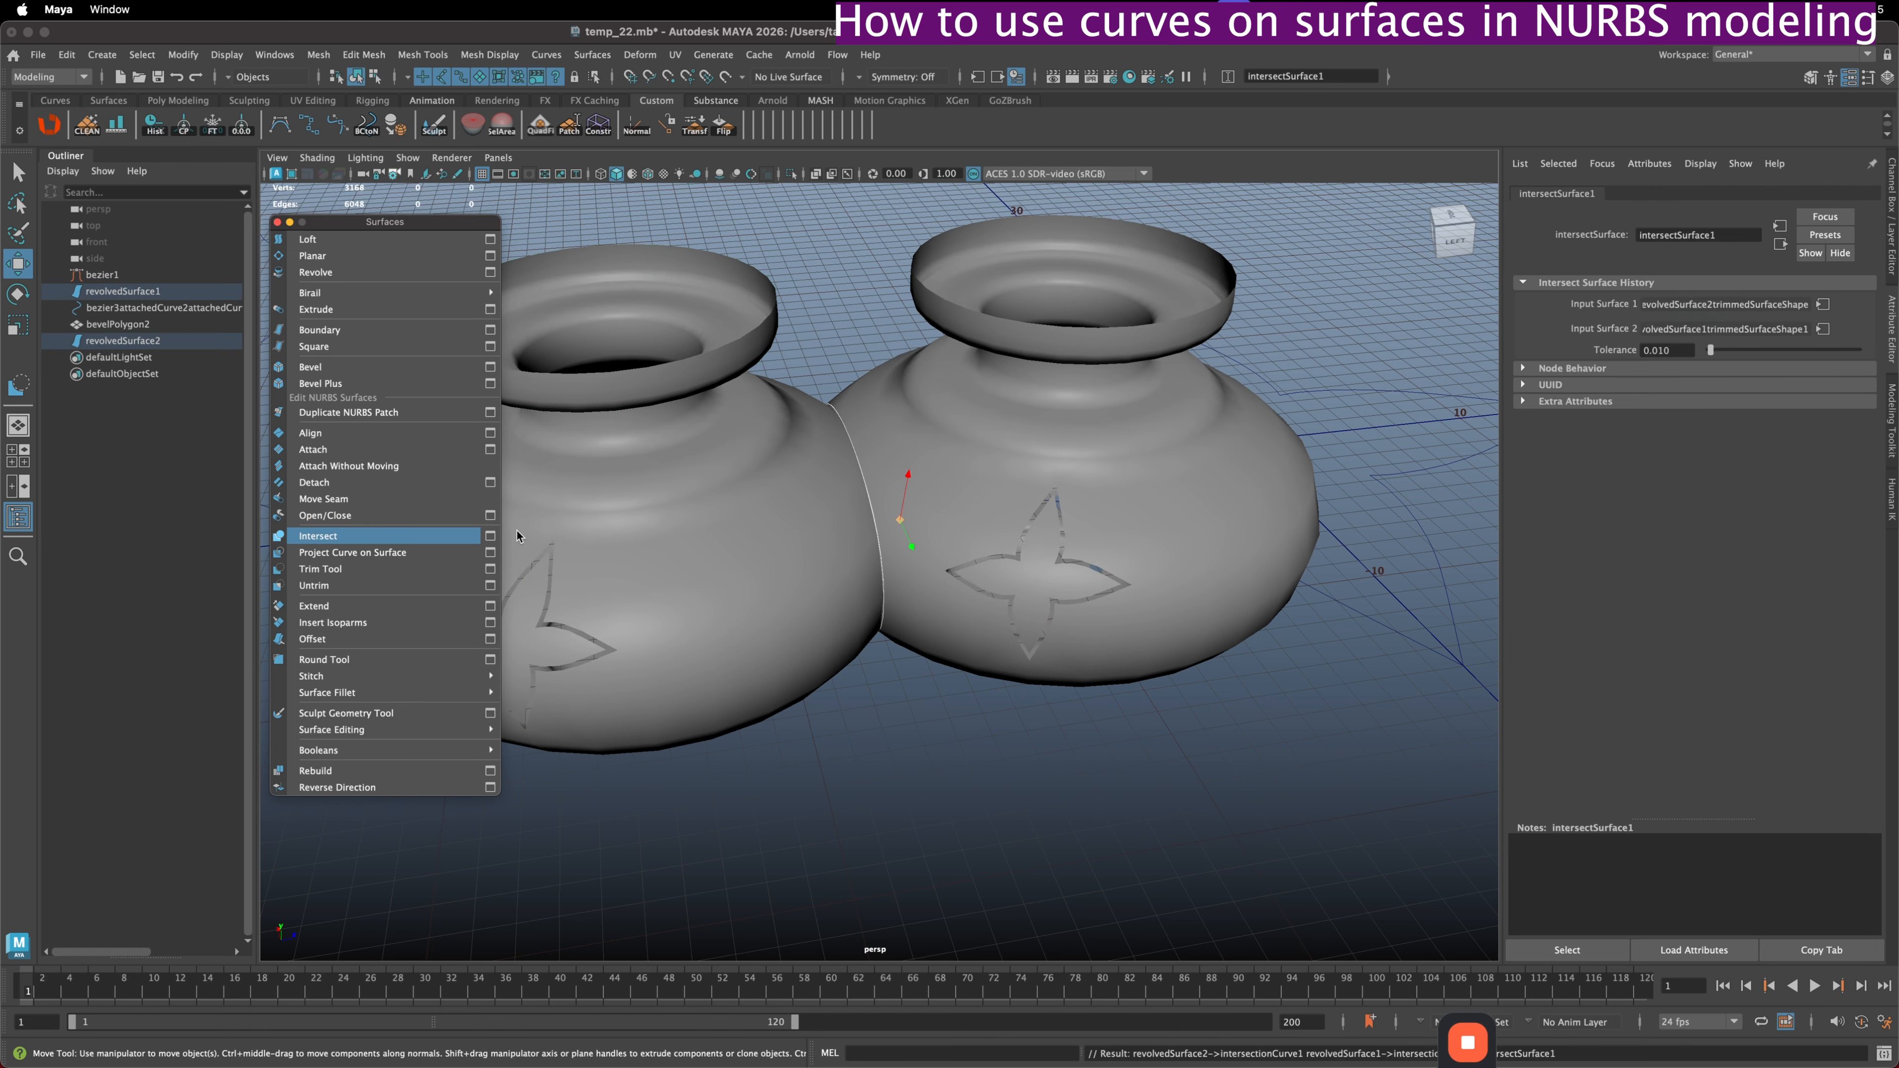
left_click_drag(1069, 609, 885, 482, "alt")
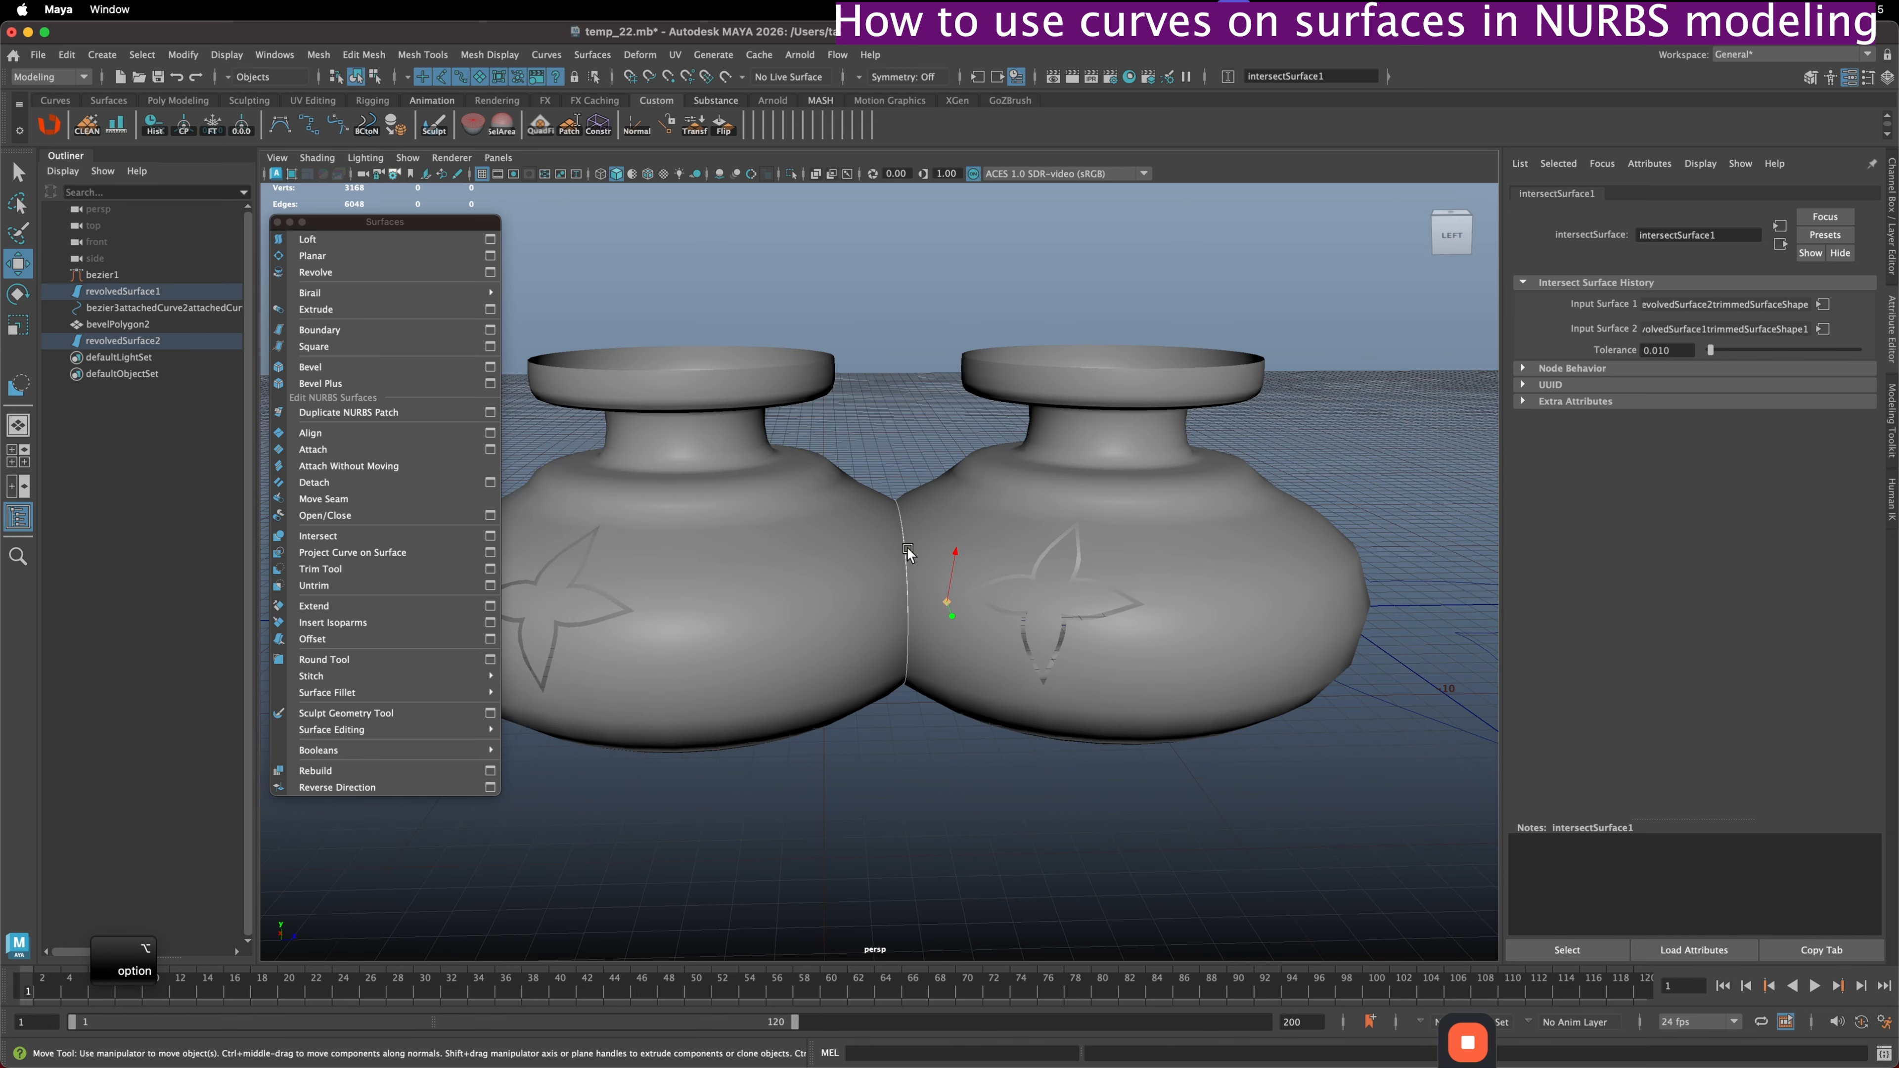
- Duplicate the two intersection curves as separate curves and attach the copies into one closed curve
left_click_drag(909, 556, 847, 547, "alt")
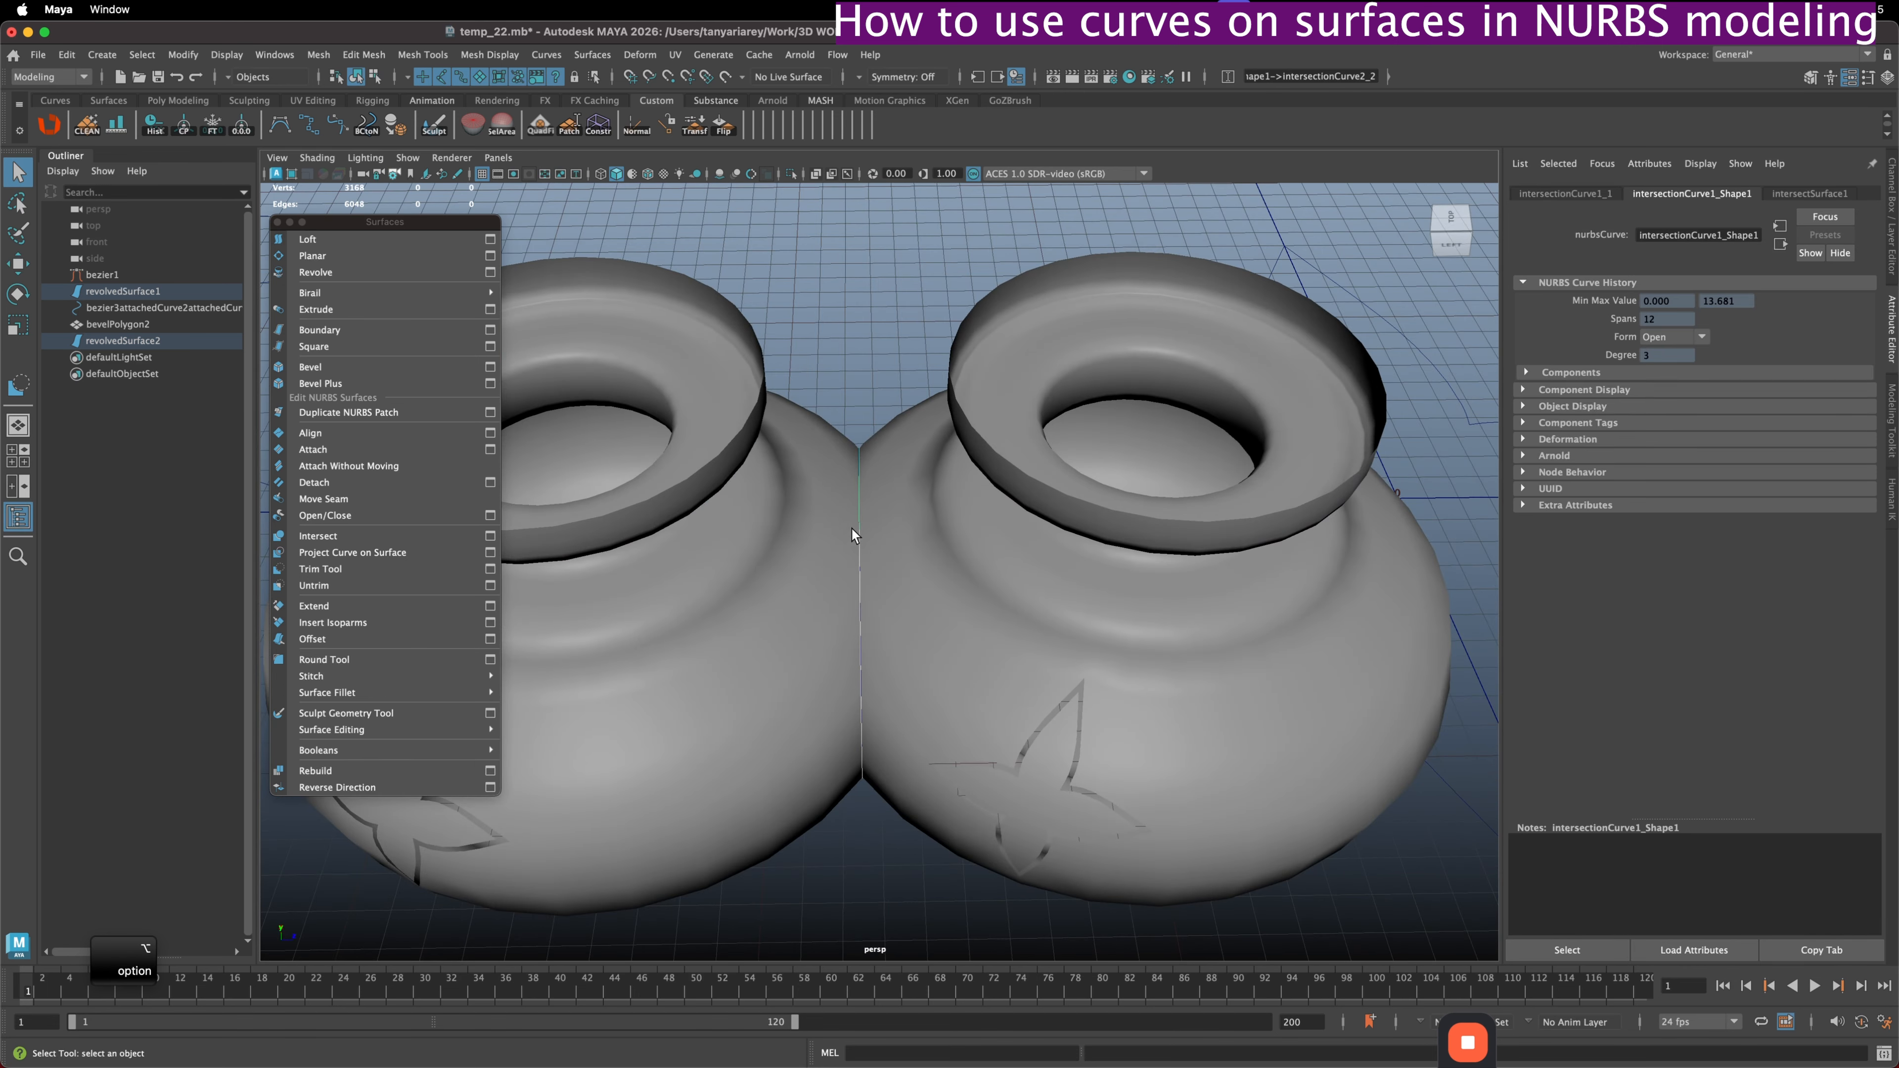
left_click(547, 57)
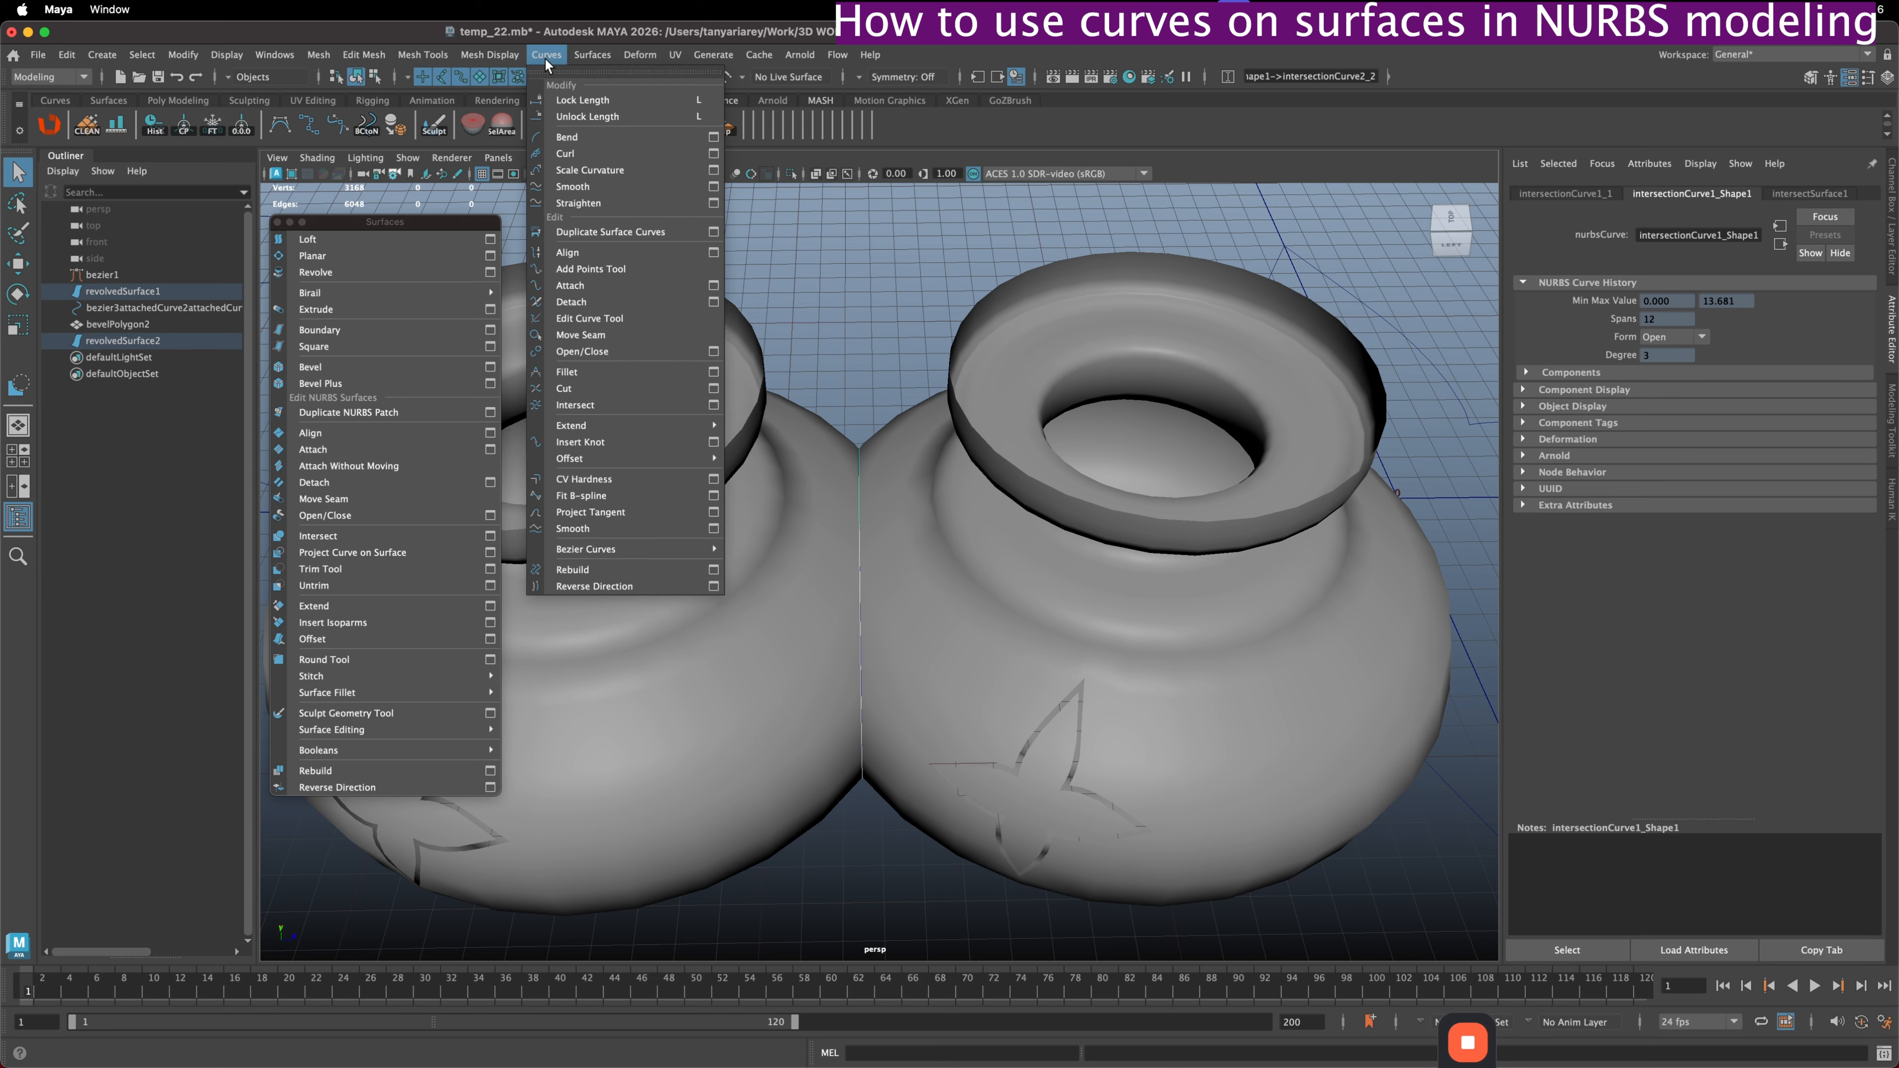
left_click(592, 232)
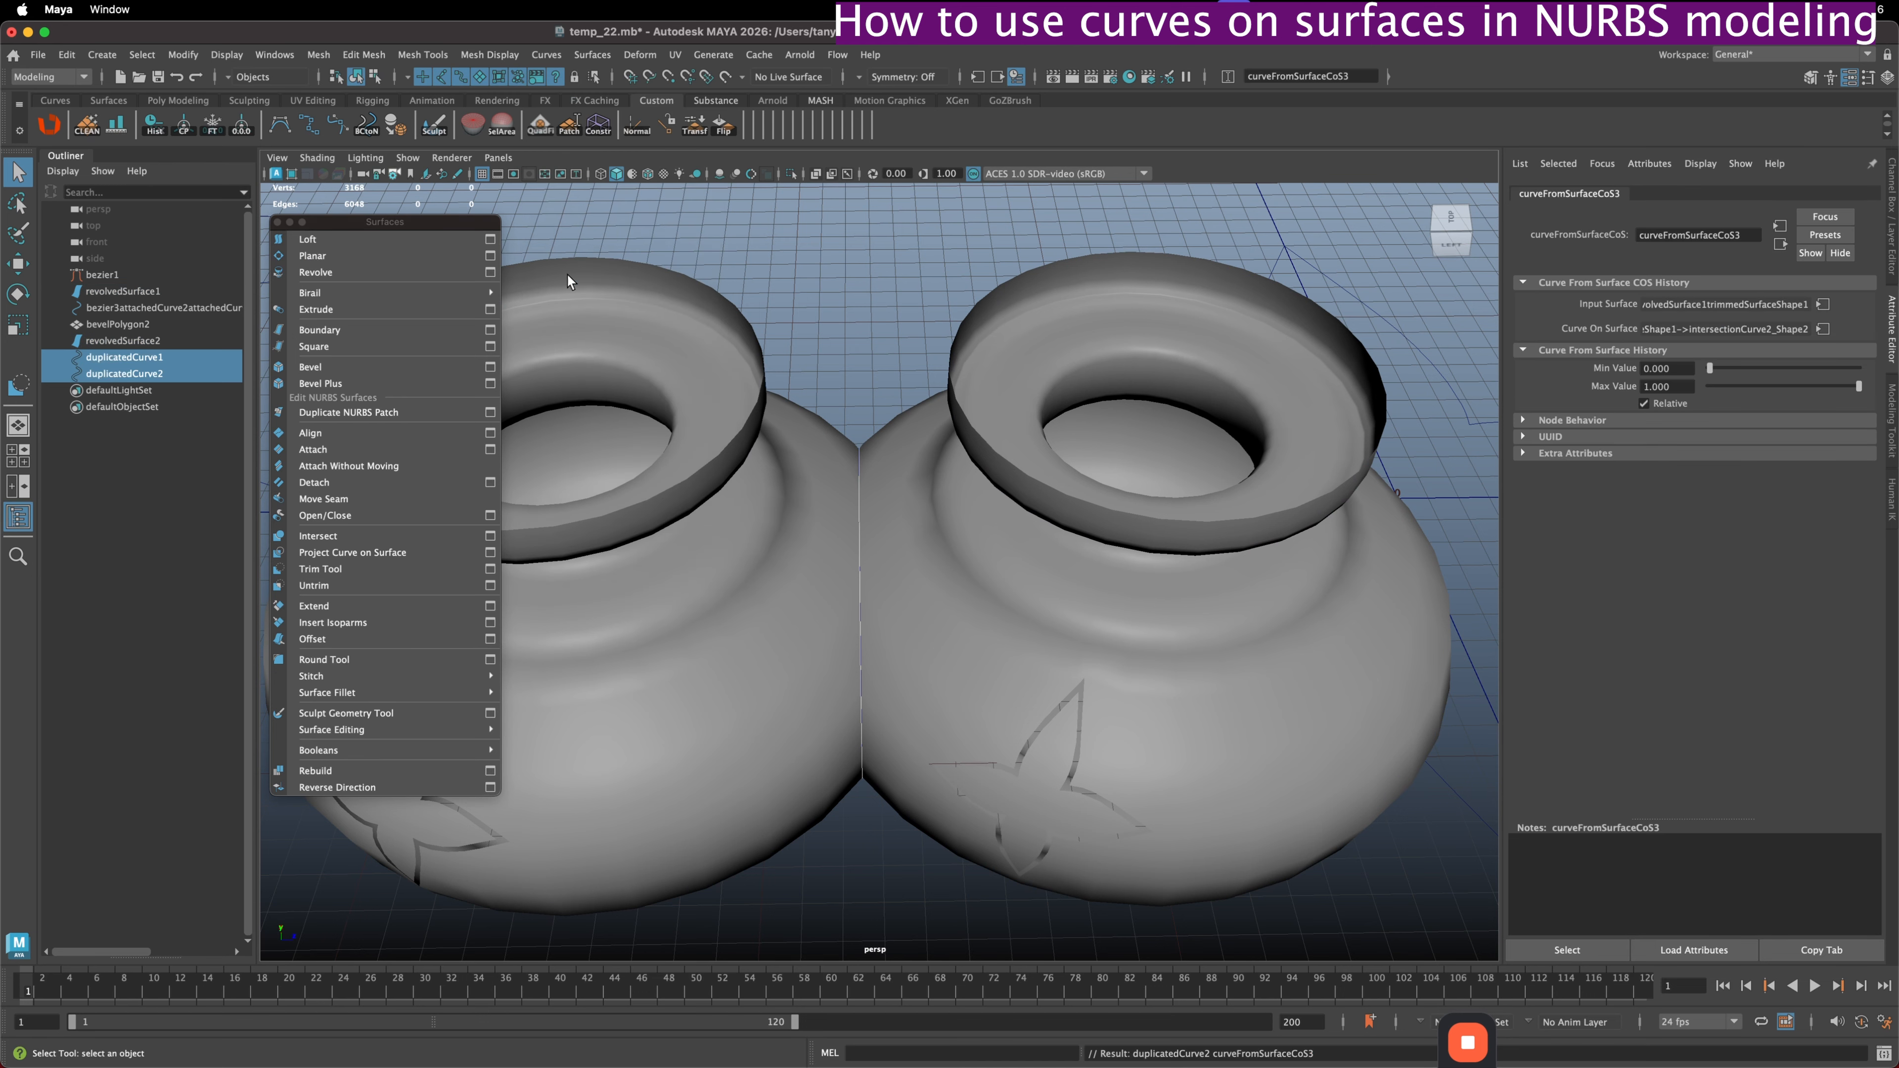
key("ctrl+1")
left_click_drag(700, 501, 1166, 789)
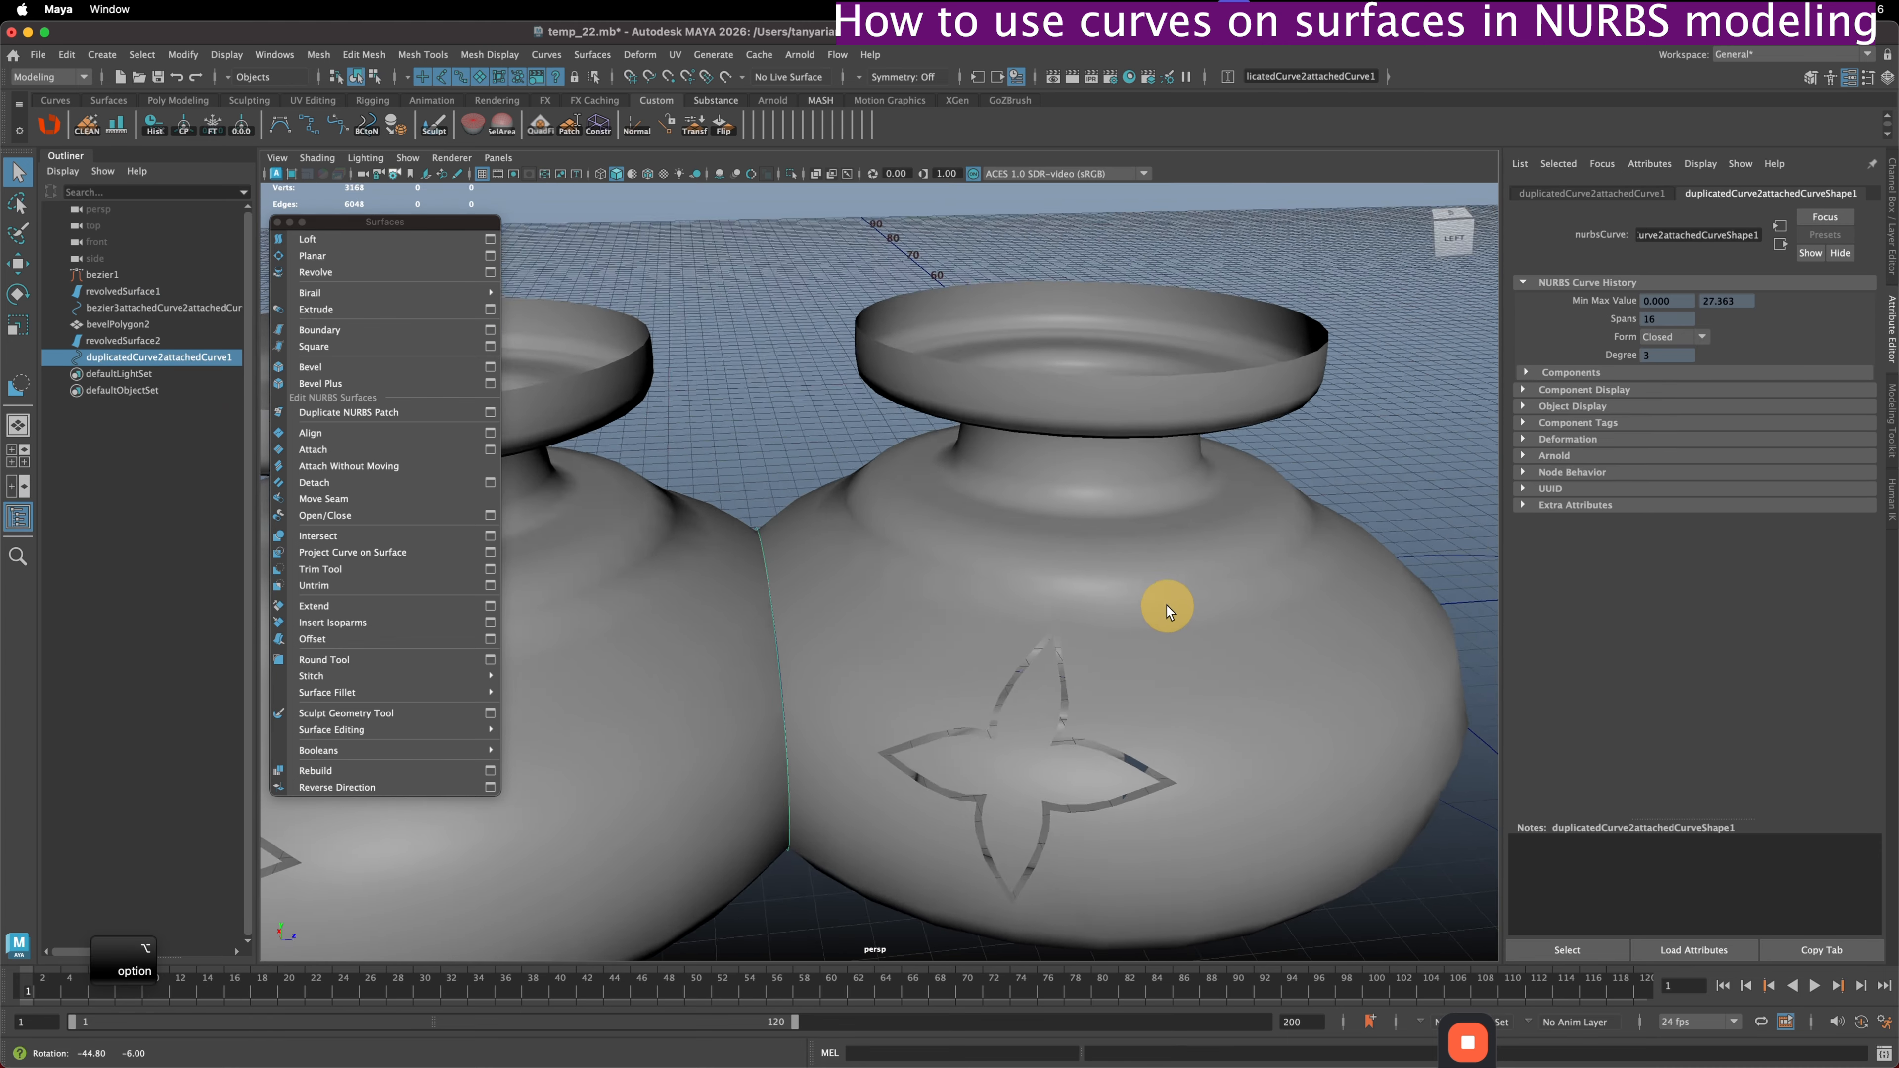
- Create a sweep mesh along the closed curve between the vases with a circular Poly profile at scale 0.932, and adjust its number of sides
left_click_drag(1166, 606, 883, 778, "alt")
left_click_drag(901, 591, 909, 646, "alt")
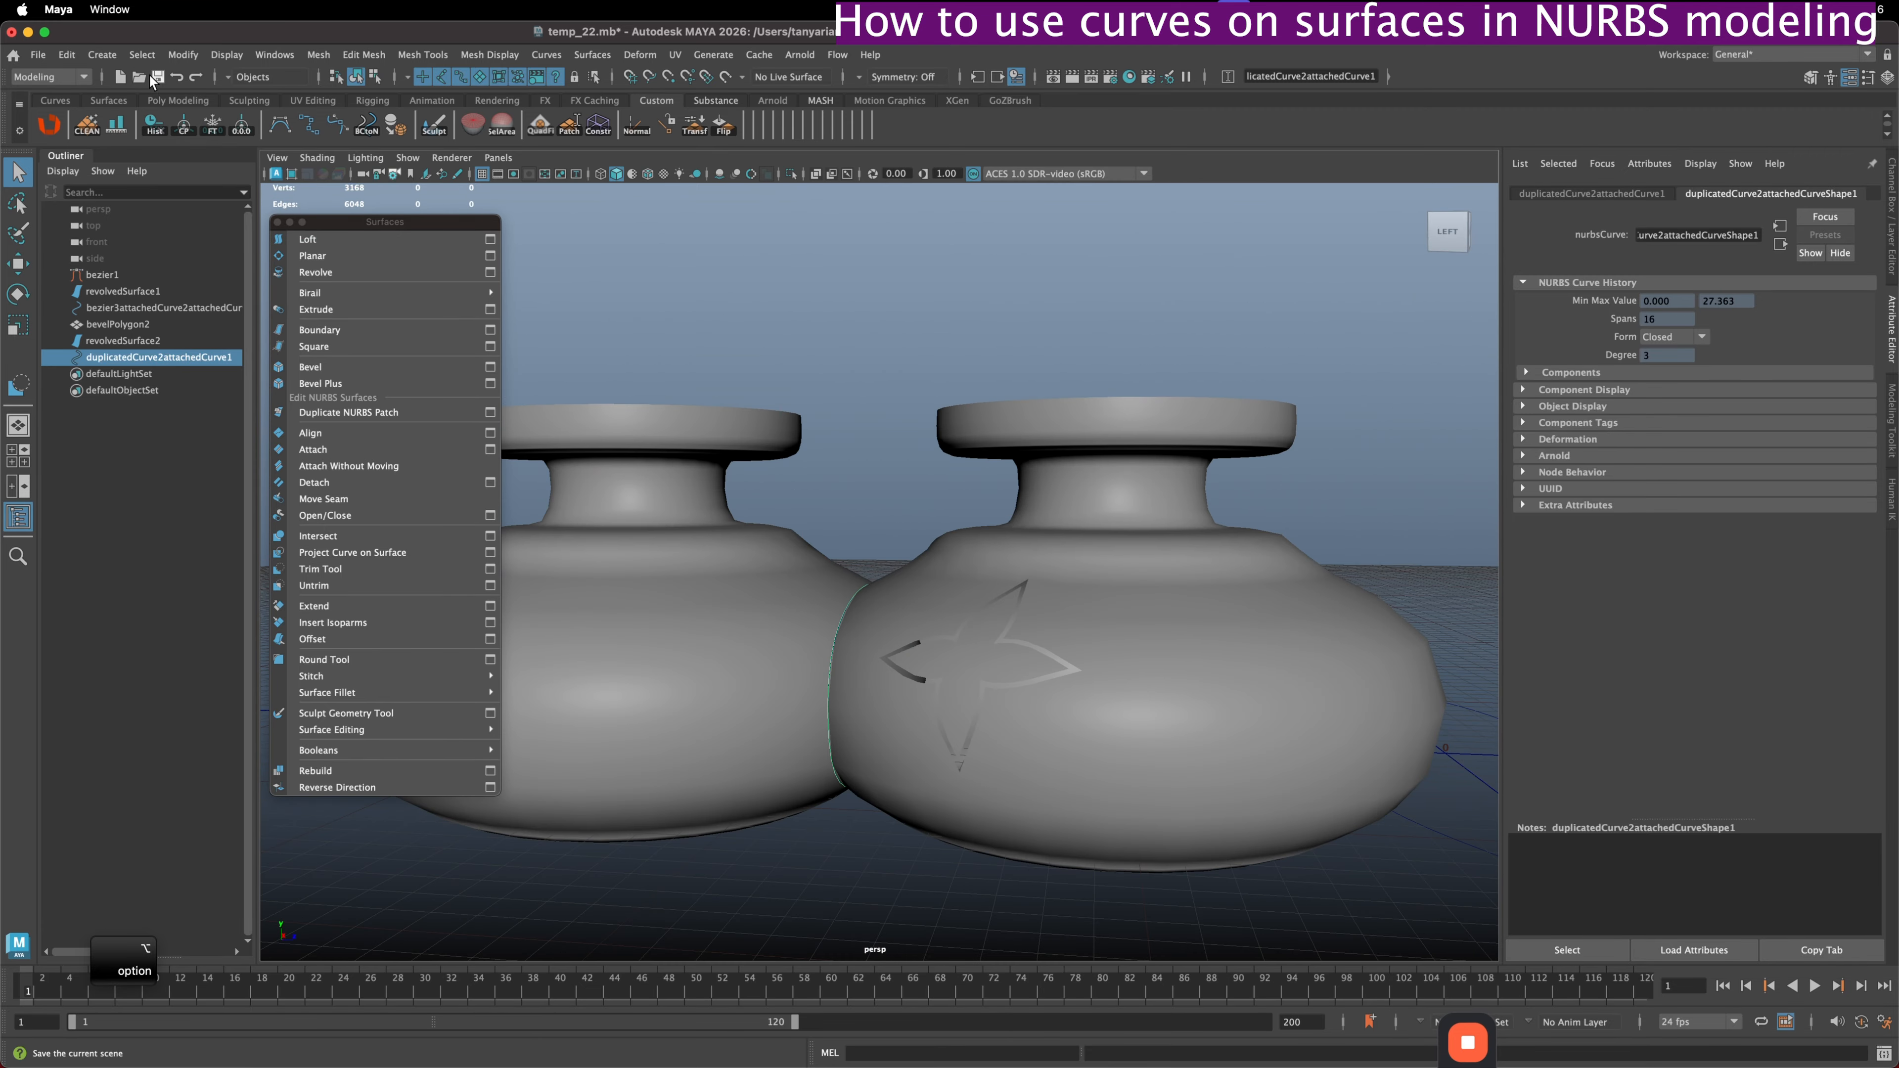
left_click(102, 54)
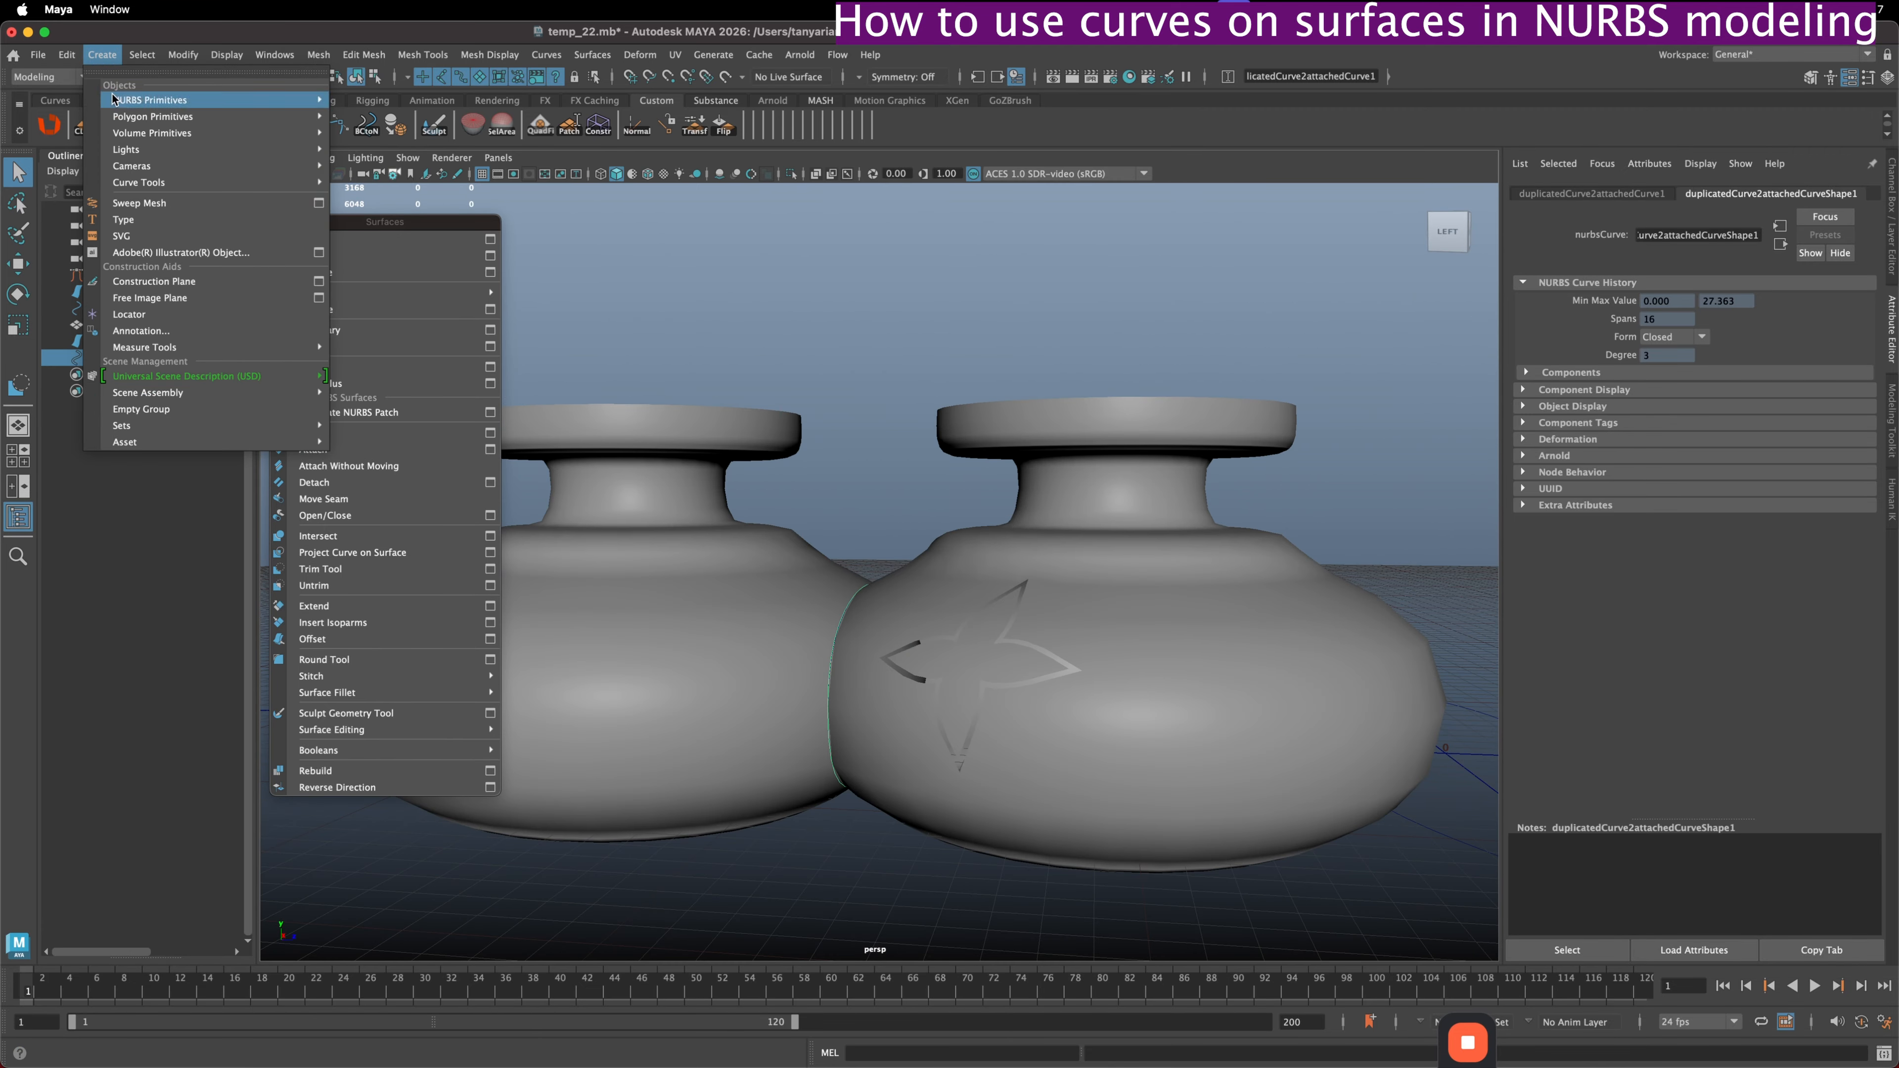
left_click(141, 205)
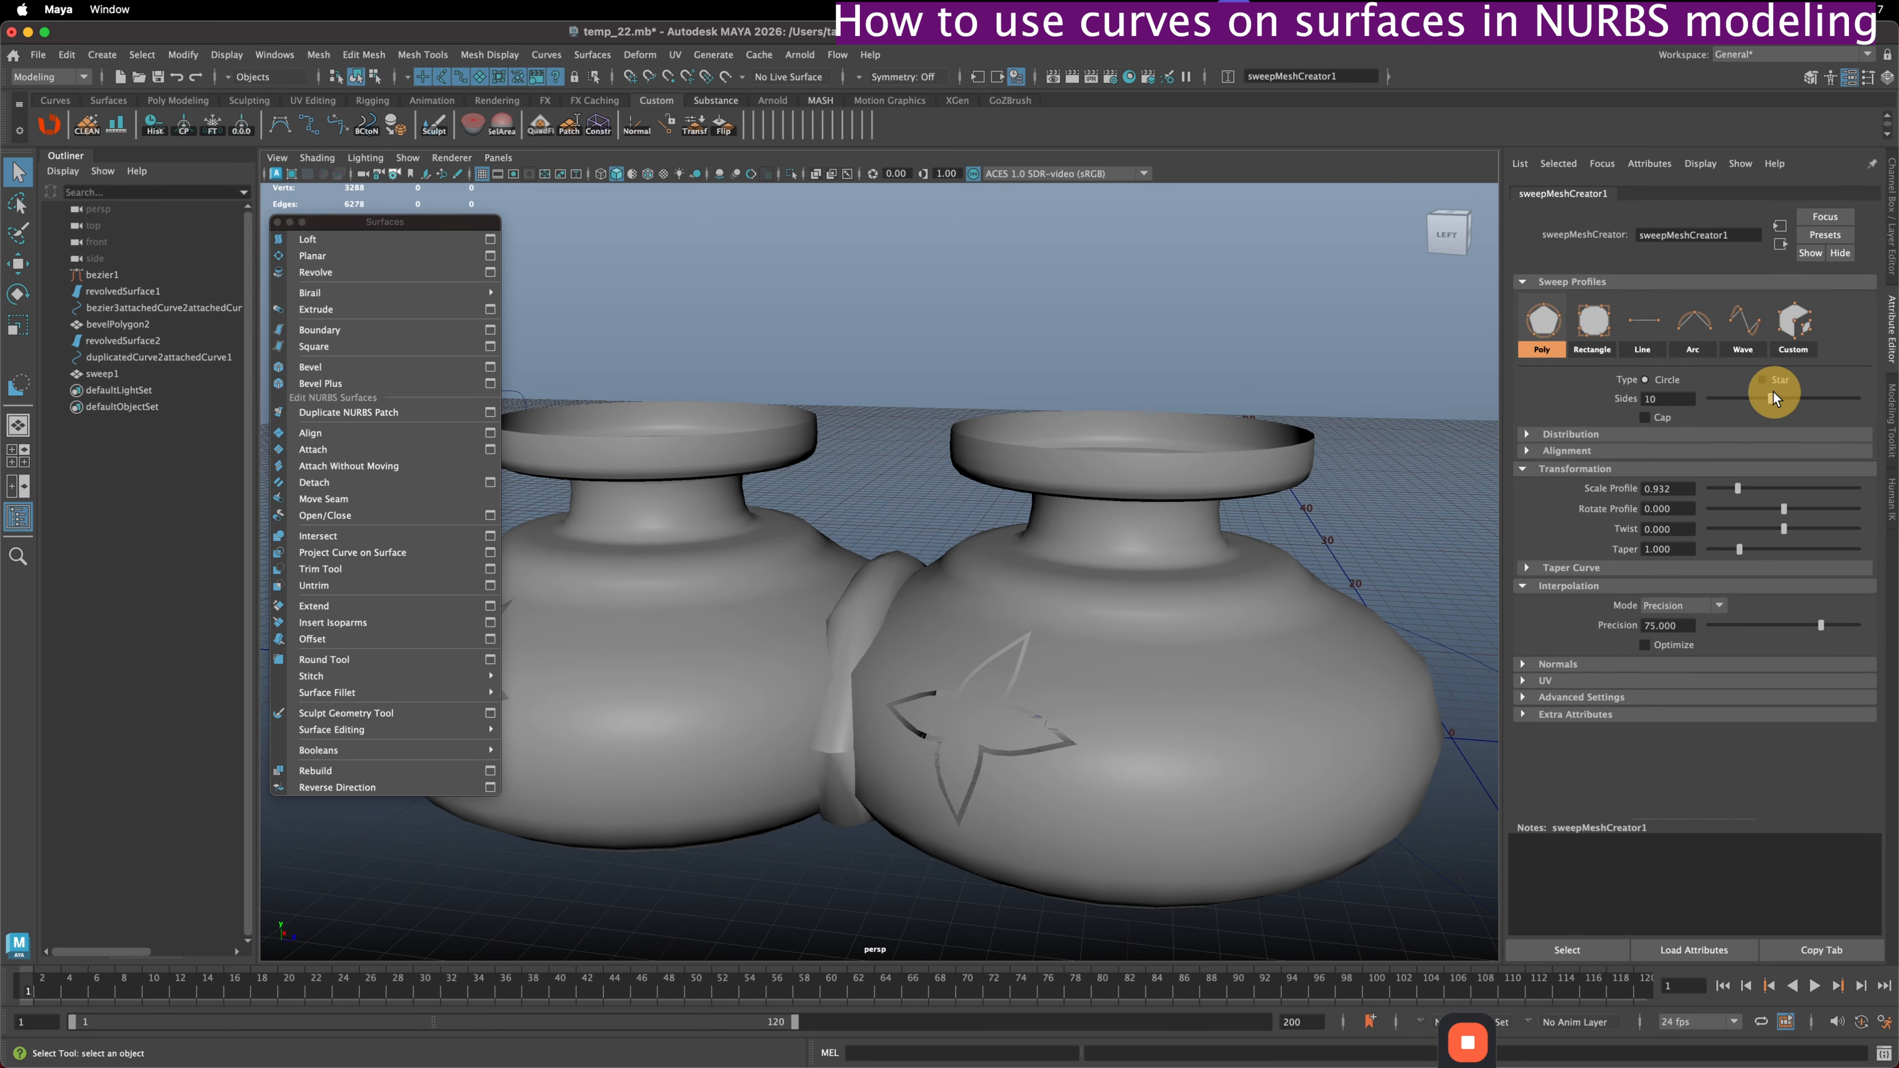
mouse_move(1774, 397)
left_mouse_down()
mouse_move(1811, 397)
mouse_move(1744, 400)
left_mouse_up()
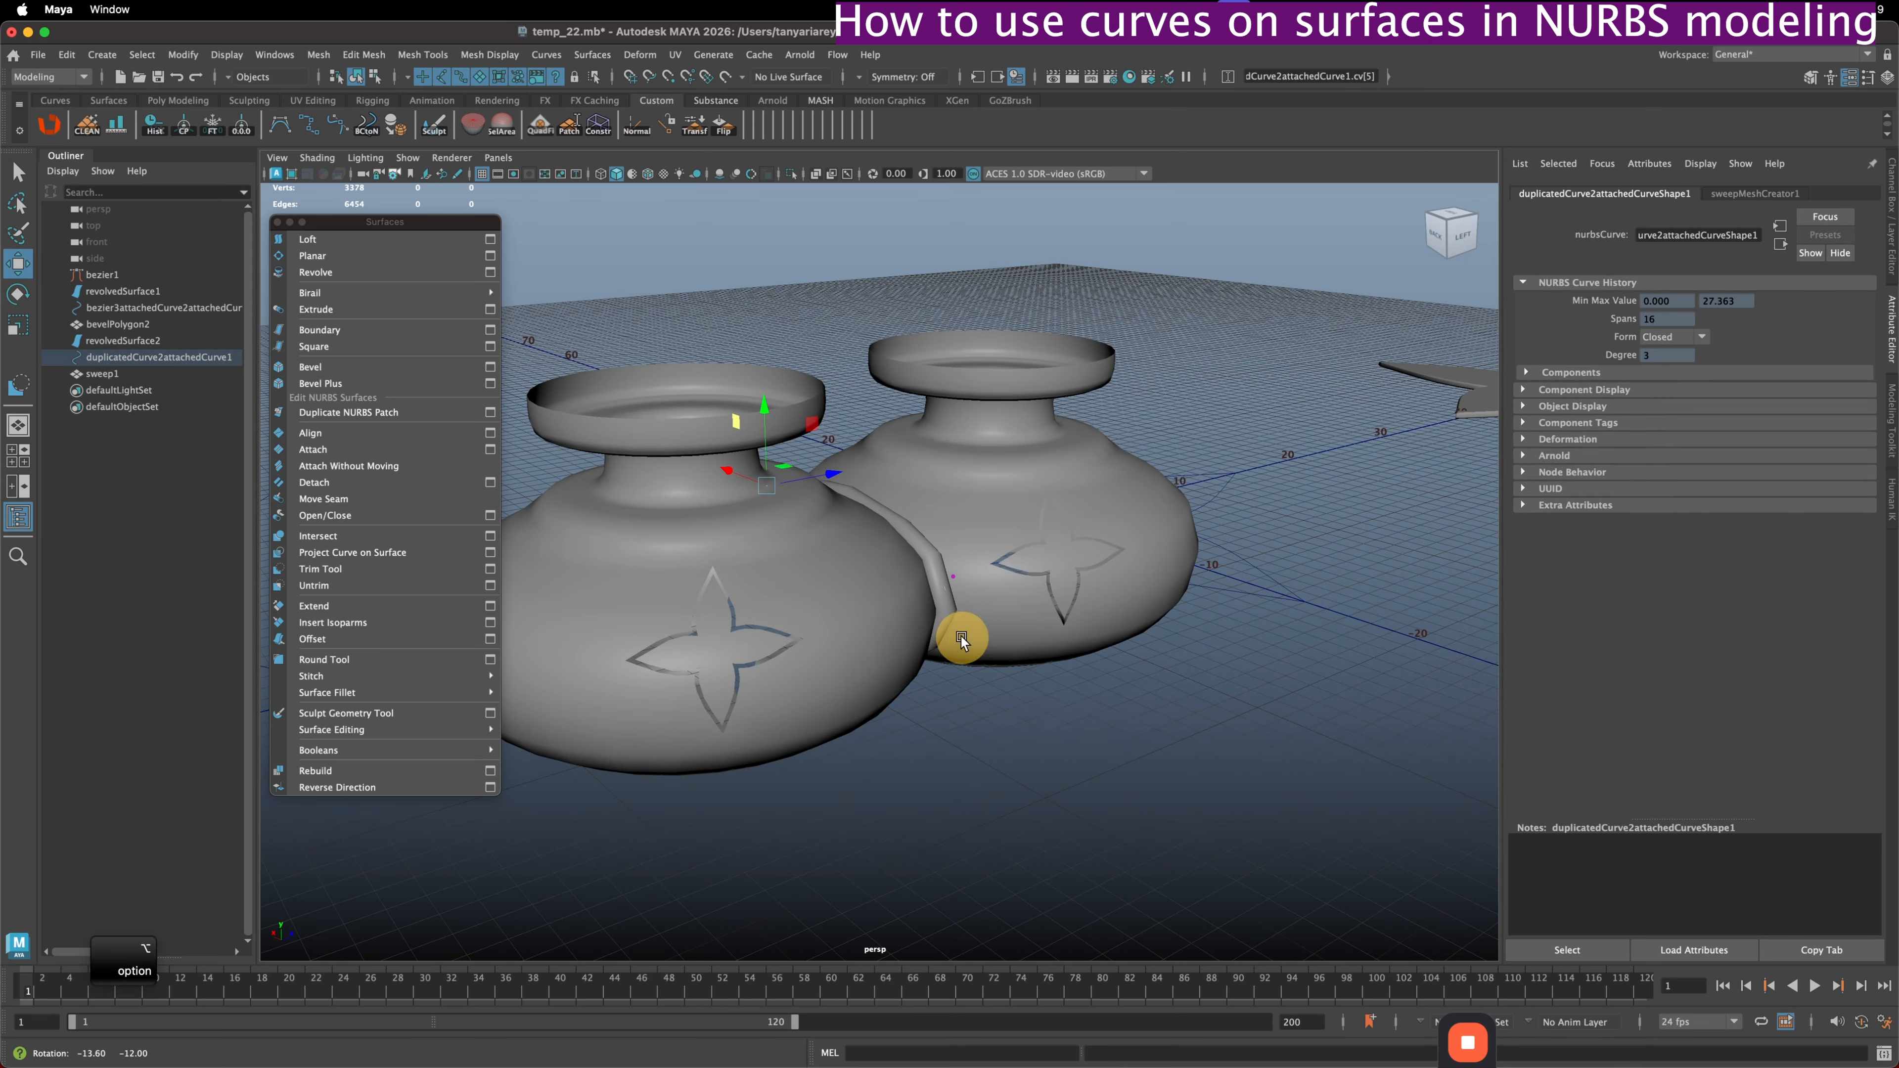
mouse_move(968, 641)
left_mouse_down("alt")
mouse_move(1052, 696)
mouse_move(1034, 691)
mouse_move(1066, 686)
mouse_move(1075, 741)
mouse_move(990, 673)
left_mouse_up("alt")
left_click(957, 590)
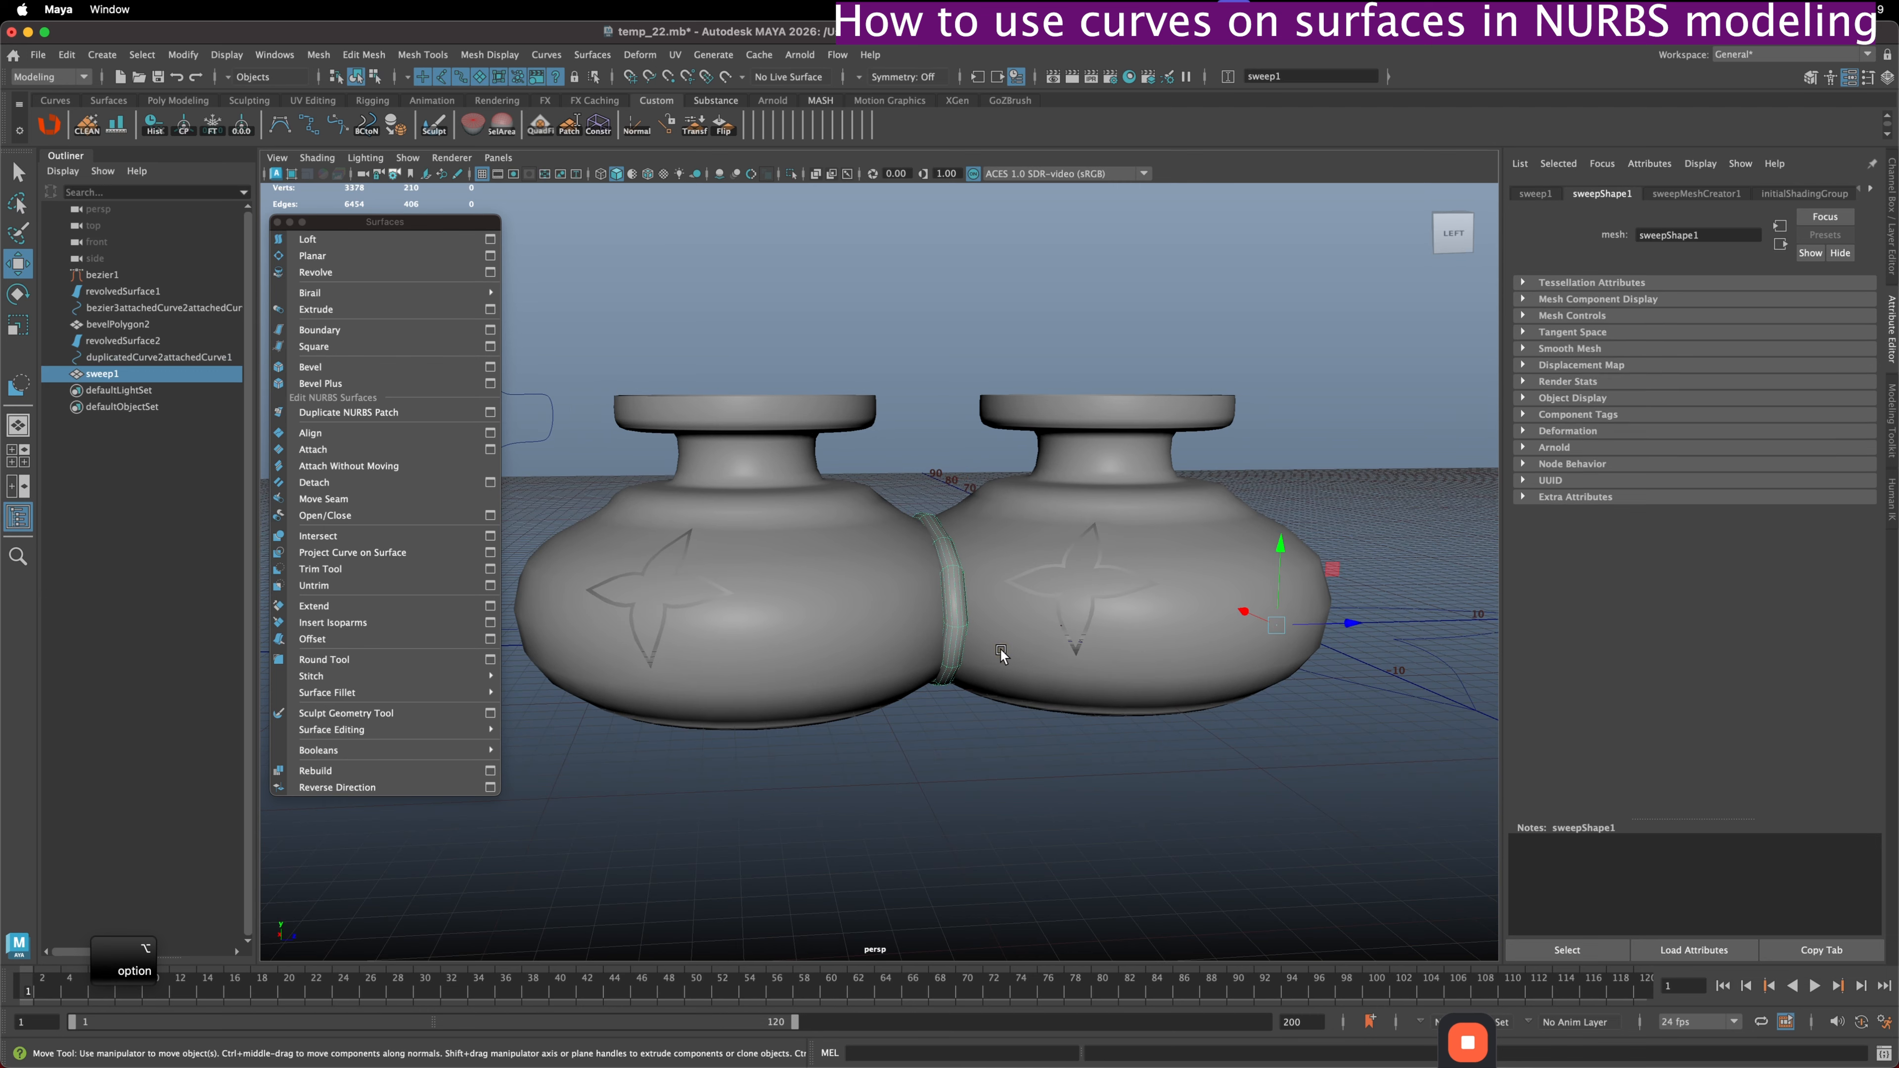
left_click_drag(952, 650, 864, 600, "alt")
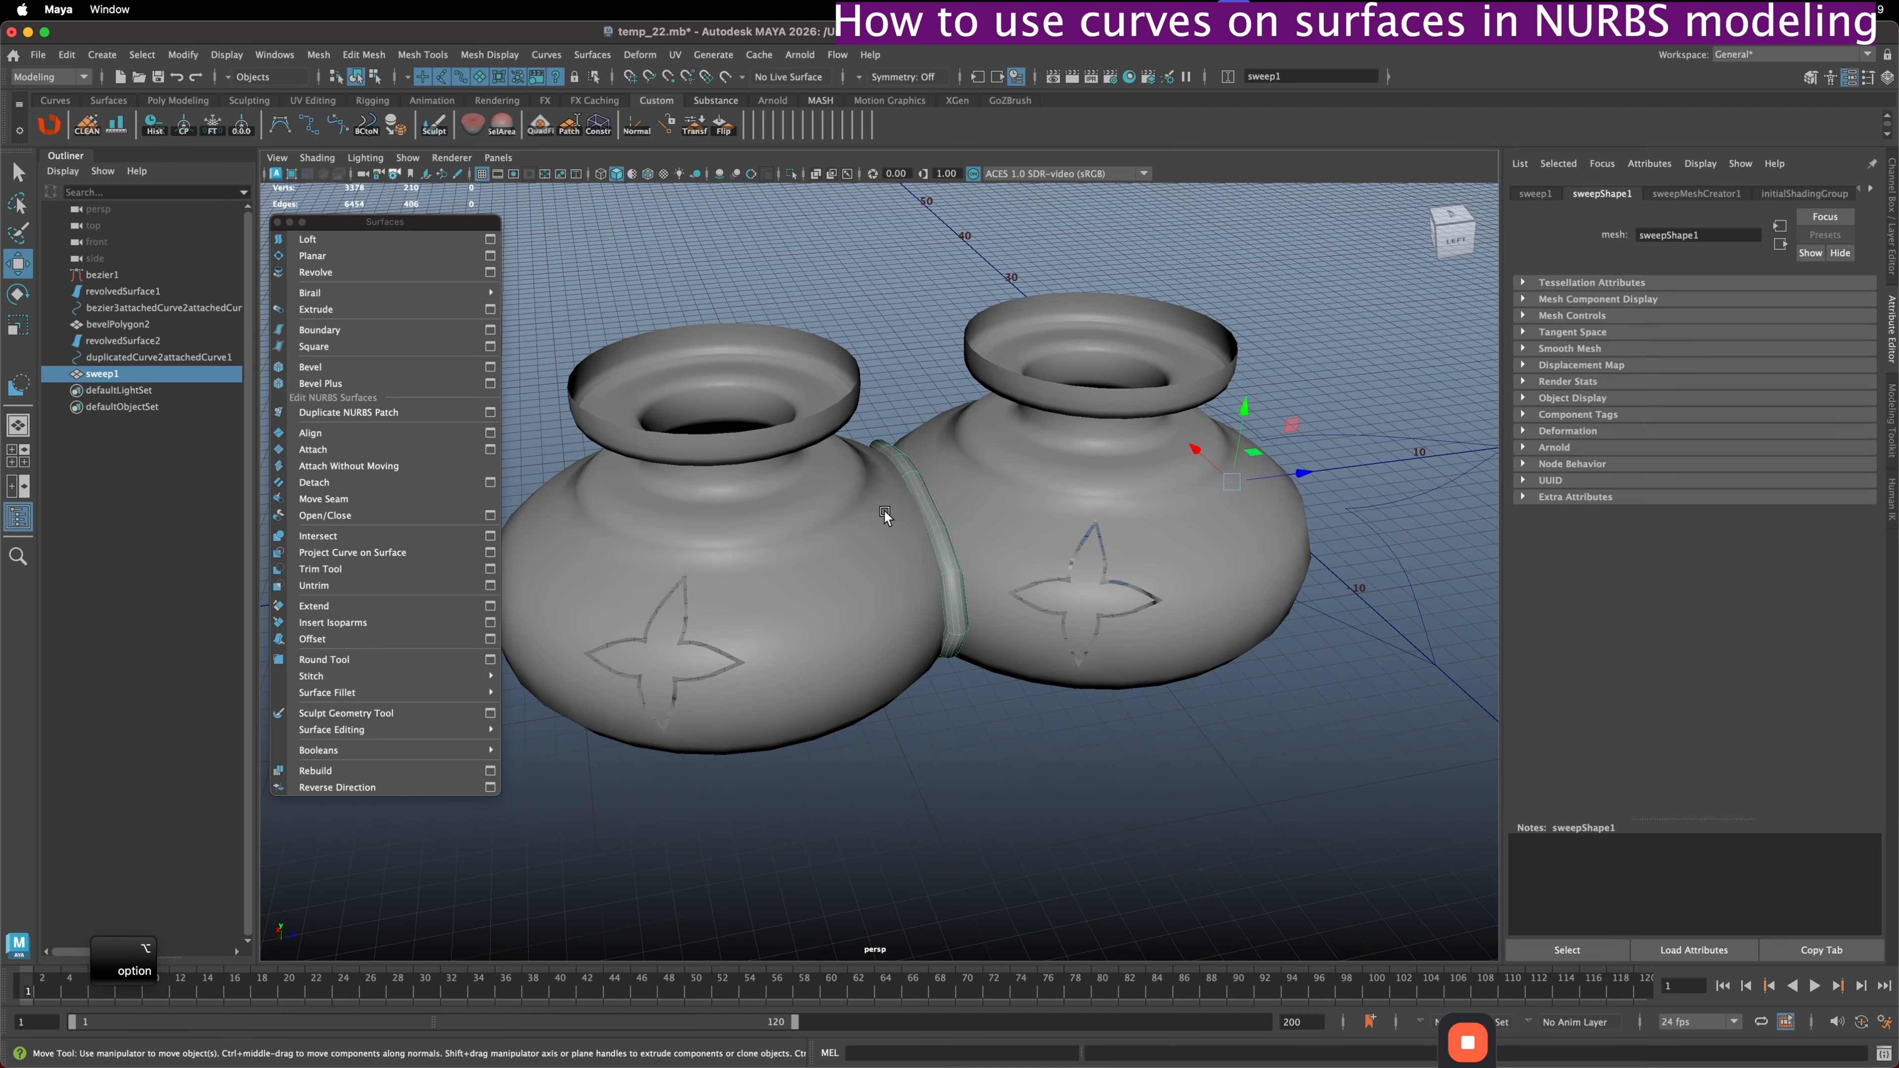
- Duplicate the isoparm around the front pot's shoulder as a separate surface curve and select the new curve
left_click(716, 657)
key("f")
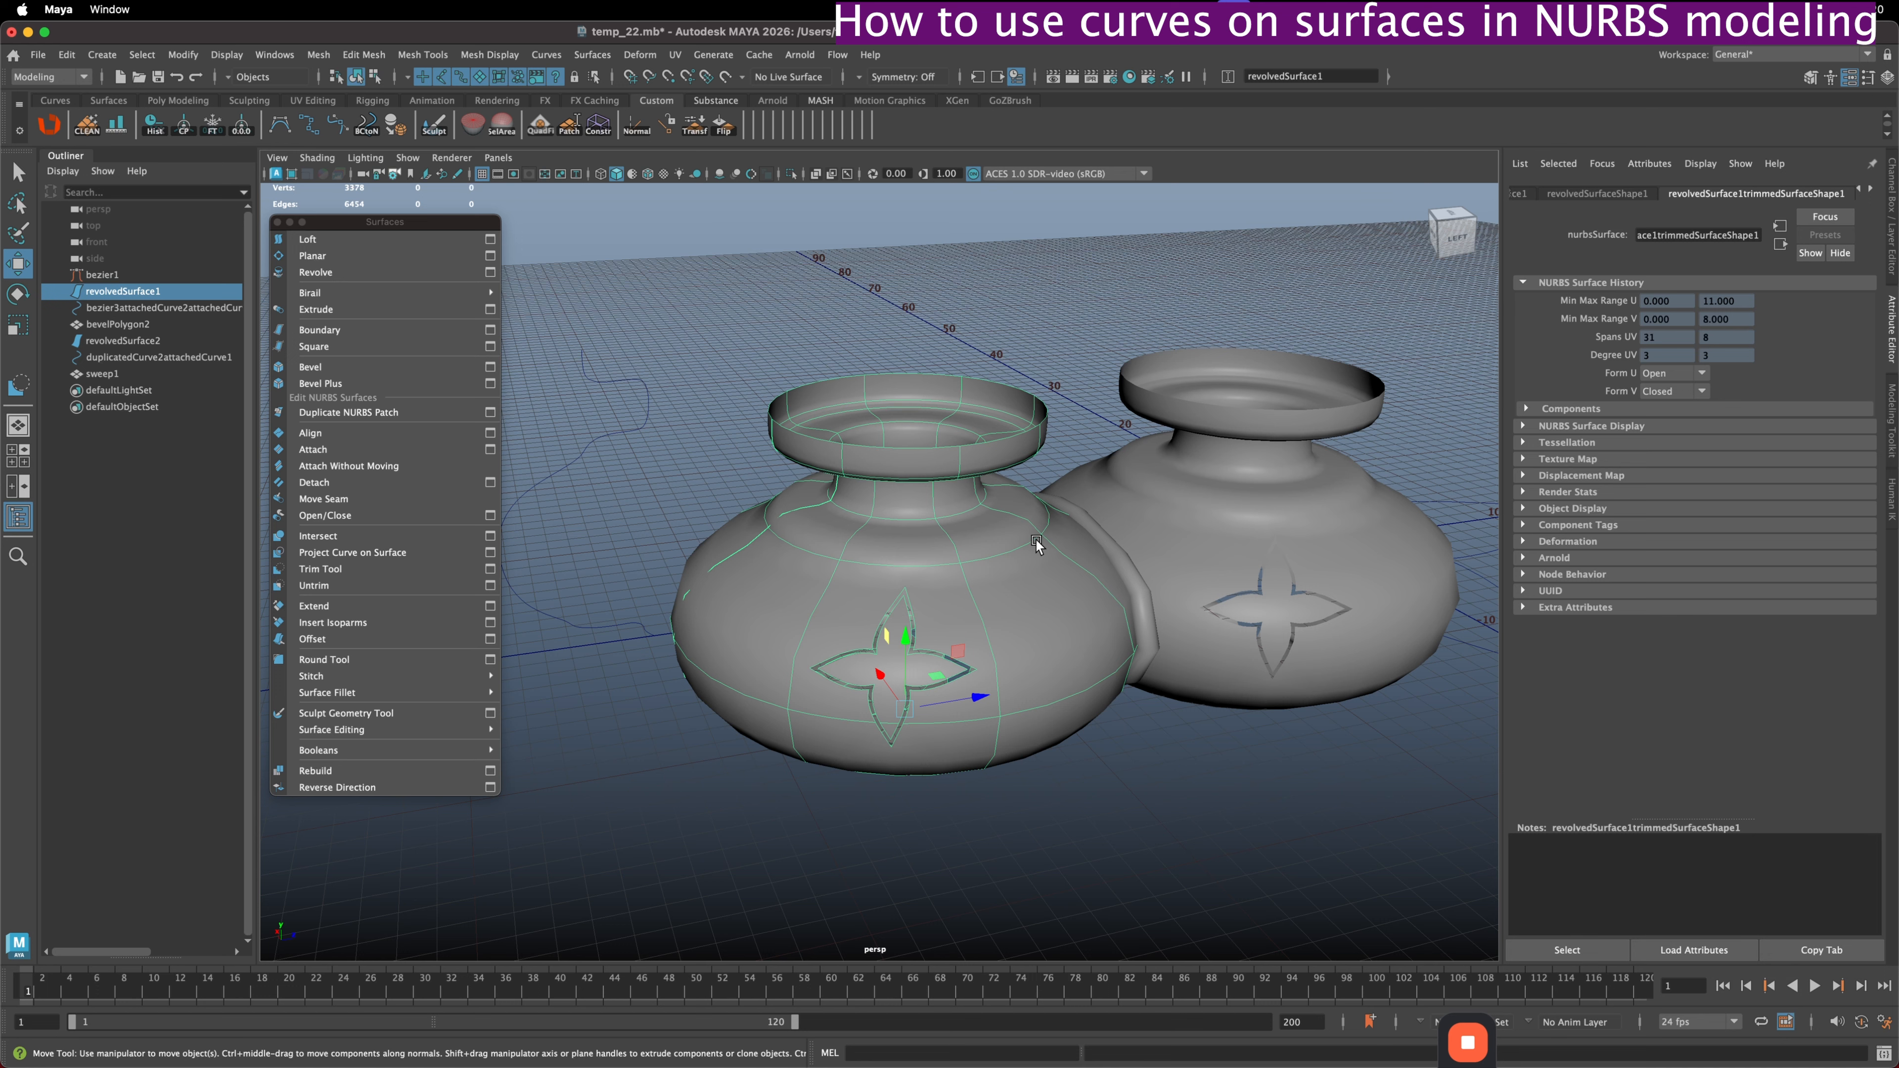
left_click_drag(966, 550, 860, 538, "alt")
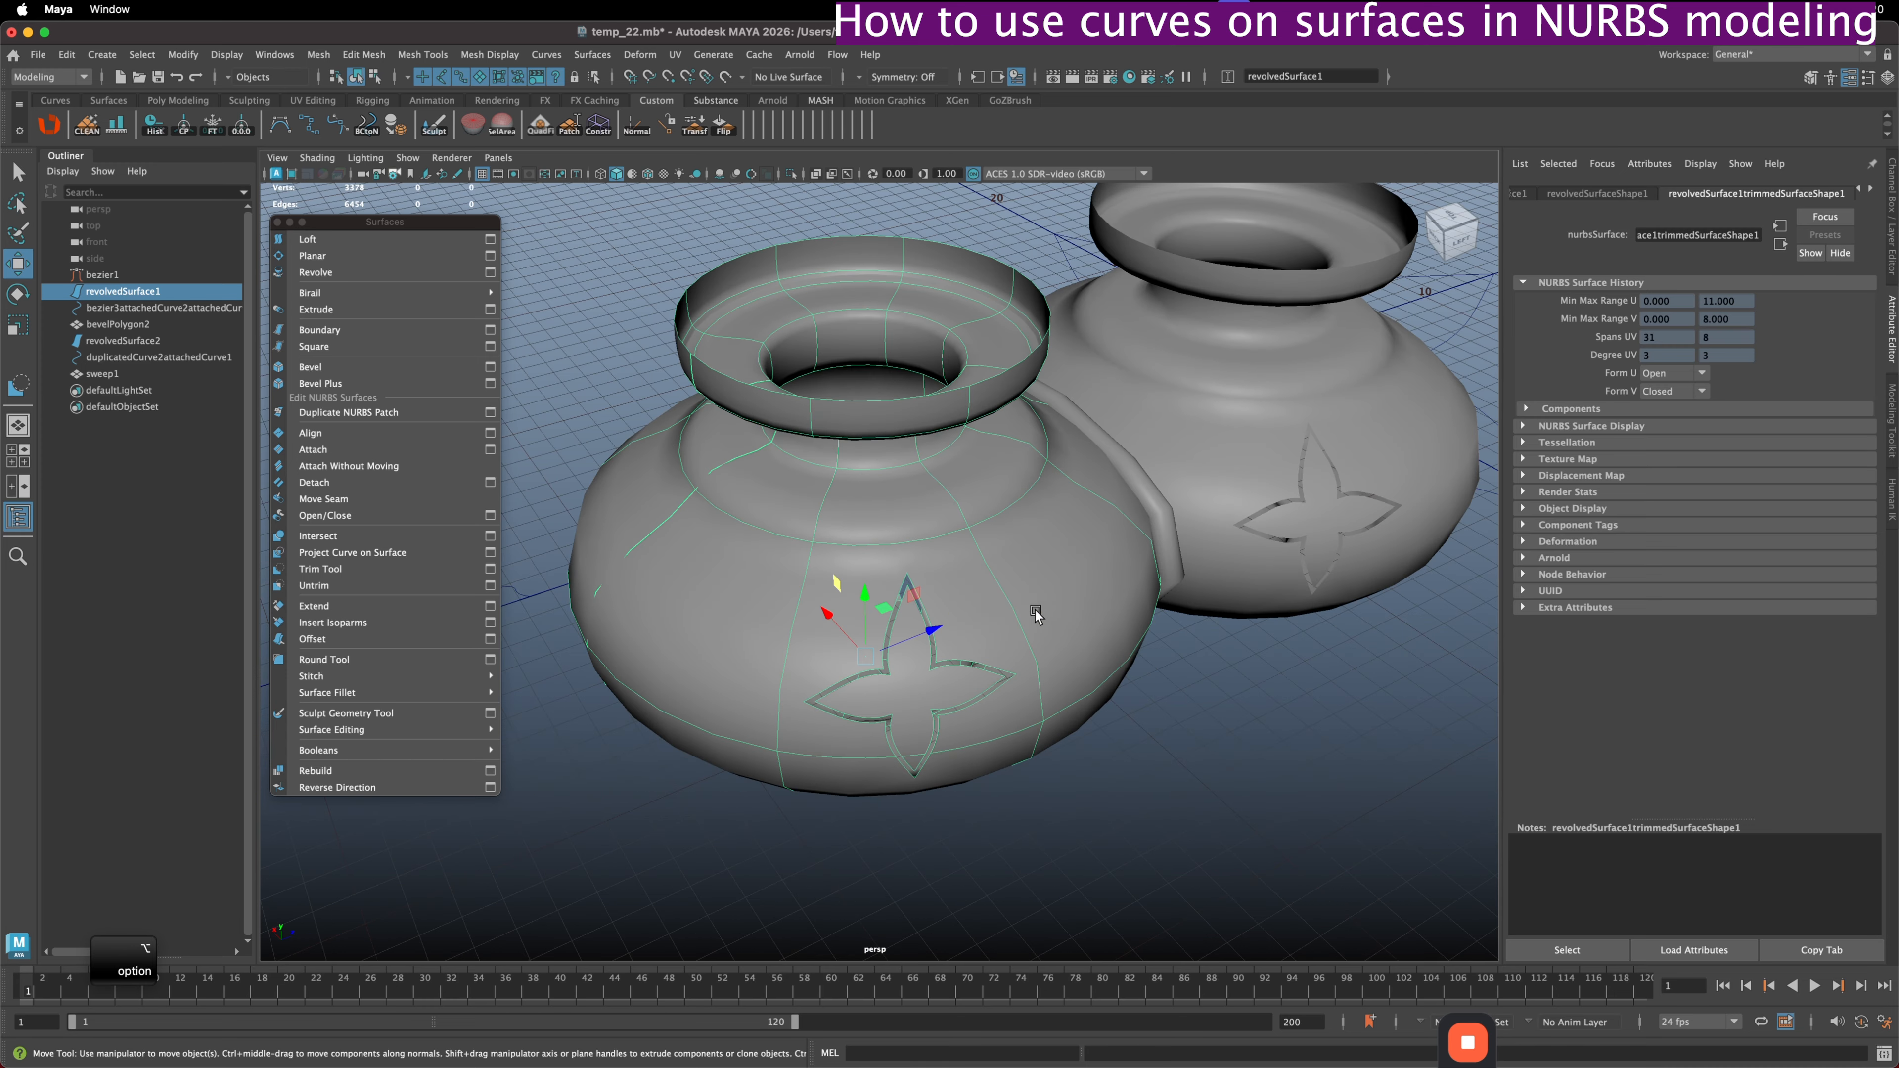
left_click_drag(1034, 609, 825, 511, "alt")
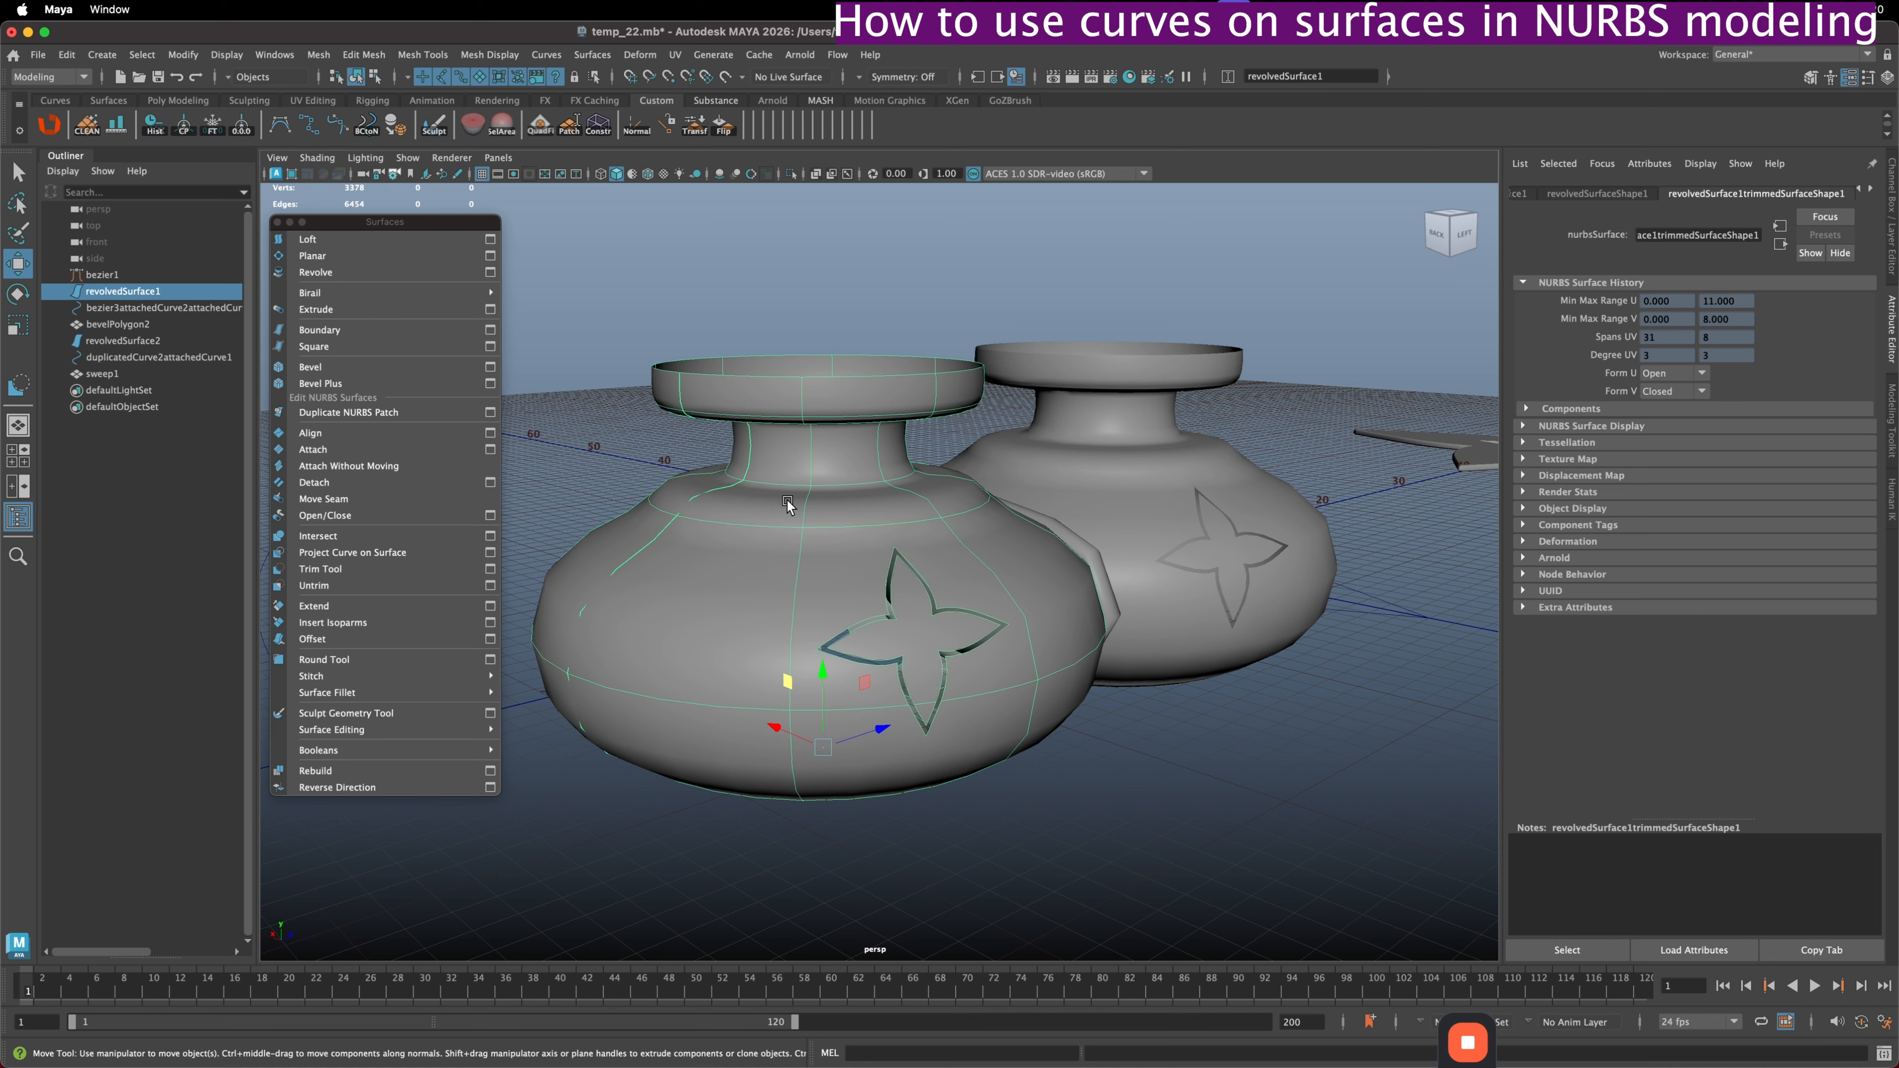
right_click_drag(788, 505, 803, 531)
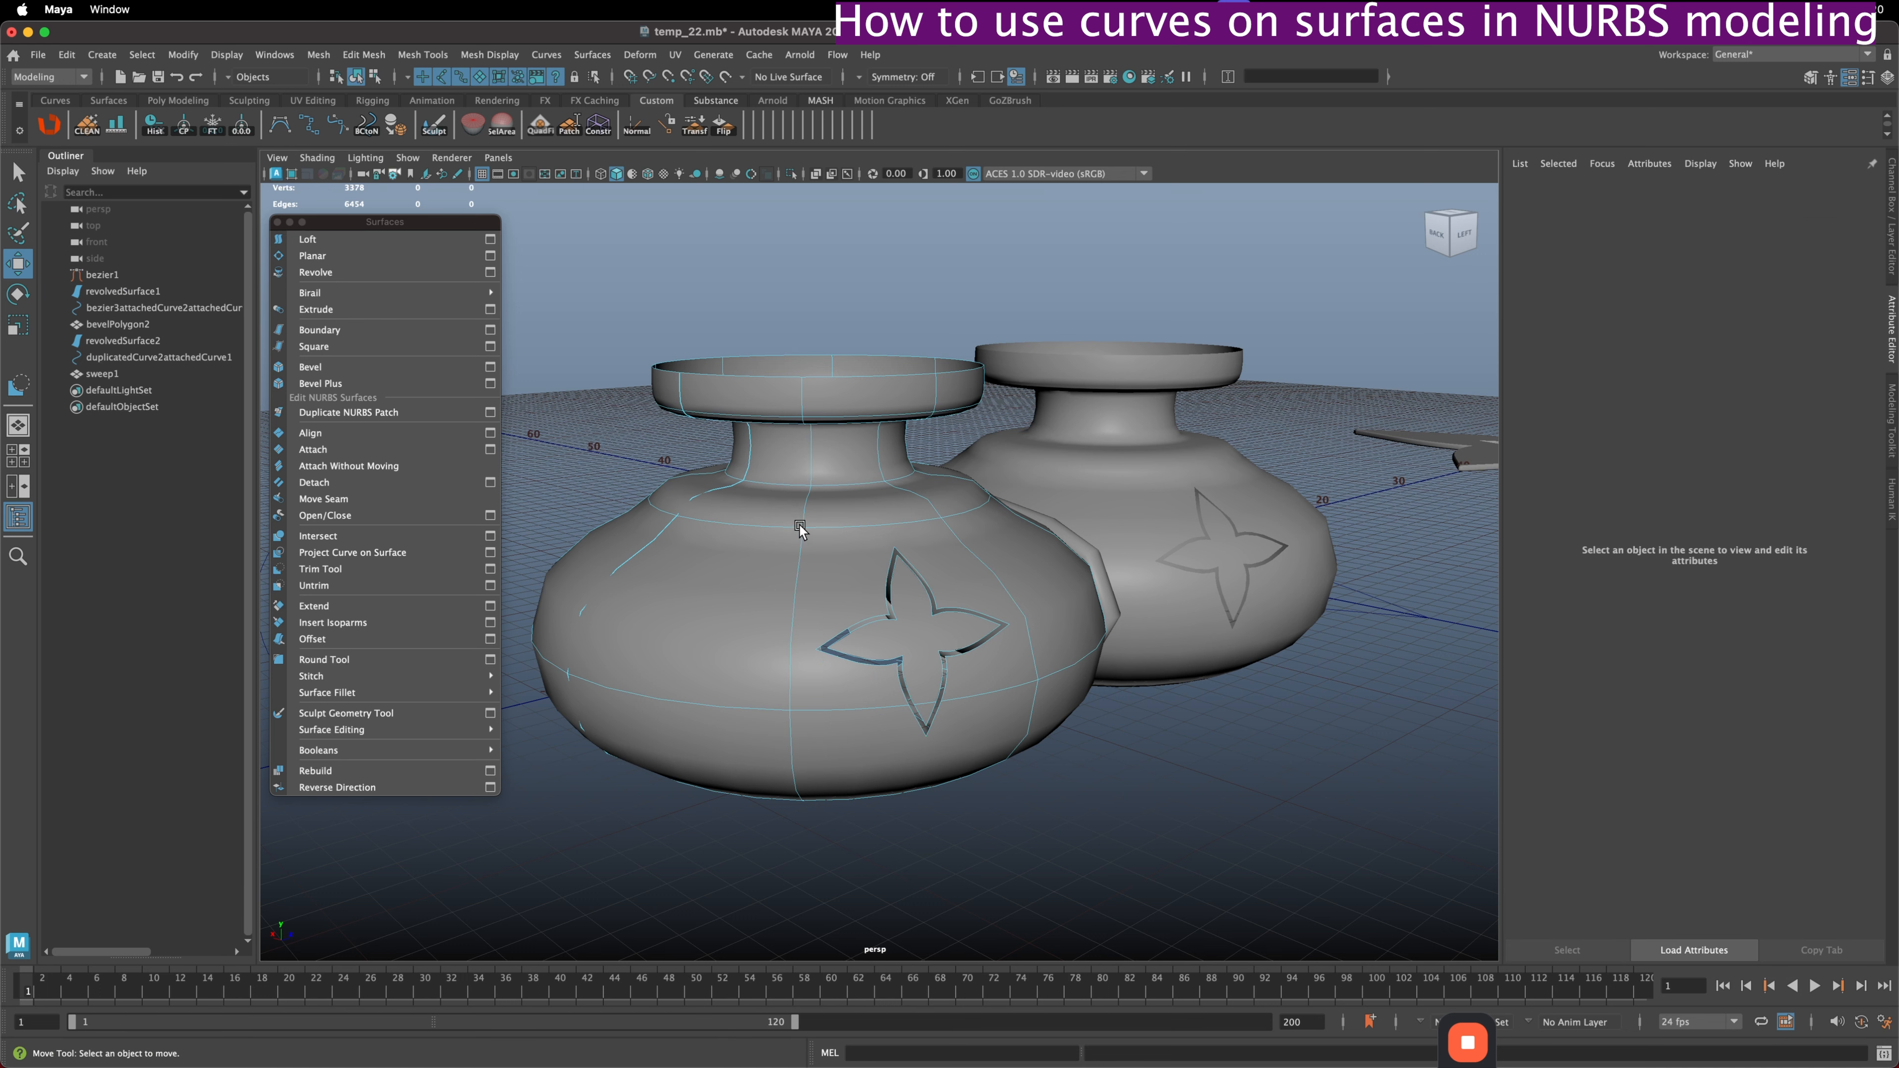
left_click(797, 527)
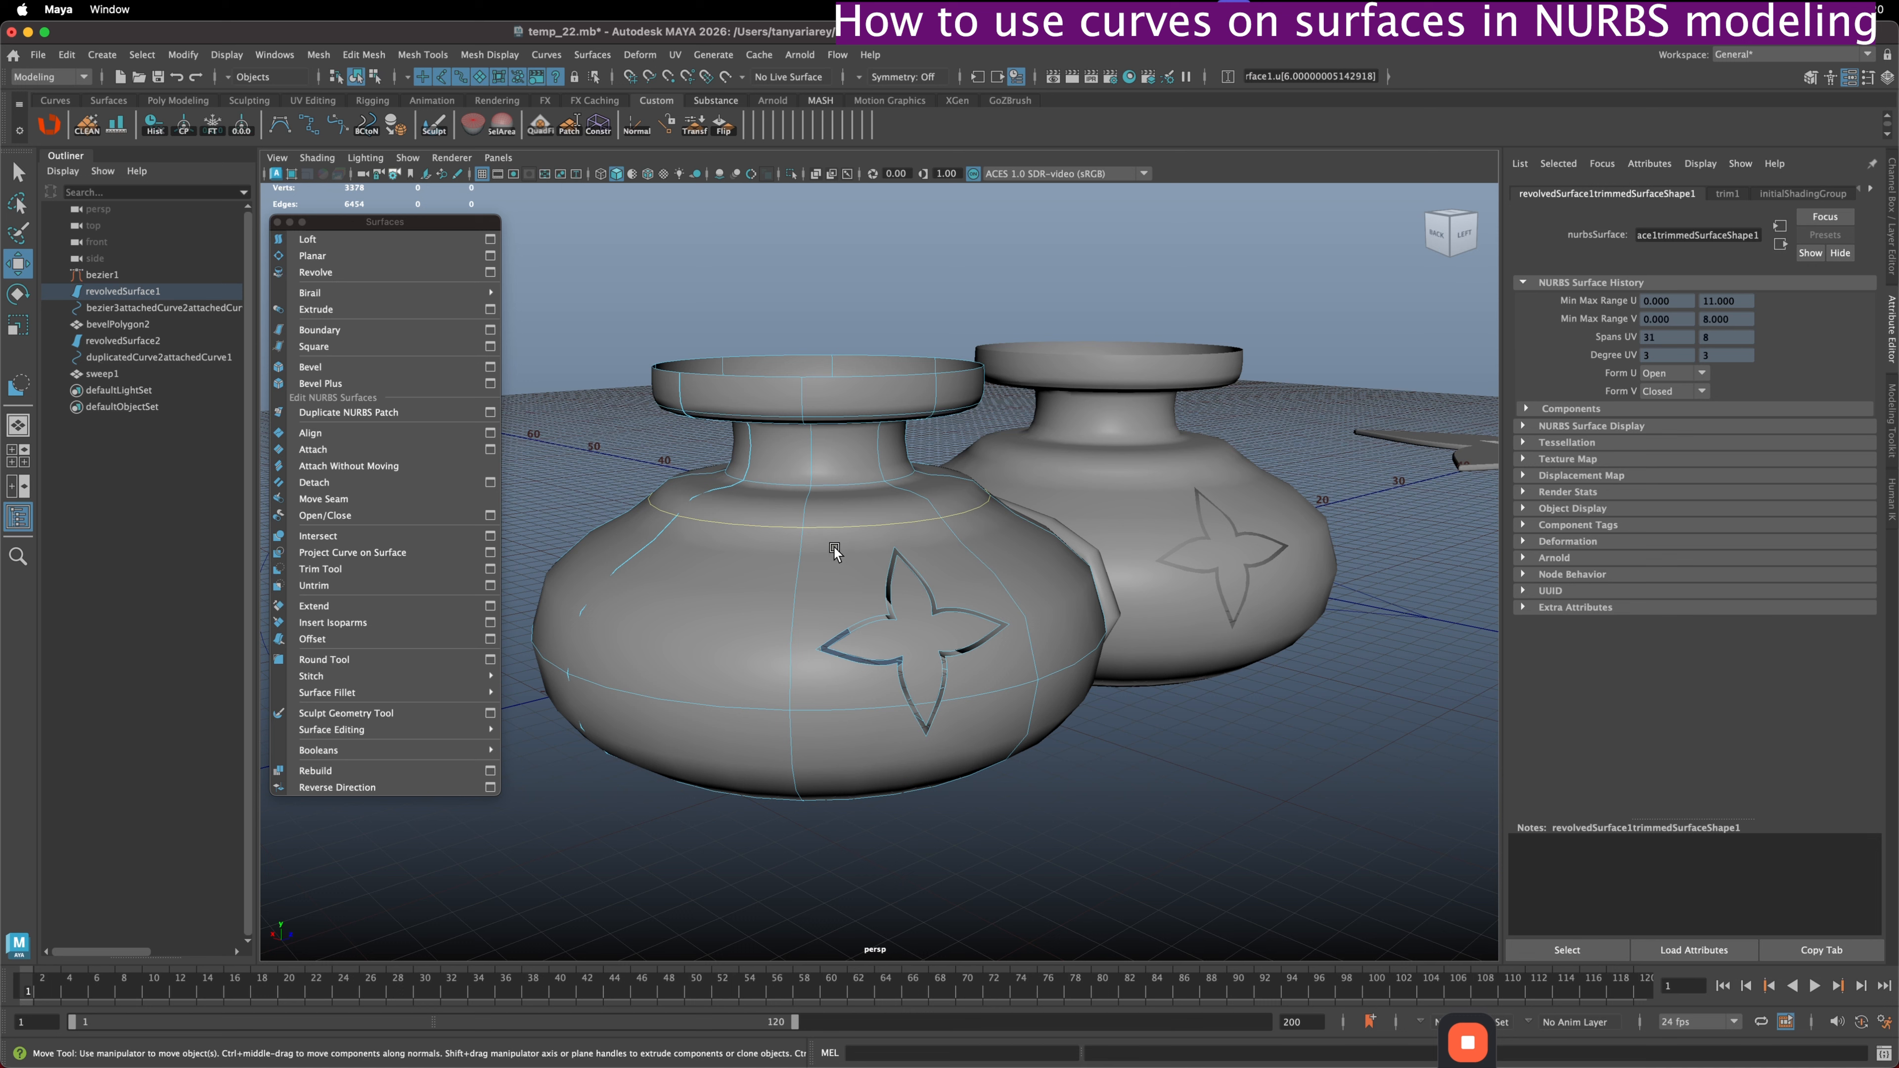
left_click(546, 57)
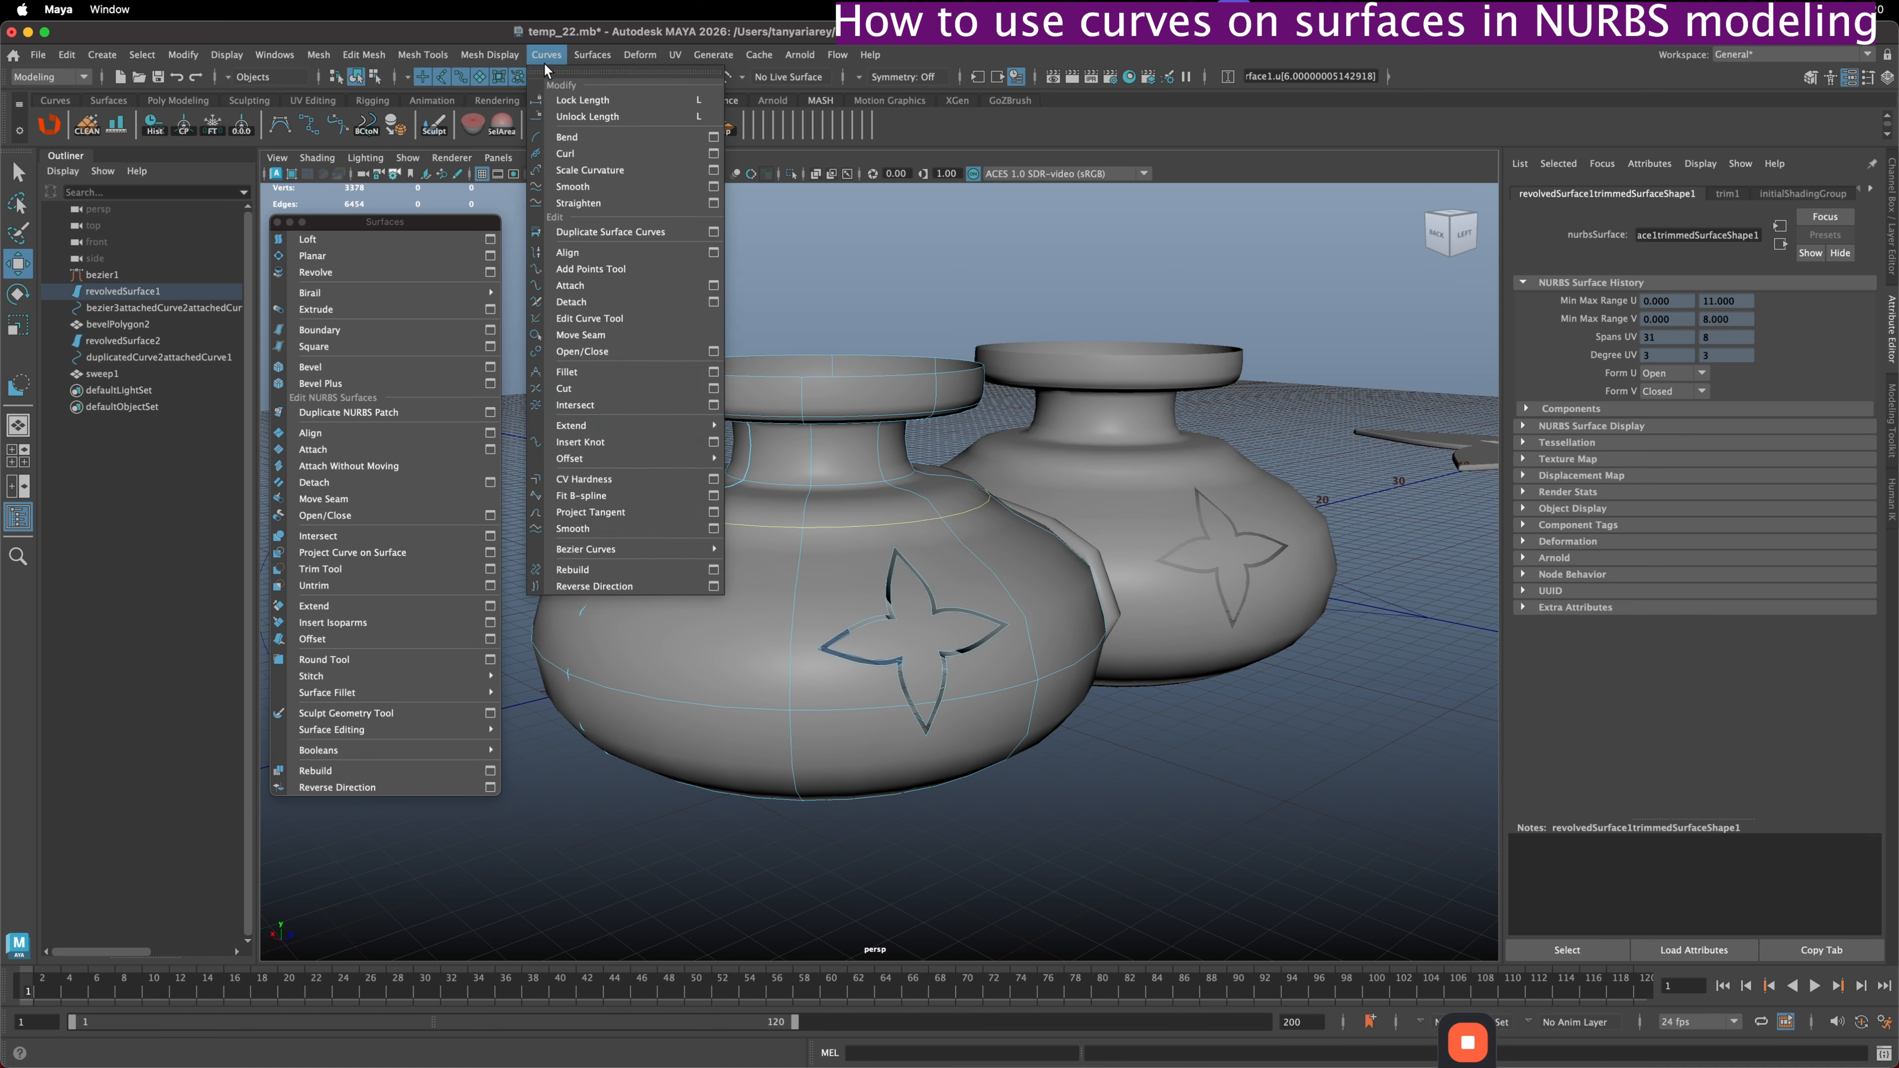
left_click(598, 232)
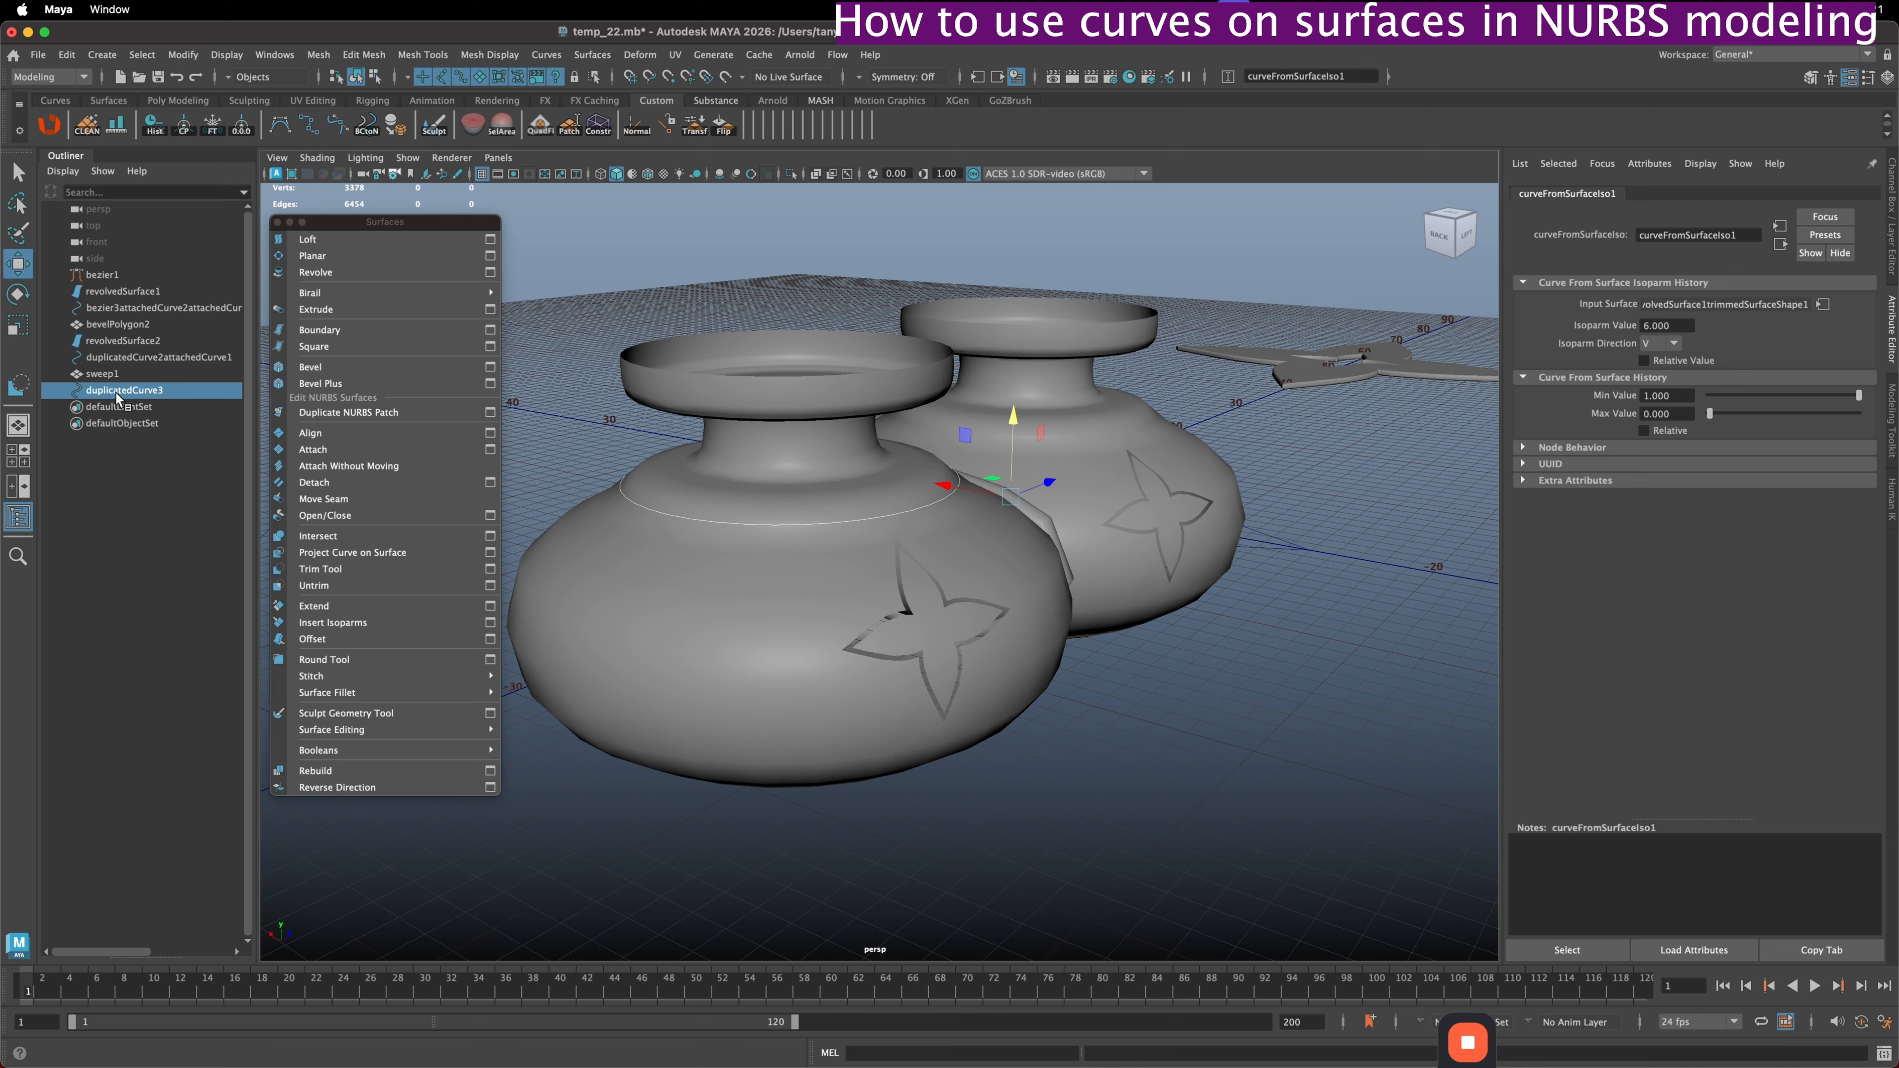
left_click(123, 391)
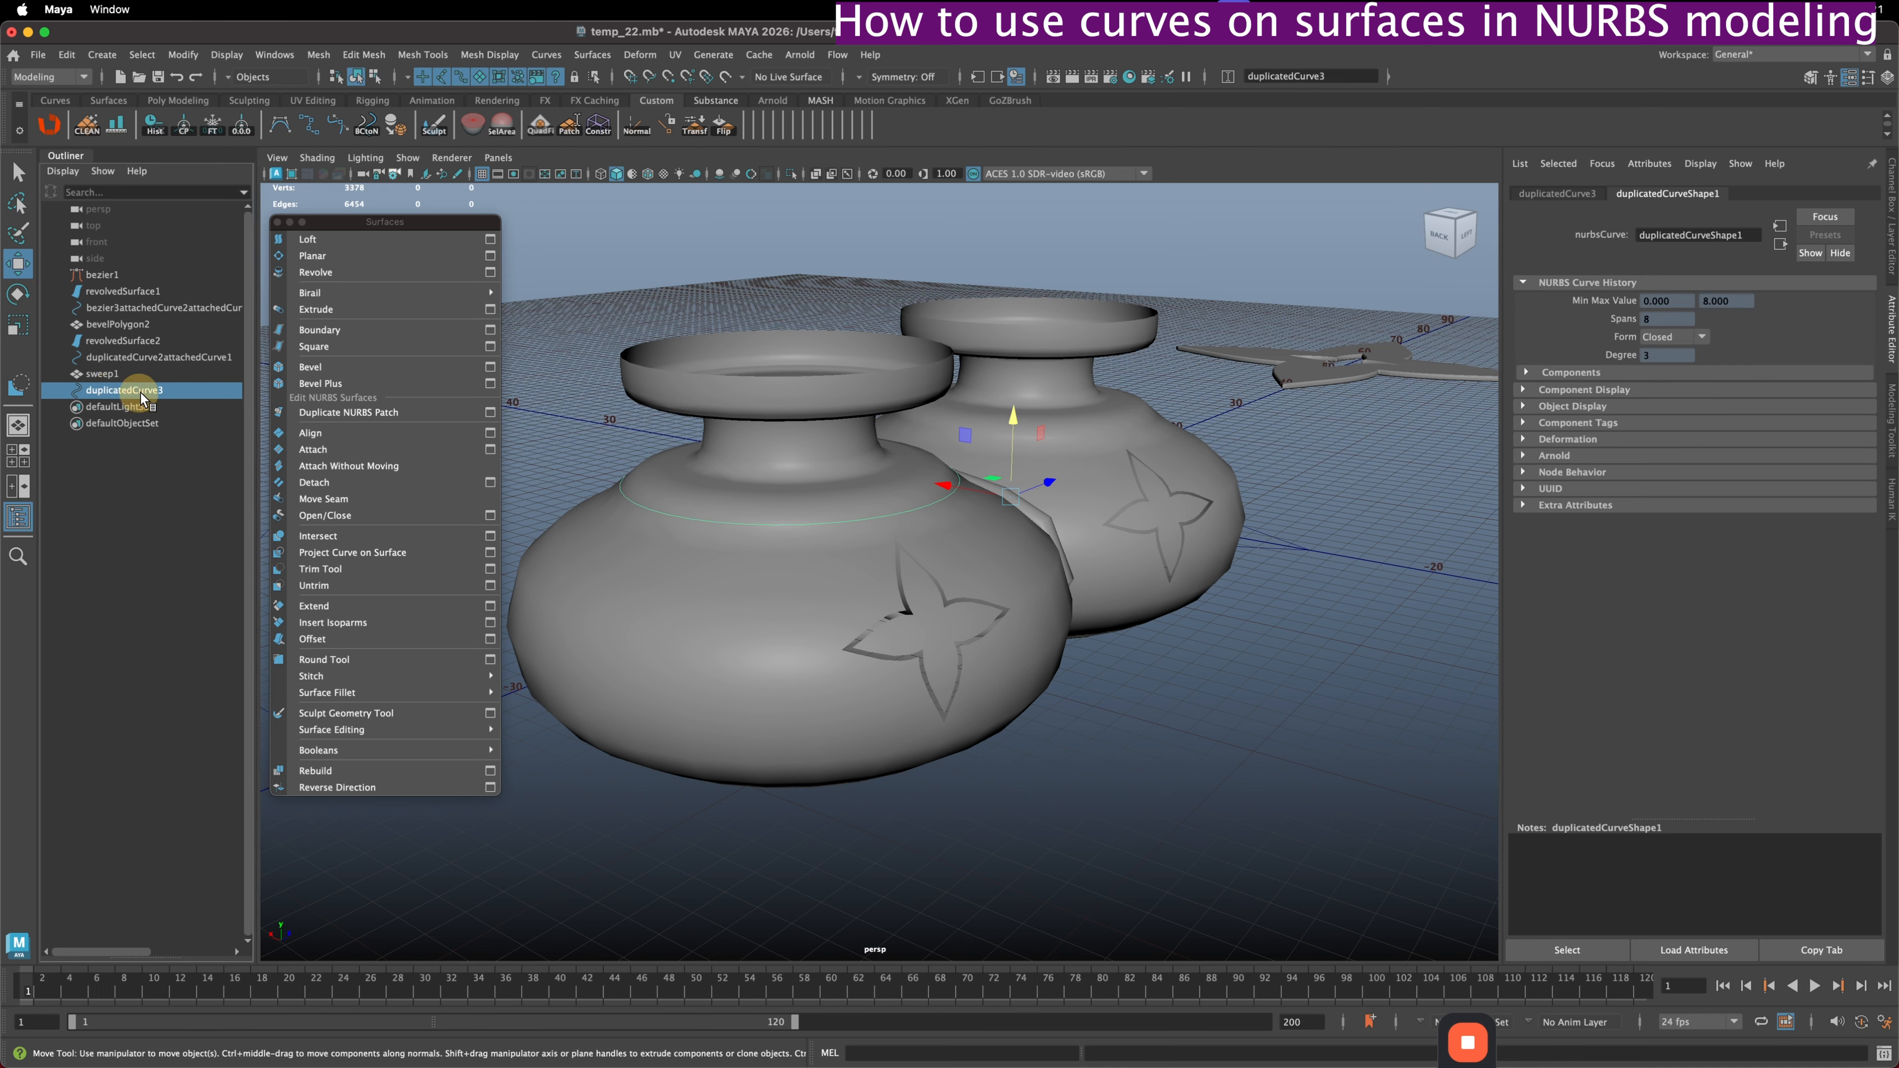
- Try raising the duplicated shoulder curve about 0.65 cm and scaling it uniformly by about 1.06
left_click_drag(1018, 423, 1017, 410)
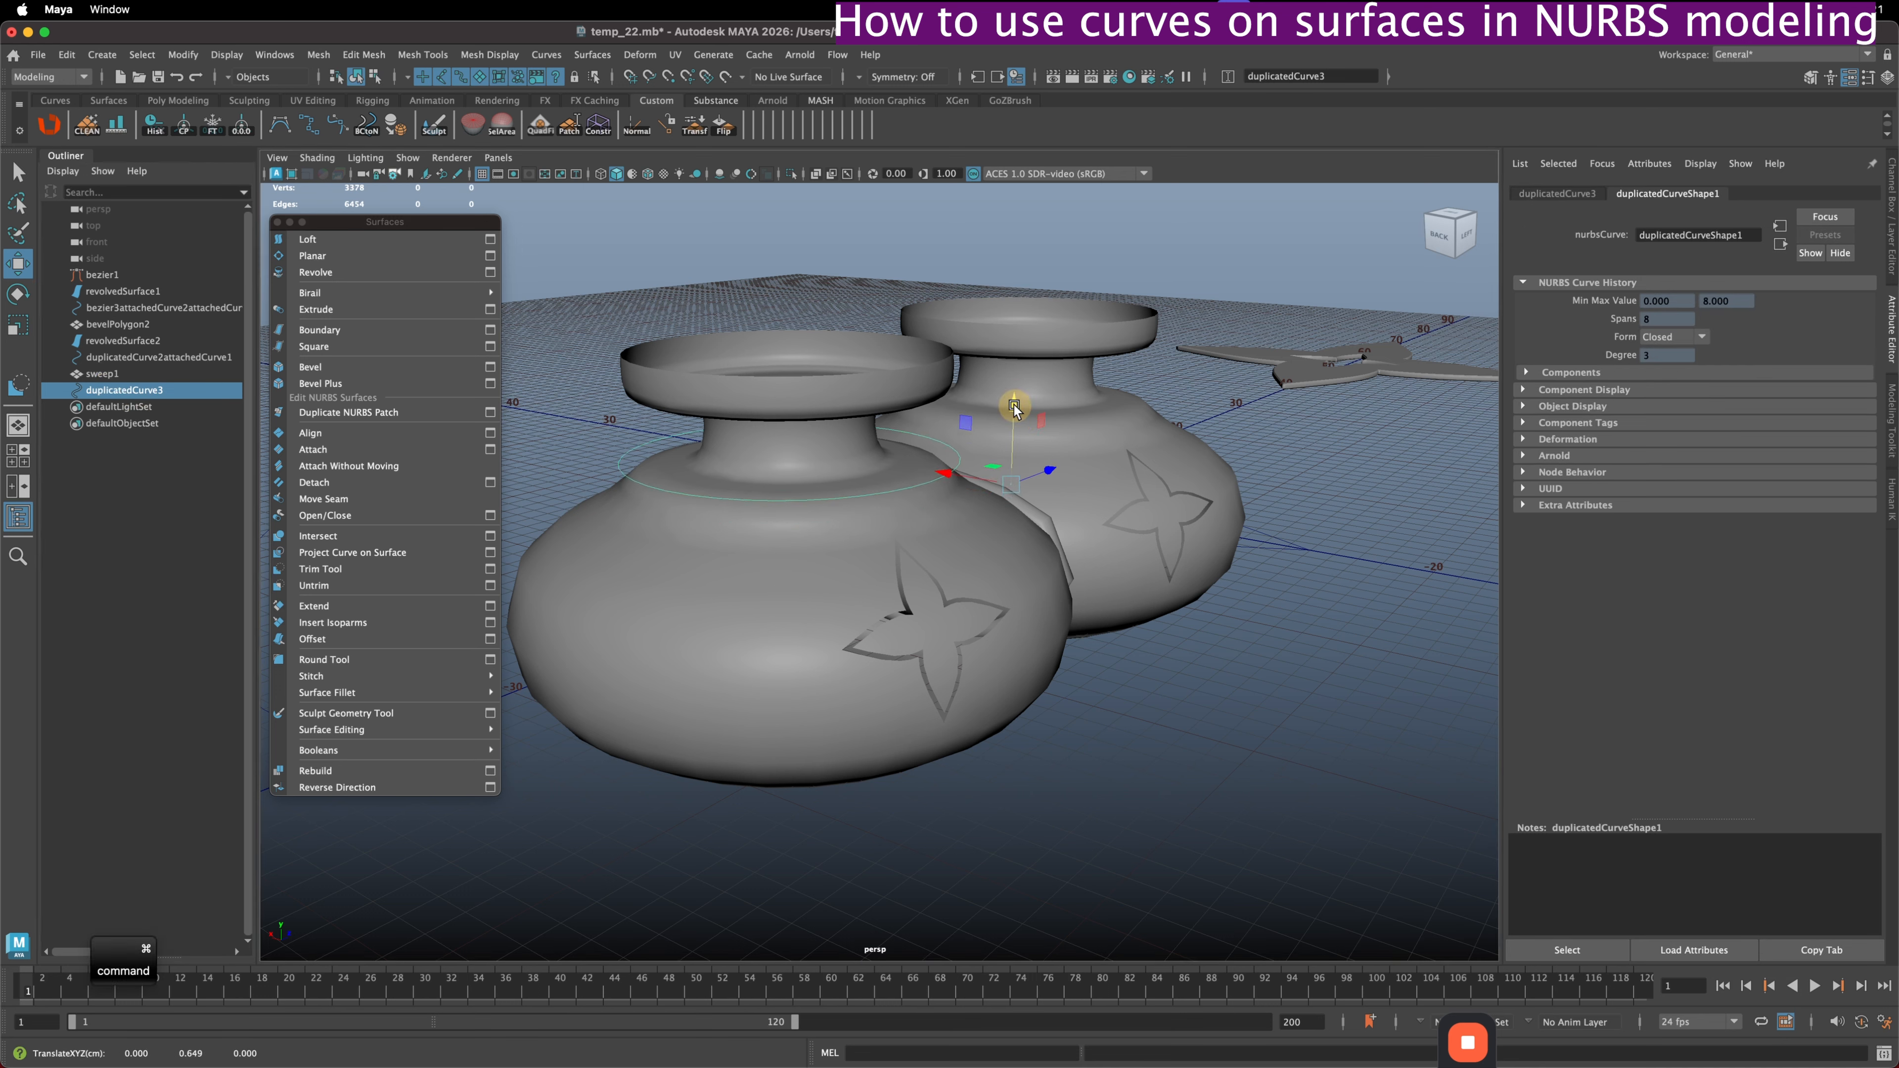
key("super+z")
key("r")
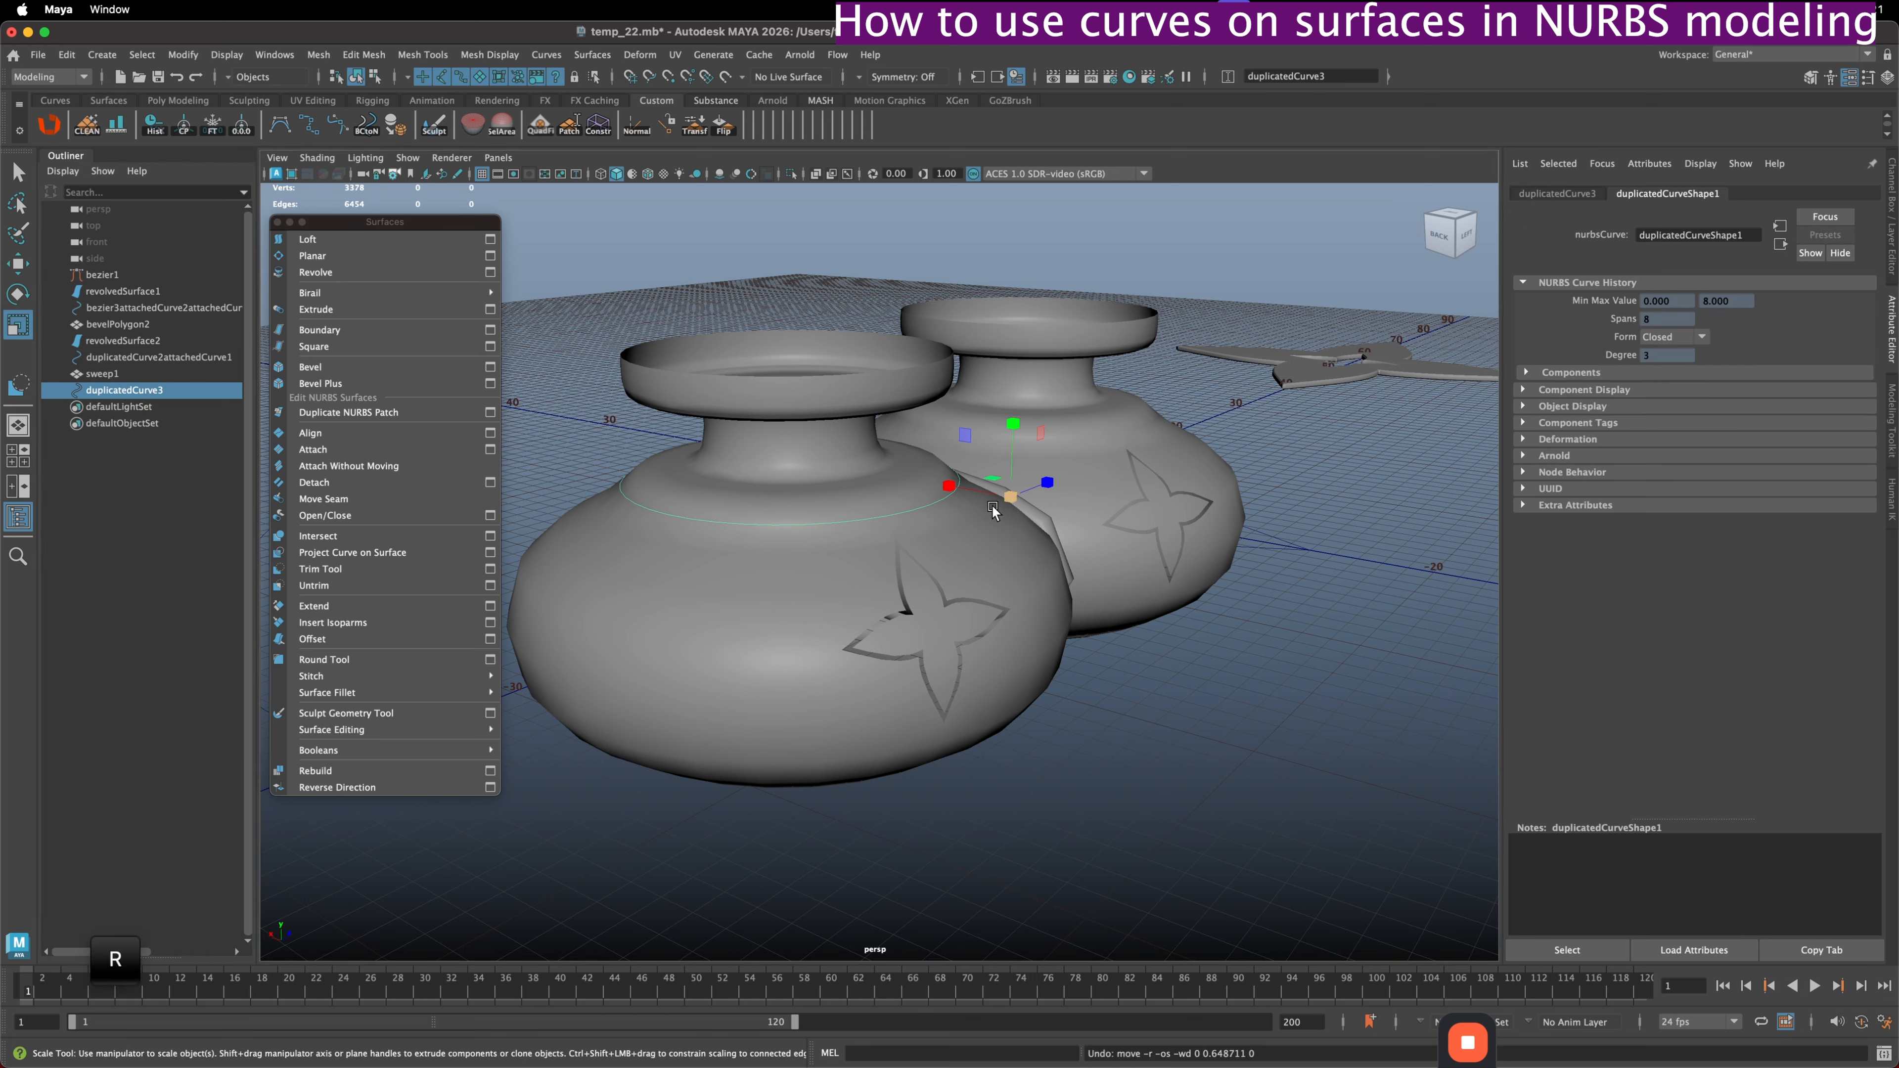
left_click_drag(1011, 500, 1031, 499)
key("super+z")
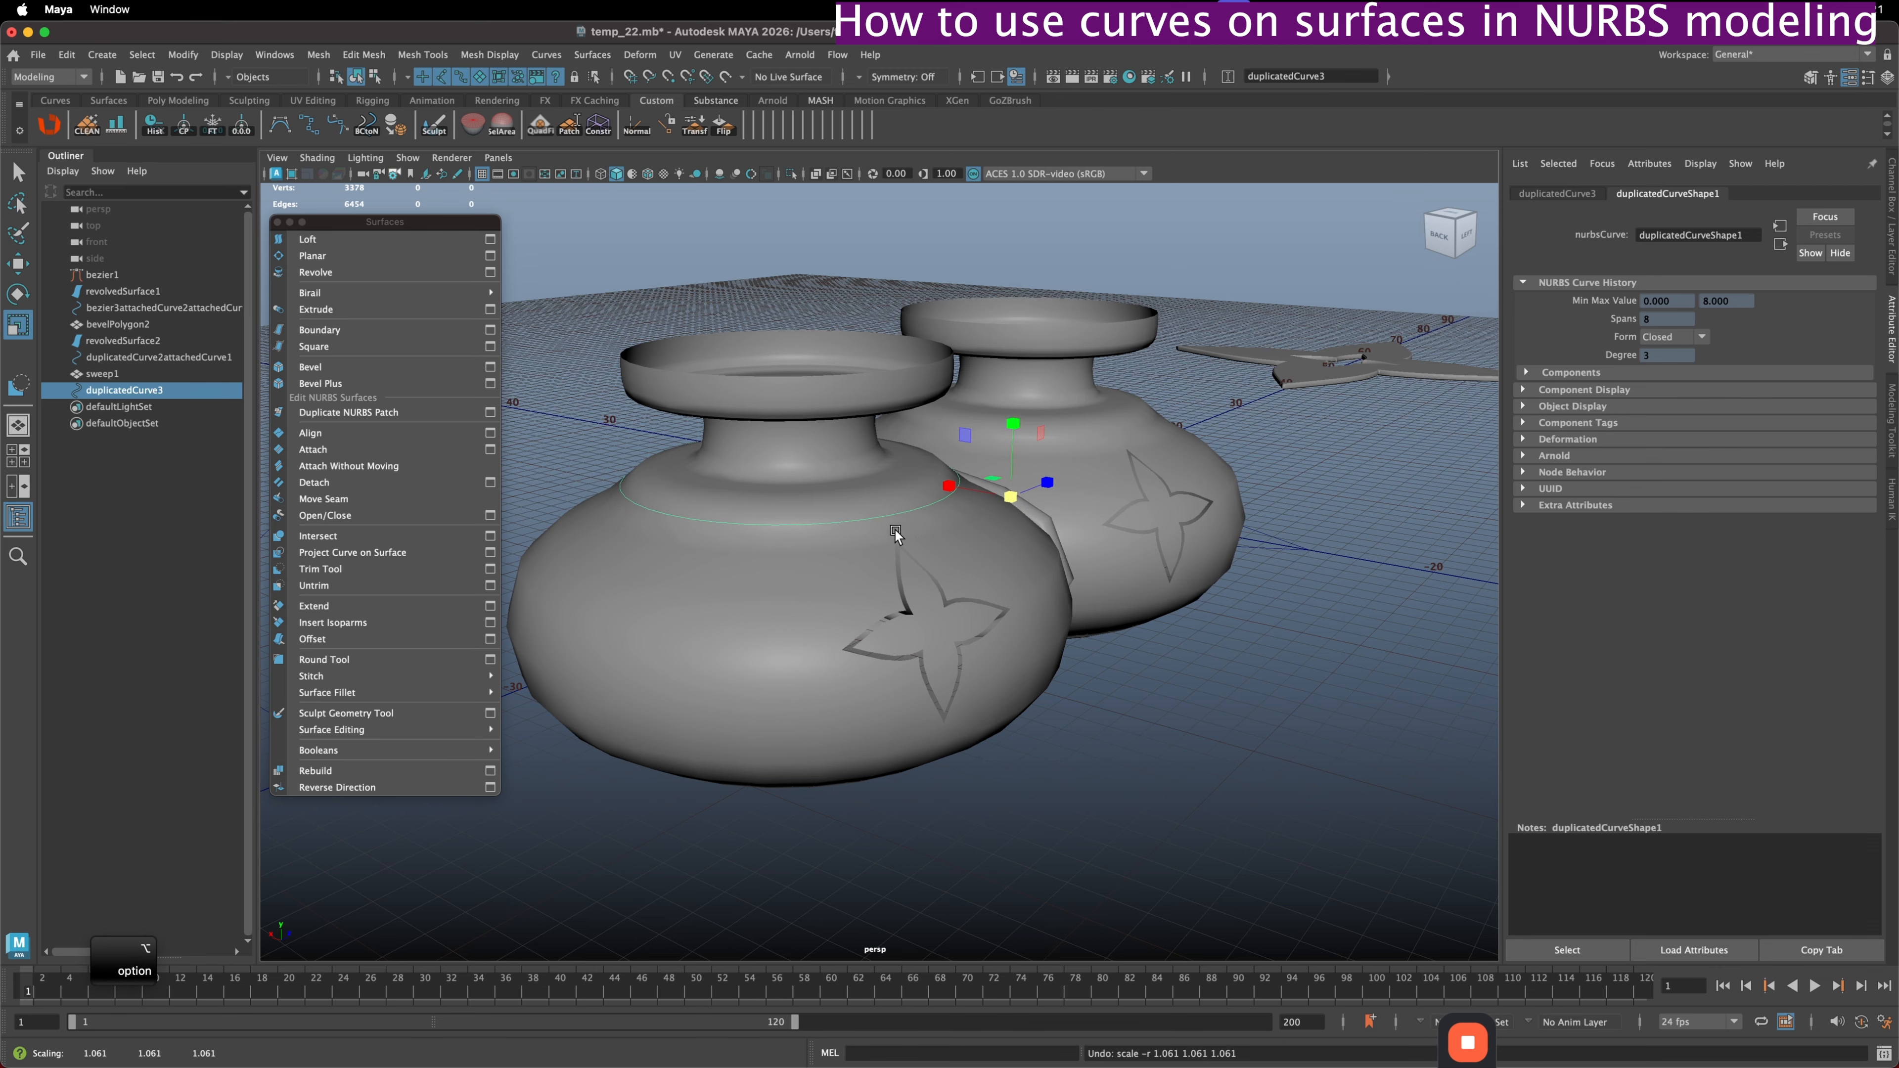
- Create a sweep mesh from the duplicated shoulder curve and reduce its profile scale to make a thinner ring
left_click_drag(920, 524, 777, 494, "alt")
left_click(113, 57)
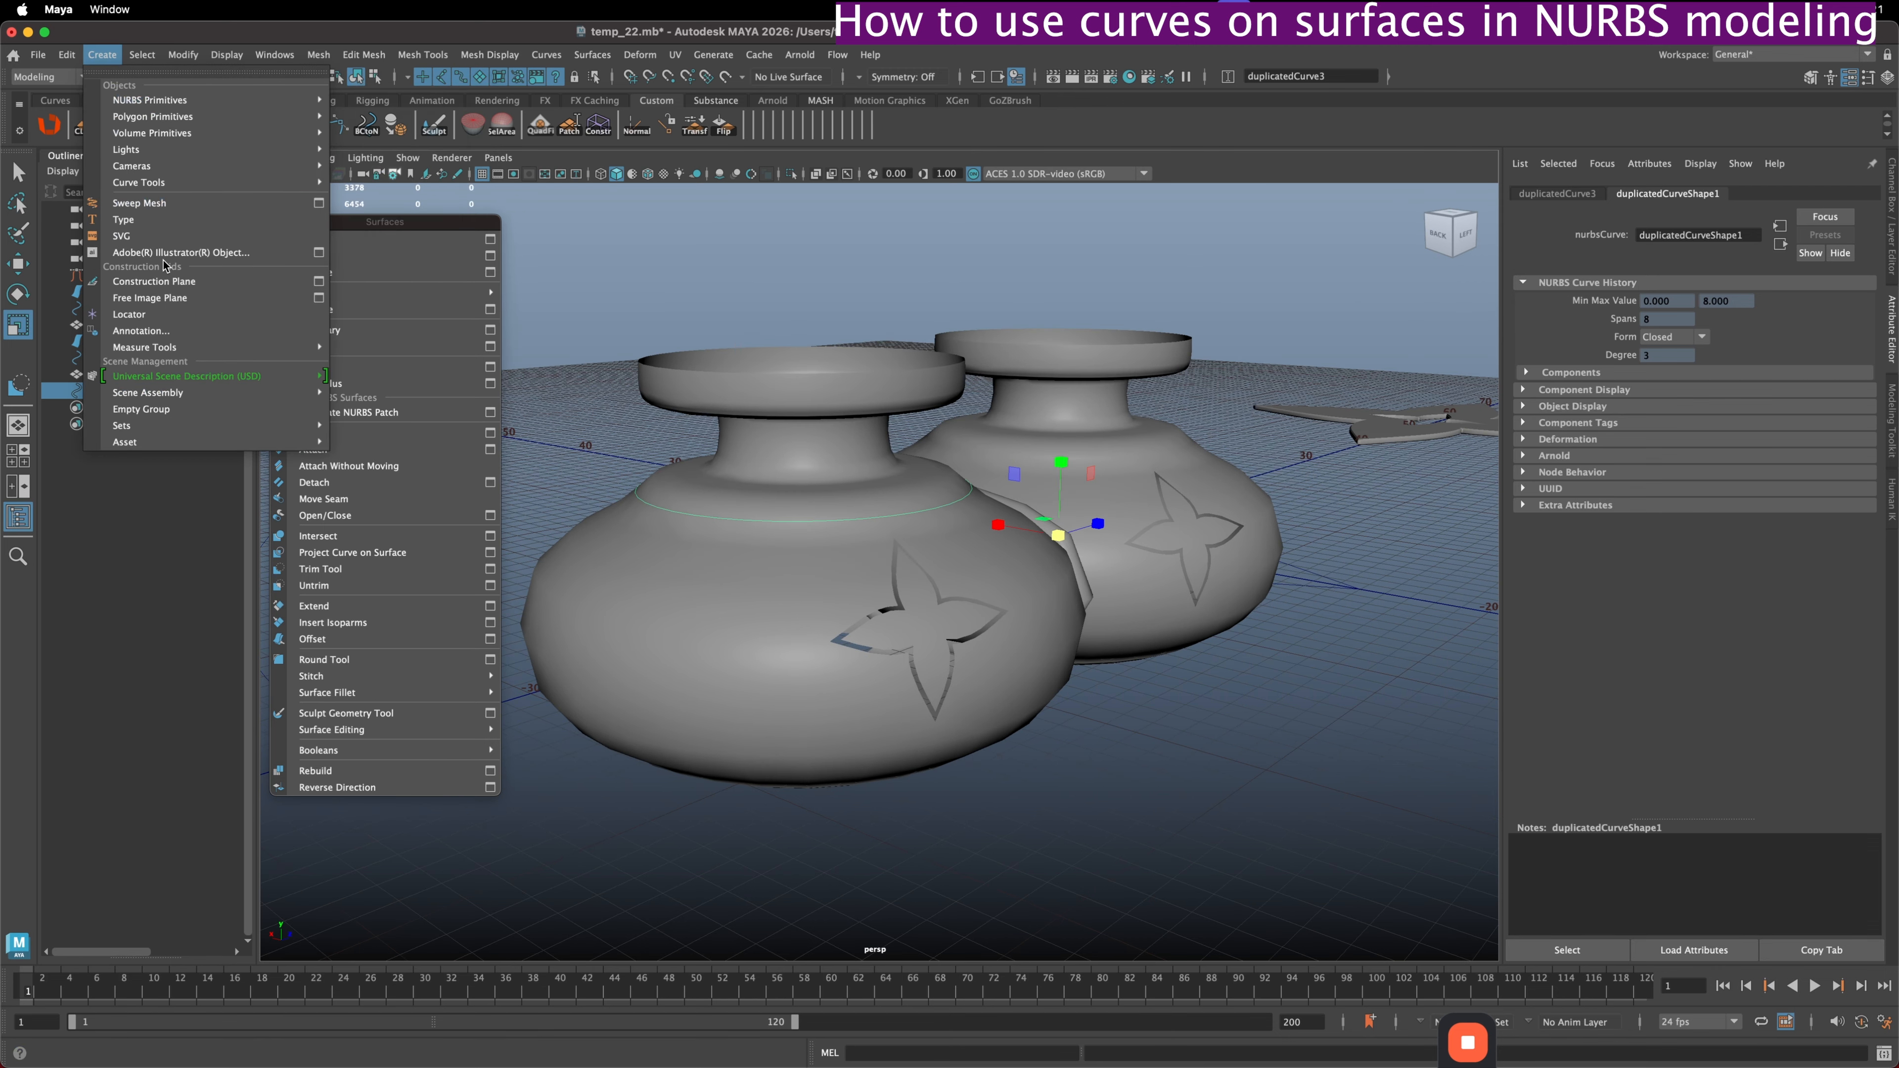
left_click(141, 203)
left_click_drag(1011, 487, 1203, 477, "alt")
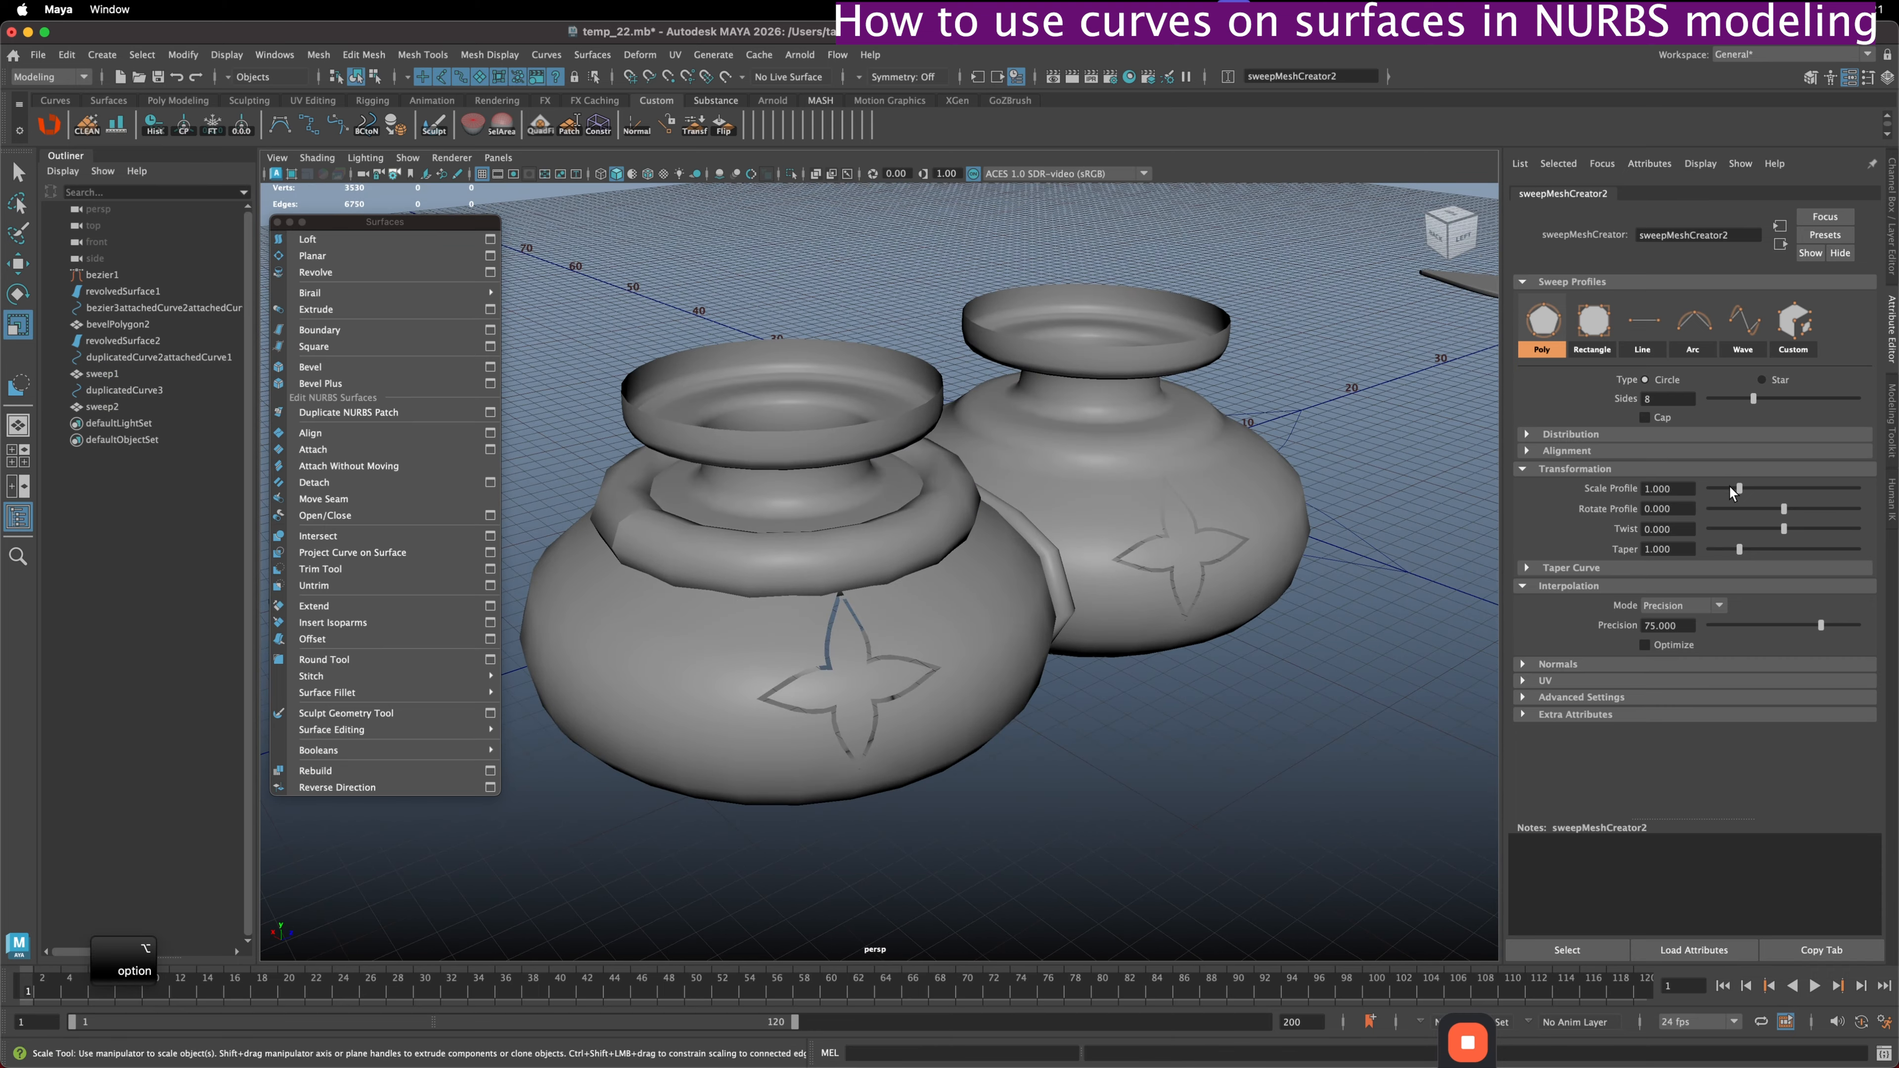
left_click_drag(1731, 485, 1717, 484)
left_click_drag(1016, 478, 881, 739, "alt")
left_click_drag(1001, 754, 767, 526, "alt")
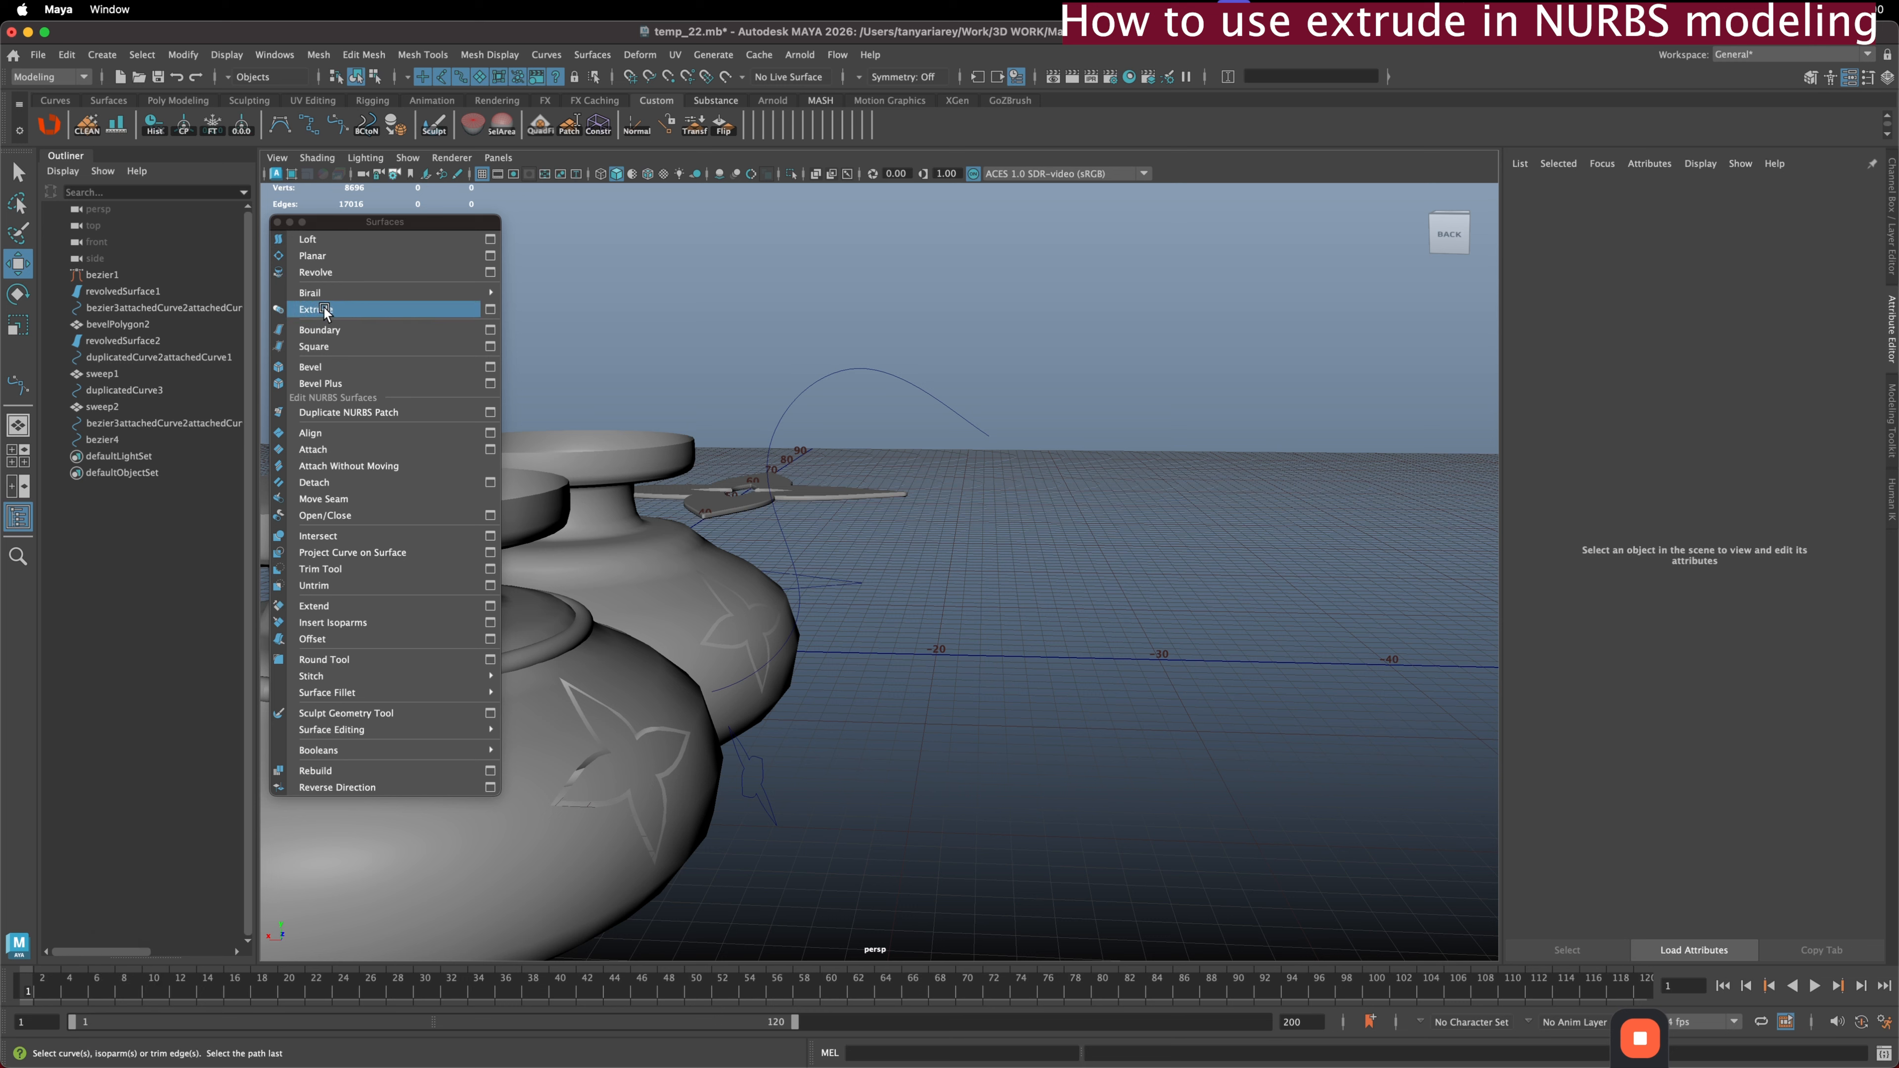
- Select the small star-shaped profile curve and snap it along the handle path curve to the path's lower end at the pot
left_click(767, 788)
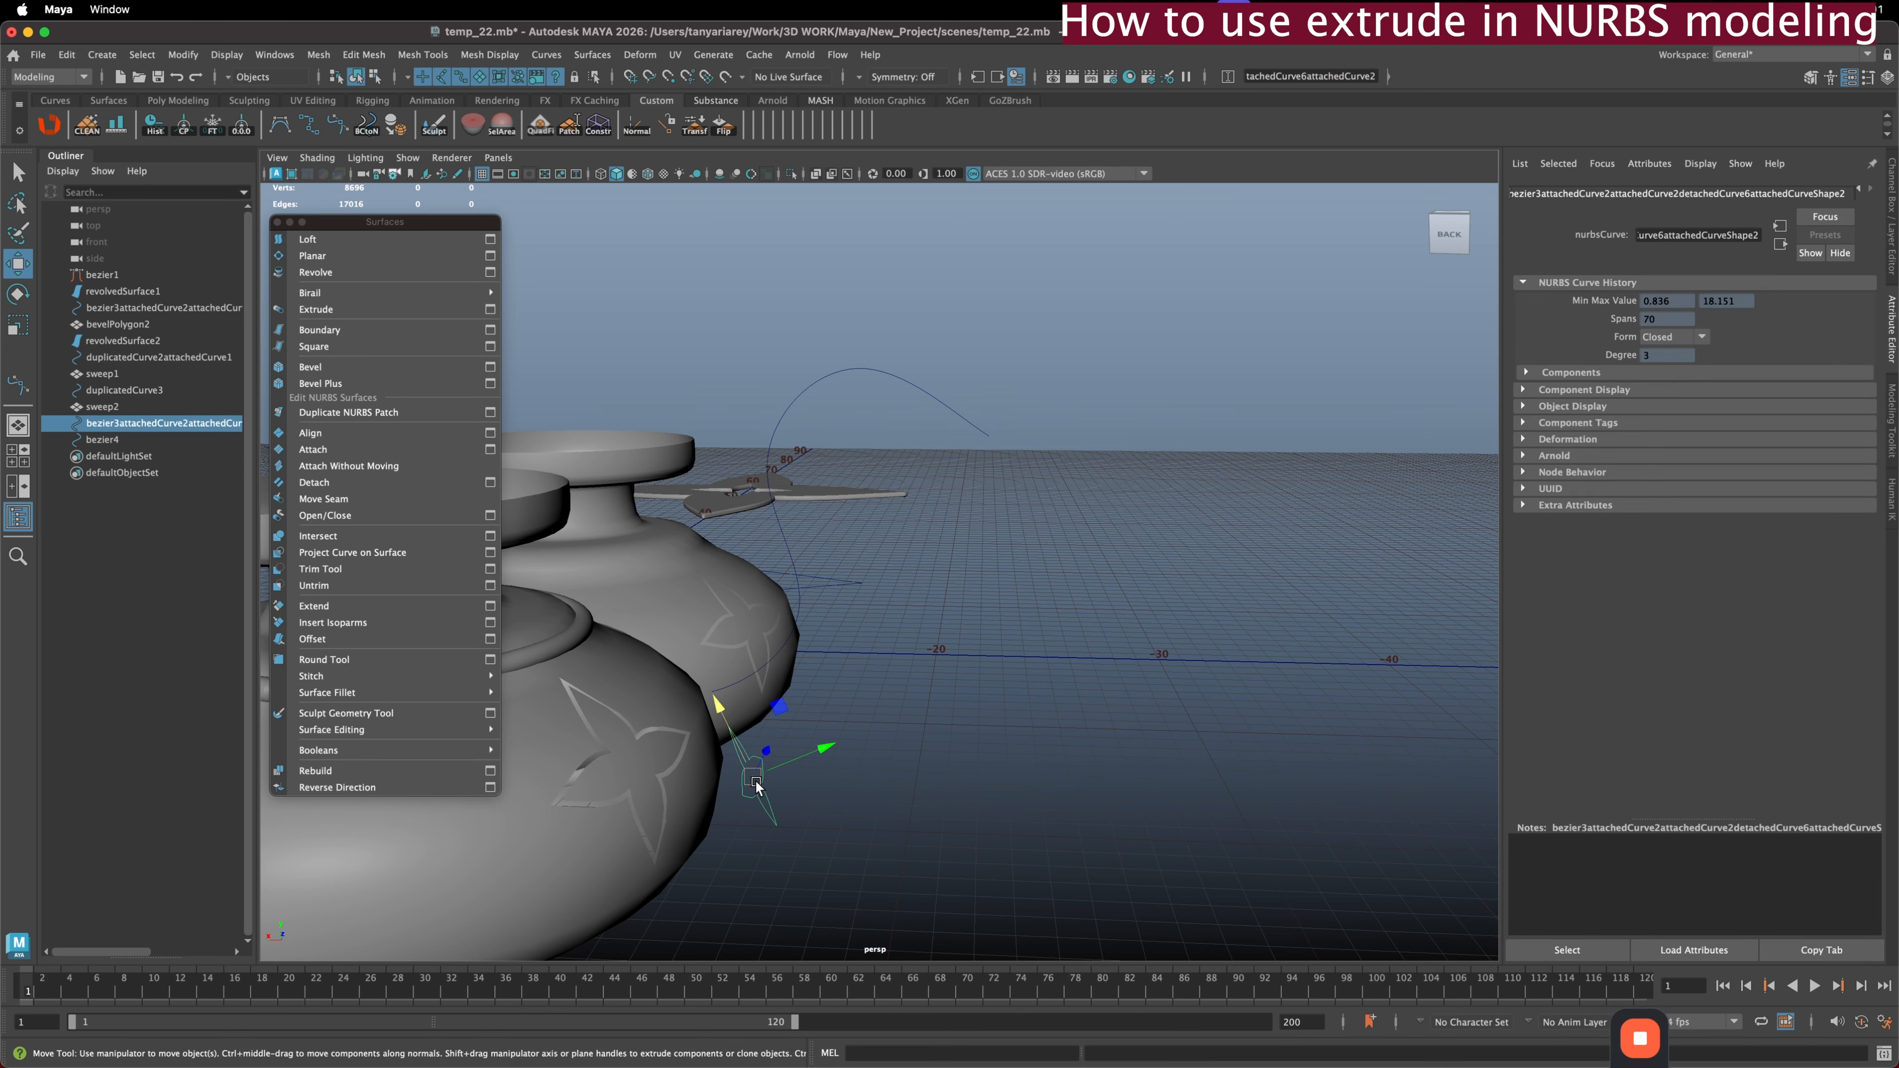
left_click(925, 437)
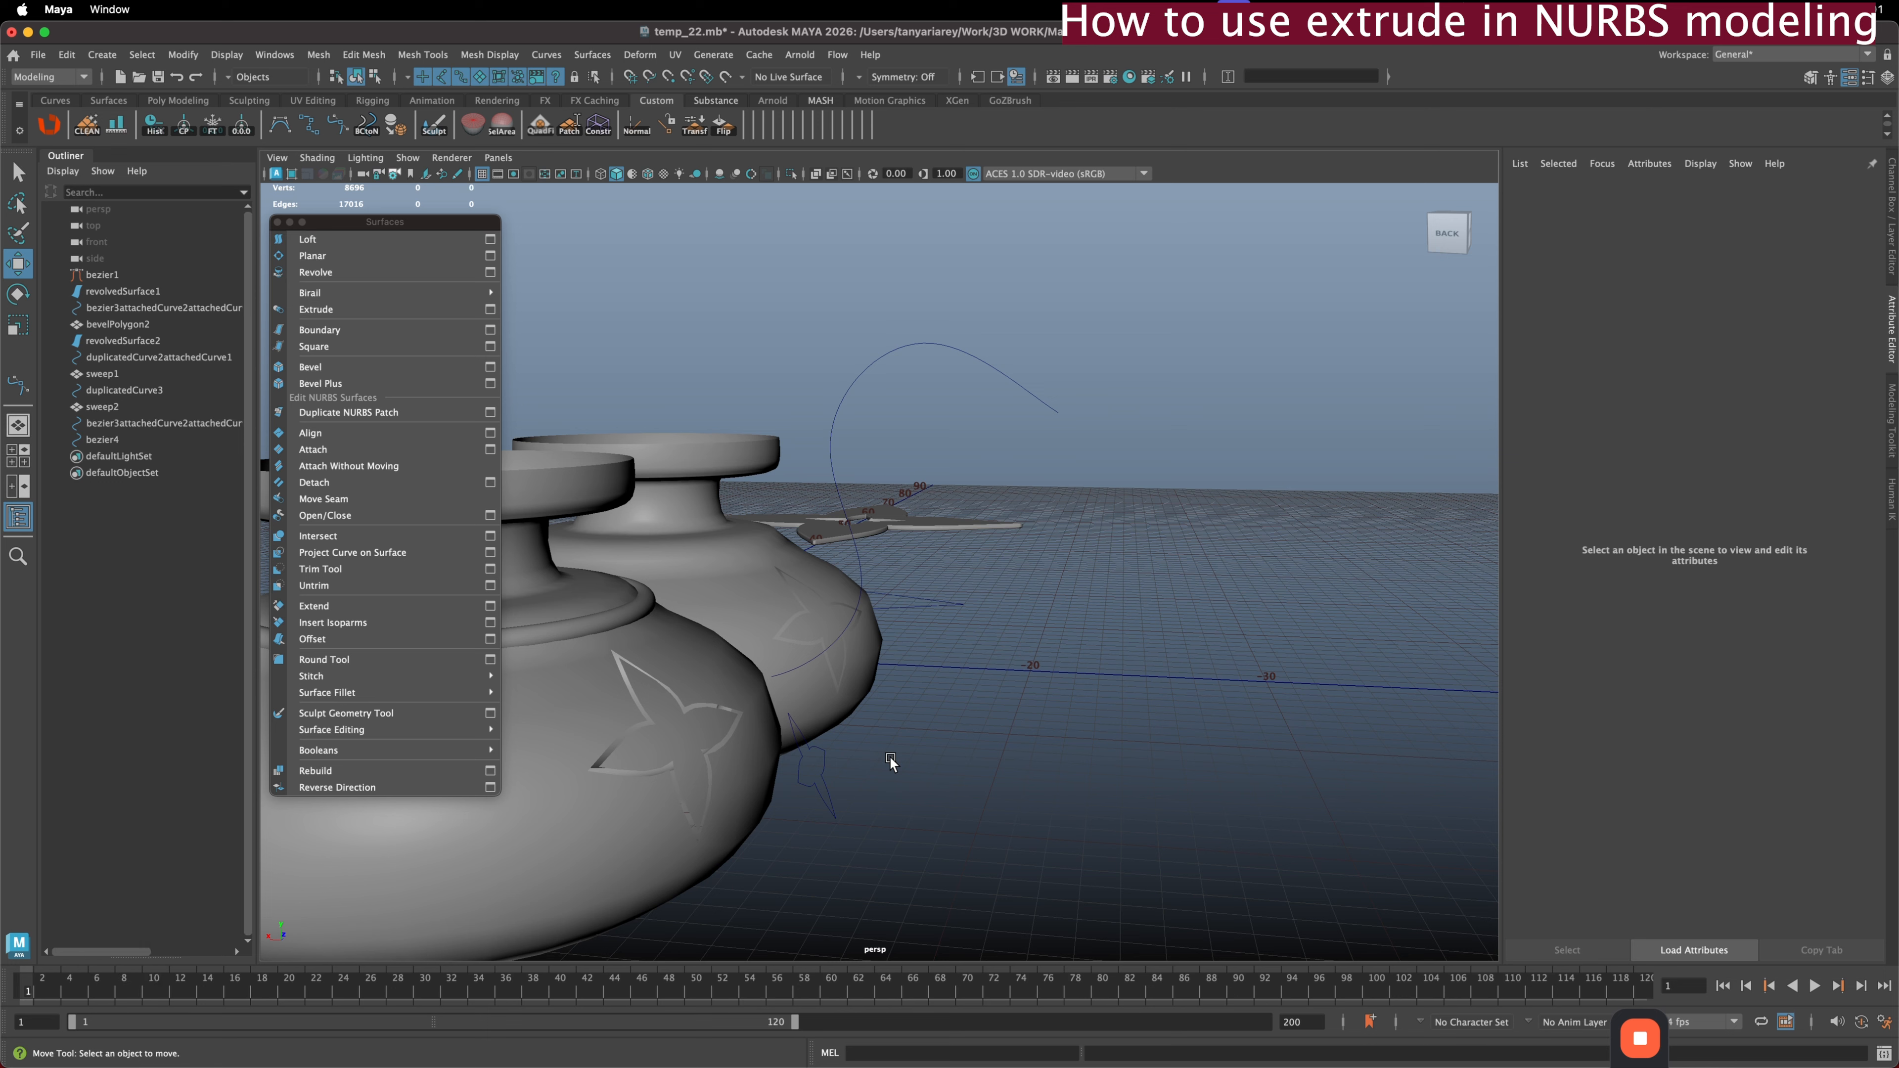
left_click(816, 807)
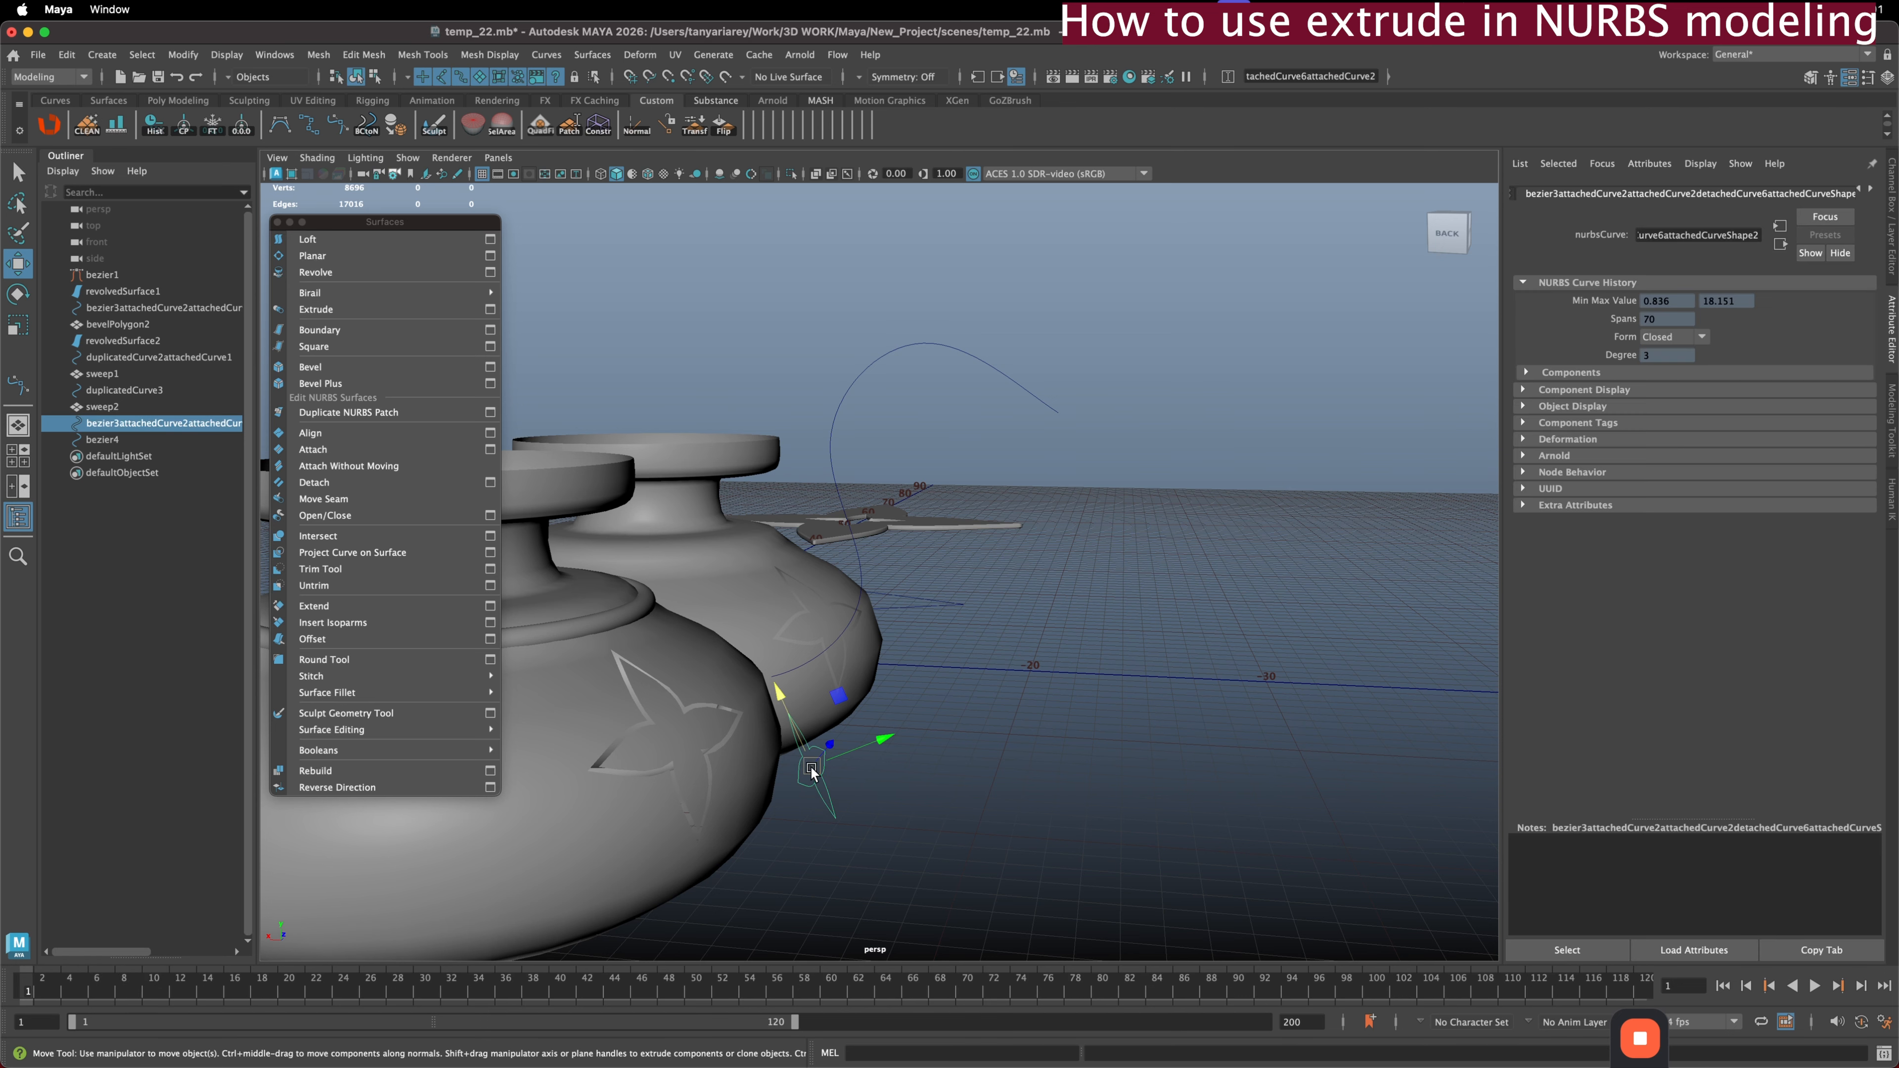
scroll(811, 768, "up", 3)
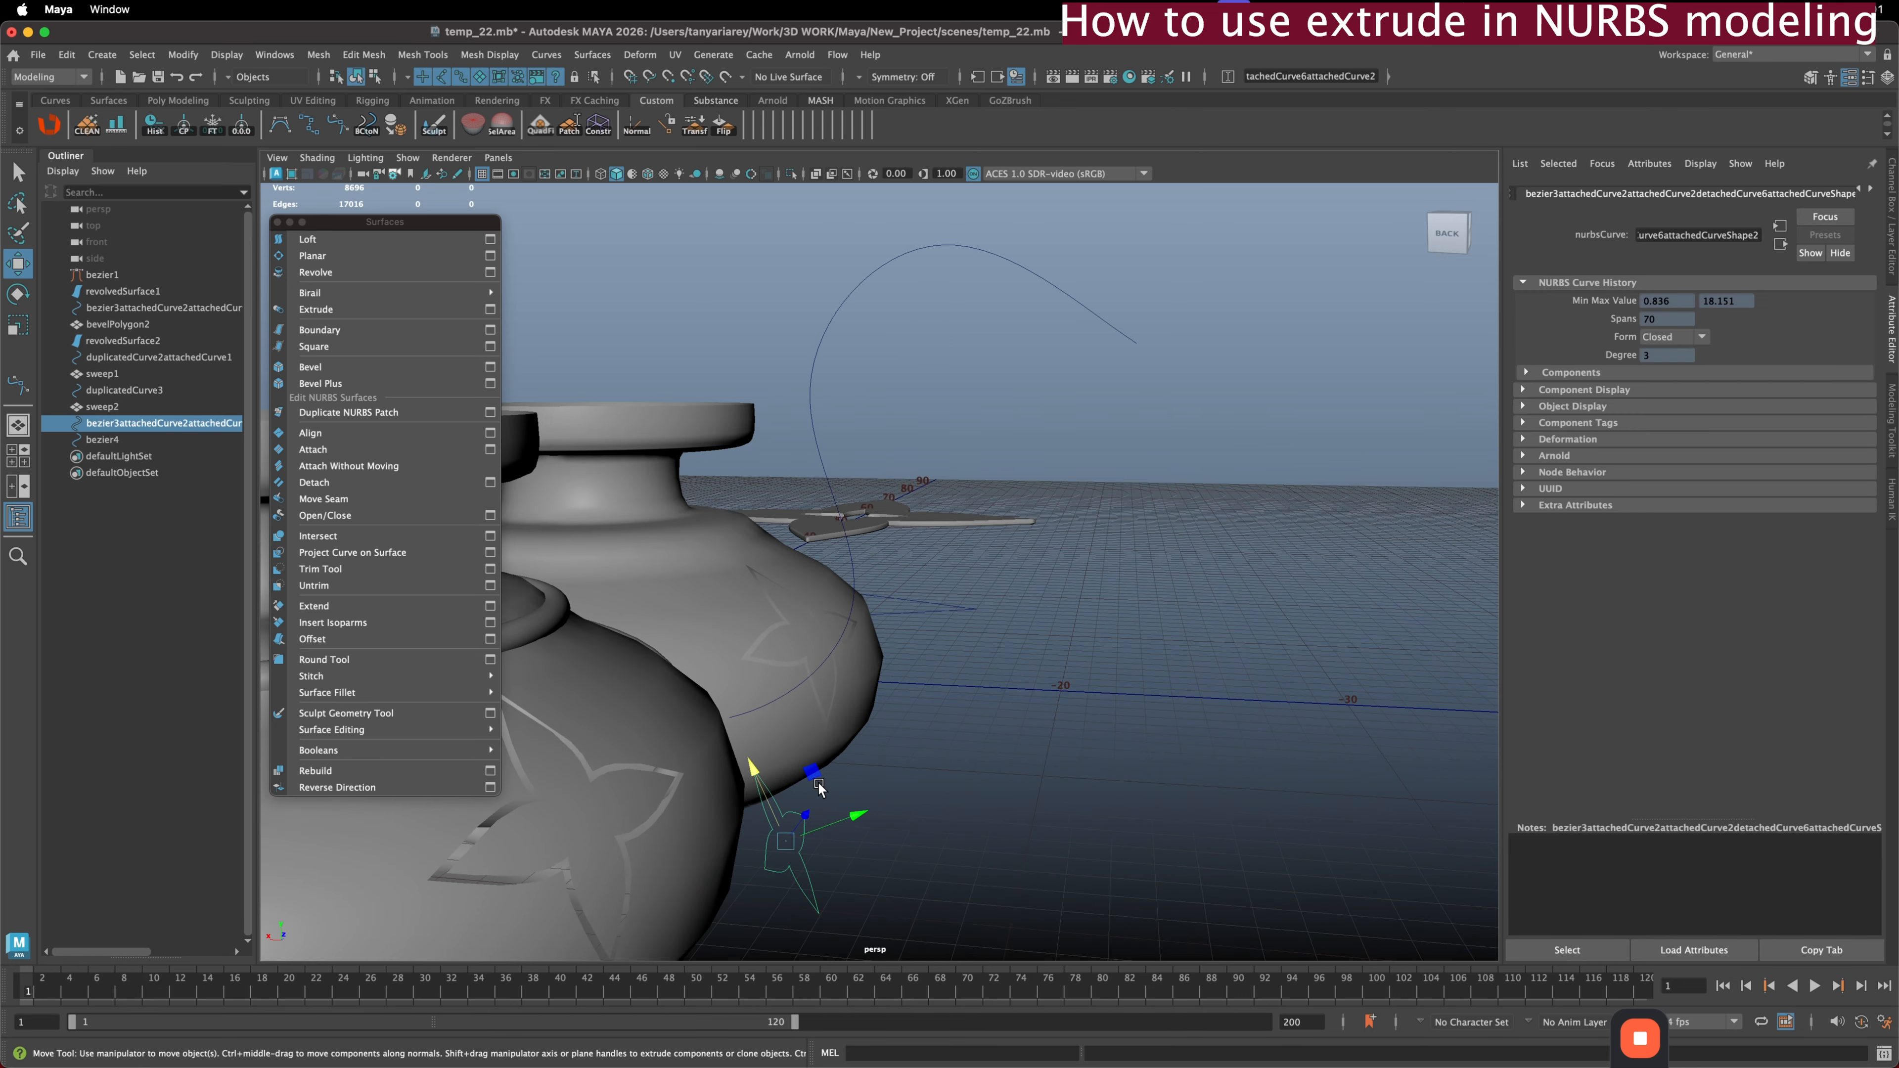
left_click(785, 842)
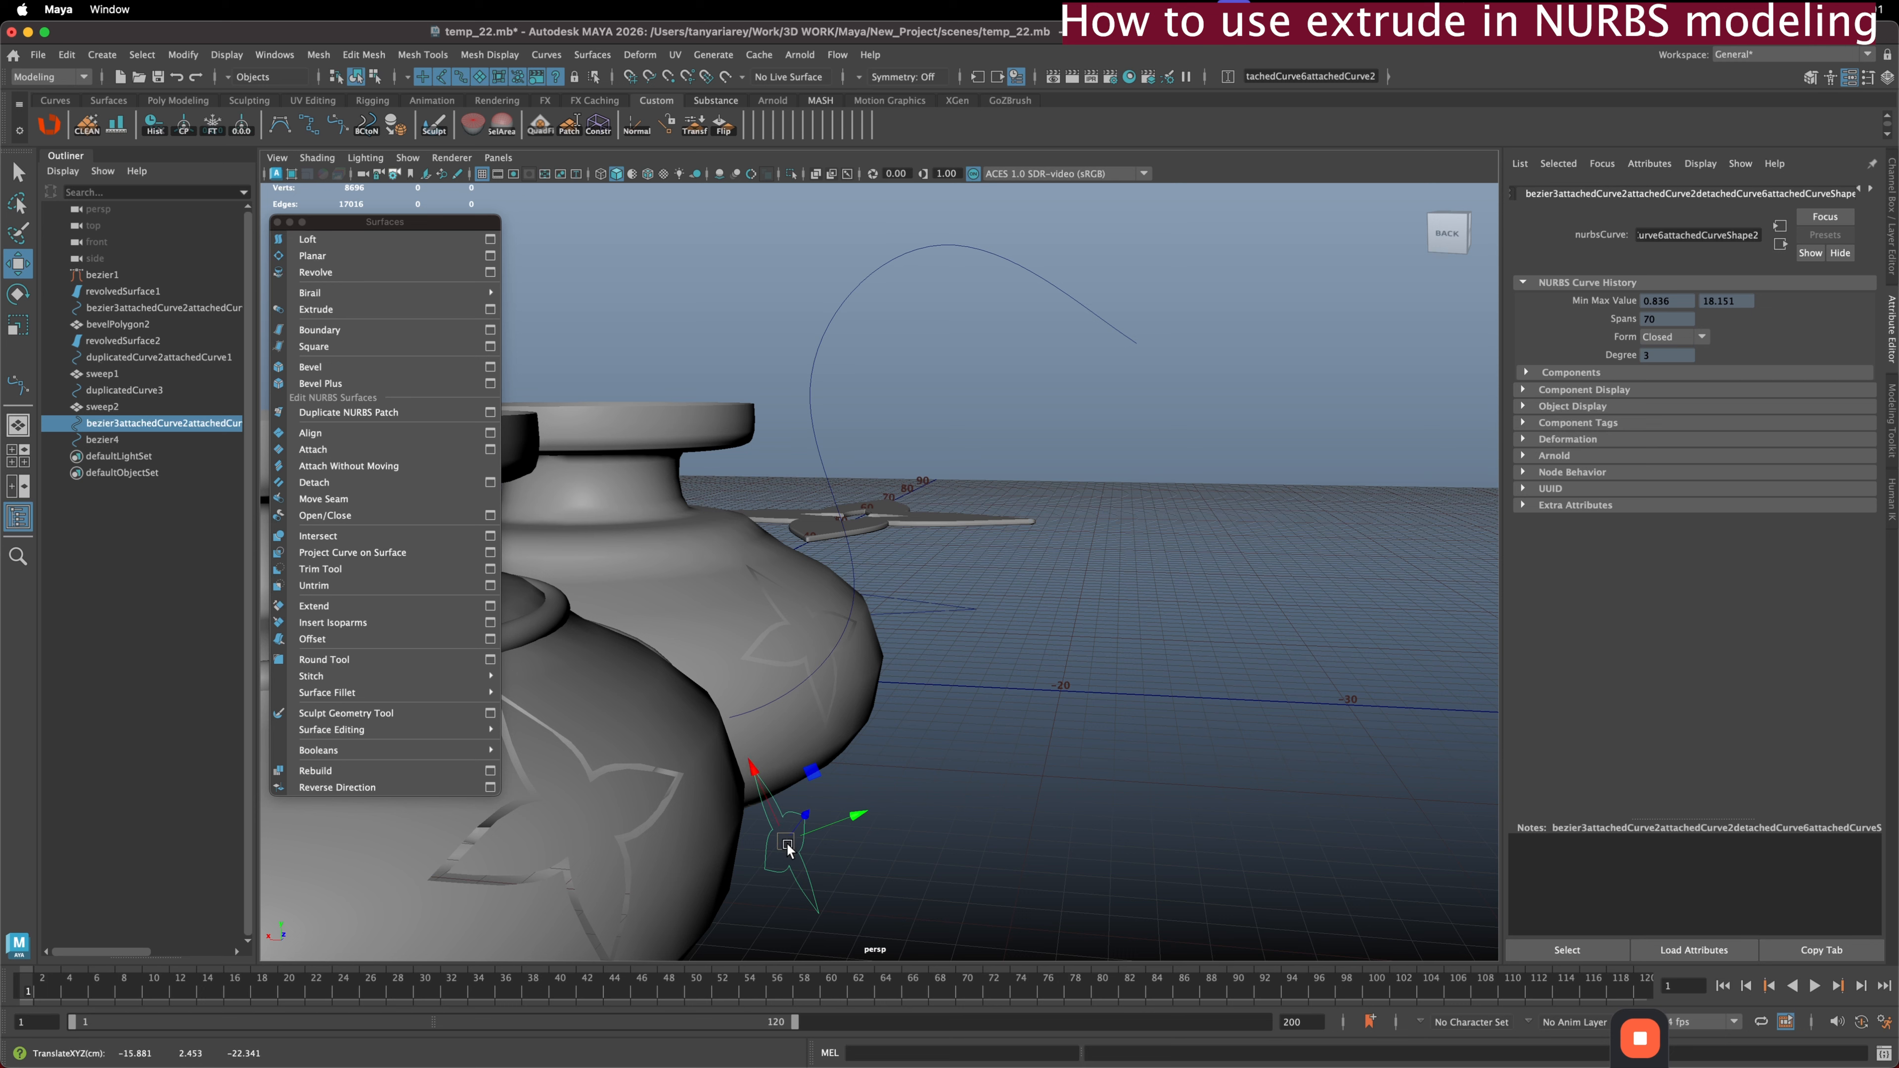
key("c")
middle_click_drag(853, 558, 713, 744)
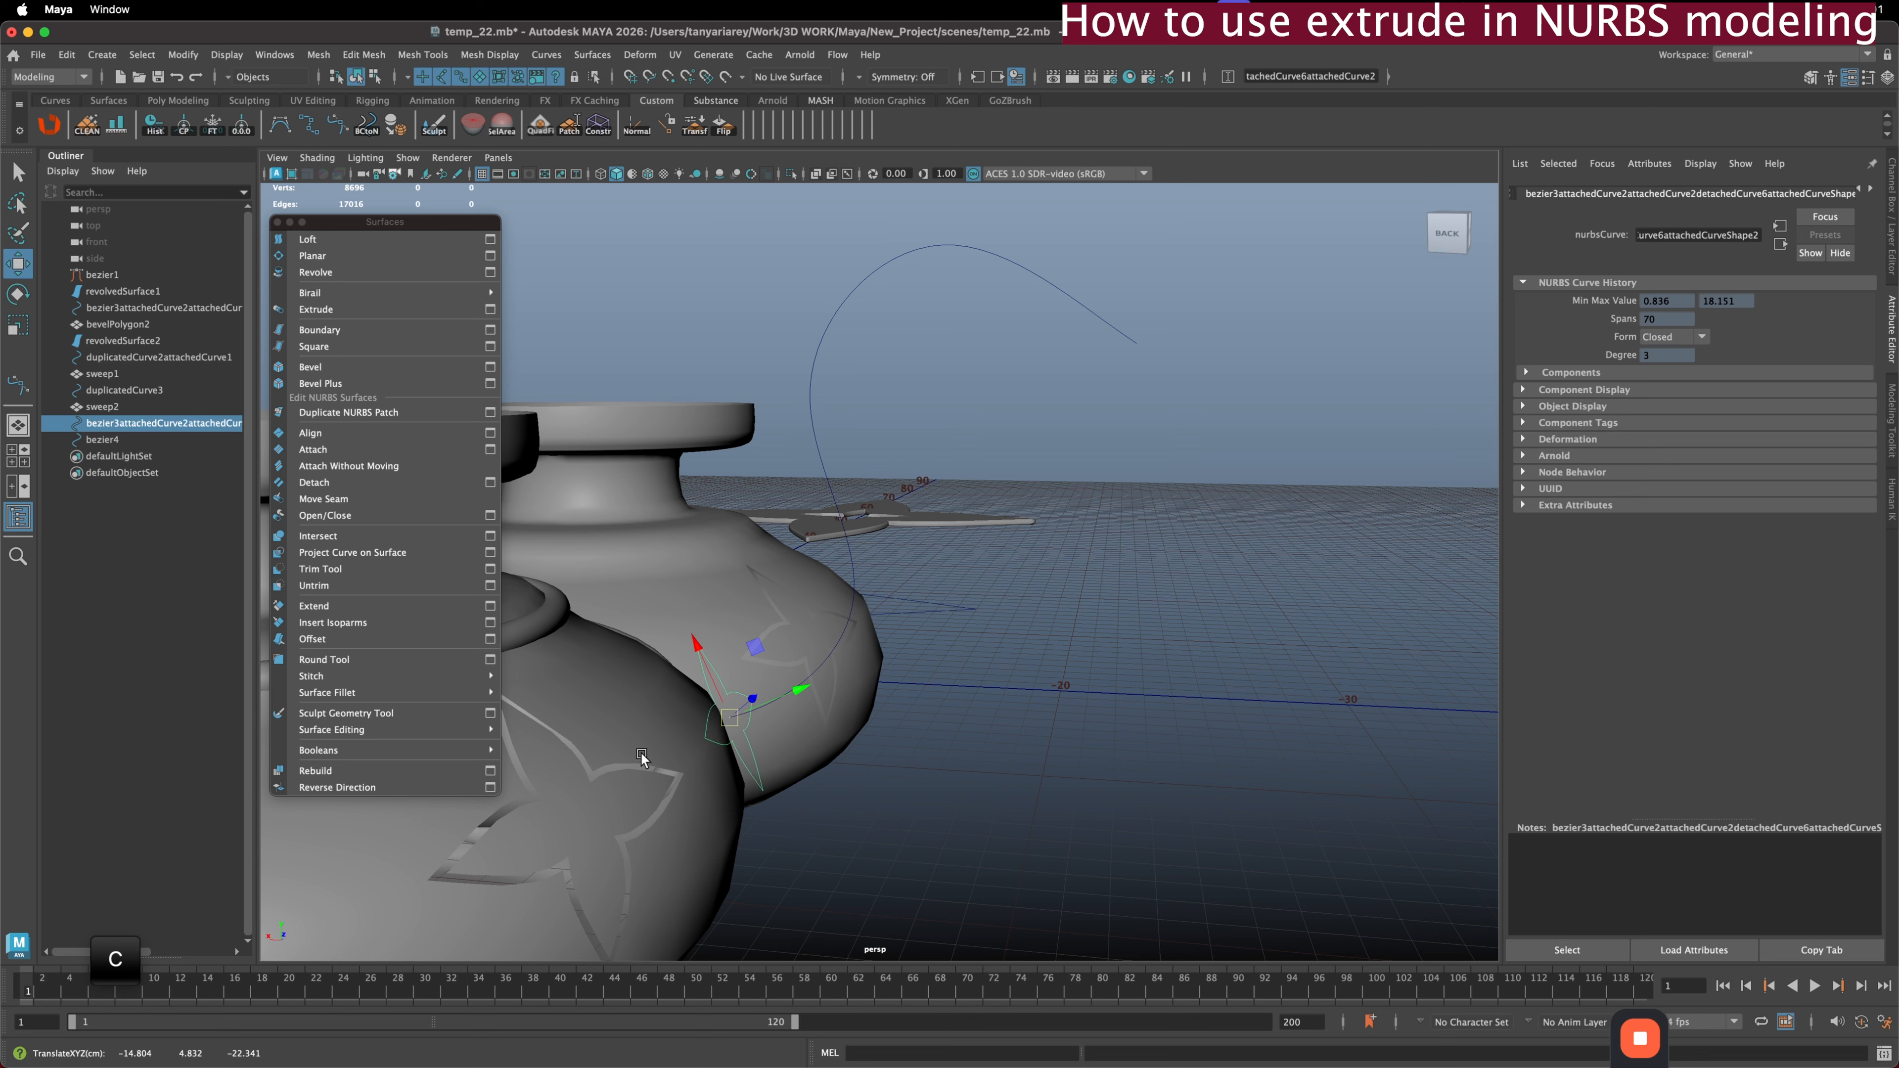
- Extrude the star profile along the handle path as a NURBS tube, using At profile, Closest end point and Profile normal
left_click_drag(847, 593, 789, 684, "alt")
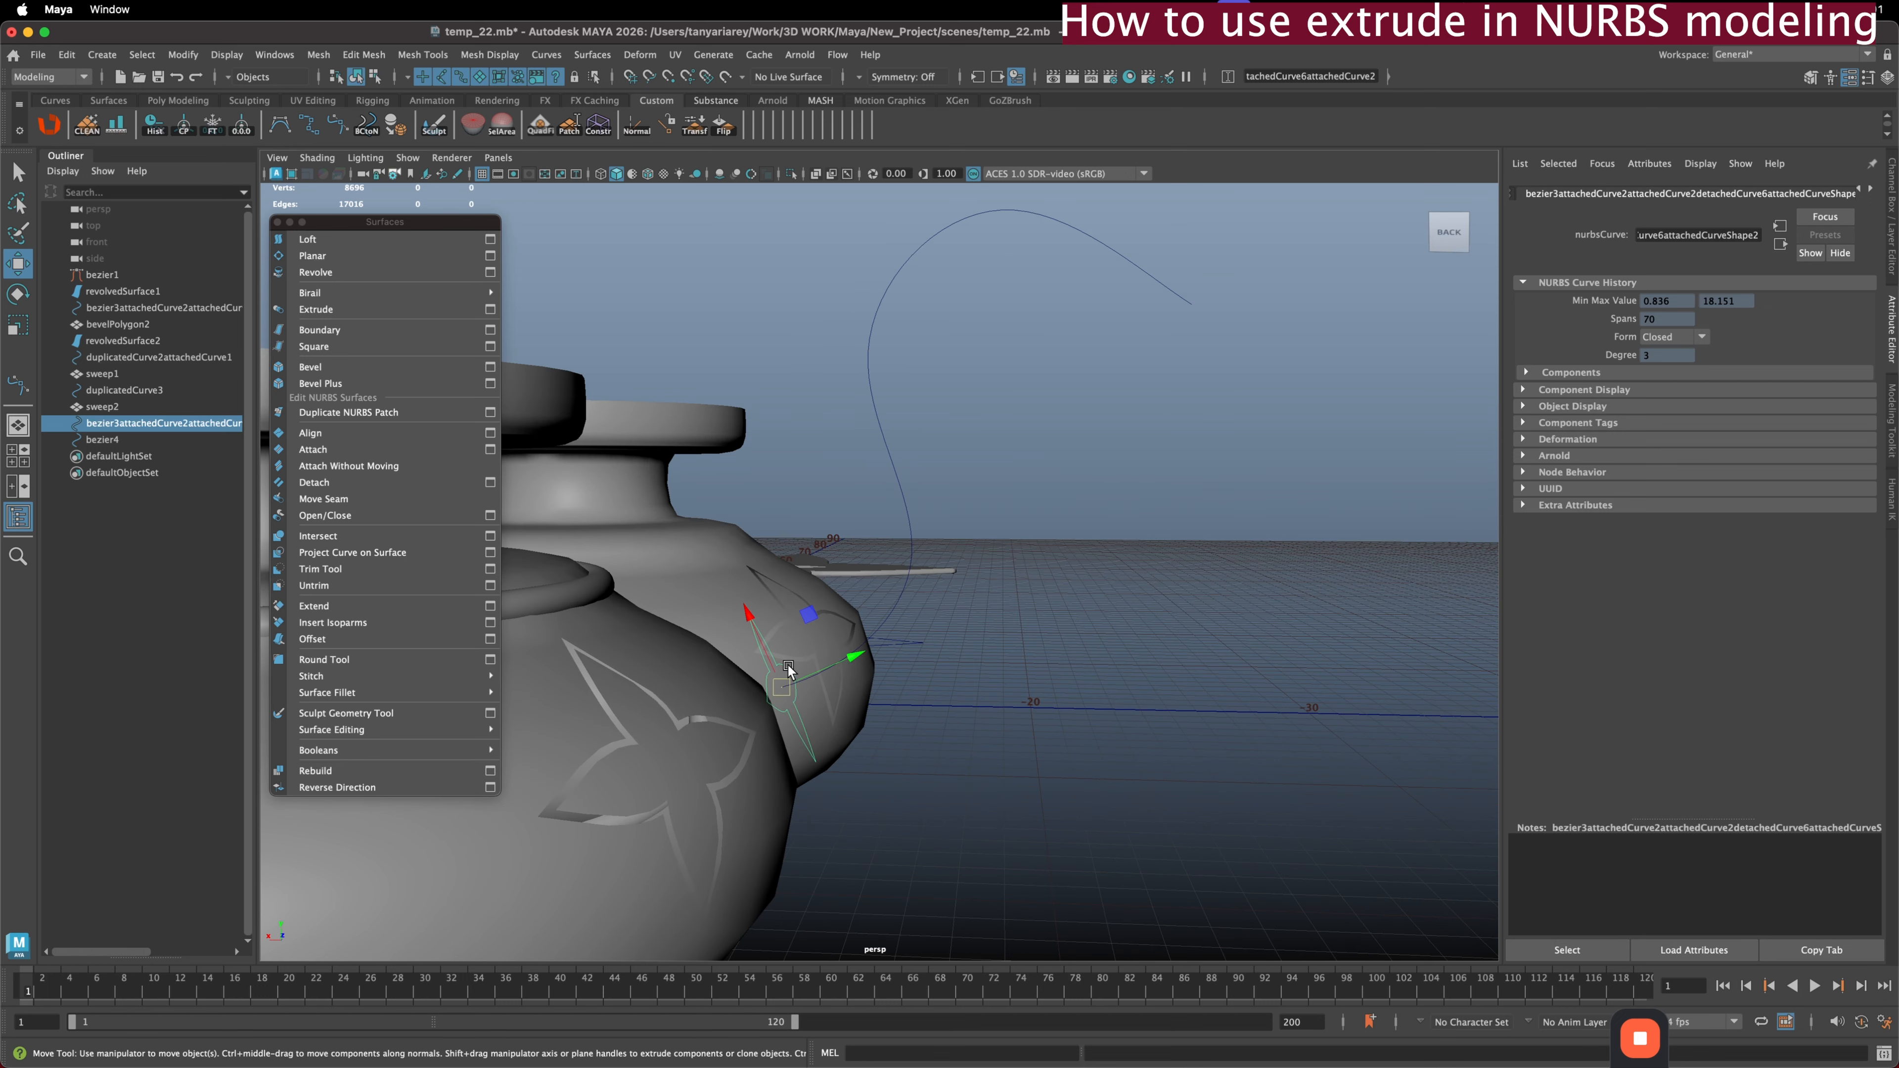
left_click(869, 363, "shift")
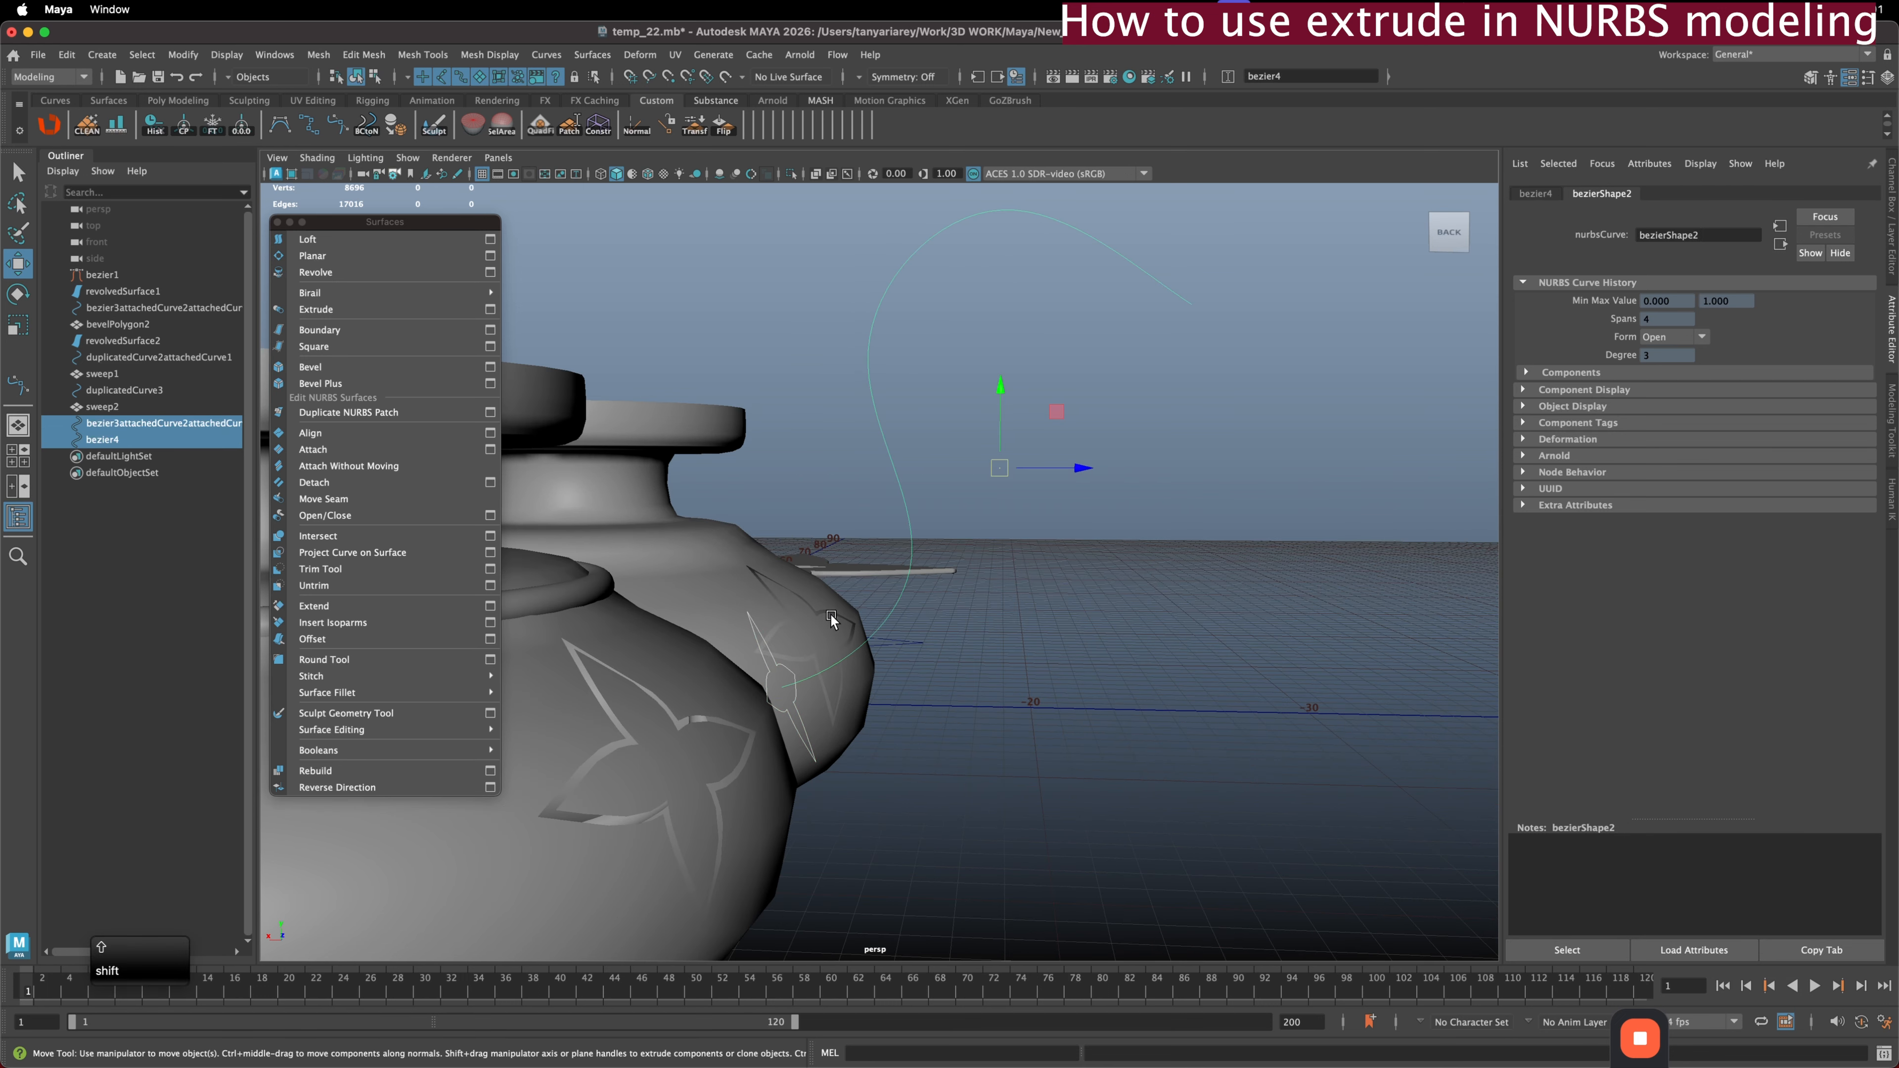
left_click(498, 311)
left_click_drag(1160, 253, 1339, 214)
left_click(1403, 485)
left_click_drag(1158, 463, 874, 469, "alt")
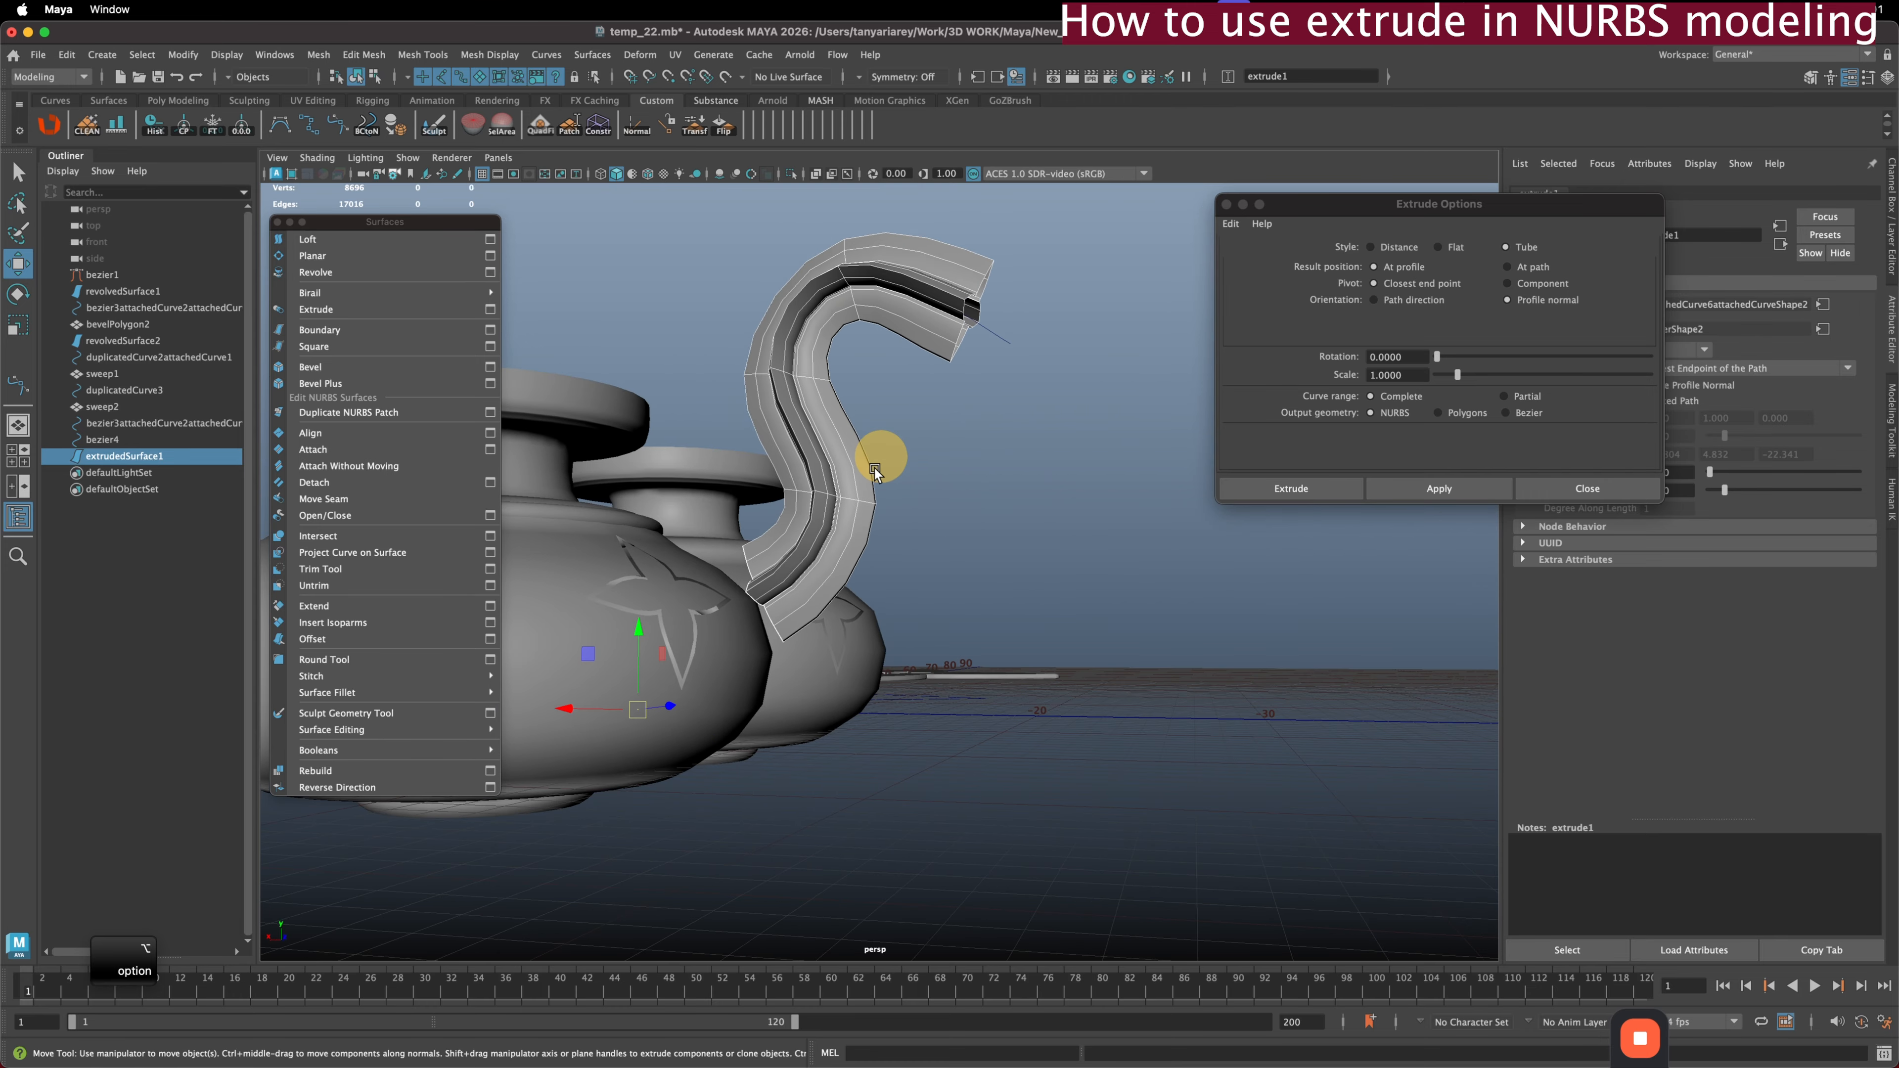
left_click_drag(801, 581, 793, 558, "alt")
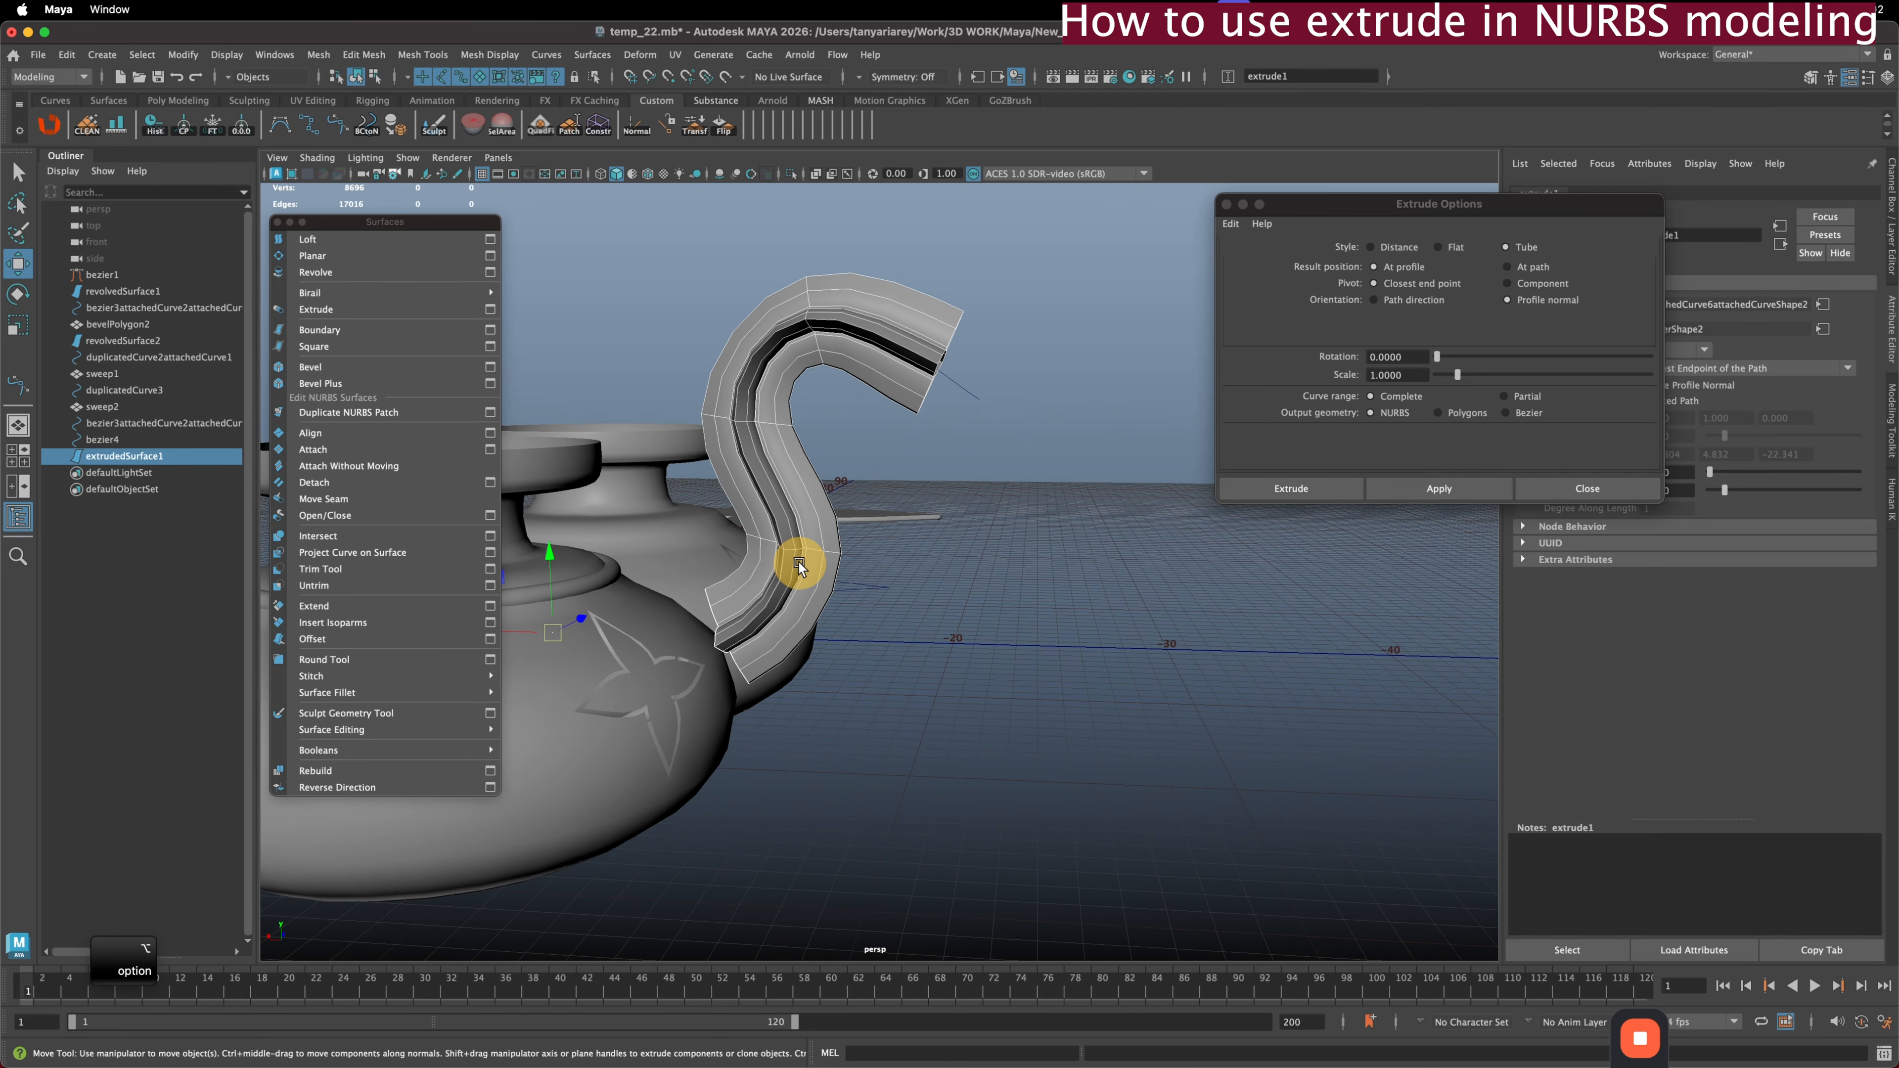
- Isolate the handle path curve to examine its control vertices, and return to object mode with the full scene shown
left_click(939, 375)
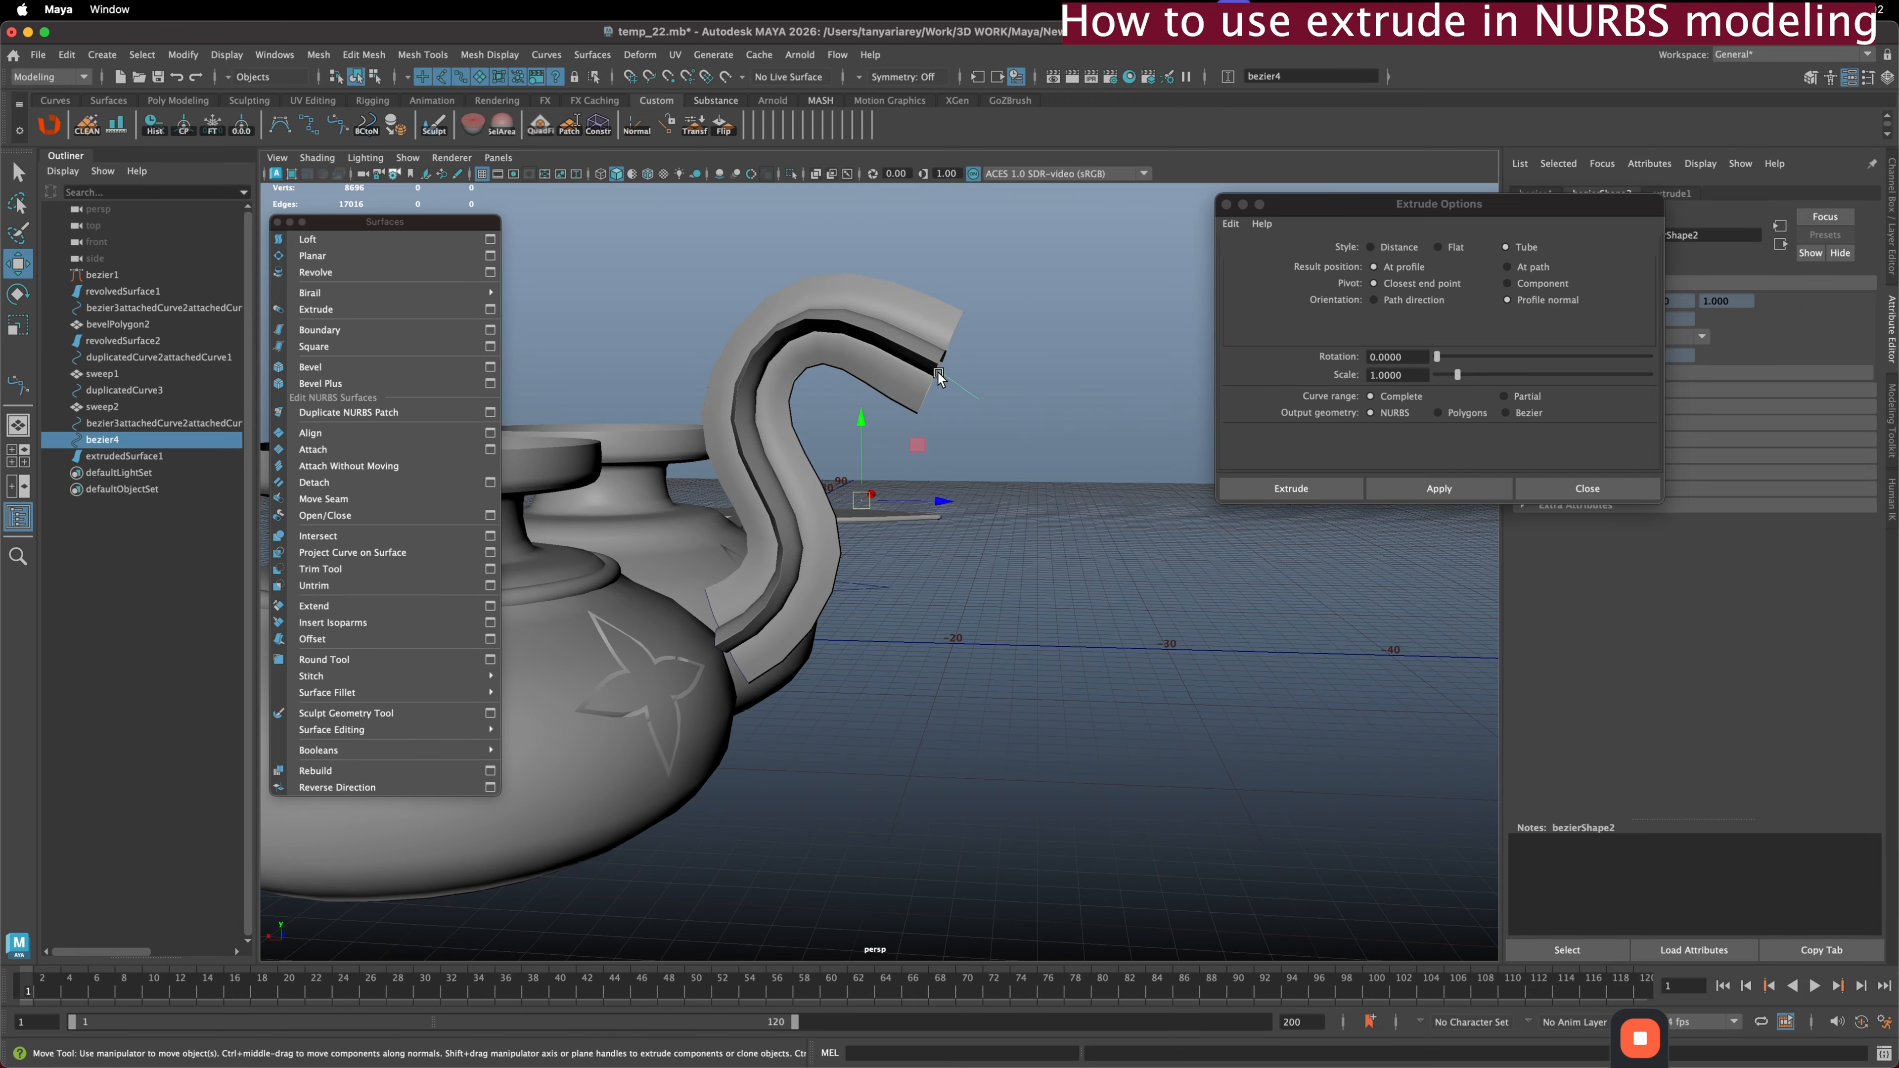
key("ctrl+1")
right_click_drag(835, 327, 775, 327)
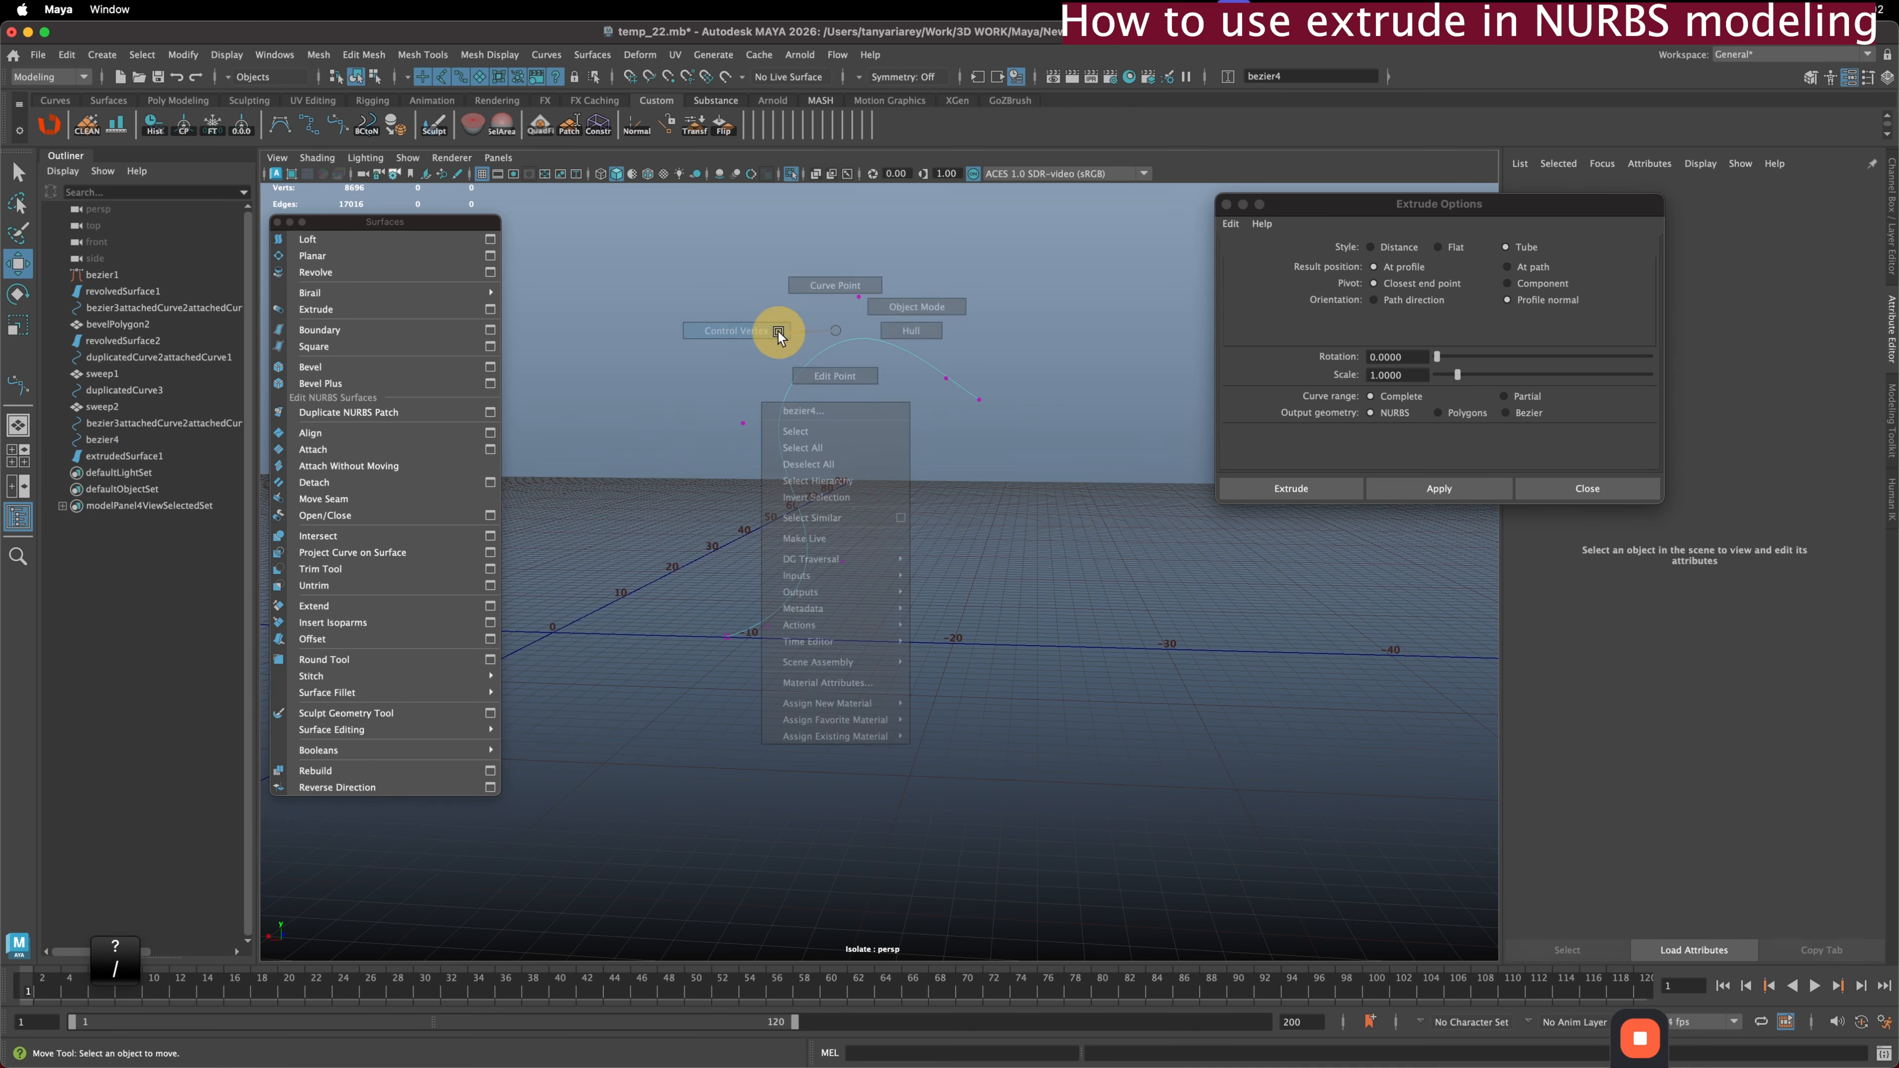
right_click_drag(906, 448, 967, 424)
key("ctrl+1")
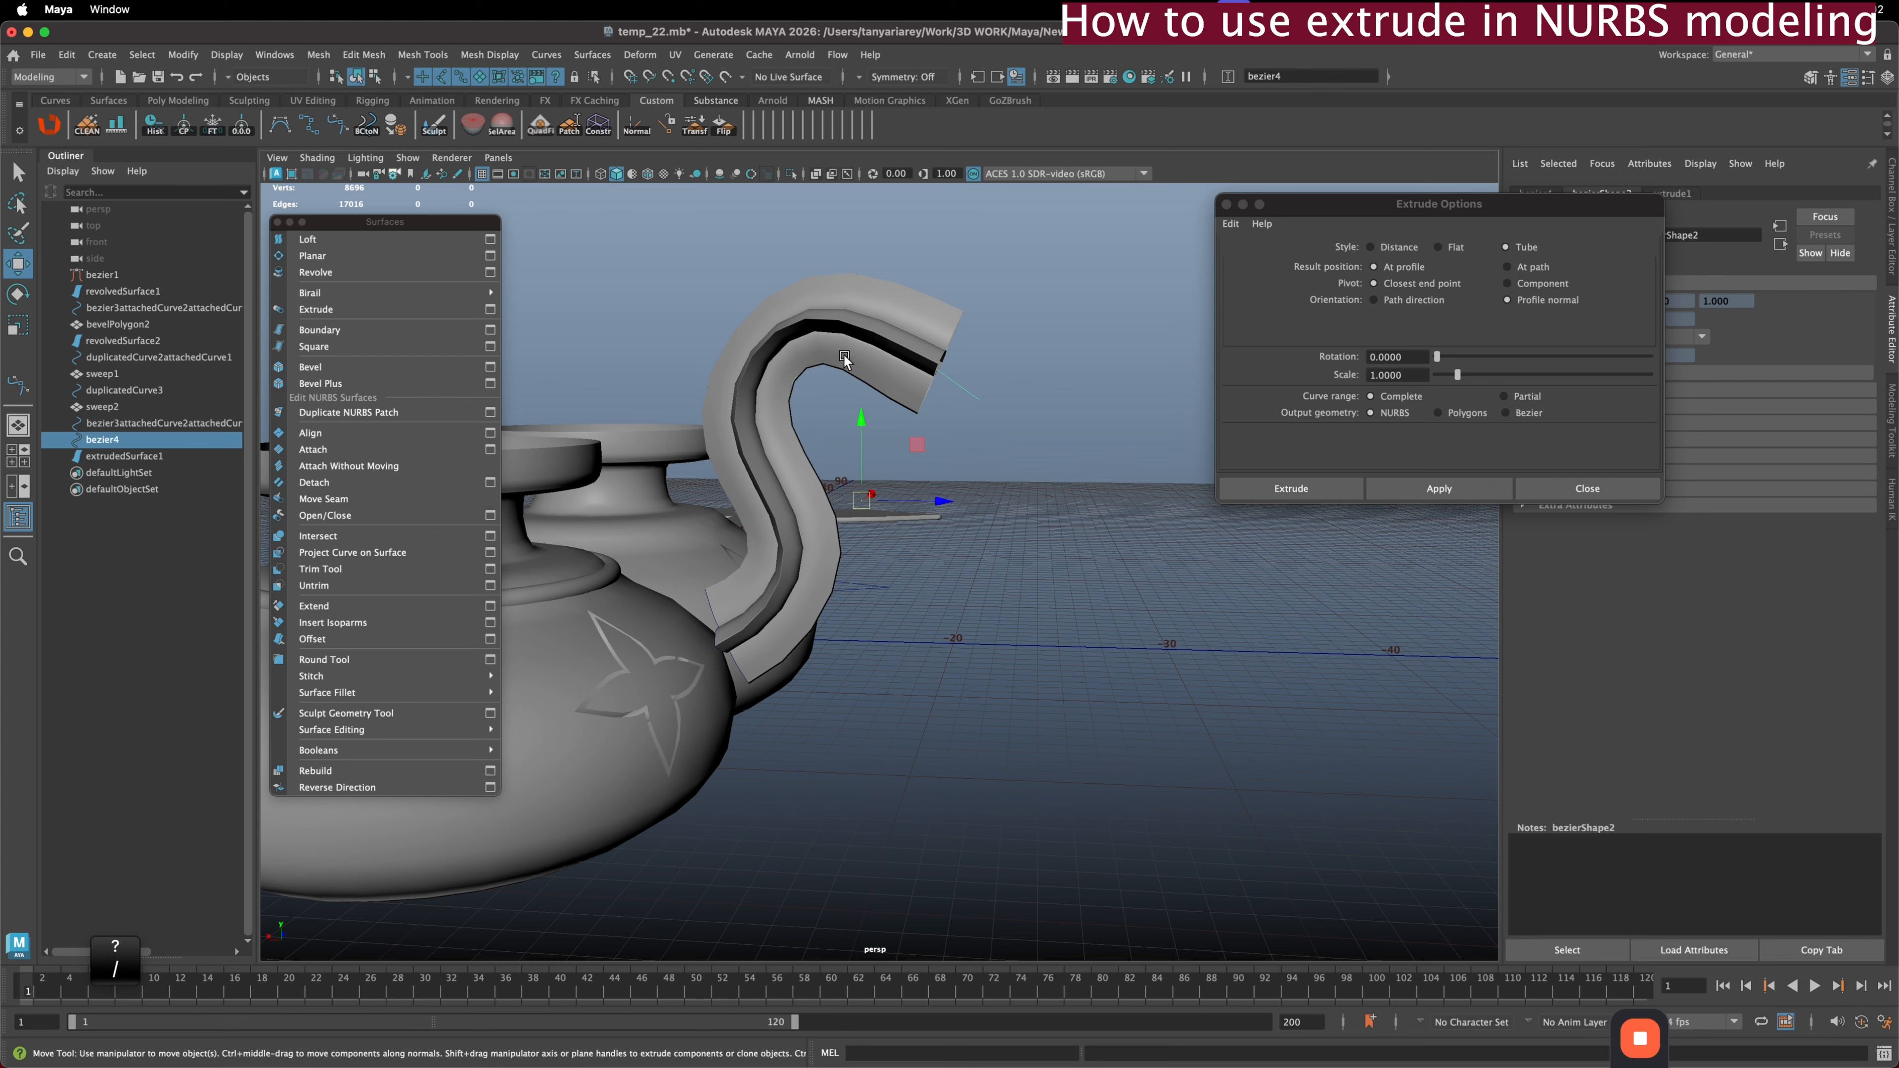
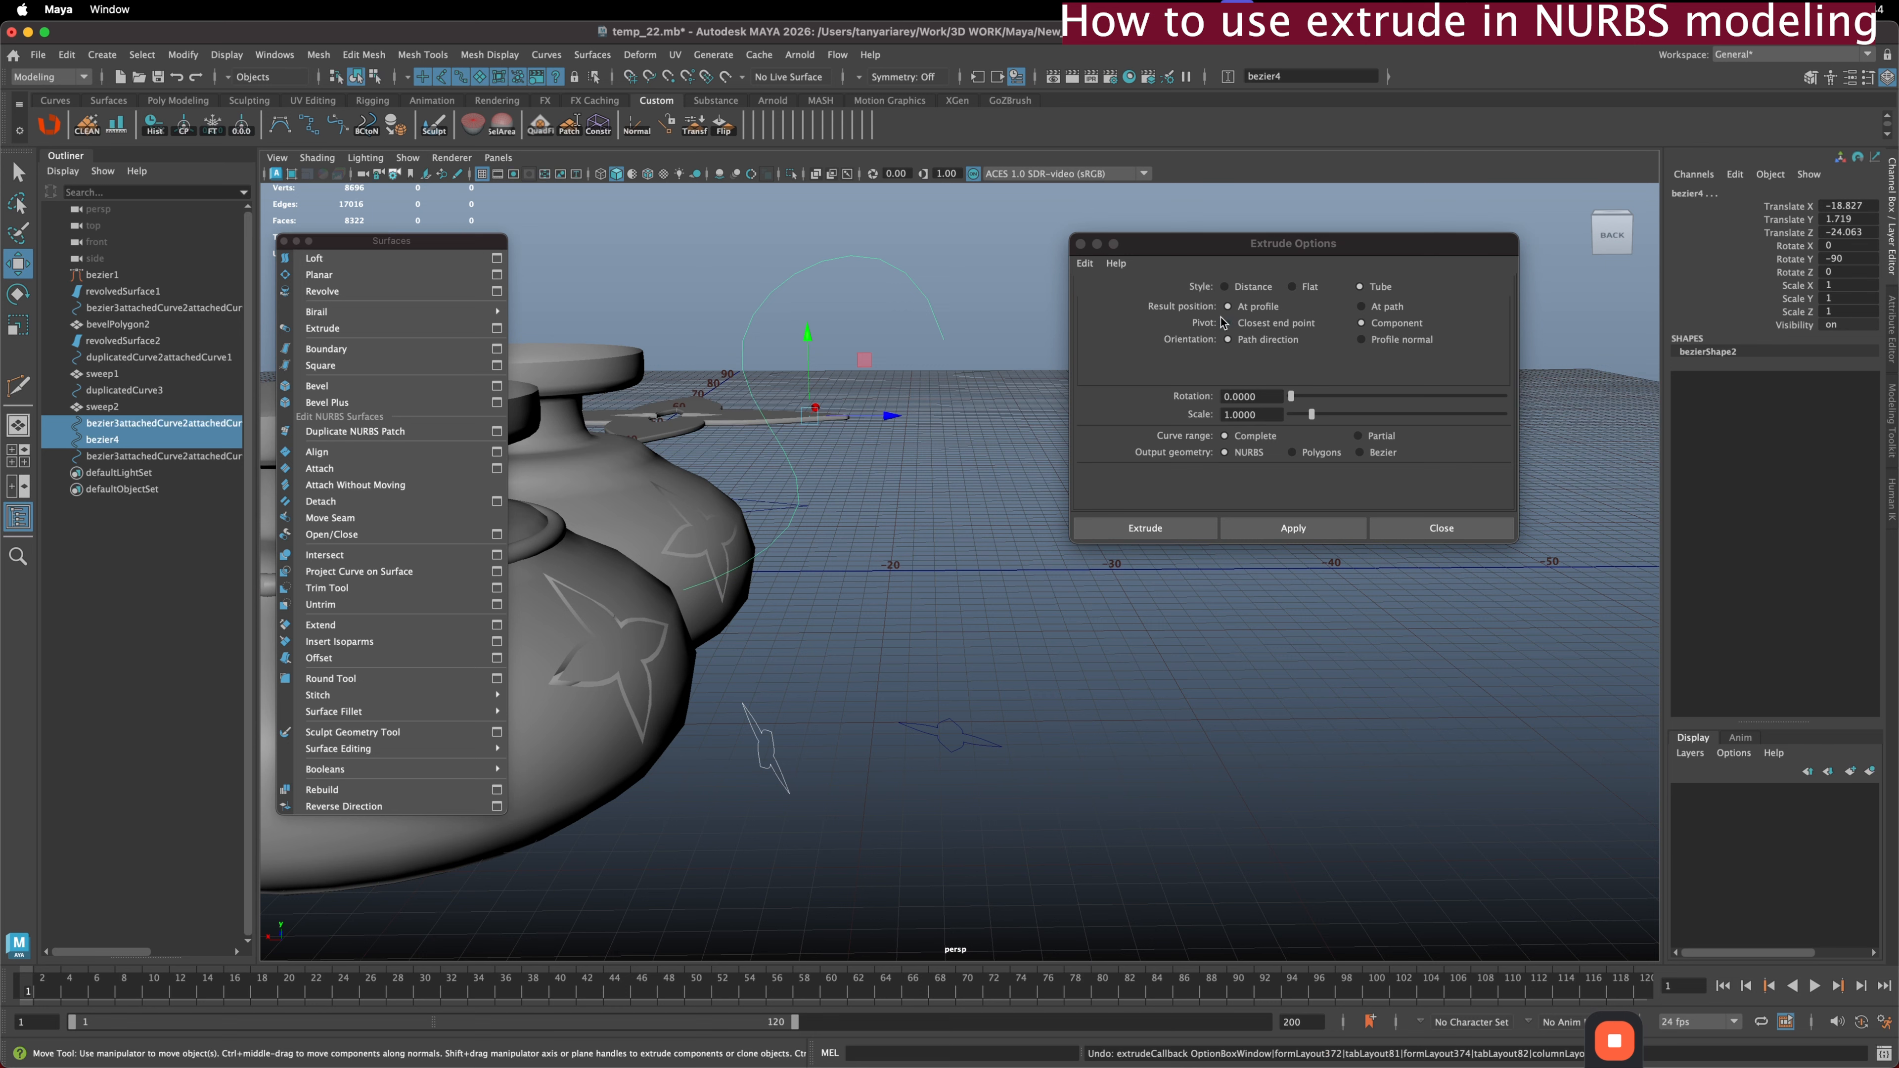
- Try extruding the star profile along the handle path as a tube with At path, Component pivot and Path direction
left_click(1391, 308)
left_click(728, 773)
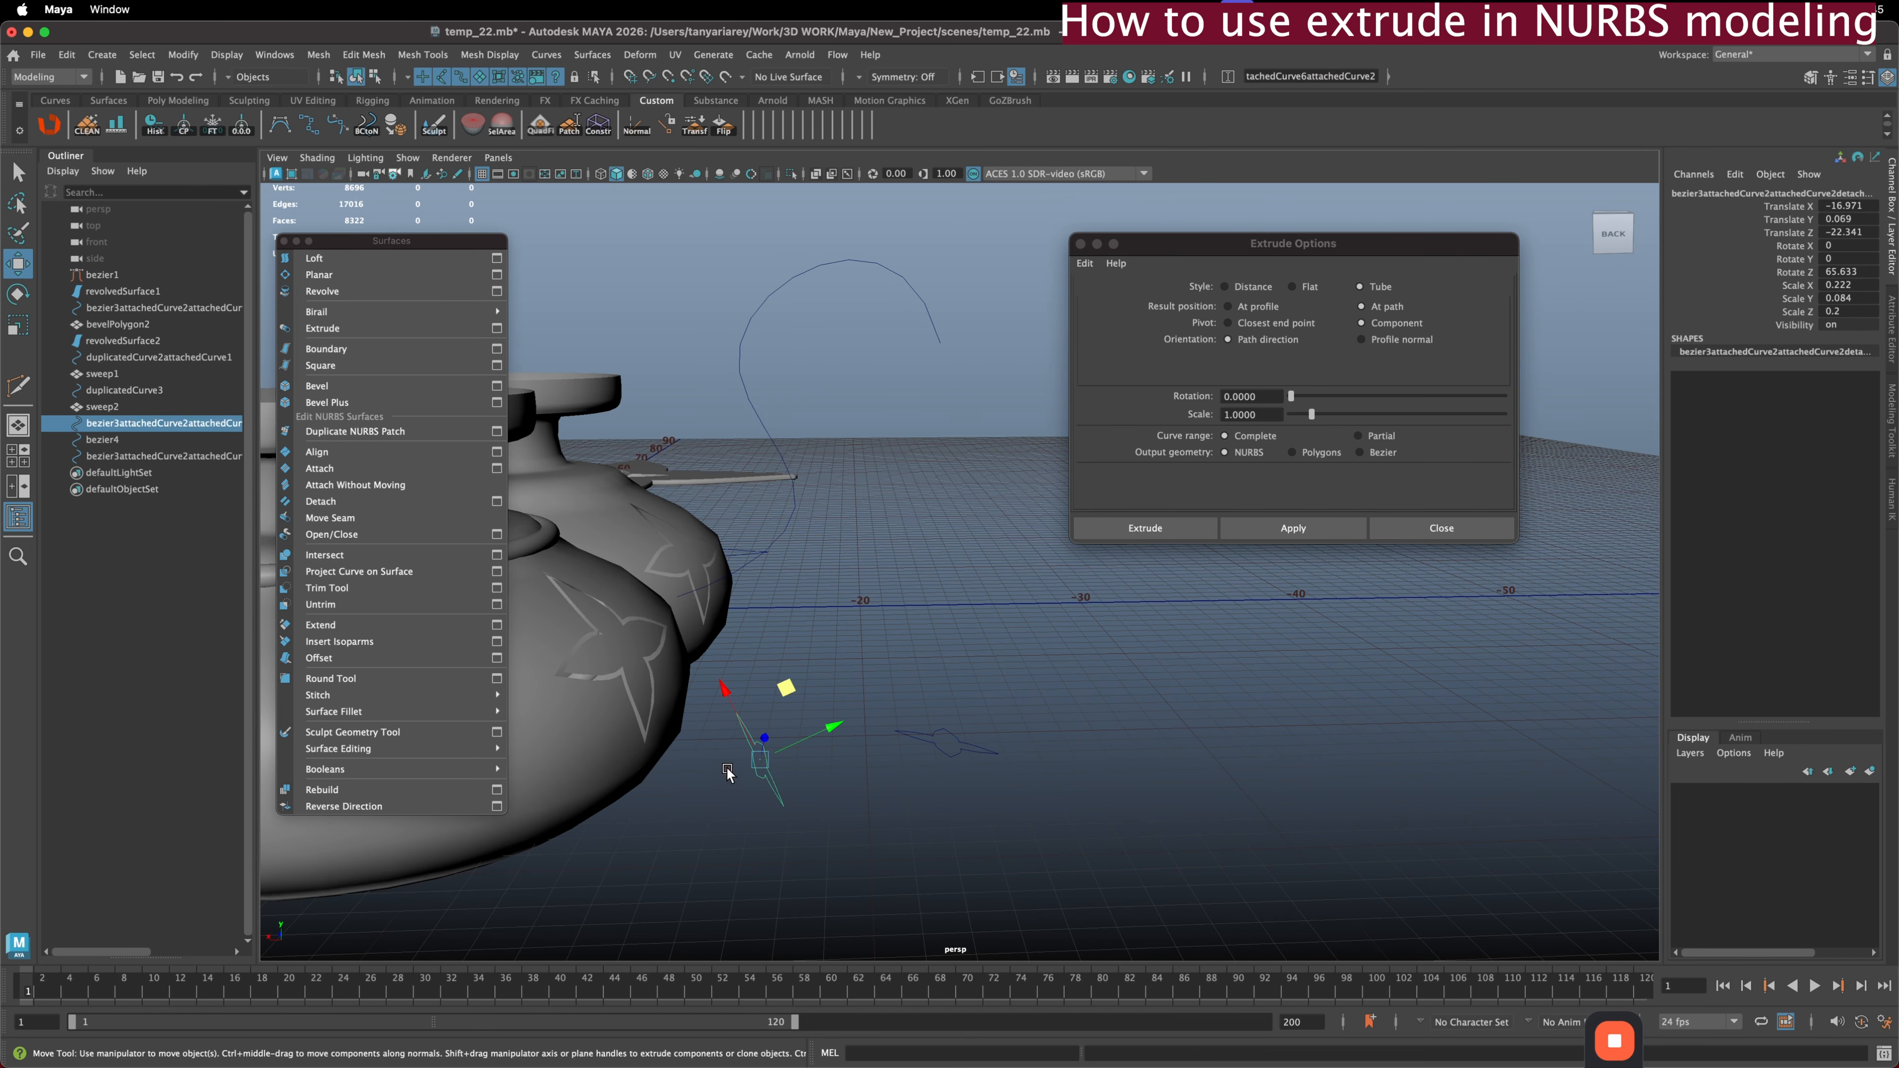
left_click(755, 566, "shift")
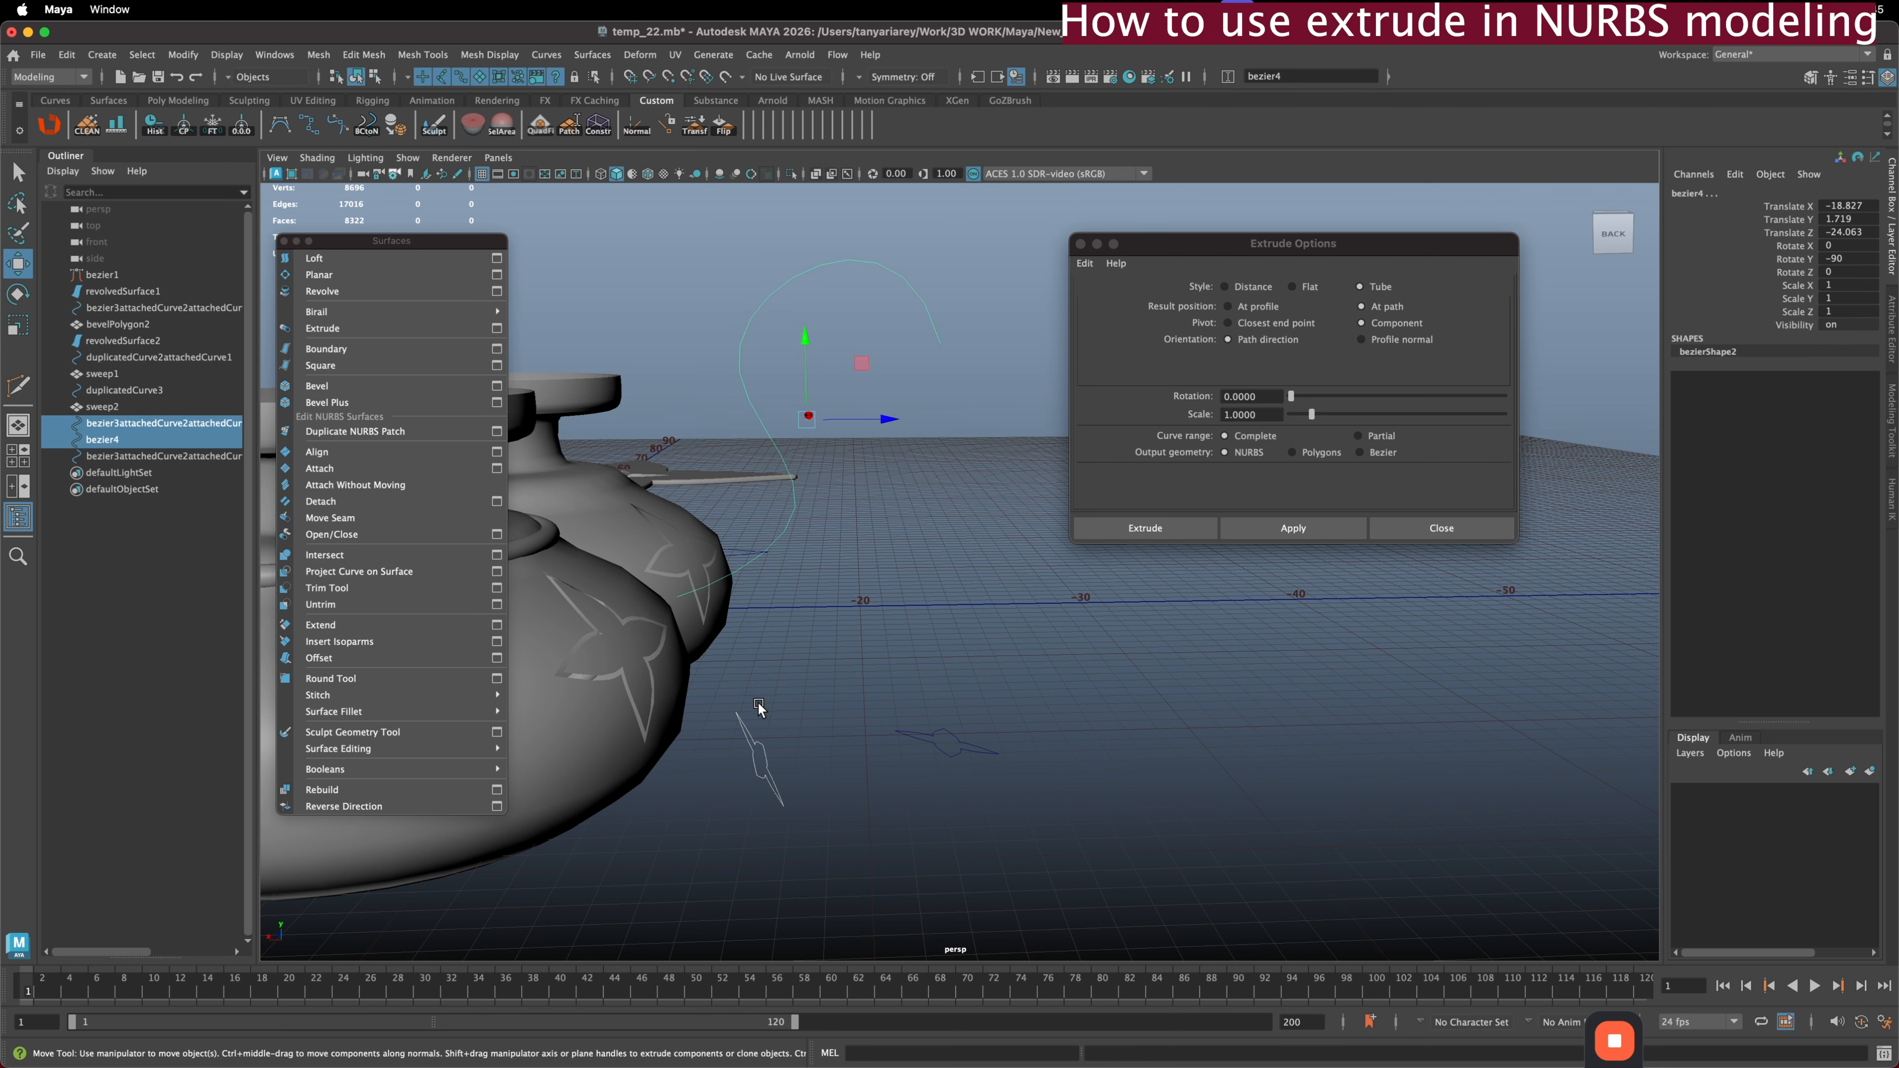
left_click_drag(758, 707, 763, 692, "alt")
left_click(1338, 528)
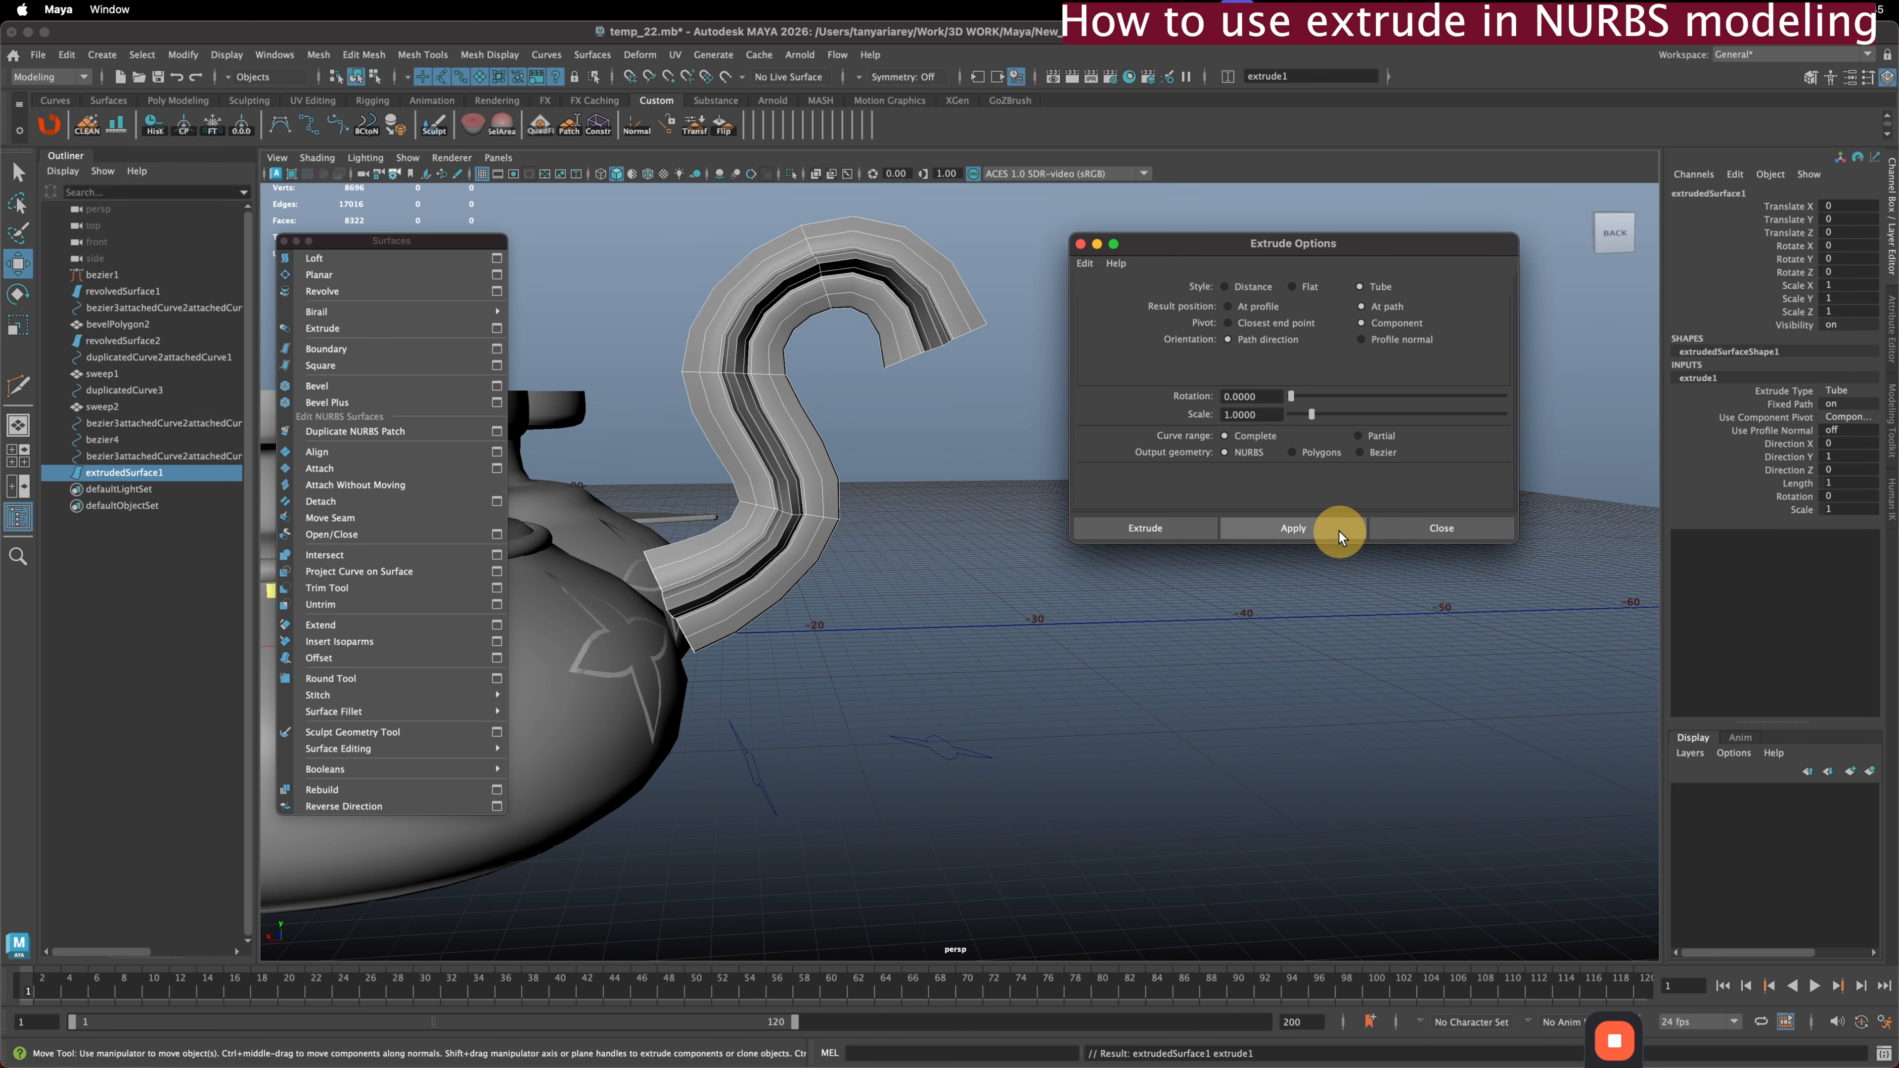
left_click_drag(886, 523, 871, 505, "alt")
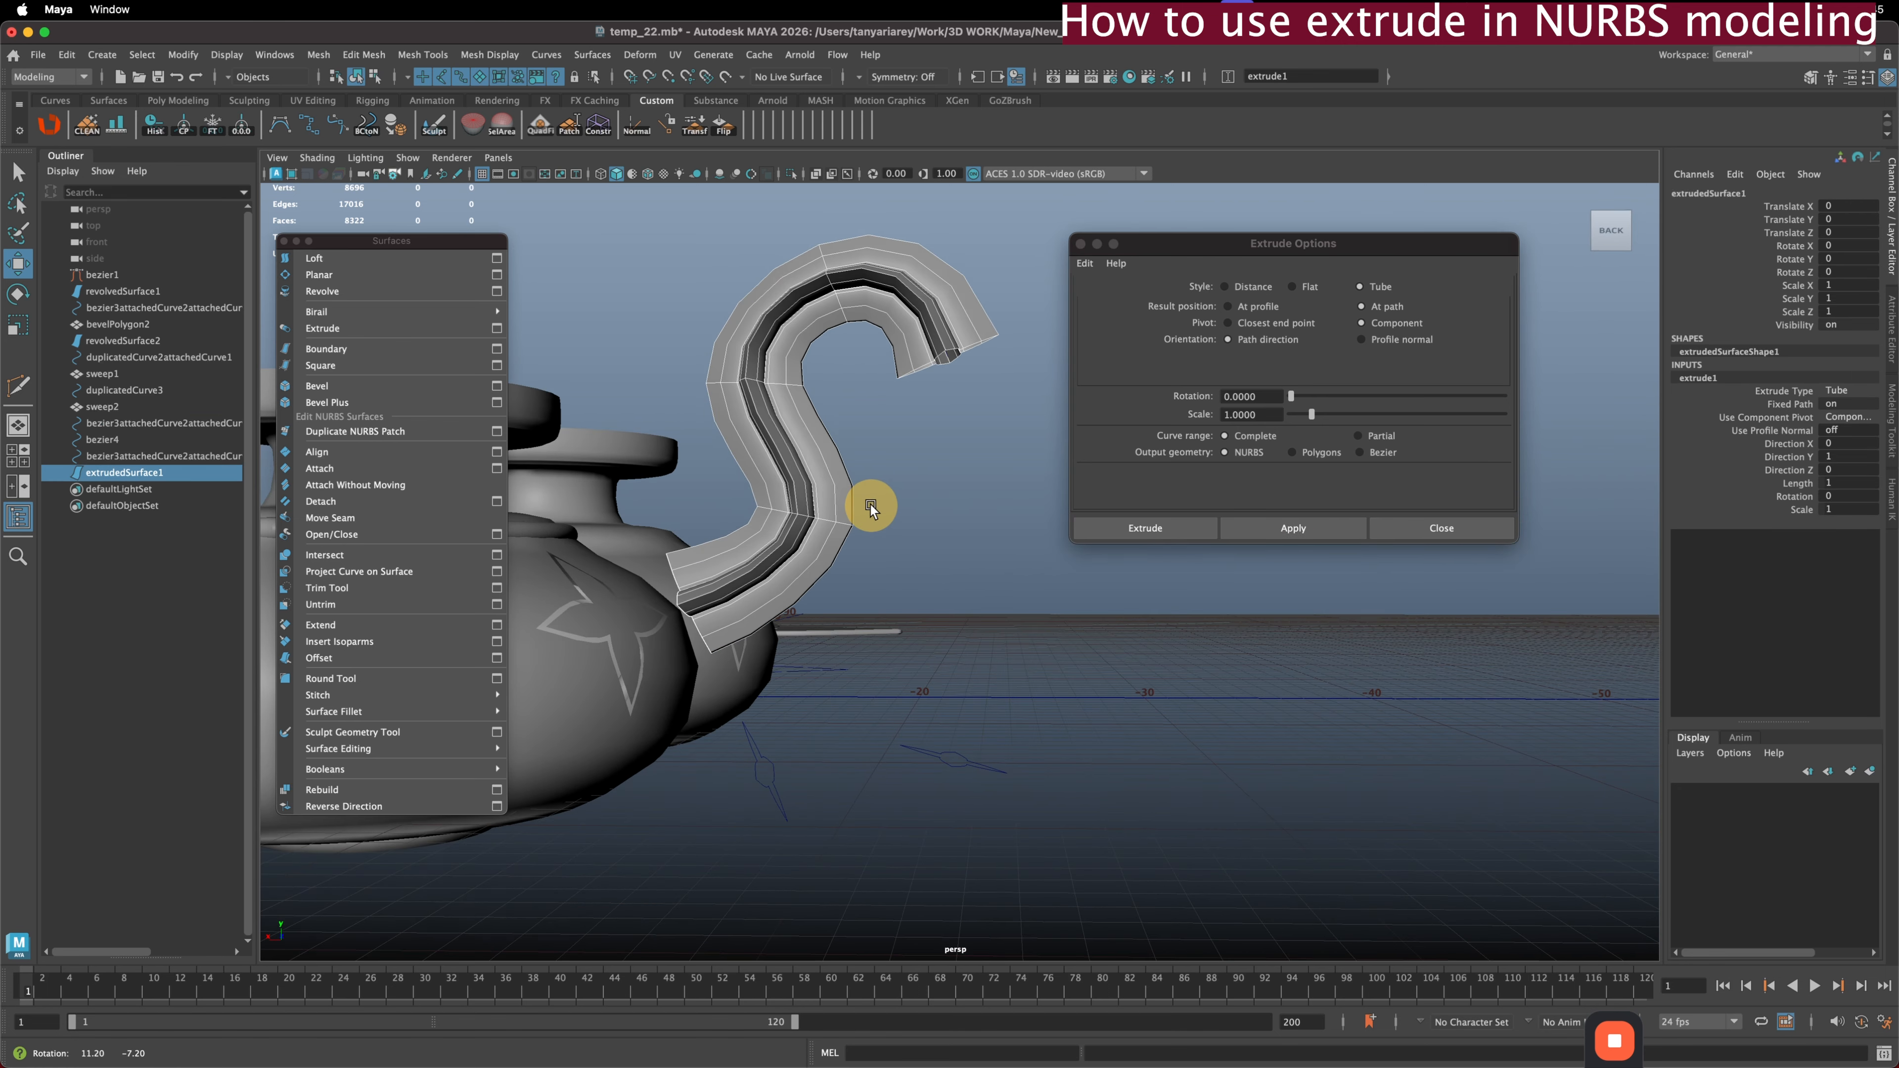
key("ctrl+z")
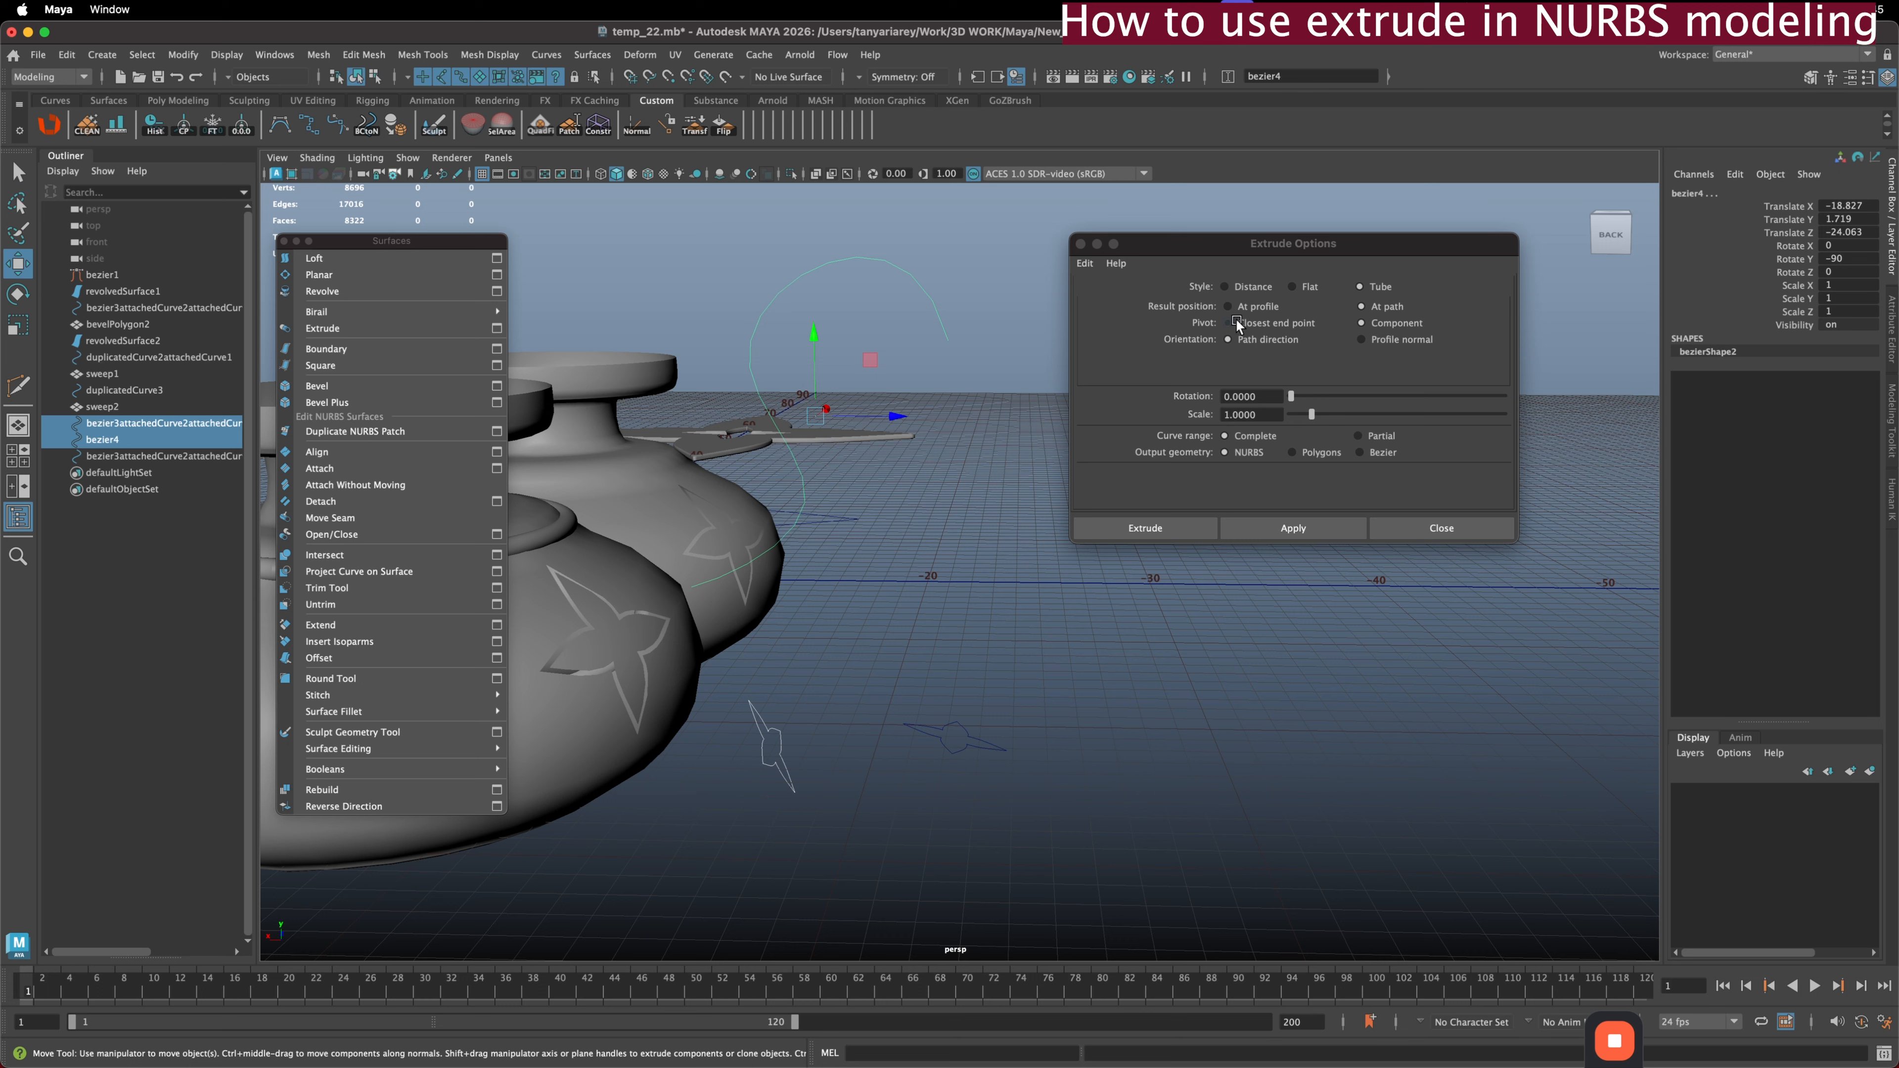
- Inspect the two long rail curves, curve1 and curve2, and the short profile curve connecting their ends
left_click_drag(944, 389, 940, 448, "alt")
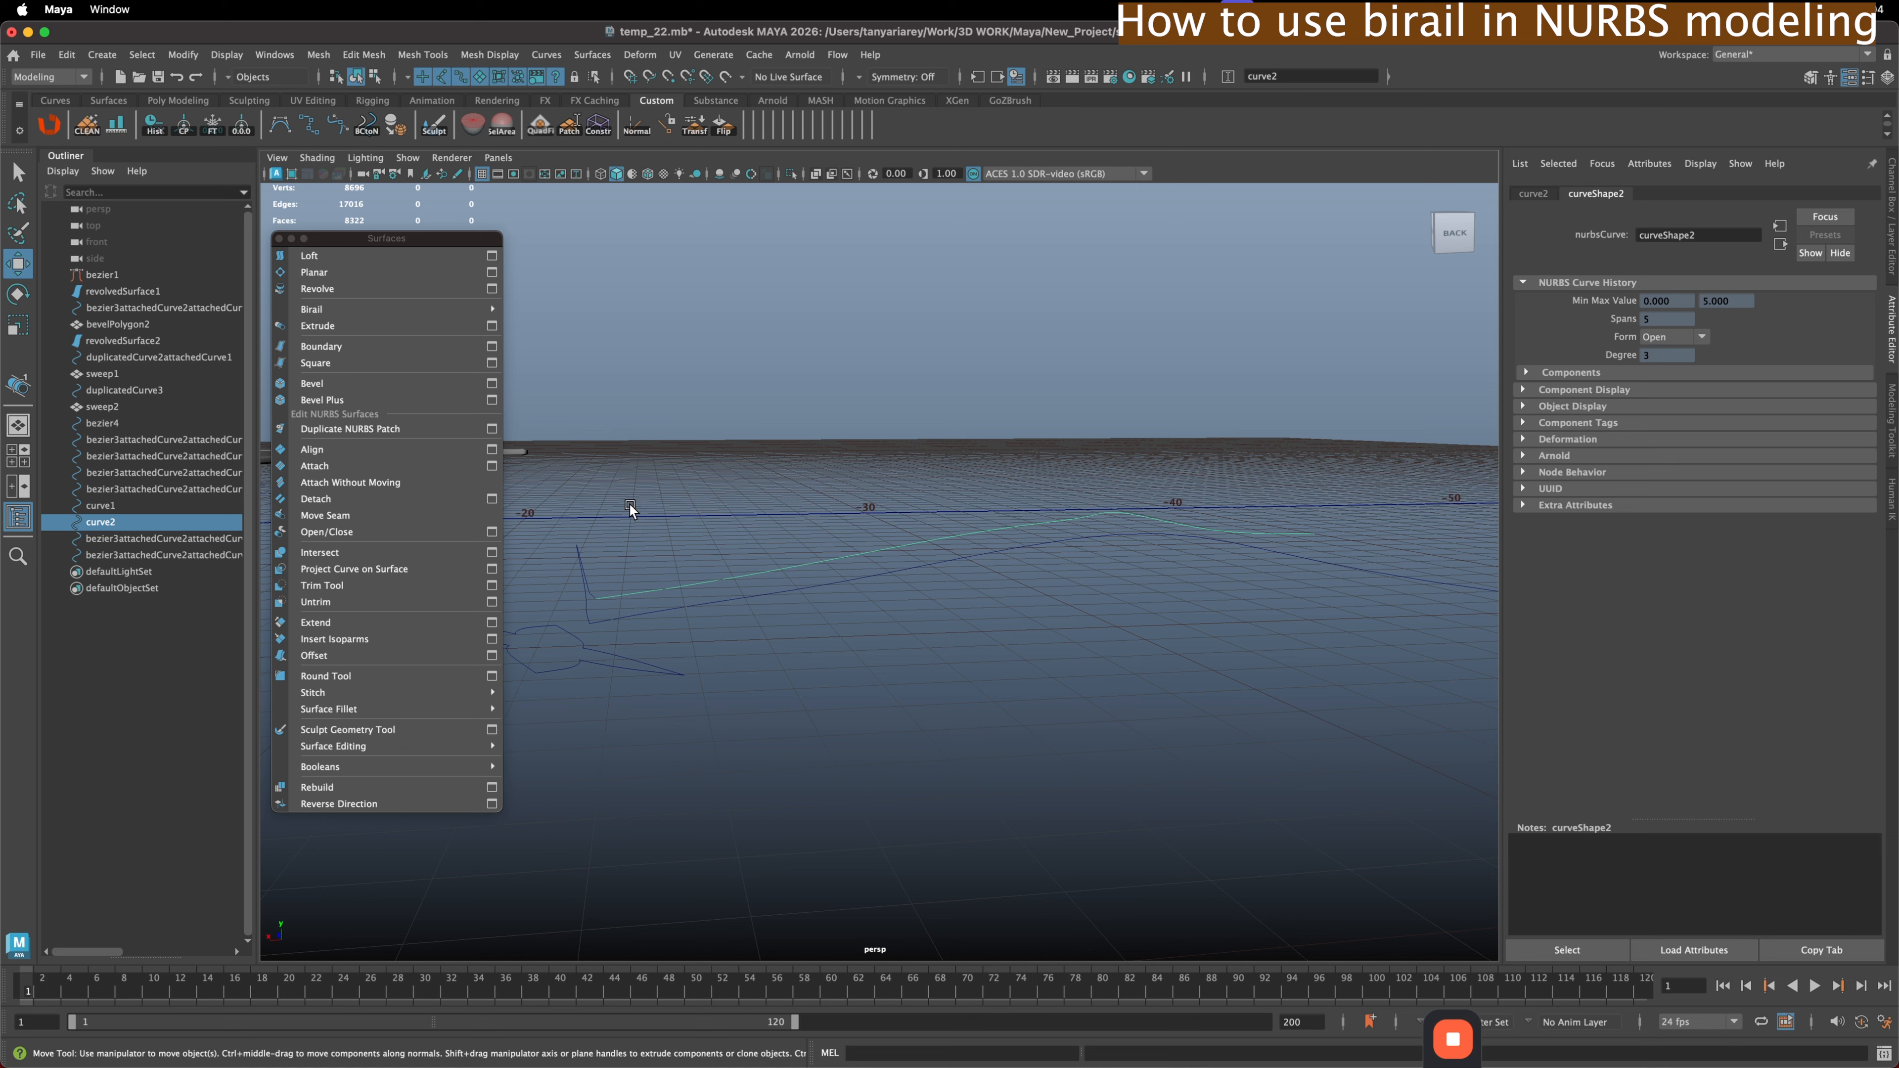
mouse_move(308, 316)
left_click(772, 592)
left_click_drag(773, 594, 777, 618, "alt")
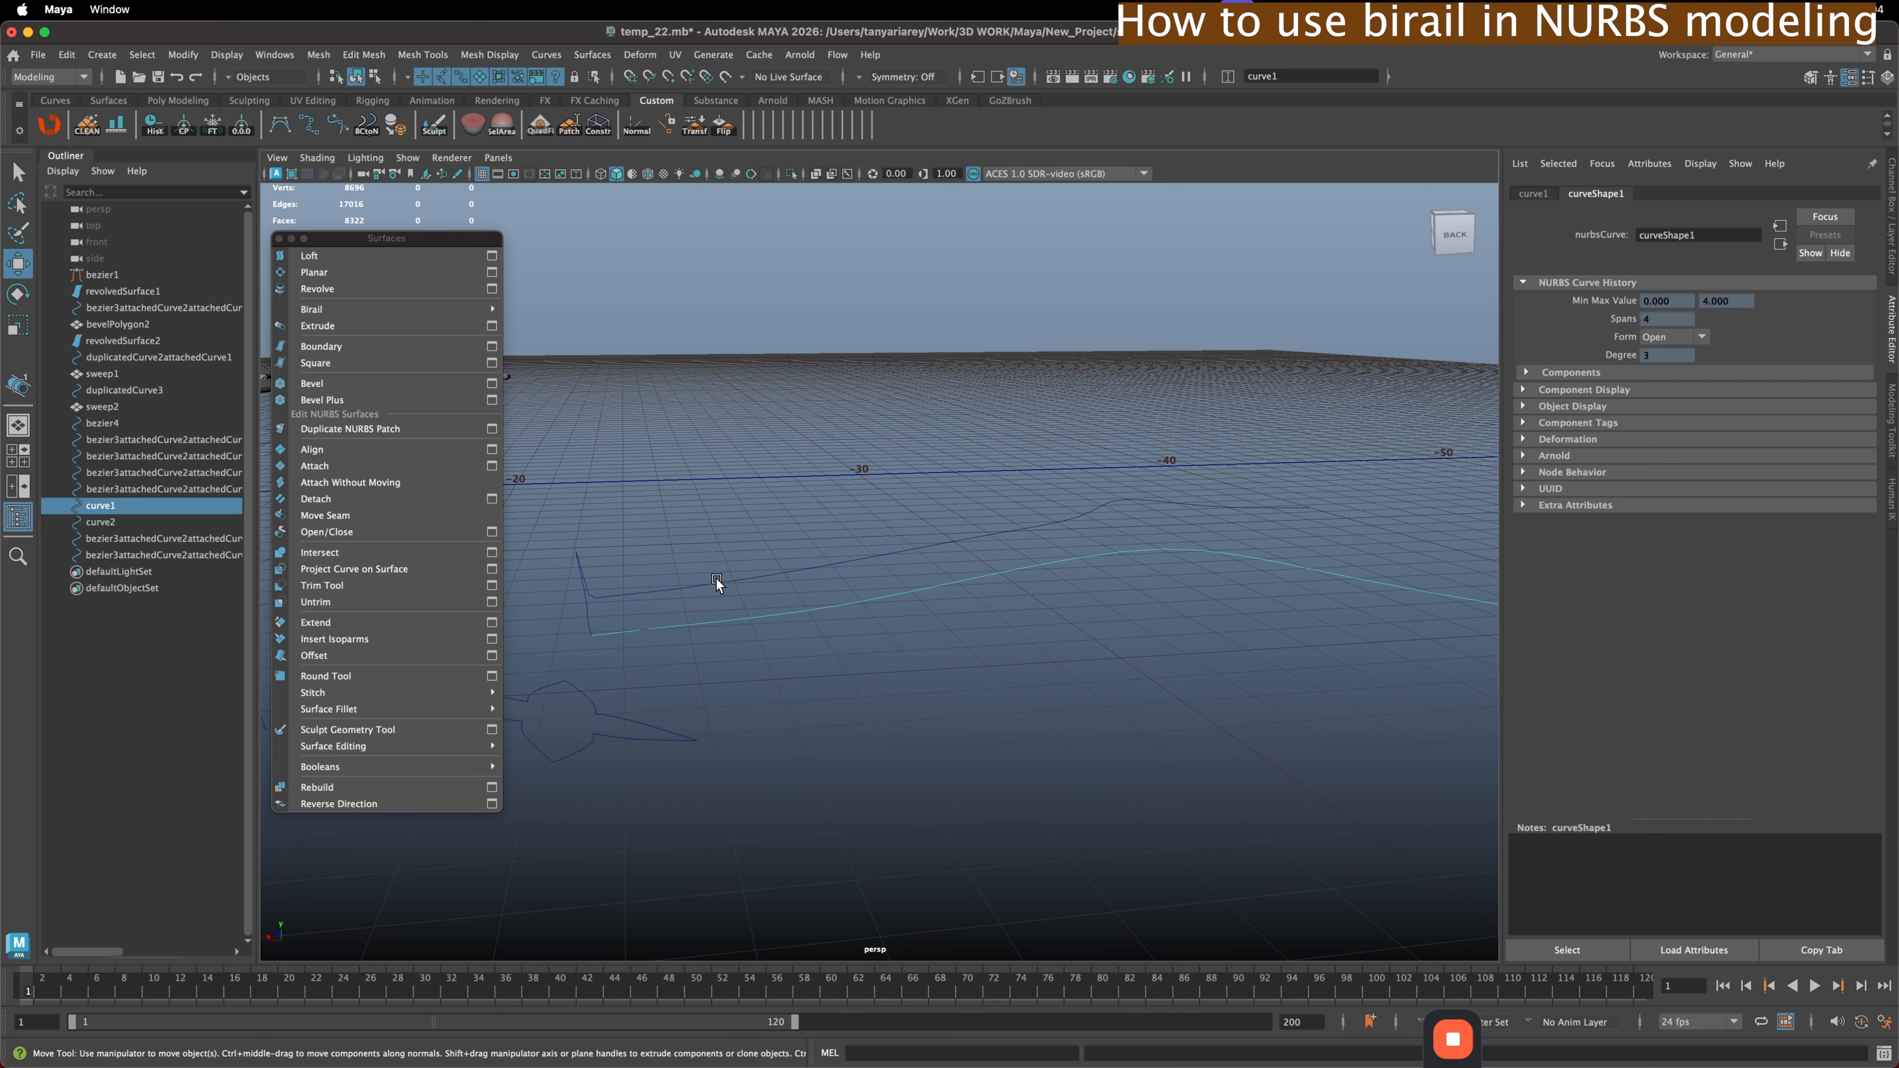
left_click(822, 610)
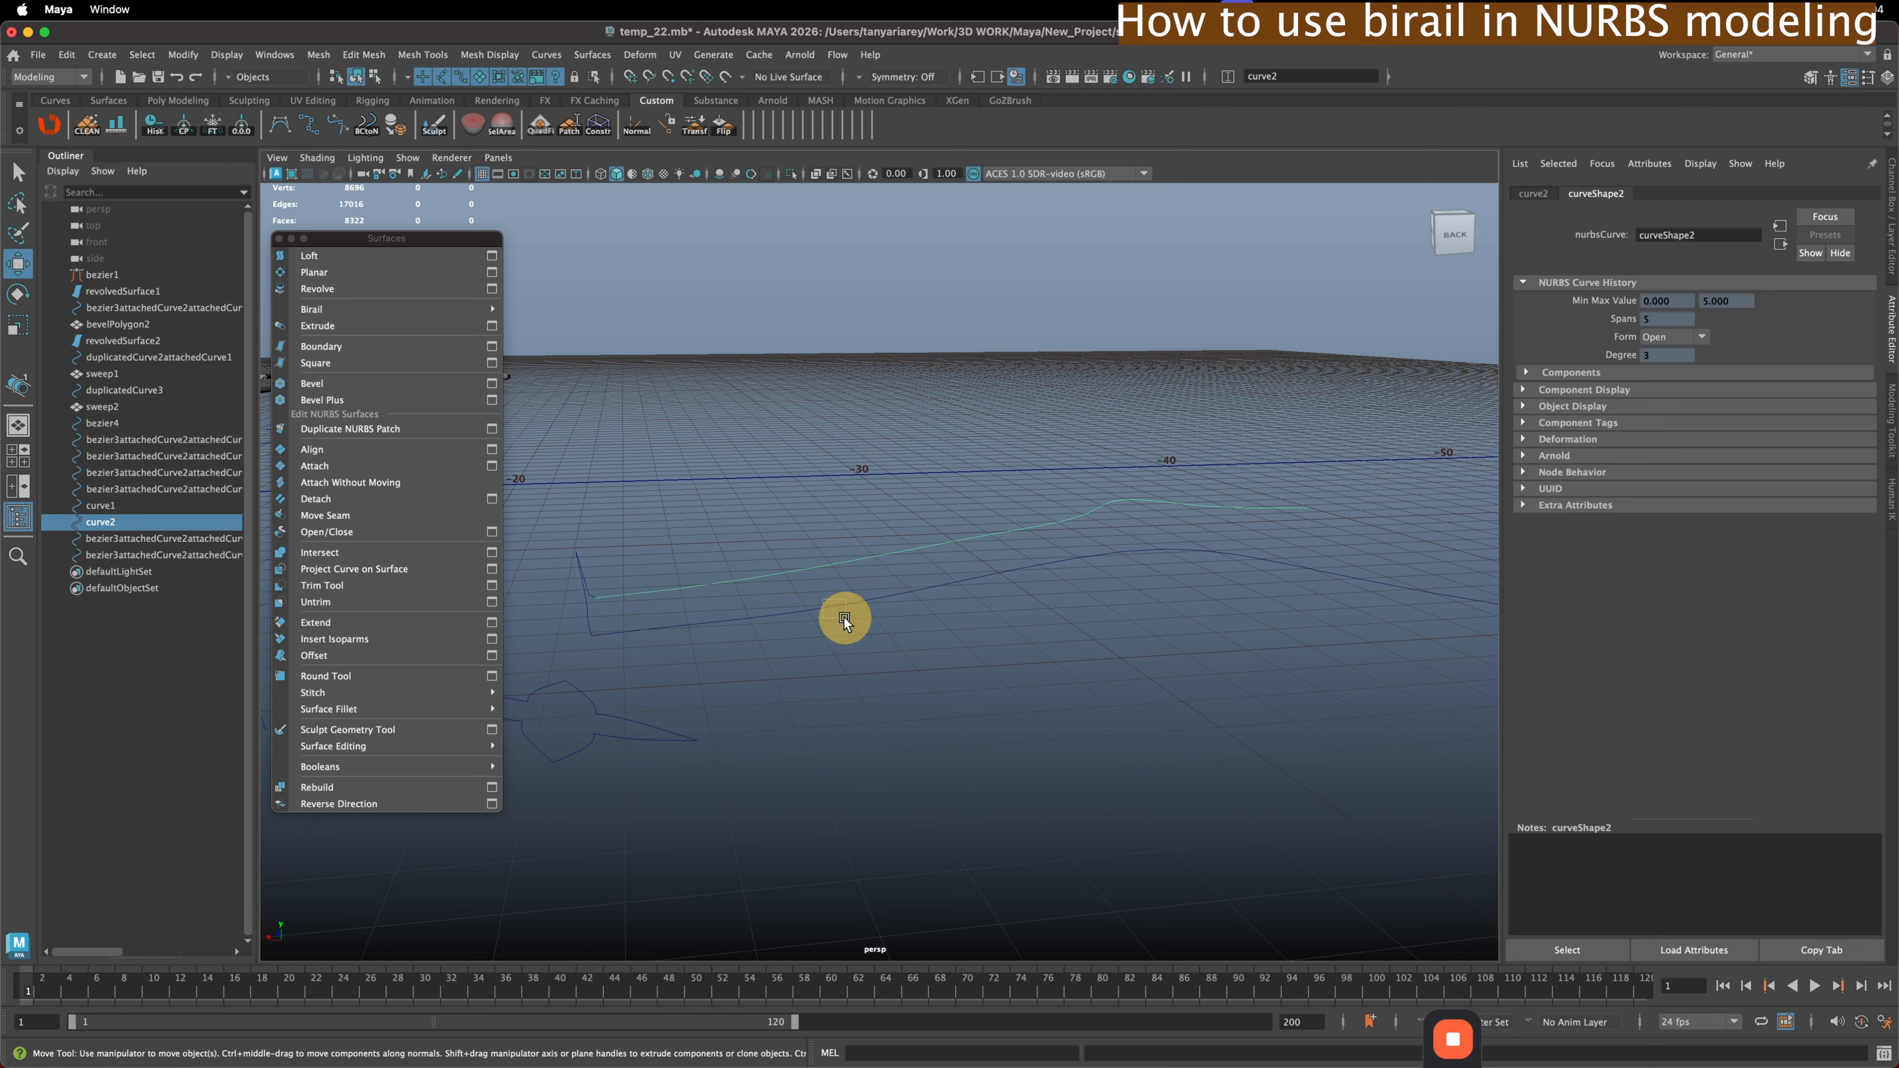
left_click_drag(844, 617, 848, 621)
left_click_drag(938, 576, 944, 607, "alt")
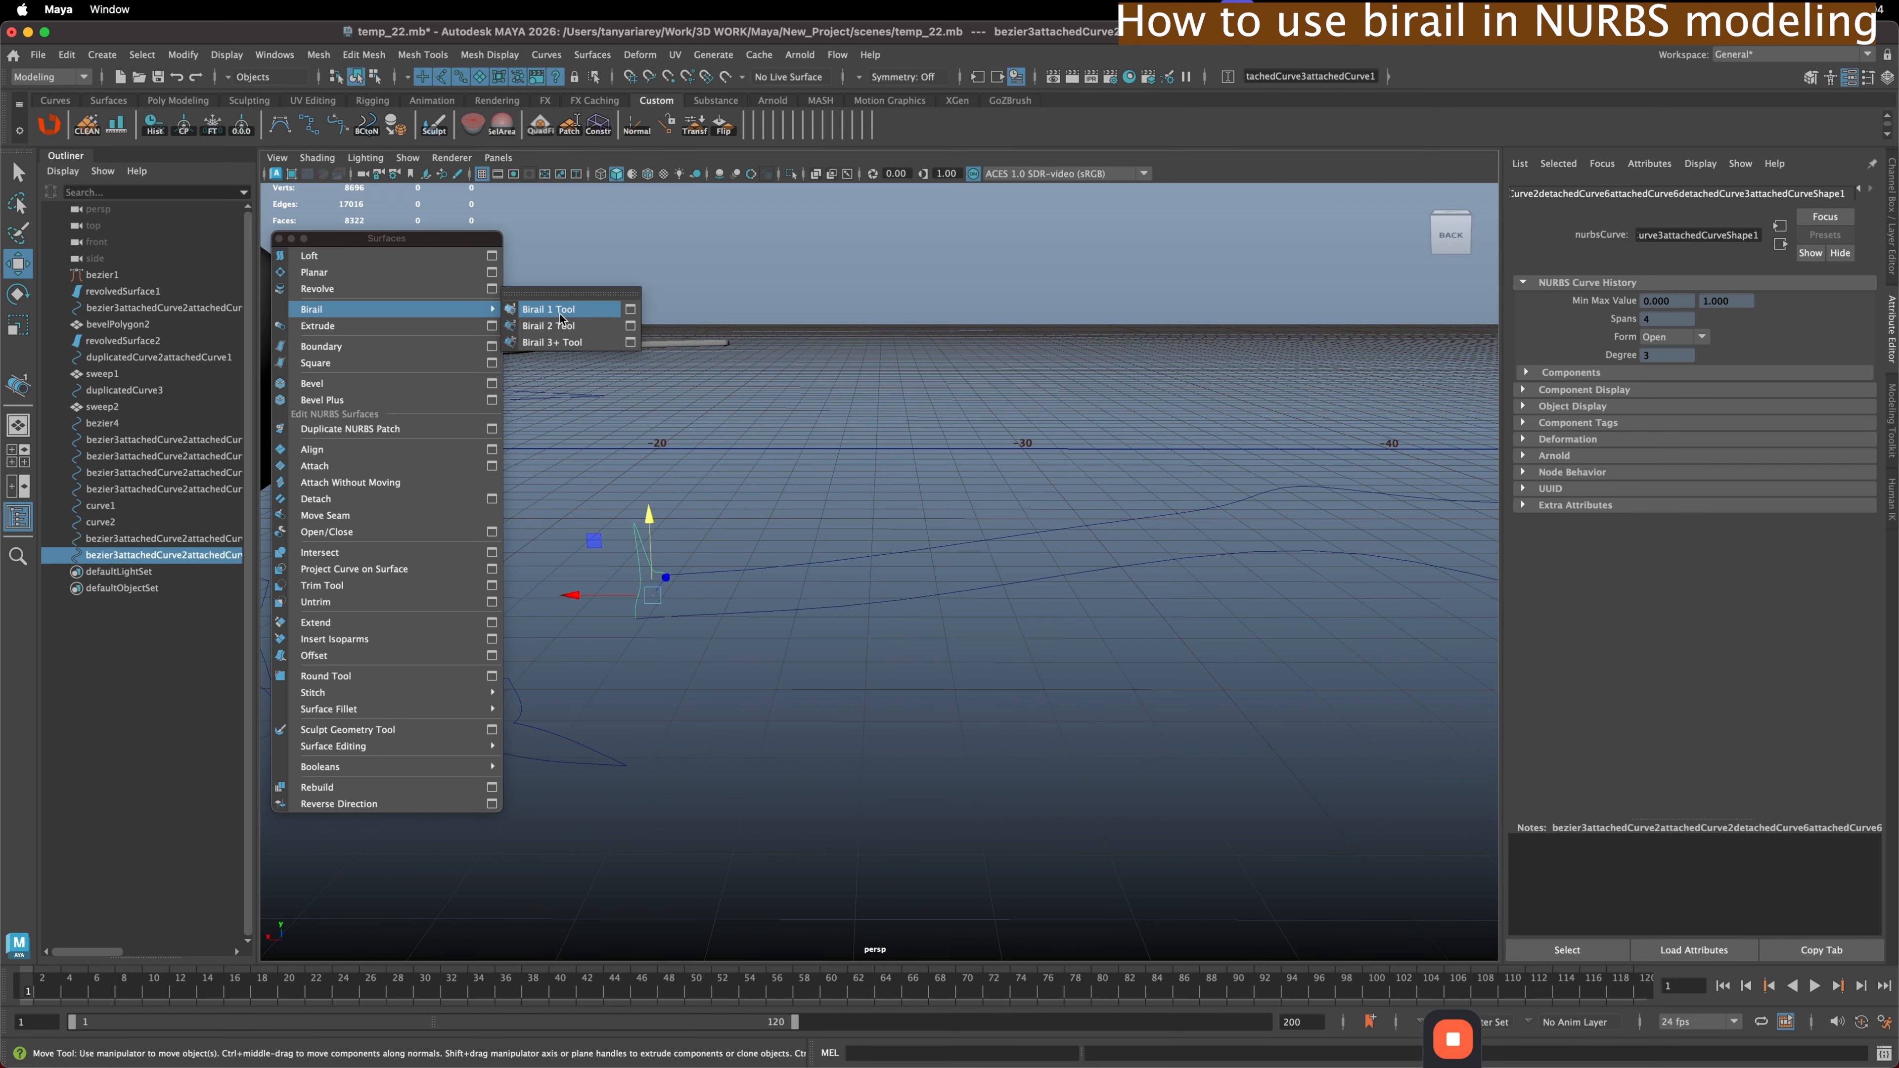
- Reset the Birail 1 options to their defaults and clear the current selection
left_click(630, 309)
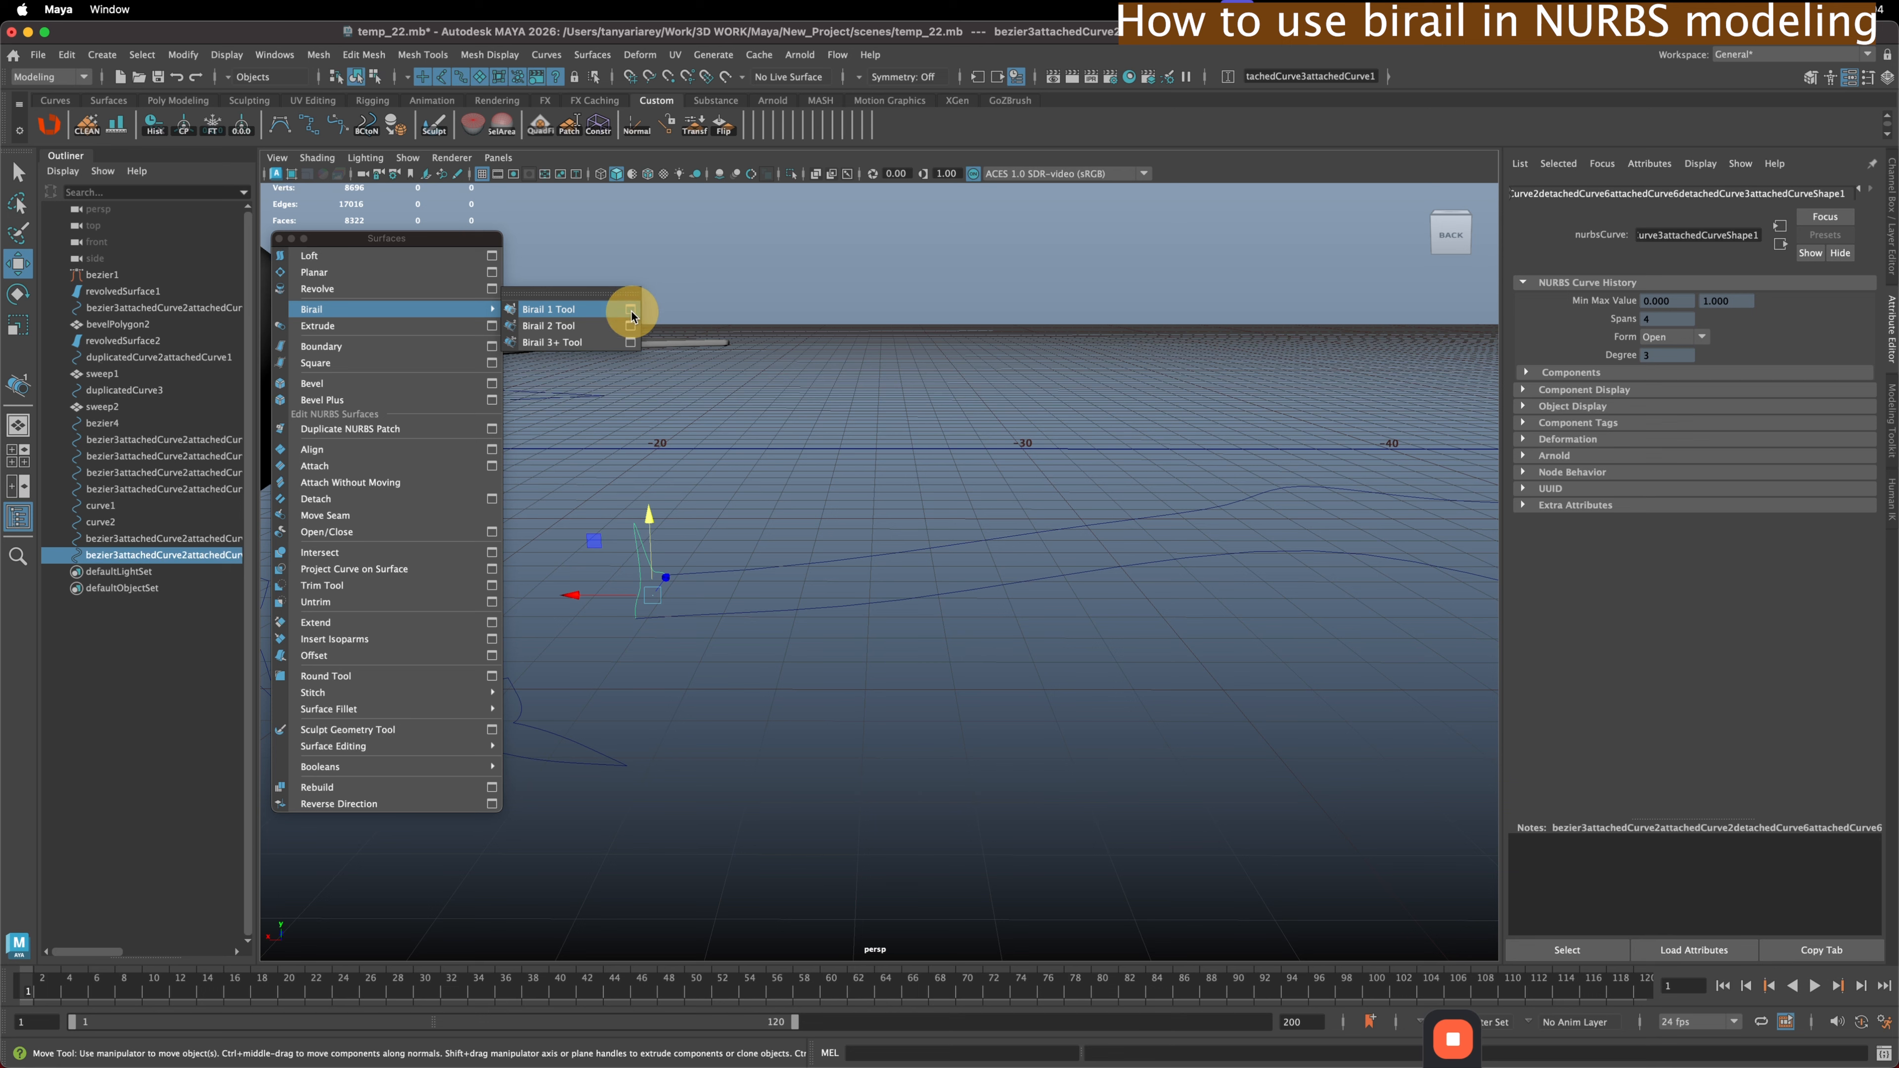
left_click_drag(1179, 198, 1331, 168)
left_click(1178, 181)
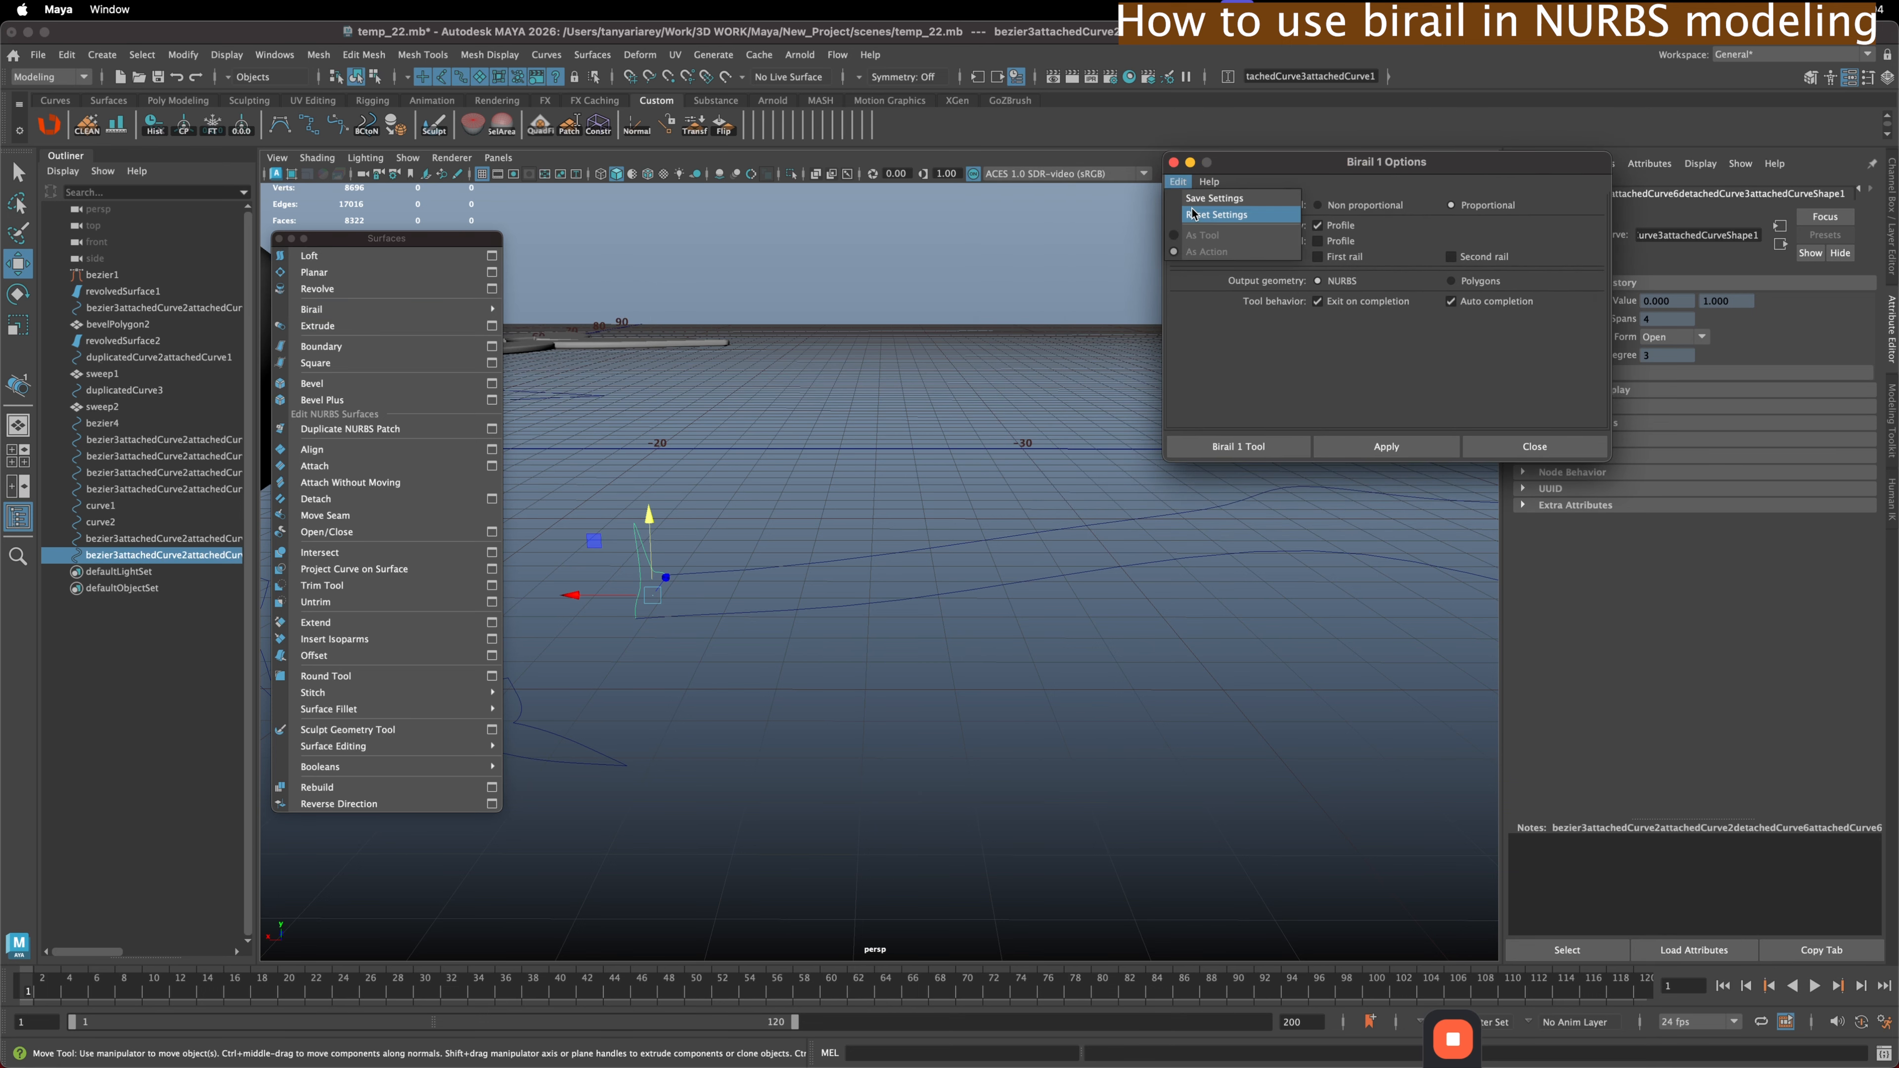
left_click(1206, 223)
left_click(847, 611)
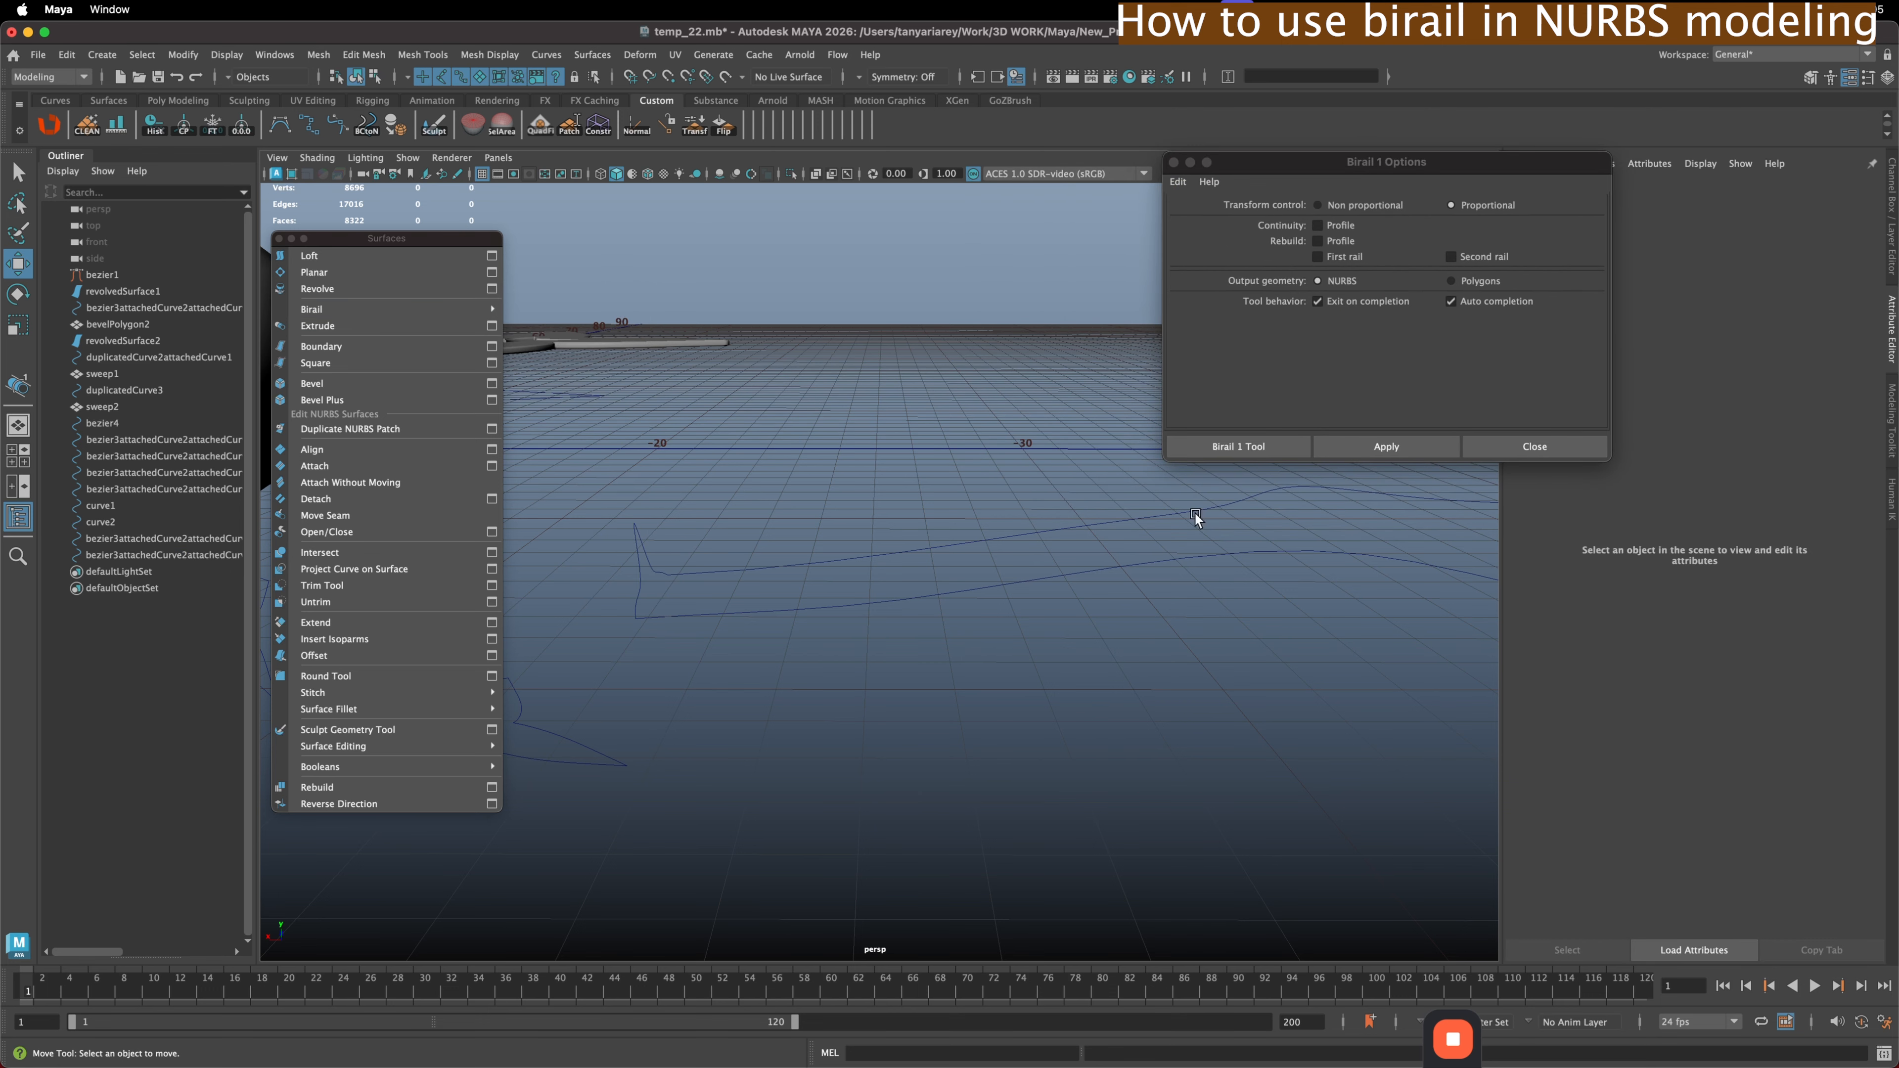
- Create a NURBS surface with Birail 1, using the short curve as profile and curve2 and curve1 as rails
left_click(1233, 446)
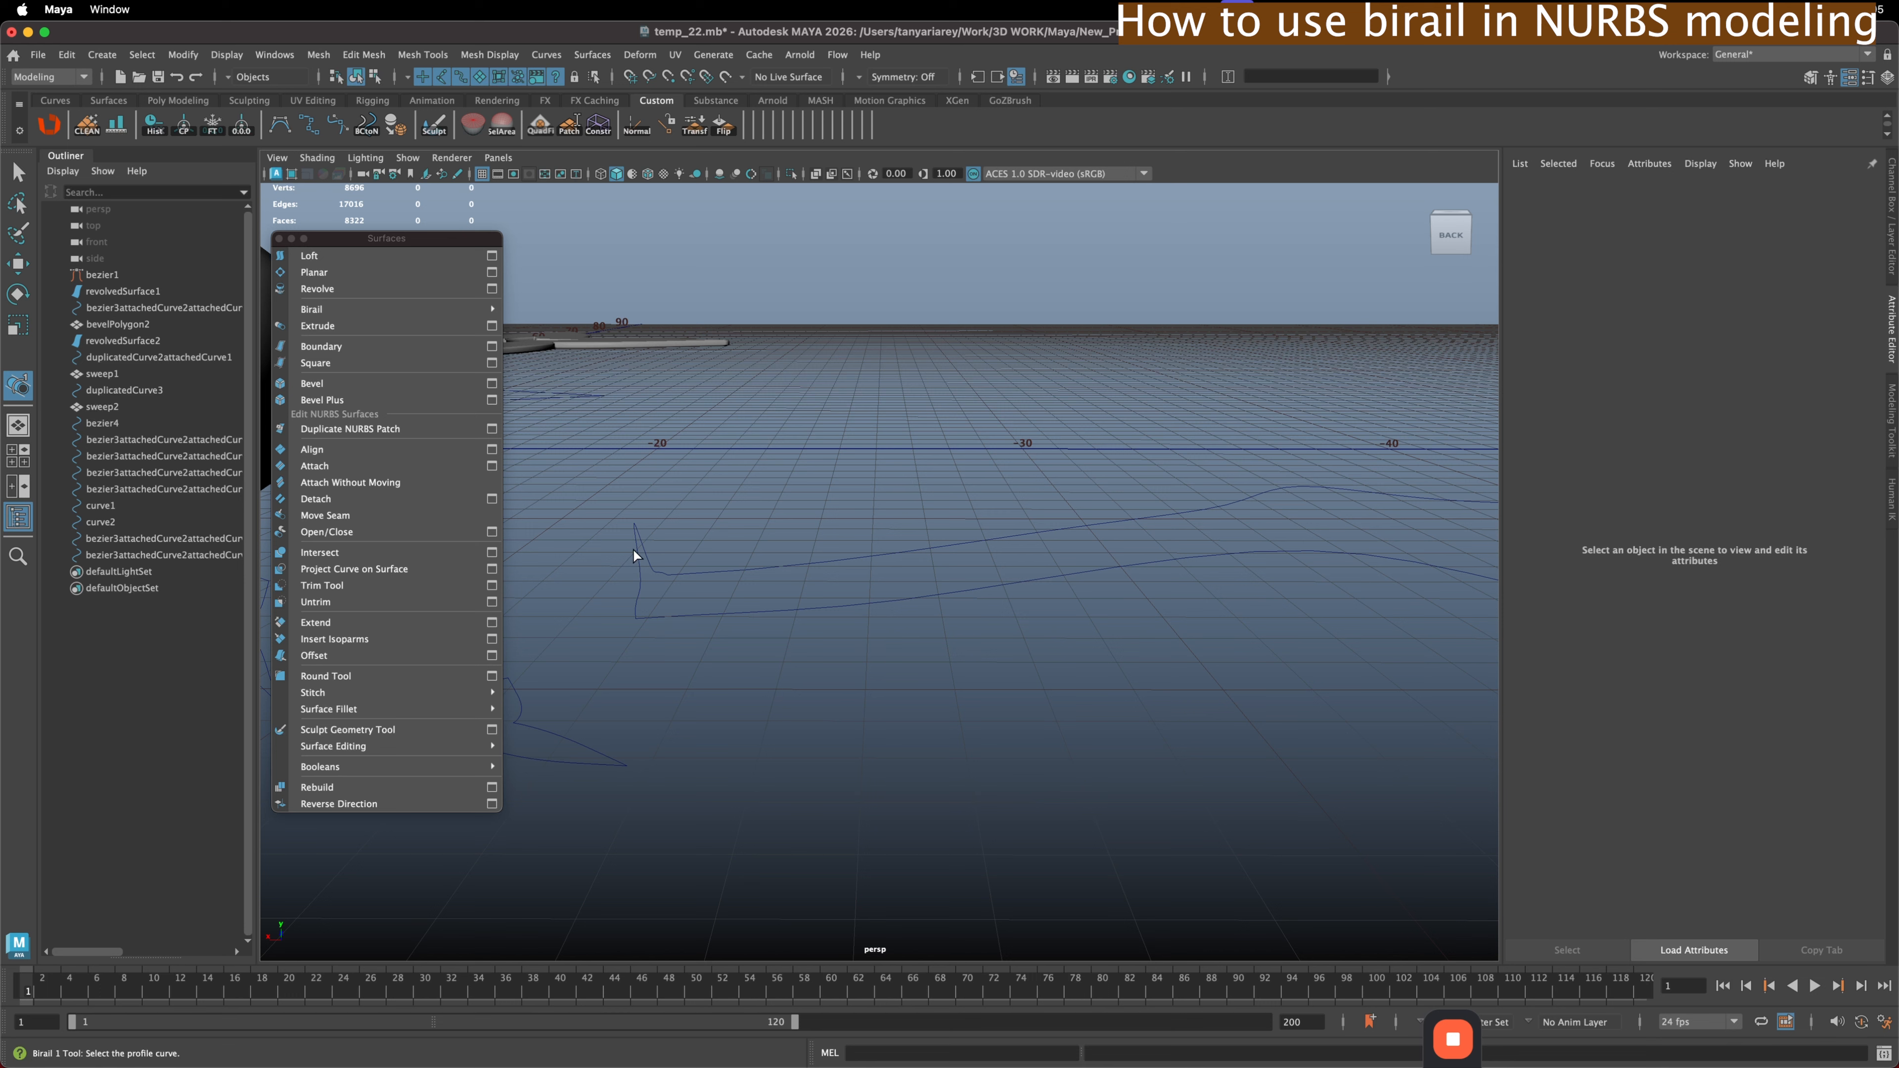
left_click(637, 562)
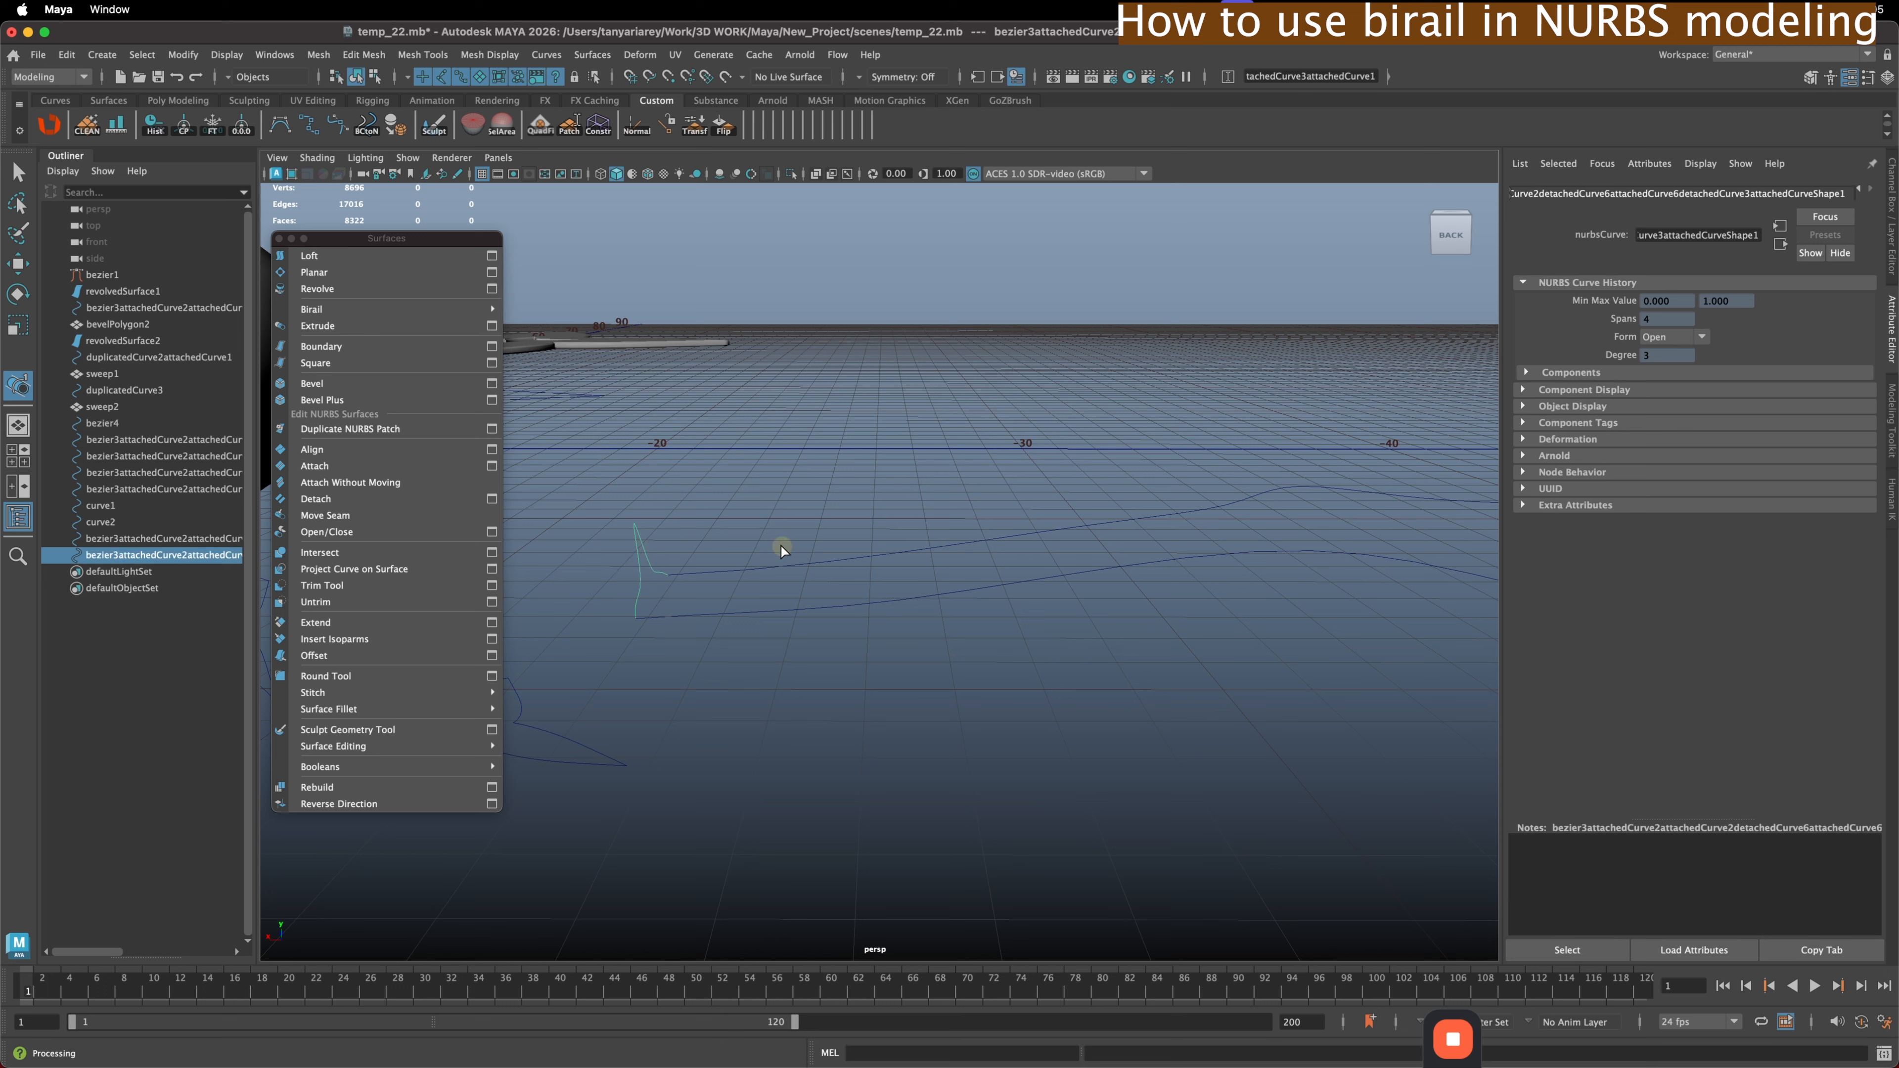
left_click(803, 573)
left_click(809, 599)
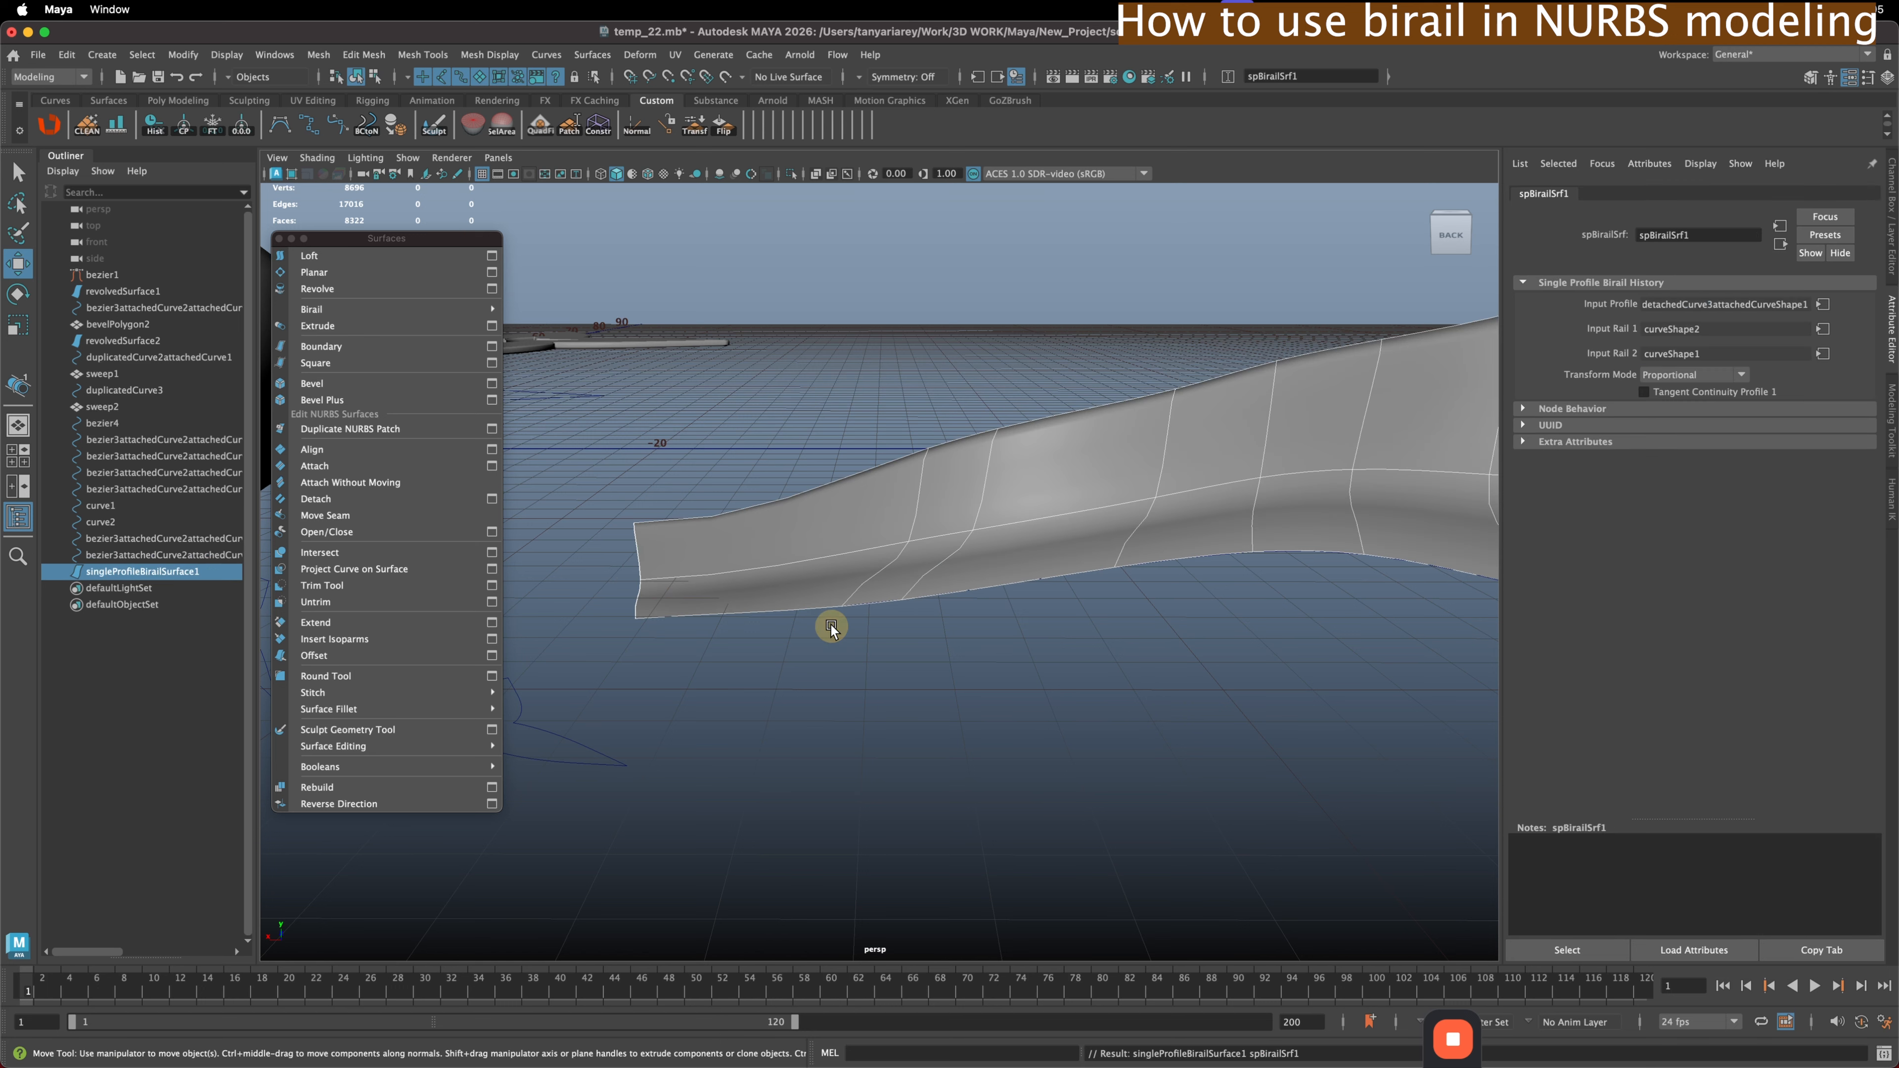
left_click_drag(805, 632, 1334, 534, "alt")
left_click(1334, 535)
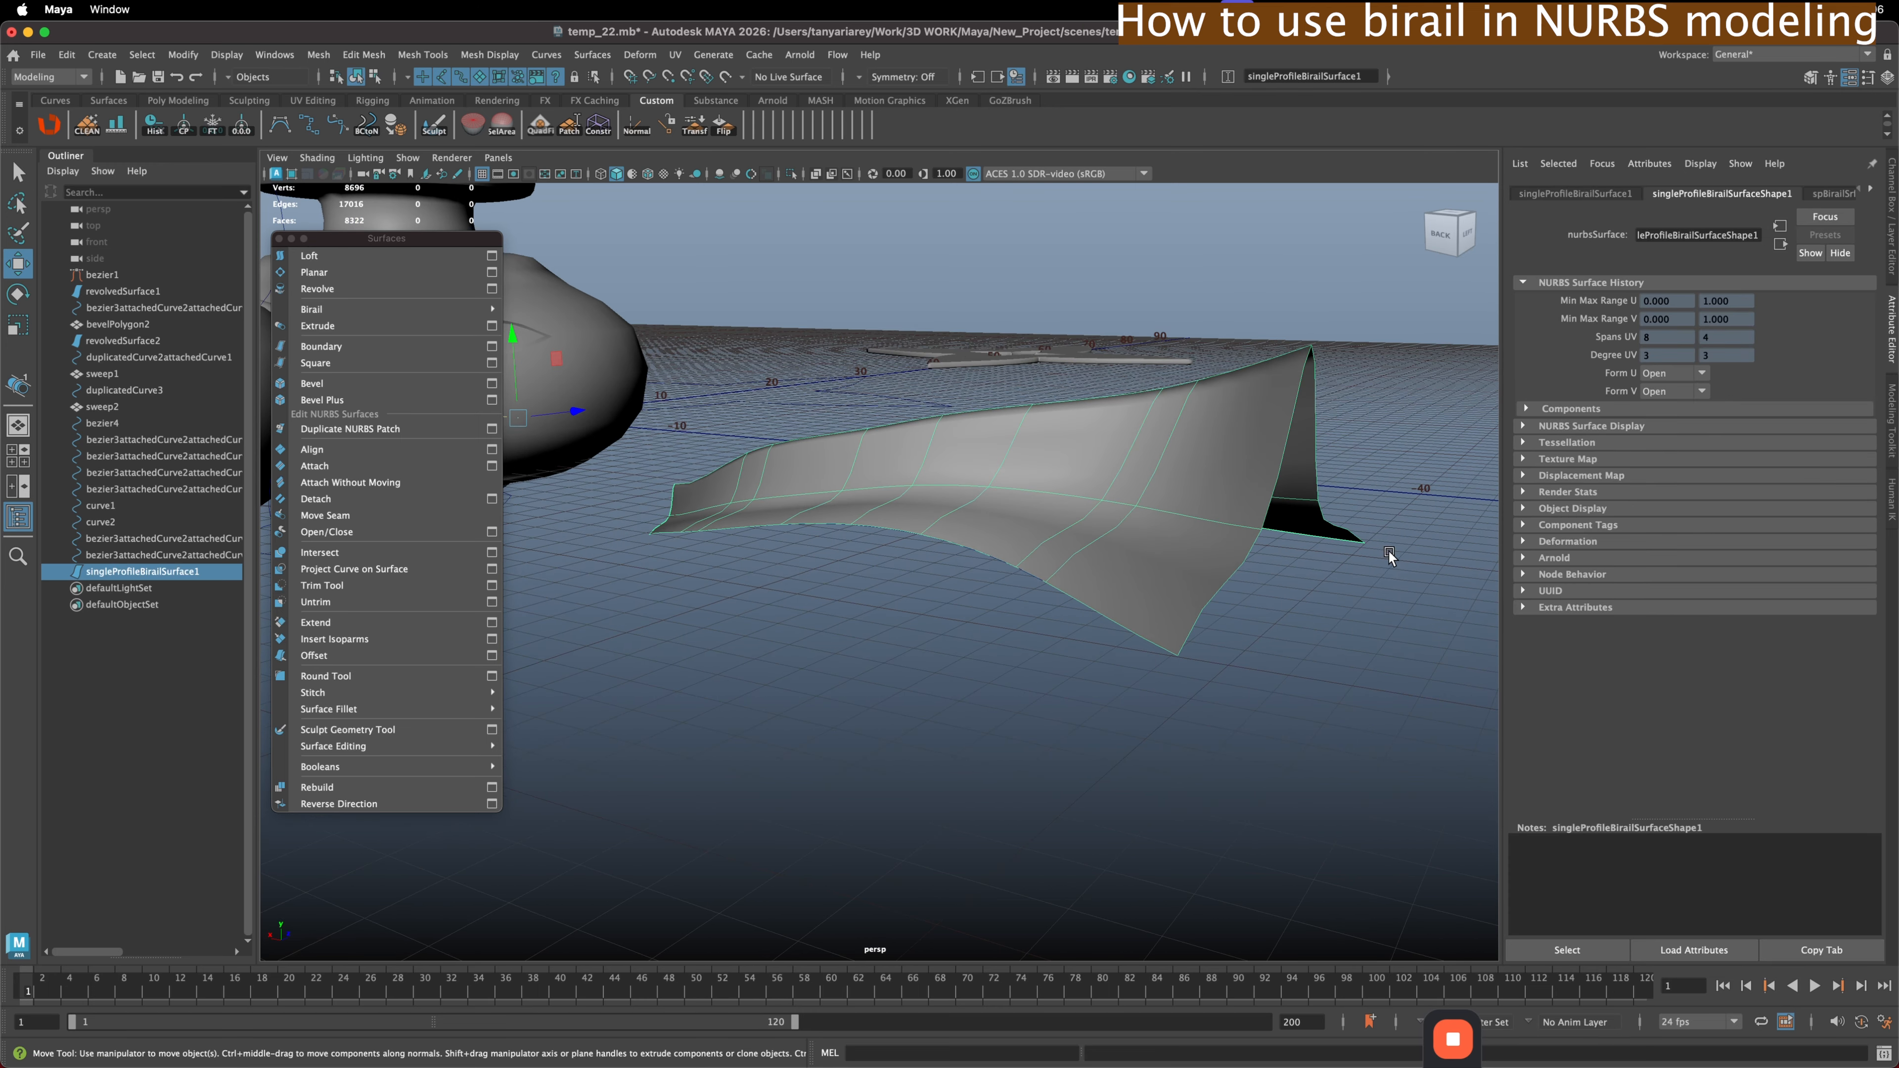
- Move a middle control vertex of curve1 and raise one on the profile curve to reshape the birail surface, ending in object mode
left_click(1164, 649)
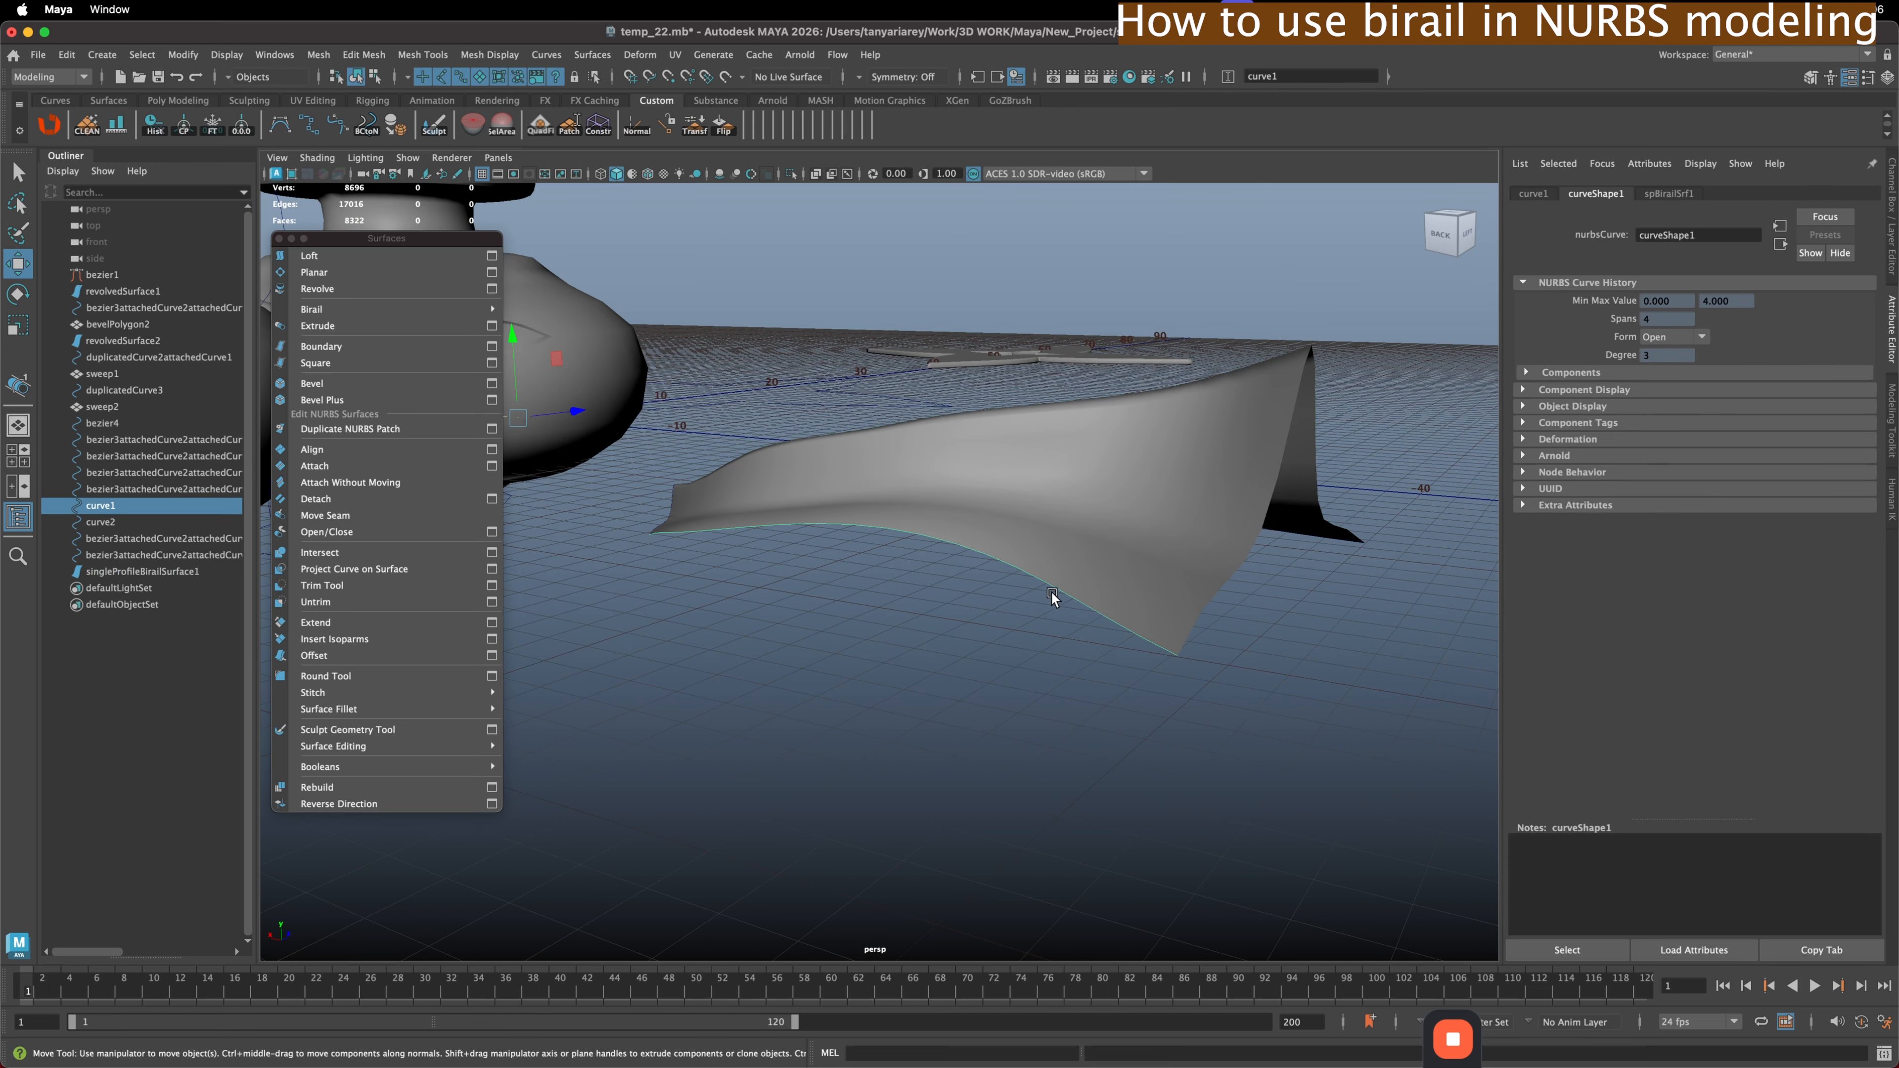
left_click_drag(925, 576, 939, 585, "alt")
left_click_drag(911, 510, 930, 551, "alt")
right_click_drag(880, 550, 815, 552)
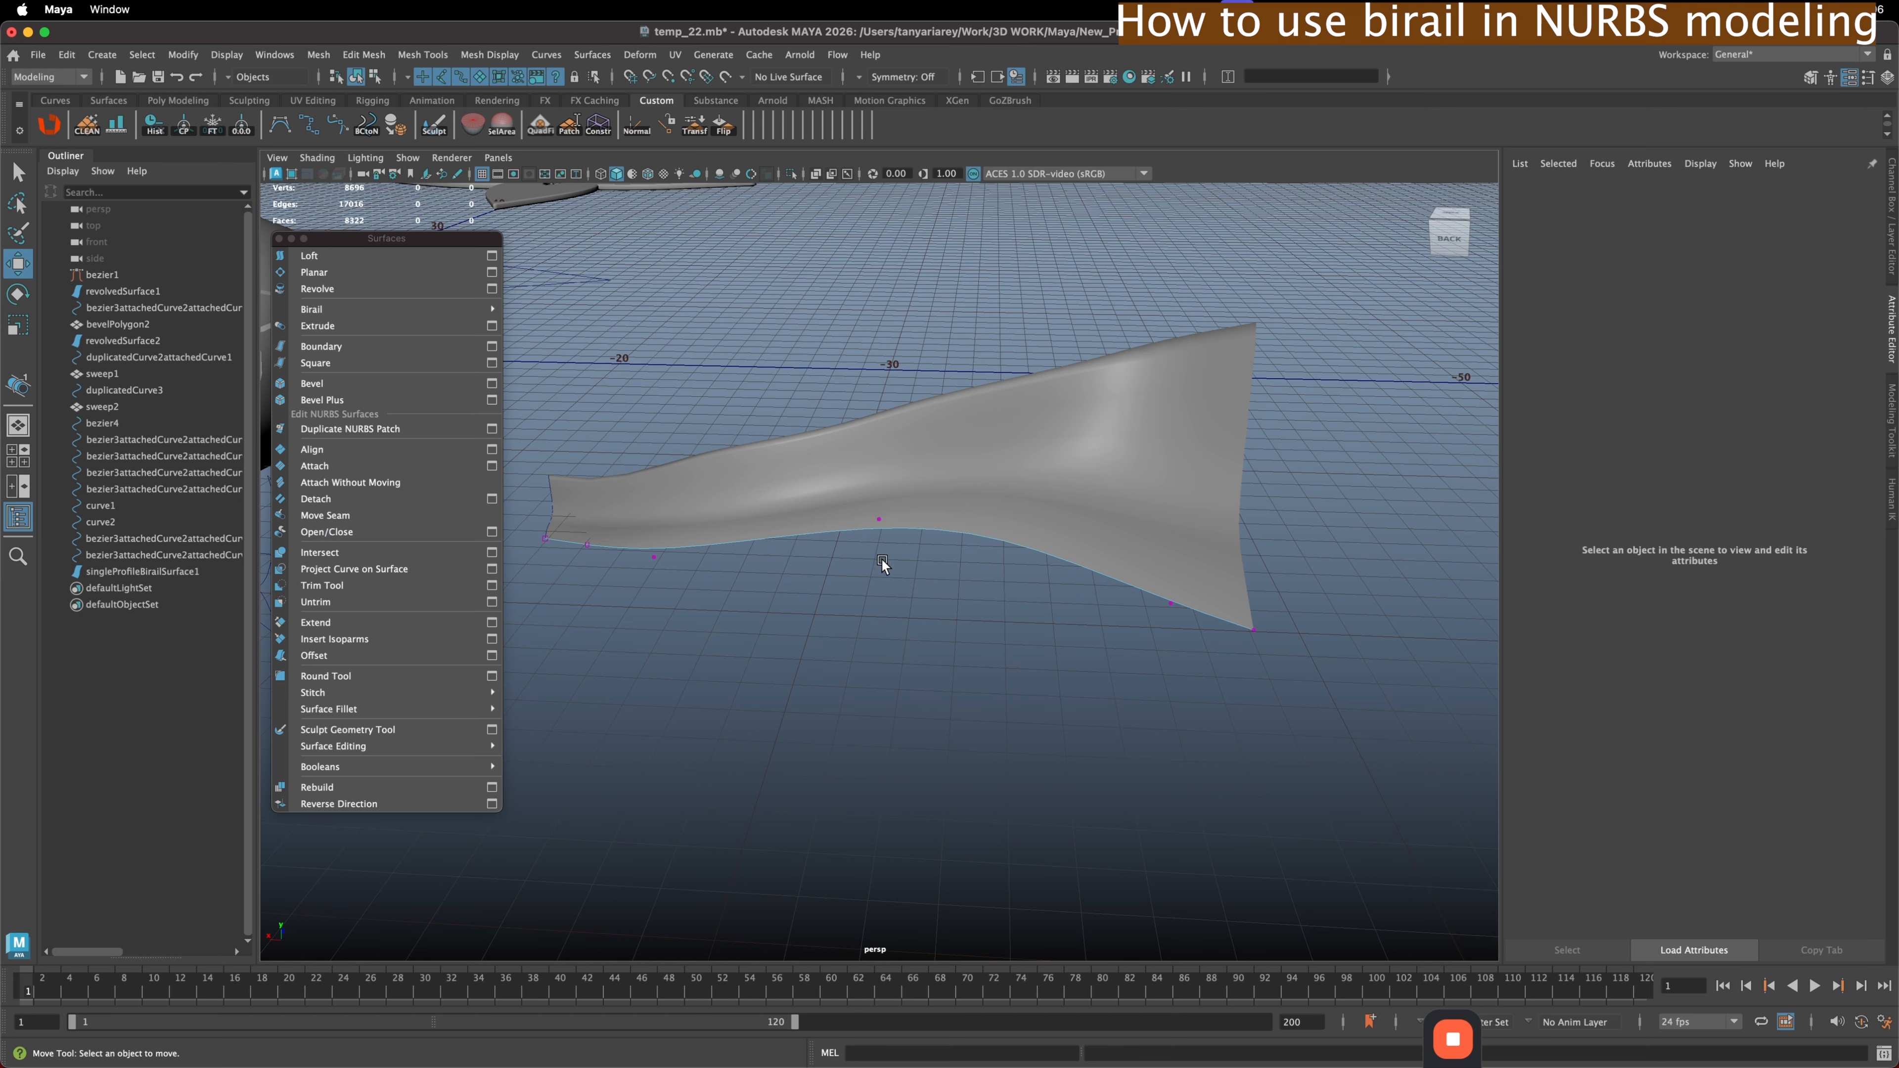
left_click(881, 525)
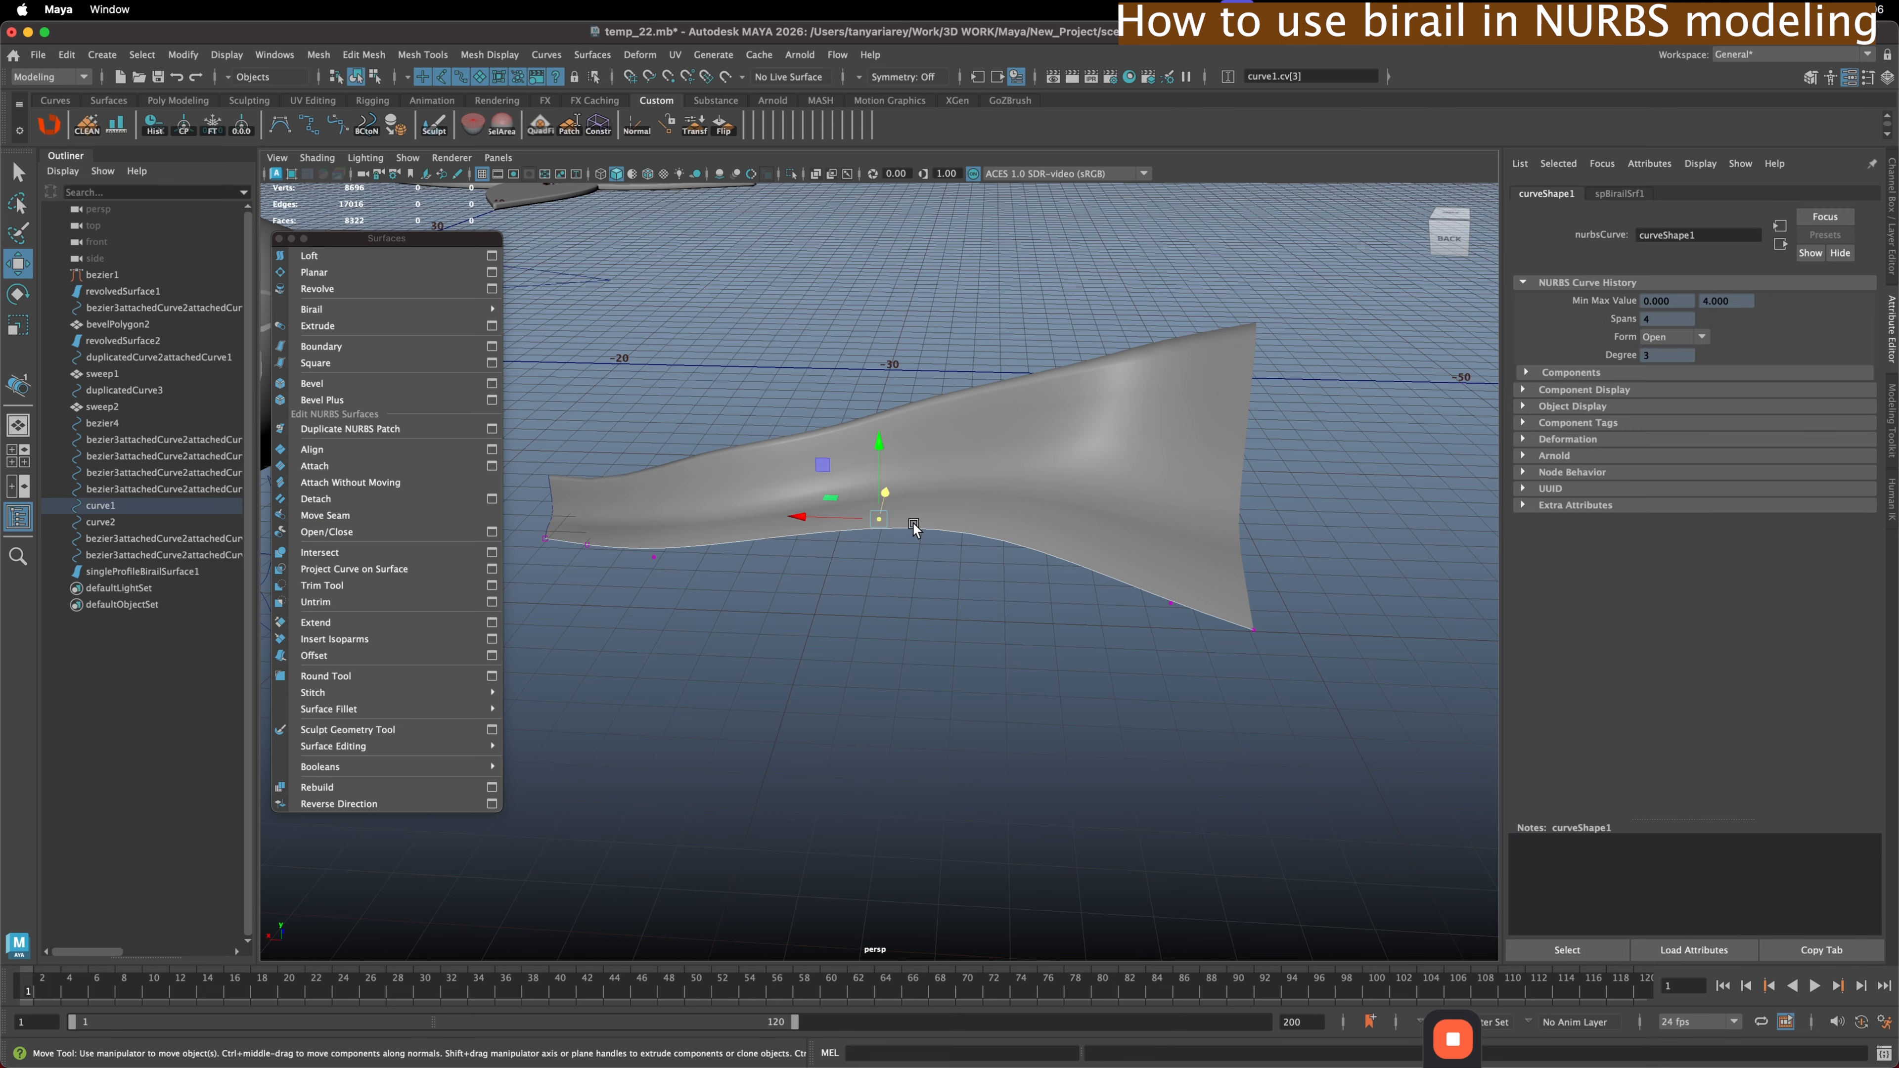
mouse_move(913, 523)
left_mouse_down("alt")
mouse_move(893, 526)
mouse_move(895, 492)
mouse_move(847, 524)
mouse_move(886, 510)
left_mouse_up("alt")
left_click(1230, 701, "alt")
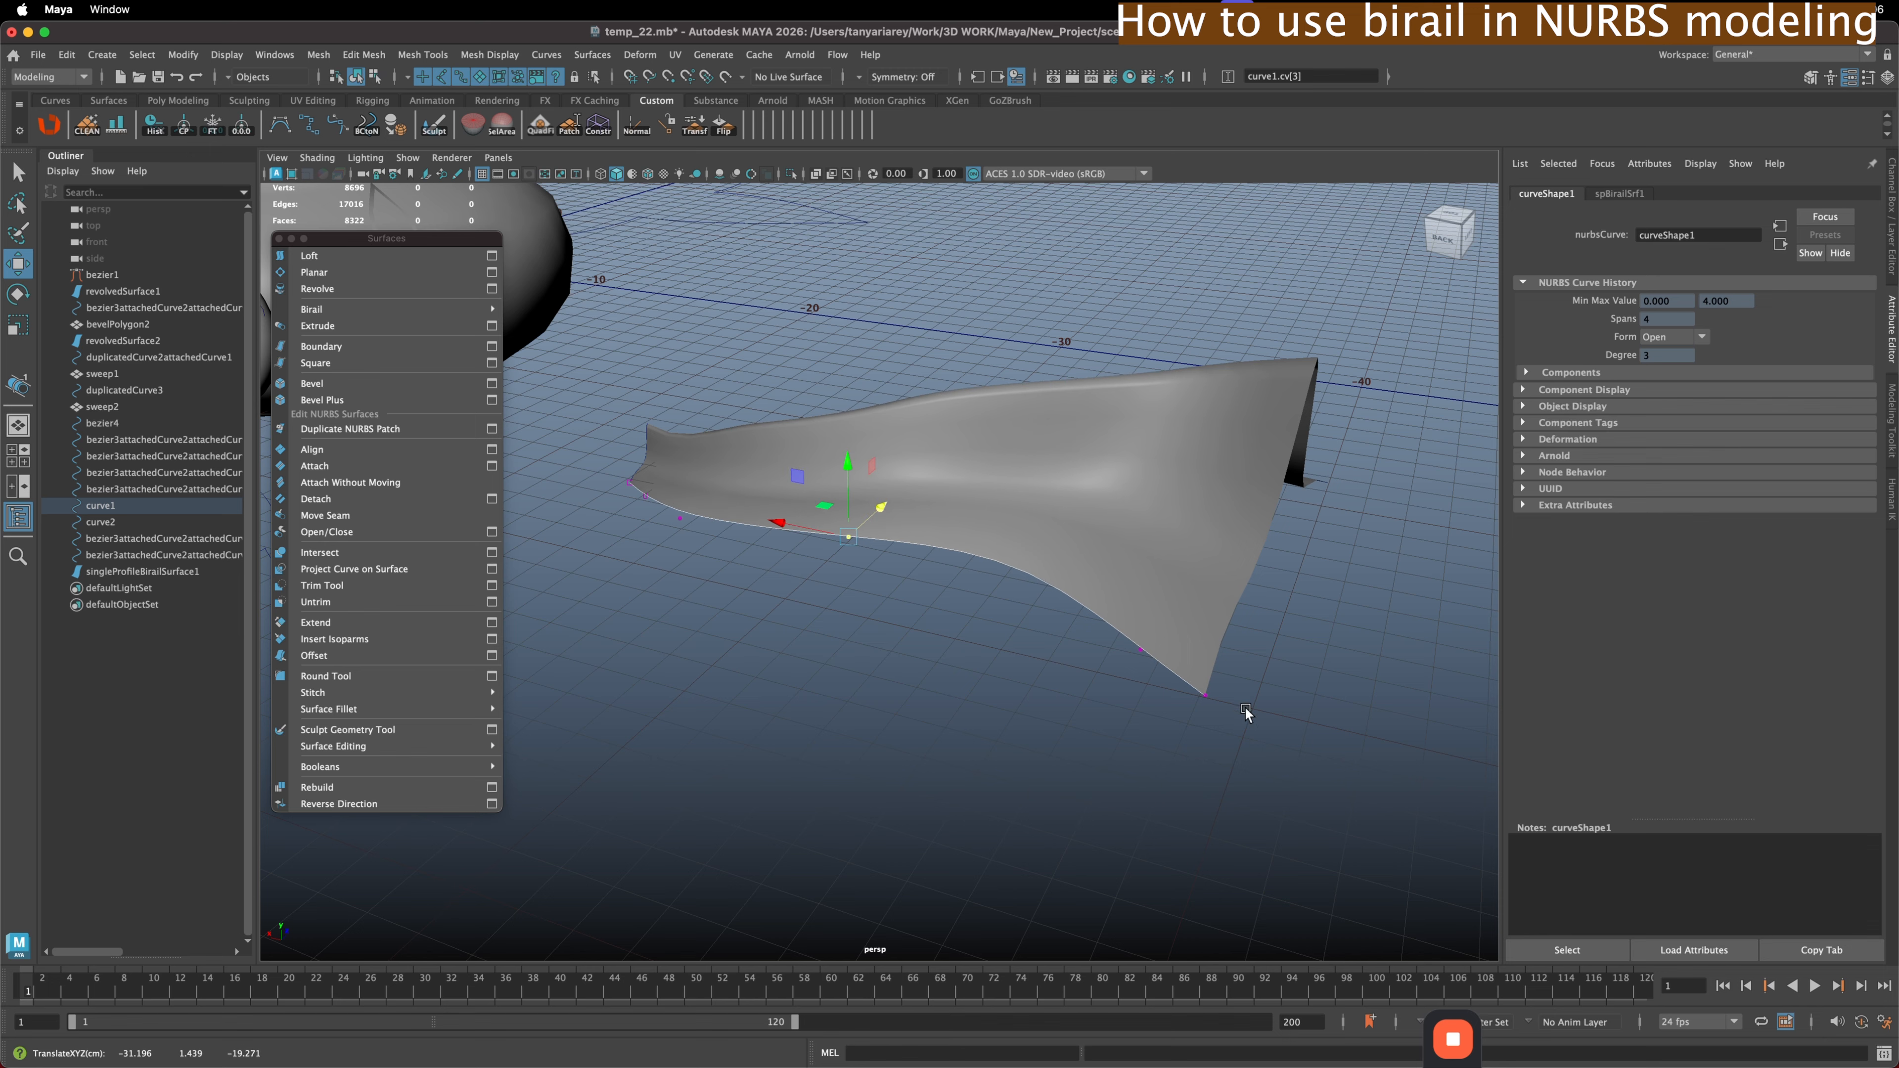
left_click_drag(739, 438, 753, 323)
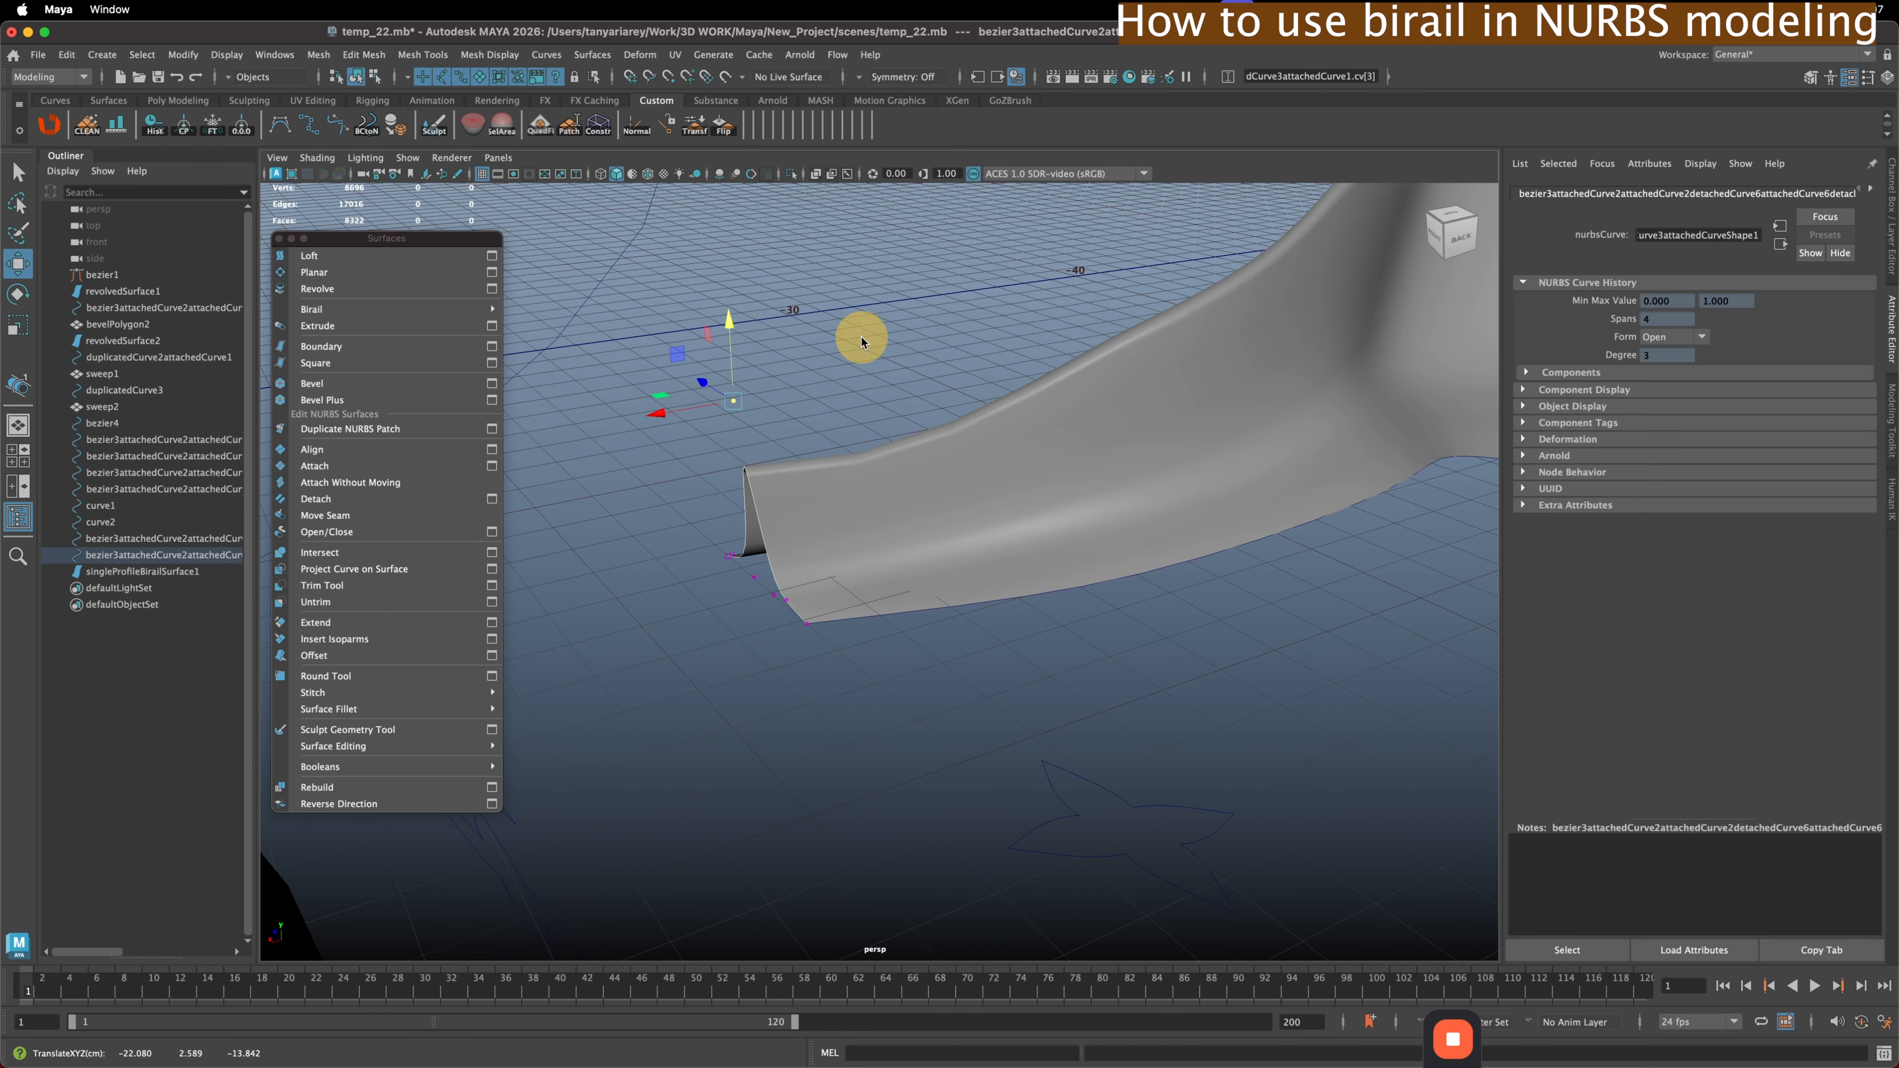
right_click_drag(861, 335, 941, 314)
- Delete the single-profile birail surface while keeping its profile and rail curves
scroll(958, 539, "down", 5)
scroll(1104, 542, "up", 4)
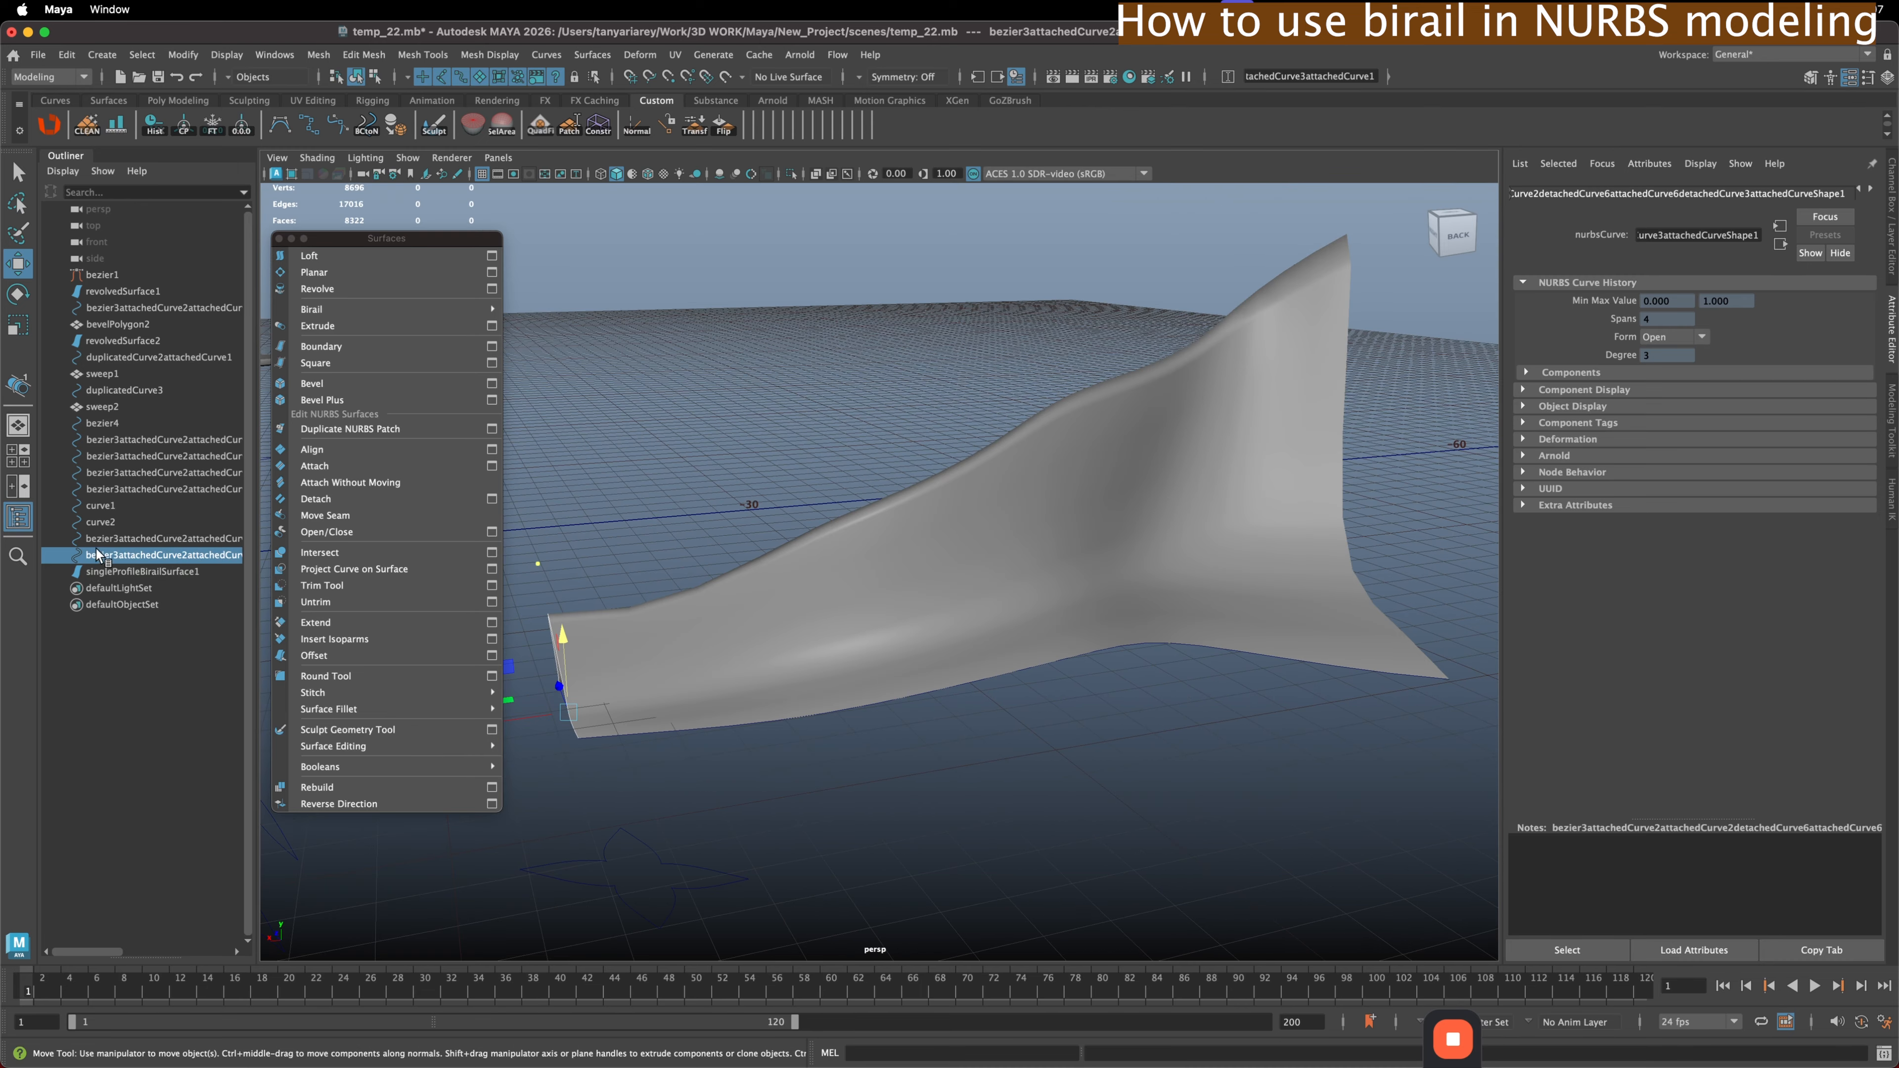
left_click(96, 569)
key("Delete")
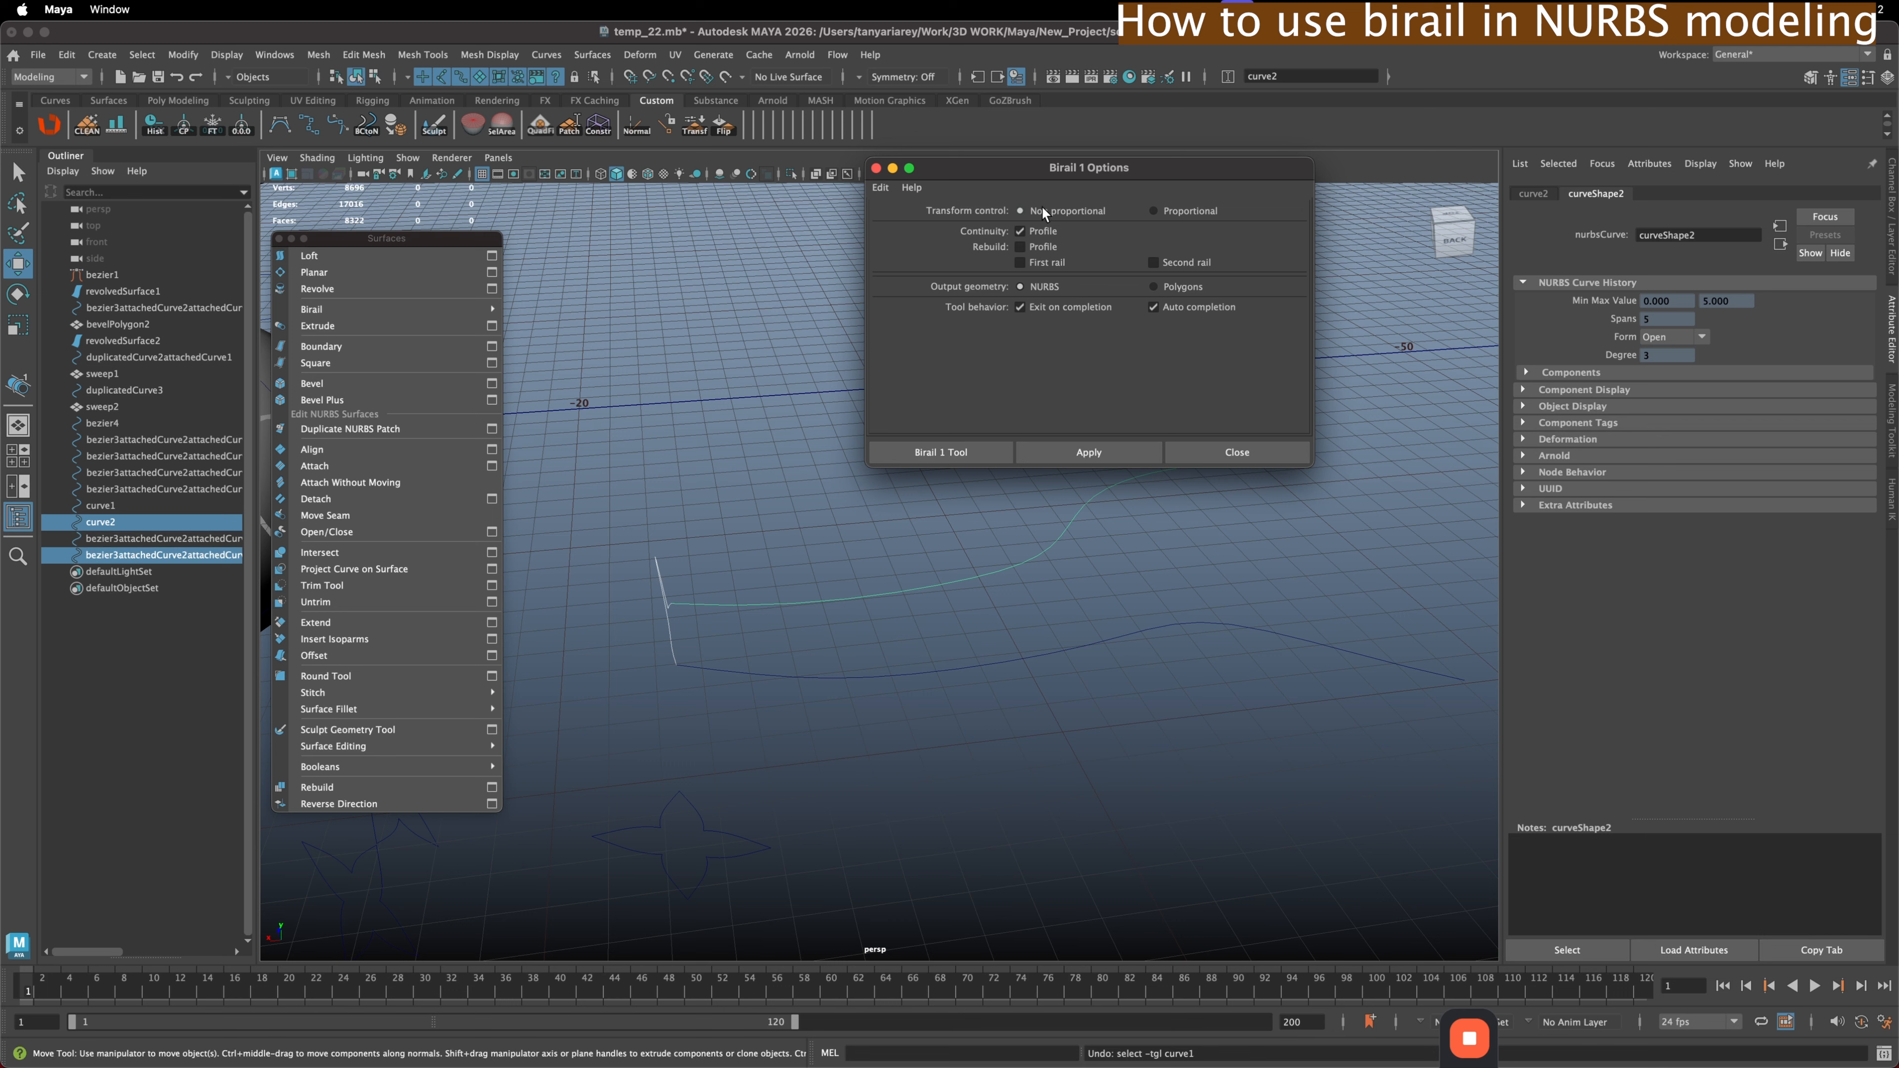
- Reset the Birail 1 settings to proportional transform without profile continuity, and close the options
left_click_drag(1023, 168, 1015, 179)
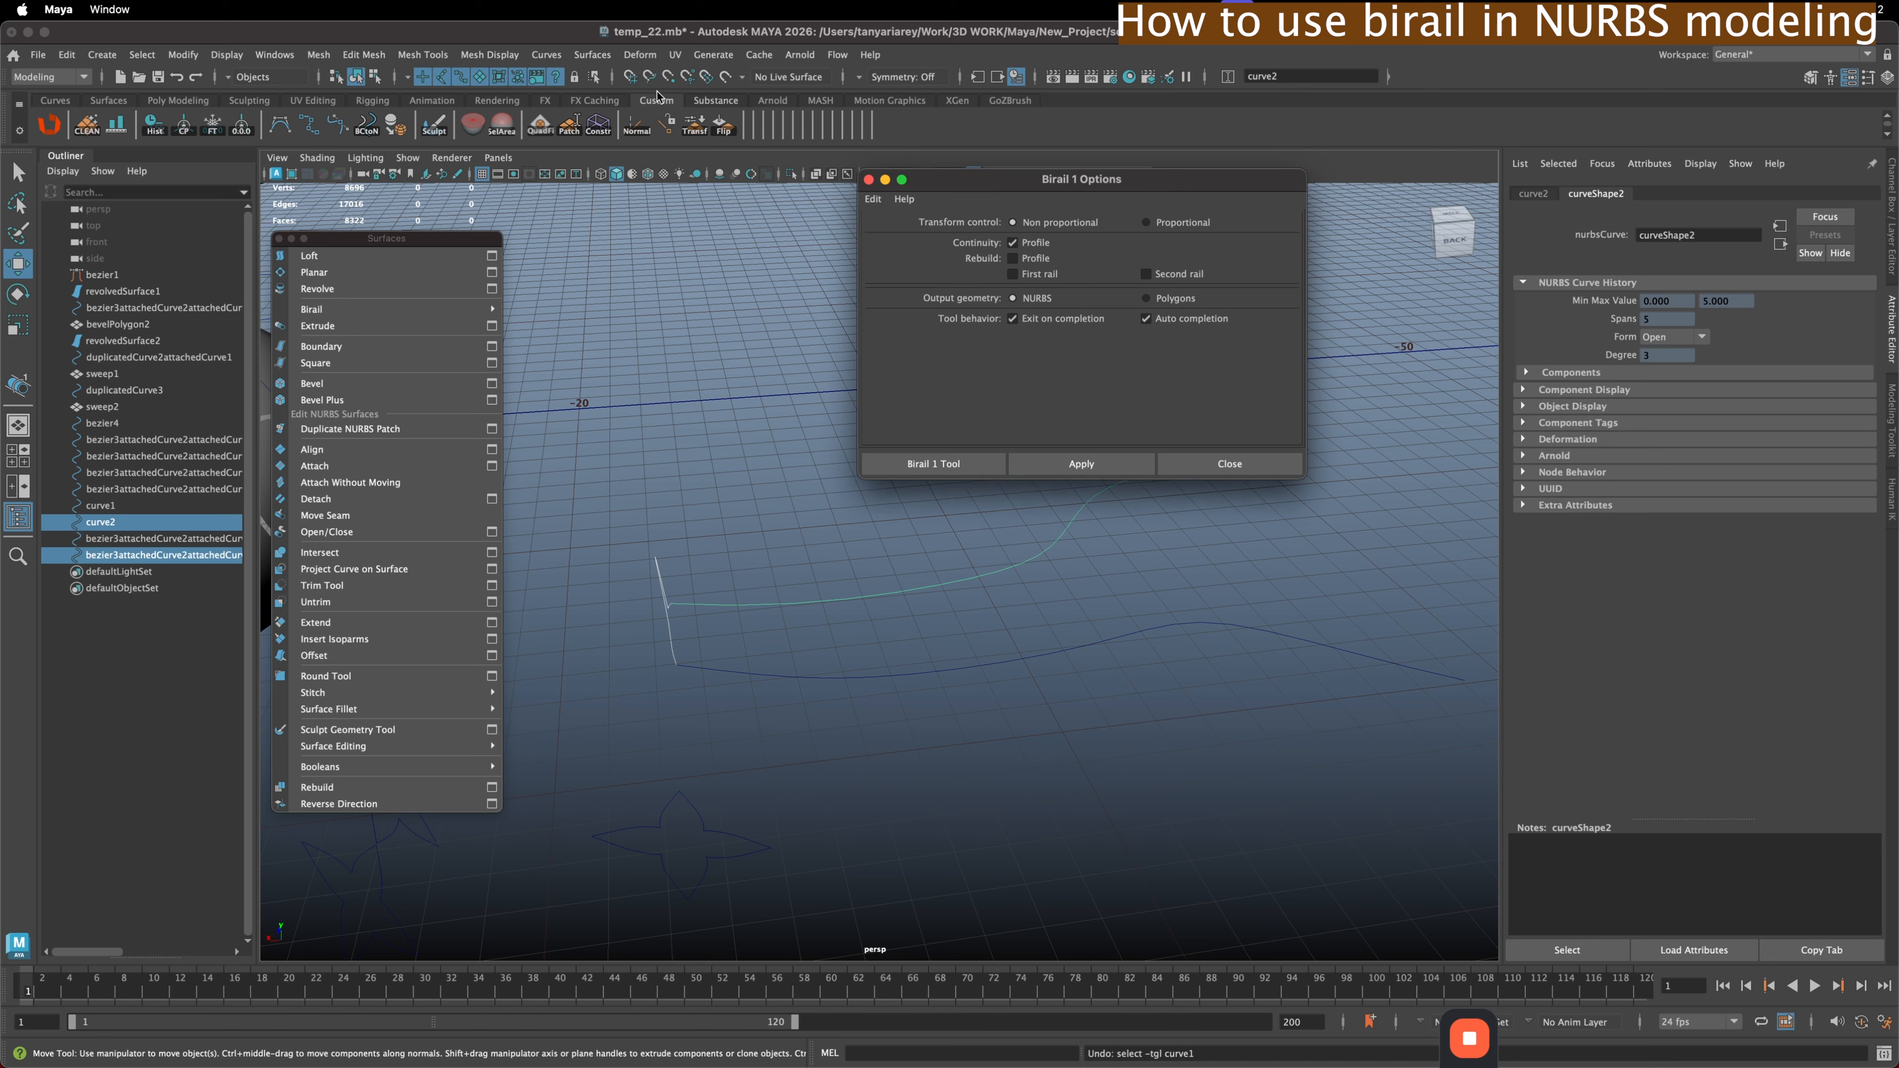
left_click(546, 54)
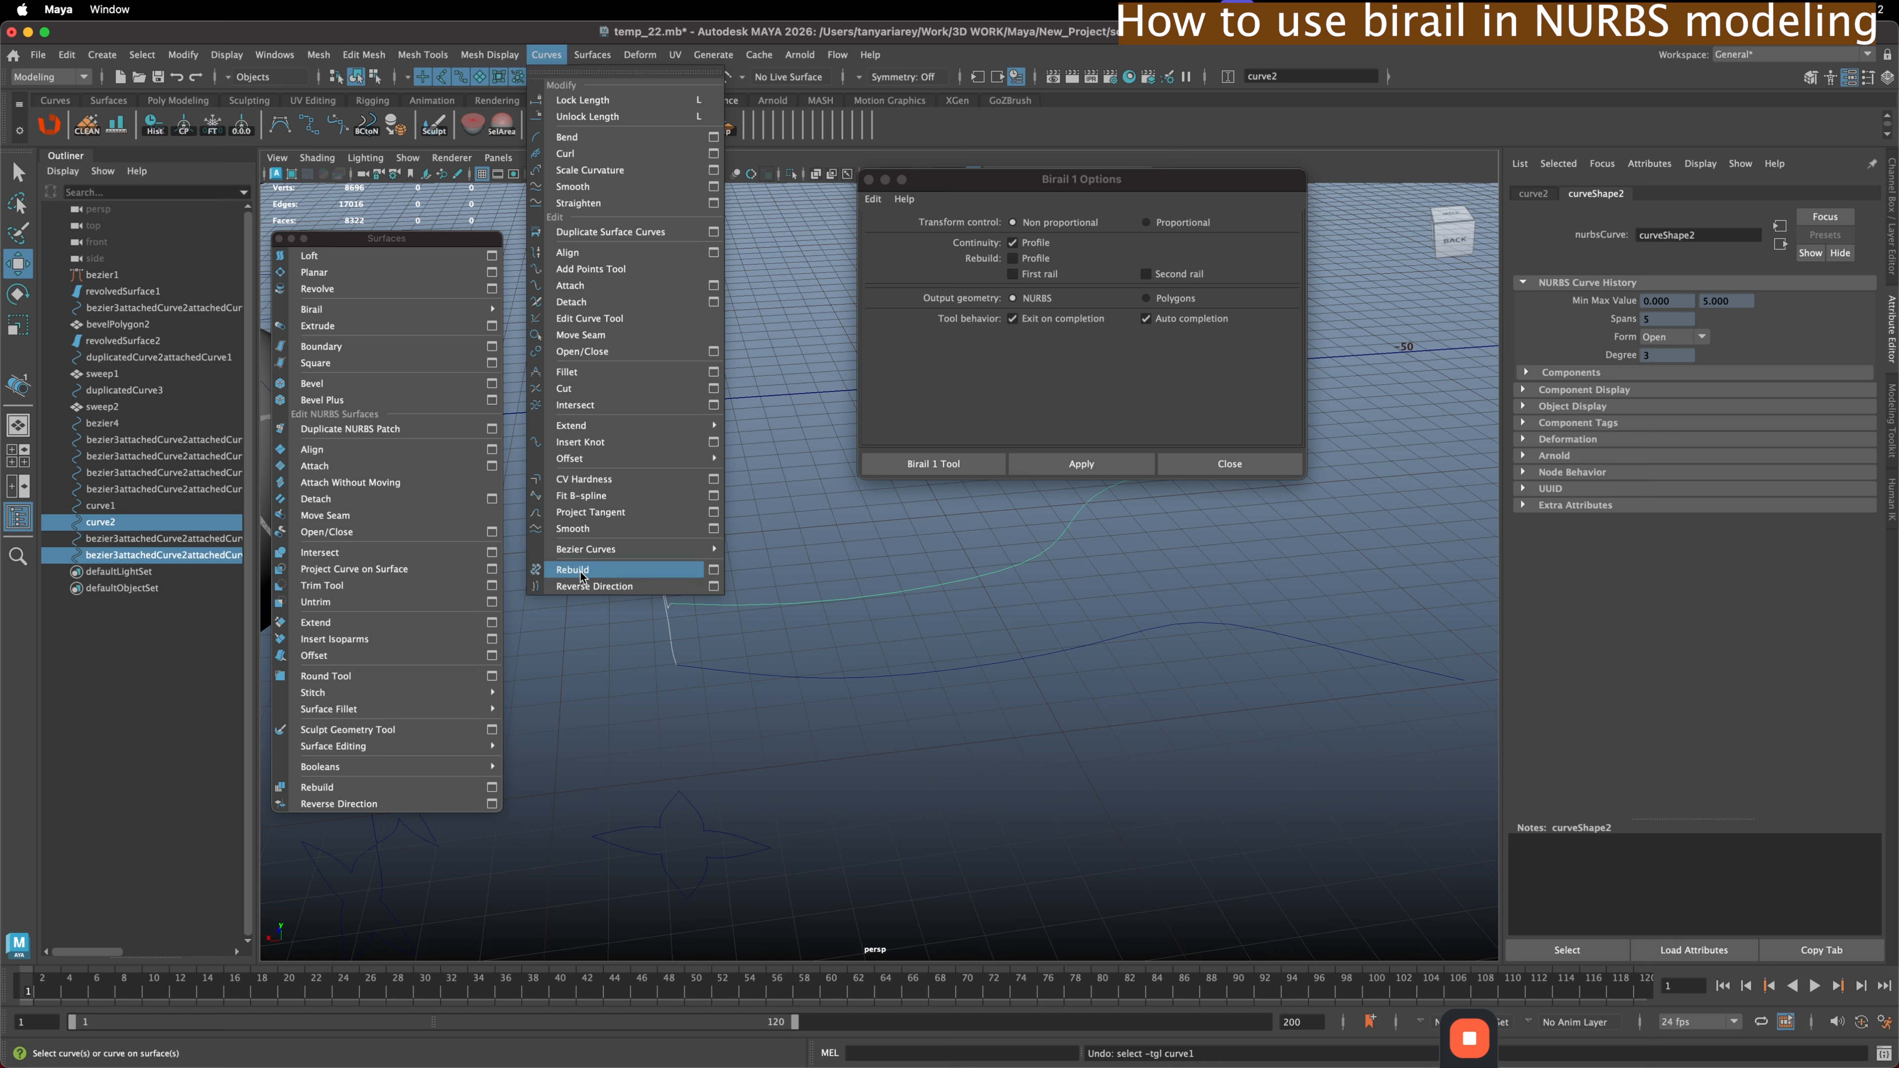
left_click(826, 388)
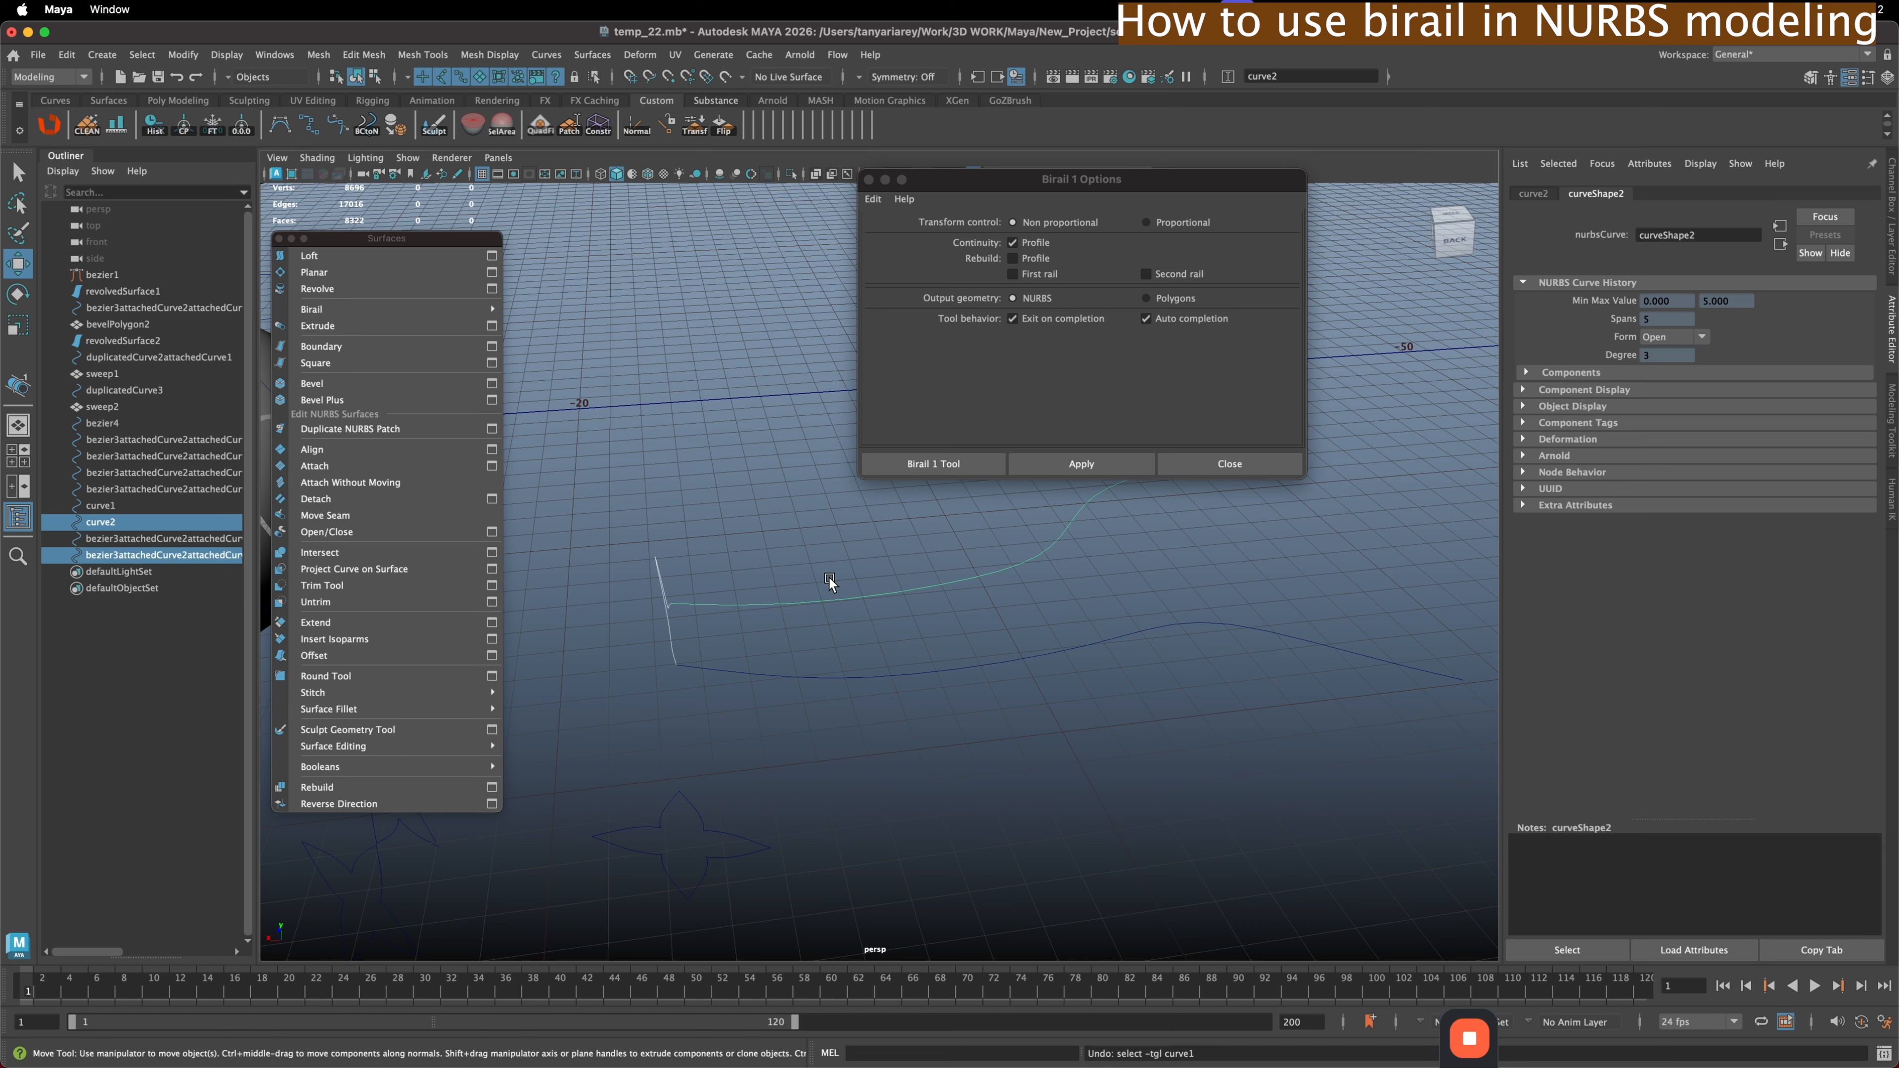
left_click_drag(828, 576, 814, 576, "alt")
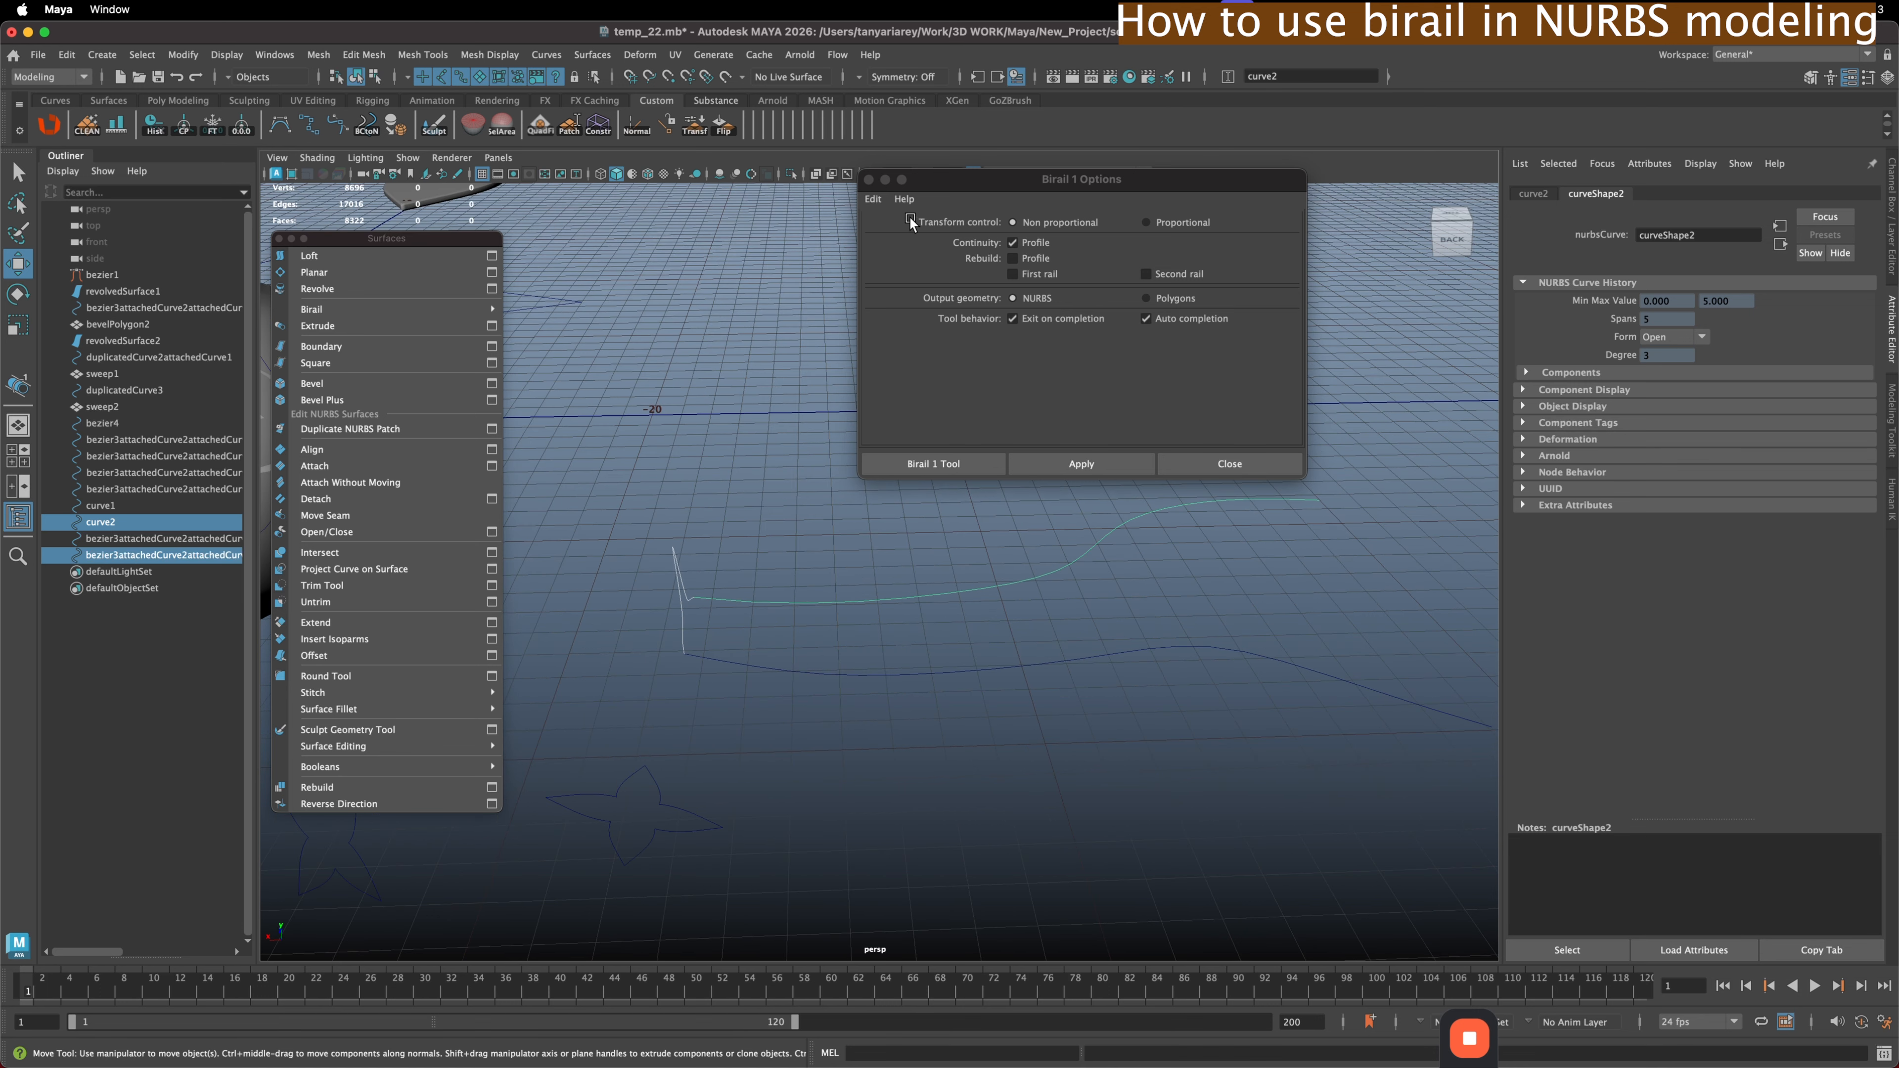
left_click(874, 199)
left_click(900, 233)
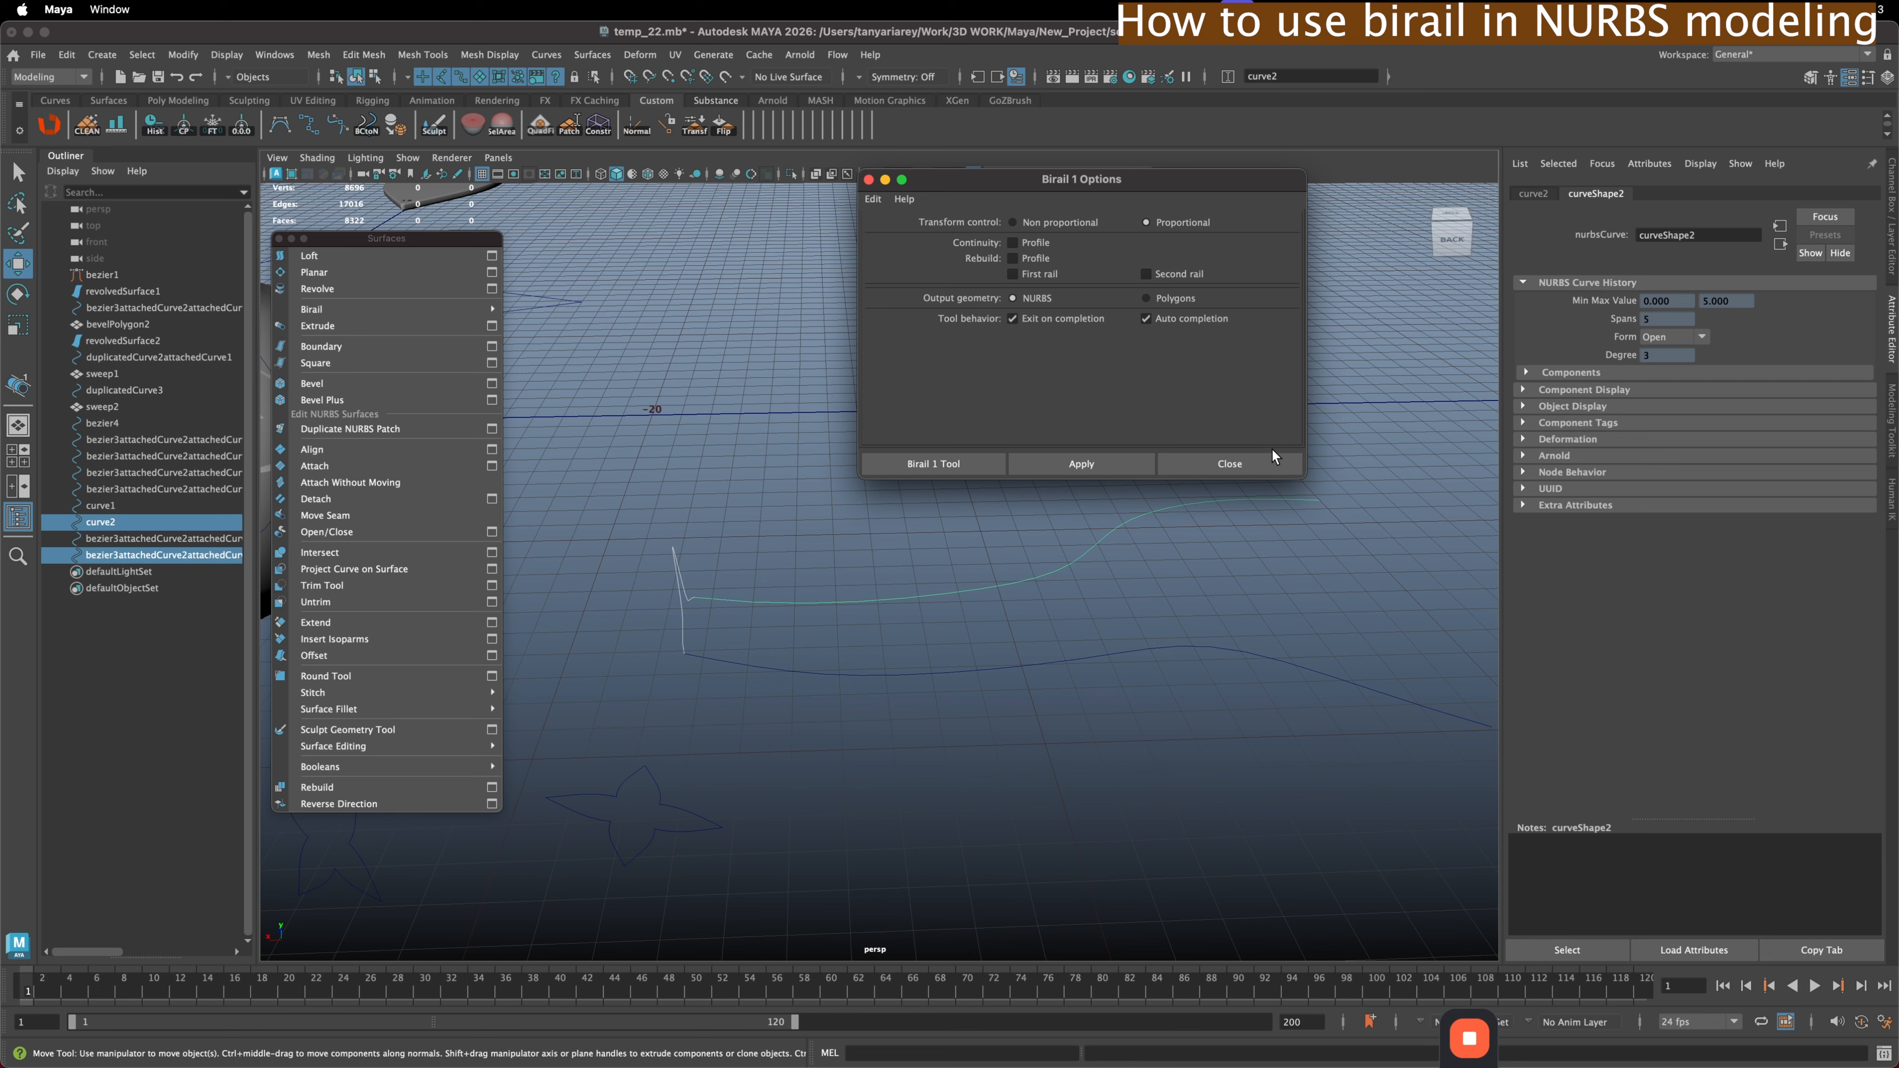
left_click(1229, 463)
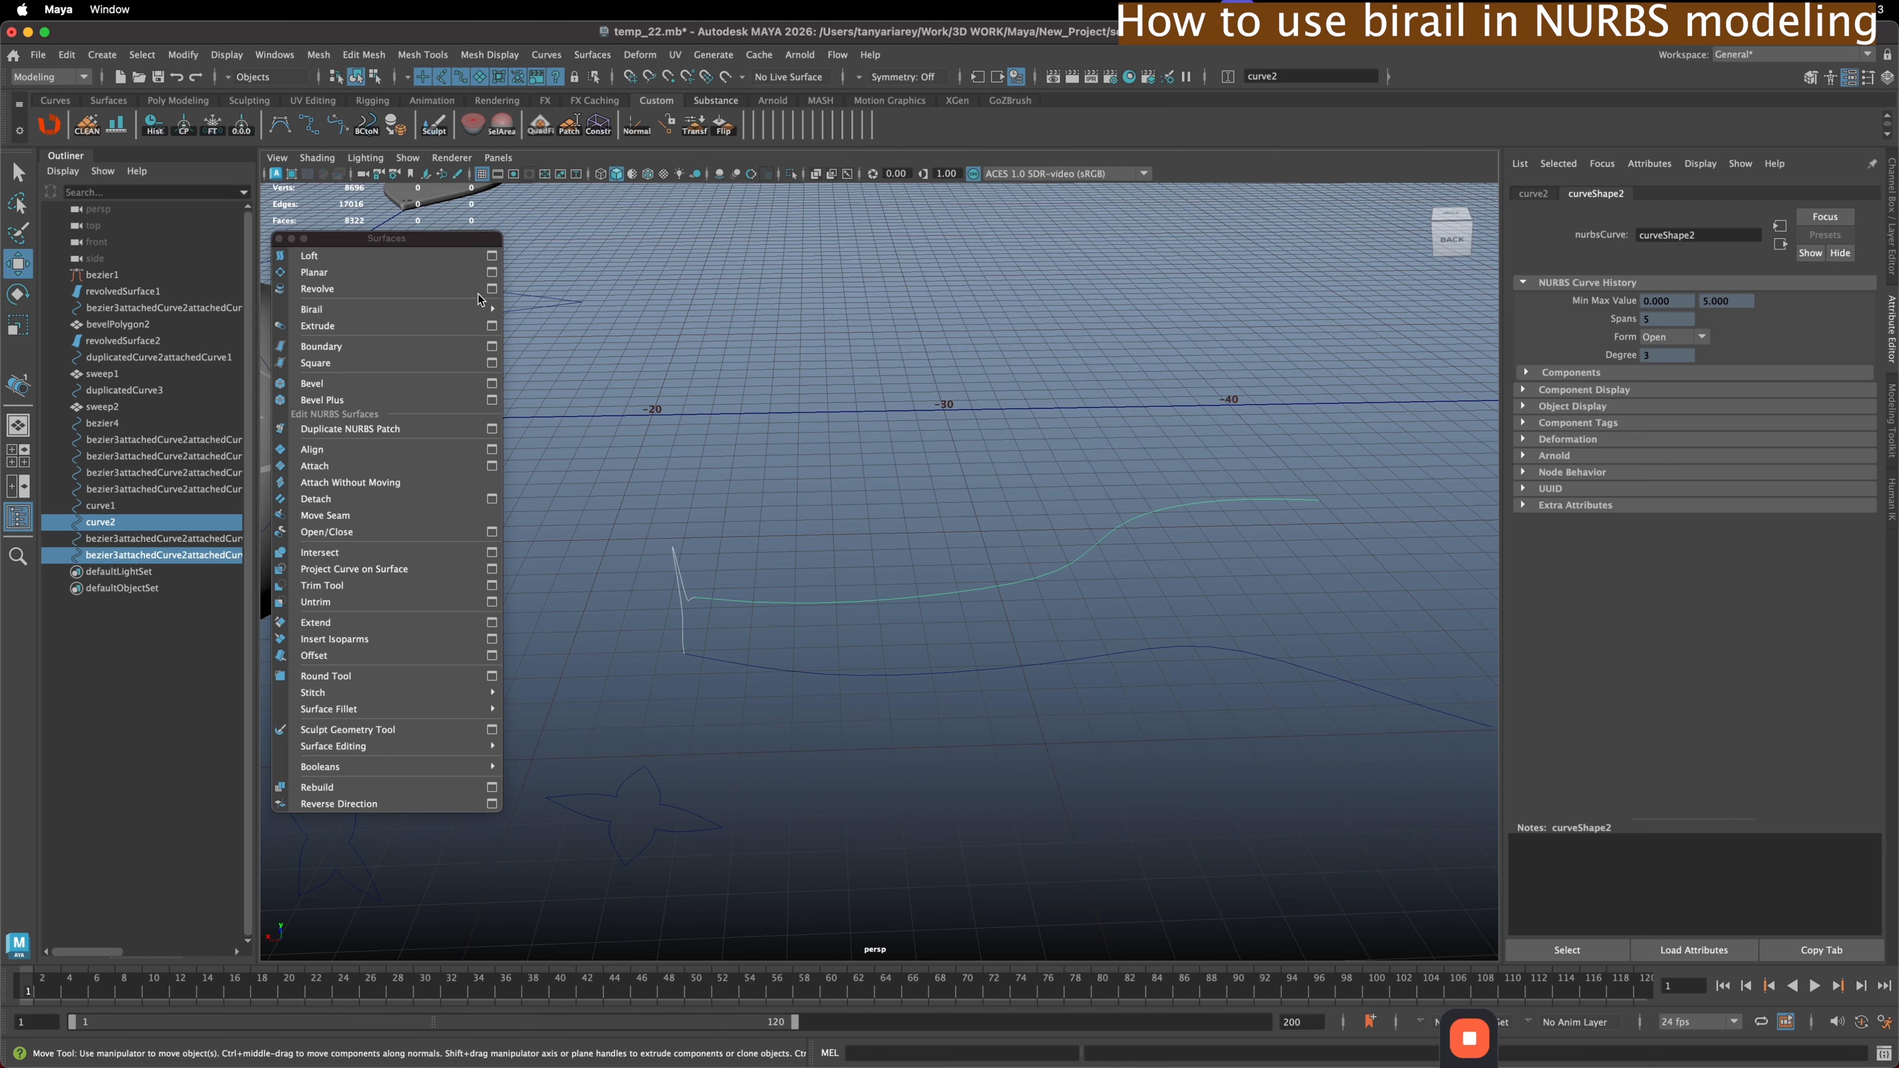
- Duplicate the short profile curve and move the copy along the rails toward their middle
mouse_move(376, 311)
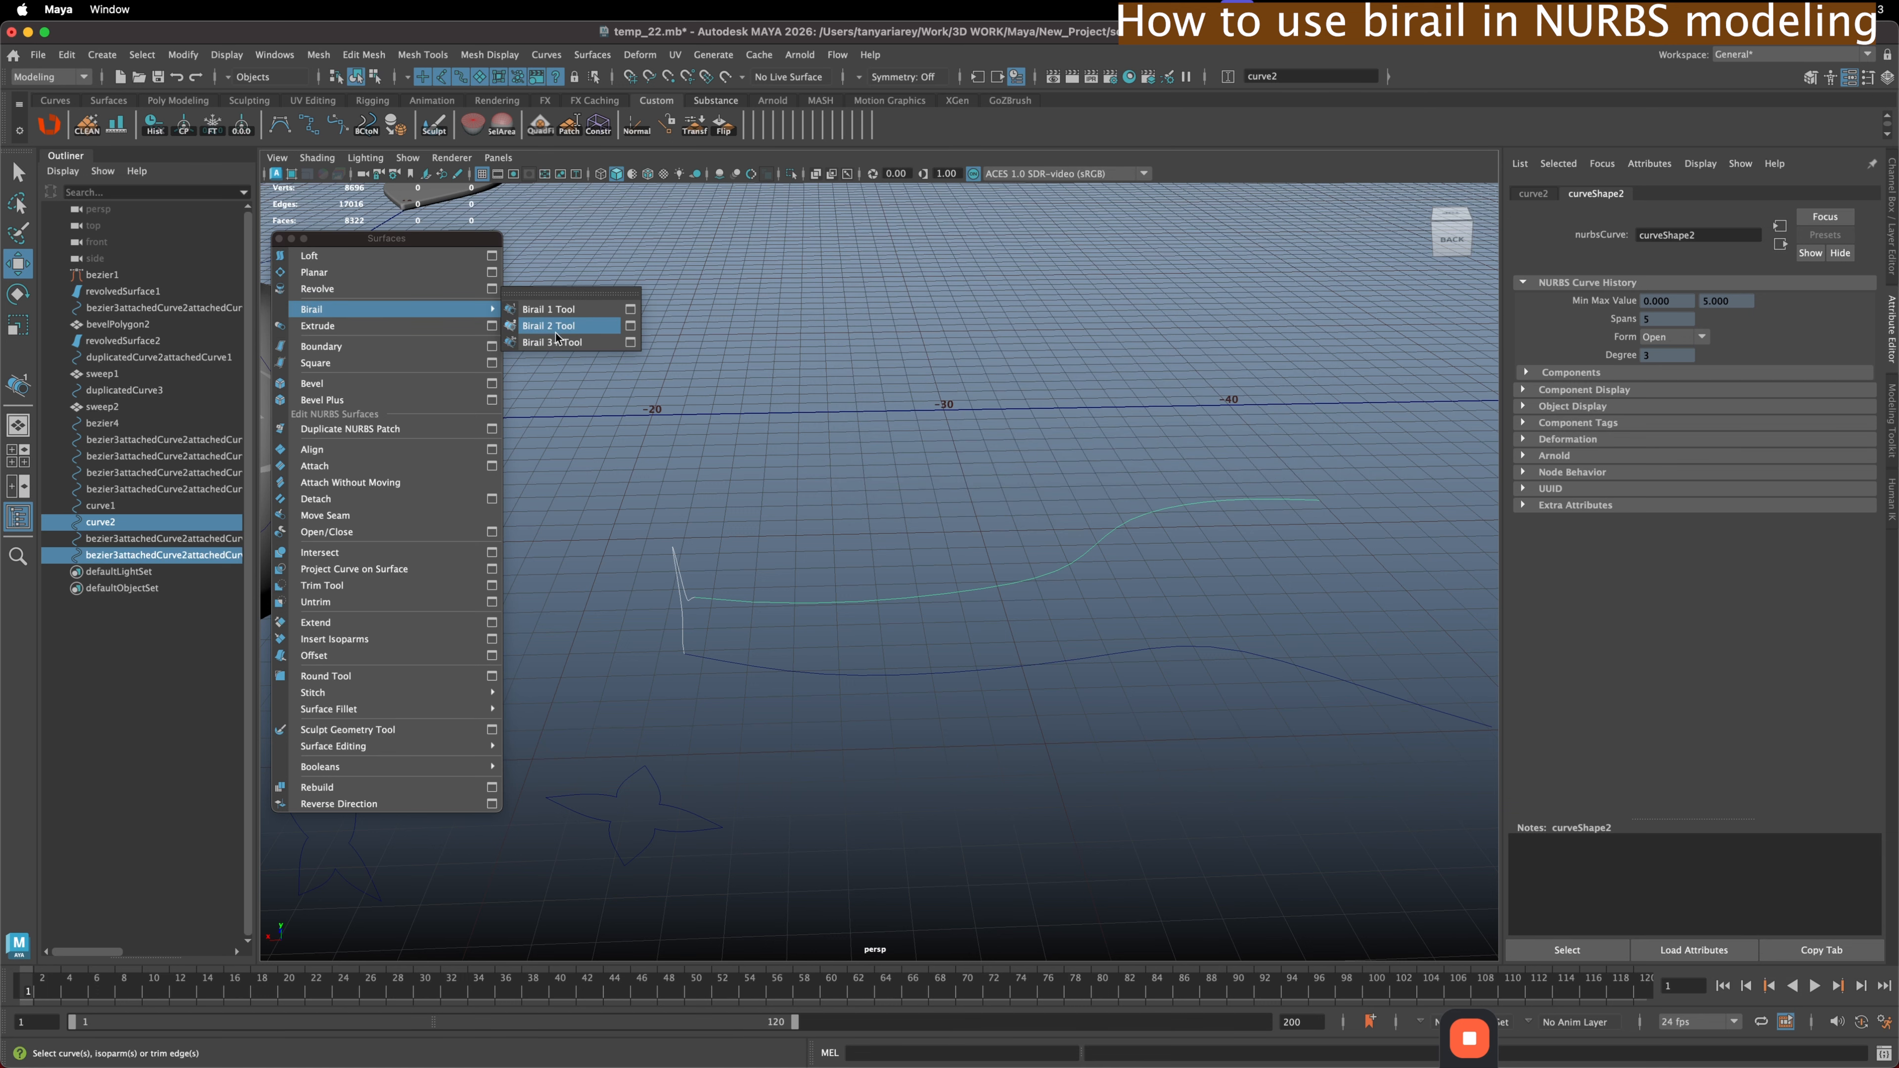
left_click(934, 554)
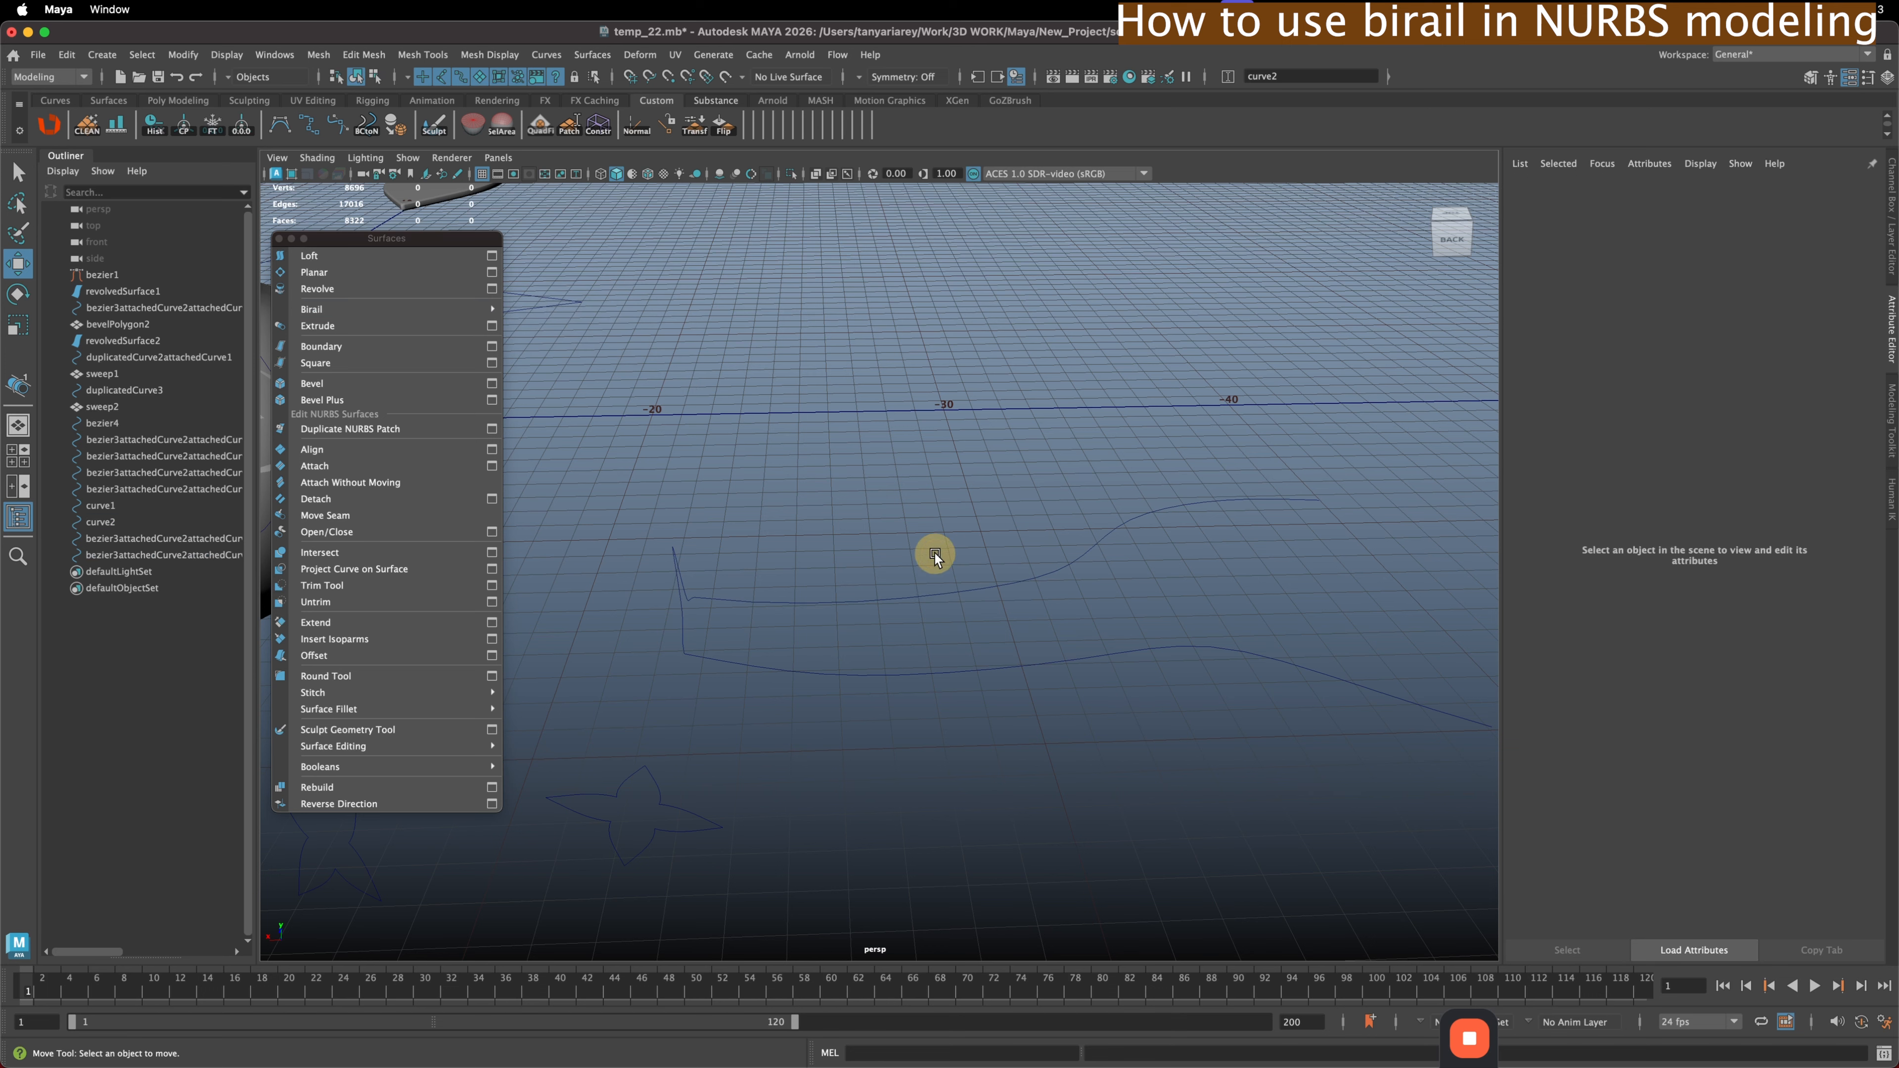
left_click(675, 582)
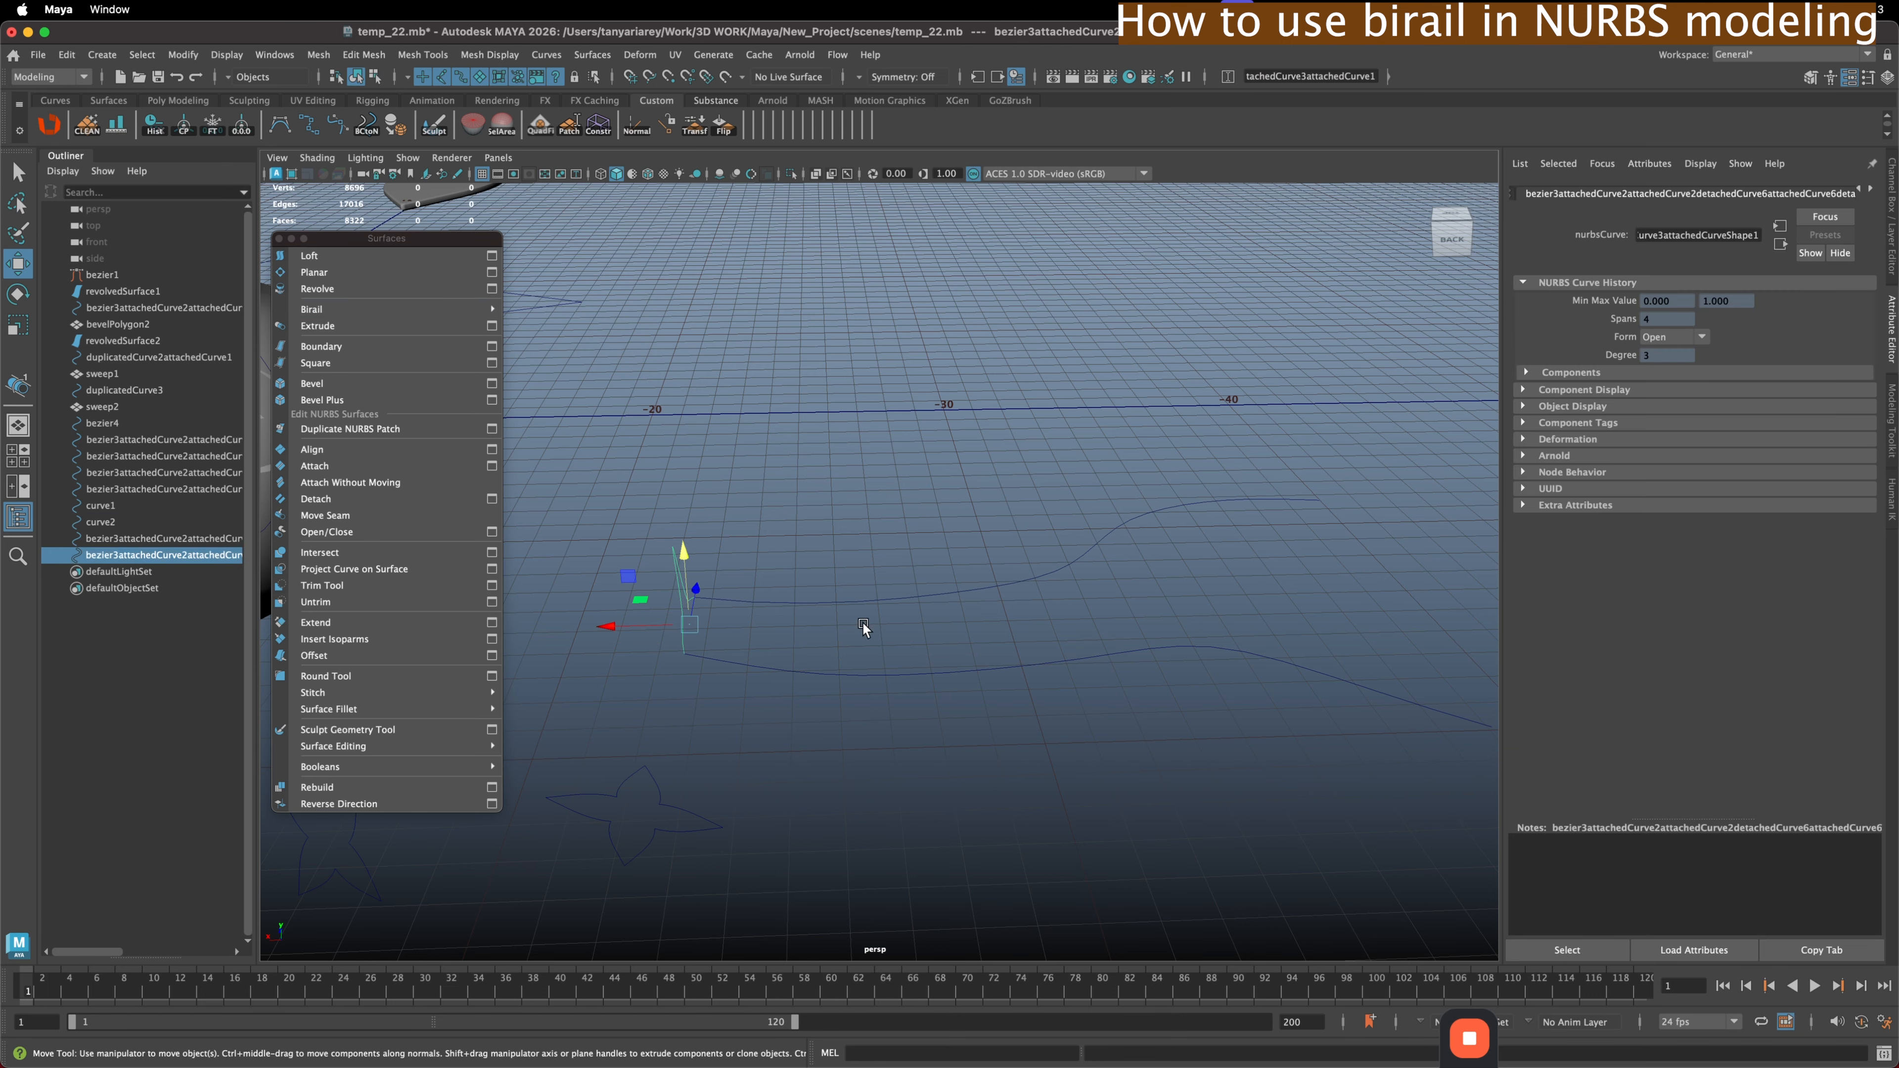
key("ctrl+d")
left_click_drag(627, 625, 976, 628)
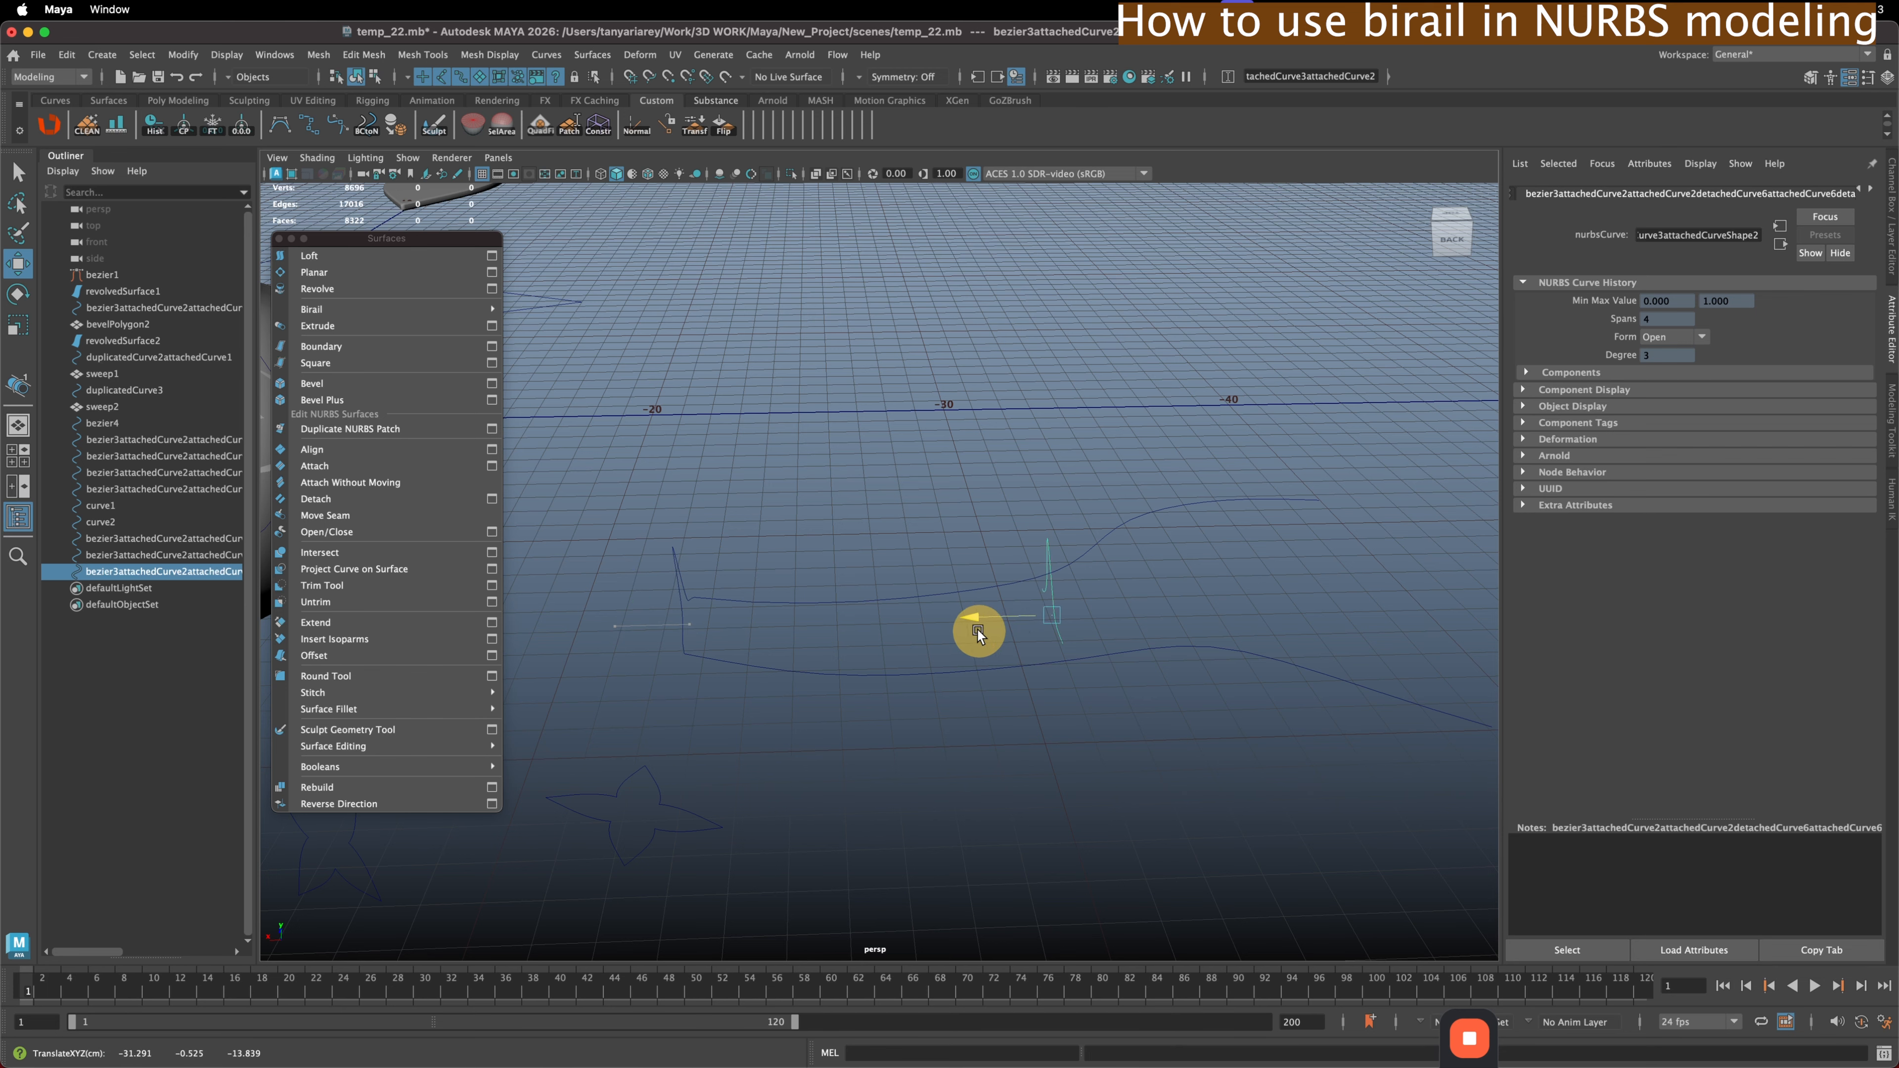
- Move the duplicated profile curve's end control vertices onto the two rail curves
left_click_drag(1065, 569, 1198, 626, "alt")
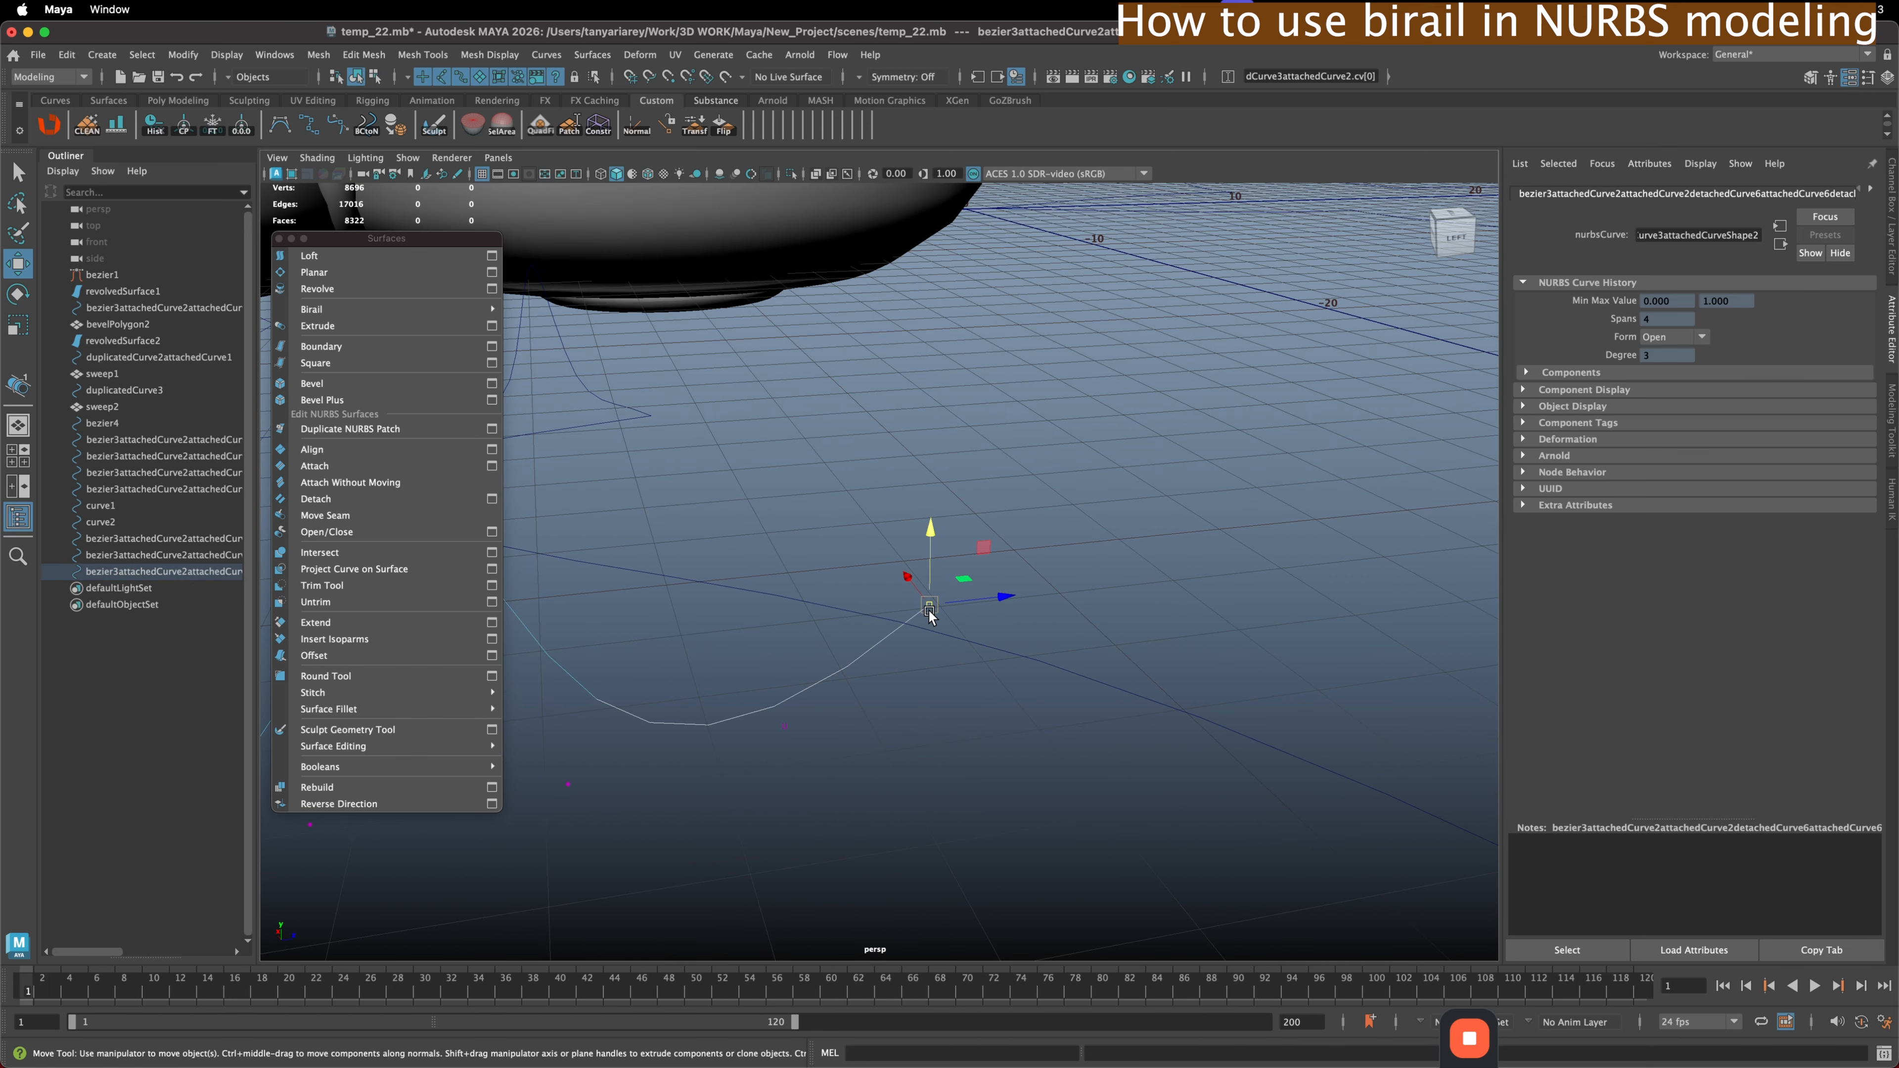
left_click_drag(934, 615, 860, 677)
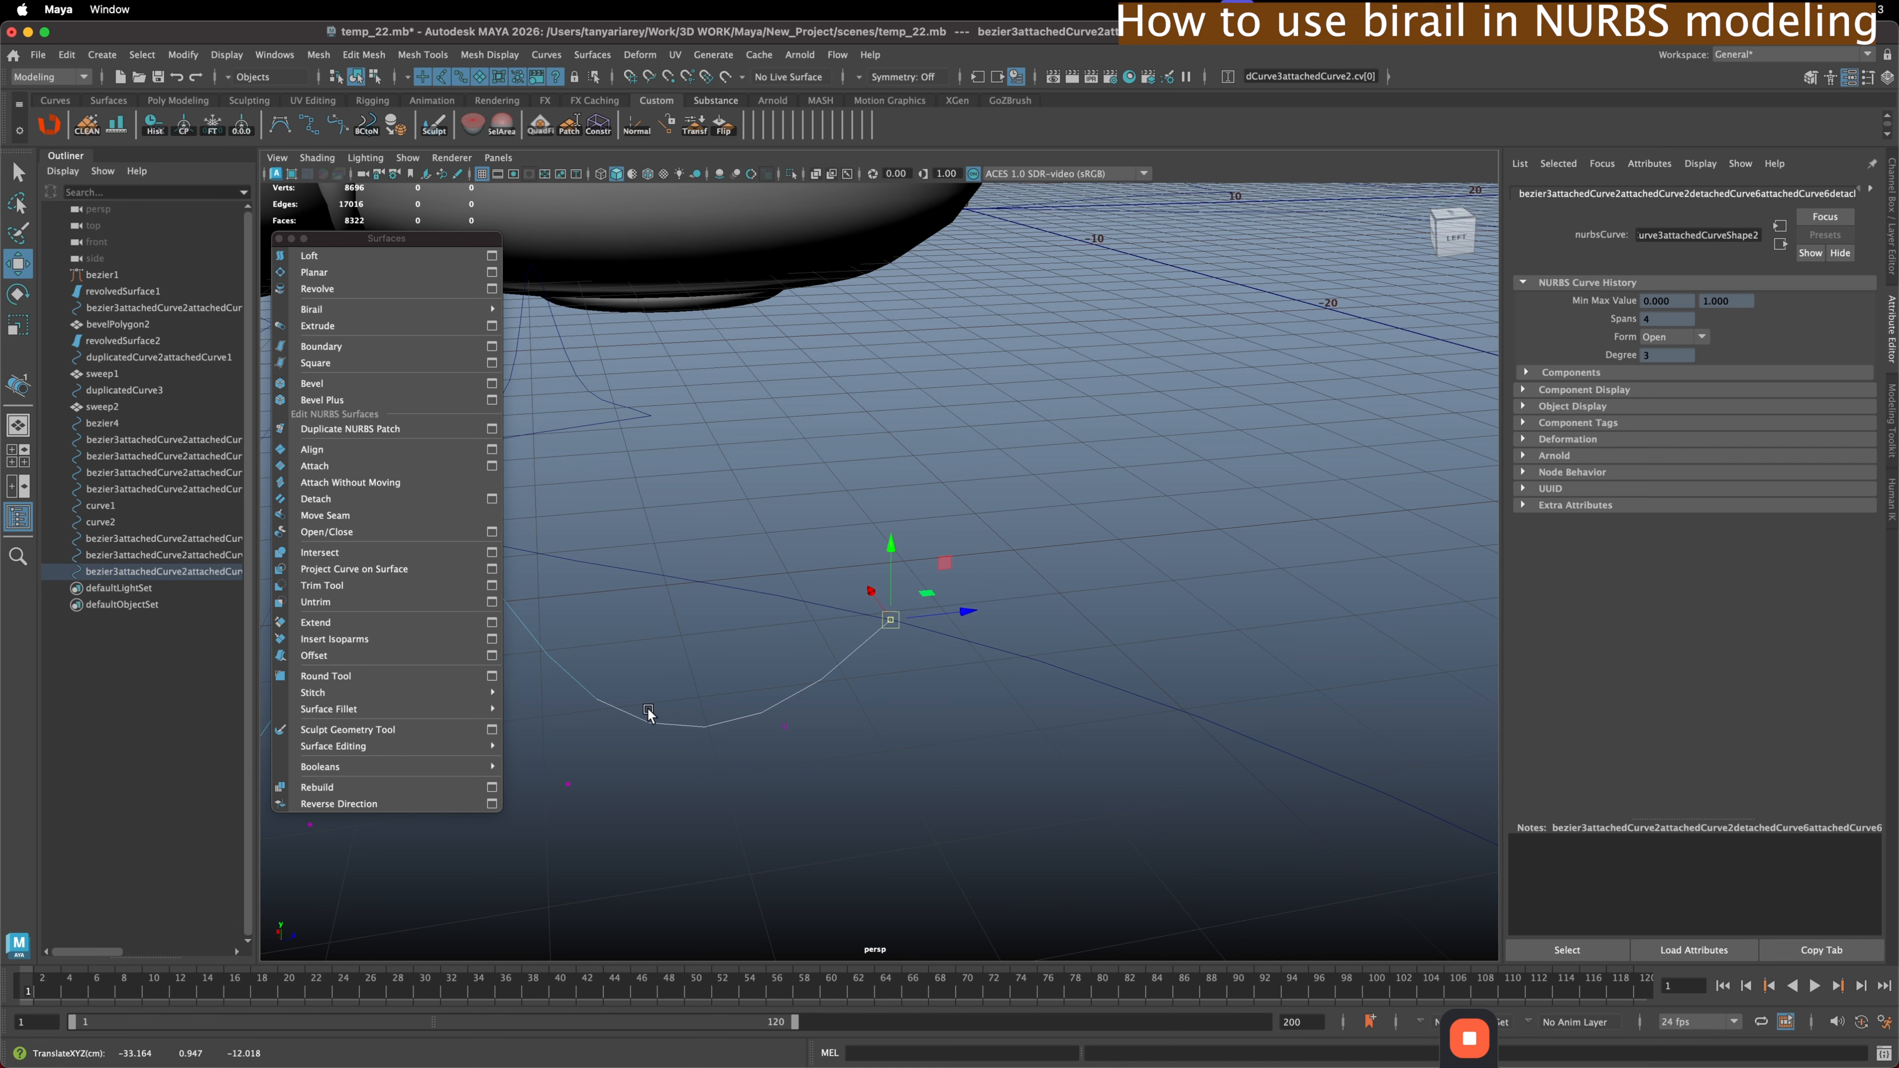
scroll(653, 710, "down", 2)
middle_click_drag(666, 729, 964, 663, "alt")
scroll(822, 701, "down", 1)
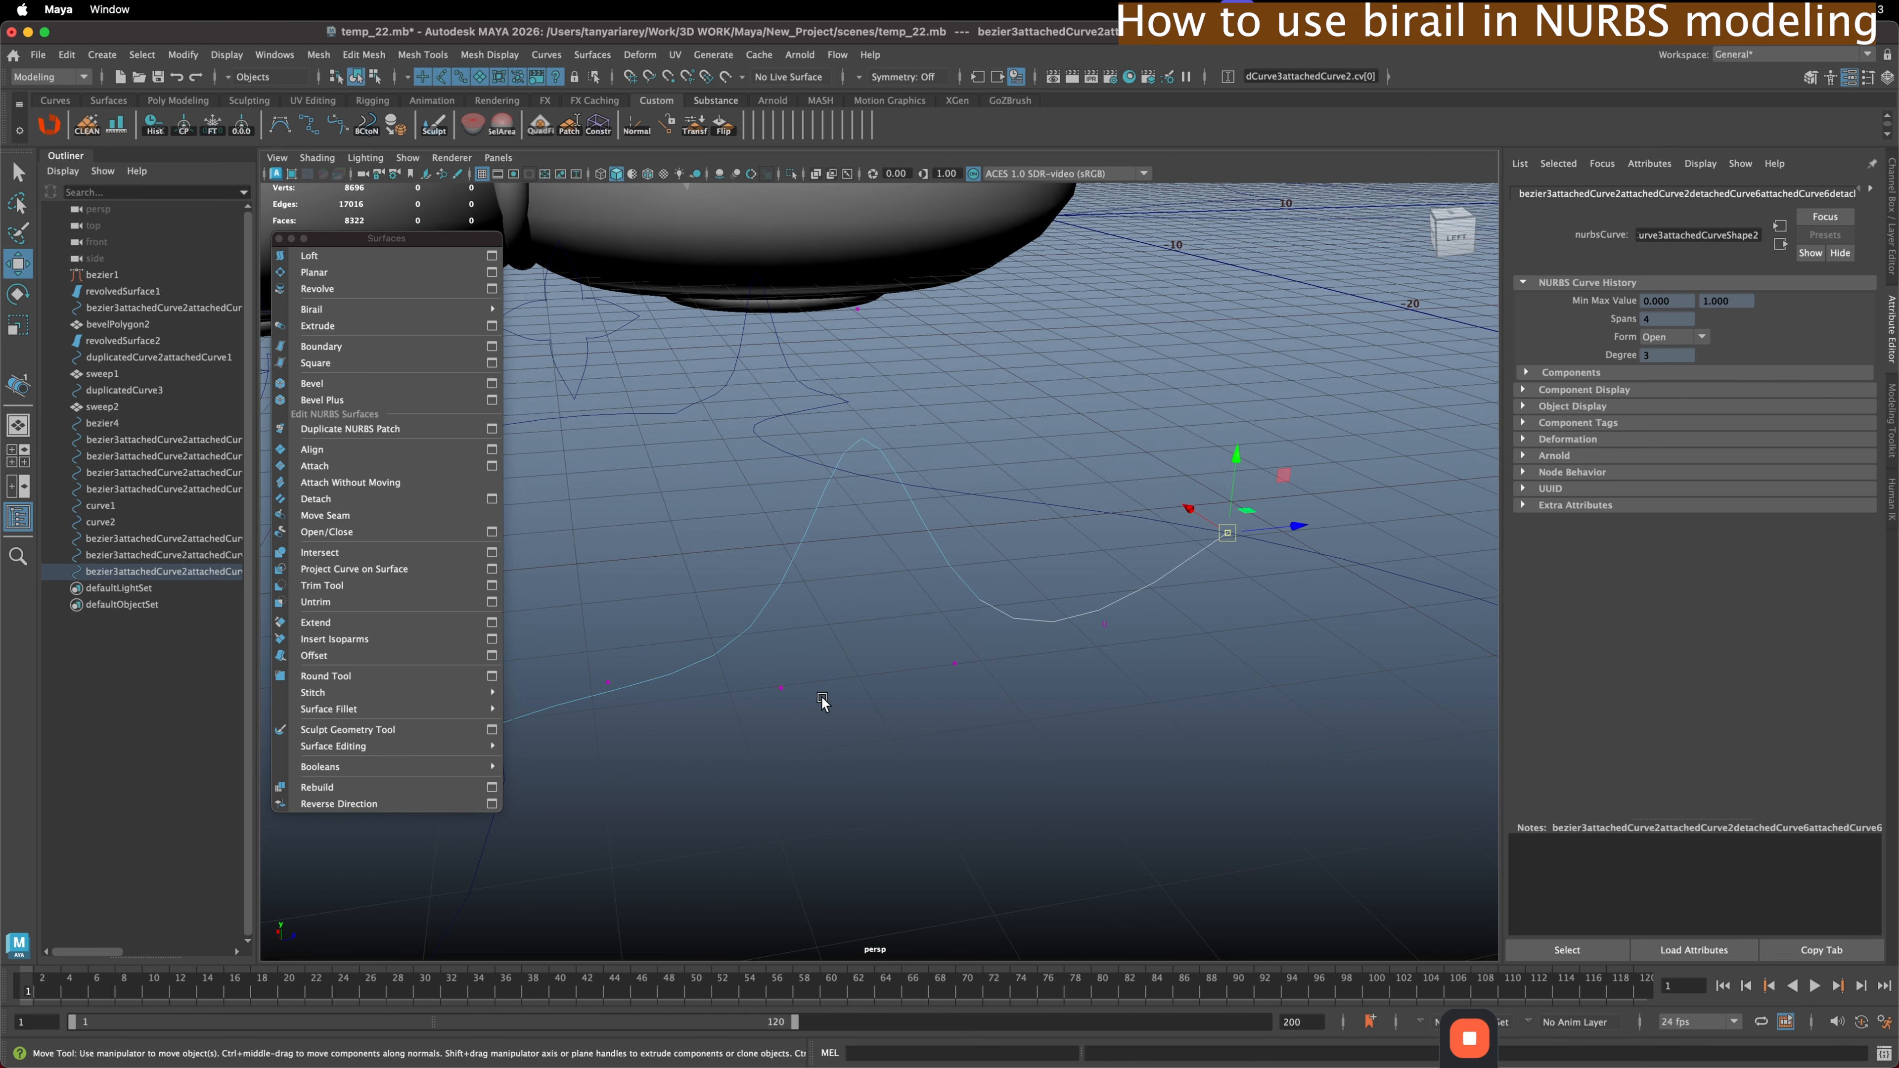
middle_click_drag(822, 702, 1080, 601, "alt")
left_click_drag(950, 557, 974, 606)
- Reshape the duplicated profile by repositioning its inner control vertices and deleting the one at the peak of its arch
left_click_drag(1057, 524, 1271, 539)
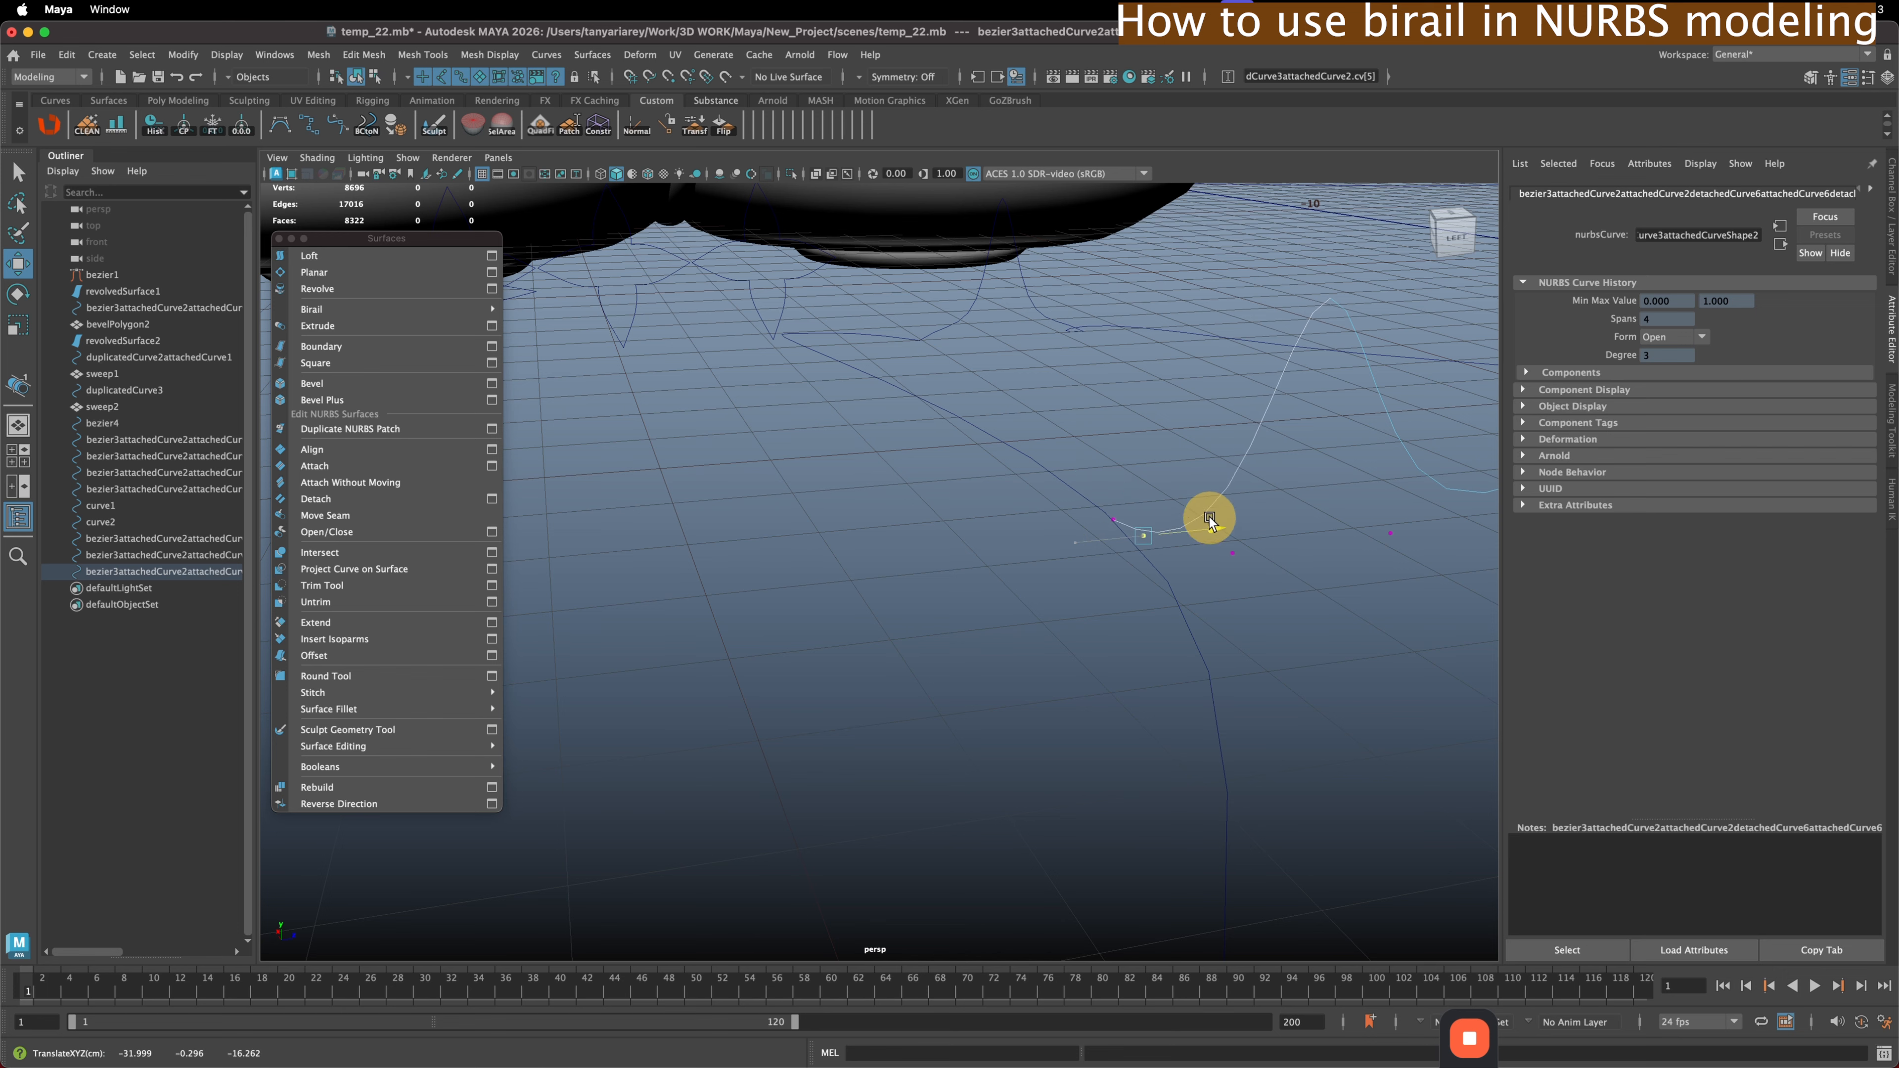
left_click_drag(1189, 458, 1146, 318)
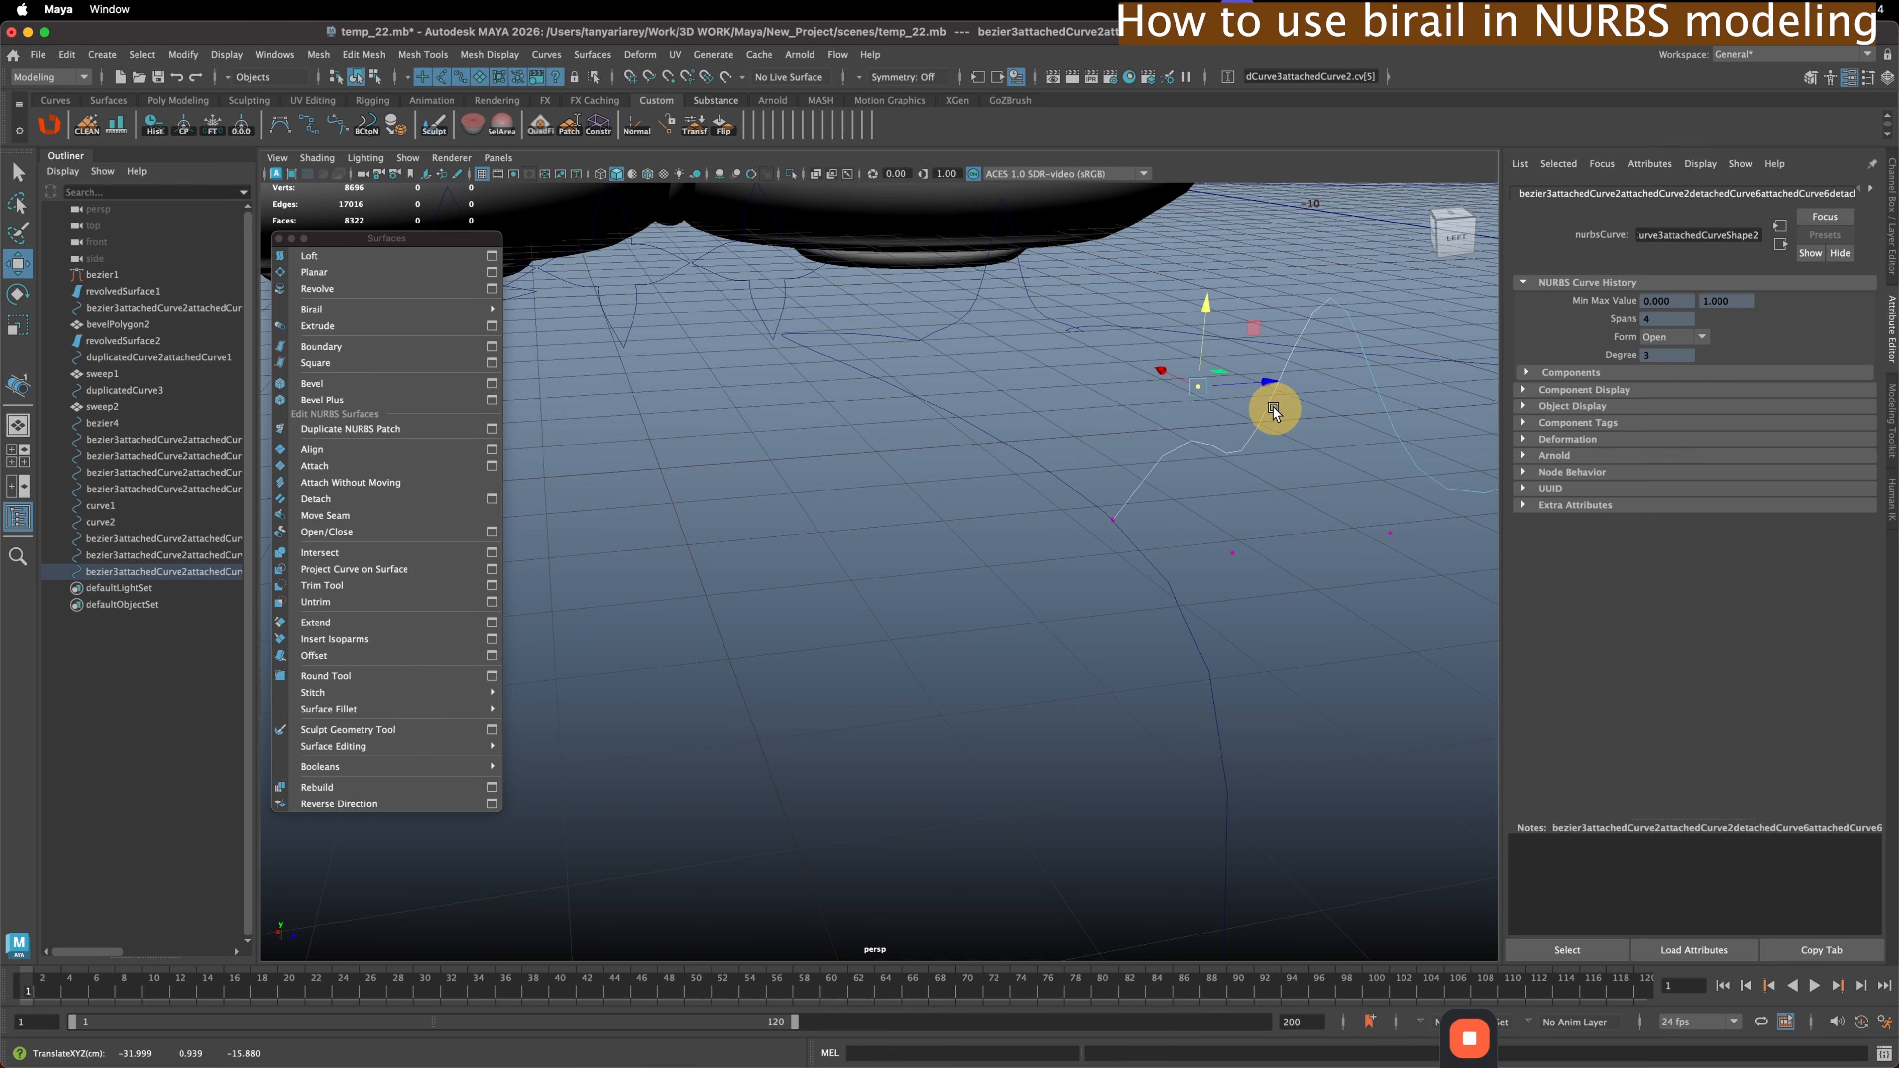
middle_click_drag(1277, 407, 1065, 562, "alt")
left_click_drag(988, 737, 1002, 590)
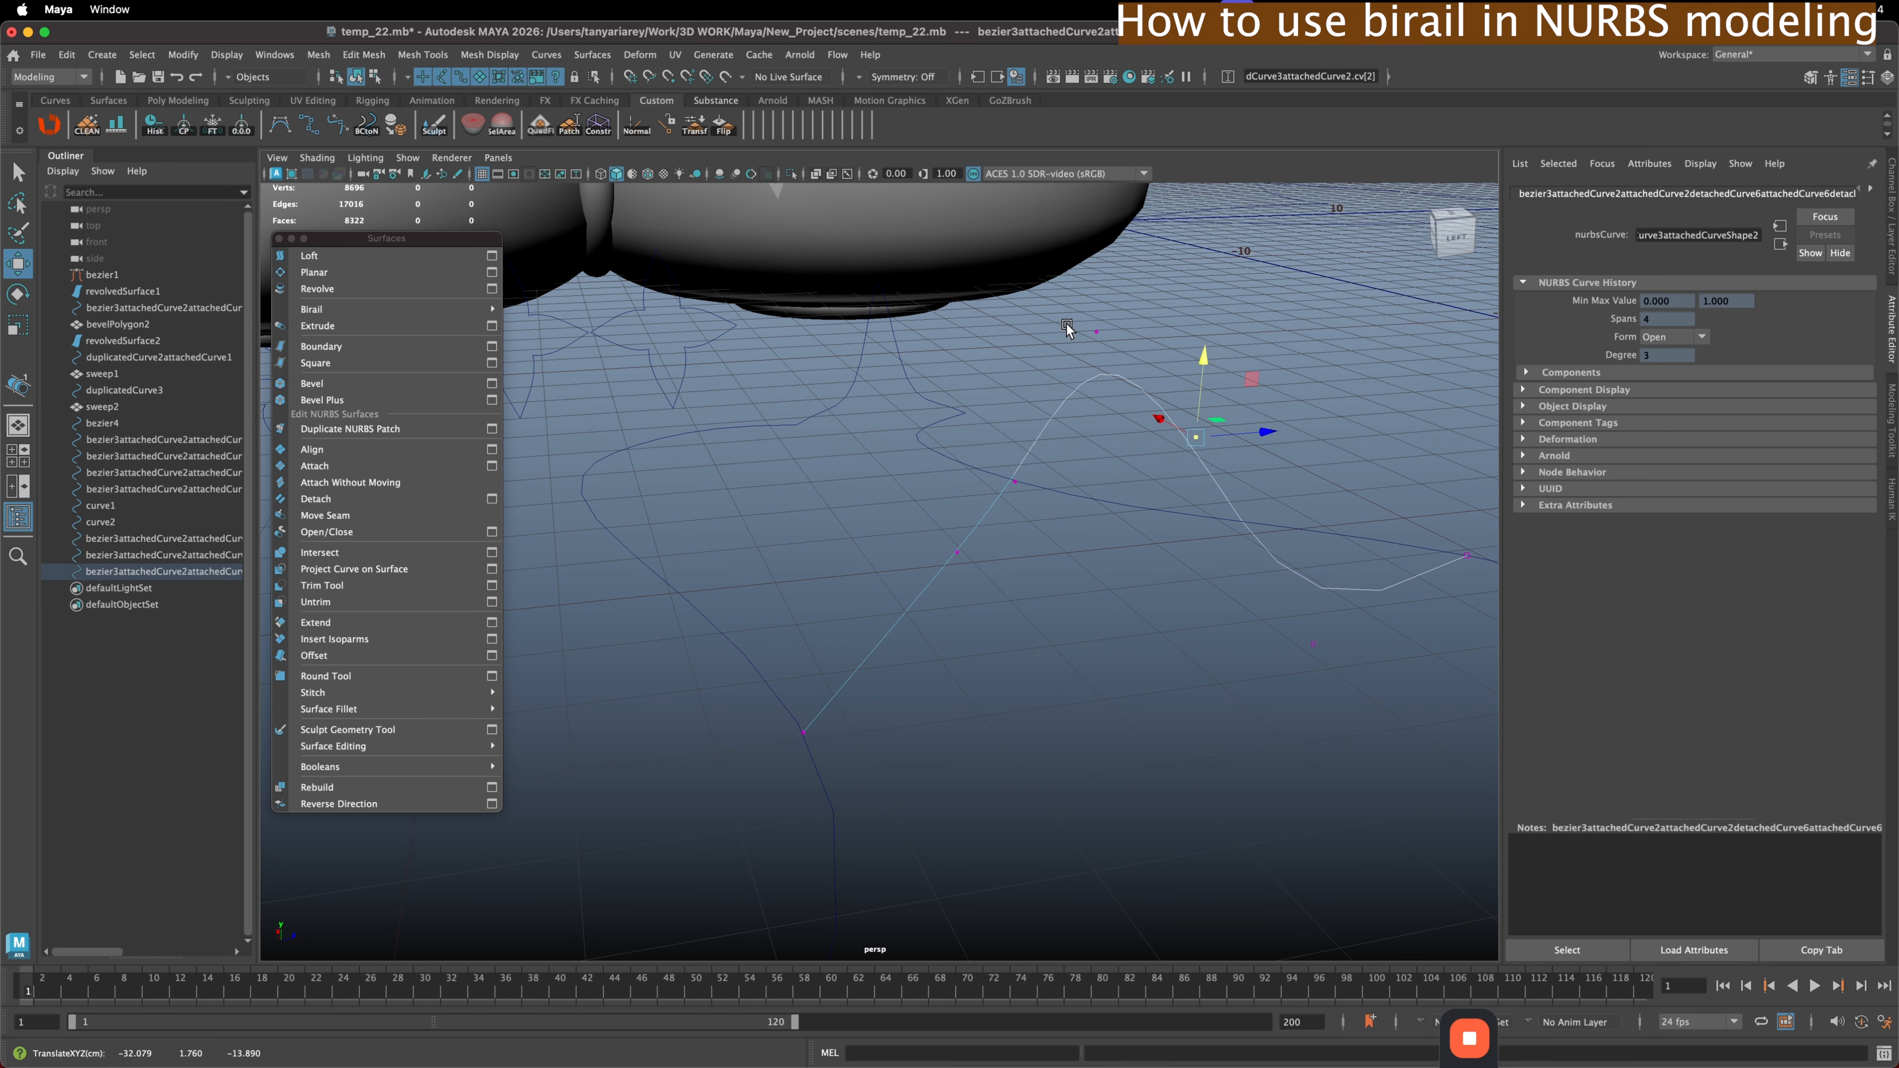
left_click_drag(1068, 323, 1139, 363)
key("Delete")
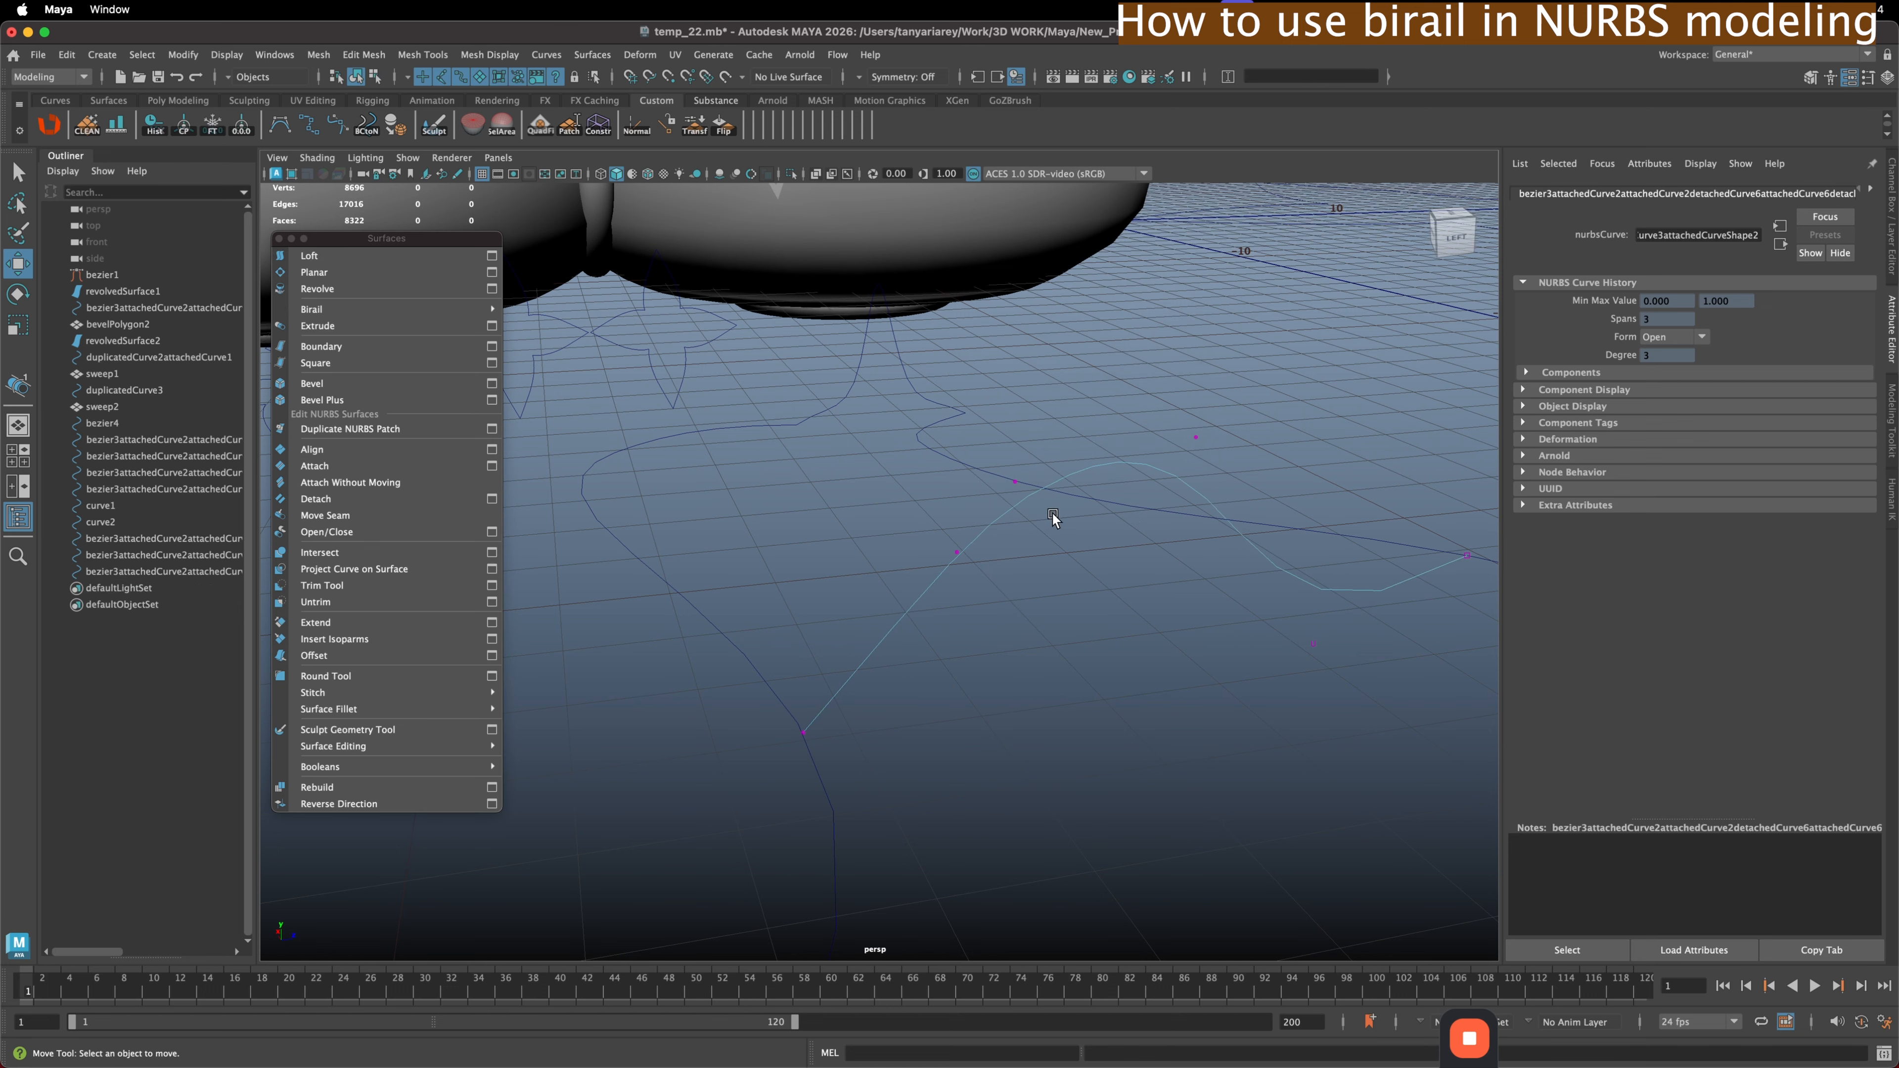
- Delete a surplus control vertex from the duplicated profile's arch, adjust the remaining inner vertices and deselect the curve
left_click_drag(1290, 629, 1022, 649)
key("Delete")
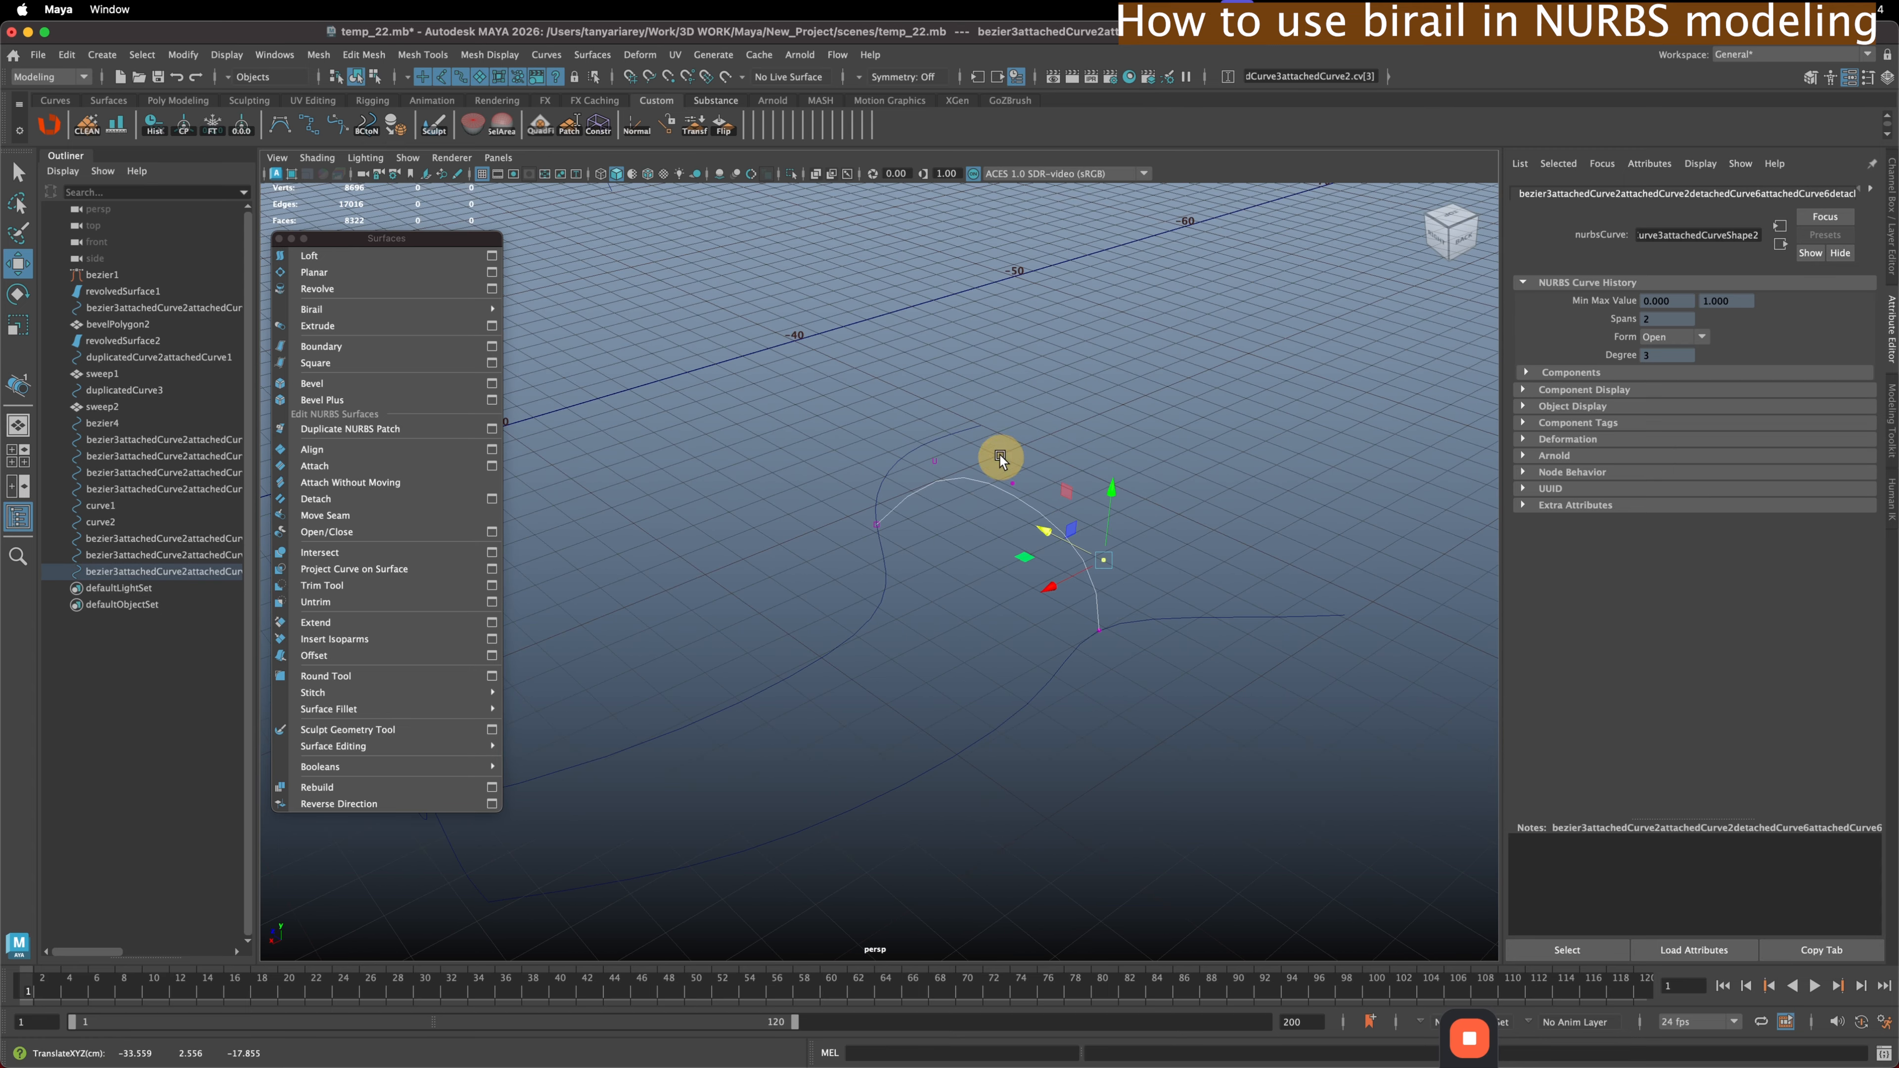
left_click_drag(1001, 458, 1030, 500)
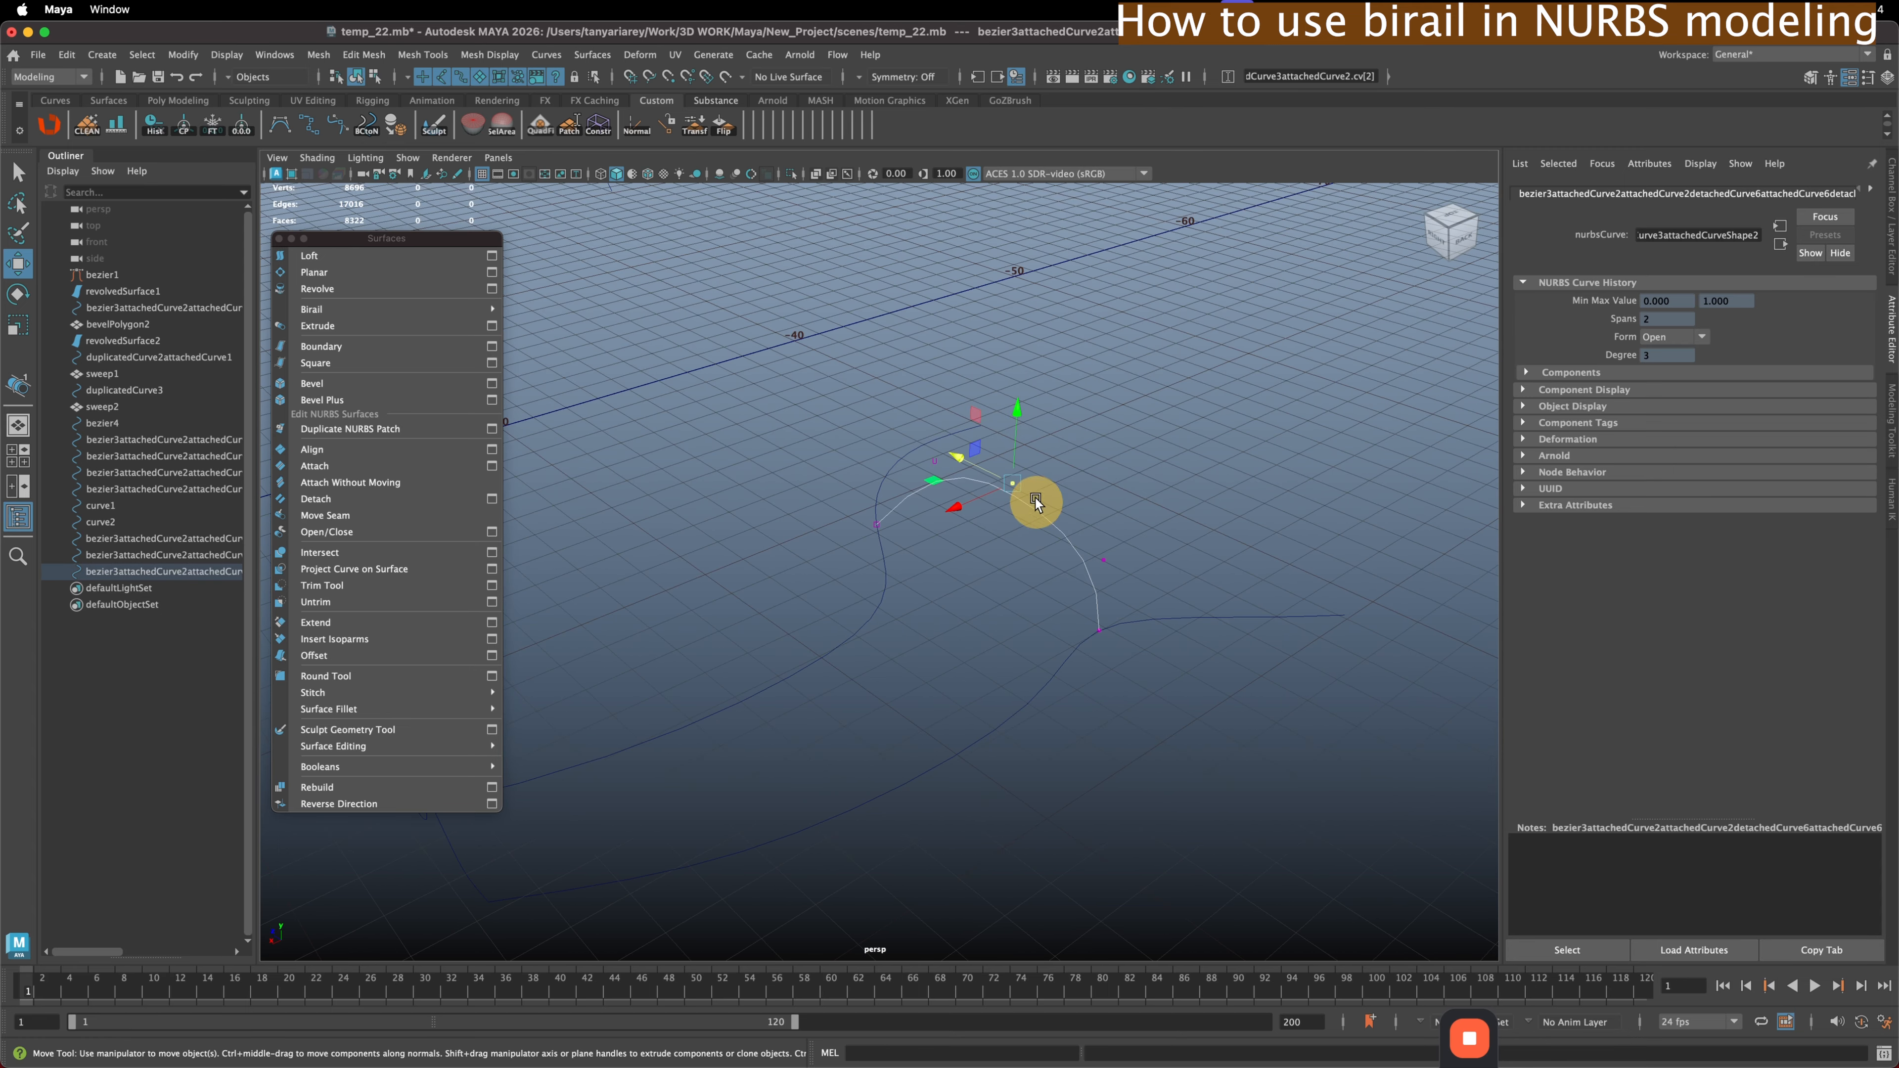
left_click(1011, 400)
left_click(788, 566)
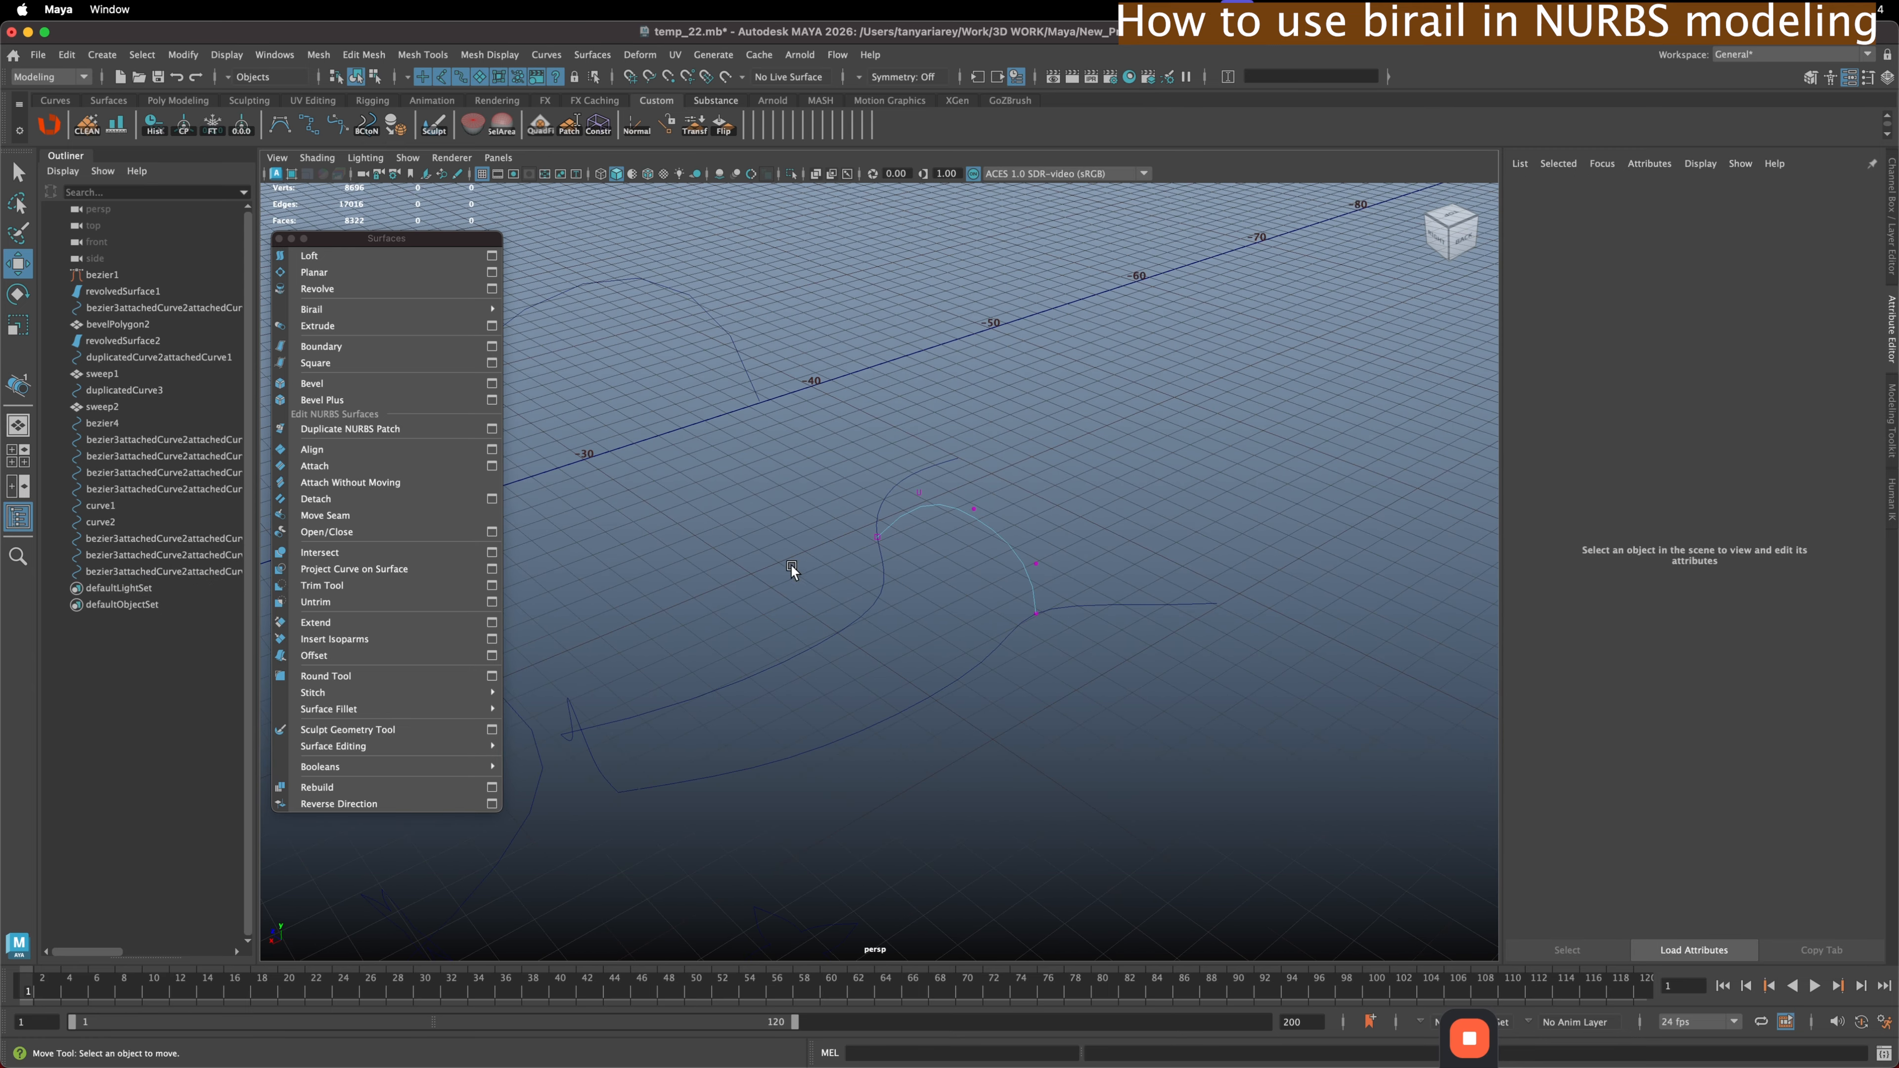
- Reset the Birail 2 options to their defaults and start the Birail 2 Tool
left_click_drag(785, 609, 775, 596, "alt")
middle_click_drag(775, 595, 863, 587, "alt")
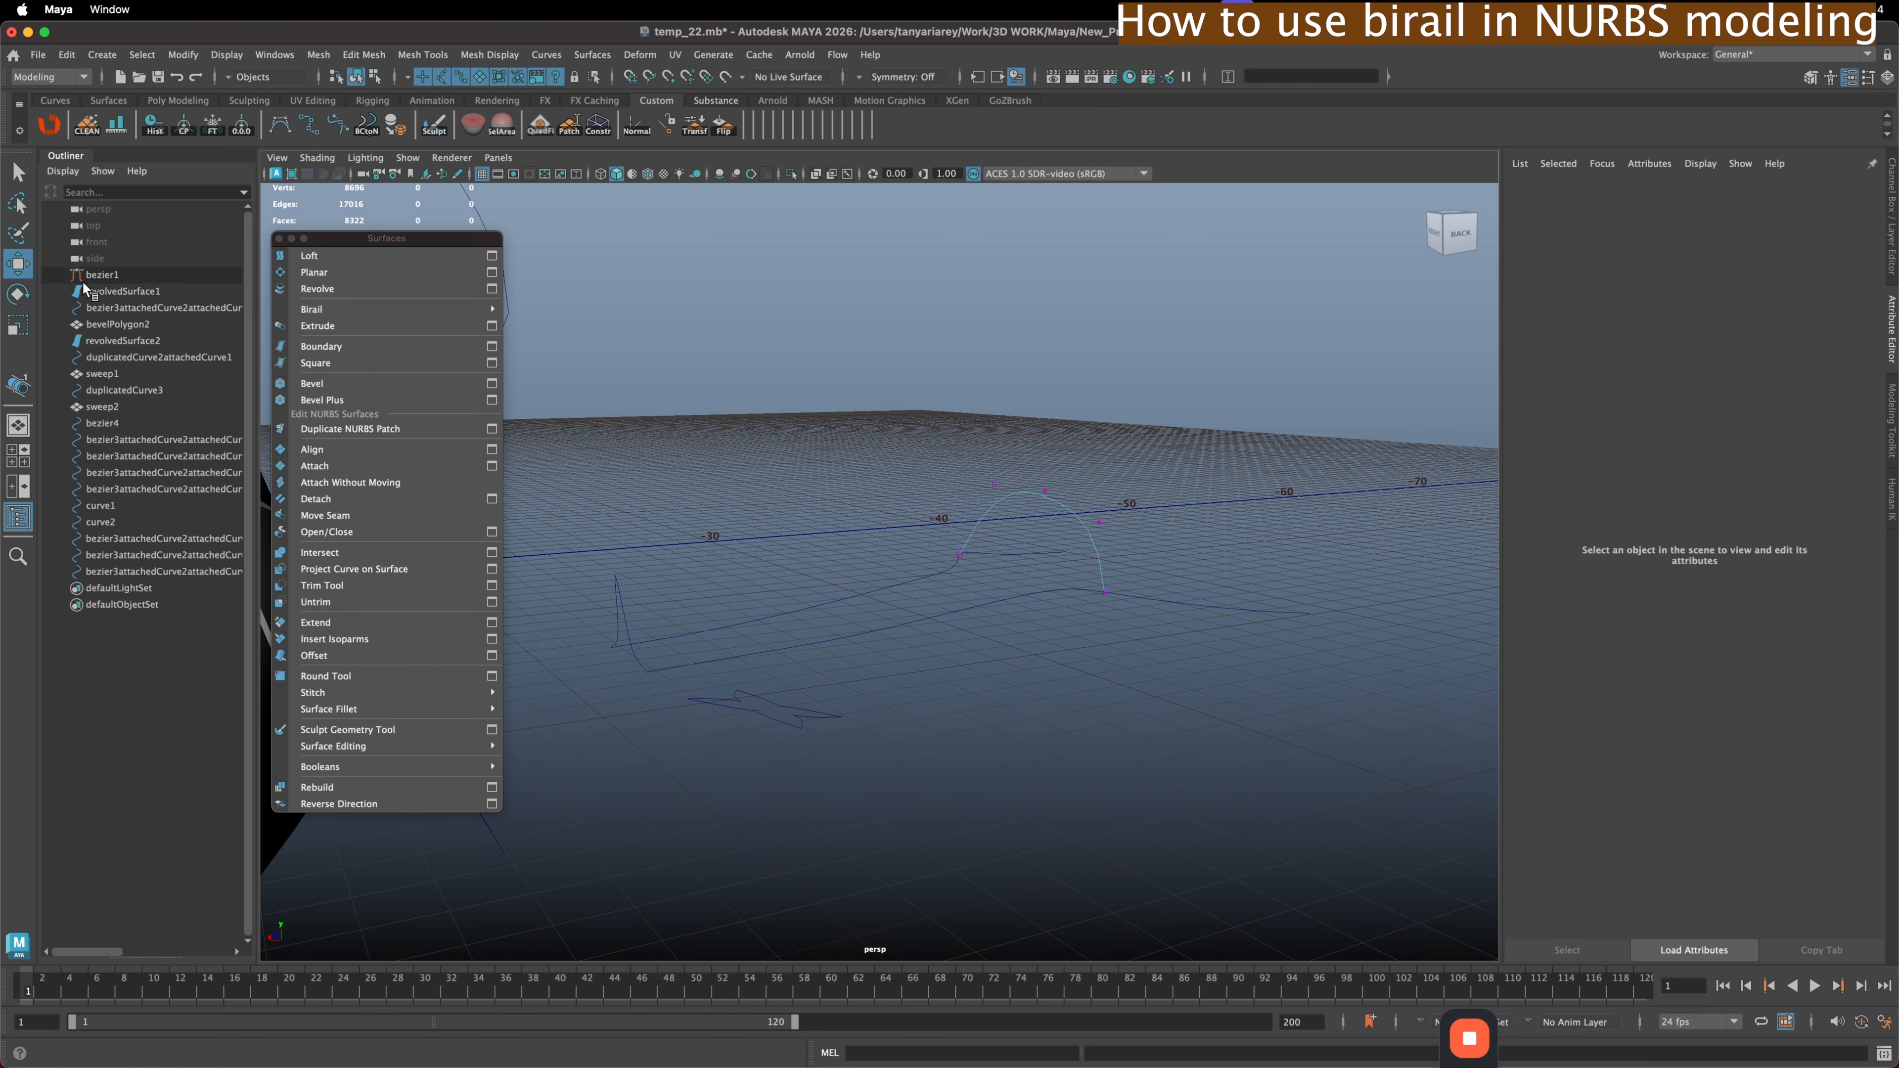
left_click_drag(864, 589, 806, 559, "alt")
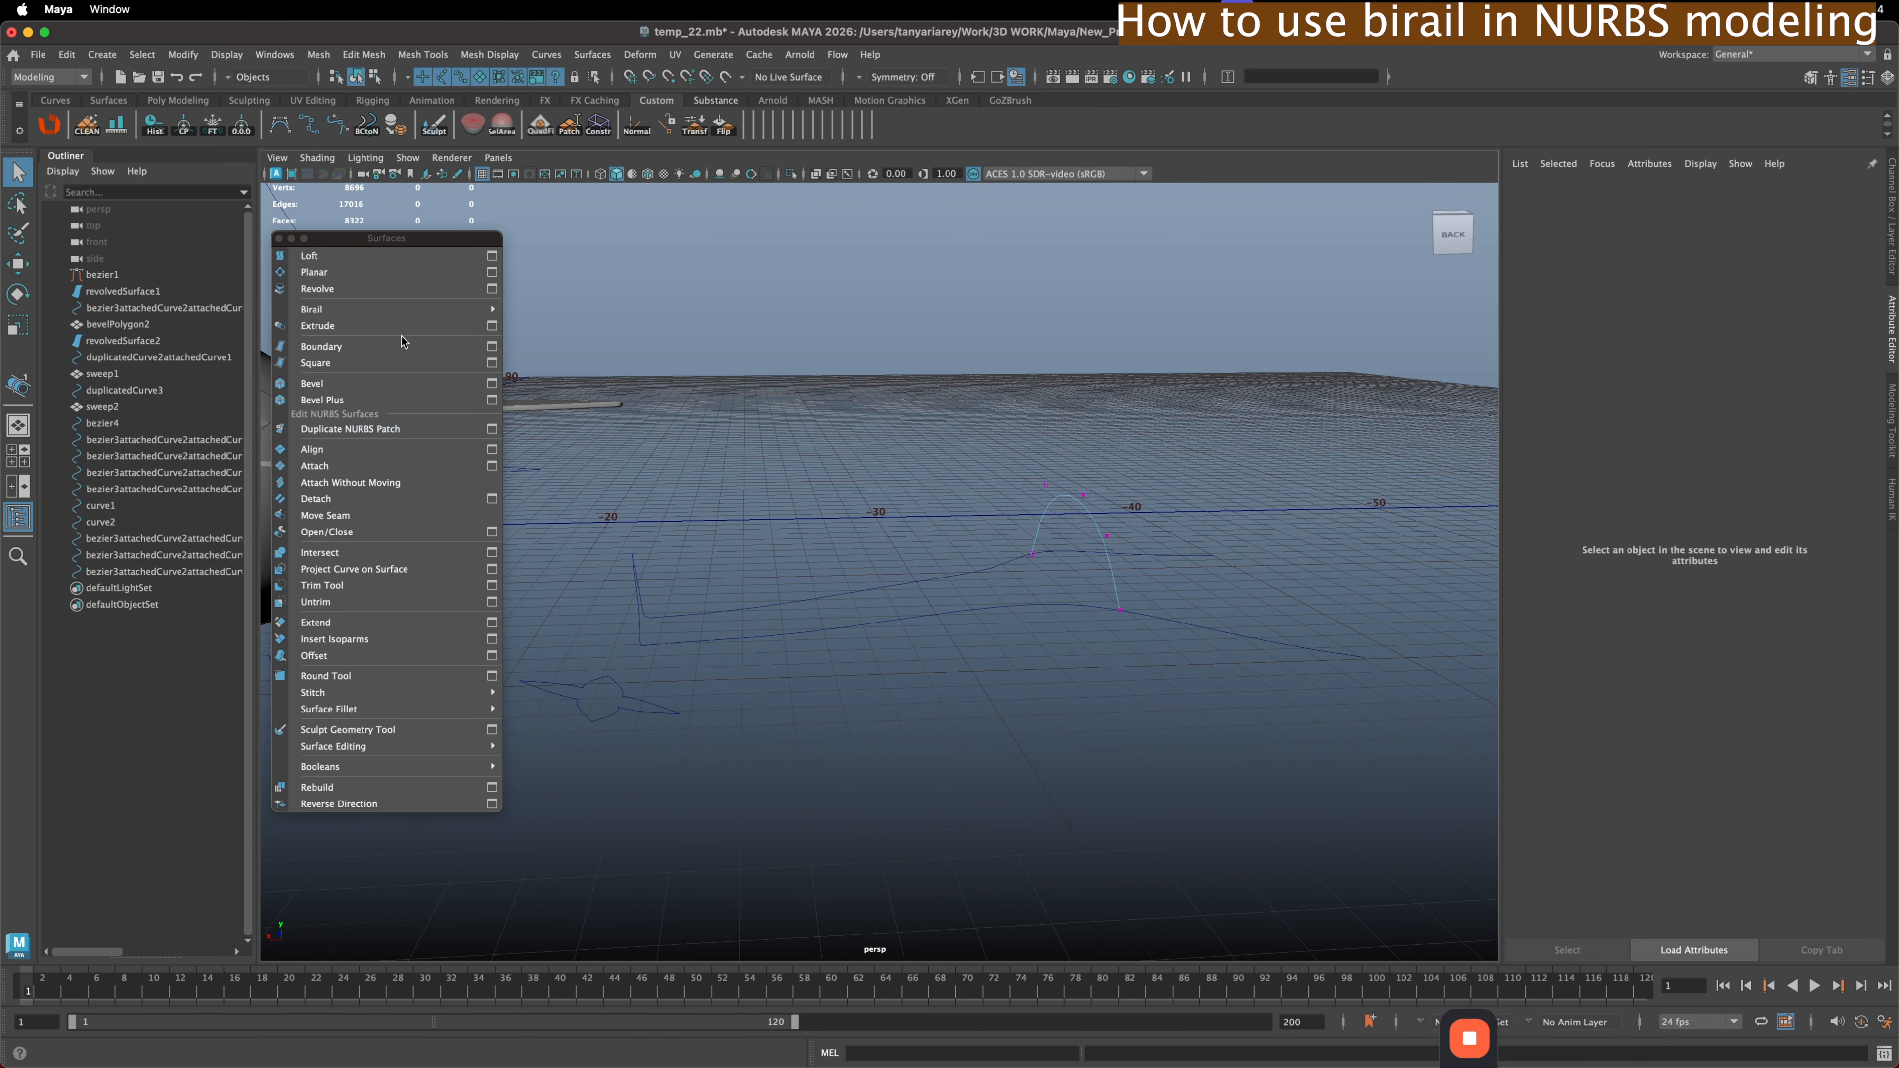
mouse_move(447, 310)
left_click(630, 325)
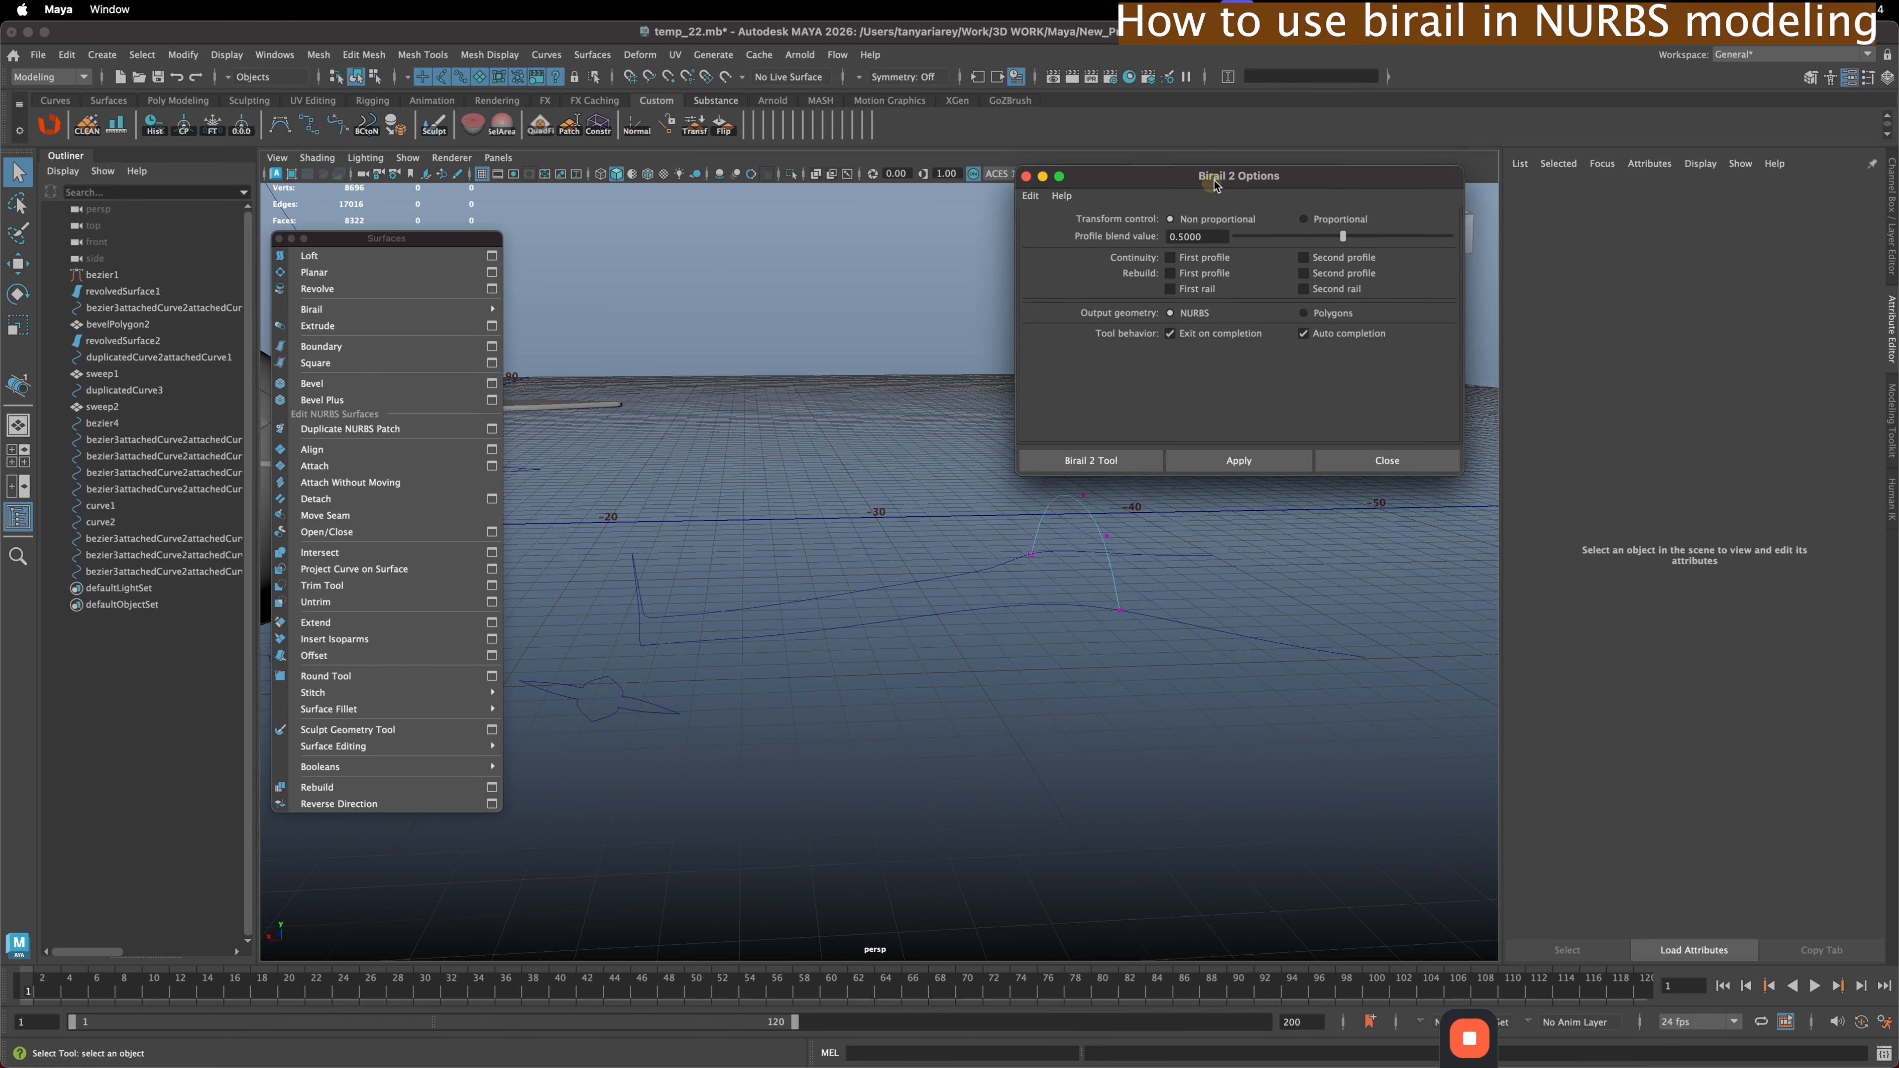
left_click(1059, 182)
left_click(1080, 222)
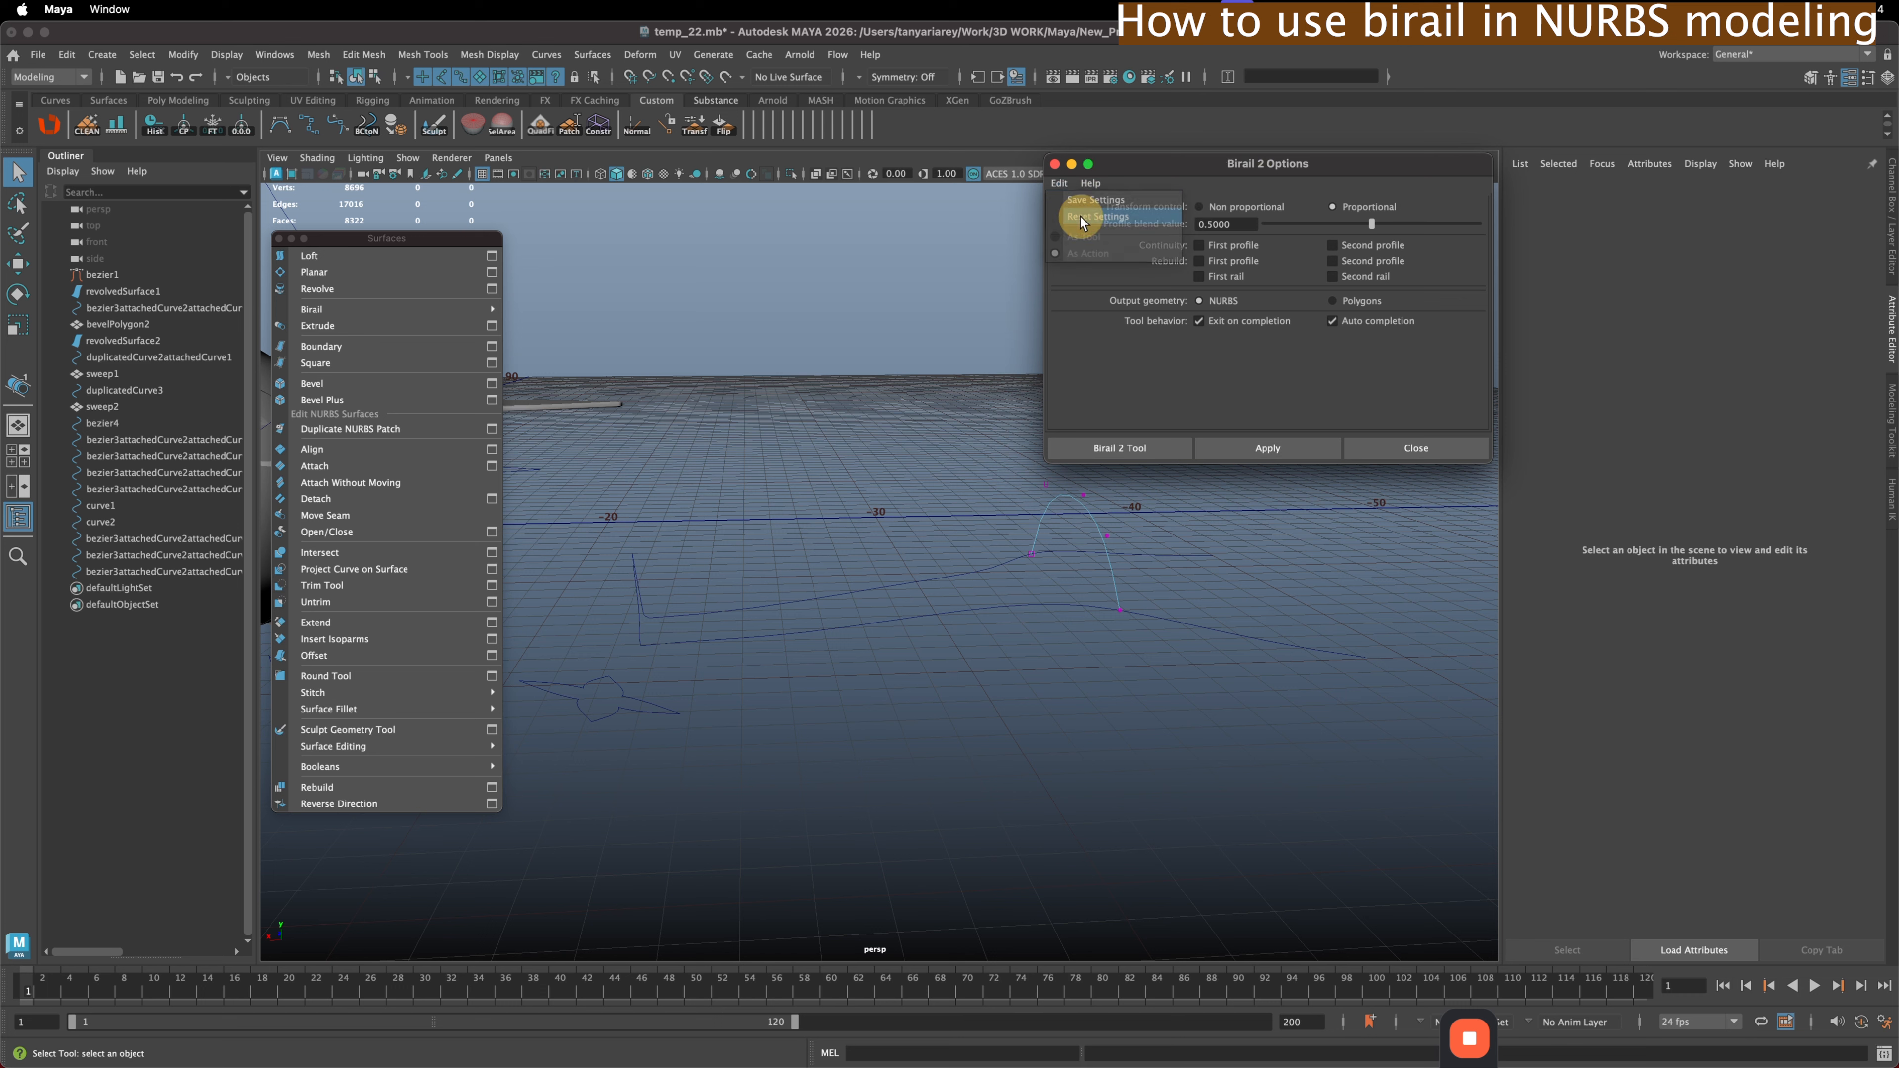
left_click(1131, 448)
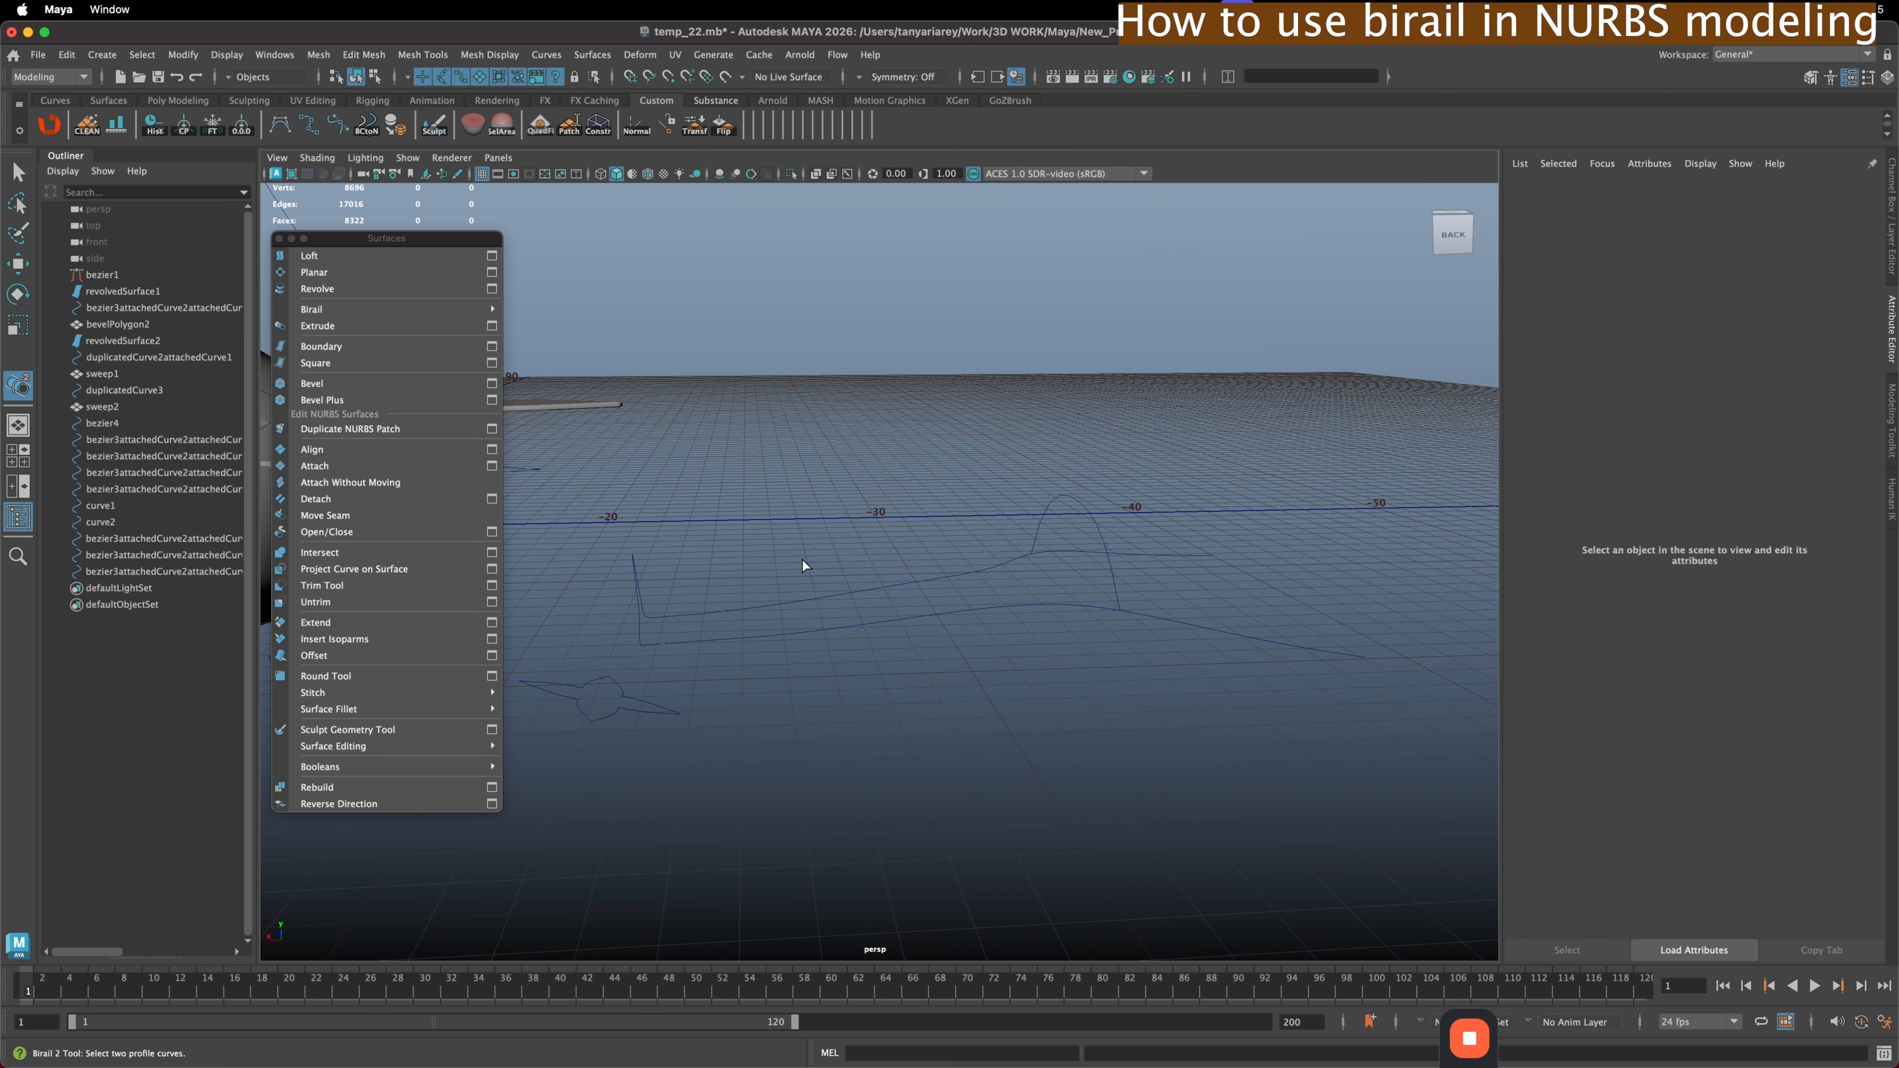
- Build a Birail 2 surface from the end profile and its reshaped duplicate along the two rail curves, and inspect it all around
left_click(647, 573)
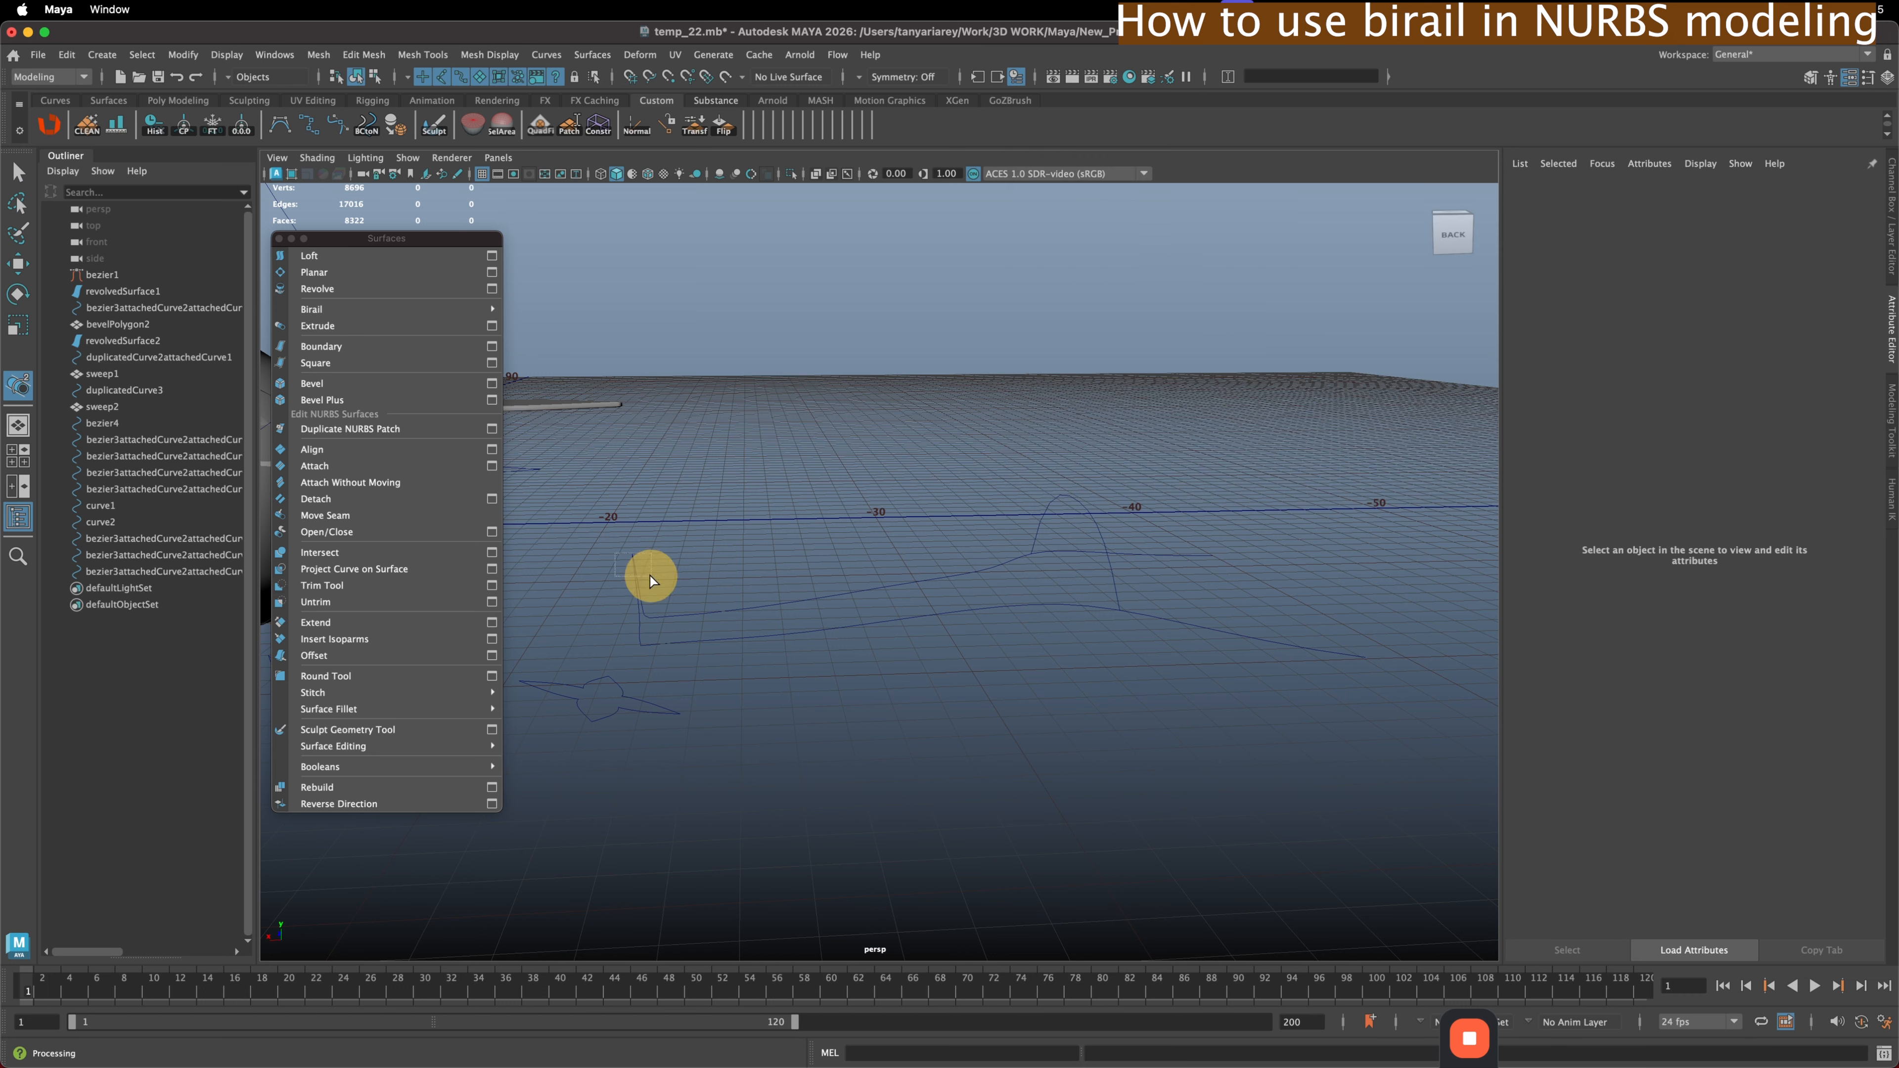
left_click(1082, 515)
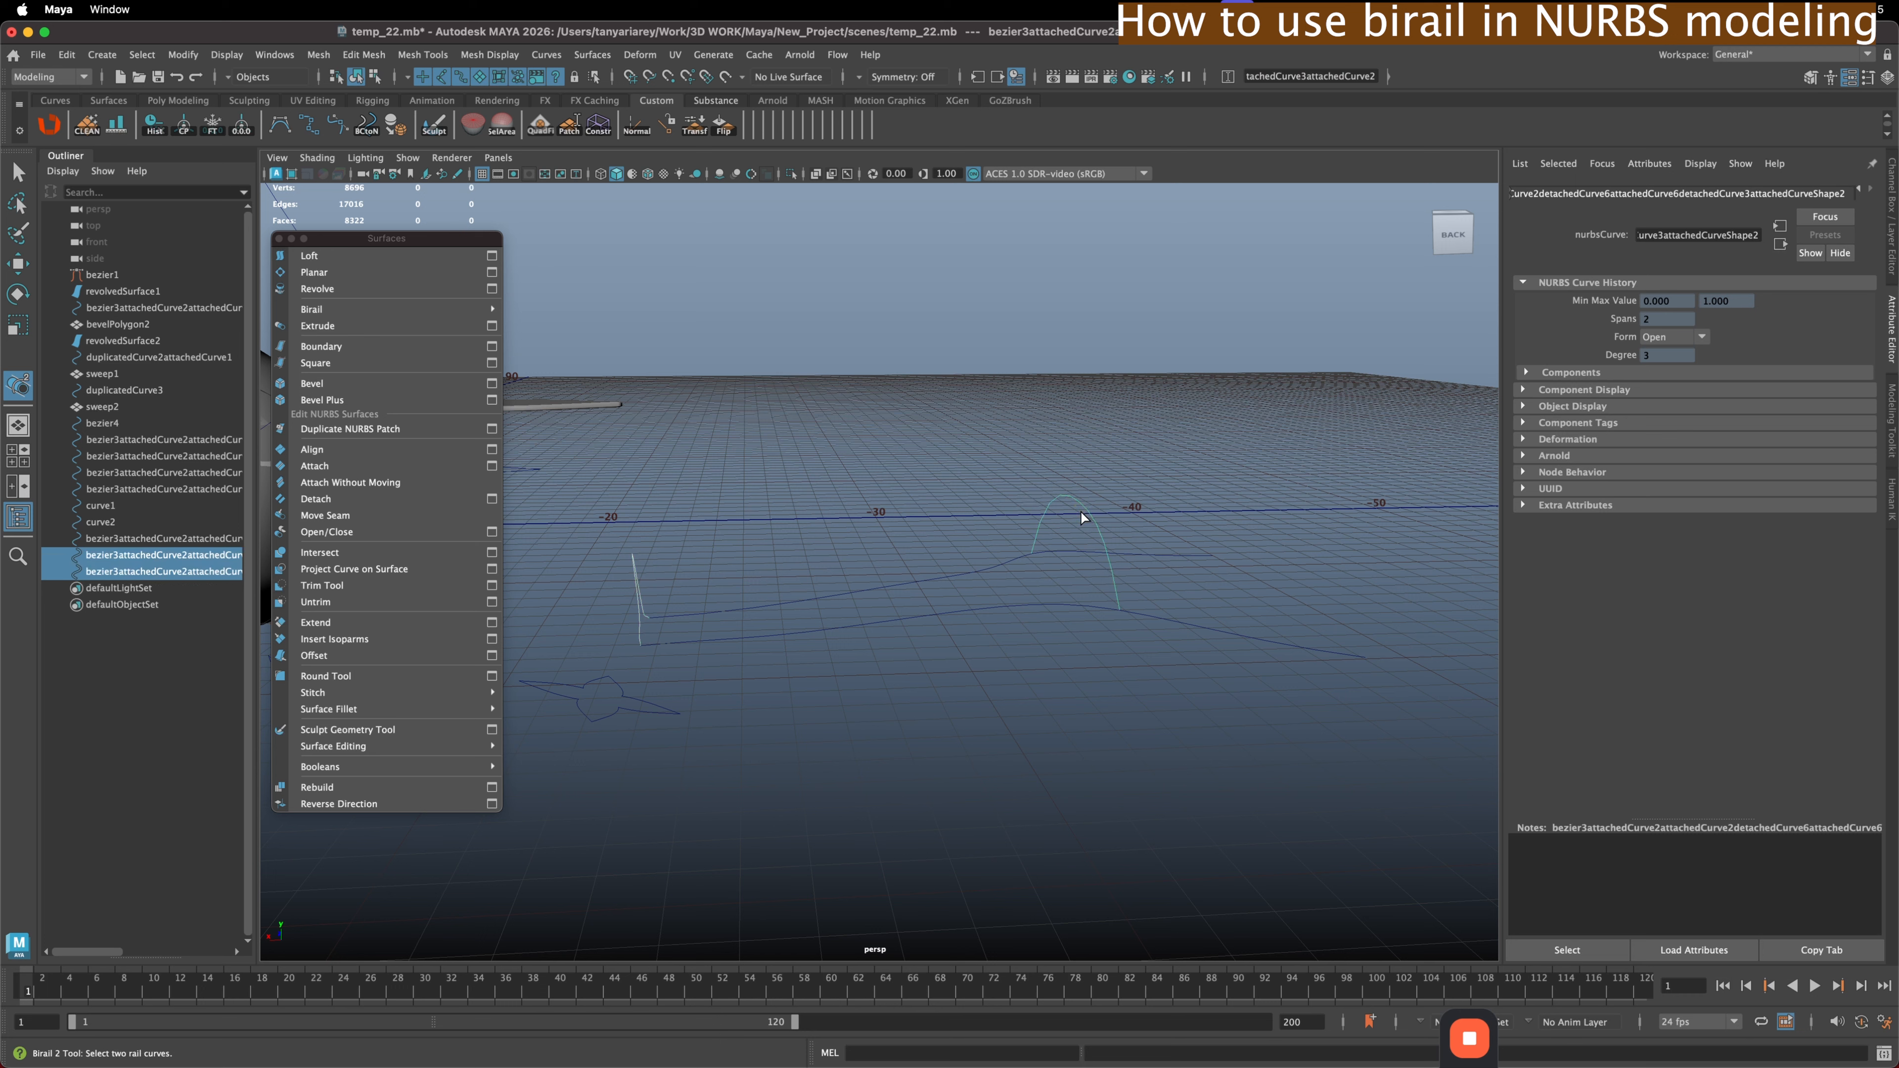
left_click(890, 586)
left_click(905, 613)
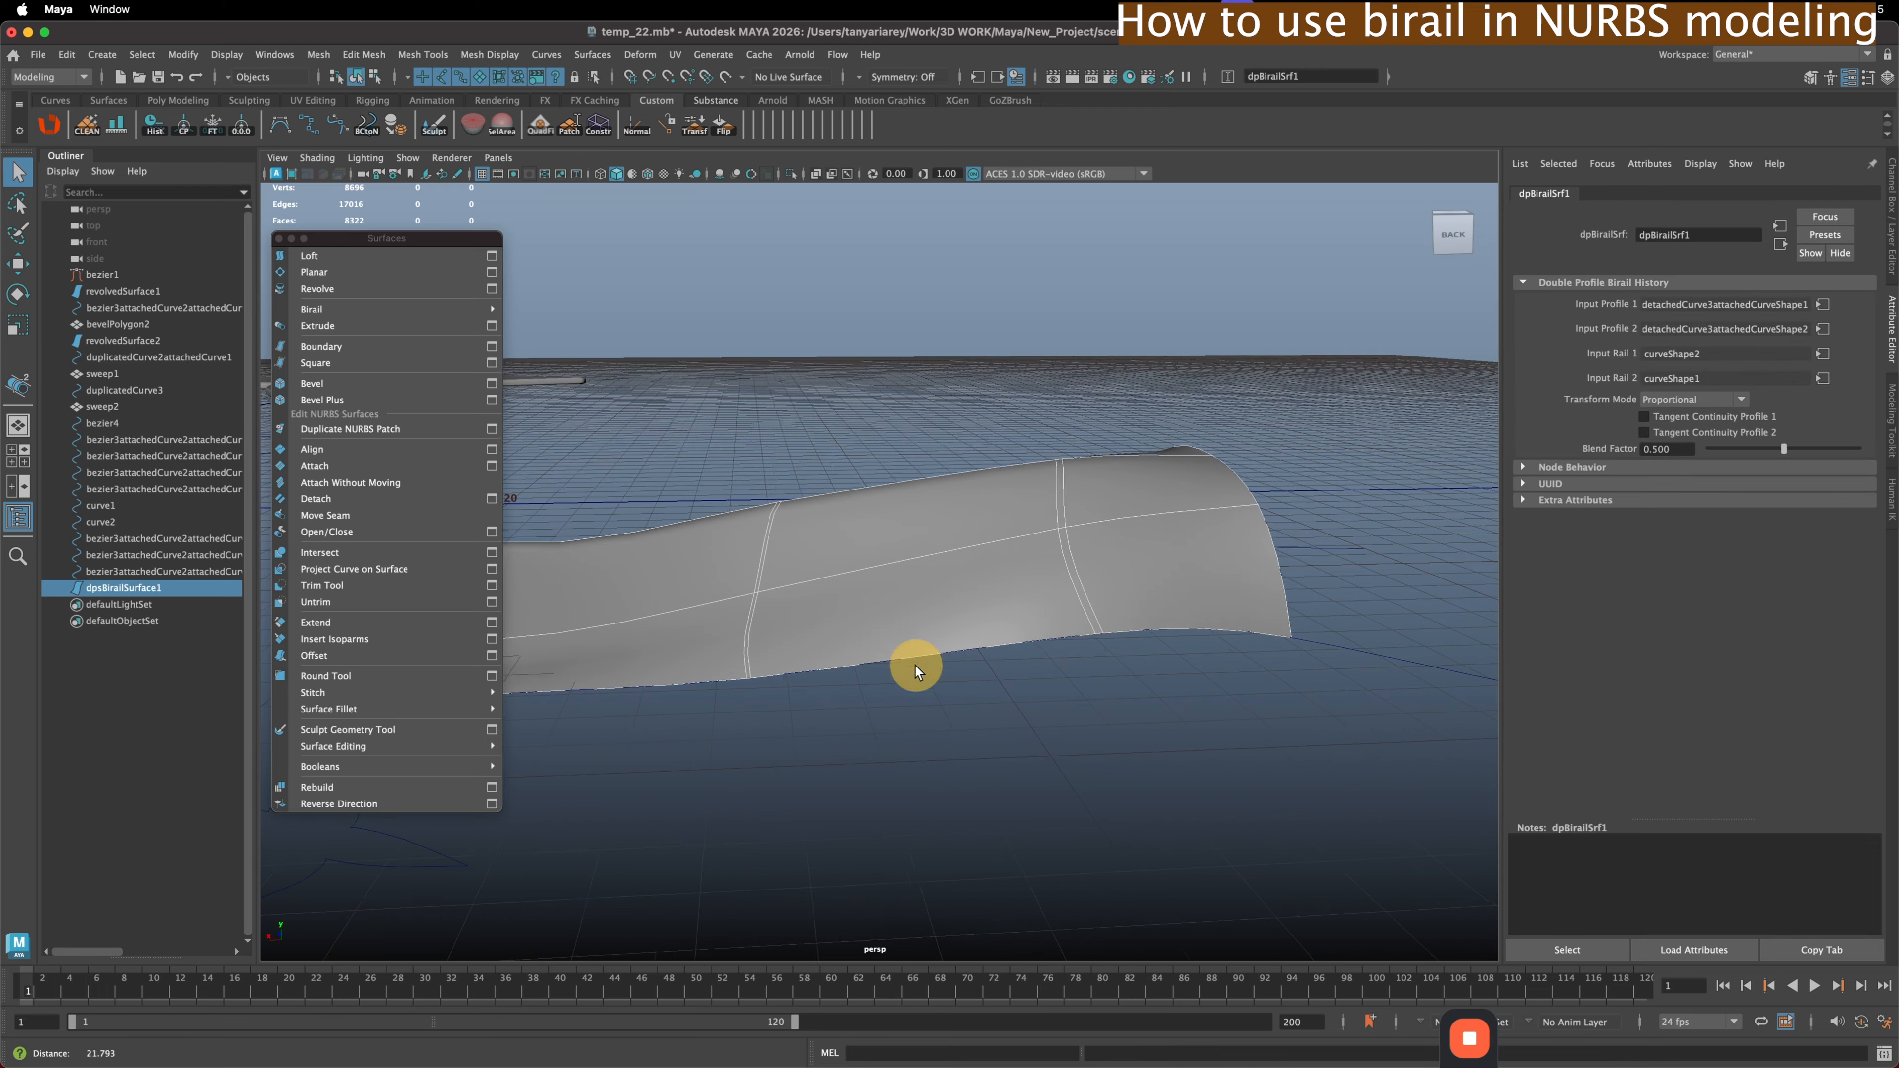
left_click_drag(915, 667, 673, 496, "alt")
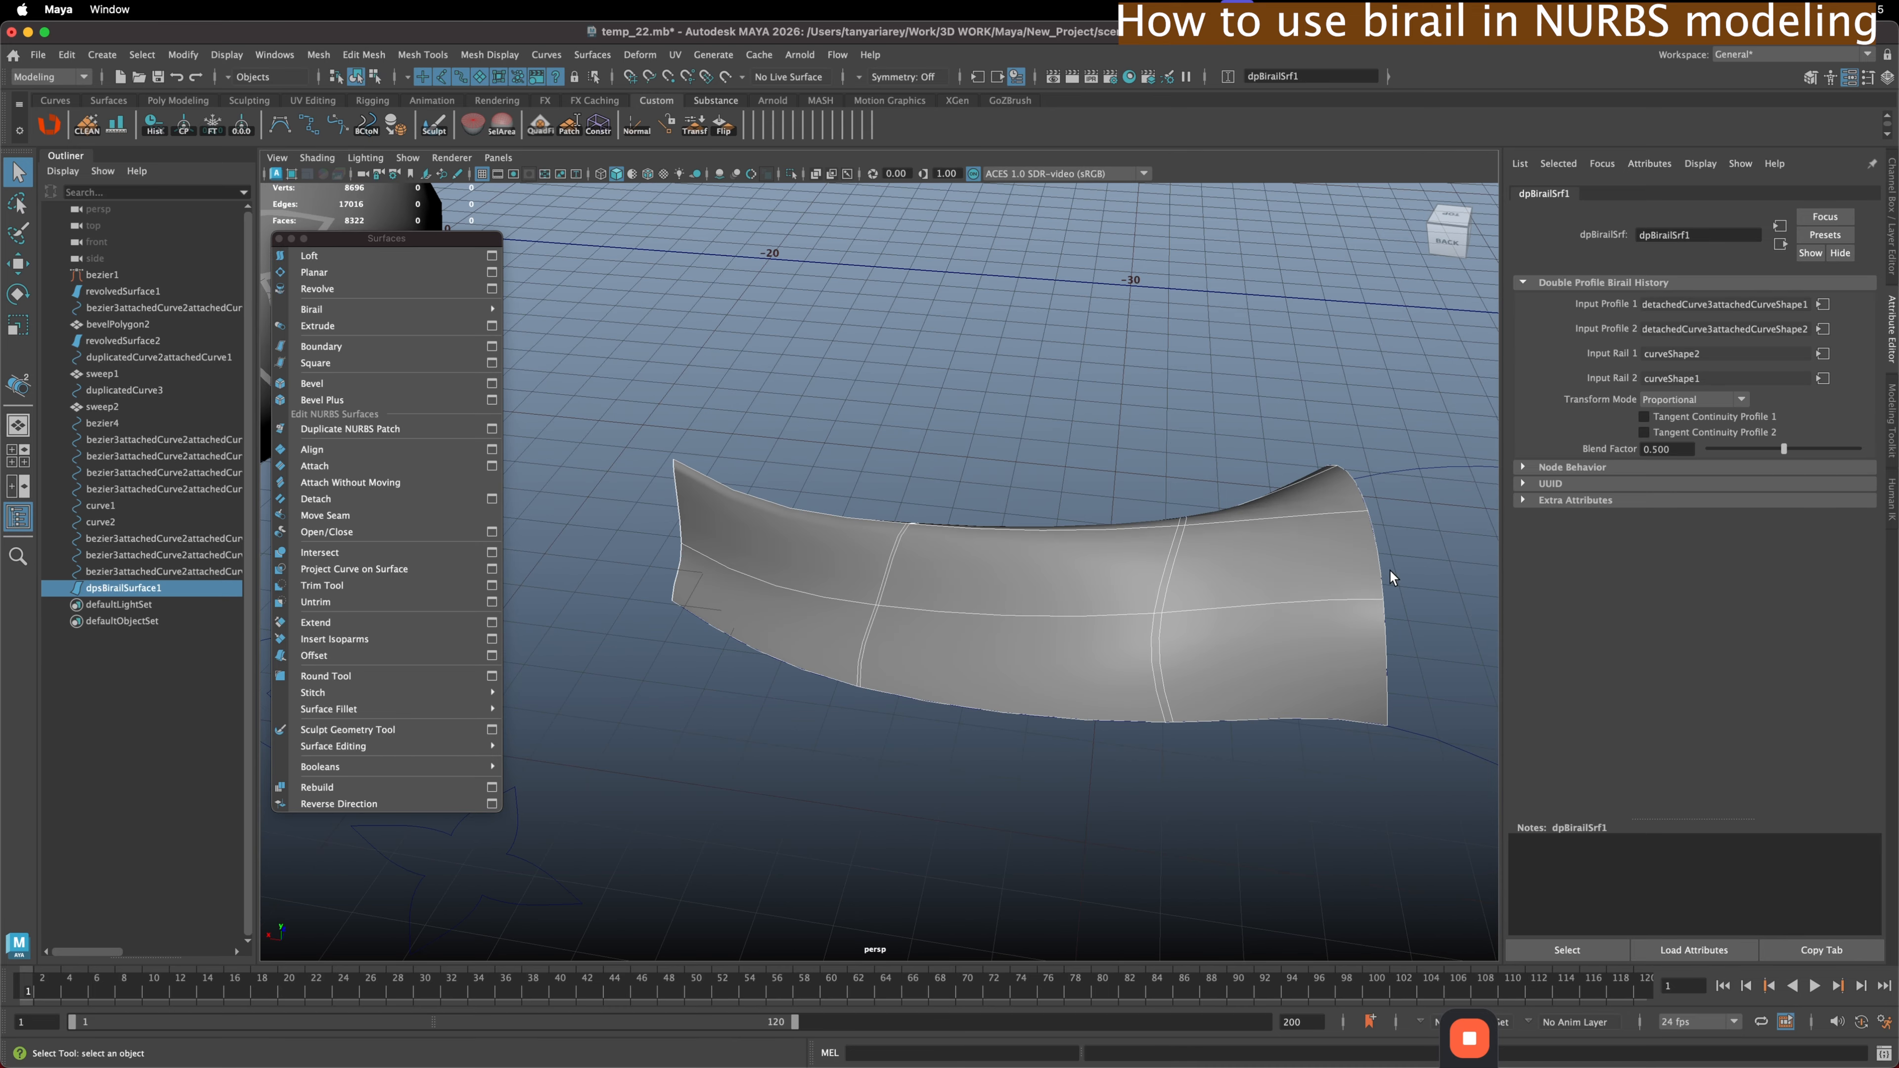
left_click_drag(1382, 569, 782, 727, "alt")
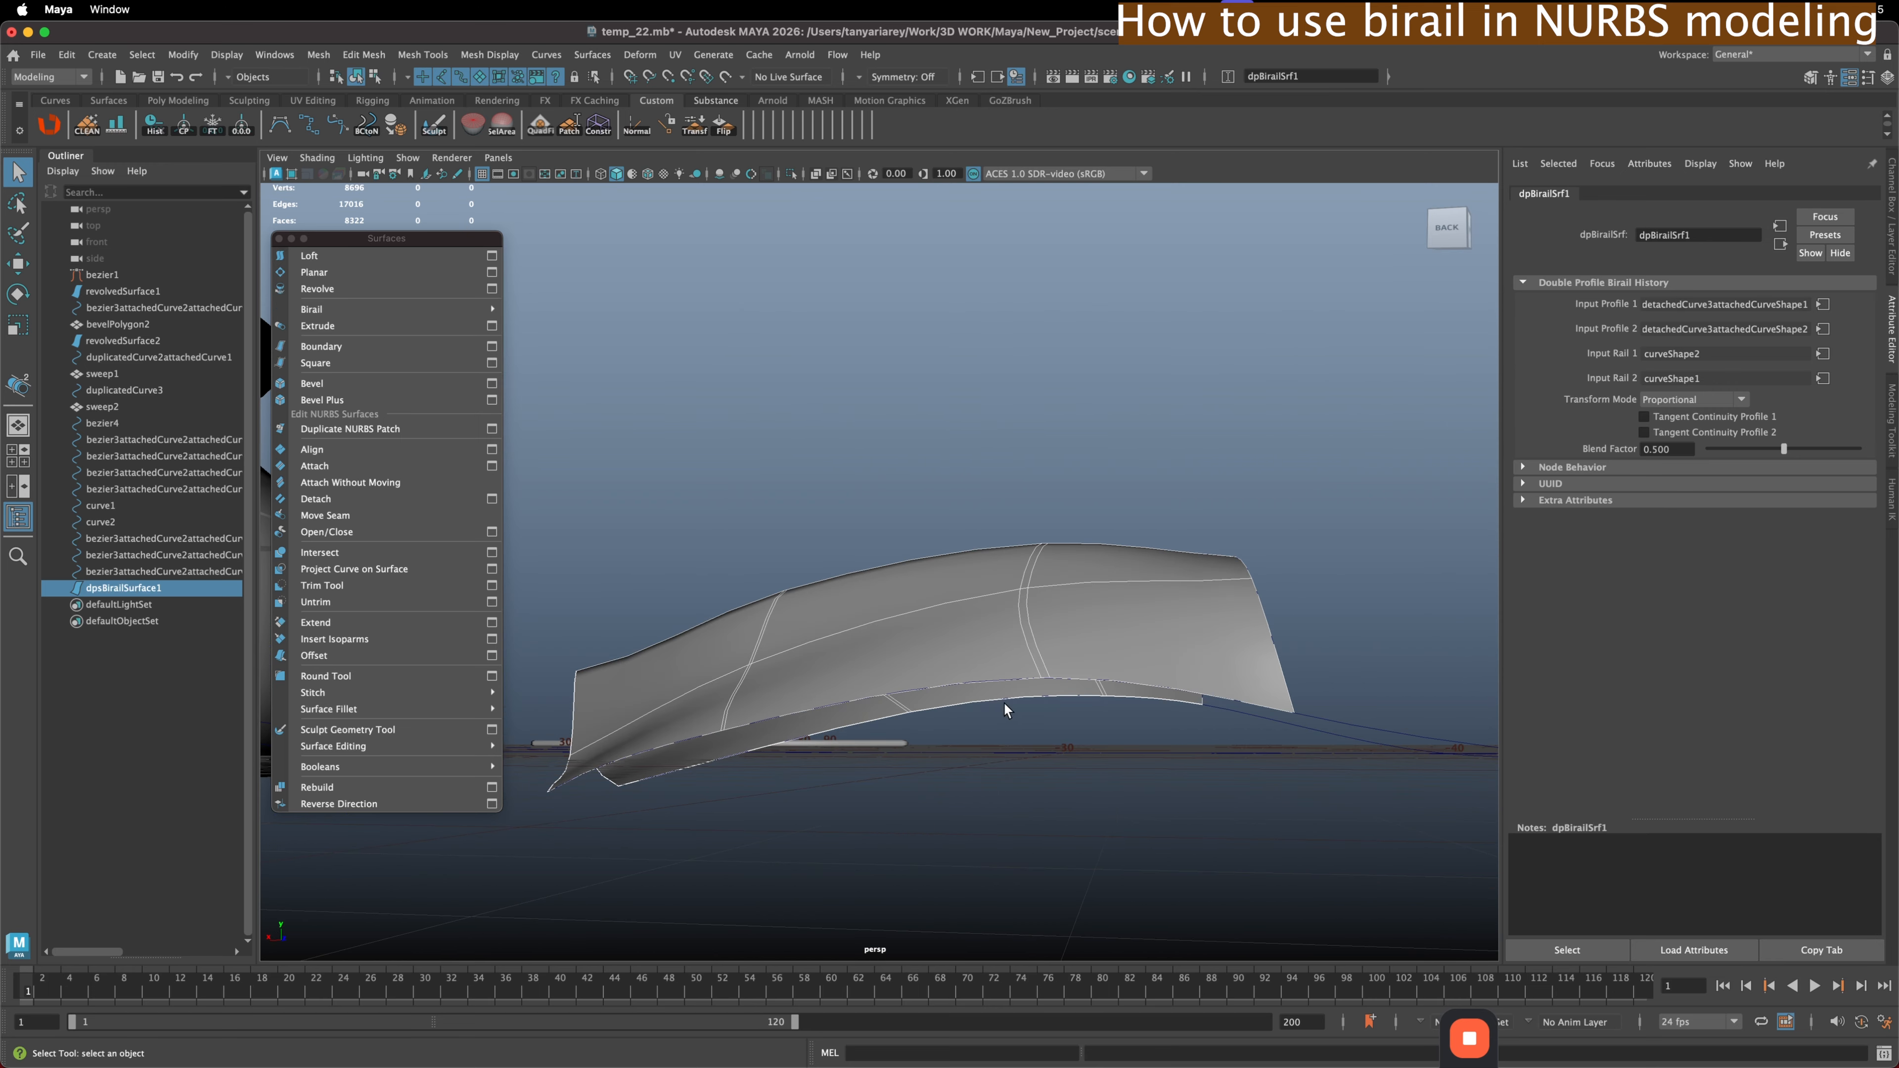
left_click_drag(975, 610, 1053, 632, "alt")
- Raise control vertices along the upper edge of the Birail 2 surface to bulge its middle upward
left_click(130, 575)
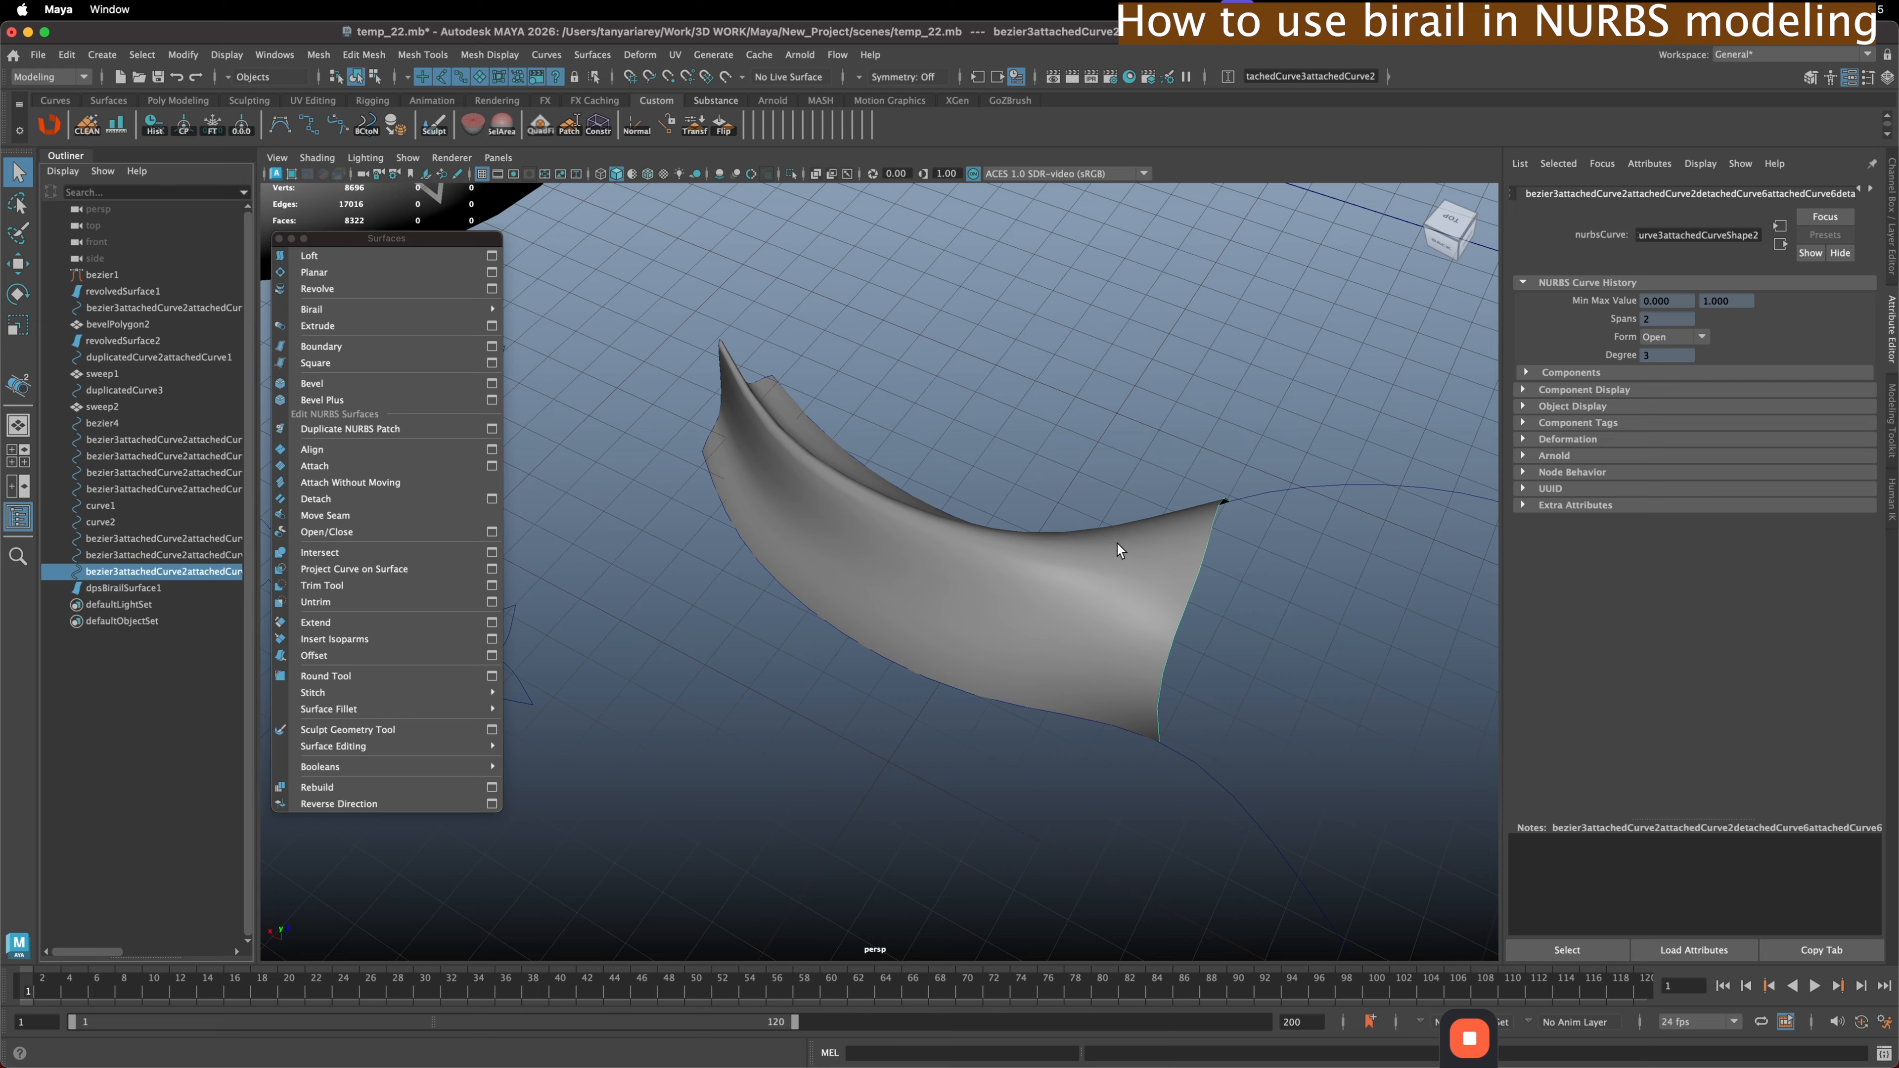
left_click_drag(1205, 628, 1164, 704, "alt")
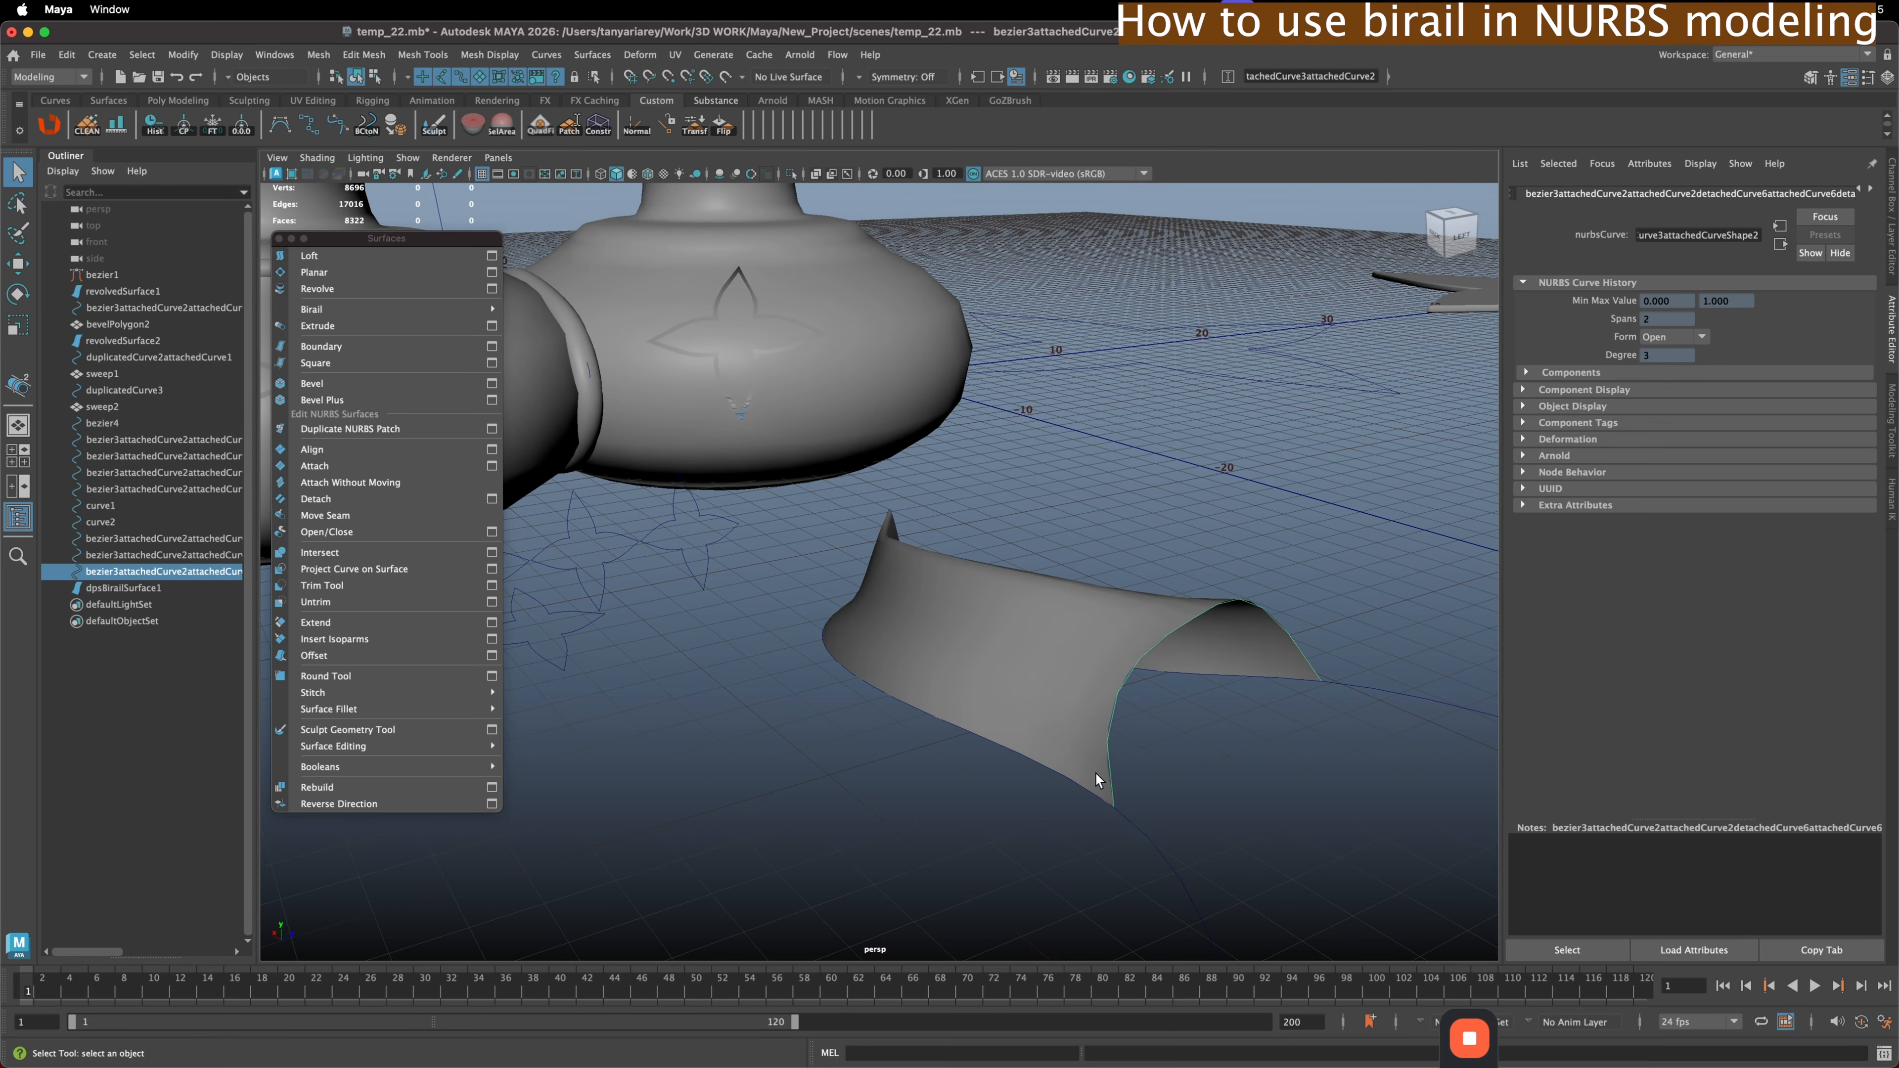
left_click_drag(926, 739, 956, 734, "alt")
left_click(903, 624)
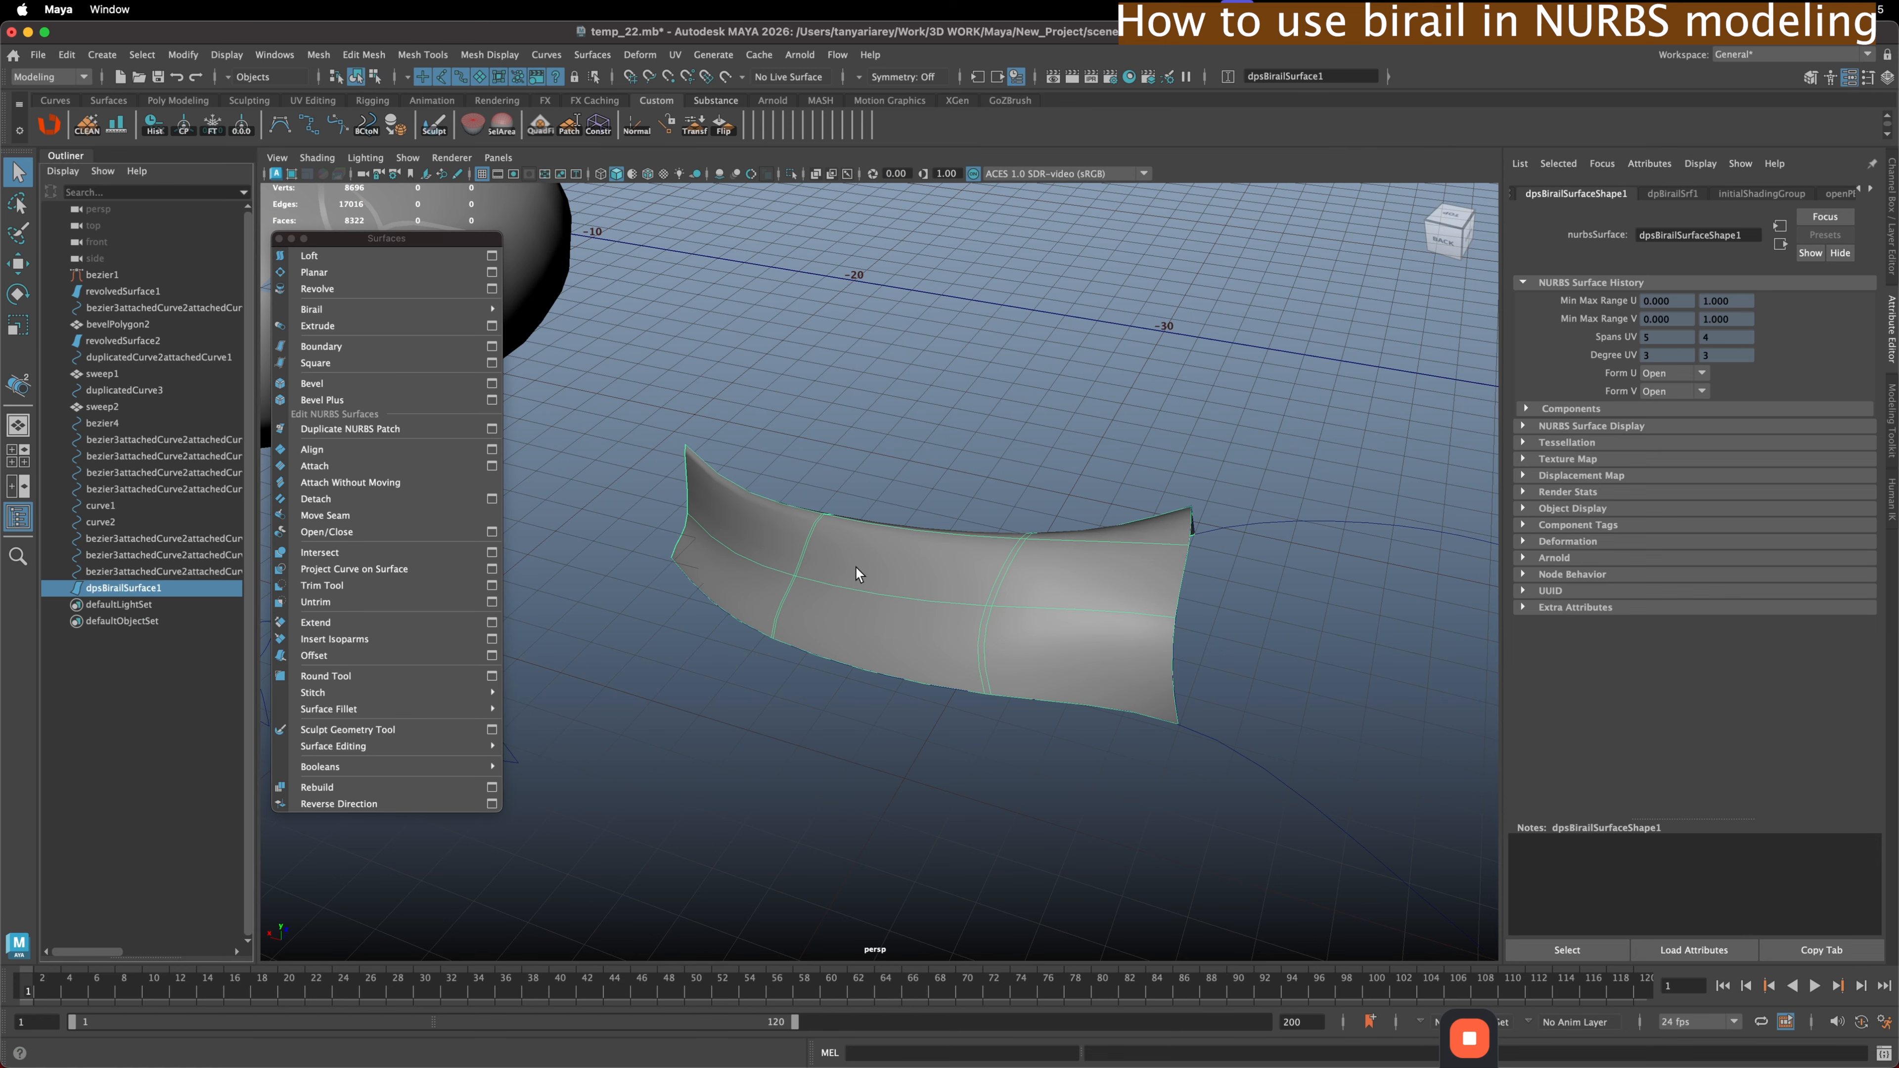
right_click(878, 573)
left_click(778, 572)
left_click_drag(931, 579, 961, 522, "alt")
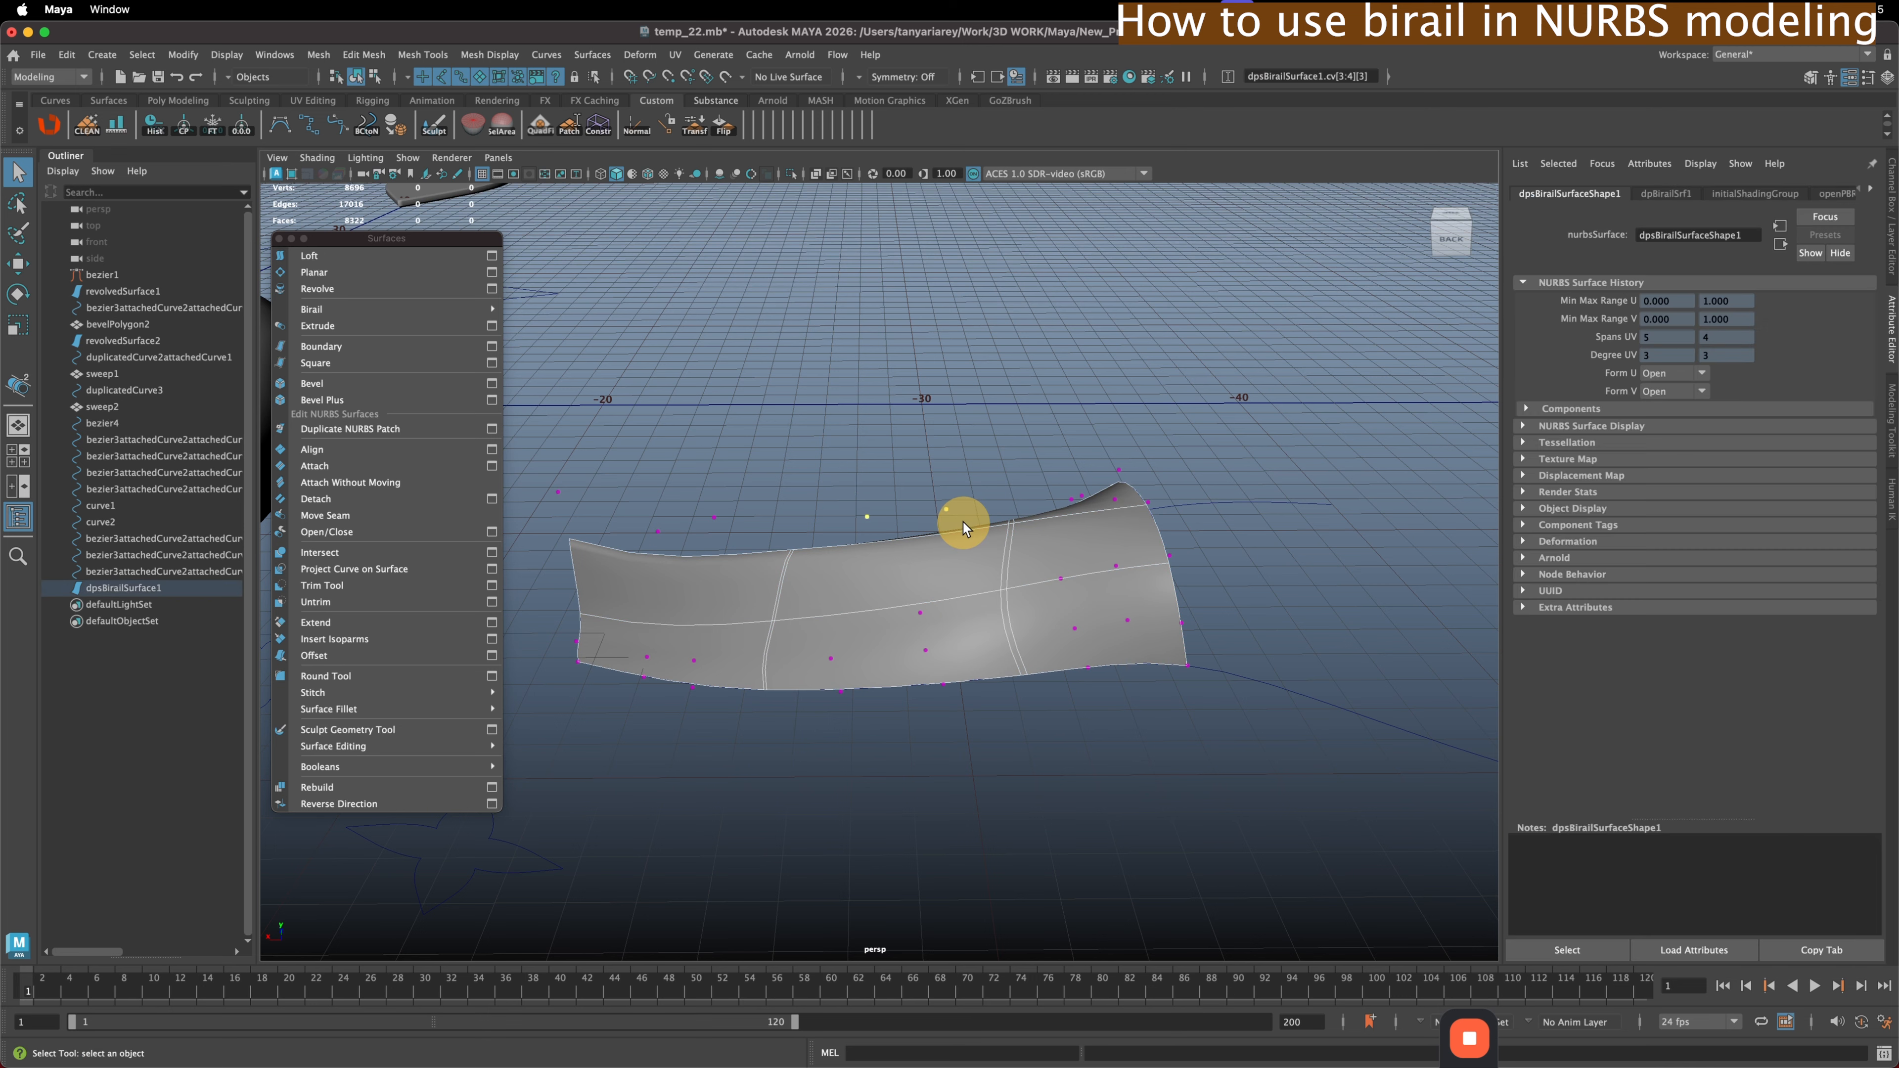
key("w")
left_click_drag(906, 438, 862, 286)
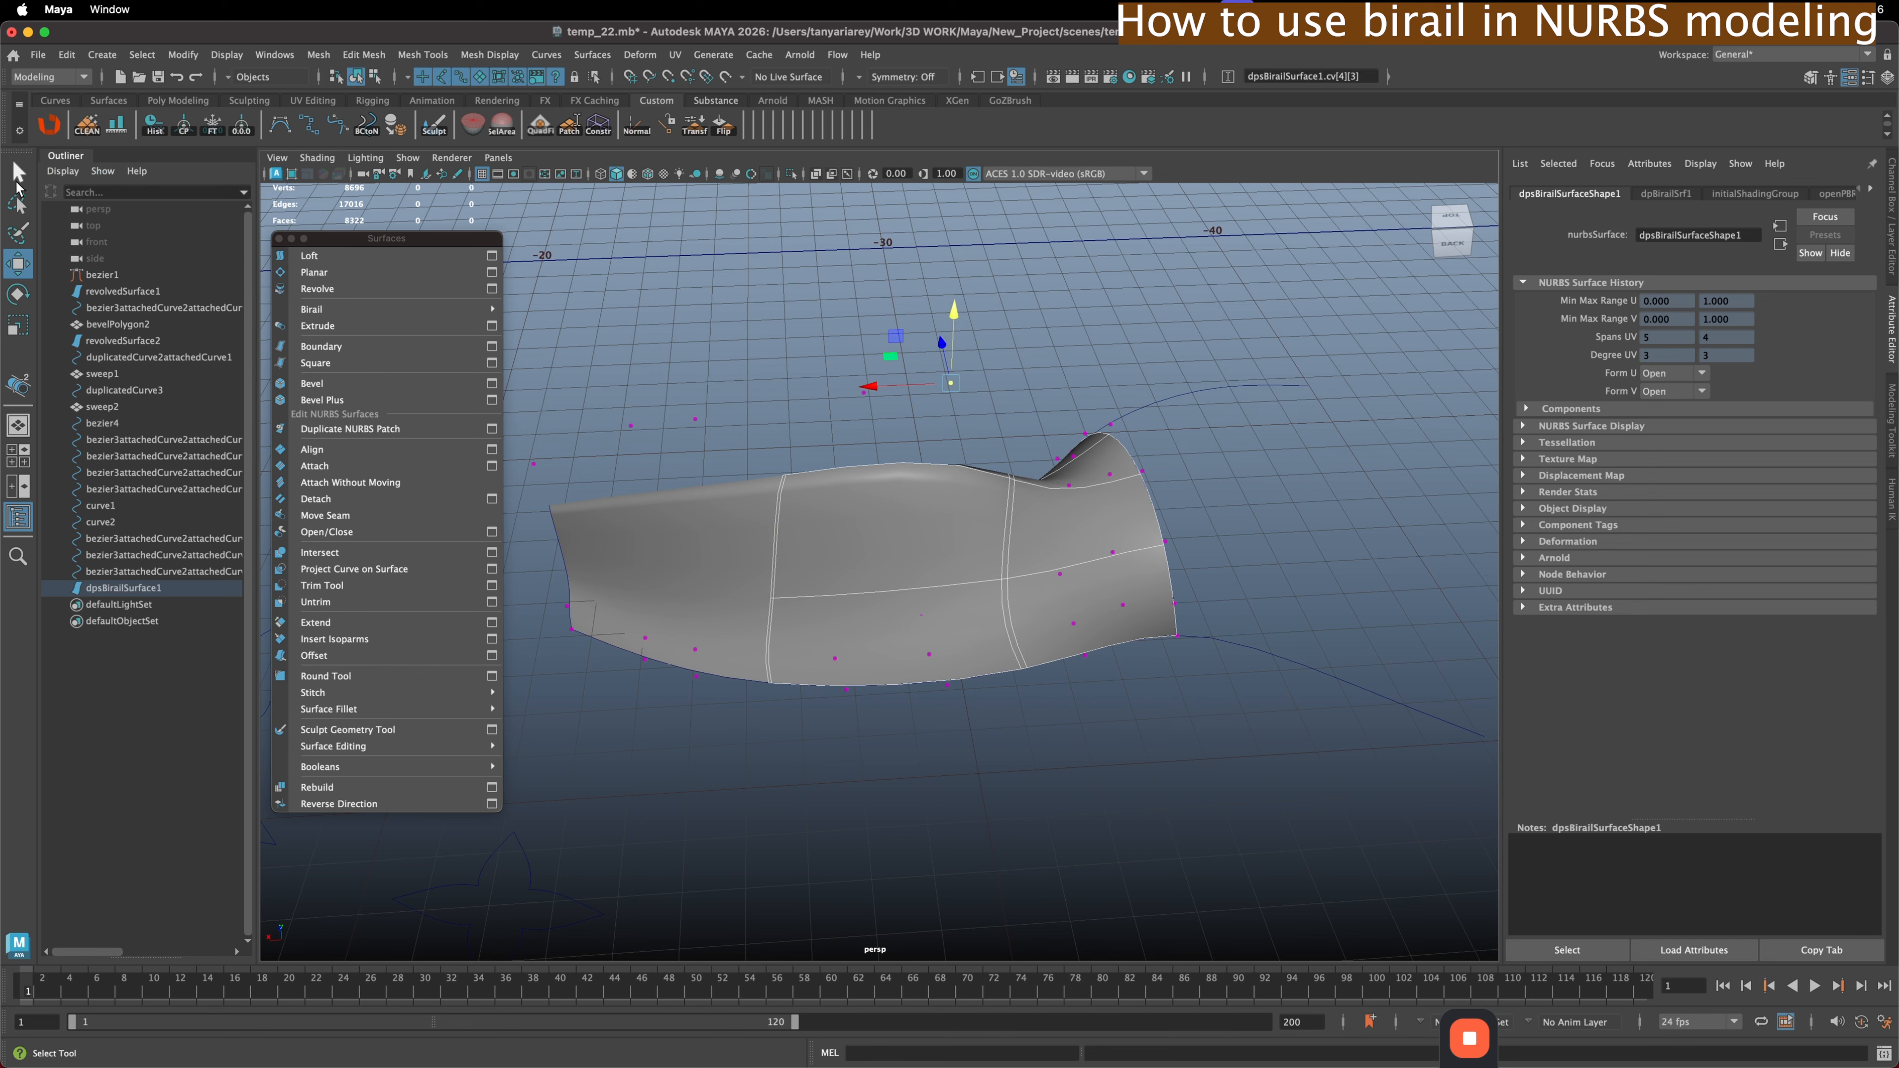
- Return the deformed Birail 2 surface to object mode and delete it
left_click(18, 183)
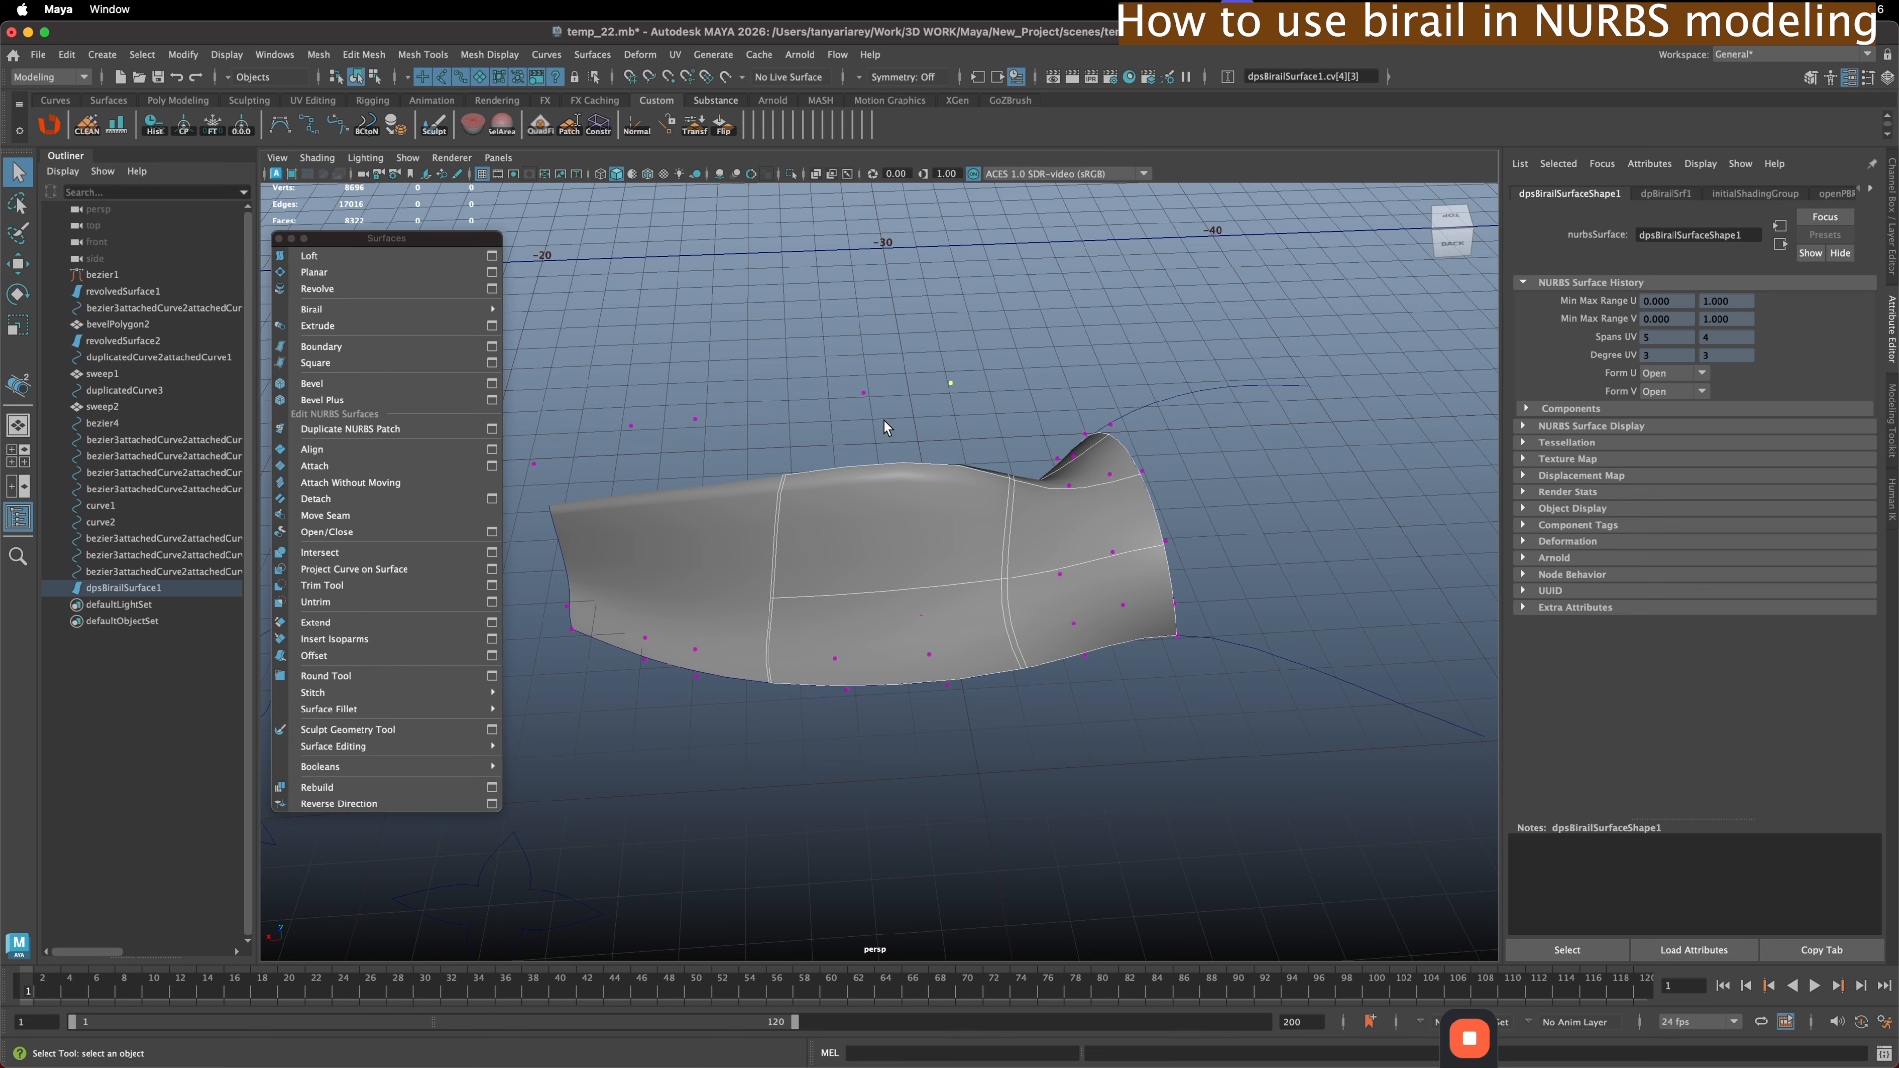
left_click(885, 410)
right_click_drag(941, 383, 890, 341)
left_click(1045, 540)
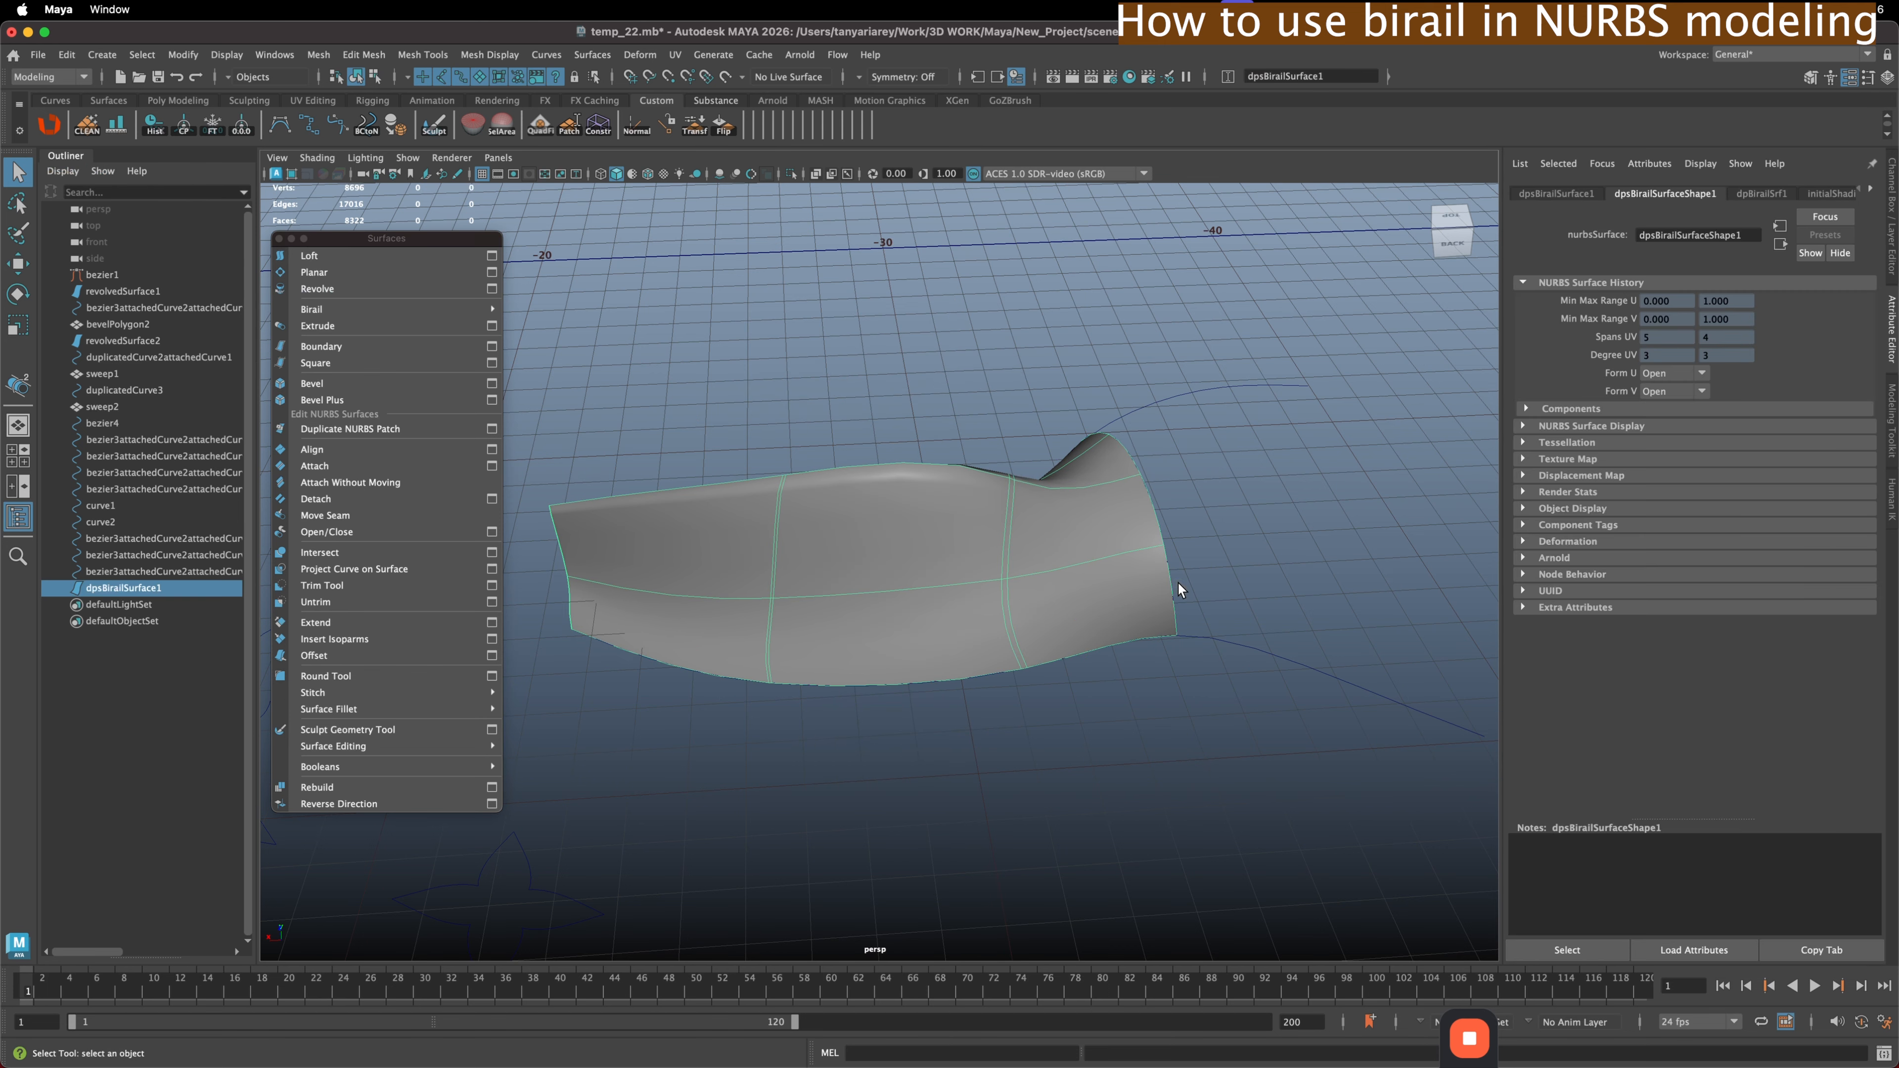
key("Delete")
- Reset the Birail 3+ options to their defaults and start the Birail 3+ Tool
left_click(1120, 539)
left_click_drag(1125, 542, 909, 537, "alt")
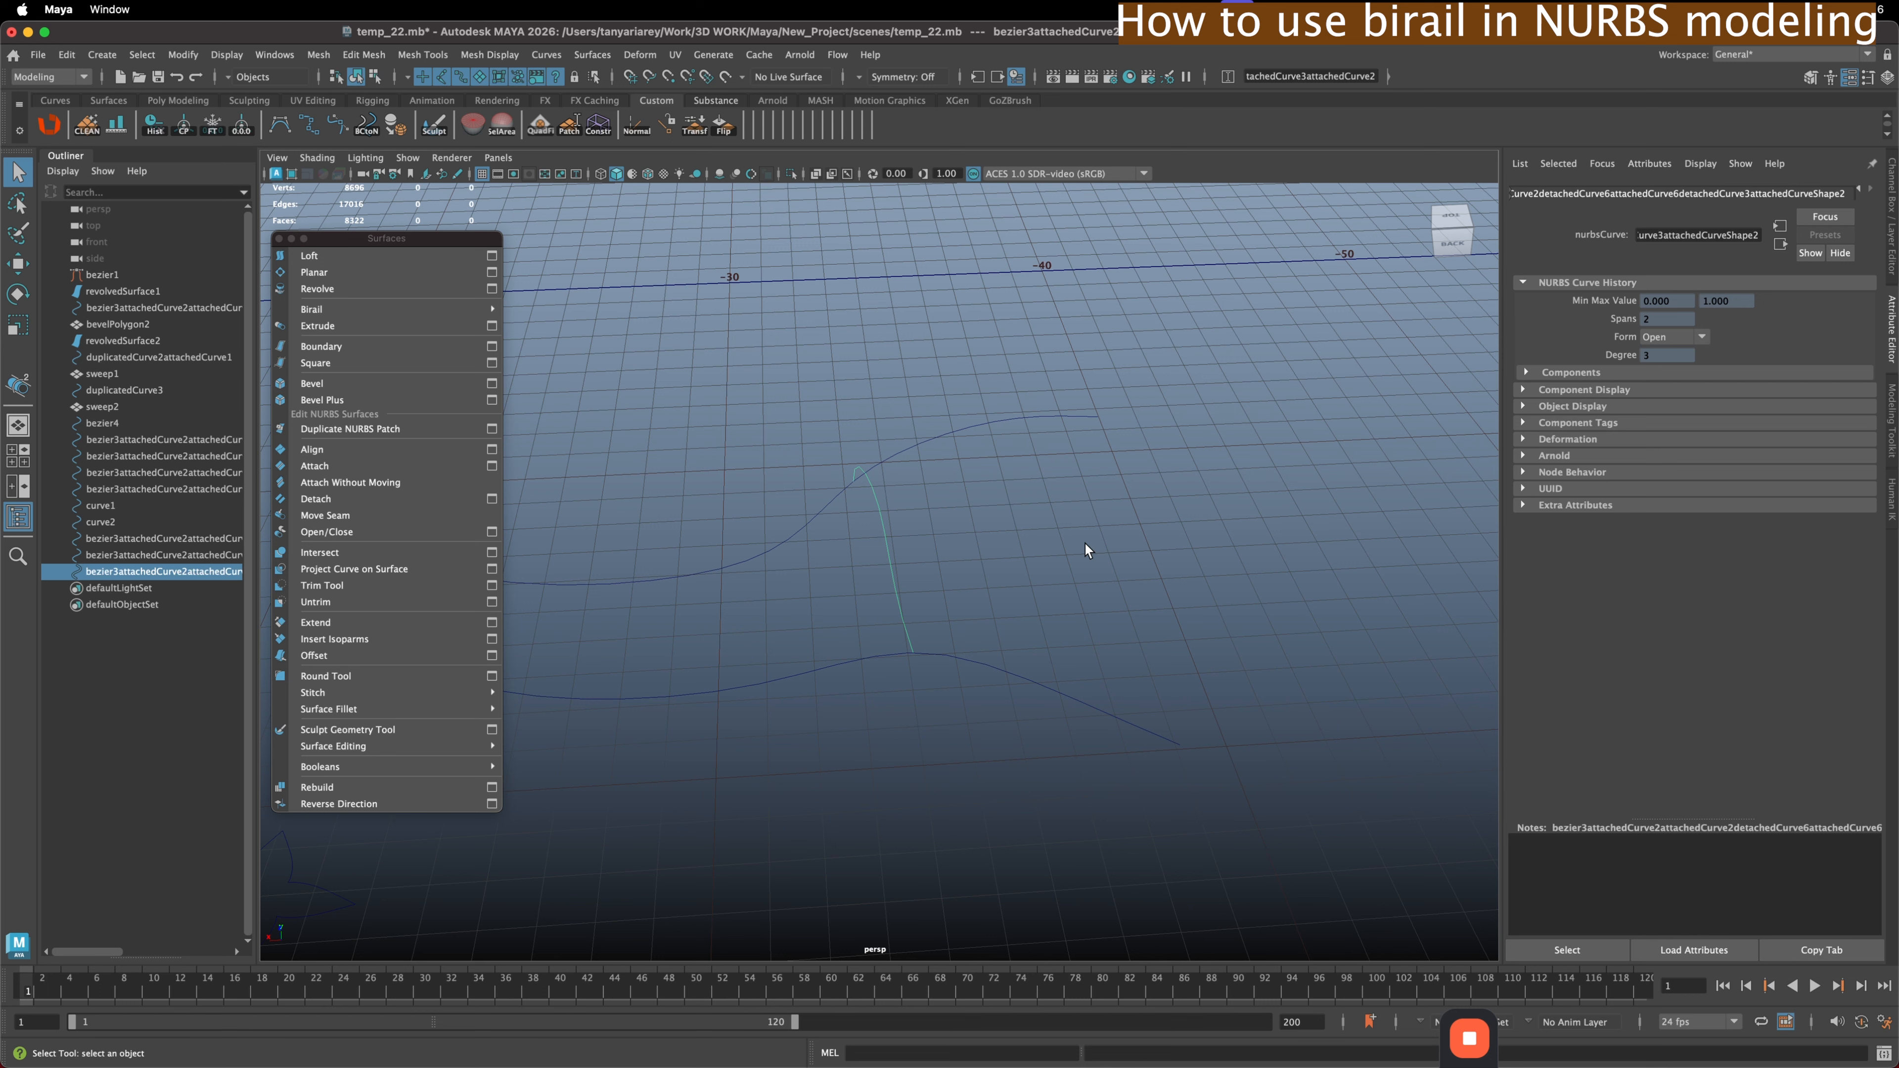
left_click_drag(1085, 544, 1044, 550, "alt")
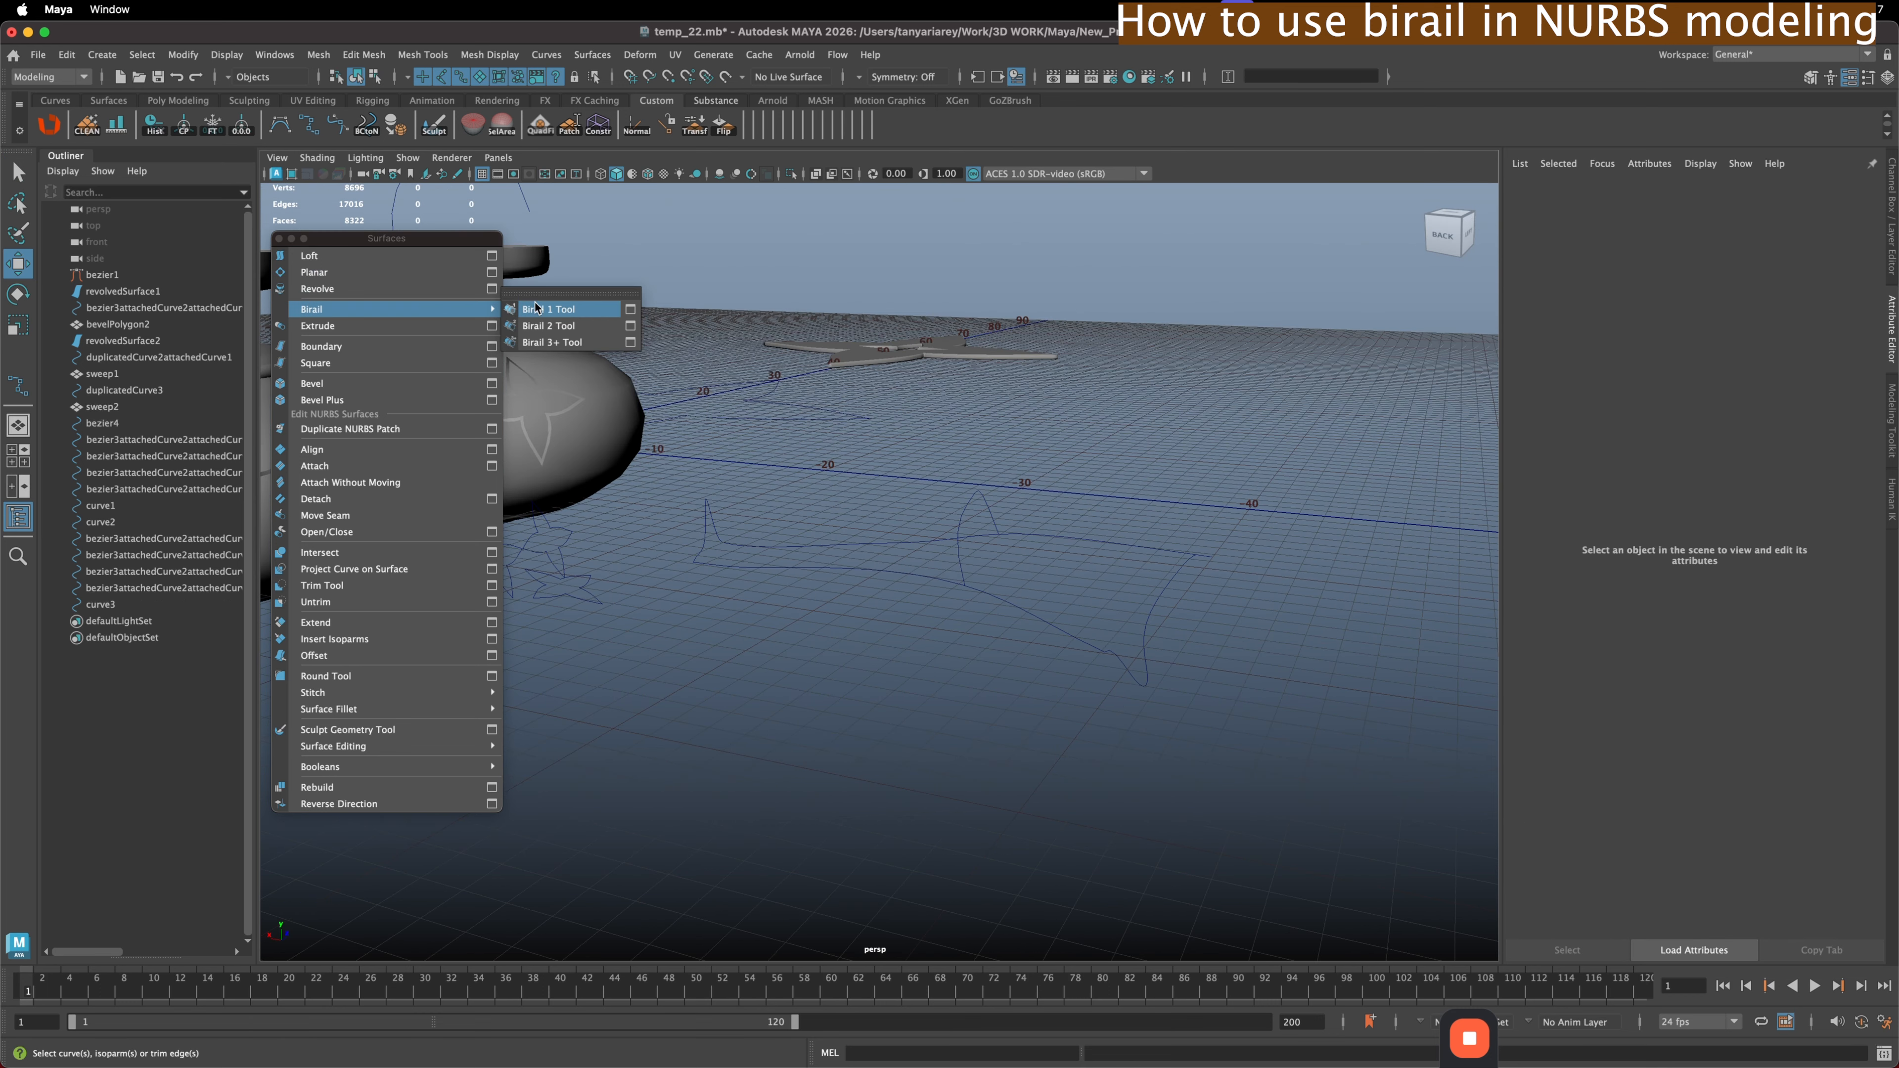
left_click(630, 341)
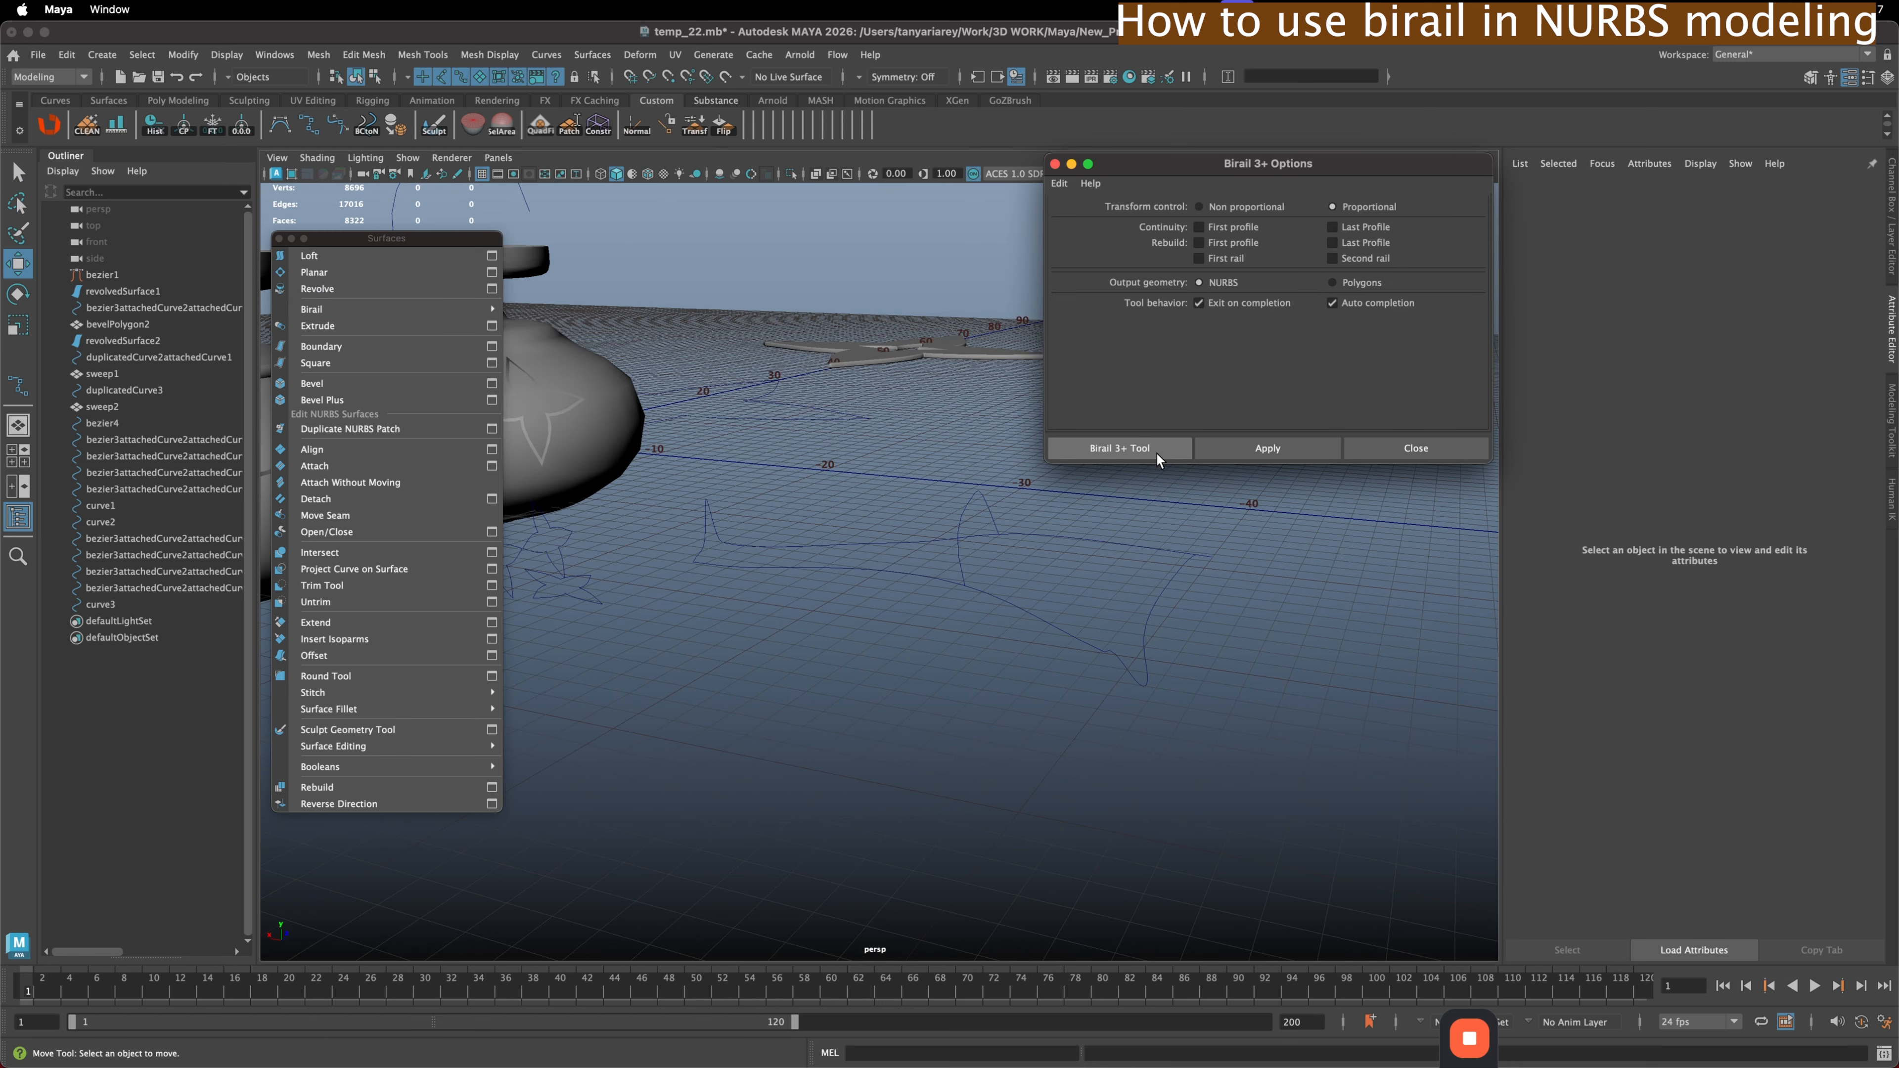
left_click(1059, 184)
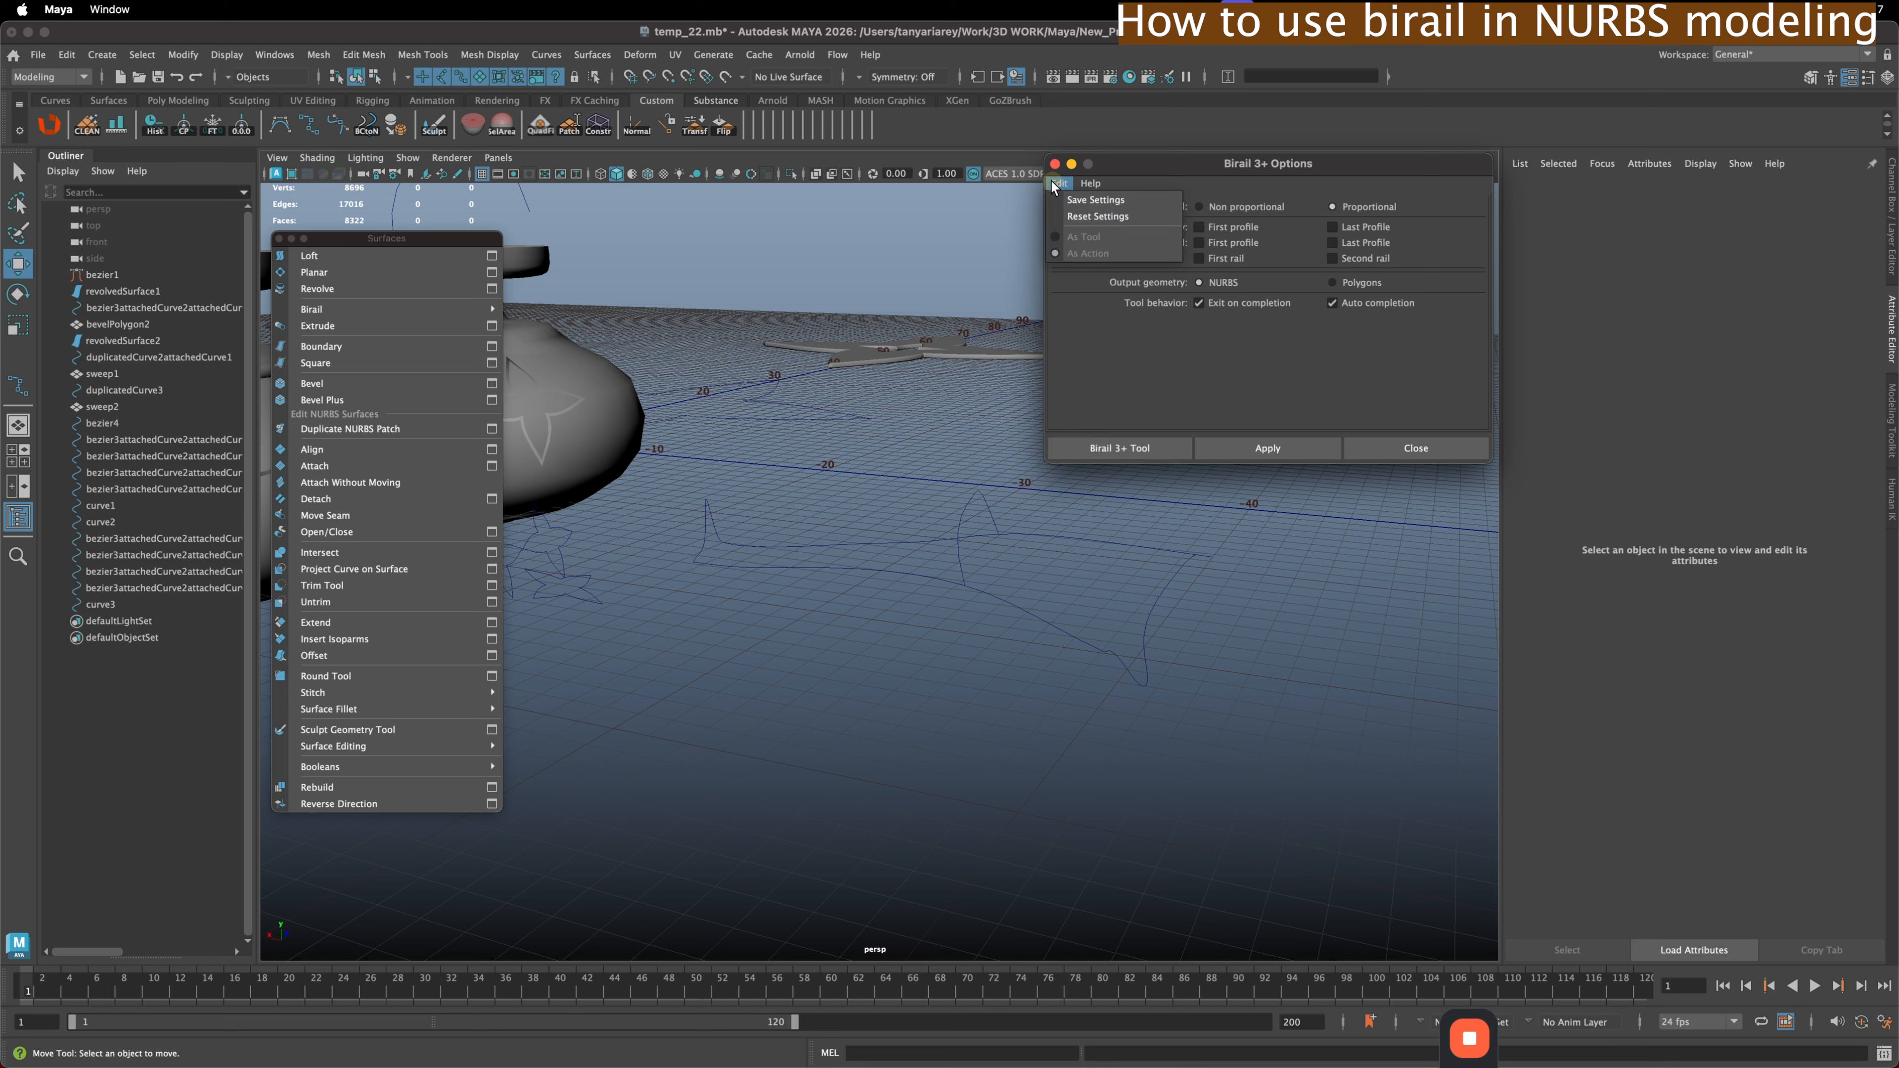
left_click(1071, 217)
left_click(1123, 454)
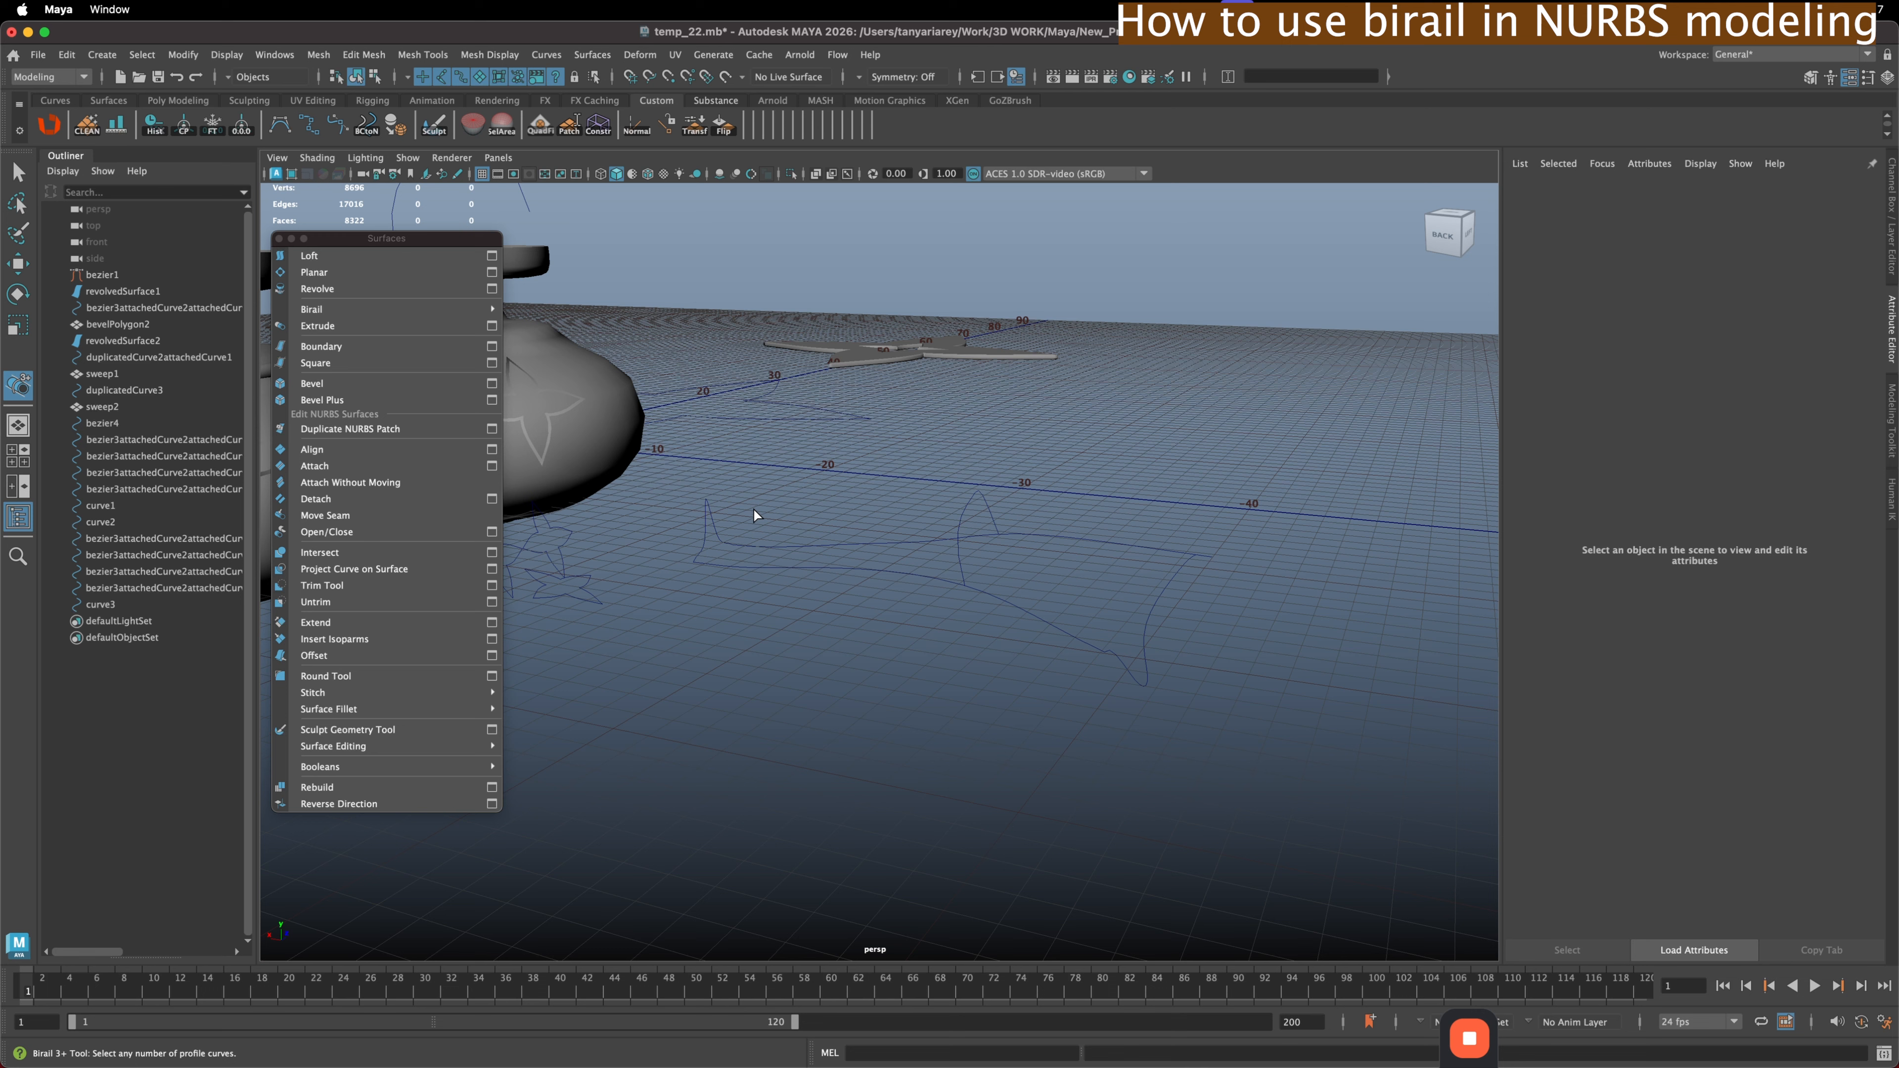
- Build a Birail 3+ surface through all four profile curves along the two rail curves, and inspect it from several angles
left_click(700, 498)
left_click(989, 511)
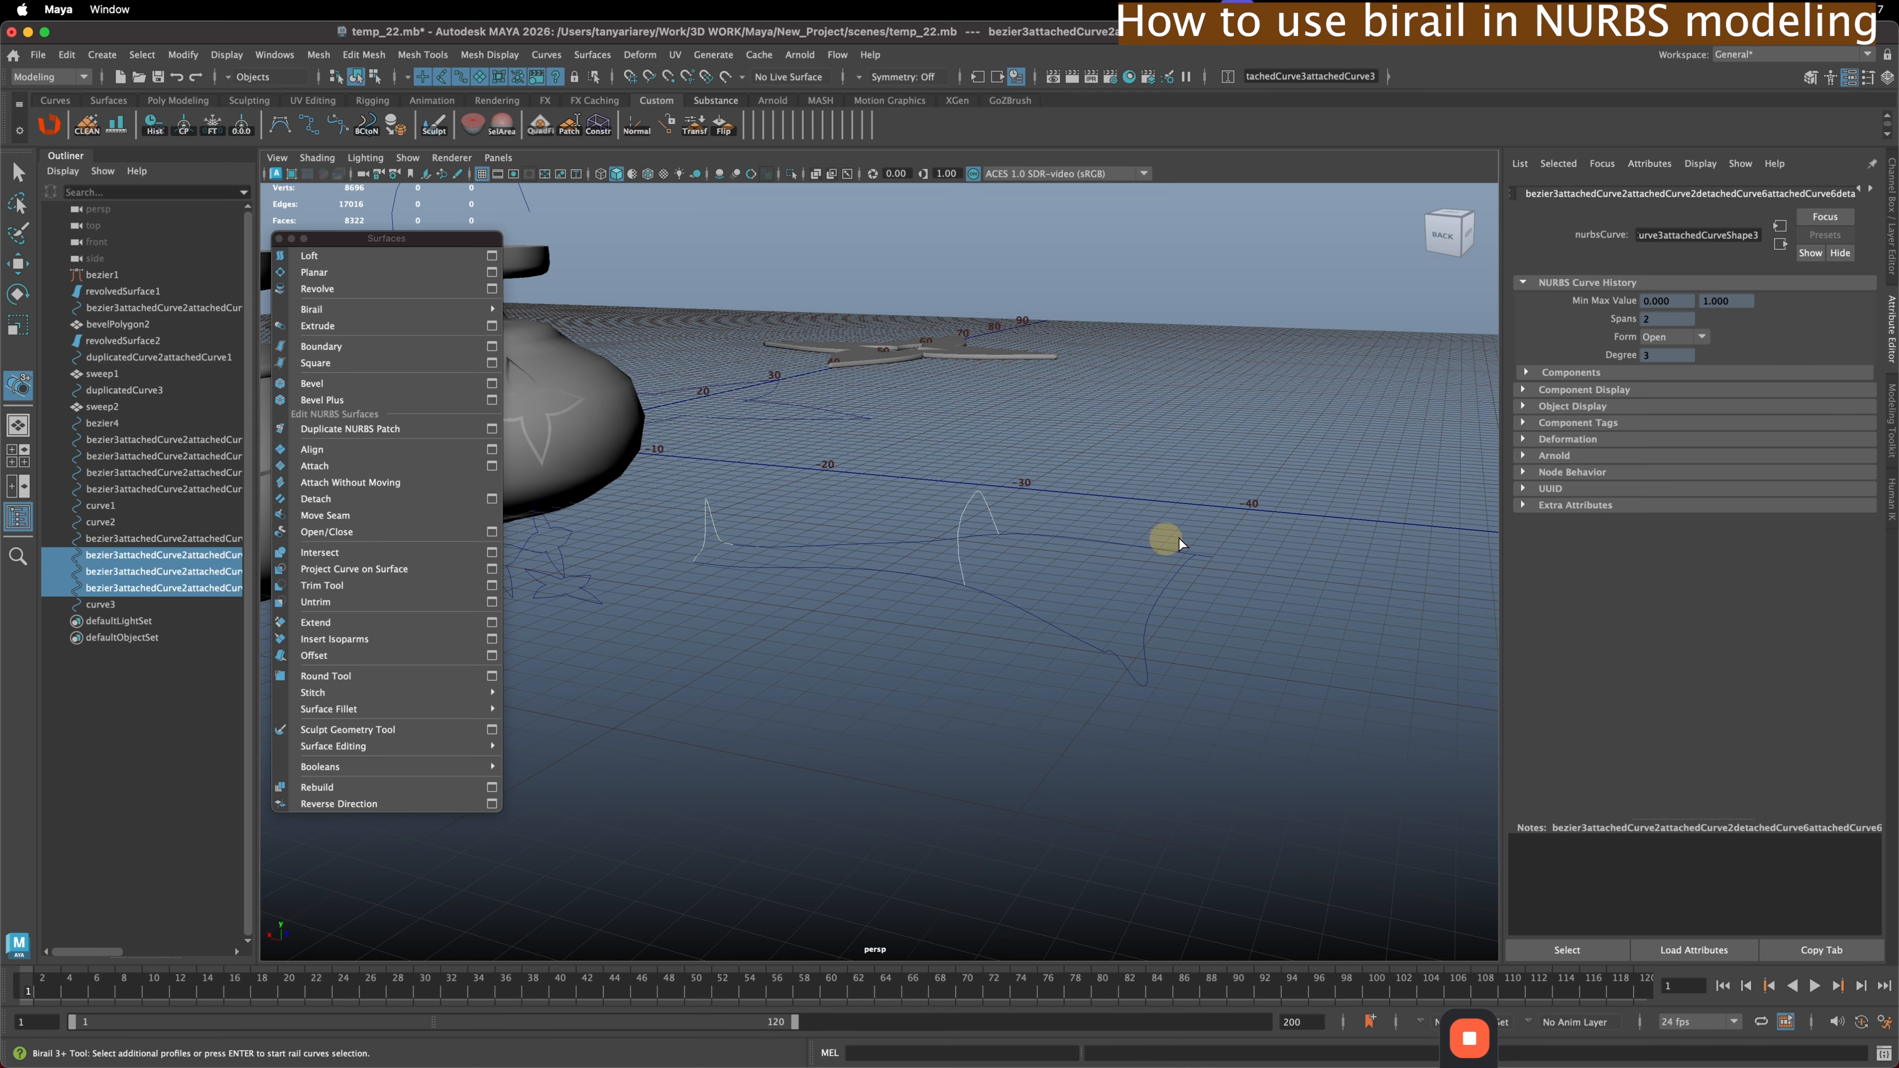
left_click(1171, 587)
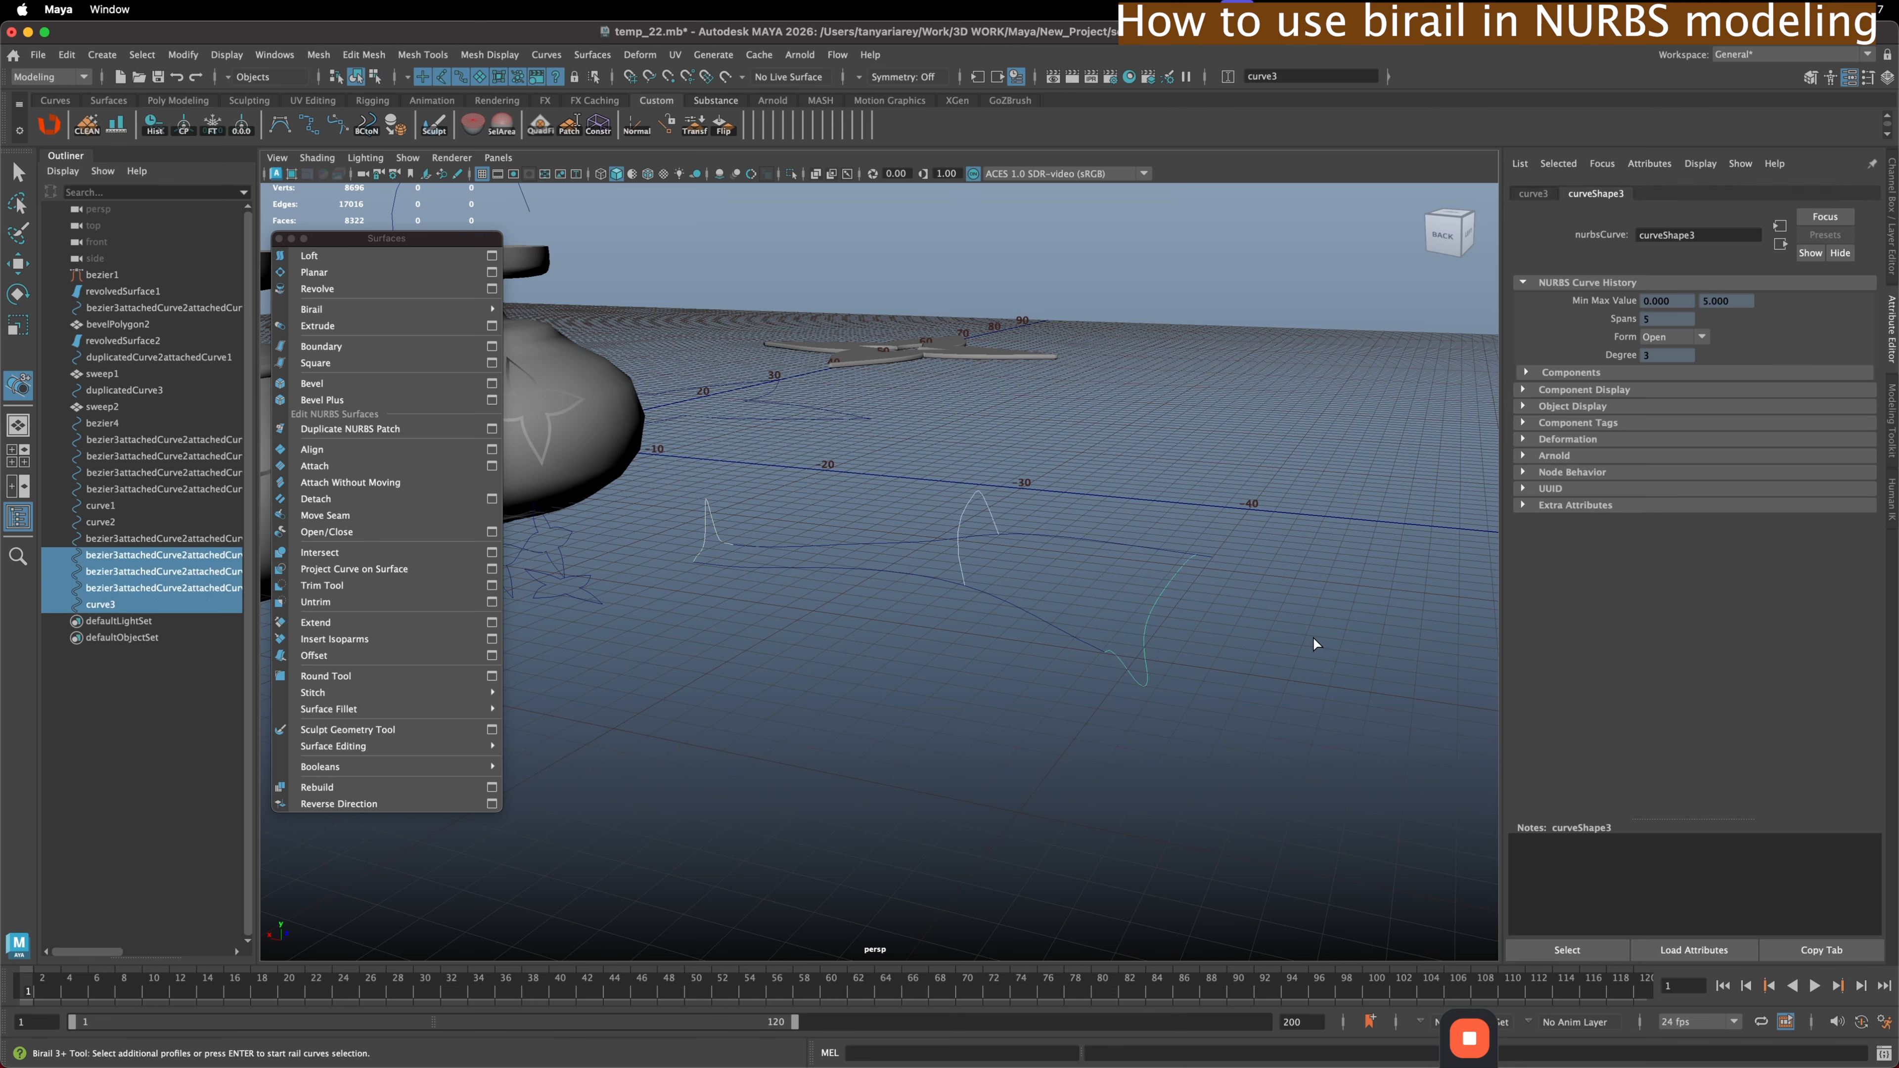
key("Return")
left_click(867, 573)
left_click(888, 547)
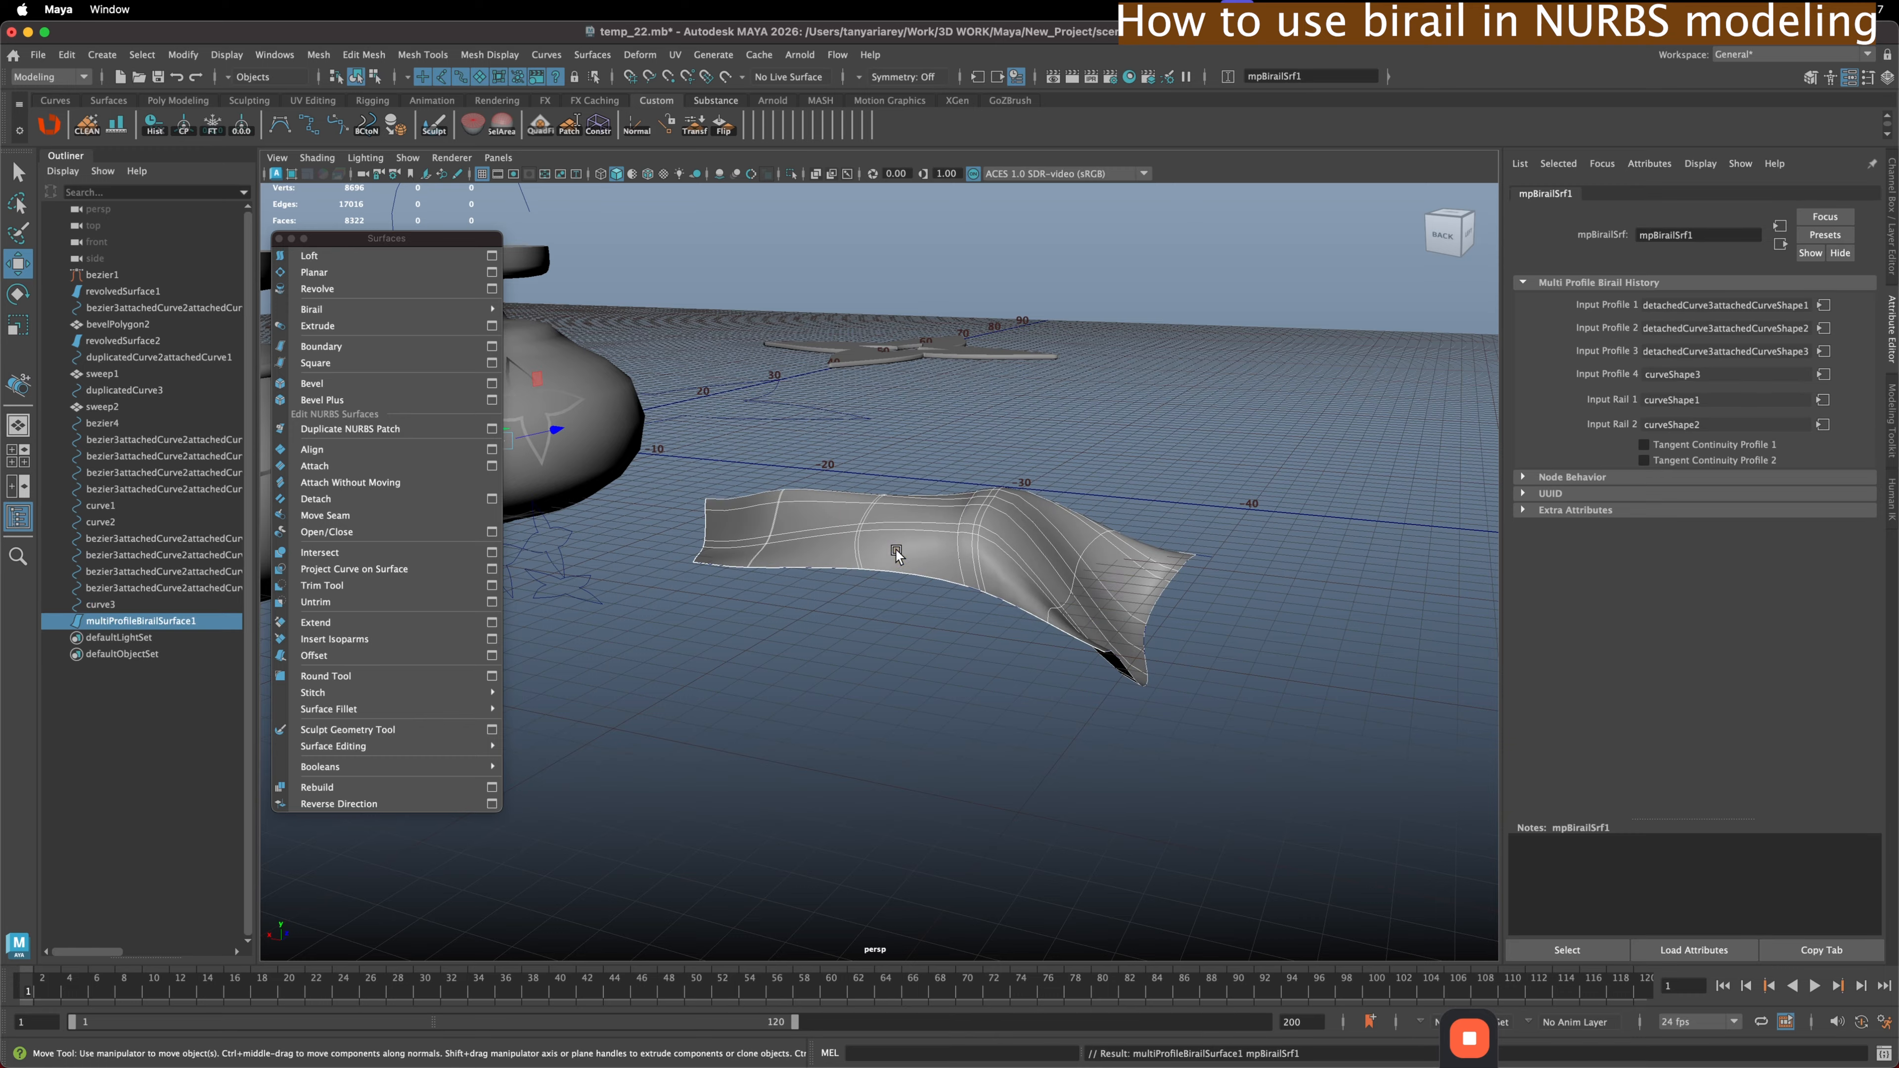
left_click_drag(891, 551, 697, 533, "alt")
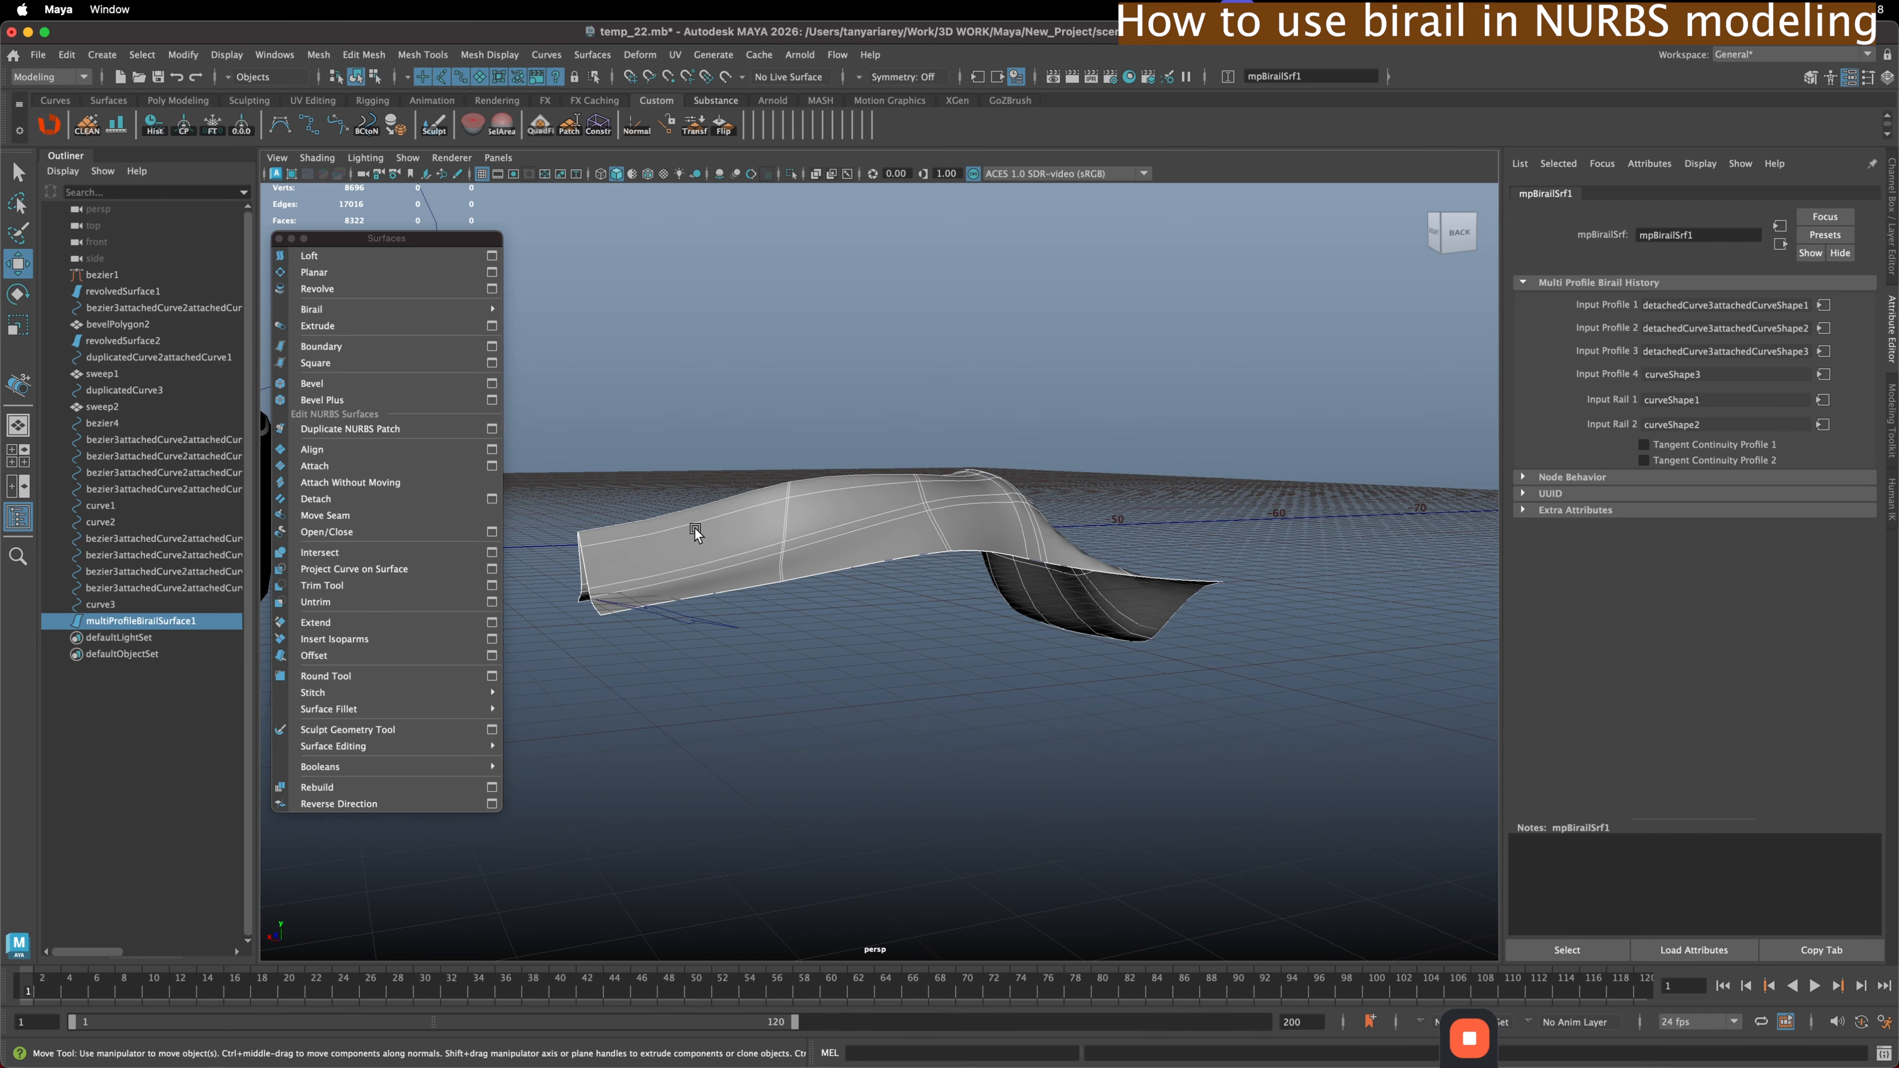
left_click_drag(616, 584, 1076, 575, "alt")
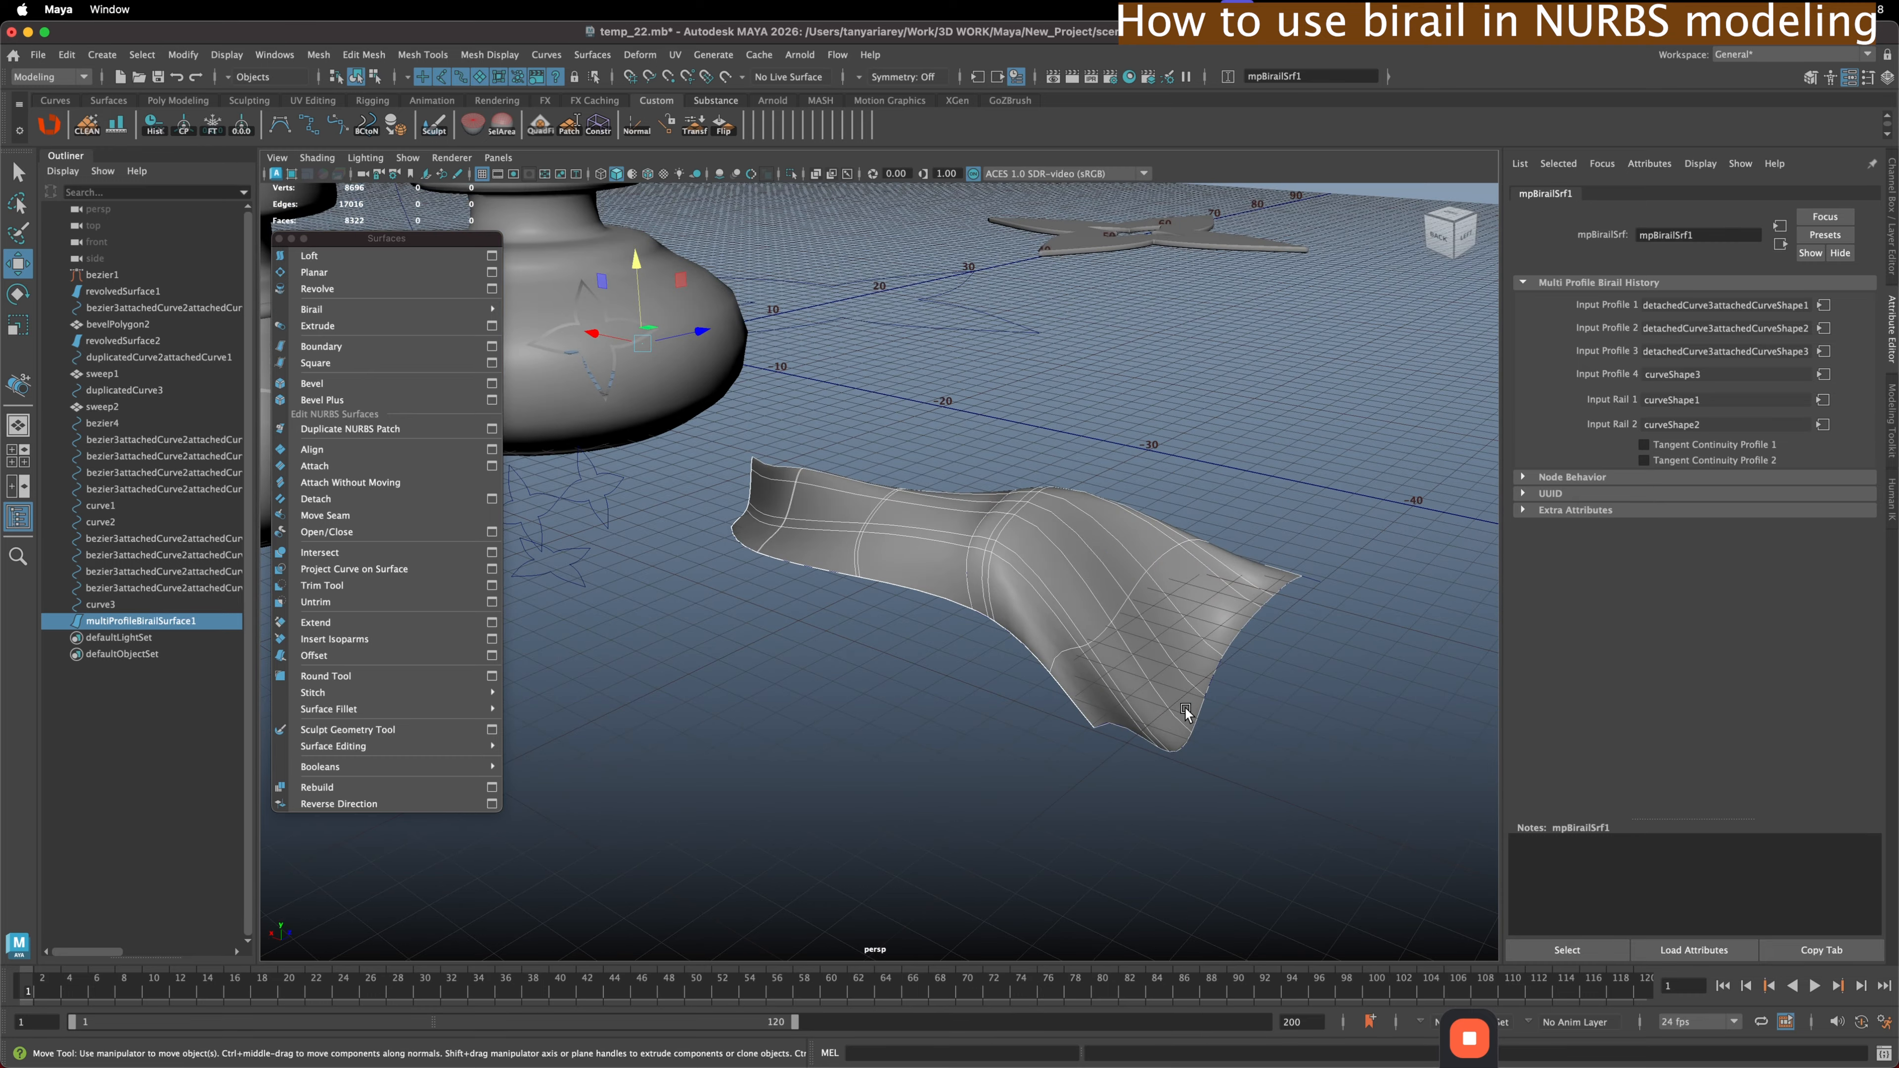
left_click_drag(1184, 707, 651, 472, "alt")
left_click_drag(944, 549, 941, 530, "alt")
- Reset the Square Surface options to their defaults and move the options window clear of the curves
mouse_move(302, 312)
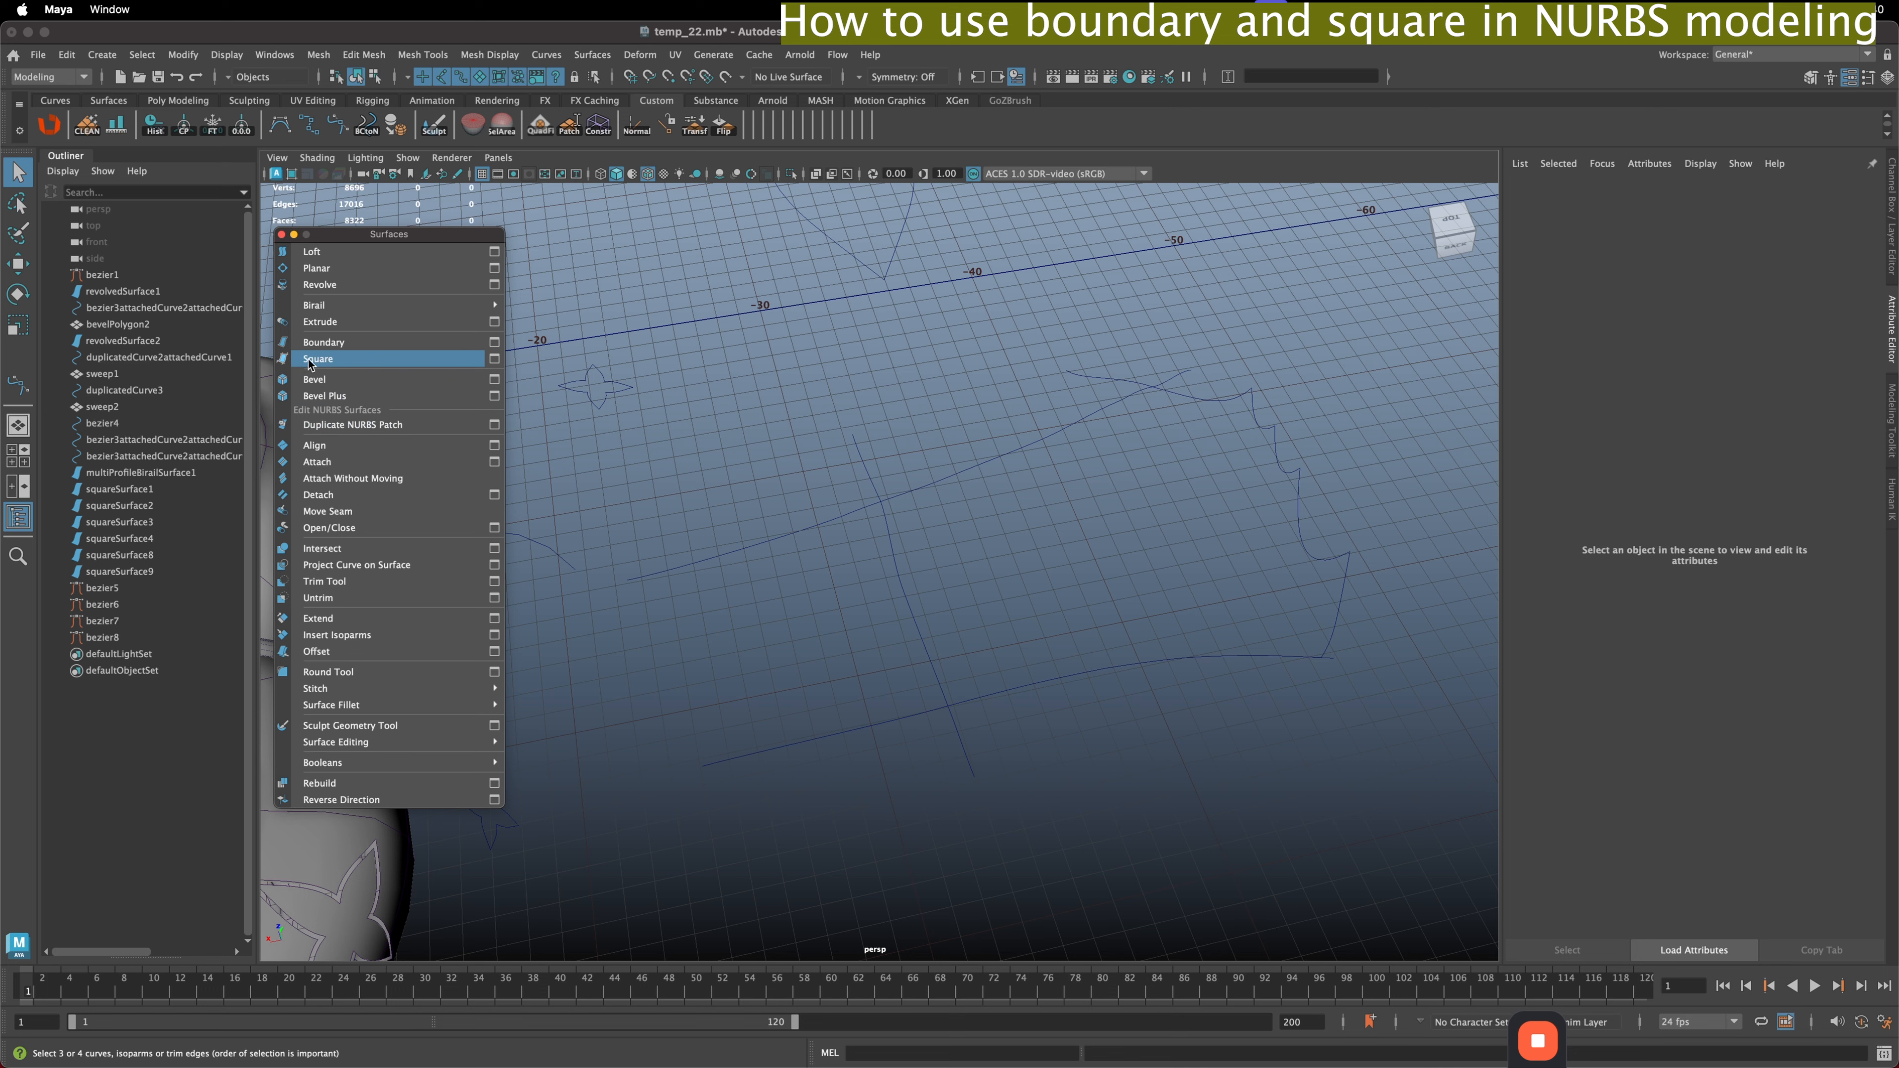
left_click(494, 360)
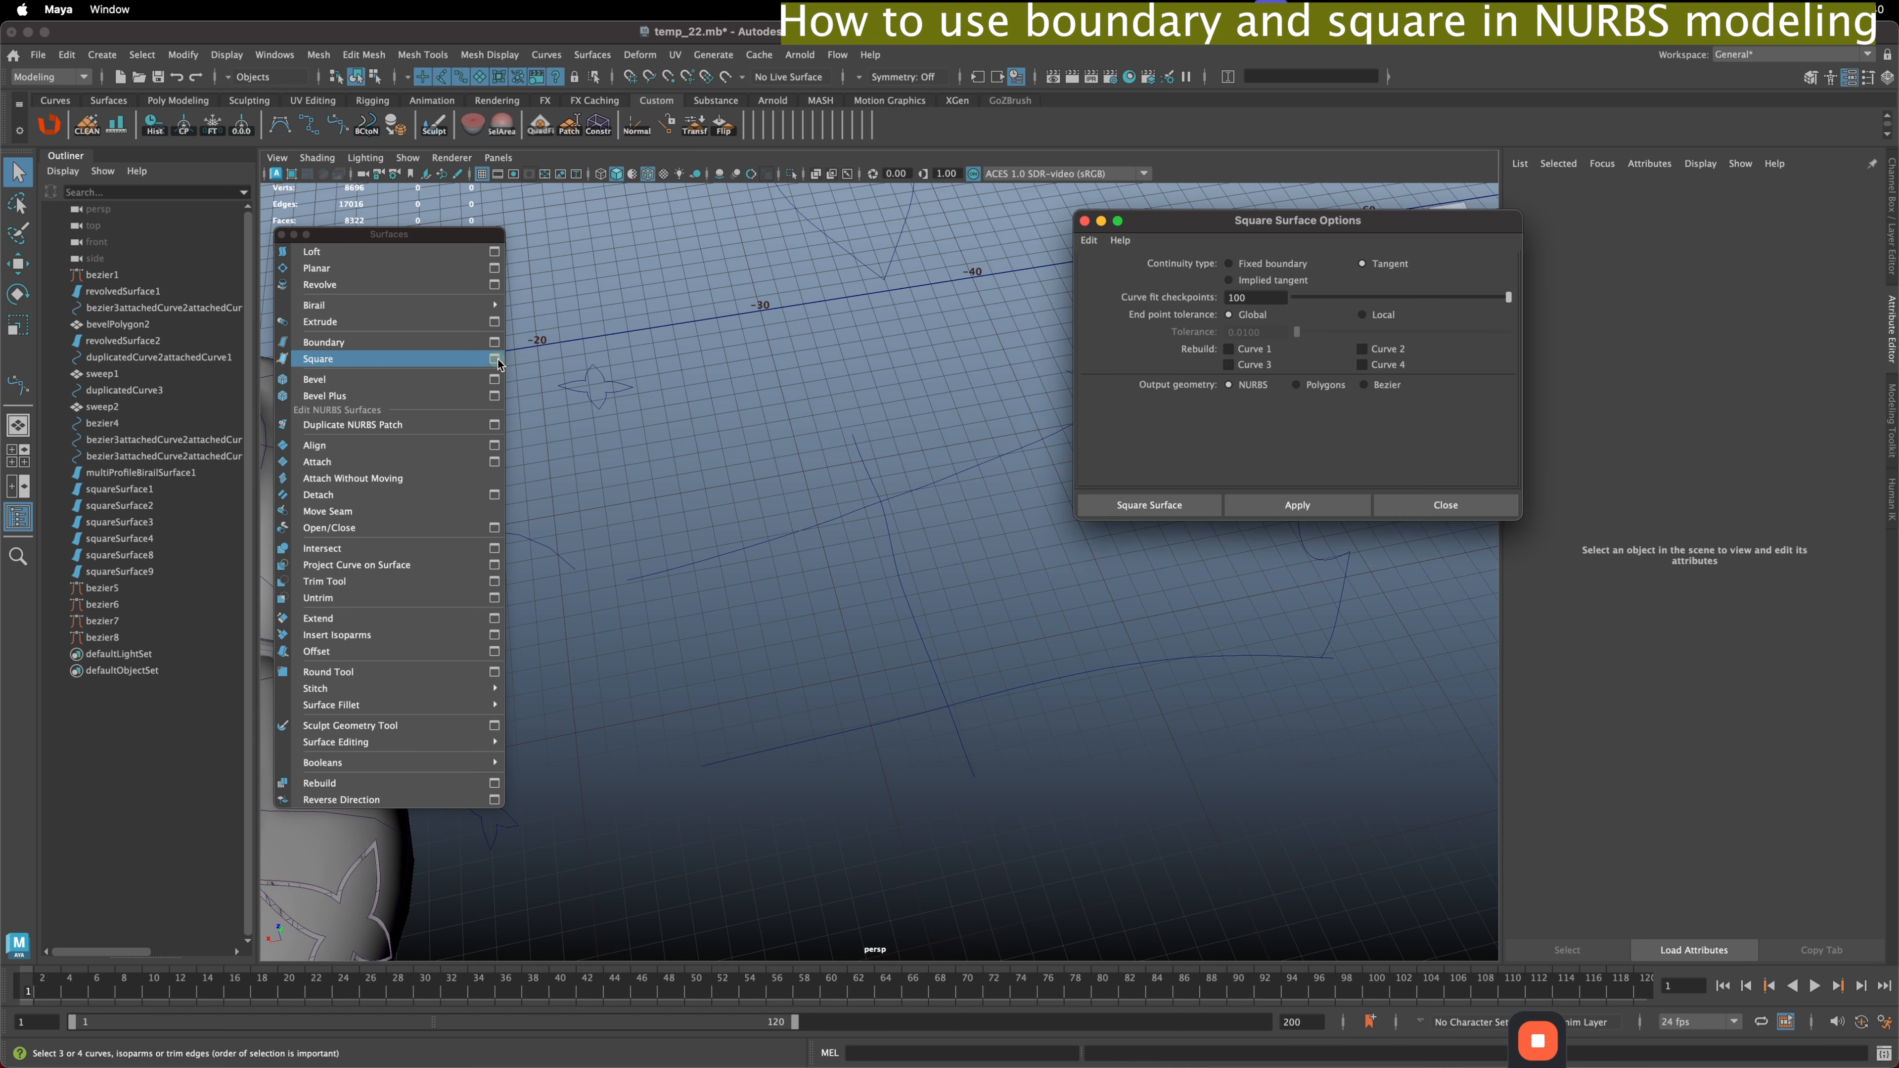
left_click(1089, 240)
left_click(1126, 273)
left_click_drag(1261, 227, 724, 131)
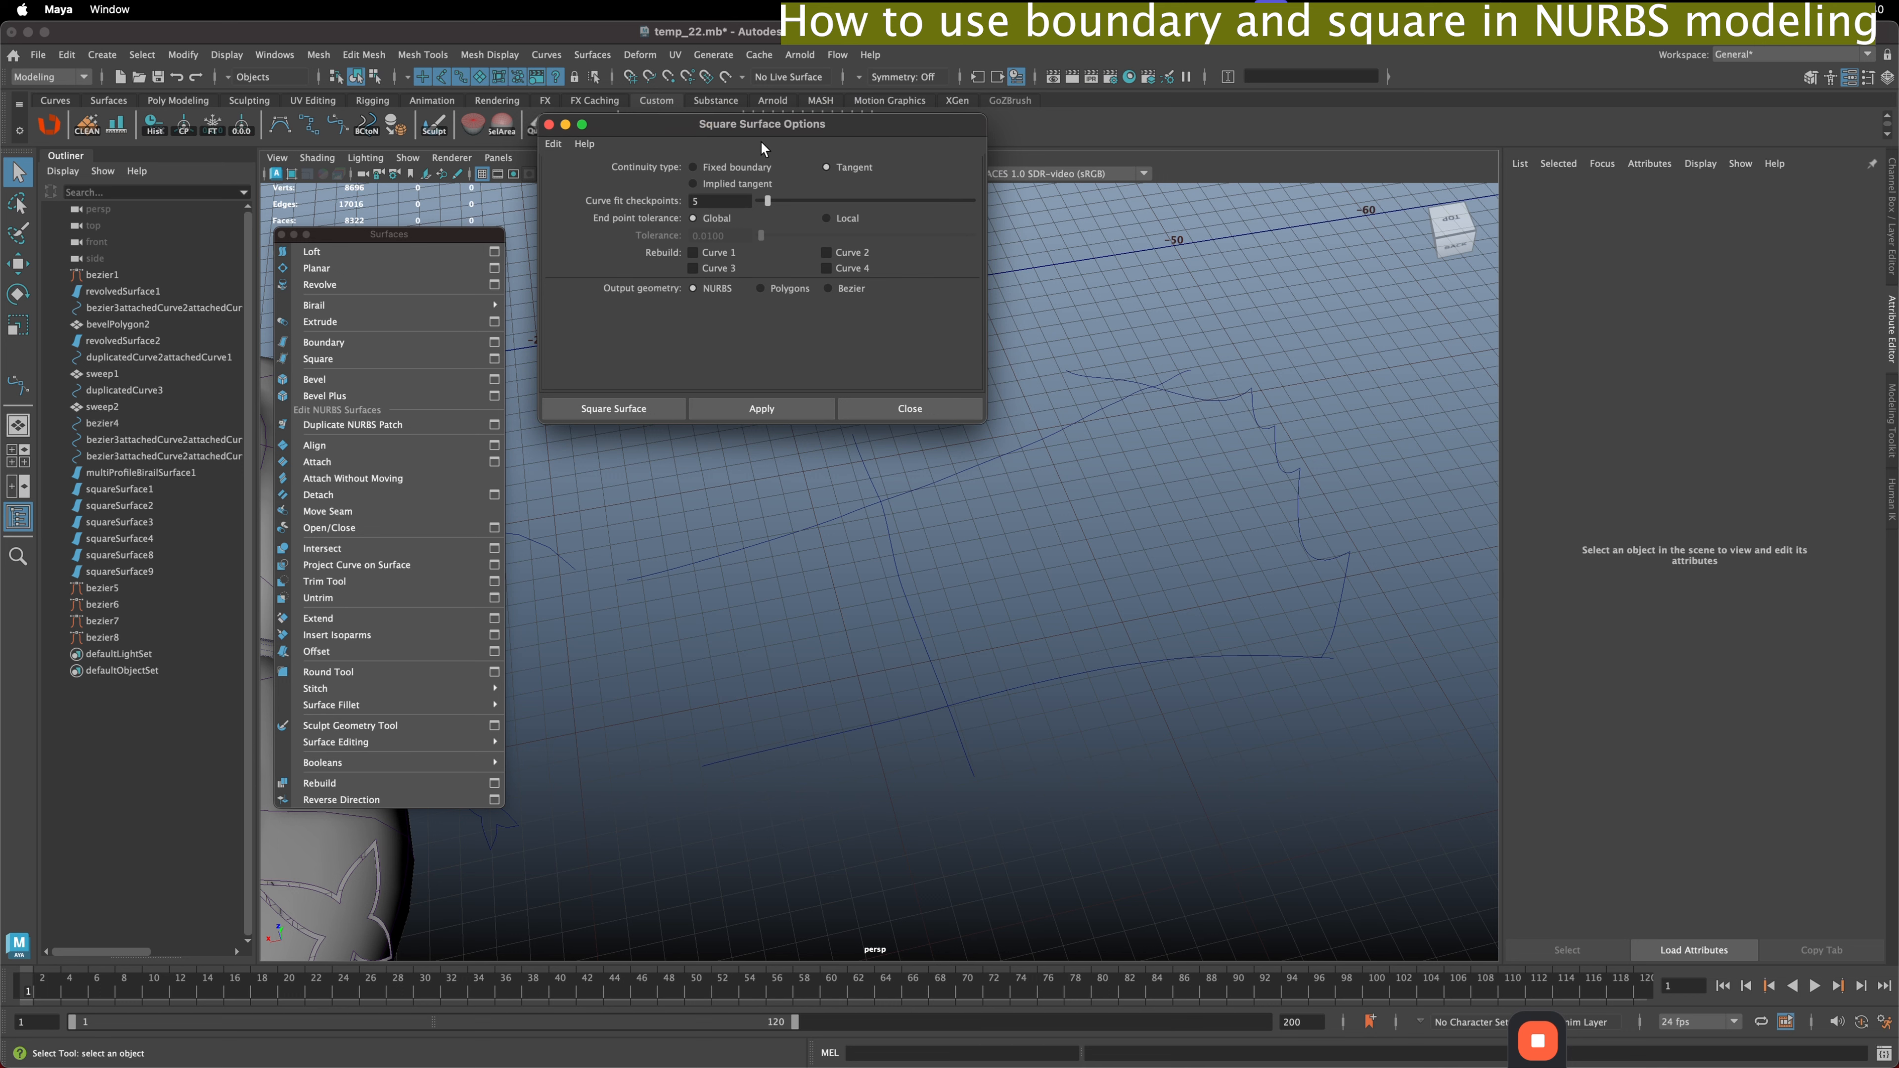
- Select each of the four crossing Bezier curves in turn to identify the boundaries for the square surface
left_click_drag(947, 588, 897, 615)
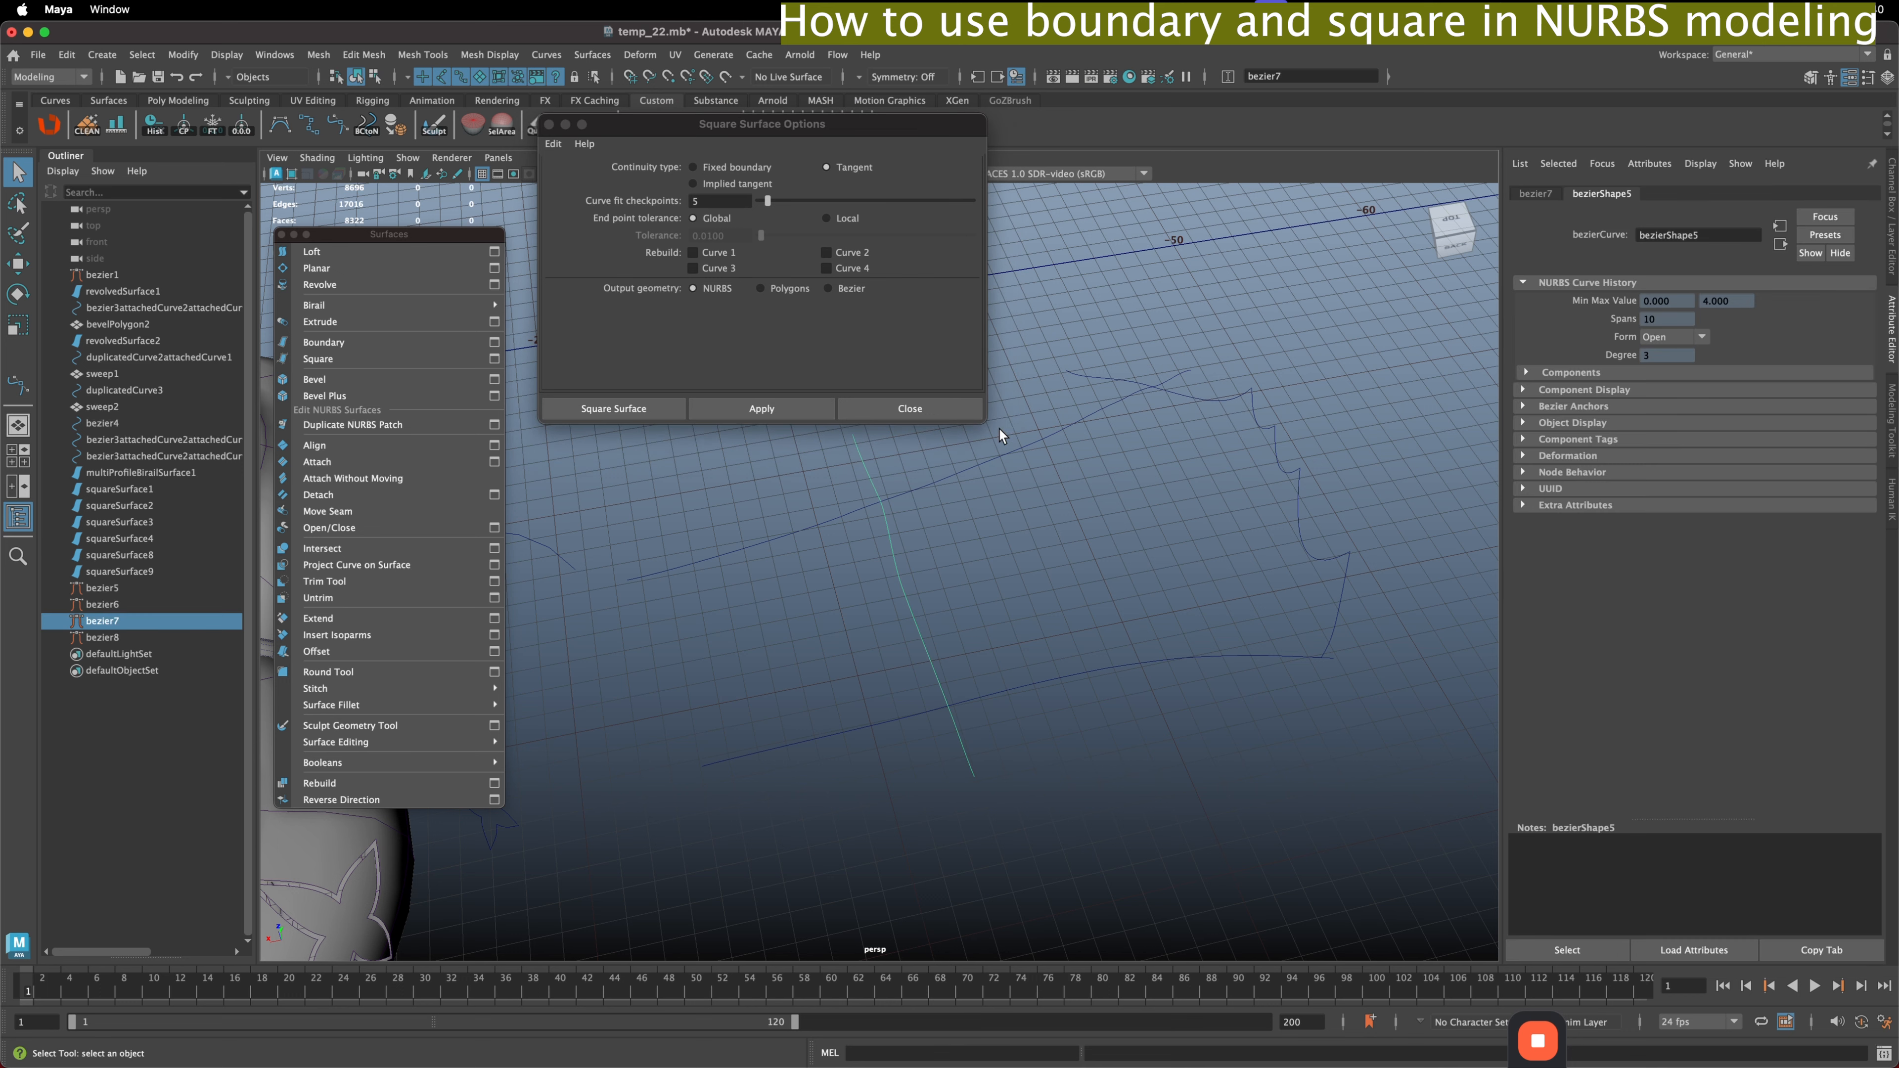
left_click_drag(1002, 430, 1054, 478)
left_click_drag(1306, 449, 1279, 471)
left_click_drag(1239, 651, 1130, 625)
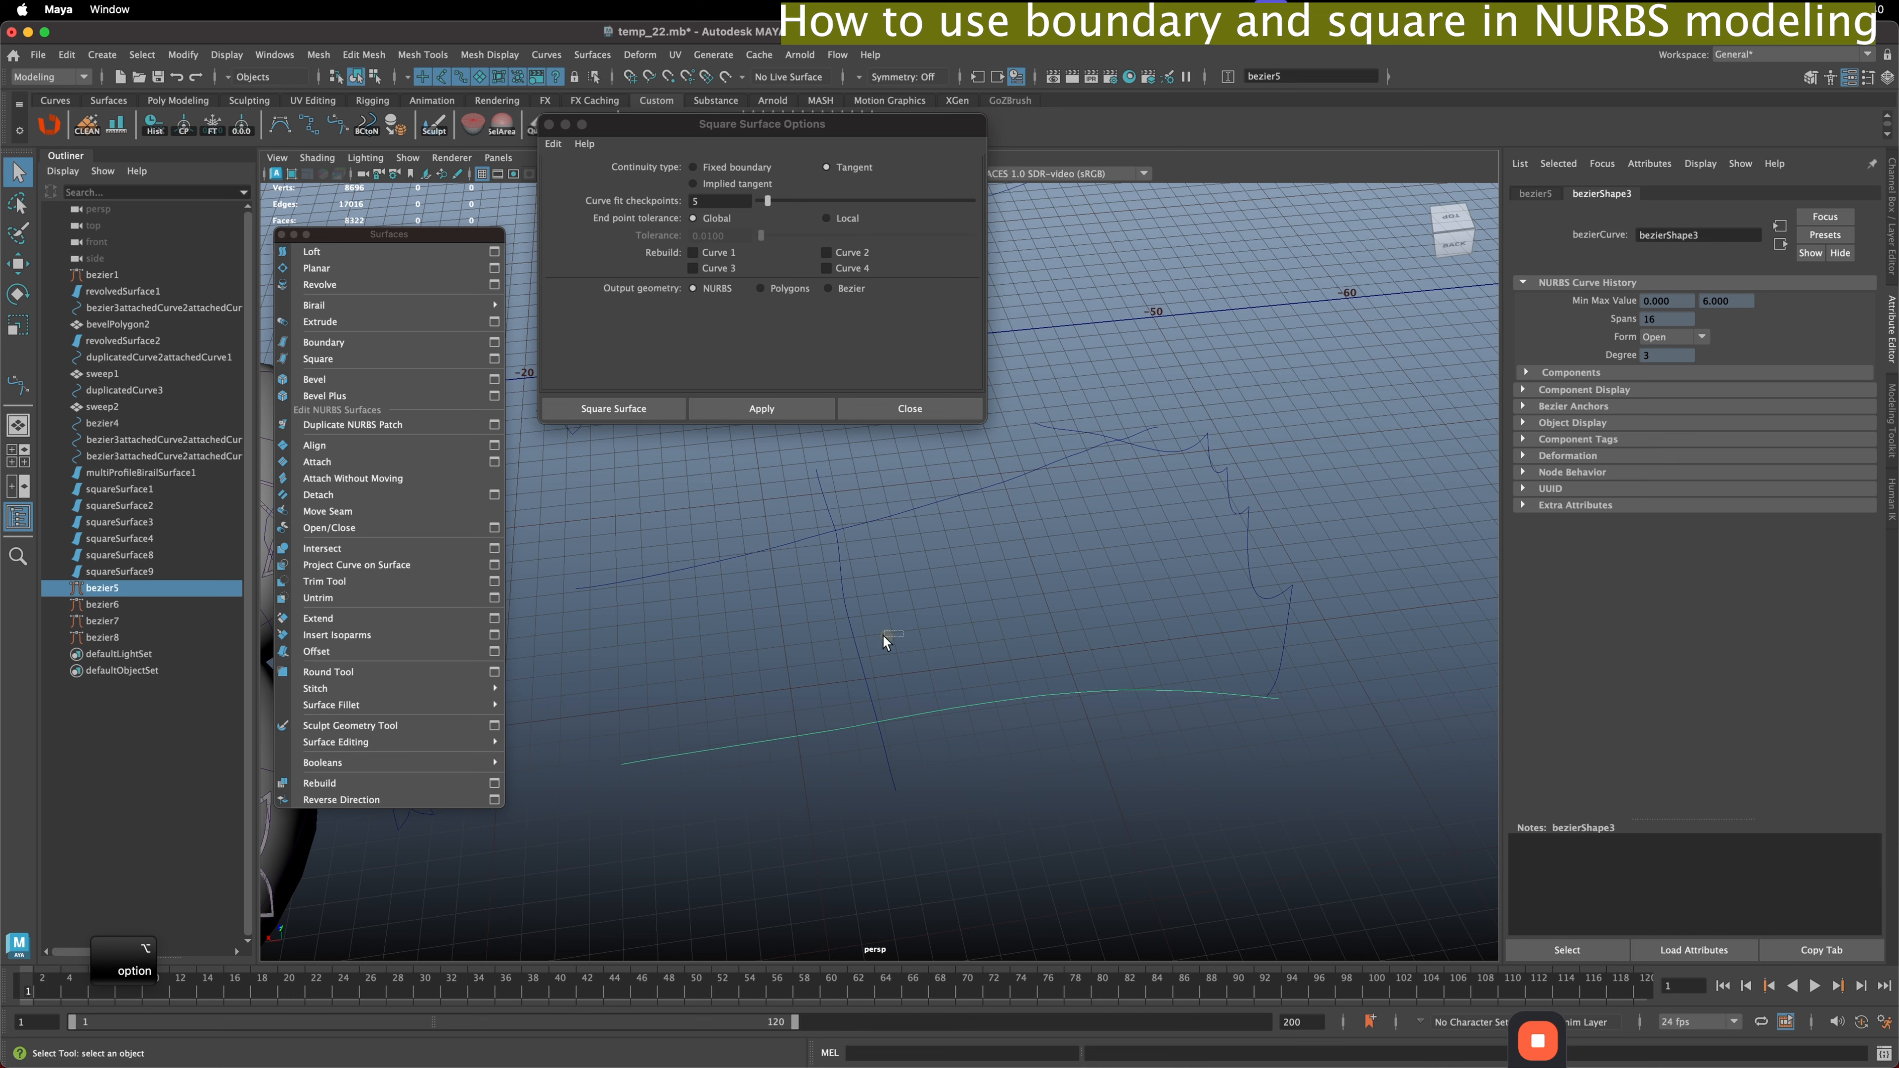
- Inspect the four crossing curves from several angles, picking individual curves to check their shapes and where they cross at the corners
left_click_drag(883, 634, 868, 639)
left_click(944, 503)
left_click(1148, 458)
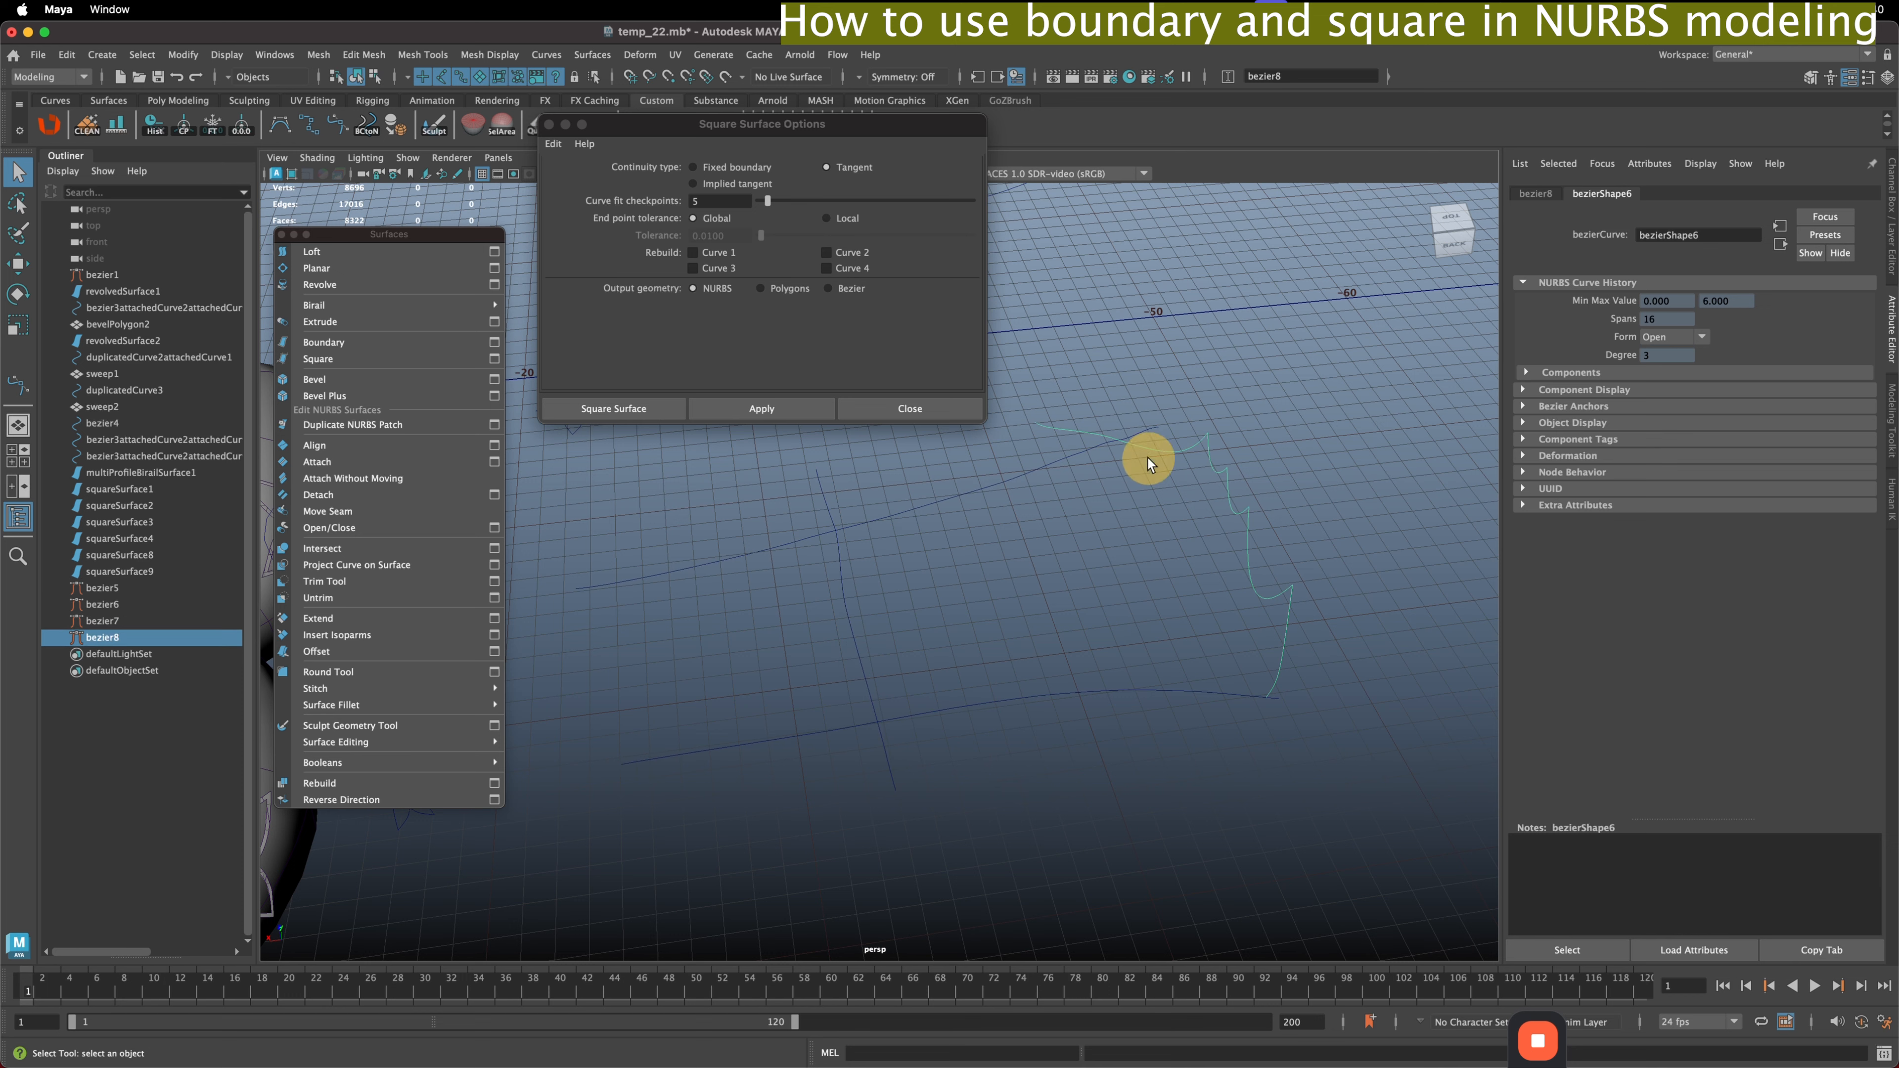
mouse_move(1213, 597)
left_mouse_down("alt")
mouse_move(1232, 686)
mouse_move(1194, 611)
left_mouse_up("alt")
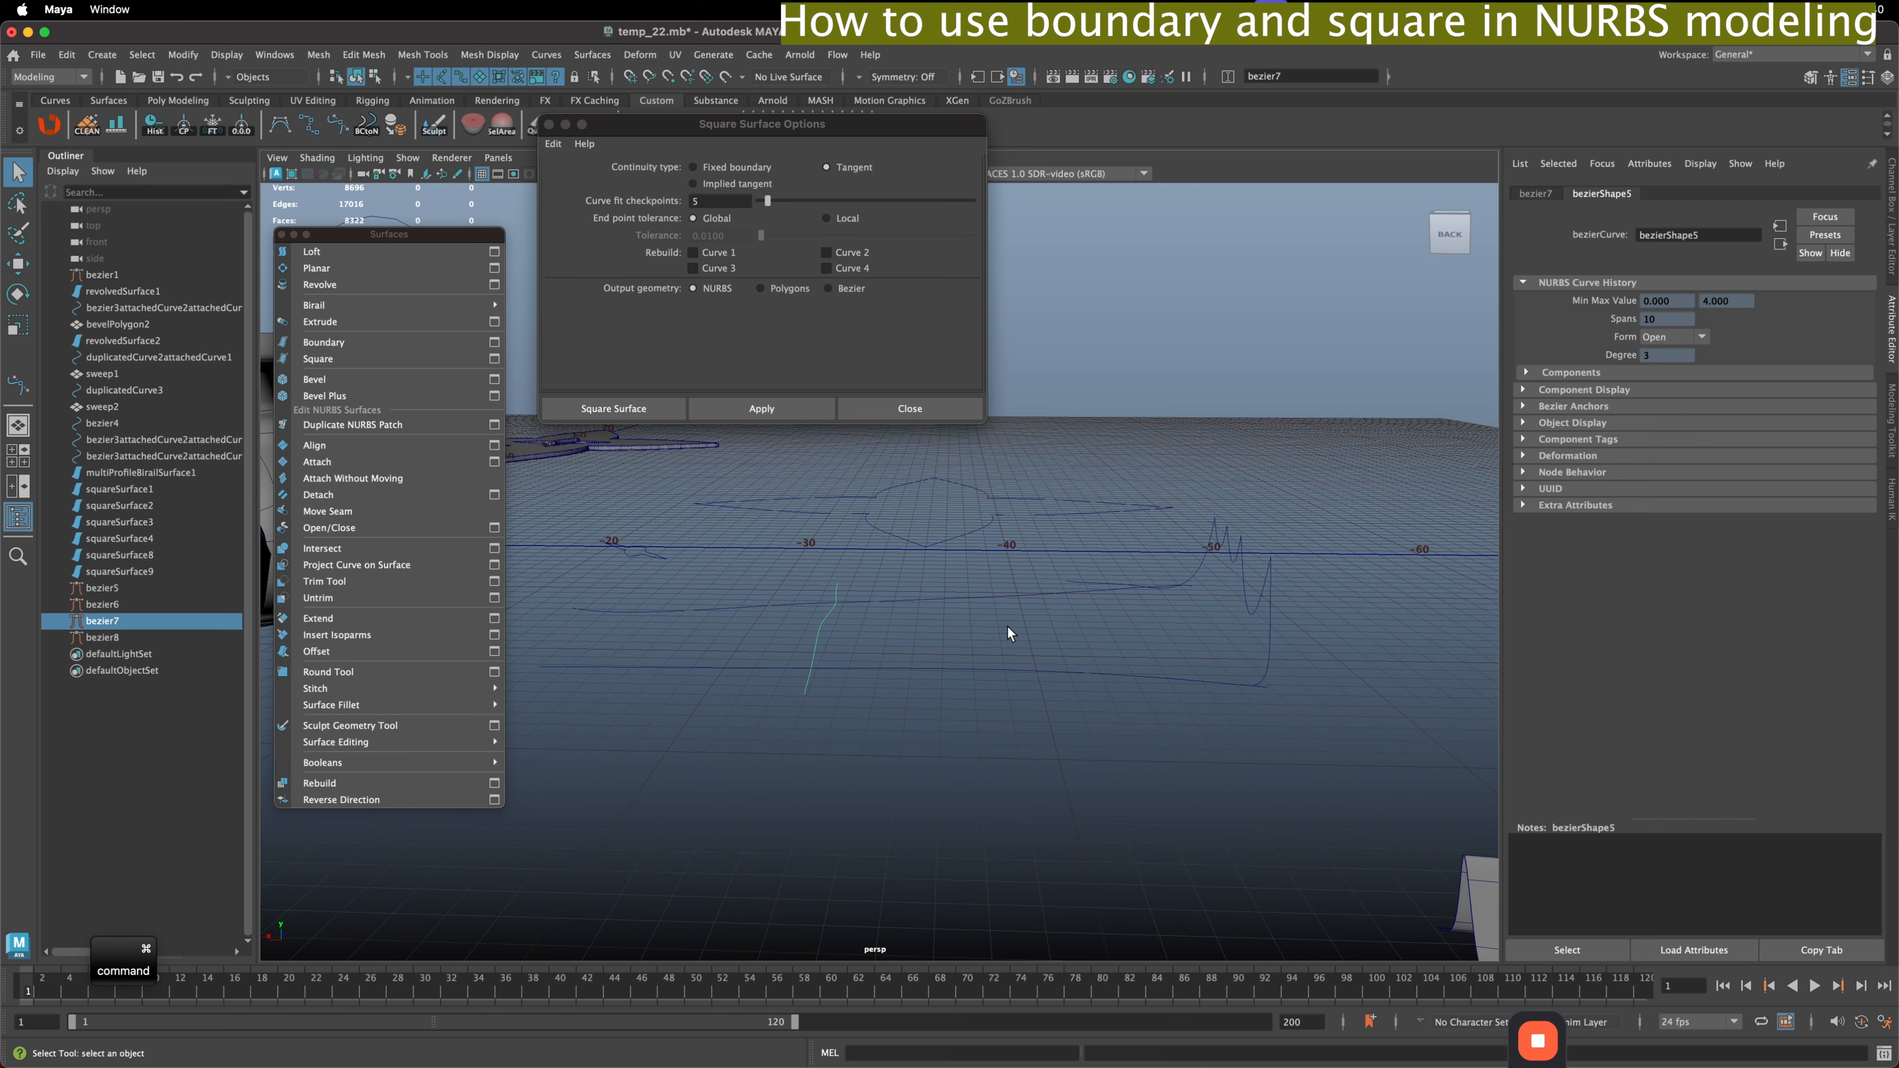
key("alt")
left_click_drag(953, 627, 1119, 610, "alt")
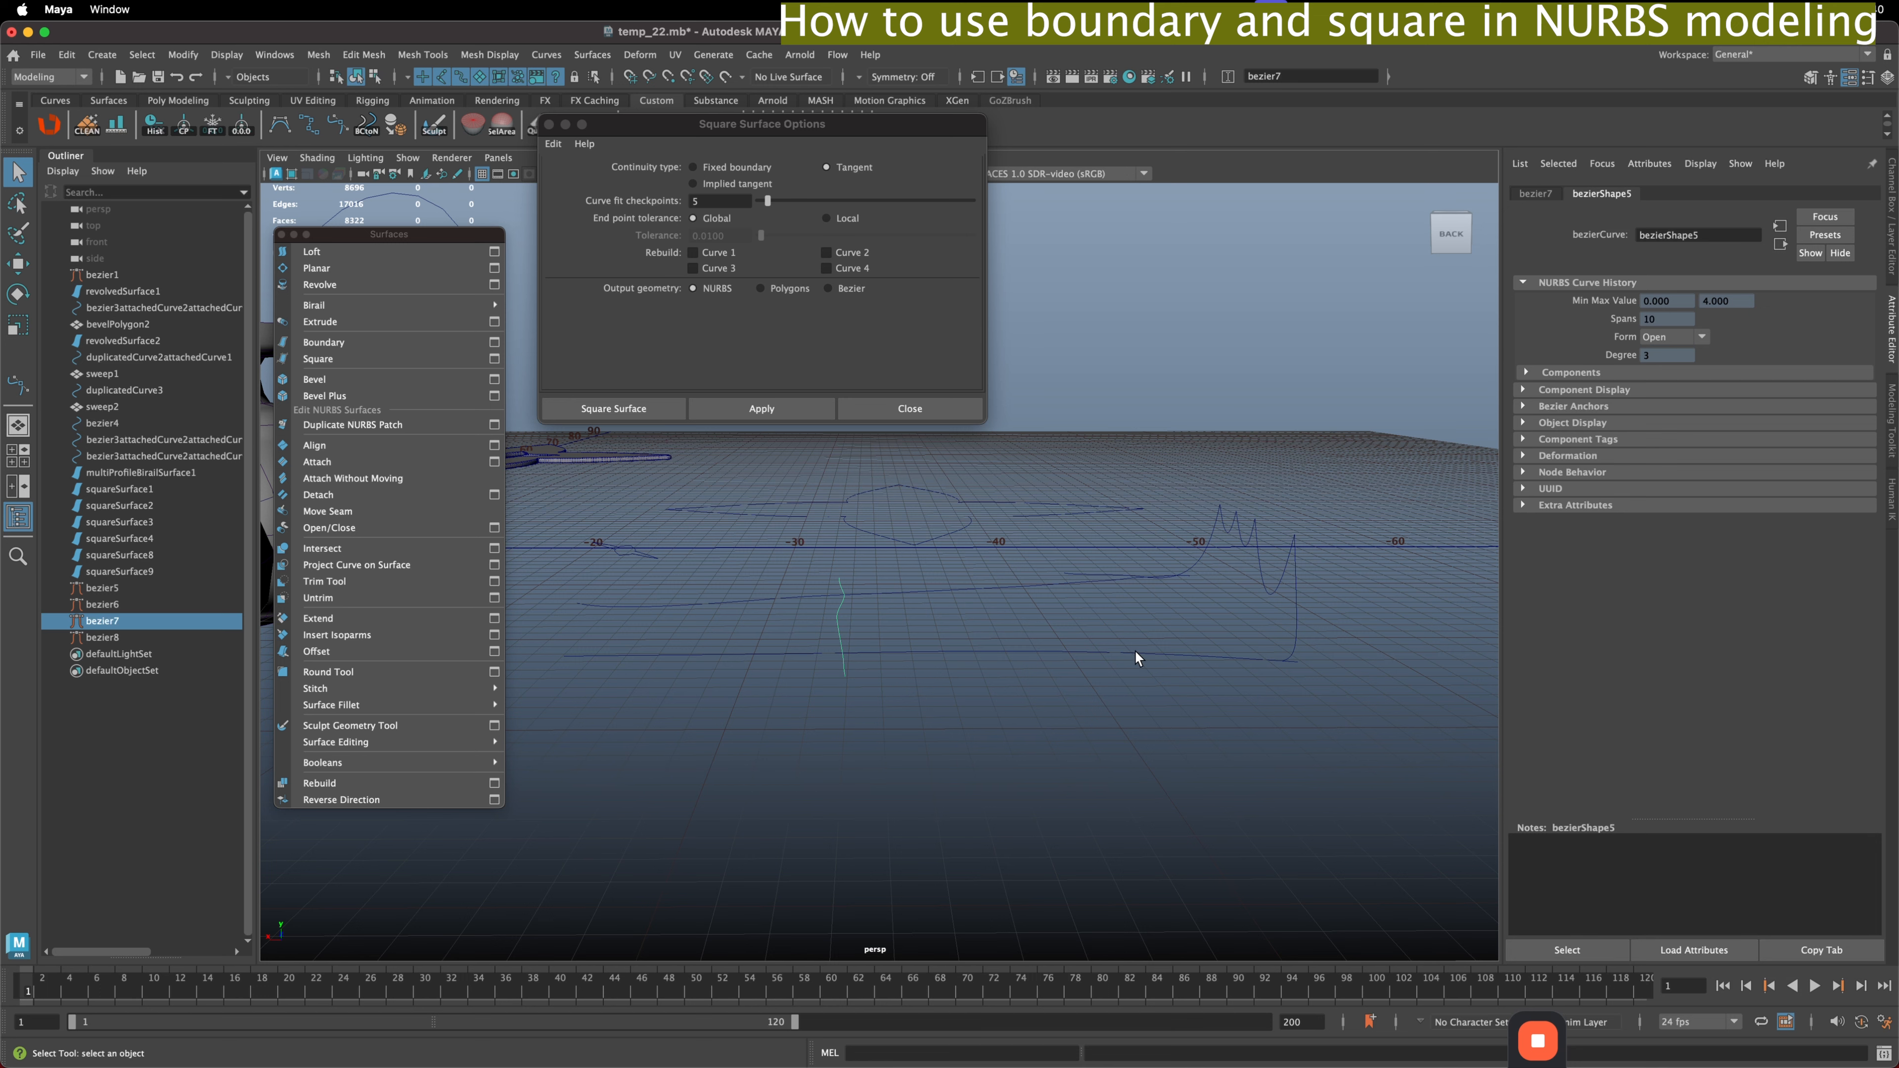
left_click_drag(1133, 606, 1132, 610, "alt")
left_click(1215, 540)
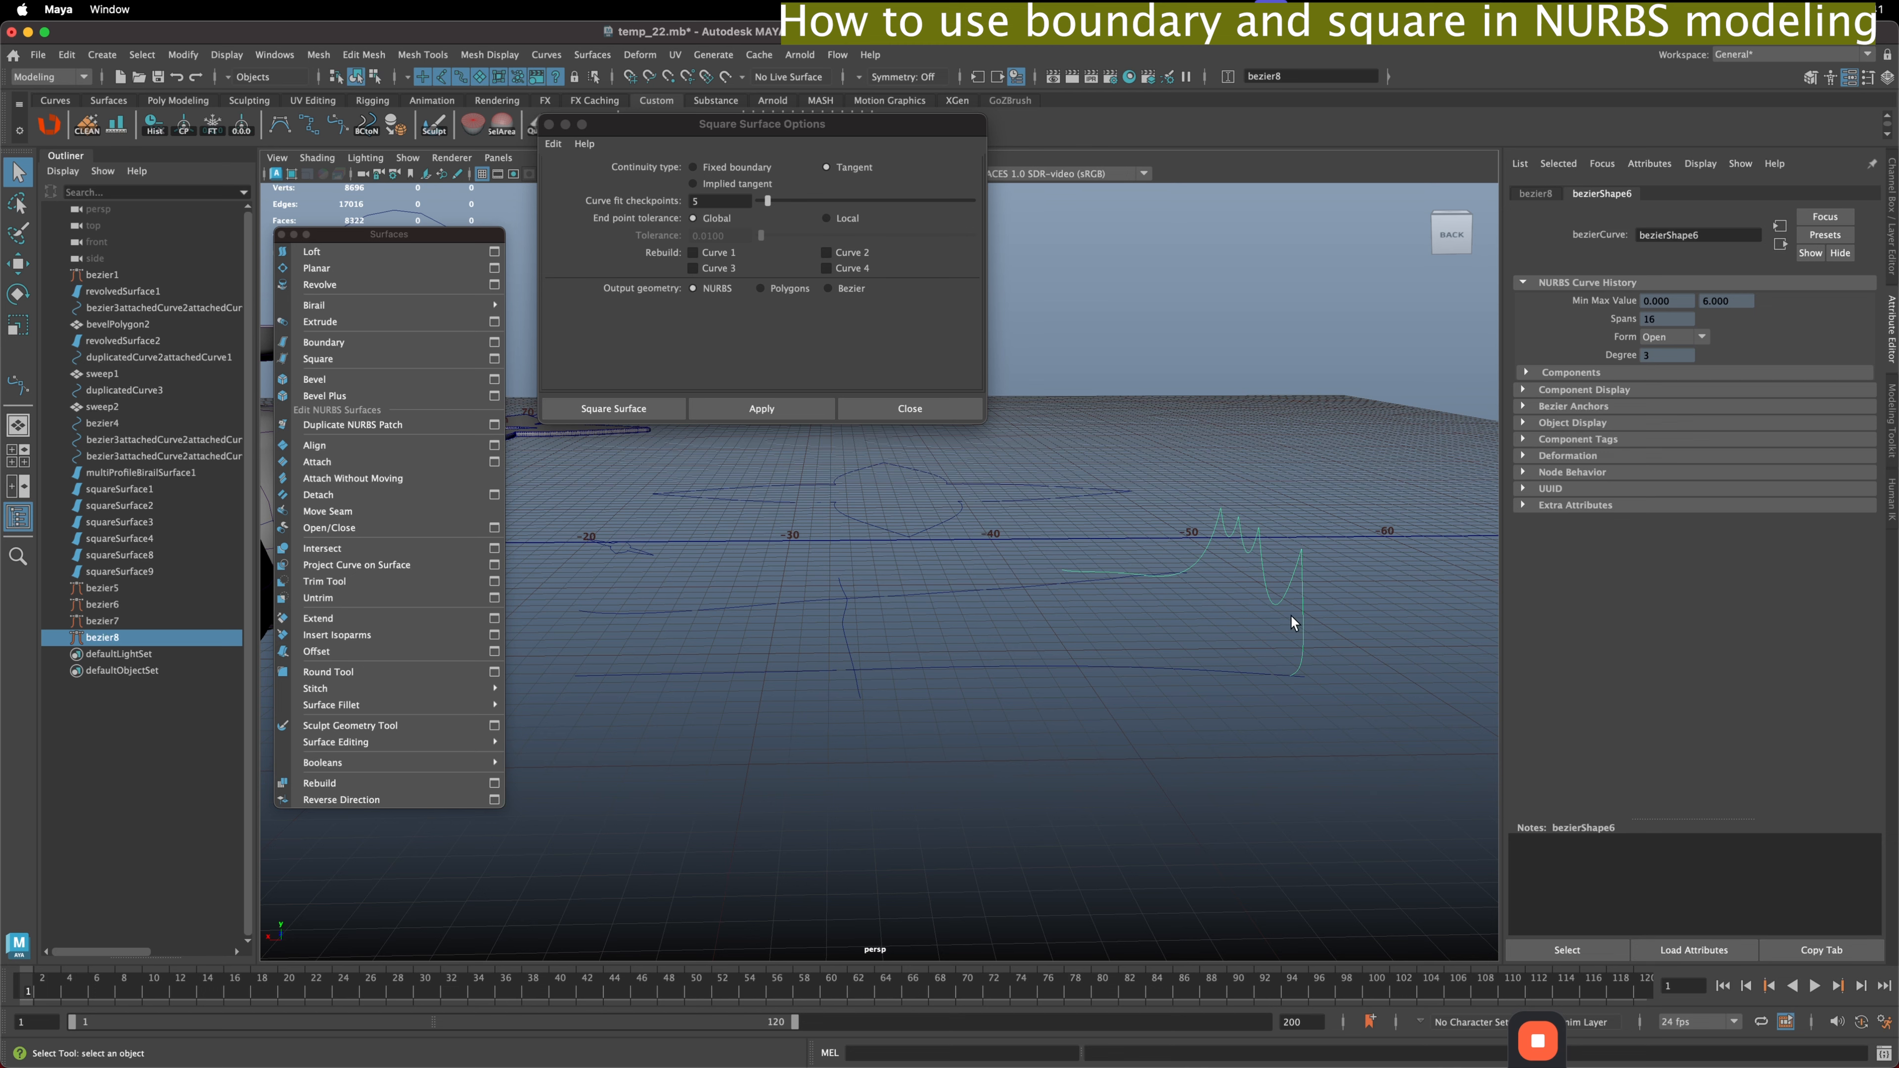
left_click_drag(1272, 601, 1046, 575, "alt")
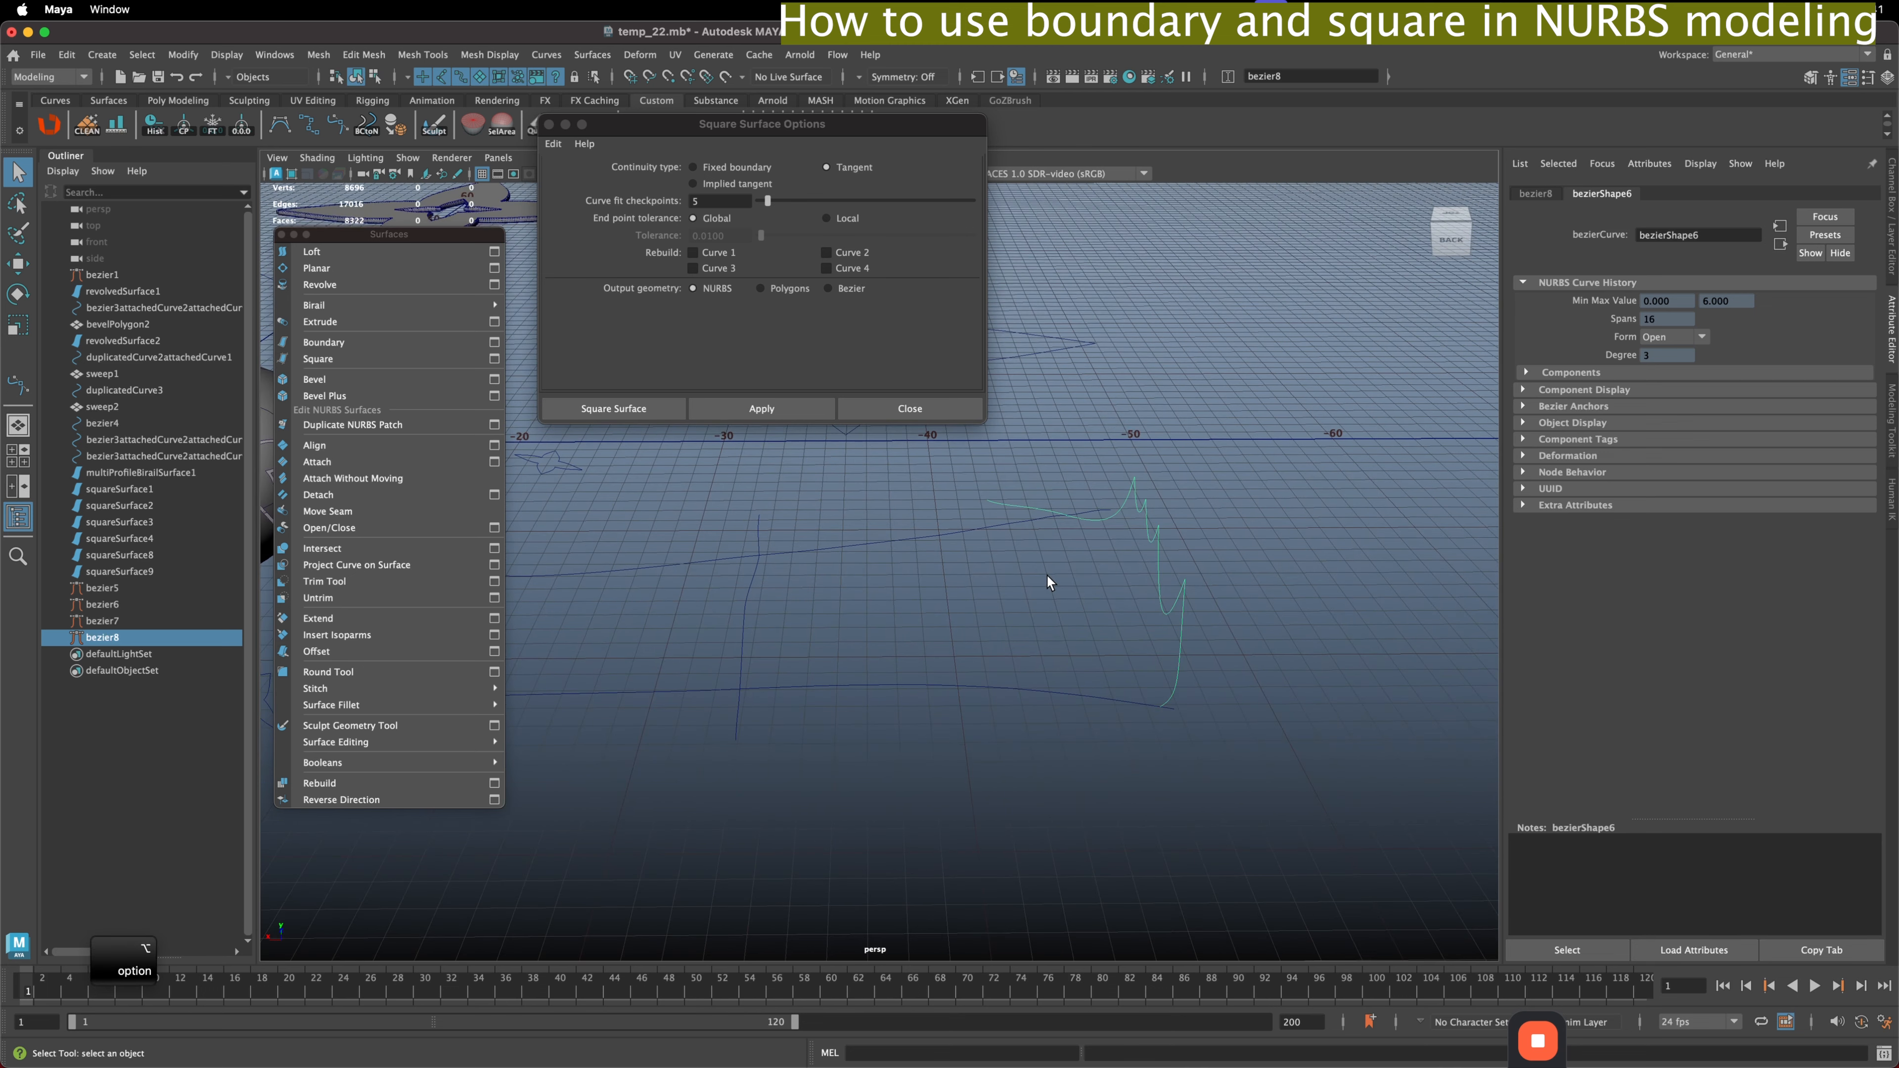
- Pick the four crossing curves one at a time to review the selection order for the square surface, and clear the selection
left_click(773, 454)
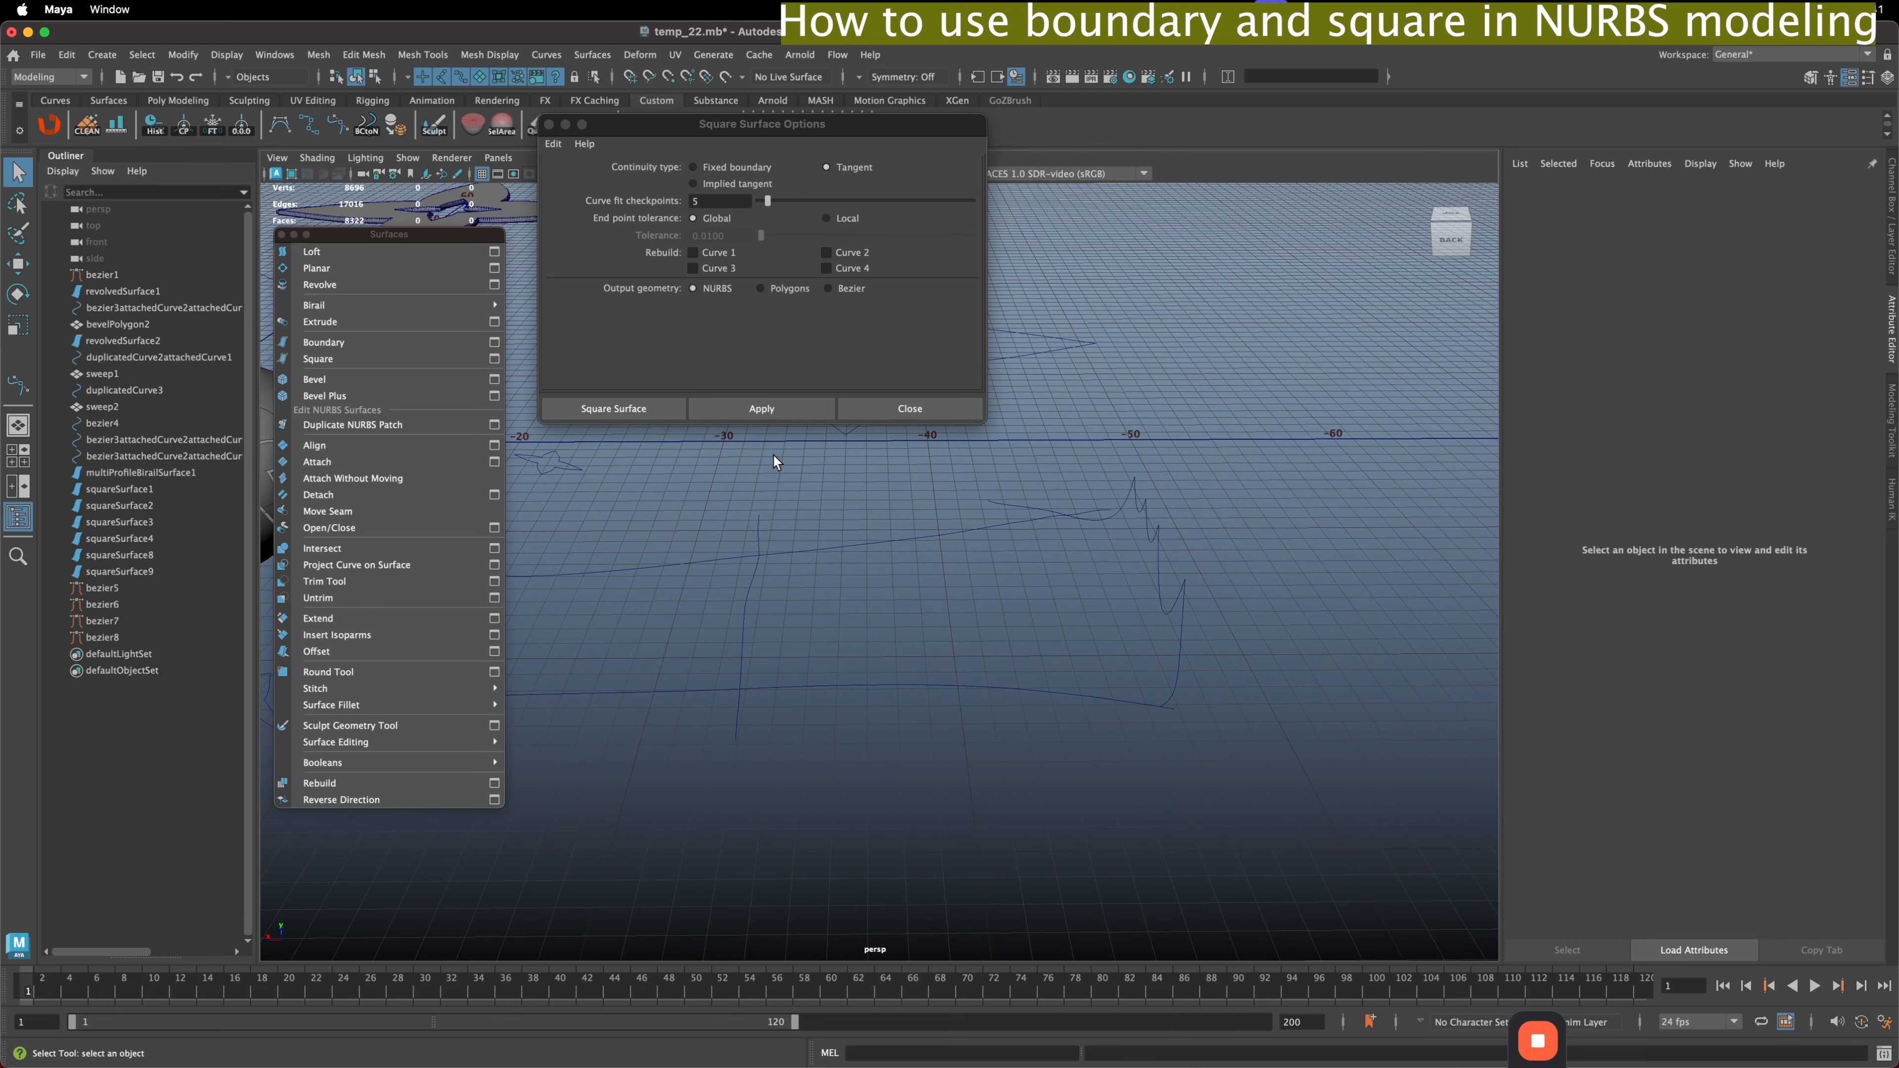
left_click(751, 593)
left_click(888, 583)
left_click(1045, 685)
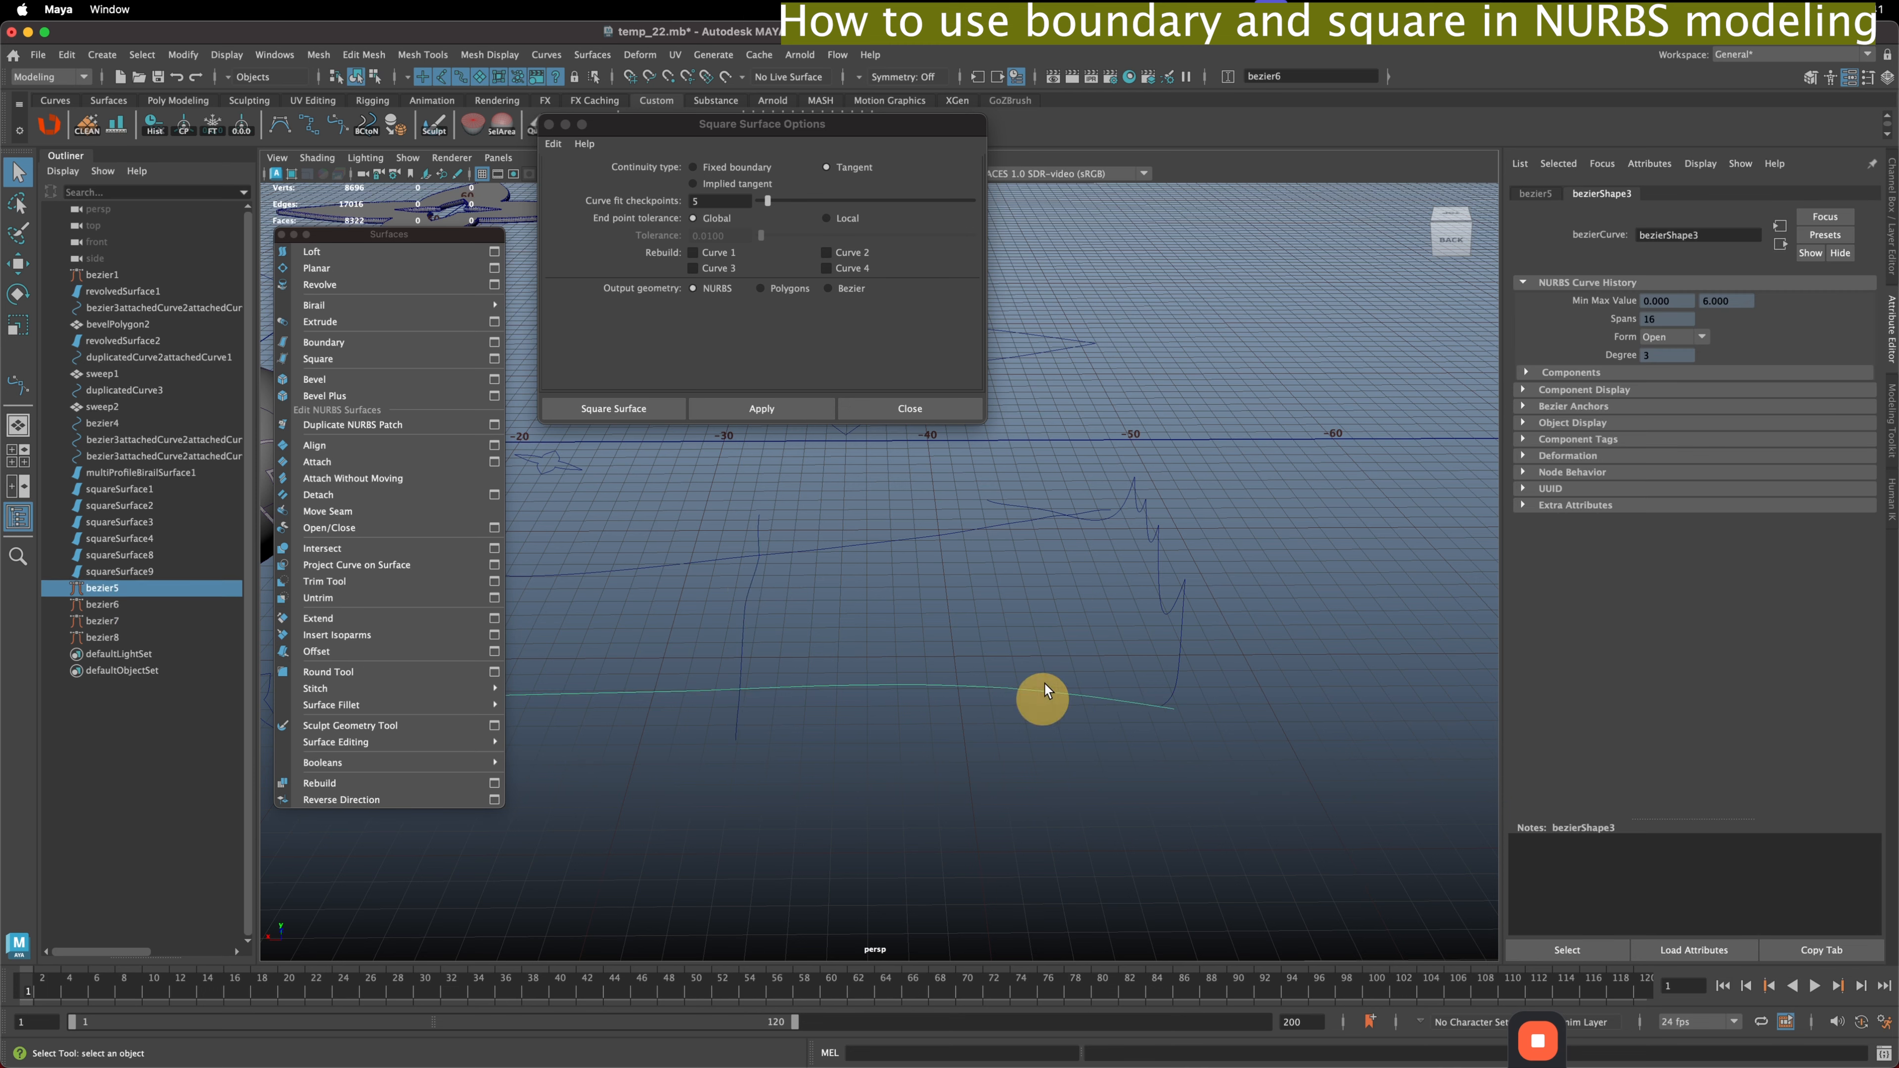
left_click(1158, 552)
left_click(1046, 581)
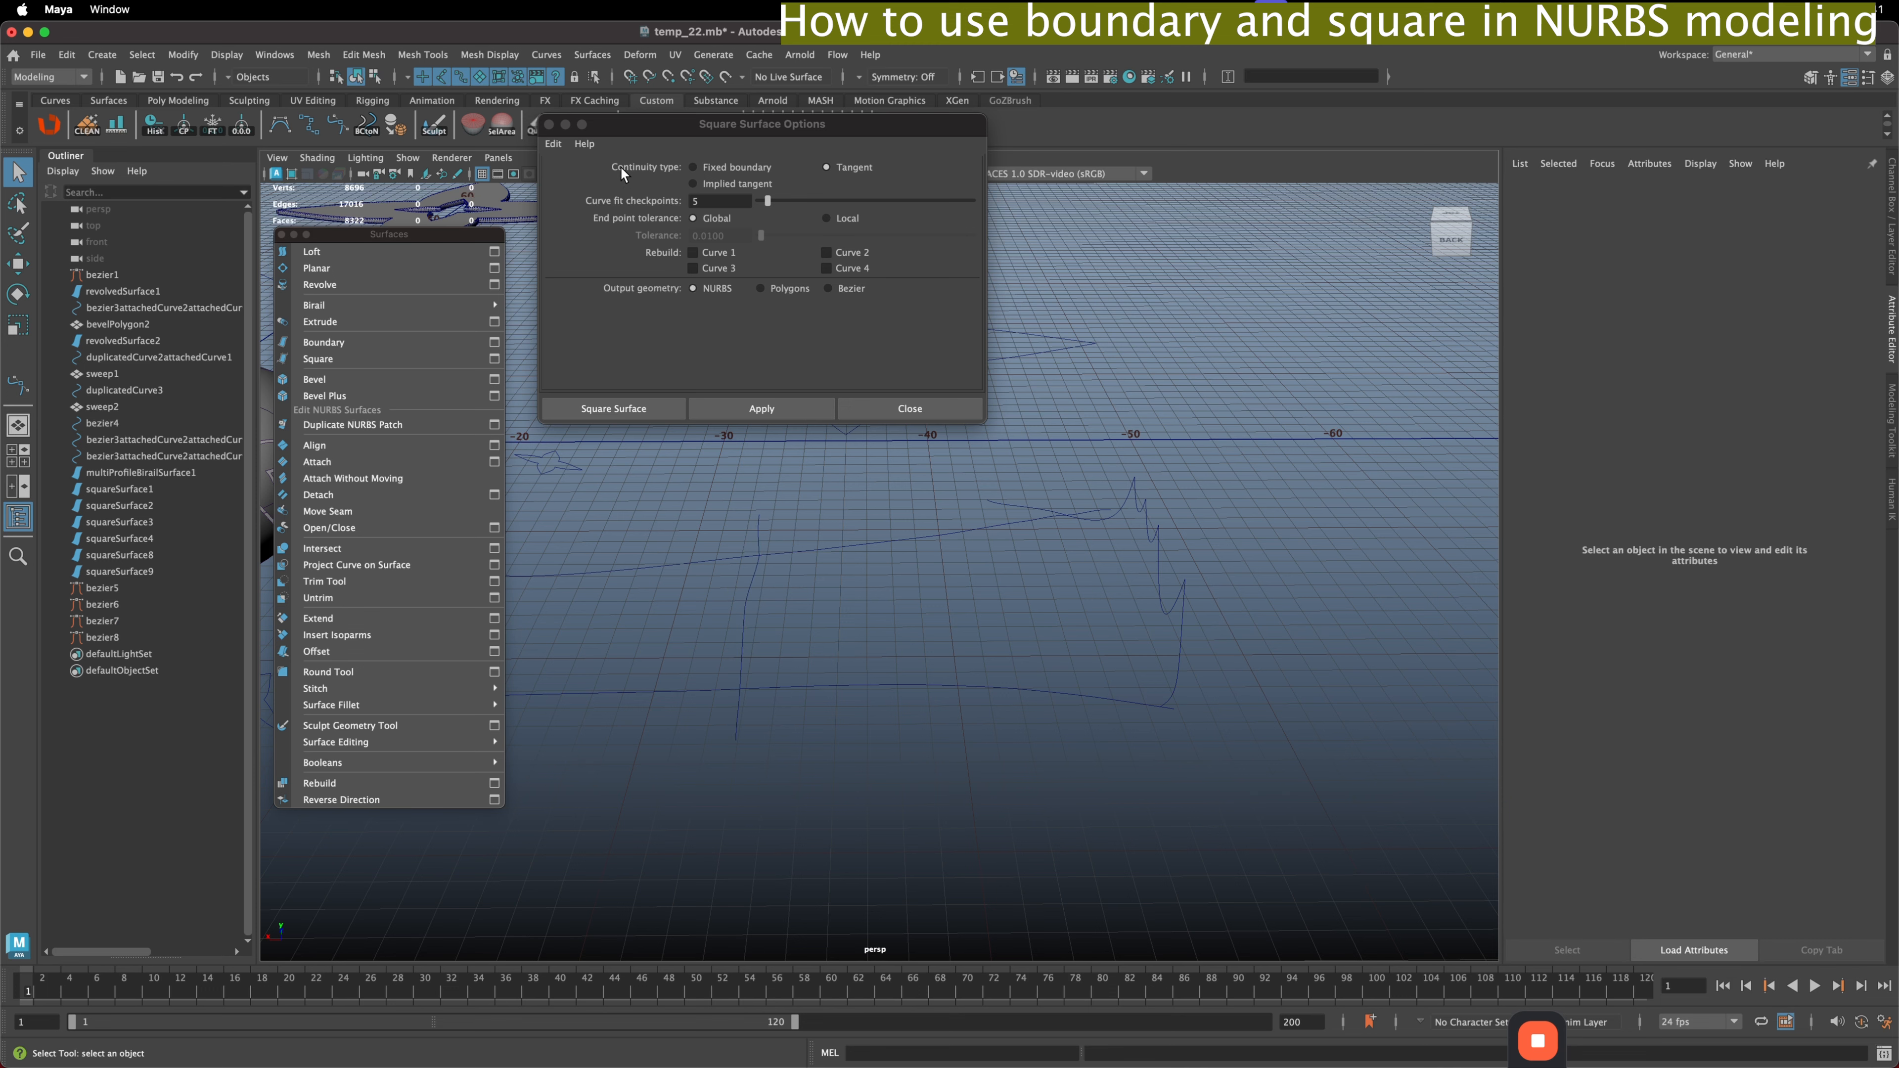
- Reset the Square Surface options and build a Tangent square surface from the four crossing curves selected in order around the loop
left_click(559, 146)
left_click(577, 177)
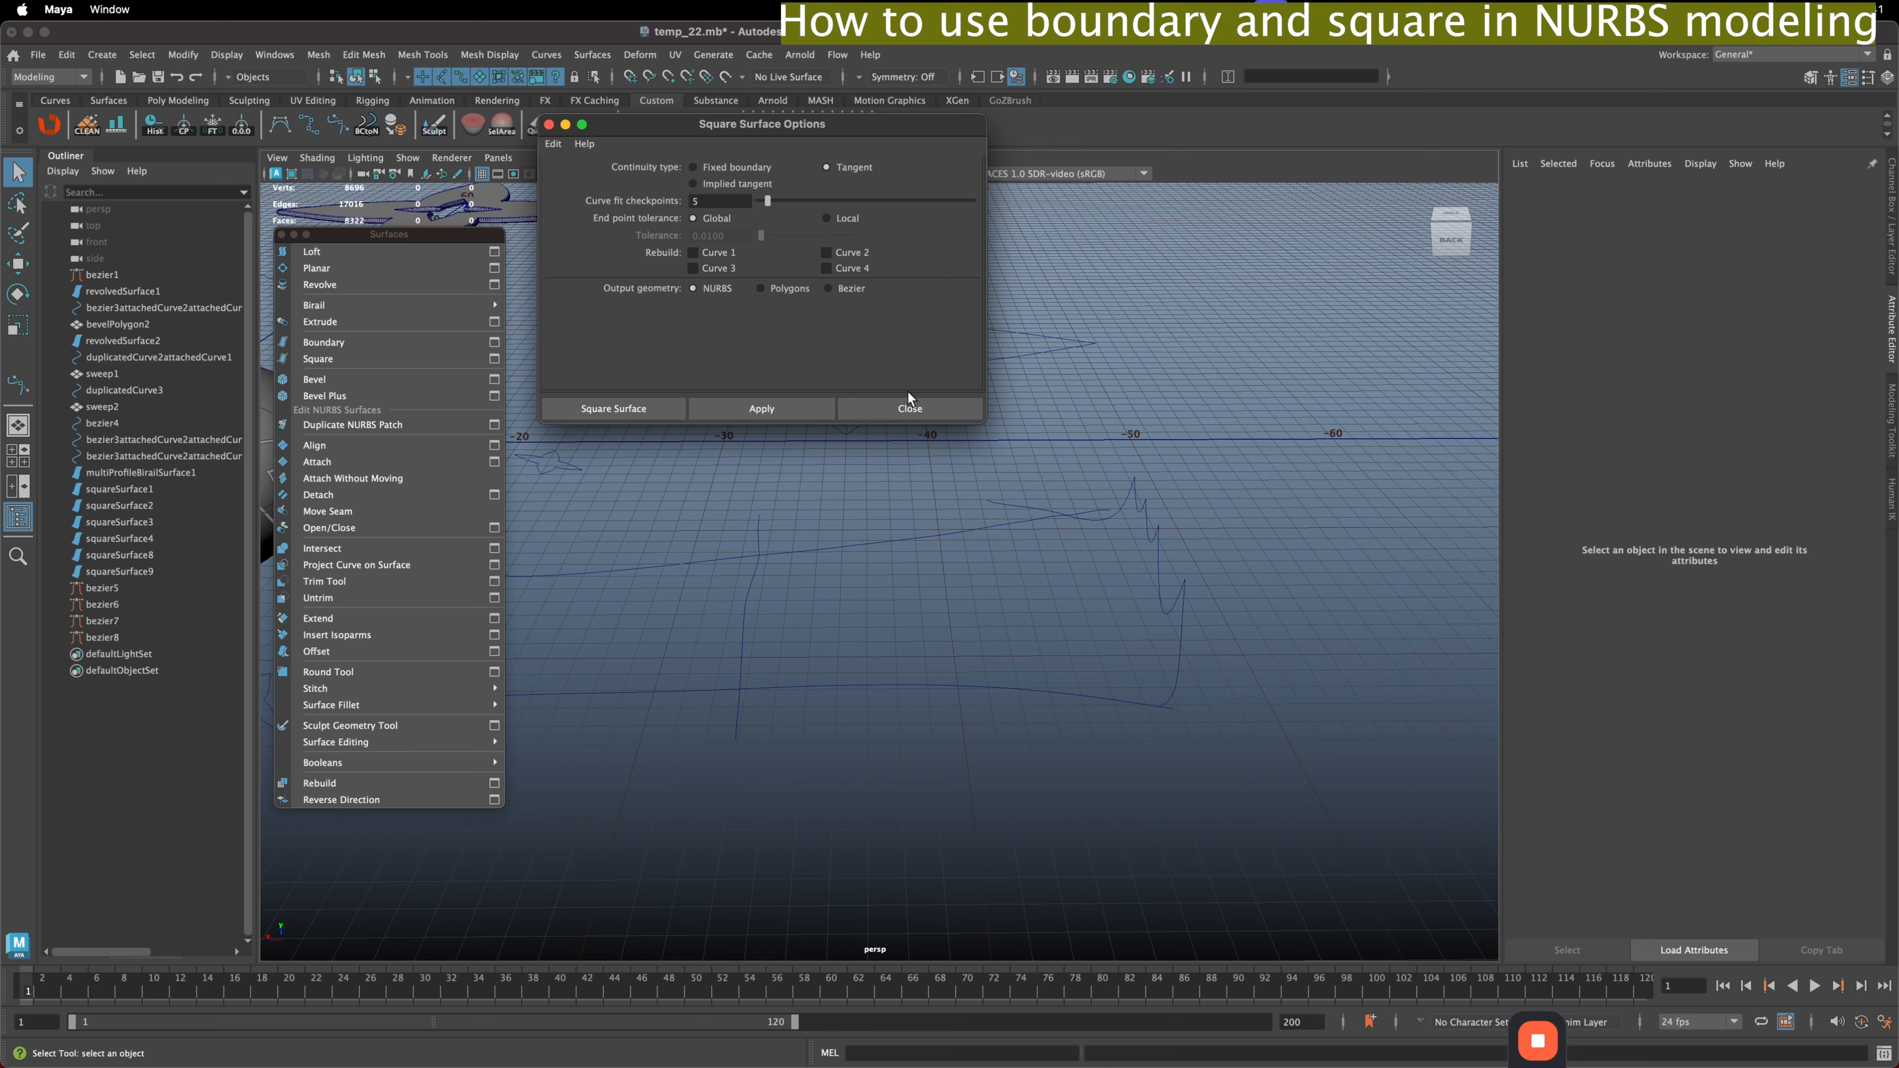
left_click(744, 598)
left_click(983, 688, "shift")
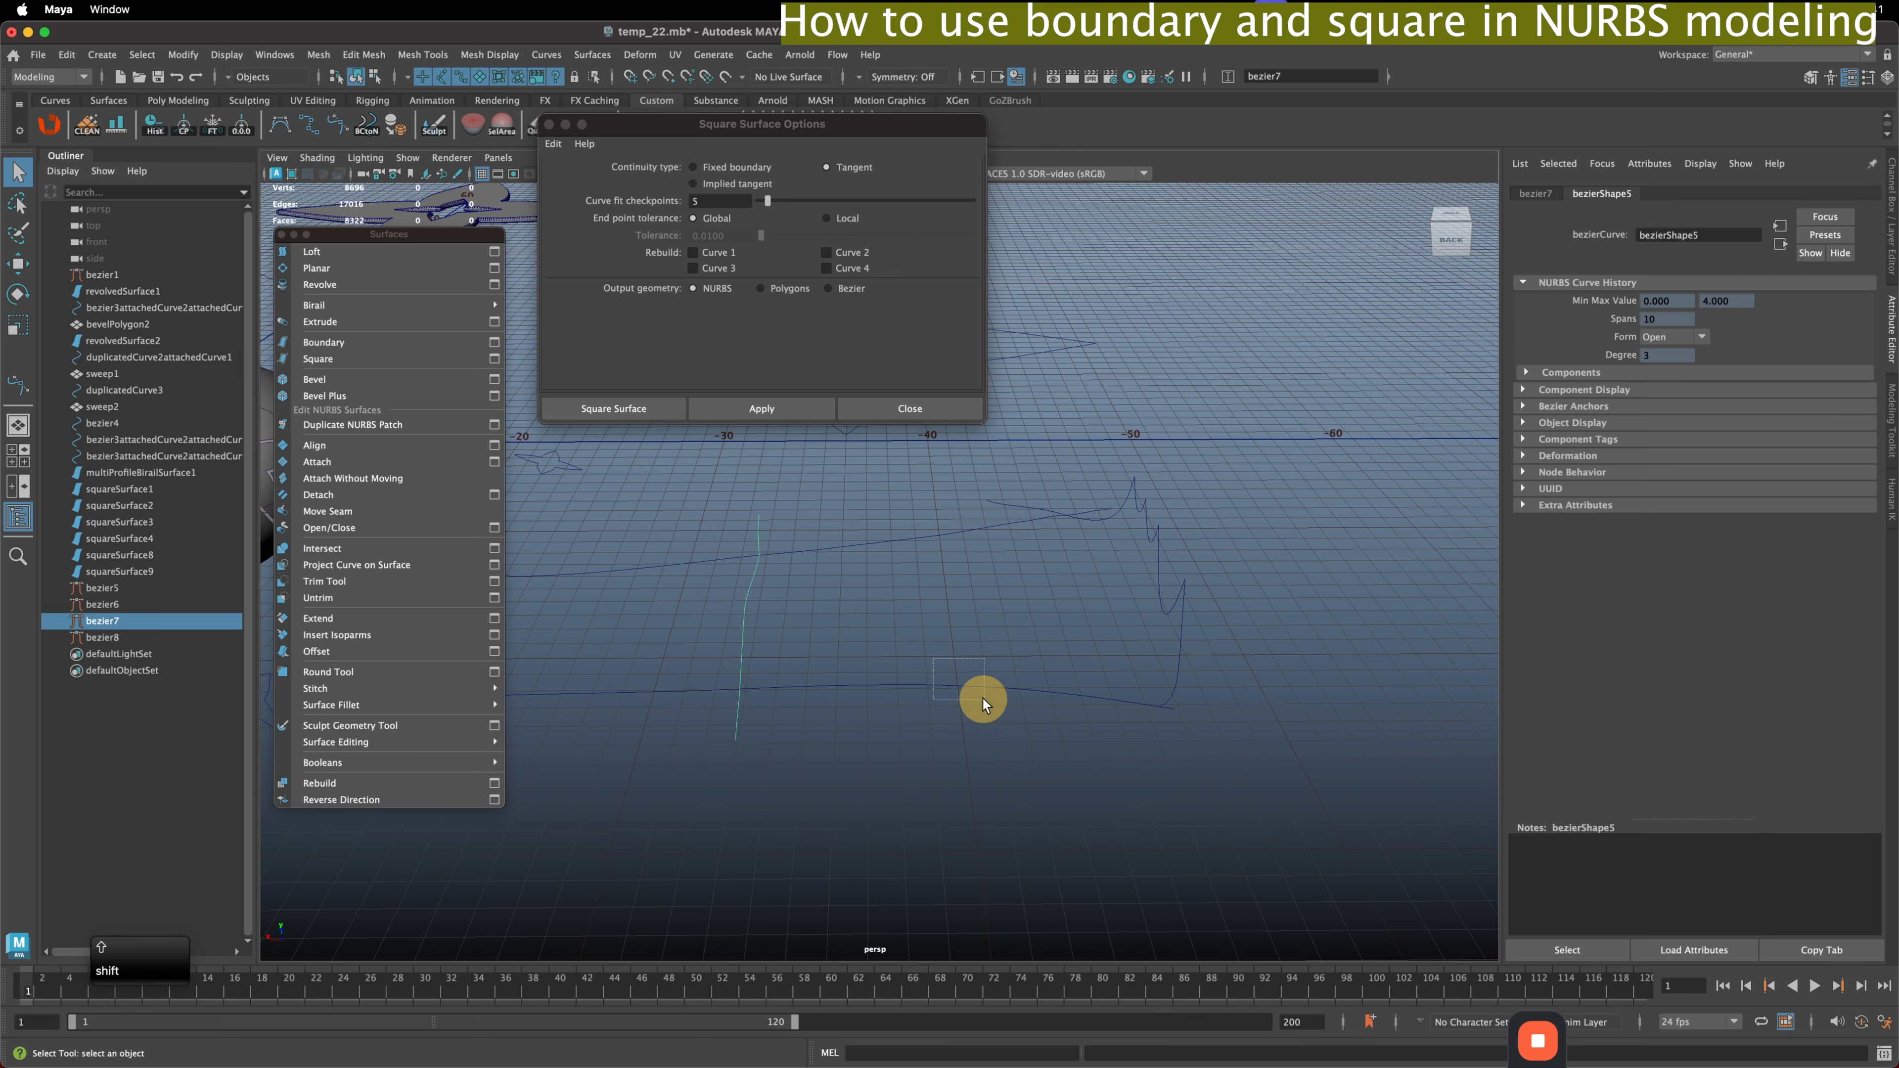
left_click(1177, 565, "shift")
left_click(948, 536, "shift")
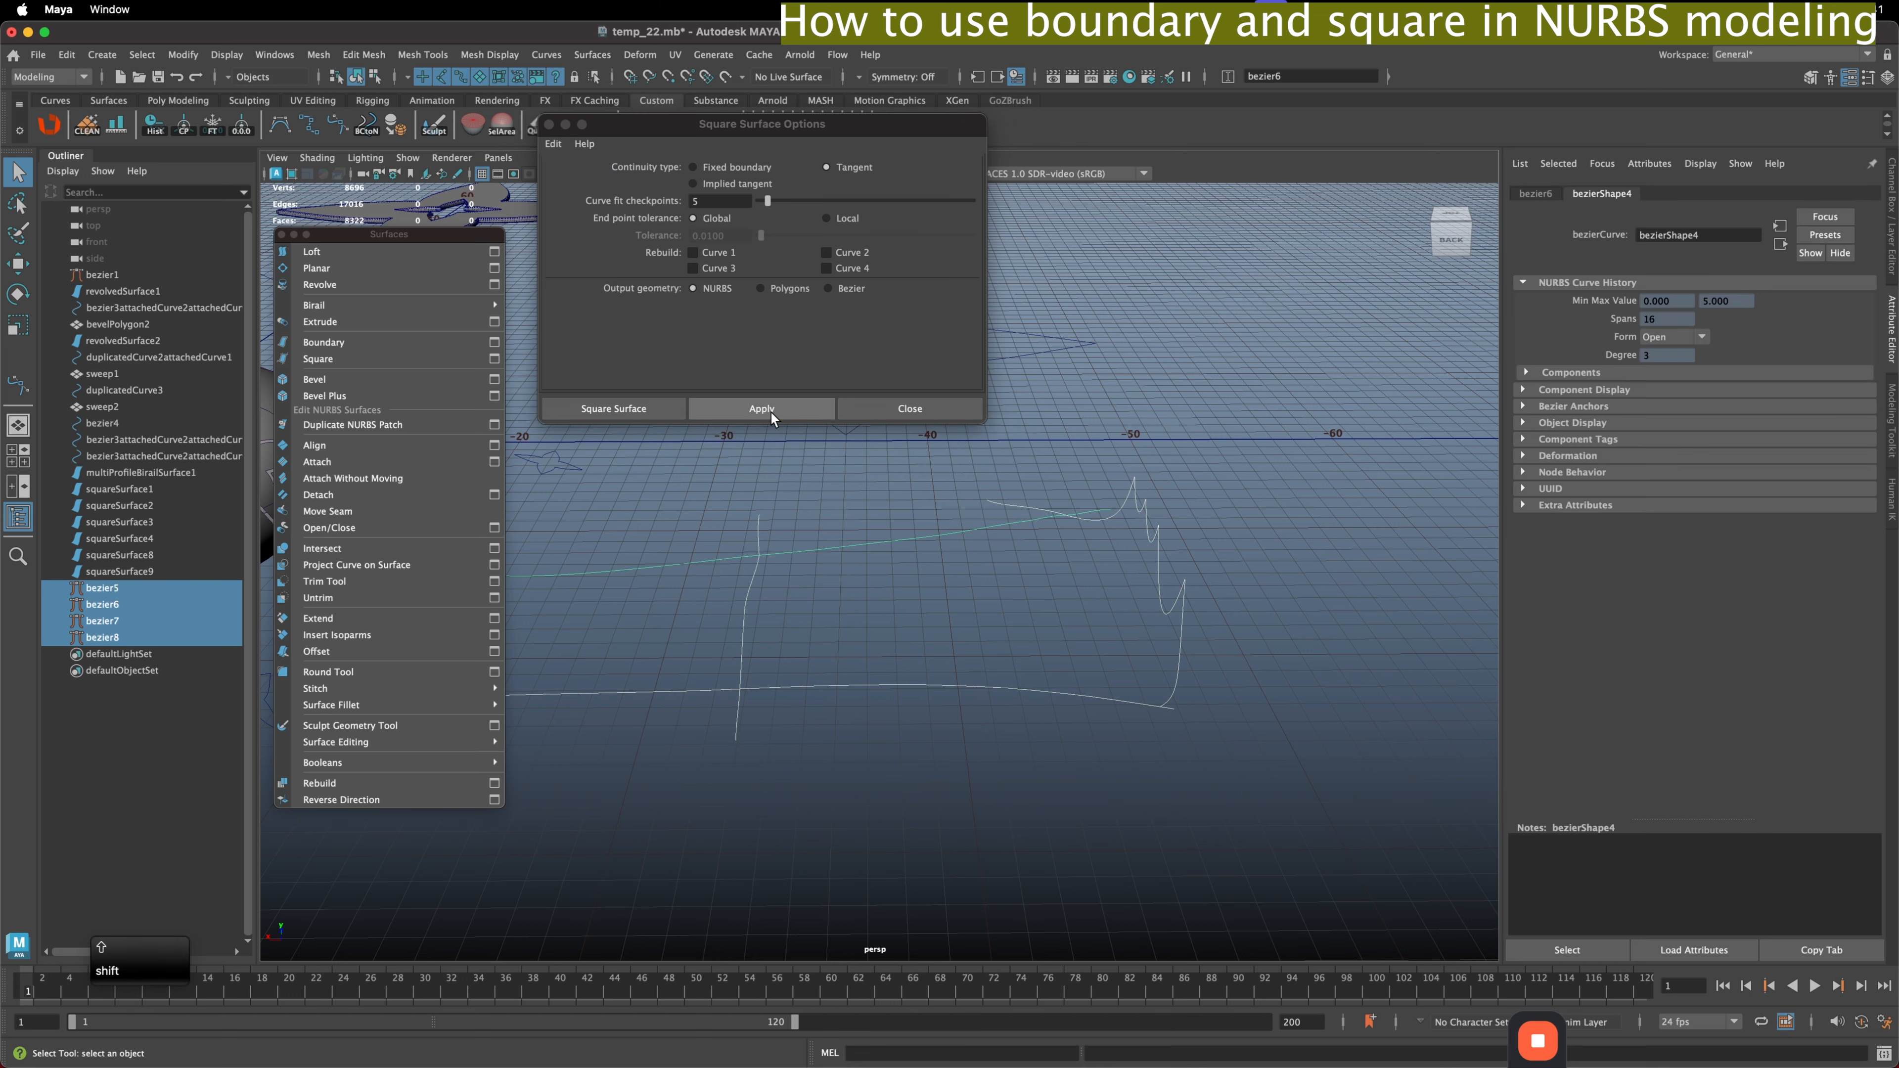
left_click(771, 411)
left_click_drag(972, 539, 791, 536, "alt")
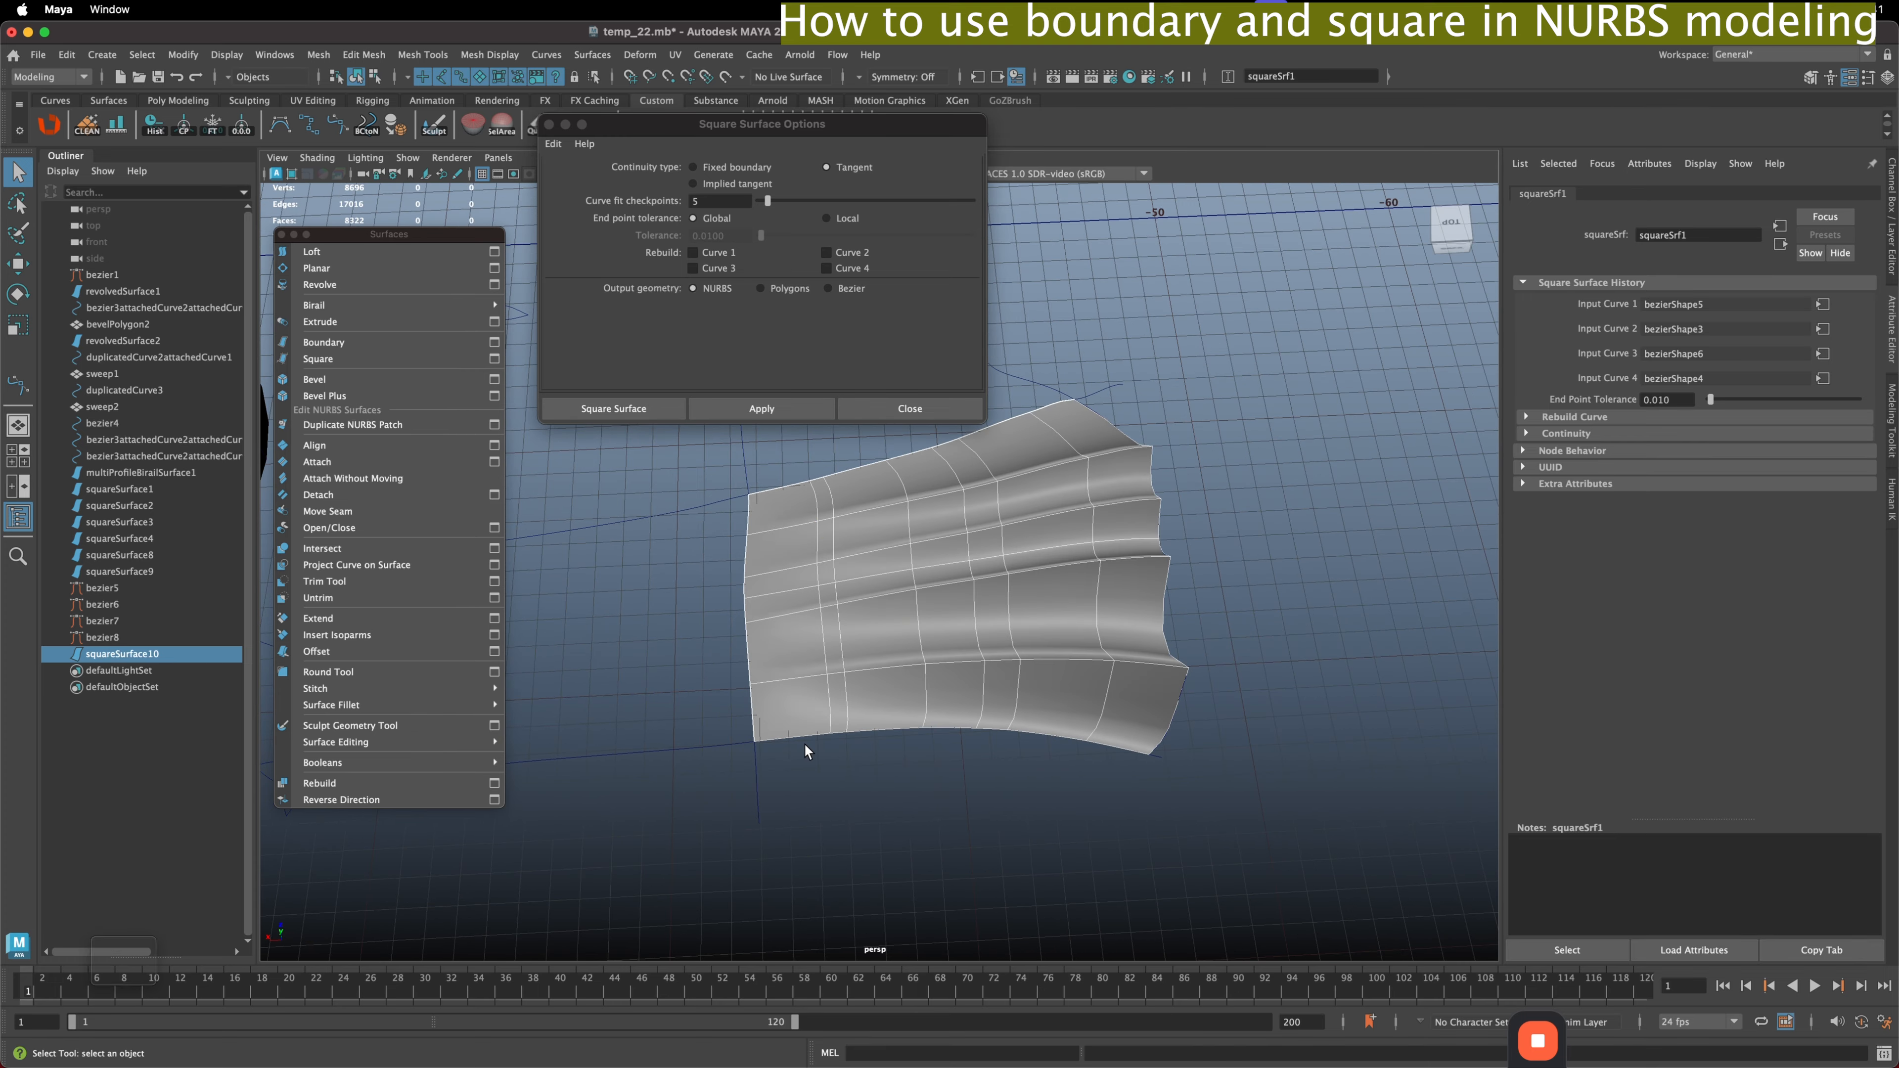
left_click_drag(1138, 625, 927, 616, "alt")
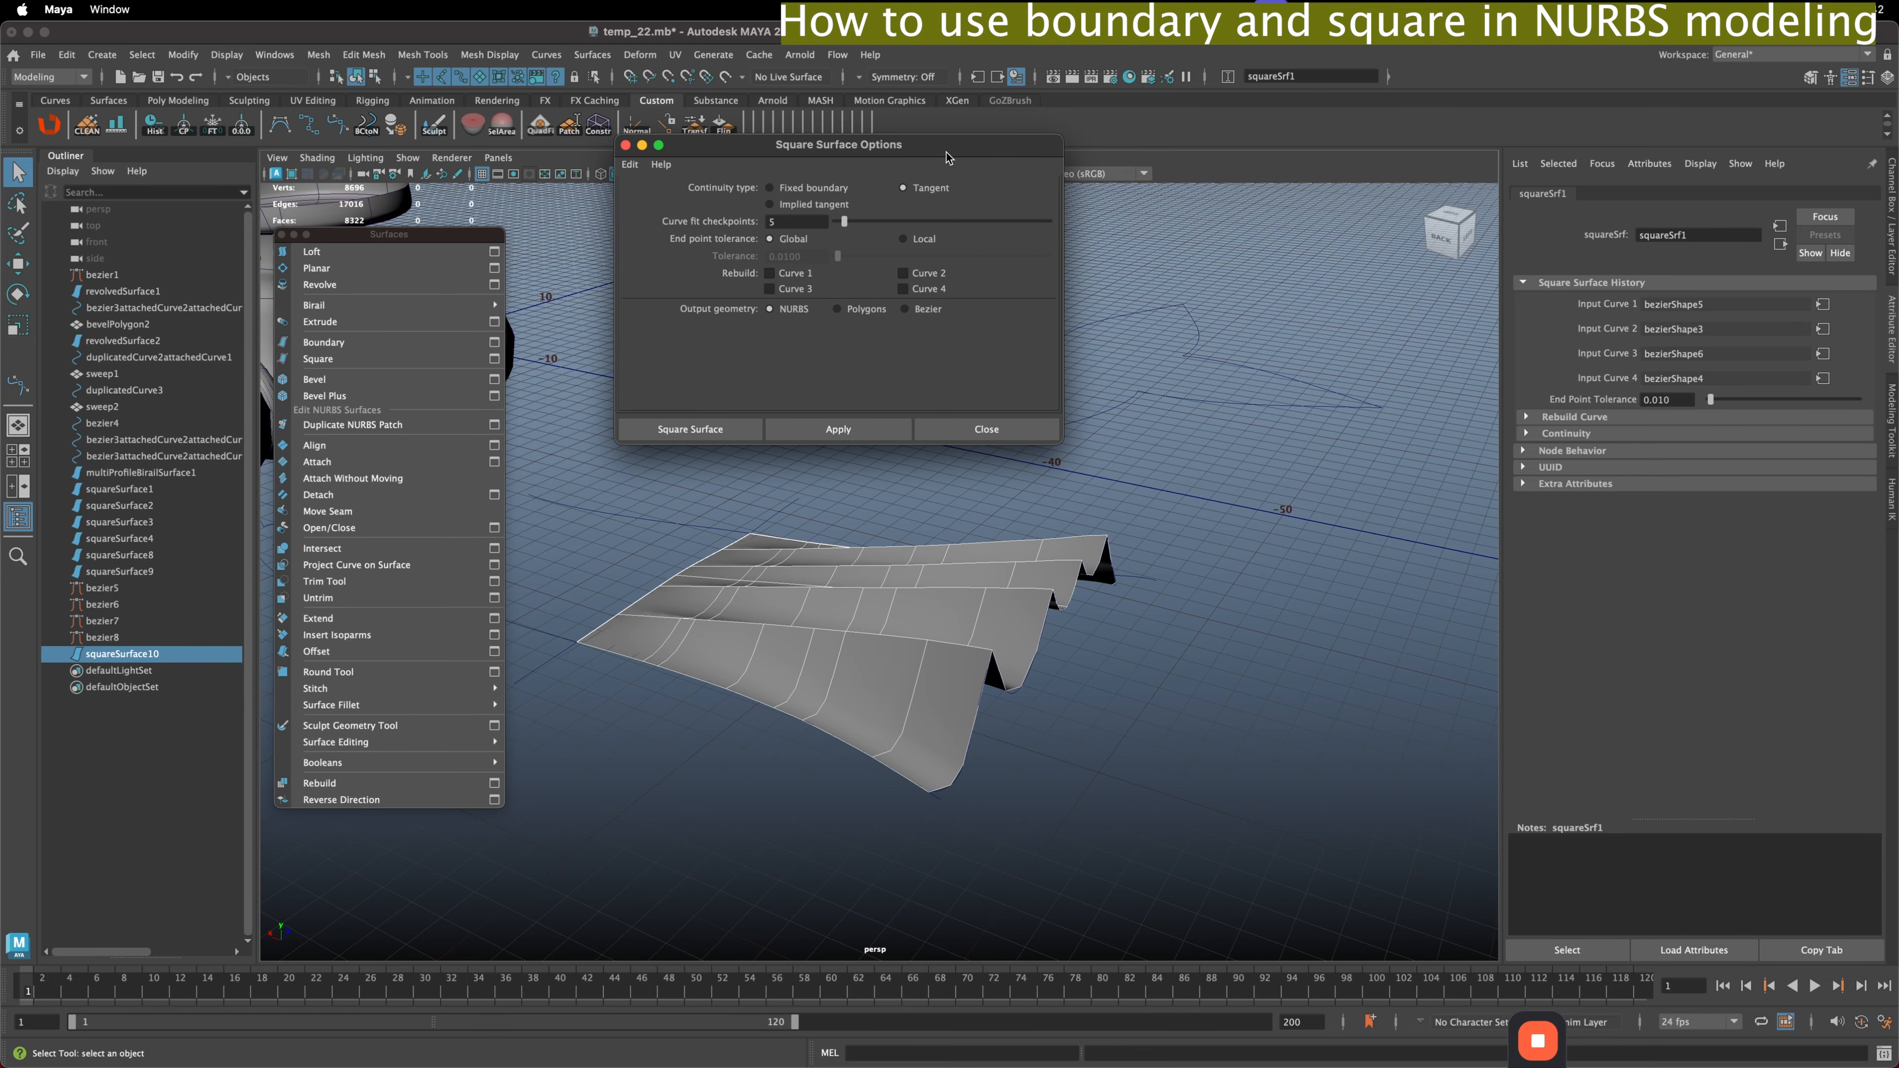
- Set the continuity type to Fixed boundary in the Square Surface options
left_click_drag(944, 145, 948, 146)
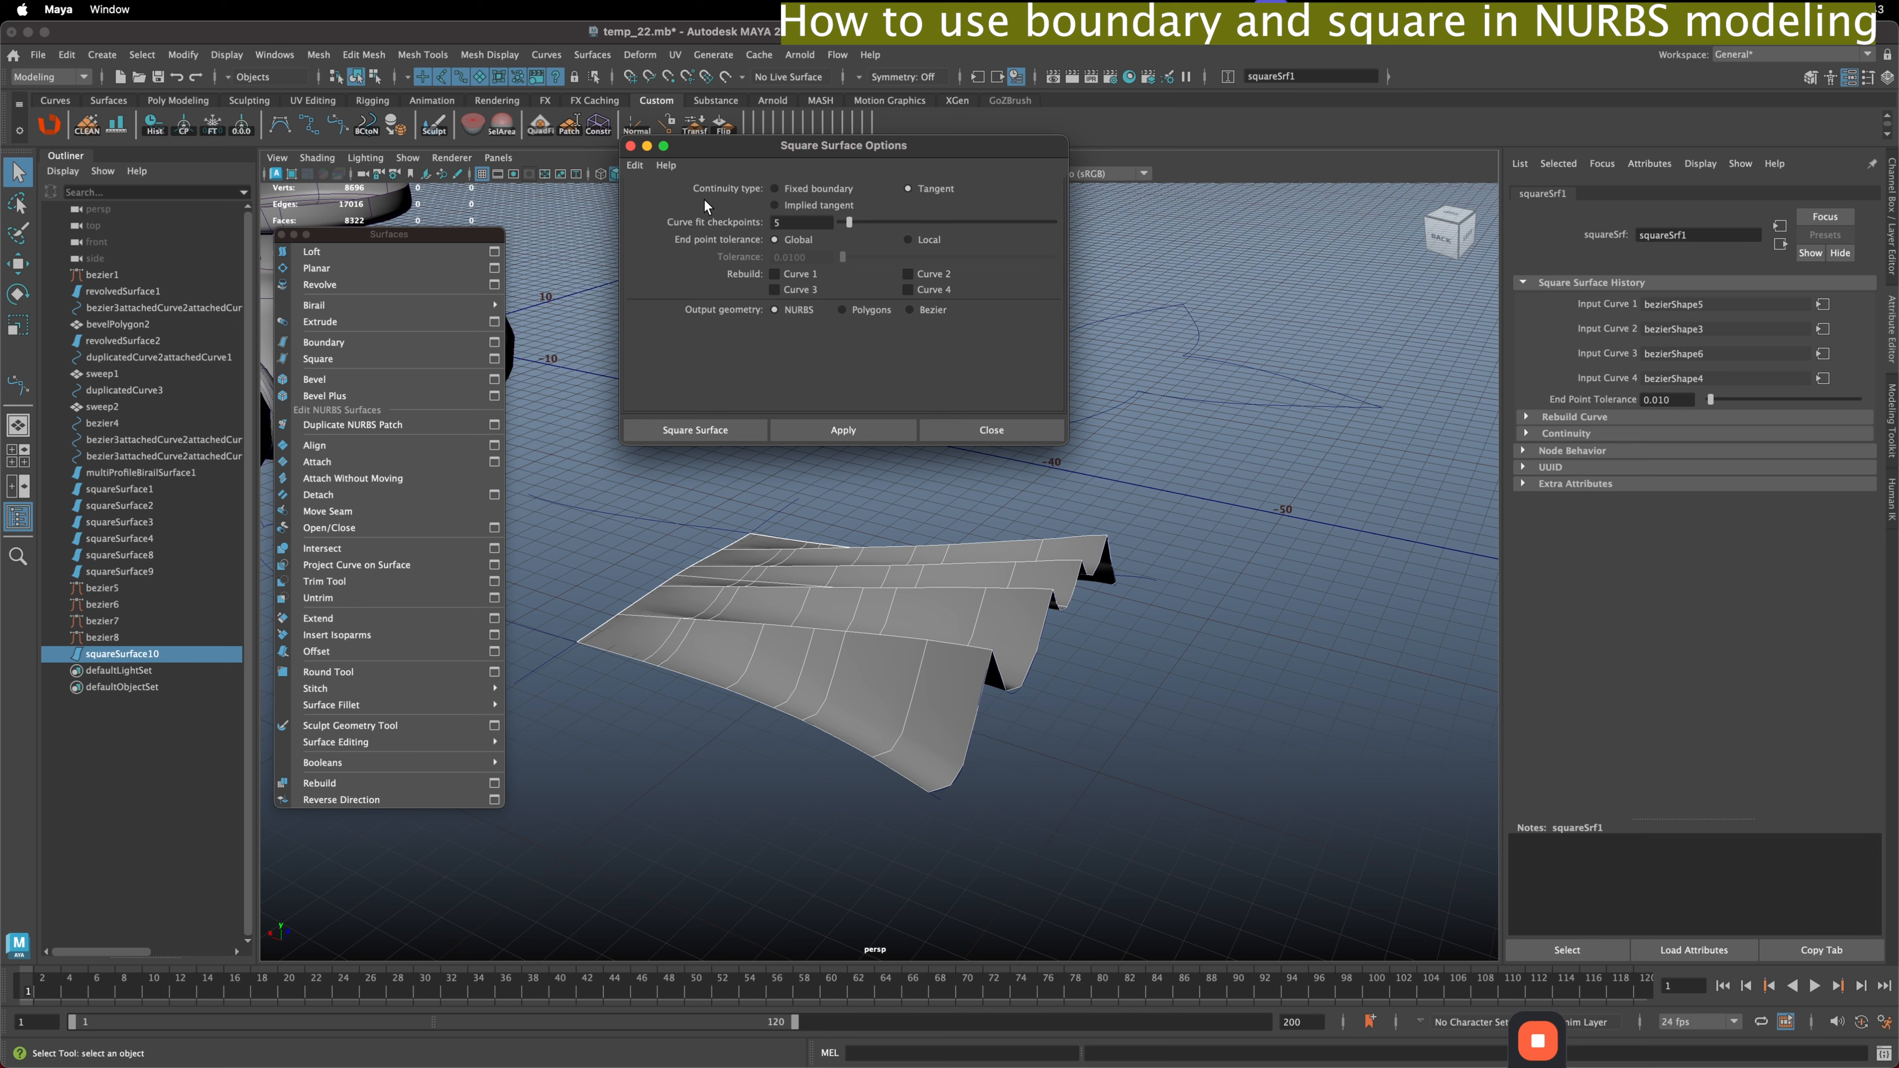
left_click(775, 188)
left_click(917, 187)
left_click(828, 188)
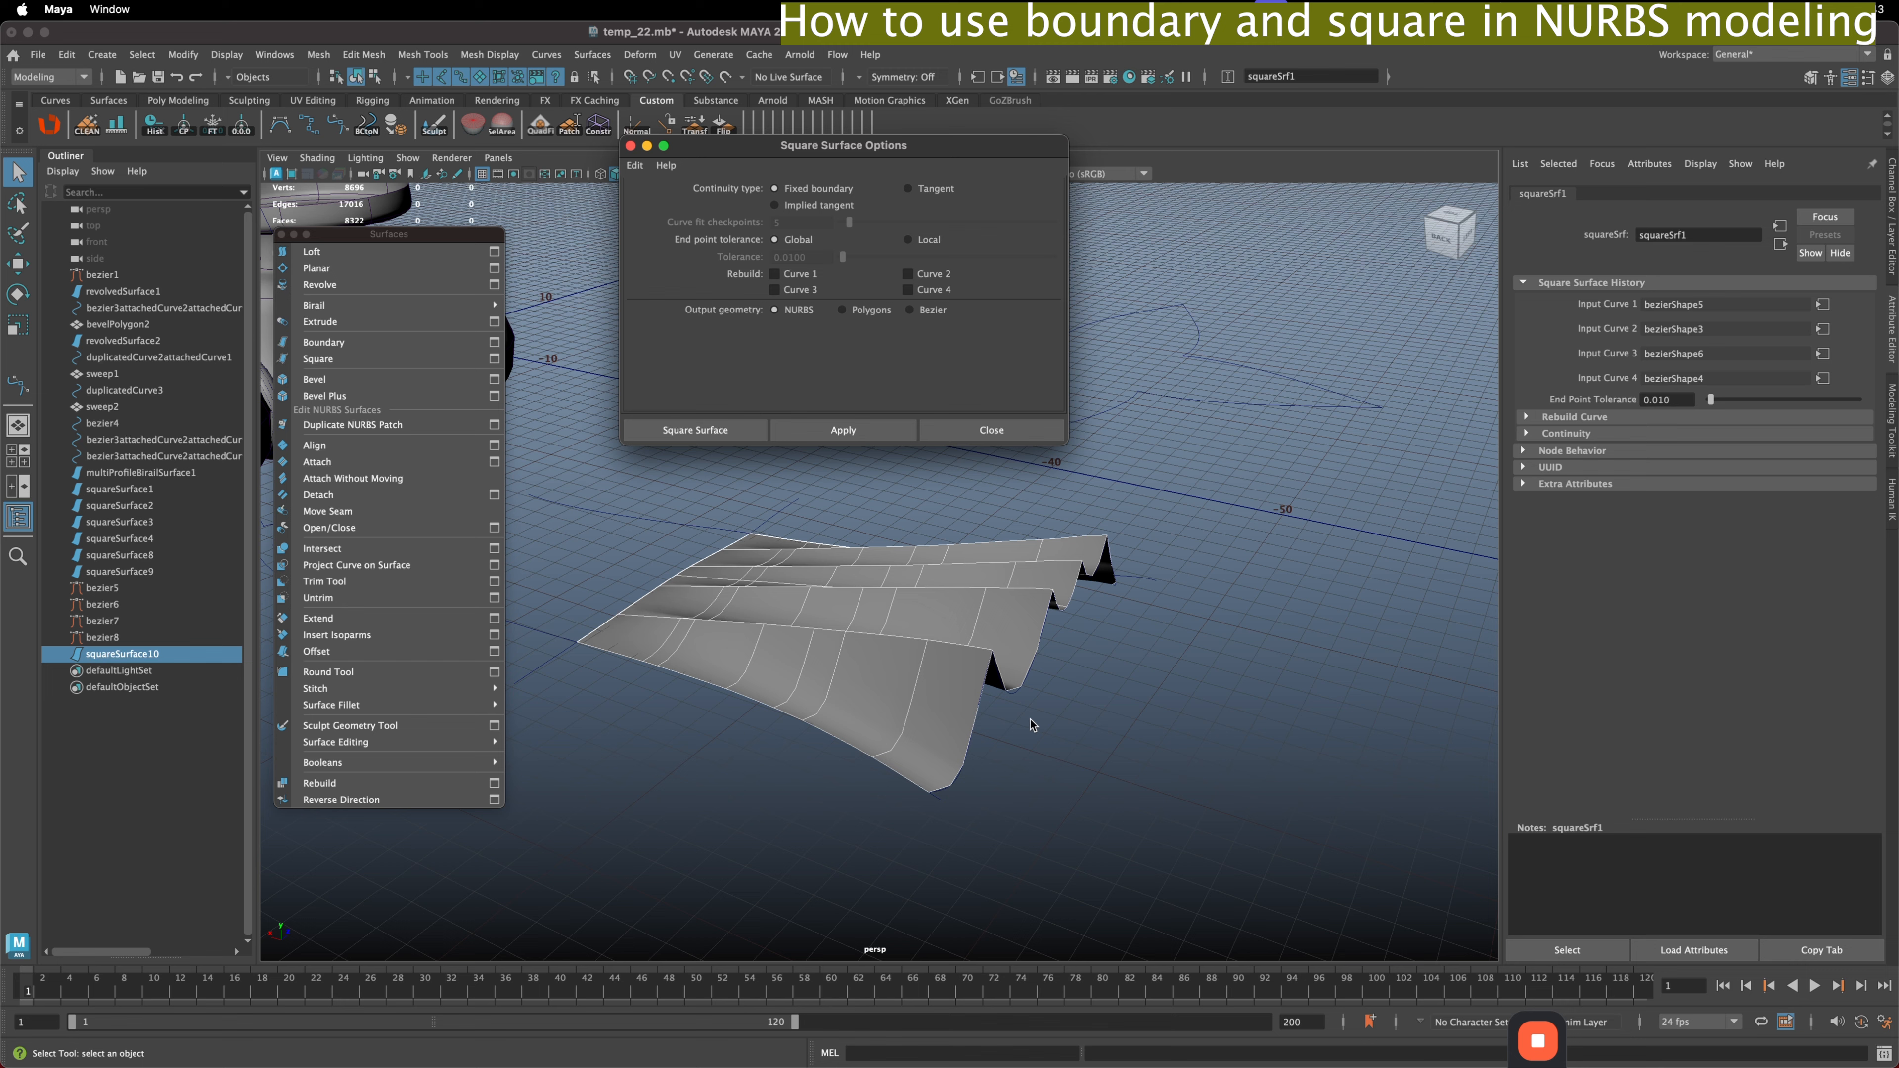
- Delete the tangent square surface and reselect its four boundary curves in order around the loop
key("BackSpace")
left_click(691, 610)
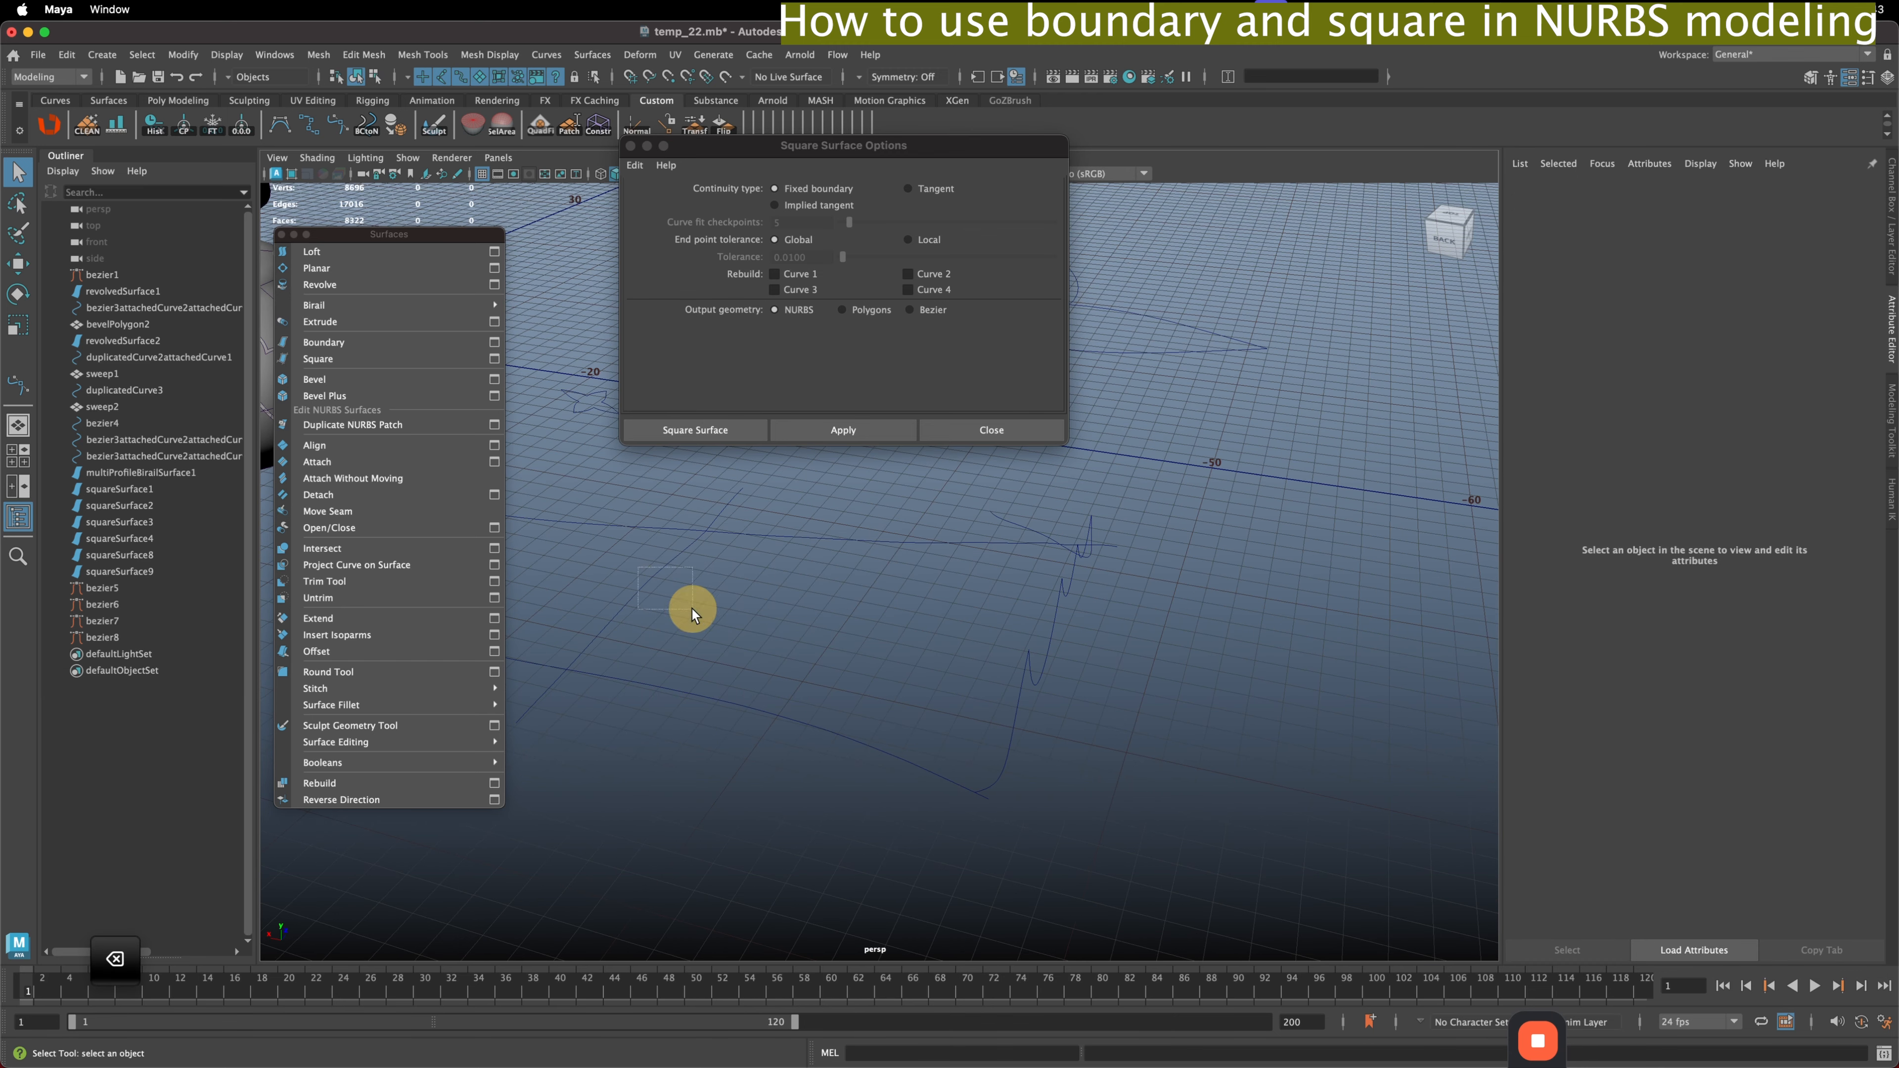
left_click(808, 739, "shift")
left_click(1042, 632, "shift")
left_click(926, 540, "shift")
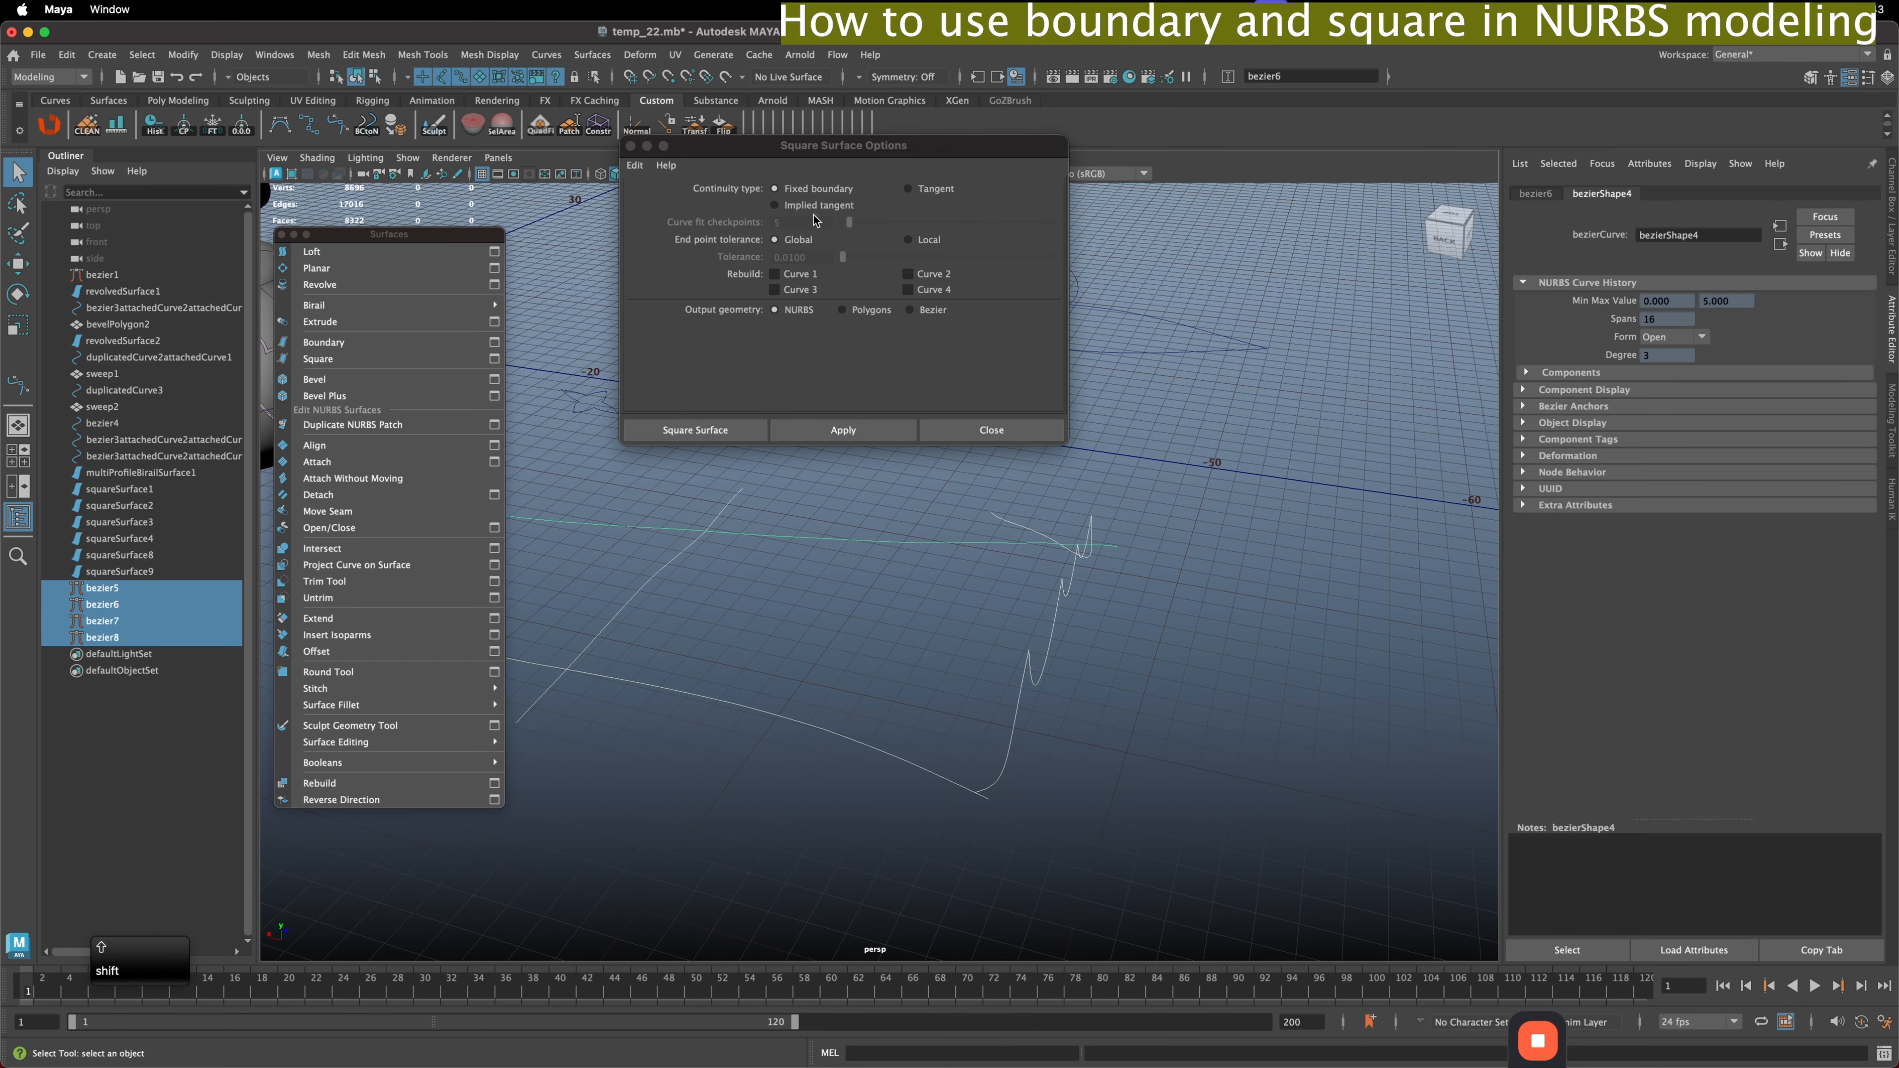
- Try a Fixed boundary square surface on the four selected curves, look it over and undo it
left_click(834, 428)
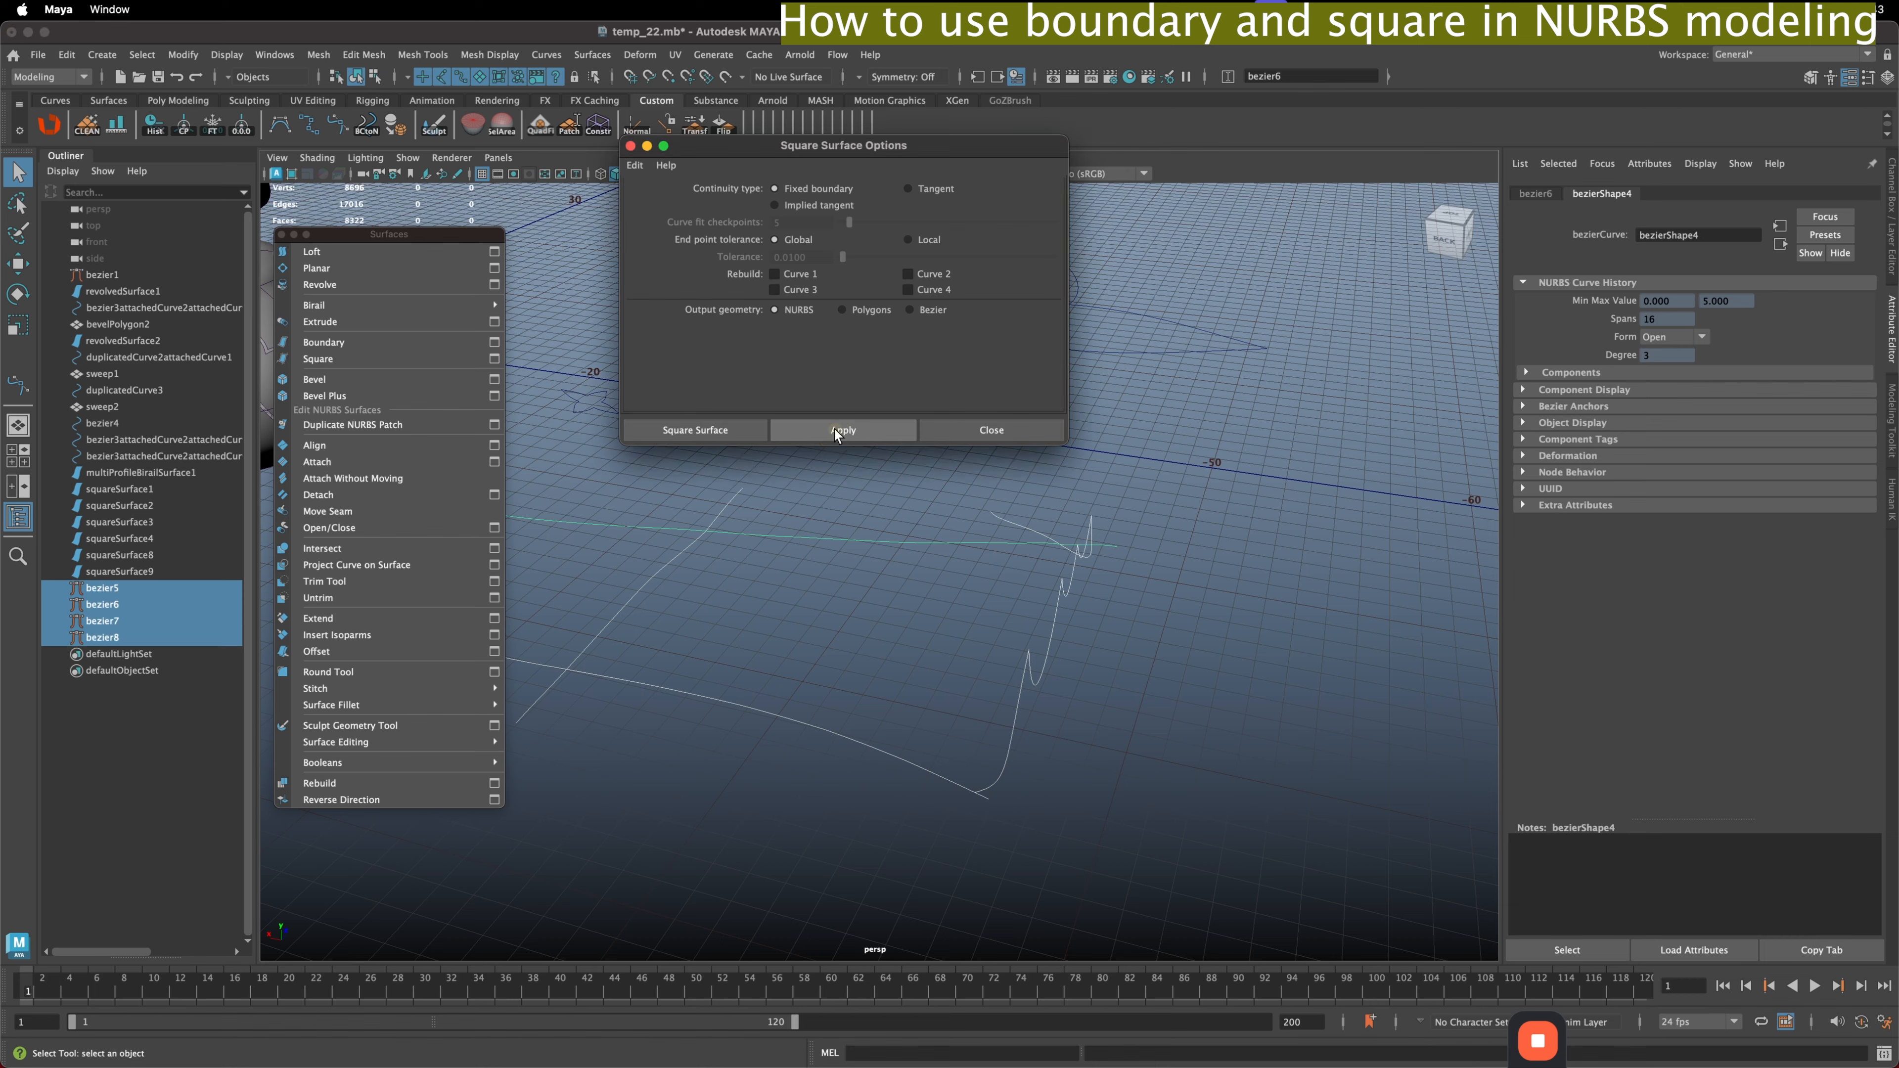
left_click_drag(837, 464, 920, 530, "alt")
key("super+z")
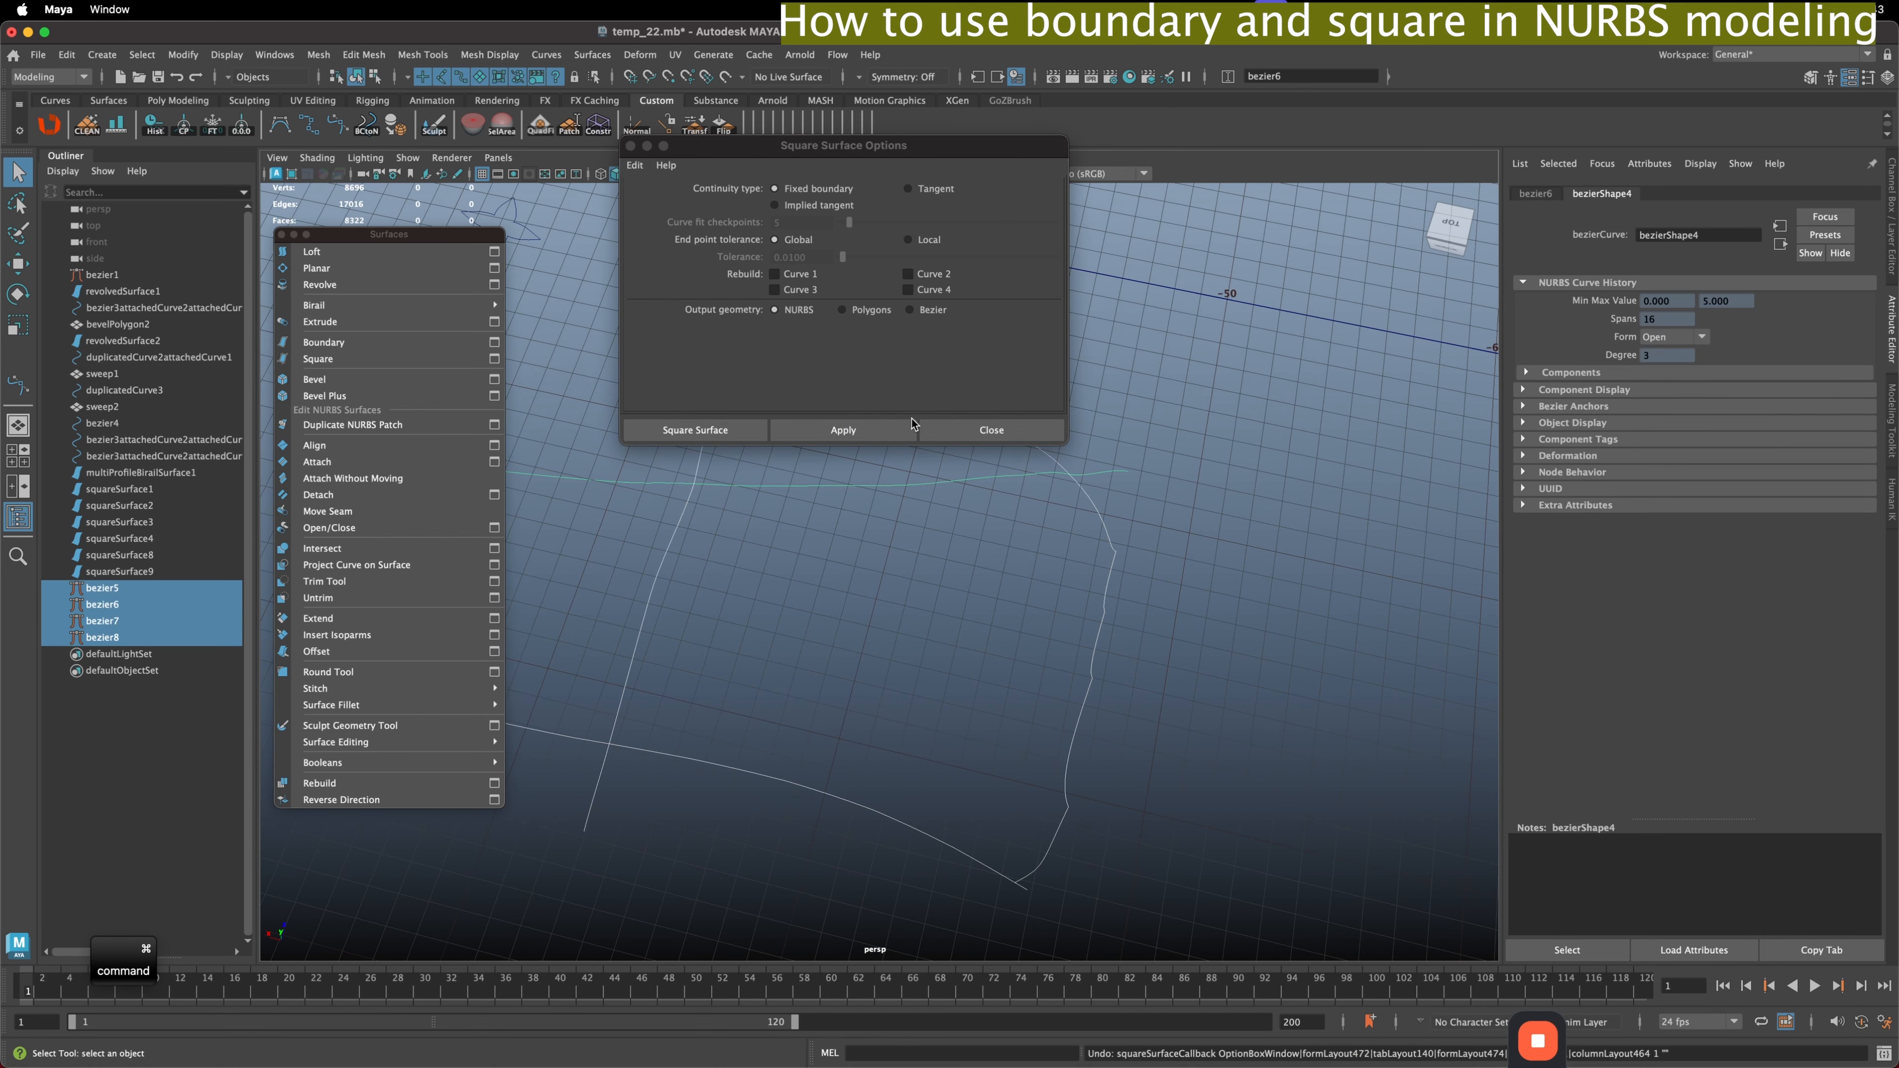
- Build a square surface from the four selected curves with Implied tangent continuity and inspect it
left_click(791, 205)
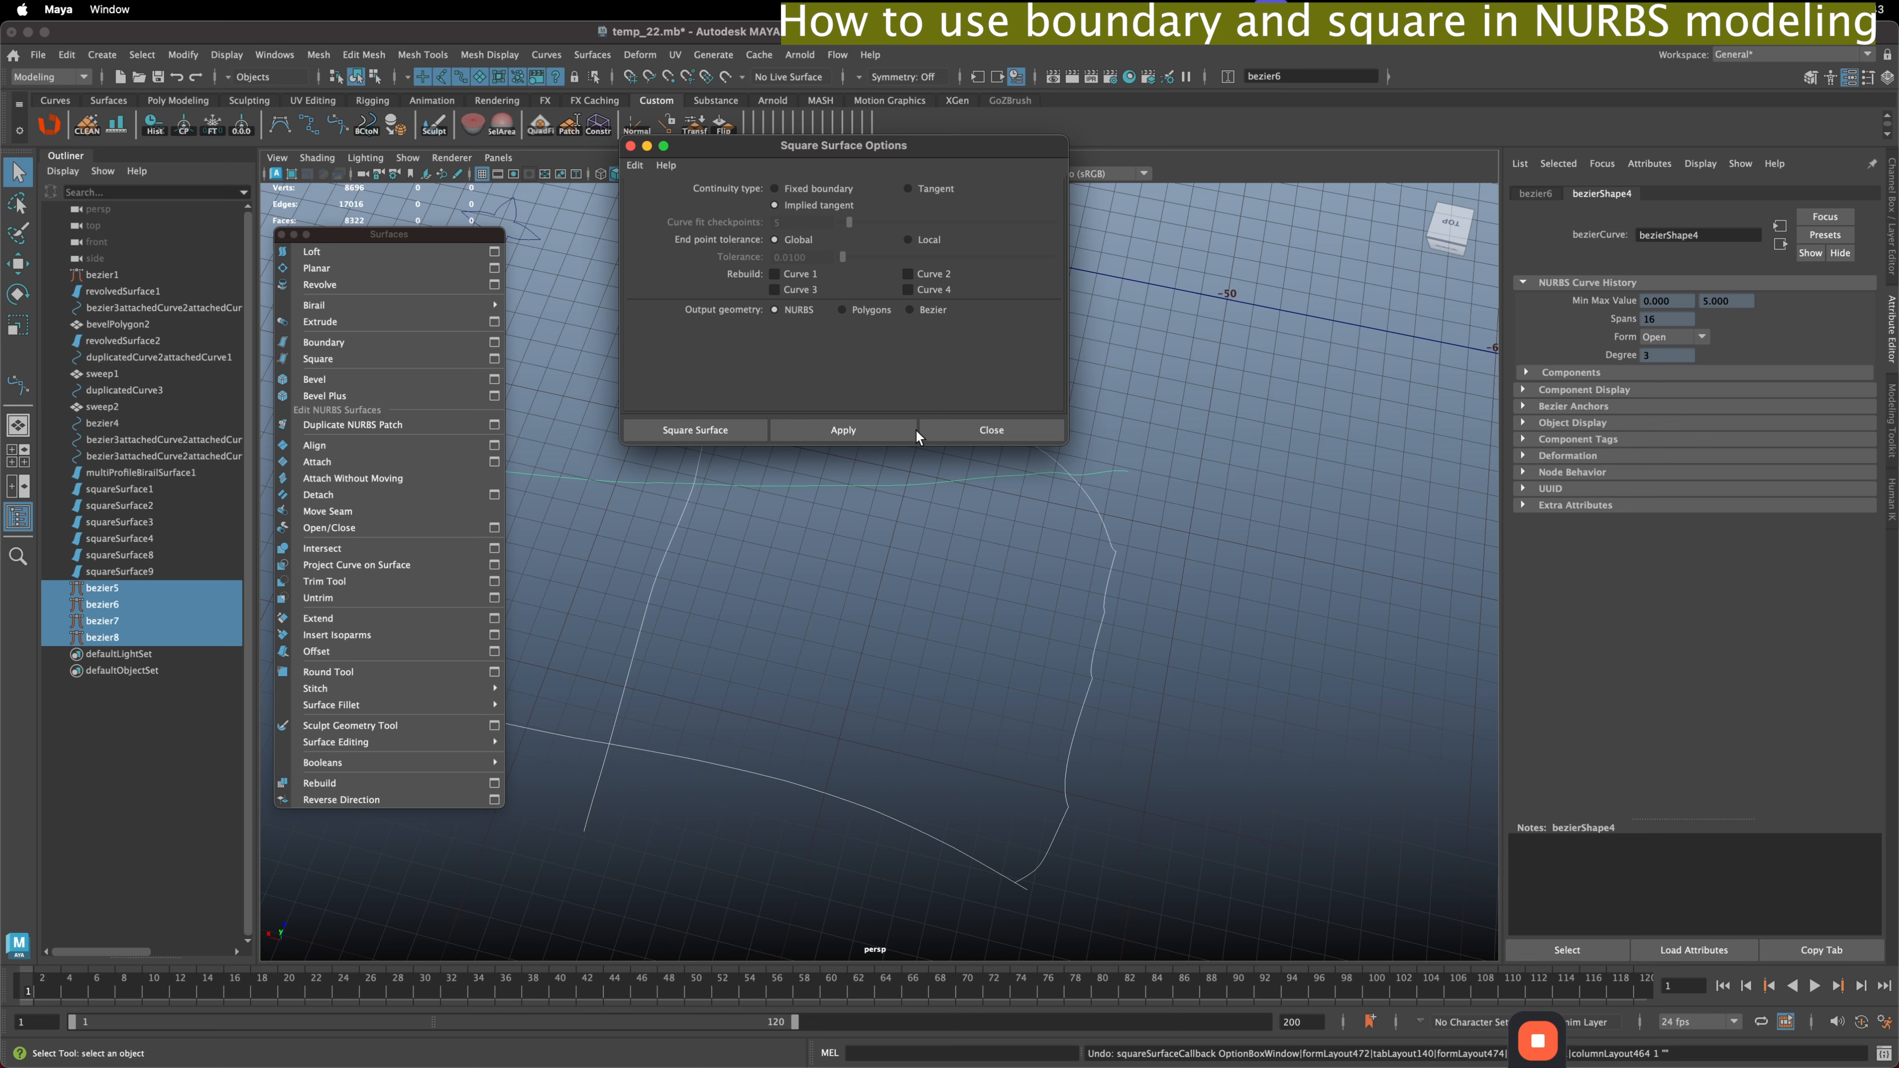
left_click(885, 429)
left_click_drag(942, 524, 995, 636, "alt")
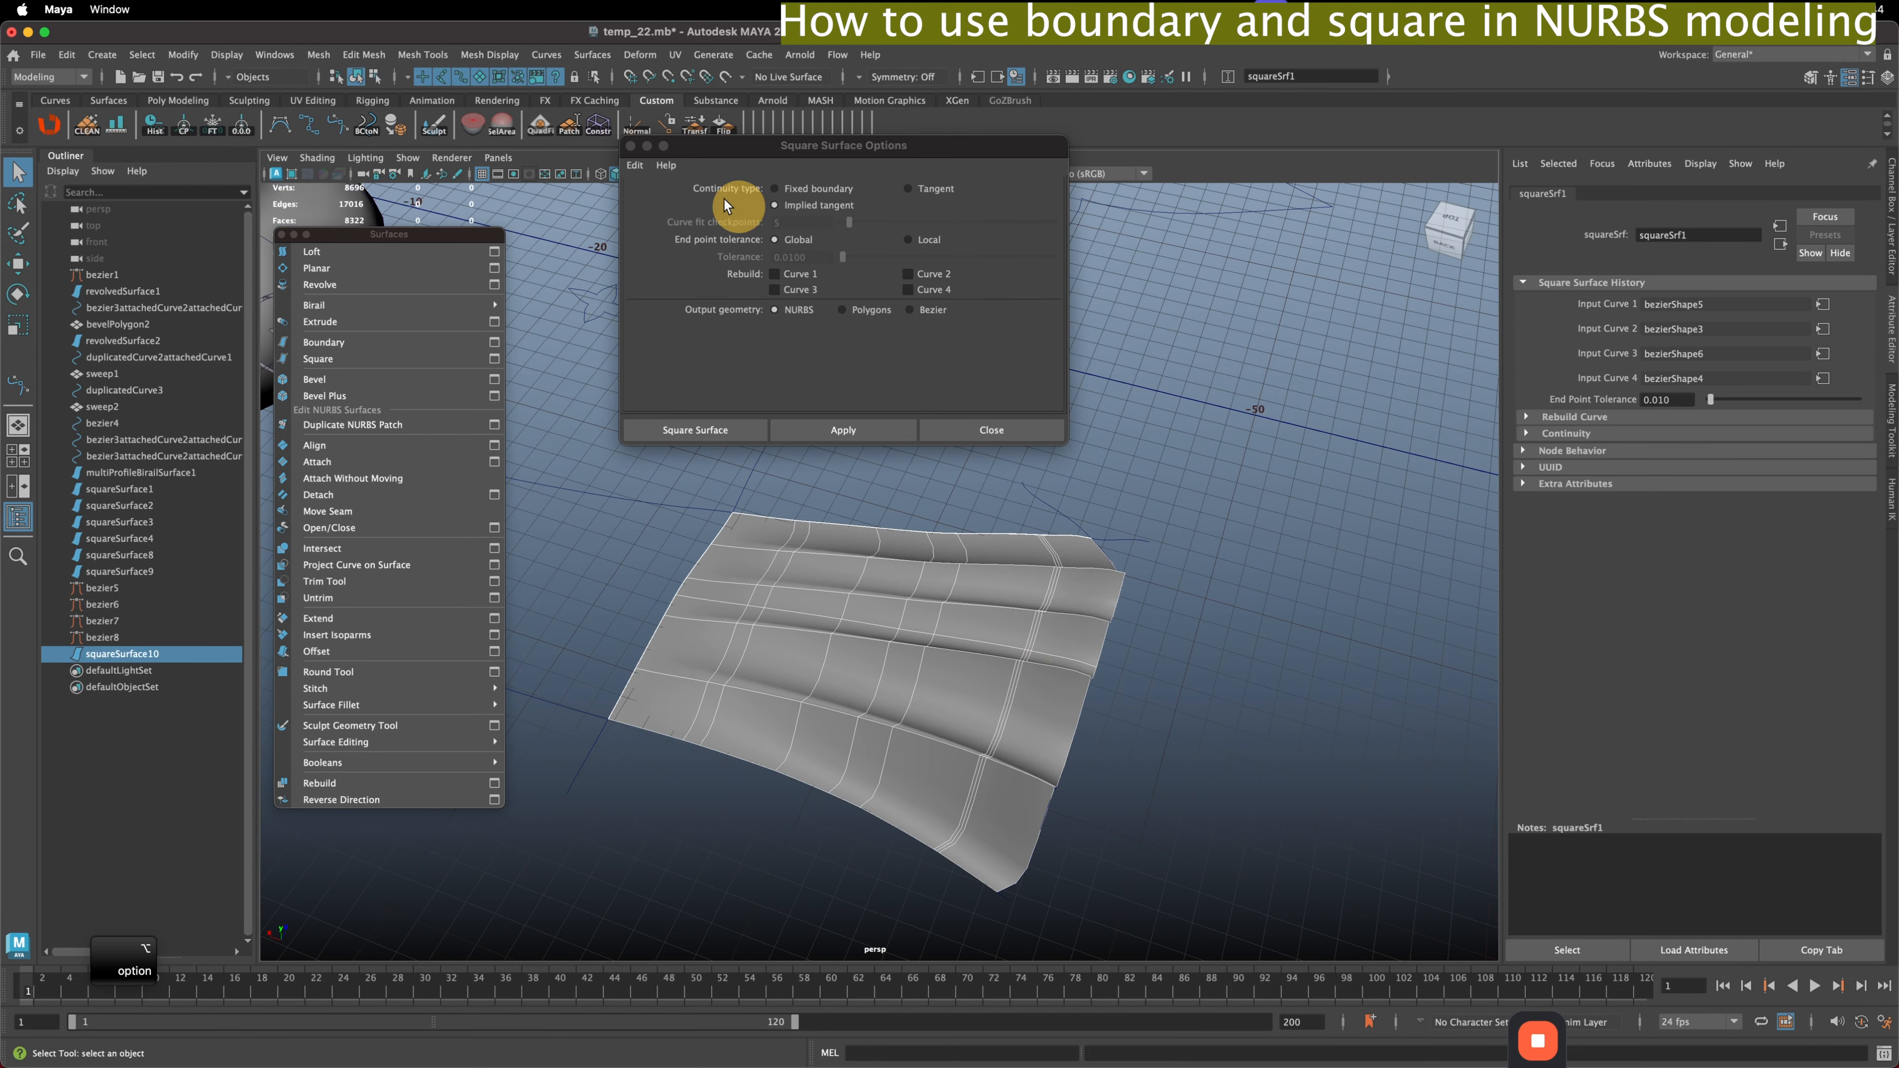
- Set the continuity type to Fixed boundary and move the bezier7 control vertex at the surface's corner slightly upward
left_click(825, 189)
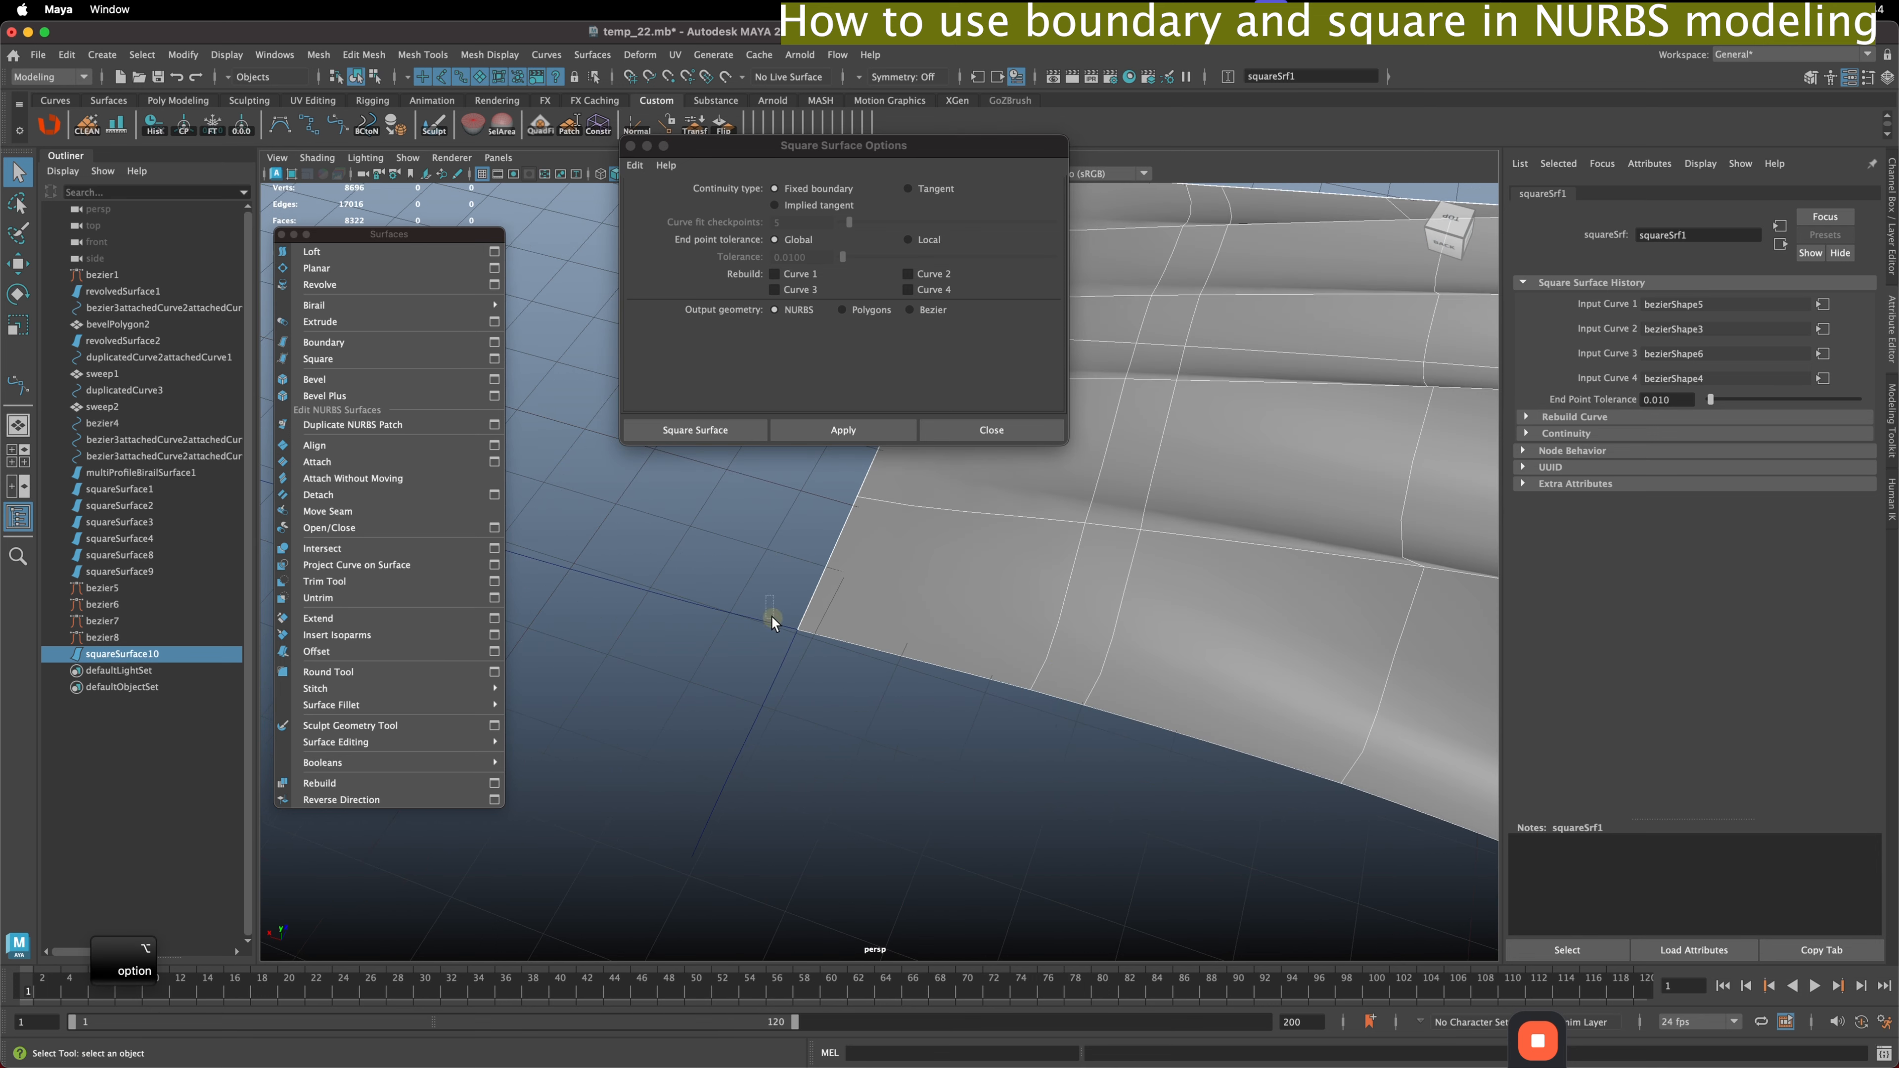
left_click_drag(772, 615, 809, 673)
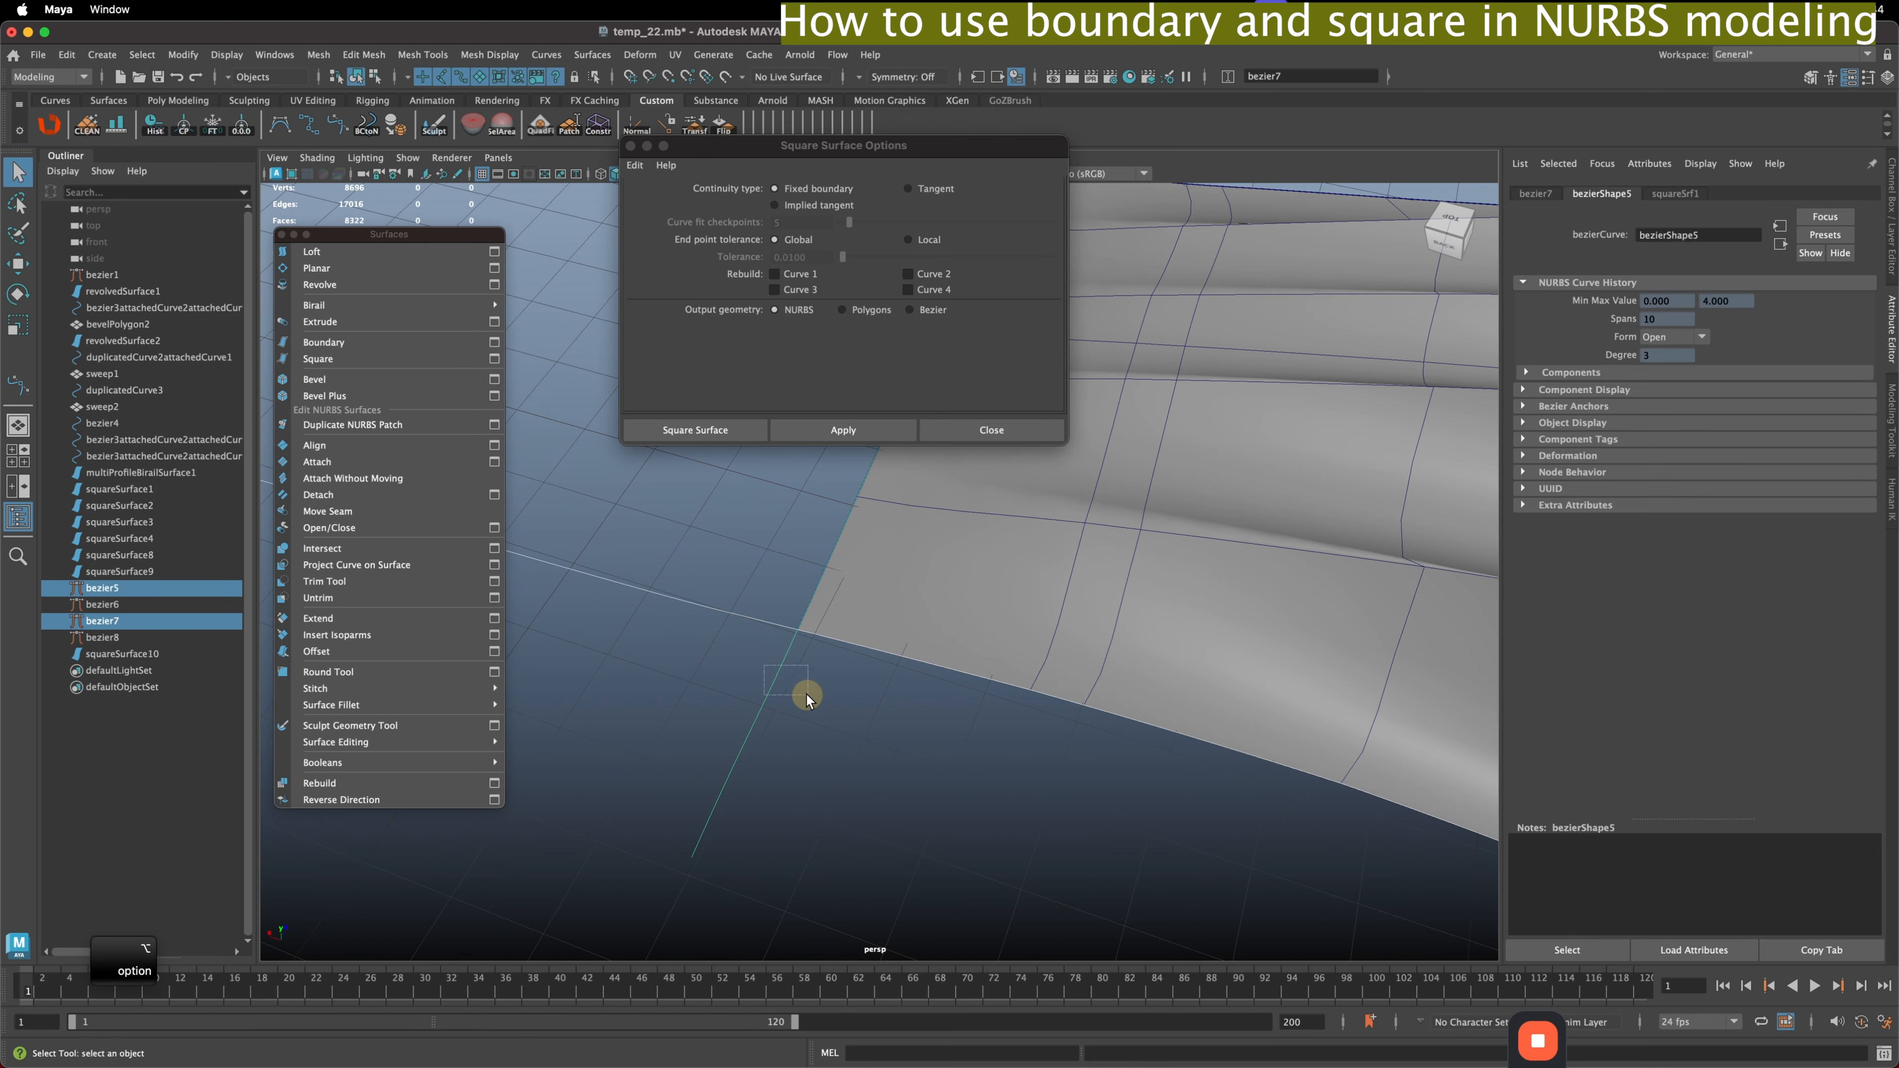
left_click(768, 695)
left_click(808, 632)
left_click(813, 681)
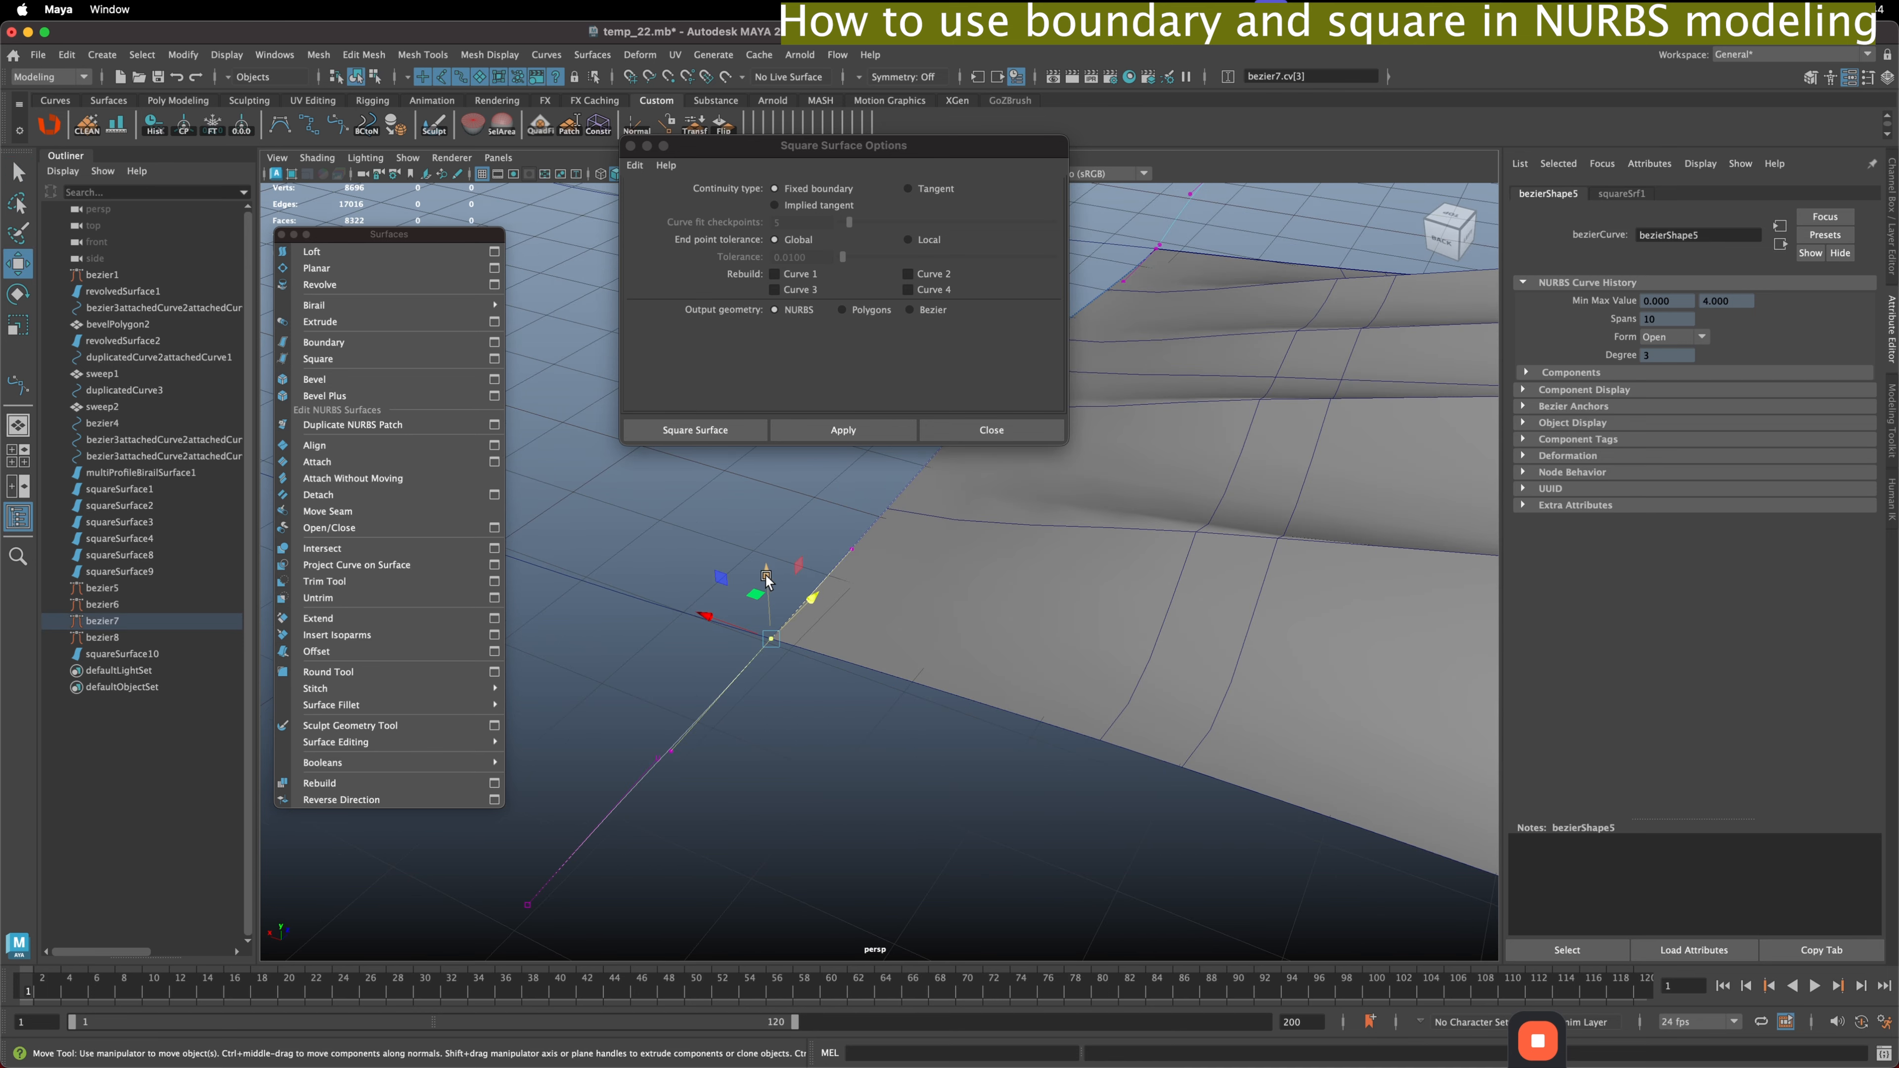
left_click_drag(766, 576, 766, 573)
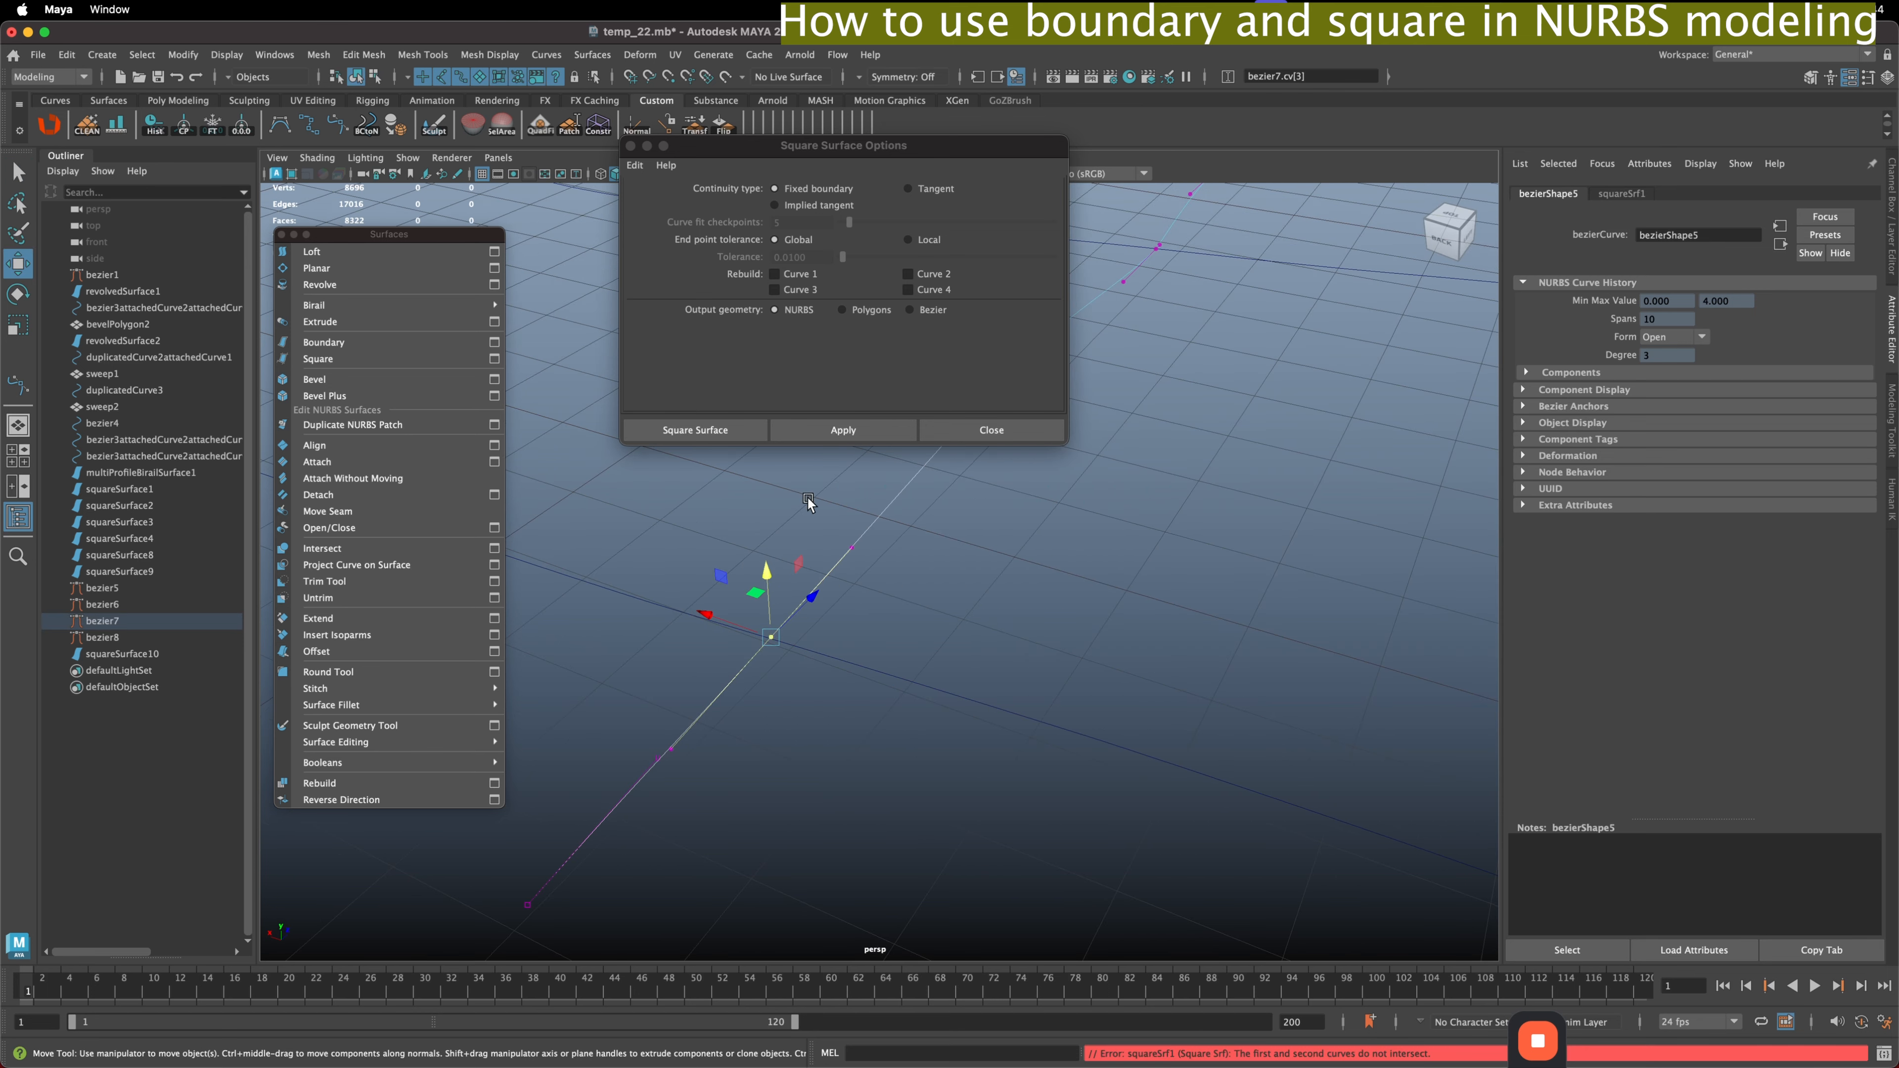
- Try a Local end point tolerance of 1.0000, examine the surface's corner, and switch the tolerance back to Global
left_click(909, 239)
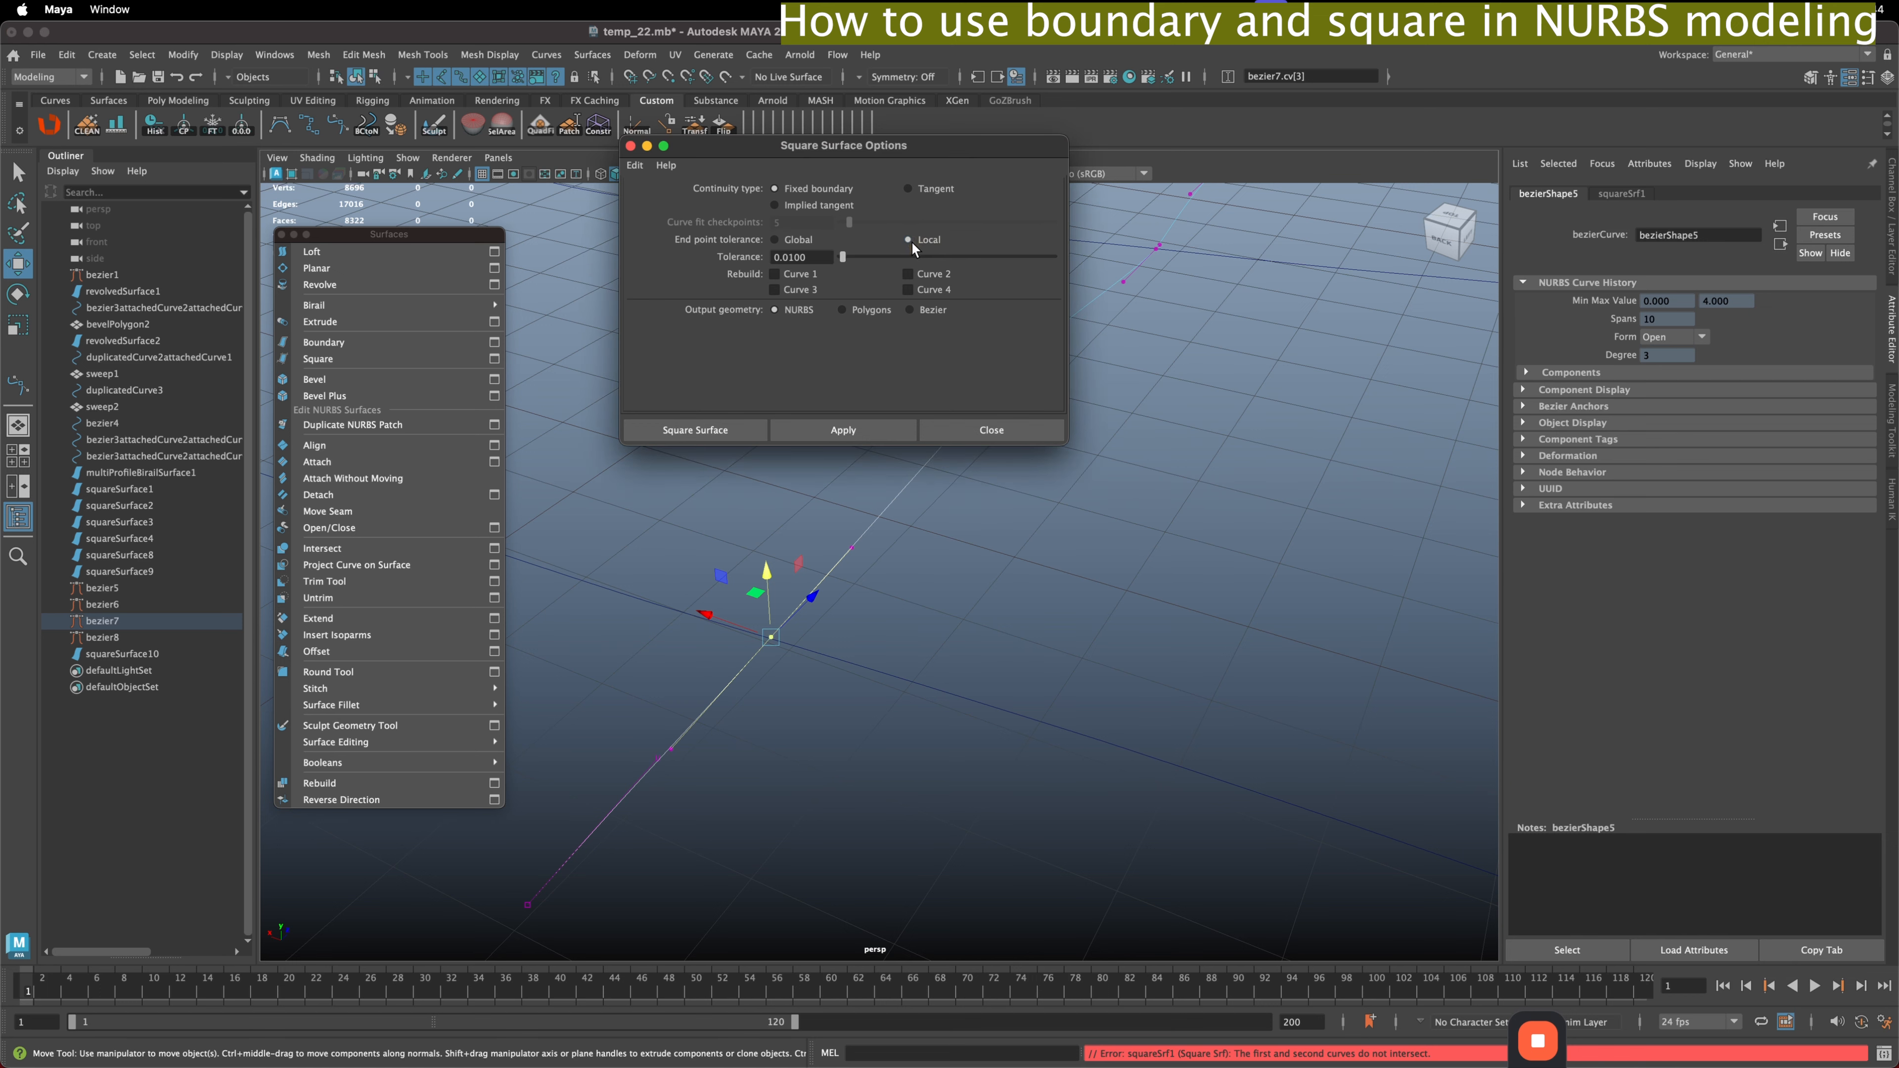
left_click_drag(848, 258, 1081, 258)
left_click_drag(721, 614, 780, 575, "alt")
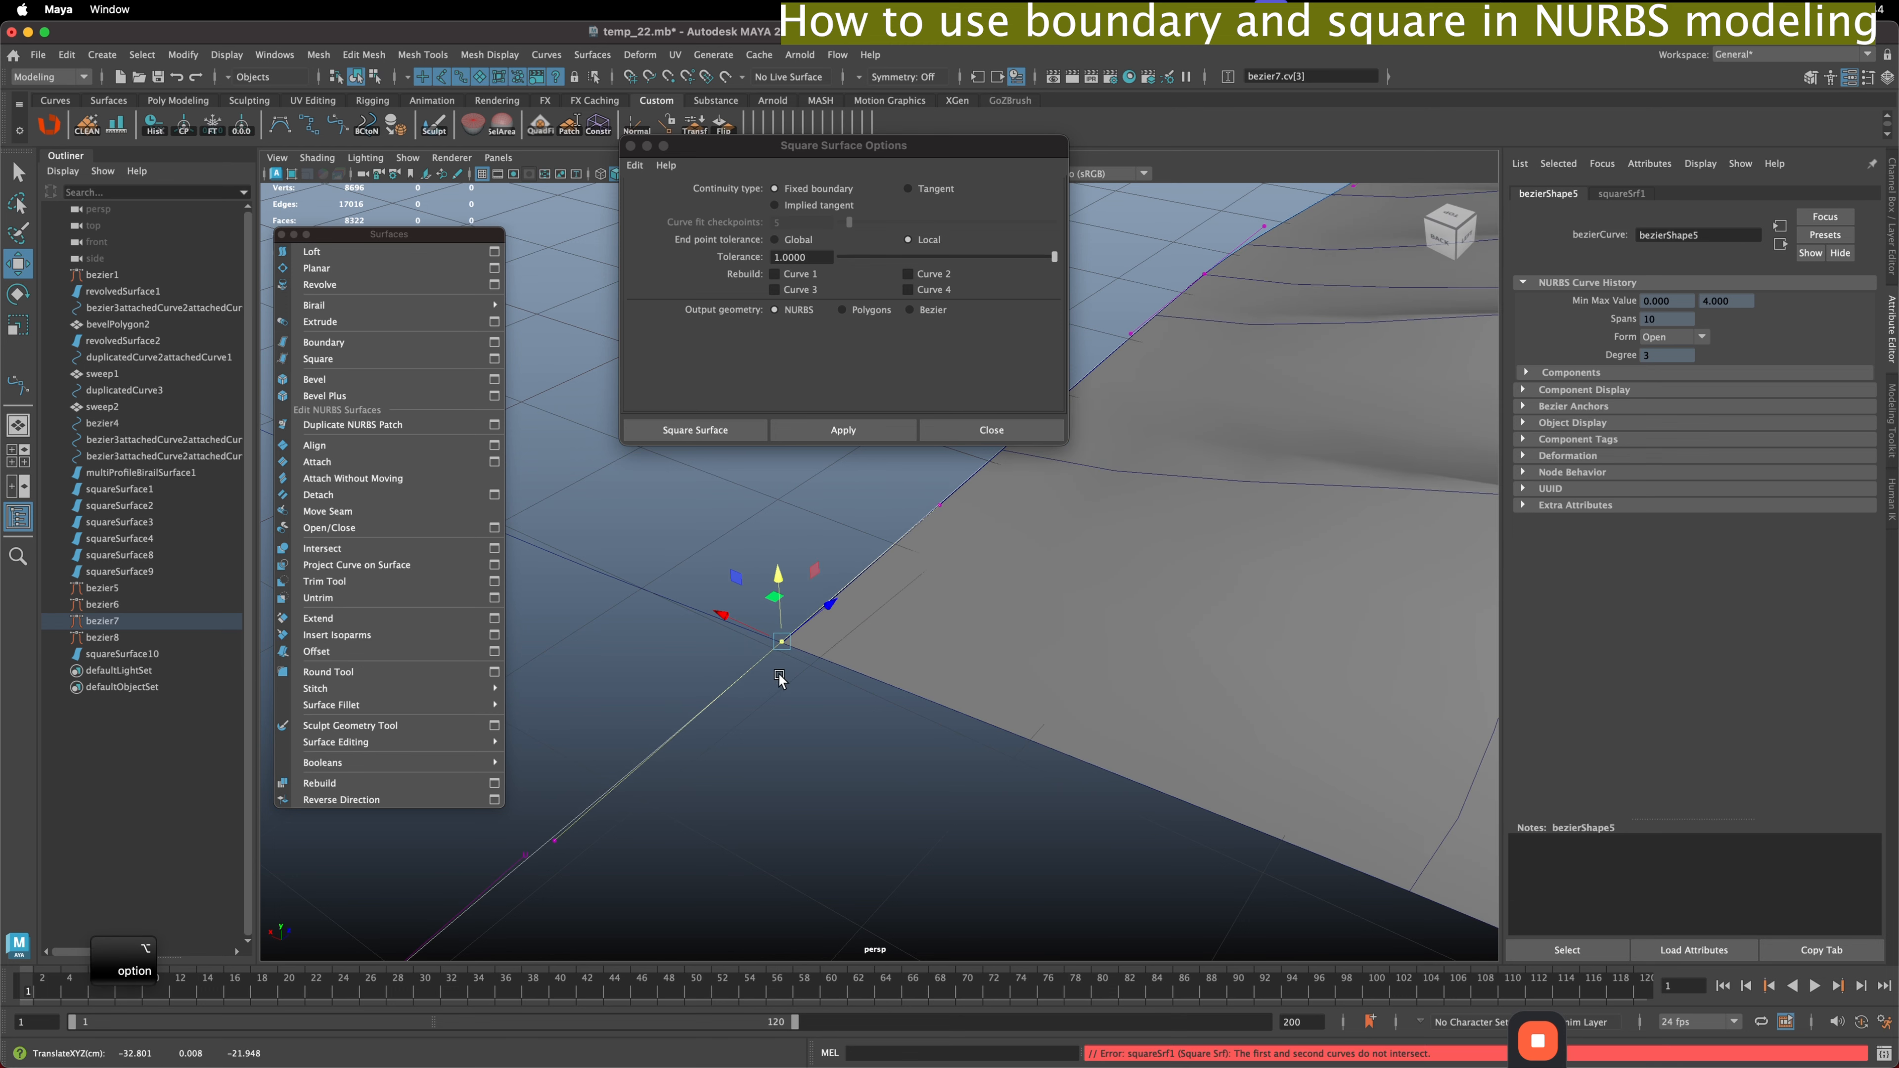
left_click_drag(771, 658, 826, 642, "alt")
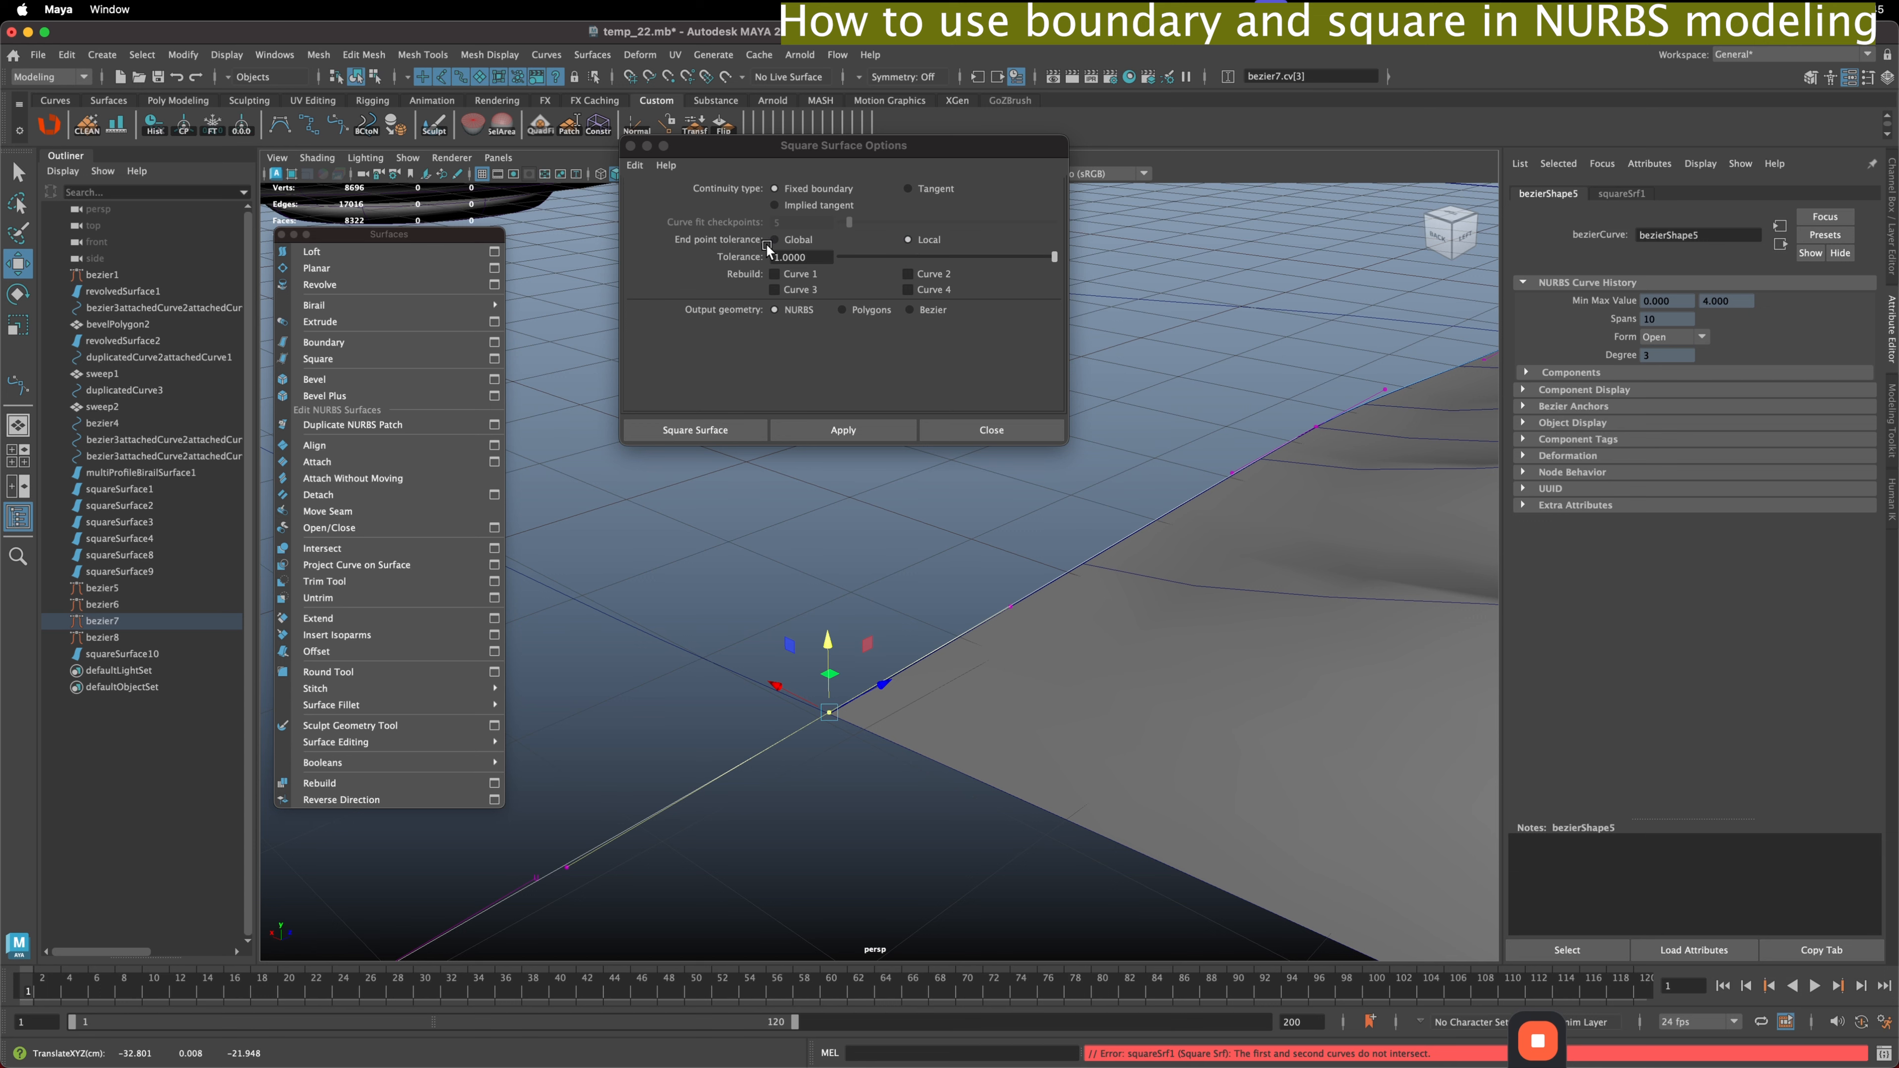
left_click_drag(860, 524, 900, 603, "alt")
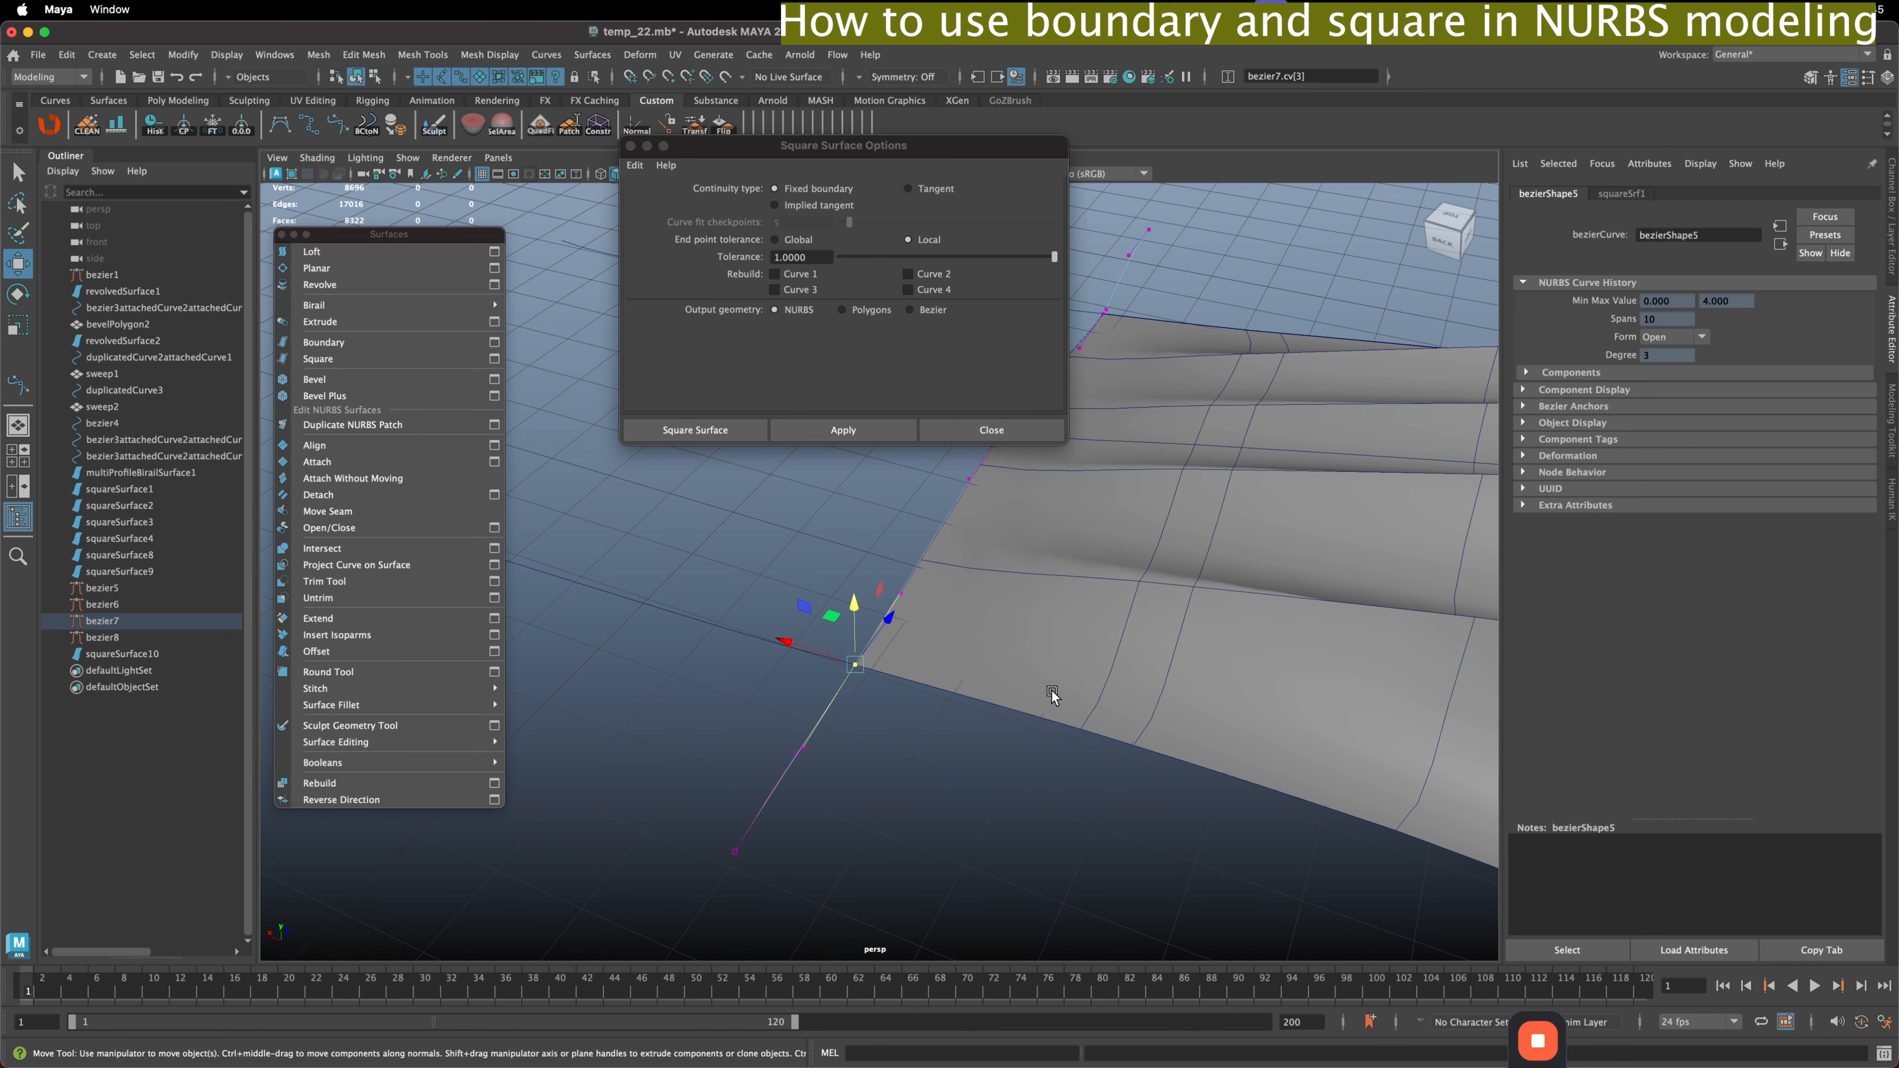
right_click_drag(1126, 693, 963, 598, "alt")
middle_click_drag(963, 598, 912, 600, "alt")
right_click_drag(913, 600, 887, 560, "alt")
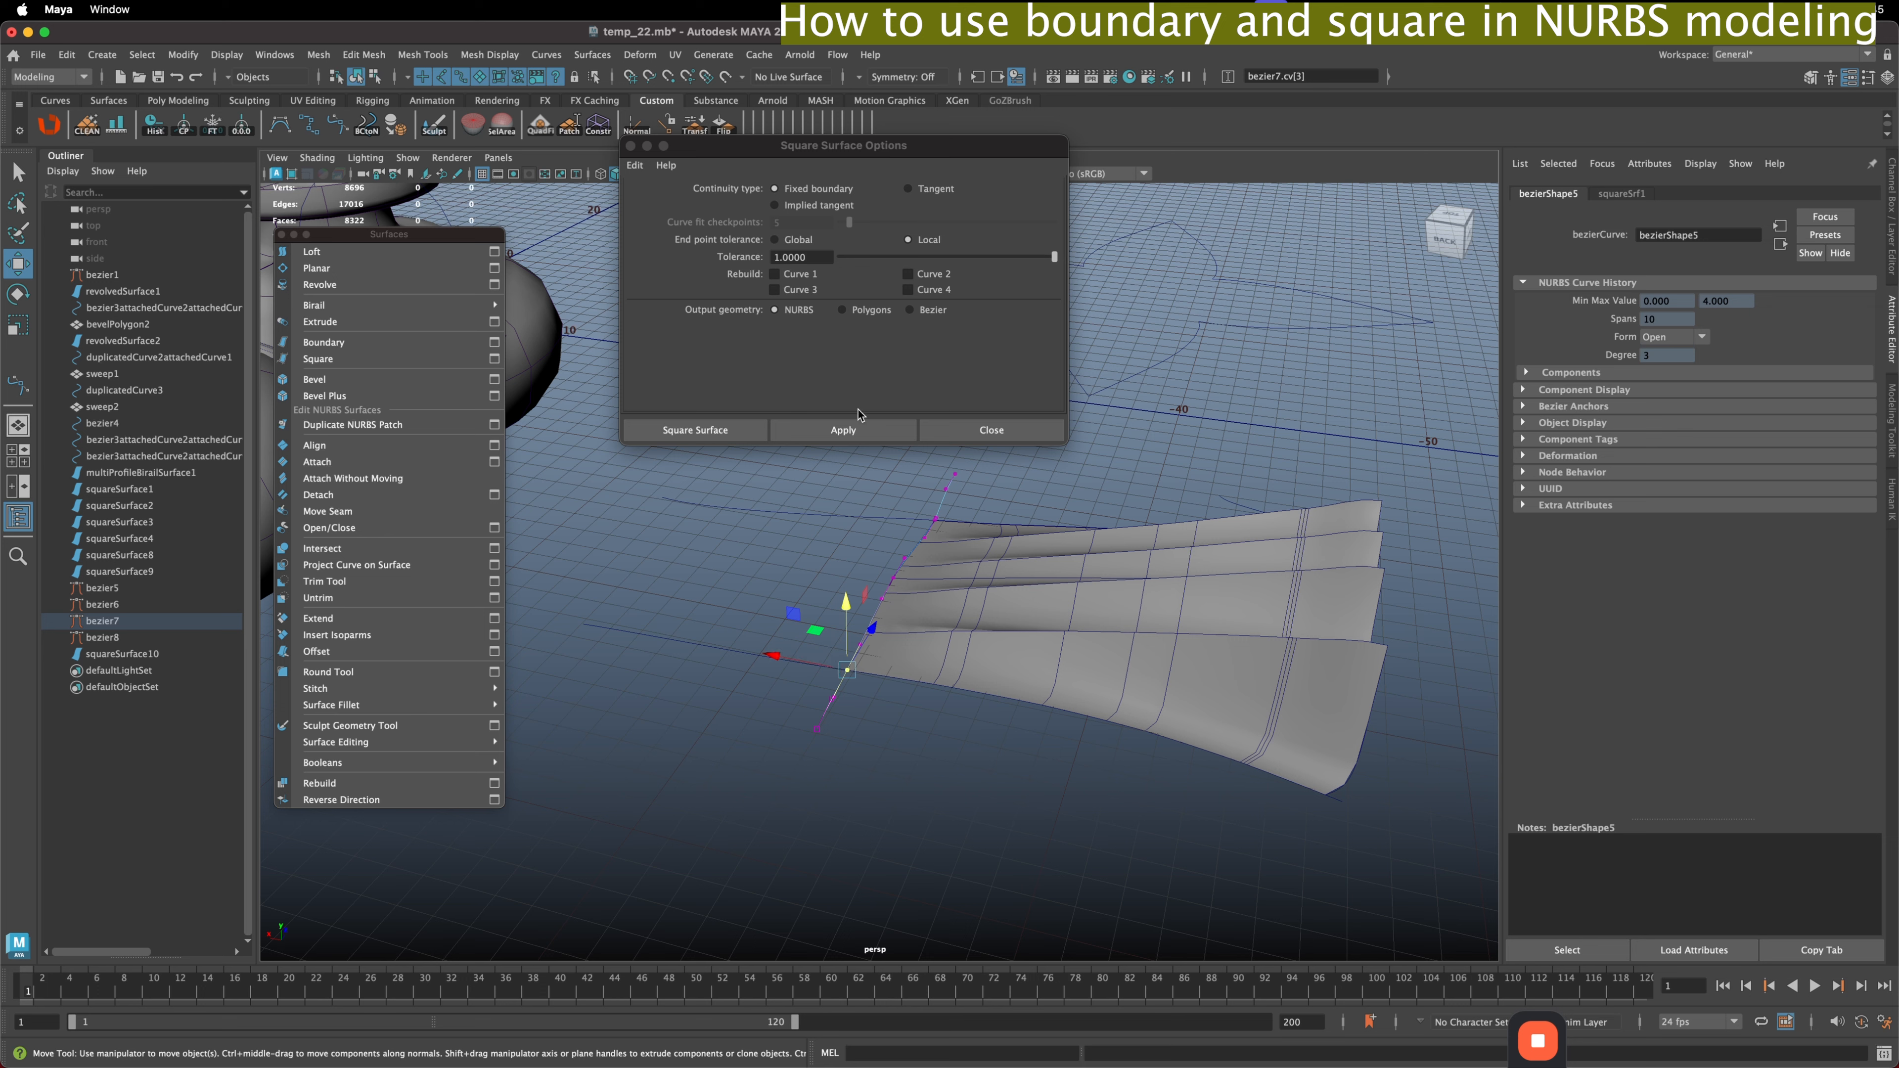
left_click(797, 239)
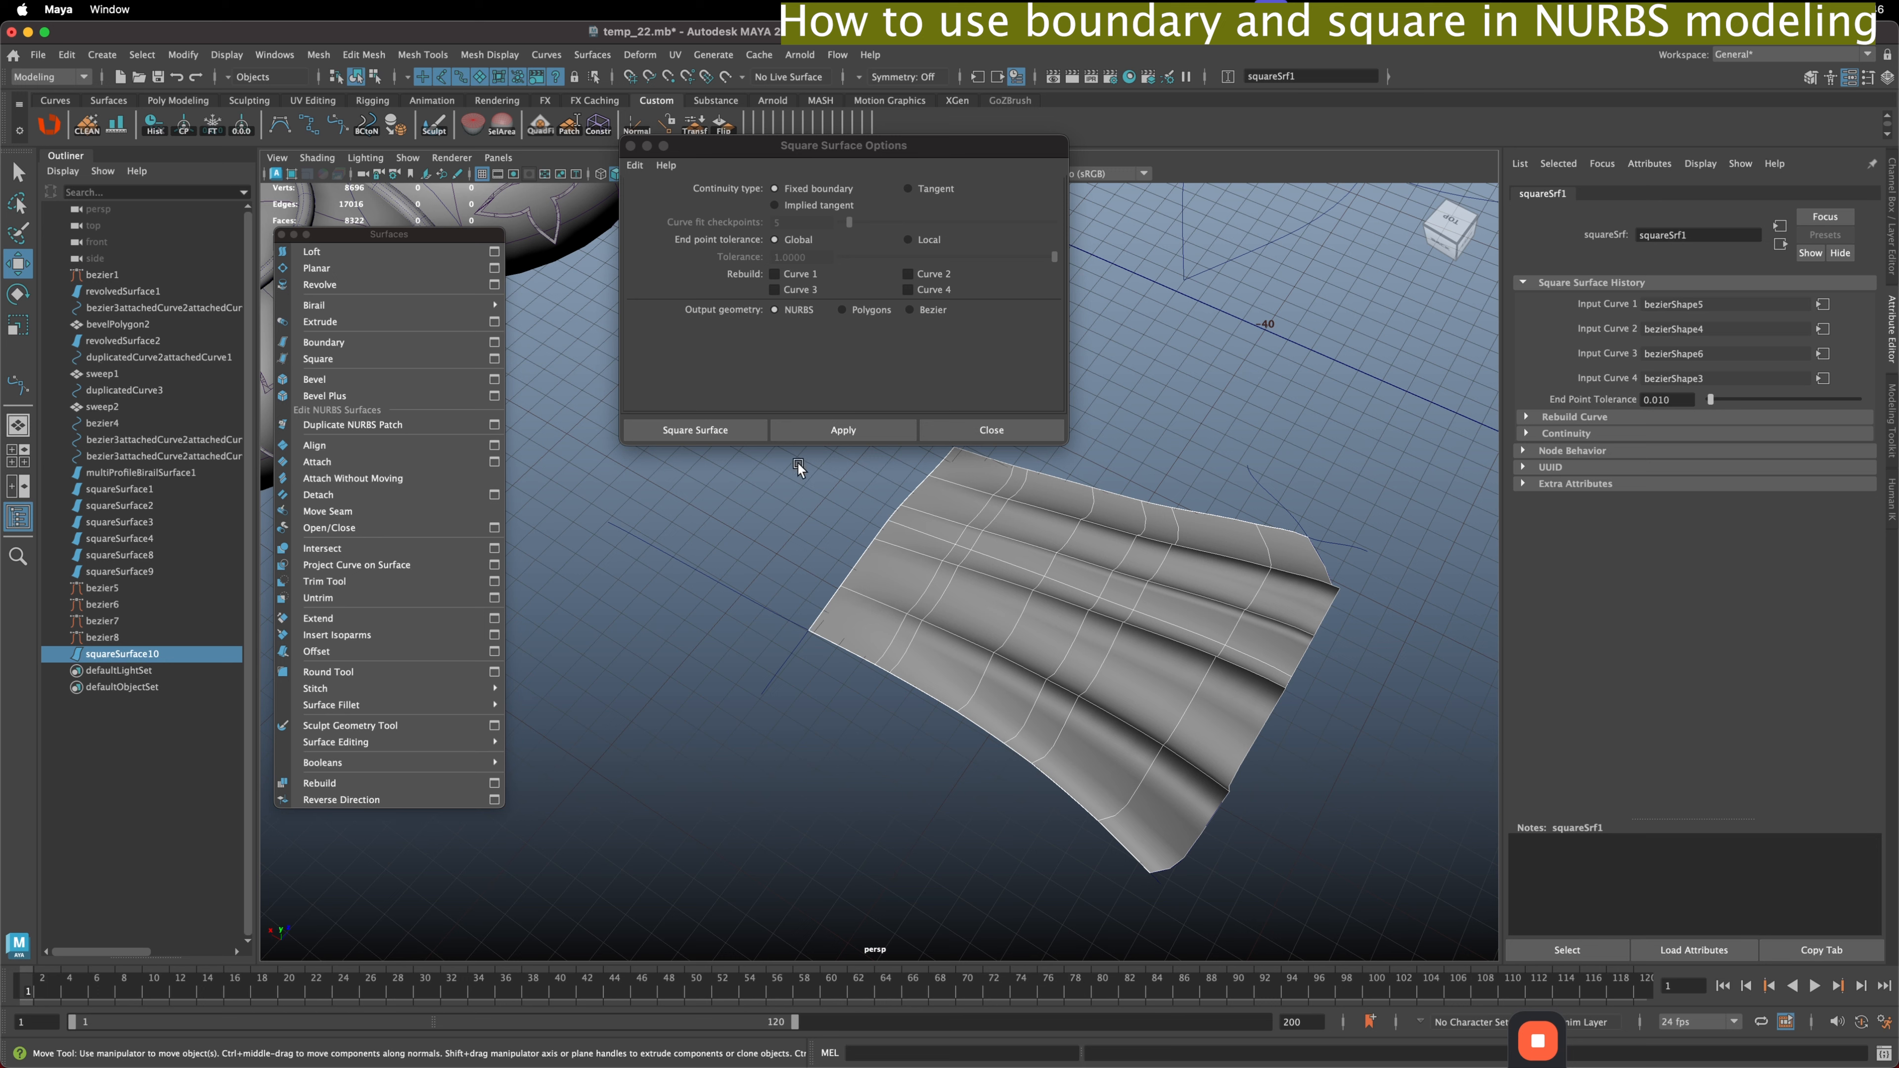
- Toggle Rebuild Curve 1, 3 and 4 in the square surface's history to compare the results, and turn on Rebuild Curve 2
left_click(1570, 417)
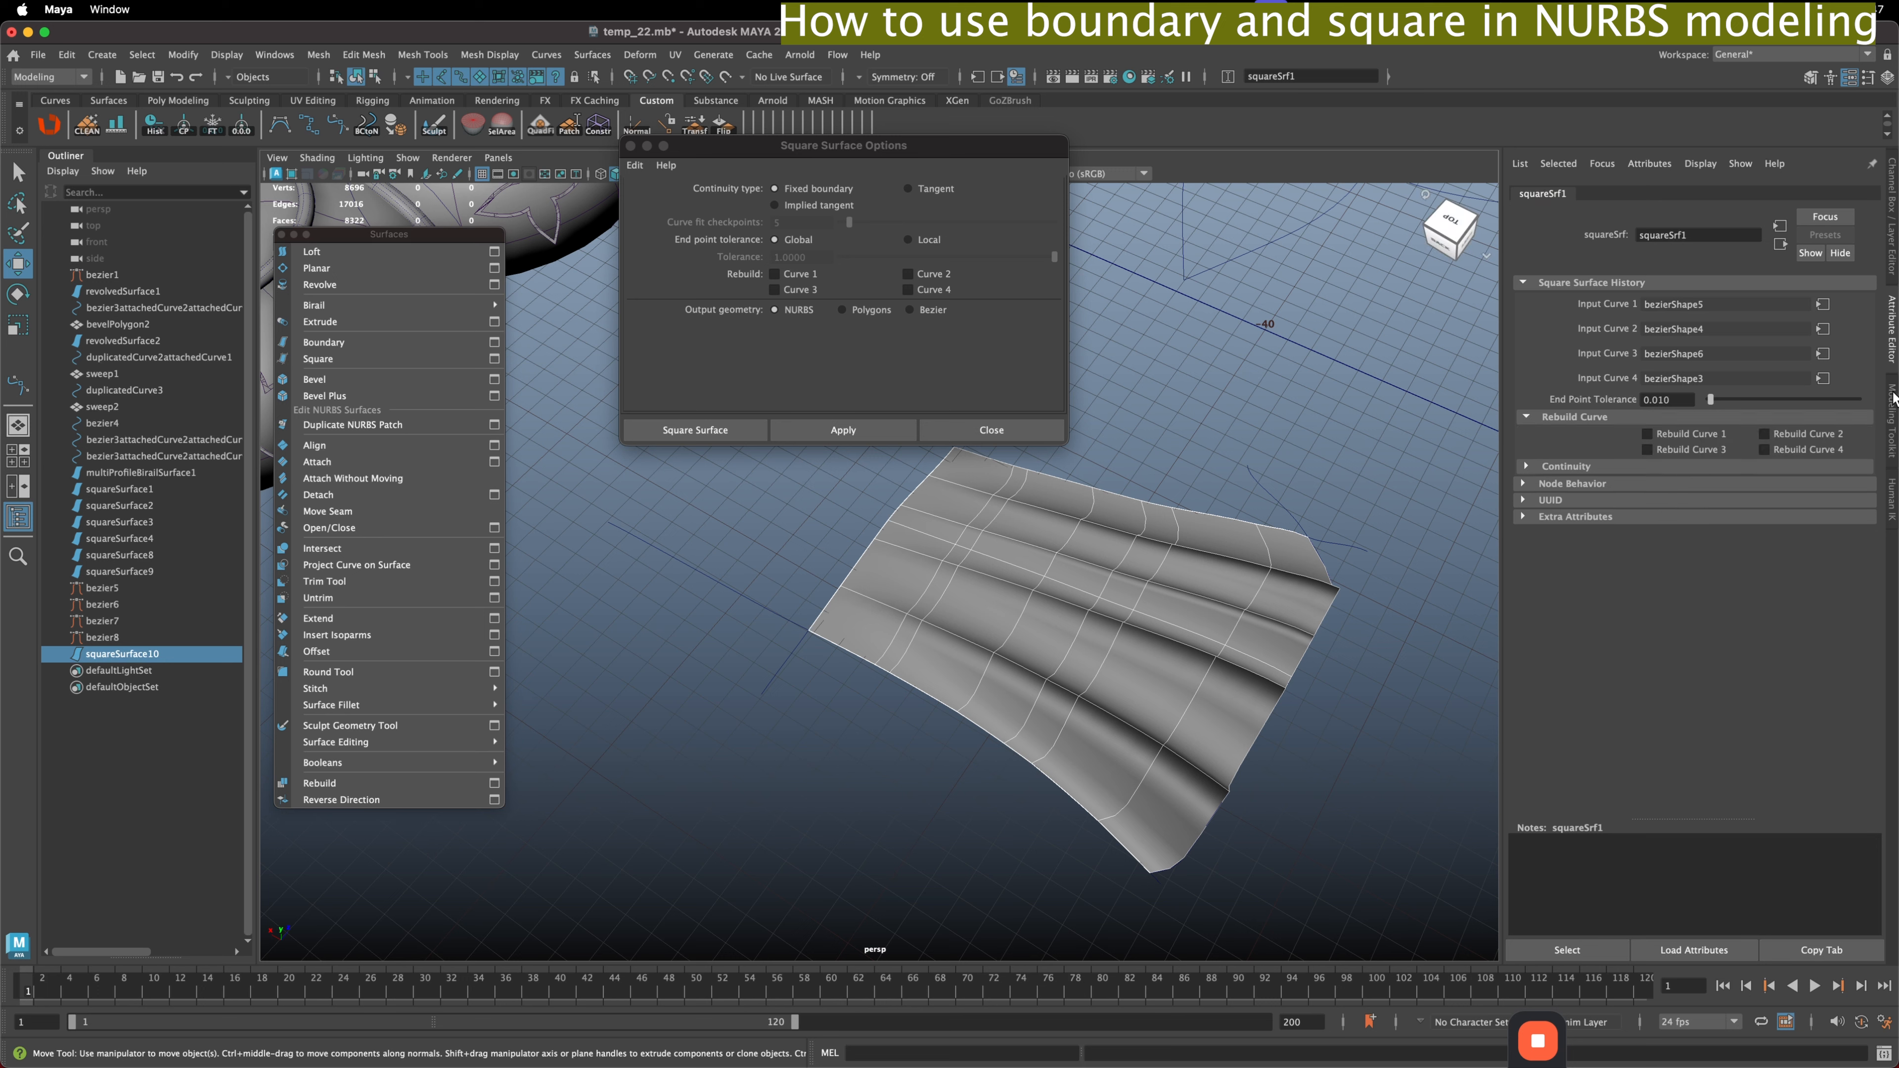
left_click(1540, 193)
left_click(1649, 433)
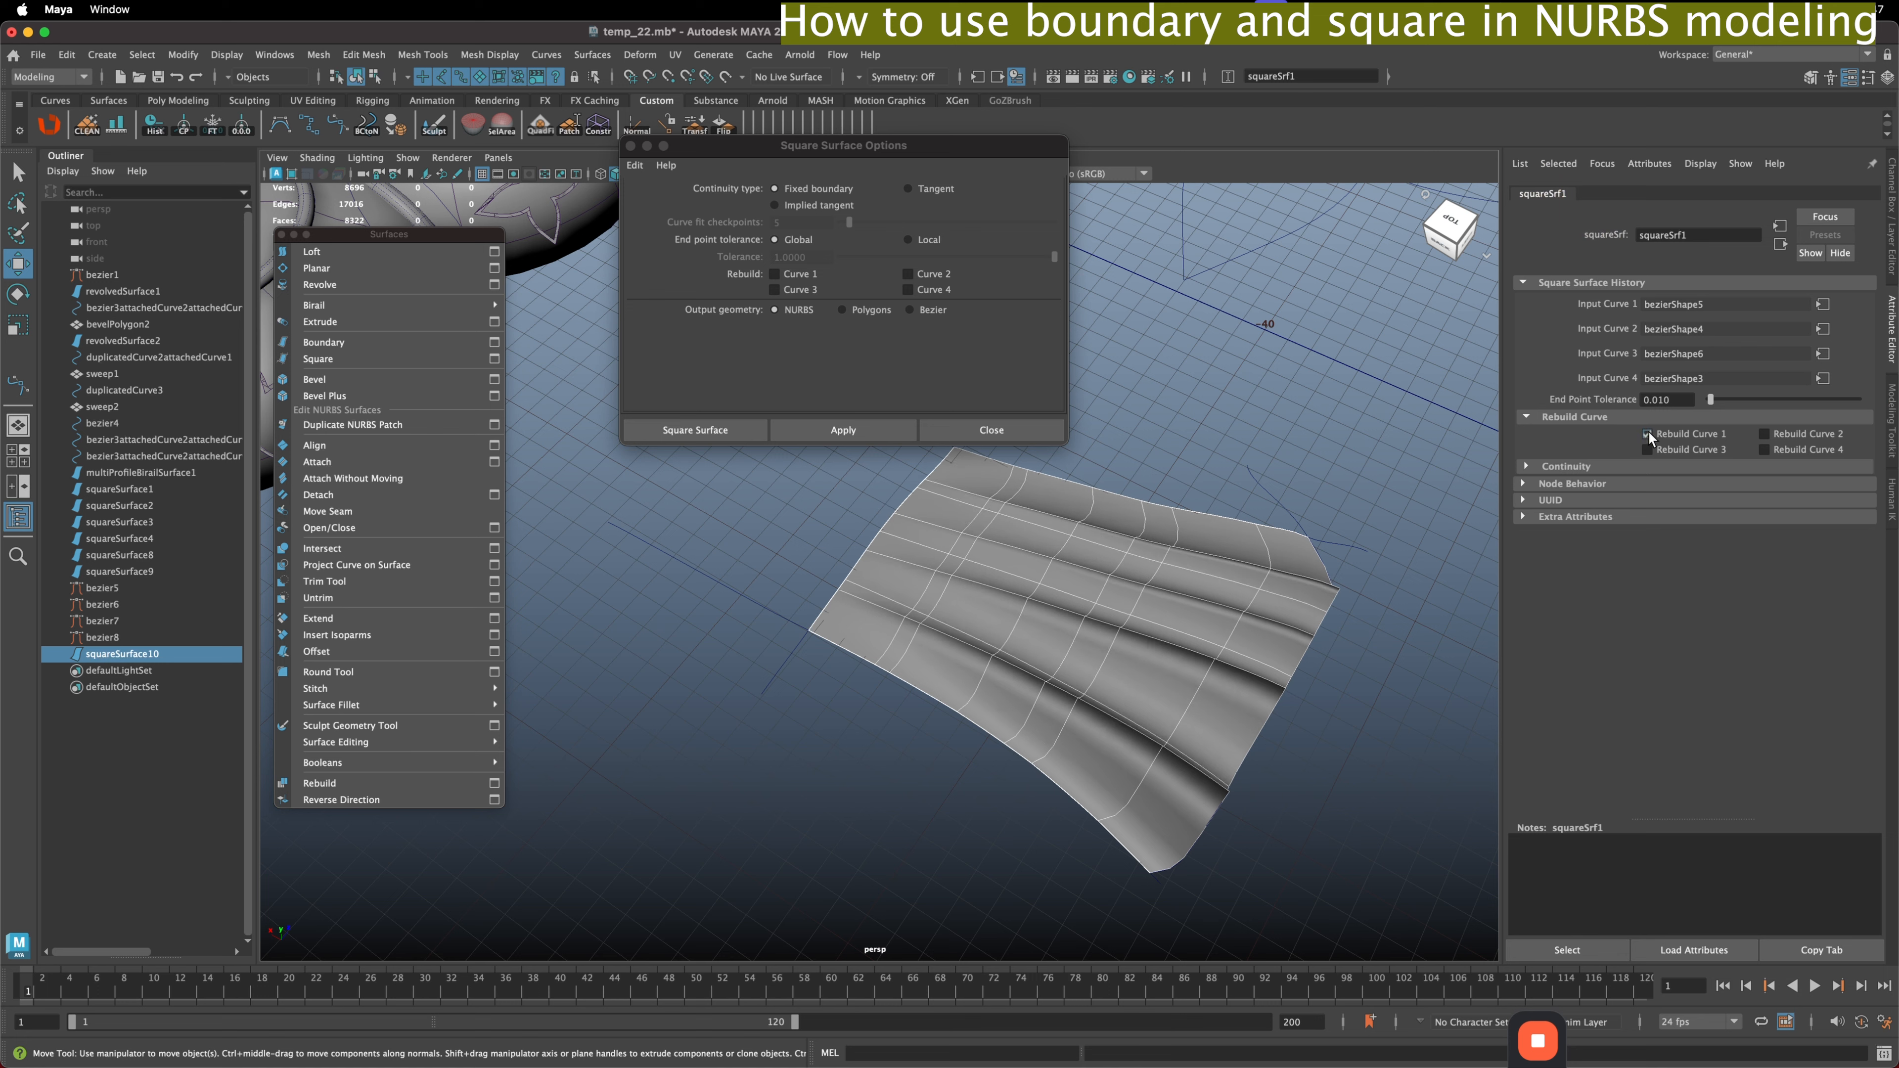
left_click(1649, 434)
left_click(1649, 450)
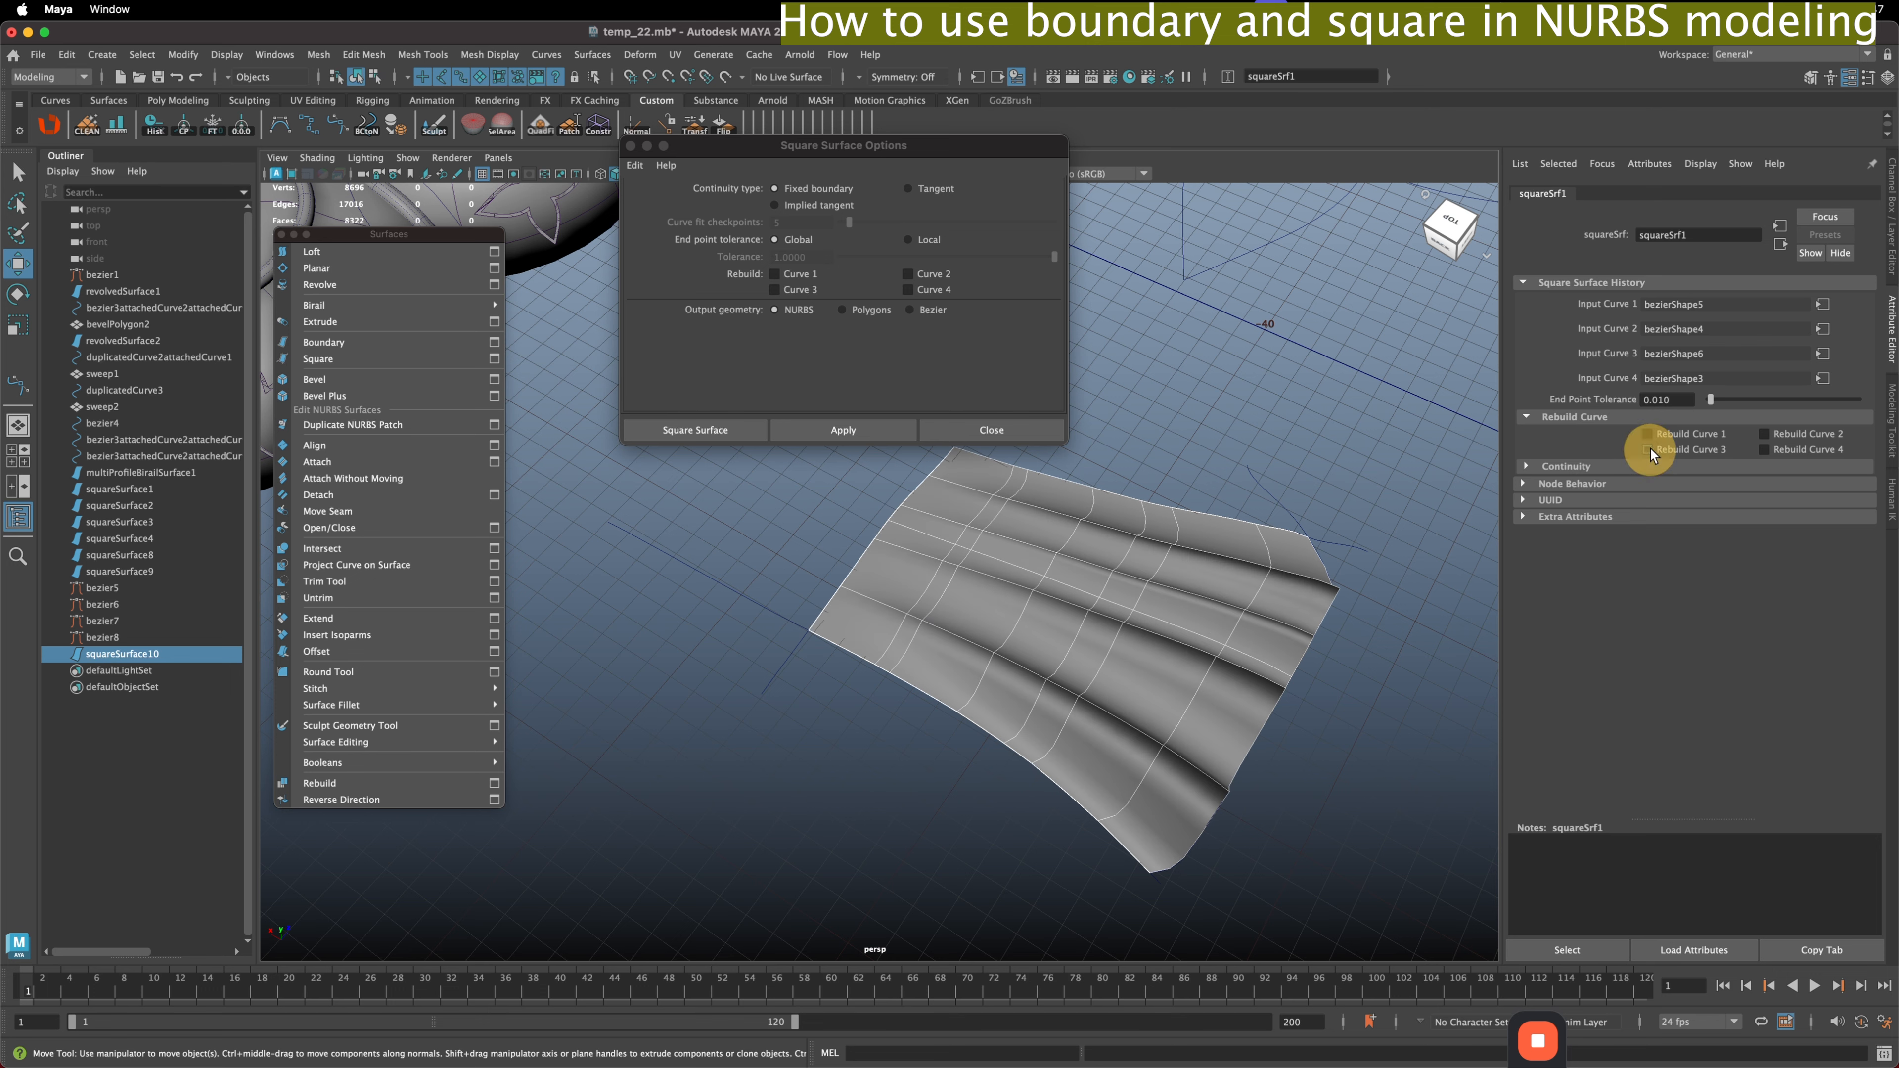
left_click(1766, 449)
left_click(1773, 450)
left_click(1770, 434)
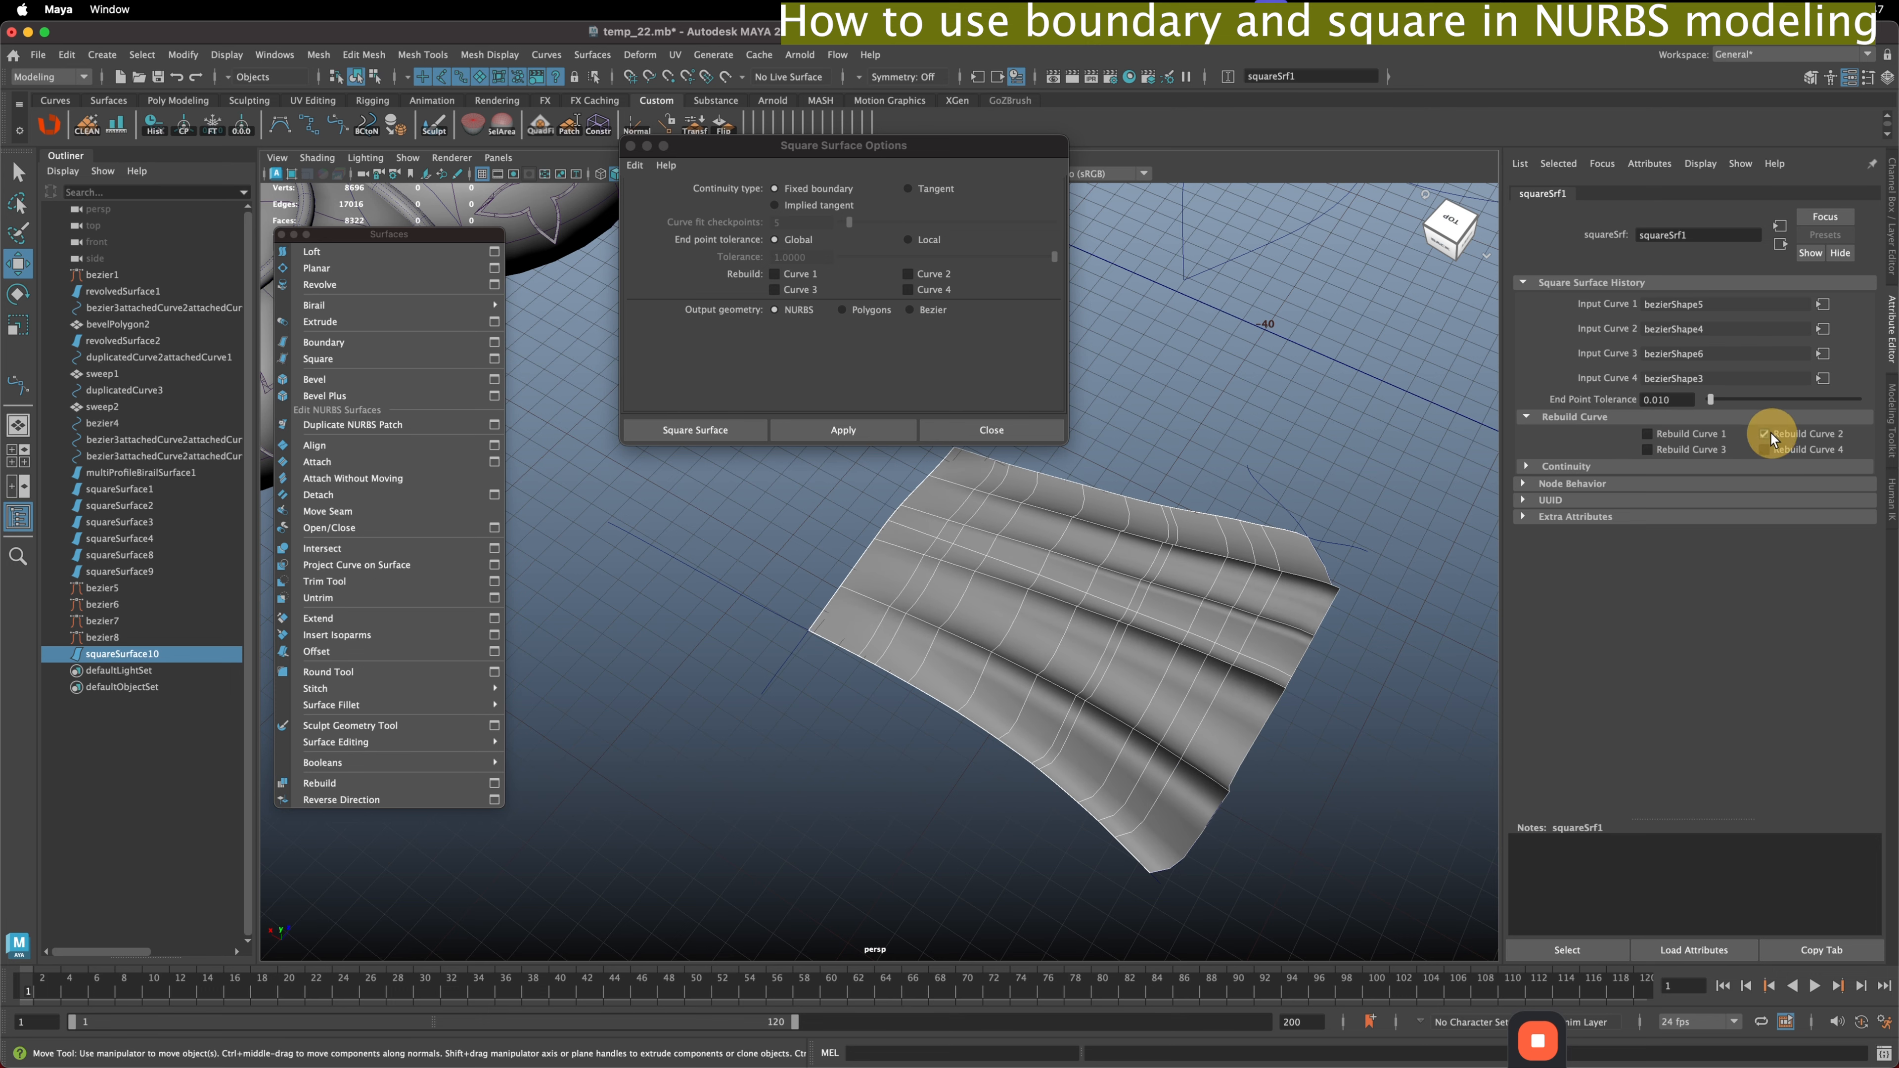
- Turn off Rebuild Curve 2, close the square surface options and delete the square surface
left_click(1770, 434)
left_click_drag(1203, 595, 1218, 660, "alt")
left_click_drag(1055, 695, 1115, 677, "alt")
left_click(992, 431)
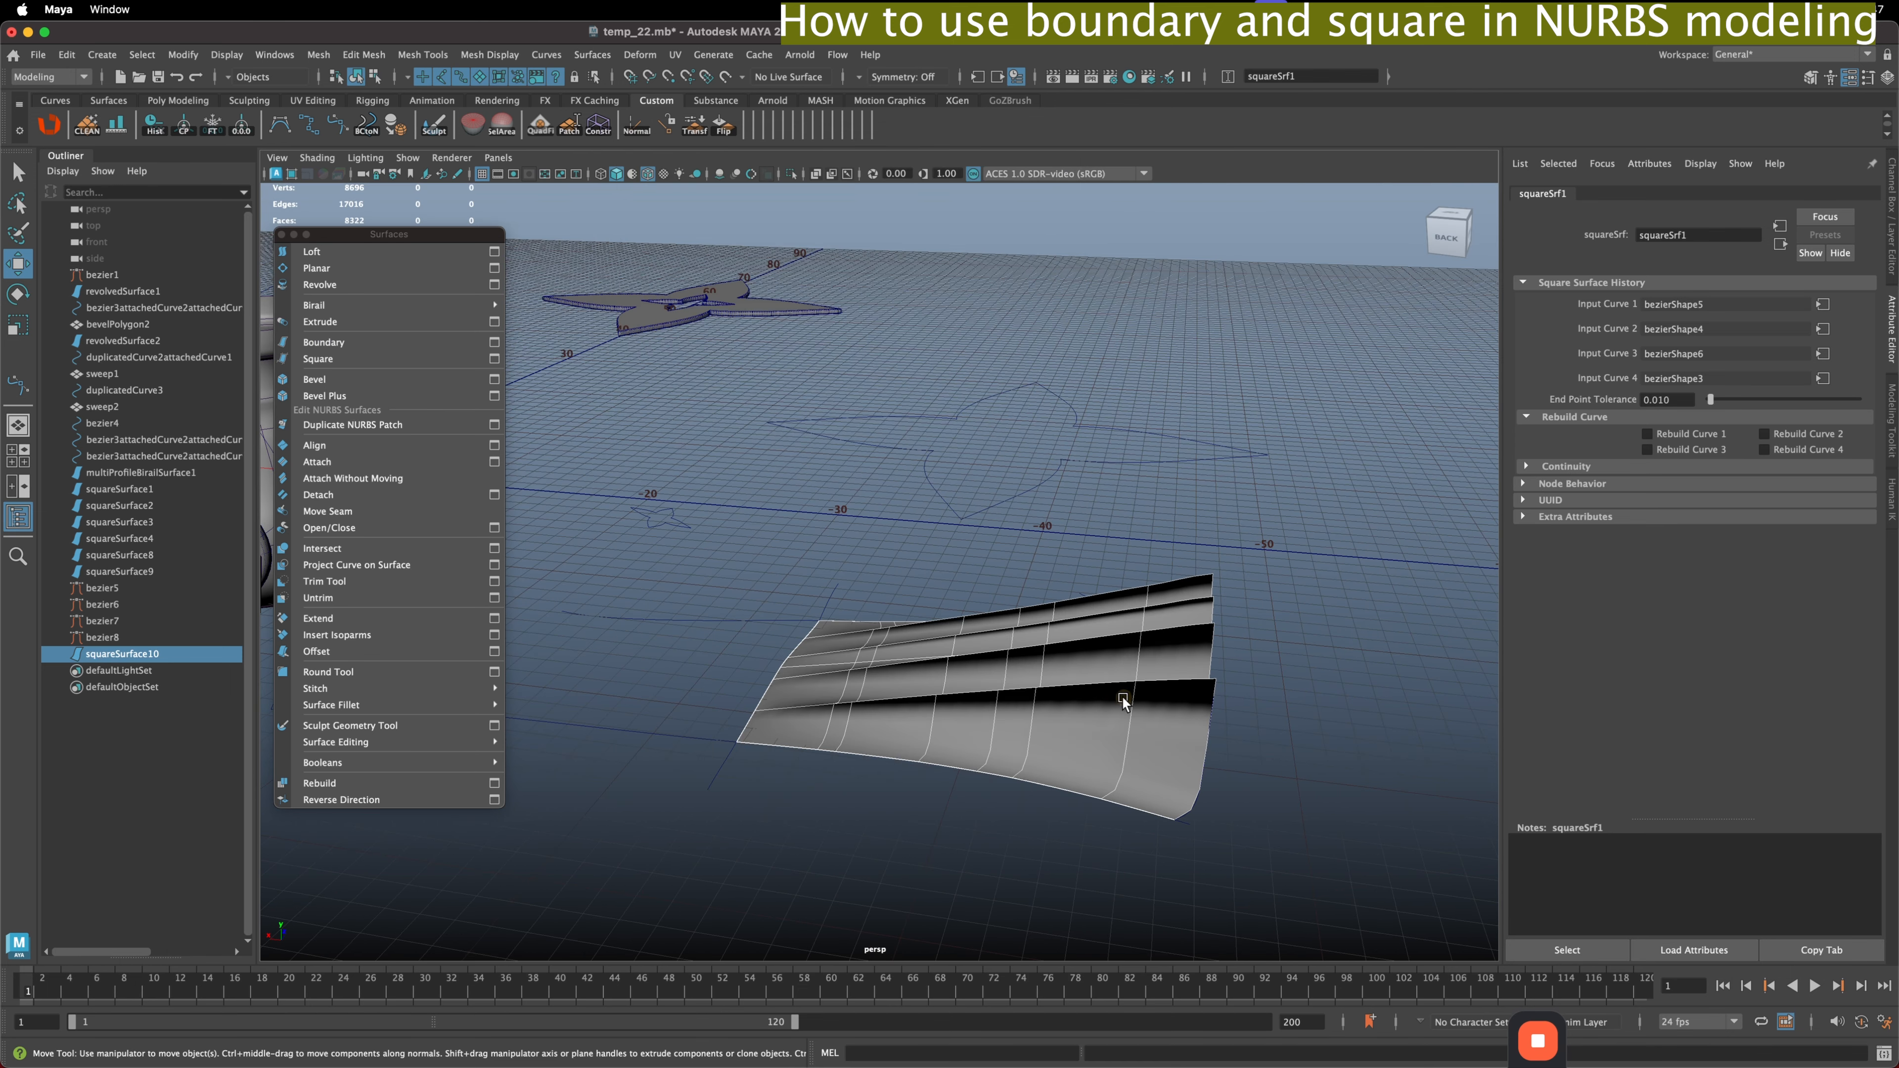
left_click(1116, 661)
key("BackSpace")
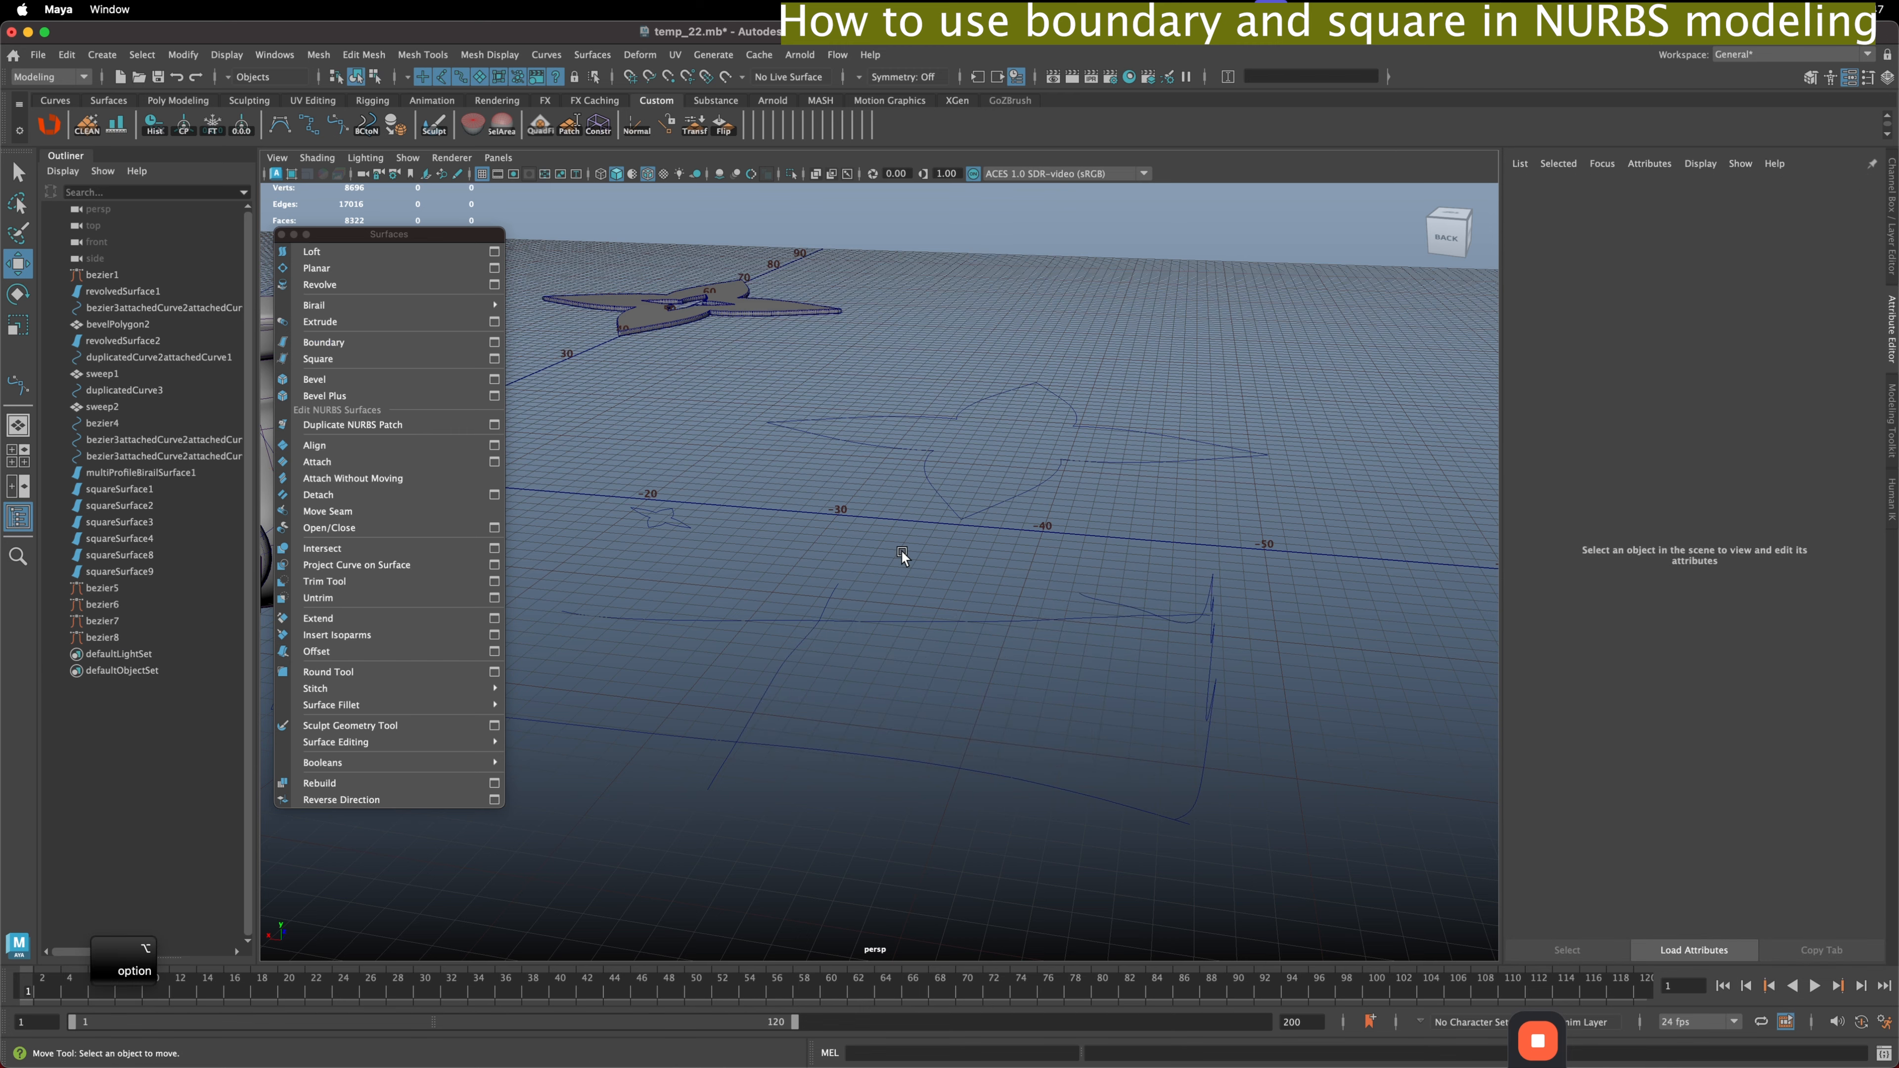
- Open the Boundary tool's options and reset them to their default settings
left_click_drag(901, 549, 886, 552, "alt")
left_click(495, 342)
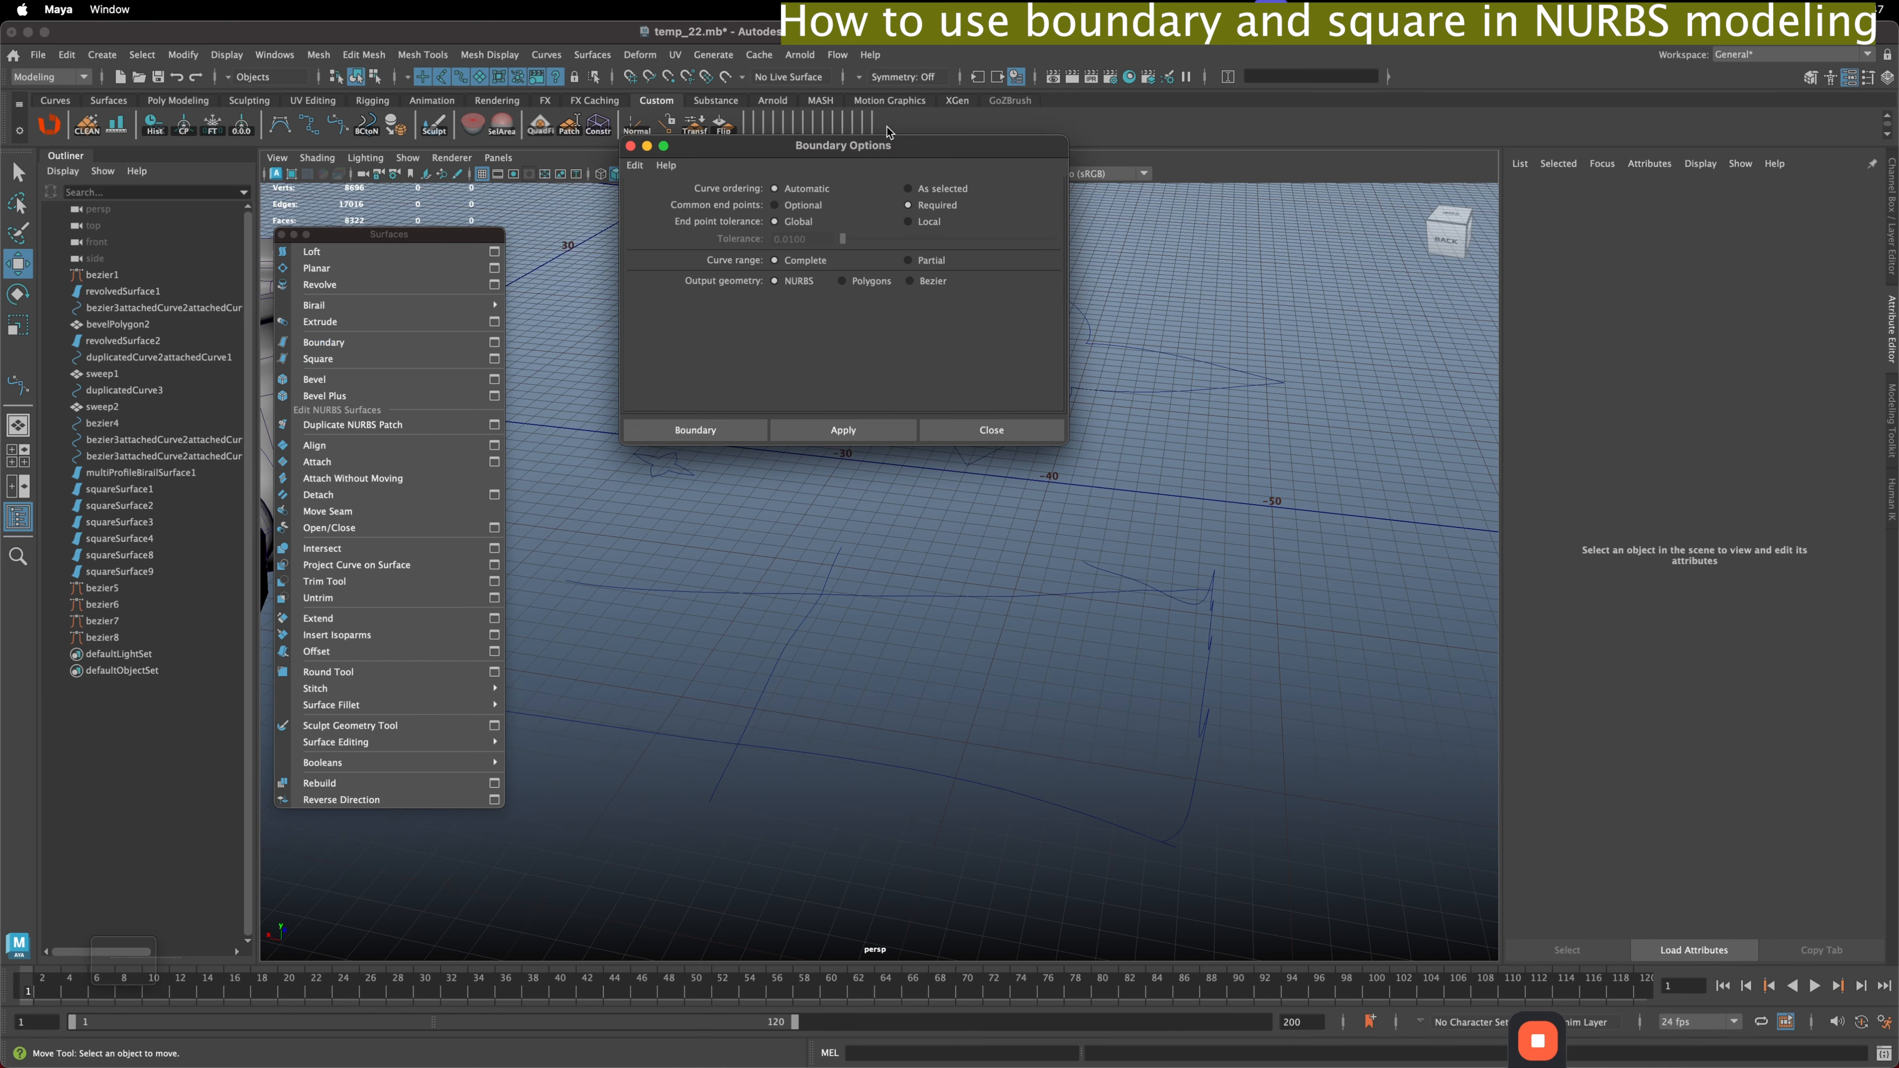
left_click_drag(888, 145, 1125, 143)
left_click(870, 163)
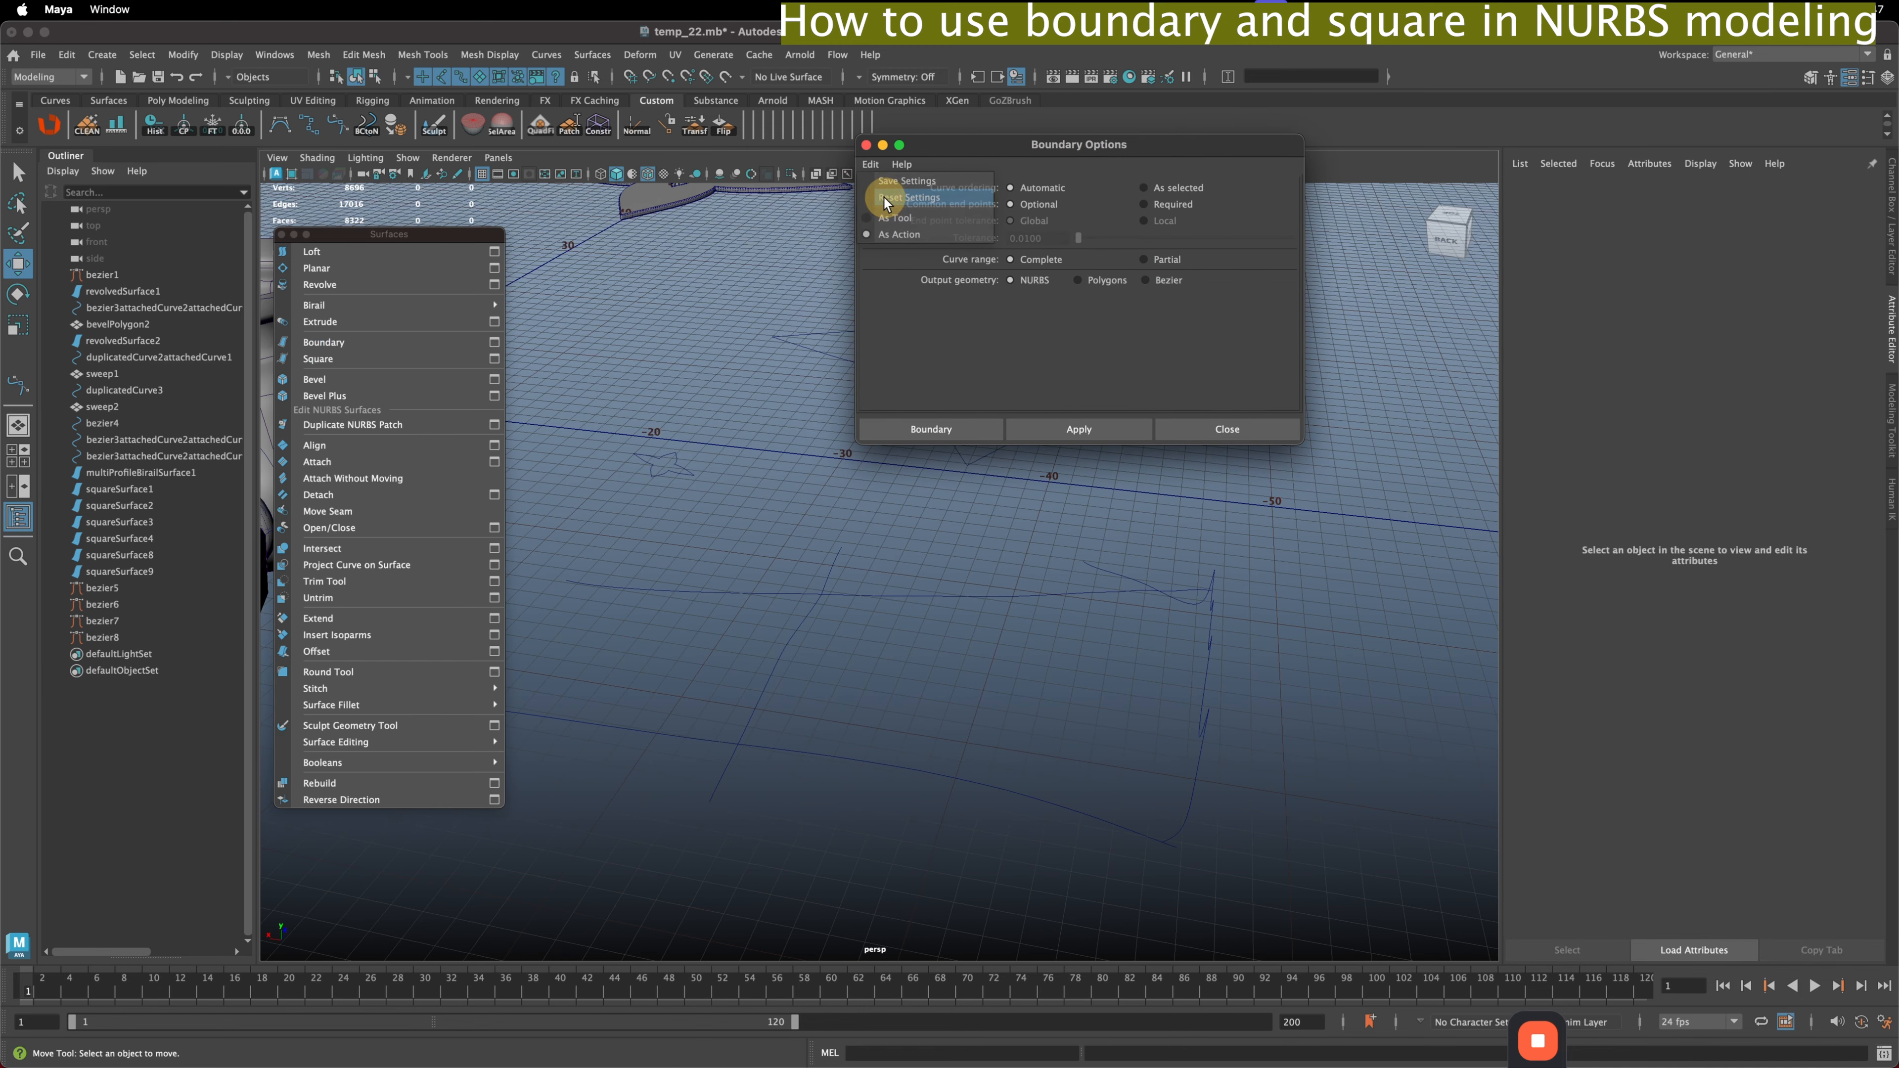
left_click(873, 182)
- Build a boundary surface from the curves bezier7, bezier5, bezier8 and bezier6, selected in that order
left_click(775, 677)
left_click(930, 752, "shift")
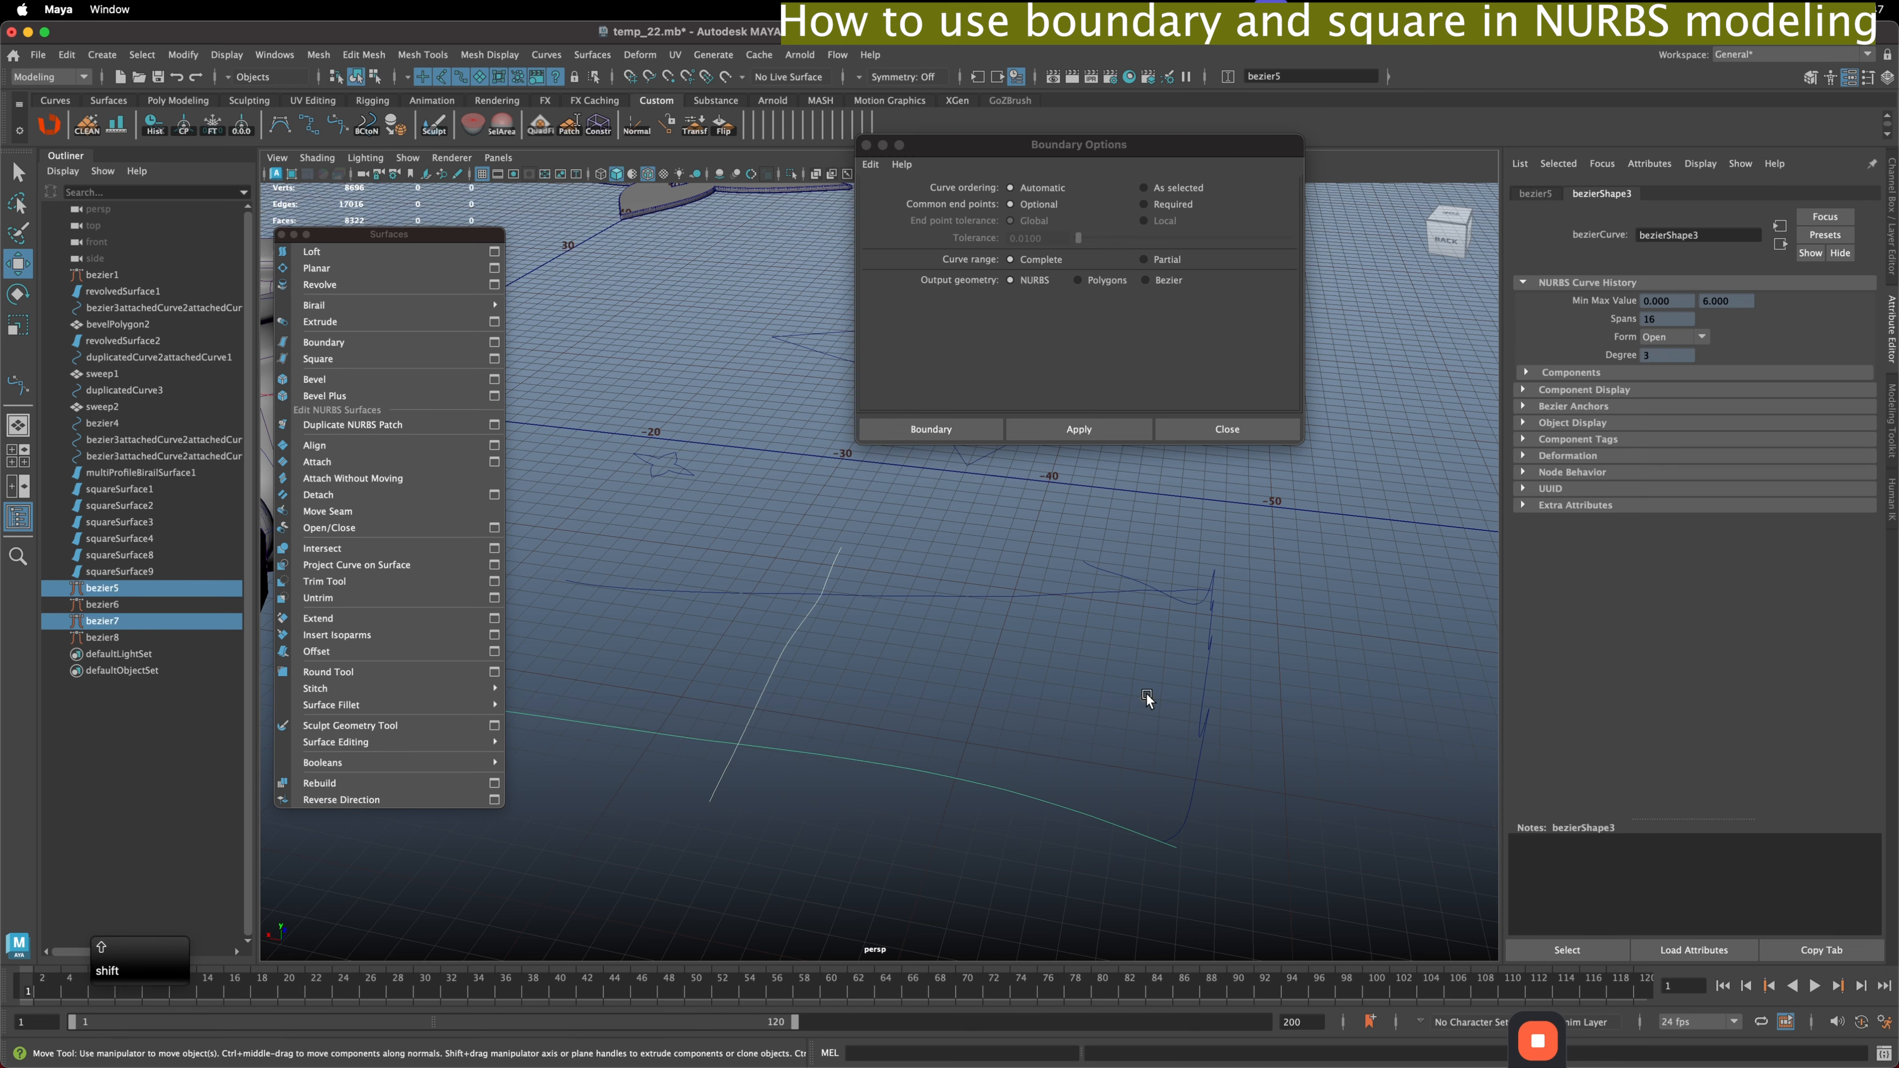
left_click(1205, 651, "shift")
left_click(964, 593, "shift")
left_click(1079, 434)
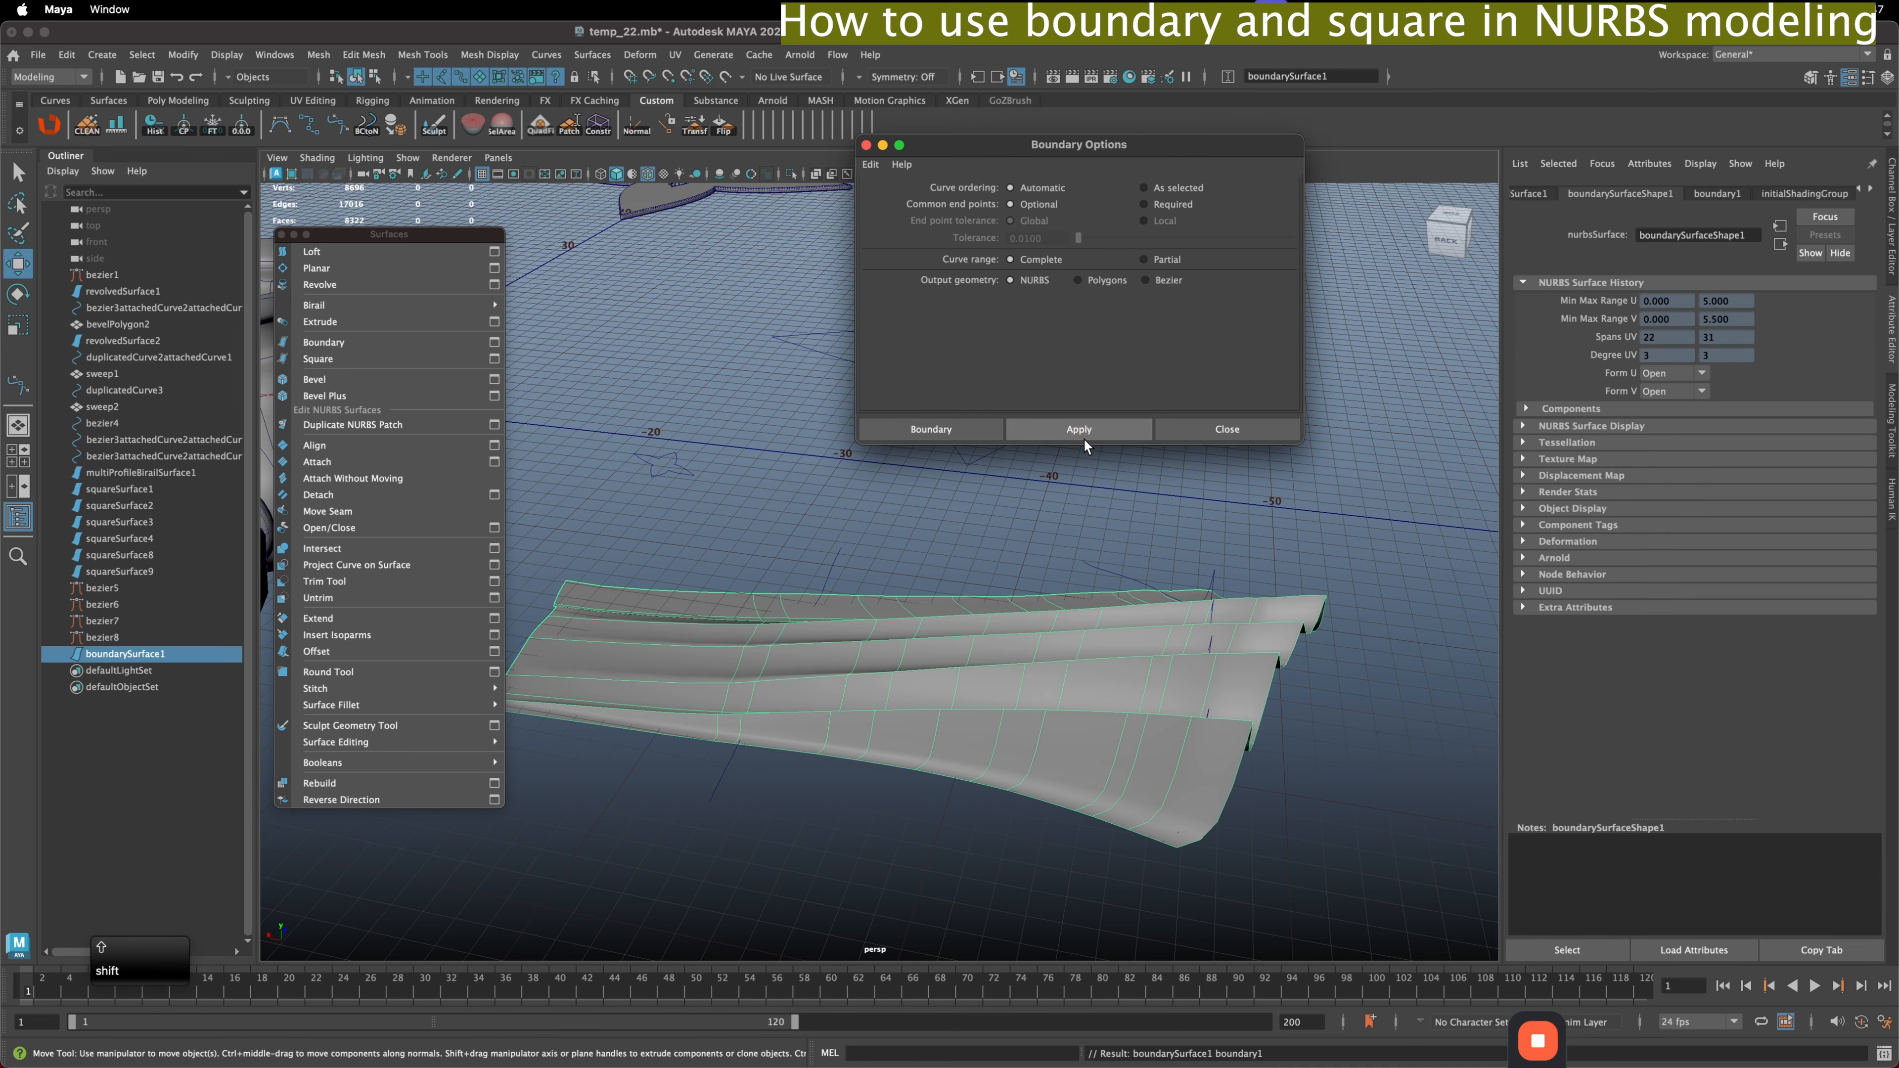
- Examine the boundary surface from several angles, comparing its edges and corners with the input curves
mouse_move(1084, 438)
left_mouse_down("alt")
mouse_move(969, 612)
mouse_move(1092, 601)
mouse_move(1047, 628)
mouse_move(1039, 607)
left_mouse_up("alt")
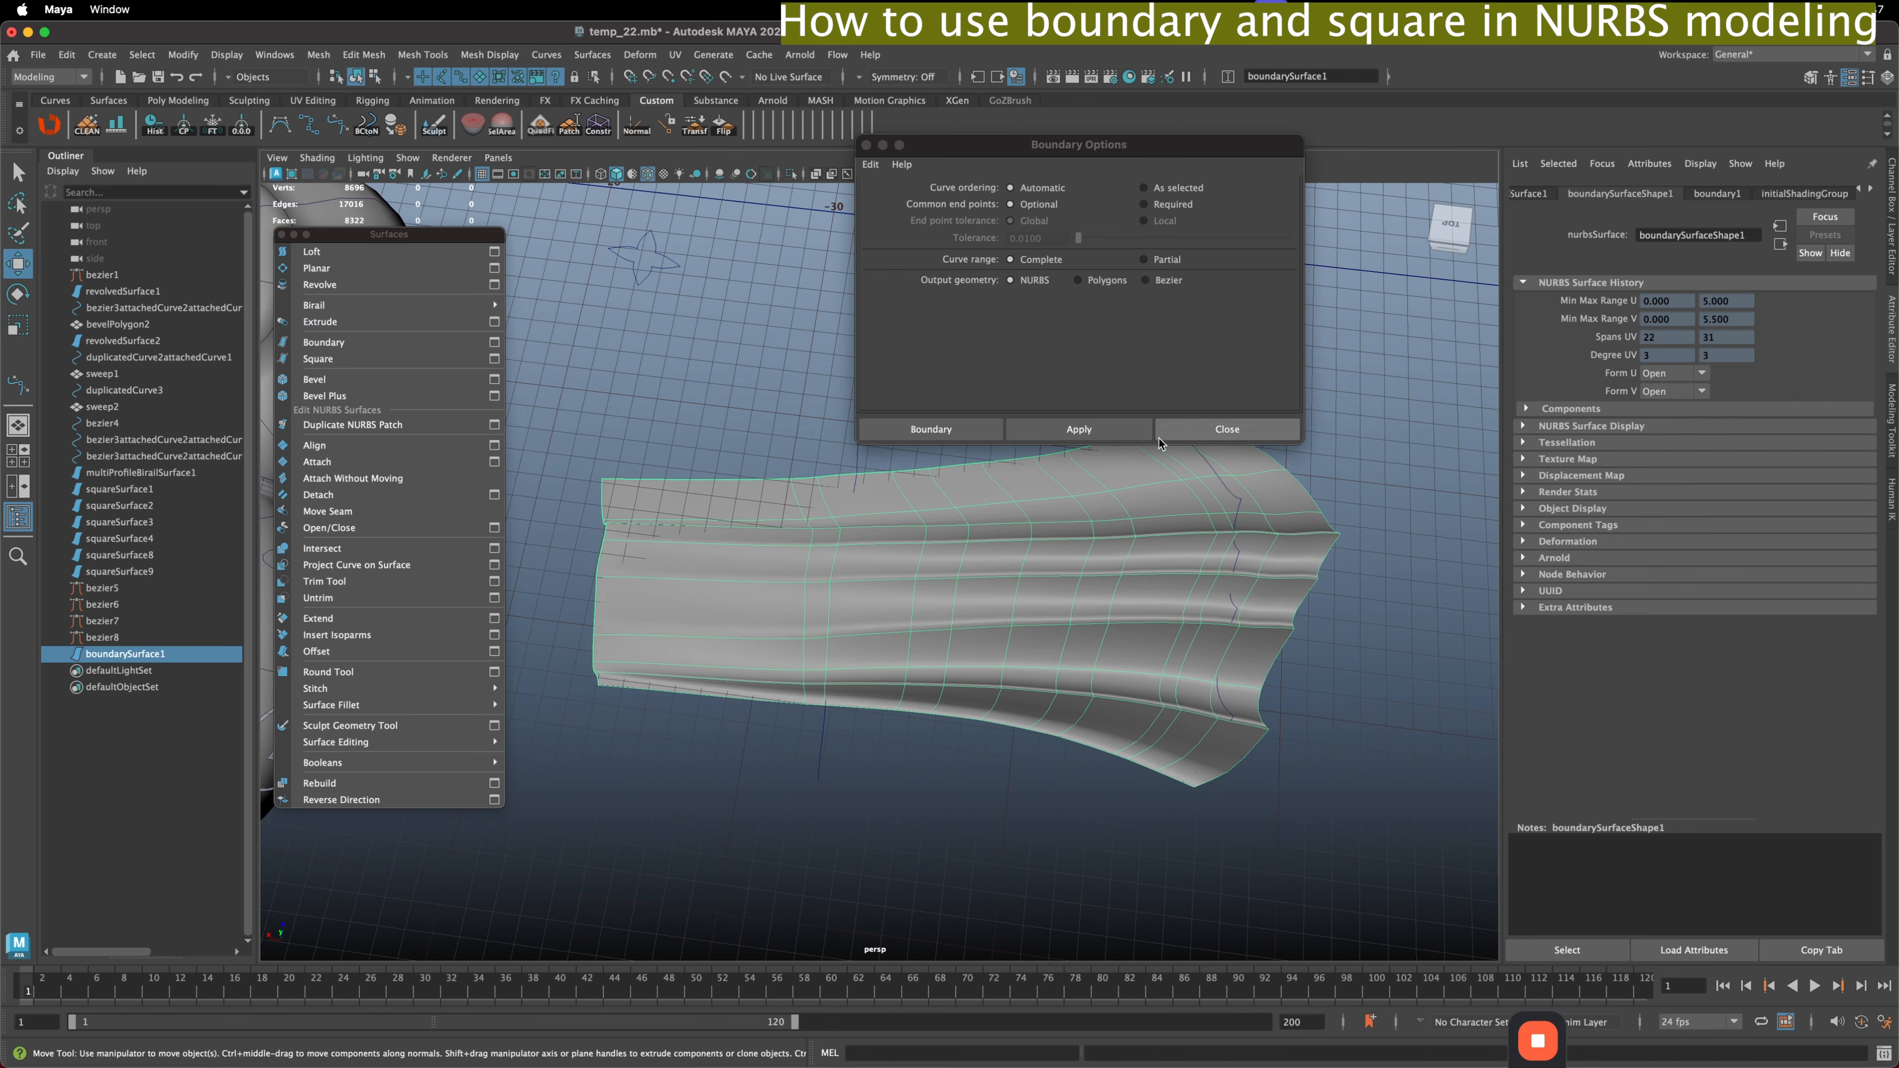
left_click_drag(1221, 670, 1045, 645, "alt")
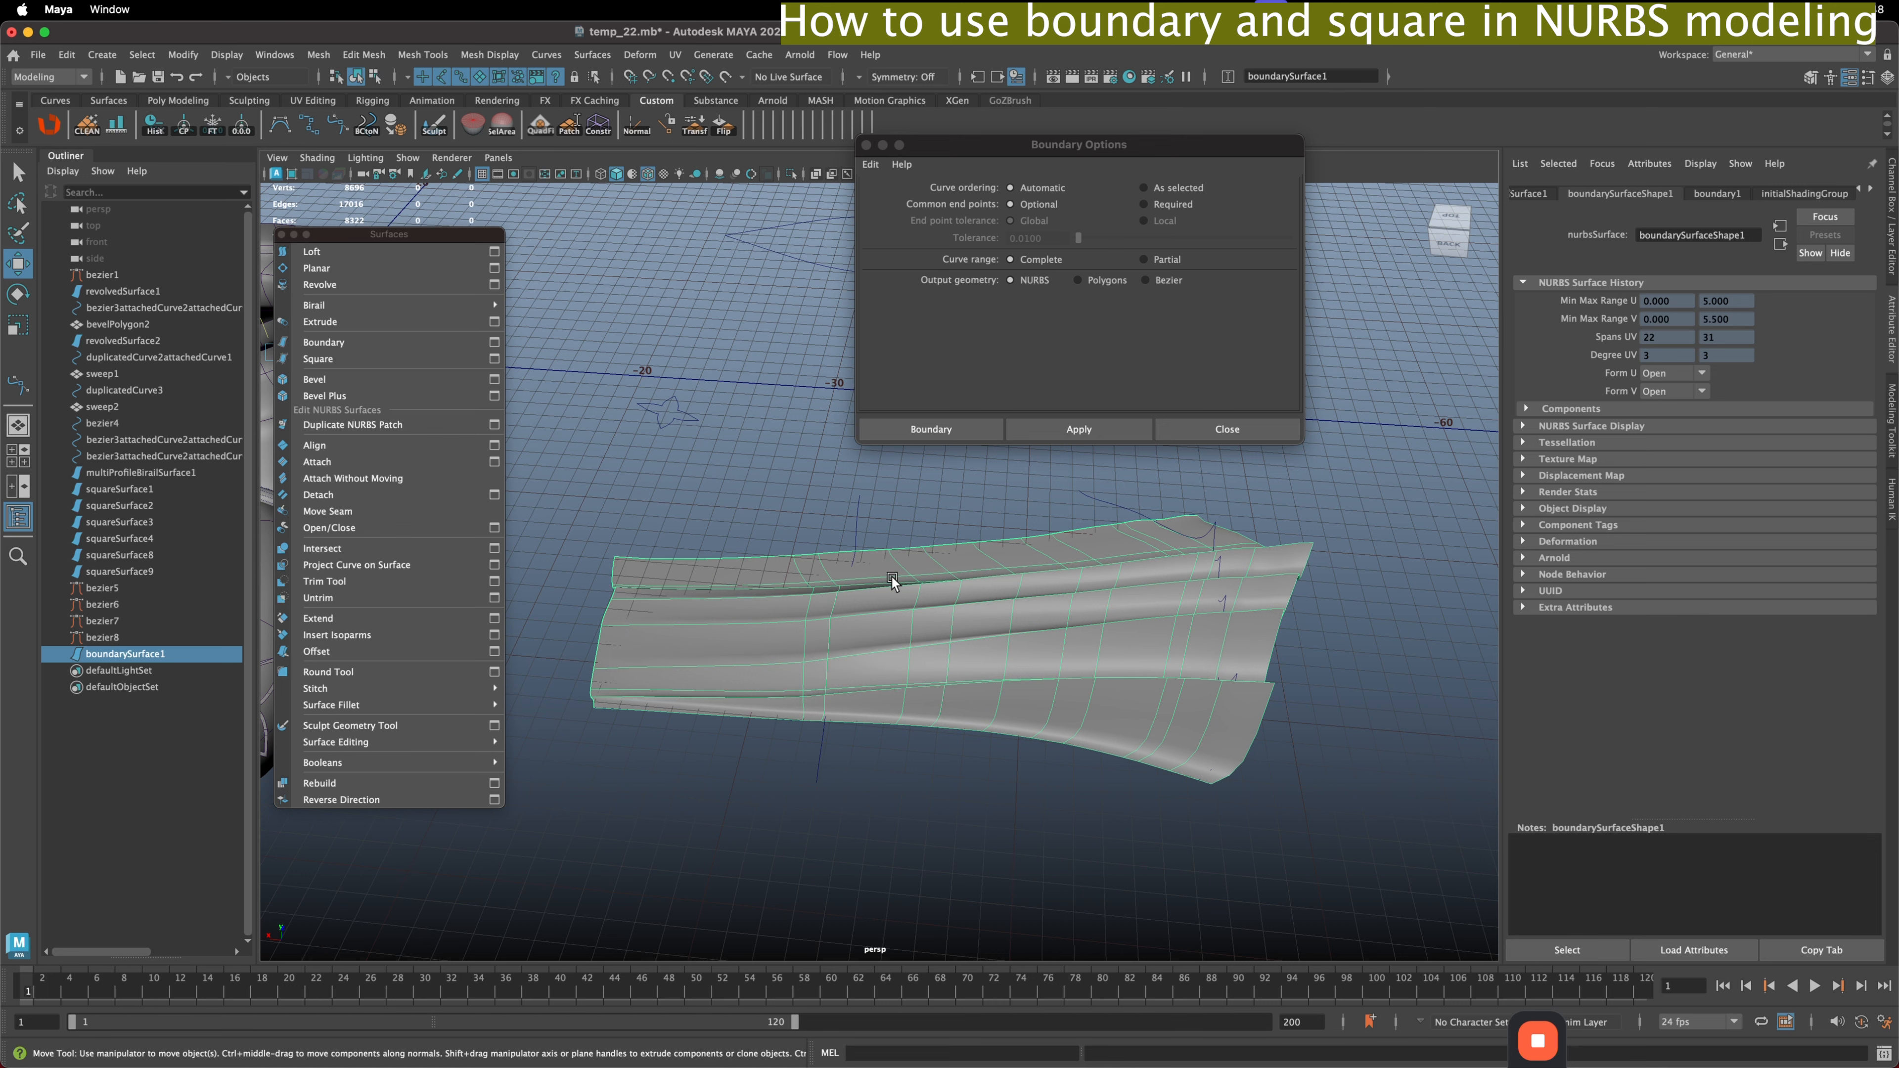
left_click_drag(897, 576, 910, 602, "alt")
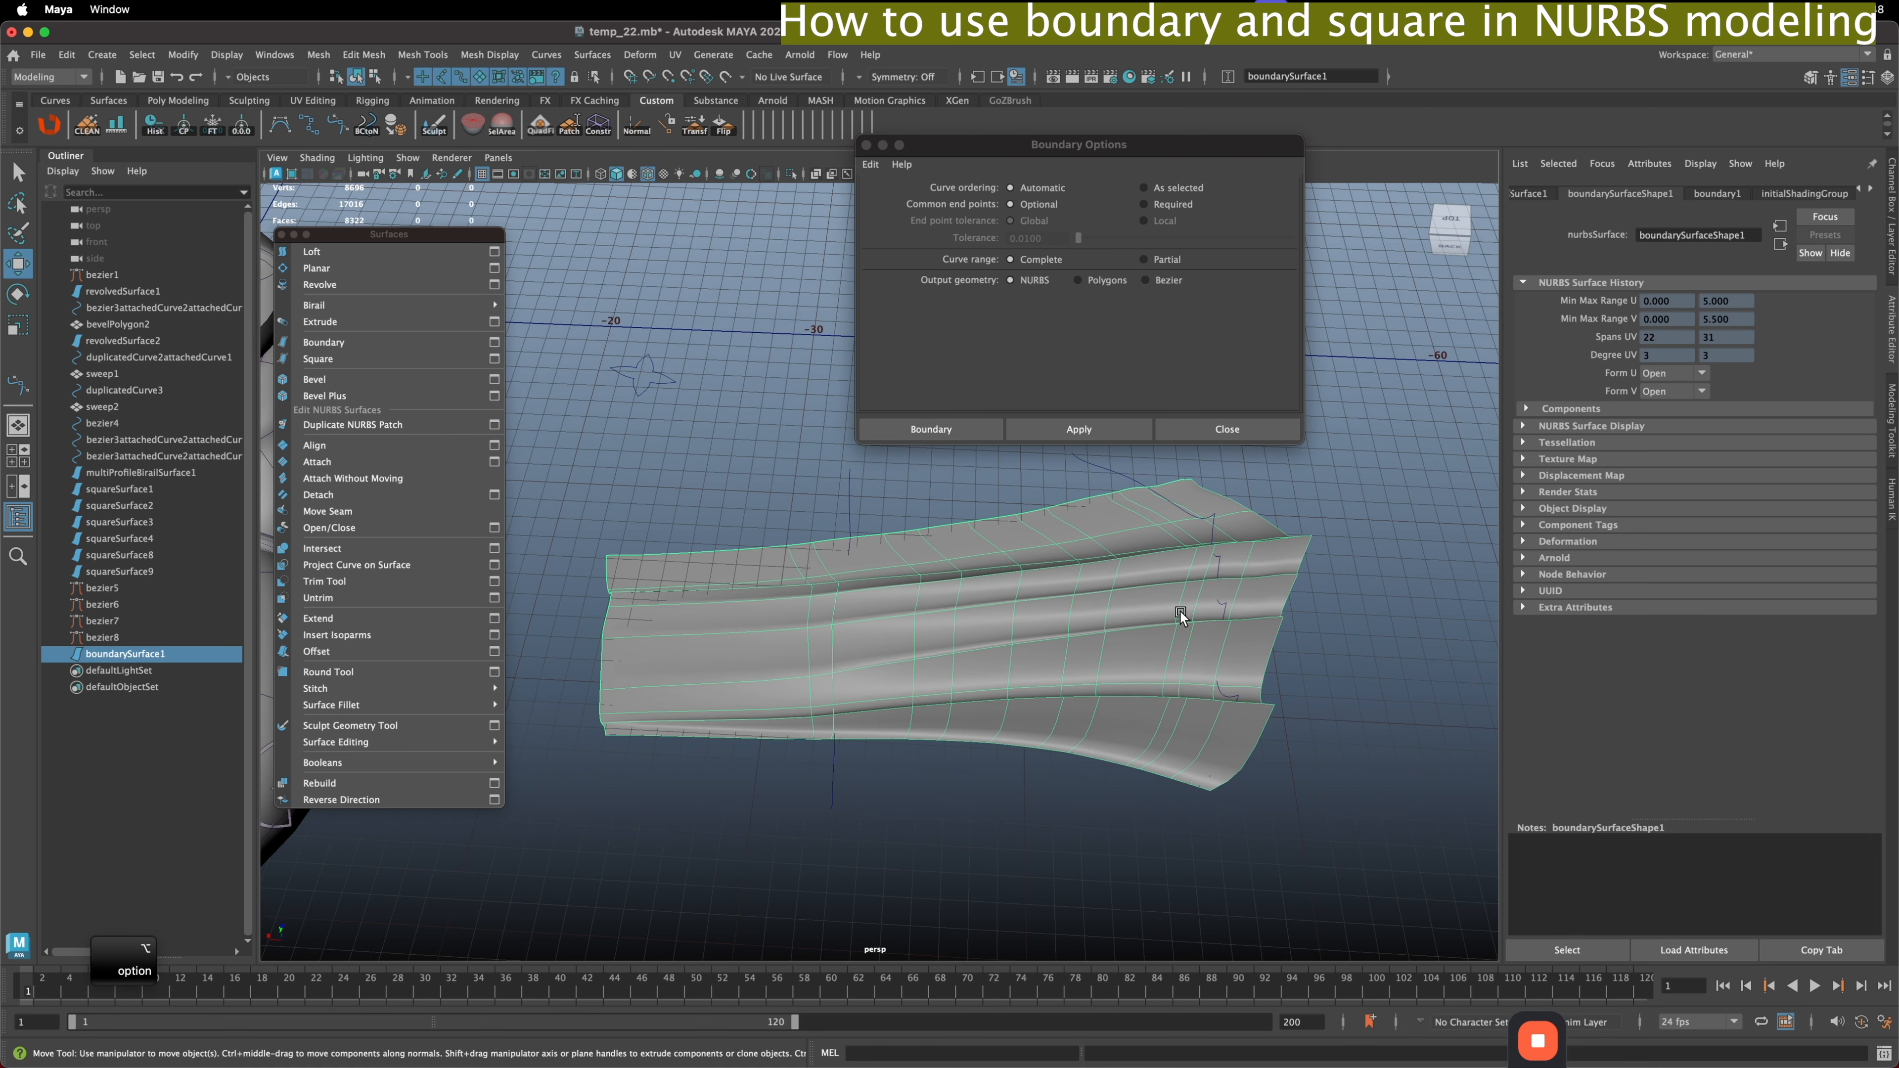
left_click_drag(1163, 641, 889, 553, "alt")
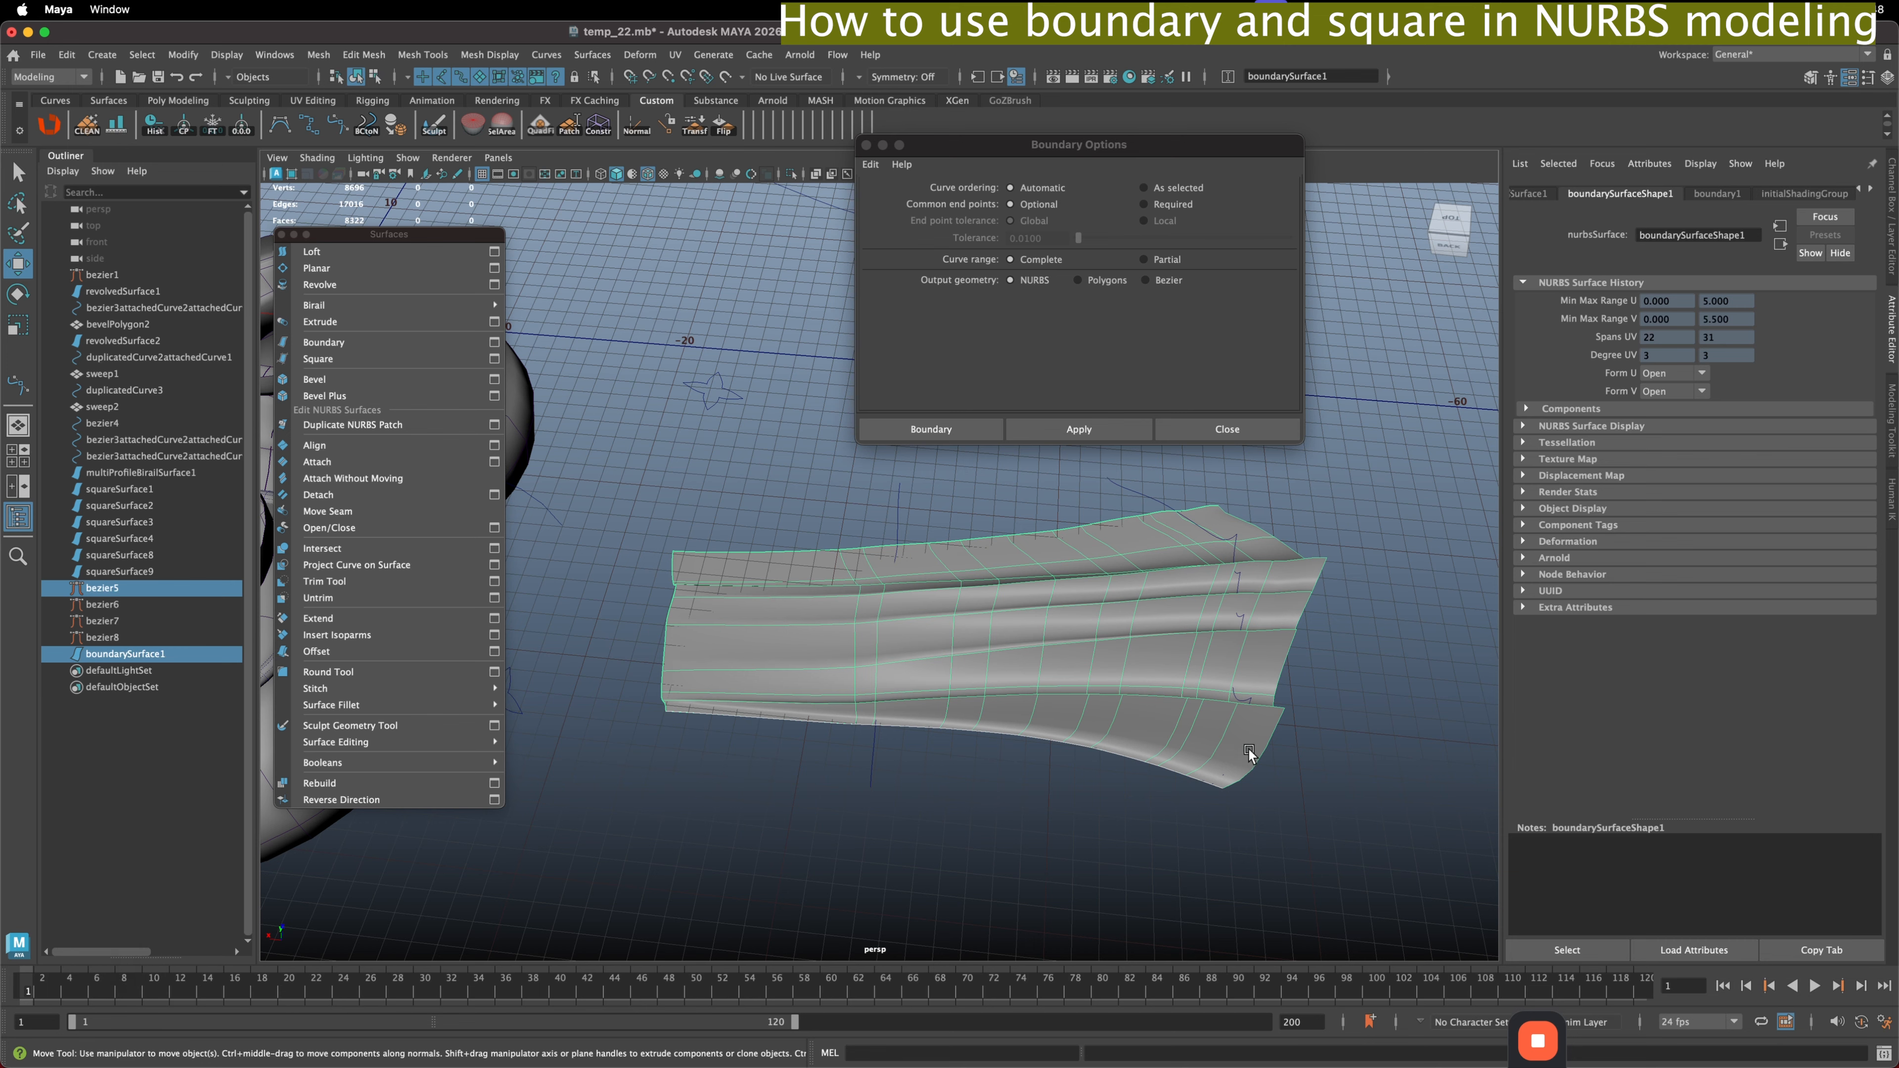
left_click_drag(1246, 745, 1187, 700, "alt")
left_click(1169, 150)
left_click_drag(1168, 149, 958, 161)
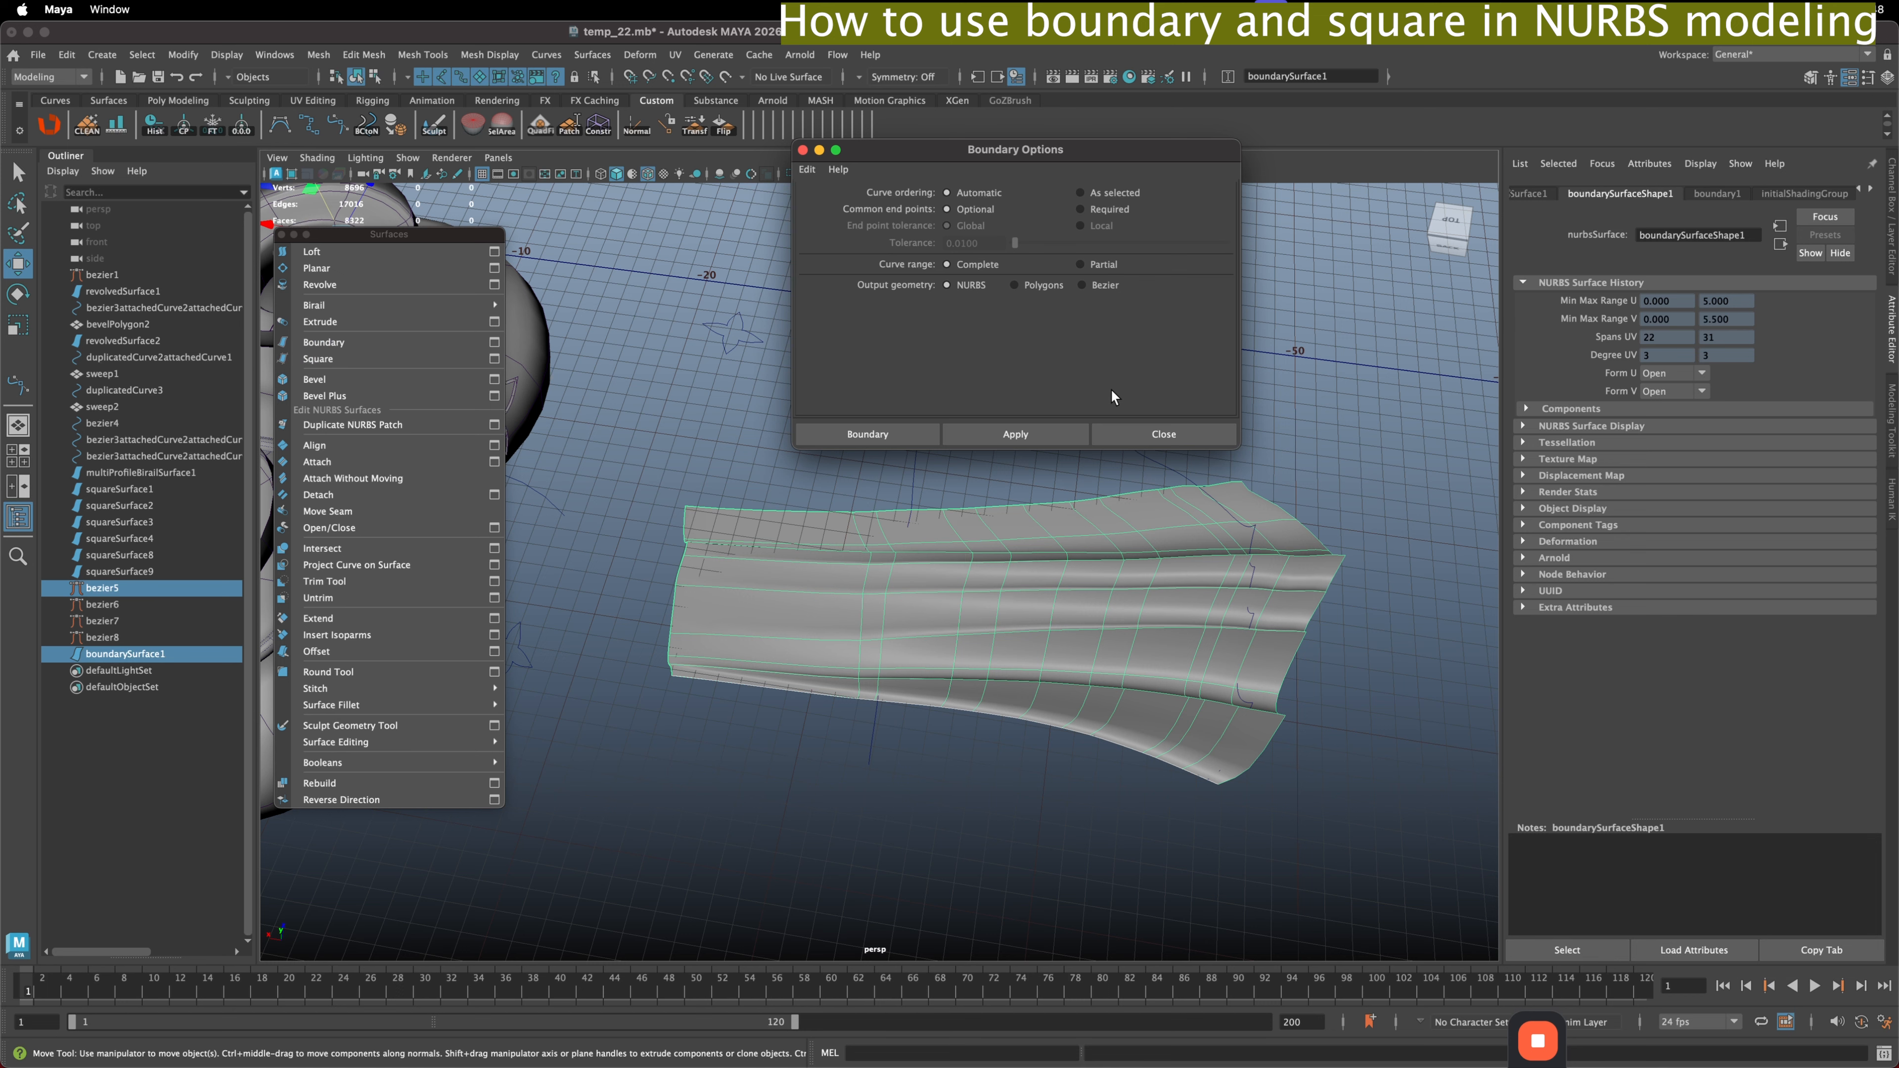
left_click_drag(948, 556, 954, 564, "alt")
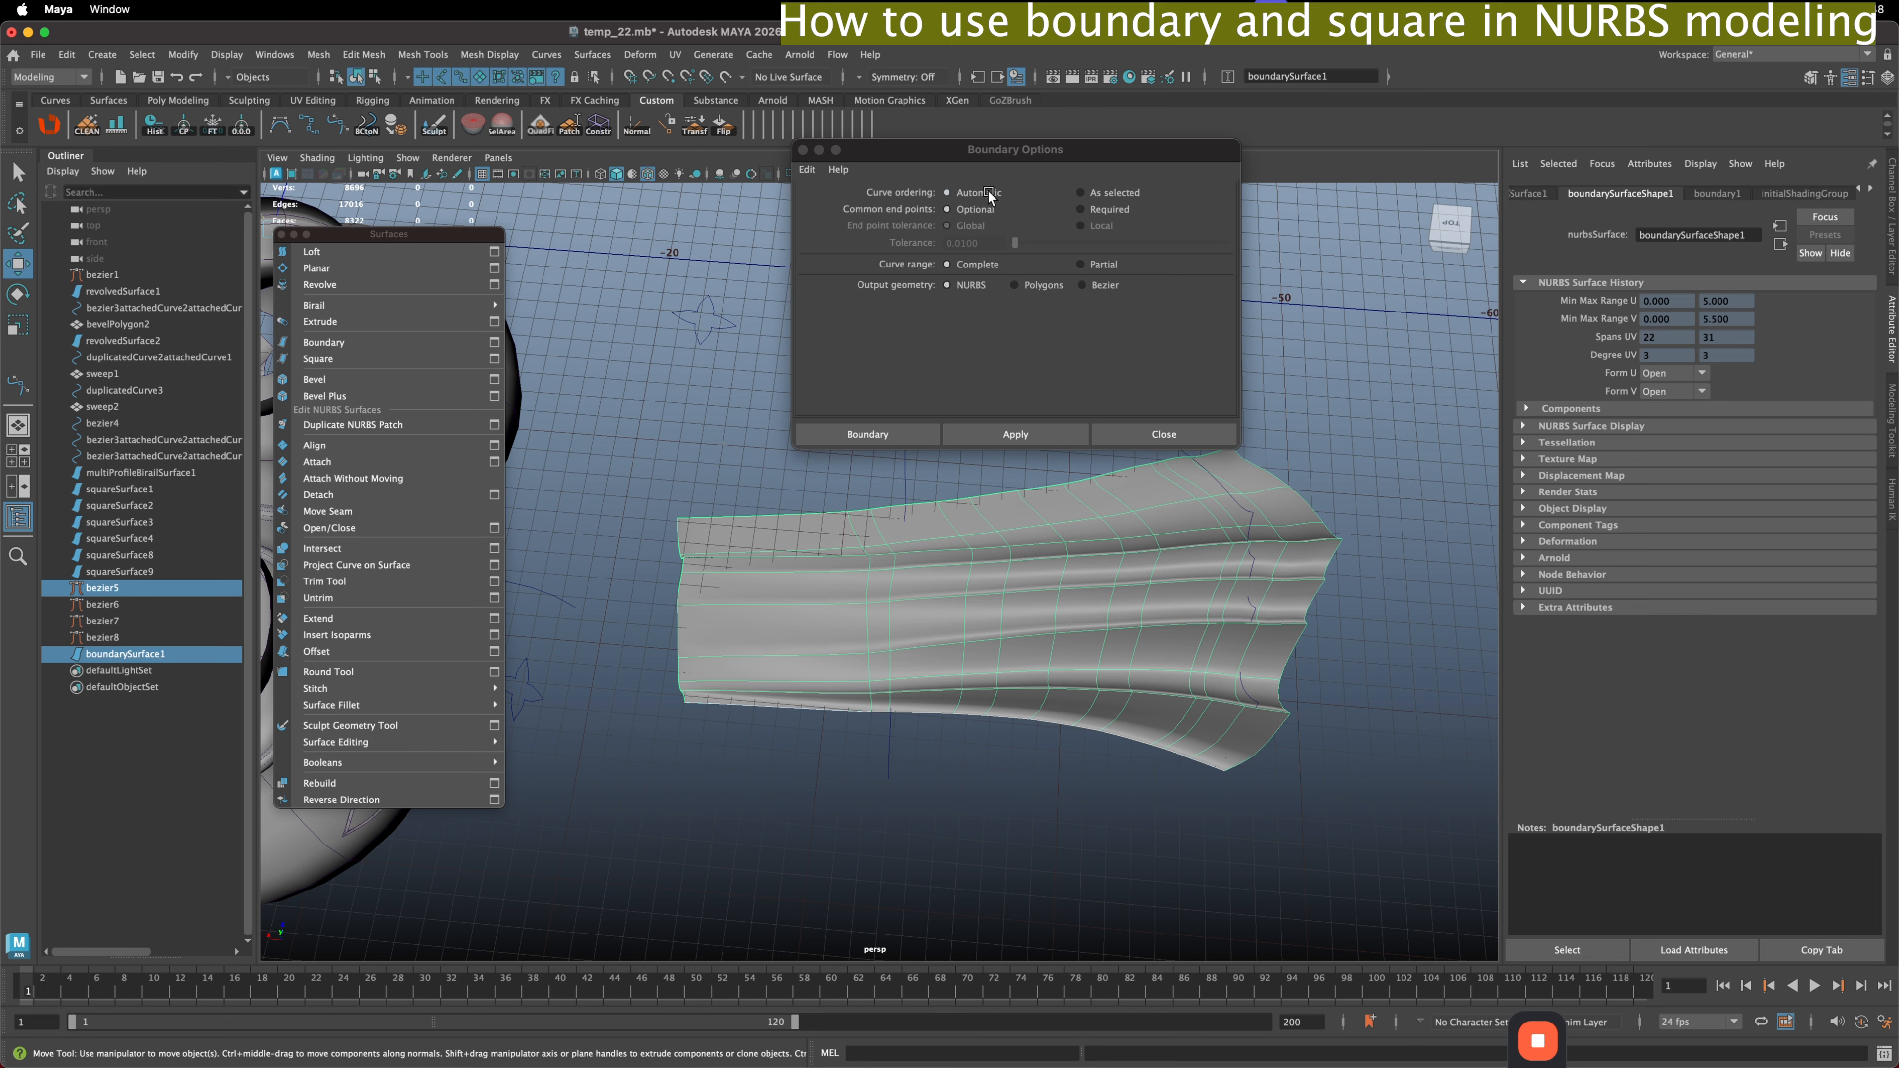
- Delete the boundary surface and bring the four bare curves into view
key("BackSpace")
left_click_drag(981, 580, 984, 602, "alt")
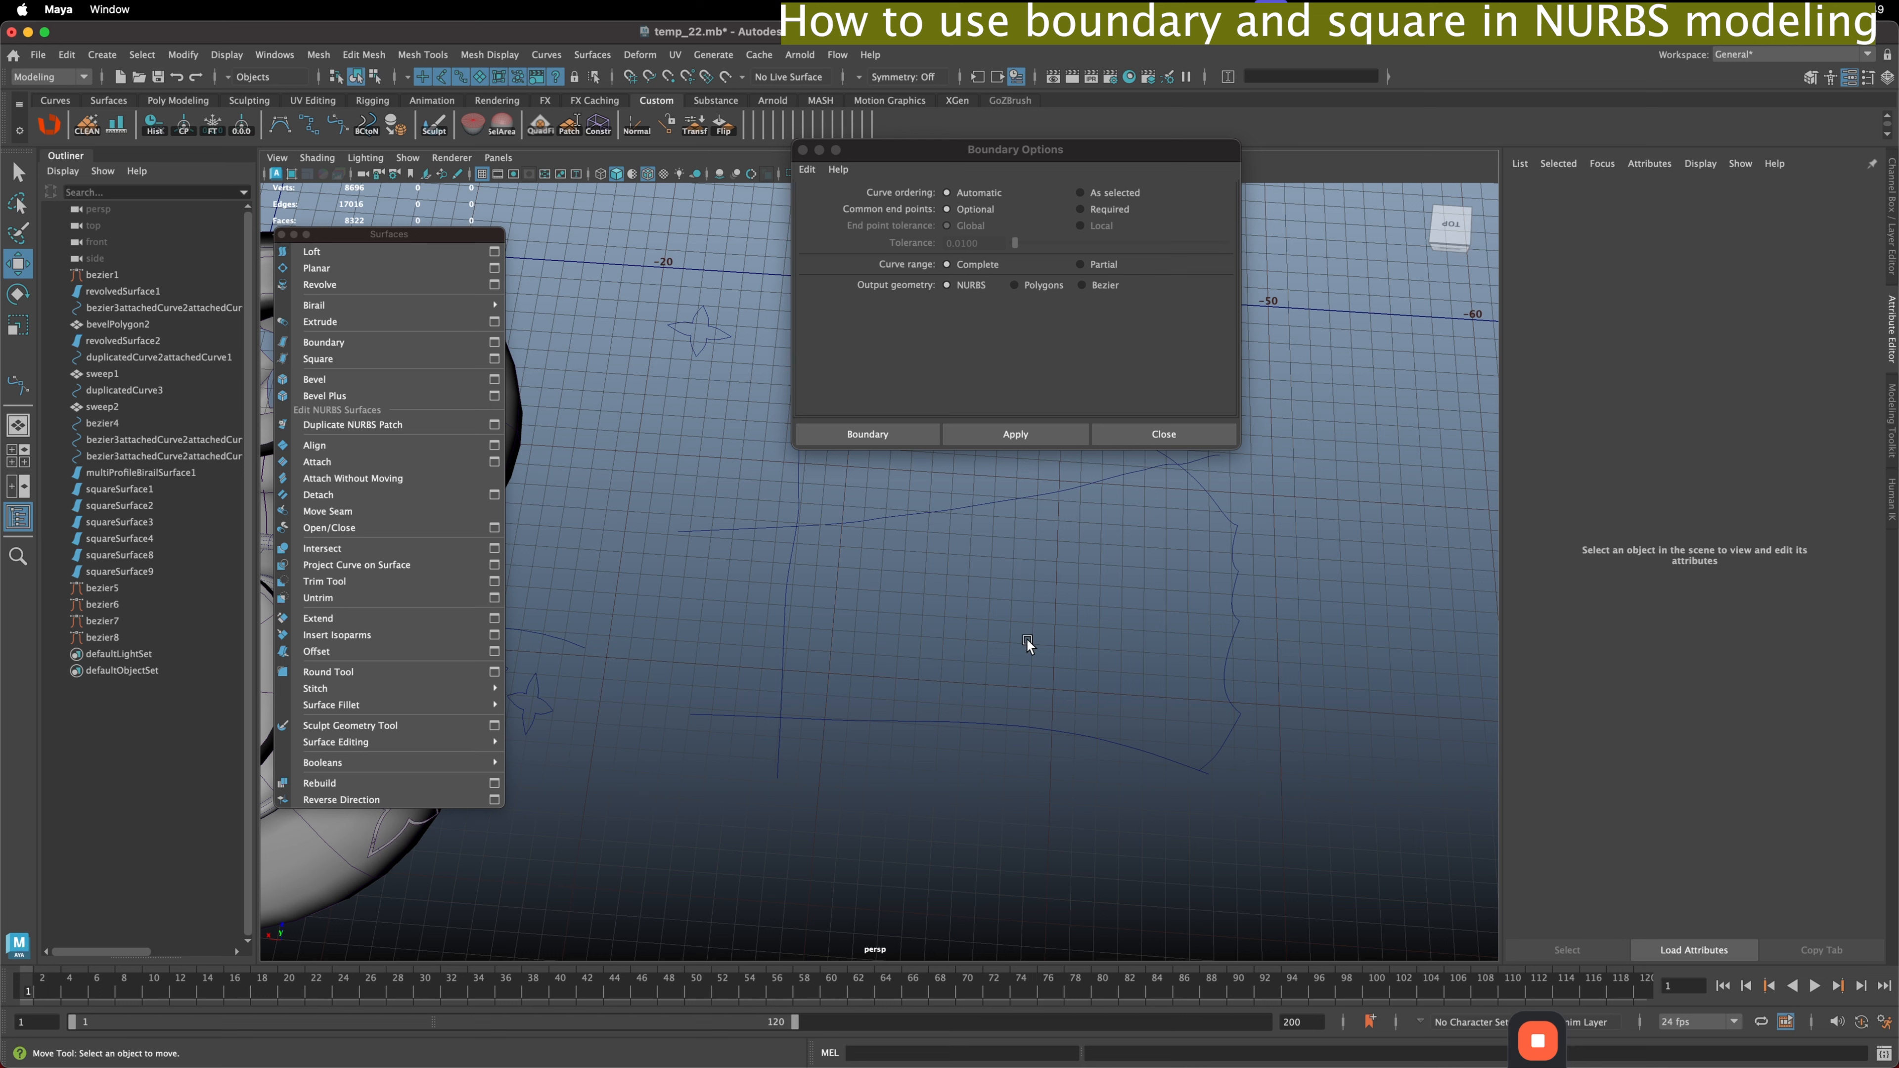
left_click_drag(1027, 639, 1007, 638, "alt")
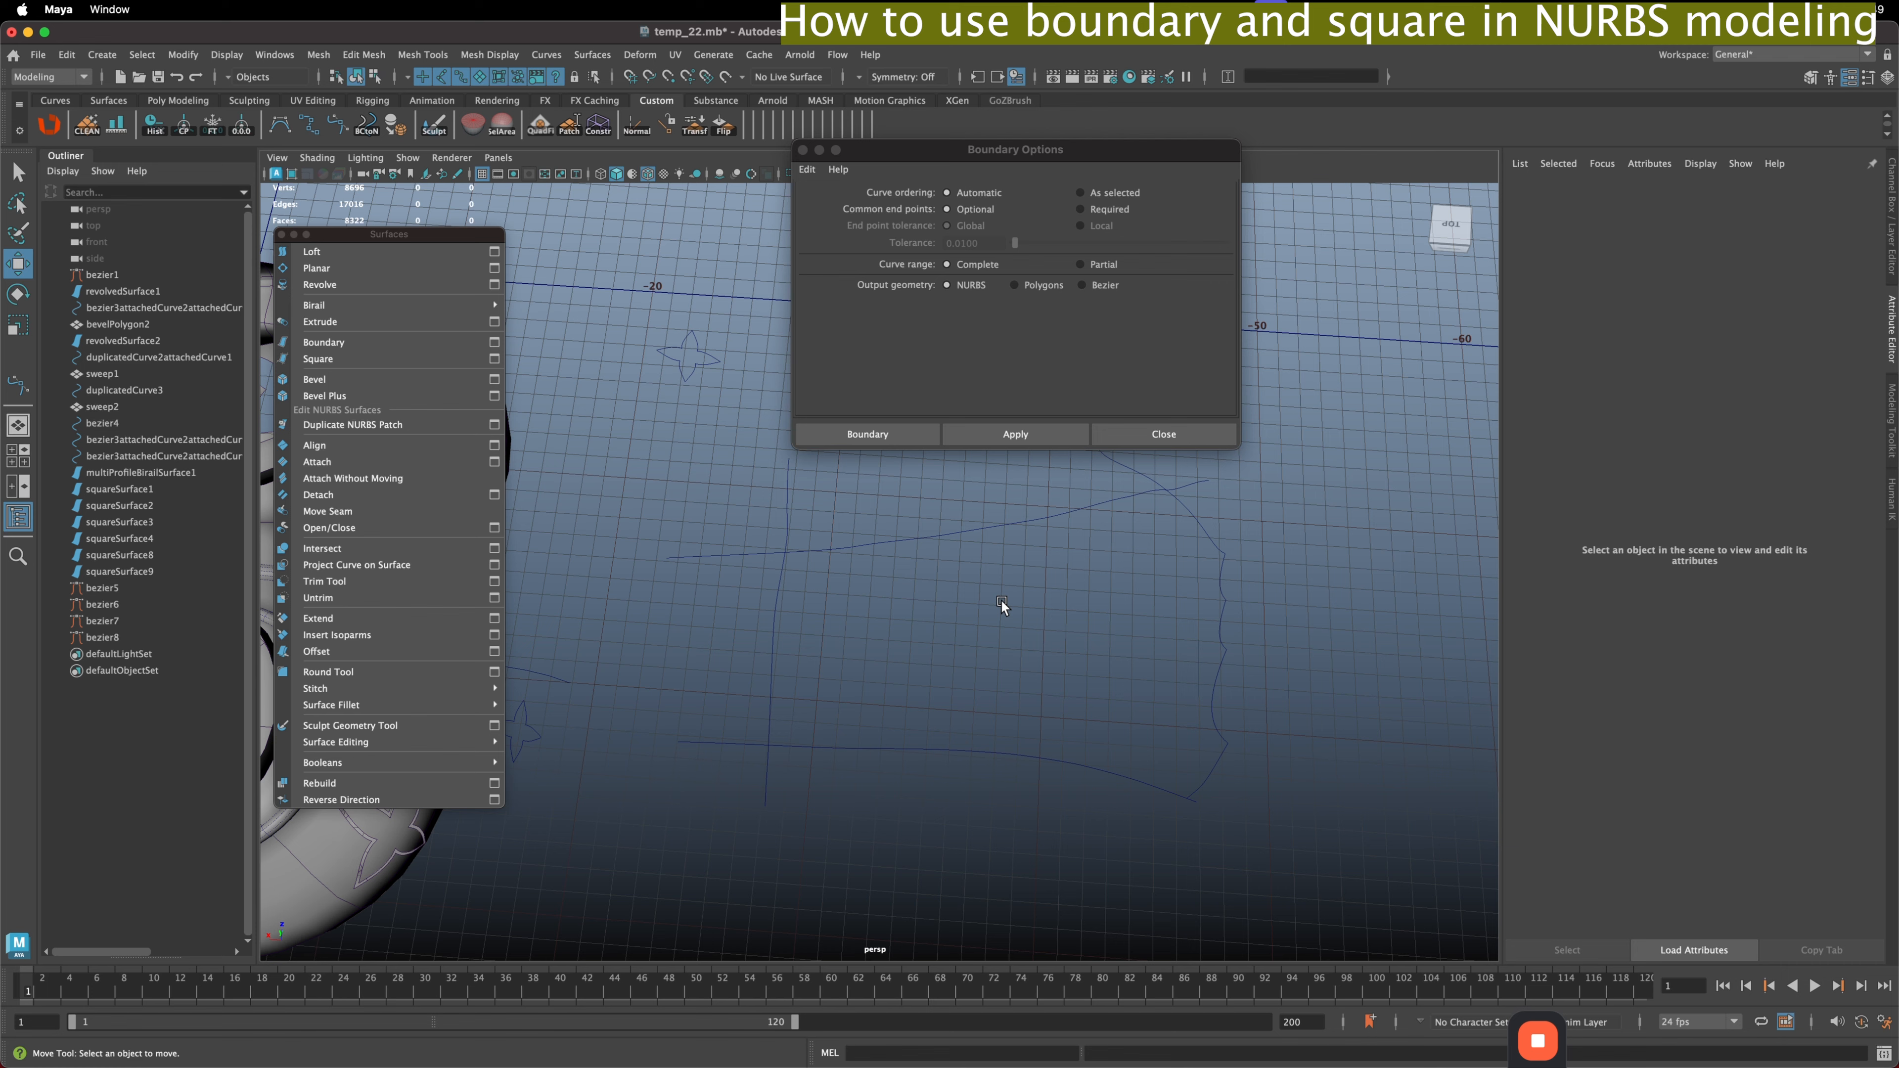
left_click_drag(998, 609, 929, 620, "alt")
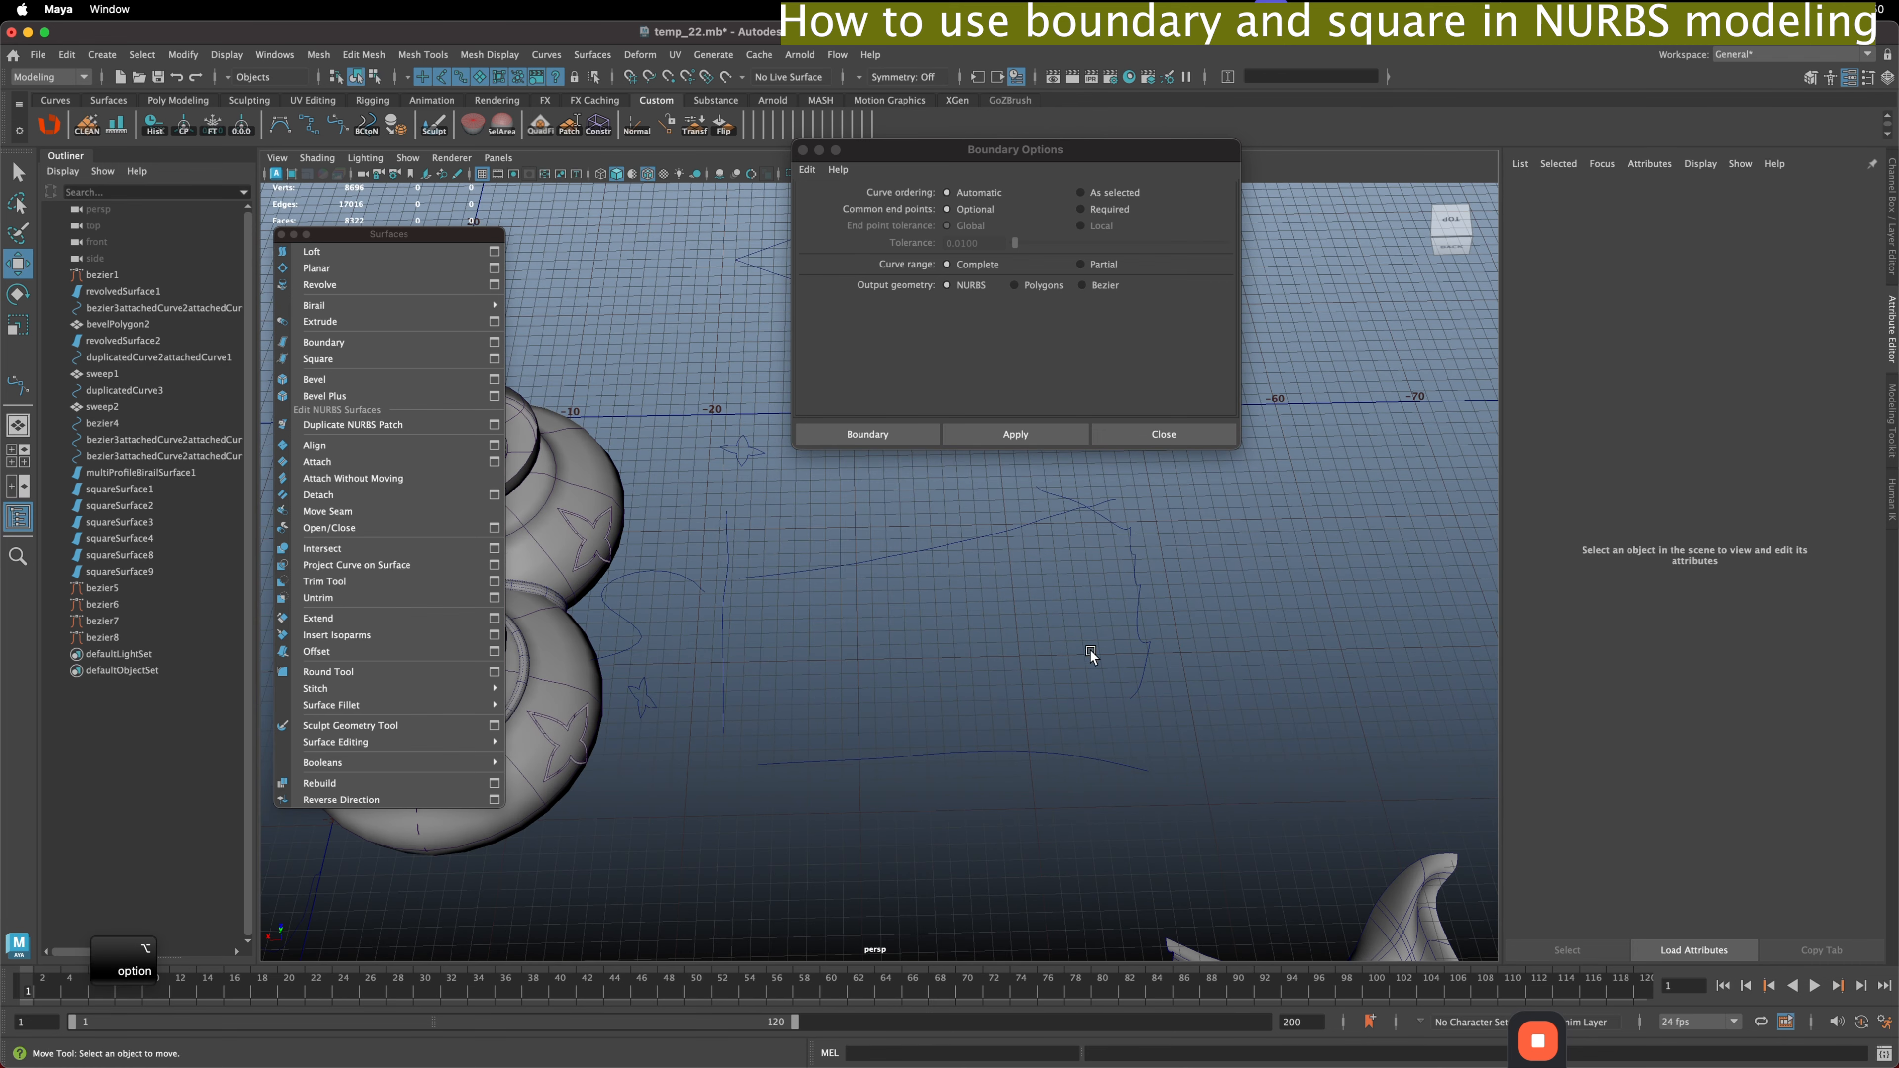
left_click_drag(1090, 648, 1065, 636, "alt")
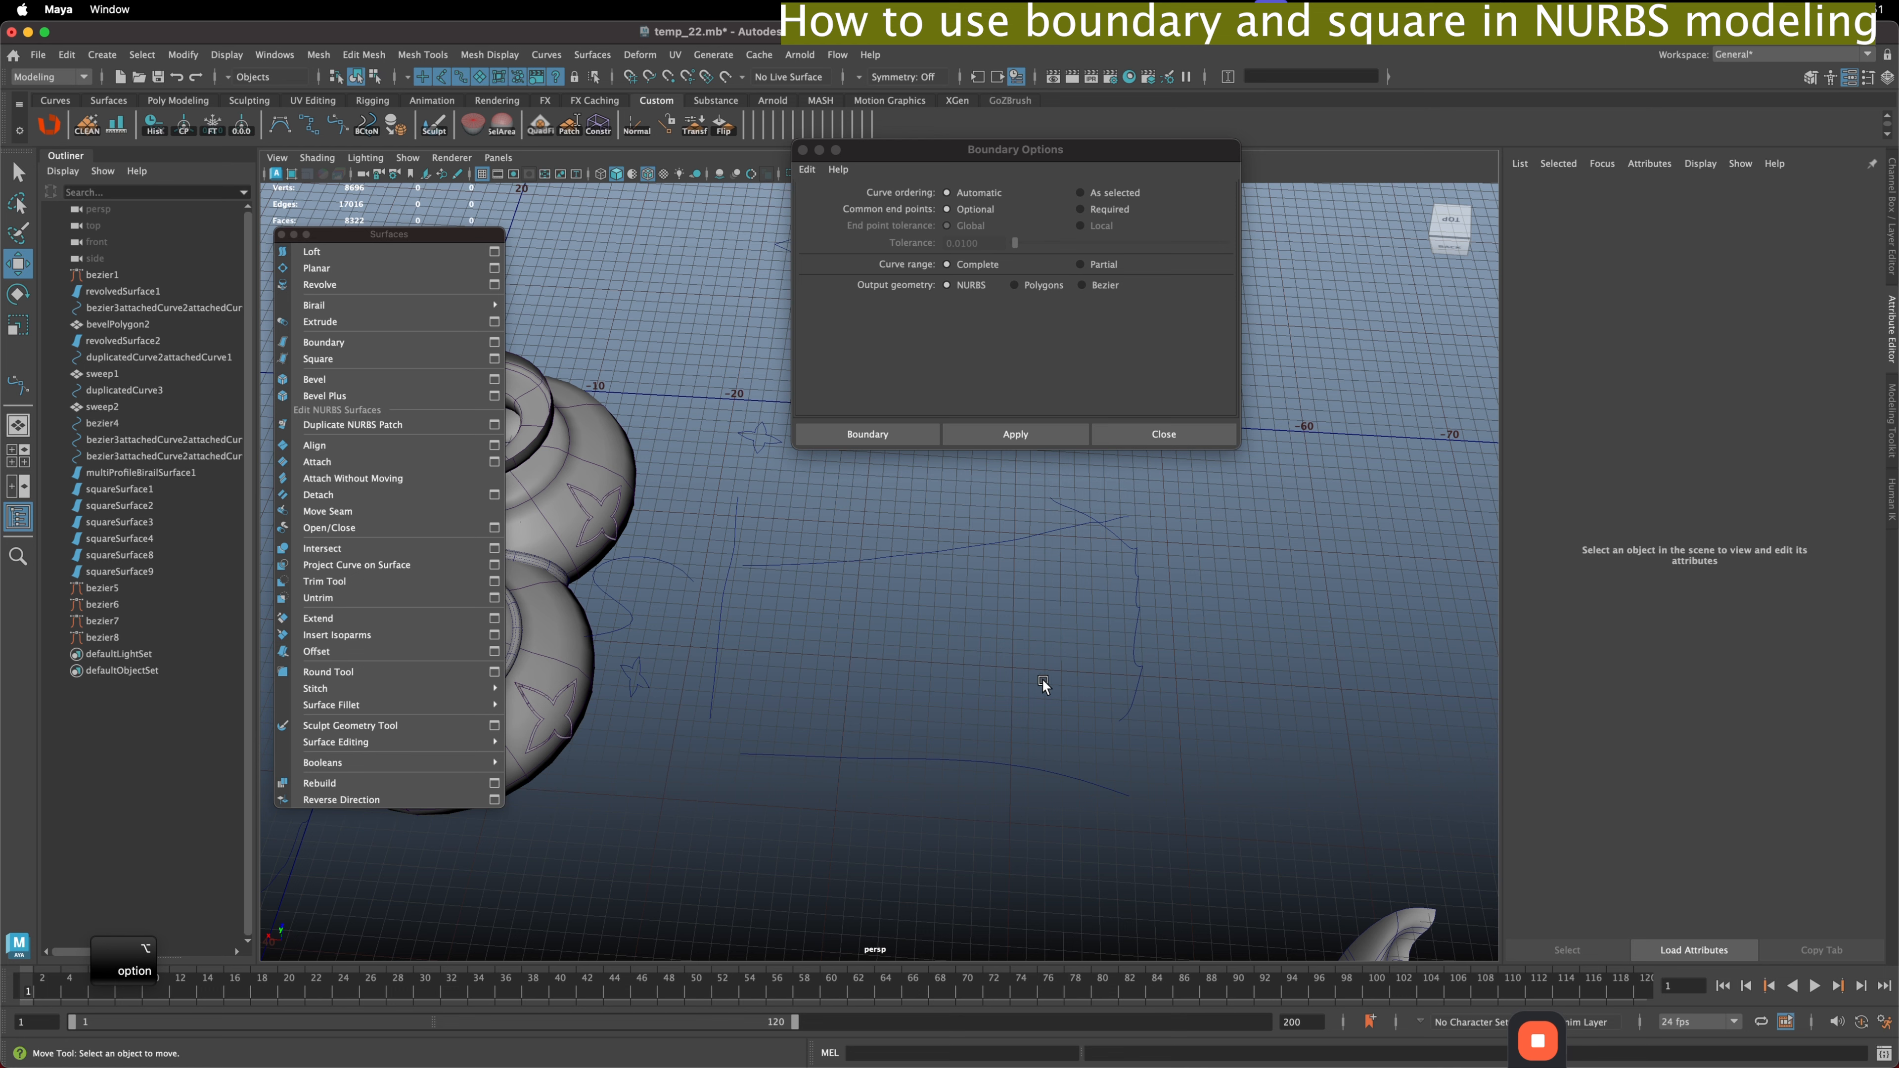
left_click_drag(888, 718, 915, 673, "alt")
- Try a boundary surface with Automatic ordering from bezier5, bezier7, bezier6 and bezier8, selected in that order
left_click_drag(897, 752, 885, 788)
left_click_drag(701, 672, 703, 671, "shift")
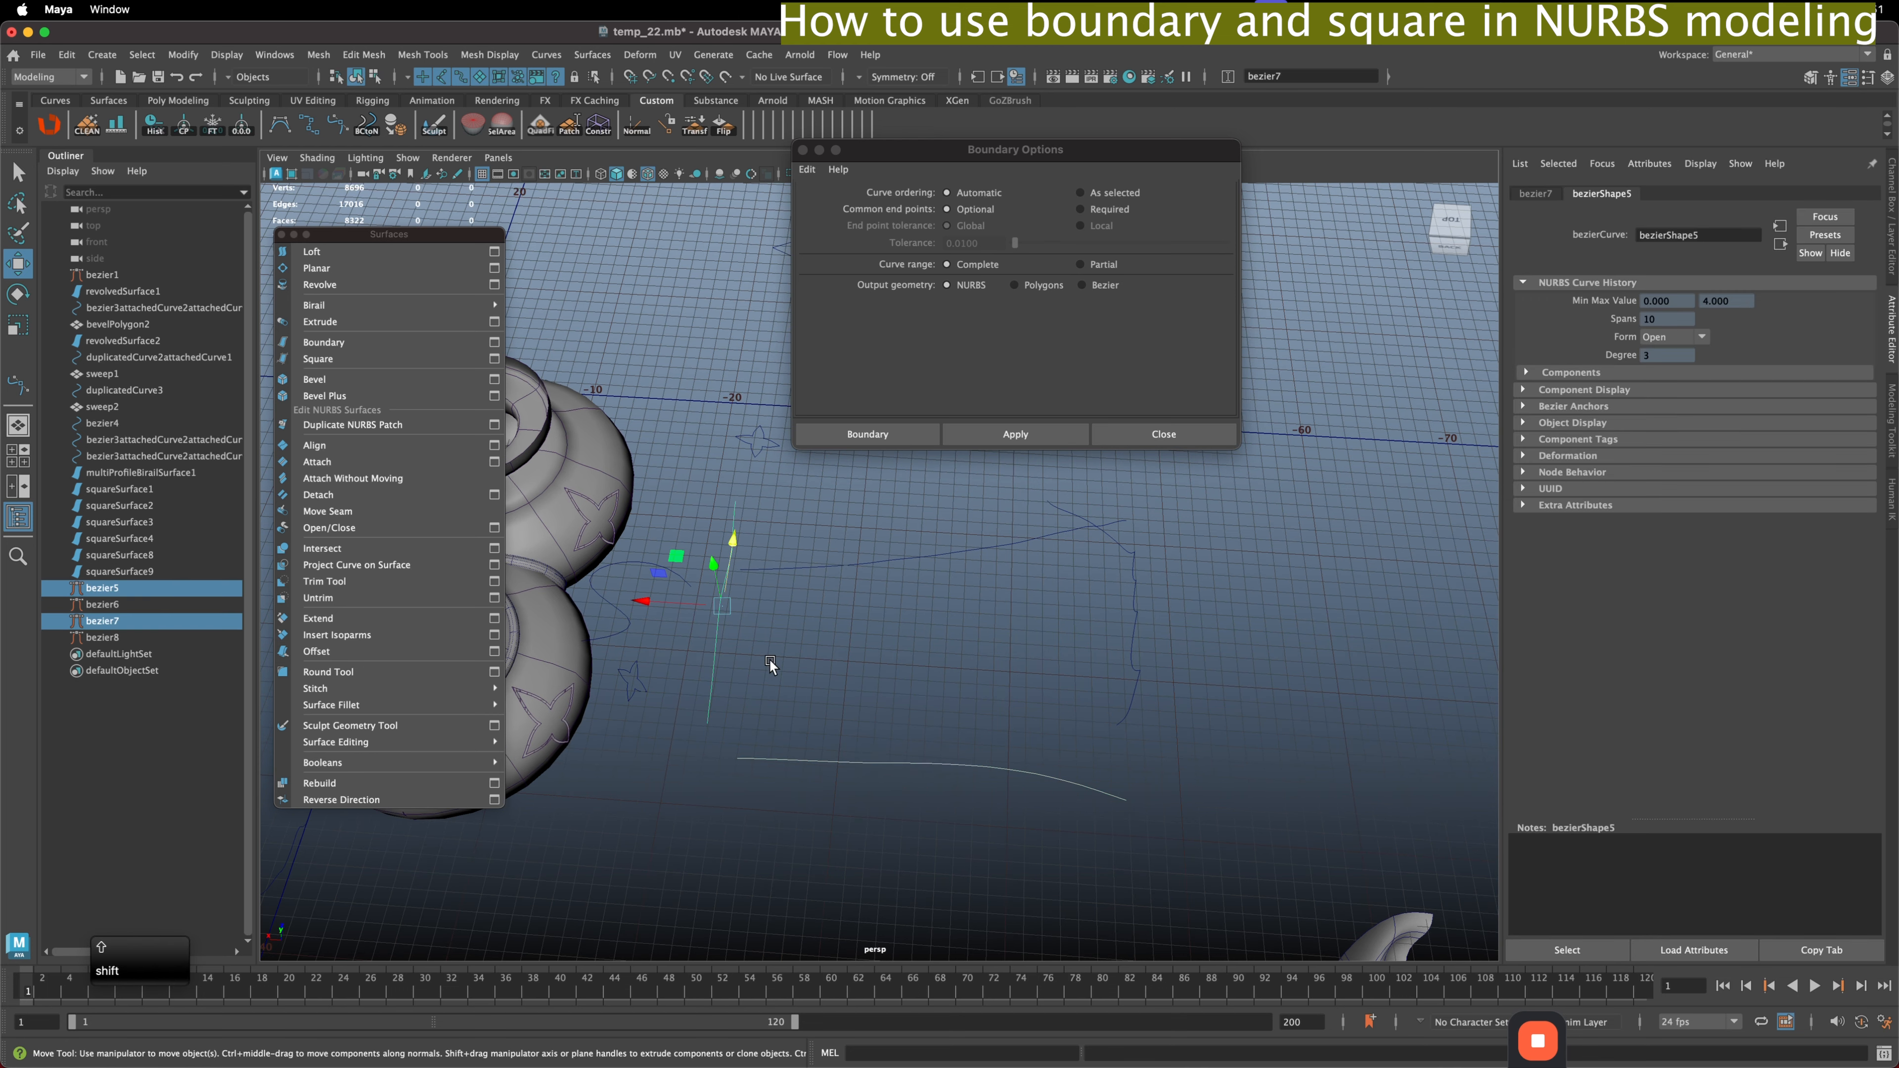
left_click(840, 560, "shift")
left_click(1178, 627, "shift")
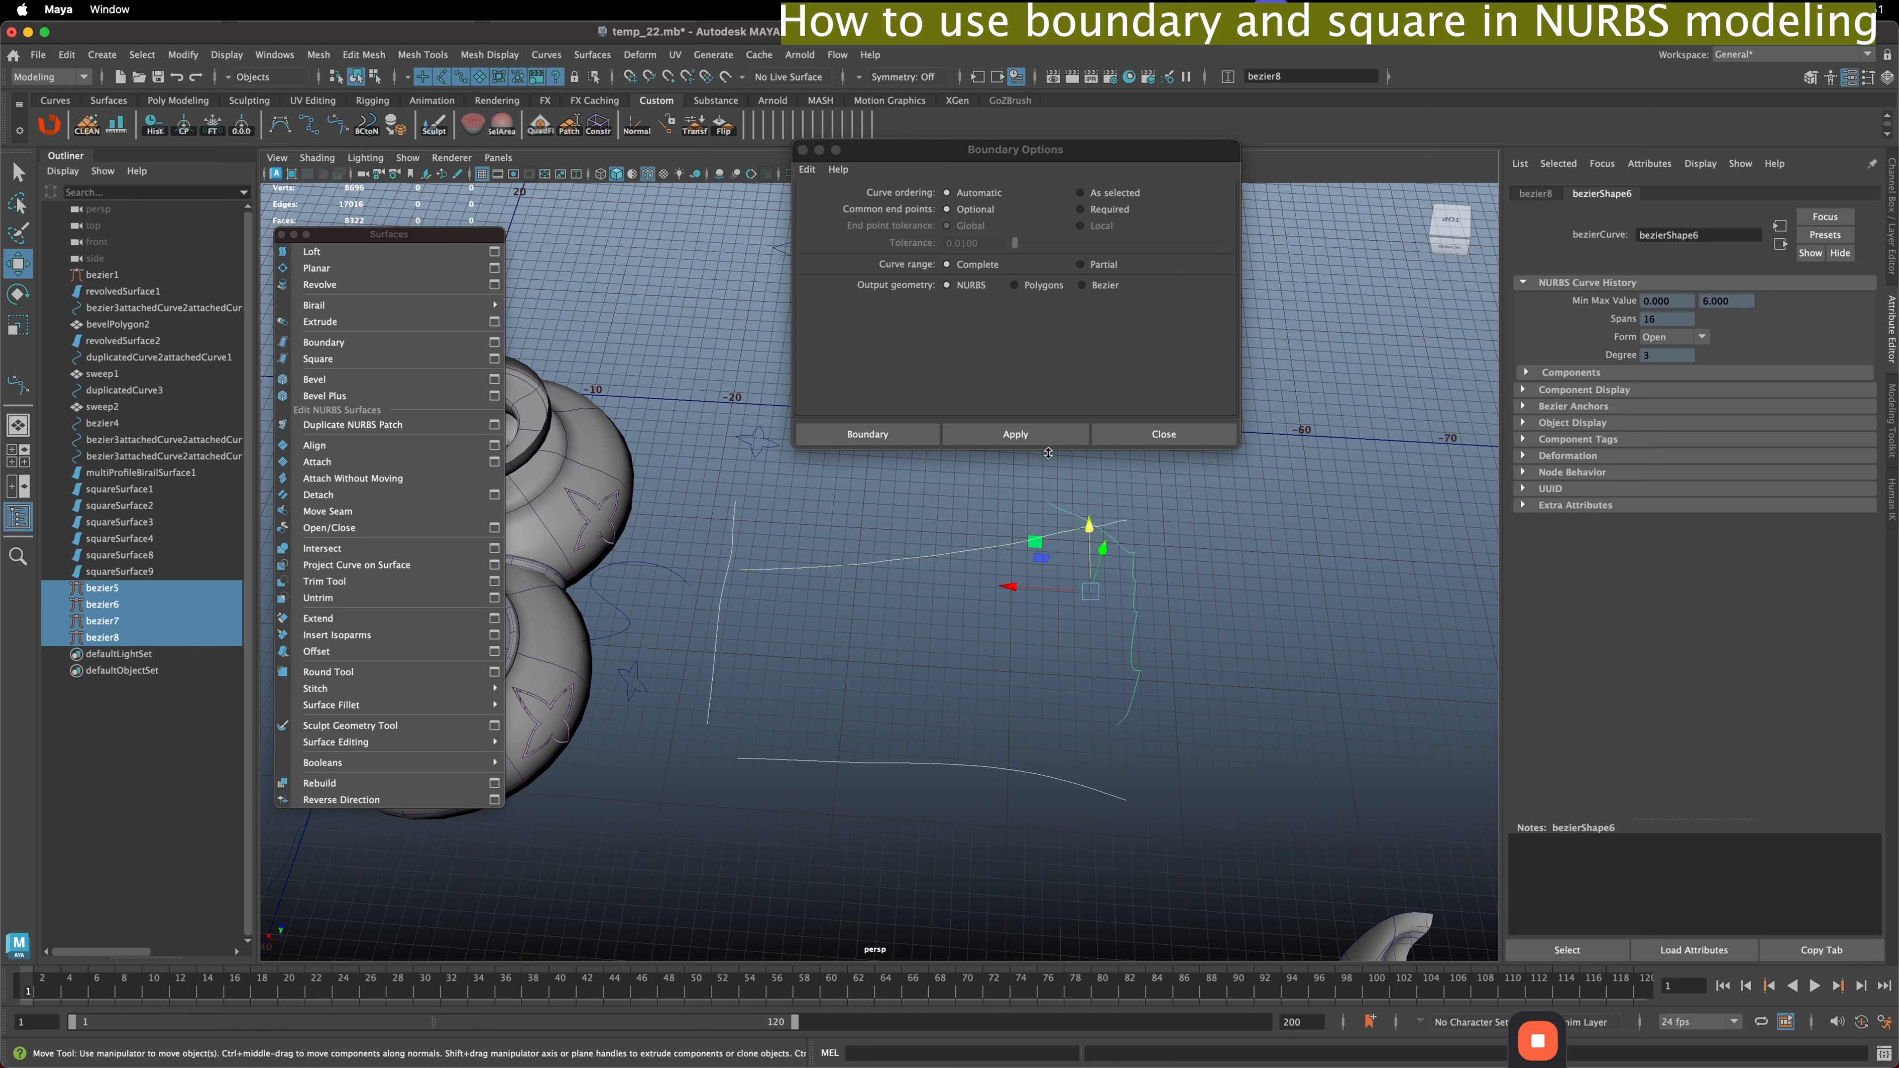
left_click(1043, 435)
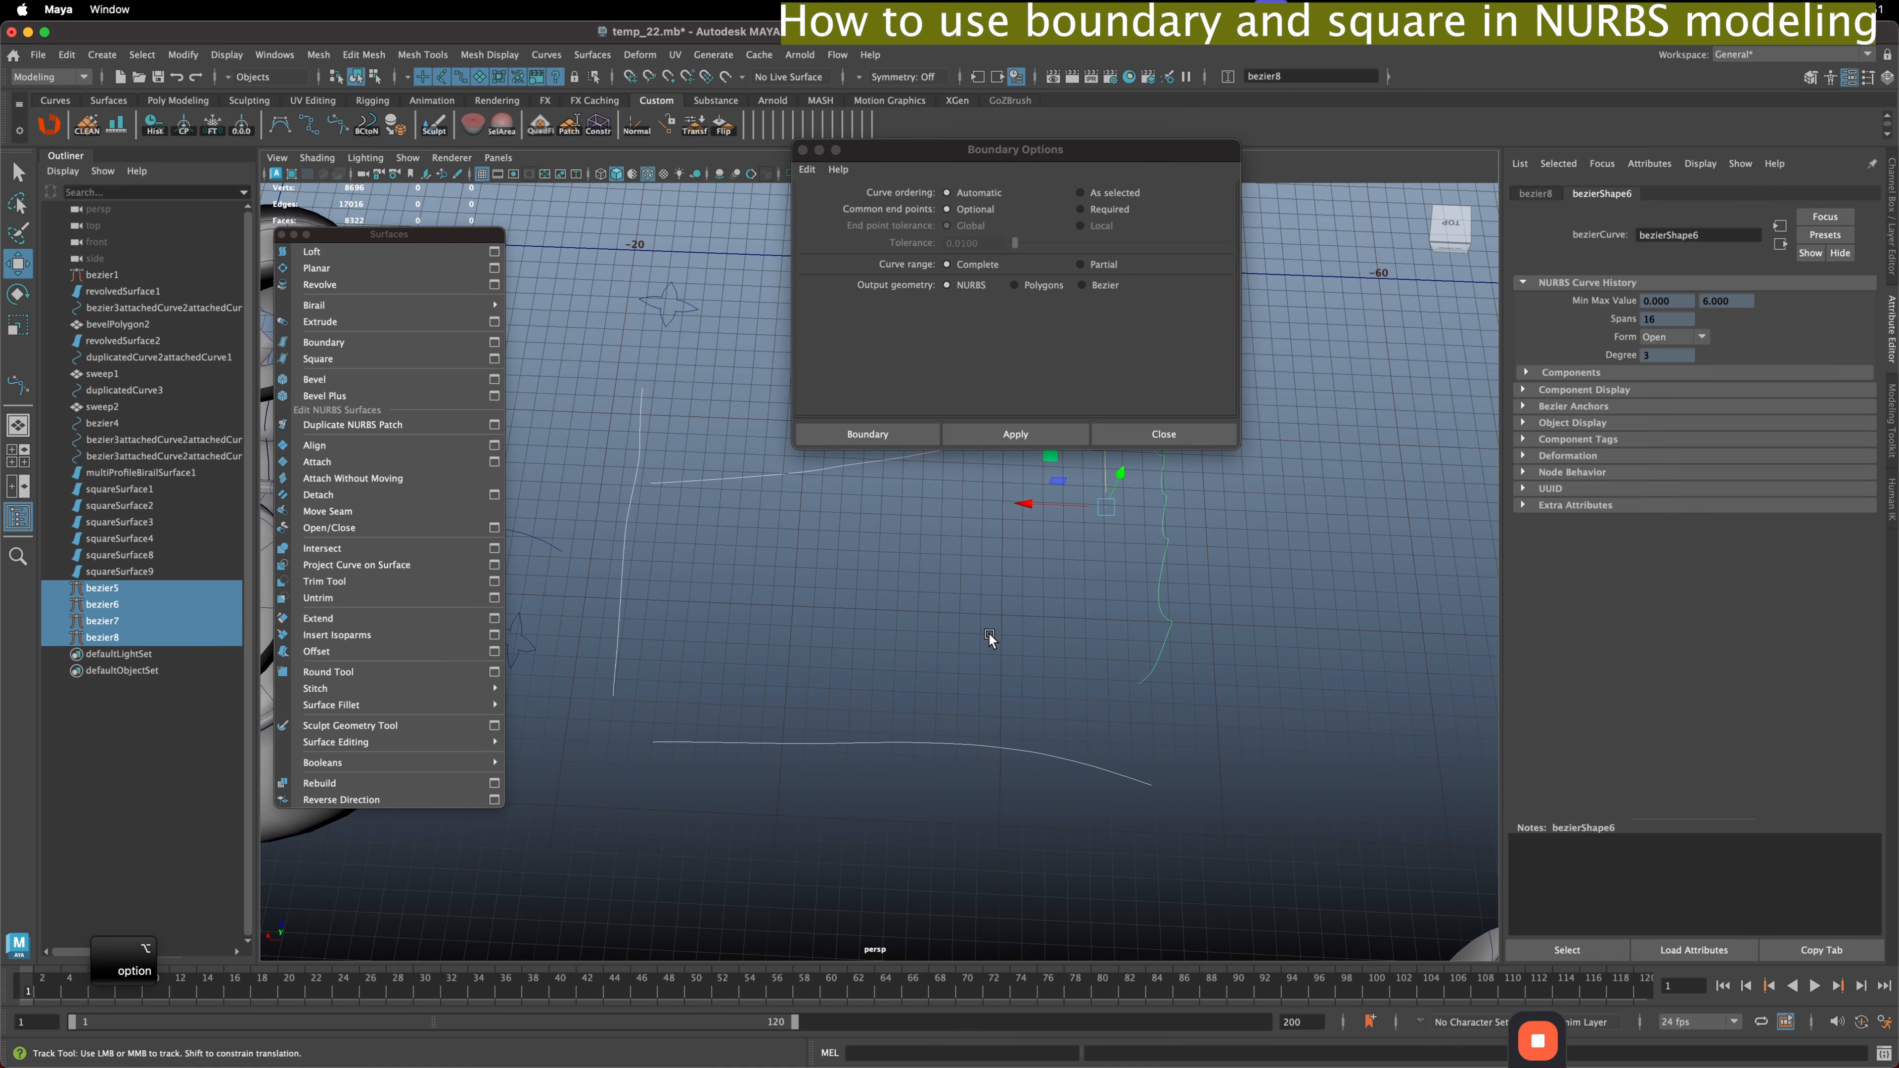
- Reselect the curves in the order bezier7, bezier6, bezier8, bezier5, build a boundary surface with Automatic ordering and inspect it
middle_click_drag(988, 641, 992, 674, "alt")
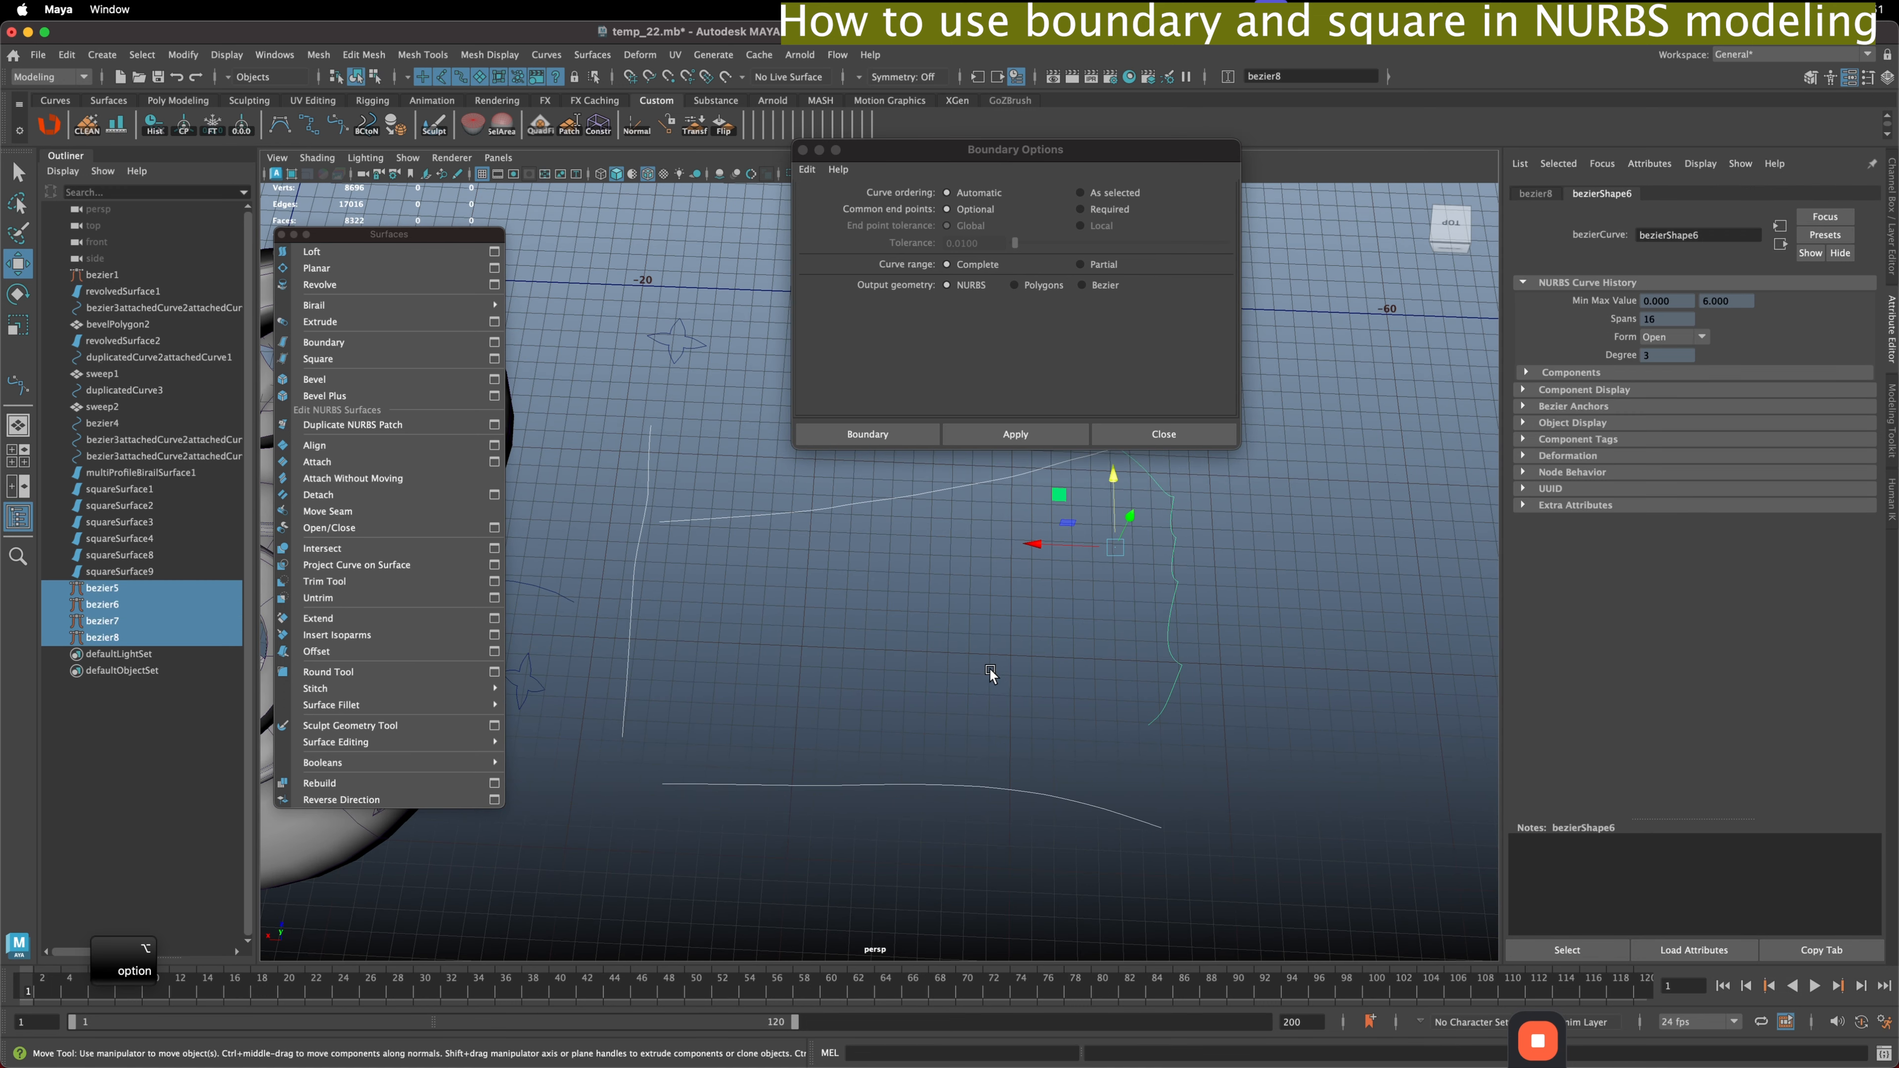
left_click(993, 674)
left_click(642, 626)
left_click_drag(729, 492, 738, 501, "alt")
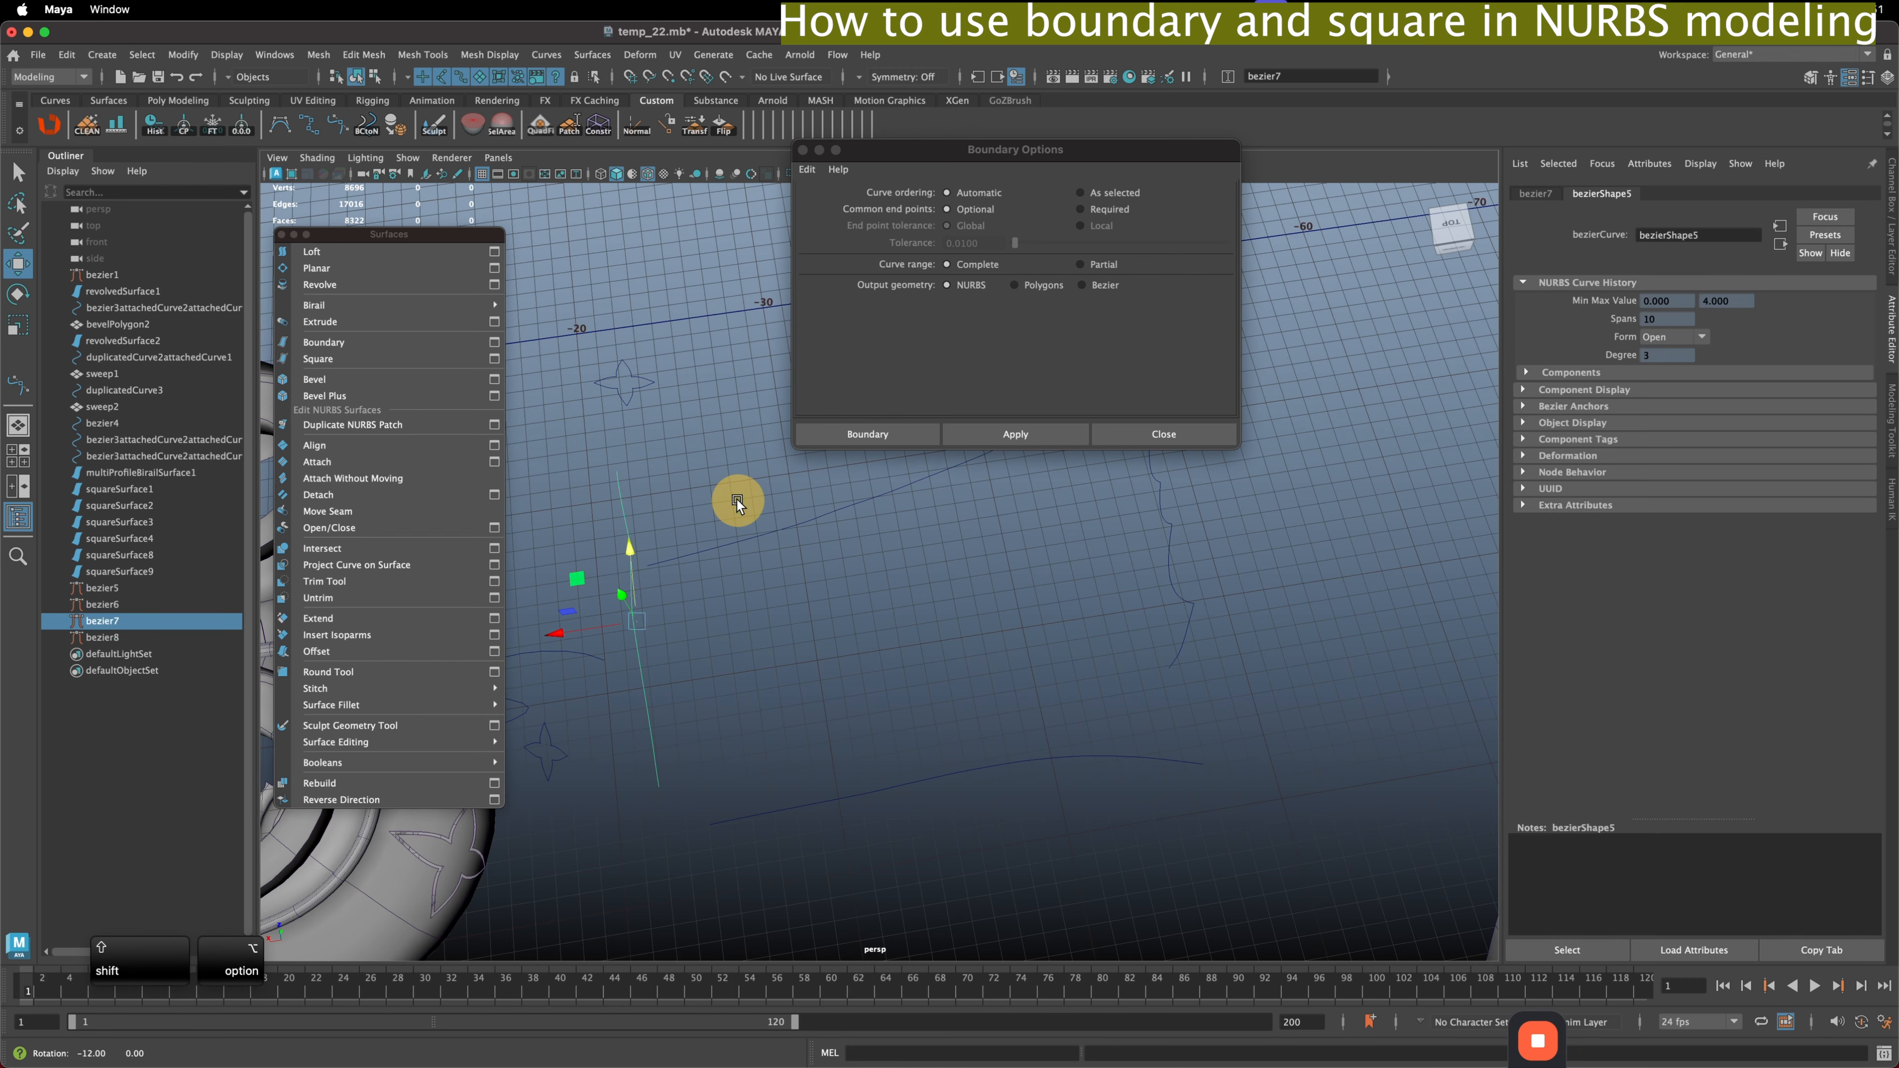
left_click(762, 540, "shift")
left_click(1172, 537, "shift")
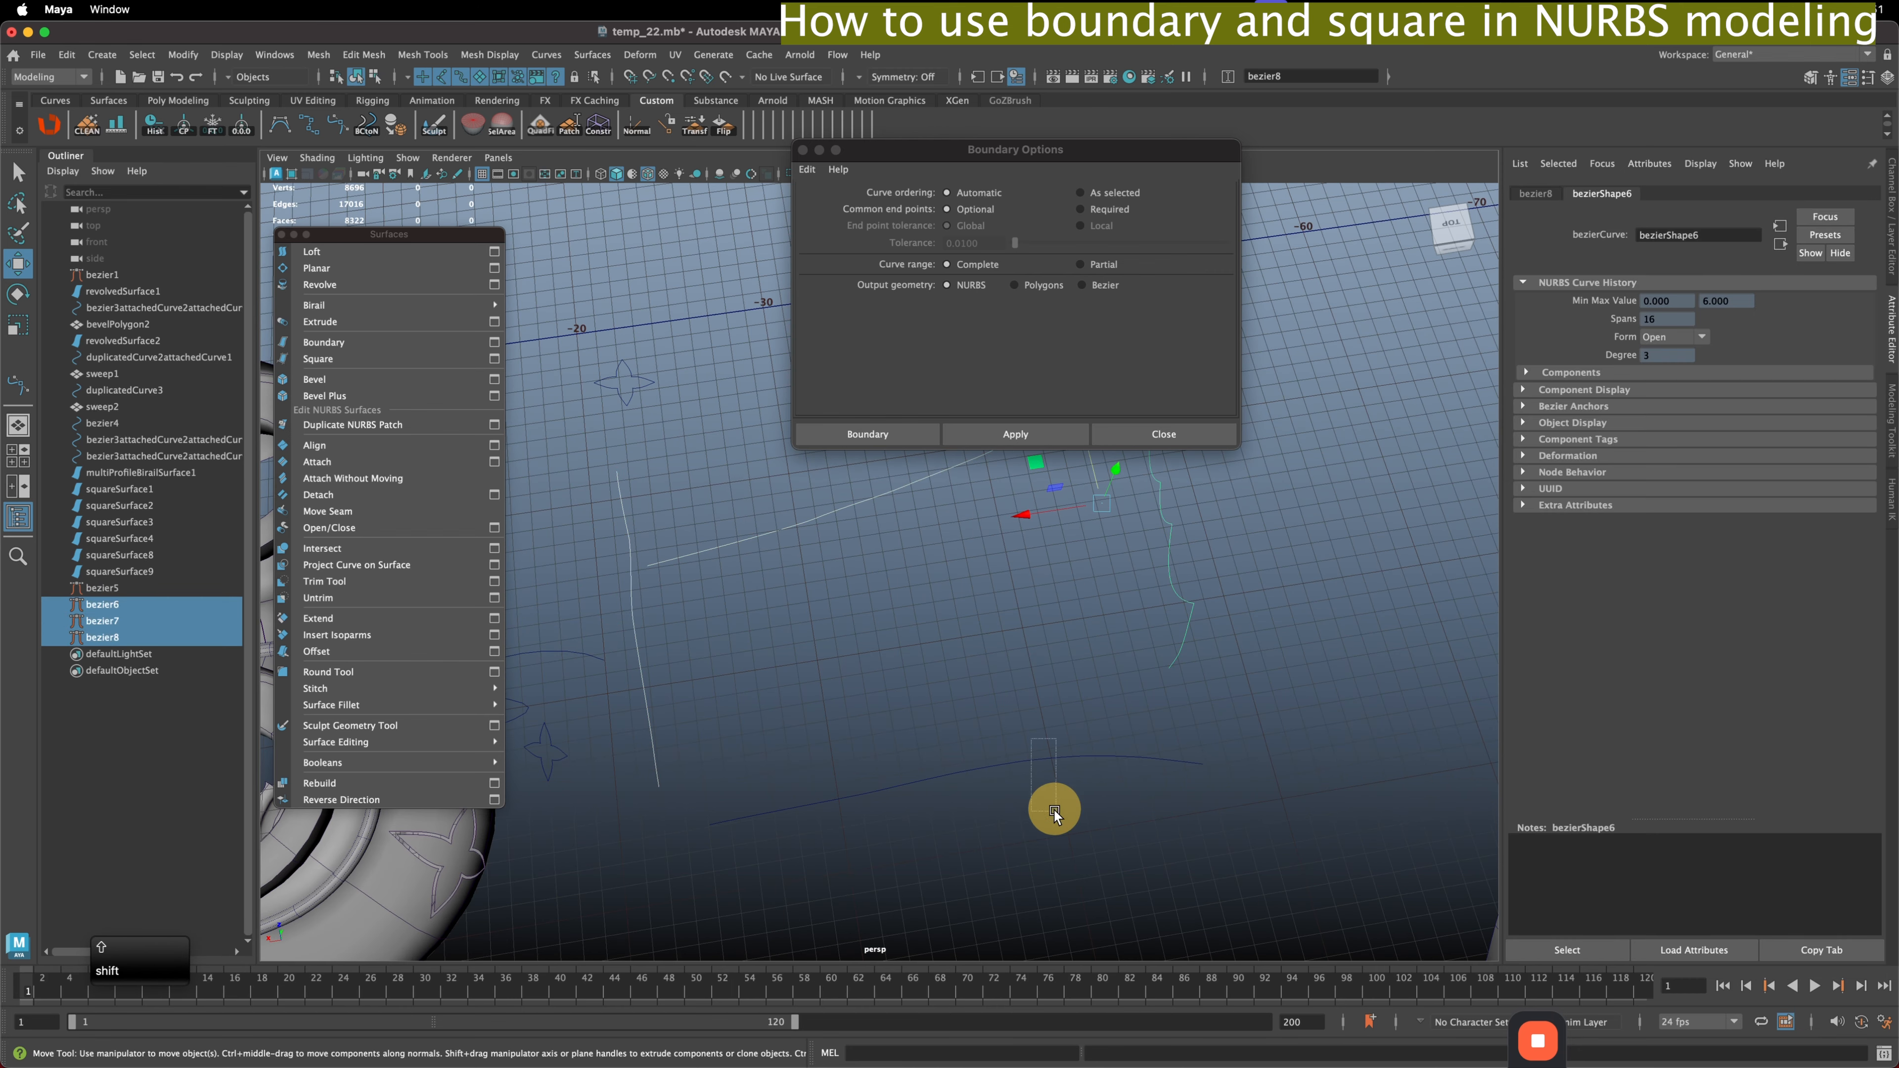
left_click_drag(1054, 809, 1055, 810, "shift")
left_click(1030, 423)
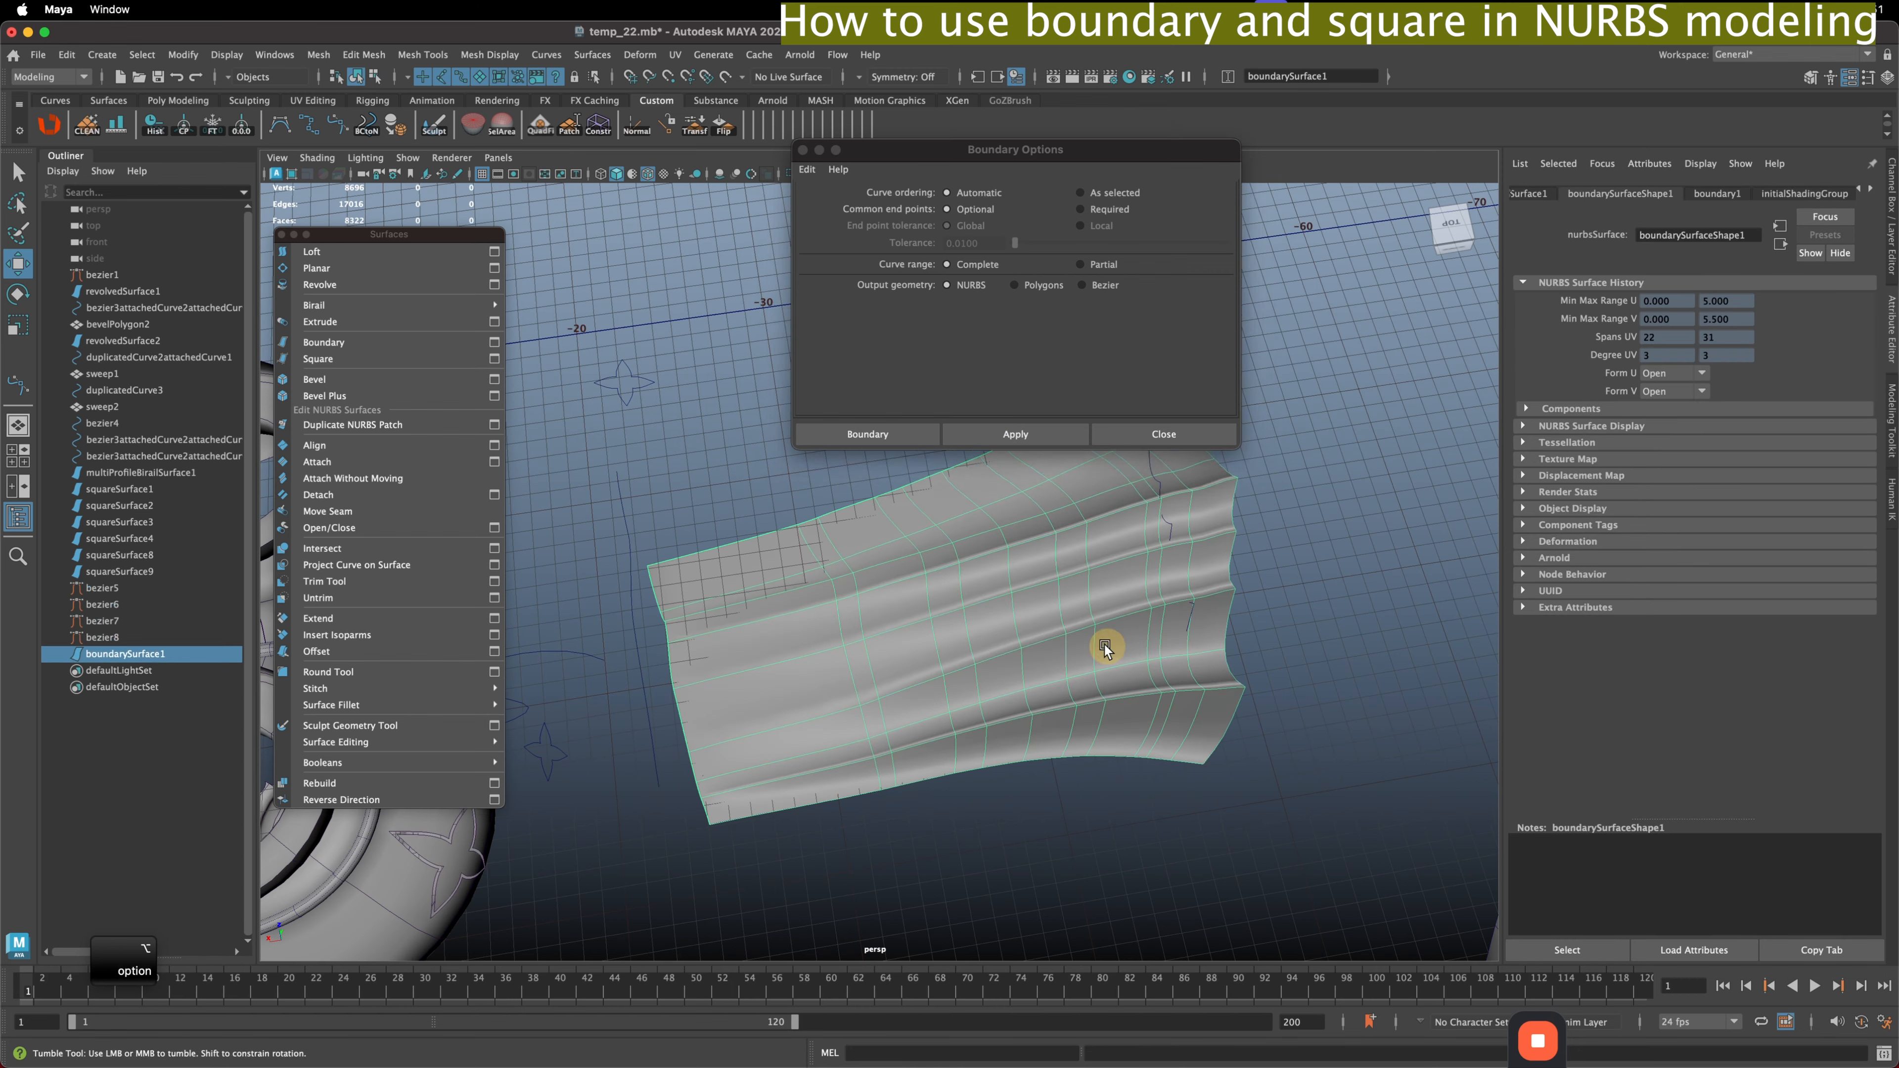
left_click_drag(1103, 645, 1091, 632, "alt")
left_click_drag(975, 665, 806, 684, "alt")
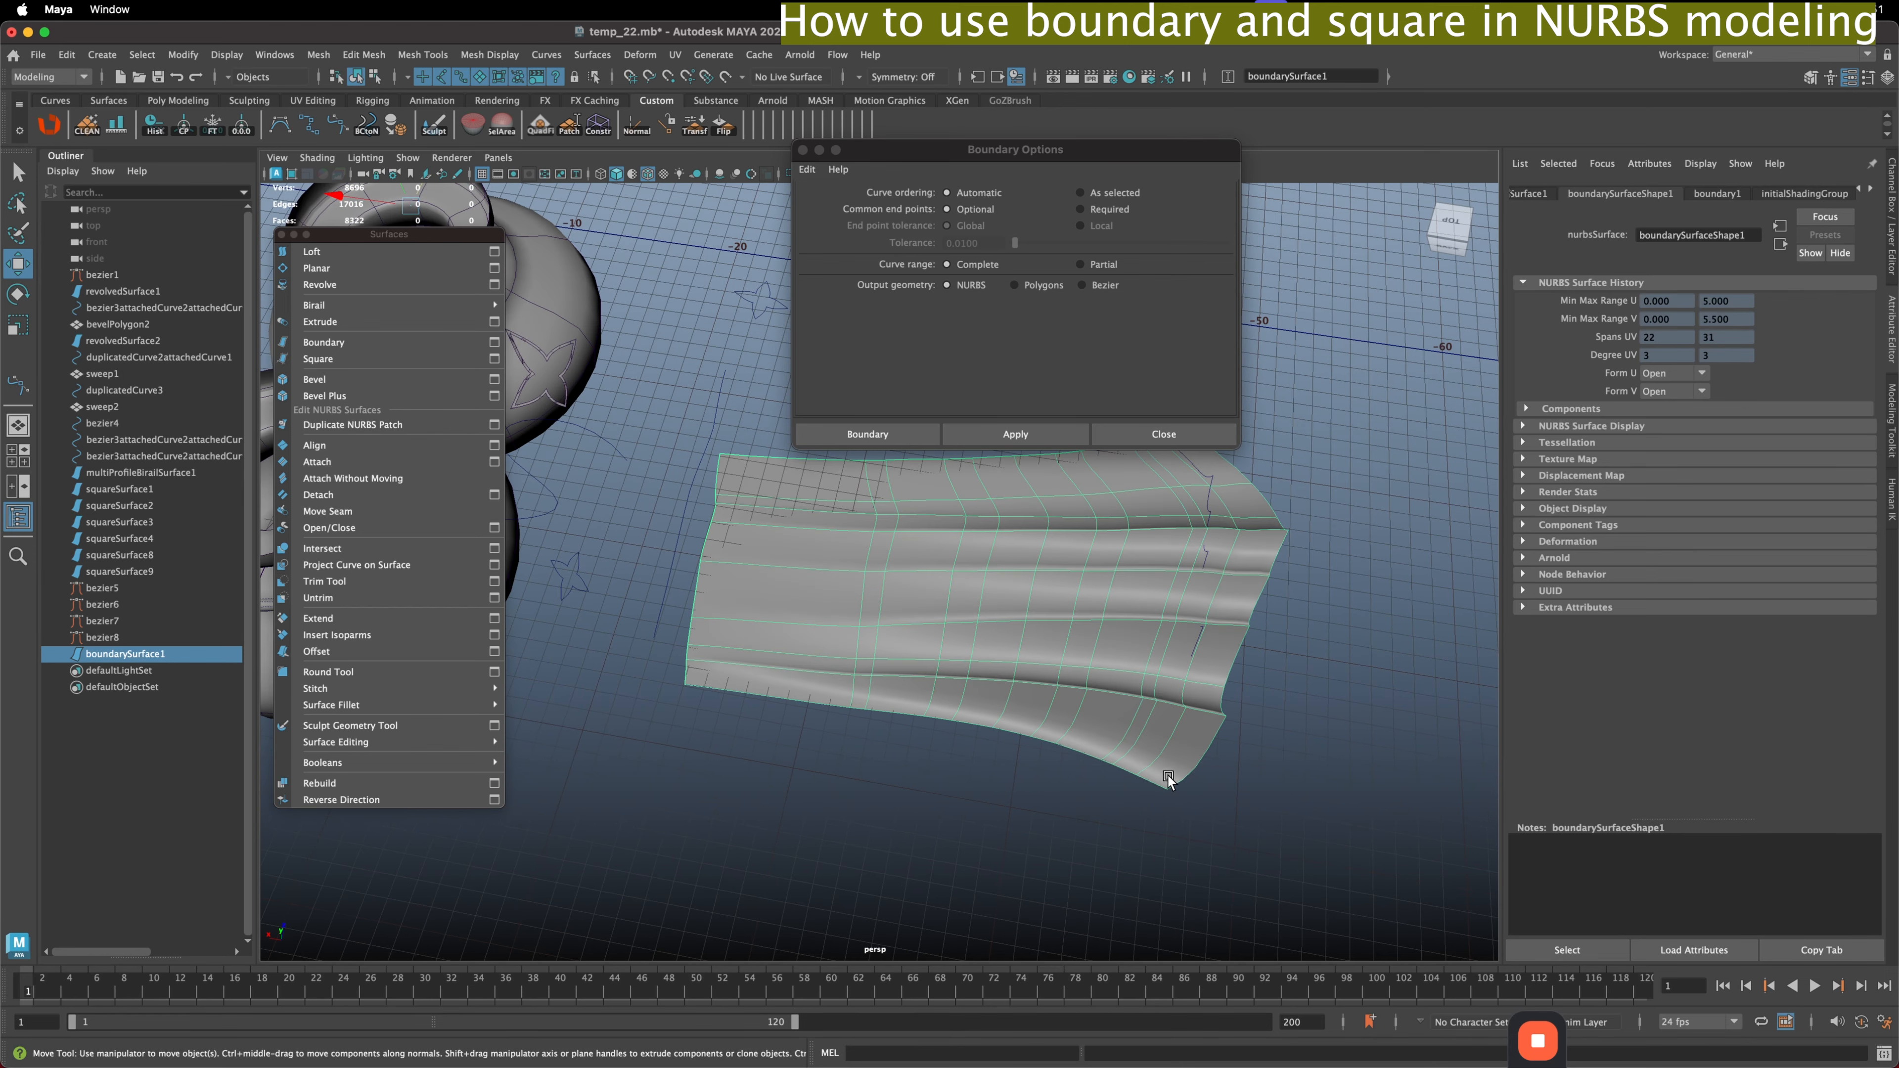
left_click_drag(1168, 778, 1168, 662, "alt")
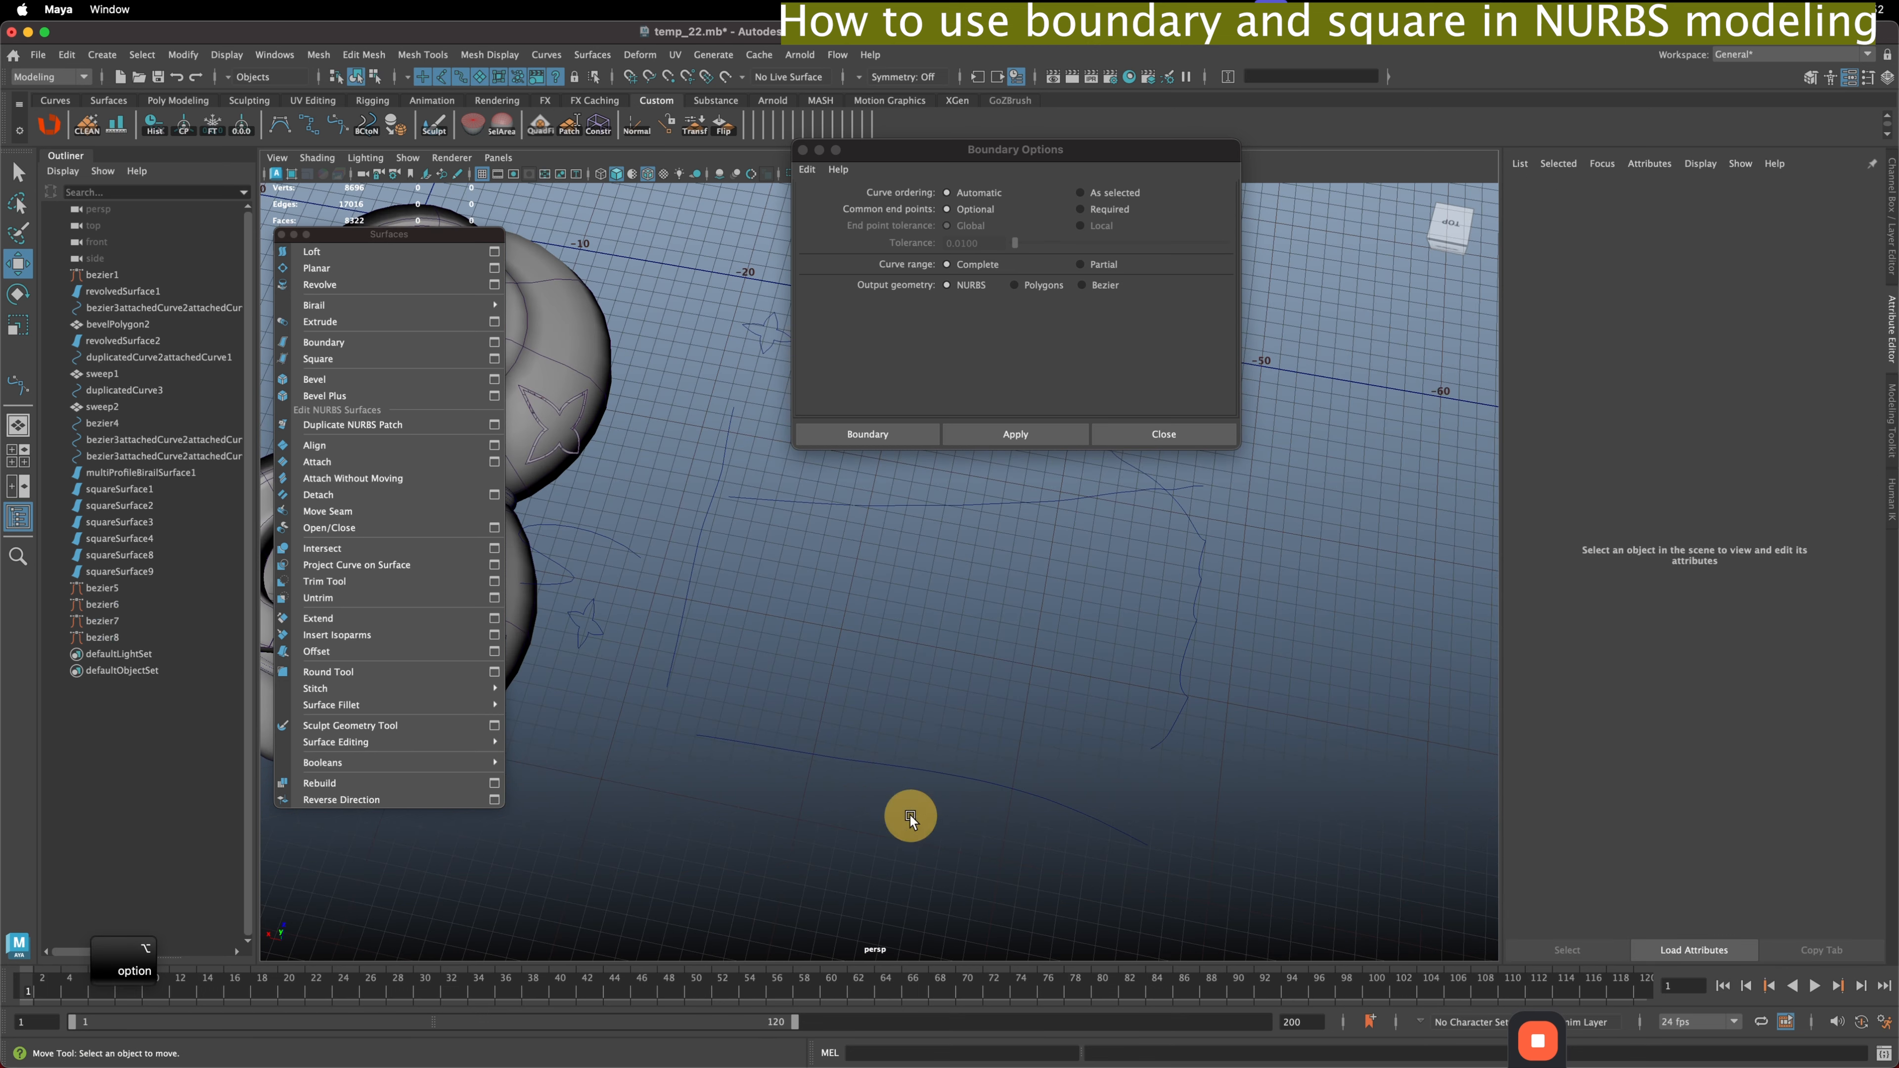
- Delete the curve bezier5 and build a boundary surface from the three remaining curves bezier7, bezier6 and bezier8
left_click(909, 813)
key("BackSpace")
left_click(694, 561)
left_click(810, 500, "shift")
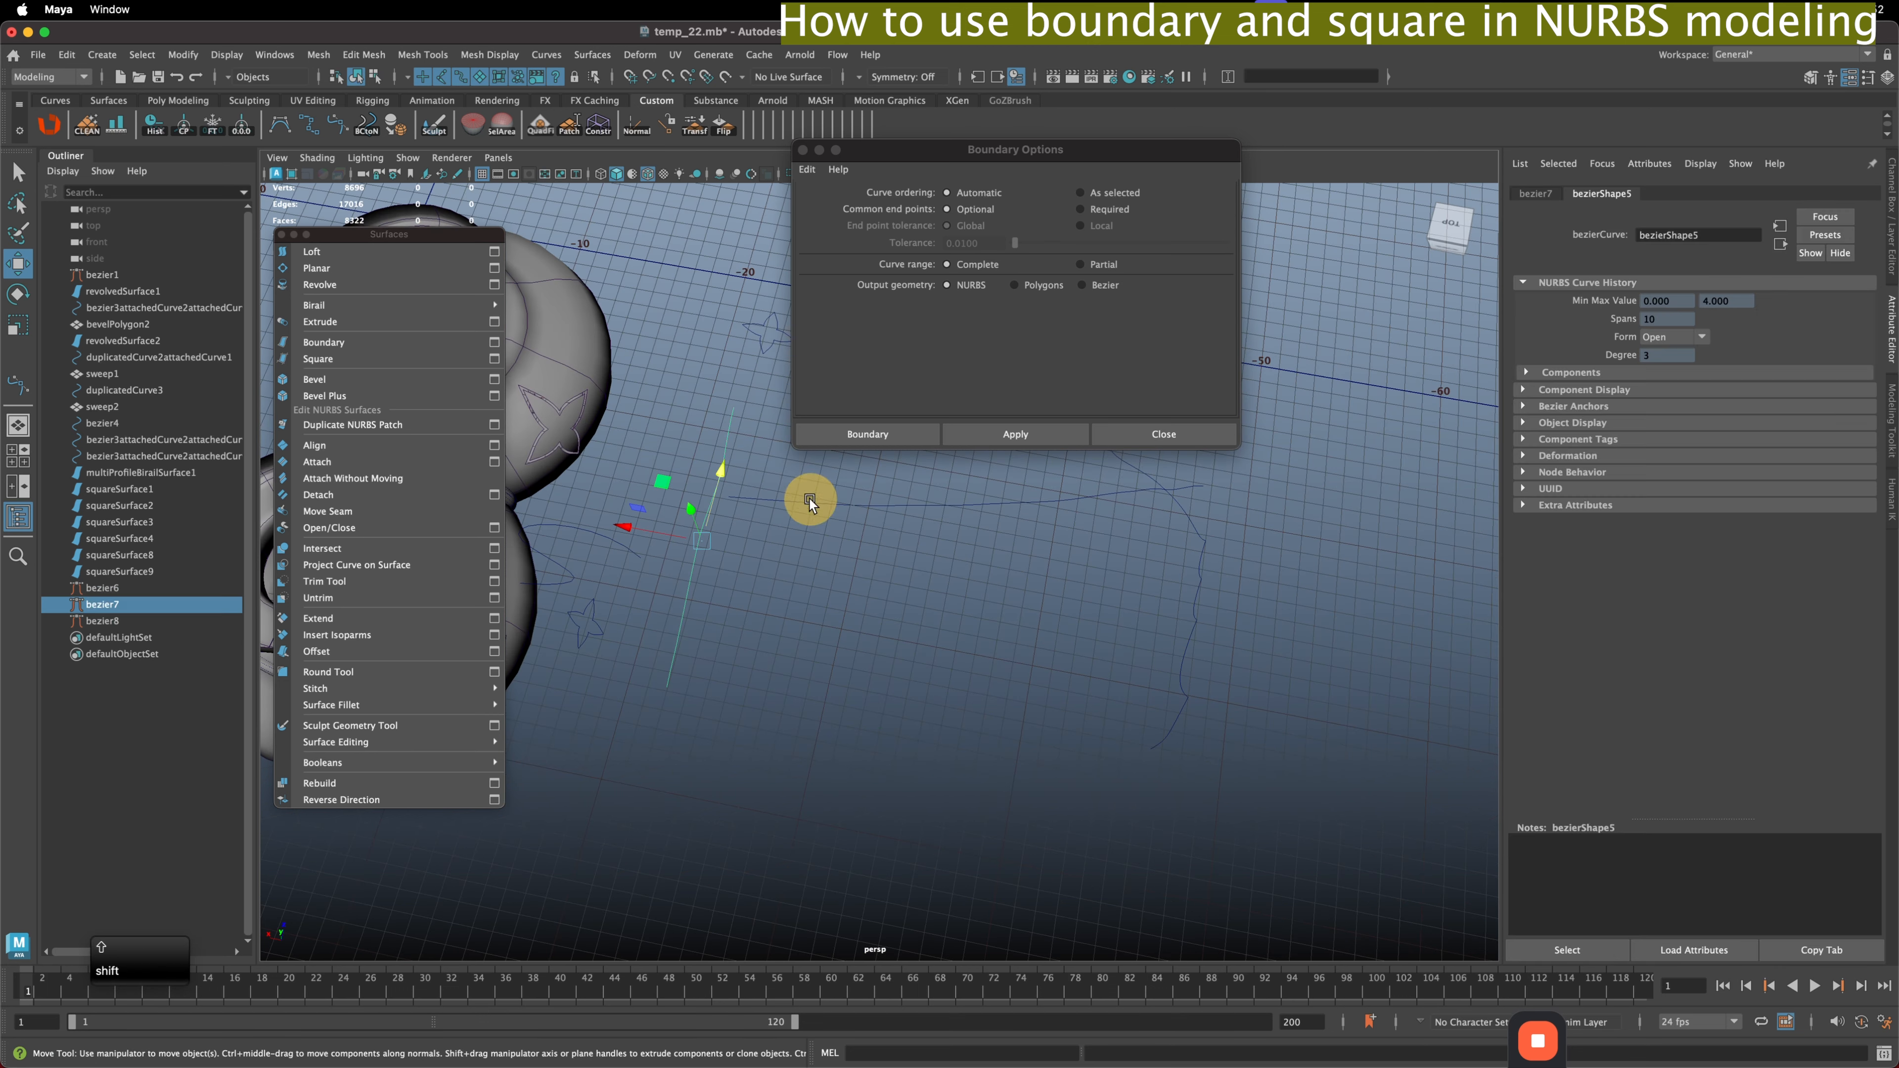
left_click(963, 433)
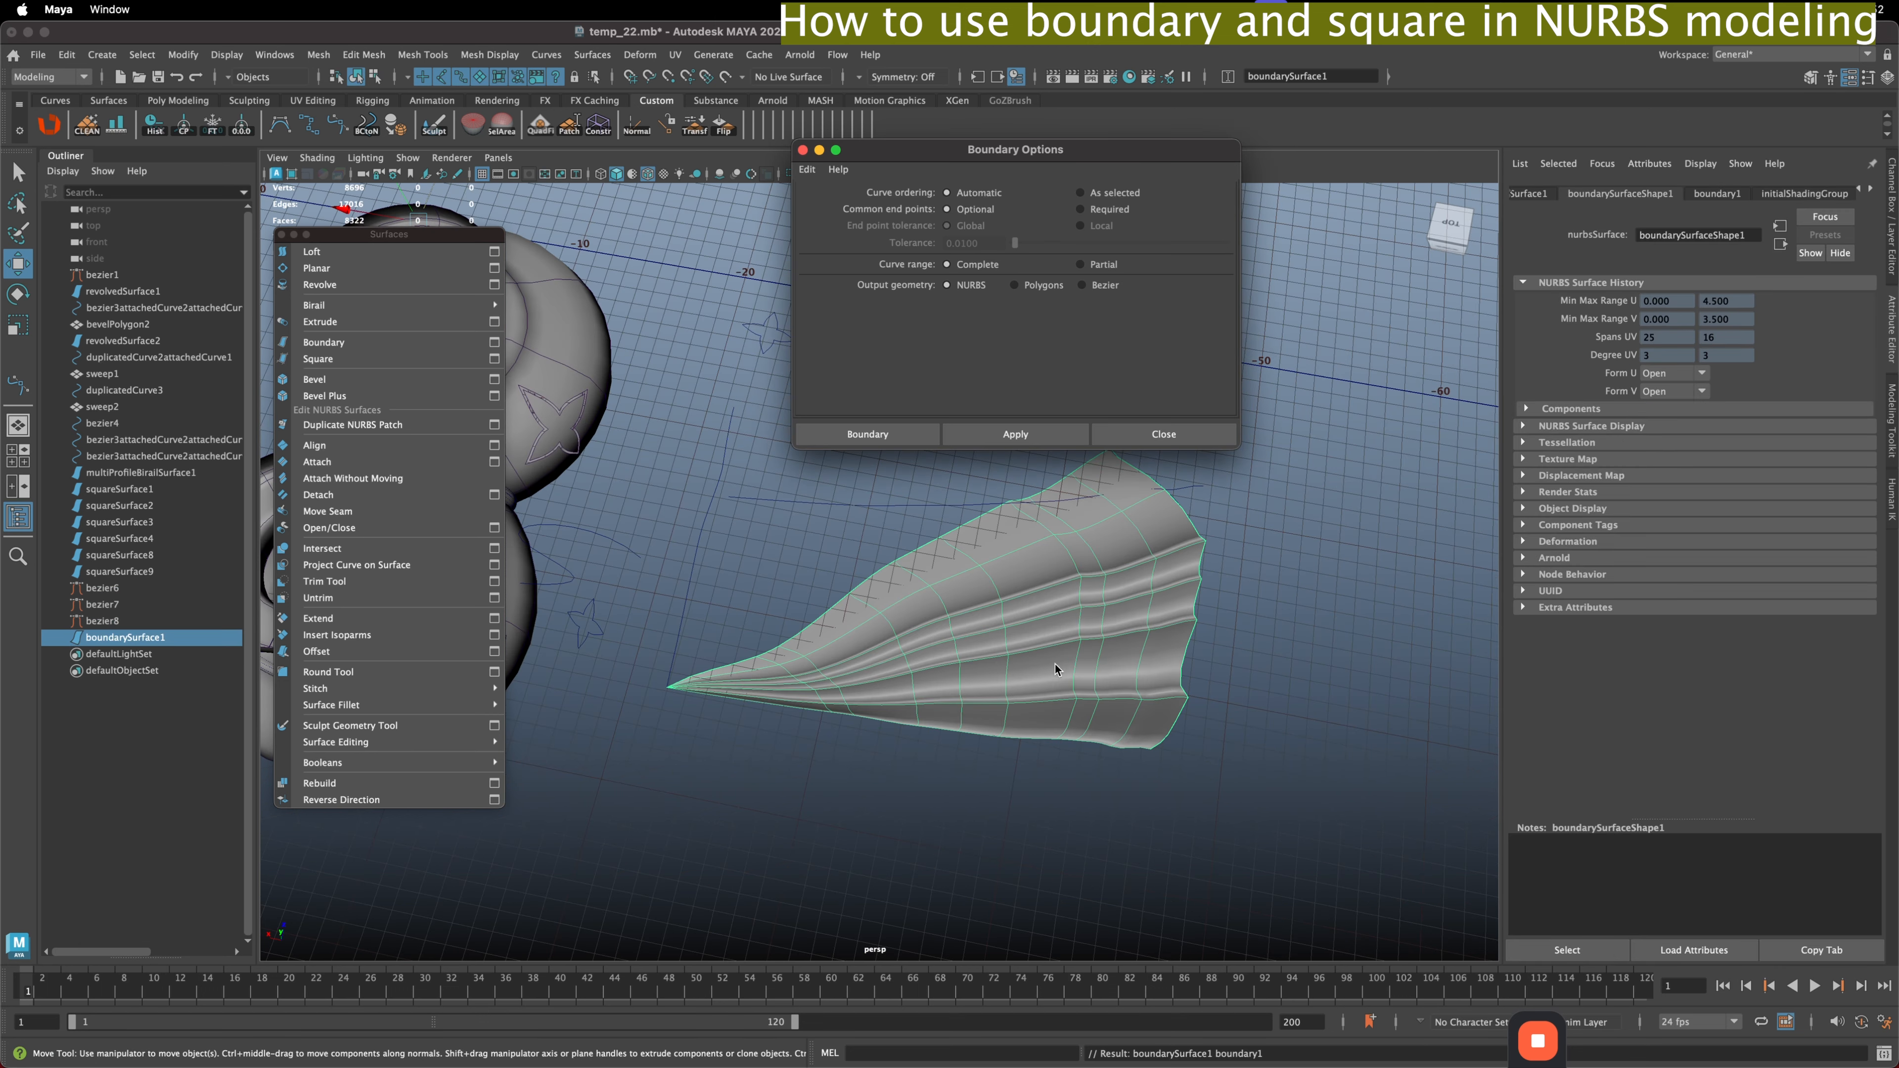
- Inspect the three-curve boundary surface where it narrows to a point, and delete it
left_click_drag(1159, 681, 1189, 609, "alt")
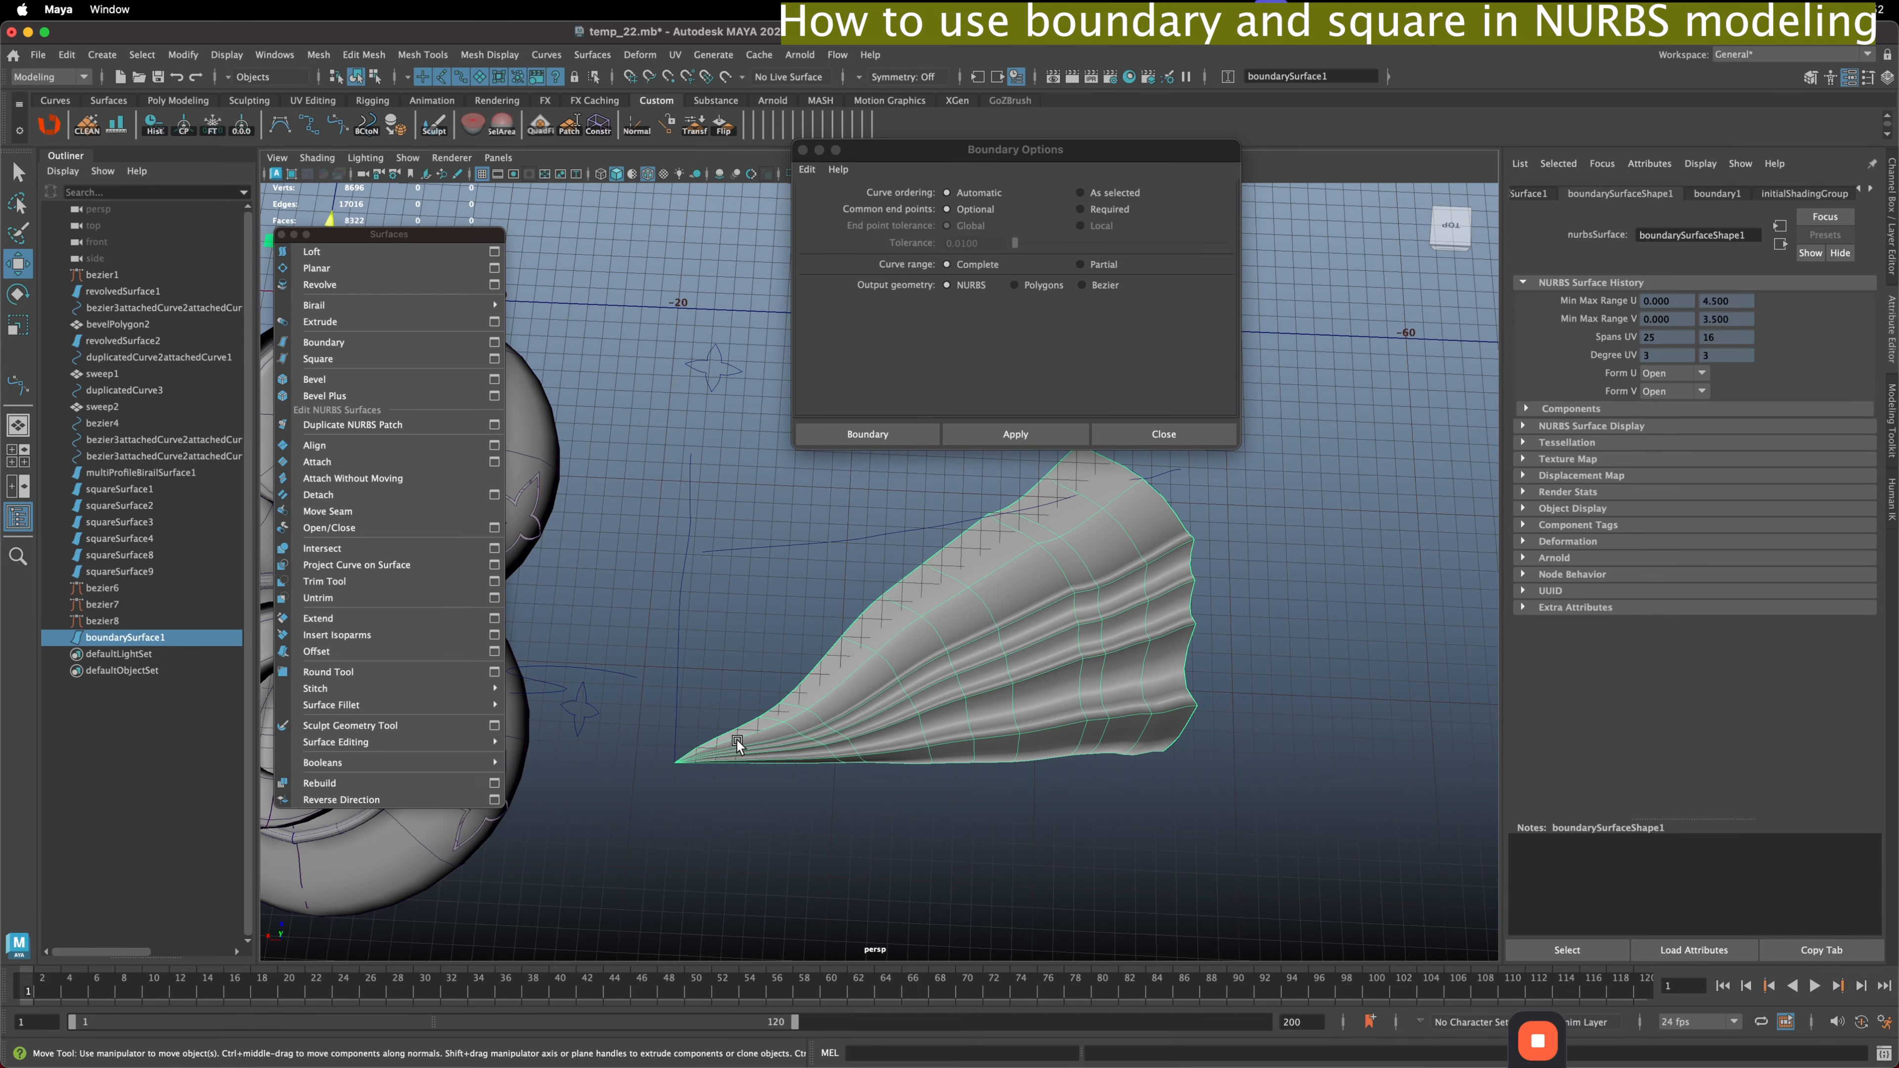
left_click_drag(1162, 677, 1156, 655, "alt")
key("Delete")
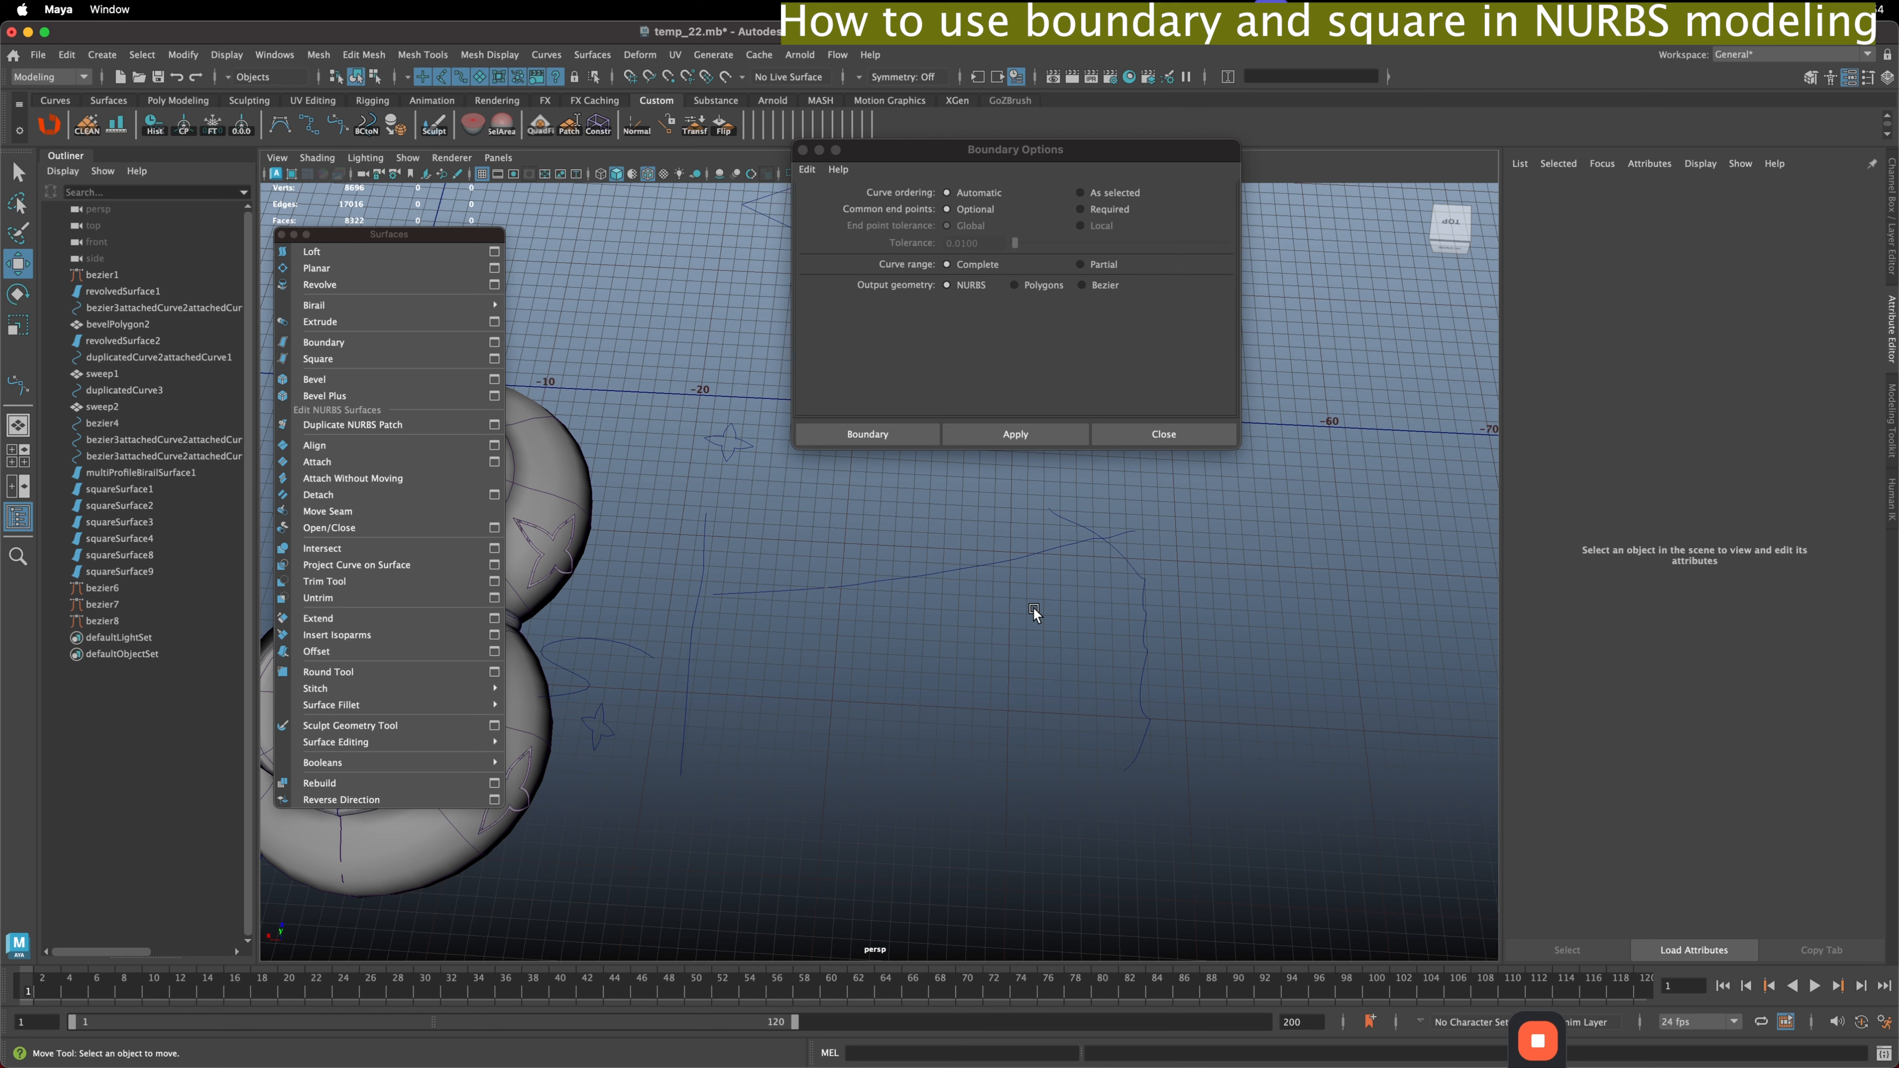
- Set the Boundary tool's curve ordering to As selected
middle_click_drag(881, 707, 872, 677, "alt")
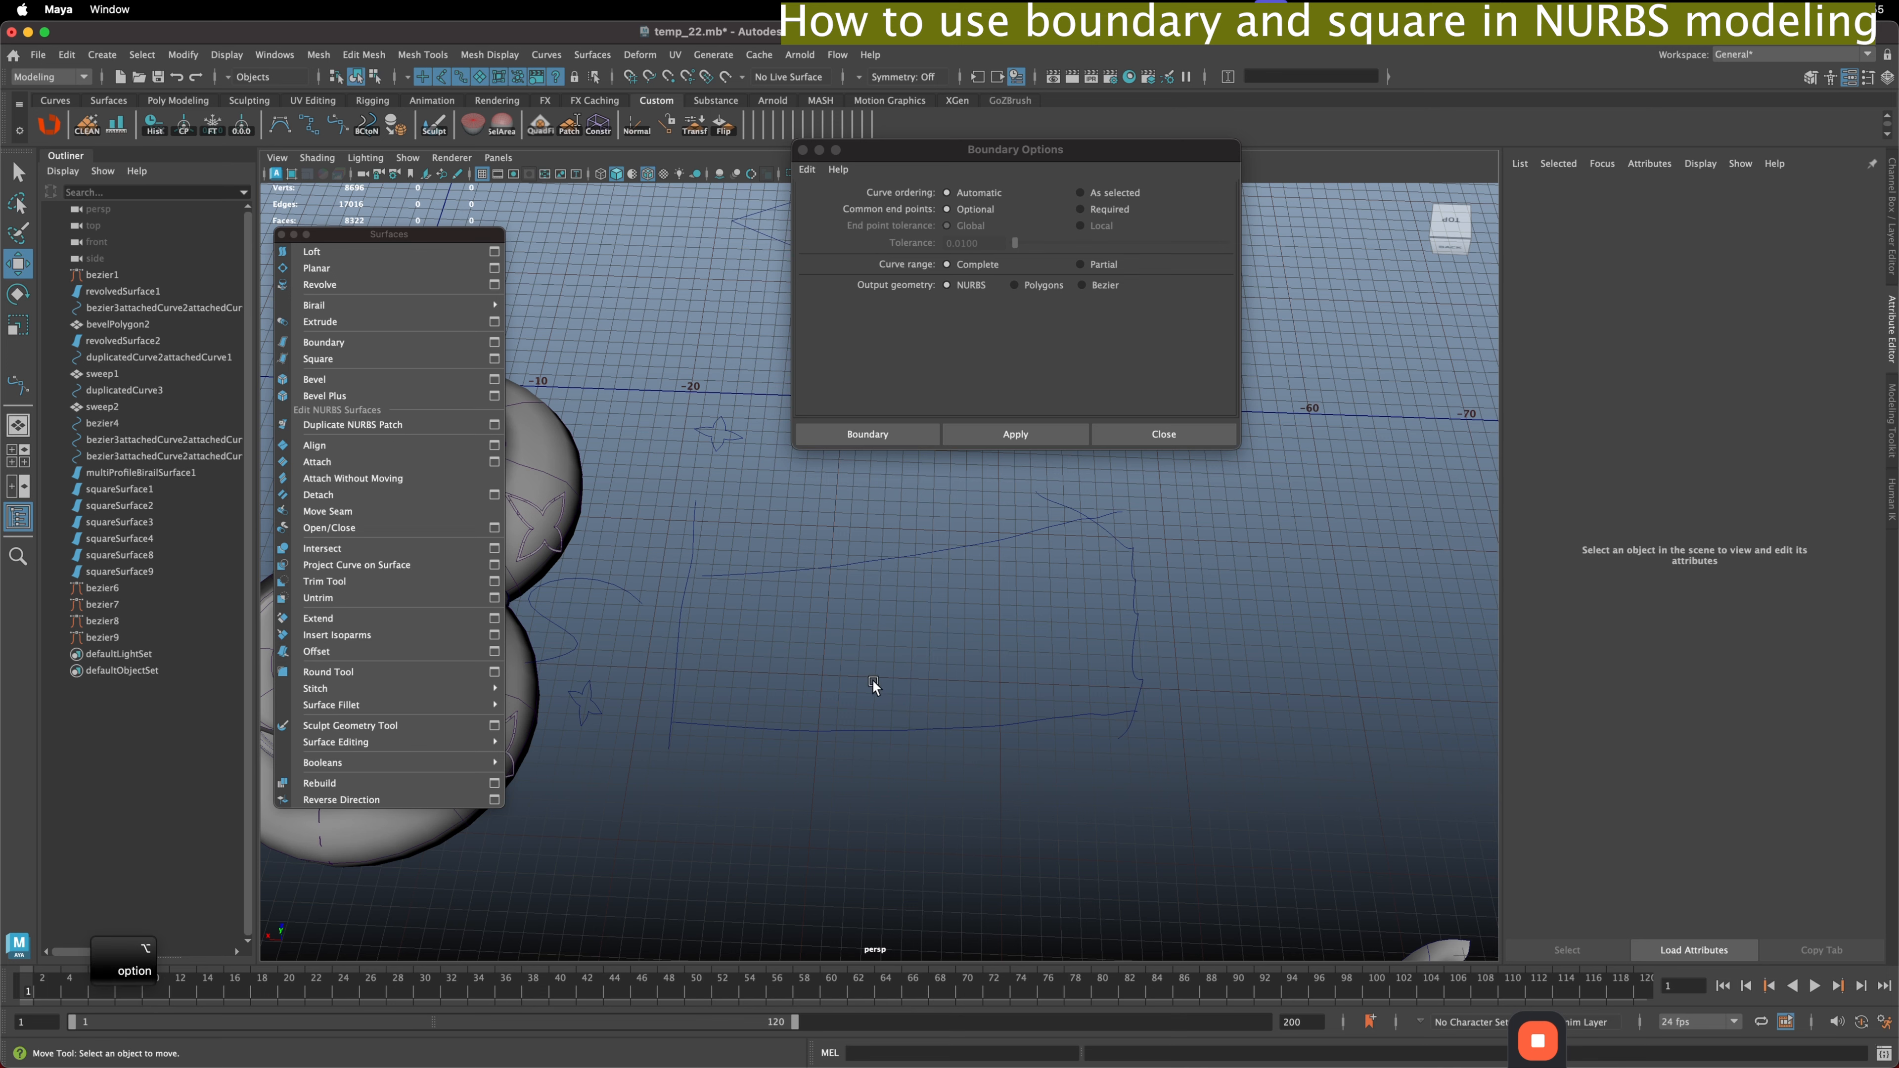
left_click_drag(872, 678, 874, 660, "alt")
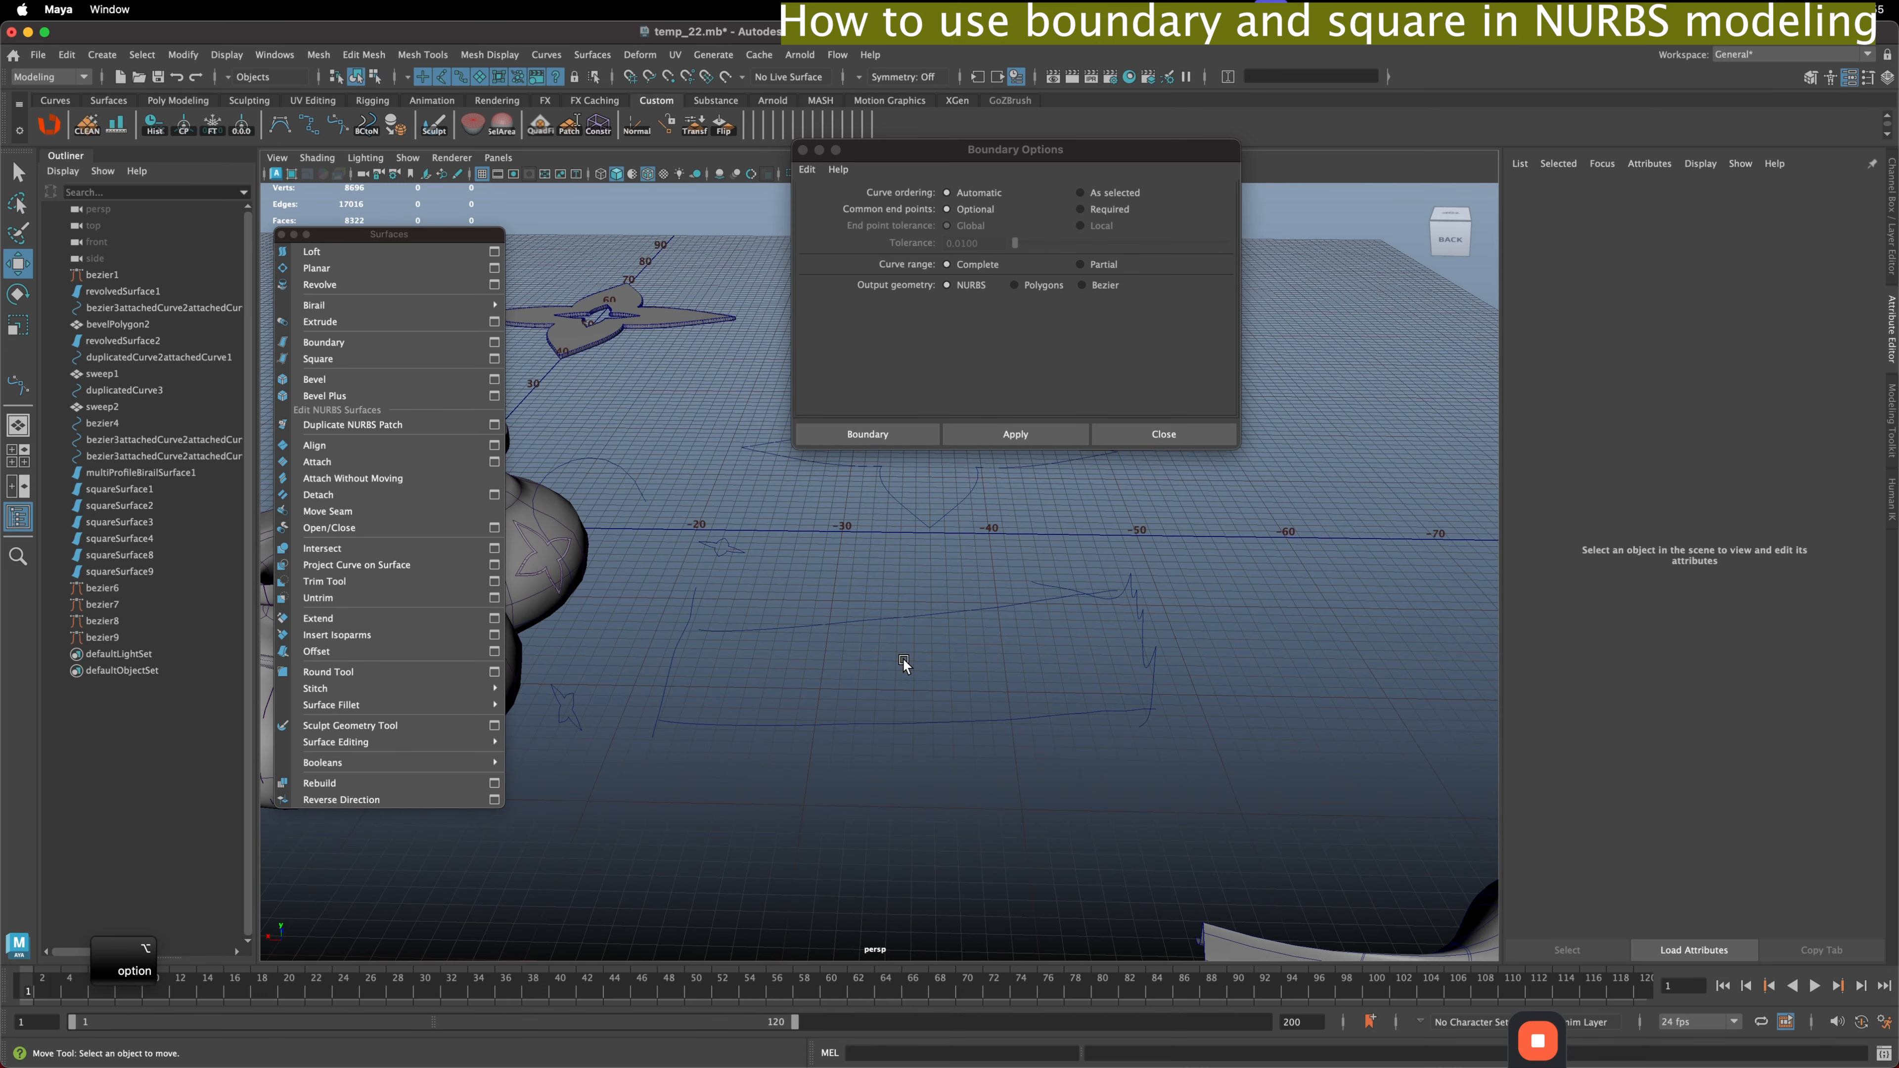
left_click_drag(950, 156, 911, 160)
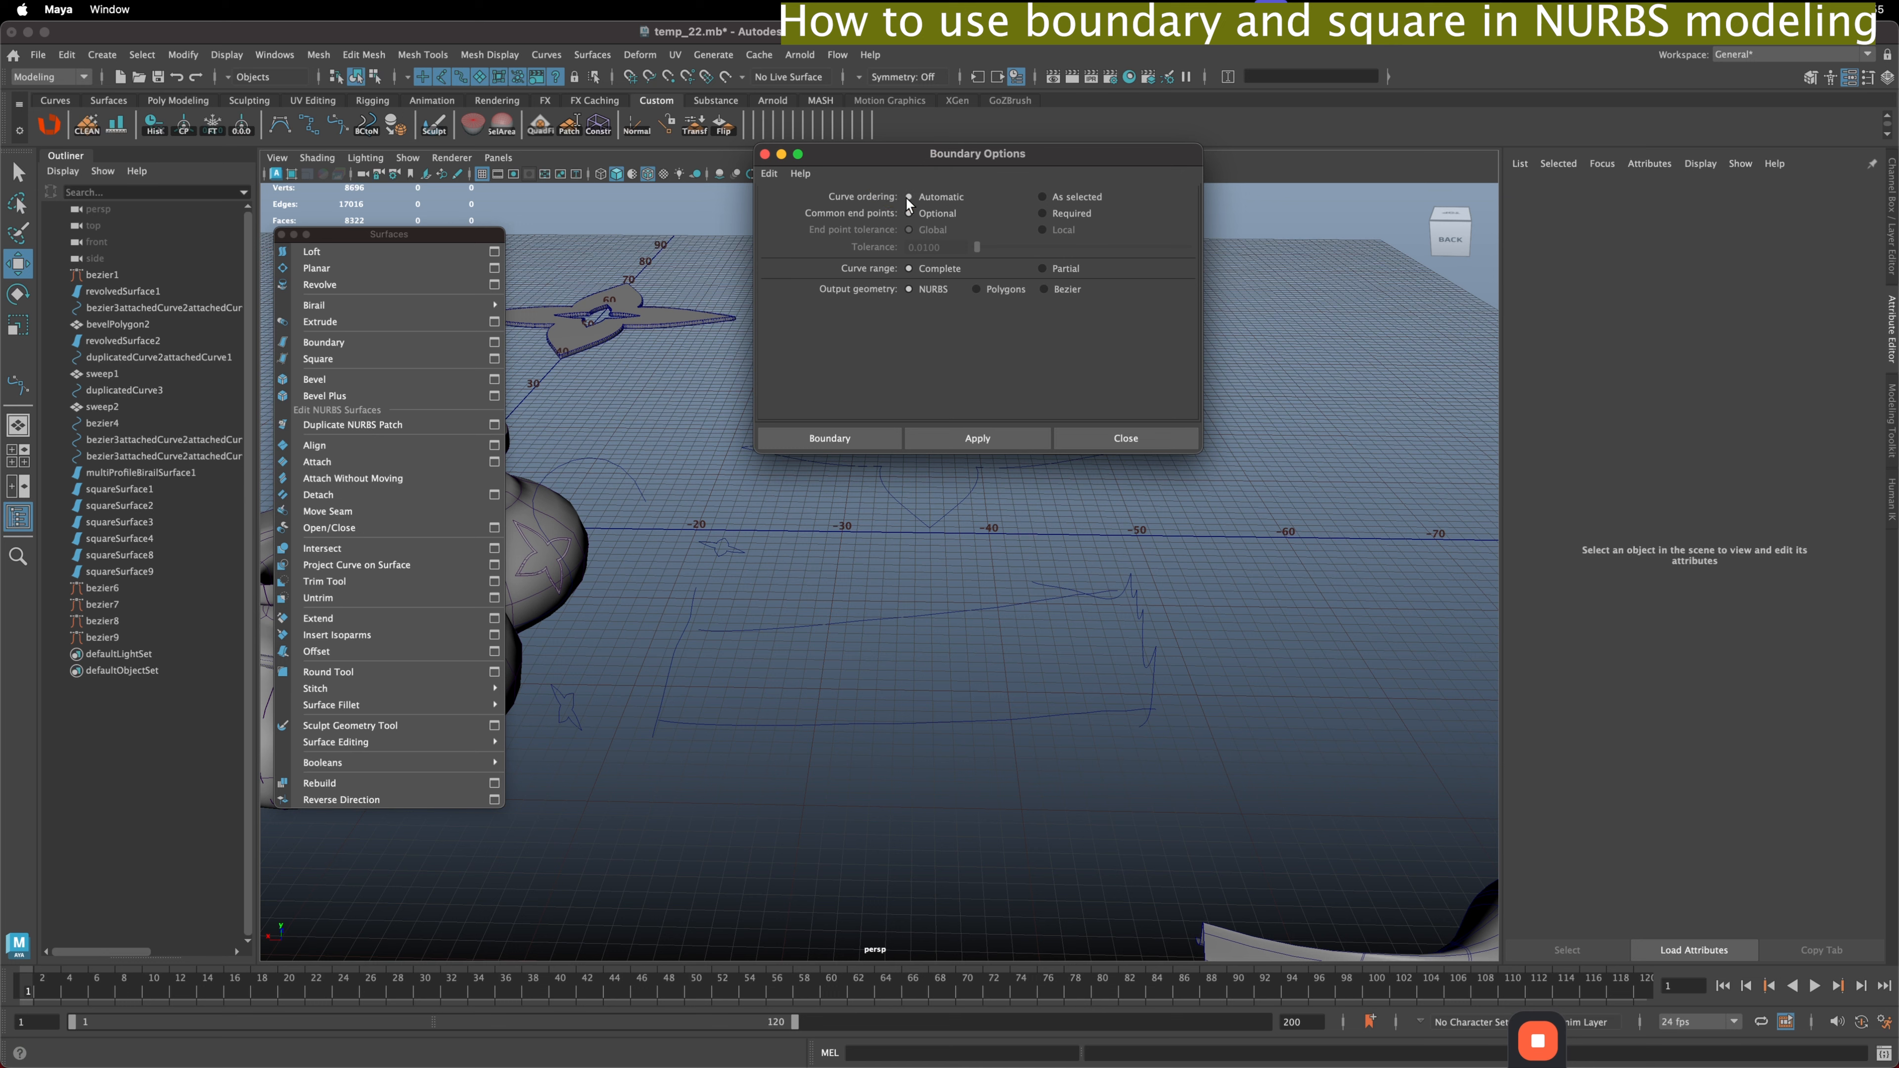
left_click(1053, 198)
- Try building a boundary surface from the curves selected in the order bezier7, bezier8, bezier6, bezier9, and inspect it from above
left_click(790, 701)
left_click(645, 633)
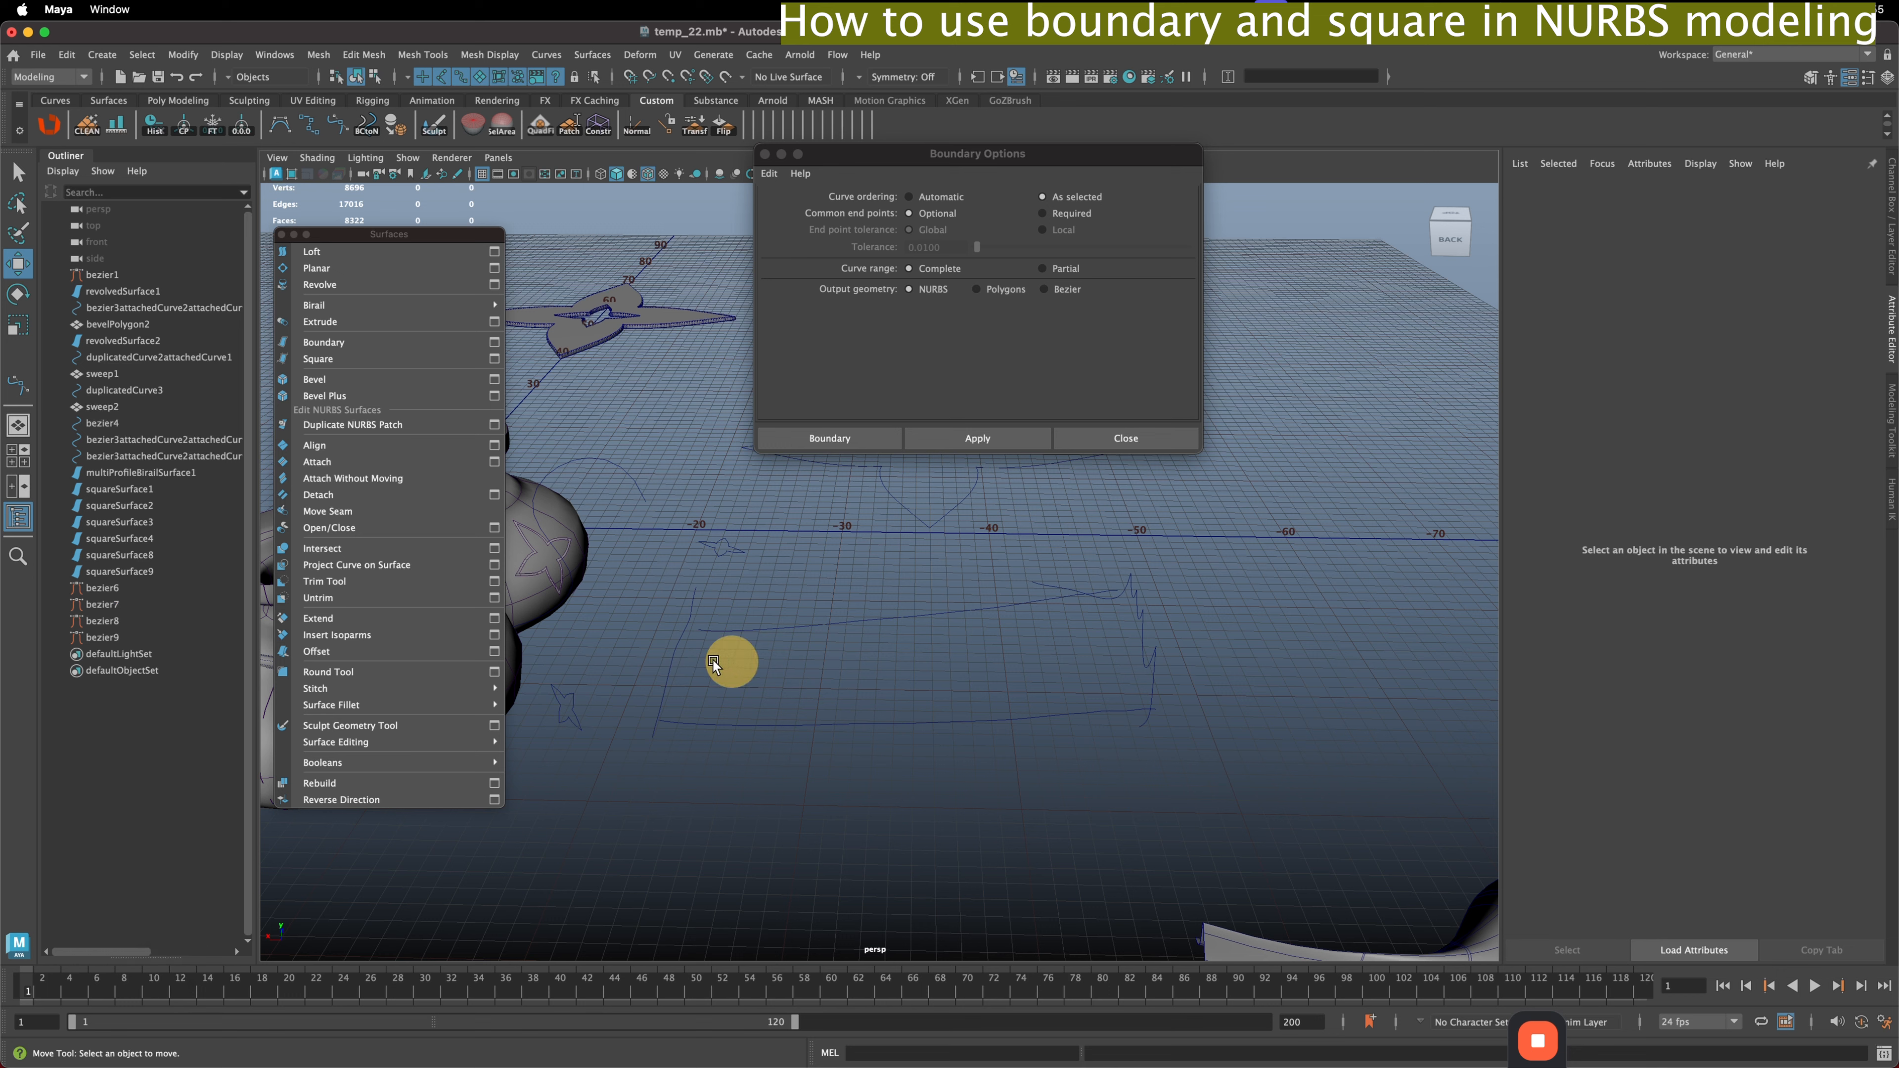
left_click(746, 671)
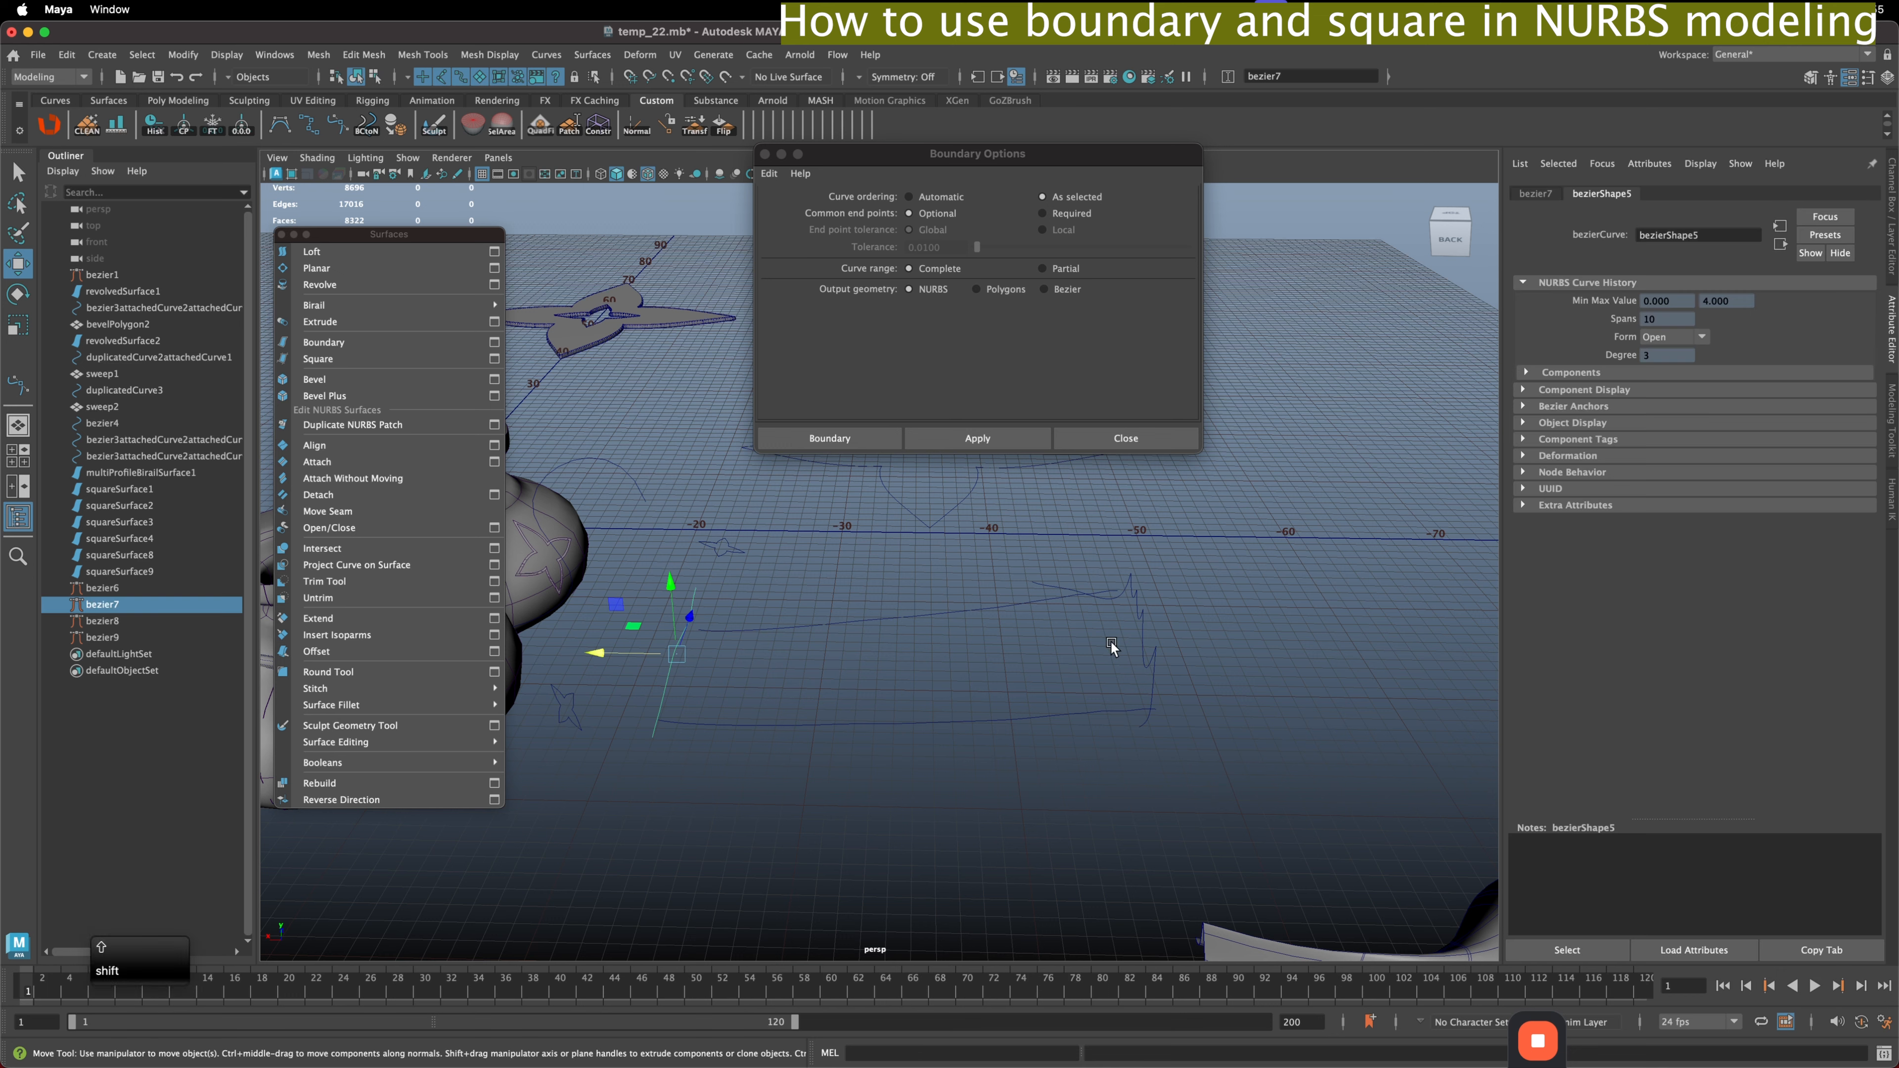
left_click(1135, 627, "shift")
left_click(909, 626, "shift")
left_click(928, 720, "shift")
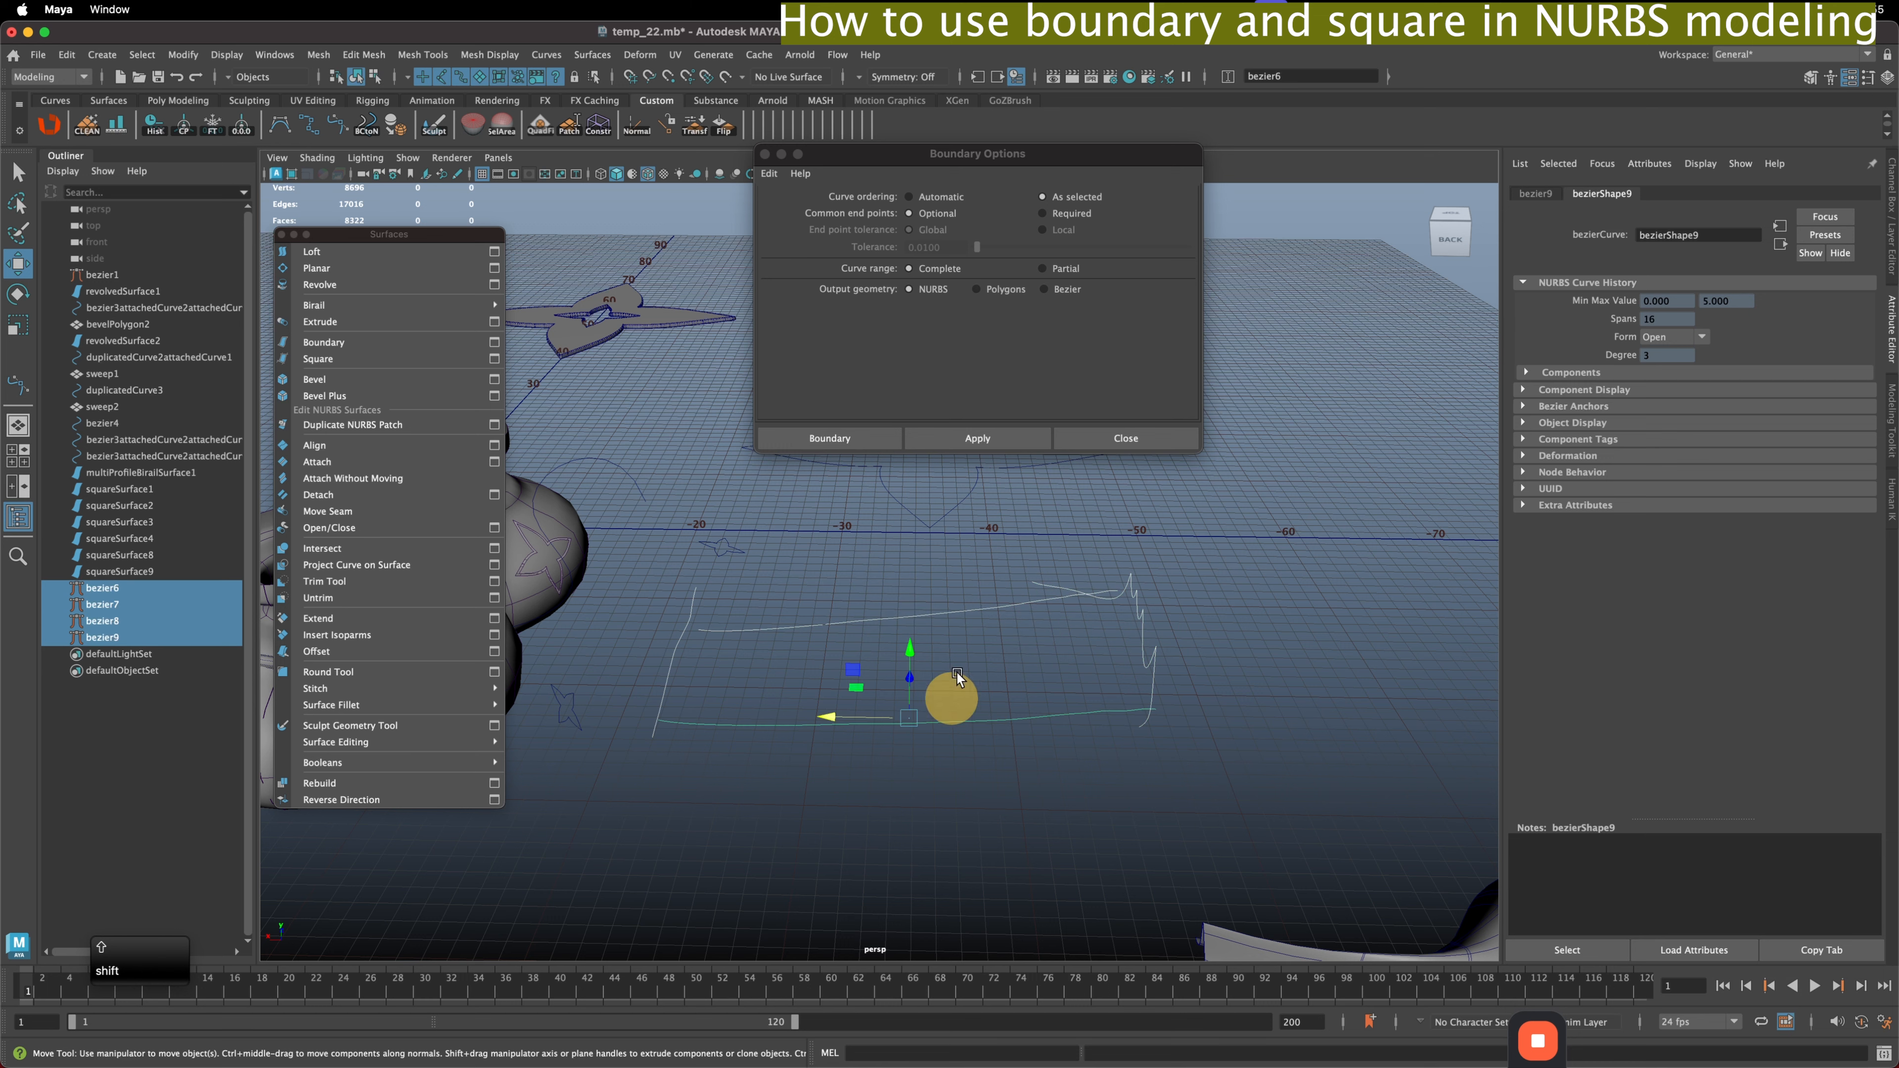
left_click(992, 443)
left_click_drag(1017, 504, 1009, 582, "alt")
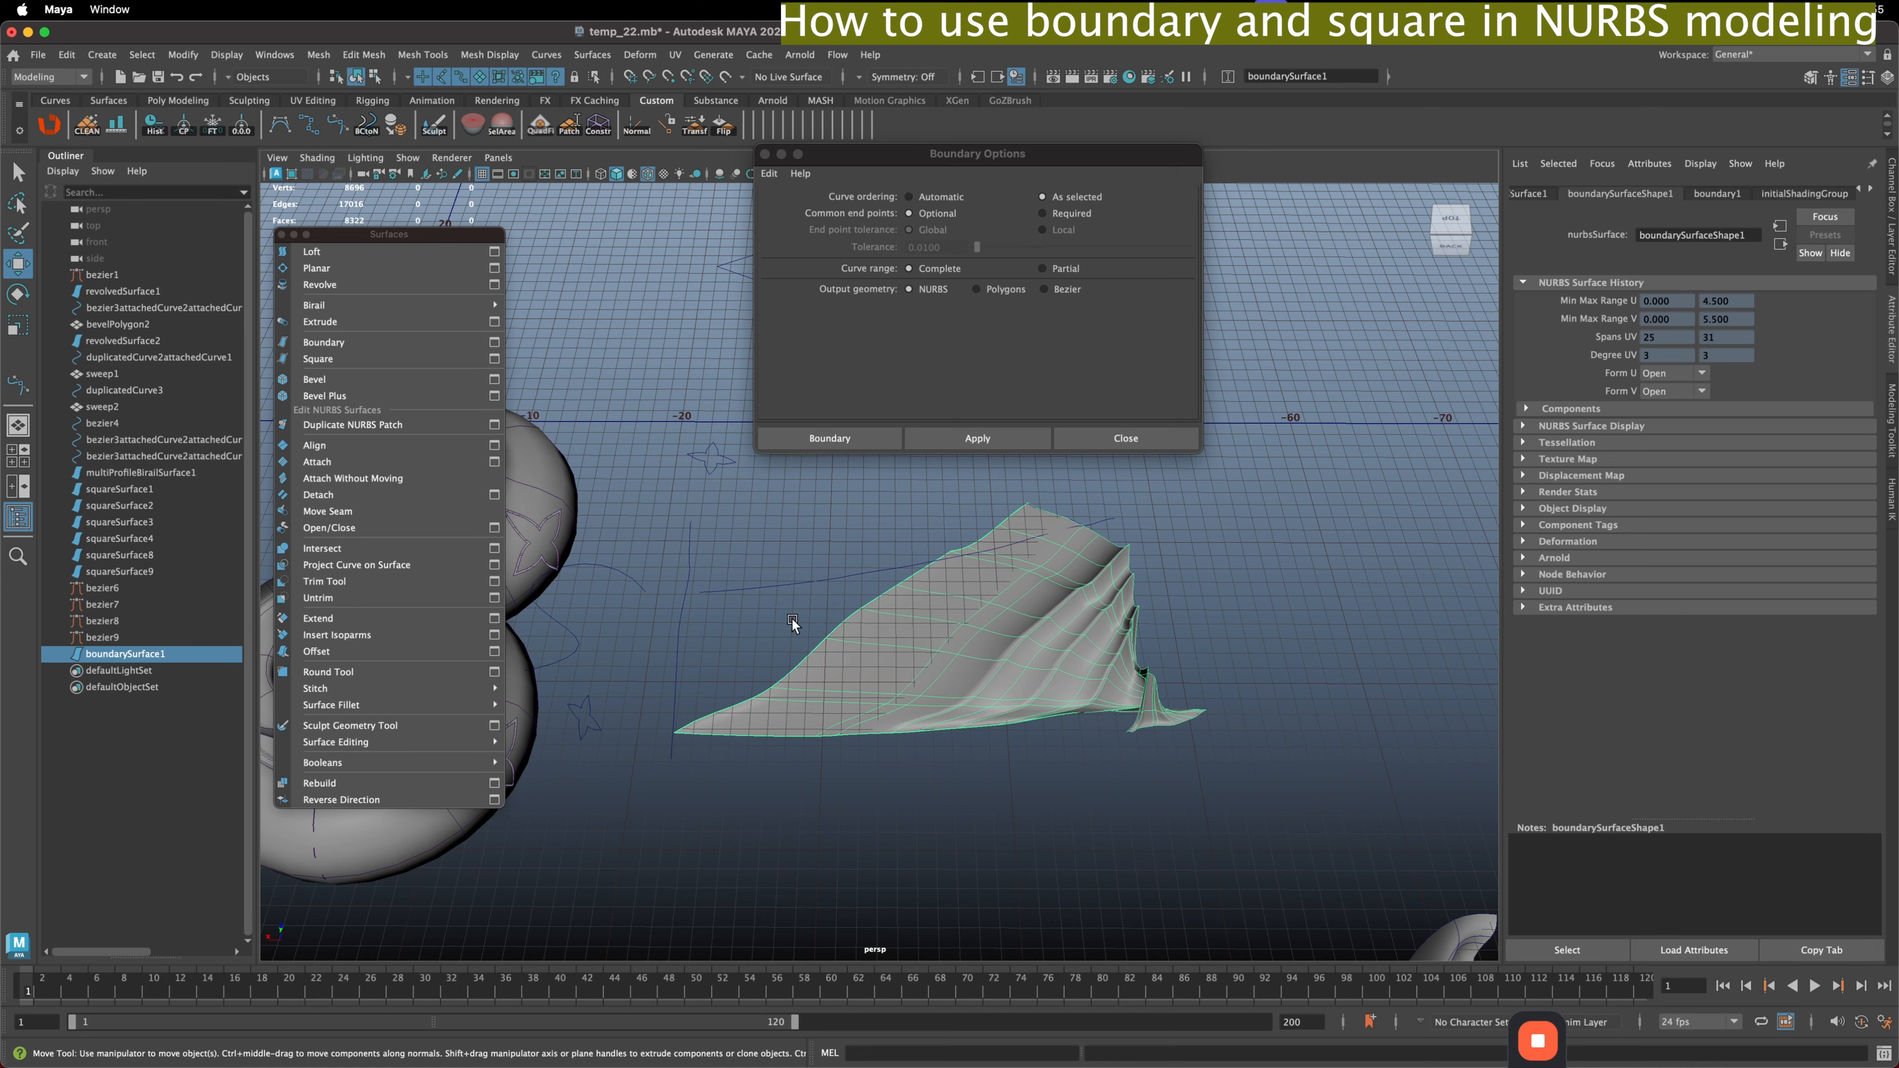
- Undo that surface and try a boundary surface from the curves reselected in the order bezier7, bezier6, bezier8, bezier9
key("super+z")
left_click(742, 633)
left_click_drag(654, 637, 731, 618)
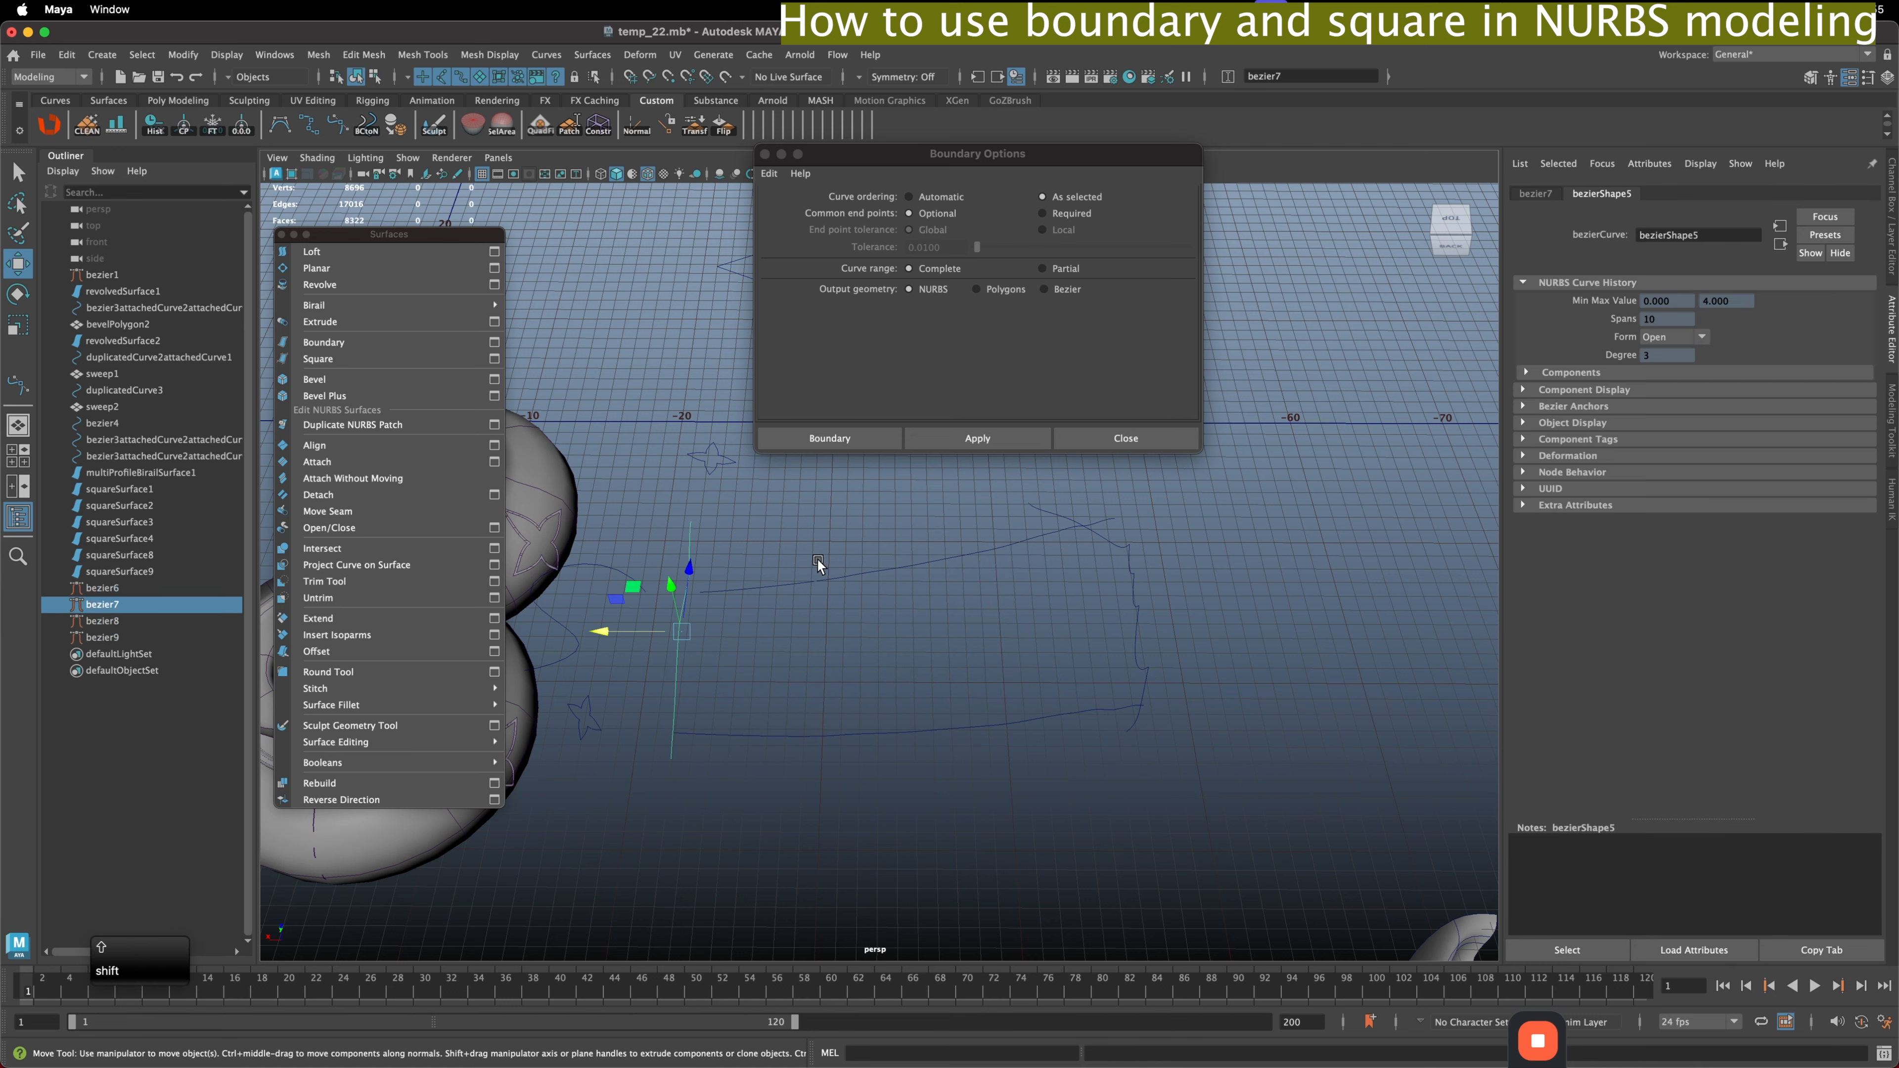
left_click_drag(849, 565, 867, 595, "shift")
left_click(1142, 578, "shift")
left_click(976, 741, "shift")
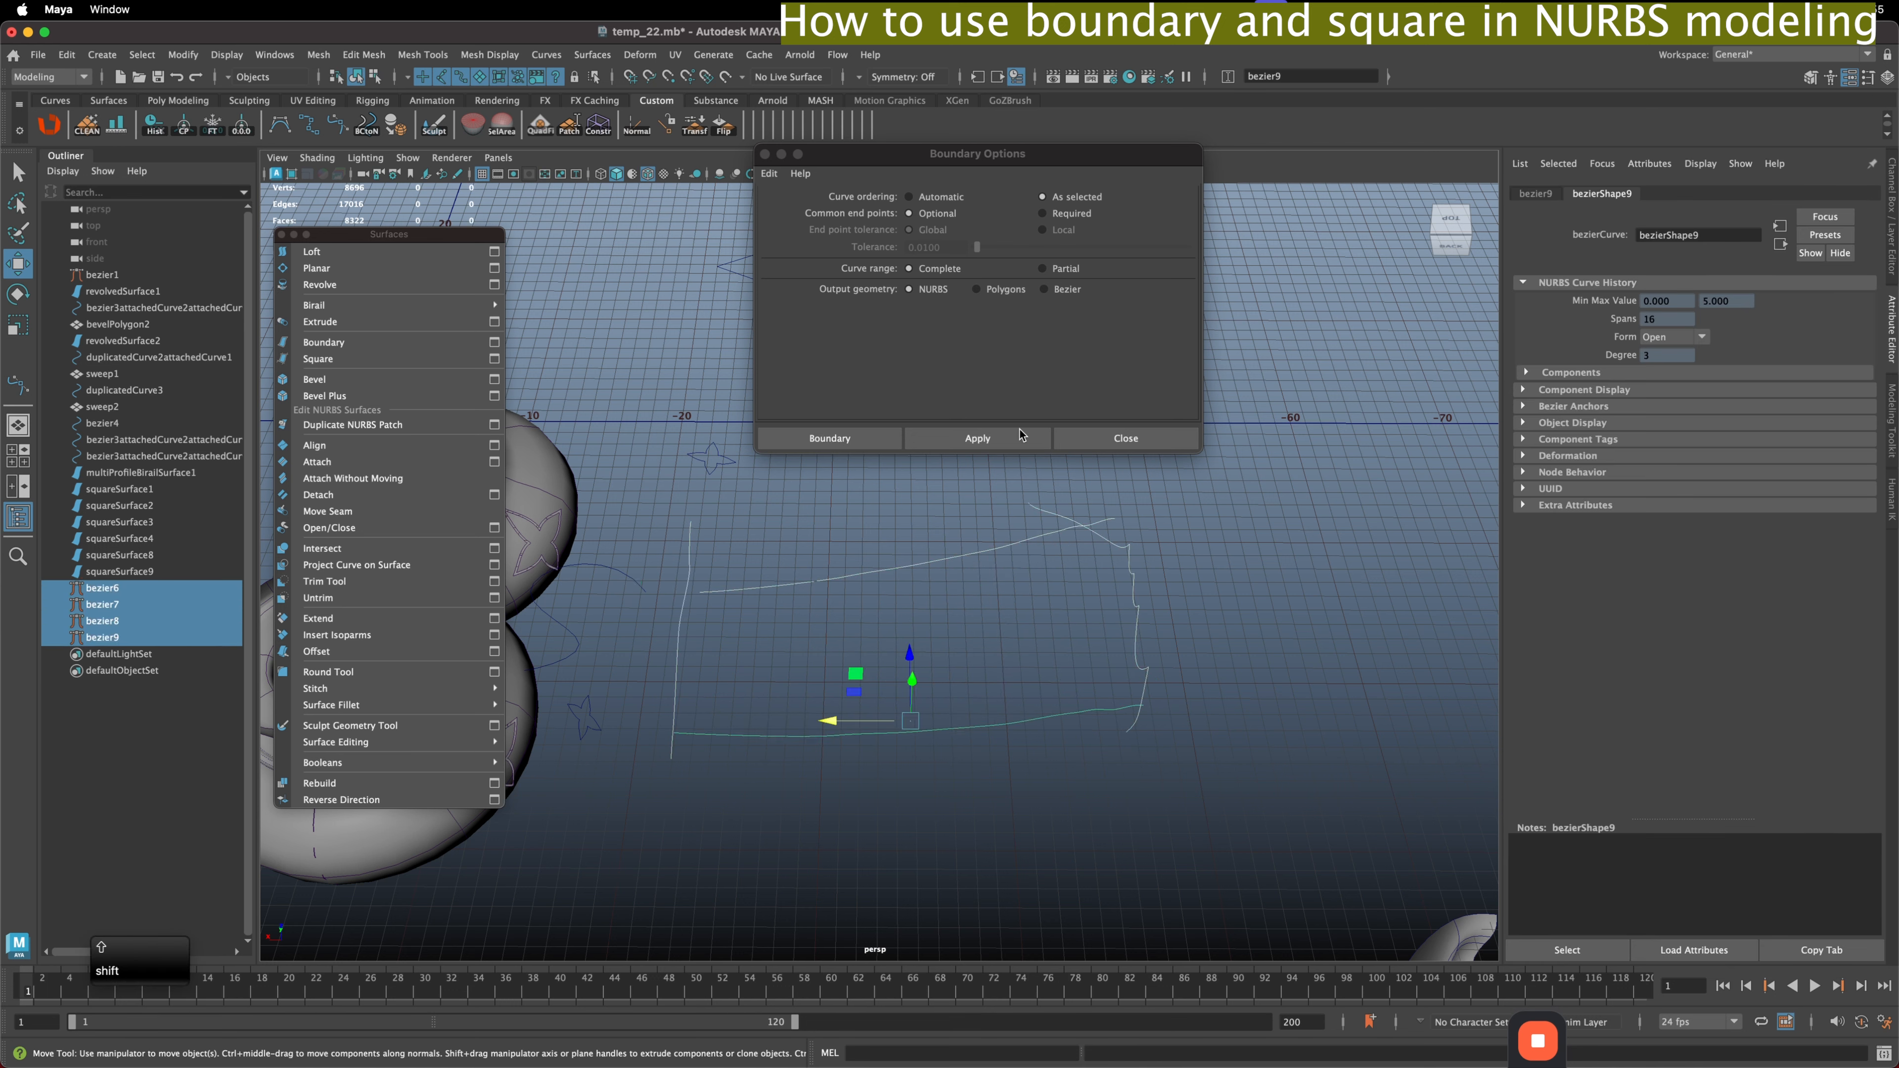
left_click(1010, 439)
left_click_drag(999, 491, 1017, 584, "alt")
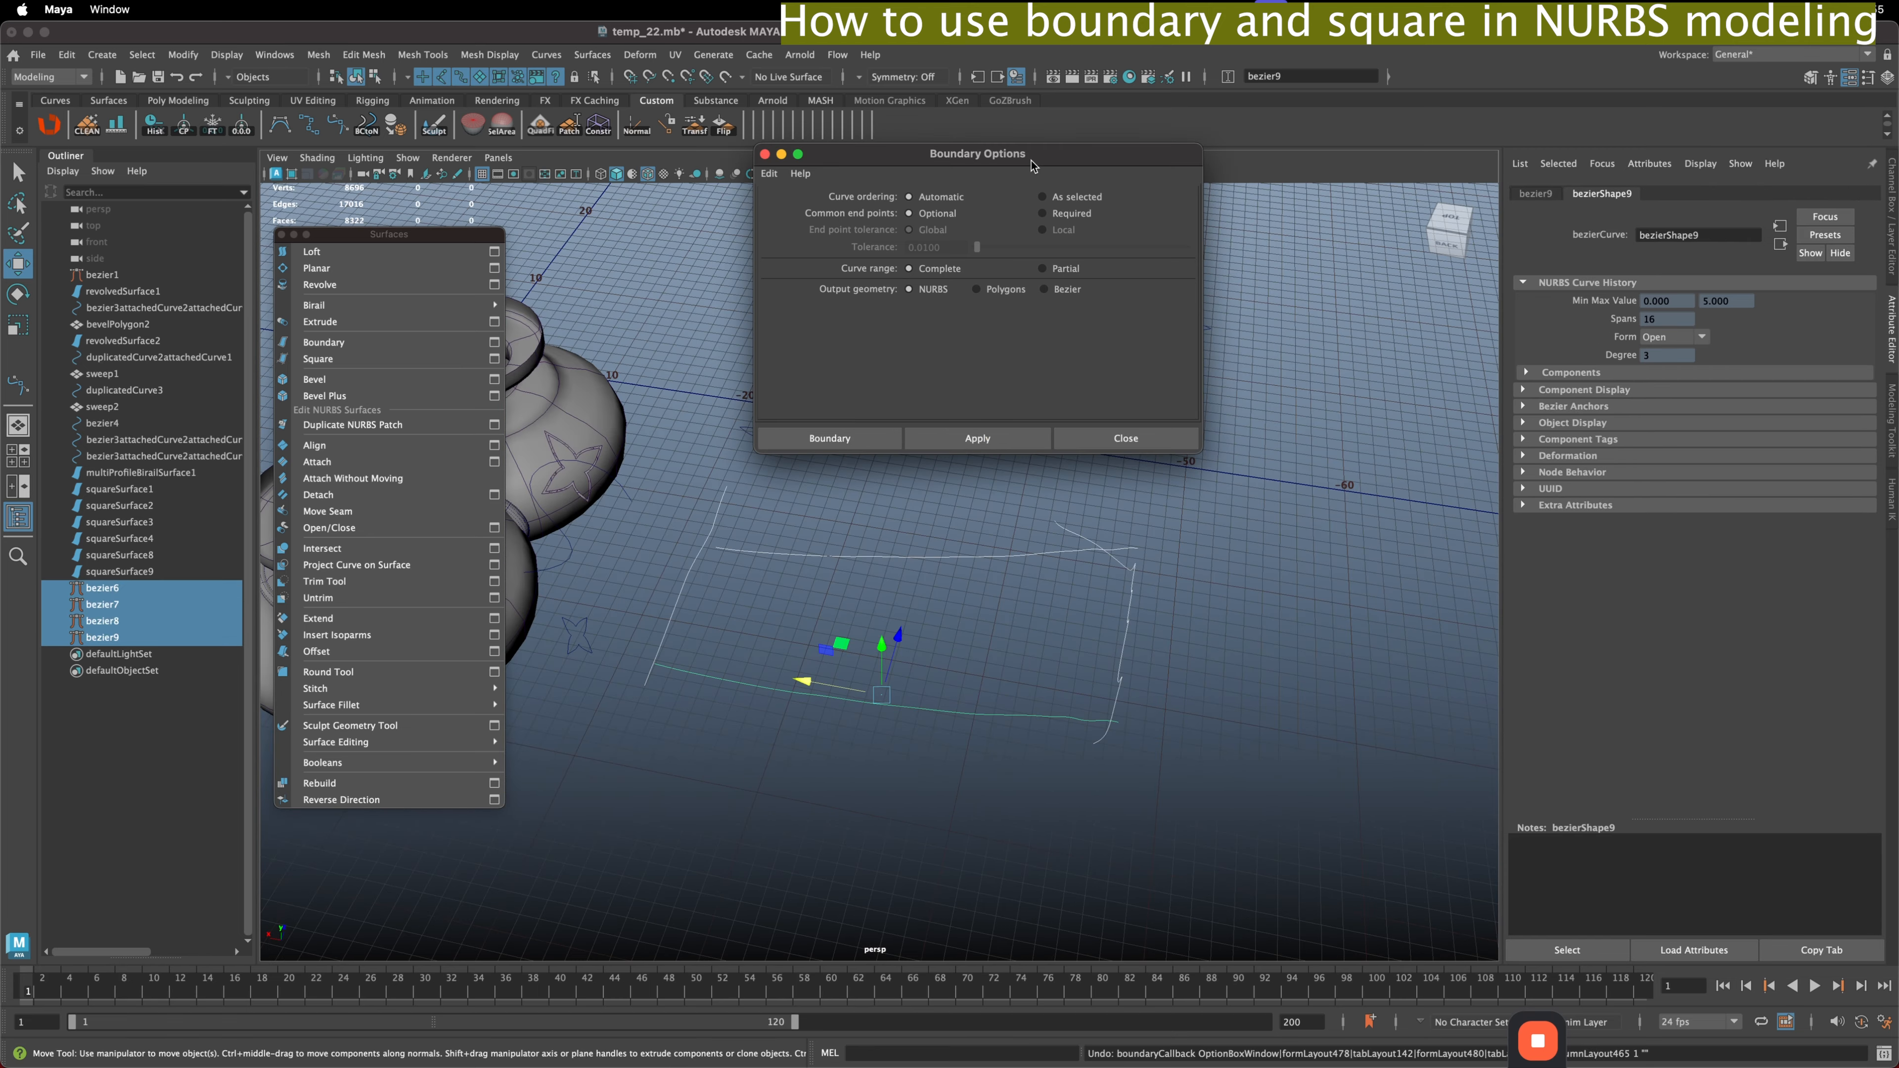
- Switch the Boundary tool's common end points to Required and back to Optional
left_click_drag(1028, 155, 1026, 156)
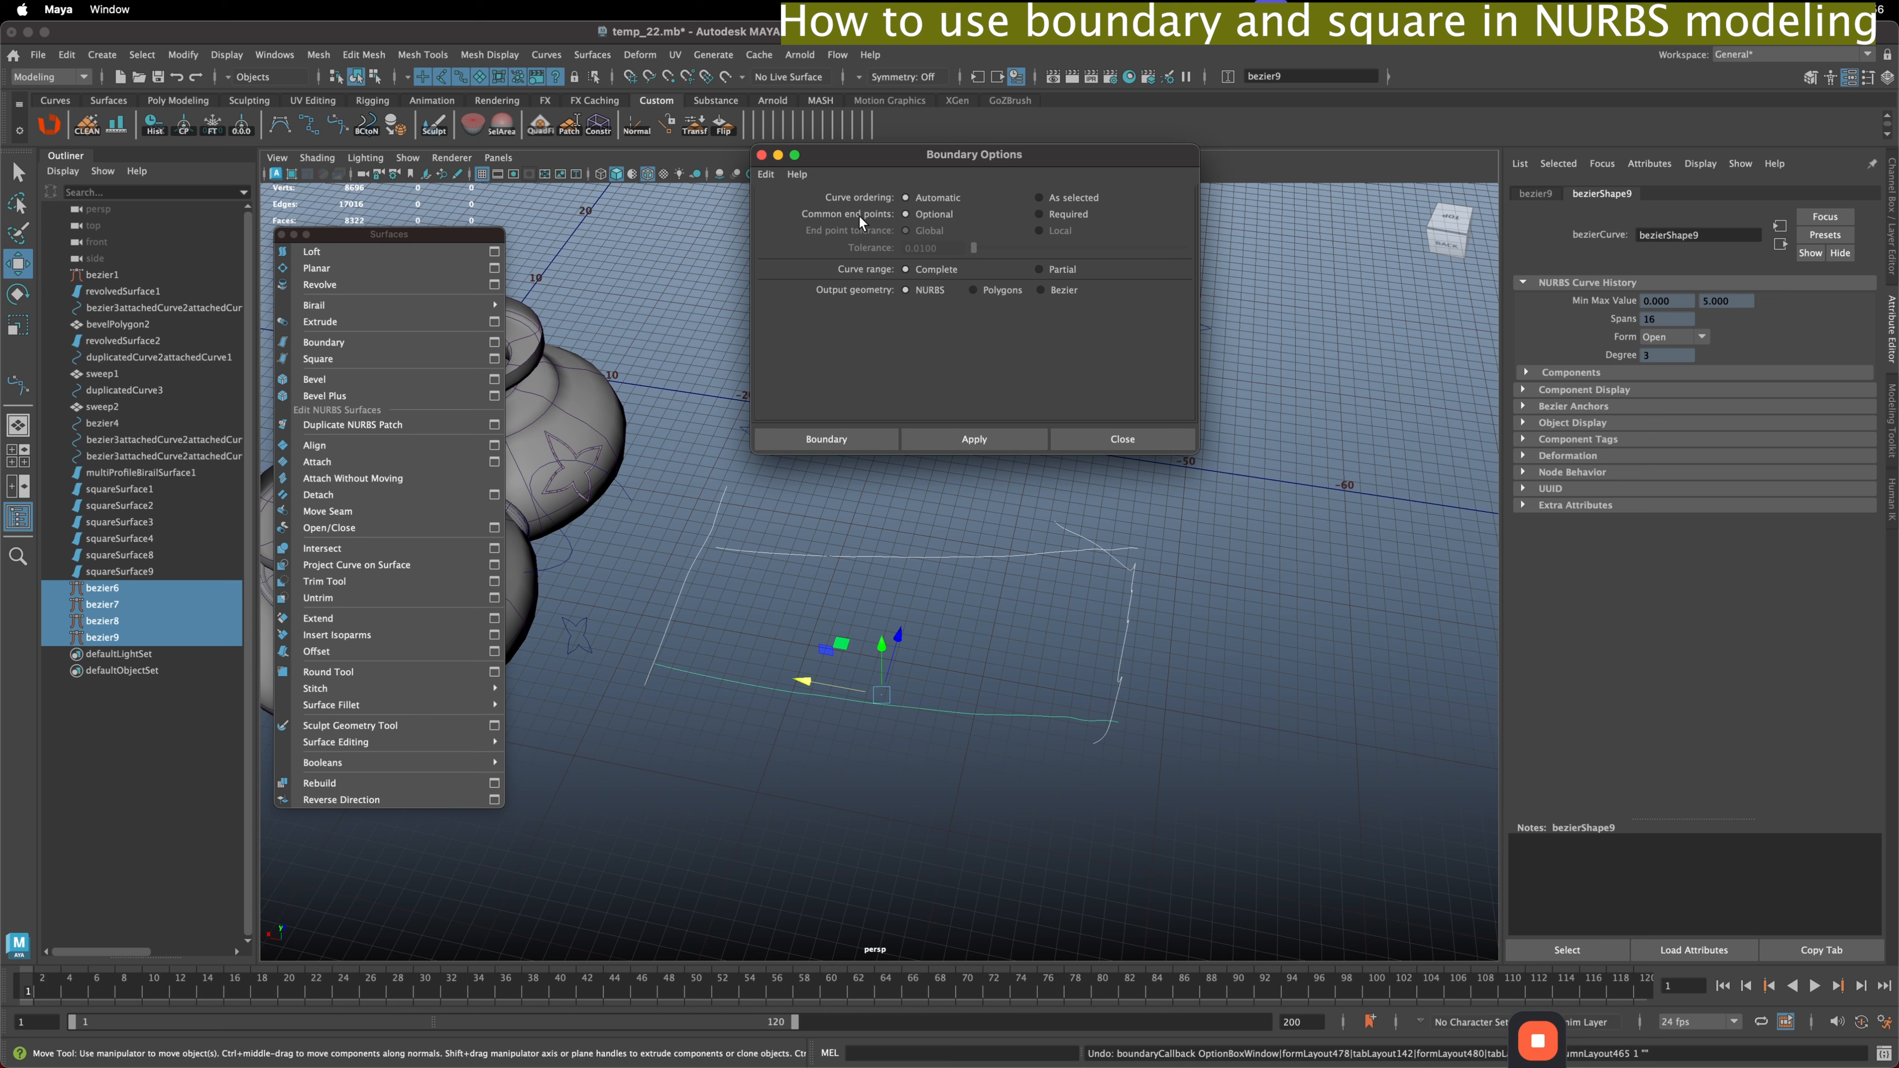
left_click(1047, 214)
left_click(921, 212)
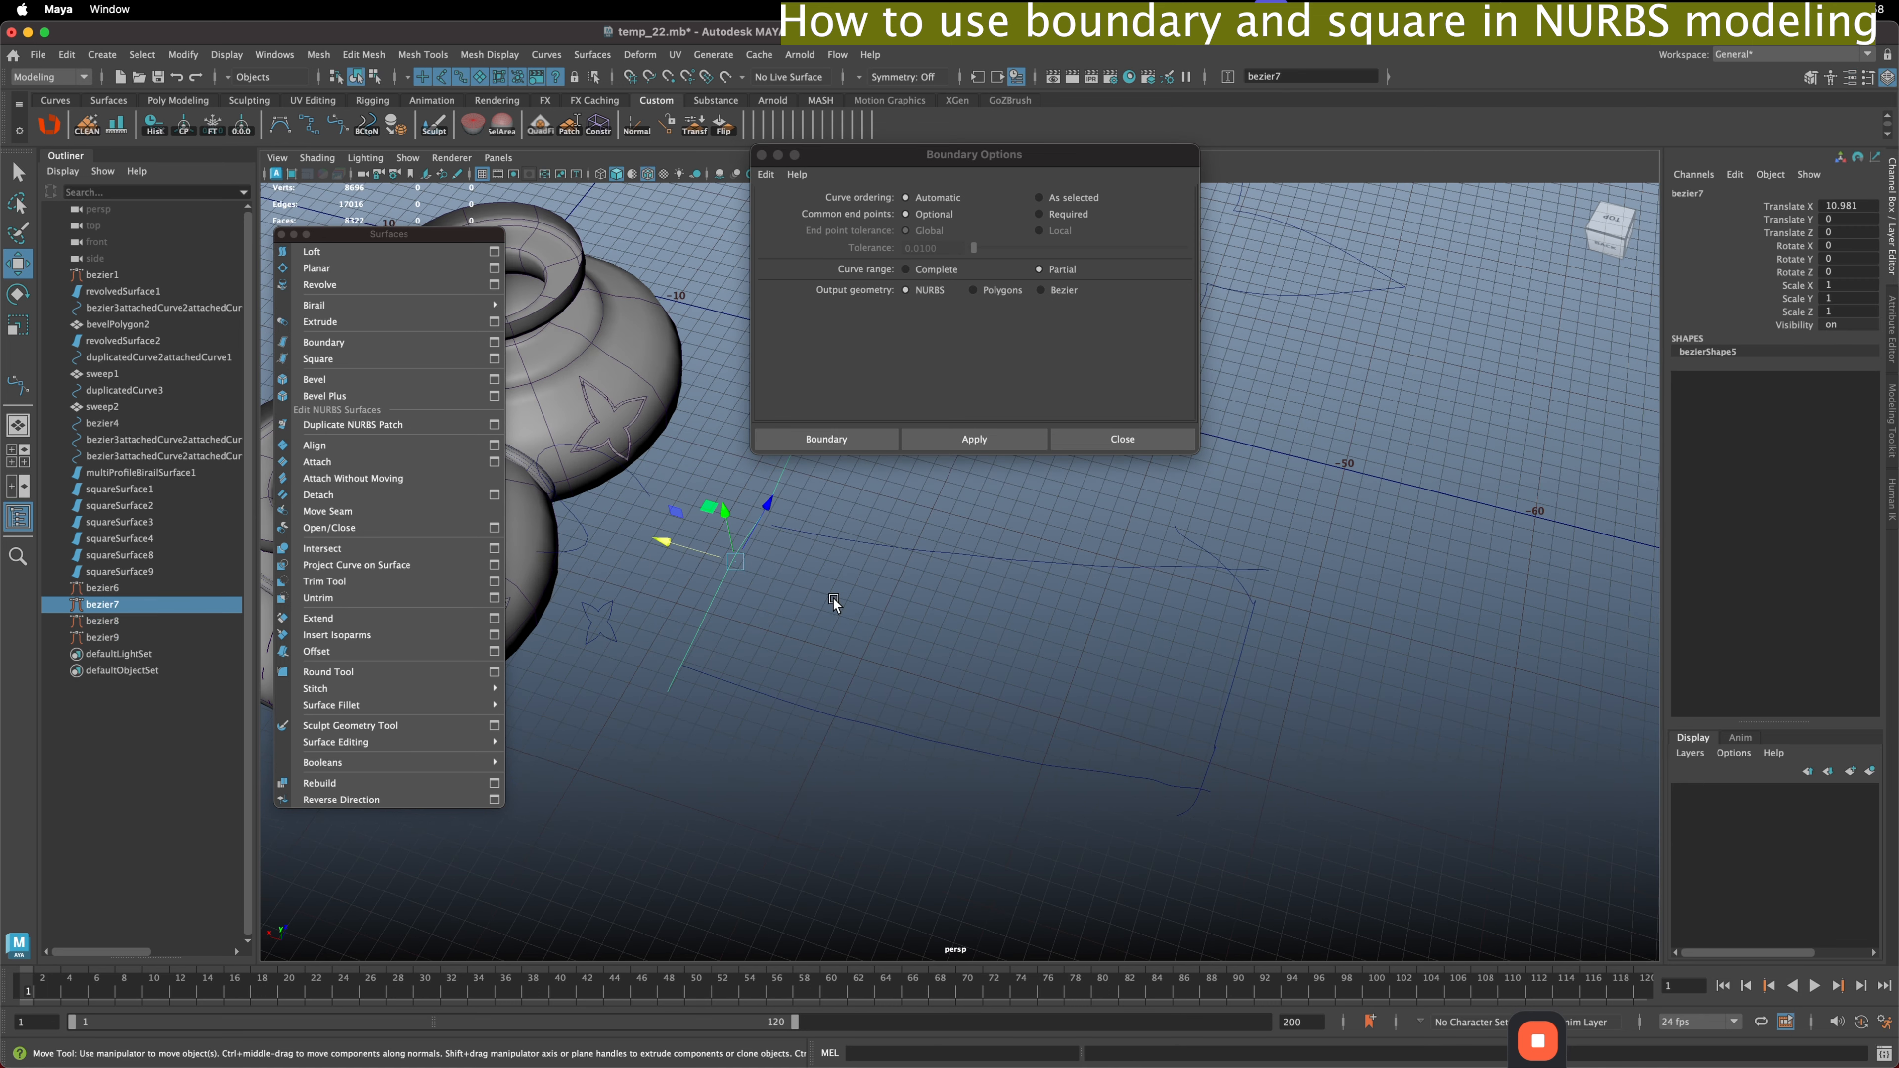
- Move the curve bezier10 to about -1.58 in X and build a boundary surface from bezier8, bezier6detachedCurve2, bezier10 and bezier9detachedCurve2
middle_click_drag(832, 597, 860, 610, "alt")
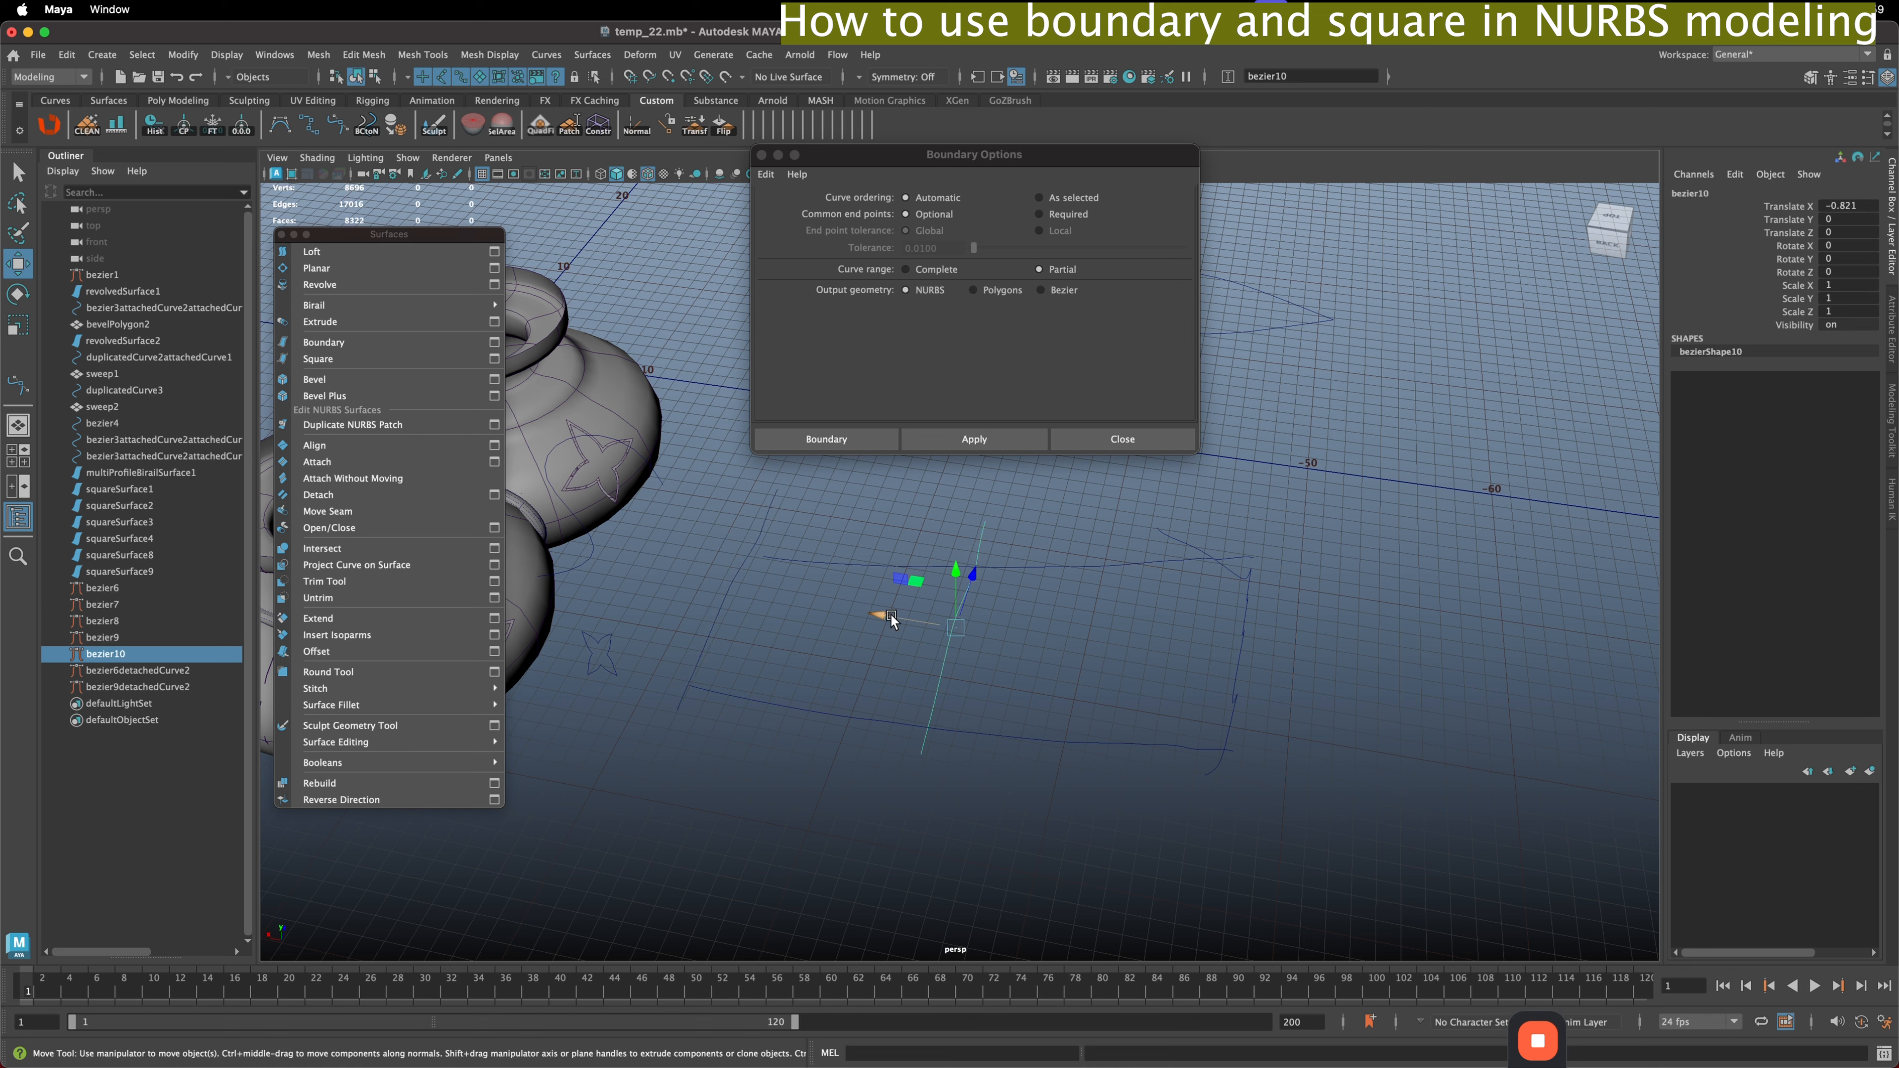
left_click(904, 615)
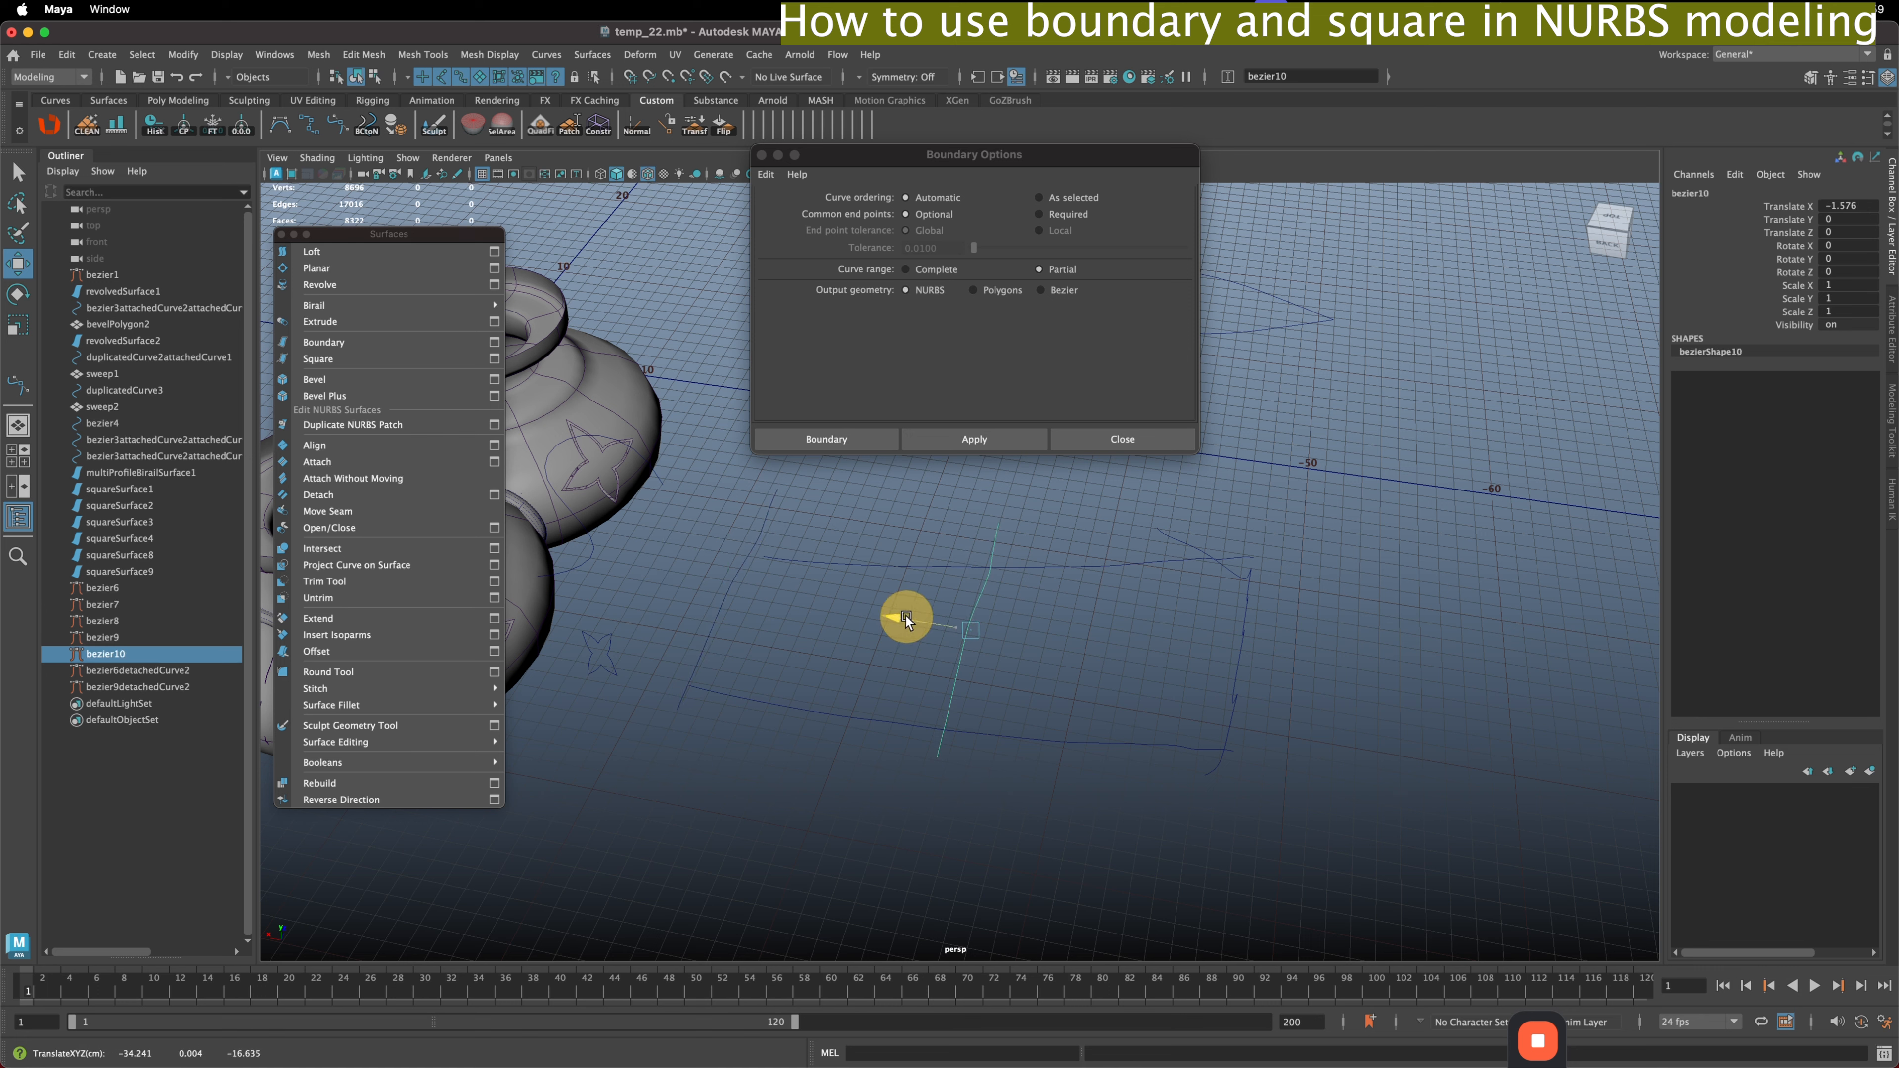
left_click_drag(1192, 638, 1286, 664)
left_click(1039, 602, "shift")
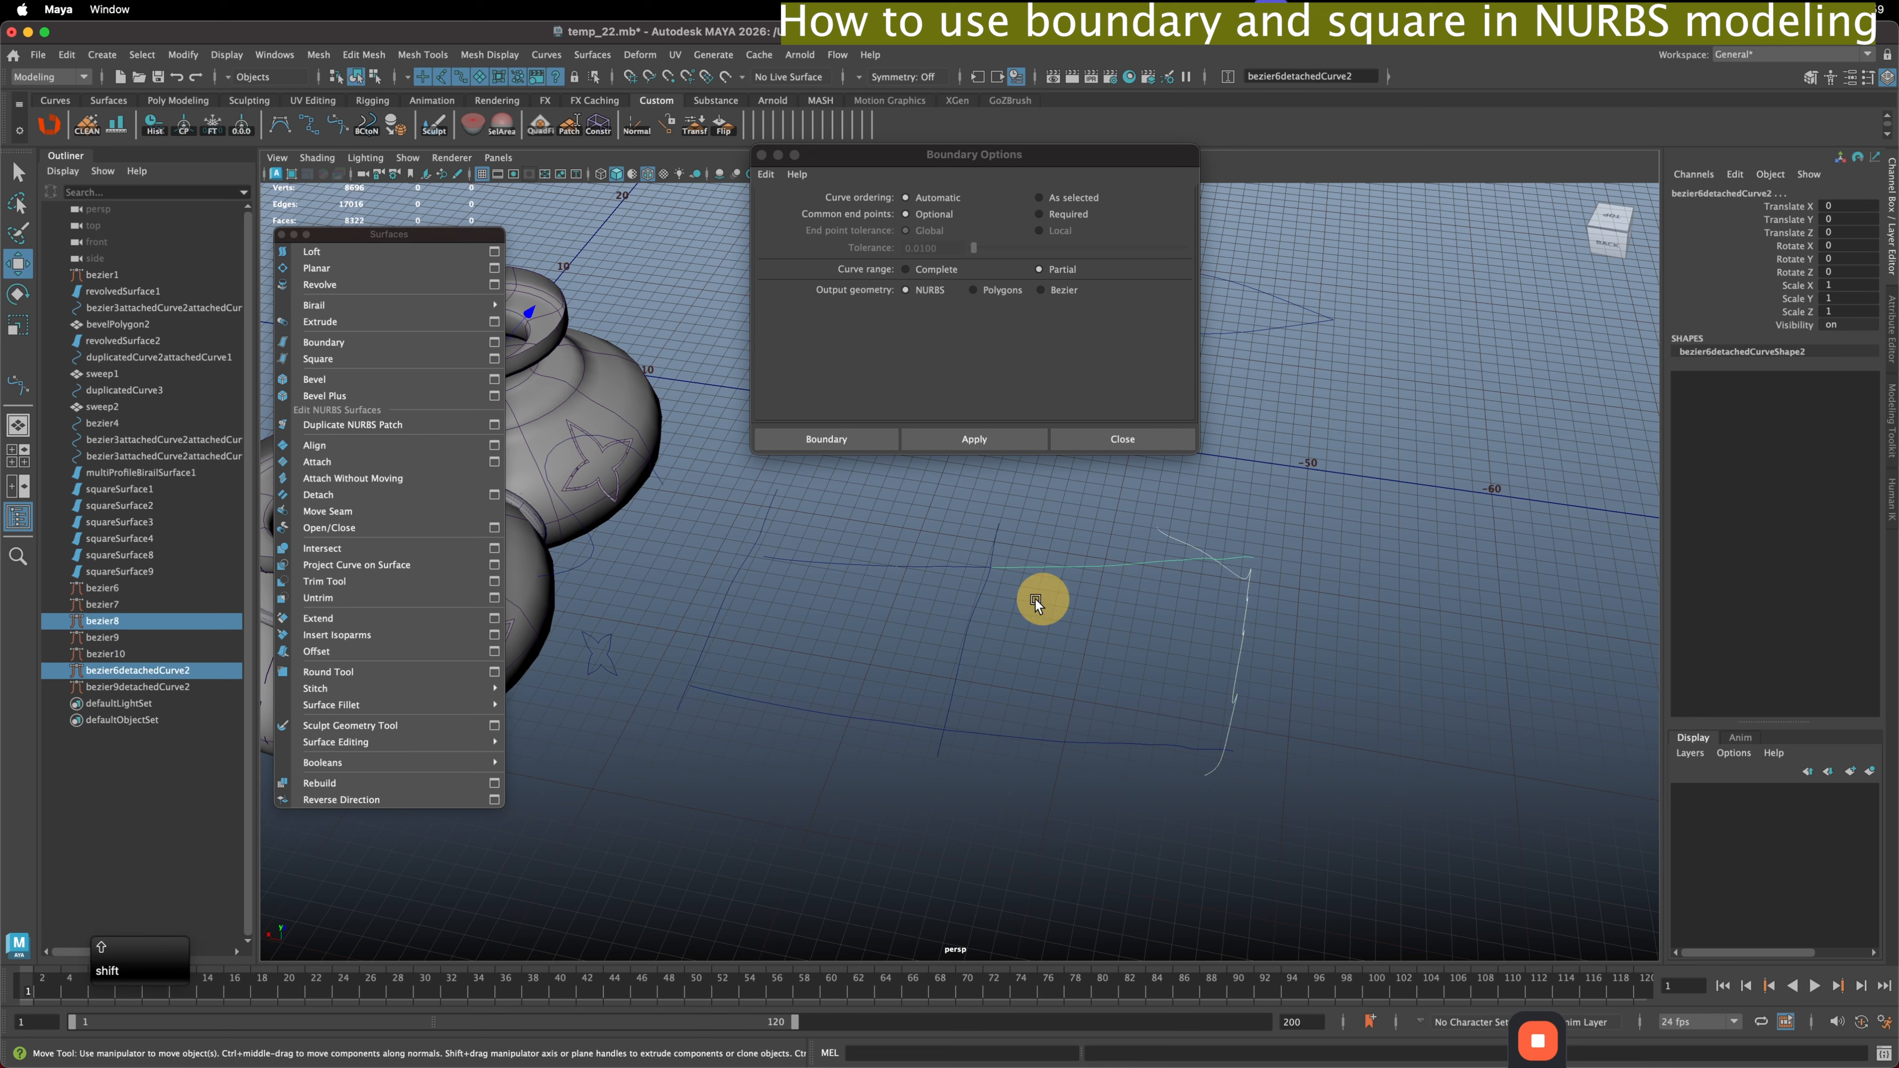
left_click(1000, 648, "shift")
left_click(1098, 778, "shift")
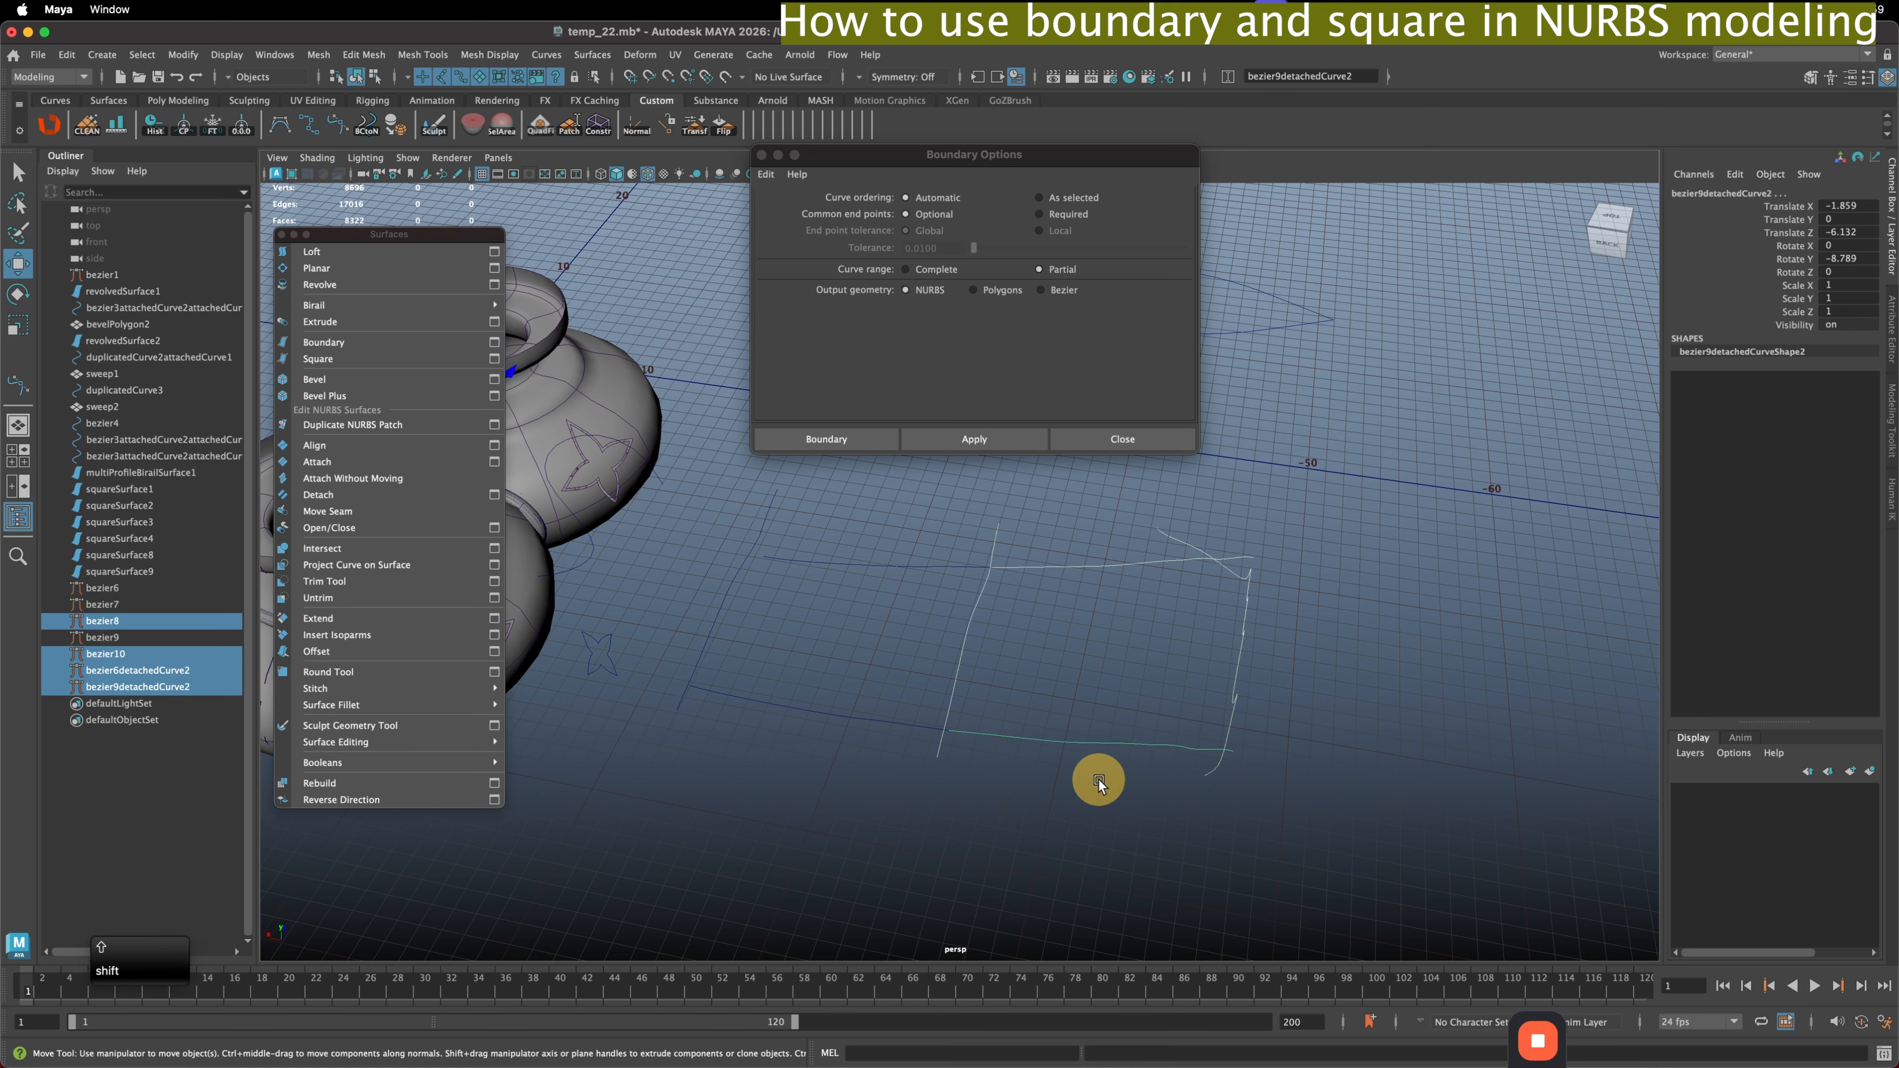
left_click(984, 440)
- Build a second, adjoining boundary surface from the curves bezier10, bezier7, bezier6 and bezier9
left_click(1005, 541)
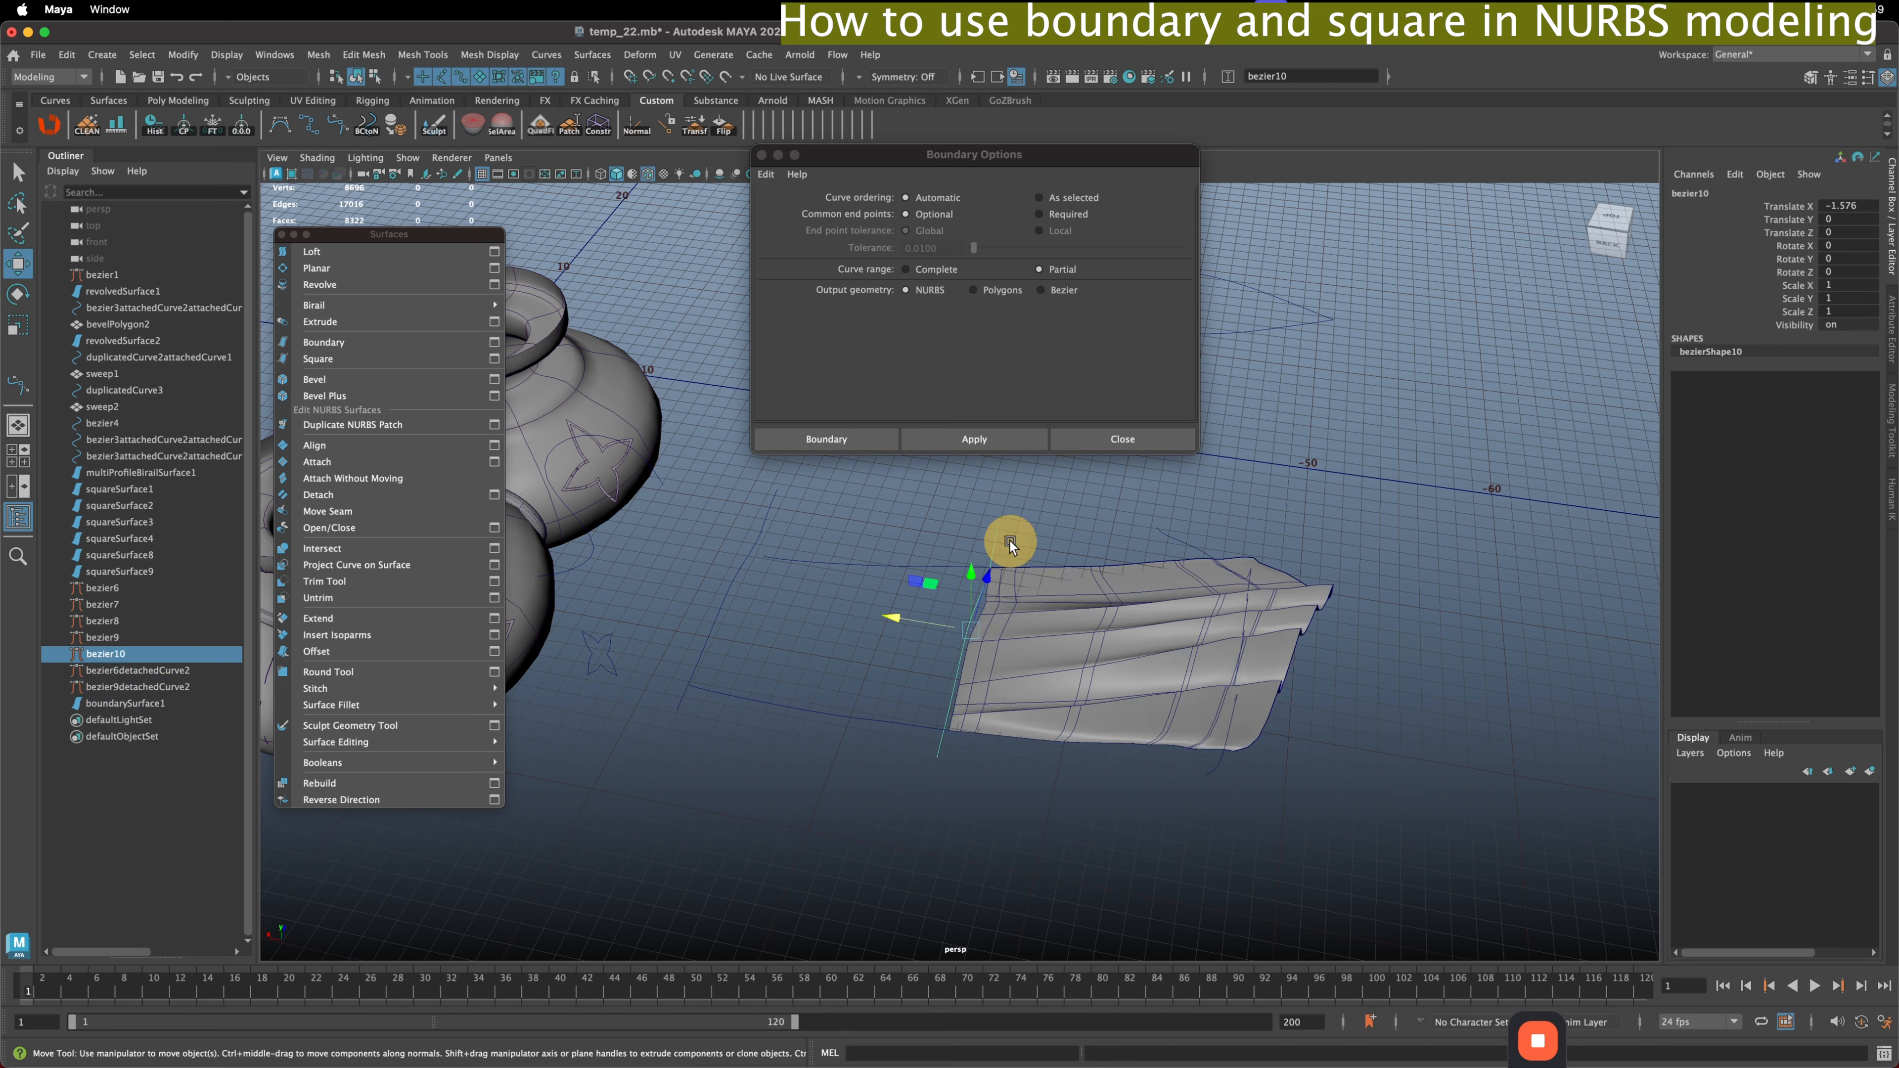
left_click(729, 585, "shift")
left_click(782, 694, "shift")
left_click(889, 666, "shift")
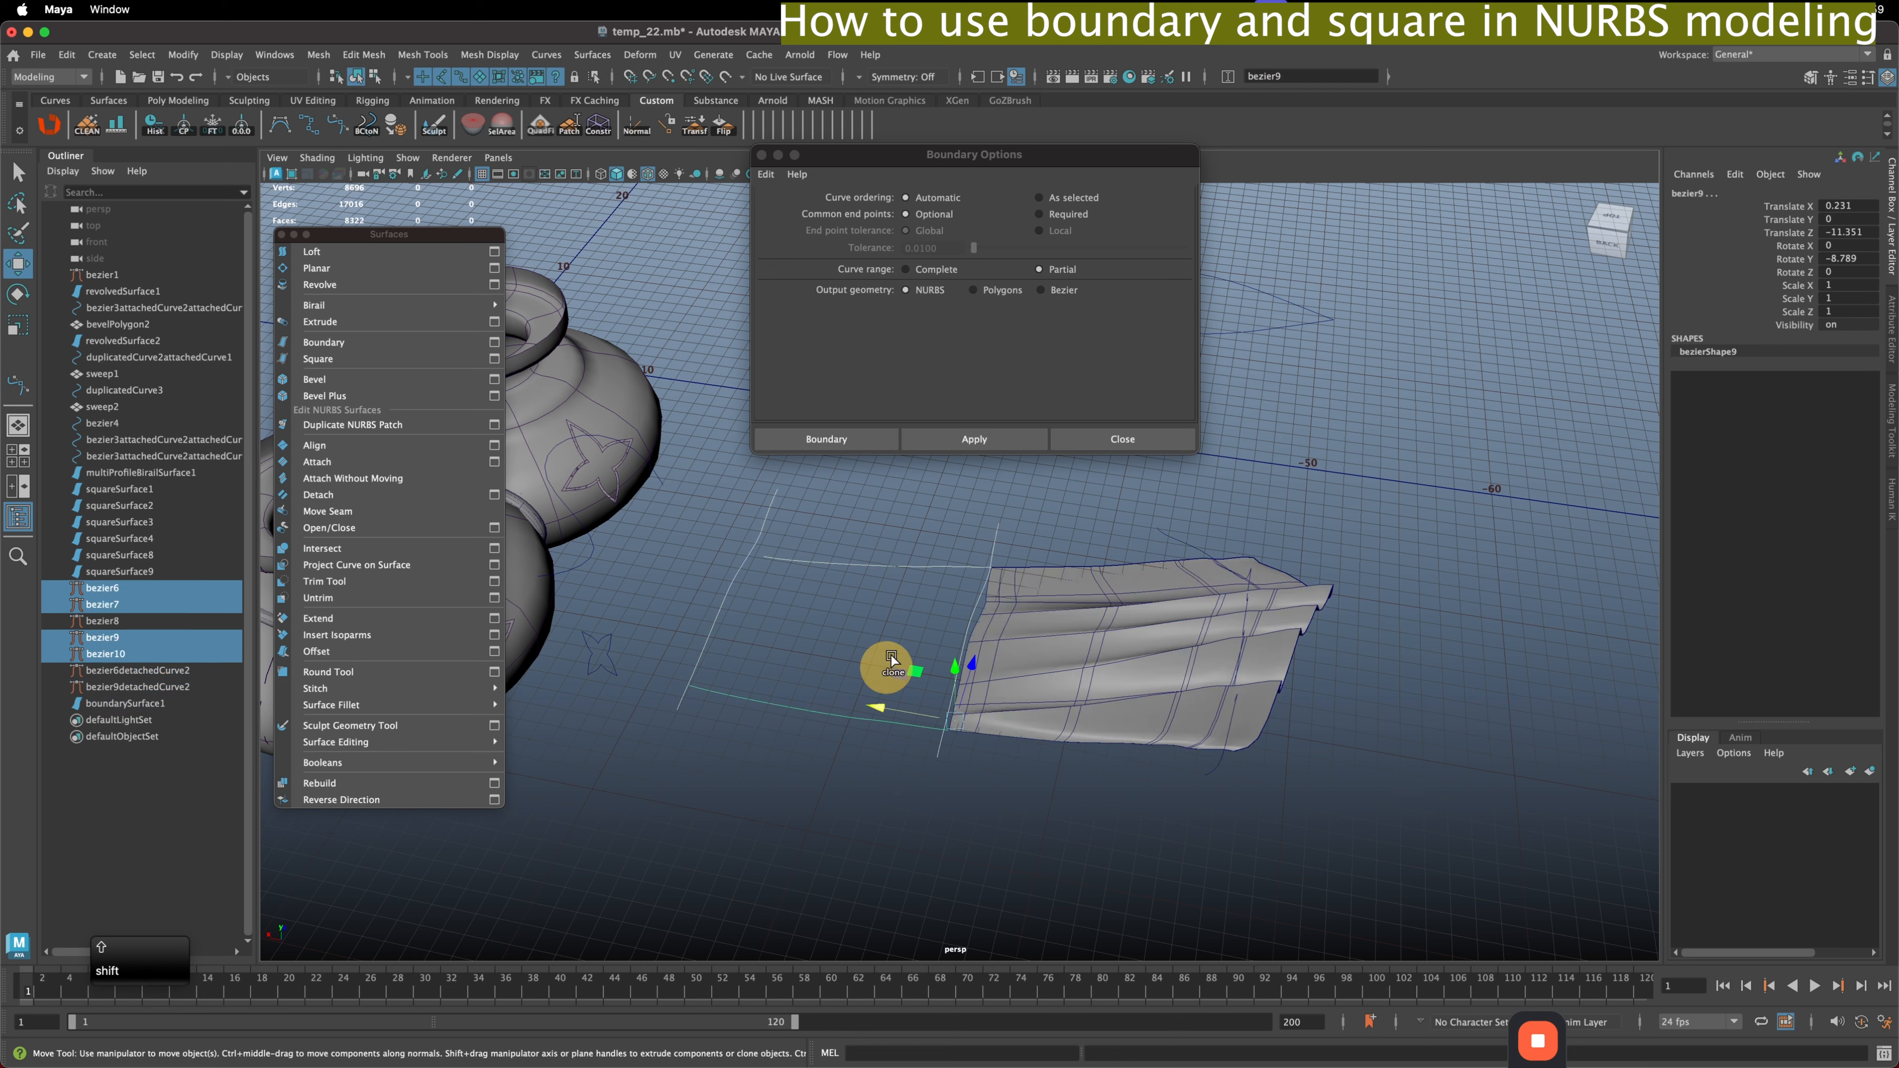
left_click(963, 446)
mouse_move(1018, 632)
left_mouse_down("alt")
mouse_move(998, 604)
mouse_move(988, 618)
left_mouse_up("alt")
- Move a control vertex of the shared curve bezier10 to reshape the seam, and inspect both adjoining boundary surfaces
left_click(1011, 530)
left_click_drag(1094, 594, 1074, 576, "alt")
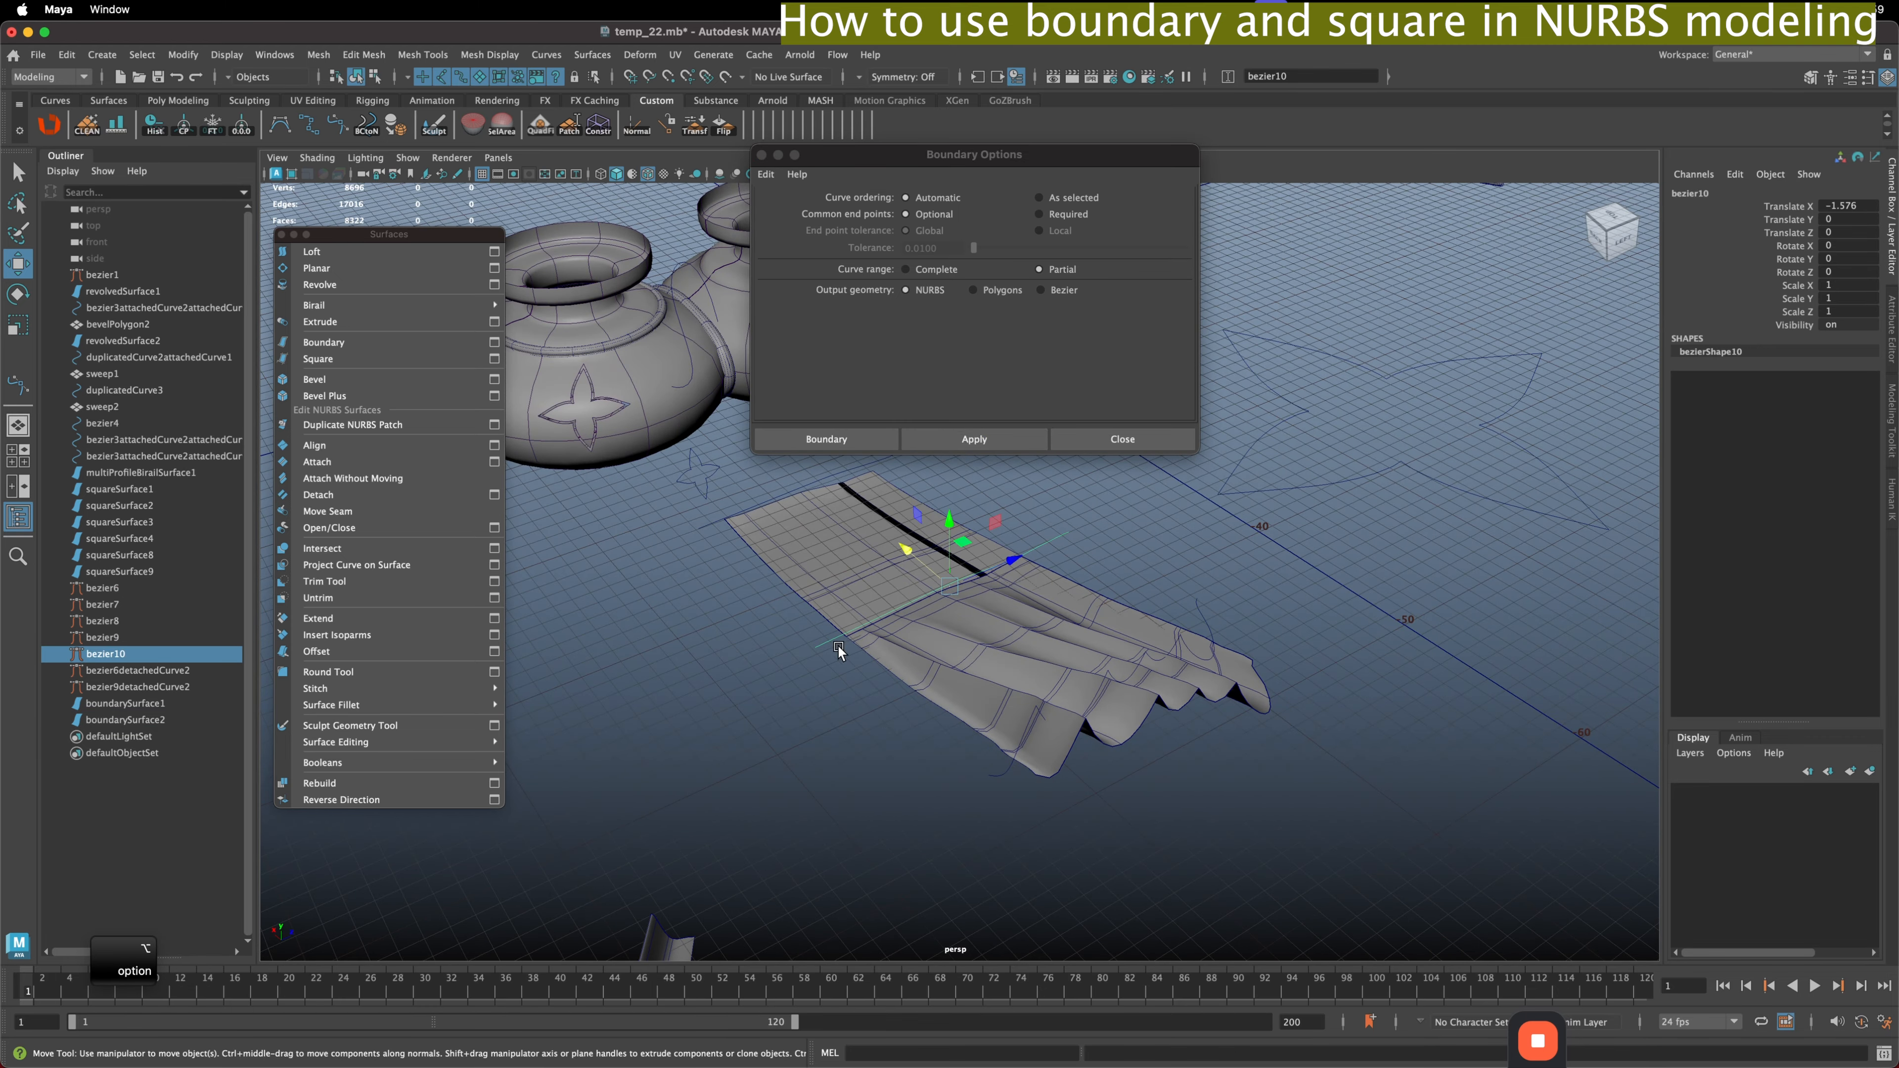
mouse_move(912, 500)
left_mouse_down()
mouse_move(903, 477)
mouse_move(902, 499)
left_mouse_up()
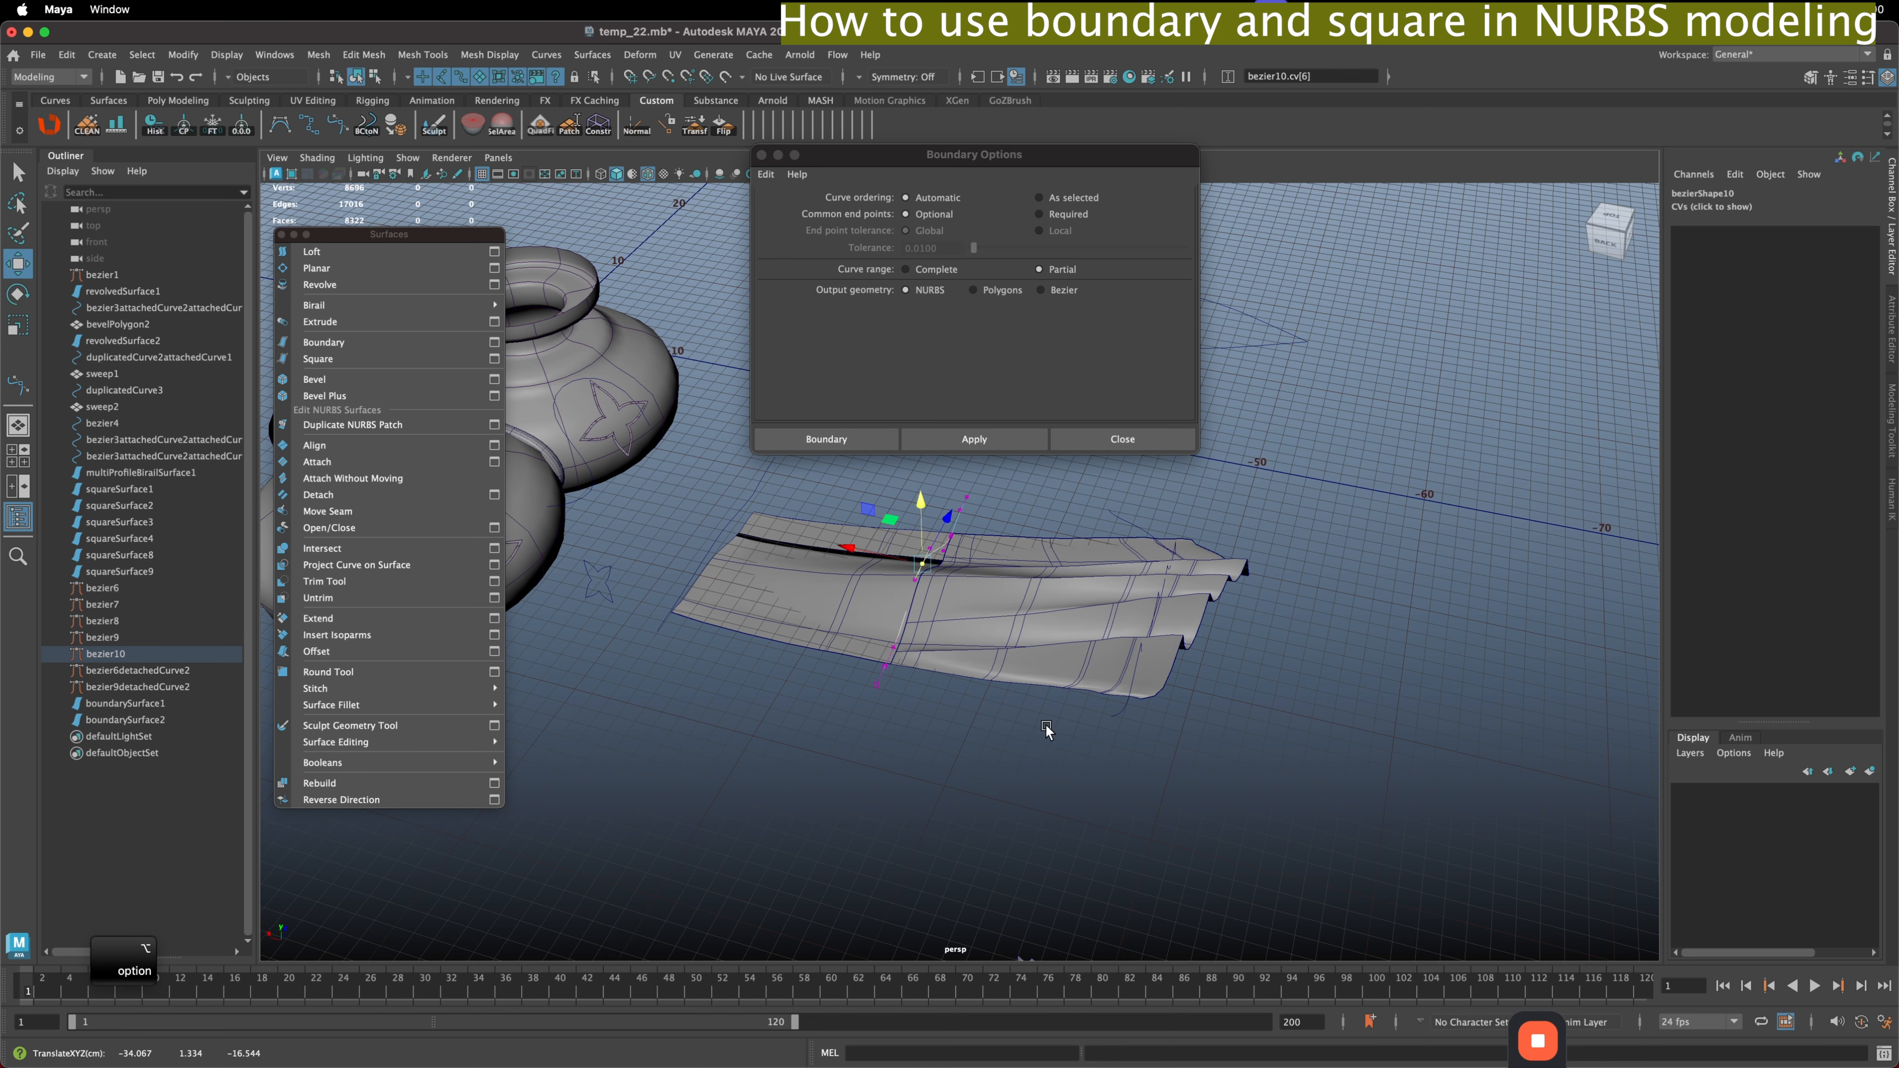
left_click_drag(1026, 721, 1006, 720, "alt")
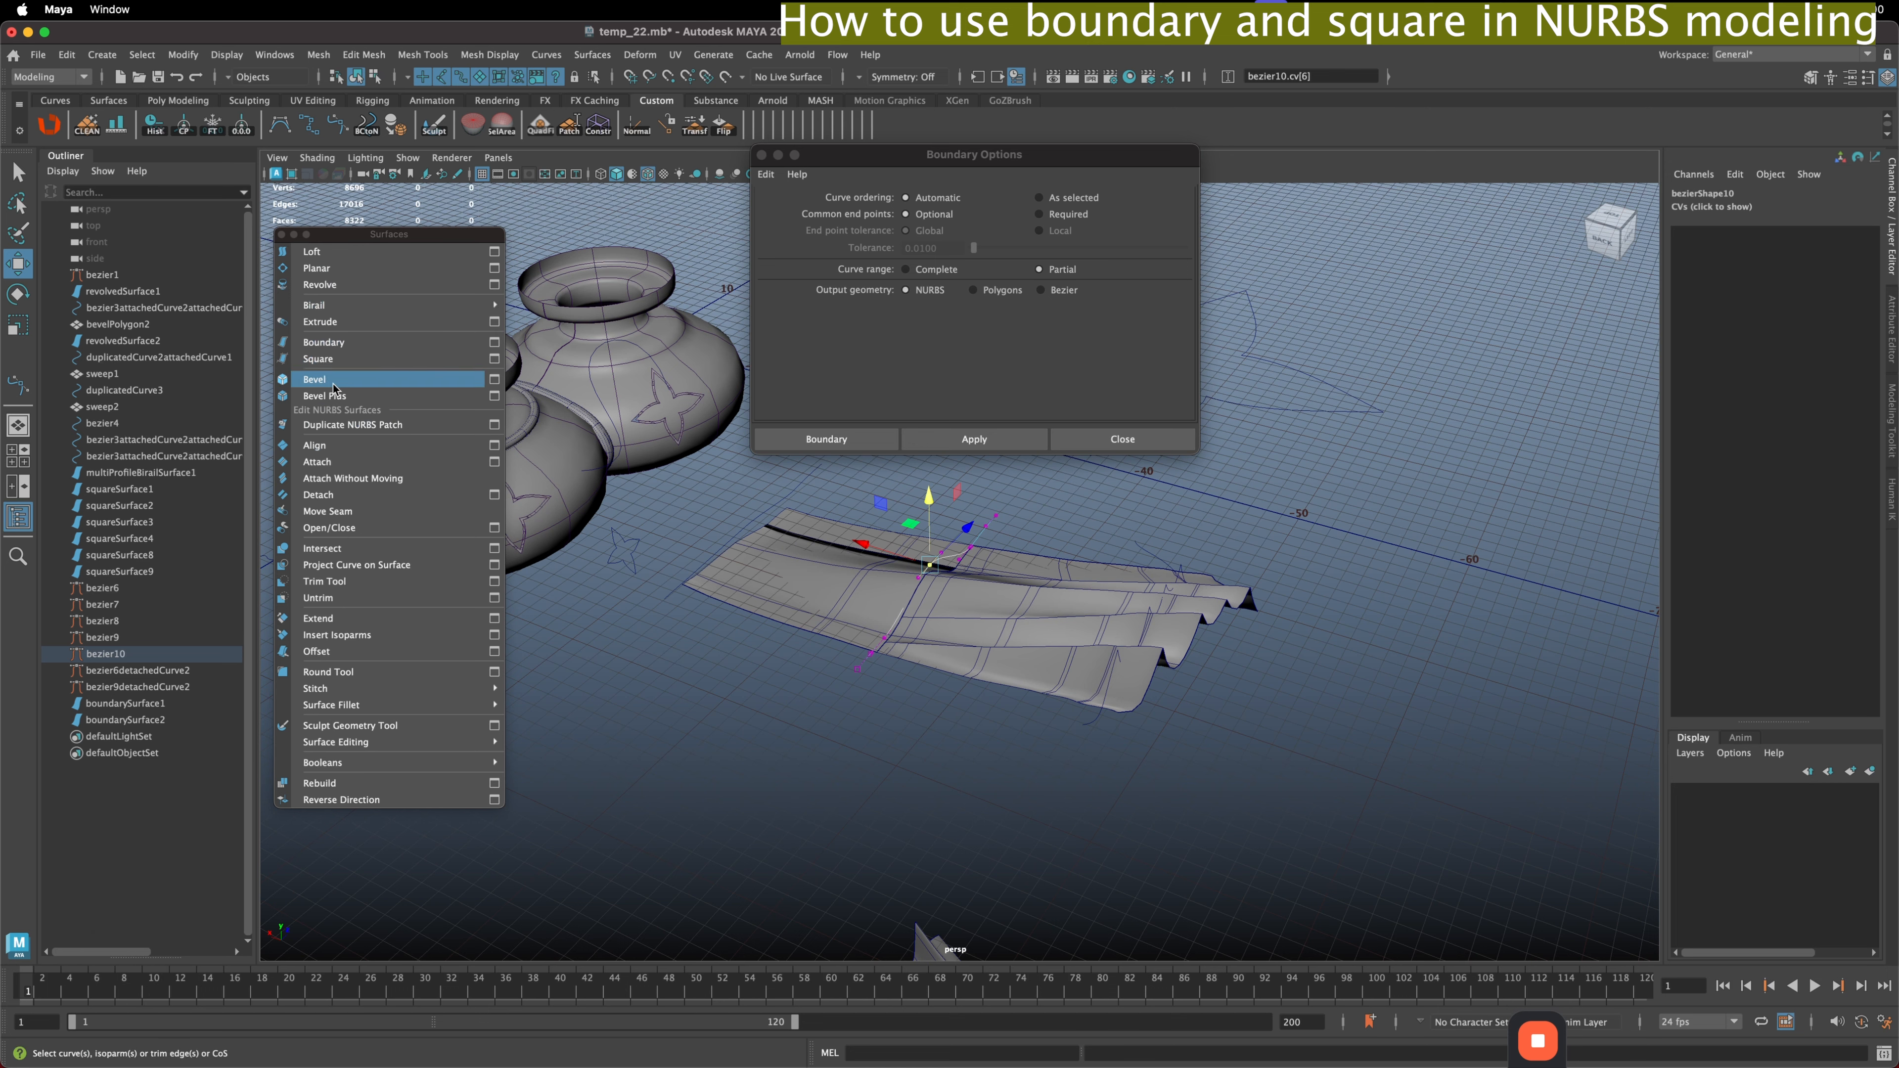
left_click(914, 492)
left_click_drag(1017, 584, 954, 658, "alt")
left_click(839, 679)
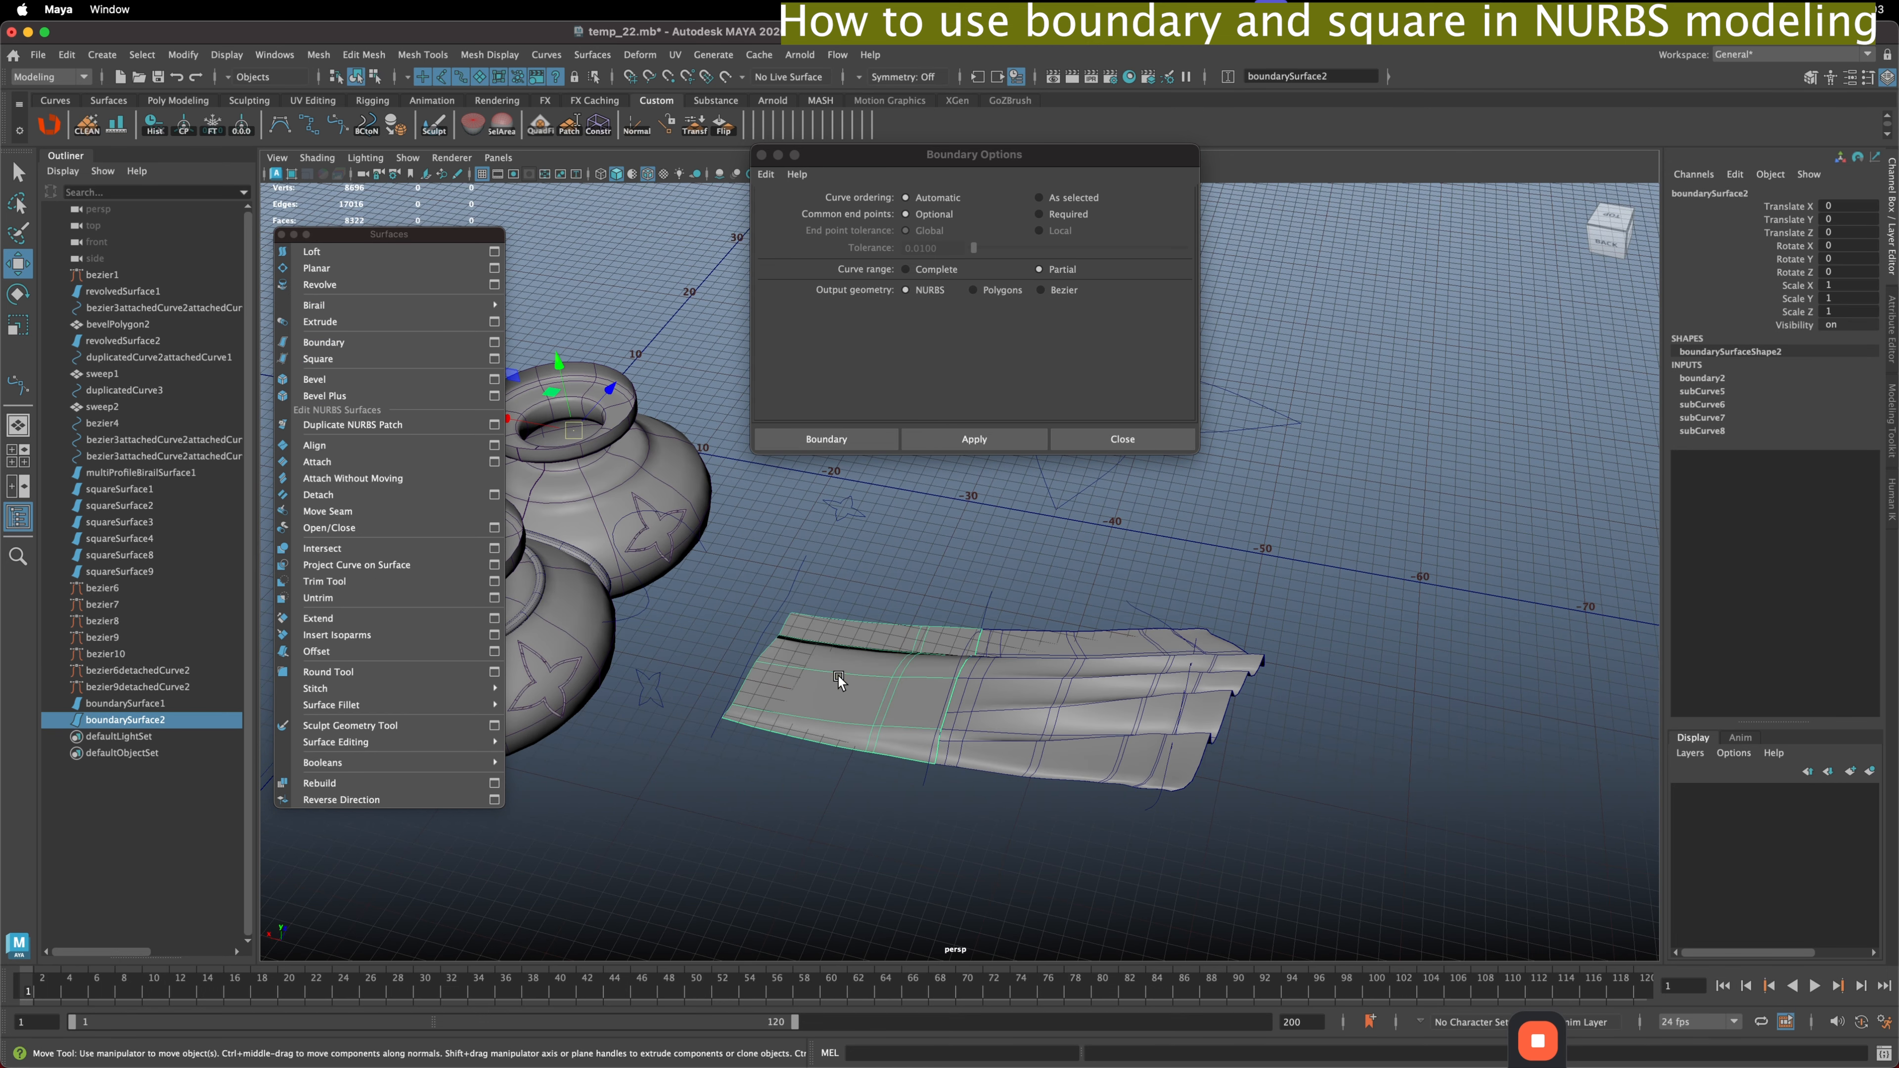
left_click(1024, 698)
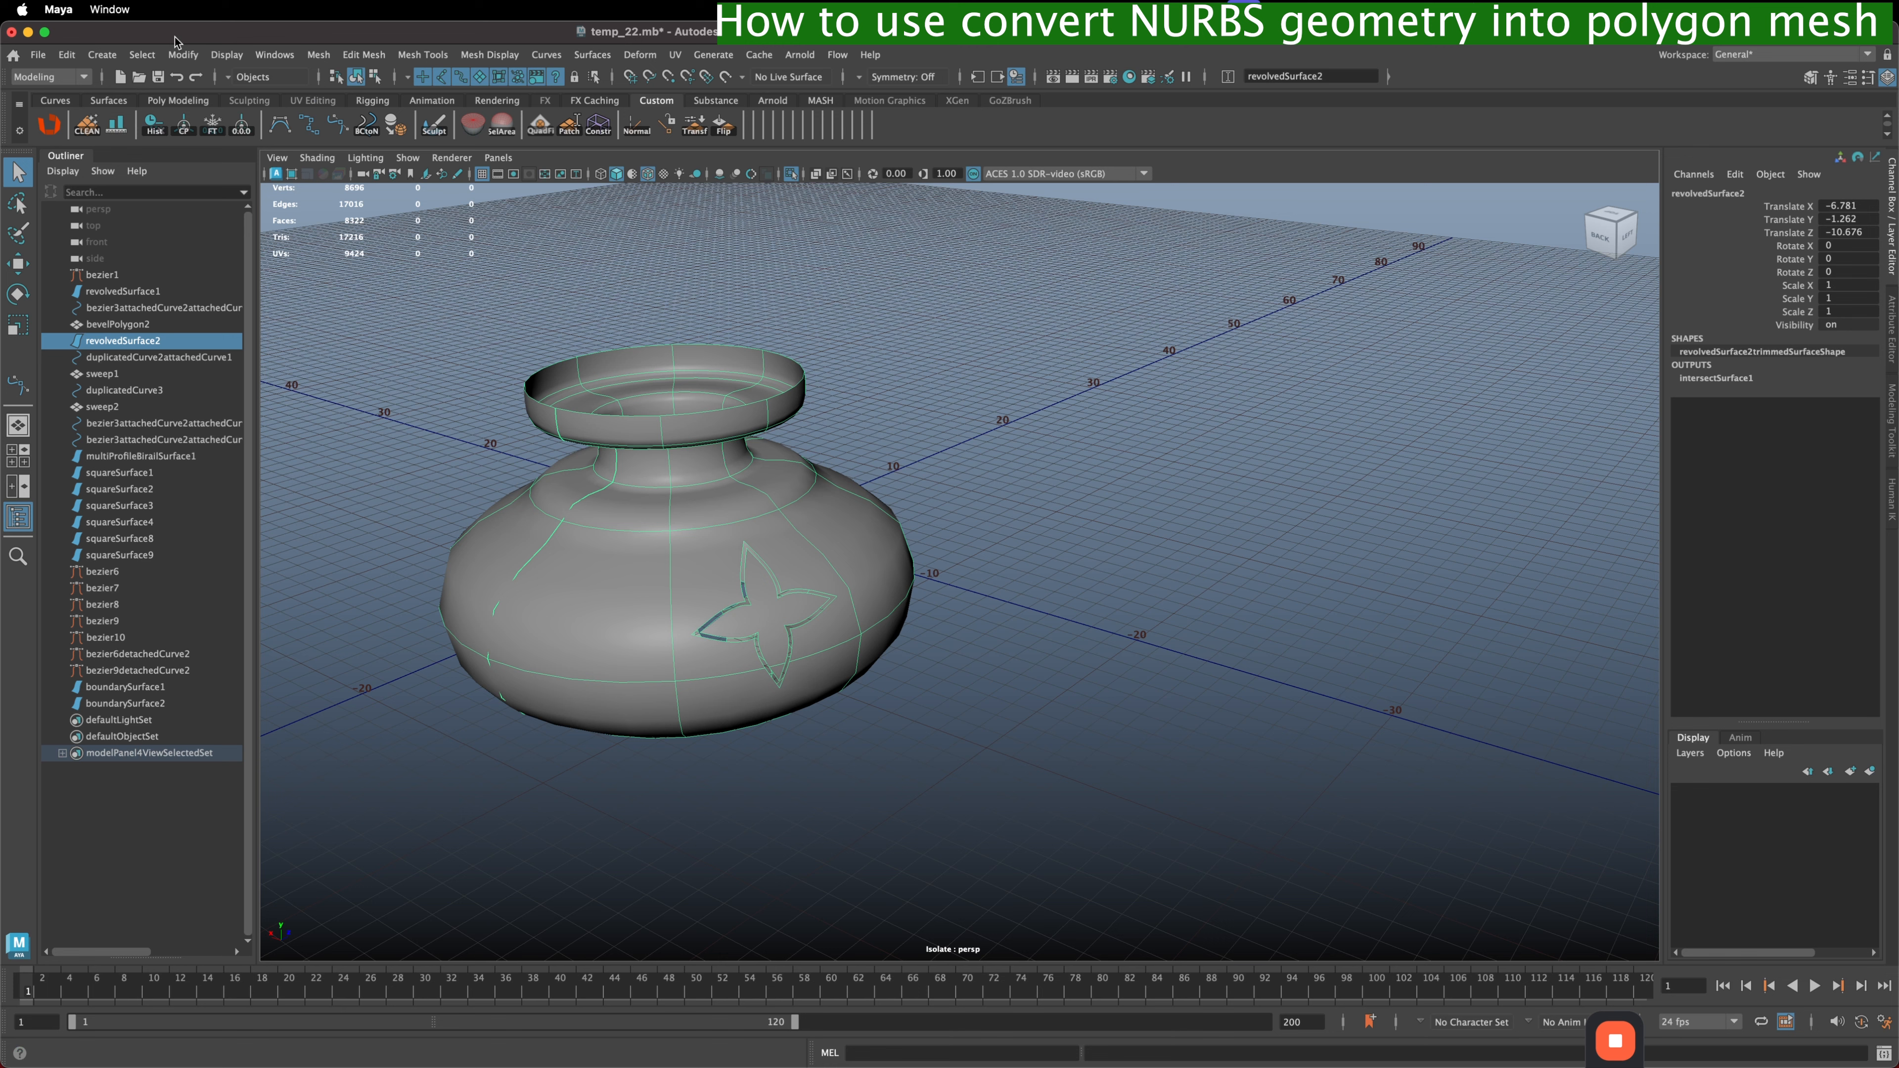
- Open the NURBS to Polygons conversion options for the revolved pot with the star-shaped cutout
left_click(183, 54)
mouse_move(247, 503)
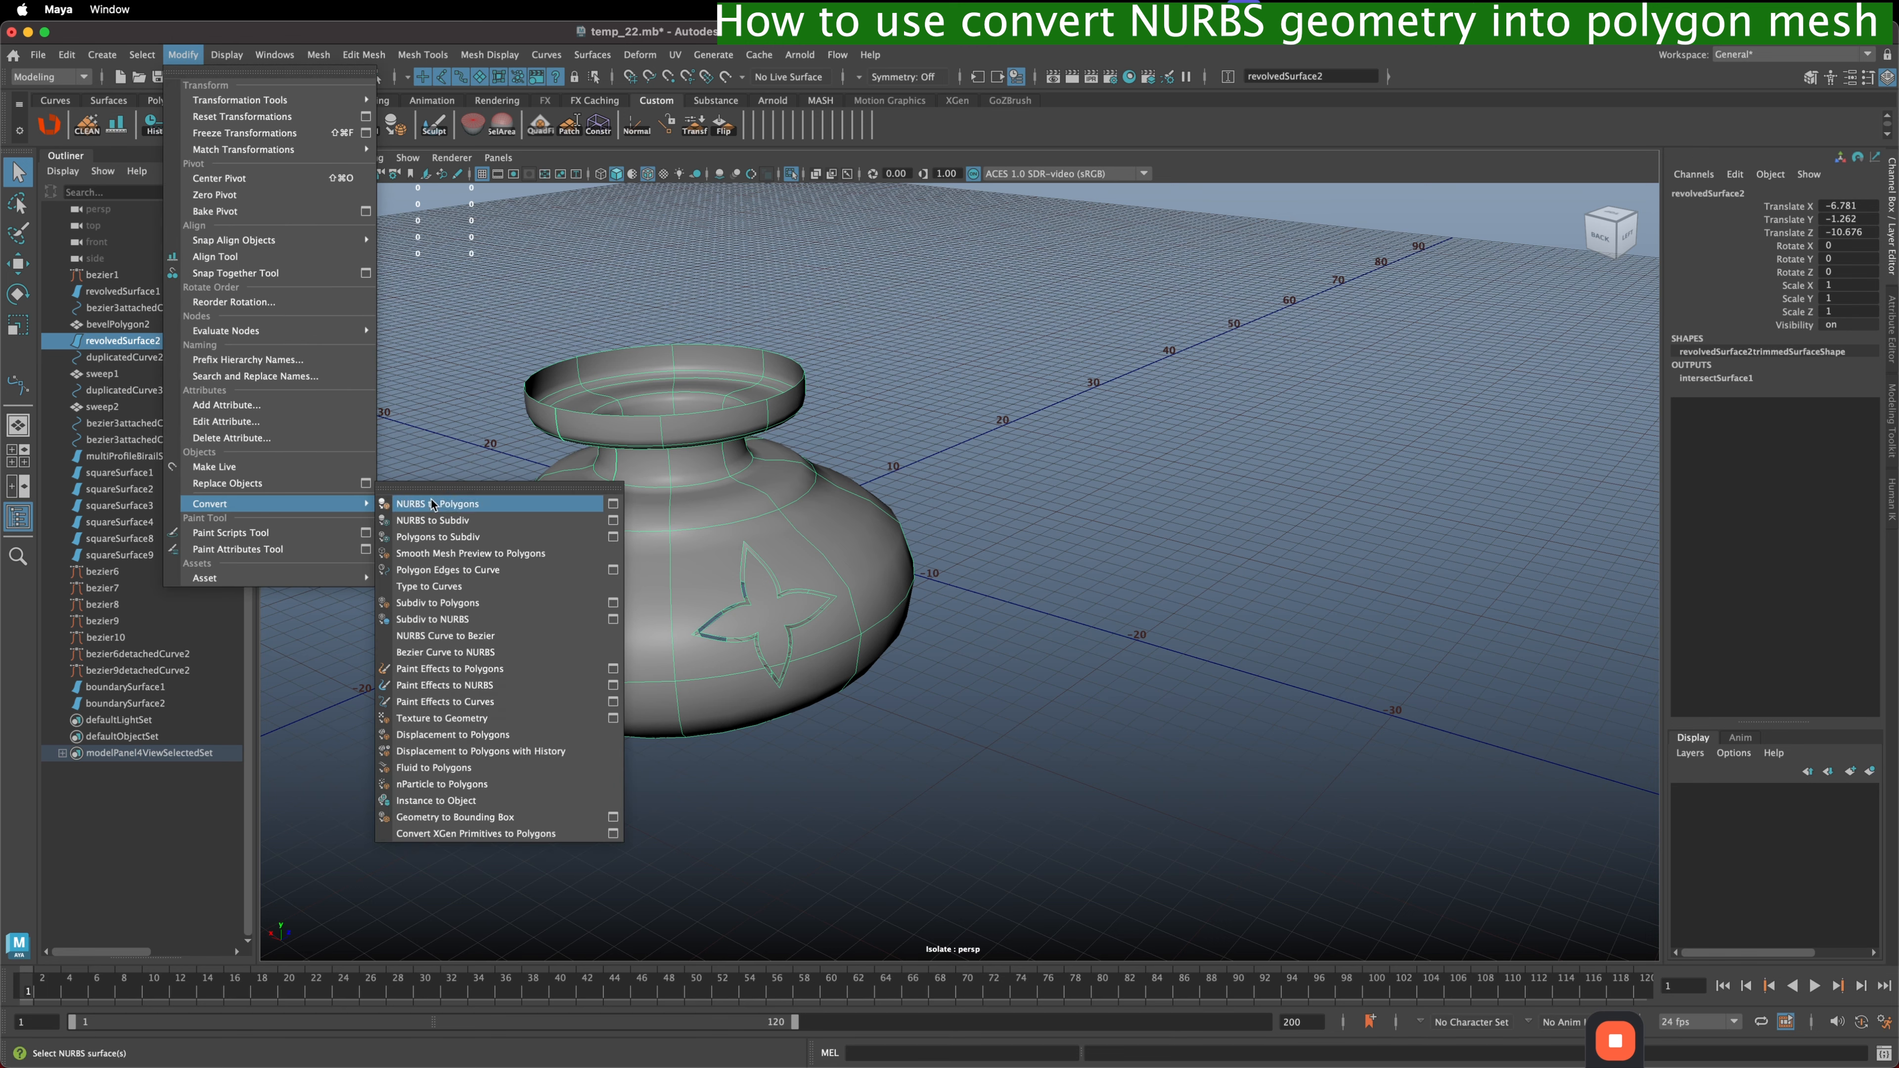
left_click(612, 504)
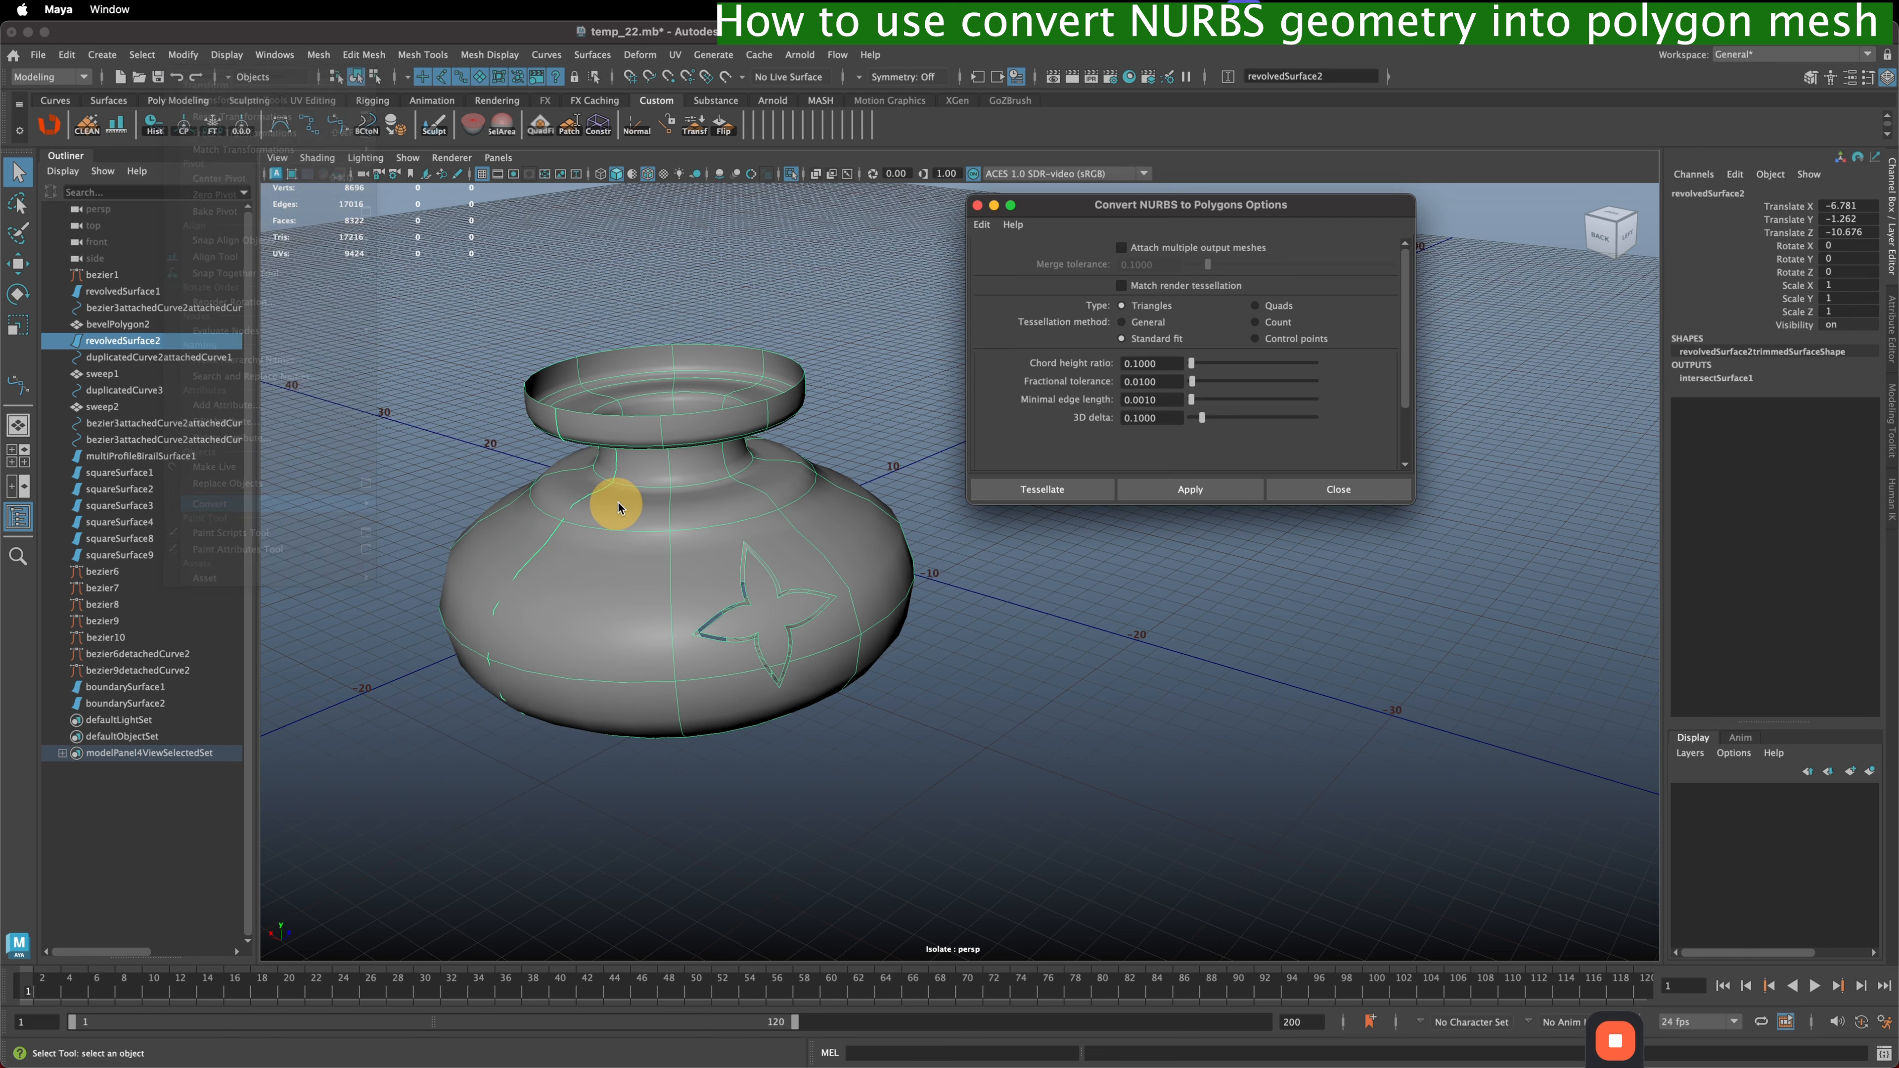
left_click_drag(1180, 196, 1181, 247)
left_click(666, 569)
- Try converting the pot to polygons with Attach multiple output meshes off and Match render tessellation on, moving the mesh to about -15.4 in Z
left_click(1125, 289)
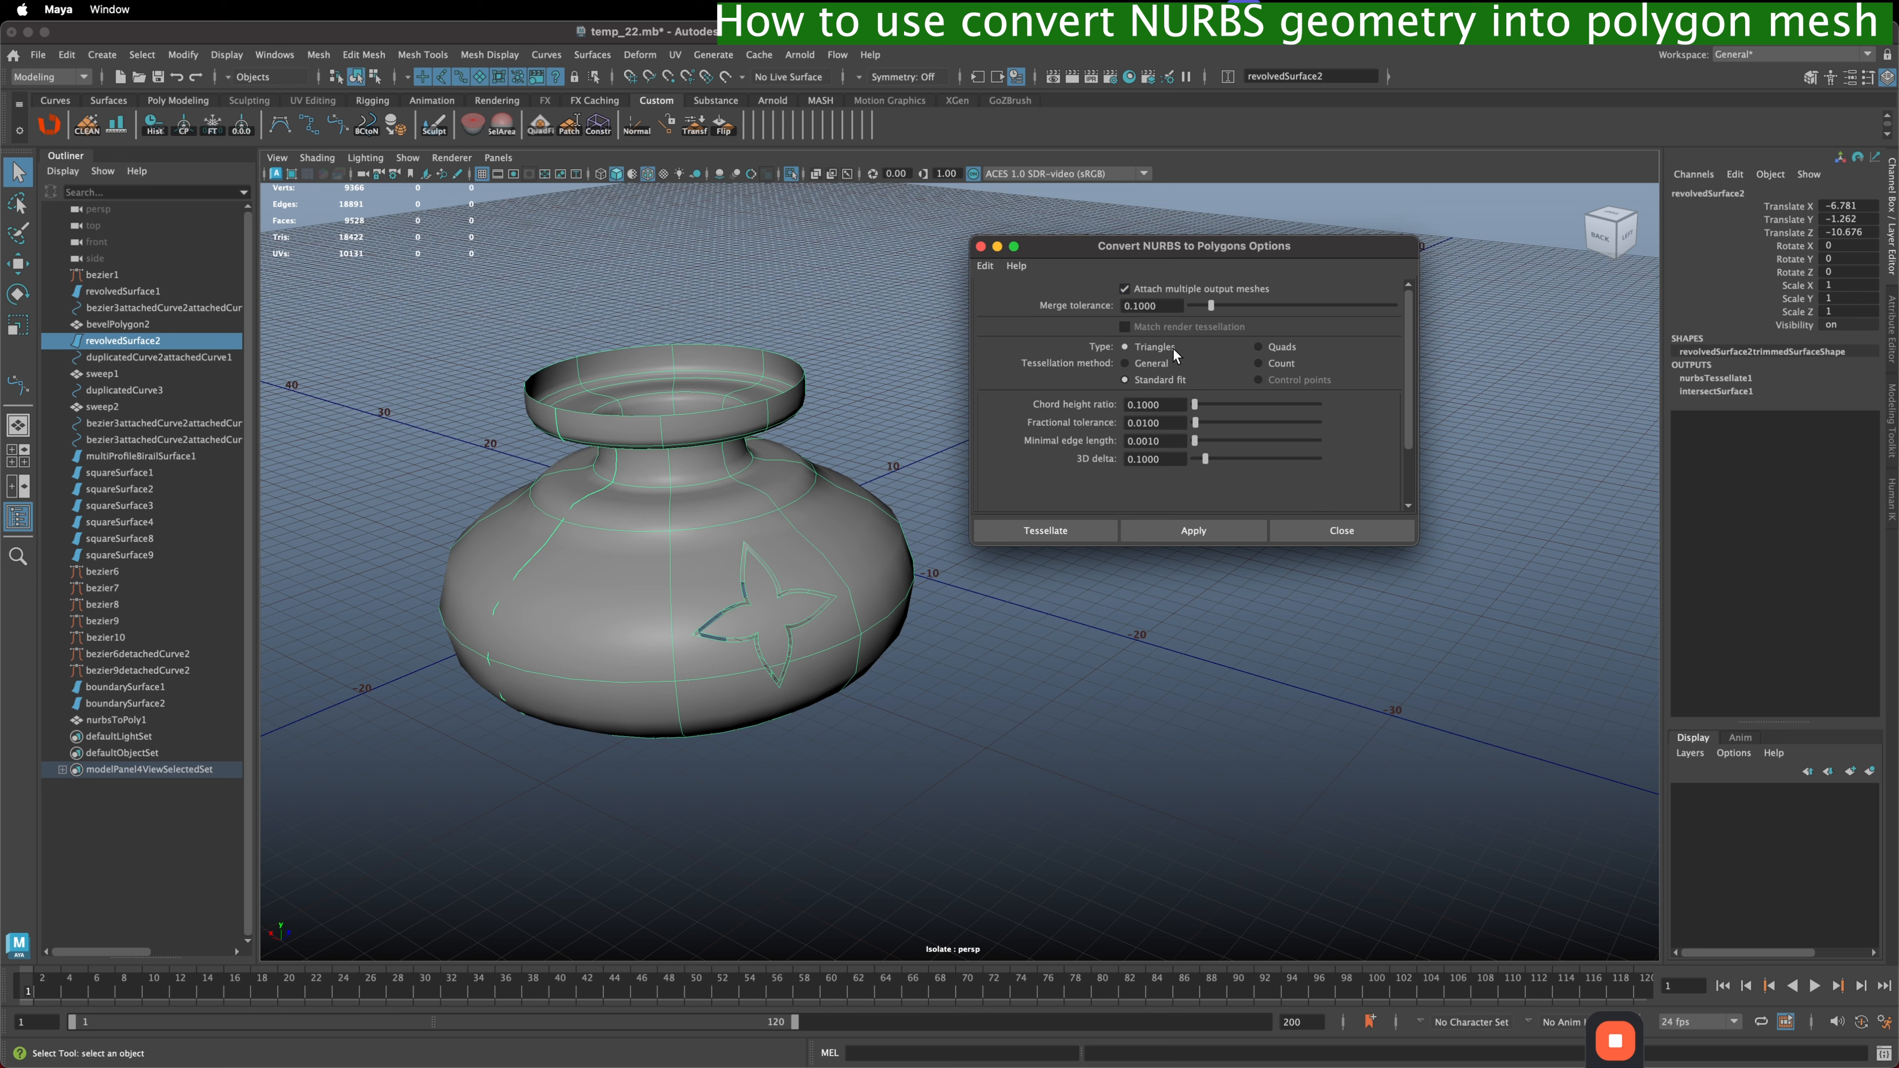
left_click(1125, 289)
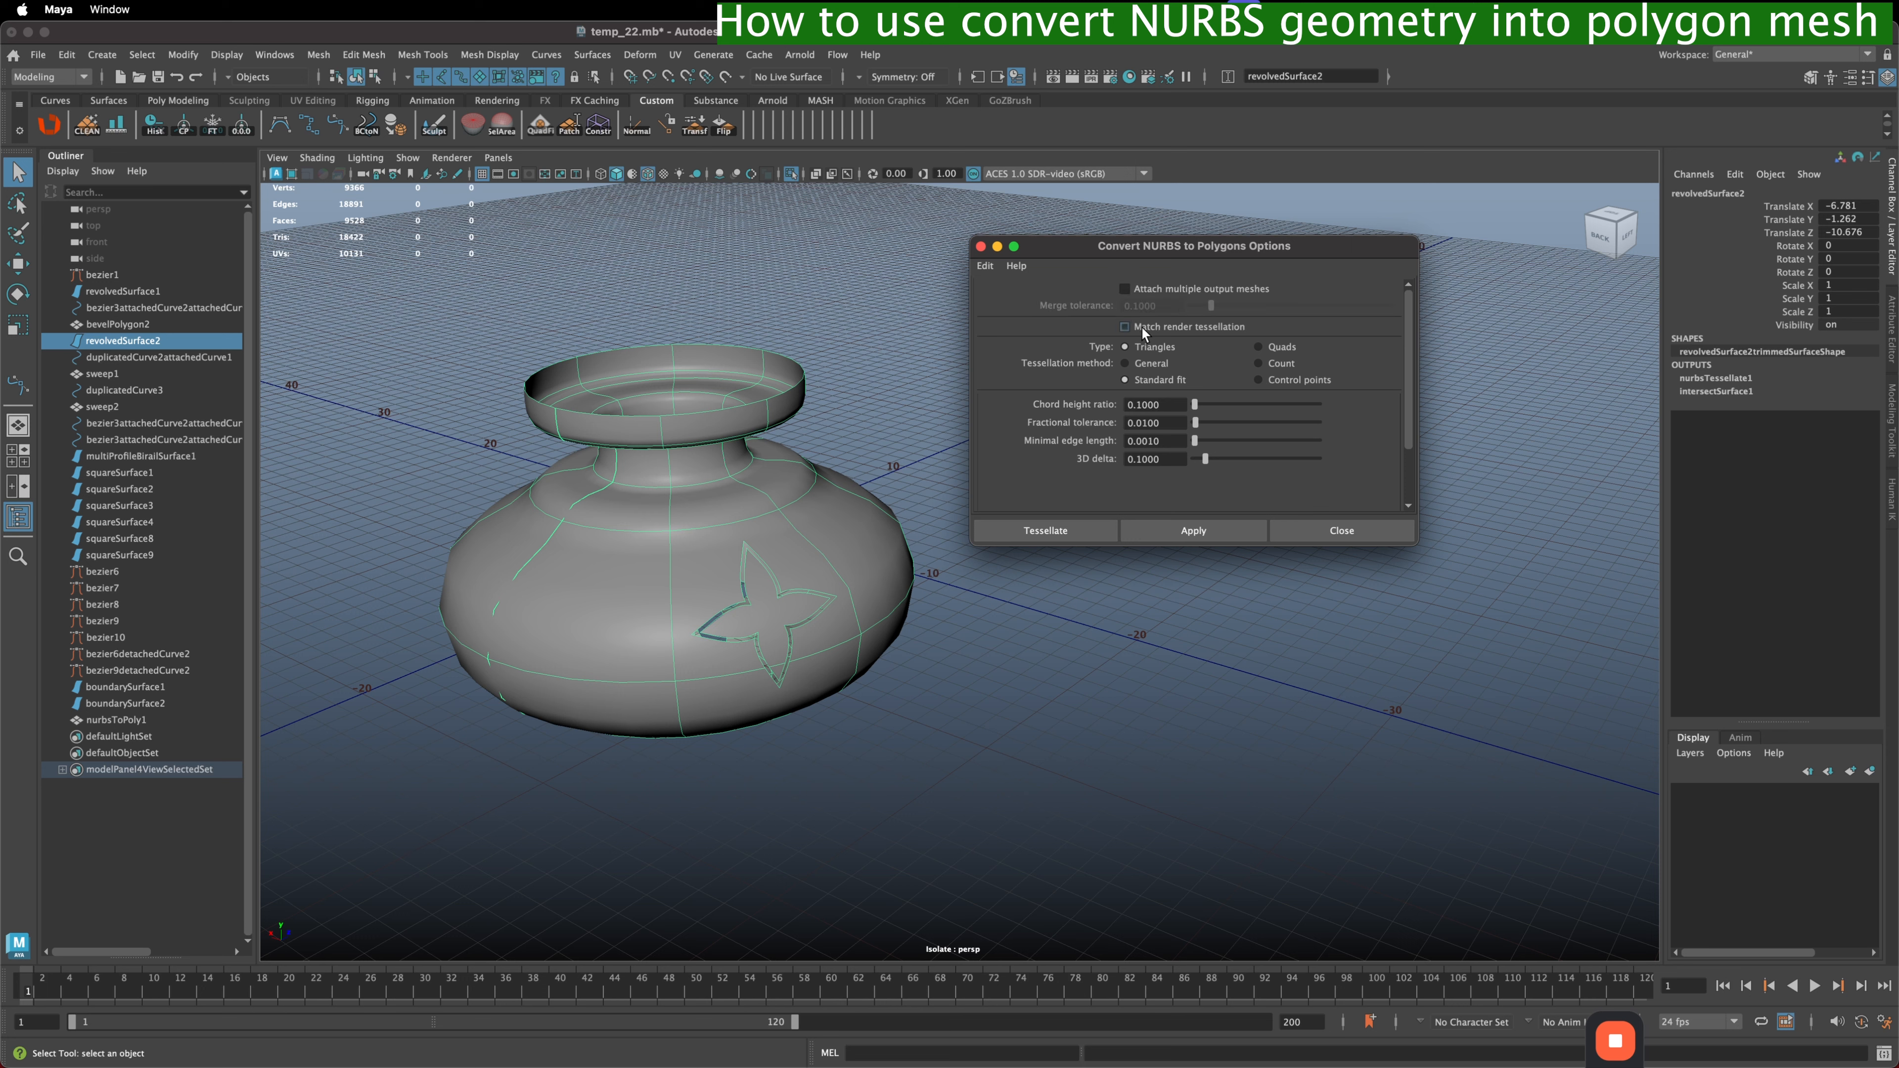
left_click(1125, 327)
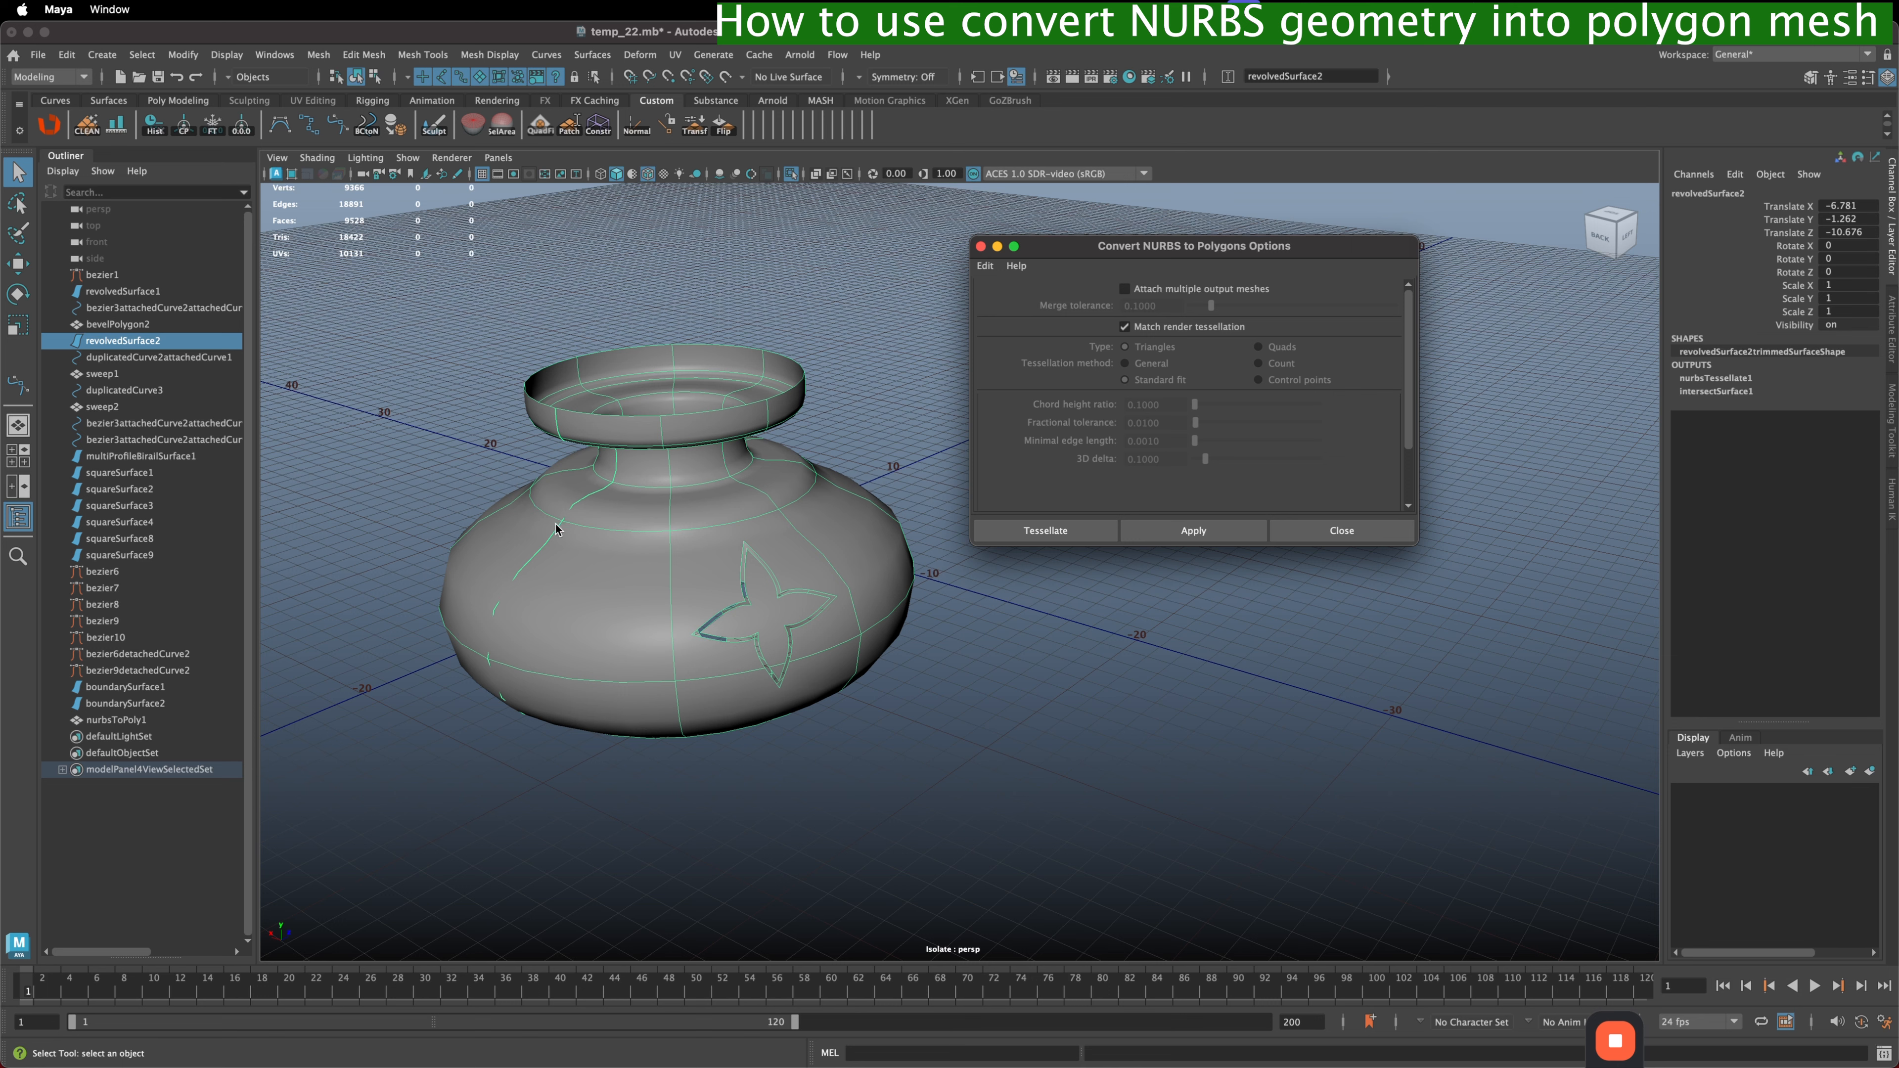
left_click_drag(736, 579, 865, 622, "alt")
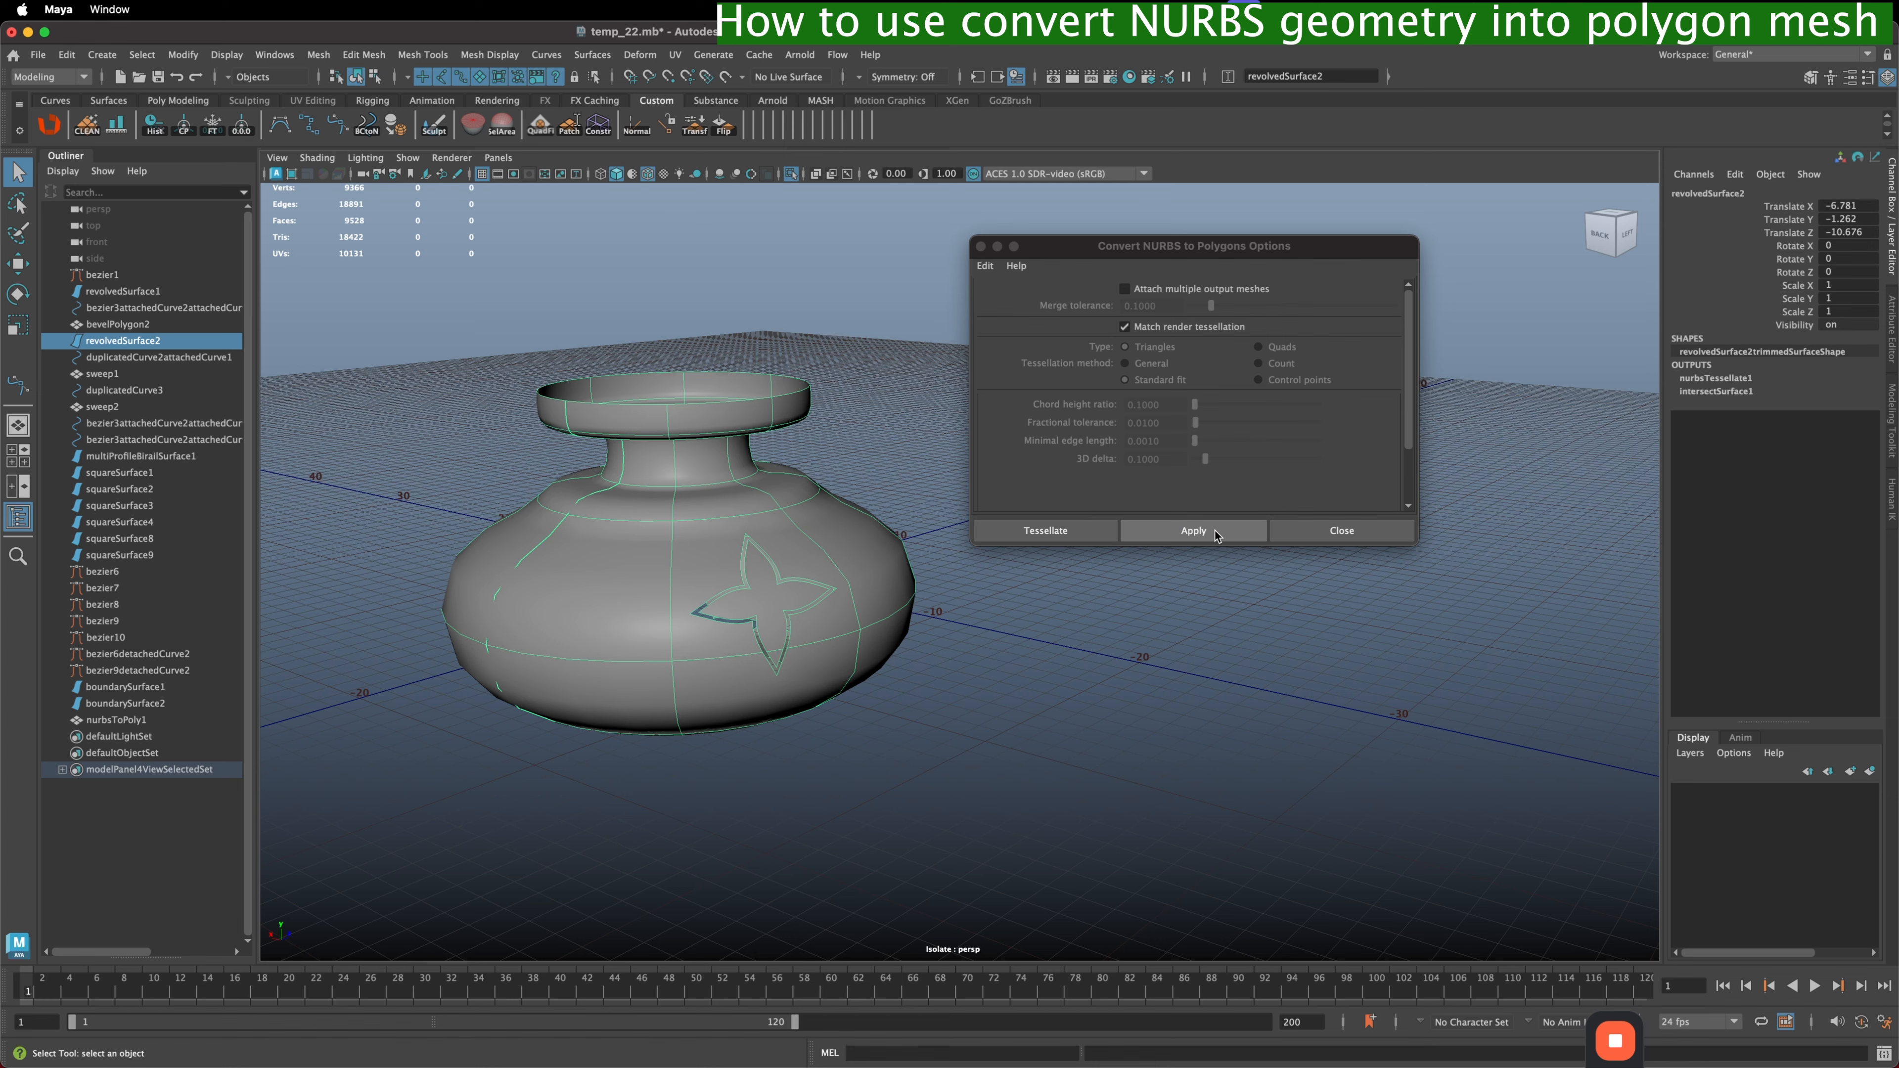
left_click(1193, 531)
key("w")
left_click_drag(851, 534, 568, 620)
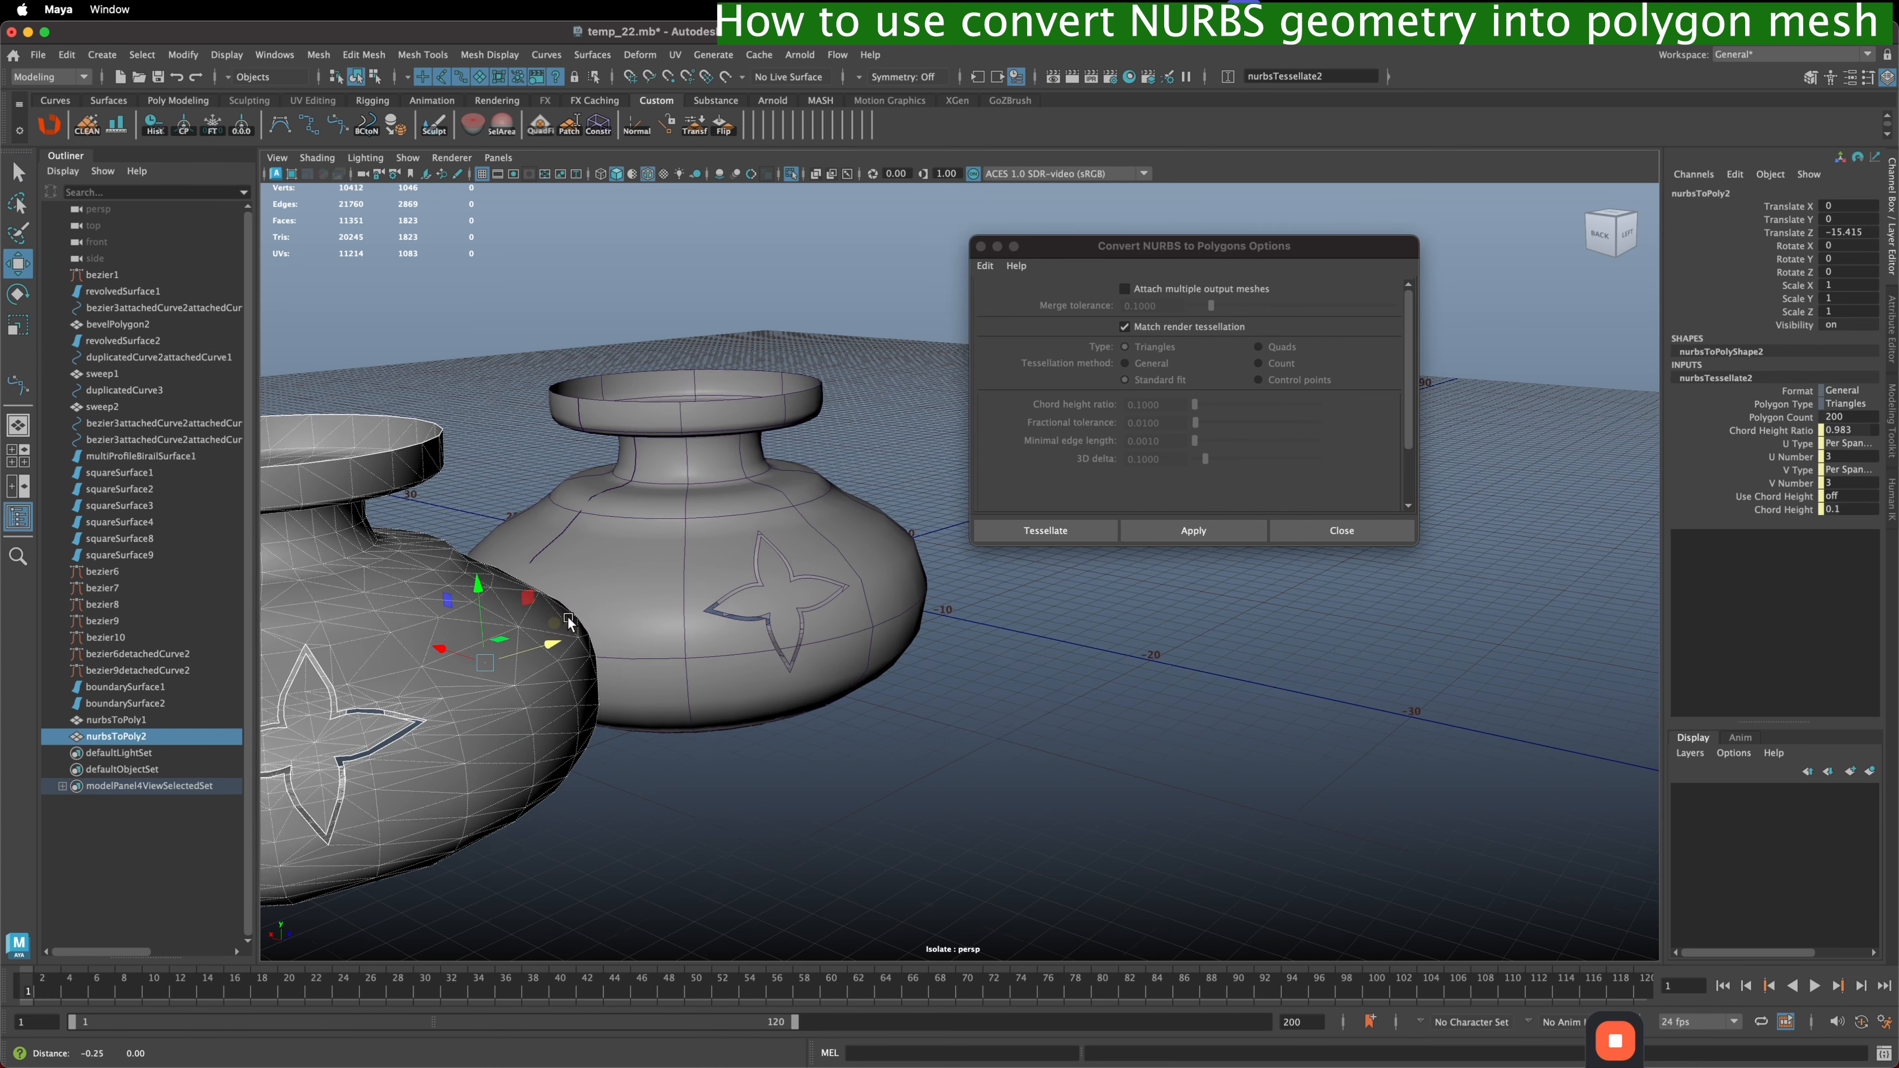
- Compare the converted polygon pot with the original NURBS pot from several angles, examining their silhouettes and star cutouts
middle_click_drag(569, 620, 812, 528, "alt")
right_click_drag(856, 562, 802, 646, "alt")
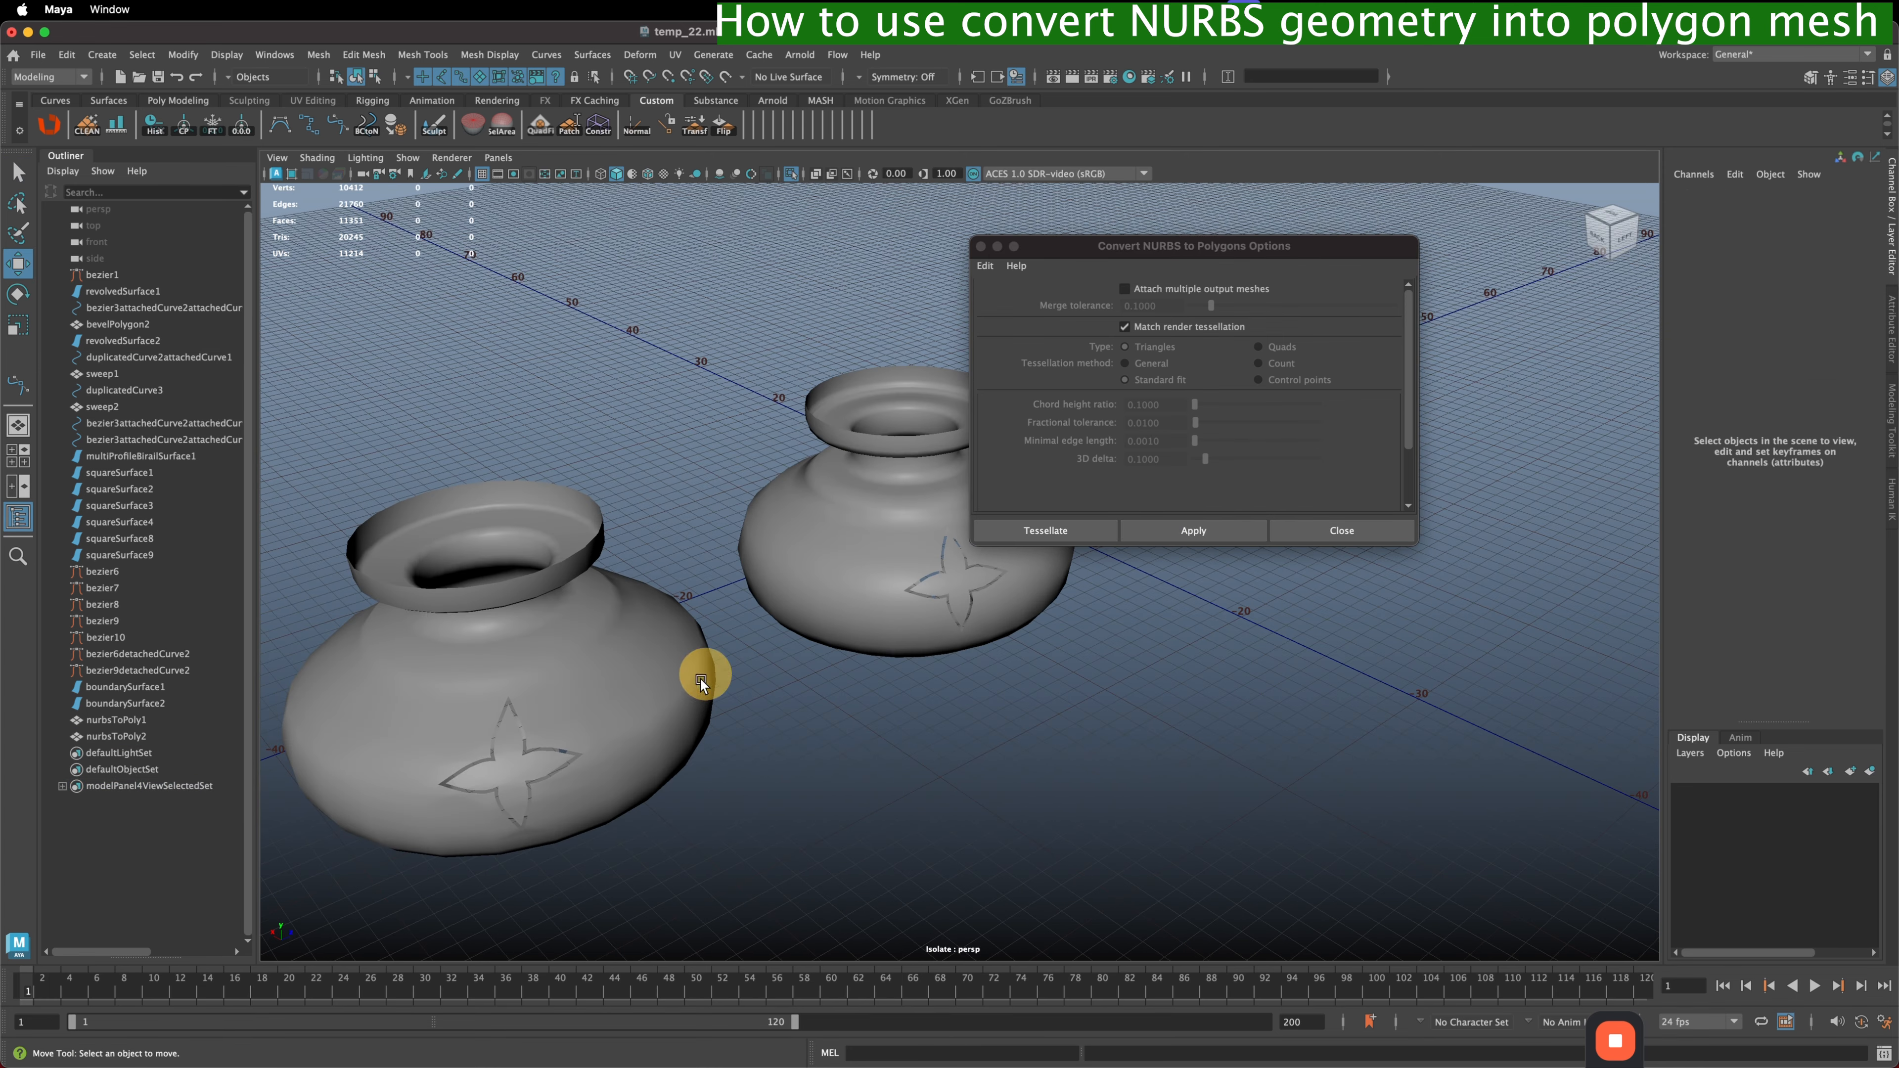
left_click_drag(701, 677, 852, 636, "alt")
left_click(568, 598)
left_click(799, 508)
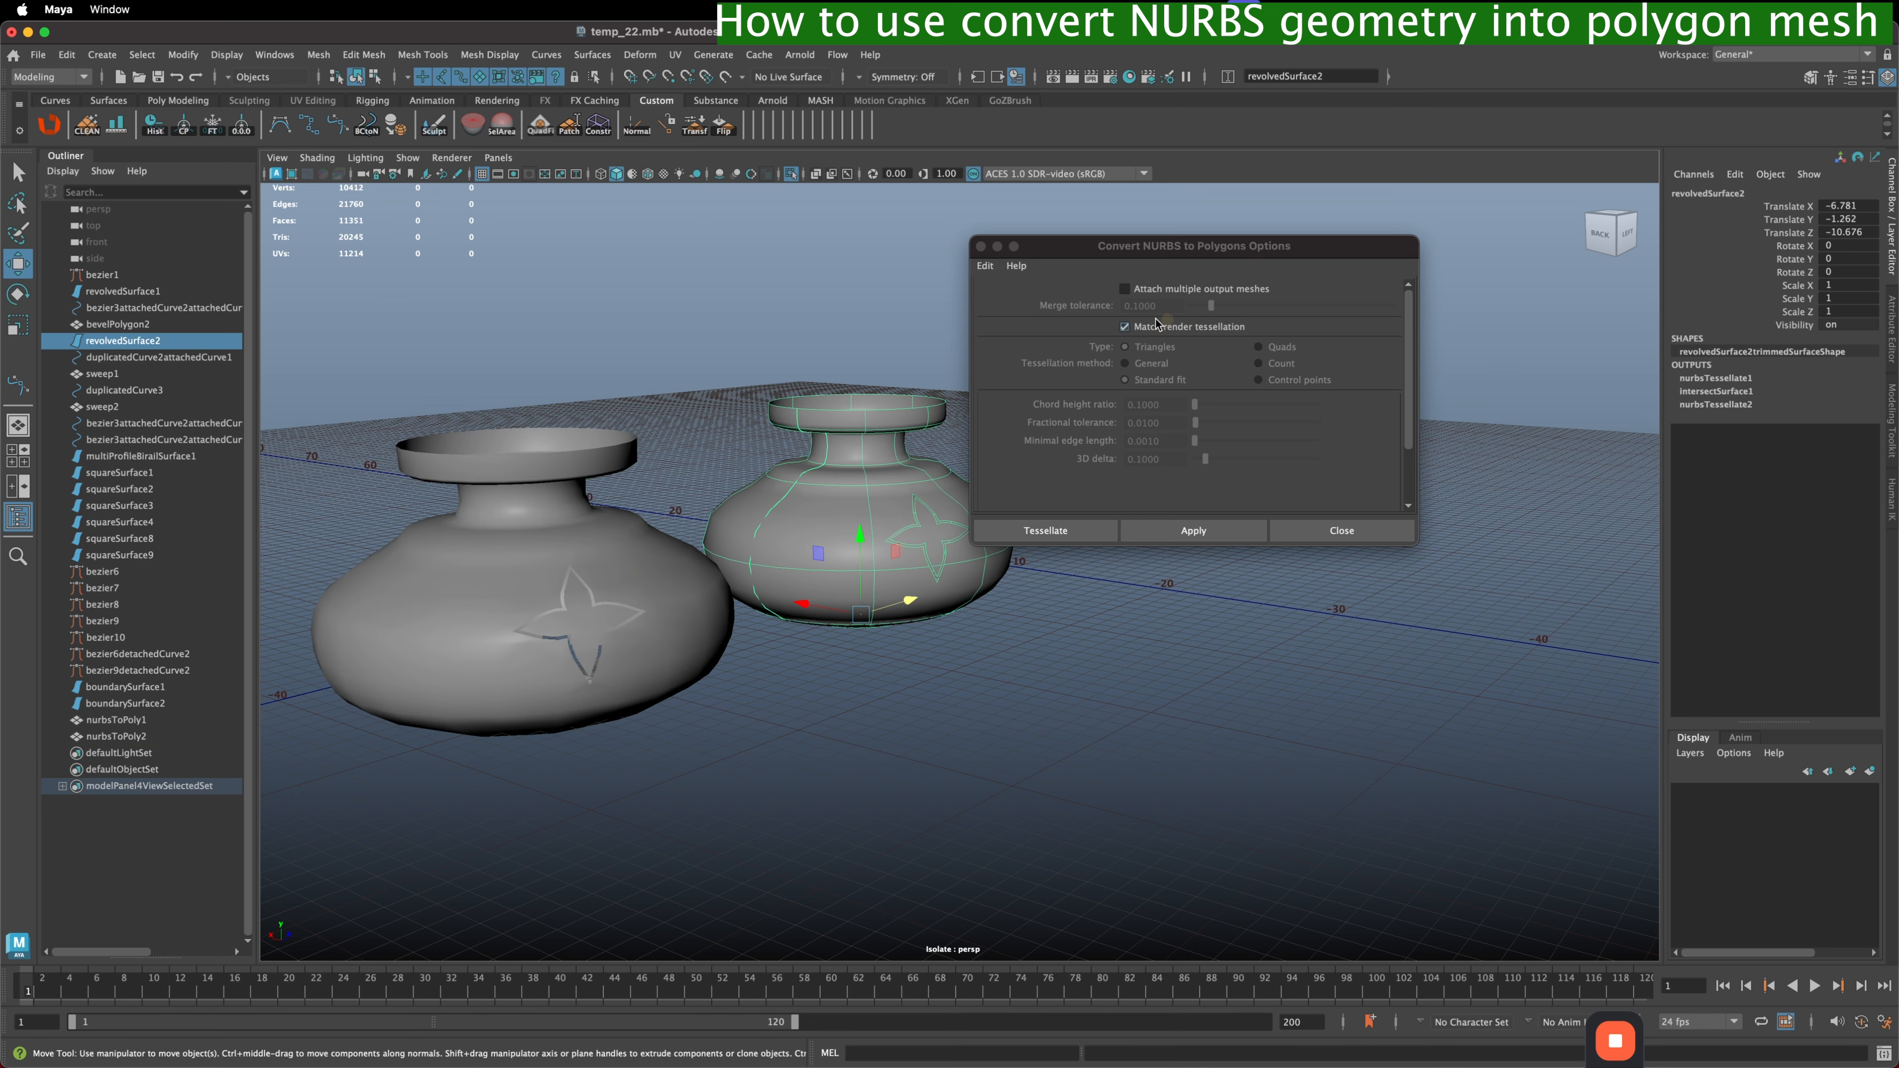
left_click(782, 649)
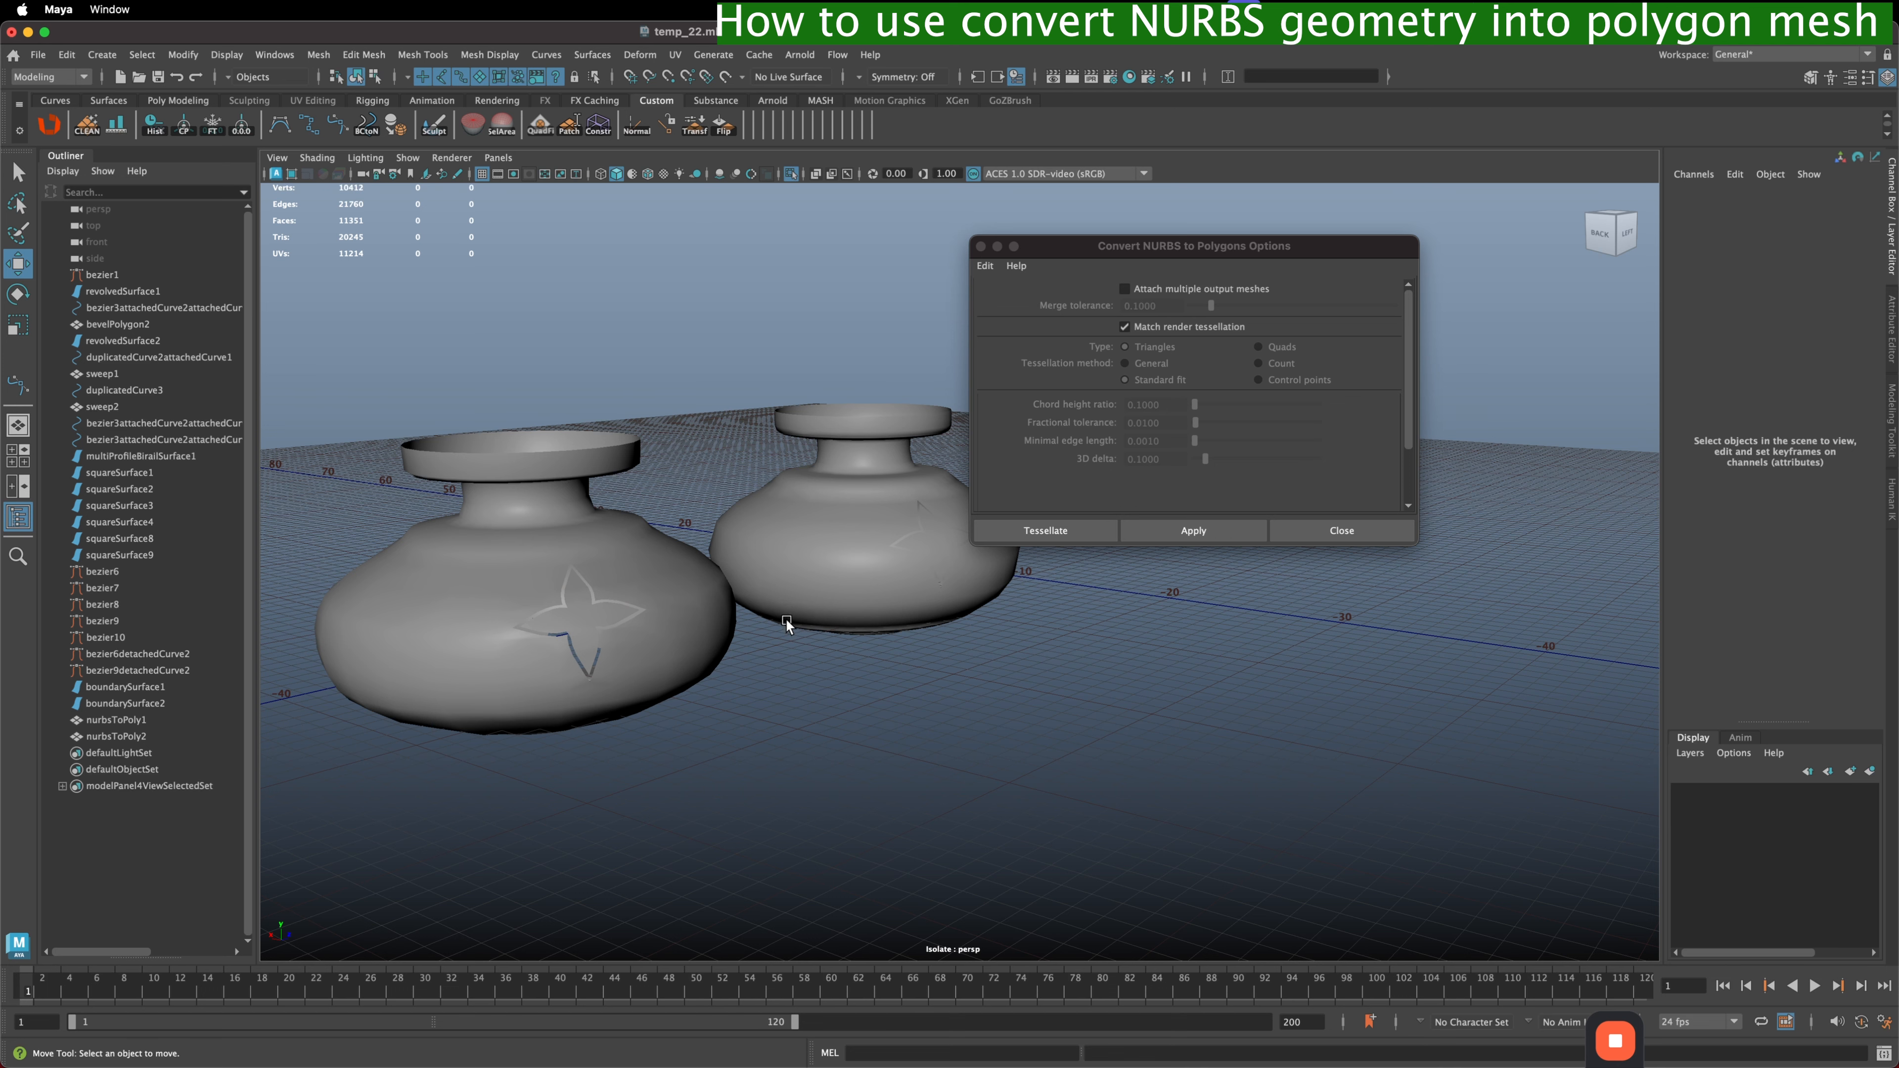
left_click_drag(785, 621, 778, 619, "alt")
left_click(607, 623)
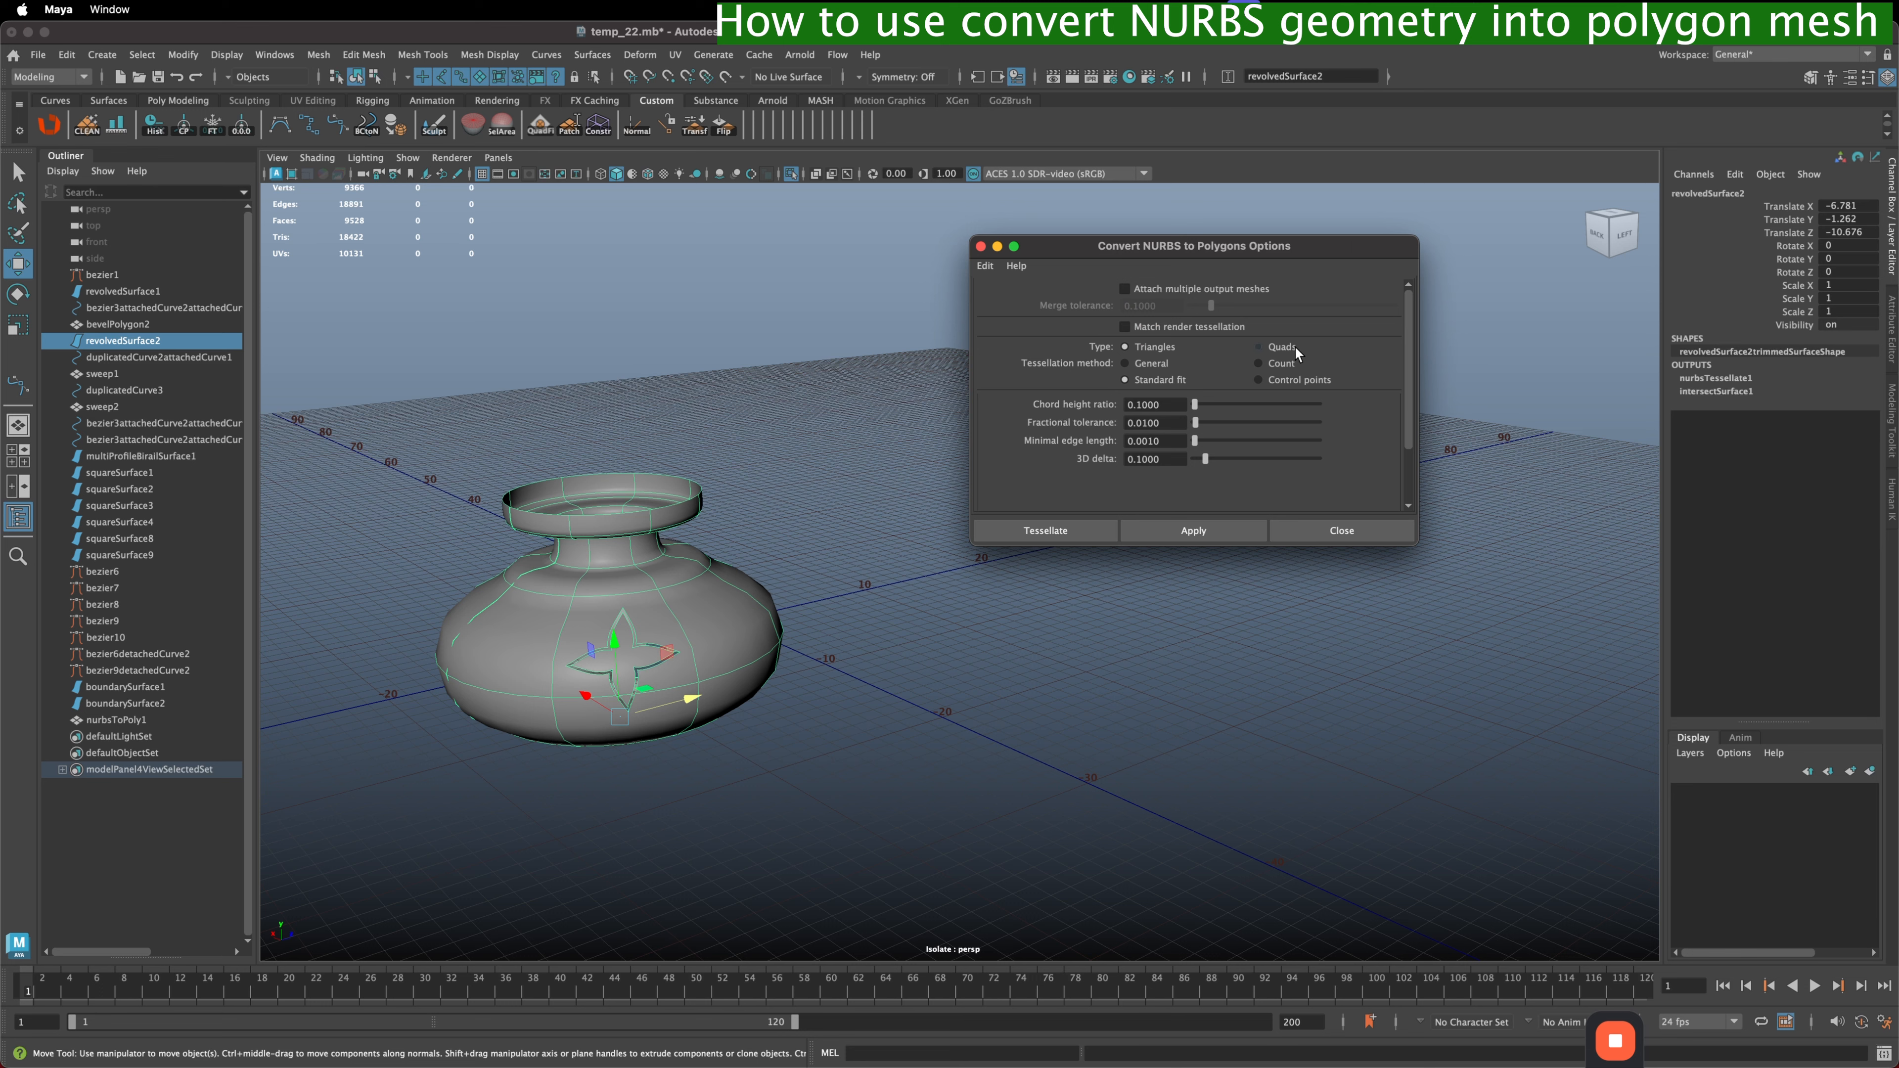
- Set the polygon conversion's type to Quads and its tessellation method to General
left_click(1272, 346)
scroll(649, 600, "up", 1)
scroll(649, 600, "up", 1)
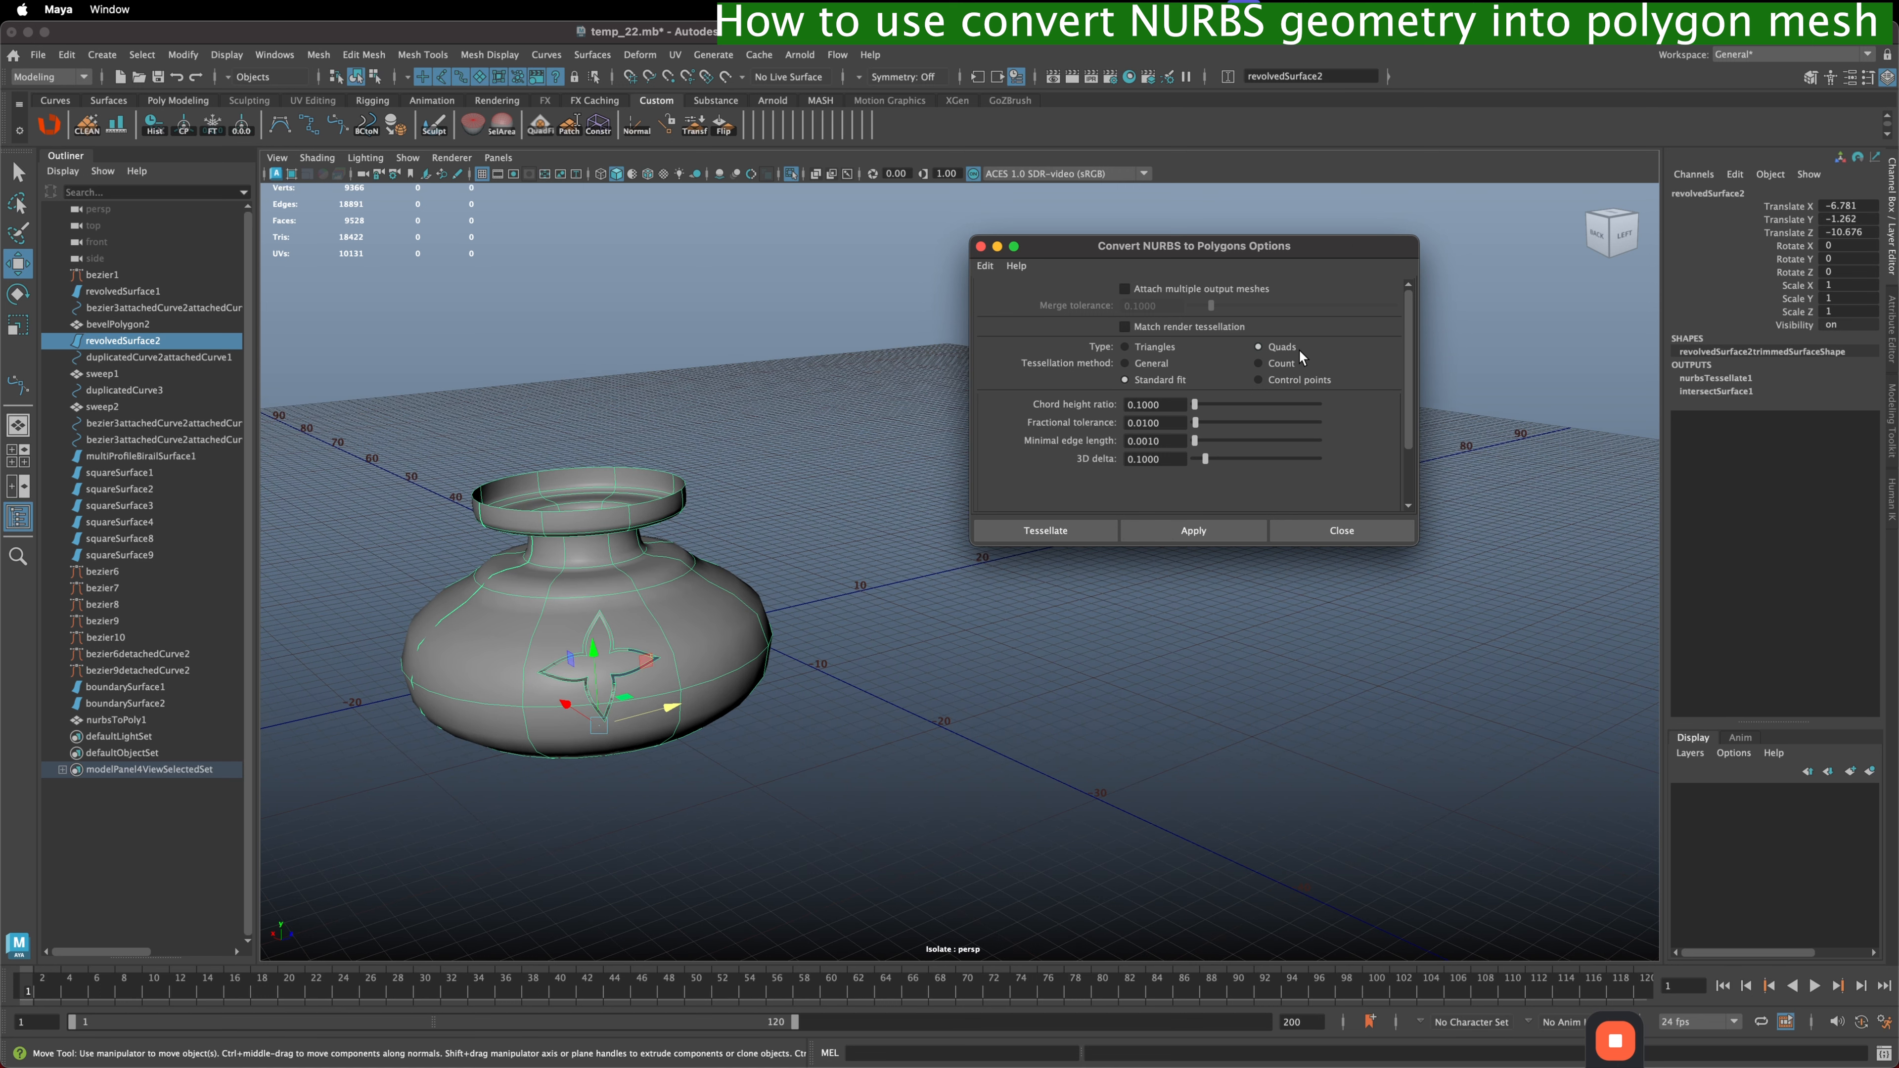
left_click(1133, 367)
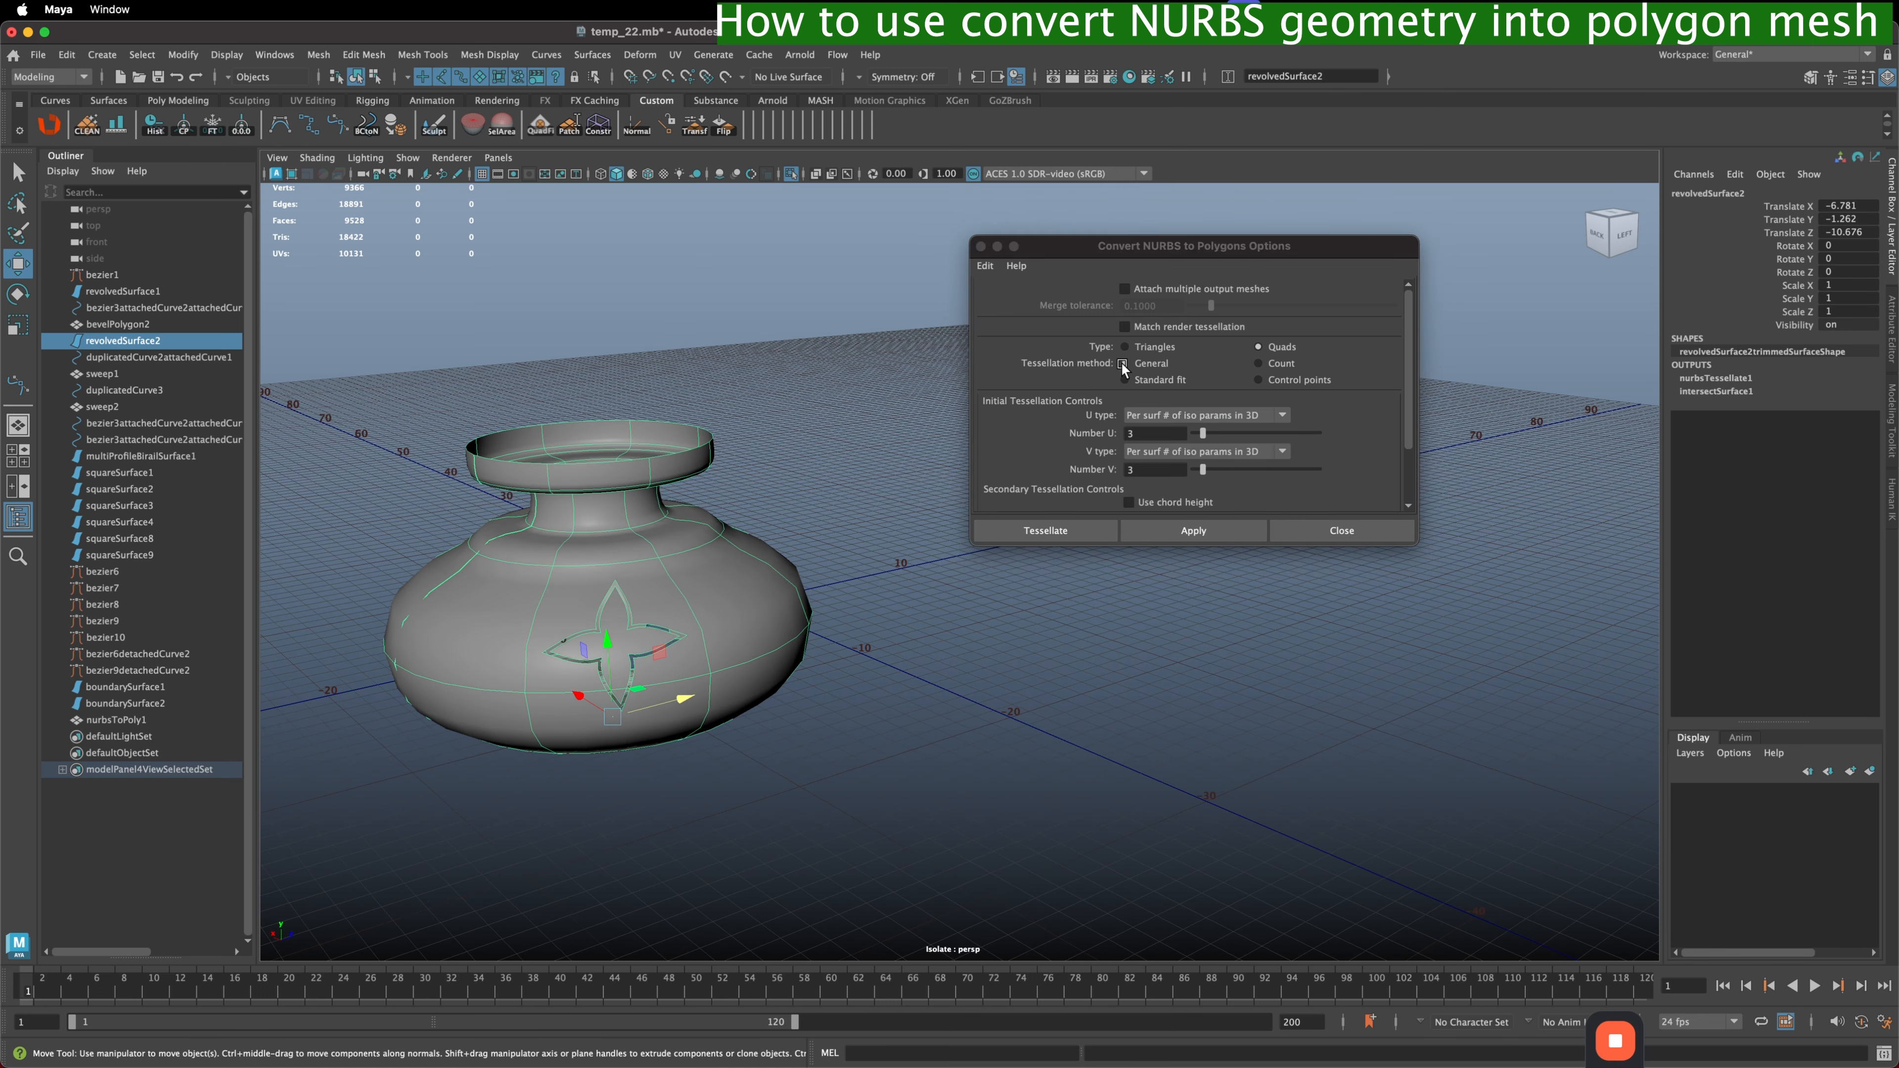
left_click(1124, 364)
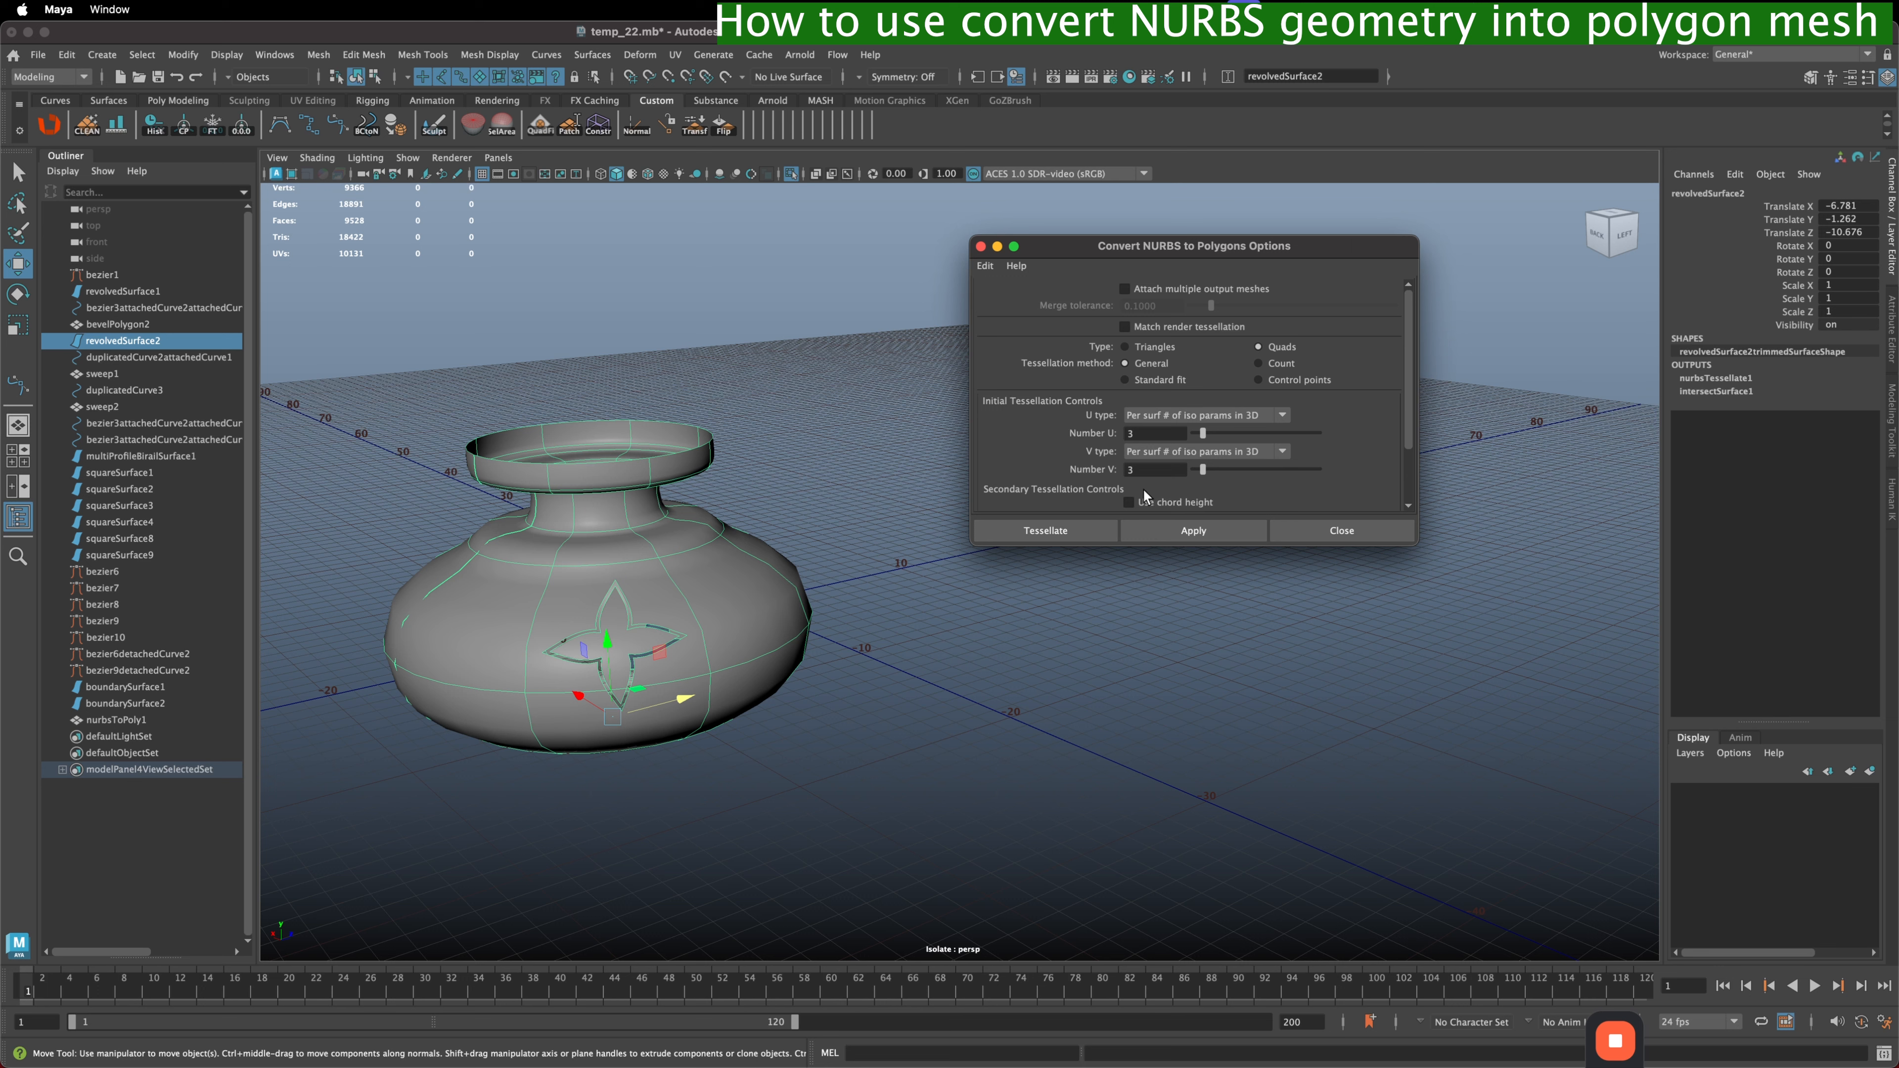
- Convert the pot with these settings, end the isolated view and move the new polygon mesh to about 15.6 in Z
left_click(1190, 530)
key("ctrl+1")
left_click_drag(811, 588, 1024, 572)
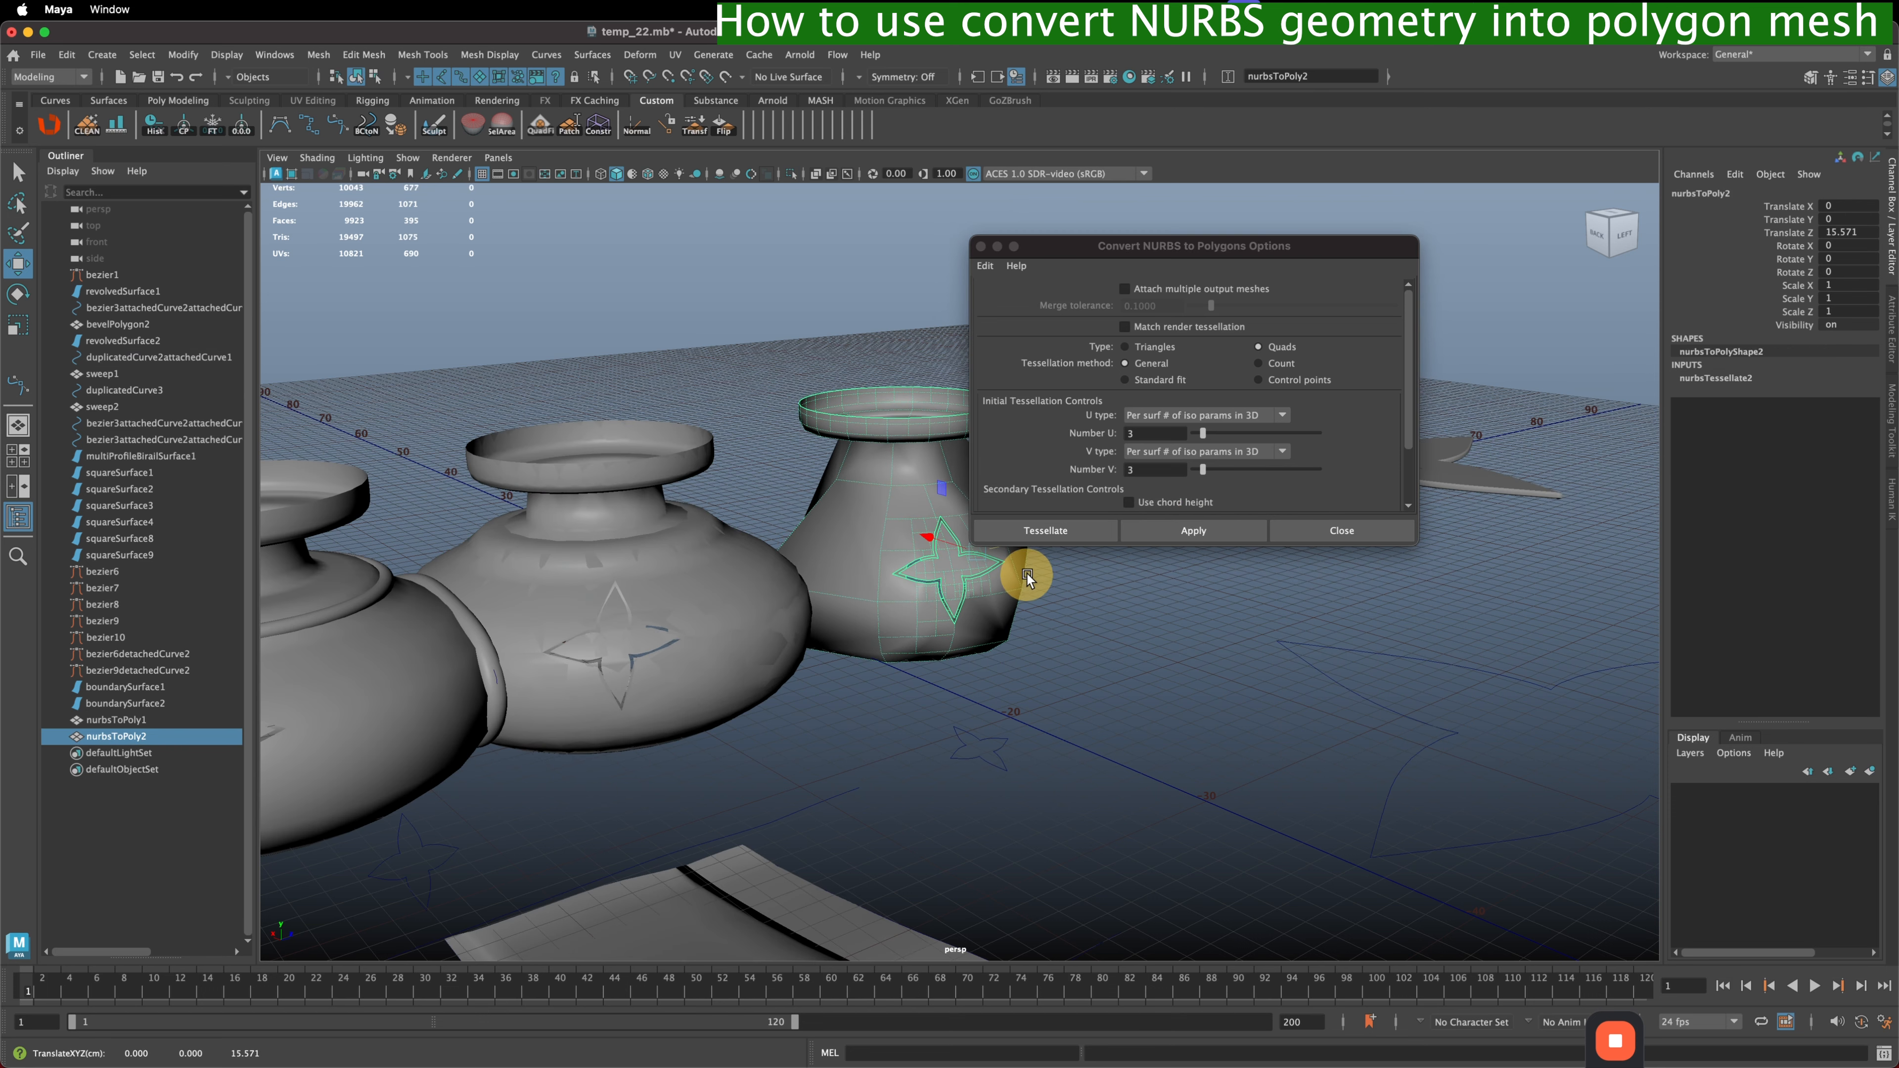
- Move the new polygon pot to about 21.2 in Z and set its General tessellation to U Number 15 and V Number 16
middle_click_drag(1095, 598, 738, 661, "alt")
left_click_drag(777, 579, 858, 560)
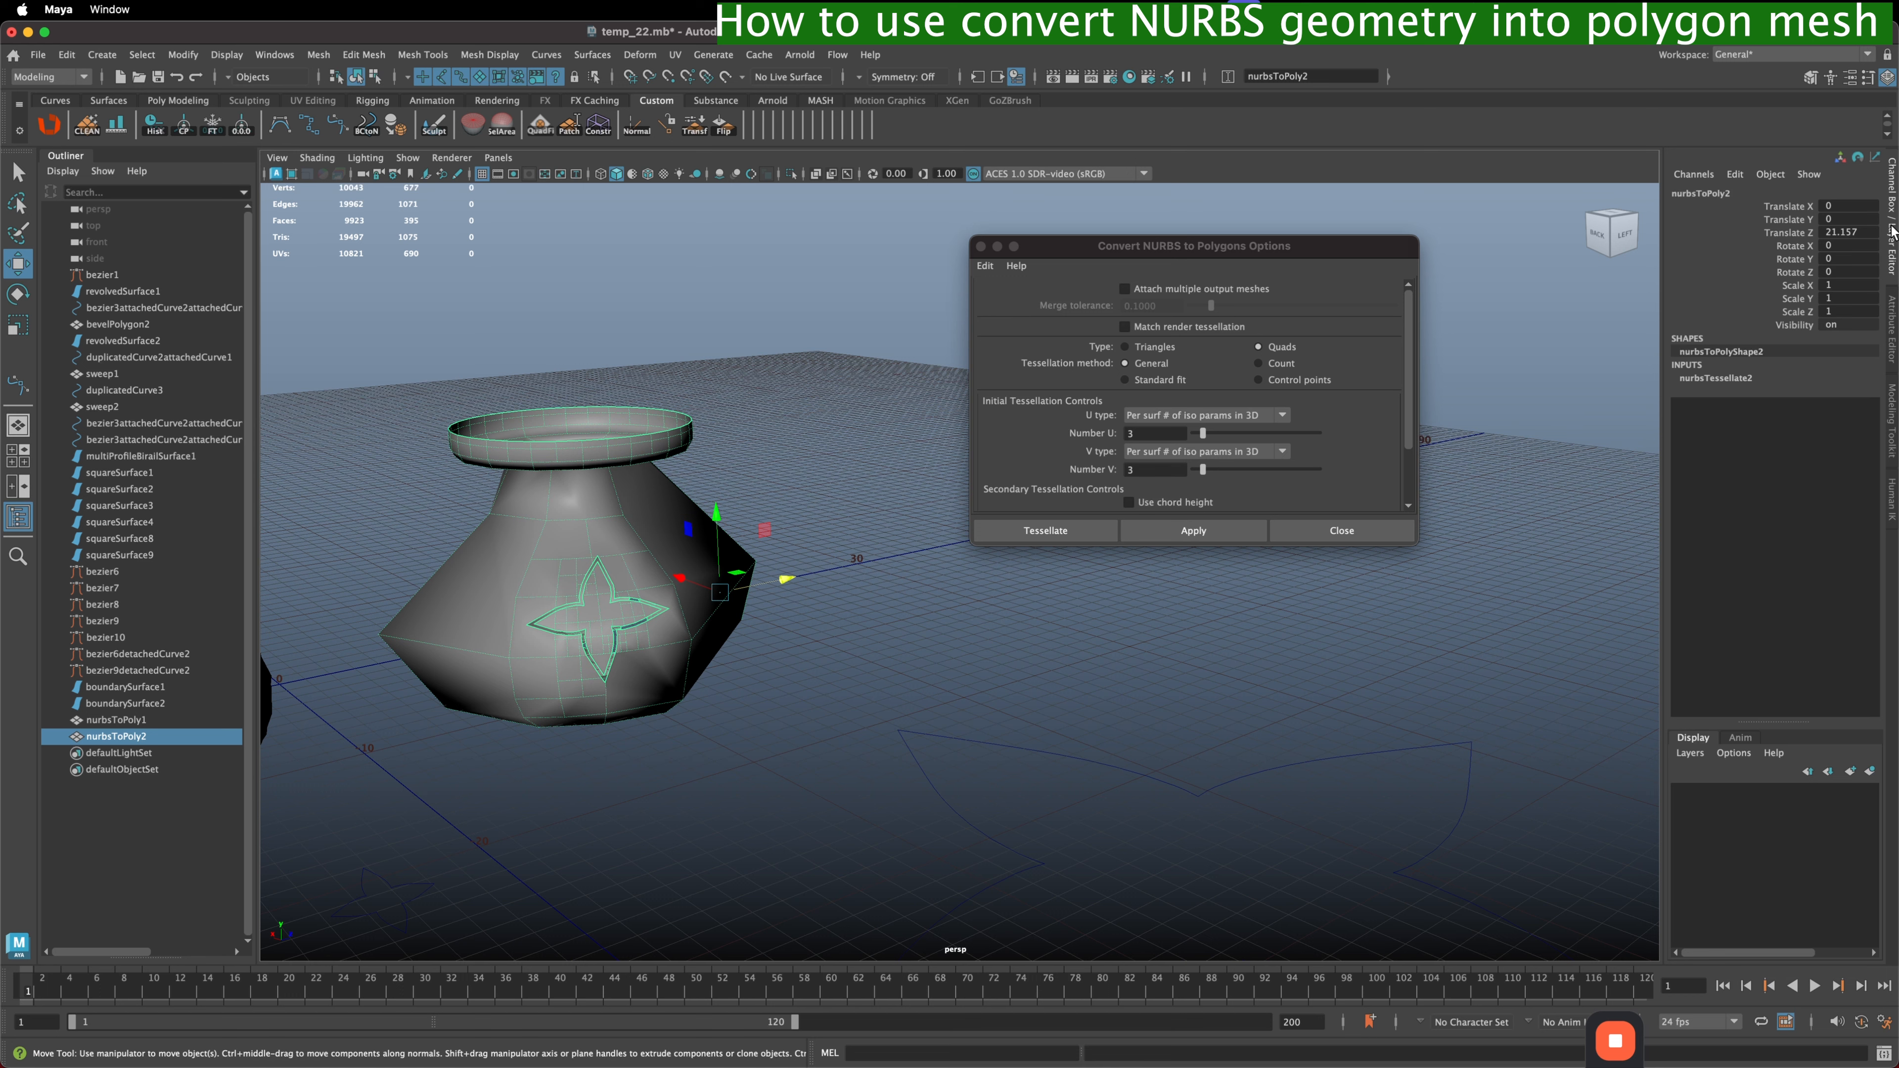
left_click(1892, 337)
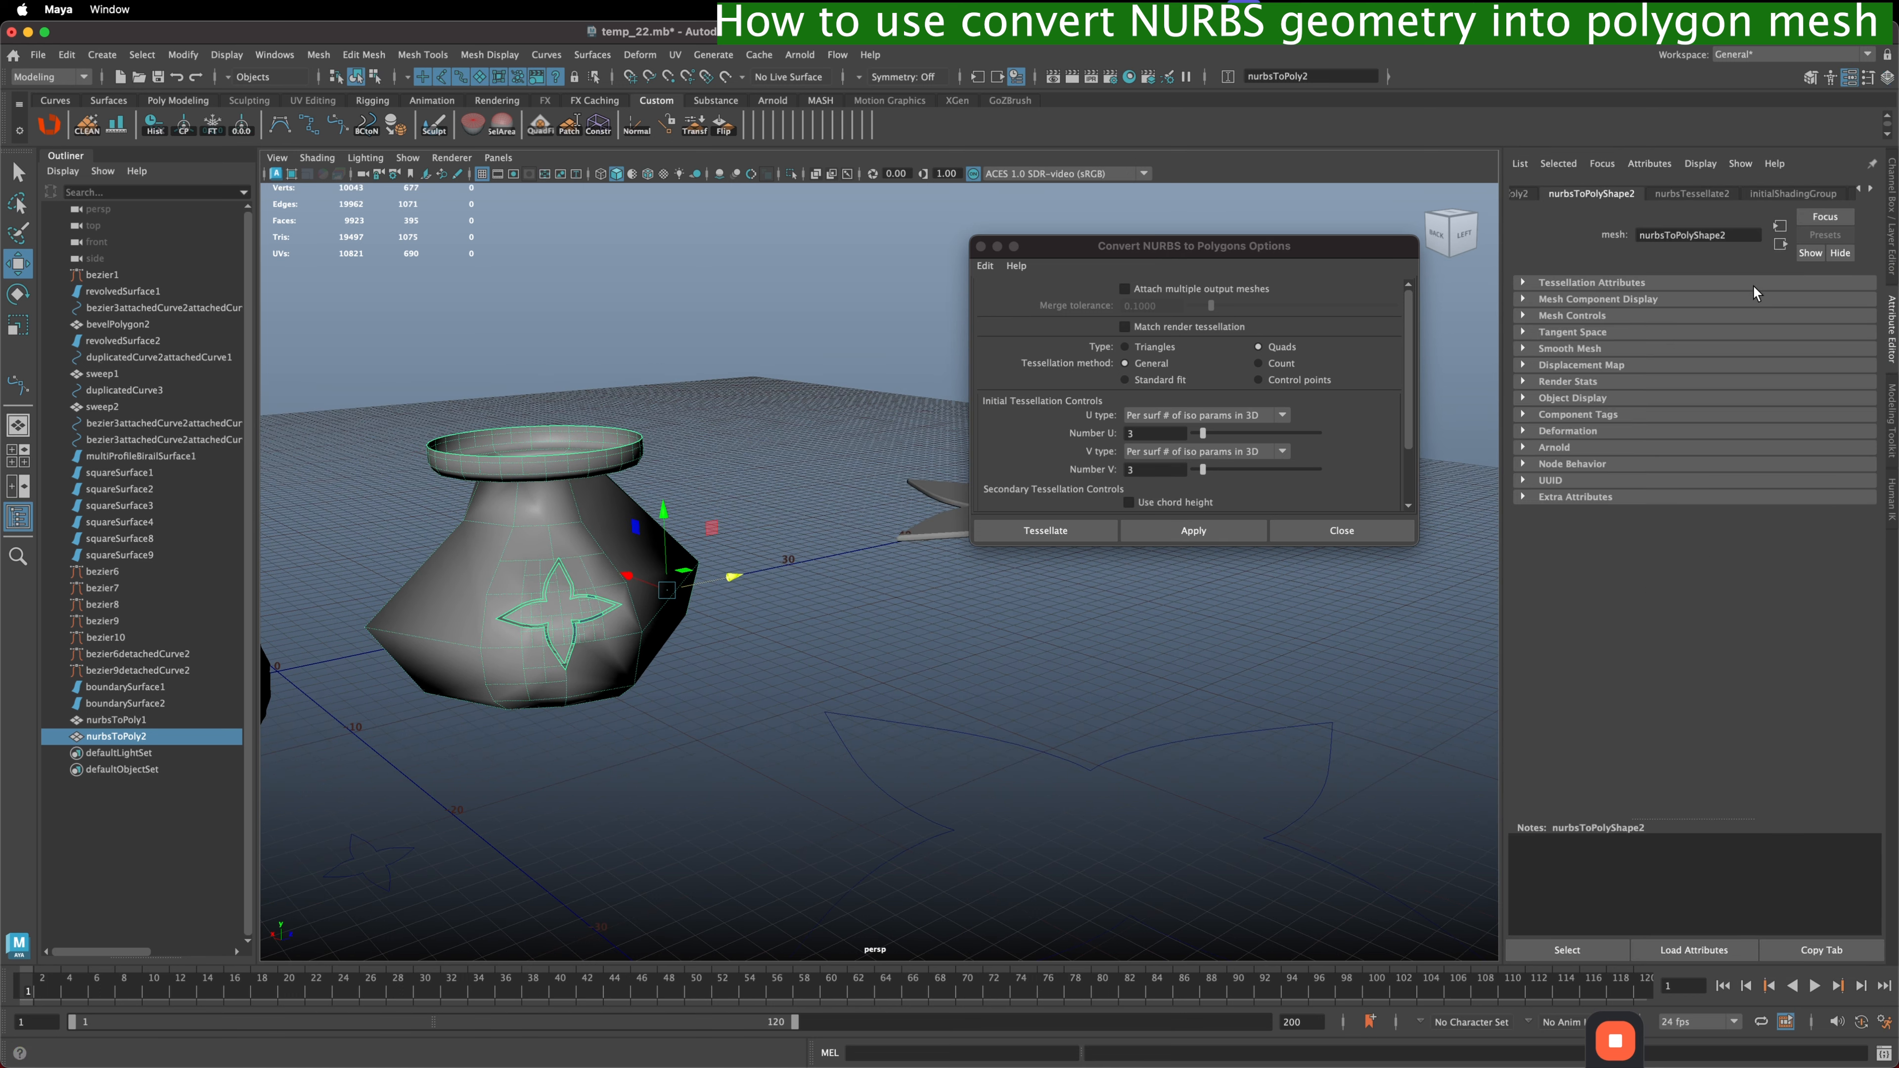
left_click(1692, 193)
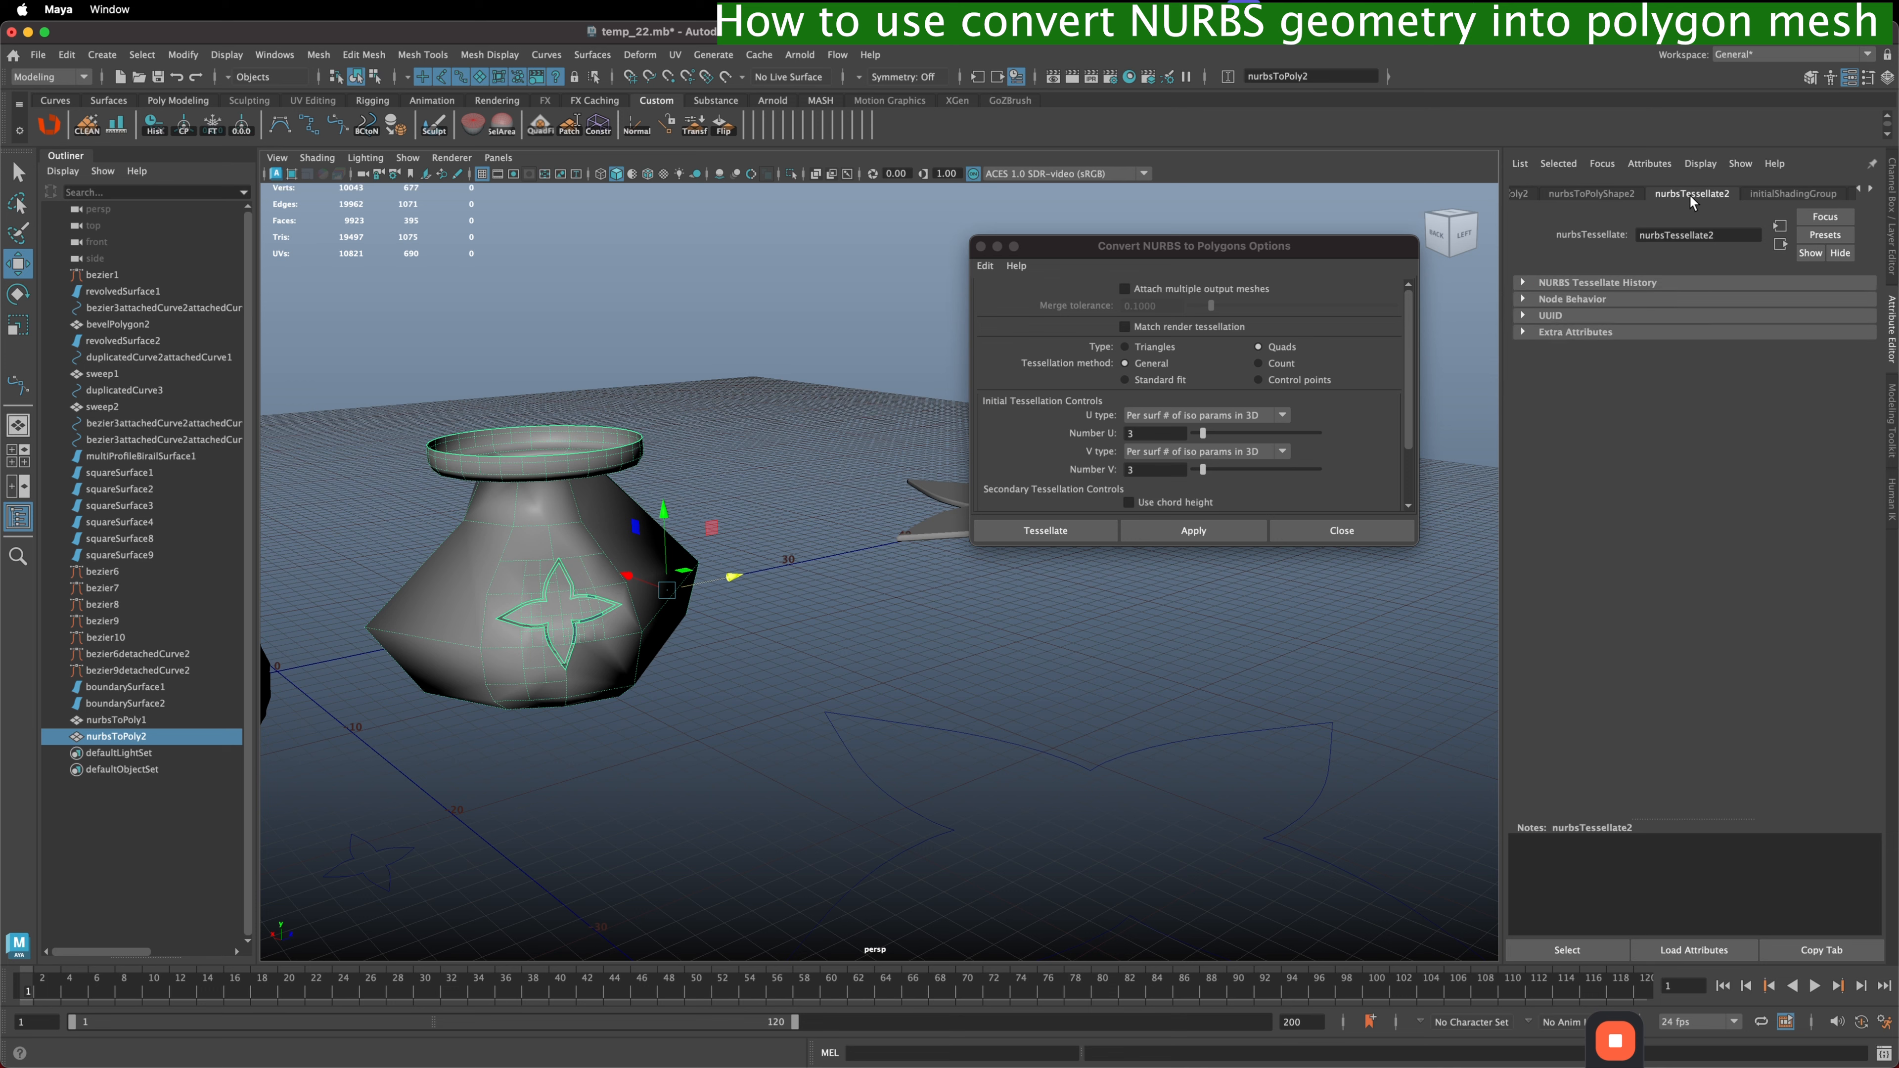
left_click(1522, 282)
left_click(1526, 356)
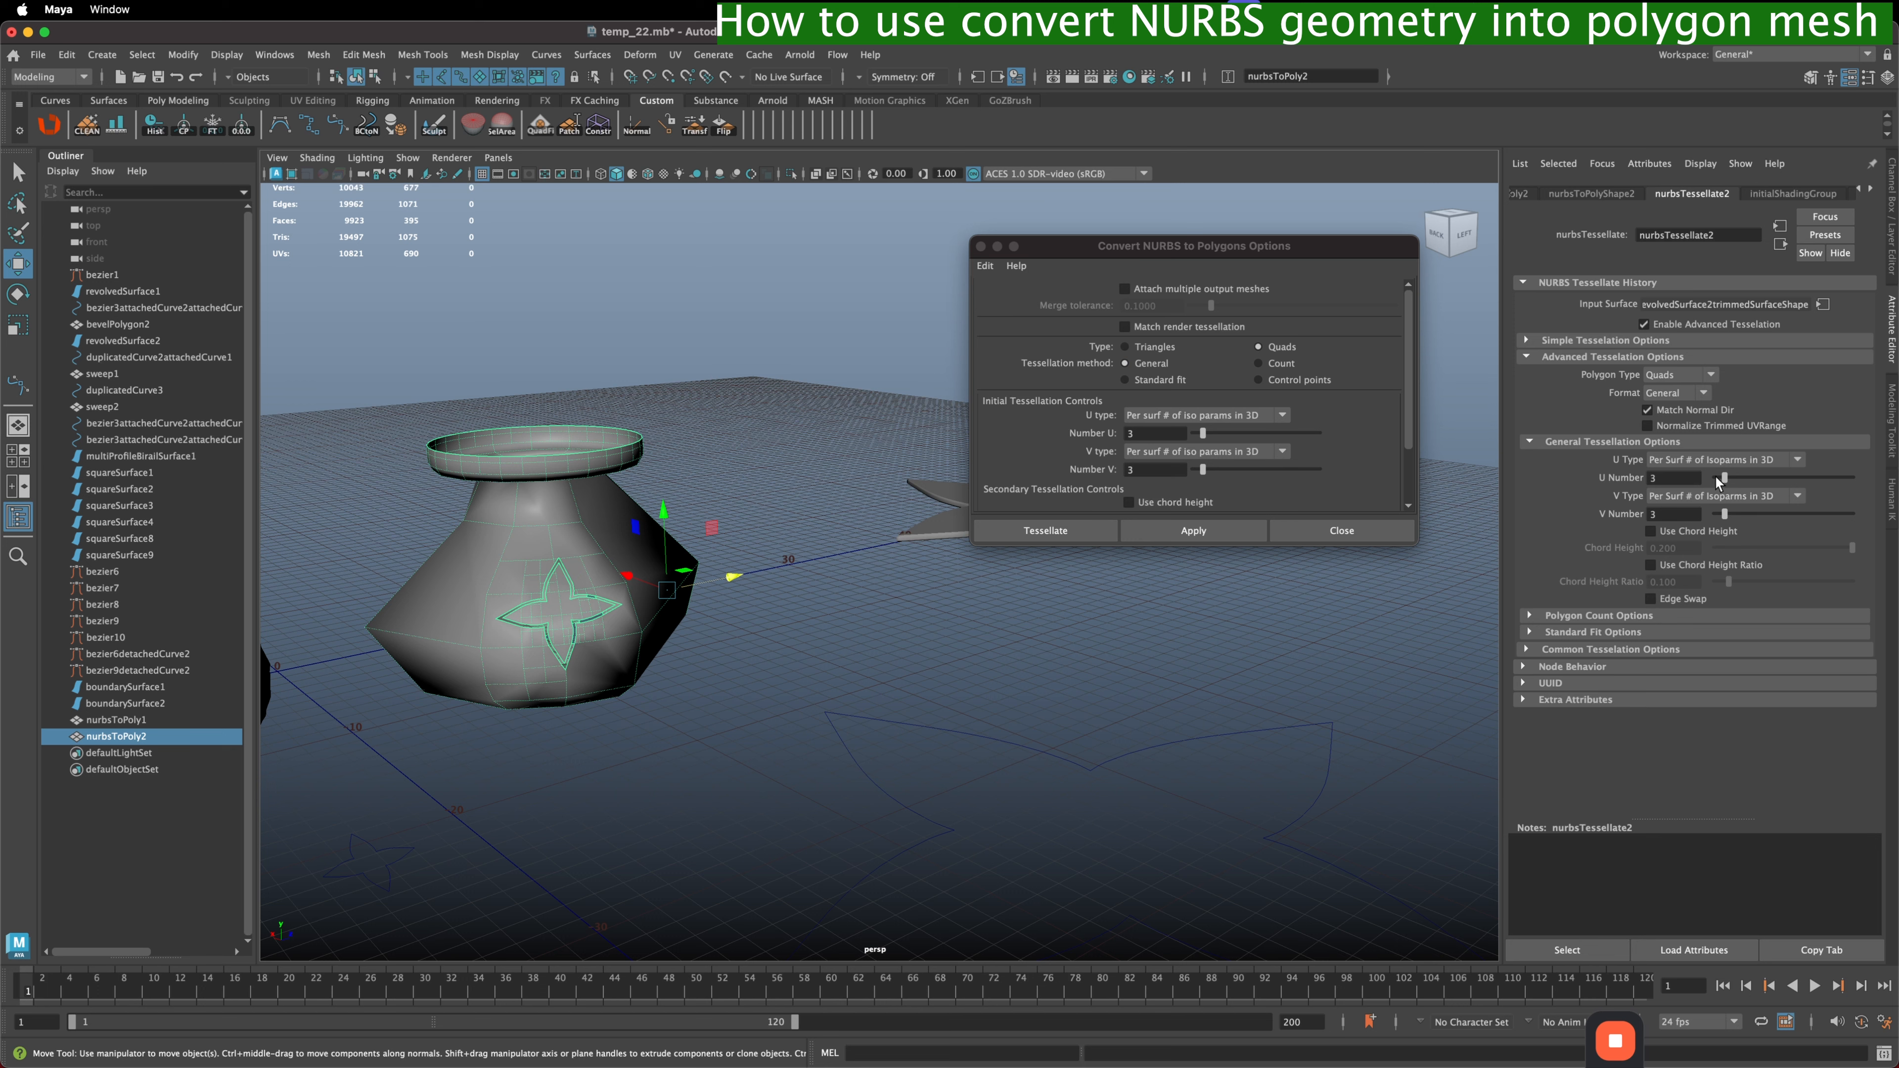
left_click_drag(1725, 477, 1783, 513)
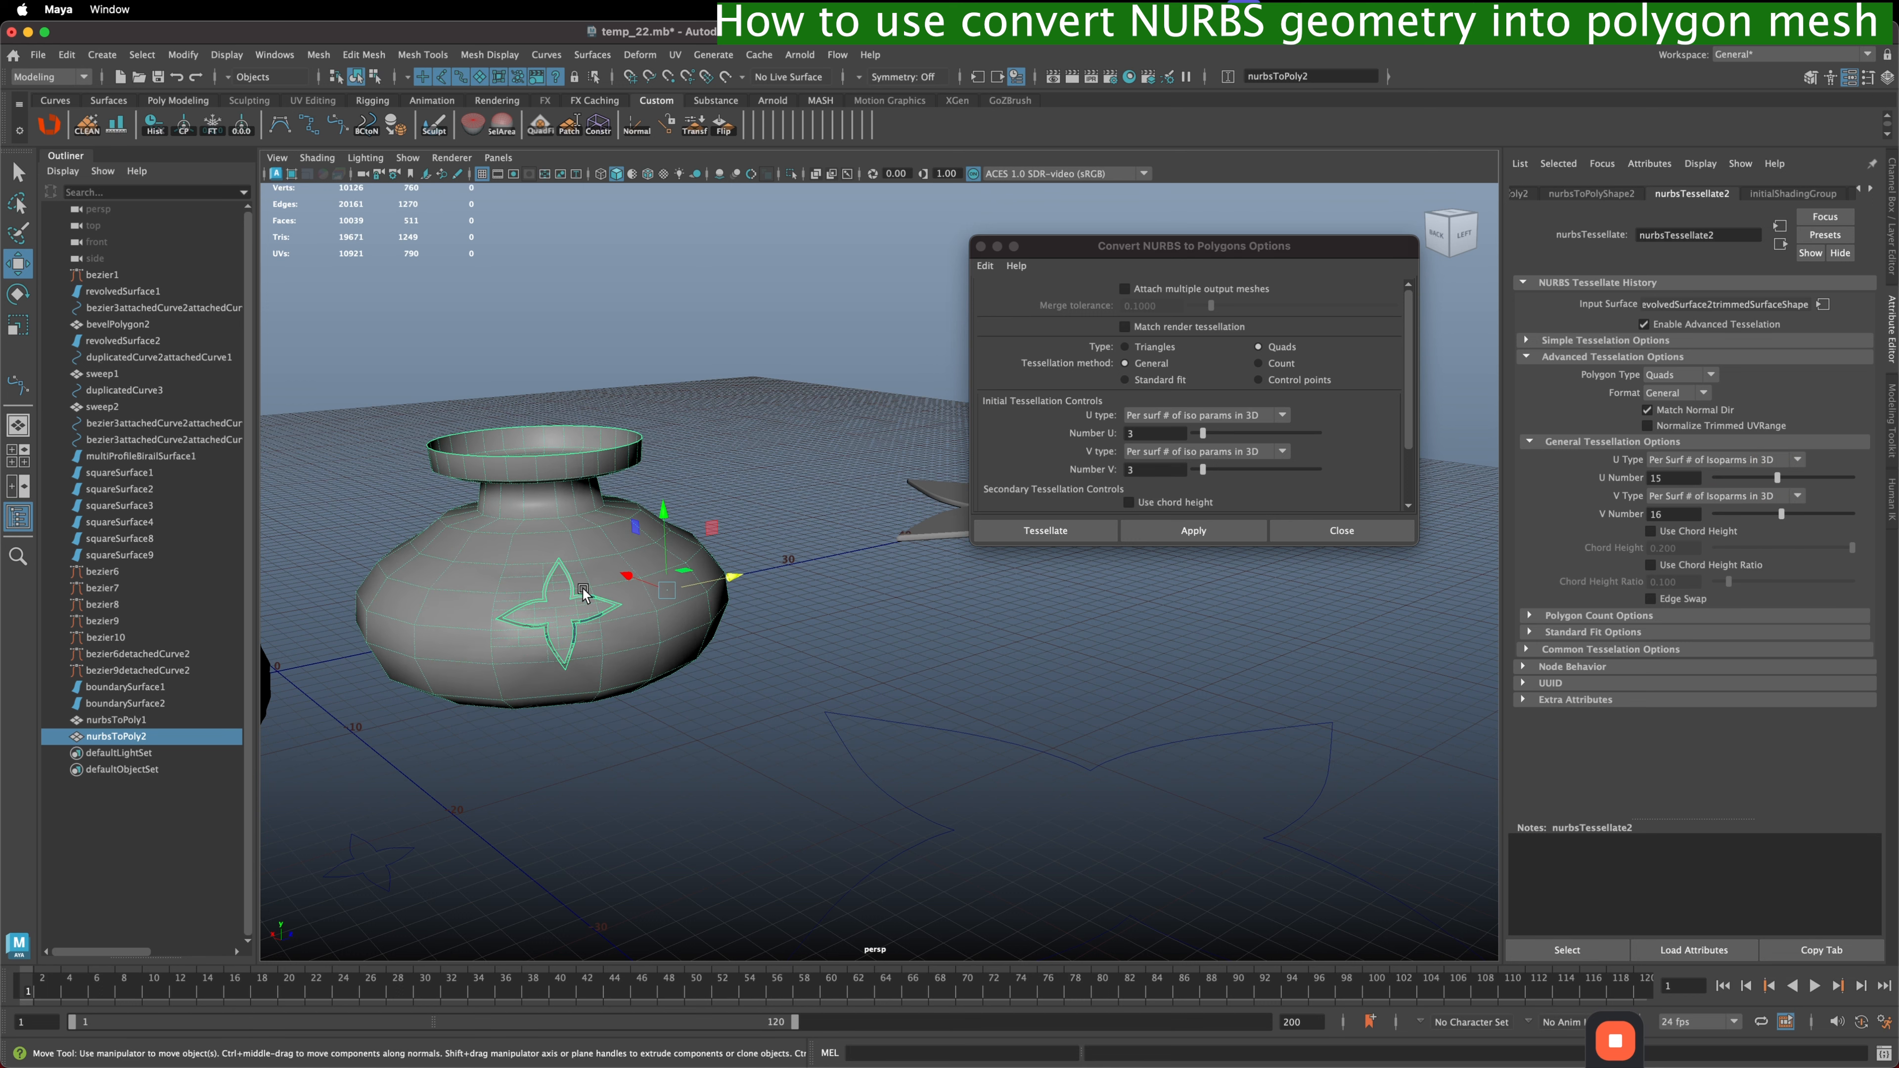
- Duplicate the trimmed NURBS pot, place the copy beside the polygon pot and untrim its star cutout
left_click_drag(563, 569, 607, 623, "alt")
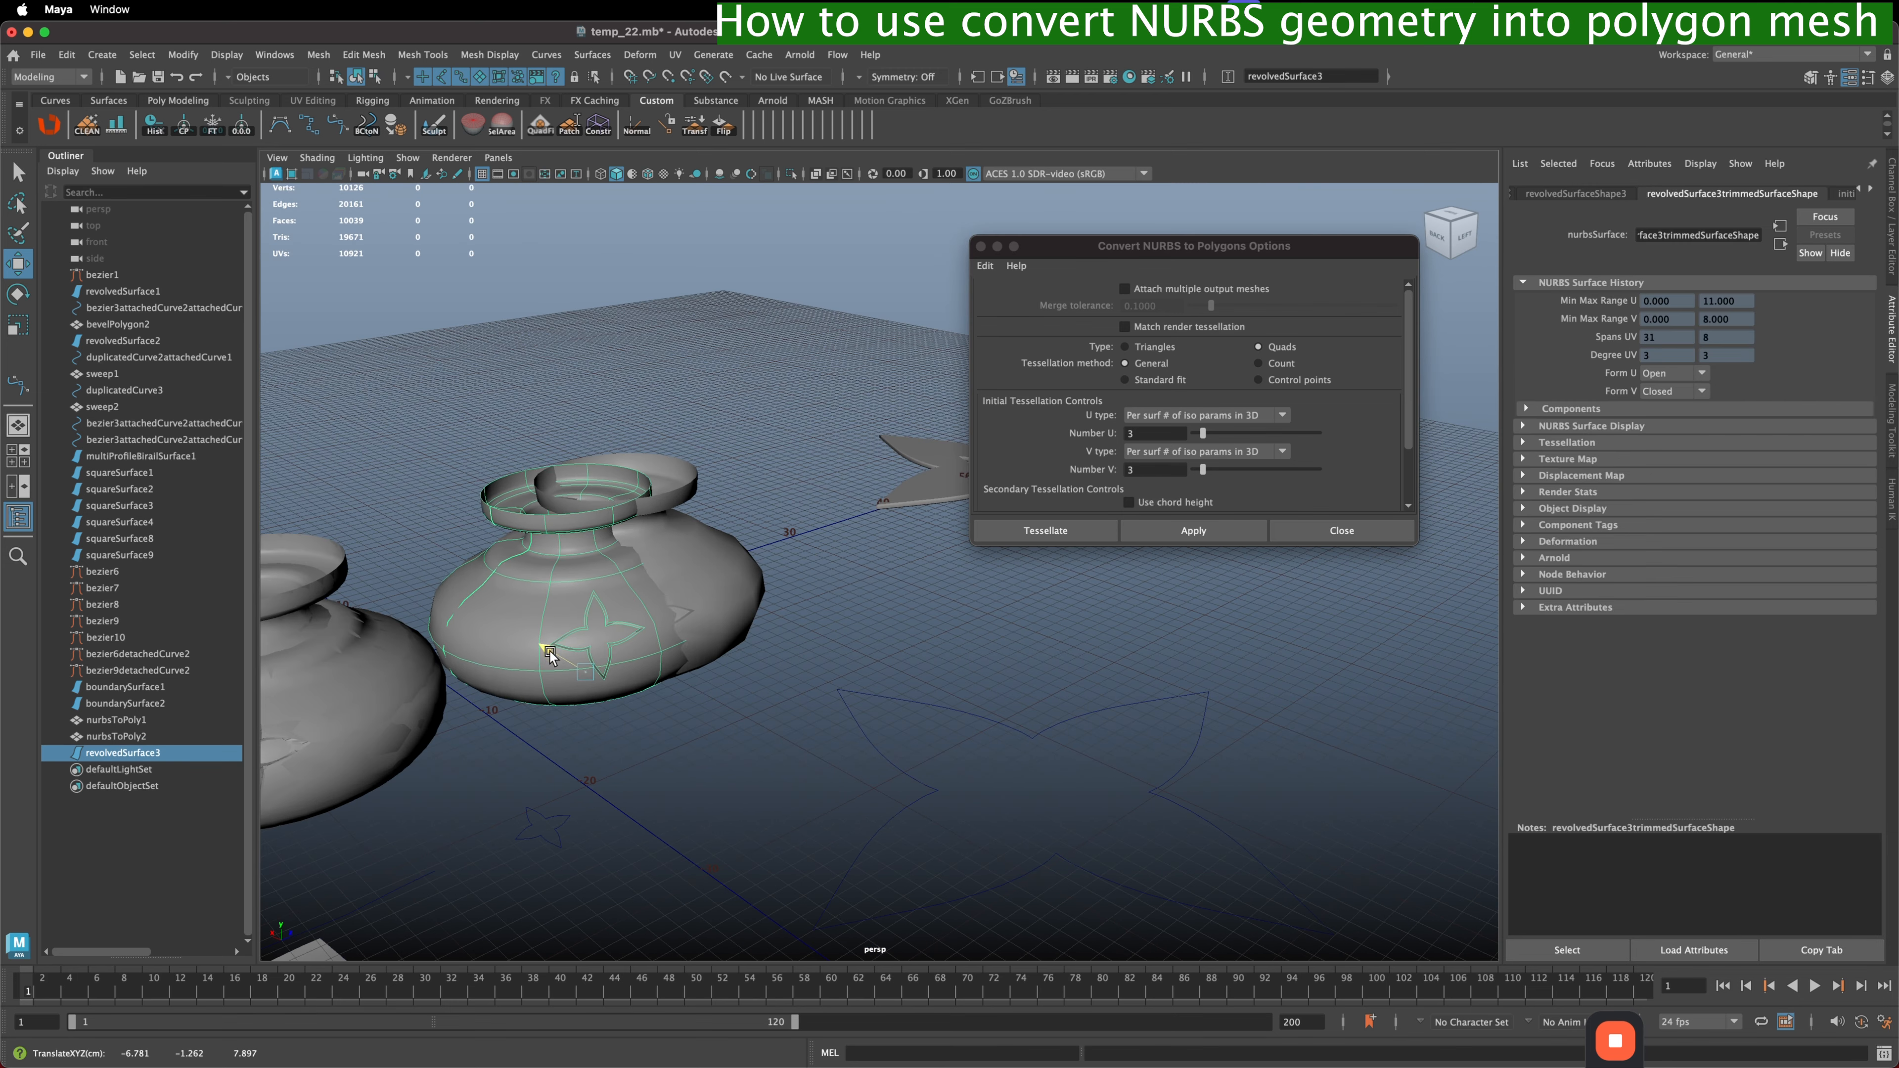
left_click_drag(550, 654, 827, 658)
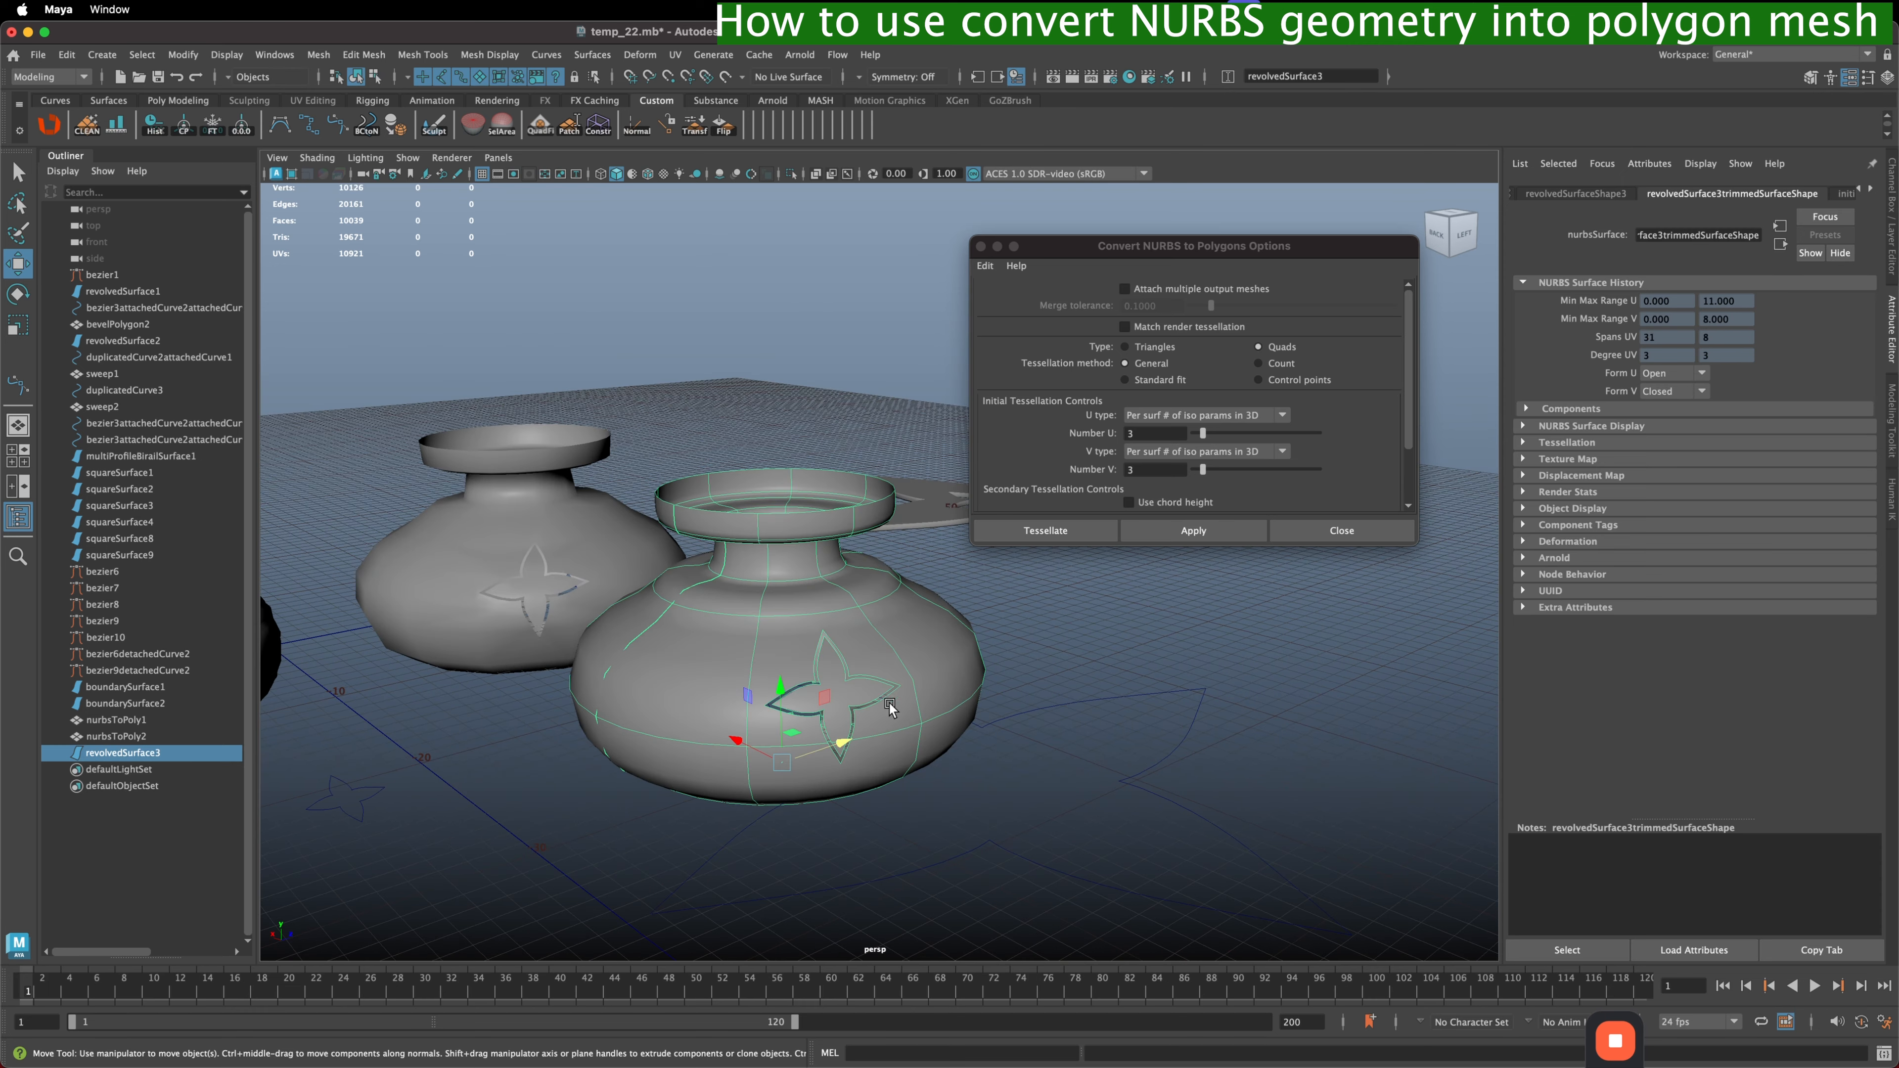
left_click(592, 55)
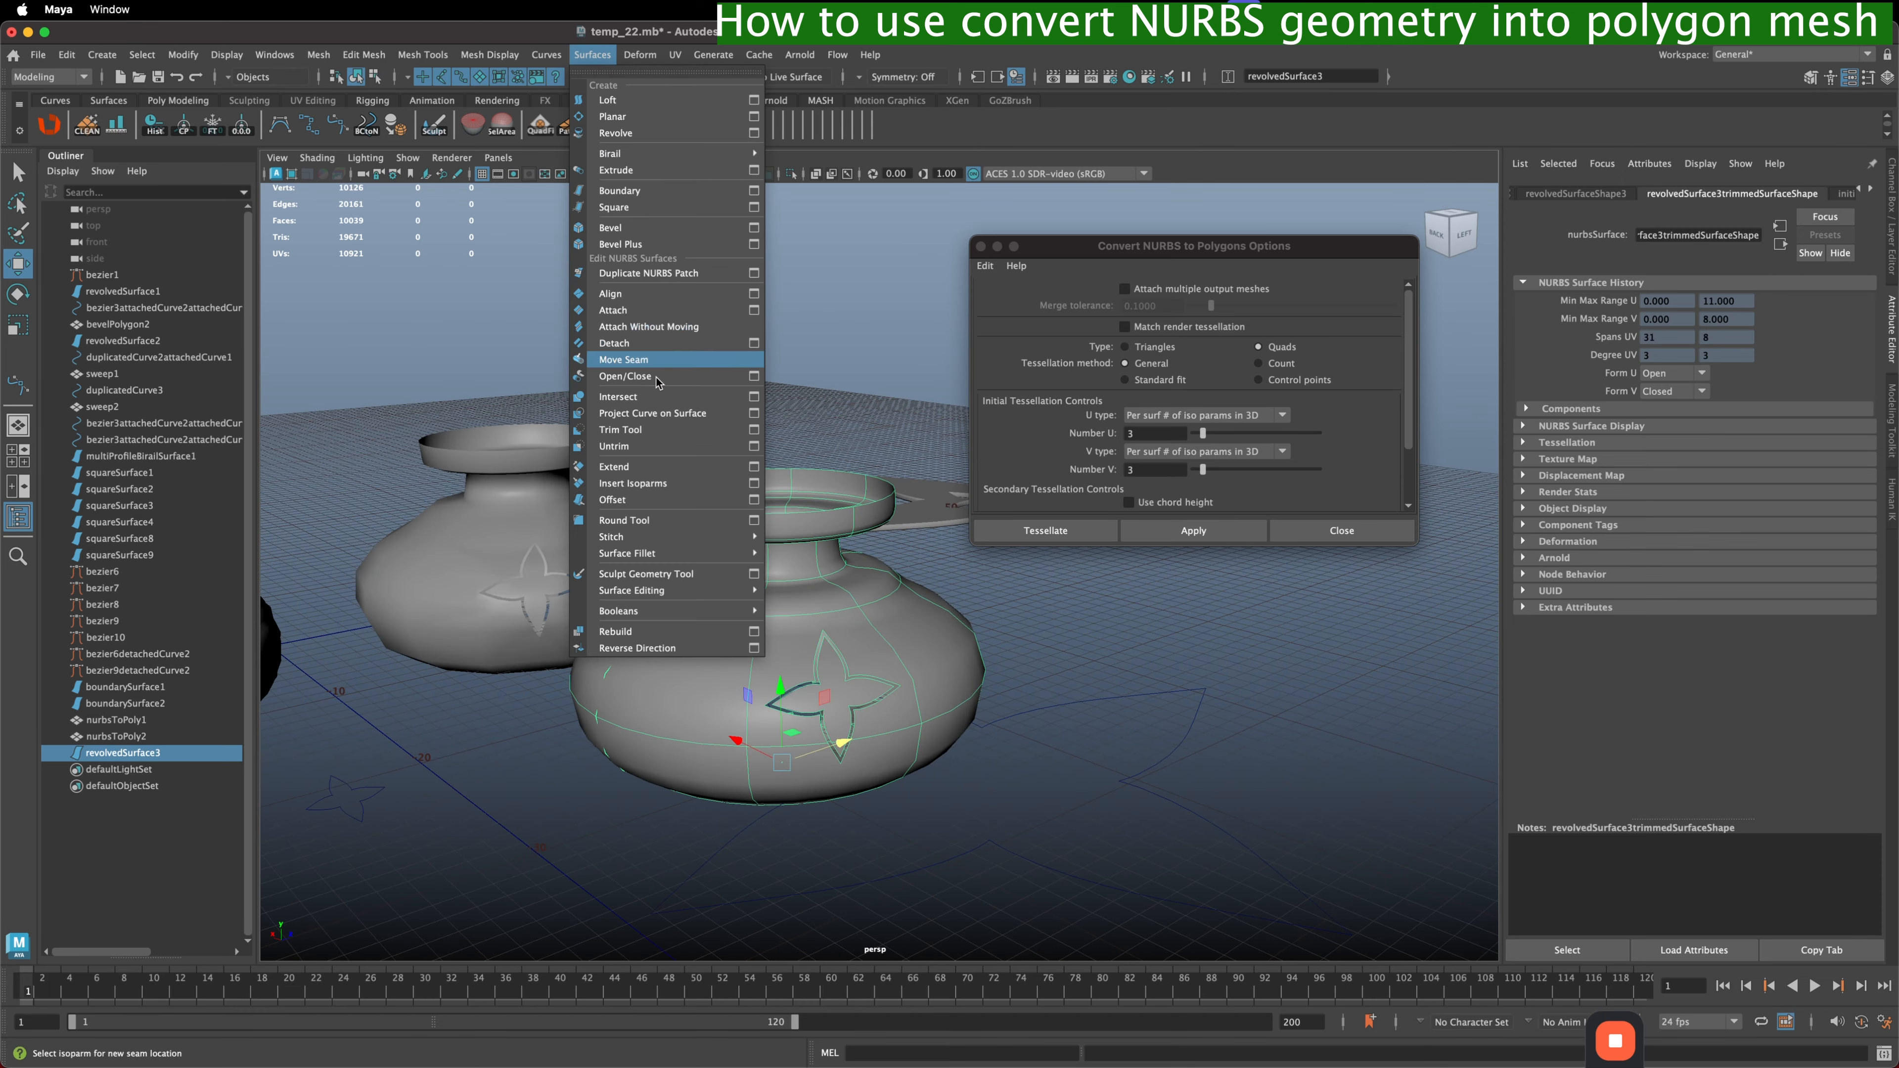
left_click(613, 447)
left_click_drag(756, 600, 858, 628, "alt")
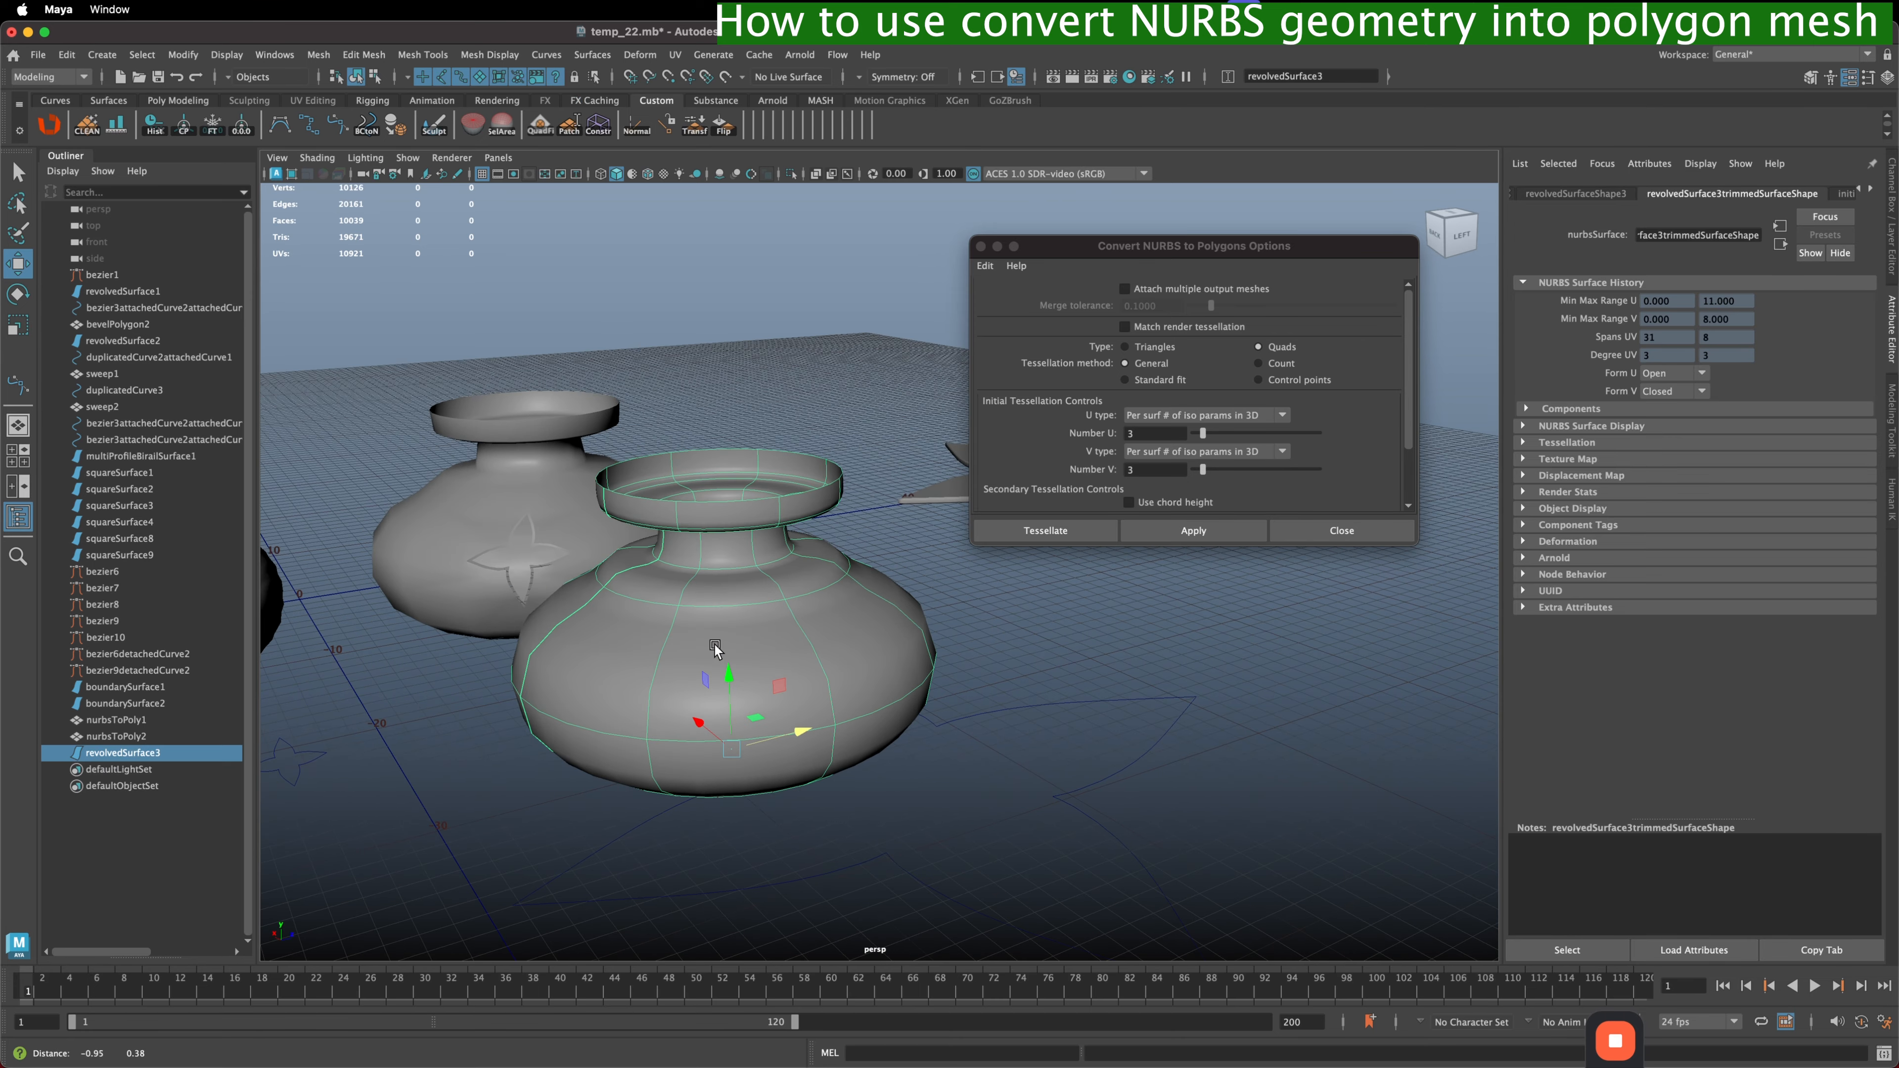
- Convert the untrimmed pot to quads using General tessellation with Number U and Number V at 7, and isolate the new mesh
left_click_drag(1152, 246, 1127, 237)
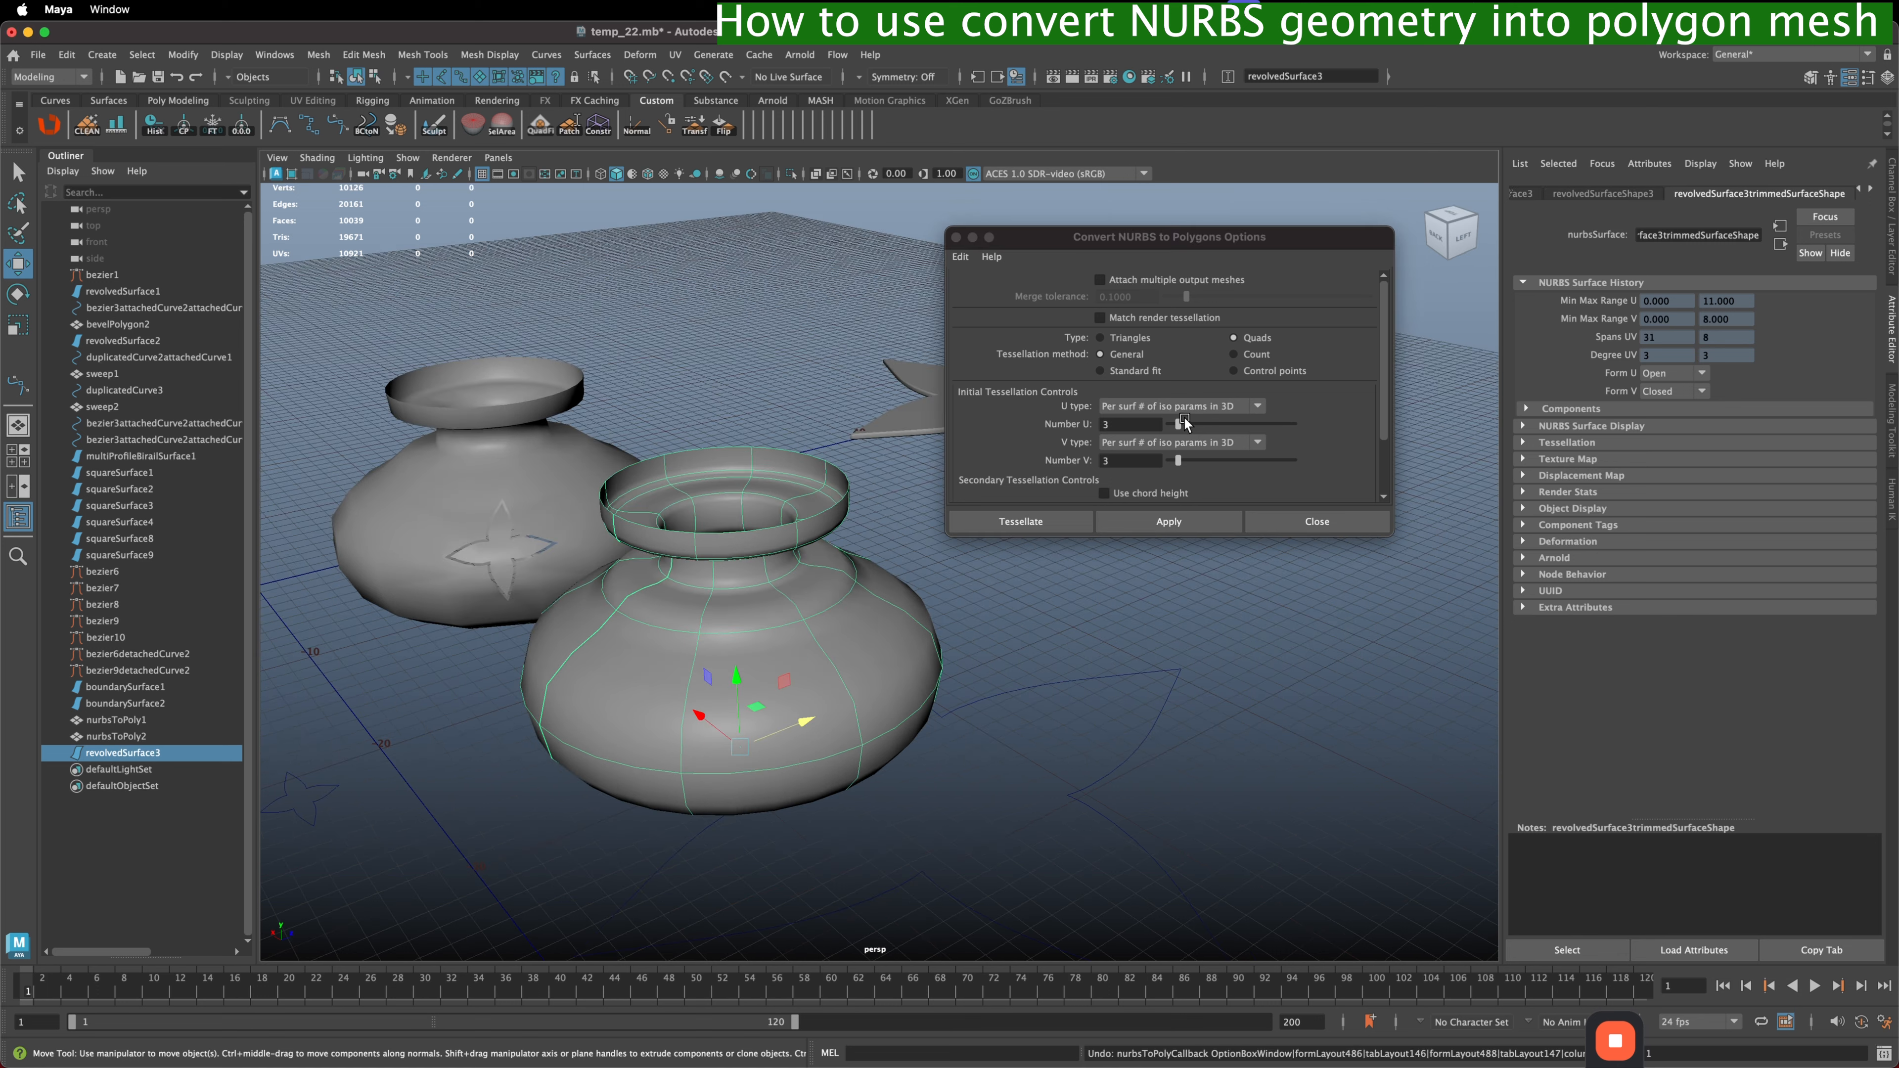
left_click_drag(1181, 421, 1181, 466)
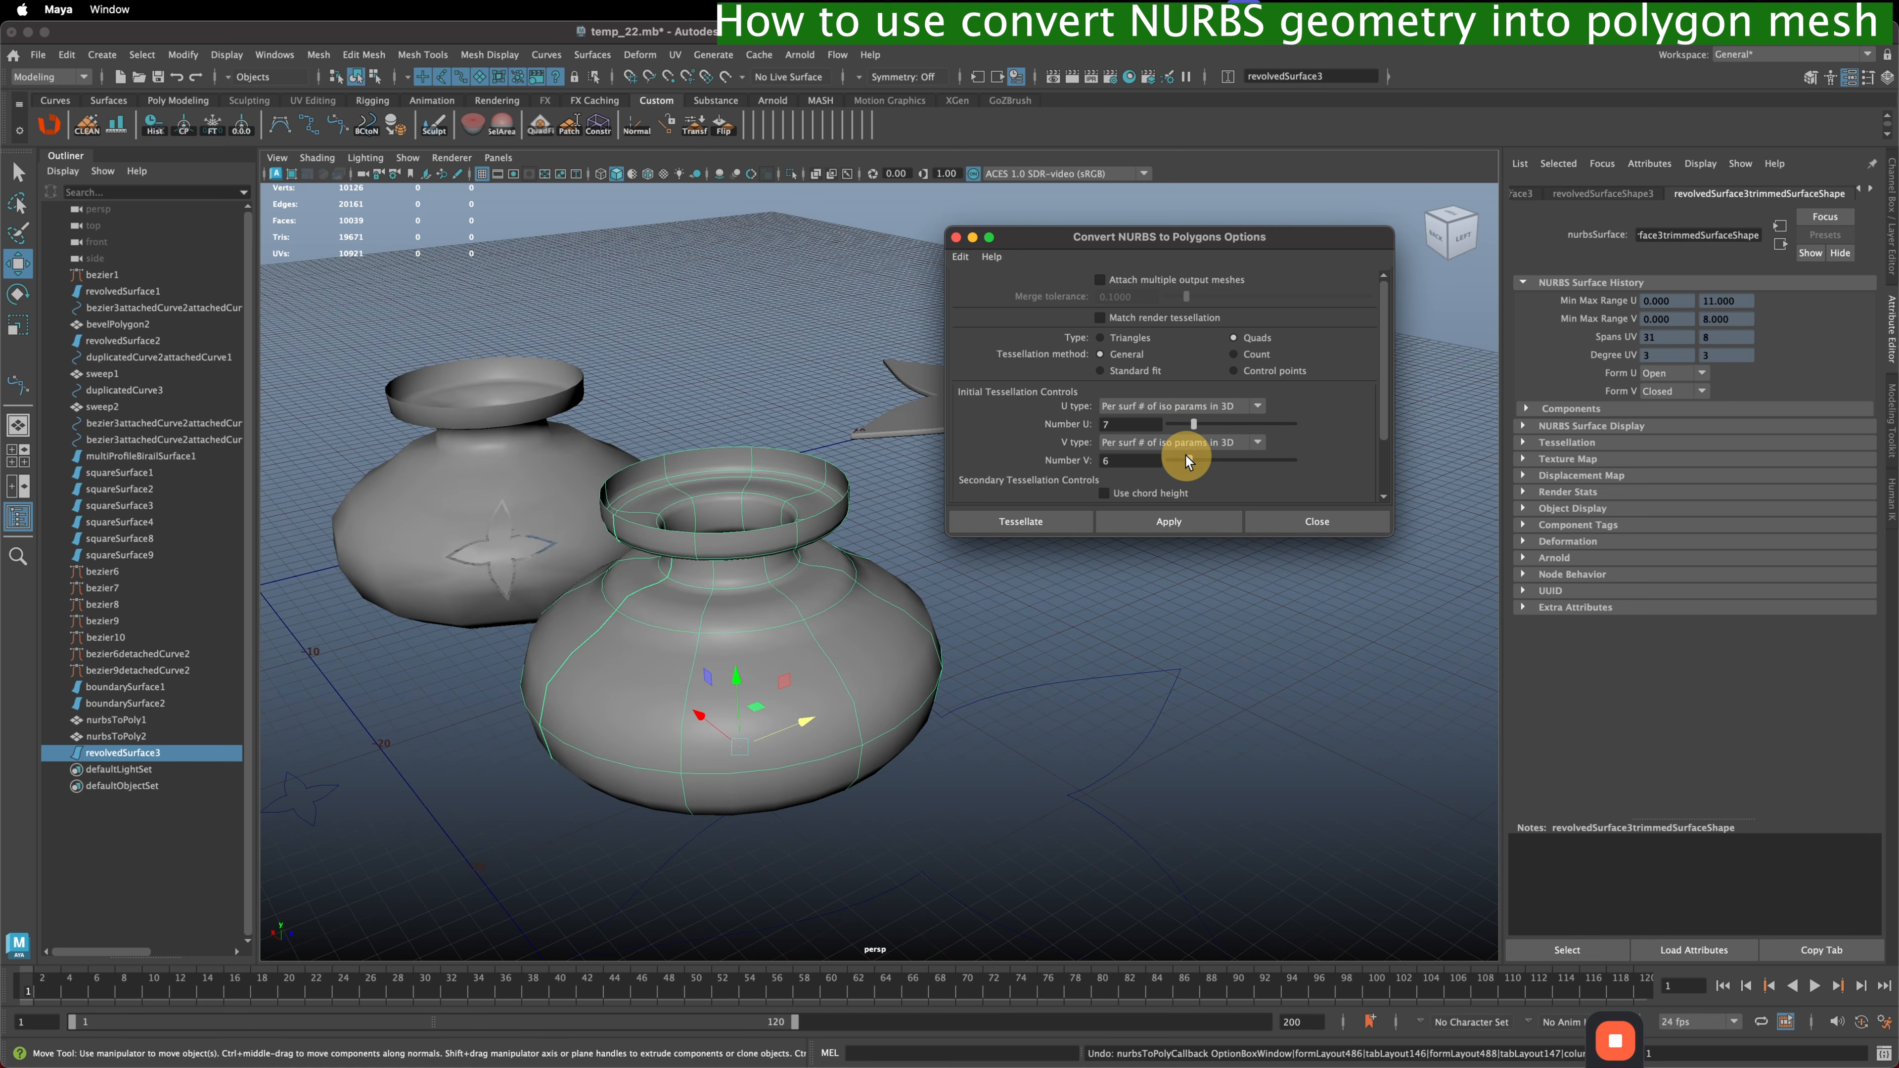
left_click(1171, 522)
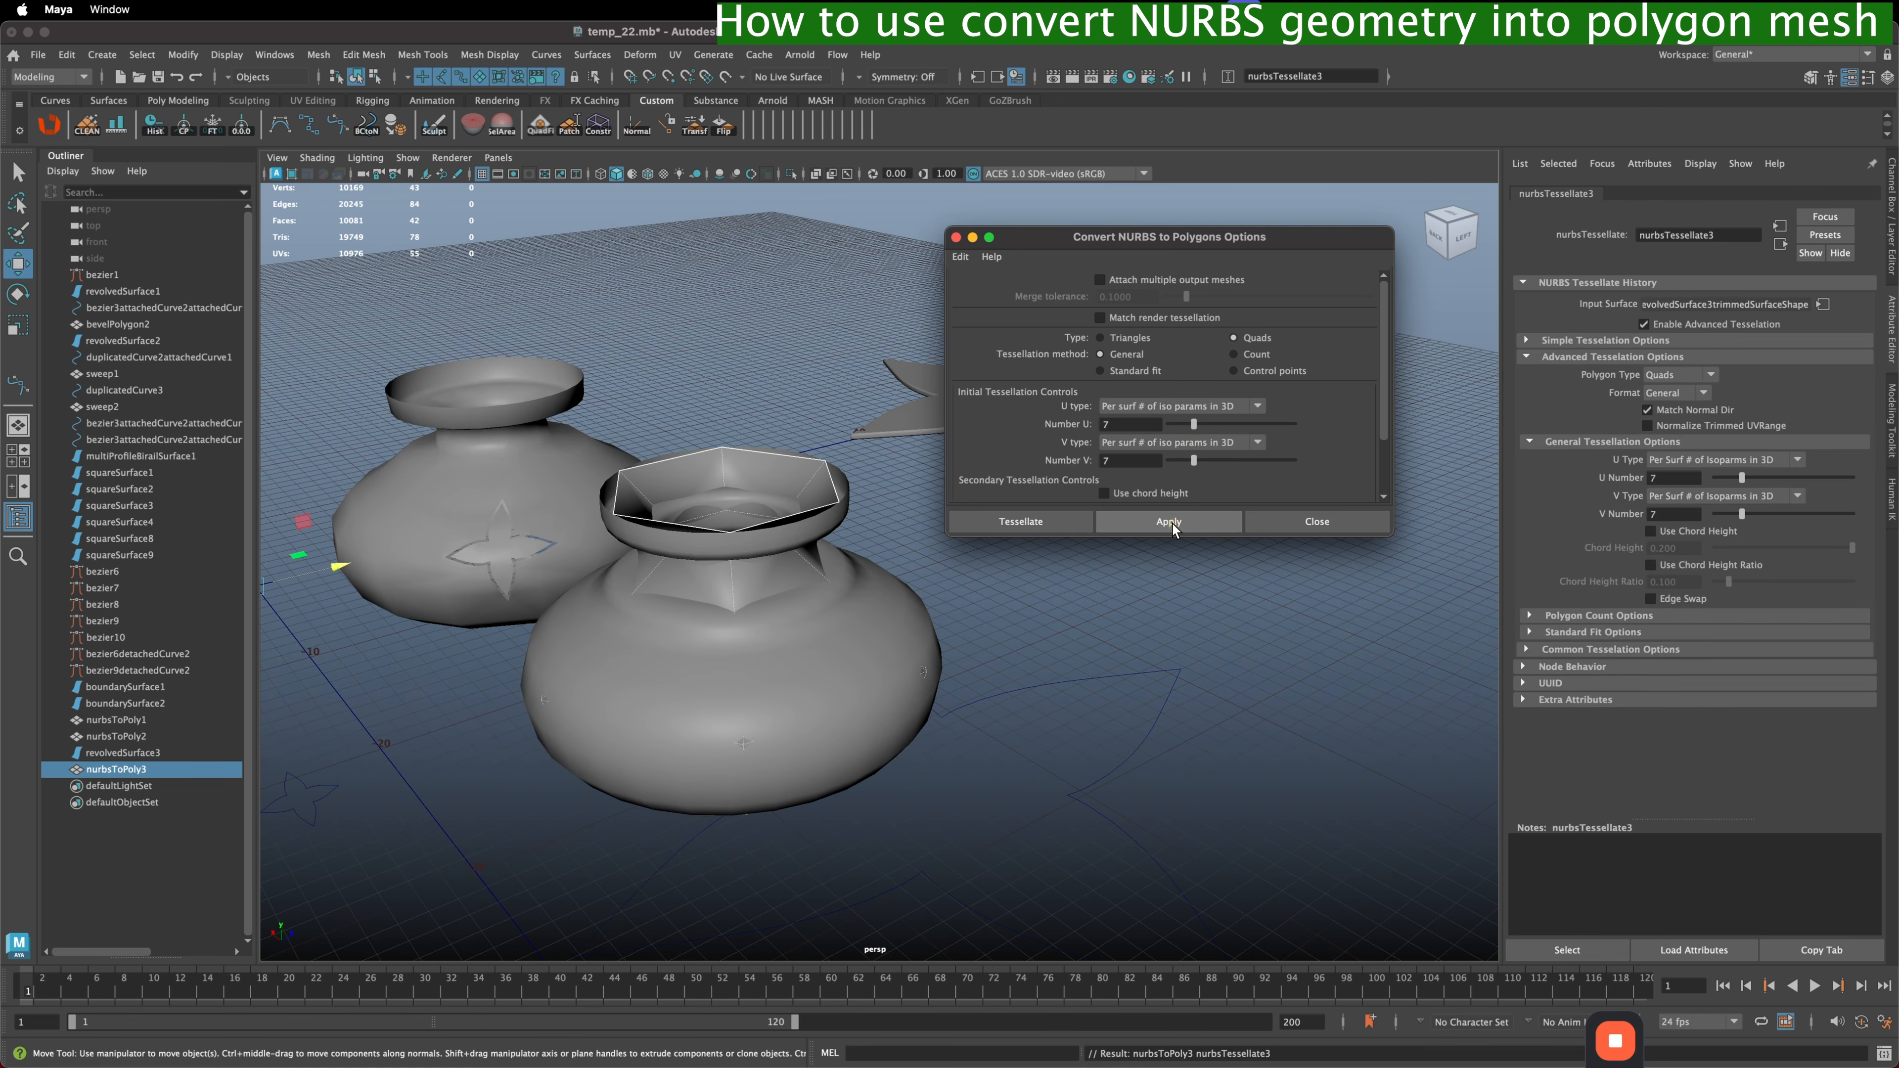
key("ctrl+1")
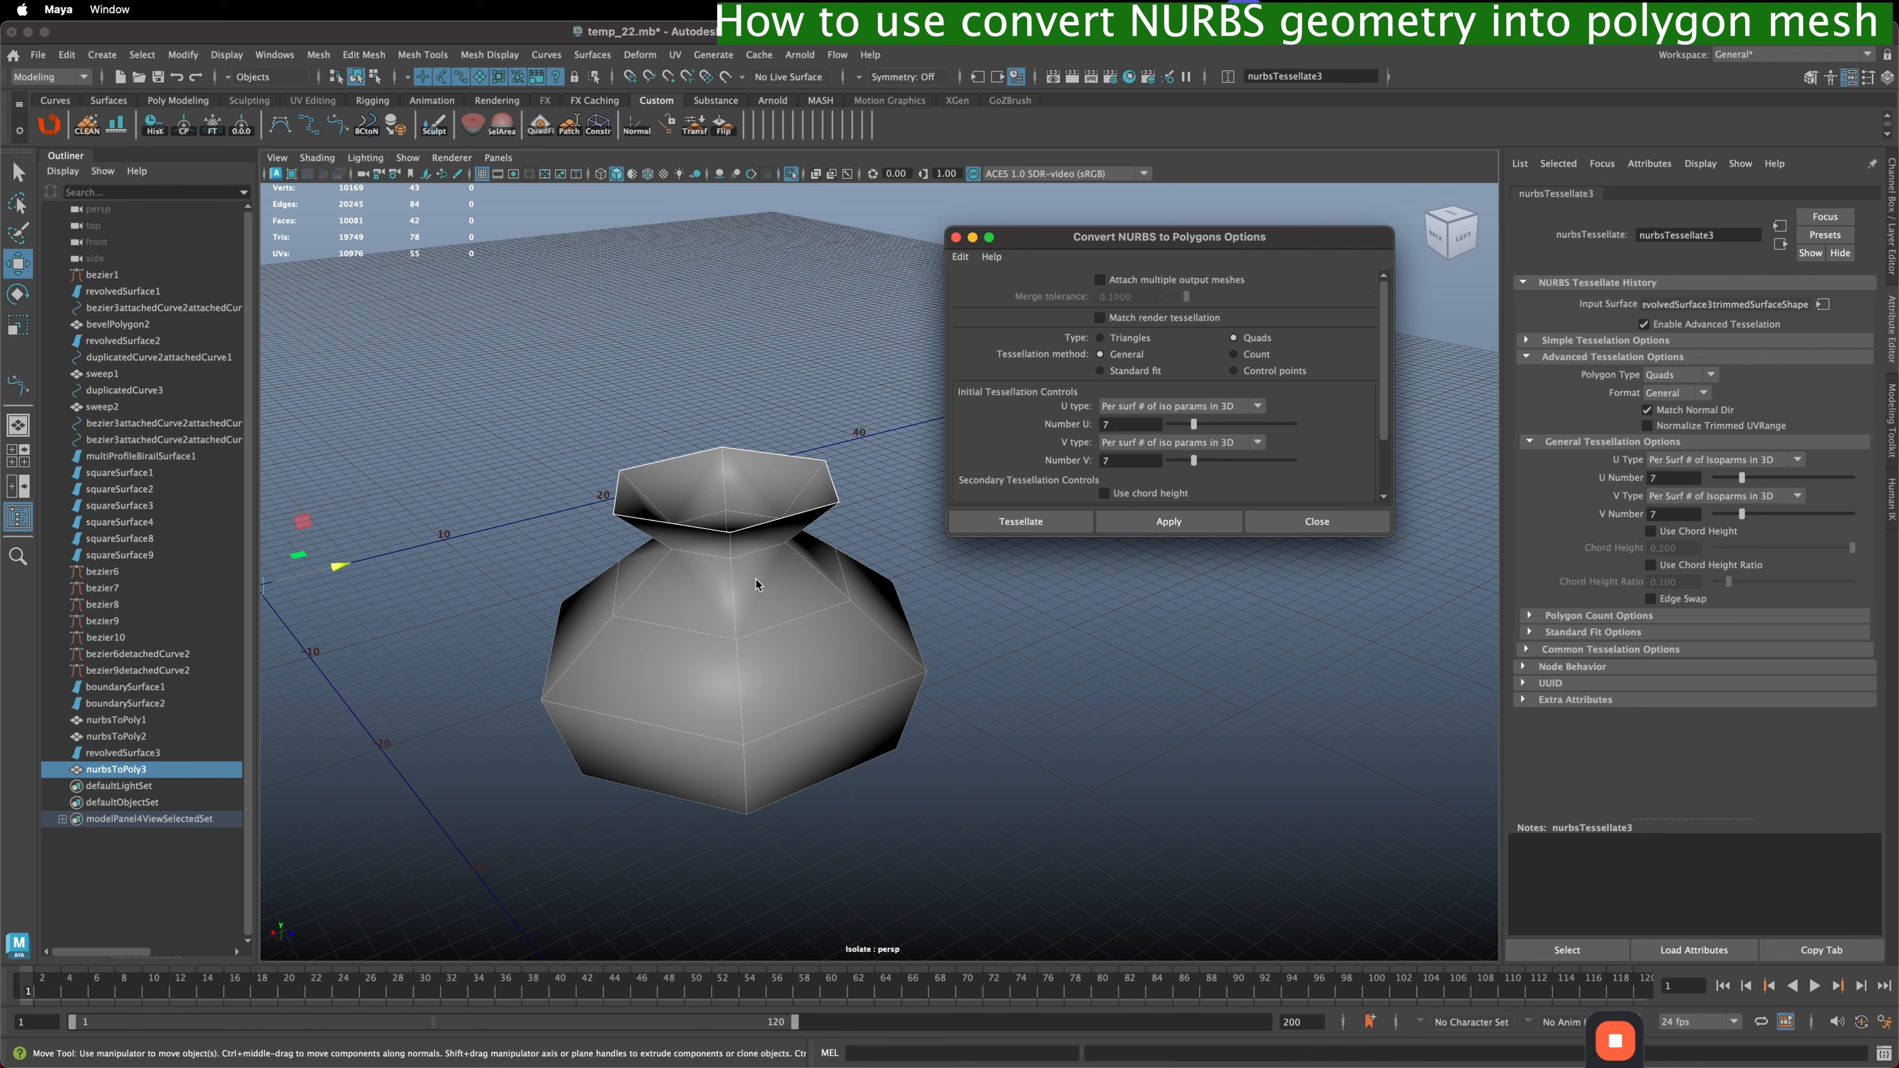
left_click_drag(758, 575, 724, 552, "alt")
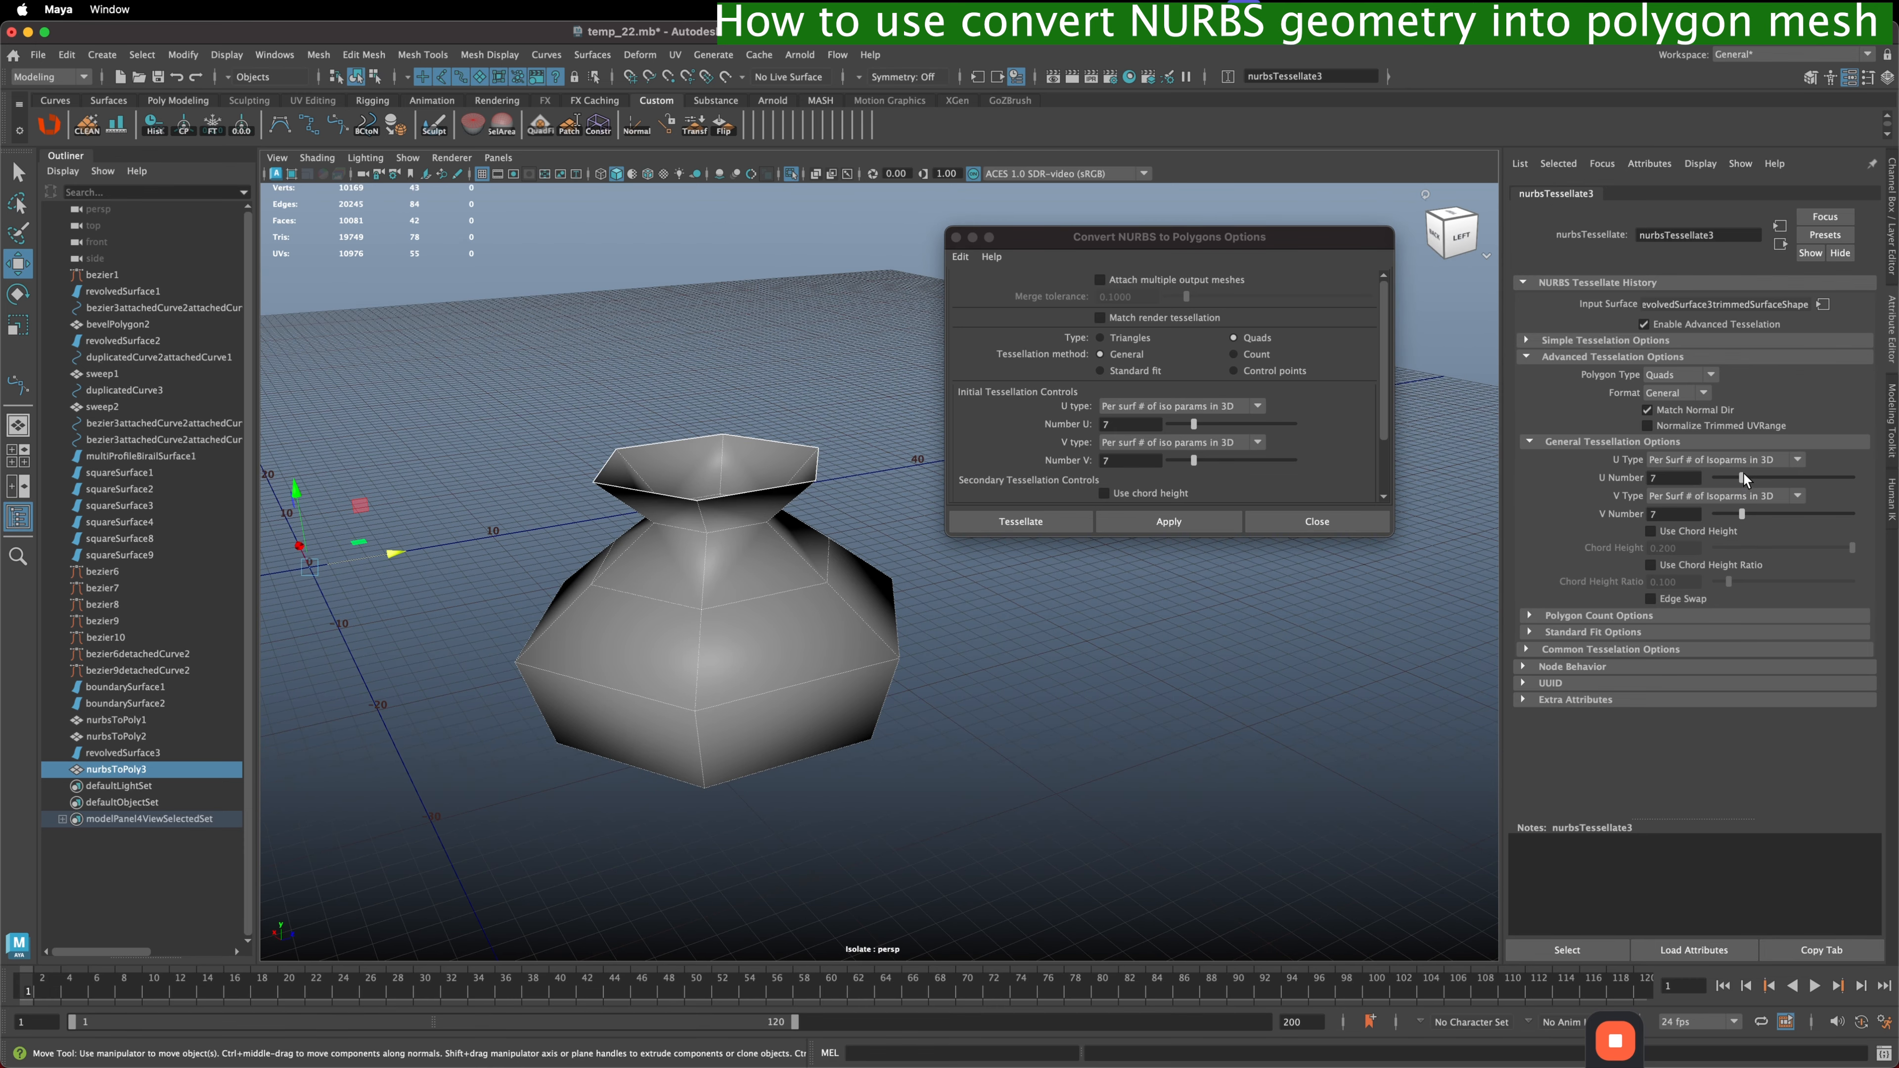
- Set the isolated mesh's General tessellation to U Number 21 and V Number 13, and inspect its rim and profile
left_click_drag(1744, 476, 1804, 472)
left_click_drag(736, 591, 741, 531, "alt")
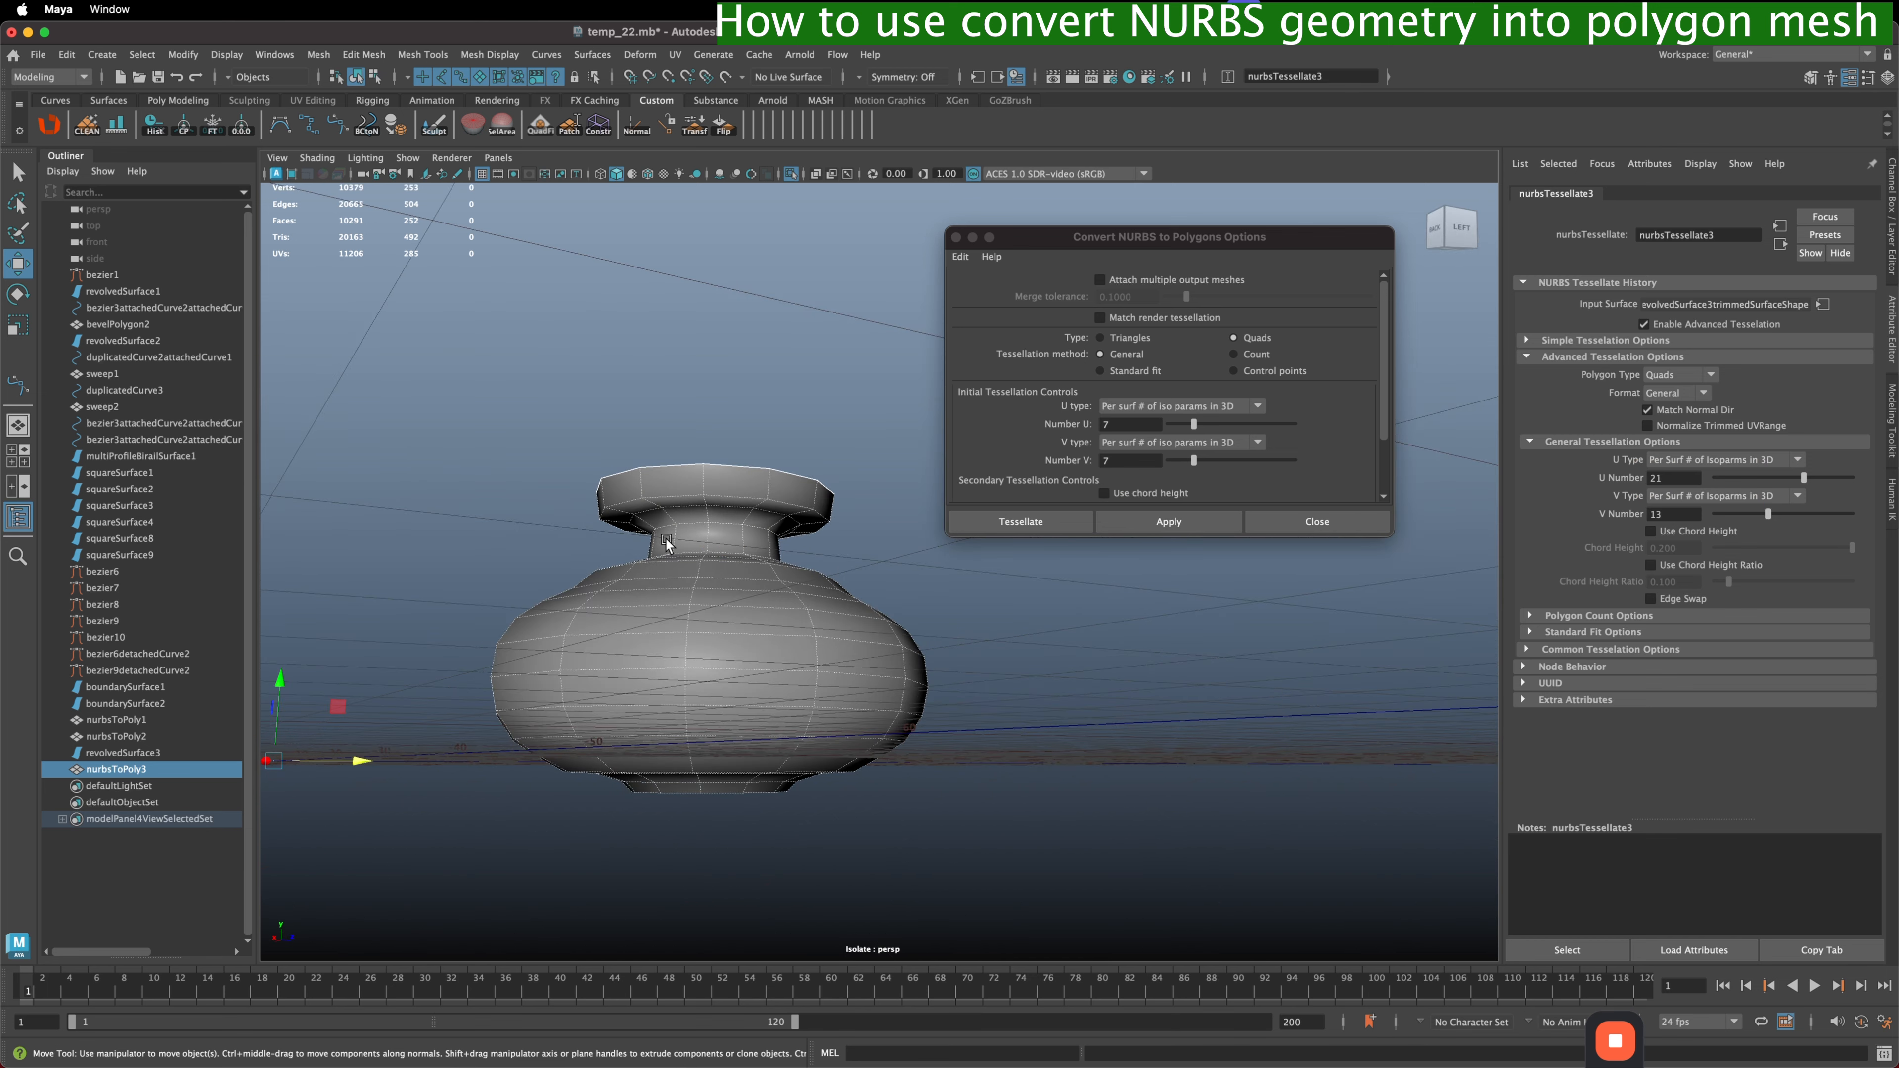
left_click_drag(672, 642, 671, 657, "alt")
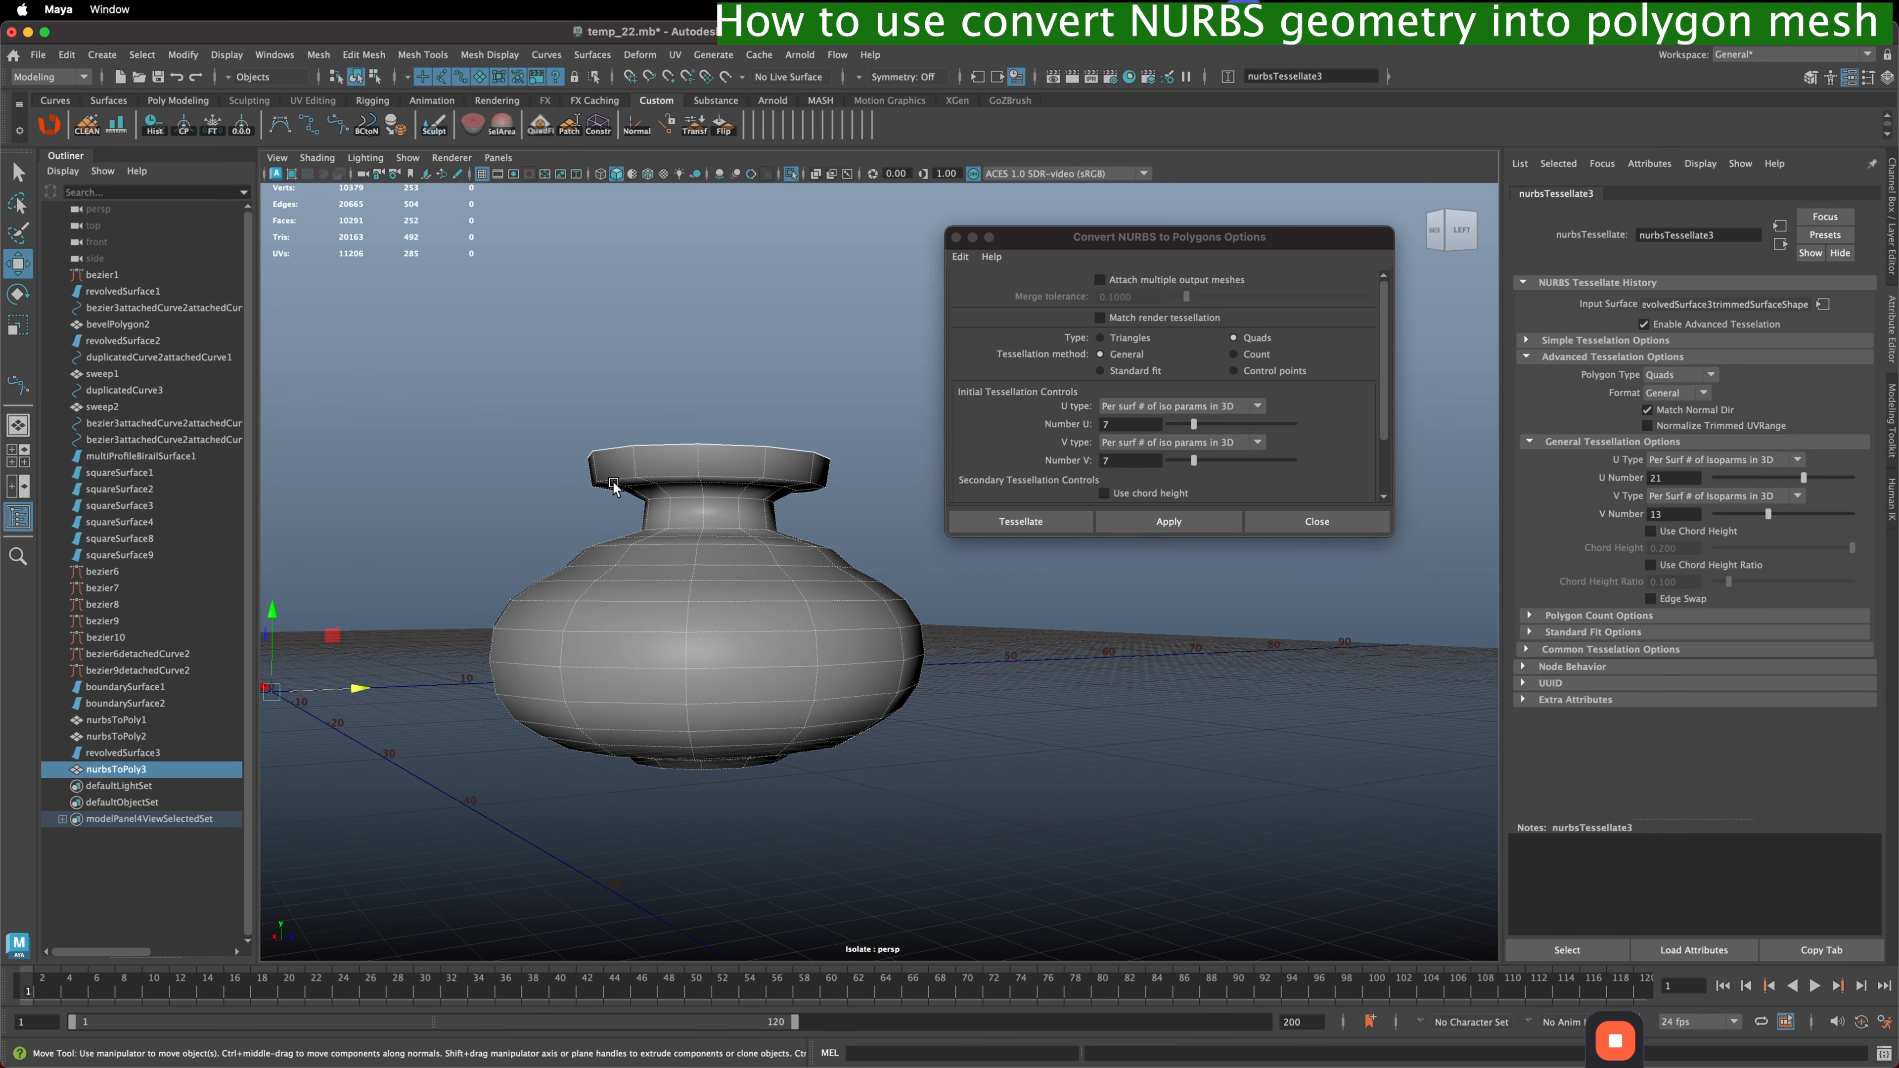
left_click_drag(612, 476, 637, 476, "alt")
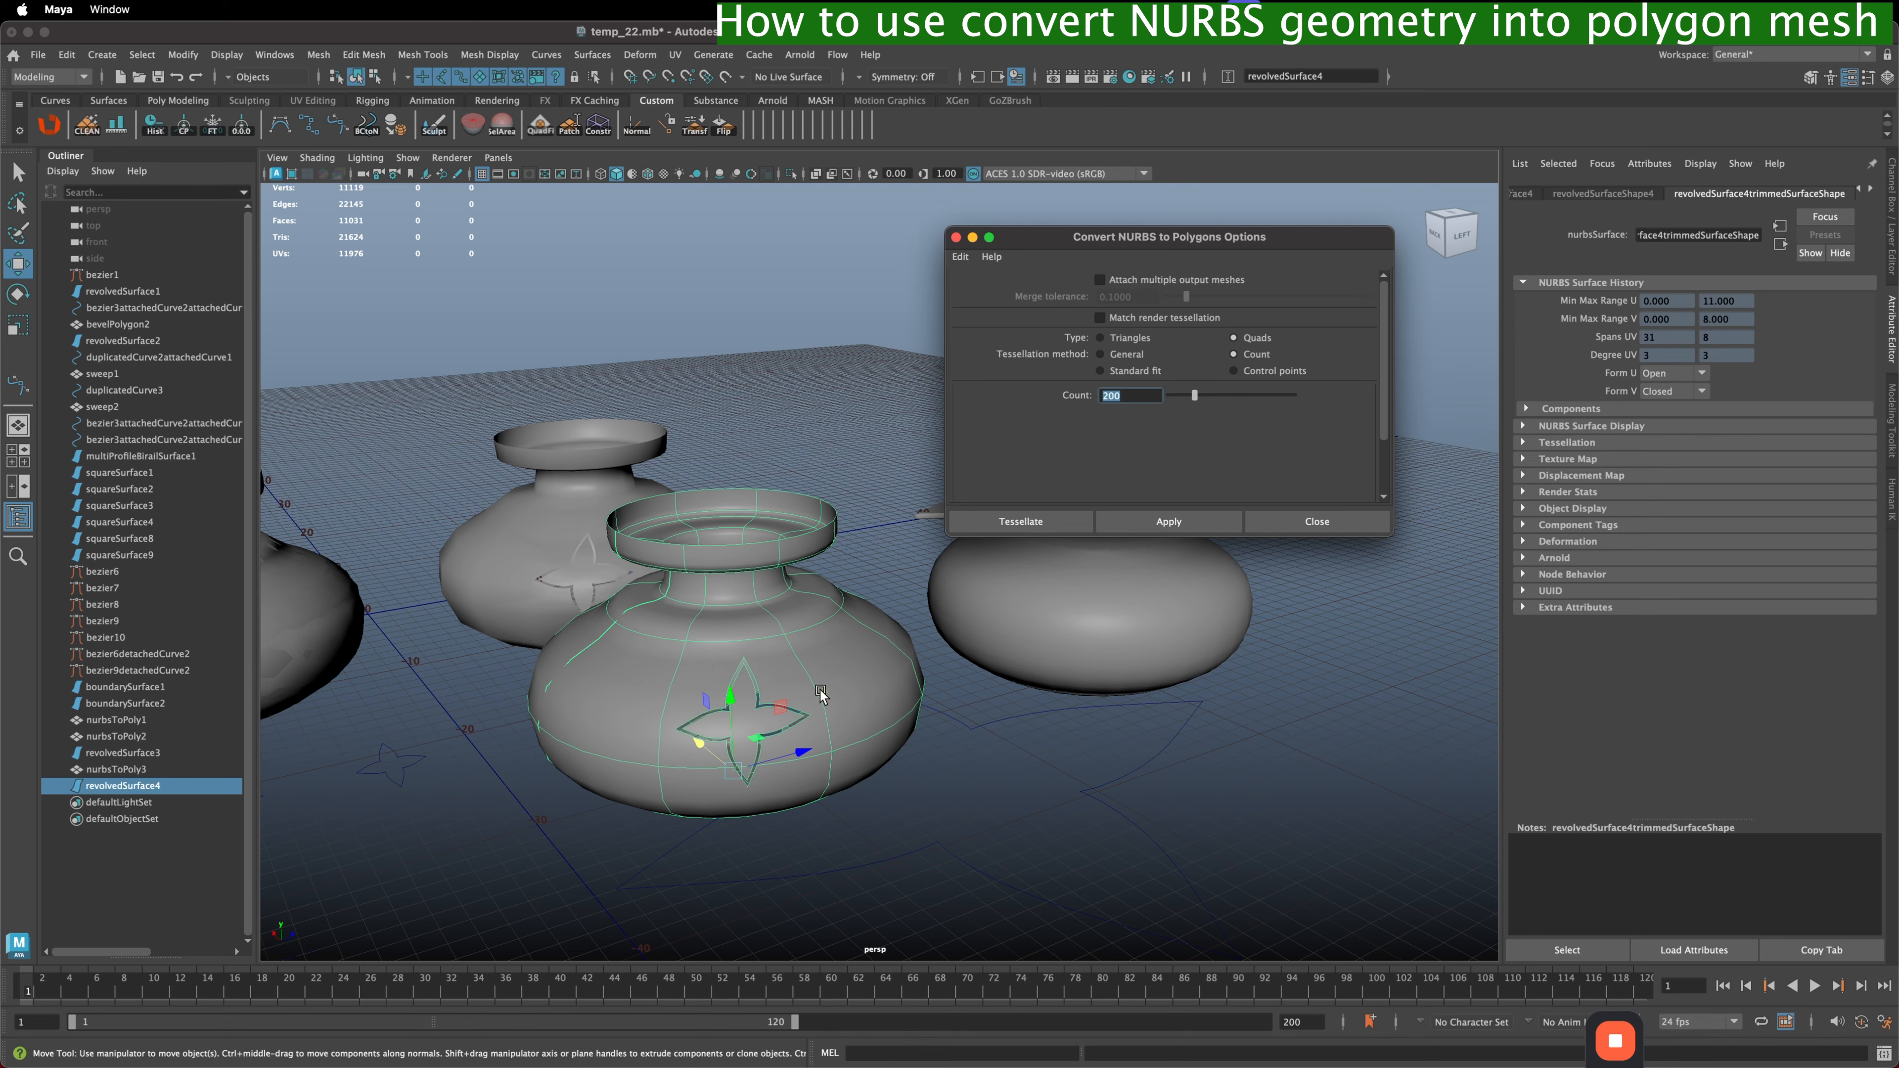
- Try converting the trimmed pot copy to quads with the Count tessellation method at 200, and isolate the resulting mesh
left_click_drag(820, 695, 818, 679, "alt")
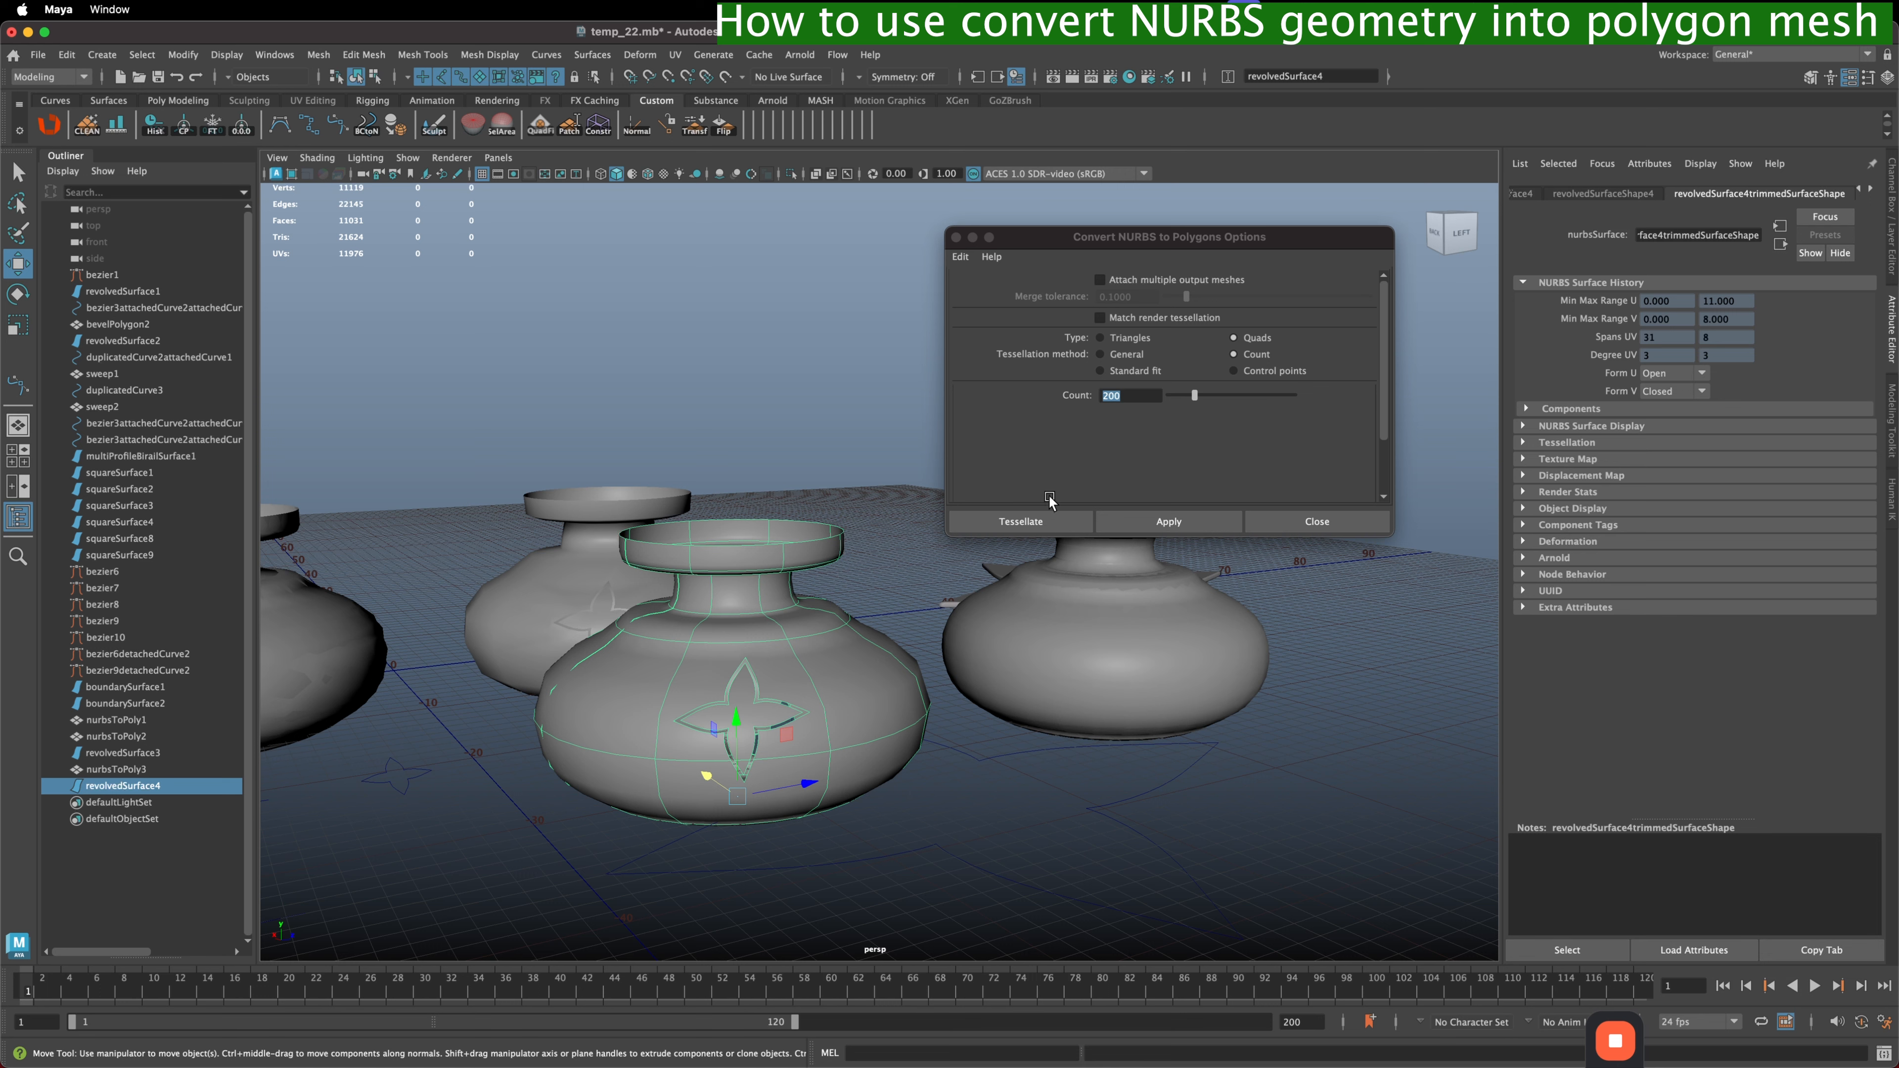
left_click(1125, 399)
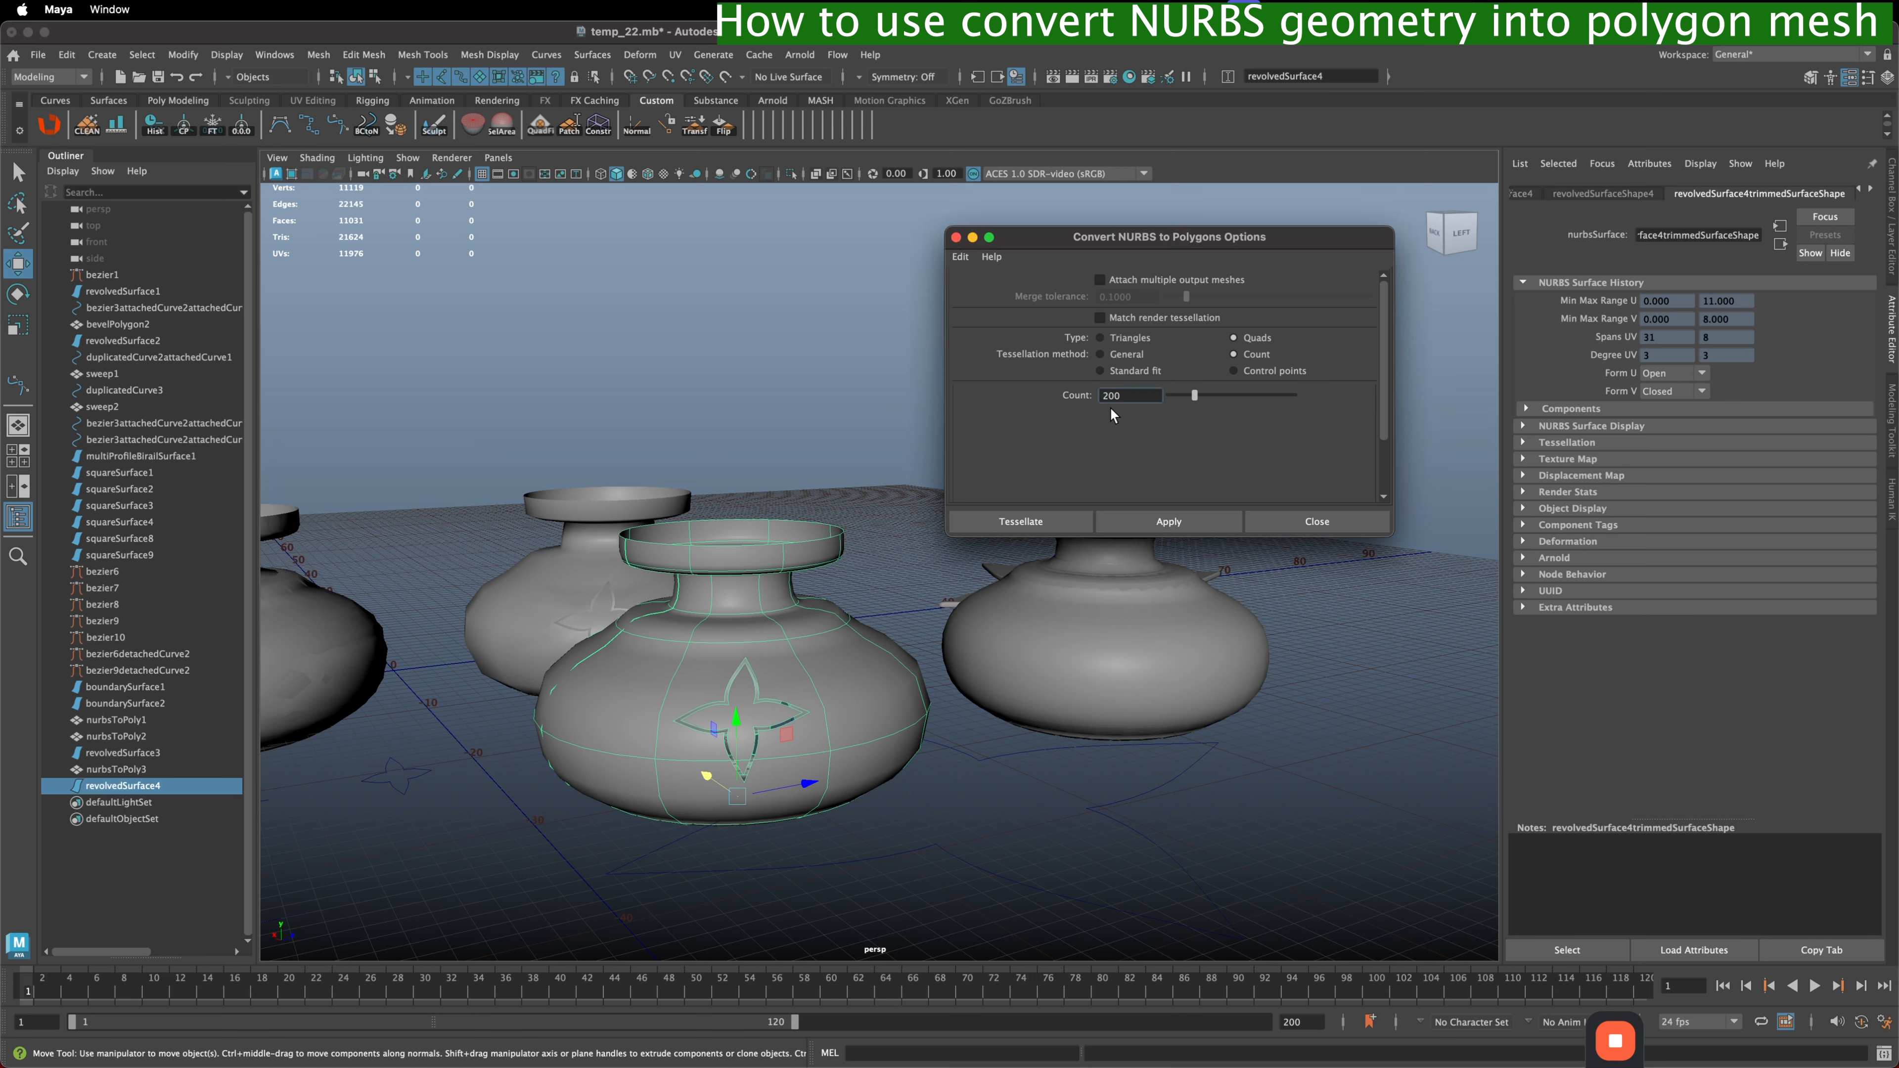
left_click(1166, 521)
left_click(822, 674)
key("ctrl+1")
left_click_drag(822, 674, 822, 651, "alt")
- Raise the converted mesh's Polygon Count to 1000 and inspect the pot's surface around the star cutout
left_click(1579, 616)
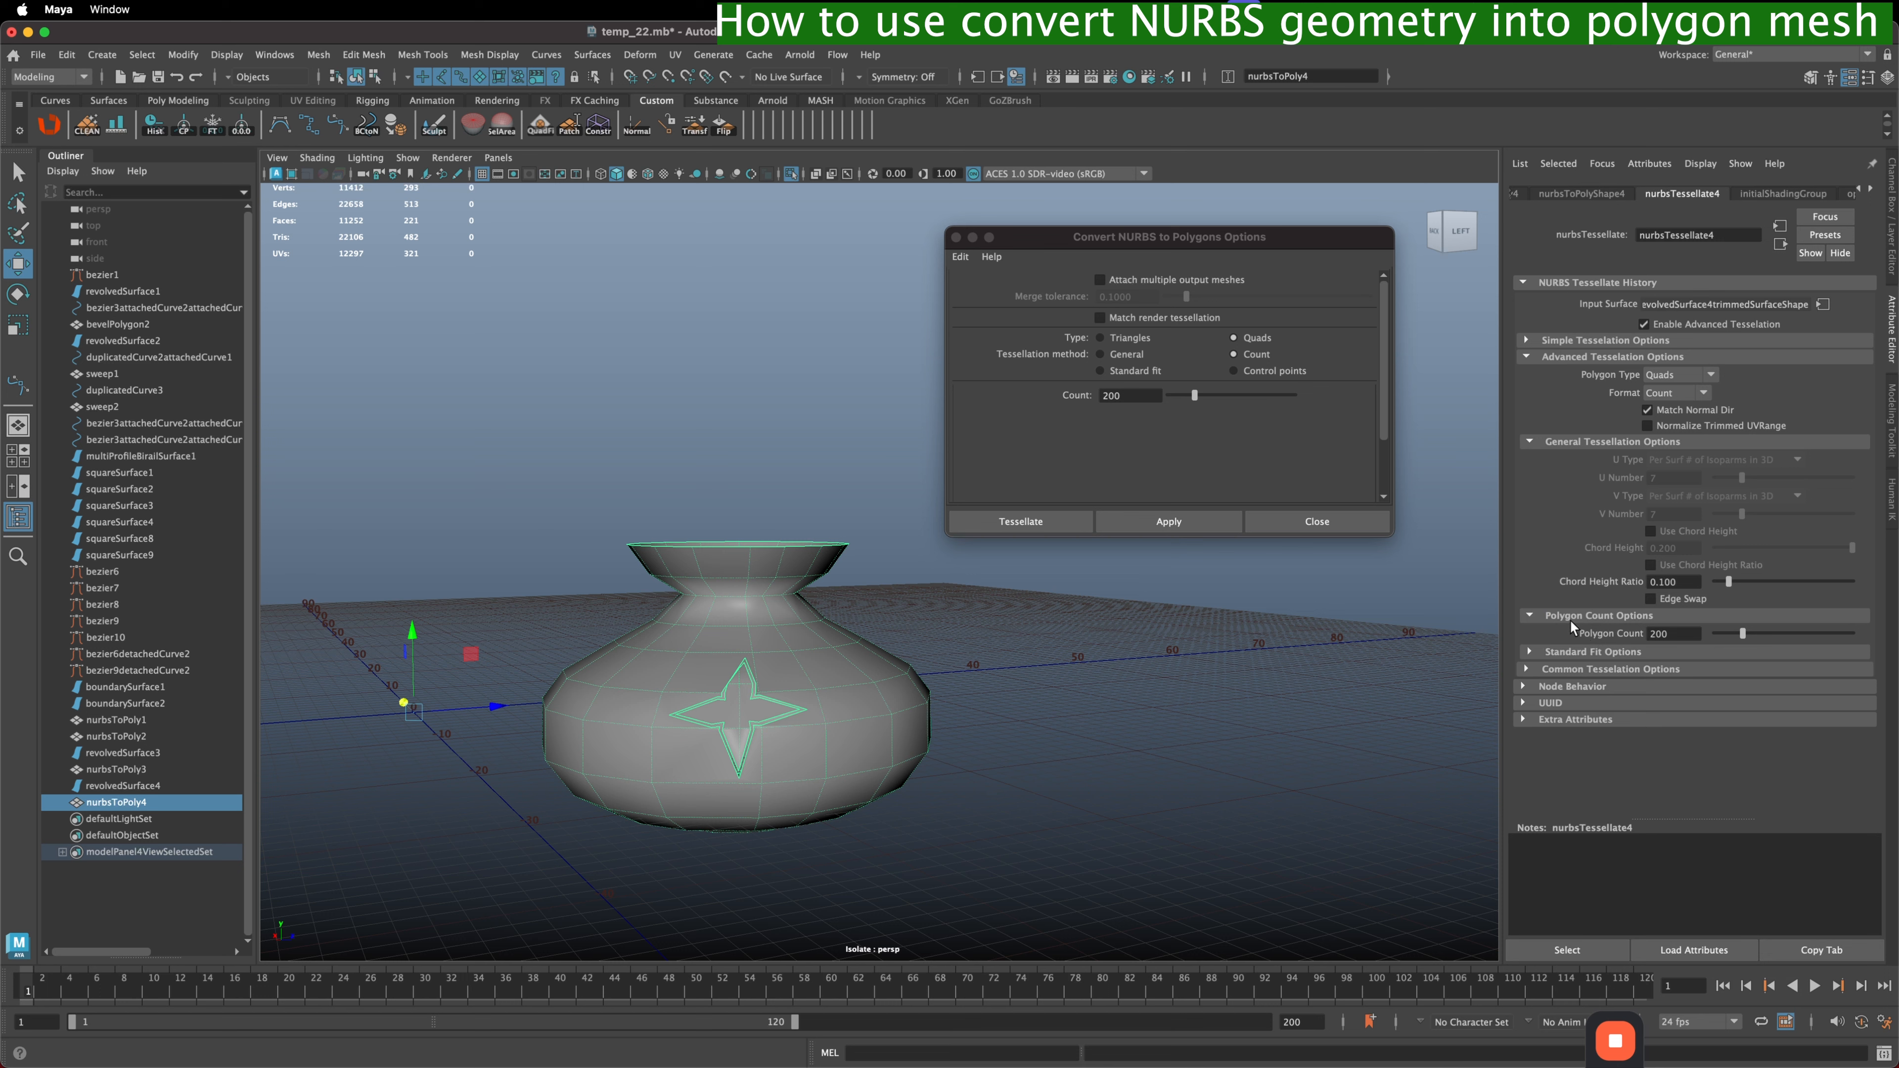
left_click_drag(1743, 634, 1854, 615)
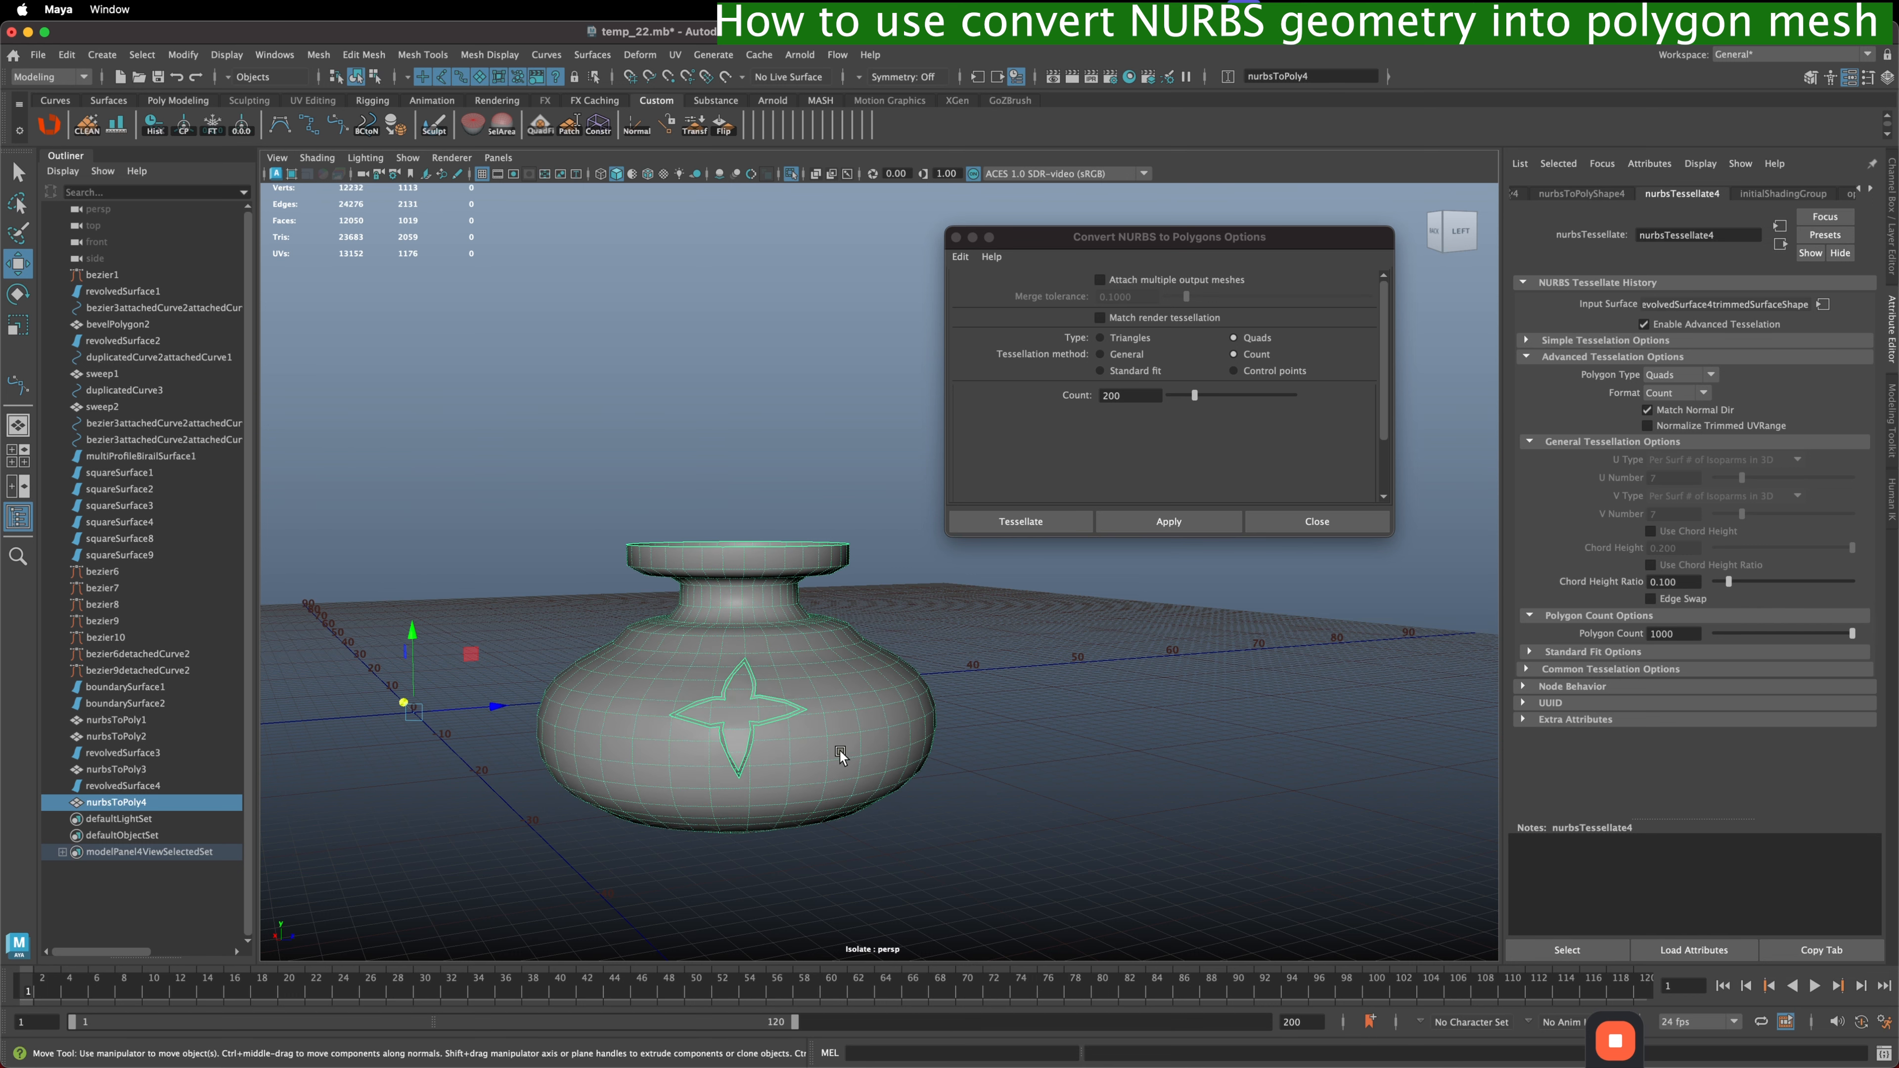
left_click_drag(843, 763, 853, 750, "alt")
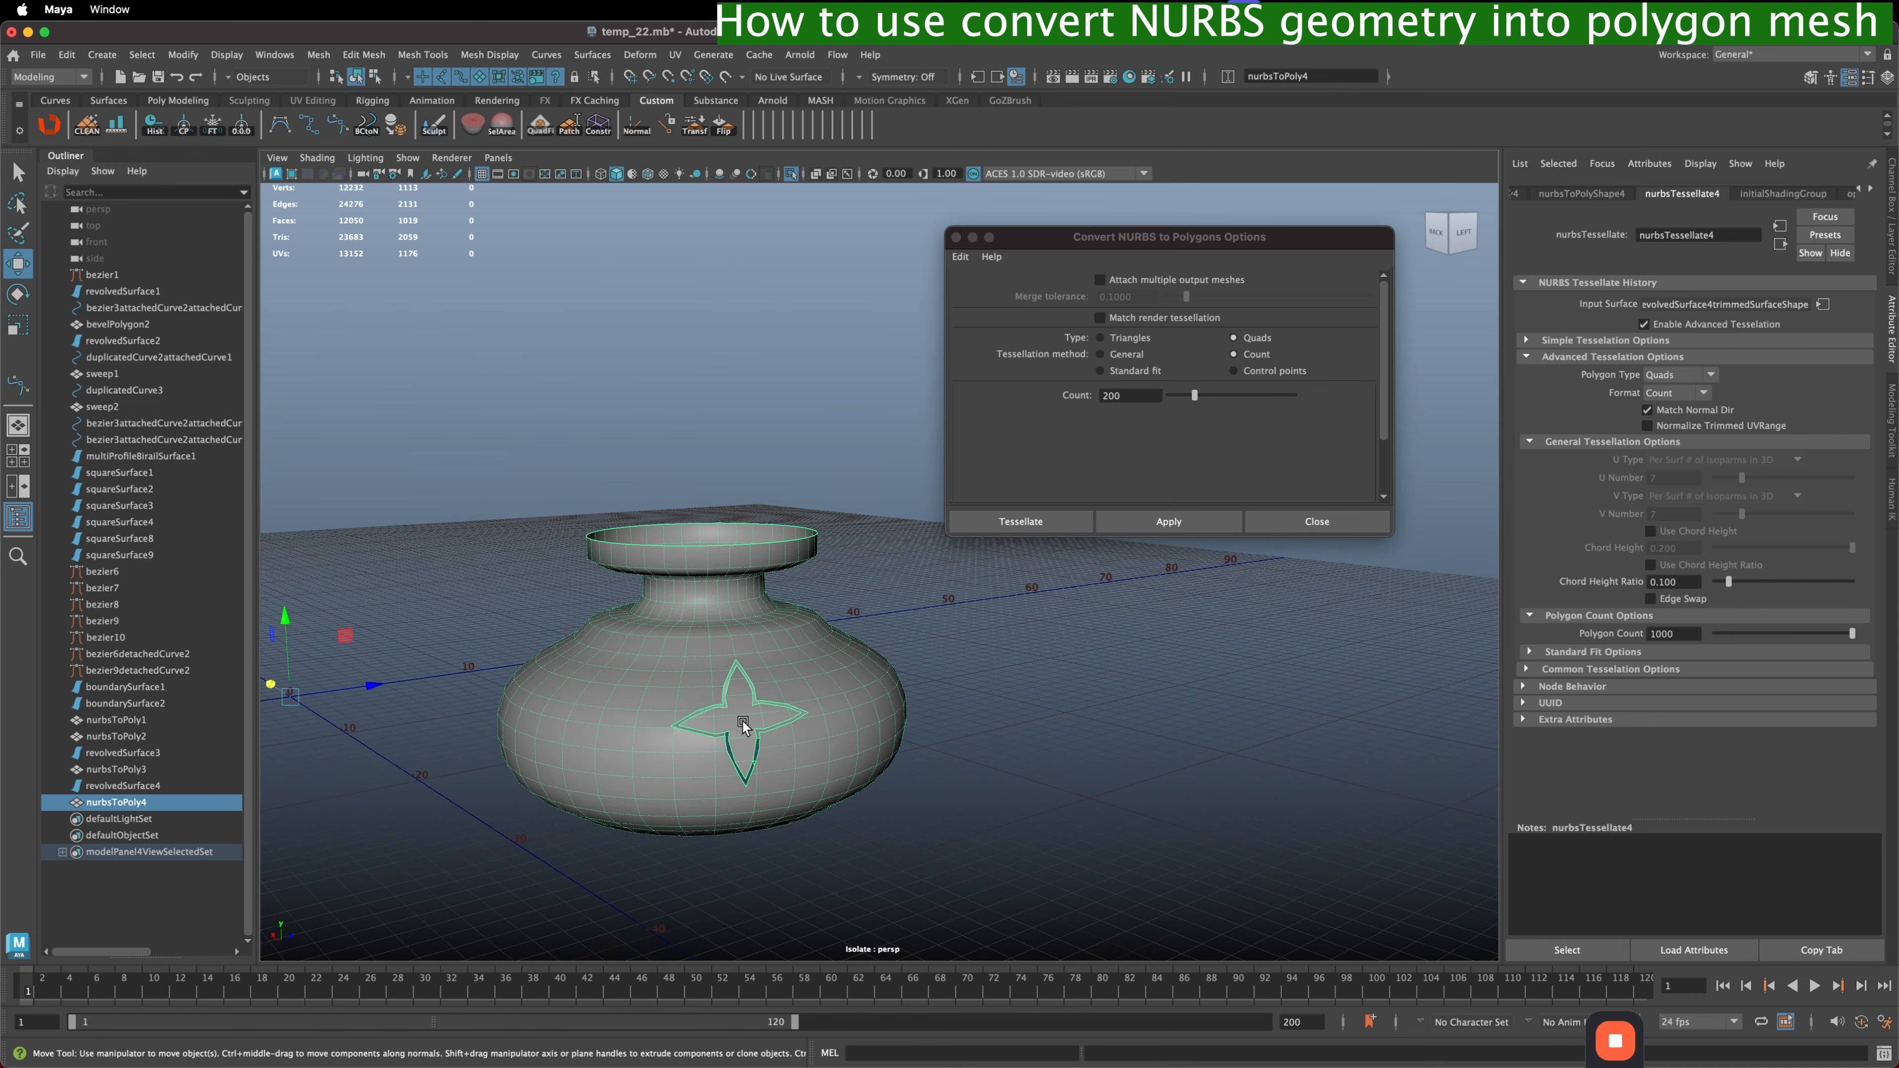
mouse_move(793, 694)
right_mouse_down("alt")
mouse_move(805, 733)
mouse_move(819, 707)
right_mouse_up("alt")
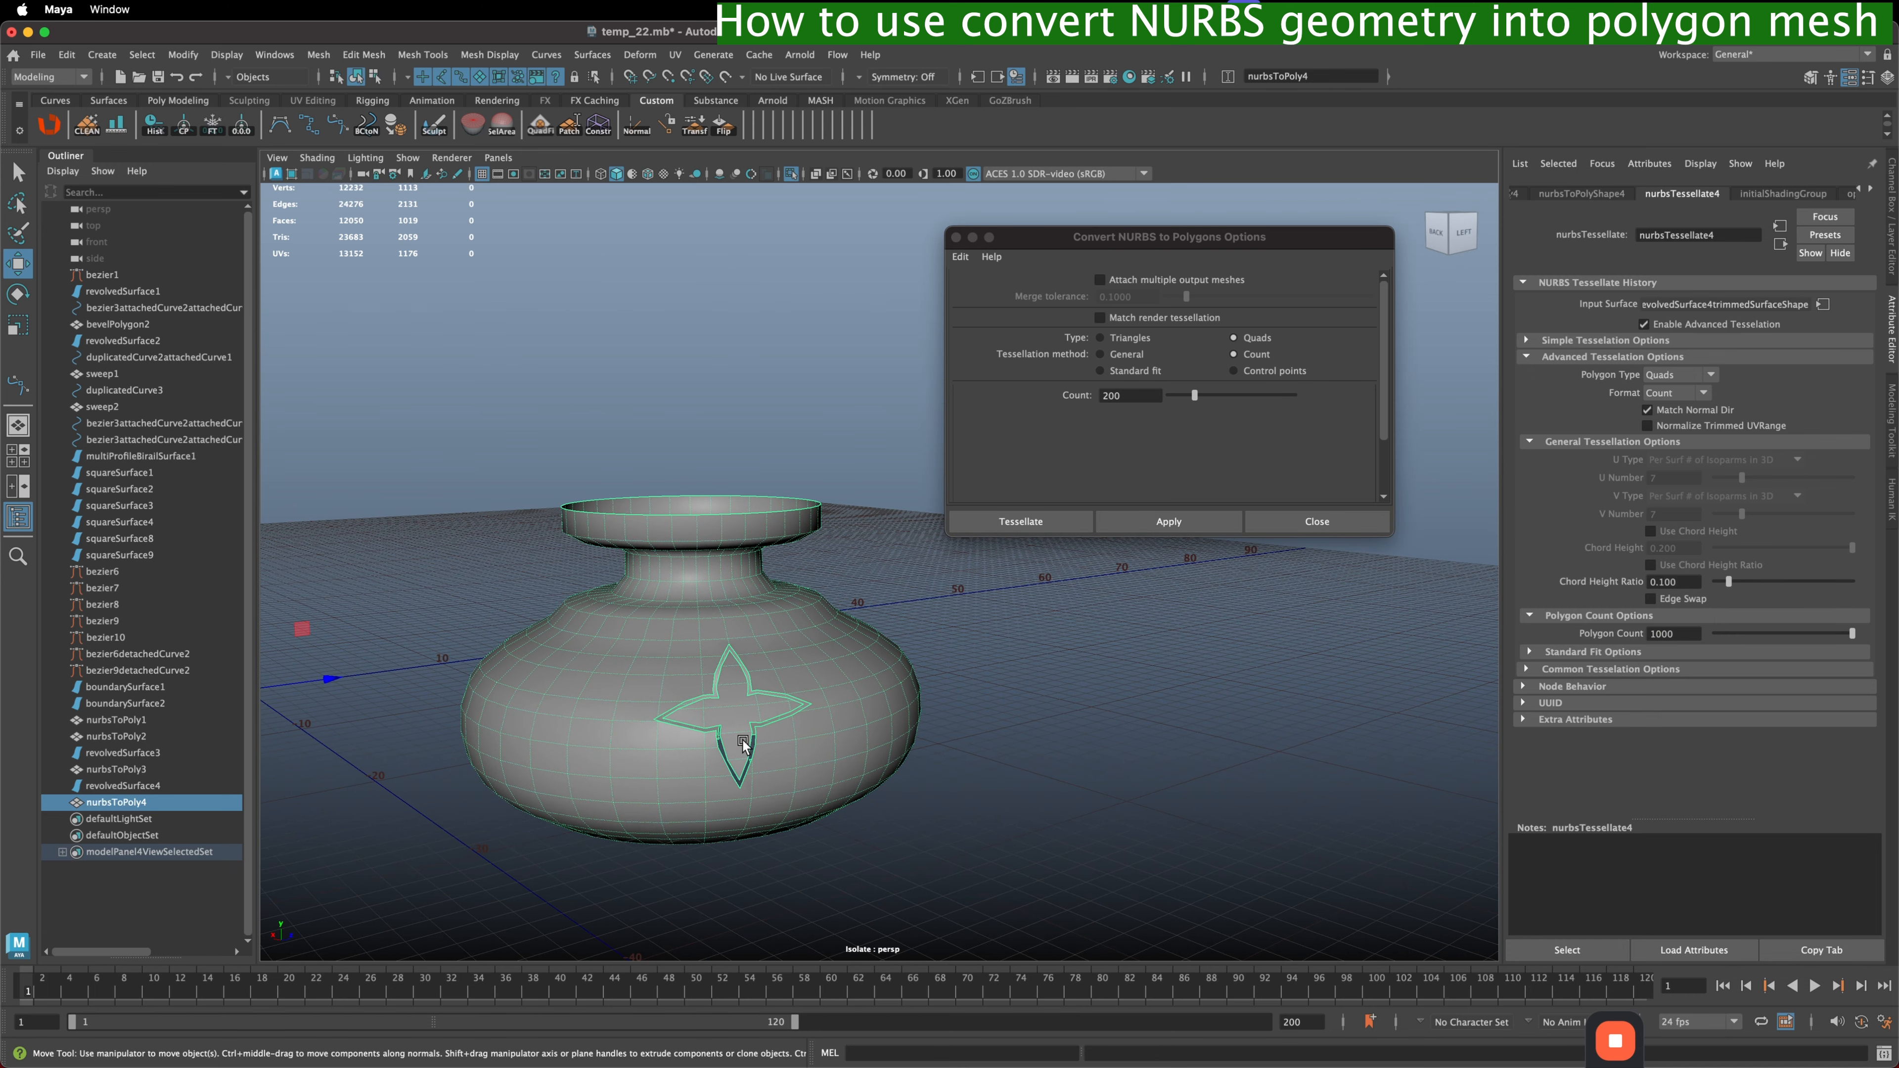
- Reduce the converted mesh's Polygon Count to 338 and check the pot's silhouette
left_click(1684, 631)
left_click_drag(1685, 632, 1594, 632)
left_click_drag(1850, 630, 1760, 637)
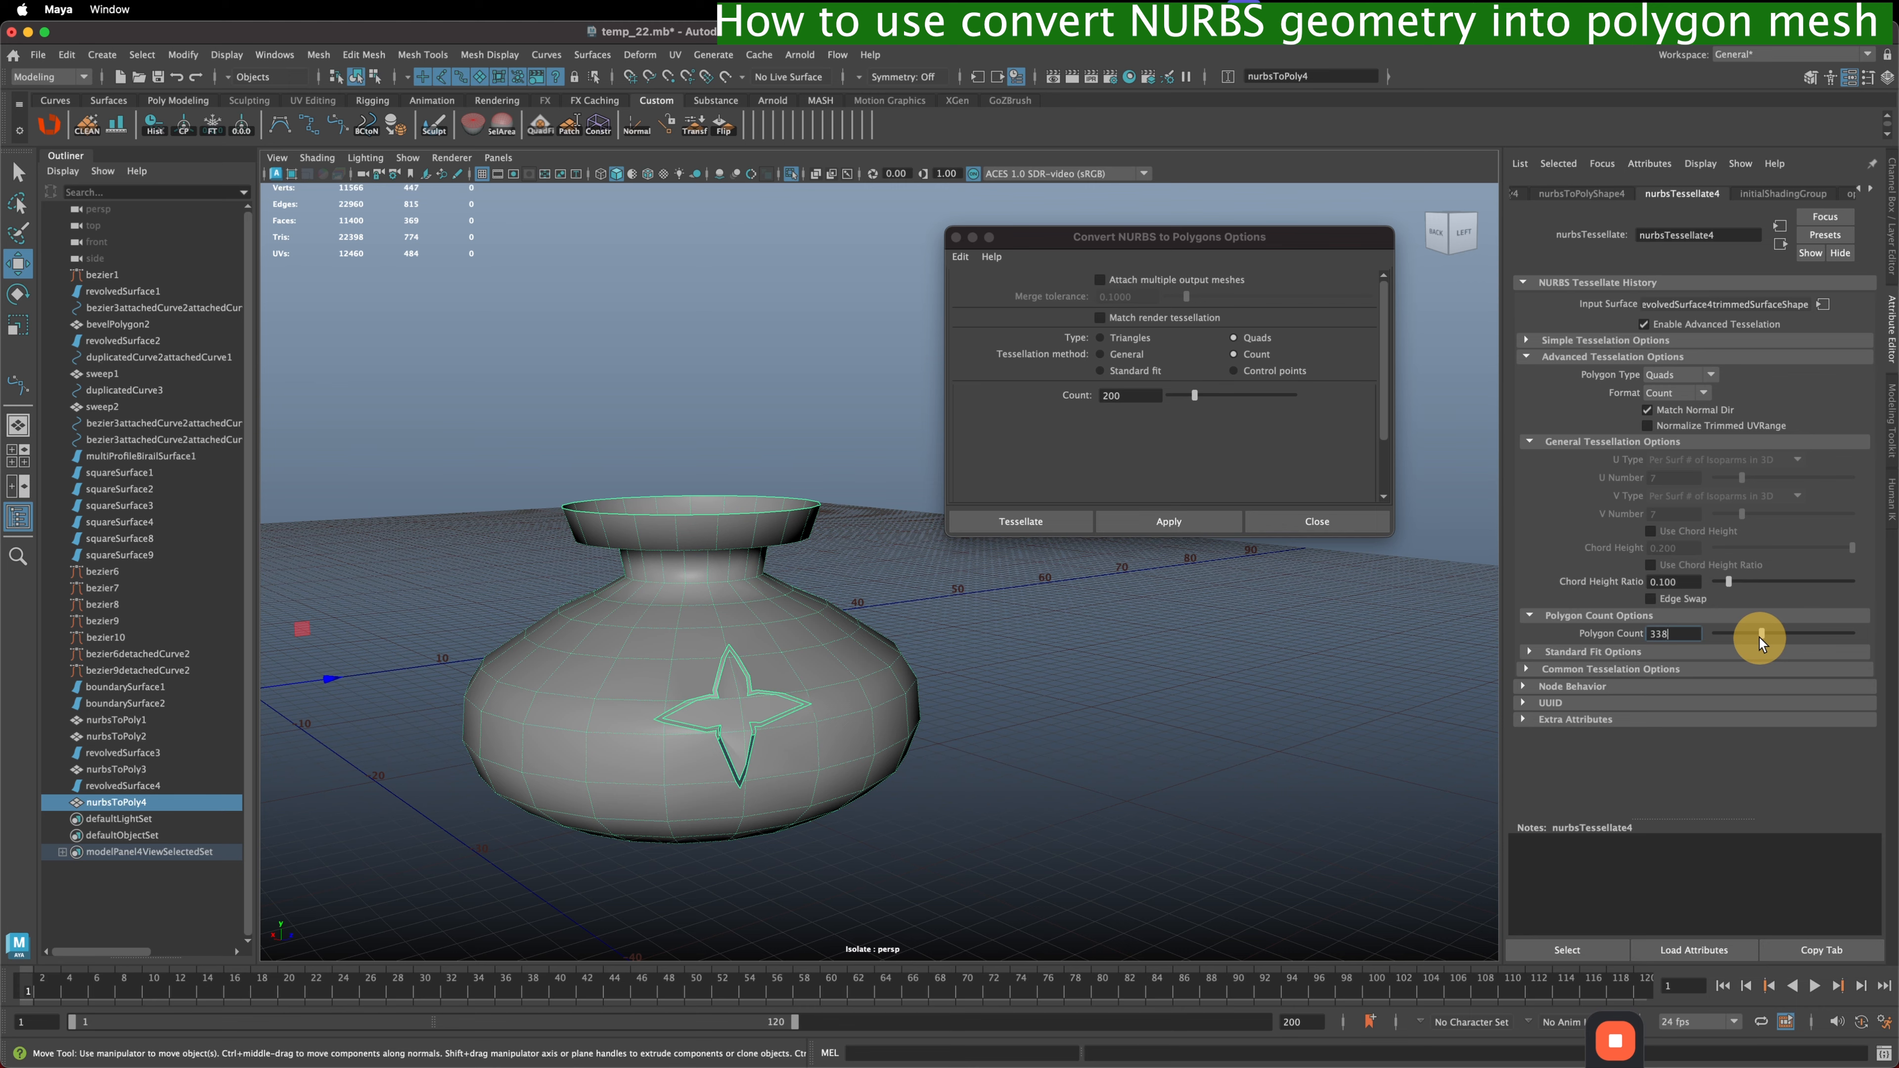
left_click_drag(880, 752, 889, 686, "alt")
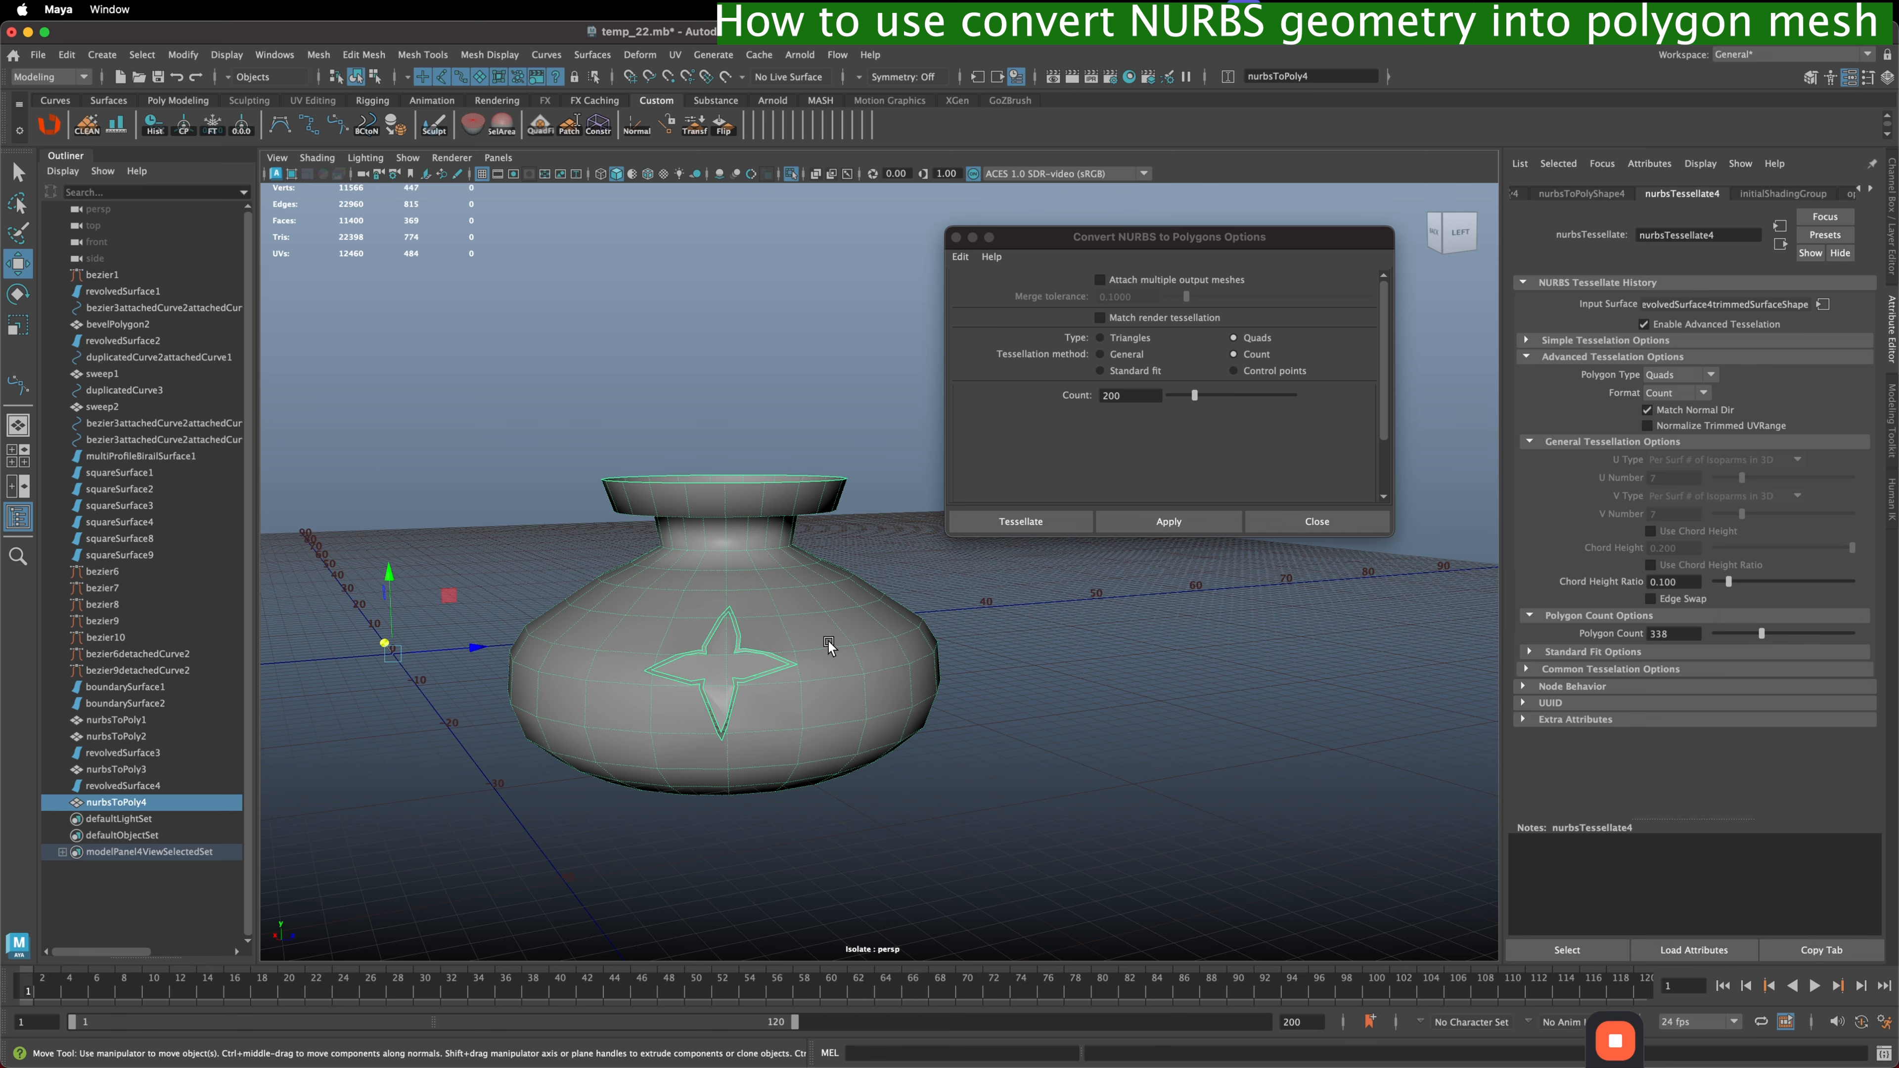
left_click_drag(827, 642, 837, 641, "alt")
- Try converting the trimmed pot copy to quads with the Standard fit tessellation method, and isolate the resulting mesh
left_click(1150, 374)
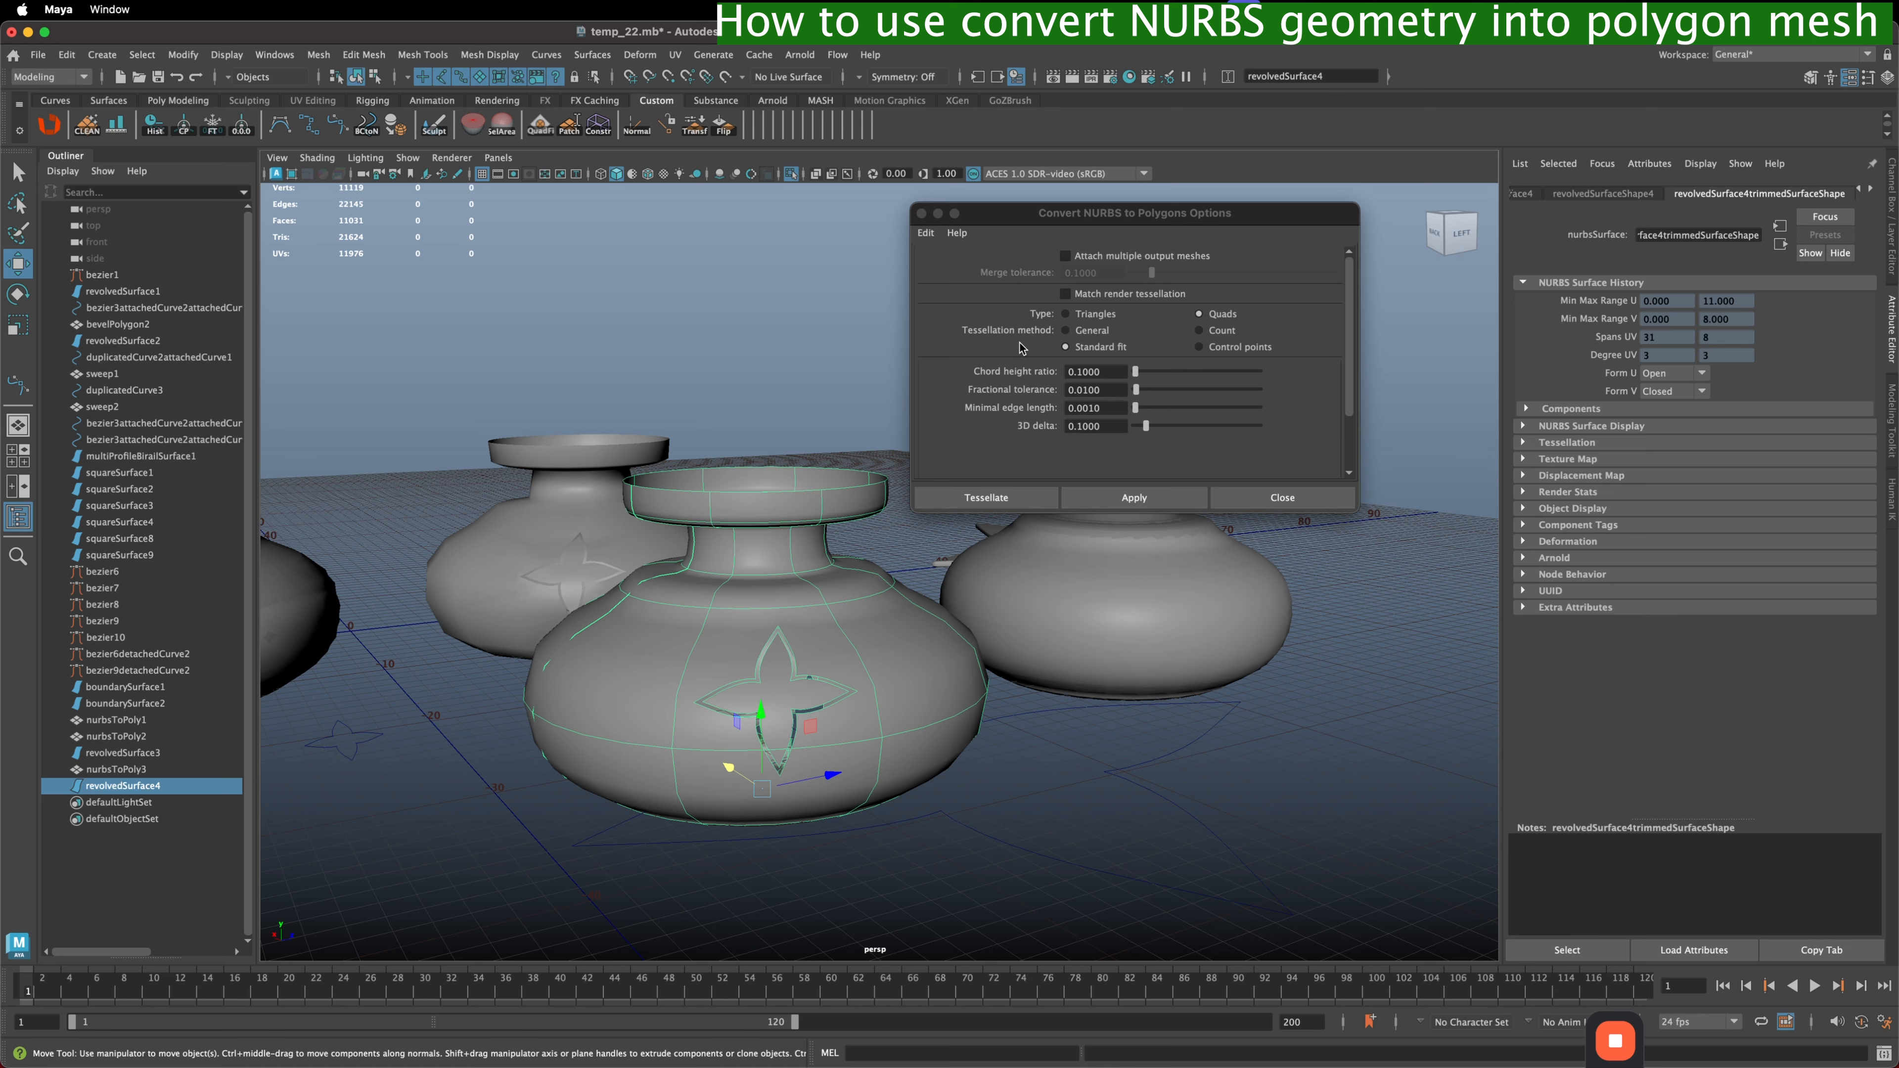
left_click(1150, 495)
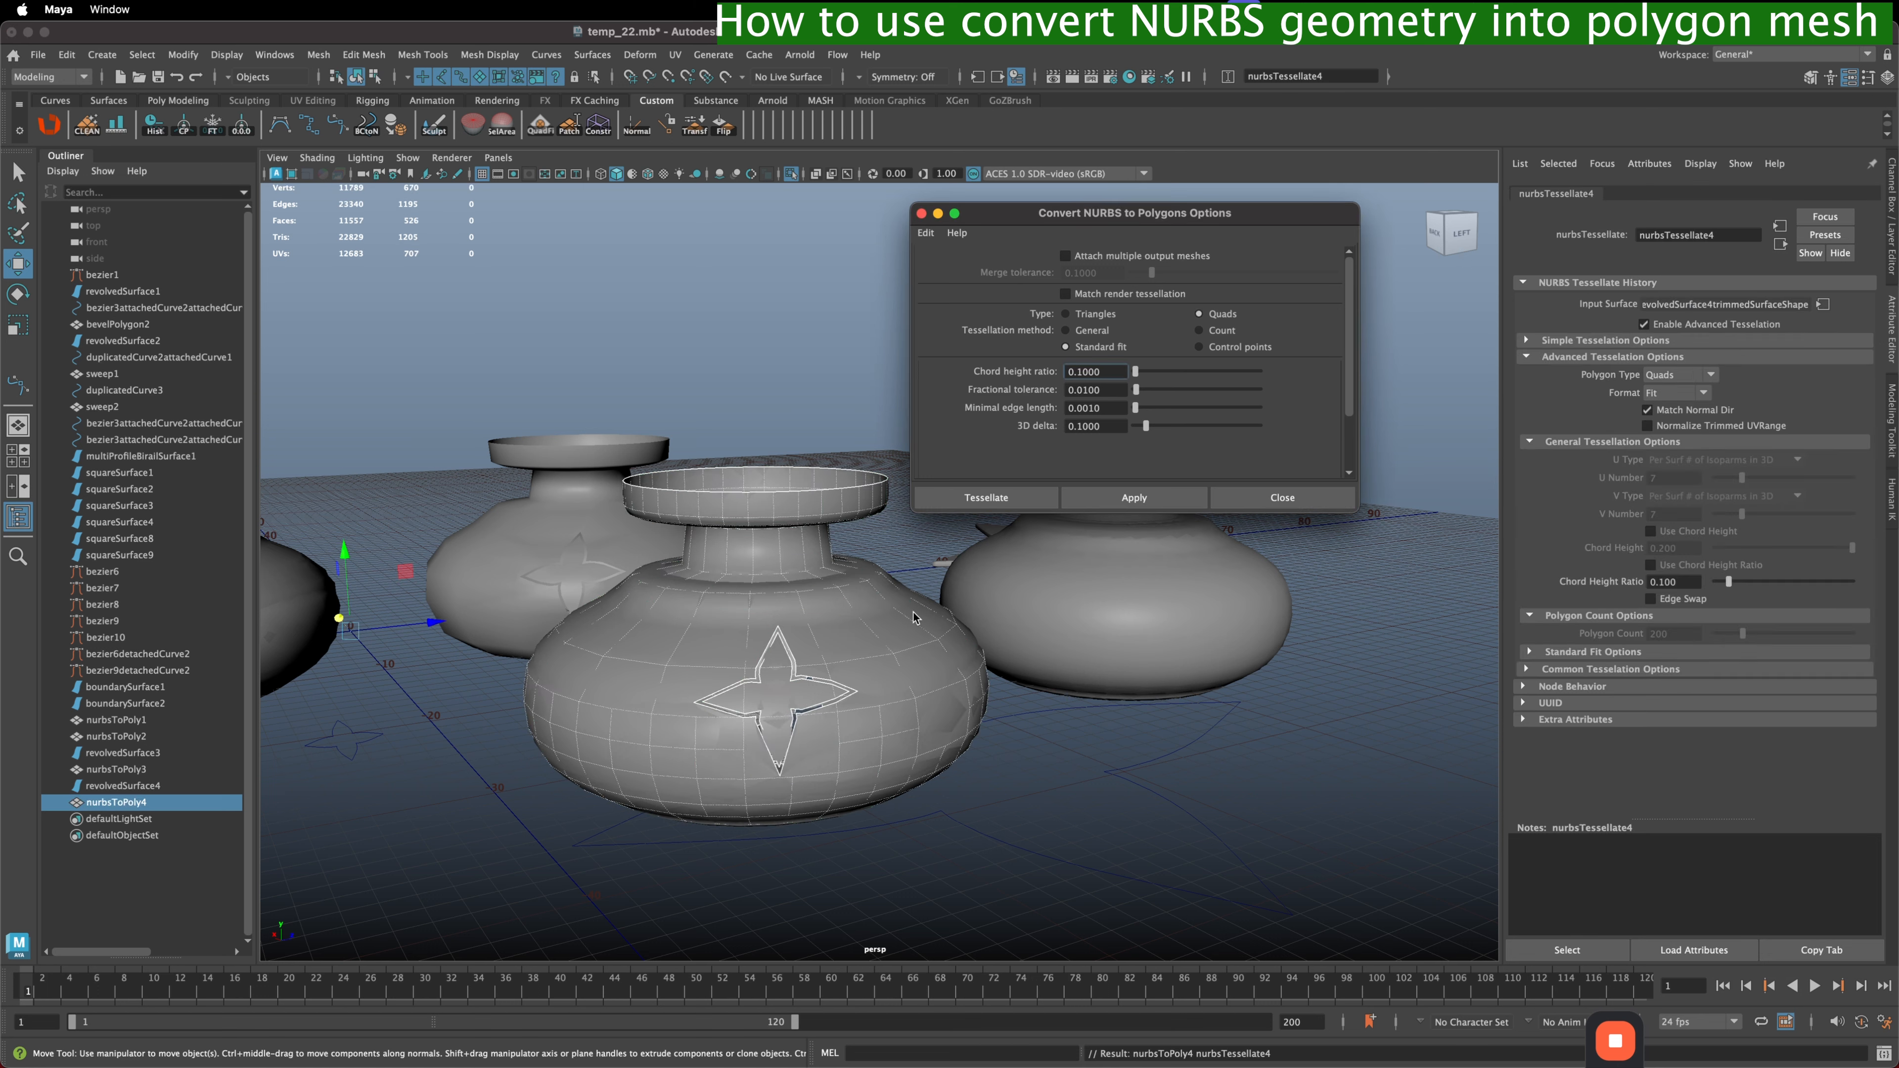
key("ctrl+1")
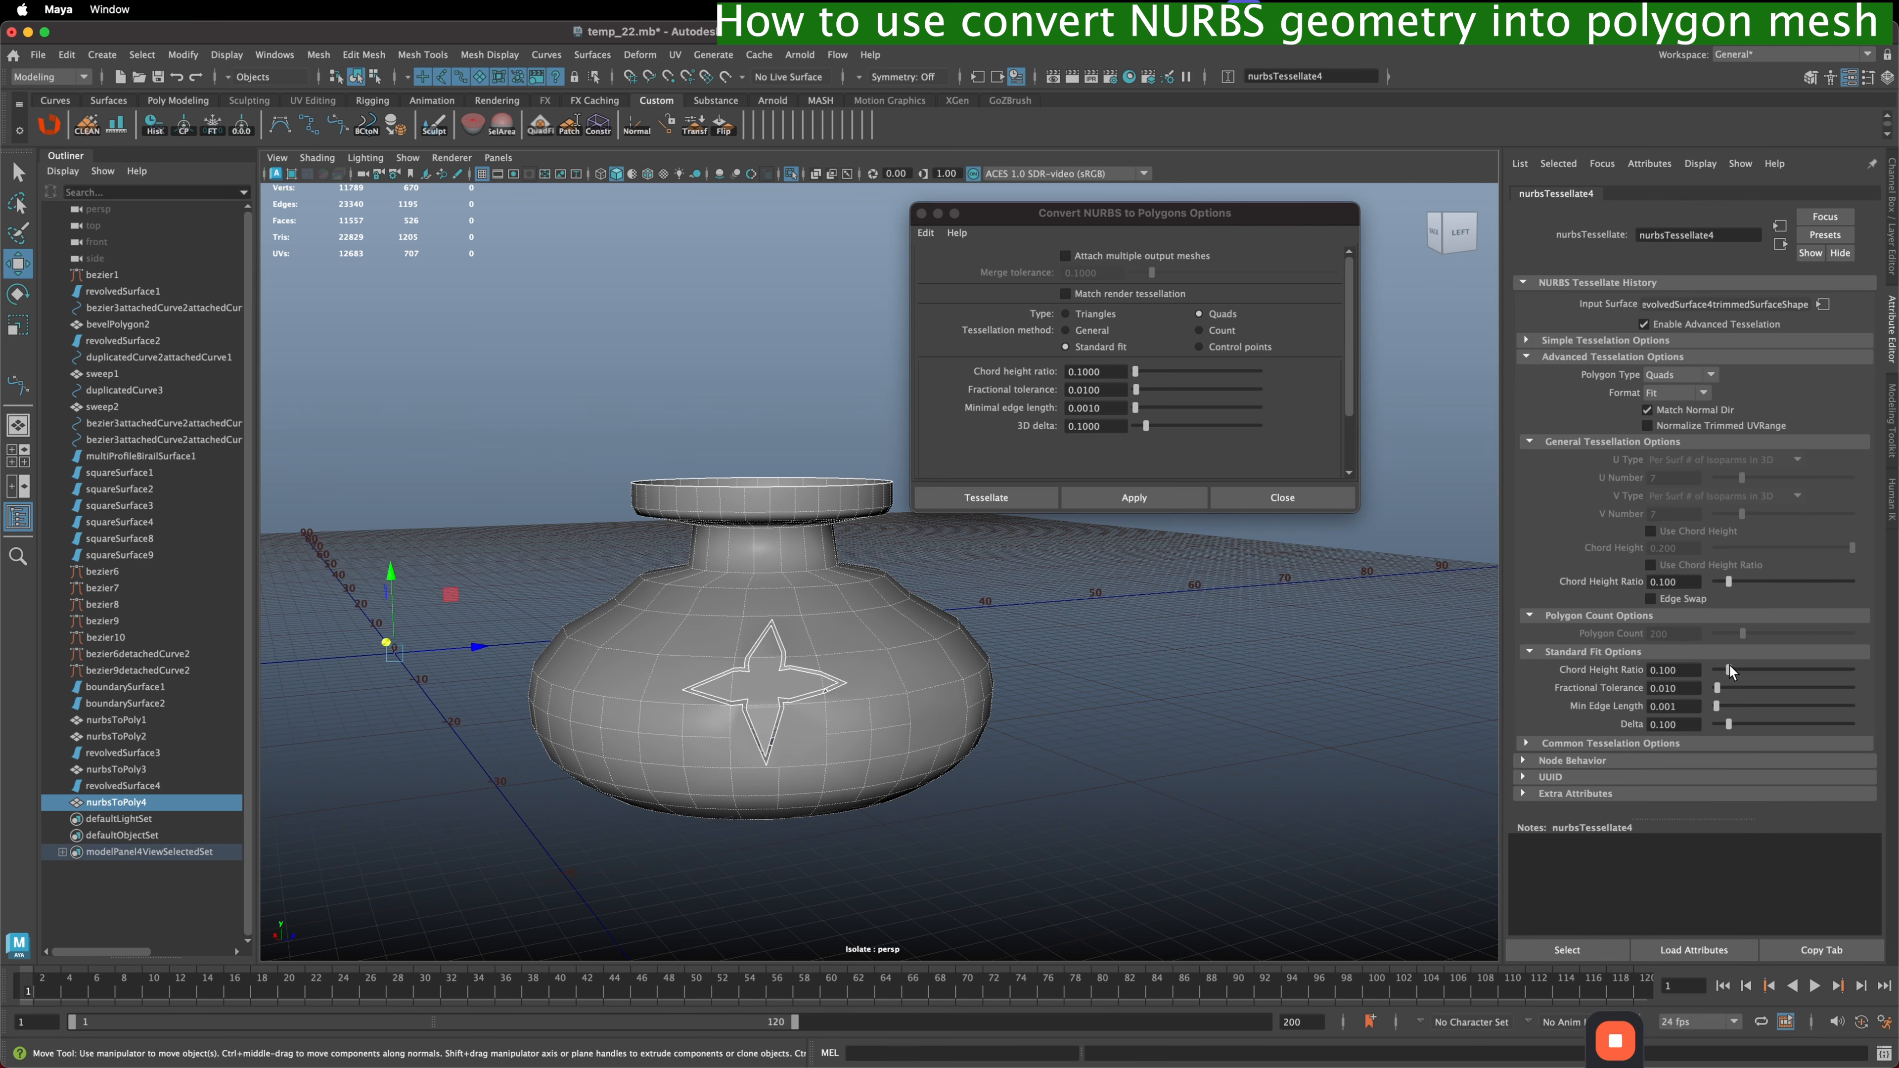
- Set the mesh's Standard Fit options to Chord Height Ratio 0.417, Fractional Tolerance 0.007, Min Edge Length 0.141 and Delta 0.192
left_click_drag(1729, 669, 1724, 717)
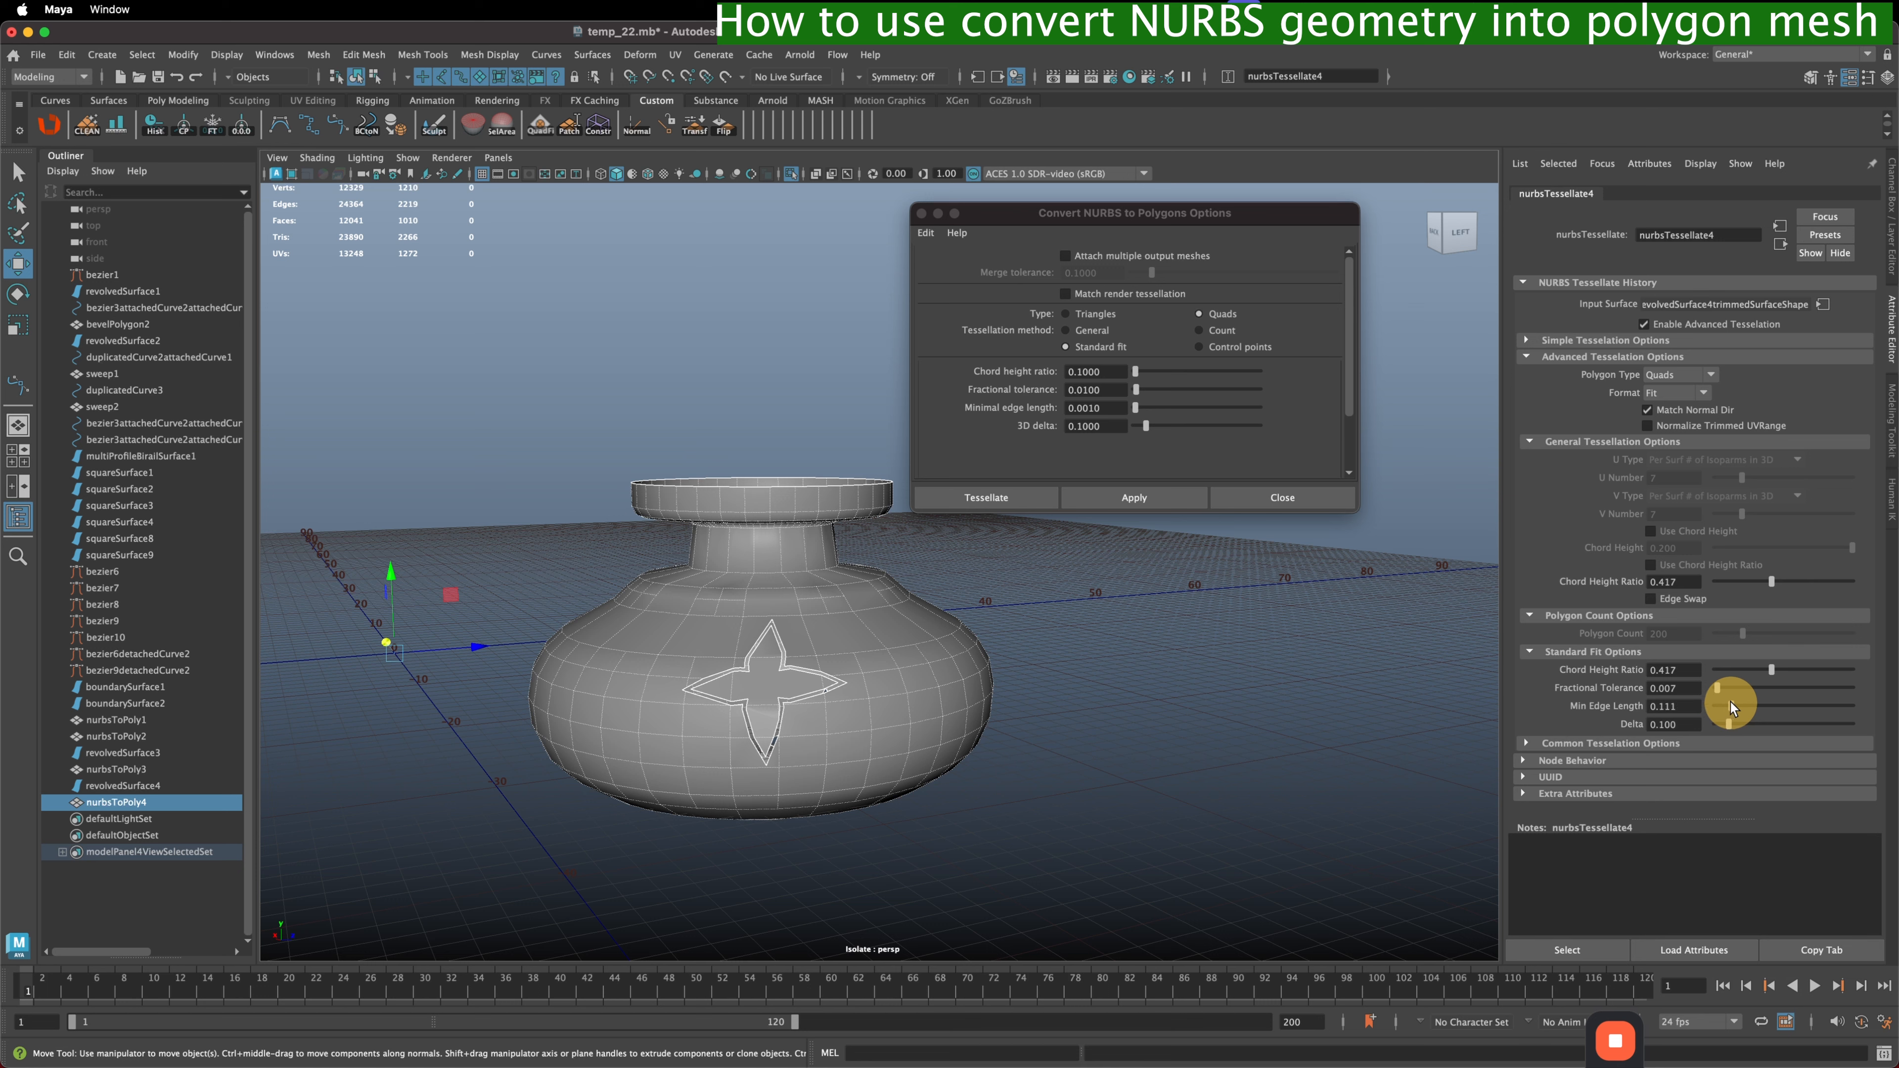
left_click_drag(1801, 700, 1745, 724)
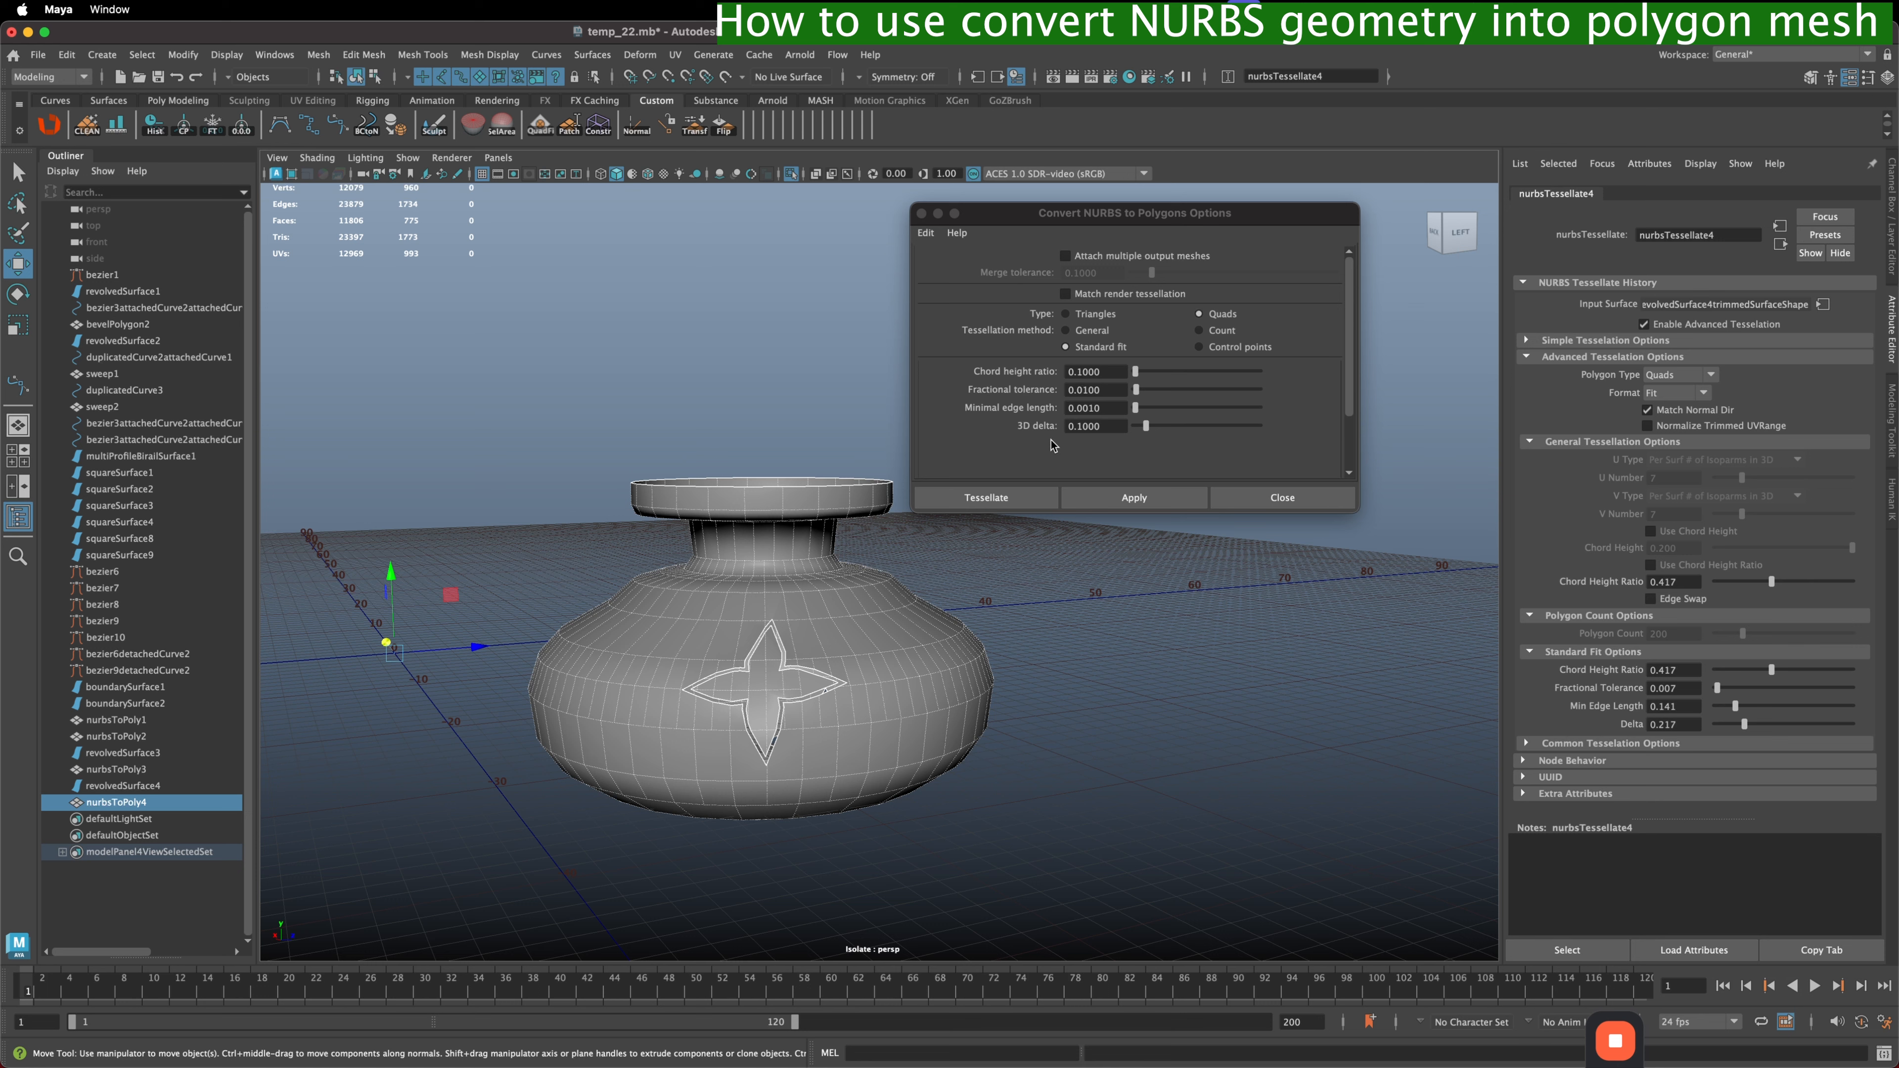
mouse_move(1743, 723)
left_mouse_down()
mouse_move(1763, 724)
mouse_move(1741, 727)
left_mouse_up()
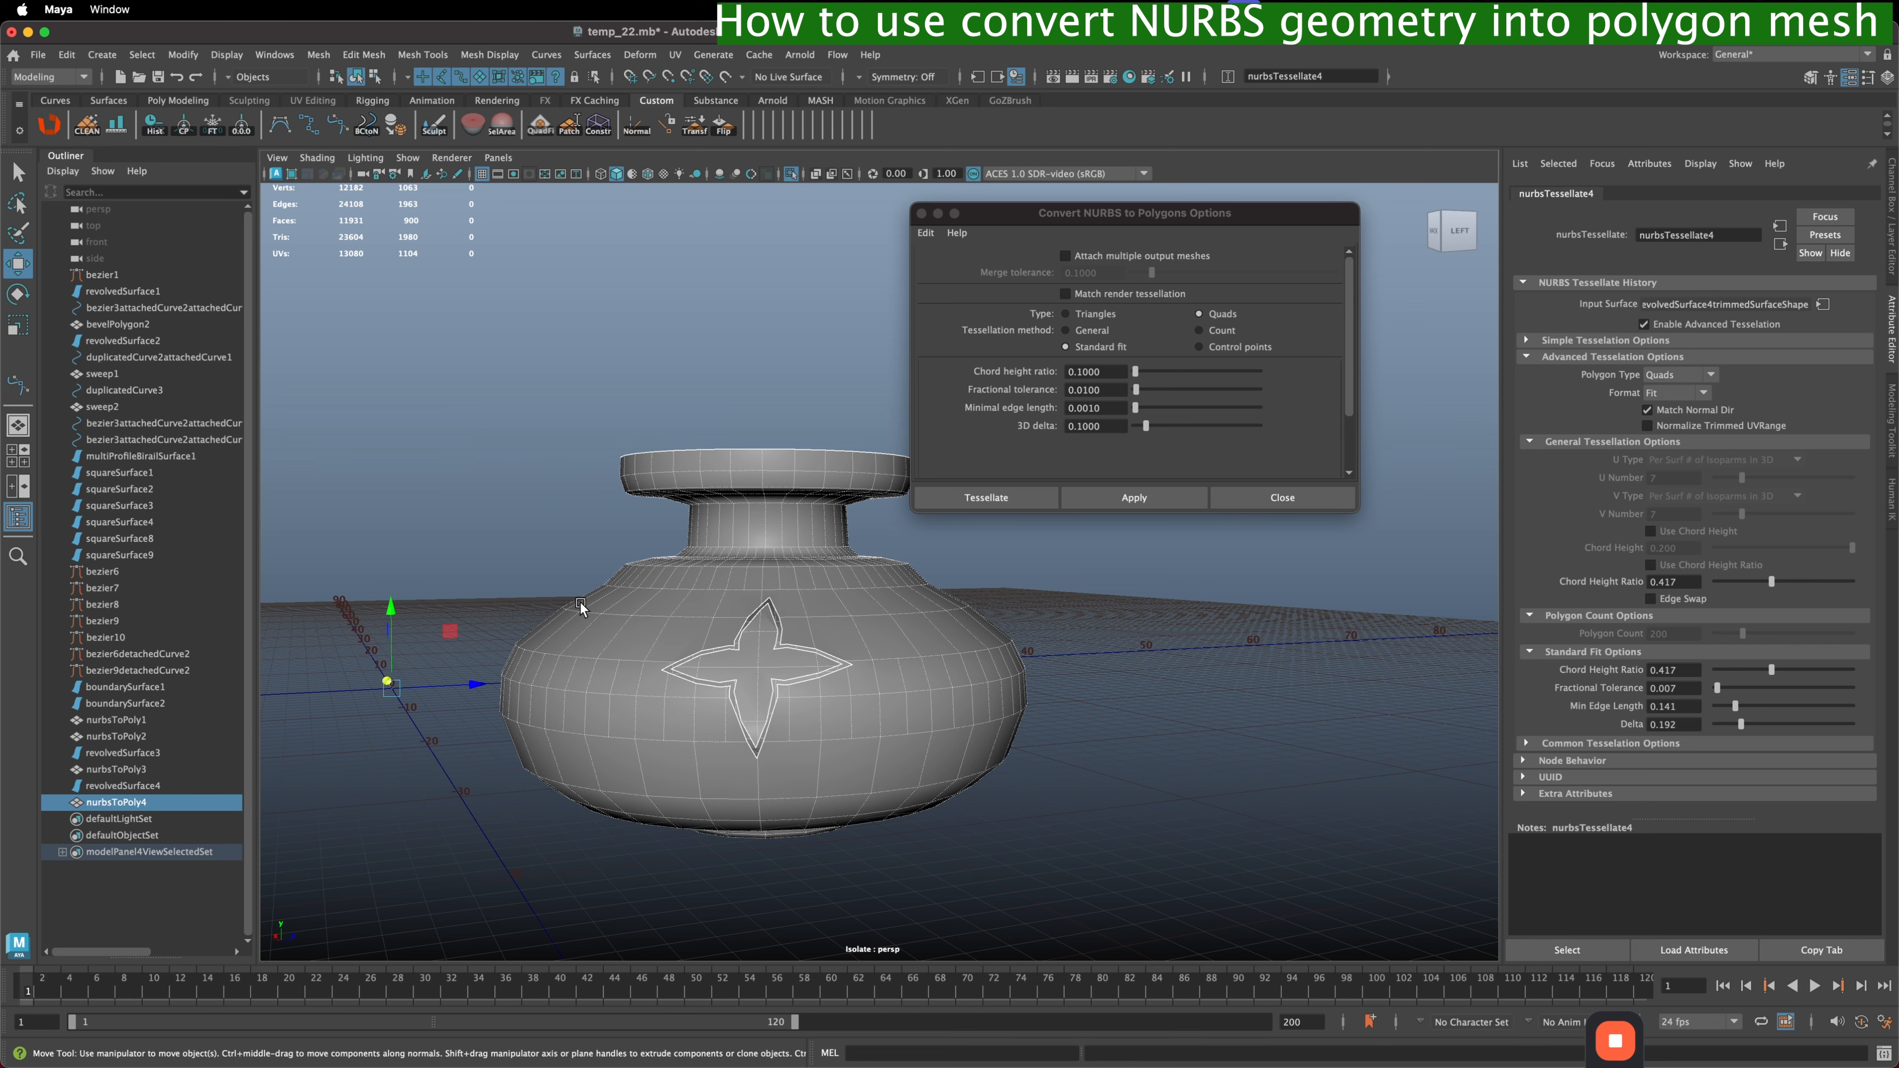
left_click_drag(584, 587, 584, 589, "alt")
left_click_drag(623, 566, 494, 621, "alt")
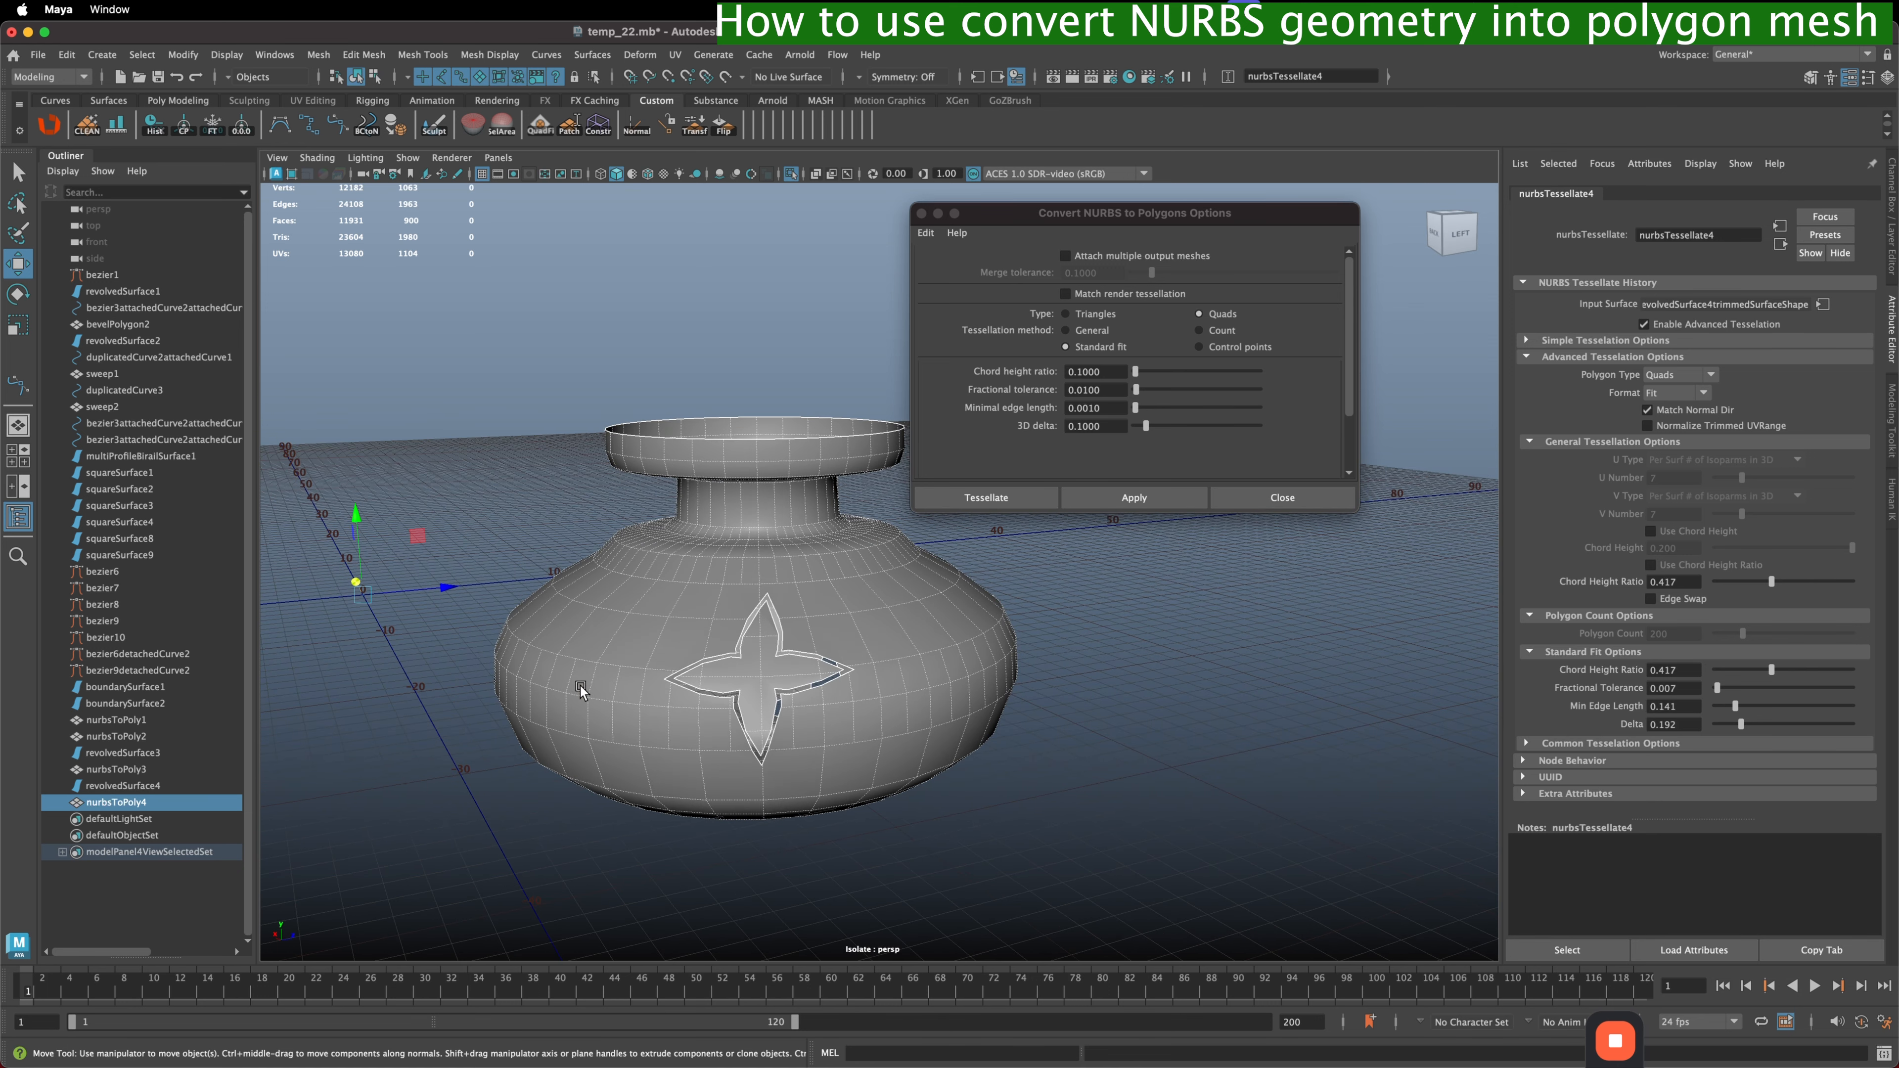
mouse_move(581, 689)
left_mouse_down("alt")
mouse_move(500, 687)
mouse_move(572, 665)
left_mouse_up("alt")
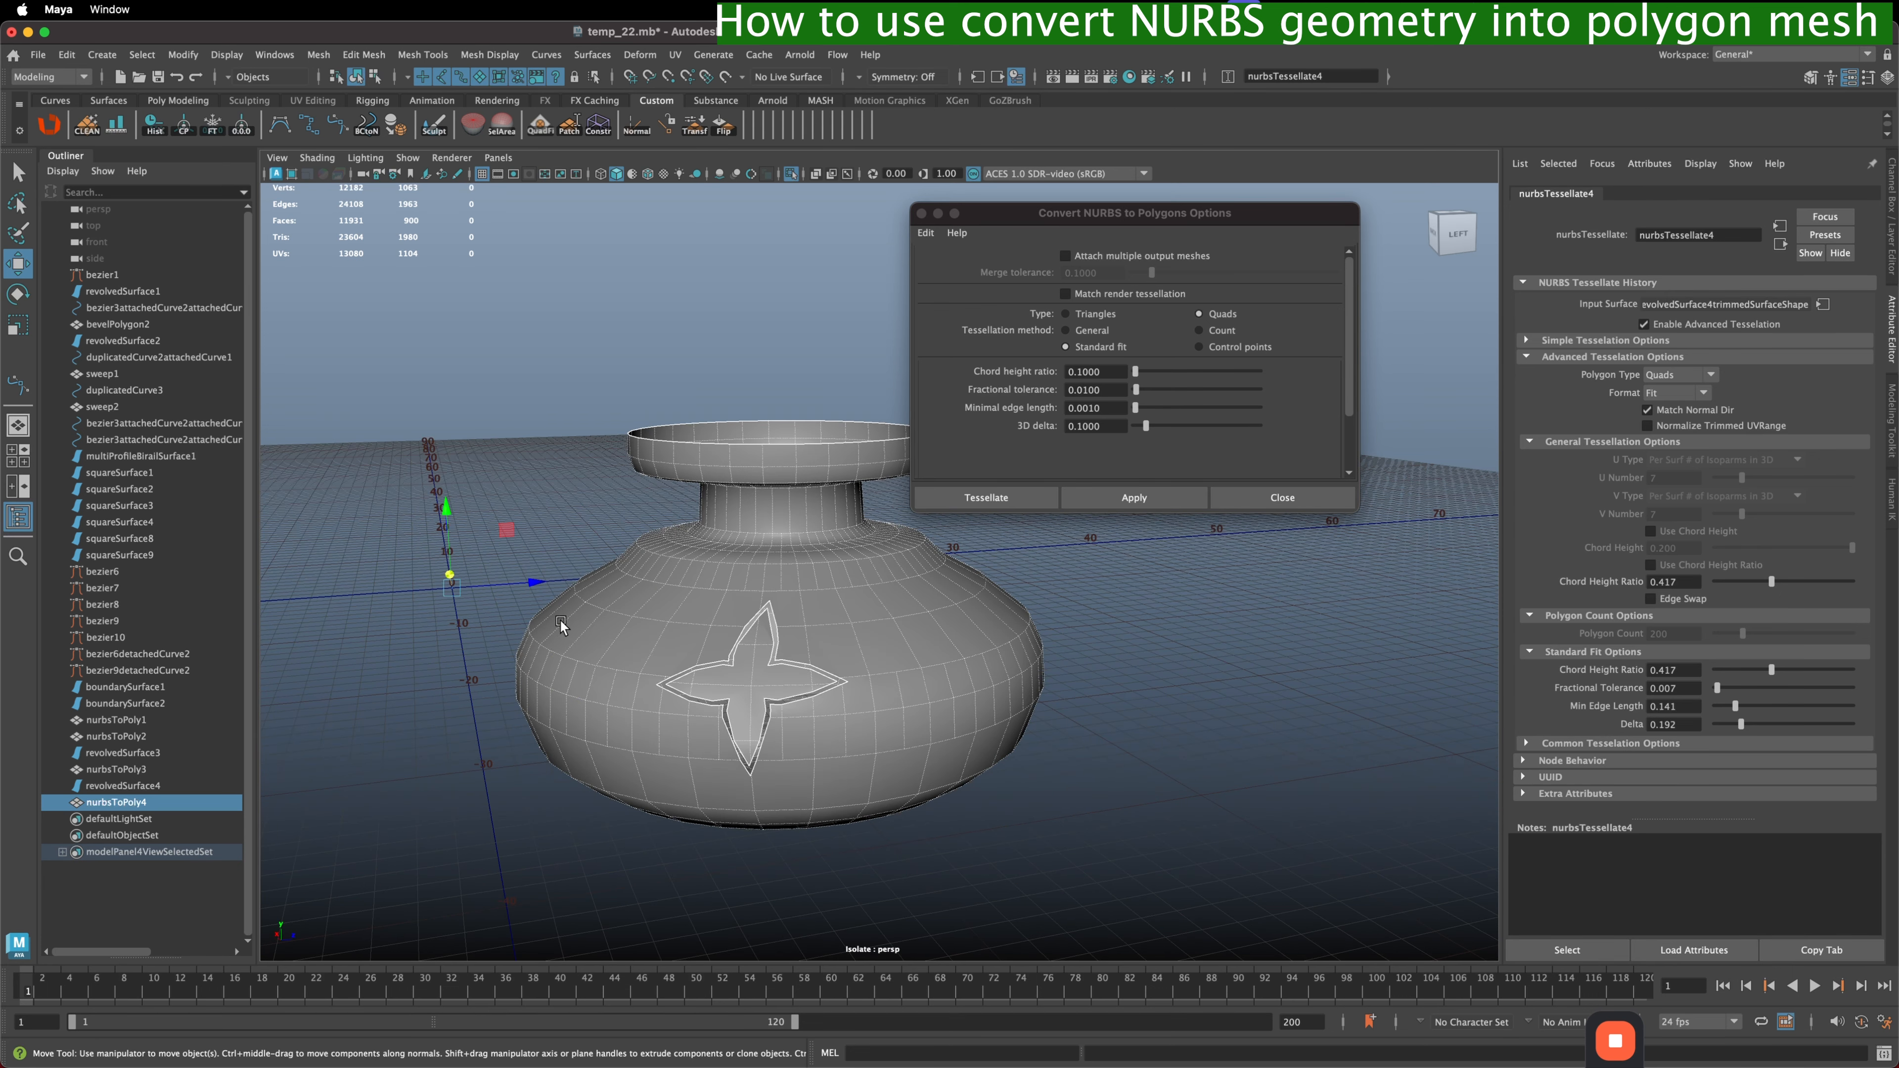
- Undo the Standard fit conversion and set the polygon conversion's tessellation method to Control points
key("ctrl+z")
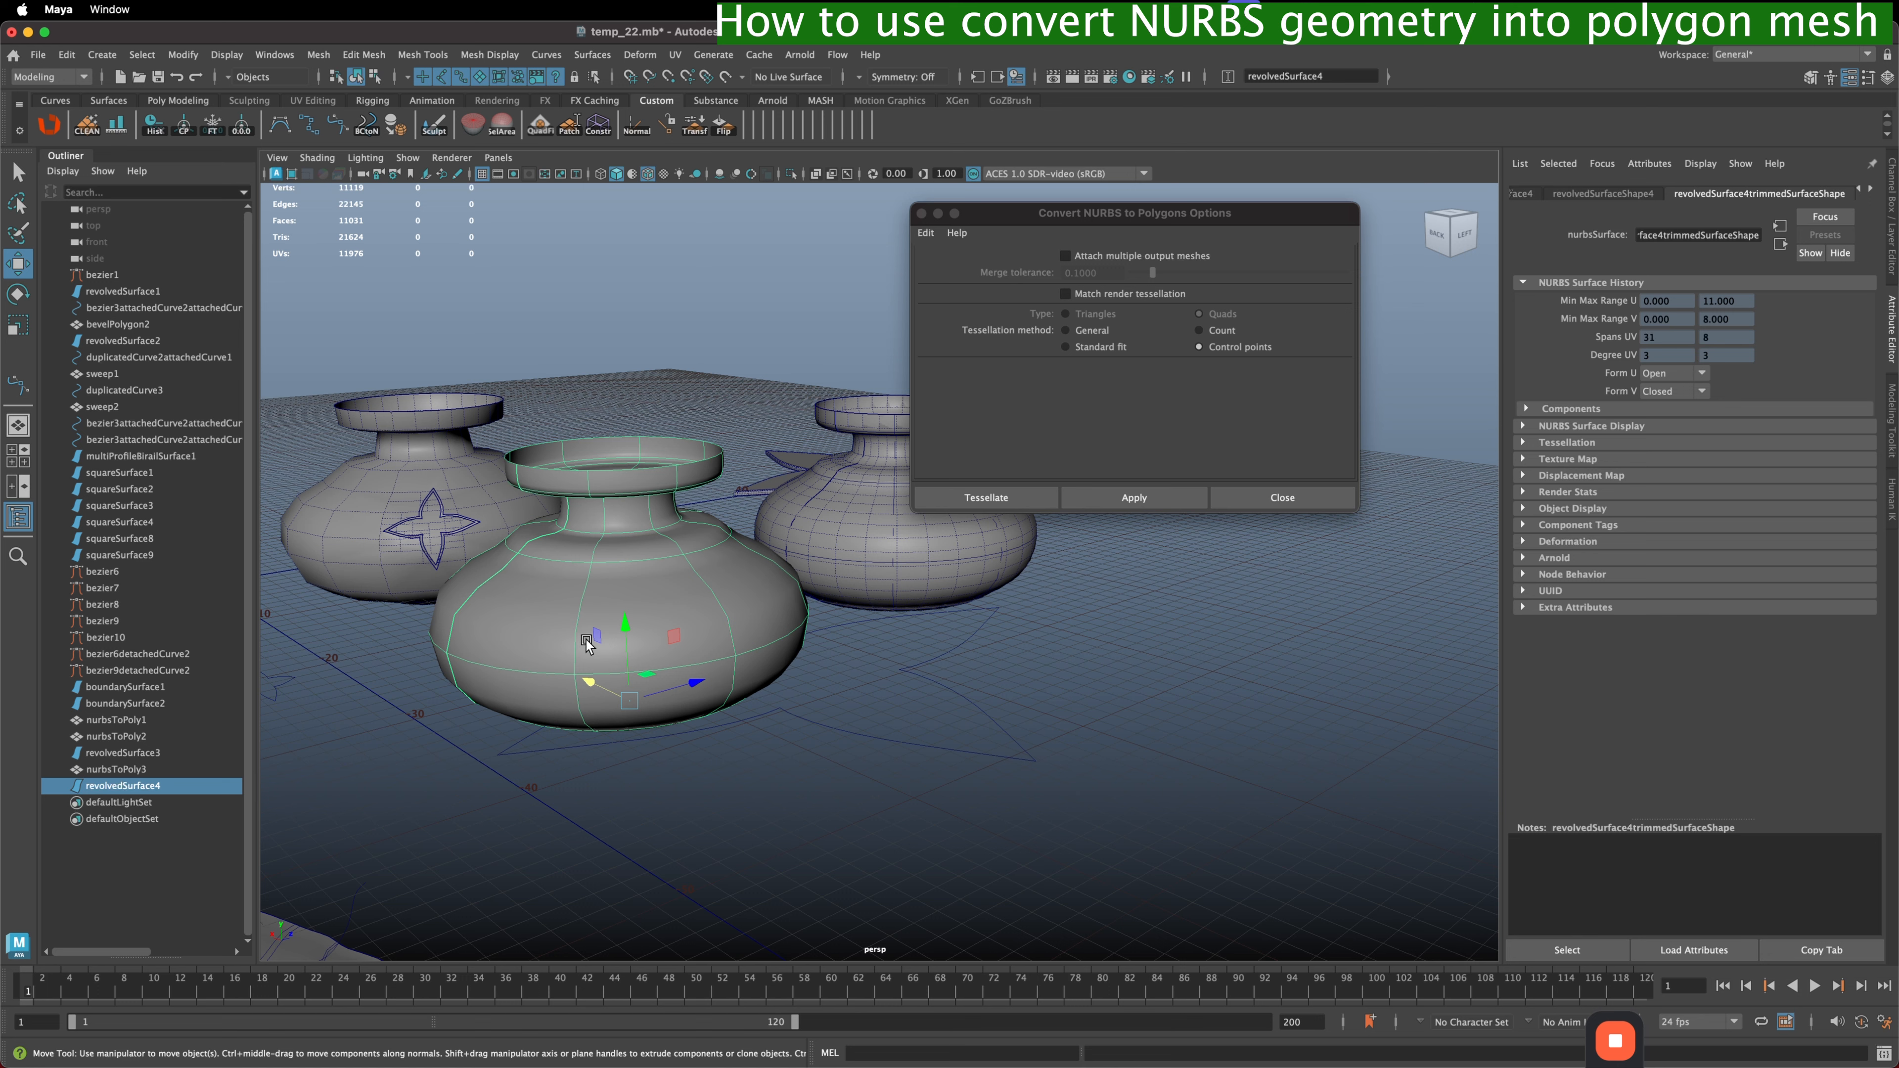
left_click_drag(601, 655, 573, 614, "alt")
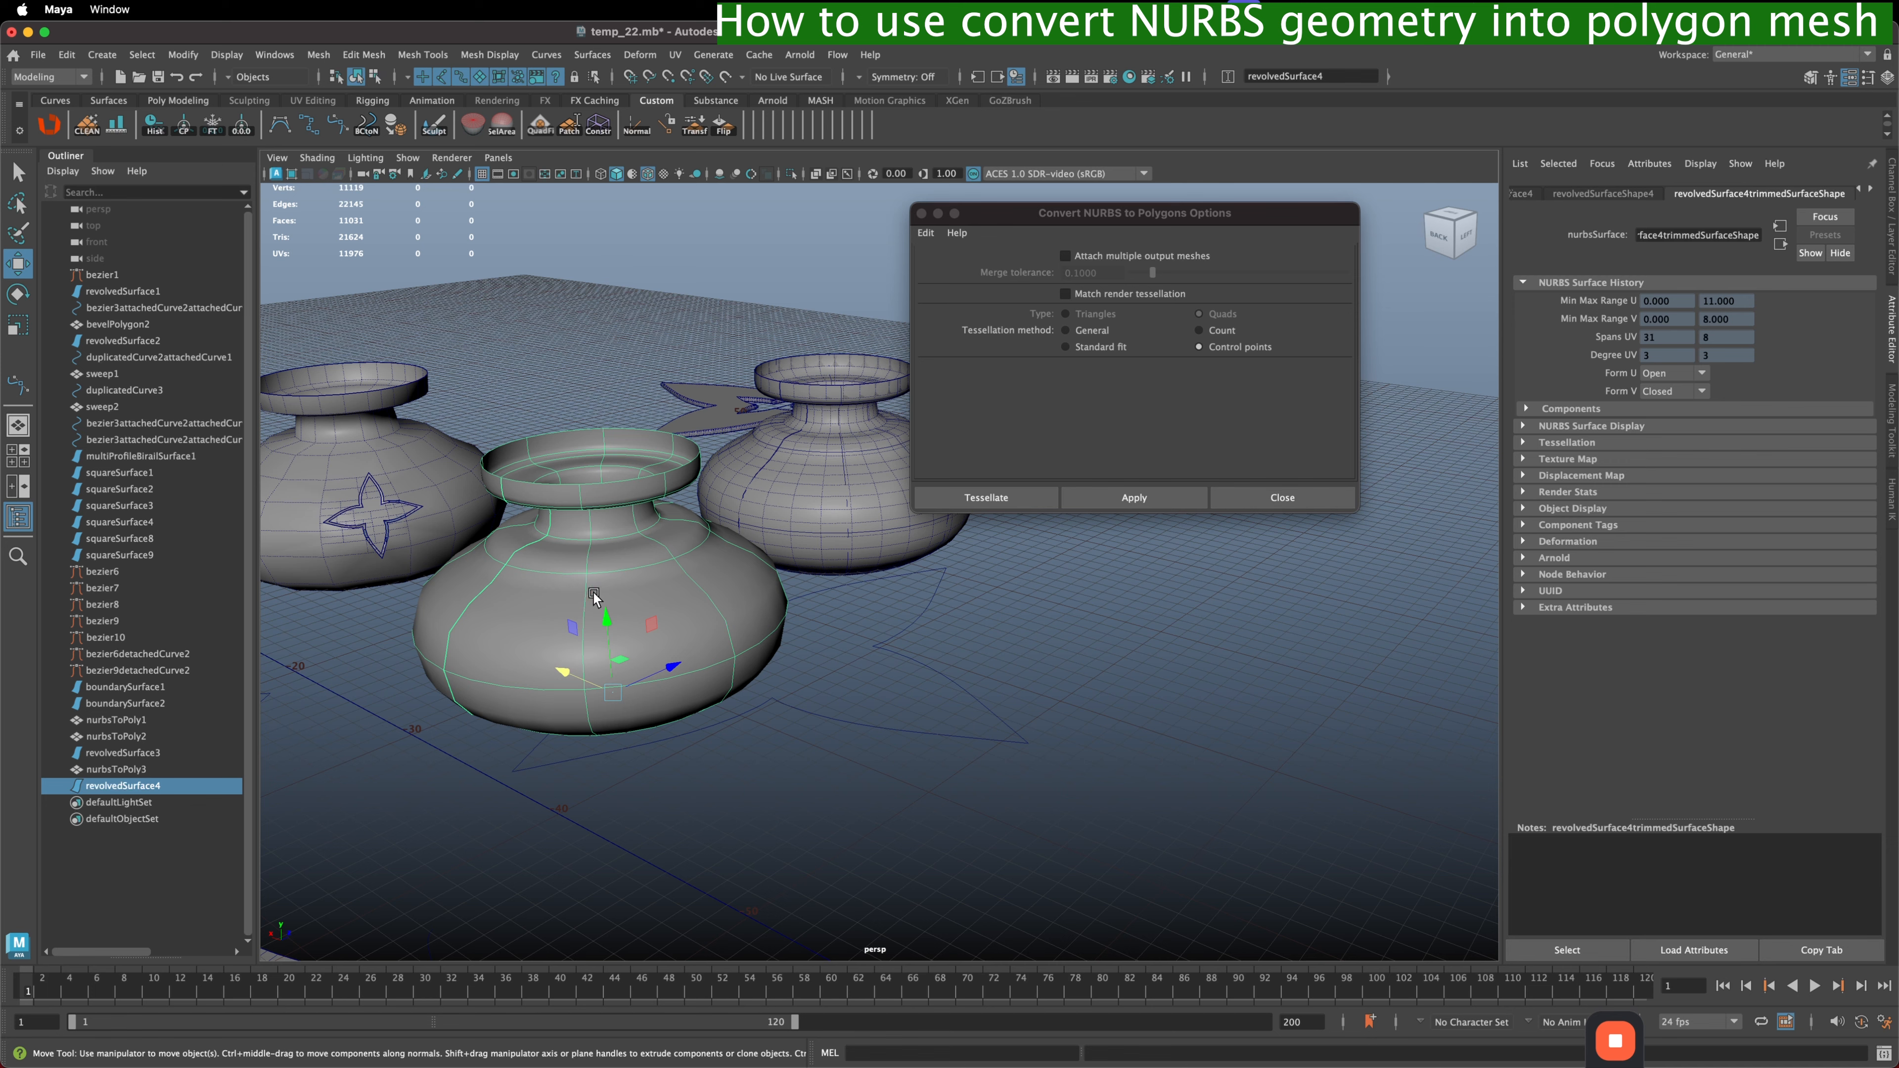
- Duplicate the trimmed pot beside the original, convert the copy to polygons with Control points tessellation, and hide the copy's NURBS surface
left_click_drag(704, 641, 714, 629, "alt")
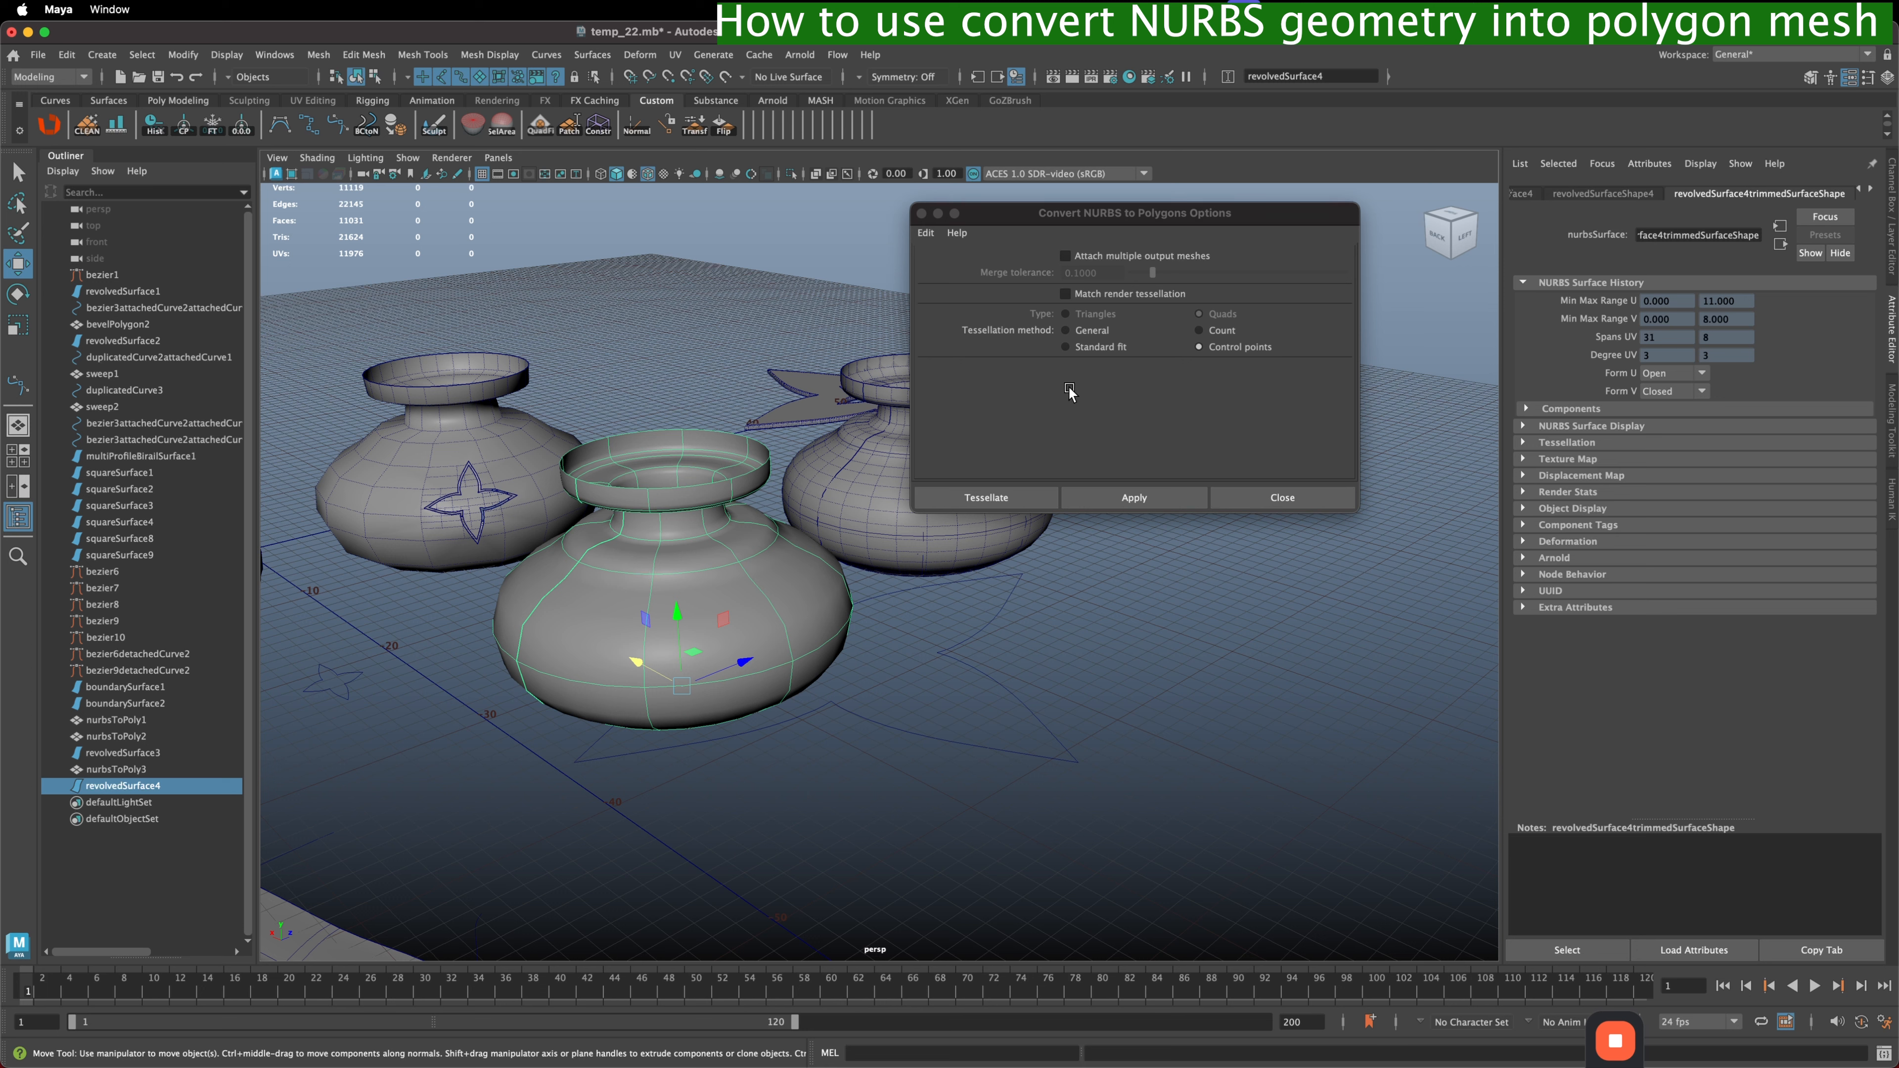
left_click(1152, 501)
left_click_drag(641, 666, 905, 772)
left_click(1144, 500)
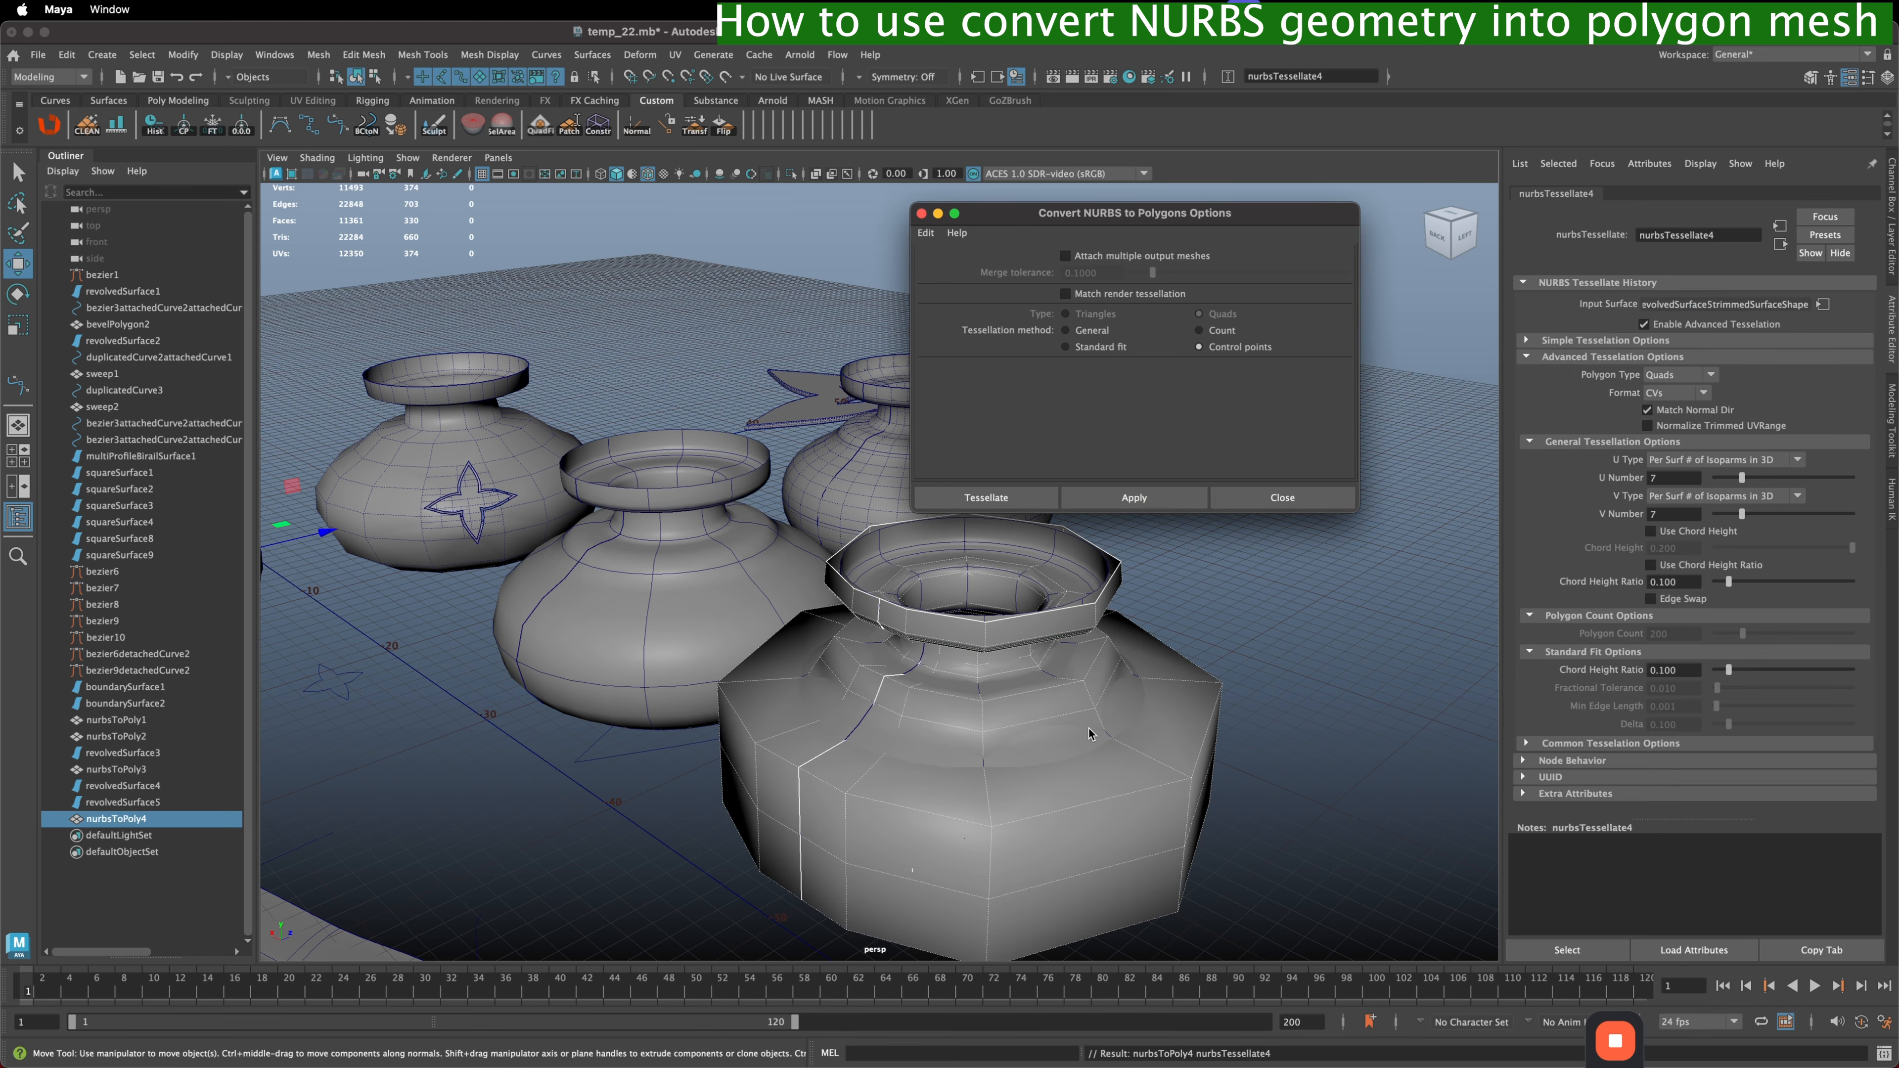
left_click(1002, 673)
left_click_drag(1000, 670, 908, 620, "alt")
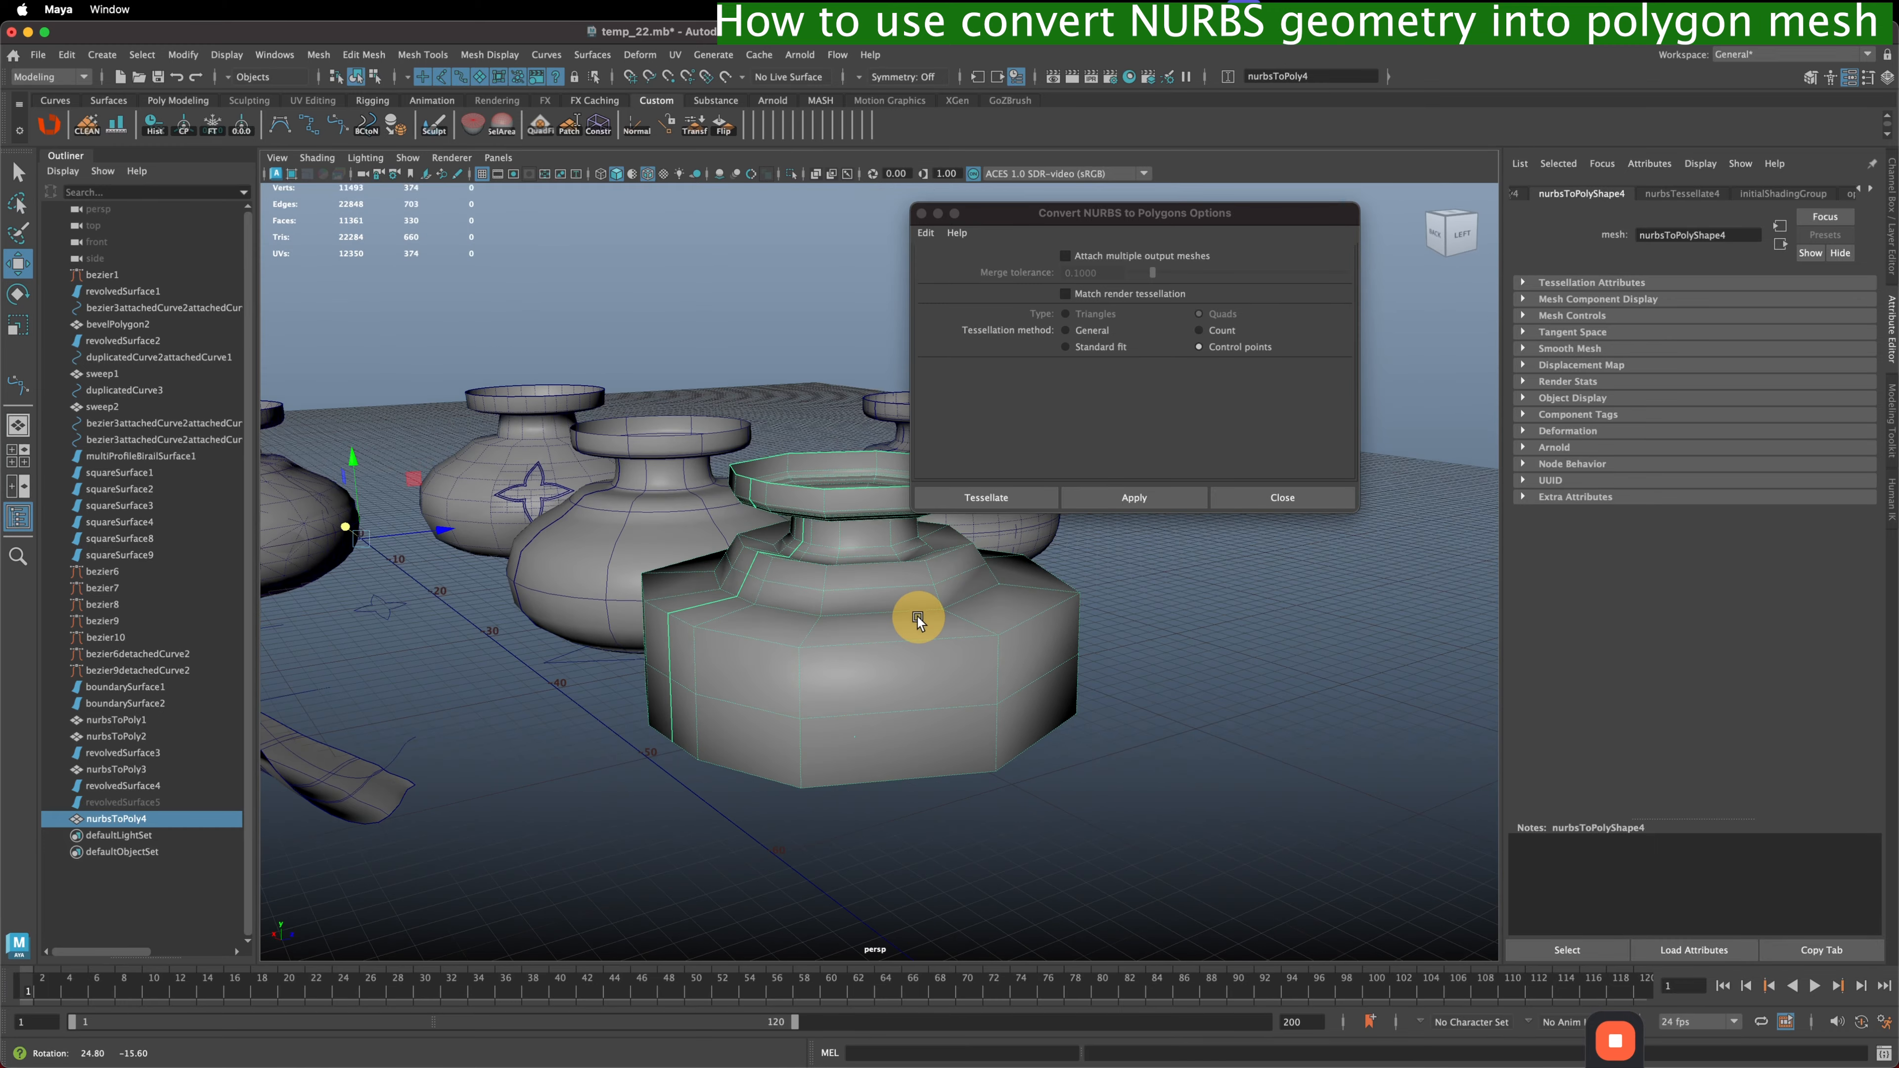
- Turn on smooth preview for the converted pot mesh and compare its shape with the NURBS pots from several angles
left_click_drag(741, 591, 851, 642, "alt")
key("3")
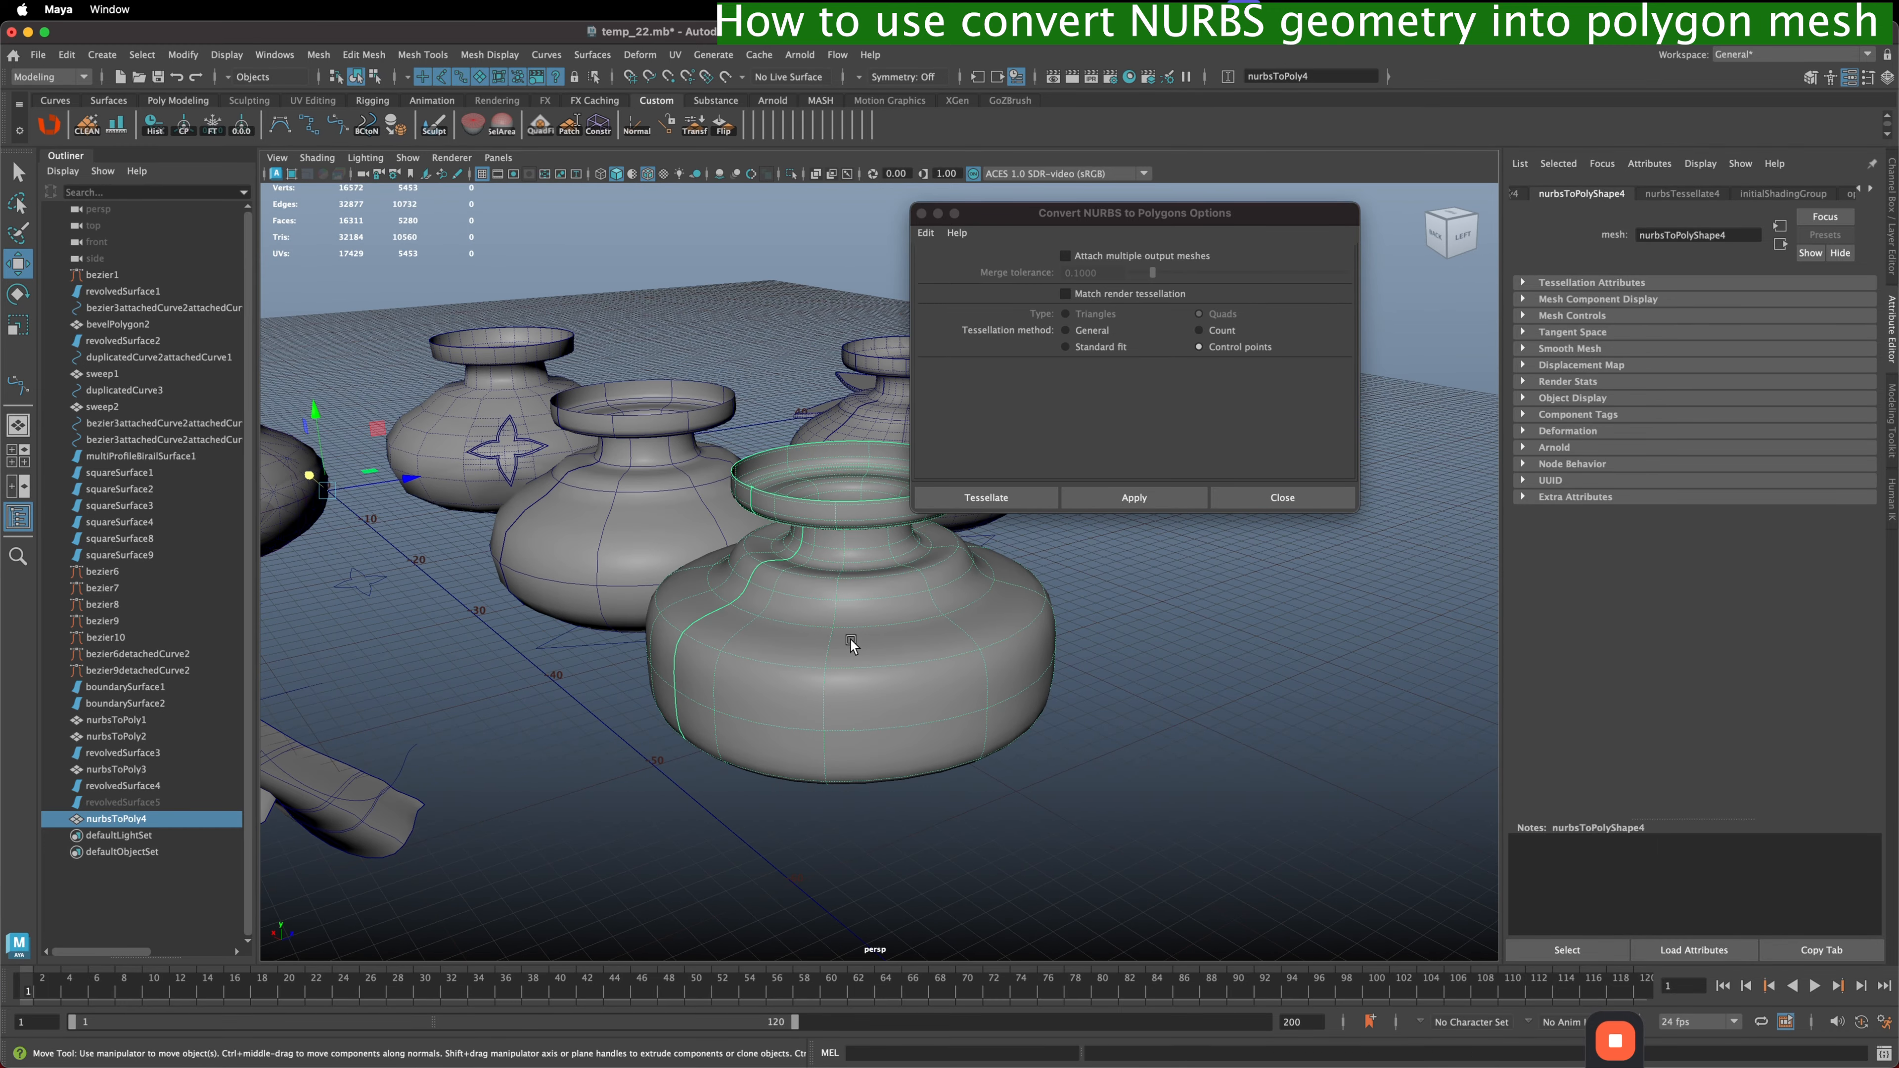
key("3")
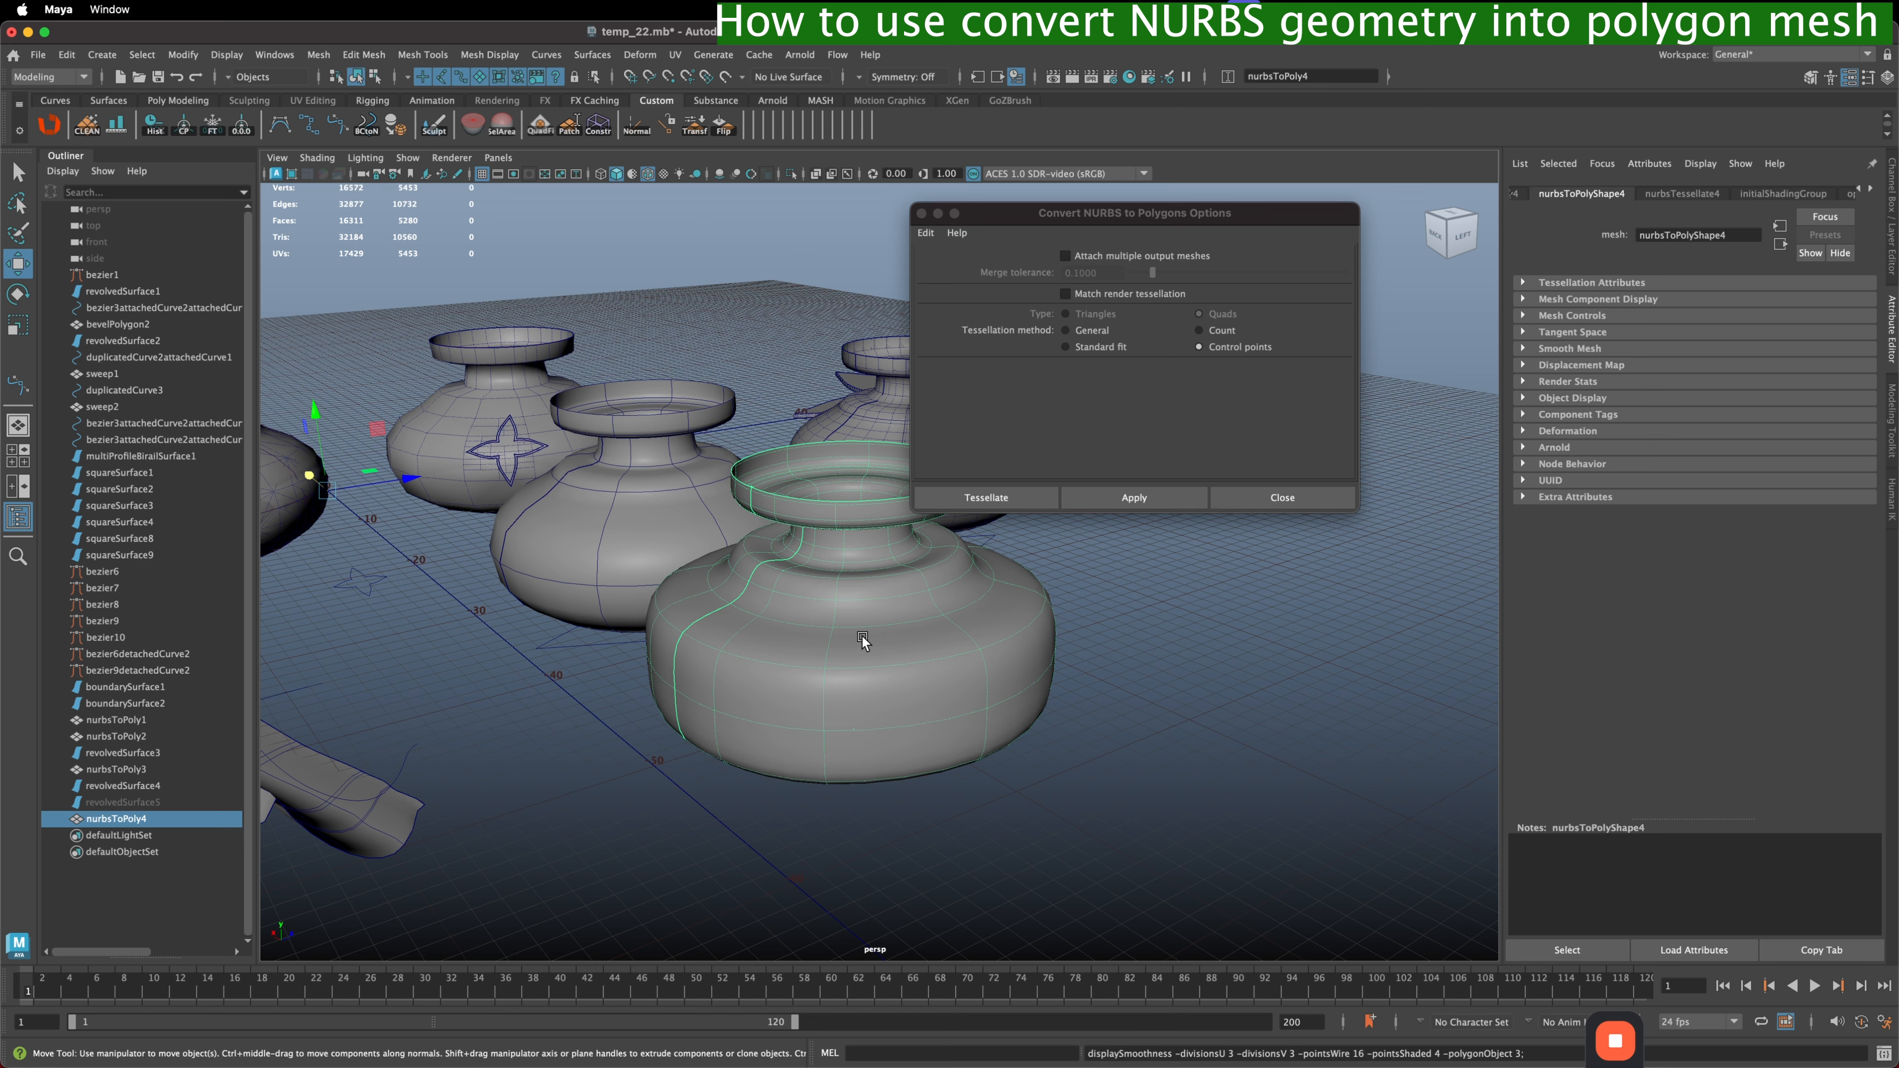
left_click_drag(862, 637, 870, 632, "alt")
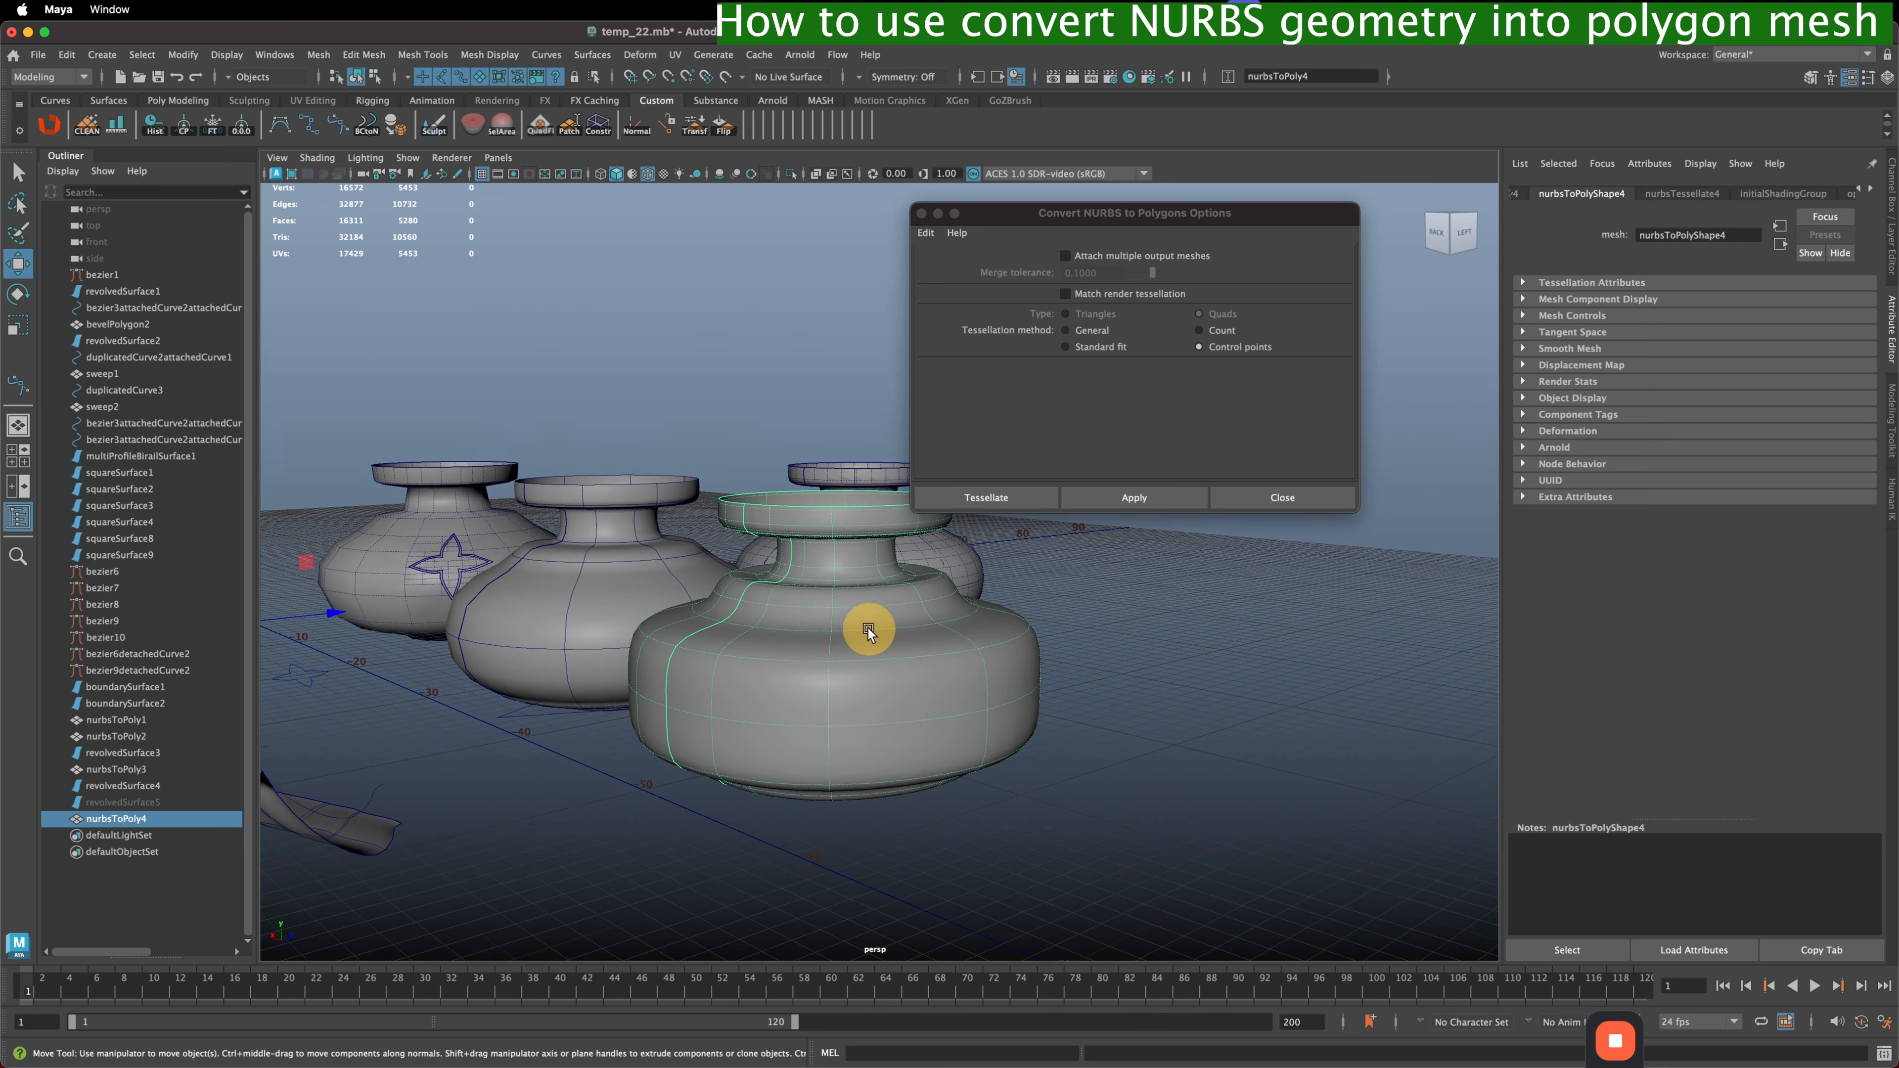
key("ctrl+a")
middle_click_drag(869, 632, 623, 636, "alt")
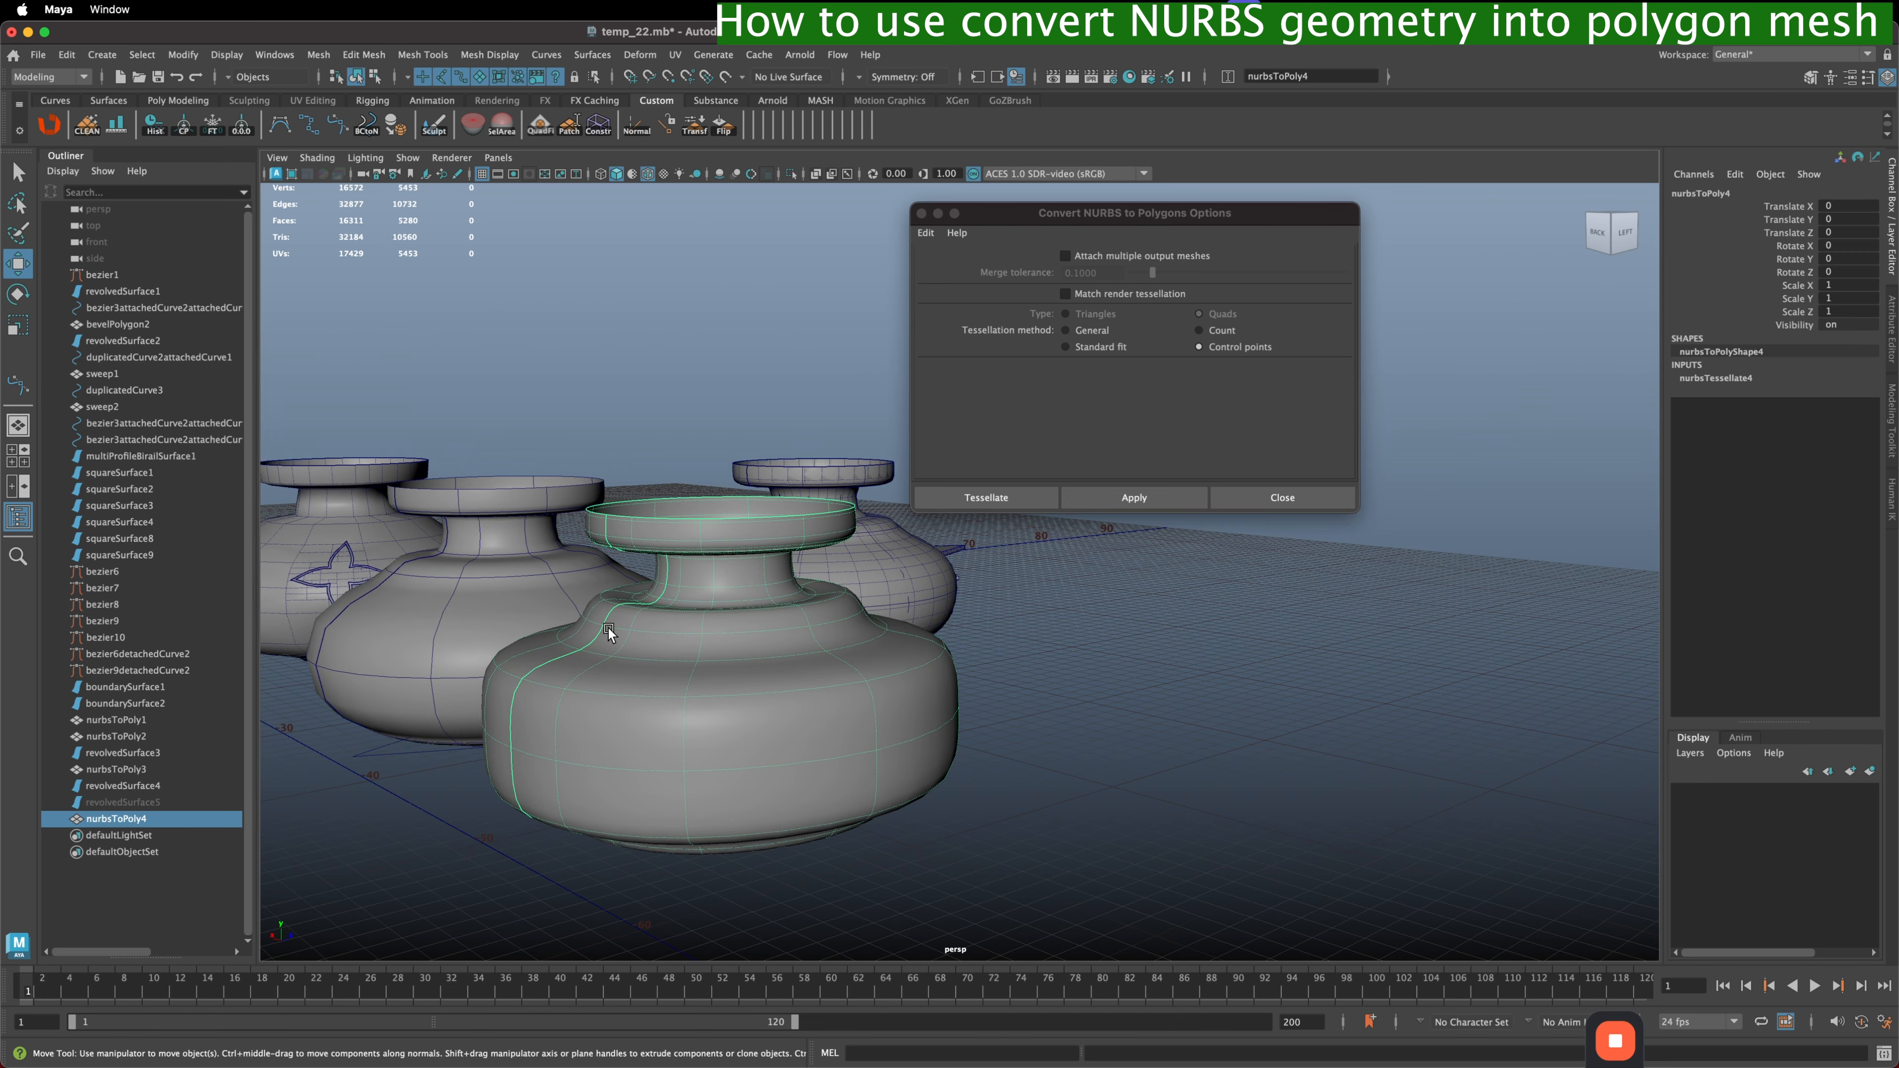
left_click_drag(617, 628, 627, 628, "alt")
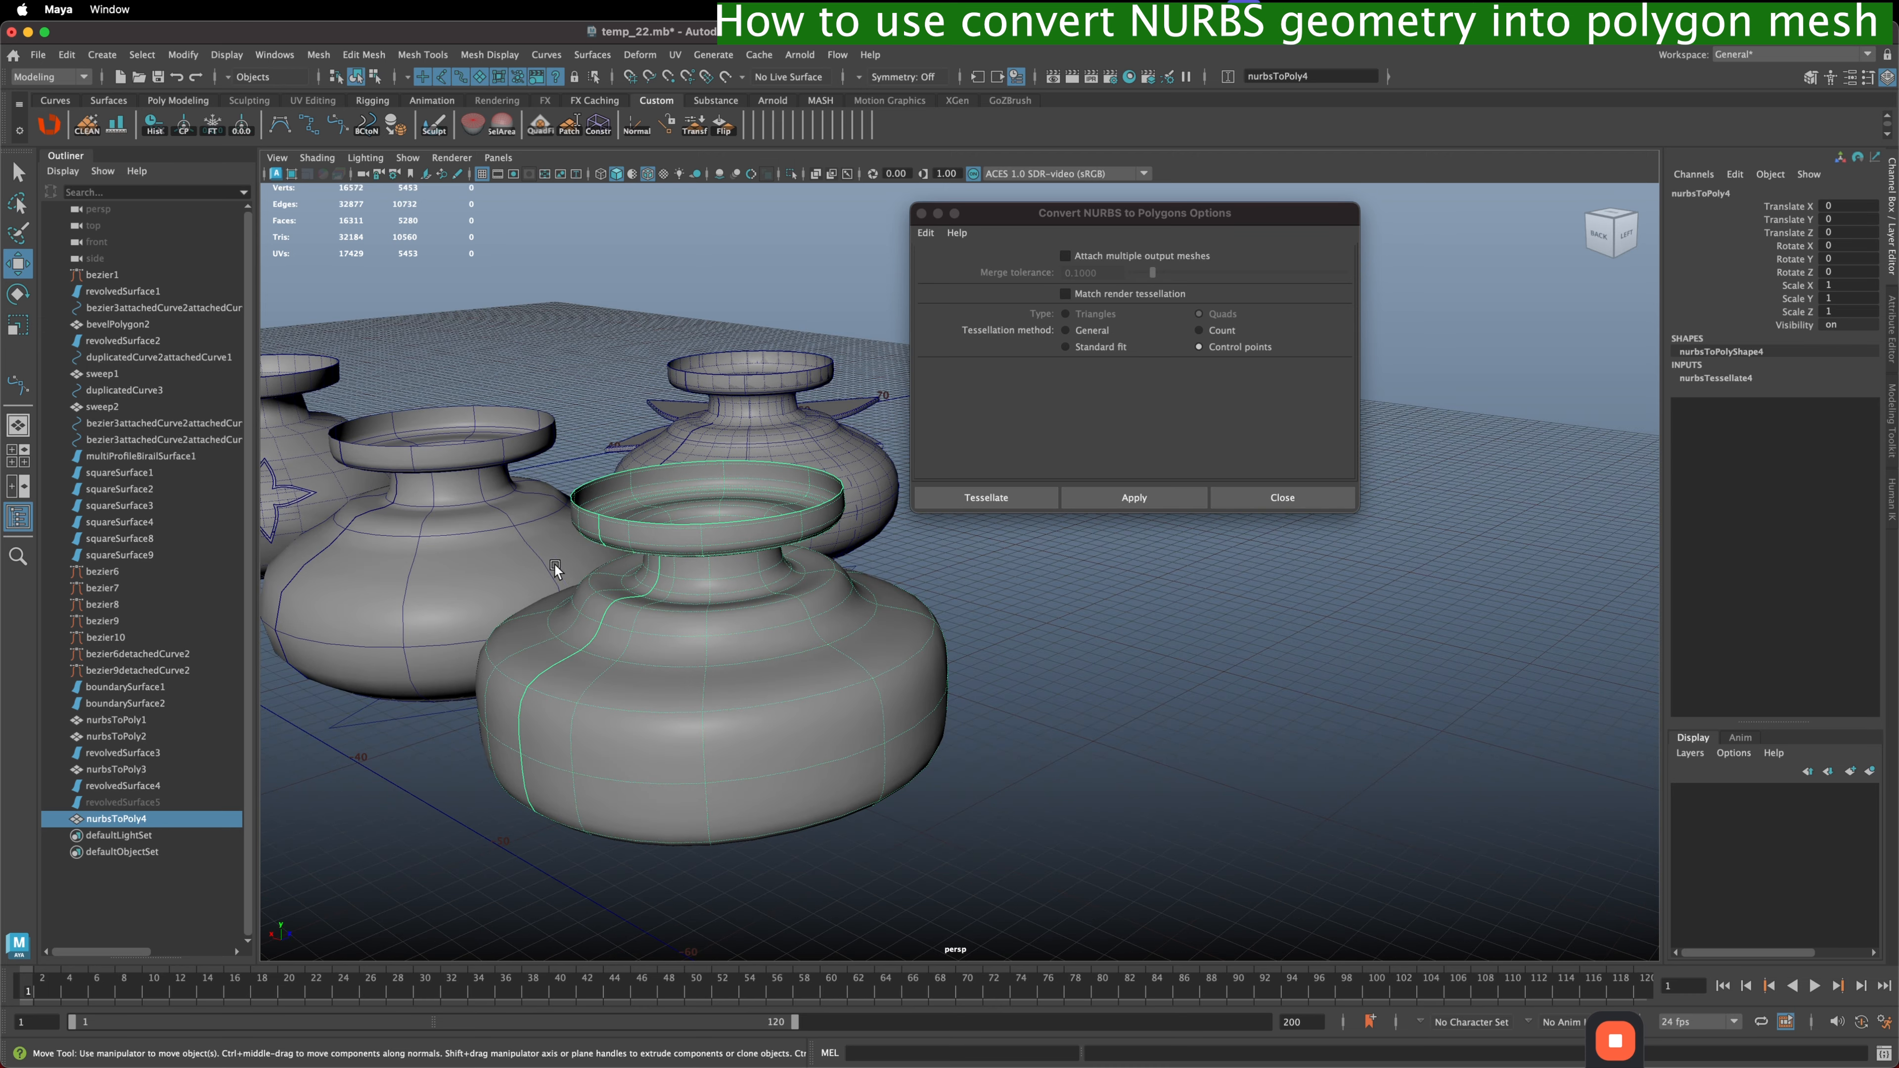
- Review the General and Count tessellation methods in the NURBS to Polygons options
left_click(1090, 333)
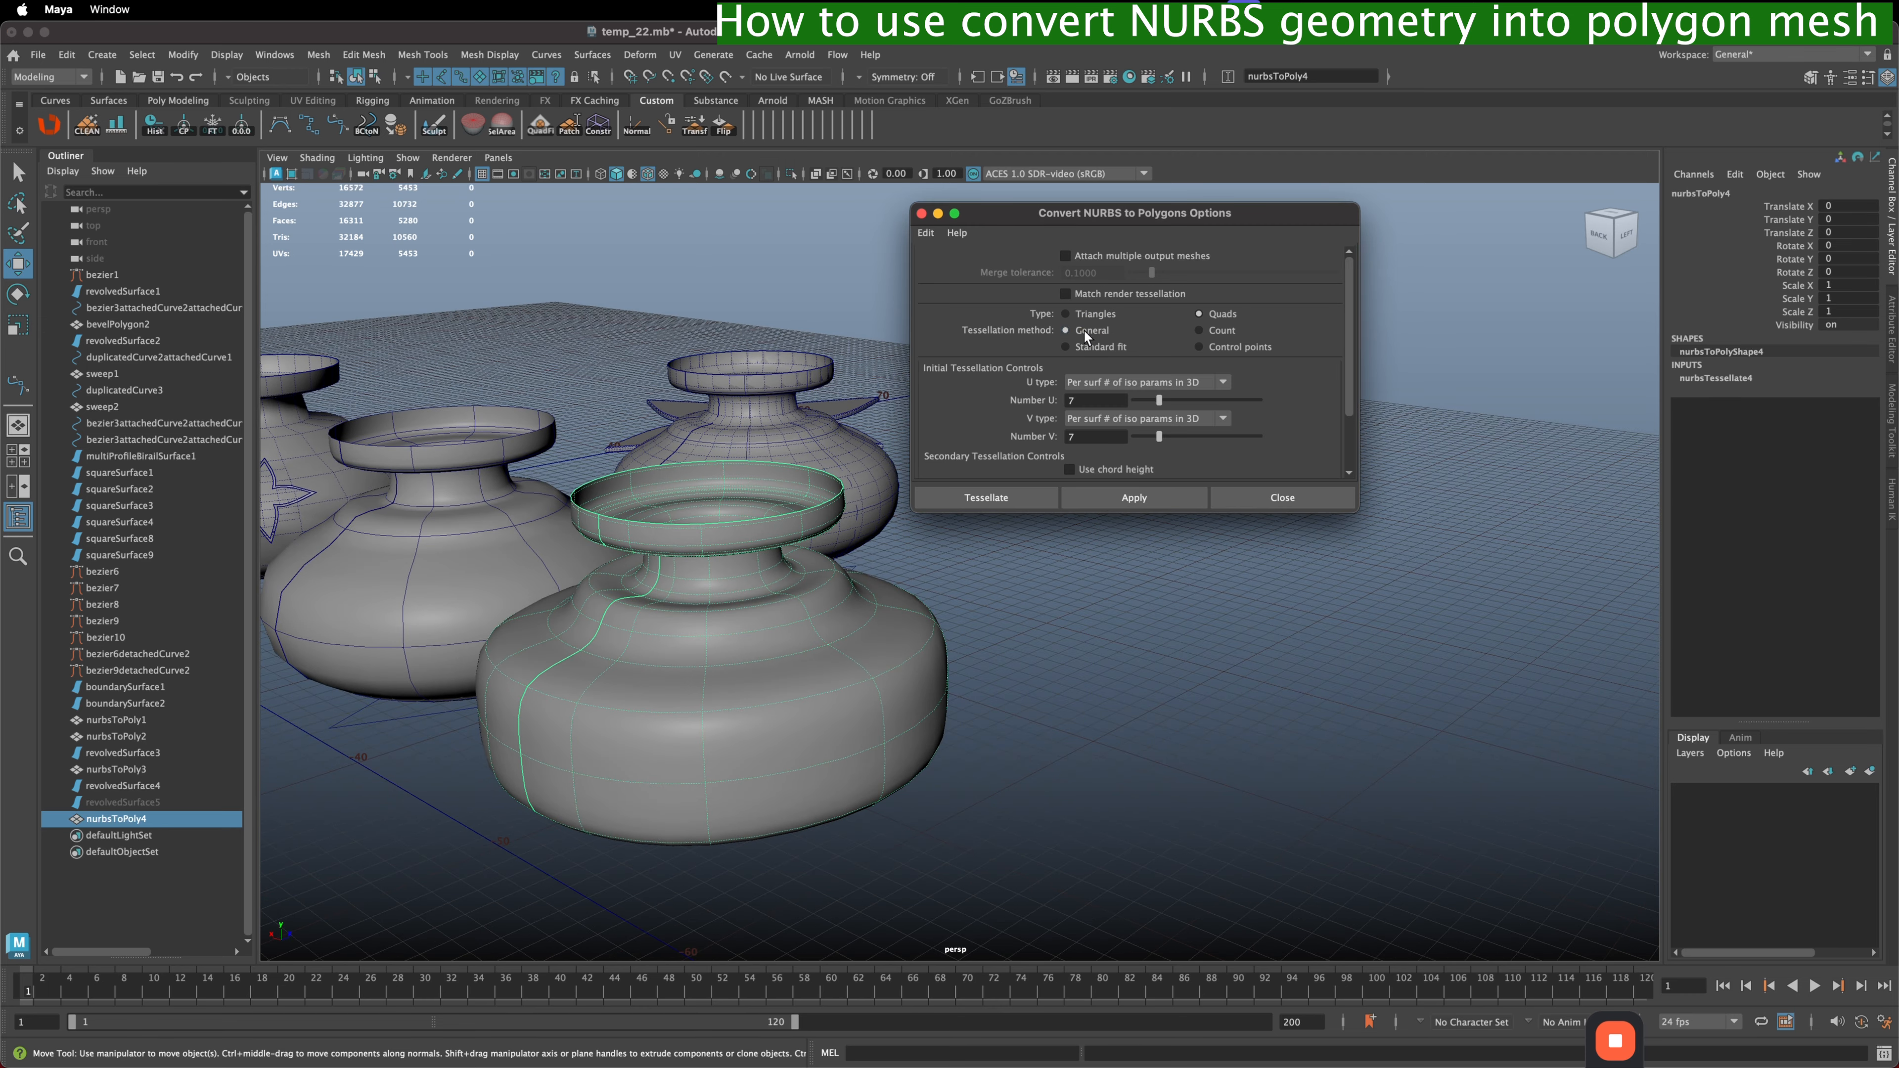
left_click(1214, 330)
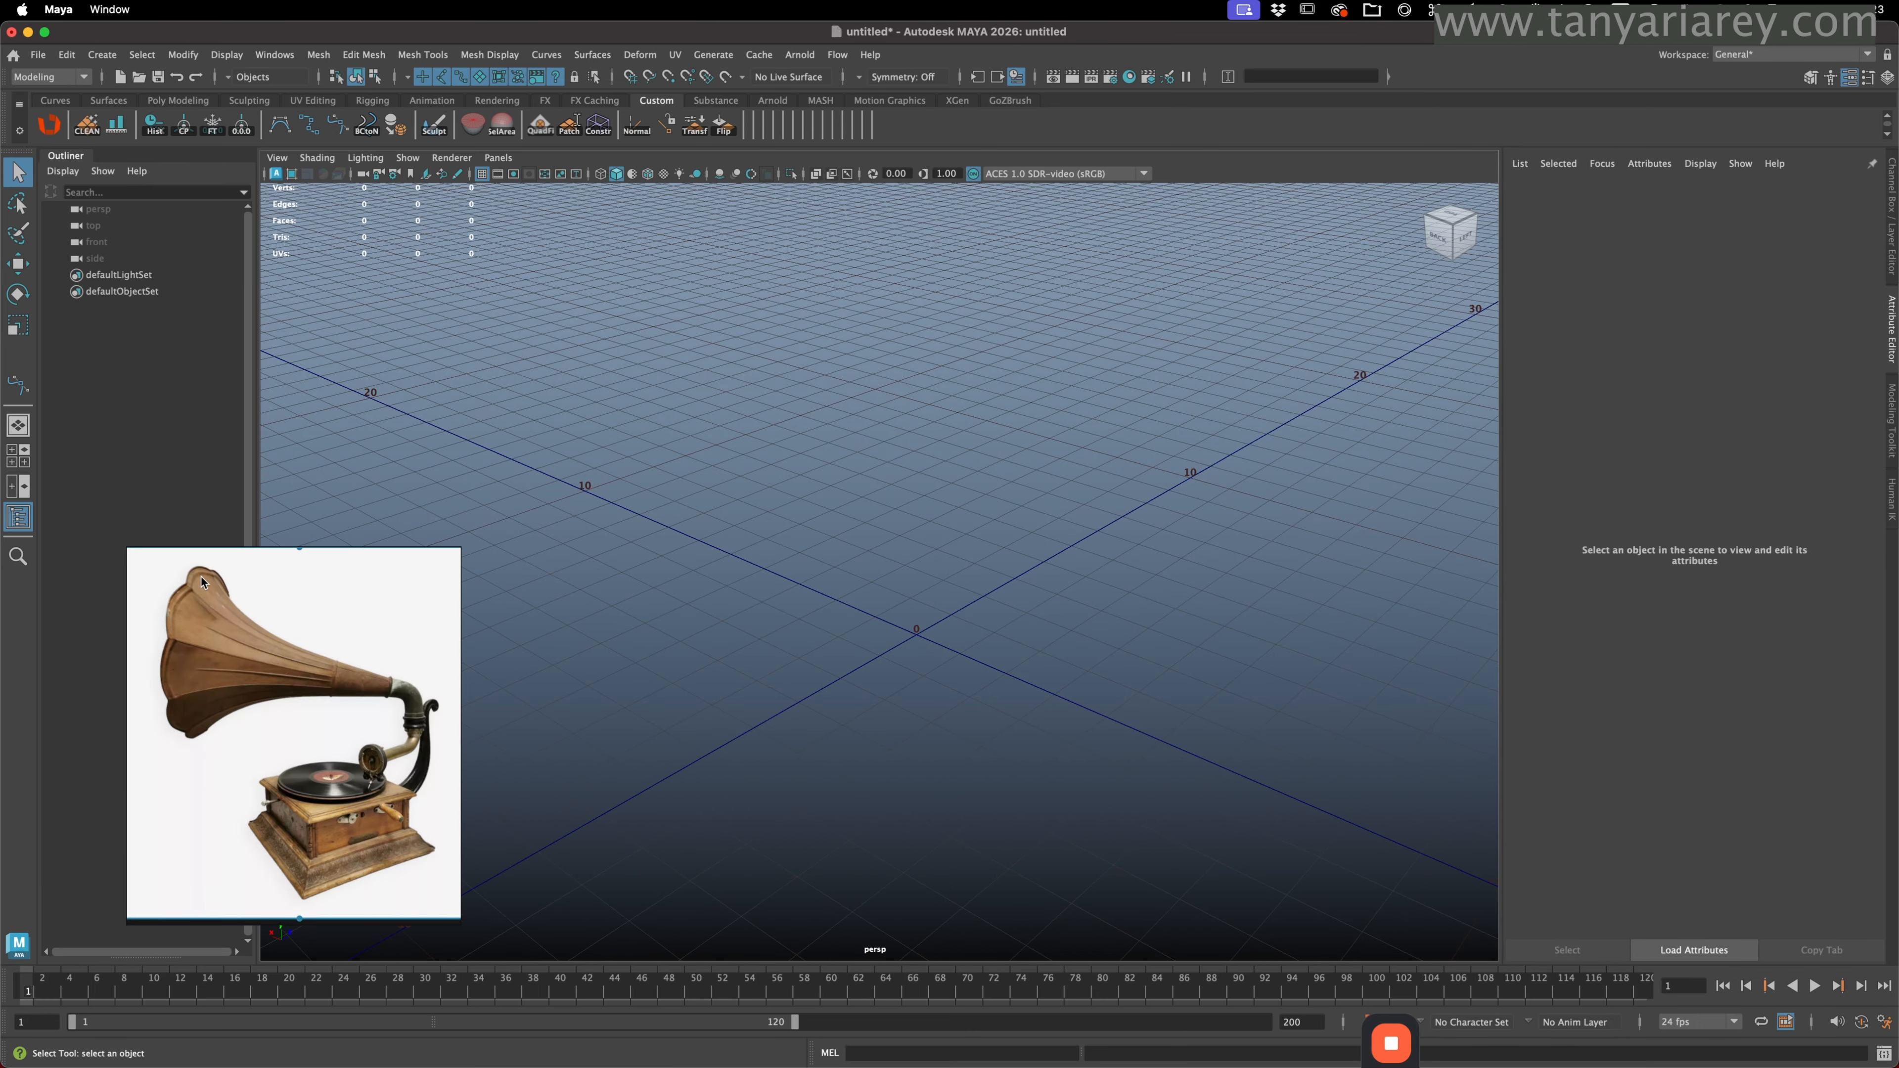
- Create a NURBS circle at the origin, check its control vertices, and return it to object mode
left_click_drag(627, 687, 924, 594, "alt")
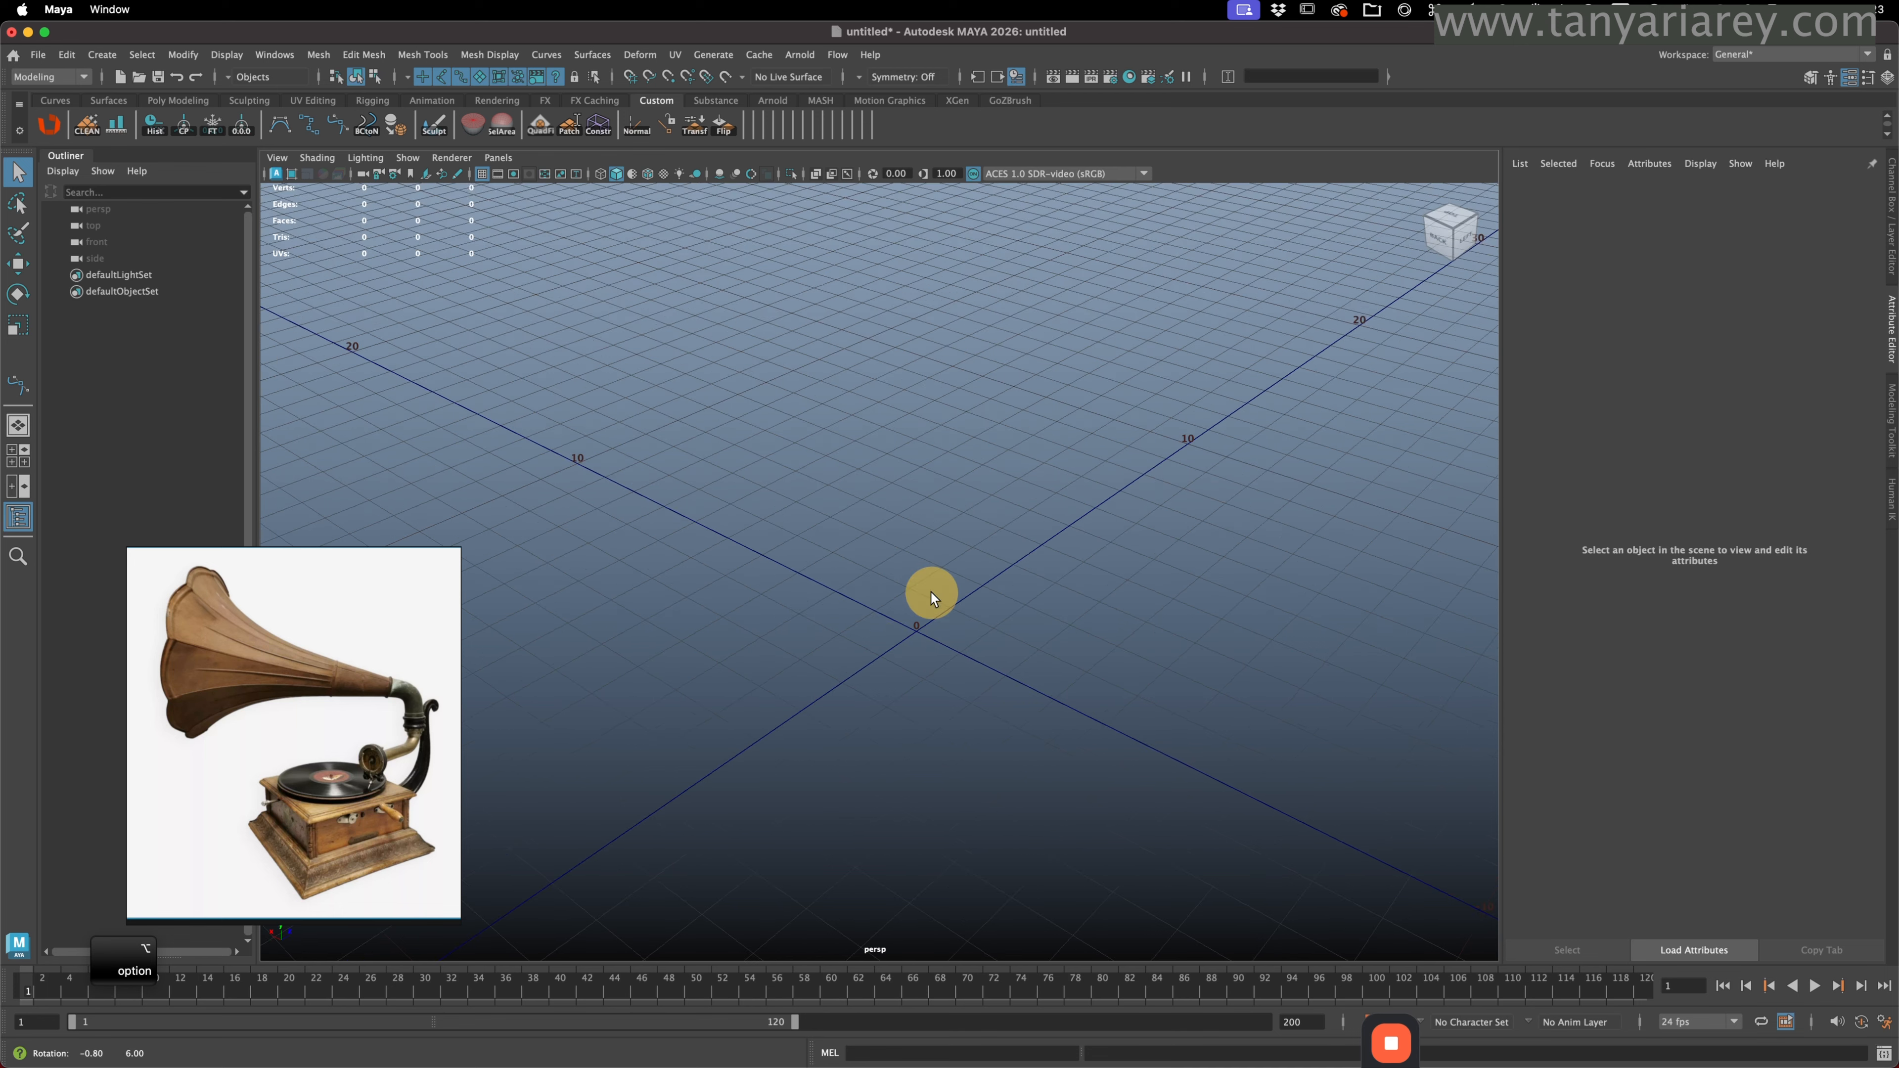
left_click(102, 54)
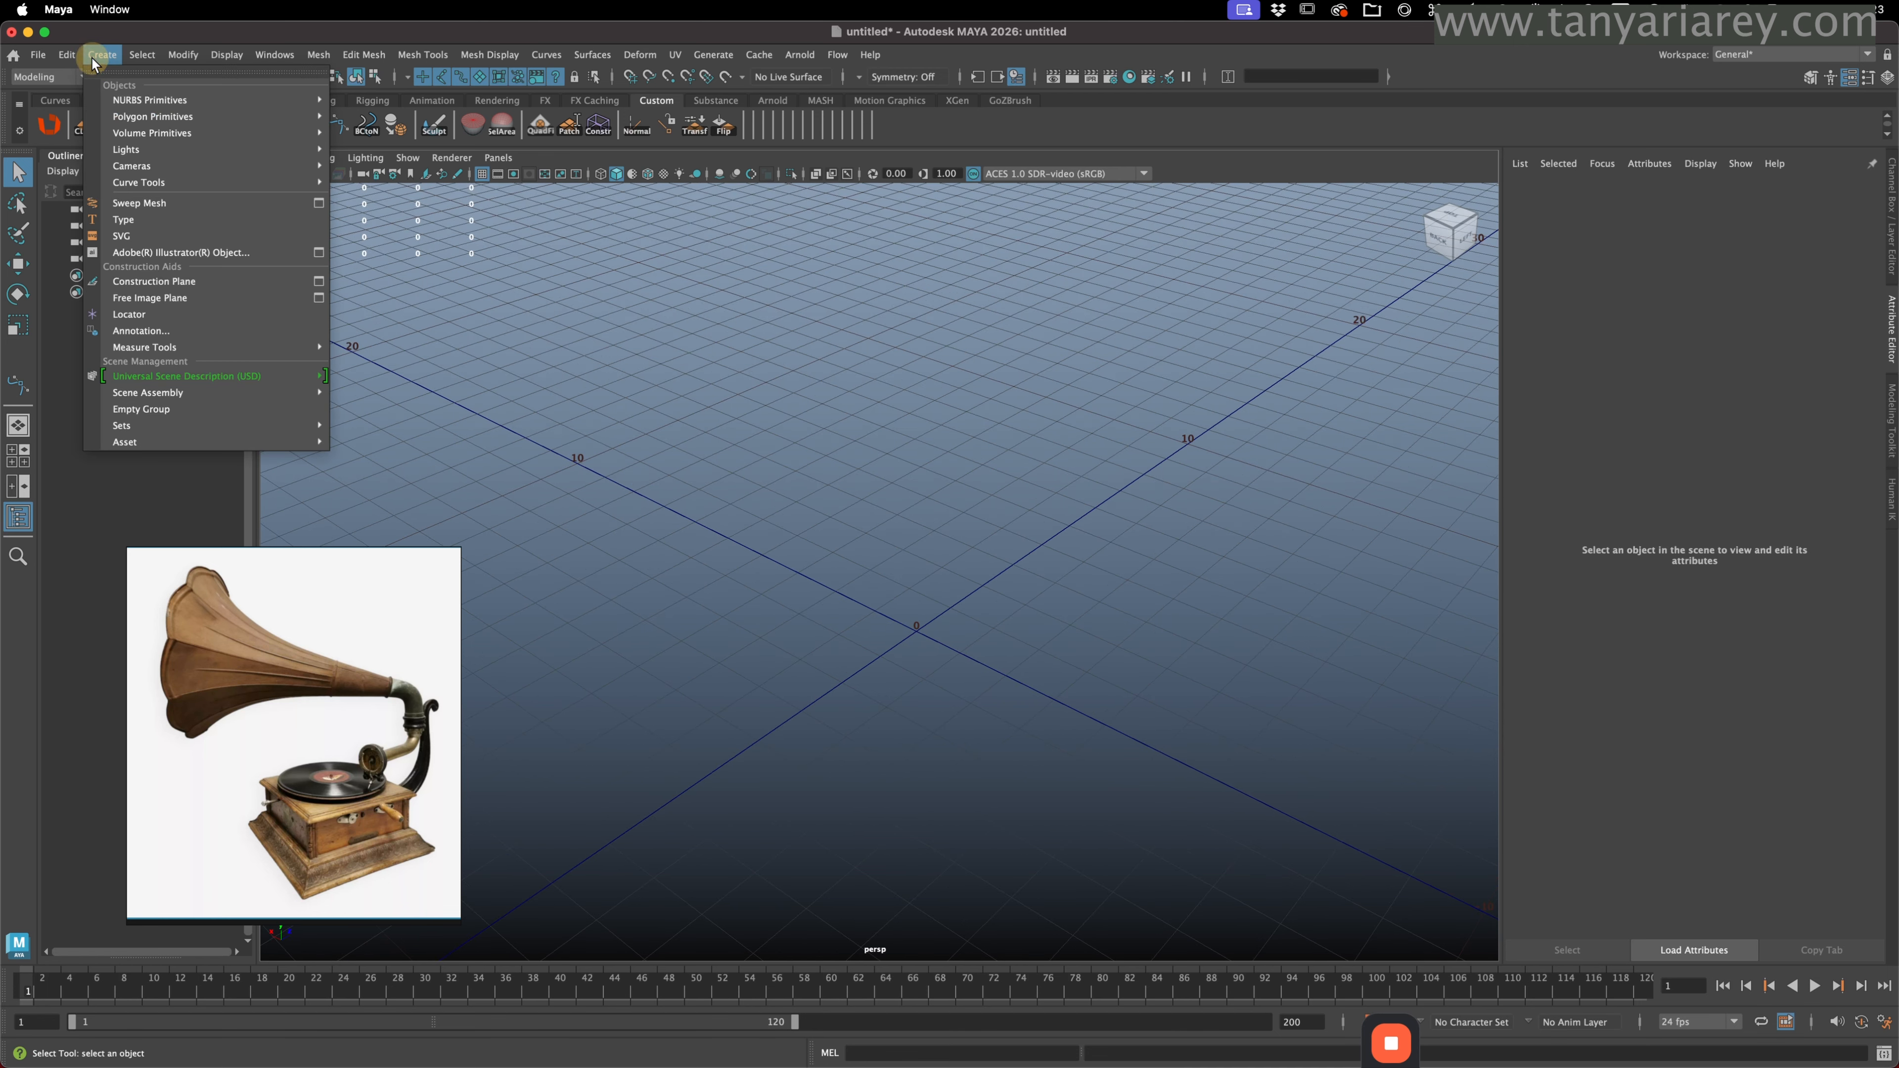
mouse_move(209, 101)
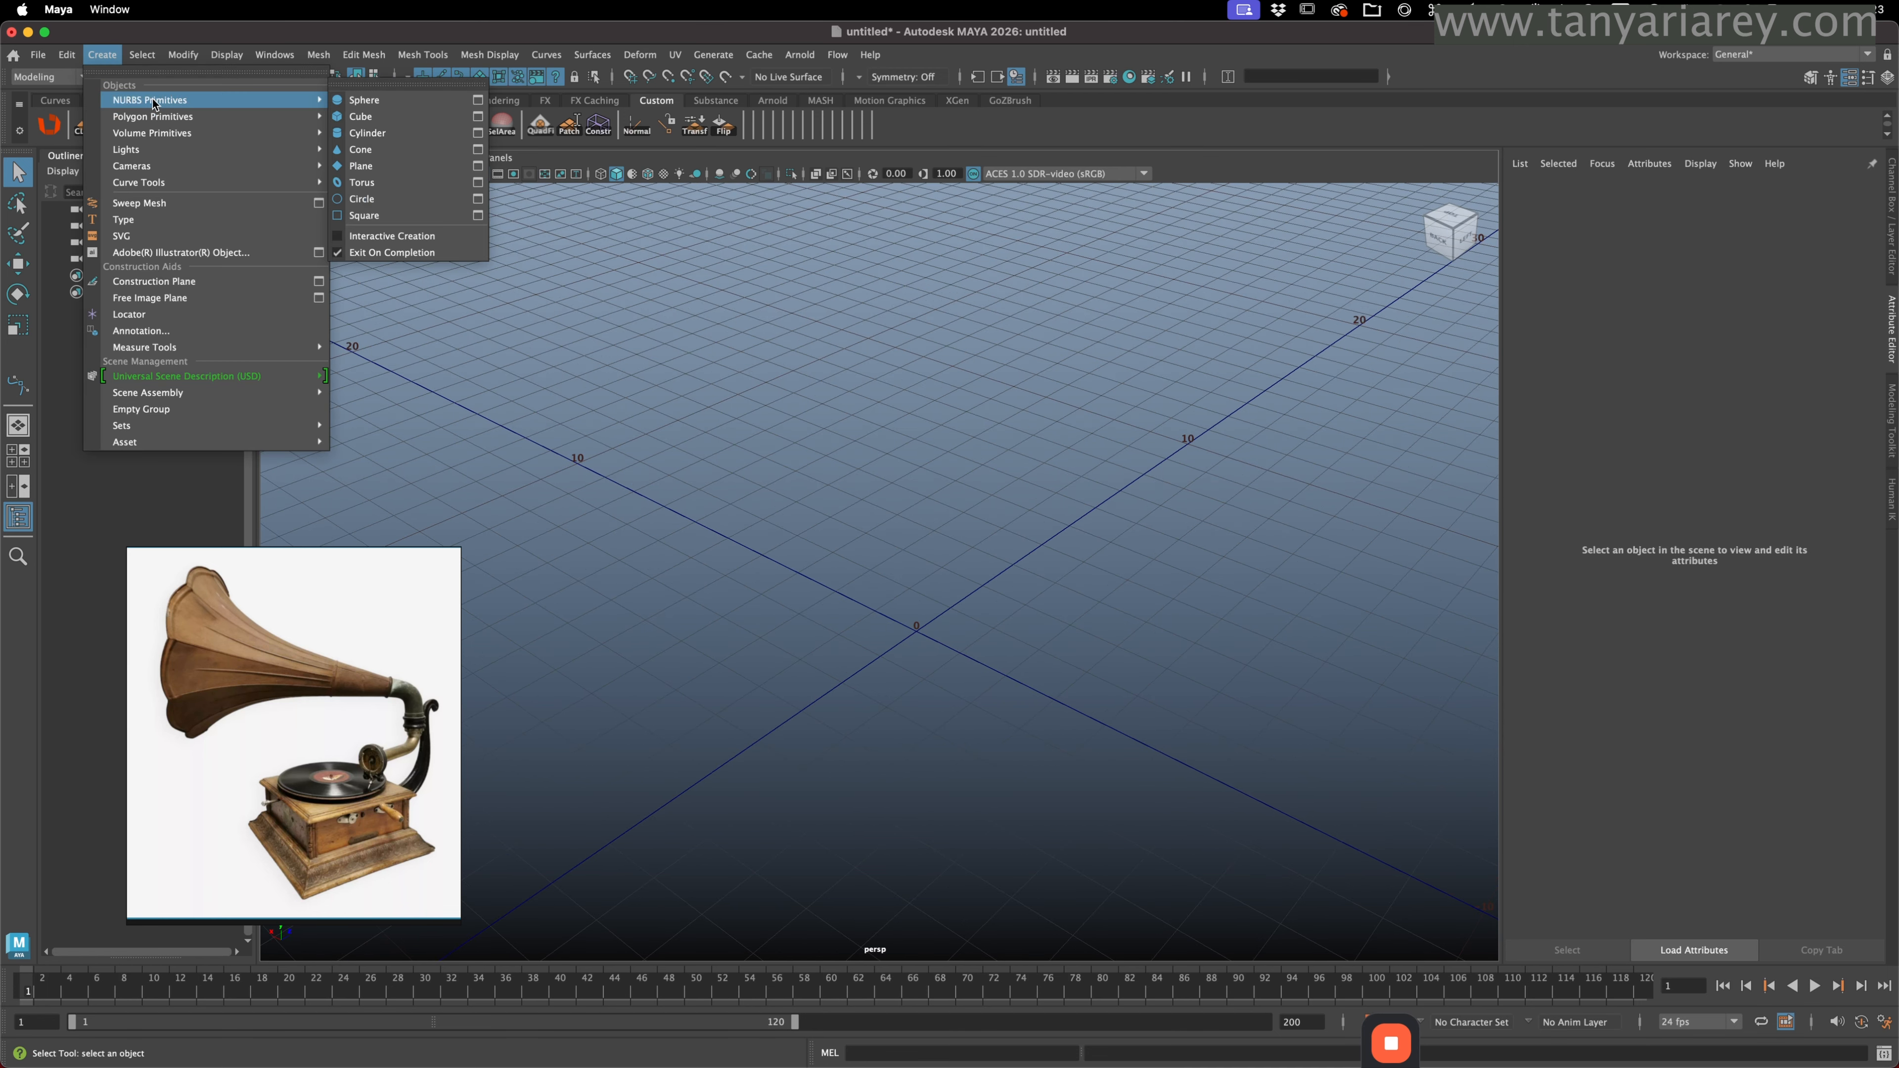
left_click(361, 198)
right_click_drag(931, 556, 866, 546)
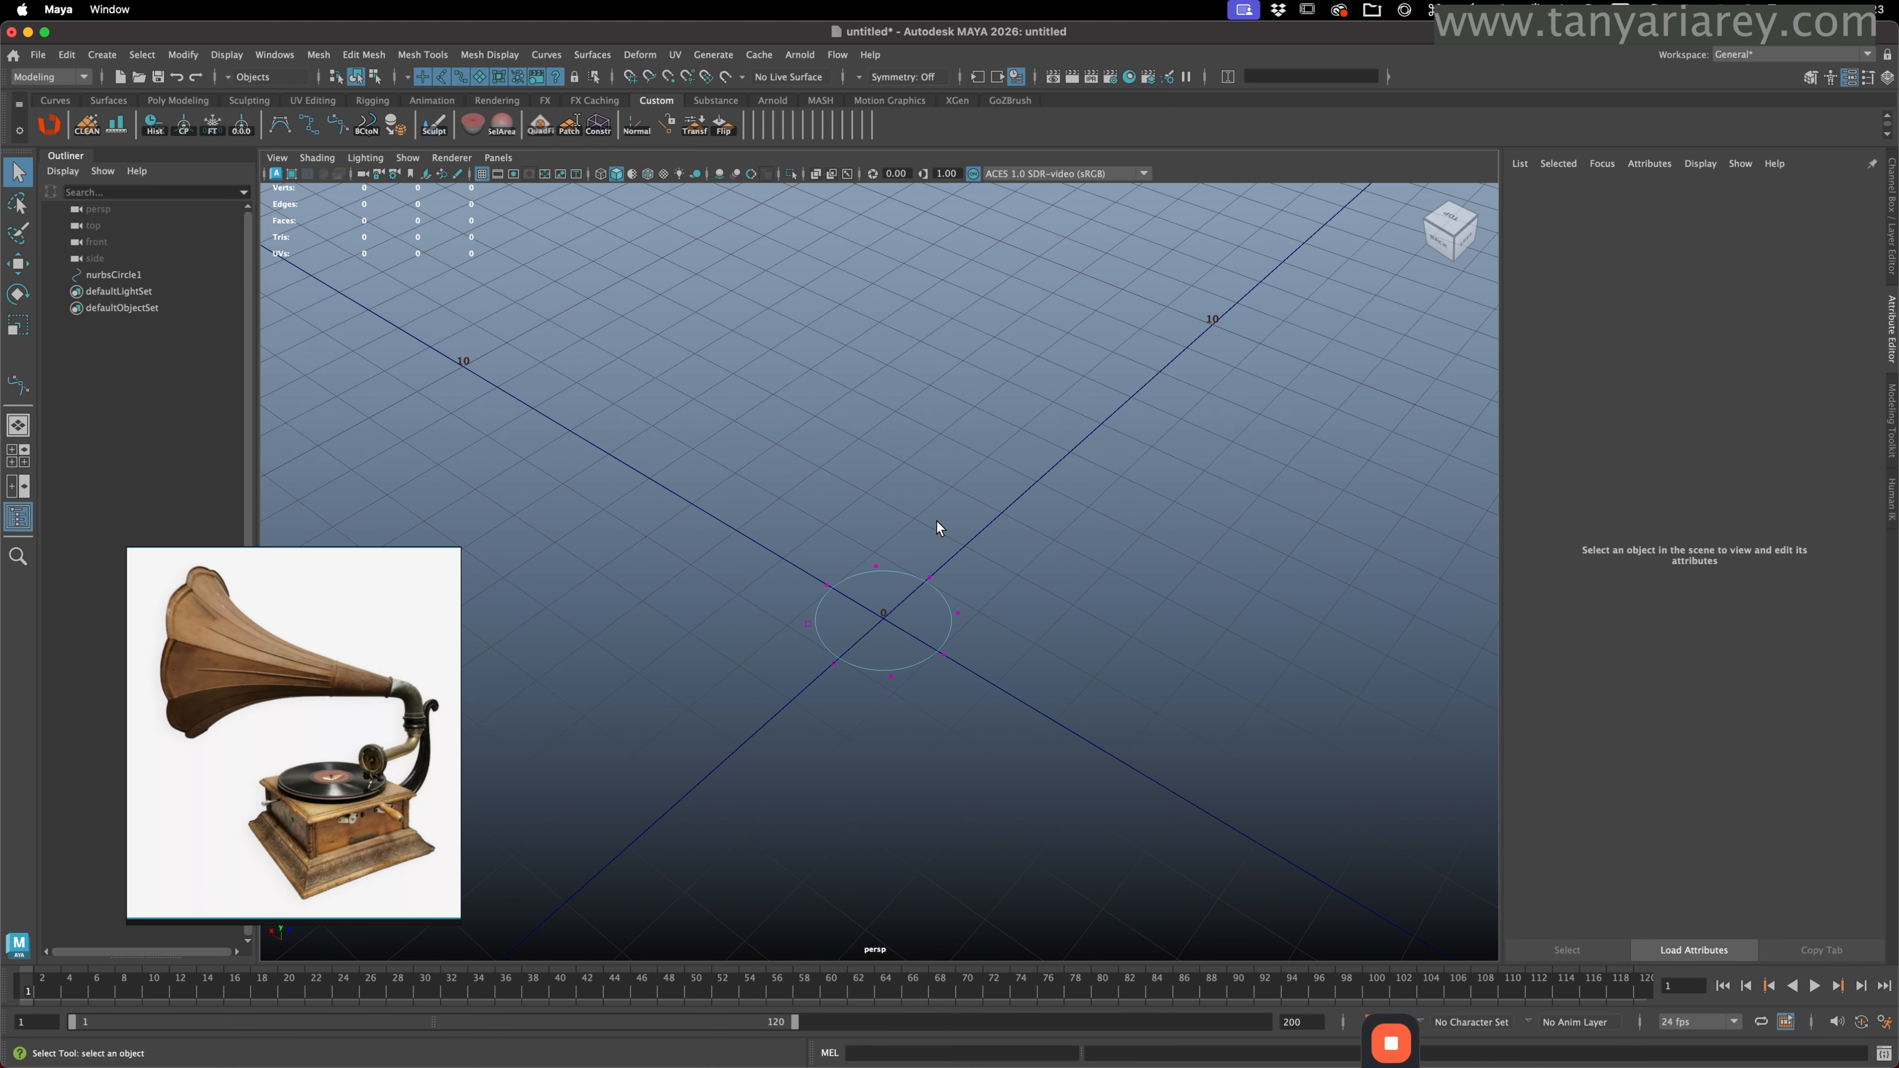
right_click_drag(938, 525, 987, 499)
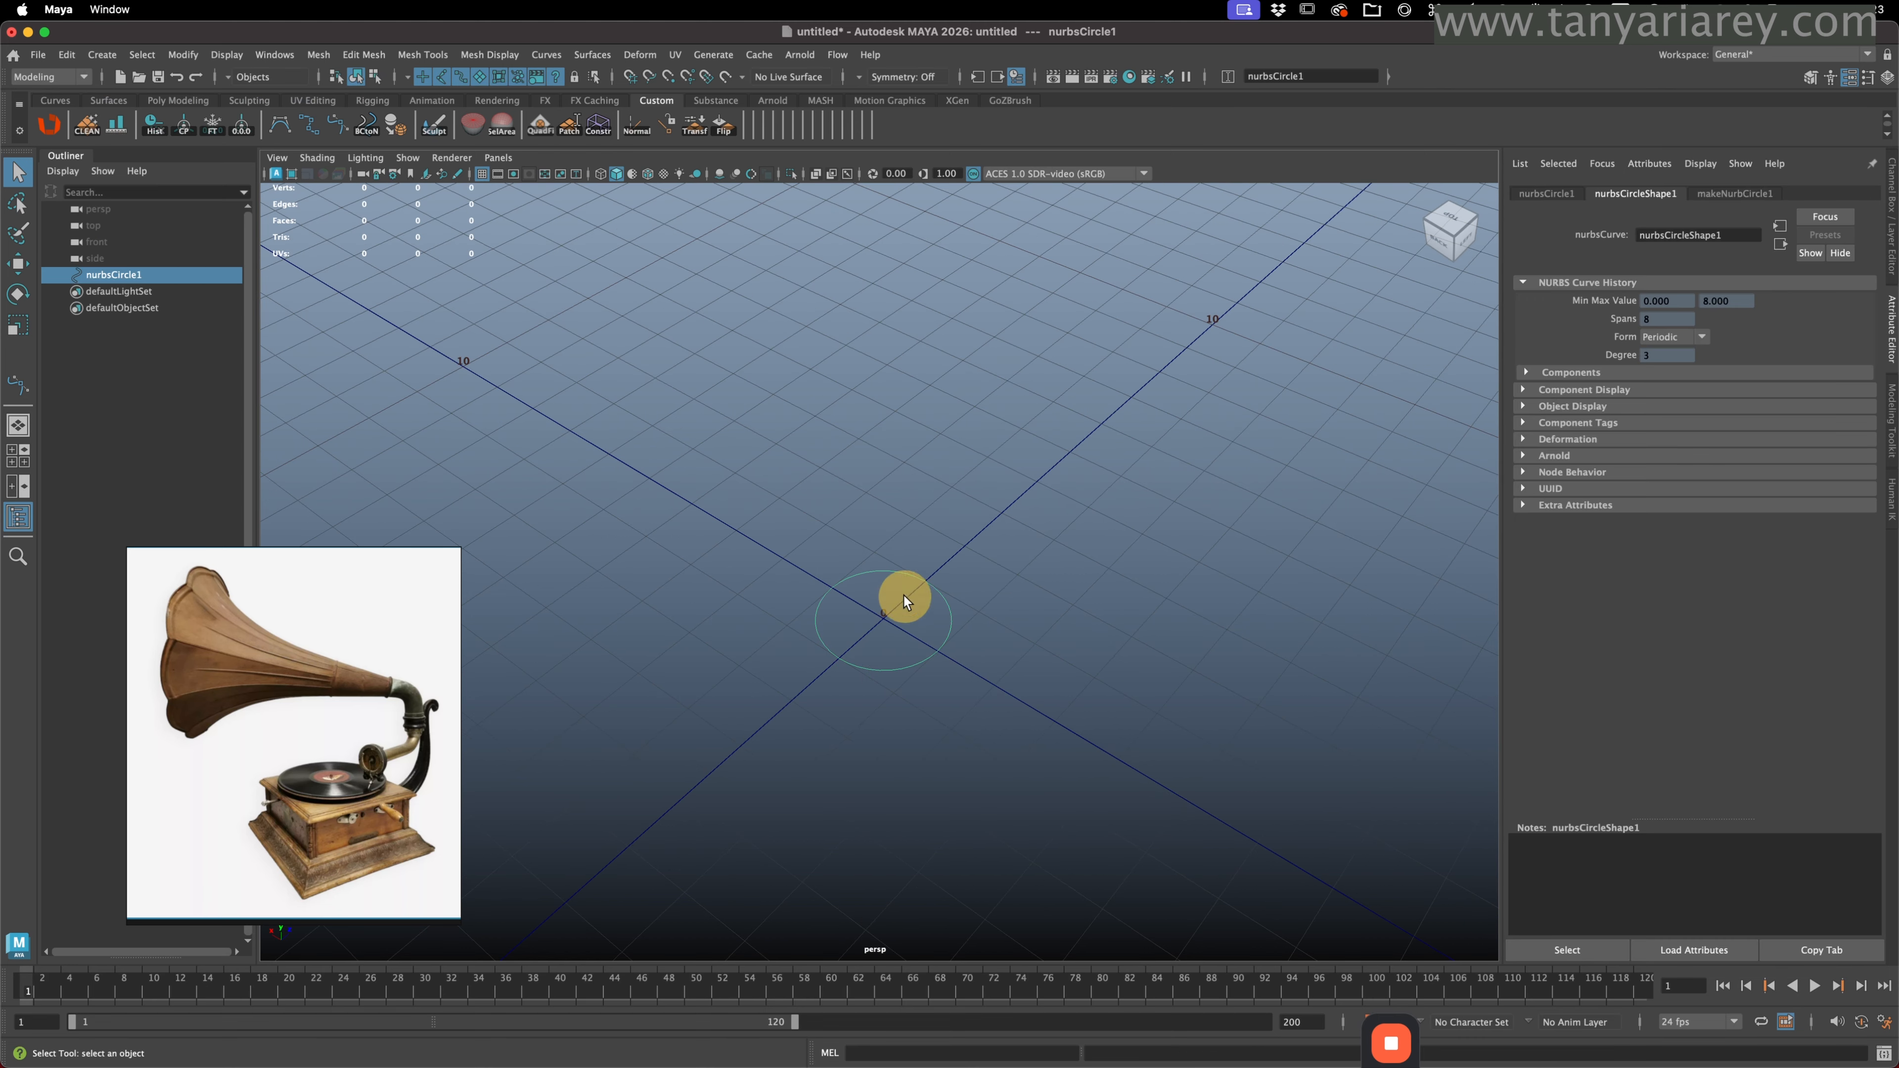
- Rebuild the circle as a uniform cubic curve with 16 spans and a 0 to 1 parameter range
left_click(544, 54)
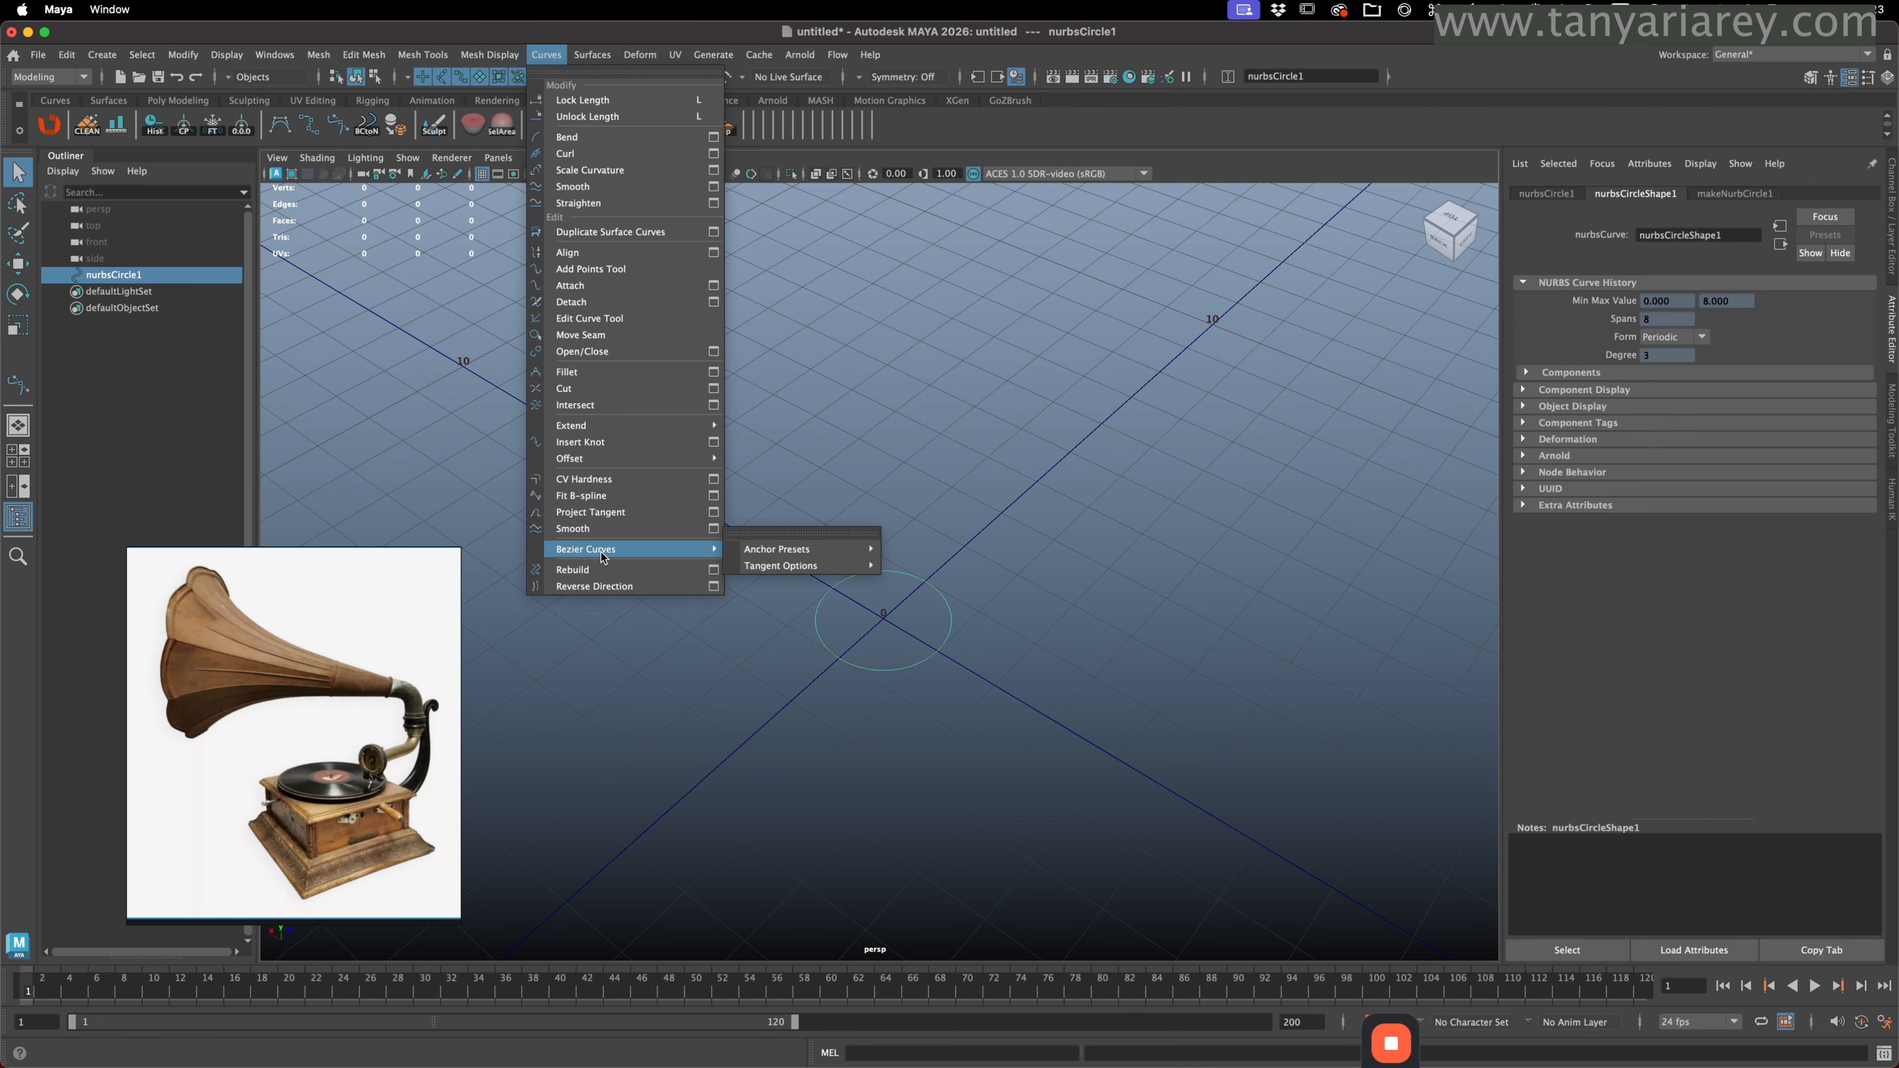
left_click(713, 570)
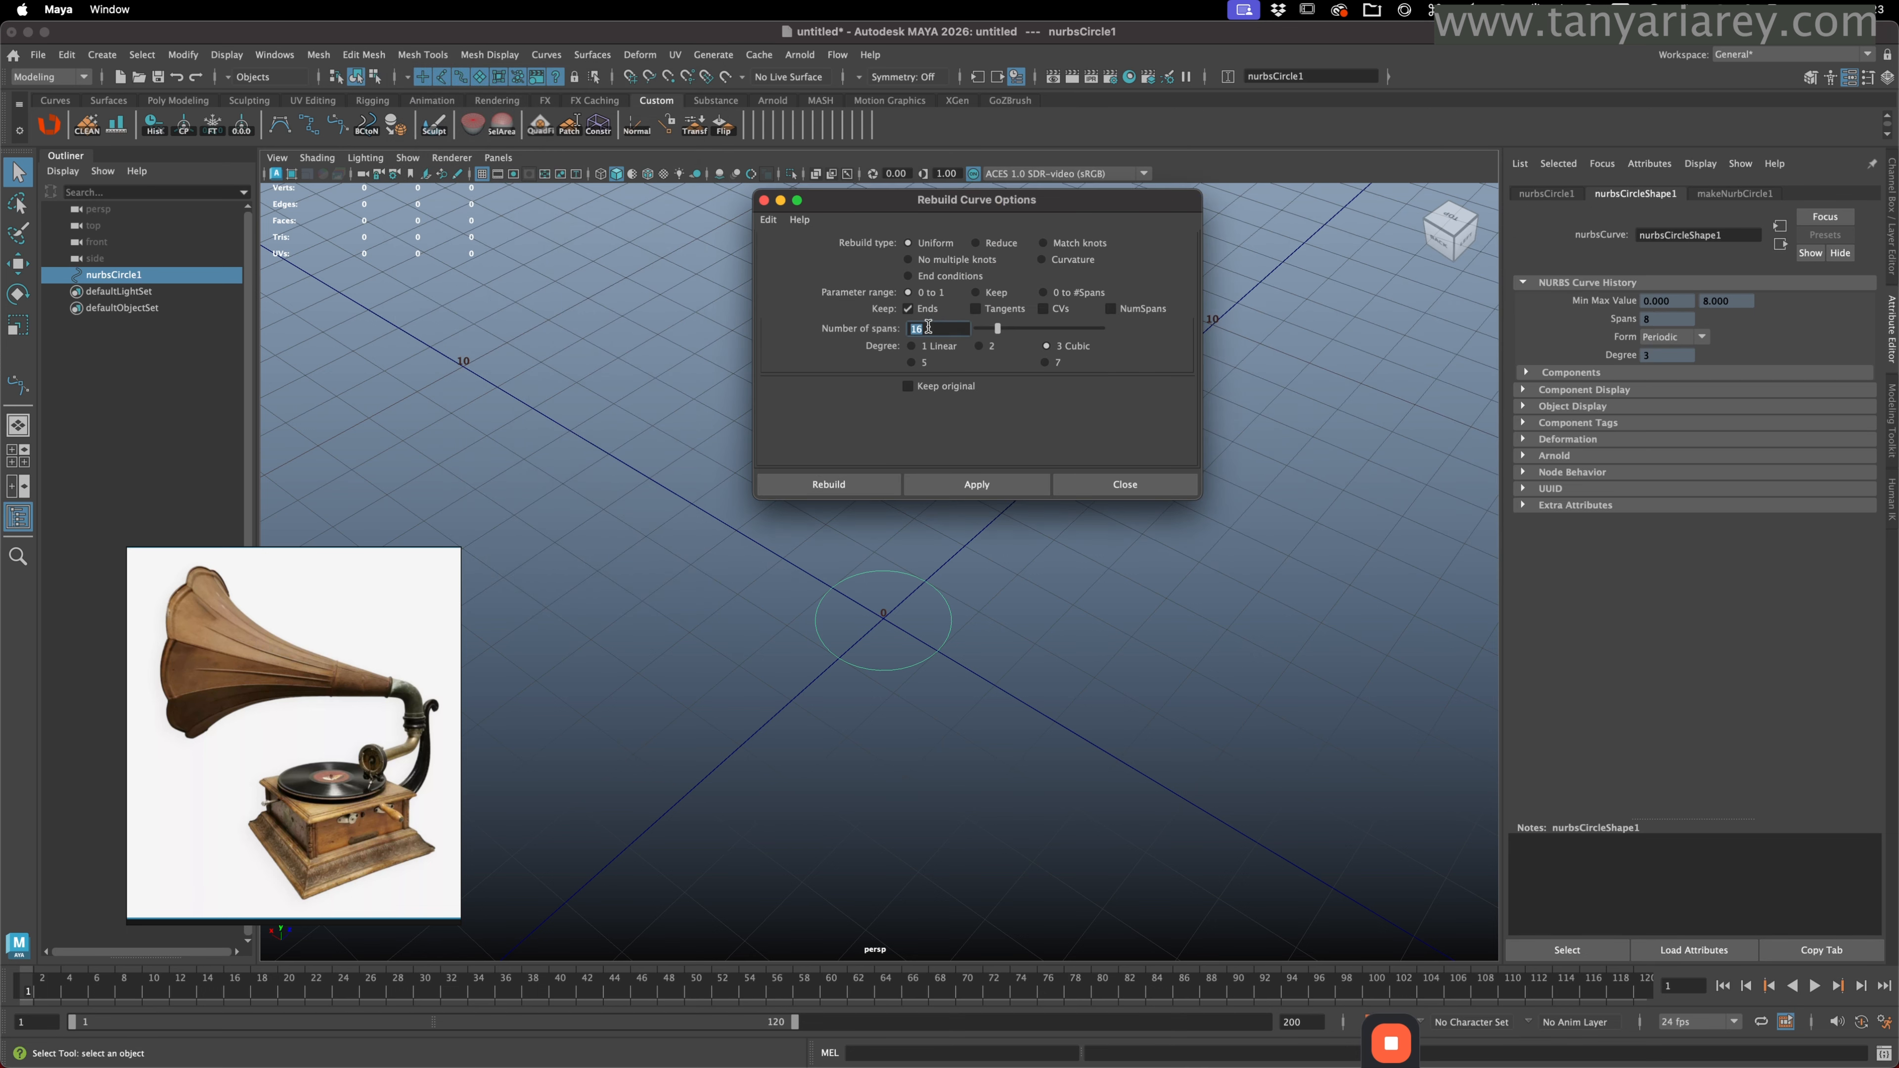
left_click(905, 330)
left_click(976, 483)
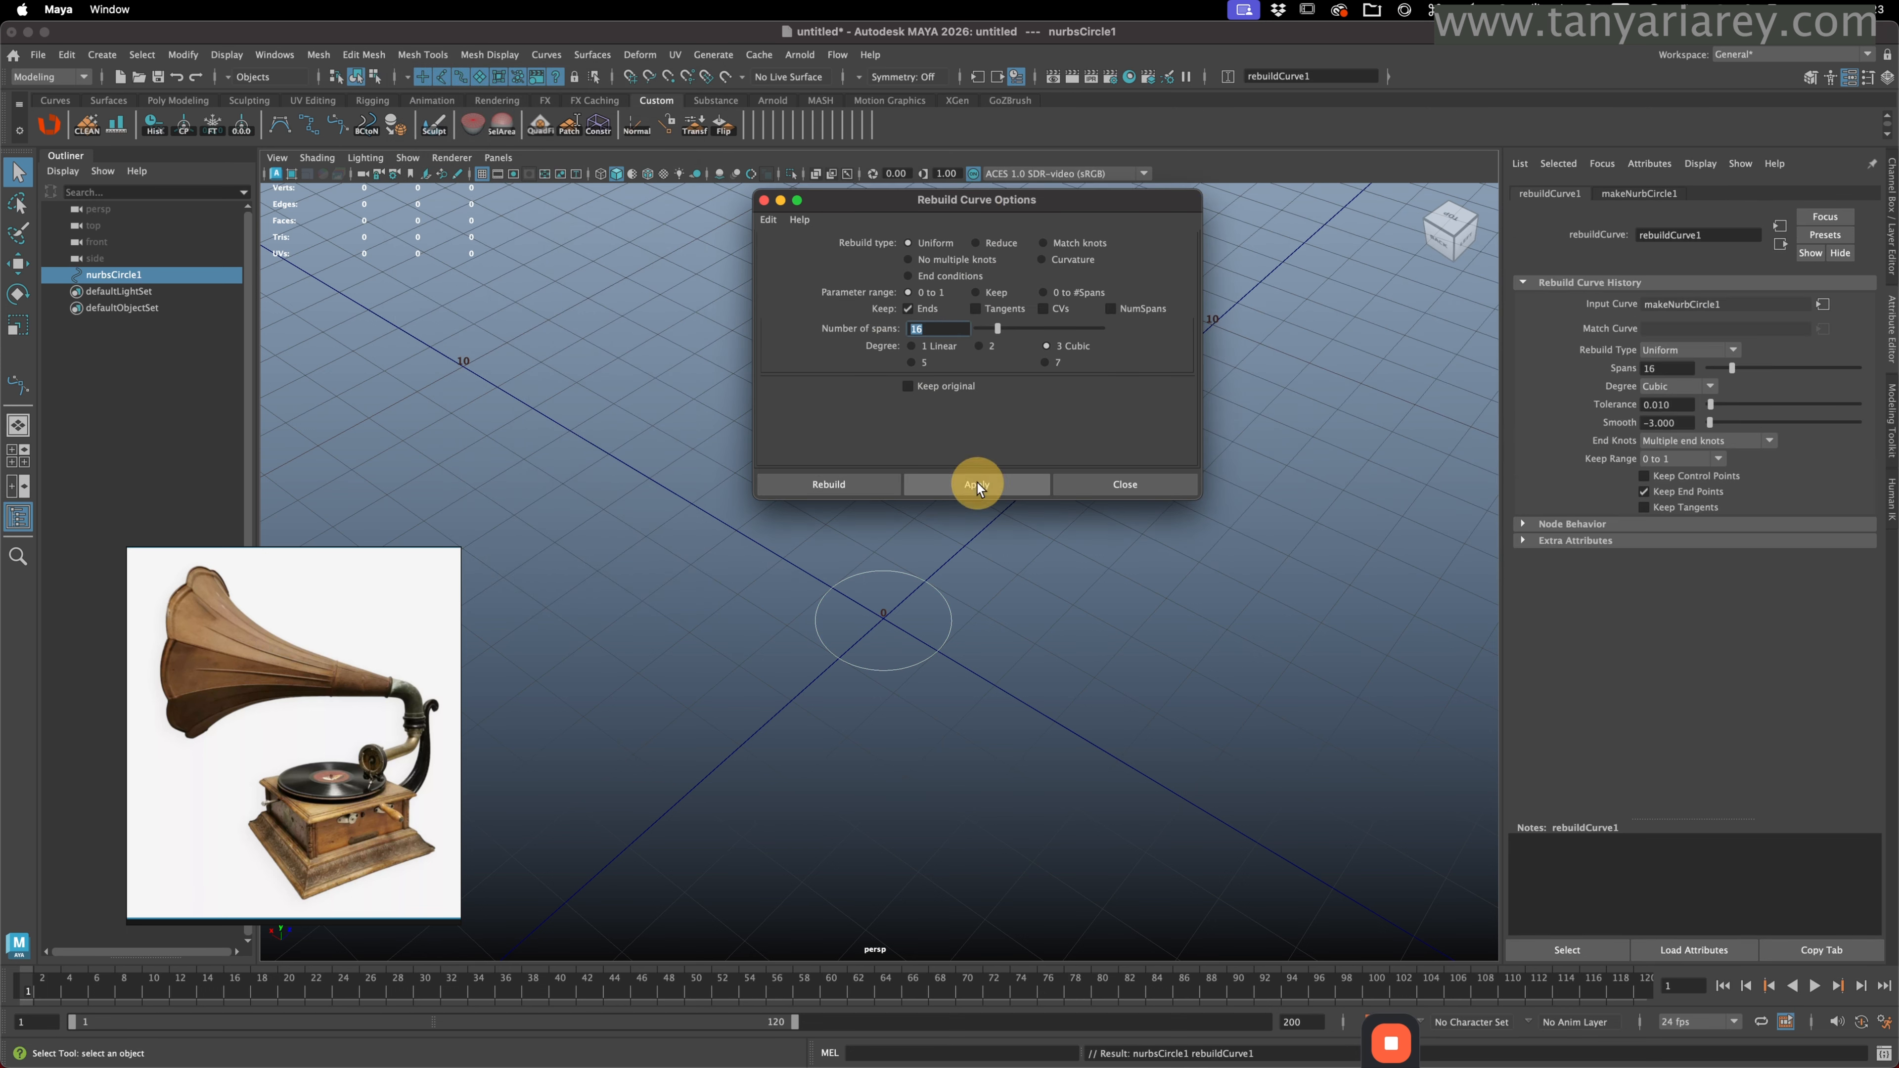
left_click(1136, 486)
- Convert the rebuilt circle from a NURBS curve to a Bezier curve and return it to object mode
left_click(107, 59)
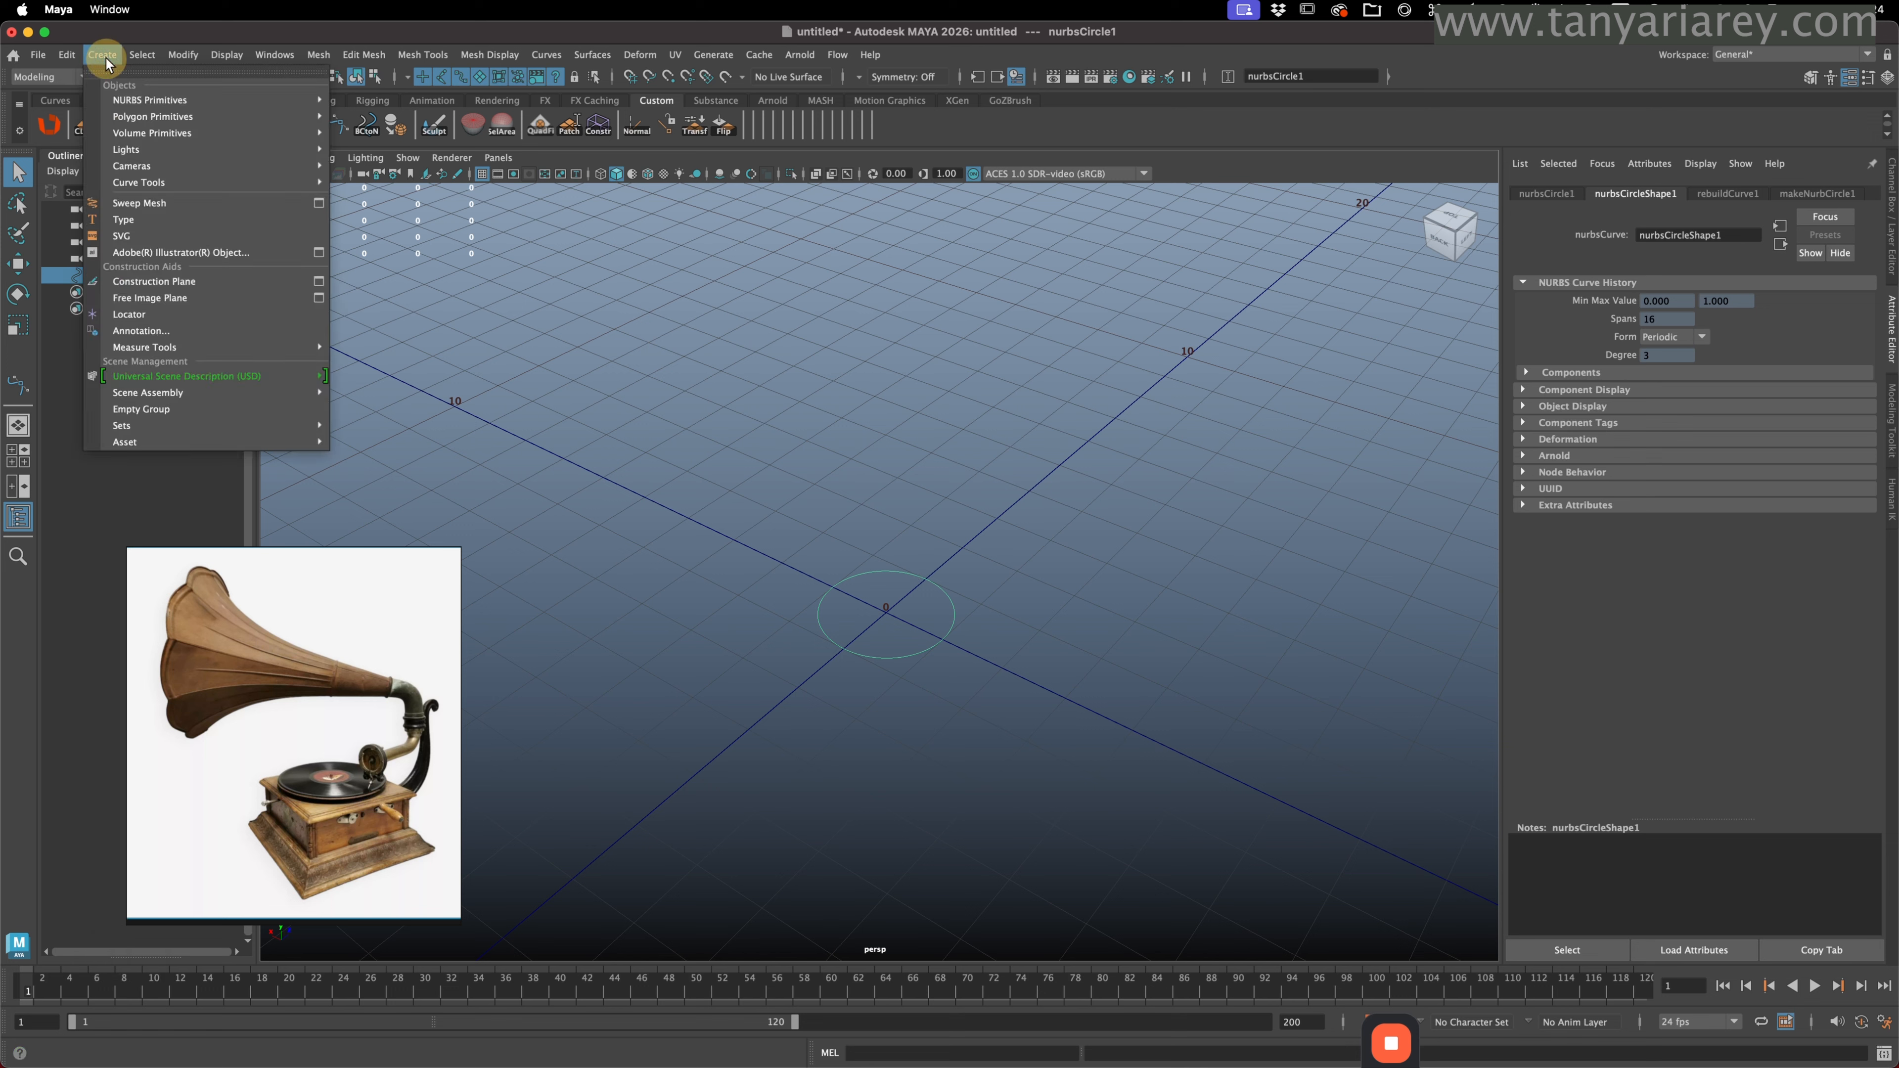
mouse_move(171, 50)
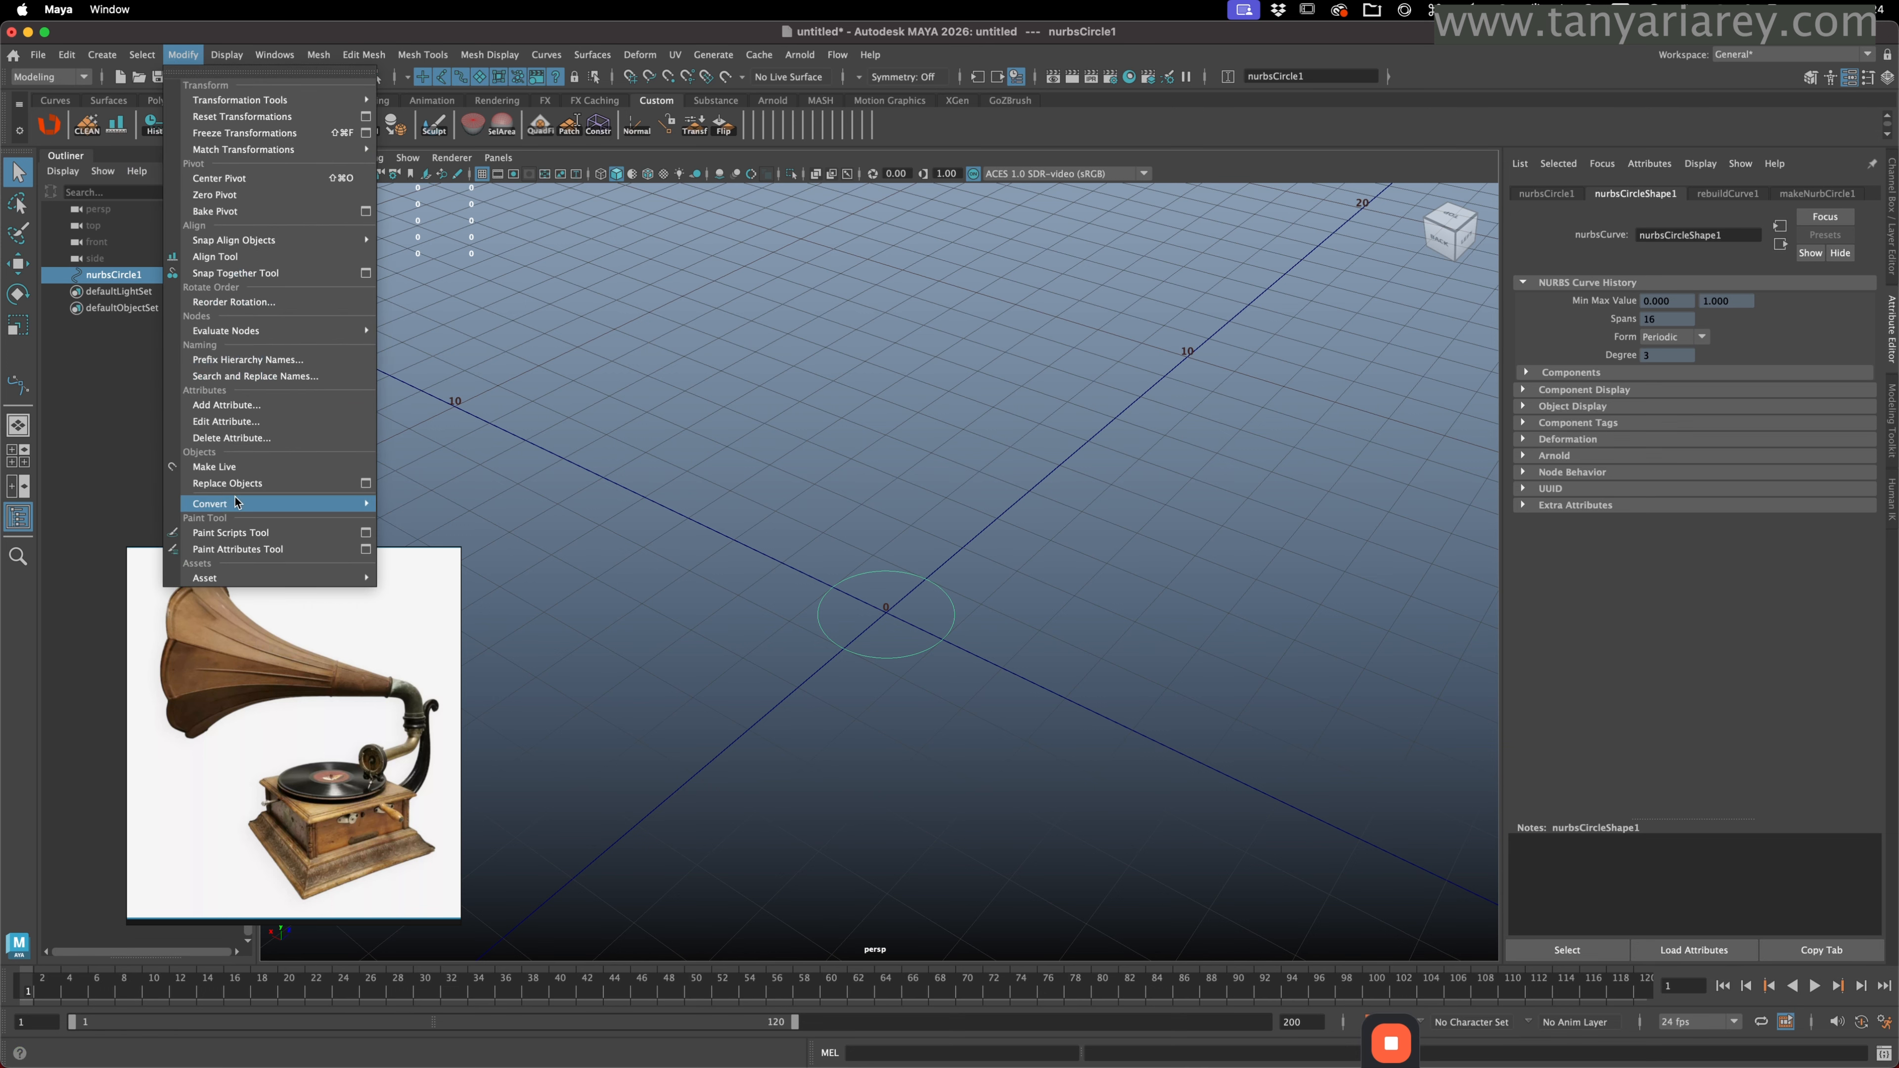
mouse_move(258, 501)
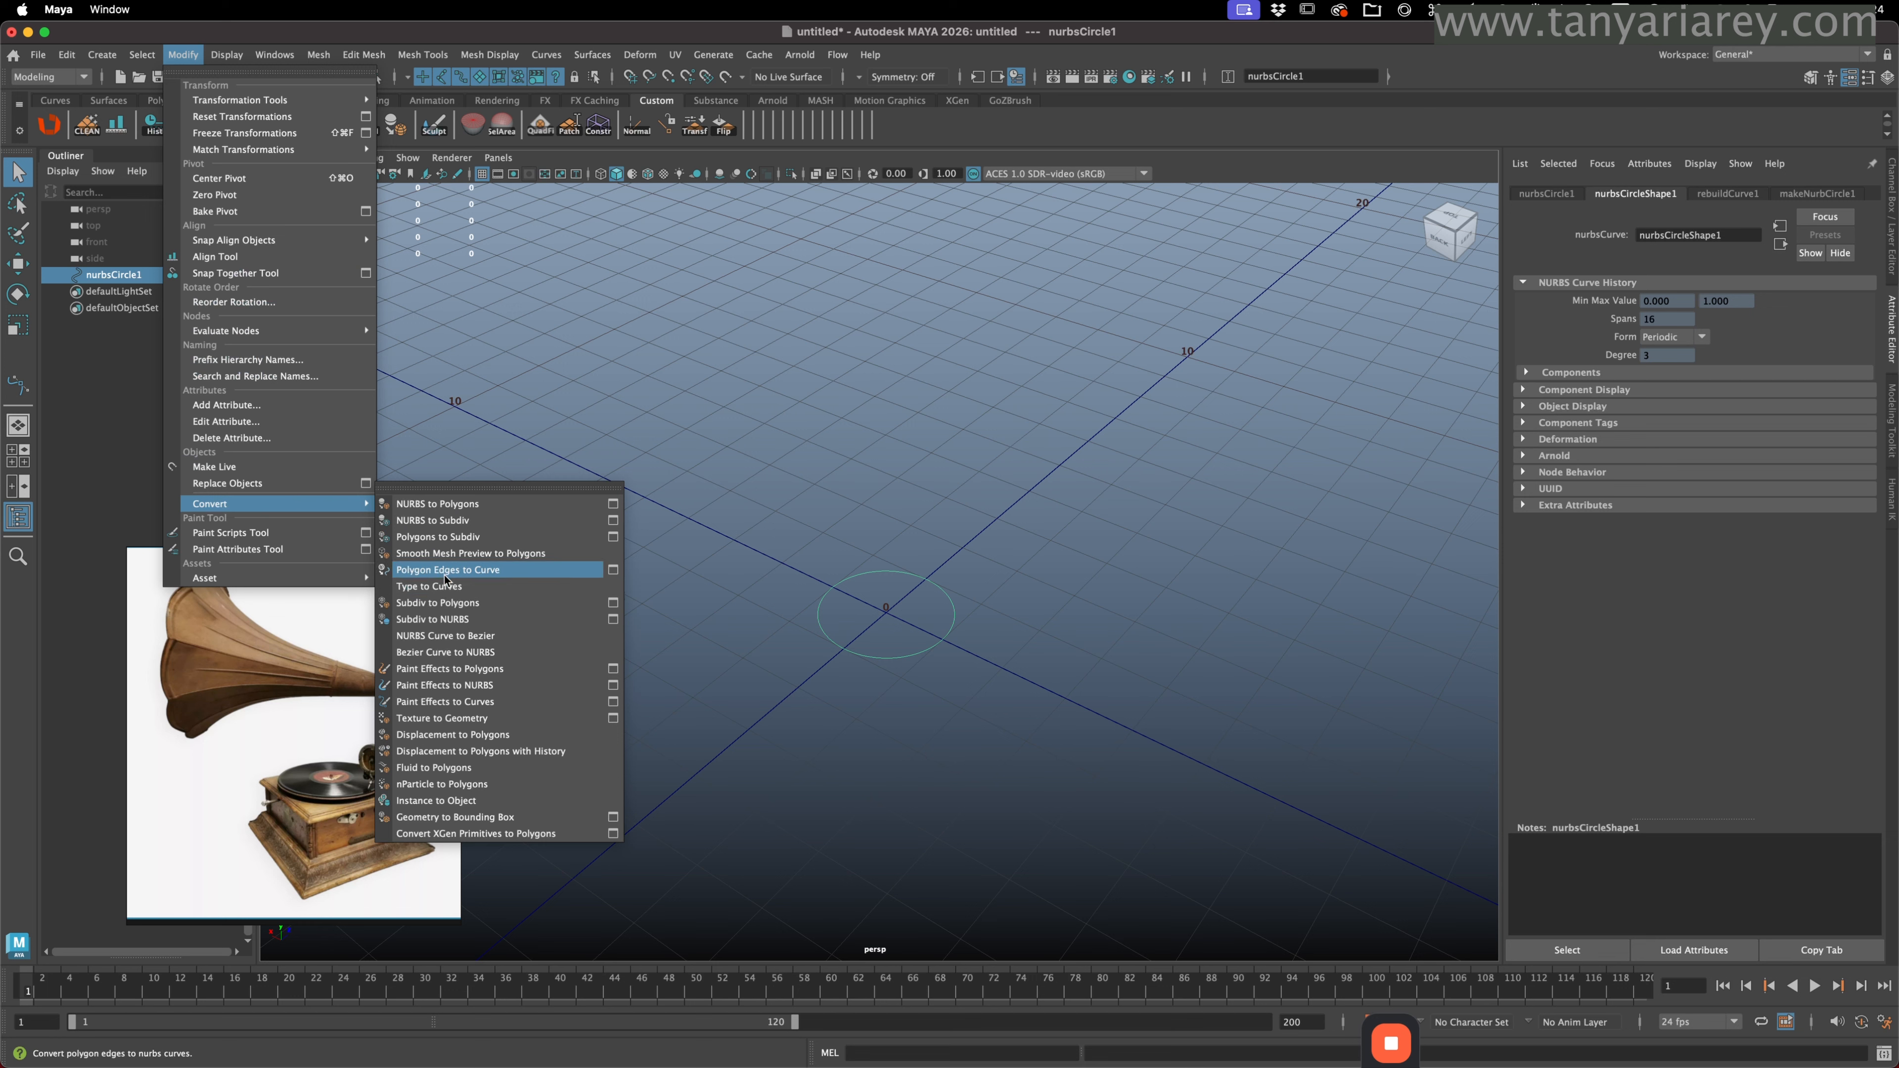
left_click(427, 637)
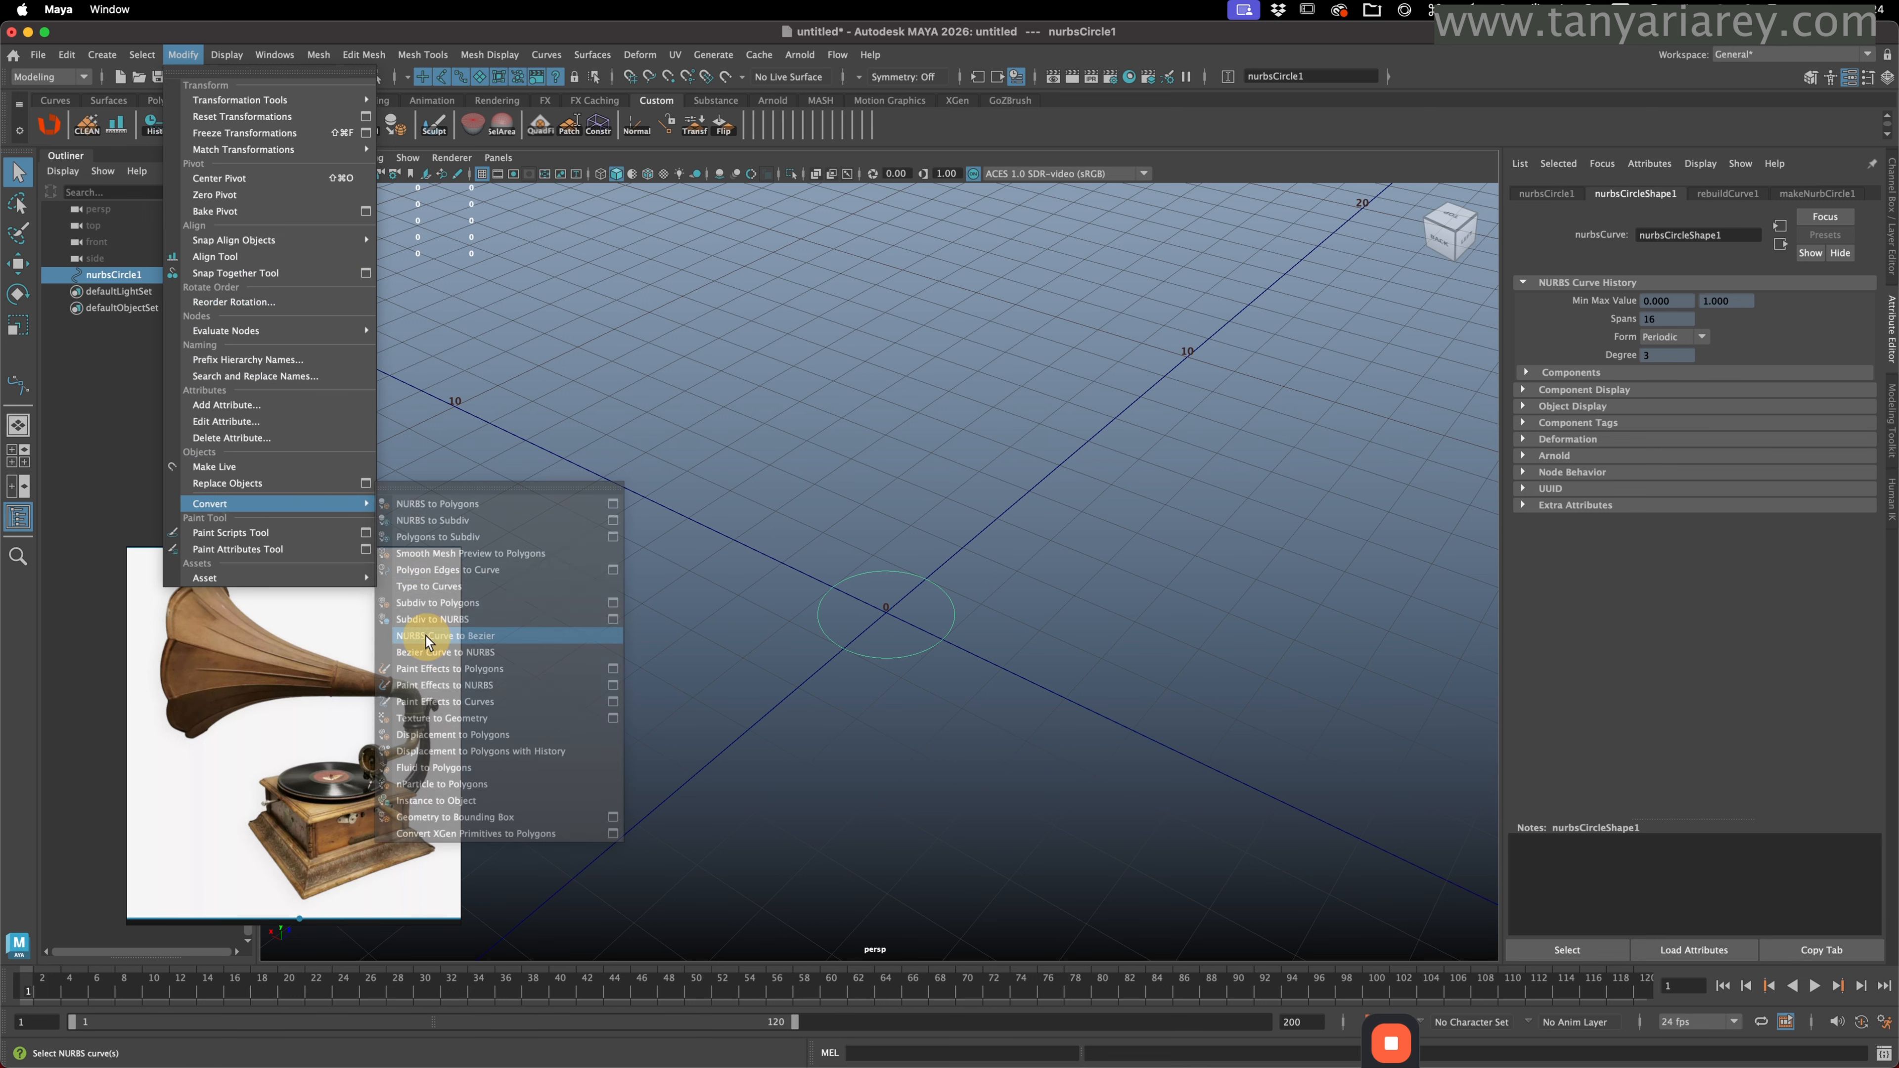
right_click_drag(925, 528, 989, 511)
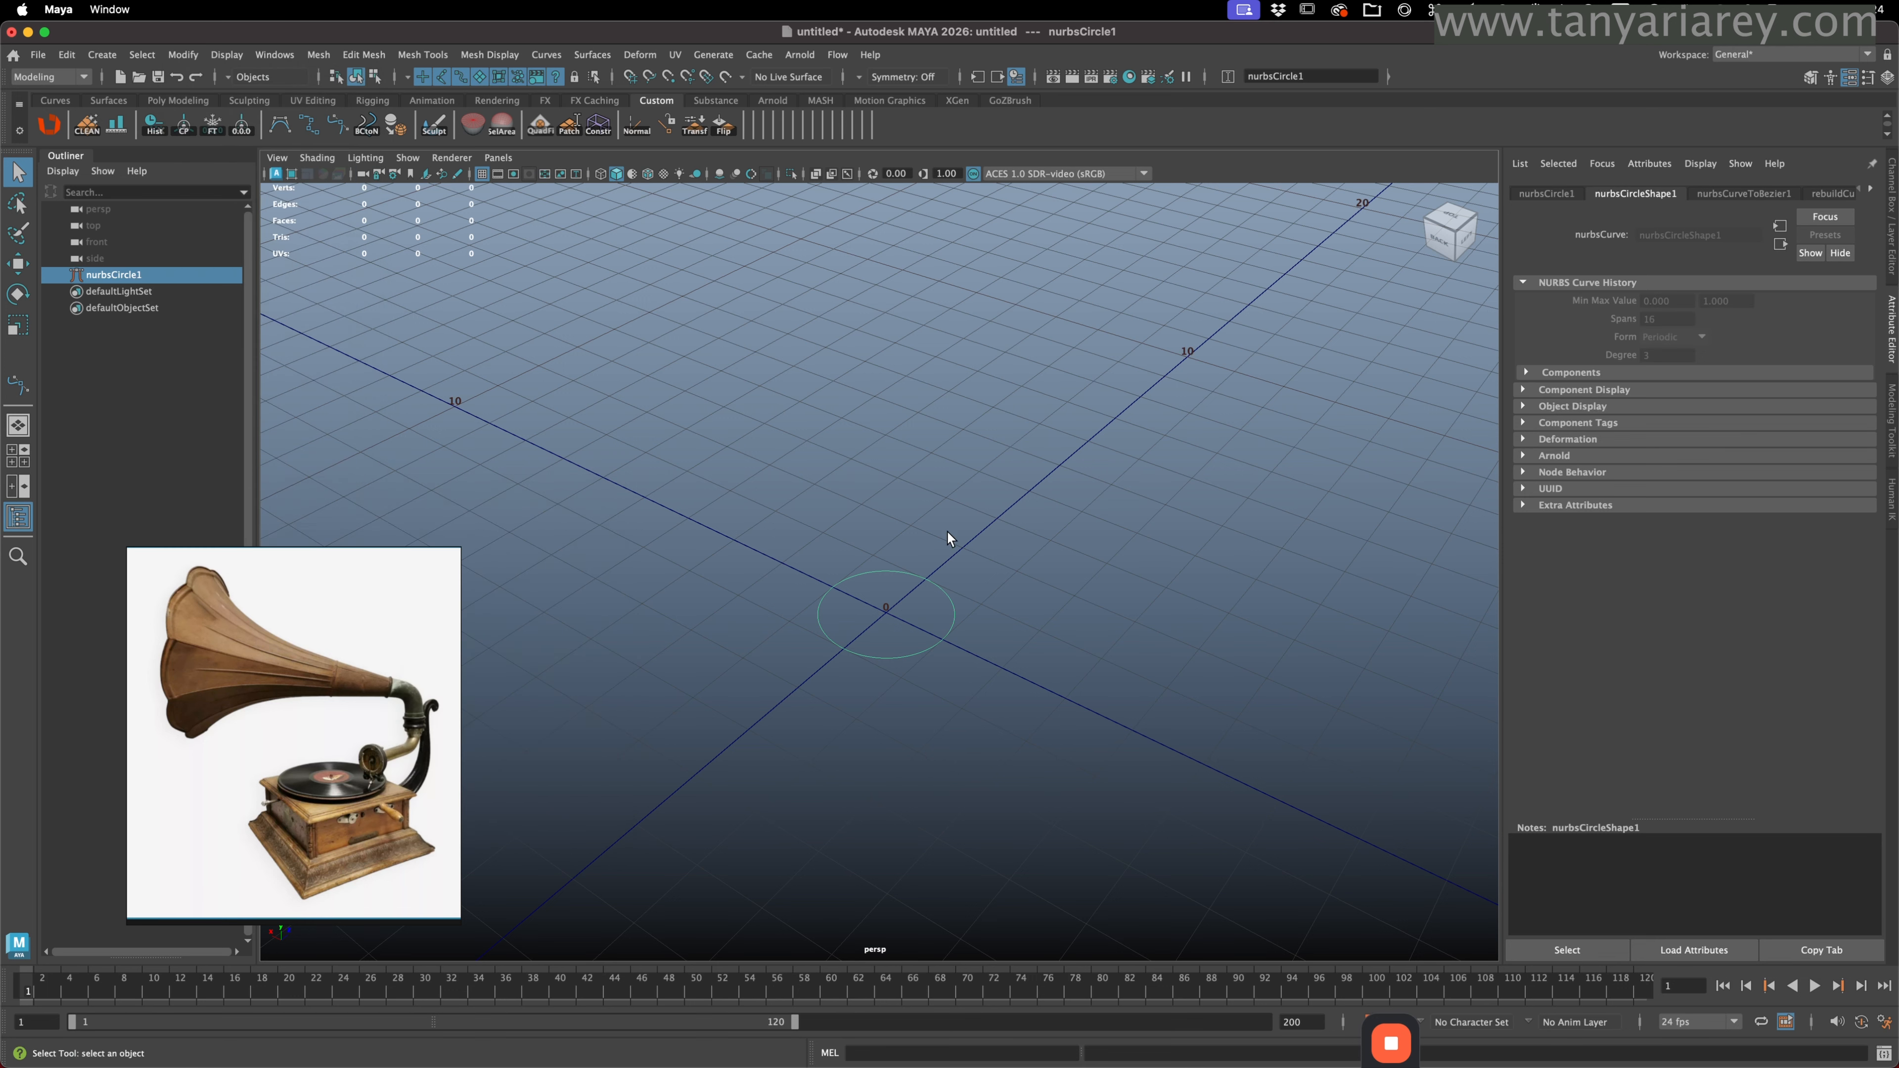
- Duplicate the Bezier circle, raise the copy well above the original, and scale the copy up uniformly
left_click(896, 585)
key("w")
left_click_drag(890, 554, 893, 393, "shift")
scroll(912, 426, "down", 3)
left_click_drag(928, 469, 950, 626, "alt")
left_click_drag(869, 511, 977, 463)
key("r")
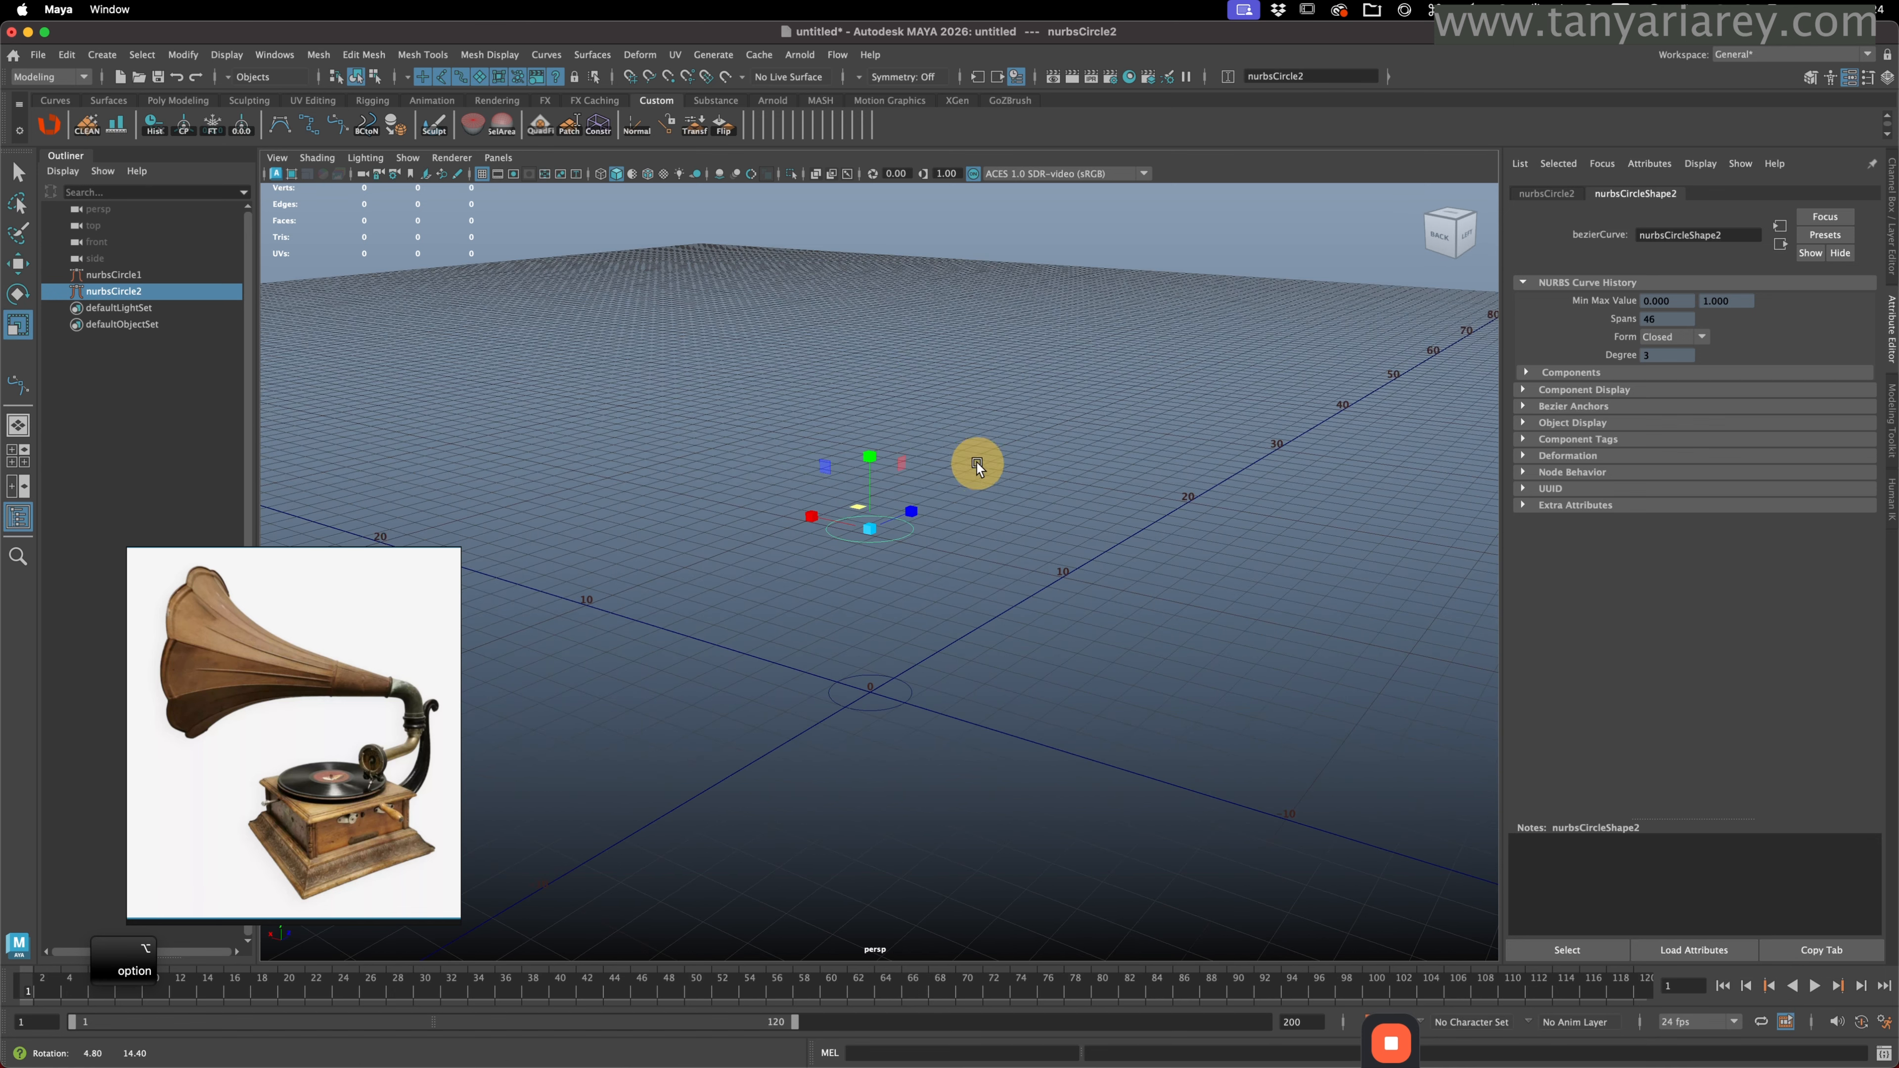
left_click_drag(869, 524, 951, 515)
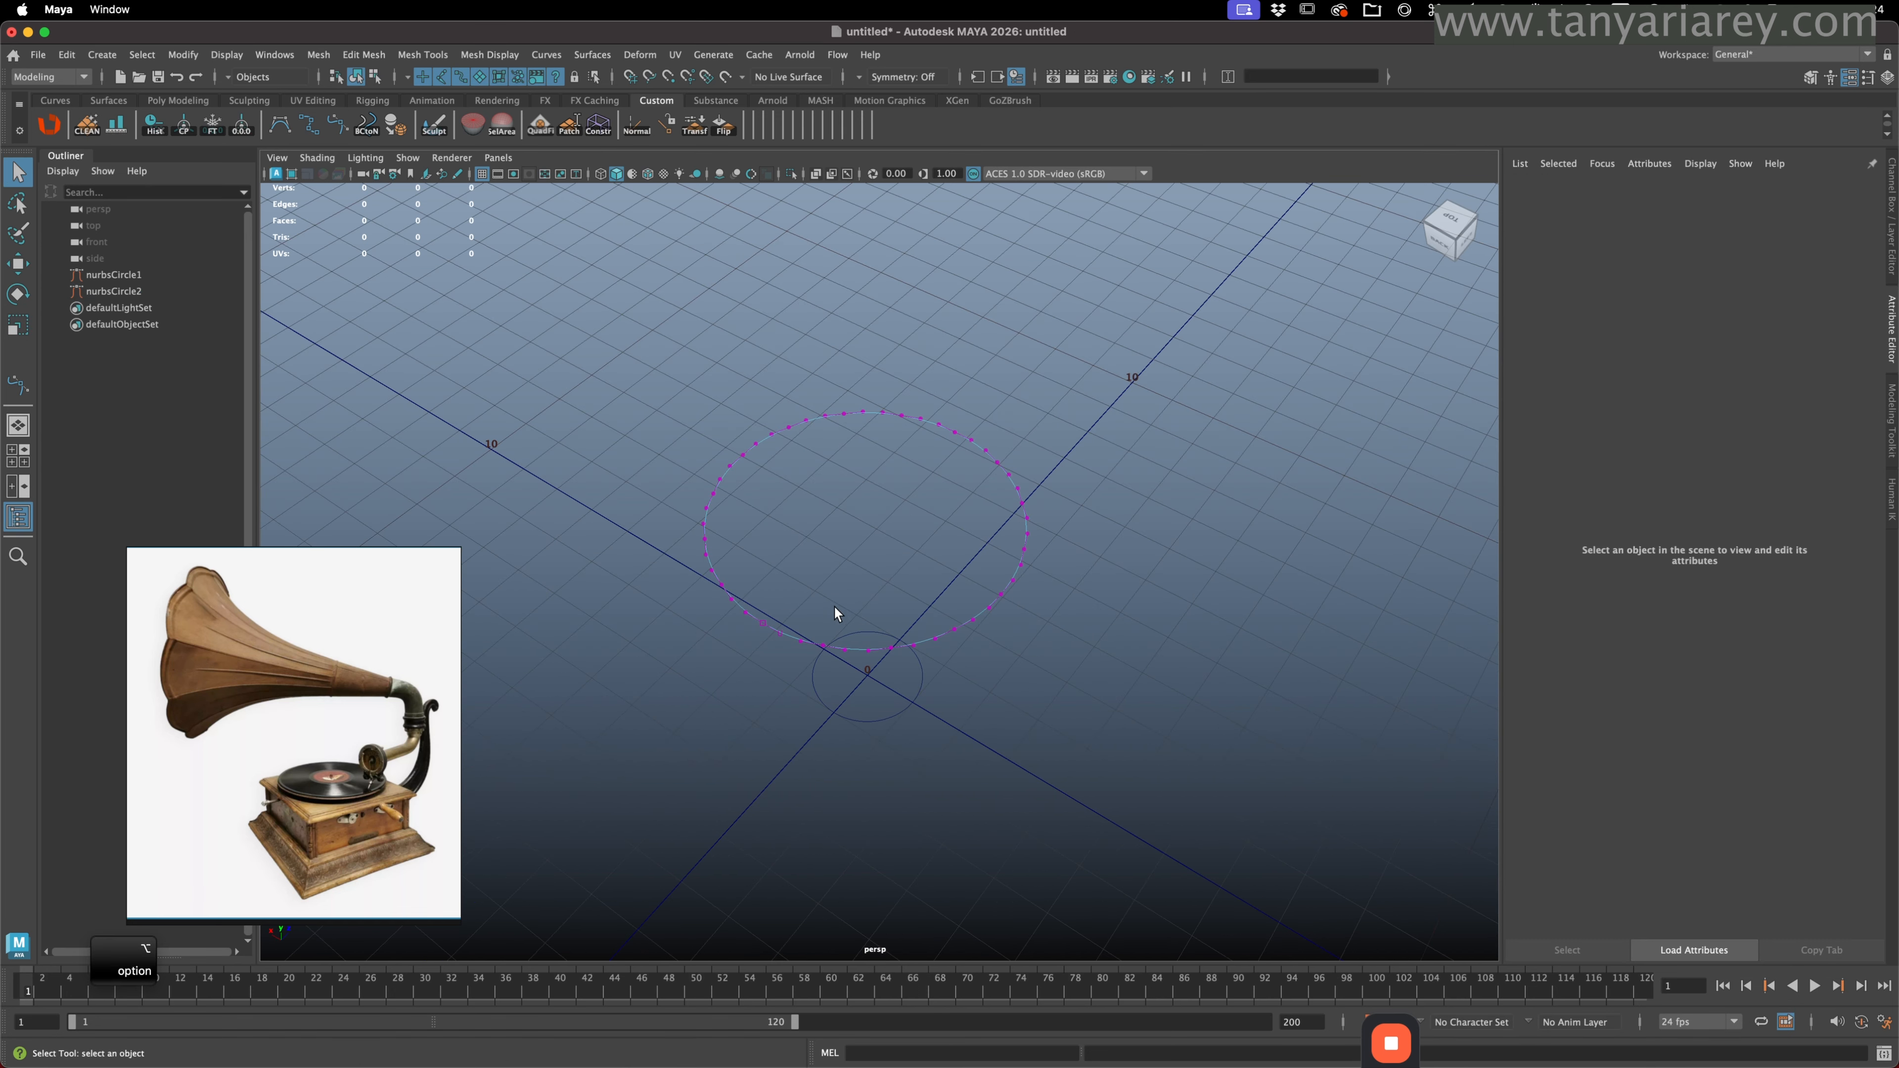
- Select every other anchor point on the upper circle and scale these eight points inward to form a petal outline
left_click_drag(834, 606, 808, 596, "alt")
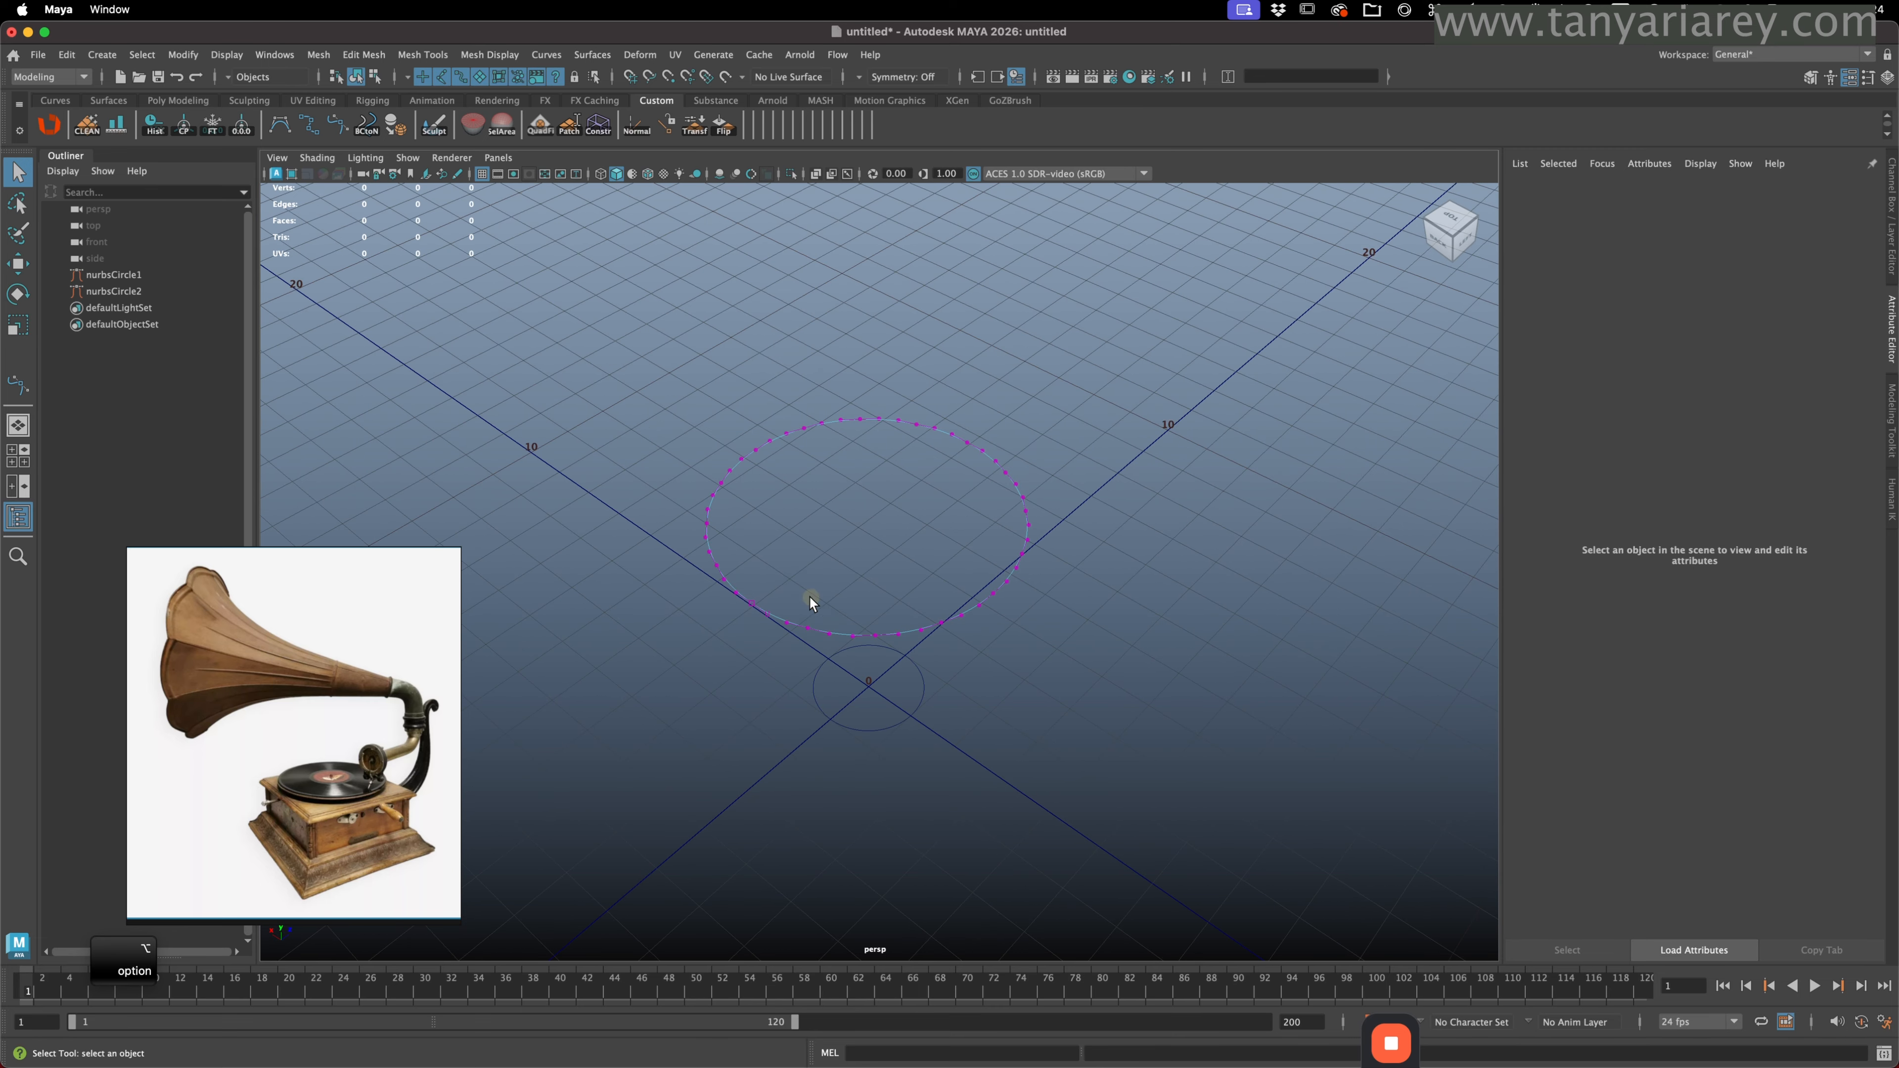
left_click(715, 565)
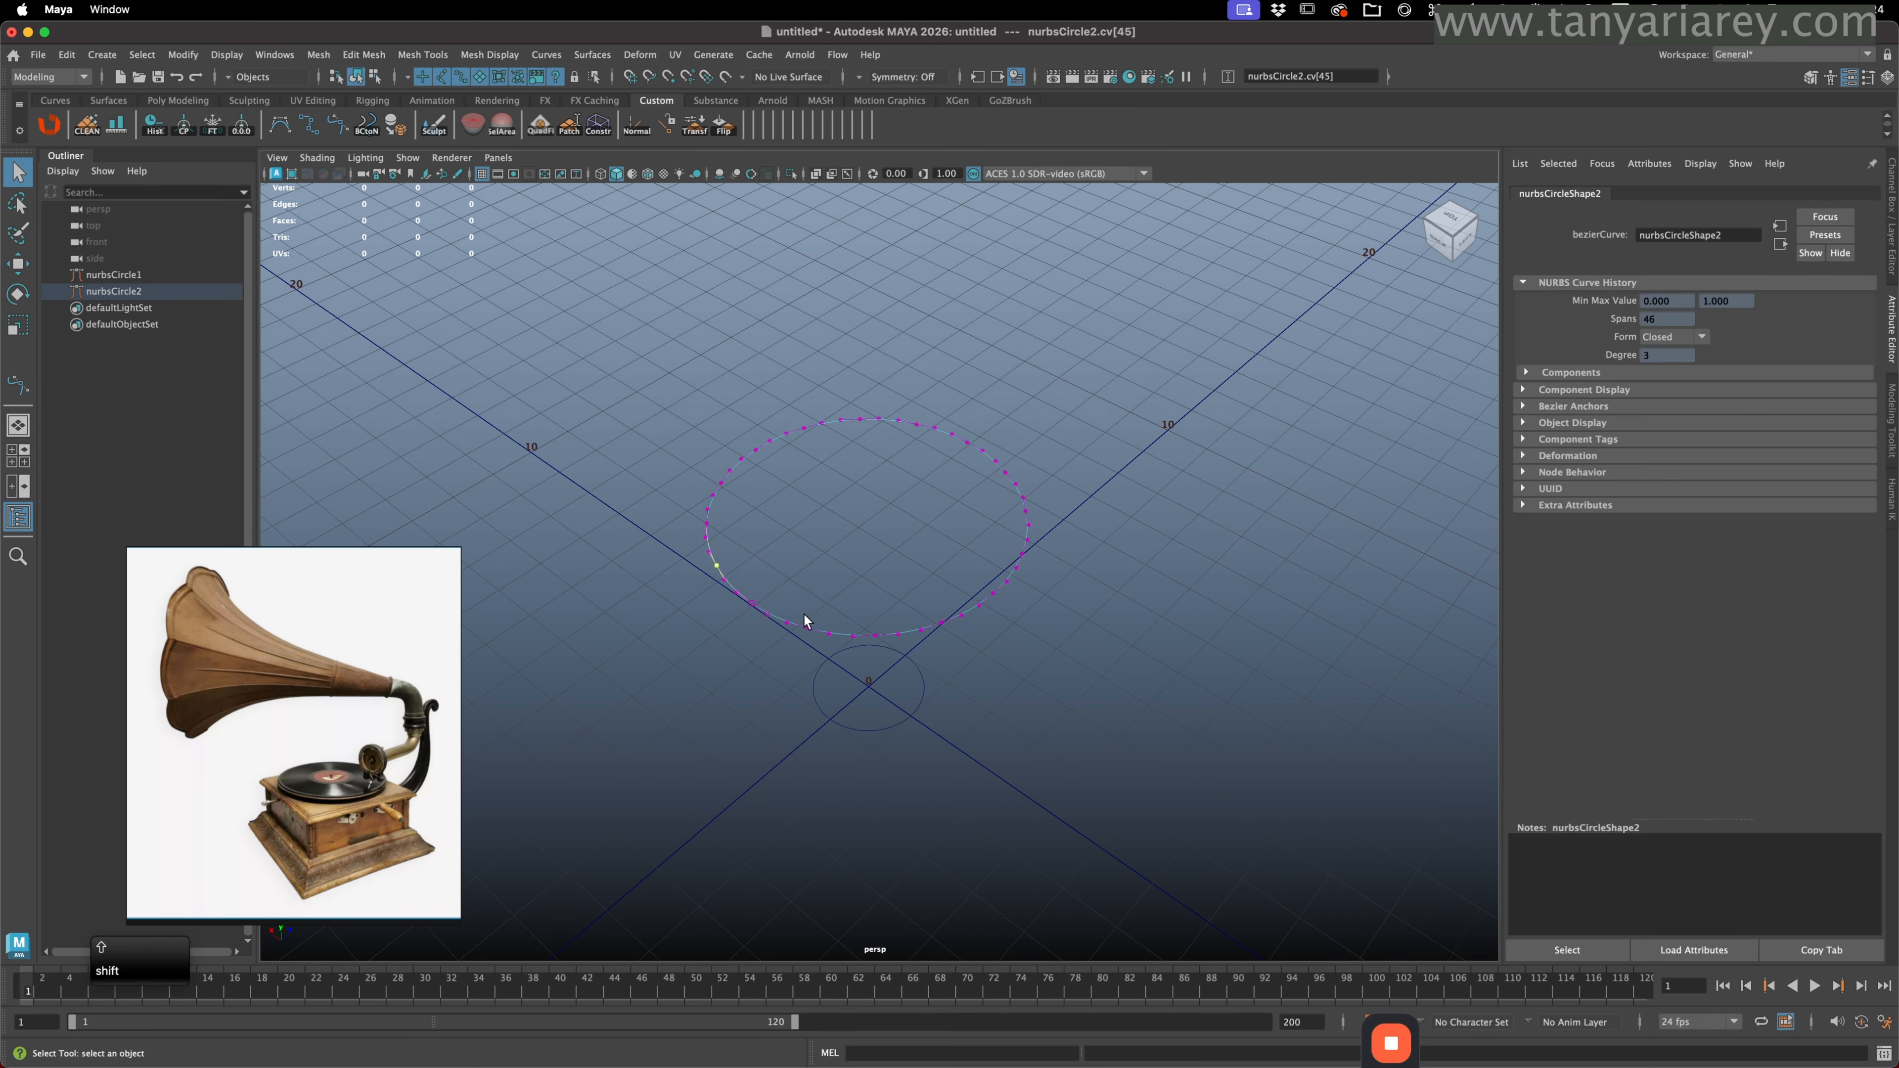
left_click(810, 633, "shift")
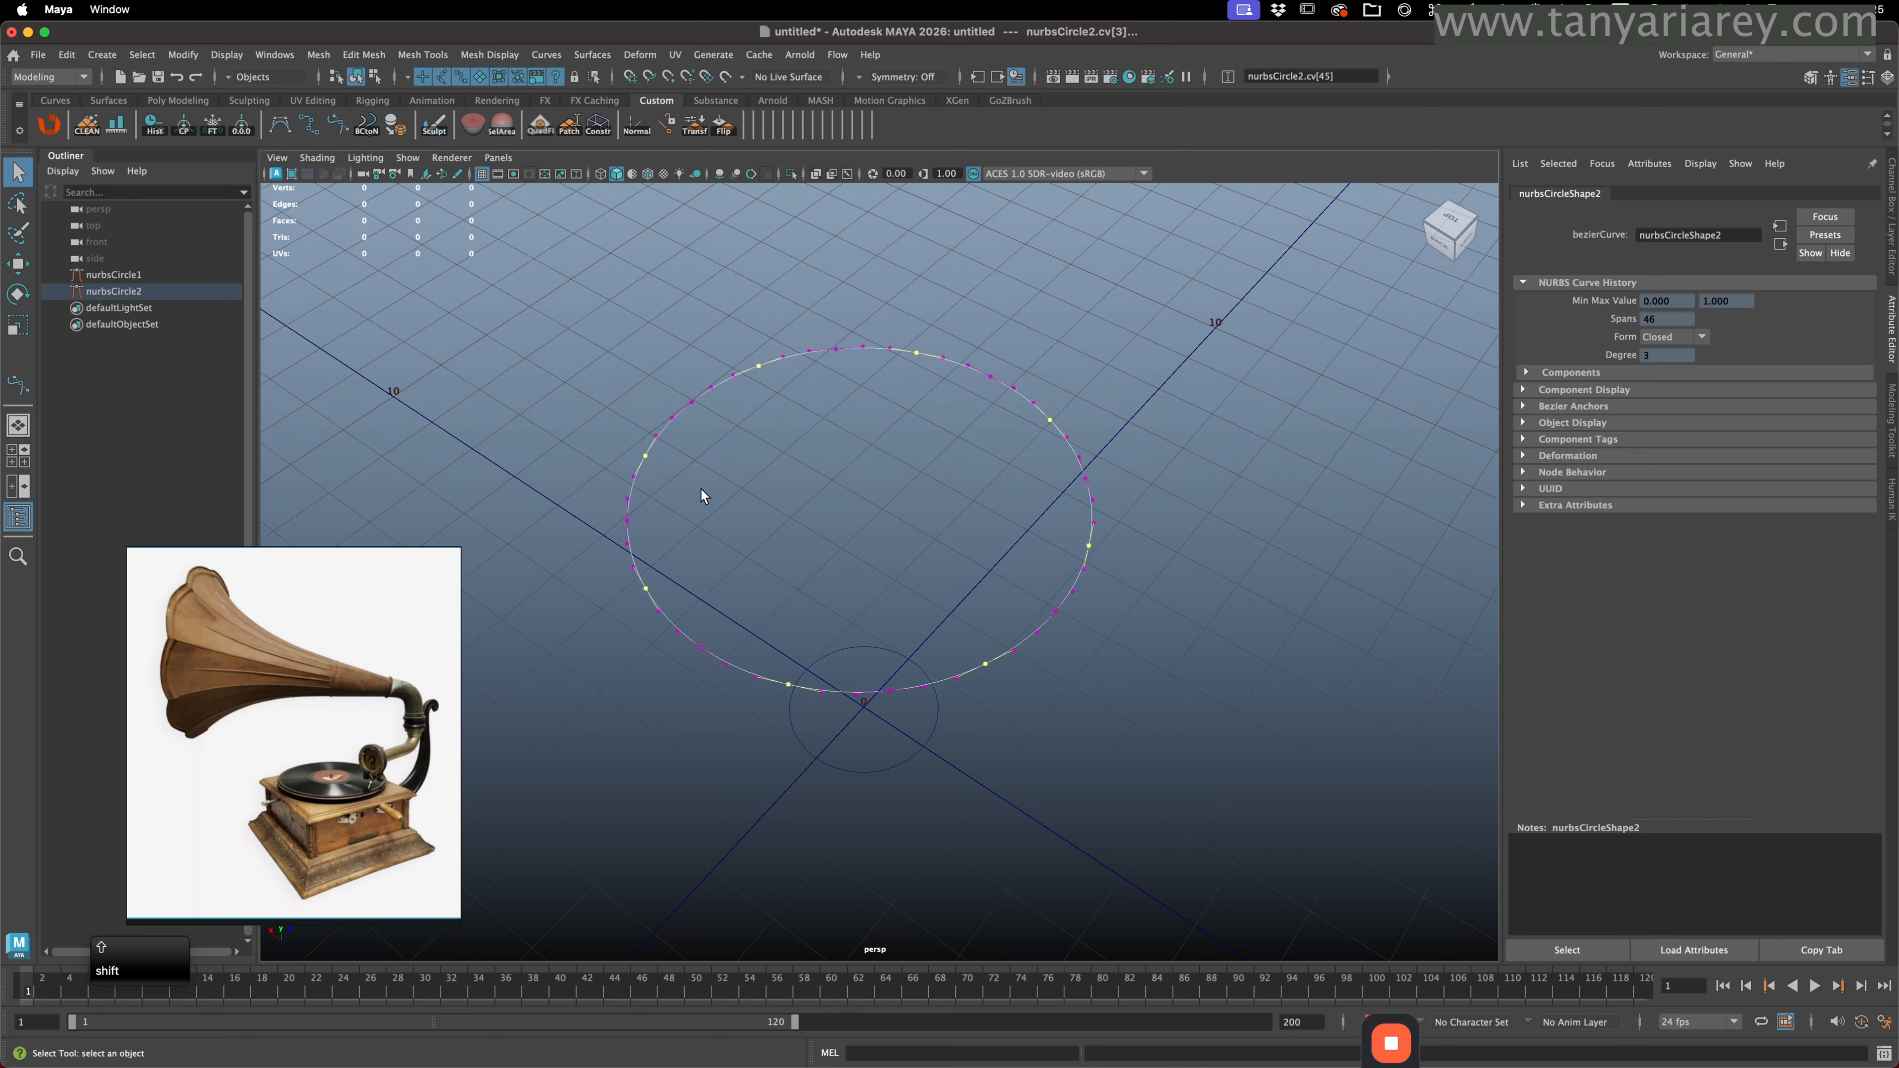
key("r")
left_click_drag(845, 420, 851, 447, "alt")
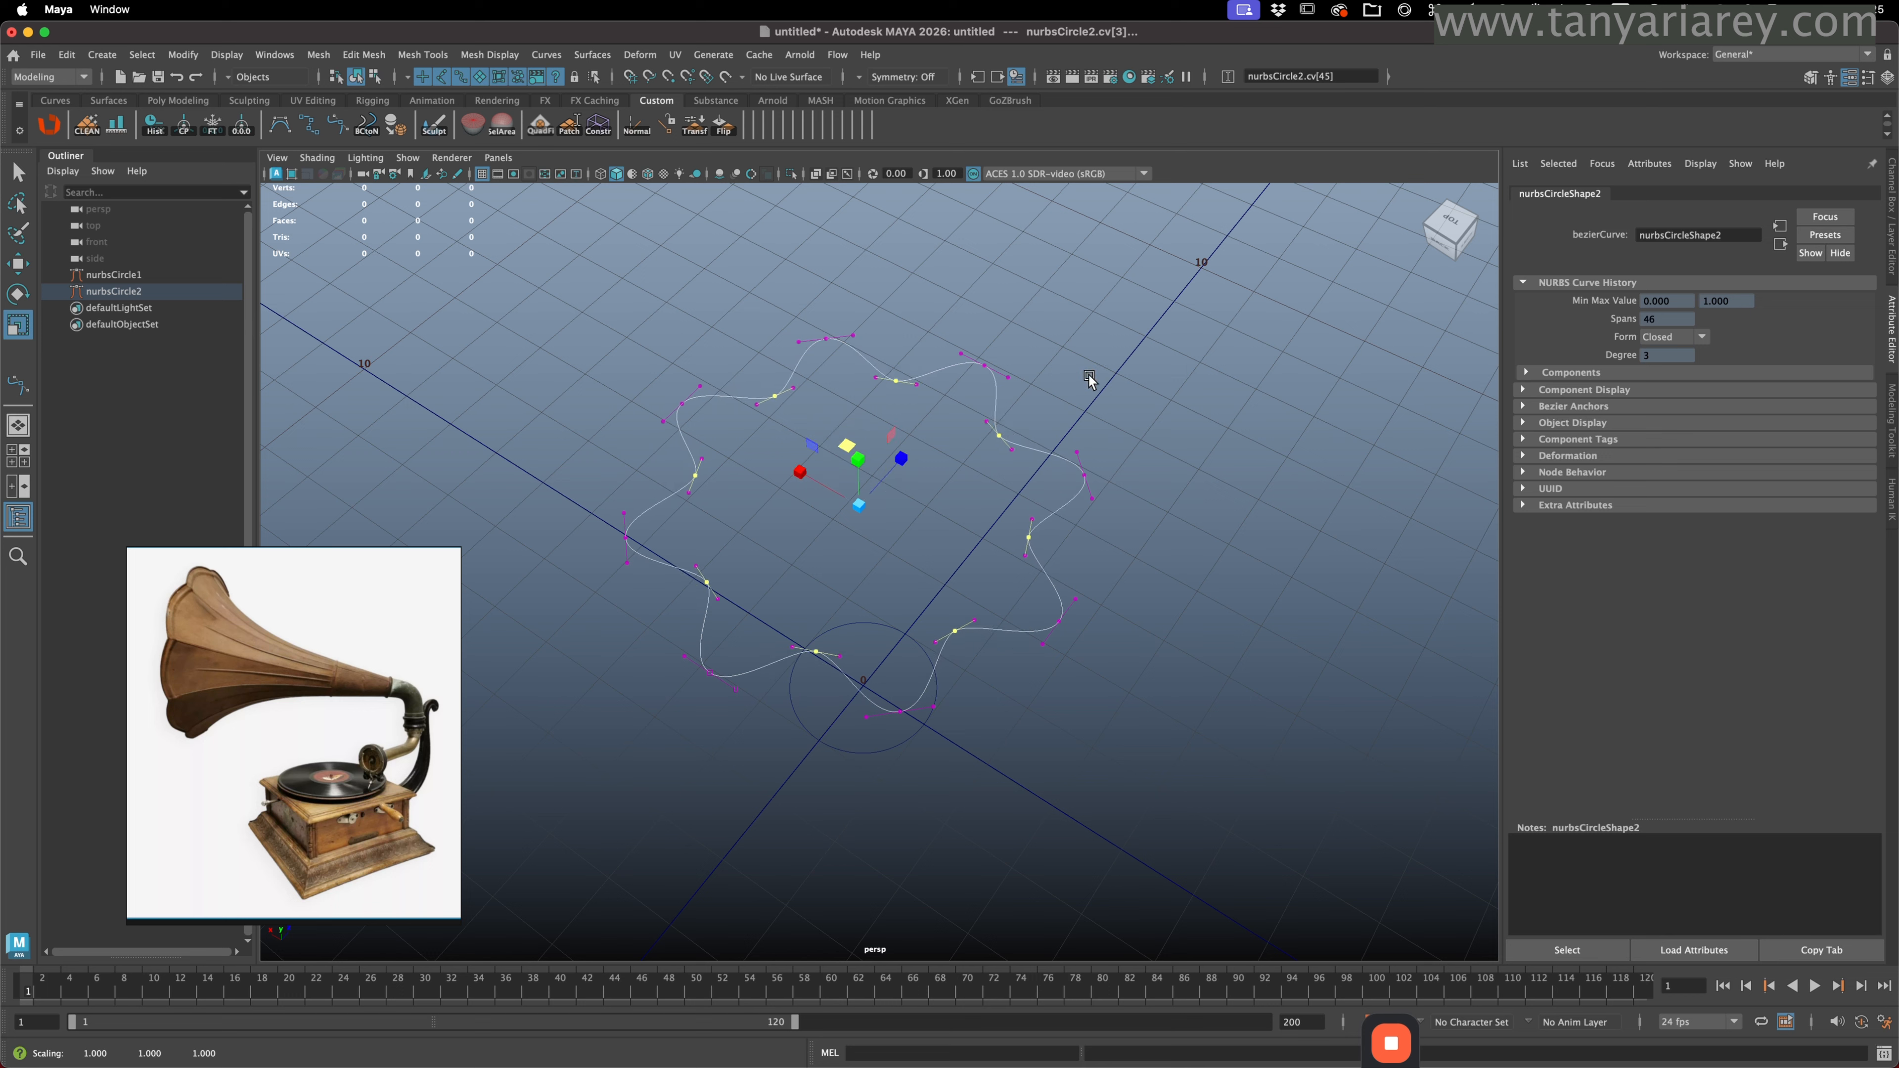
- Turn the selected inner anchors into sharp Bezier corners and return the petal curve to object mode
right_click_drag(1067, 366, 1141, 370, "shift")
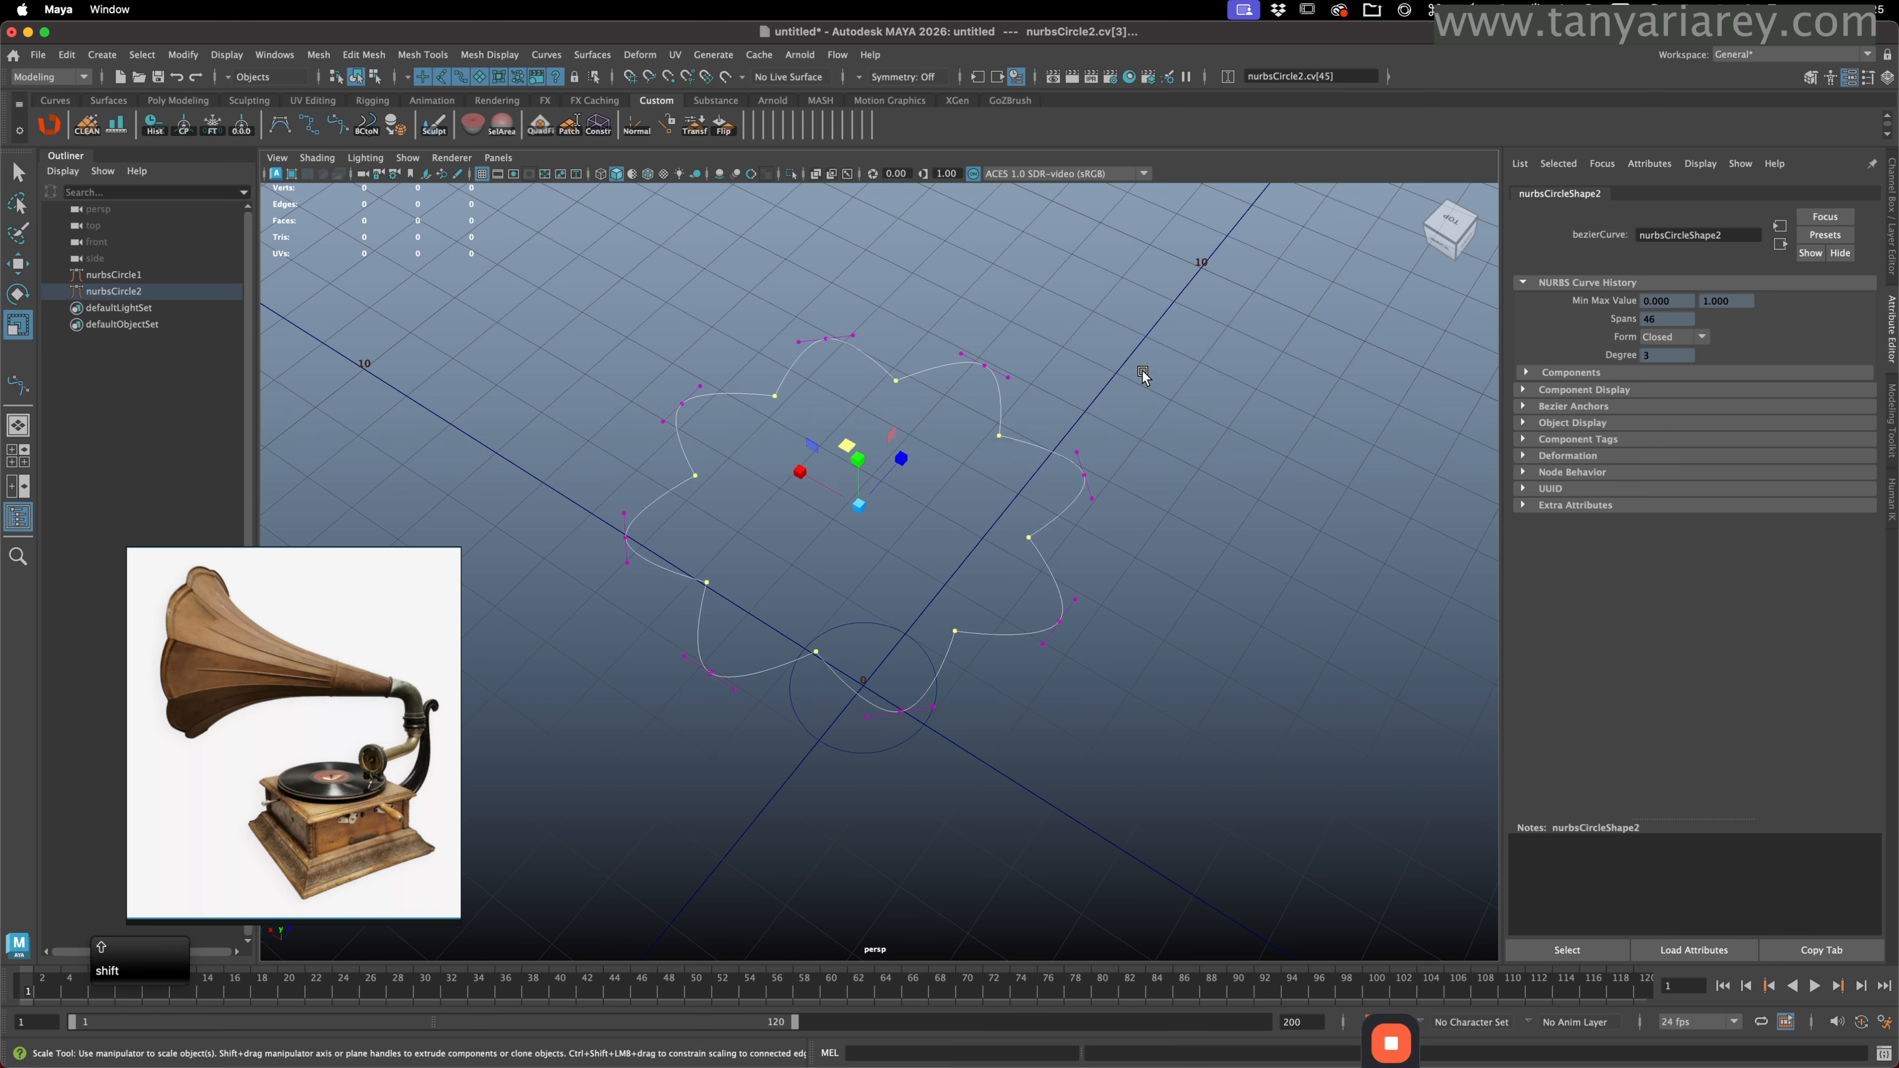
left_click_drag(899, 513, 954, 519, "alt")
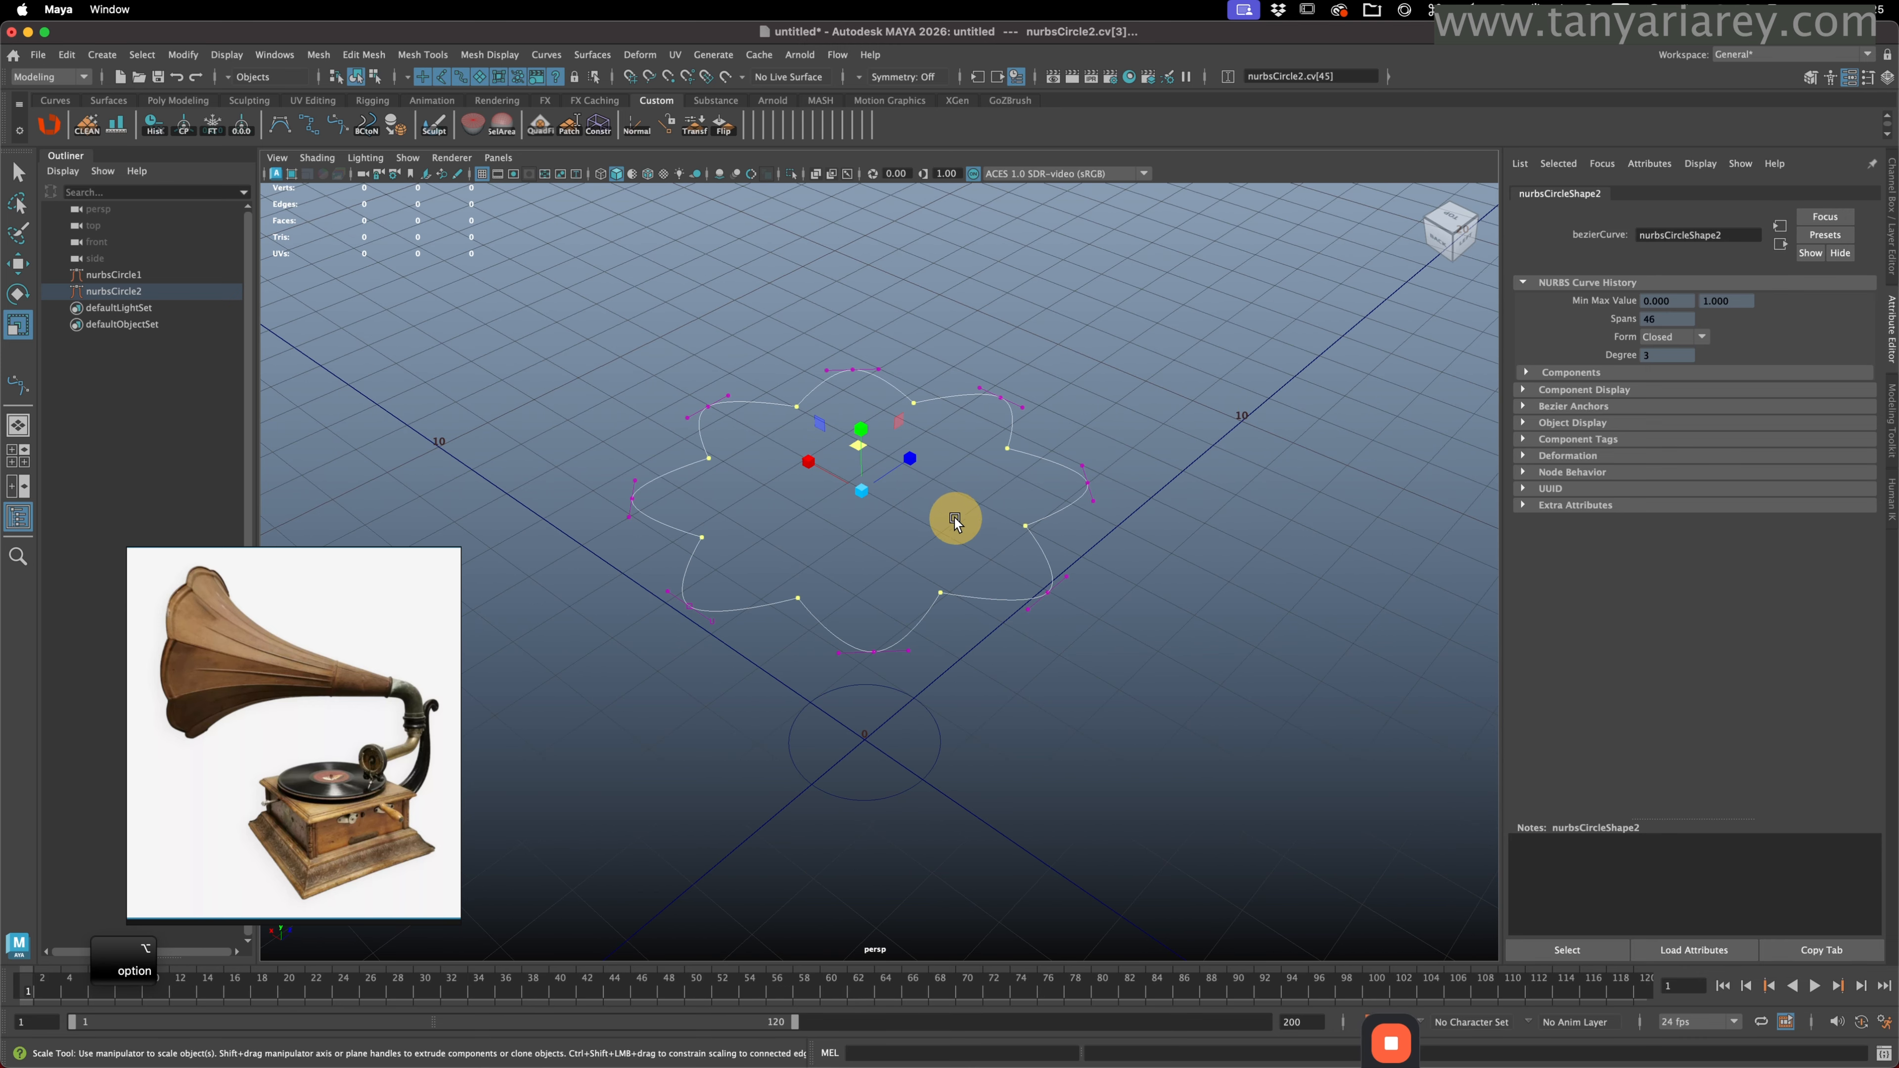
left_click(18, 171)
right_click_drag(842, 314, 927, 289)
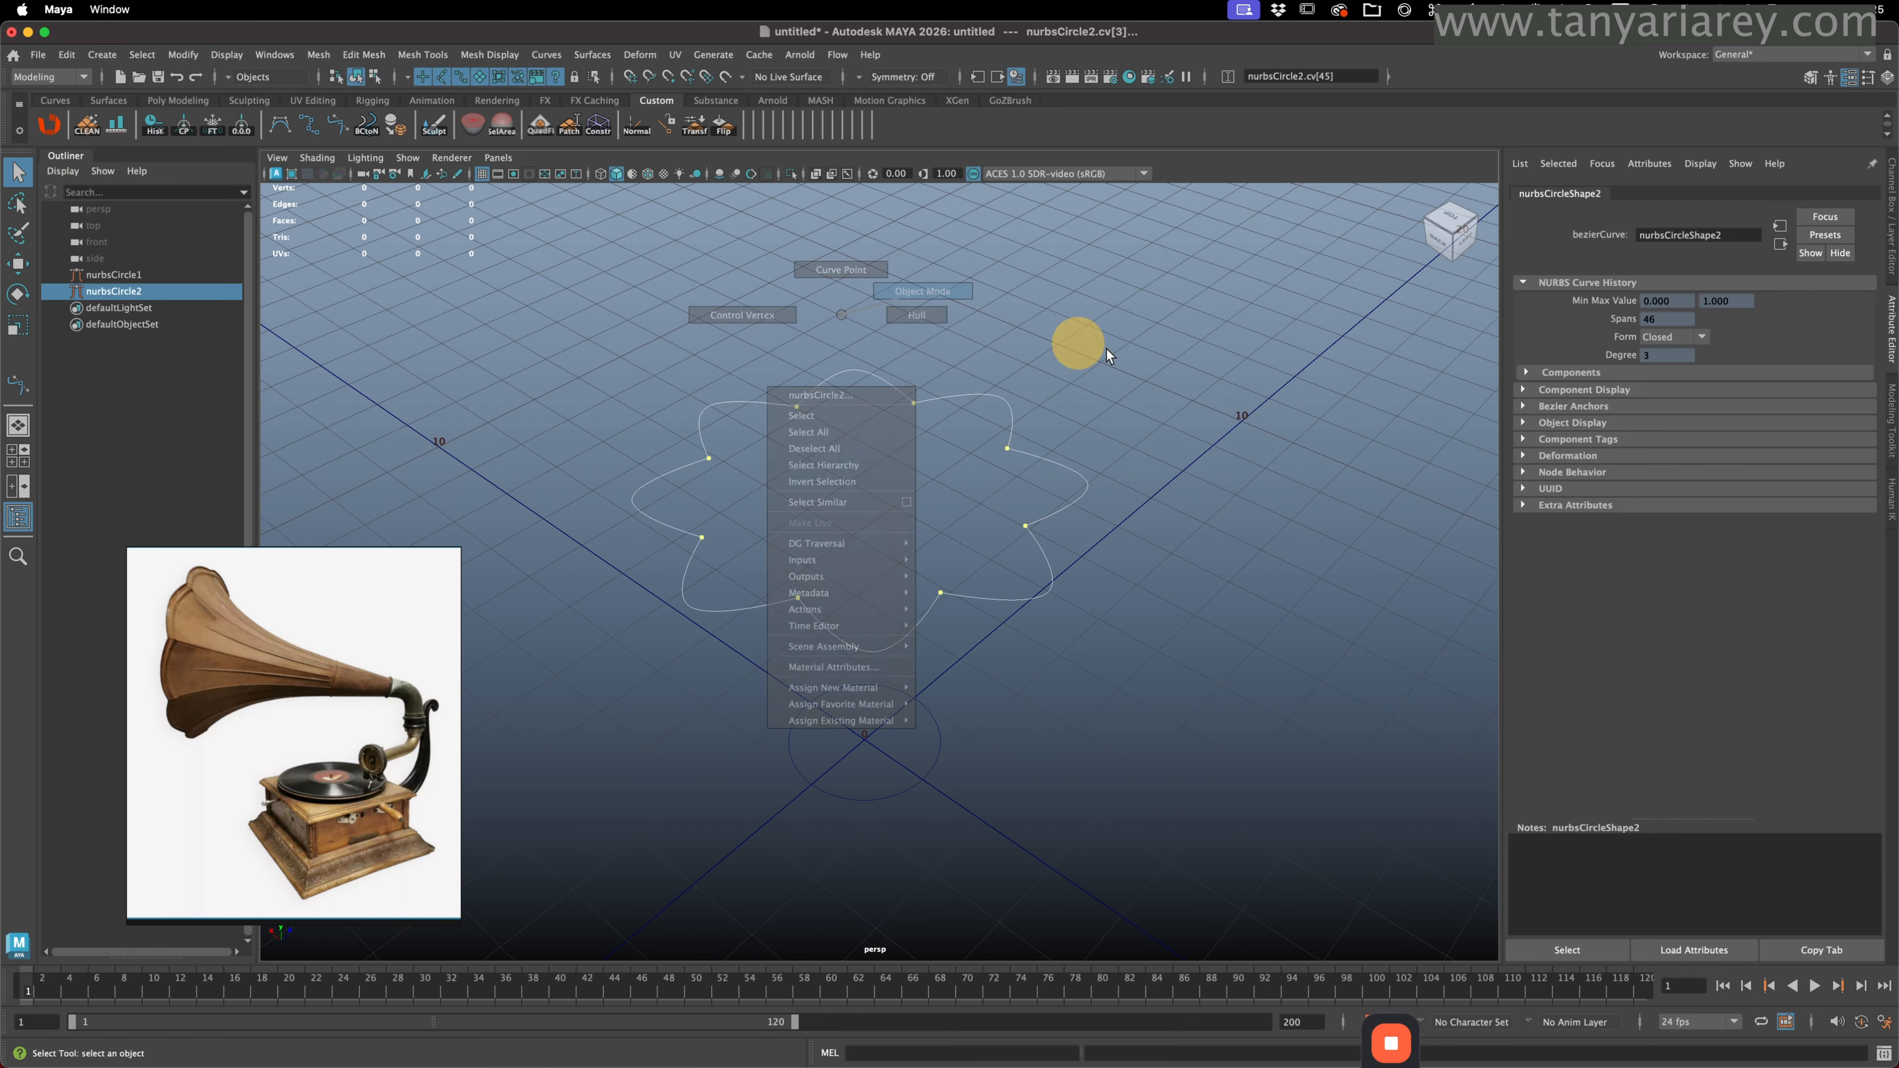
- Loft a uniform, cubic NURBS surface from the lower circle to the raised petal curve, with one section span
left_click(1045, 679)
left_click(802, 728)
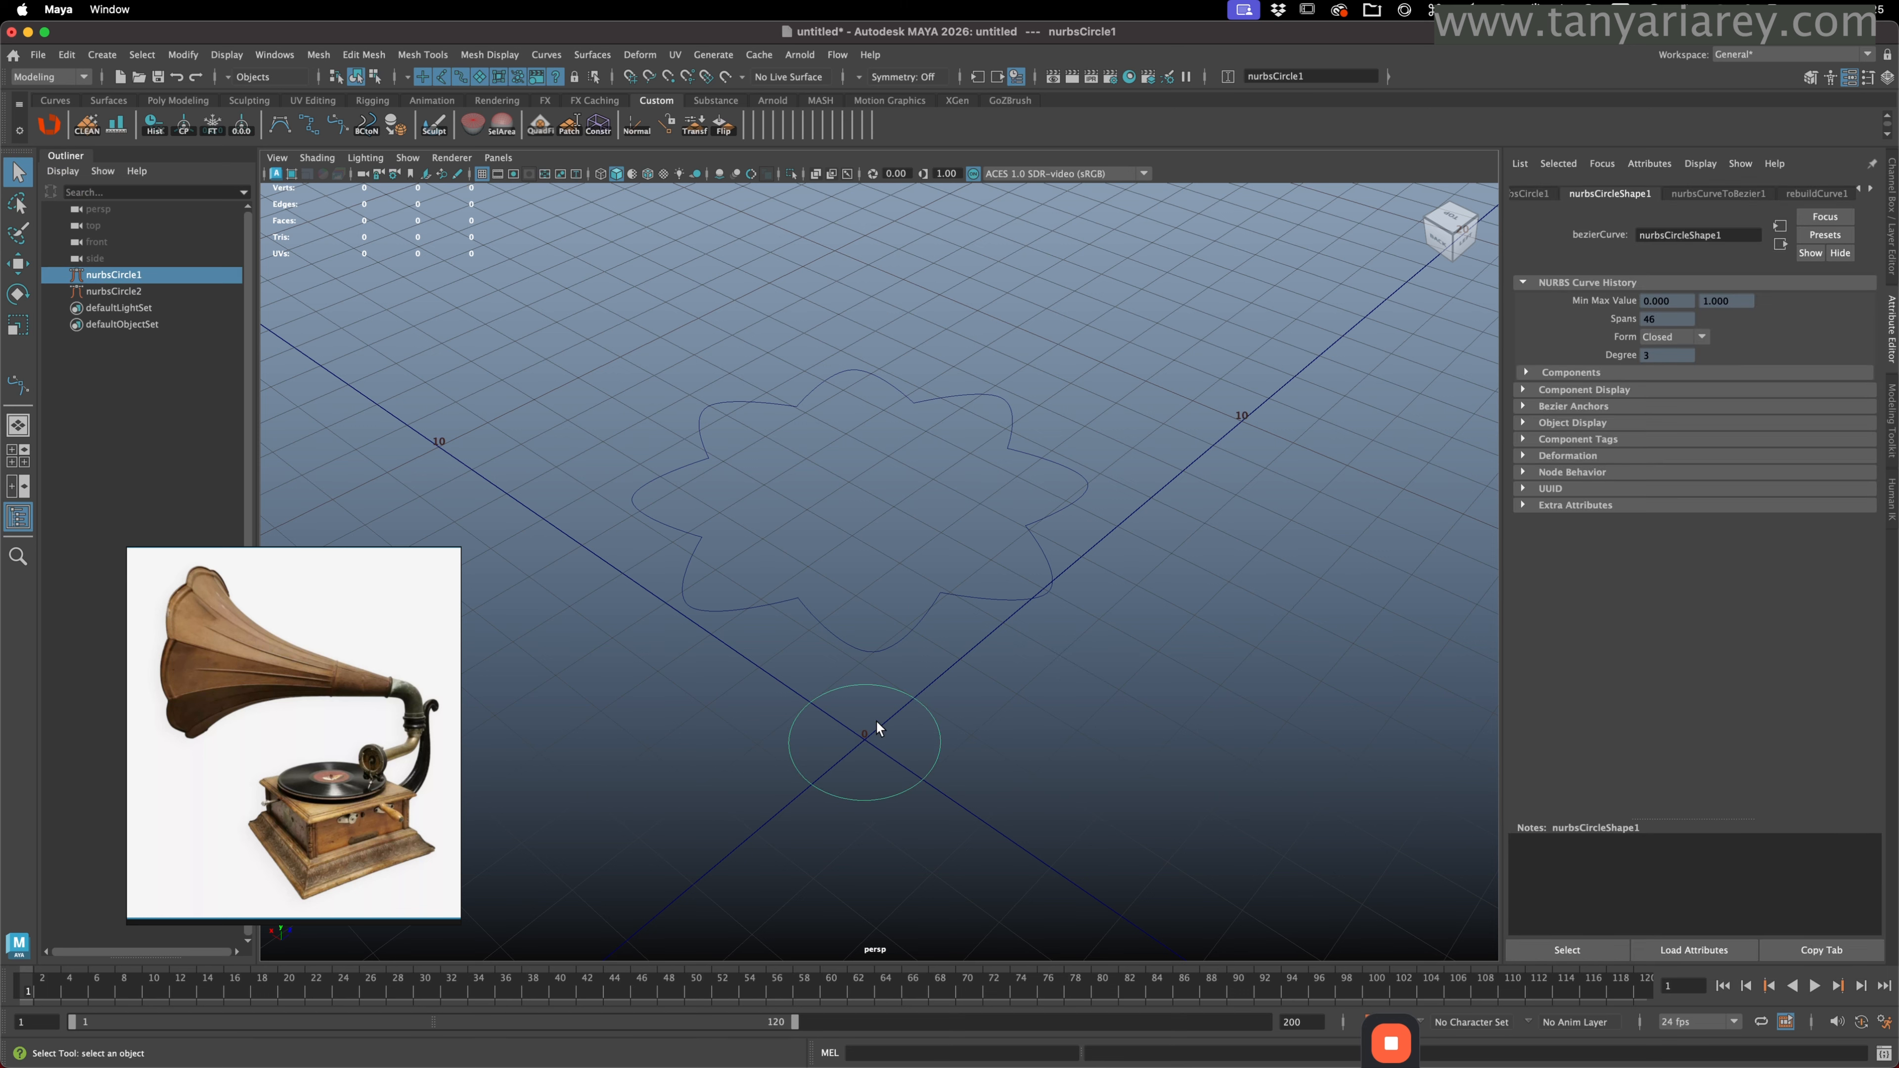
left_click(925, 615, "shift")
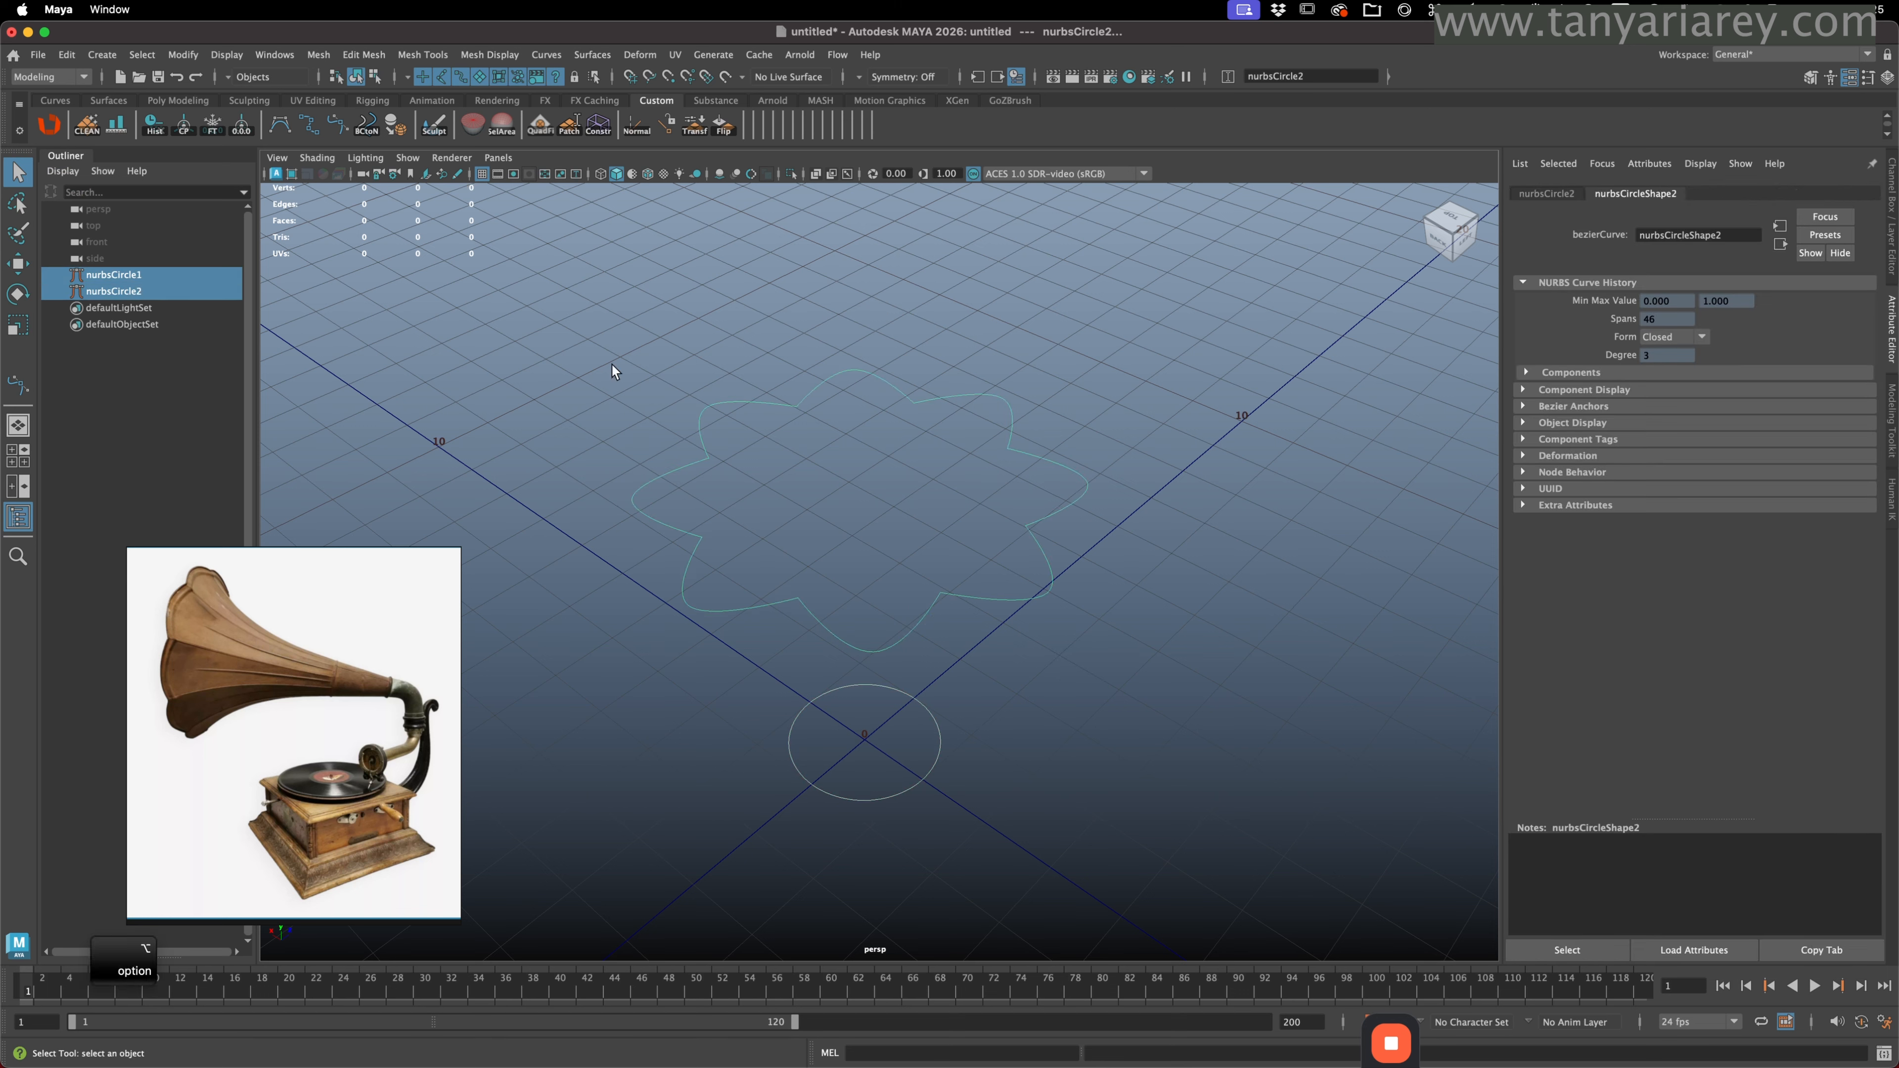
left_click(589, 53)
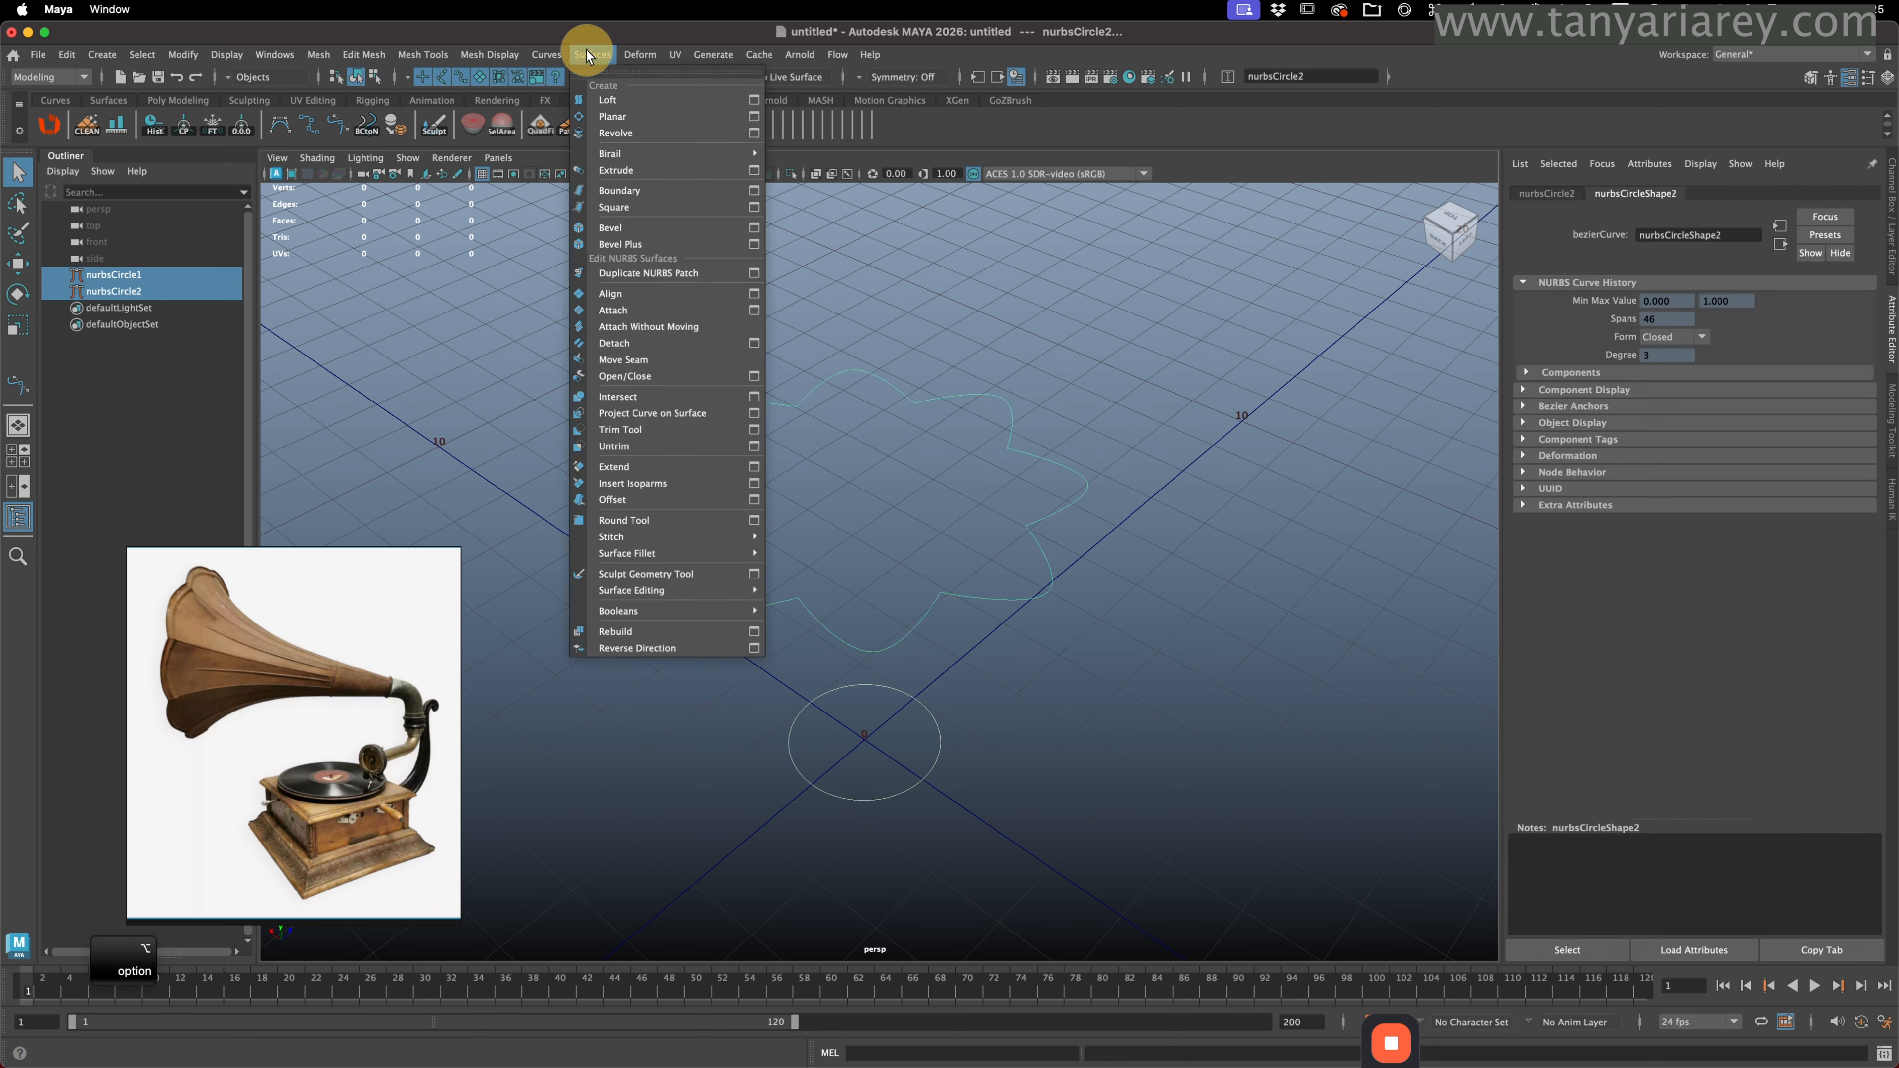
left_click(752, 102)
left_click_drag(937, 204, 1224, 210)
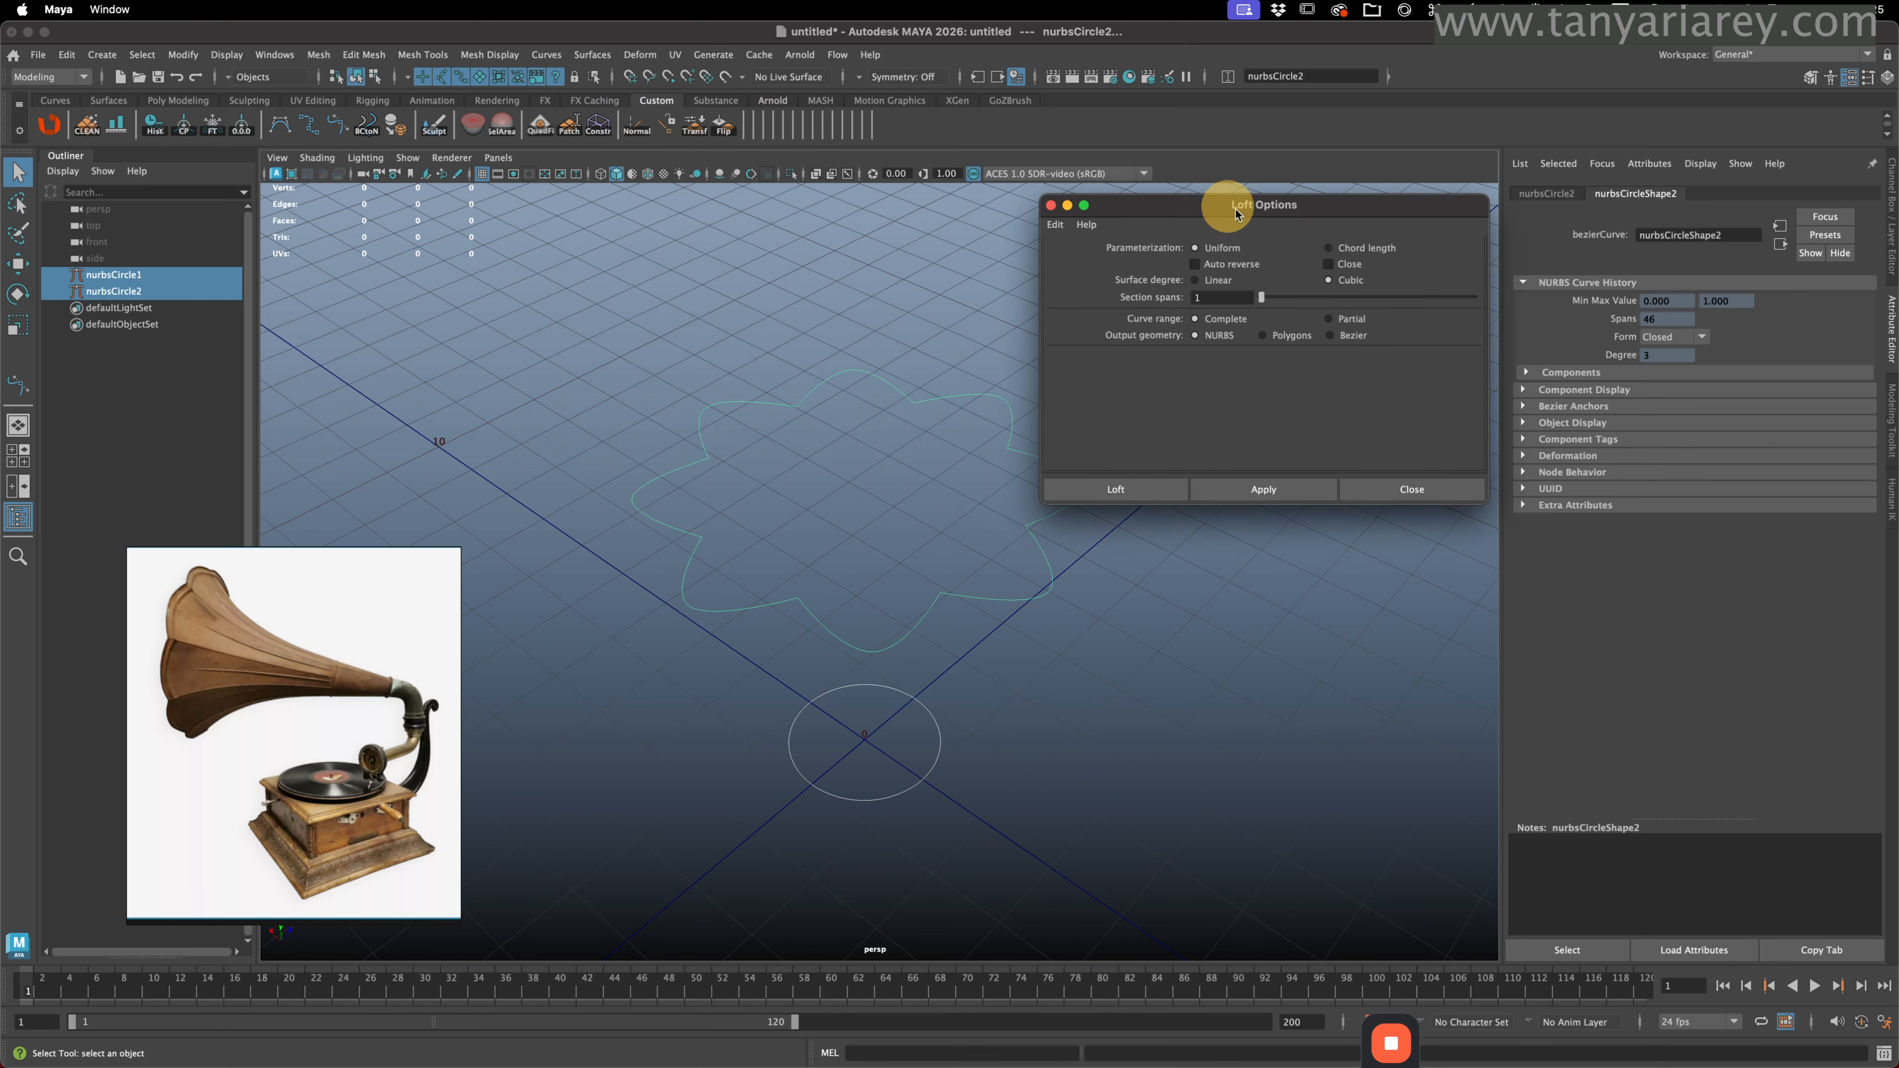
left_click(1275, 484)
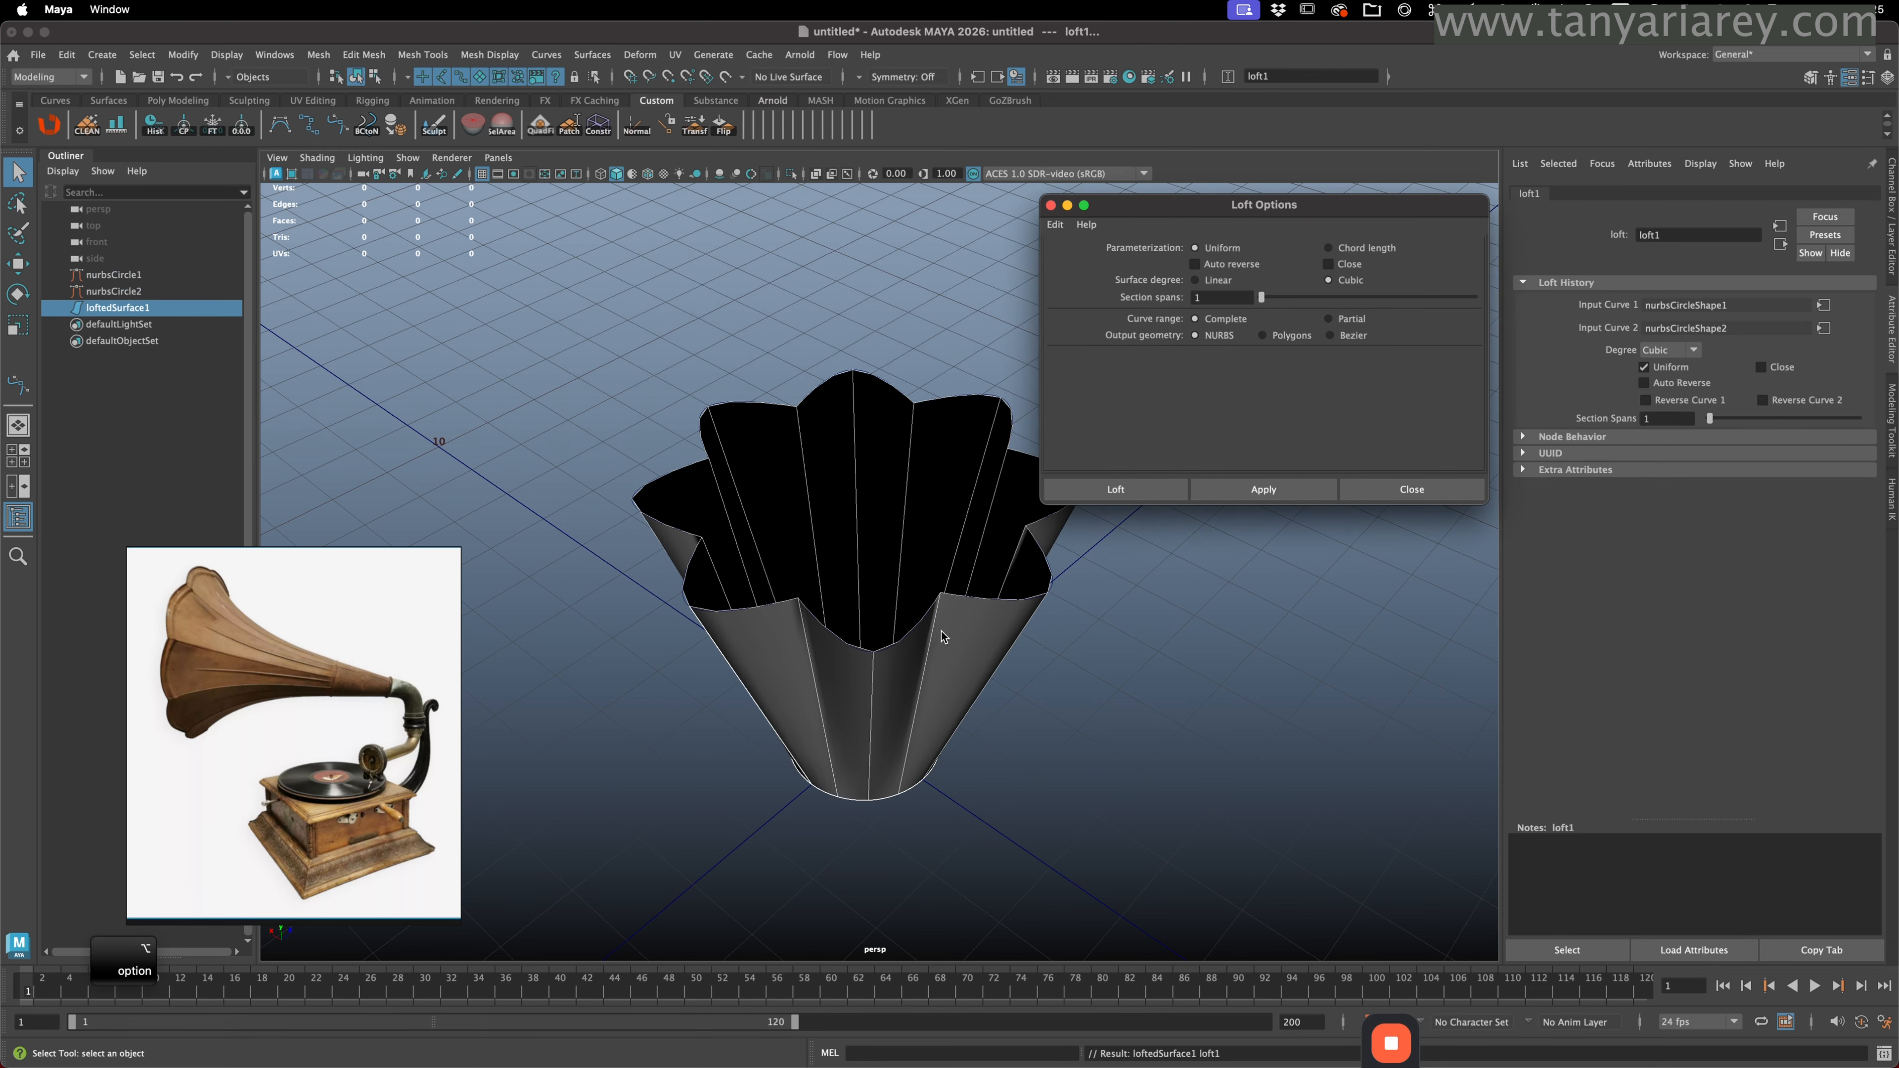
left_click_drag(905, 673, 1430, 501, "alt")
left_click(1413, 491)
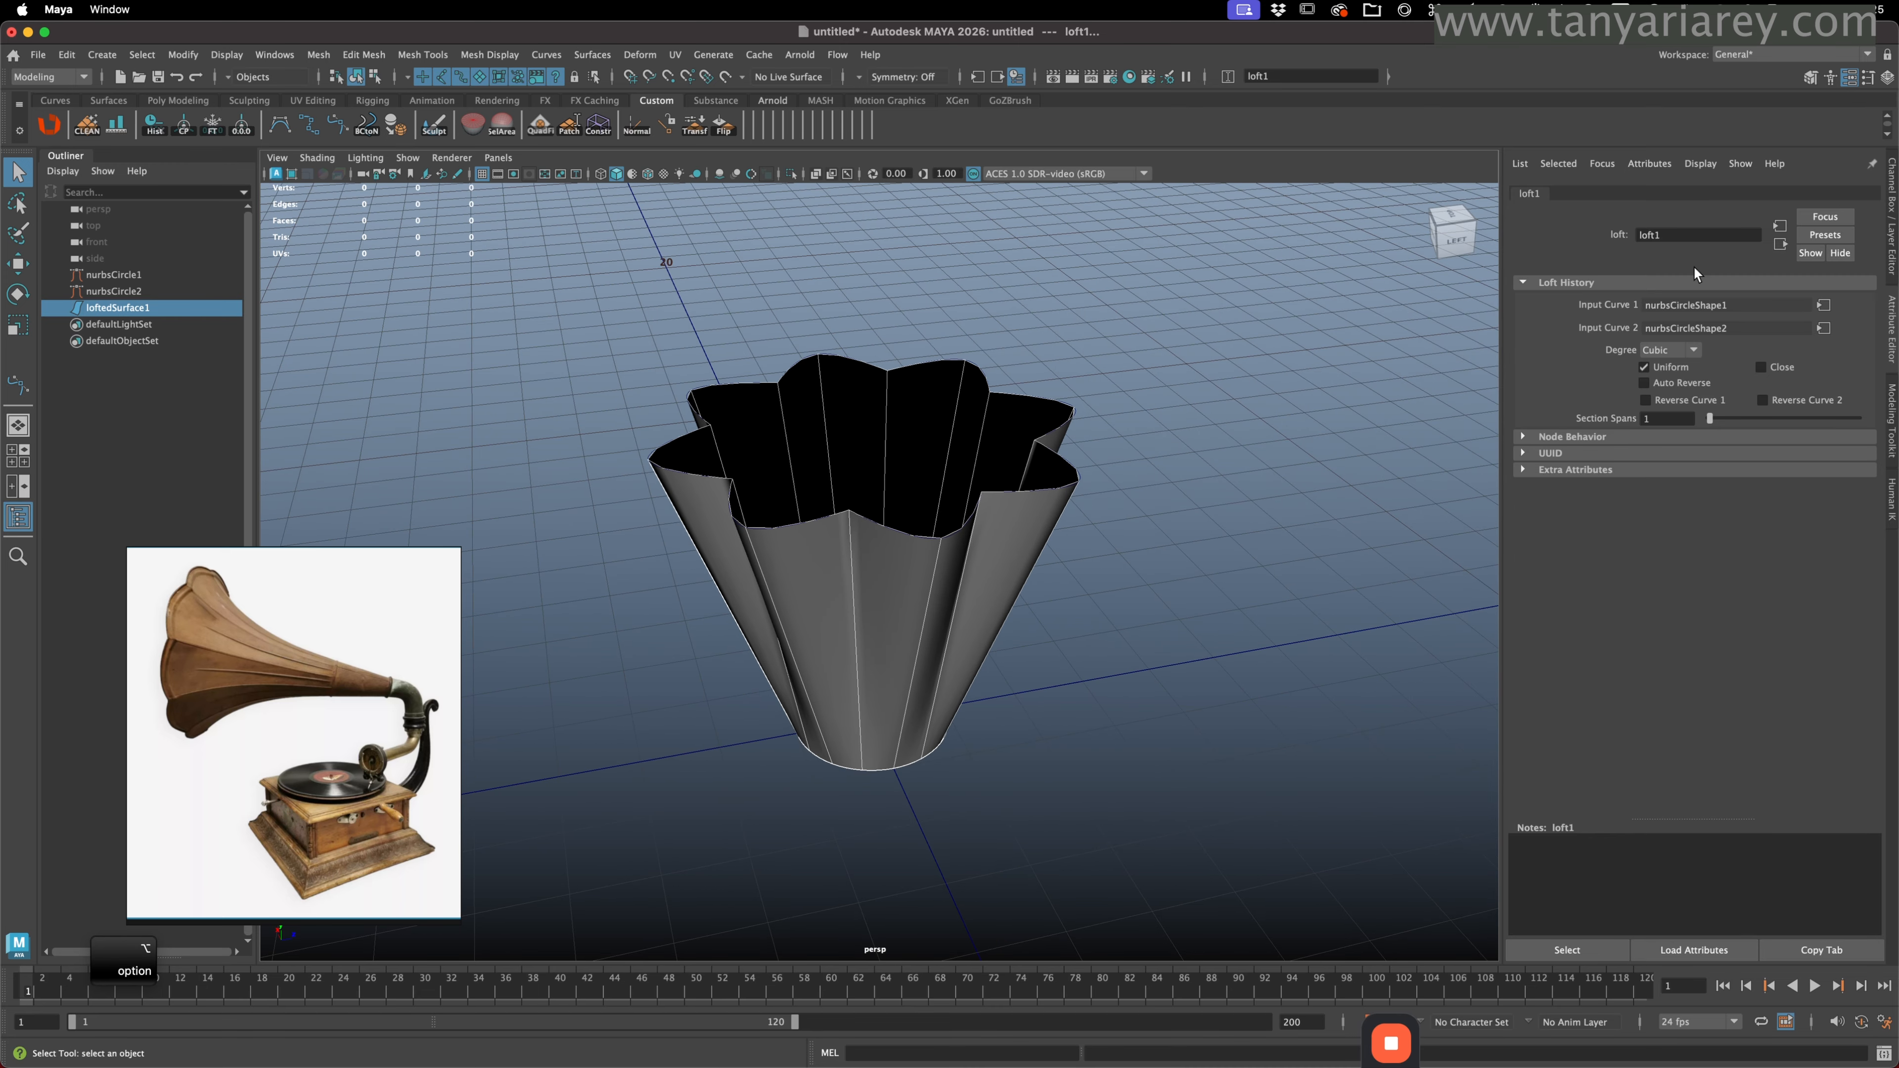
- Set the section spans of the lofted horn surface to 5
left_click_drag(1712, 419, 1779, 420)
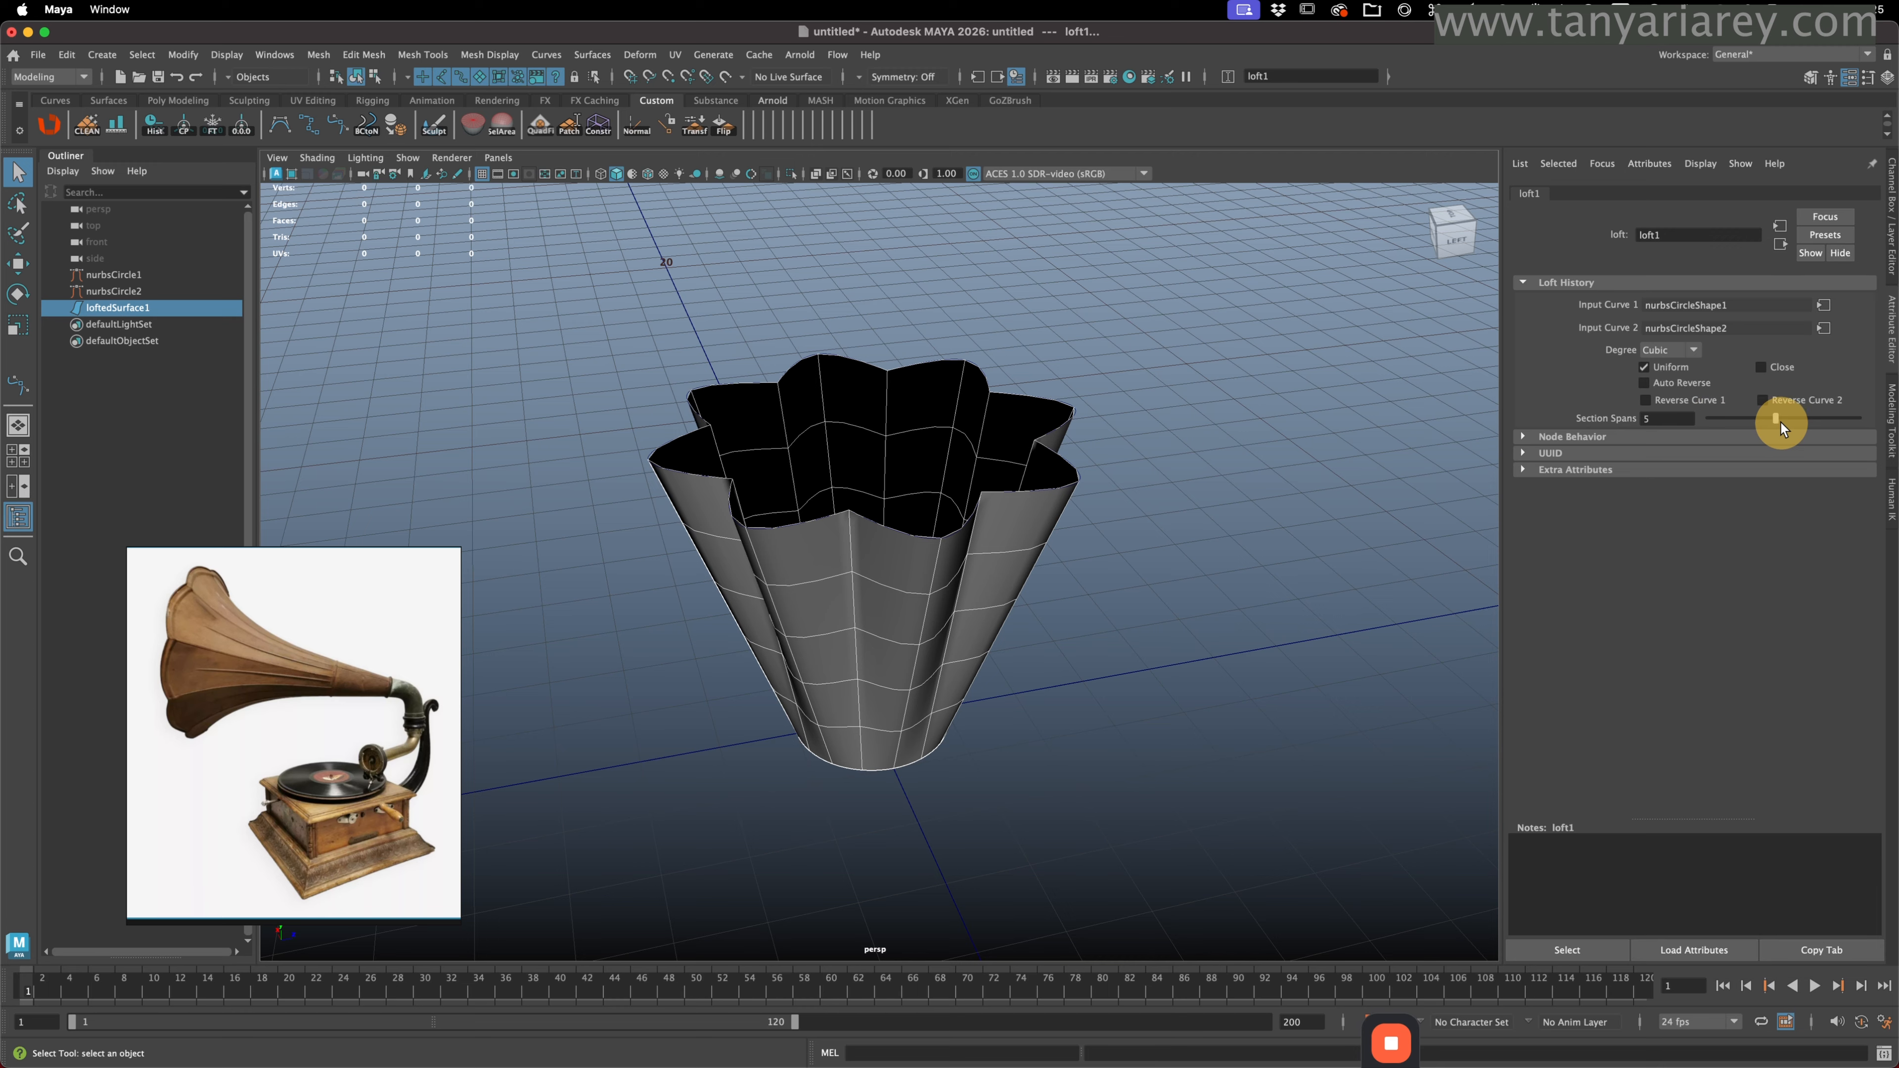
left_click_drag(1181, 439, 1134, 445, "alt")
left_click(1132, 444)
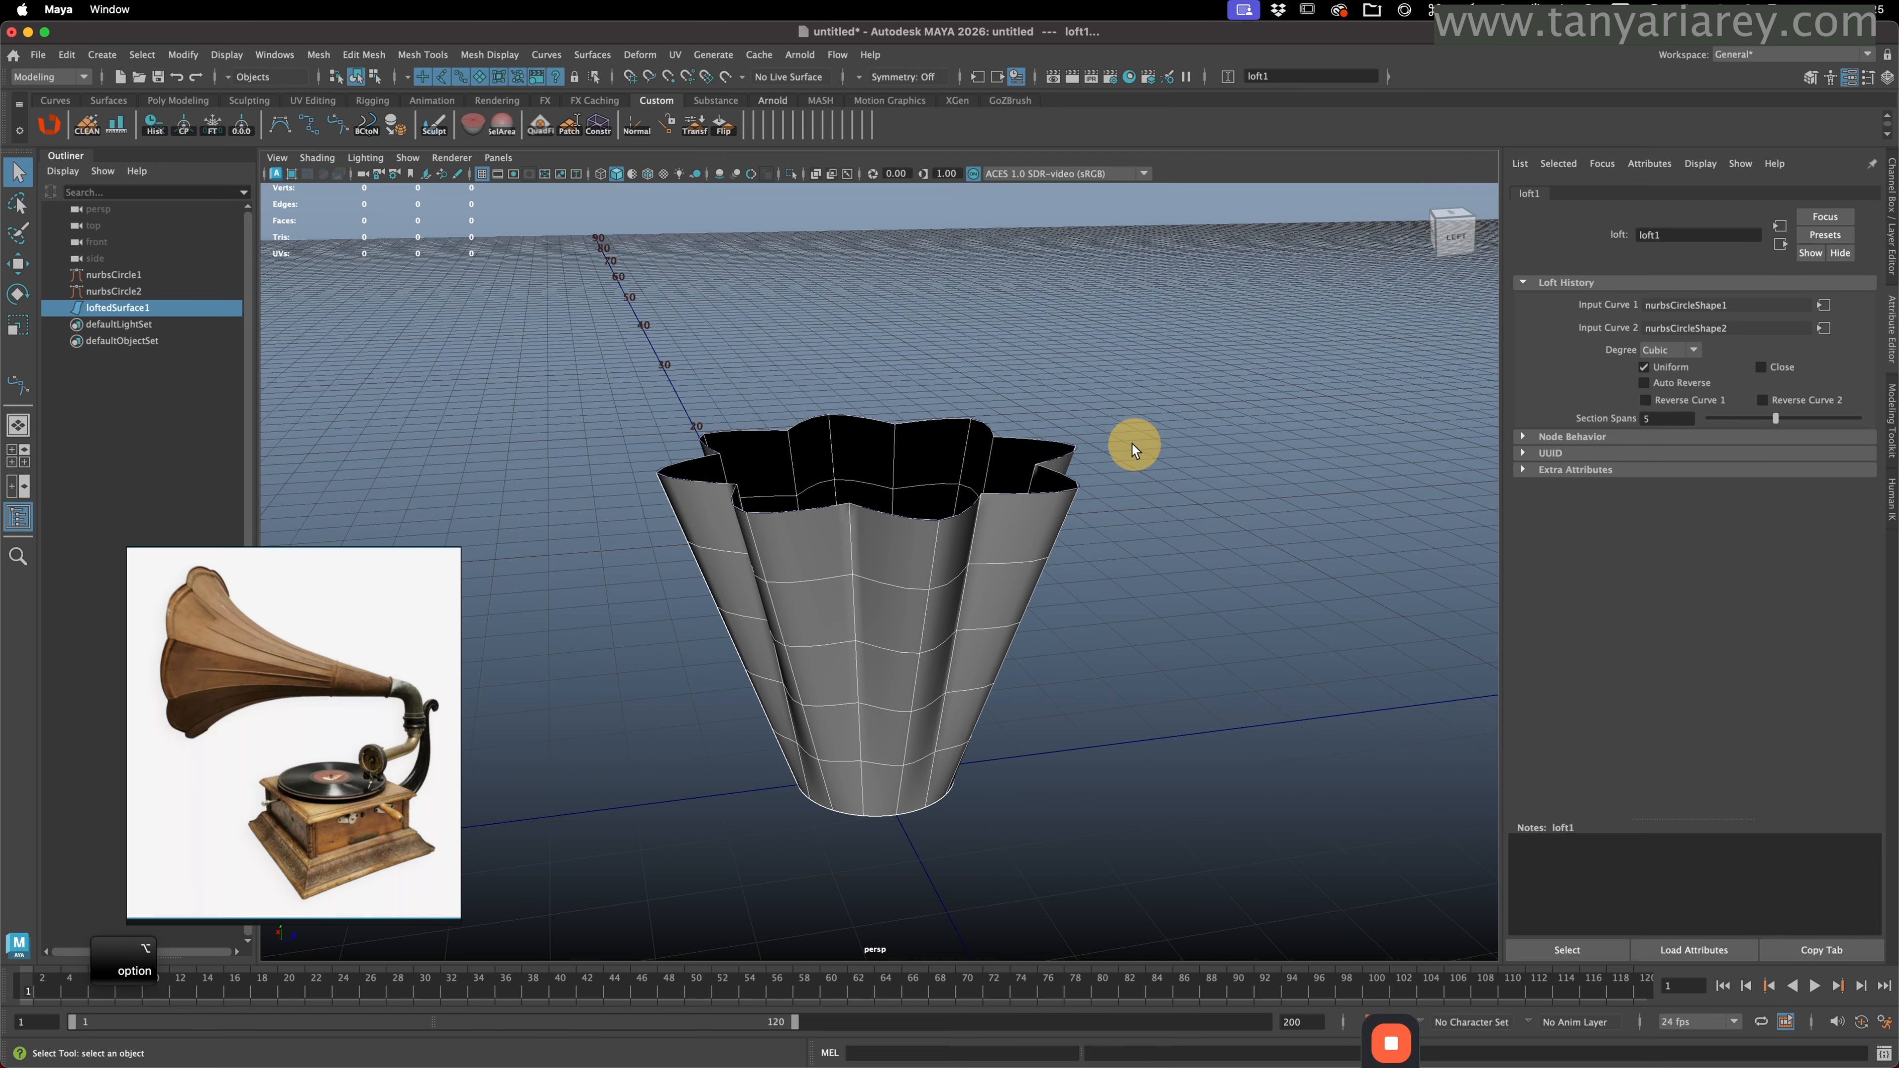
- Raise the upper petal curve and scale it up to make the horn taller with a wider mouth
left_click(127, 291)
key("w")
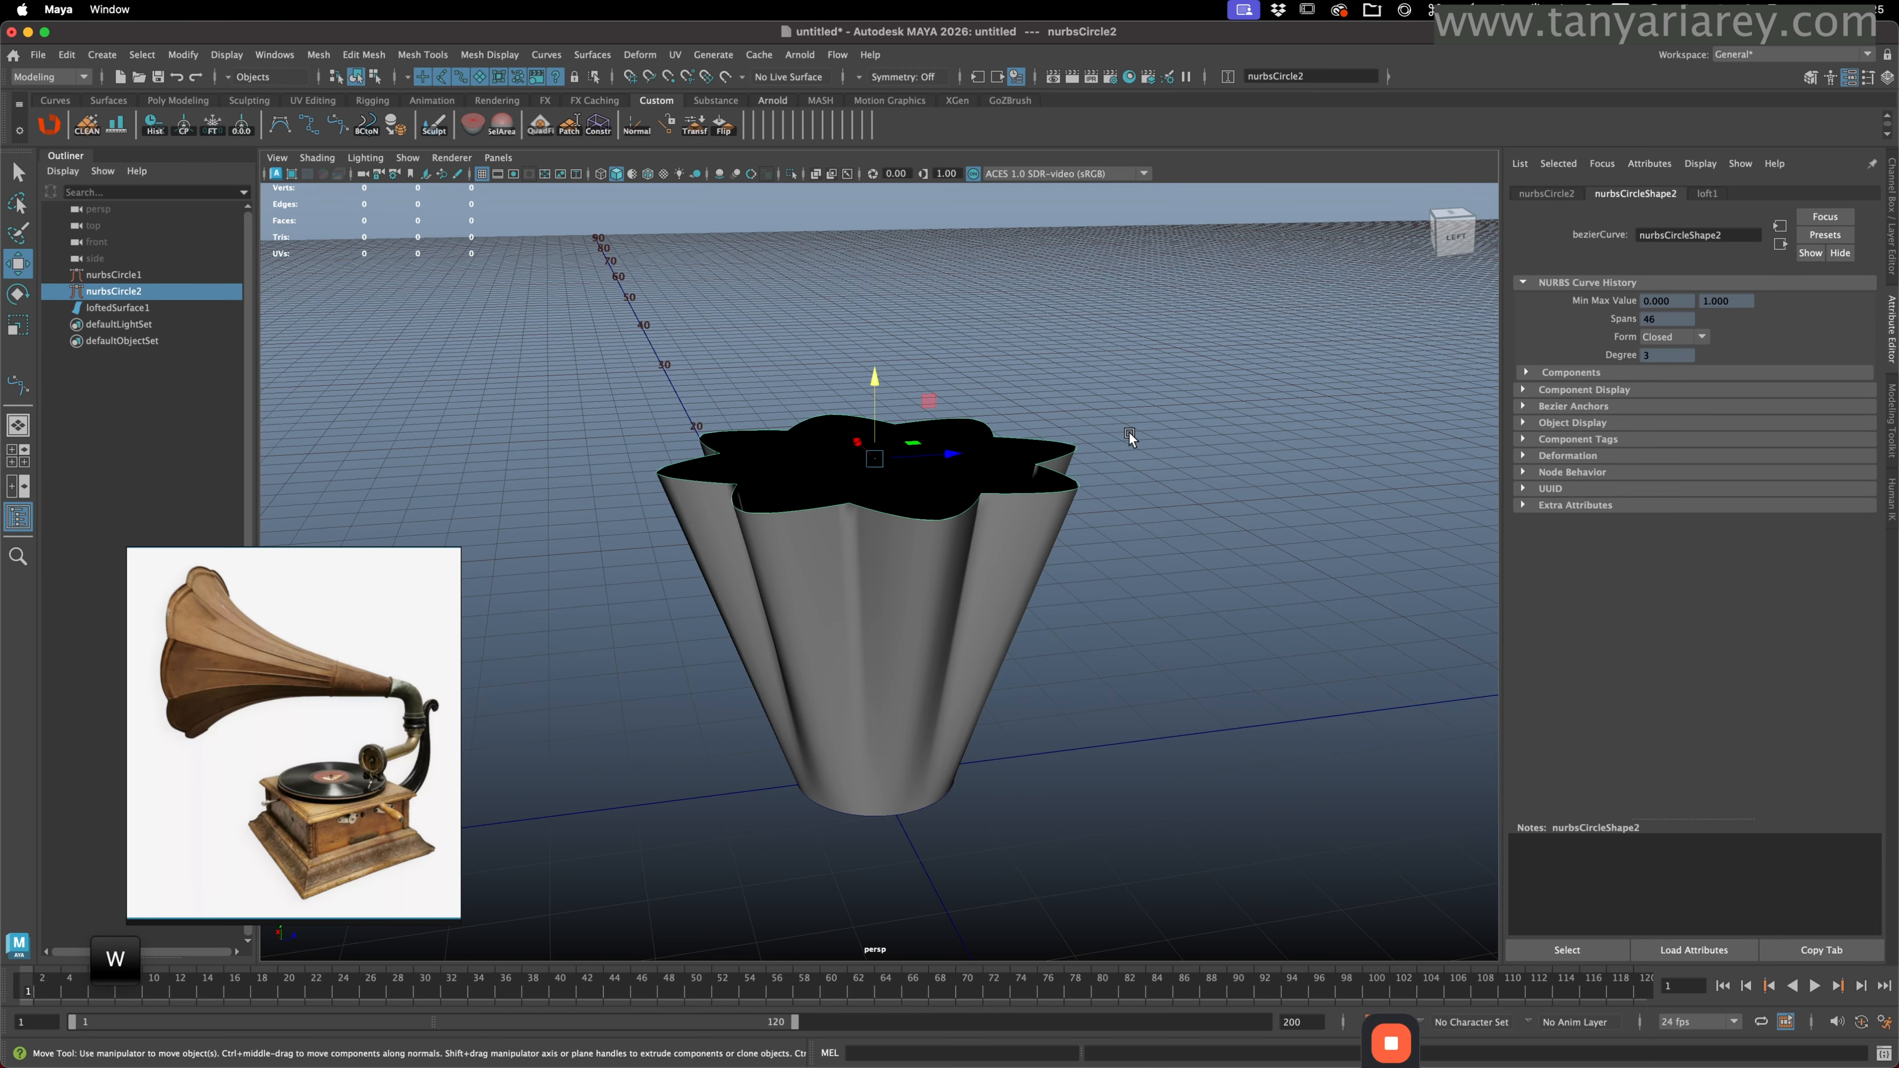
left_click_drag(871, 375, 858, 235)
key("r")
left_click_drag(880, 312, 953, 310)
left_click_drag(927, 404, 912, 467, "alt")
- Show the lofted surface's hulls and scale the hull rows around its middle inward to begin the flare
left_click(967, 504)
left_click(966, 518)
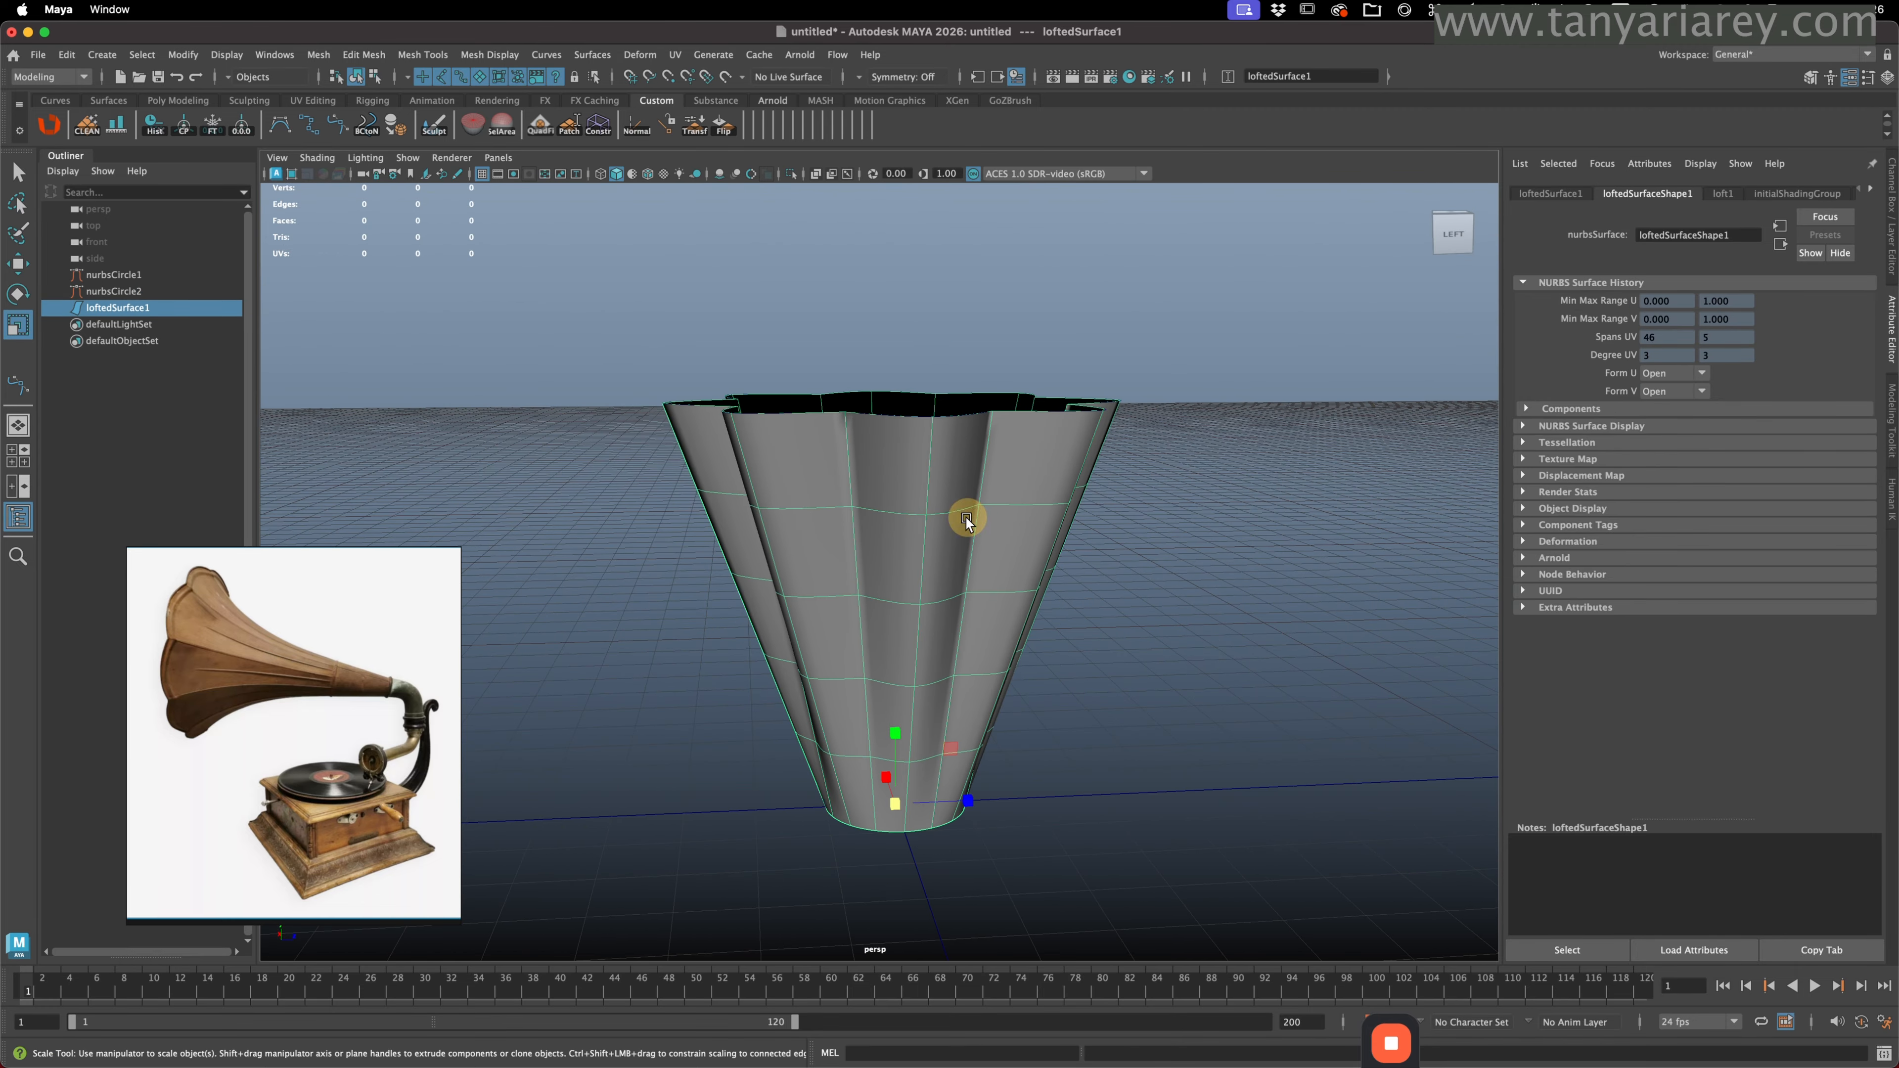
right_click_drag(896, 536, 962, 536)
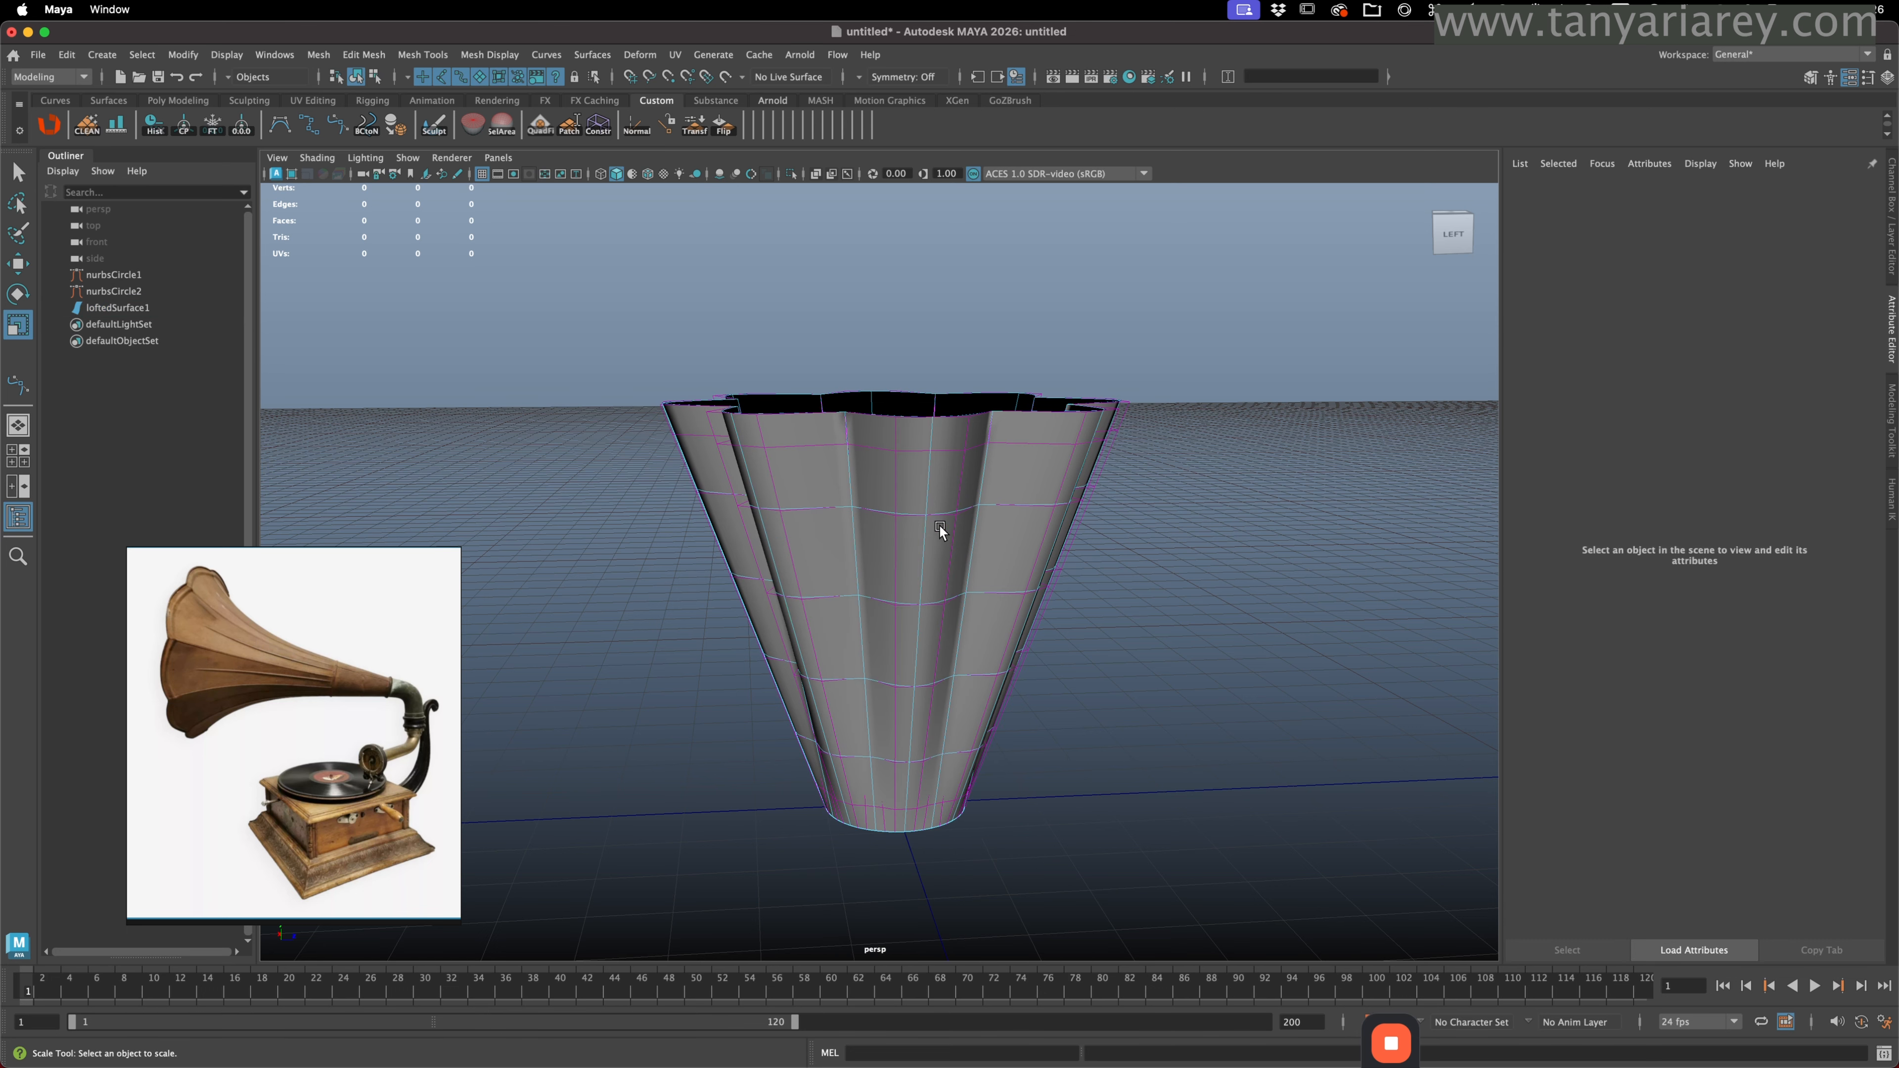
left_click(899, 514)
left_click_drag(903, 470, 902, 490, "alt")
left_click_drag(992, 443, 953, 524, "alt")
left_click(833, 579)
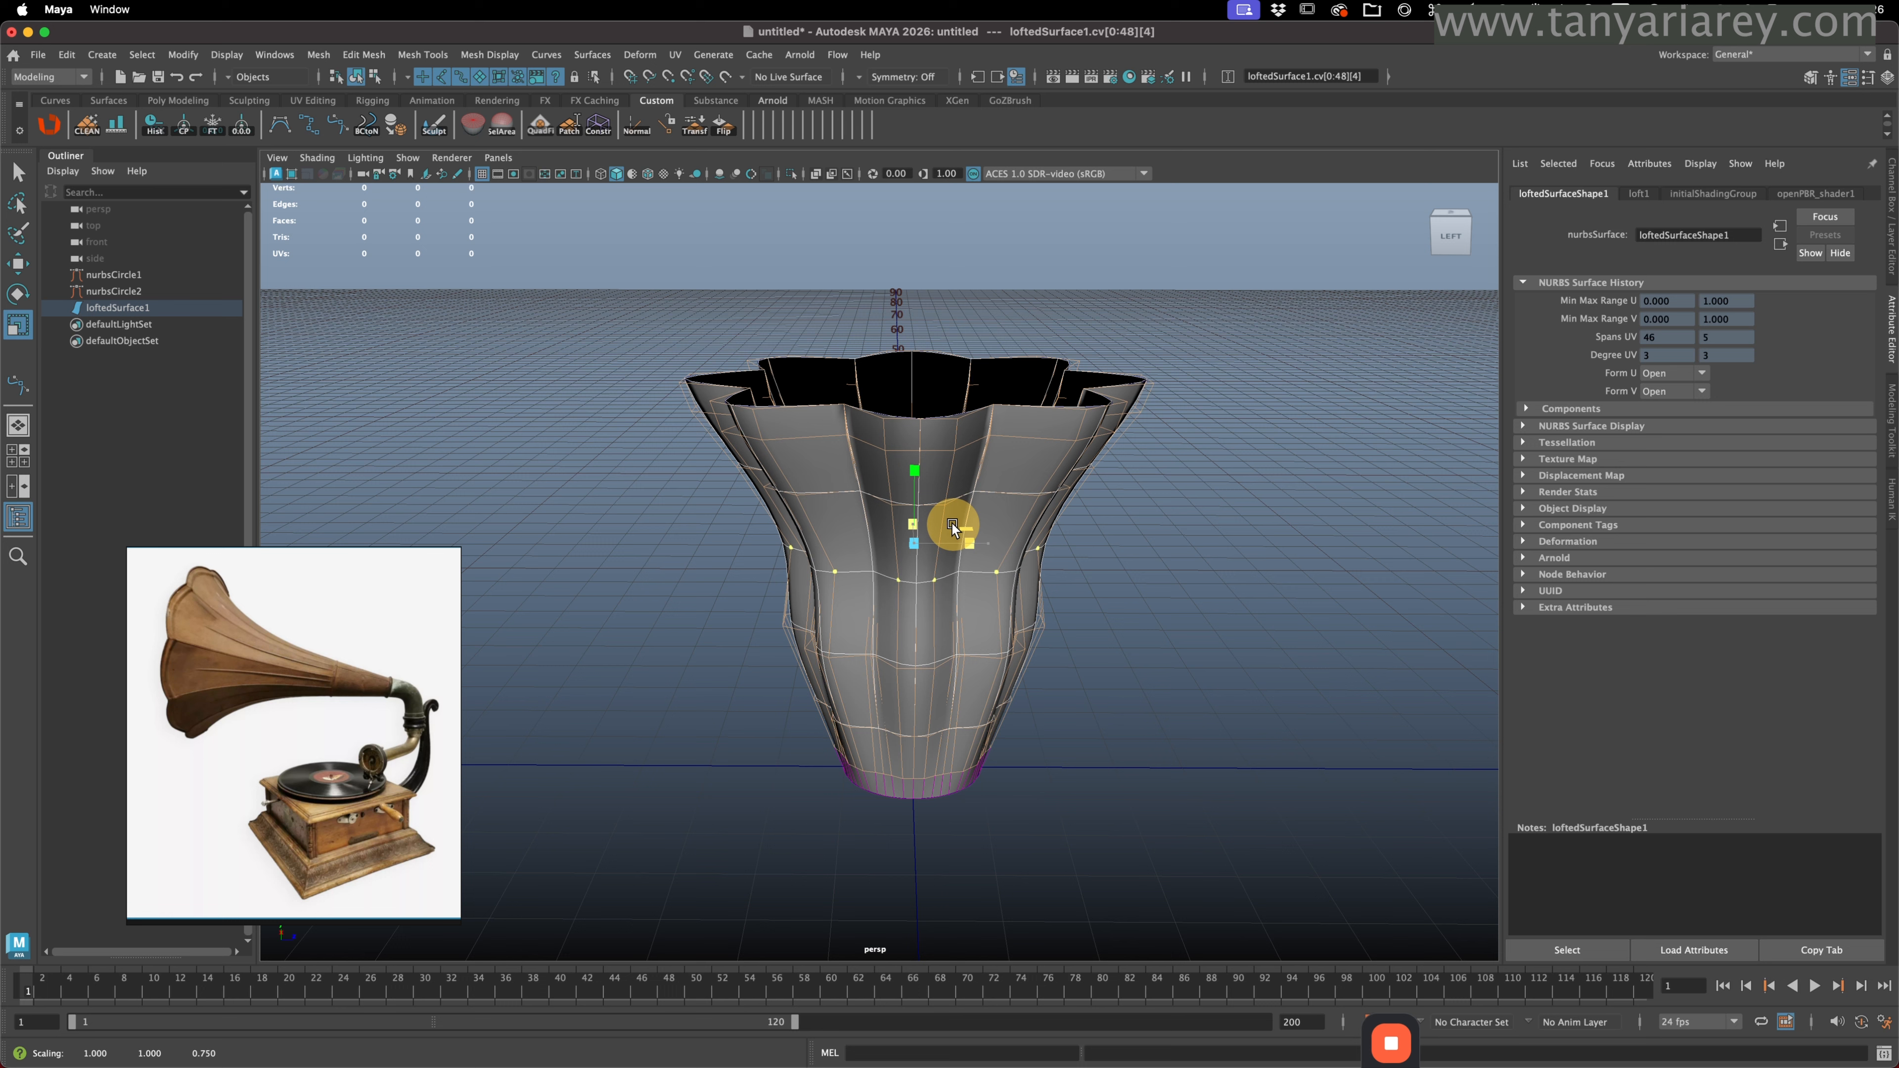
- Scale the three hull rows above the horn's base inward into a smooth taper and return to object mode
left_click(851, 655)
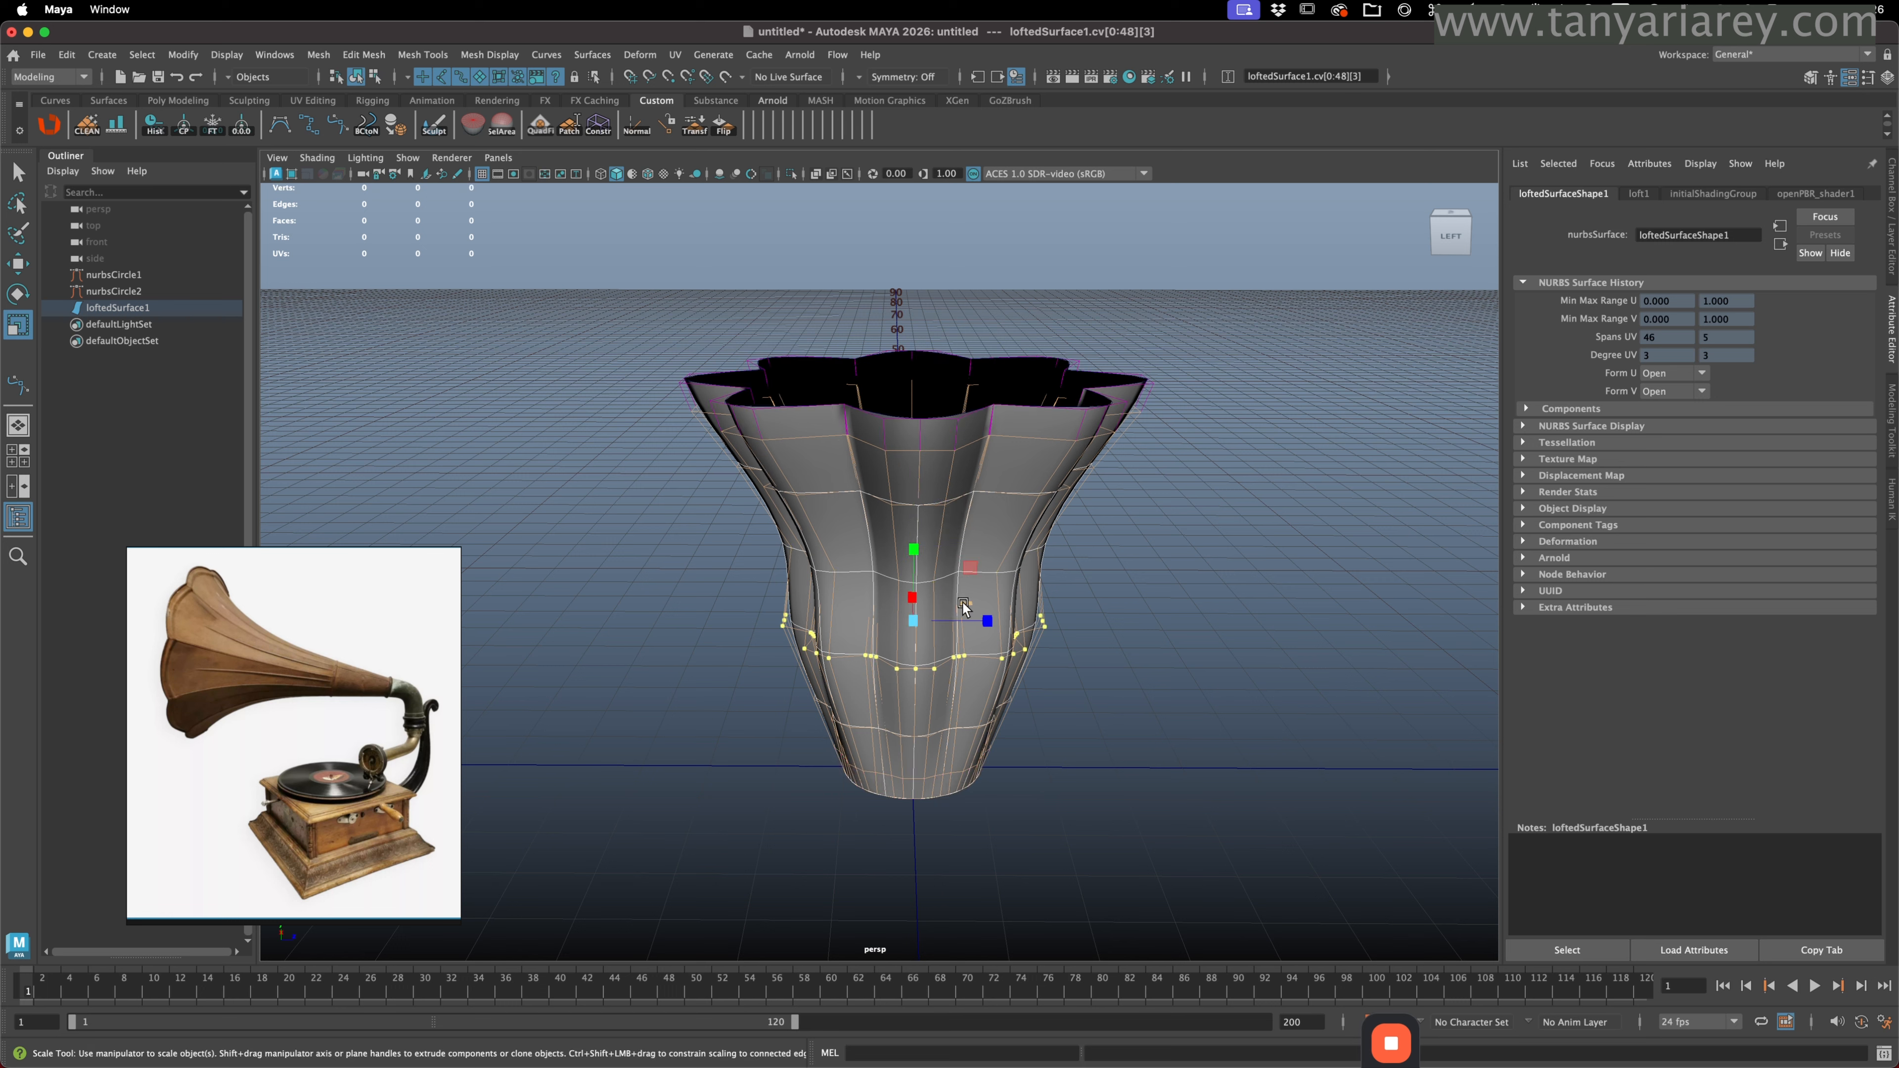
left_click_drag(964, 604, 953, 606)
left_click(865, 727)
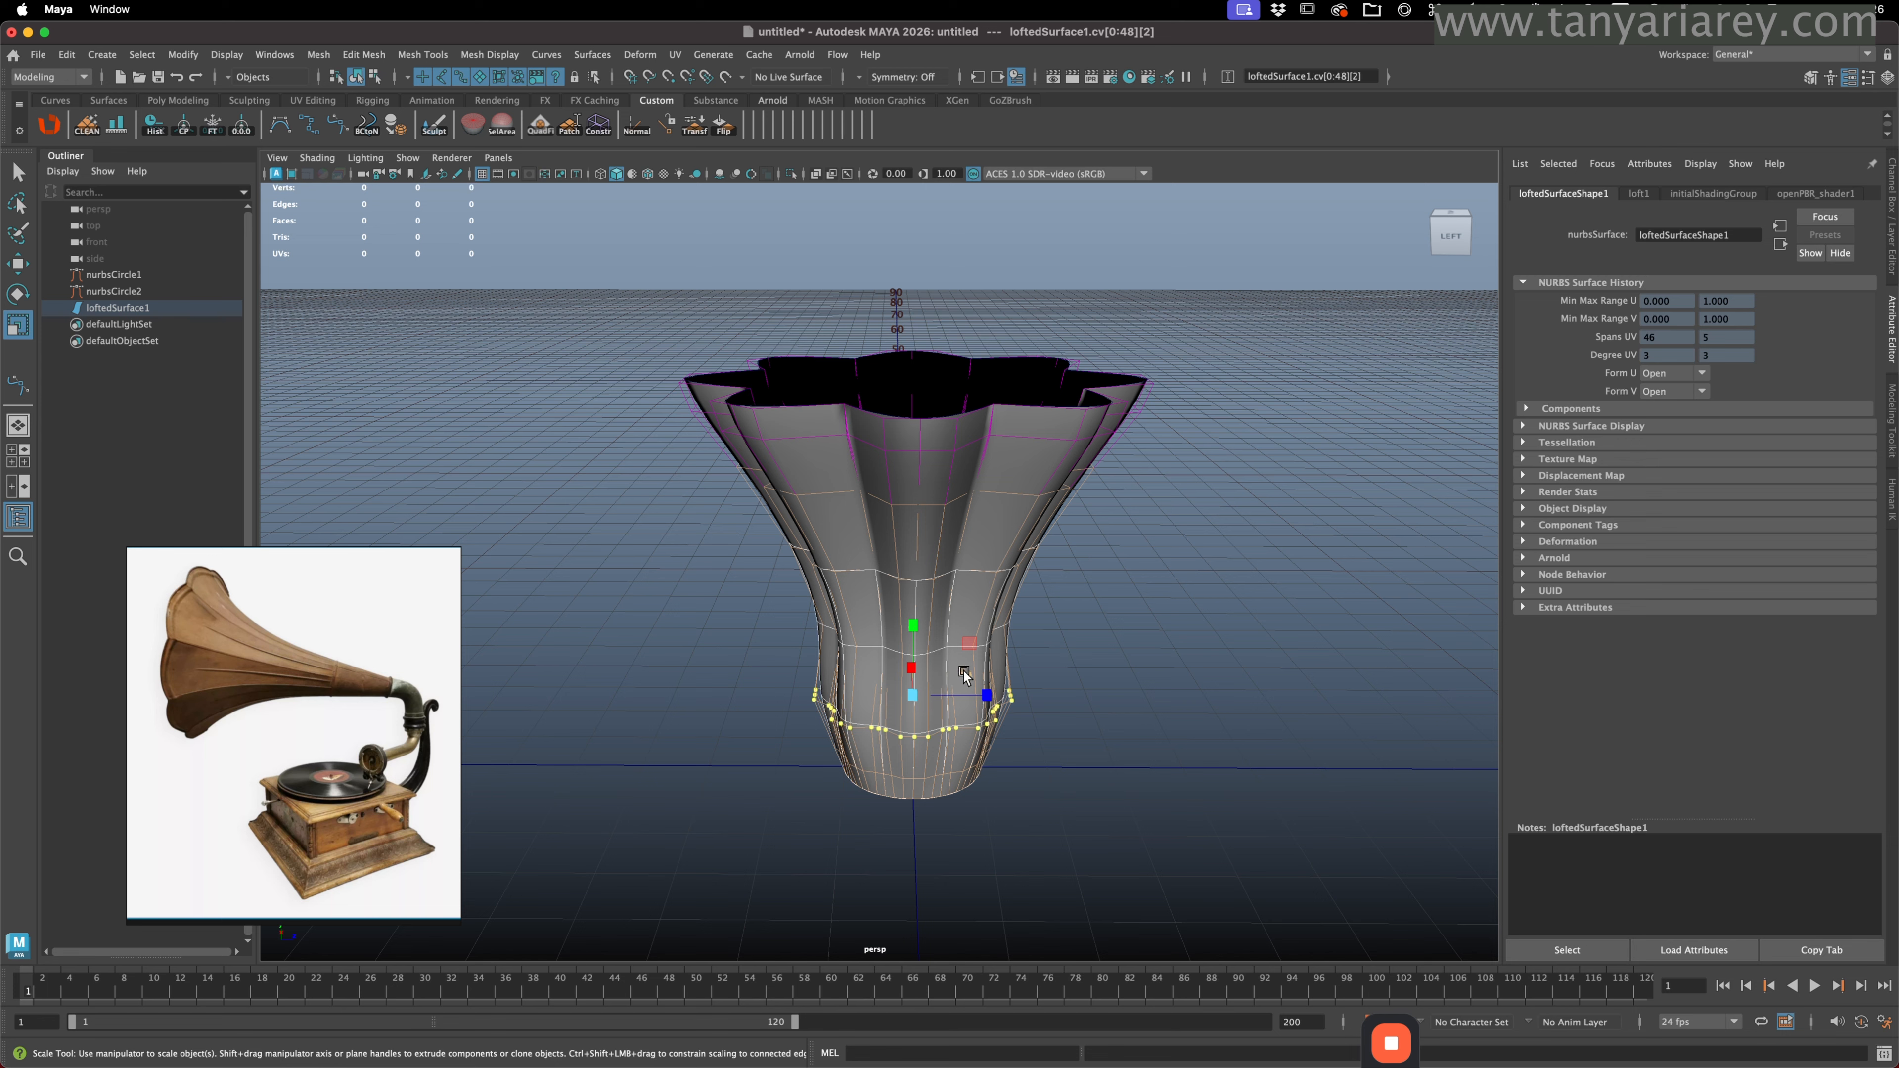
left_click_drag(963, 671, 951, 672)
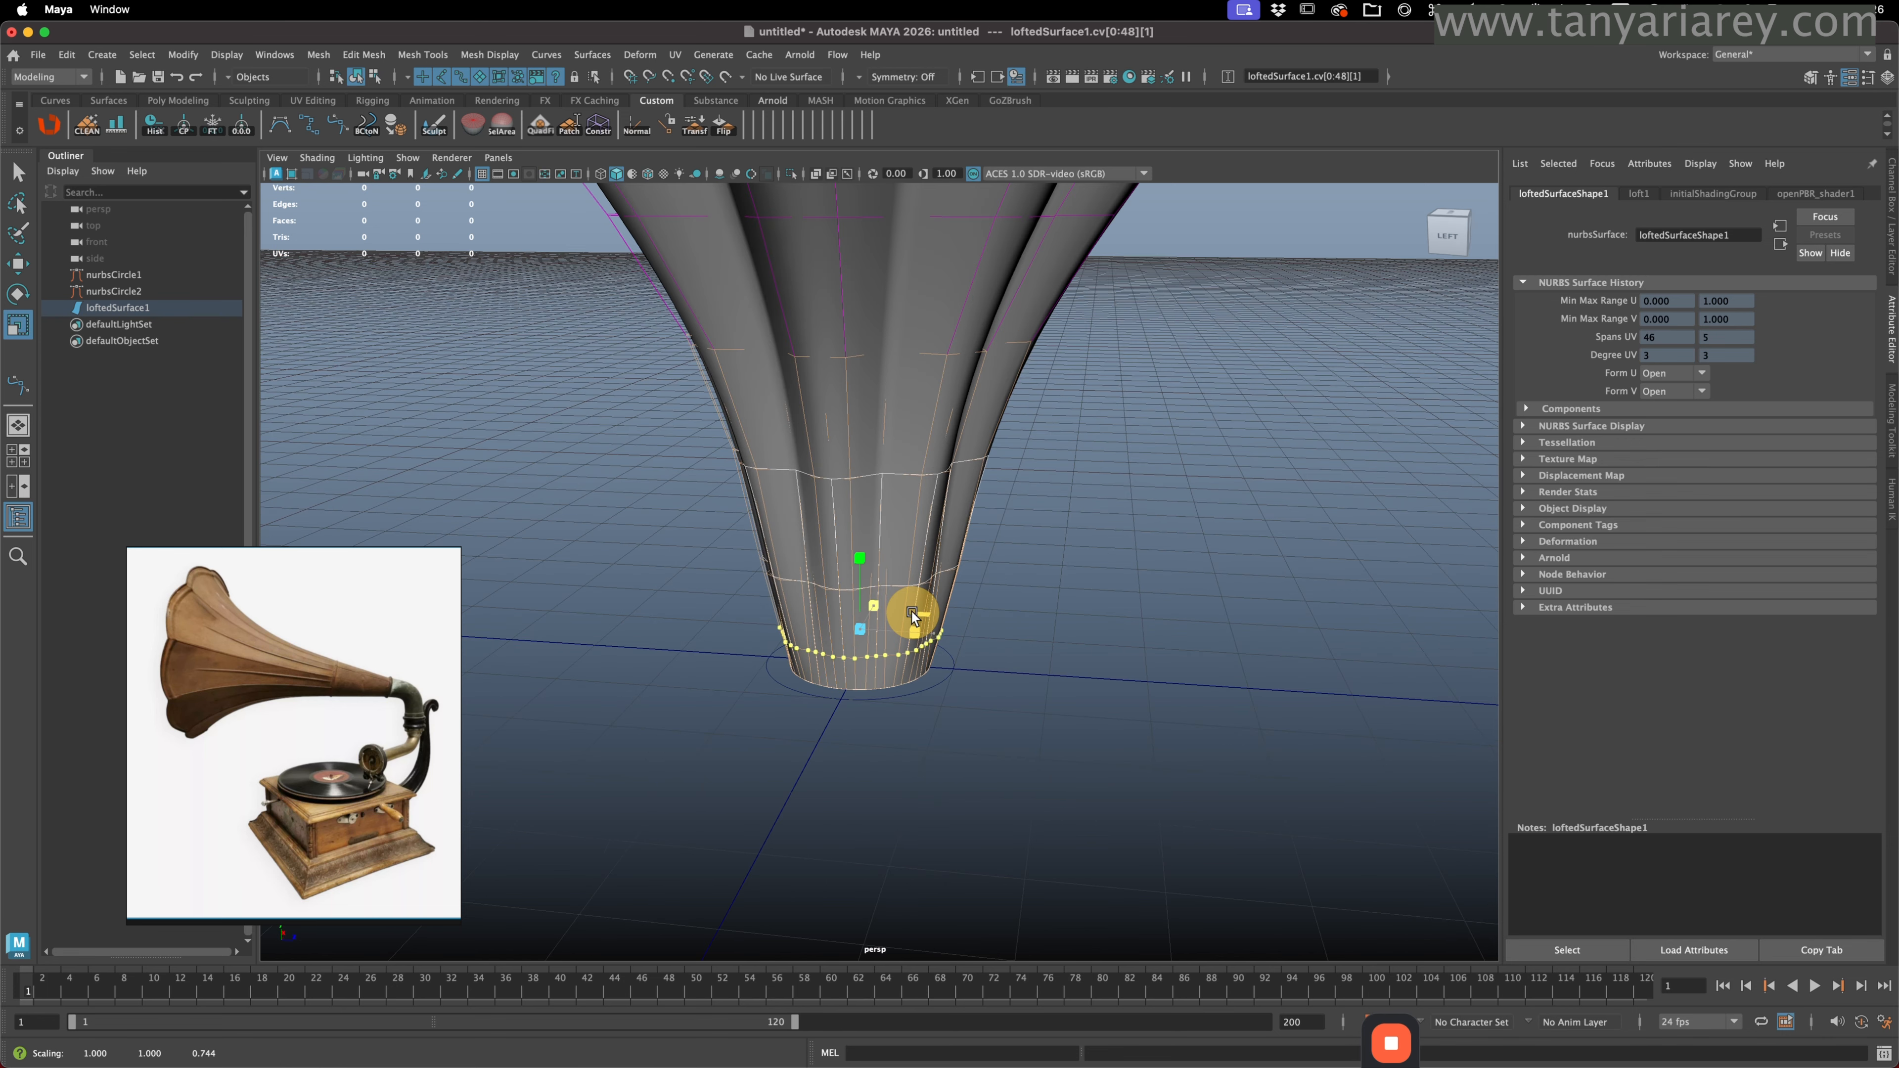
left_click_drag(911, 612, 914, 612)
middle_click_drag(991, 526, 1009, 597, "alt")
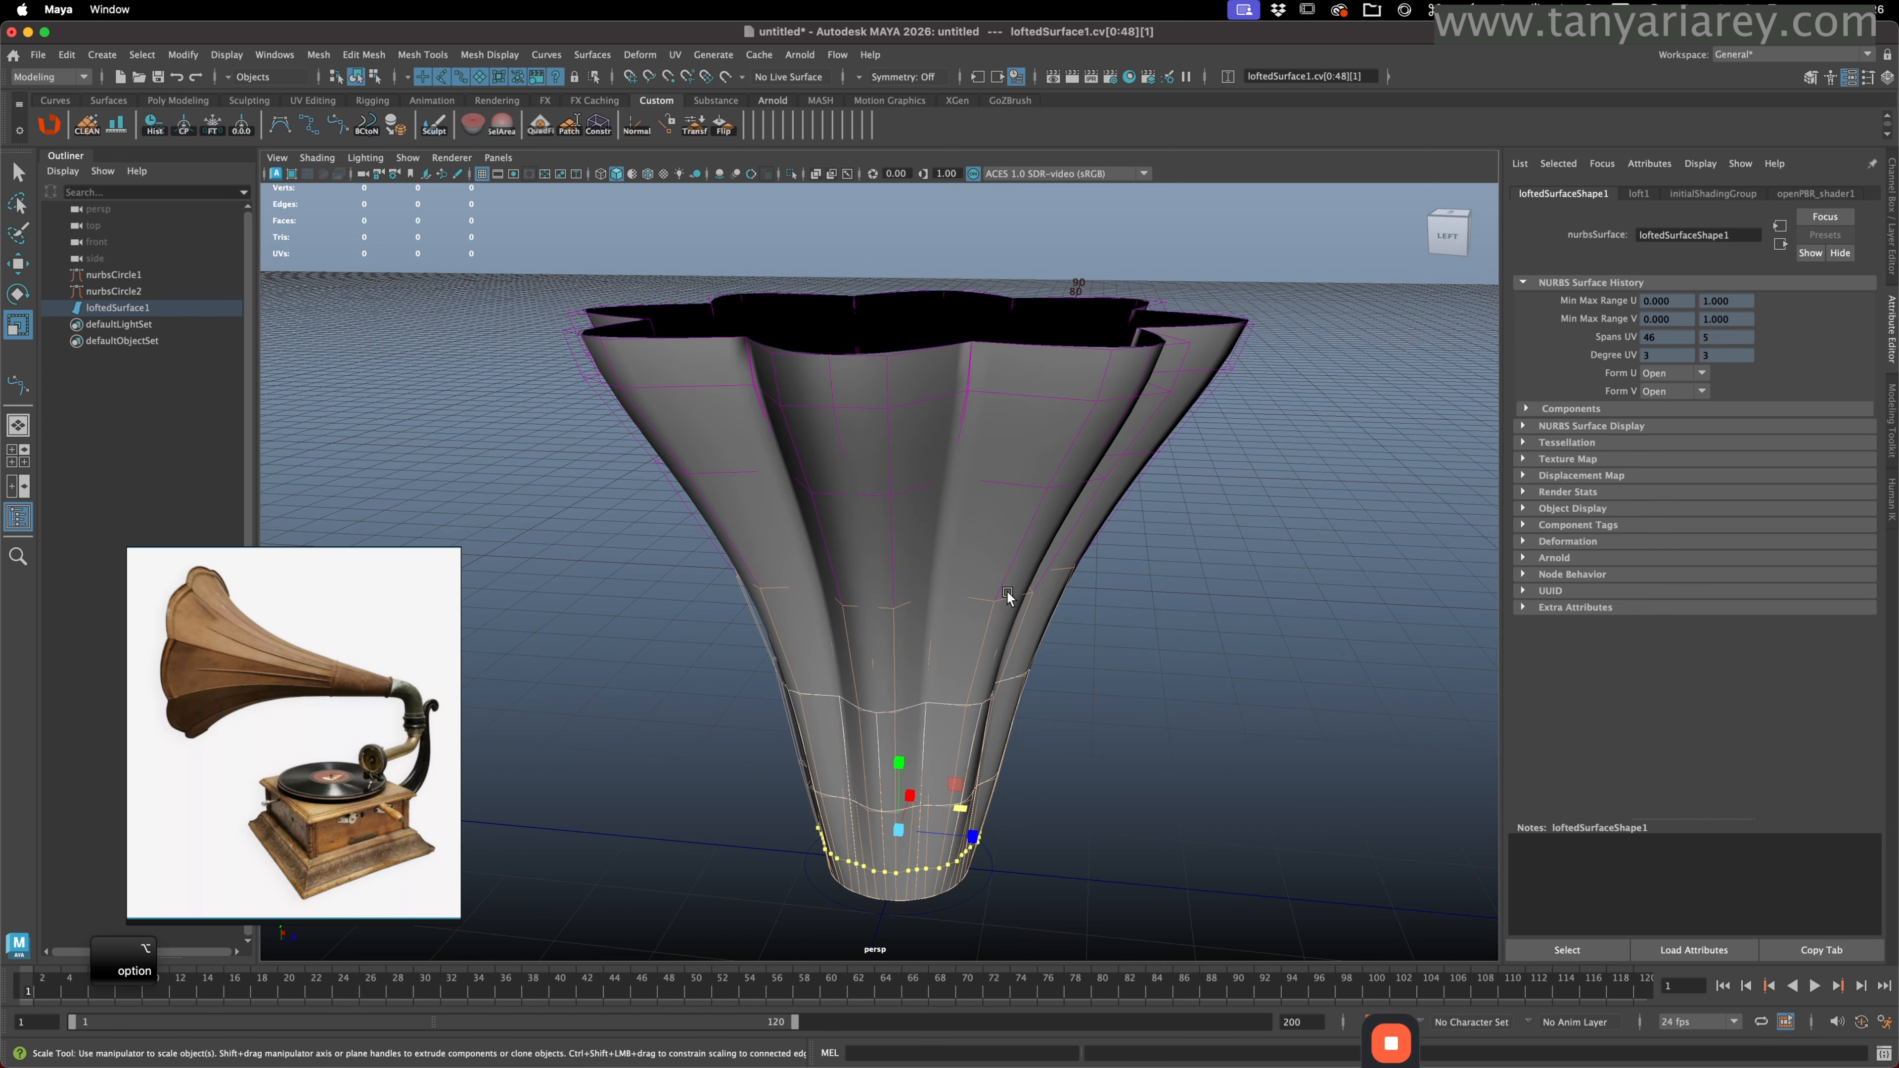
right_click_drag(924, 477, 985, 457)
left_click(1222, 600)
- Duplicate the lofted horn and move the copy along the Z axis, beside the original
right_click_drag(1223, 600, 1102, 677, "alt")
left_click_drag(1102, 677, 882, 588, "alt")
left_click(881, 589)
key("w")
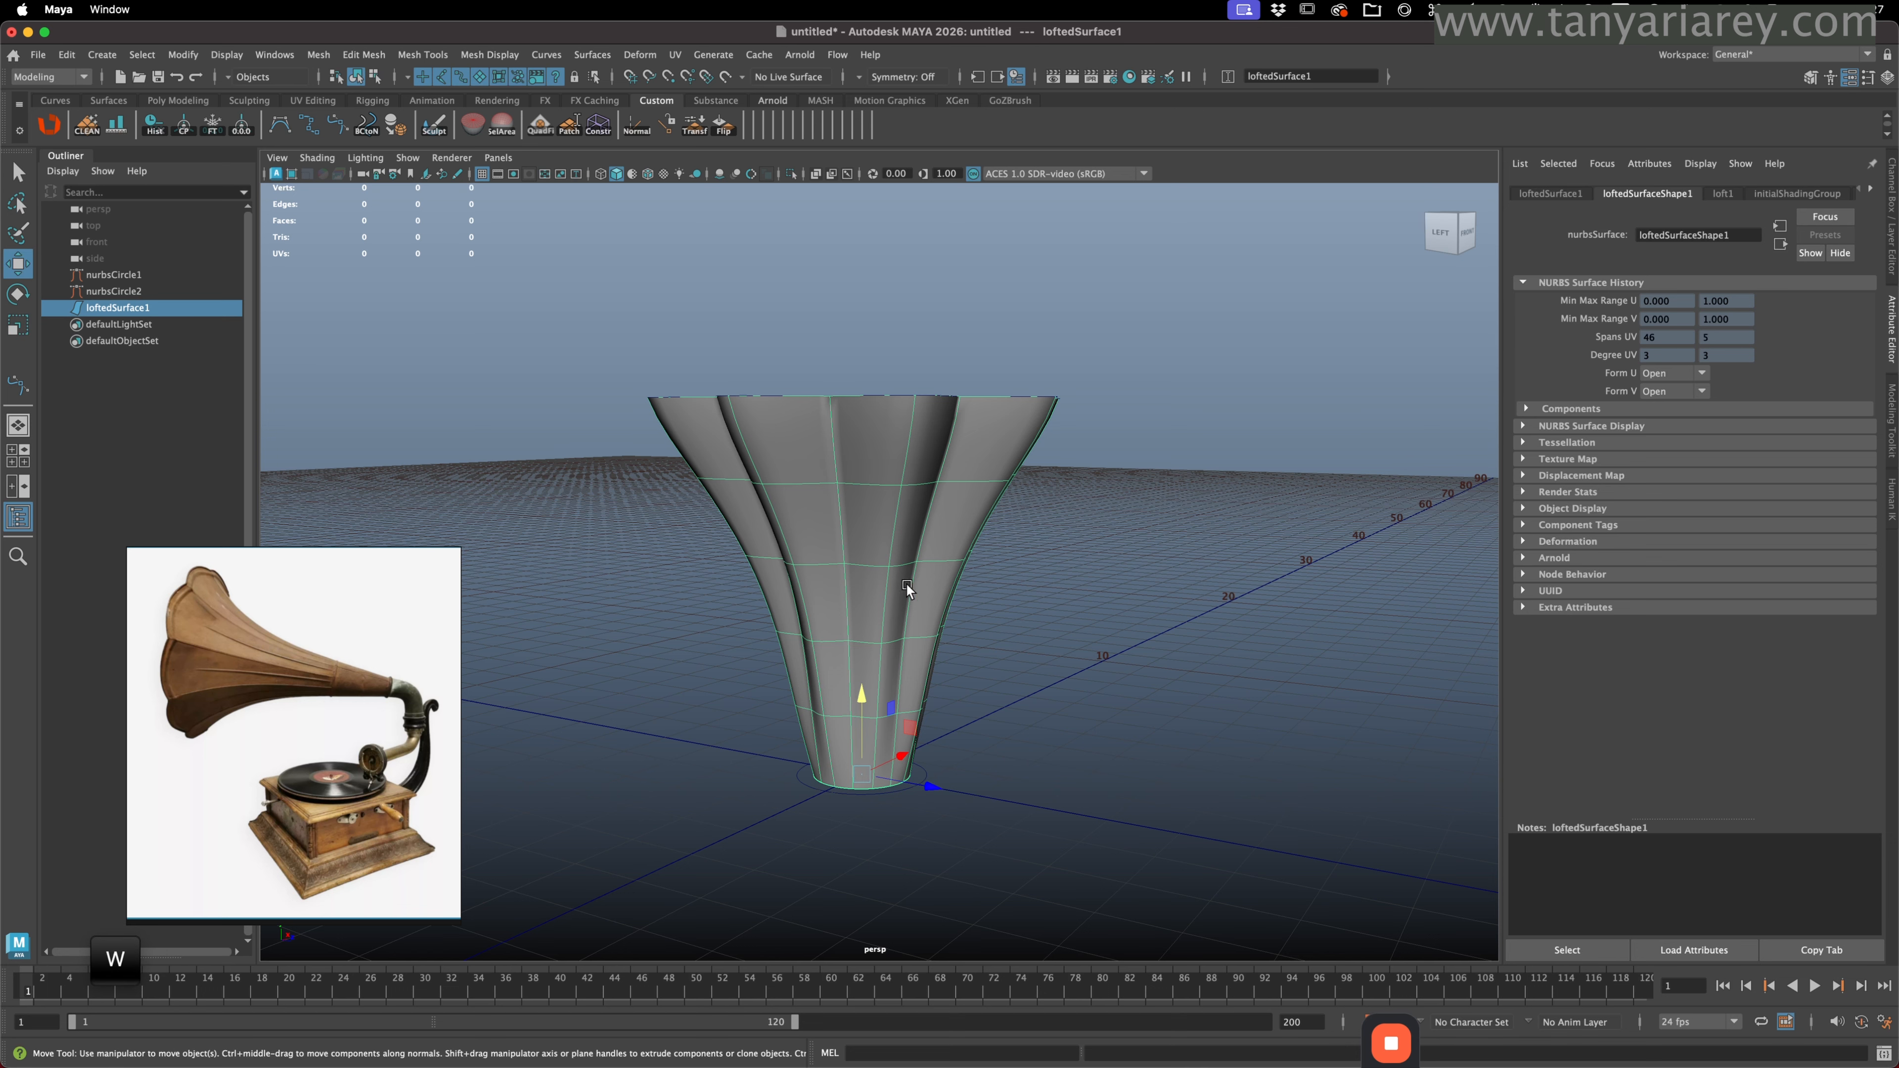
key("ctrl+d")
left_click_drag(928, 779, 961, 681)
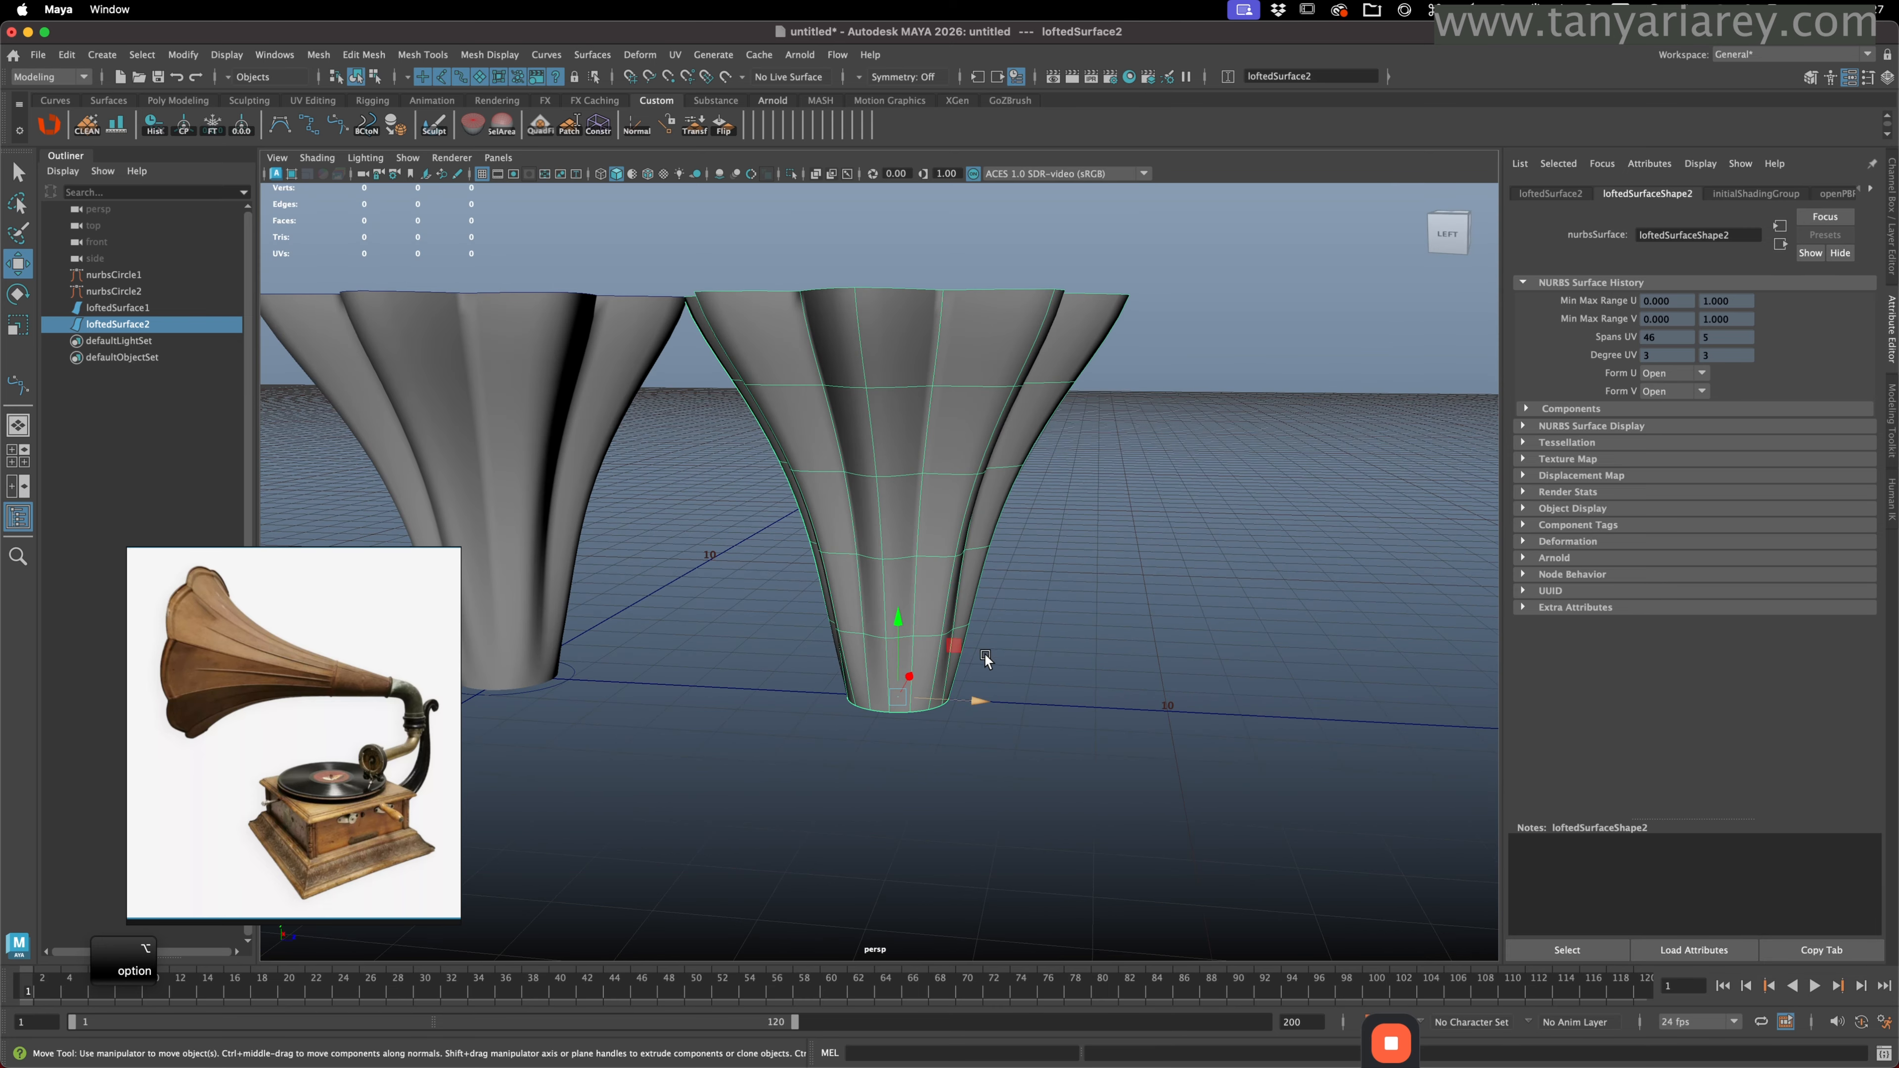
- Convert the copied horn from NURBS to polygons using quads, General tessellation, 3D isoparms per surface, number U 9 and number V 10
left_click(183, 54)
mouse_move(275, 506)
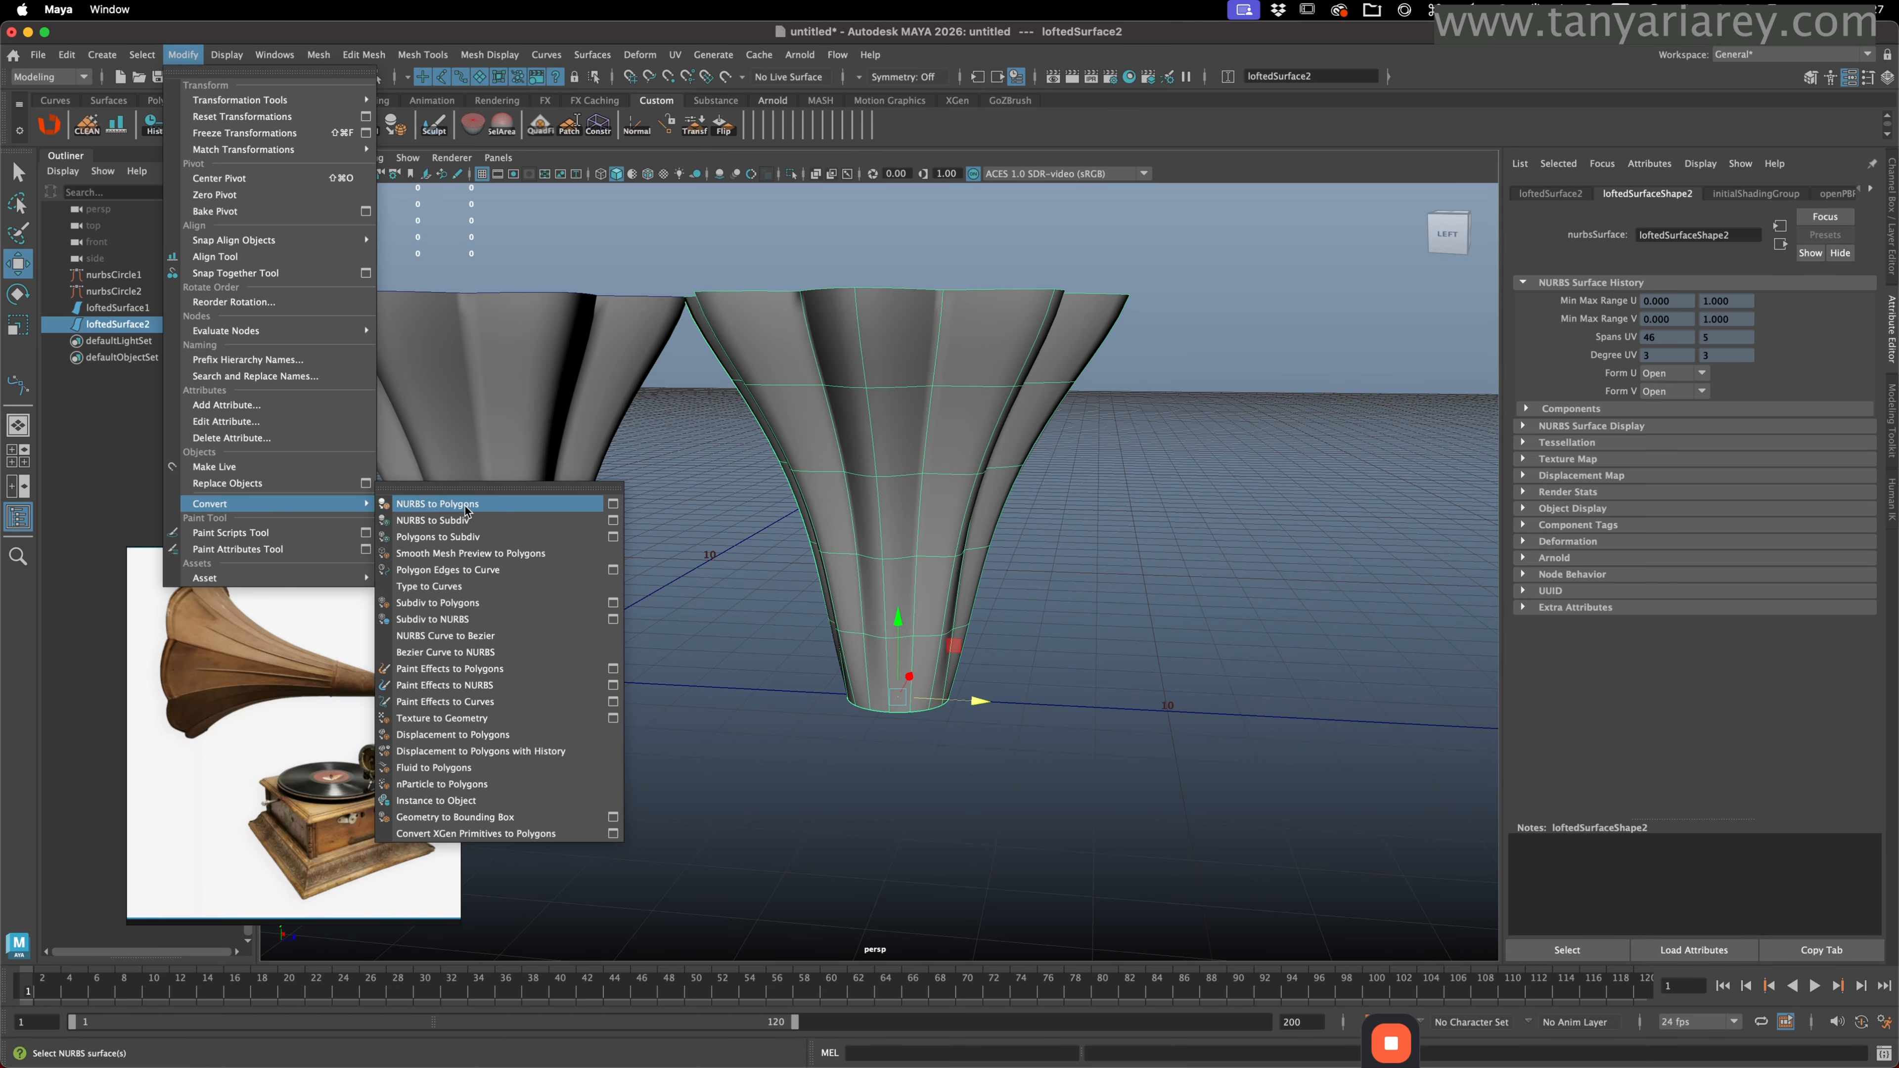
left_click(614, 504)
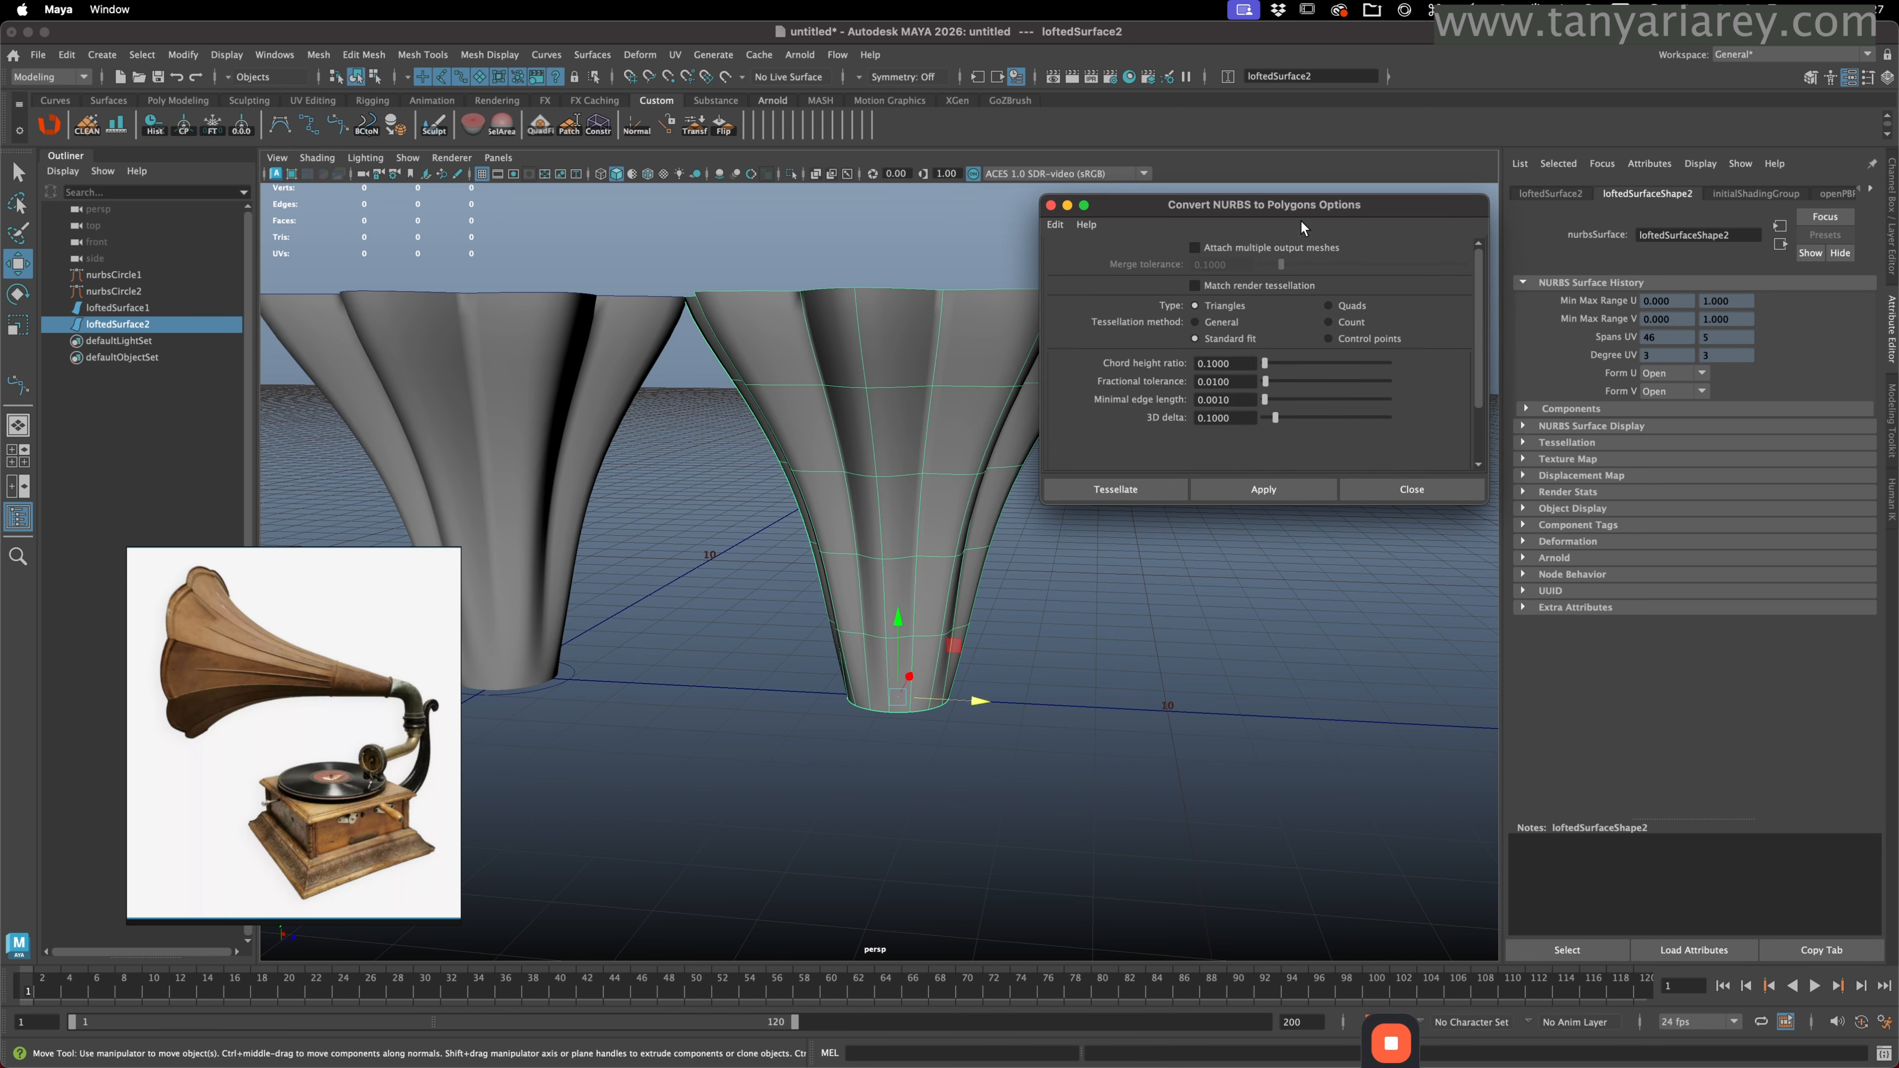
left_click_drag(1299, 197, 1354, 191)
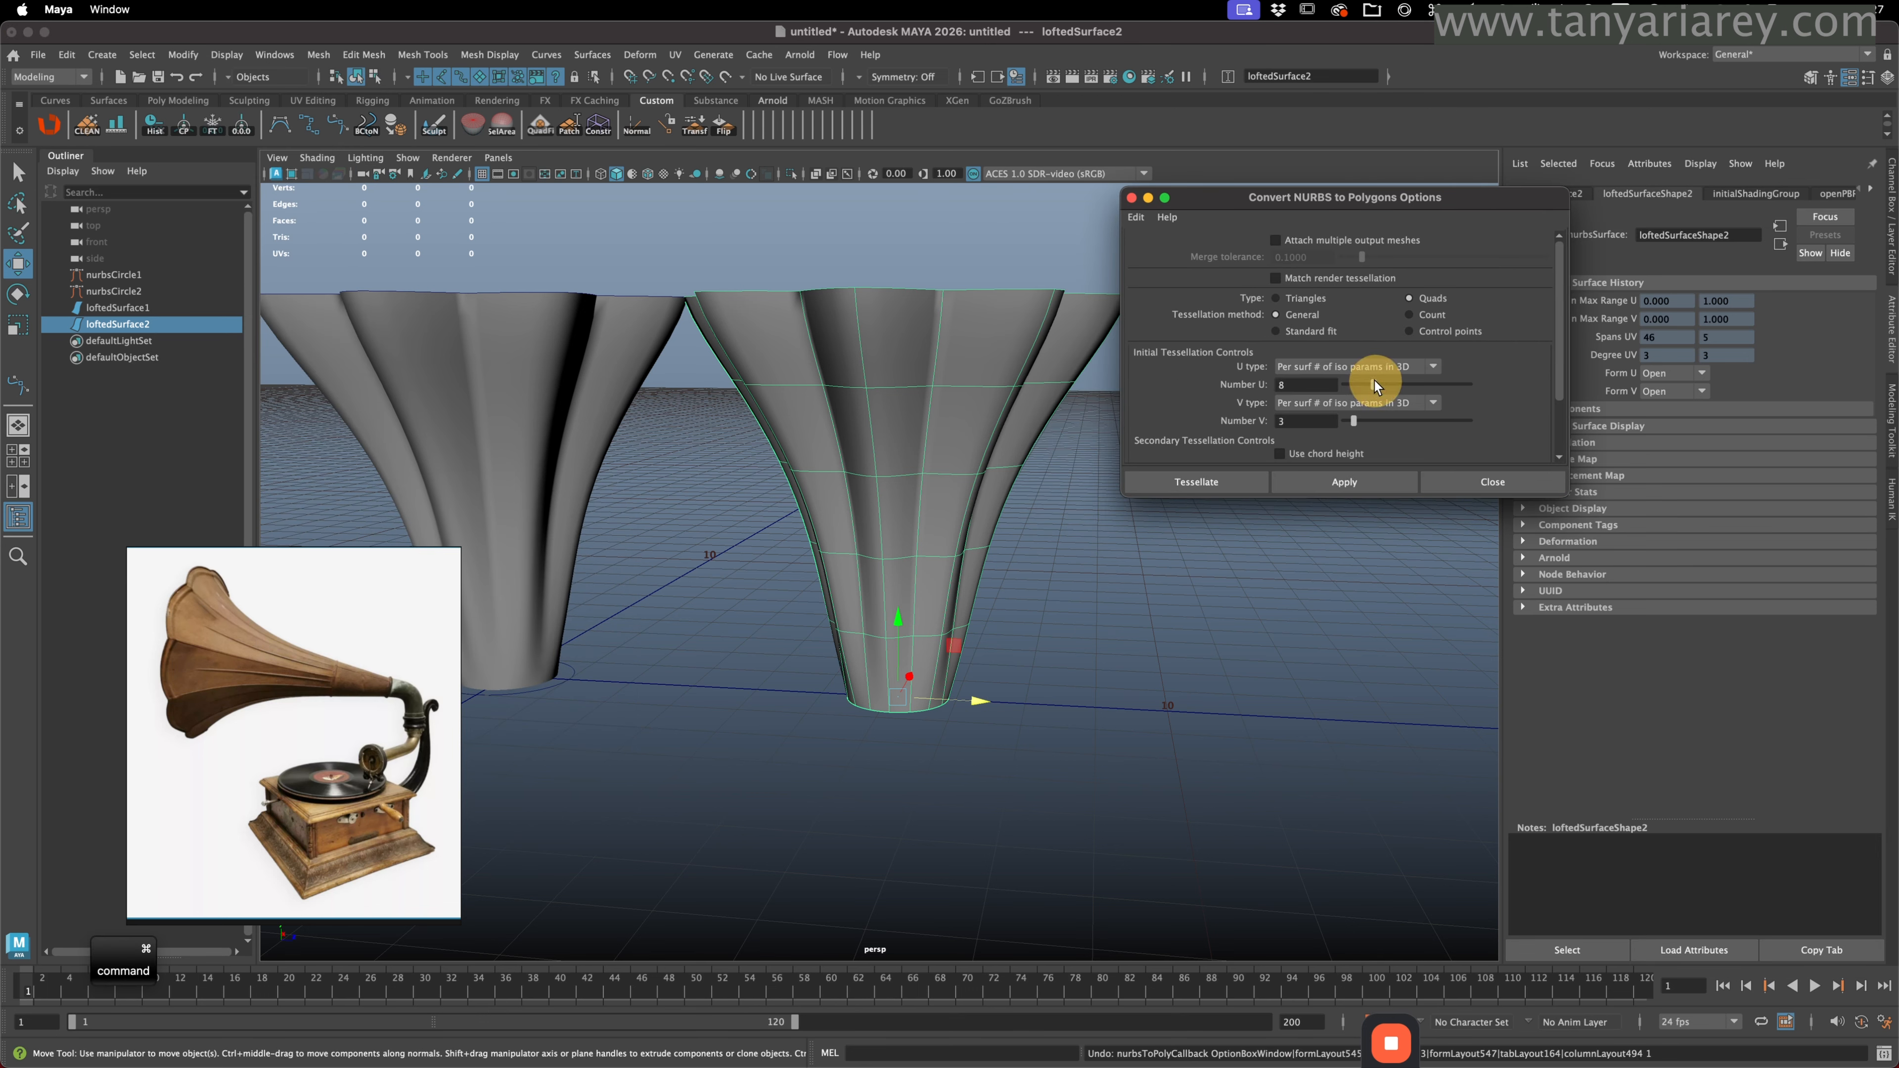
left_click_drag(1353, 420, 1382, 421)
left_click(1352, 479)
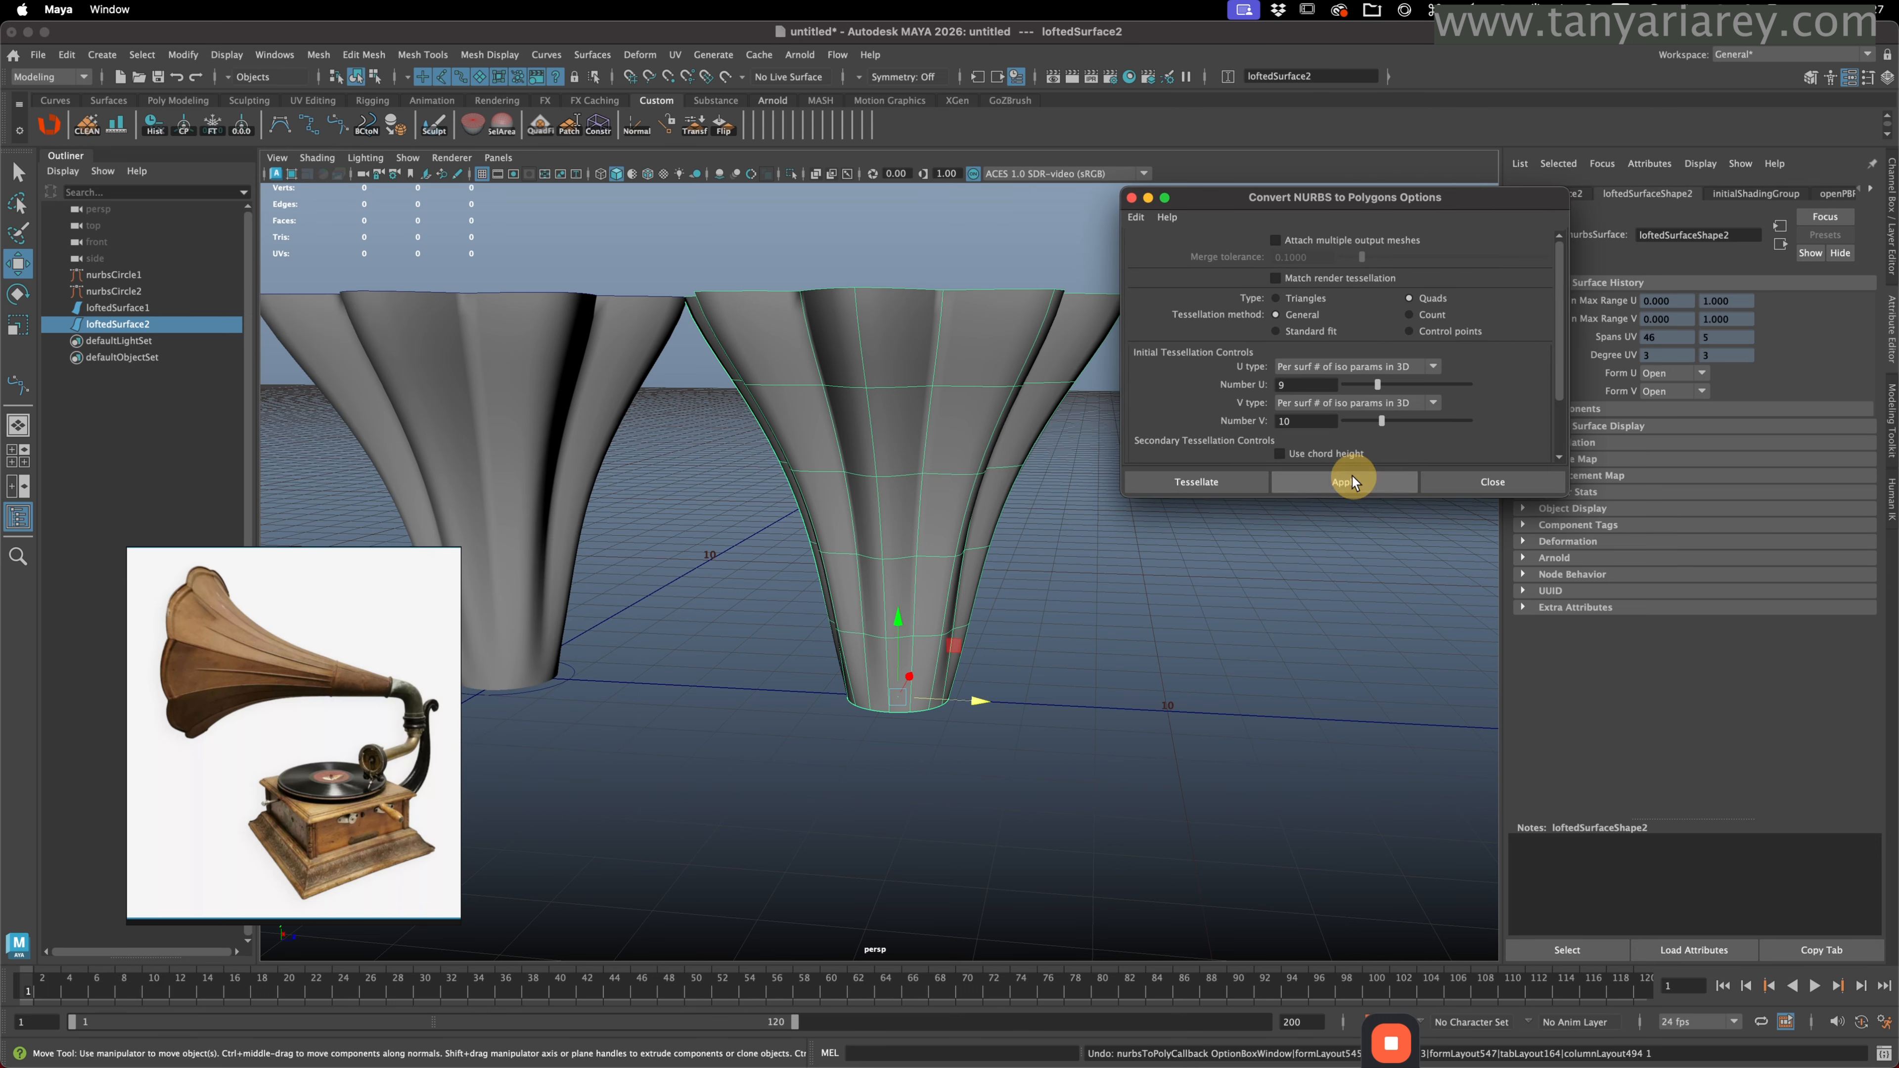
left_click(1330, 476)
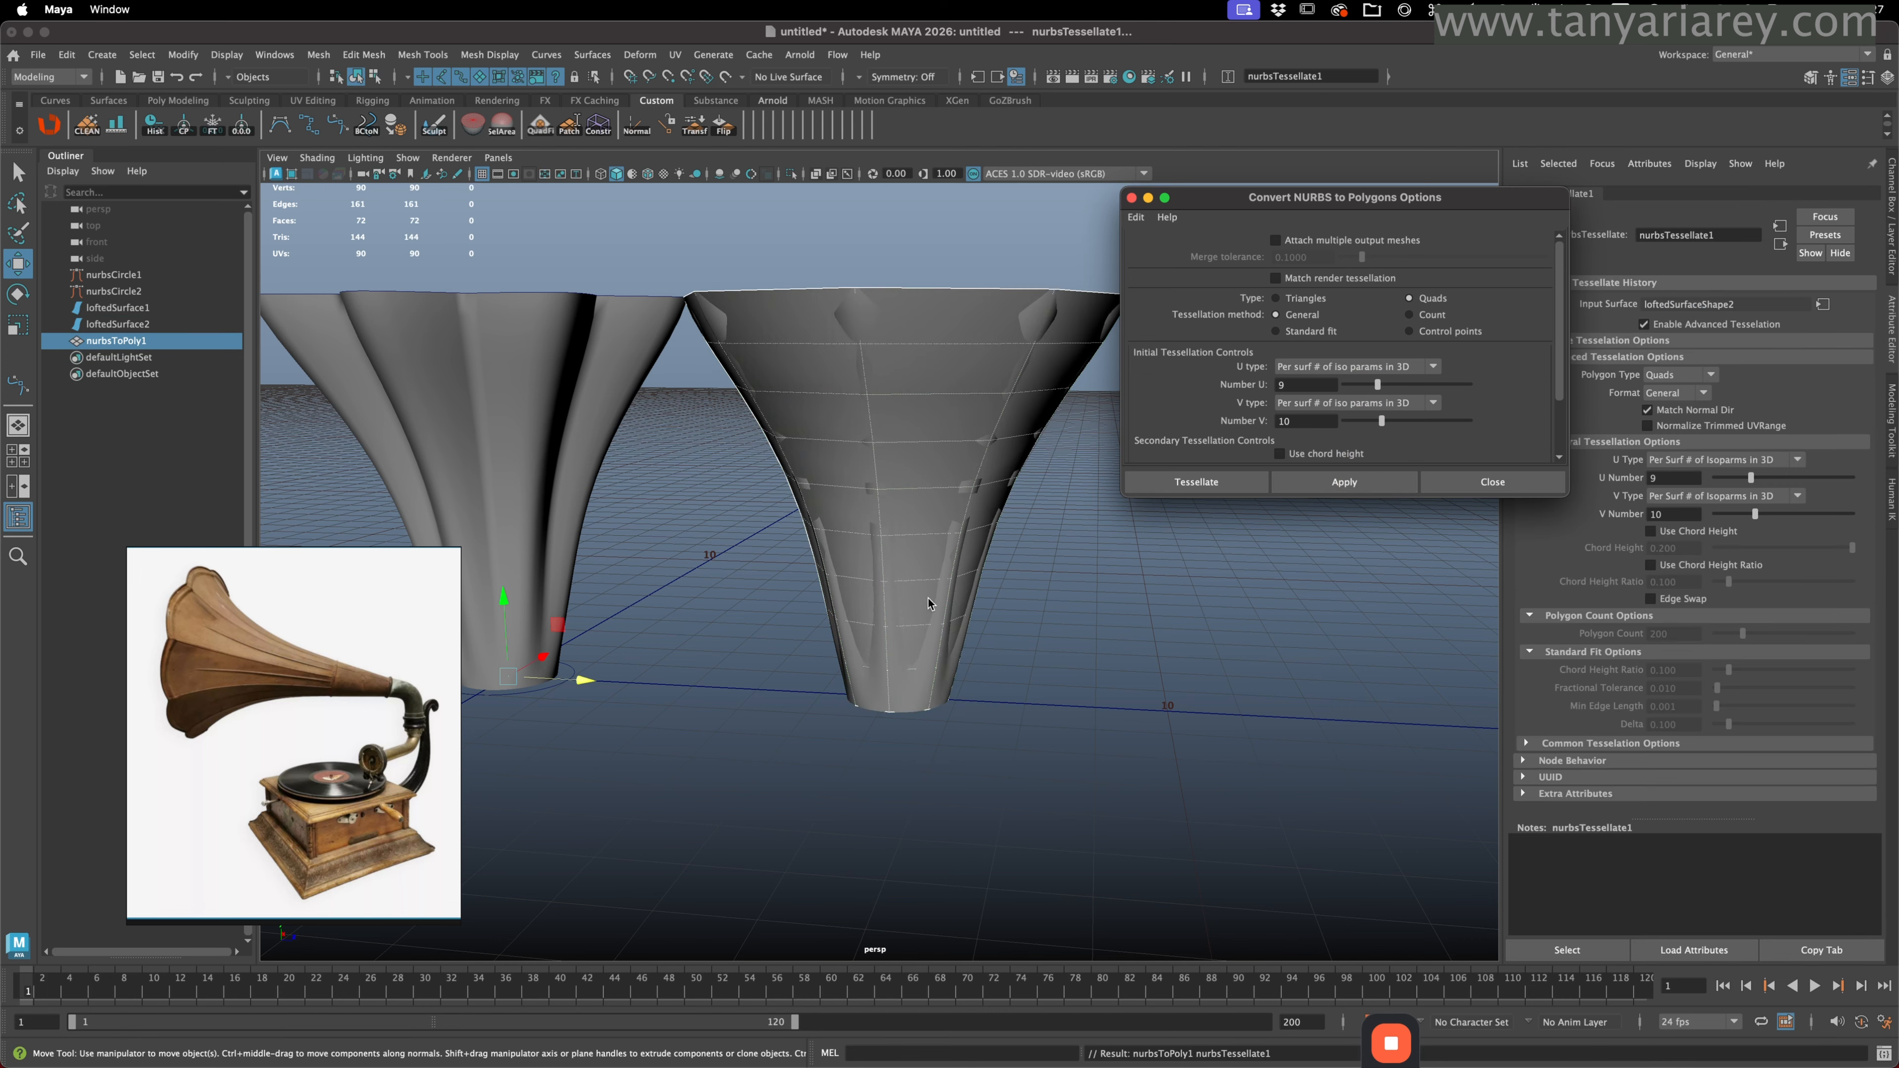
left_click(1480, 484)
- Isolate the converted polygon horn and set its tessellation to U number 100 and V number 7
key("super+1")
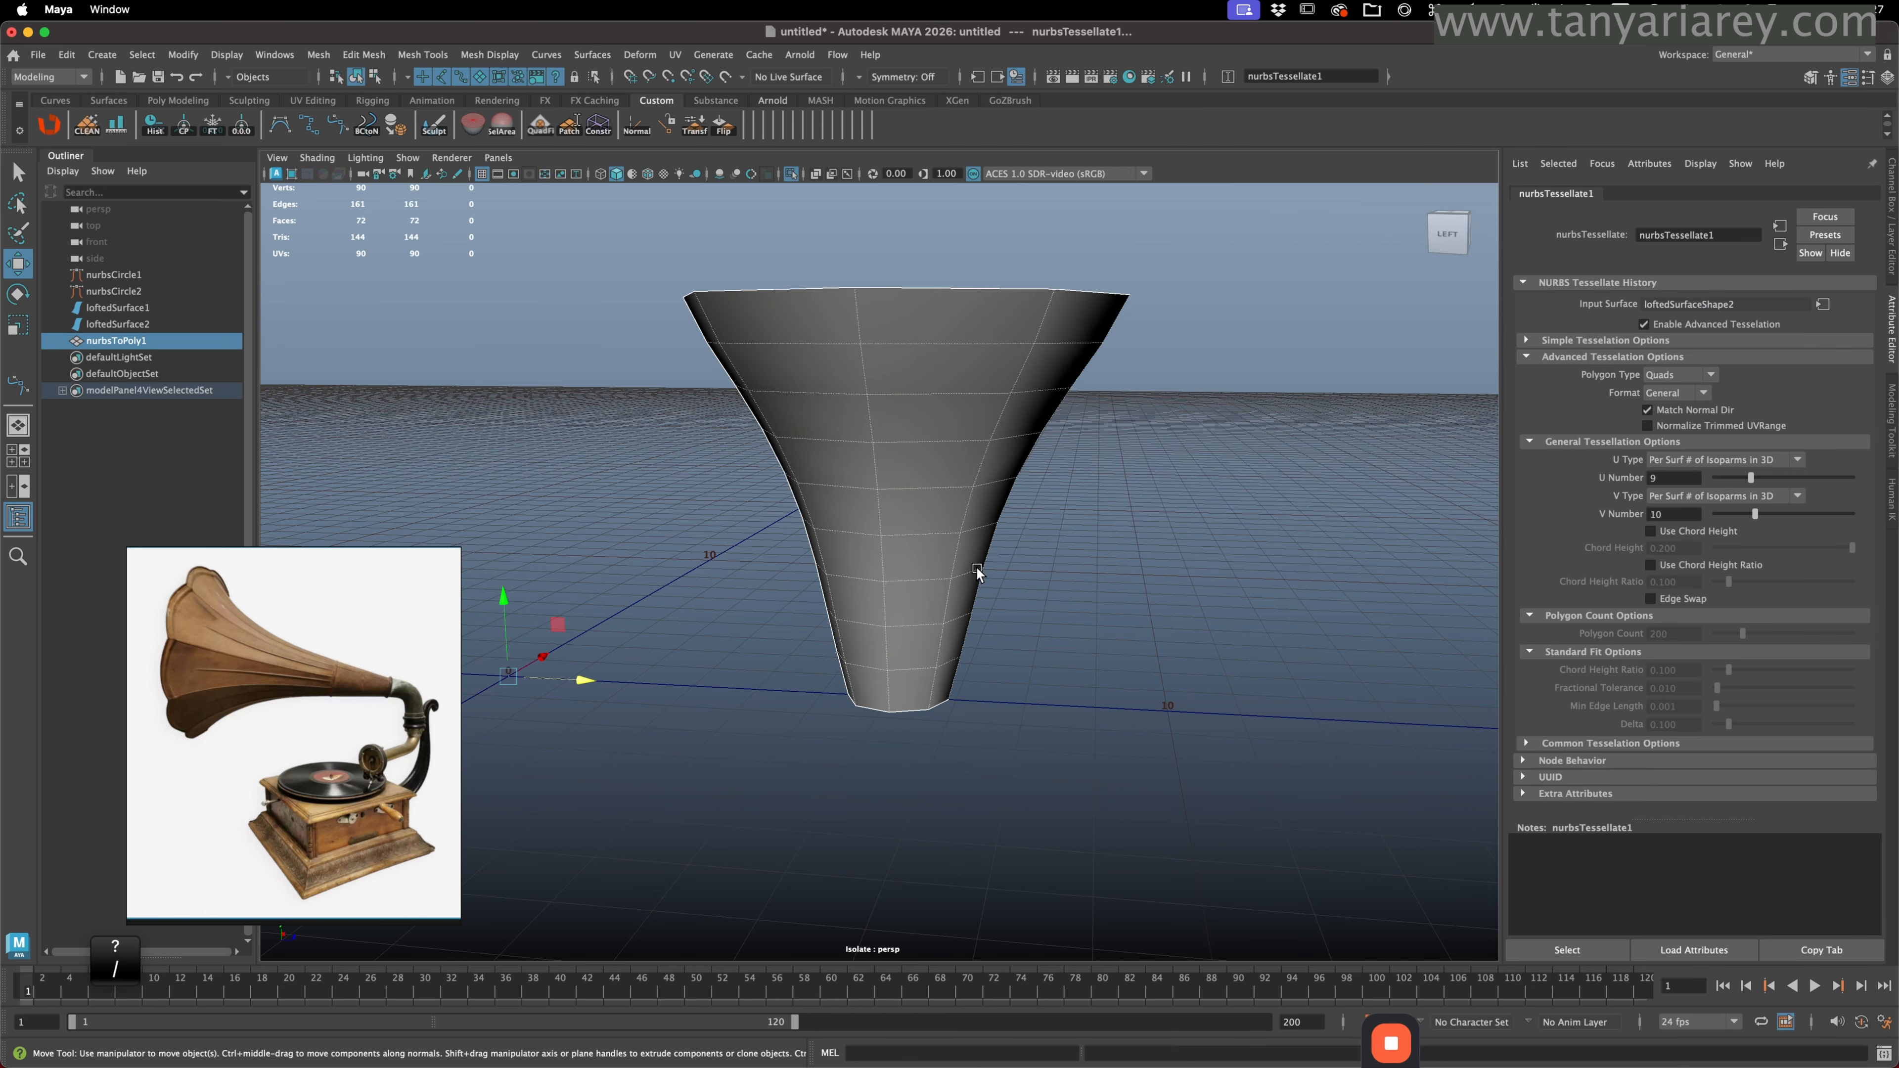
left_click_drag(960, 524, 1531, 492, "alt")
left_click_drag(1766, 479, 1739, 516)
left_click_drag(1844, 479, 1848, 470)
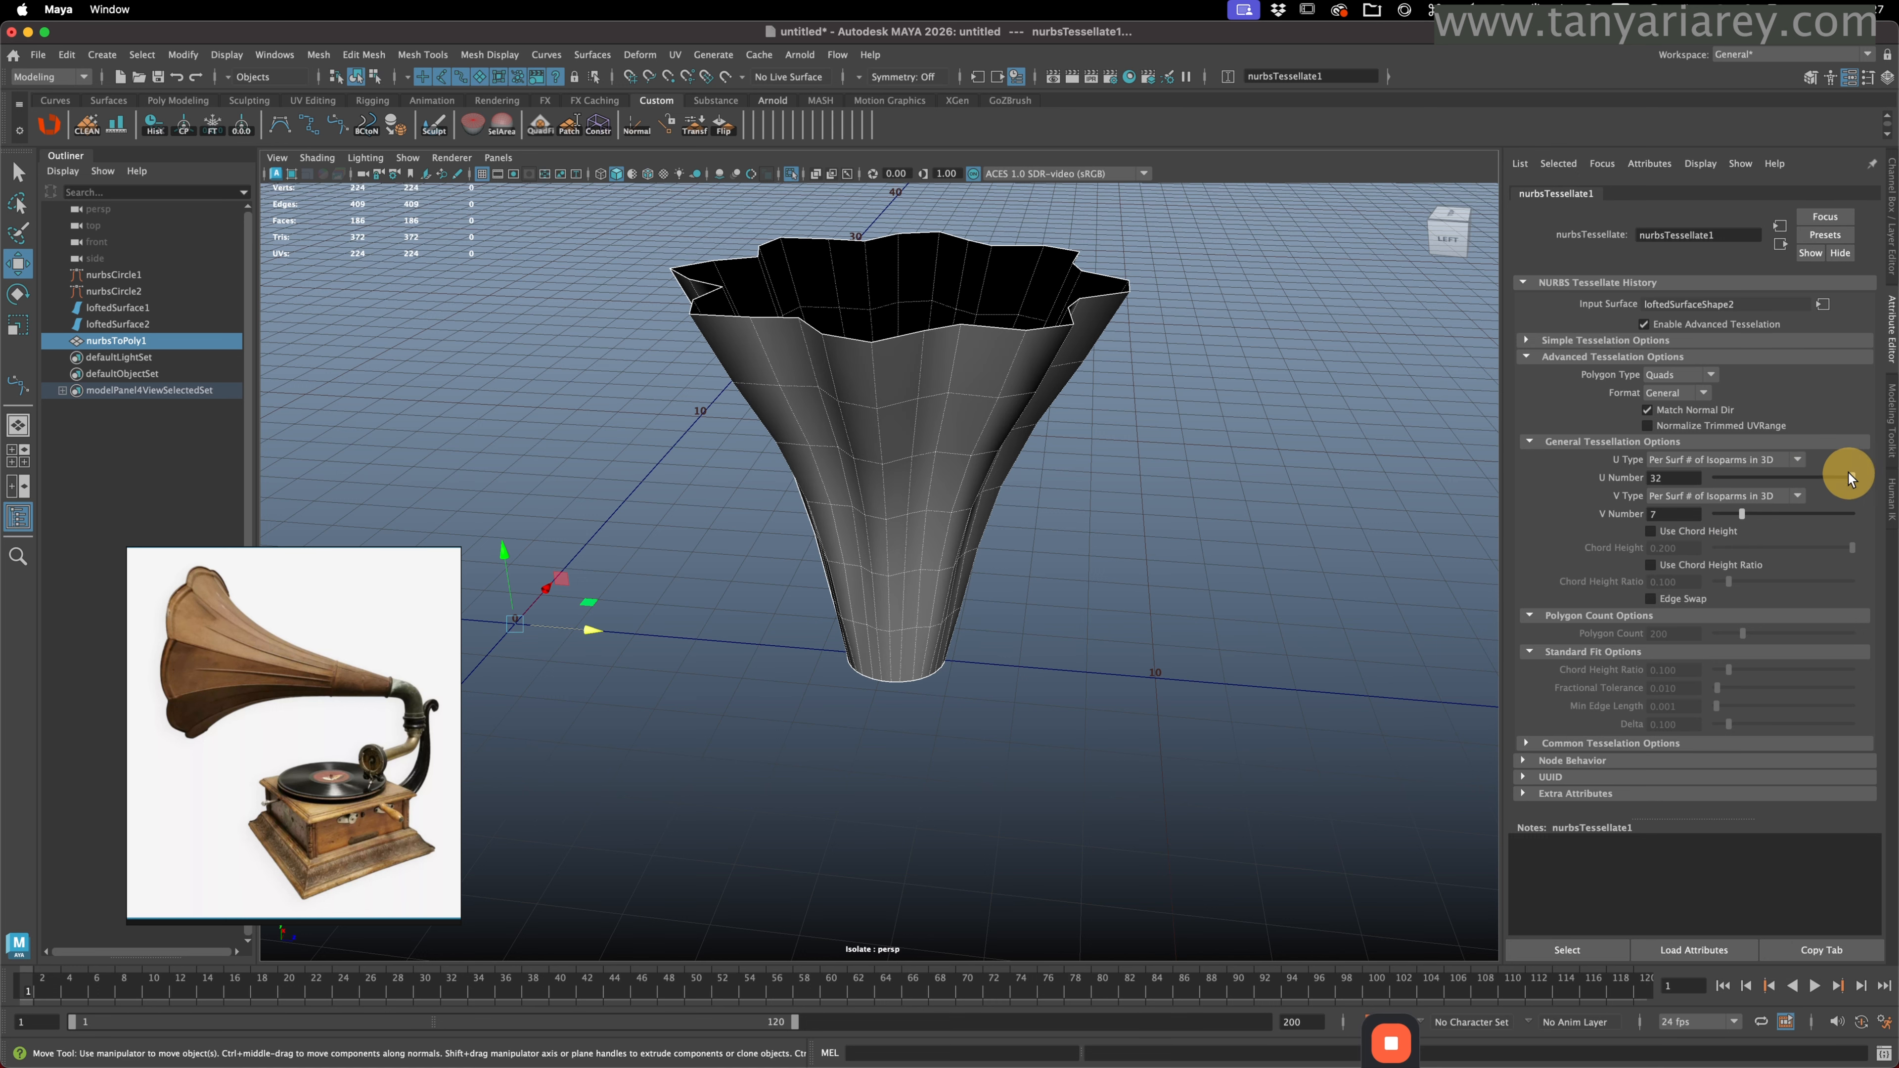
double_click(1683, 477)
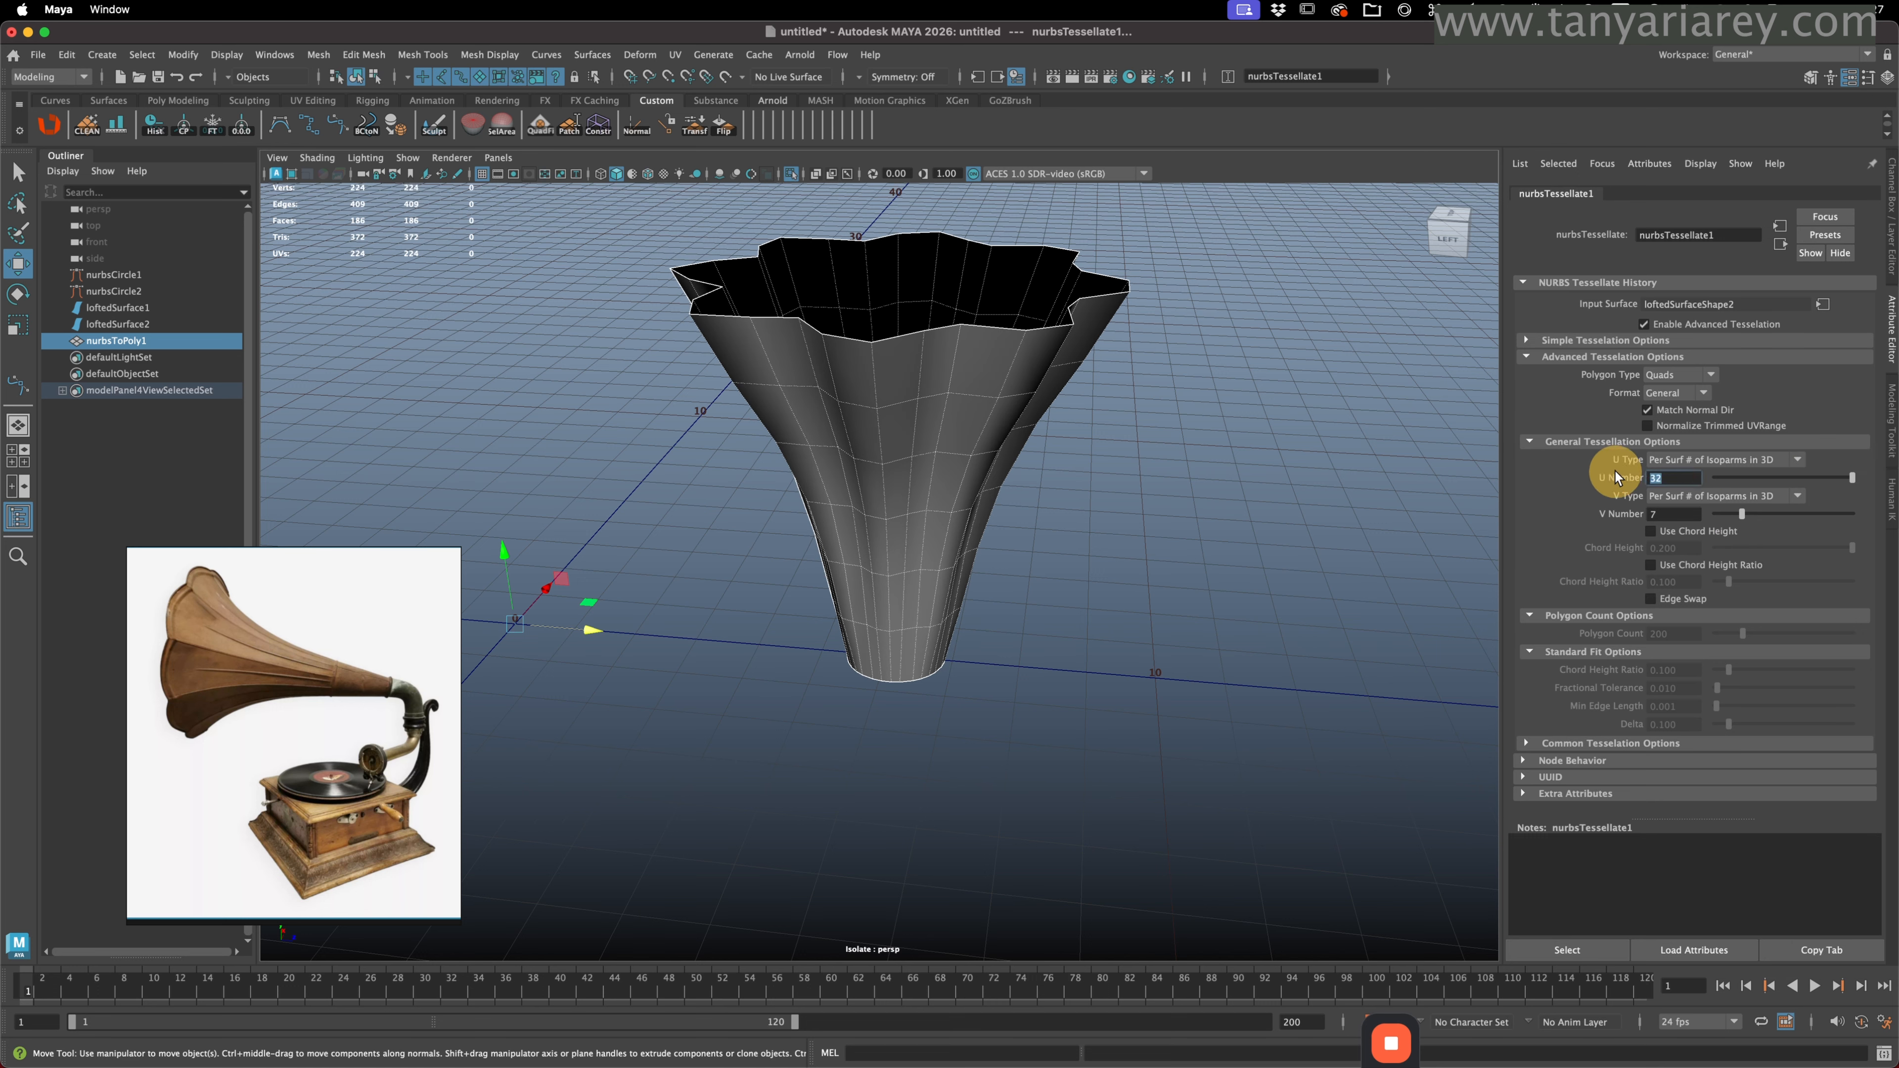
type("100")
key("Return")
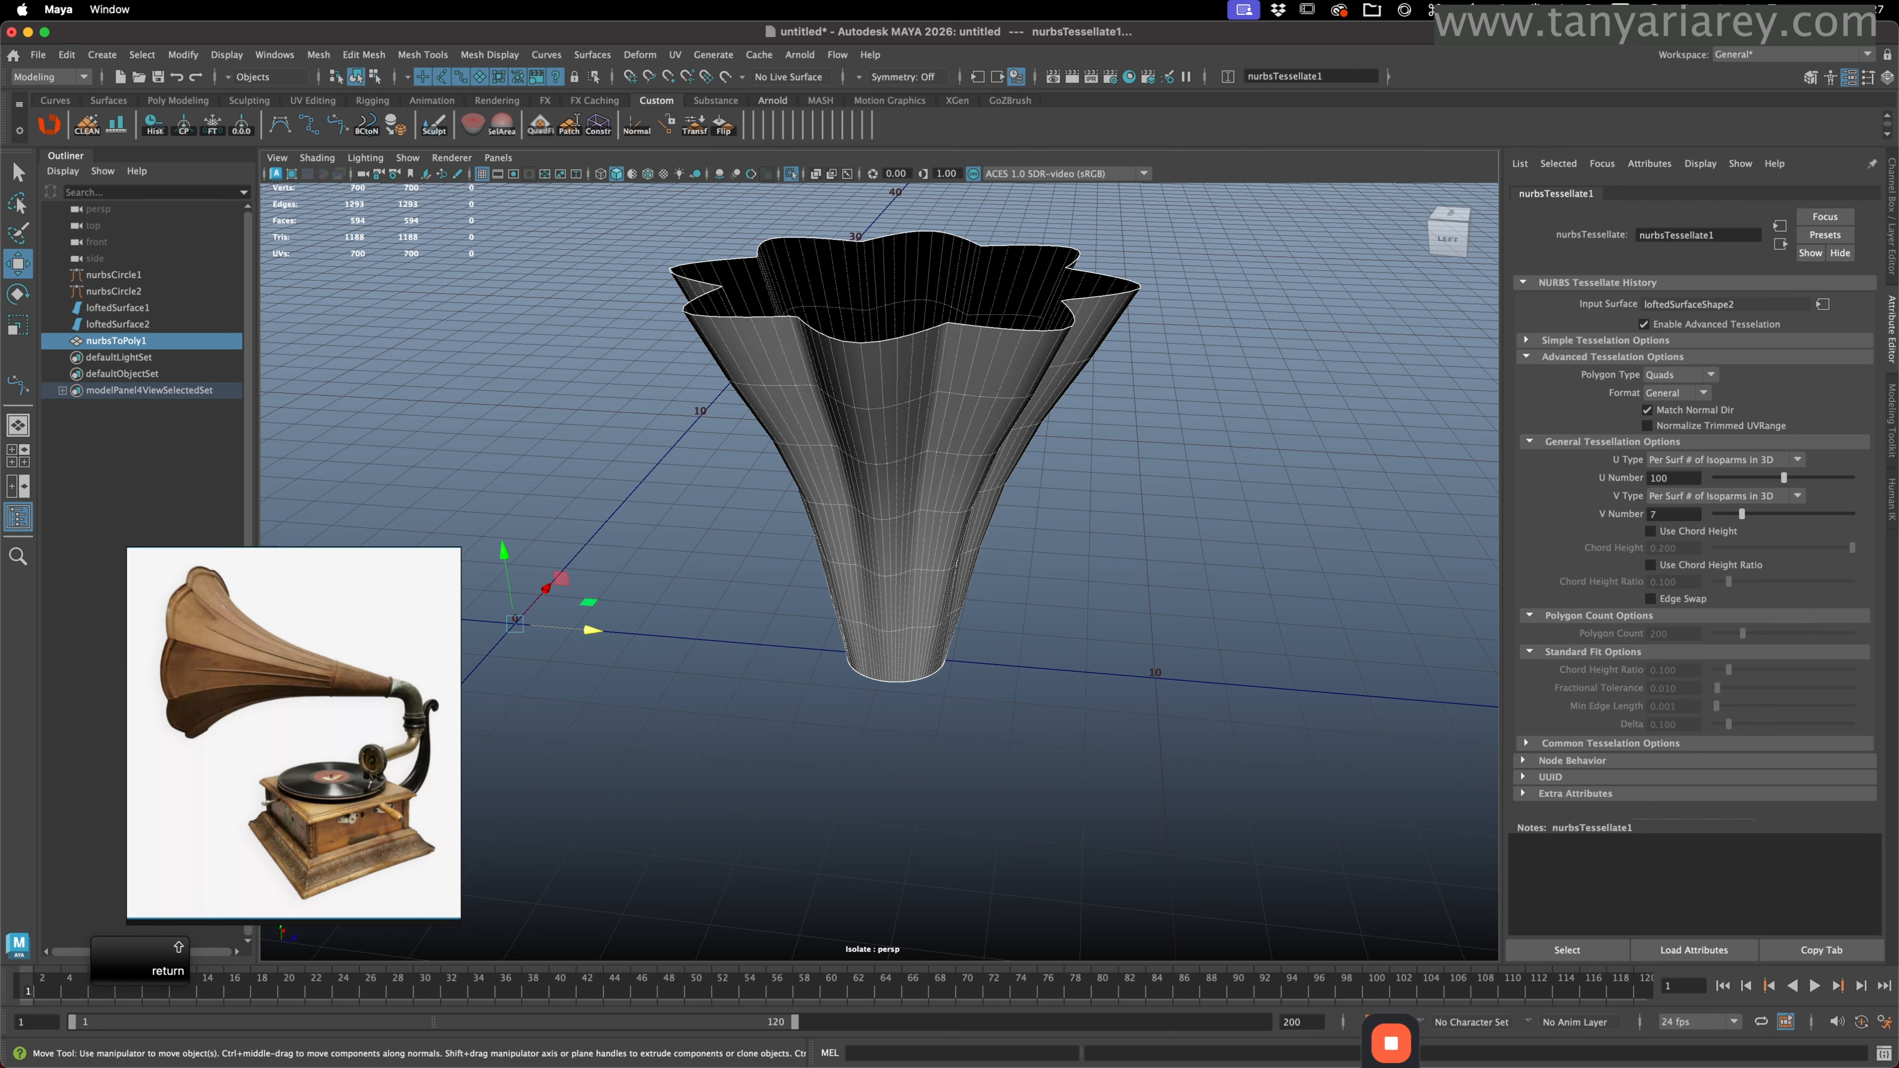
left_click_drag(1151, 390, 1034, 411, "alt")
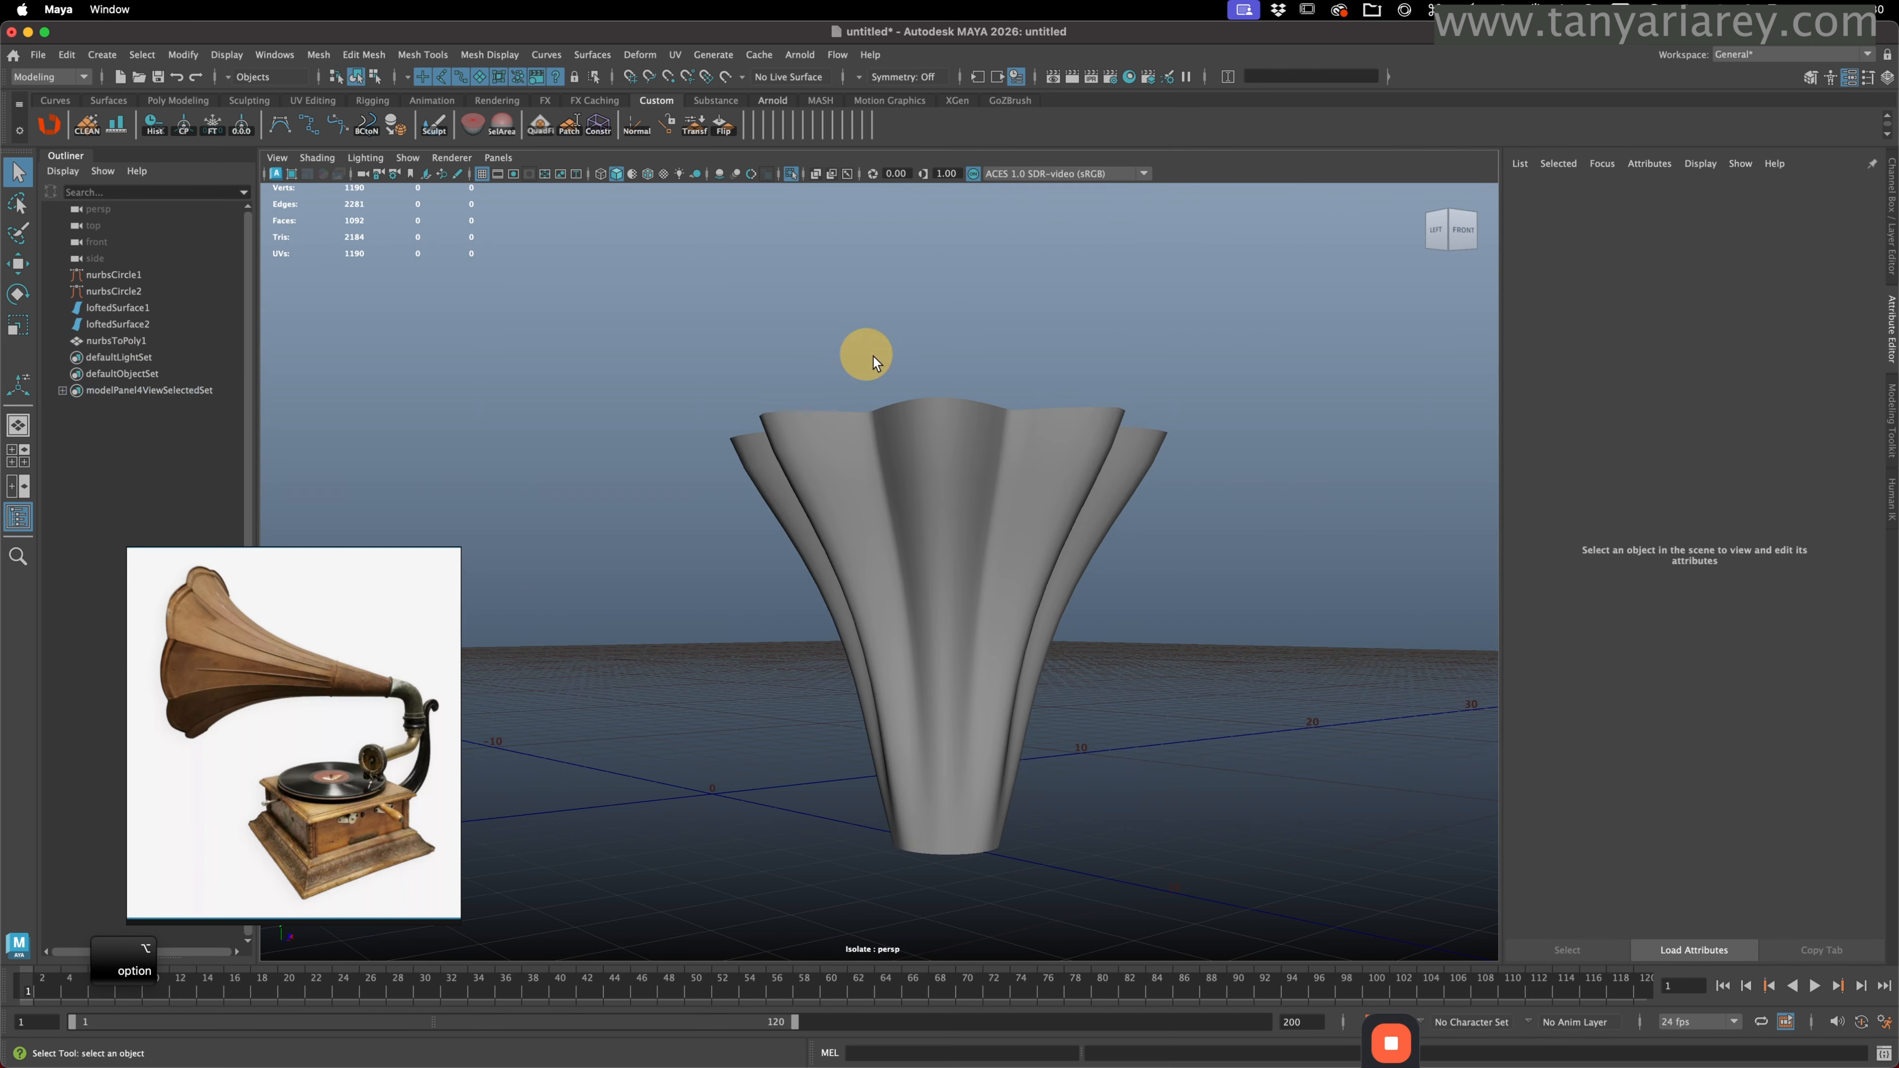
left_click_drag(873, 361, 571, 573, "alt")
left_click(889, 443)
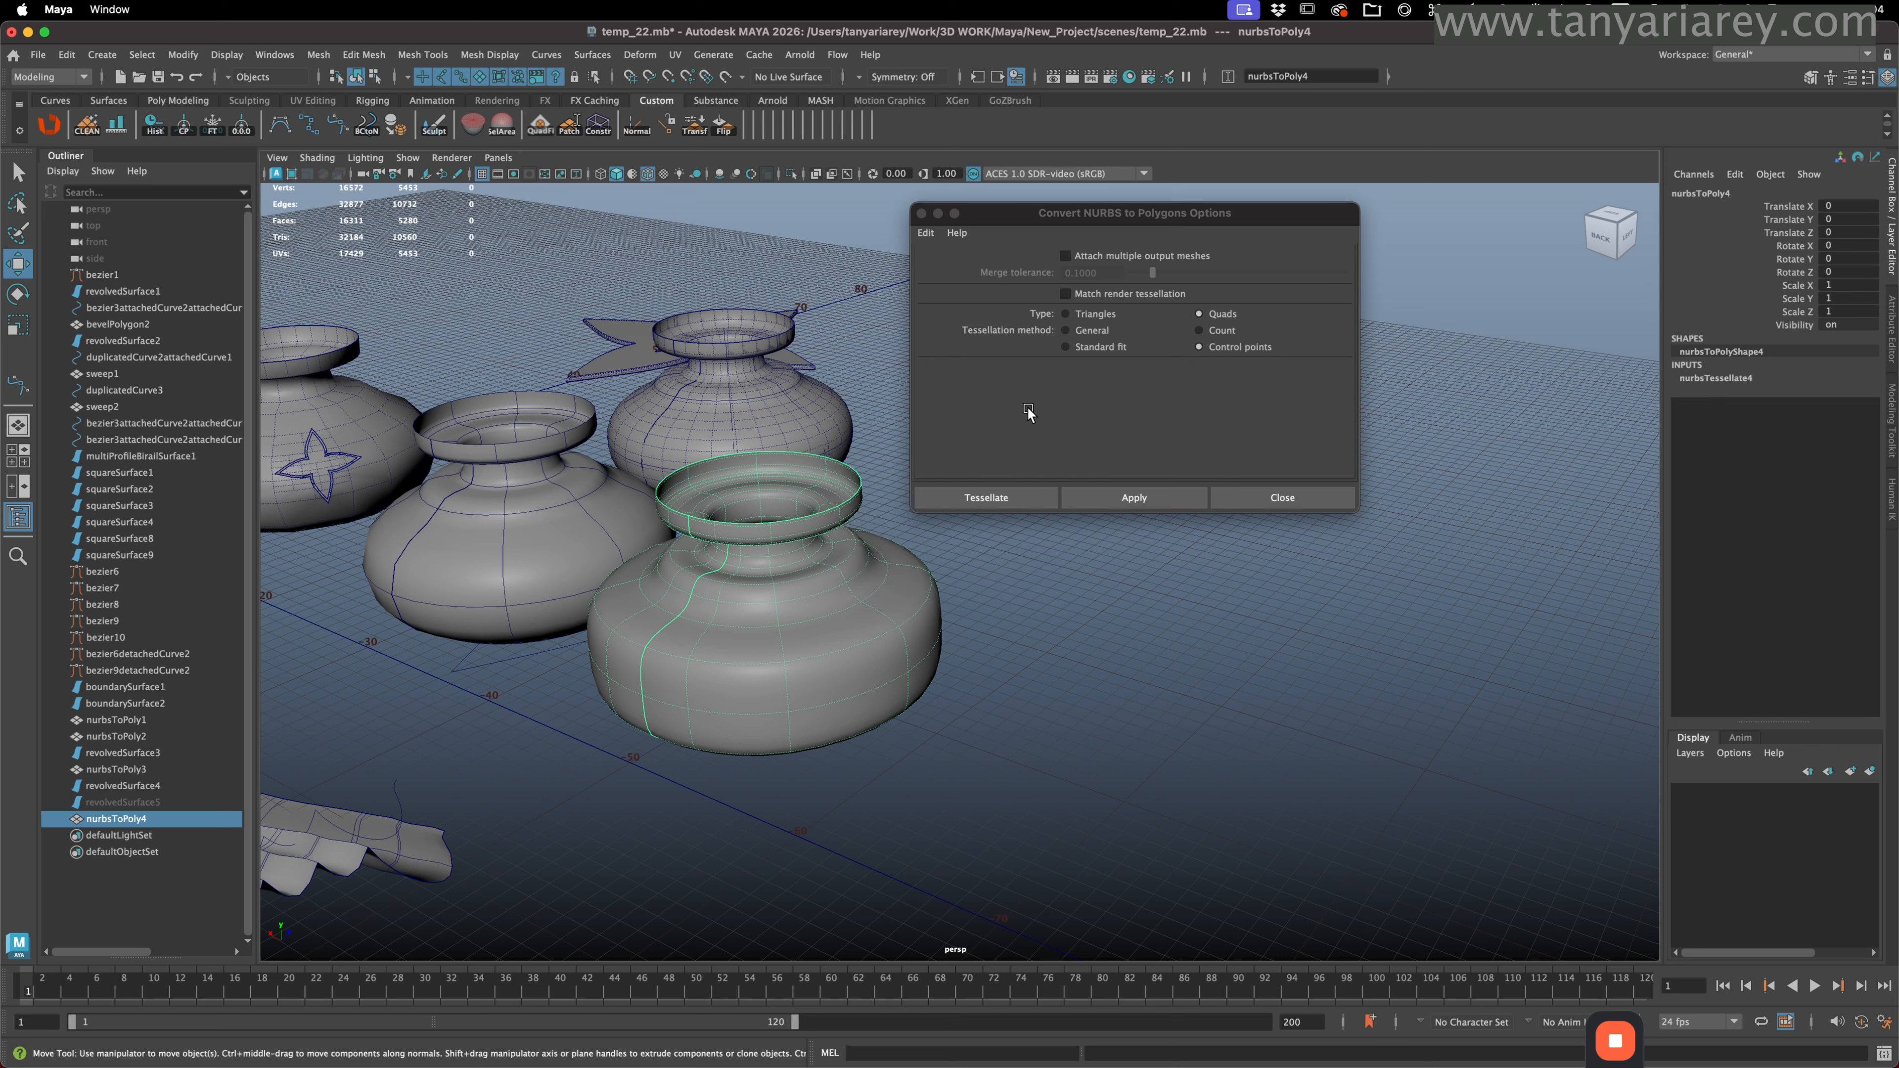
left_click(1049, 389)
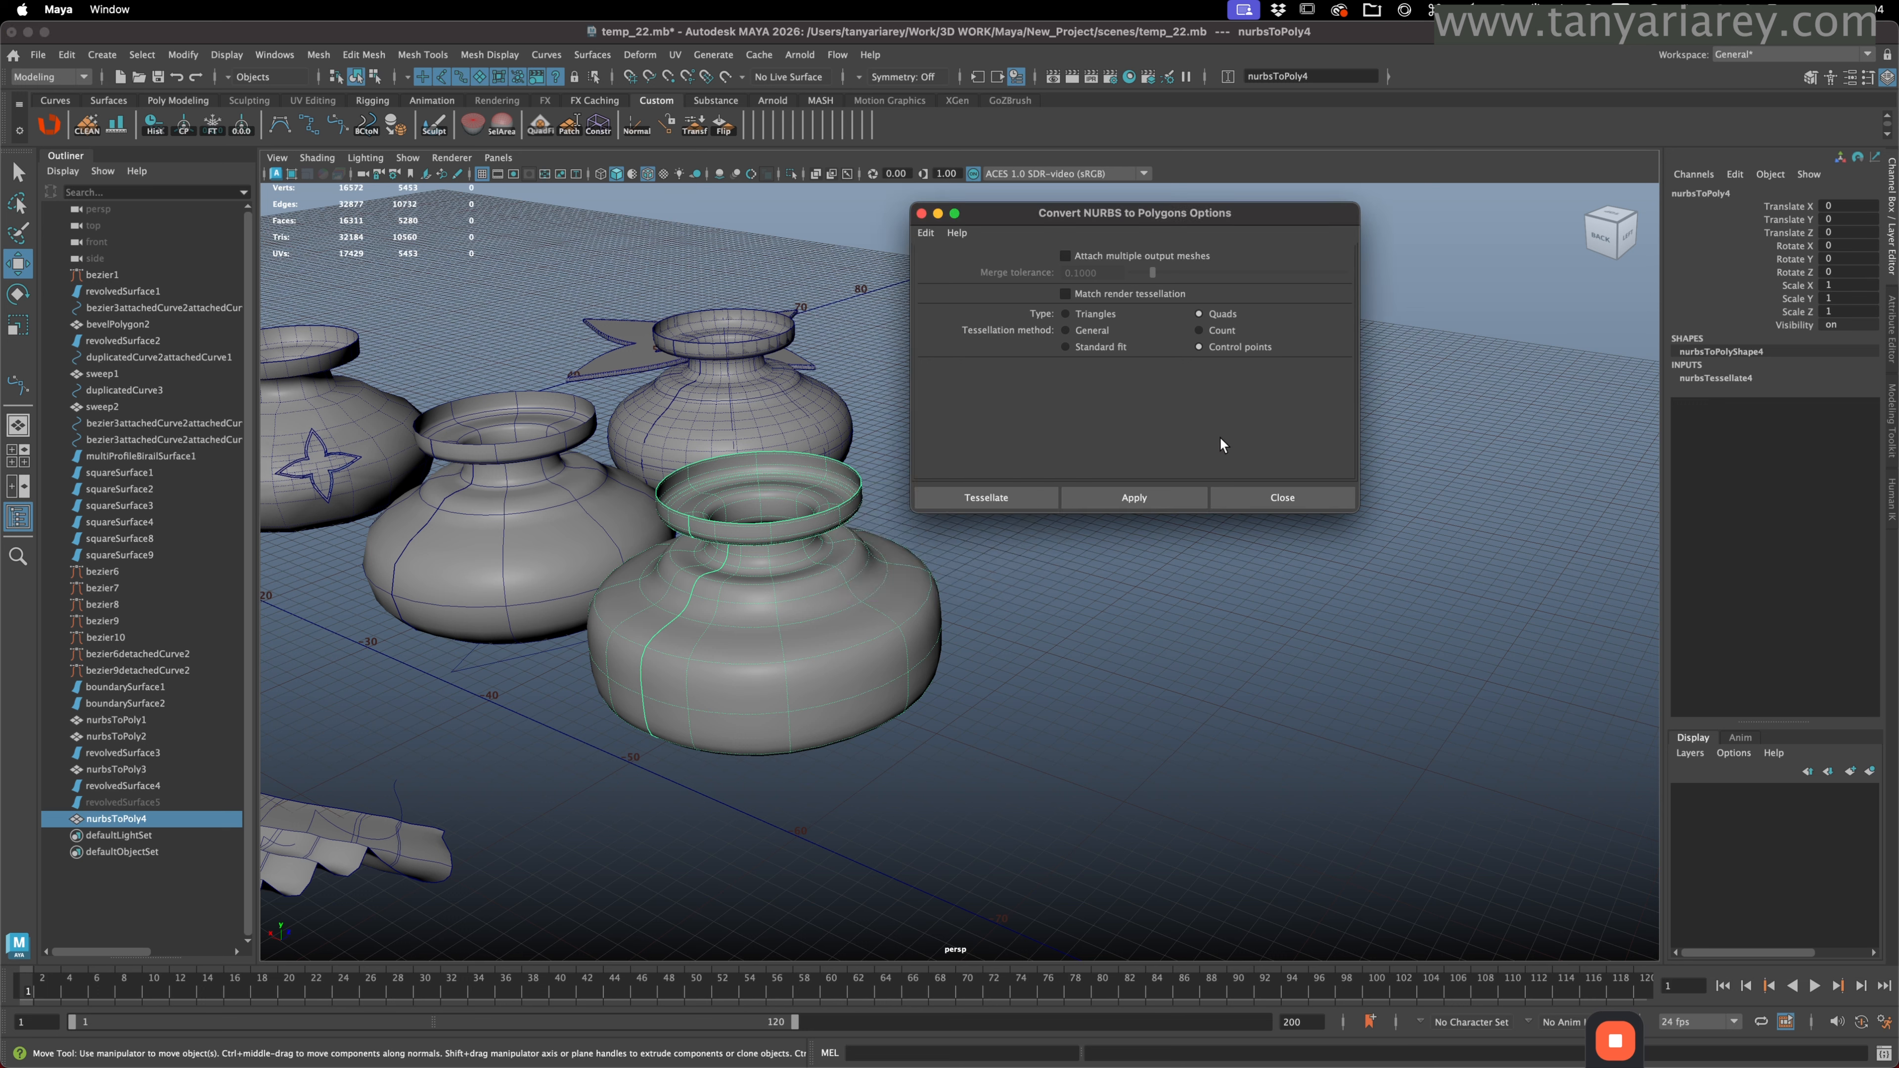